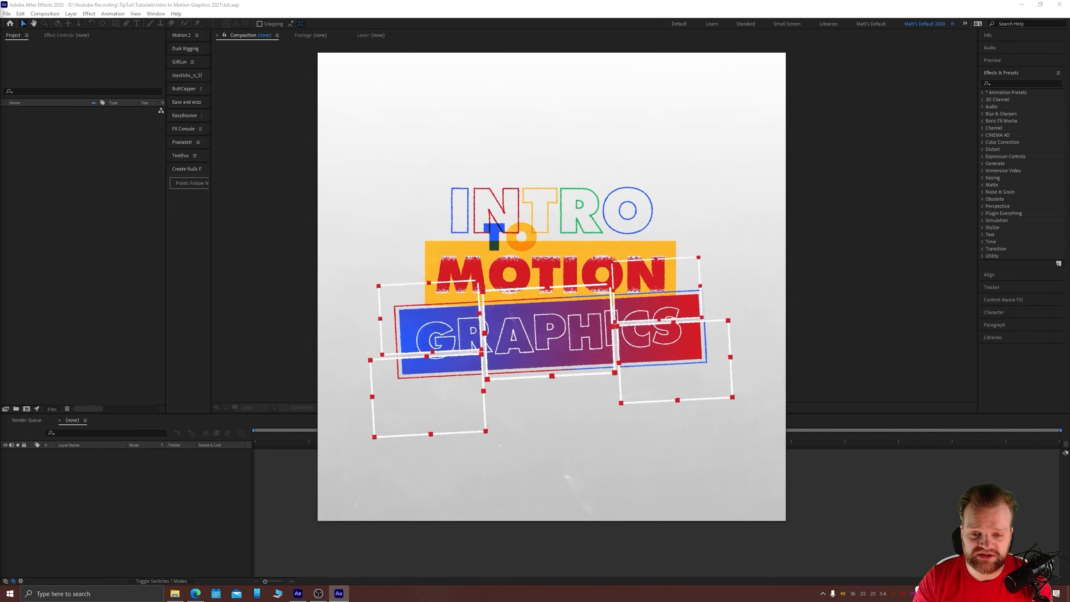
Switch to the web browser and open the Intro to Motion Graphics 2021 reference image from the tiptut.xyz resources page.
mouse_move(721, 115)
left_click(777, 60)
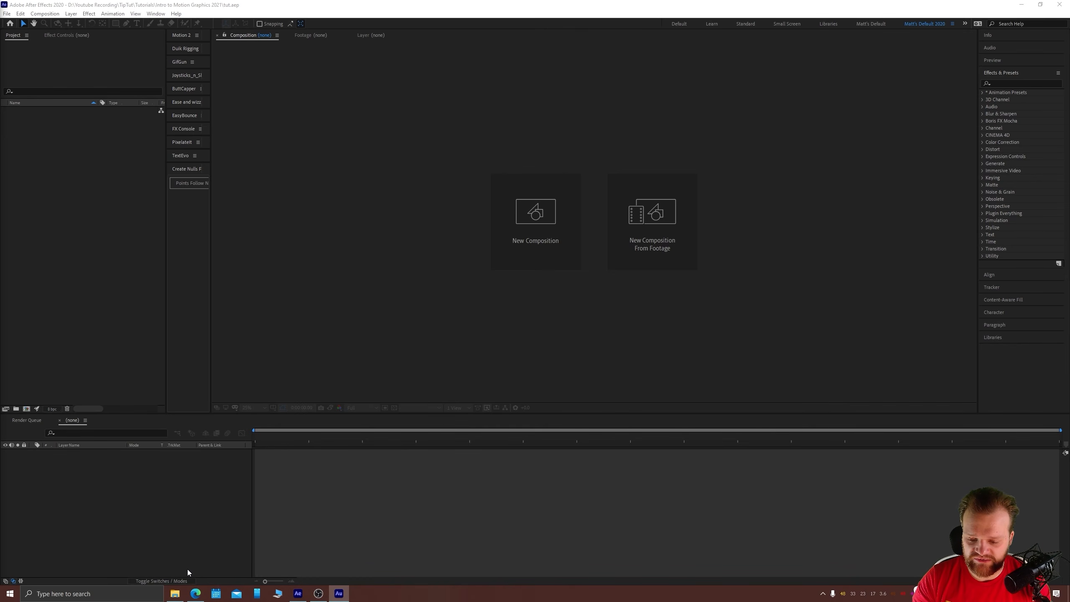
mouse_move(192, 598)
left_click(195, 557)
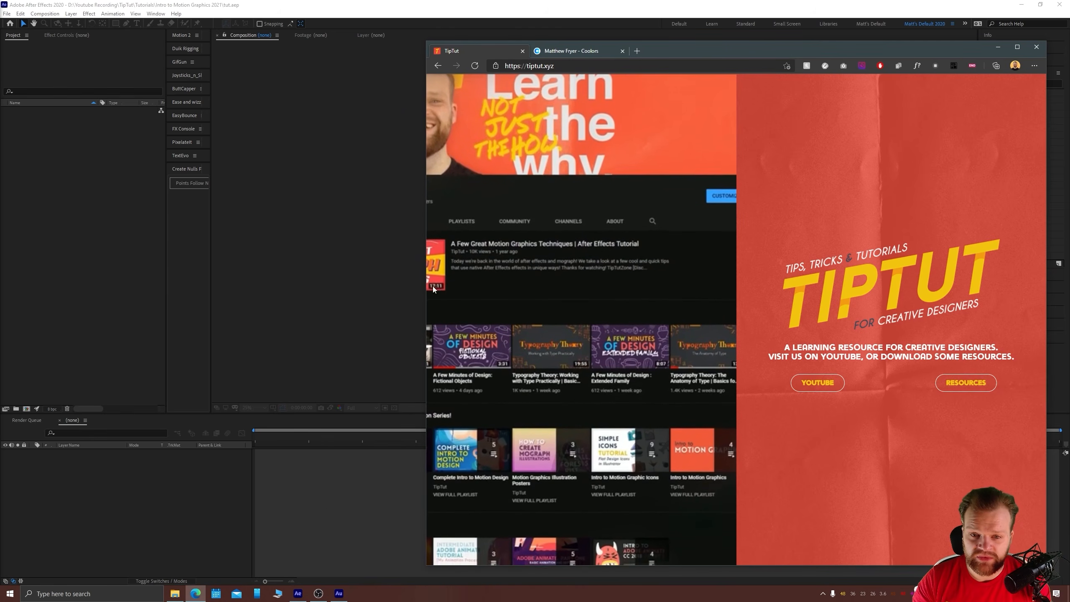
left_click(523, 64)
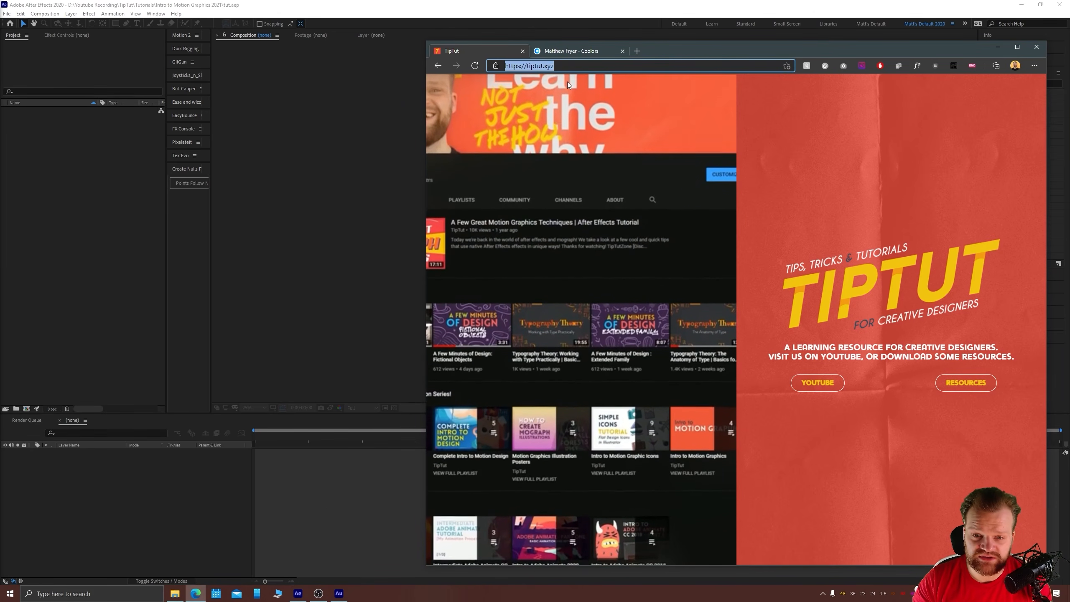
left_click(806, 446)
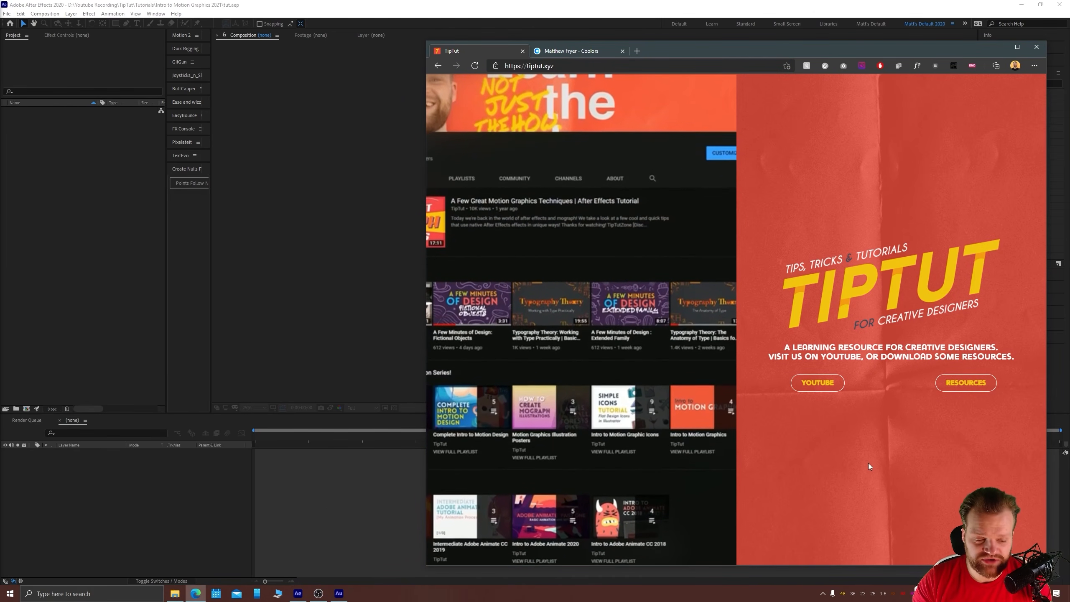
left_click(969, 382)
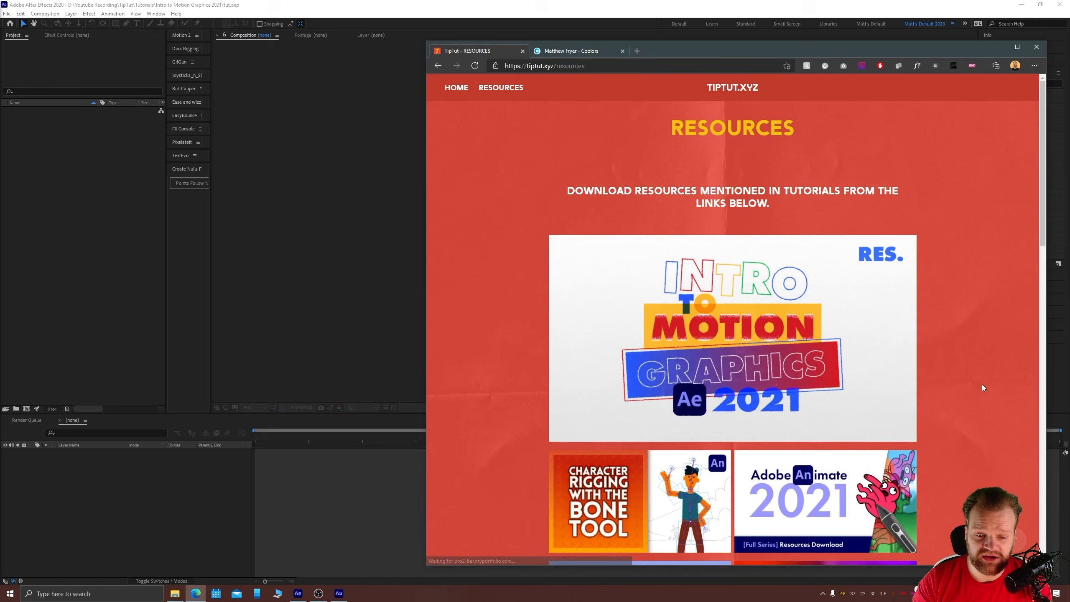
scroll(750, 274, "down", 2)
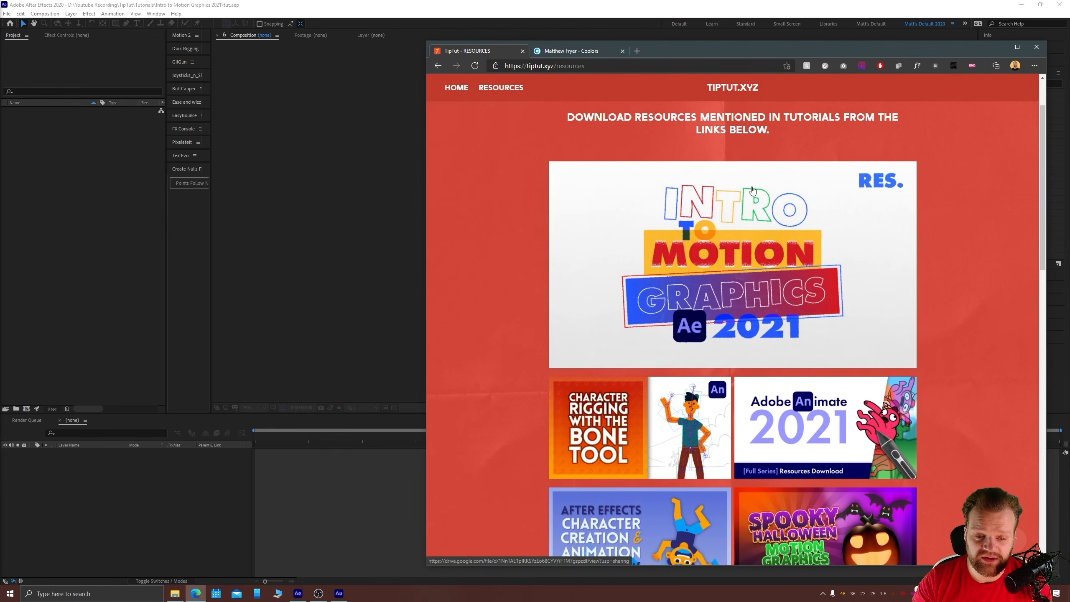
left_click(697, 257)
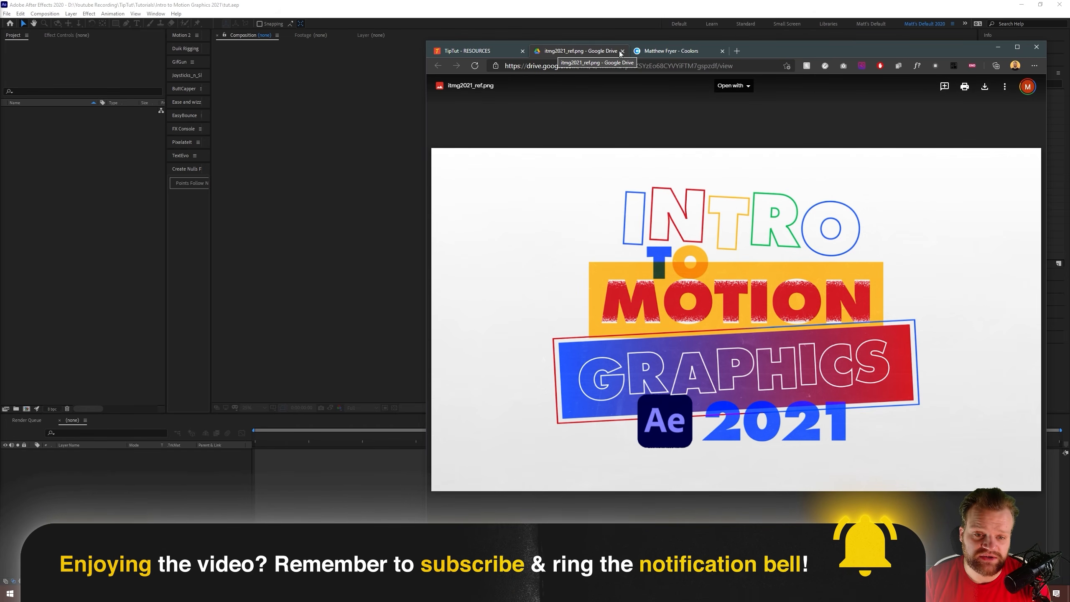
Open the Coolors palette generator, cycle through random colour palettes and copy the colour 562C2C.
left_click(656, 51)
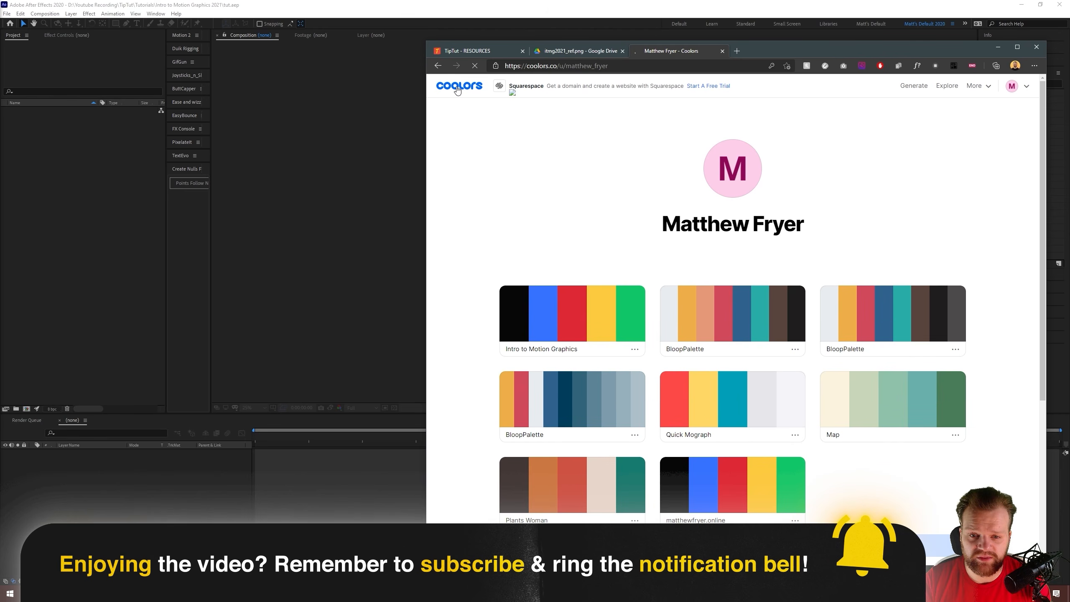
left_click(458, 89)
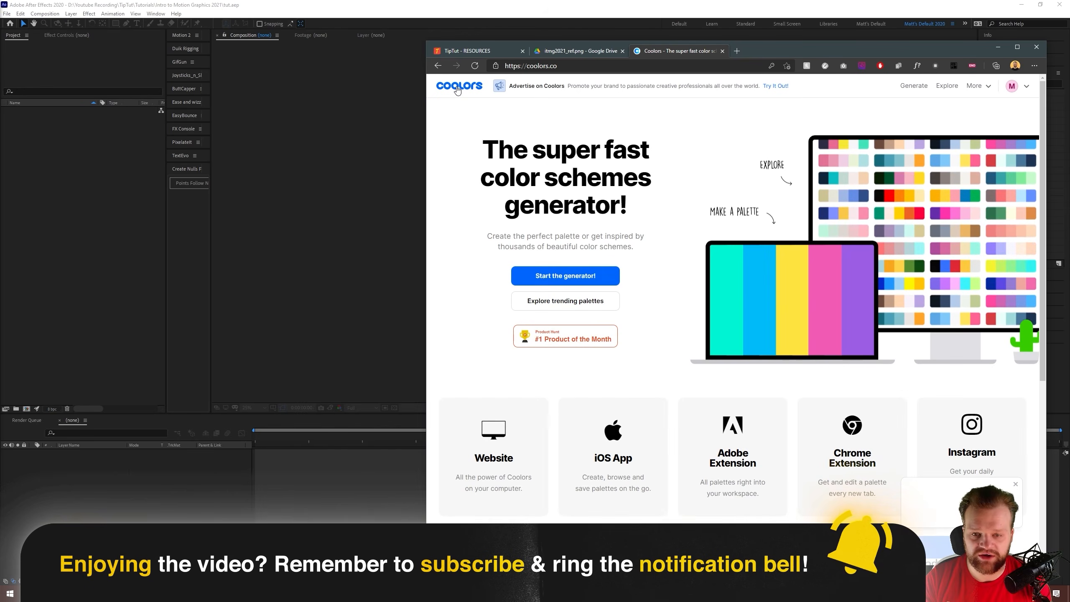
left_click(565, 276)
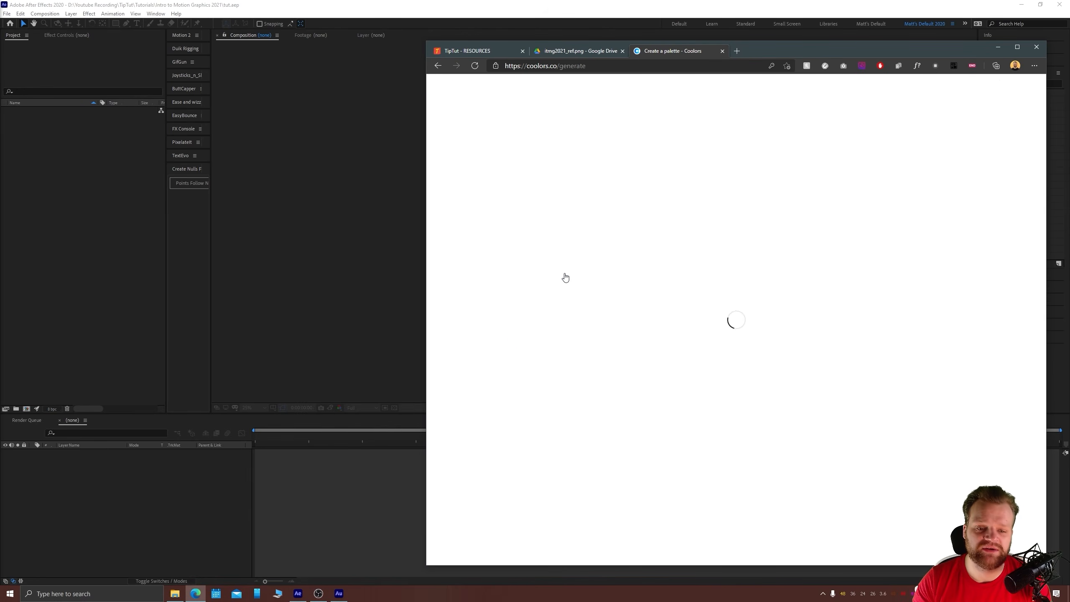
key("space")
key("space")
key("space")
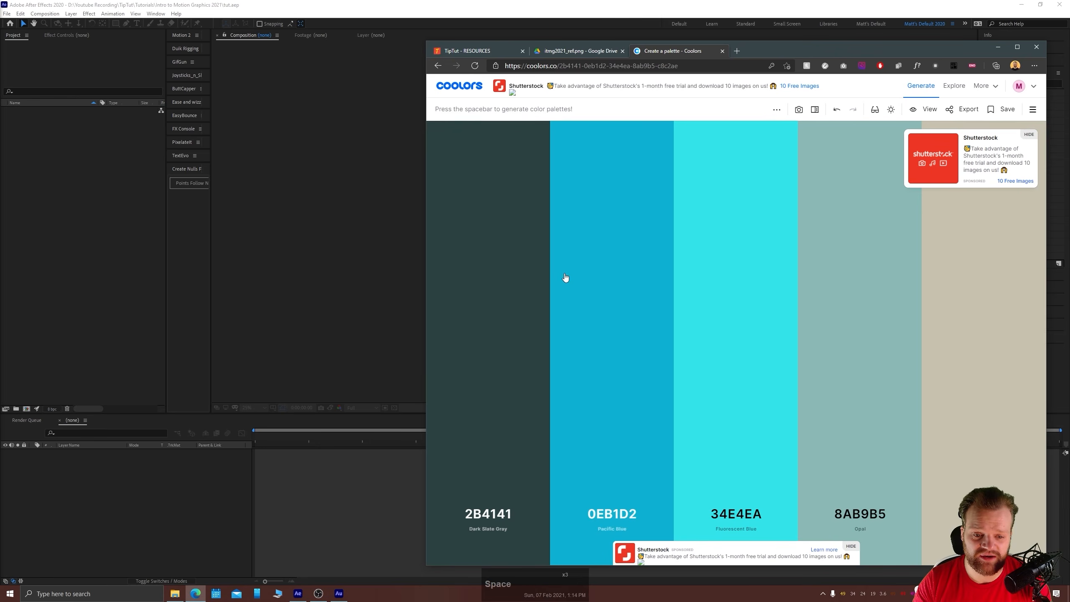
key("space")
key("space")
key("space")
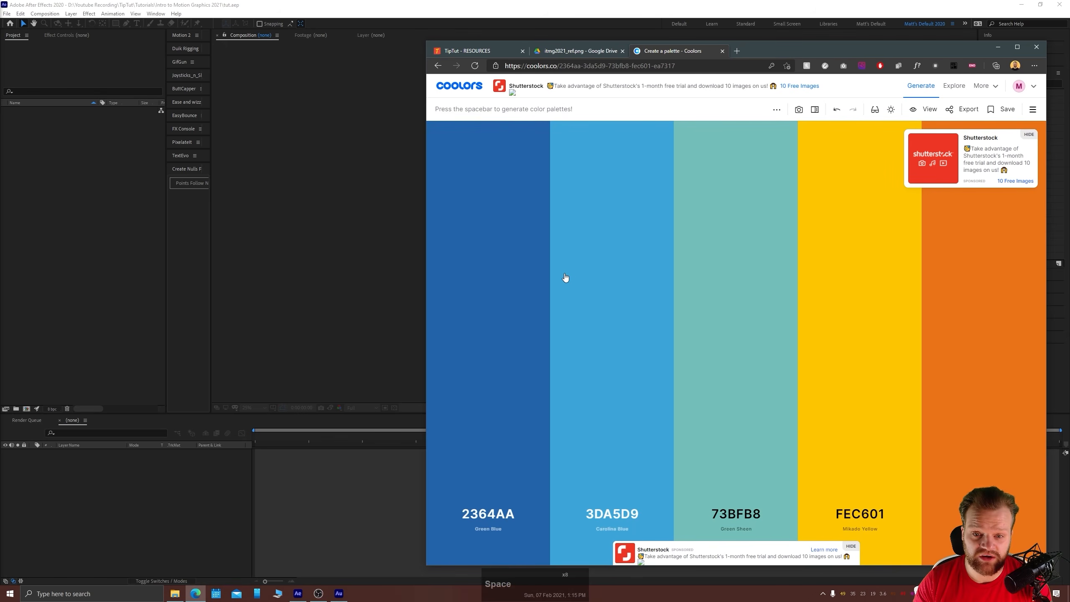
key("space")
key("space")
key("space")
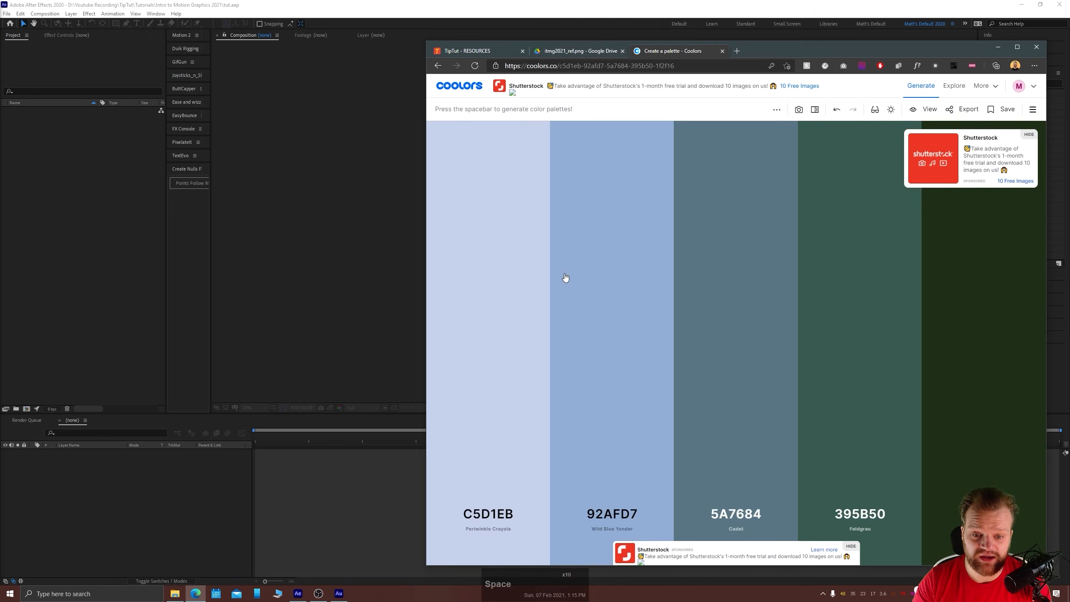
key("space")
key("space")
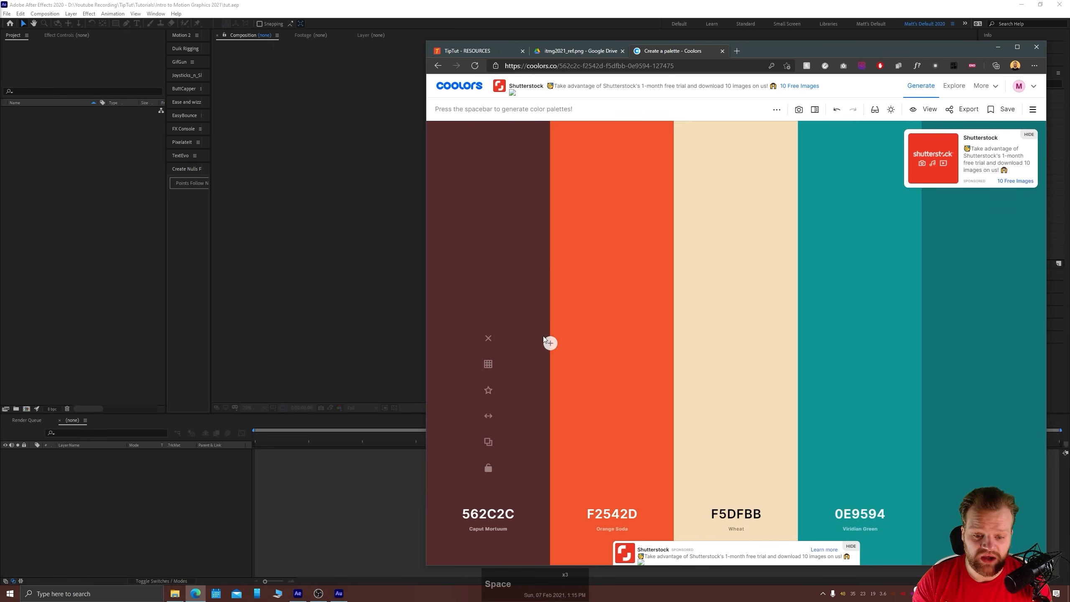
left_click(488, 442)
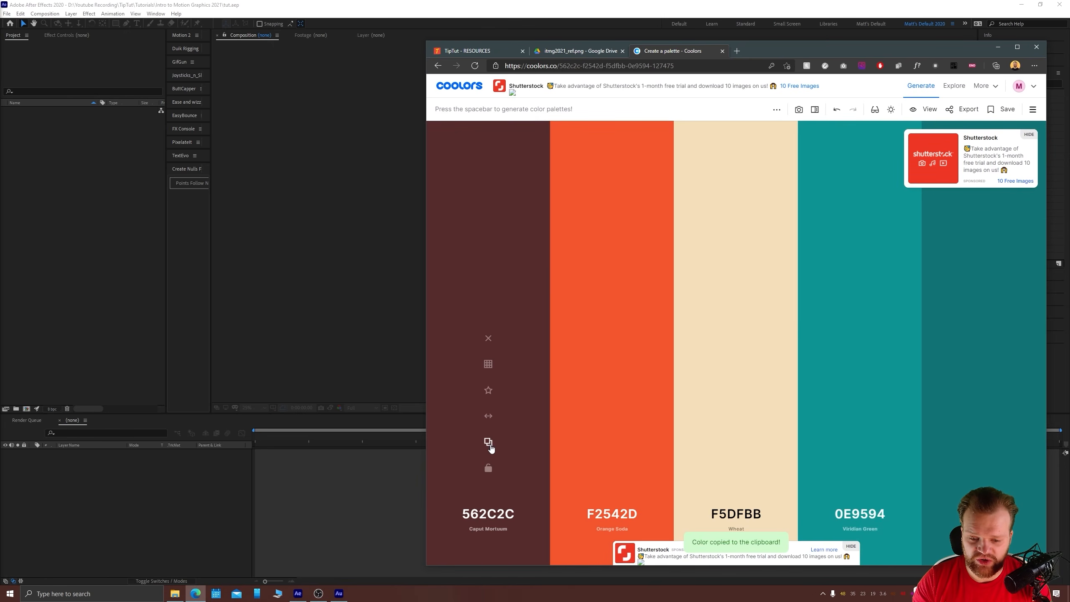
View the Intro to Motion Graphics palette among the profile's saved Coolors palettes and return to After Effects.
left_click(1019, 86)
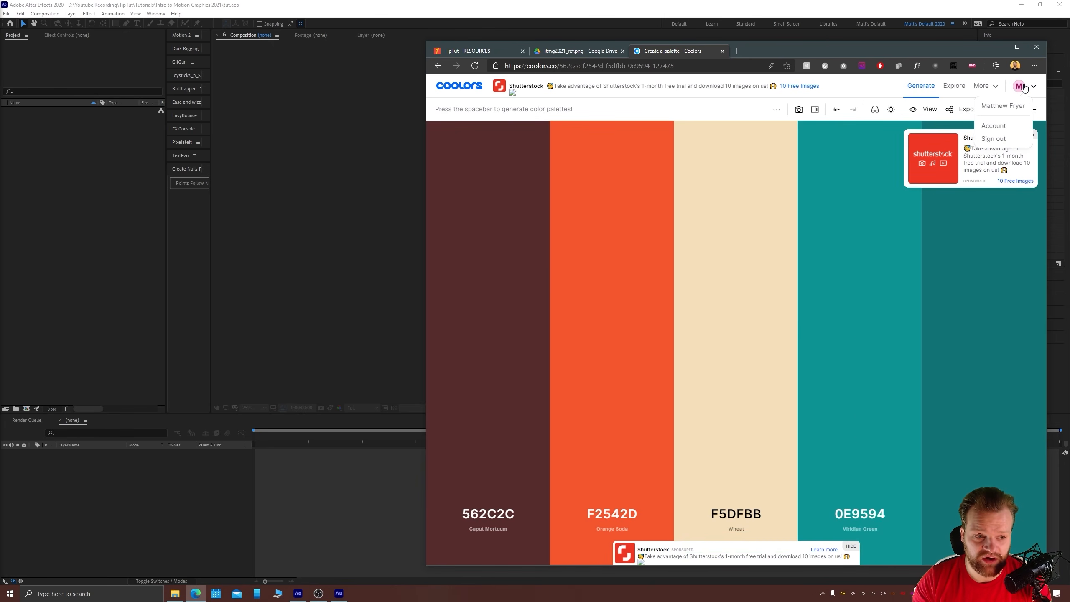
left_click(995, 108)
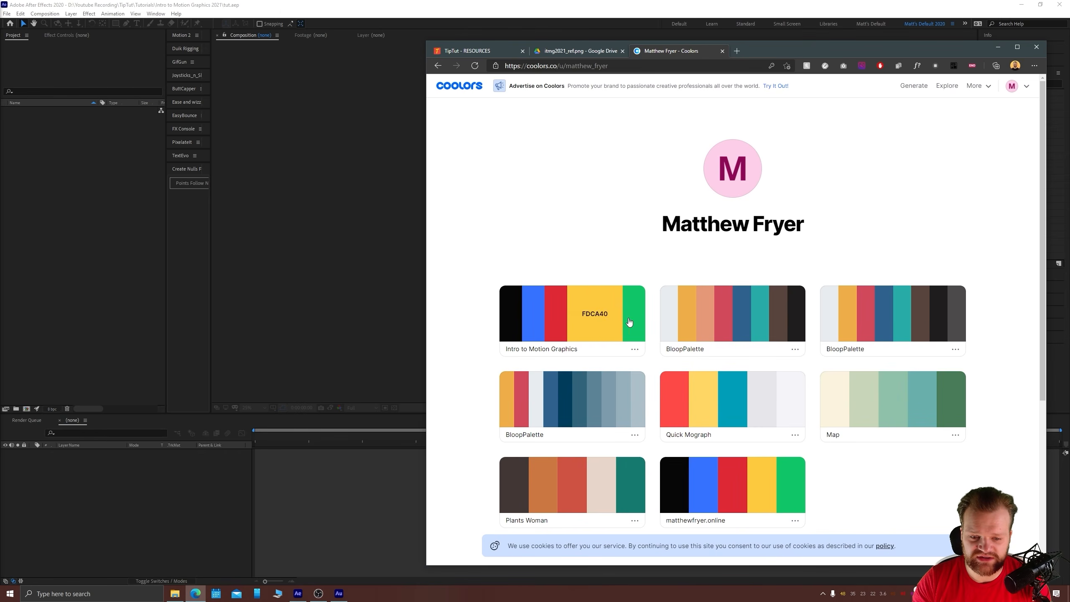
left_click(290, 223)
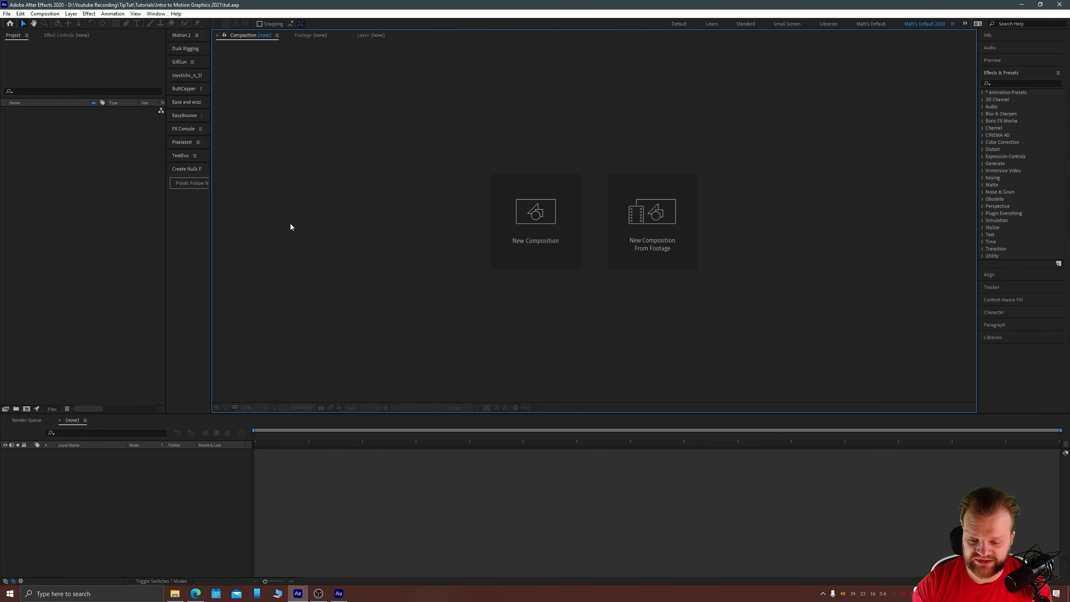
Switch to File Explorer, go to the assets folder inside Intro to Motion Graphics 2021 and preview reference.png.
left_click(175, 593)
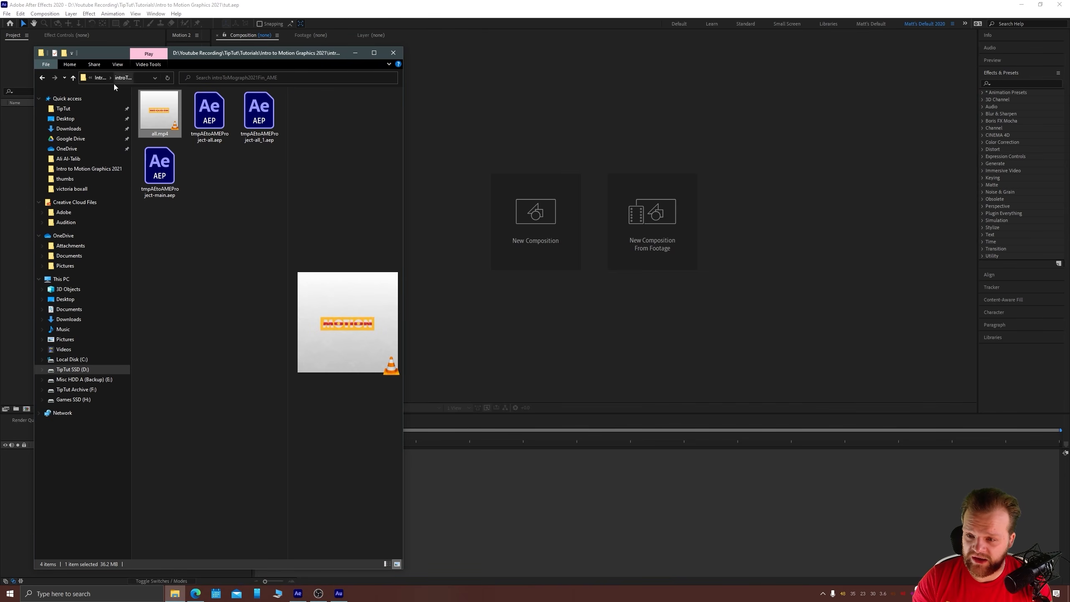
left_click(102, 78)
left_click(101, 77)
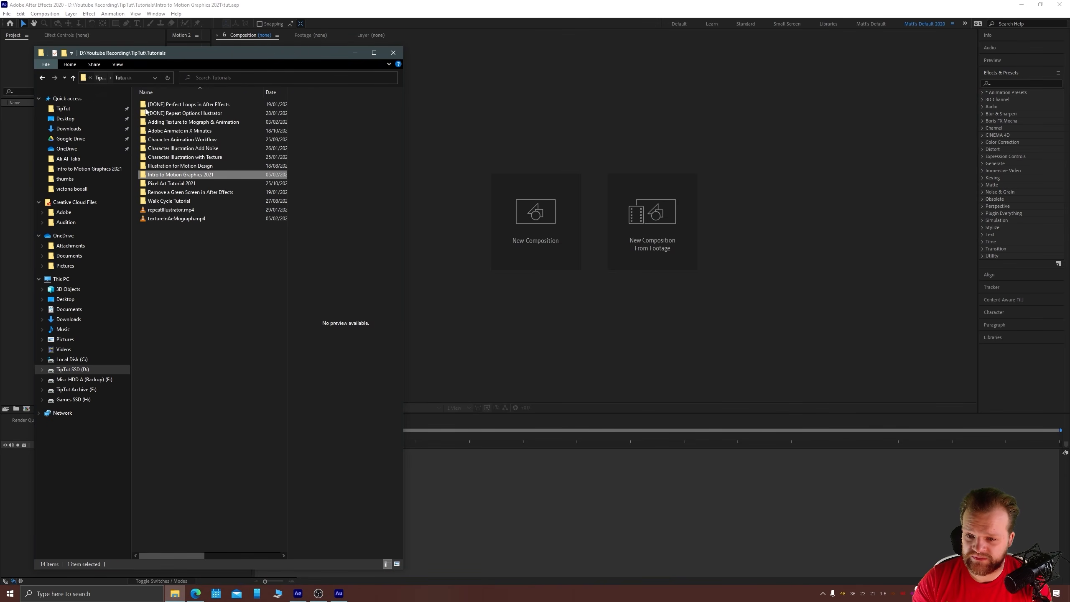
double_click(178, 173)
double_click(155, 113)
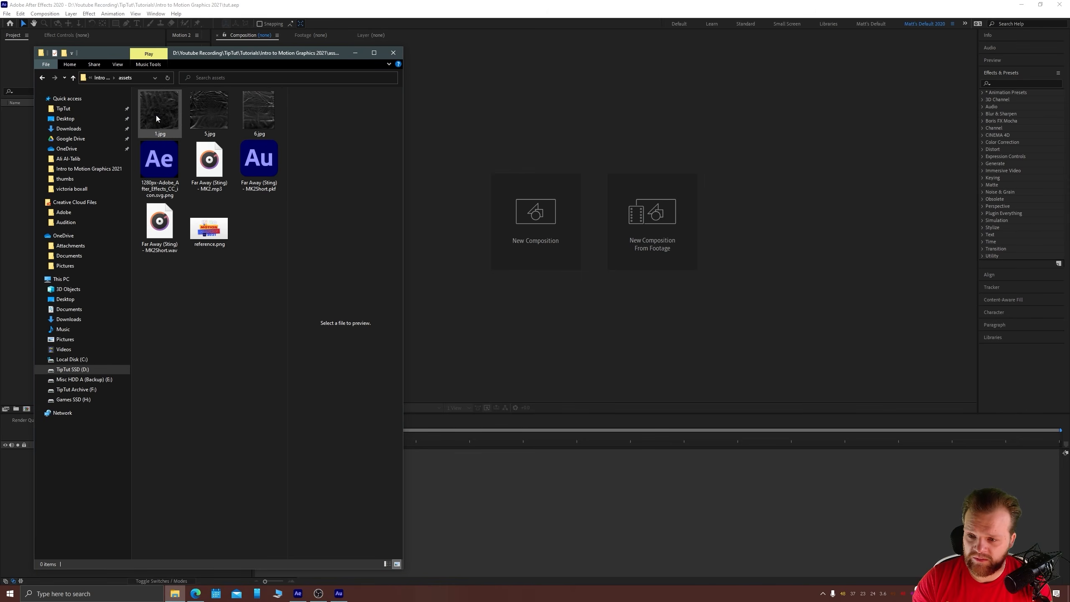
left_click(208, 229)
key("space")
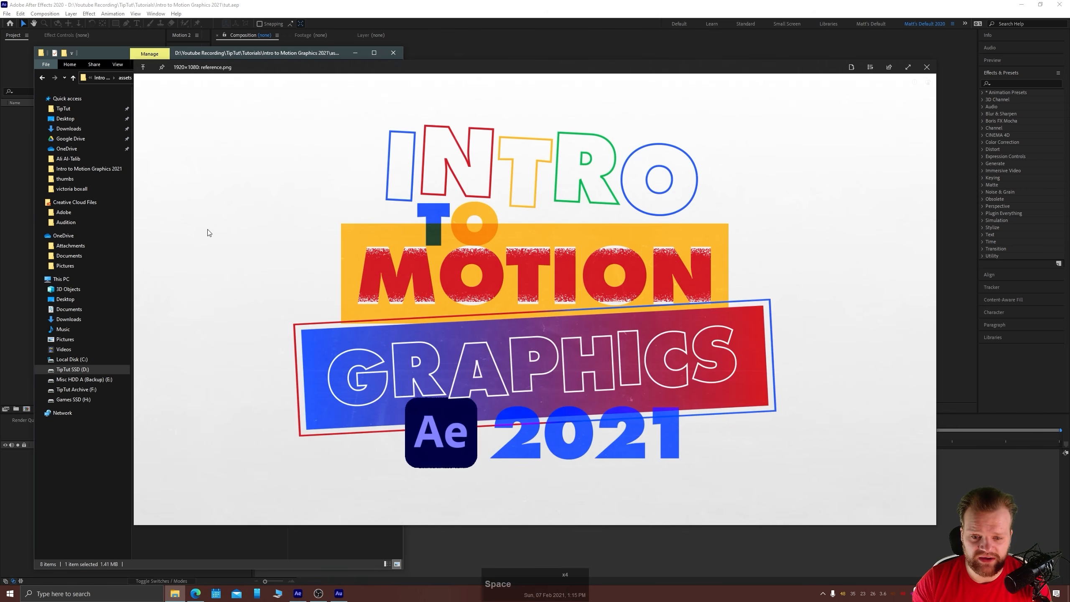
key("space")
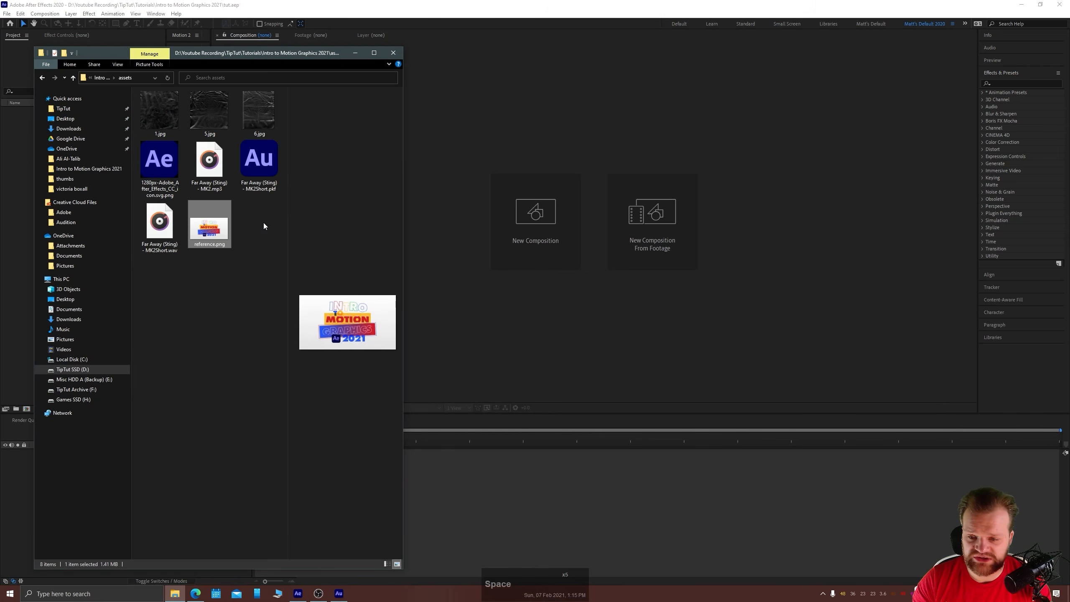
Import reference.png from the assets folder into the After Effects project.
left_click_drag(212, 57, 557, 39)
left_click_drag(560, 228, 49, 191)
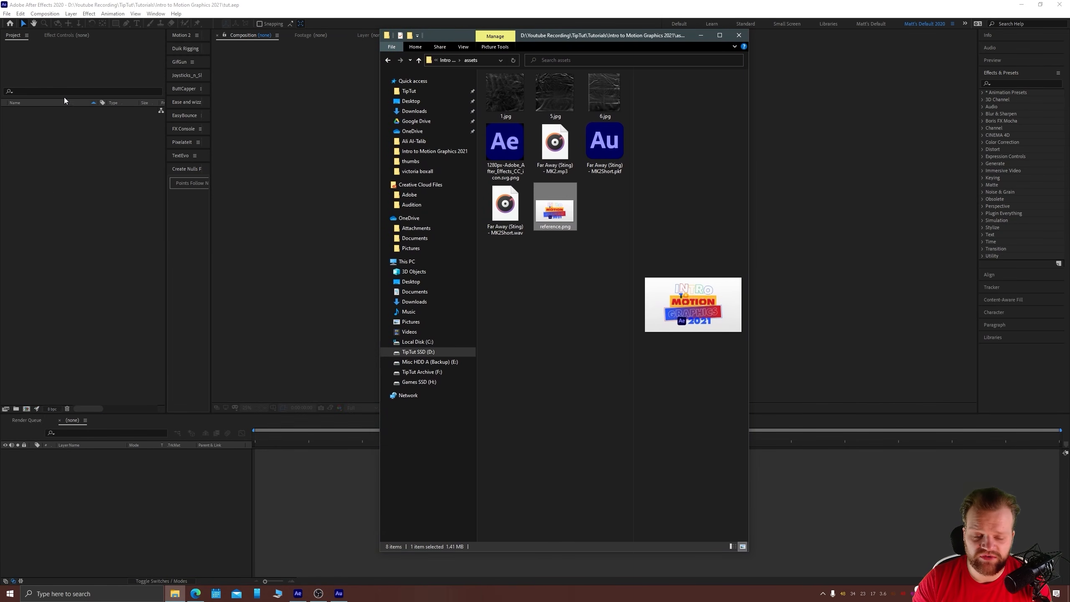
left_click(127, 181)
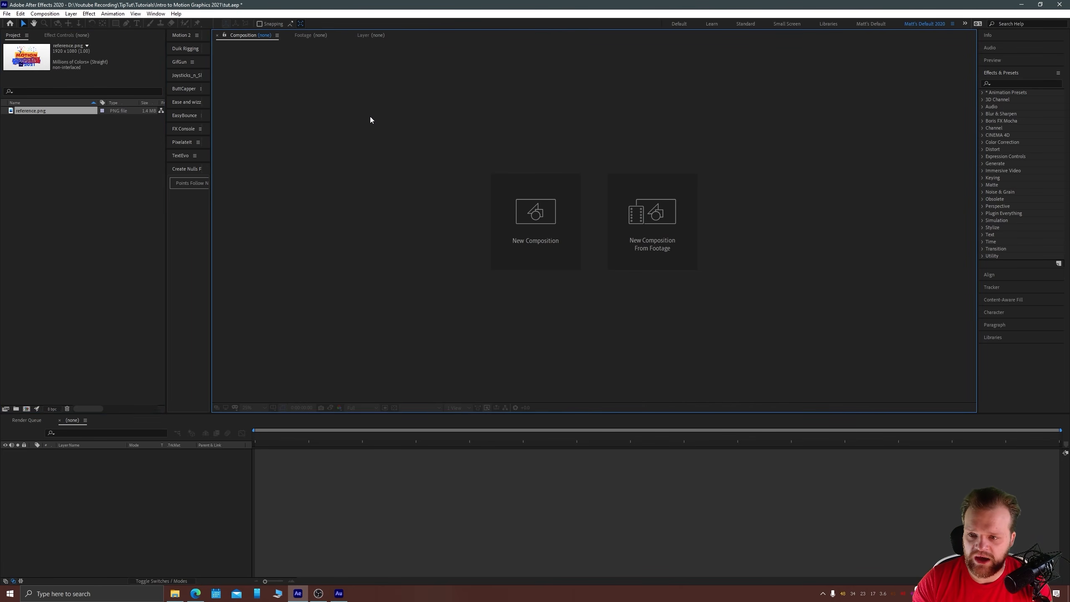
Show the Brushes panel in the workspace and deselect reference.png in the project.
left_click(156, 14)
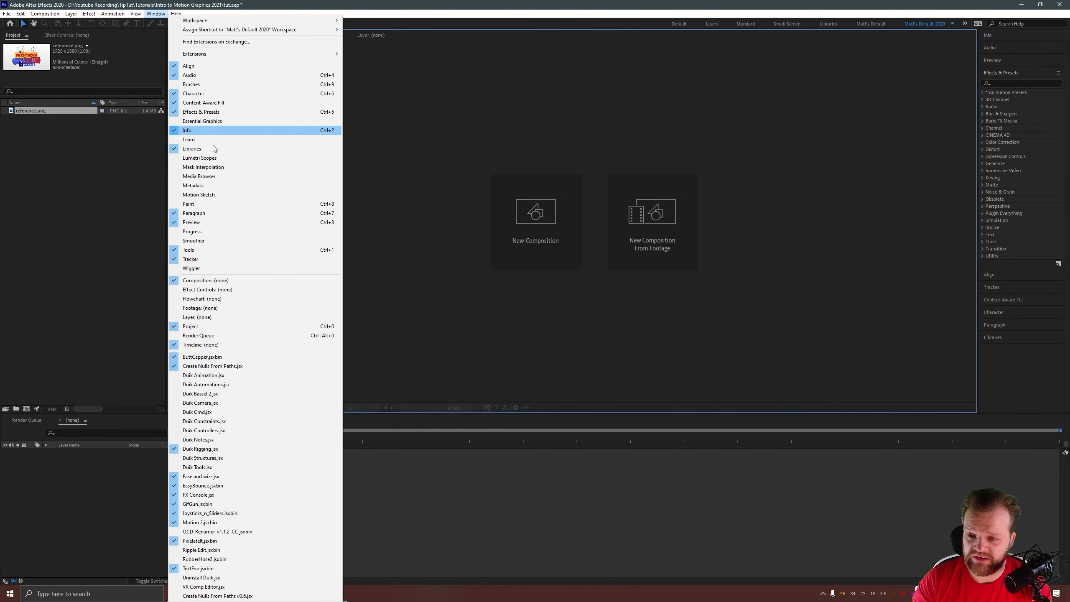
left_click(193, 84)
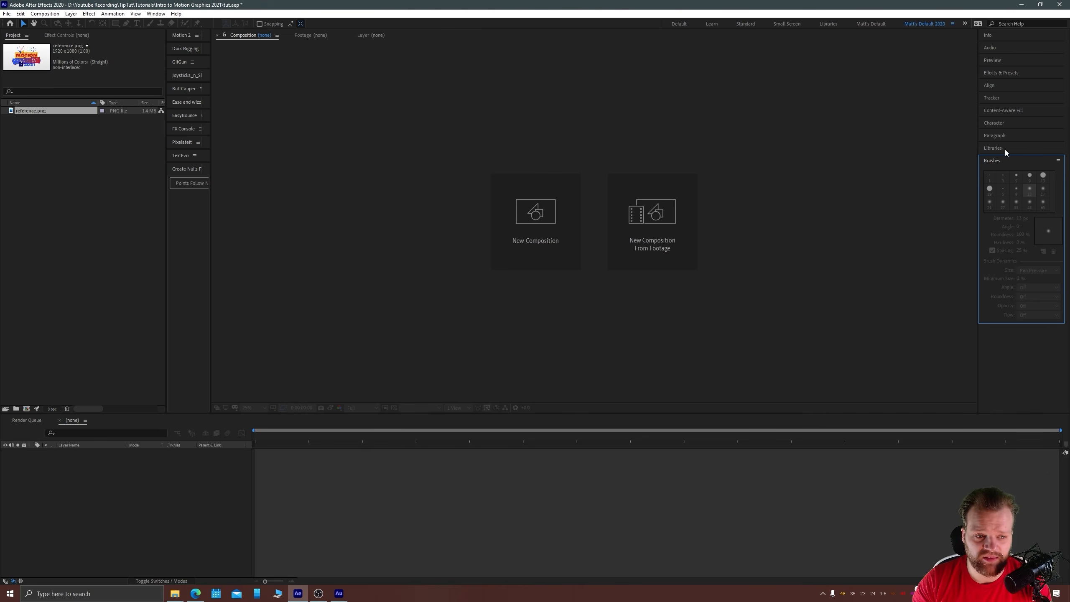
left_click(328, 251)
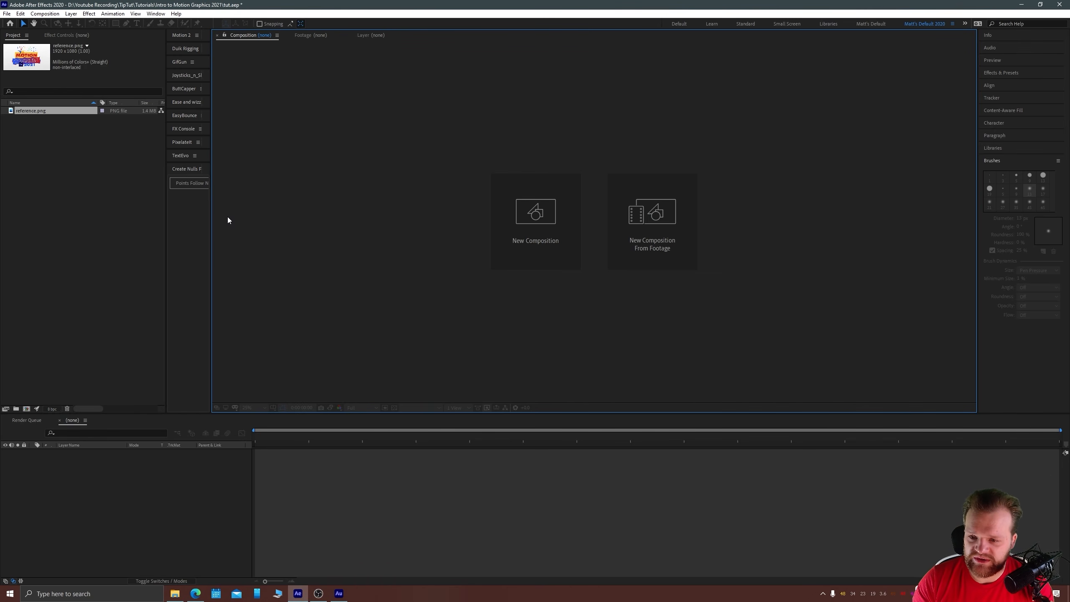
left_click(145, 180)
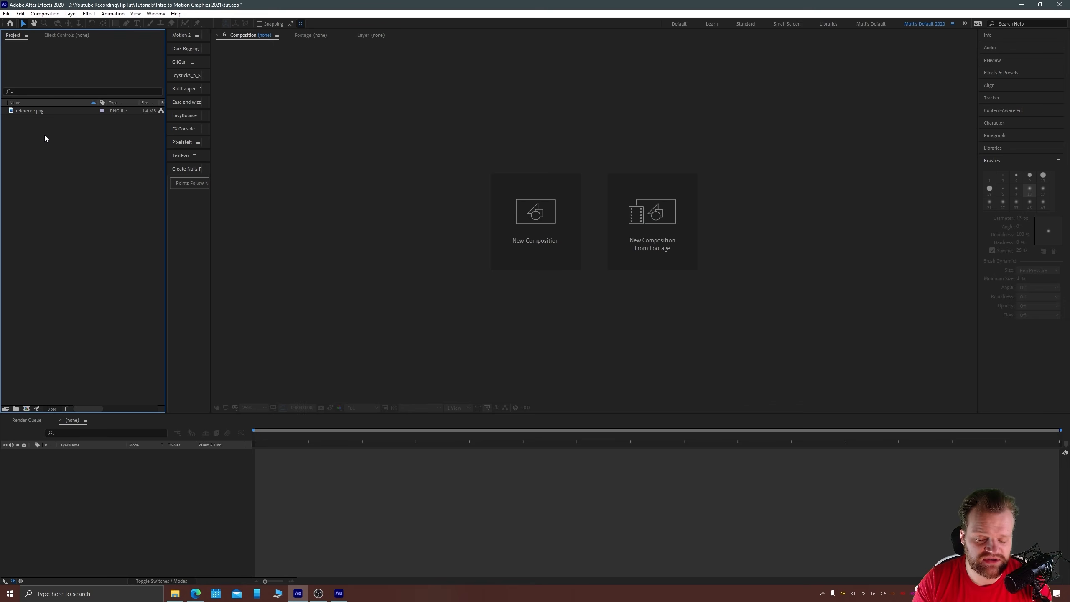
Create a 1920 × 1920 px composition named main at 30 fps with a duration of 10 seconds.
left_click(525, 206)
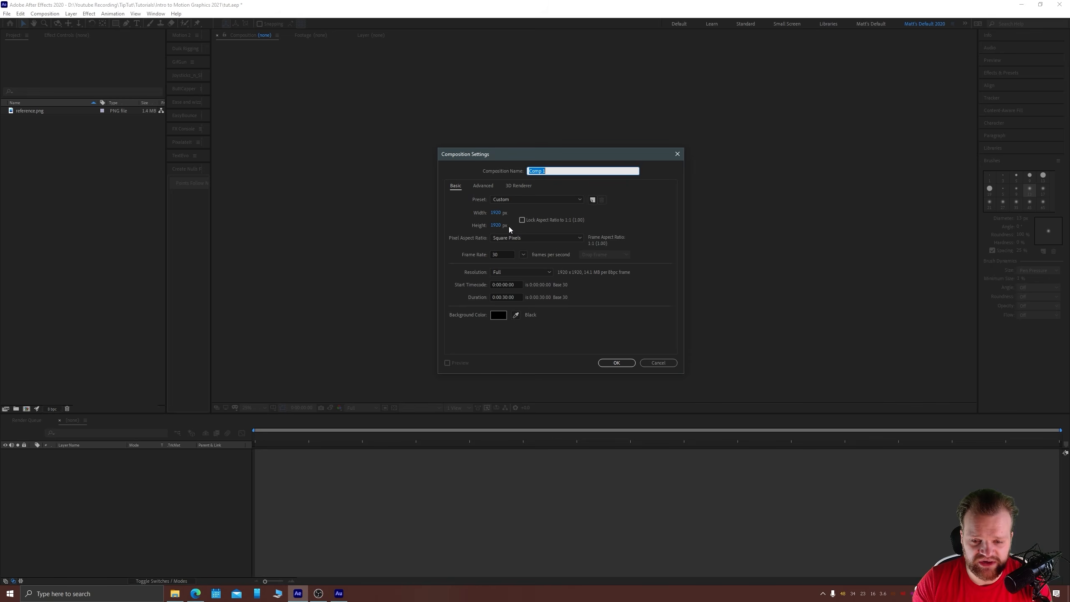
left_click(501, 255)
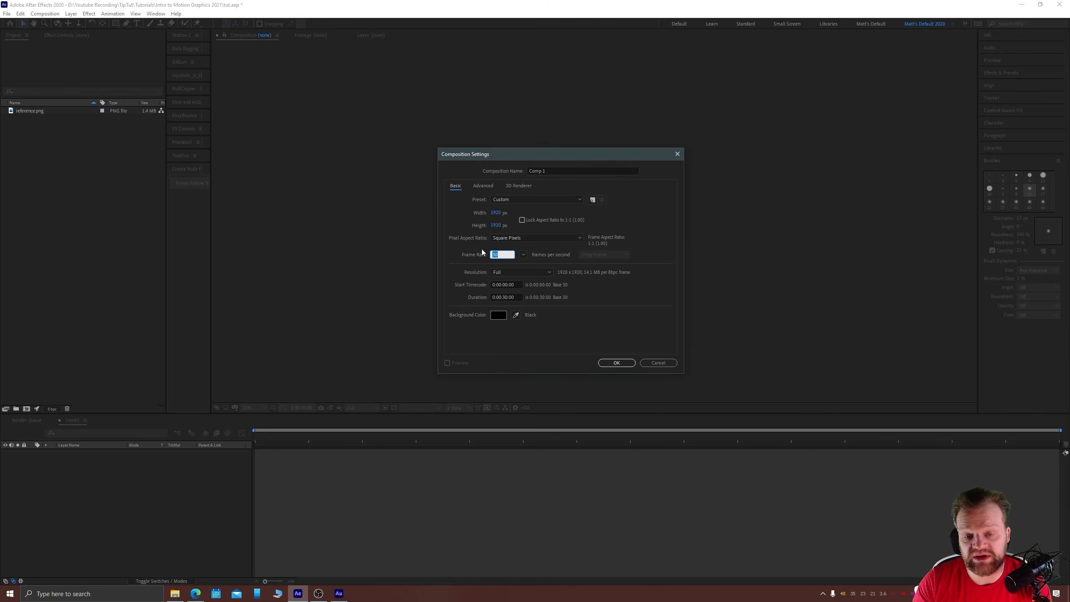
double_click(506, 296)
type("10")
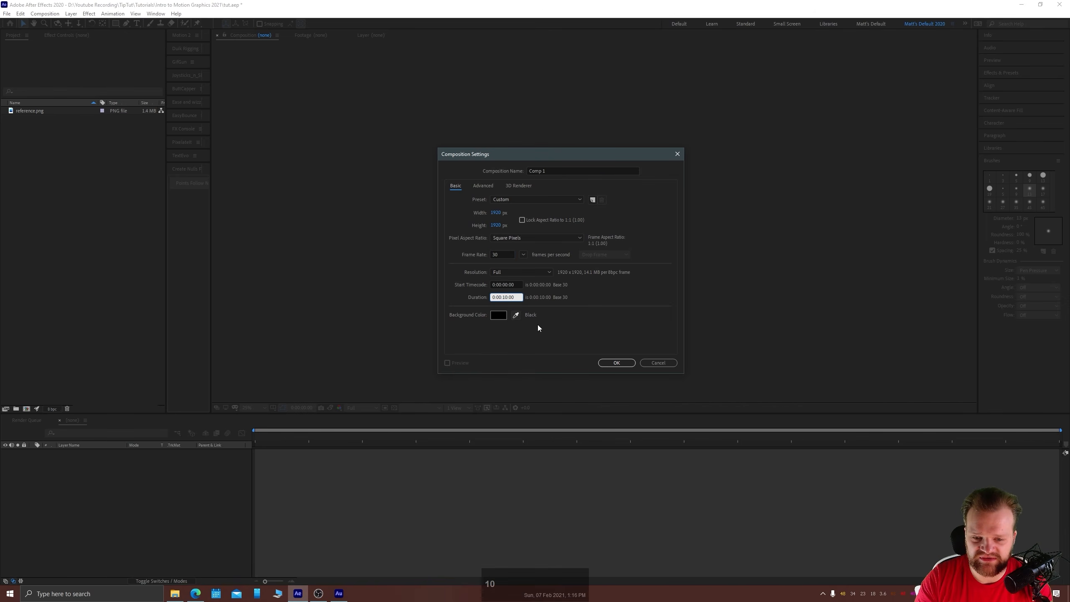
left_click(521, 345)
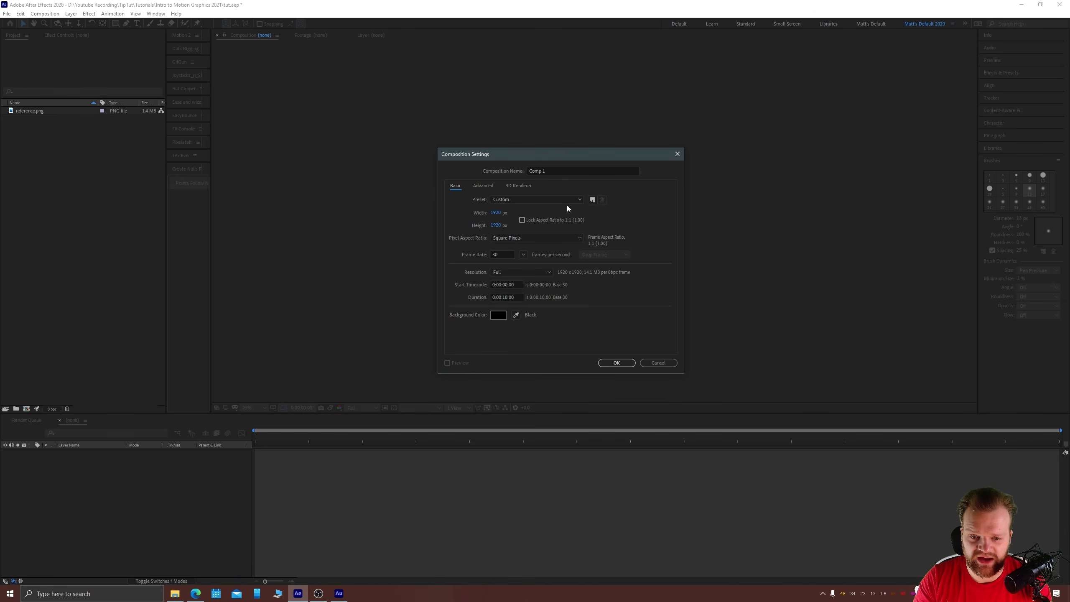
left_click_drag(561, 170, 514, 170)
type("main")
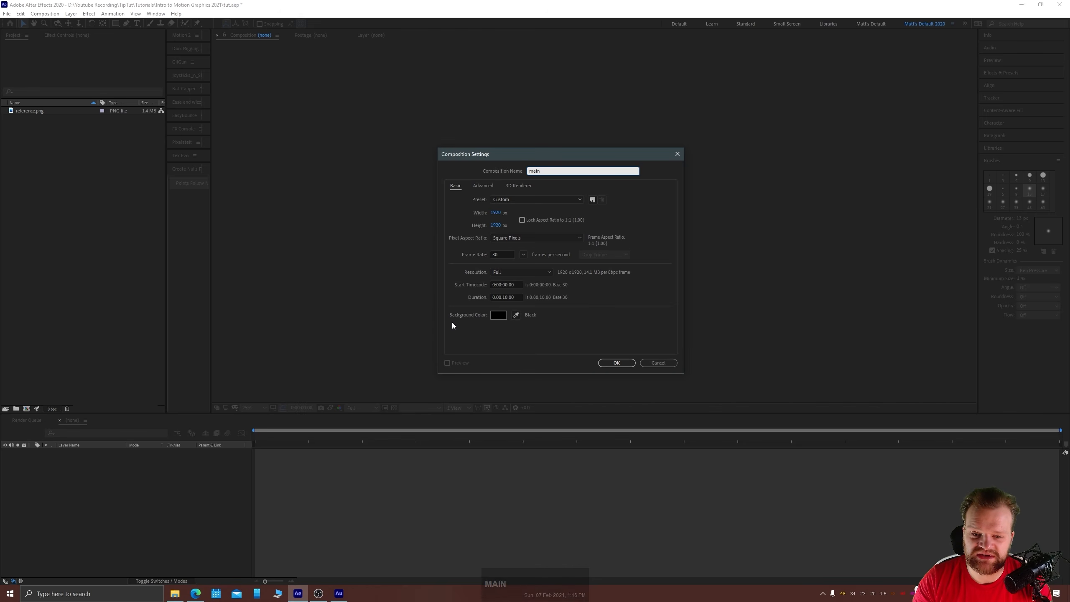
left_click(615, 362)
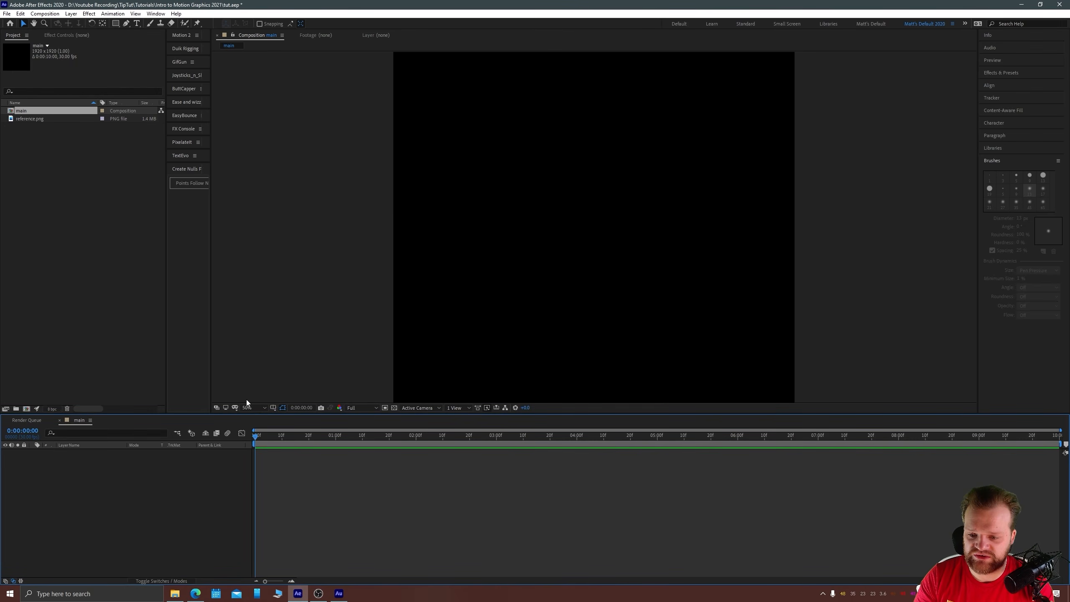
Fit the composition in the viewer, add reference.png to the main timeline and align the layer's start with 0:00:00:00.
left_click(248, 406)
left_click(262, 419)
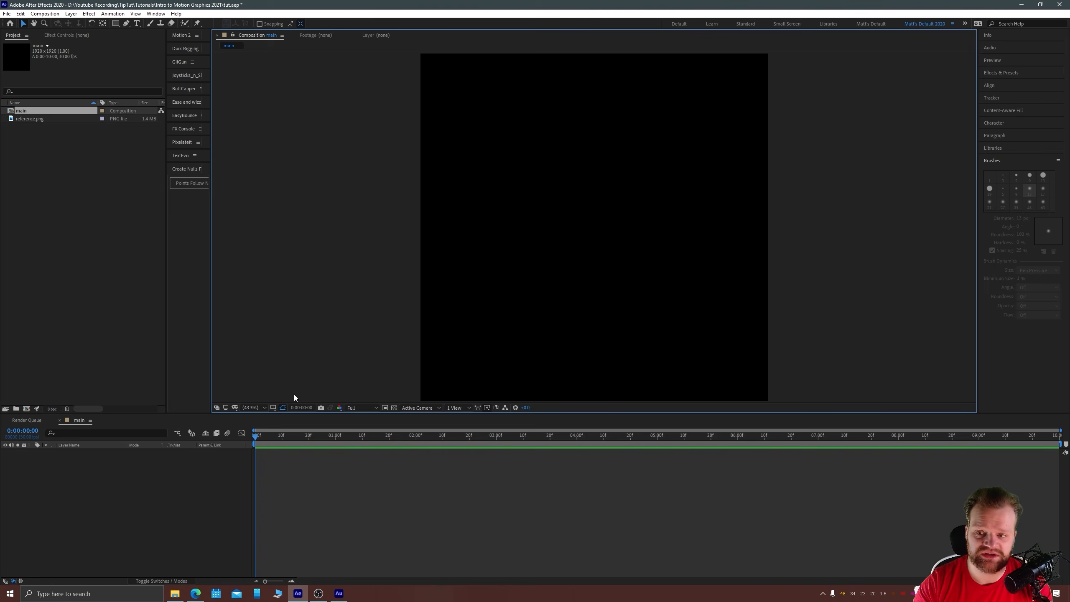
left_click(30, 120)
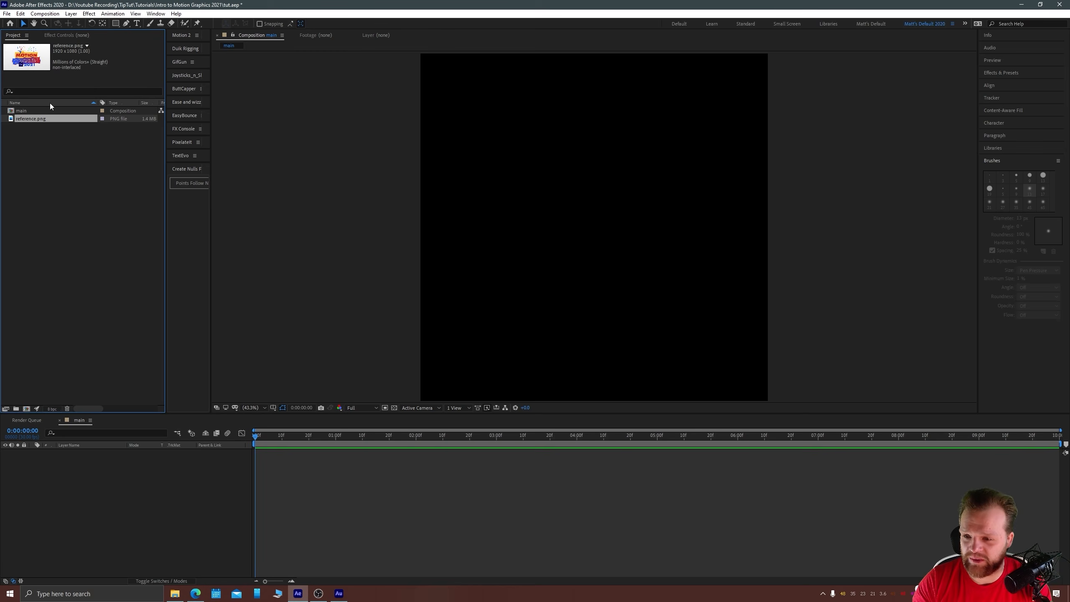
left_click_drag(17, 119, 395, 509)
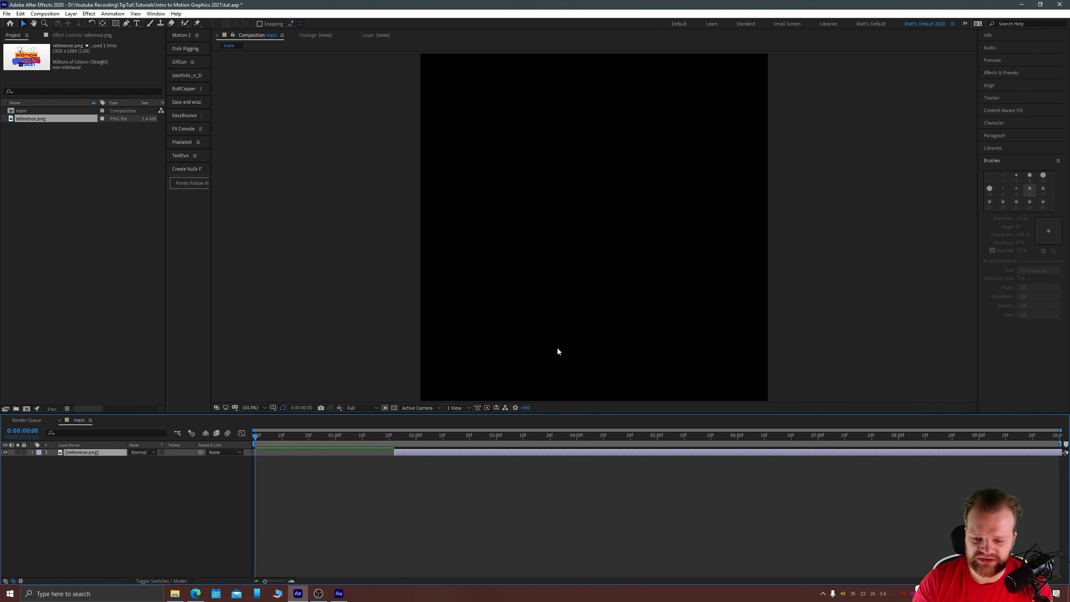
key("bracketleft")
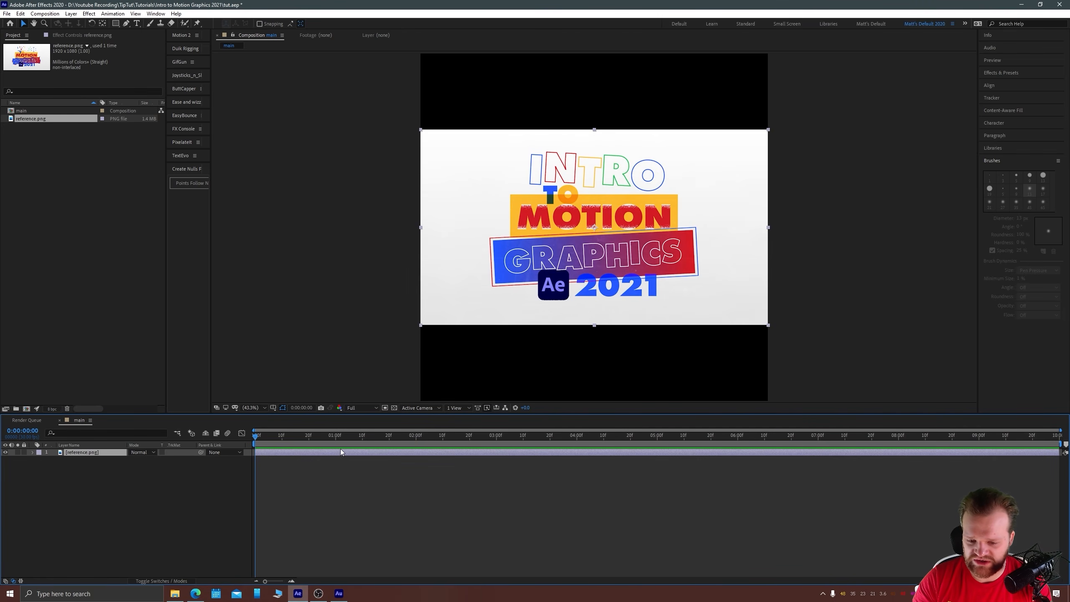
left_click(332, 196)
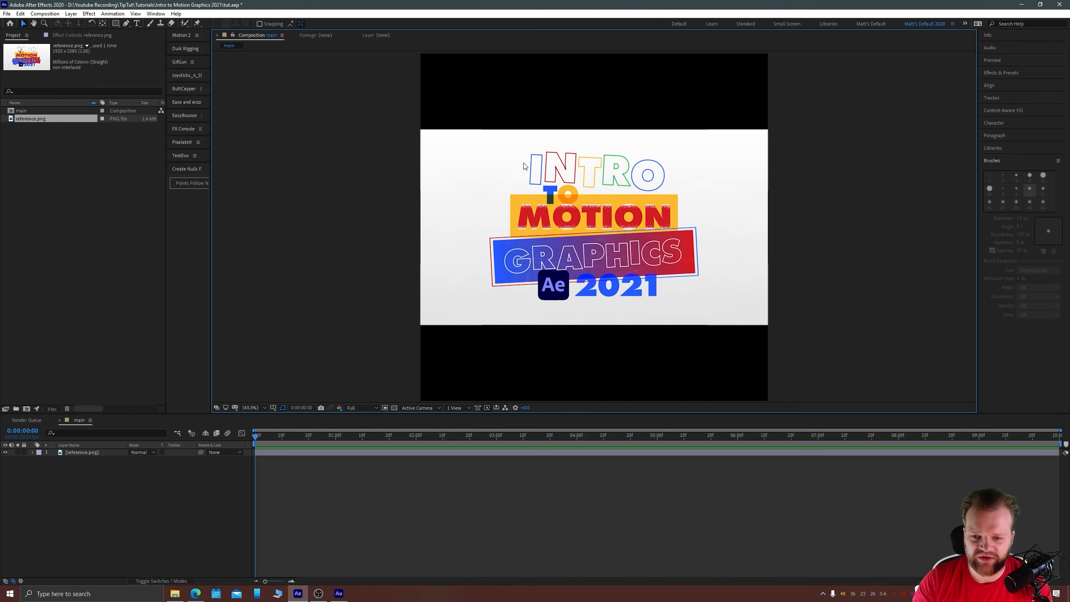
Try scaling down the reference image from its upper-left corner in the composition, and undo the change.
left_click(524, 169)
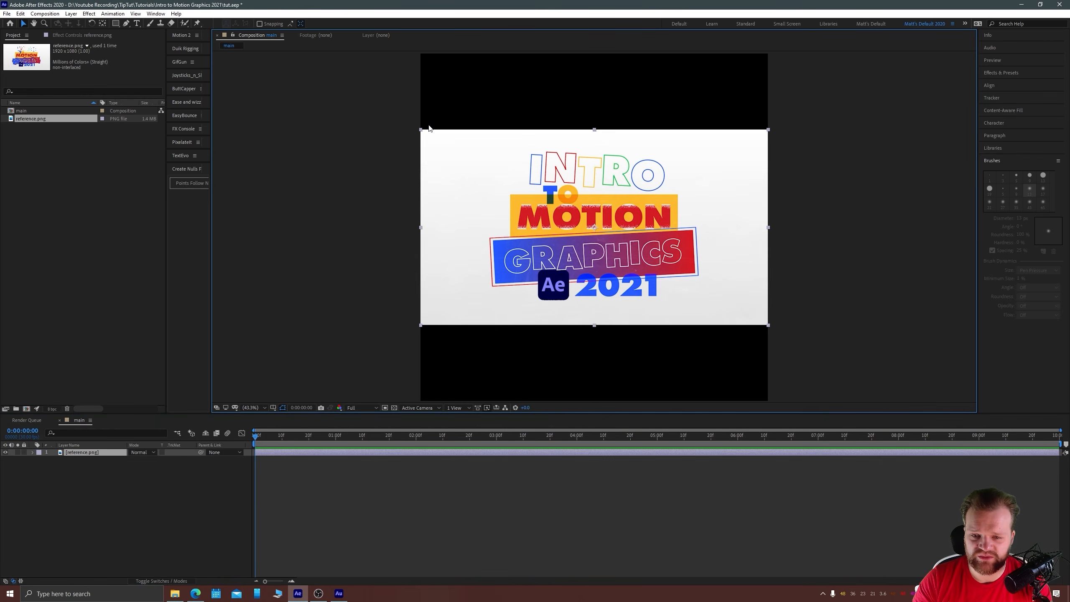
left_click_drag(423, 132, 453, 145)
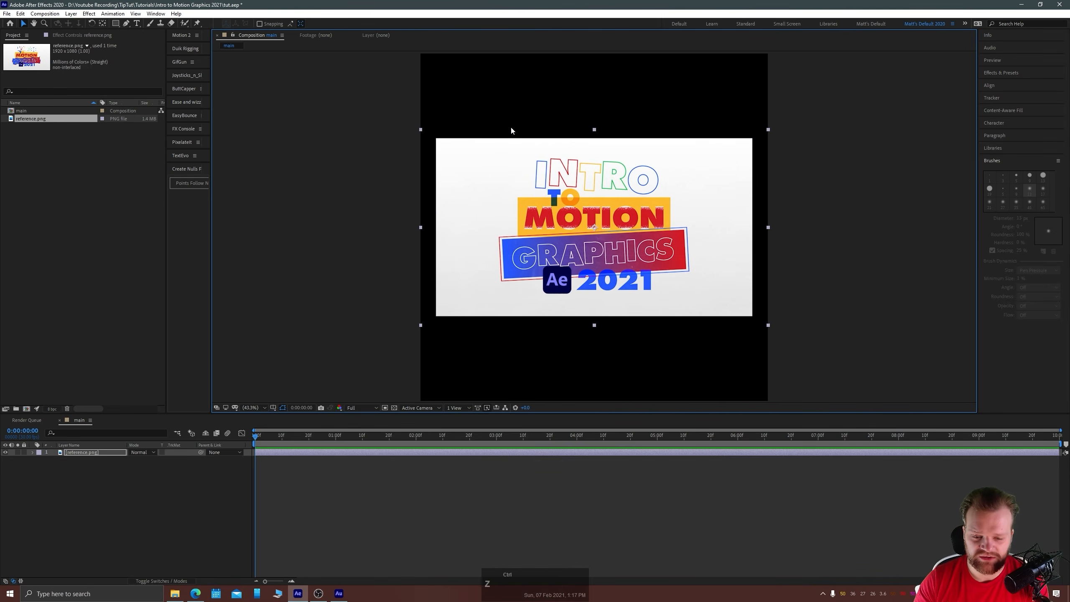
key("ctrl+z")
left_click(341, 171)
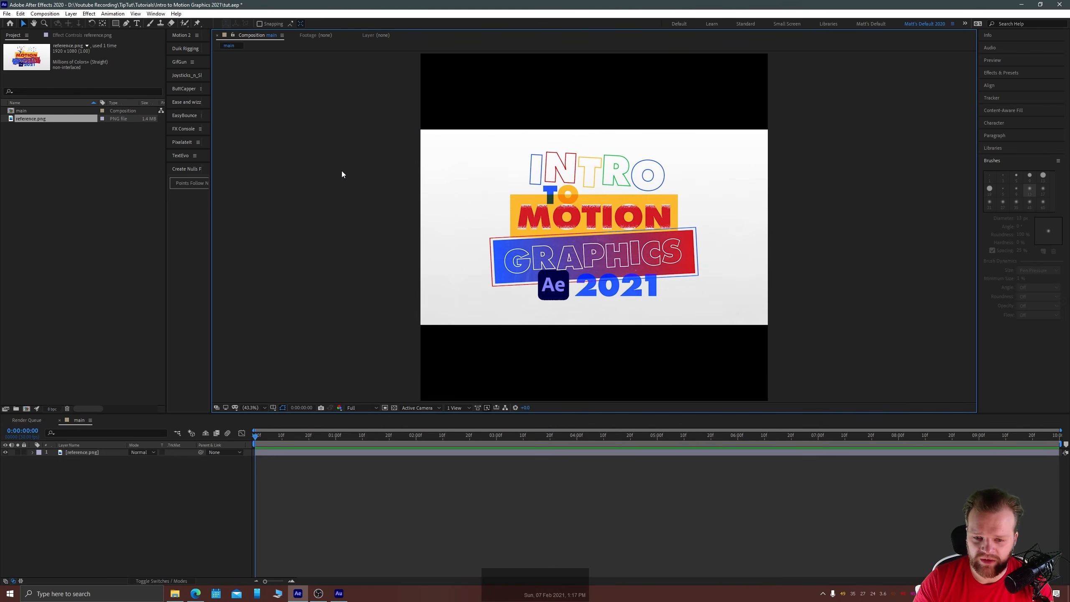
Create a white 1920 × 1920 px solid named bg and place it beneath the reference.png layer.
key("comma")
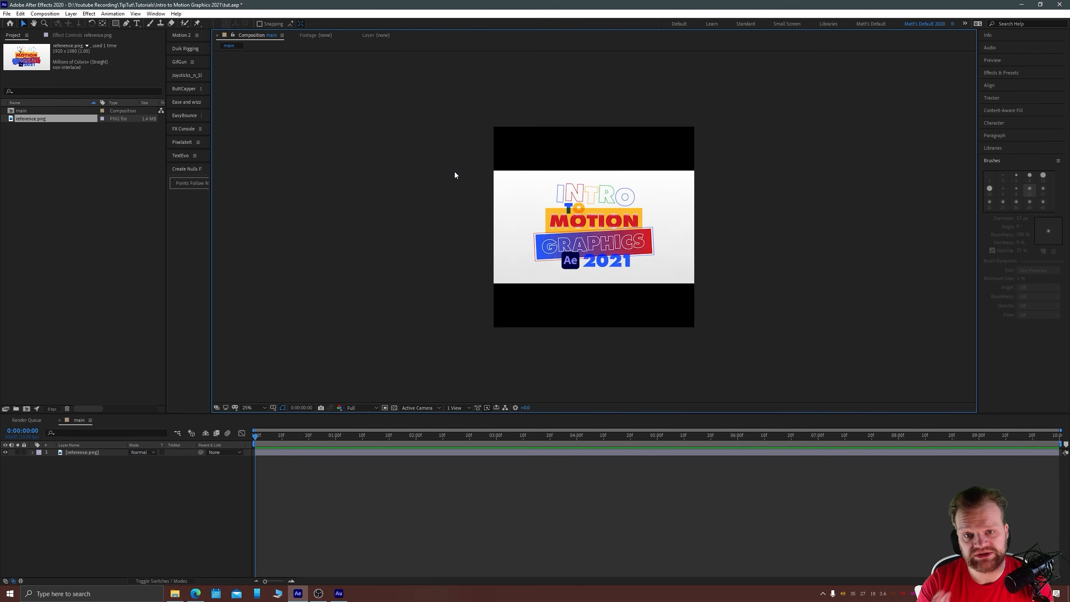
key("ctrl+y")
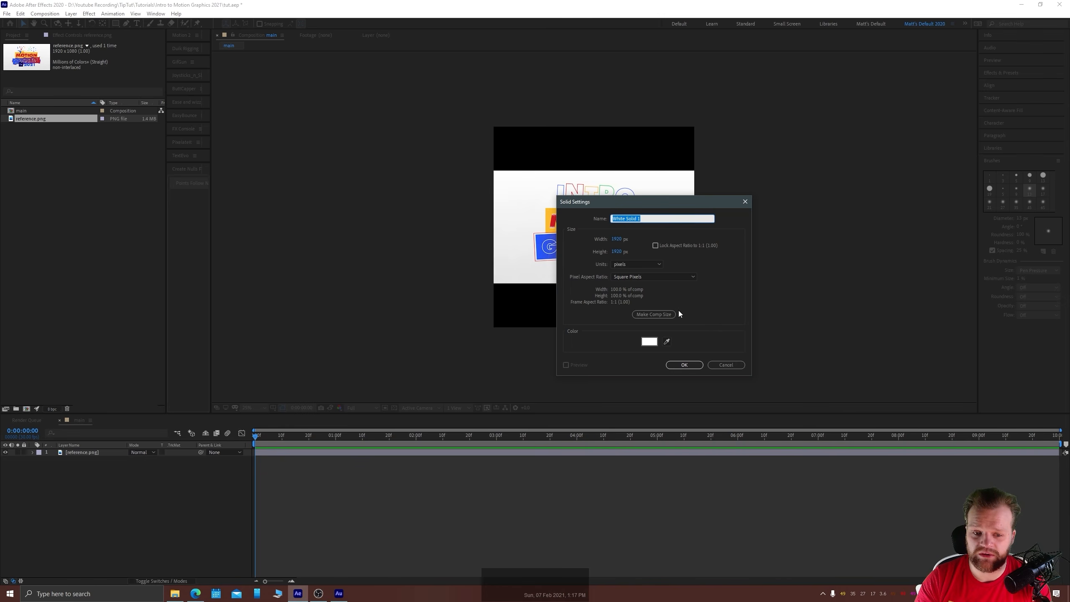
left_click(726, 365)
left_click(71, 14)
mouse_move(105, 27)
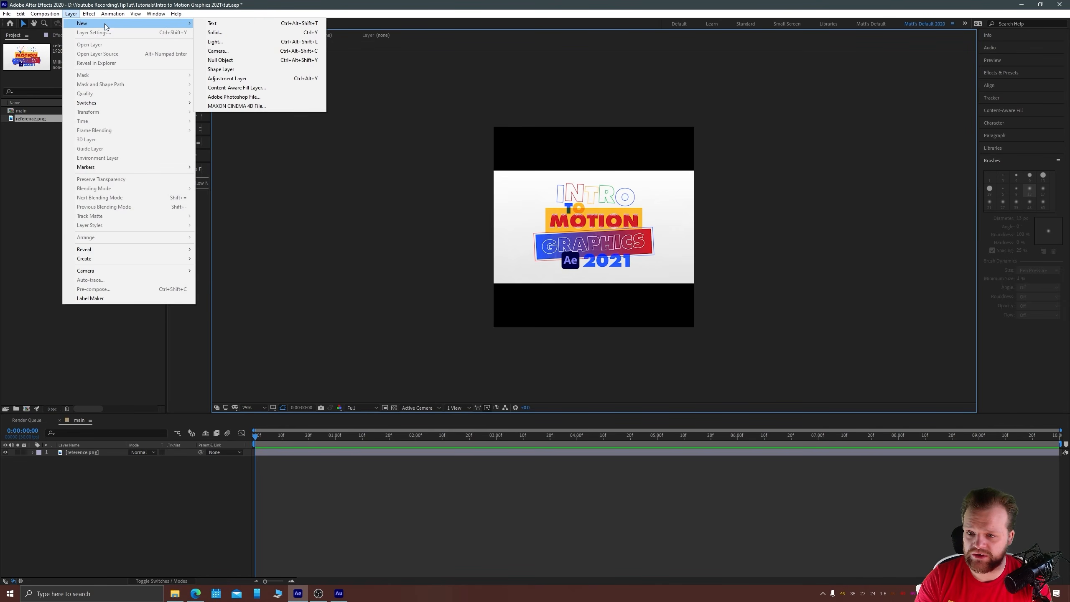
left_click(256, 31)
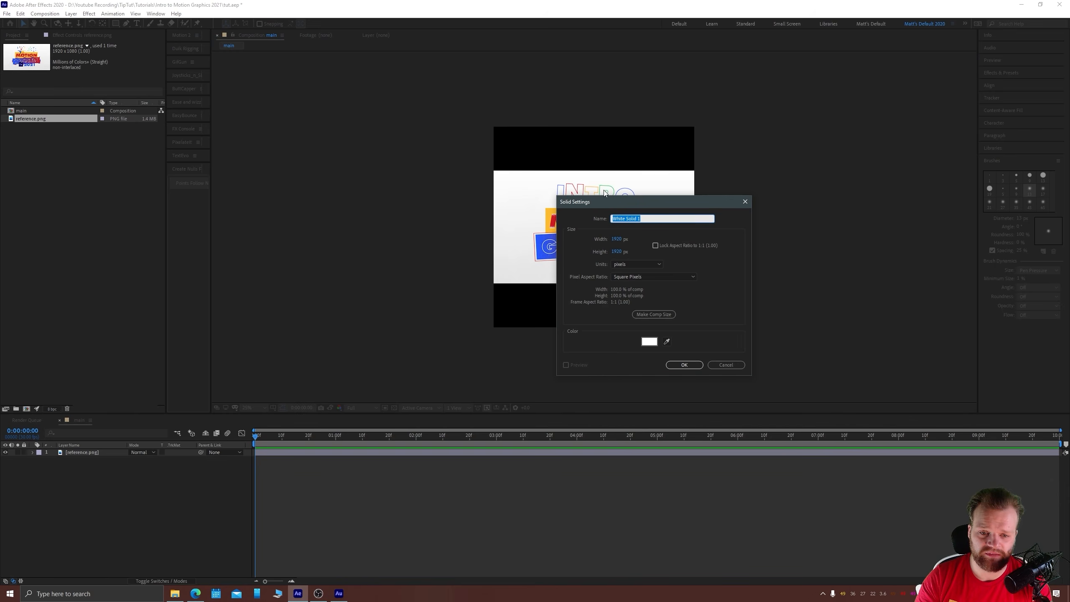
left_click_drag(605, 199, 525, 187)
type("bg")
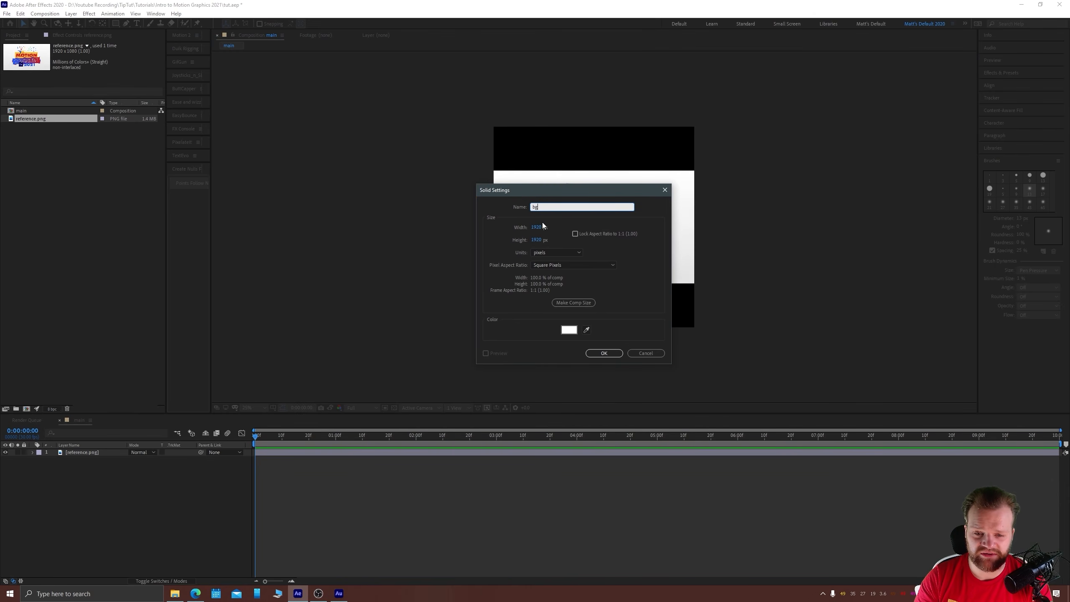
left_click(601, 354)
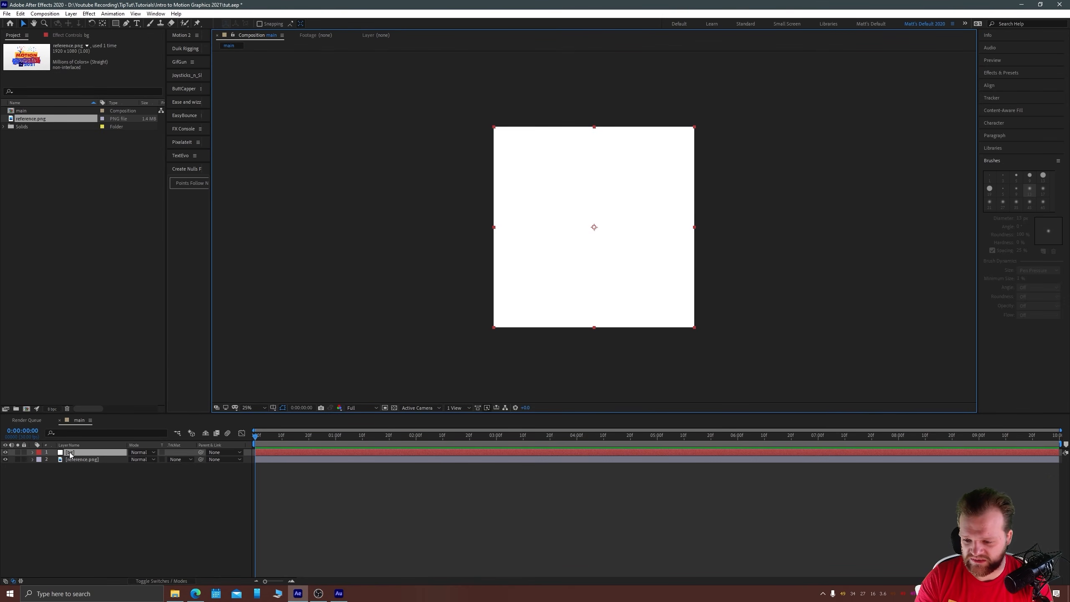
left_click_drag(70, 453, 72, 465)
left_click(464, 510)
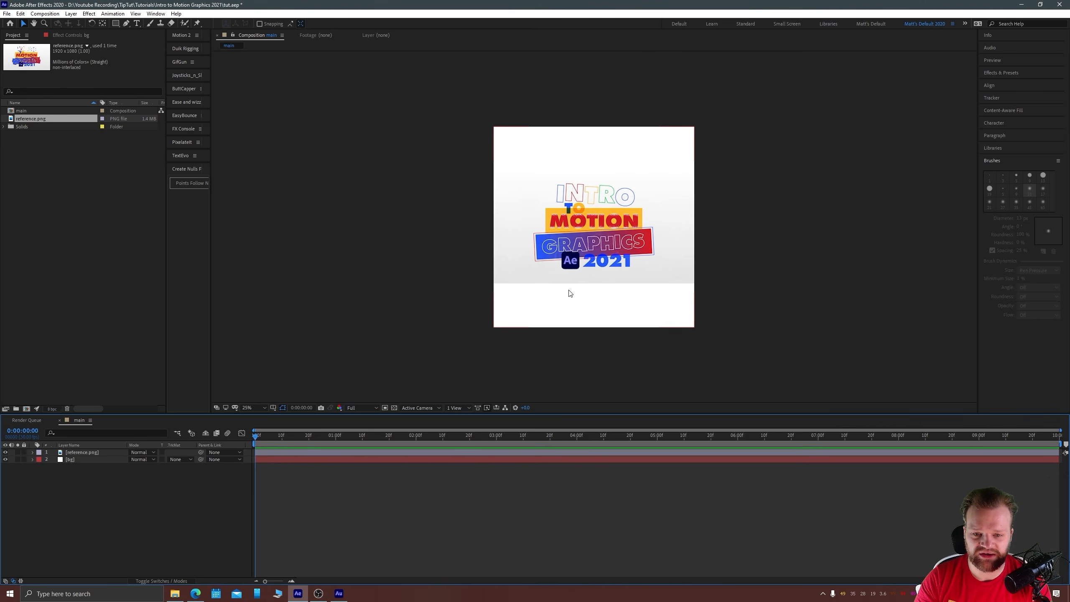
Set the opacity of the reference.png layer to 10%.
scroll(605, 281, "up", 2)
key("space")
left_click_drag(743, 290, 704, 289)
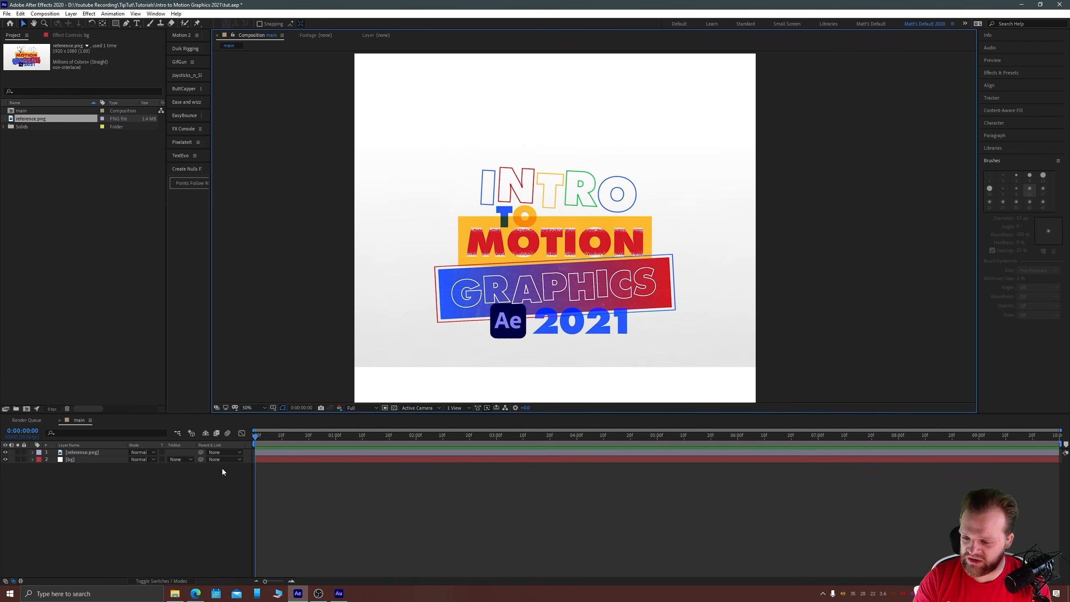
left_click(77, 454)
key("space")
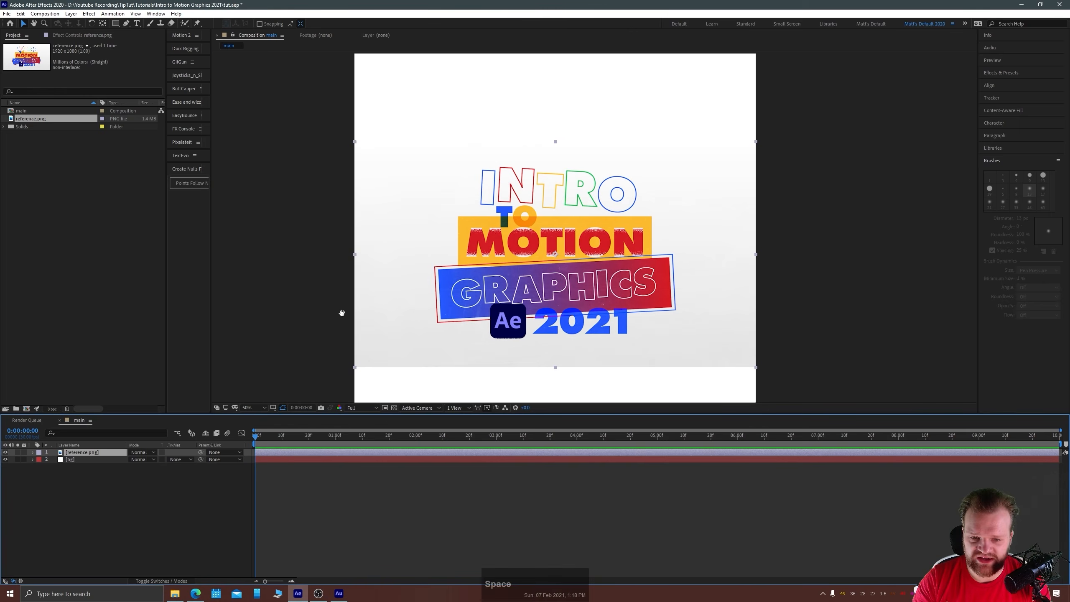
left_click_drag(342, 312, 367, 287)
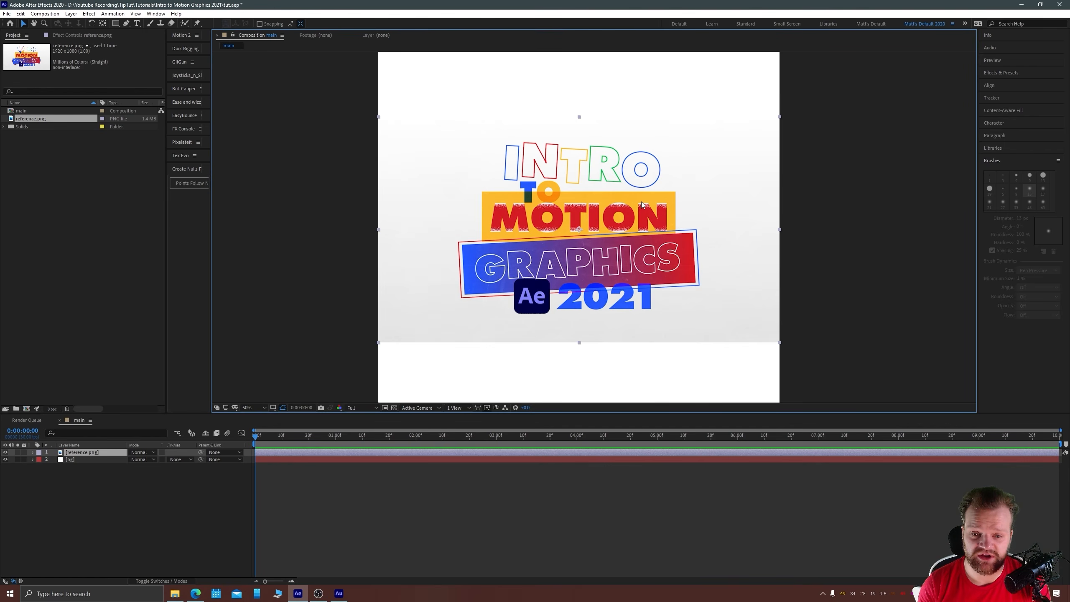
left_click(112, 474)
left_click(90, 452)
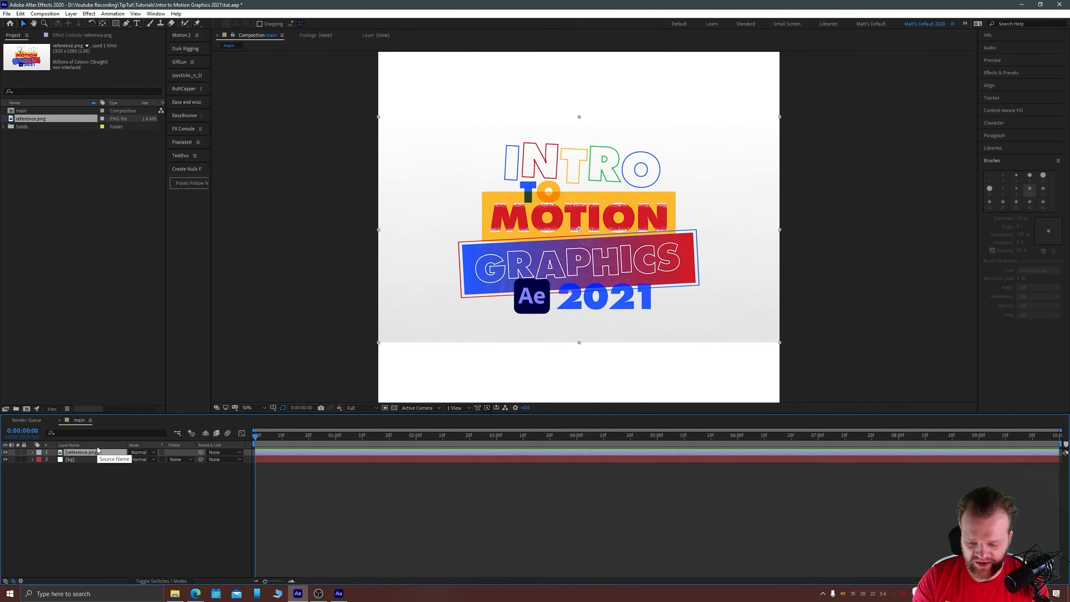
key("t")
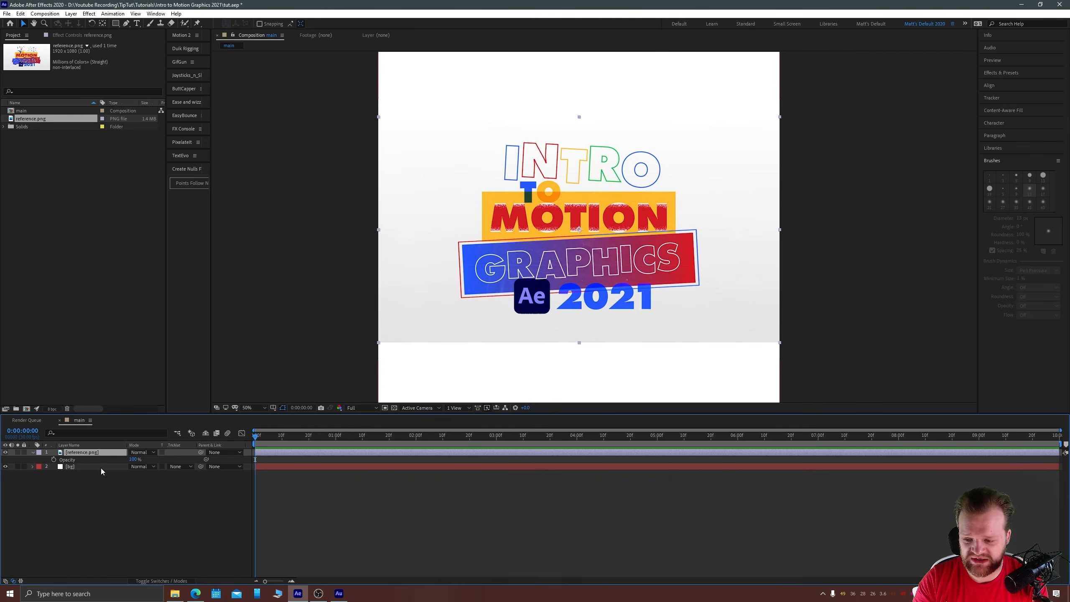
left_click(134, 459)
type("10")
key("Return")
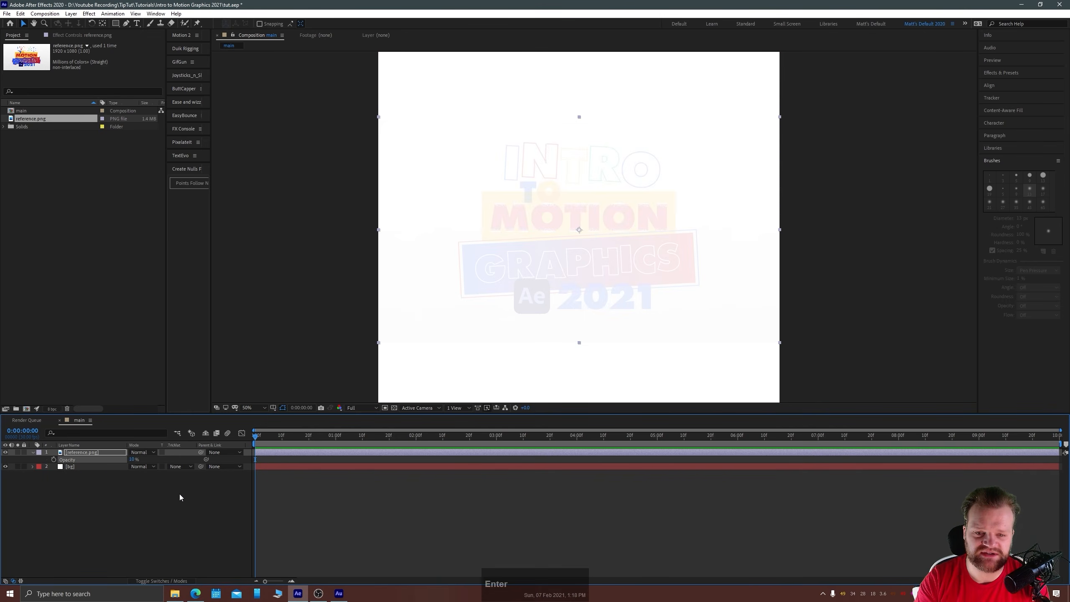
left_click(378, 525)
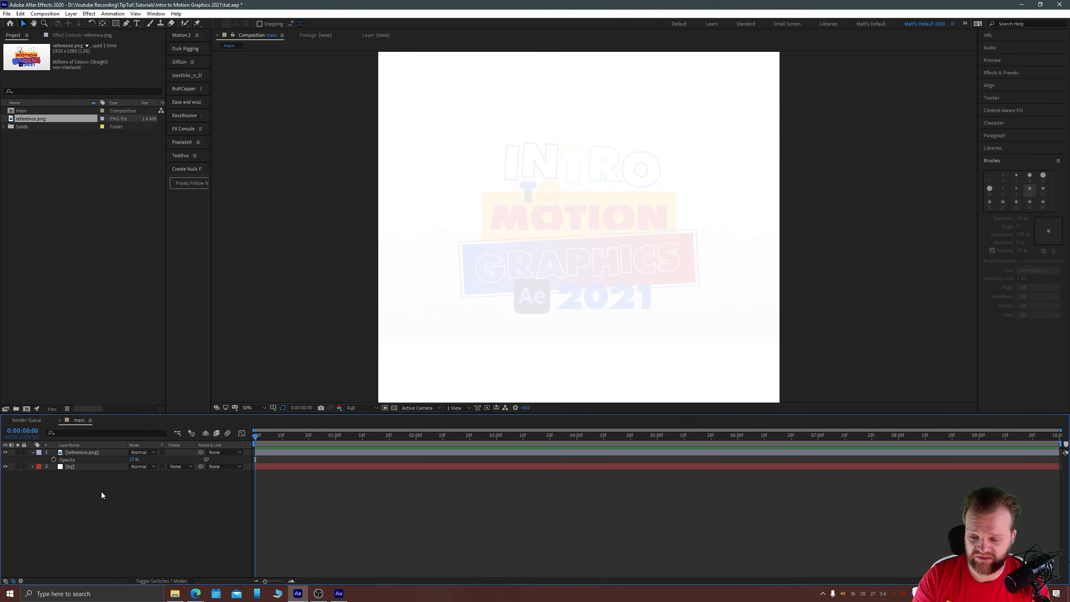
Lock the reference.png layer in the timeline.
left_click(23, 453)
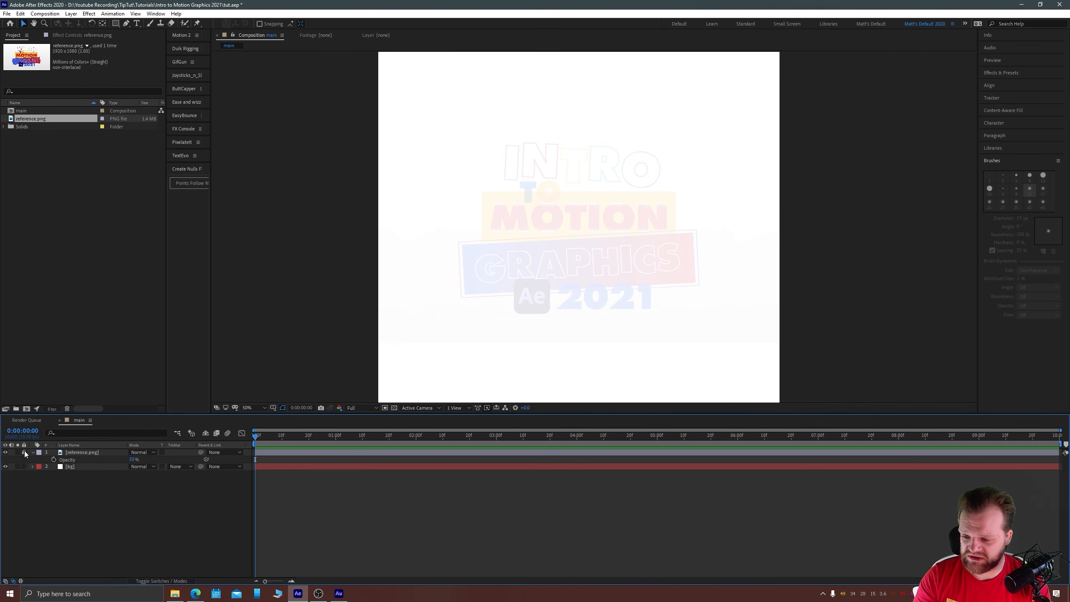
left_click(66, 452)
Try moving the white bg solid around the composition, and undo the moves.
left_click_drag(564, 235, 662, 280)
left_click_drag(637, 182, 589, 259)
key("ctrl+z")
key("ctrl+z")
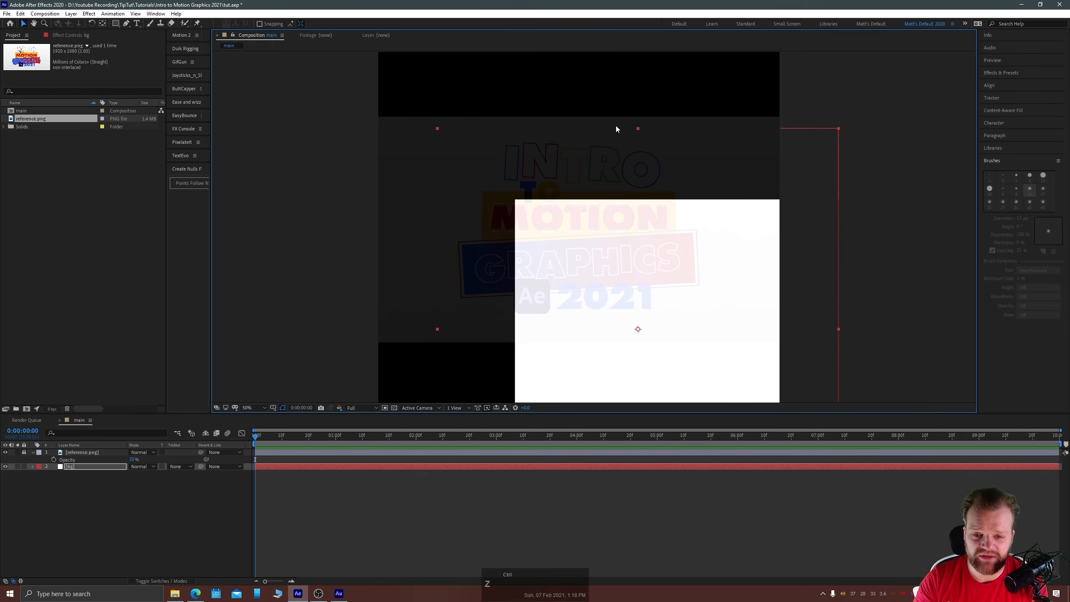
key("ctrl+z")
key("ctrl+z")
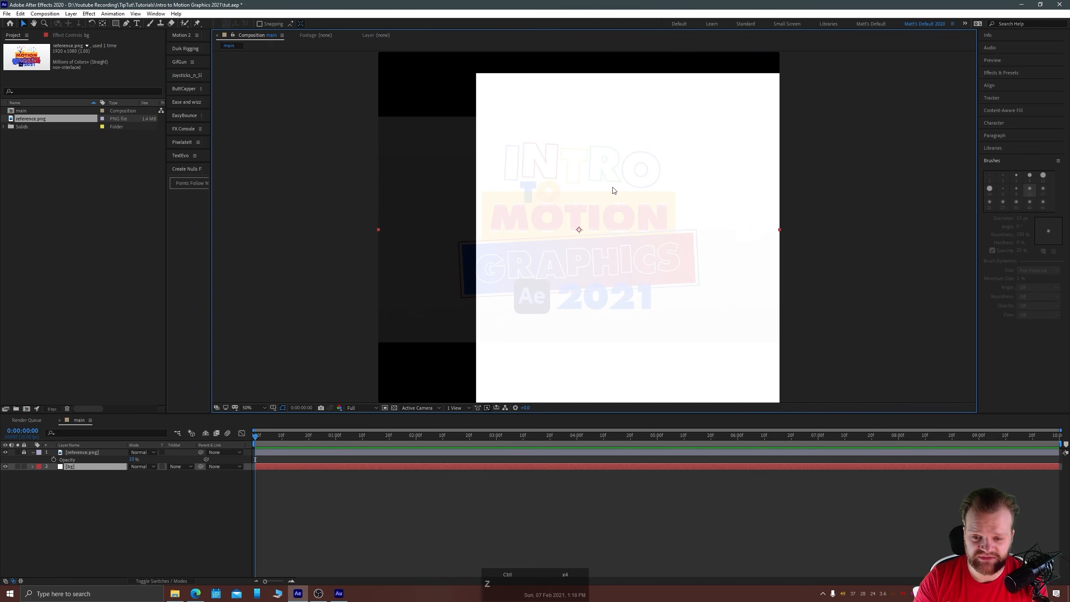
Lock the bg layer in the timeline.
left_click(24, 466)
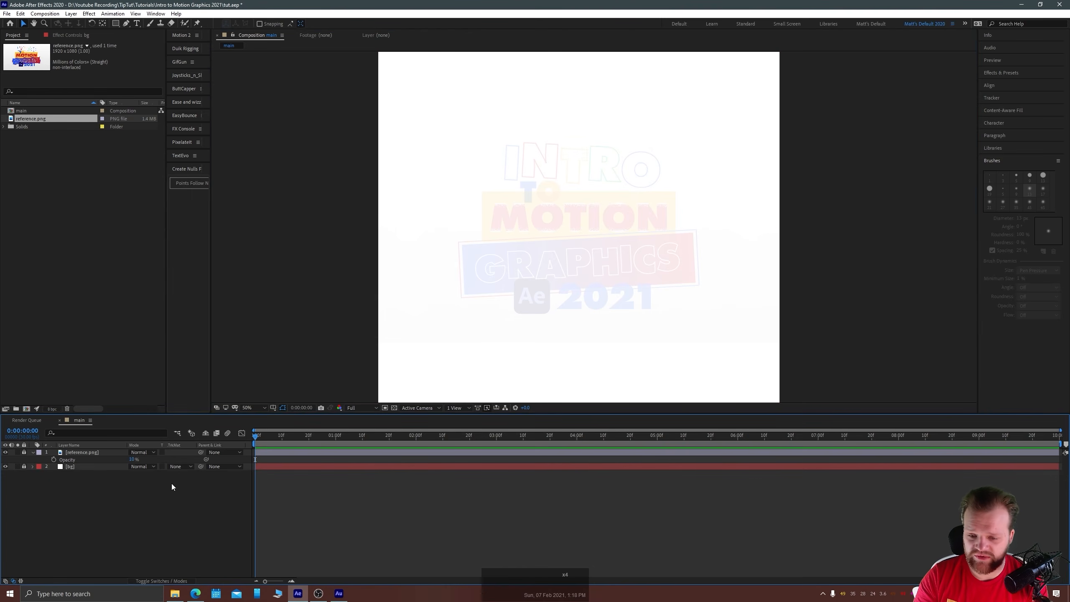
scroll(598, 253, "down", 2)
scroll(605, 252, "up", 2)
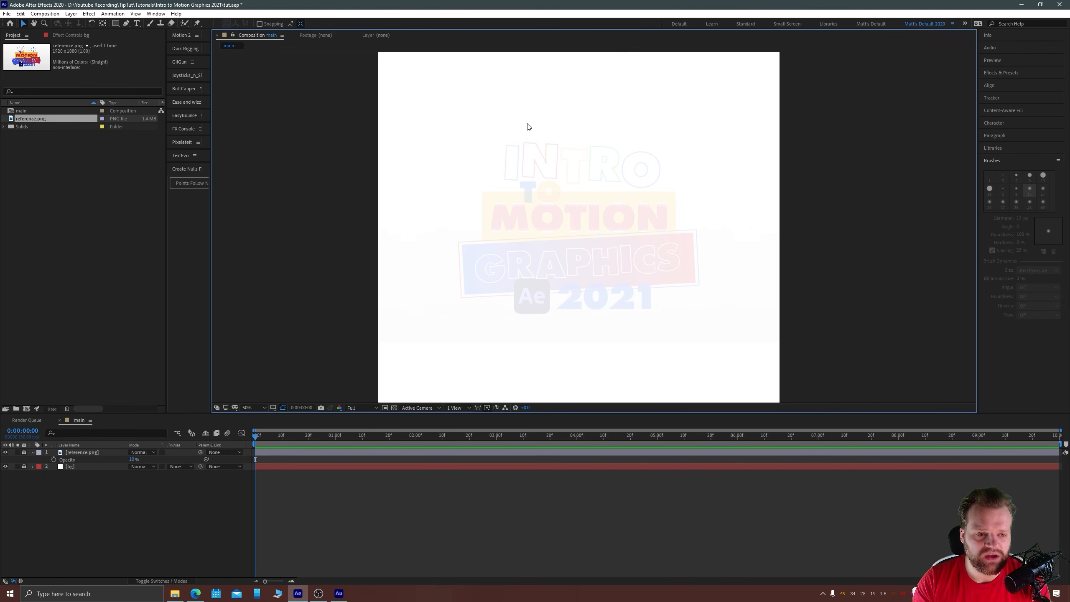
Add a text layer reading INTRO beside the faded reference title in the composition.
left_click(137, 25)
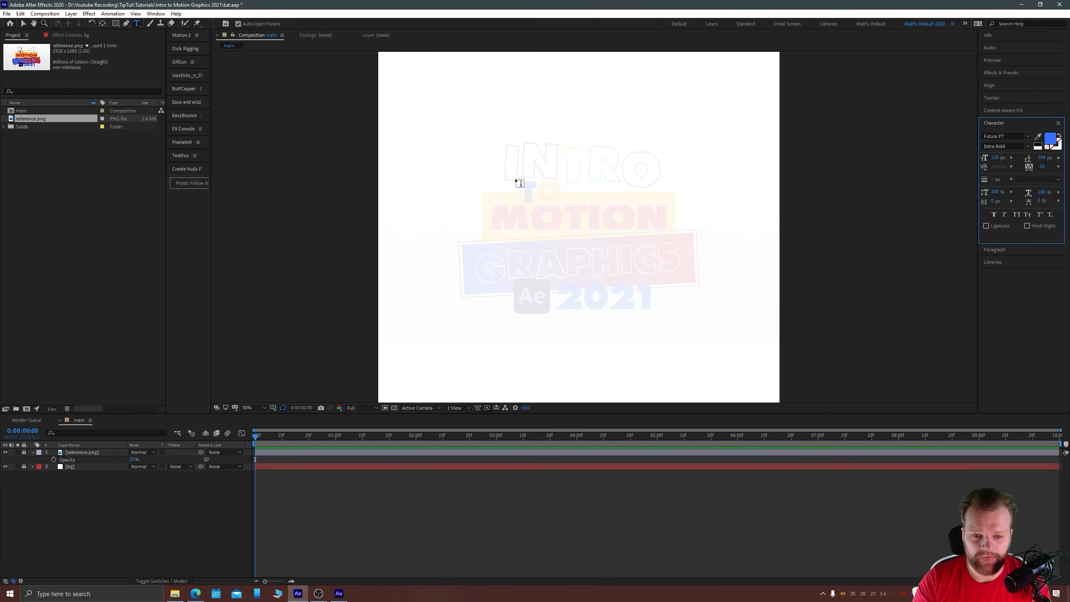
left_click(469, 187)
type("INTRO")
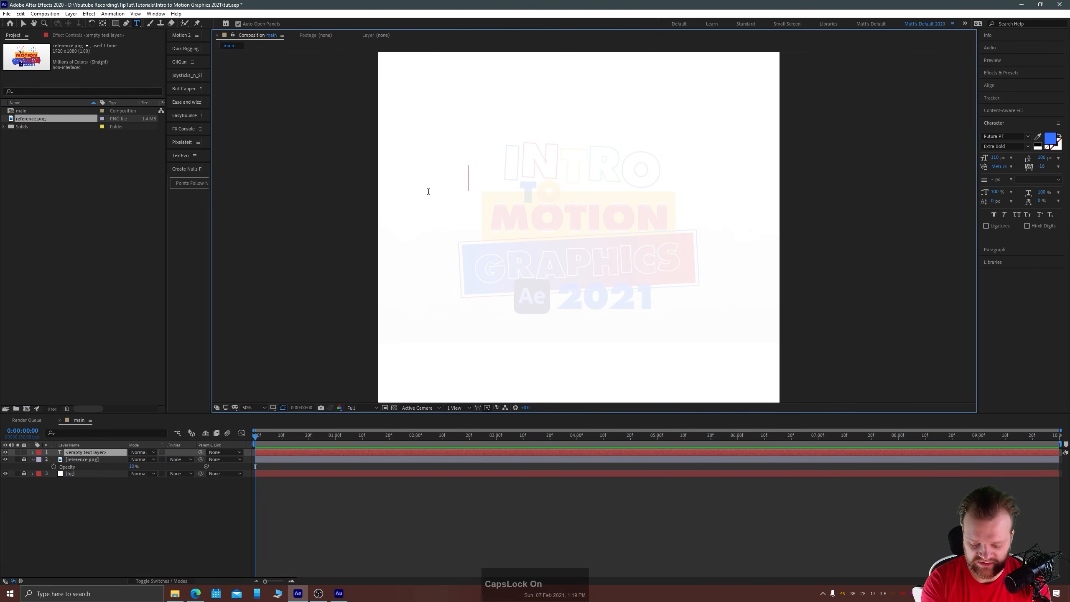
left_click(21, 23)
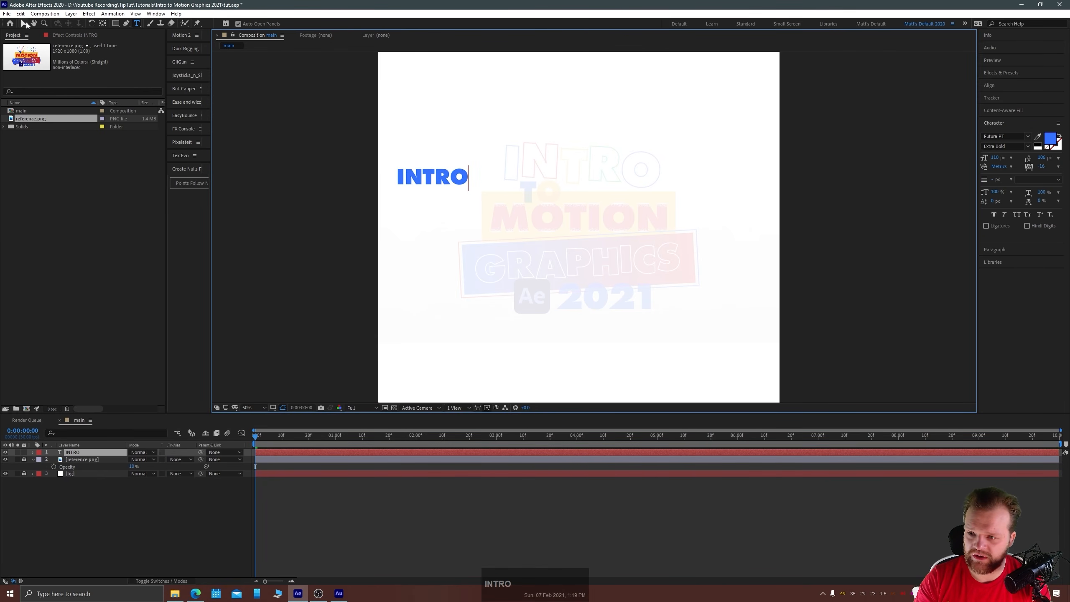
left_click(304, 181)
Move the INTRO text over the reference's INTRO lettering and scale it up to the same overall width.
left_click(424, 182)
left_click_drag(424, 182, 585, 158)
key("Caps_Lock")
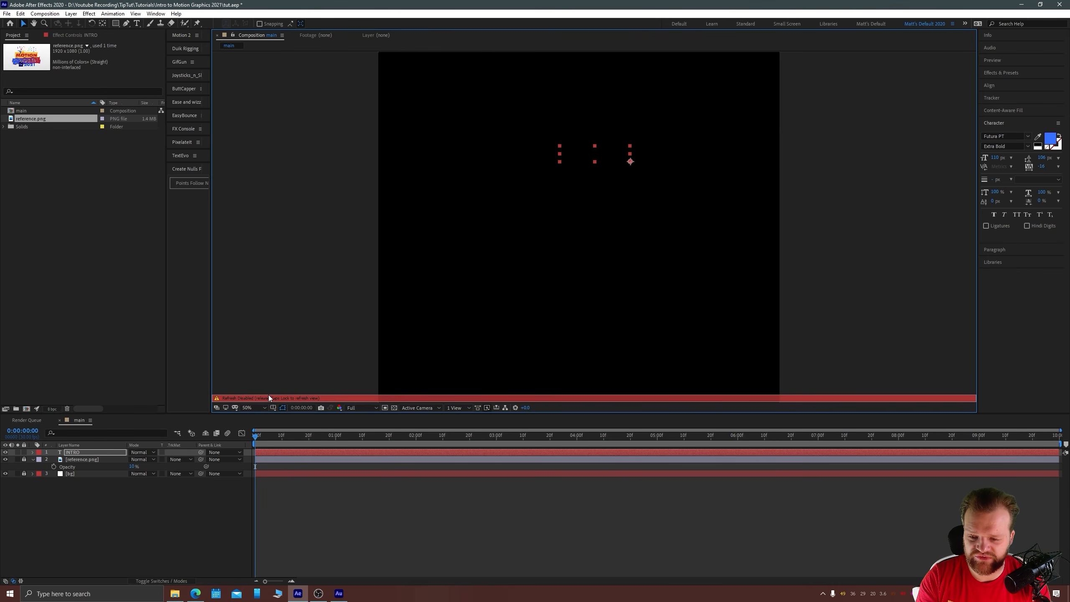
key("Caps_Lock")
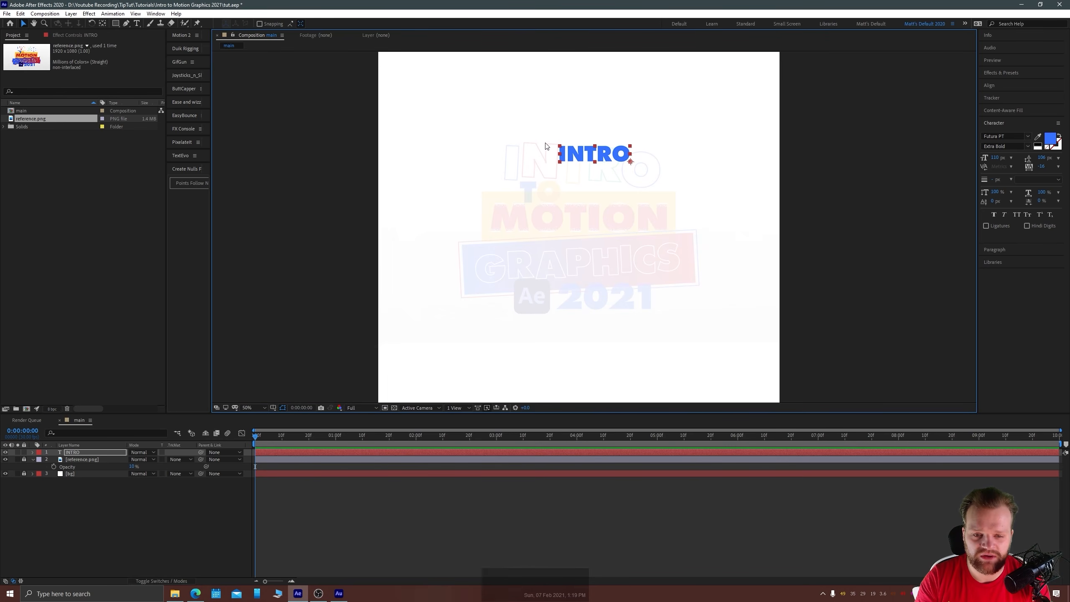
left_click_drag(558, 146, 524, 157)
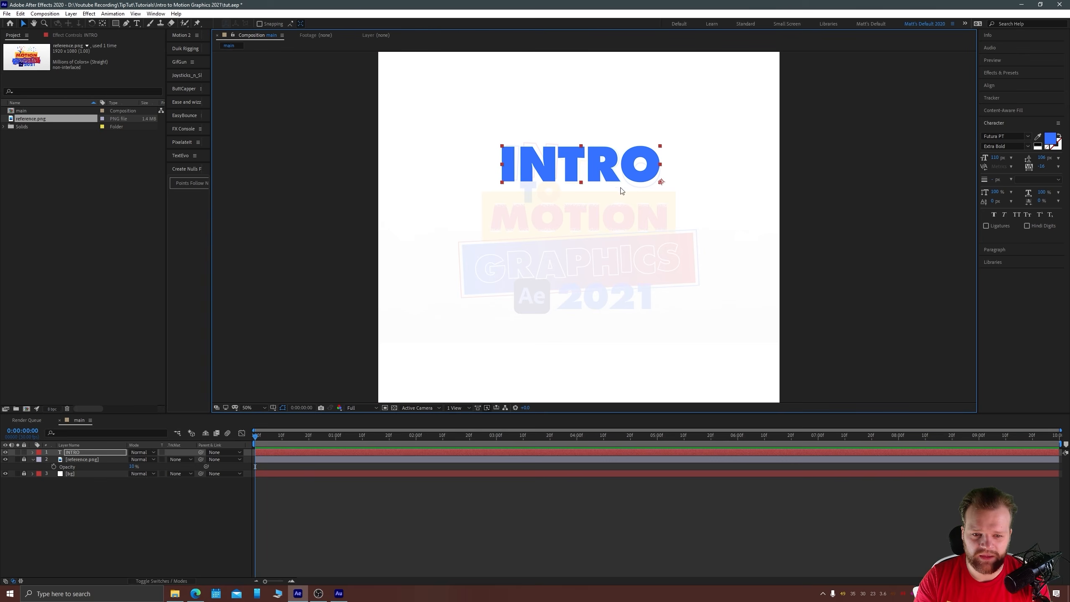
Move the INTRO text down below the reference's INTRO lettering, and try rotating it before undoing the rotation.
left_click_drag(636, 165, 632, 206)
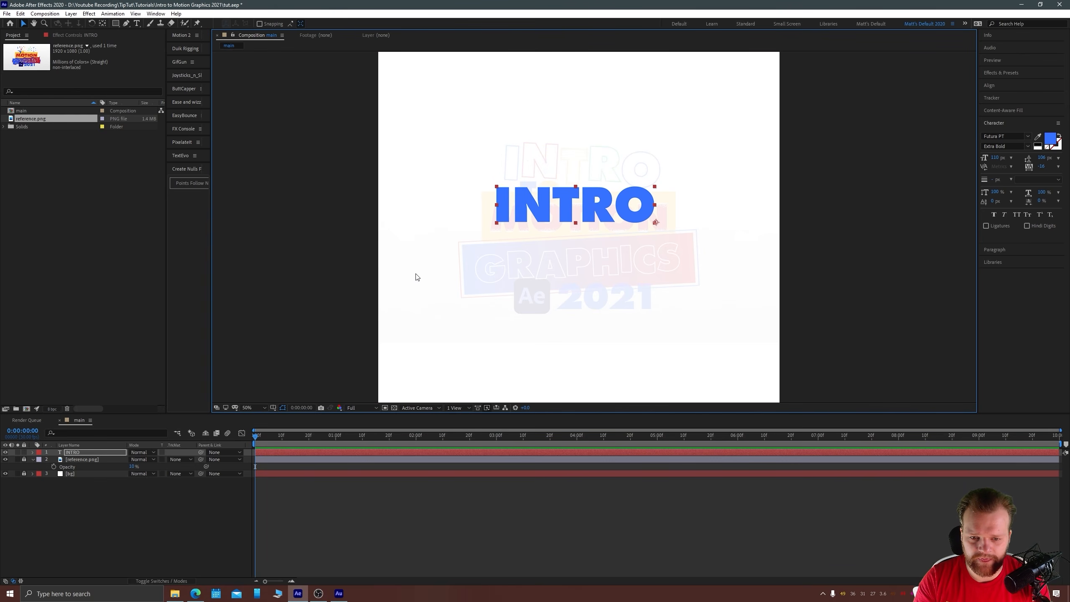
key("r")
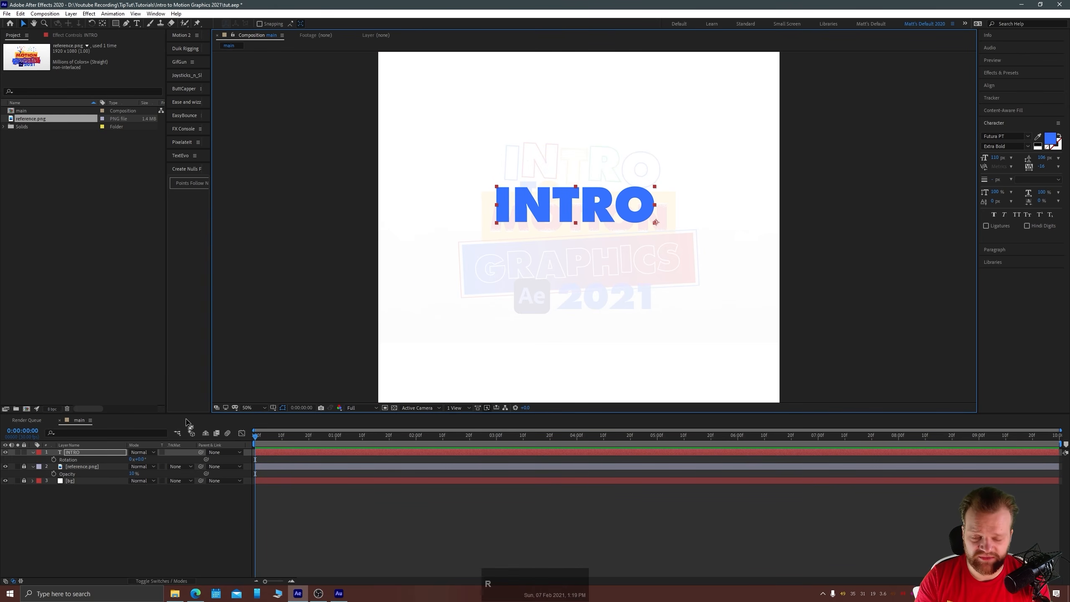
left_click_drag(138, 458, 191, 458)
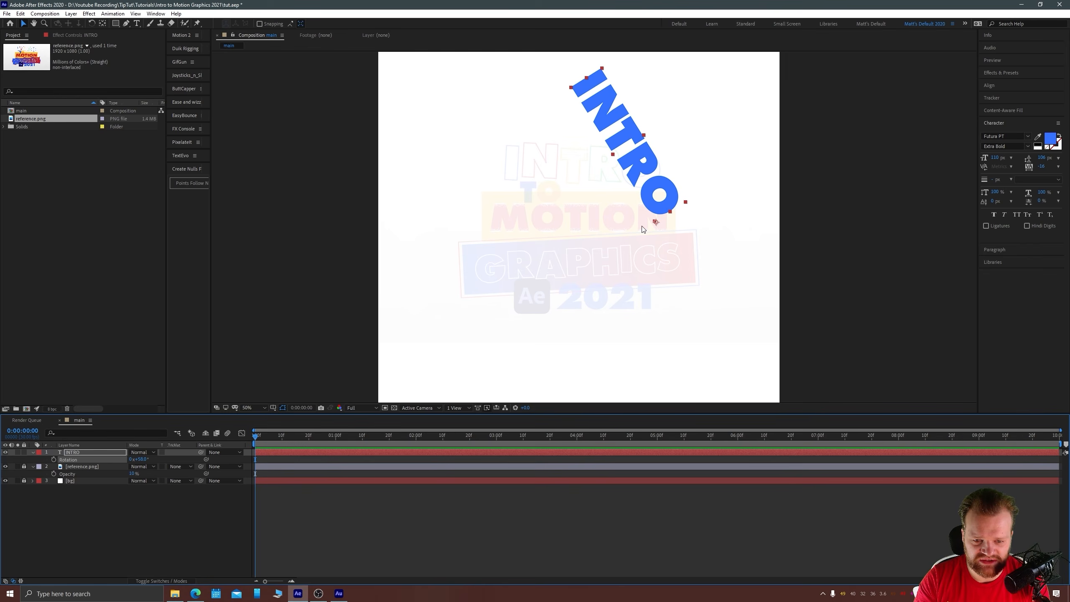
key("ctrl+z")
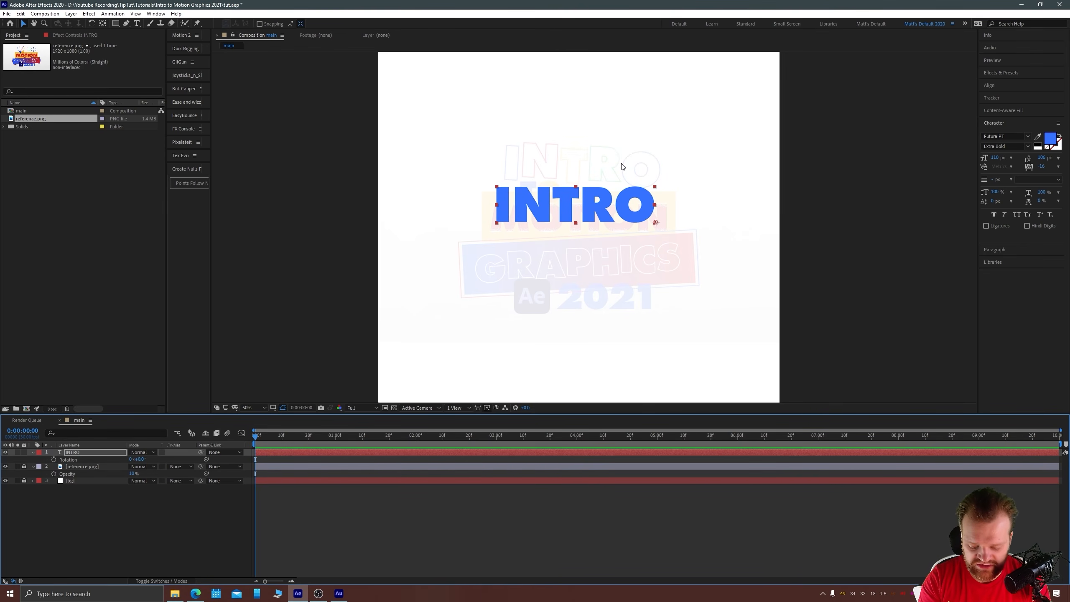
Center the INTRO layer's anchor point within its lettering.
key("ctrl")
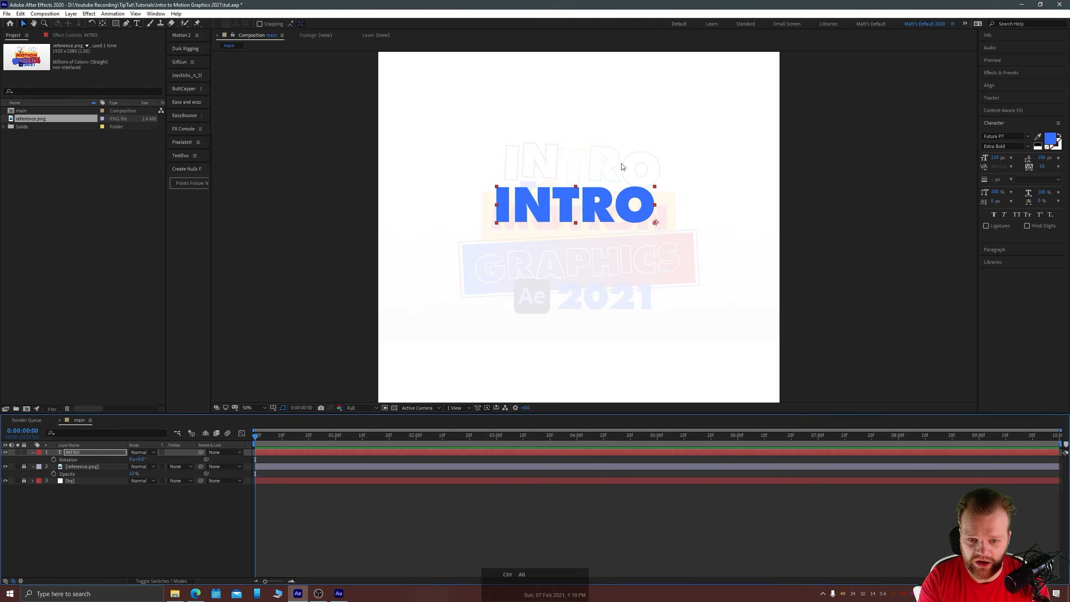
key("ctrl+alt+Home")
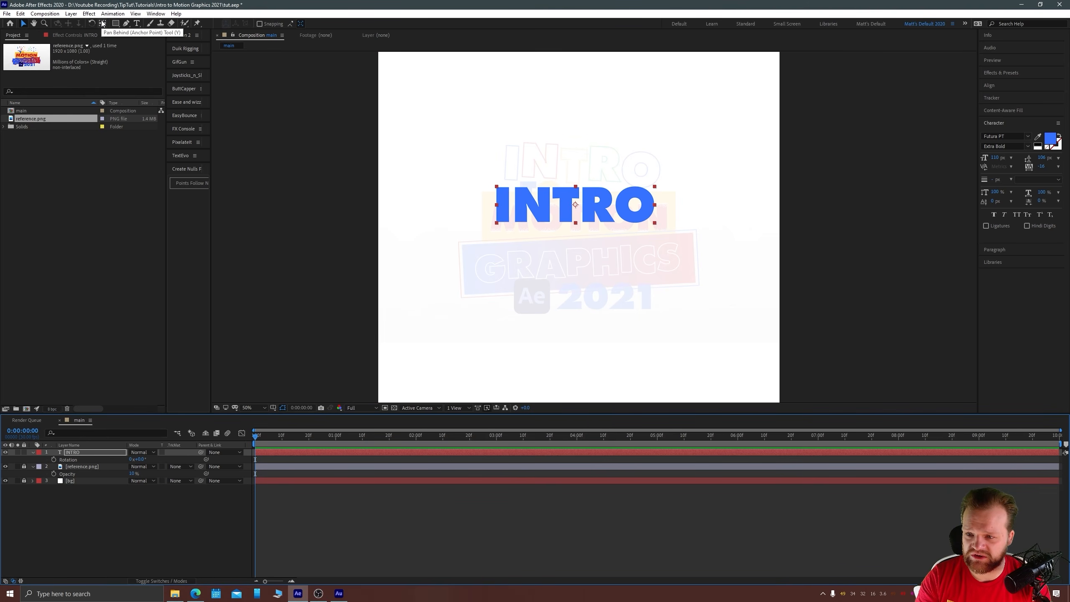
Try moving the INTRO layer's anchor point with the Pan Behind tool, re-center it and return to the Selection tool.
left_click(102, 23)
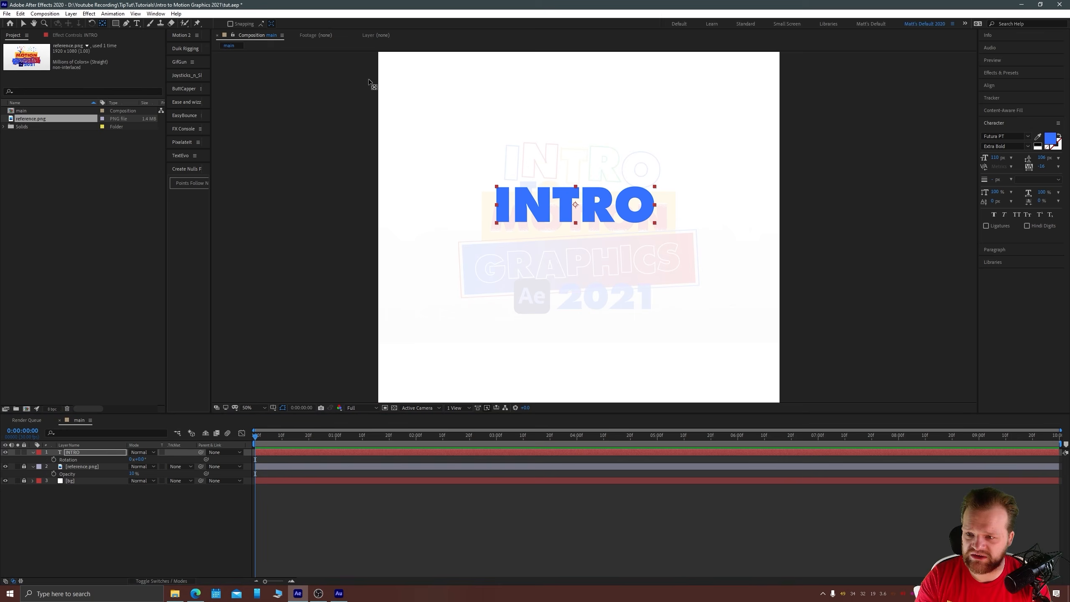
left_click(576, 206)
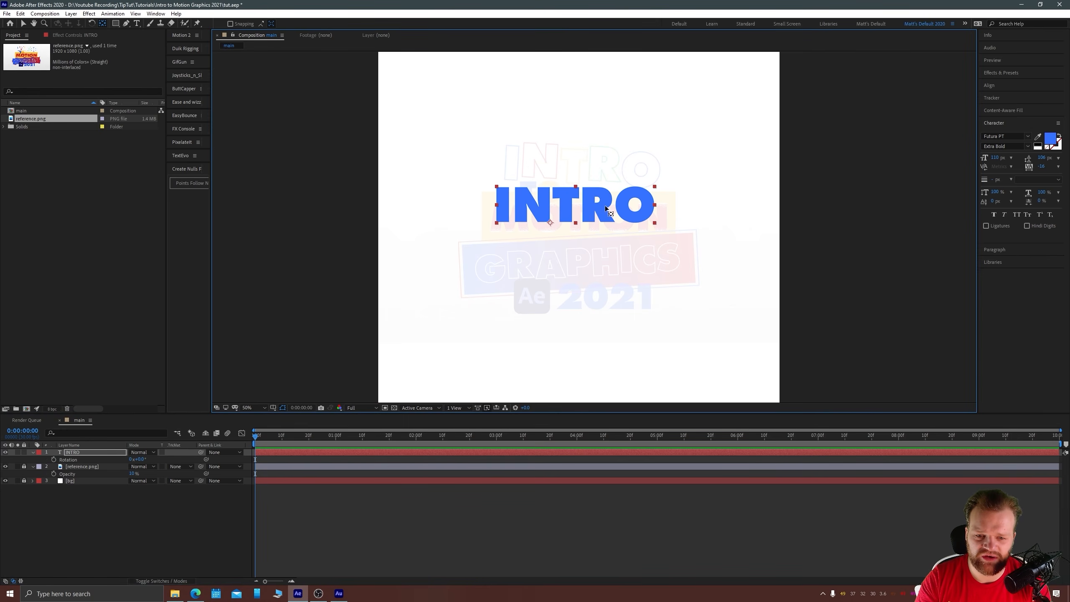
left_click_drag(573, 204, 572, 198)
key("ctrl")
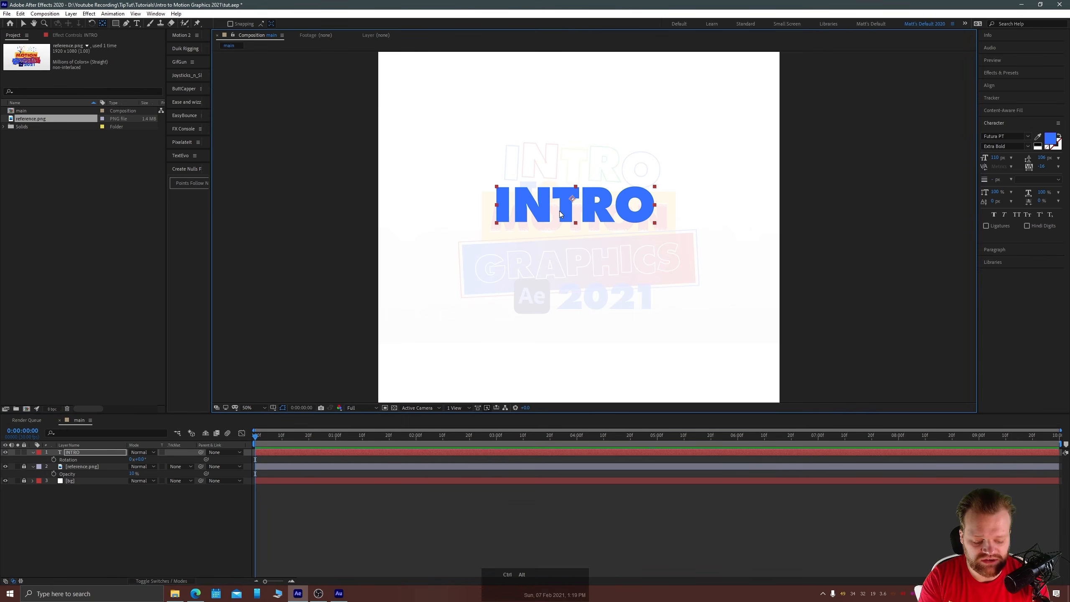
key("ctrl+alt+Home")
left_click(23, 23)
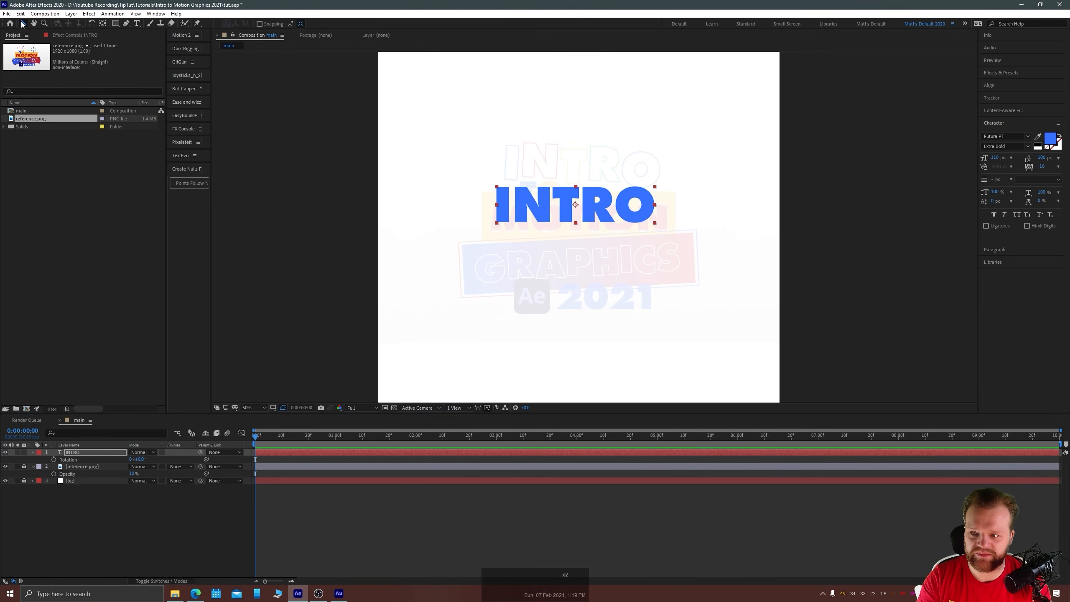
left_click(344, 152)
left_click(525, 205)
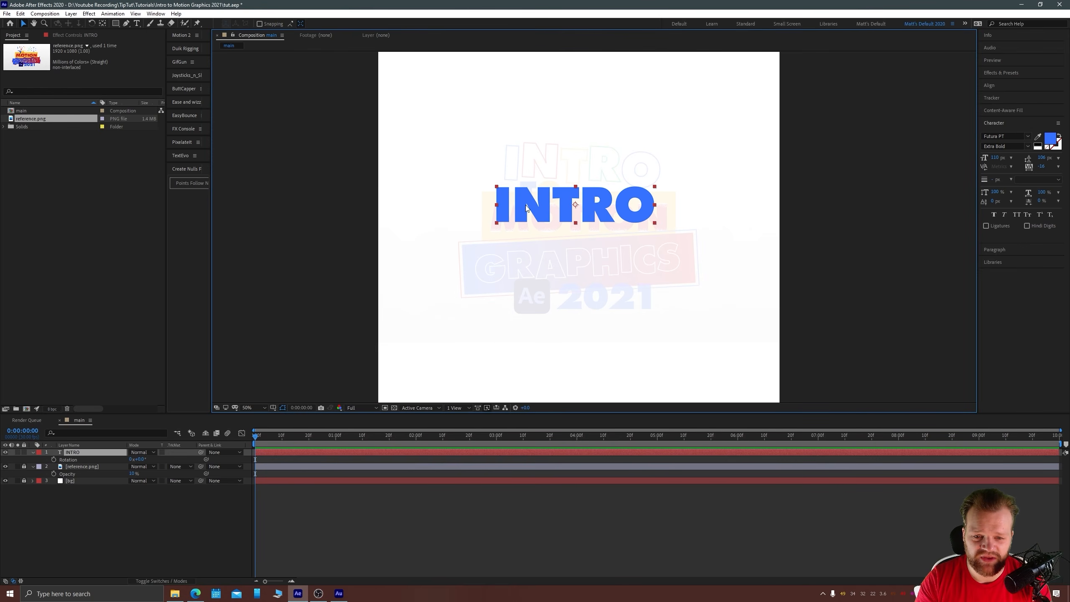
Swap the fill and stroke of the INTRO text so it has a blue outline and no fill.
left_click(1059, 138)
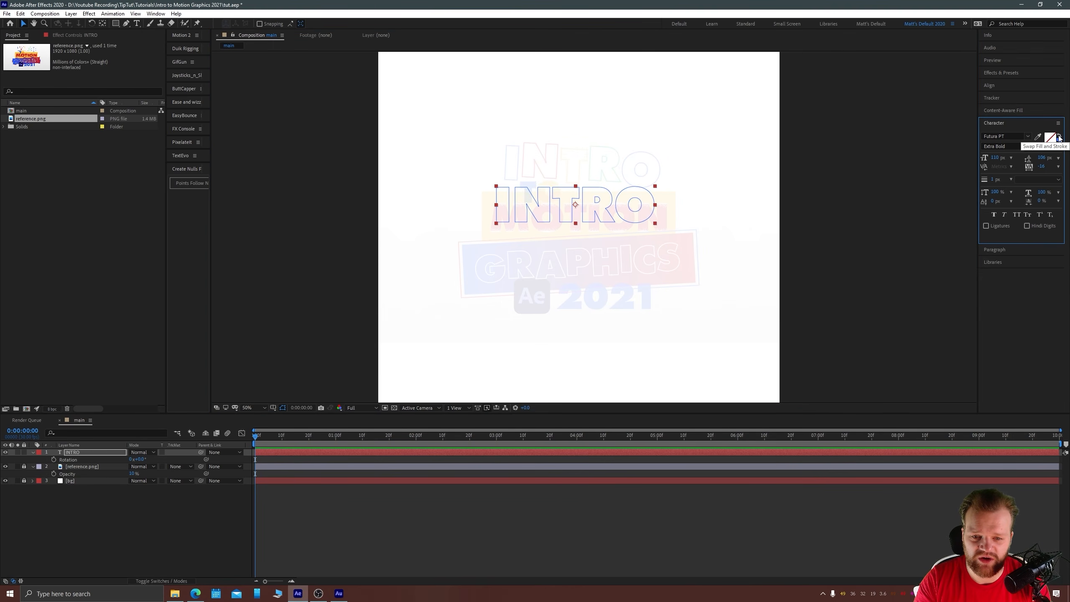
left_click(1058, 138)
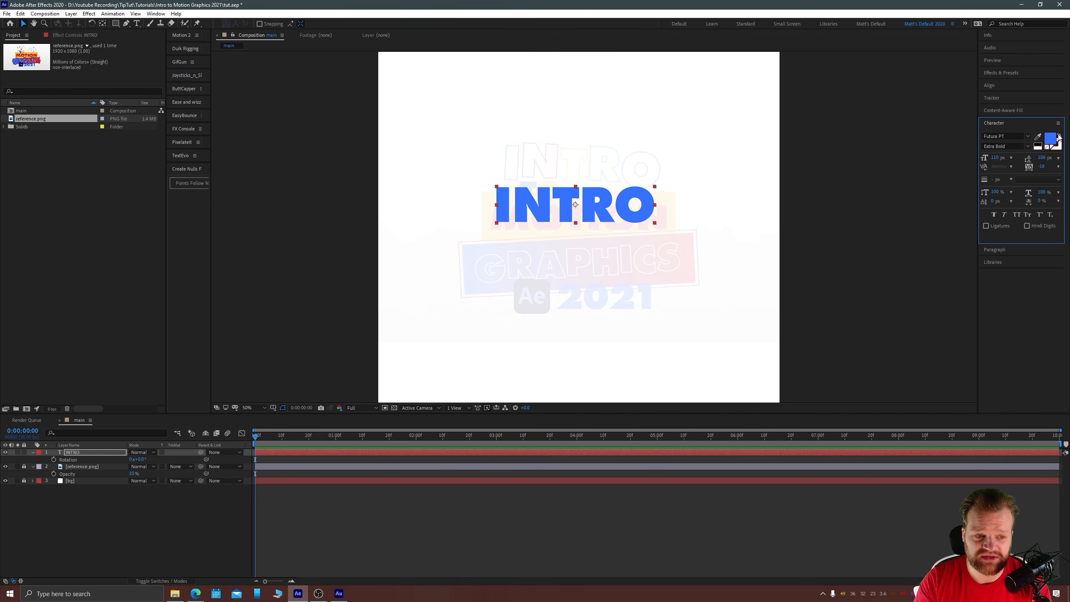
left_click(1058, 138)
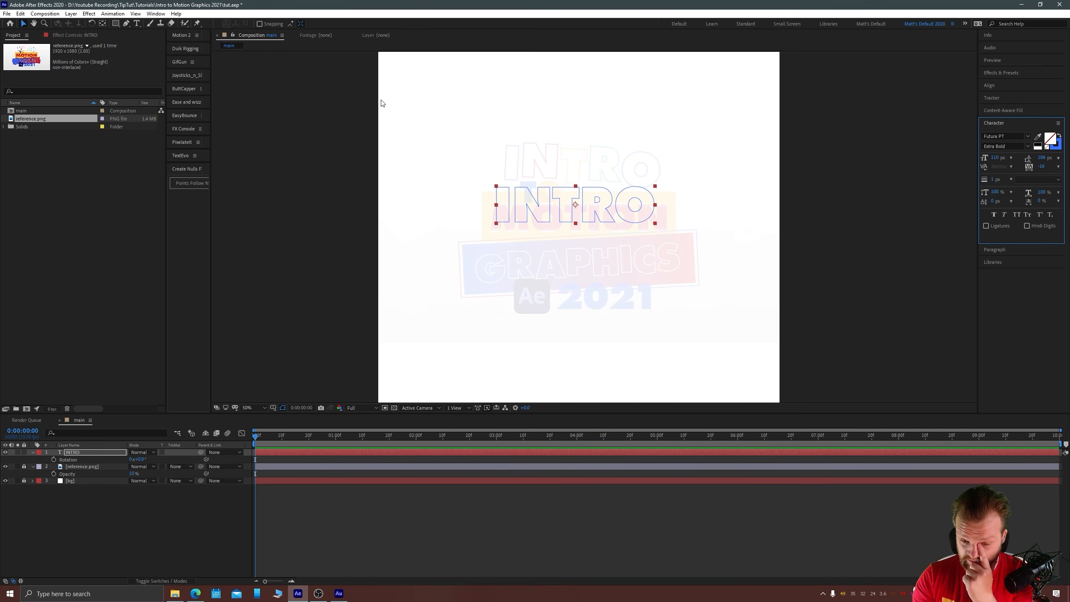
Try selecting individual letters inside the INTRO text, and return to the Selection tool.
left_click(329, 160)
left_click(584, 219)
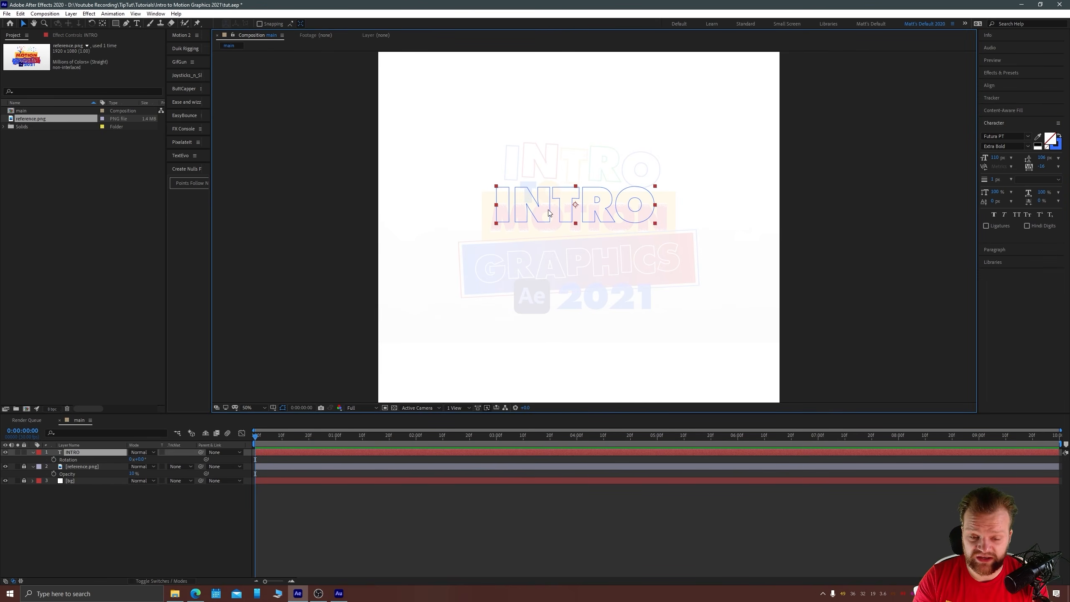
double_click(521, 221)
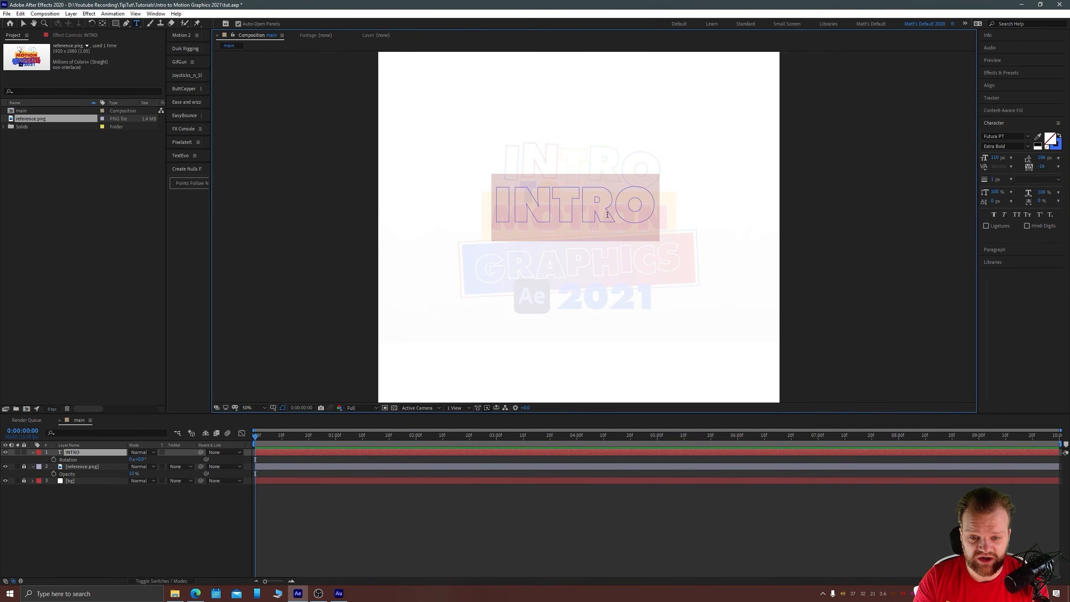
left_click_drag(612, 215, 552, 214)
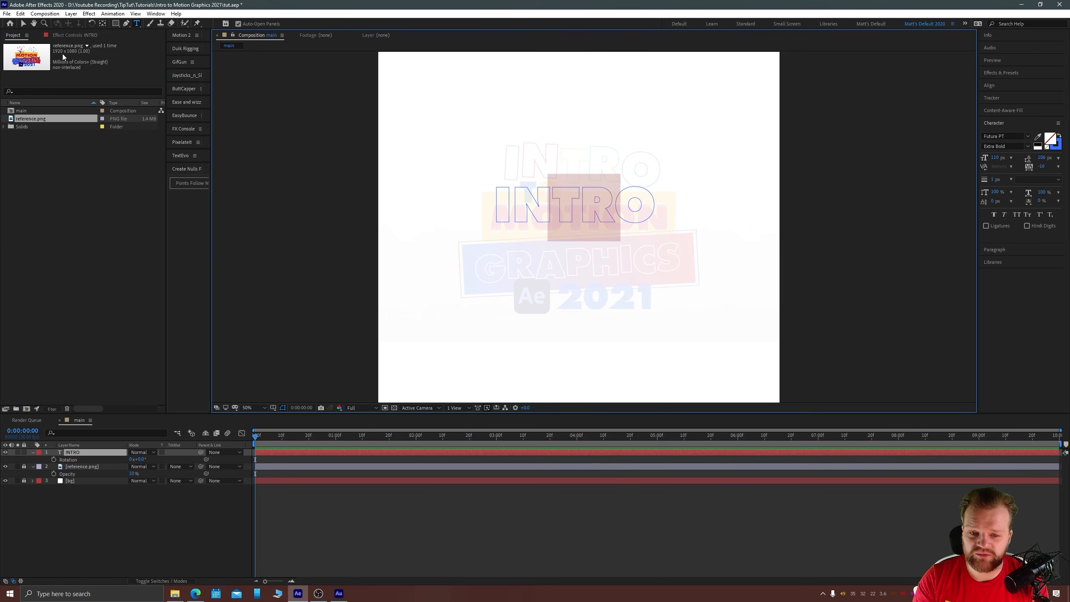
left_click(23, 23)
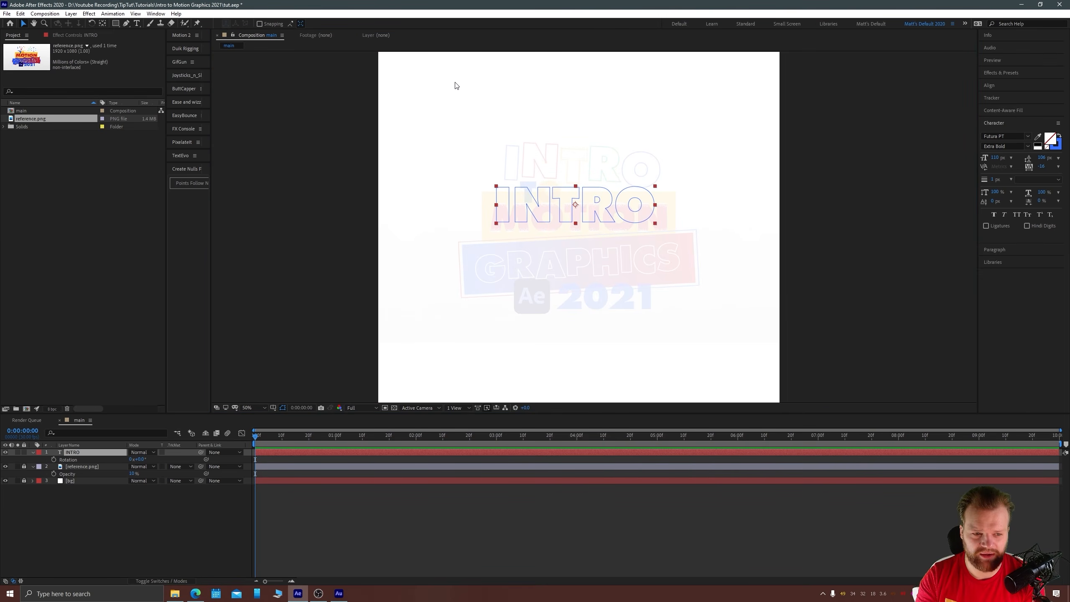
Create a shape layer from the INTRO text layer.
right_click(79, 455)
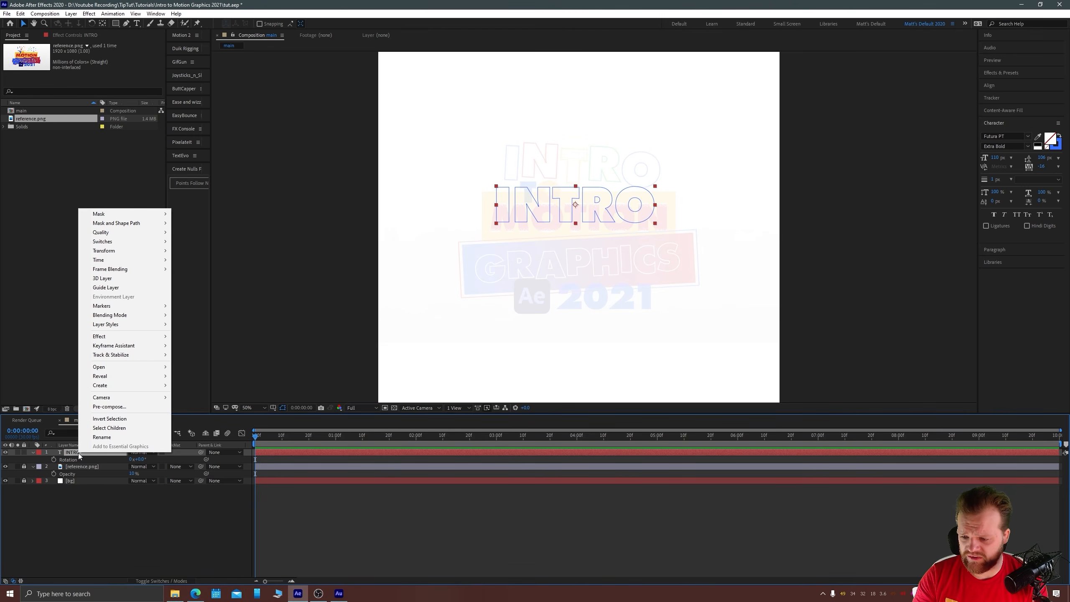
mouse_move(147, 385)
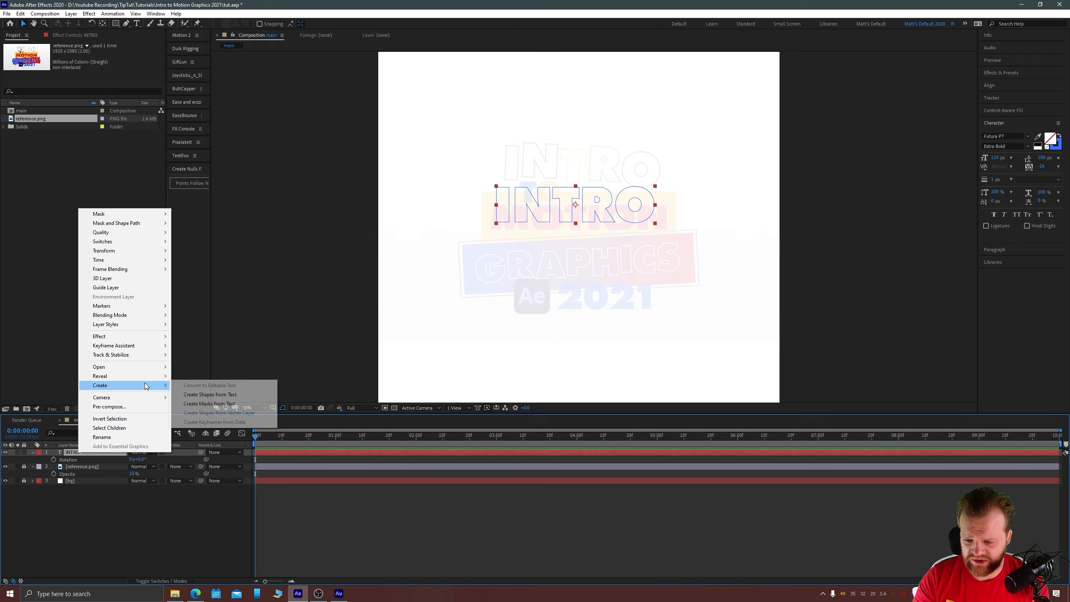
left_click(224, 396)
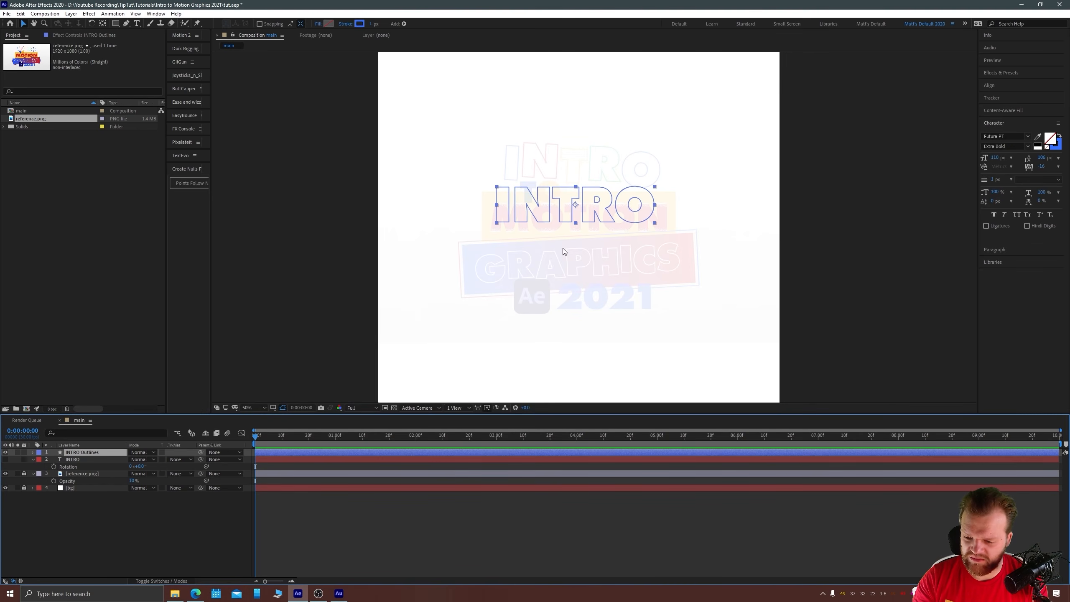
Set the stroke width of the INTRO Outlines shape layer to 2 px.
left_click(71, 460)
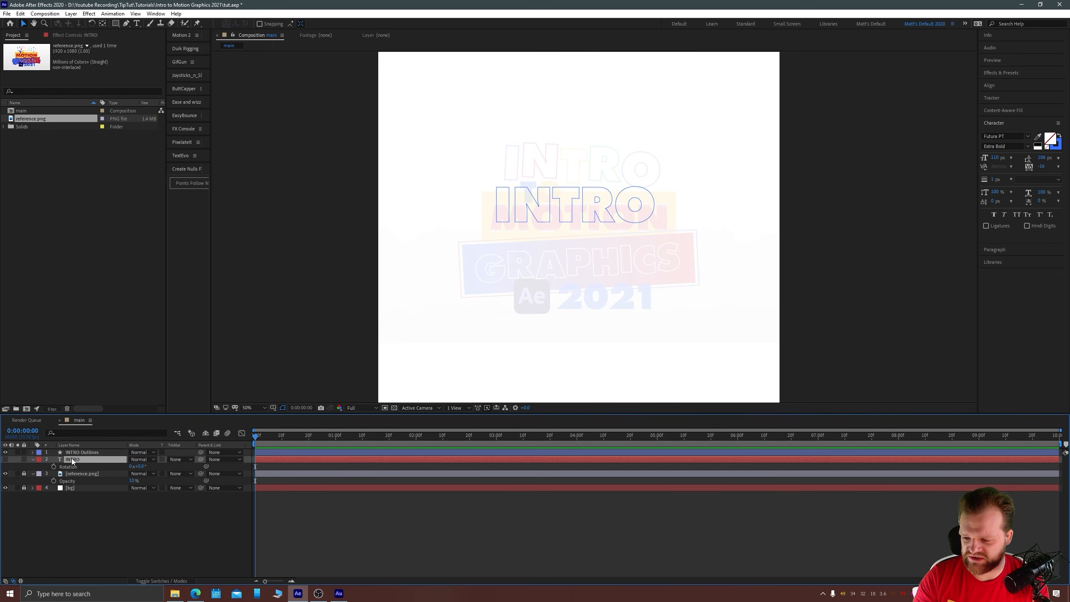
left_click(82, 452)
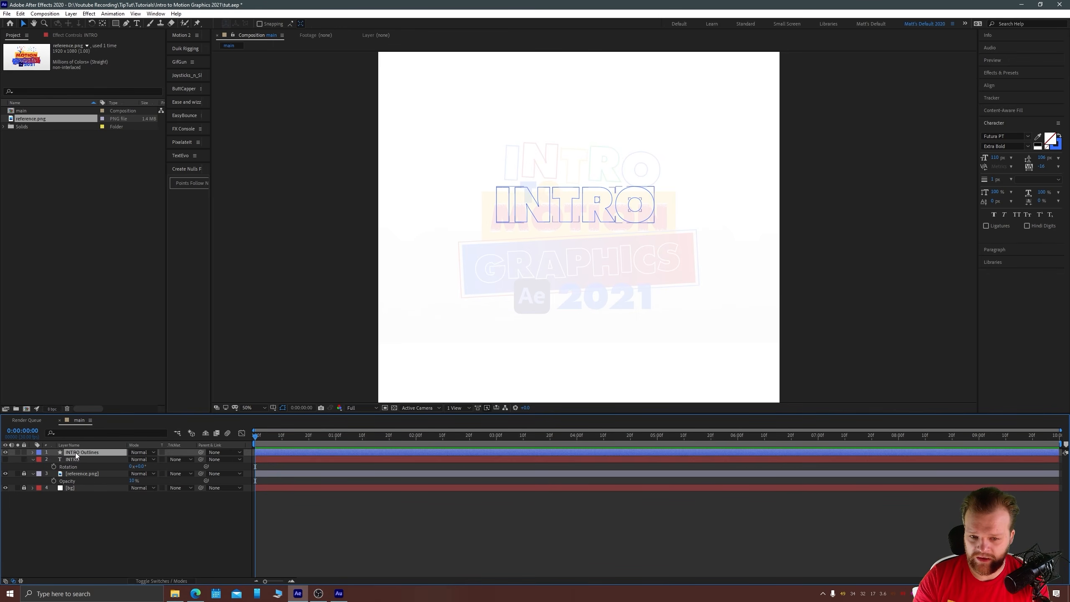
left_click(556, 210)
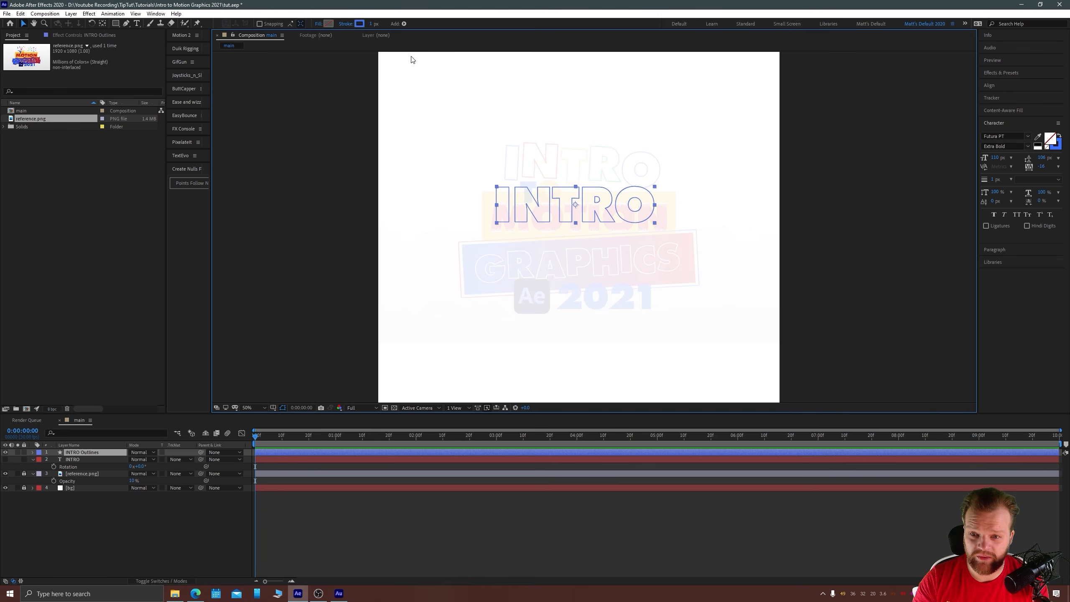
mouse_move(373, 24)
left_mouse_down()
mouse_move(386, 21)
mouse_move(367, 21)
left_mouse_up()
left_click(373, 23)
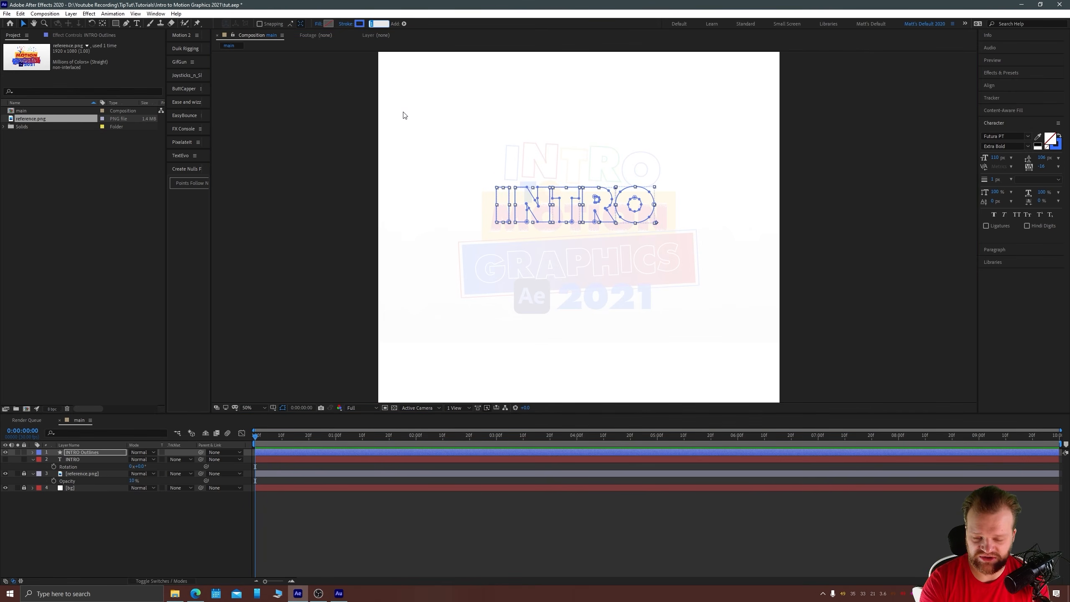
type("2")
key("Return")
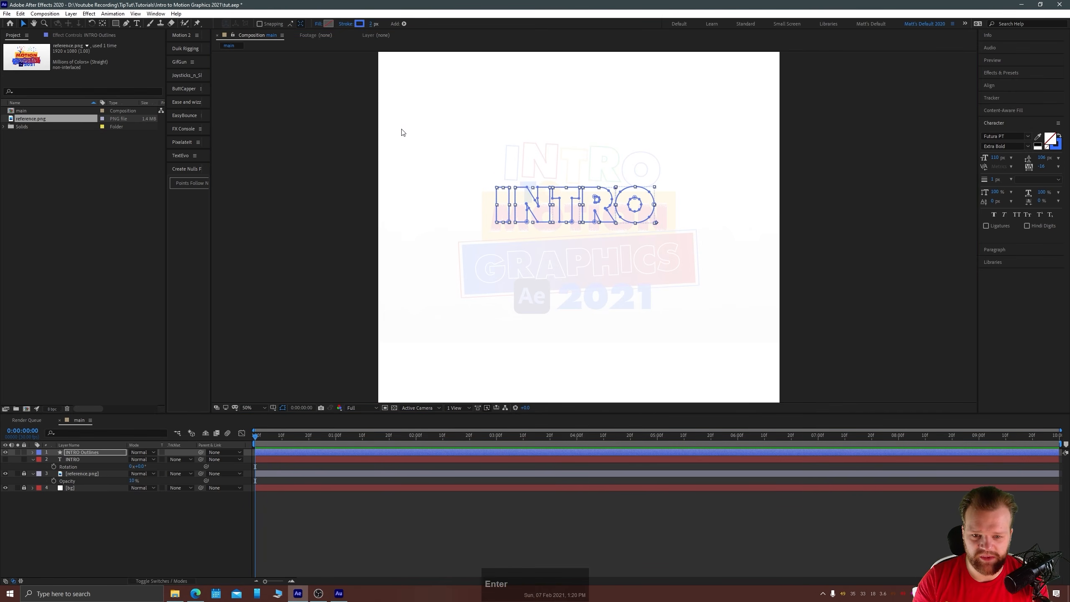
left_click(364, 184)
left_click(591, 215)
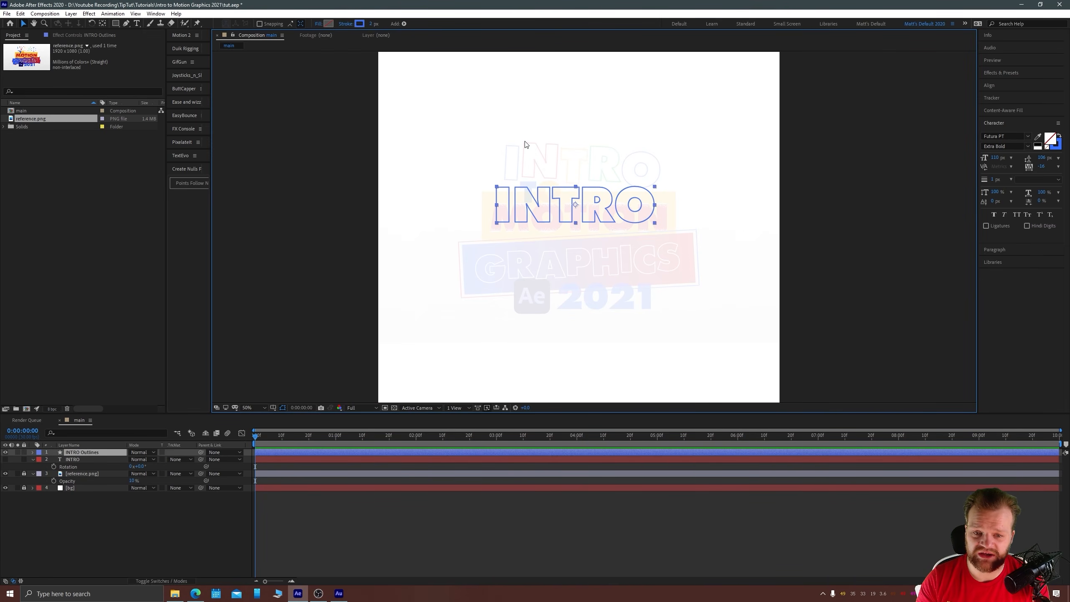
Align the INTRO Outlines layer to the horizontal and vertical center of the composition.
left_click(990, 86)
left_click(1001, 107)
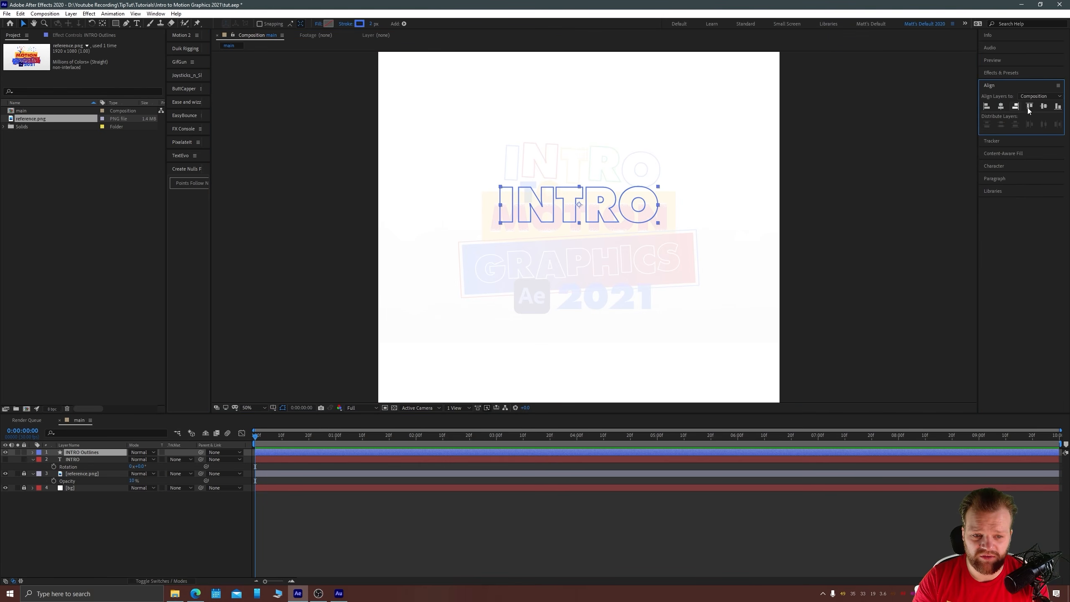
left_click(1043, 106)
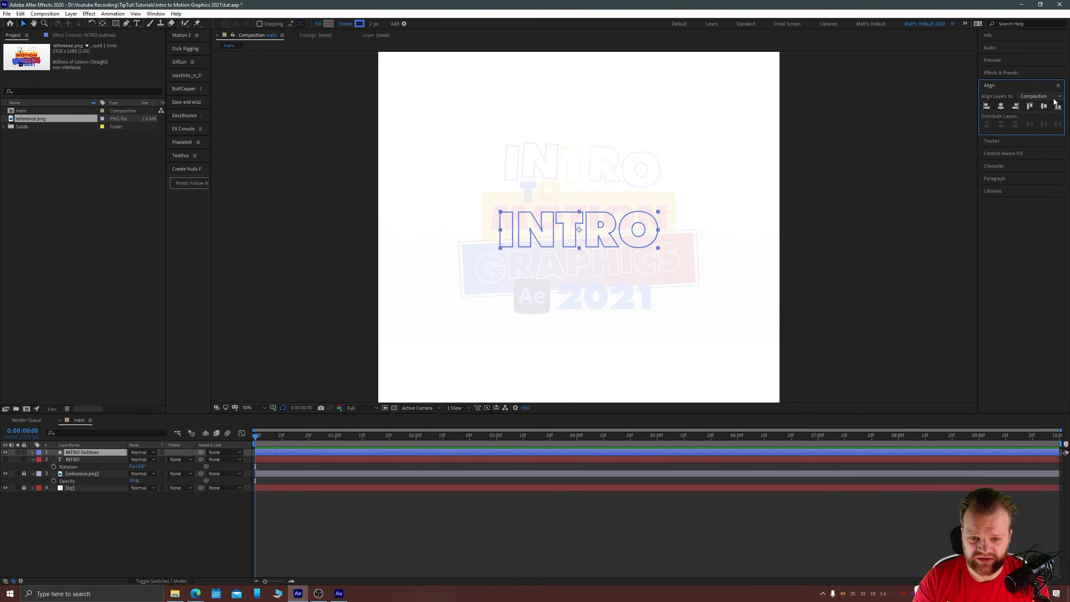
left_click(83, 459)
left_click(82, 454, "ctrl")
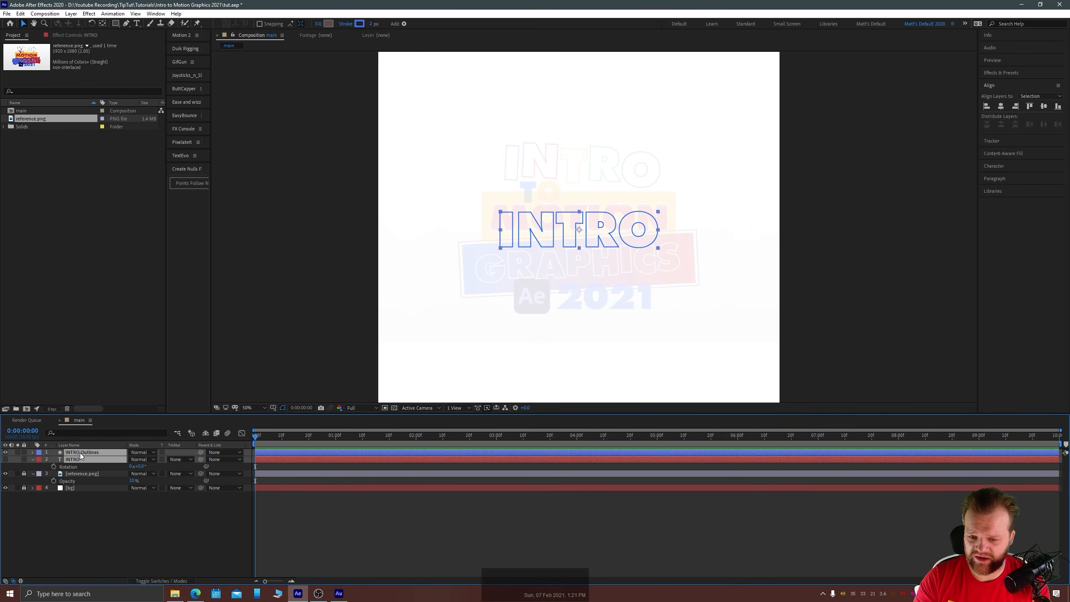
right_click(81, 453)
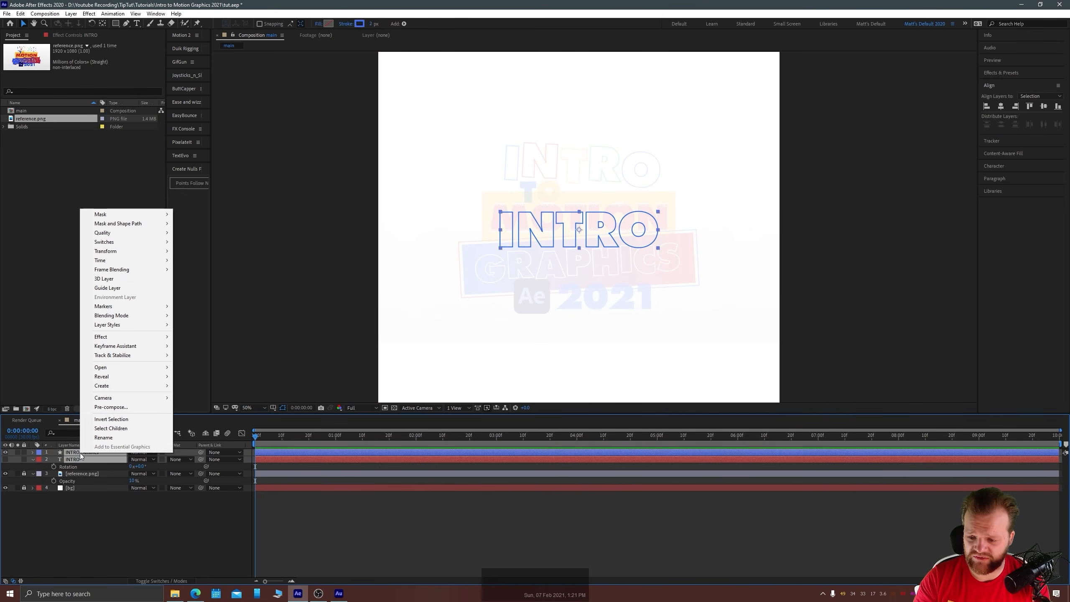
left_click(92, 478)
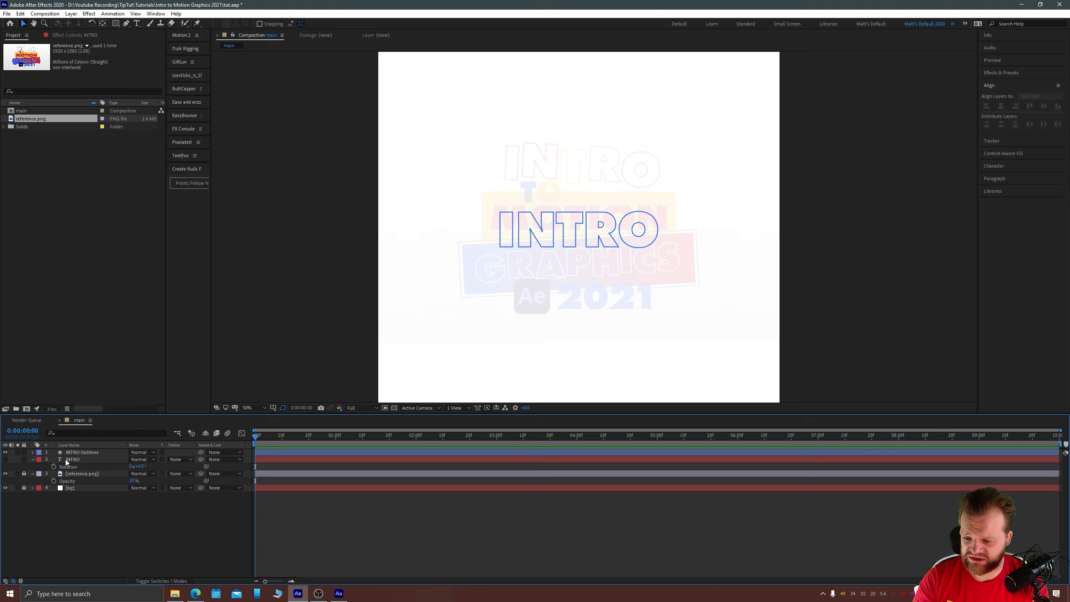
Pre-compose the INTRO Outlines and INTRO text layers into a new composition named intro, moving all attributes into it.
left_click(74, 459)
left_click(81, 453, "shift")
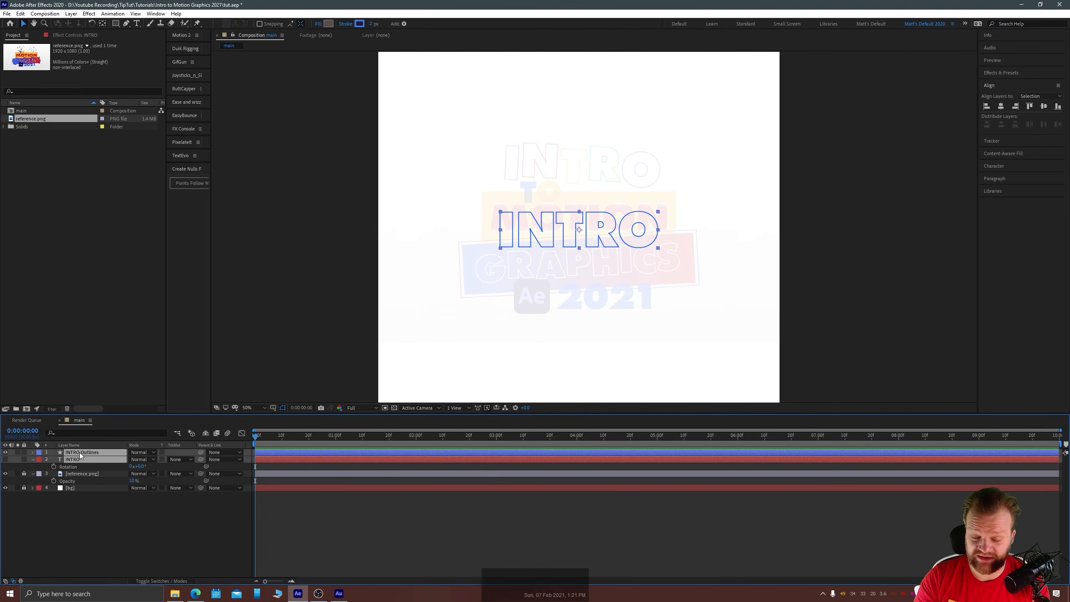
right_click(82, 453)
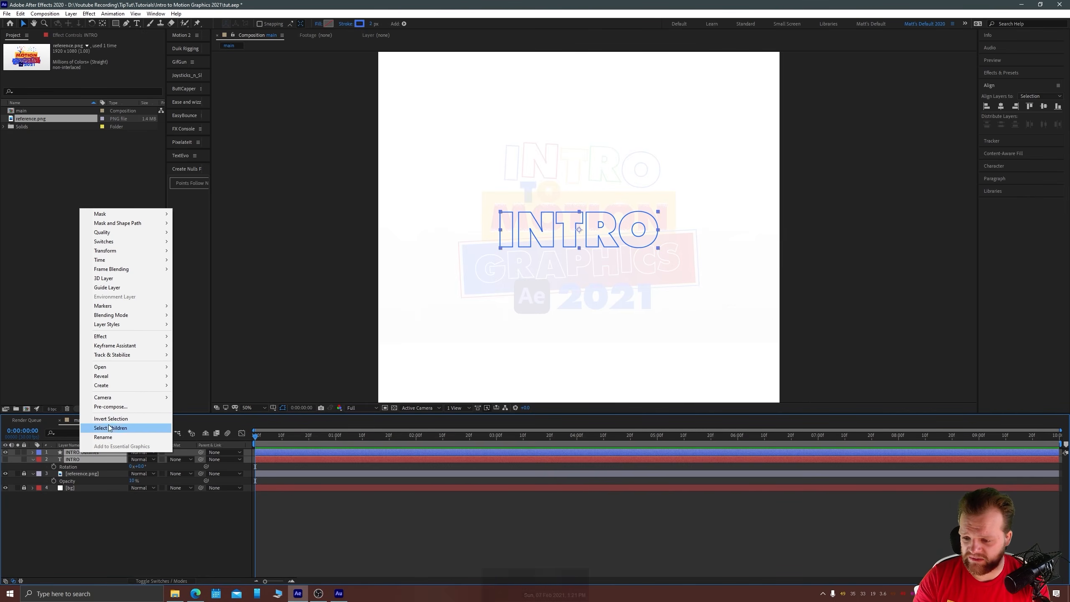
left_click(111, 407)
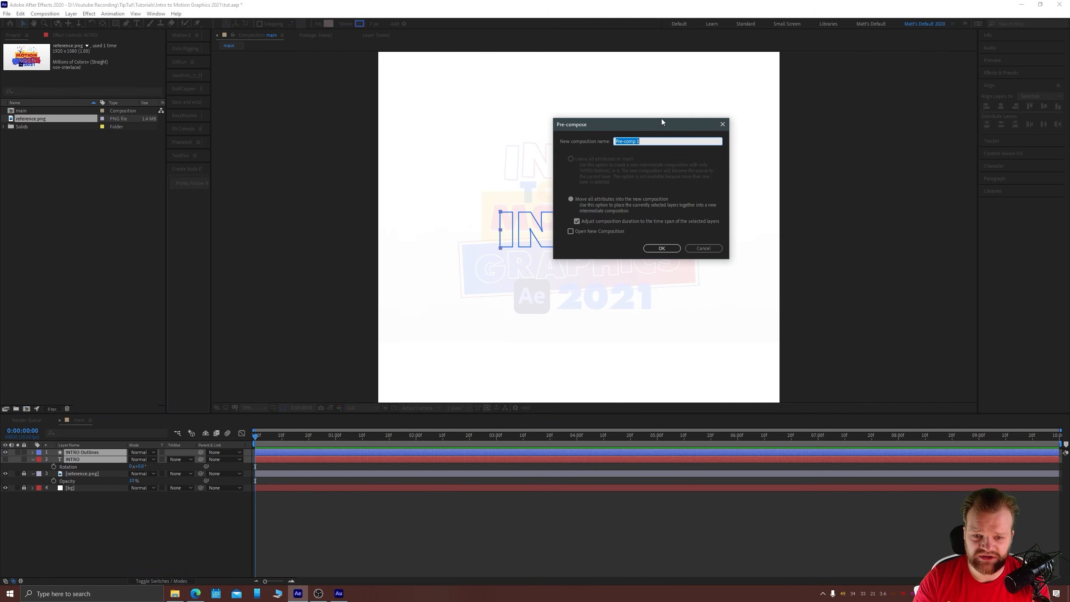
left_click_drag(661, 119, 572, 202)
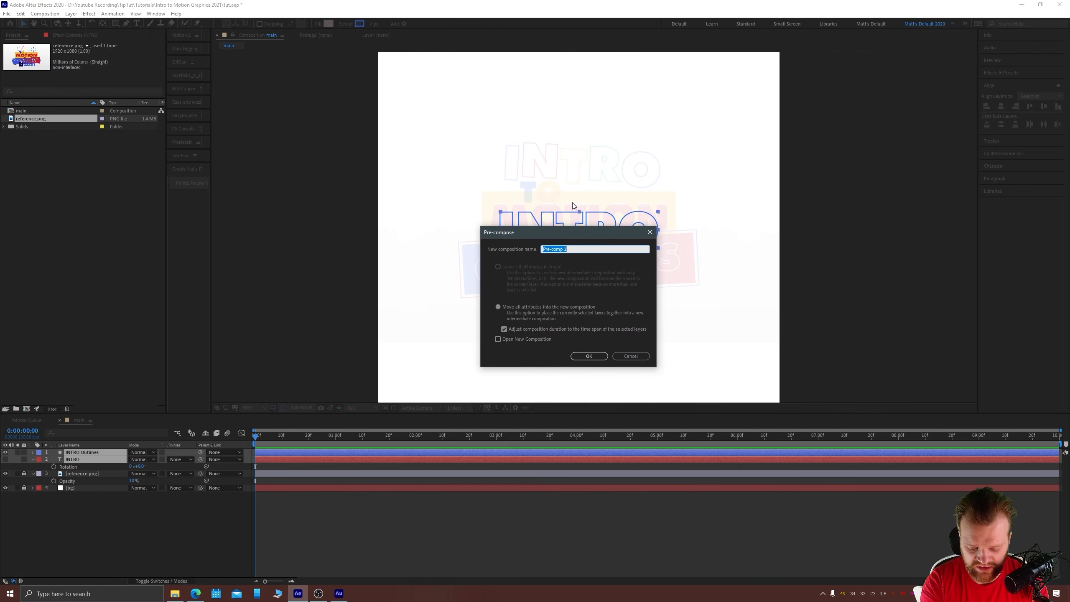
type("intro")
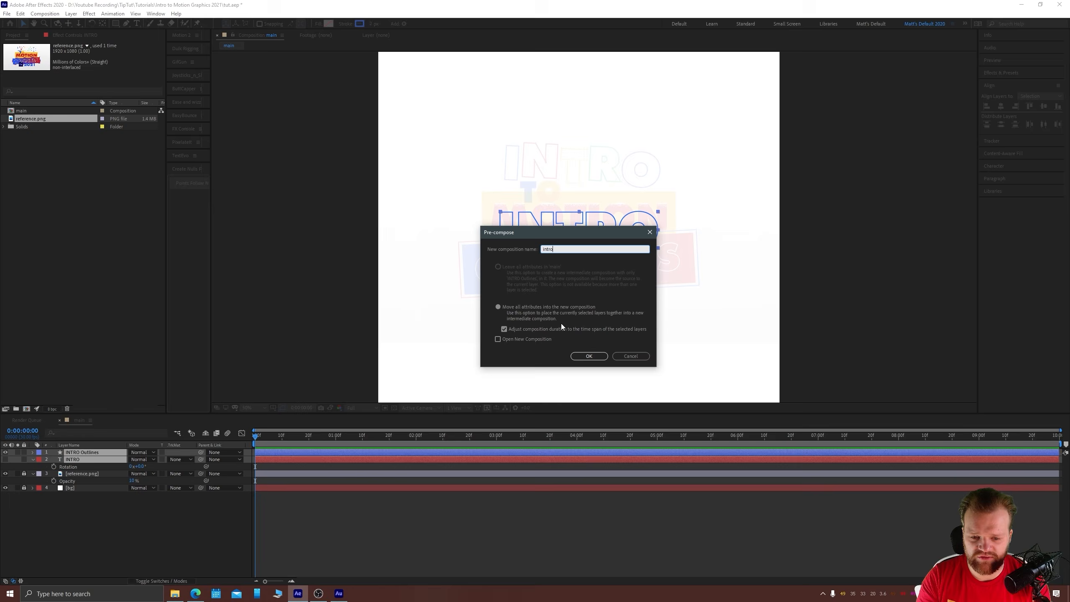
key("Return")
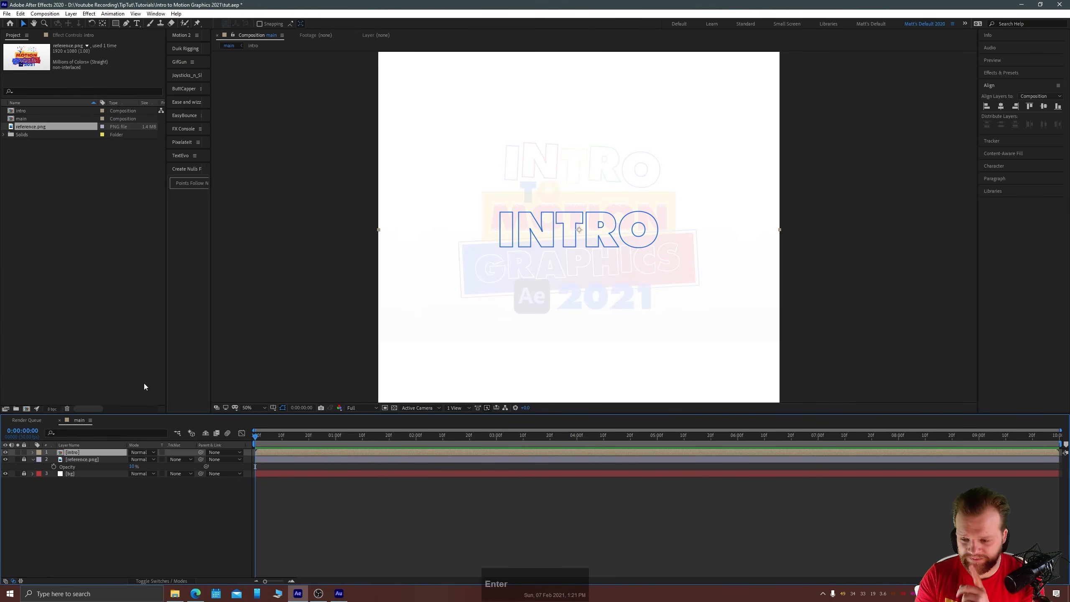
Open the intro composition and expand the INTRO Outlines layer's contents to reveal its individual letter groups.
double_click(61, 452)
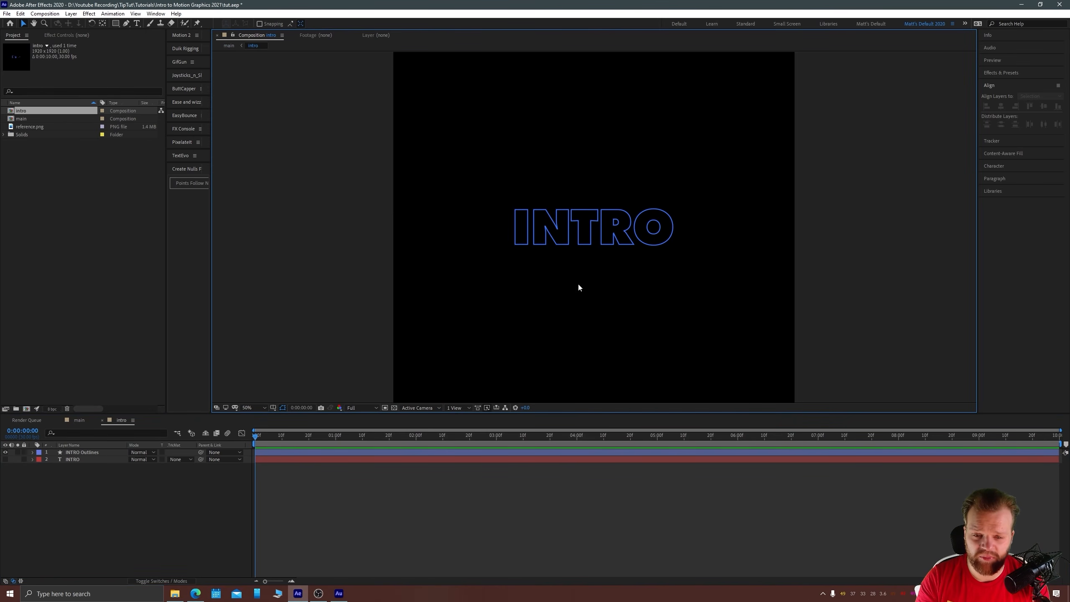
left_click_drag(774, 299, 413, 102)
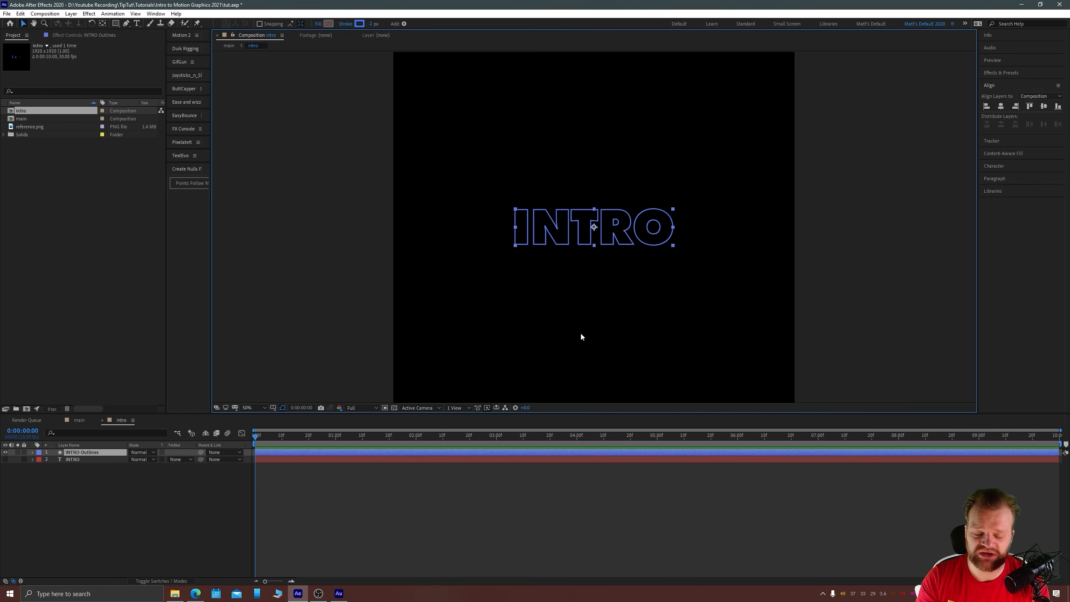
left_click(581, 336)
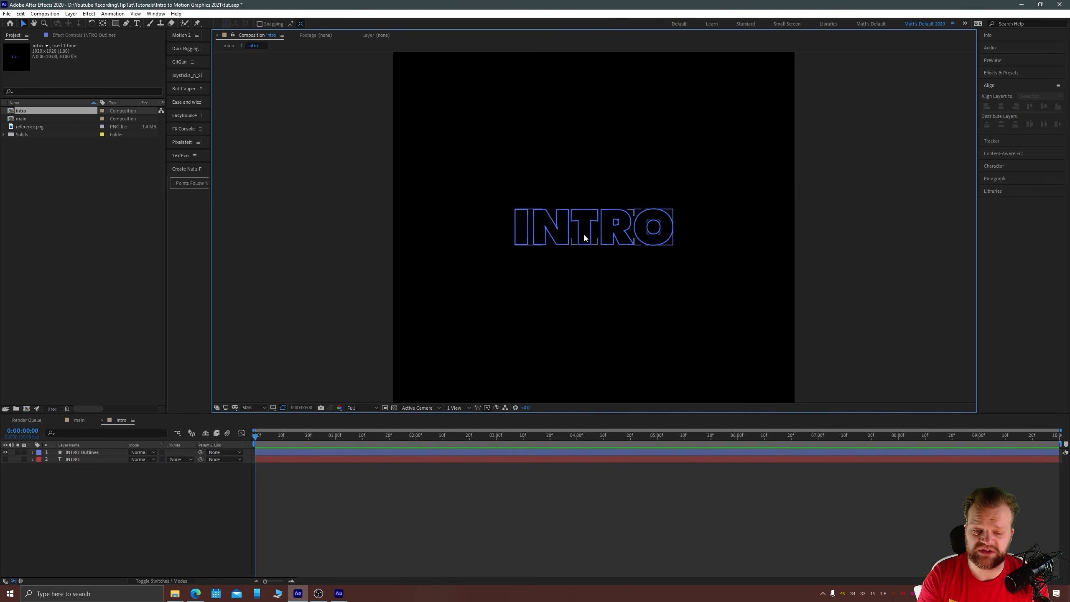
left_click(37, 453)
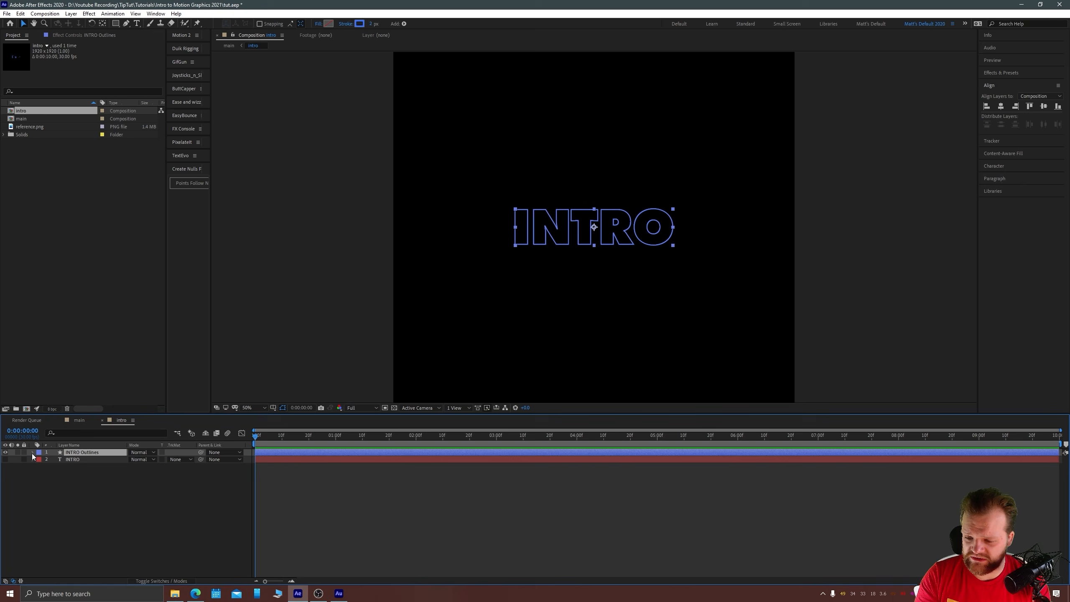
left_click(33, 452)
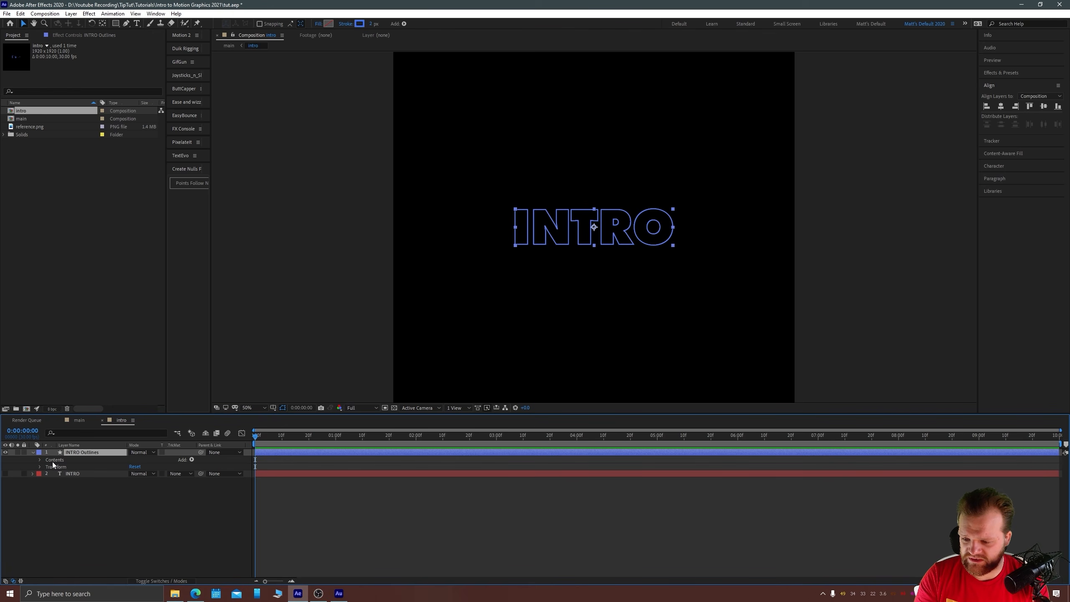
left_click(52, 460)
left_click(40, 460)
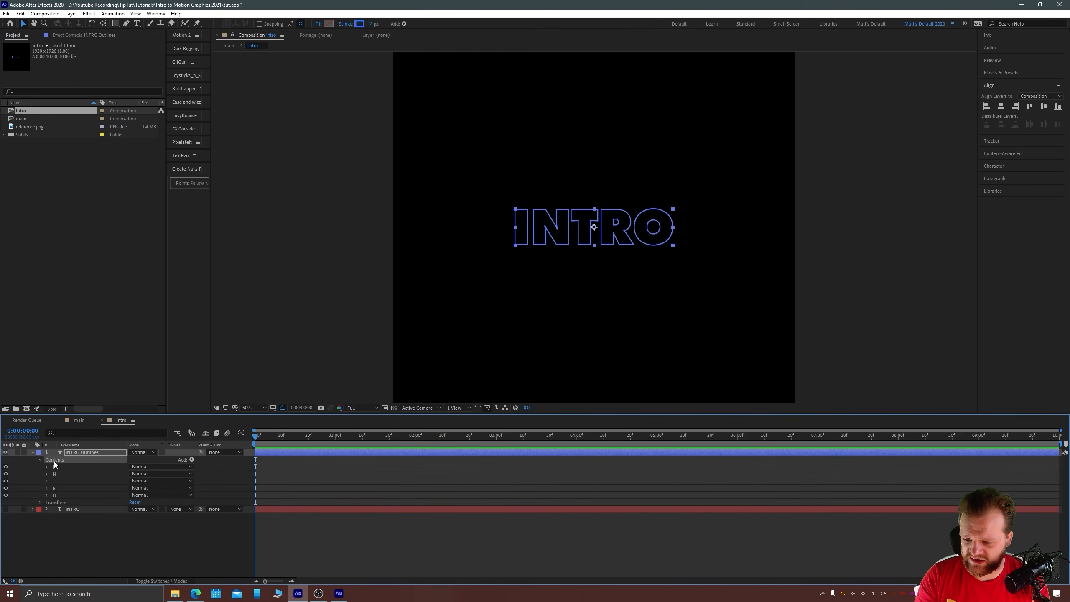
left_click(56, 465)
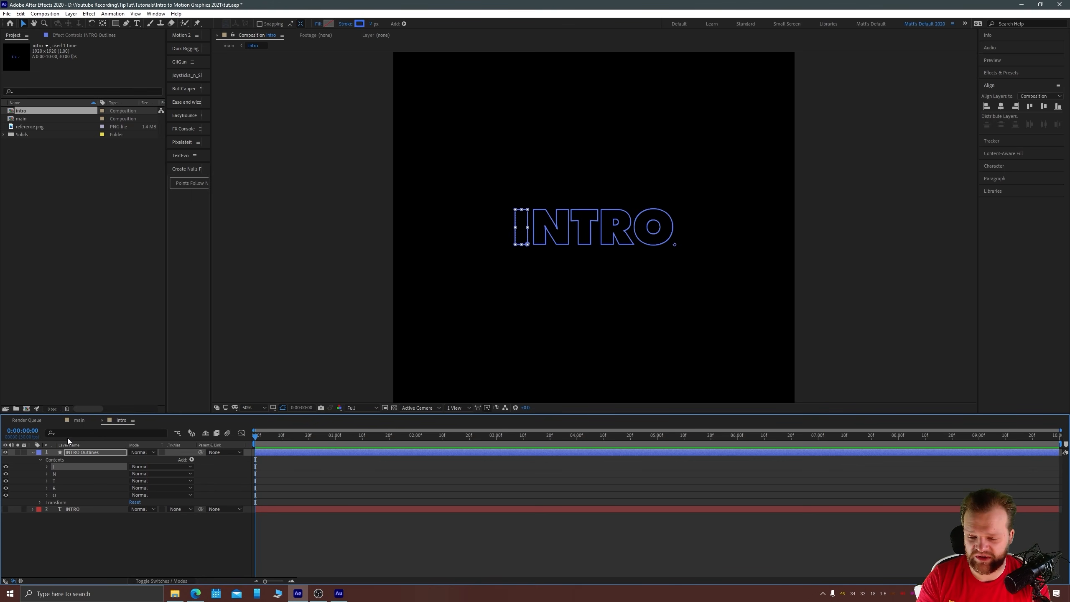
Duplicate the INTRO Outlines layer so that there are five copies, one for each letter.
left_click(79, 451)
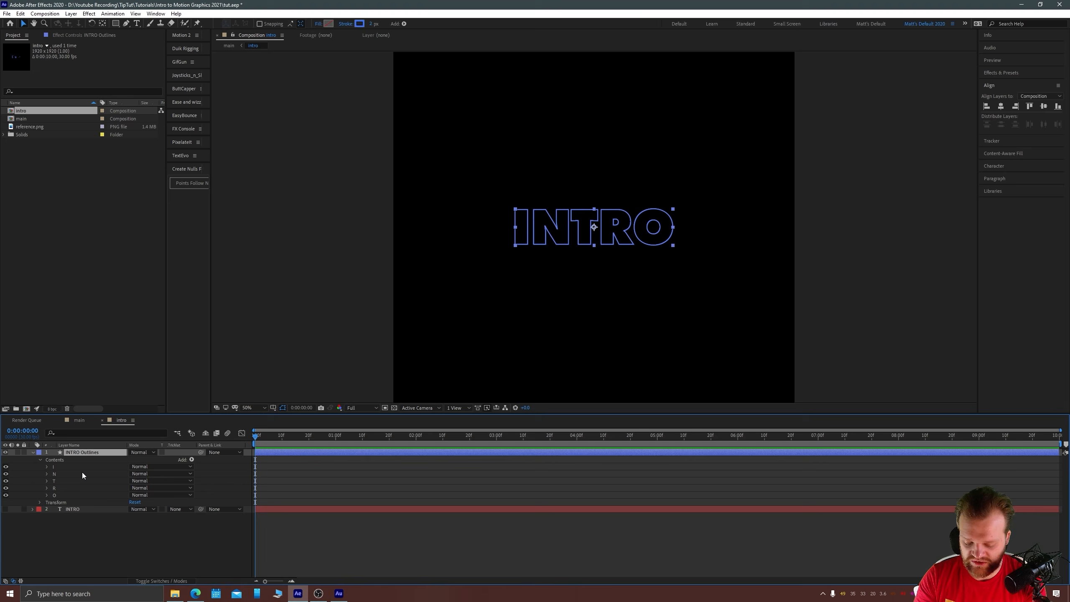
key("ctrl+d")
key("ctrl+d")
key("ctrl+d")
key("ctrl+d")
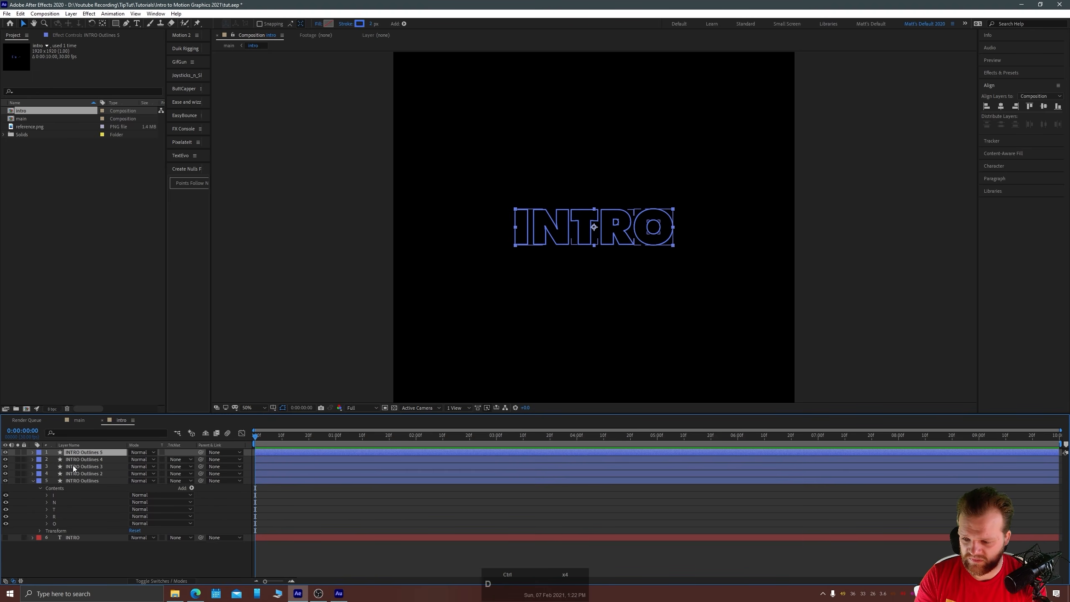
key("ctrl+d")
key("Delete")
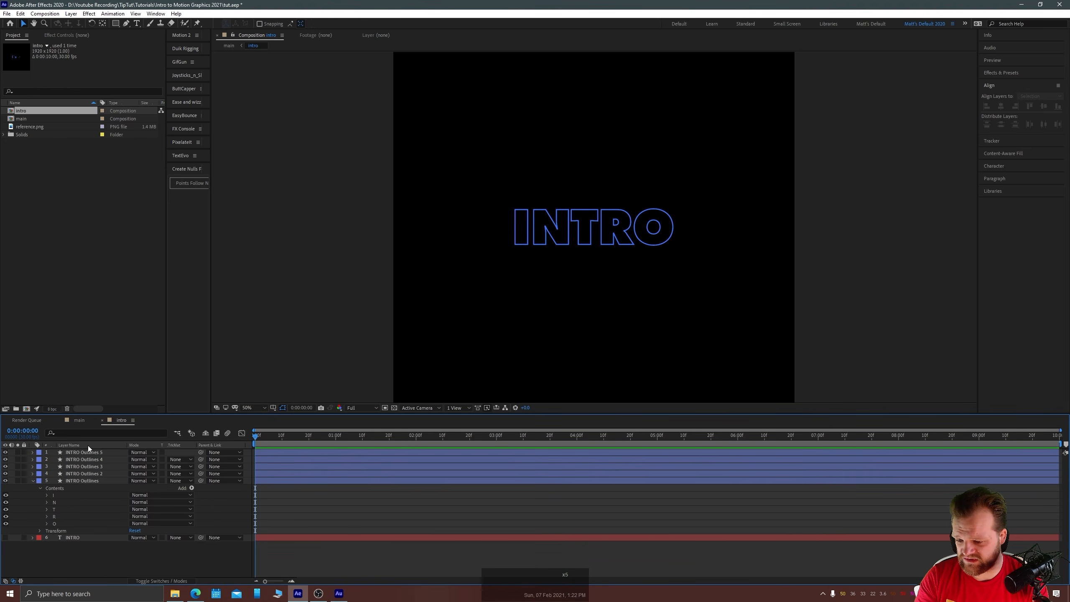
Expand the four duplicated outline layers and reveal the letter groups inside INTRO Outlines 5.
left_click(32, 473)
left_click(33, 466)
left_click(32, 459)
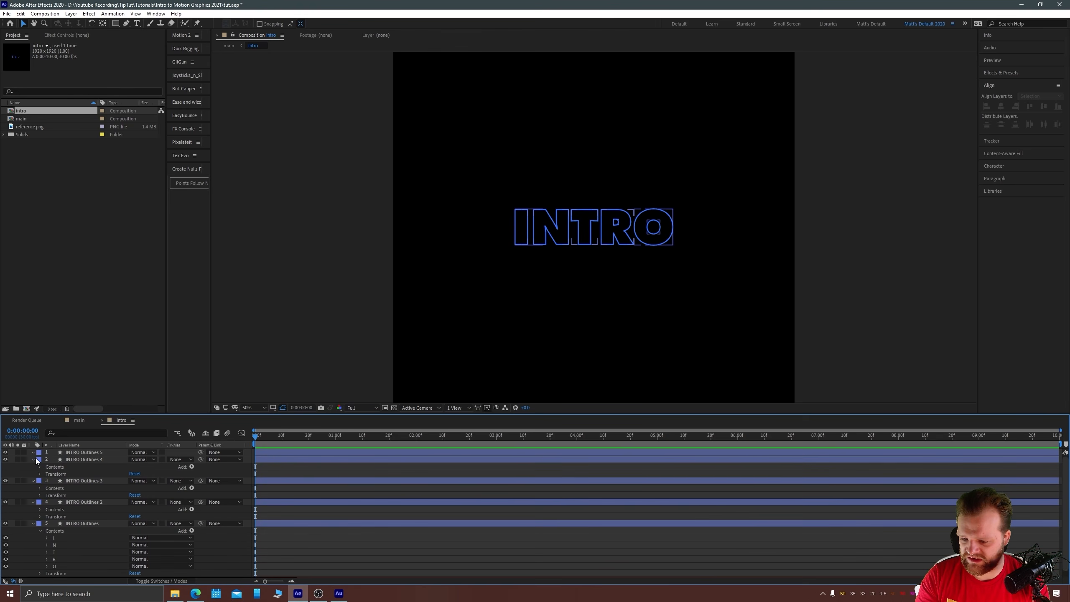
left_click(33, 452)
left_click(41, 459)
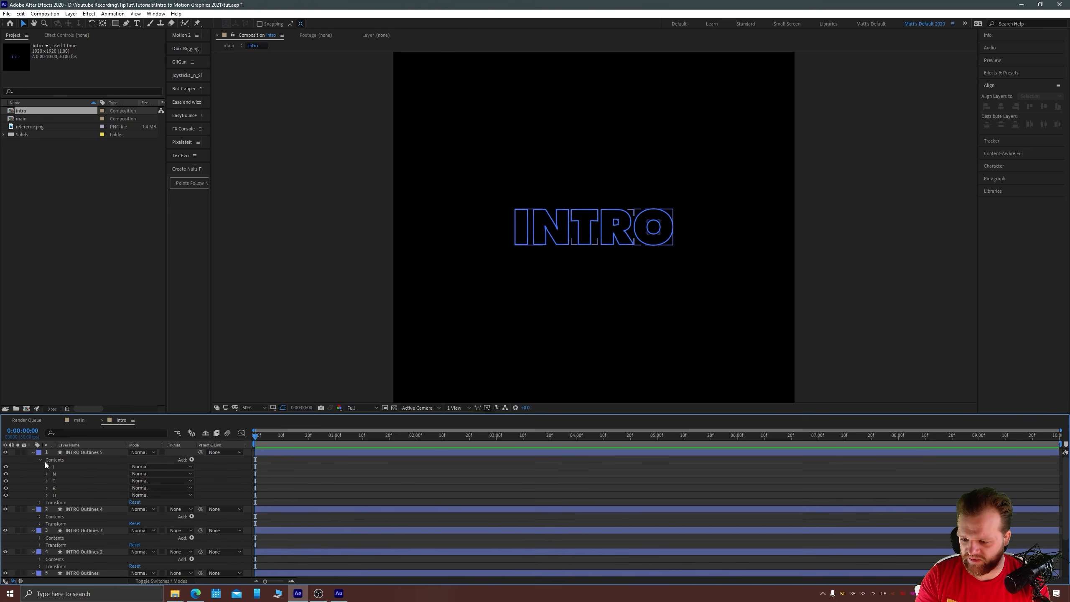
Rename the INTRO Outlines 5 layer as o and delete its I, N, T and R groups.
left_click(75, 454)
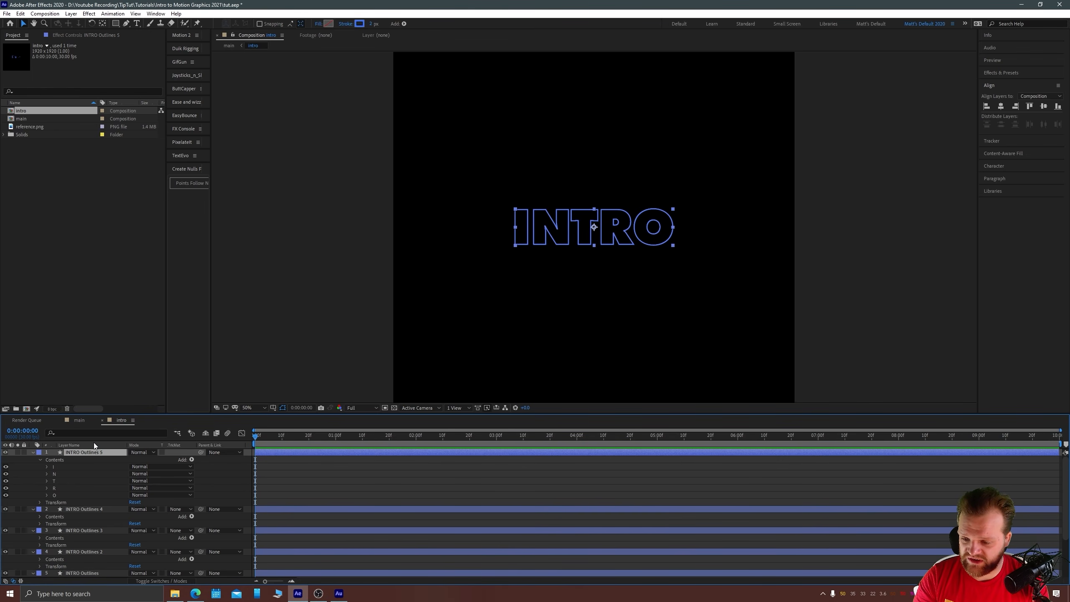
key("Return")
type("o")
key("Return")
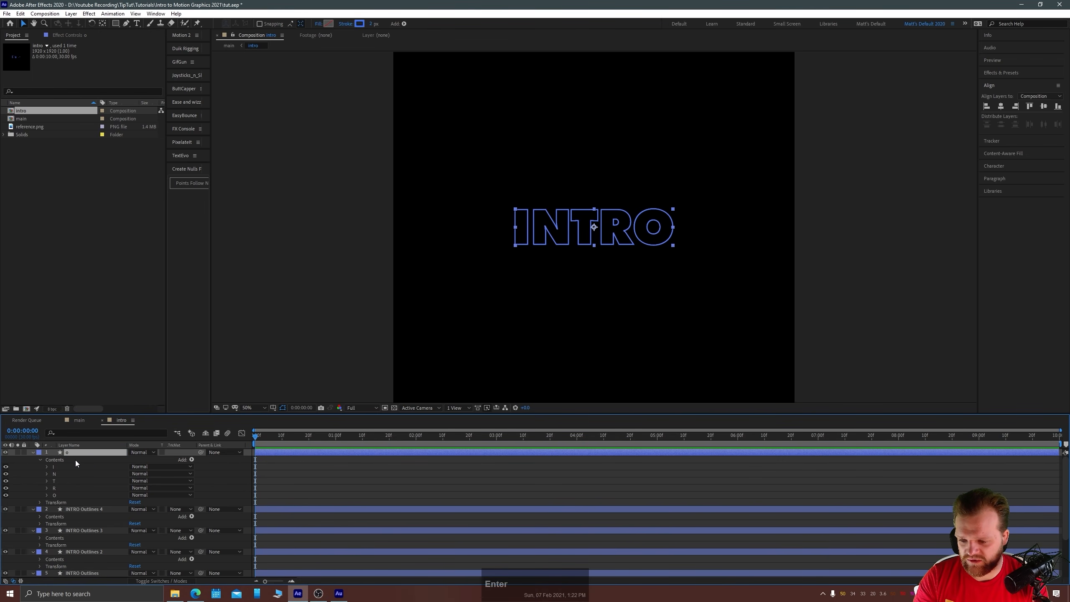
left_click(55, 467)
left_click(59, 488, "shift")
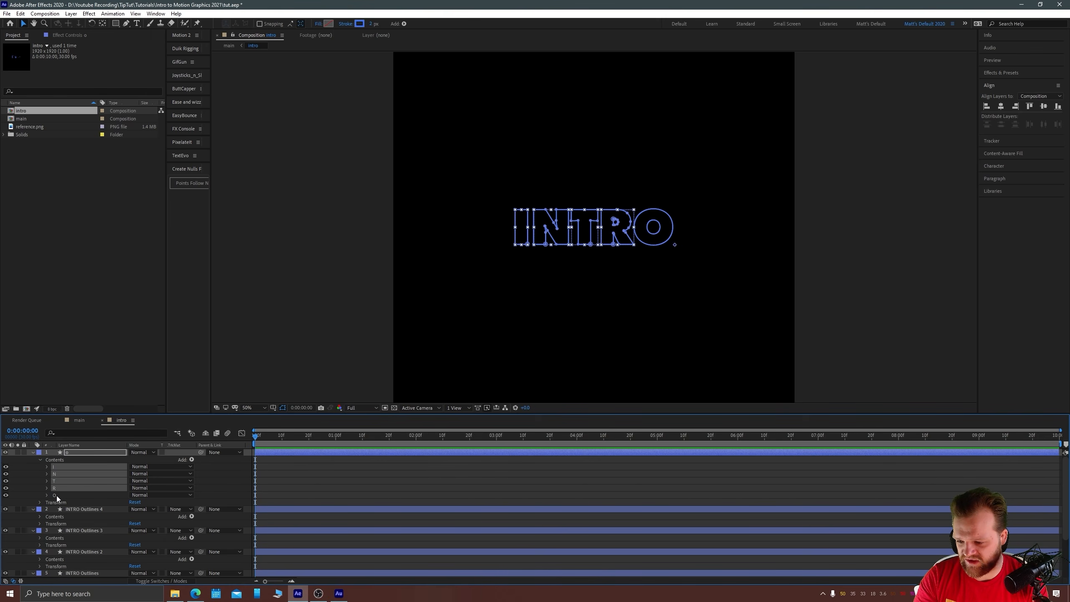
key("Delete")
Rename the INTRO Outlines 4 layer as r and delete every letter group in it except R.
left_click(73, 481)
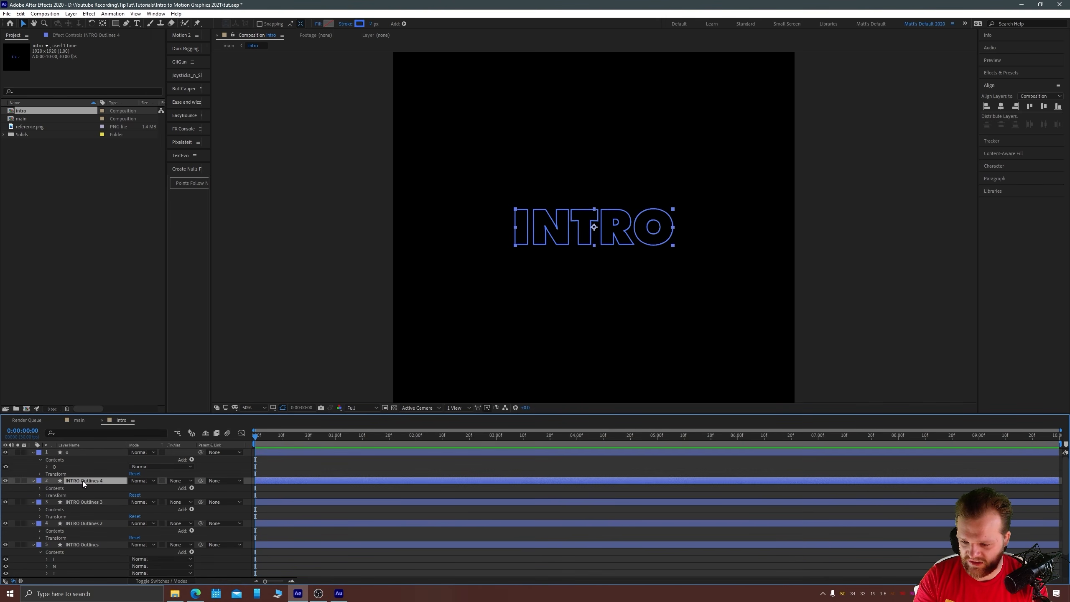
key("Return")
type("r")
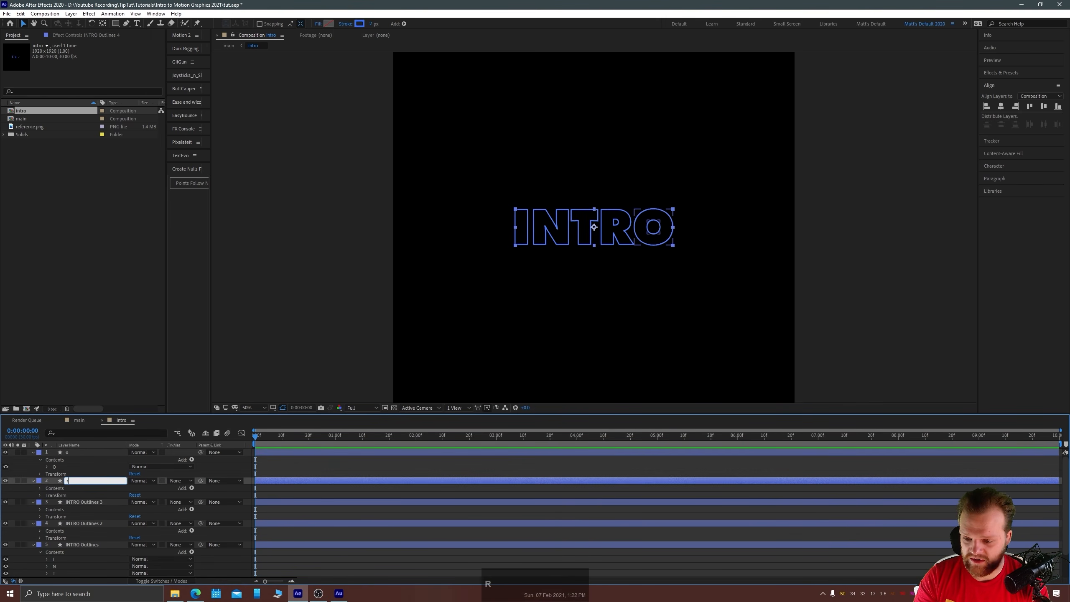
key("Return")
left_click(41, 489)
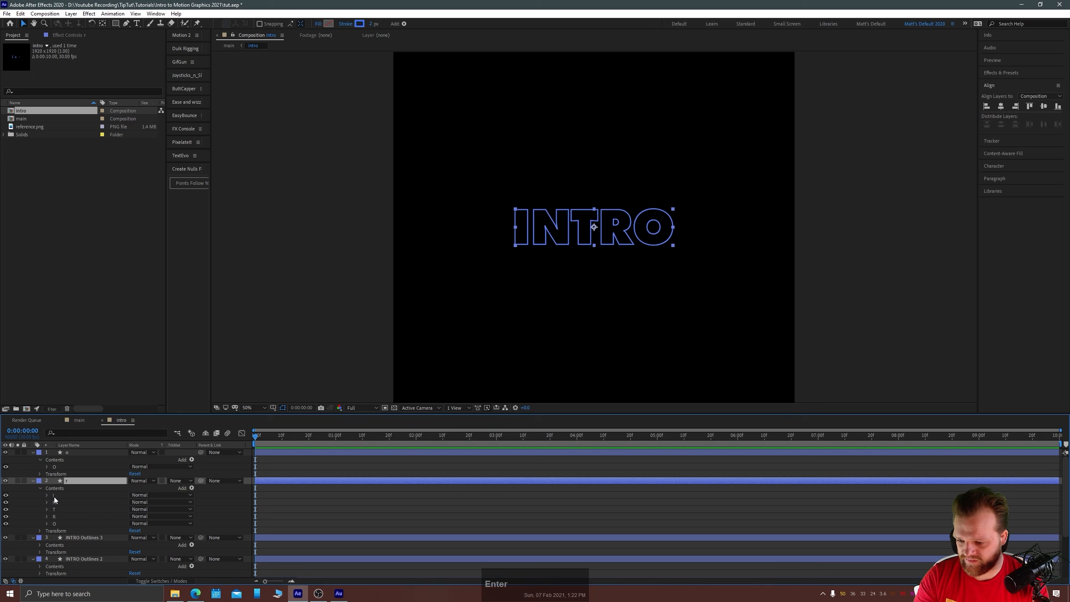
left_click(47, 495)
left_click(58, 509, "shift")
key("Delete")
left_click(56, 503)
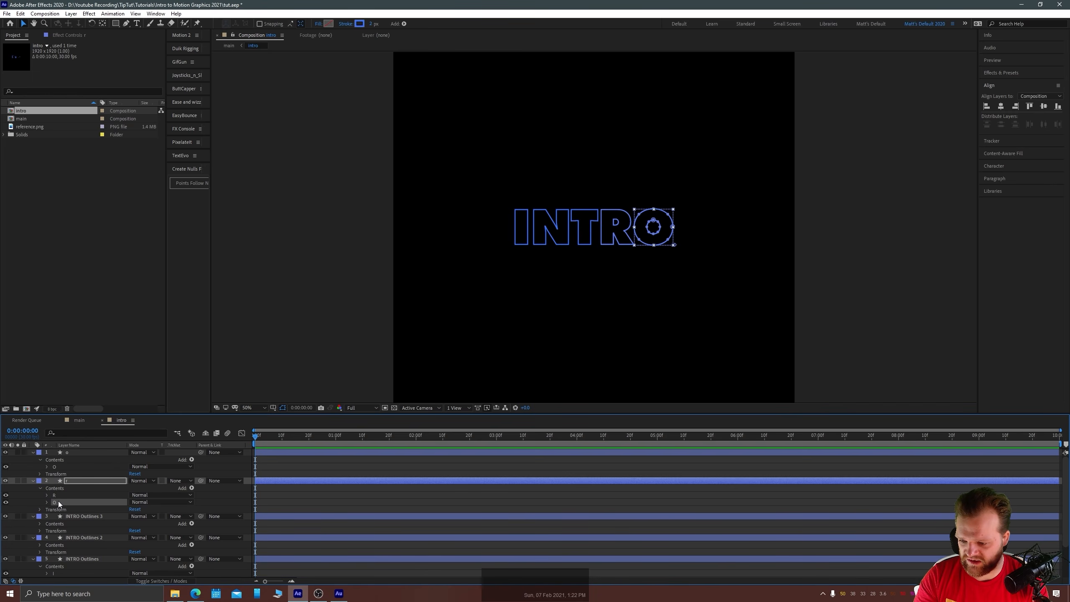
key("Delete")
Rename the INTRO Outlines 3 layer as t and delete every letter group in it except T.
left_click(64, 510)
key("Return")
type("t")
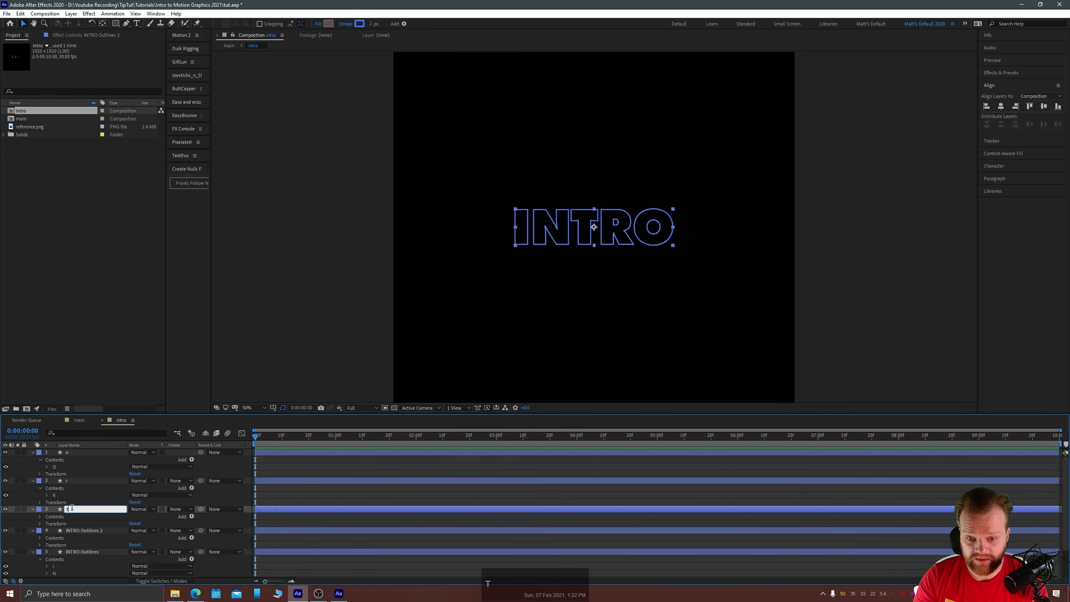
key("Return")
left_click(40, 517)
left_click(54, 523)
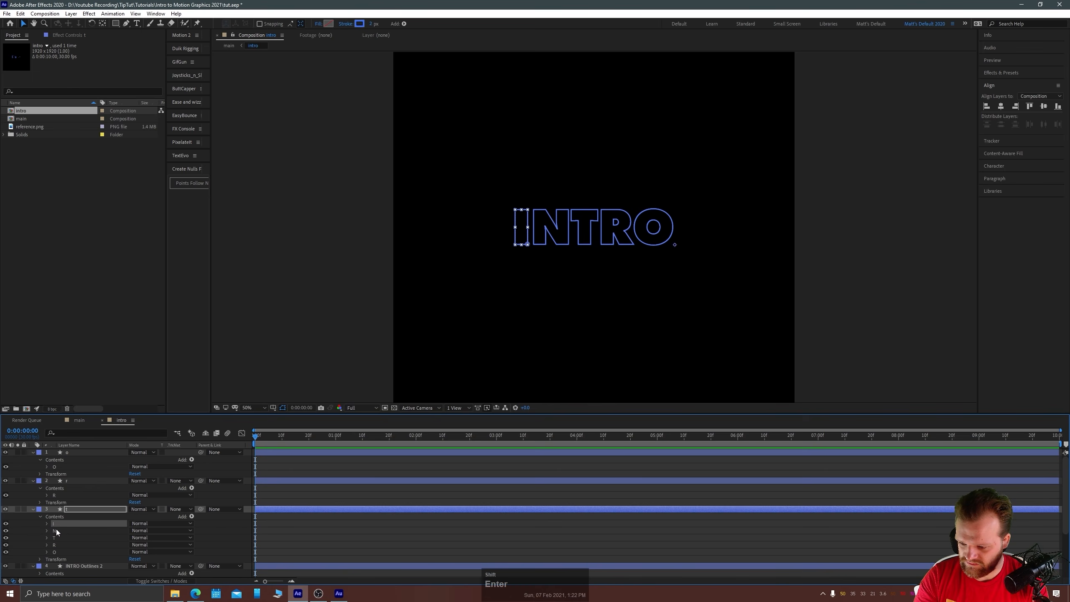
left_click(54, 531, "shift")
key("Delete")
left_click(56, 538)
left_click(54, 531, "shift")
key("Delete")
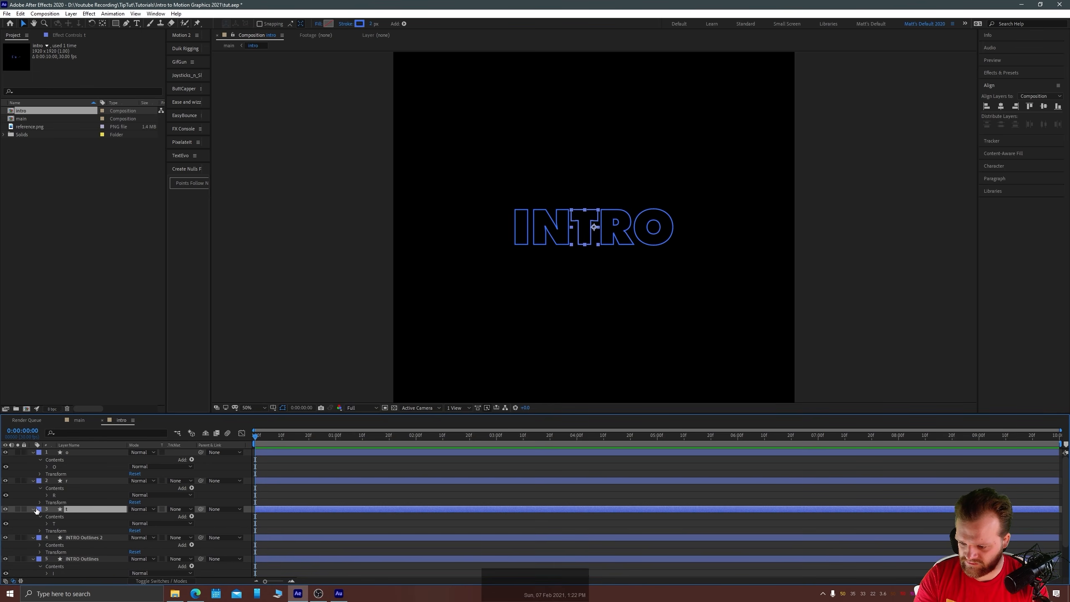
Delete the T, R and O groups from the INTRO Outlines 2 layer and rename the layer as n.
left_click(40, 545)
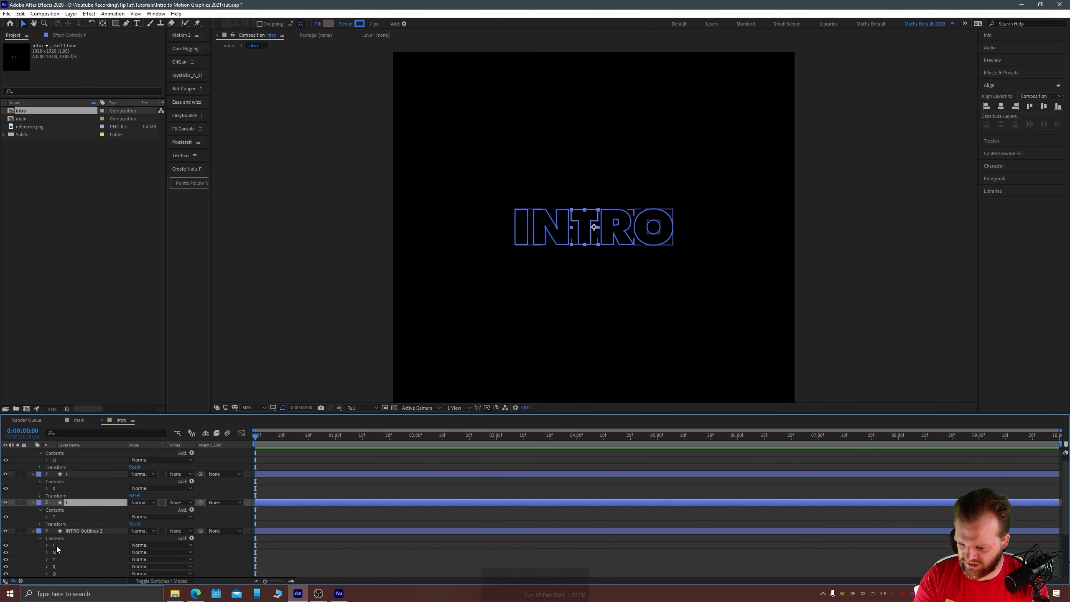
left_click(54, 545)
left_click(58, 556)
left_click(67, 573, "shift")
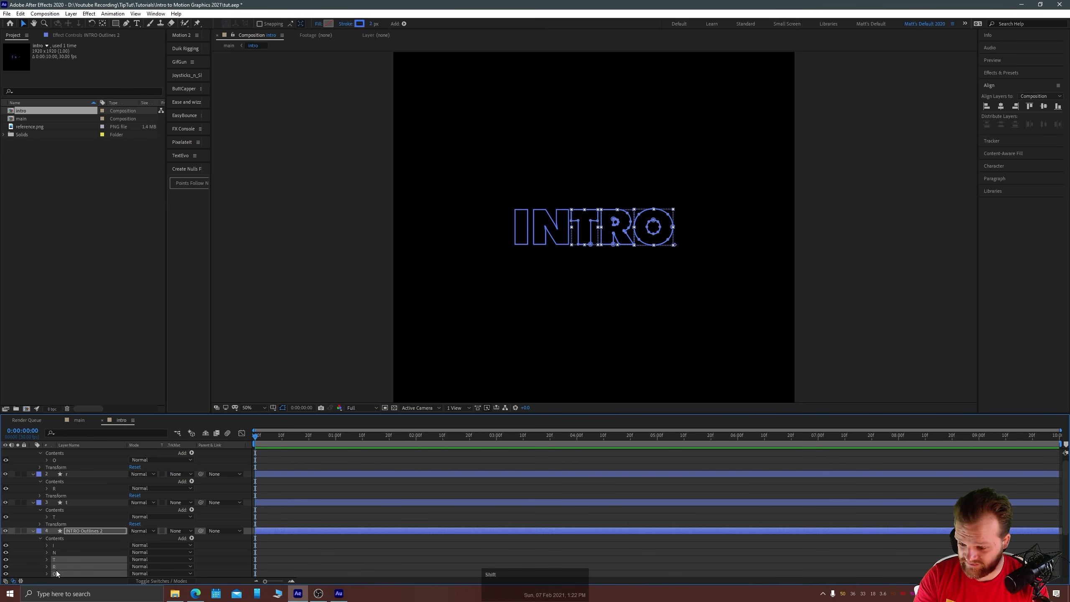
key("Delete")
key("Return")
type("n")
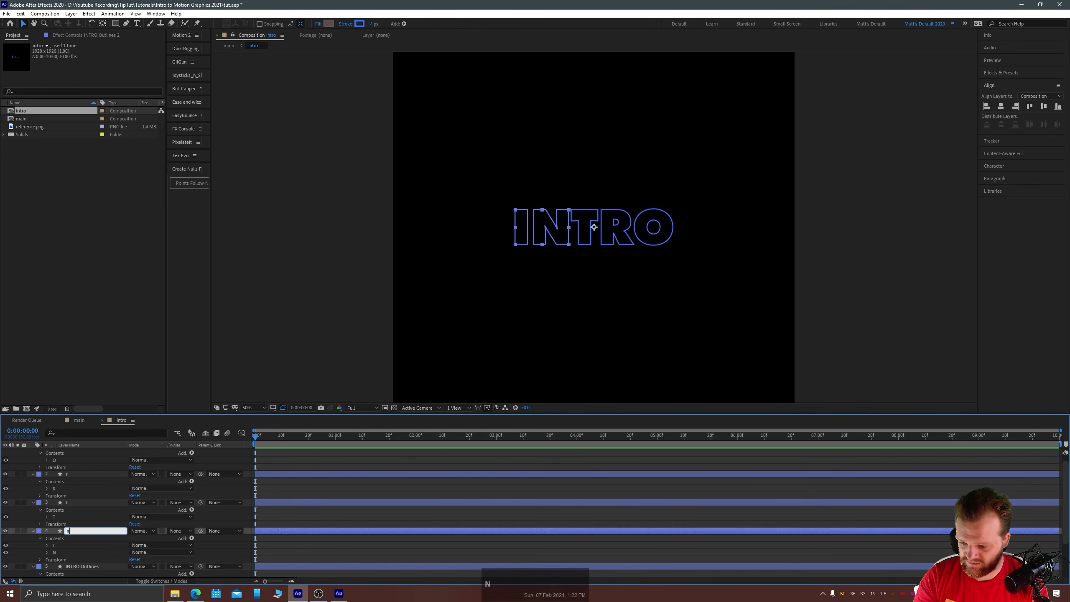
key("Return")
scroll(67, 542, "down", 2)
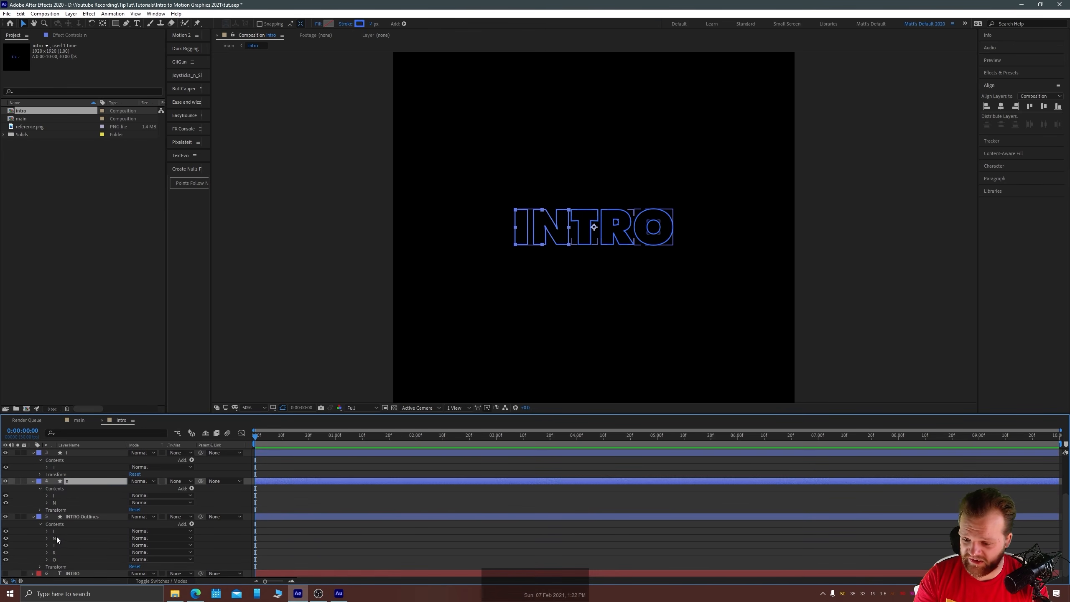
Delete the N, T, R and O groups from the INTRO Outlines layer and rename the layer as i.
left_click(58, 537)
left_click(56, 560, "shift")
key("Delete")
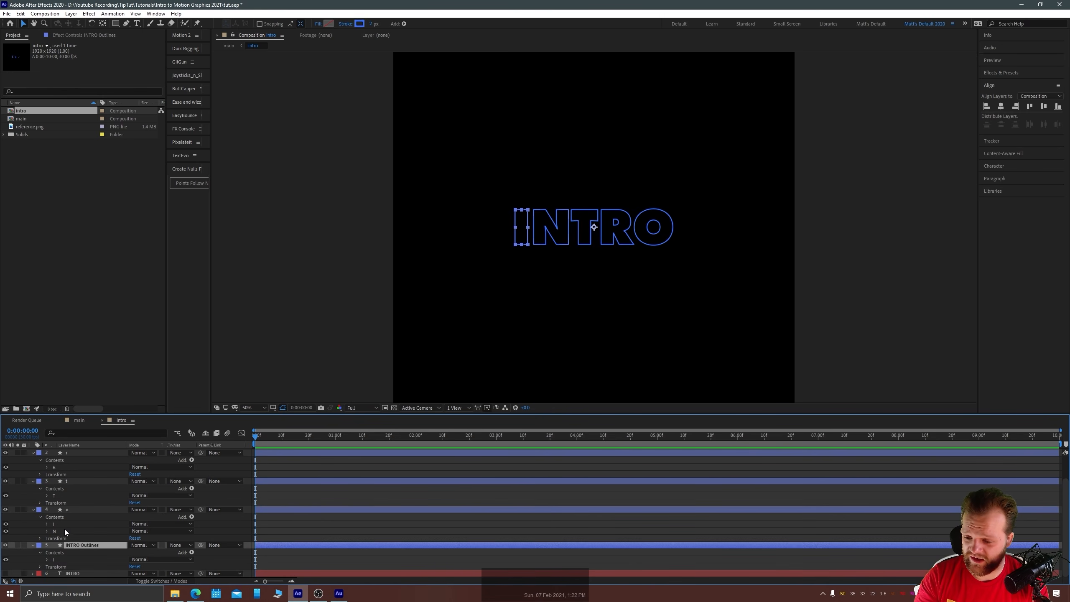
key("Return")
type("i")
key("Return")
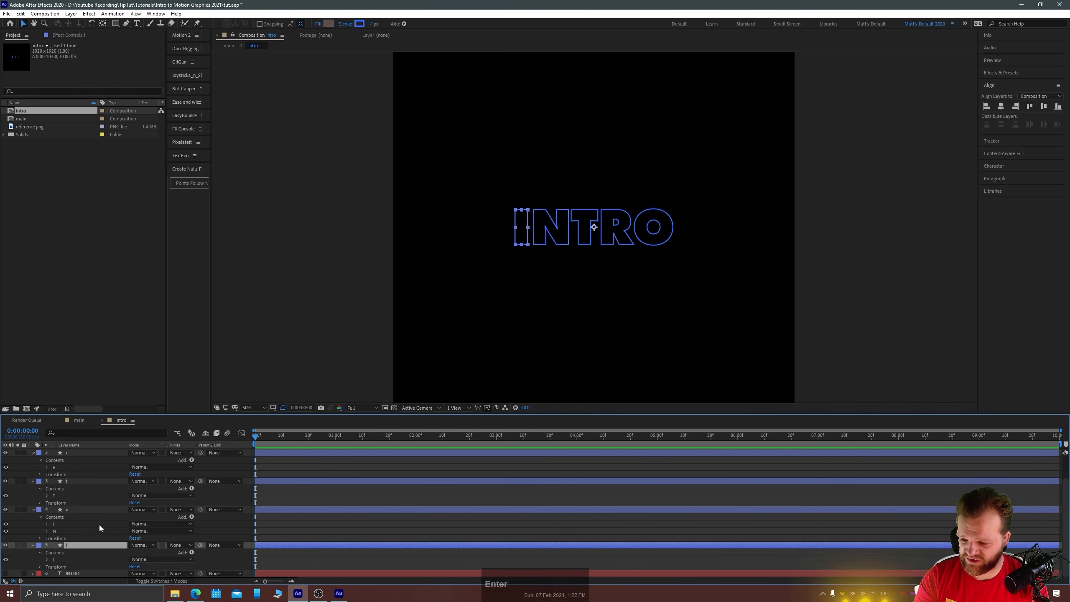
Collapse the properties of all five letter layers, o through i, in the intro composition.
scroll(99, 525, "up", 1)
left_click(79, 453, "shift")
key("u")
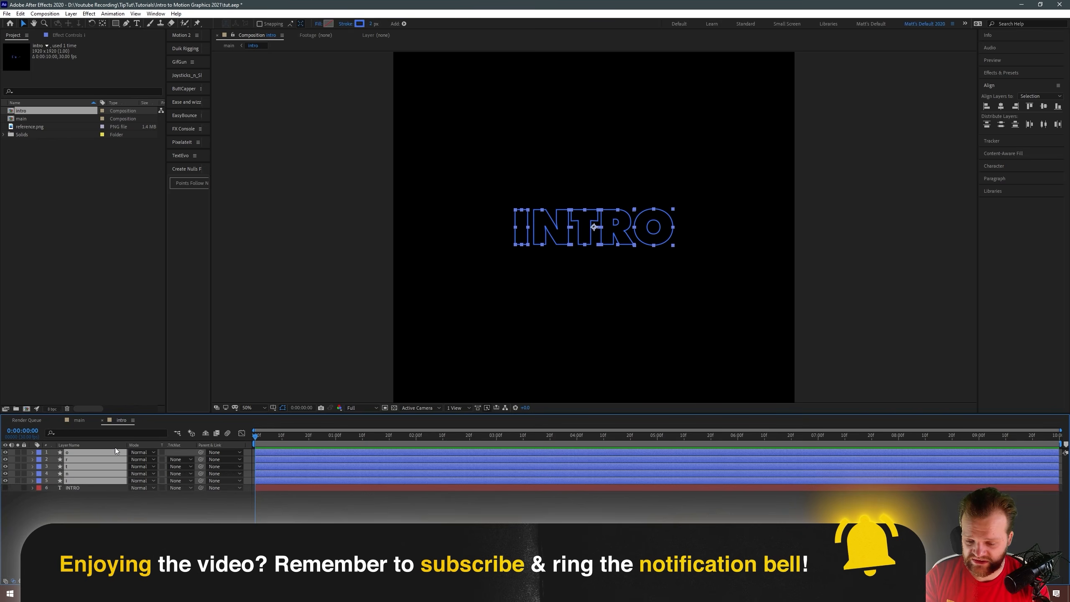
left_click(95, 505)
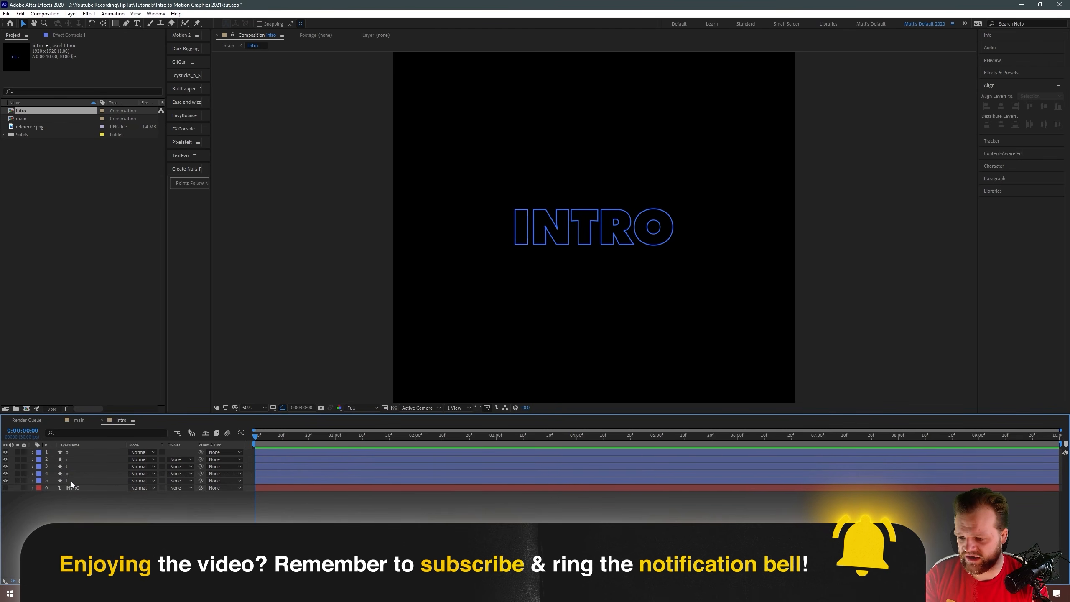
Check which letter each of the five shape layers covers and compare the title with the reference in the main composition.
left_click(69, 481)
left_click(72, 474)
left_click(71, 466)
left_click(74, 459)
left_click(77, 452)
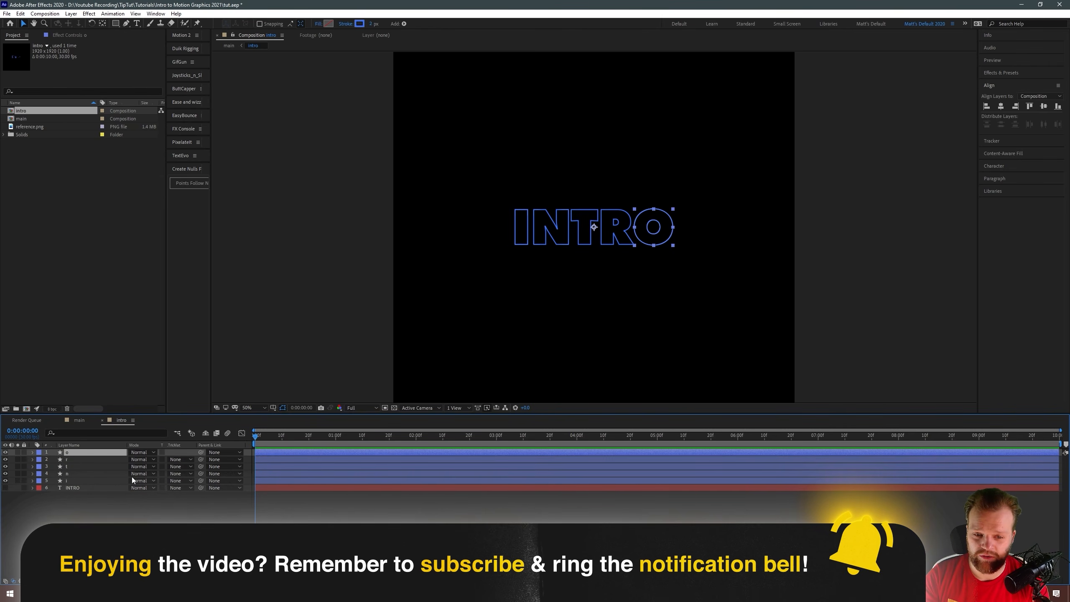
left_click(109, 509)
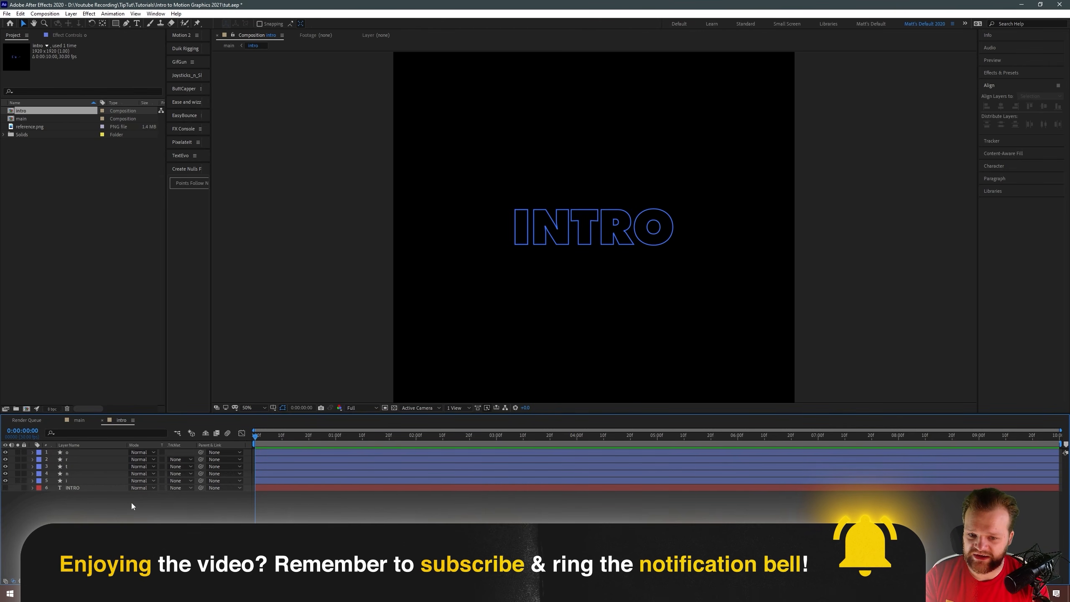
left_click(79, 420)
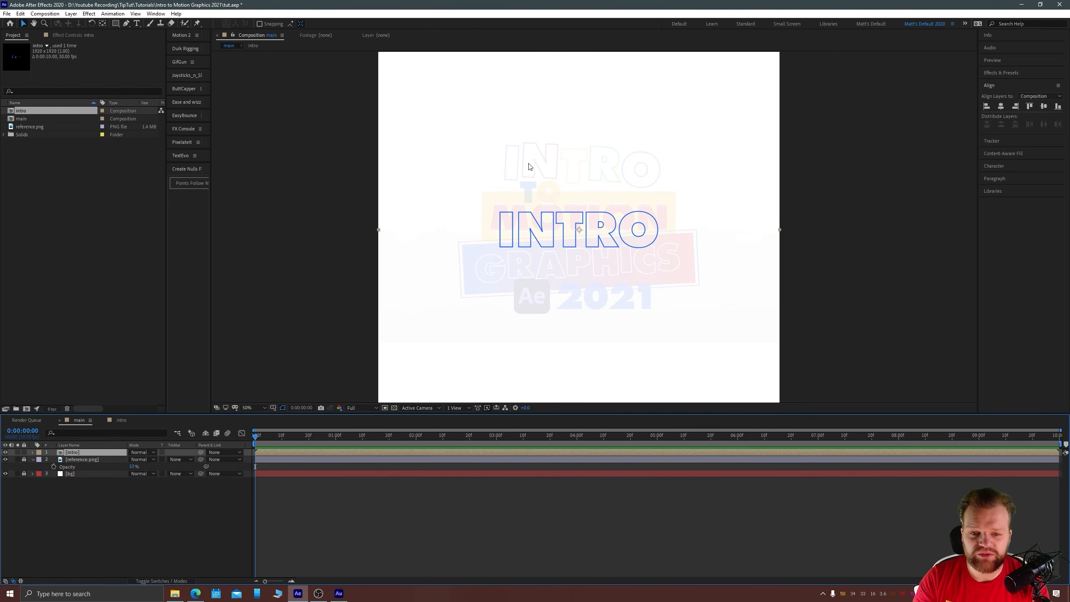
left_click(120, 420)
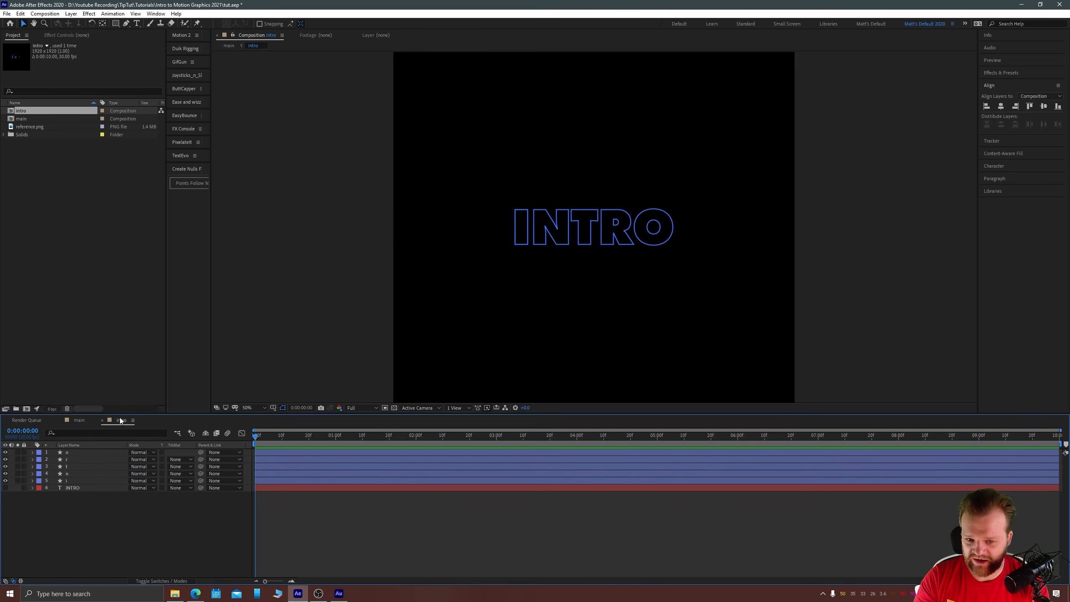
Delete the leftover I group from the contents of the n layer.
left_click(485, 215)
left_click(558, 218)
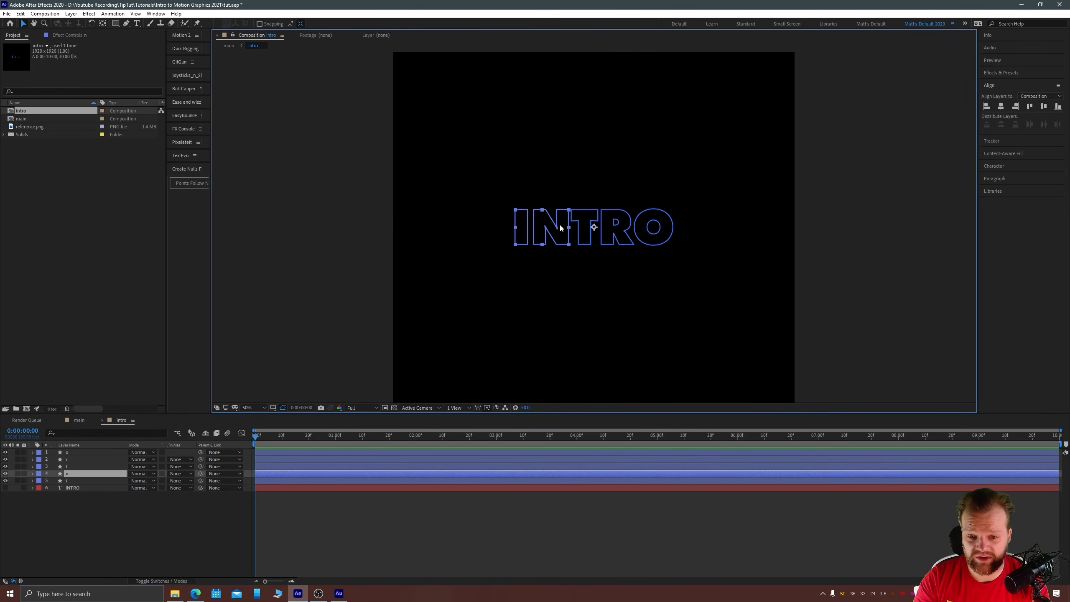
left_click(32, 474)
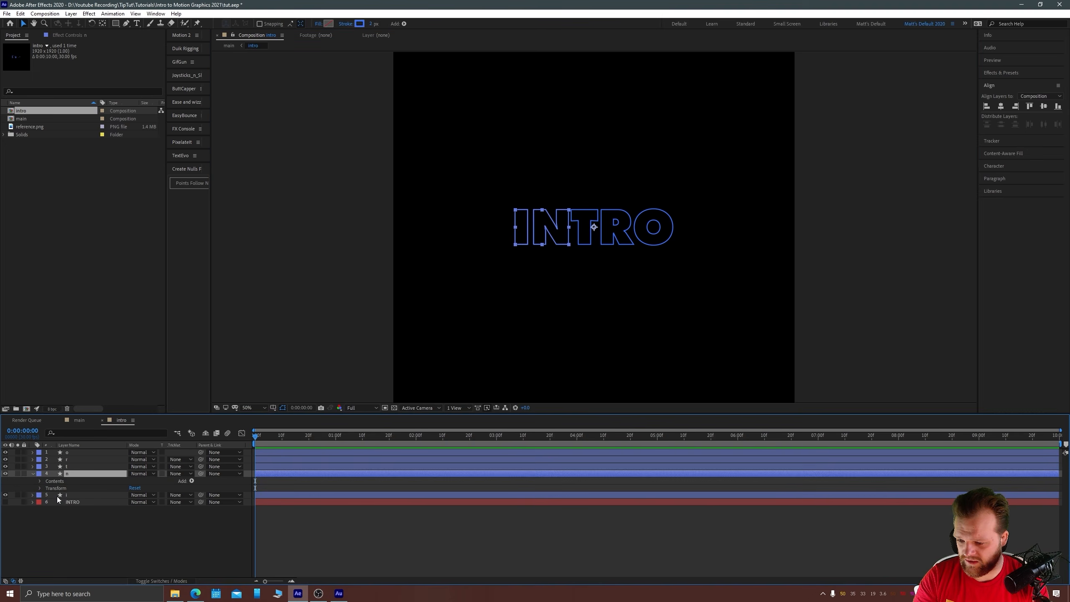
left_click(40, 481)
left_click(53, 489)
key("Delete")
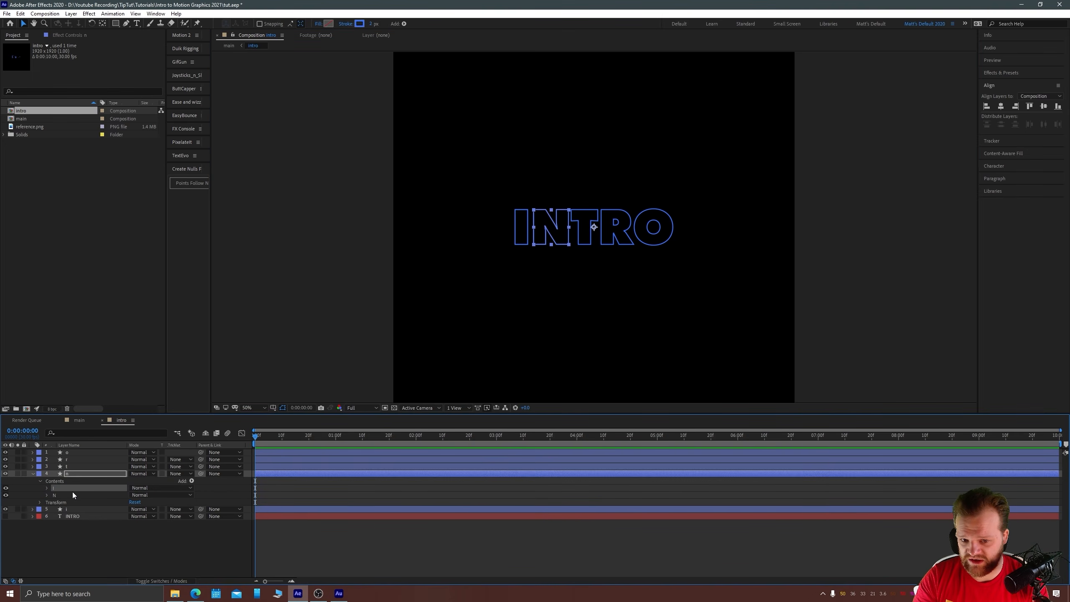
left_click(88, 540)
left_click(74, 473)
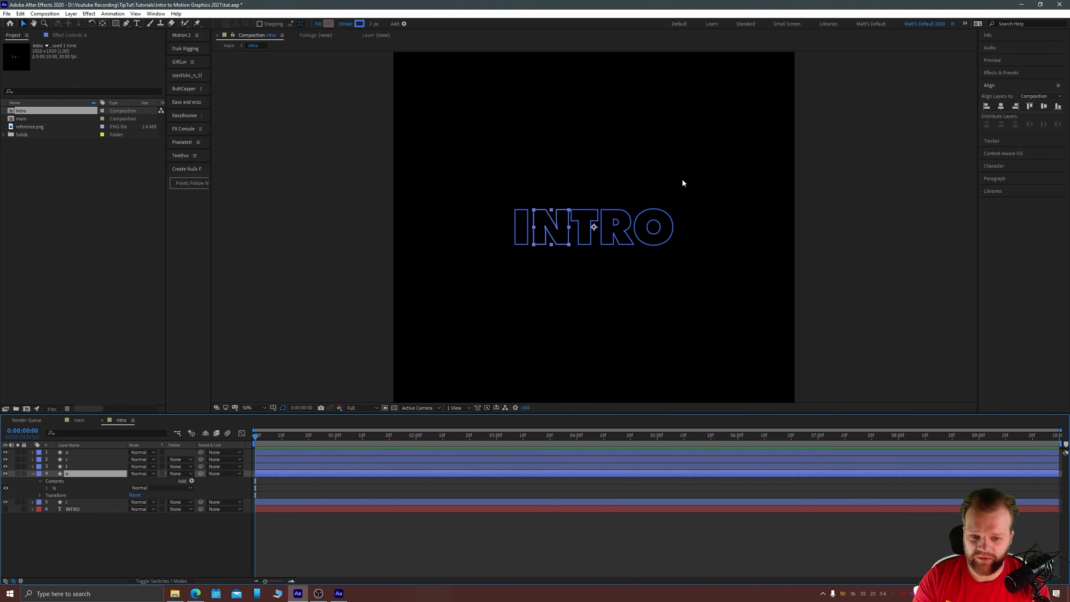
Copy the red from the Intro to Motion Graphics palette on Coolors and set the N's stroke colour to DF2935.
left_click(196, 593)
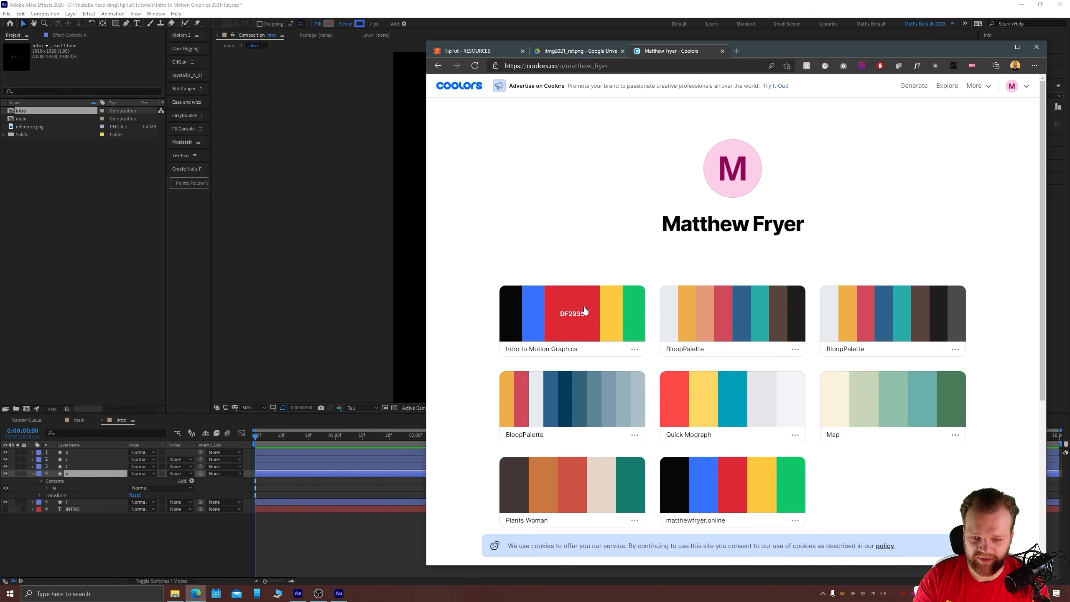
left_click(314, 308)
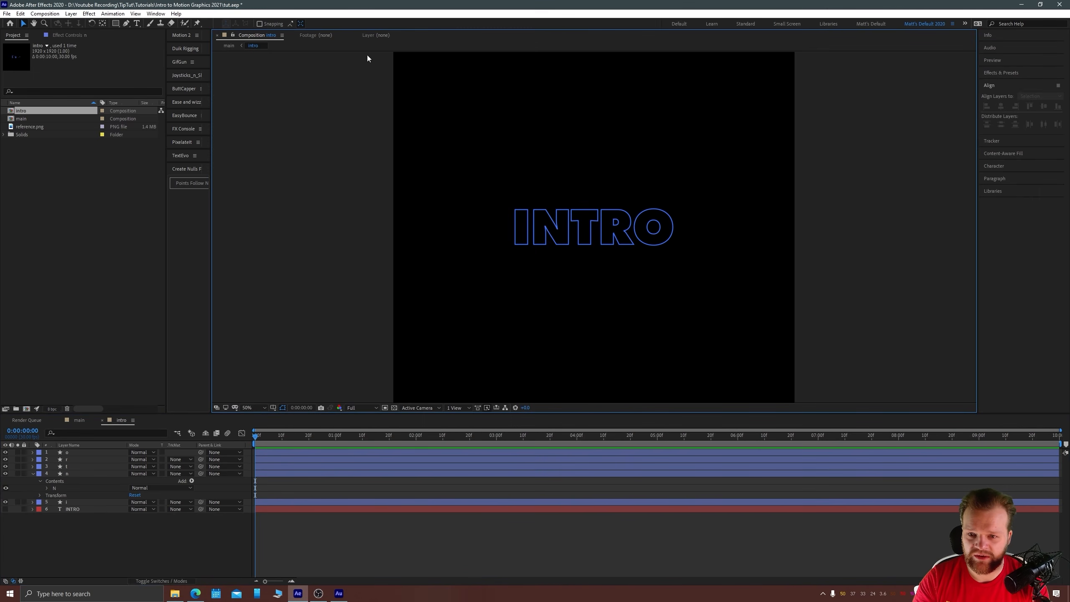
left_click(72, 474)
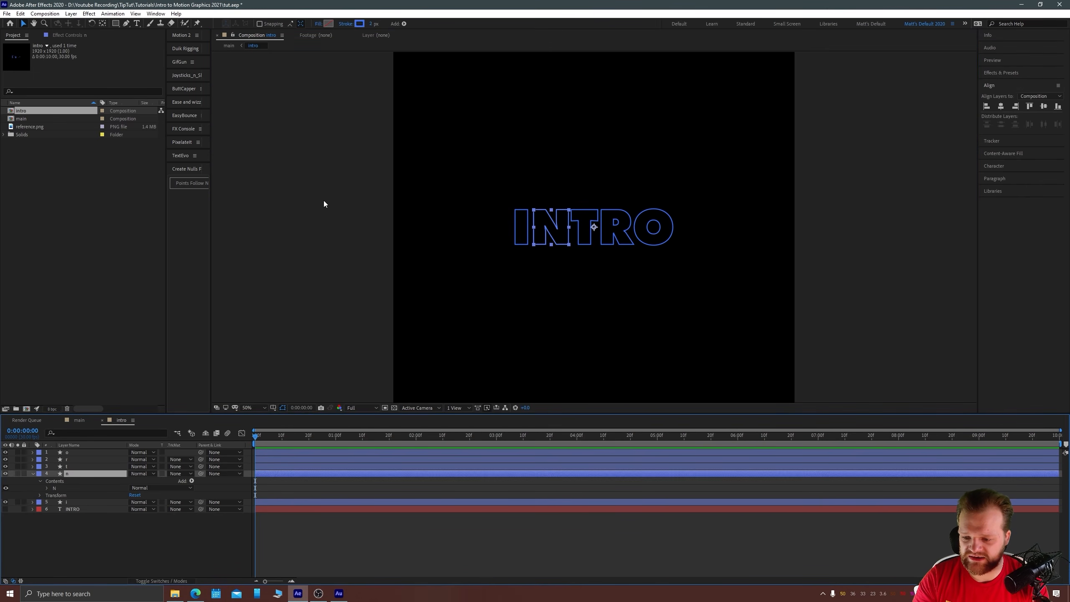
left_click(359, 23)
type("DF2935")
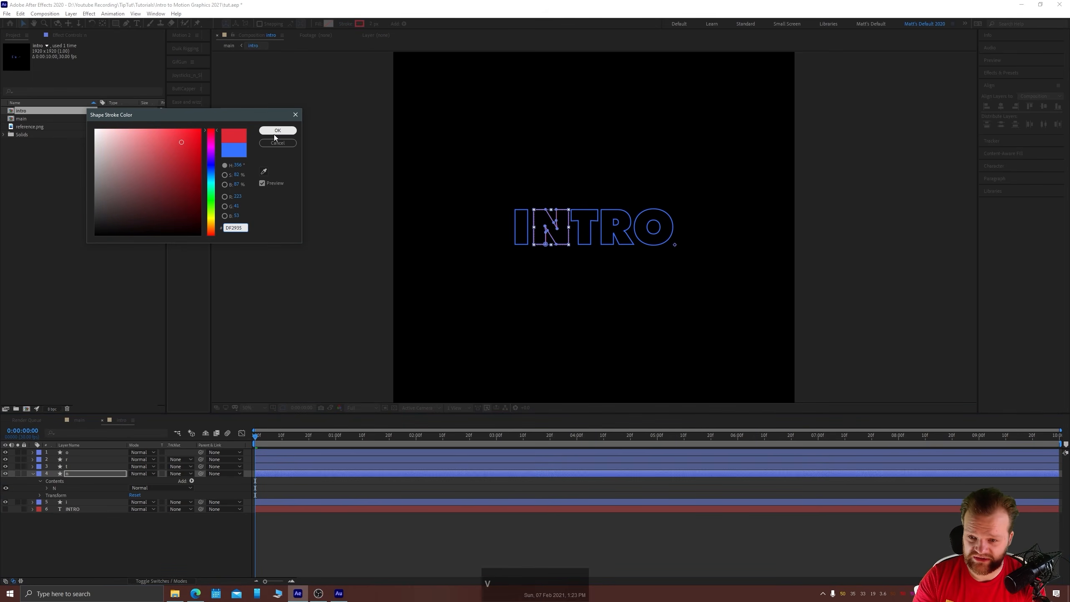
left_click(277, 131)
left_click(317, 234)
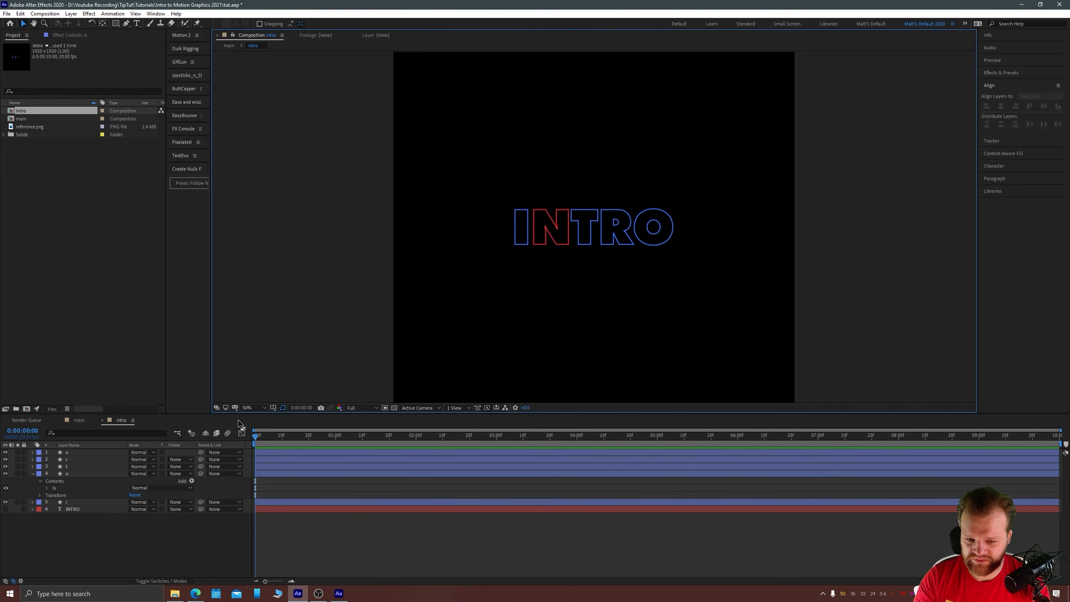
Copy the yellow from the Coolors palette in the browser and set the T's stroke colour to FDCA40.
left_click(578, 228)
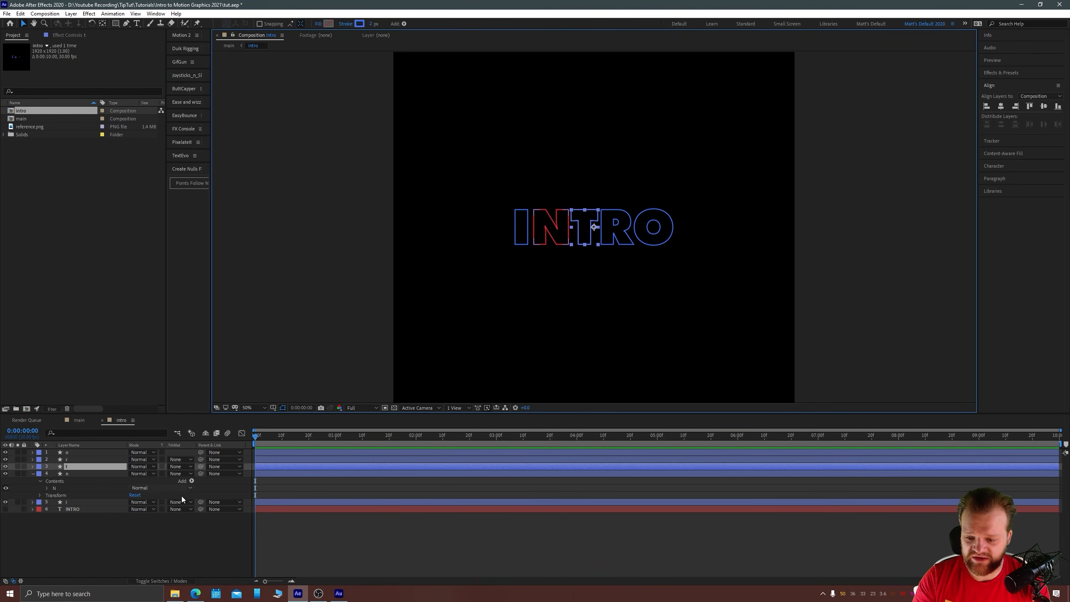
left_click(195, 593)
left_click(601, 329)
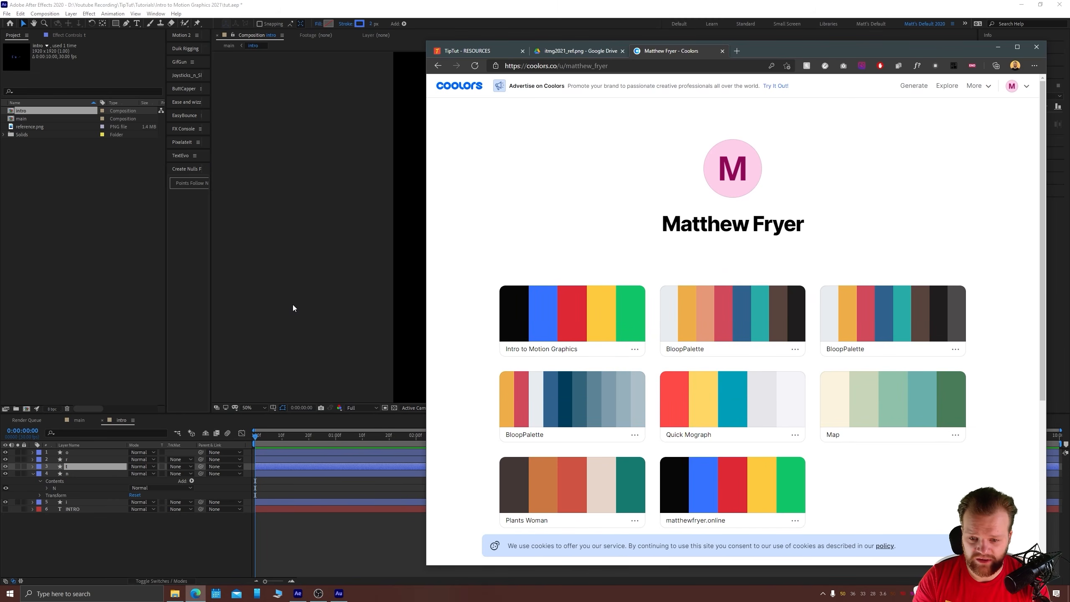
left_click(292, 304)
left_click(591, 226)
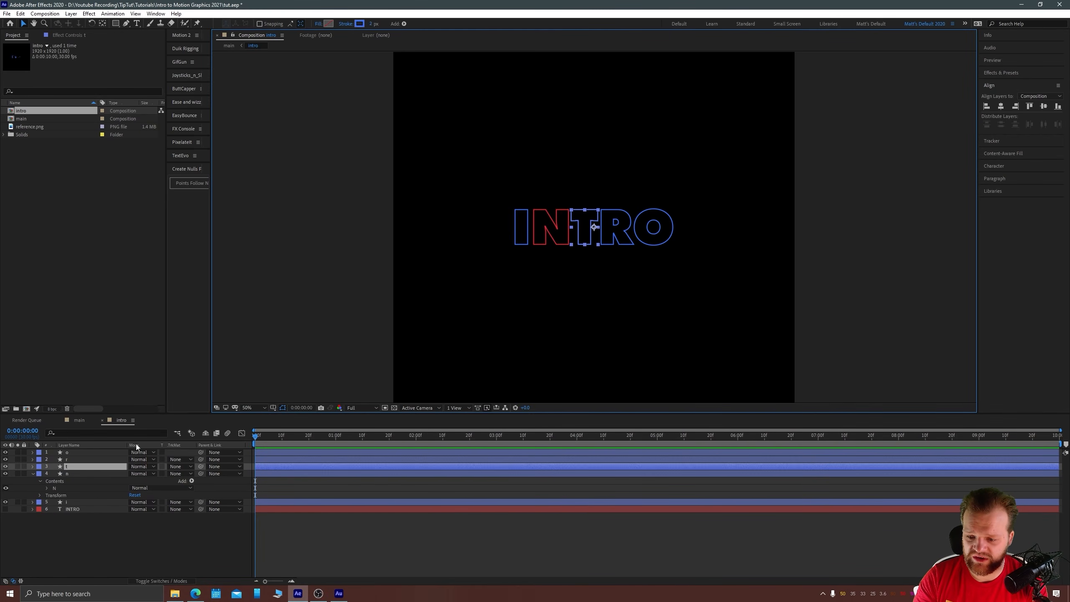
left_click(359, 23)
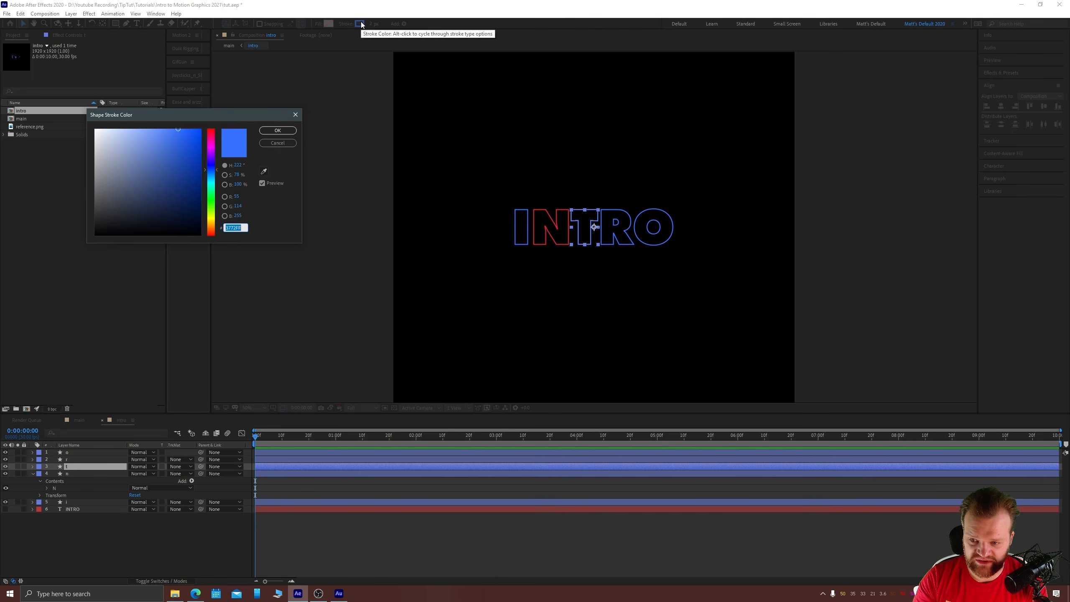
type("FDCA40")
key("Return")
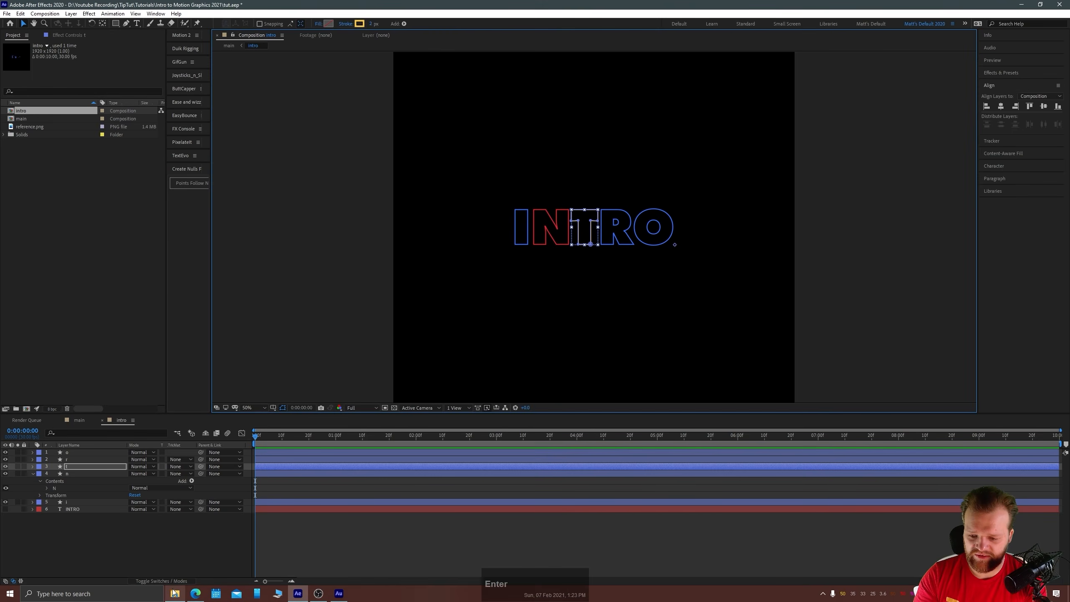
Copy the green from the Coolors palette in the browser and set the R's stroke colour to 10C668.
left_click(195, 593)
left_click_drag(788, 49, 1, 590)
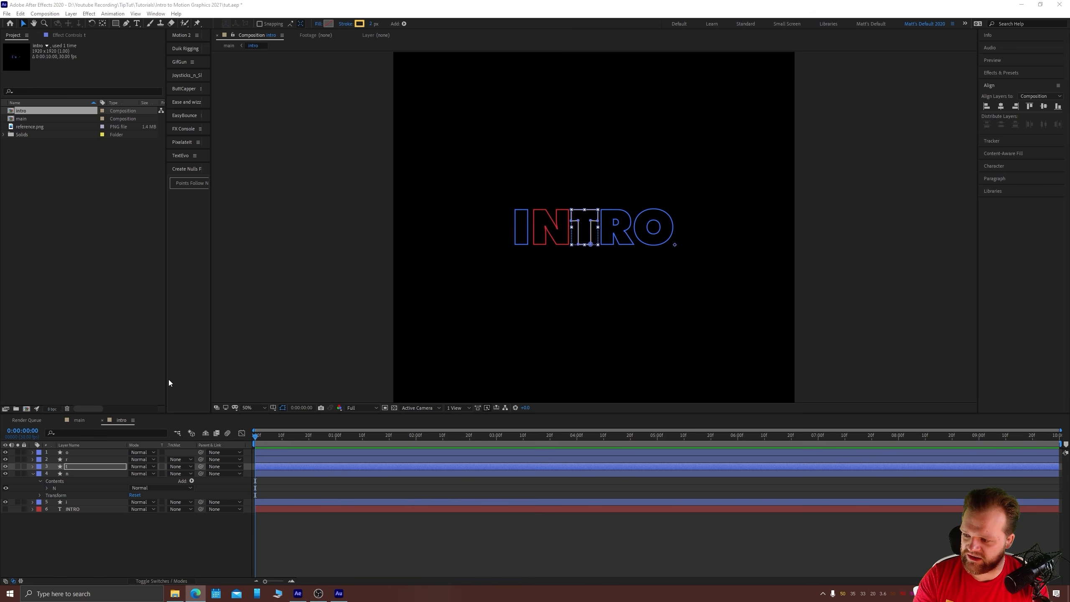
left_click(607, 239)
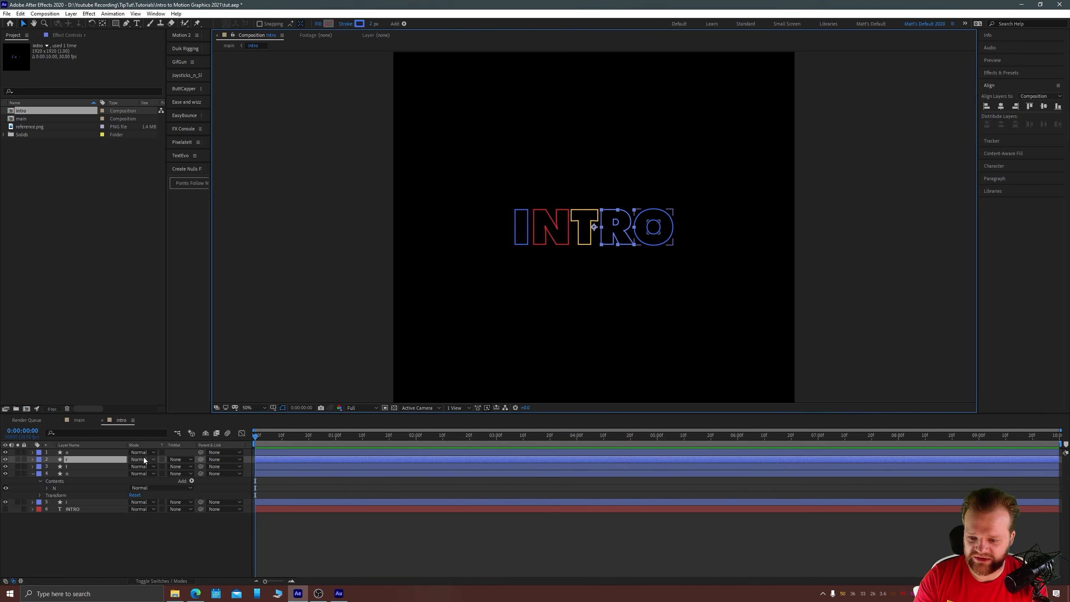
left_click(357, 24)
left_click(211, 190)
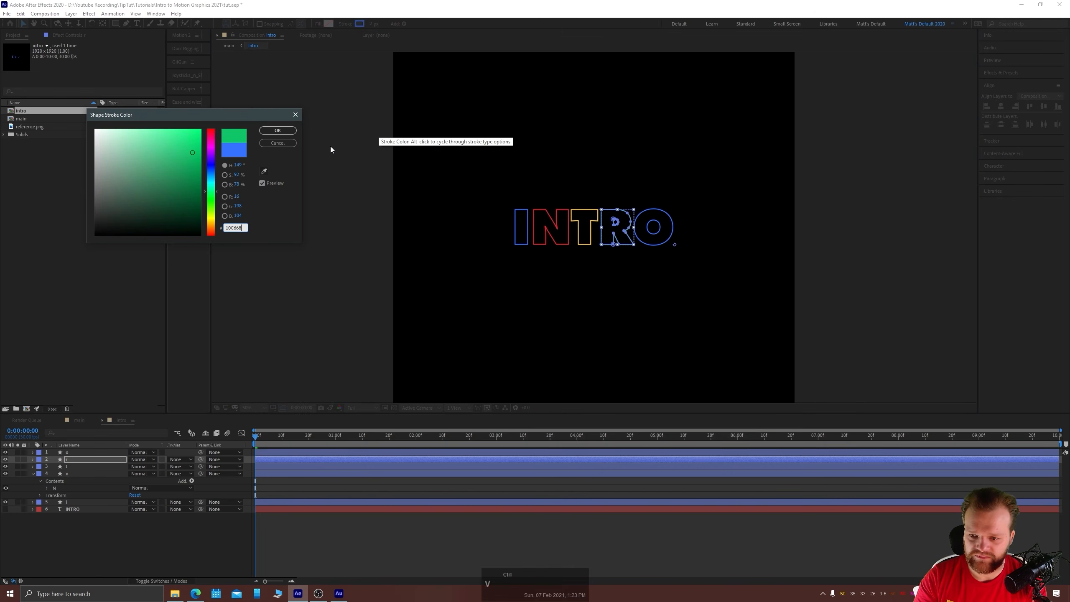
key("Return")
left_click(654, 230)
left_click(710, 311)
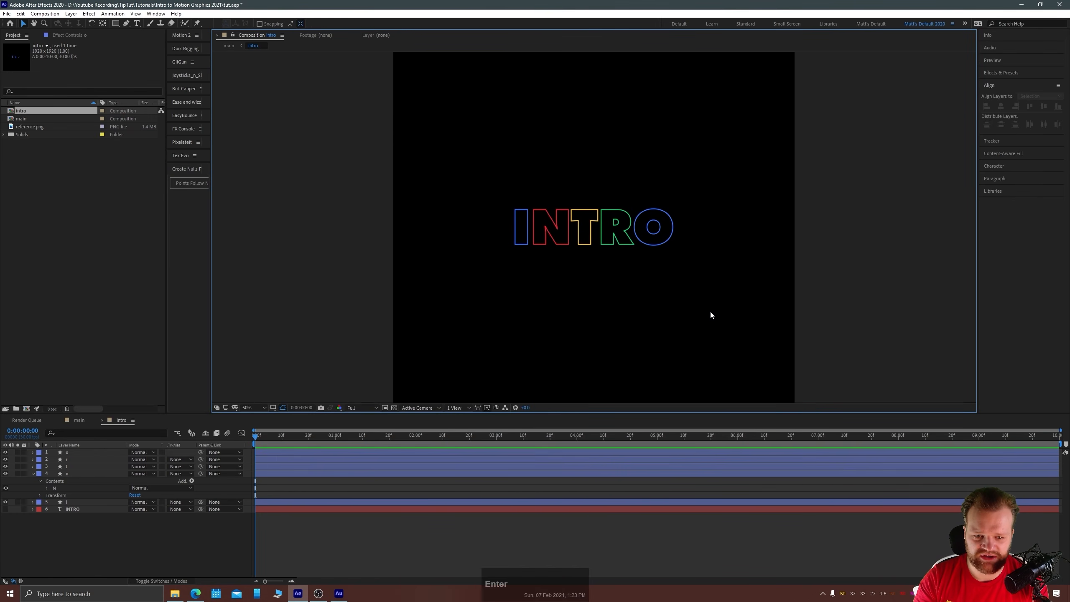
Centre the anchor points of all five letter layers on their own letter shapes.
left_click(520, 241)
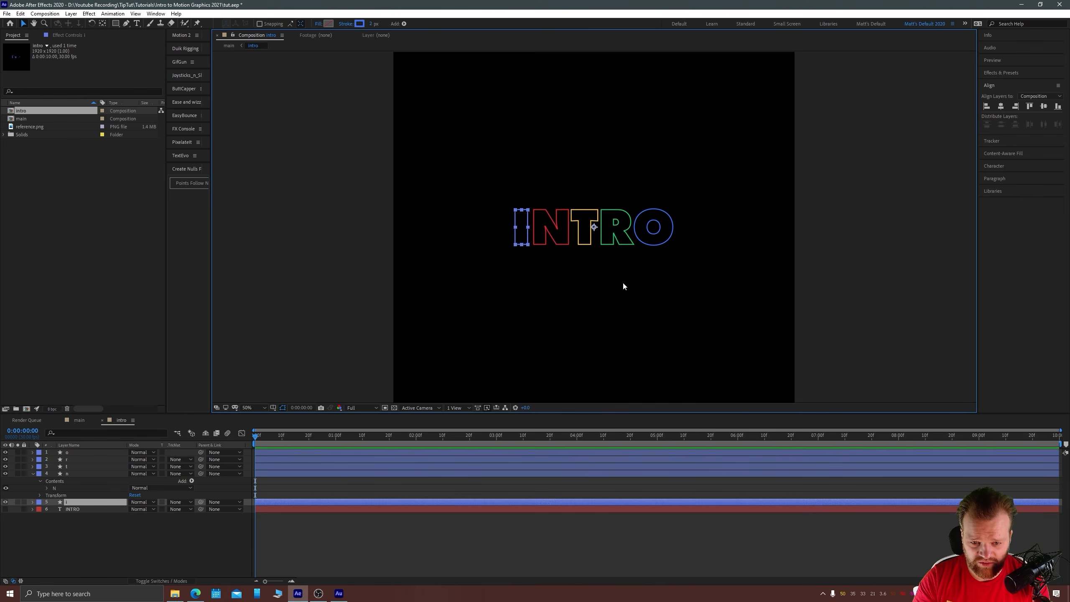
left_click(665, 284)
left_click_drag(734, 298, 468, 183)
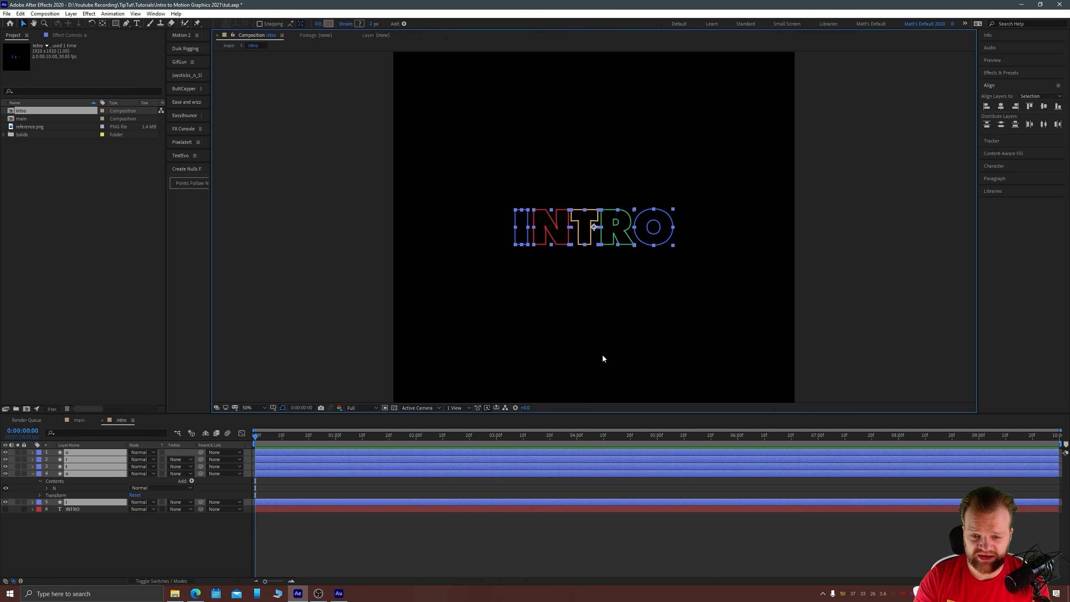
key("ctrl+alt+Home")
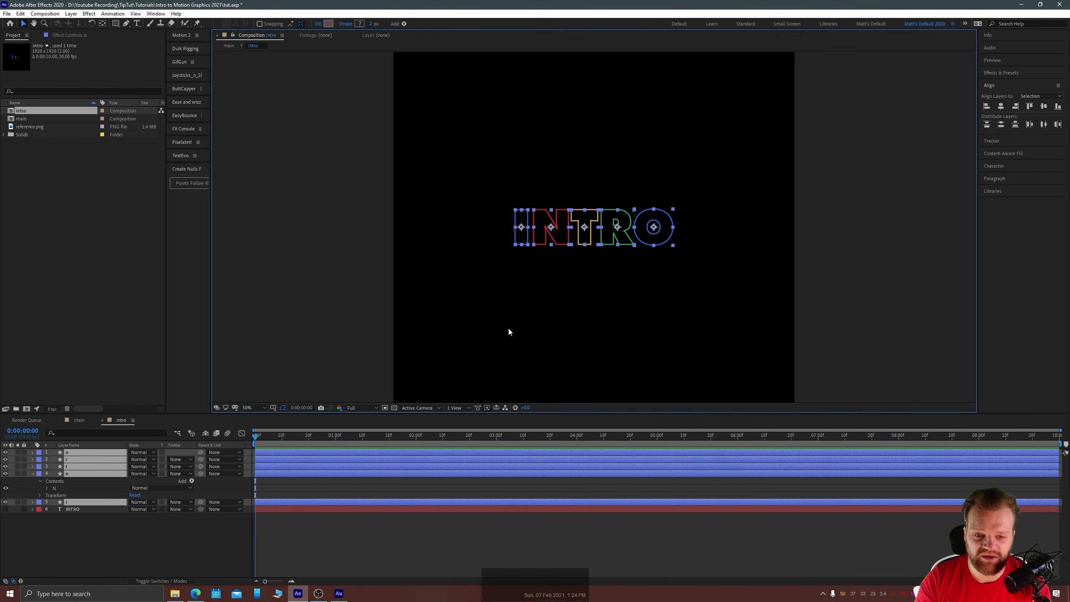
left_click(526, 323)
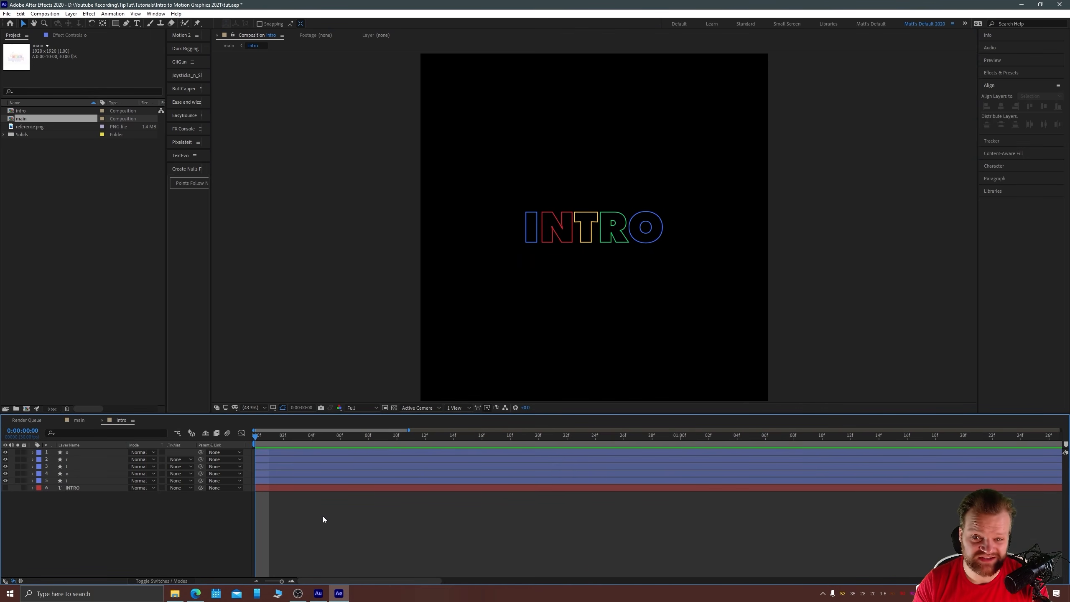
Expand the i layer down to its letter path and set a Path keyframe at 0:00:00:00.
left_click(83, 482)
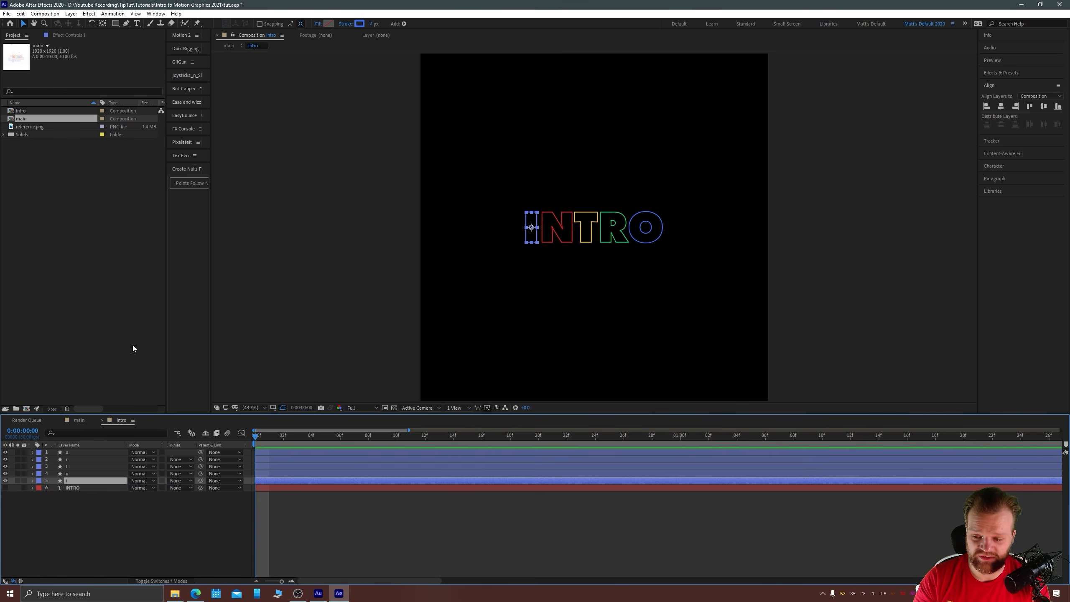
left_click(33, 481)
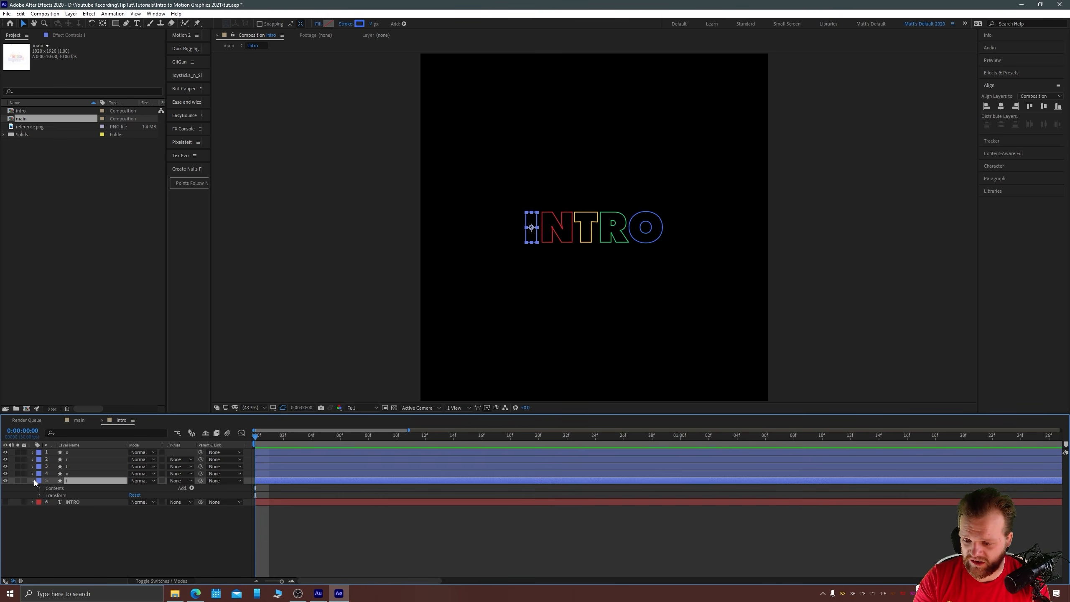
left_click(40, 489)
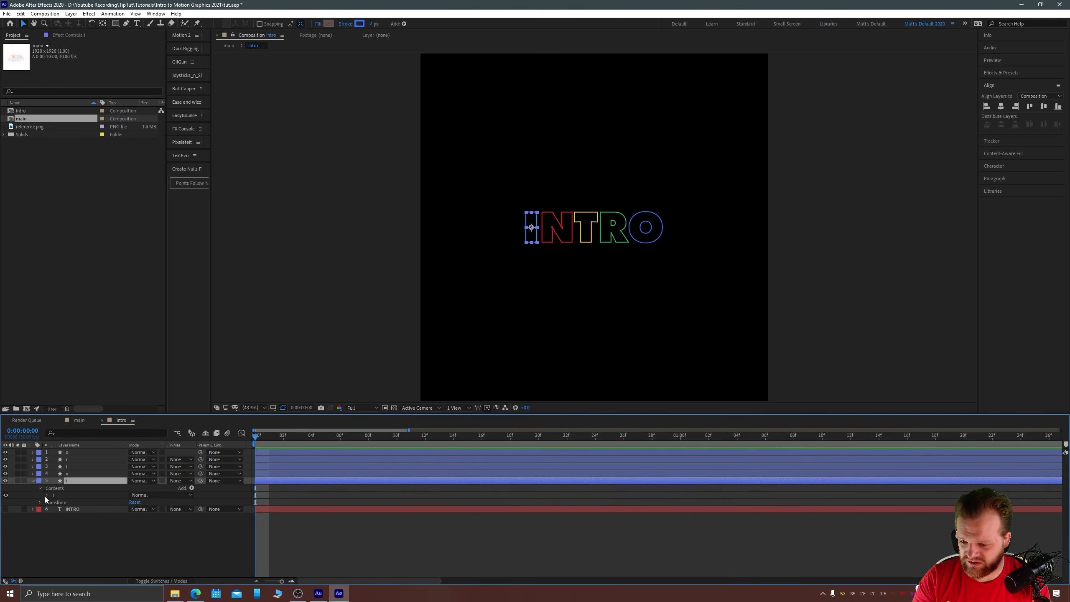
left_click(47, 496)
left_click(54, 501)
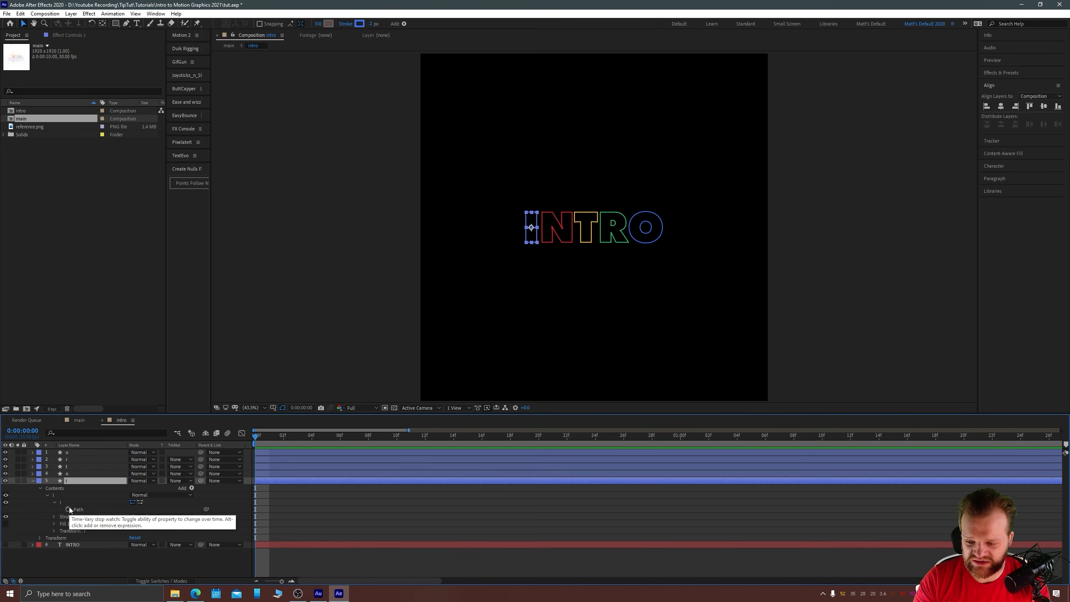
left_click(68, 509)
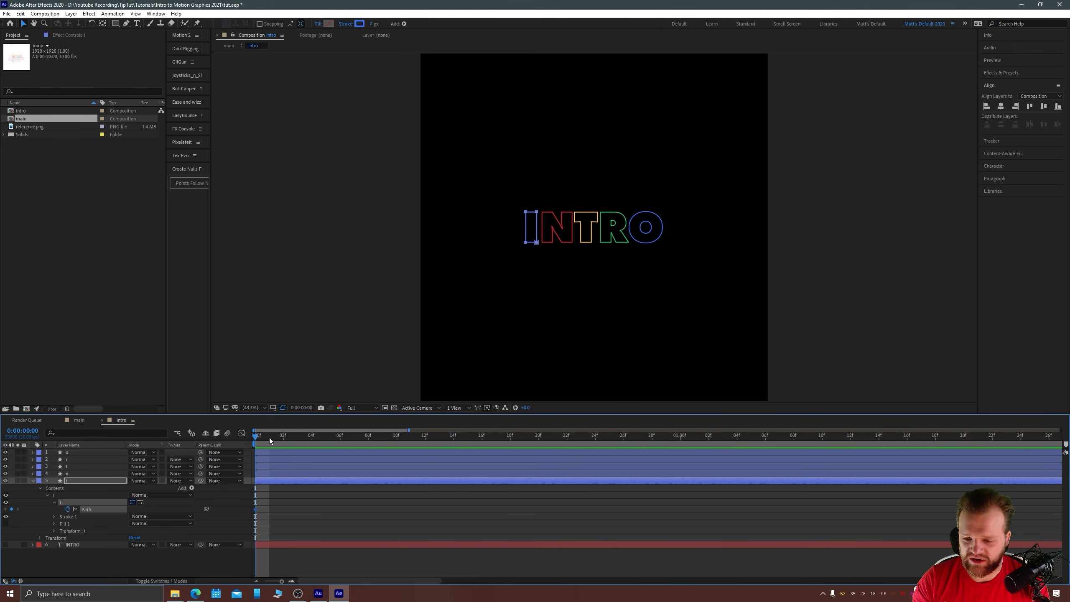
Add a Path keyframe at frame 10 on the i layer, keeping the letter's shape as the animation's end pose.
left_click_drag(281, 581, 284, 573)
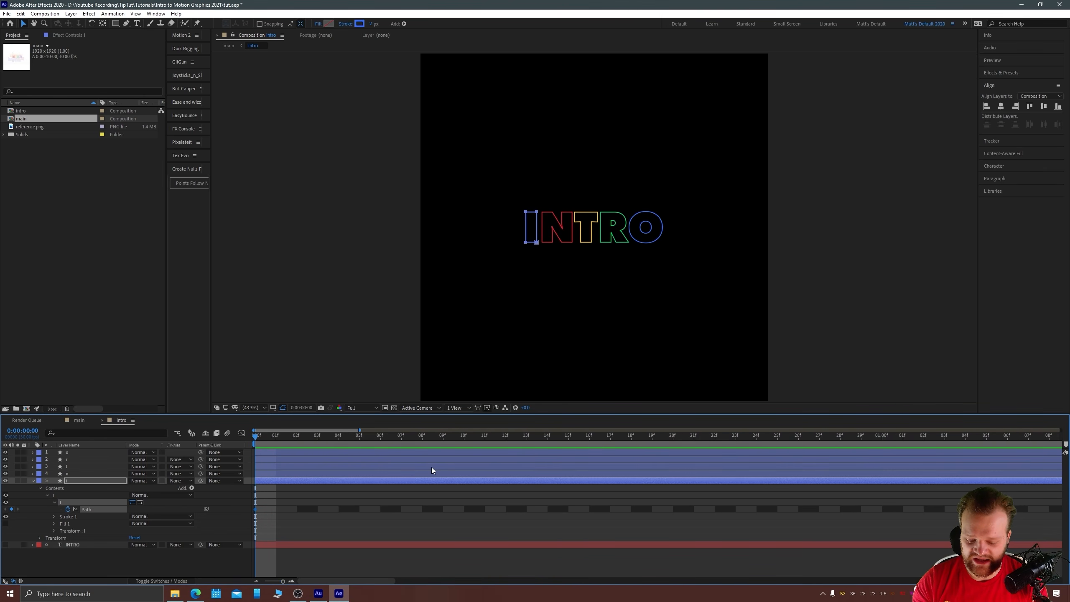
key("ctrl+shift+Right")
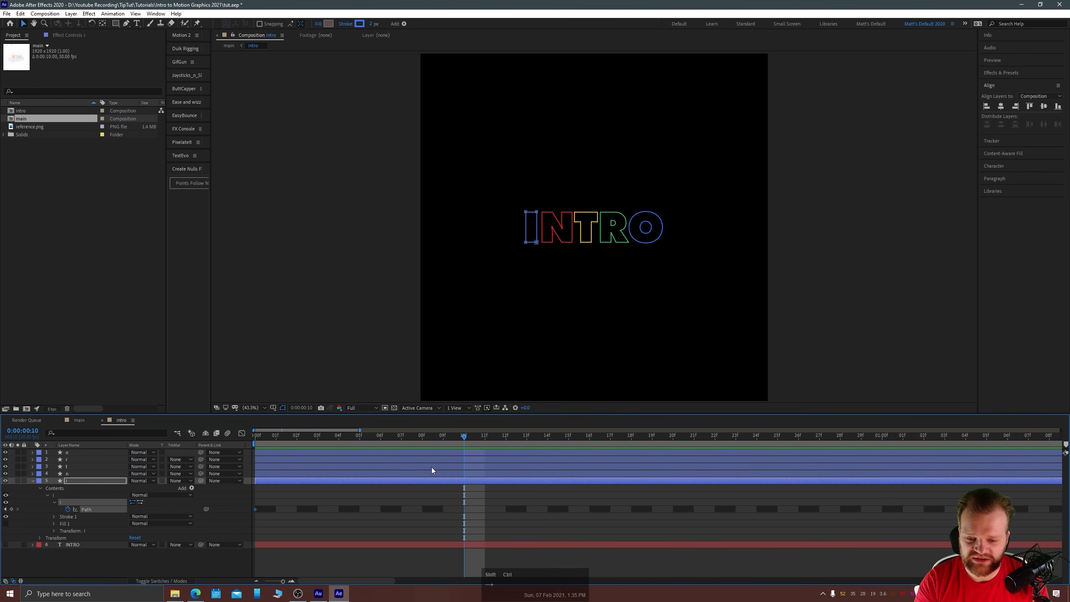
key("ctrl+shift+Left")
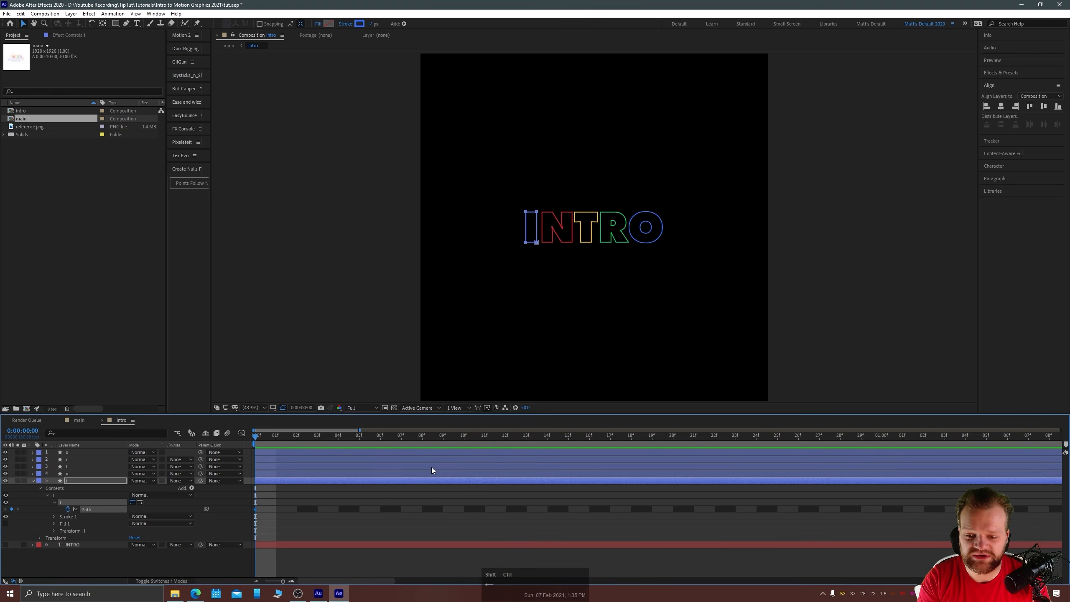
key("ctrl+Right")
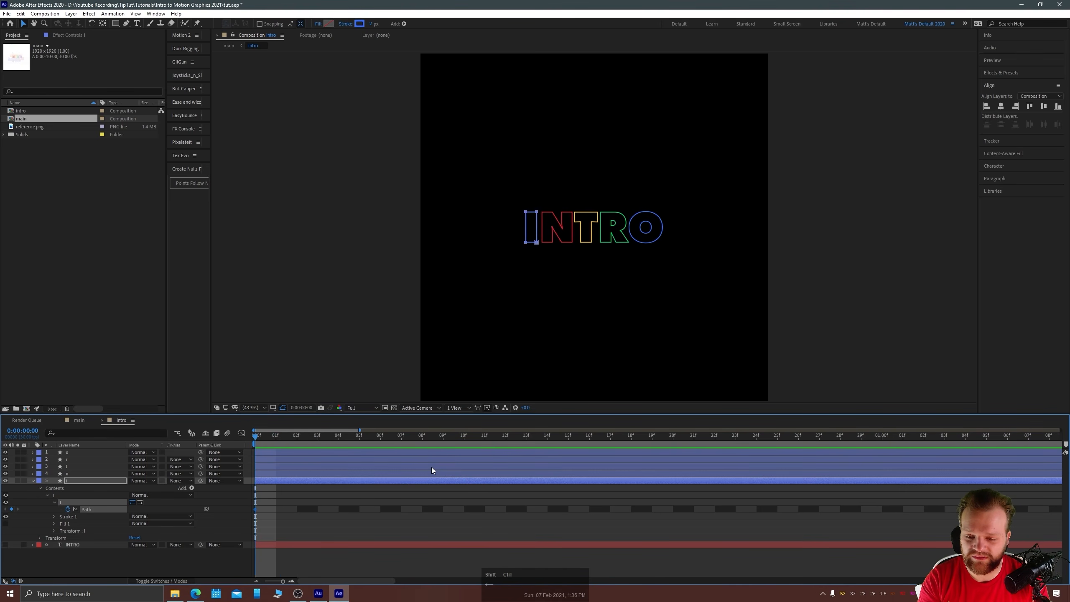
key("ctrl+shift+Right")
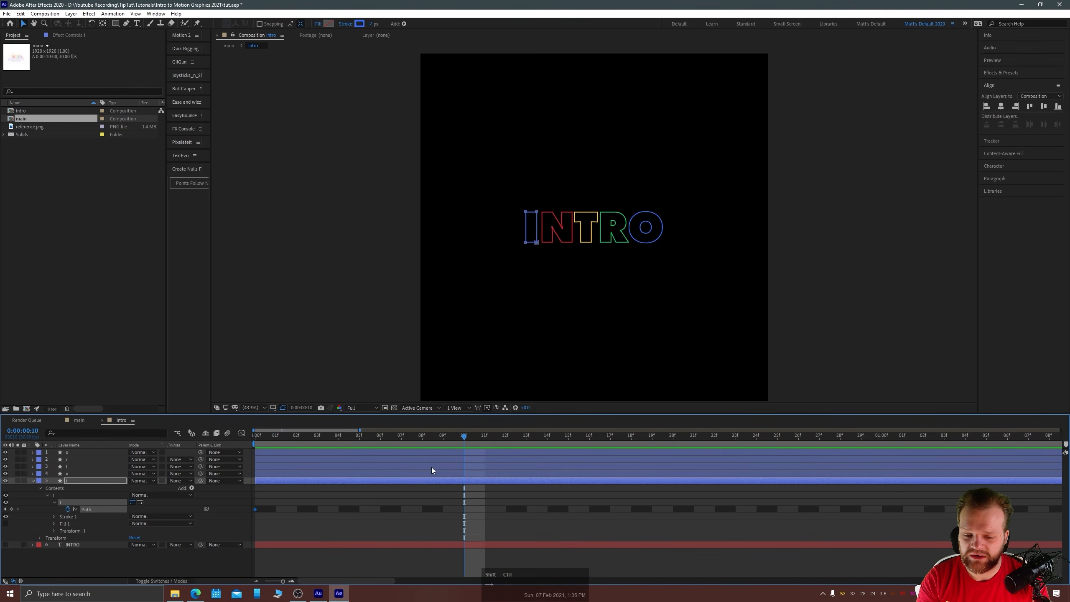
left_click(11, 509)
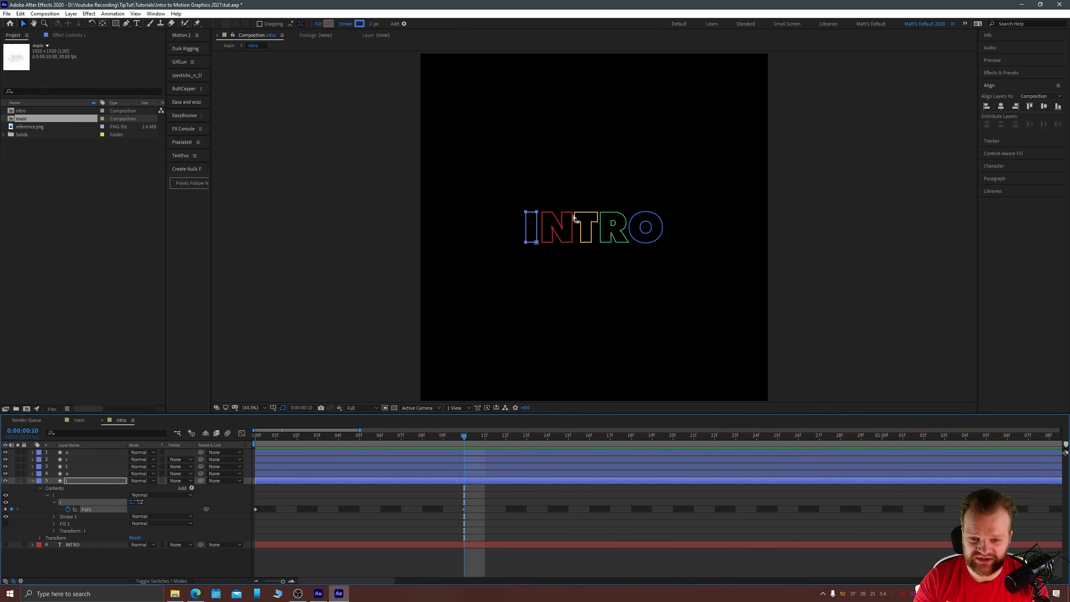
Add another Path keyframe at frame 4 on the i layer.
scroll(572, 226, "up", 1)
left_click_drag(454, 213, 492, 278)
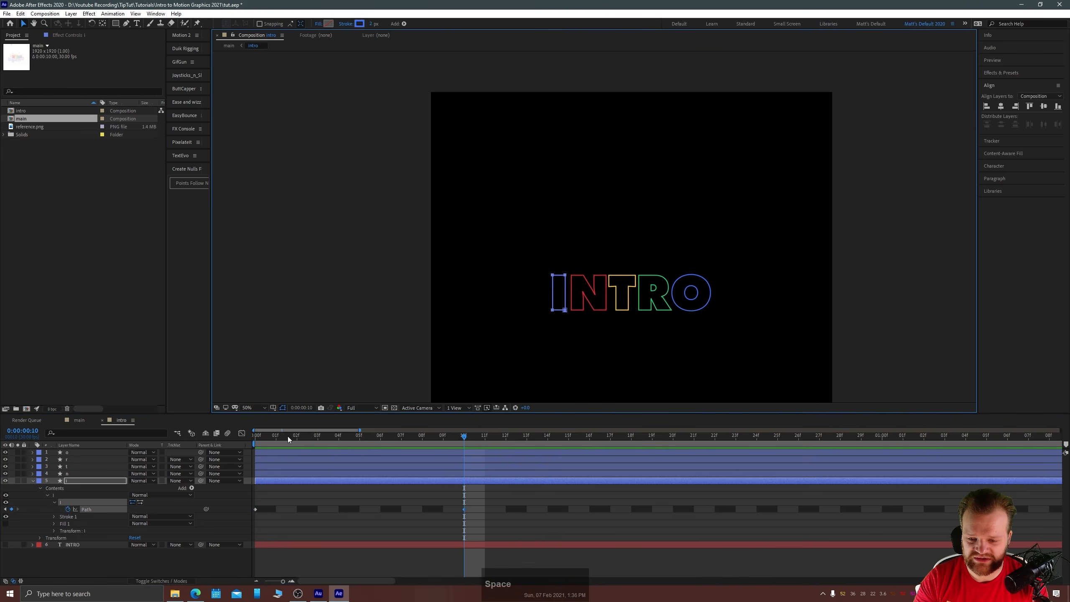
left_click(255, 437)
left_click_drag(267, 441, 338, 484)
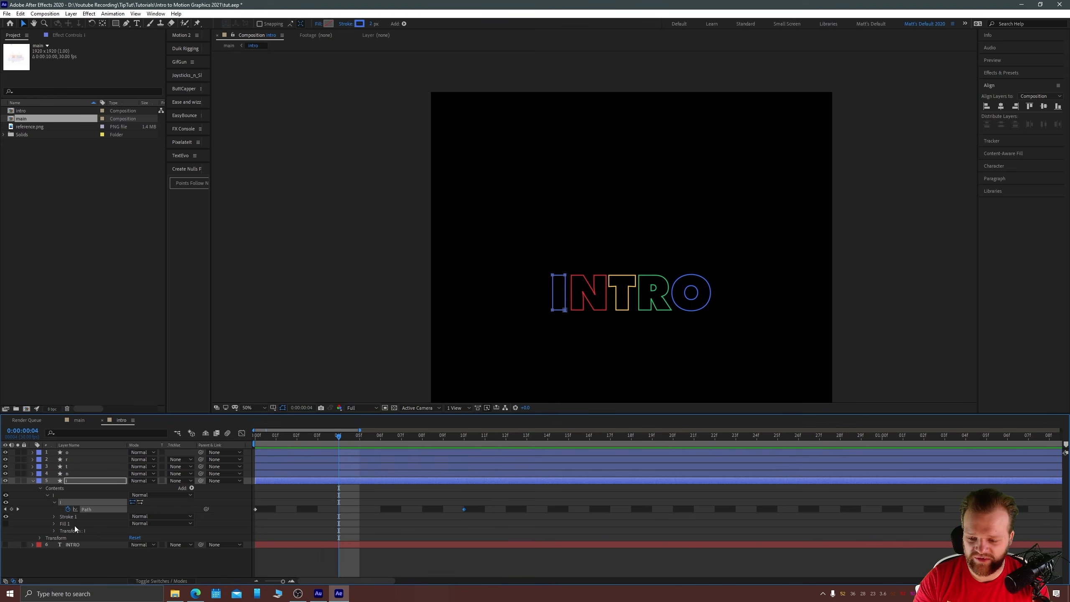
left_click(11, 508)
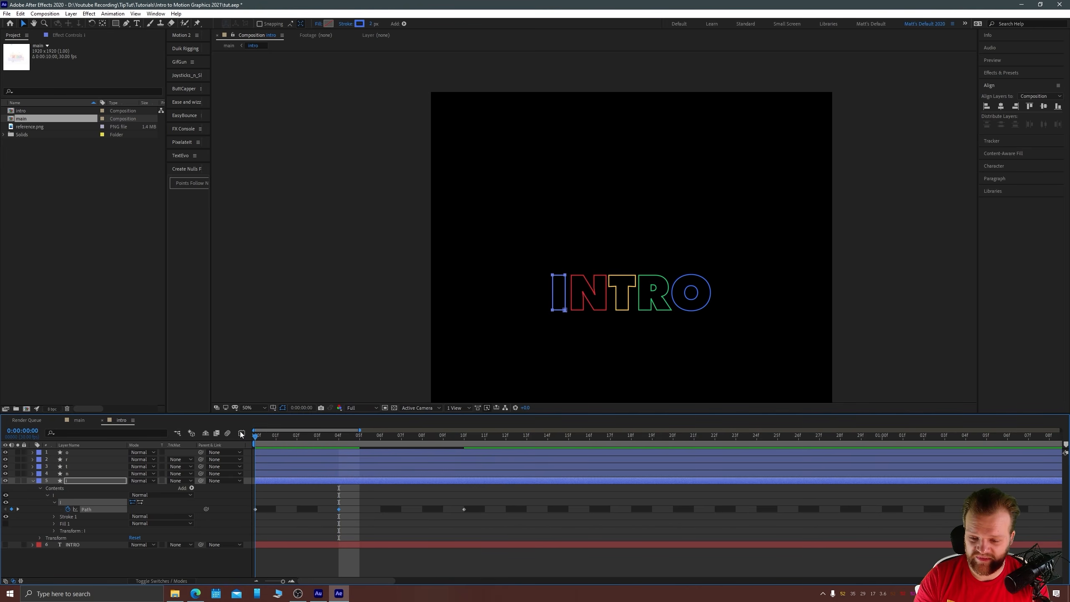
At frame 0, move the whole I path straight up until it sits just above the composition's top edge.
key("Home")
left_click_drag(503, 228, 567, 311)
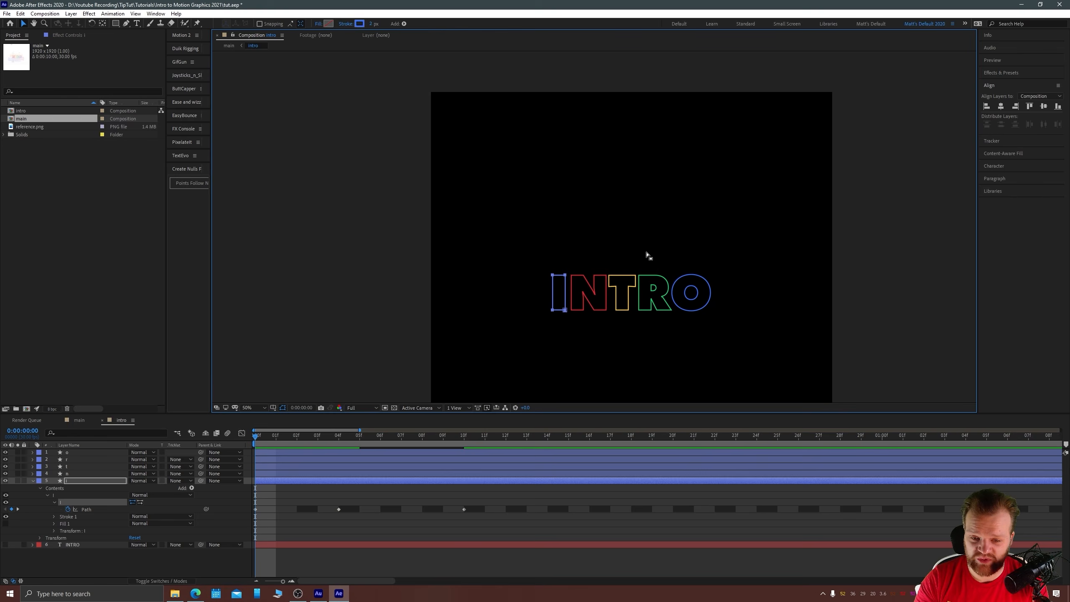
key("period")
left_click_drag(496, 344, 484, 253)
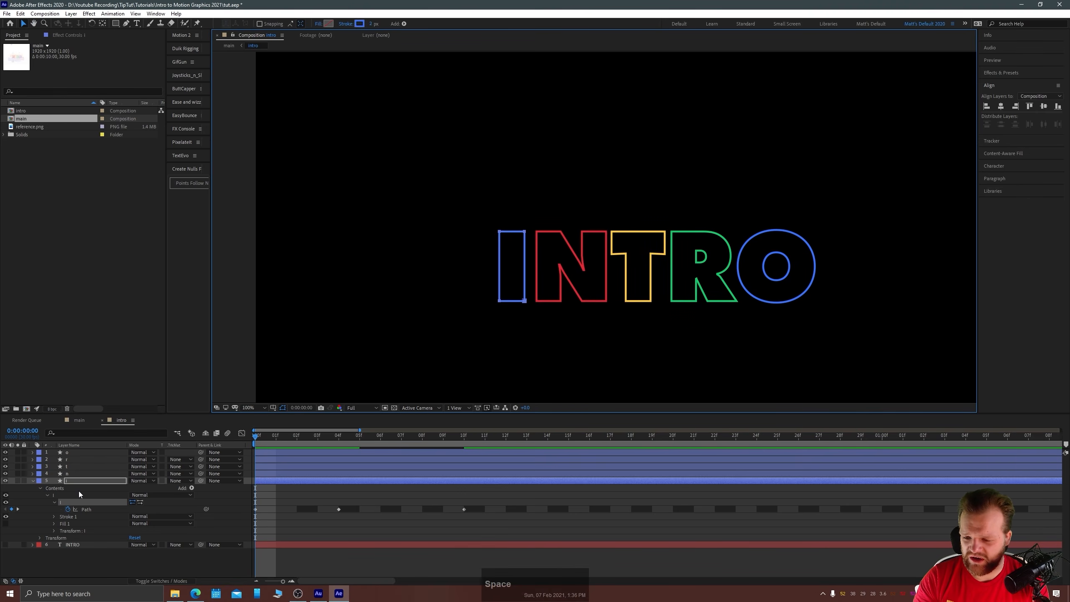
left_click(67, 481)
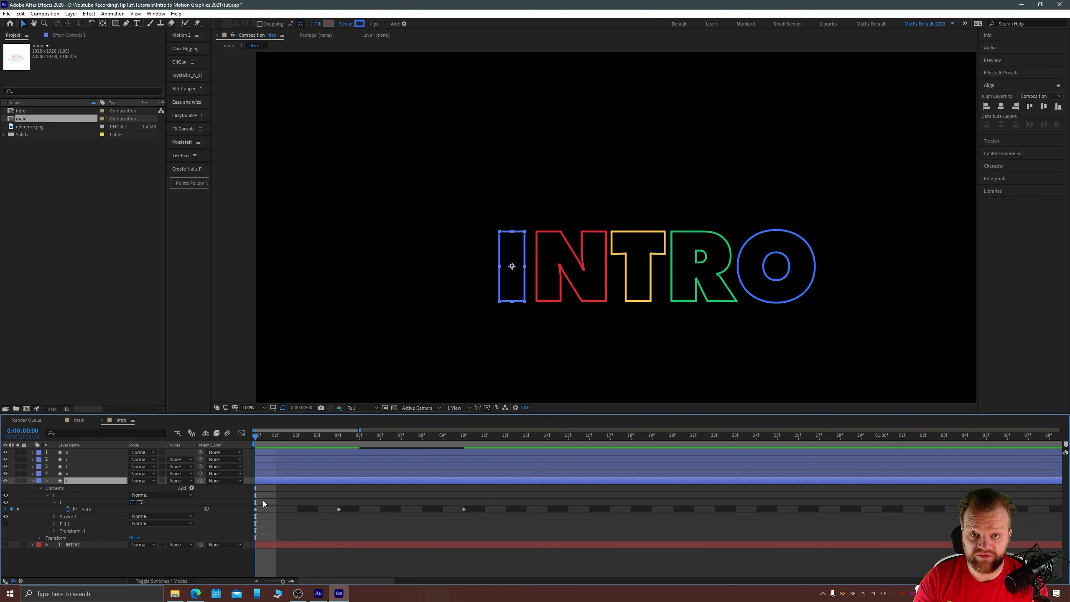
left_click(255, 509)
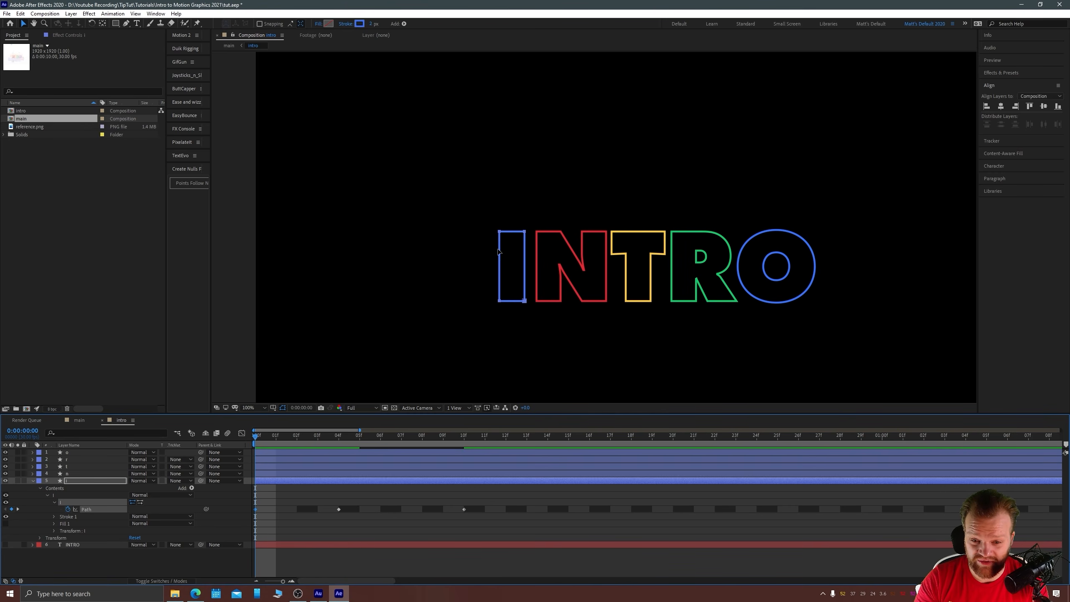
left_click_drag(501, 238, 485, 90)
key("comma")
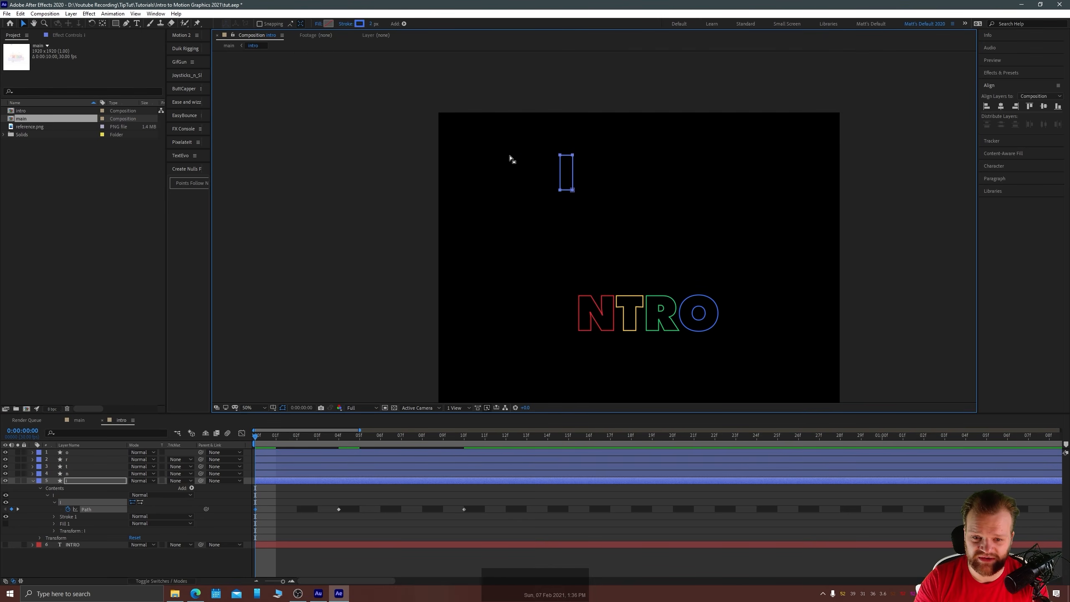
left_click_drag(536, 270, 536, 191)
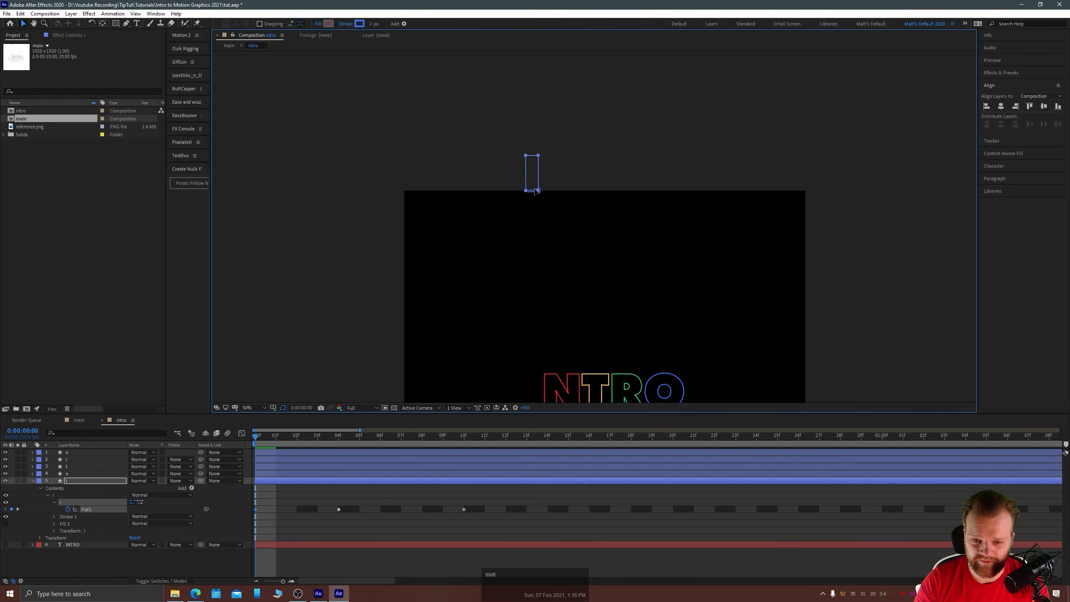
Flatten the I path at frame 0 by bringing its top points down close to its bottom points.
key("space")
left_click_drag(488, 317, 458, 234)
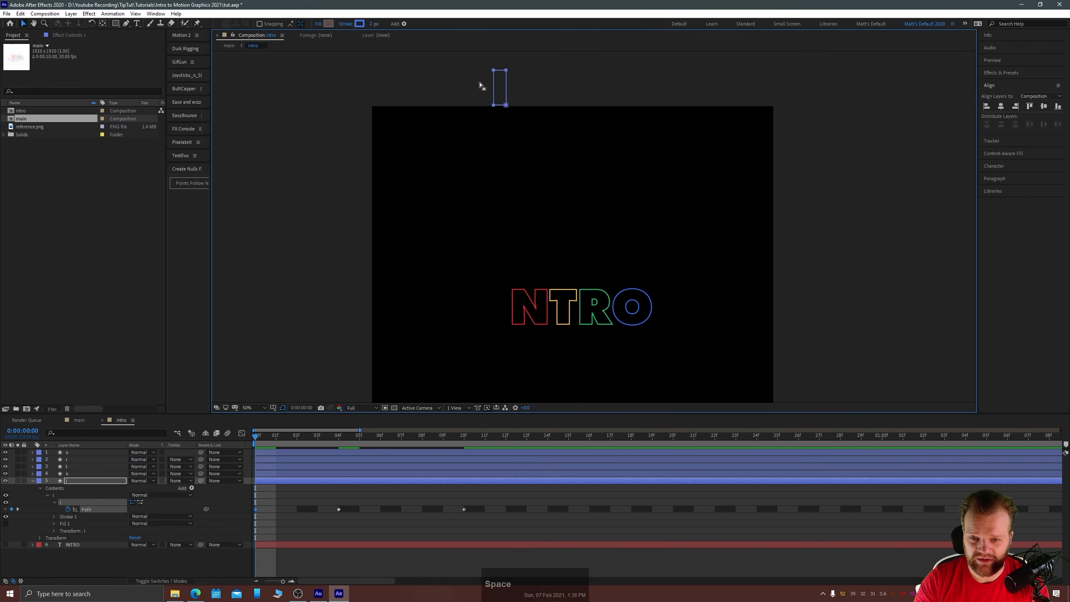
left_click_drag(476, 64, 510, 105)
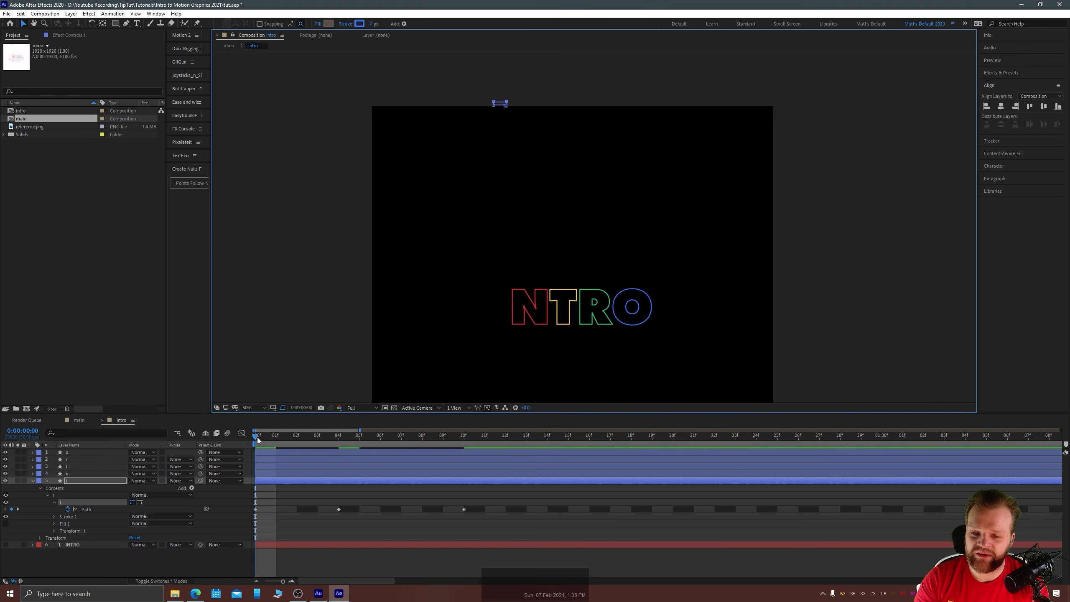
At frame 4, stretch the I path's top points up to just past the composition's top edge and preview the letter's drop.
left_click(287, 441)
left_click_drag(287, 442, 336, 448)
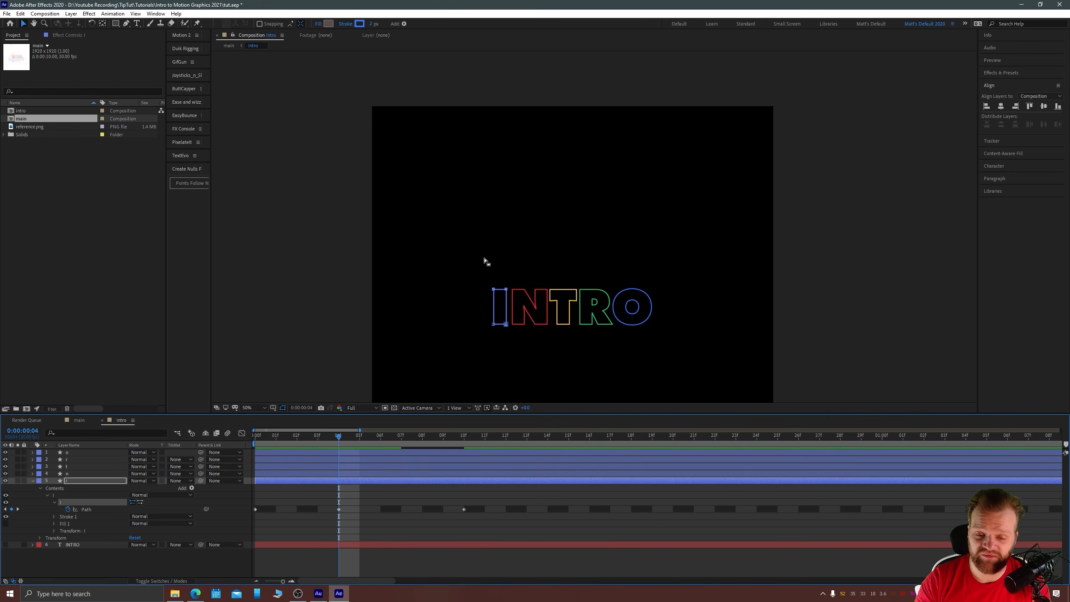
left_click_drag(469, 268, 509, 294)
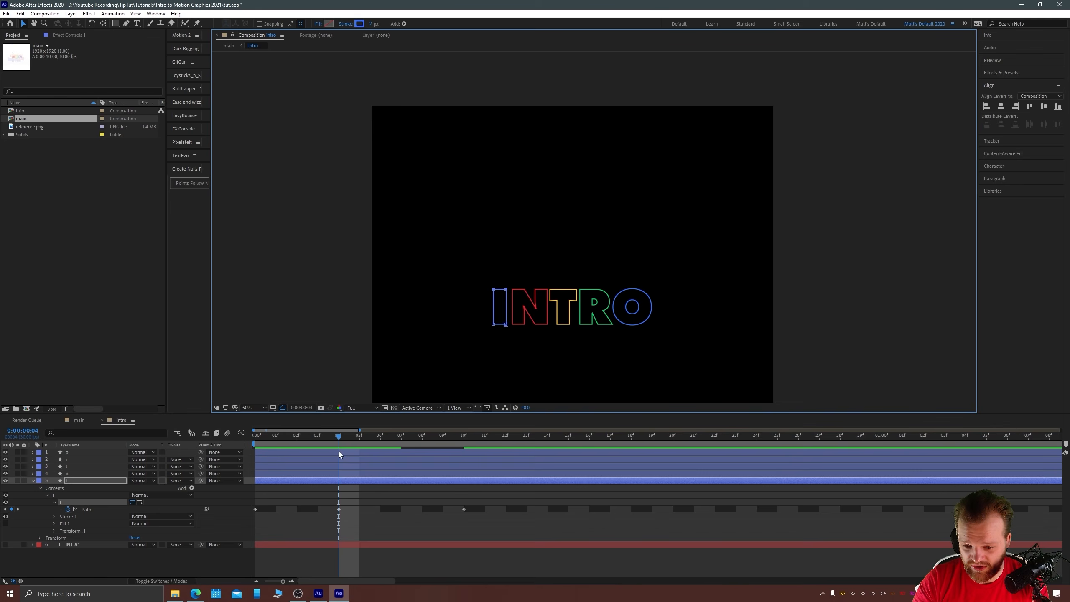
left_click_drag(494, 291, 493, 105)
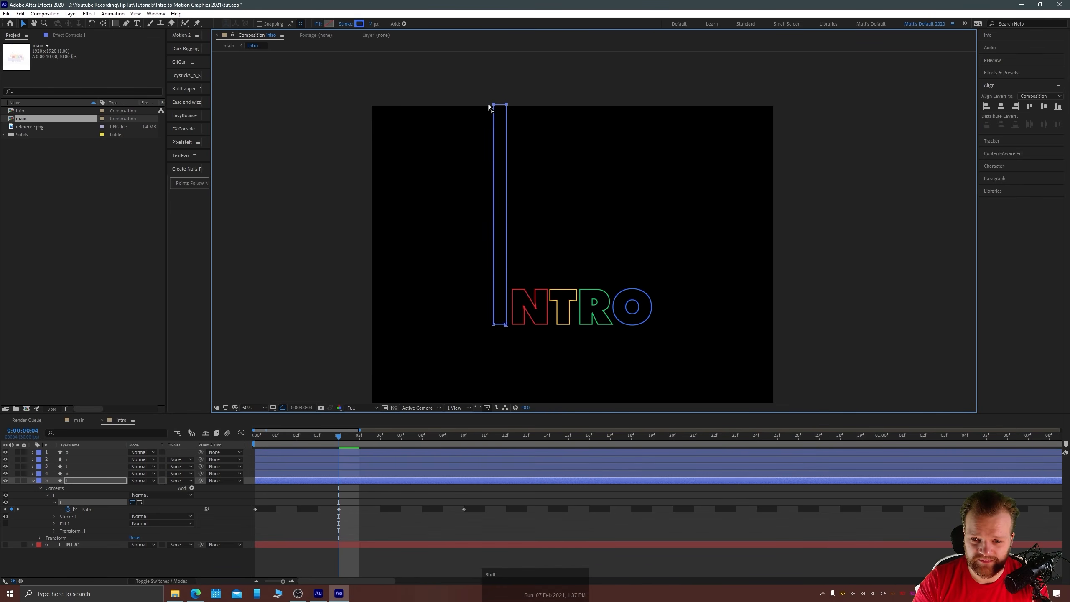
left_click(504, 63)
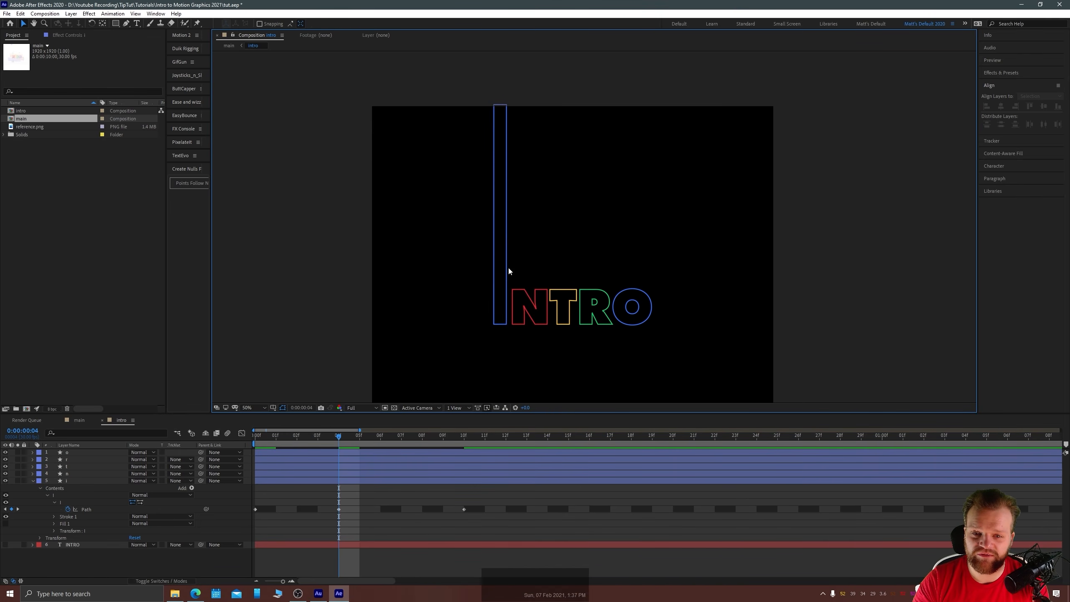
key("space")
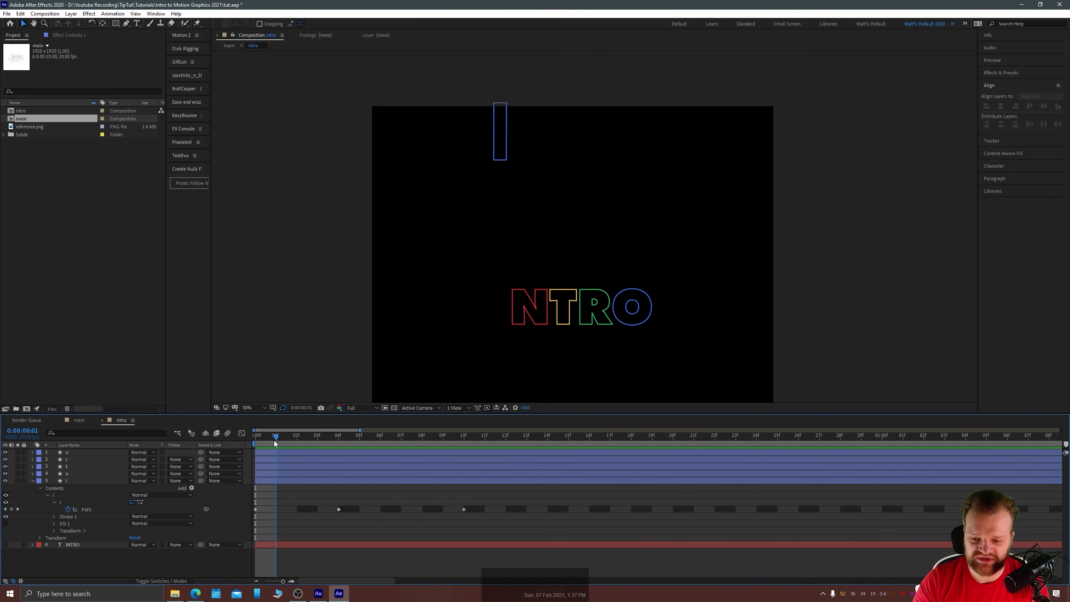
key("space")
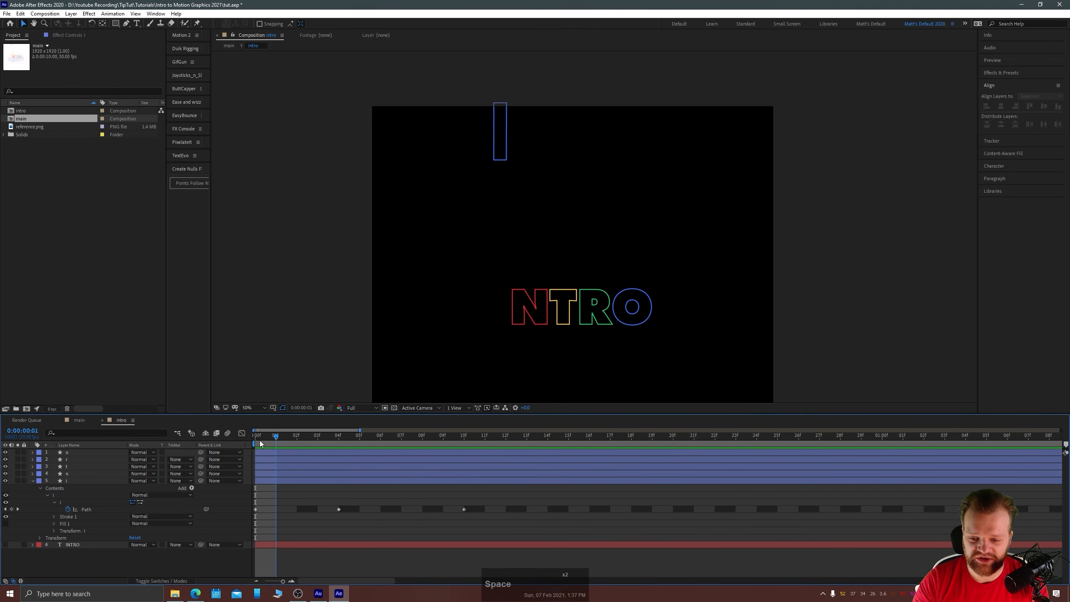
key("space")
key("space")
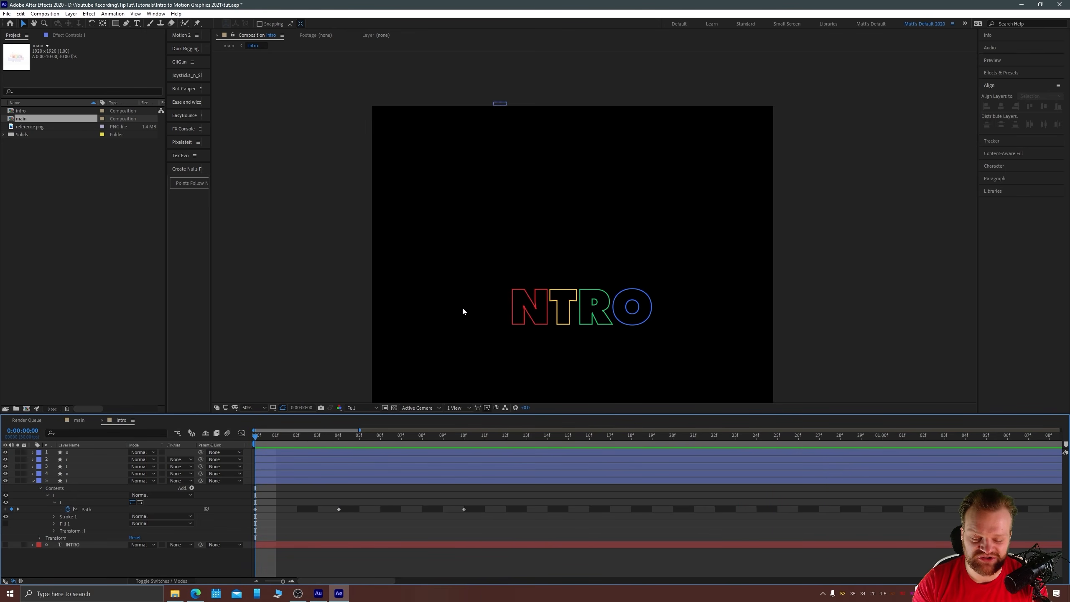
mouse_move(283, 435)
left_mouse_down()
mouse_move(455, 440)
mouse_move(253, 458)
mouse_move(429, 445)
mouse_move(458, 427)
left_mouse_up()
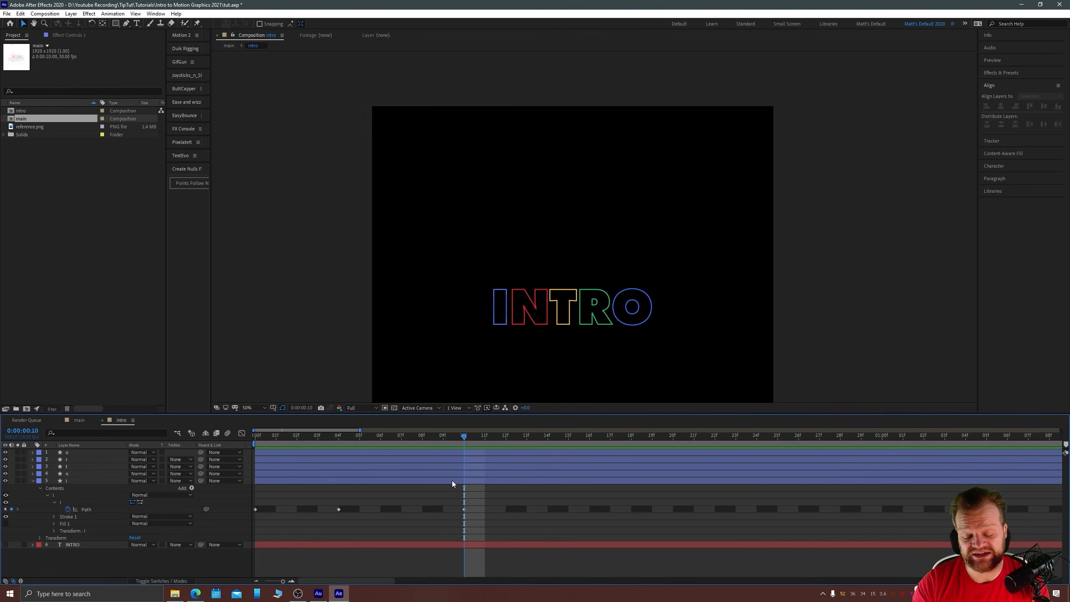
Apply Easy Ease to all three Path keyframes on the i layer.
left_click_drag(486, 502, 228, 524)
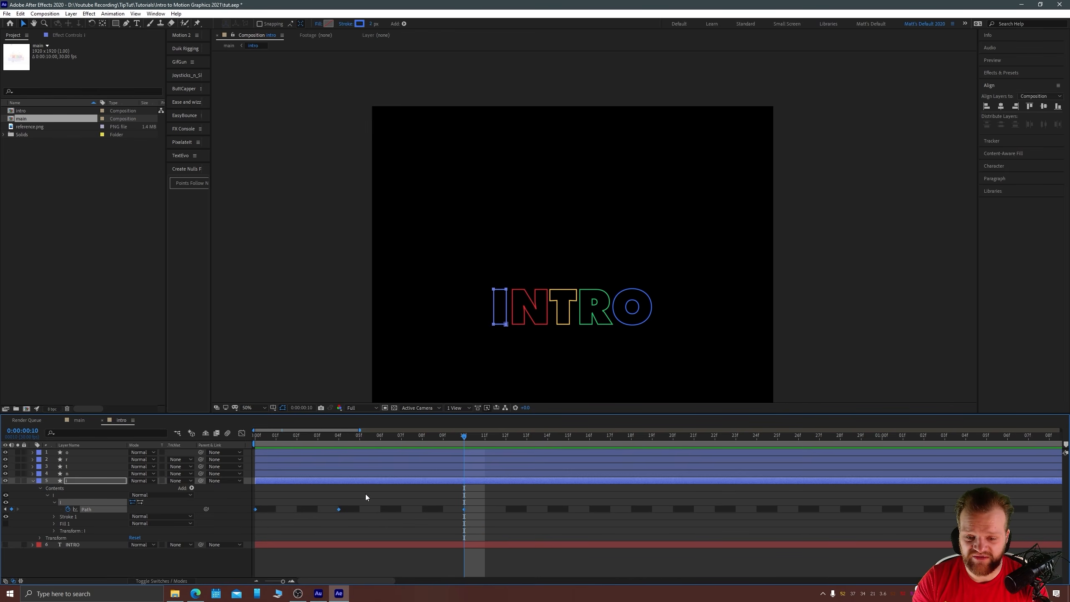
key("F9")
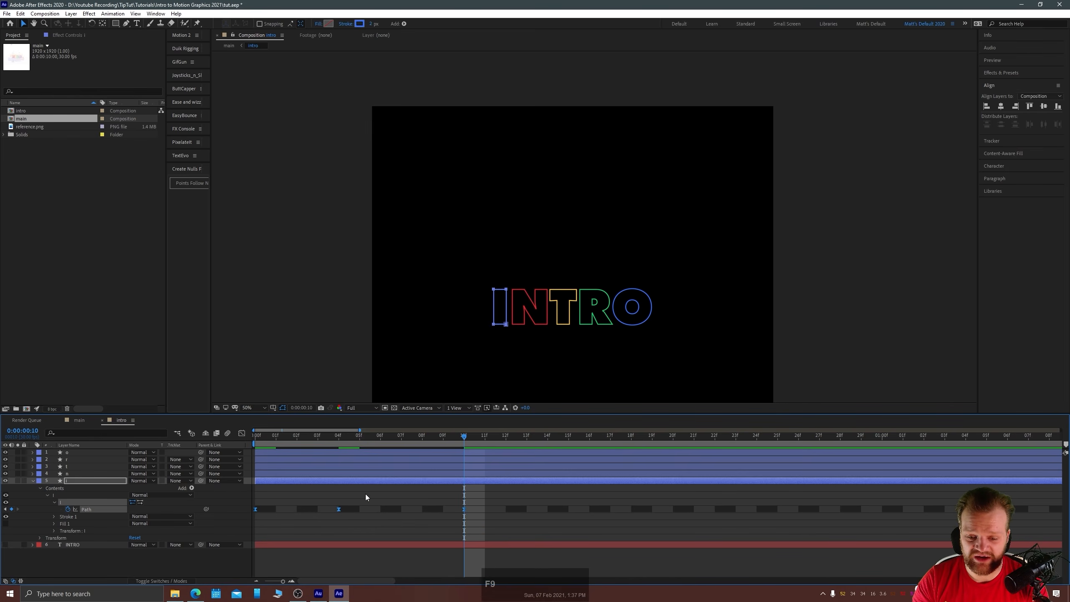
right_click(463, 508)
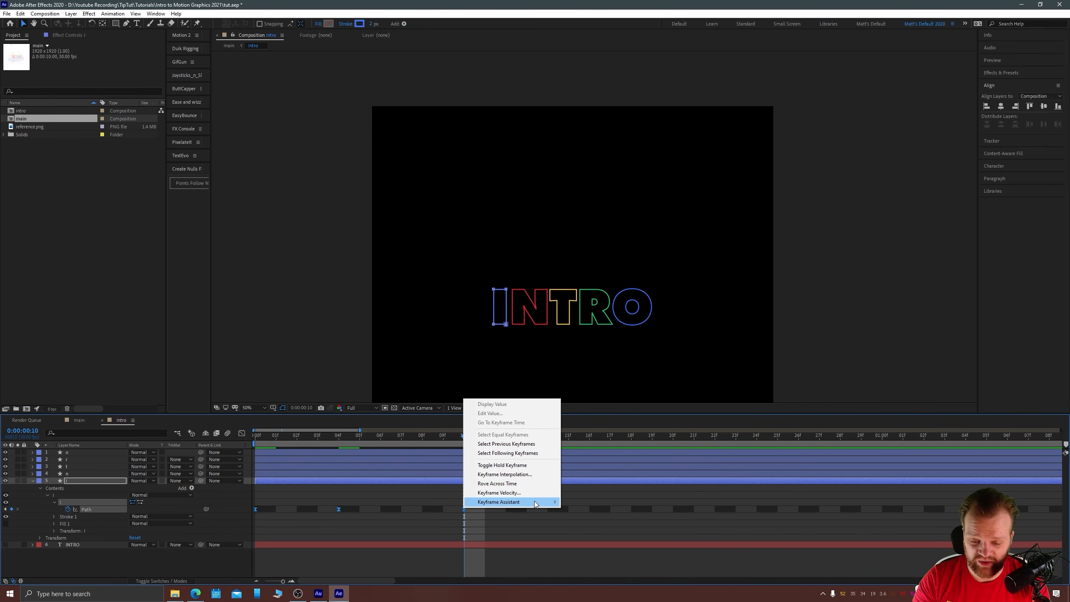
mouse_move(533, 503)
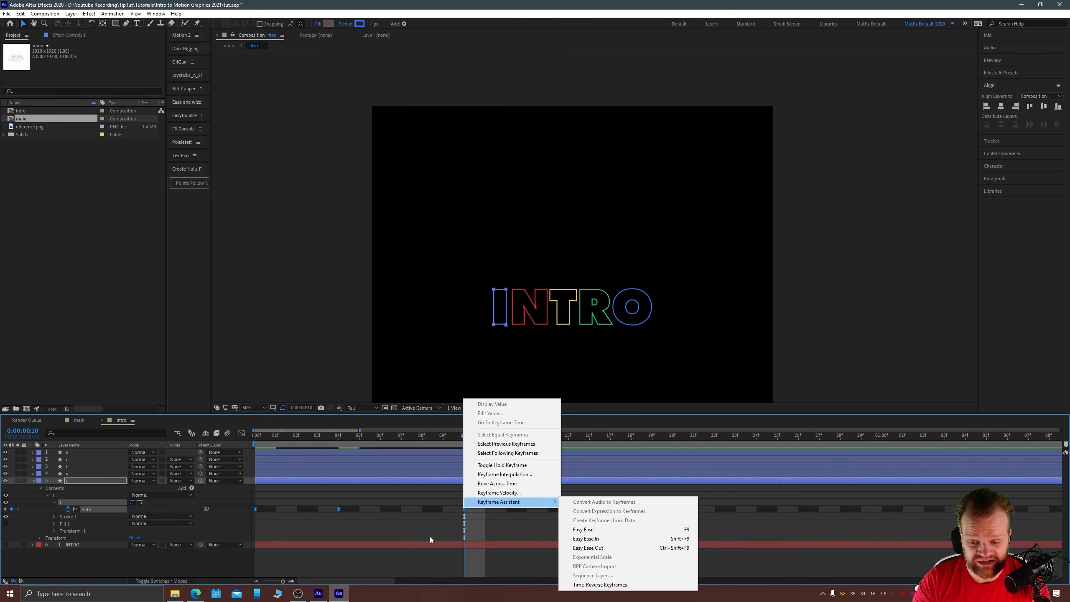
left_click(622, 534)
Preview the eased I animation repeatedly from the first frame to judge its timing.
left_click_drag(312, 439, 276, 438)
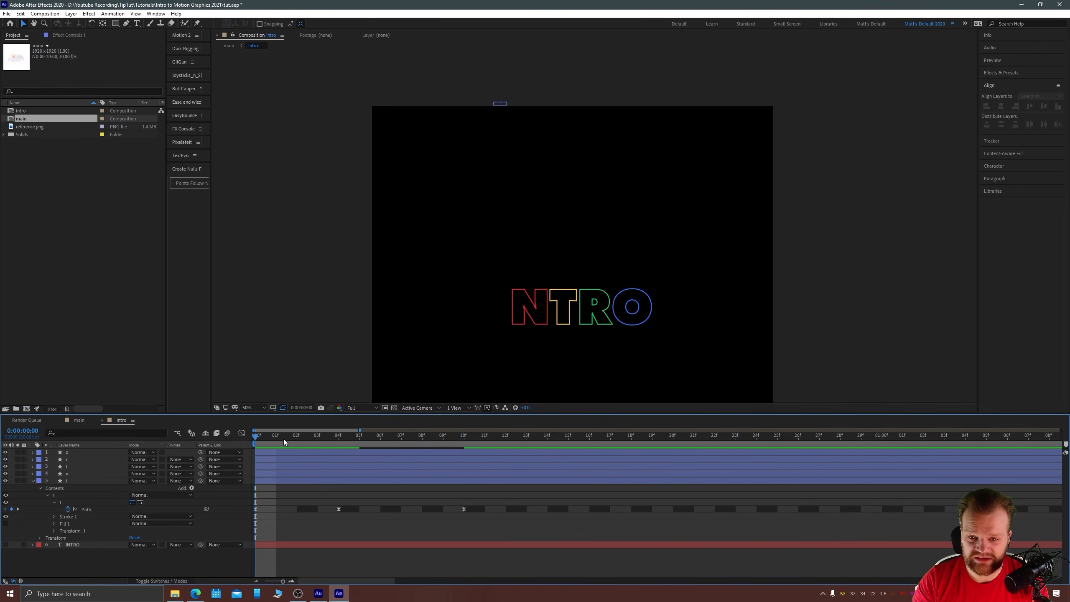
key("space")
key("space")
key("space")
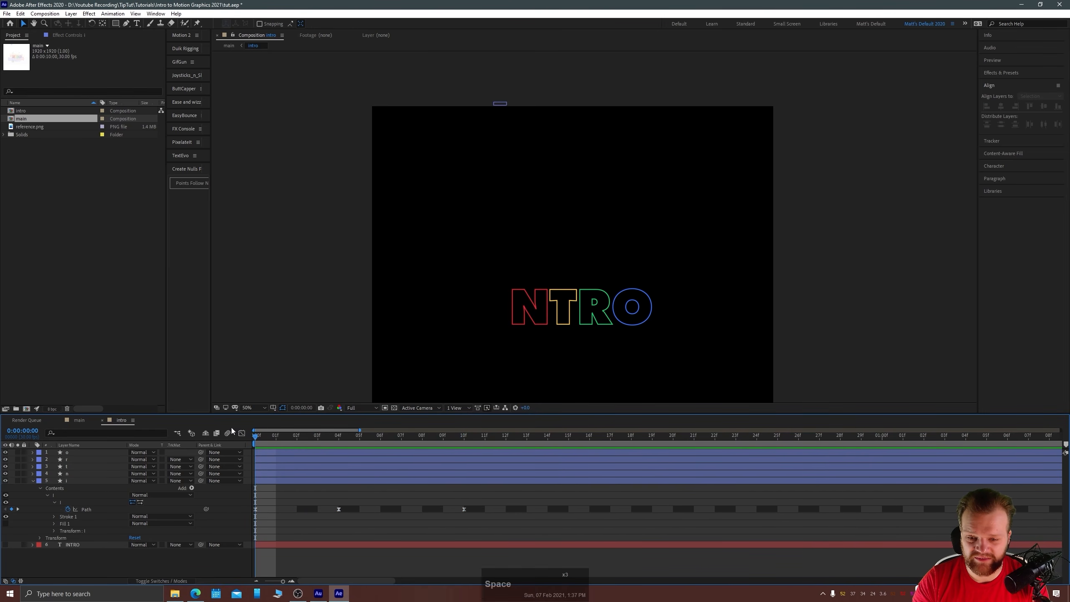
key("space")
key("space")
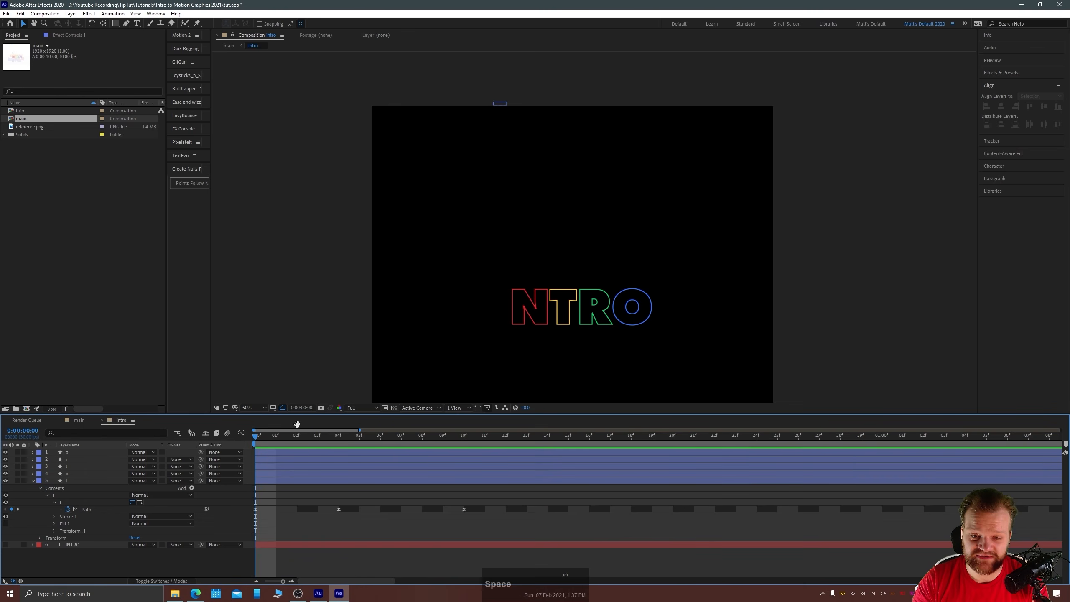
key("space")
left_click_drag(282, 440, 254, 440)
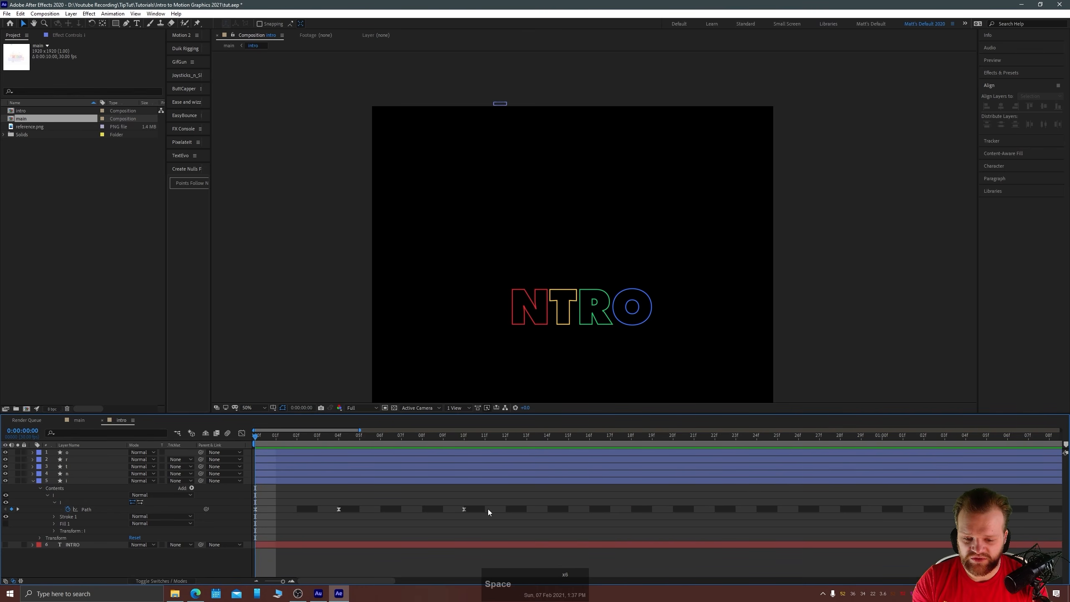
Revert all three Path keyframes of the i layer to linear interpolation and play the animation.
left_click_drag(504, 502, 242, 534)
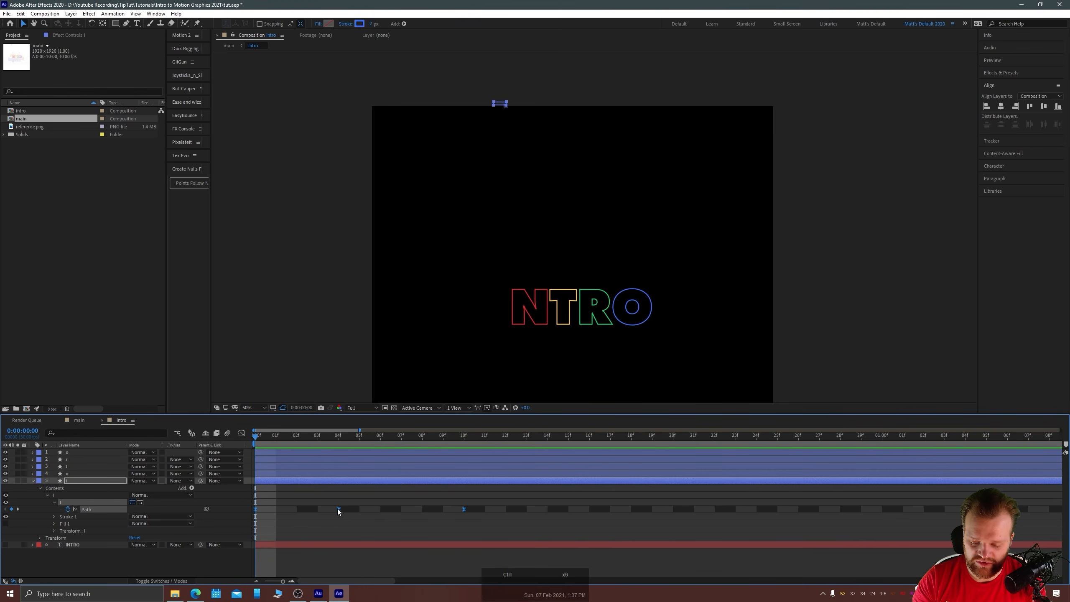
left_click(337, 508, "ctrl")
key("space")
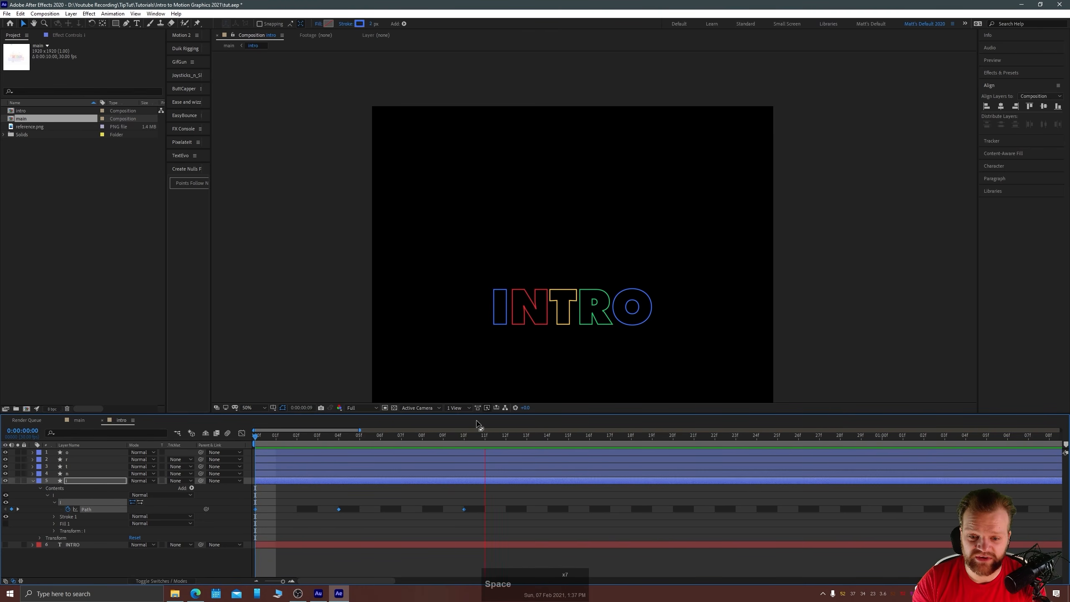
Examine the speed graph of the i layer's three linear Path keyframes in the Graph Editor.
key("space")
left_click_drag(332, 442, 254, 441)
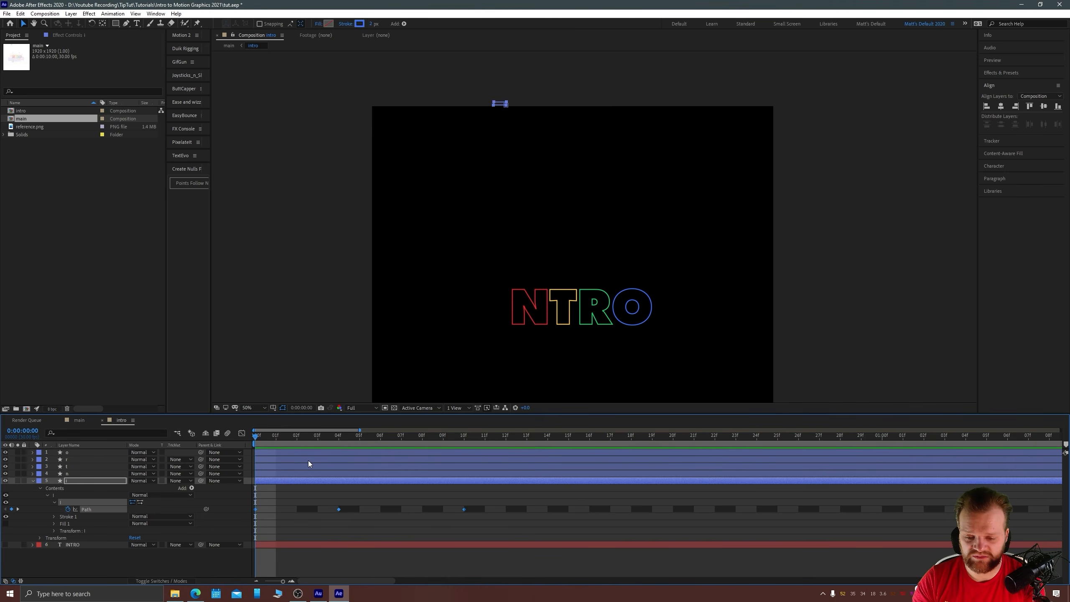
left_click(242, 434)
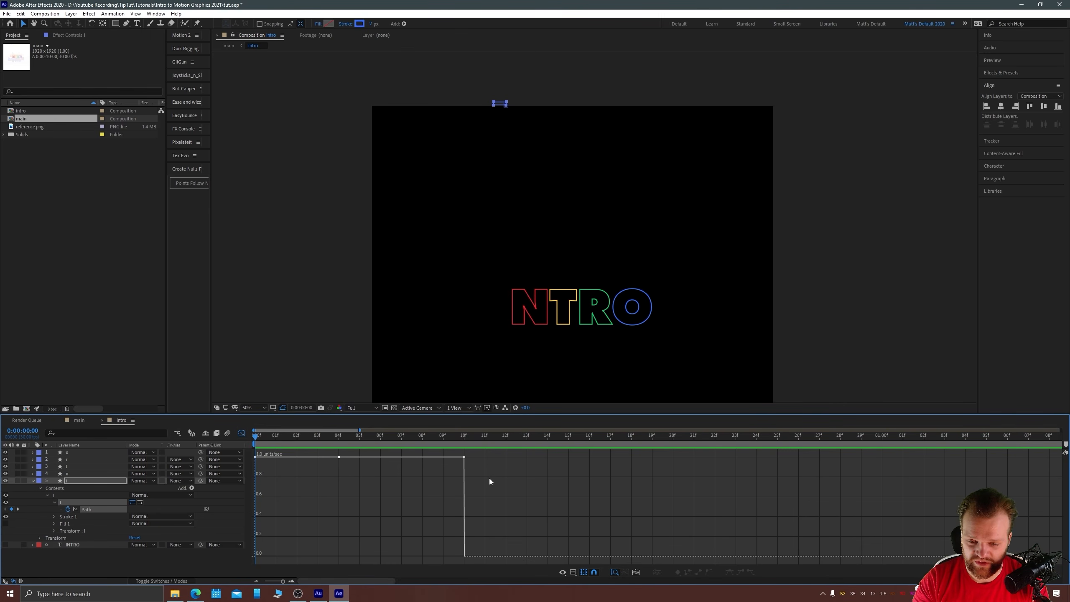
left_click_drag(489, 482, 252, 452)
left_click(564, 572)
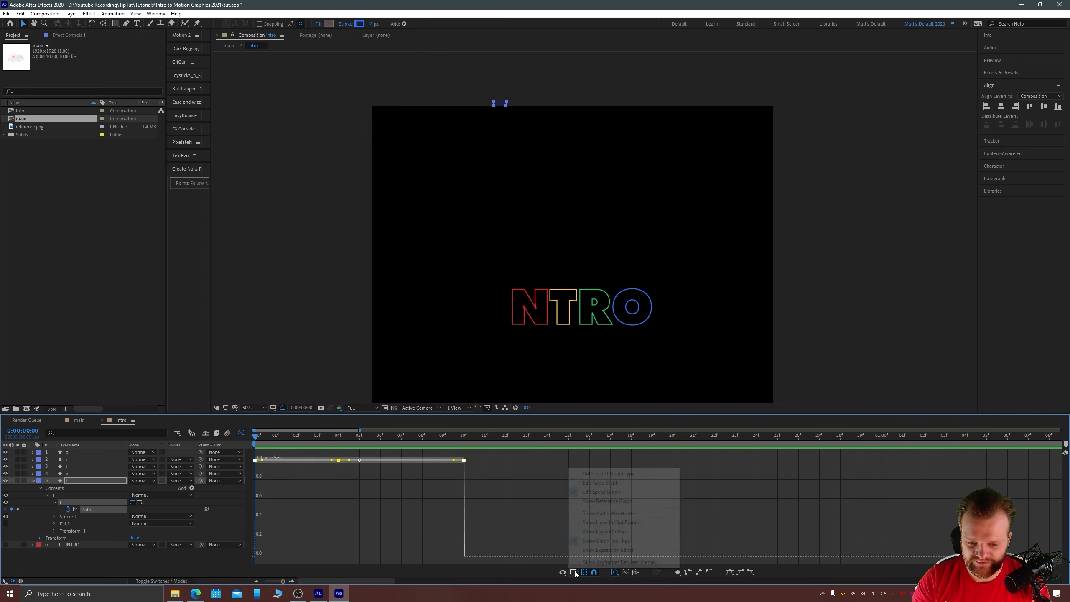
left_click(595, 483)
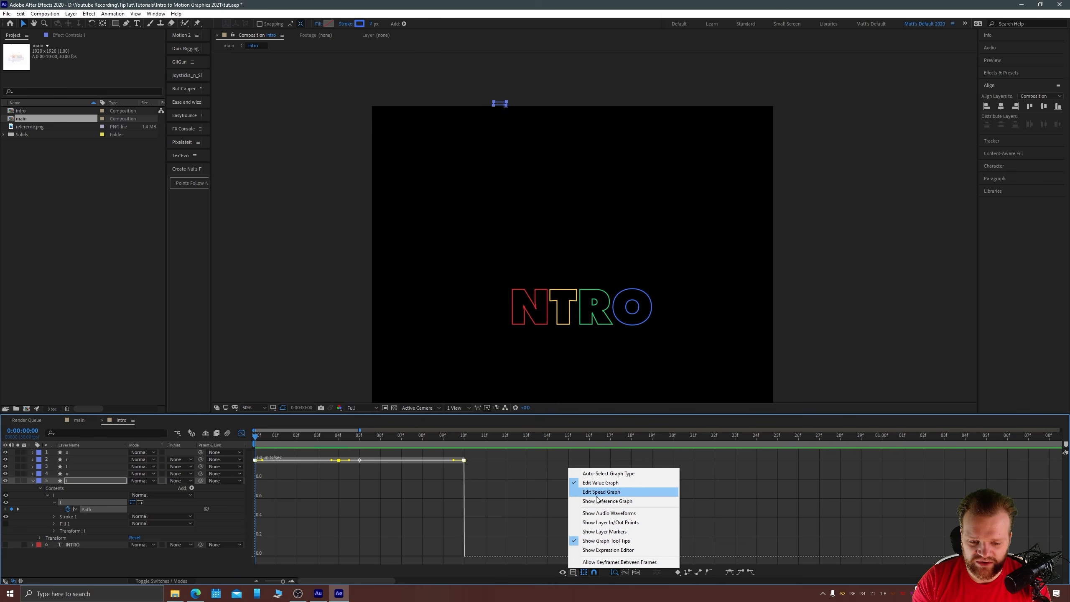
left_click(611, 492)
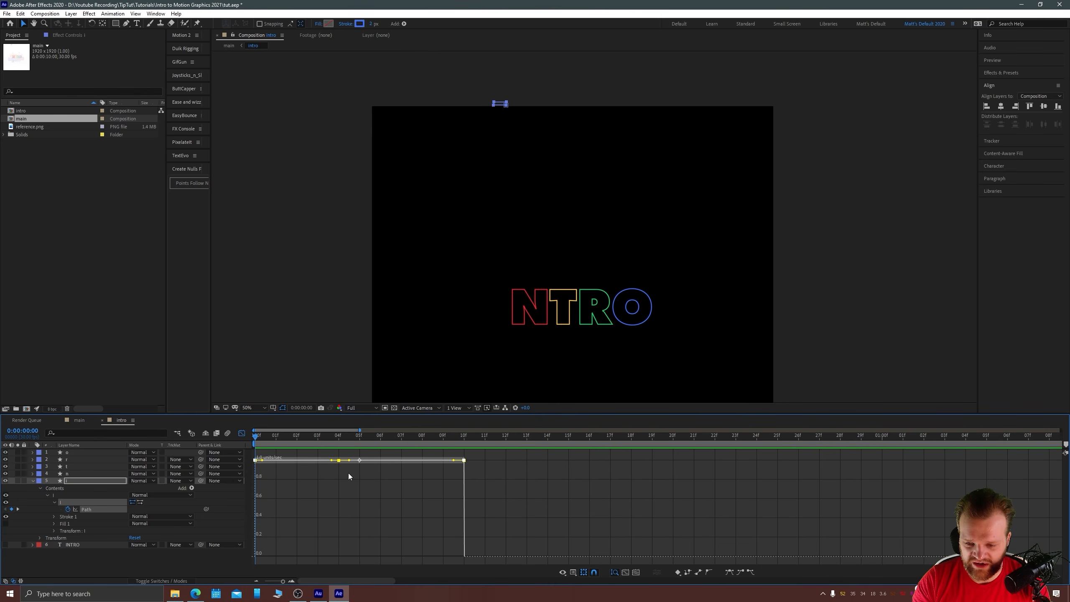
mouse_move(255, 436)
left_mouse_down()
mouse_move(404, 447)
mouse_move(298, 449)
mouse_move(418, 450)
mouse_move(276, 451)
left_mouse_up()
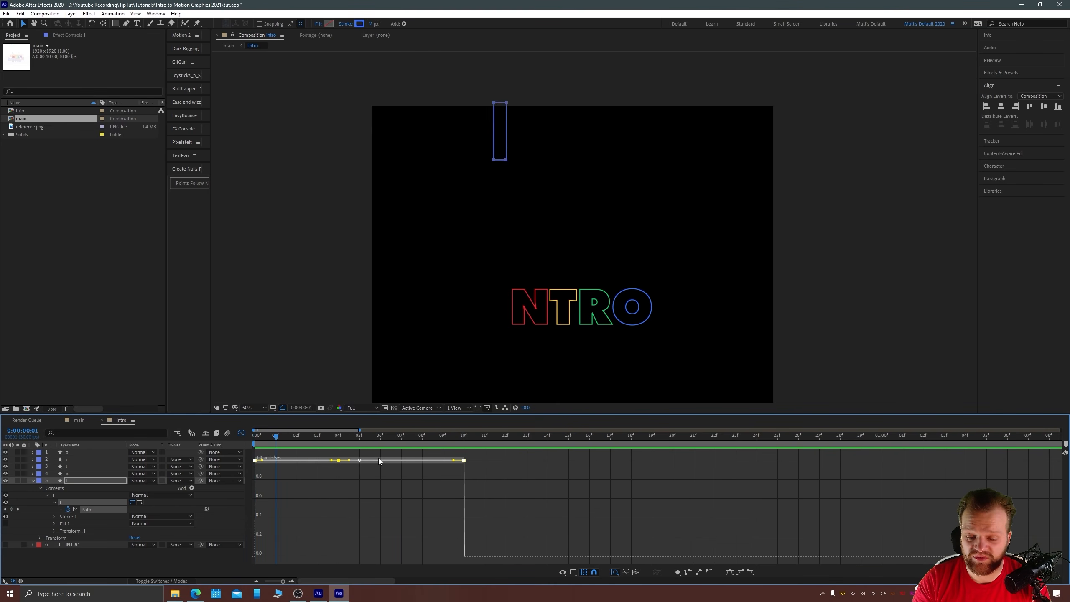
key("space")
left_click(241, 434)
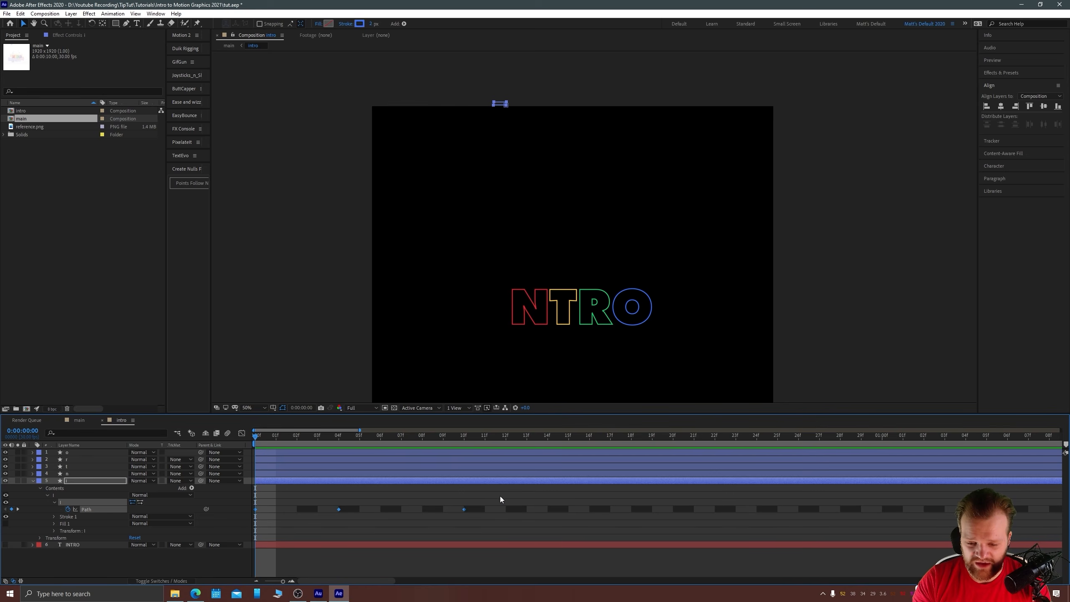
Apply Easy Ease to all three Path keyframes of the i layer and show their speed graph.
left_click_drag(500, 496, 252, 522)
key("F9")
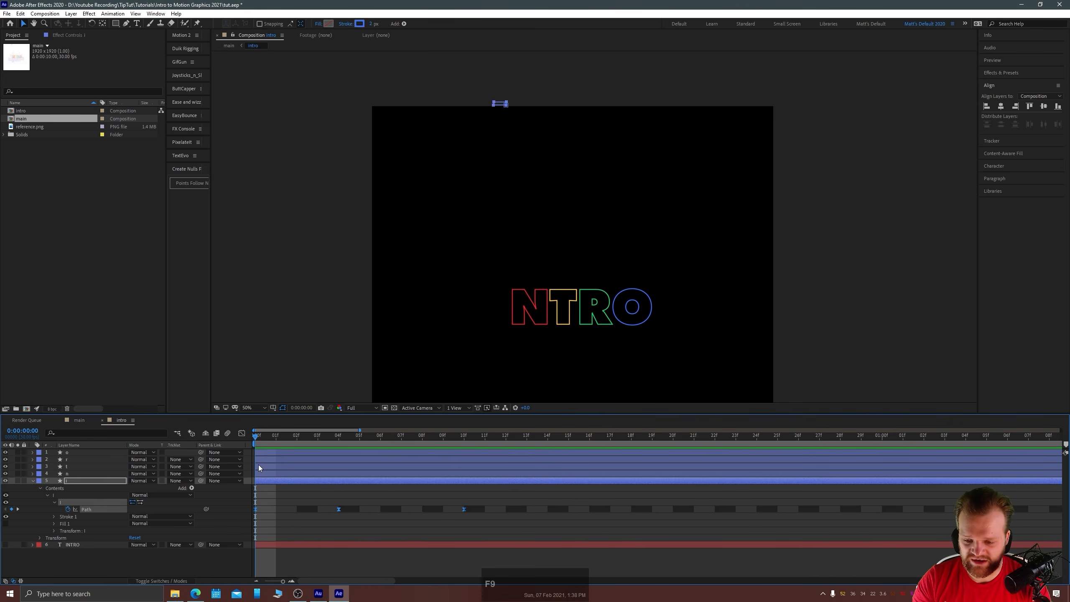
left_click(242, 433)
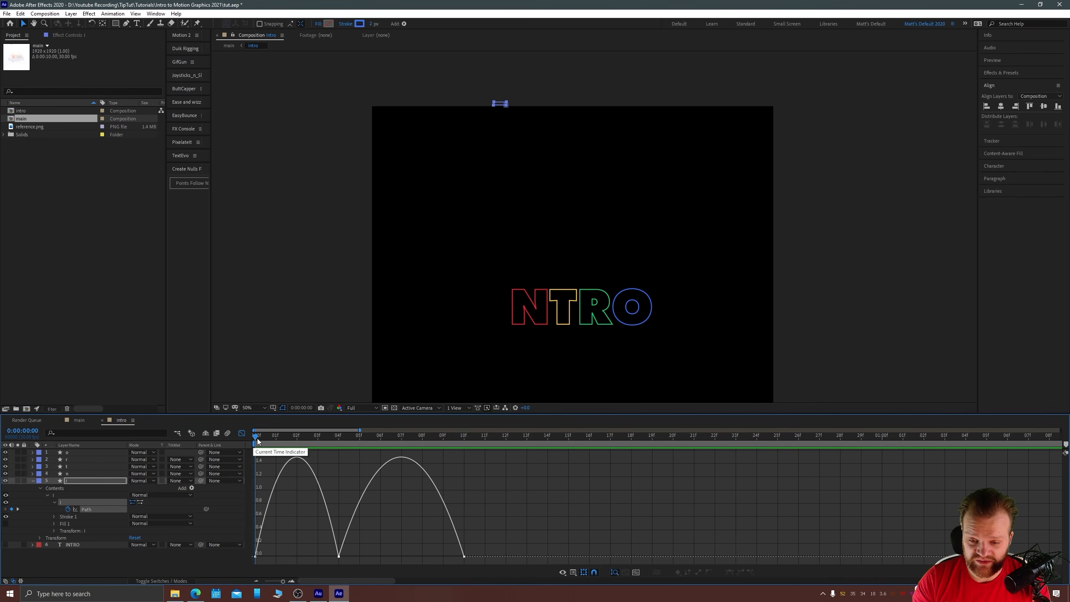
Scrub and play the eased I animation from the first frame to compare its motion with the speed curve.
left_click(274, 435)
left_click_drag(275, 435, 390, 440)
key("space")
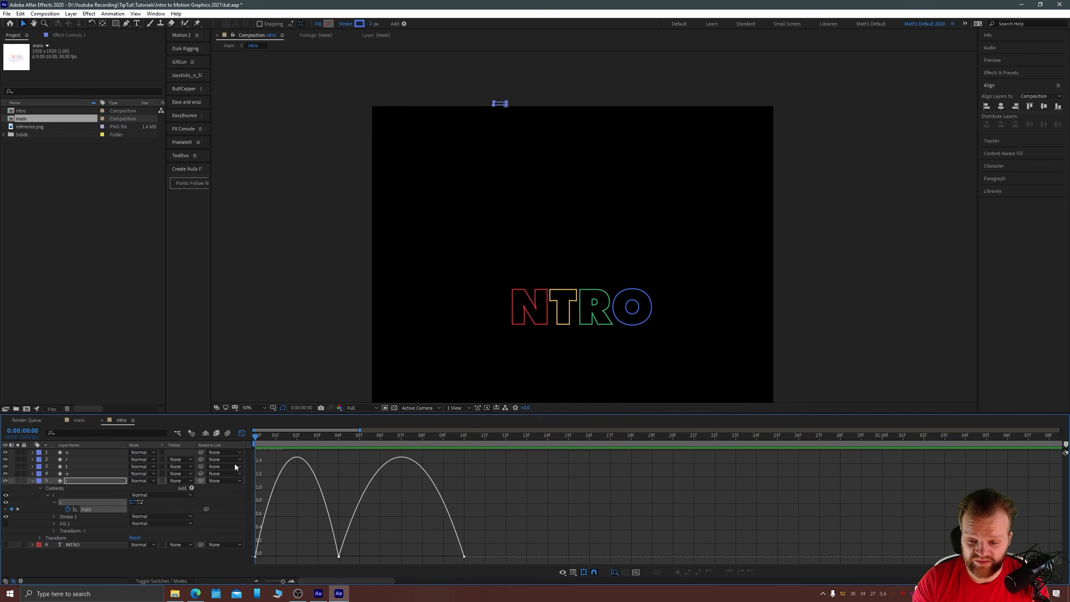
key("space")
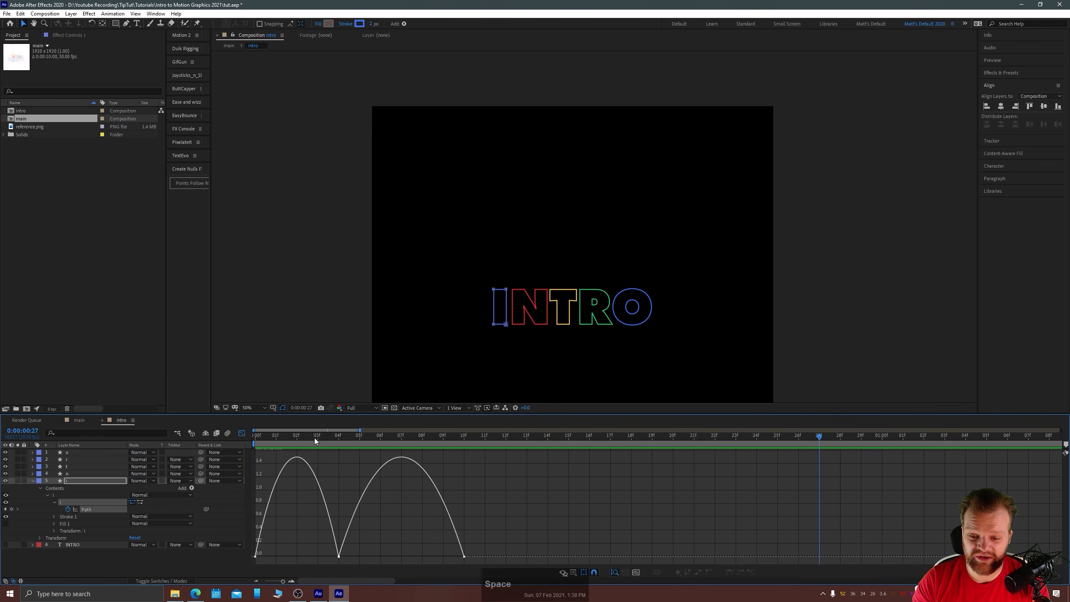
key("space")
key("space")
left_click_drag(326, 435, 222, 446)
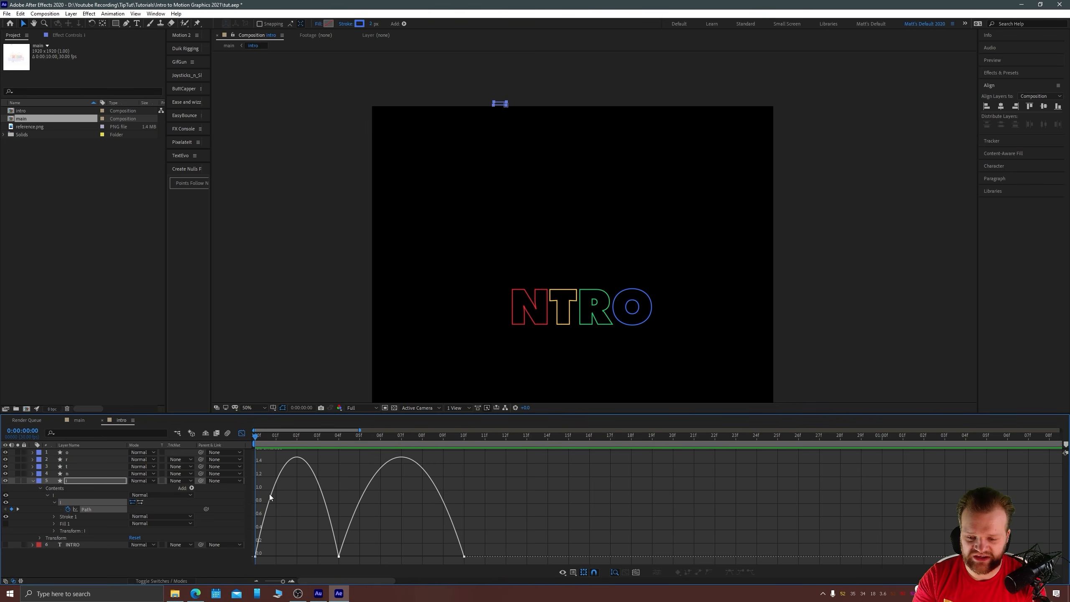
Extend the incoming ease handle of the frame 4 Path keyframe back to about frame 2 in the speed graph.
left_click(339, 556)
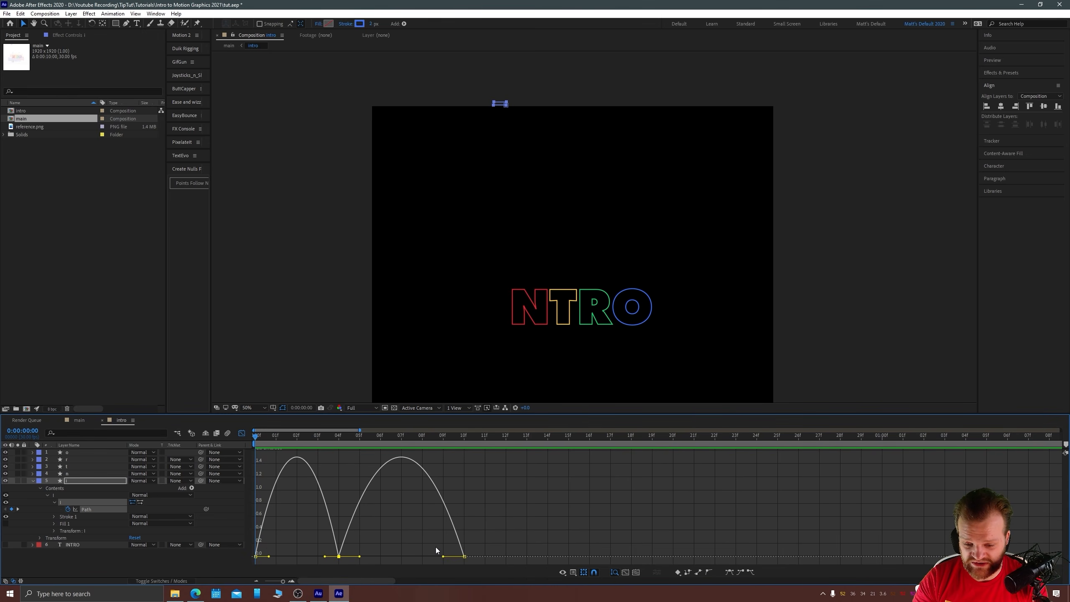
mouse_move(313, 543)
left_mouse_down()
mouse_move(365, 567)
mouse_move(309, 550)
mouse_move(274, 558)
left_mouse_up()
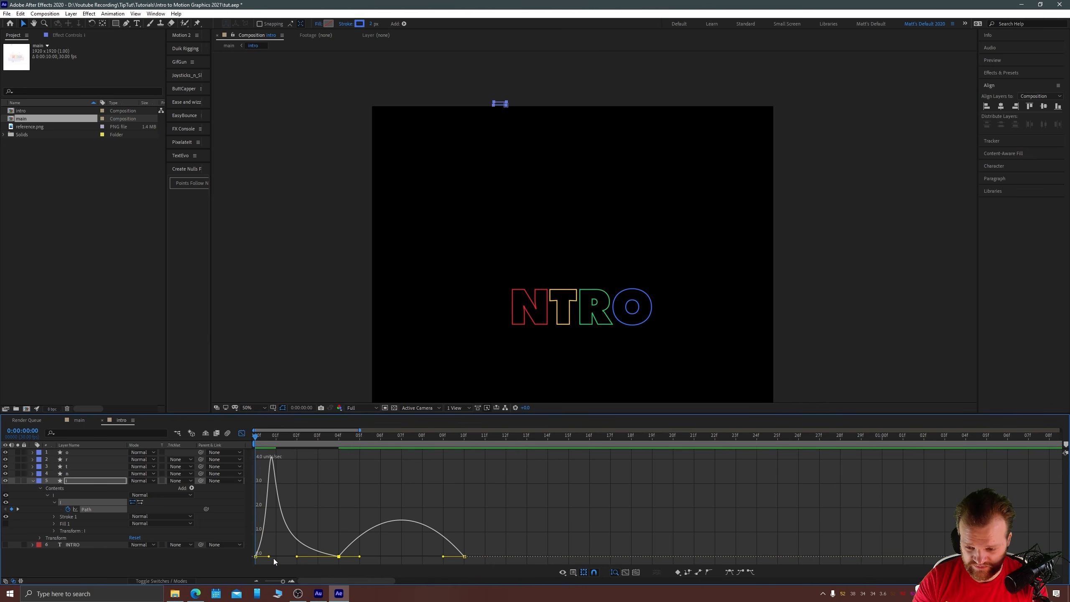
mouse_move(258, 438)
left_mouse_down()
mouse_move(289, 436)
mouse_move(262, 437)
left_mouse_up()
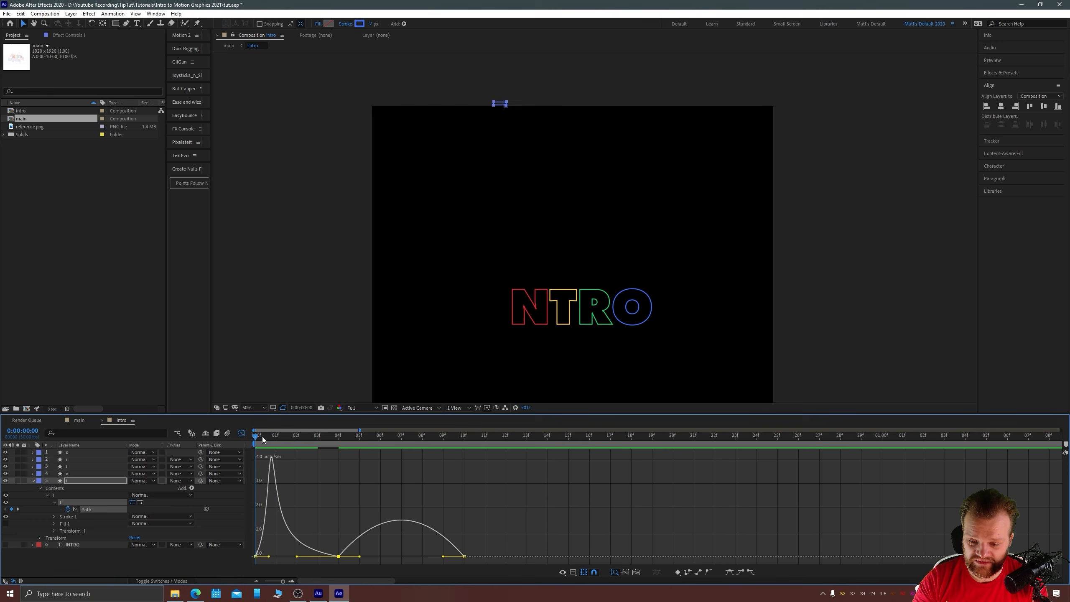
Try resetting the first two Path keyframes to default Easy Ease and undo the reset.
left_click_drag(357, 550, 263, 487)
key("F9")
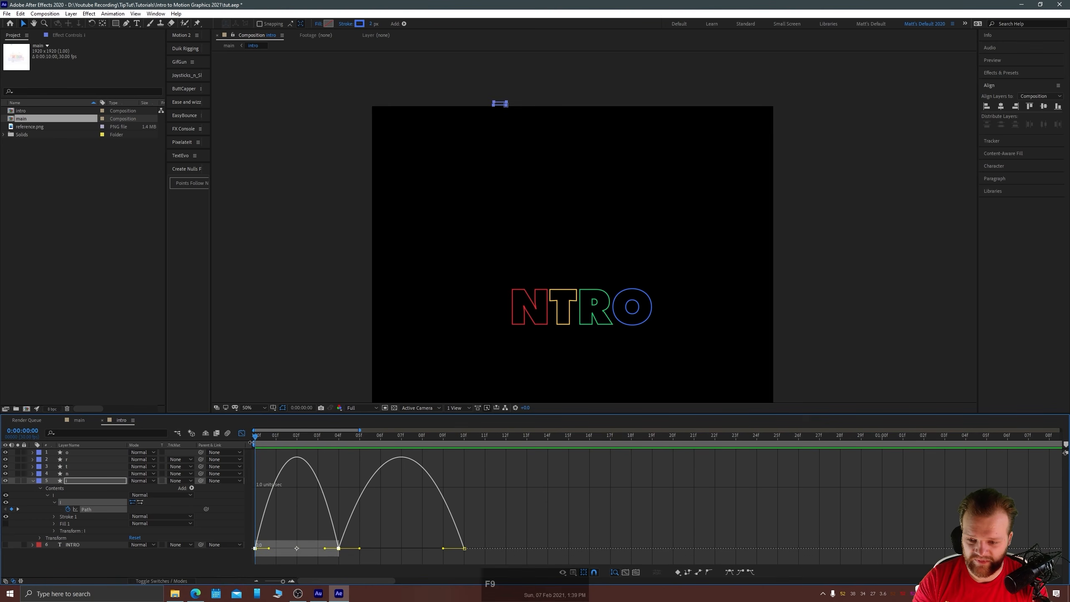
left_click_drag(261, 438, 263, 446)
key("ctrl+z")
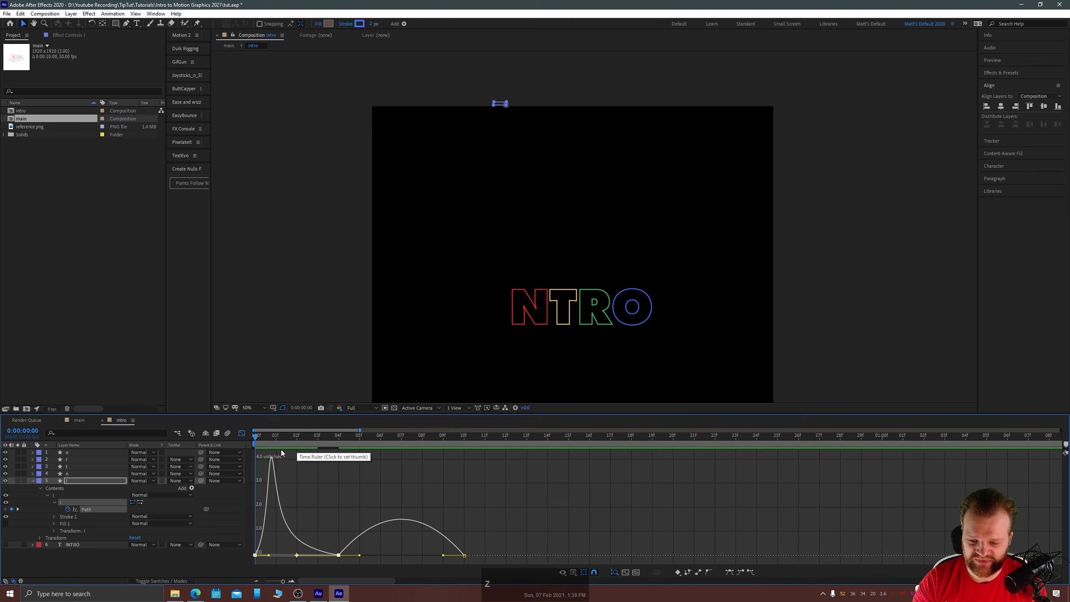
Extend the outgoing ease handle of the frame 4 Path keyframe forward to about frame 7 in the speed graph.
left_click(275, 437)
left_click_drag(260, 440, 339, 443)
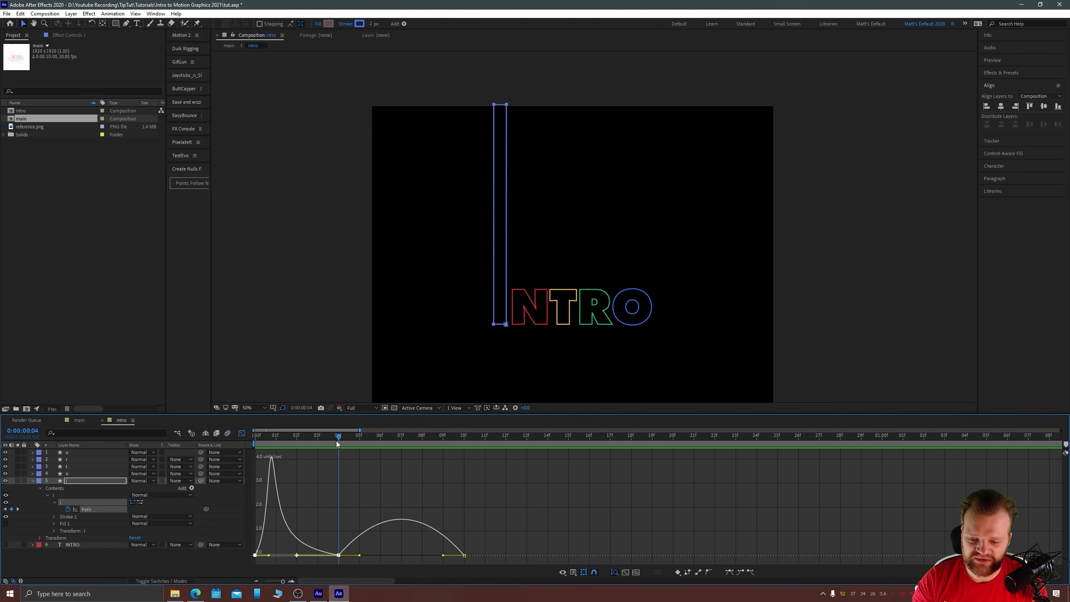
left_click(340, 561)
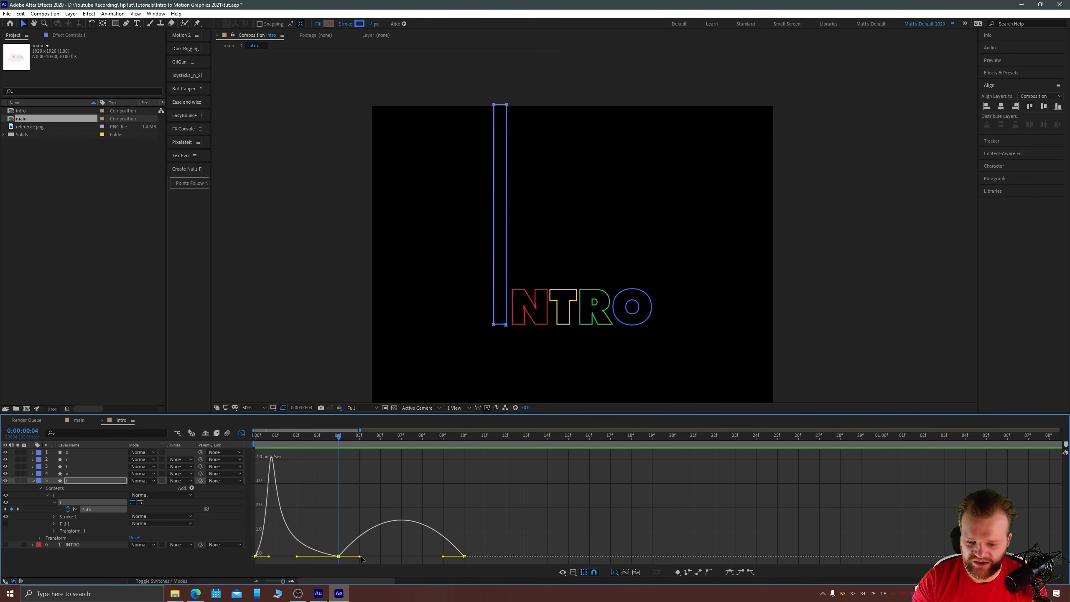
left_click_drag(361, 559, 422, 557)
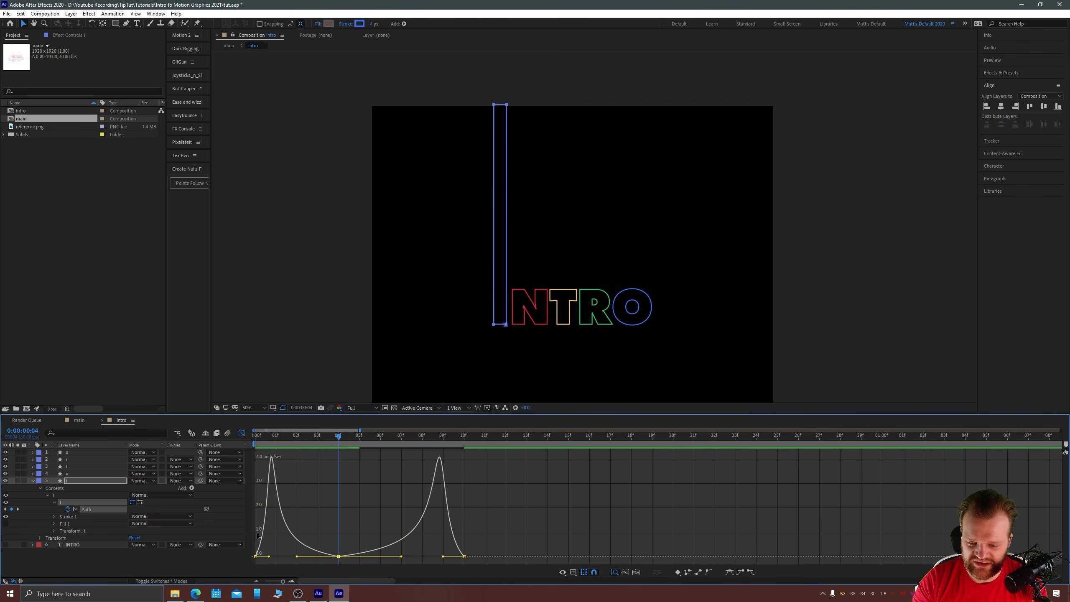
Preview the I animation from the first frame and scrub to frame 4 to judge the sharper easing.
left_click_drag(338, 436, 255, 438)
key("space")
key("space")
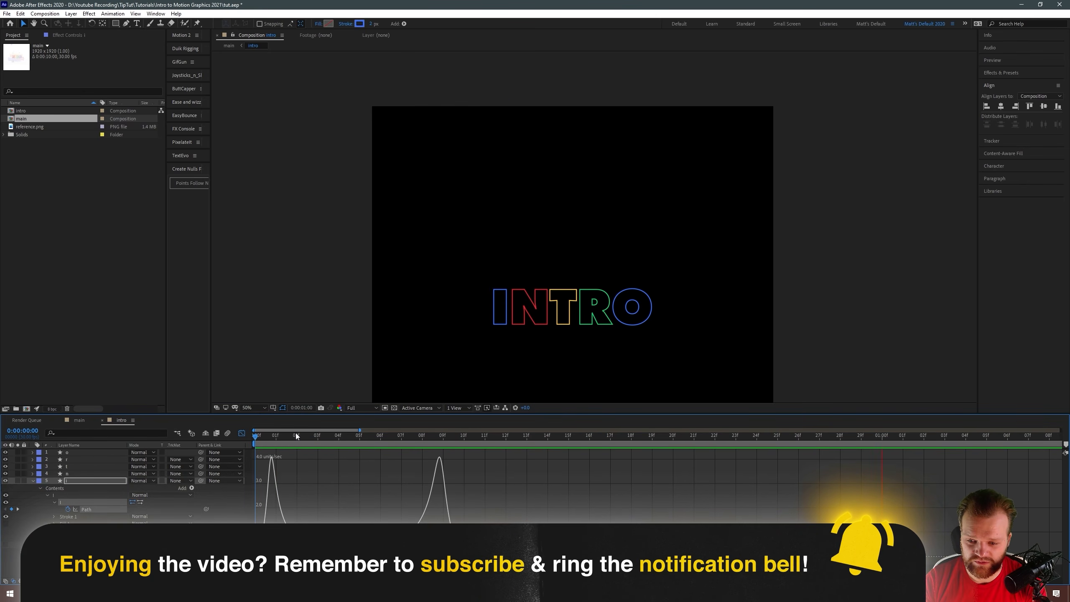
left_click_drag(296, 434, 226, 445)
key("space")
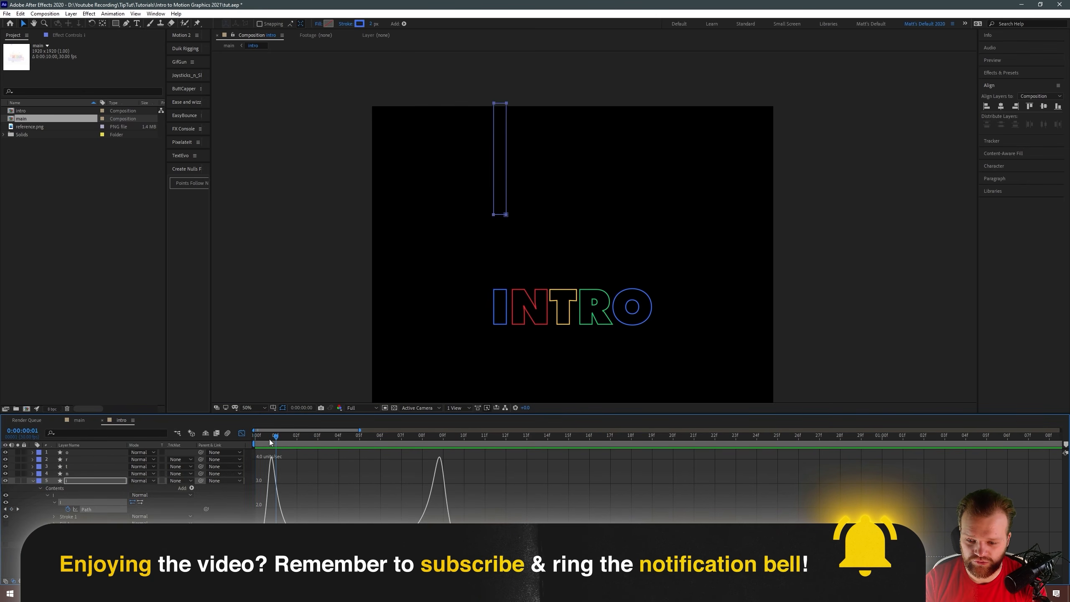
left_click_drag(295, 436, 337, 467)
key("space")
key("space")
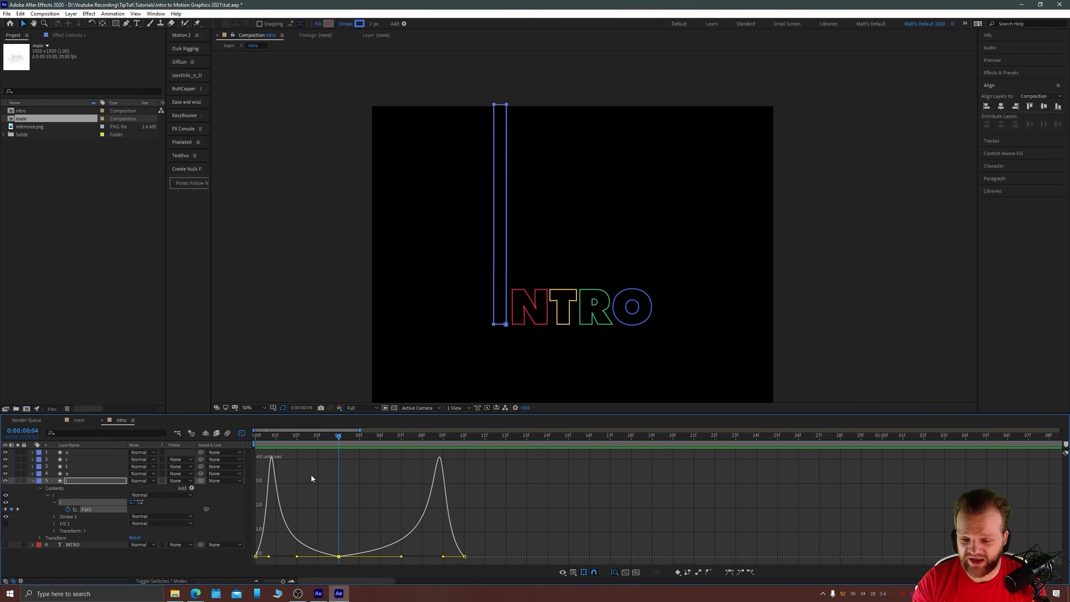
Leave the Graph Editor and collapse the i layer to show only its keyframed Path property.
left_click(241, 434)
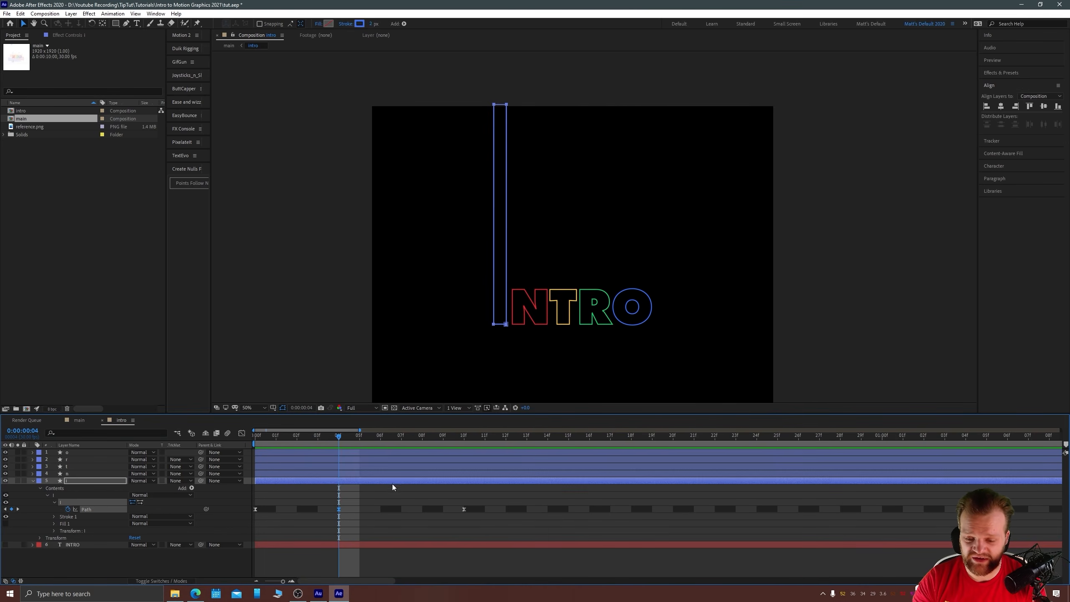
left_click(369, 499)
left_click(376, 482)
key("u")
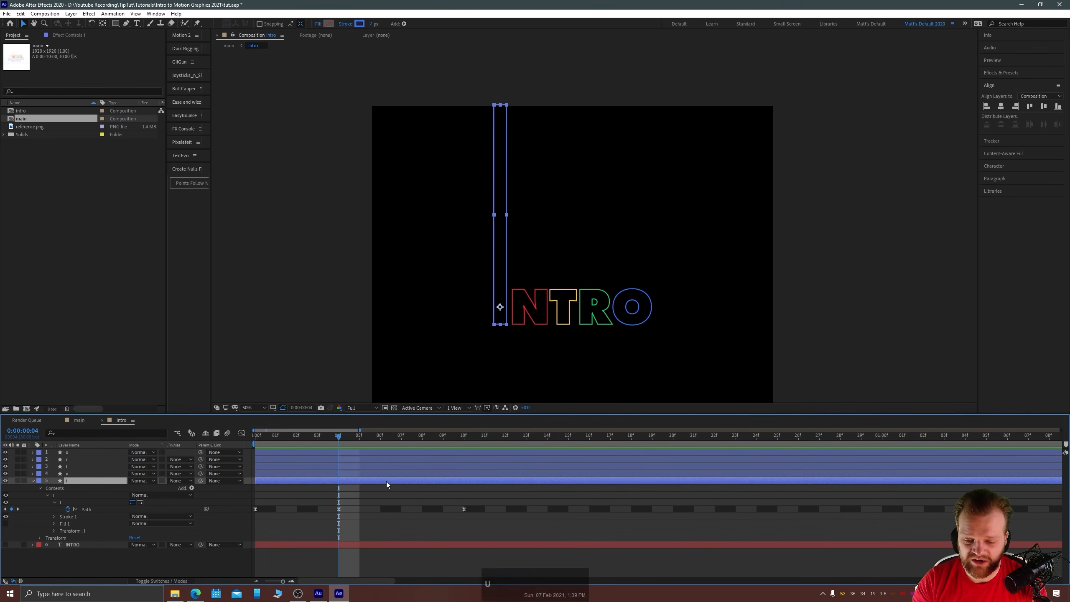
left_click(408, 538)
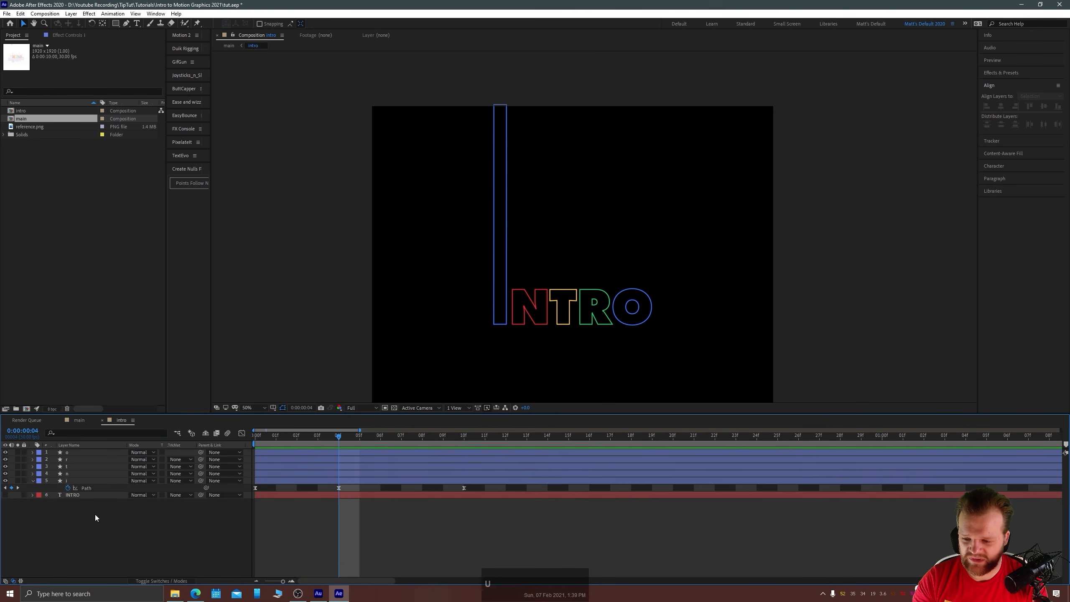
Reveal the i layer's Position property and set a Position keyframe at frame 0.
left_click(32, 481)
left_click(33, 481)
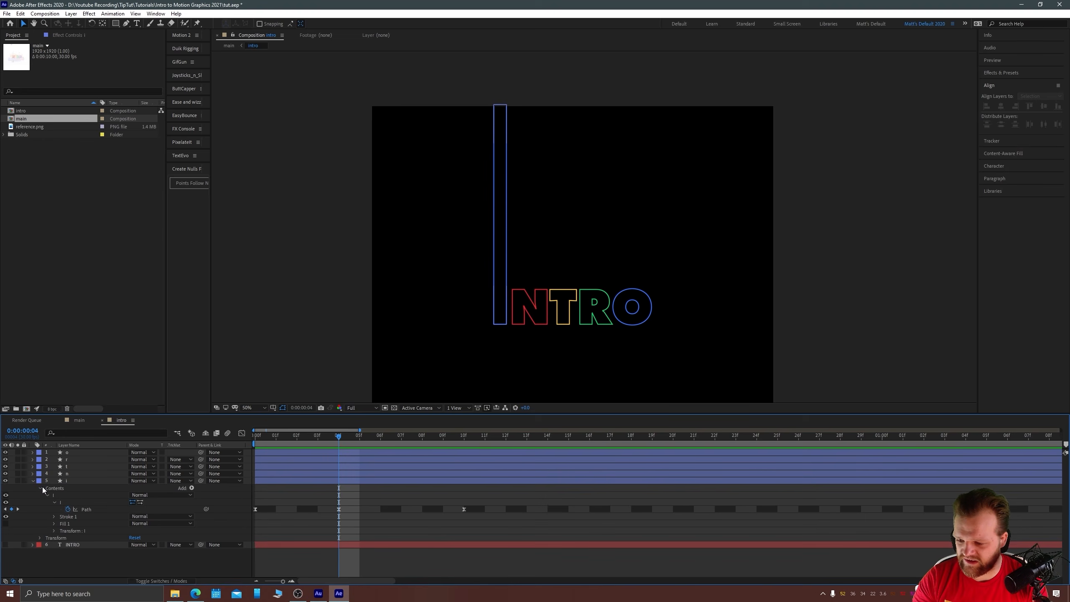
left_click(60, 480)
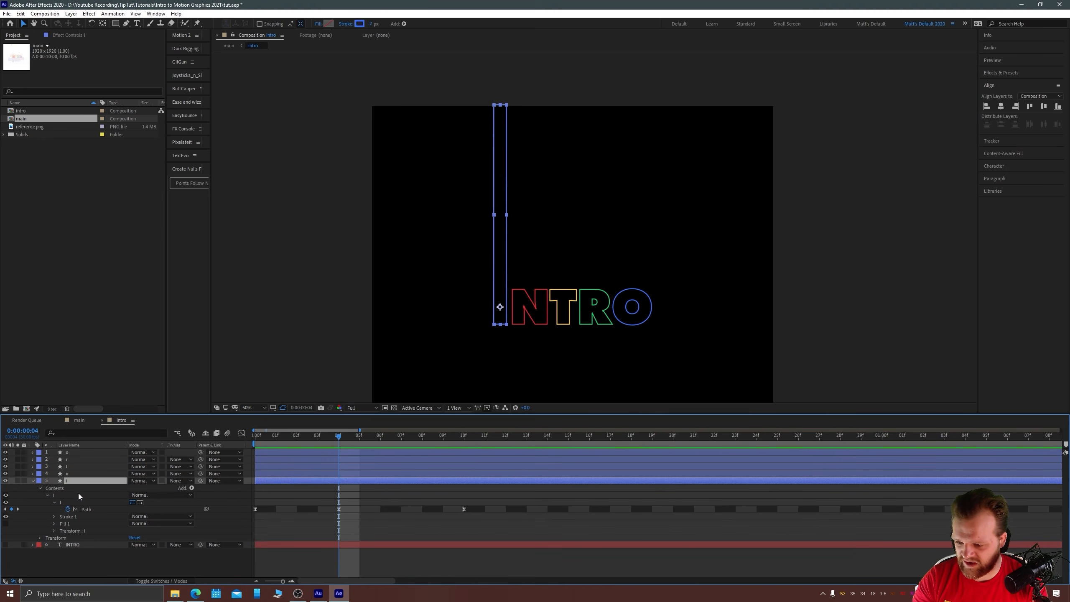
key("p")
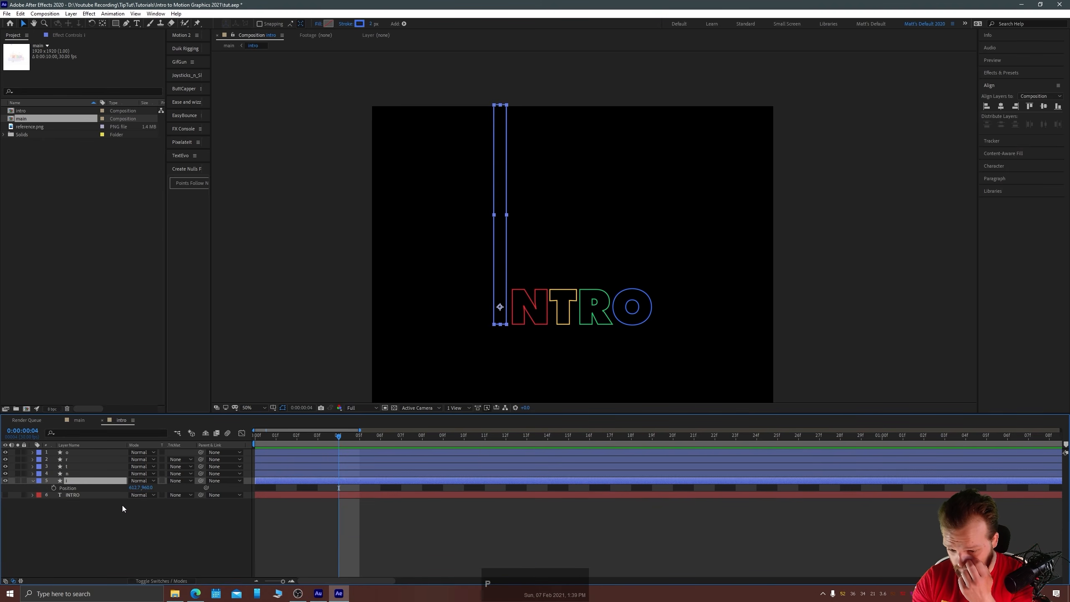
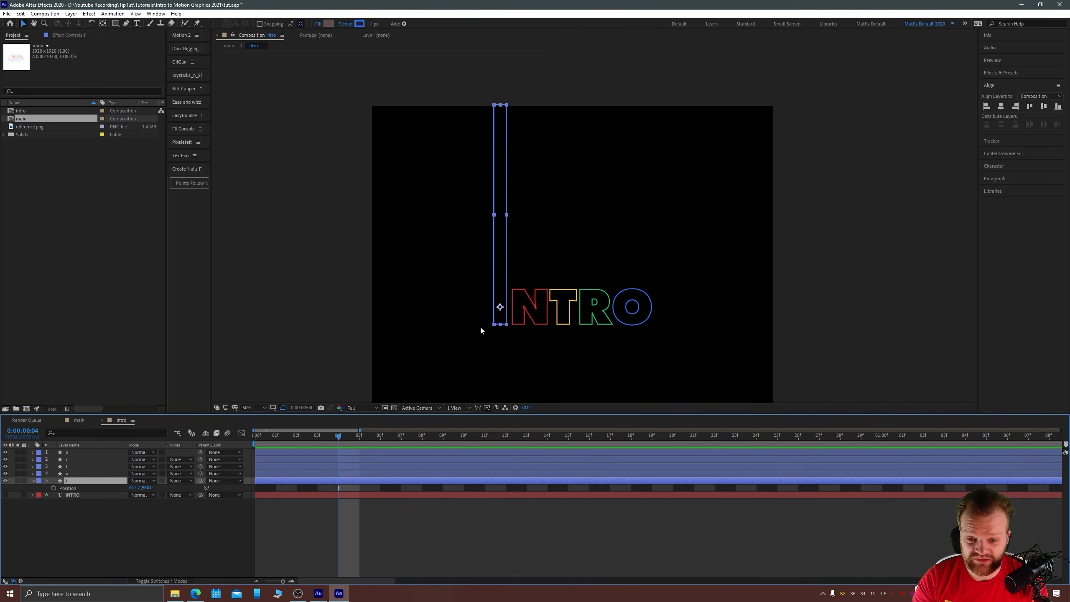
left_click_drag(269, 438, 249, 438)
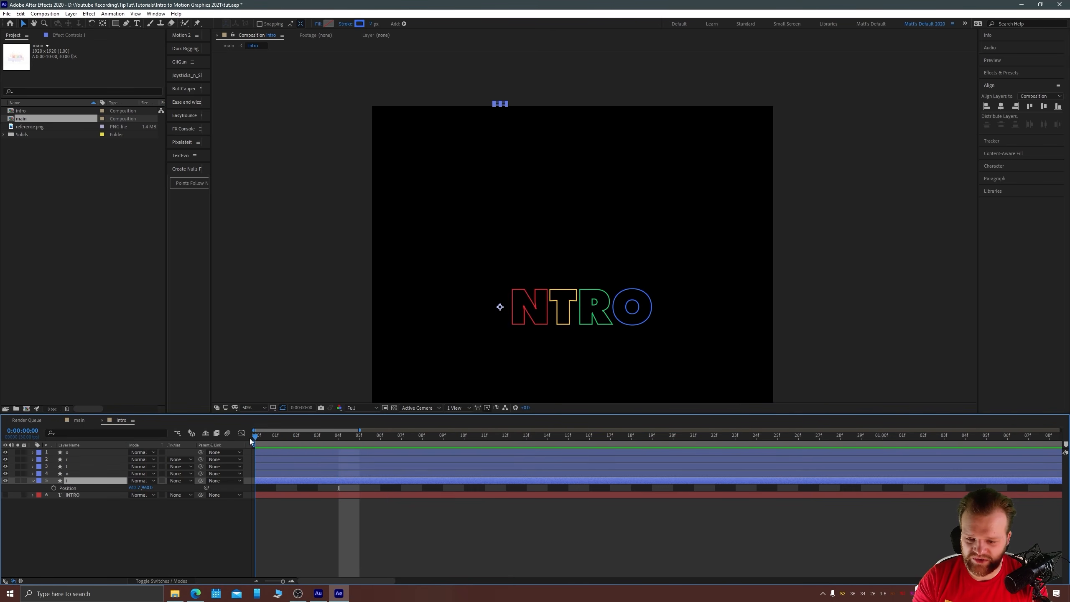
left_click(53, 487)
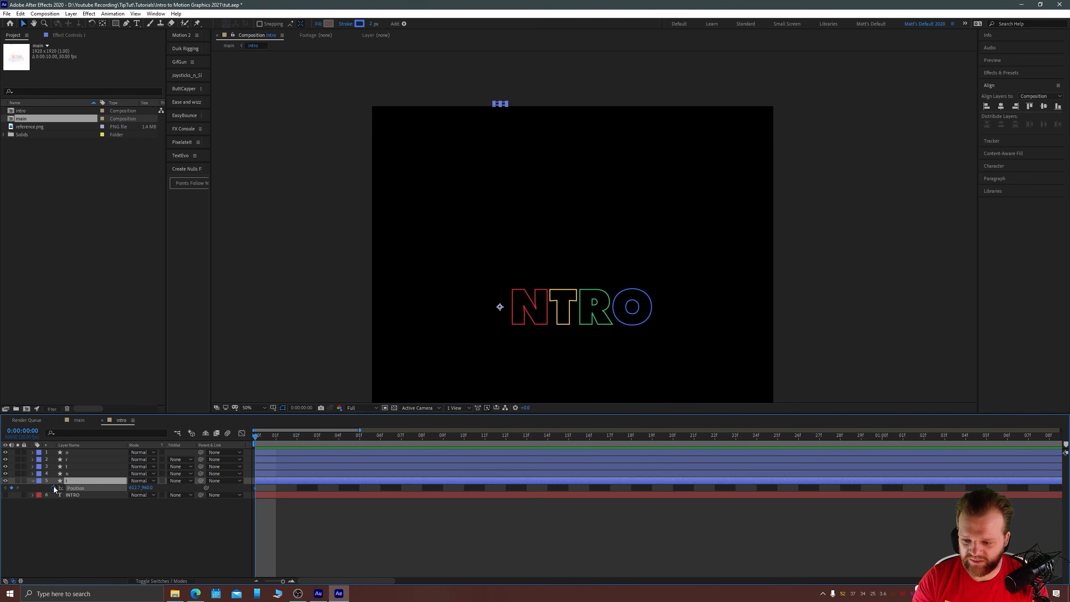
Show all keyframed properties of the i layer and add a Position keyframe at frame 4 with the value unchanged.
key("u")
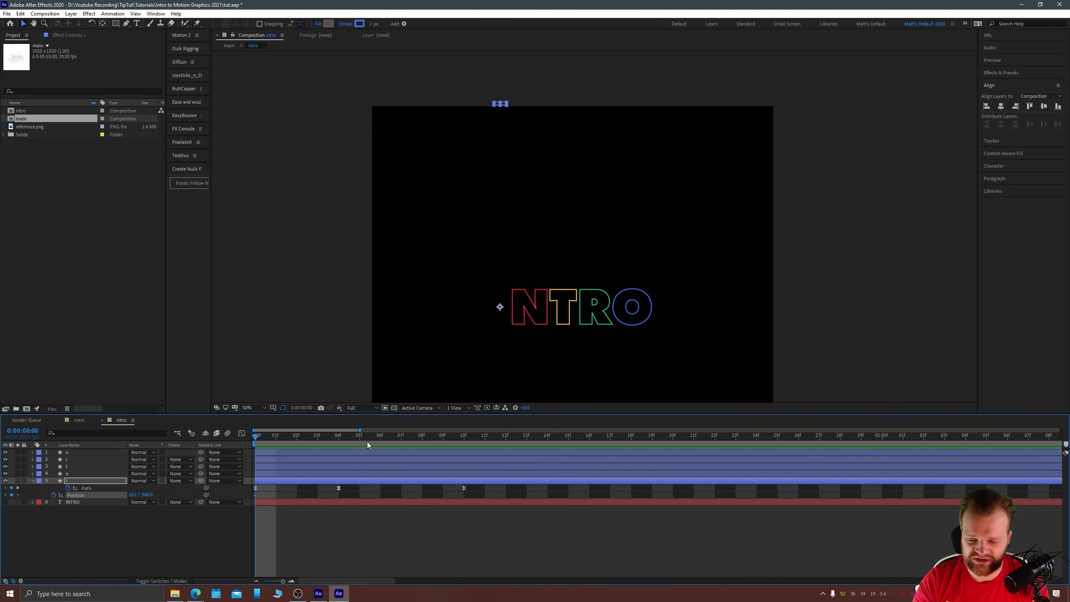
left_click_drag(278, 437, 346, 446)
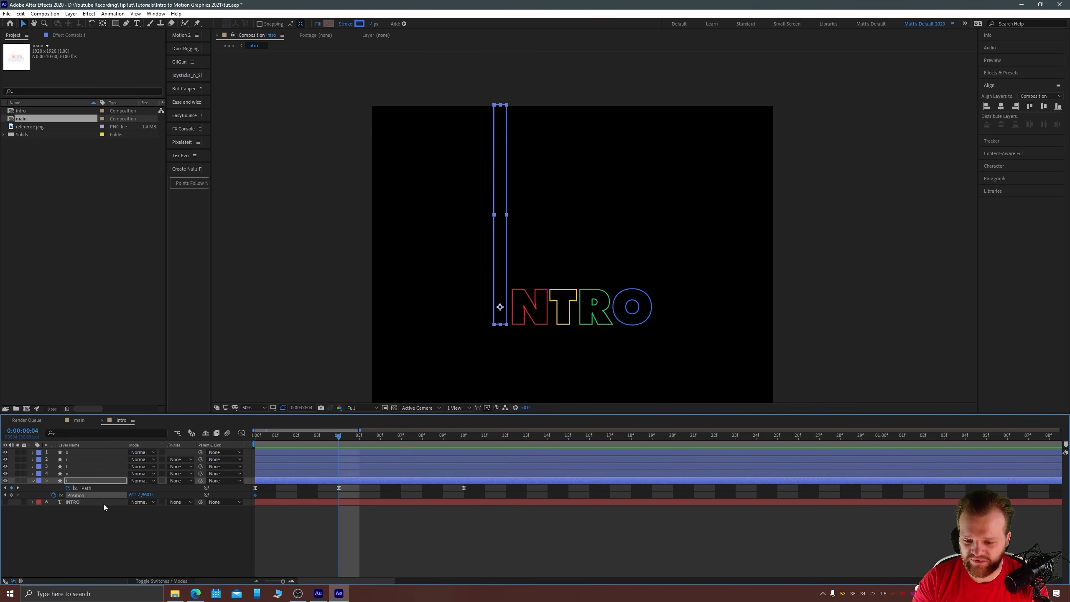
left_click(12, 494)
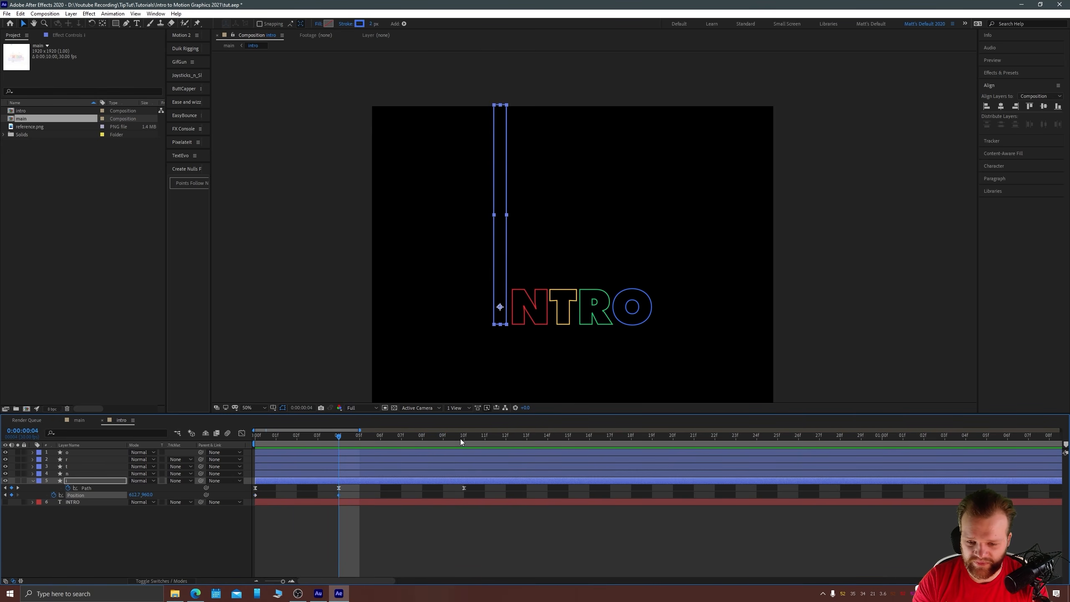
Add a Position keyframe on the i layer at frame 15 and delete its Position keyframe at frame 0.
left_click_drag(463, 437, 567, 435)
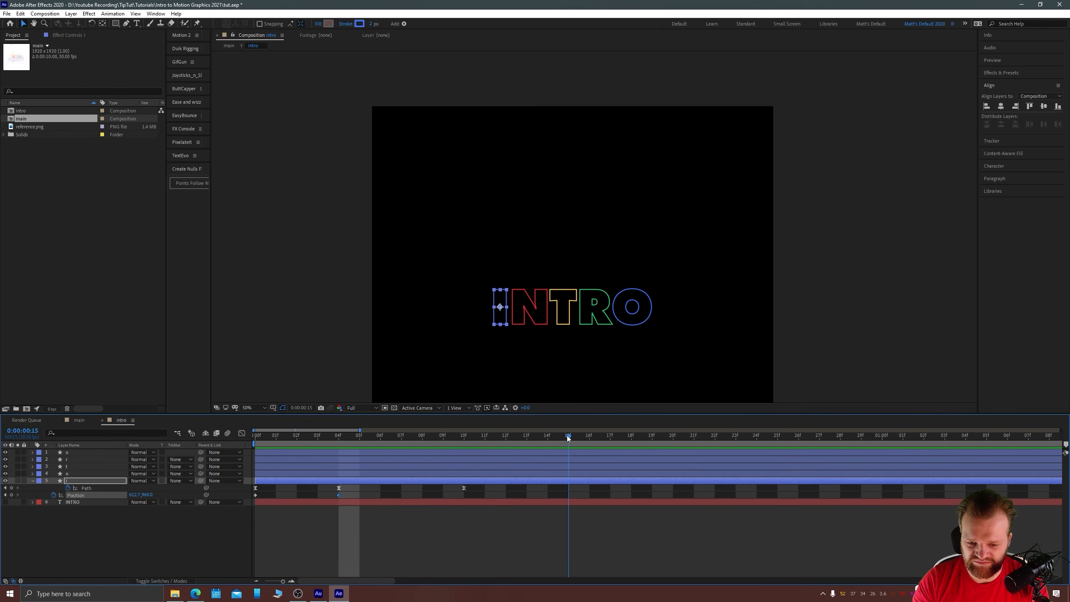
left_click(12, 495)
left_click_drag(518, 439, 333, 447)
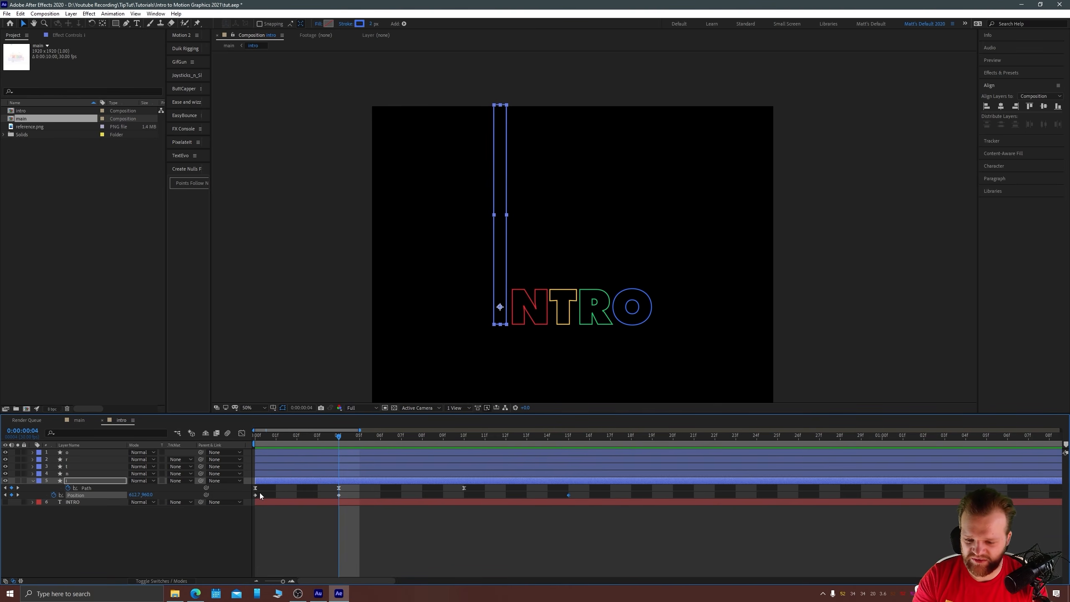
left_click(245, 491)
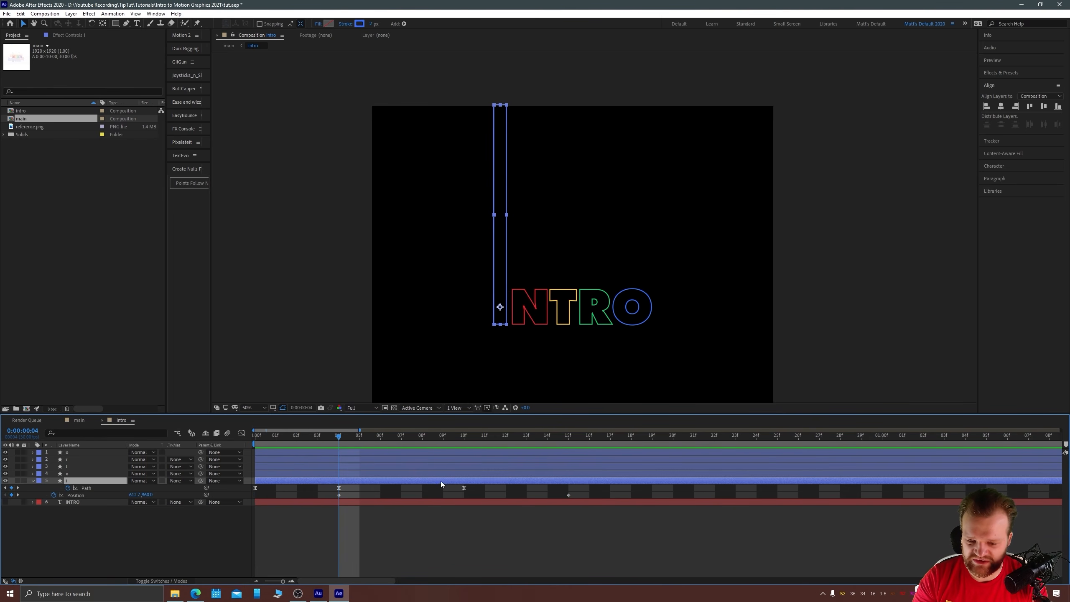
Add a Position keyframe at frame 10 with the I nudged down to Y 992, and preview the motion.
left_click_drag(329, 442, 463, 438)
left_click(76, 495)
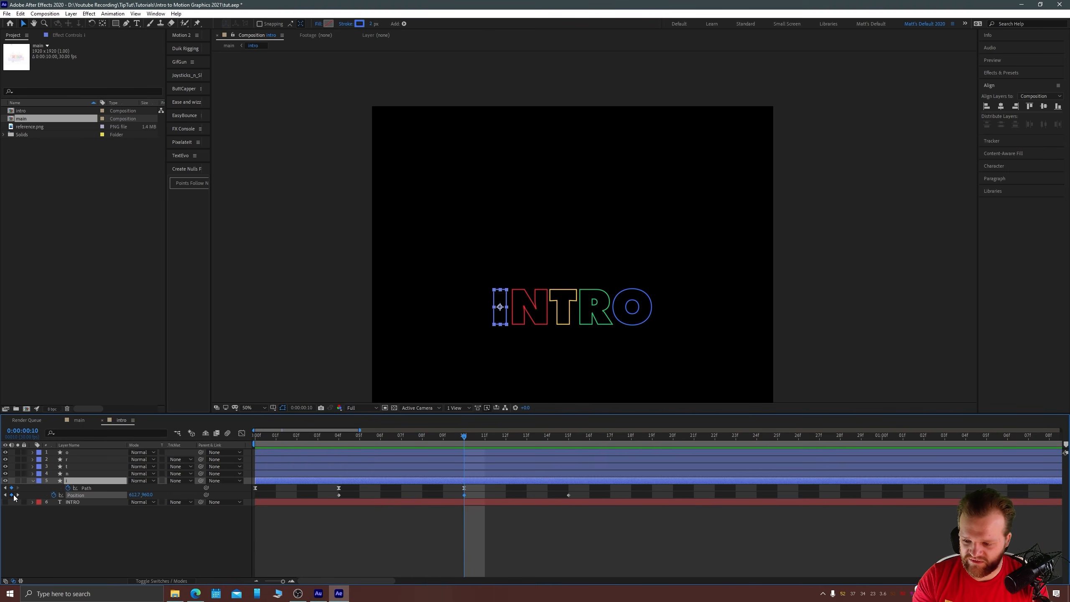
key("shift+Down")
key("shift+Down")
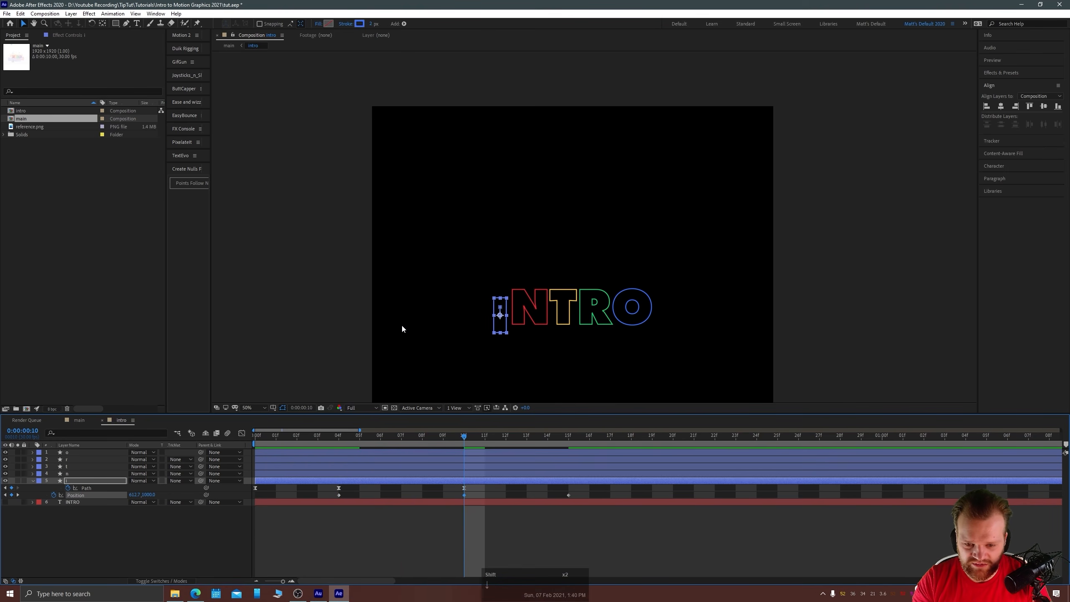
key("Up")
key("Up")
key("Up")
key("Up")
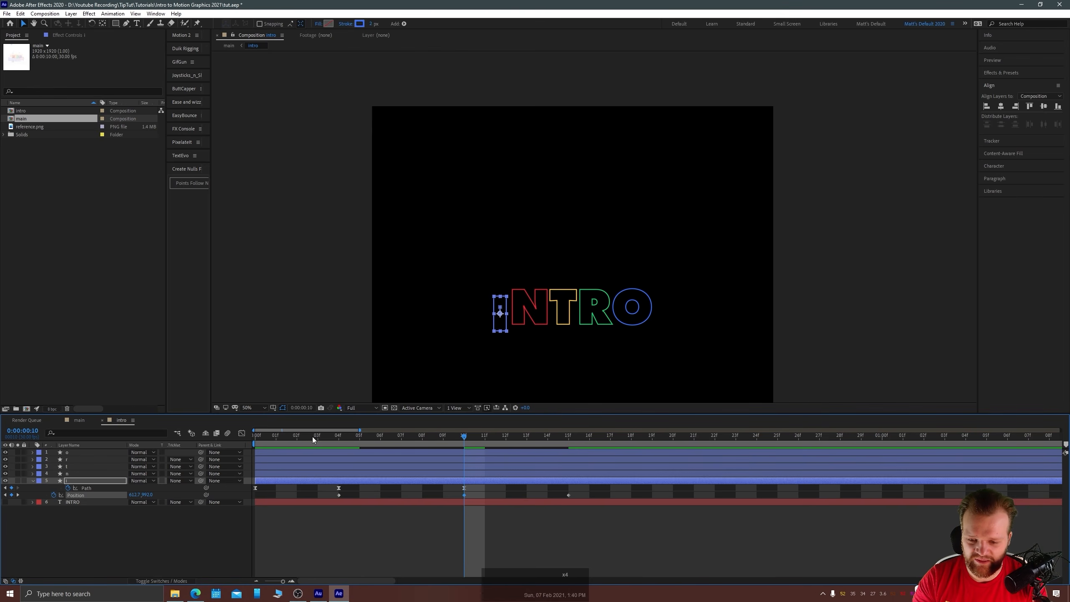
left_click_drag(312, 436, 589, 461)
key("space")
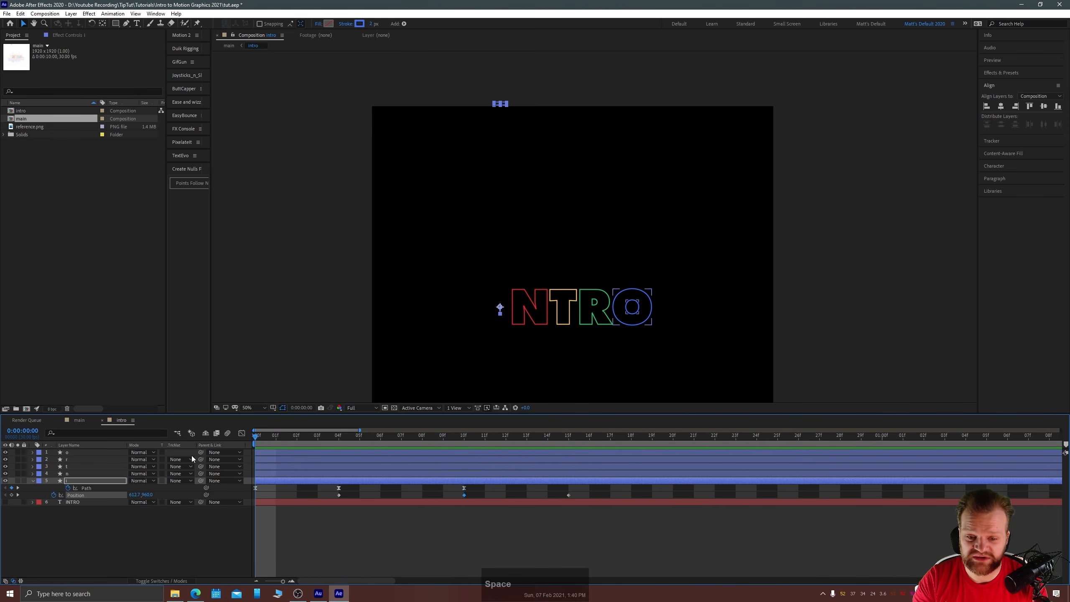
Apply Easy Ease to the i layer's Position keyframes at frames 4, 10 and 15.
left_click(338, 437)
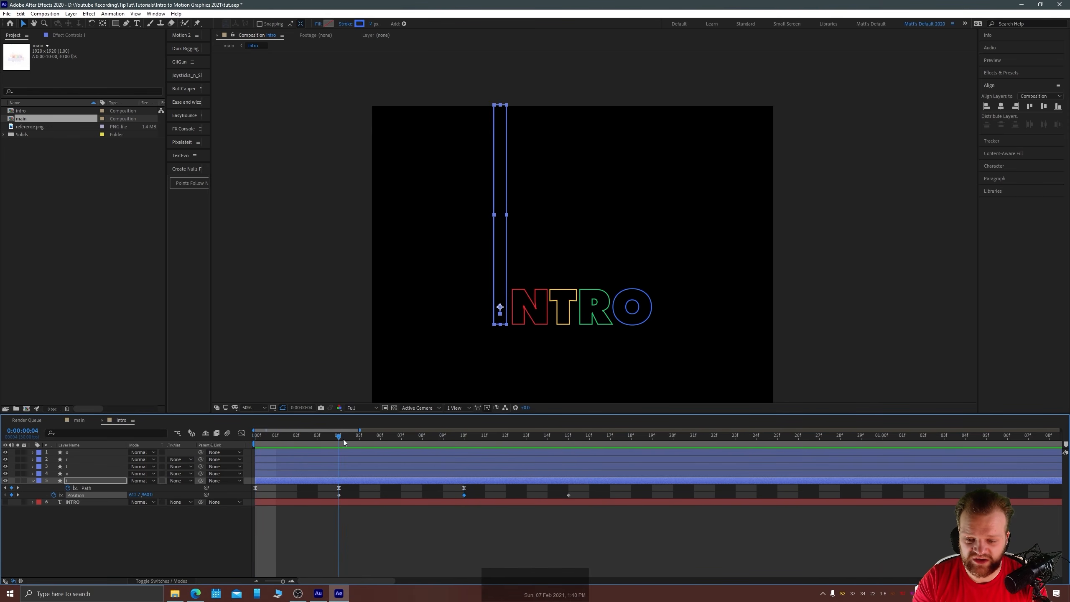
left_click_drag(407, 502, 339, 513)
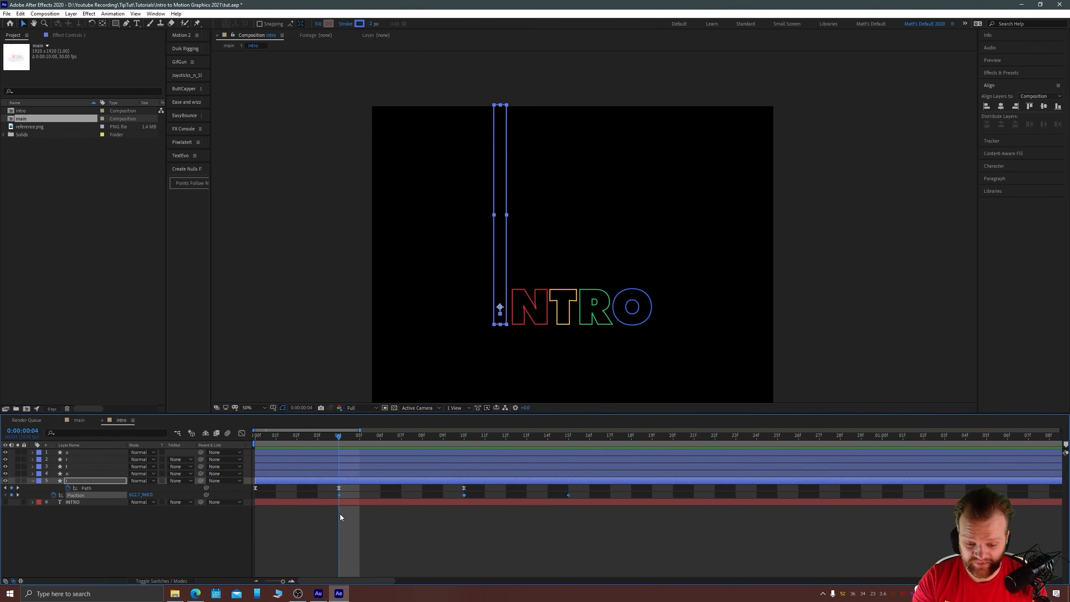
key("F9")
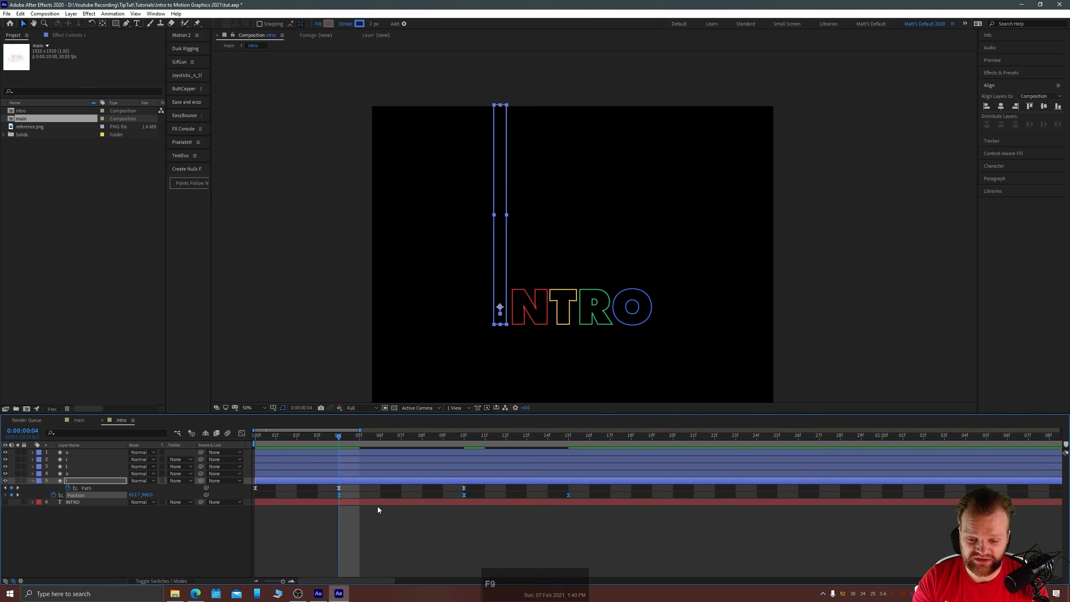
Lengthen both influence handles of the frame 10 keyframe in the Position speed graph, giving sharp peaks near frames 5 and 14.
left_click(242, 433)
left_click_drag(338, 437, 463, 438)
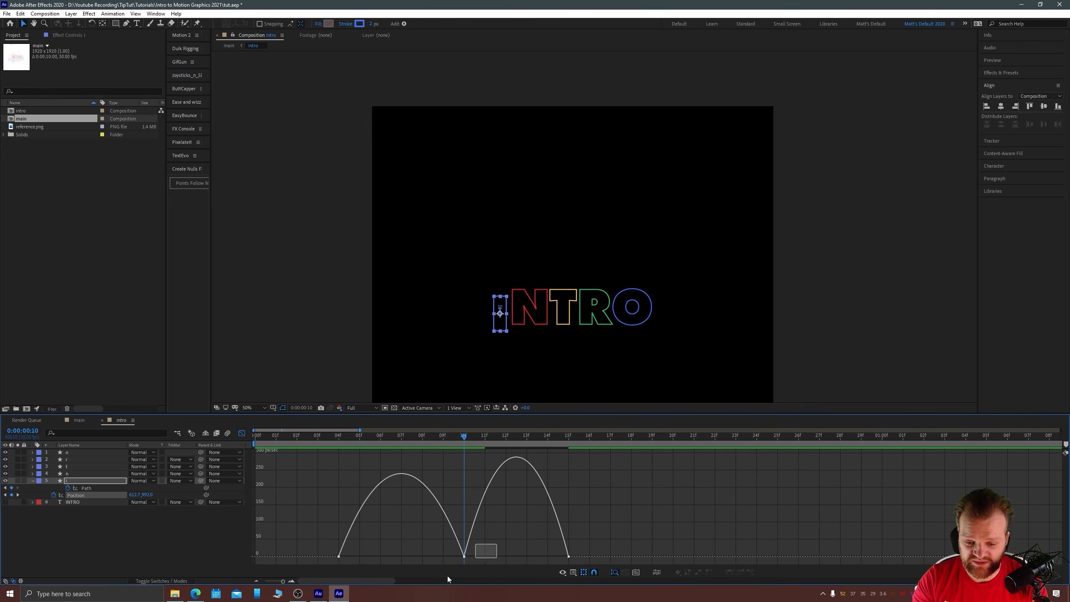
left_click_drag(448, 556, 375, 560)
left_click_drag(483, 558, 536, 560)
Play and scrub the I animation repeatedly to examine how the Position dip follows the Path movement.
left_click(342, 438)
key("space")
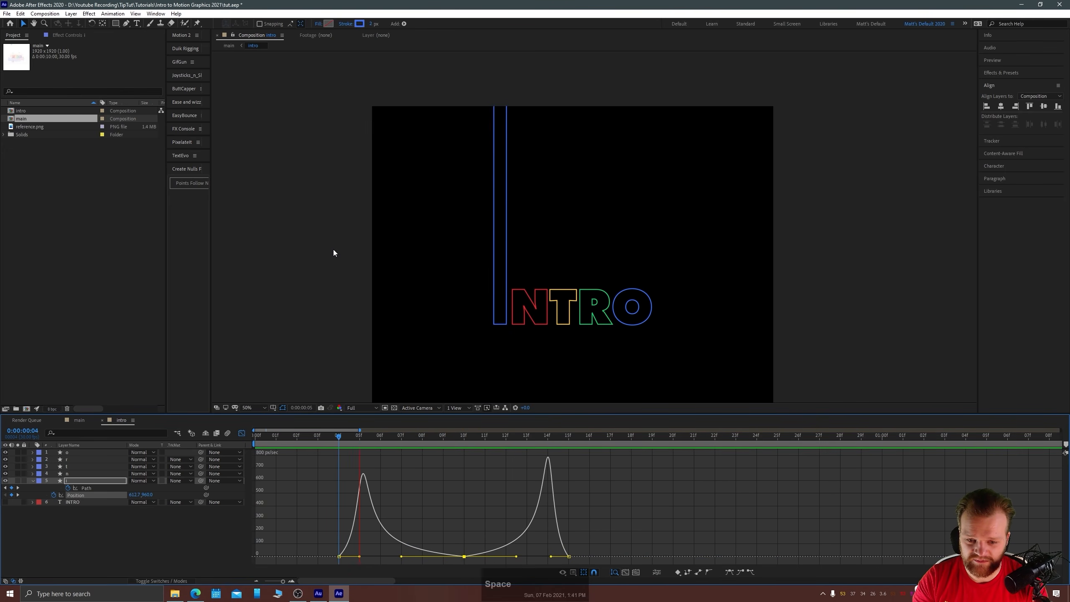
left_click_drag(338, 439, 198, 447)
key("space")
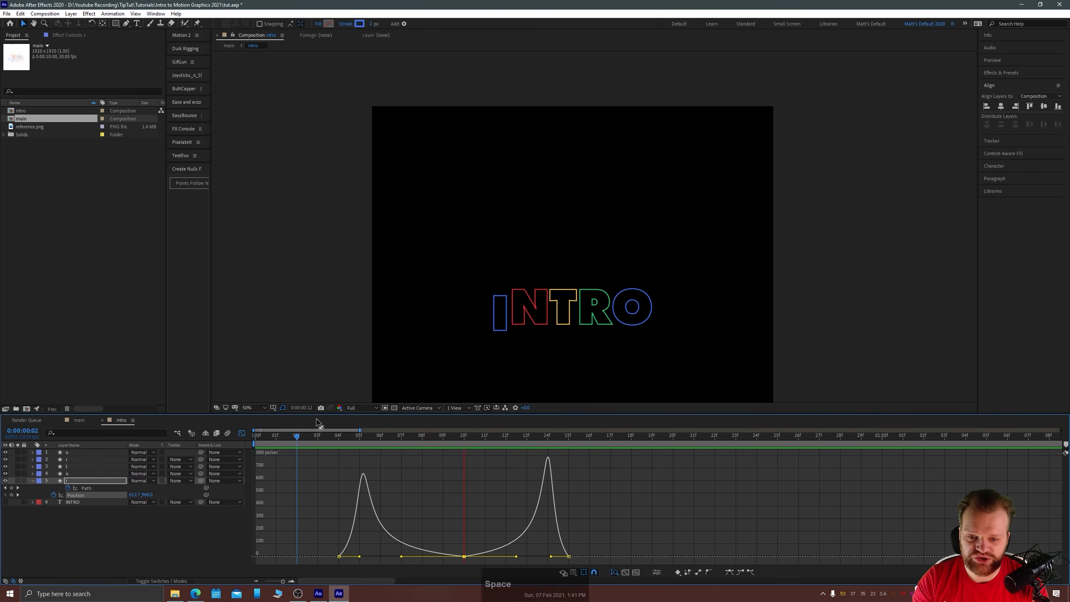
key("space")
key("space")
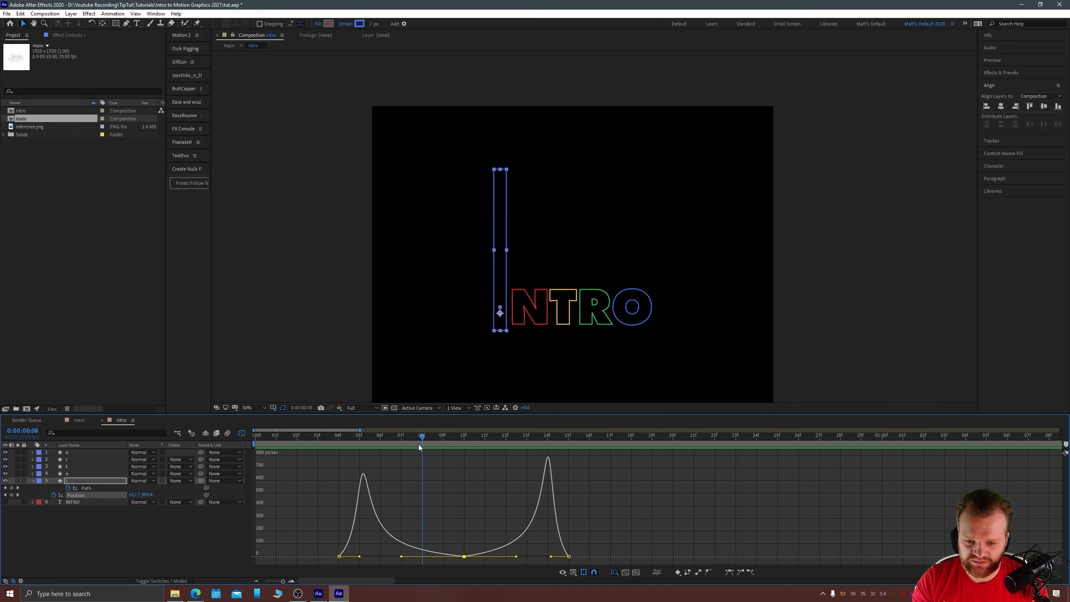
key("space")
left_click_drag(255, 437, 353, 449)
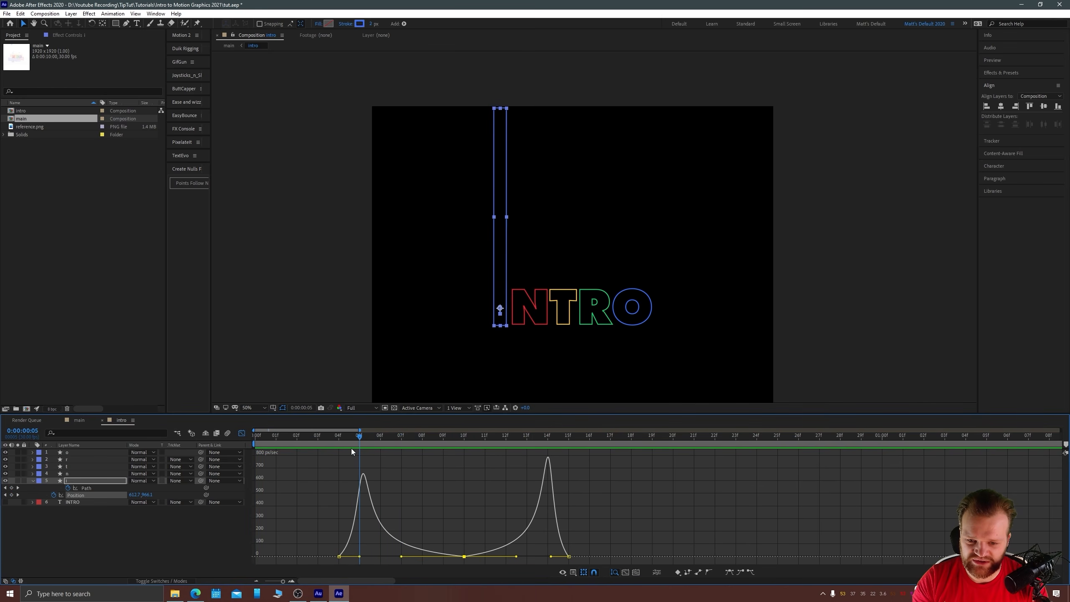
key("space")
Shorten the frame 4 Position keyframe's outgoing influence to almost nothing so the speed peaks at frame 4, and preview it.
left_click(337, 437)
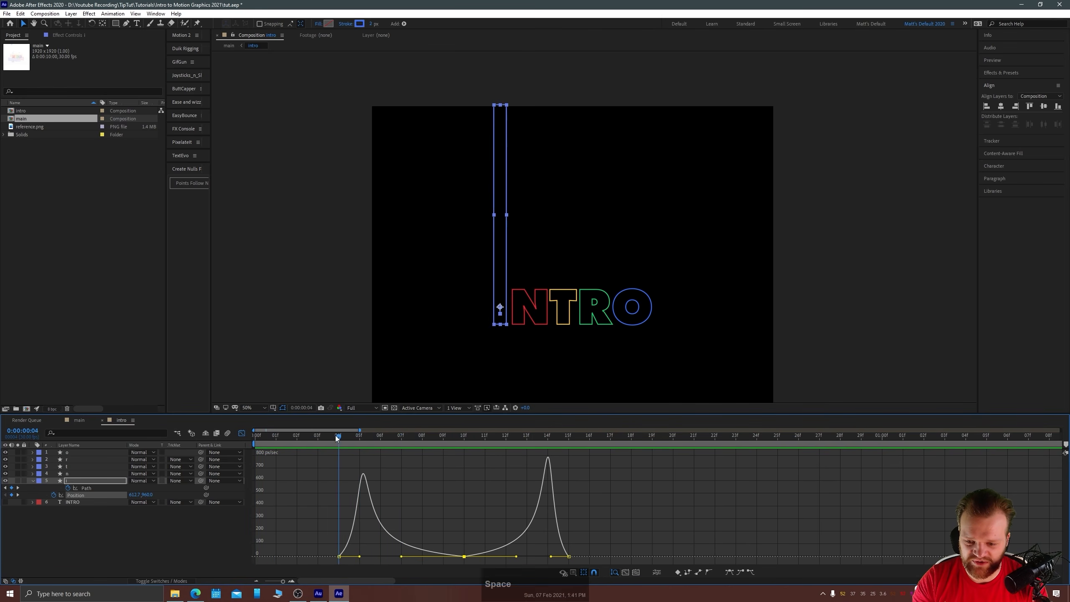
mouse_move(322, 547)
left_mouse_down()
mouse_move(363, 571)
mouse_move(362, 559)
mouse_move(339, 557)
left_mouse_up()
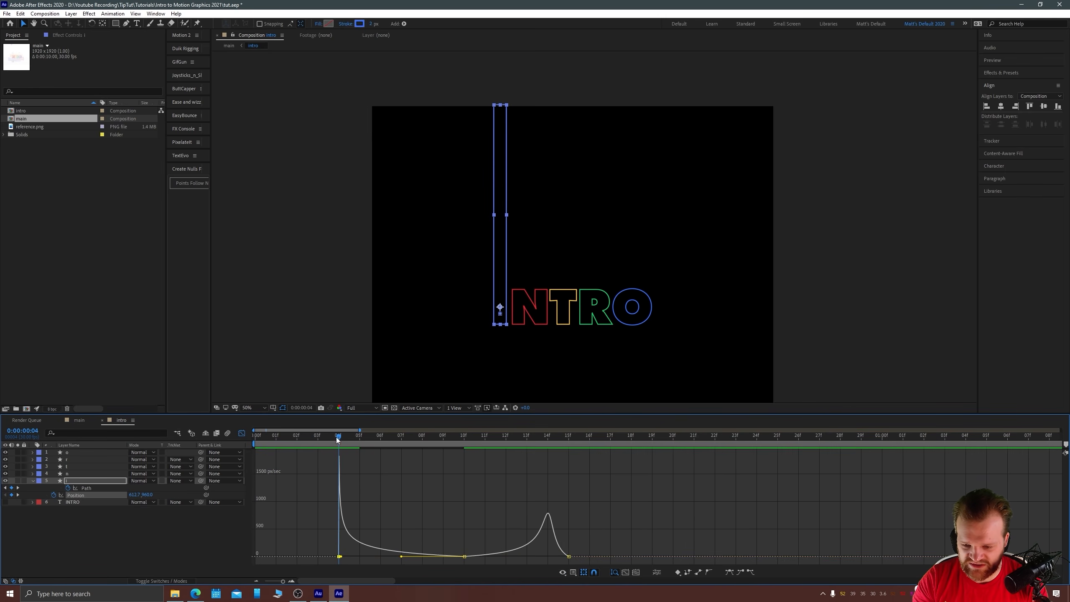
left_click_drag(337, 440, 215, 448)
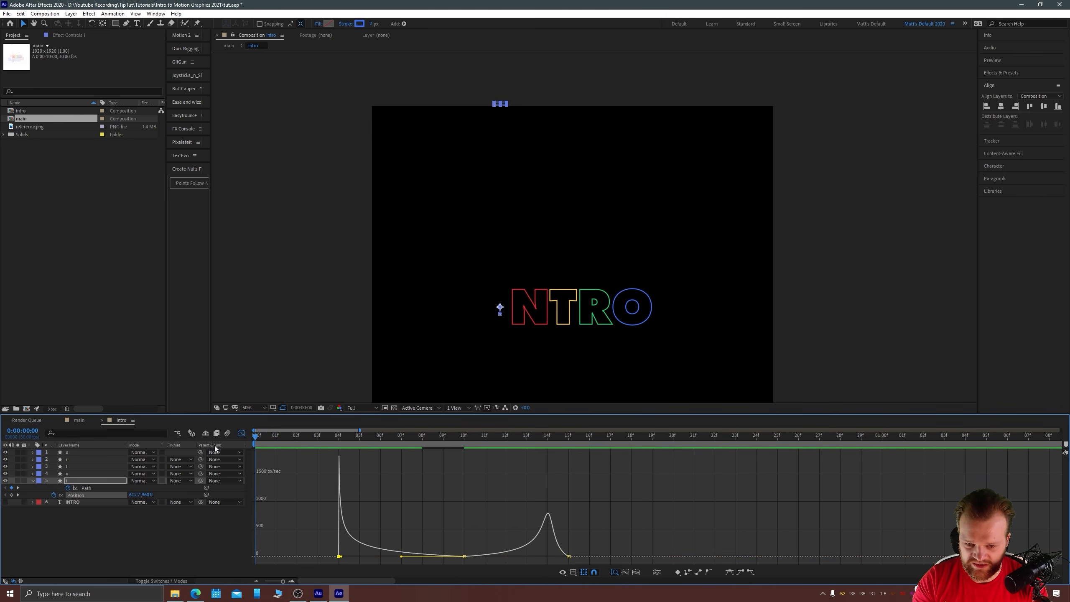
key("space")
left_click(321, 443)
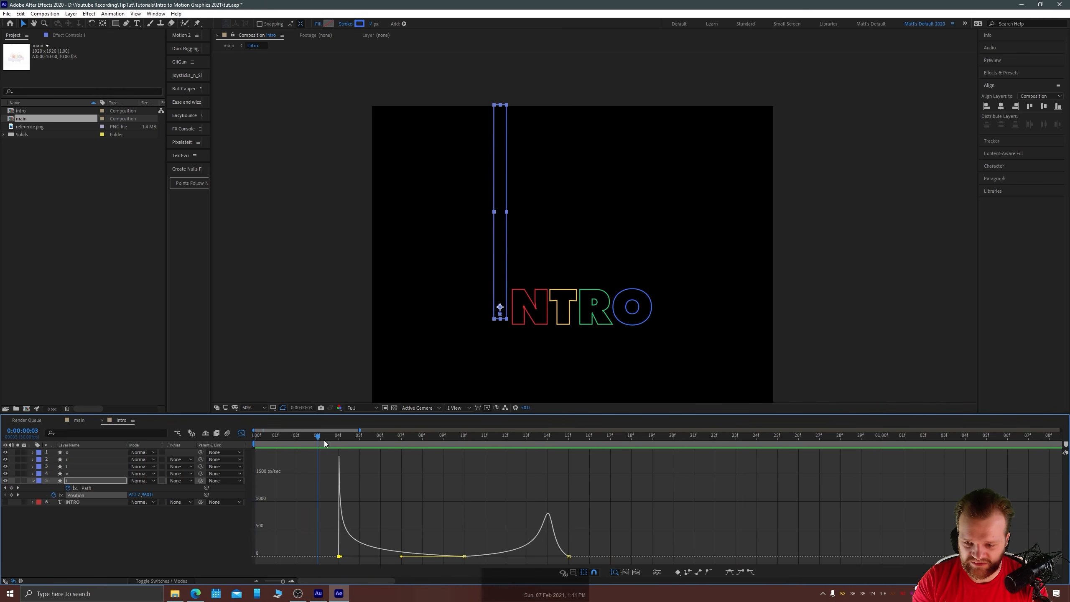
Examine the i layer's Path speed graph, then preview the combined Path and Position motion outside the Graph Editor.
left_click(241, 433)
left_click(338, 488)
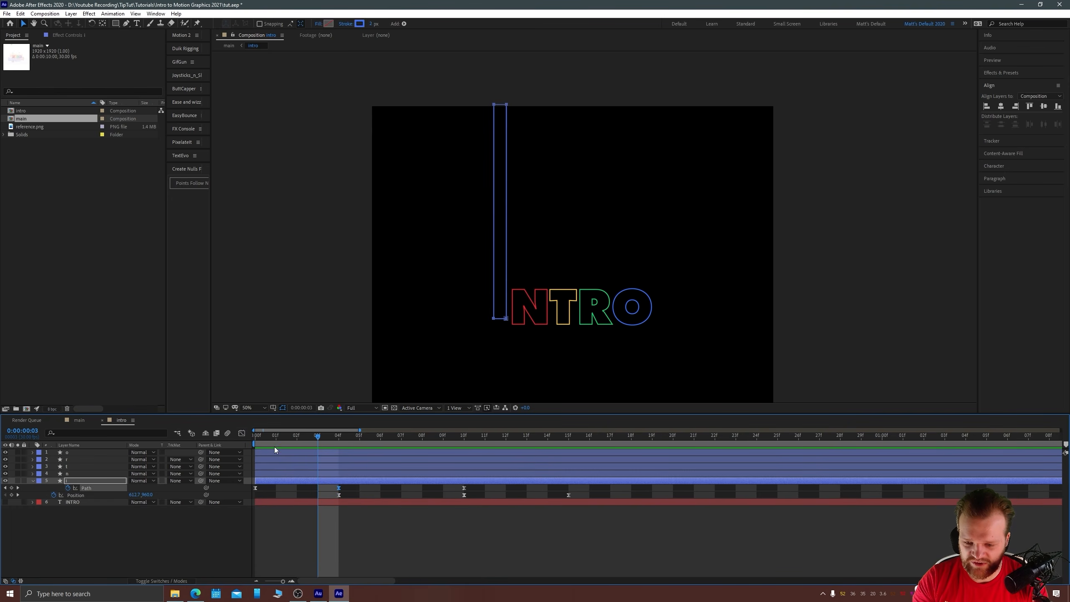
left_click(242, 433)
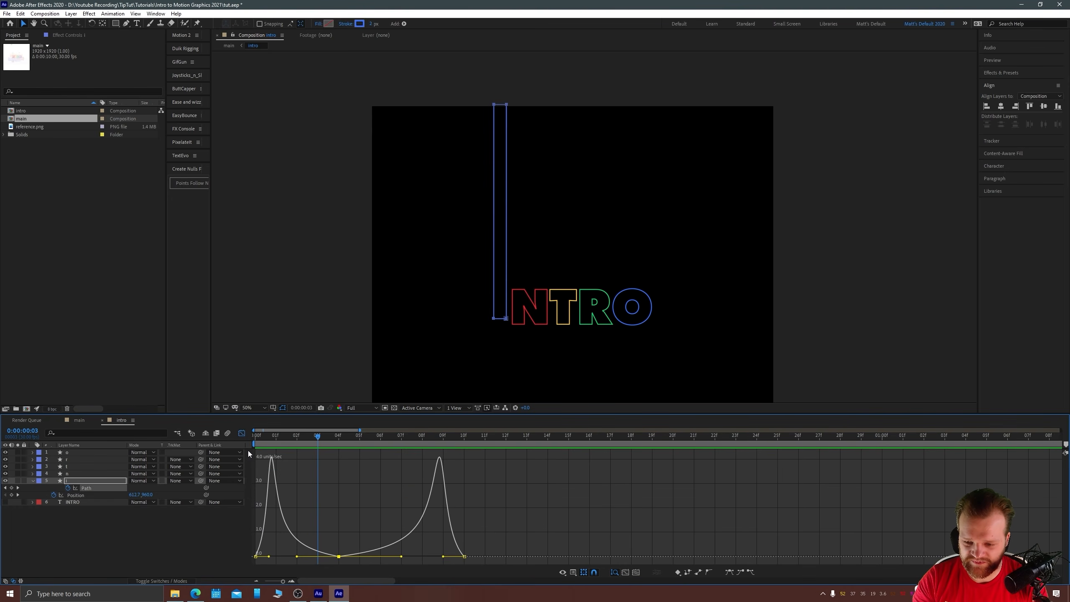
key("Home")
left_click_drag(255, 438, 359, 449)
left_click_drag(393, 446, 630, 448)
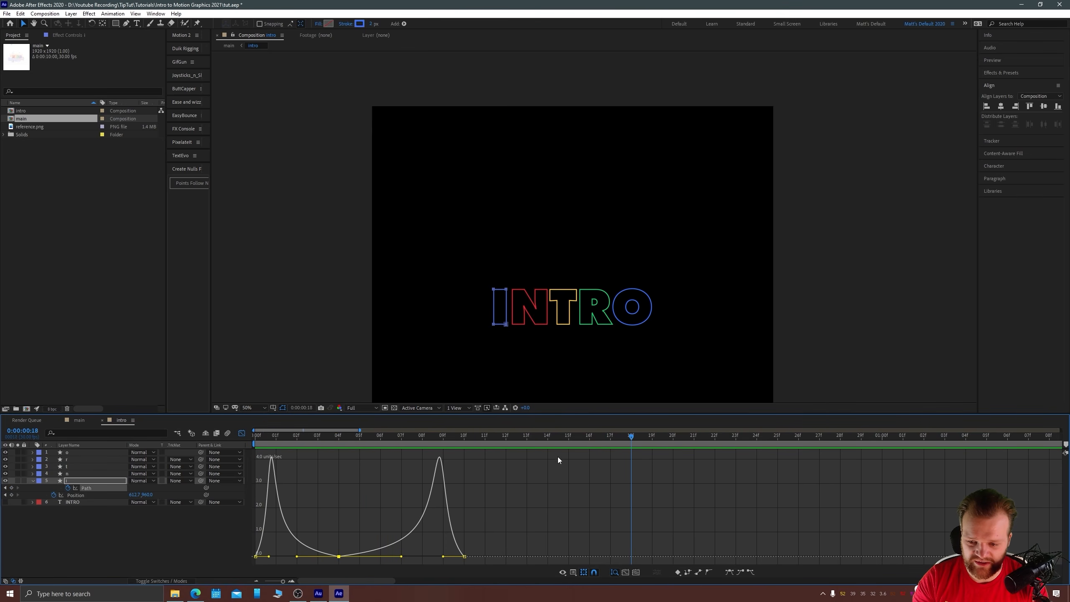
left_click(240, 435)
key("space")
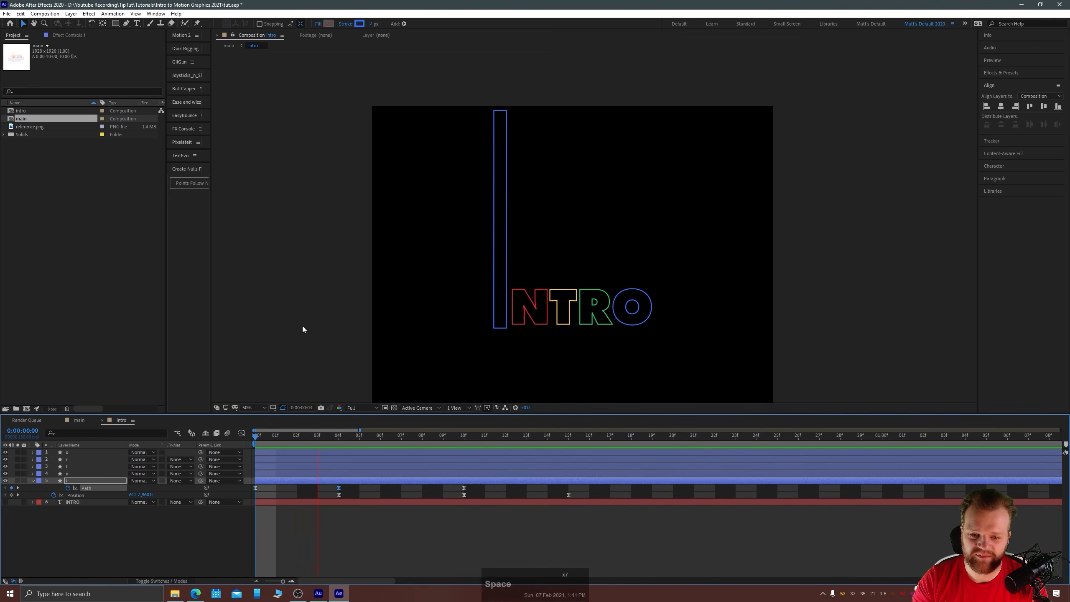
key("space")
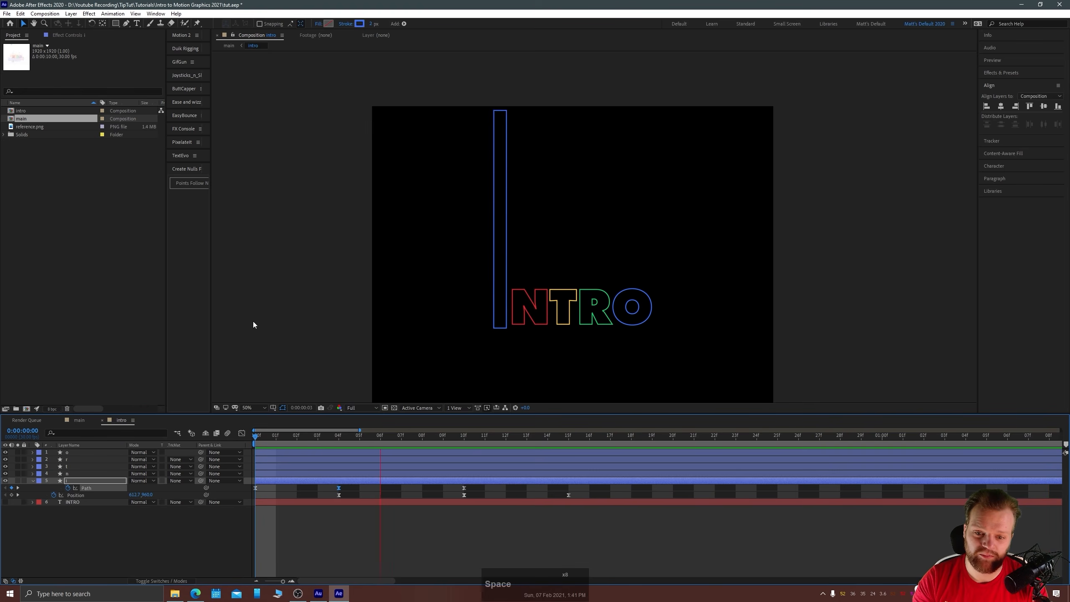
key("space")
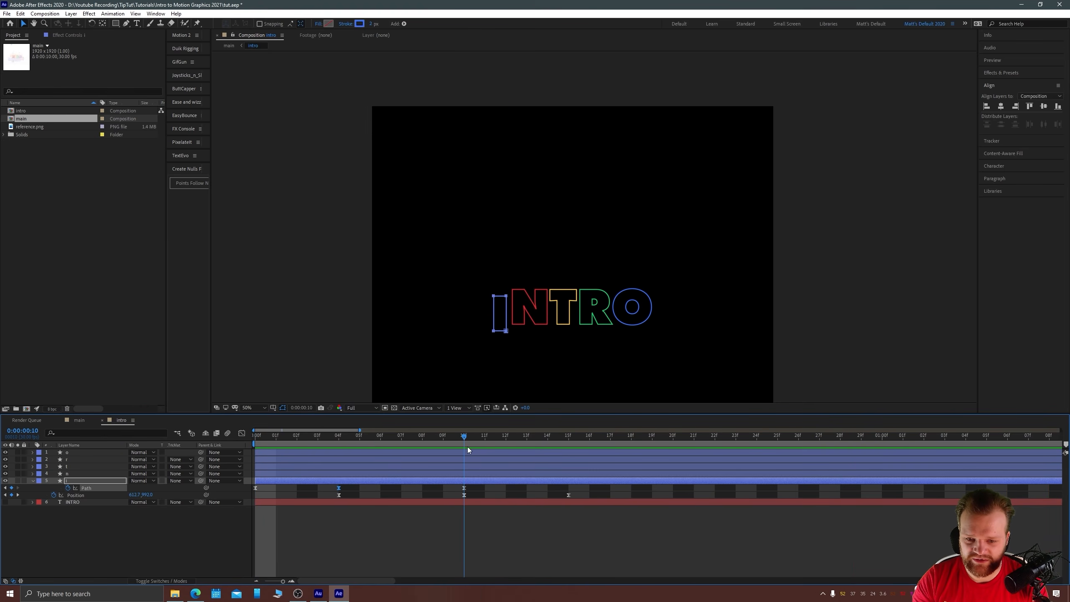
Reshape the Position speed curve between frames 10 and 15 to peak near frame 11 with a long ease into frame 15.
left_click_drag(576, 494, 428, 501)
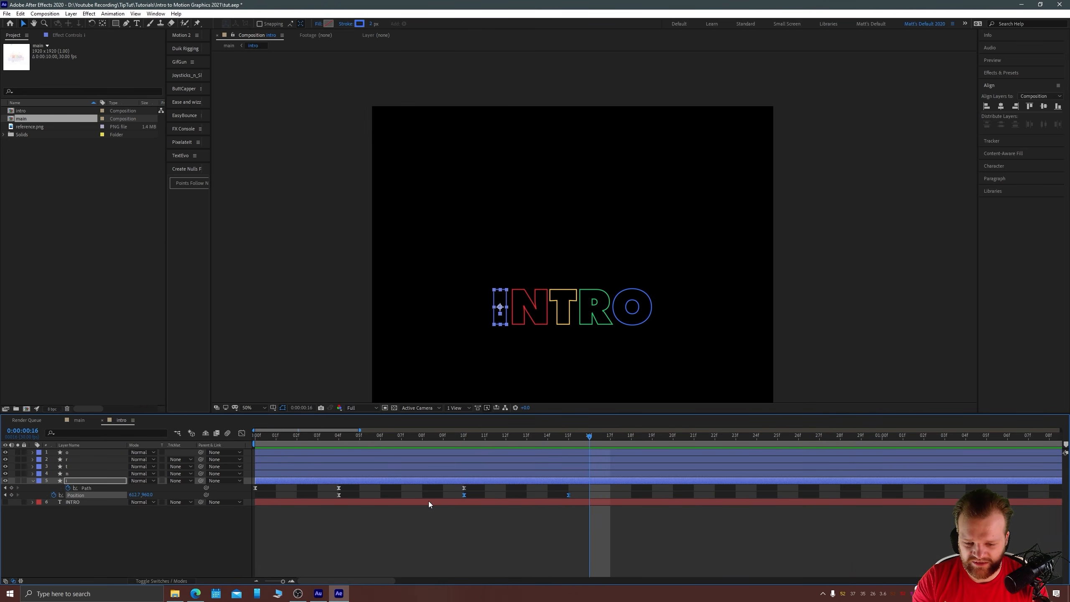
left_click(242, 434)
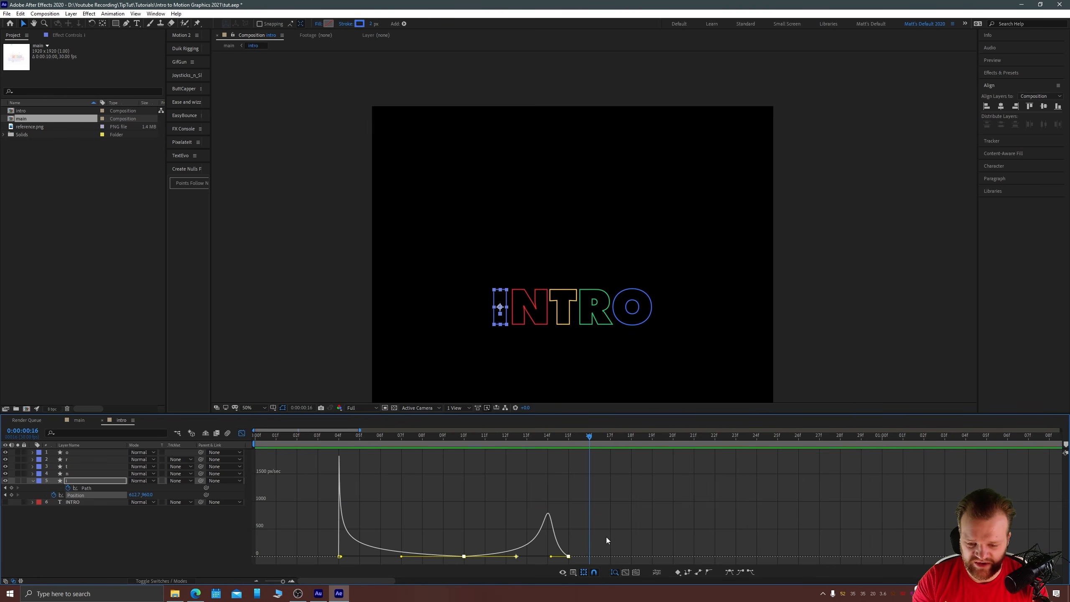
left_click_drag(605, 532, 481, 564)
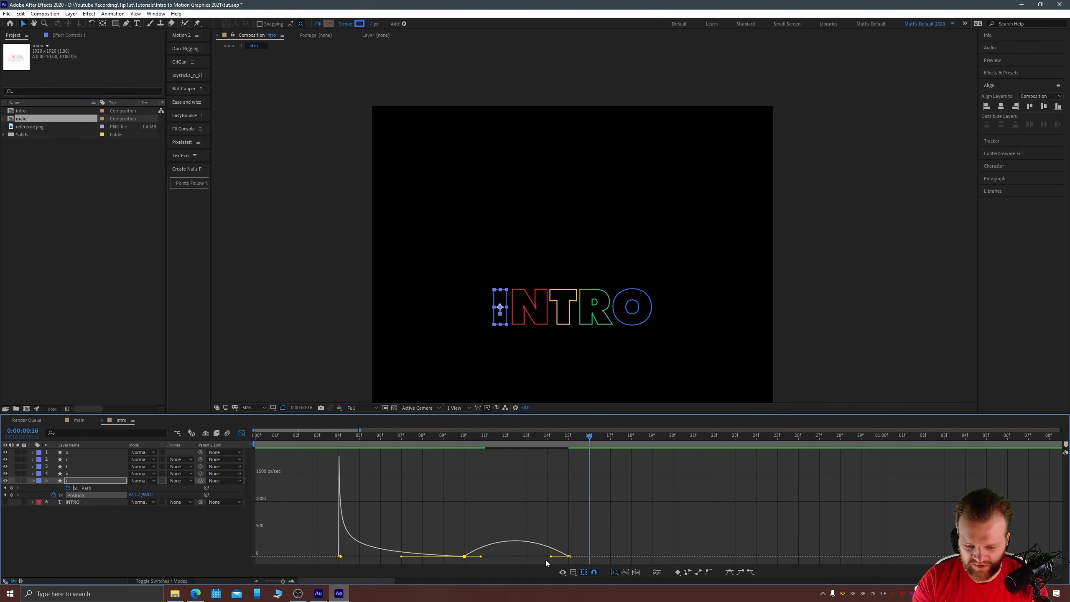
left_click_drag(551, 557, 516, 557)
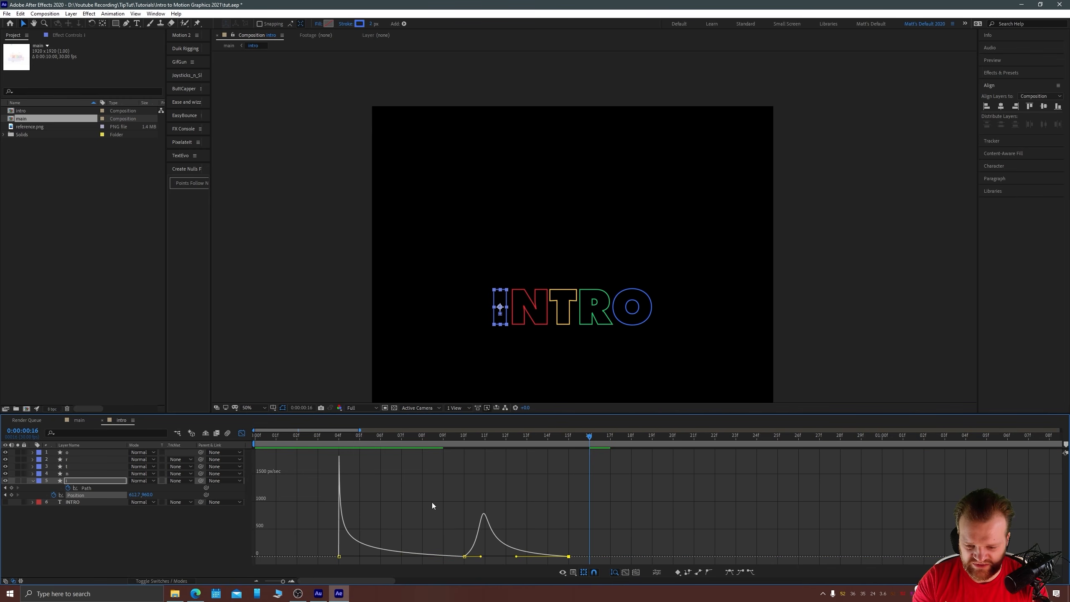
Preview the revised I animation from the start, both in the Graph Editor and with the whole composition in view.
left_click(308, 438)
key("space")
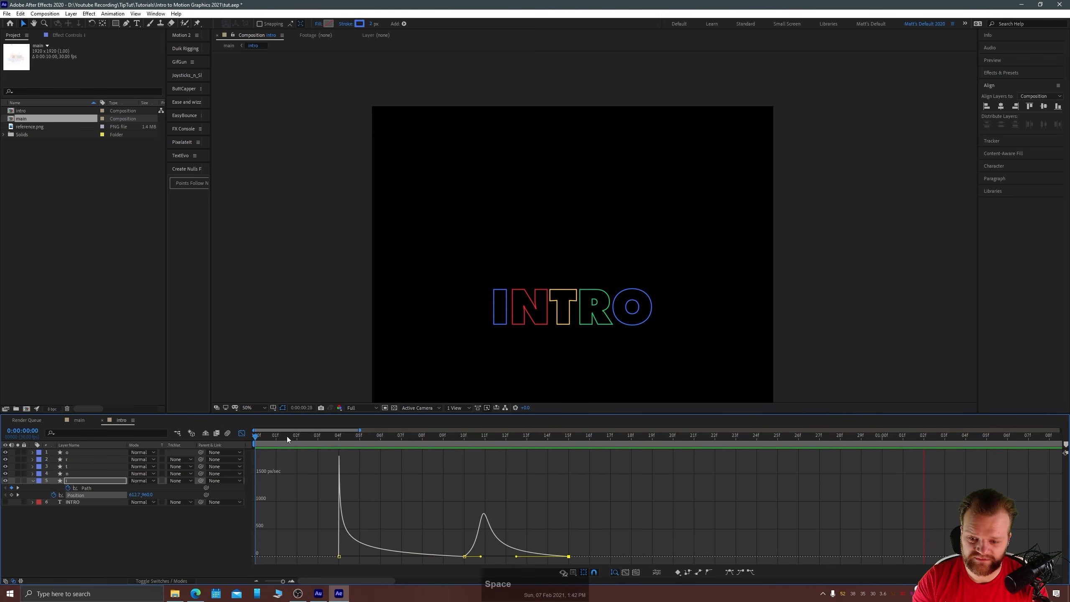
left_click_drag(286, 437, 201, 450)
key("space")
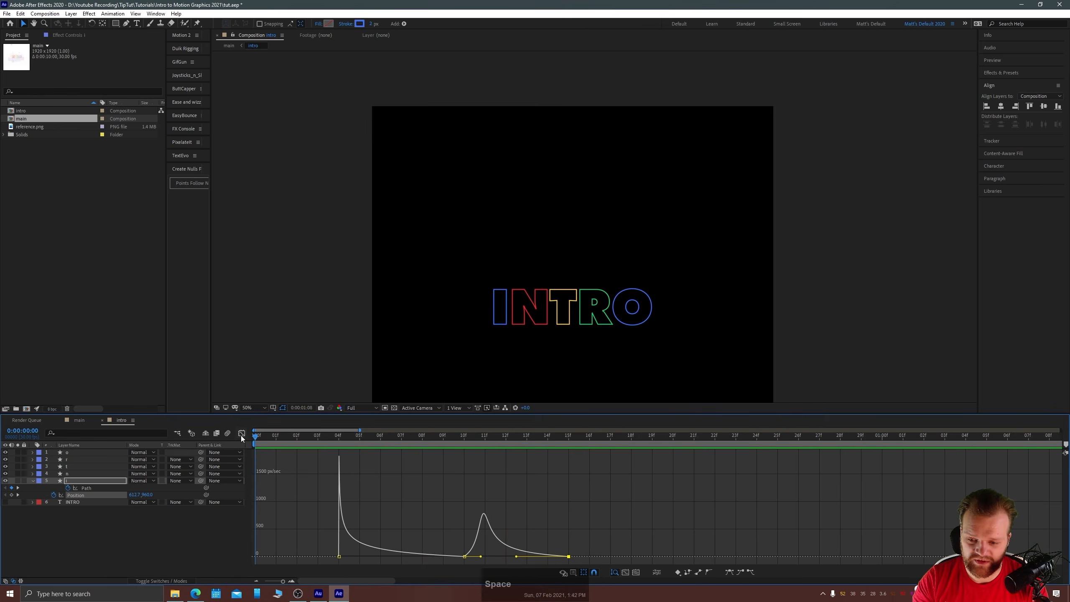
left_click(241, 435)
left_click_drag(316, 438, 200, 456)
left_click(313, 250)
scroll(521, 255, "down", 2)
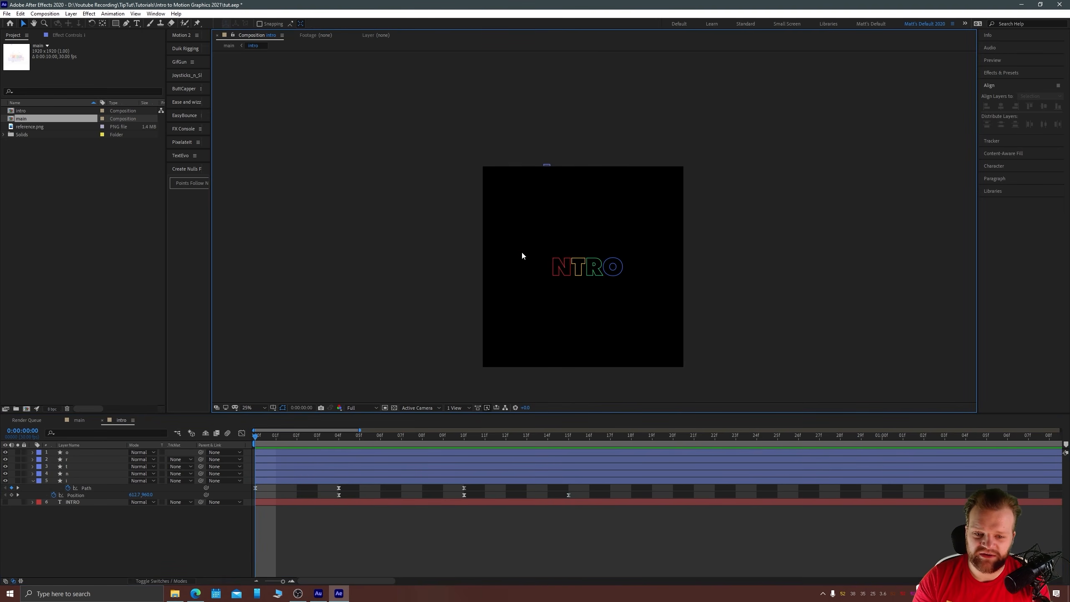
key("space")
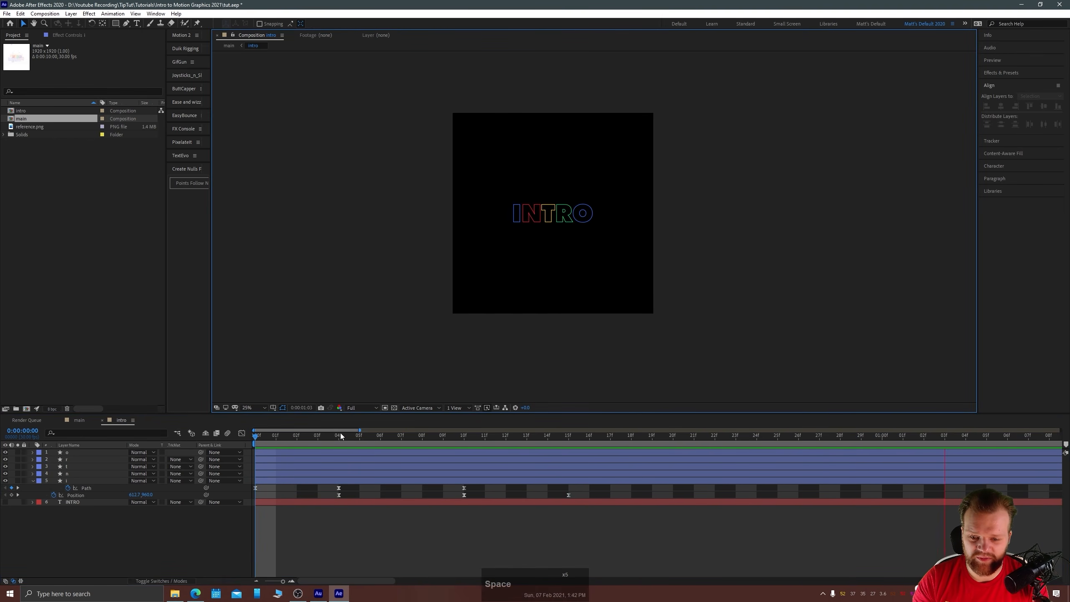
Scrub the I animation to frame 13 and examine the i layer's Path speed graph, then return to the layer bars.
left_click_drag(340, 434, 527, 438)
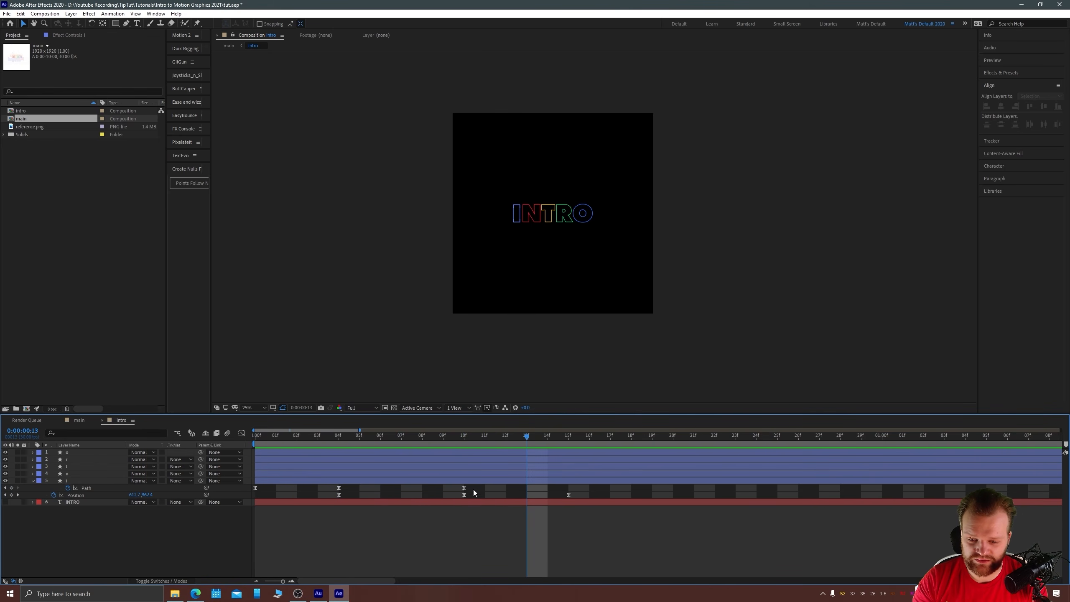
left_click_drag(474, 490, 184, 461)
left_click(243, 434)
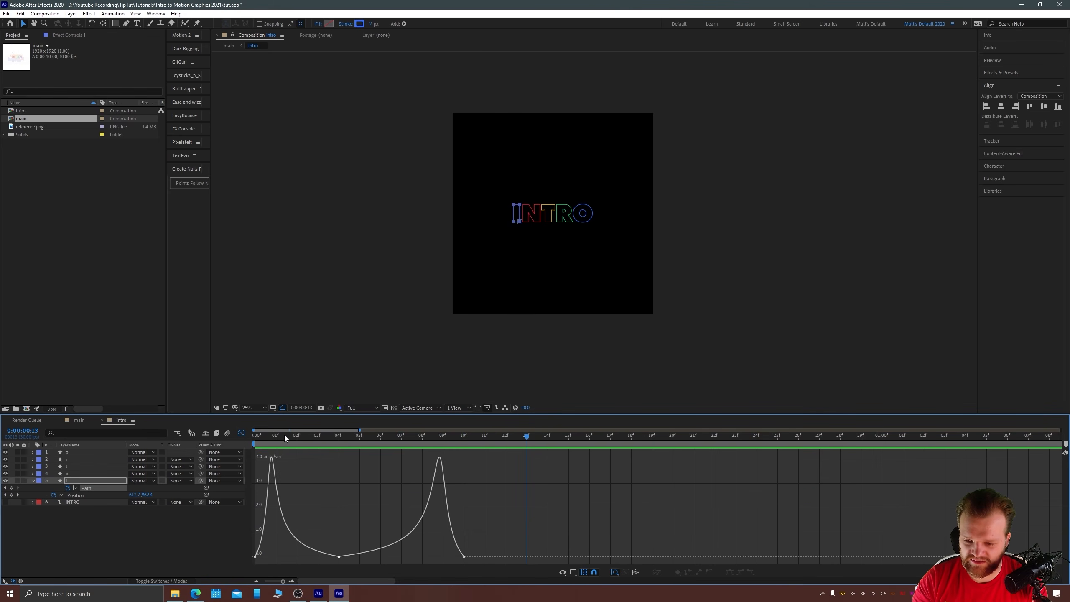
left_click_drag(285, 435, 527, 462)
left_click(241, 434)
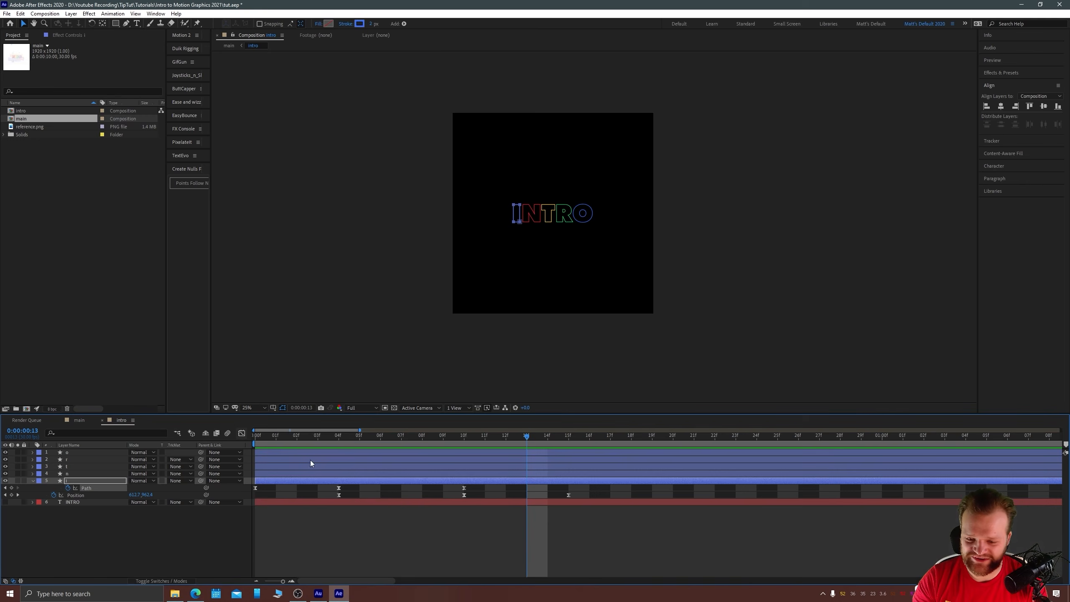
left_click(354, 535)
Magnify the INTRO letters and scrub the I's drop-in from the first frame to frame 15.
key("Home")
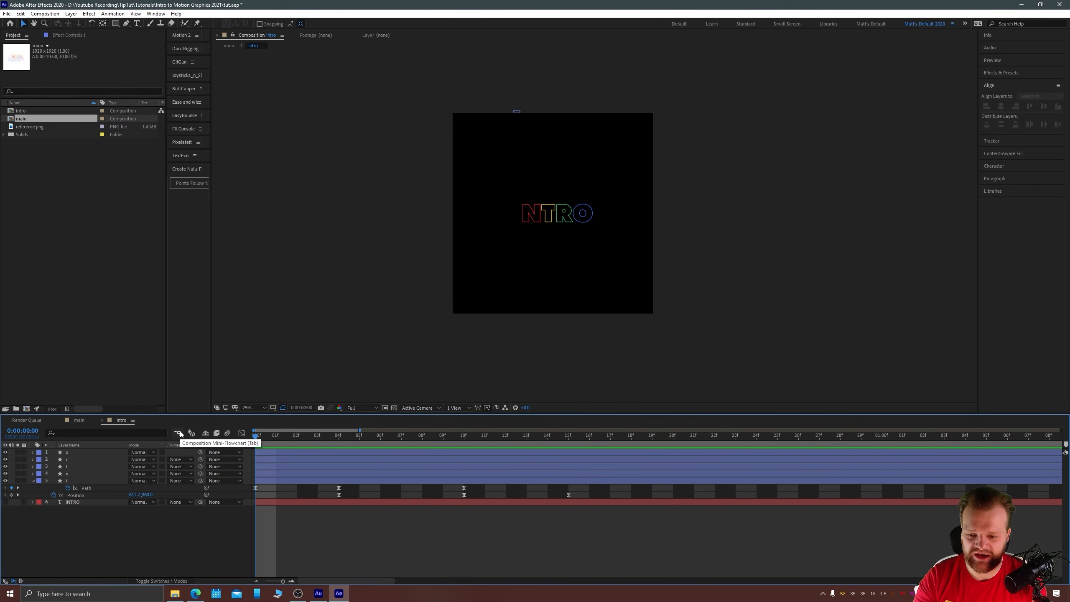
scroll(442, 253, "up", 2)
left_click_drag(465, 231, 506, 232)
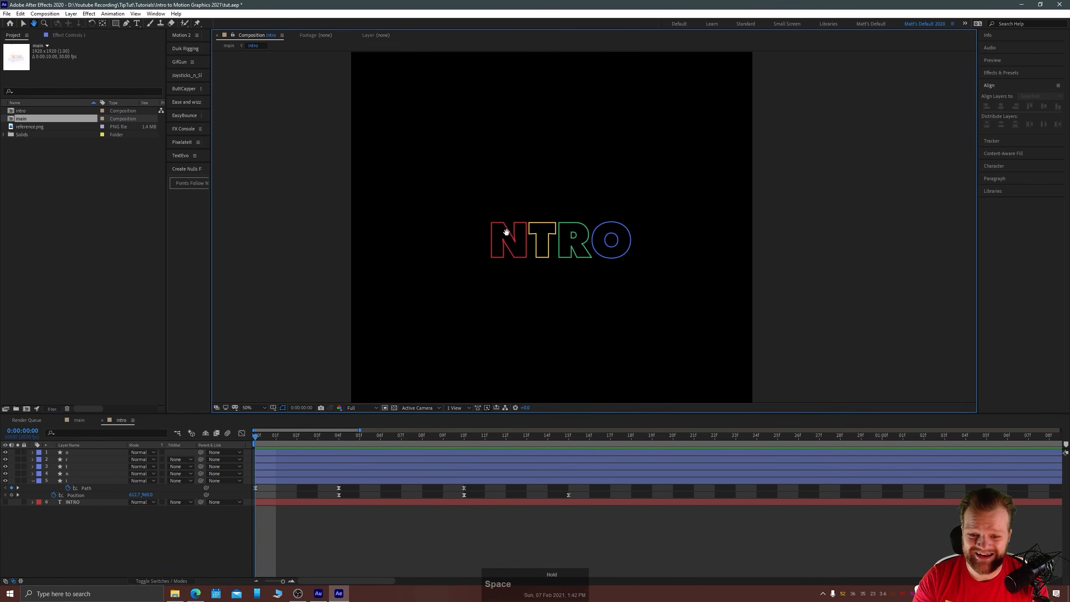
key("space")
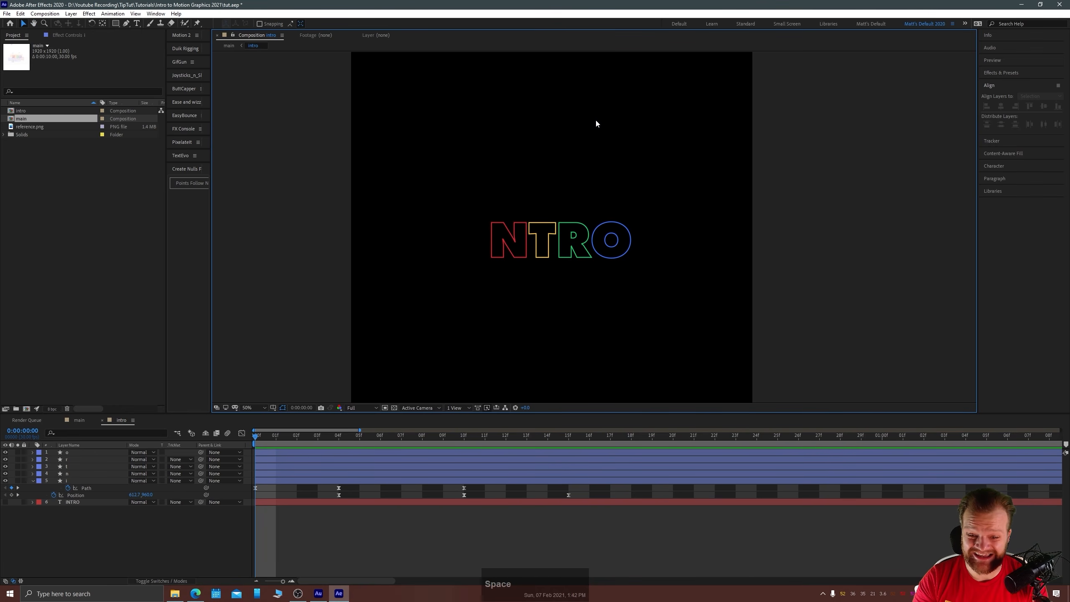
left_click(625, 227)
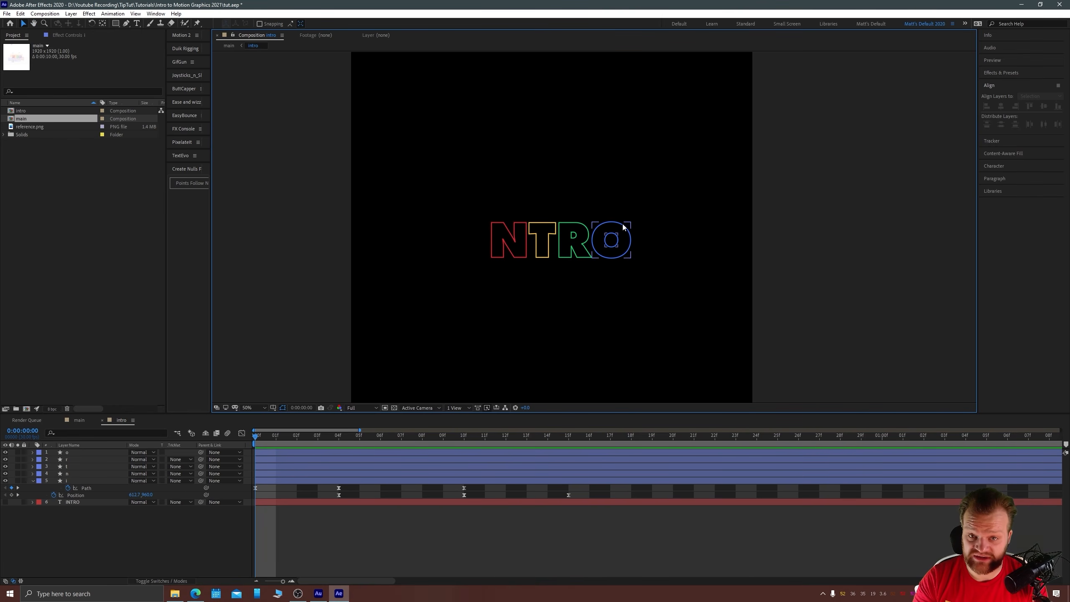
scroll(574, 261, "up", 2)
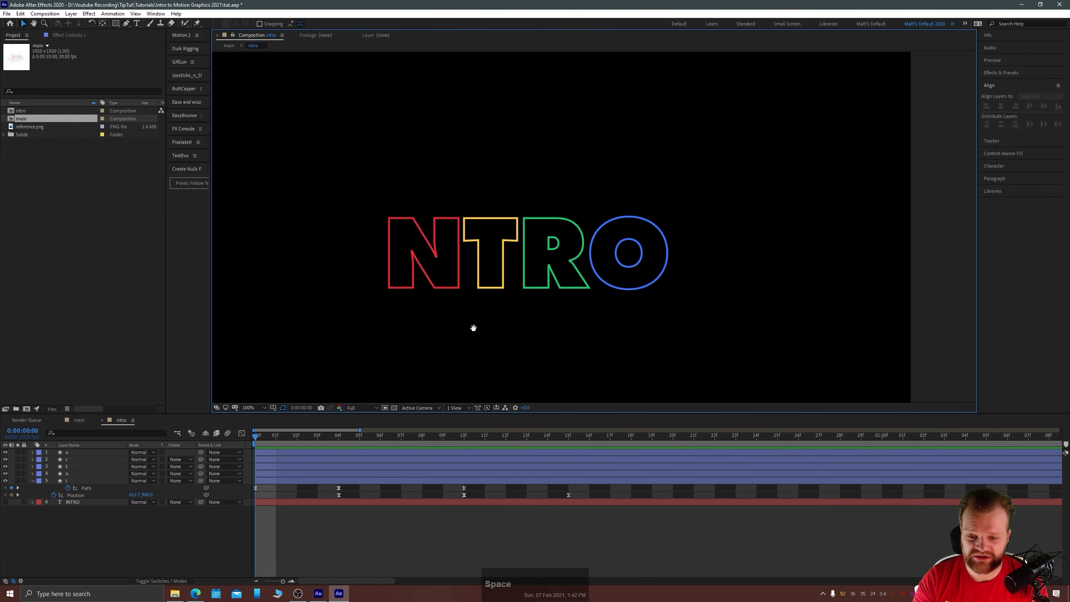
left_click_drag(557, 281, 580, 258)
key("space")
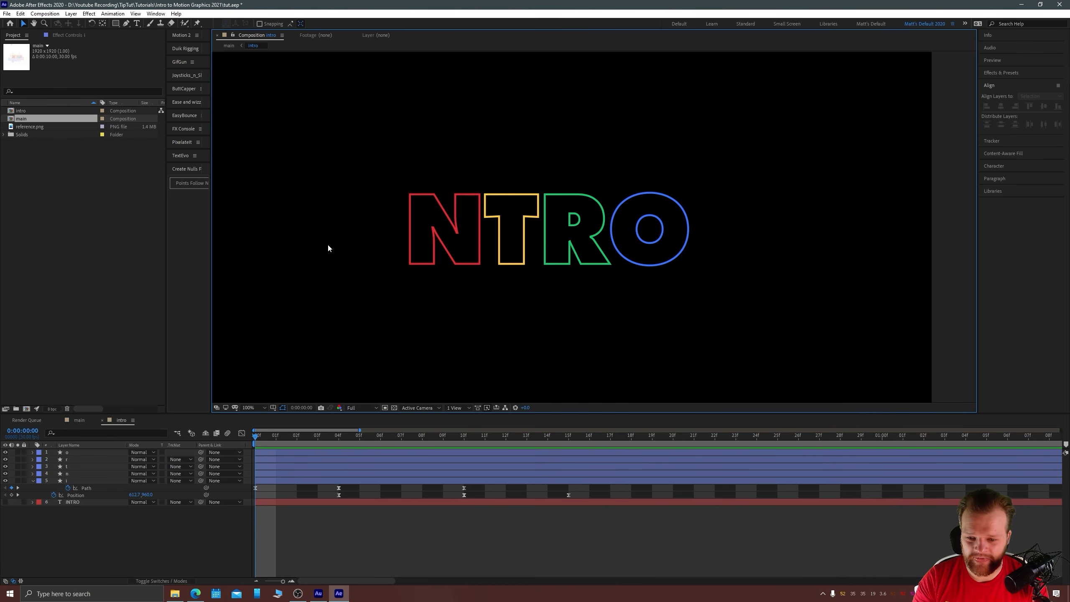
left_click_drag(303, 442, 570, 435)
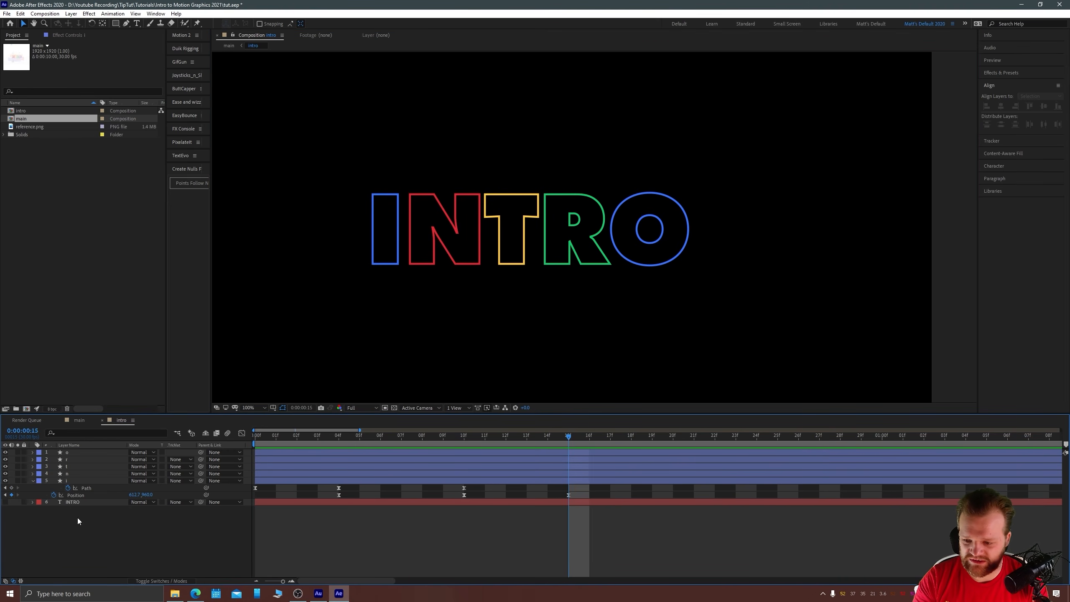
Inspect the i layer's modified properties and shape contents, then show only its keyframed properties again.
left_click(70, 480)
key("u")
key("u")
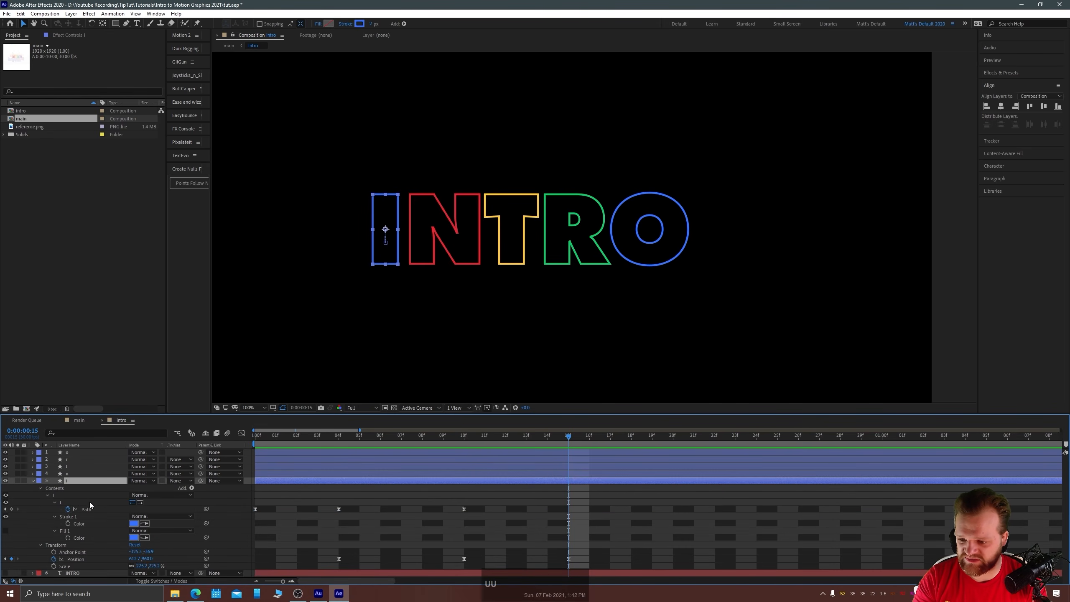
left_click(47, 495)
left_click(43, 496)
scroll(52, 499, "down", 2)
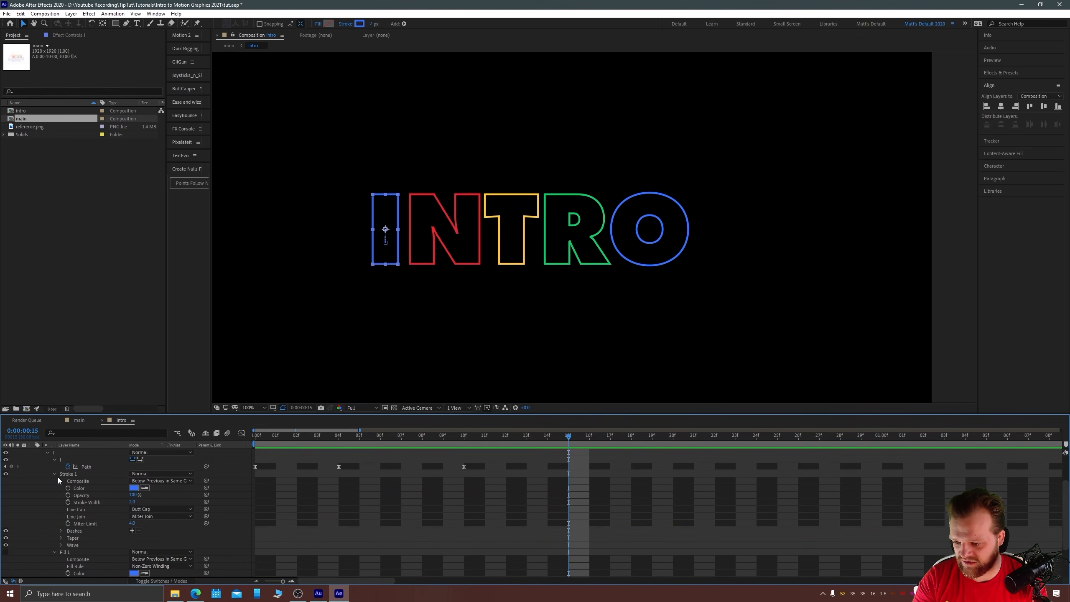
left_click(65, 460)
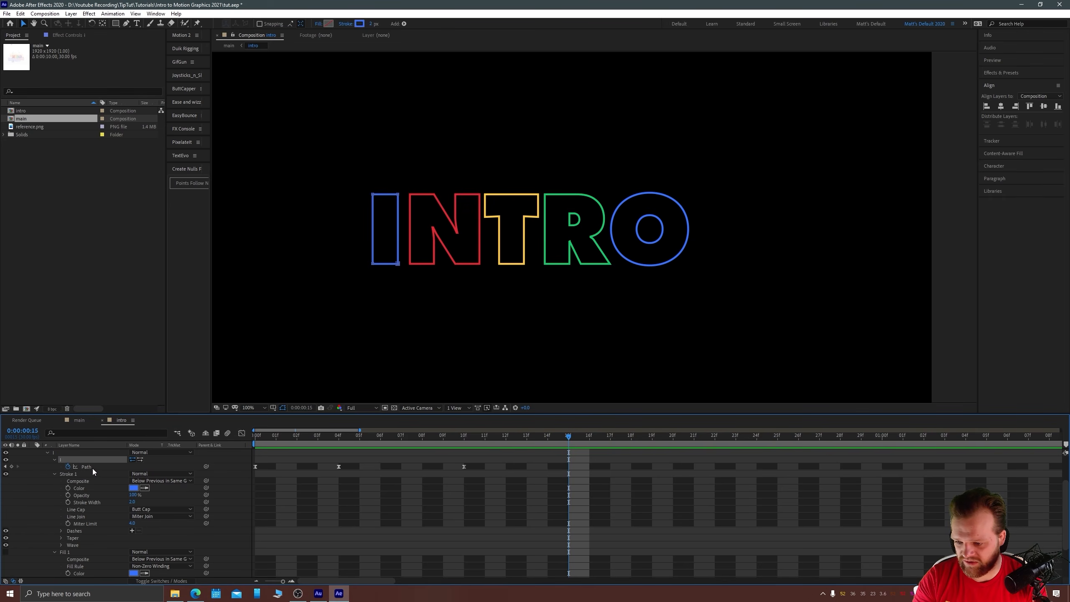
scroll(66, 497, "up", 2)
left_click(69, 480)
key("u")
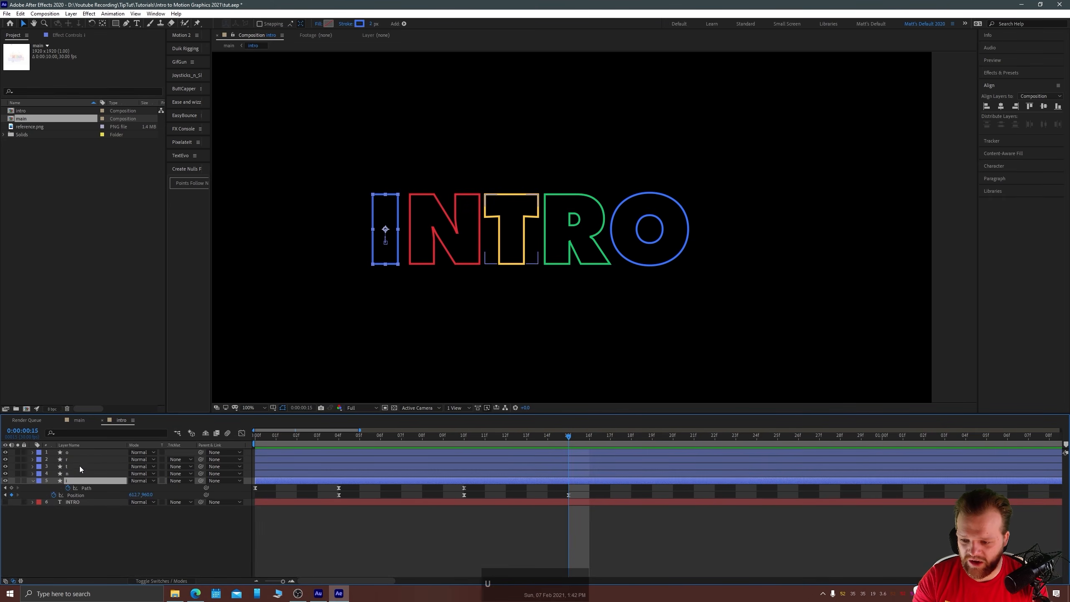
Expand the r layer's contents down to its two R paths, select the inner one, and return to the first frame.
left_click(78, 460)
key("u")
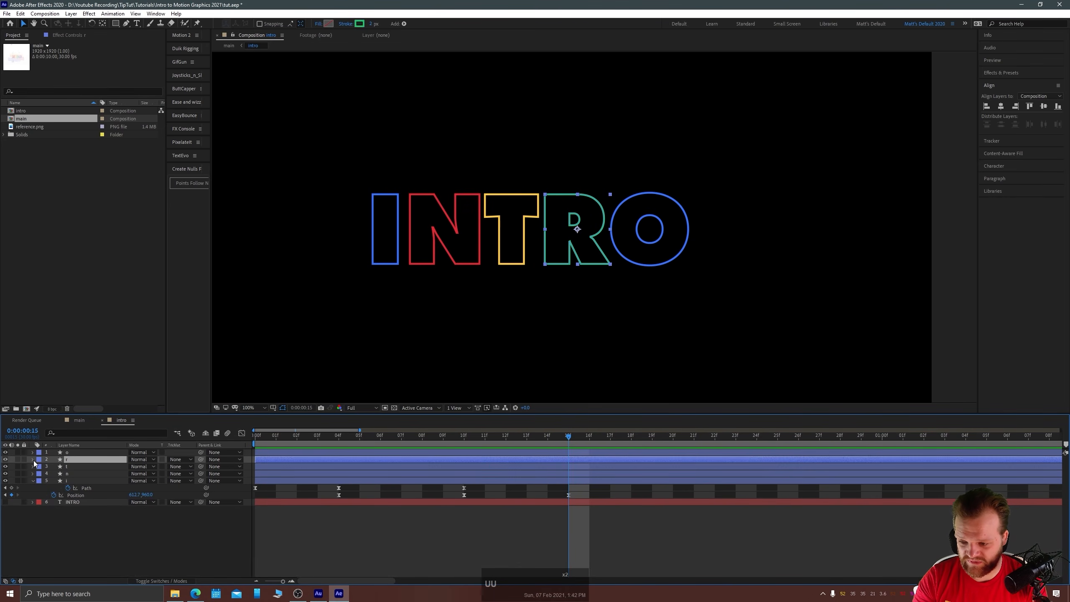
left_click(33, 459)
left_click(41, 467)
left_click(48, 473)
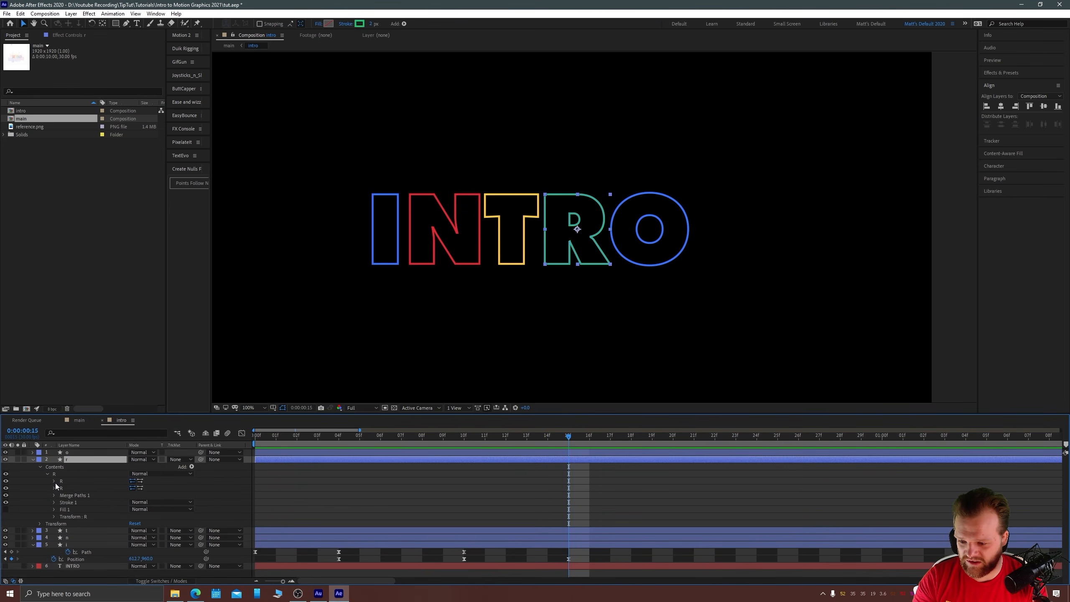
left_click(57, 483)
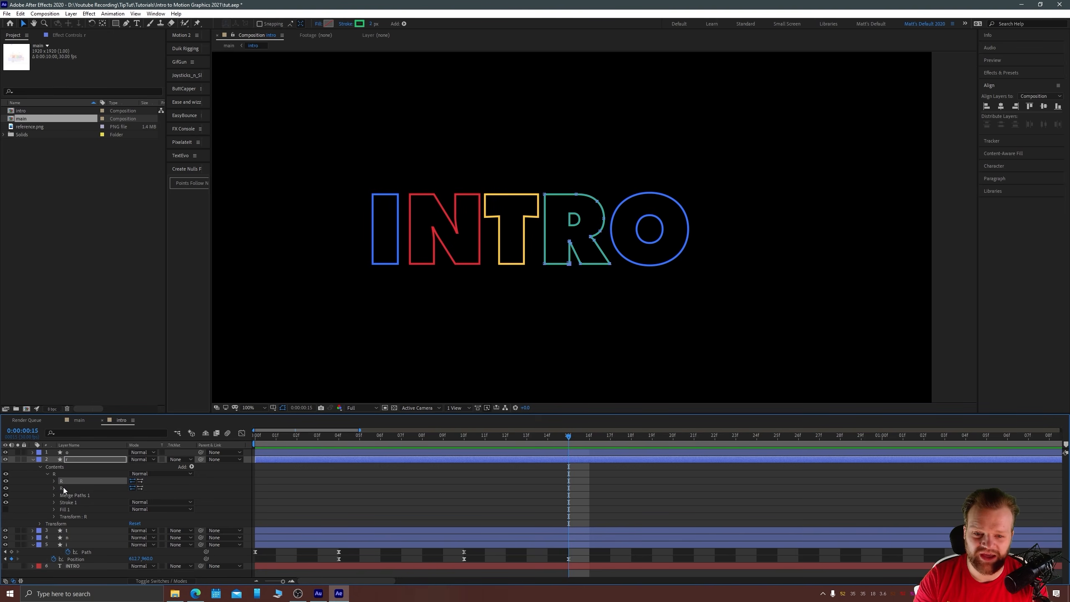
left_click(63, 487)
key("space")
left_click_drag(491, 185, 497, 282)
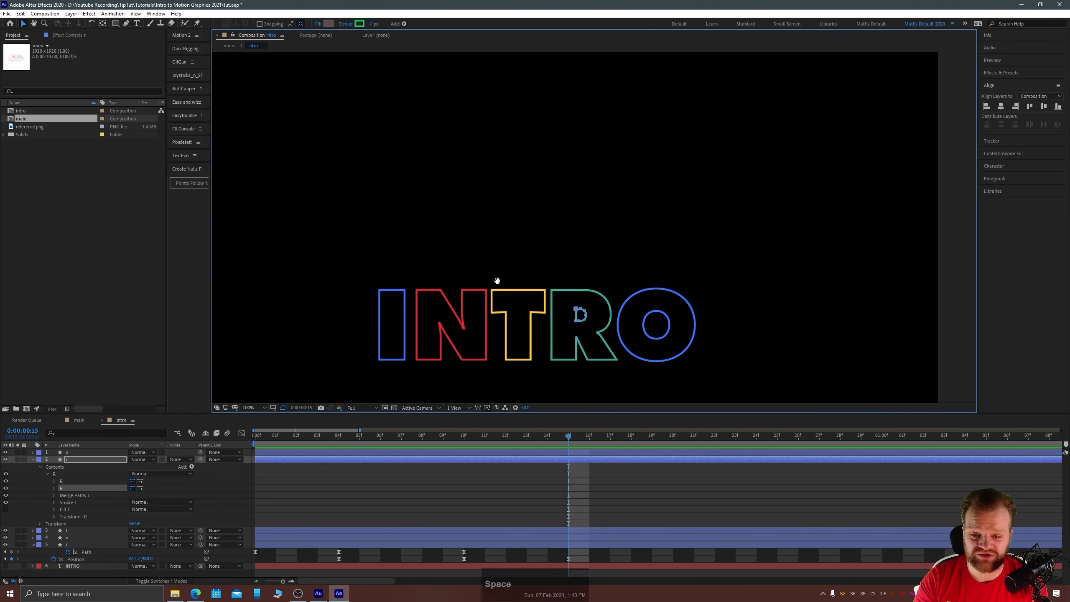
scroll(607, 308, "down", 1)
left_click_drag(581, 287, 509, 306)
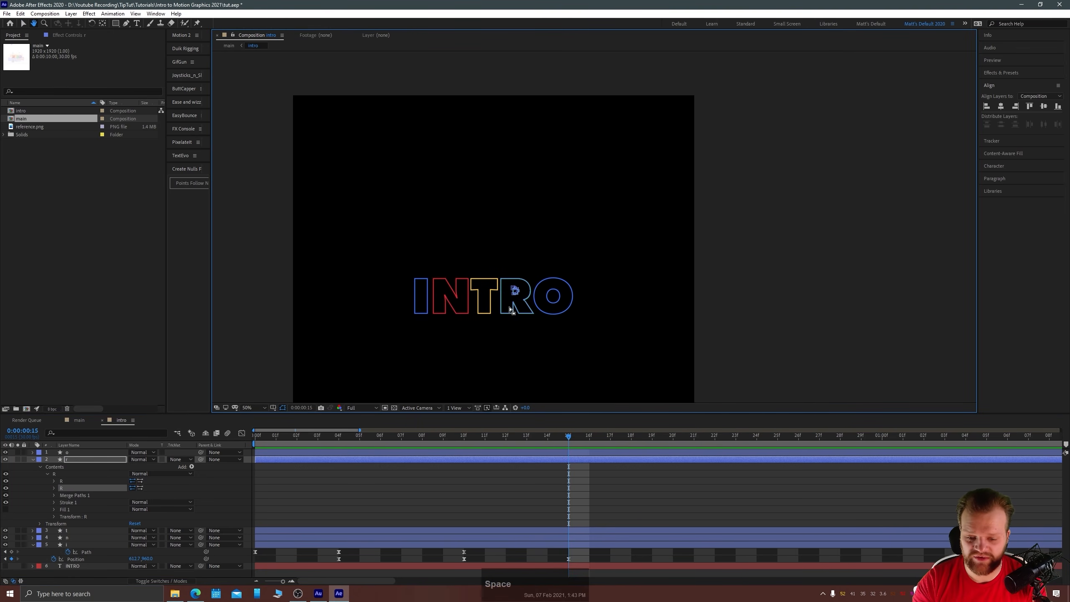
left_click(252, 442)
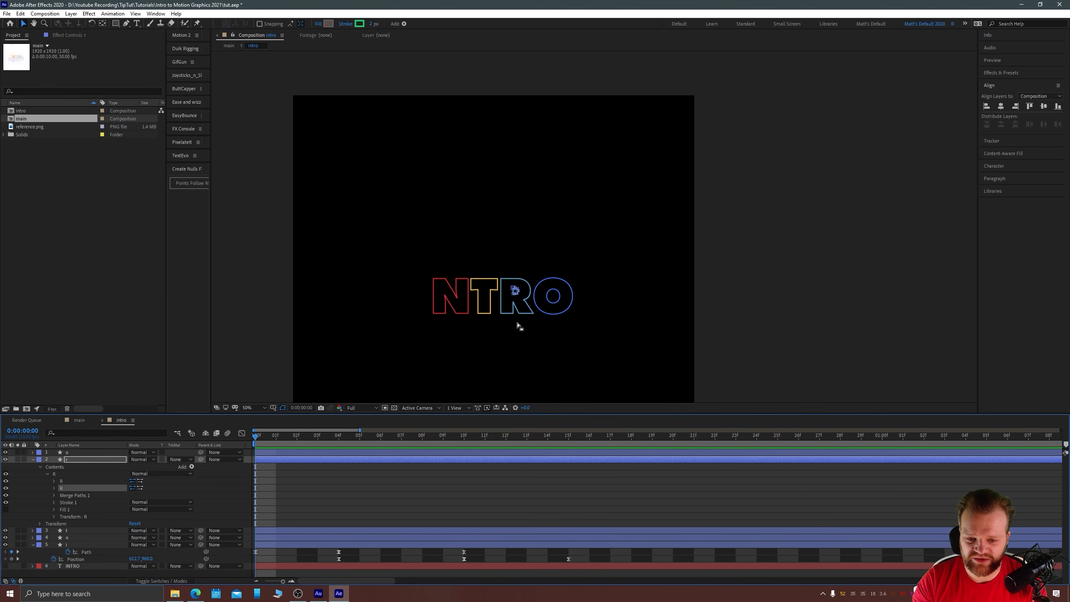
Try to stretch the R's inner counter path vertically at frame 0, and undo the distortion.
scroll(515, 291, "up", 4)
key("space")
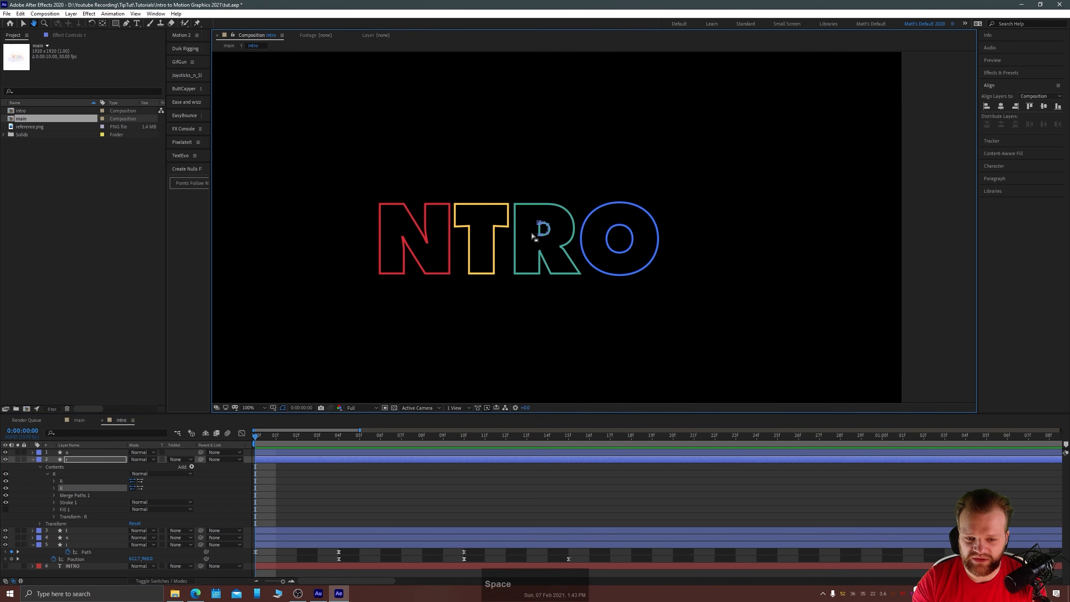
left_click_drag(474, 207, 519, 64)
key("space")
left_click_drag(429, 149, 434, 303)
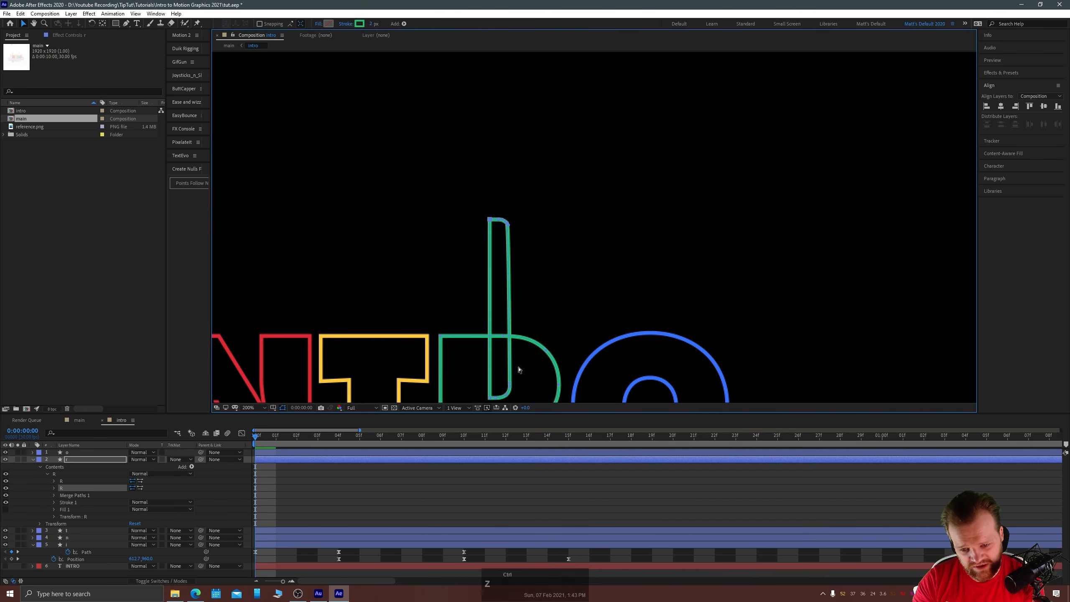
key("ctrl+z")
key("space")
left_click_drag(478, 319, 546, 64)
key("space")
left_click_drag(509, 152, 468, 139)
key("ctrl+z")
key("space")
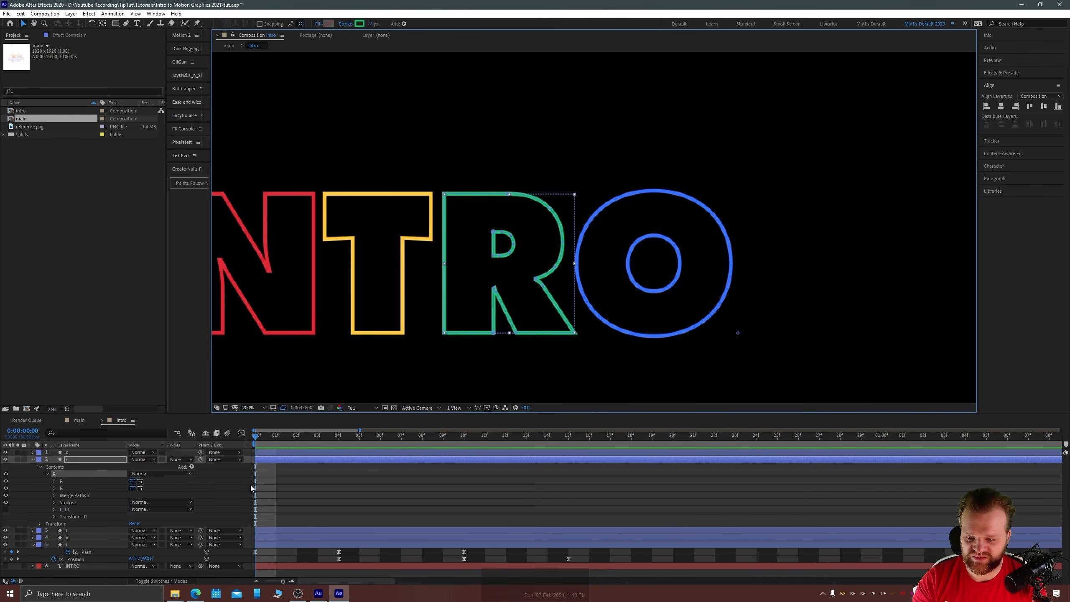
Select the R's outer path in the r layer and examine its outline at 400% magnification.
left_click(223, 481)
left_click(75, 458)
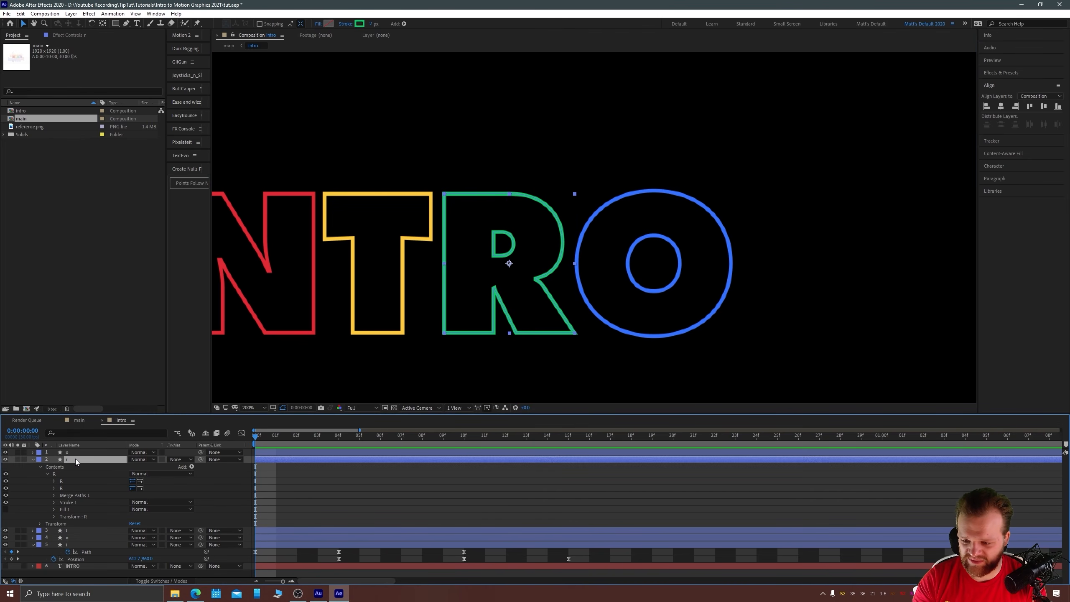
left_click(63, 482)
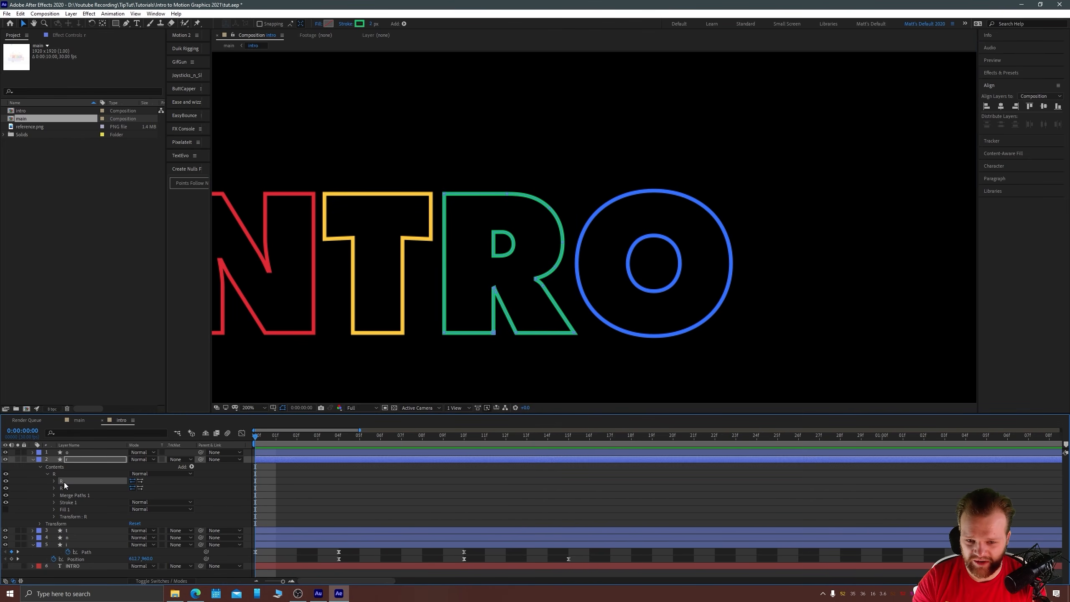
key("period")
key("space")
left_click_drag(357, 329, 490, 262)
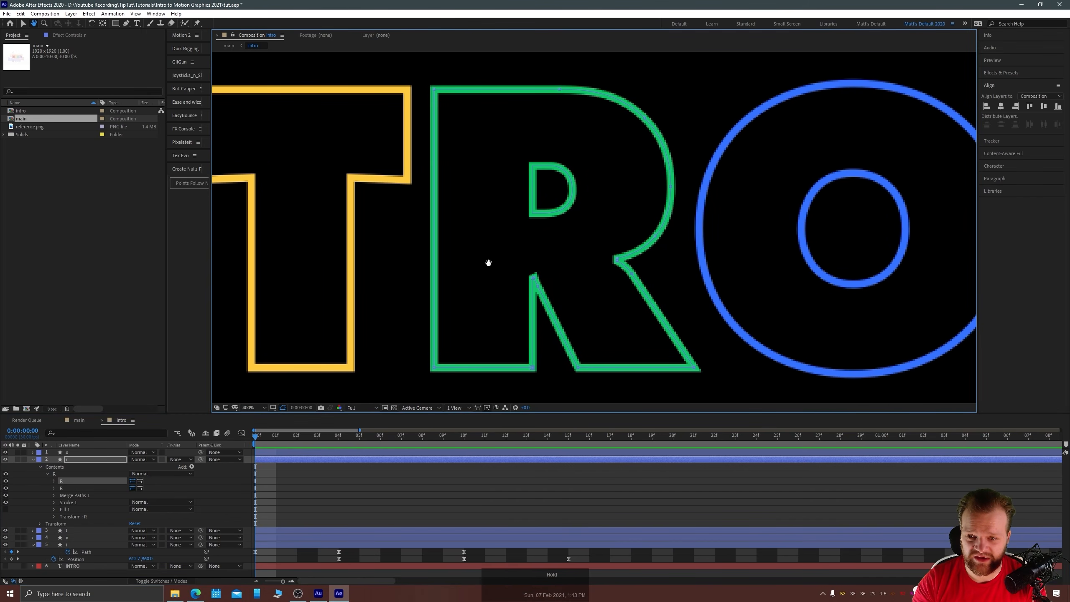
Change the r layer's label color to Red.
left_click(38, 459)
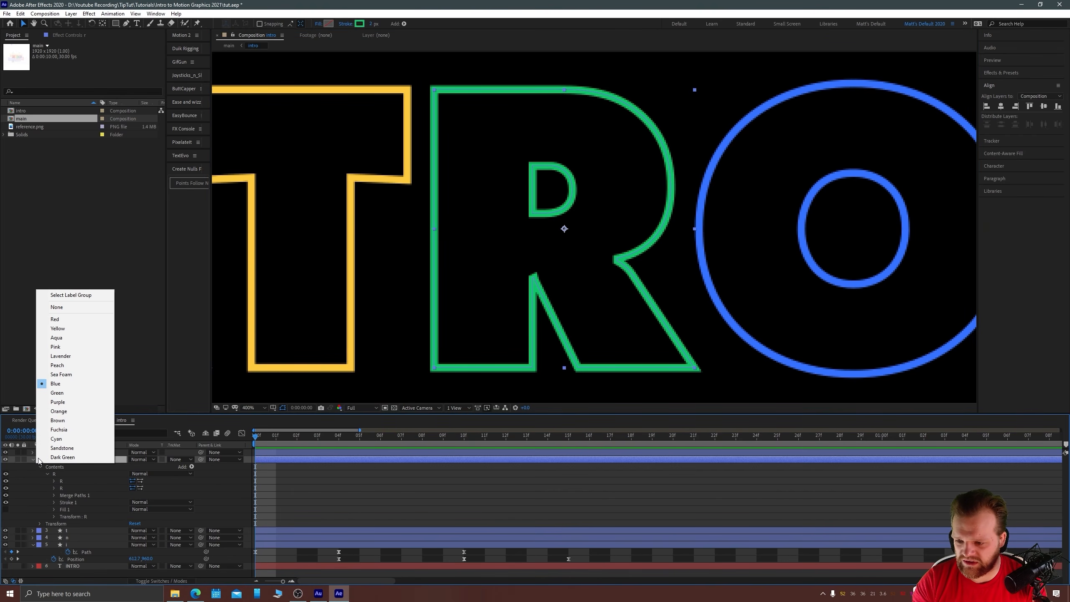
left_click(32, 477)
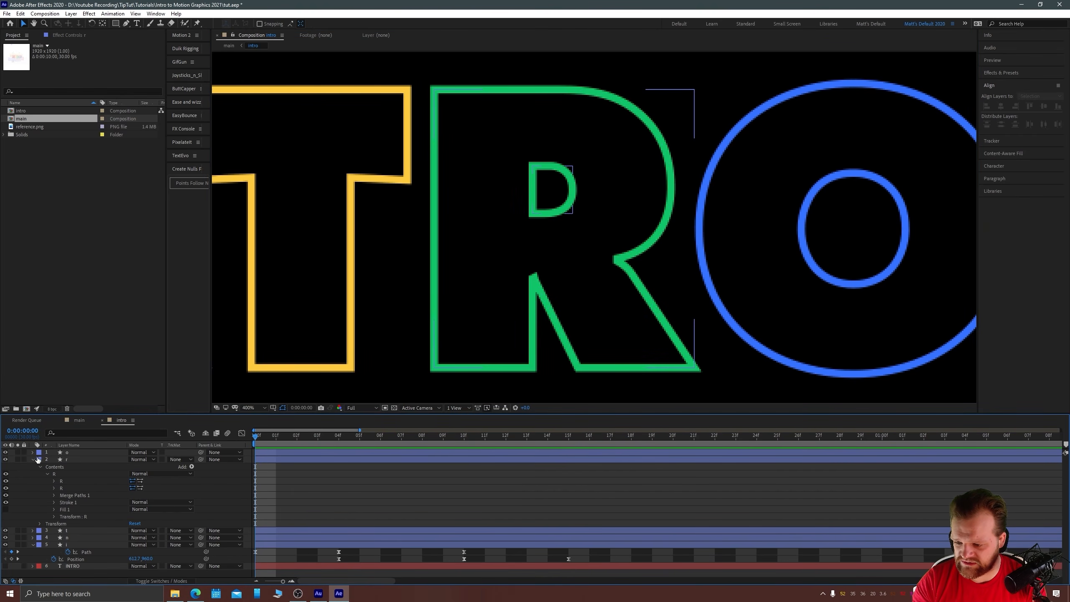
left_click(39, 459)
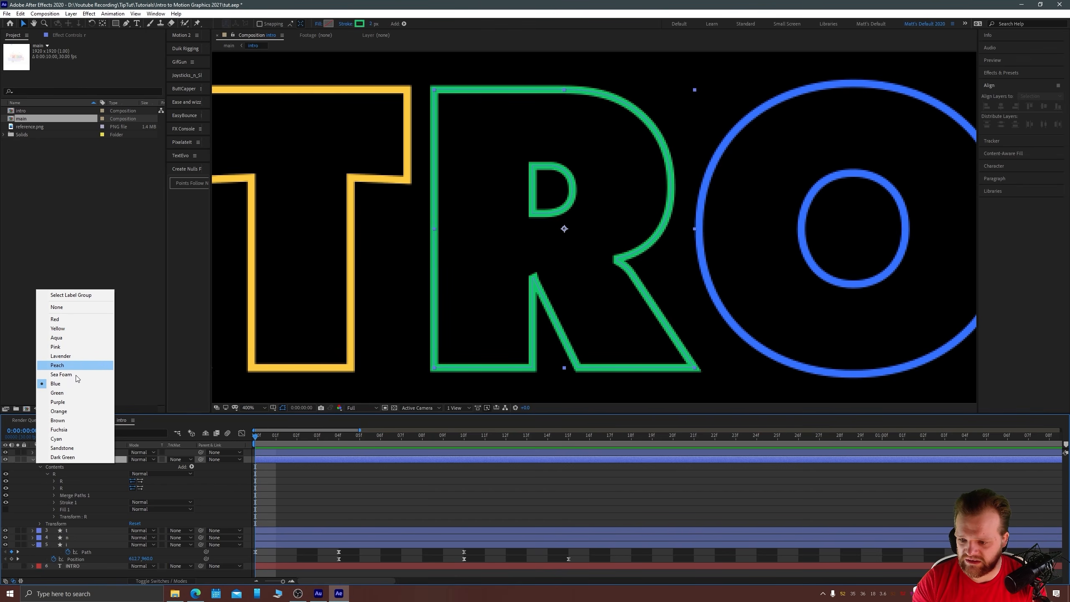
left_click(61, 318)
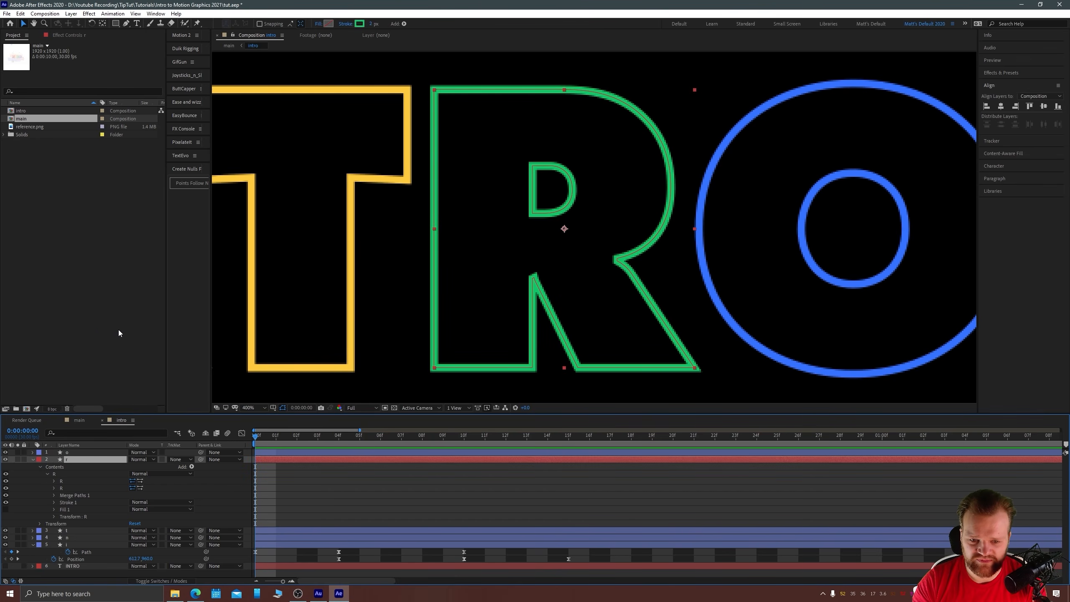
Add a vertex with the Pen tool at the right extreme of the bowl on the R's outer path.
left_click(280, 506)
left_click(67, 458)
left_click(61, 480)
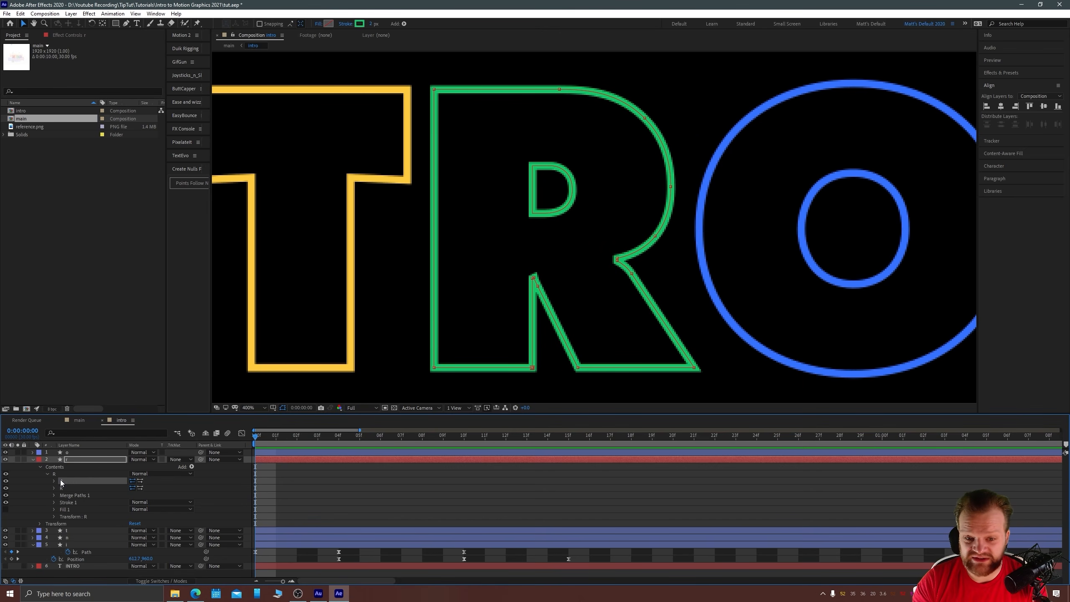
left_click(126, 24)
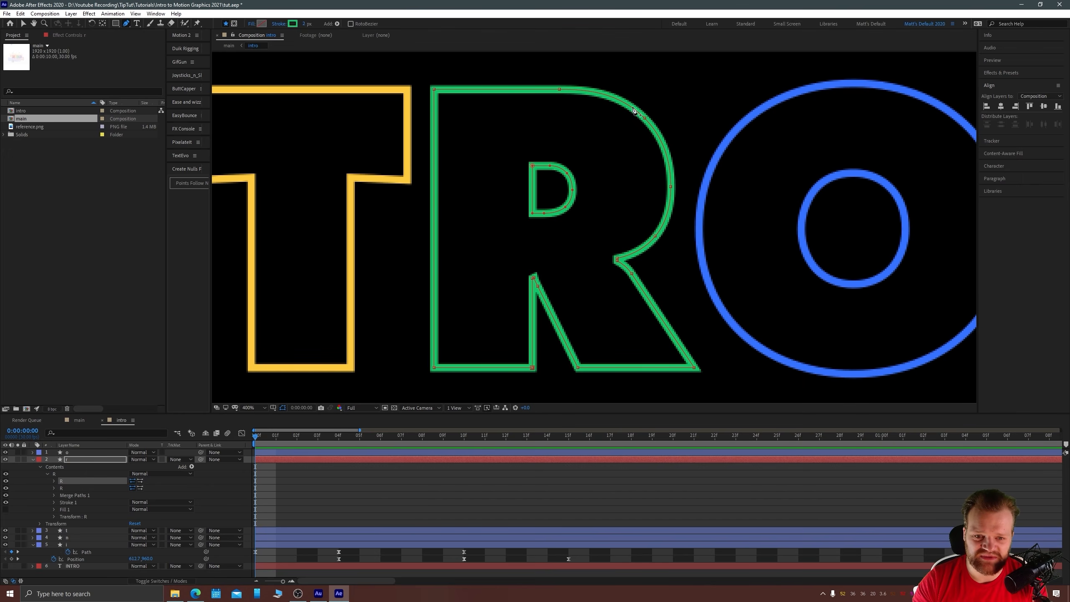
left_click_drag(552, 162, 549, 232)
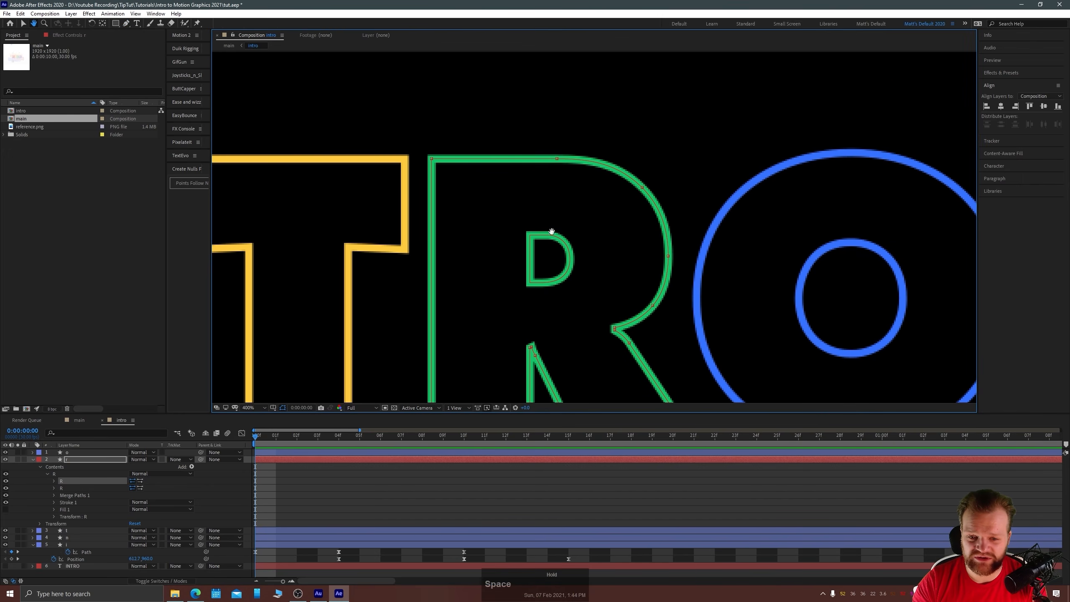
scroll(650, 258, "up", 2)
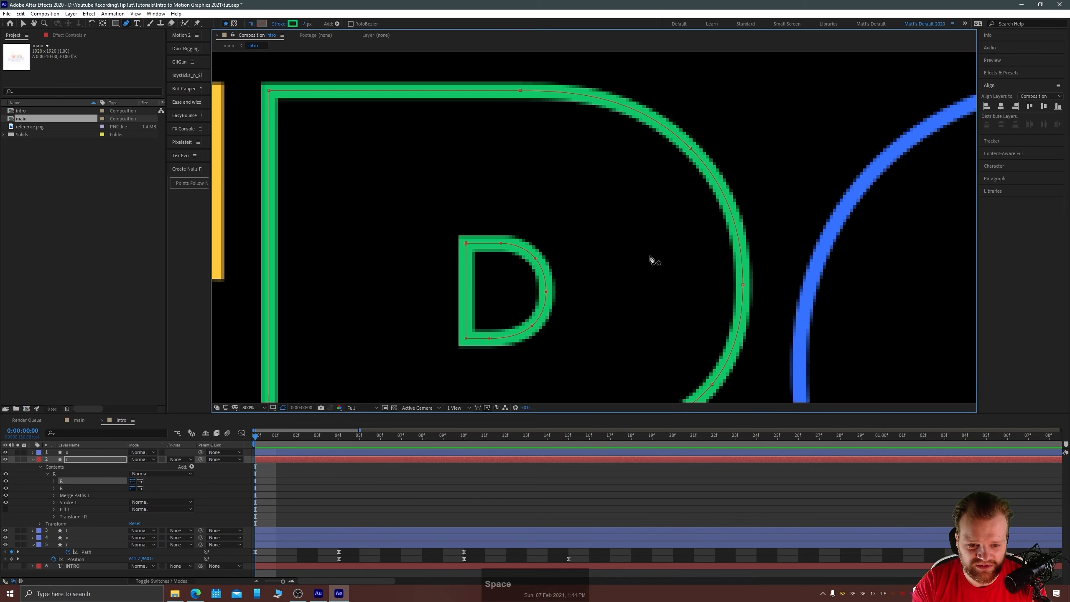
left_click_drag(671, 282, 390, 196)
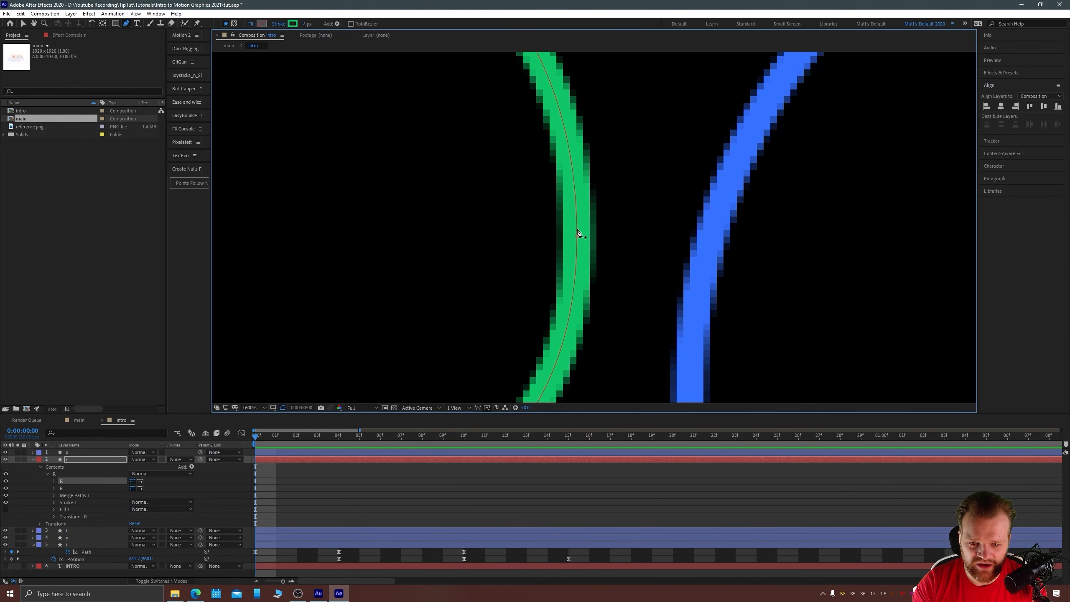
left_click(577, 230)
Add vertices midway along both sides of the R's inner counter and on the left edge of its outer path.
left_click_drag(440, 257, 748, 263)
left_click_drag(574, 250, 636, 247)
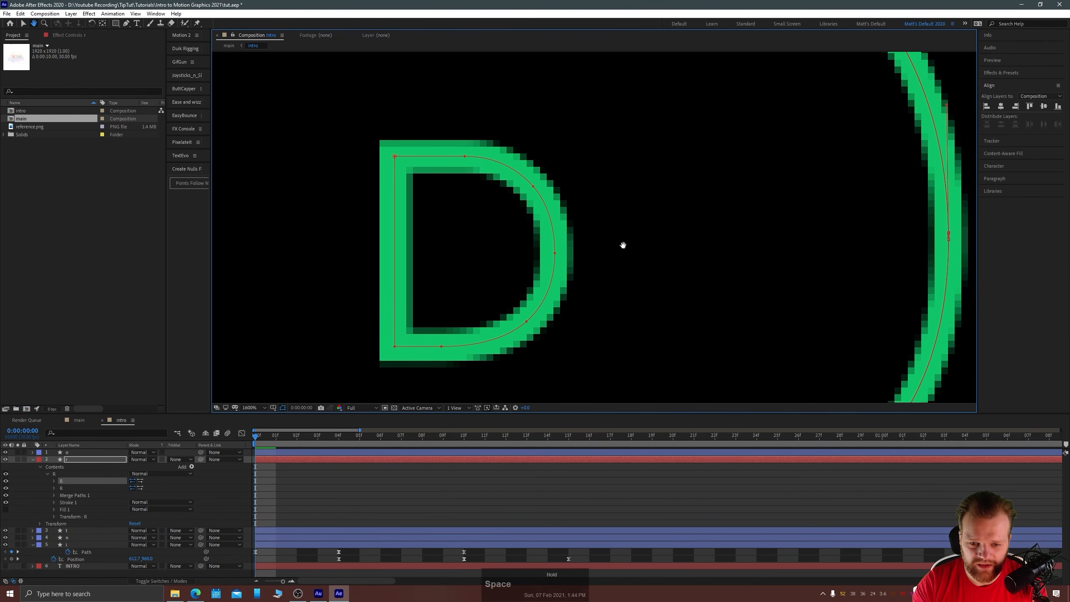
left_click(554, 250)
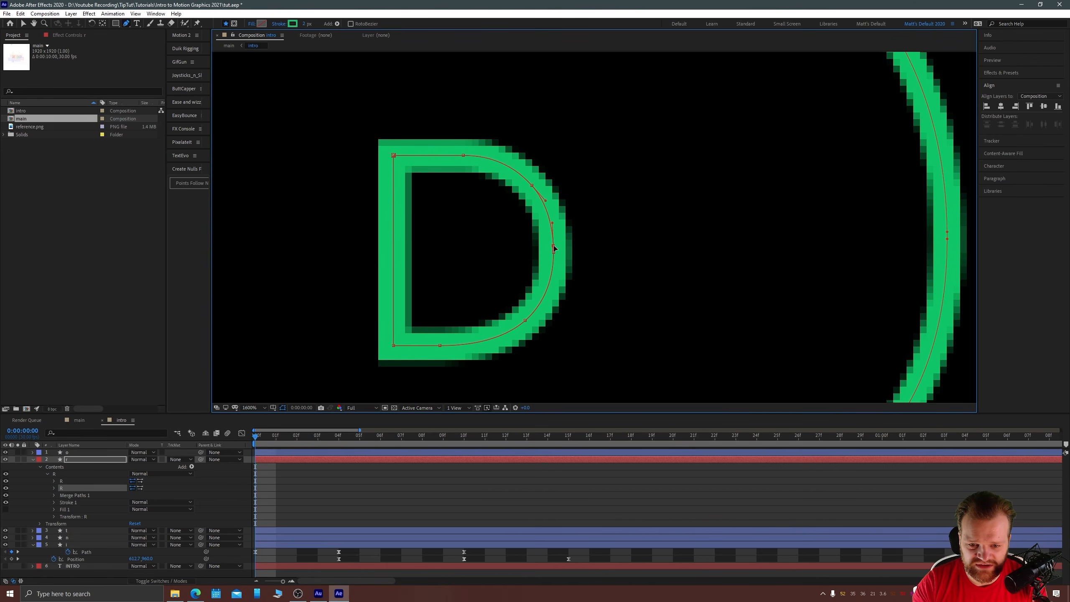
left_click(393, 246)
left_click_drag(304, 241, 701, 247)
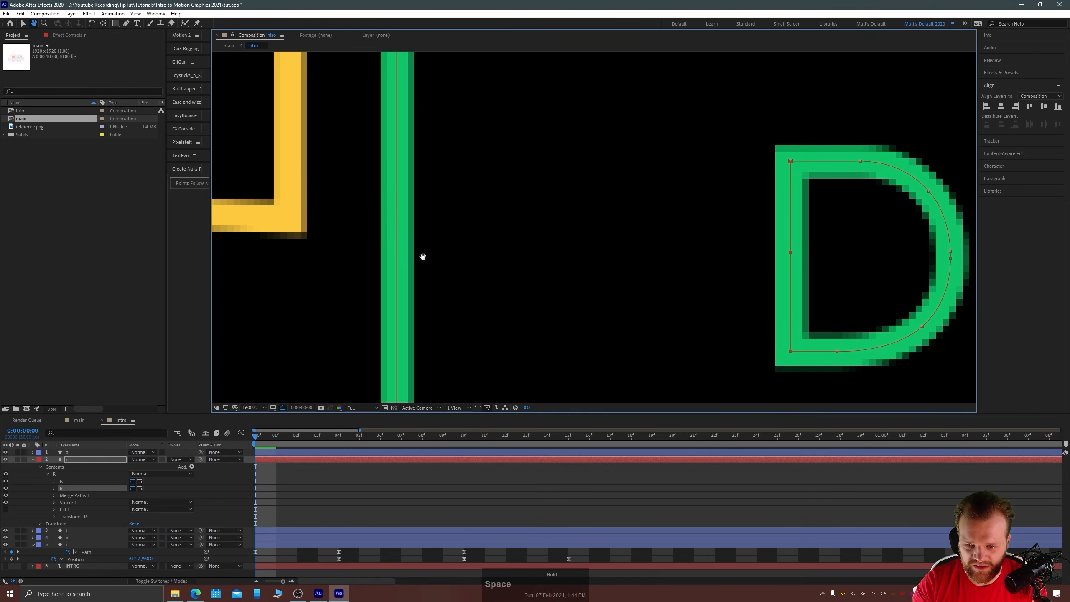
scroll(445, 247, "down", 4)
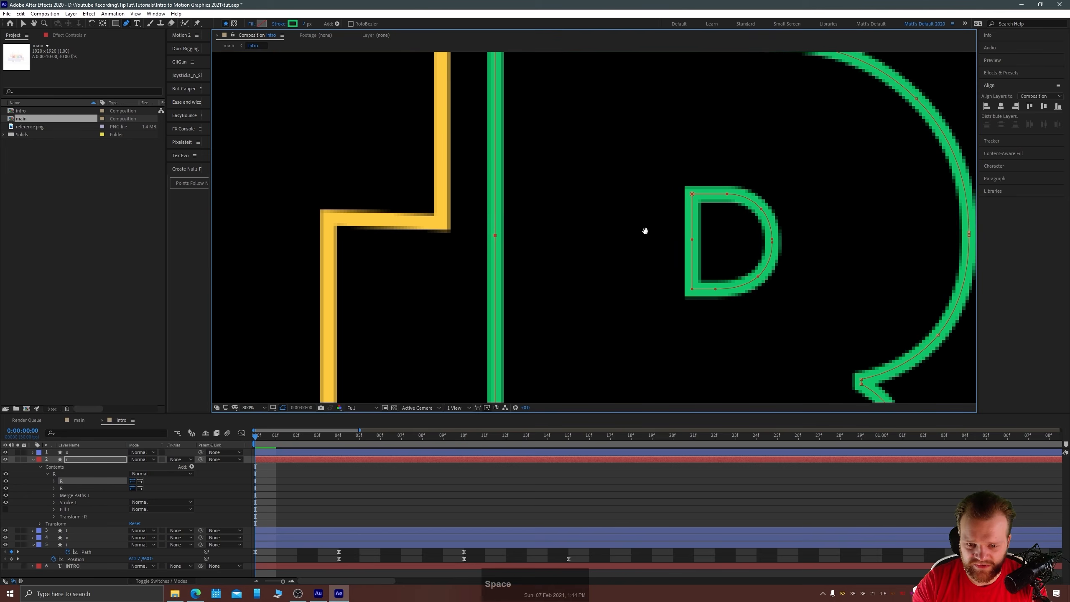
key("v")
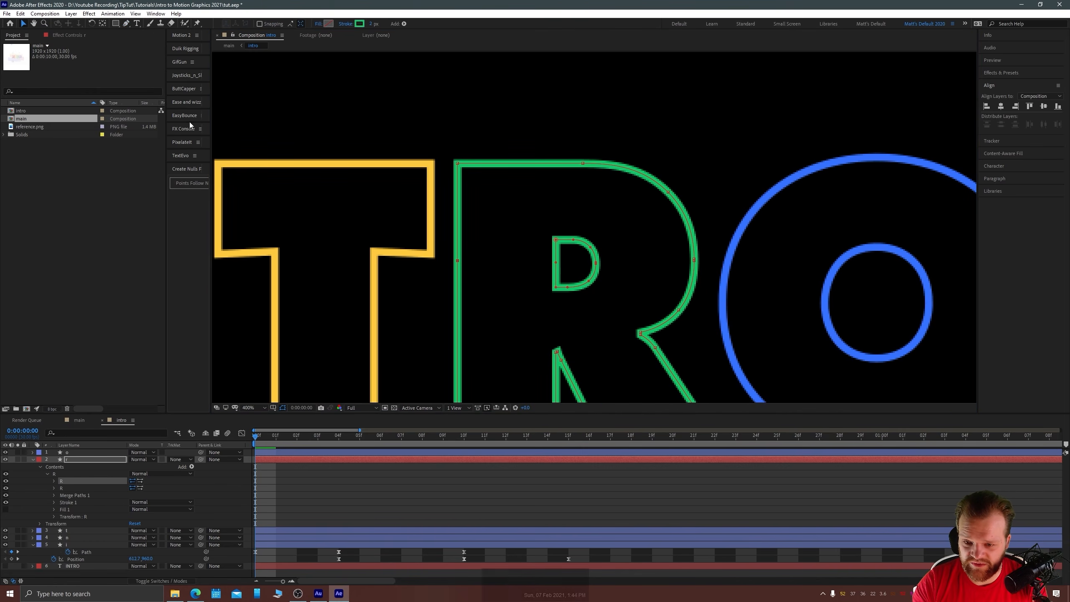
Try stretching the upper vertices of both R paths upward at frame 0, and undo the stretch.
left_click(58, 482)
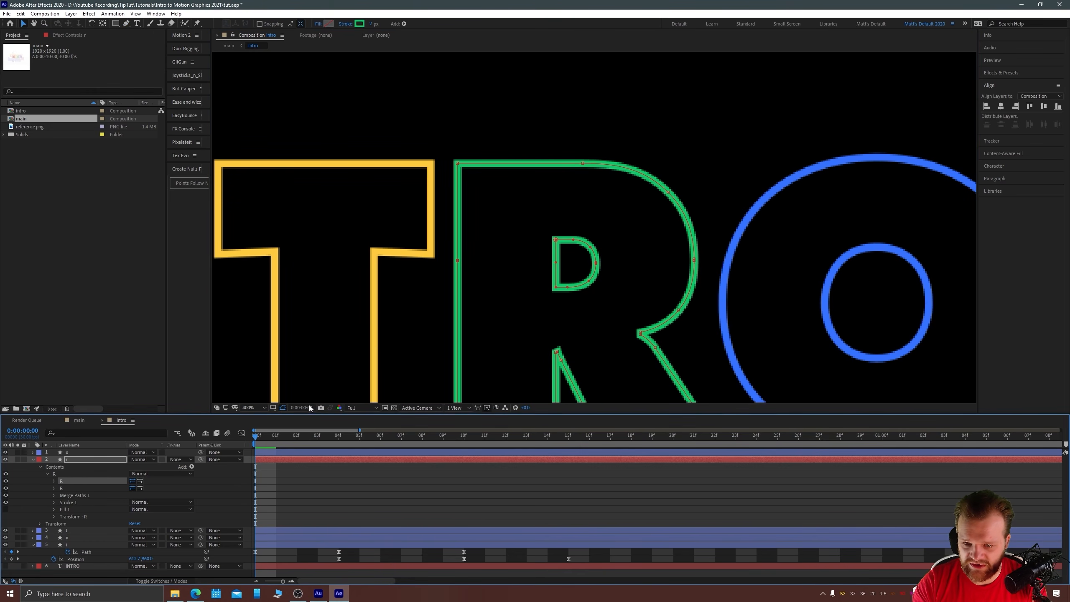
left_click_drag(450, 141, 715, 268)
scroll(645, 286, "up", 2)
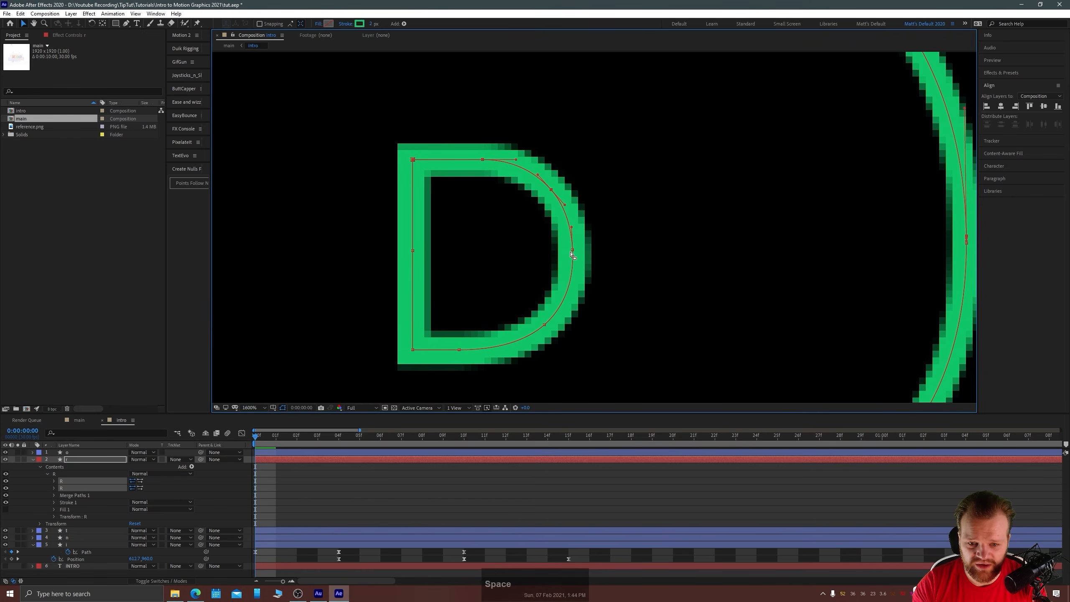
left_click_drag(334, 261, 587, 269)
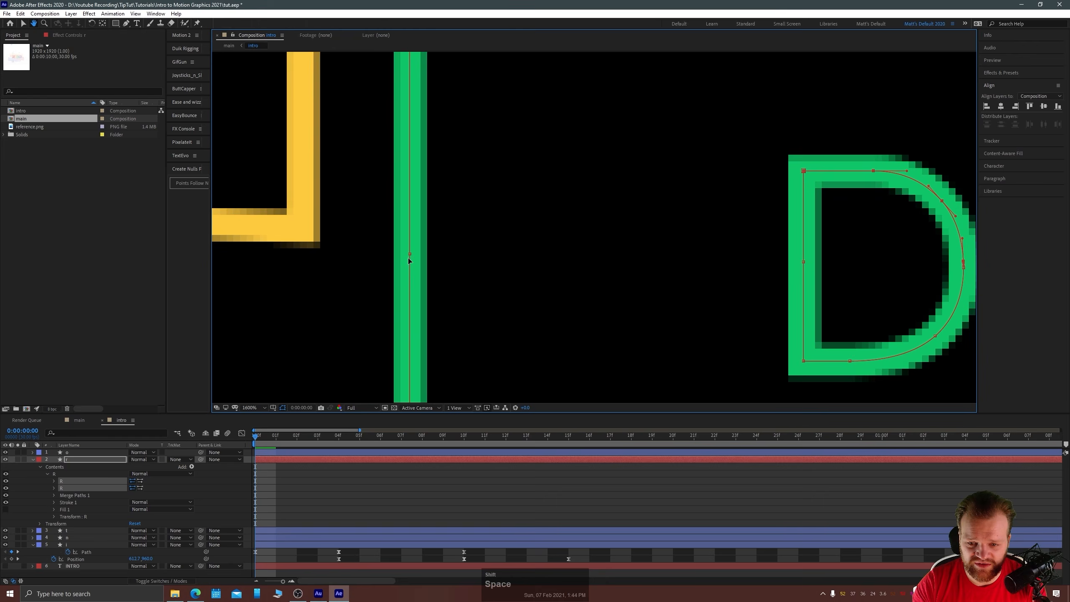
scroll(606, 267, "down", 5)
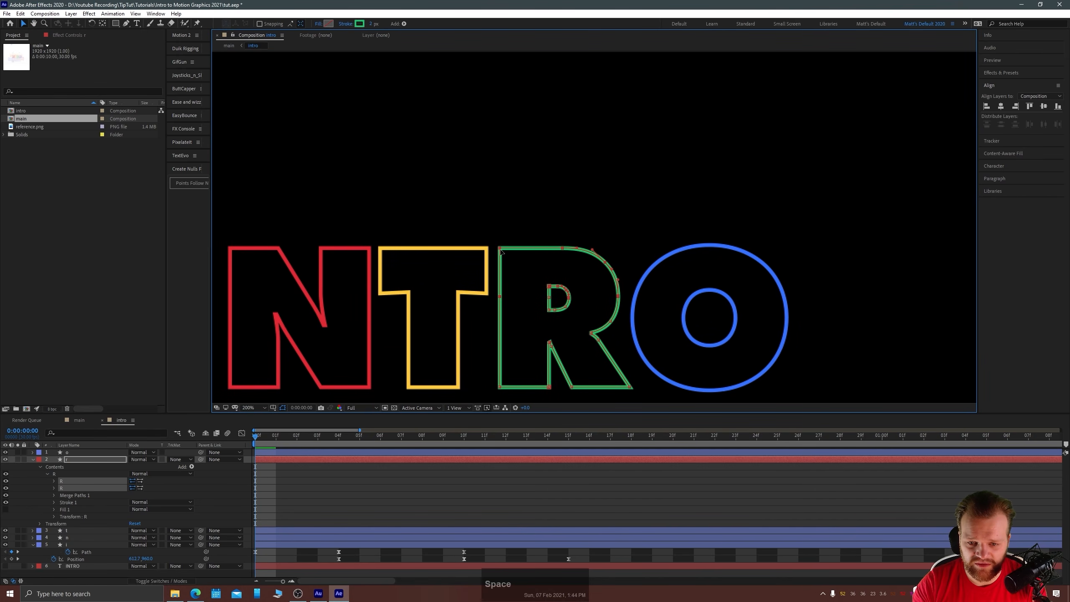
mouse_move(501, 251)
left_mouse_down()
mouse_move(505, 73)
mouse_move(521, 129)
mouse_move(492, 115)
mouse_move(491, 128)
left_mouse_up()
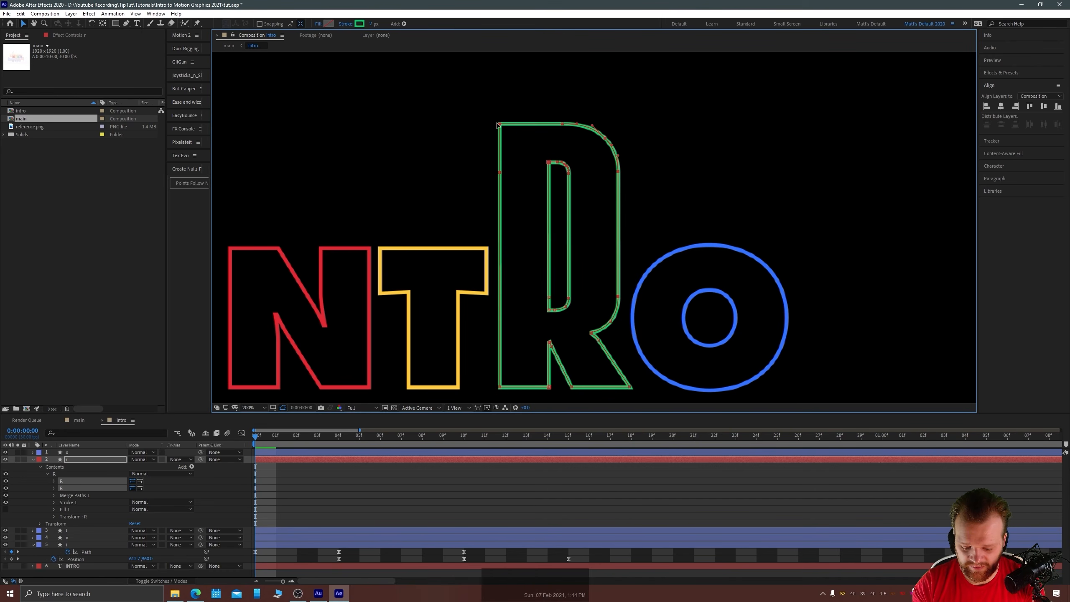
key("ctrl+z")
Keyframe both R paths at frames 0, 4 and 10, showing only the layer's keyframed properties.
scroll(540, 291, "down", 1)
key("space")
left_click_drag(461, 332, 446, 288)
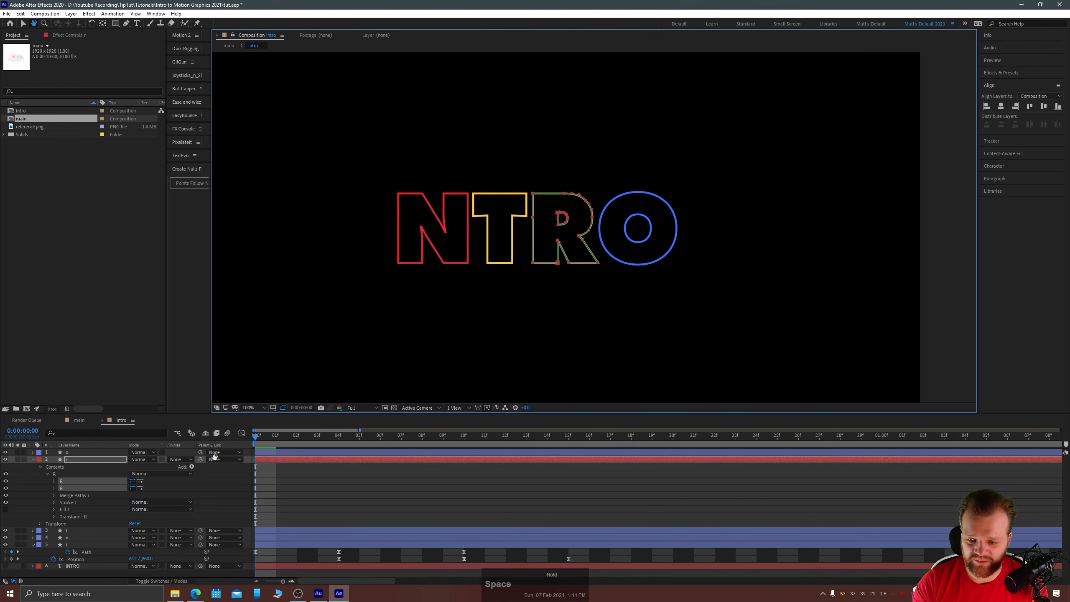
left_click(54, 488)
left_click(53, 481)
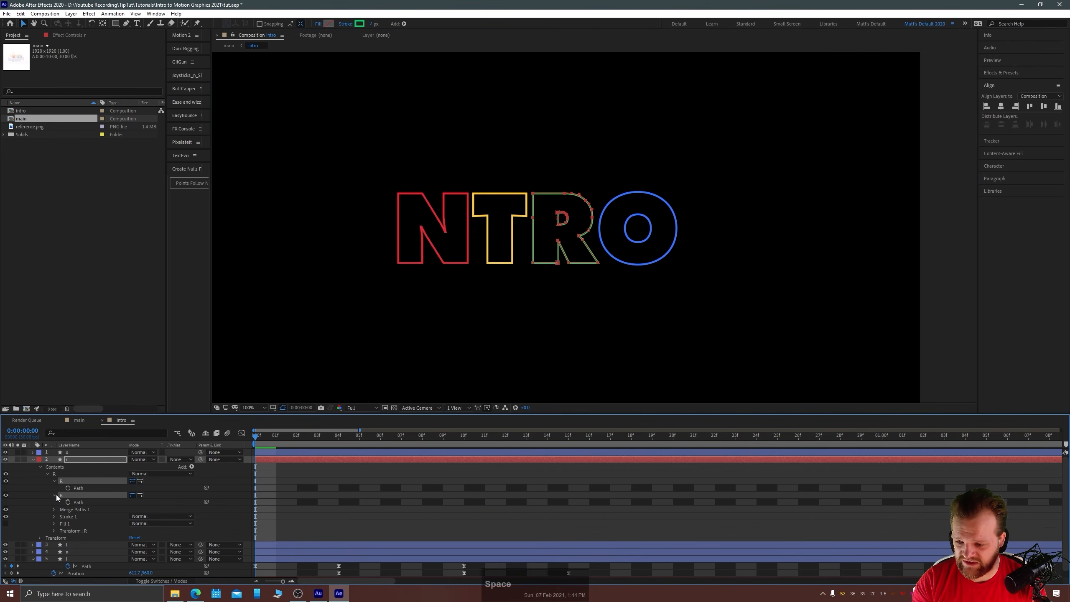
left_click(67, 488)
left_click(67, 501)
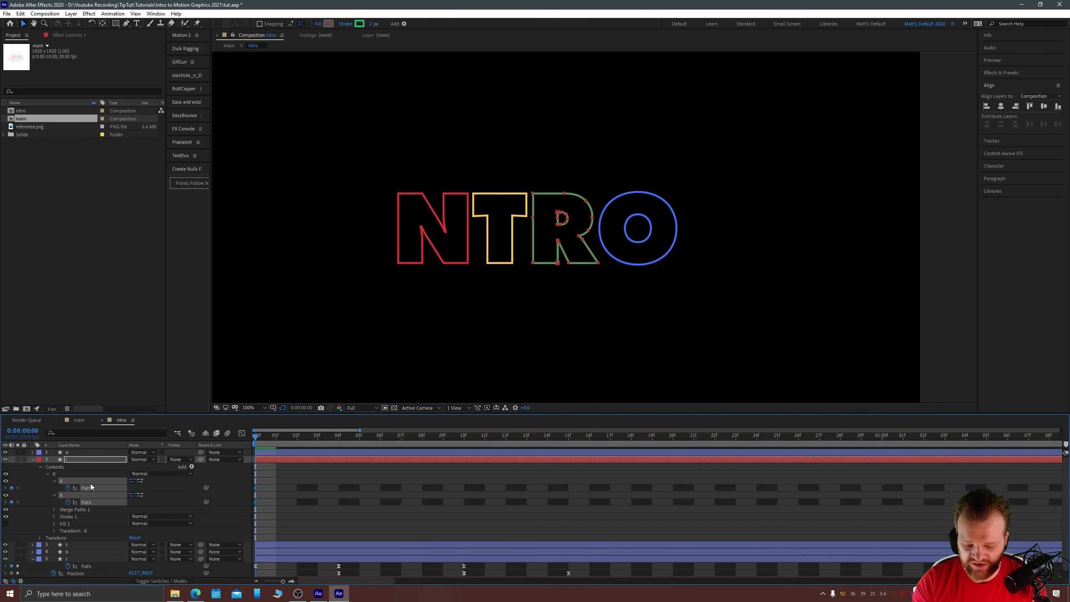
key("u")
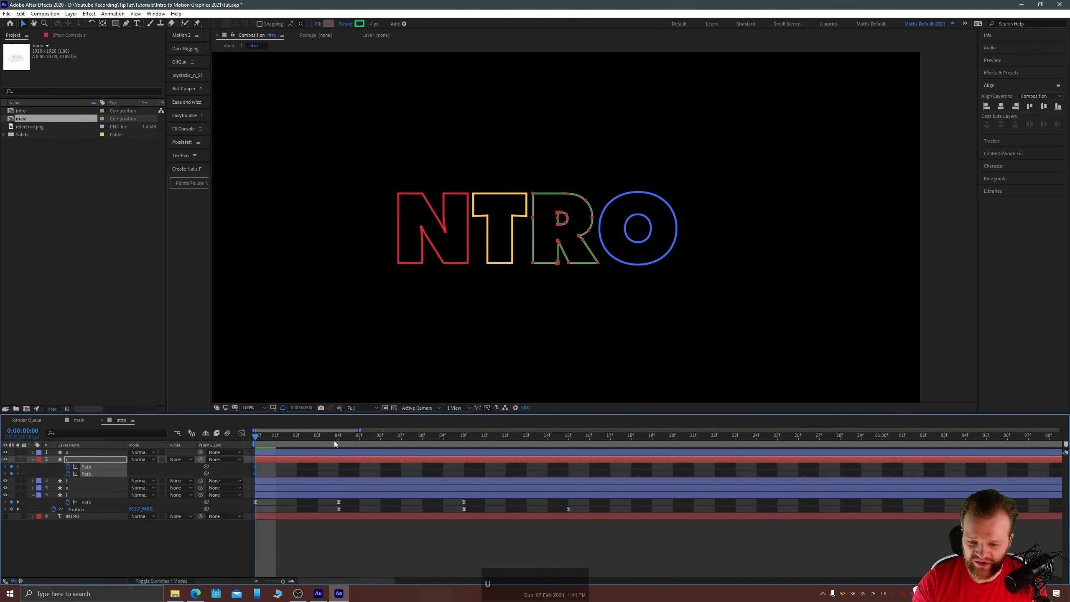
left_click(334, 441)
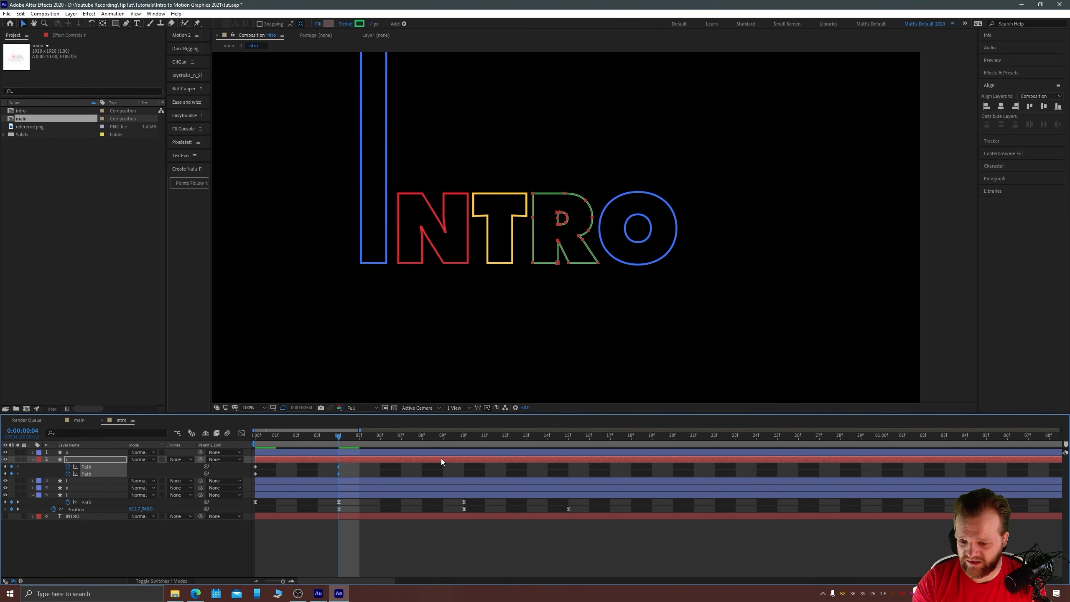
left_click(463, 437)
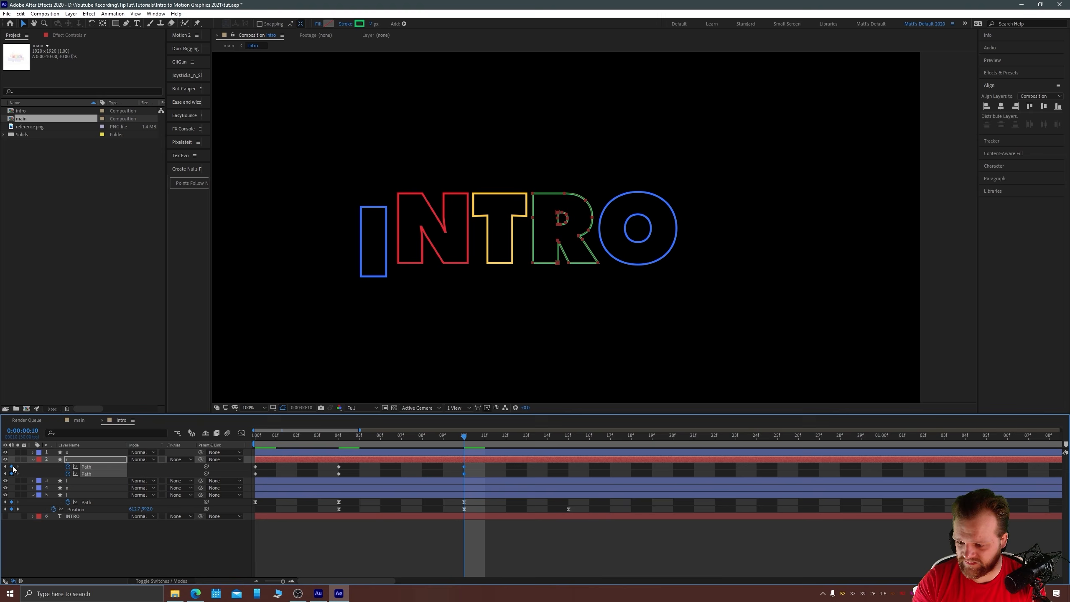
At frame 0, move all vertices of both R paths straight up until the letter sits just above the composition's top edge.
left_click_drag(509, 168, 518, 250)
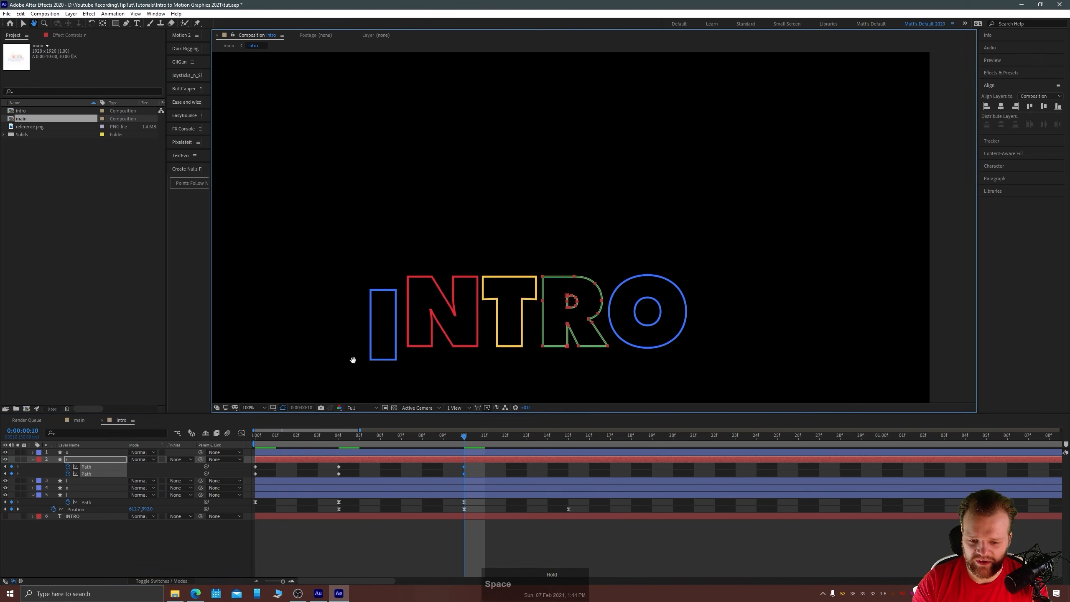
left_click(269, 440)
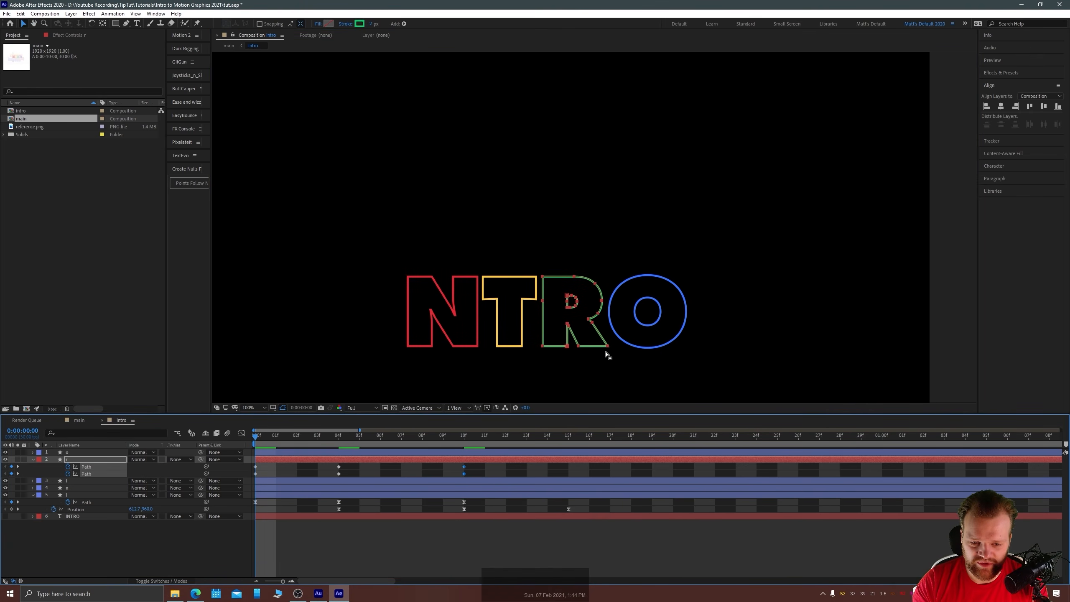
left_click_drag(611, 354, 547, 270)
scroll(551, 278, "down", 1)
key("space")
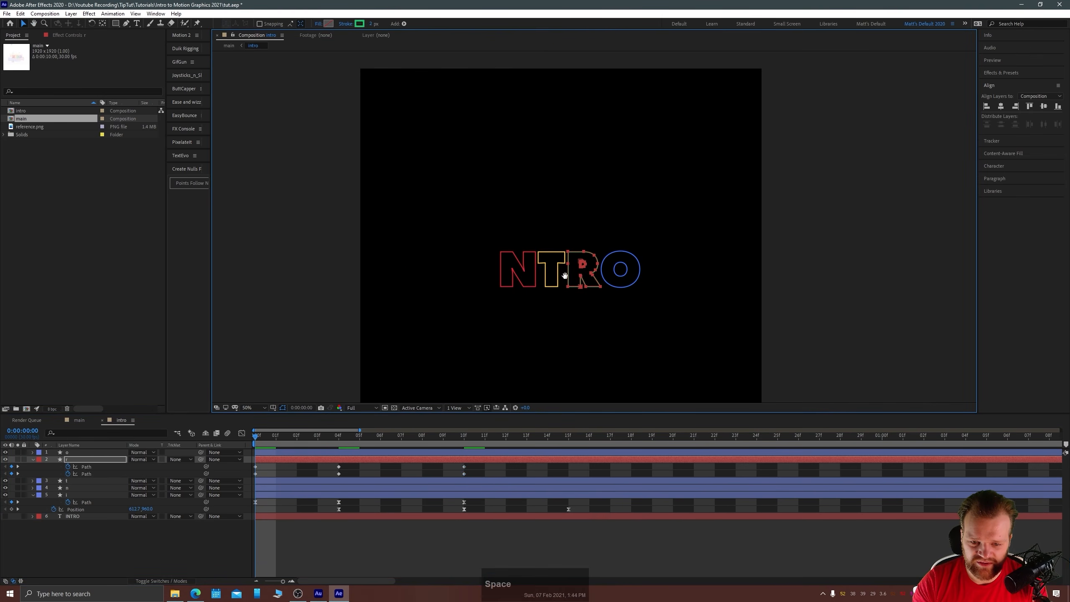
left_click_drag(564, 274, 581, 172)
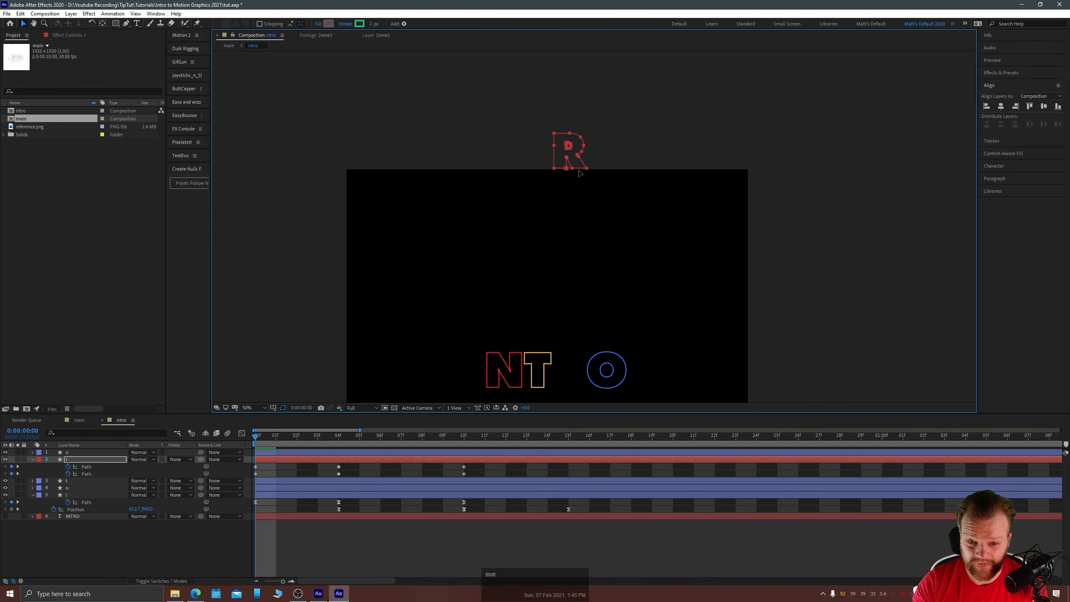
At frame 4, select the upper-half vertices of the R's outer path and inner counter.
left_click(345, 436)
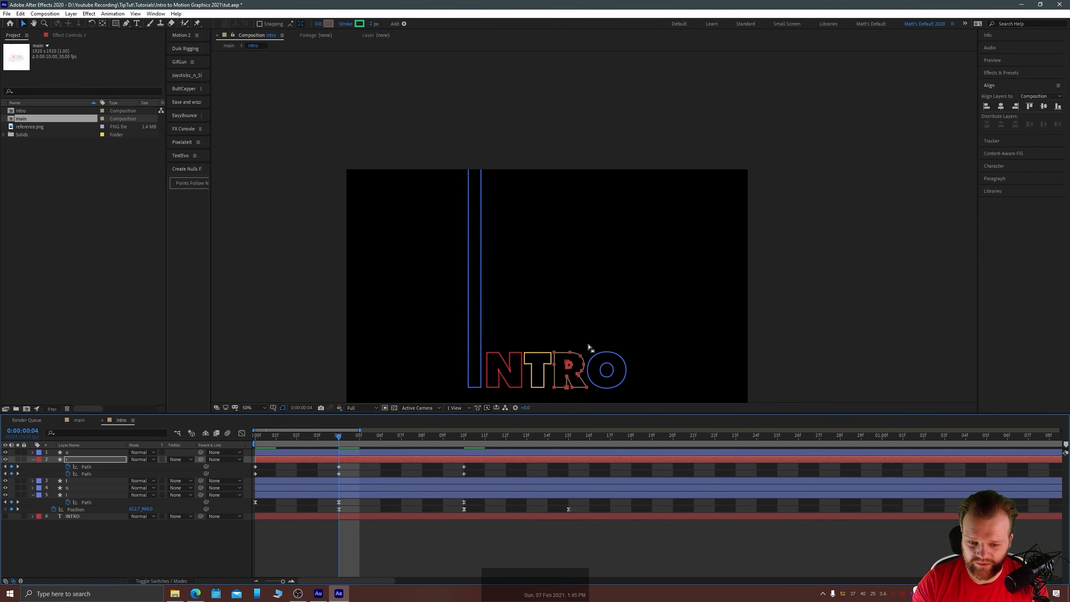
scroll(588, 354, "up", 2)
key("space")
left_click_drag(523, 365, 512, 201)
scroll(512, 200, "up", 1)
mouse_move(511, 267)
left_mouse_down()
mouse_move(499, 270)
mouse_move(496, 256)
left_mouse_up()
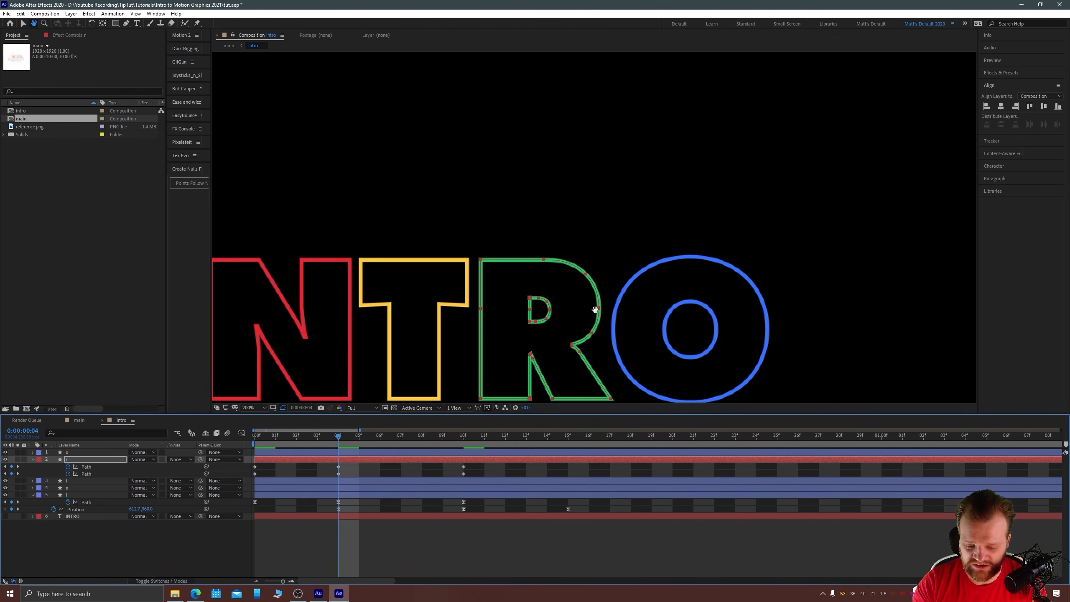
key("v")
left_click_drag(471, 242, 608, 305)
scroll(472, 350, "up", 1)
left_click_drag(472, 350, 491, 195)
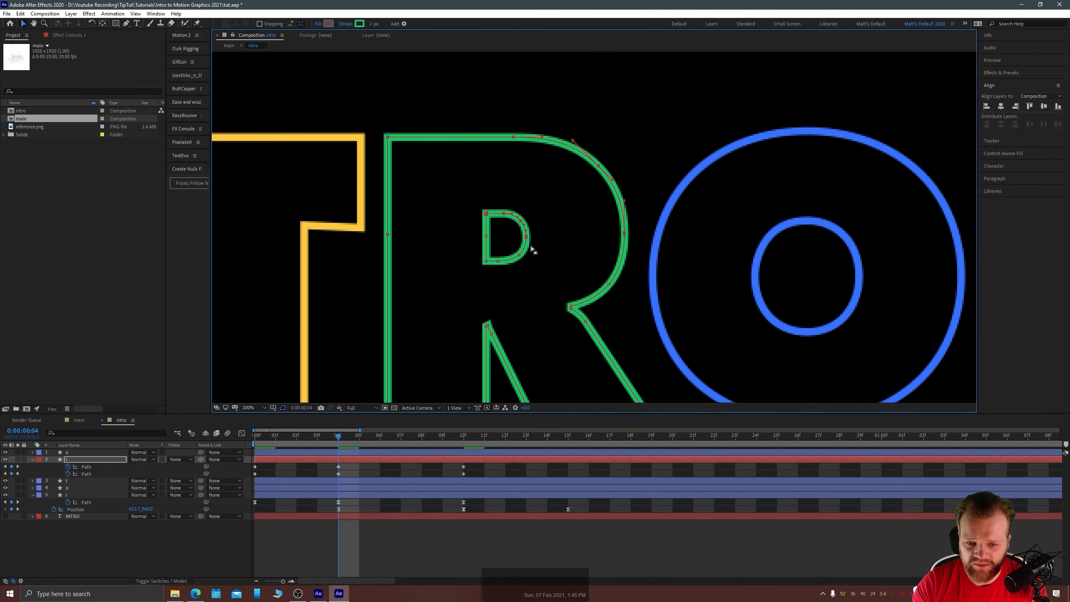
Stretch the R's selected upper vertices straight up past the composition's top edge, leaving its base in the word.
scroll(532, 249, "down", 4)
left_click_drag(494, 304, 540, 211)
left_click_drag(506, 172, 497, 237)
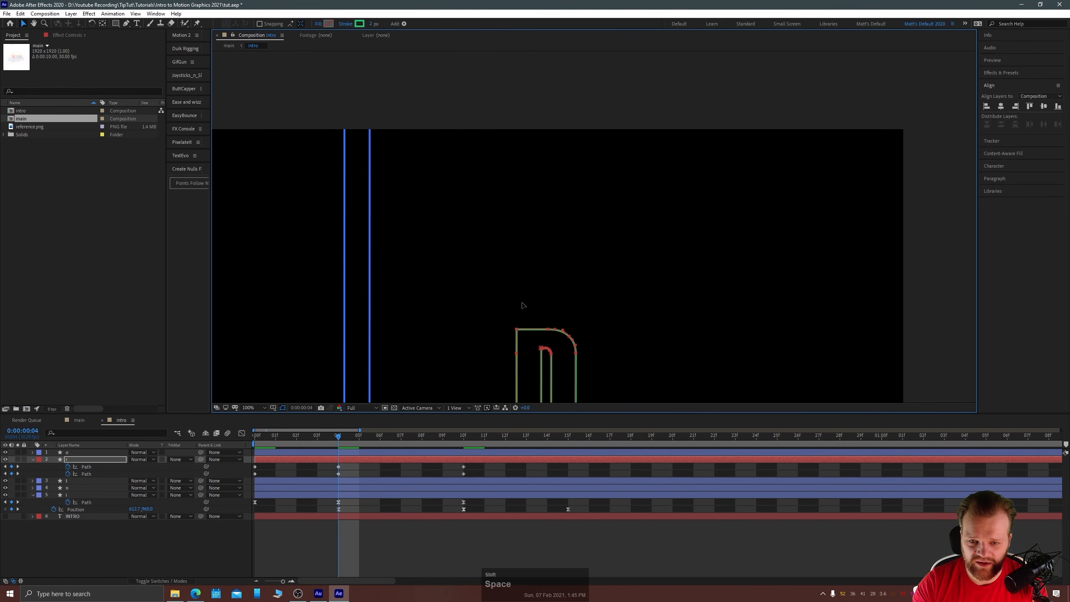
left_click_drag(517, 330, 524, 106)
scroll(509, 230, "down", 1)
left_click_drag(466, 313, 463, 239)
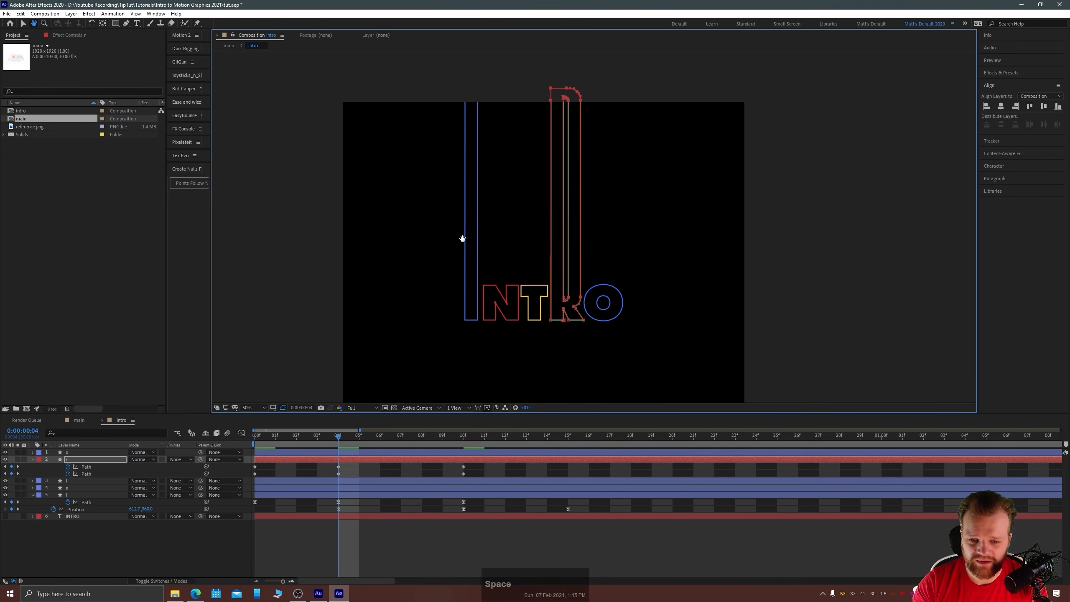
Scrub back to frame 0 and apply Easy Ease to all keyframes of both R paths.
left_click_drag(332, 441, 217, 453)
left_click(493, 466)
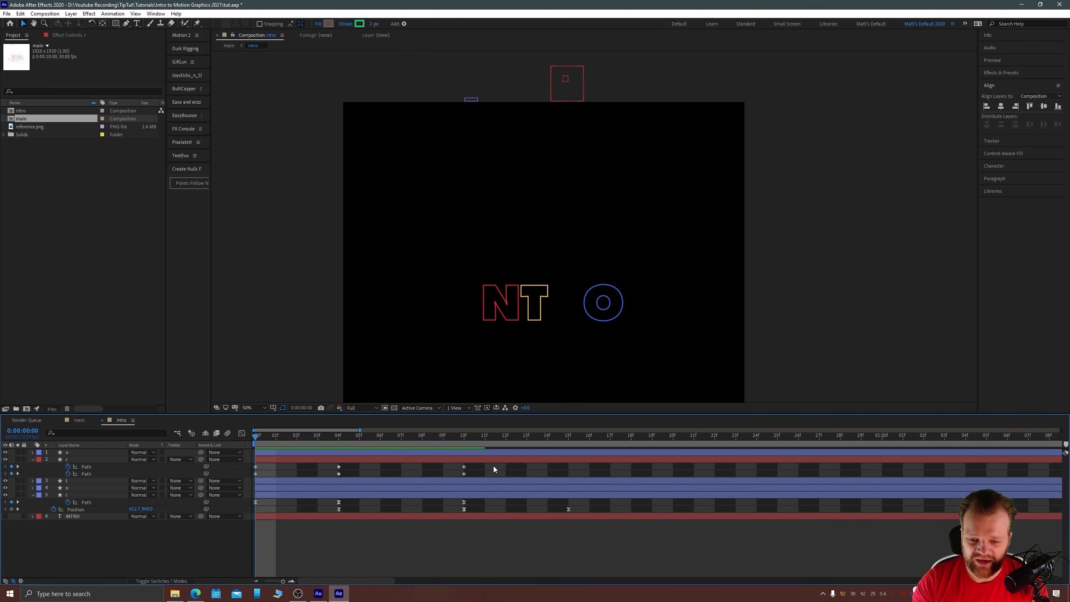
left_click_drag(500, 466, 249, 478)
key("F9")
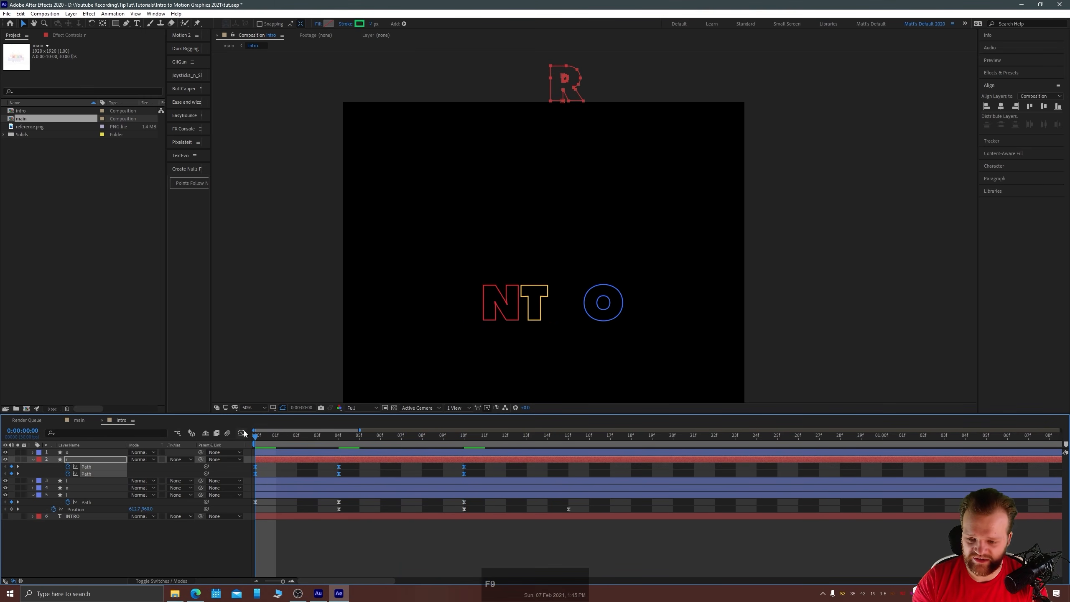
In the speed graph, extend the frame 4 path keyframes' ease handles to about frames 2 and 7, and preview the animation.
left_click(243, 433)
left_click_drag(352, 545, 400, 555)
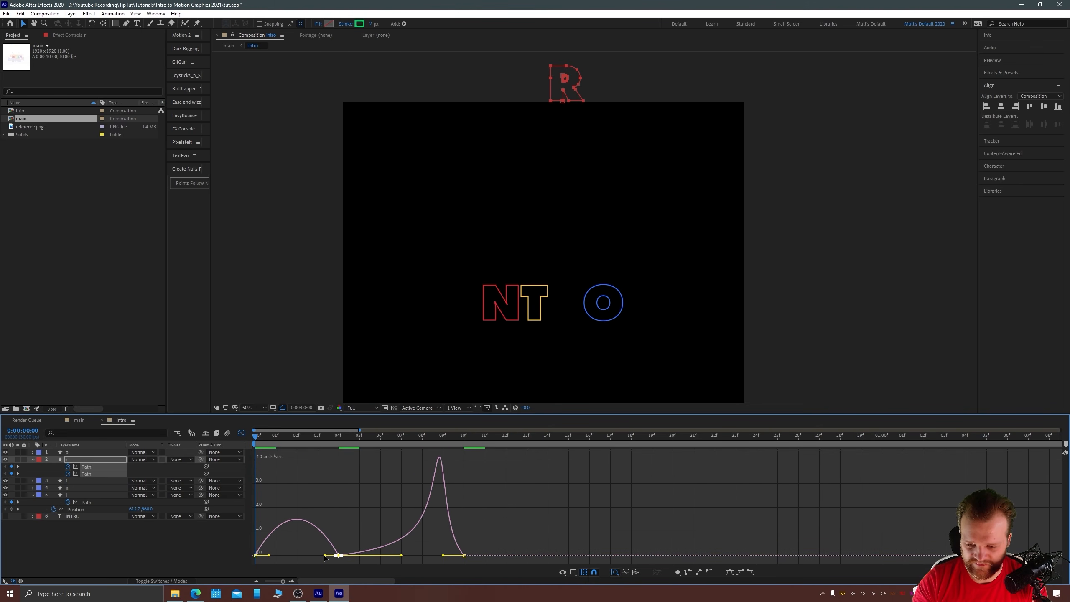
left_click_drag(324, 557, 263, 569)
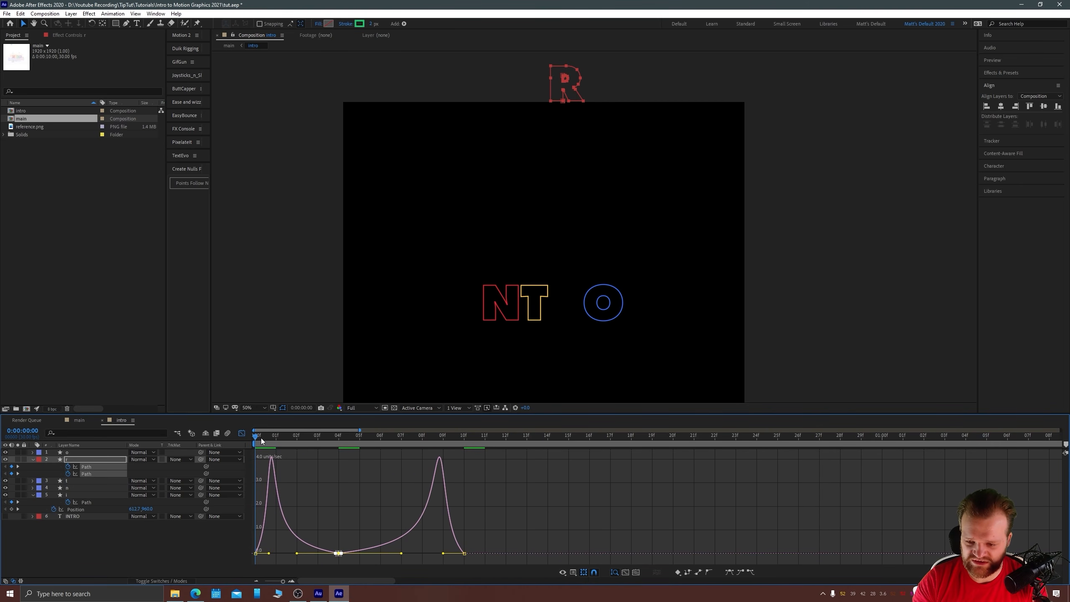
key("space")
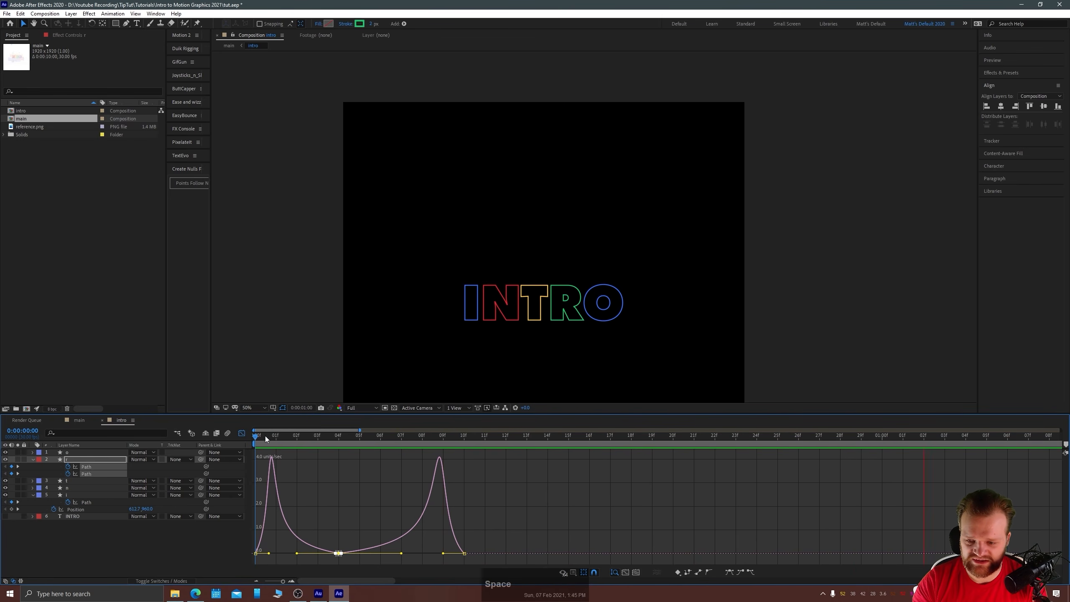
Add Position keyframes to the R layer at frames 4, 10 and 15.
left_click(242, 433)
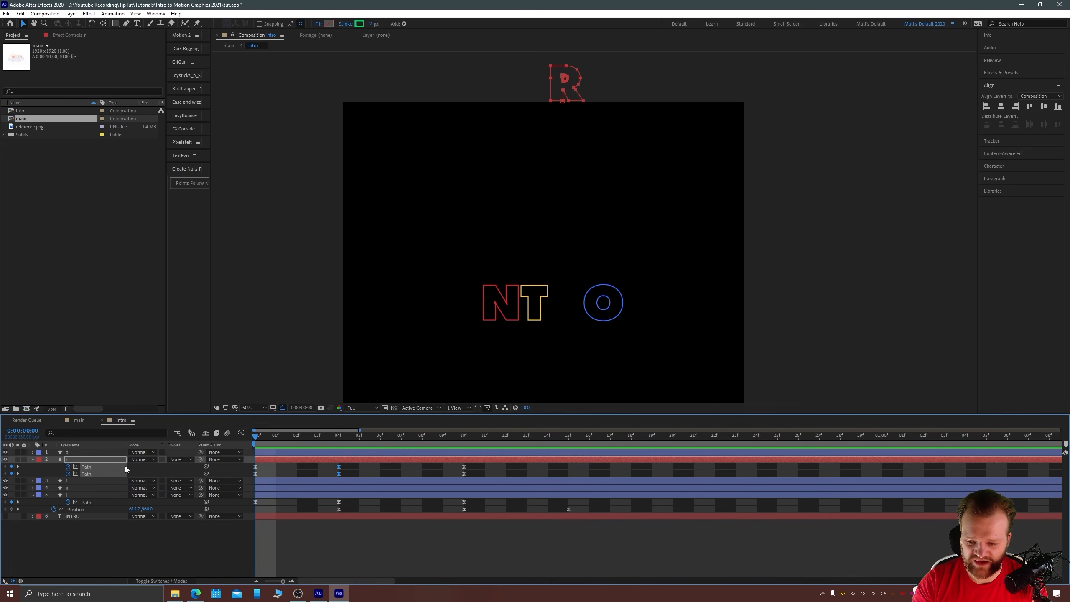
left_click(67, 460)
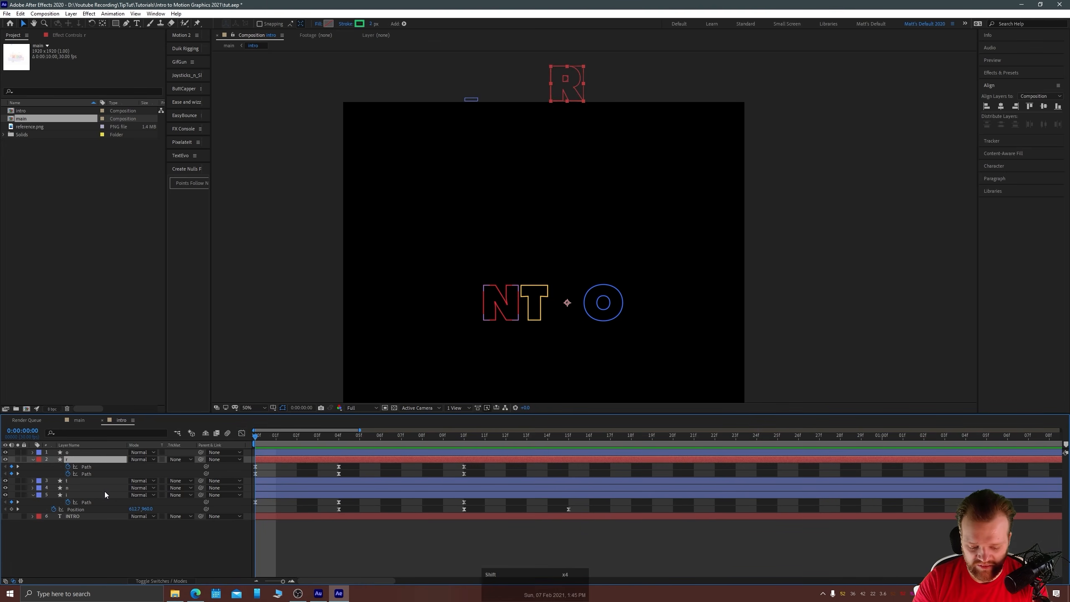
key("shift+p")
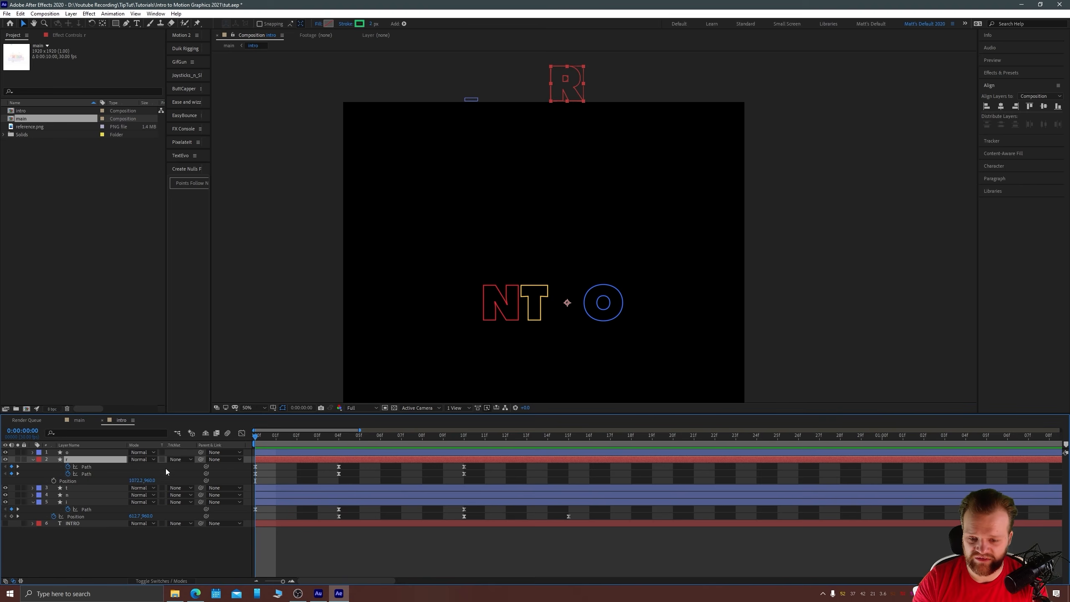
key("k")
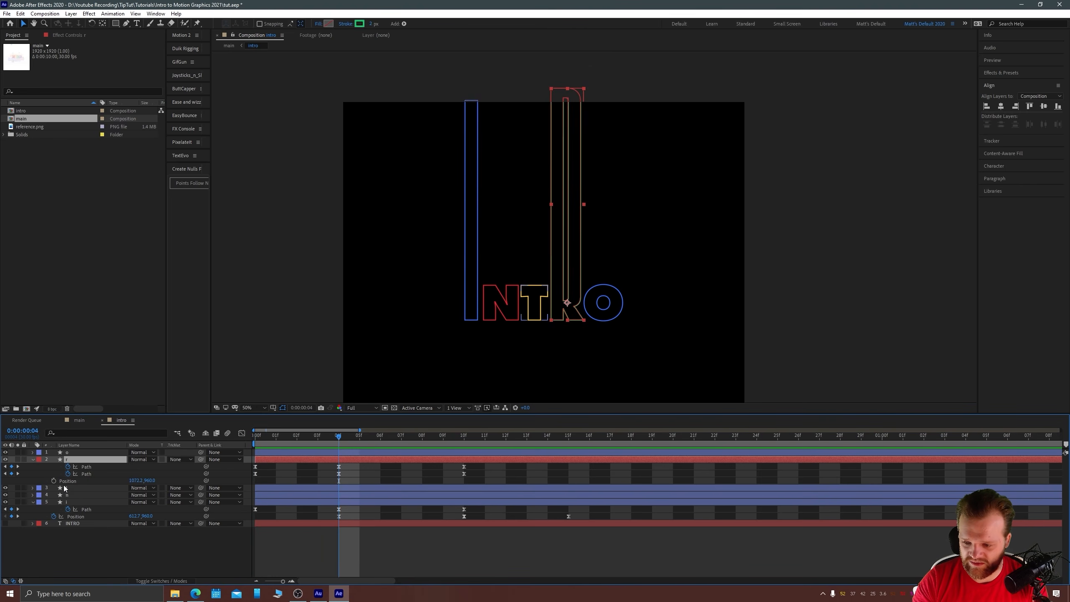
left_click(54, 481)
left_click(463, 438)
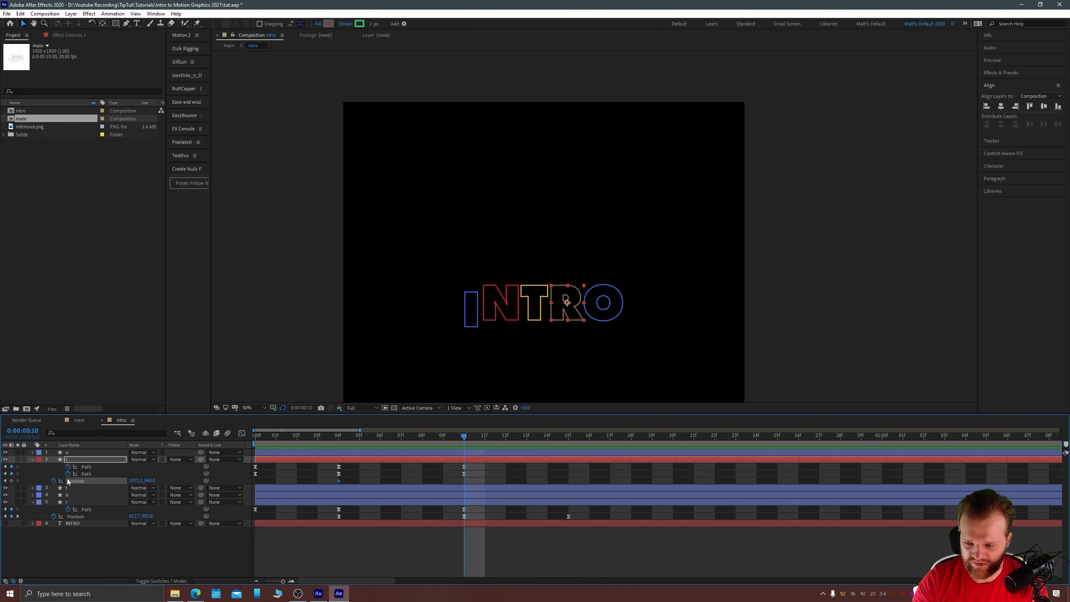
left_click(562, 440)
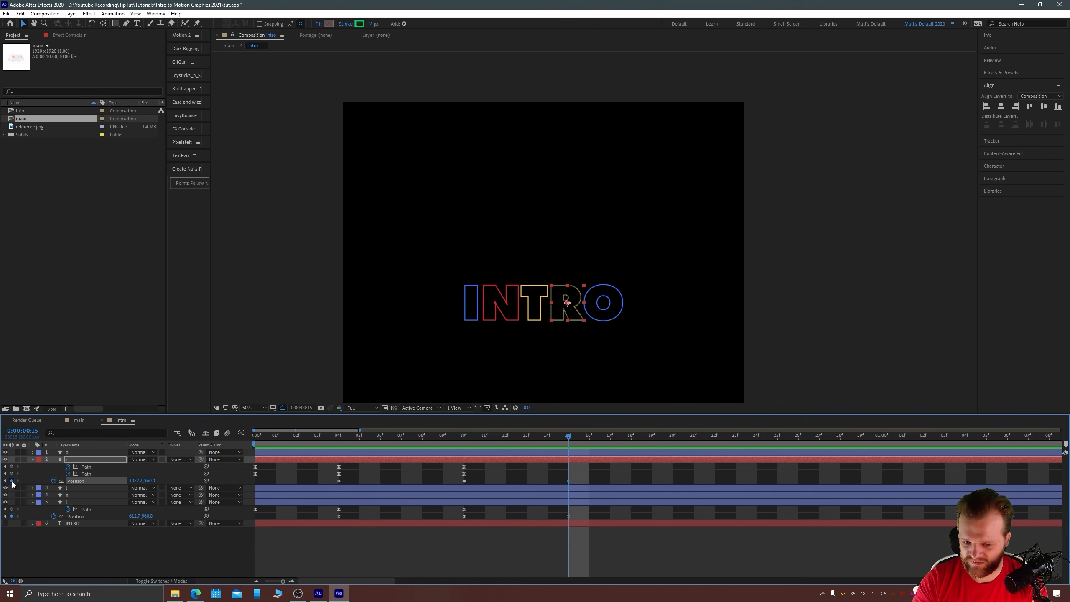
With the R's Position keyframes selected, lower the R at frame 10 to a Y position of 994, about level with the lowered I.
left_click_drag(587, 481, 318, 485)
left_click(338, 438)
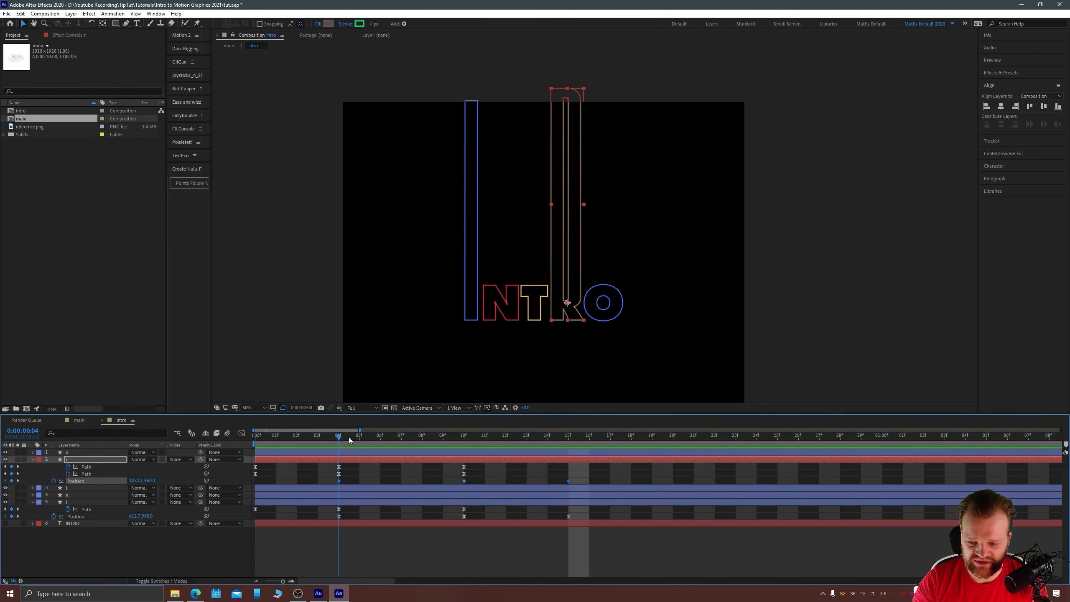
left_click_drag(349, 440, 462, 435)
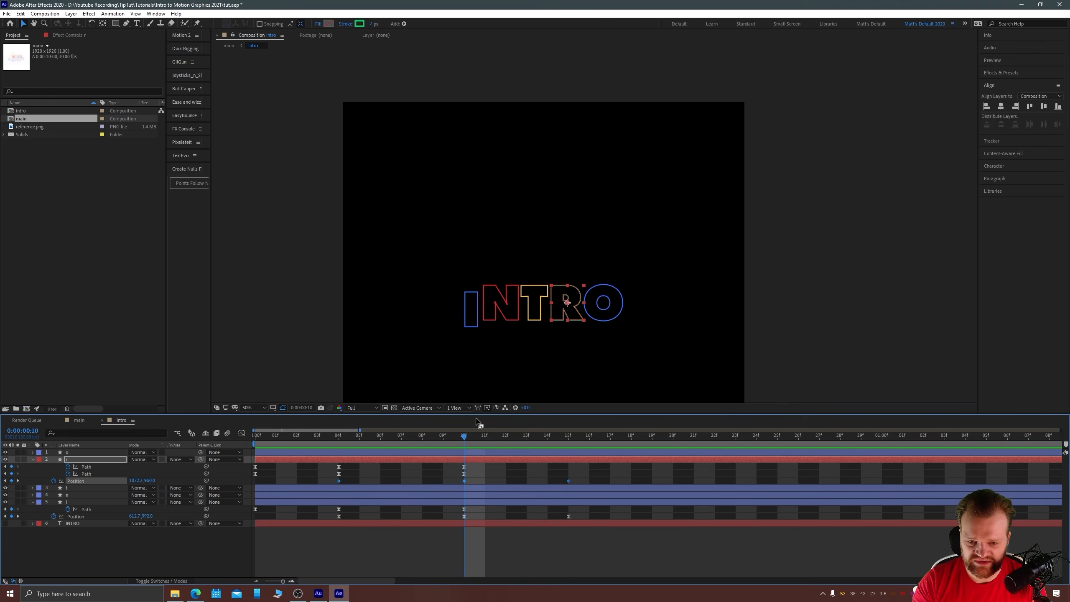
scroll(527, 370, "up", 2)
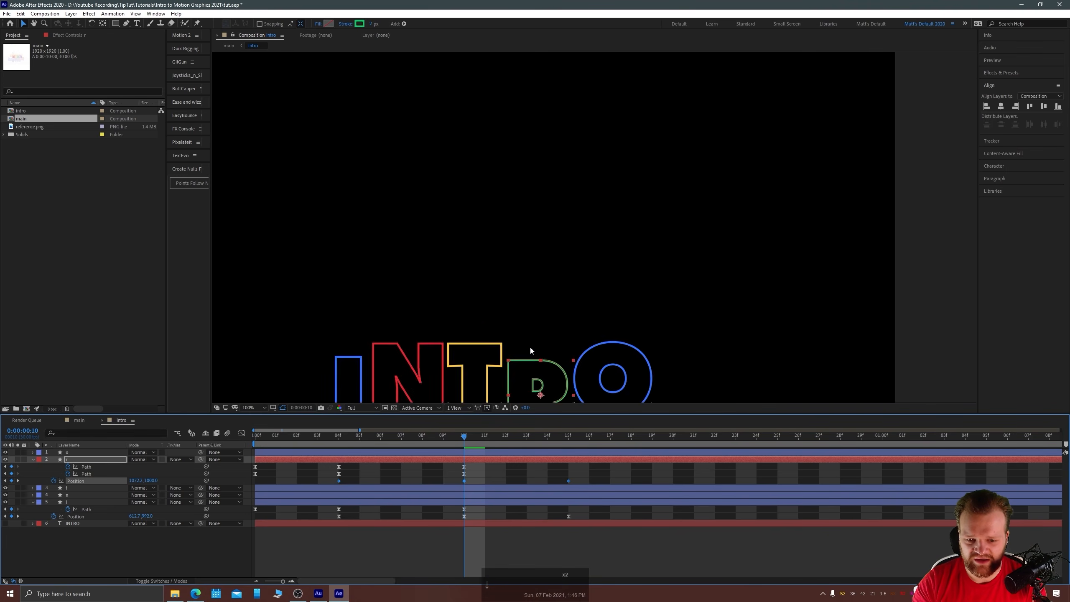
scroll(530, 347, "up", 1)
key("space")
left_click_drag(452, 364, 659, 108)
left_click_drag(534, 248, 546, 214)
key("shift+Up")
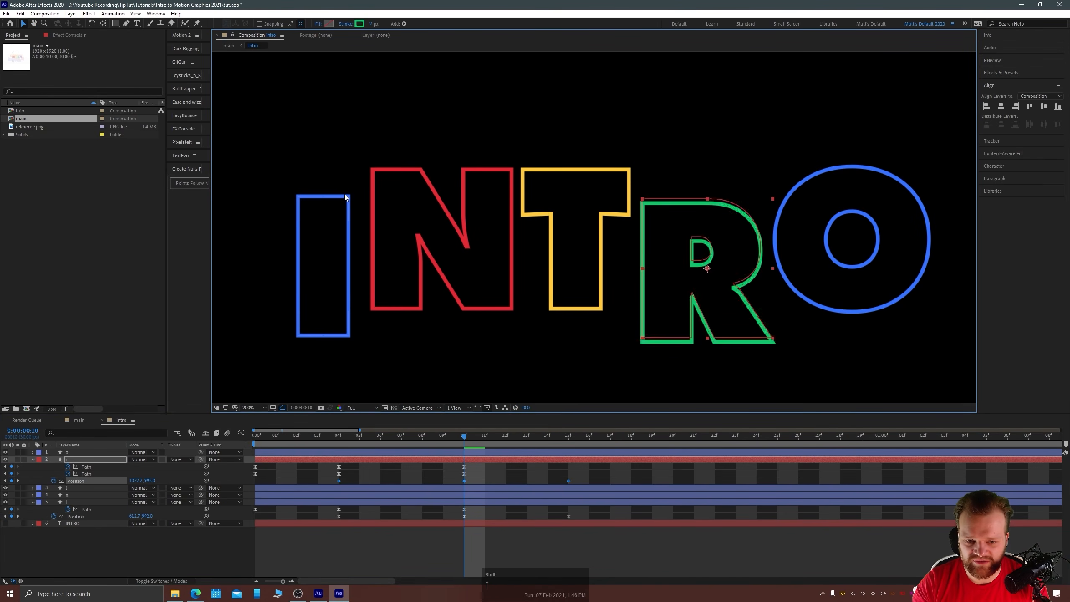
key("Up")
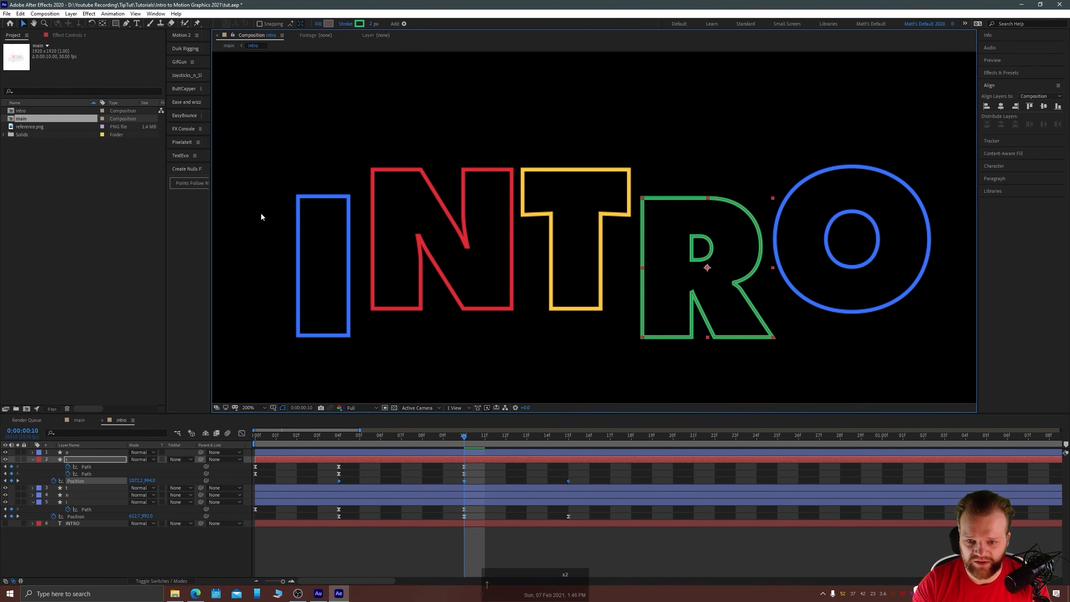
key("Down")
scroll(581, 265, "down", 2)
key("space")
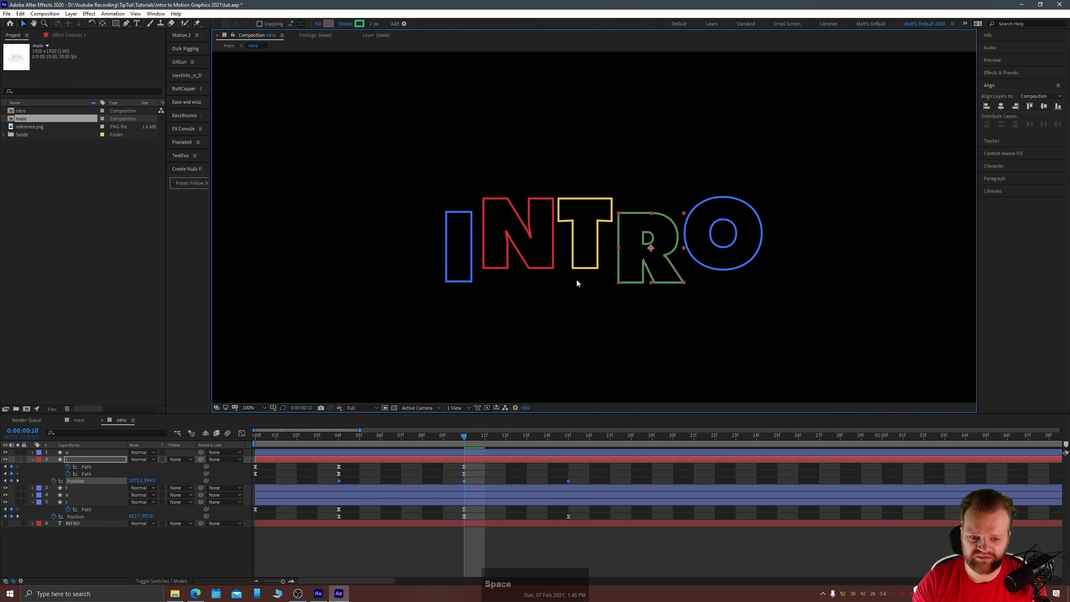
left_click_drag(576, 278, 540, 311)
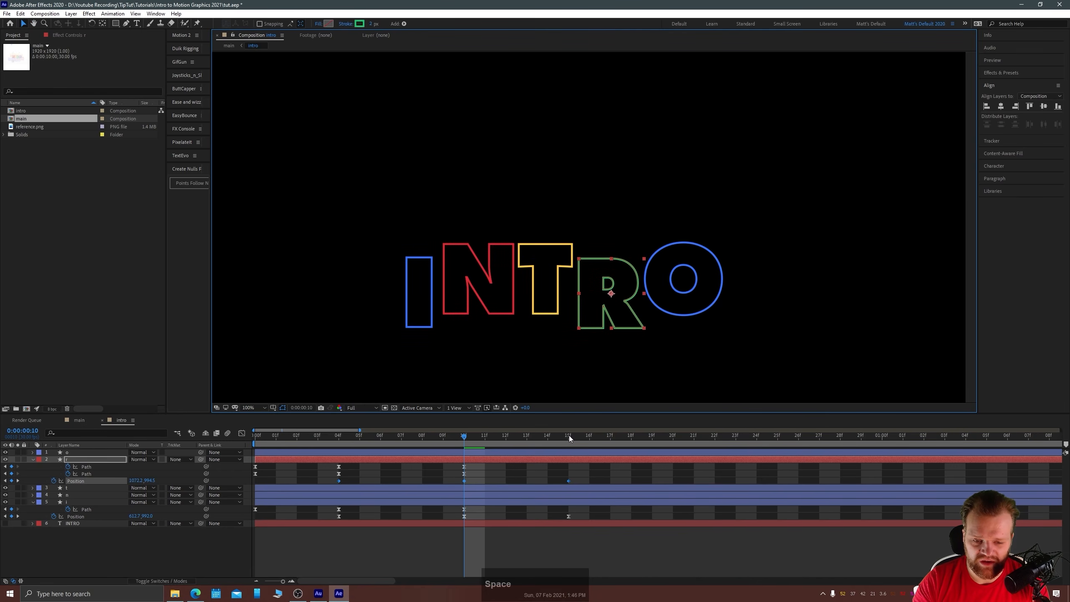
At frame 4, raise the R to Y position 959 on the word's baseline, and copy that Position keyframe to frame 15.
left_click_drag(568, 435, 340, 464)
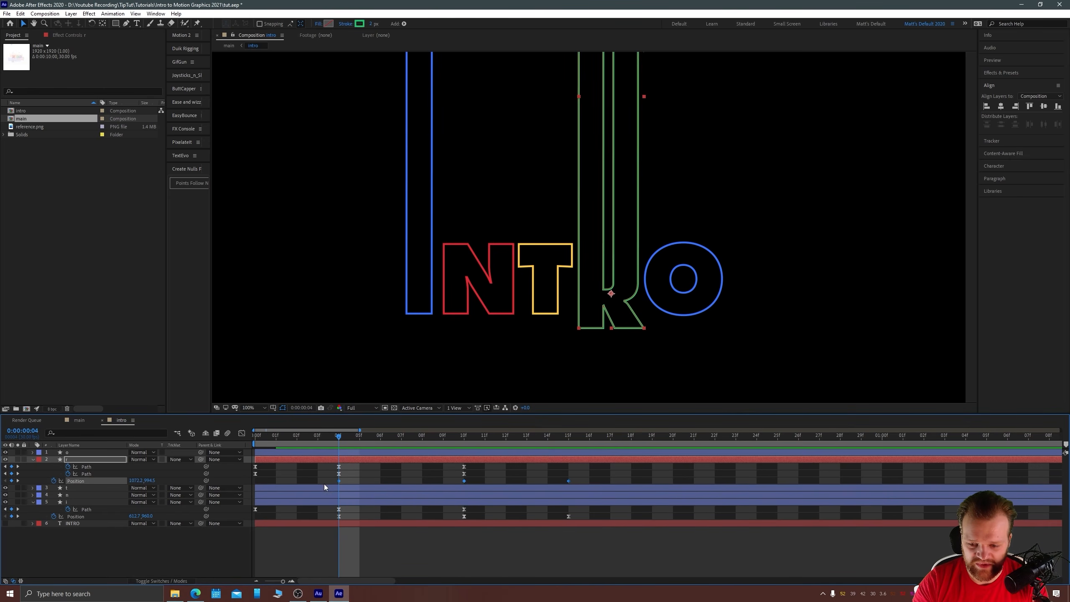
left_click(339, 481)
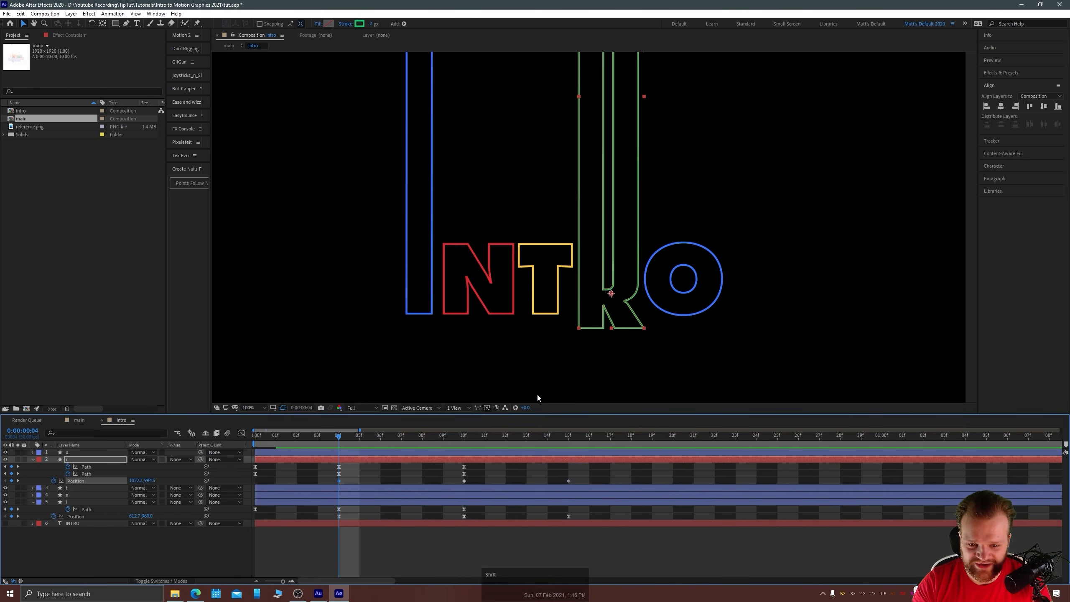
key("shift+Up")
key("shift+Up")
key("shift+Up")
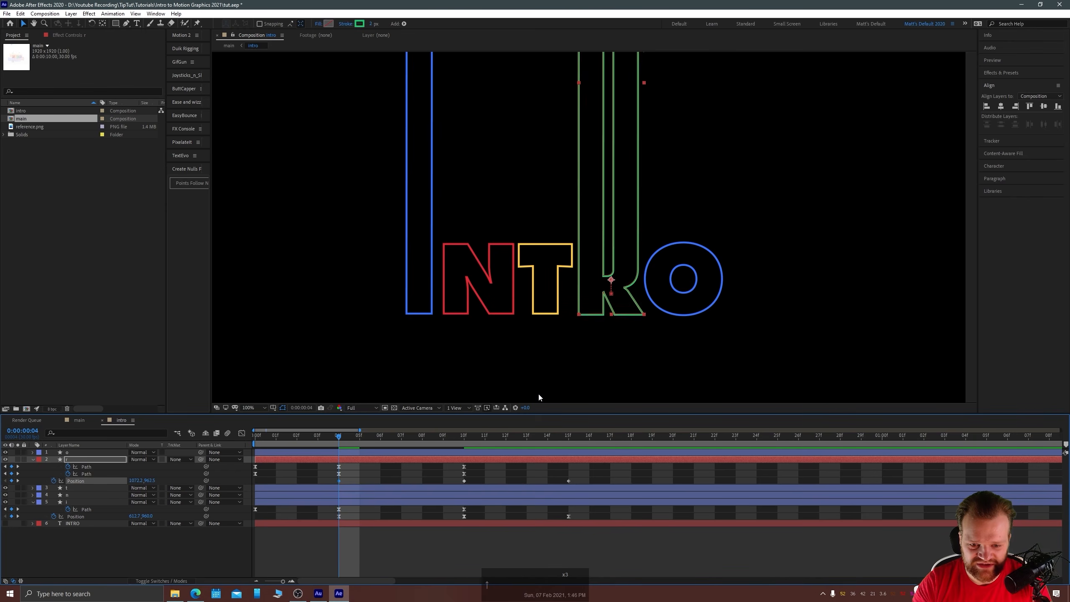
key("Up")
key("Up")
key("Up")
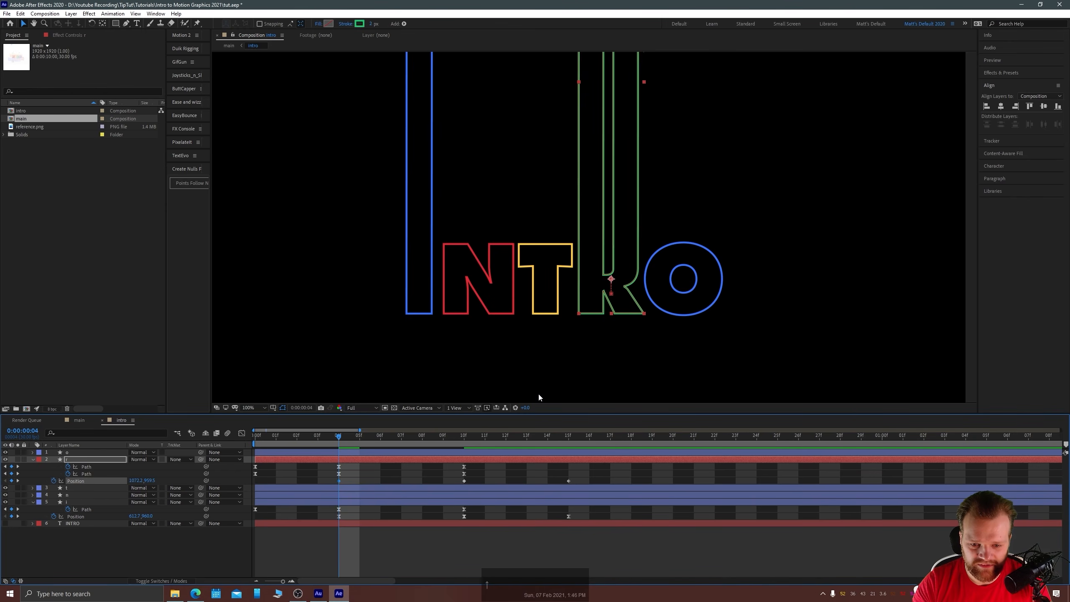
left_click(568, 436)
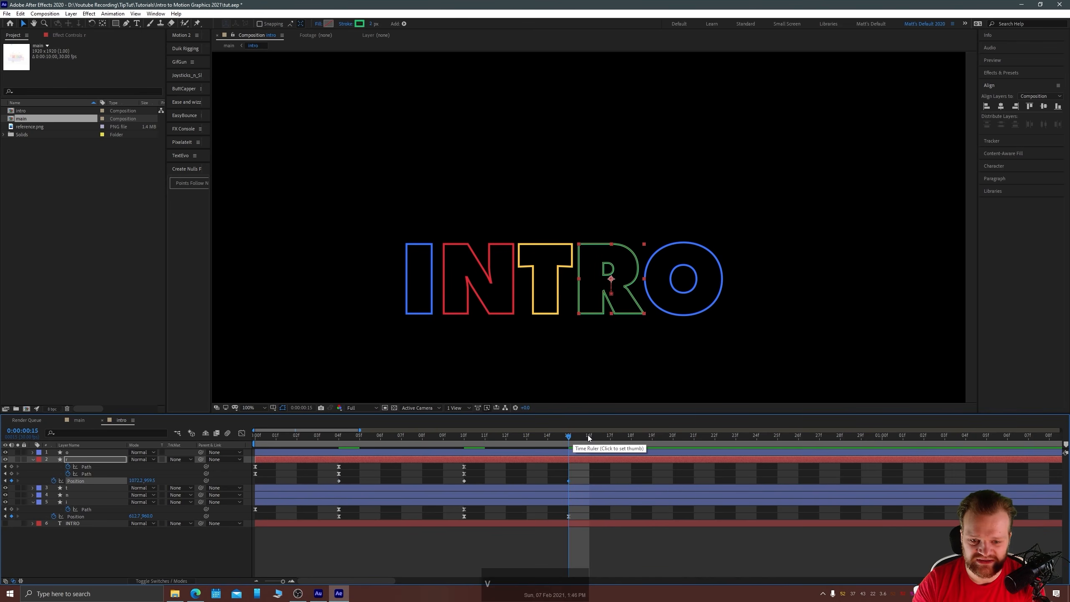
left_click_drag(479, 438, 581, 441)
Check the I's Position speed graph for reference and apply Easy Ease to the R's three Position keyframes.
left_click_drag(575, 480, 323, 494)
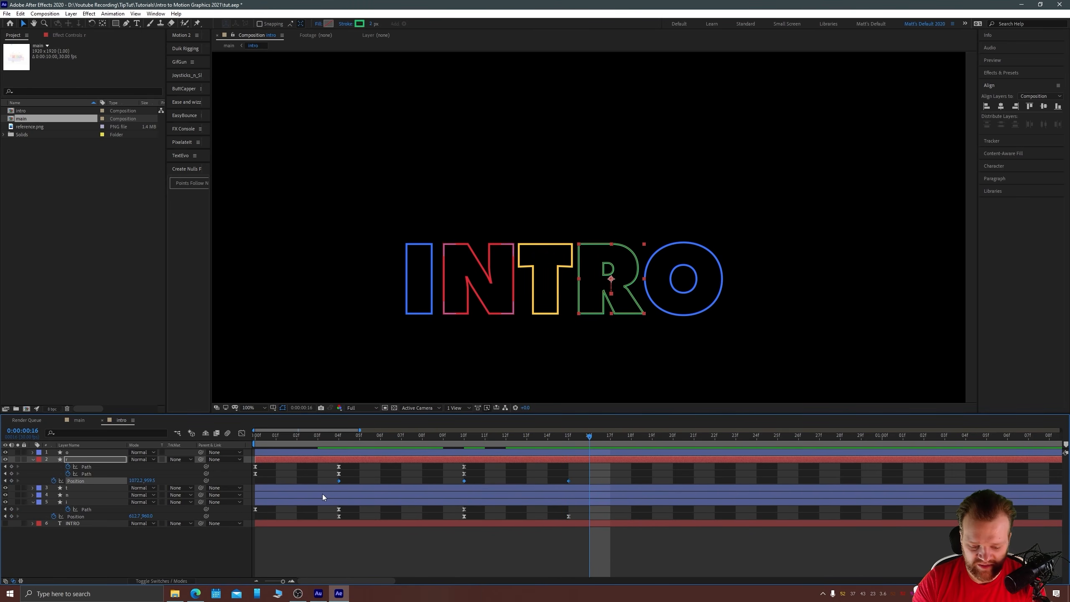
left_click(376, 519)
left_click_drag(639, 543, 329, 514)
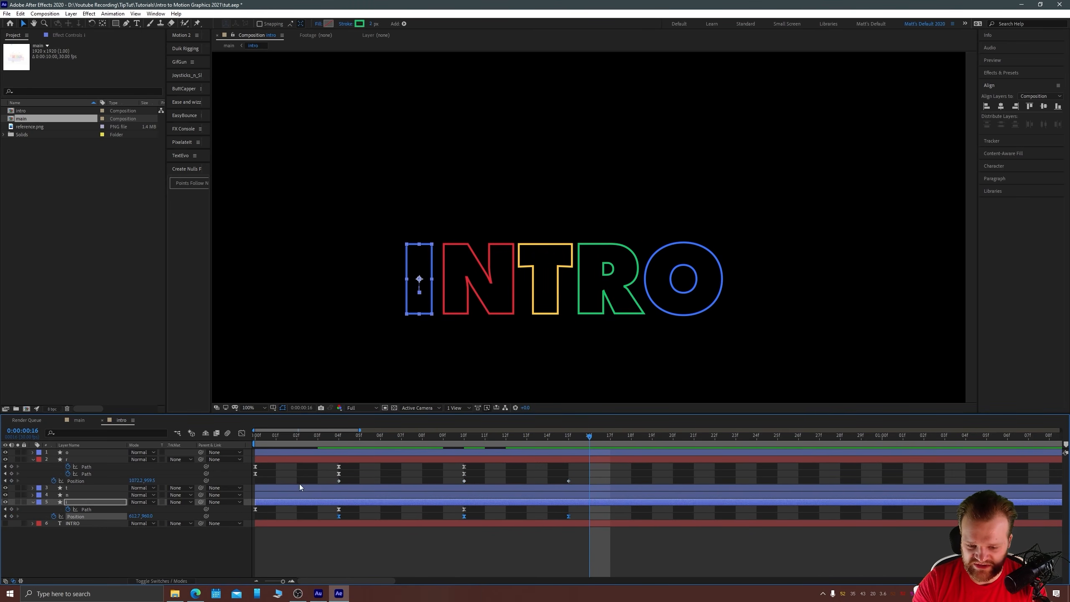
left_click(243, 433)
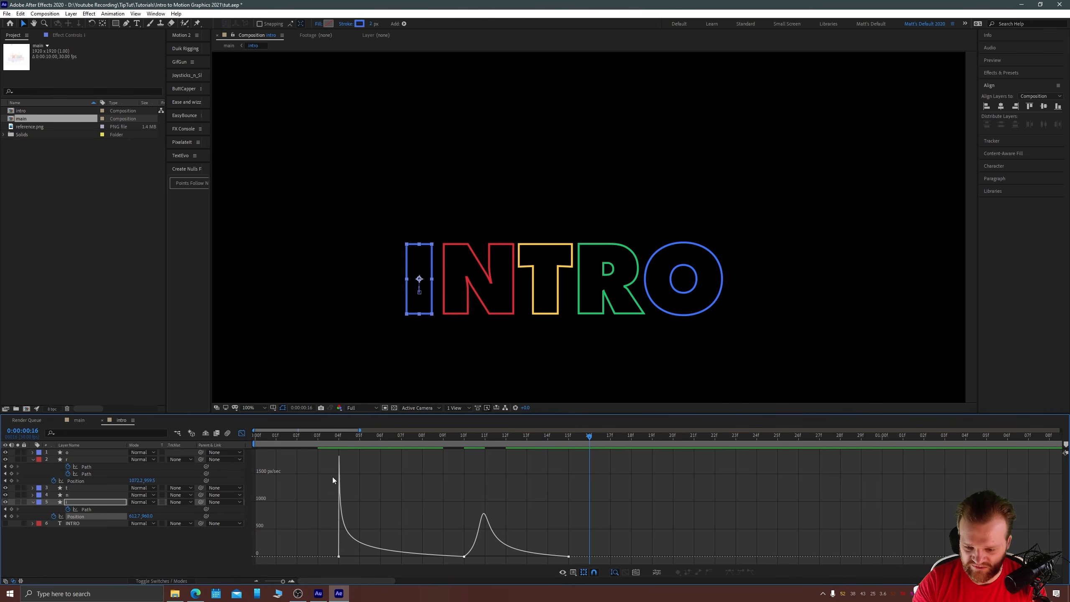
left_click(243, 434)
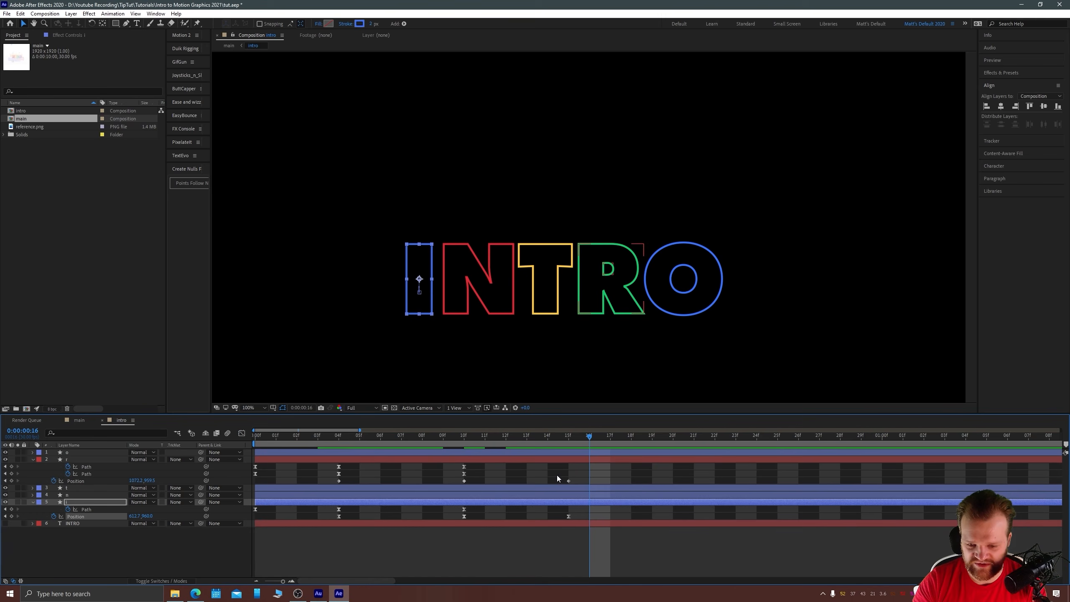
left_click_drag(578, 482, 299, 488)
key("F9")
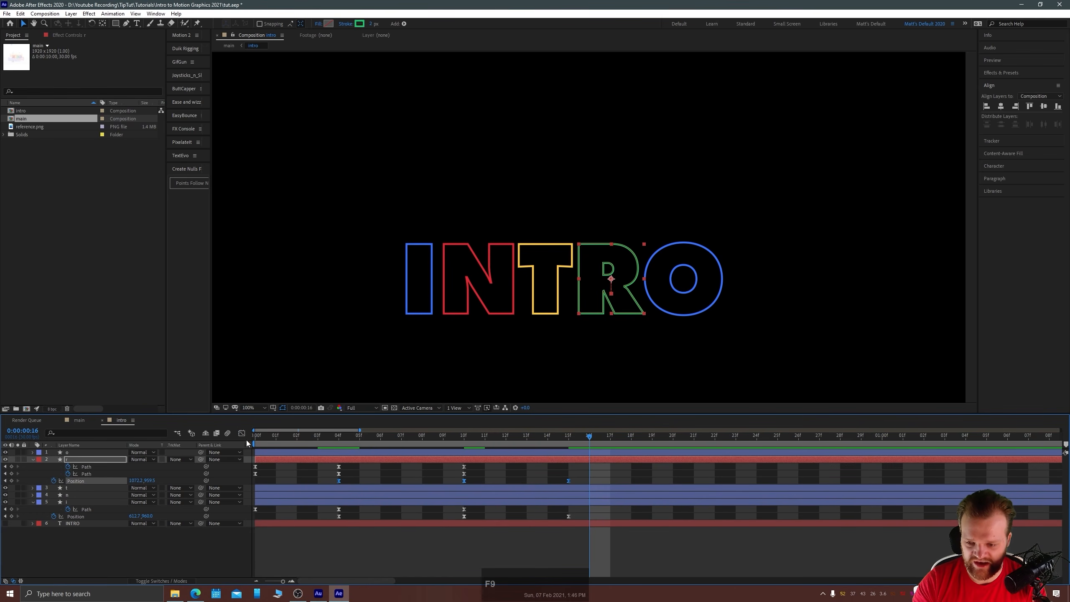
In the speed graph, shape the R's Position curve to spike at frame 4 and peak near frame 11 like the I's, and preview it.
left_click(241, 433)
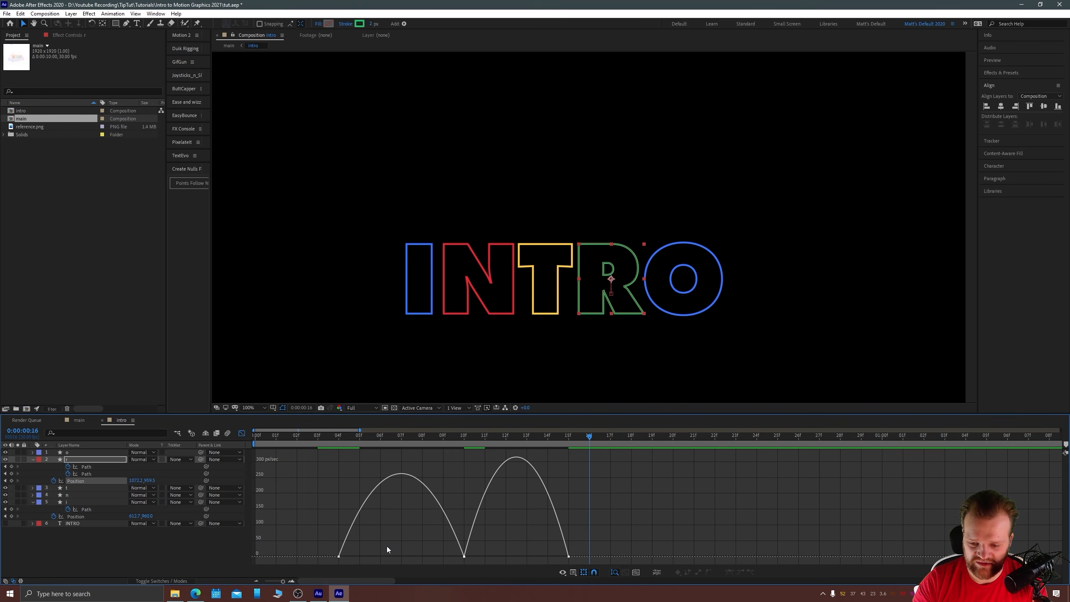
mouse_move(345, 553)
left_mouse_down()
mouse_move(327, 562)
mouse_move(449, 564)
mouse_move(367, 563)
left_mouse_up()
mouse_move(584, 549)
left_mouse_down()
mouse_move(560, 561)
mouse_move(487, 561)
mouse_move(516, 557)
left_mouse_up()
left_click(334, 439)
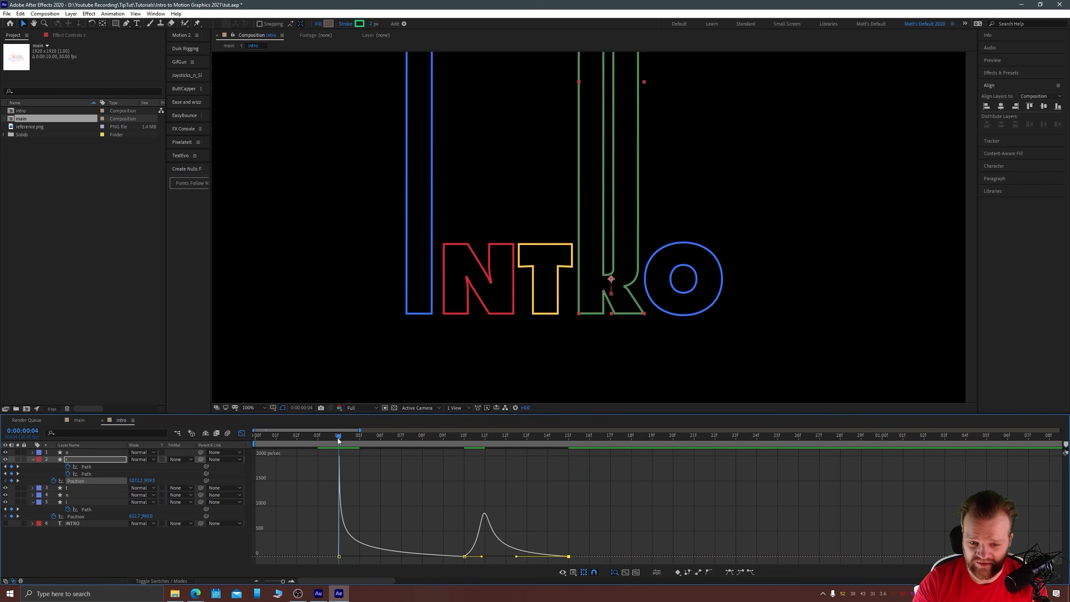
key("space")
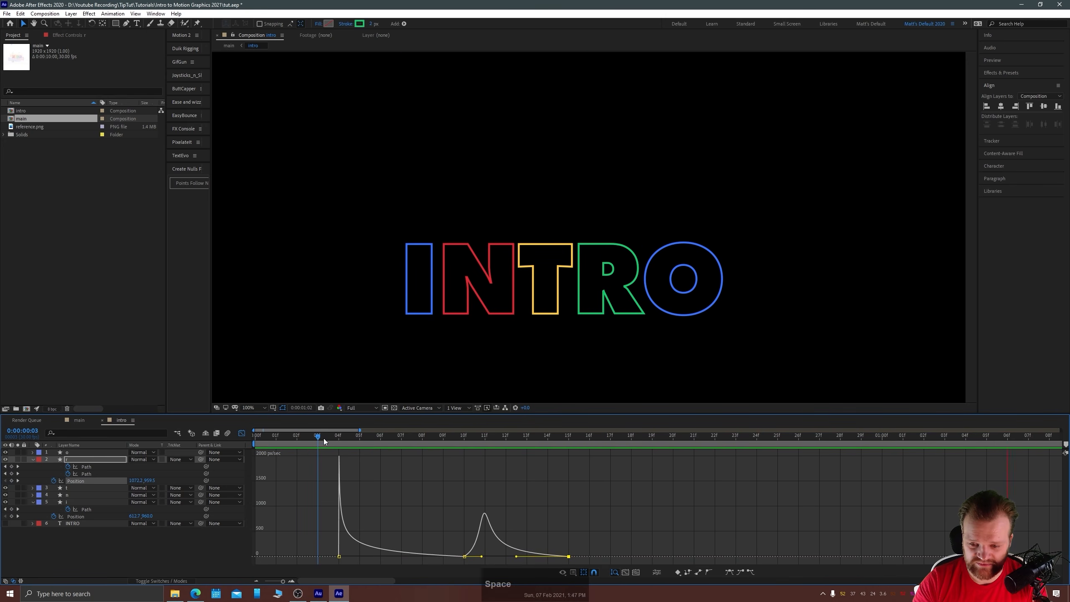
scroll(448, 314, "down", 2)
left_click(354, 287)
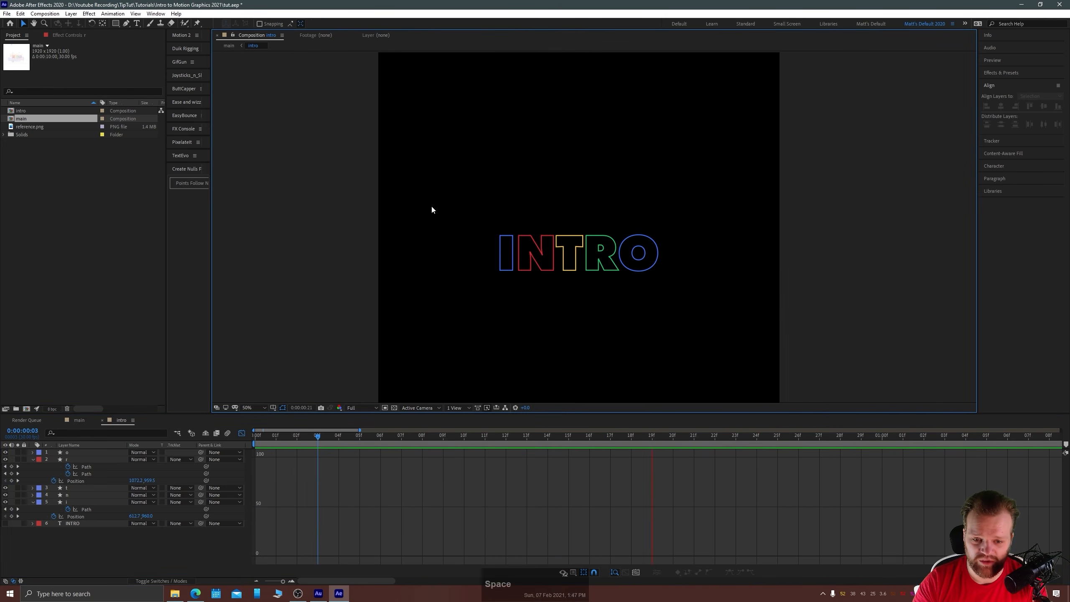
key("space")
Return from the speed graph to frame 0 of the timeline, and select the N layer with its Position property shown.
scroll(473, 268, "down", 1)
left_click_drag(506, 241, 491, 285)
scroll(450, 340, "up", 1)
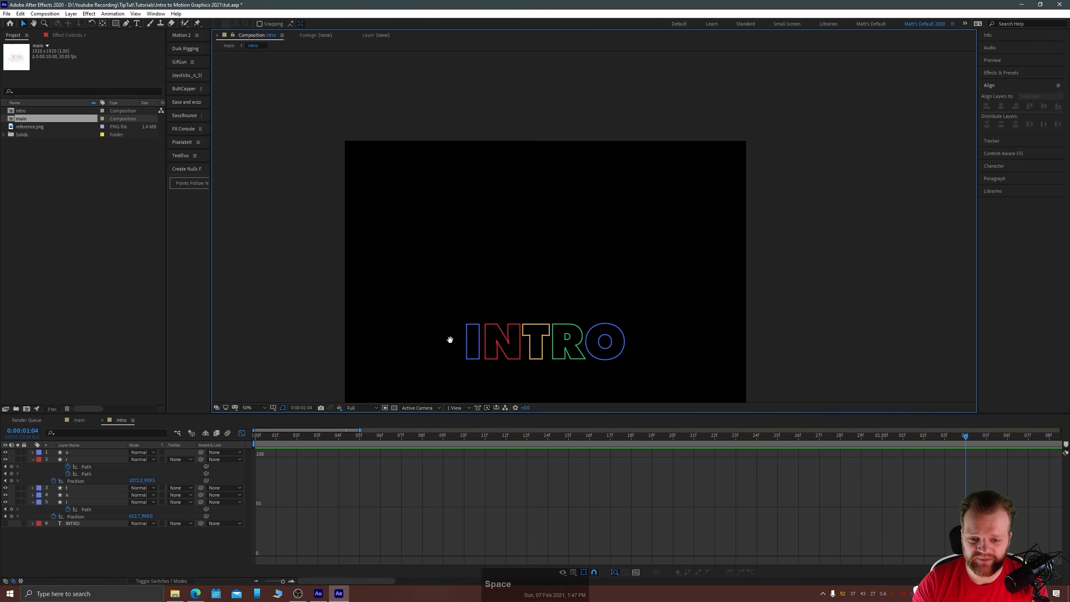
left_click_drag(450, 339, 484, 287)
left_click(241, 433)
mouse_move(263, 437)
left_mouse_down()
mouse_move(532, 436)
mouse_move(255, 436)
left_mouse_up()
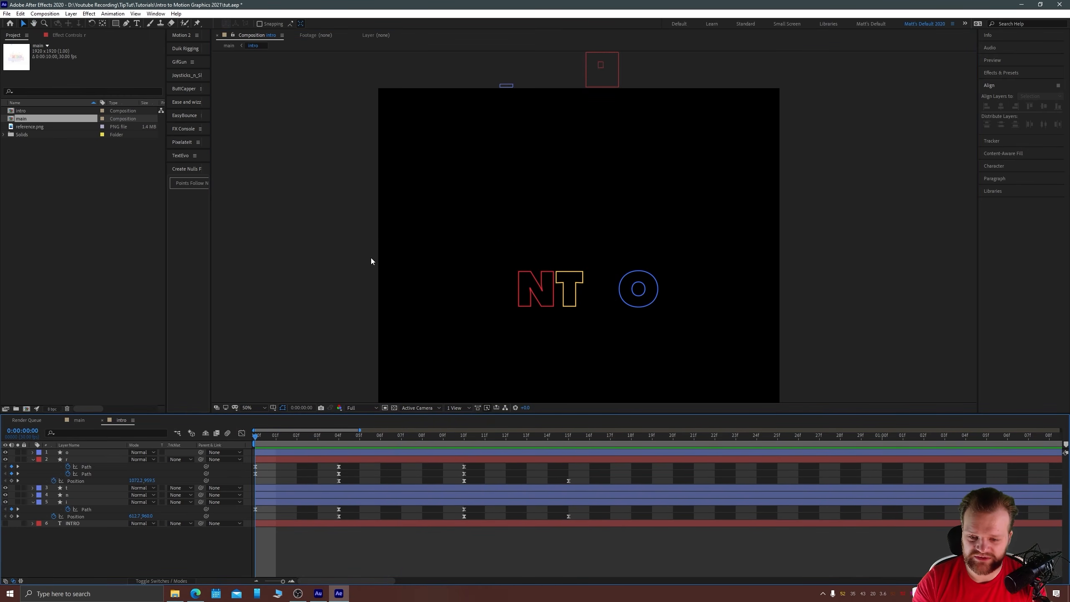
key("space")
left_click_drag(432, 303, 454, 237)
left_click(539, 220)
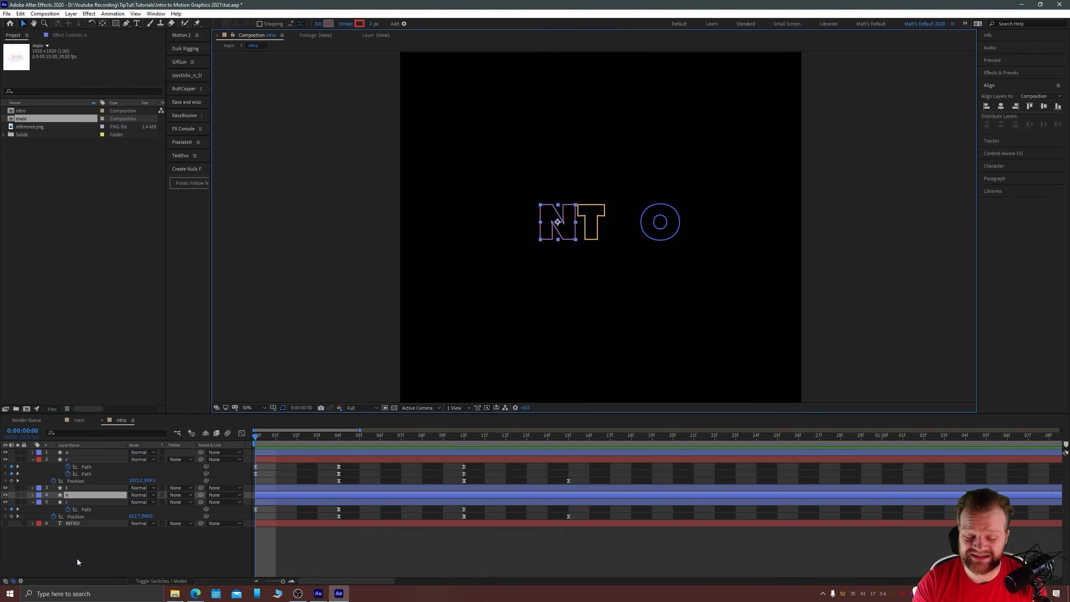
key("space")
left_click_drag(575, 262, 580, 302)
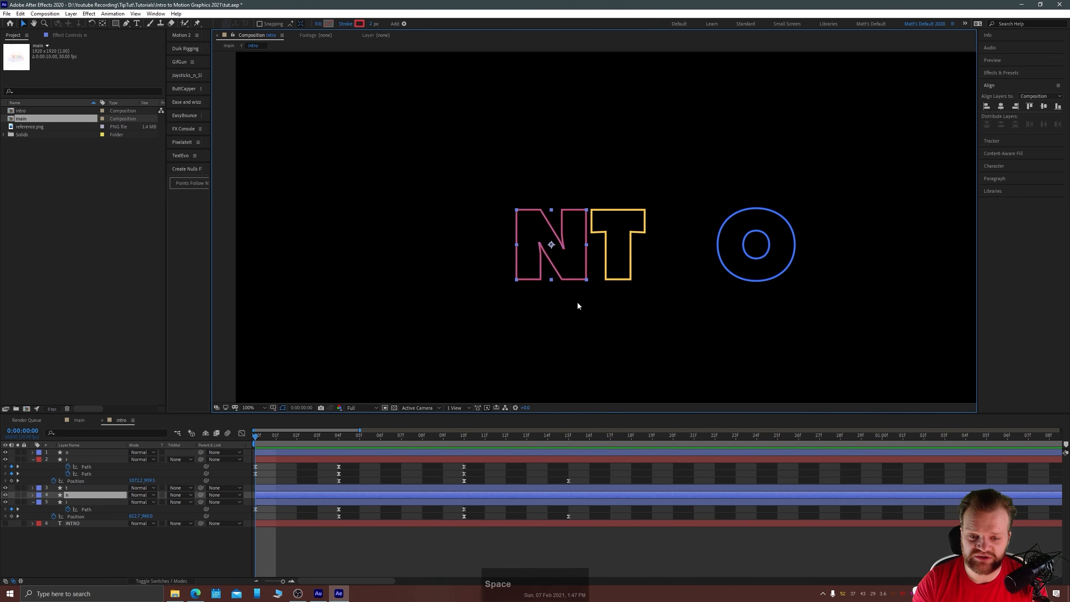
key("space")
left_click_drag(515, 305, 535, 325)
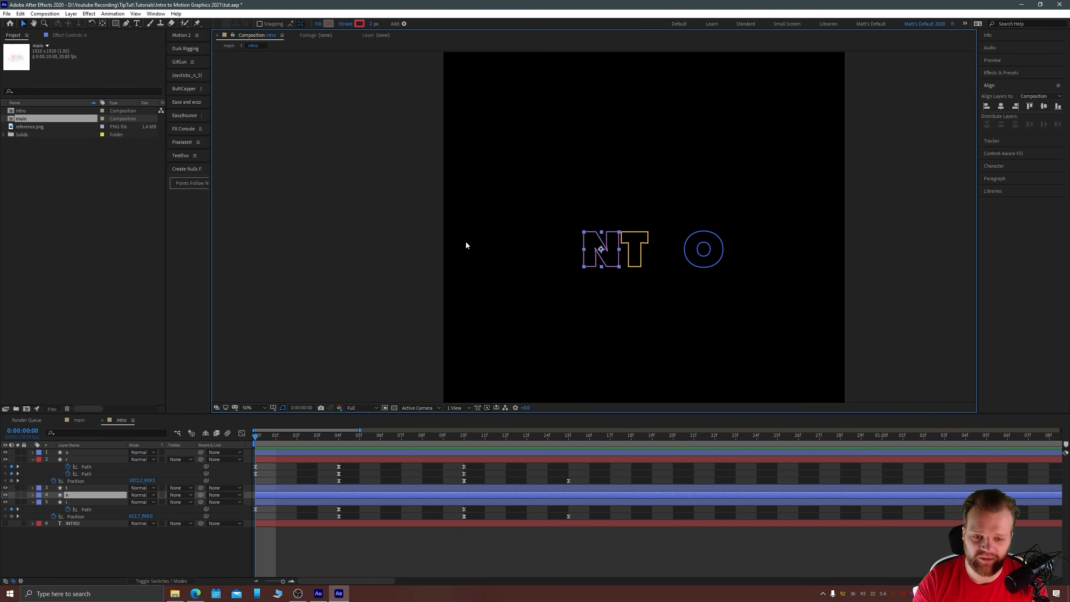
key("p")
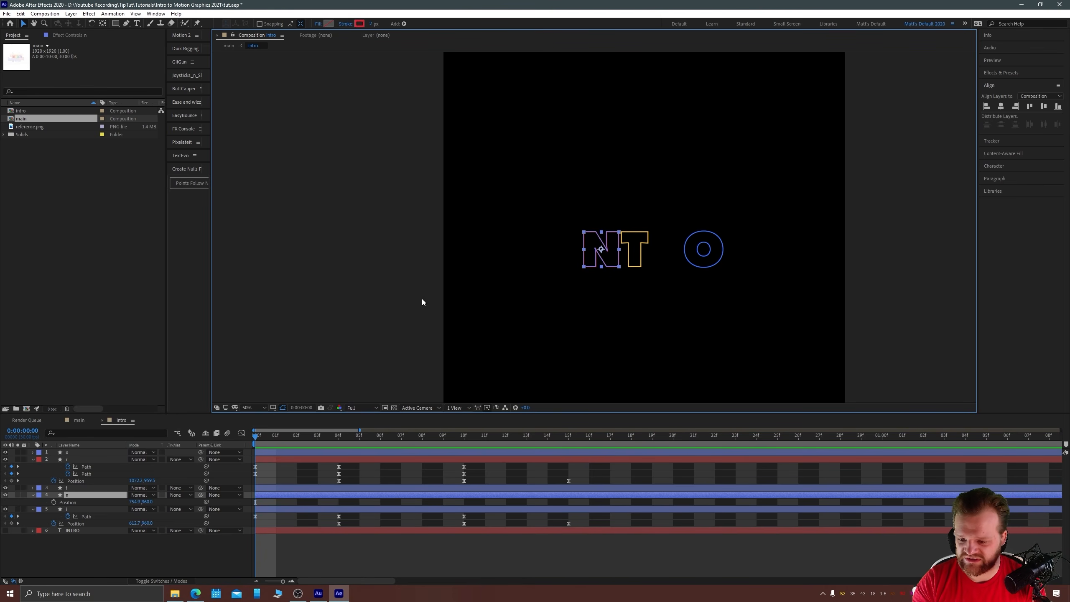
Open the N layer's shape contents and keyframe its Path at frames 0, 4 and 10.
left_click(33, 496)
left_click(33, 495)
left_click(41, 502)
left_click(47, 509)
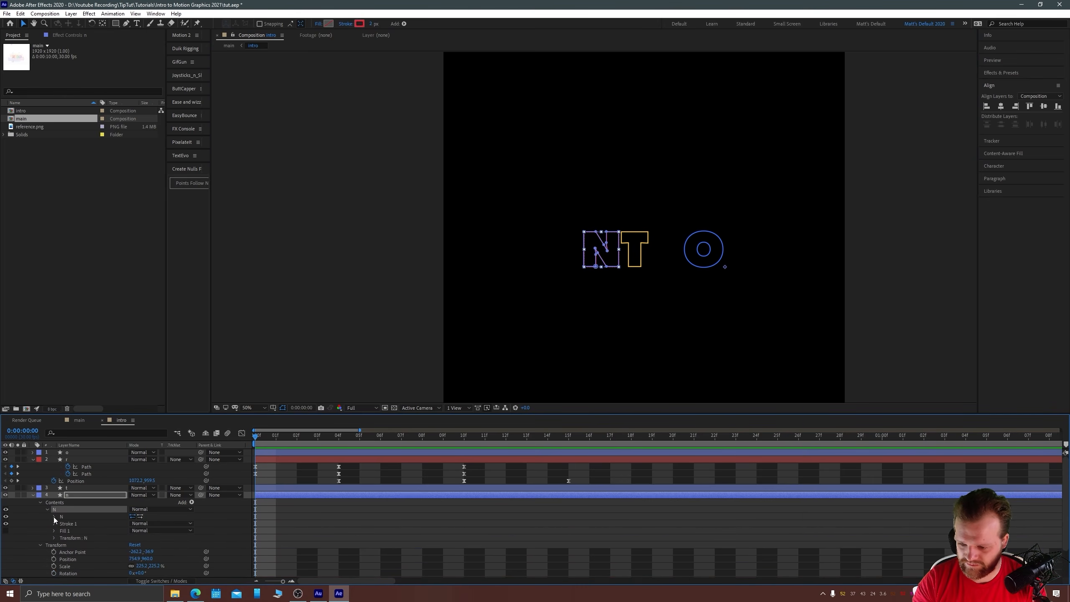
left_click(54, 516)
left_click(68, 523)
key("k")
left_click(12, 523)
left_click(464, 438)
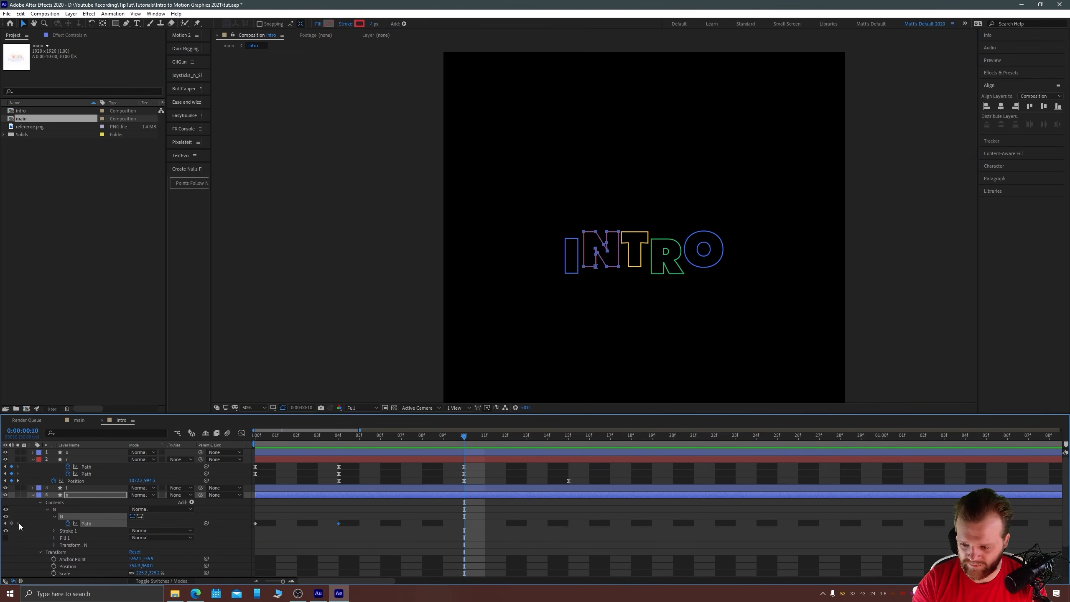
left_click(11, 522)
Move the N's path beyond the composition's left edge at frame 0, and stretch its left points to that edge at frame 4.
left_click_drag(340, 438, 255, 439)
left_click_drag(595, 249, 418, 250)
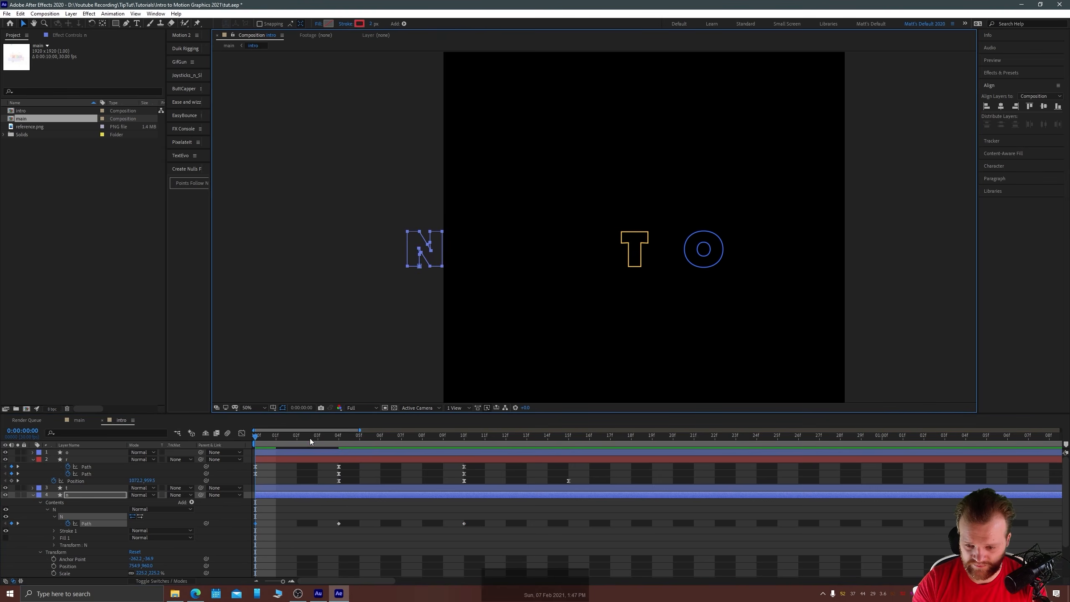
left_click(339, 437)
scroll(530, 285, "up", 2)
key("space")
left_click_drag(530, 285, 543, 233)
left_click_drag(555, 160, 578, 344)
scroll(644, 224, "down", 1)
key("space")
left_click_drag(644, 224, 701, 222)
left_click_drag(661, 267, 260, 243)
key("space")
Apply Easy Ease to the N's three Path keyframes and adjust the ease between frames 0 and 4 in the speed graph.
left_click(464, 437)
left_click_drag(483, 517, 252, 530)
key("F9")
key("shift+F3")
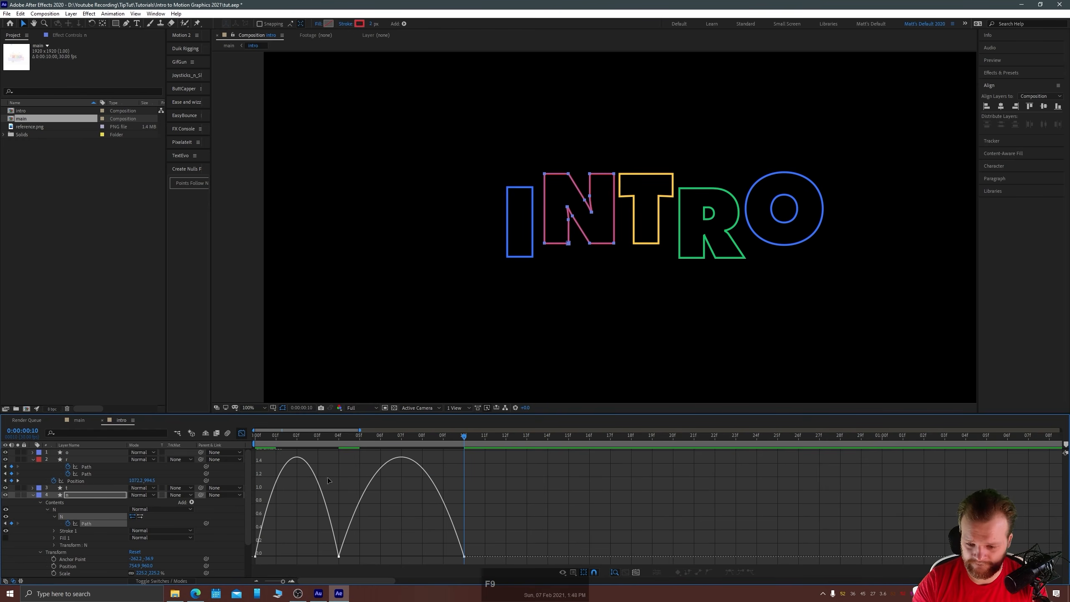
left_click_drag(325, 556, 271, 562)
Check the speed graph of the R's Path keyframes for reference.
key("shift+F3")
left_click_drag(520, 461, 253, 475)
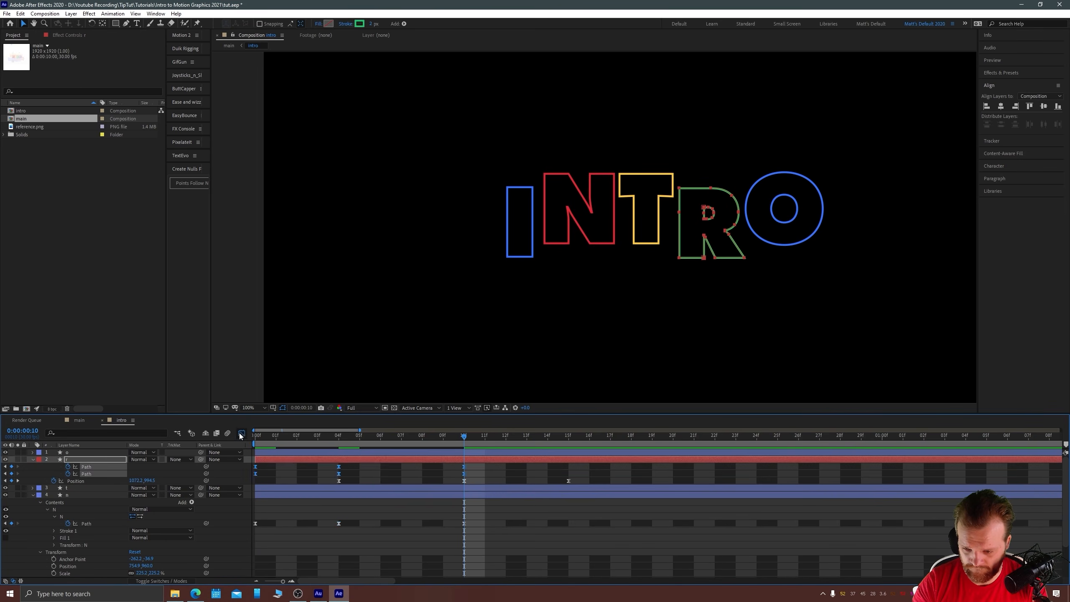
left_click(241, 433)
left_click(242, 433)
In the speed graph, shape the N's Path curve to peak near frames 1 and 9 like the R's, and preview it.
left_click_drag(320, 515, 350, 529)
key("shift+F3")
left_click_drag(331, 539, 352, 563)
left_click_drag(380, 556, 441, 556)
left_click_drag(337, 437, 216, 438)
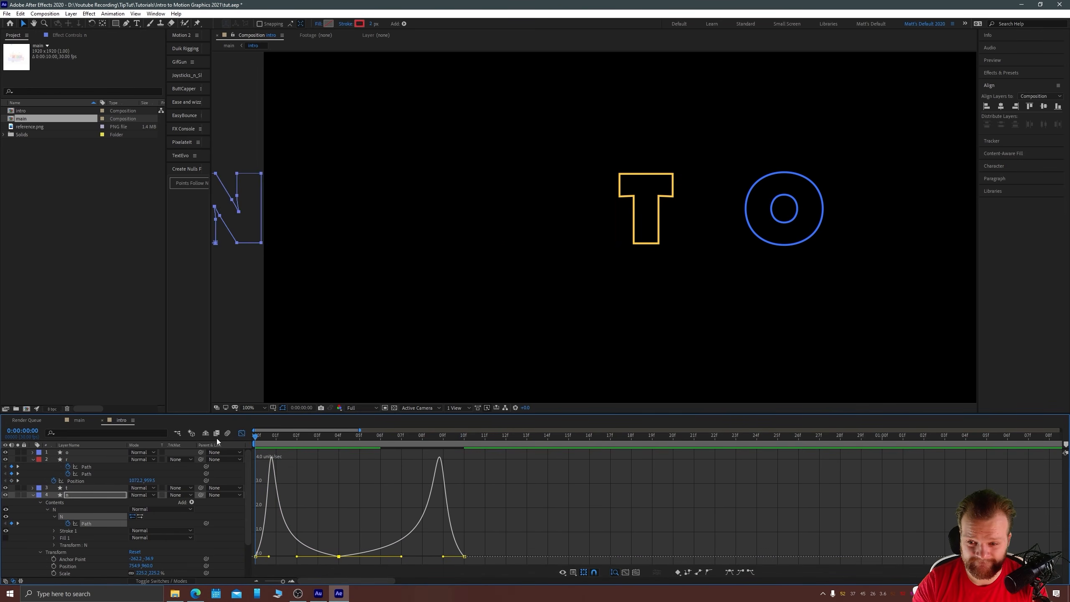
key("space")
left_click(241, 433)
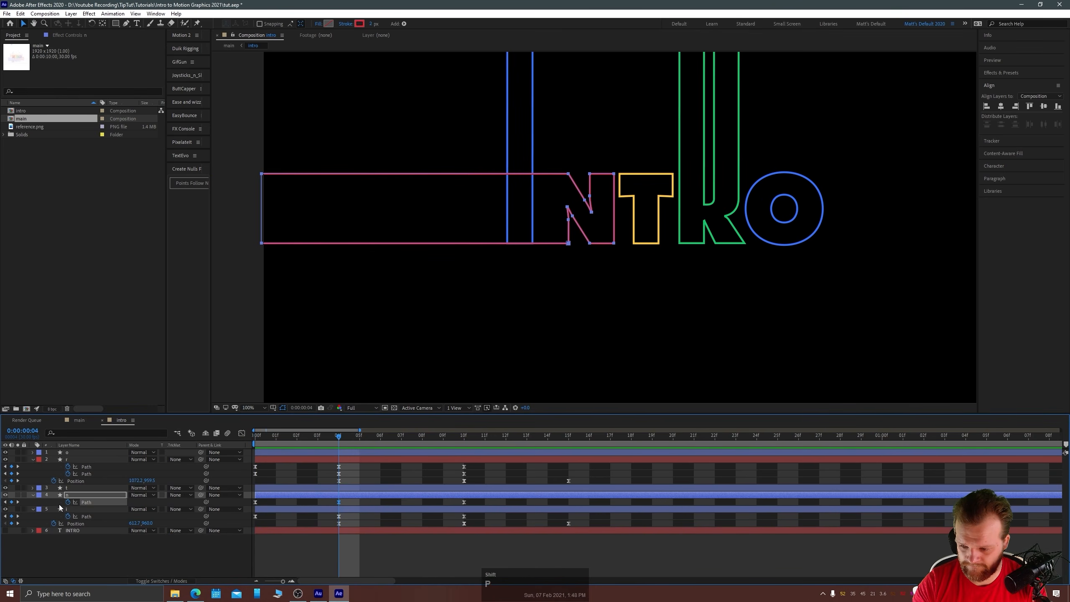
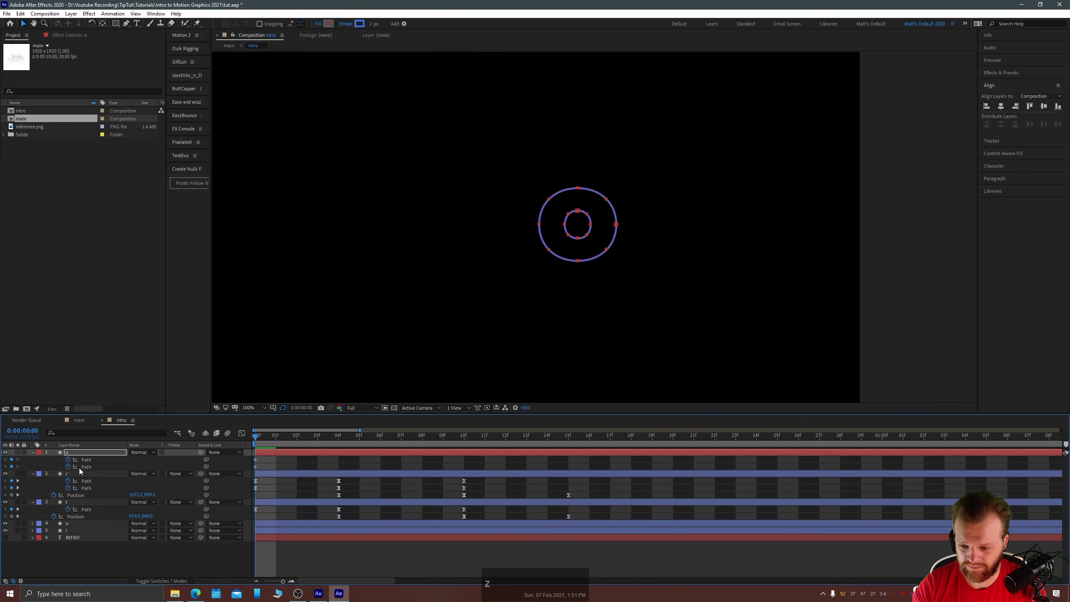
At frame 4, stretch the right-hand points of both O paths horizontally past the composition's right edge.
scroll(580, 246, "up", 4)
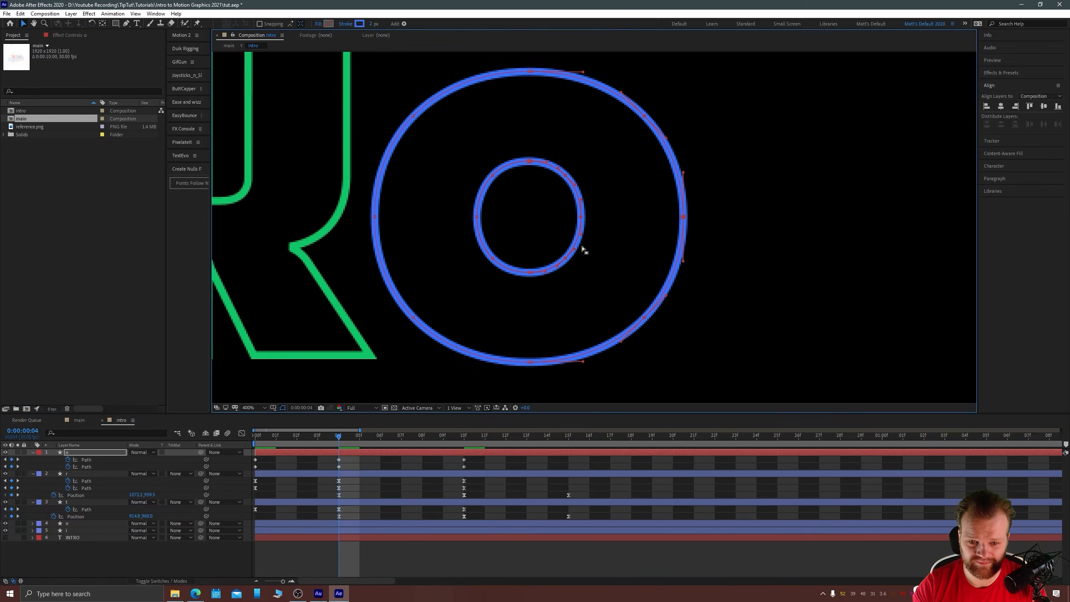
scroll(425, 227, "down", 2)
scroll(538, 228, "up", 2)
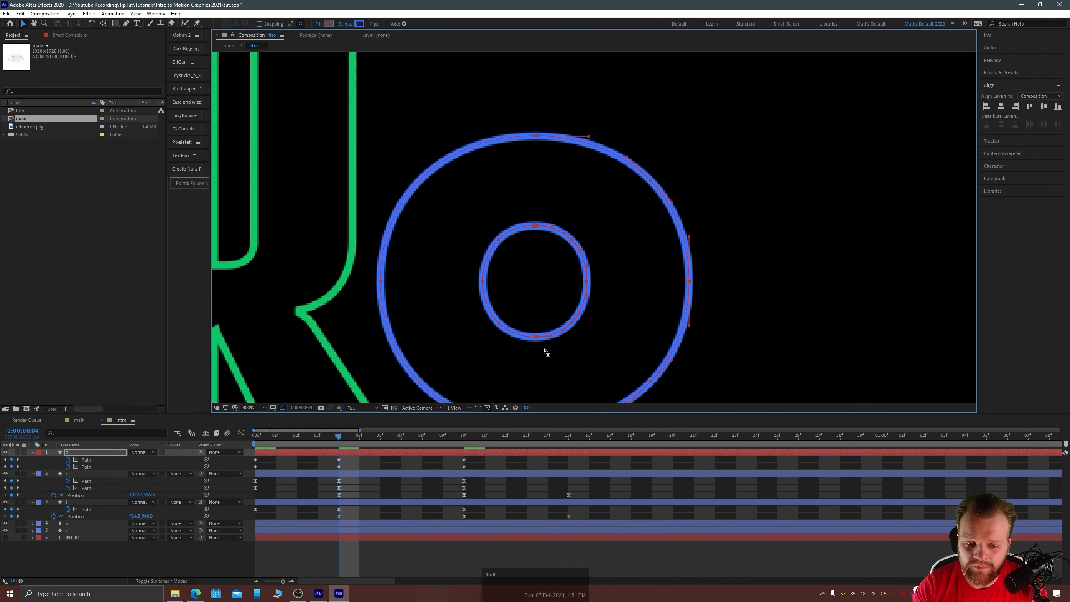
left_click_drag(544, 350, 444, 336)
scroll(537, 274, "down", 2)
left_click_drag(523, 282, 810, 282)
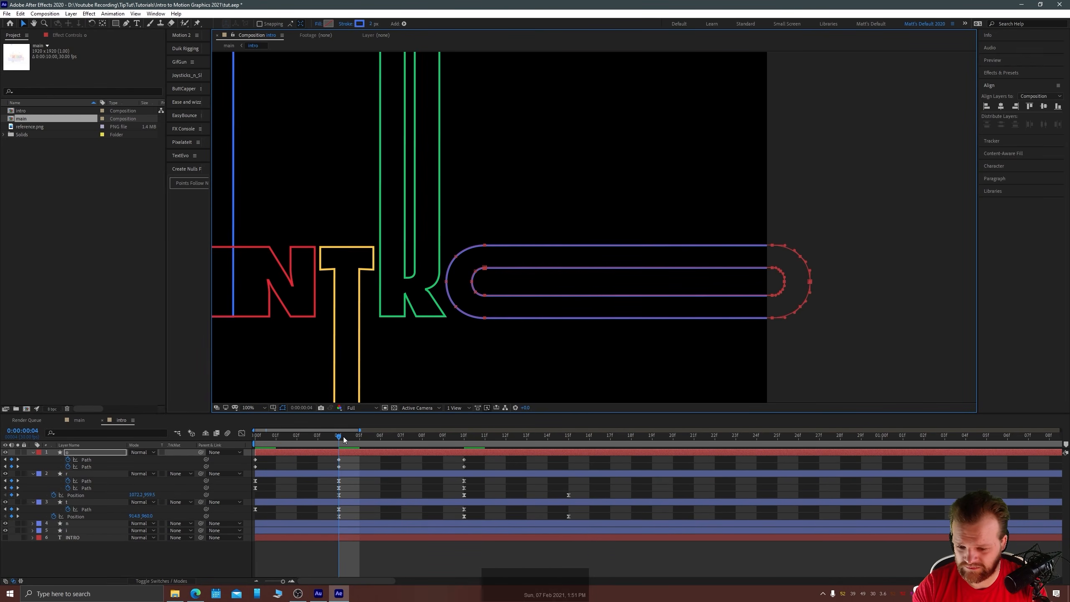
In the speed graph, shape the eased O Path curves to peak near frames 1 and 9, and preview the motion.
key("shift+F3")
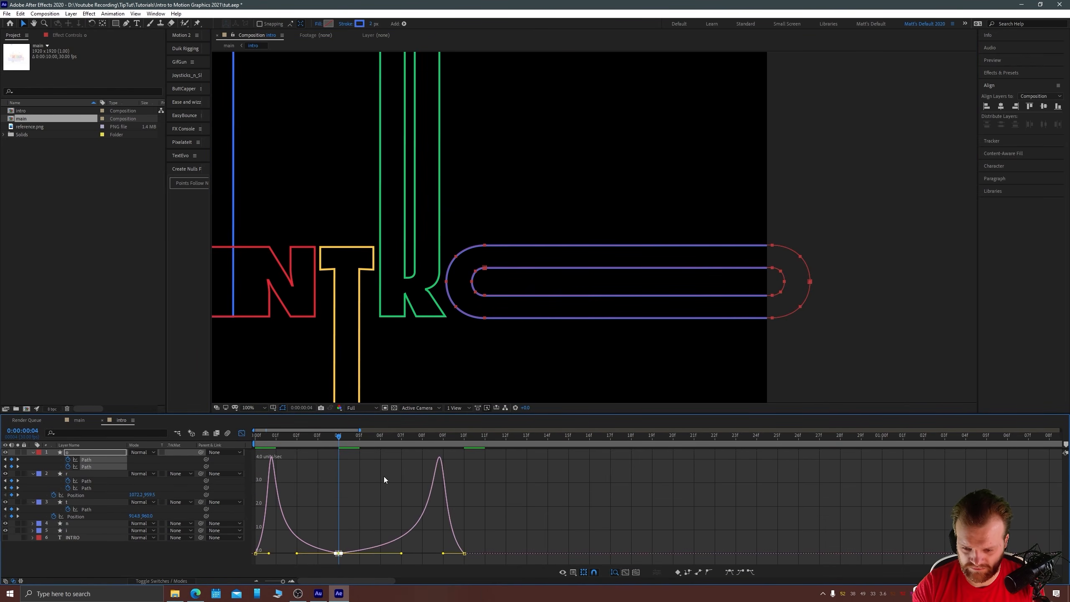
key("shift+F3")
key("space")
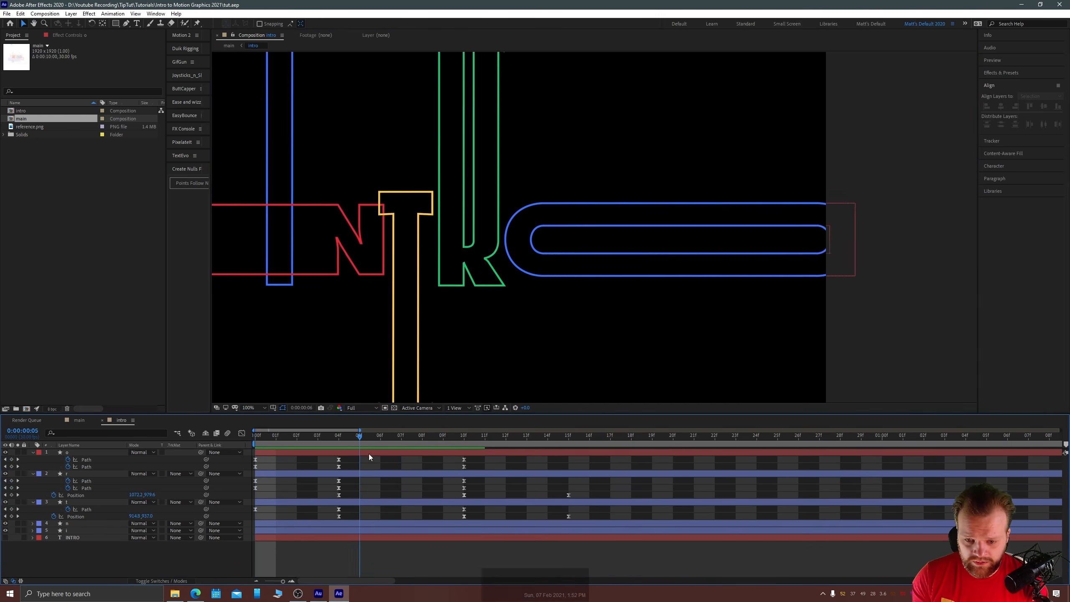
Keyframe the O's Position at frames 4, 10 and 15, shifting it left to X position 1215.2 at frame 10.
left_click_drag(369, 454, 339, 445)
left_click(71, 453)
key("shift+p")
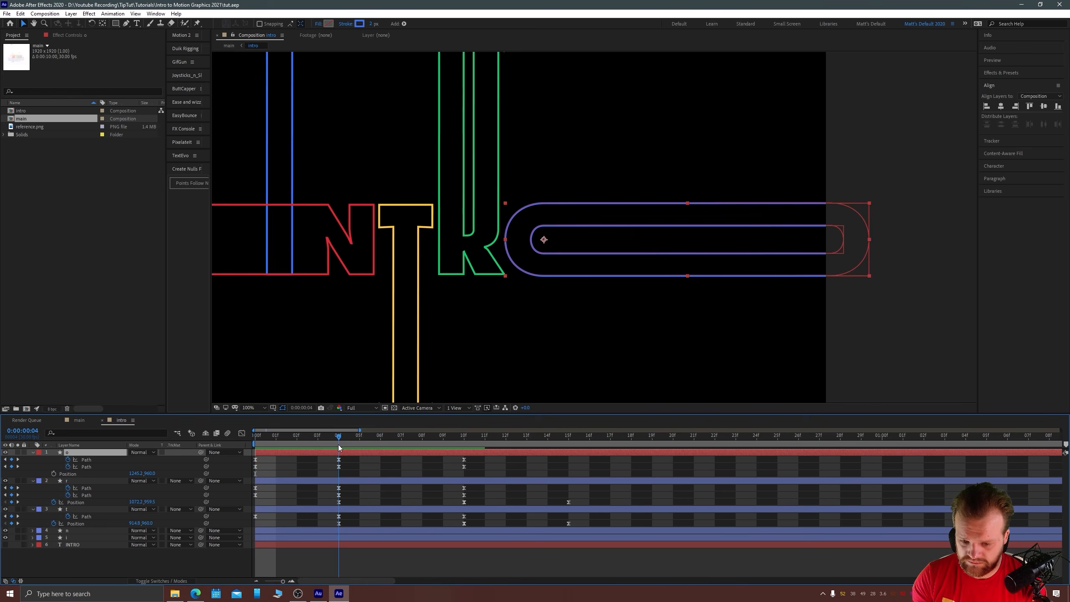
left_click(120, 474)
key("k")
key("k")
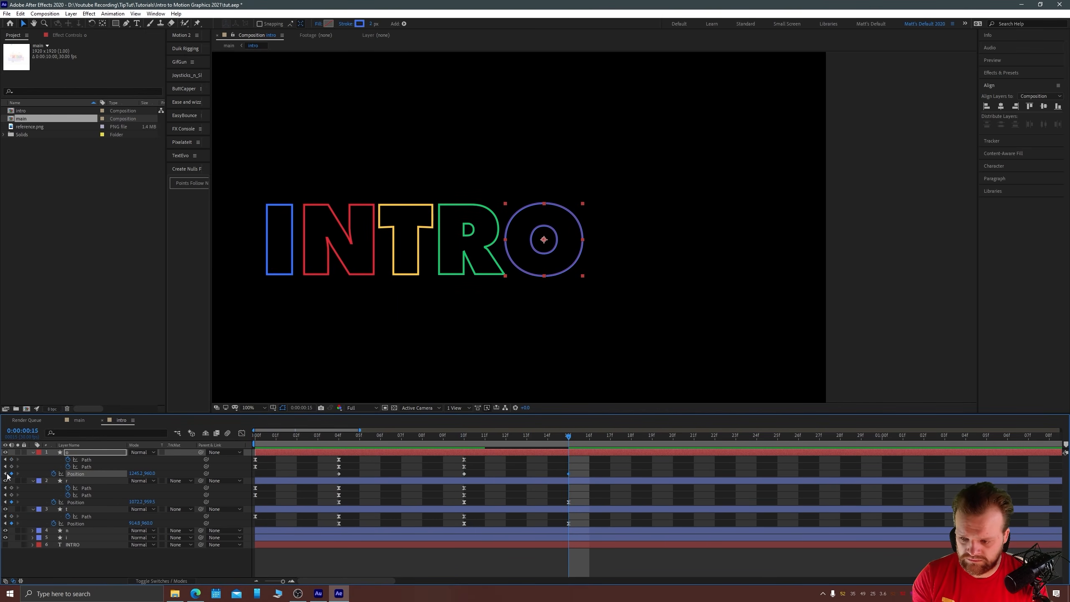
left_click(5, 474)
In the speed graph, shape the O's eased Position curve to spike at frame 4 and peak near frame 11, and preview it.
key("shift+F3")
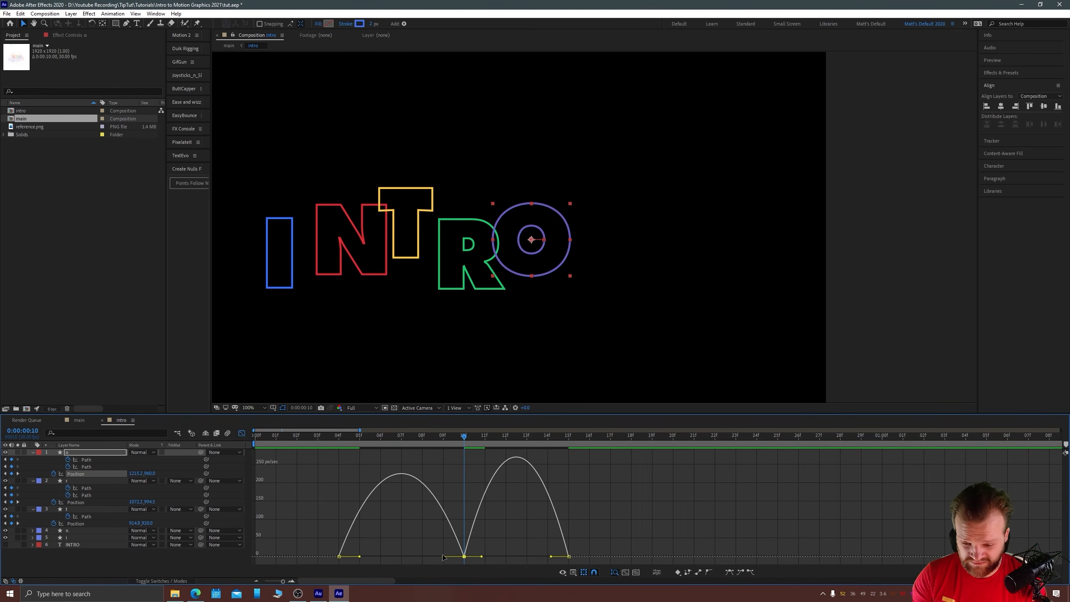
left_click_drag(443, 557, 337, 557)
left_click(569, 556)
left_click_drag(551, 557, 516, 556)
left_click(334, 440)
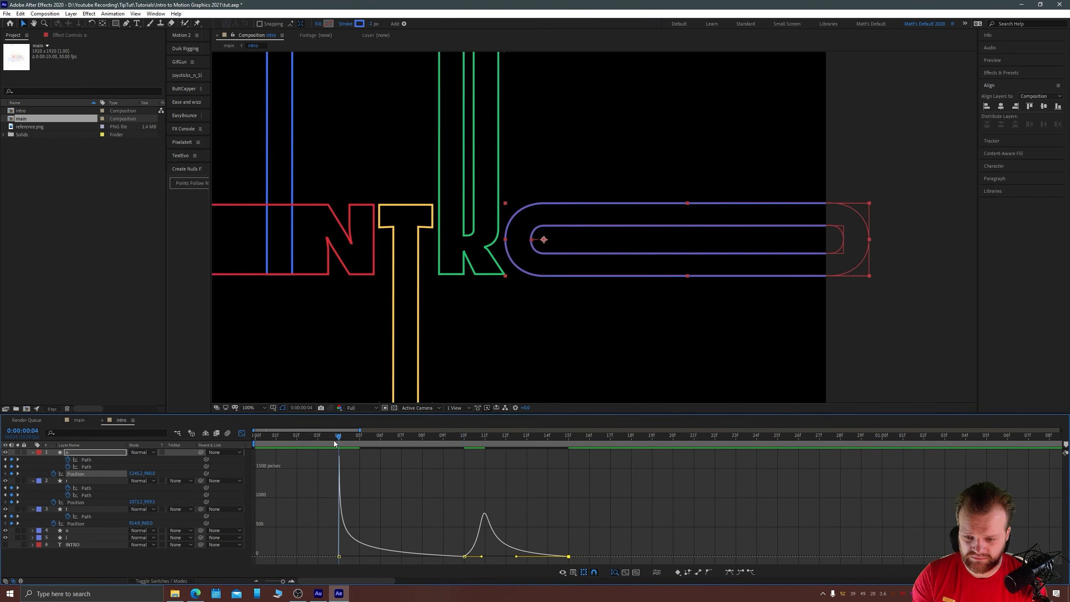
key("space")
key("space")
left_click(242, 433)
Give all five letter layers the Blue label, collapse their keyframed properties, and save the project.
left_click(255, 437)
scroll(418, 351, "down", 3)
left_click(74, 537, "shift")
left_click(39, 451)
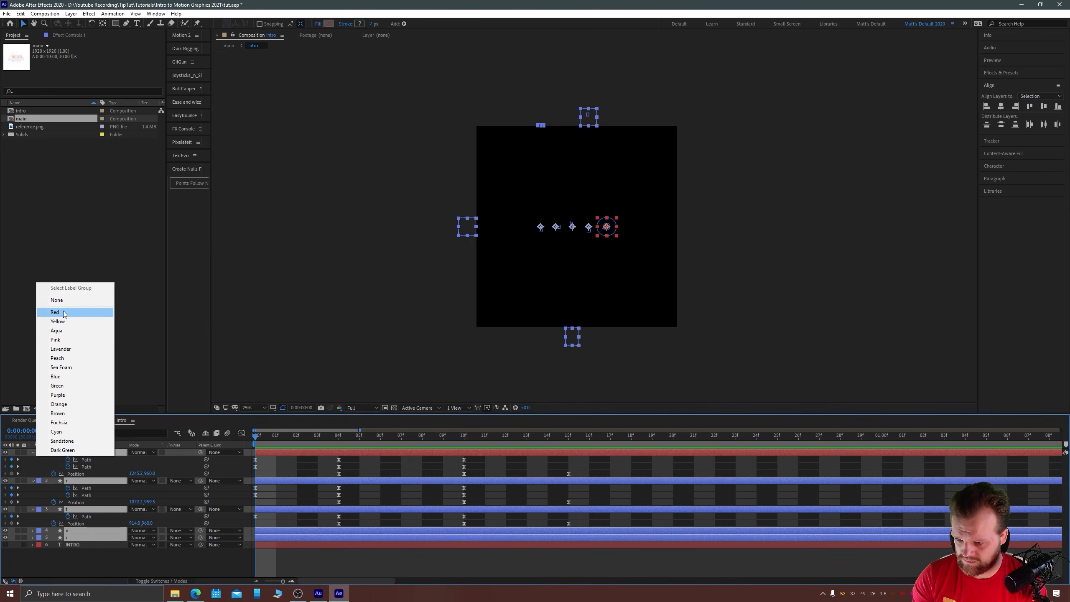
left_click(69, 377)
key("u")
left_click(325, 535)
key("ctrl+s")
At frame 0, move both O paths just beyond the composition's right edge, and check the motion through frame 15.
left_click(113, 452)
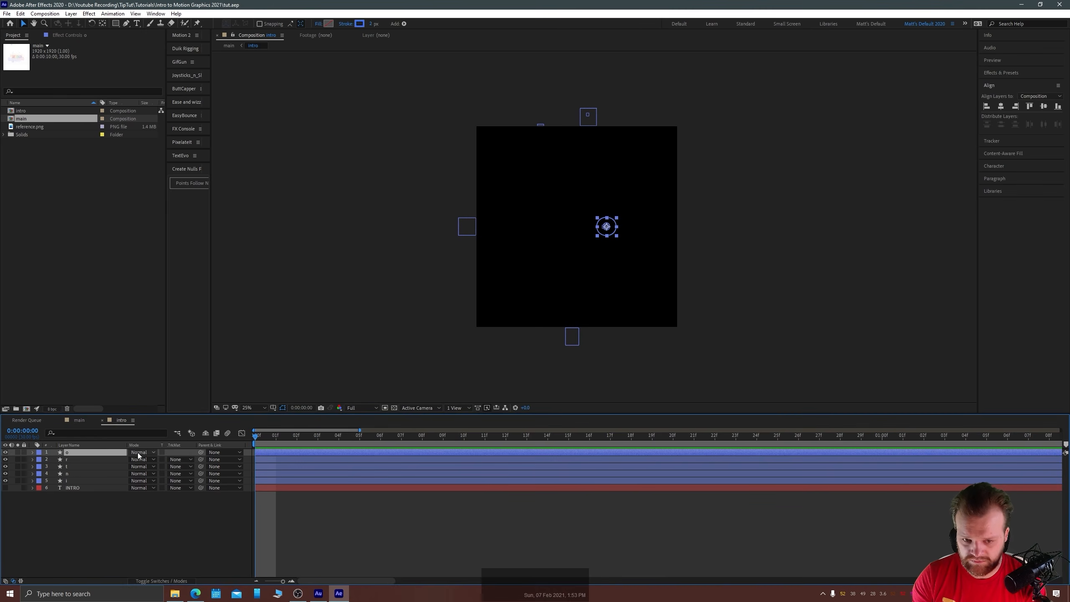
key("u")
left_click_drag(261, 467, 252, 458)
left_click_drag(598, 227, 647, 289)
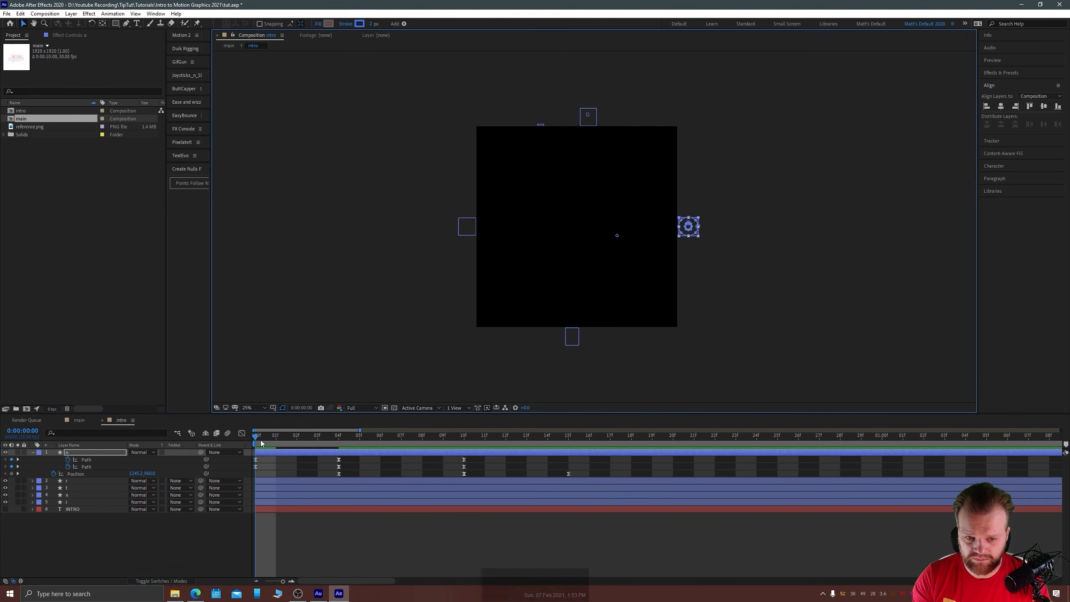
left_click_drag(261, 440, 569, 435)
Show the keyframes of all letter layers, and enlarge the timeline area with its time scale zoomed out past three seconds.
key("ctrl+a")
key("u")
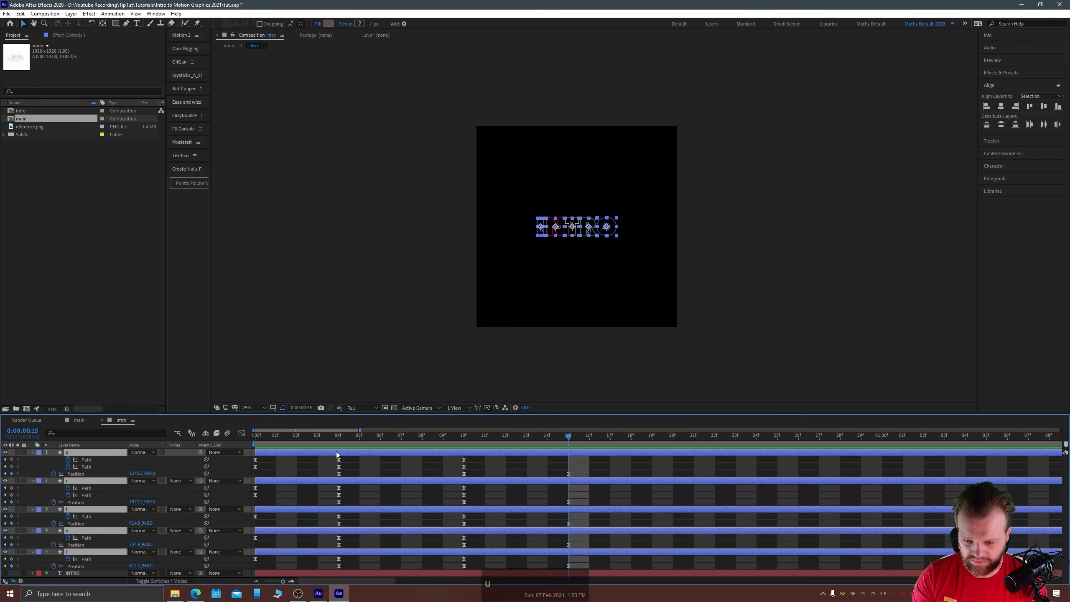
left_click_drag(283, 581, 278, 581)
left_click_drag(307, 414, 299, 381)
left_click(377, 244)
key("space")
left_click_drag(377, 244, 378, 221)
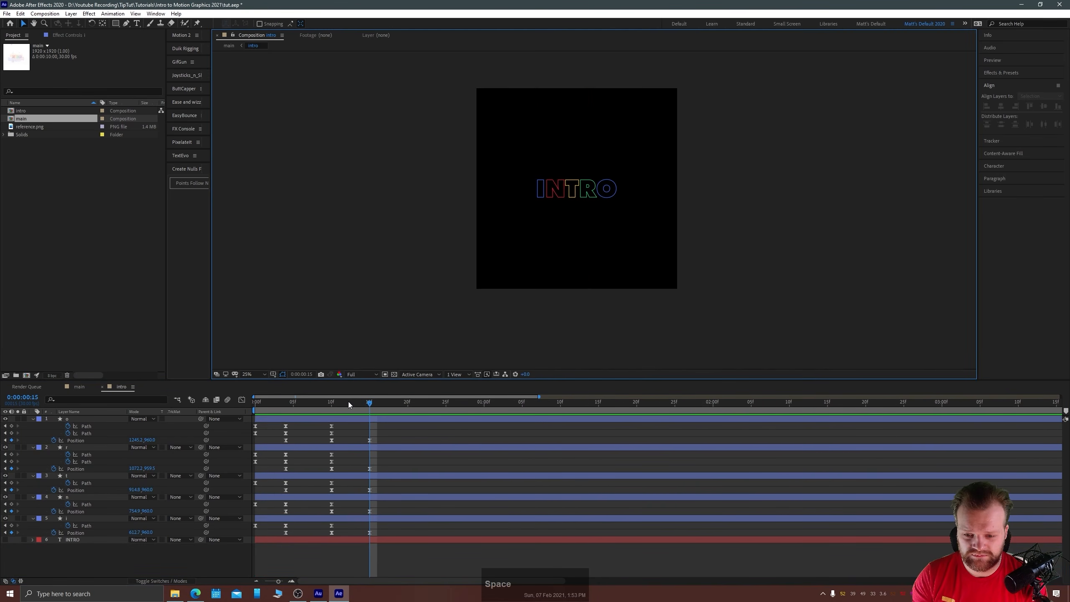
Play back the INTRO letter animation from the start and scrub through its keyframes.
left_click(256, 403)
key("space")
key("space")
key("space")
left_click_drag(264, 401, 331, 404)
Try to adjust the middle Position keyframes of the five letter layers.
left_click_drag(372, 441, 326, 485)
left_click(96, 518)
left_click(96, 419, "shift")
key("p")
key("shift+F3")
key("ctrl+z")
left_click_drag(308, 553, 282, 581)
left_click_drag(453, 554, 479, 554)
left_click_drag(427, 554, 451, 556)
key("ctrl+z")
Collapse all layers' keyframed properties, return to the first frame and save the project.
key("space")
left_click_drag(324, 406, 303, 405)
left_click(242, 400)
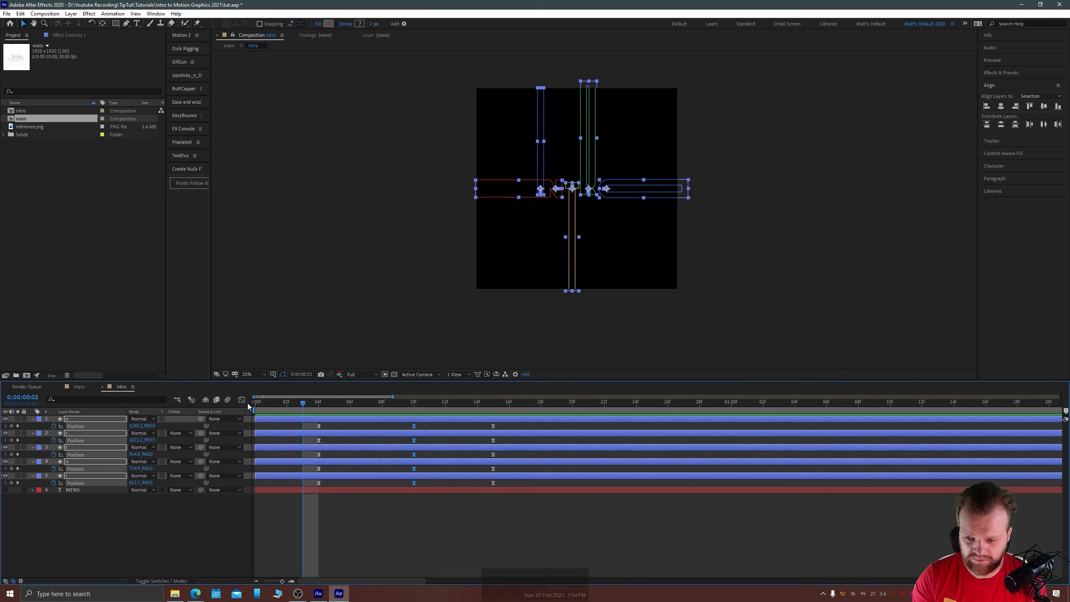
key("ctrl+a")
key("u")
left_click(413, 220)
left_click_drag(413, 220, 428, 248)
left_click(254, 402)
left_click_drag(387, 313, 375, 298)
key("ctrl+s")
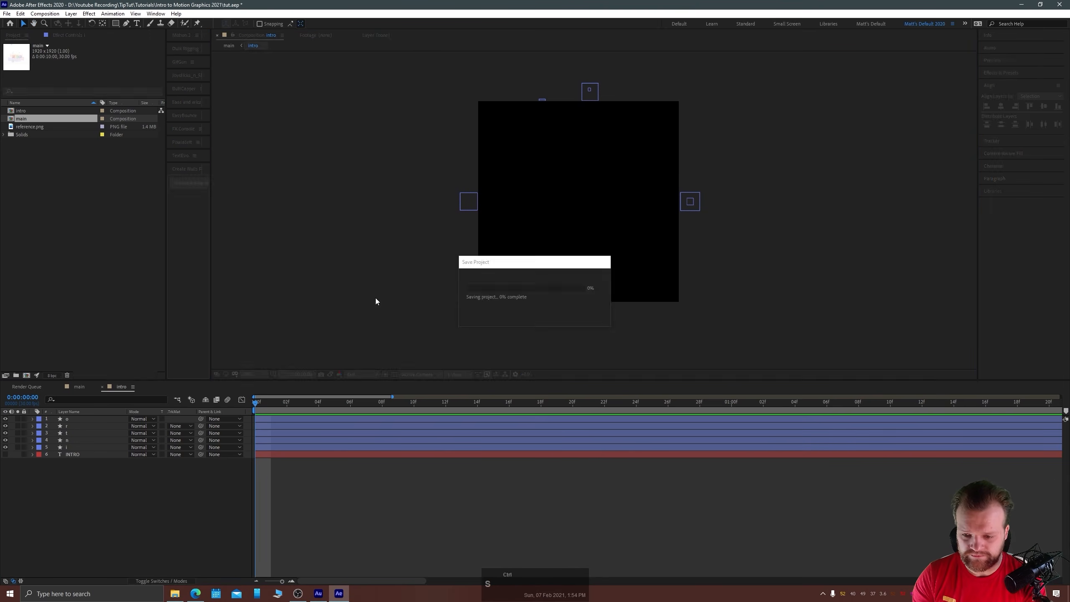
Reveal the keyframed properties of all layers across the full timeline and go to frame 15.
left_click_drag(282, 581, 256, 582)
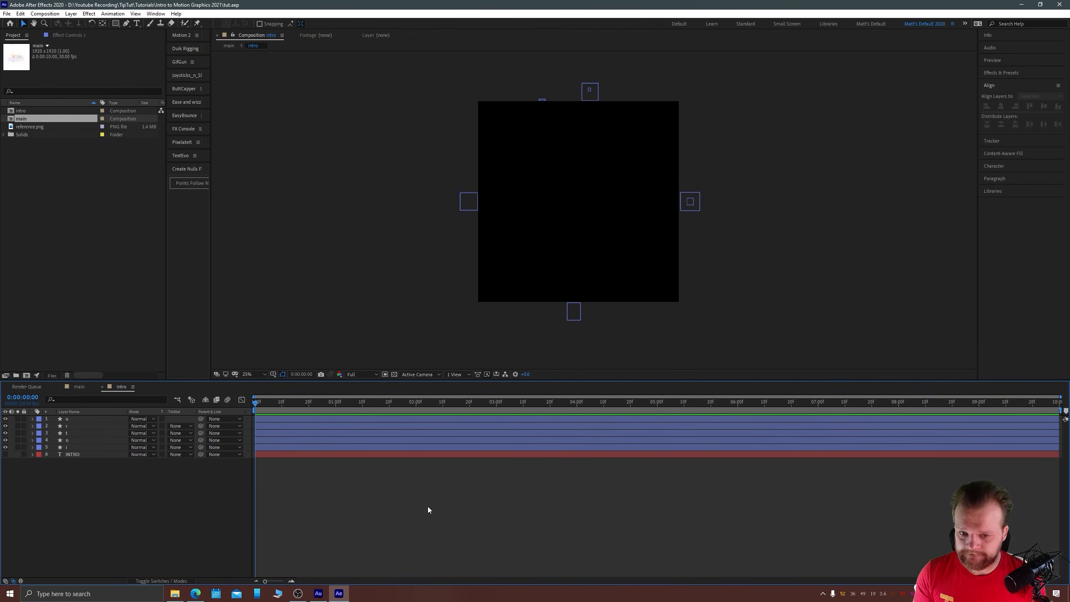
left_click_drag(256, 404, 293, 407)
left_click_drag(119, 508, 76, 417)
key("u")
left_click(295, 404)
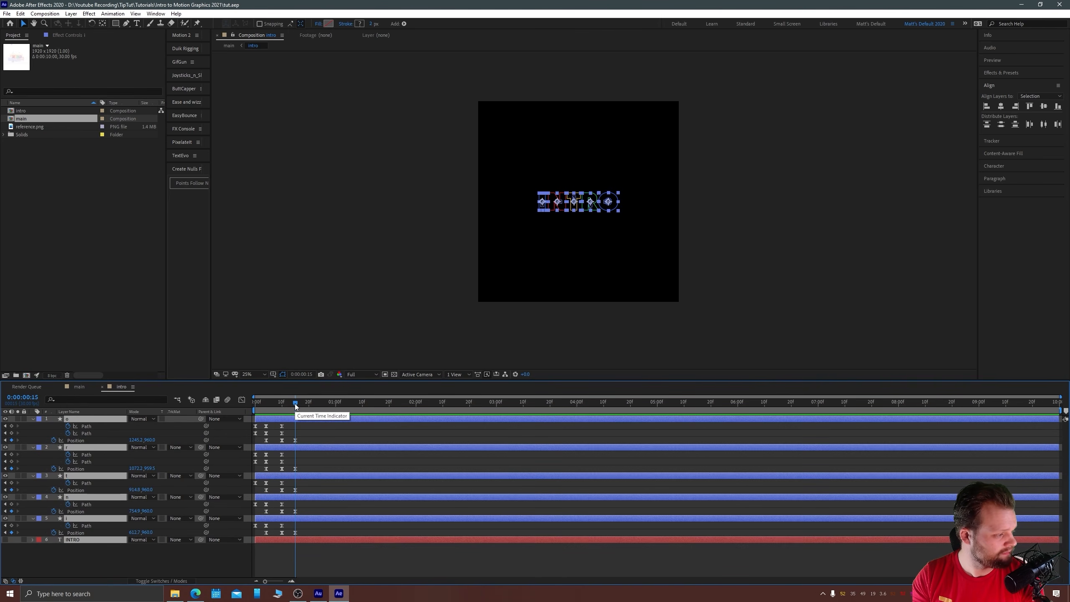
Play back the animation of the letters from the first frame to check its timing.
left_click(398, 303)
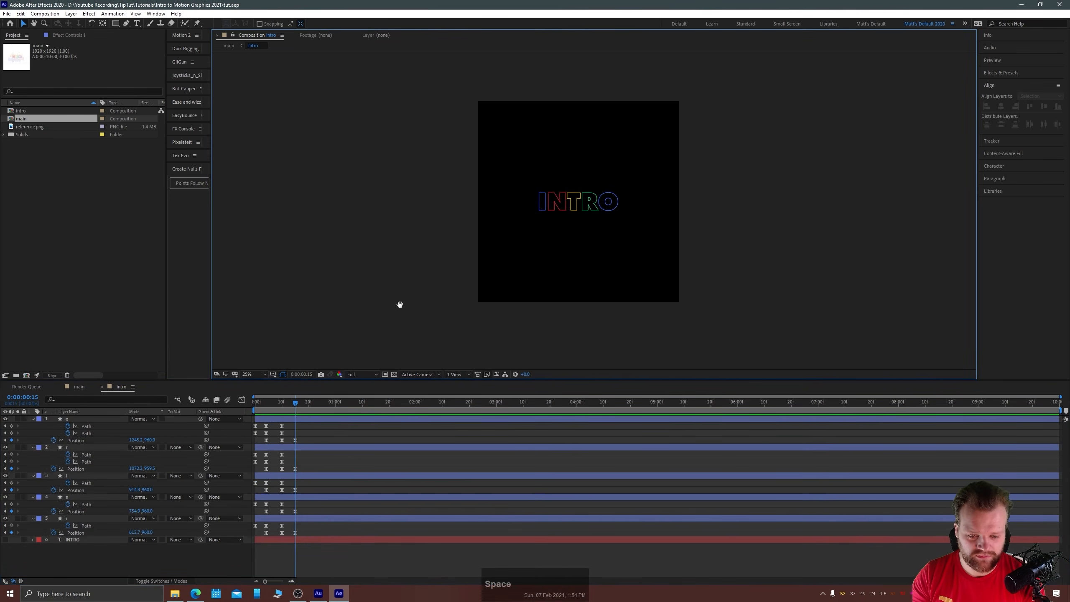
key("Home")
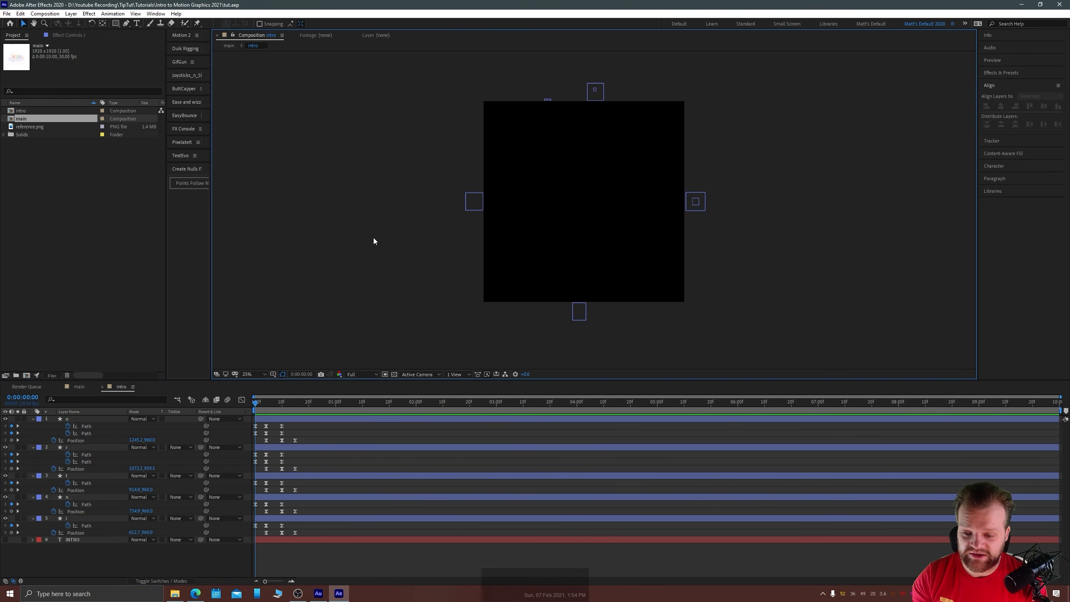
key("space")
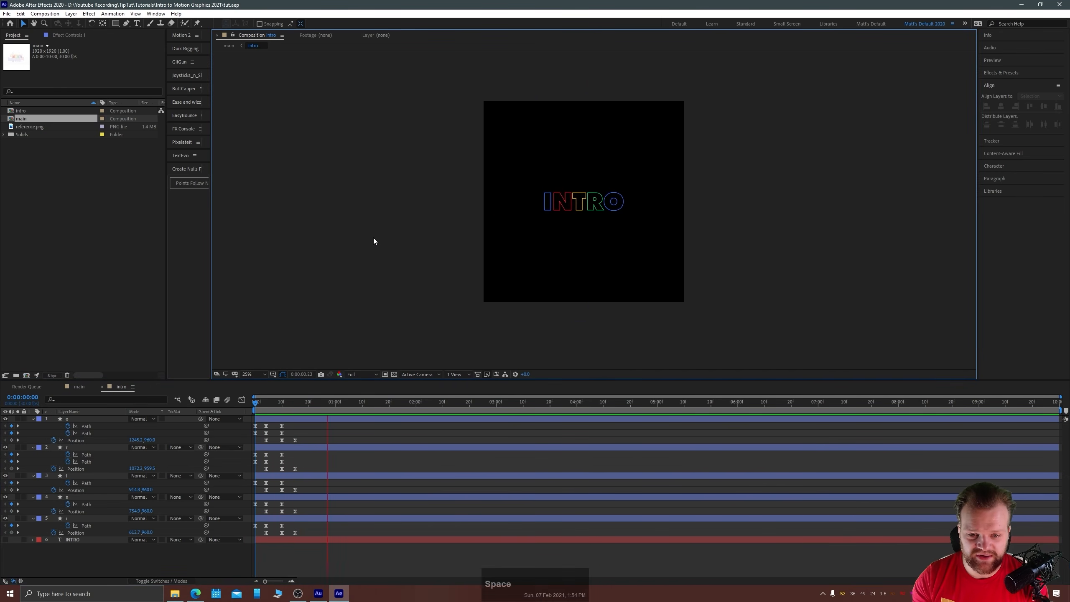
key("space")
key("space")
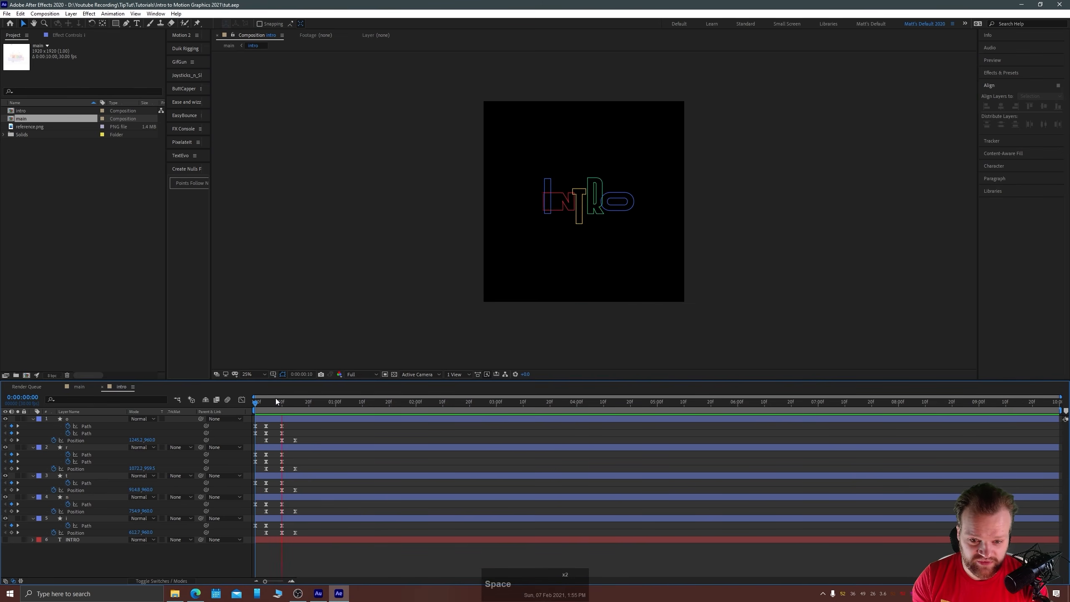
key("space")
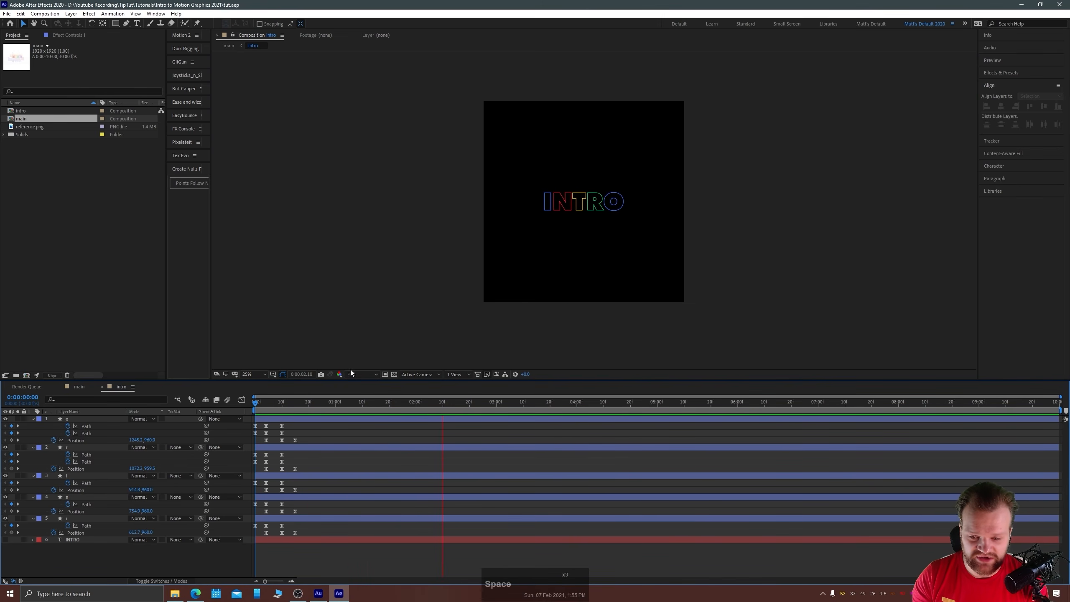
left_click_drag(297, 406, 247, 394)
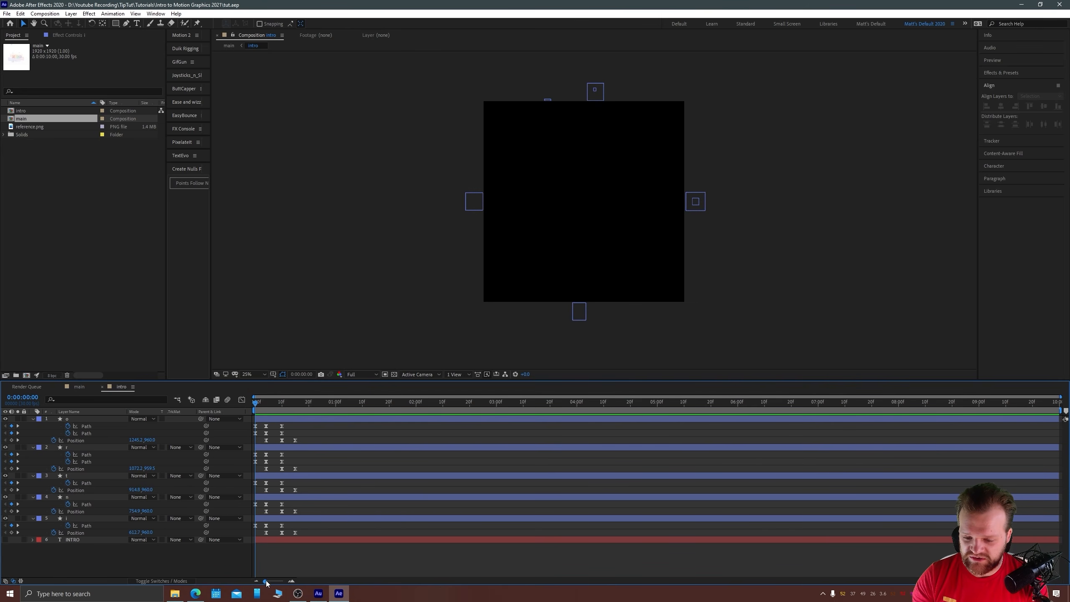
Trim the ends of all five letter layers to frame 4 and play the result.
left_click_drag(266, 583, 284, 578)
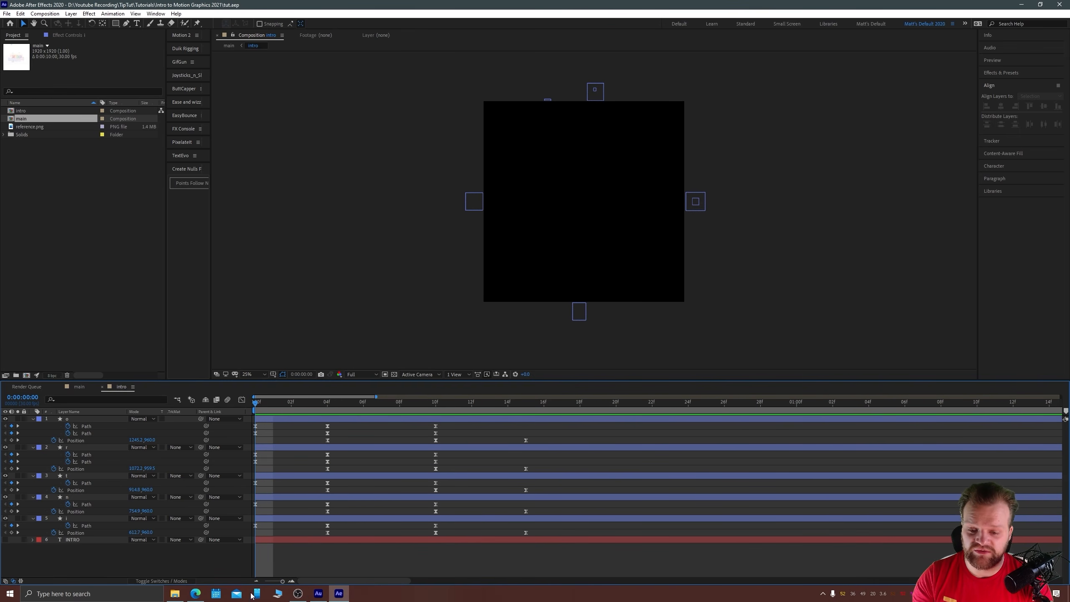
left_click(86, 518)
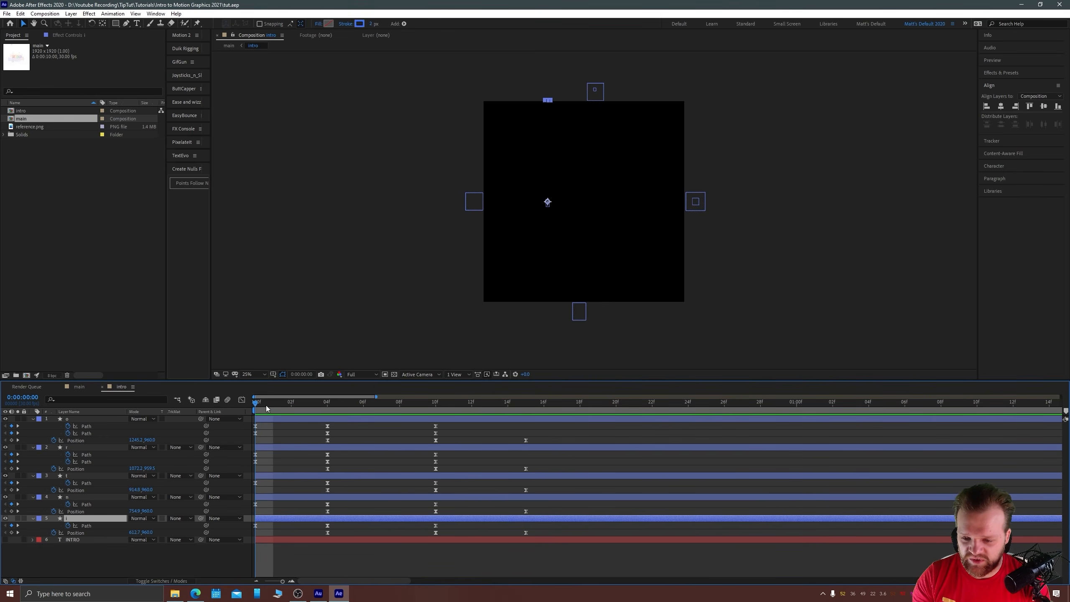
key("k")
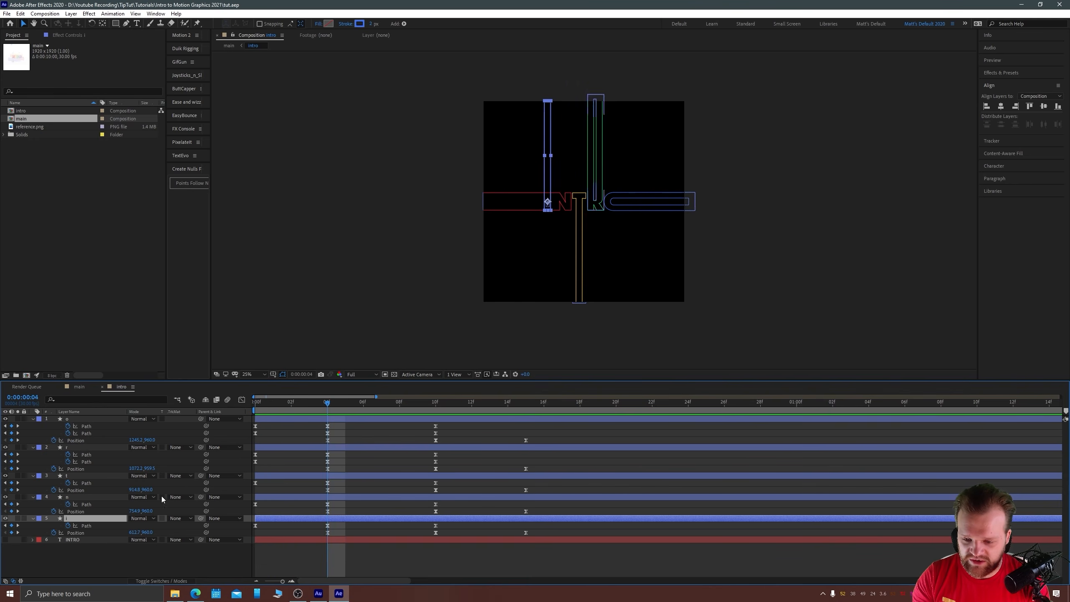
left_click(68, 420, "shift")
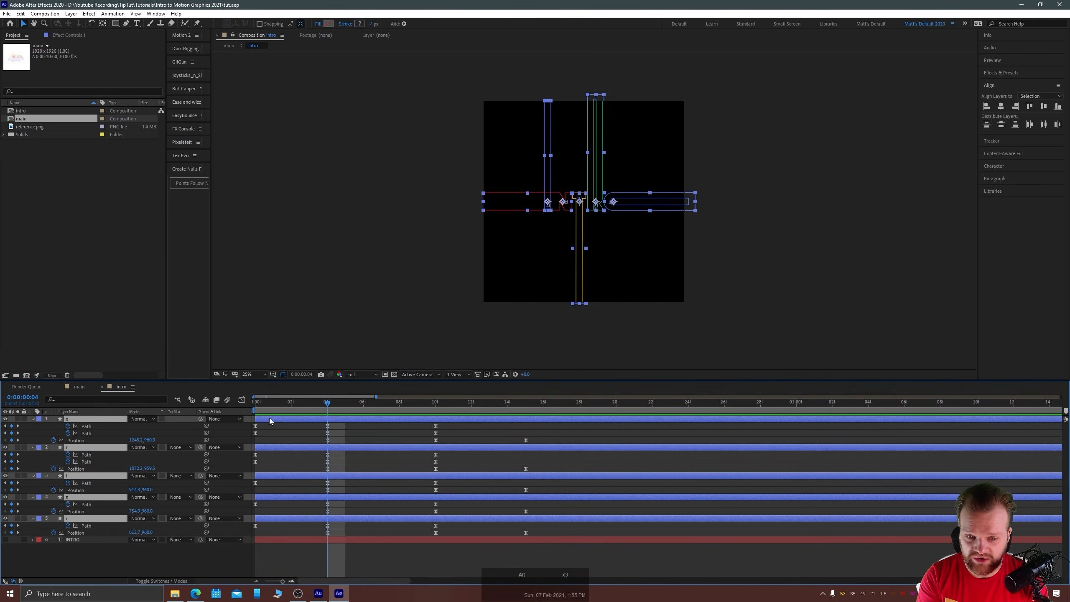
key("alt+bracketright")
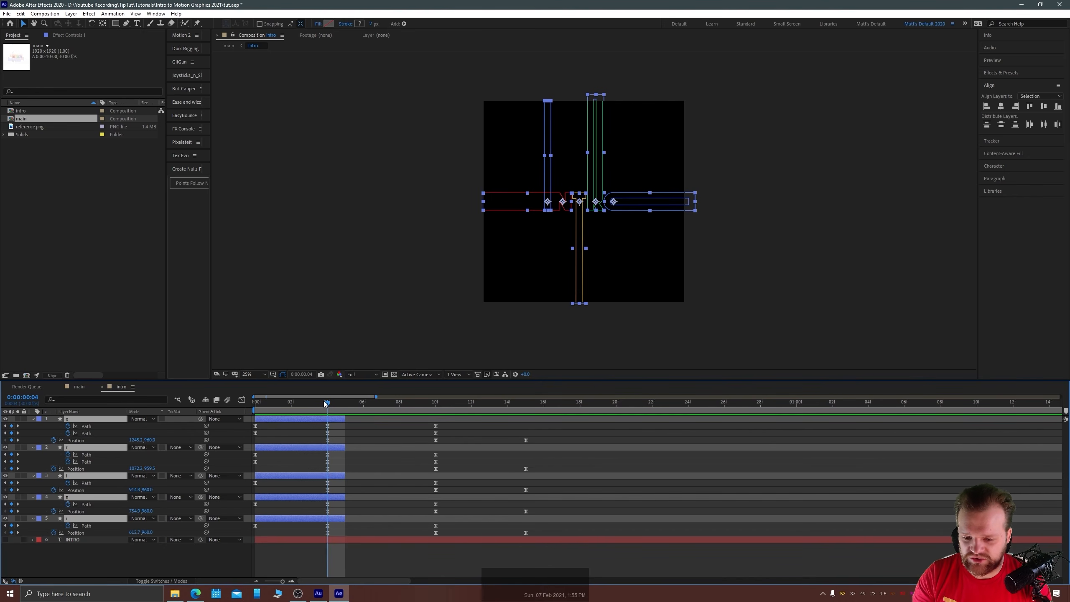
key("Page_Up")
key("Page_Up")
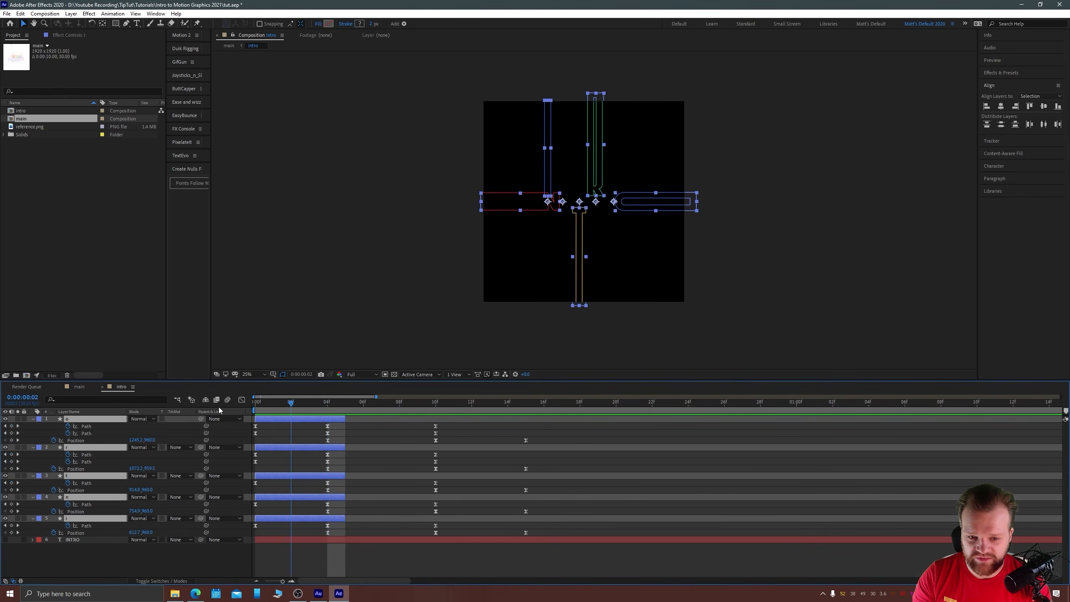
key("space")
key("space")
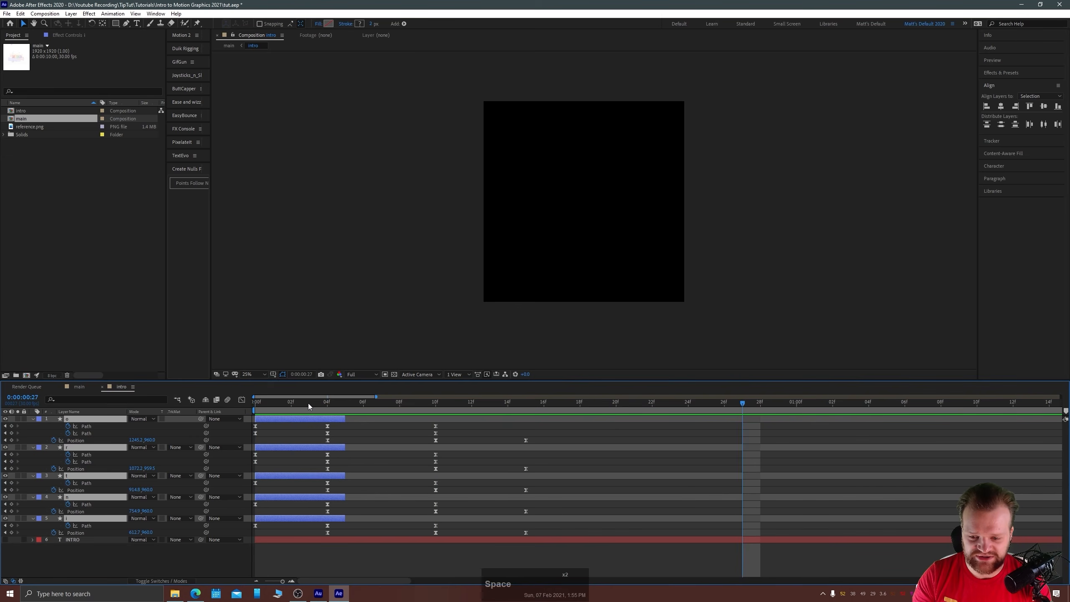
Sequence the five letter layers one after another without overlap, starting with the letter I at the first frame.
left_click_drag(308, 403, 243, 408)
left_click(90, 551)
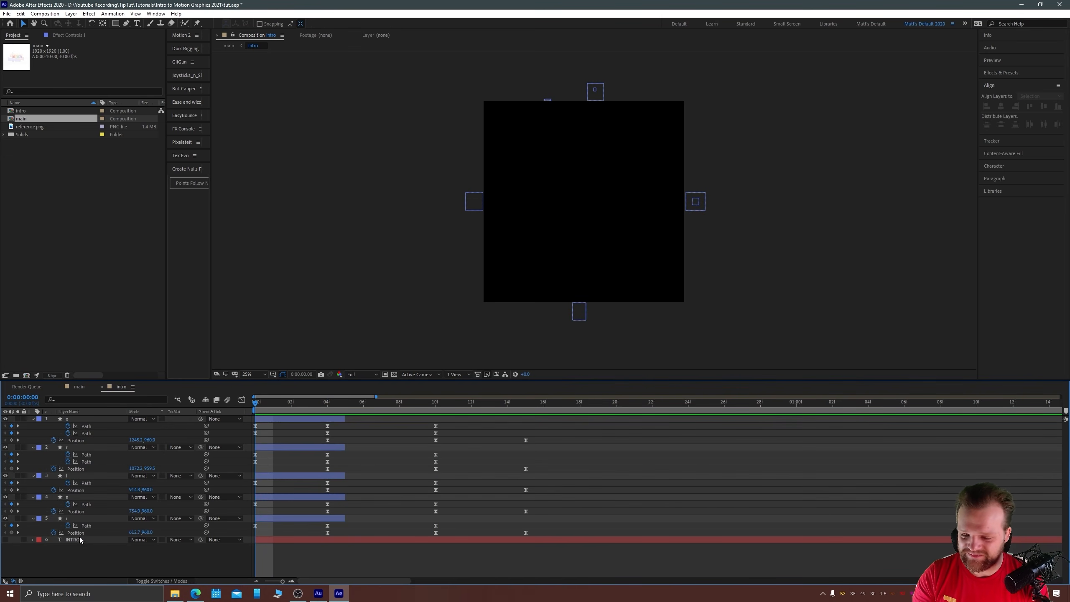
left_click(69, 519)
key("shift")
key("shift")
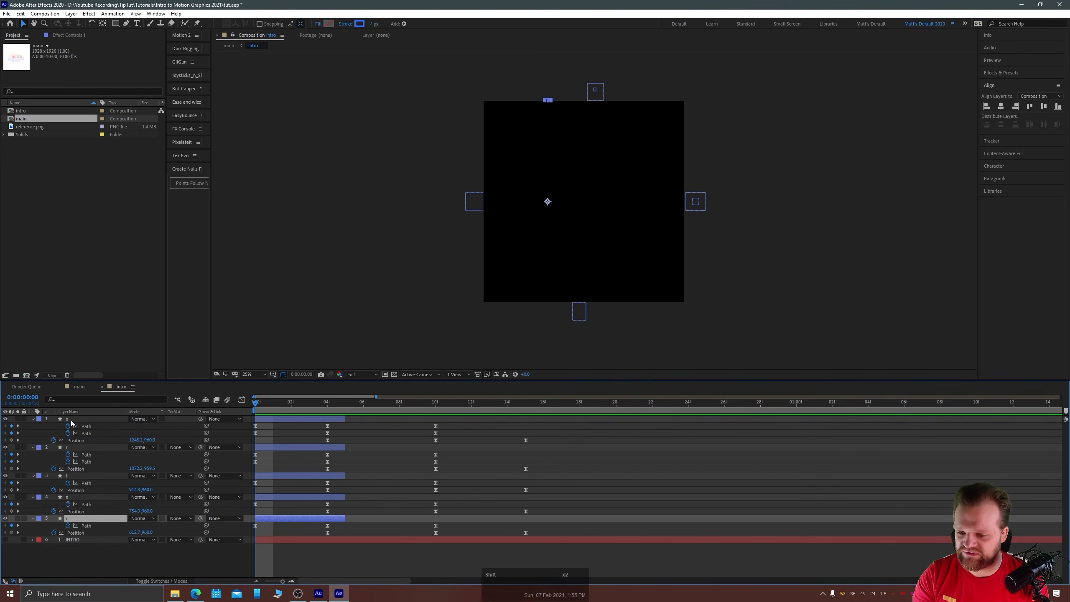
left_click(73, 420, "shift")
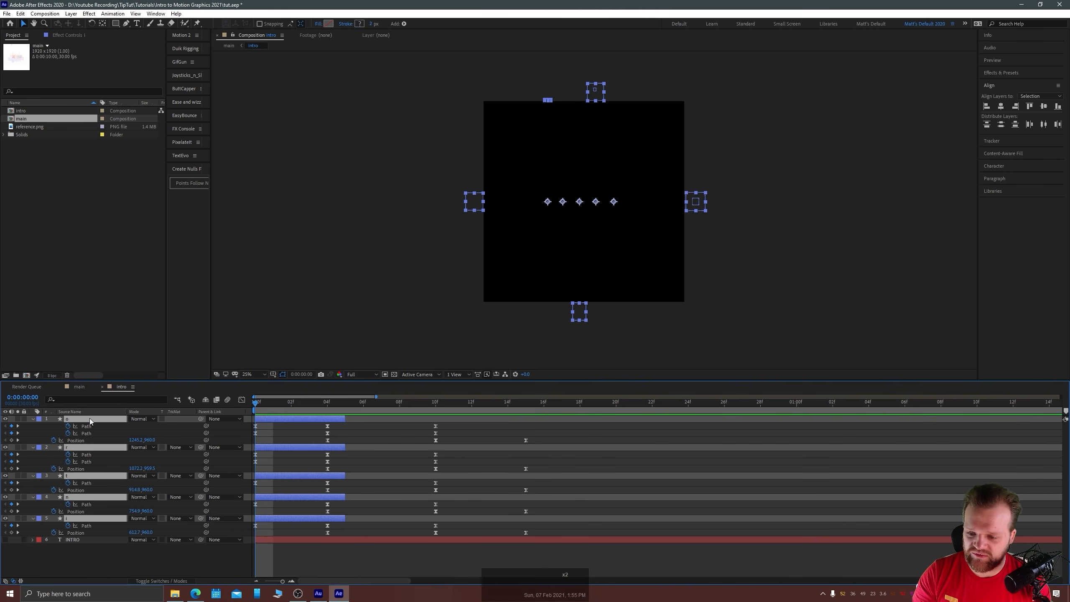
right_click(88, 419)
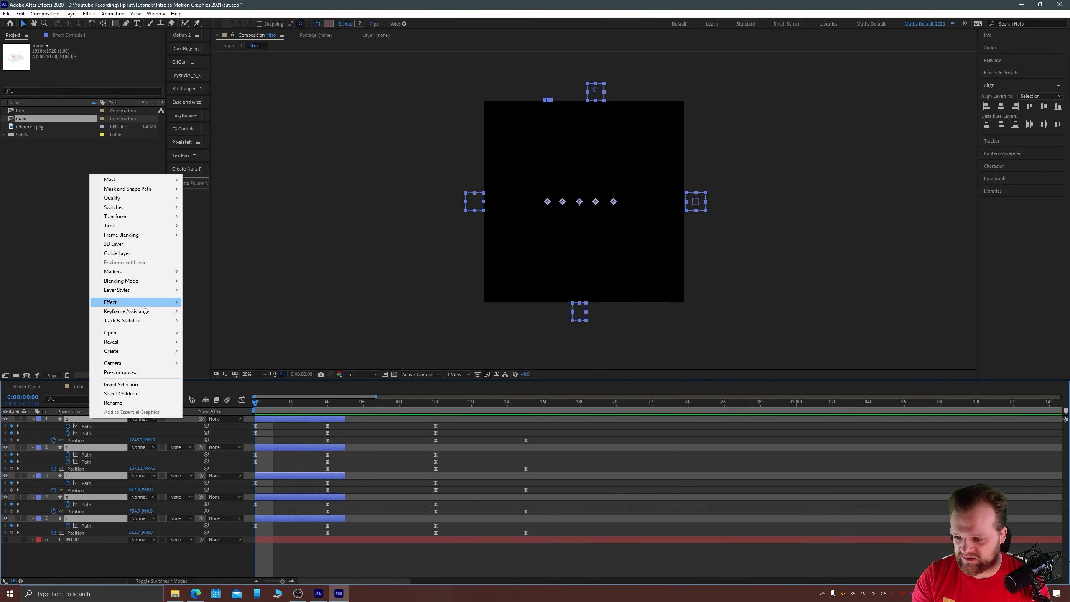
mouse_move(134, 311)
left_click(216, 385)
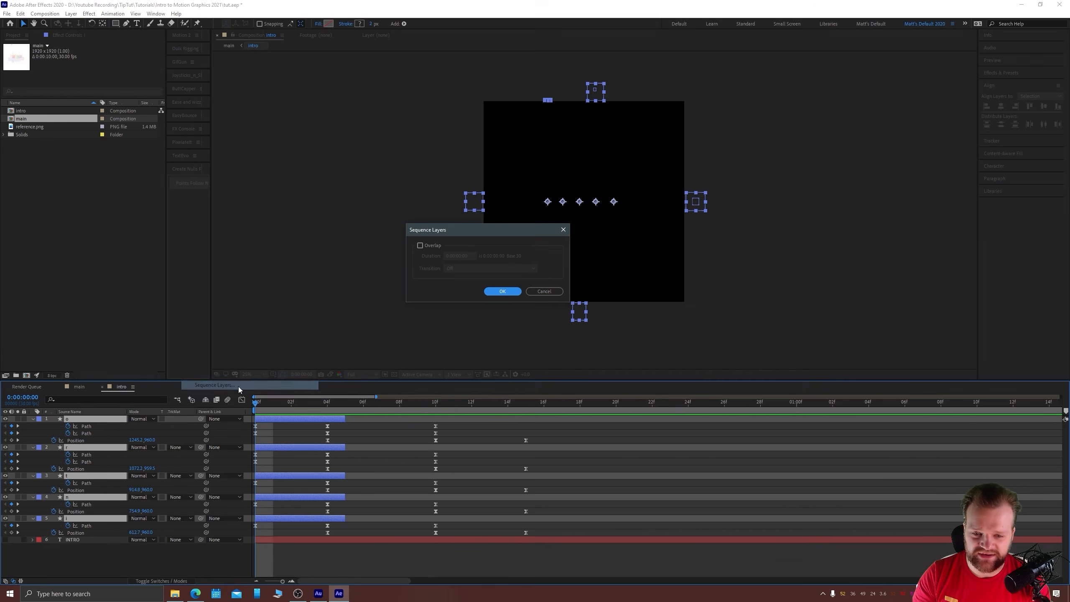
left_click(501, 291)
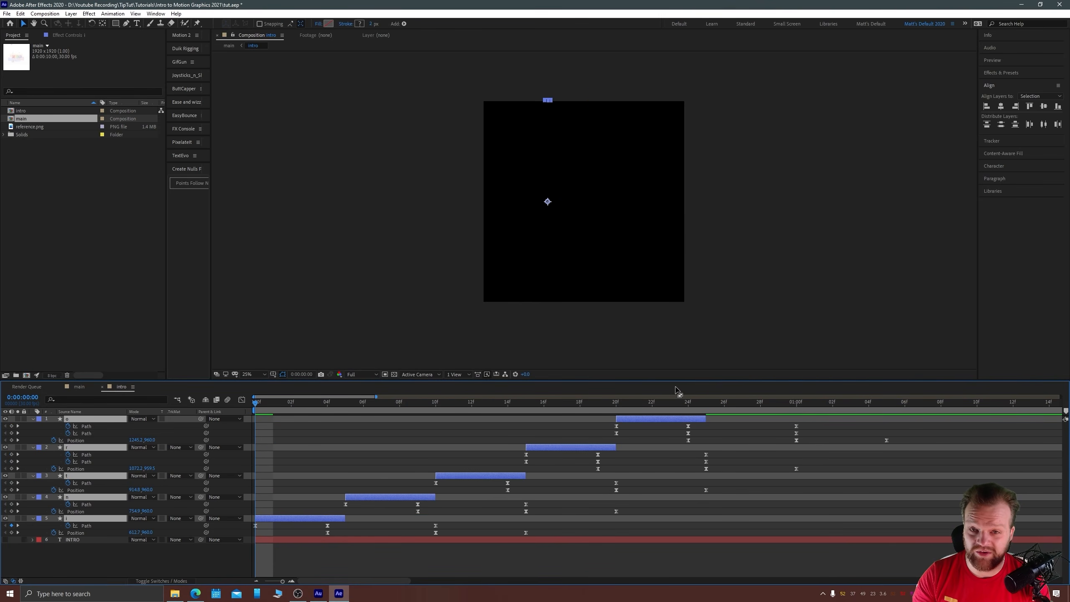
Extend the ends of all five sequenced letter layers to the end of the composition.
left_click_drag(276, 582, 270, 581)
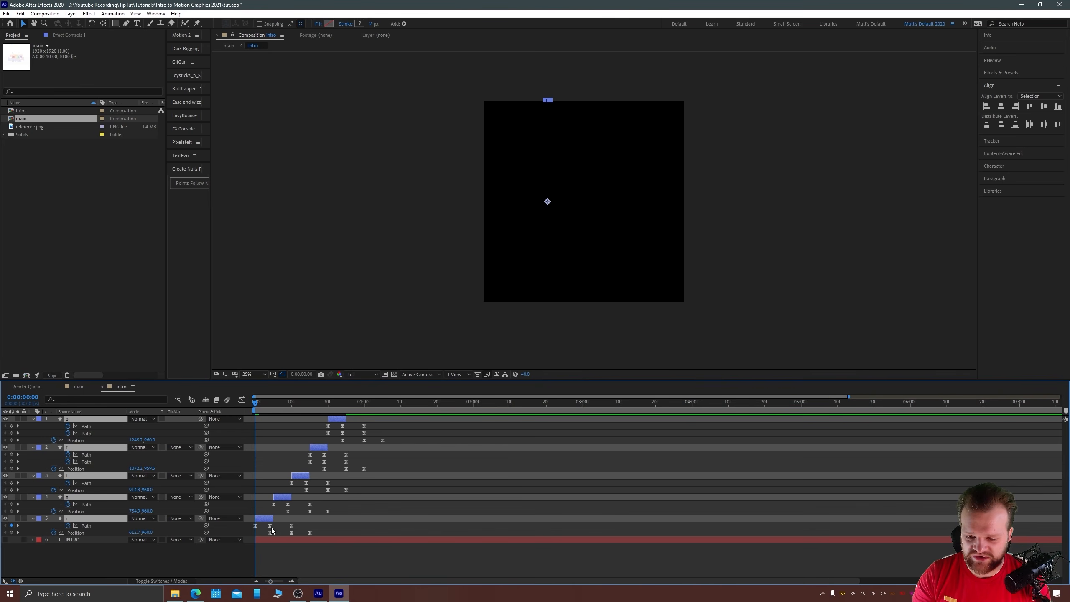
left_click_drag(272, 519, 1061, 502)
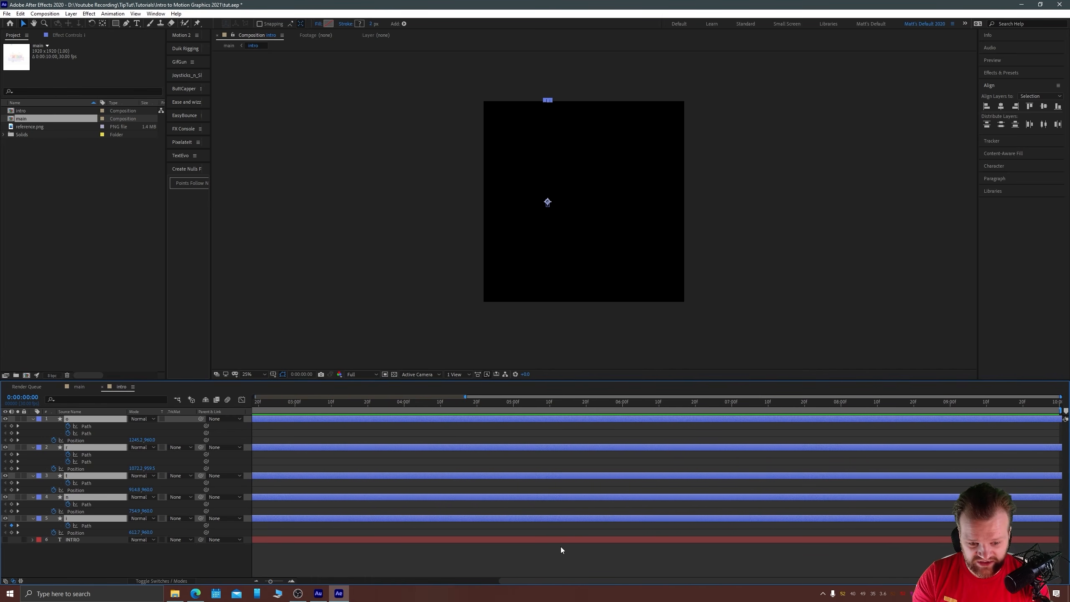
left_click_drag(510, 581, 266, 581)
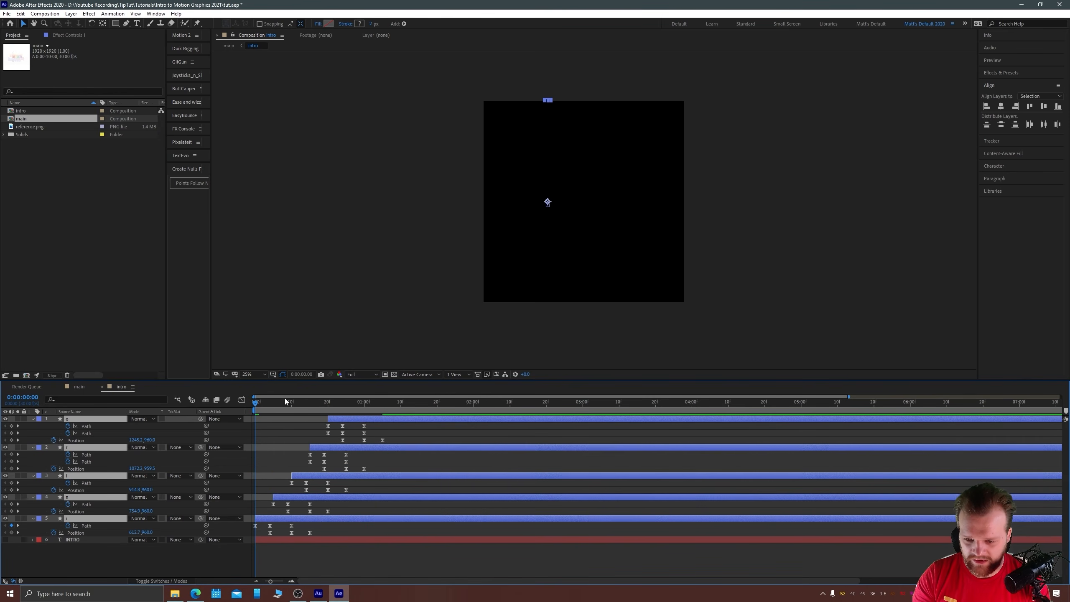
Play back the staggered letter animation, go to 0:00:01:05 and examine the finished INTRO letters up close.
left_click(275, 404)
left_click_drag(275, 404, 220, 362)
left_click(311, 225)
key("space")
key("space")
key("space")
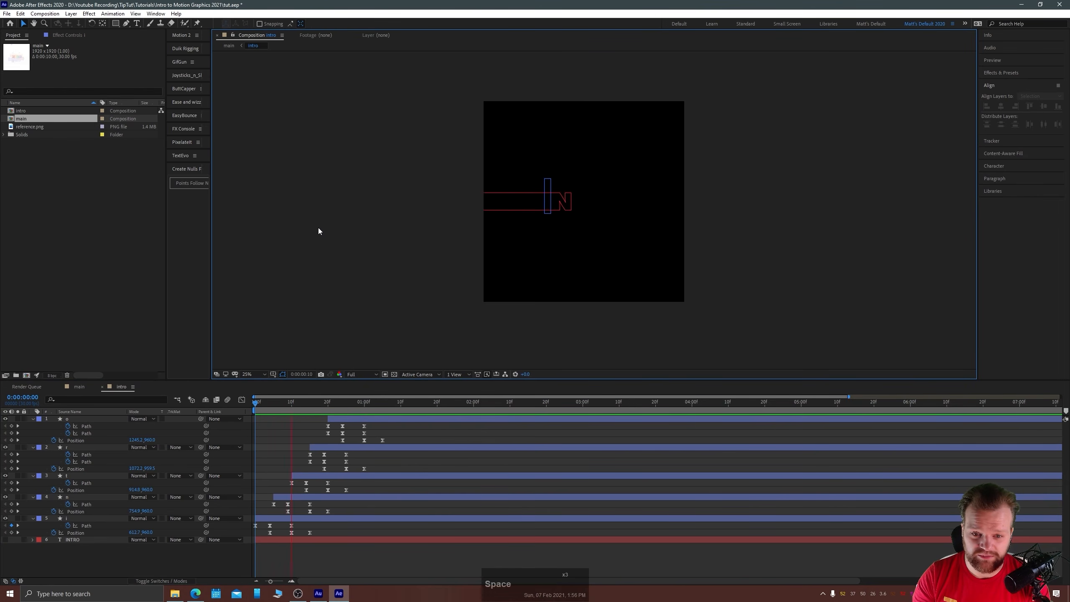
key("space")
left_click_drag(307, 411, 383, 391)
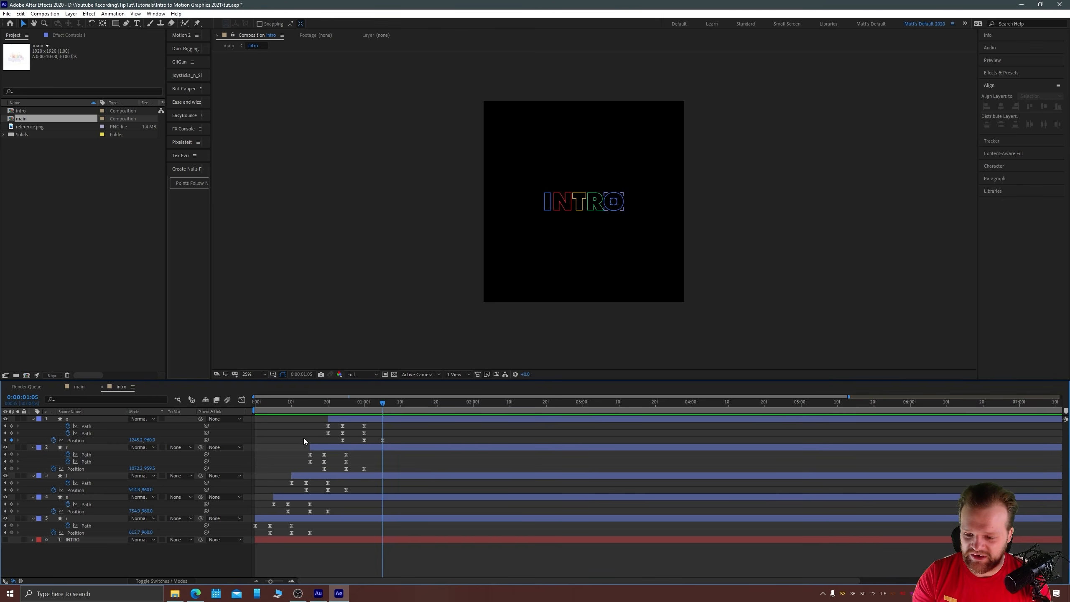
left_click(663, 182)
scroll(591, 233, "up", 3)
left_click_drag(591, 236, 605, 292)
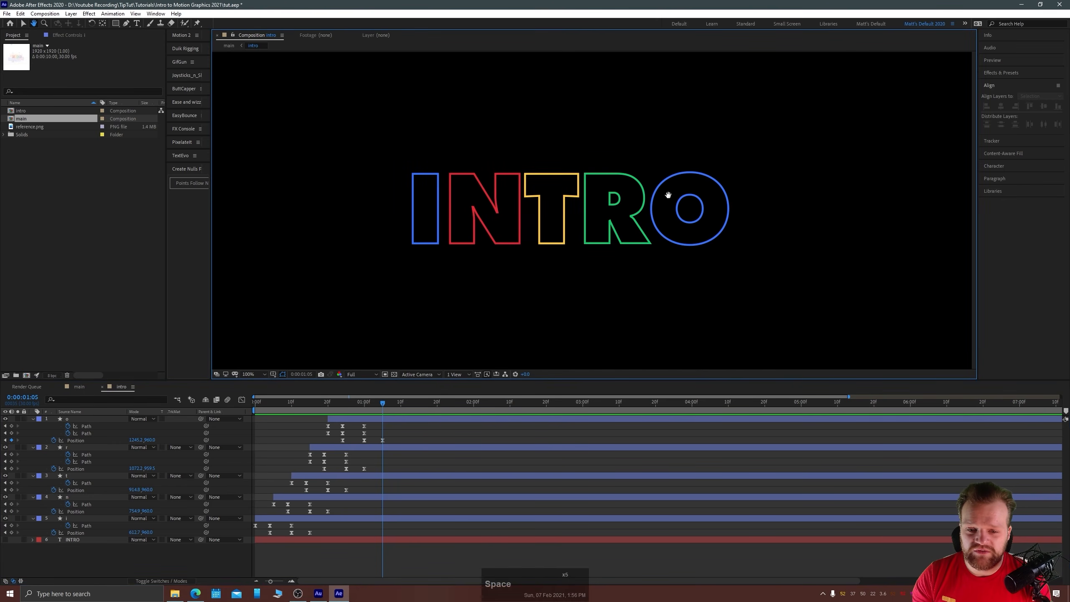
scroll(564, 256, "down", 2)
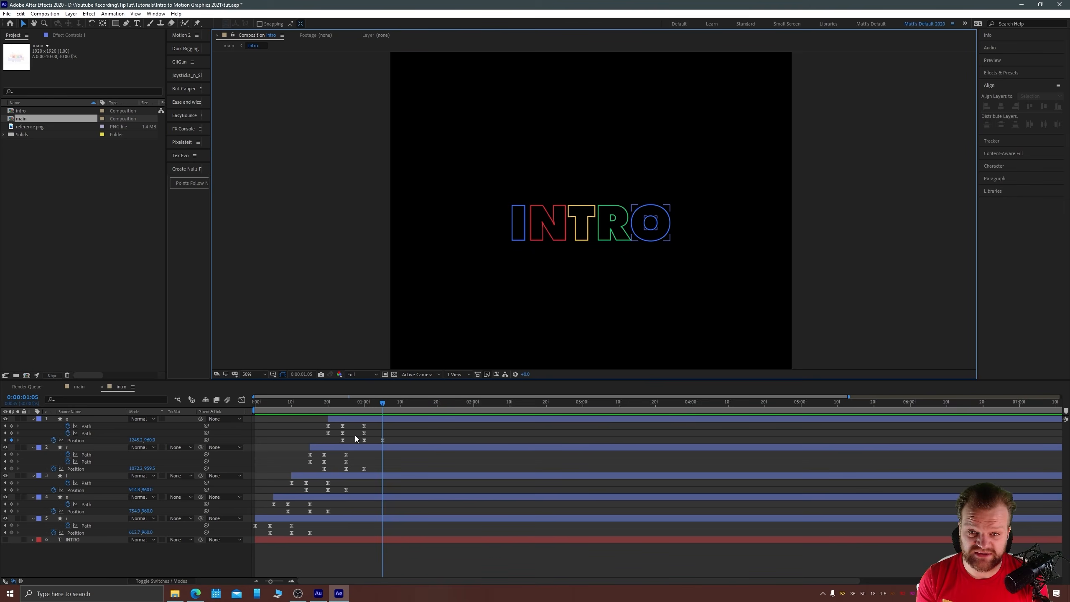
Add a null object to the intro composition with no other layer selected.
left_click(123, 555)
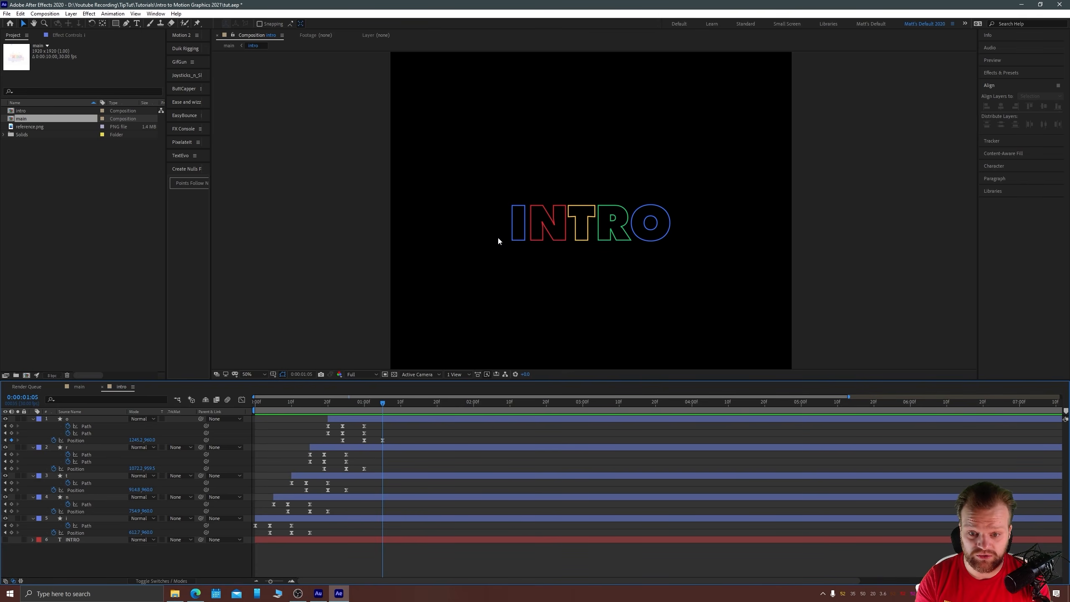
left_click(444, 232)
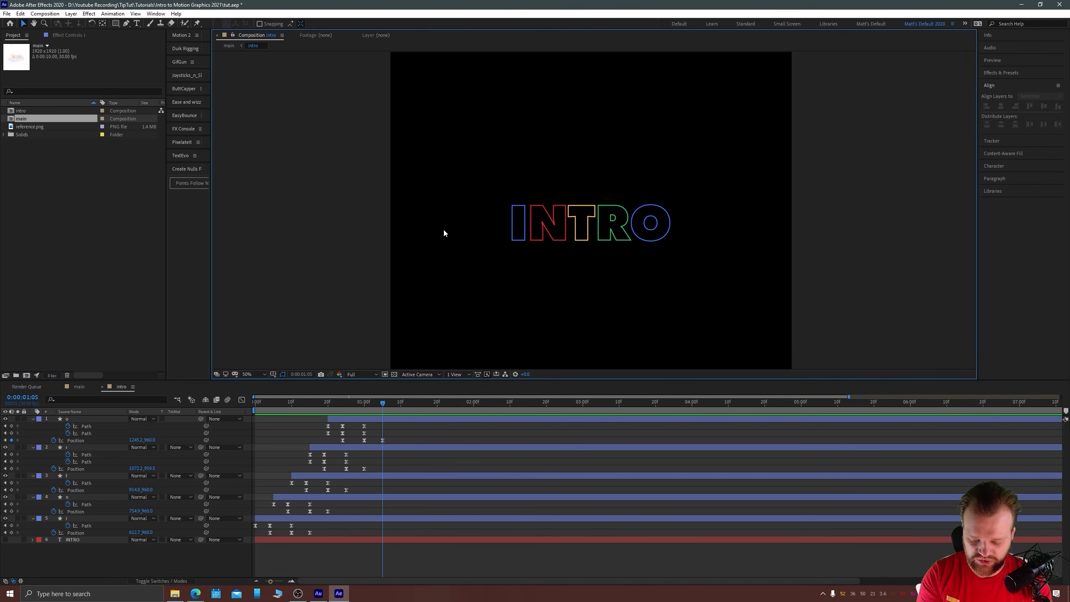
key("ctrl+alt+shift+y")
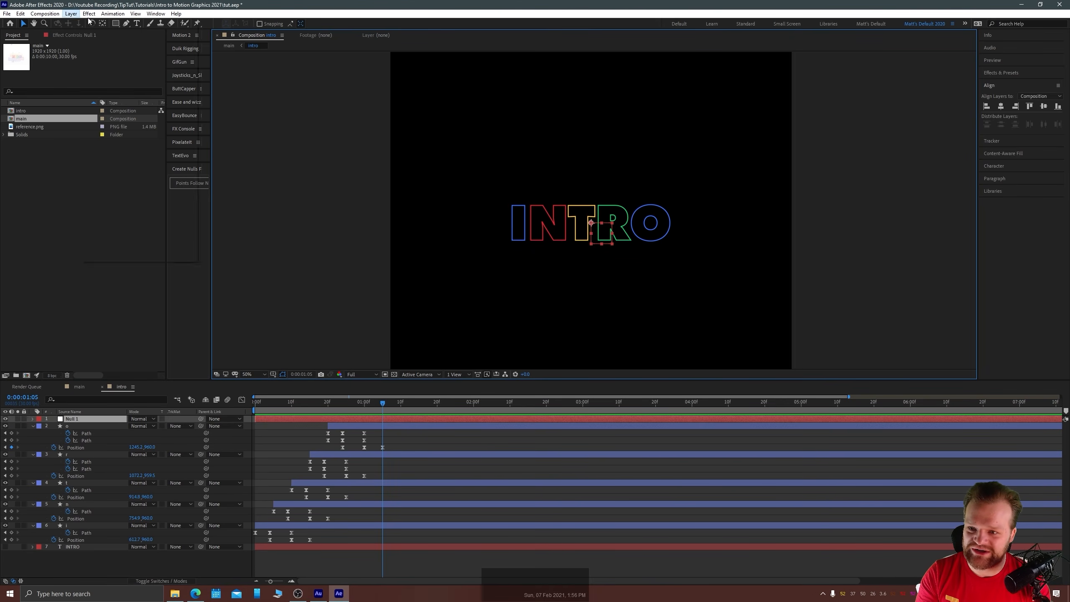
left_click(70, 14)
mouse_move(96, 24)
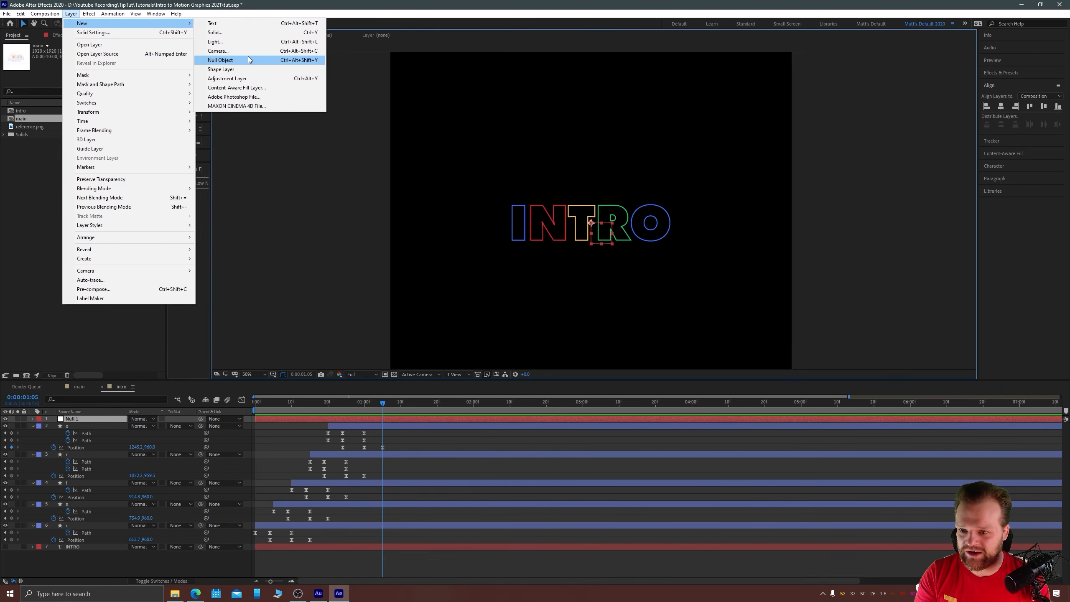
left_click(581, 268)
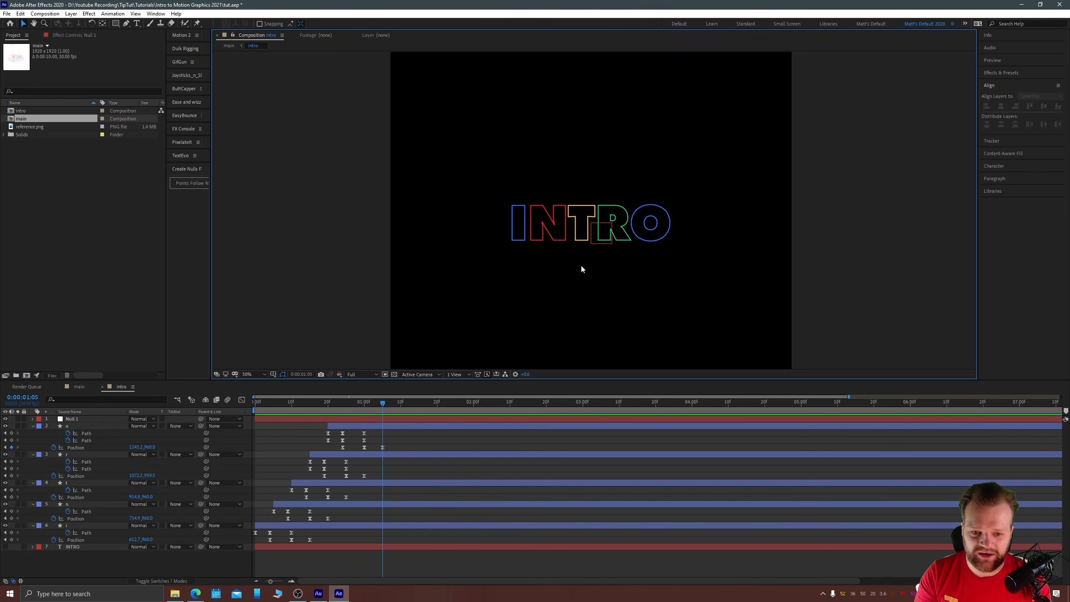
Move the null object so its upper-left corner sits just outside the upper-left corner of the letter I.
left_click(595, 243)
left_click_drag(593, 241, 512, 218)
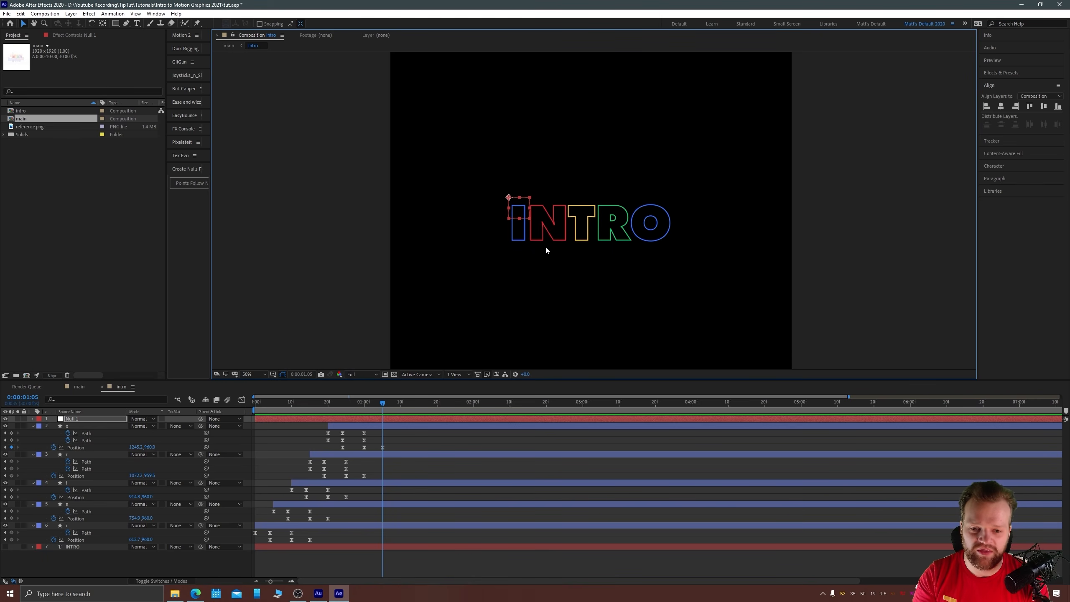
mouse_move(514, 202)
left_mouse_down()
mouse_move(510, 182)
mouse_move(521, 212)
left_mouse_up()
scroll(521, 212, "up", 2)
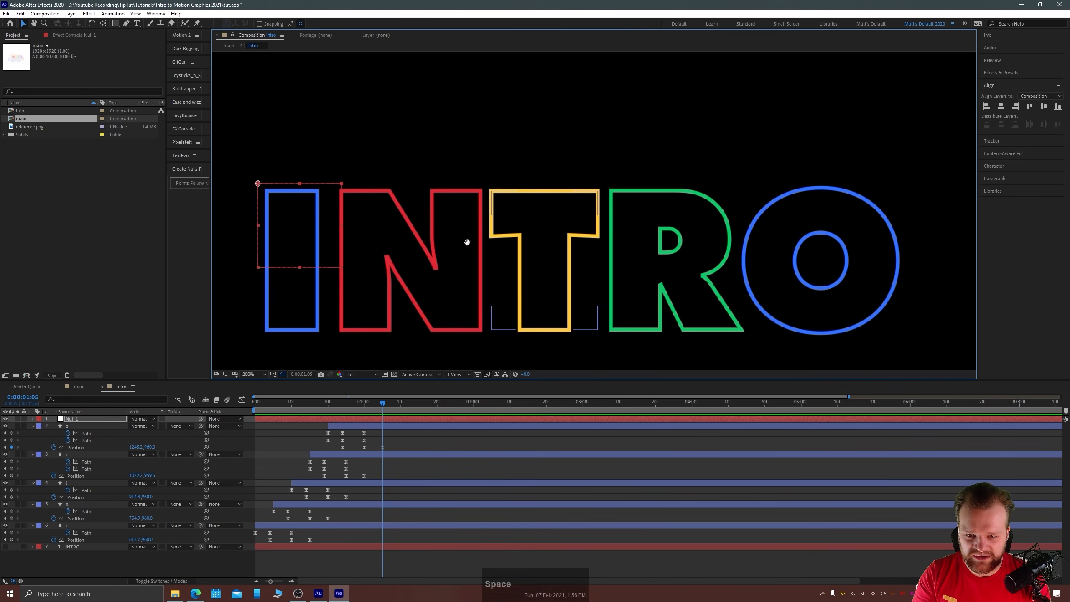
left_click_drag(425, 251, 417, 172)
left_click_drag(258, 134, 262, 137)
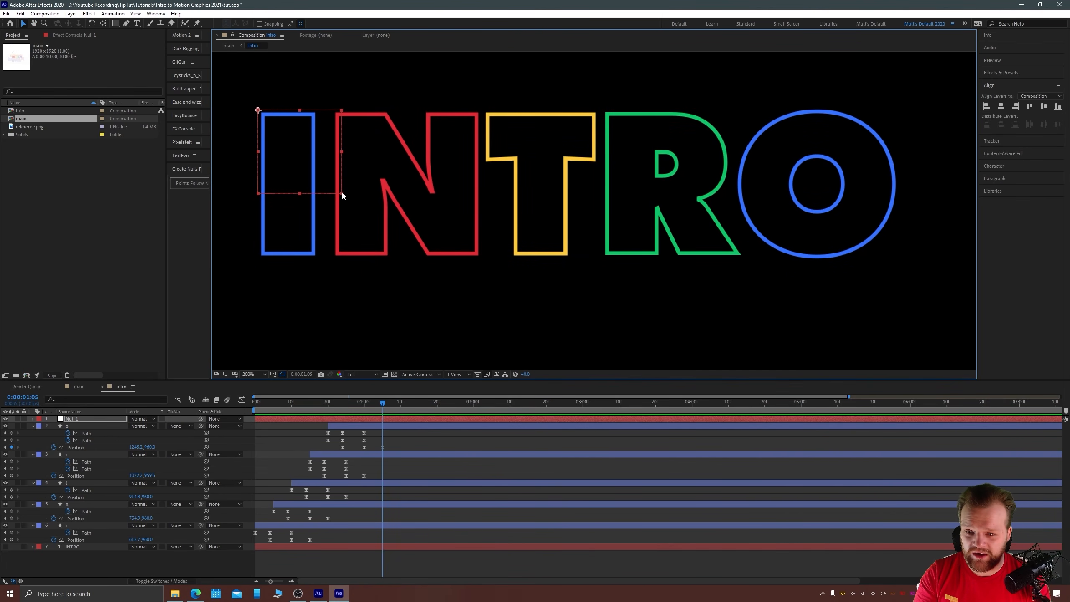
Stretch the null object from its lower-right corner until its frame encloses all five INTRO letters.
left_click_drag(341, 193, 898, 259)
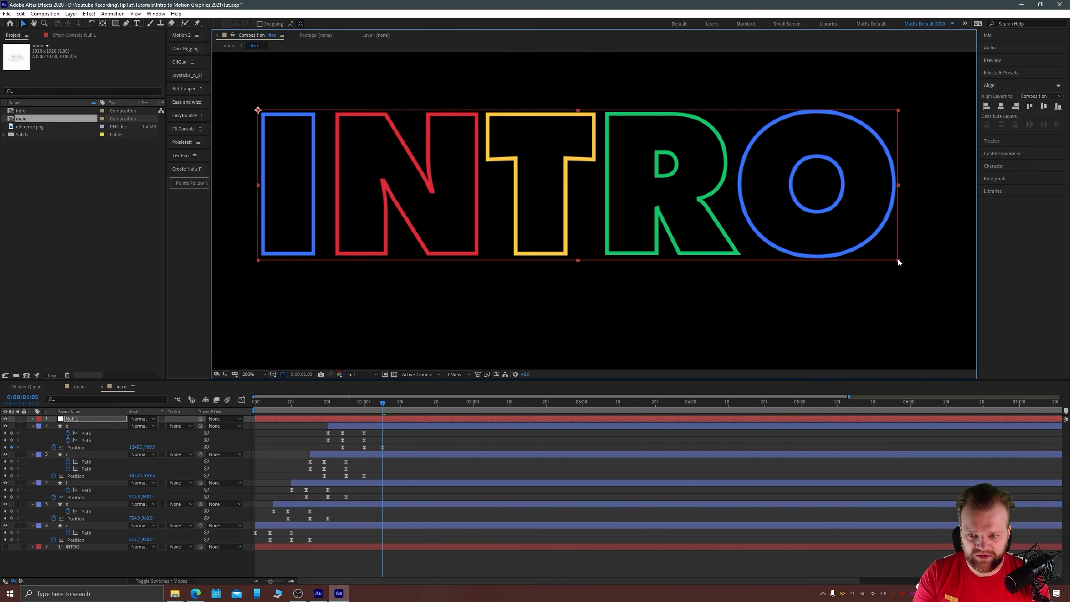
scroll(797, 228, "down", 4)
left_click(548, 290)
left_click_drag(548, 290, 495, 277)
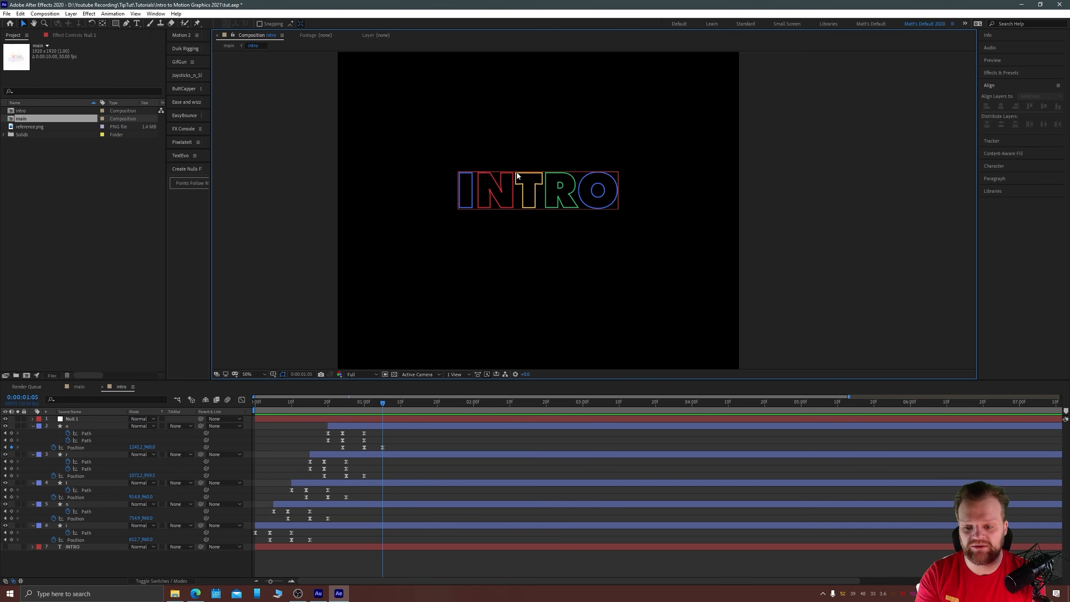
Collapse the keyframed properties of all five letter layers and parent these layers to Null 1.
left_click(75, 525)
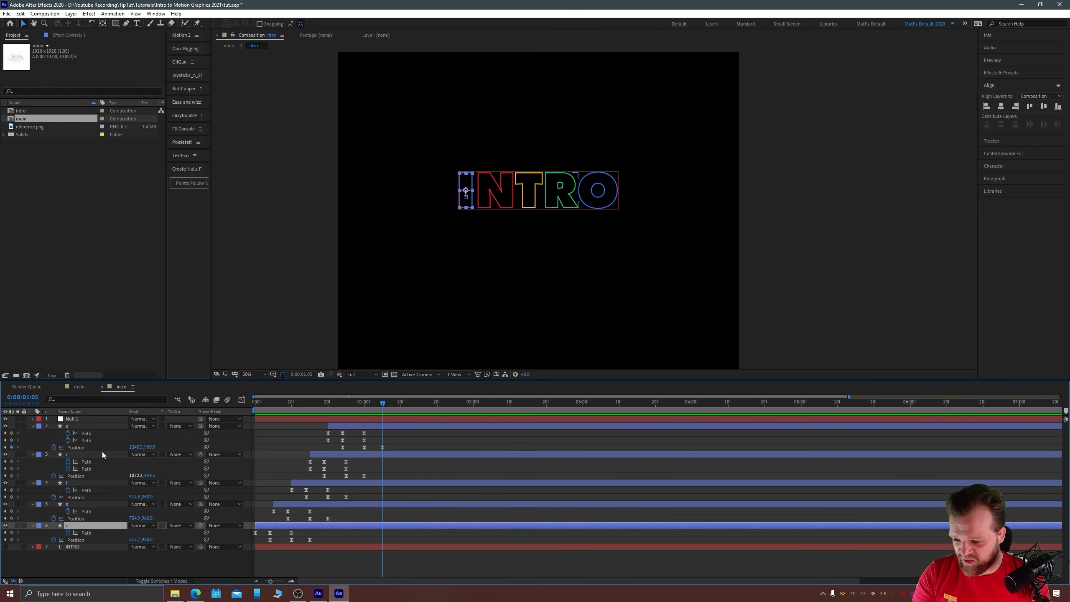
left_click(72, 426, "shift")
key("u")
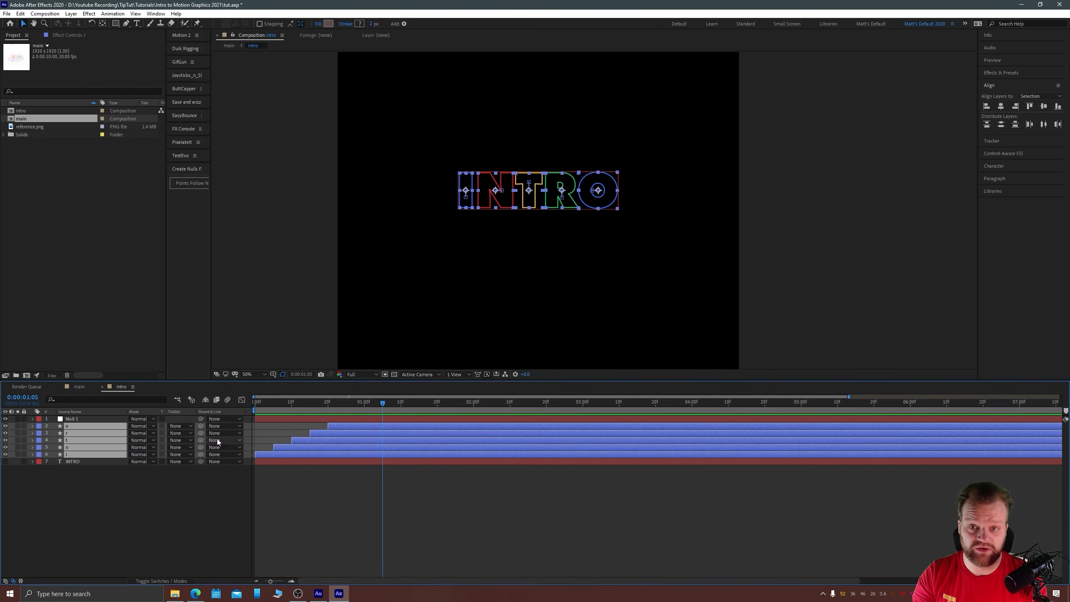
left_click_drag(203, 427, 79, 419)
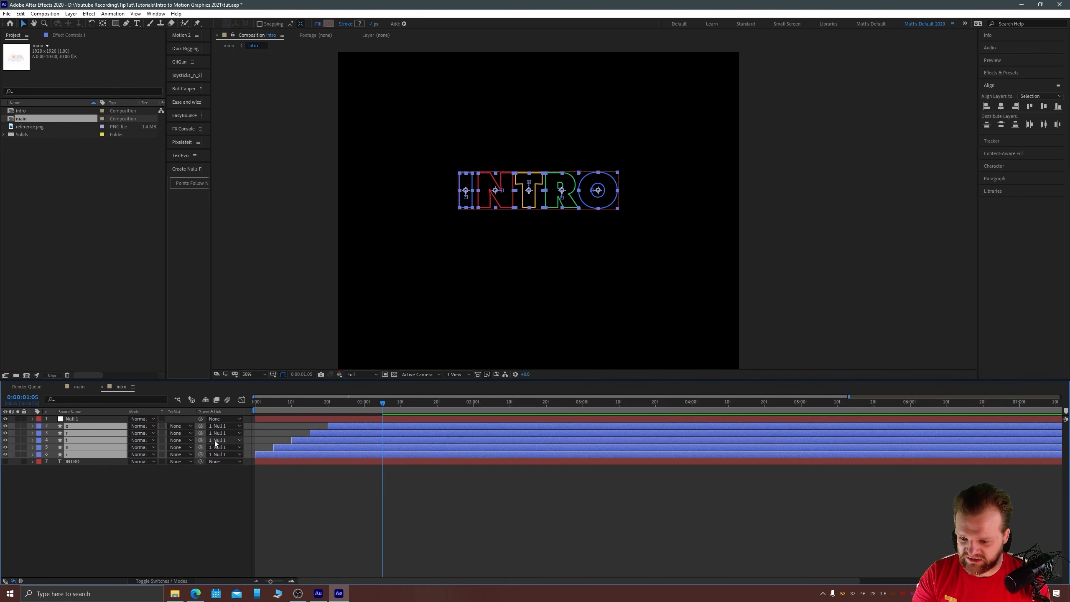
Start Position and Rotation keyframes on Null 1 at 0:00:01:05 and centre its anchor point within its frame.
left_click(75, 420)
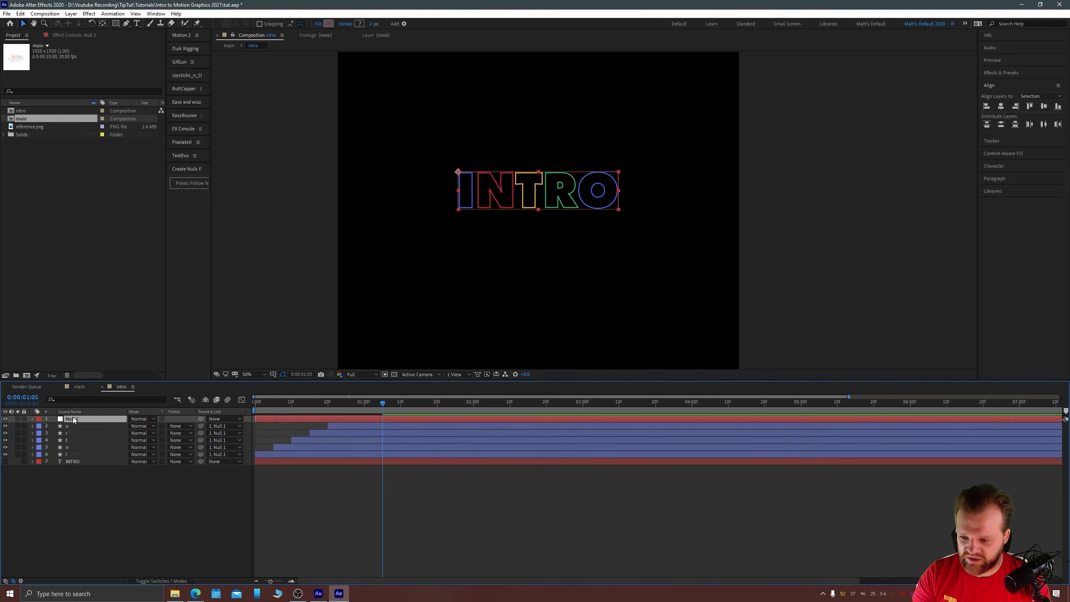
key("shift+Down")
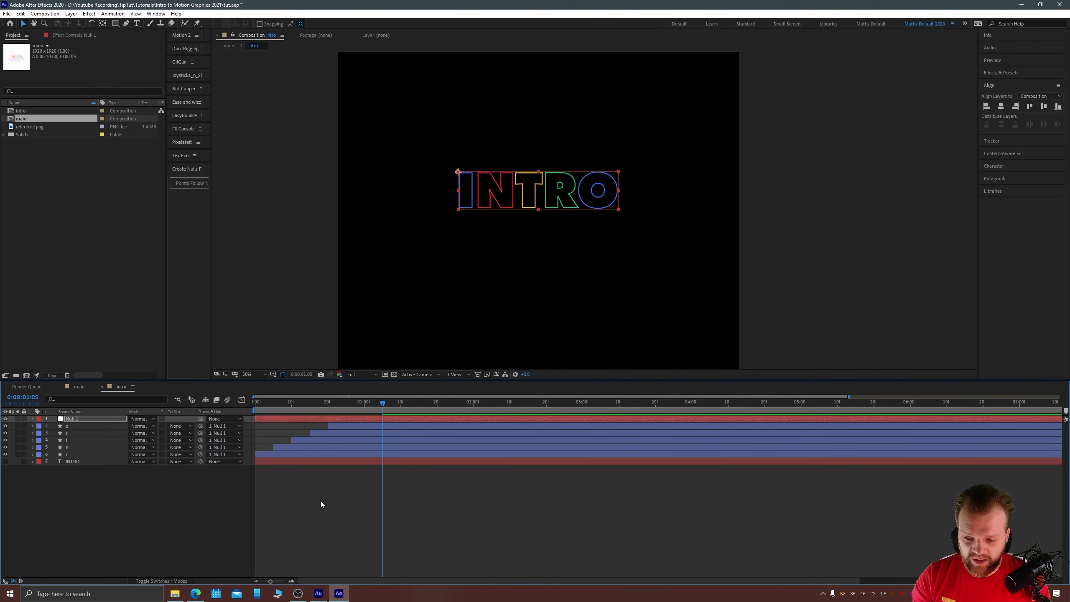
key("p")
key("shift+r")
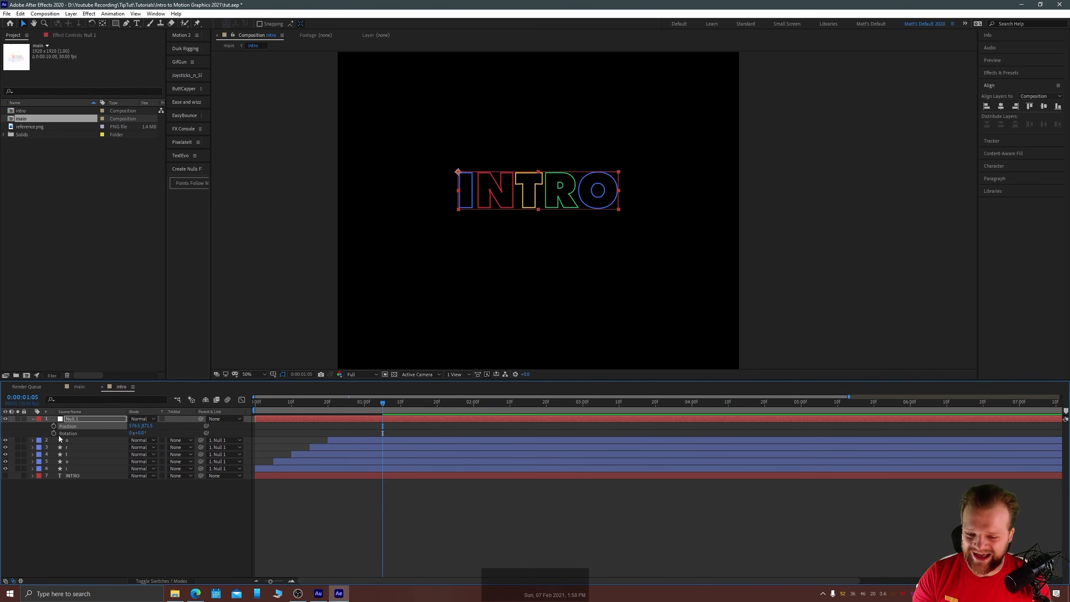
left_click_drag(360, 403, 385, 407)
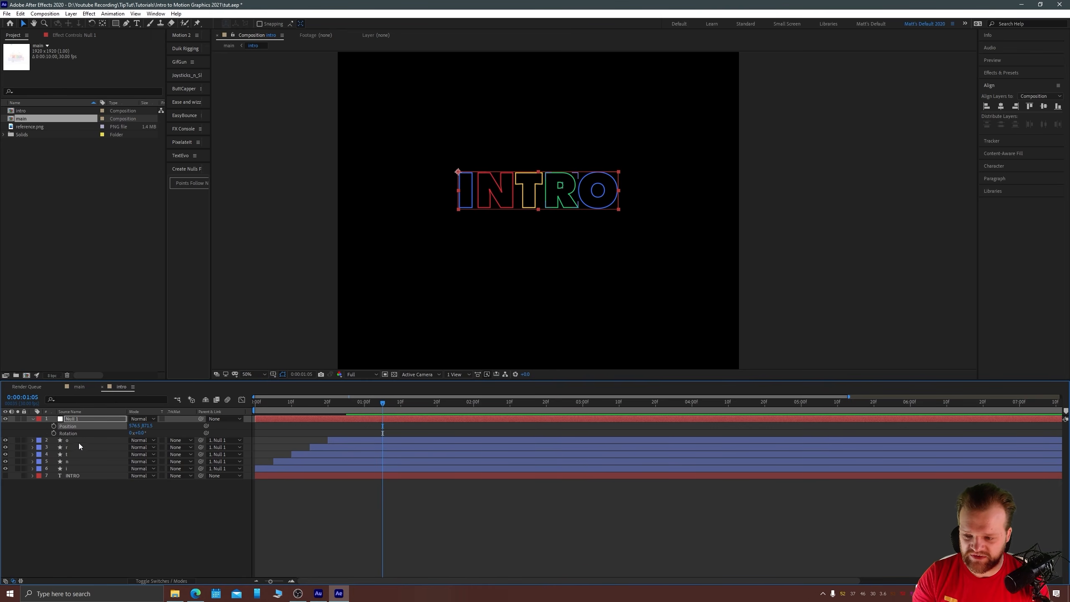
left_click(54, 433)
left_click(54, 427)
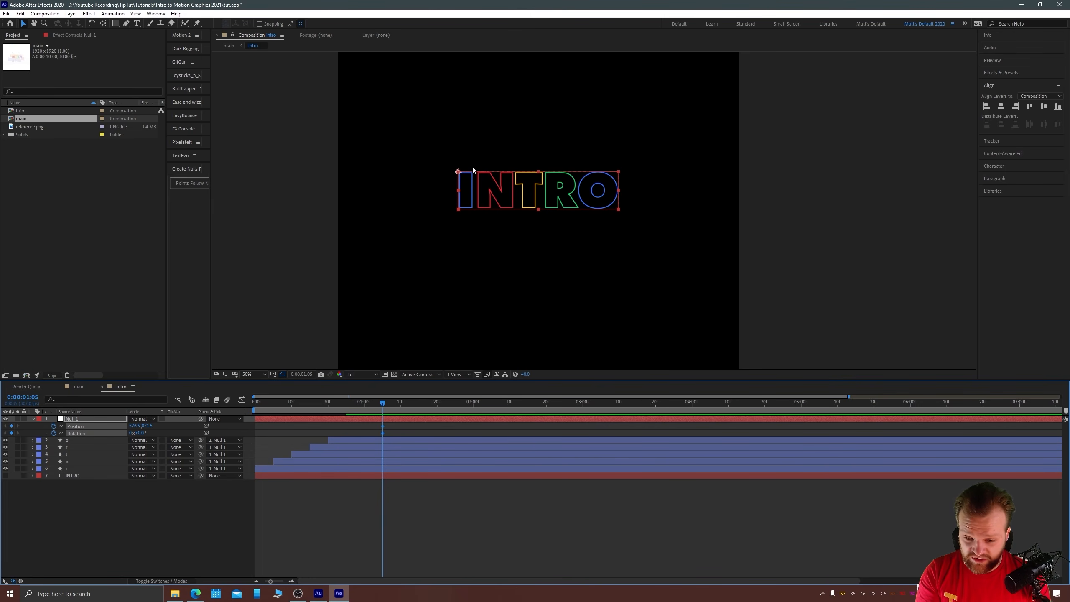
key("ctrl+alt")
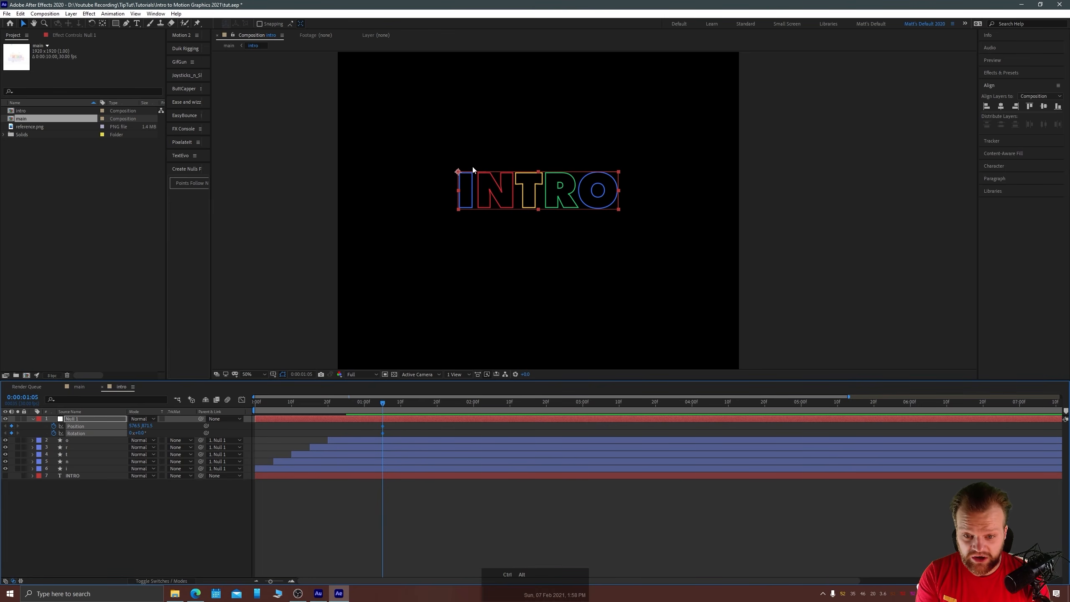
key("ctrl+alt+Home")
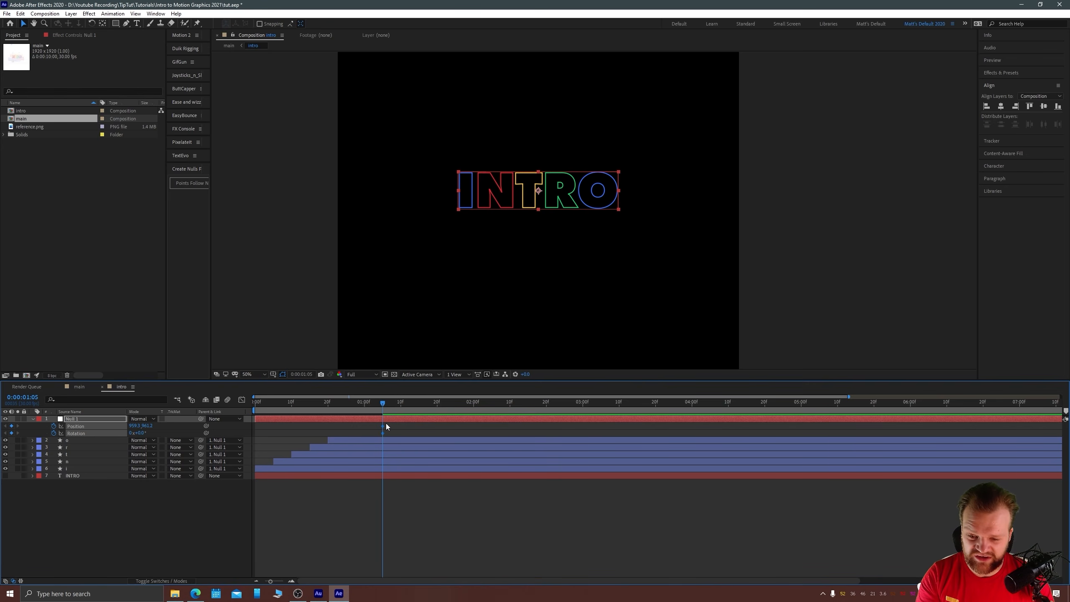
Add unchanged Position and Rotation keyframes to Null 1 at 0:00:01:15 and again at 0:00:01:25.
key("ctrl+shift+Right")
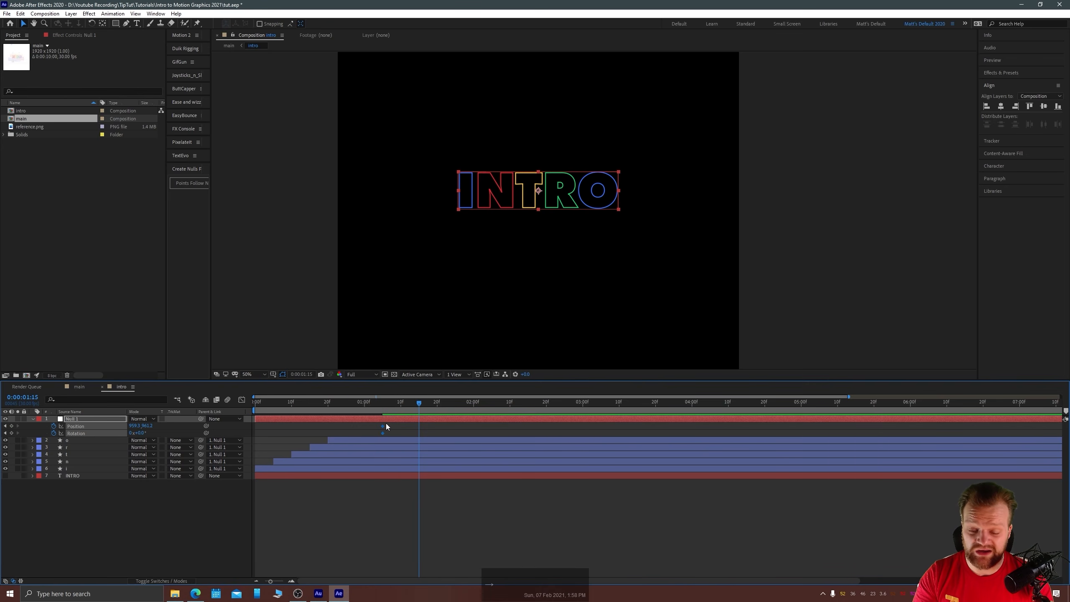
left_click(11, 426)
left_click(11, 433)
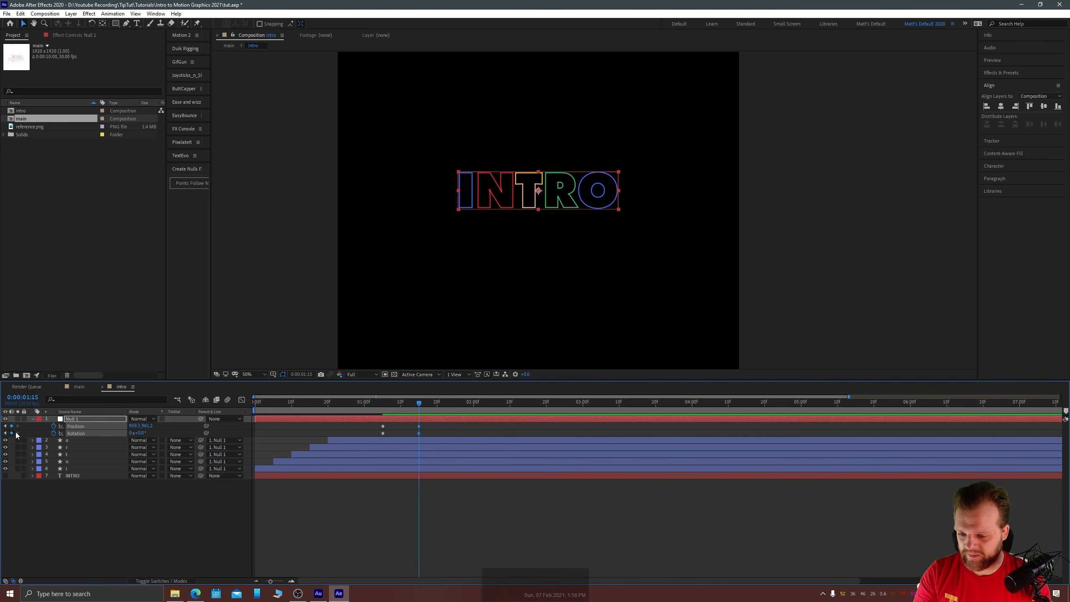
key("ctrl+shift+Right")
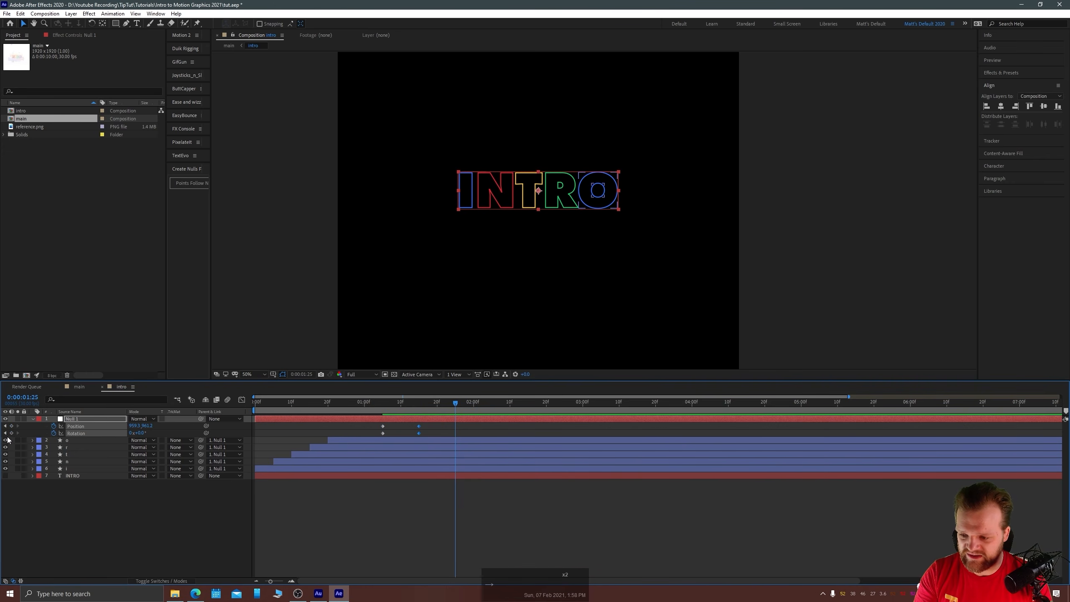
left_click(11, 433)
left_click(11, 425)
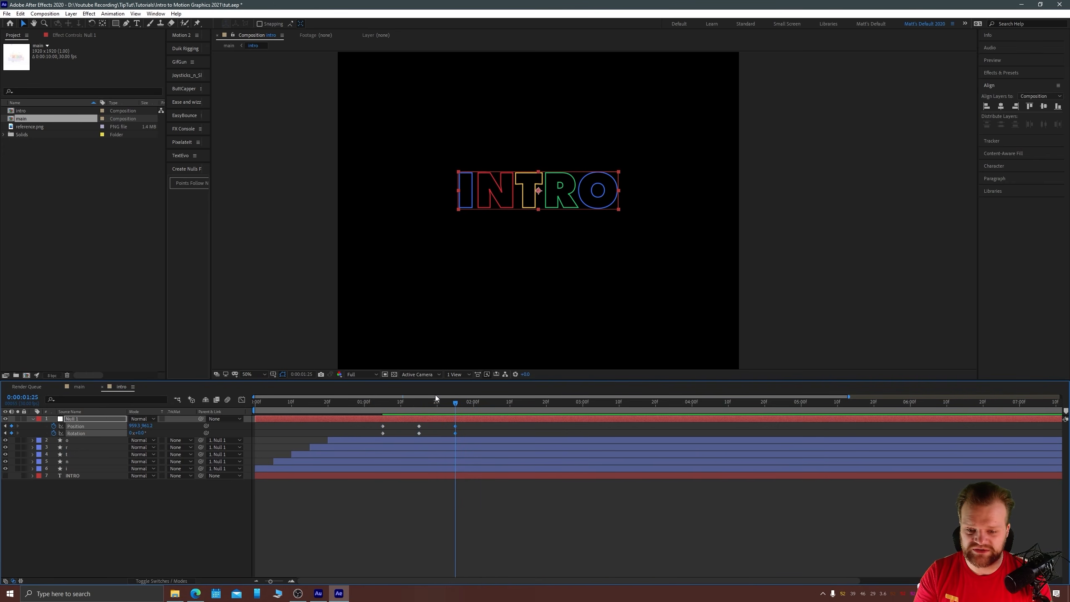
At 0:00:01:15, raise Null 1 by 60 px and set its rotation to 3°.
left_click_drag(391, 411, 421, 407)
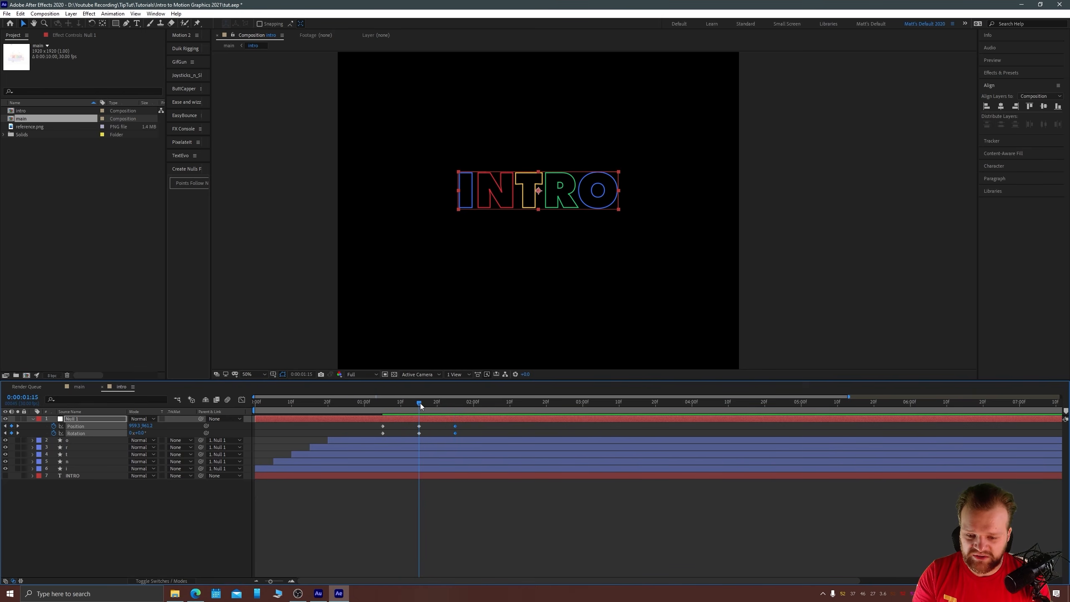
key("shift+Up")
key("shift+Up")
key("shift+Up")
key("shift+Up")
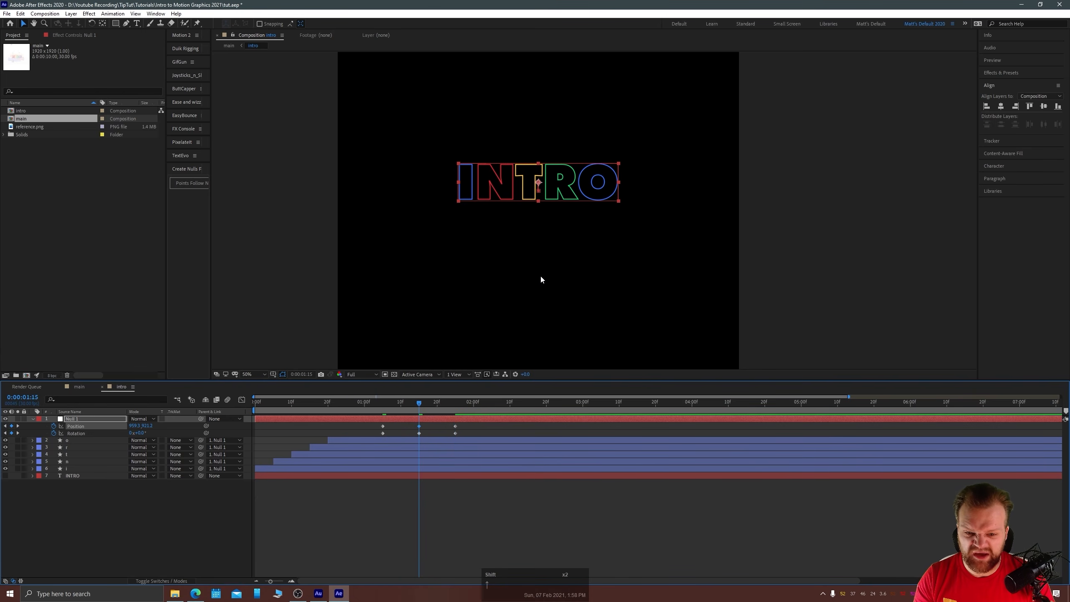
key("shift+Up")
key("shift+Up")
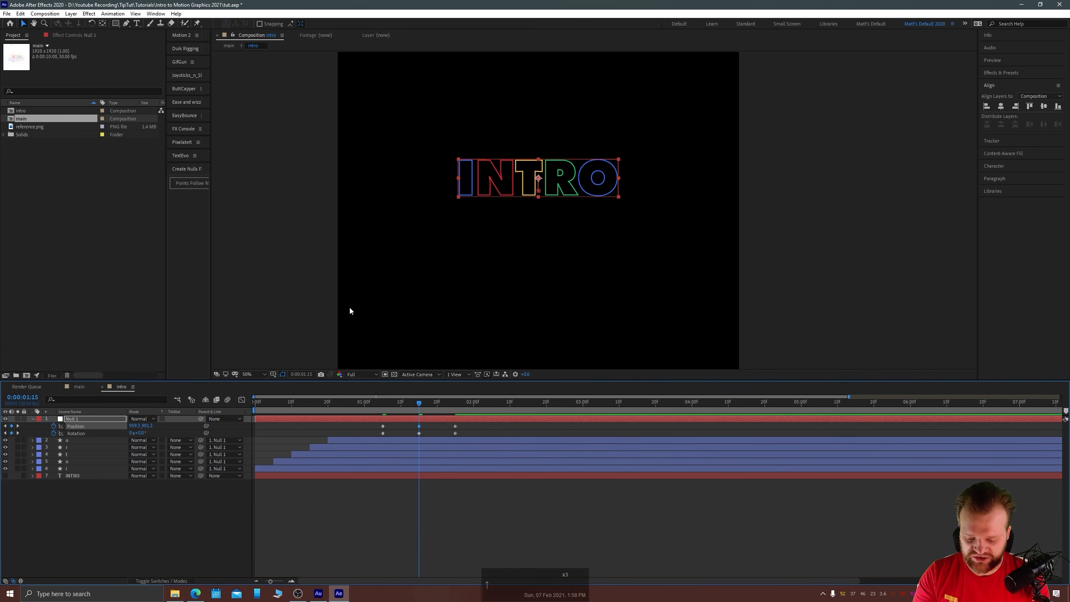
left_click(144, 433)
type("3")
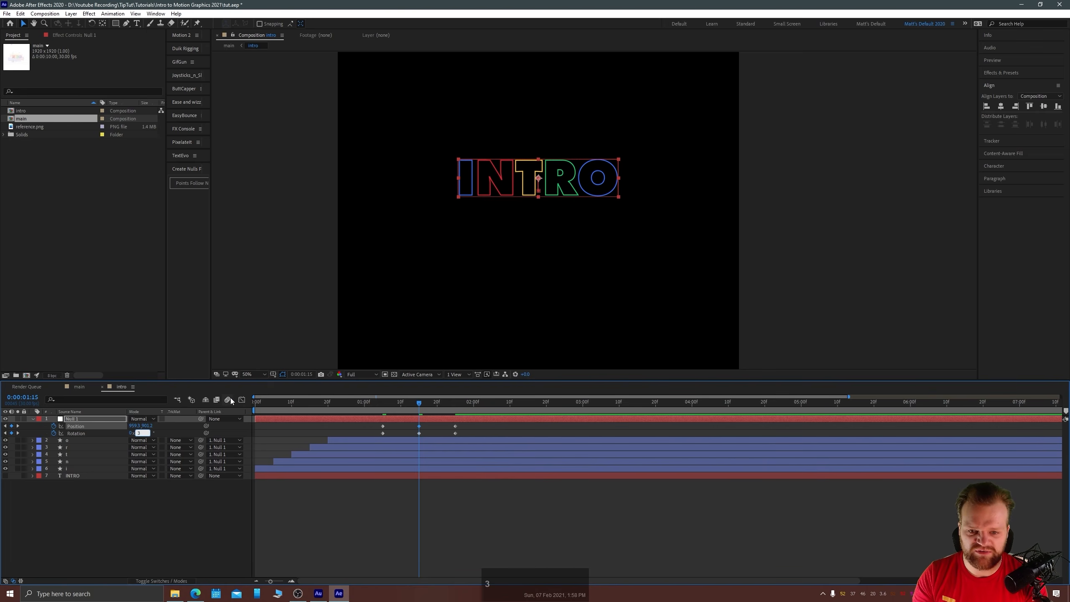
key("Return")
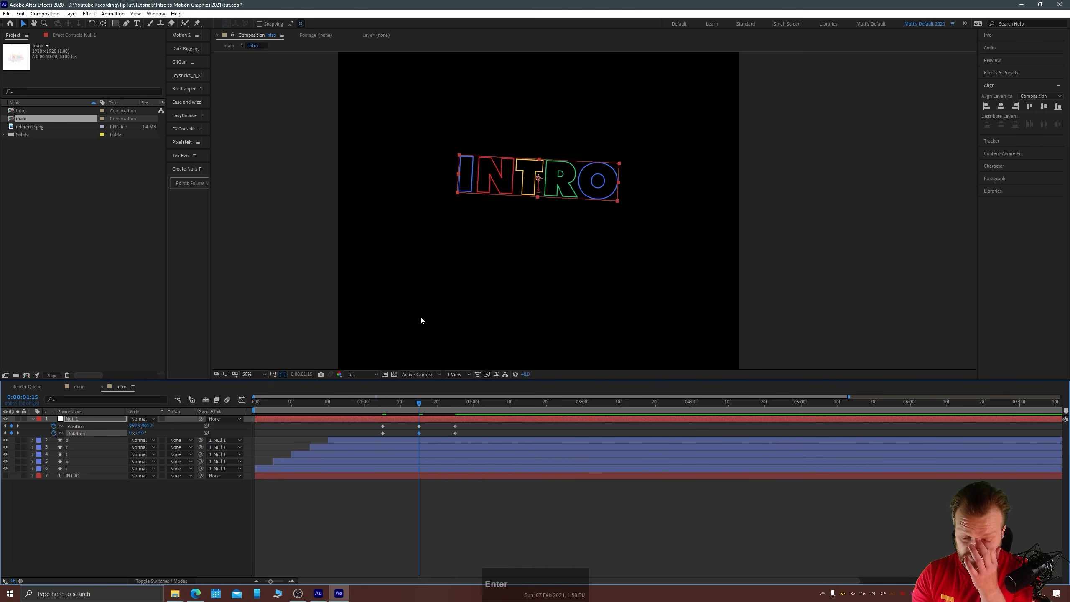
Apply Easy Ease to all Null 1 keyframes and reshape their speed curves to be fastest at both ends and slowest at the middle keyframe.
left_click_drag(353, 406, 376, 426)
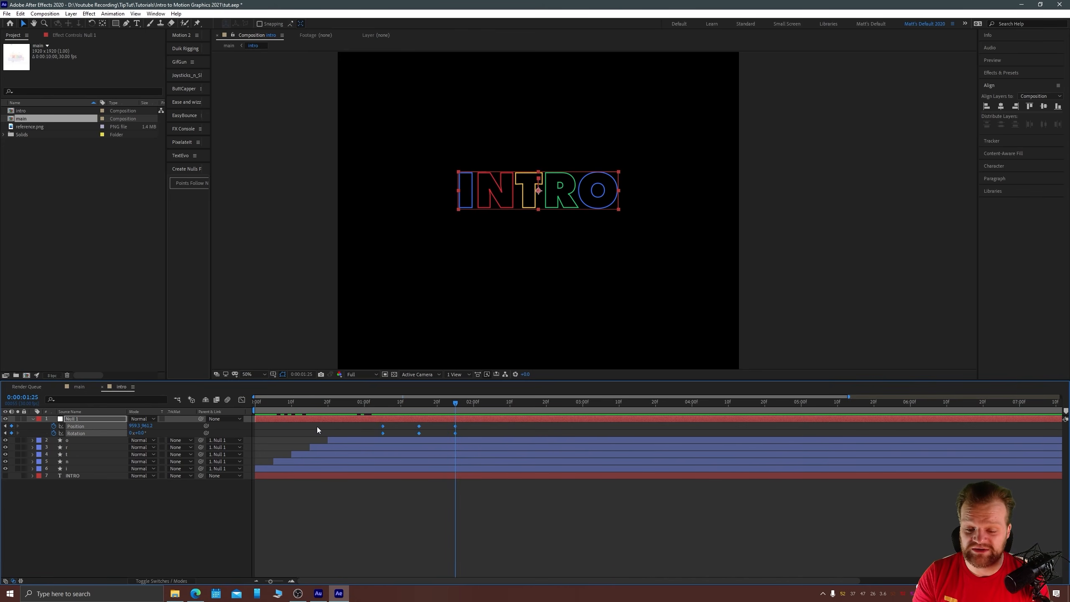
key("F9")
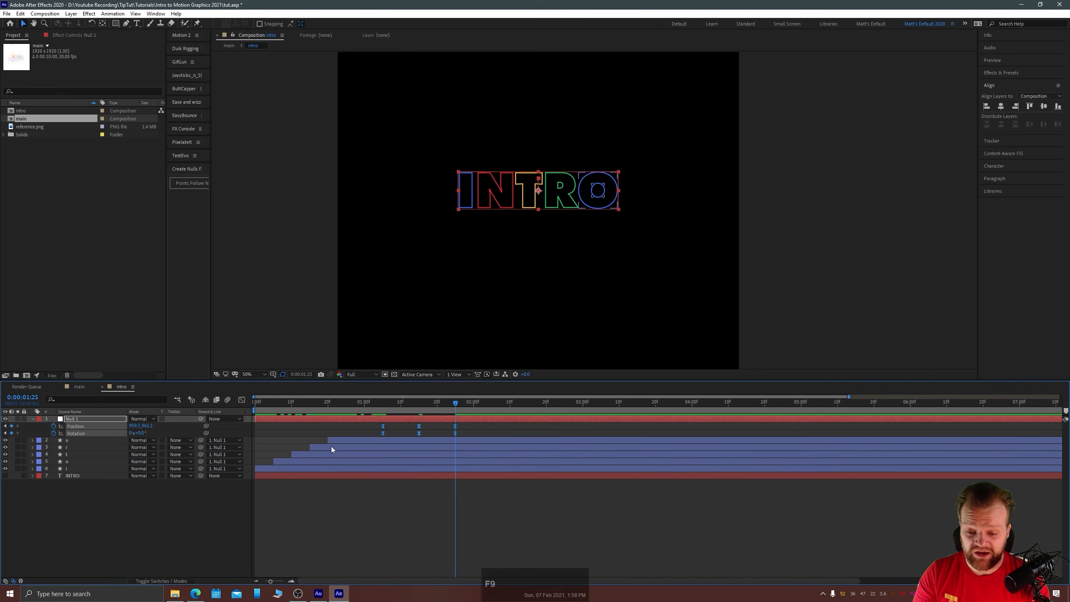
left_click(242, 401)
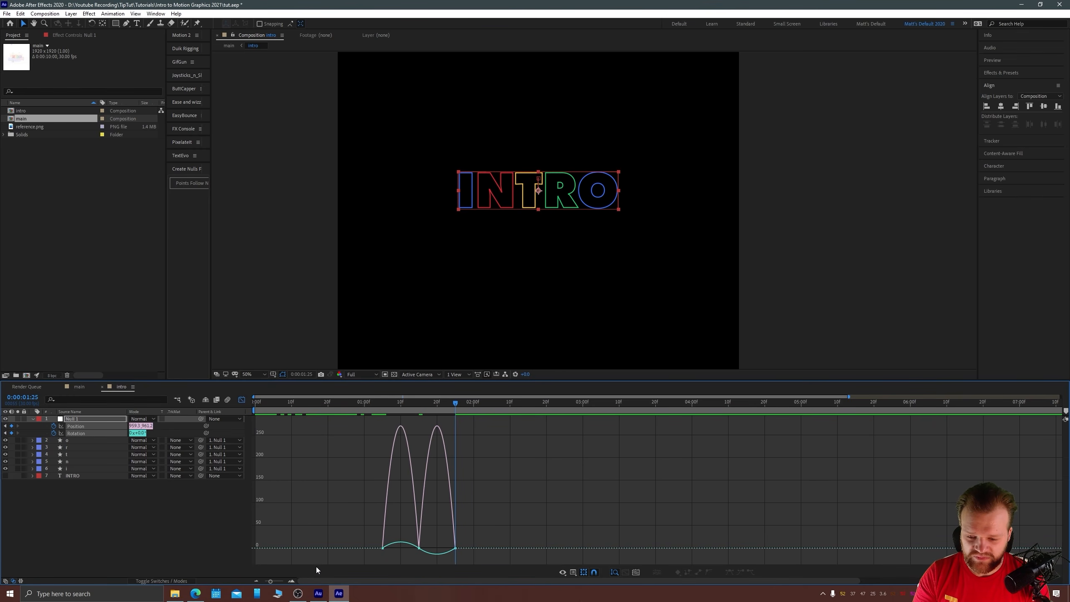
left_click(276, 581)
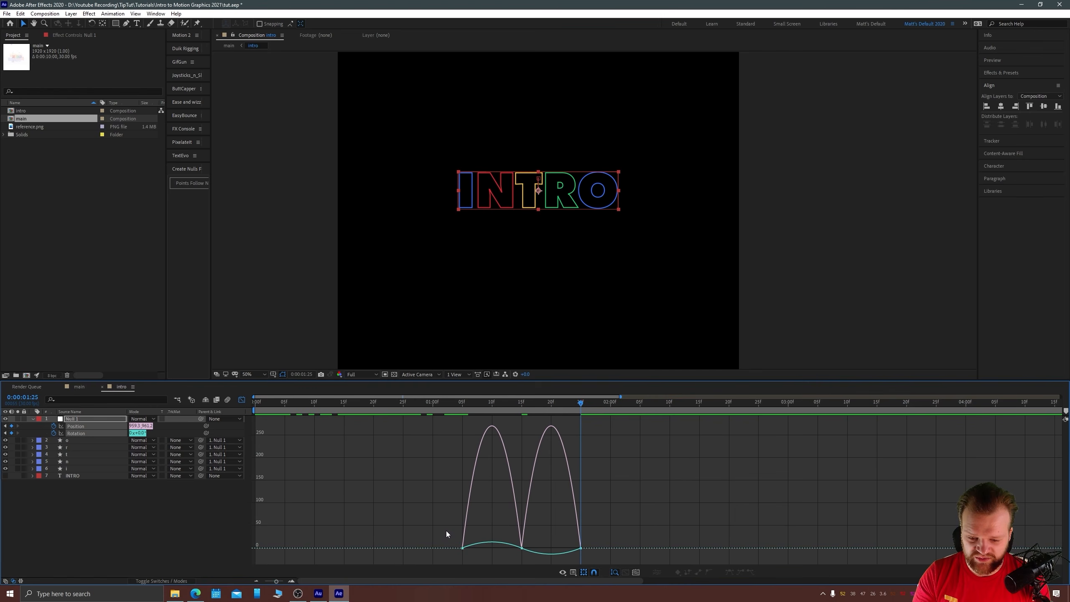
left_click_drag(474, 561, 474, 561)
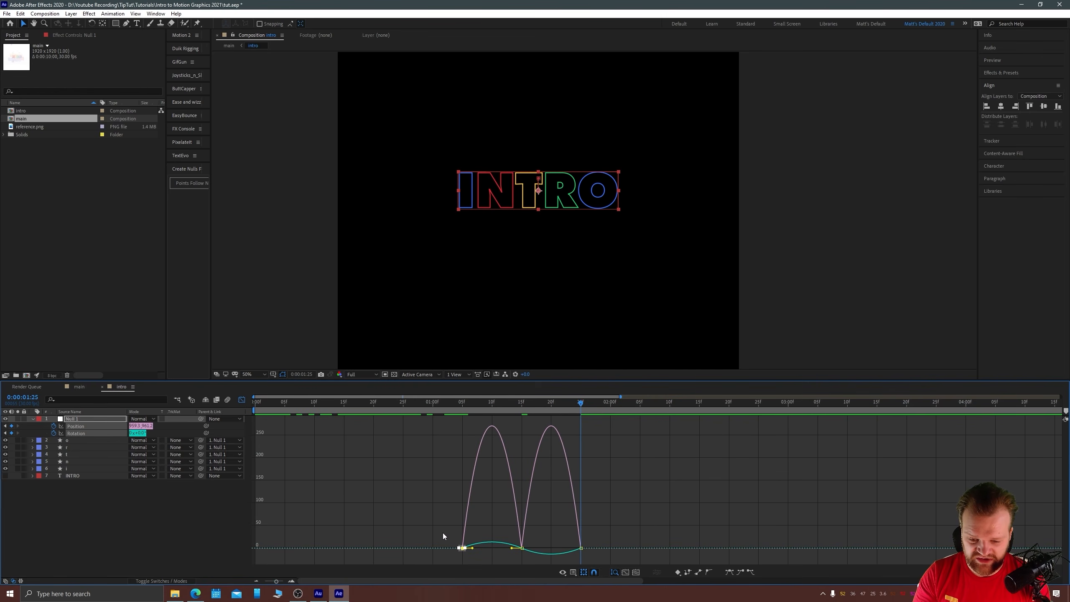
left_click_drag(428, 519, 454, 549)
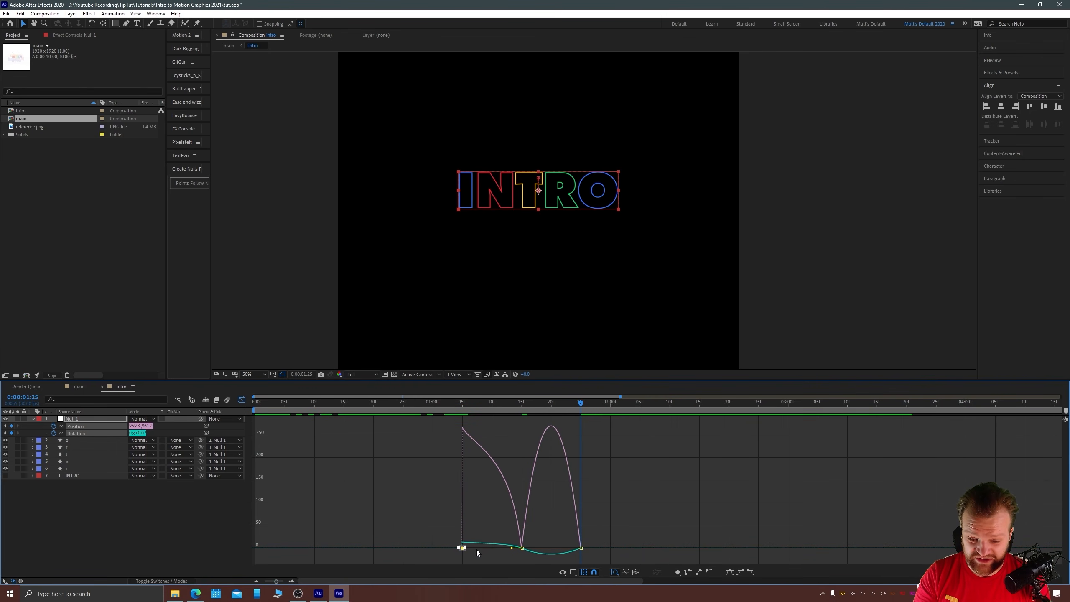
left_click_drag(528, 556, 582, 552)
left_click(576, 553)
Close the graph view, play back the null's lift and tilt from 0:00:00:25, and return to 0:00:01:05.
left_click(457, 403)
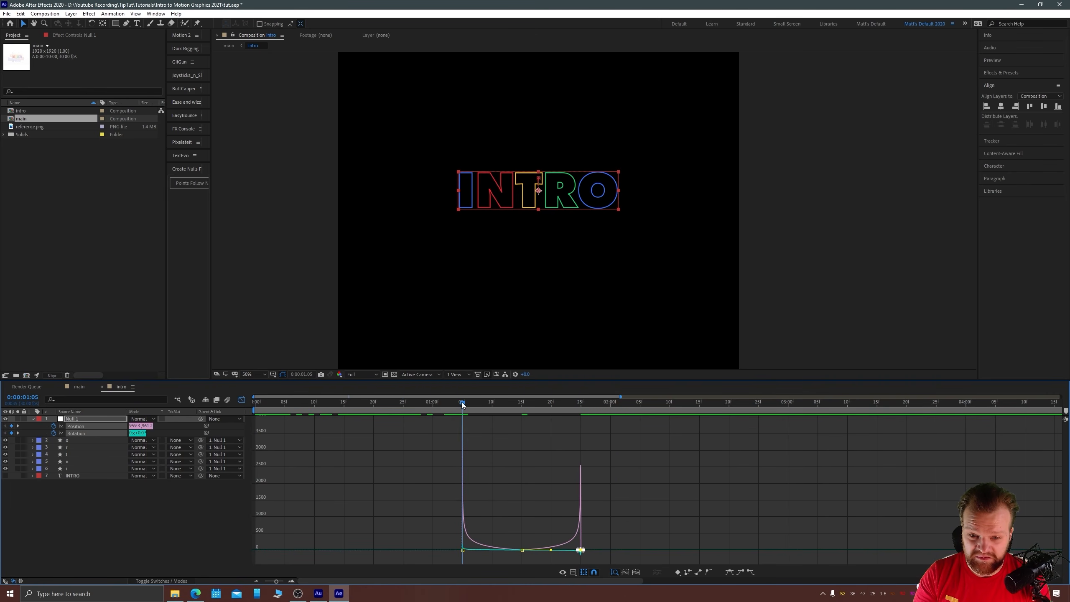
left_click(498, 402)
left_click_drag(511, 401, 551, 398)
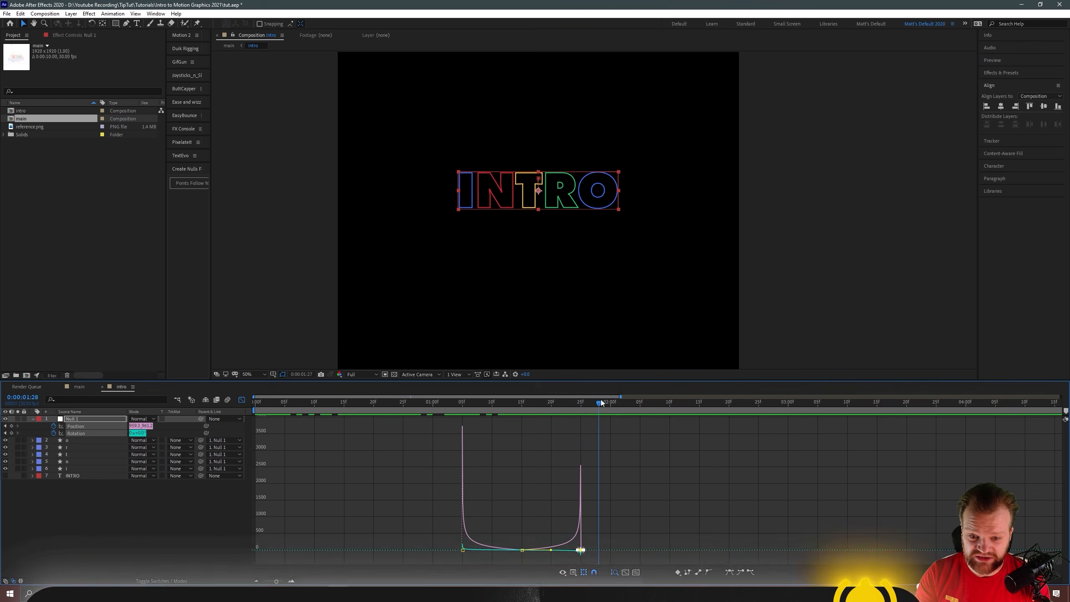
key("j")
left_click(242, 399)
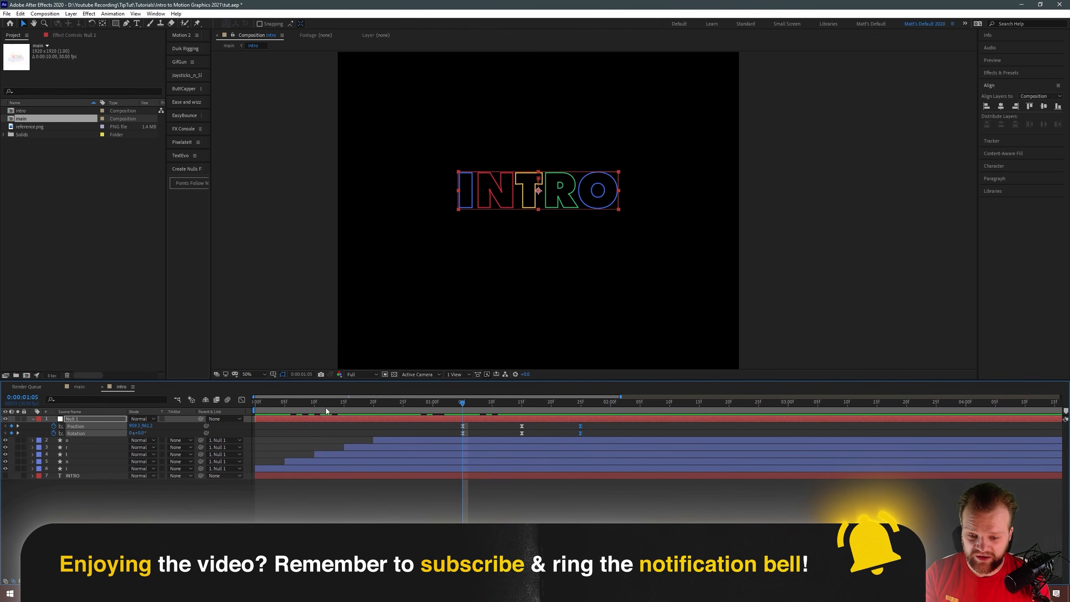
left_click(405, 403)
key("space")
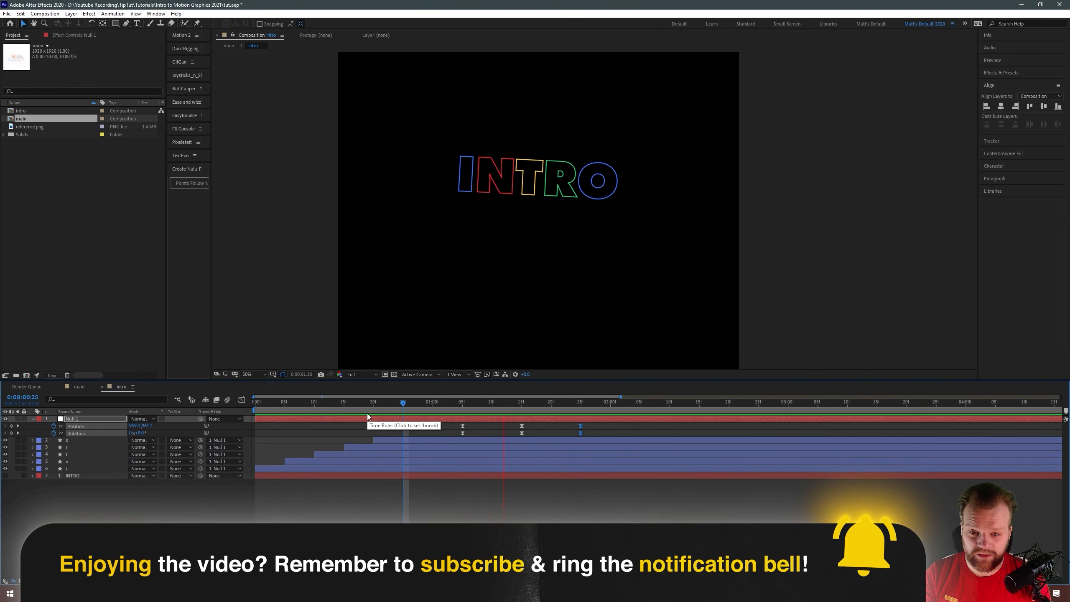
left_click_drag(458, 405, 462, 404)
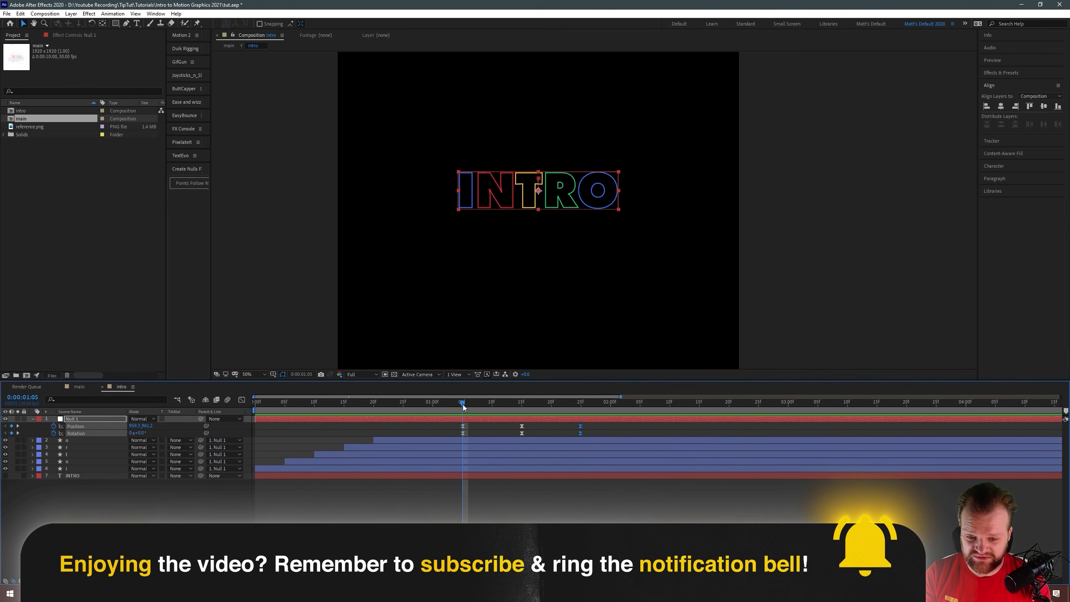
Move Null 1's middle Rotation keyframe to 0:00:01:09 and play back the animation from the start and from 0:00:01:02.
left_click_drag(463, 406, 504, 404)
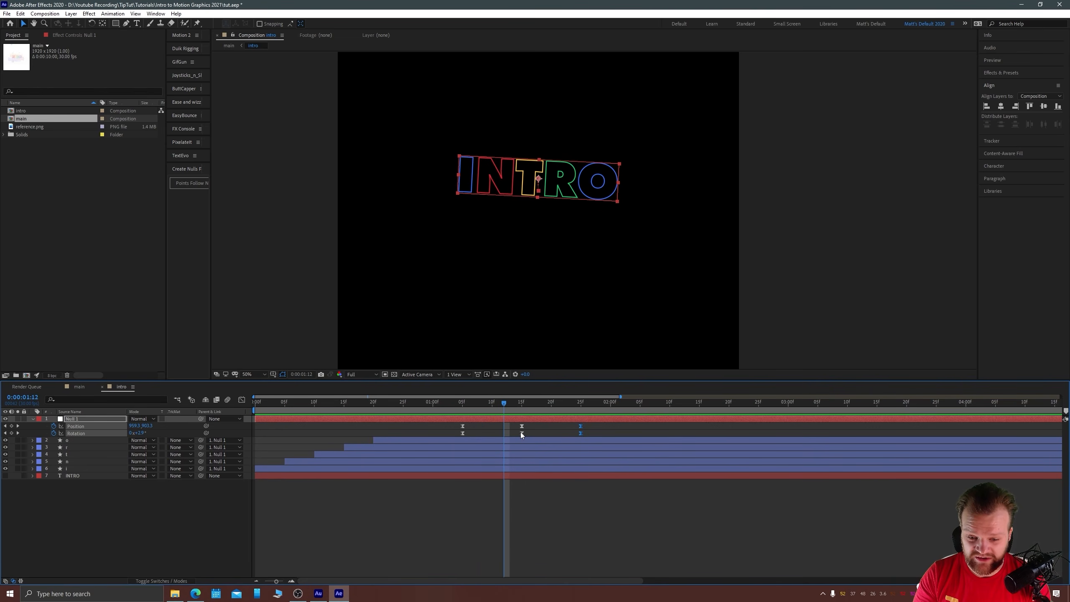
left_click_drag(522, 433, 552, 389)
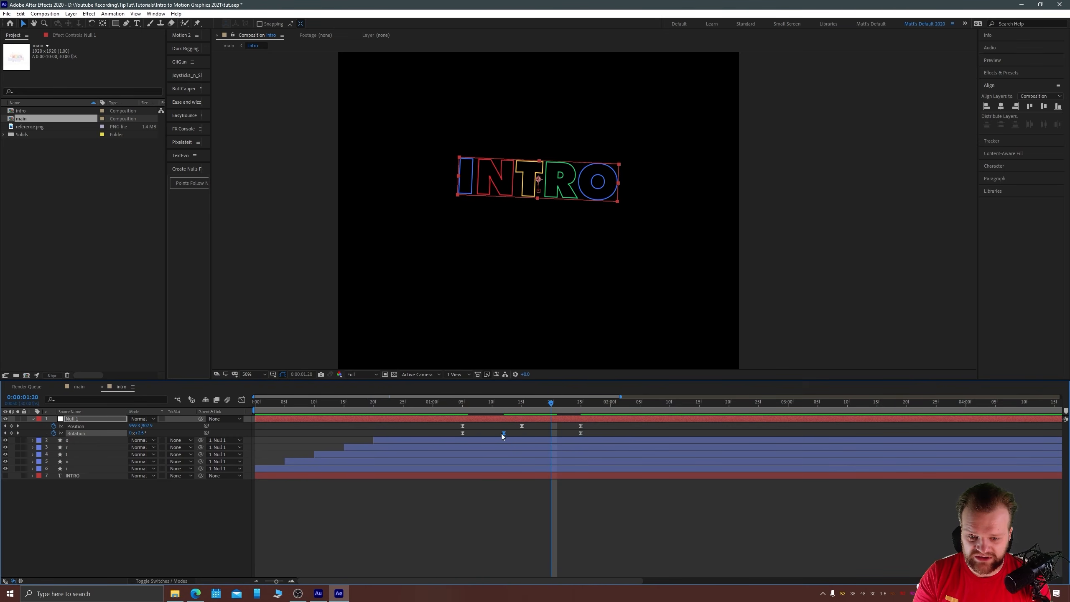
left_click_drag(503, 433, 469, 408)
left_click(465, 406)
key("space")
key("space")
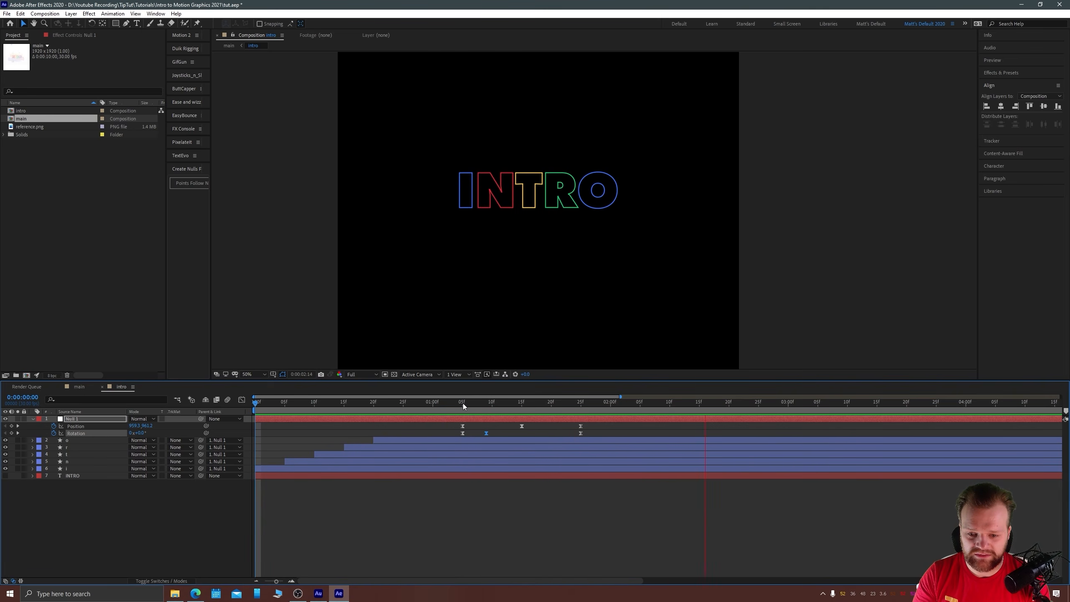
left_click(444, 408)
key("space")
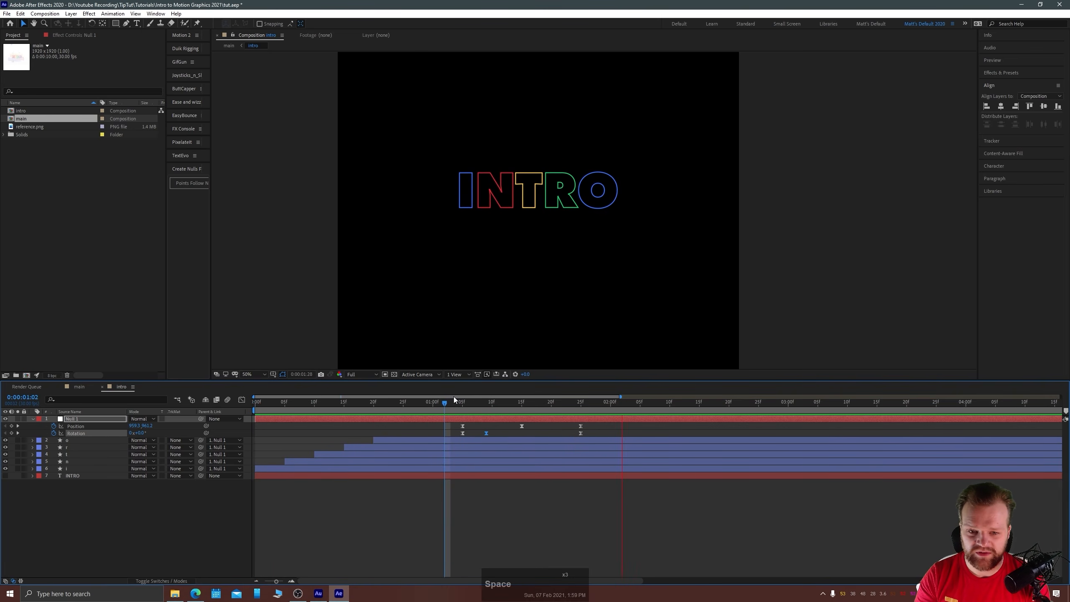
Delay Null 1's final Position and Rotation keyframes by five frames to 0:00:02:00.
left_click_drag(452, 405, 576, 432)
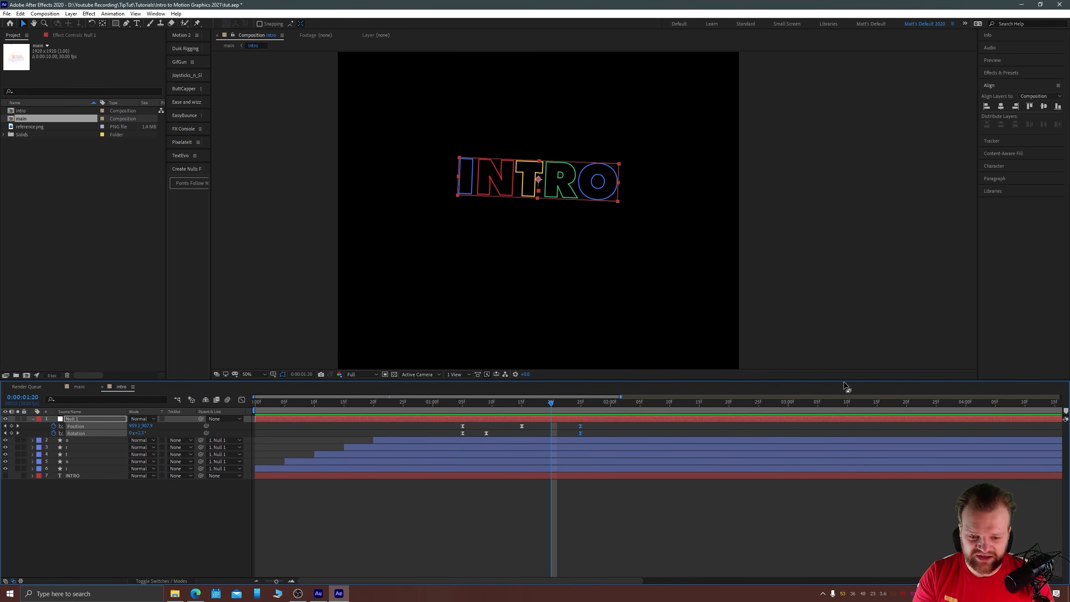
key("alt+Right")
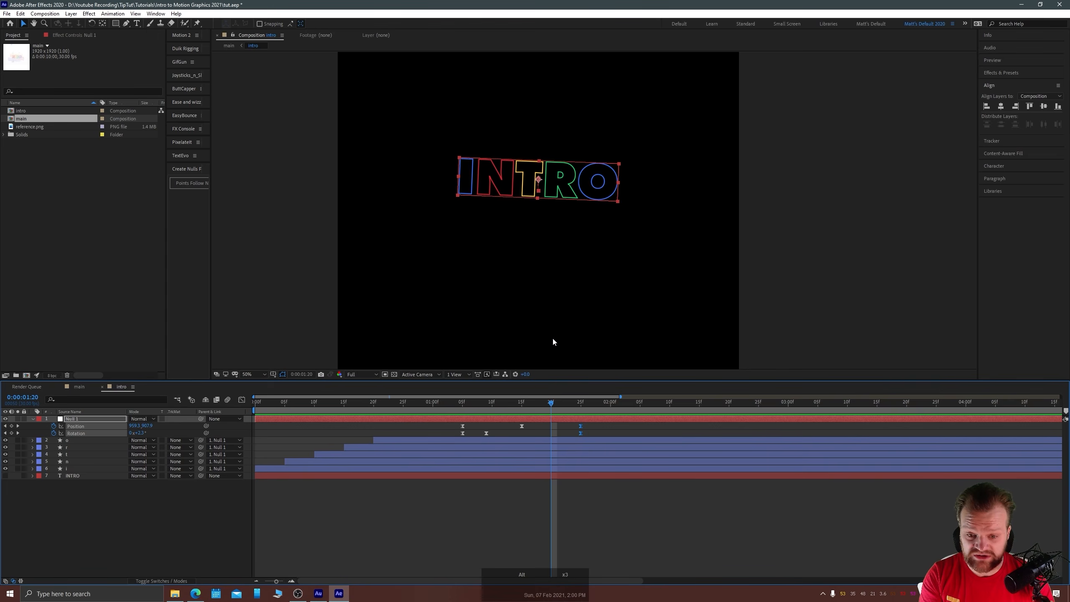
key("alt+Left")
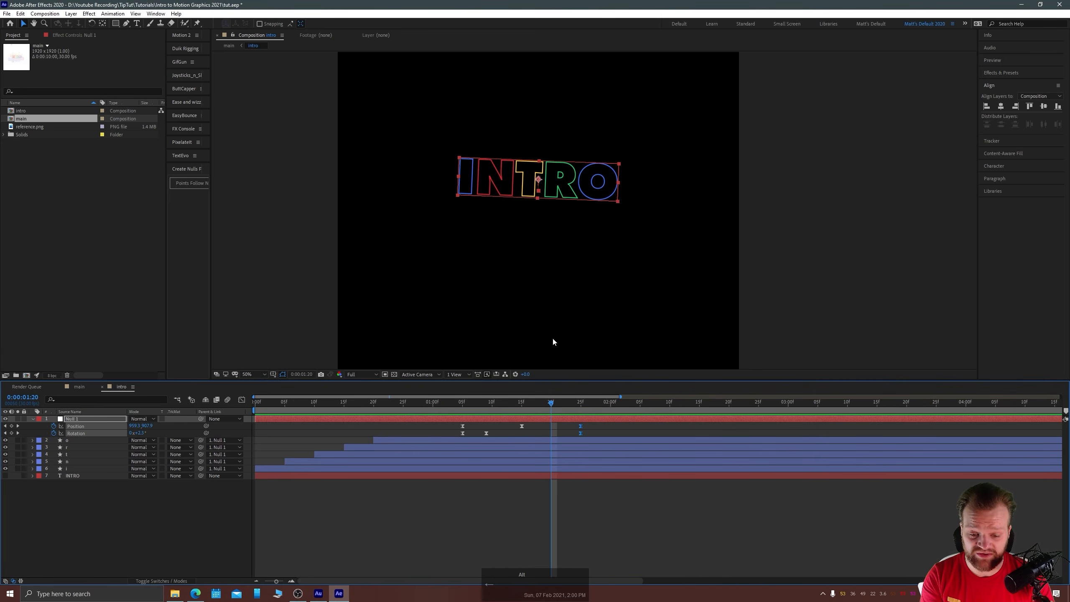
key("alt+Right")
key("alt+Right")
key("alt+Right")
key("alt+Right")
key("alt+Right")
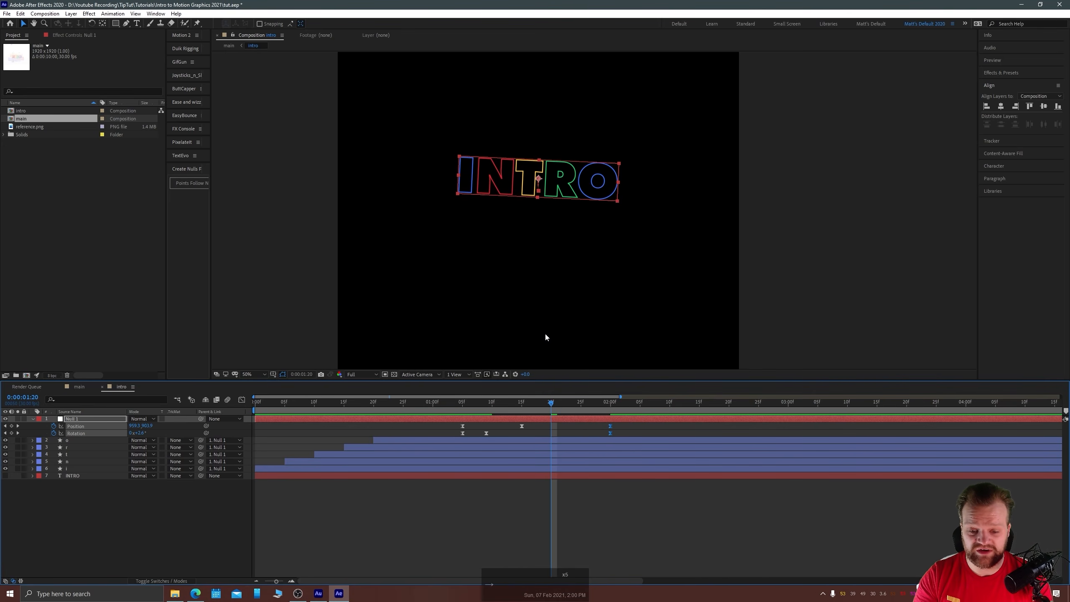
Play back the retimed lift and tilt from 0:00:01:05 and from the start, and return to 0:00:01:15.
left_click(462, 403)
key("space")
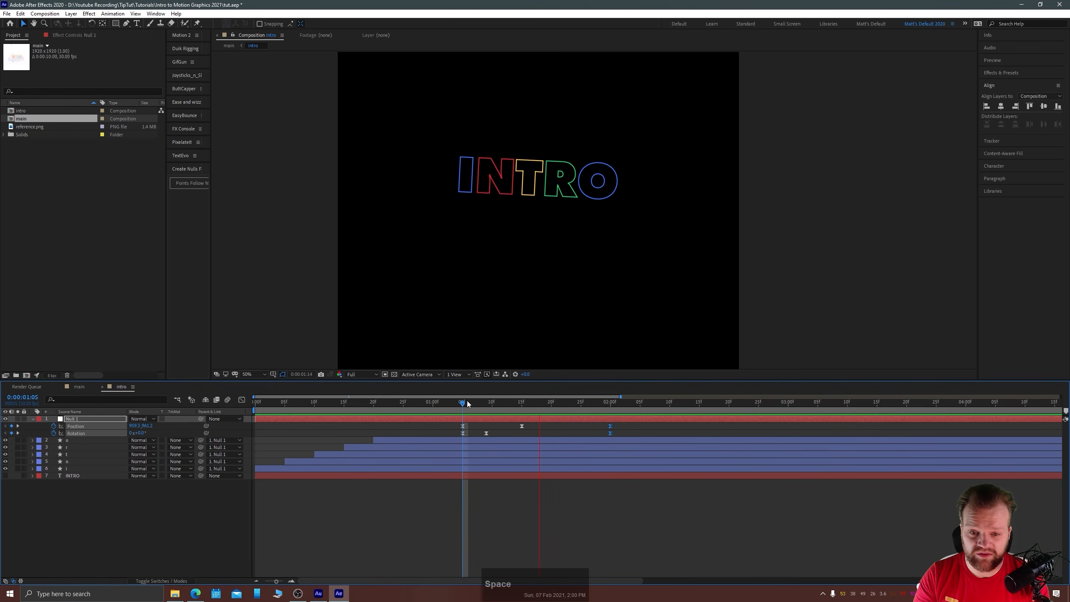
left_click_drag(458, 403, 291, 416)
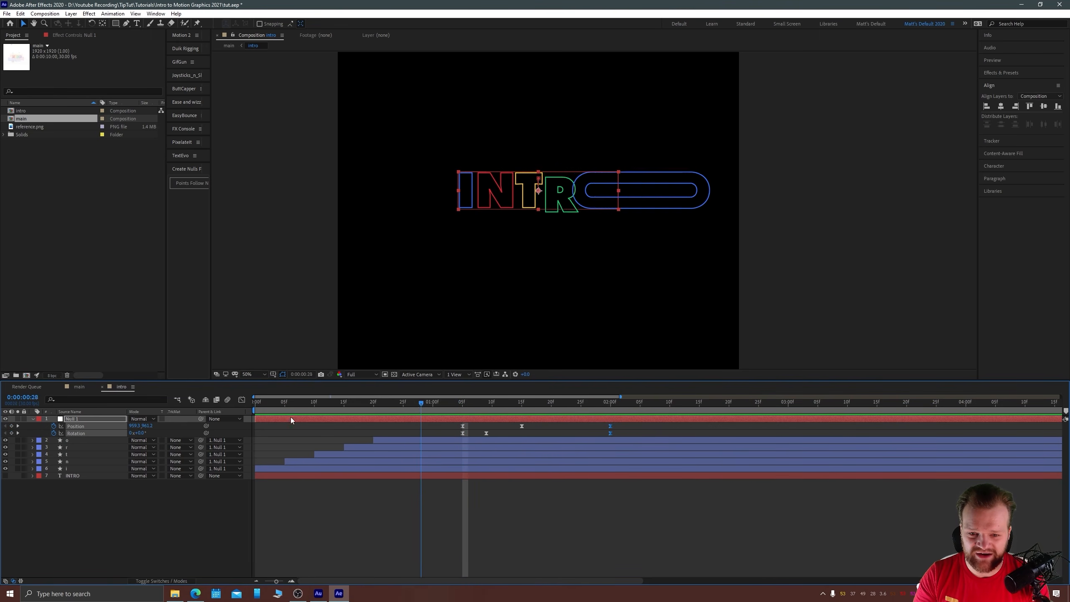
key("space")
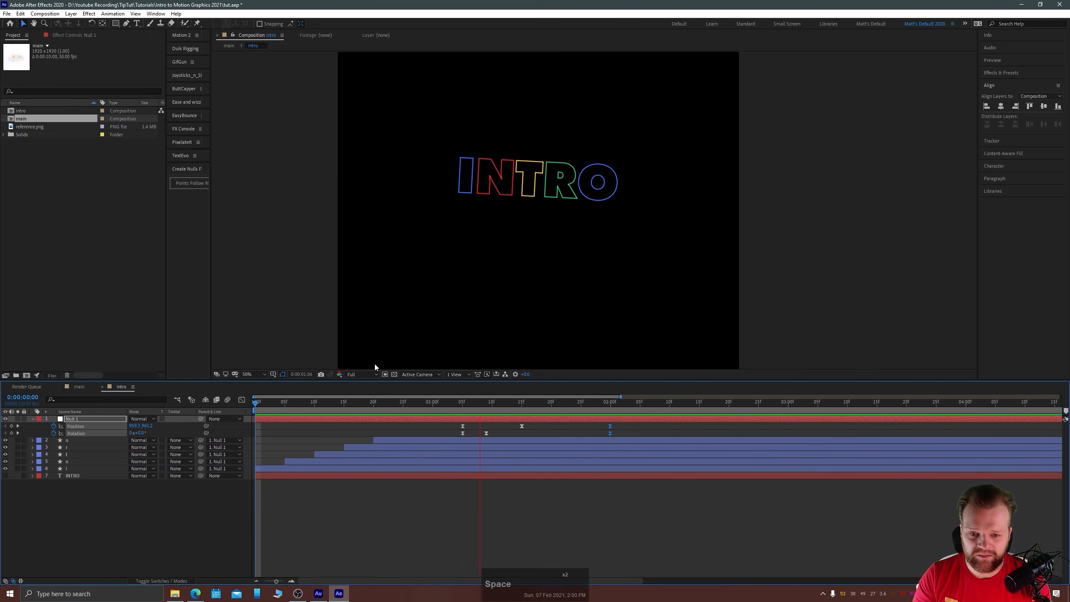
mouse_move(506, 403)
left_mouse_down()
mouse_move(587, 396)
mouse_move(516, 401)
left_mouse_up()
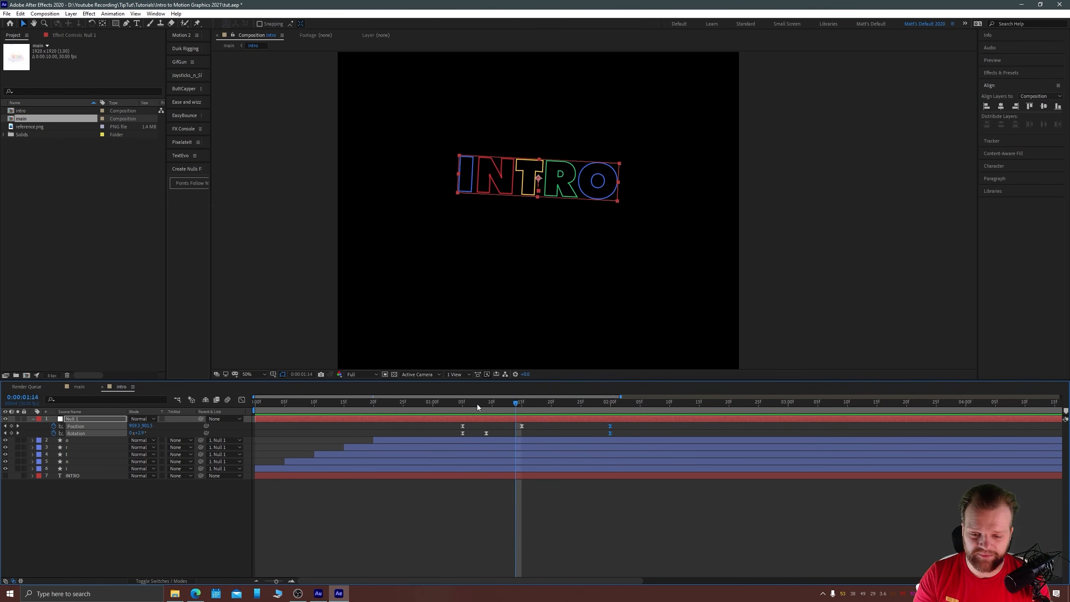
left_click_drag(476, 404, 523, 397)
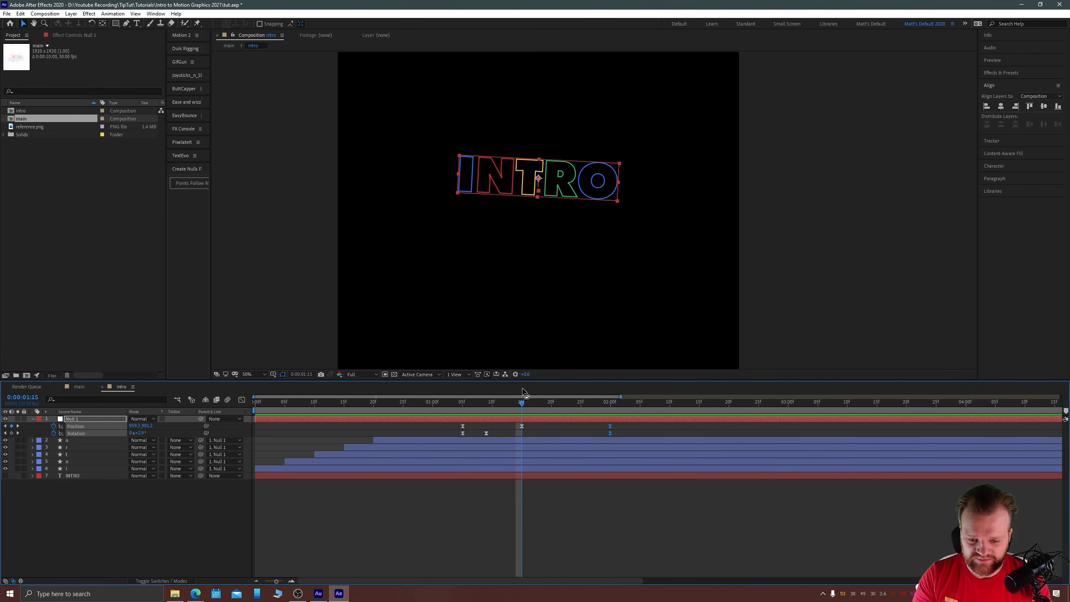
left_click(406, 495)
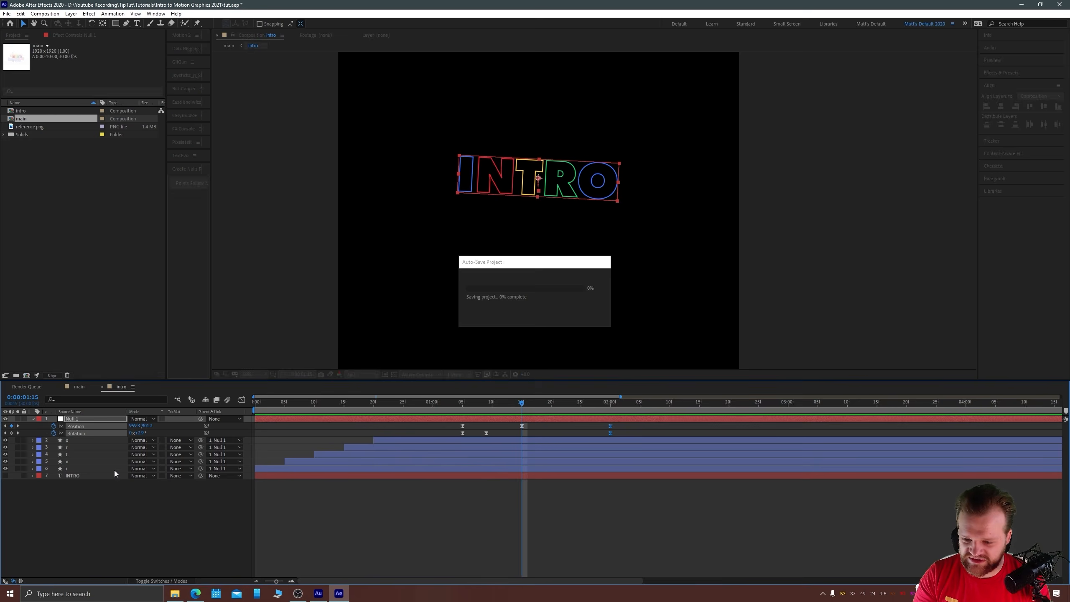
Select the N and R letter layers, show their Position, and add a Position keyframe to both at 0:00:01:15.
left_click(68, 461)
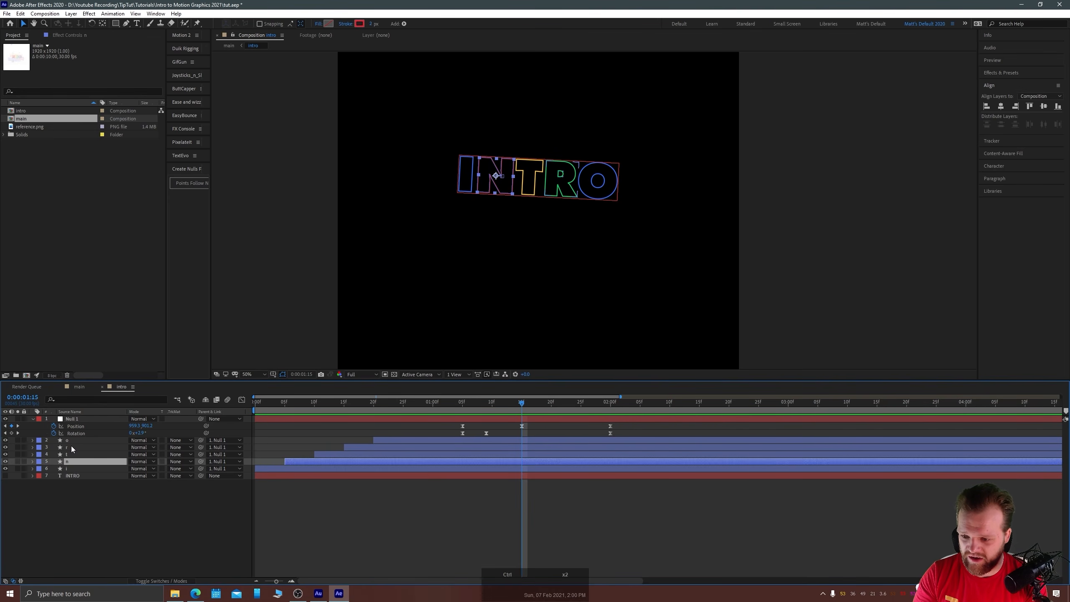
left_click(70, 446, "ctrl")
key("p")
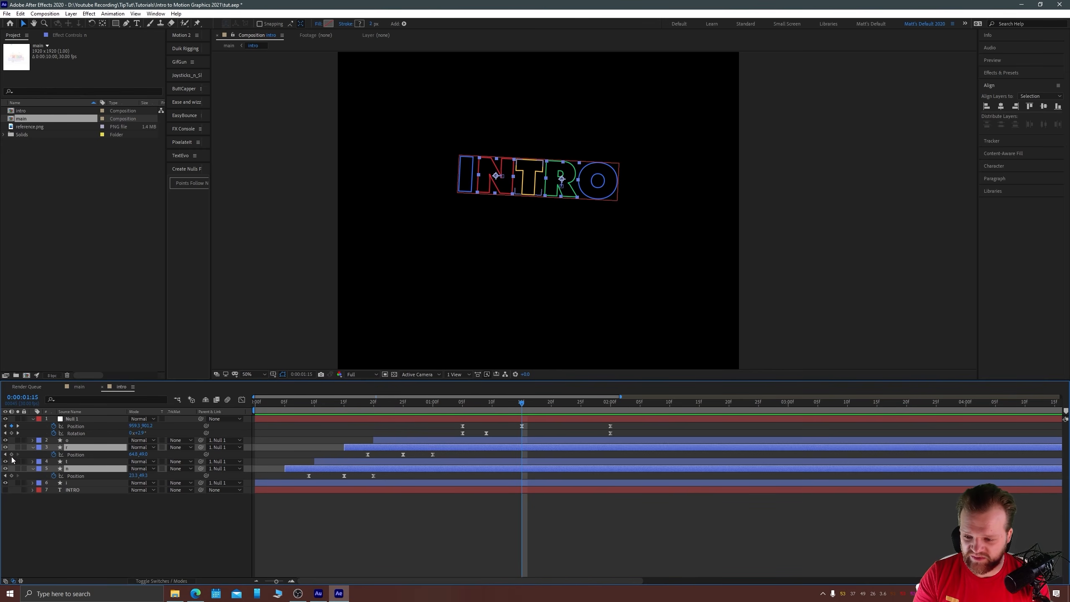
key("alt+shift+p")
Add Position keyframes to the N and R layers at 0:00:02:00 and raise both letters slightly there.
key("ctrl+Right")
key("ctrl+Right")
key("ctrl+Right")
key("ctrl+Right")
key("ctrl+Right")
key("ctrl+Right")
key("ctrl+Right")
key("ctrl+Right")
key("ctrl+Right")
key("ctrl+Right")
key("ctrl+Right")
key("ctrl+Right")
key("ctrl+Right")
key("ctrl+Right")
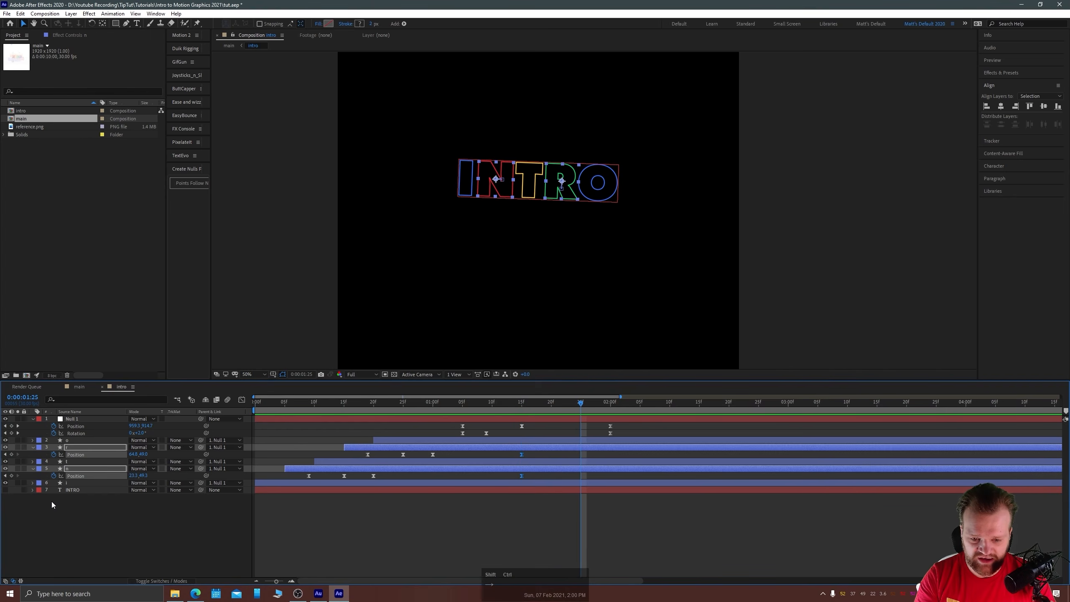
key("ctrl+Right")
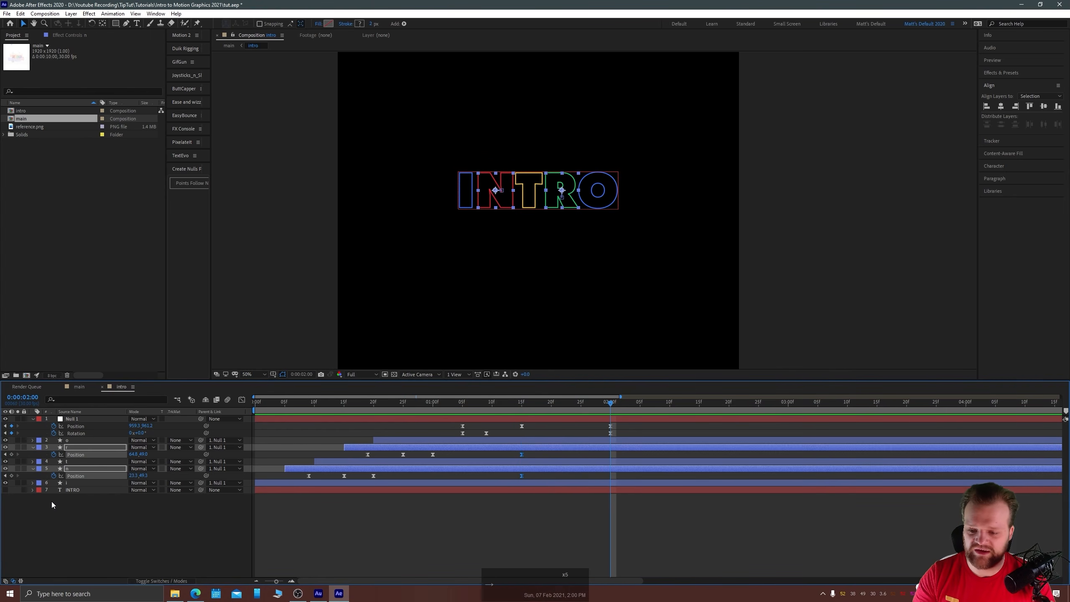
left_click(11, 454)
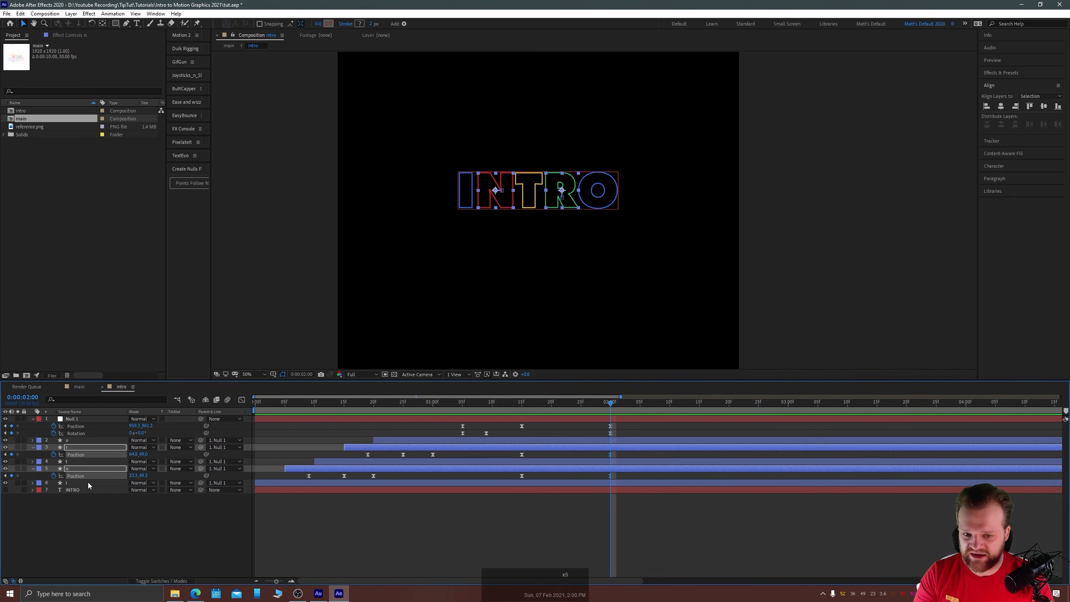
key("shift+Up")
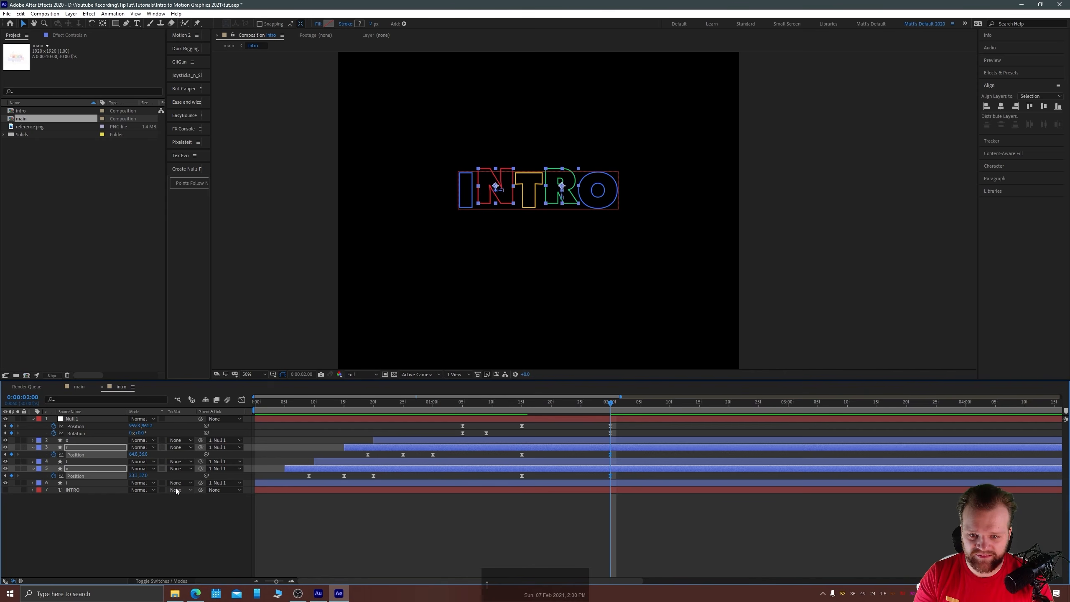
Apply Easy Ease to the N and R Position keyframes at 0:00:01:15 and 0:00:02:00, reshaping their speed curve to peak sharply at the end.
left_click_drag(620, 454, 496, 479)
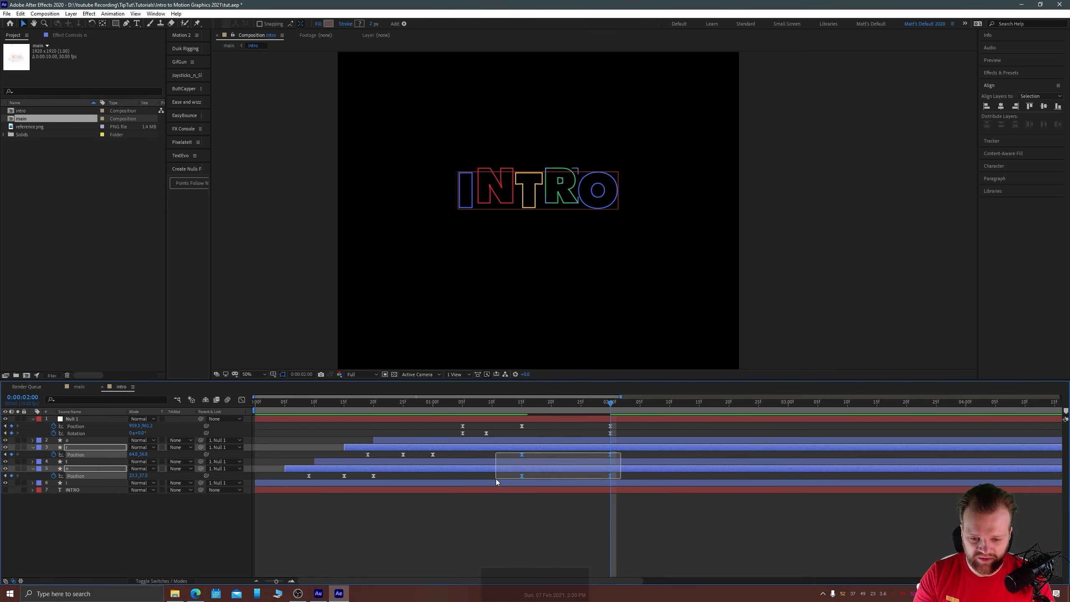
left_click(523, 403)
key("space")
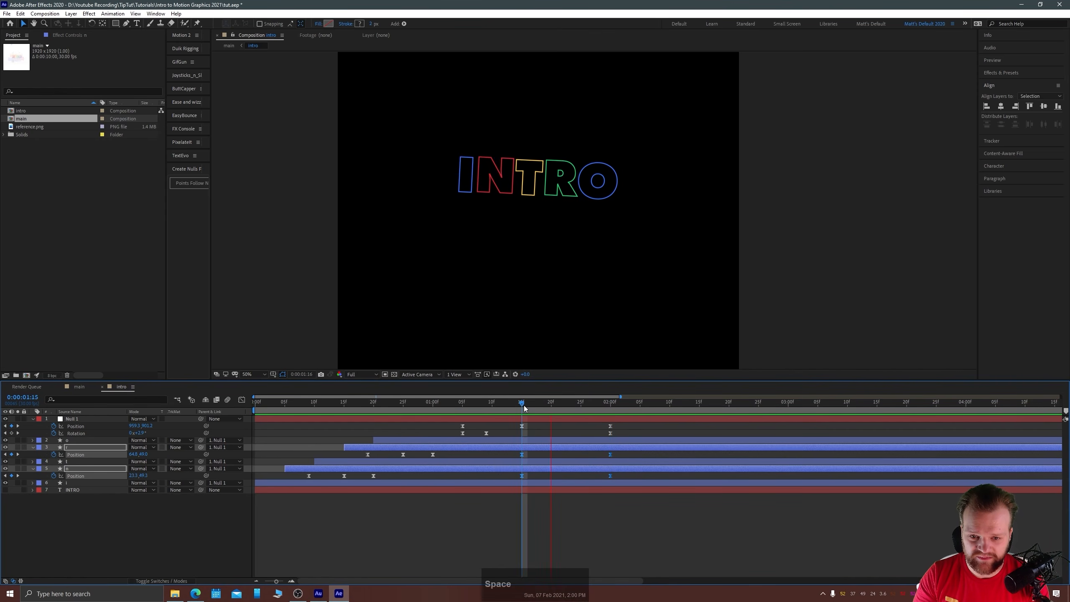
key("space")
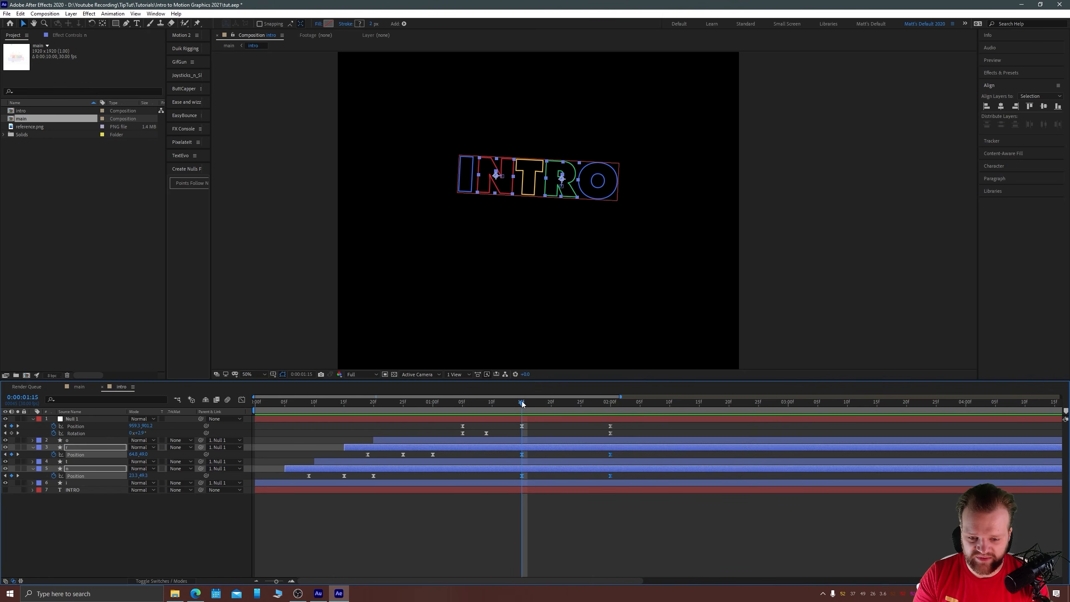
left_click(242, 400)
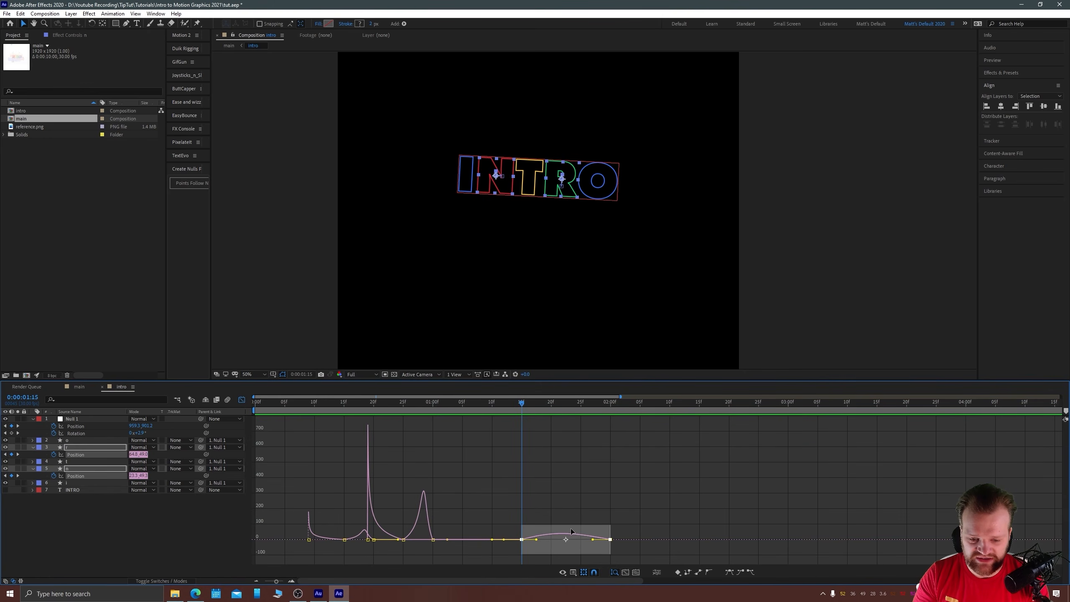
key("F9")
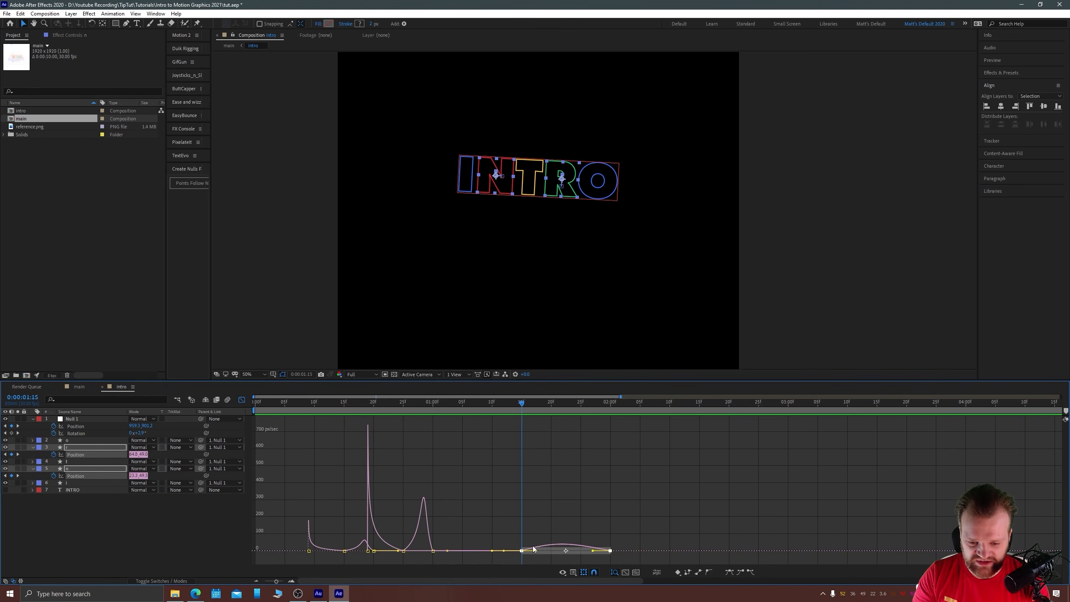
left_click_drag(539, 552, 586, 555)
key("space")
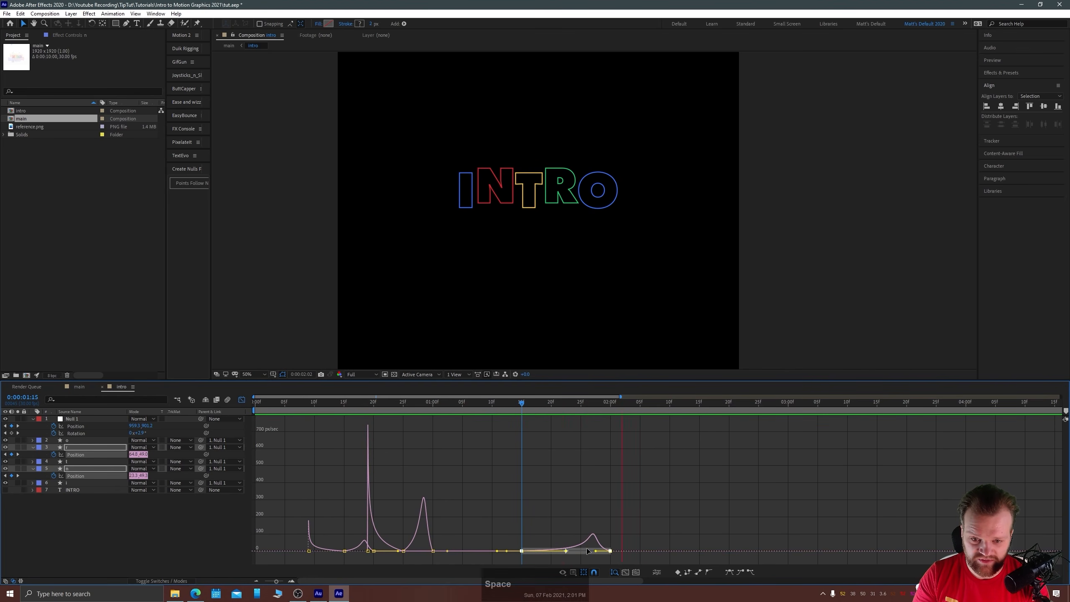
key("space")
left_click_drag(597, 553, 610, 552)
key("space")
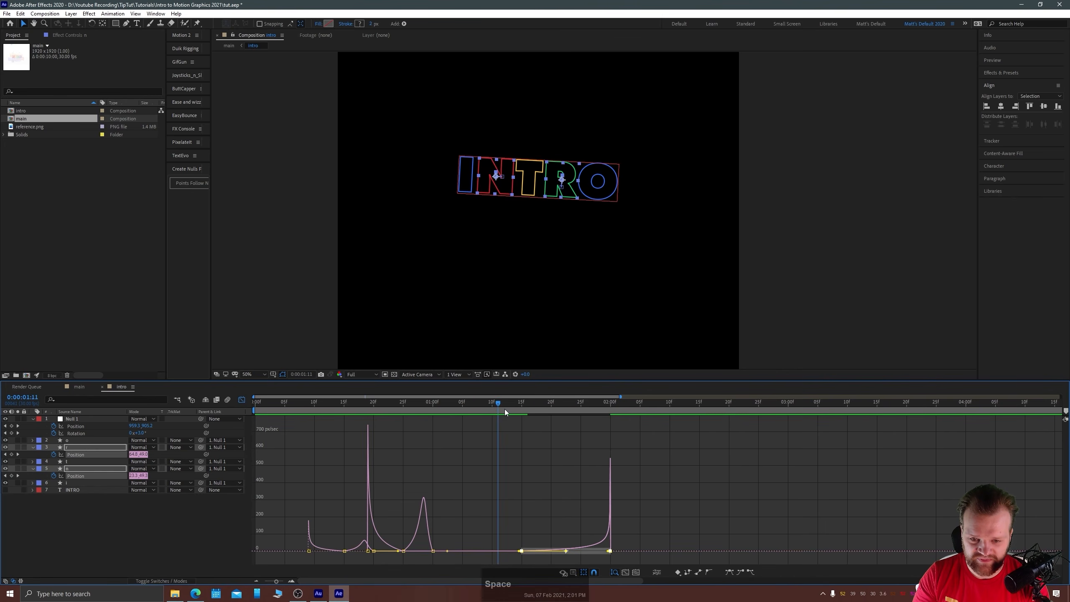
key("space")
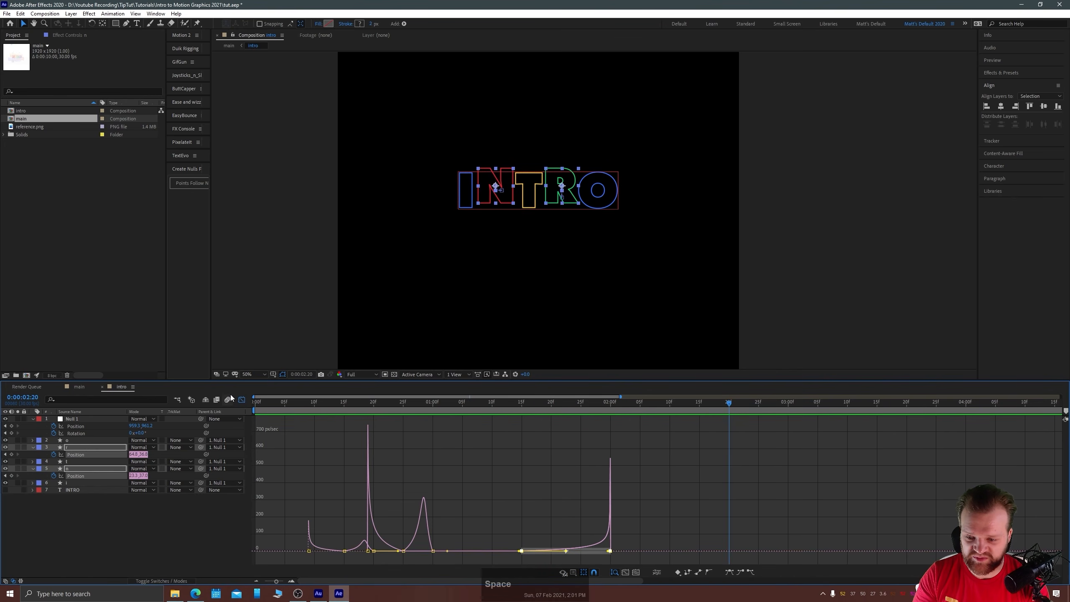
Close the graph view, park the playhead at 0:00:01:15, and save the project.
left_click(241, 400)
left_click_drag(507, 401, 522, 439)
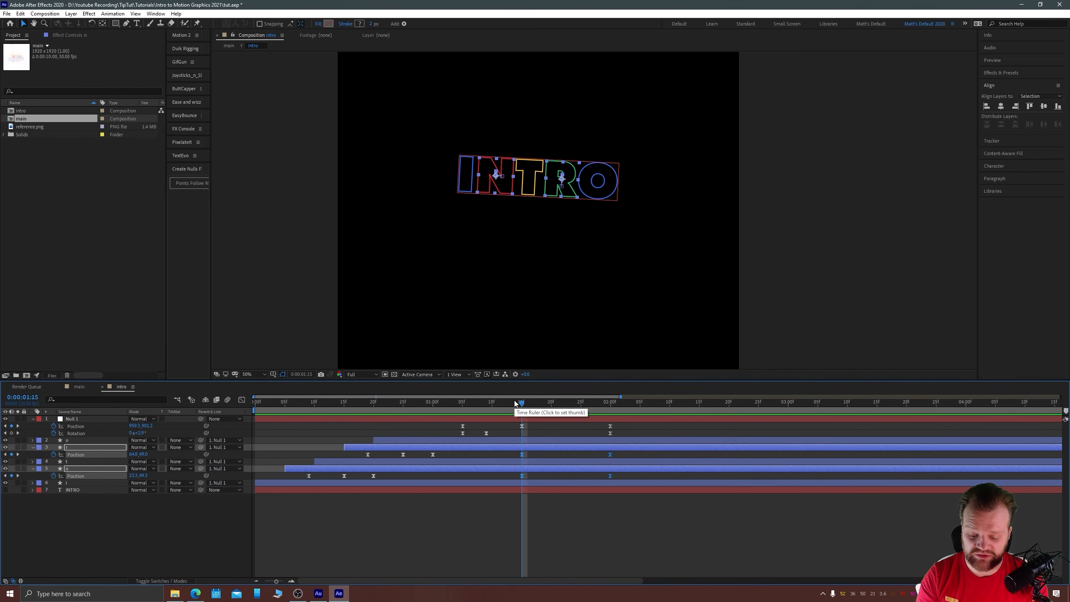
left_click(479, 518)
key("s")
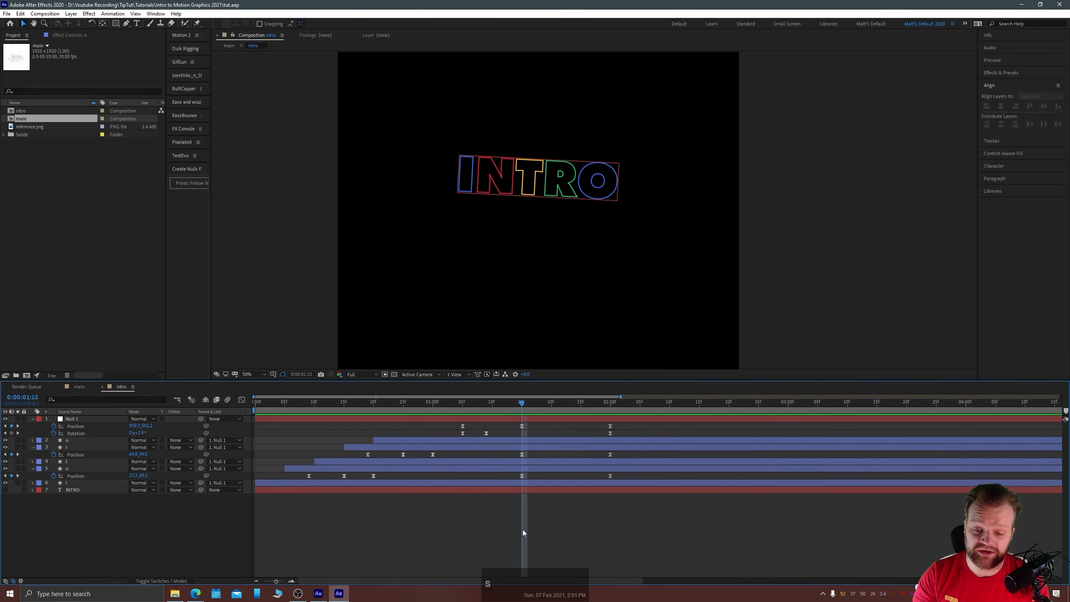
Switch to the main composition using the composition flowchart.
left_click(461, 260)
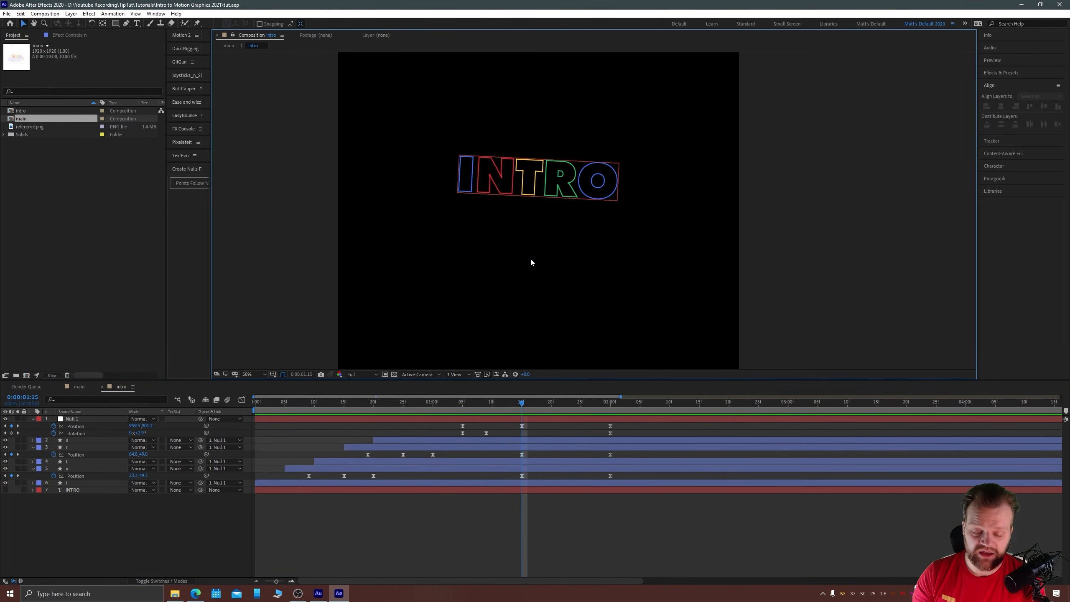
key("Tab")
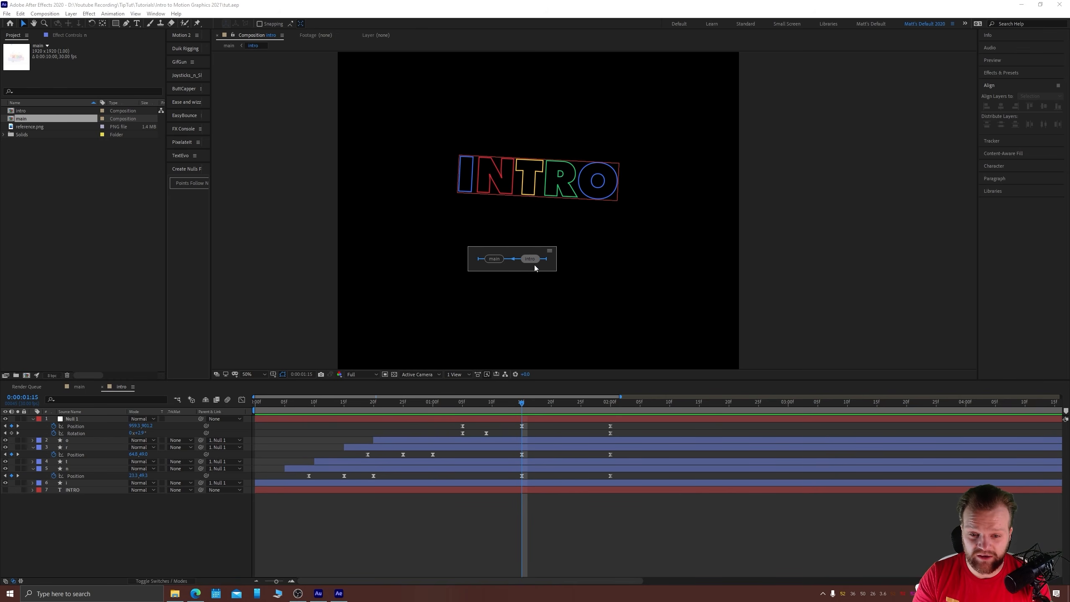
left_click(493, 257)
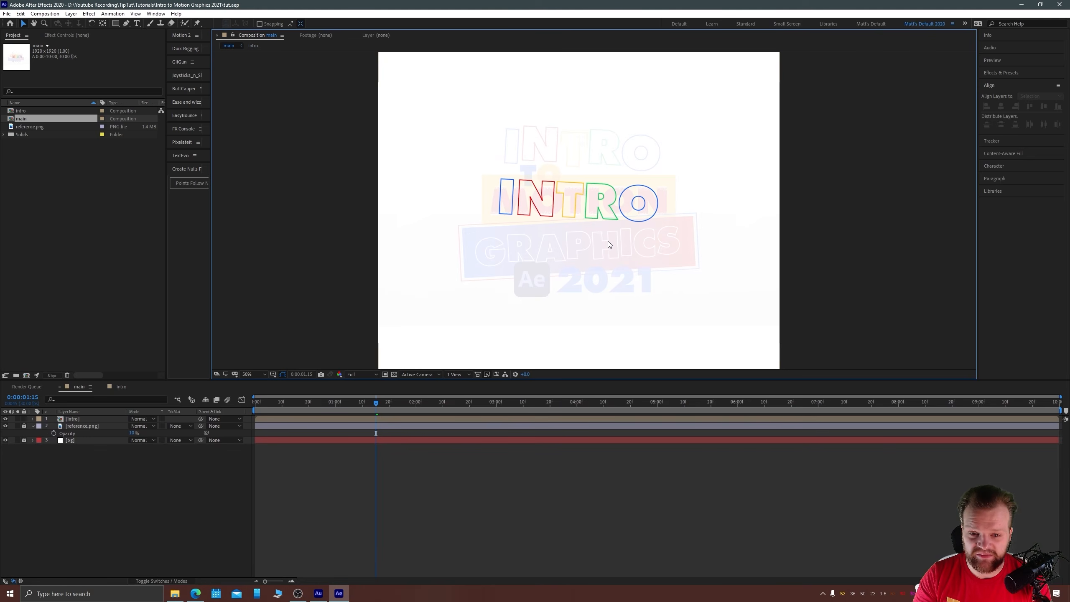
At 0:00:02:00, move the intro composition layer up onto the word INTRO in the faded reference image.
left_click_drag(371, 400, 416, 413)
key("space")
left_click_drag(561, 124, 549, 186)
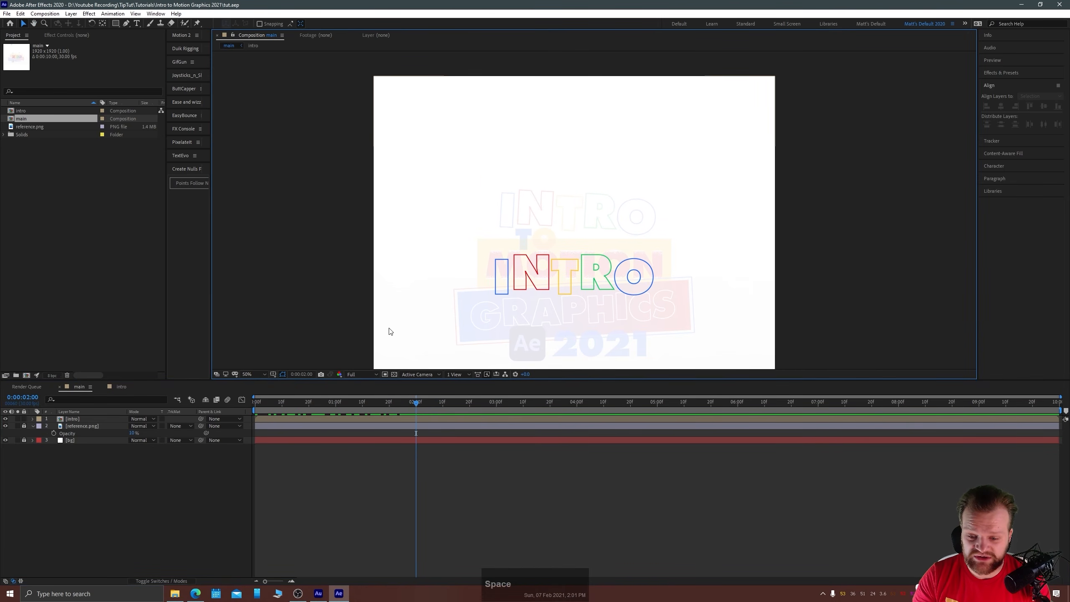
left_click(81, 419)
left_click_drag(542, 293, 543, 223)
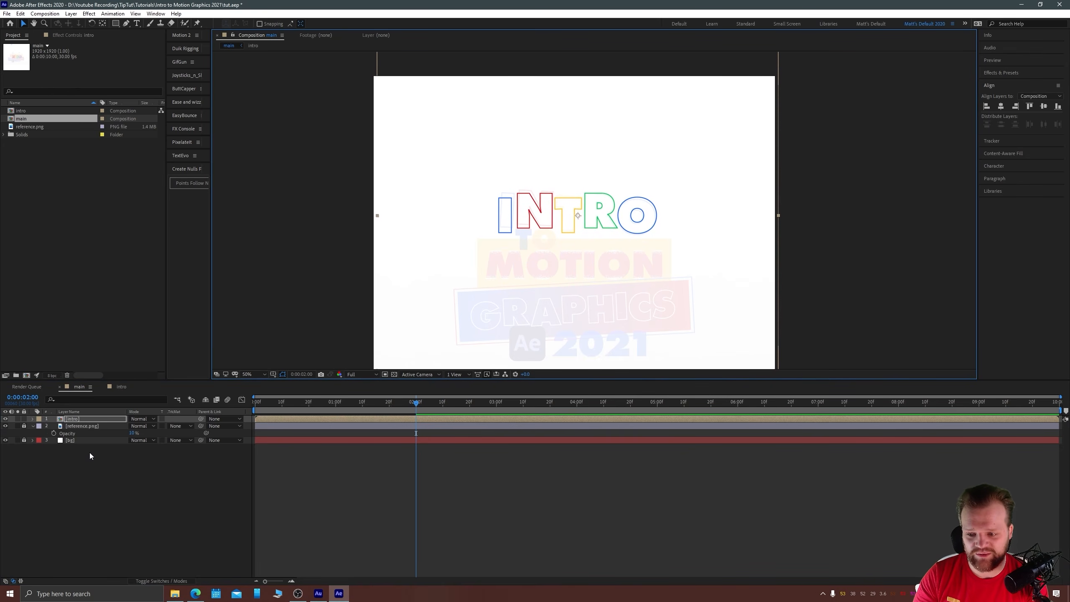
Set the intro layer's Rotation to 3° in the main composition.
key("r")
left_click(146, 425)
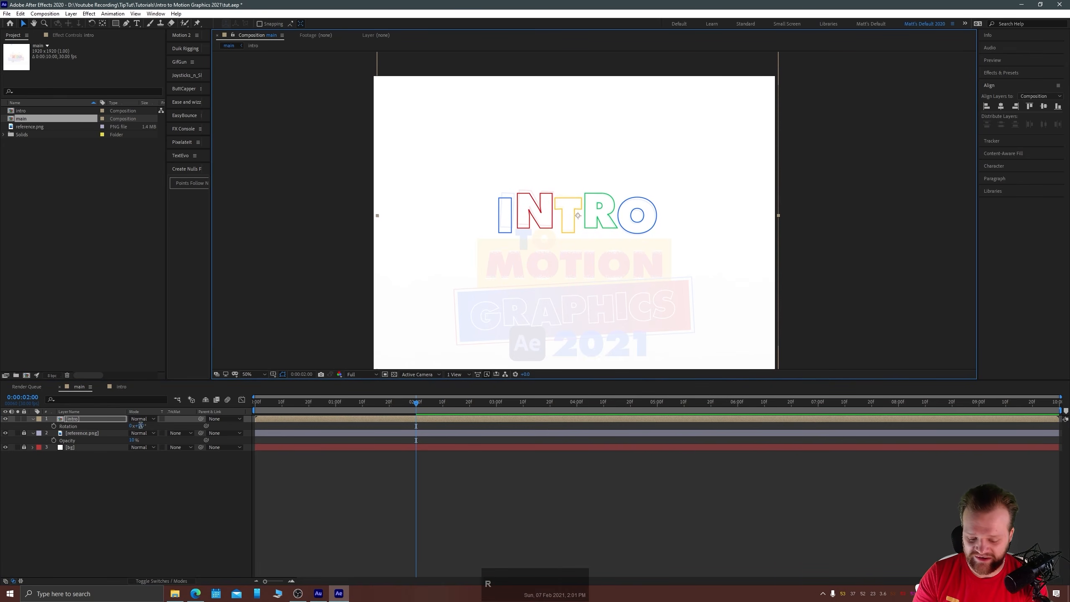
type("3")
key("Return")
Nudge the rotated intro layer so its outlined letters line up with the faded INTRO in the reference image.
scroll(597, 273, "up", 1)
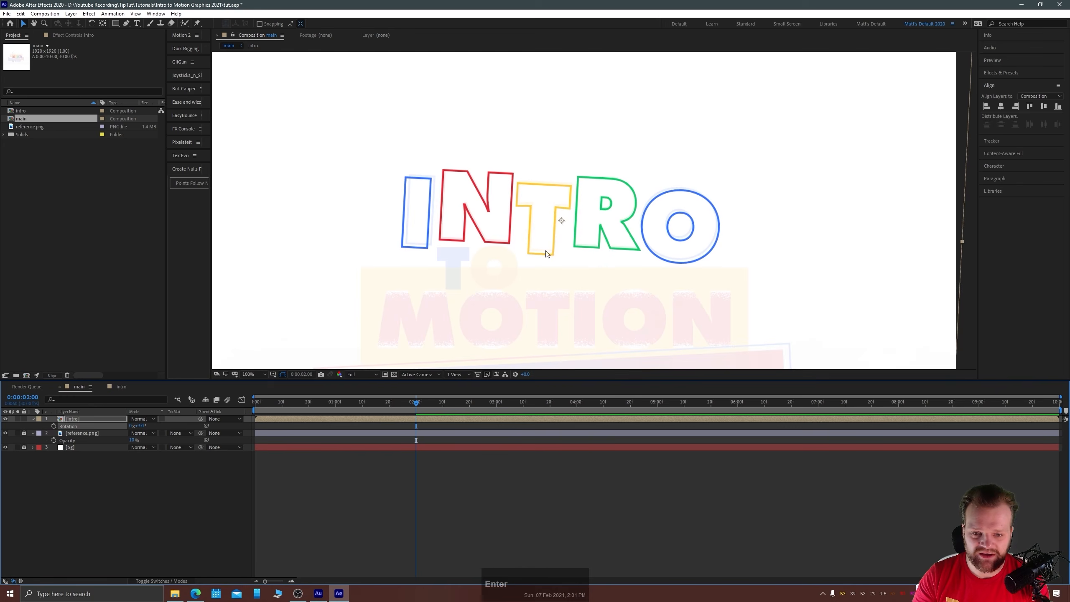
left_click_drag(422, 227, 427, 225)
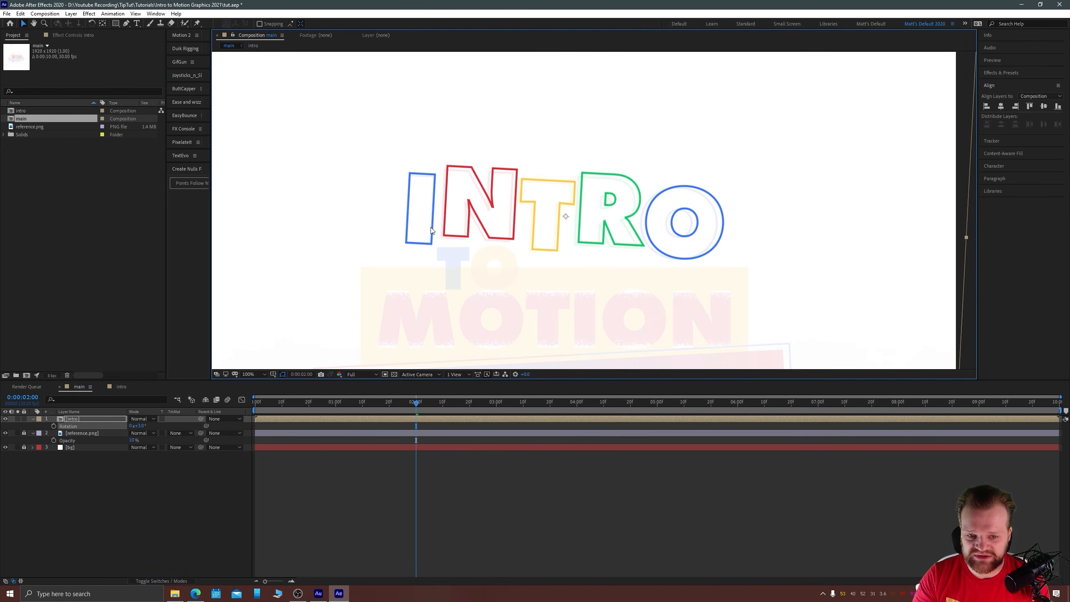
scroll(589, 211, "down", 1)
left_click_drag(779, 222, 757, 223)
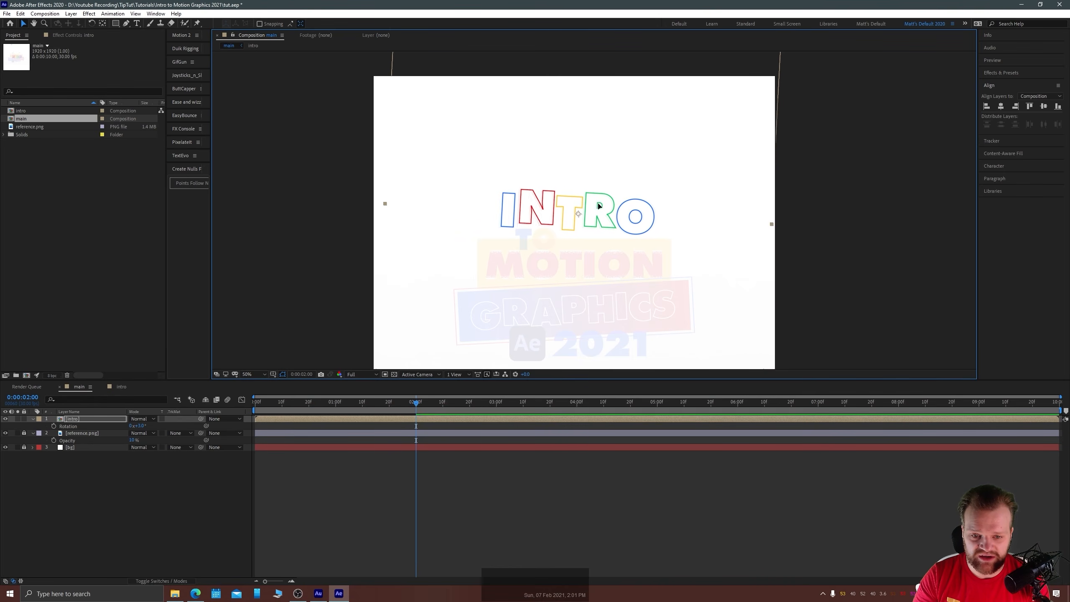
scroll(555, 262, "up", 1)
scroll(553, 259, "up", 1)
key("space")
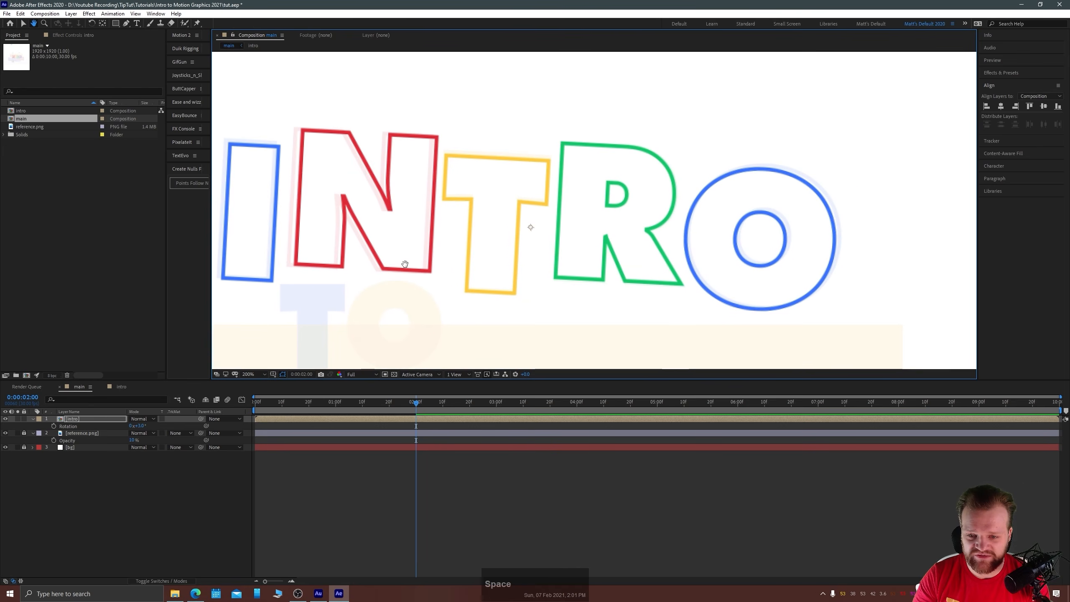
left_click_drag(398, 259, 511, 266)
left_click_drag(452, 240, 446, 237)
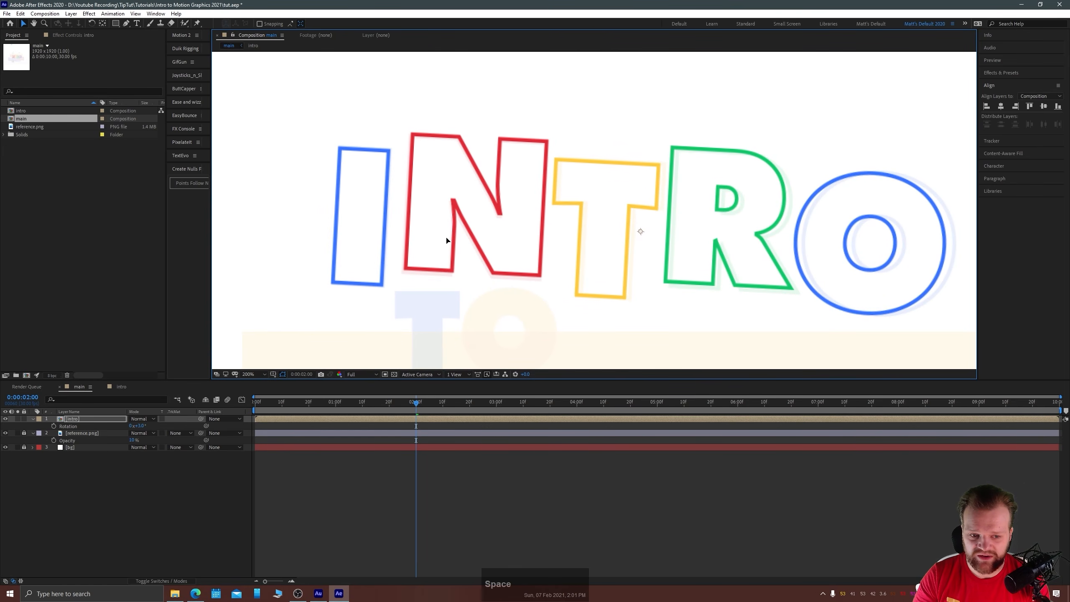
Preview the main composition from the start and examine the letter entrances around 0:00:00:14.
key("comma")
key("comma")
key("comma")
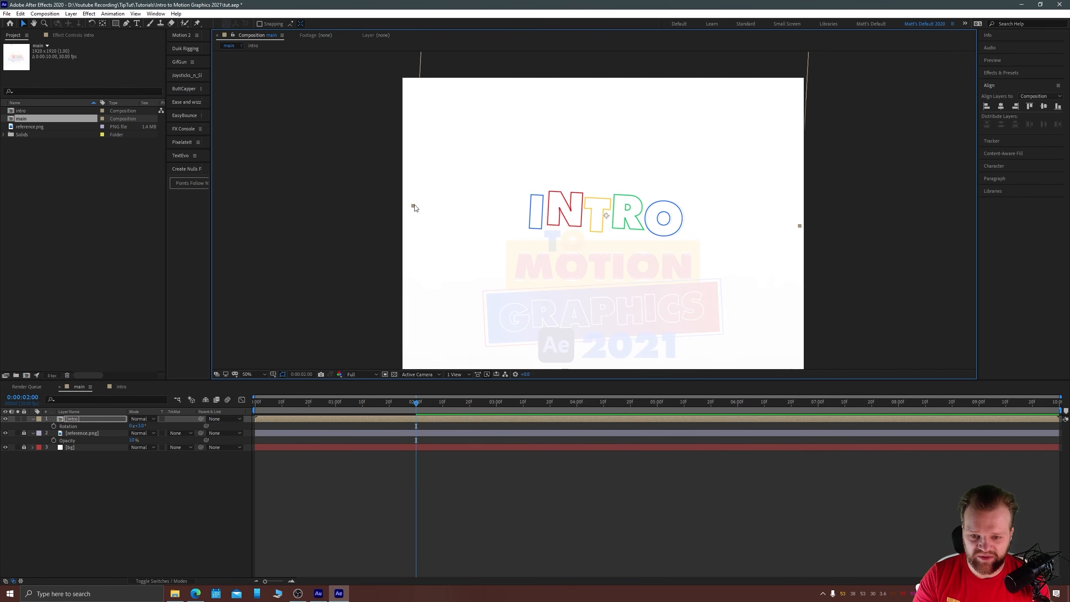
key("comma")
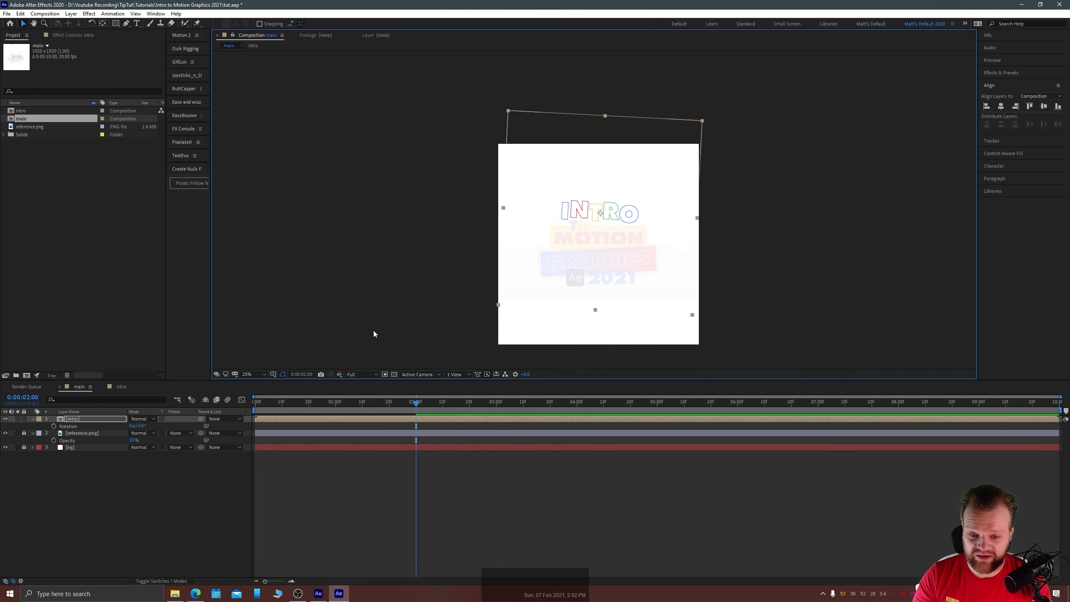
left_click_drag(419, 405, 288, 415)
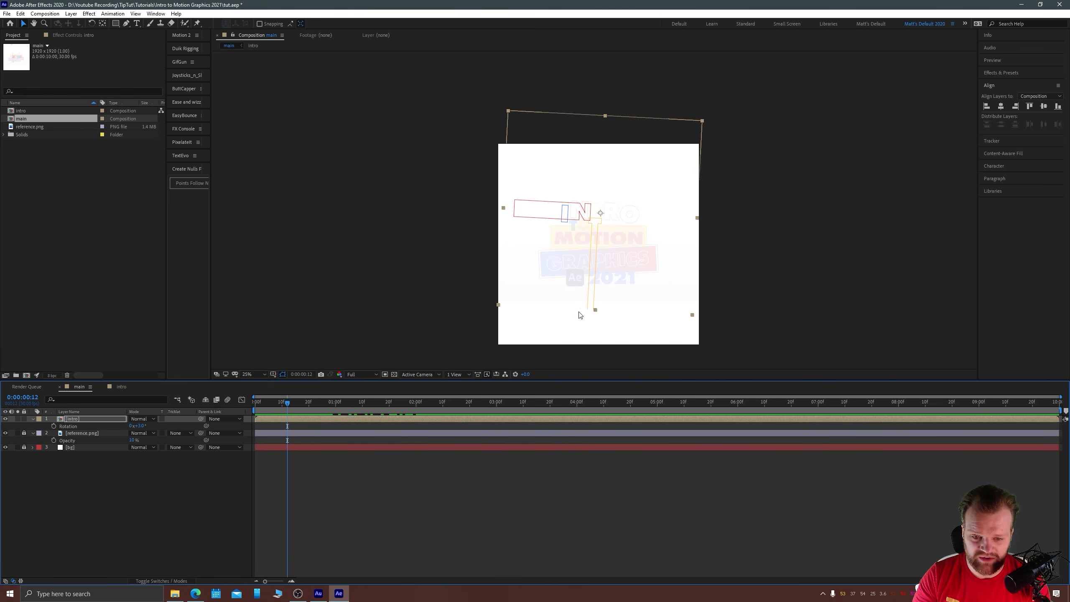
left_click_drag(280, 406, 222, 410)
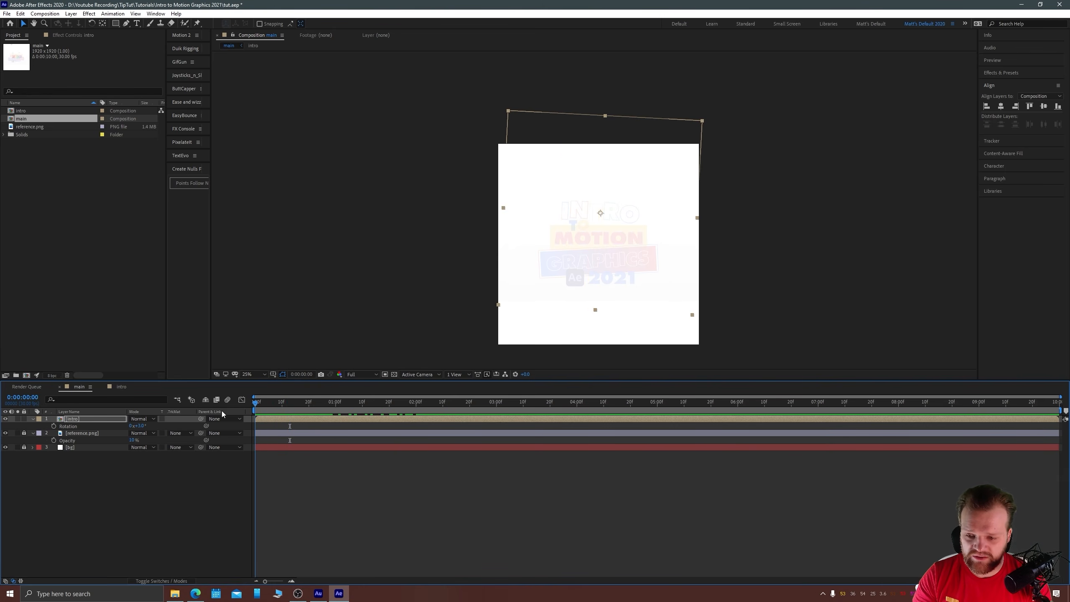
key("space")
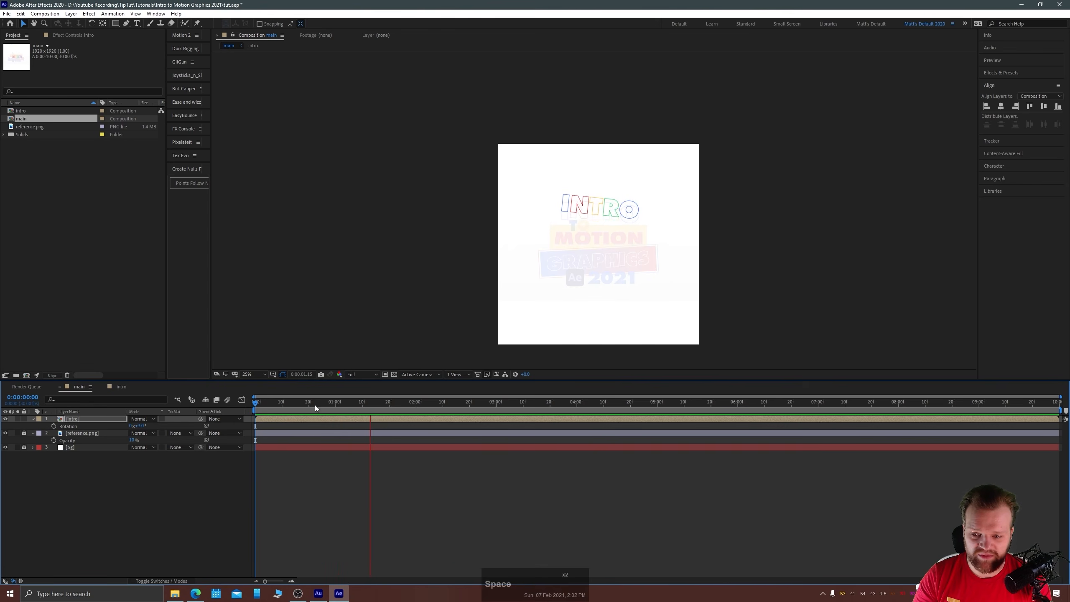
key("space")
mouse_move(289, 406)
left_mouse_down()
mouse_move(312, 403)
mouse_move(293, 401)
left_mouse_up()
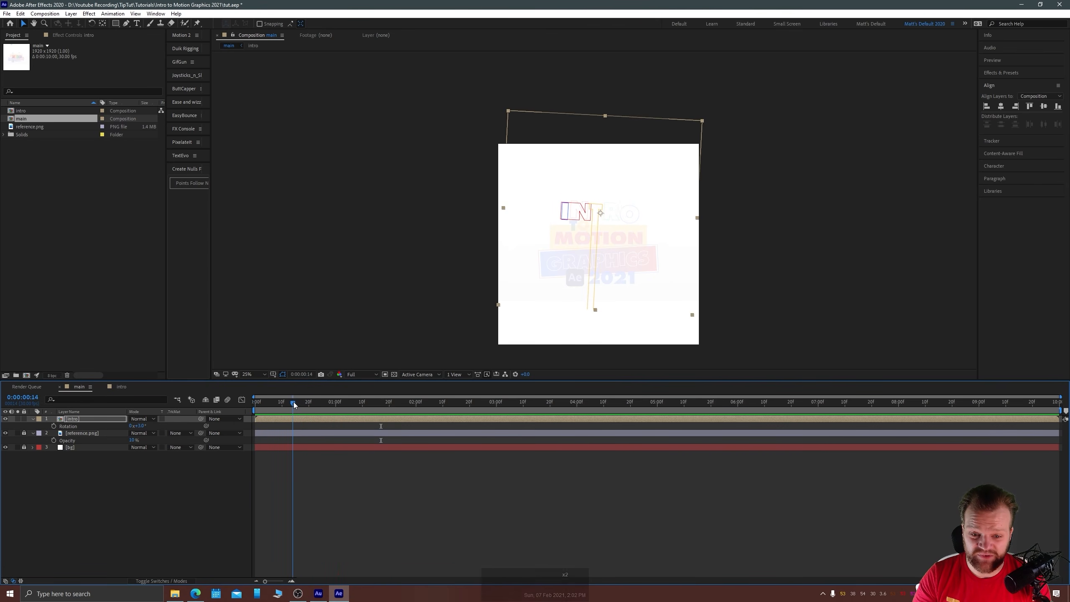
Open the intro composition and set its width and height to 3840 px.
double_click(290, 418)
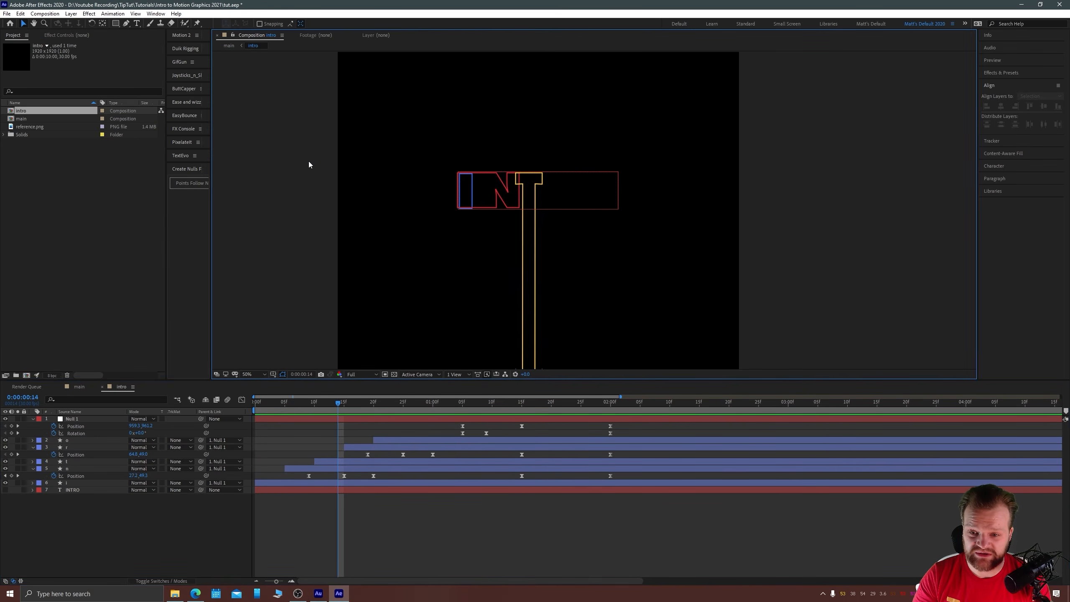
key("comma")
key("comma")
right_click(316, 156)
left_click(389, 174)
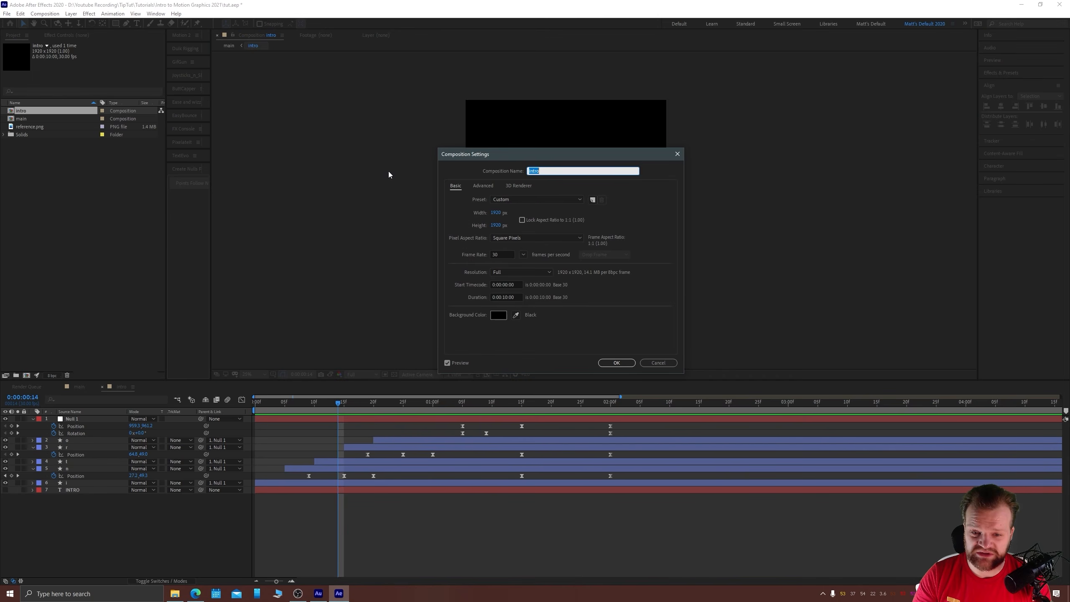
left_click(492, 213)
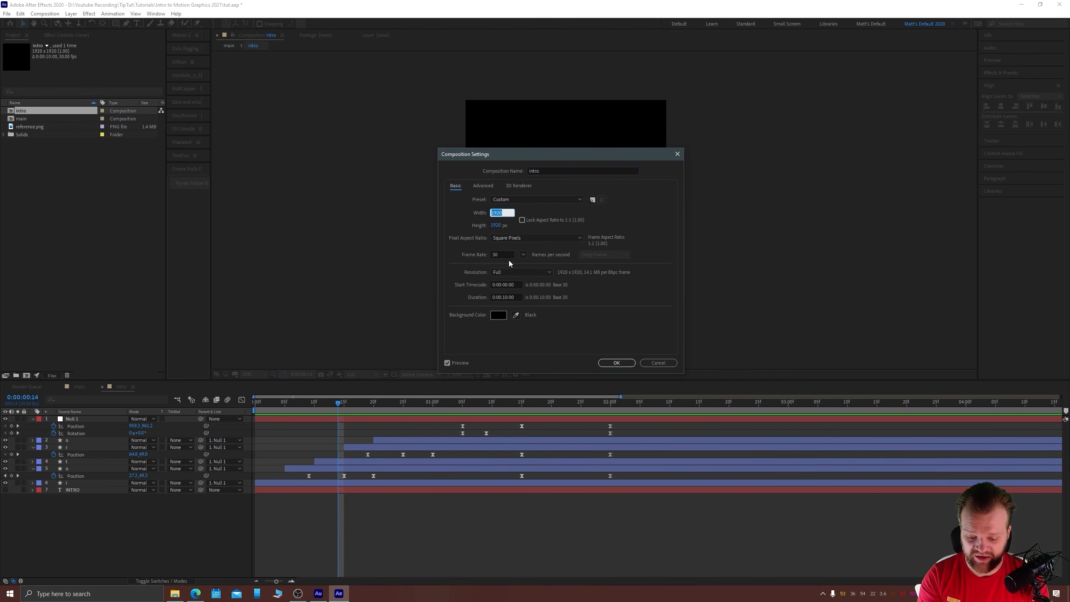
type("3840")
key("Tab")
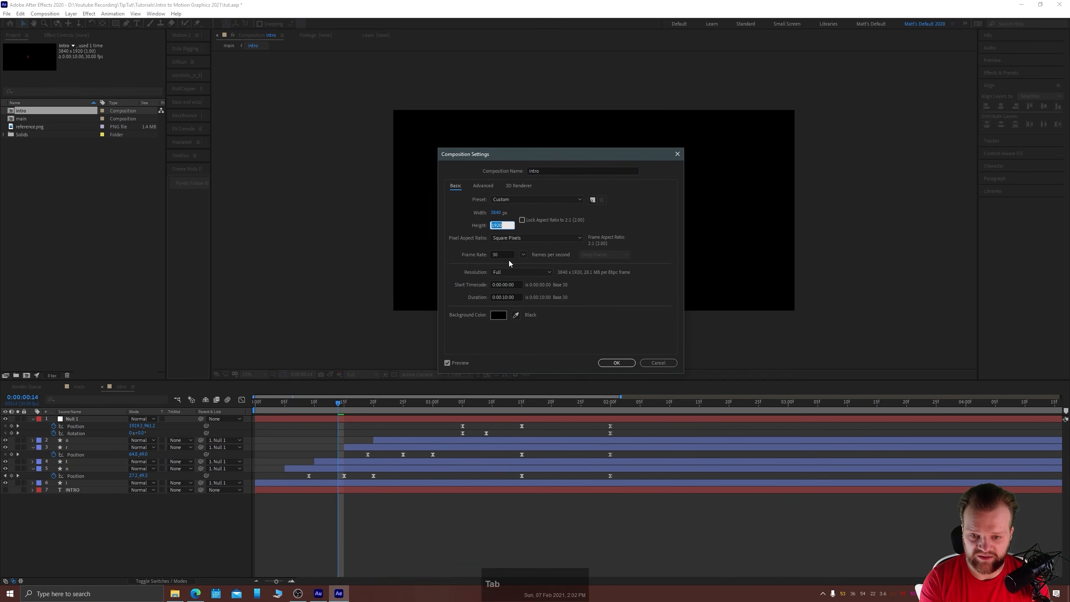
type("3840")
key("Return")
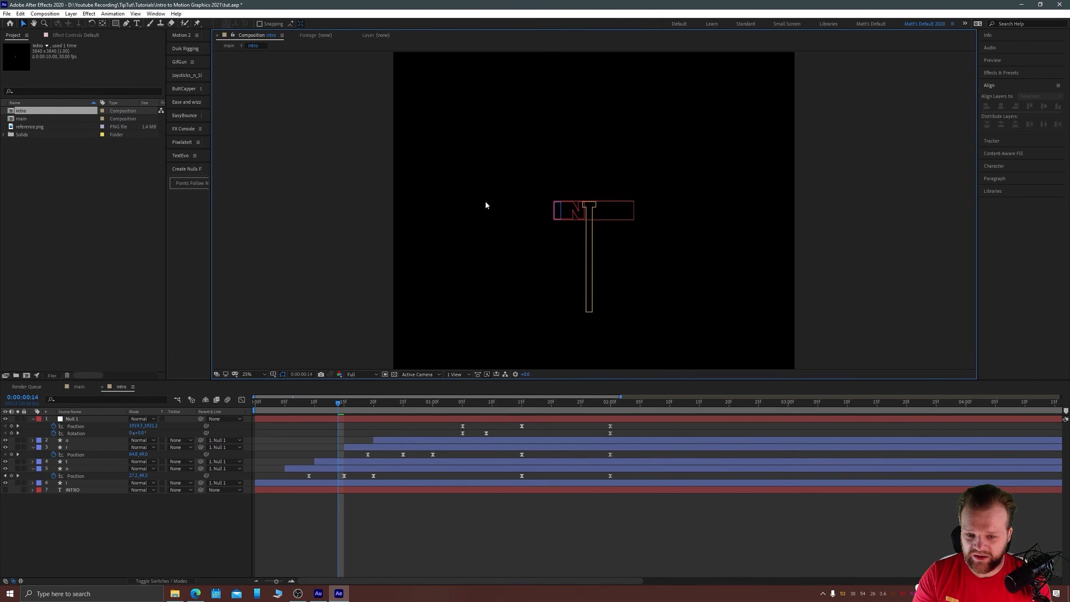
Reveal the T layer's keyframes, try moving the letter lower at 0:00:00:10, and undo that move.
key("comma")
left_click_drag(556, 245, 546, 209)
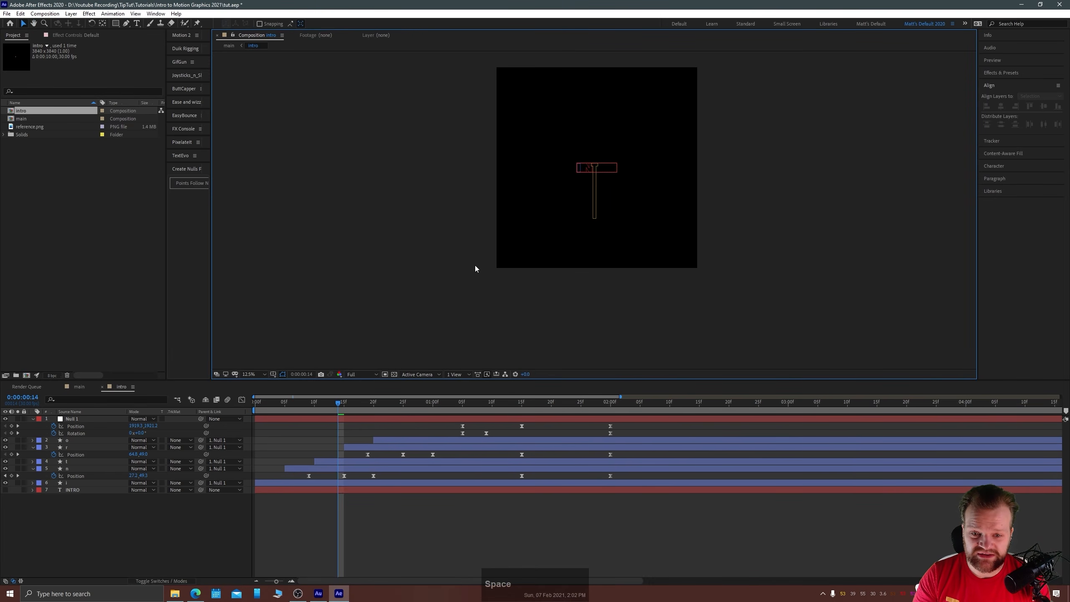
left_click_drag(317, 403, 350, 408)
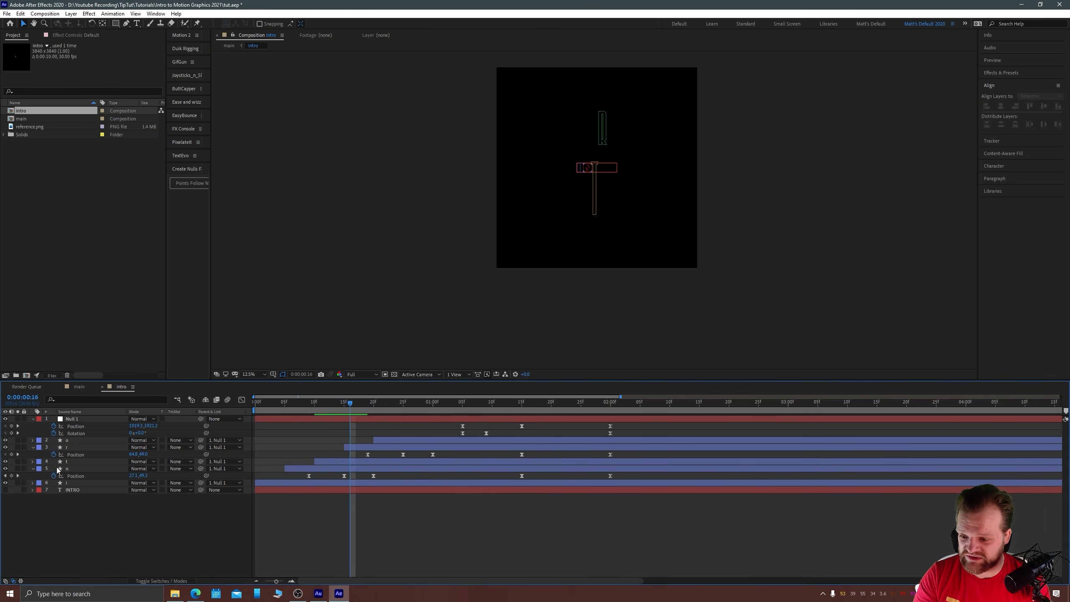
left_click(70, 463)
key("u")
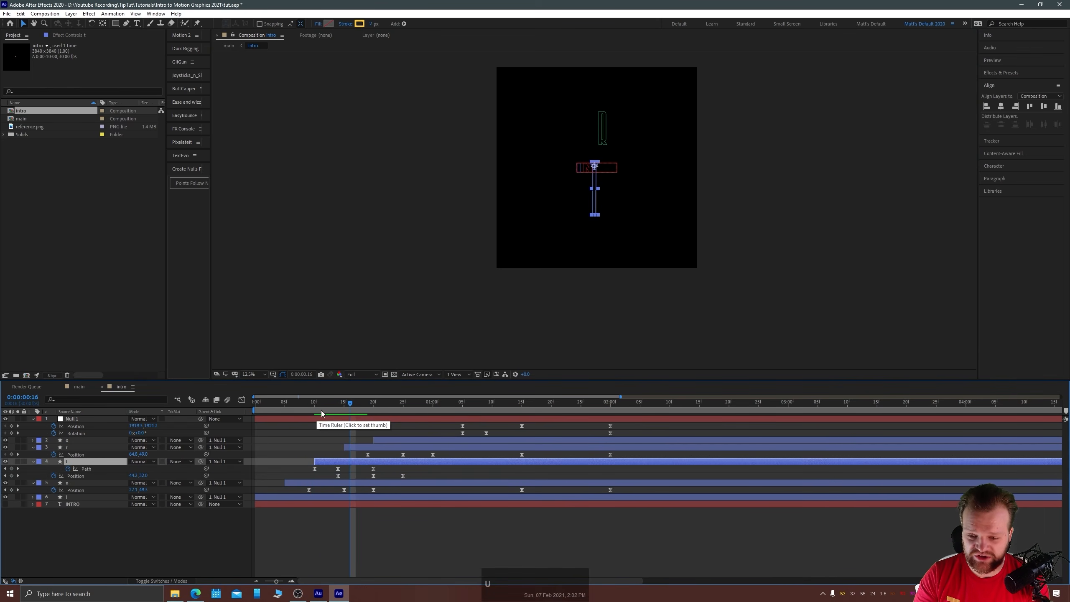
left_click(313, 407)
key("period")
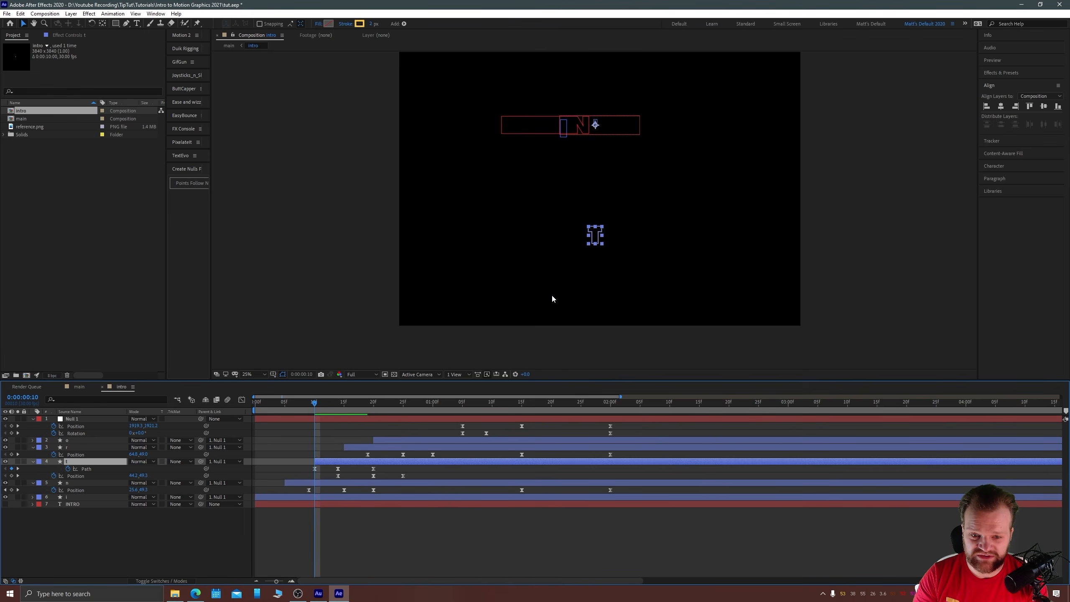
key("space")
left_click_drag(588, 248, 580, 215)
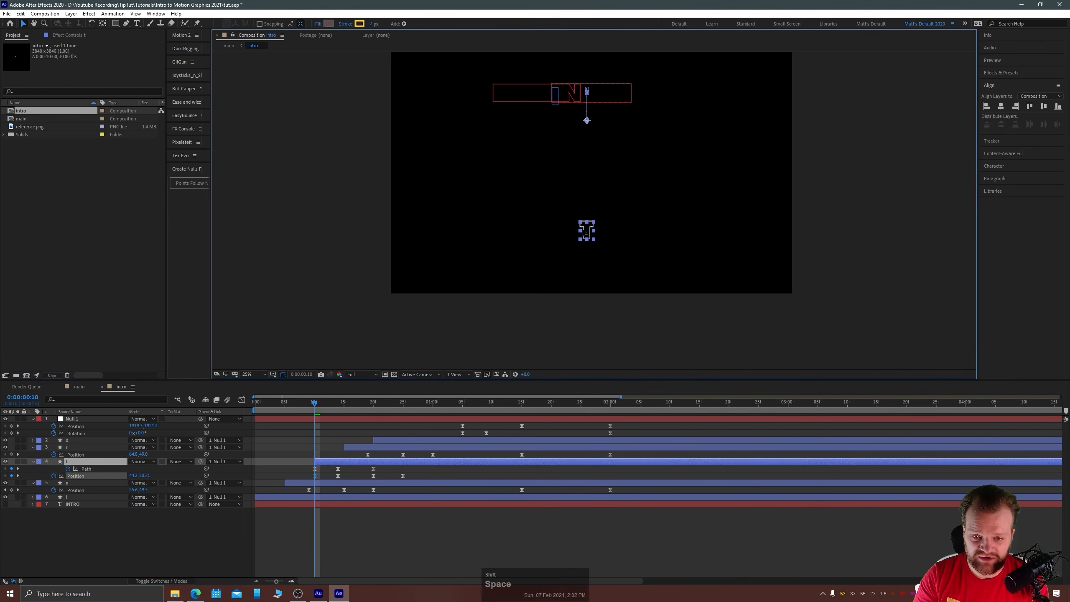
key("z")
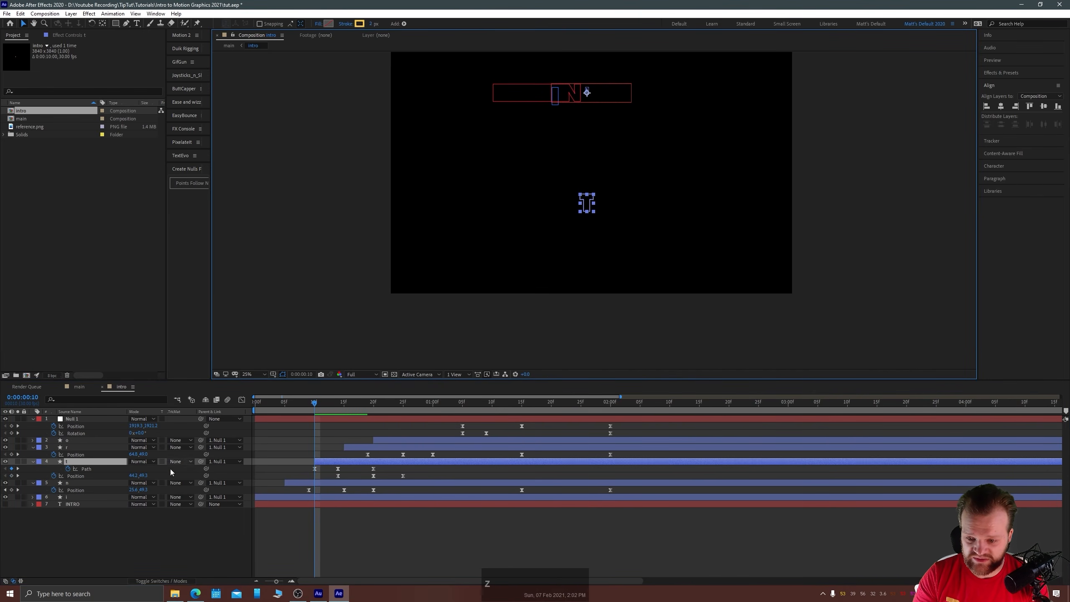
Move the T's path further down at its first Path keyframe, 0:00:00:10, and return to the main composition.
left_click(315, 469)
scroll(593, 221, "up", 2)
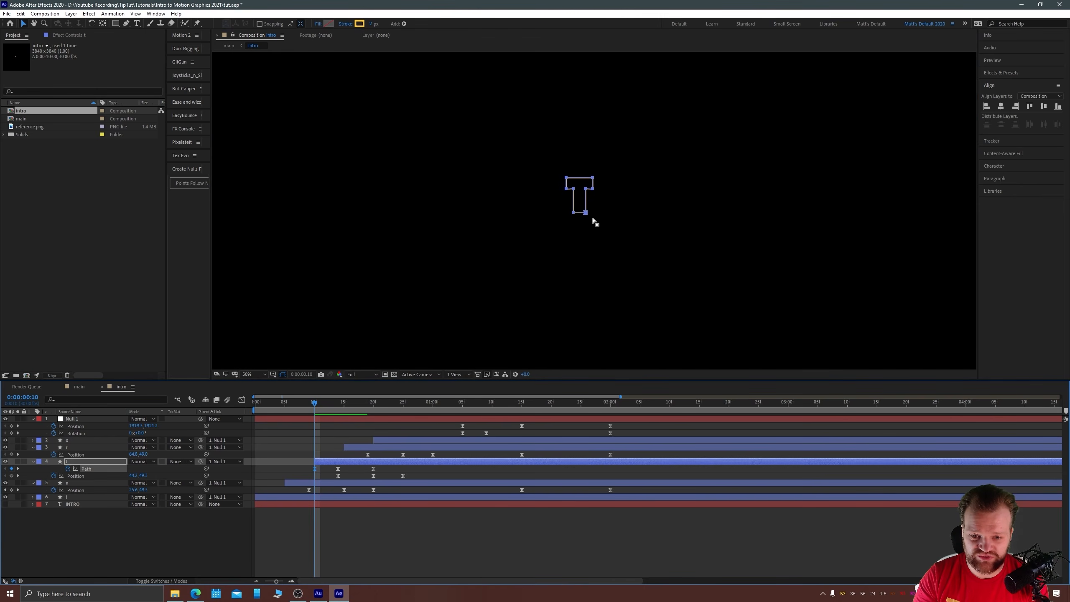
left_click_drag(586, 216, 586, 359)
key("Tab")
left_click(509, 235)
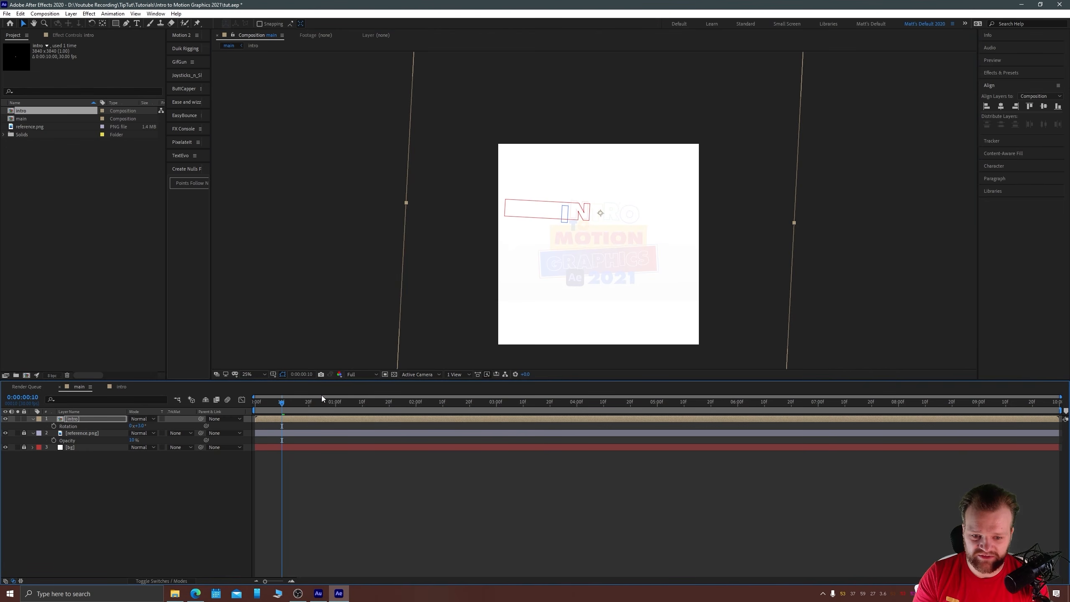
Check the T's entrance in the main composition, and undo the path edit and the intro composition resize.
mouse_move(293, 402)
left_mouse_down()
mouse_move(281, 407)
mouse_move(314, 402)
mouse_move(286, 406)
left_mouse_up()
key("ctrl+z")
key("ctrl+z")
key("ctrl+z")
key("ctrl+z")
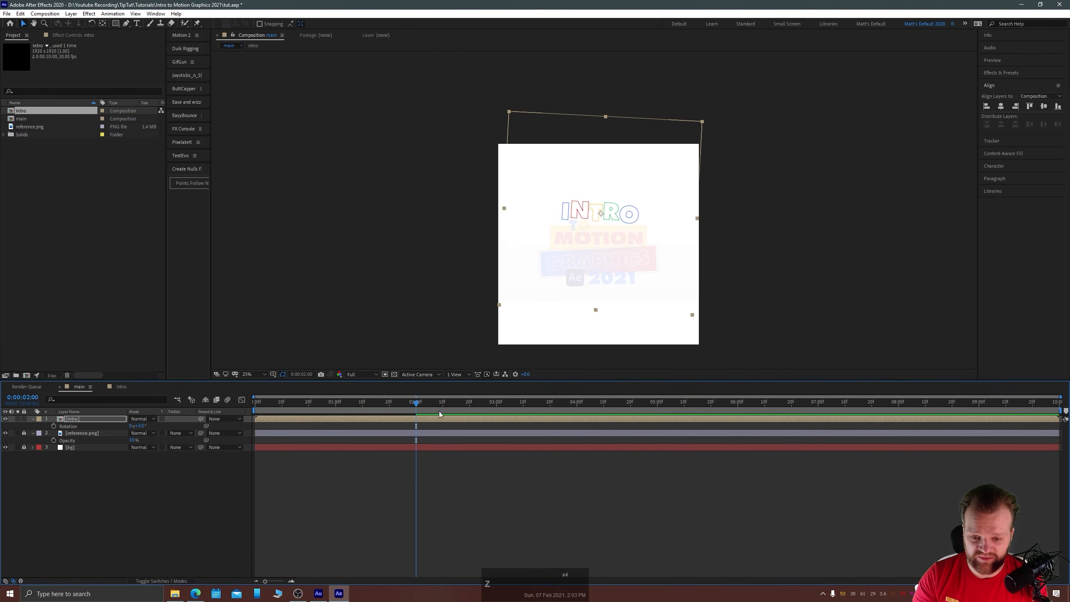
Nudge the intro layer slightly up and preview the main composition from the start.
key("Up")
left_click_drag(416, 402, 233, 419)
key("space")
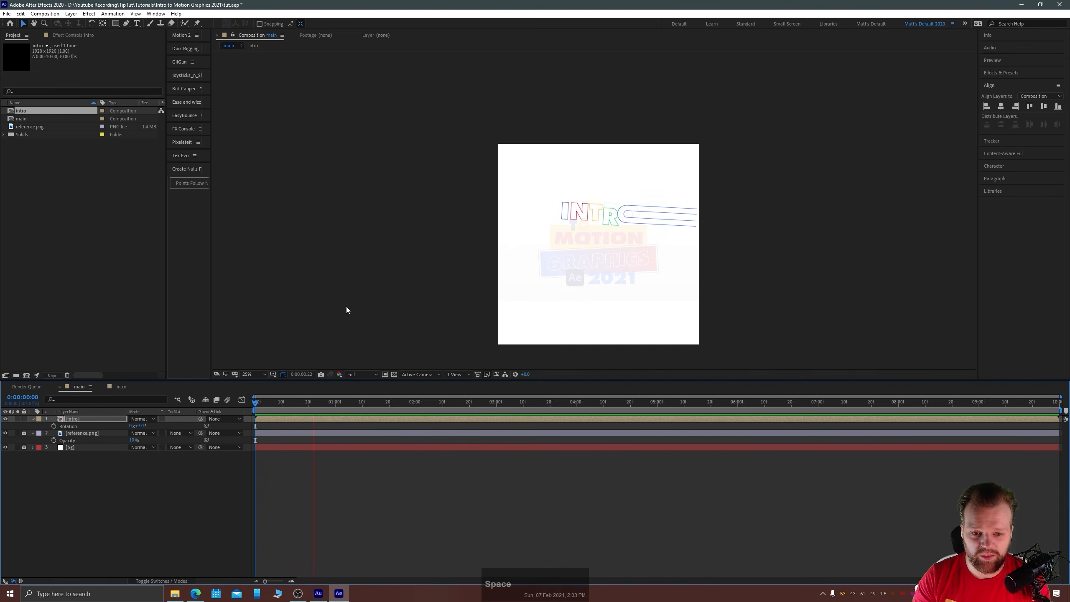
key("space")
key("space")
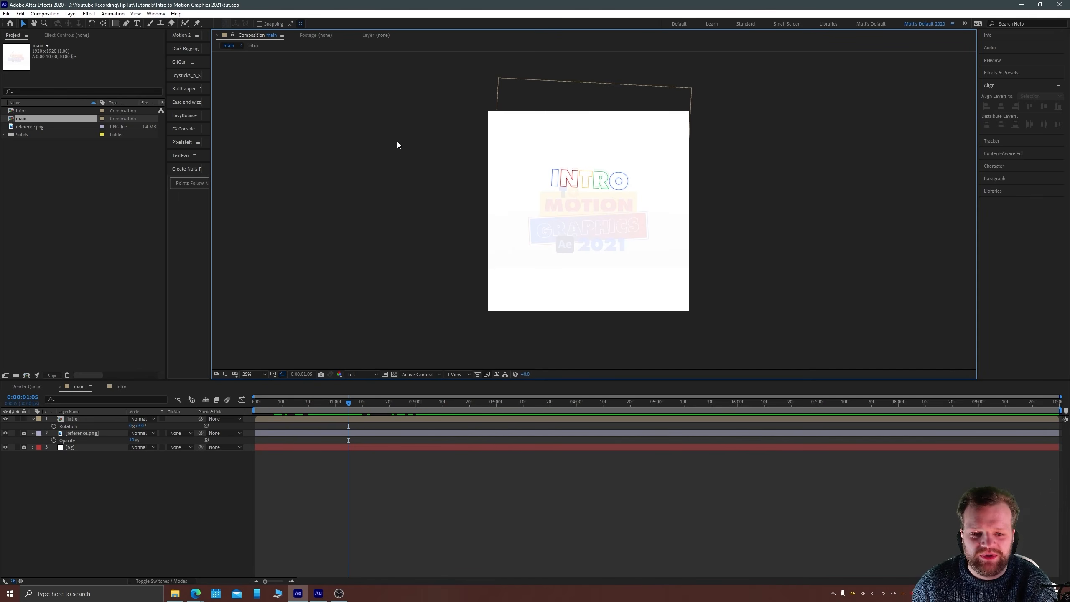
Replay the animation from the start and inspect the incoming letters up close at 0:00:00:21.
left_click_drag(302, 400, 210, 404)
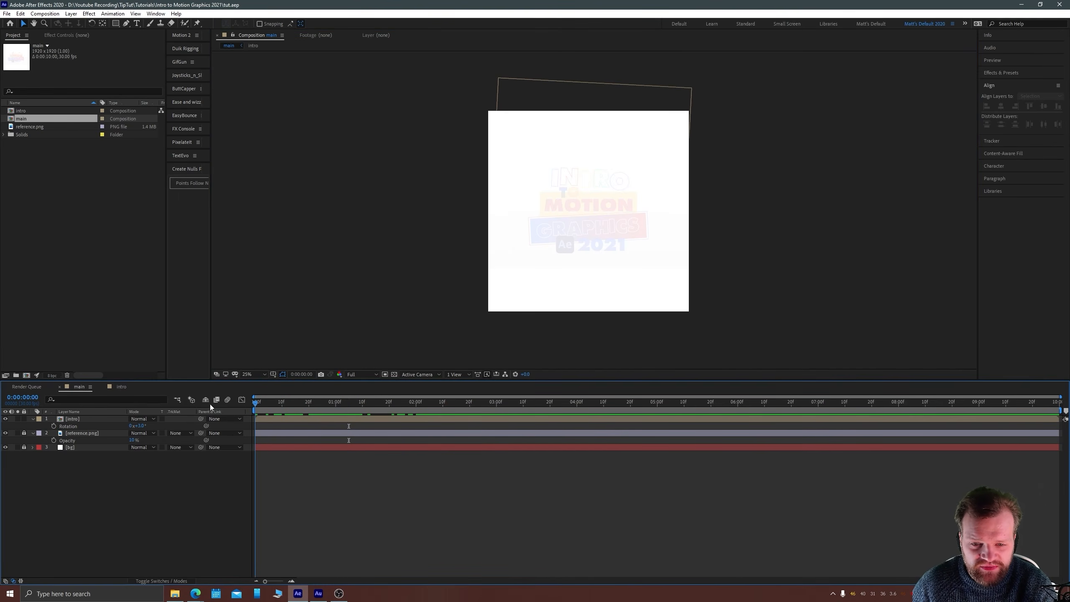
key("space")
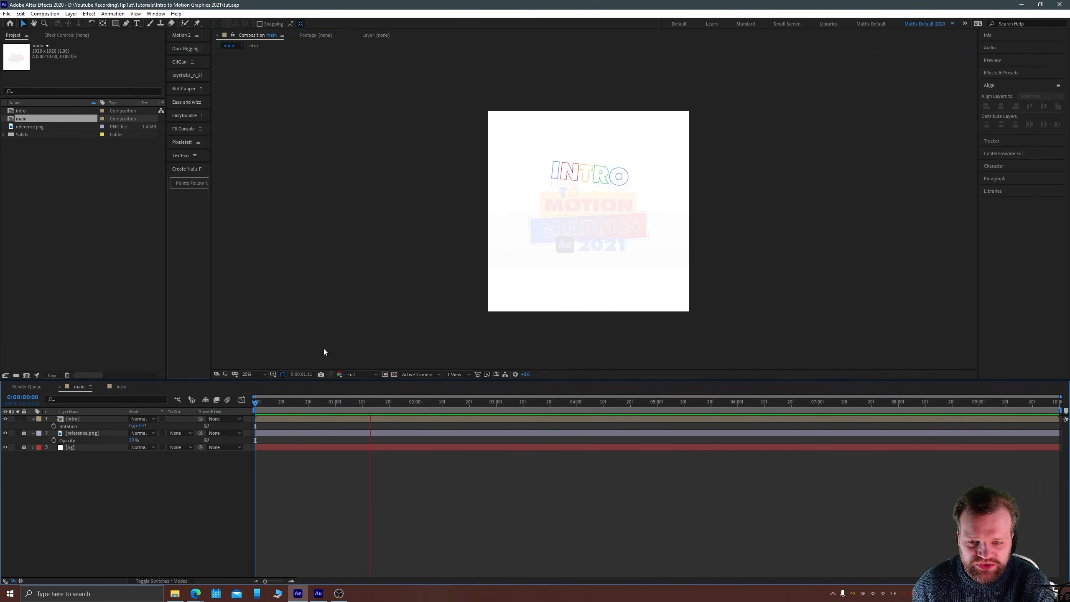
key("space")
left_click_drag(270, 403, 313, 398)
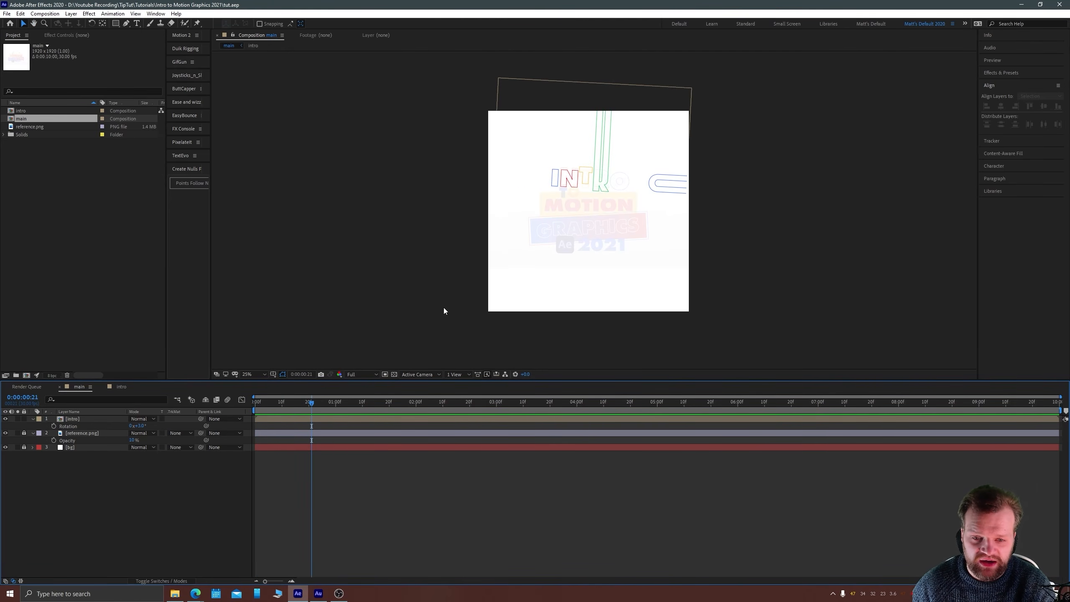
scroll(543, 221, "up", 2)
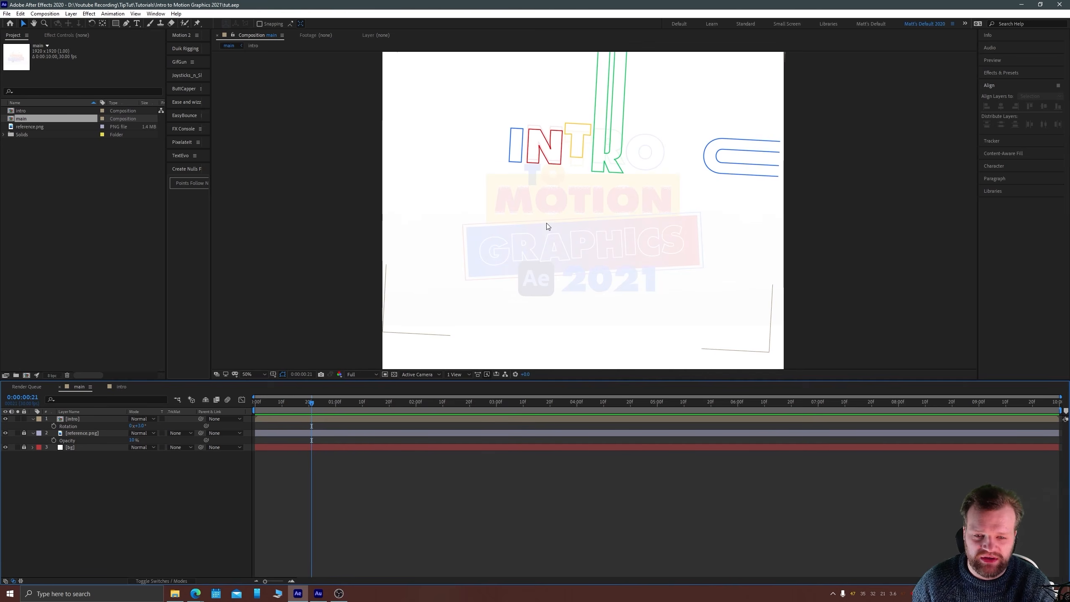
left_click_drag(492, 179, 516, 205)
At 0:00:00:00, add a text layer reading TO in the blank area above the faded reference design.
left_click_drag(298, 396, 248, 411)
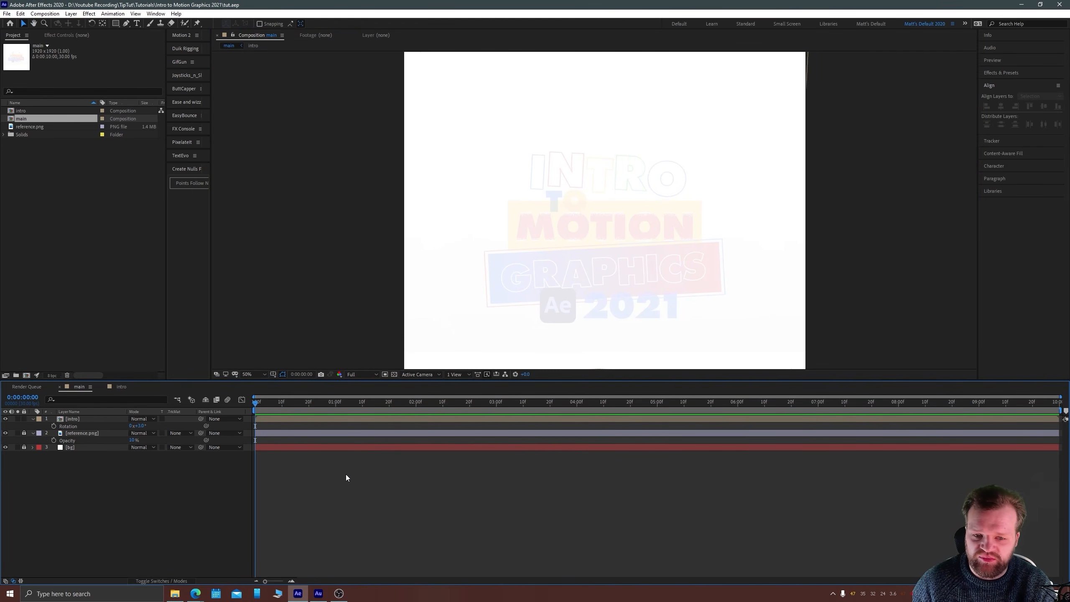
key("ctrl+t")
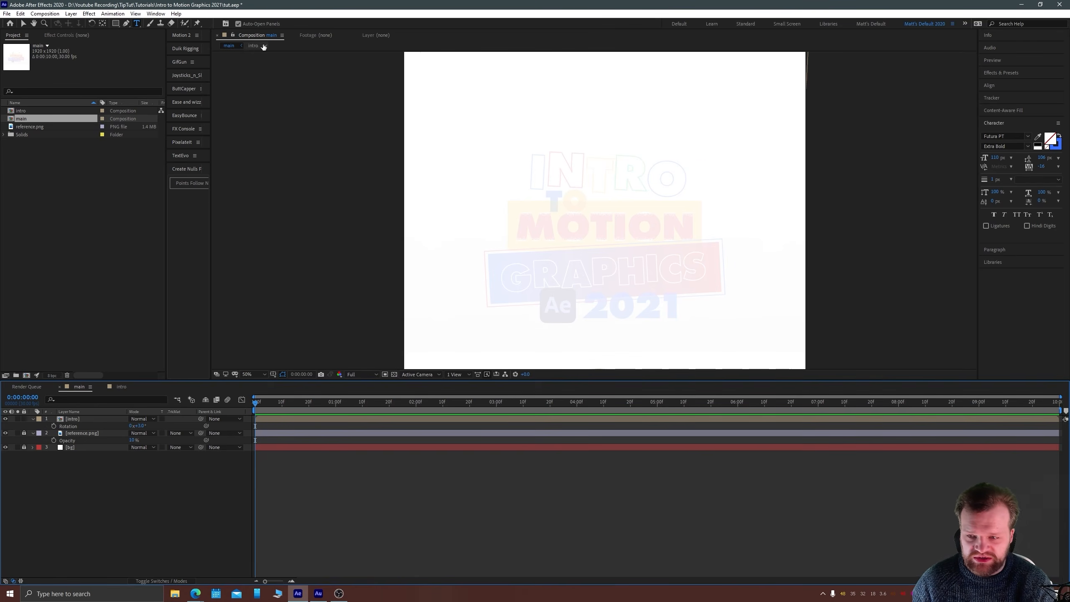
left_click(496, 126)
type("TO")
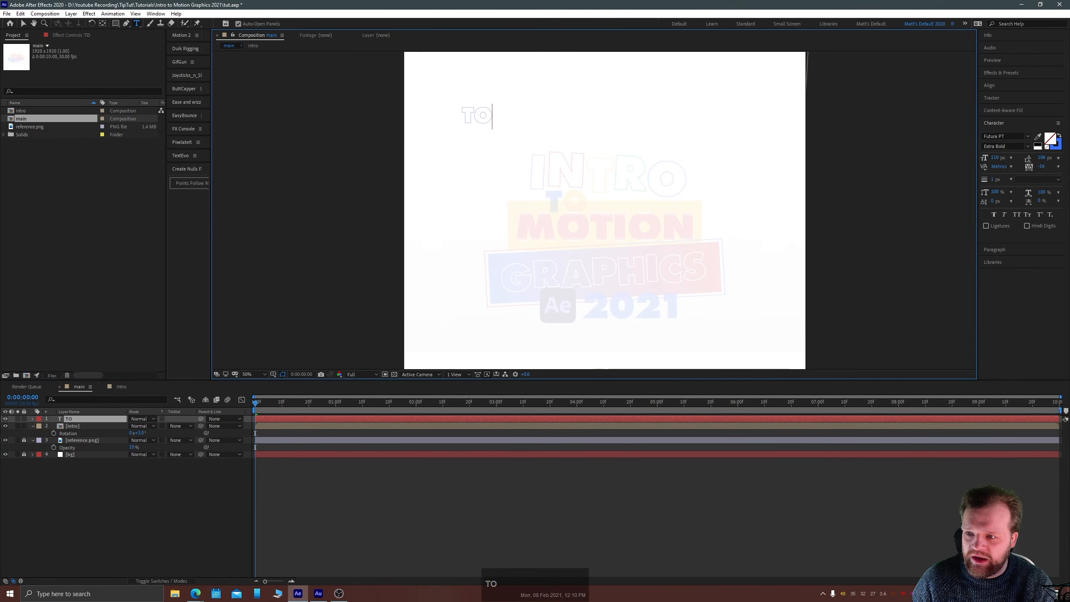
Move the TO text over the start of the reference's INTRO word and centre its anchor point.
left_click(23, 23)
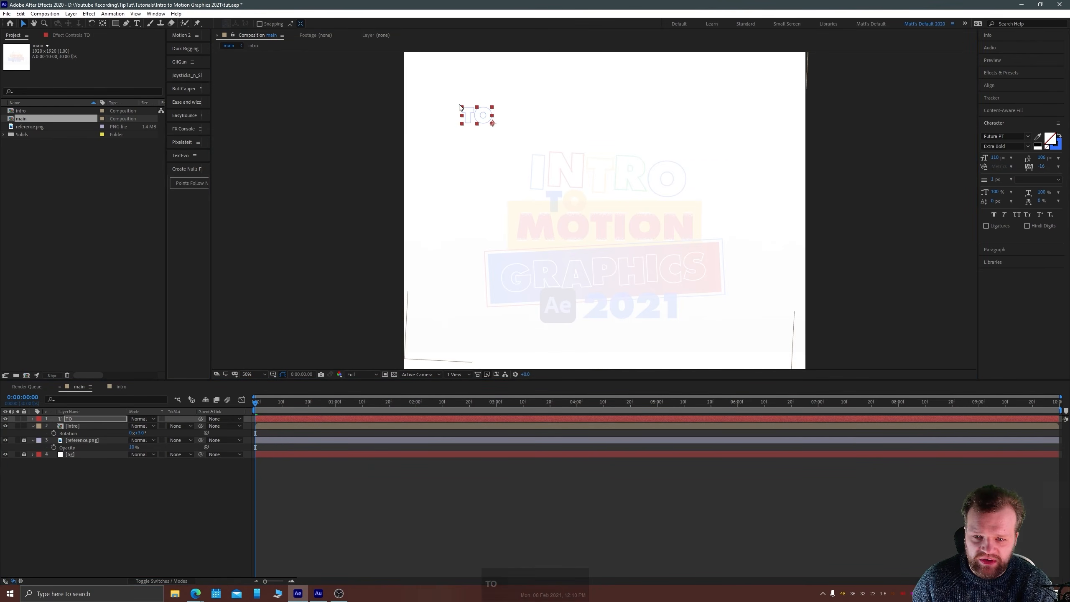
left_click_drag(477, 113, 543, 166)
key("Caps_Lock")
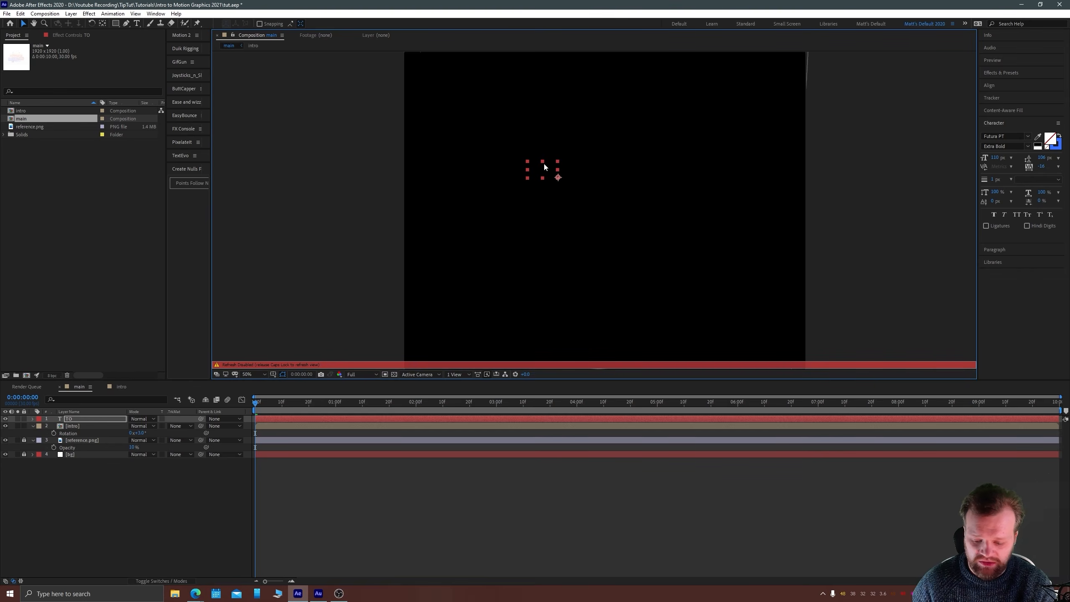
key("Caps_Lock")
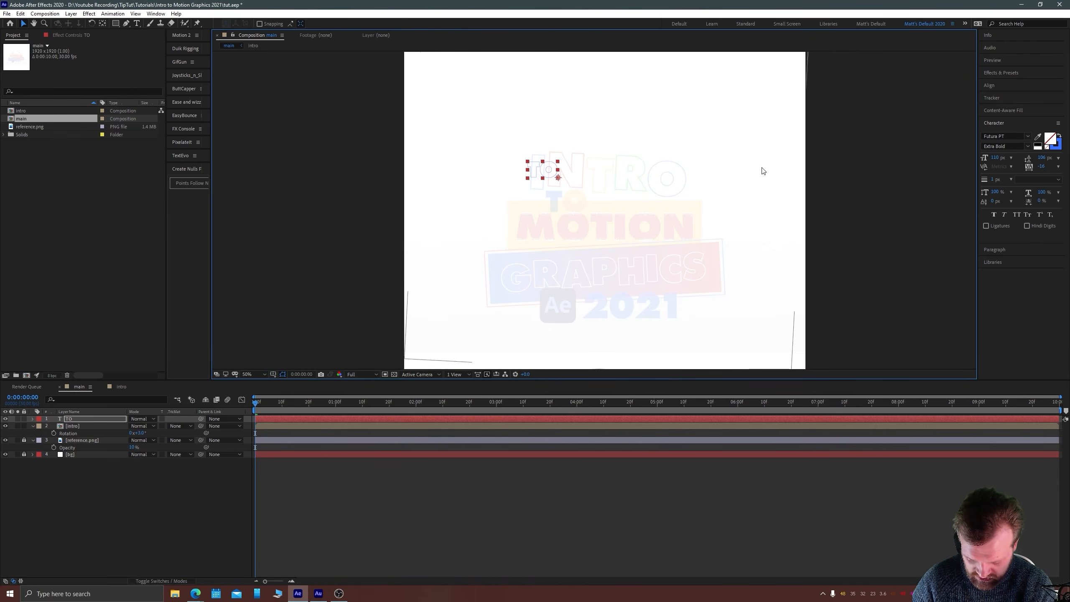
key("ctrl+alt")
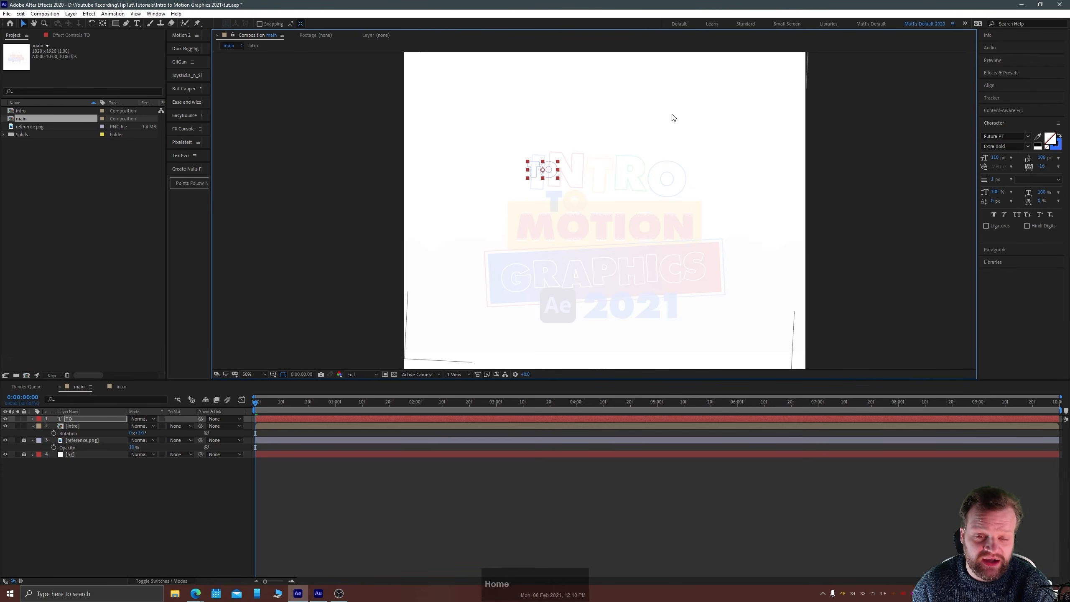
Position and enlarge the TO text so it lines up with the faded TO between INTRO and MOTION in the reference.
key("period")
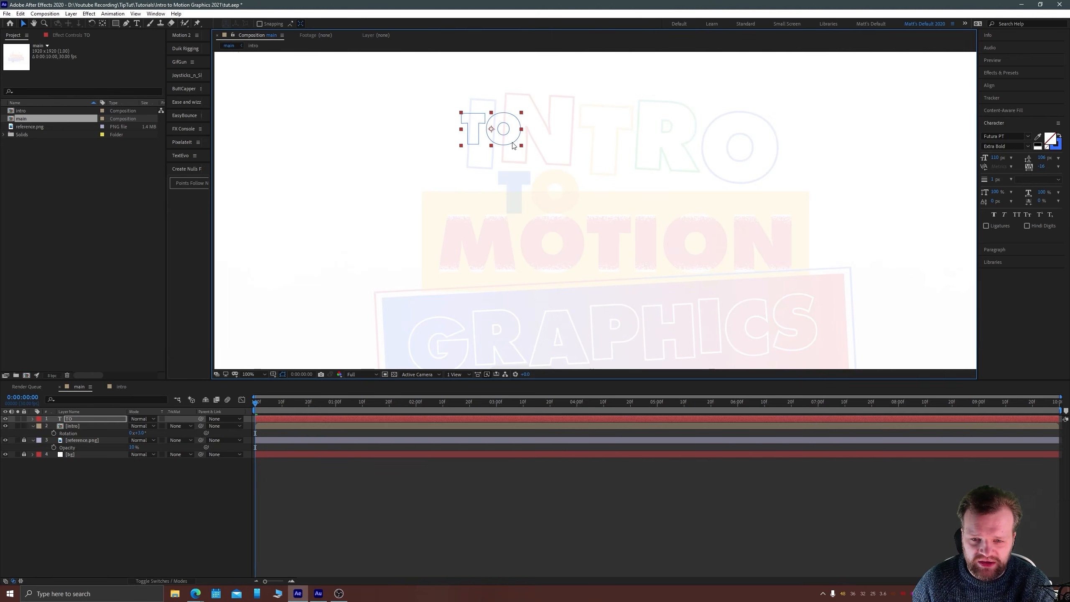
left_click_drag(514, 145, 557, 205)
mouse_move(504, 174)
left_mouse_down()
mouse_move(489, 168)
mouse_move(509, 188)
left_mouse_up()
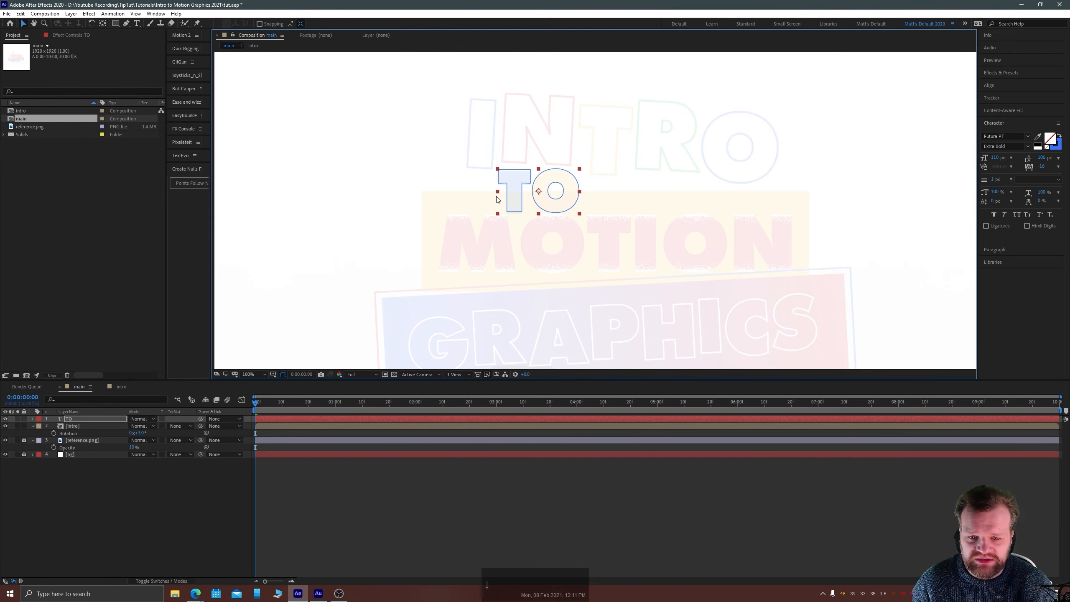
key("Right")
key("Down")
key("Left")
key("Down")
key("Down")
key("Left")
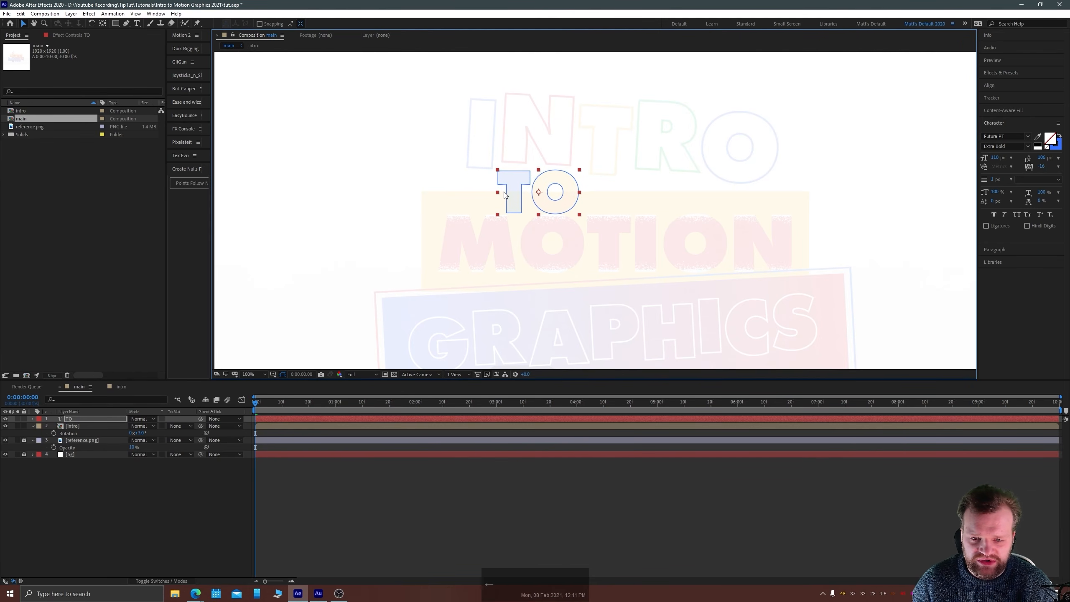
Swap the TO text's fill and stroke to make the letters solid blue, and recolour the O yellow.
left_click(1062, 137)
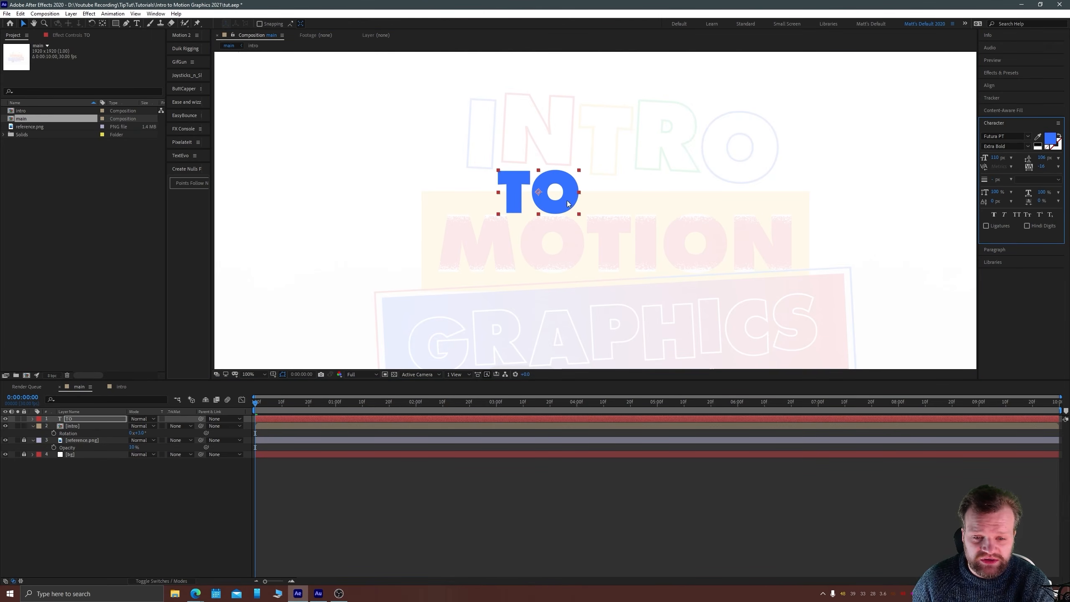
double_click(528, 188)
left_click_drag(533, 189, 565, 194)
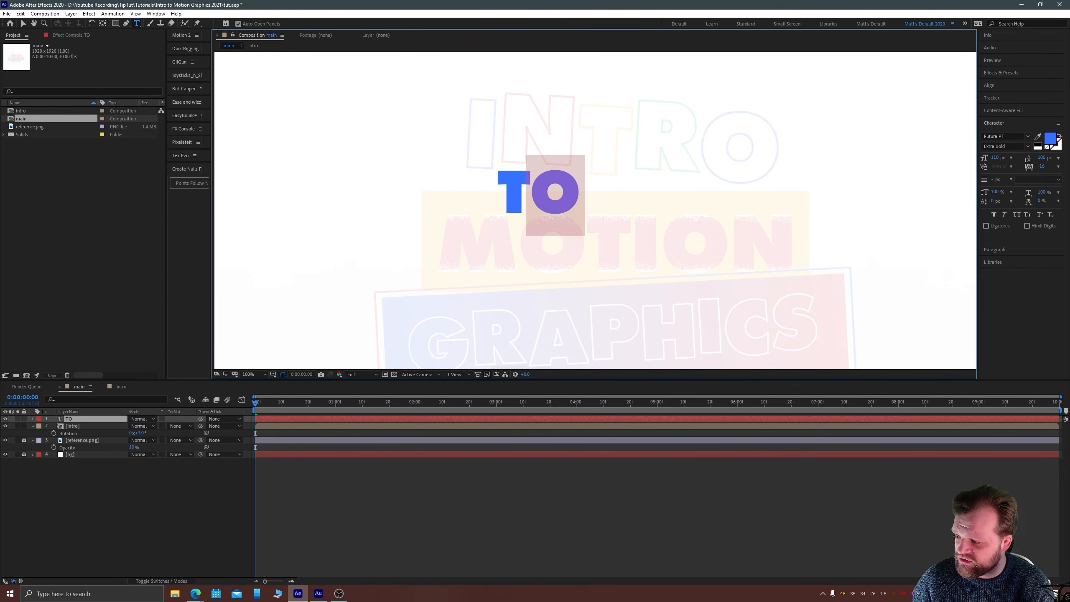
key("alt+Tab")
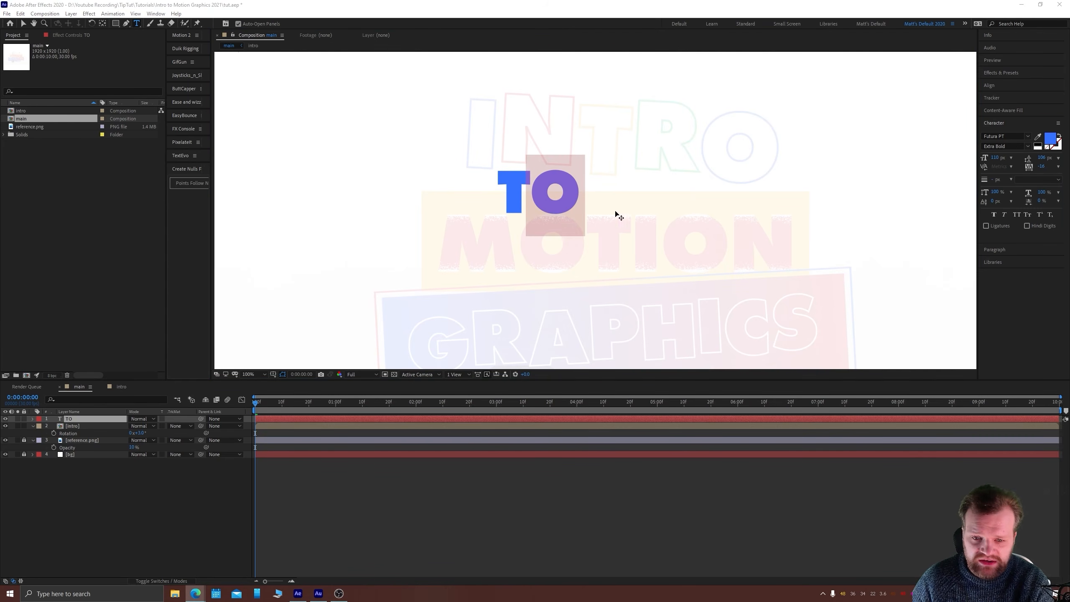
left_click(1049, 141)
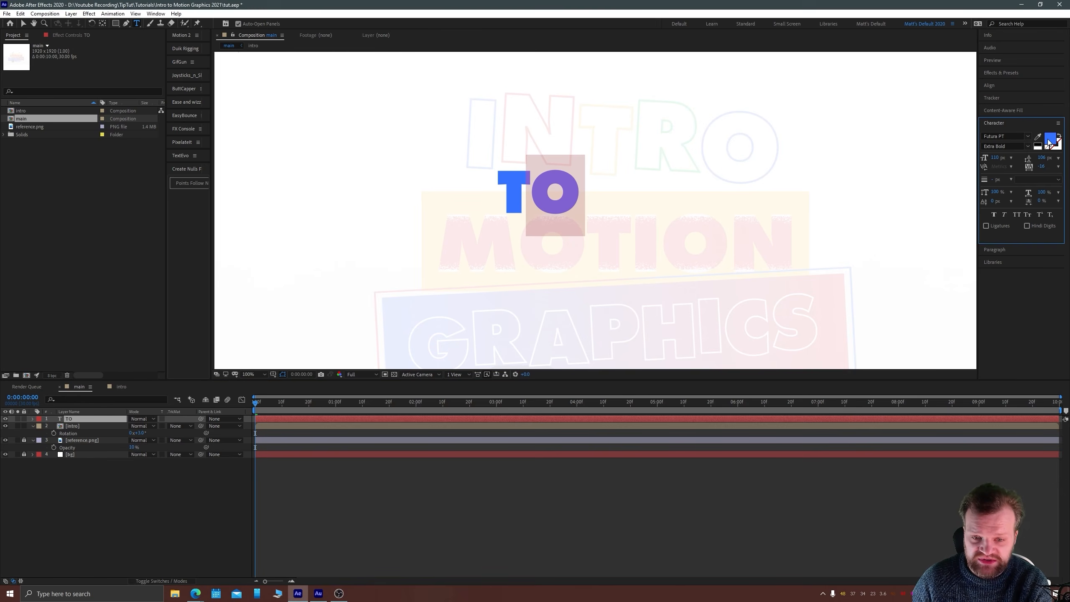
key("ctrl+v")
key("Return")
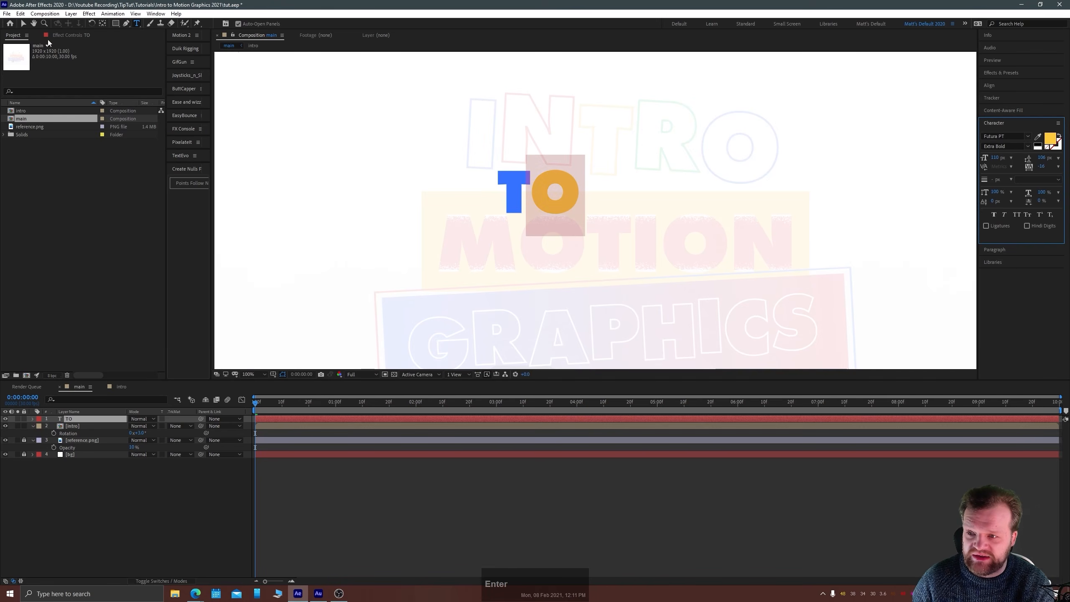
left_click(339, 146)
left_click_drag(496, 185, 544, 251)
scroll(506, 201, "down", 1)
left_click(336, 237)
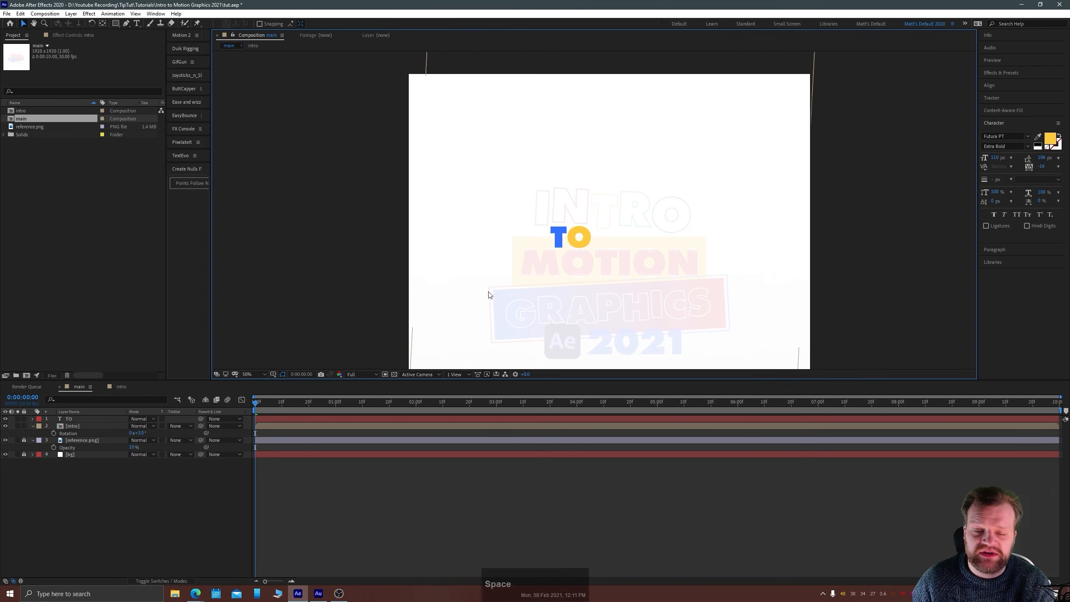
Pre-compose the TO text layer into a new composition named to.
left_click(64, 419)
right_click(64, 420)
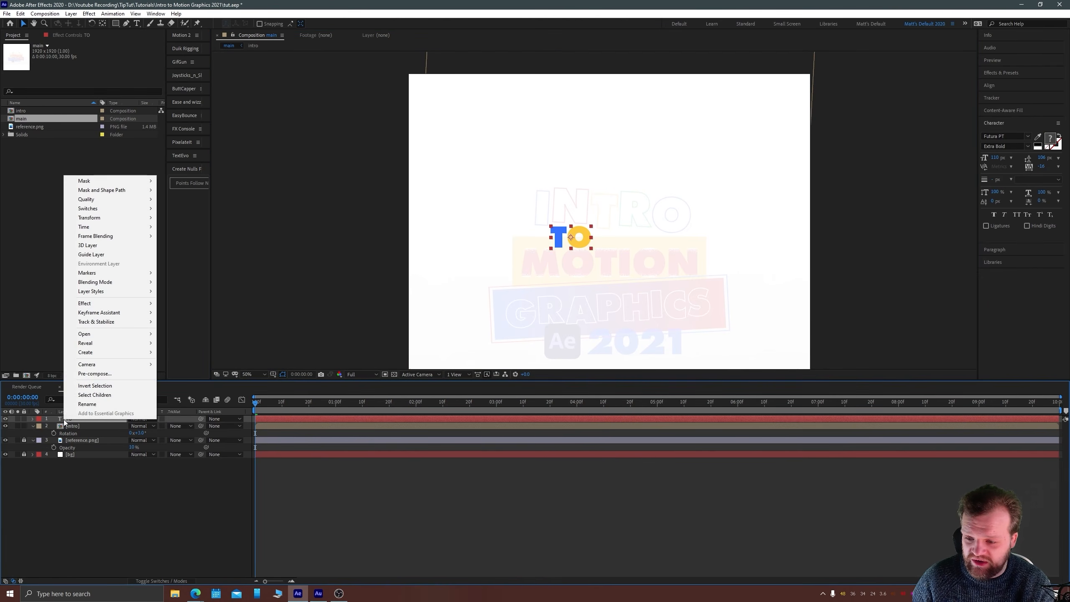
left_click(112, 374)
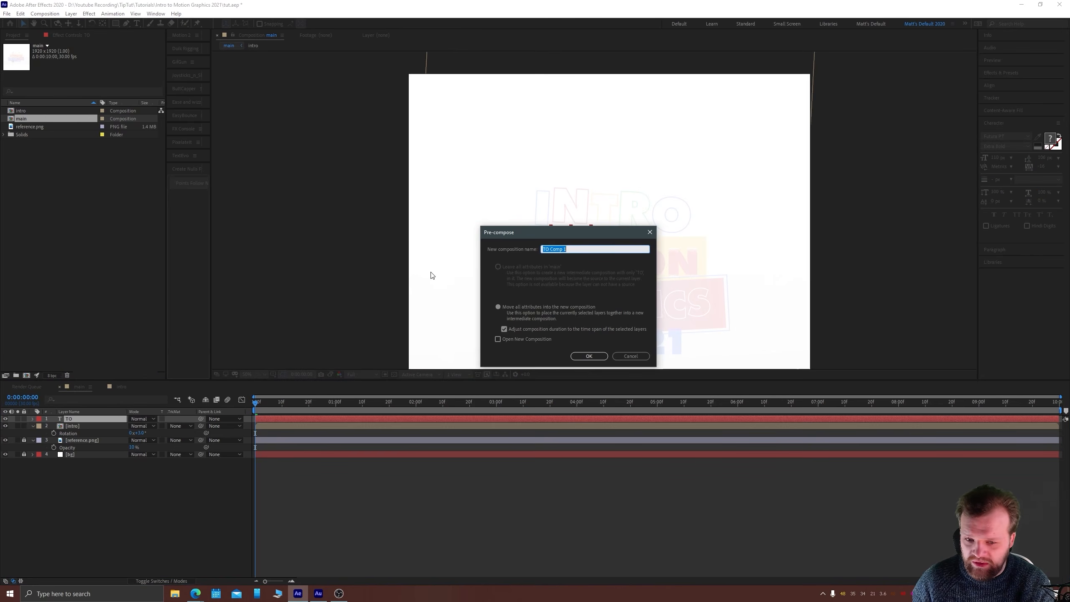
type("to")
key("Return")
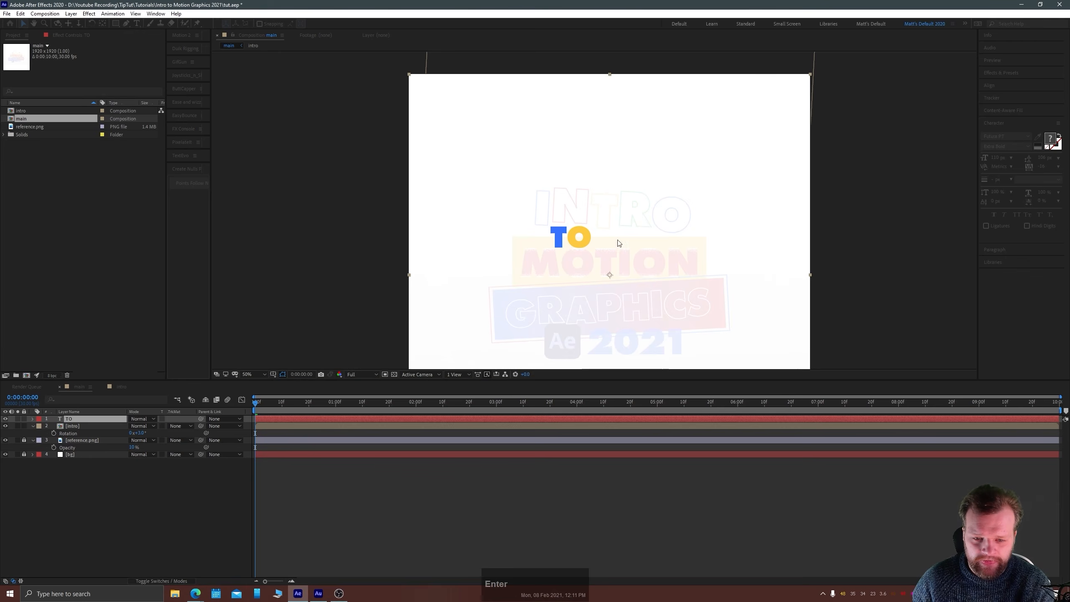
key("space")
left_click_drag(503, 286, 494, 224)
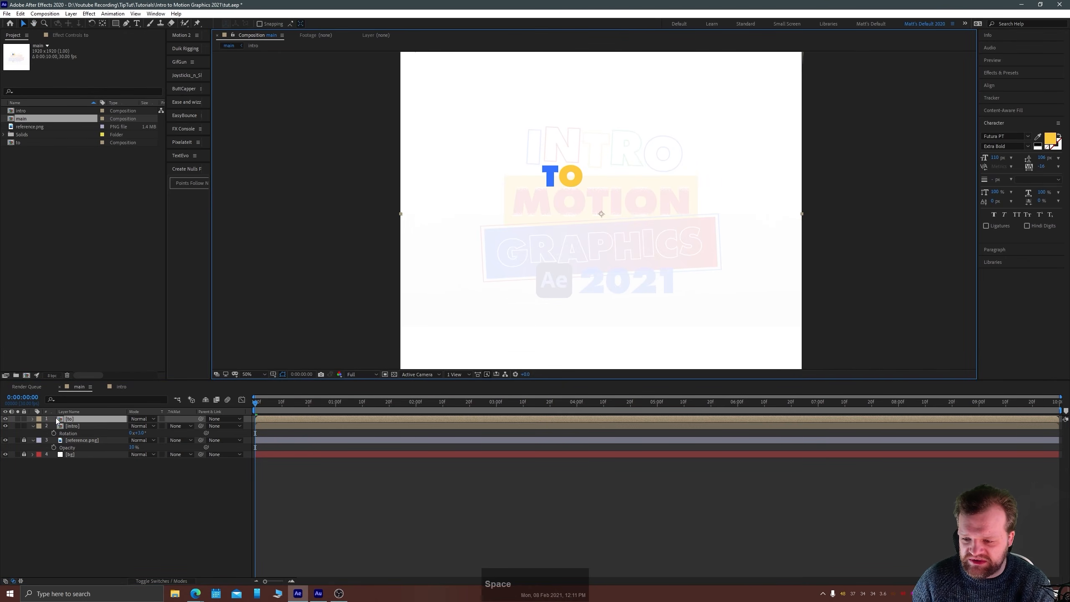
Open the to composition and create shapes from the TO text layer.
double_click(69, 418)
scroll(516, 192, "down", 2)
key("space")
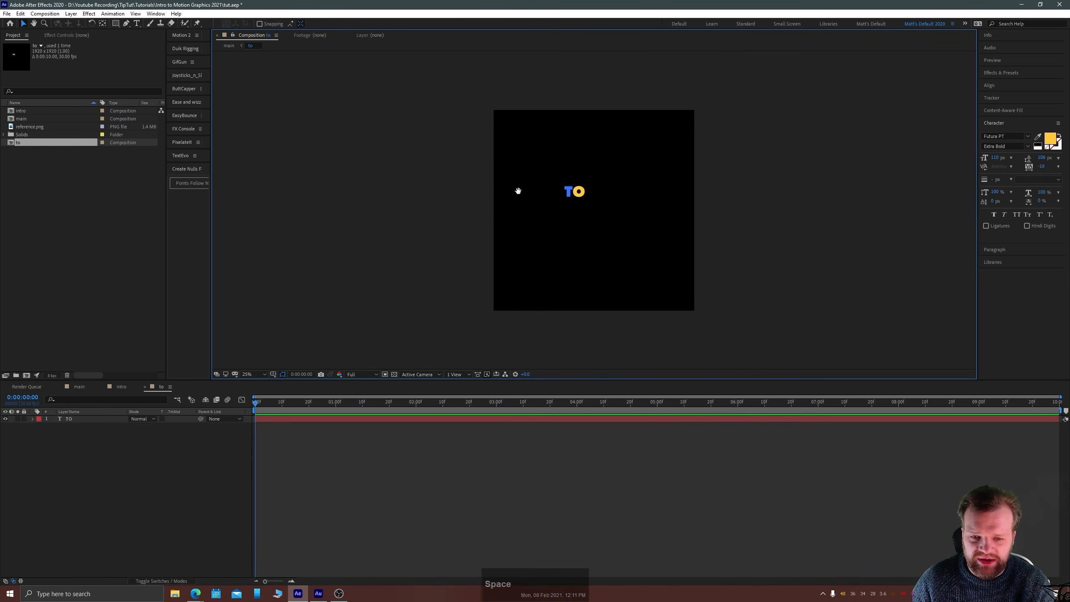
left_click_drag(516, 191, 501, 203)
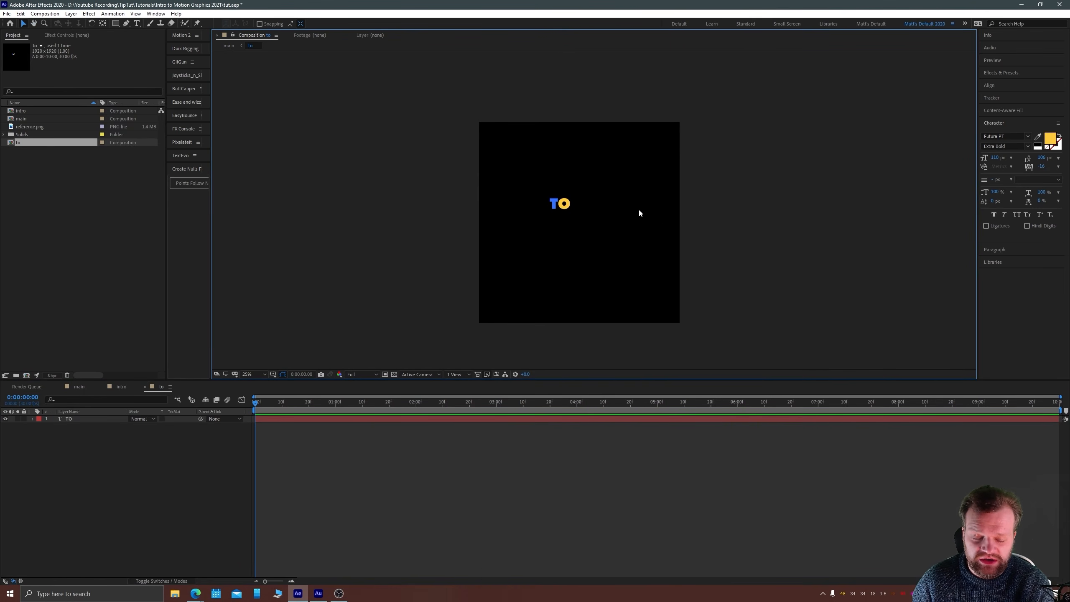
left_click(553, 211)
scroll(566, 230, "up", 2)
key("space")
left_click_drag(485, 186, 580, 232)
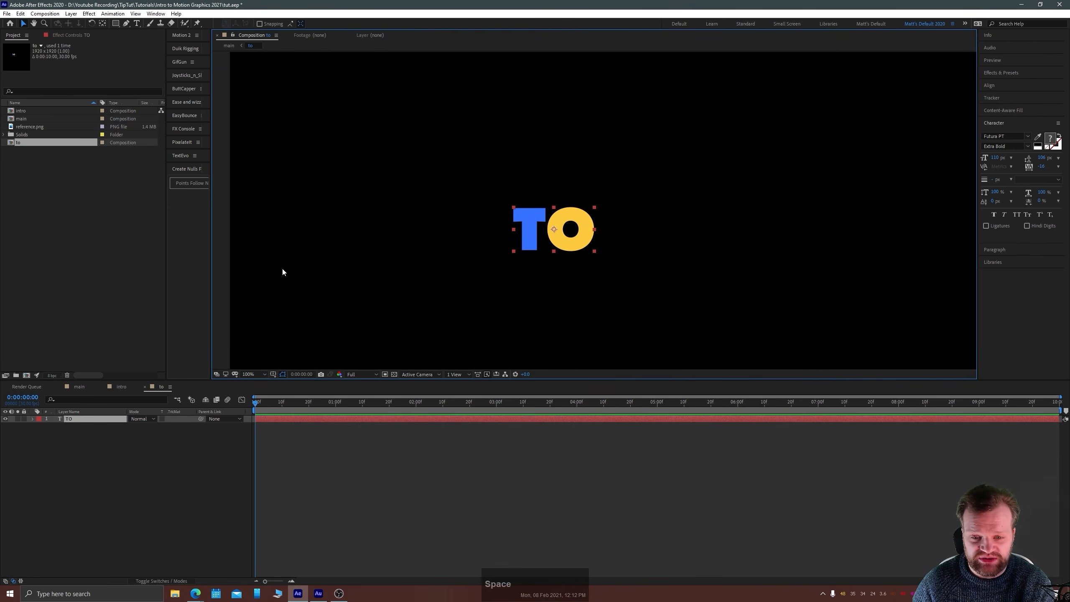
left_click(119, 471)
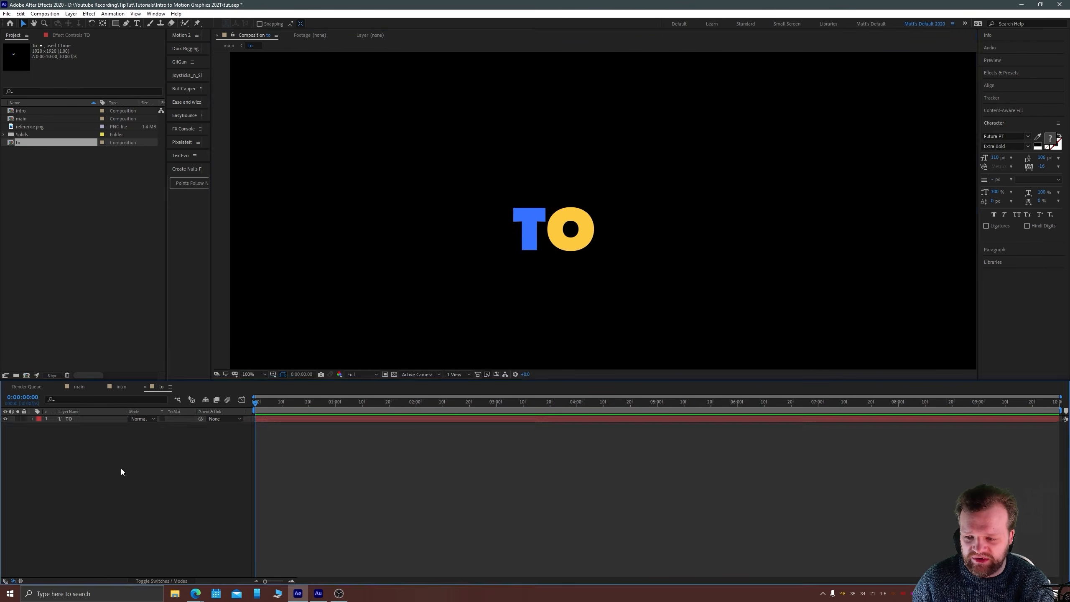
left_click(66, 419)
right_click(66, 419)
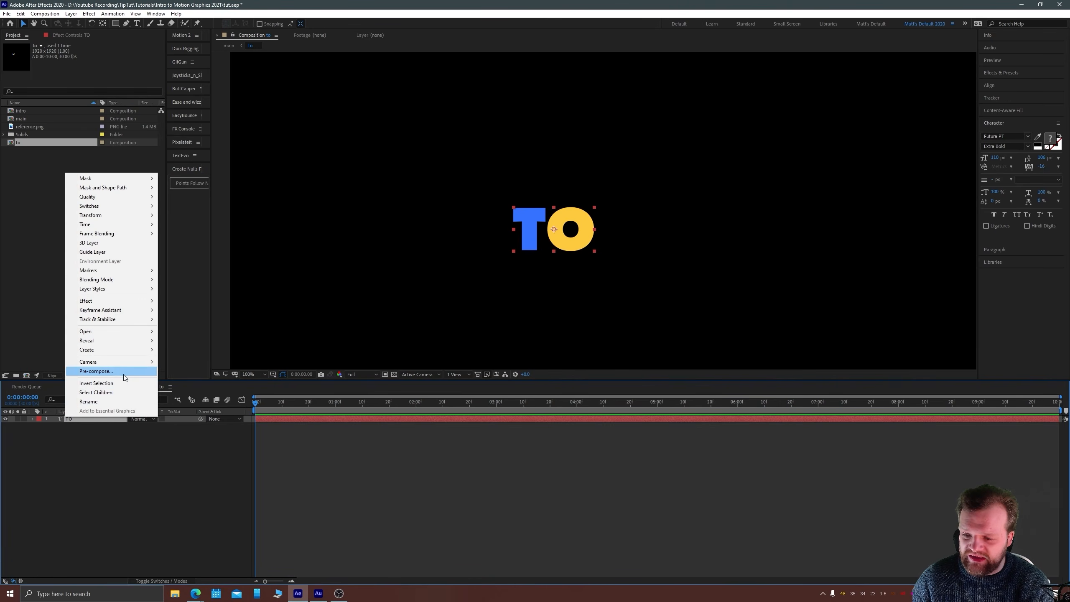
mouse_move(128, 351)
left_click(196, 359)
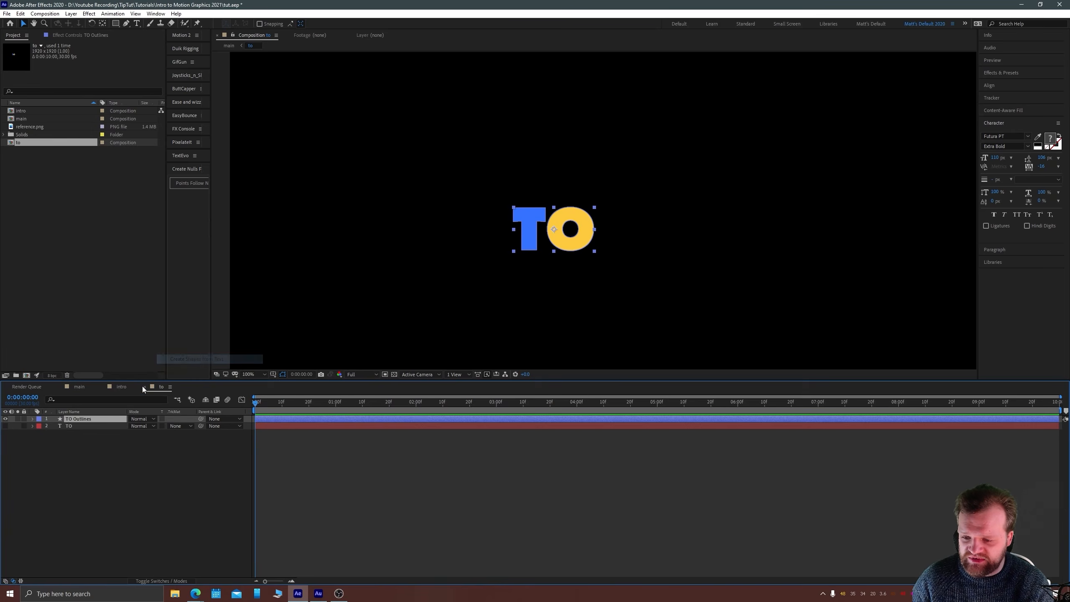
Duplicate the TO Outlines shape layer and rename the copy o.
left_click(60, 446)
left_click(65, 426)
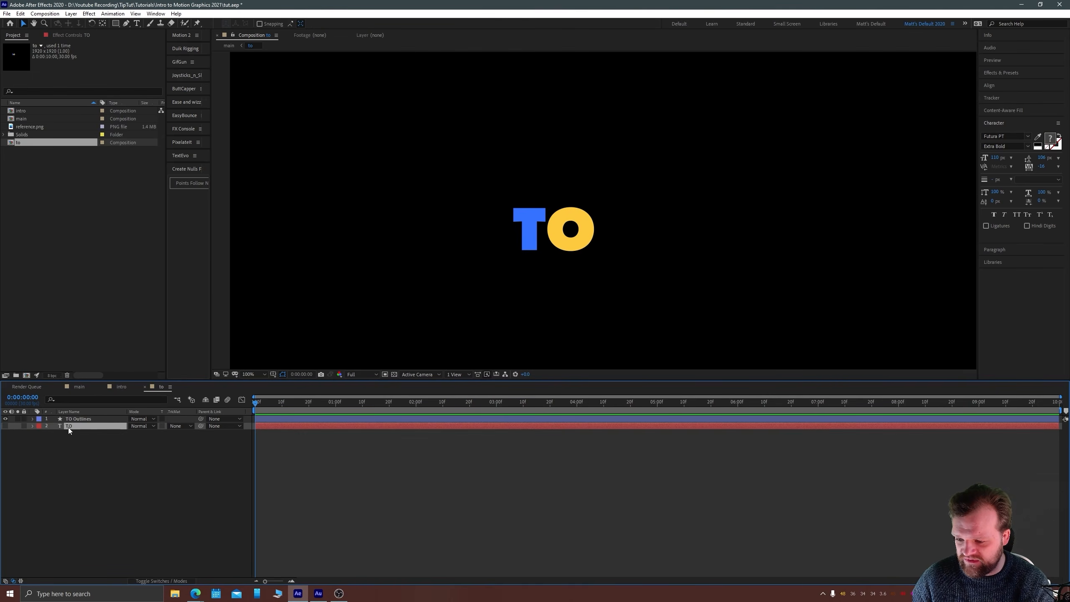
left_click(63, 419)
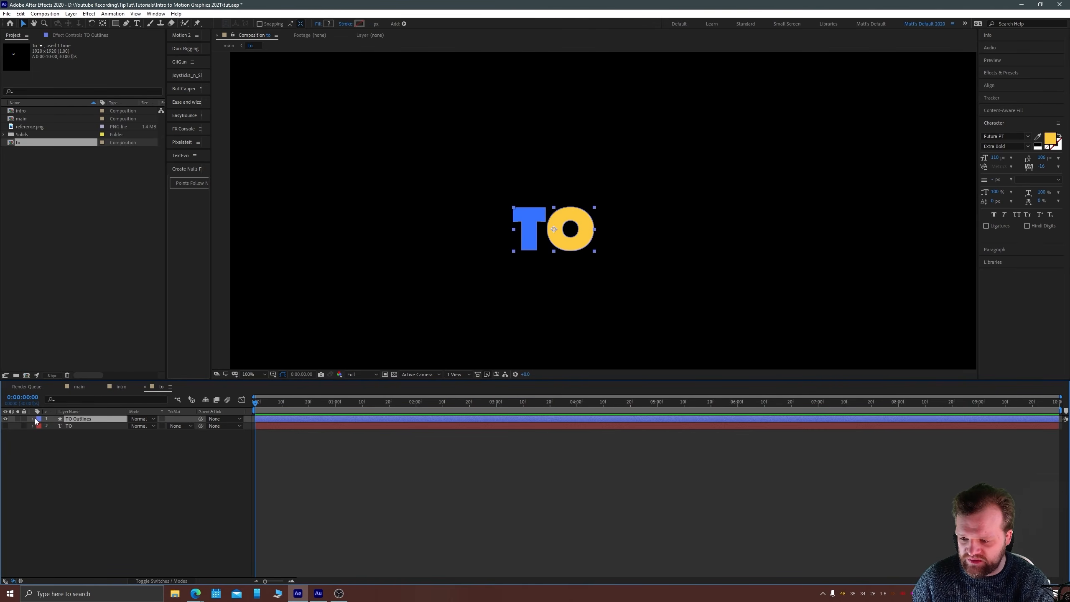
key("ctrl+d")
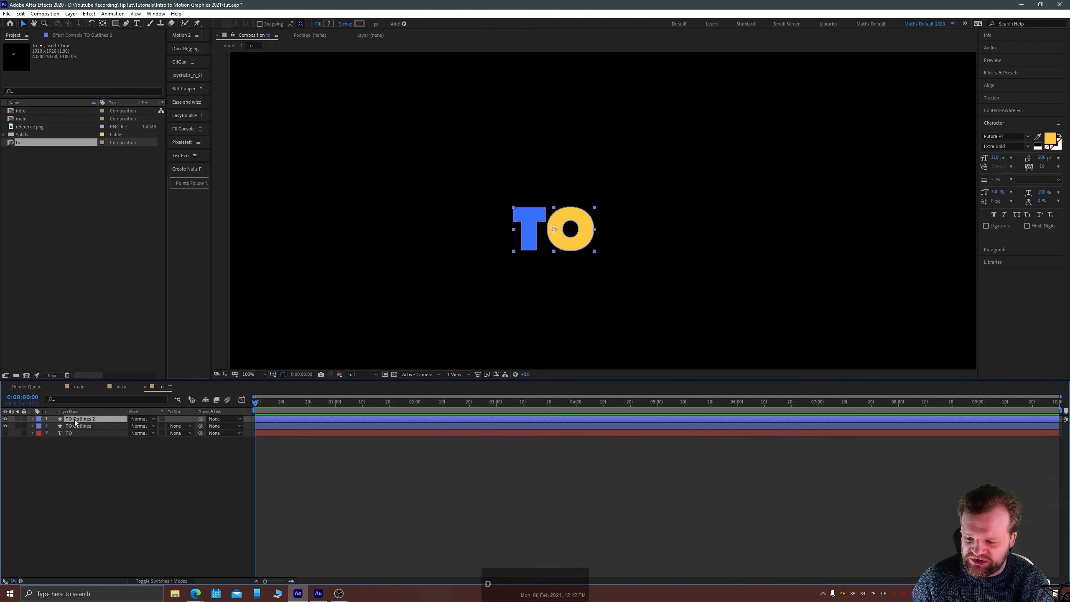
key("Return")
type("i")
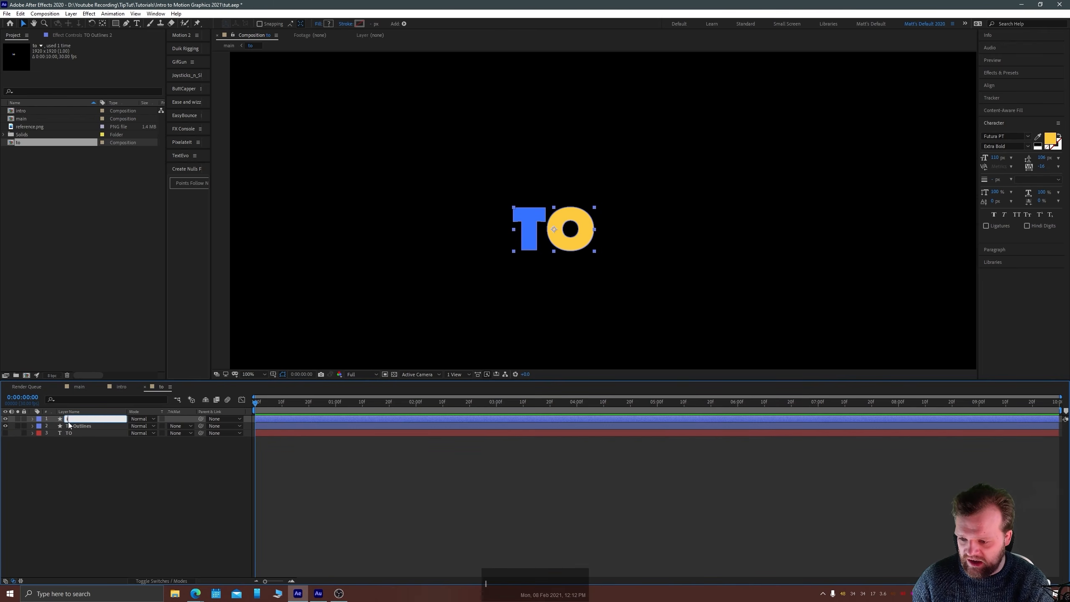
key("Return")
left_click(70, 425)
left_click(70, 419)
key("Return")
type("o")
key("Return")
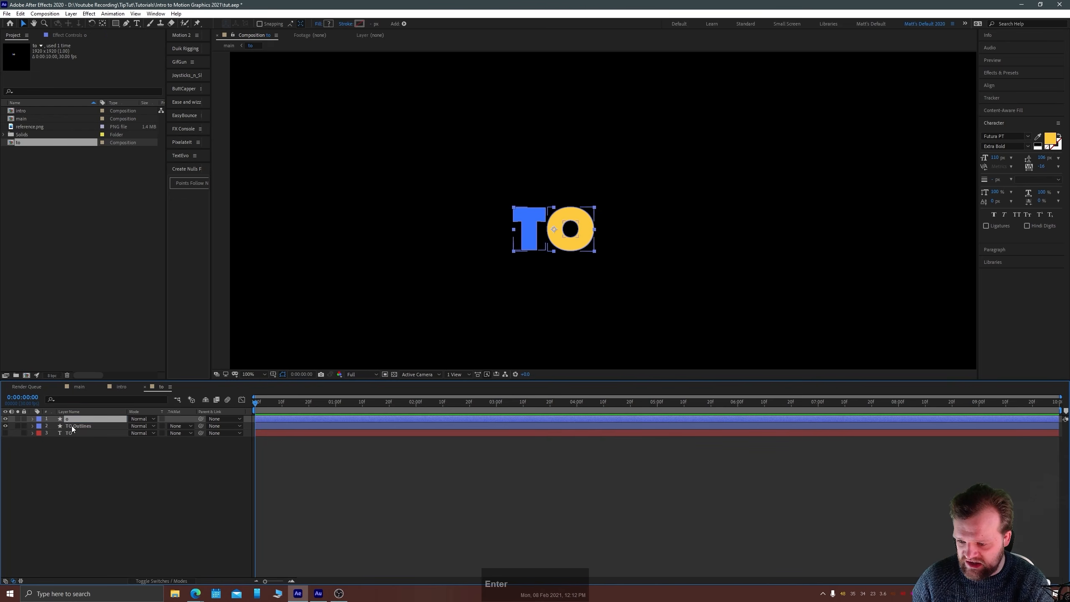
Rename the original TO Outlines layer t.
left_click(71, 426)
key("Return")
type("t")
key("Return")
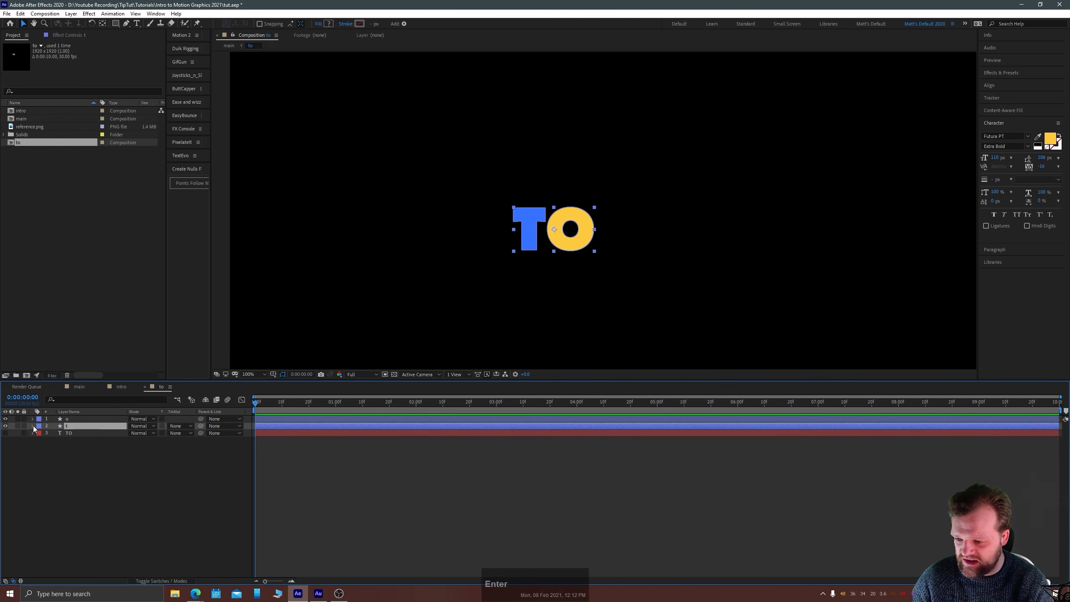
Delete the O group from the t layer and the T group from the o layer, and collapse both layers.
left_click(33, 425)
left_click(40, 433)
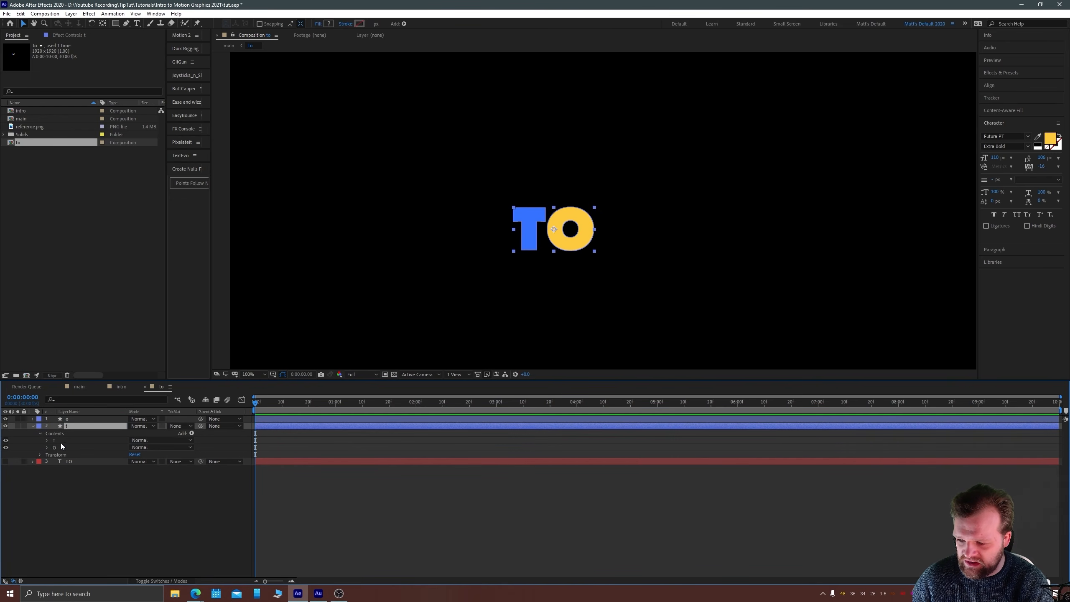
left_click(33, 418)
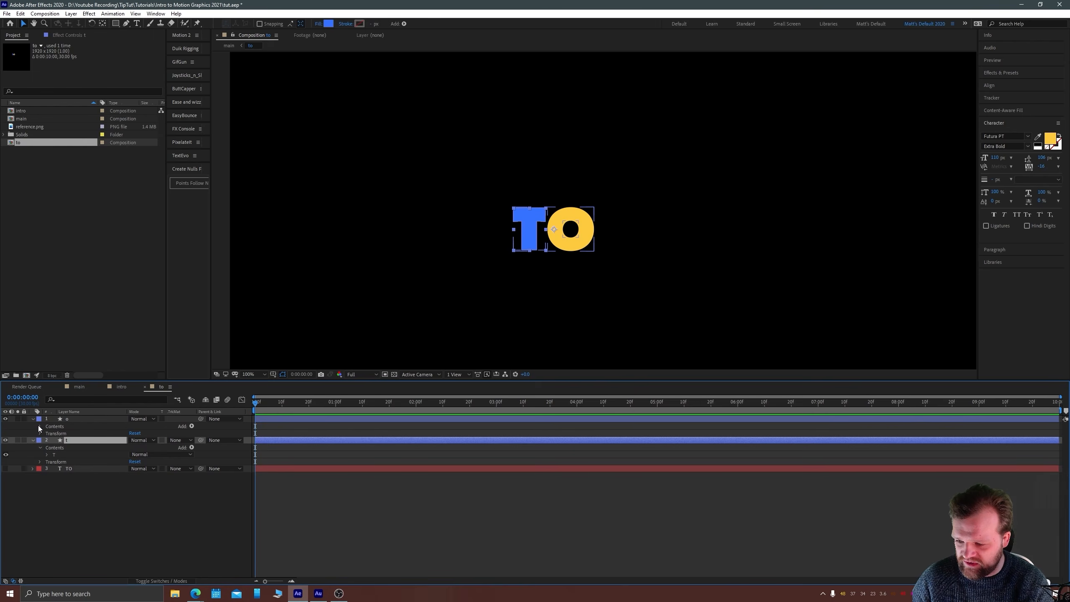
left_click(40, 426)
left_click(54, 433)
key("Delete")
left_click(72, 468)
left_click(69, 447)
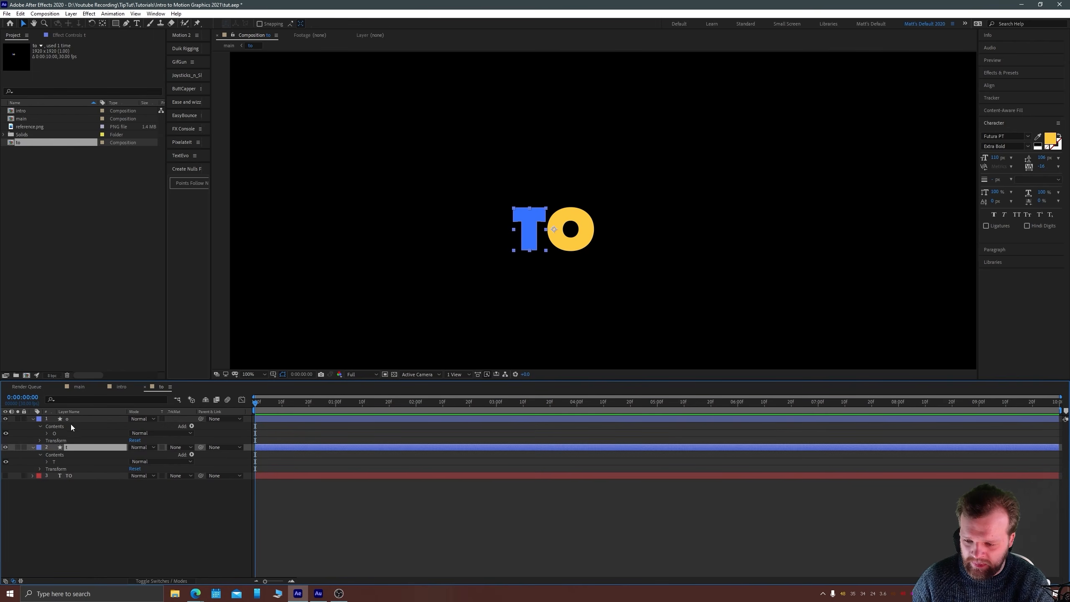
left_click(72, 418, "shift")
key("u")
left_click(150, 498)
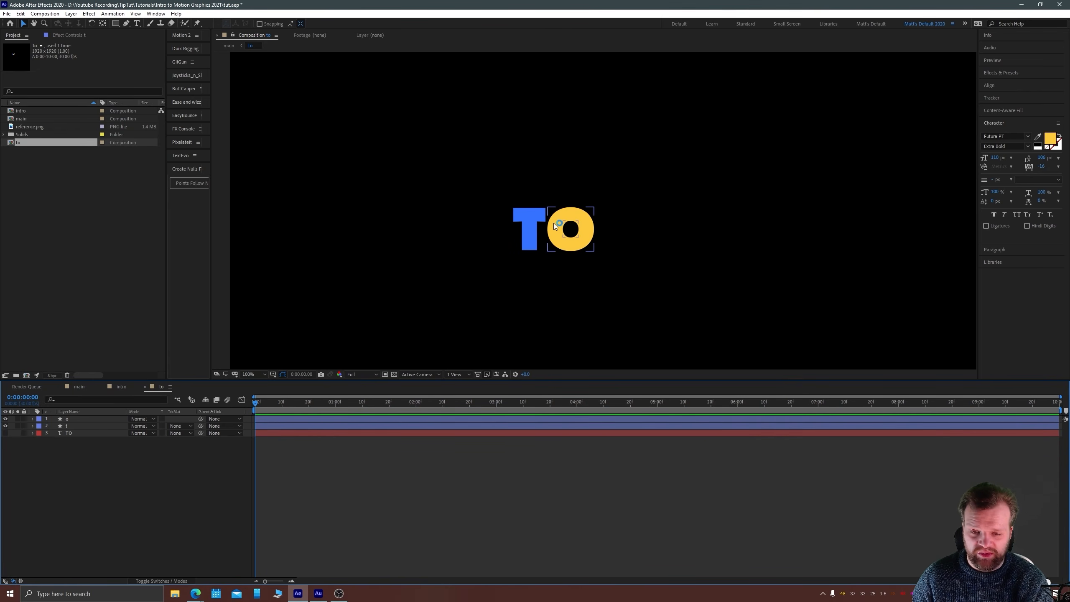
Hide the o layer so only the T letter shows in the composition.
left_click(73, 418)
left_click(6, 419)
left_click(65, 438)
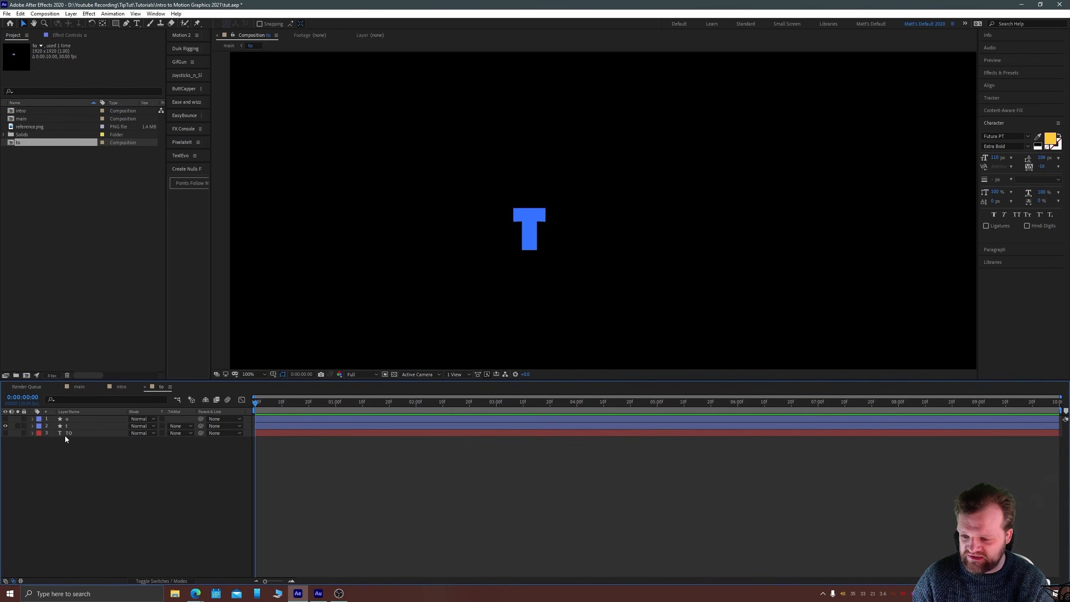
Set the t layer's opacity to 20% and lock the o, t and TO layers.
left_click(68, 427)
key("t")
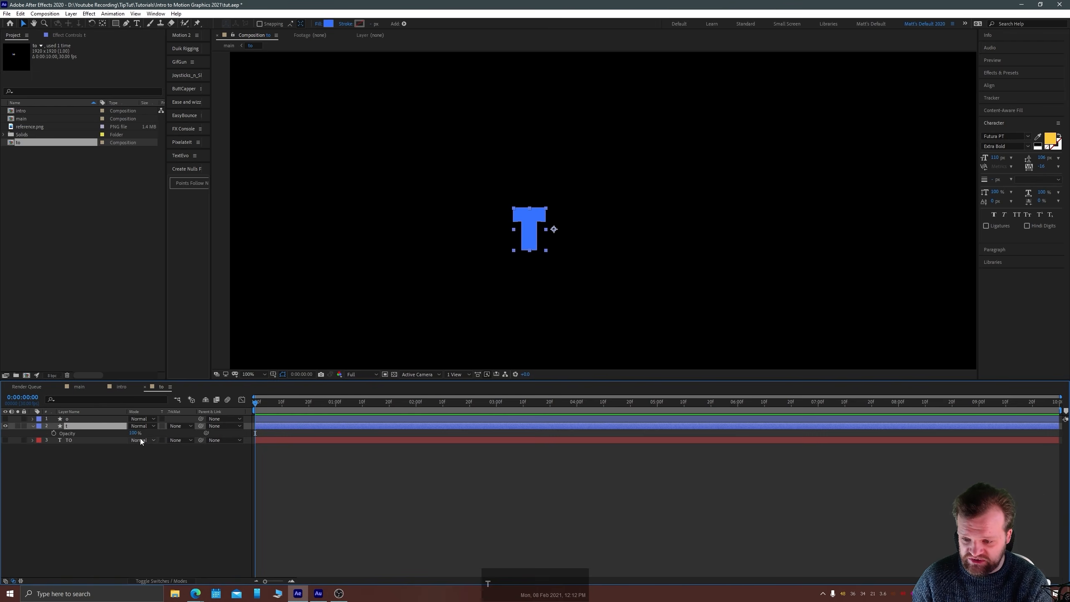
left_click(132, 433)
type("20")
key("Return")
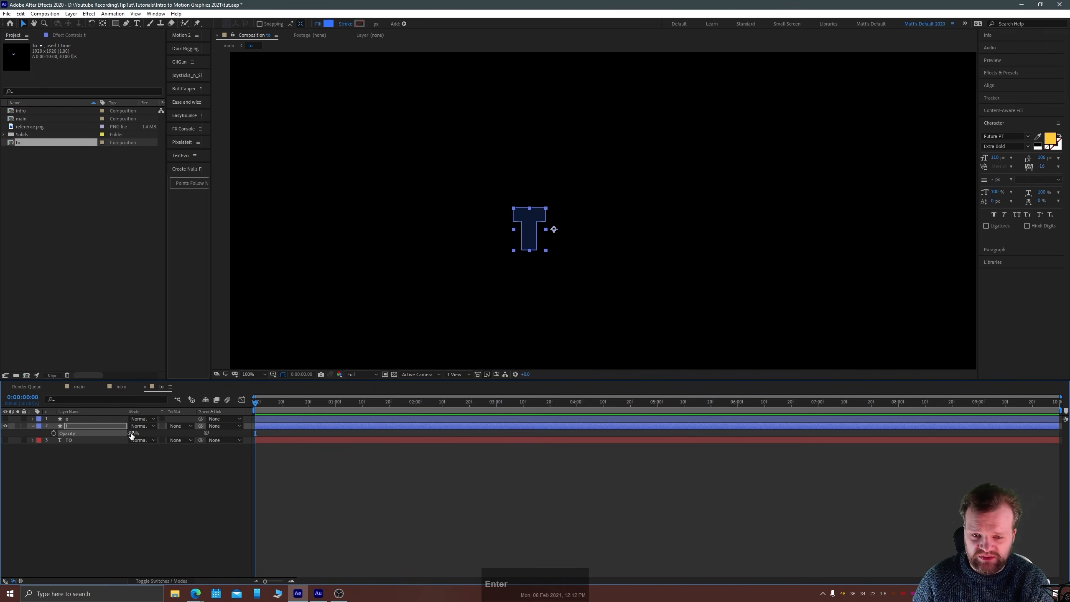
left_click(86, 464)
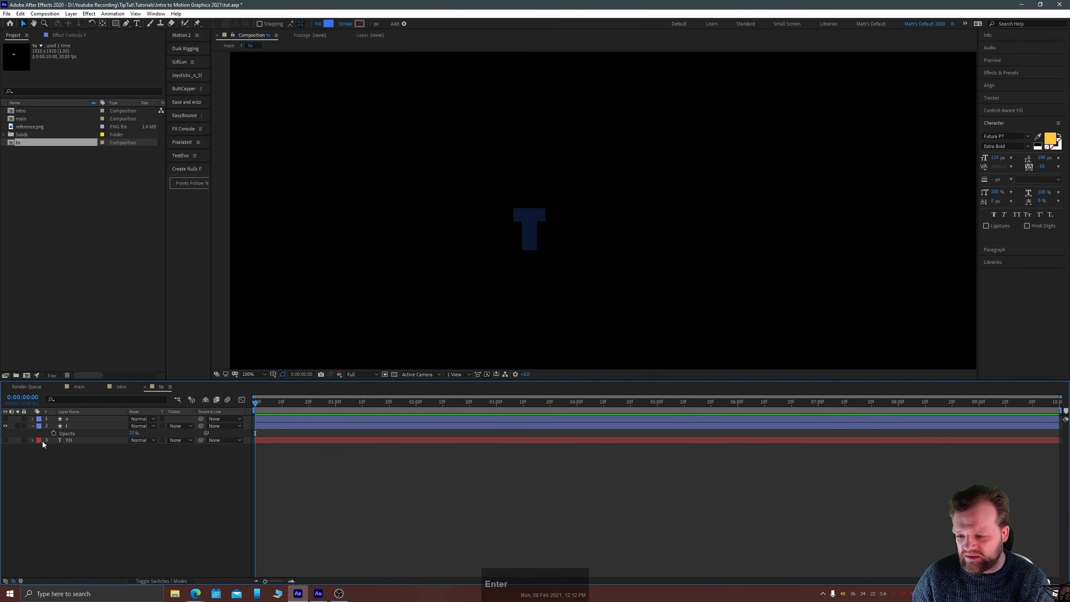
left_click(24, 426)
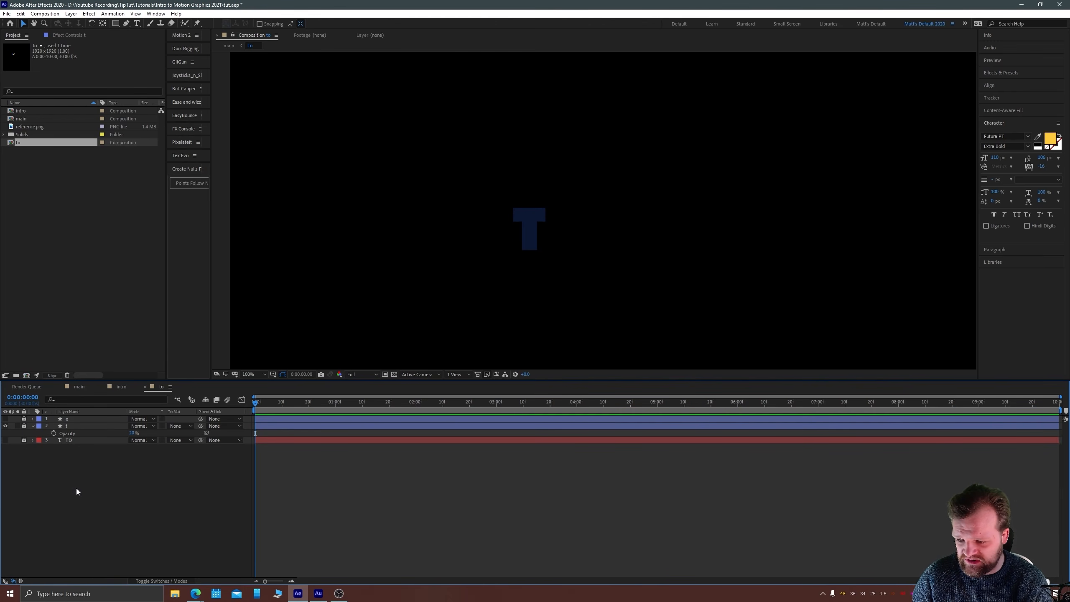
Choose the Rectangle tool and set its stroke to none.
scroll(480, 229, "down", 1)
scroll(491, 237, "up", 2)
key("space")
left_click_drag(365, 258, 546, 206)
scroll(640, 219, "up", 1)
left_click_drag(640, 219, 550, 264)
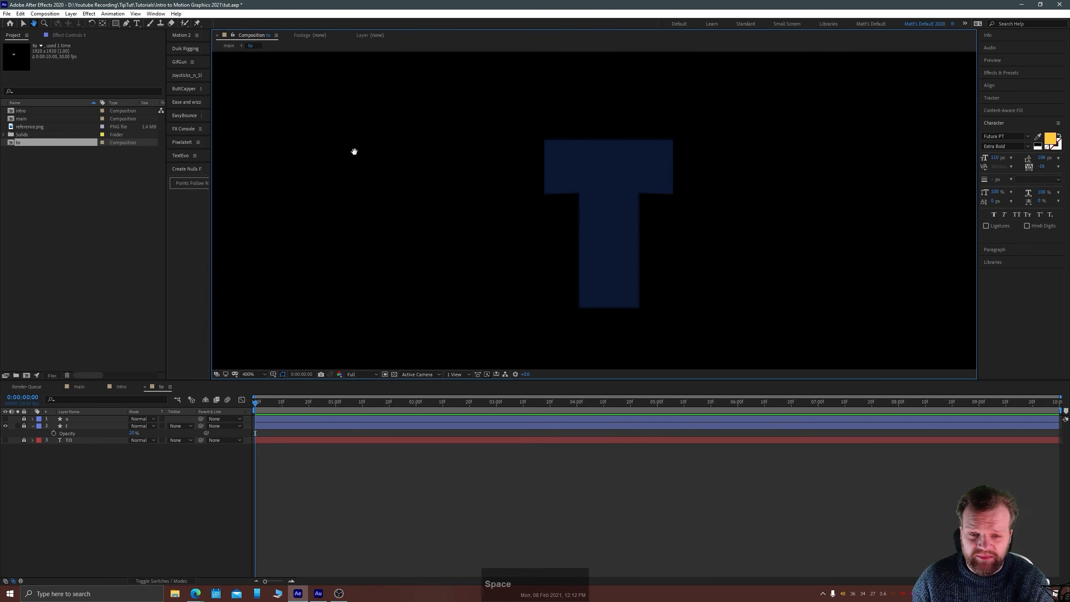
left_click(115, 23)
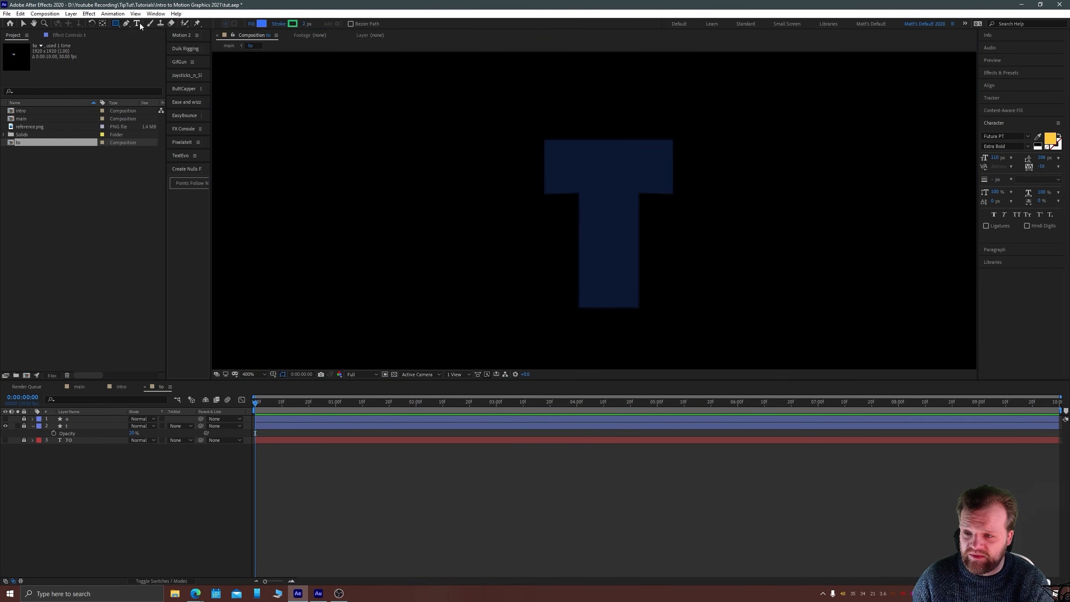
left_click(116, 24)
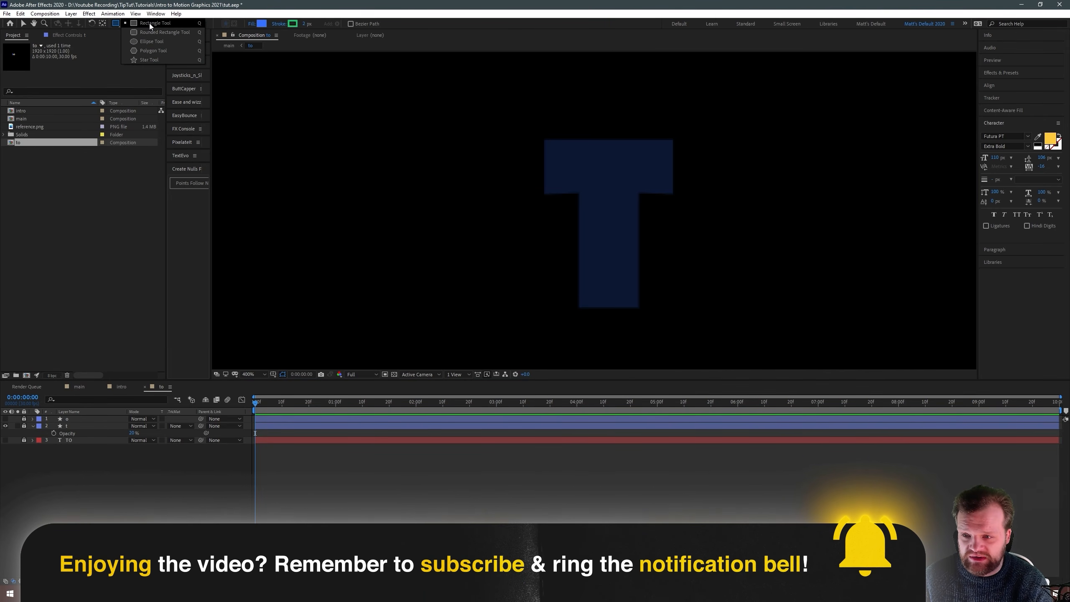
left_click(150, 23)
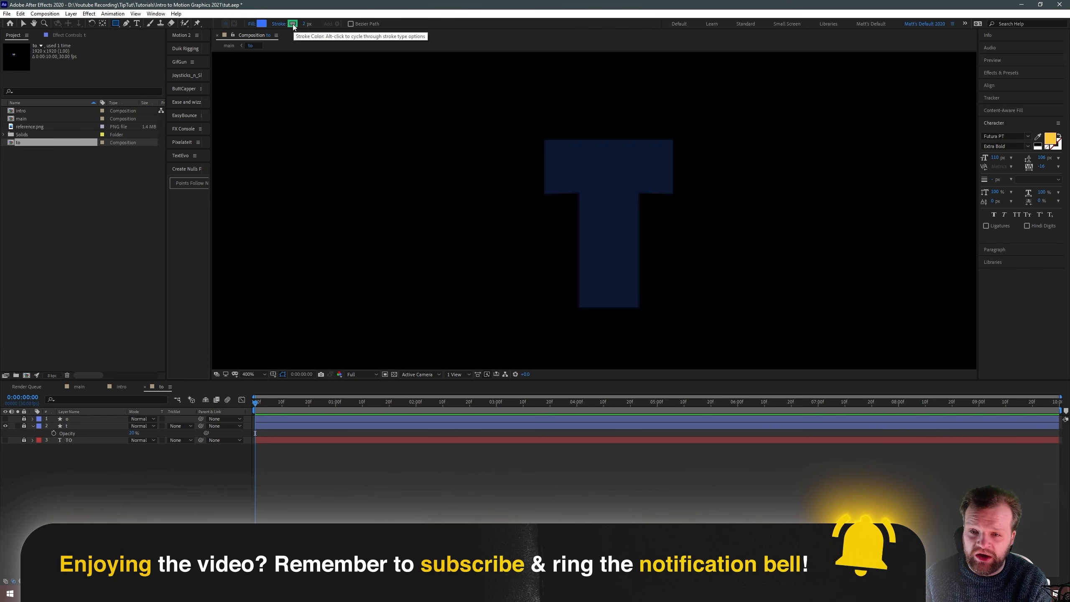
left_click(294, 26, "alt")
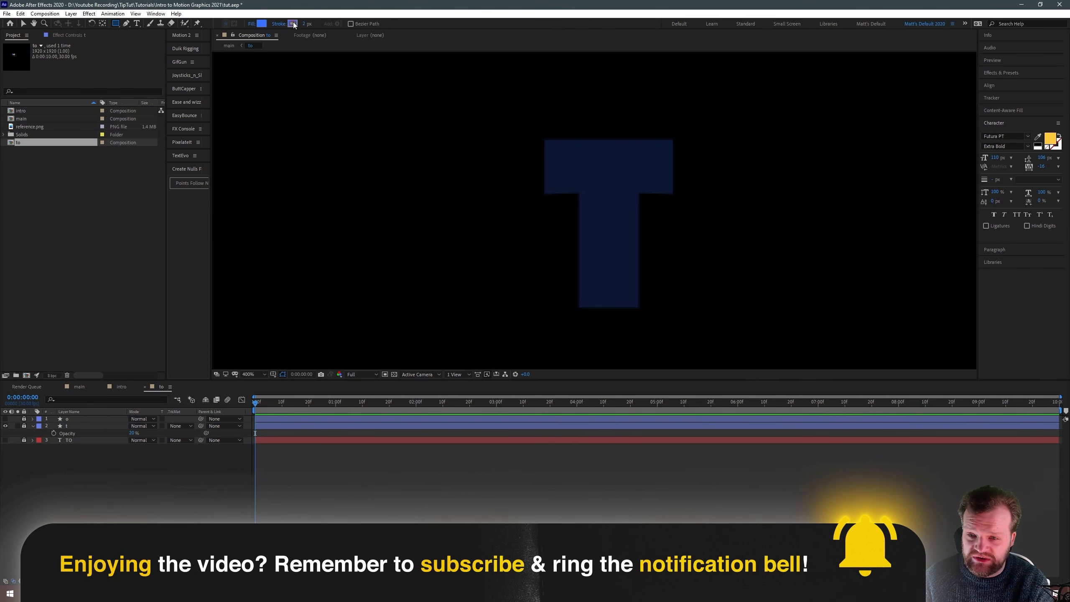
left_click(293, 25, "alt")
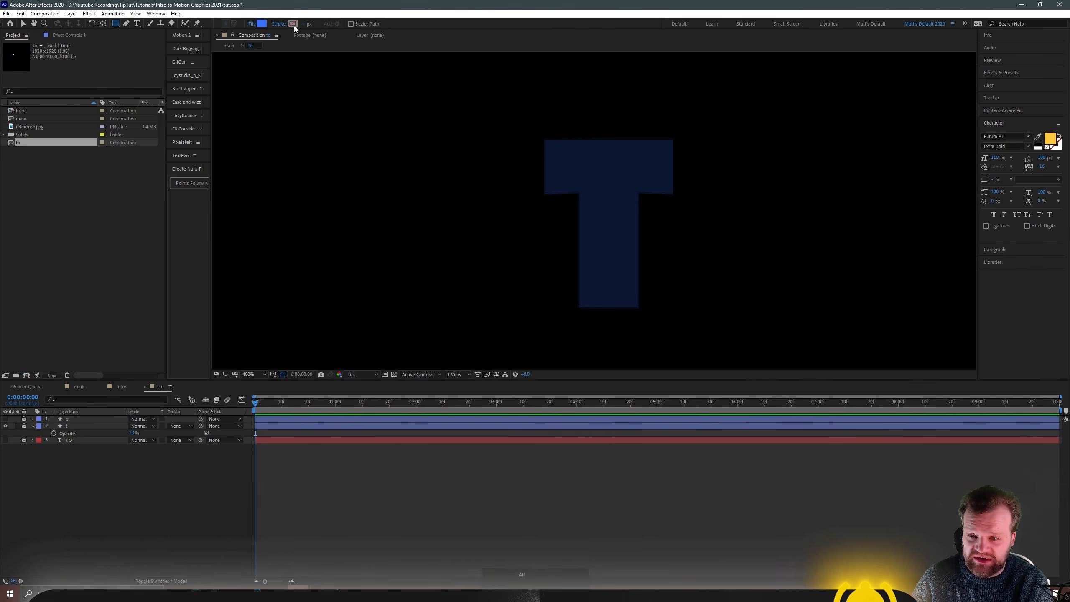
Set the shape fill colour to hex 3772FF.
left_click(261, 24)
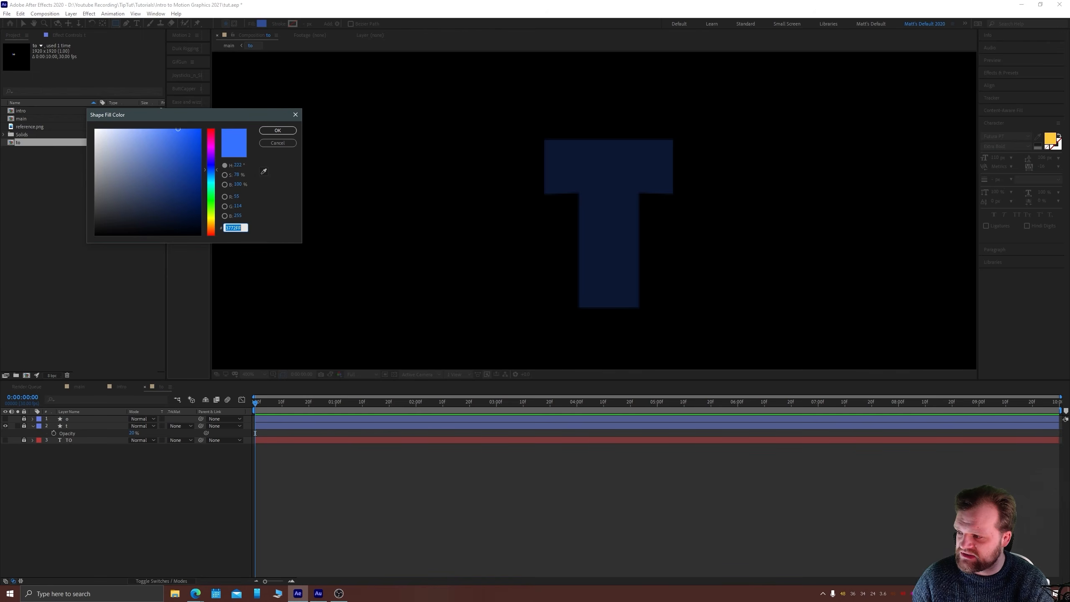
left_click(230, 227)
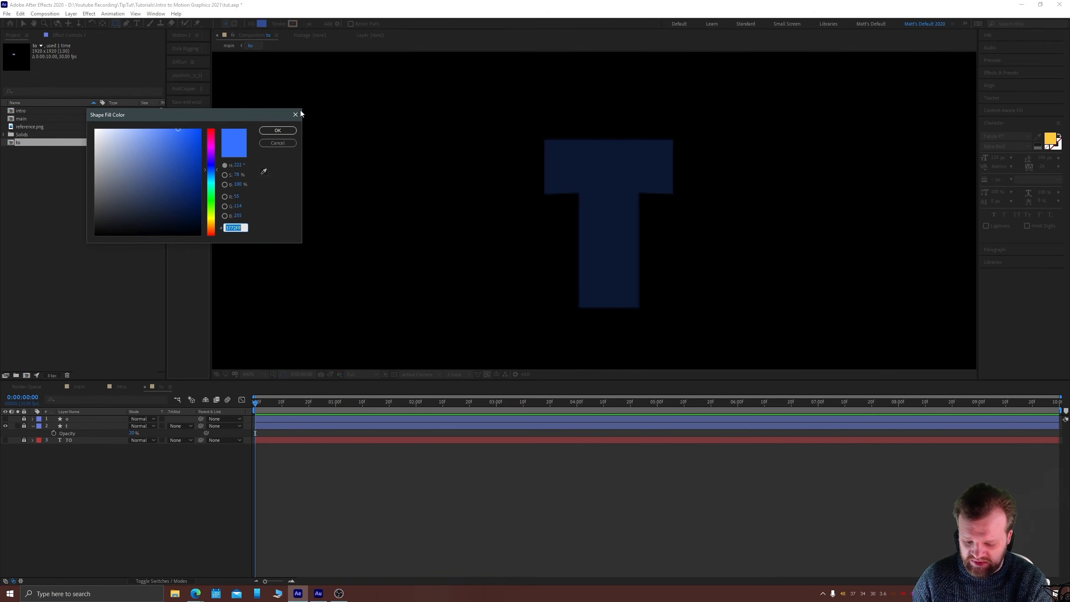
type("3772FF")
left_click(278, 130)
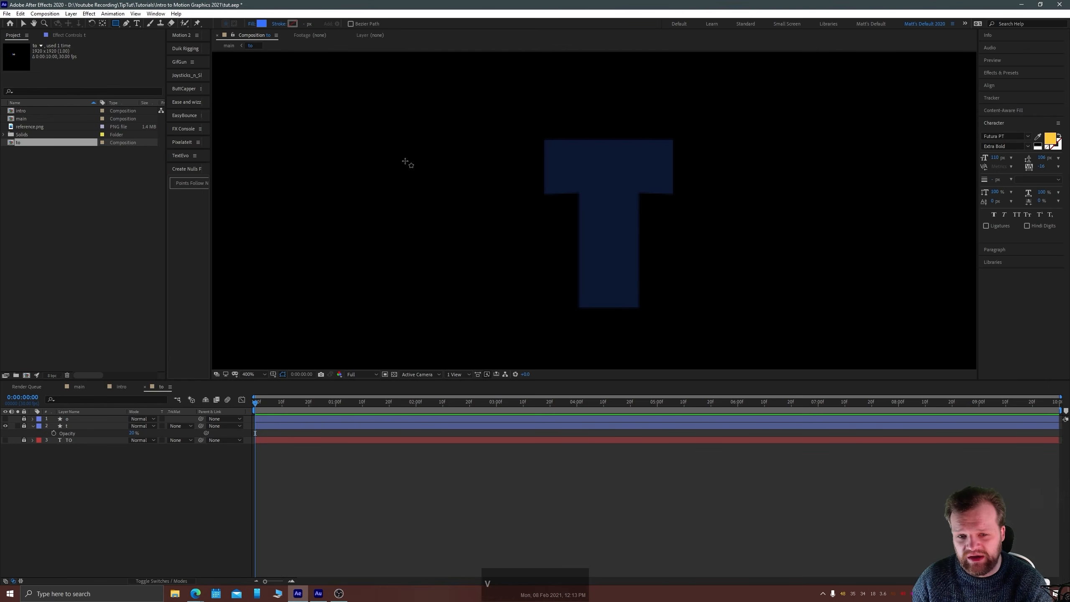
Draw a rectangle over the faded T's stem, spanning the letter's full height from its base to the top of the crossbar.
key("period")
key("space")
left_click_drag(507, 257, 455, 221)
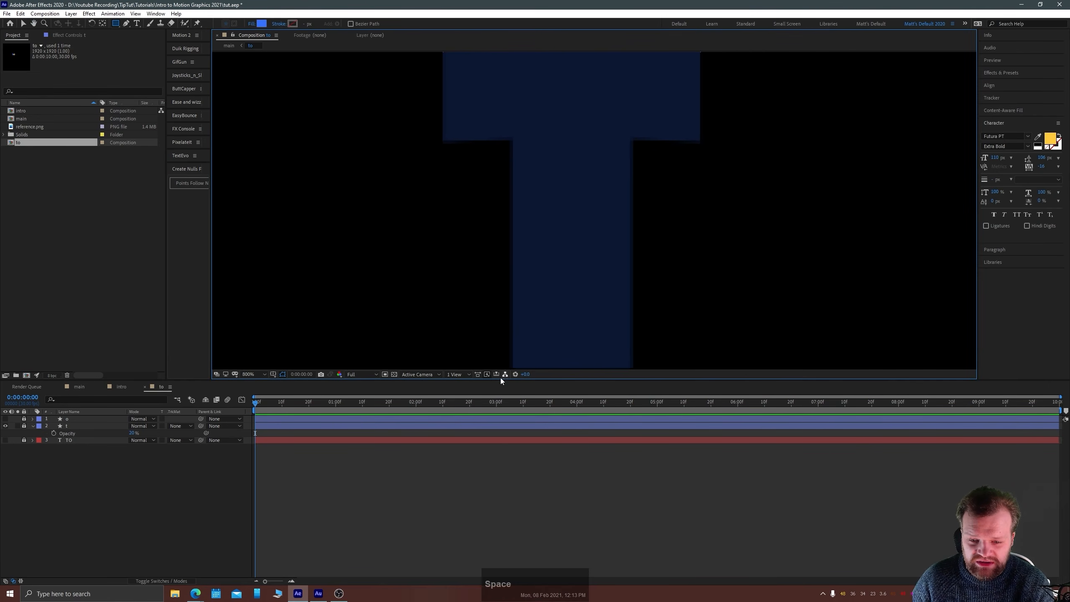
left_click_drag(499, 380, 476, 471)
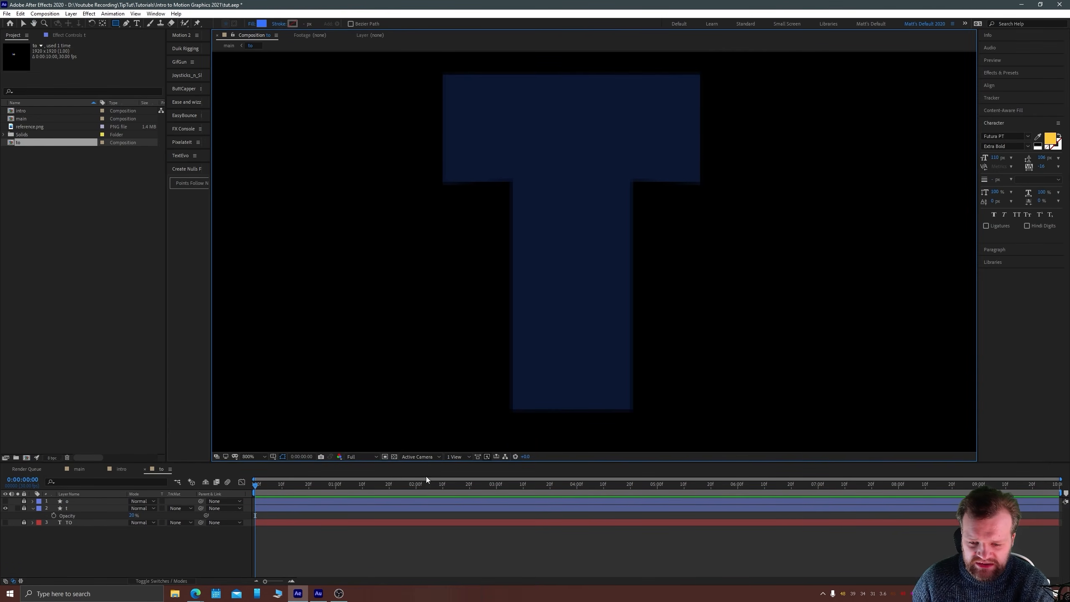
left_click(393, 456)
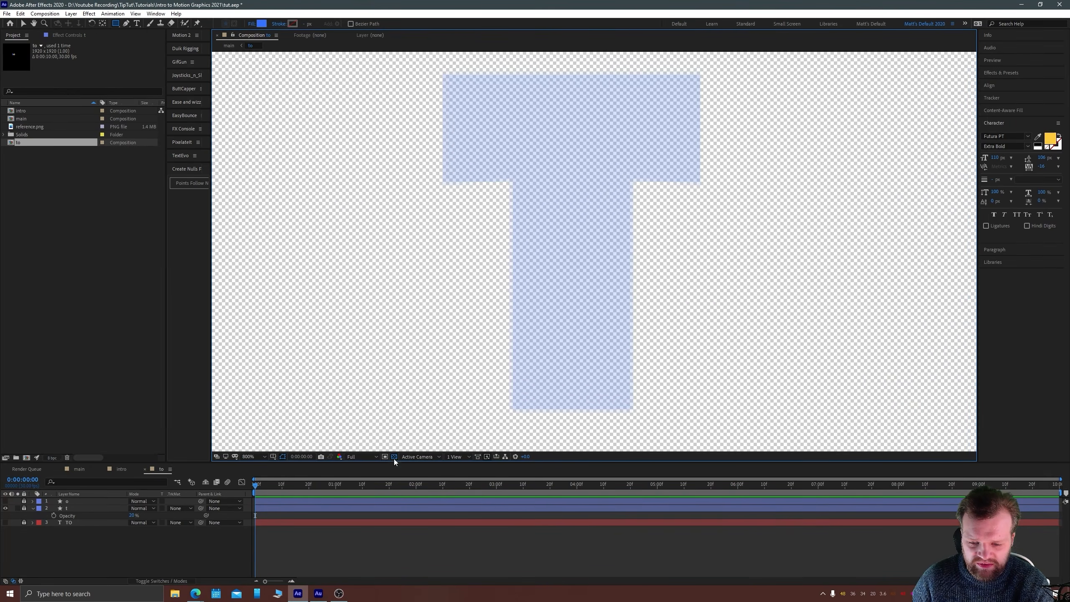
left_click(394, 457)
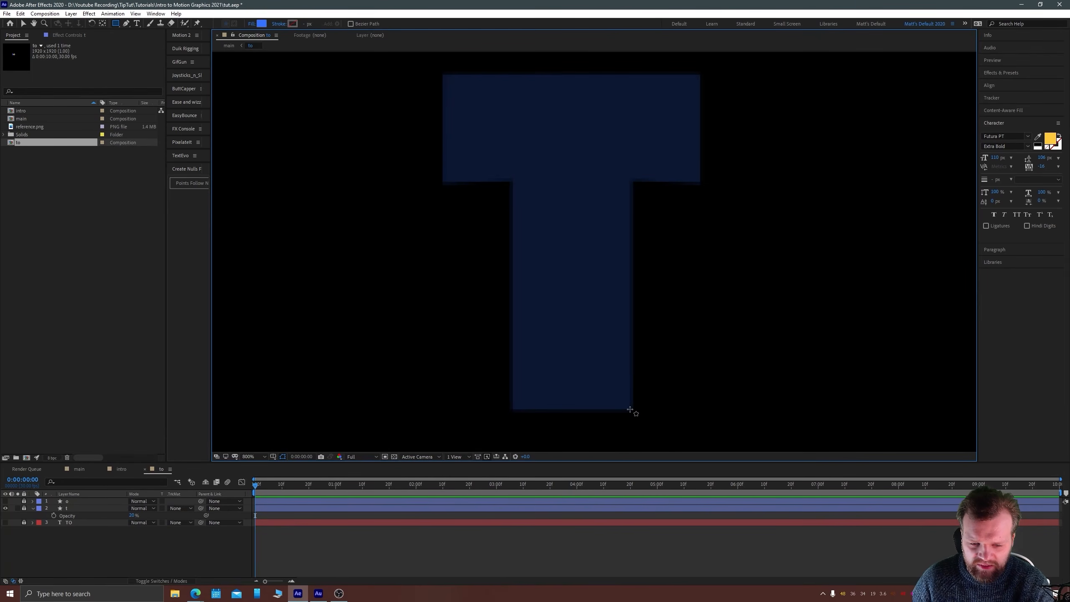
left_click_drag(630, 410, 514, 75)
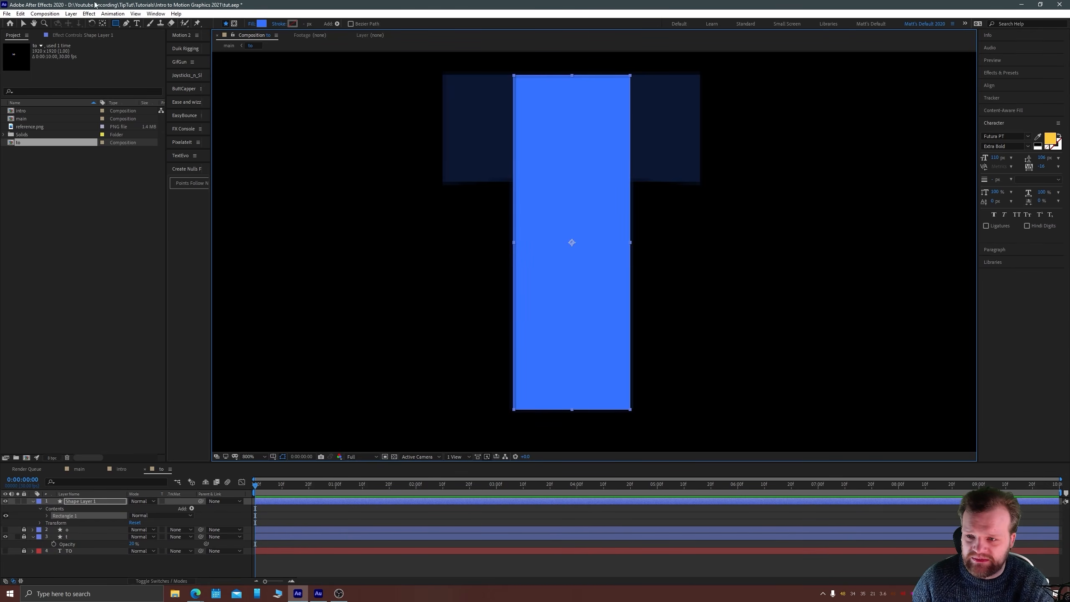
Select the new stem rectangle's layer and centre its anchor point on the shape.
key("v")
left_click(325, 172)
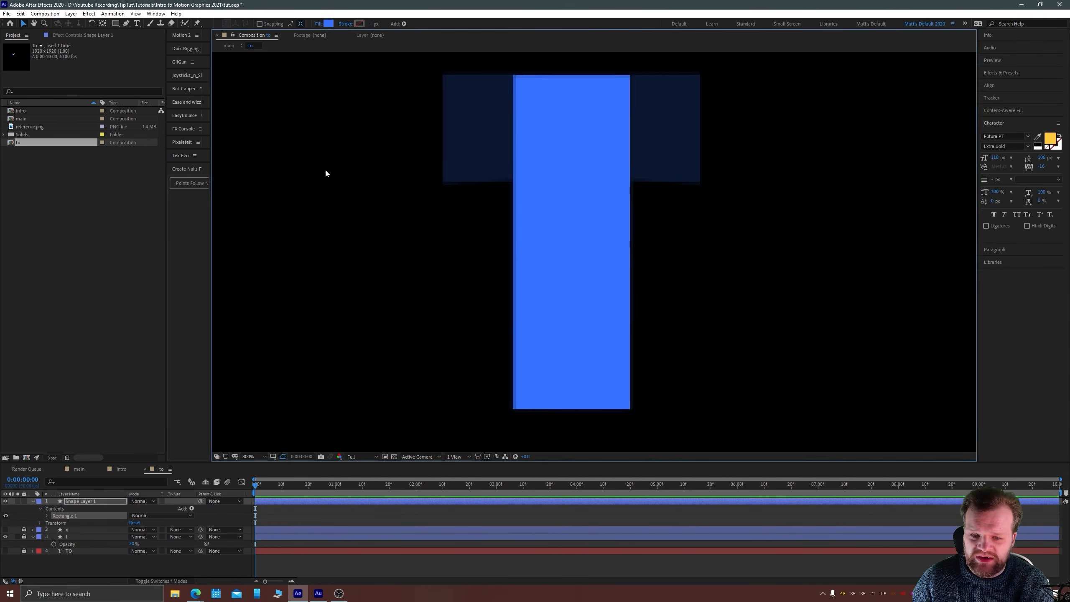
left_click(533, 217)
key("comma")
key("ctrl+alt+Home")
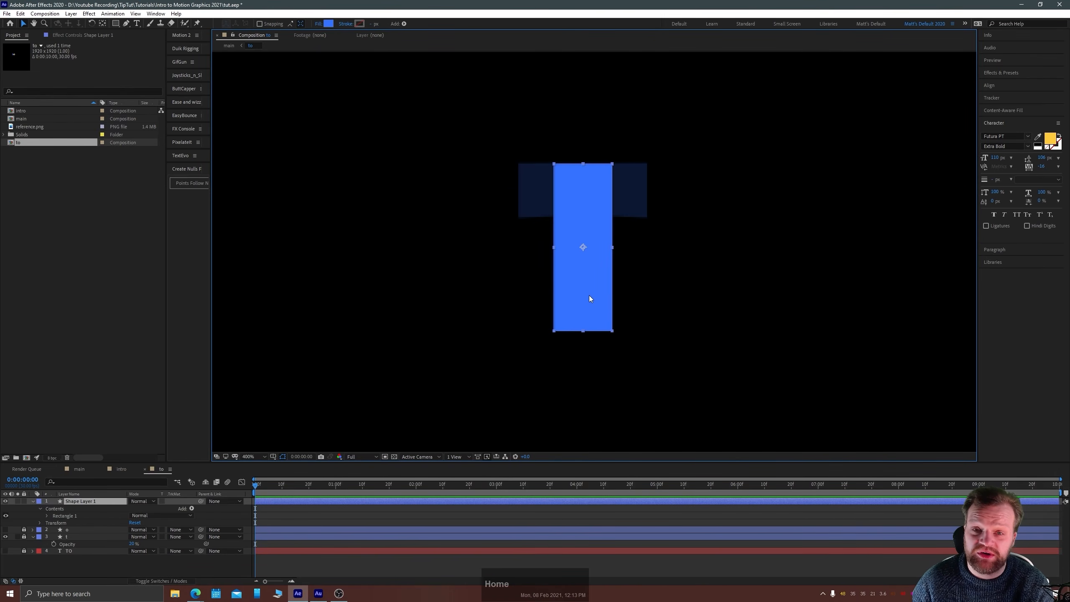
Examine the stem rectangle's placement in the frame at several magnifications, ending with the whole composition fitted to the viewer.
left_click(443, 269)
key("comma")
key("comma")
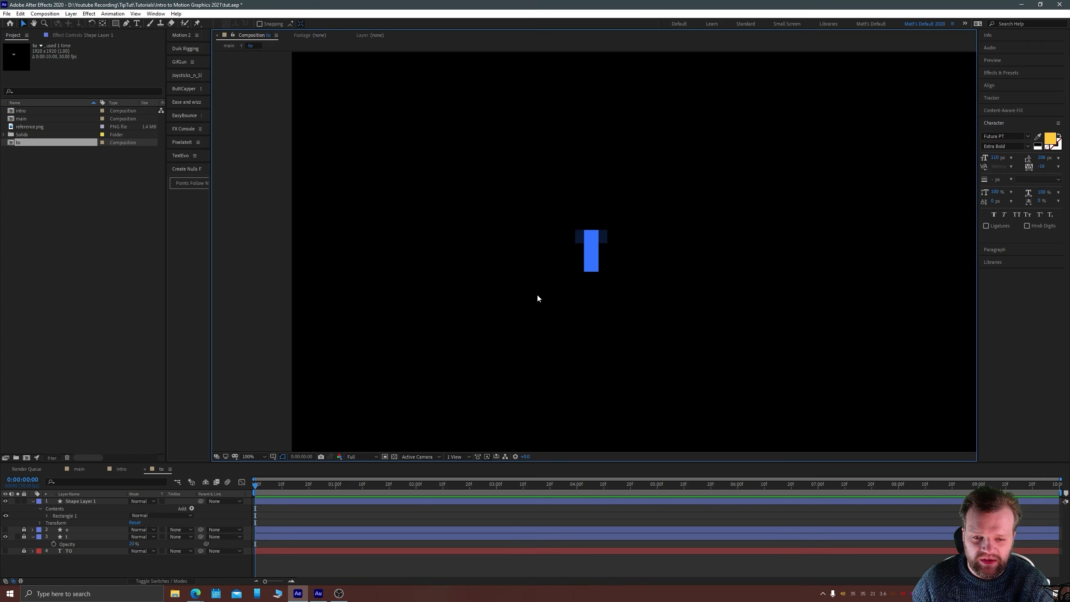
scroll(537, 296, "down", 1)
key("space")
left_click_drag(538, 296, 460, 245)
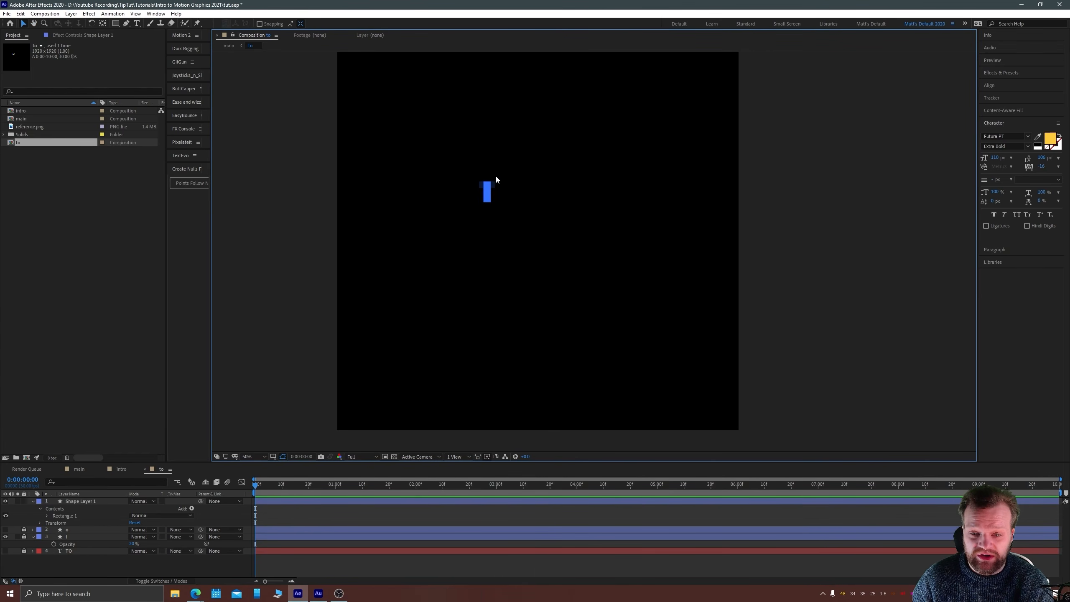
key("period")
key("period")
key("space")
left_click_drag(441, 178, 633, 282)
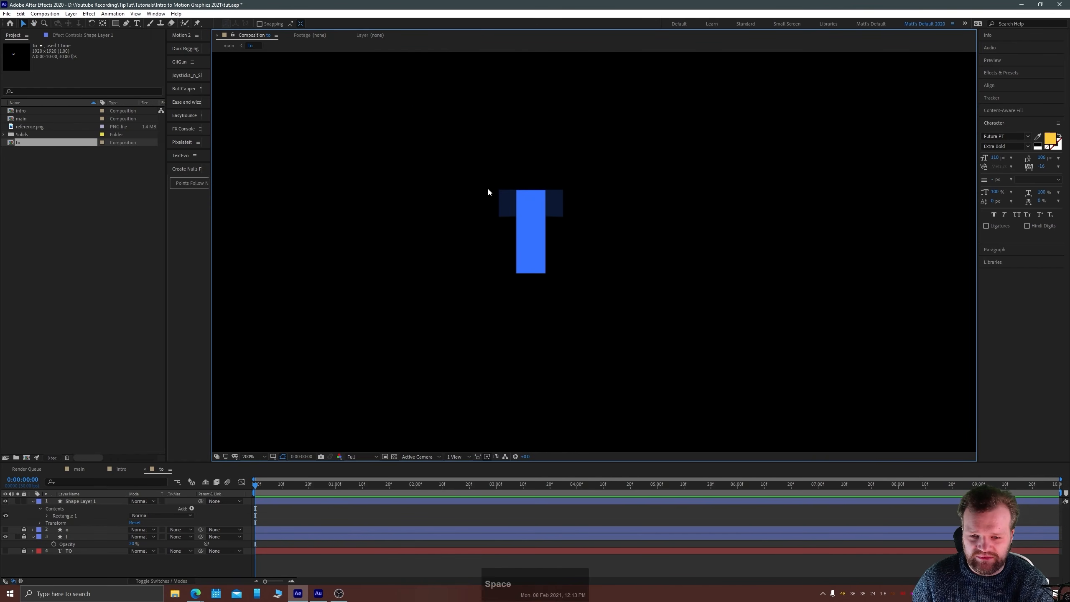
scroll(586, 286, "down", 2)
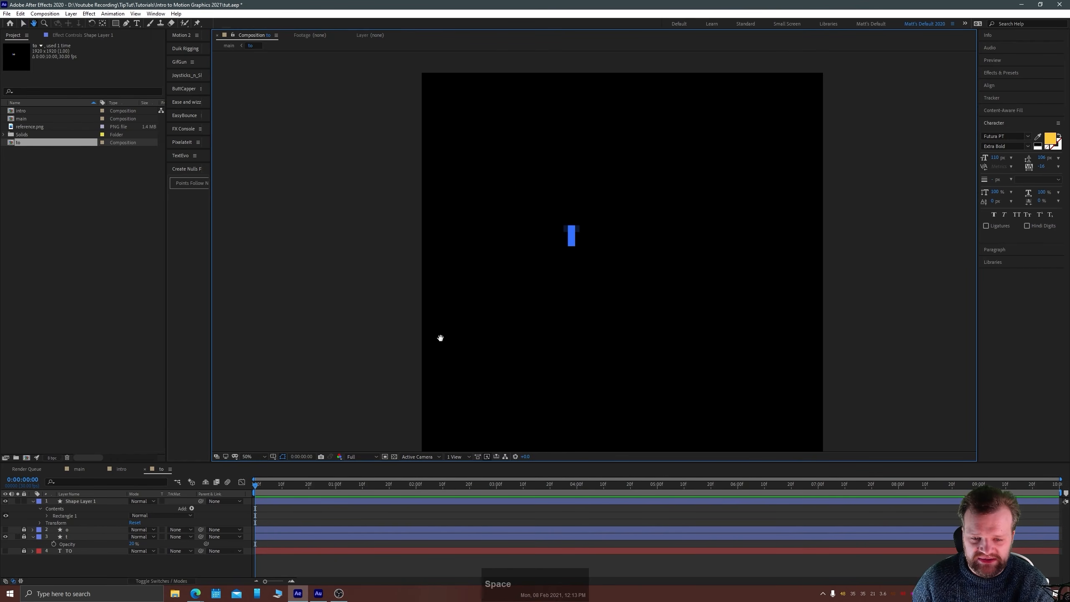
left_click(251, 457)
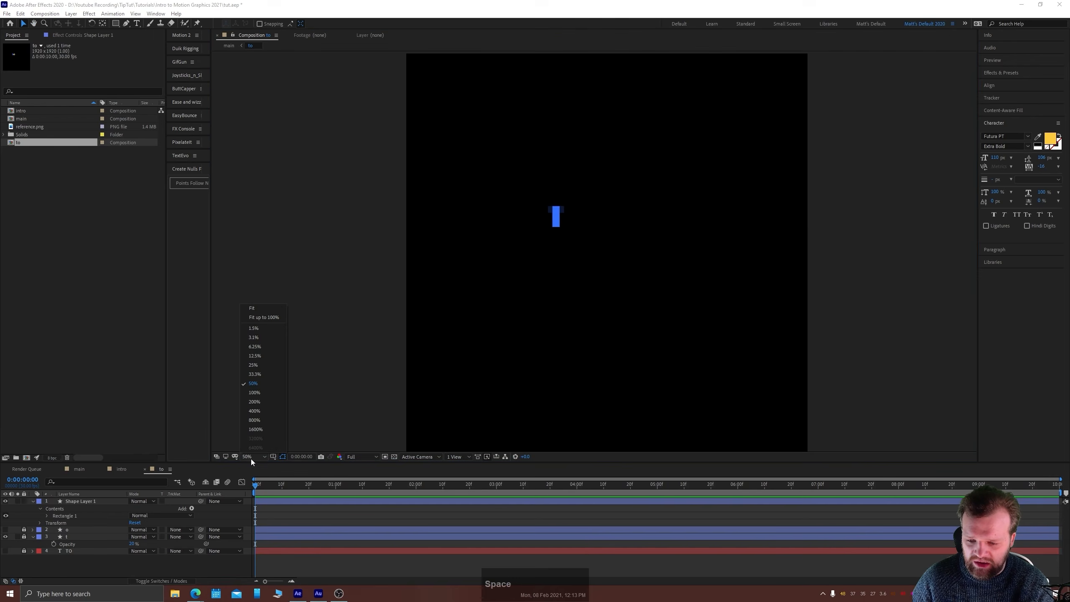
left_click(252, 308)
Collapse the stem rectangle's layer and rename it tStem.
left_click(83, 502)
key("u")
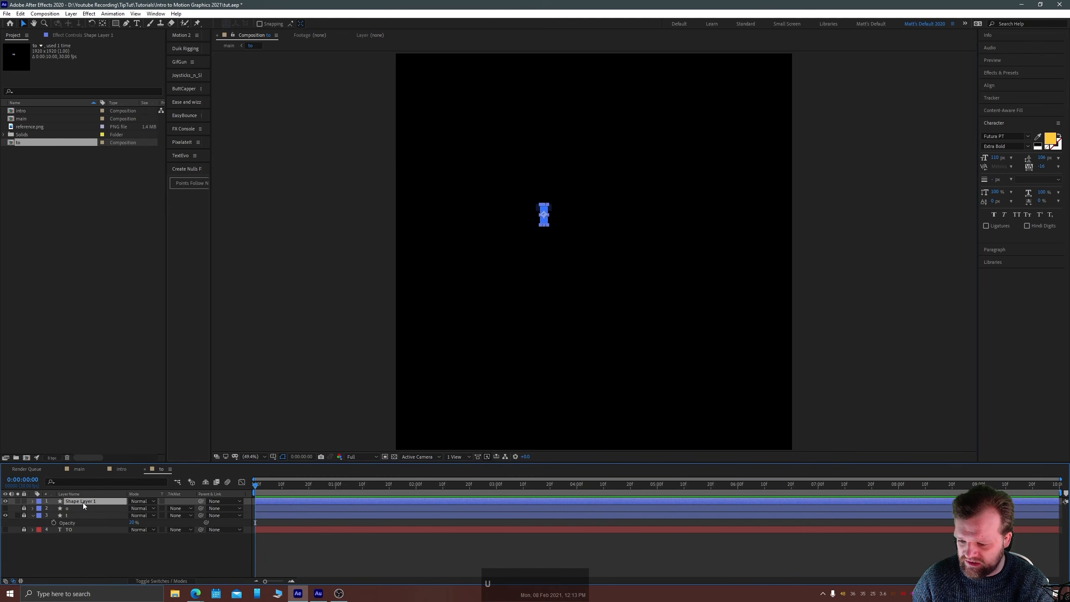
key("Return")
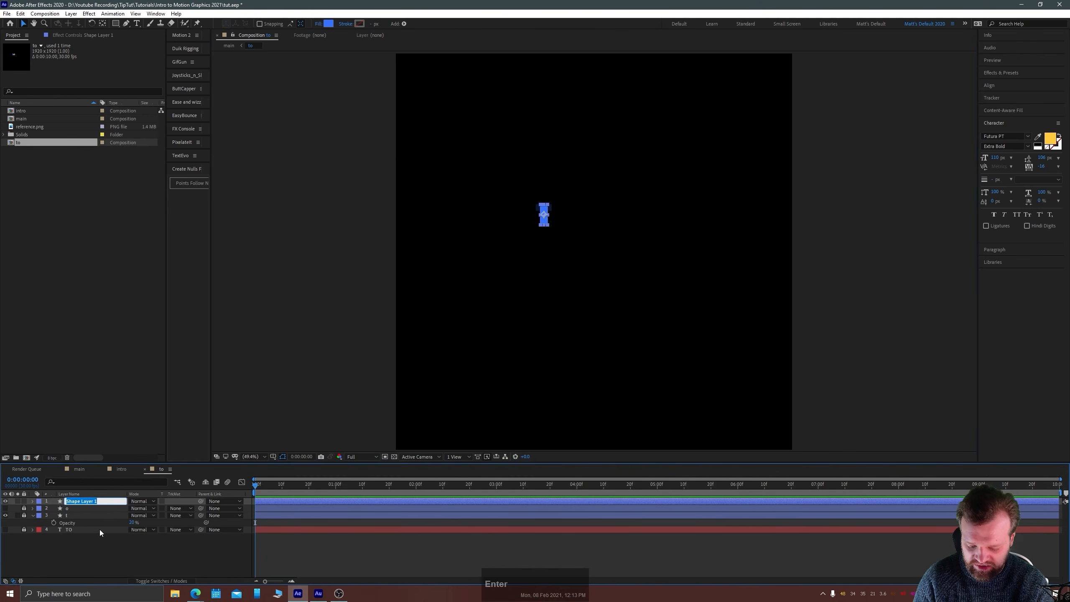
type("tSte")
key("Return")
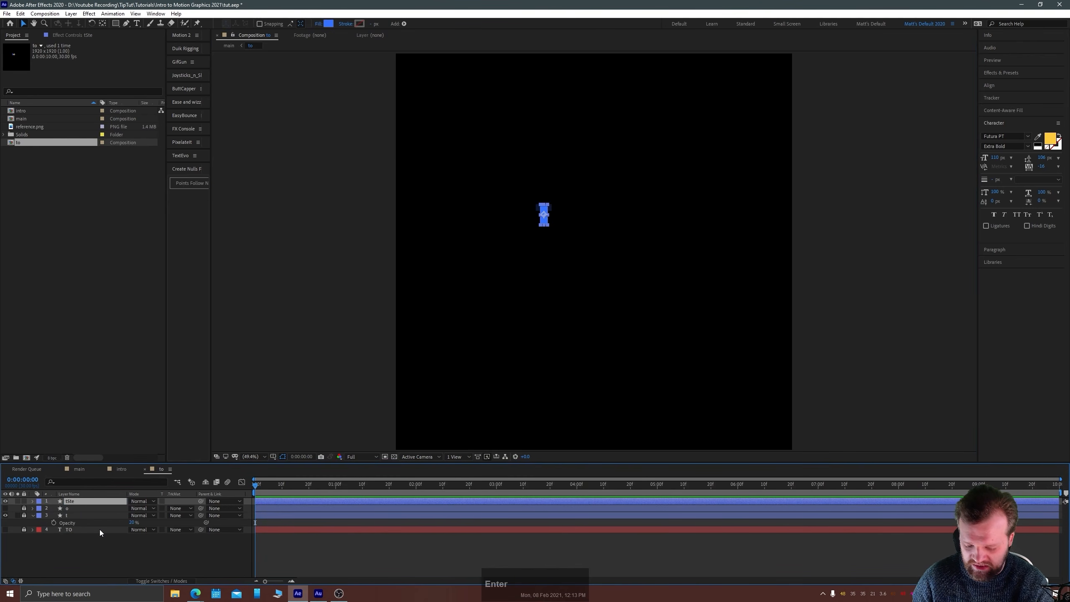
key("Return")
key("Return")
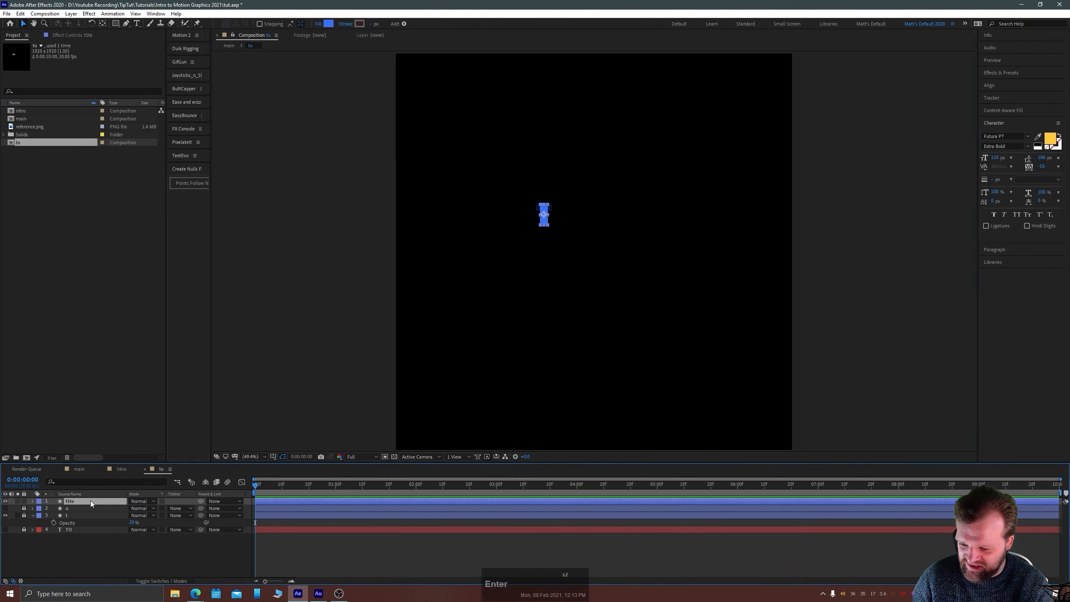
type("m")
left_click(100, 545)
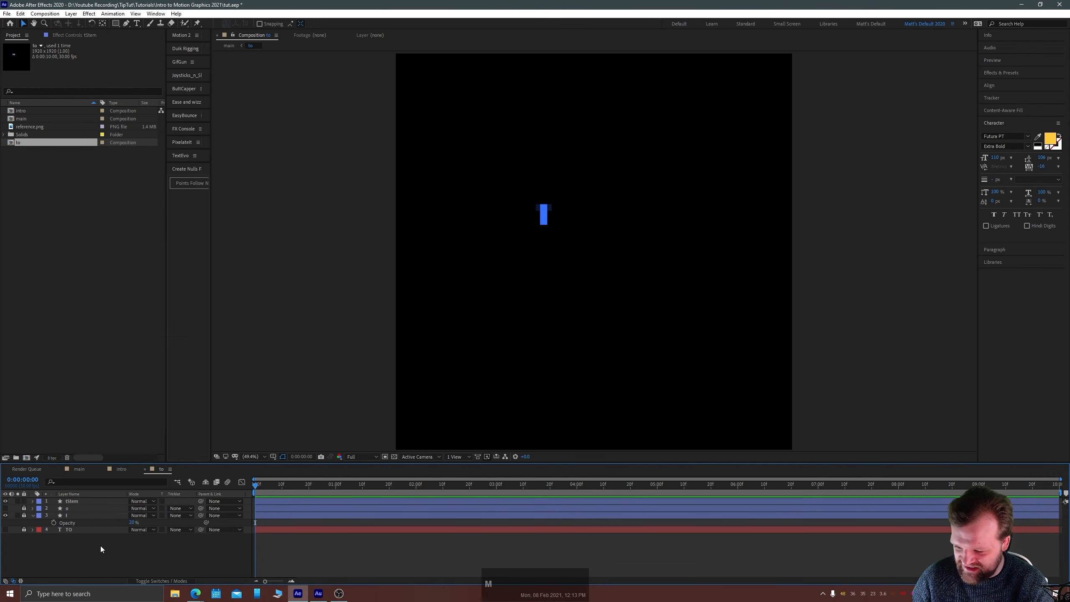
left_click(354, 274)
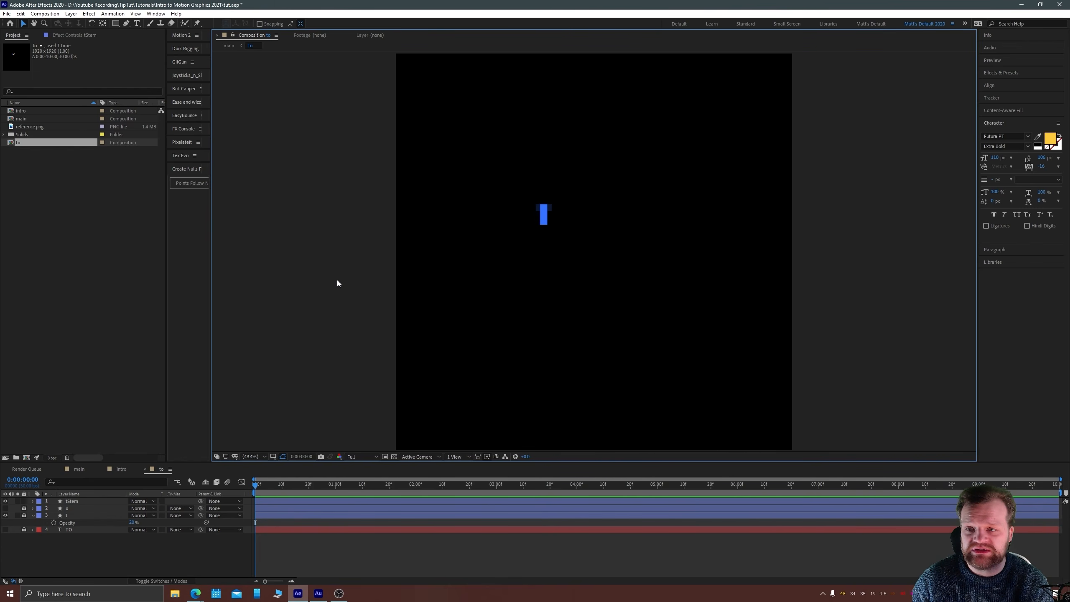
With fill and stroke off, draw a curved Pen path spiralling from outside the composition's left edge, around the frame, to the base of the T's stem.
left_click(126, 23)
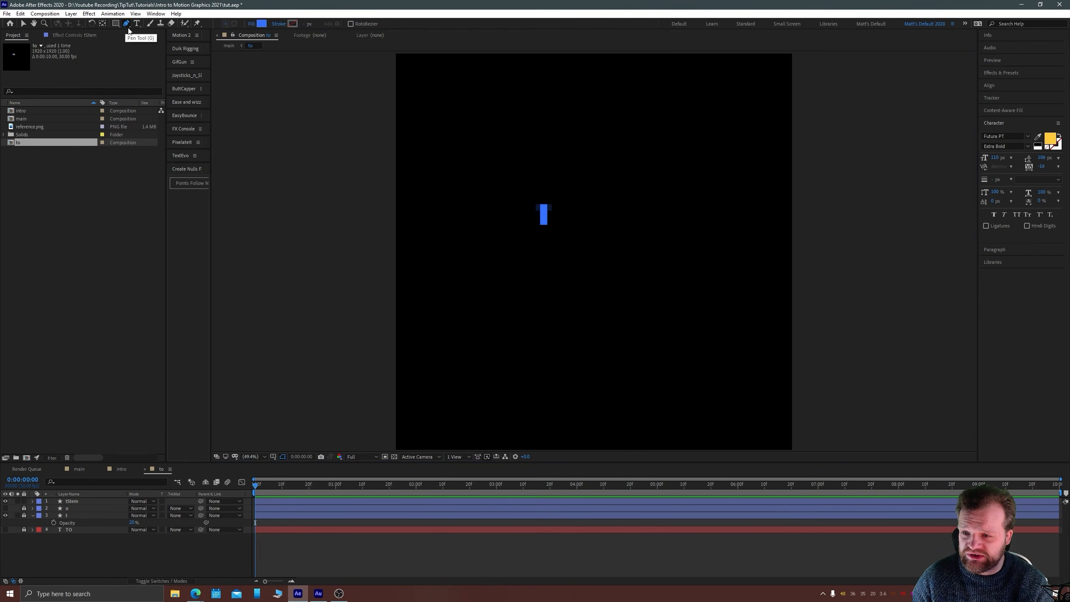
key("alt")
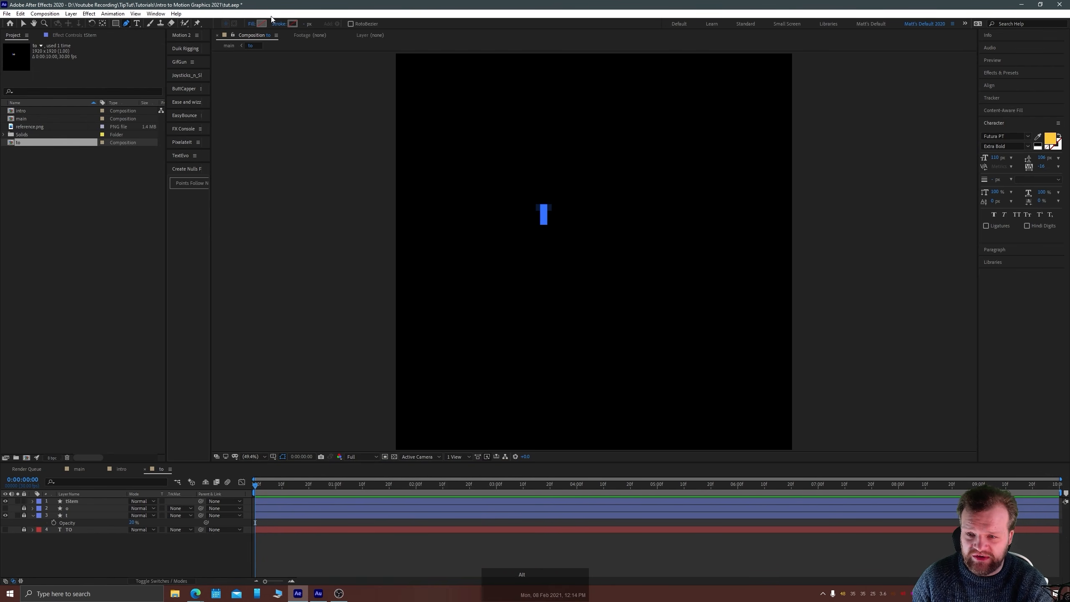
scroll(504, 267, "down", 2)
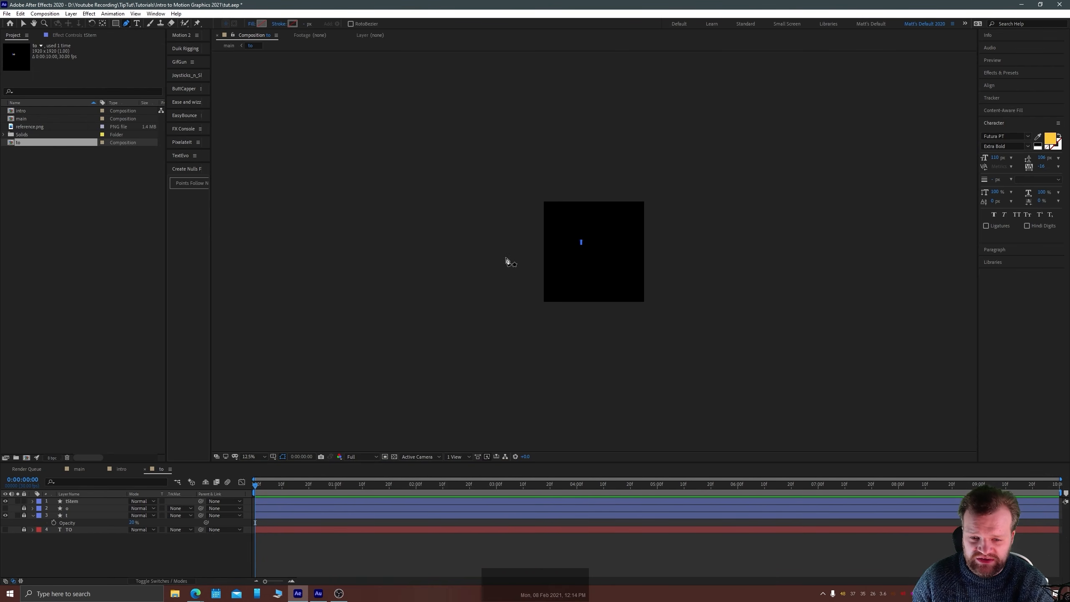
scroll(500, 257, "up", 1)
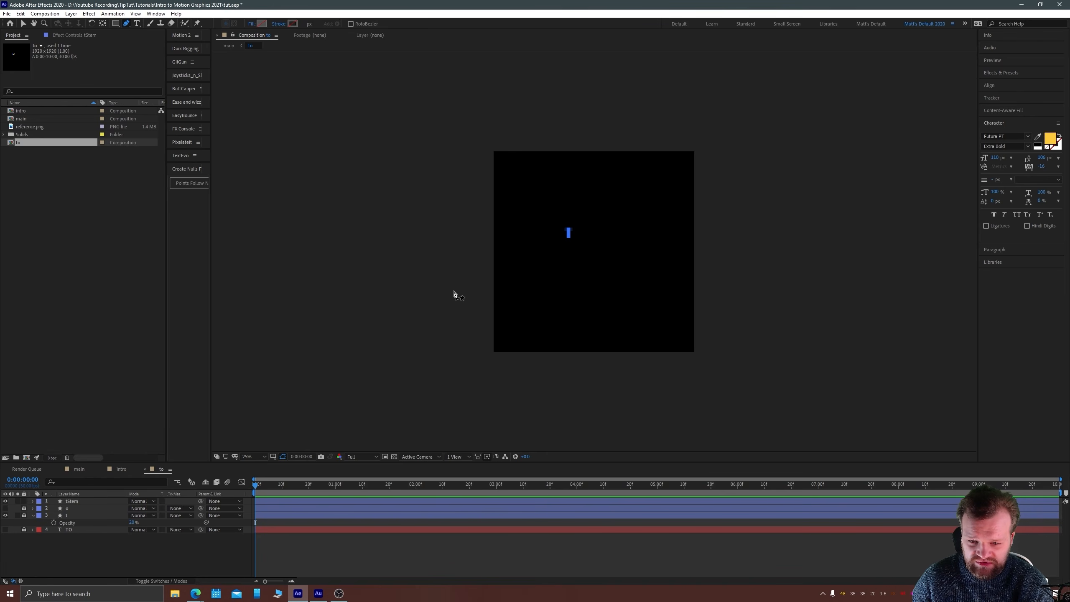
left_click(421, 262)
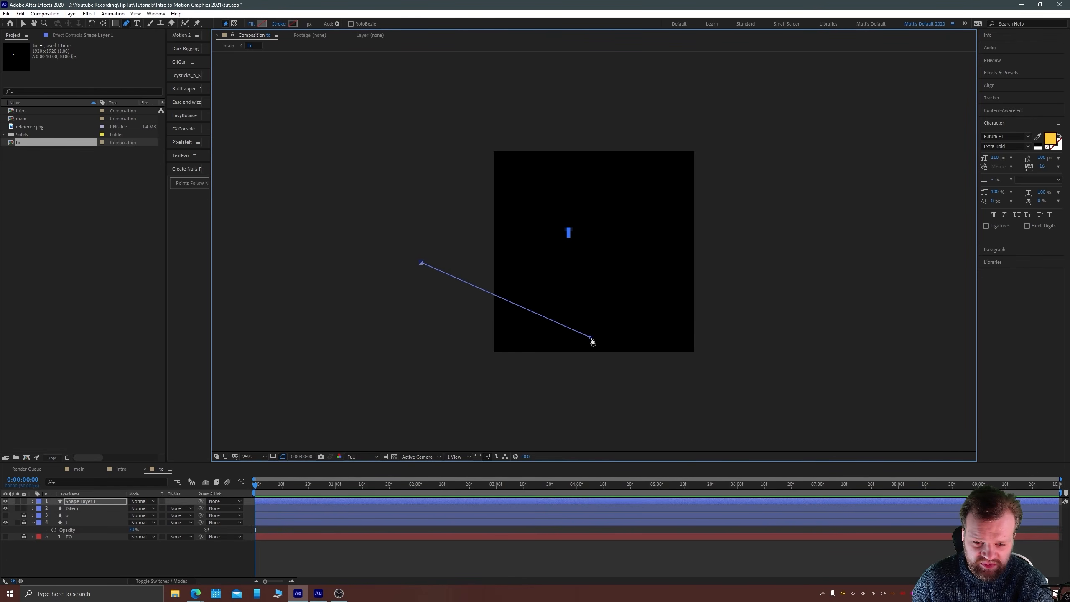
left_click_drag(590, 336, 737, 300)
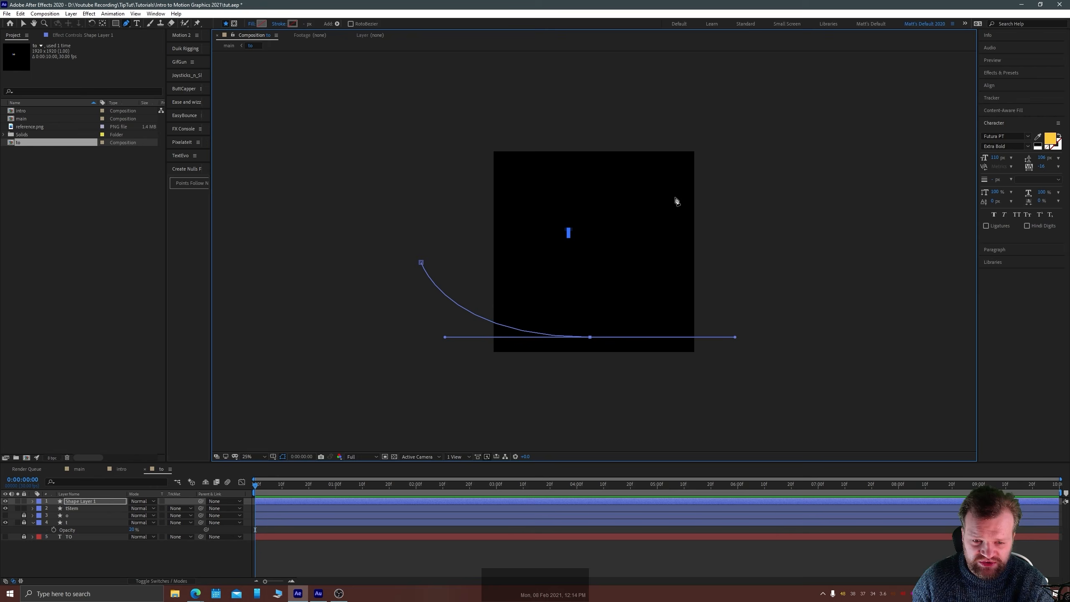
left_click_drag(686, 225, 602, 119)
key("ctrl+z")
left_click_drag(504, 224, 534, 301)
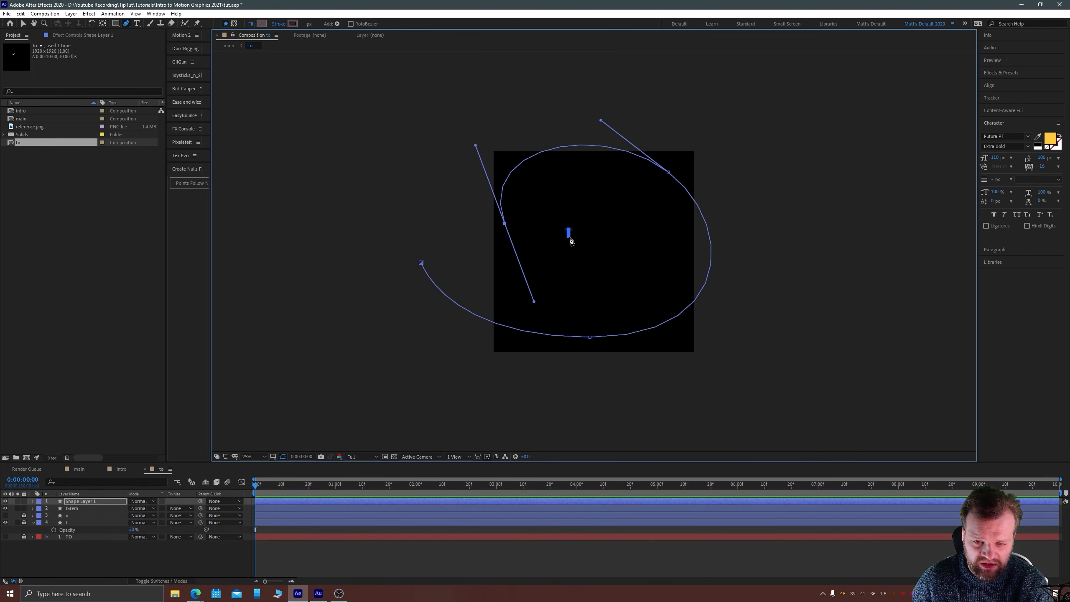
left_click_drag(569, 234, 568, 193)
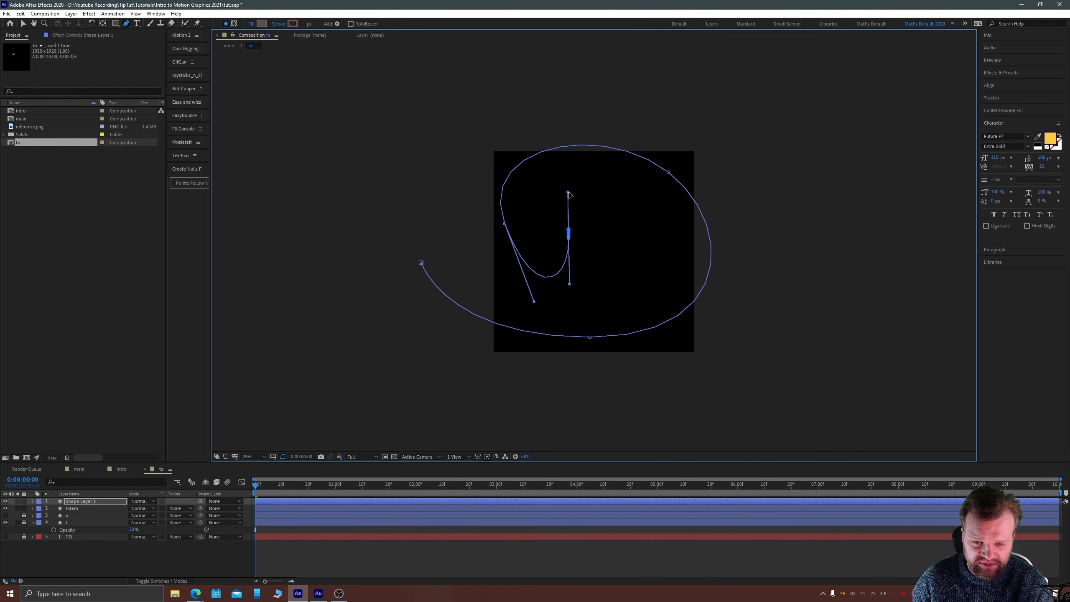
scroll(577, 258, "up", 6)
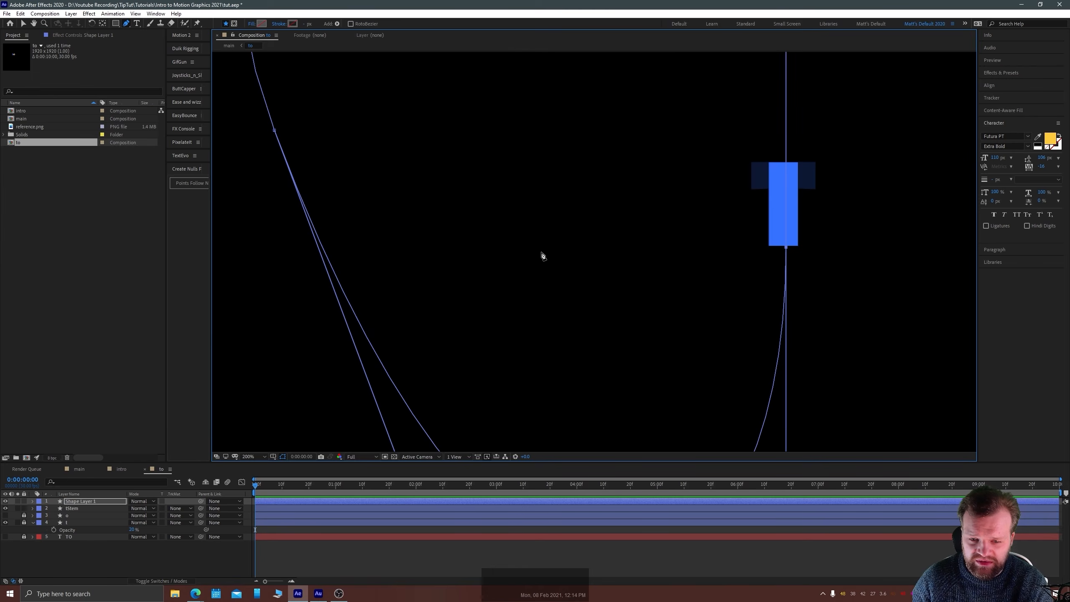
left_click_drag(787, 251, 546, 270)
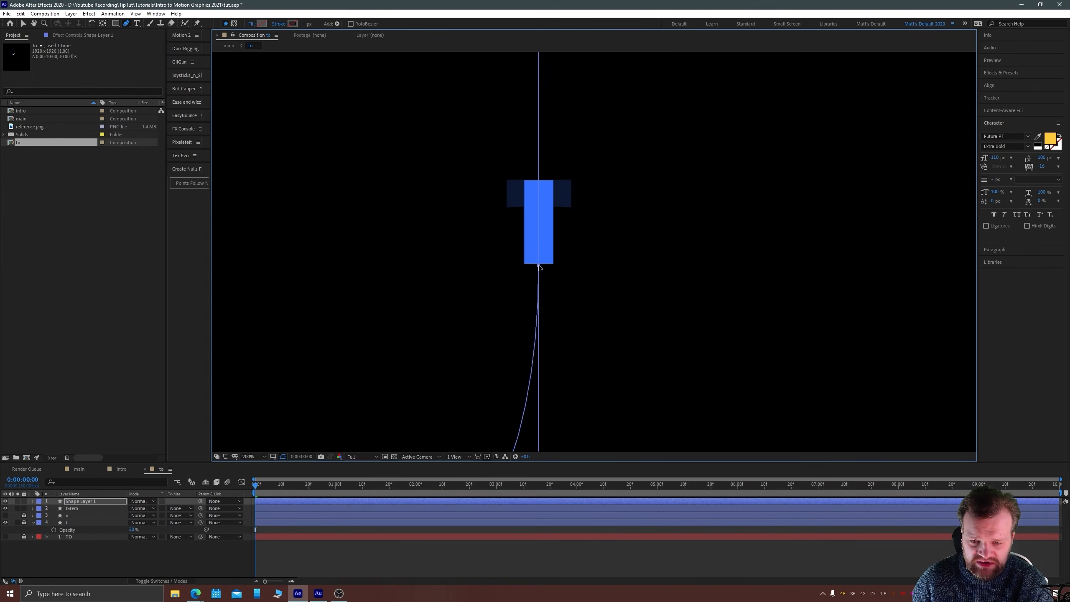
scroll(541, 266, "down", 6)
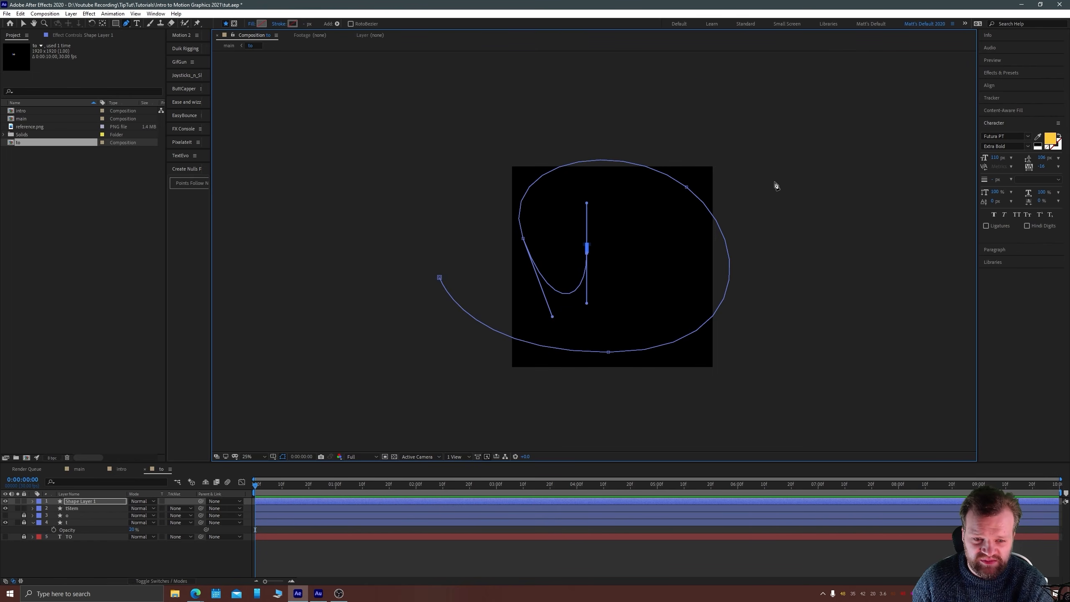
Adjust the spiral's inner and right-hand curve handles, and move its lower point just below the frame to round out the loop.
left_click(523, 239, "ctrl")
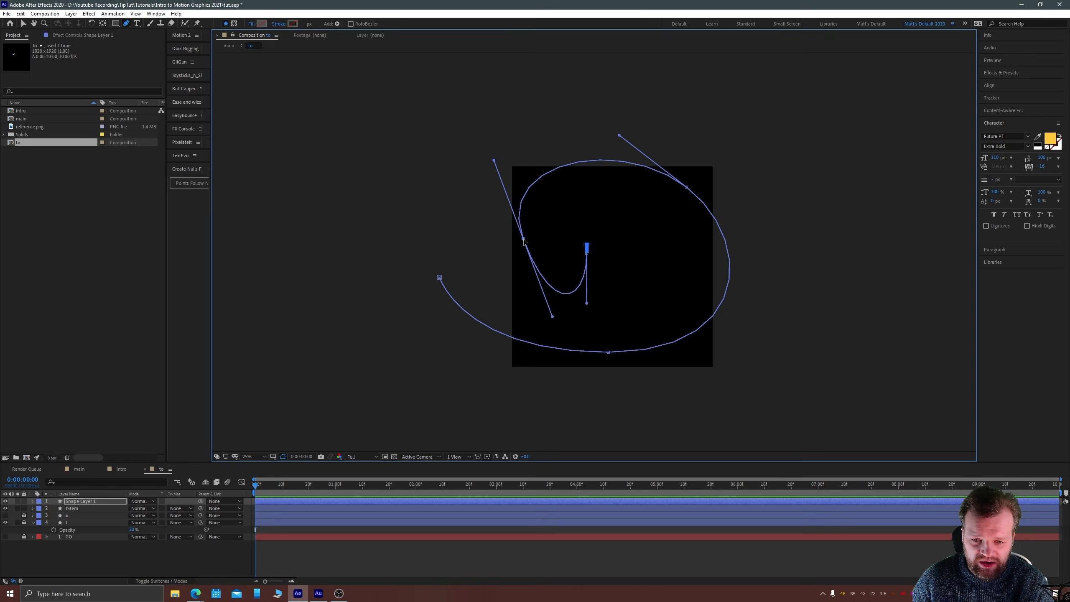
left_click_drag(552, 320, 514, 300)
left_click_drag(619, 135, 630, 143)
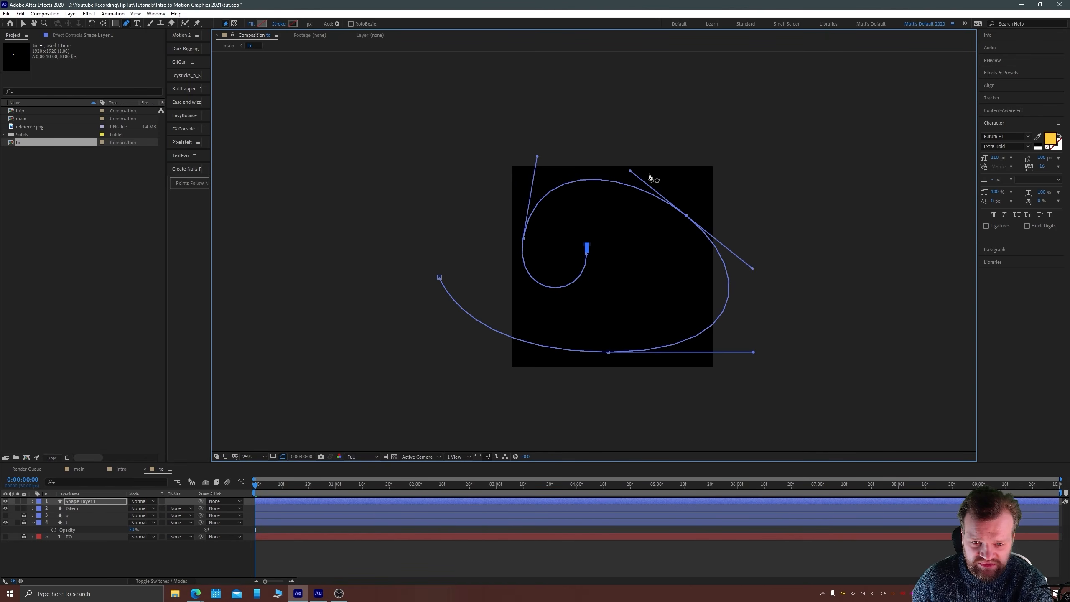
left_click_drag(632, 166, 666, 169)
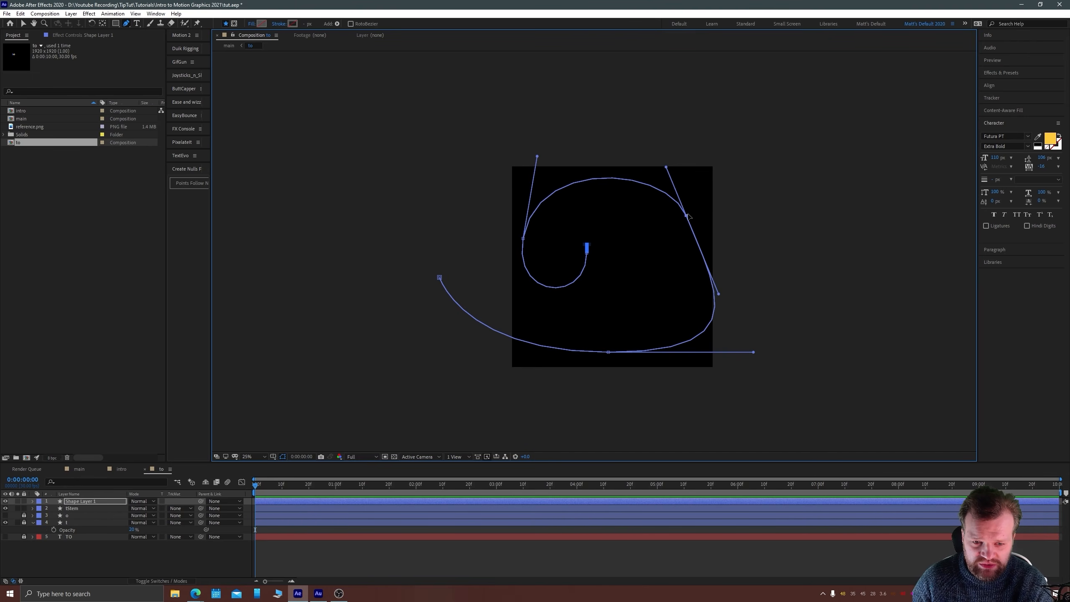
left_click_drag(685, 215, 691, 227)
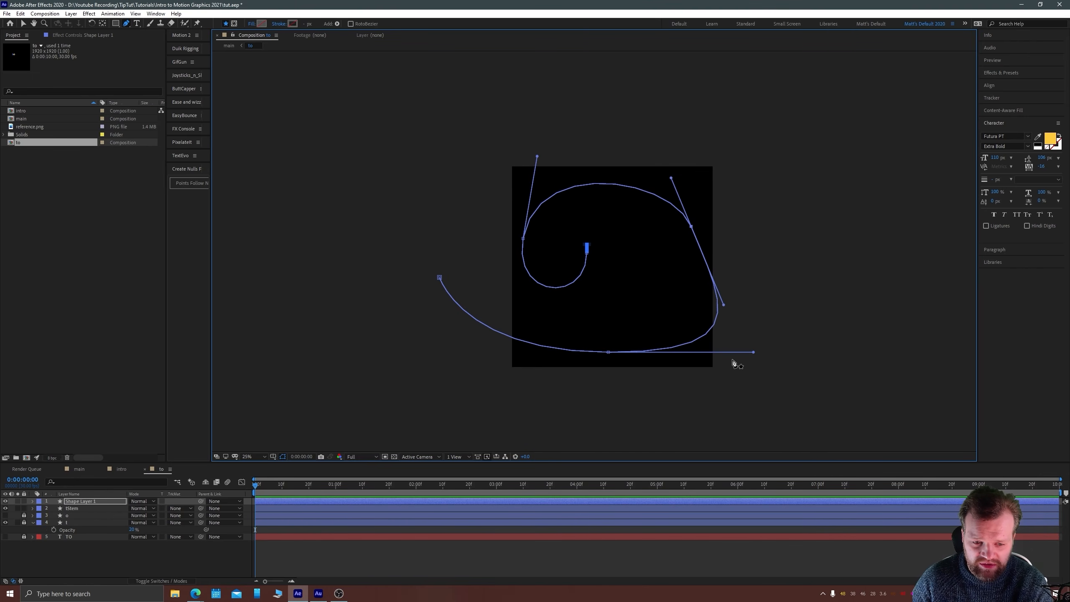
left_click_drag(753, 352, 692, 342)
left_click_drag(608, 352, 612, 377)
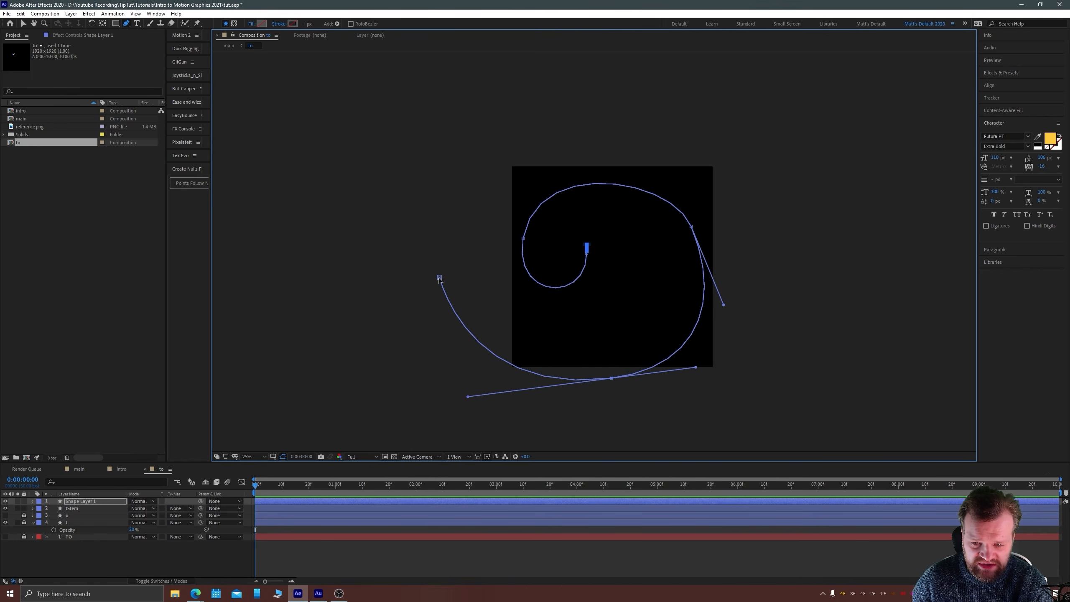
Reshape the spiral's starting tail outside the frame, smooth the remaining curves, and deselect the finished path.
left_click_drag(439, 278, 496, 340)
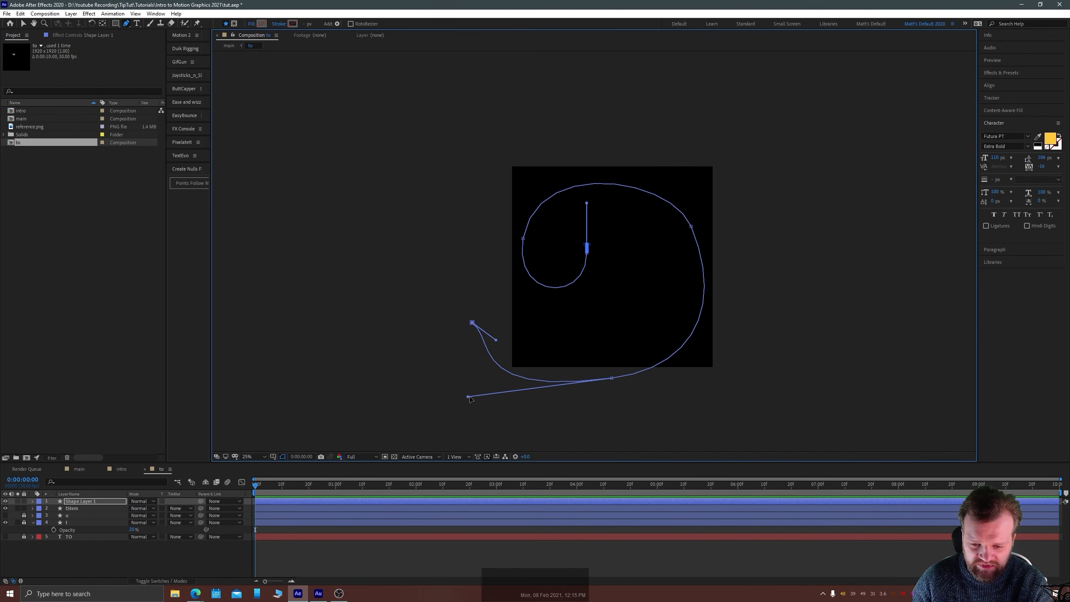
left_click_drag(469, 397, 519, 373)
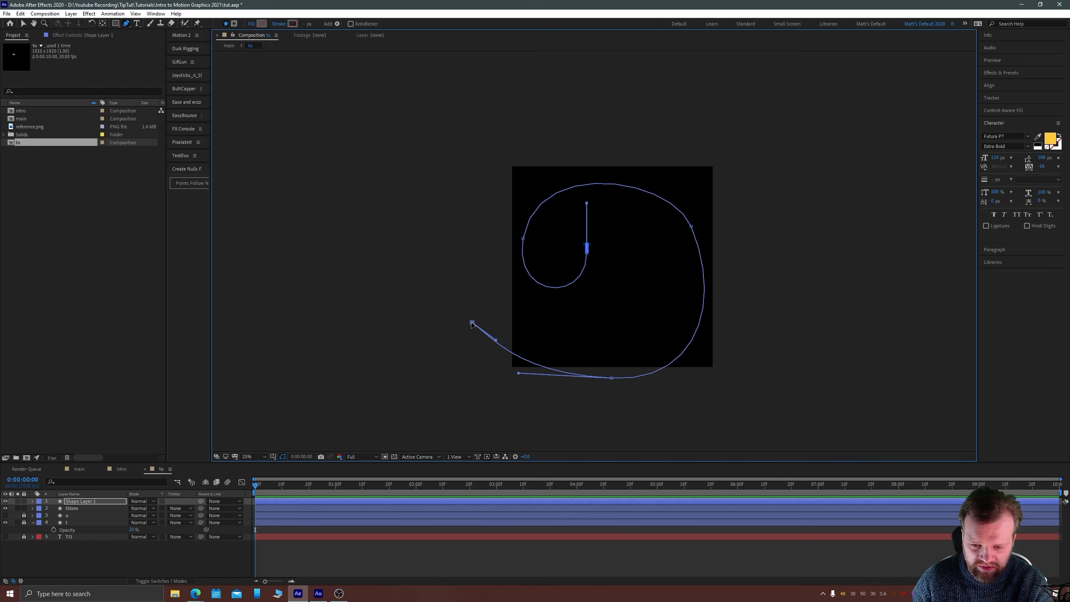
left_click_drag(471, 322, 489, 357)
left_click_drag(612, 379, 689, 378)
left_click_drag(690, 226, 688, 218)
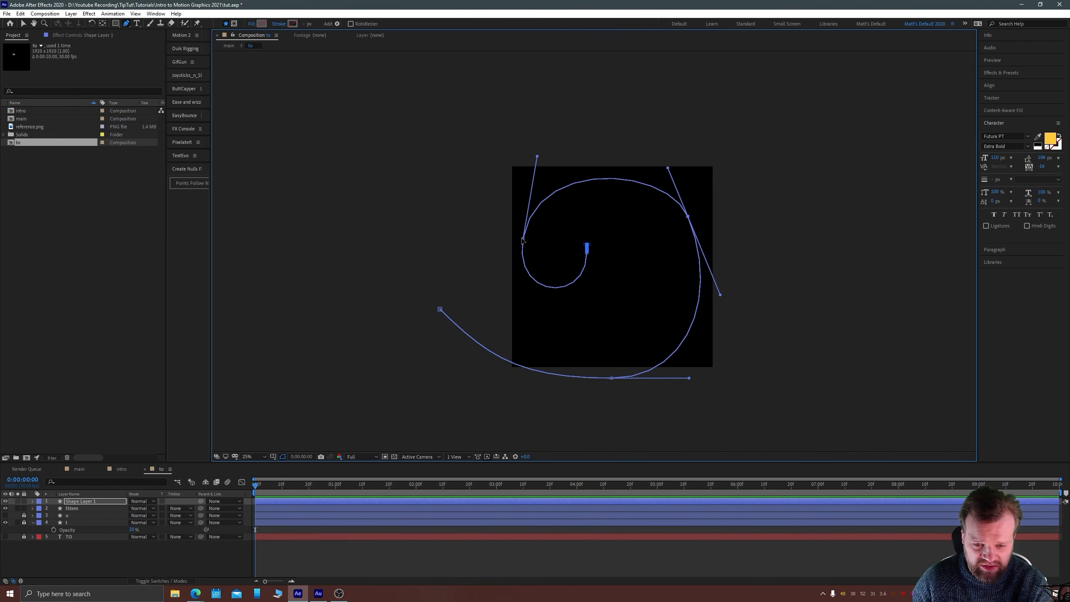
left_click_drag(523, 239, 524, 237)
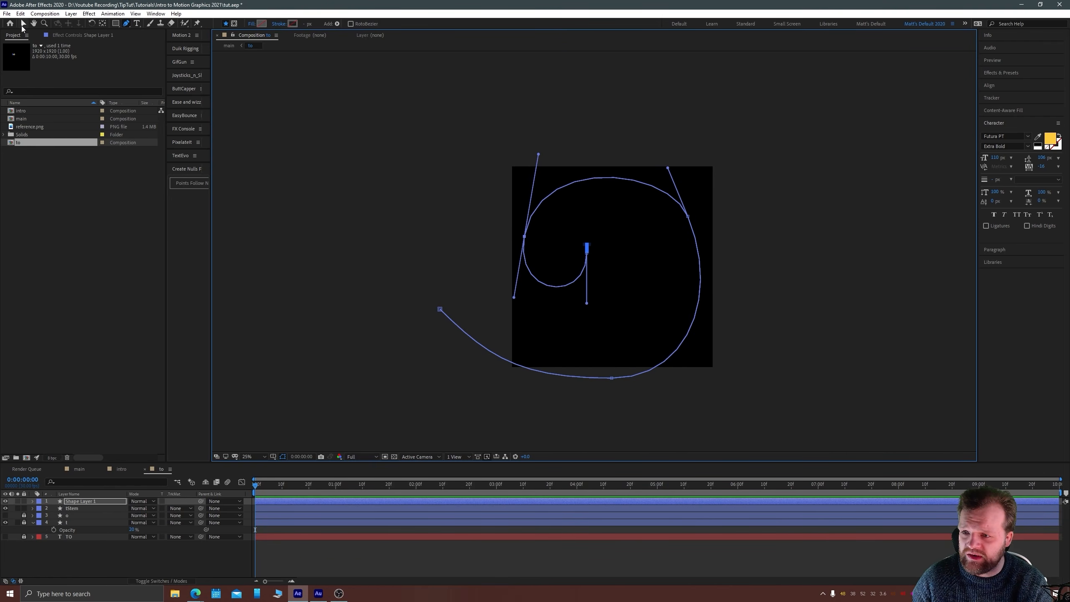
key("v")
left_click(368, 194)
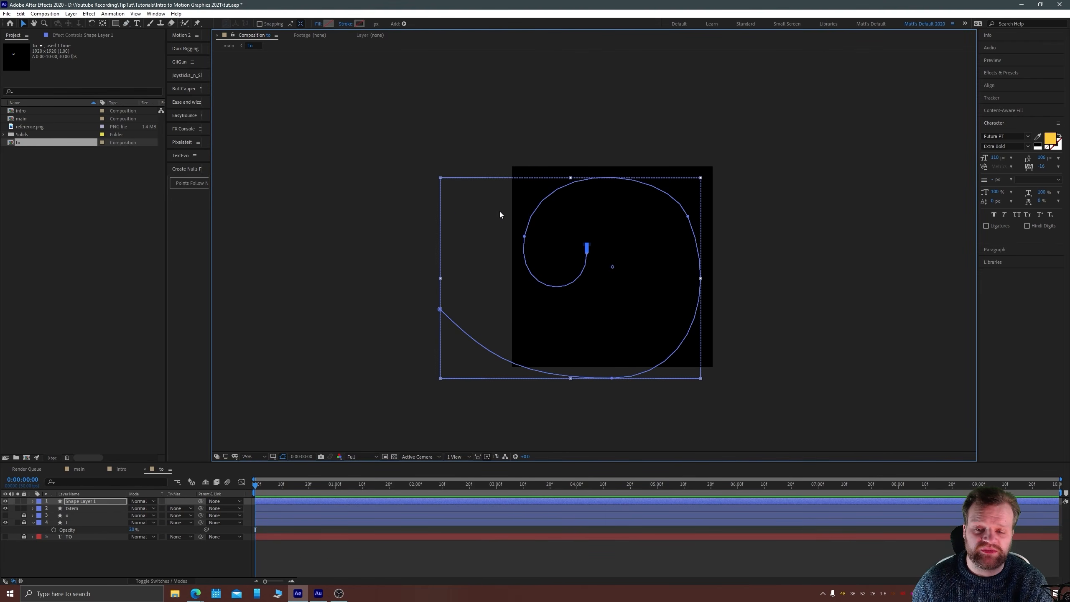
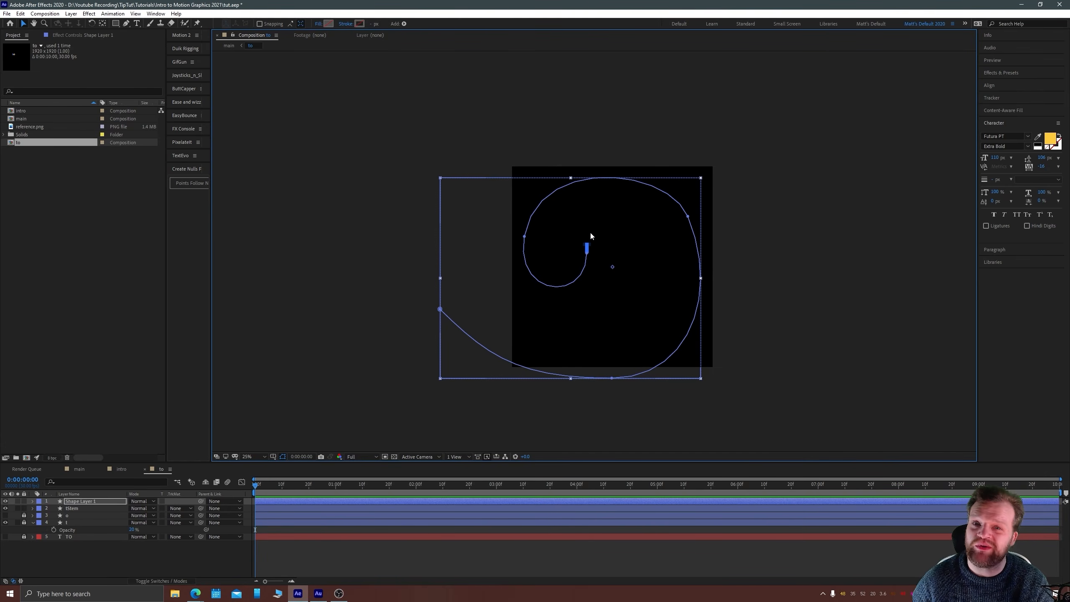
left_click(375, 303)
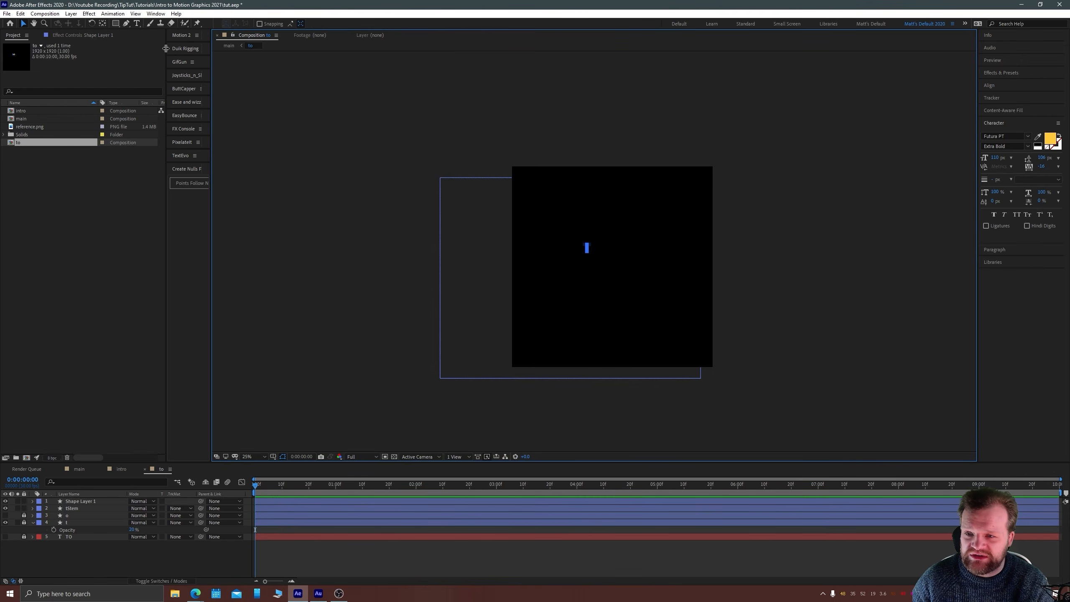
Open the Create Nulls From Paths script and widen its panel so all three of its options are readable.
left_click(155, 13)
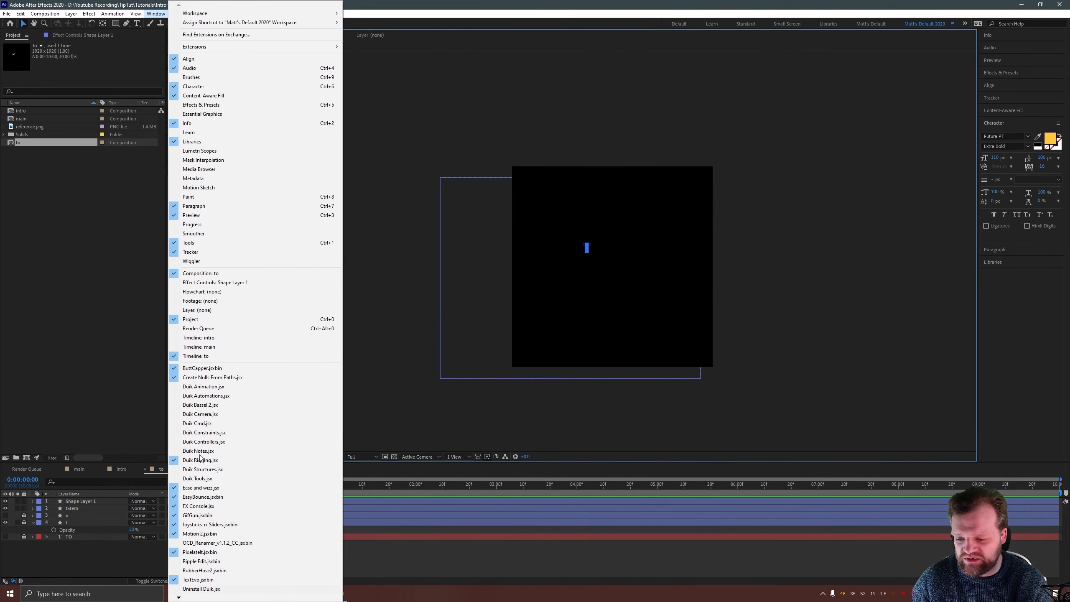
mouse_move(179, 597)
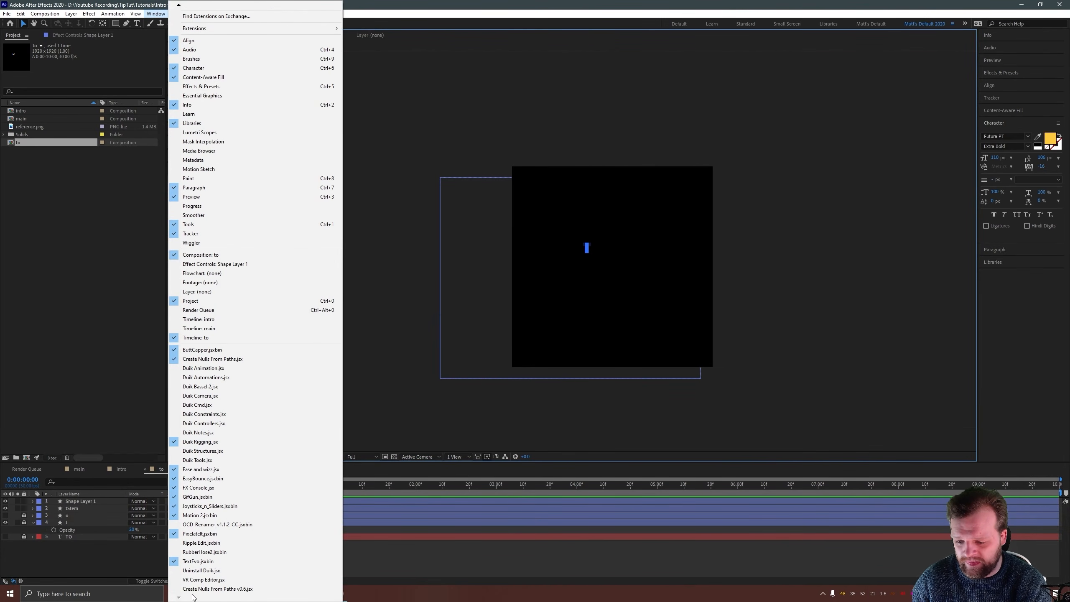
left_click(194, 589)
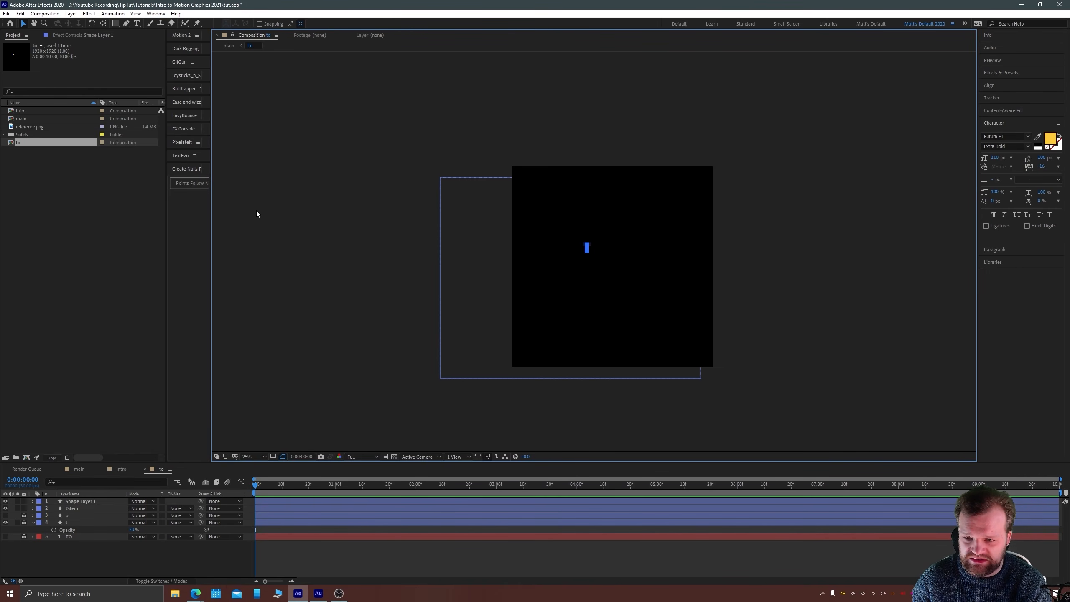
left_click_drag(211, 199, 318, 188)
left_click(200, 165)
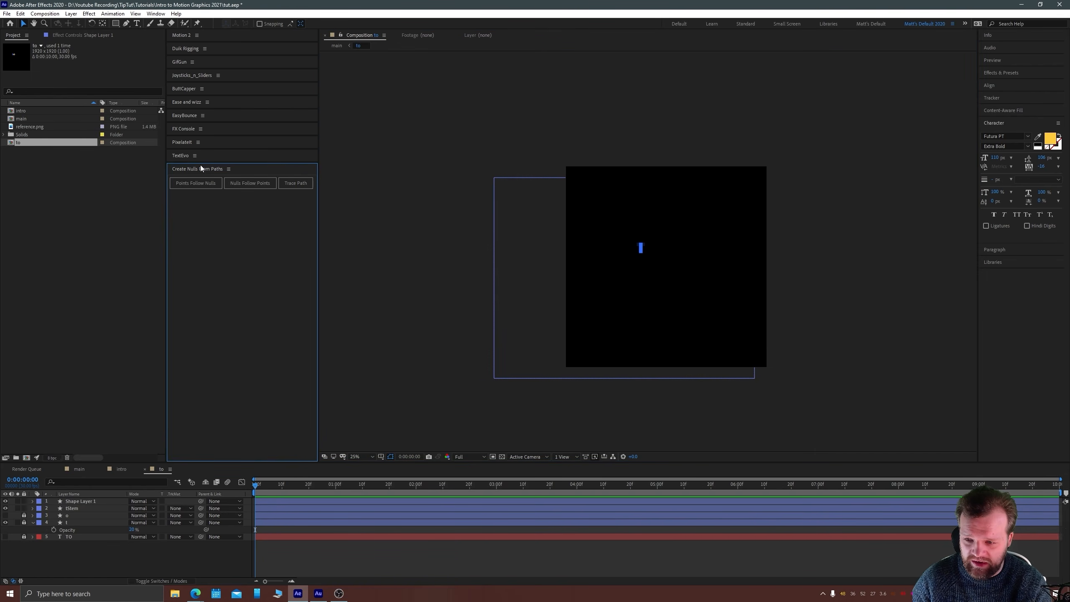
Rename the spiral's shape layer path.
left_click(73, 502)
key("Return")
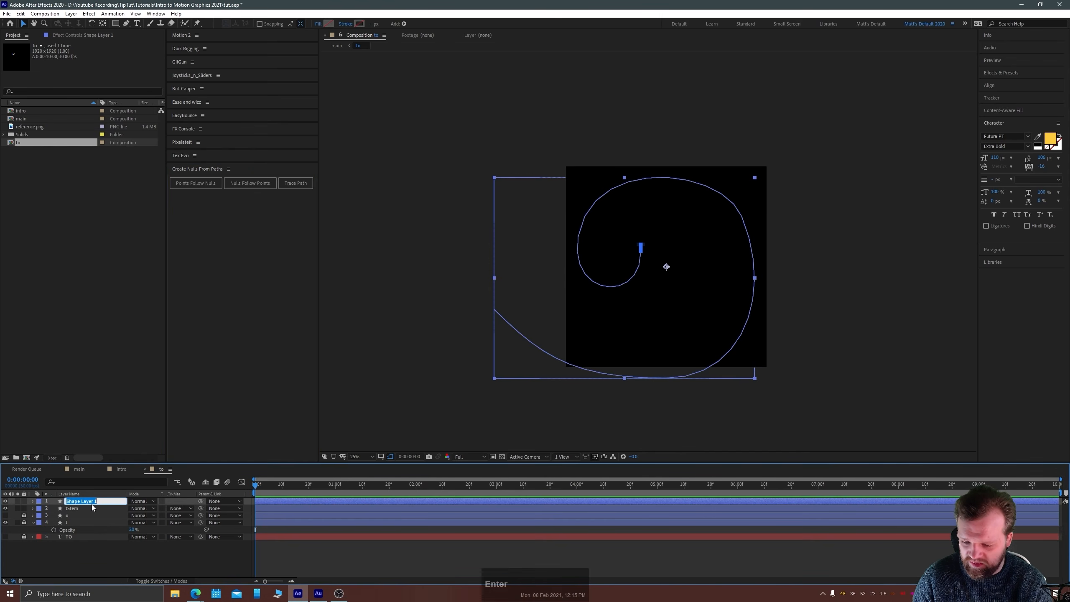
type("pqa")
type("th")
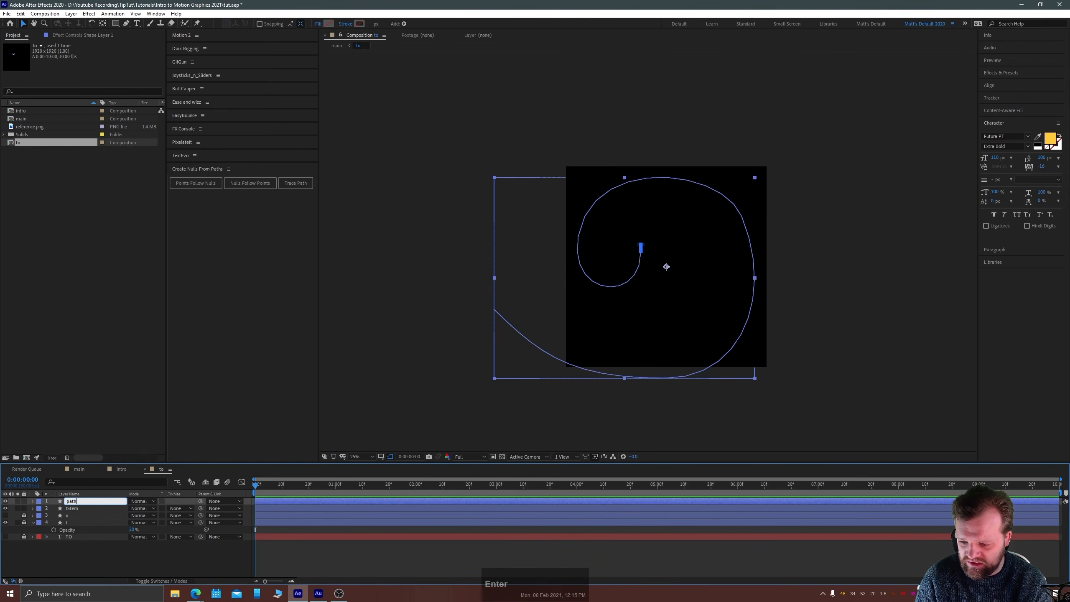
key("Return")
Expand the path layer down to its Path property and create a Trace Path null from it.
left_click(33, 501)
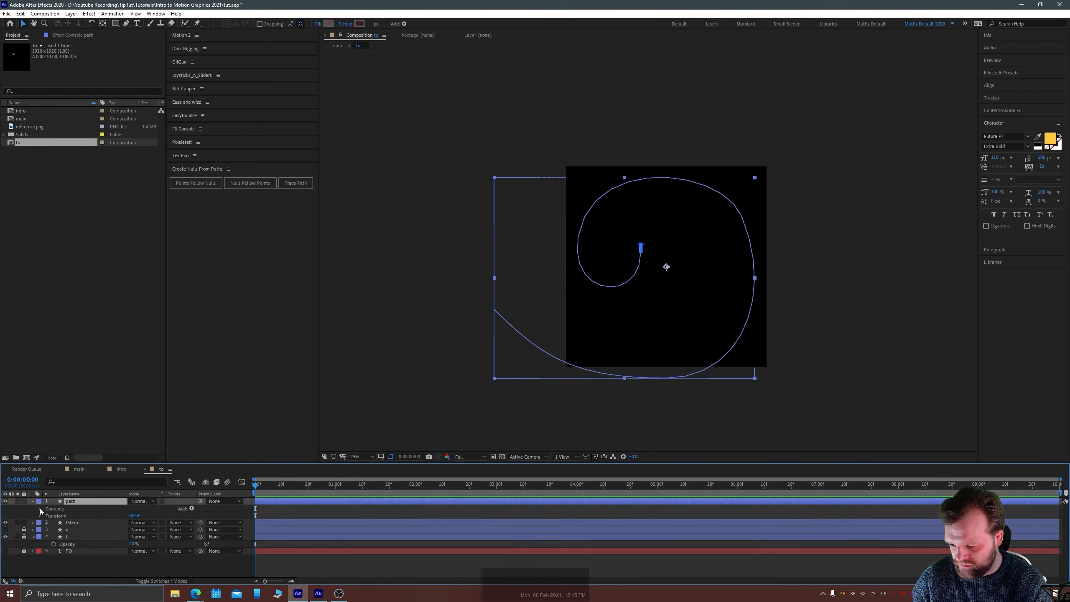
left_click(40, 508)
left_click(47, 514)
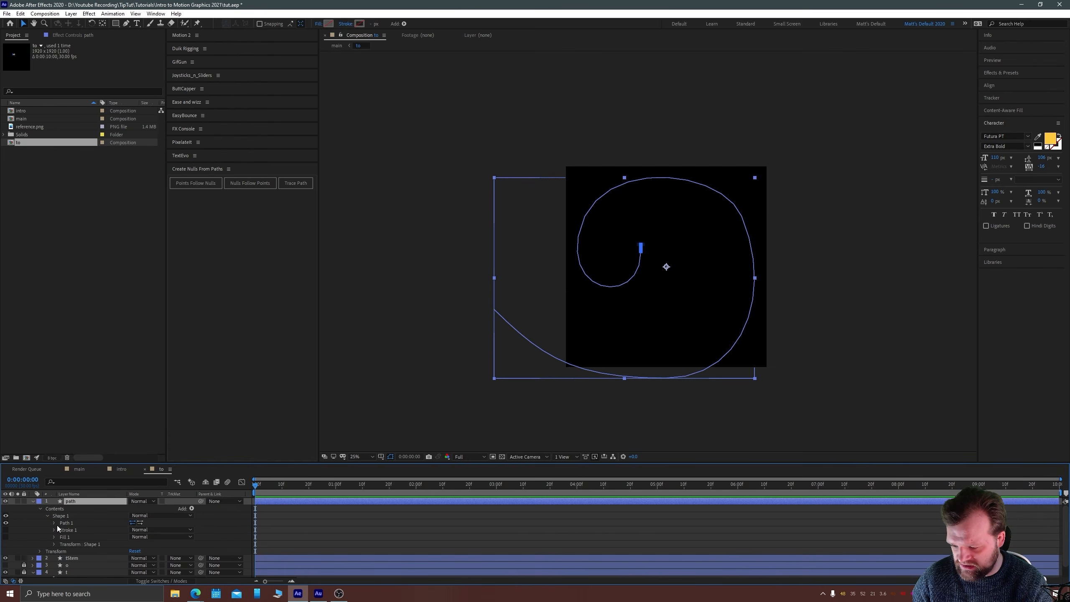
left_click(54, 523)
left_click(80, 531)
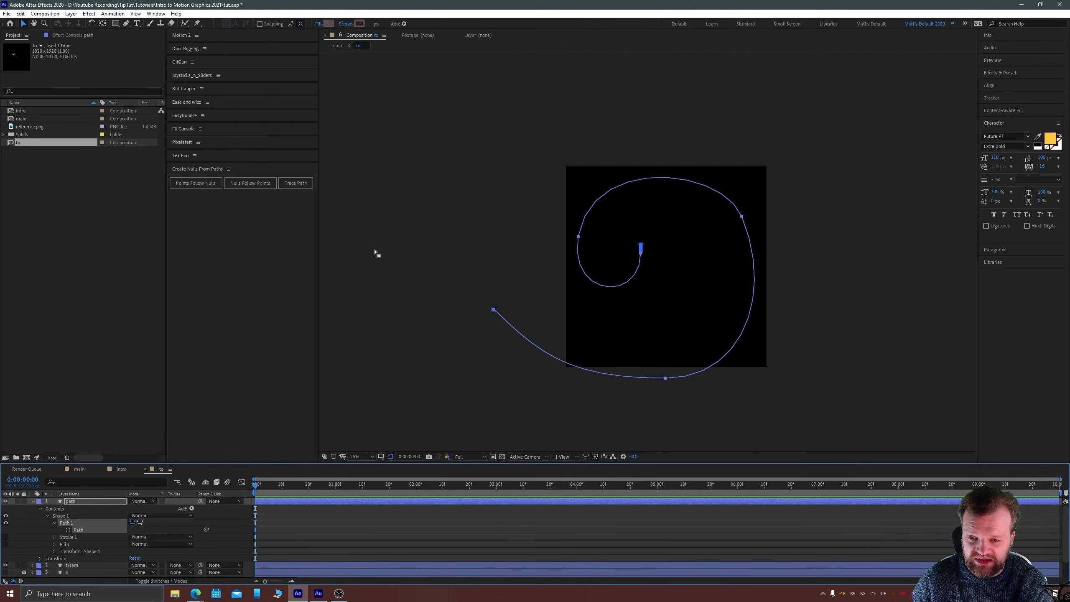
left_click(303, 182)
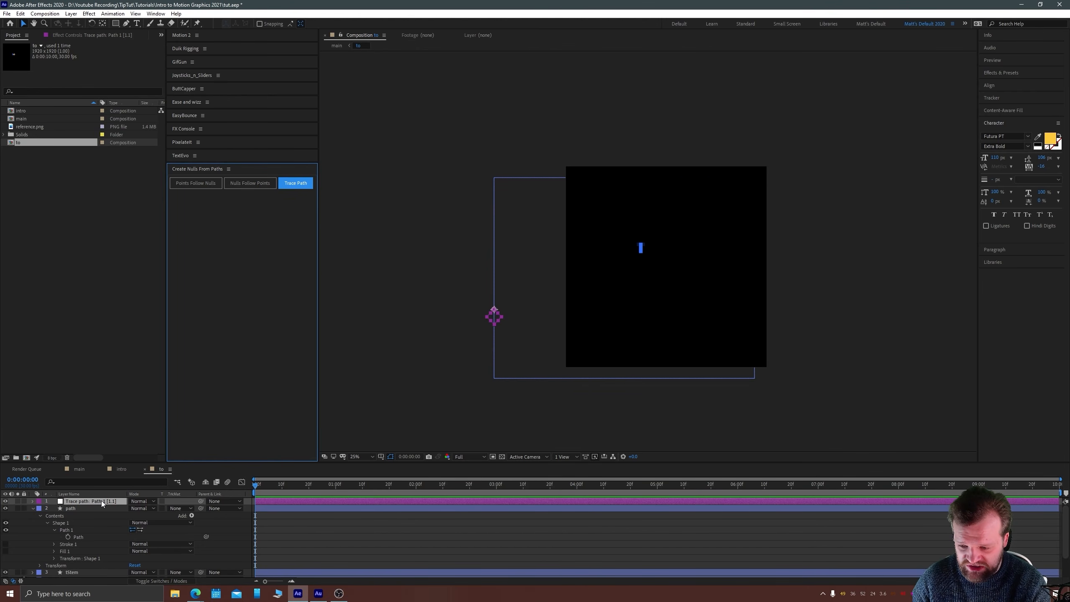
Show only the Trace Path null's keyframed Progress property and collapse the path layer, keeping the playhead at the composition's start.
key("u")
left_click(87, 522)
key("u")
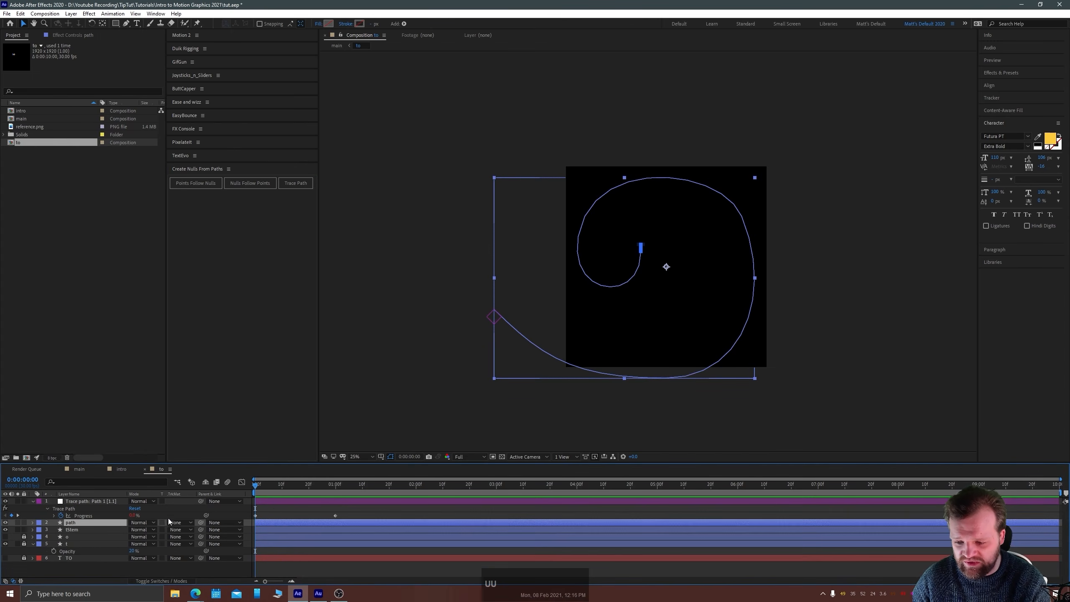
mouse_move(257, 486)
left_mouse_down()
mouse_move(337, 482)
mouse_move(257, 485)
left_mouse_up()
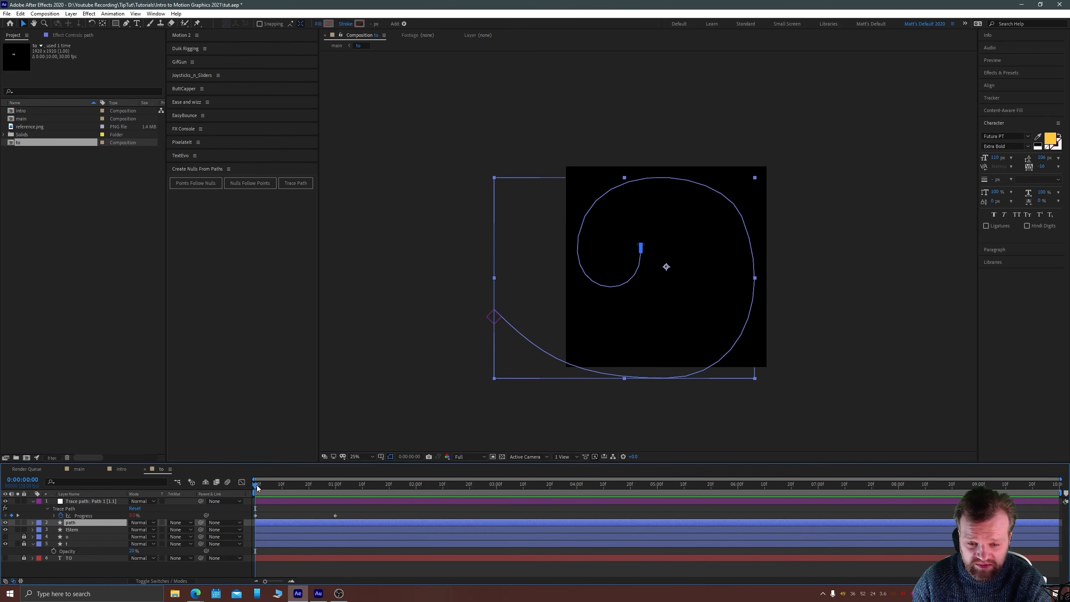
Preview the Trace Path null's motion and examine its position against the T's stem close up at 1 second.
left_click_drag(345, 512, 246, 517)
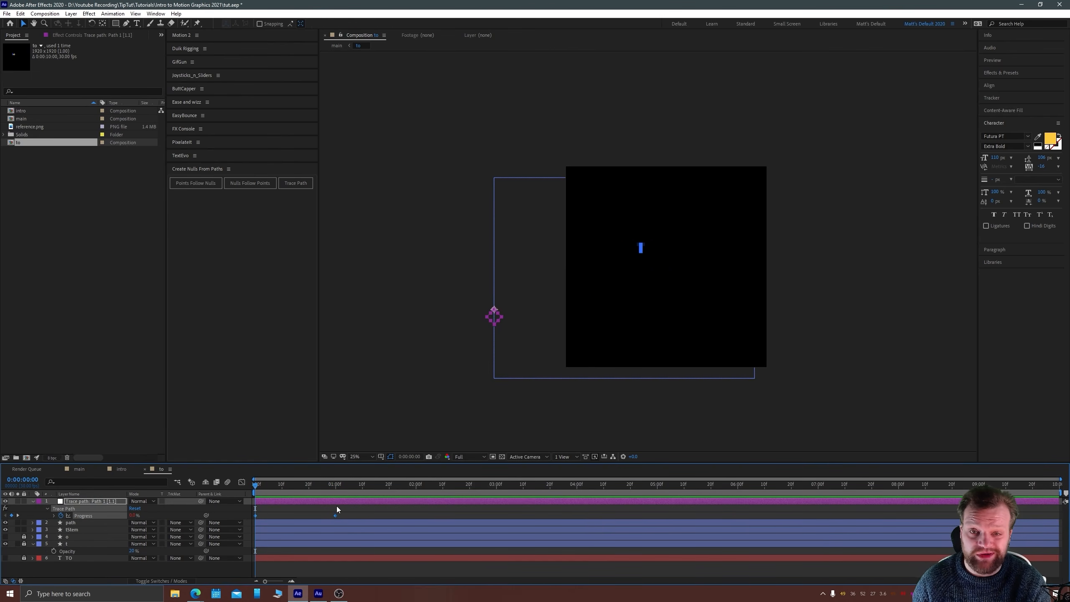
key("space")
key("space")
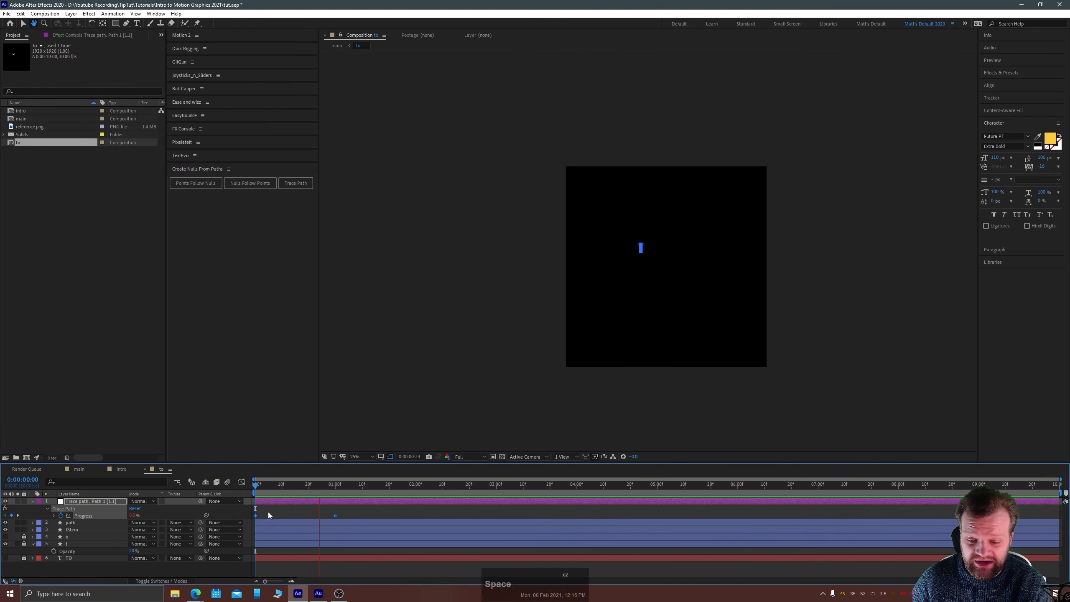
left_click(339, 511)
left_click_drag(338, 510, 237, 514)
mouse_move(322, 485)
left_mouse_down()
mouse_move(246, 487)
mouse_move(294, 493)
mouse_move(341, 479)
mouse_move(333, 481)
left_mouse_up()
scroll(594, 342, "up", 4)
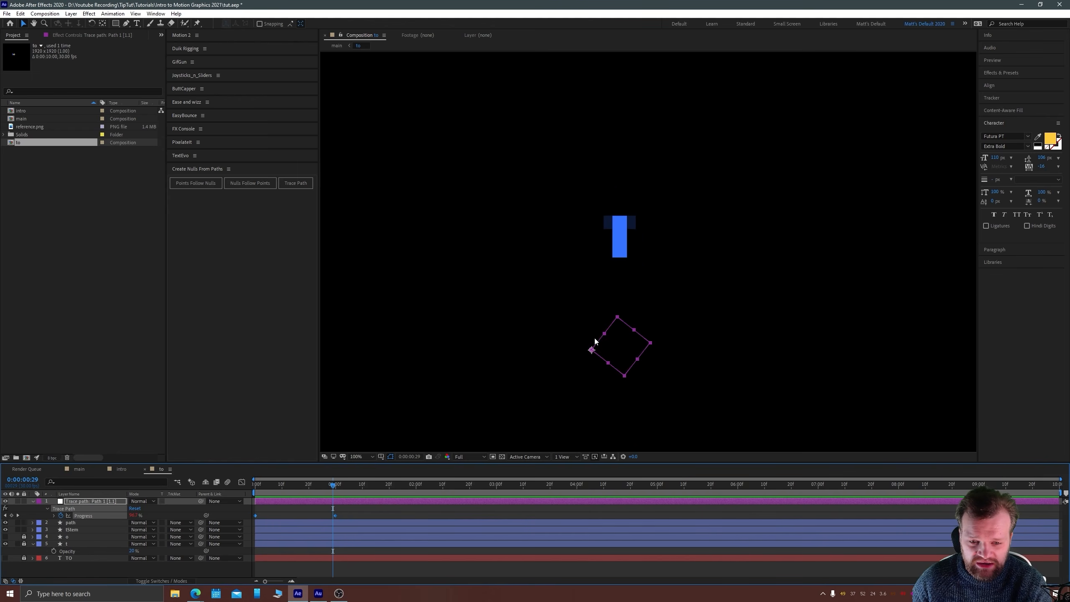
left_click(335, 487)
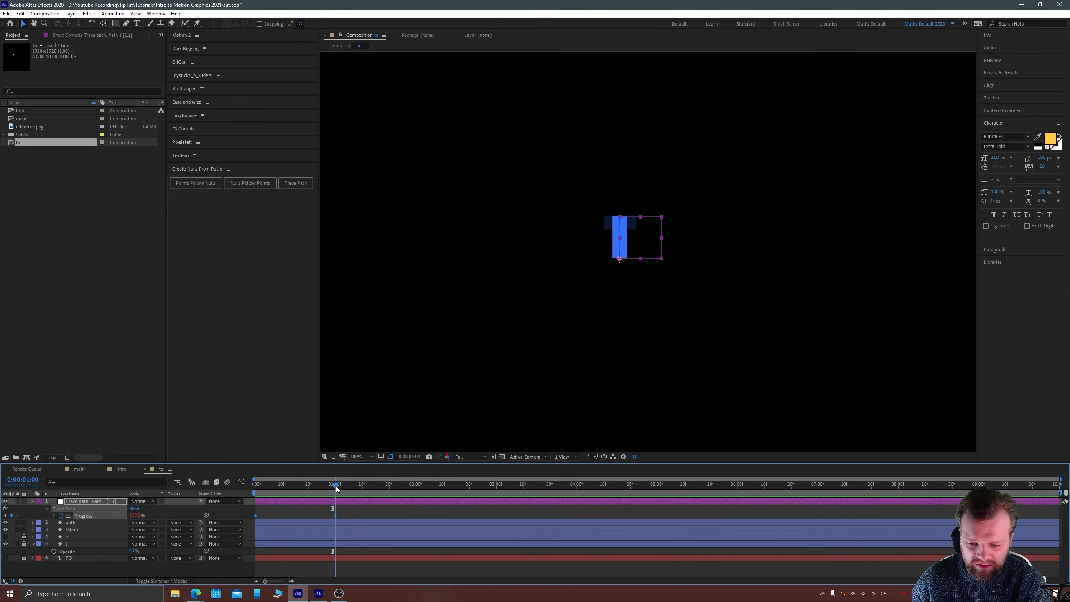
key("space")
left_click_drag(565, 277, 537, 305)
scroll(519, 293, "up", 1)
key("space")
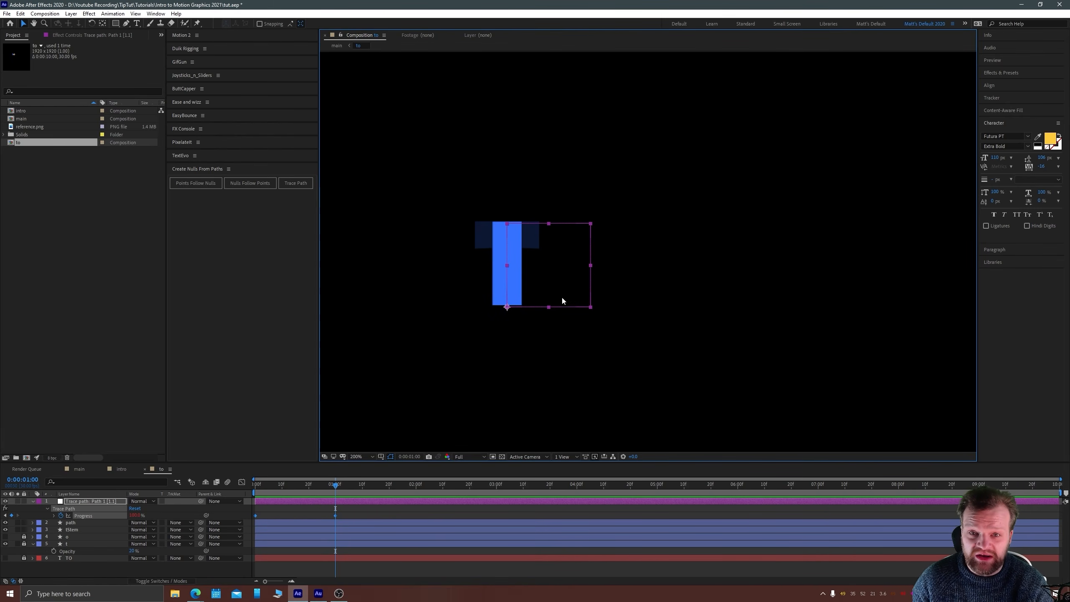
Move the T's stem layer above the Trace Path null in the layer order.
left_click(78, 530)
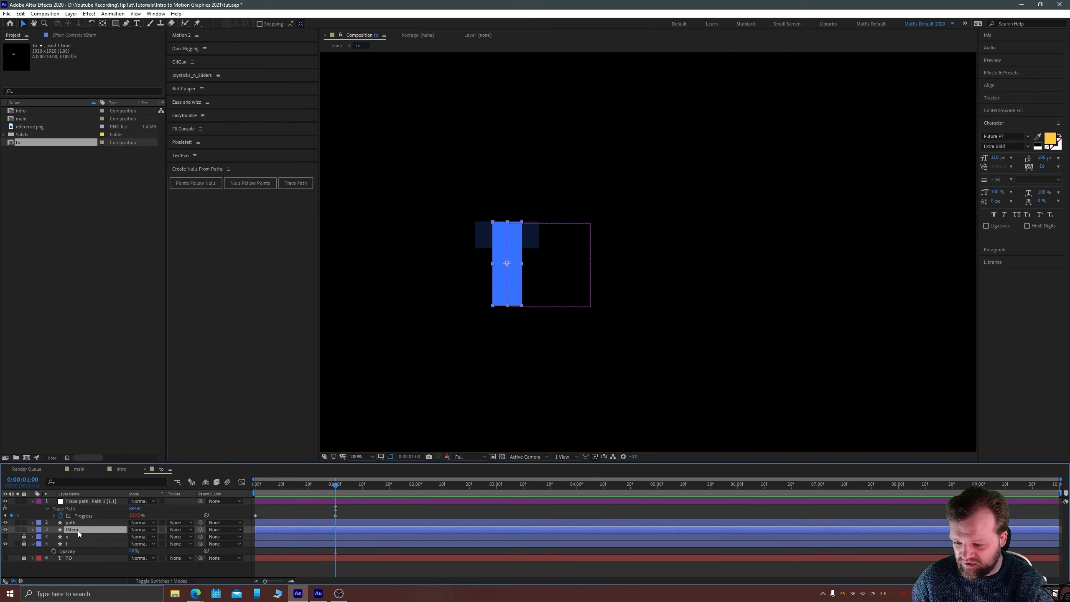
key("ctrl+]")
key("ctrl+]")
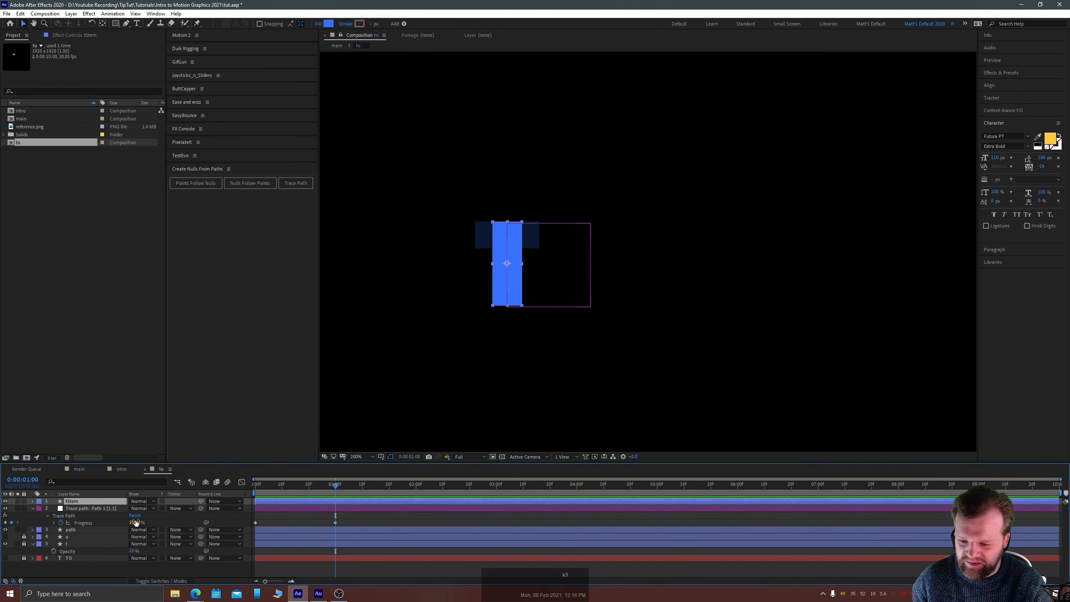
Try parenting the stem layer to the Trace Path null at 1 second, check its motion across the canvas, and undo the parenting.
mouse_move(201, 501)
left_mouse_down()
mouse_move(124, 497)
mouse_move(72, 509)
left_mouse_up()
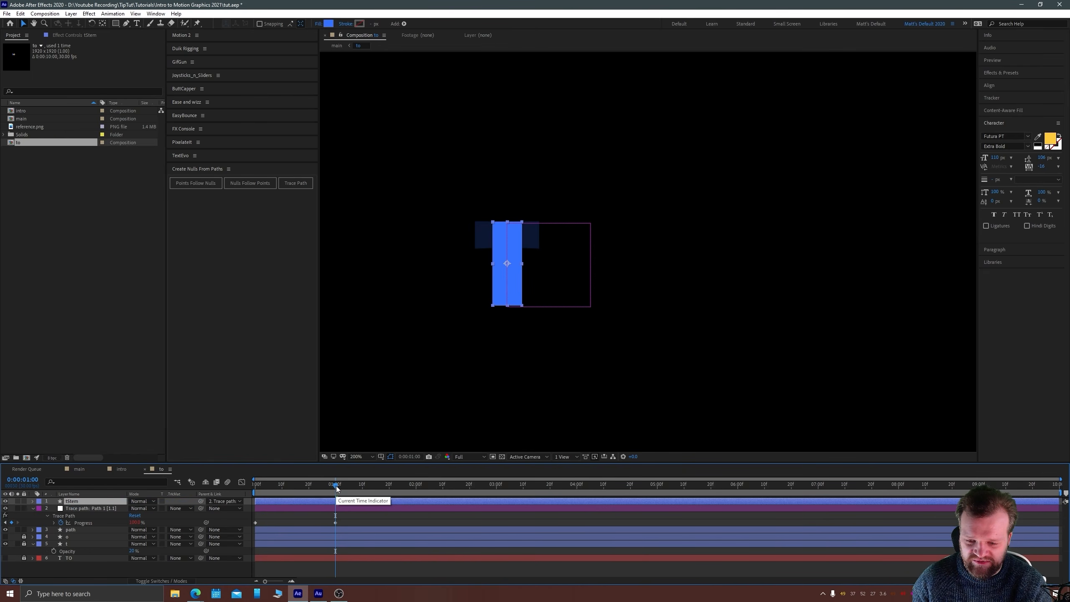
key("comma")
key("comma")
left_click_drag(320, 487, 264, 490)
key("space")
left_click_drag(475, 385, 531, 300)
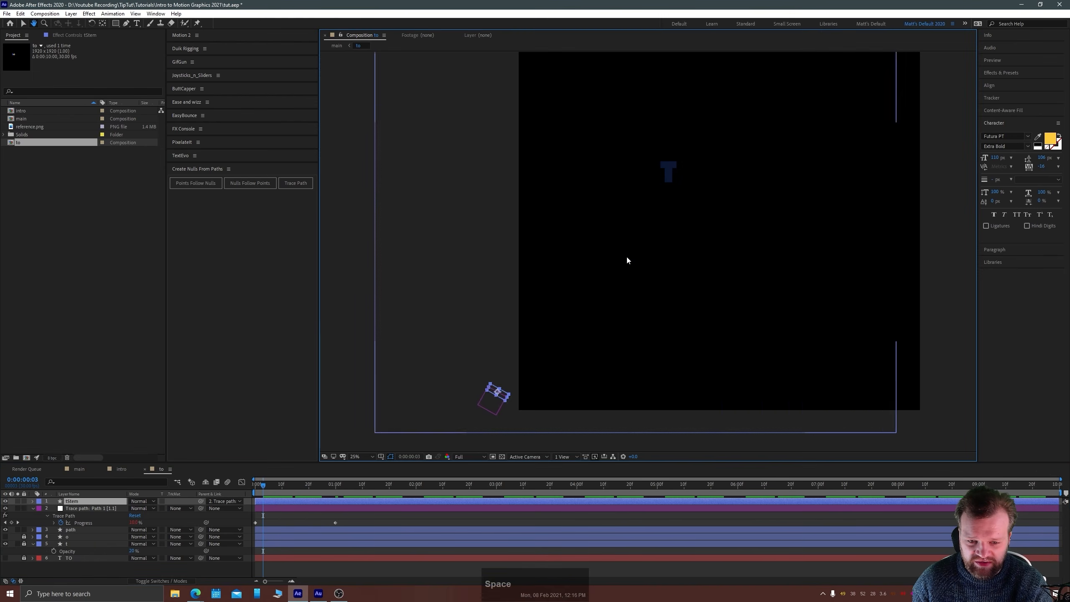
scroll(625, 258, "down", 1)
mouse_move(295, 489)
left_mouse_down()
mouse_move(332, 472)
mouse_move(298, 487)
left_mouse_up()
key("ctrl+z")
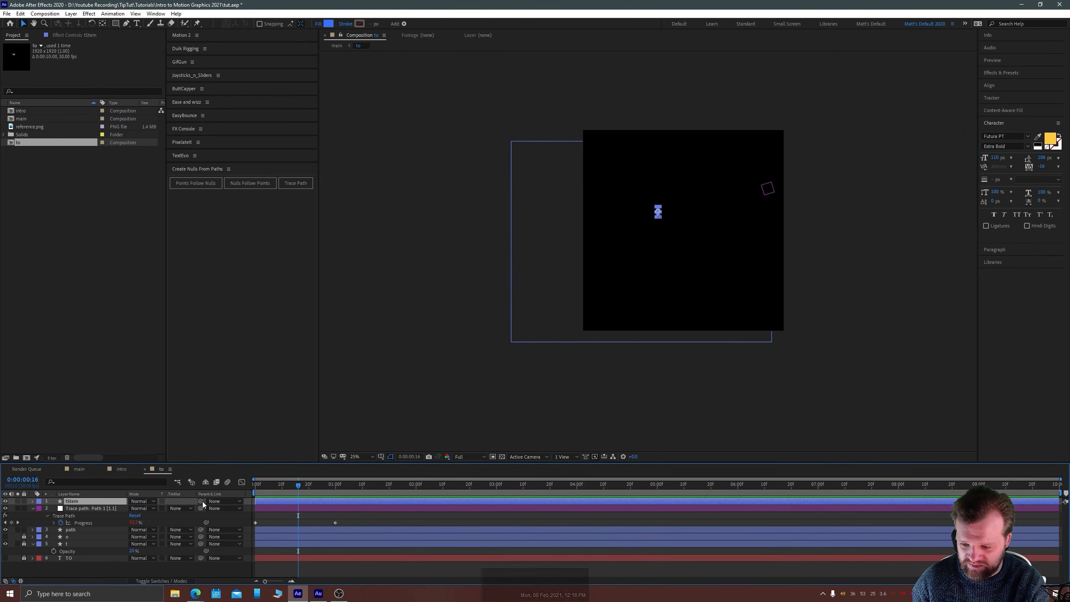
Try parenting the stem layer to the Trace Path null at frame 16, preview the motion, and undo it.
left_click_drag(202, 501, 92, 508)
left_click_drag(293, 485, 245, 489)
key("space")
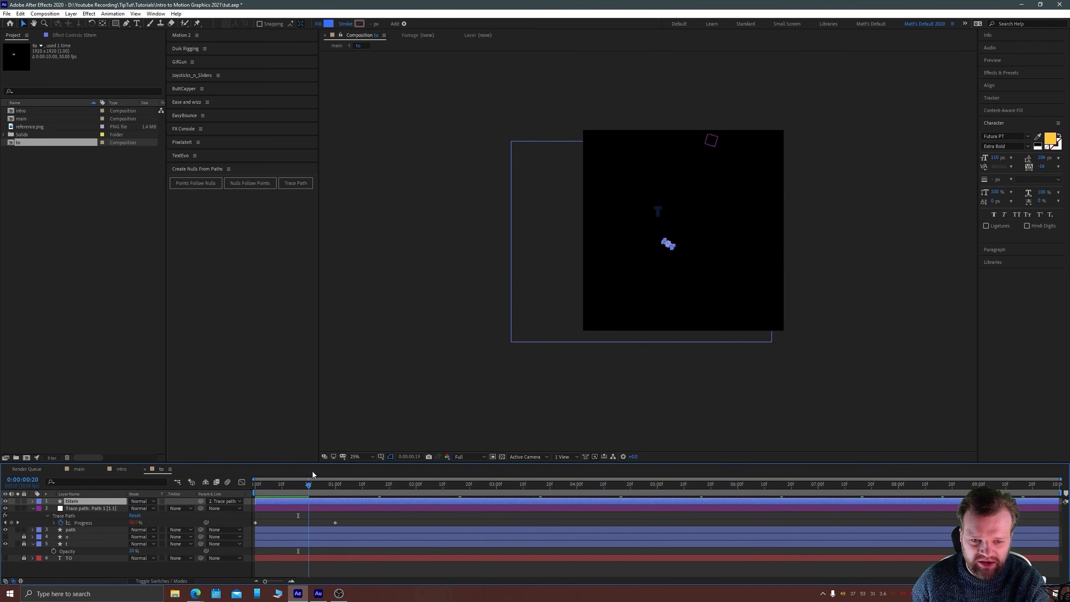
key("ctrl+z")
key("ctrl+z")
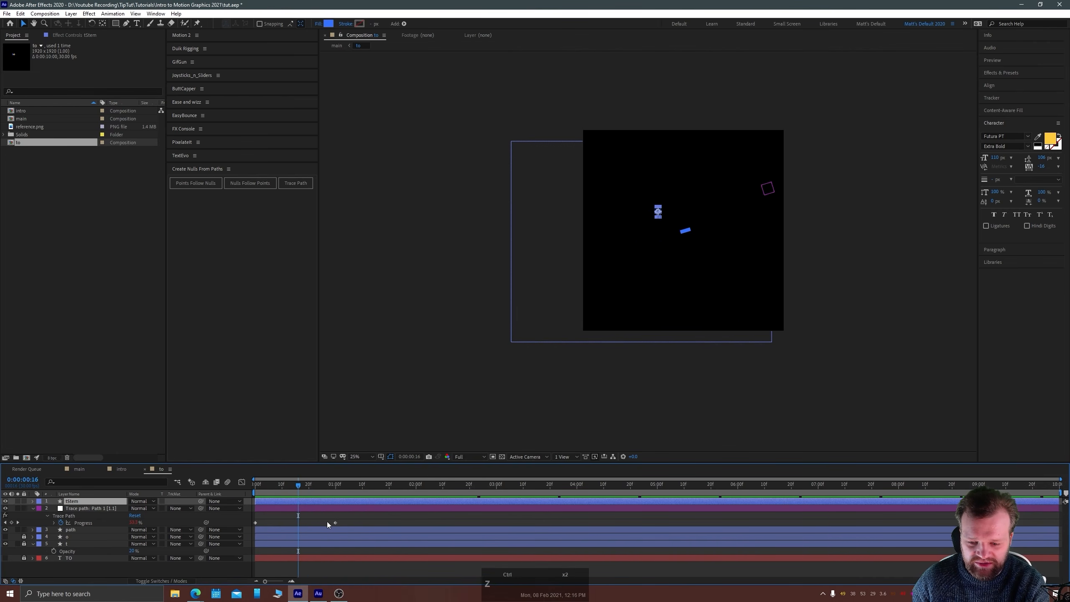
Parent the stem layer to the Trace Path null with the playhead at 1 second, and return to the composition's start.
left_click(334, 490)
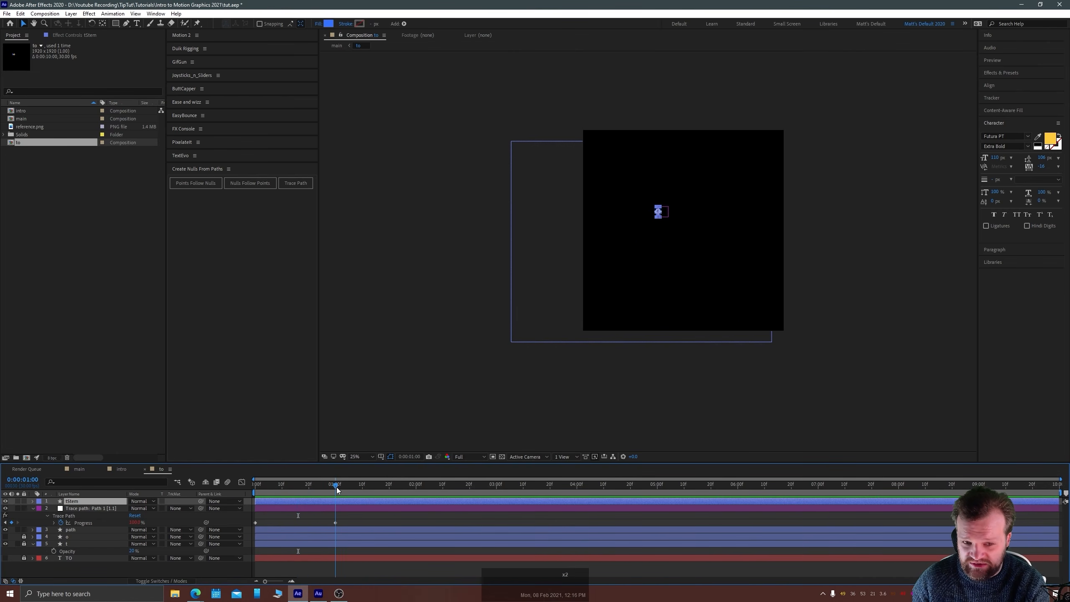
left_click_drag(200, 501, 90, 508)
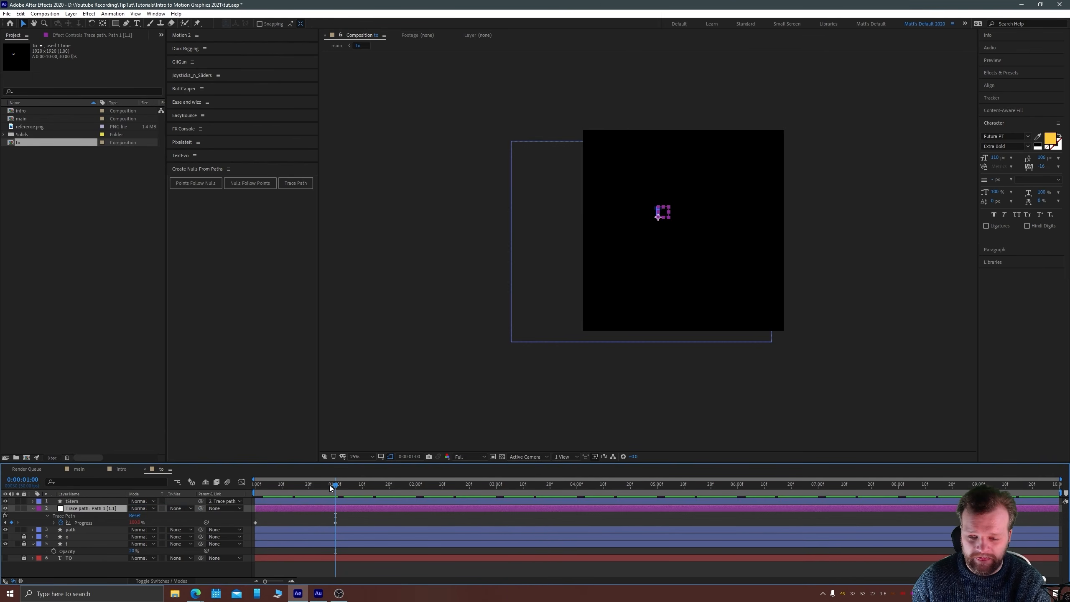
left_click_drag(330, 485, 222, 480)
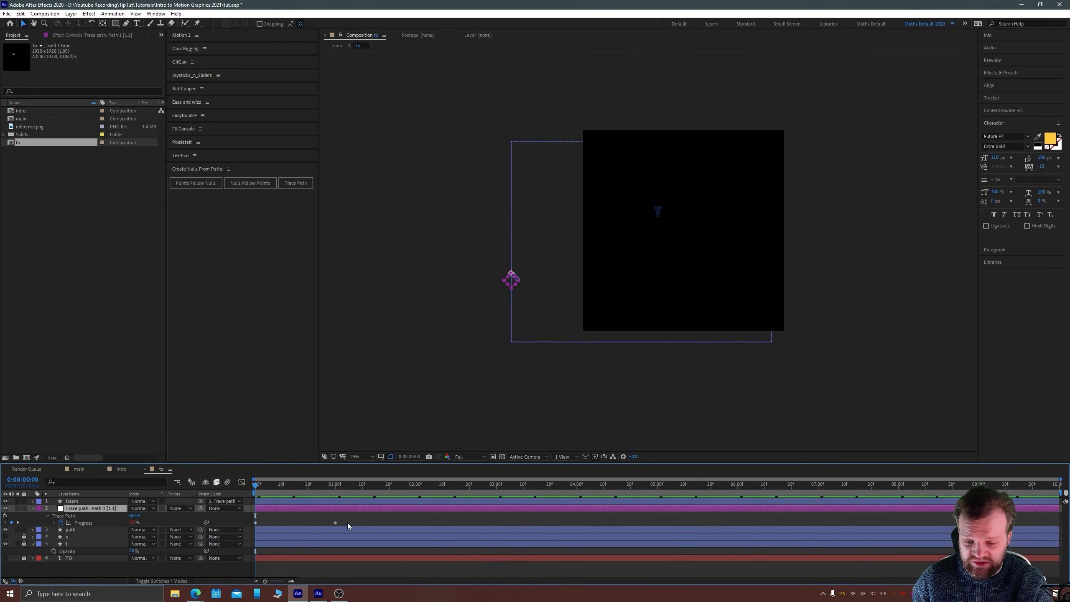
Apply Easy Ease to both Progress keyframes and reshape their speed graph into a slow start with a late peak, previewing the result.
left_click_drag(348, 522, 232, 530)
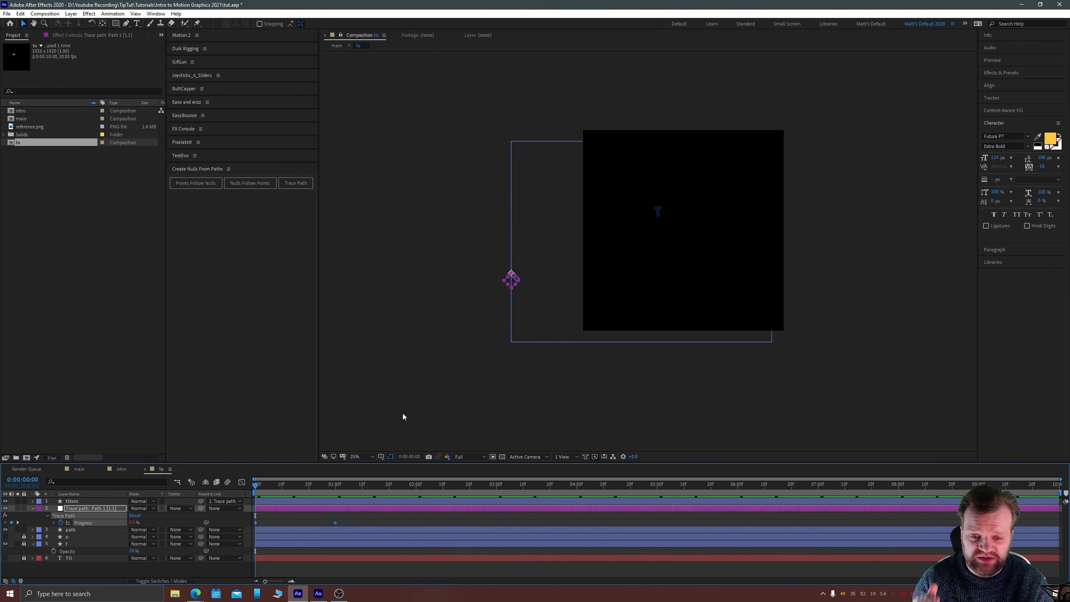
key("F9")
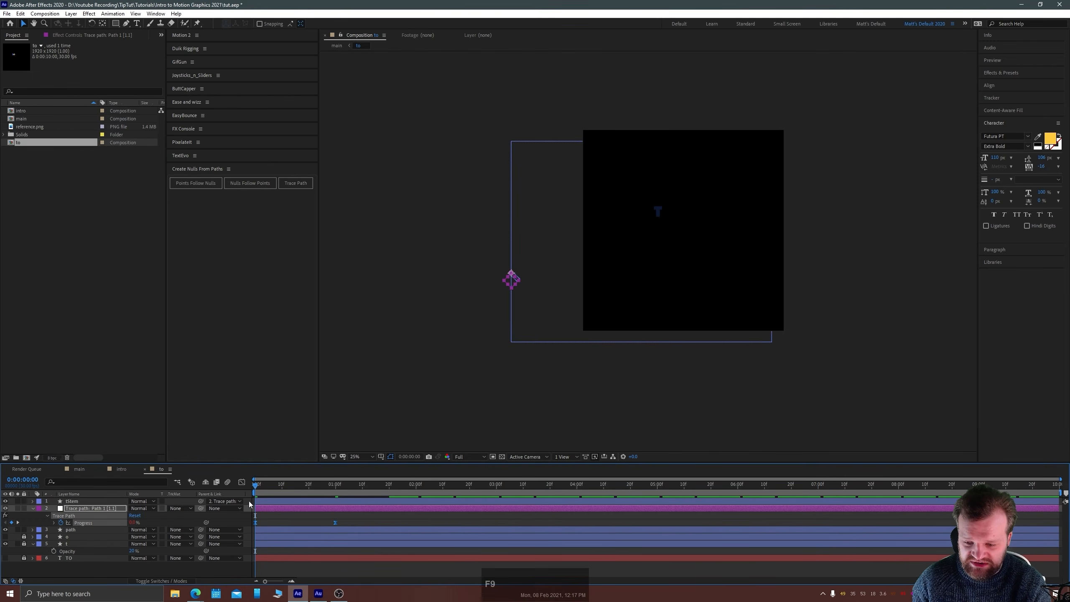
left_click(242, 483)
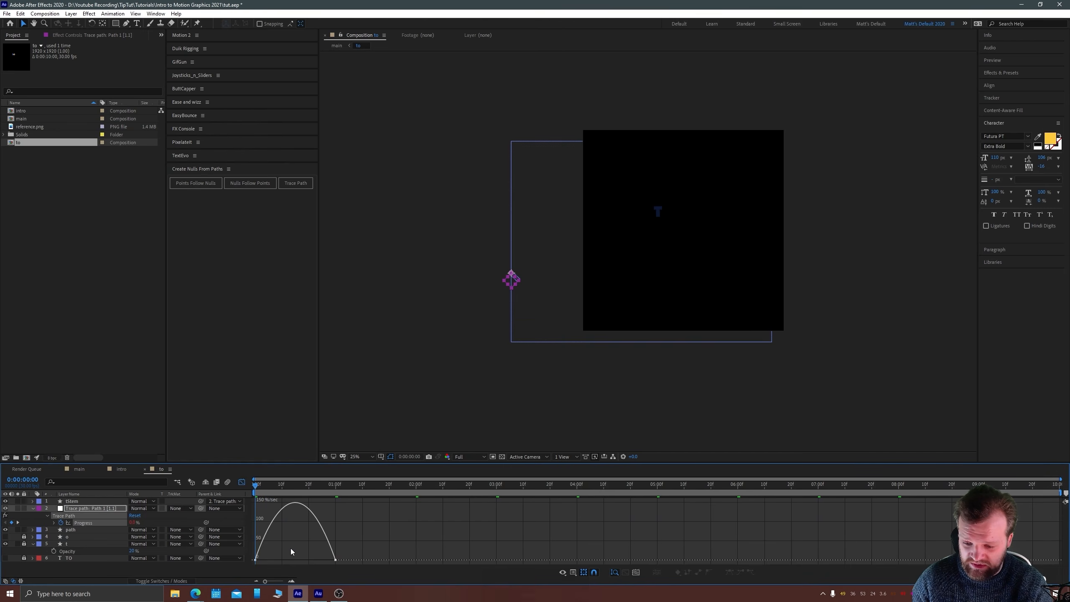
left_click_drag(375, 498, 315, 559)
key("space")
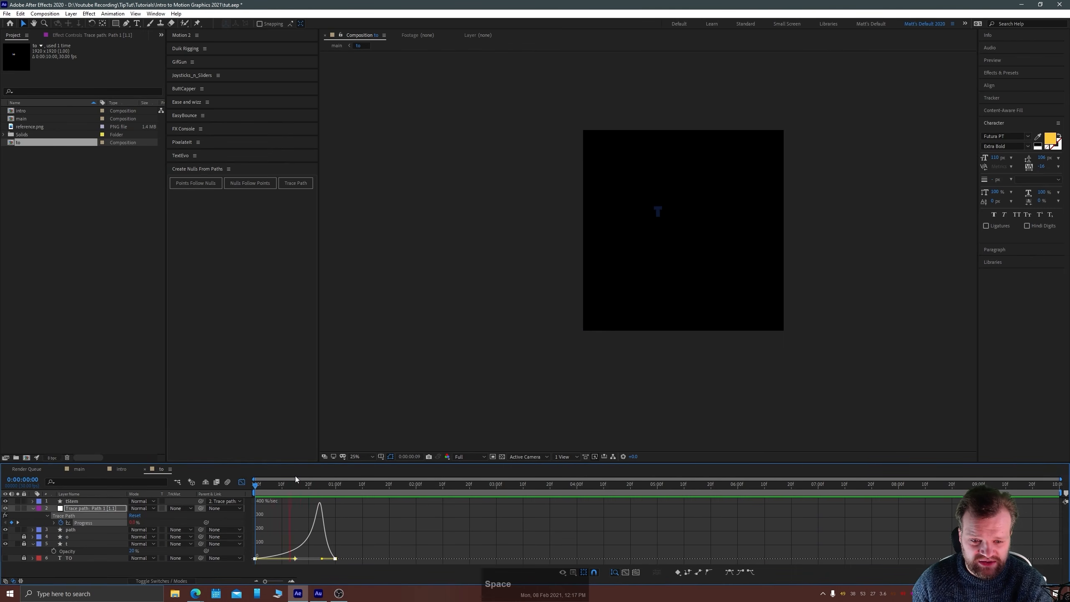
Shorten the last Progress keyframe's incoming ease so the speed peaks at 1 second, preview it, and leave the graph view.
left_click(278, 486)
mouse_move(281, 488)
left_mouse_down()
mouse_move(264, 488)
mouse_move(334, 473)
mouse_move(301, 487)
left_mouse_up()
left_click_drag(322, 559, 347, 559)
left_click_drag(313, 491, 333, 470)
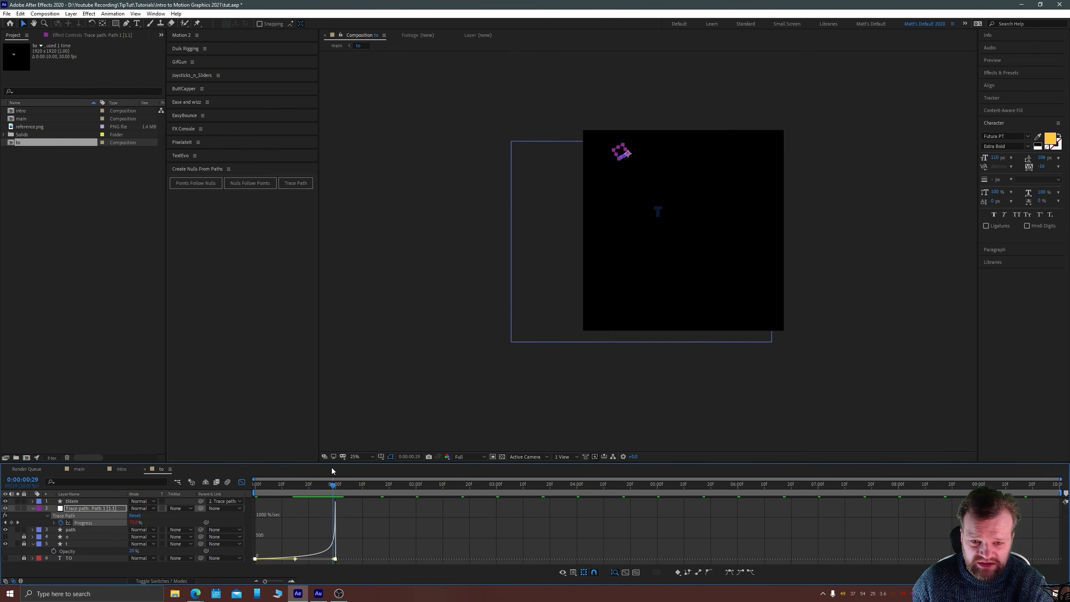
key("space")
left_click(241, 482)
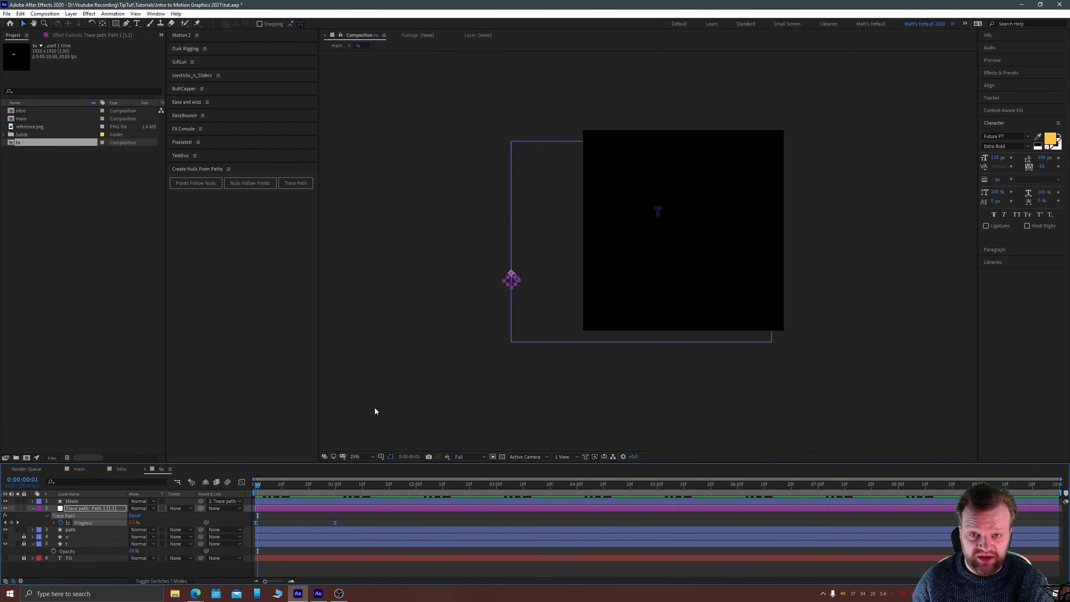
left_click_drag(258, 485, 247, 488)
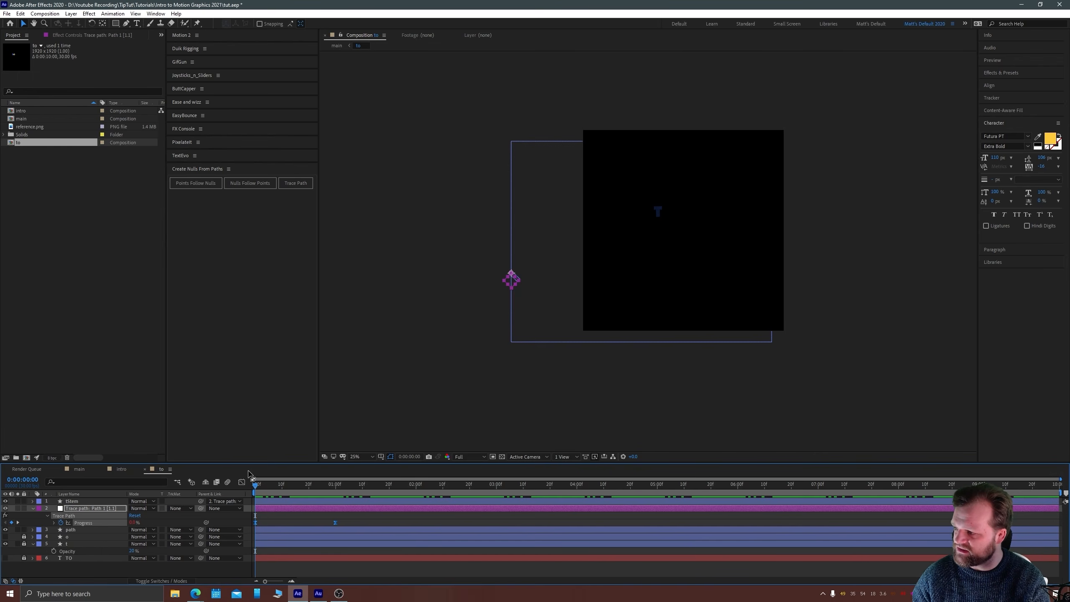
Add Scale keyframes to the stem layer at the composition's start and at 1 second.
key("alt+Tab")
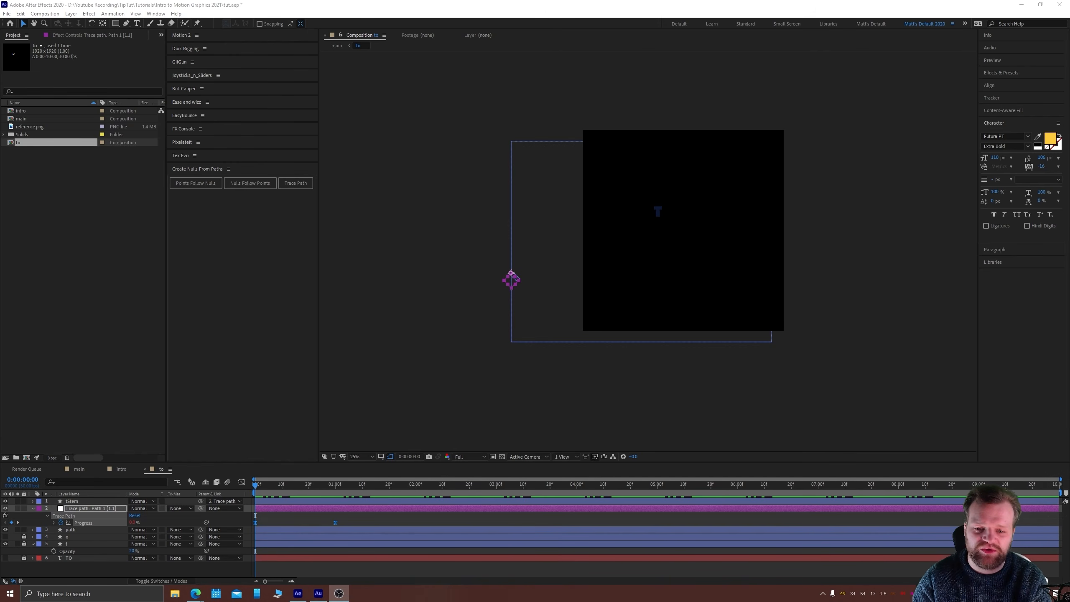
left_click(71, 501)
key("s")
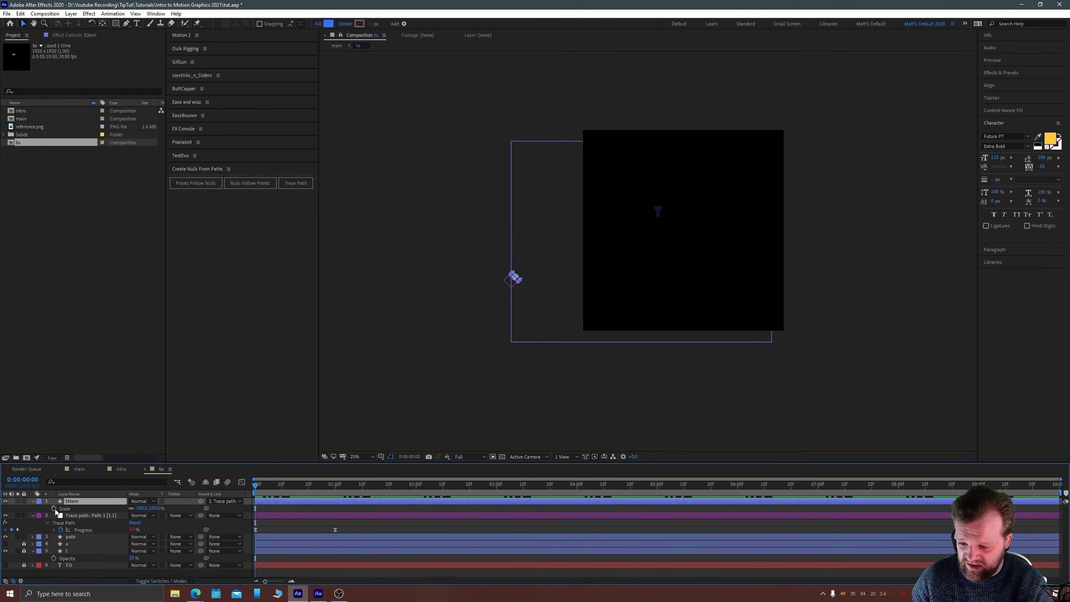
left_click(53, 508)
left_click(337, 485)
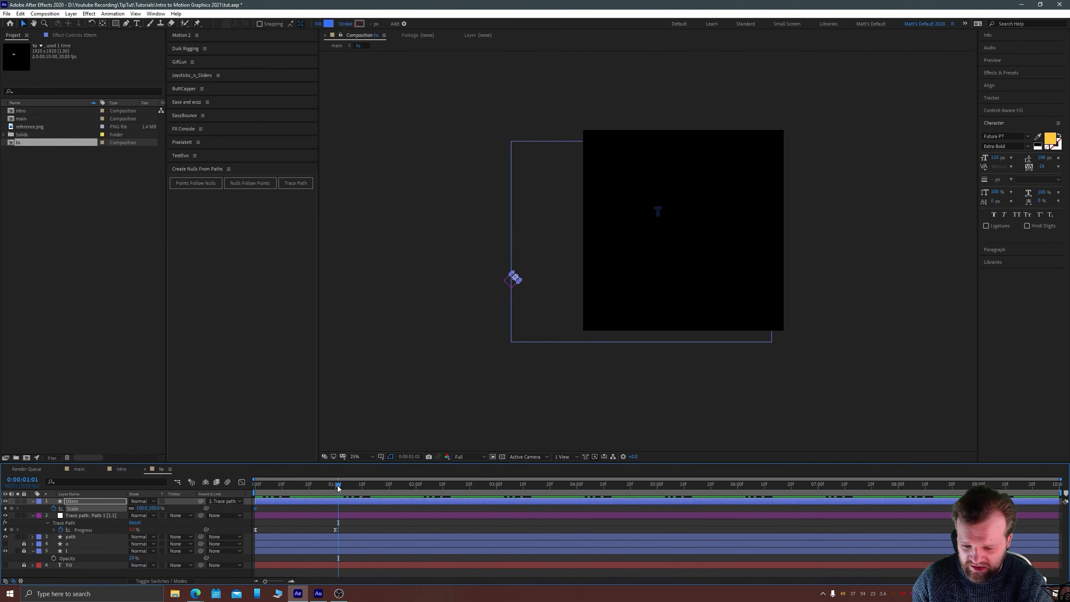
key("Page_Up")
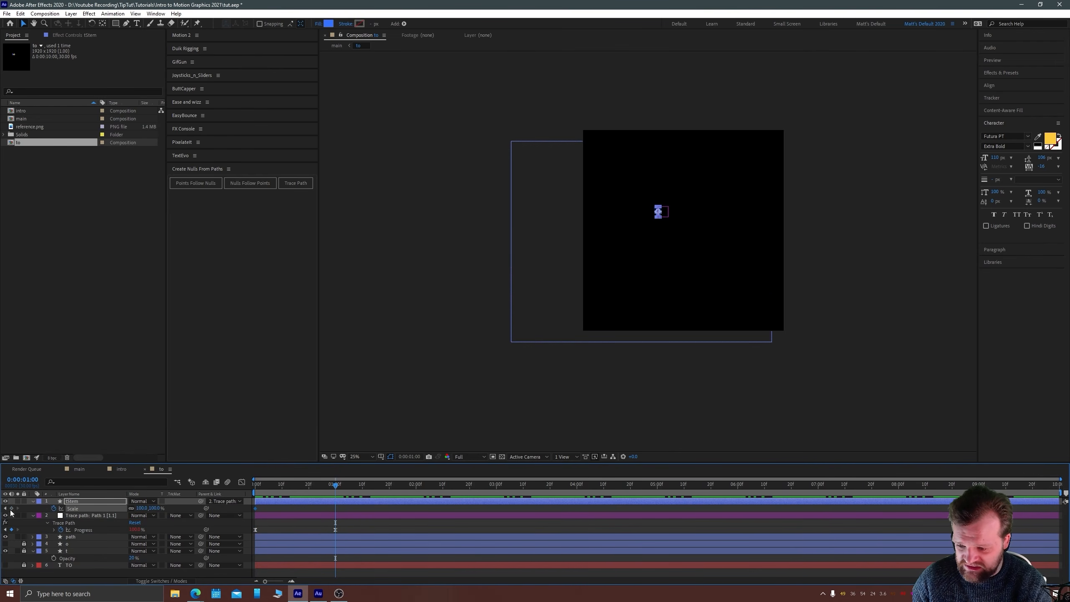
Set the stem's Scale to 1250% at the composition's start and preview the animation.
left_click_drag(281, 484, 253, 485)
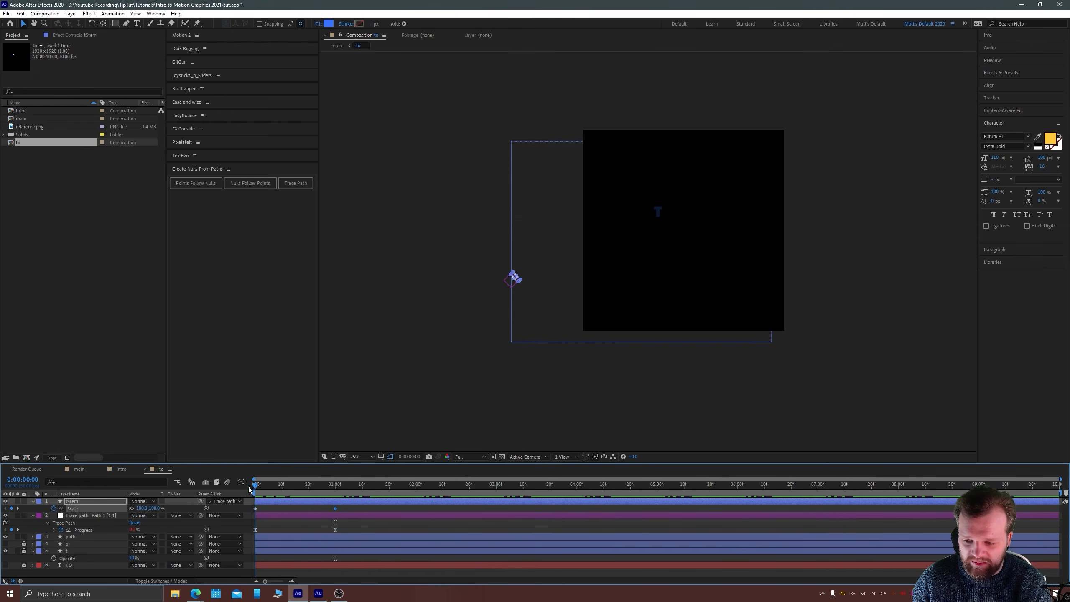
left_click_drag(145, 507, 618, 527)
left_click_drag(262, 489, 229, 487)
key("space")
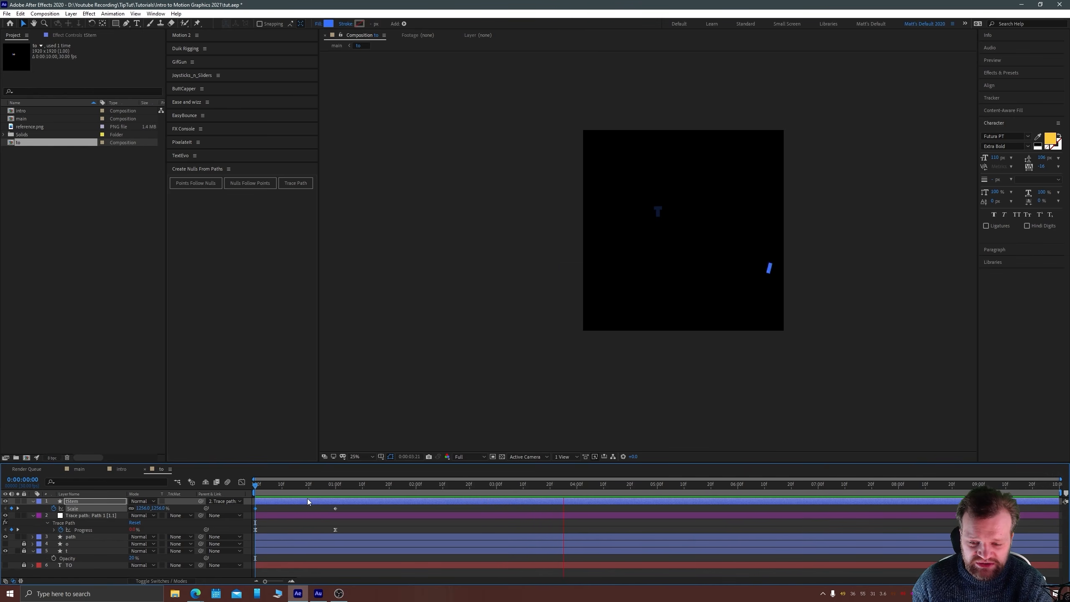
key("space")
key("space")
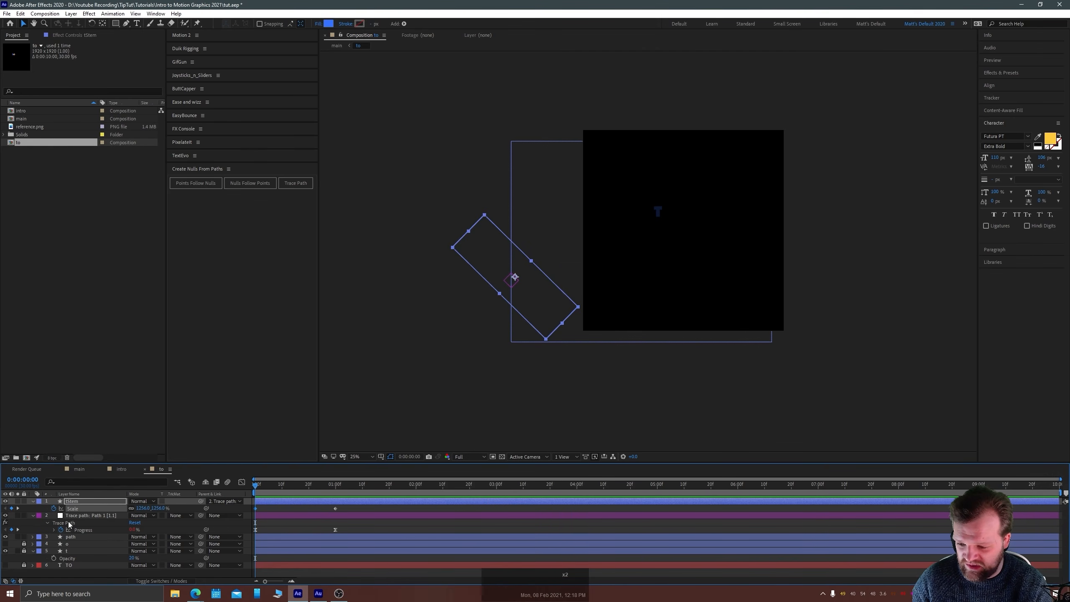
Expand the Trace Path effect down to the Progress expression and delete that looping expression.
left_click(50, 526)
left_click(48, 523)
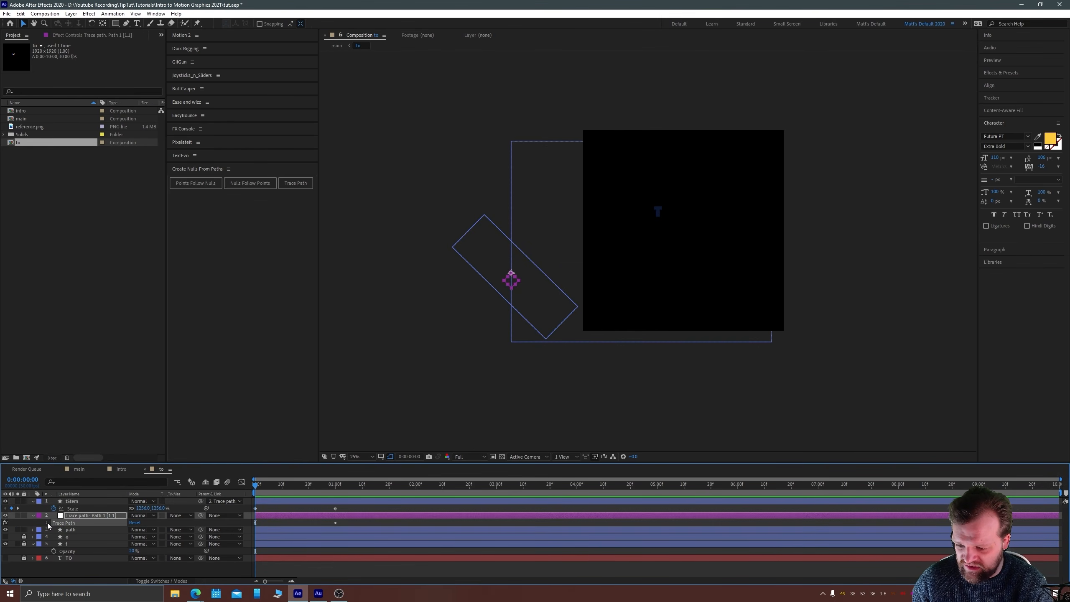
left_click(48, 523)
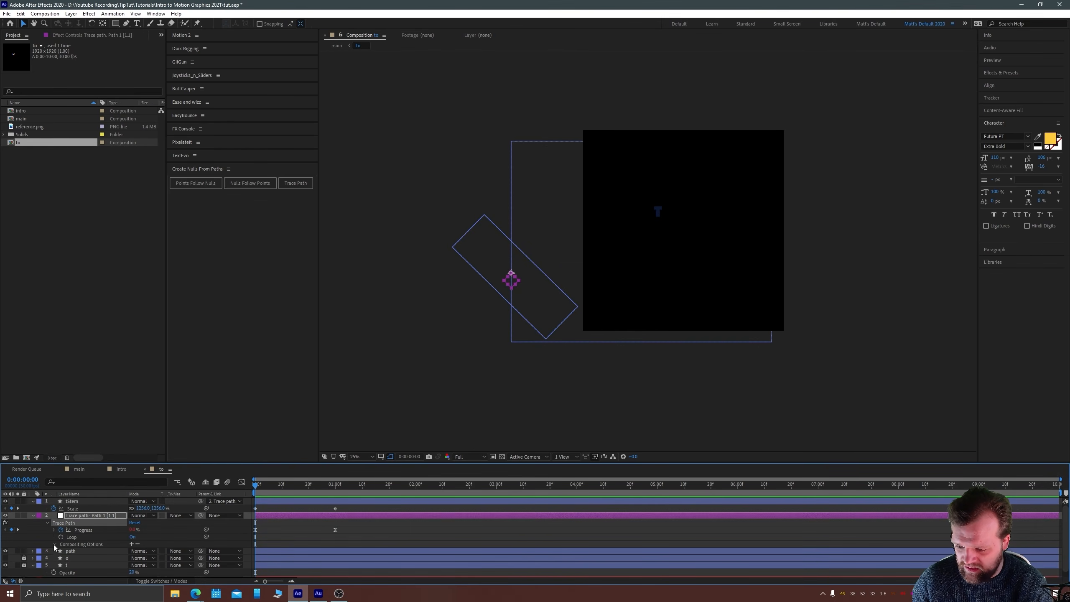
left_click(54, 544)
left_click(54, 530)
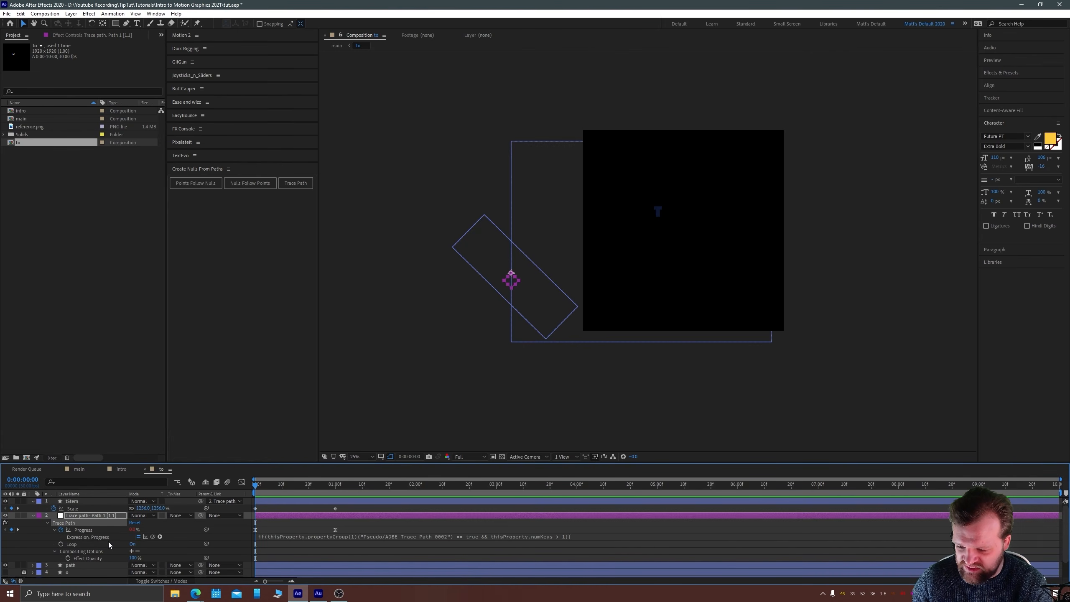
left_click(279, 538)
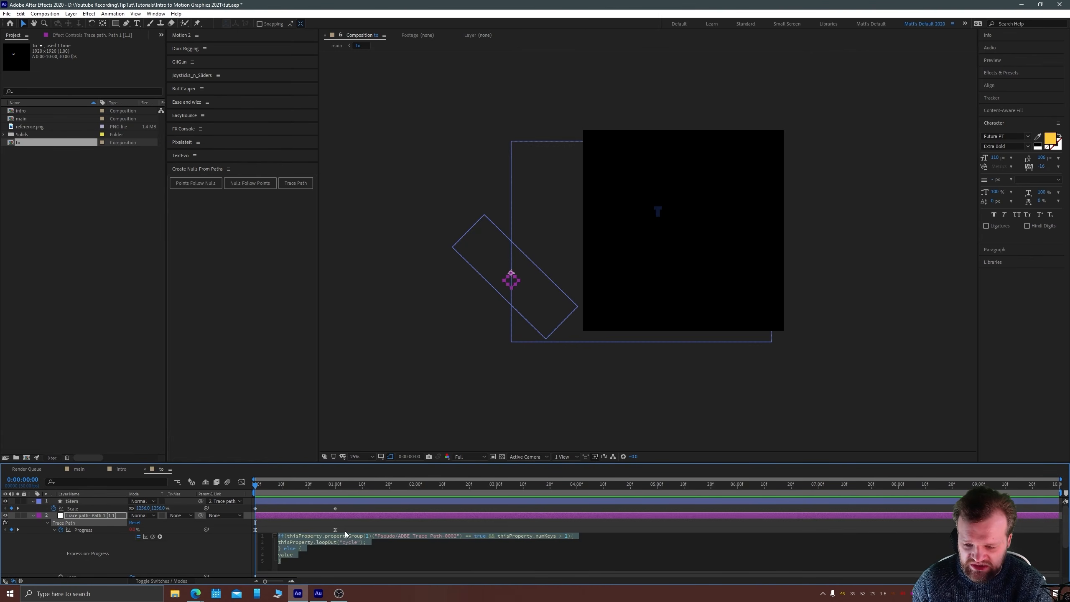
key("BackSpace")
left_click(382, 386)
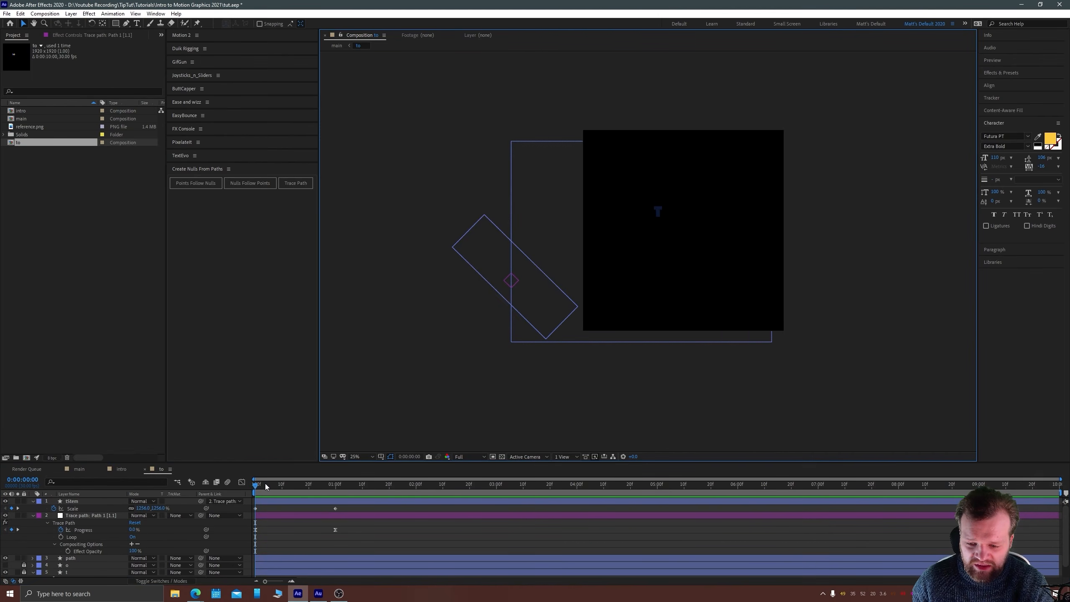
Move the final Scale and Progress keyframes to 2 seconds and preview the animation from the start.
left_click_drag(265, 484, 333, 469)
left_click_drag(349, 535, 274, 507)
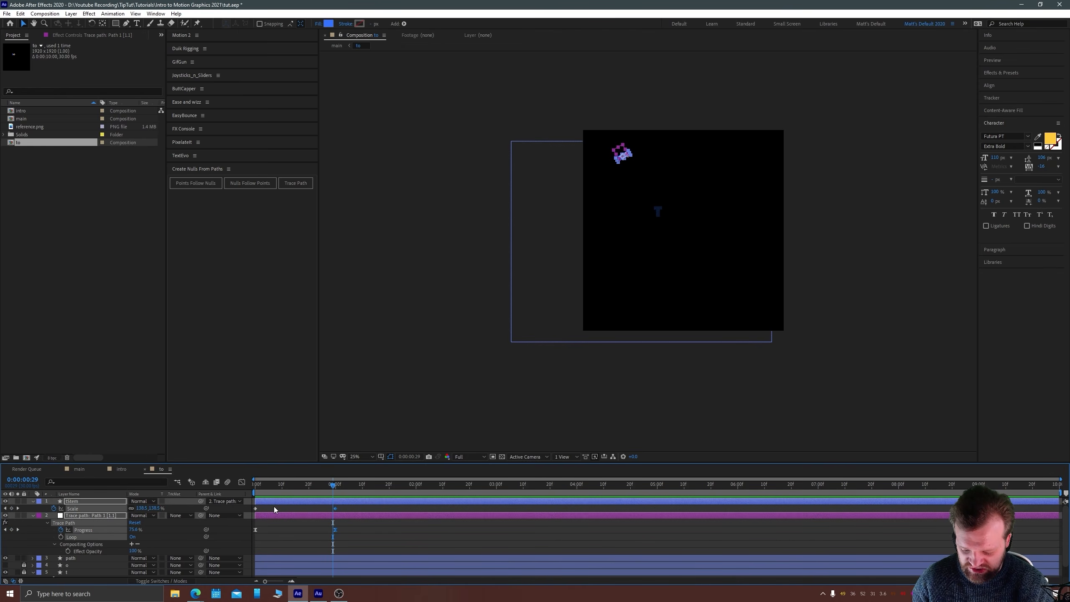
key("alt")
key("alt")
key("alt+shift+Right")
key("alt+shift+Right")
key("alt+shift+Right")
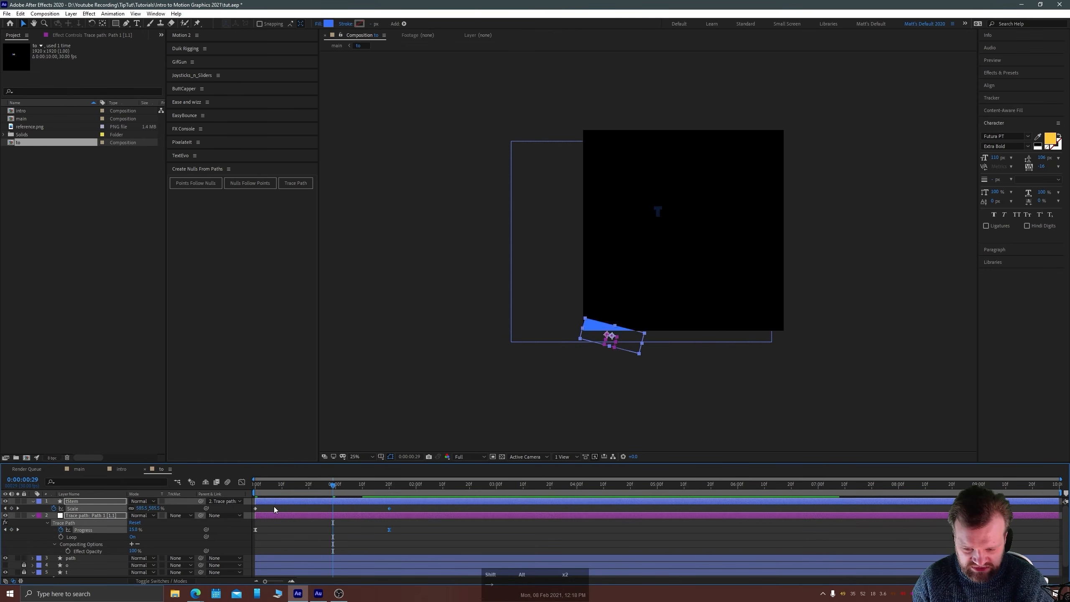
left_click_drag(303, 482, 233, 492)
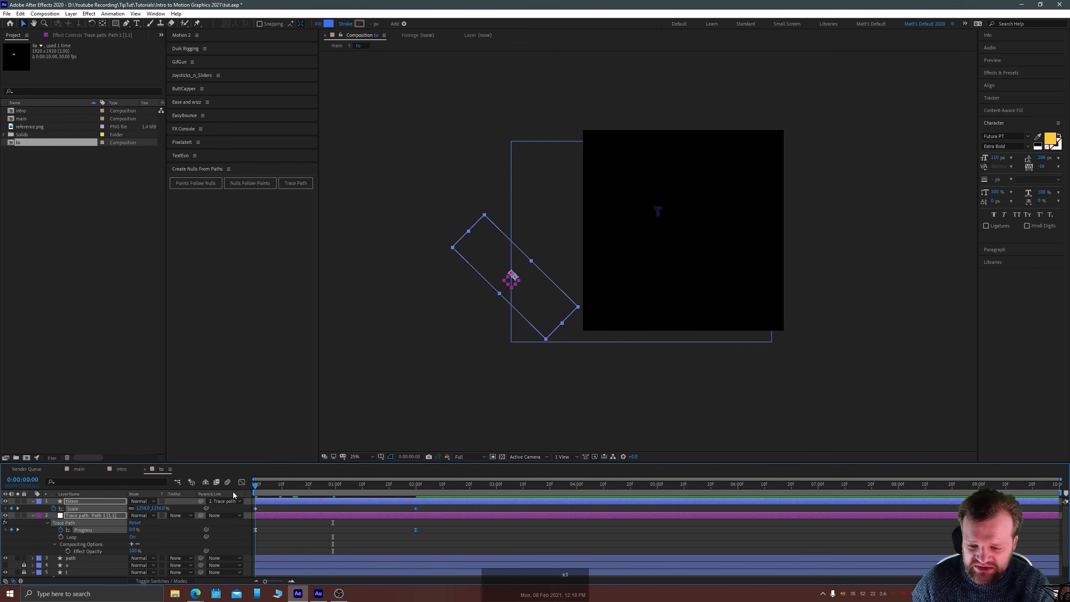
key("space")
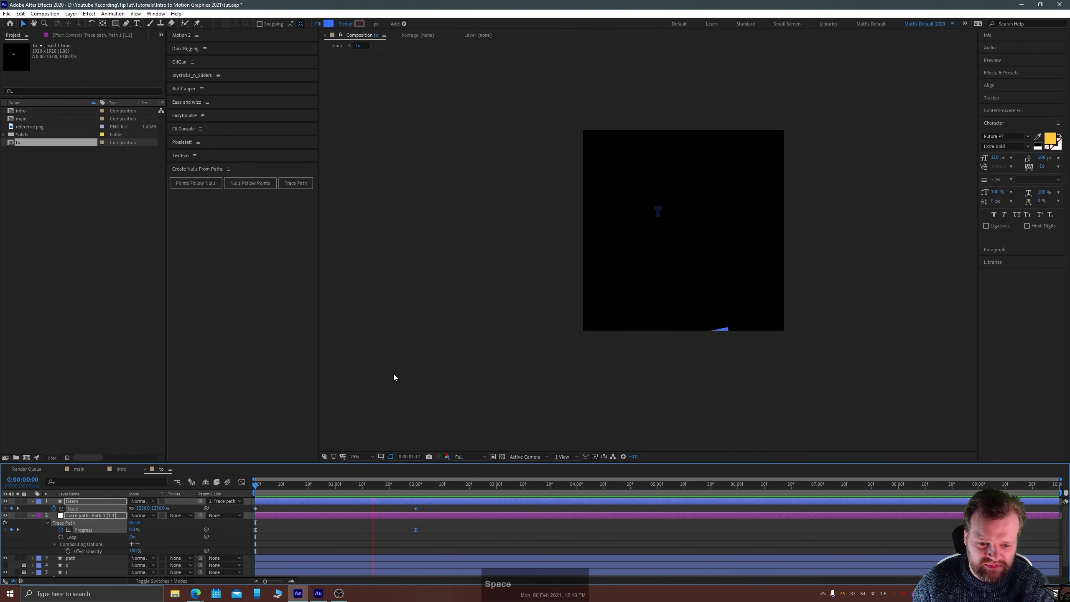
Apply Easy Ease to the Scale and Progress keyframes and add keyframes for both properties at 0:00:01:11.
left_click_drag(397, 487, 255, 540)
left_click_drag(460, 545, 243, 502)
key("F9")
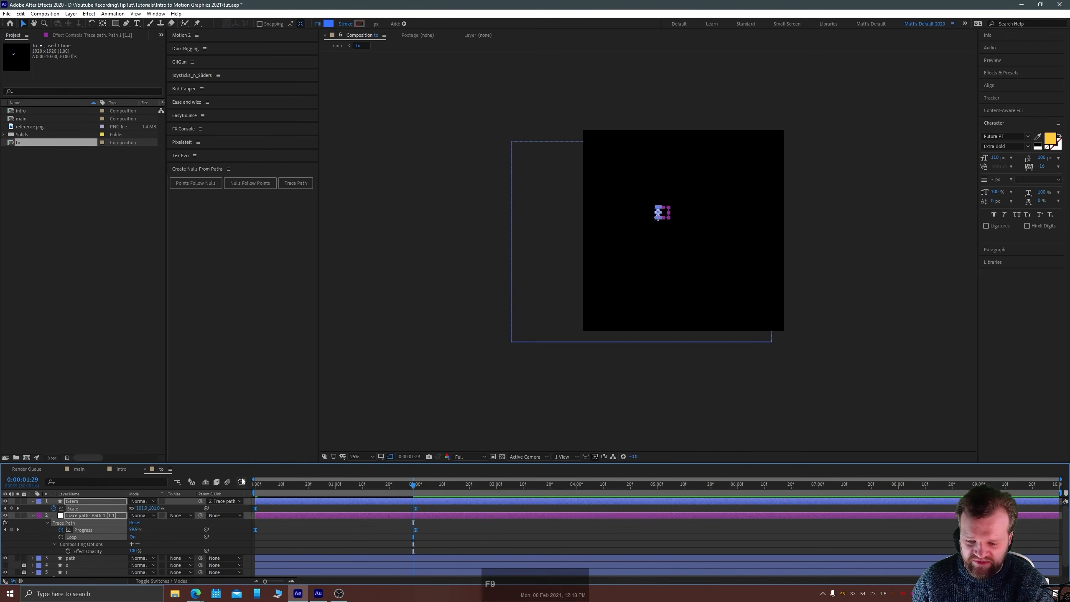
left_click_drag(266, 486, 365, 446)
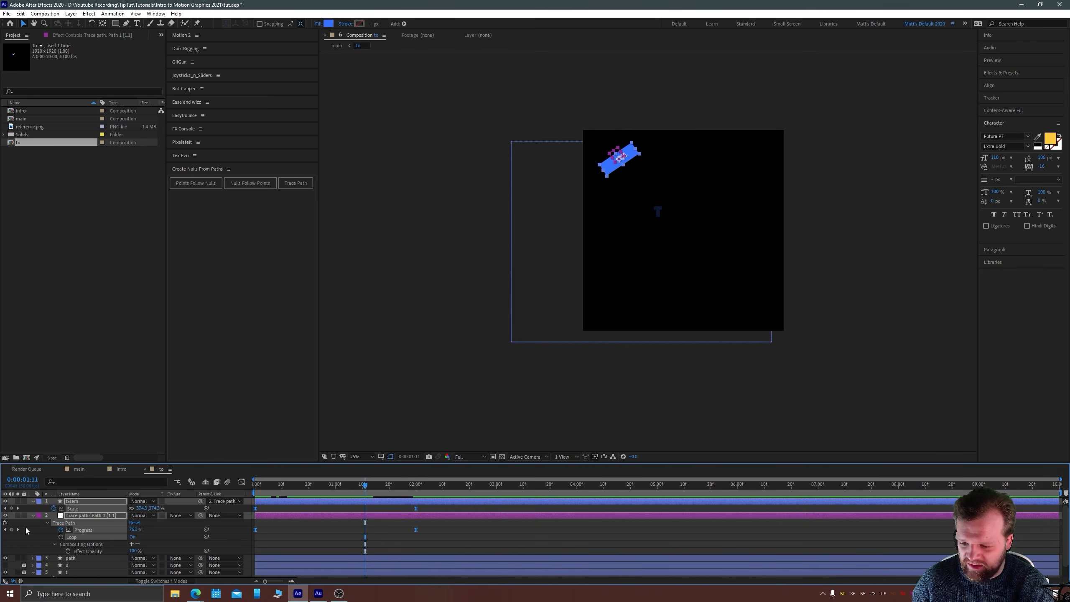
left_click(12, 530)
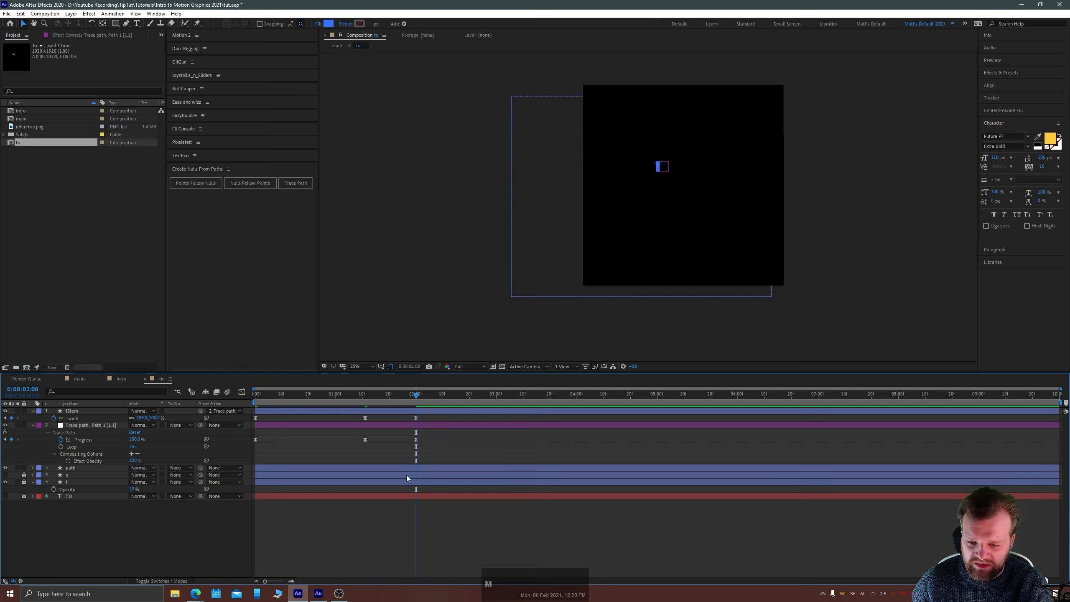
Convert all Scale and Progress keyframes to linear interpolation and preview the motion from the start.
left_click_drag(439, 457, 207, 407)
left_click(255, 418, "ctrl")
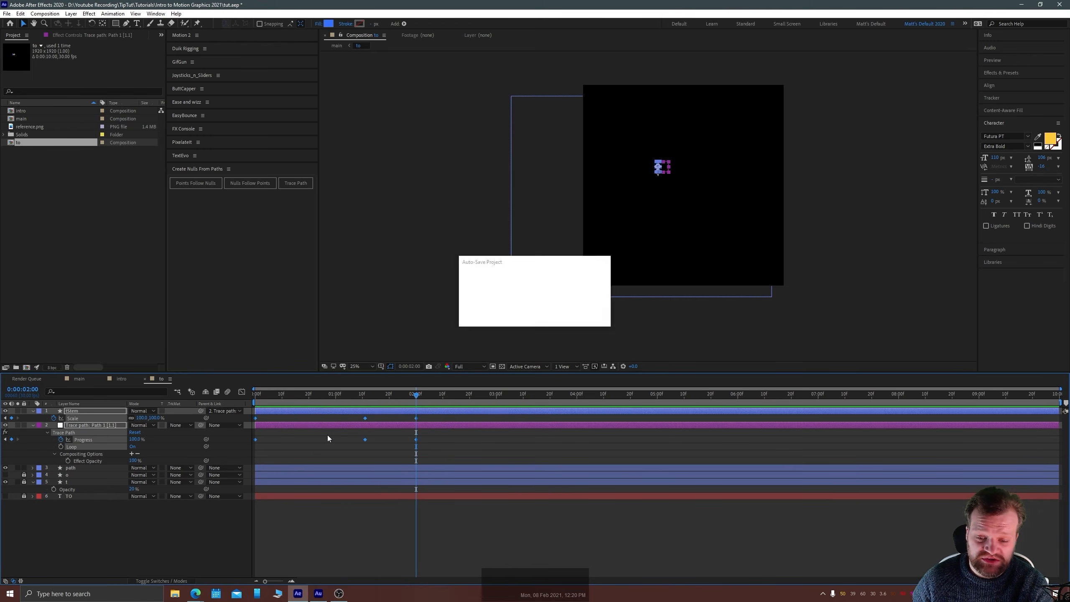
key("space")
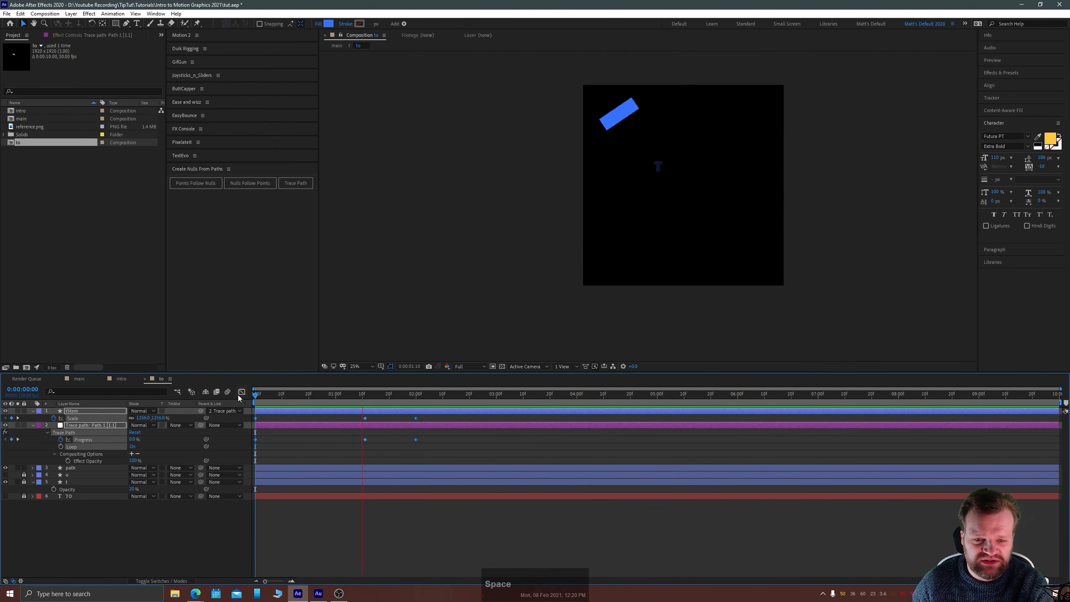
key("space")
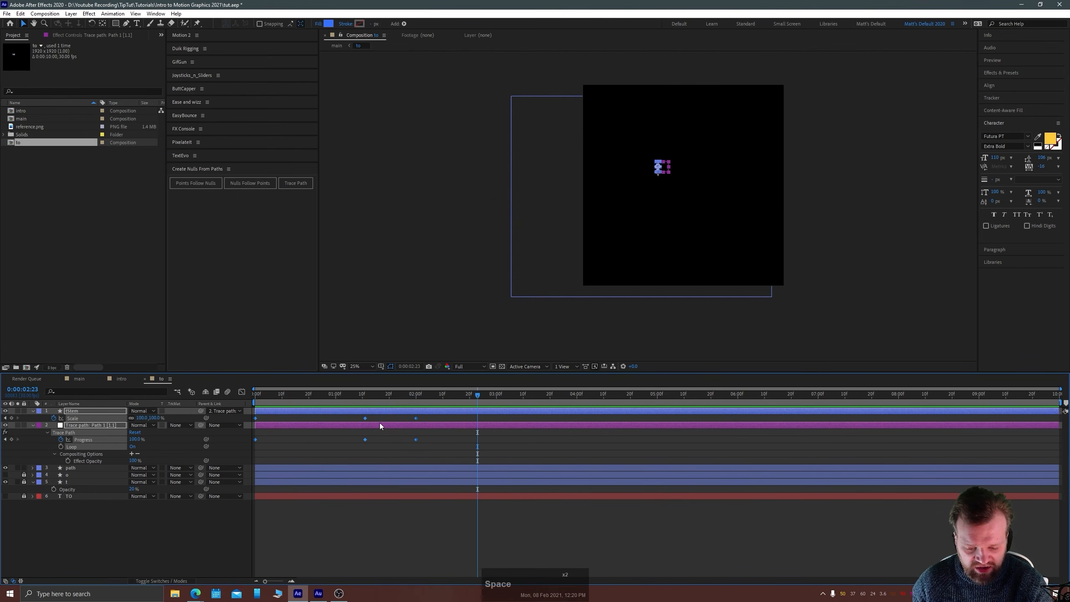
Apply Easy Ease to the selected Scale and Progress keyframes, inspect their value graph, and return to the speed graph.
key("F9")
left_click(241, 392)
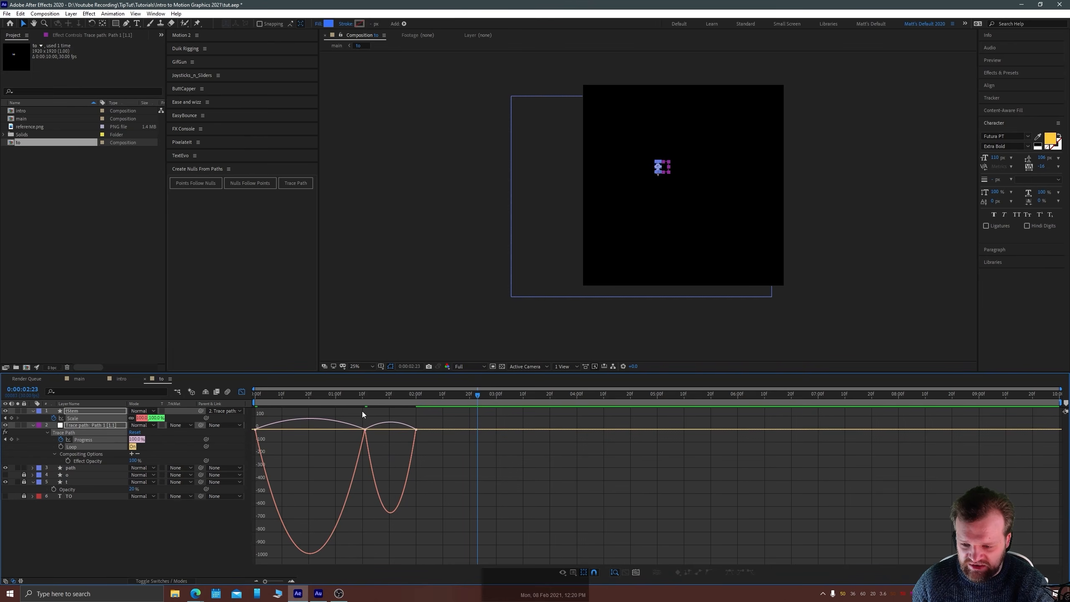
left_click(573, 572)
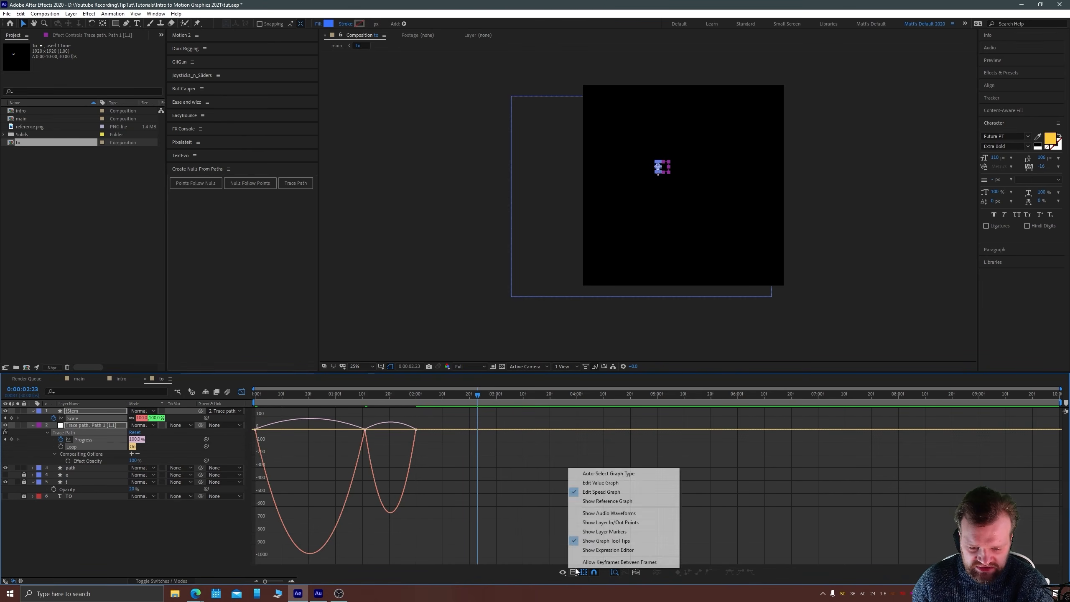
left_click(588, 482)
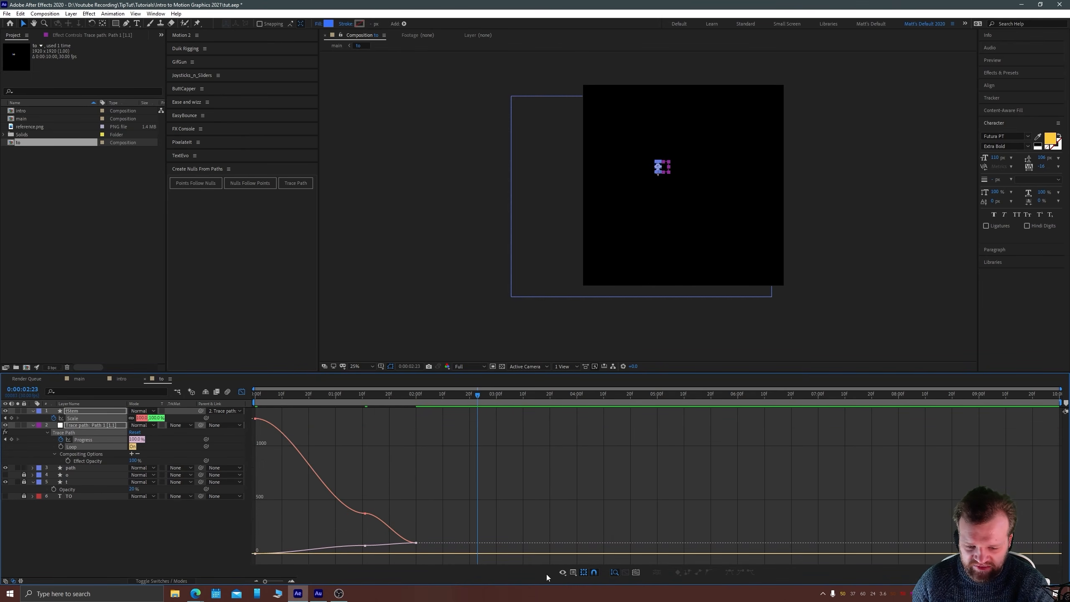
left_click(573, 571)
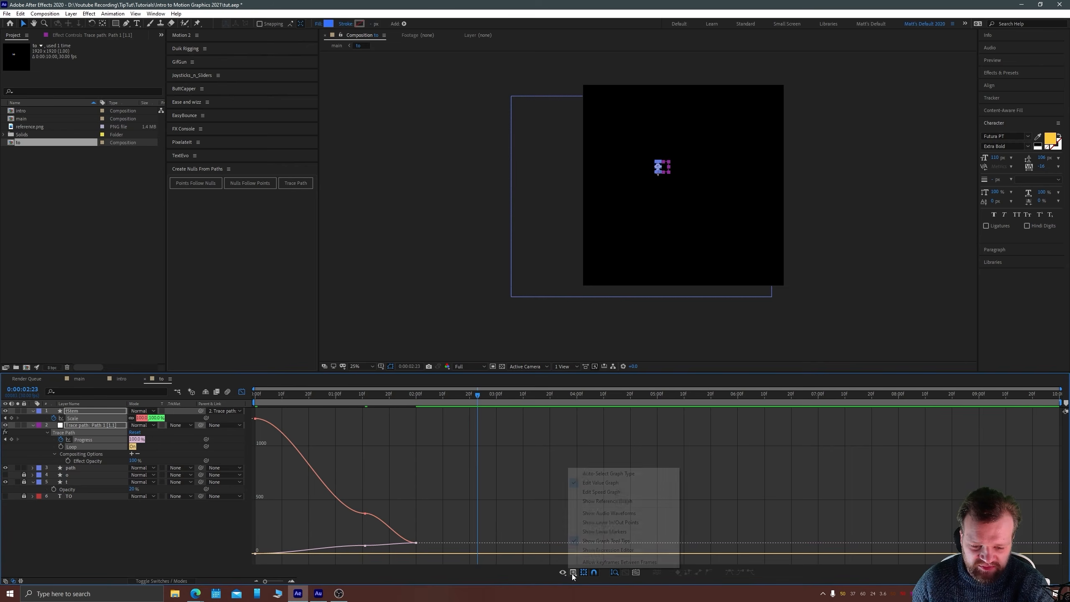
left_click(592, 492)
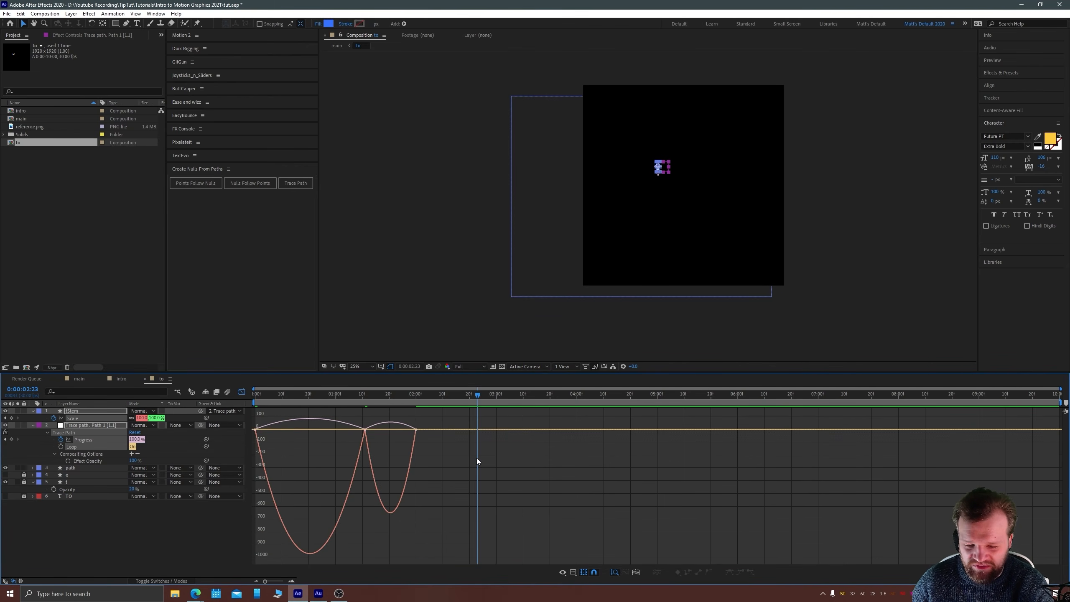
Reshape the first segment of the Scale and Progress speed curves so the speed peaks shortly after the start, and preview it.
left_click_drag(478, 461, 252, 422)
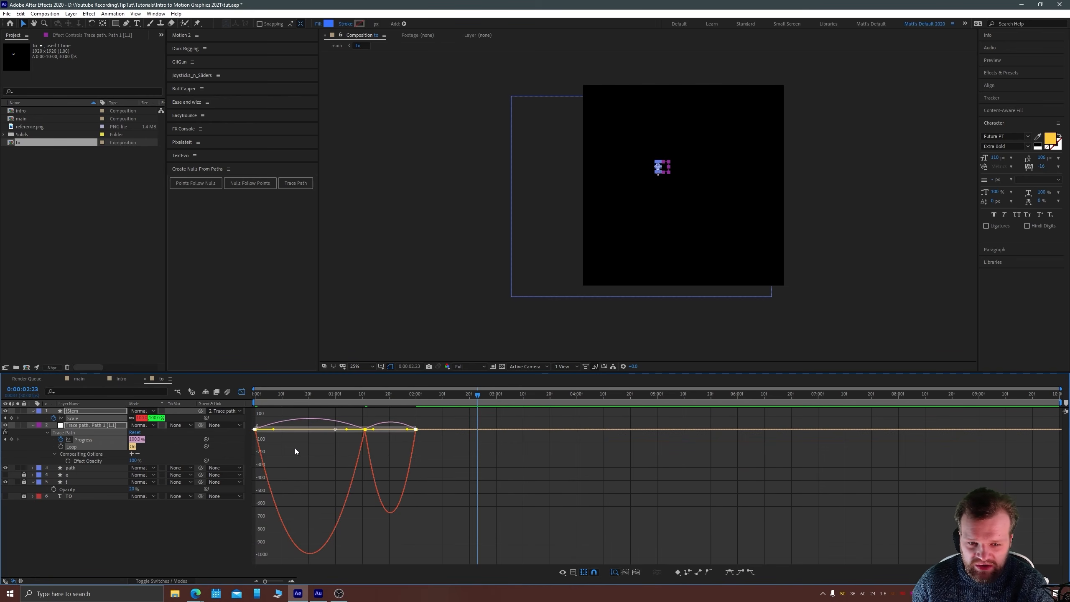
scroll(611, 226, "up", 2)
key("space")
left_click_drag(609, 139, 550, 137)
scroll(583, 179, "down", 2)
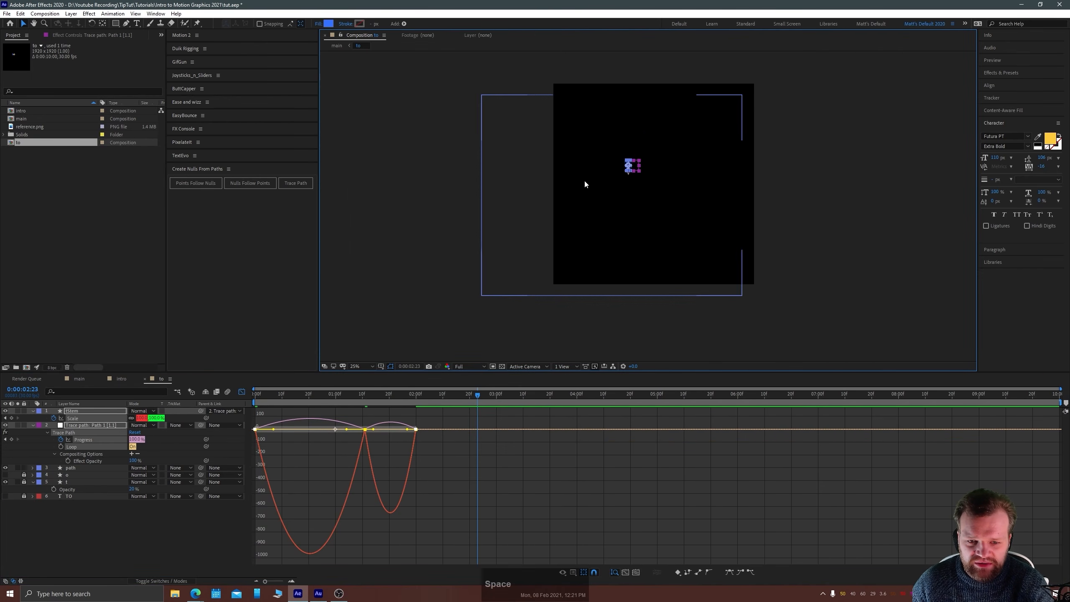
left_click_drag(270, 395, 253, 364)
key("space")
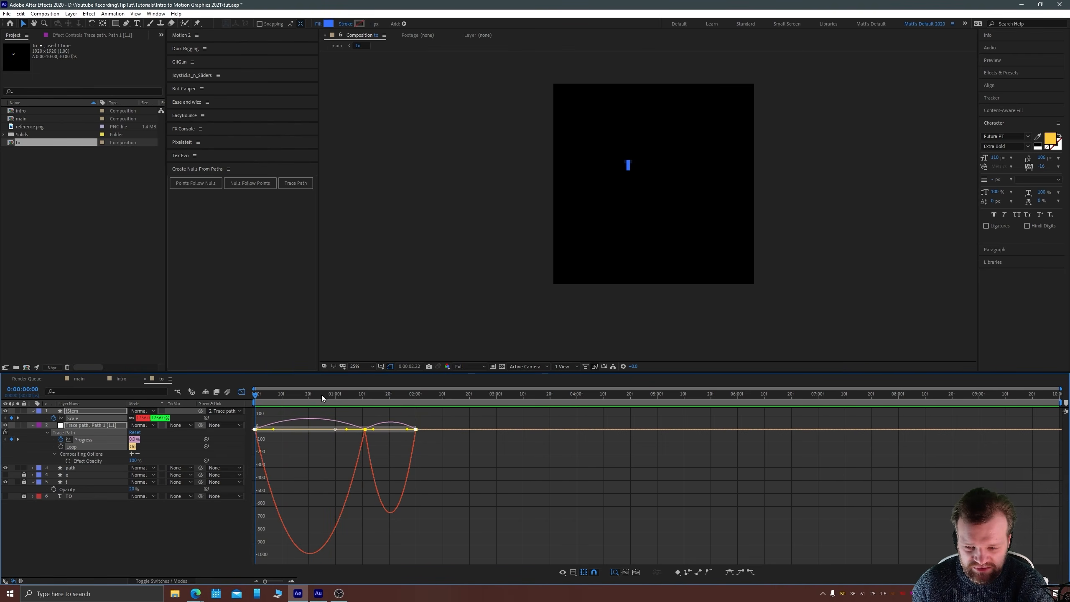
key("space")
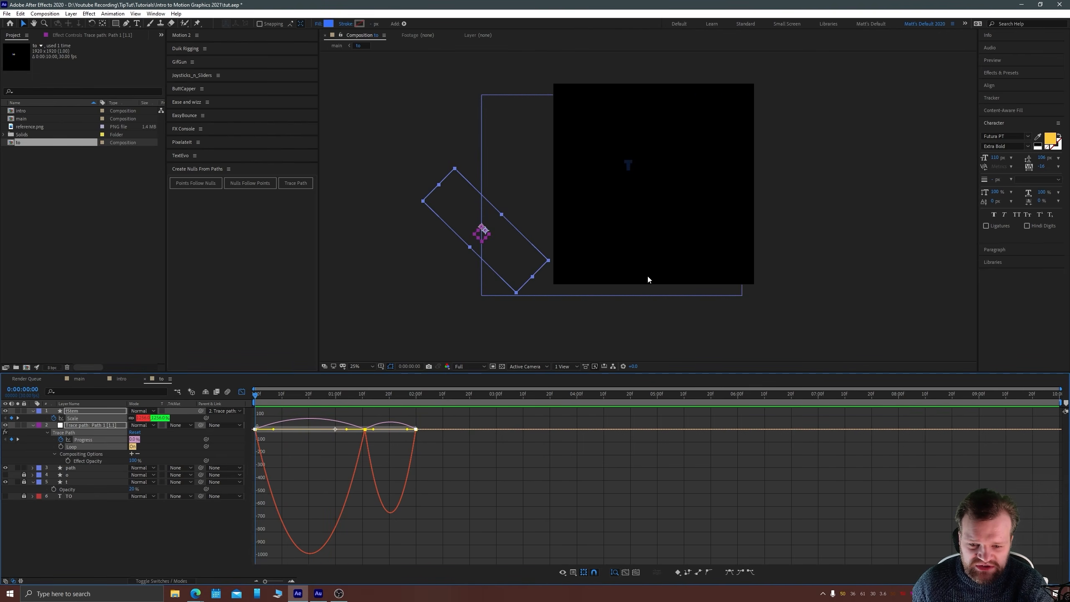
left_click_drag(377, 424, 310, 429)
key("space")
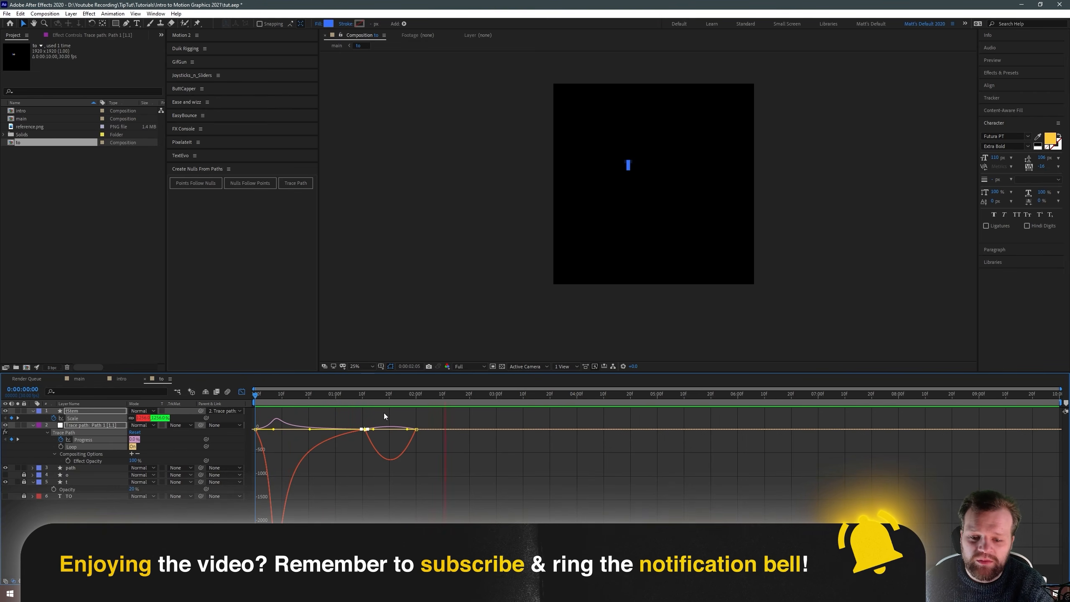
Reshape the second segment of the speed curves so the speed peaks just before the 2-second keyframes, and preview it.
left_click_drag(357, 451, 422, 430)
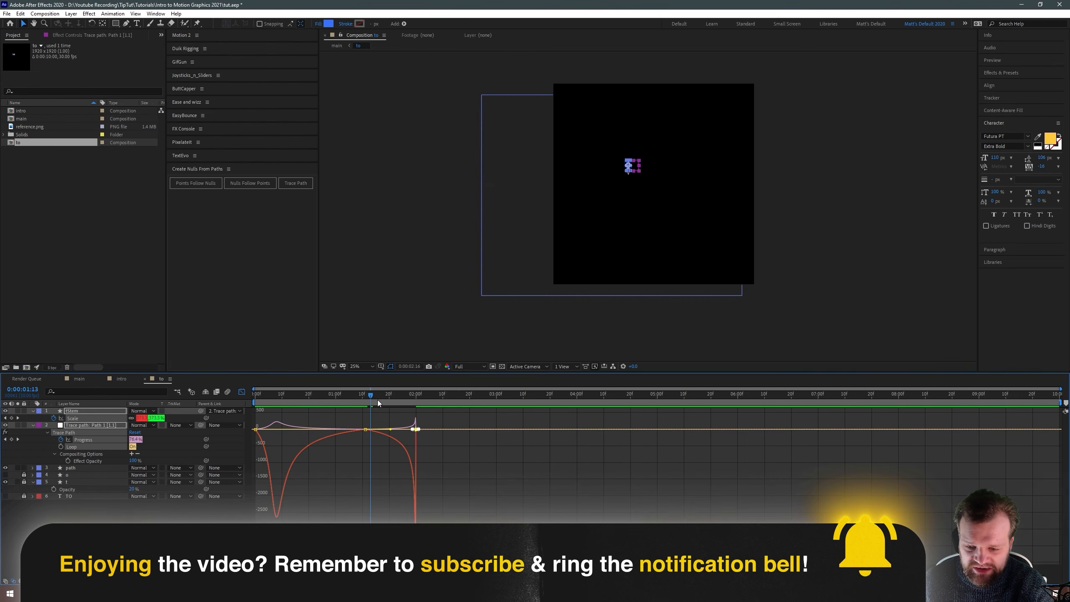
mouse_move(379, 394)
left_mouse_down()
mouse_move(420, 386)
mouse_move(365, 396)
left_mouse_up()
key("space")
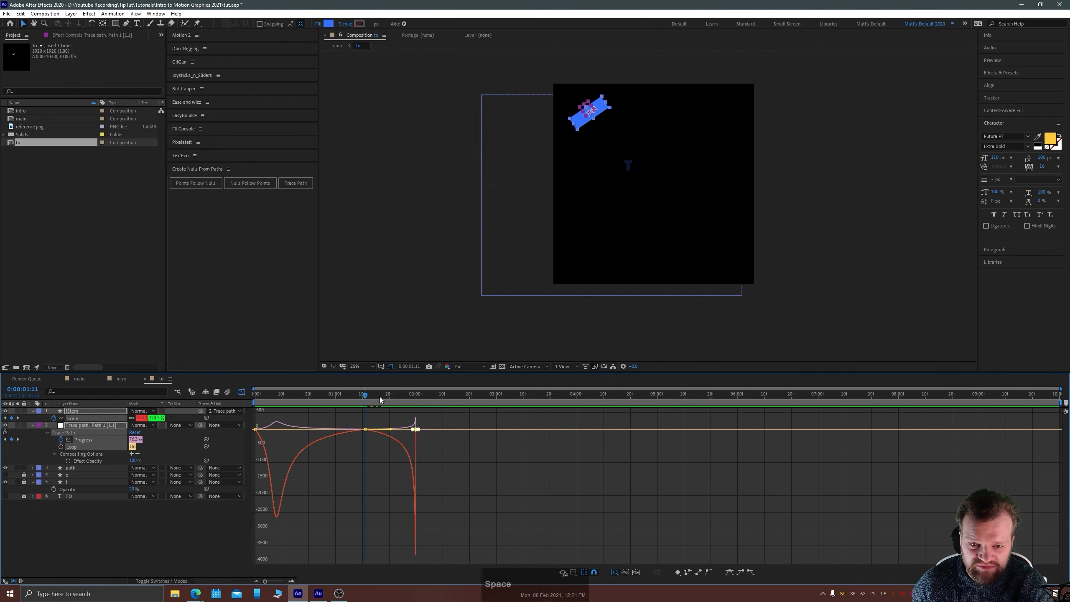
left_click(384, 395)
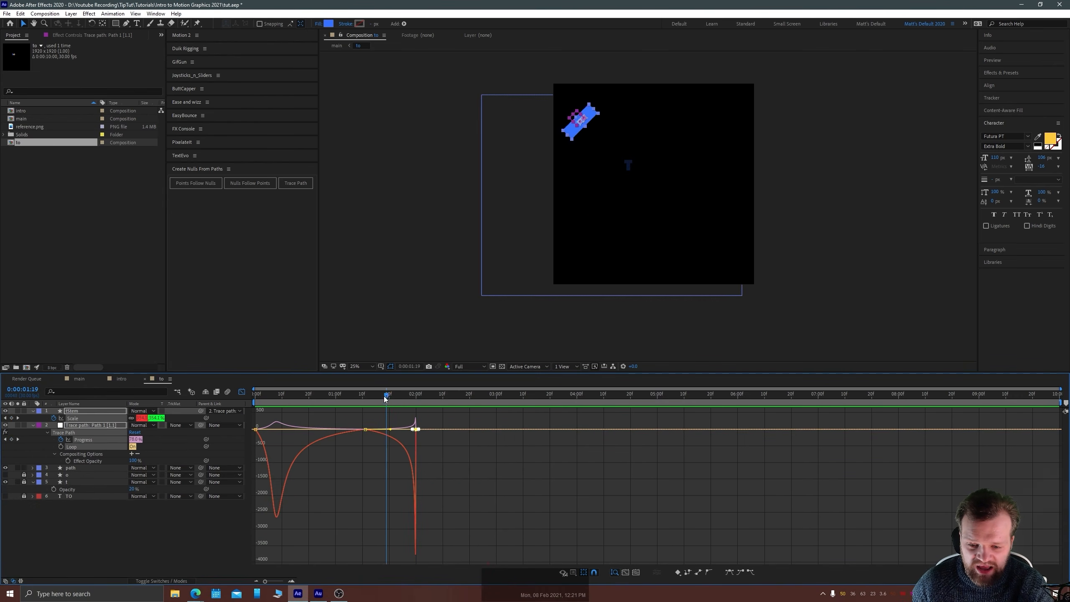
key("ctrl+z")
left_click_drag(425, 444, 456, 429)
scroll(401, 443, "up", 2)
mouse_move(354, 392)
left_mouse_down()
mouse_move(264, 403)
mouse_move(391, 392)
mouse_move(346, 407)
mouse_move(378, 403)
mouse_move(369, 401)
left_mouse_up()
key("space")
scroll(435, 427, "down", 2)
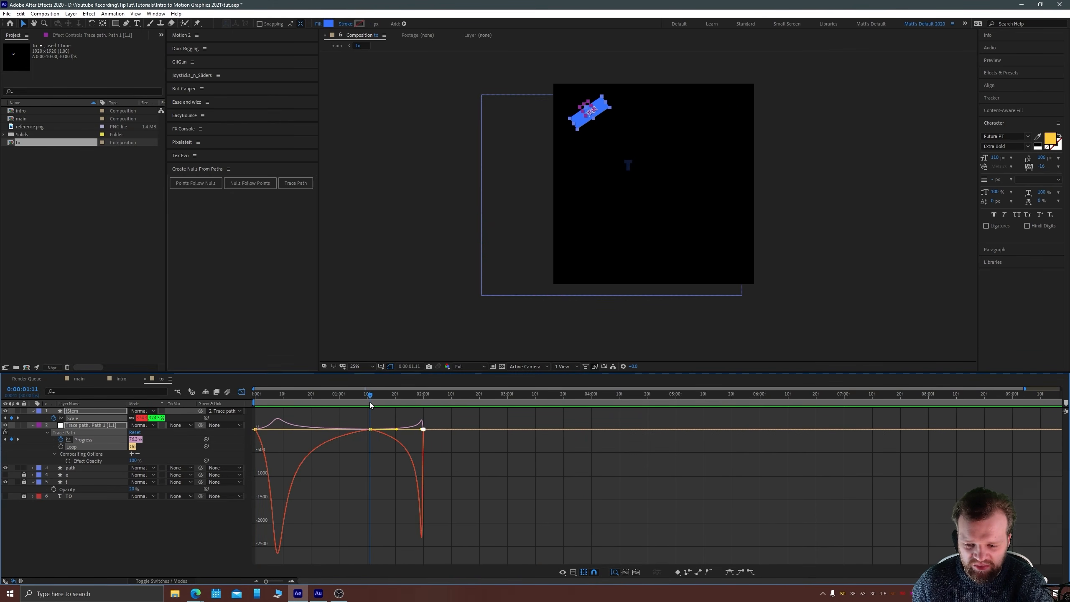
Switch the graph to the value curves and examine the Progress curve on its own.
left_click_drag(453, 451, 252, 419)
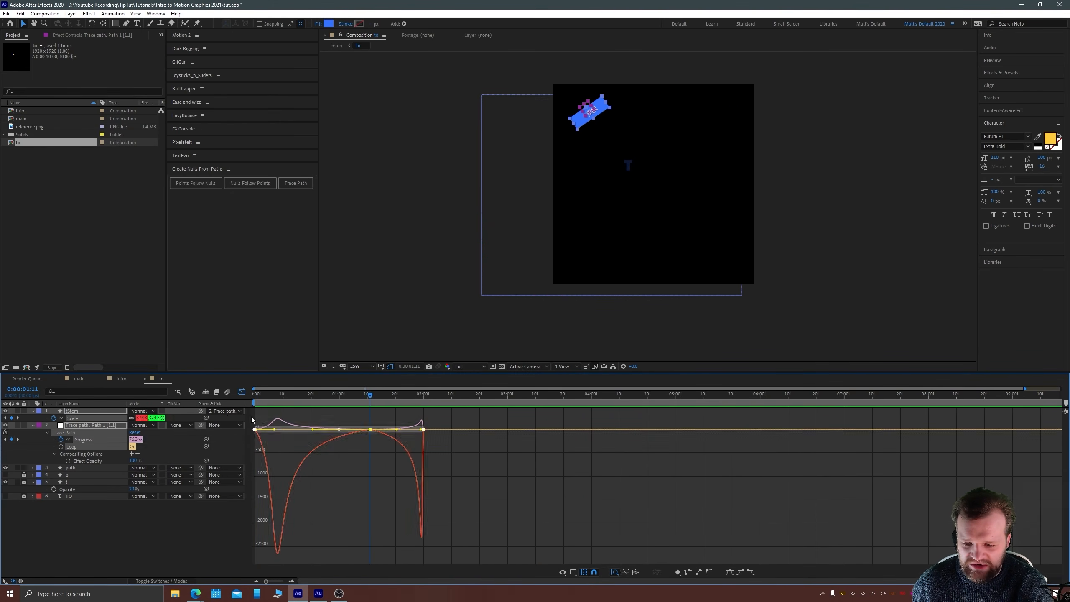
left_click(573, 575)
left_click(583, 488)
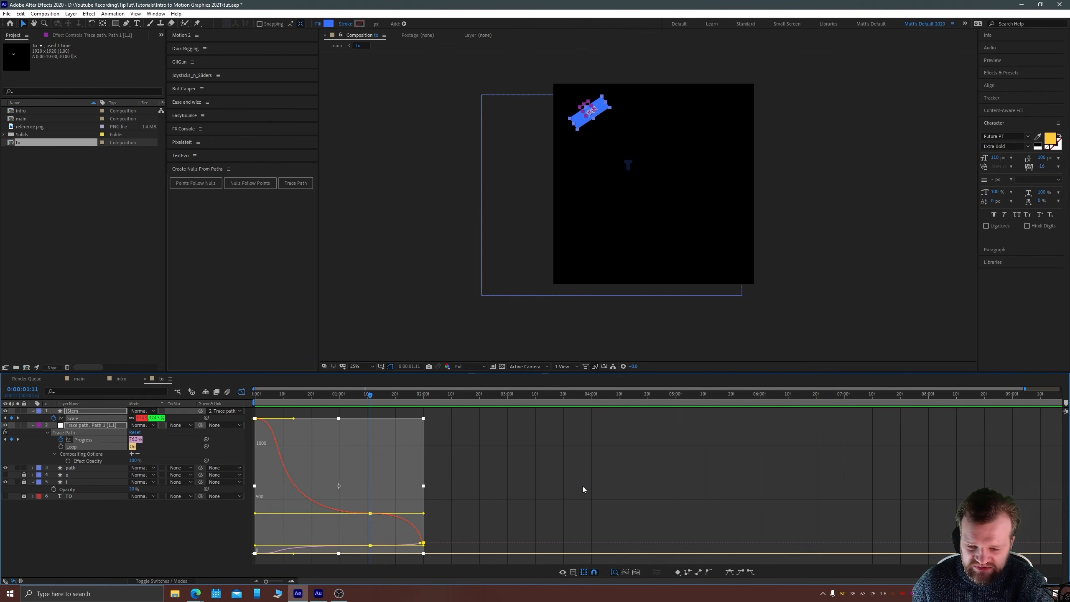
left_click(510, 474)
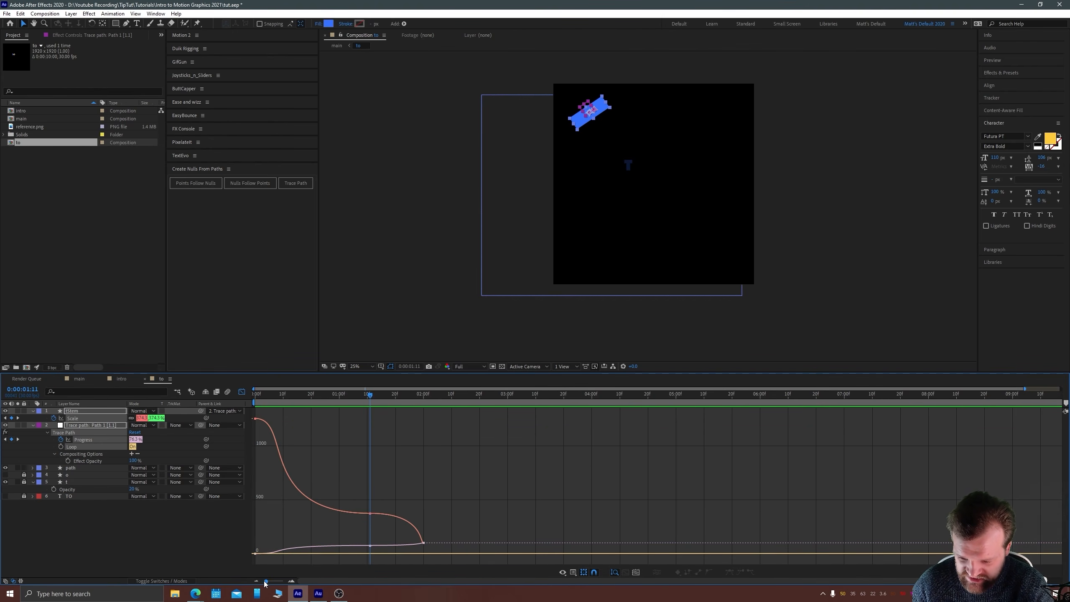
left_click_drag(265, 583, 276, 583)
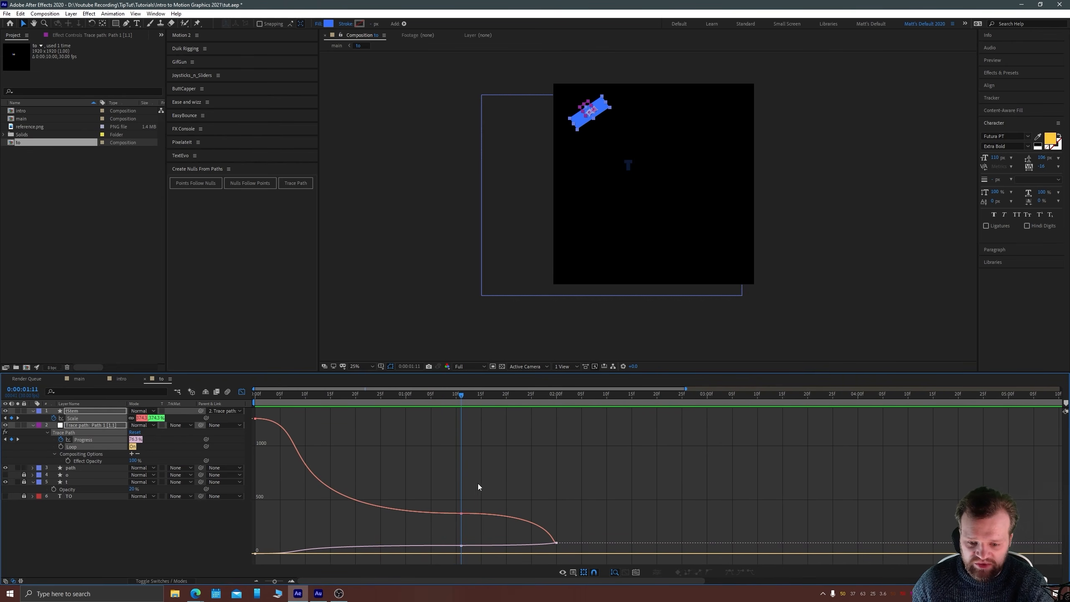
left_click(71, 411)
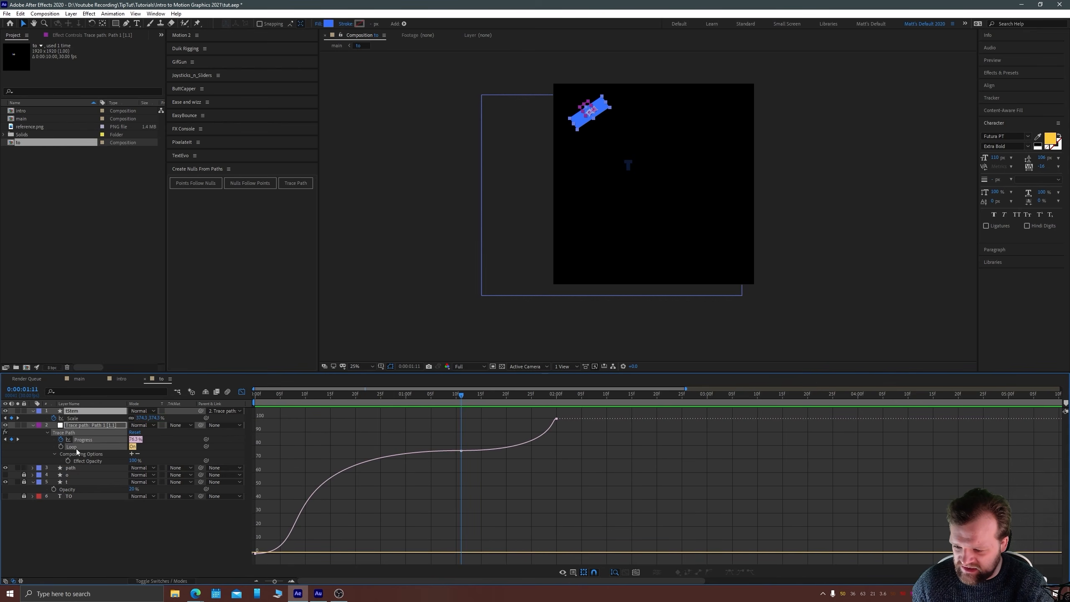
left_click(83, 440)
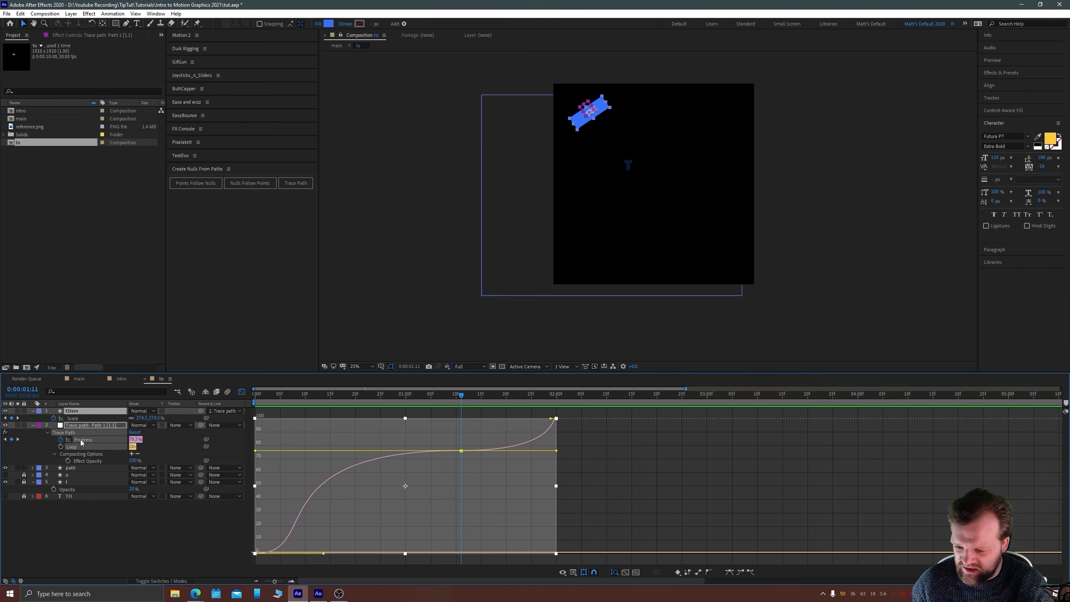
Tilt both handles of the stem's Scale keyframe at 0:00:01:11 so its value keeps falling through that point, and check the motion.
left_click(68, 418)
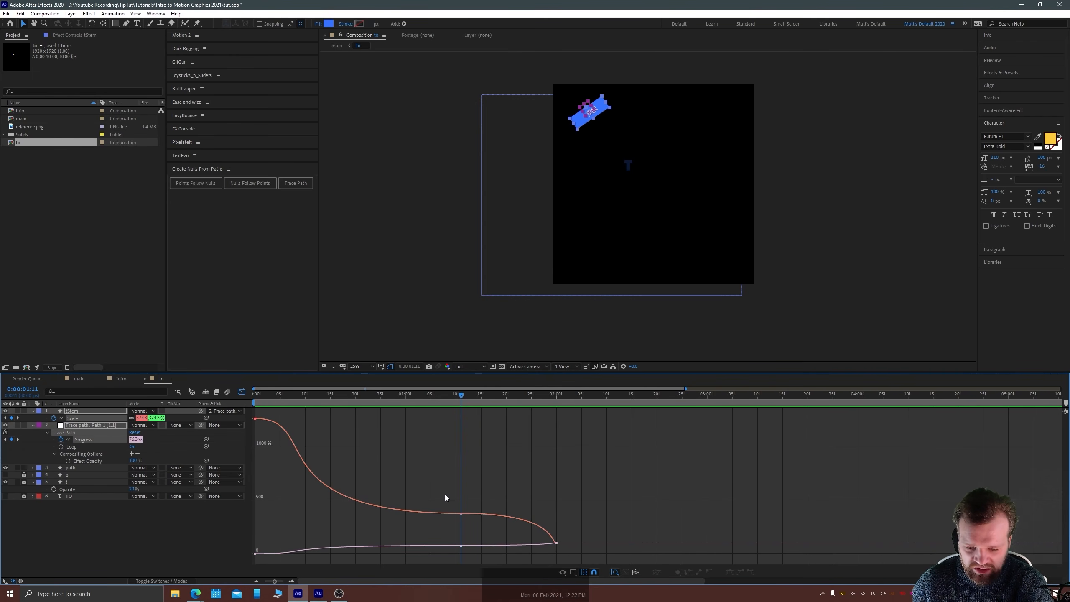
left_click(449, 513)
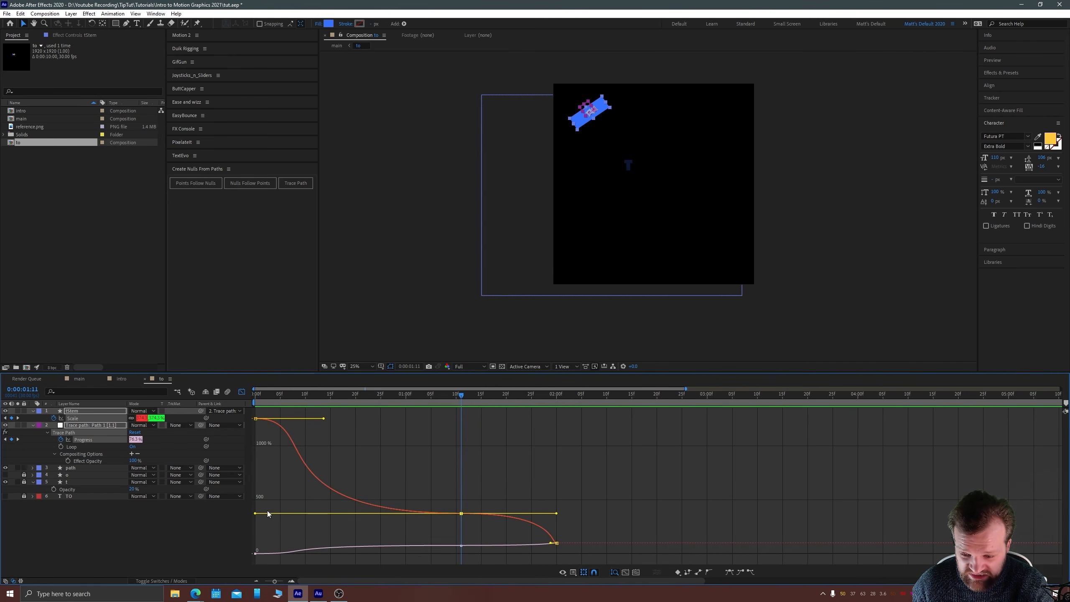
left_click_drag(255, 513, 255, 491)
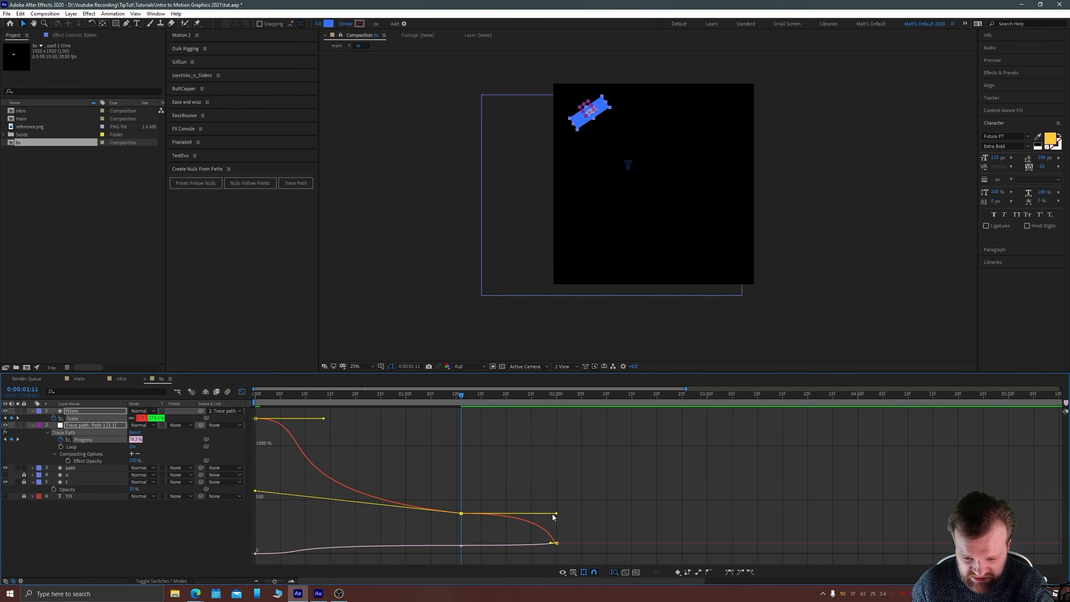
left_click_drag(555, 513, 550, 524)
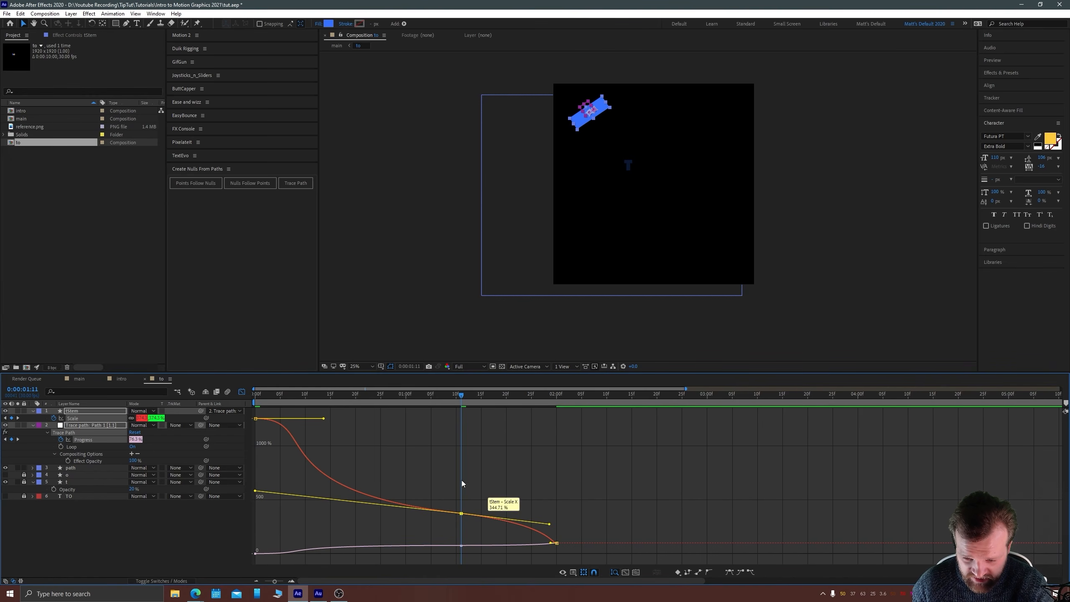
left_click_drag(429, 398, 462, 412)
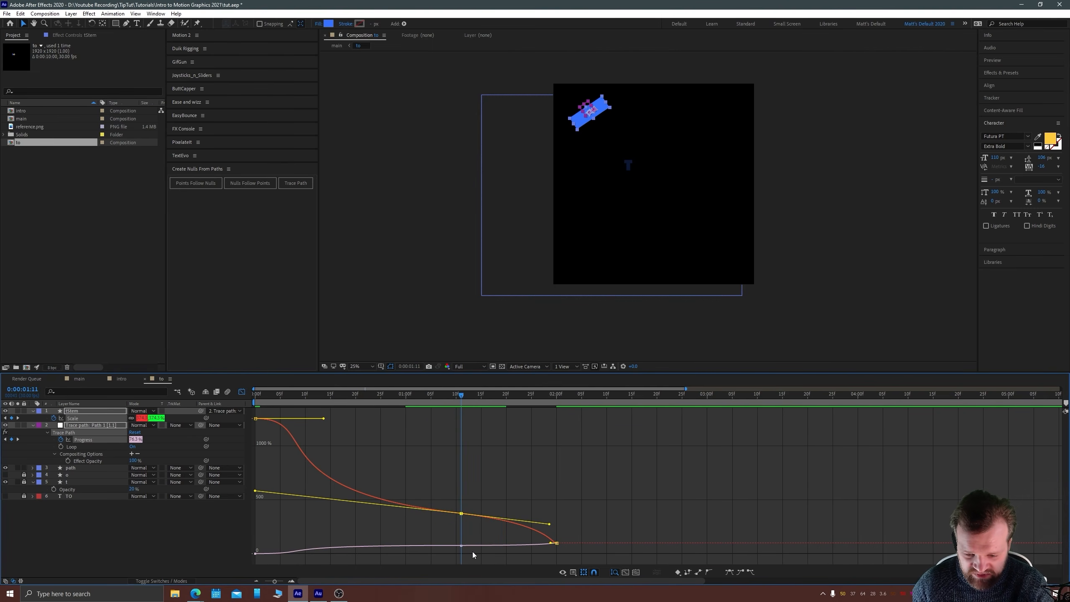
Tilt both handles of the Progress keyframe at 0:00:01:11 so its value keeps rising, preview the motion, and leave the graph editor.
left_click(442, 547)
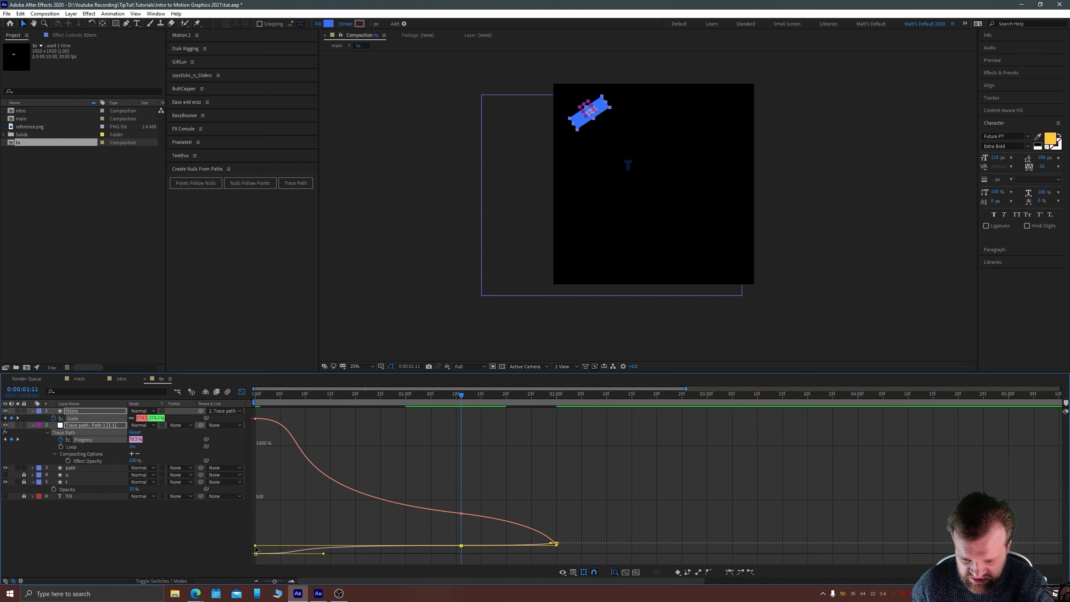
left_click_drag(257, 548, 256, 553)
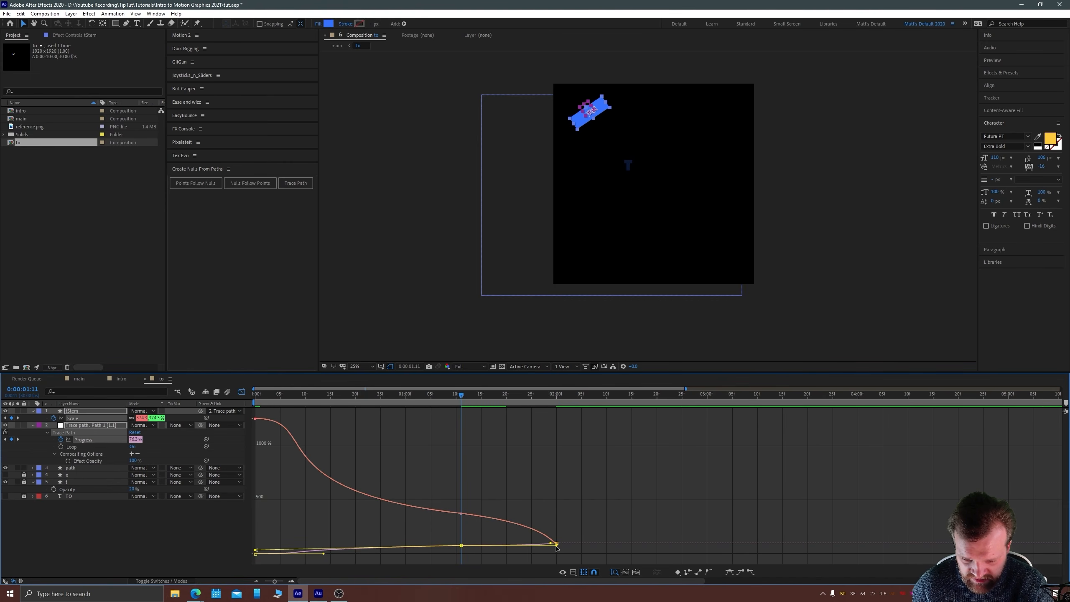
left_click_drag(556, 545, 555, 544)
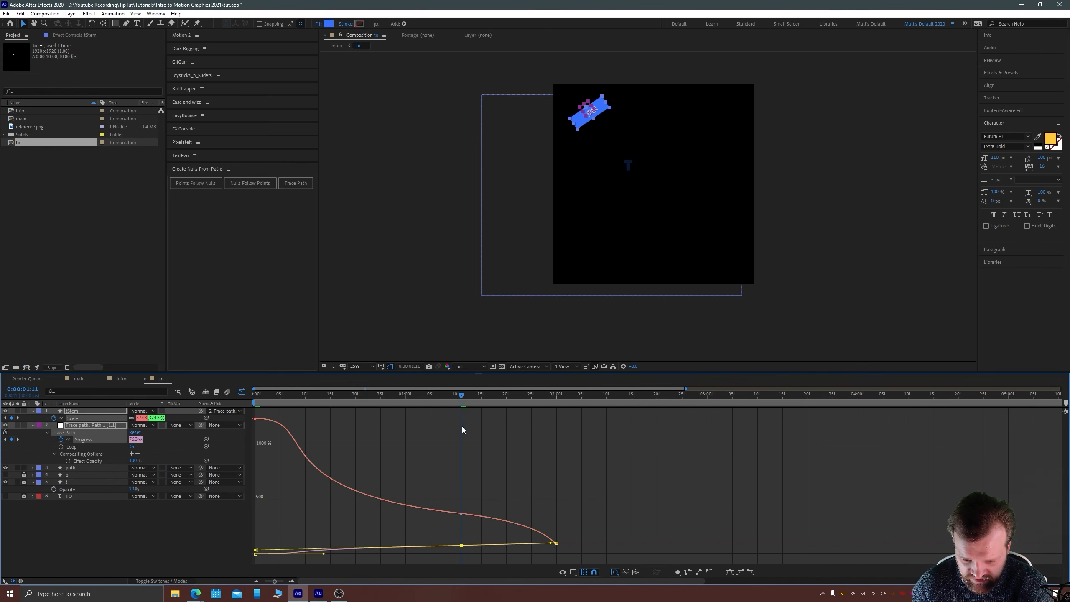
left_click_drag(458, 395, 218, 397)
key("space")
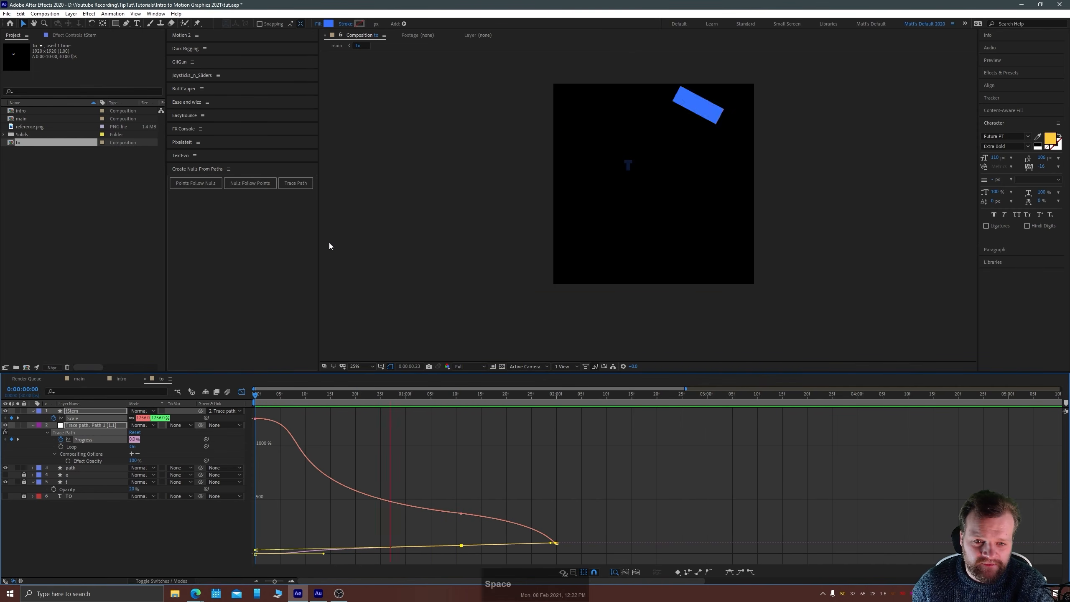
left_click_drag(390, 400, 241, 393)
left_click(241, 392)
left_click(503, 447)
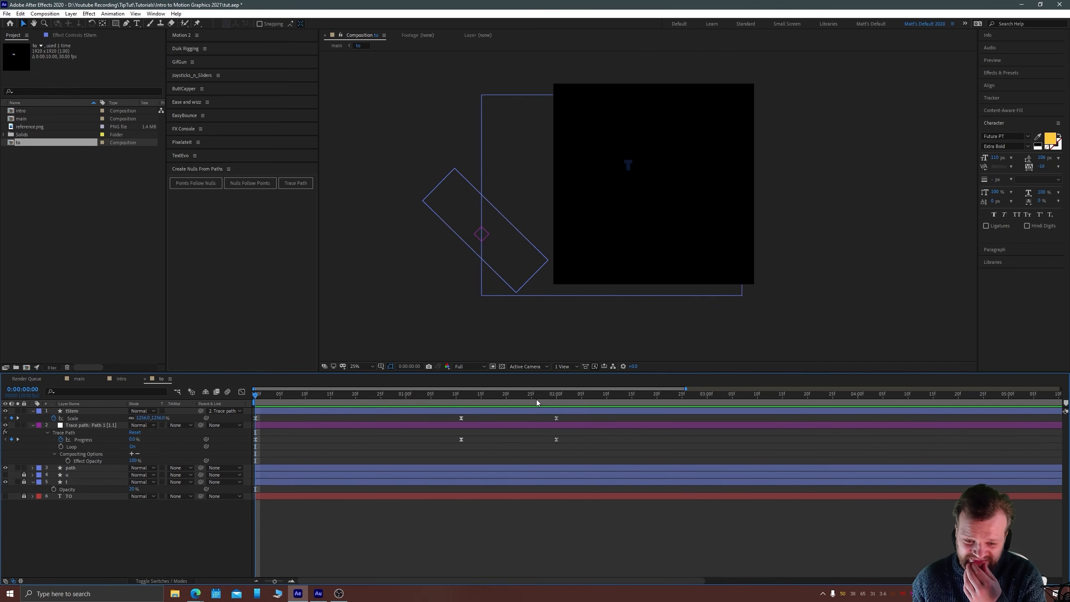
Check the timing in the intro composition, and compress the Scale and Progress keyframes so they end at 0:00:01:05.
left_click_drag(603, 456, 256, 420)
mouse_move(435, 398)
left_mouse_down()
mouse_move(443, 395)
mouse_move(429, 397)
left_mouse_up()
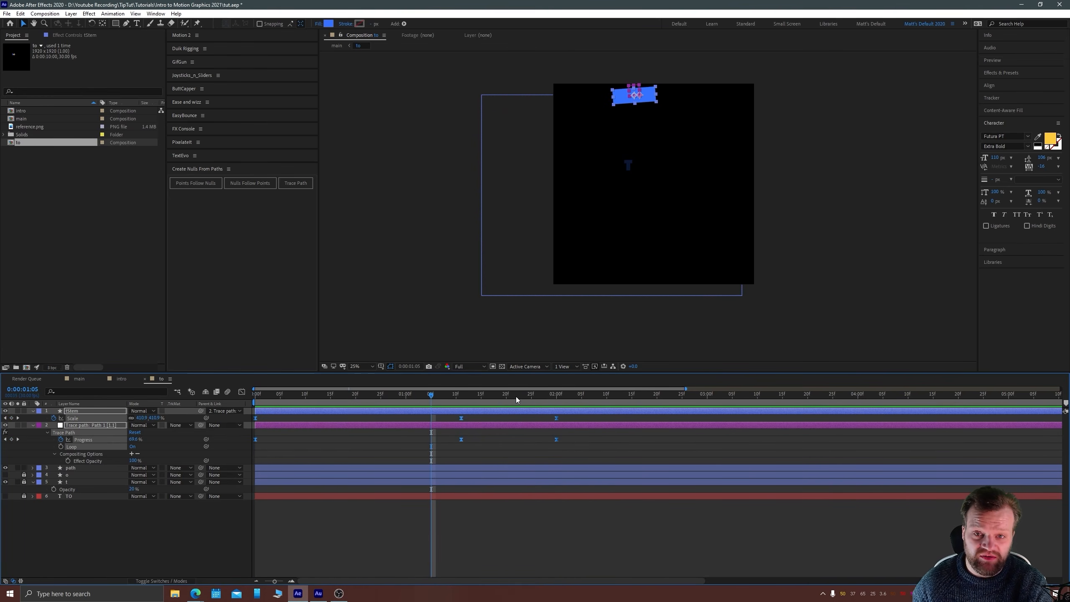
left_click(116, 380)
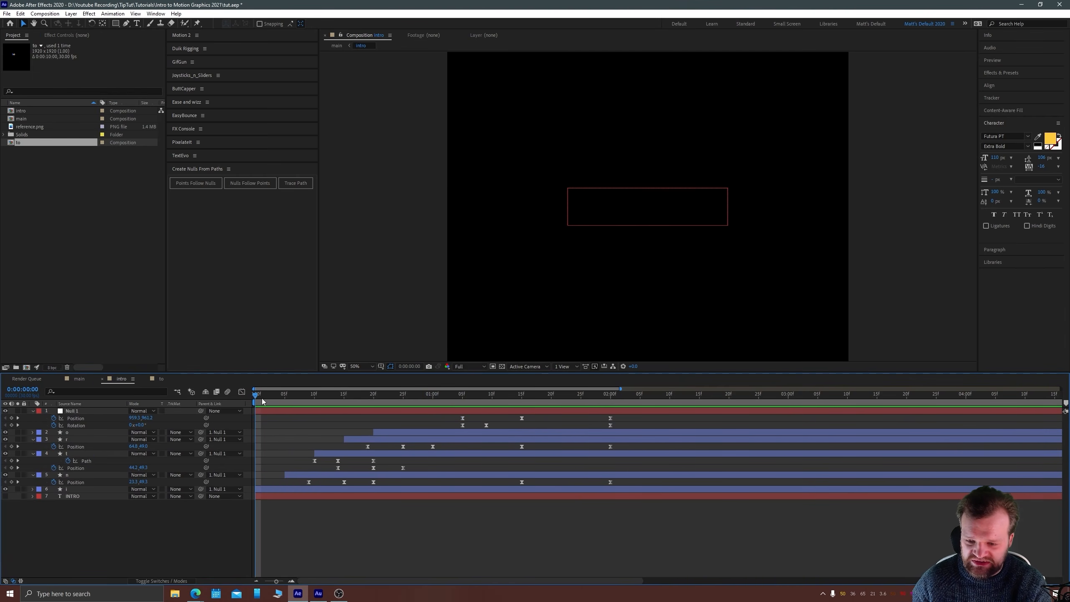
left_click_drag(261, 399, 463, 413)
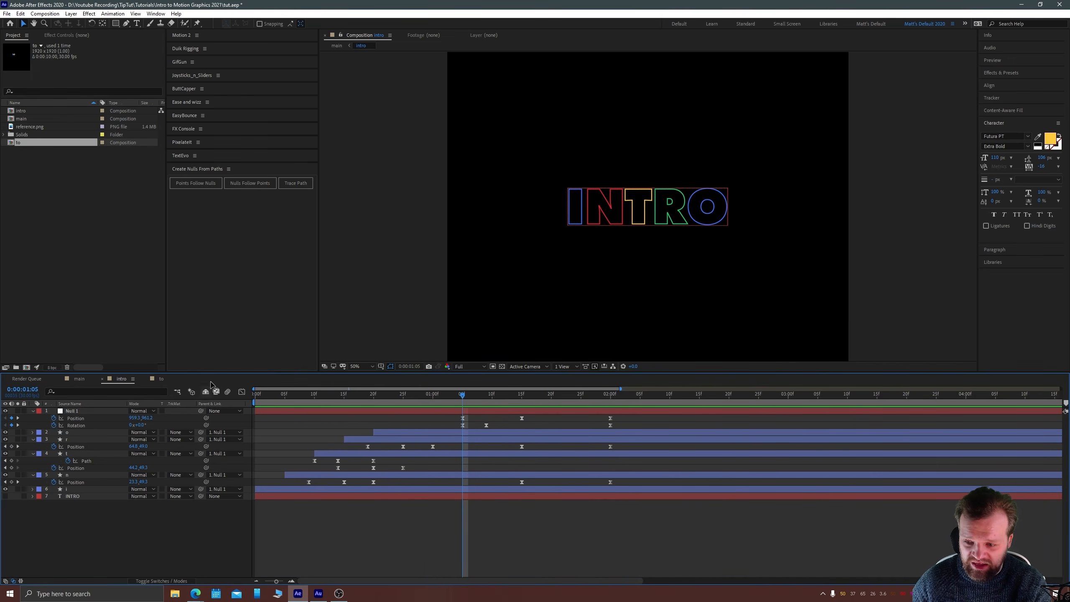
left_click(160, 379)
left_click_drag(556, 418, 432, 420)
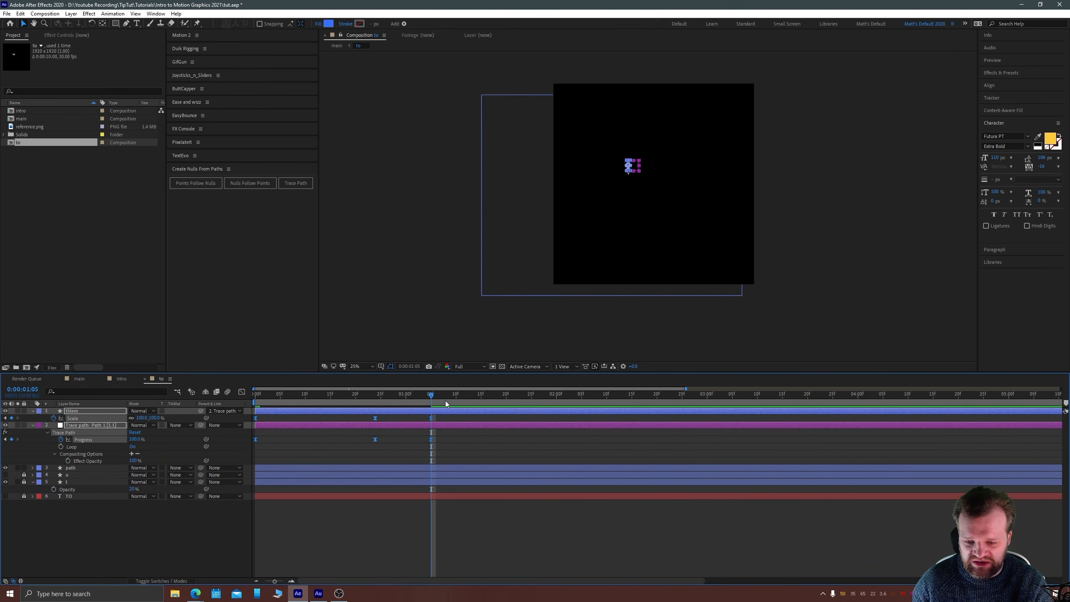
Play the shortened spiral animation from the start several times and check the stem's speed and size along the path.
left_click_drag(419, 396, 186, 402)
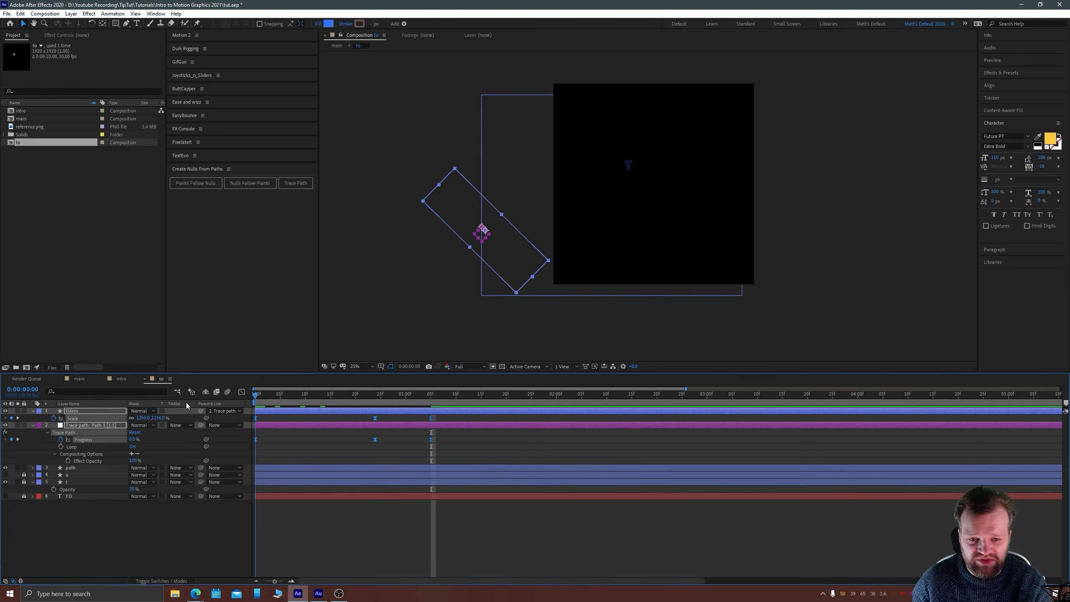
key("space")
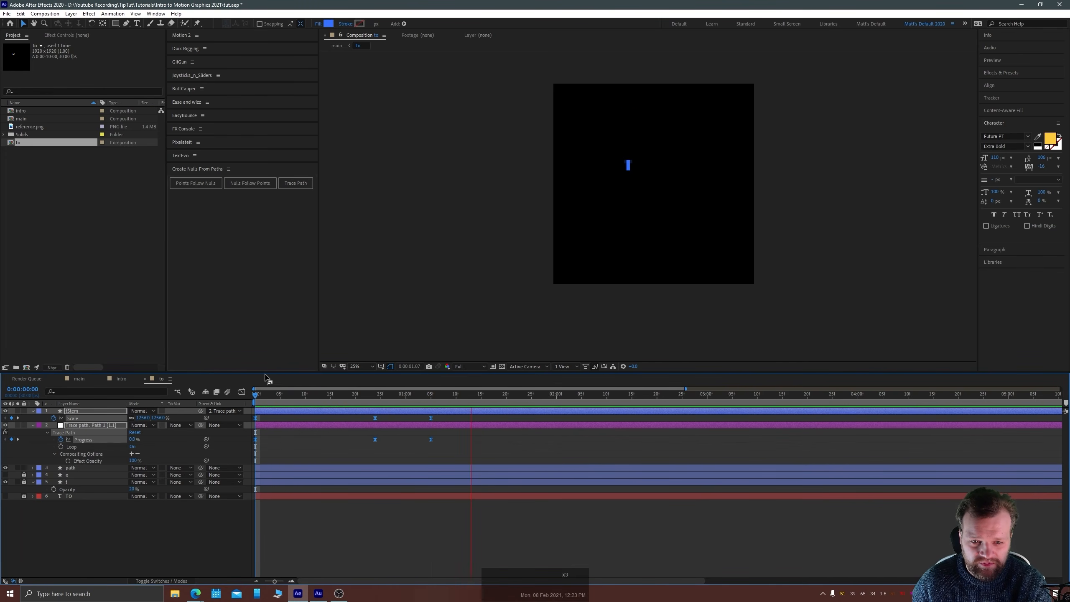
key("space")
key("space")
key("space")
key("space")
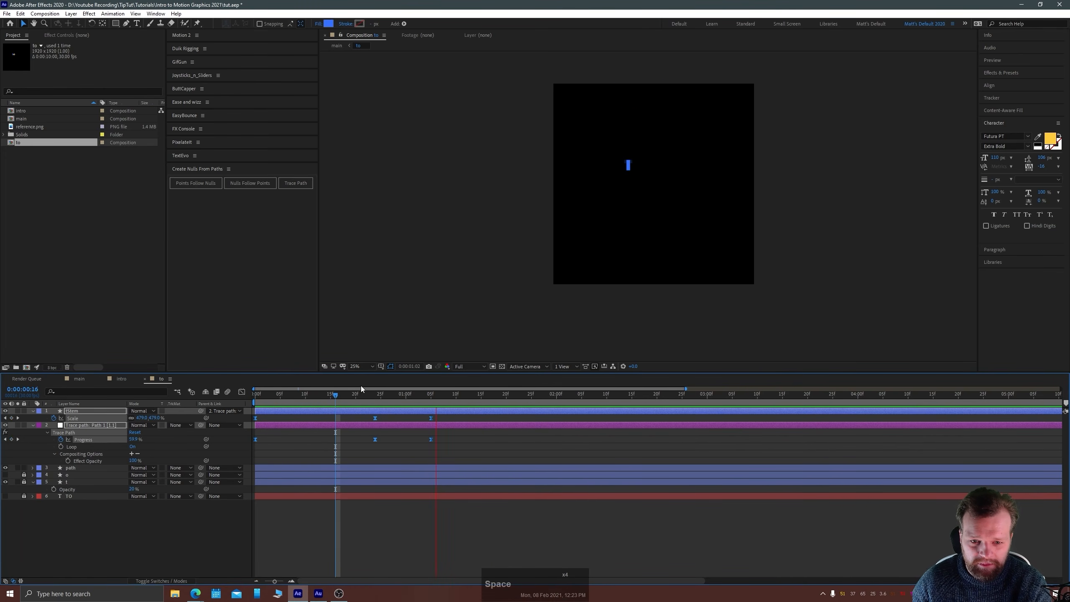
mouse_move(385, 393)
left_mouse_down()
mouse_move(440, 373)
mouse_move(396, 395)
mouse_move(430, 399)
mouse_move(373, 398)
mouse_move(382, 396)
left_mouse_up()
Lower the stem's Scale at the middle keyframe at 0:00:00:24 so it shrinks sooner, and preview the result.
left_click(441, 418)
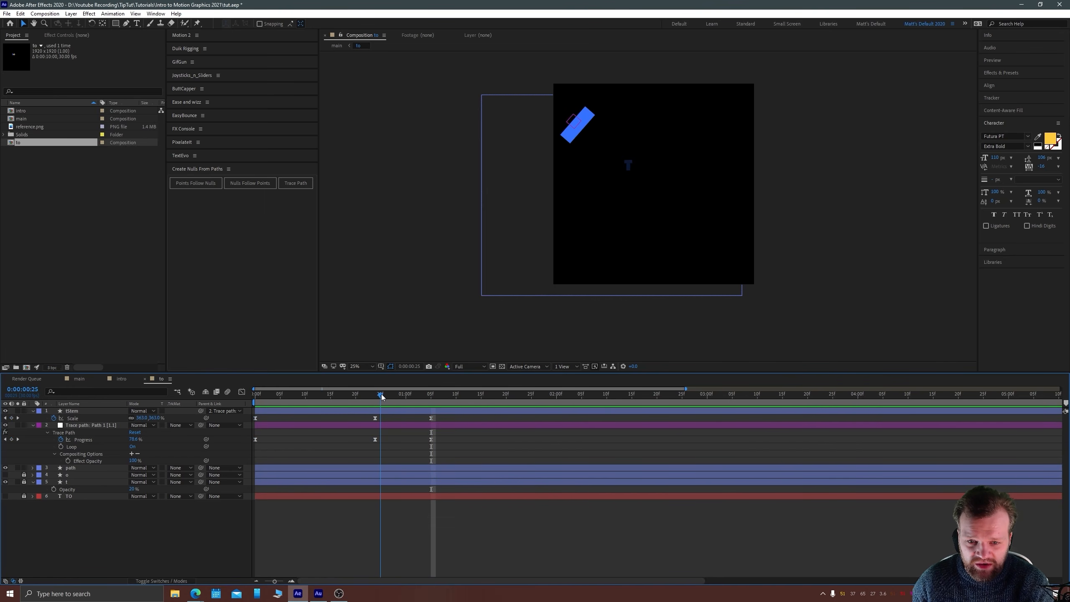
left_click(375, 399)
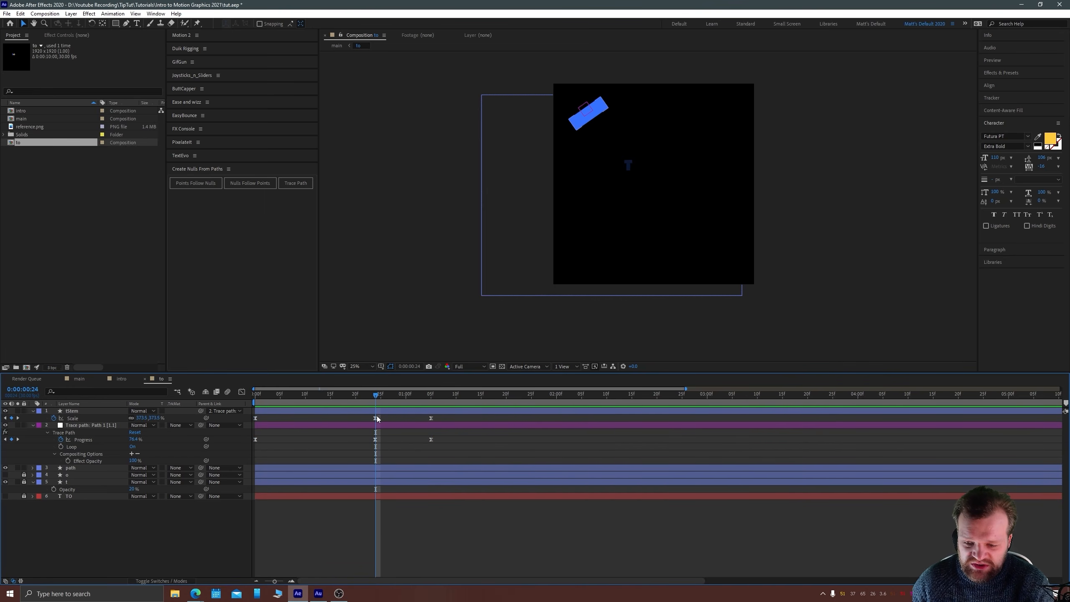
left_click(376, 418)
left_click_drag(154, 420, 88, 420)
left_click_drag(375, 395, 405, 396)
key("space")
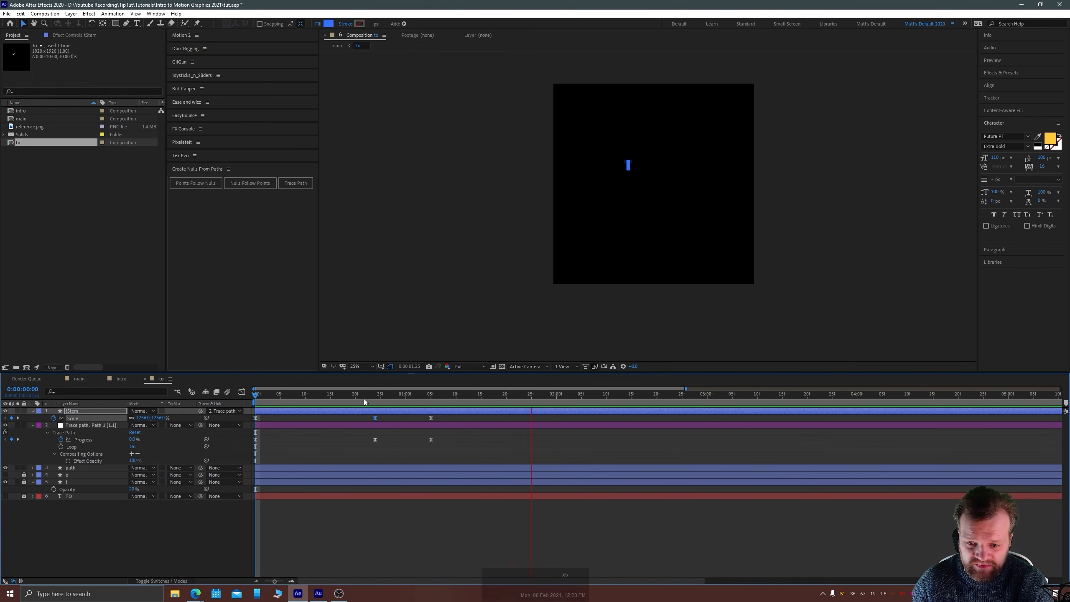
Show the stem's Rotation along with Scale and add the first Rotation keyframe at 0:00:00:15.
left_click_drag(364, 398, 343, 380)
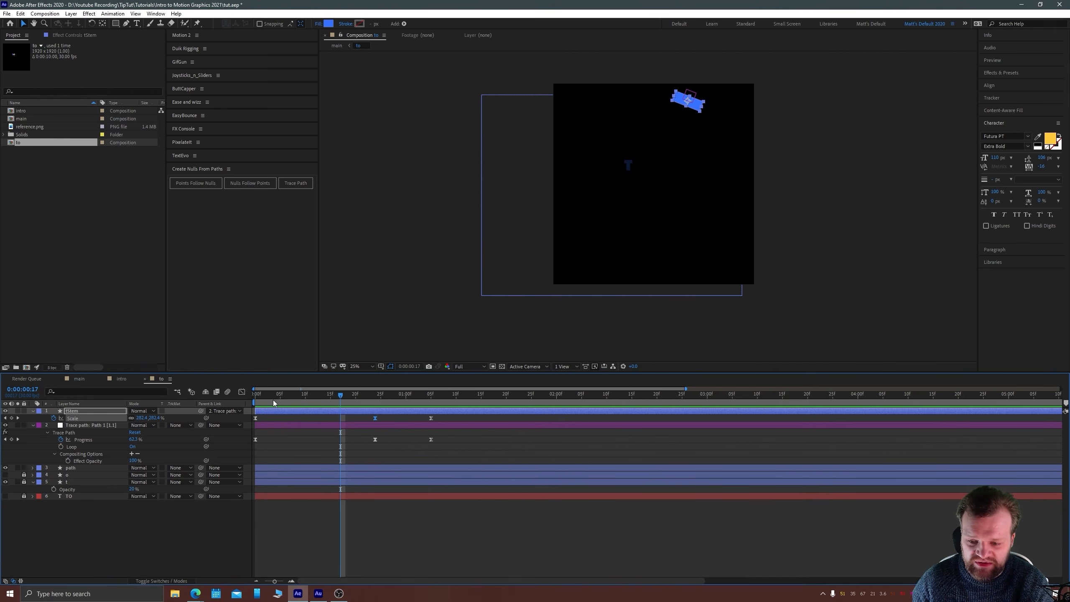
left_click_drag(273, 401, 330, 381)
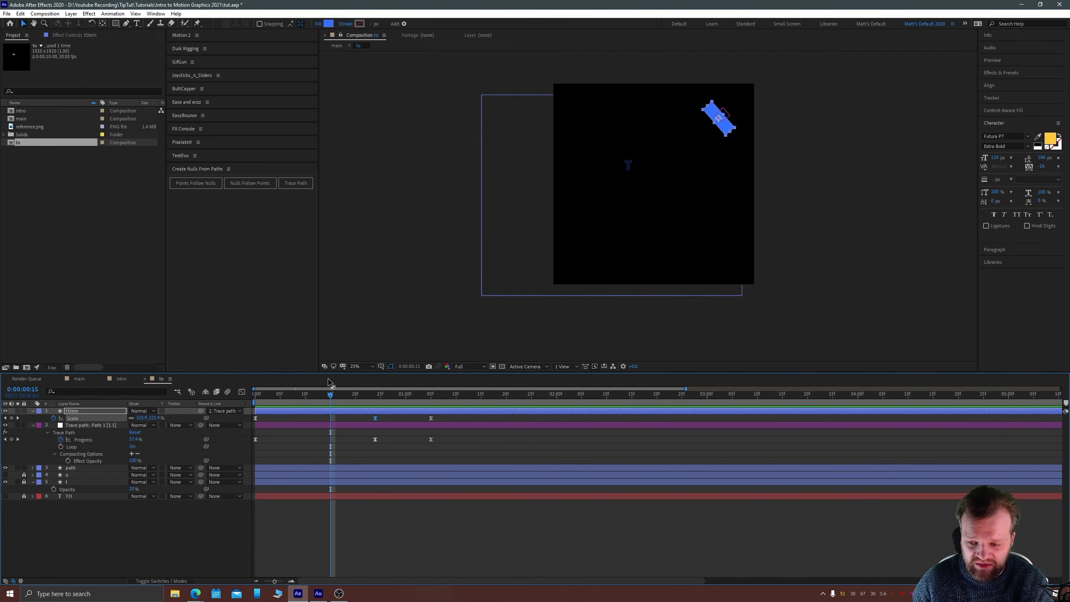
key("shift")
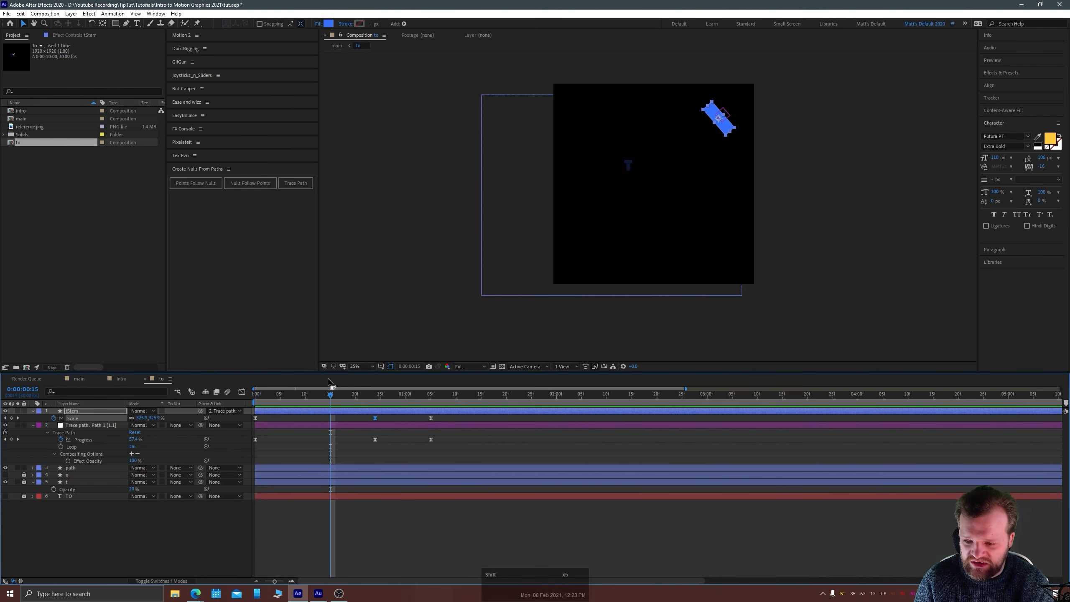
key("shift+r")
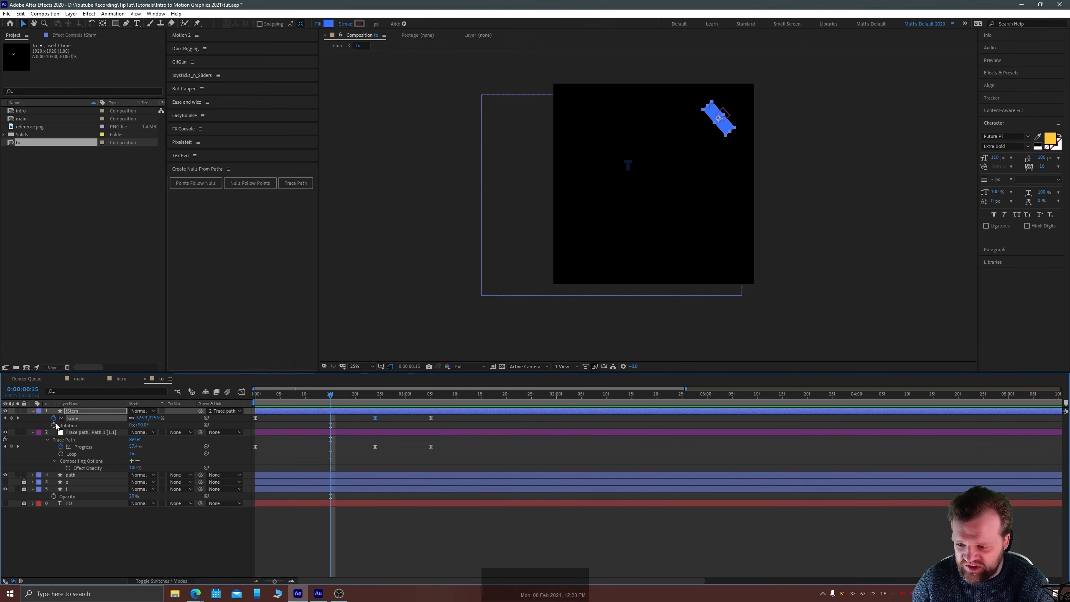
left_click_drag(302, 401, 330, 379)
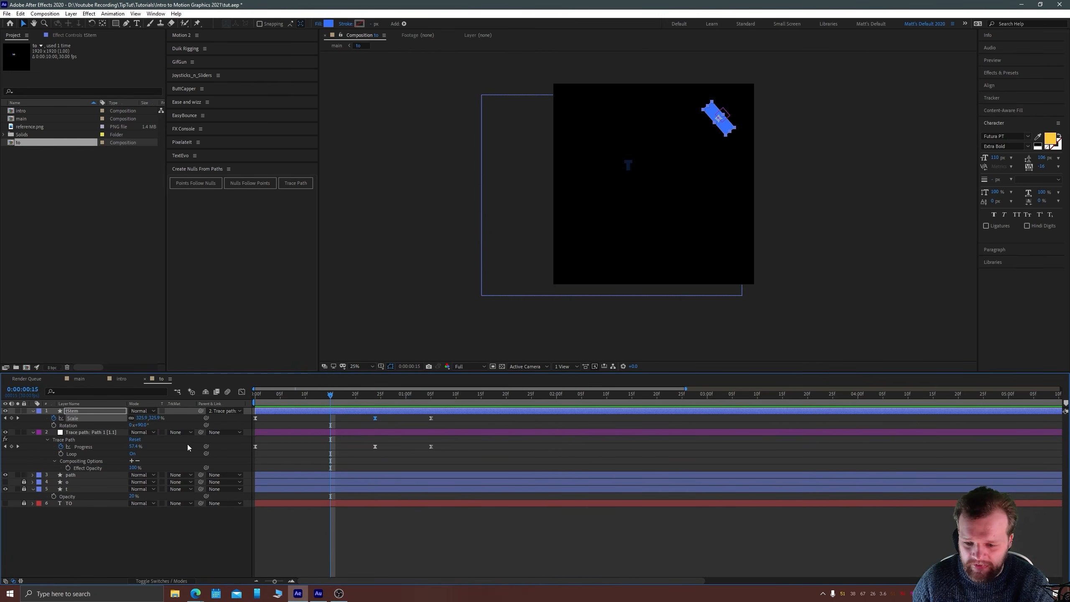
left_click(53, 425)
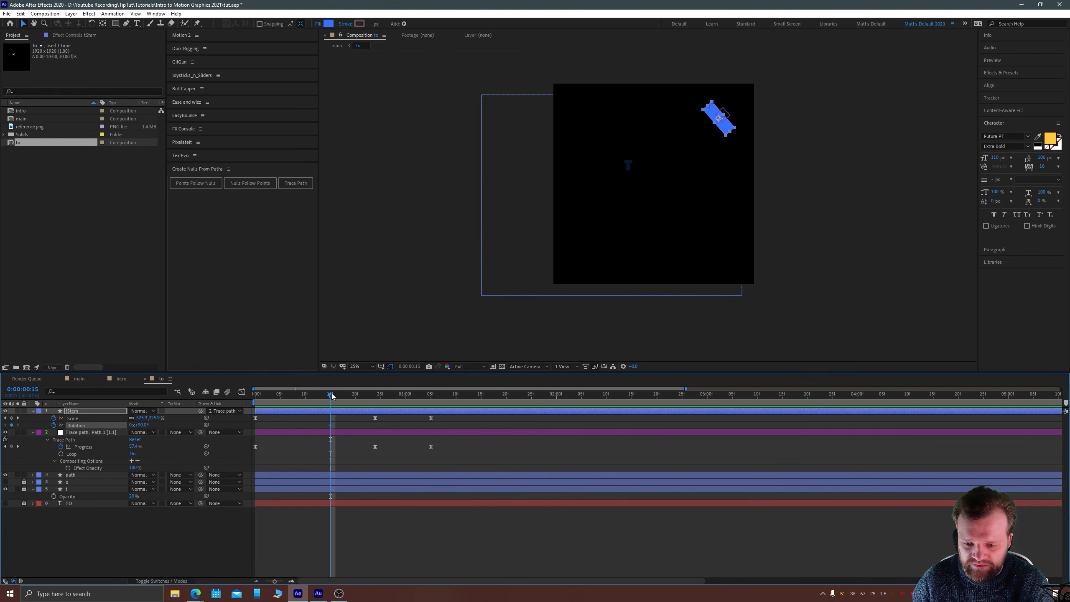
Add Rotation keyframes to the stem, about 77° at 0:00:00:18 and about 43° at 0:00:00:23.
left_click_drag(332, 396, 345, 395)
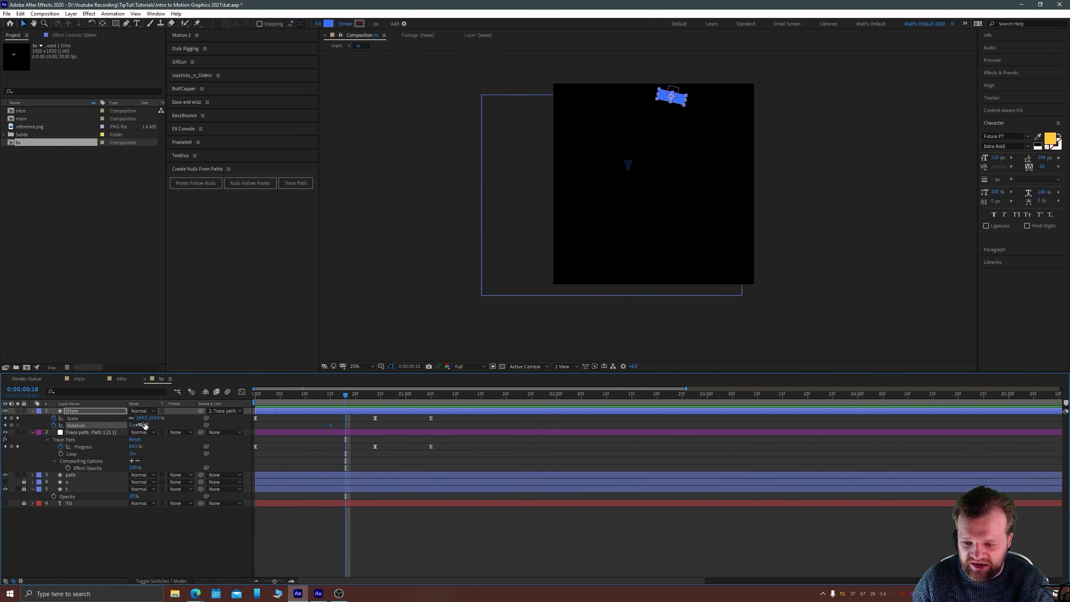
left_click_drag(140, 424, 139, 425)
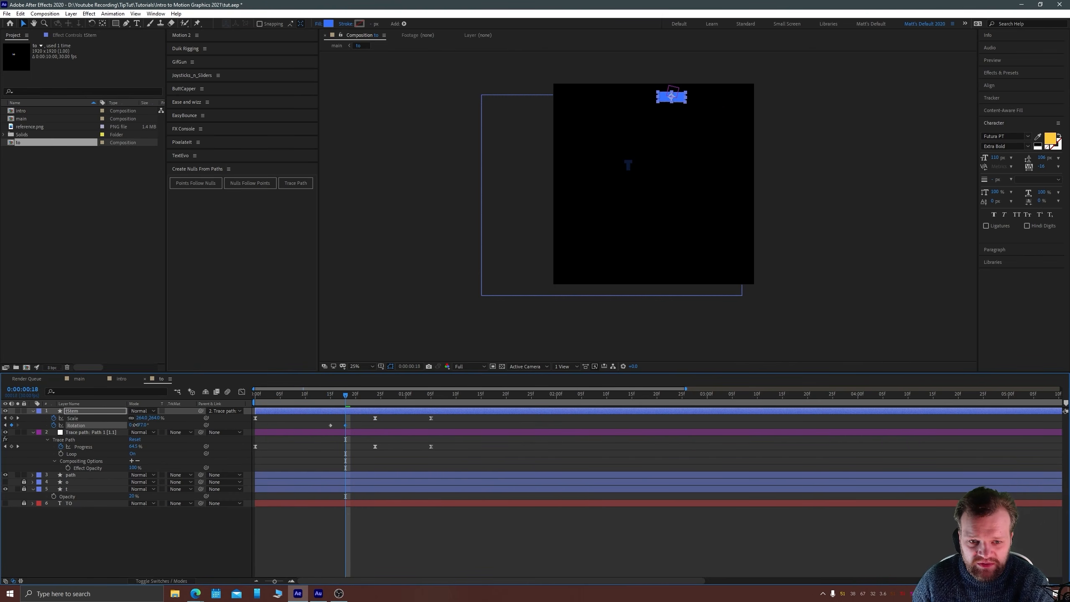
left_click_drag(349, 395, 371, 382)
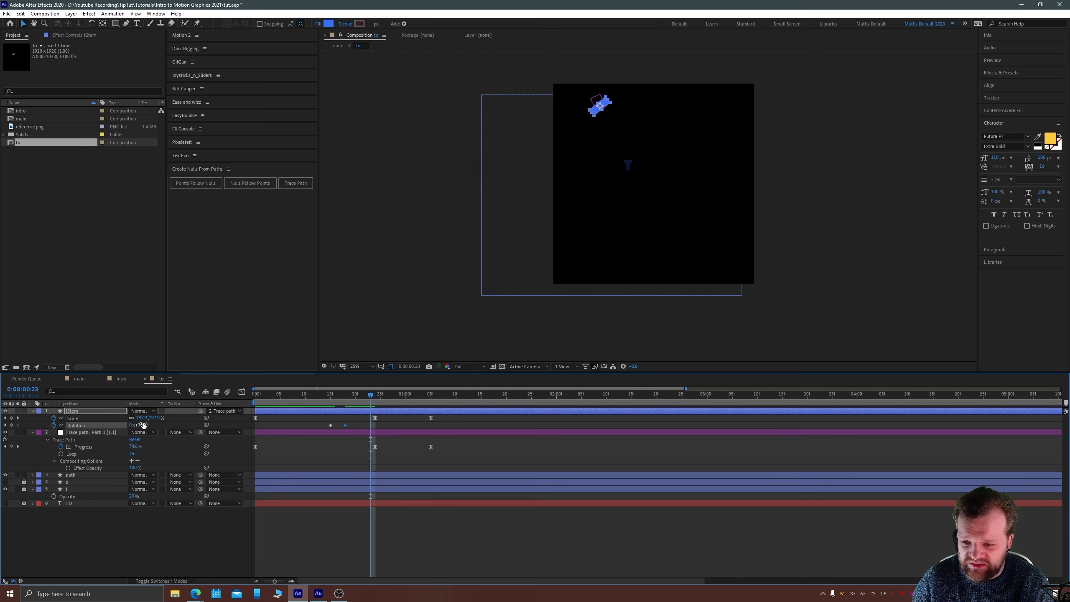
left_click_drag(143, 425, 130, 424)
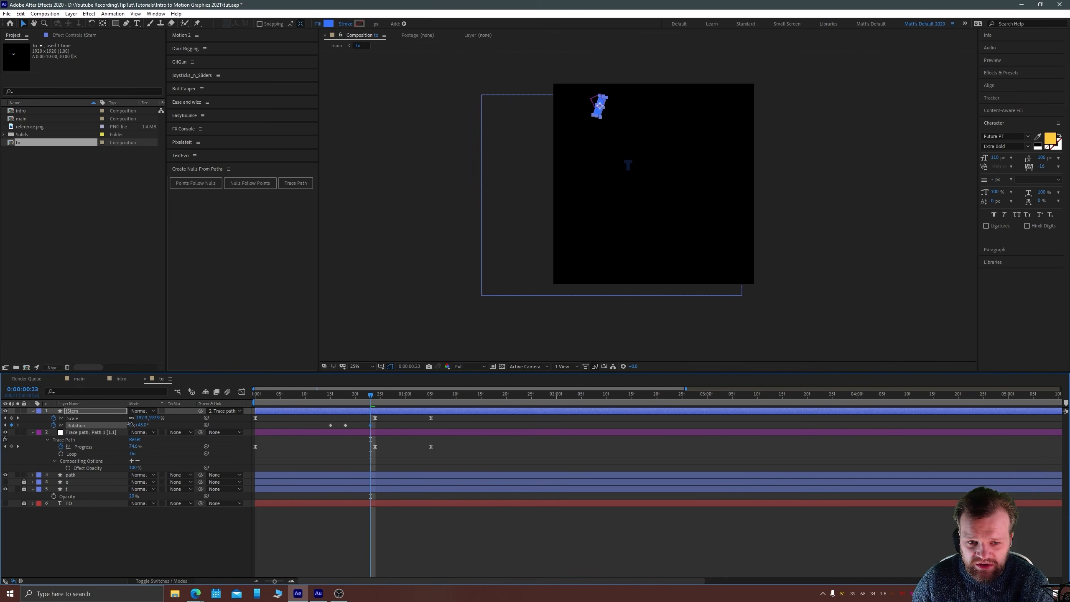
Hold the stem's Rotation at 0:00:00:29, turn it to about -21° at 0:00:01:02, and key it upright at 0:00:01:05.
left_click_drag(369, 394, 400, 383)
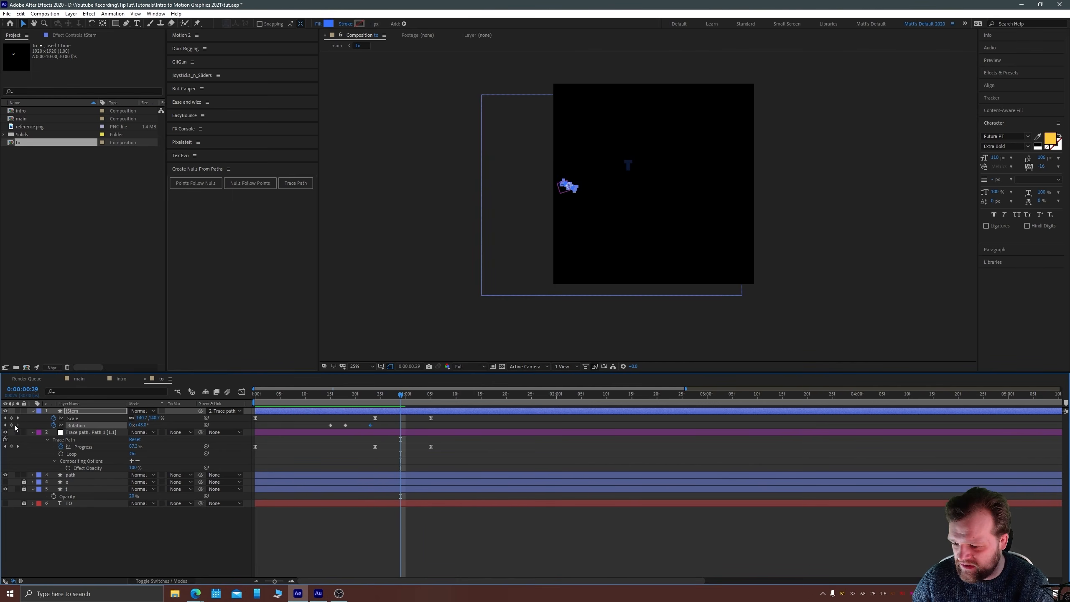
left_click_drag(404, 396, 416, 395)
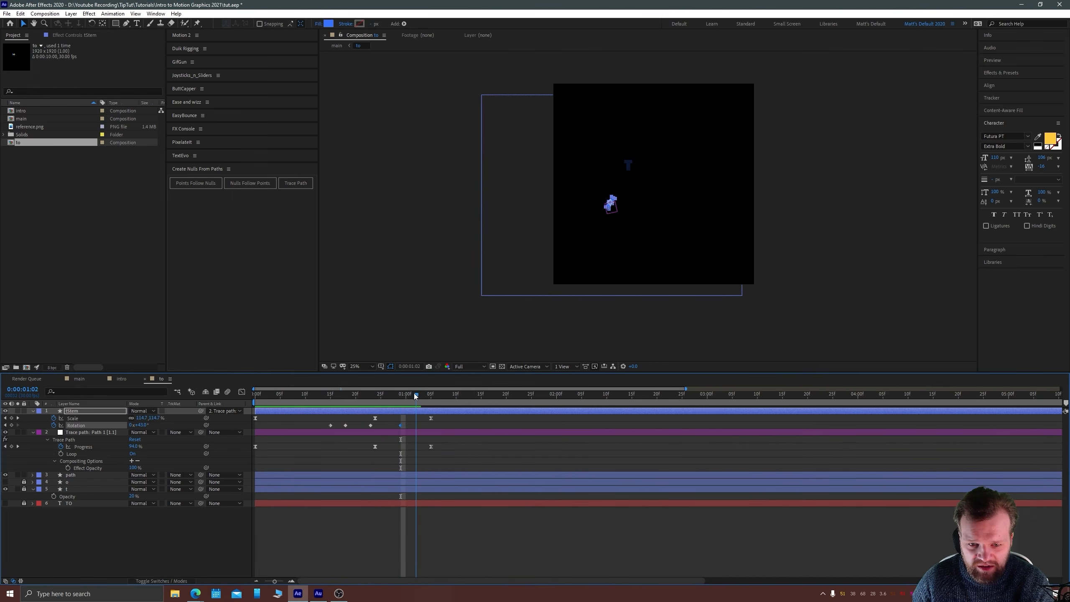
left_click_drag(144, 426, 150, 423)
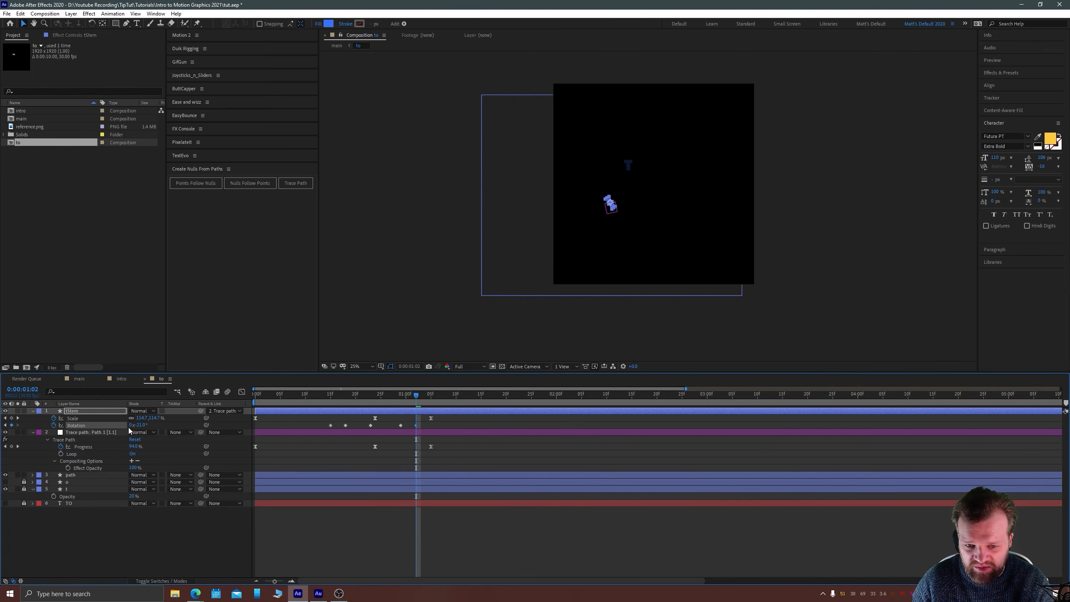
left_click_drag(416, 395, 431, 390)
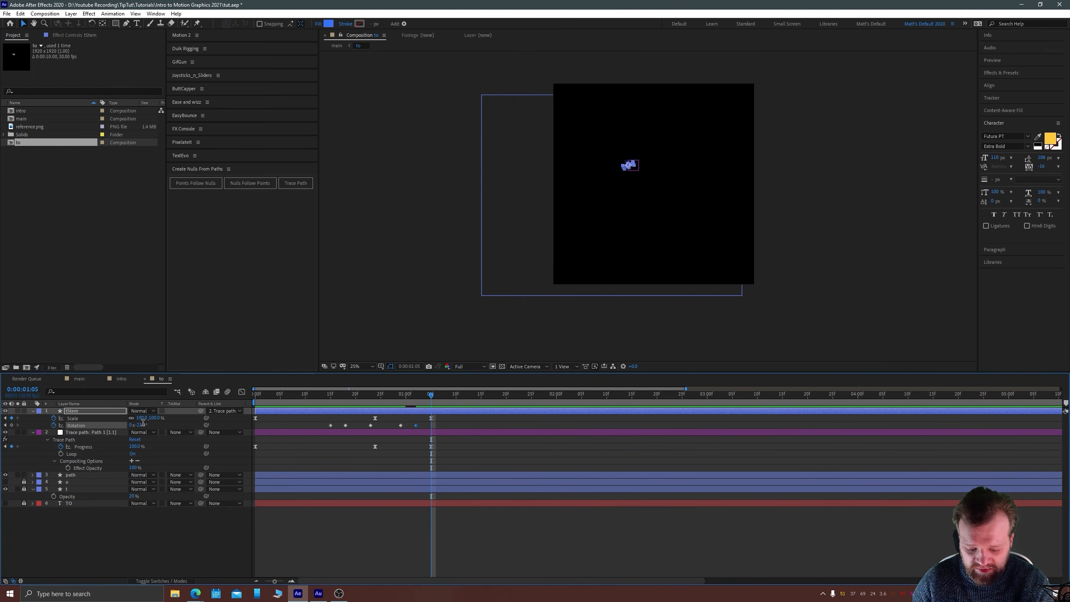
key("Return")
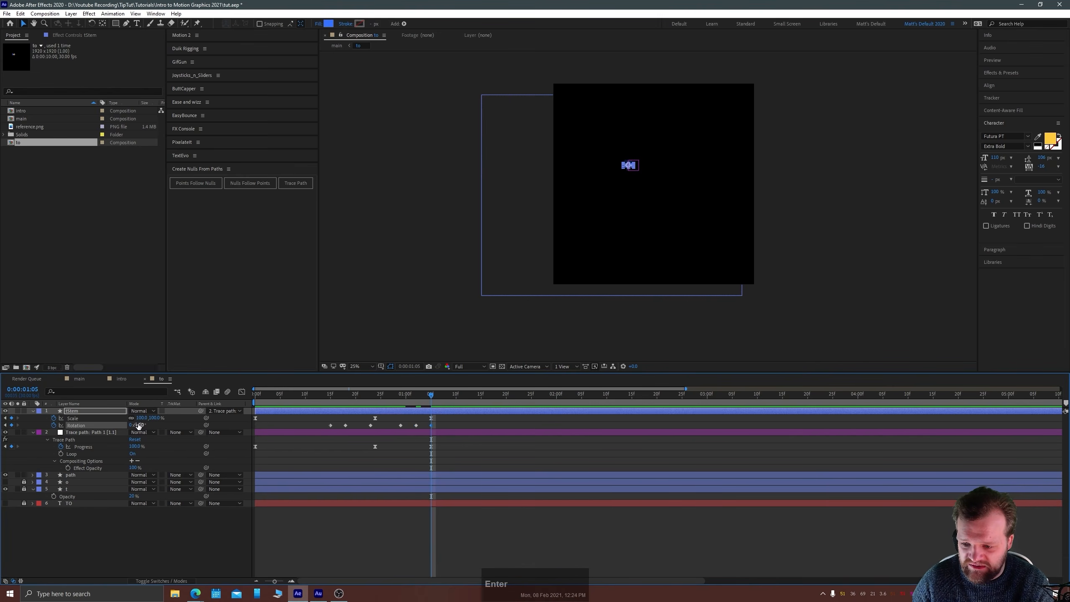
Preview the stem's added rotation from the start and inspect its orientation around 0:00:00:29.
left_click(407, 400)
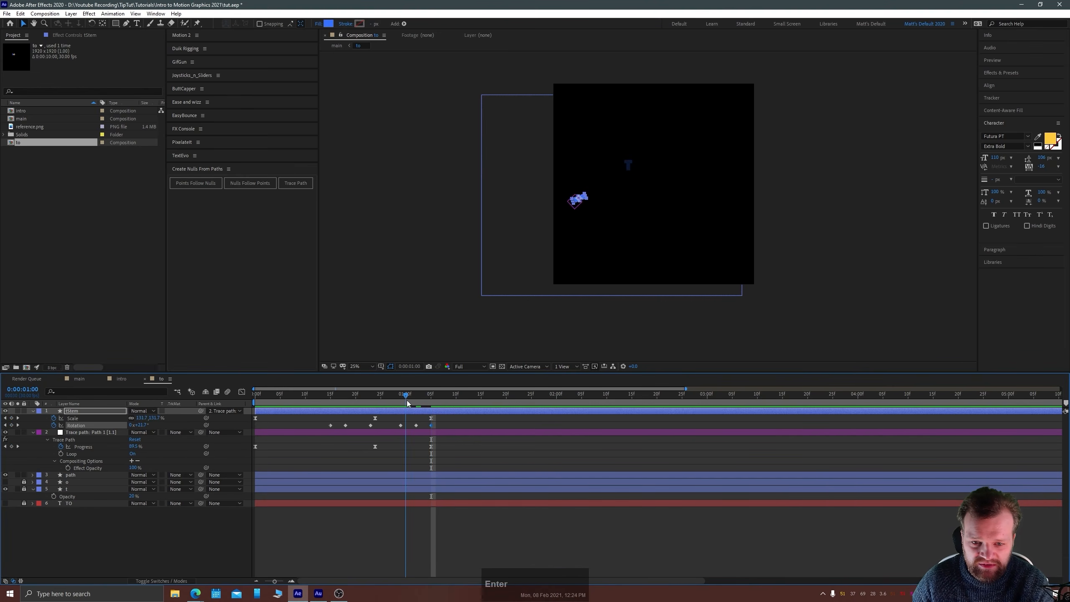
key("space")
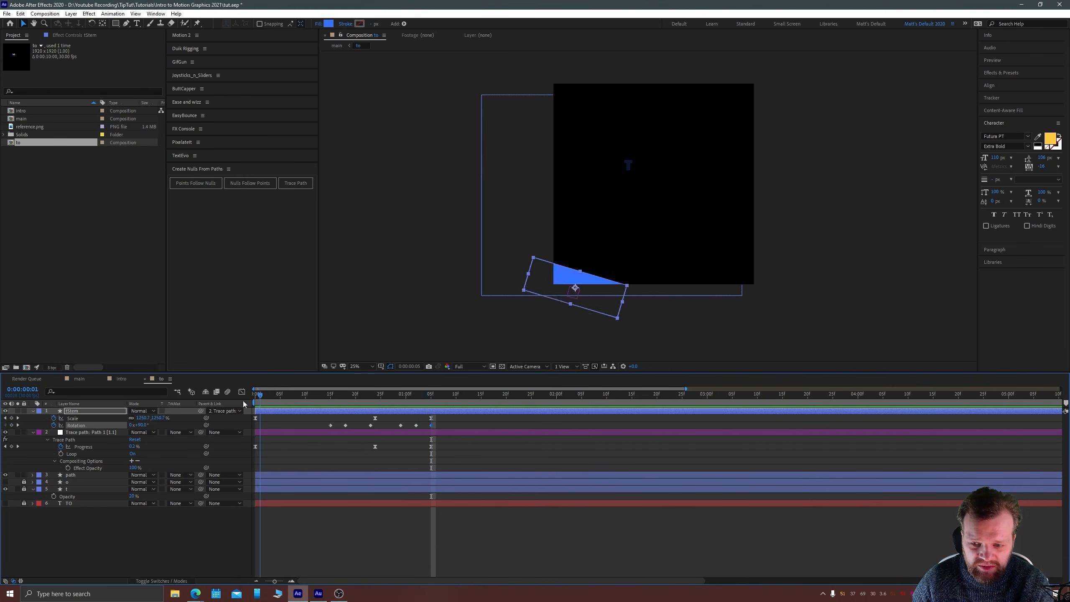
key("space")
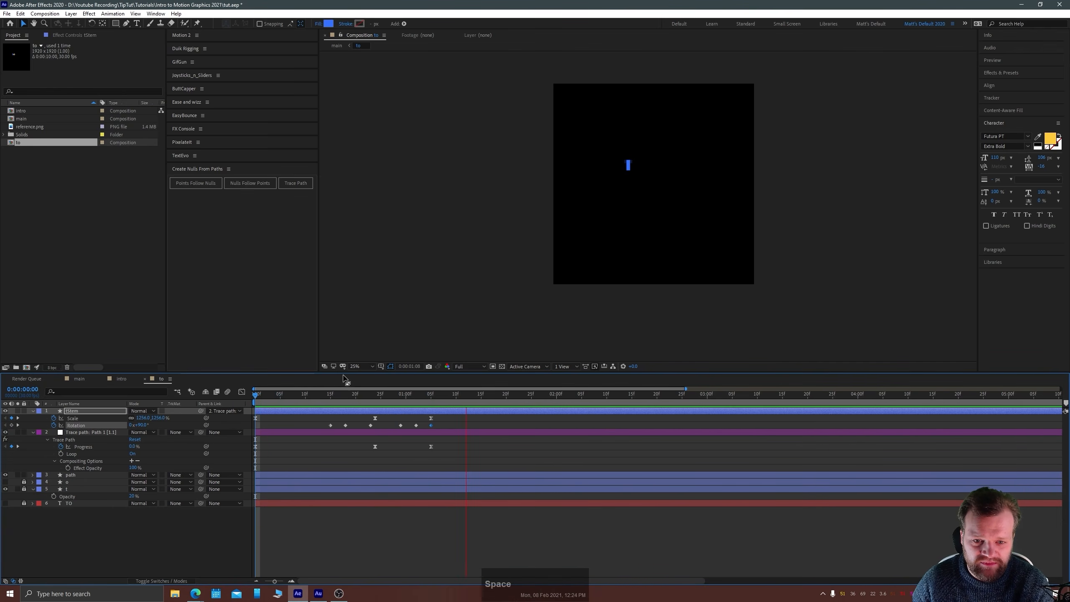
key("space")
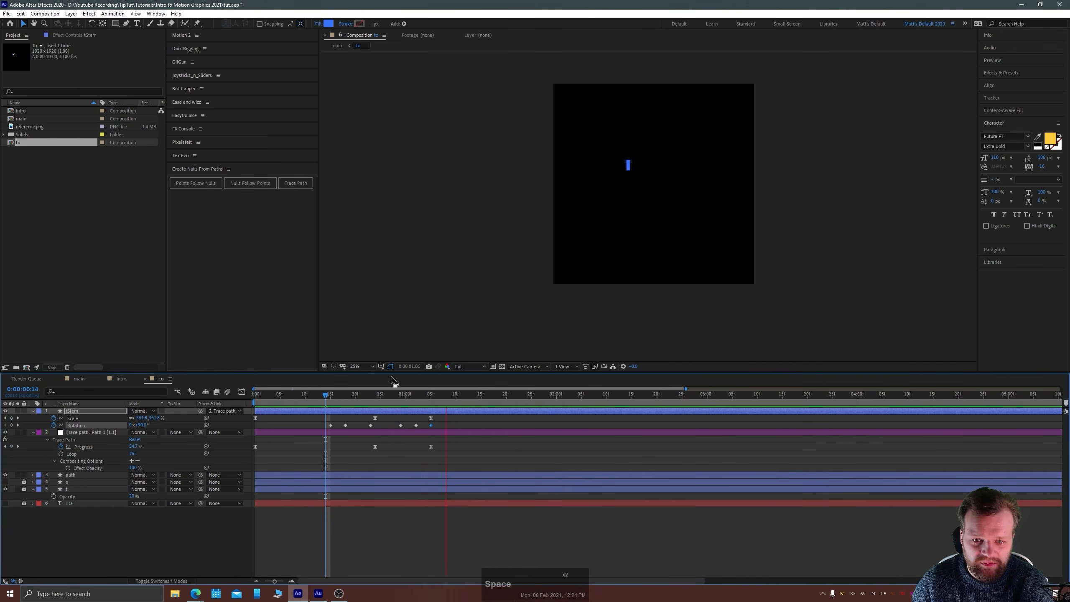
left_click_drag(372, 386, 402, 390)
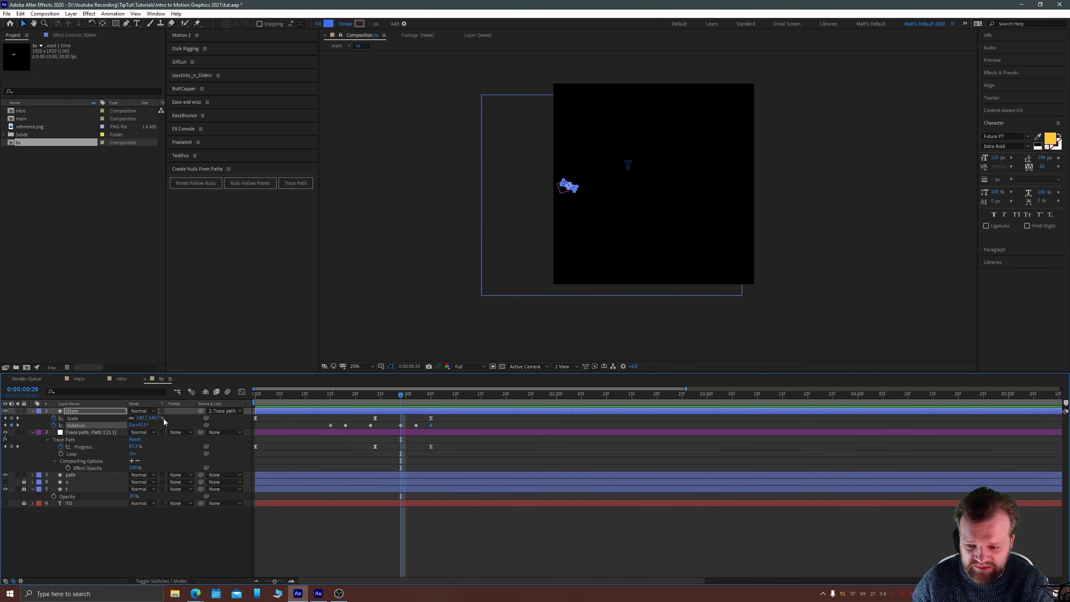
Hold the stem's Scale with a keyframe at 0:00:00:29 and enlarge it at 0:00:01:04.
left_click(12, 417)
left_click_drag(406, 397, 427, 395)
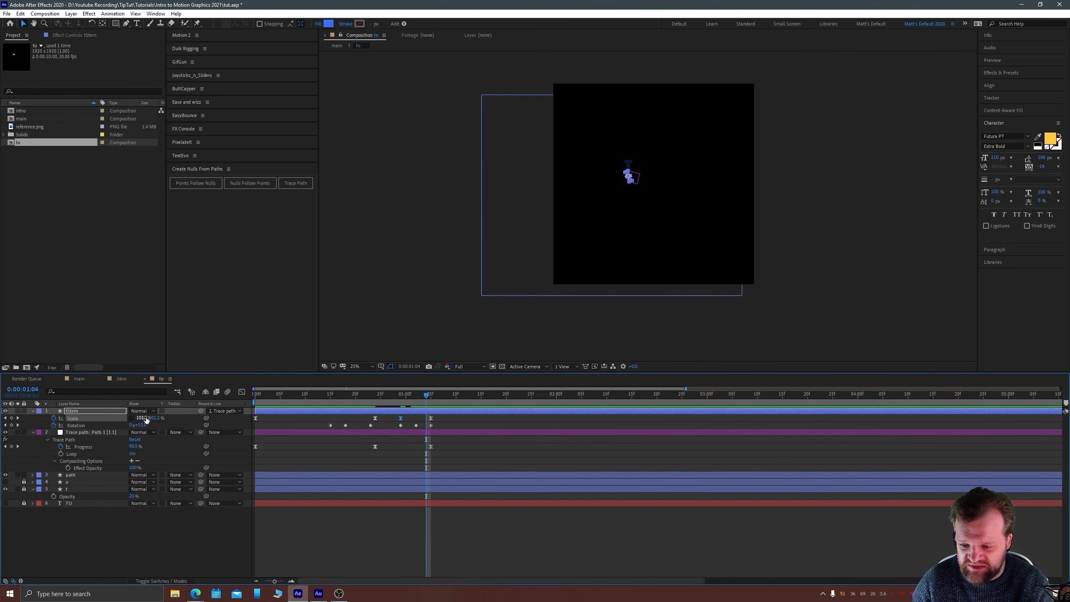
left_click_drag(146, 418, 149, 417)
key("ctrl+z")
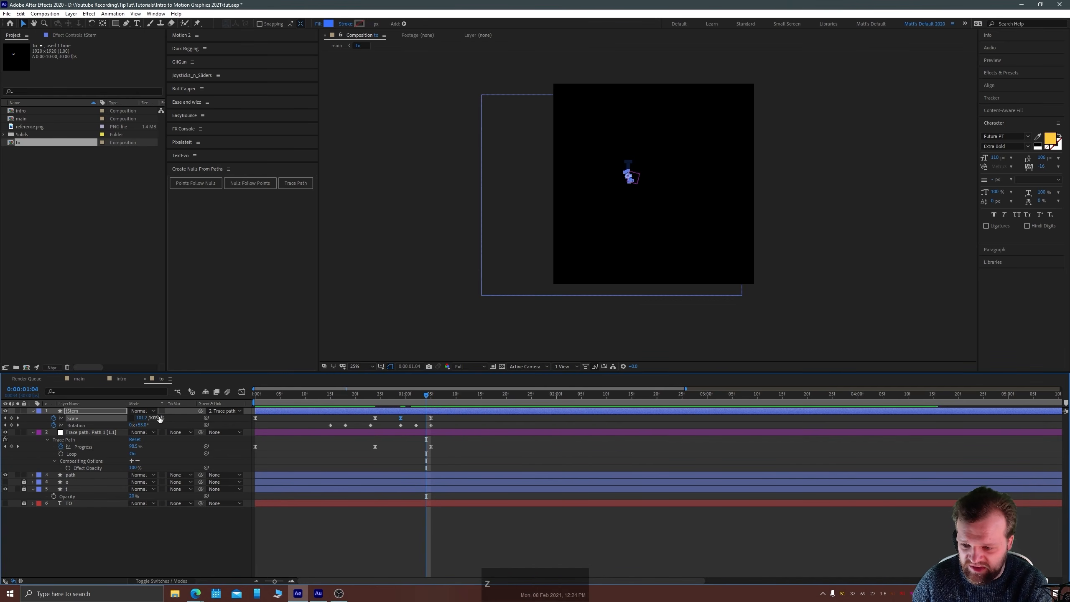
left_click_drag(156, 419, 165, 418)
Preview the stem's revised scaling from the start and inspect the frames leading up to 0:00:01:04.
left_click(376, 396)
left_click_drag(385, 395, 267, 399)
key("space")
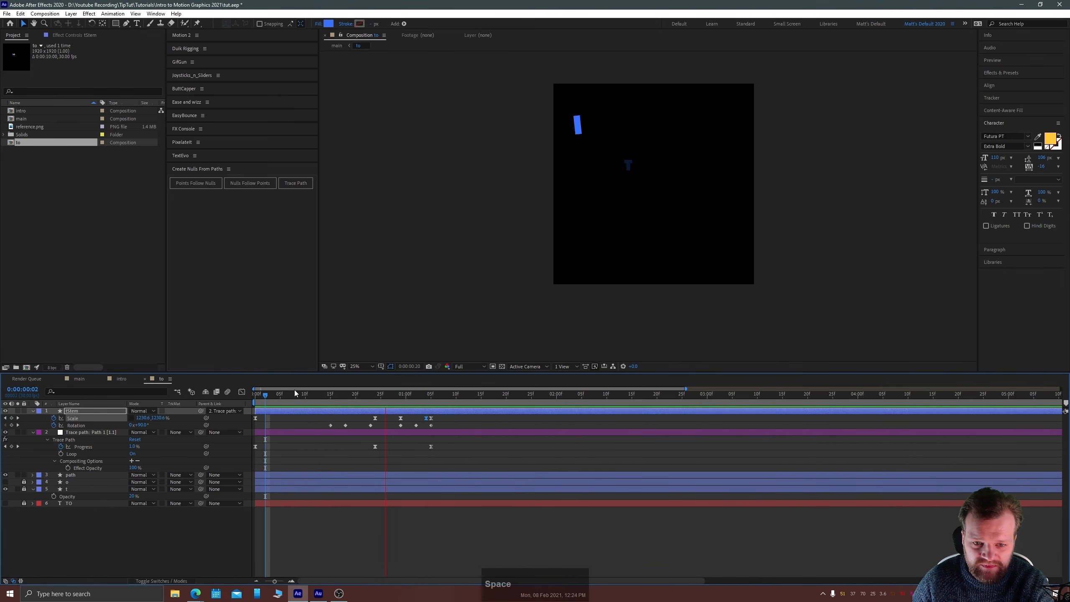
key("space")
left_click_drag(355, 397, 426, 385)
key("space")
Reshape the spiral path with the Pen tool, lengthening the end vertex's lower handle and moving the left and upper-right vertices slightly outward.
left_click(80, 474)
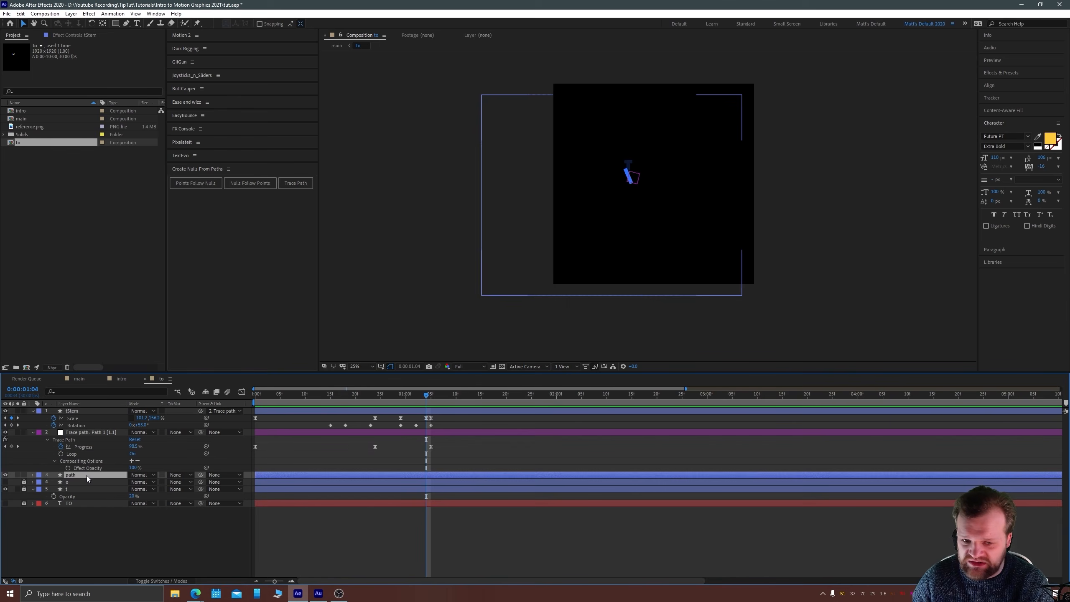
left_click(611, 205)
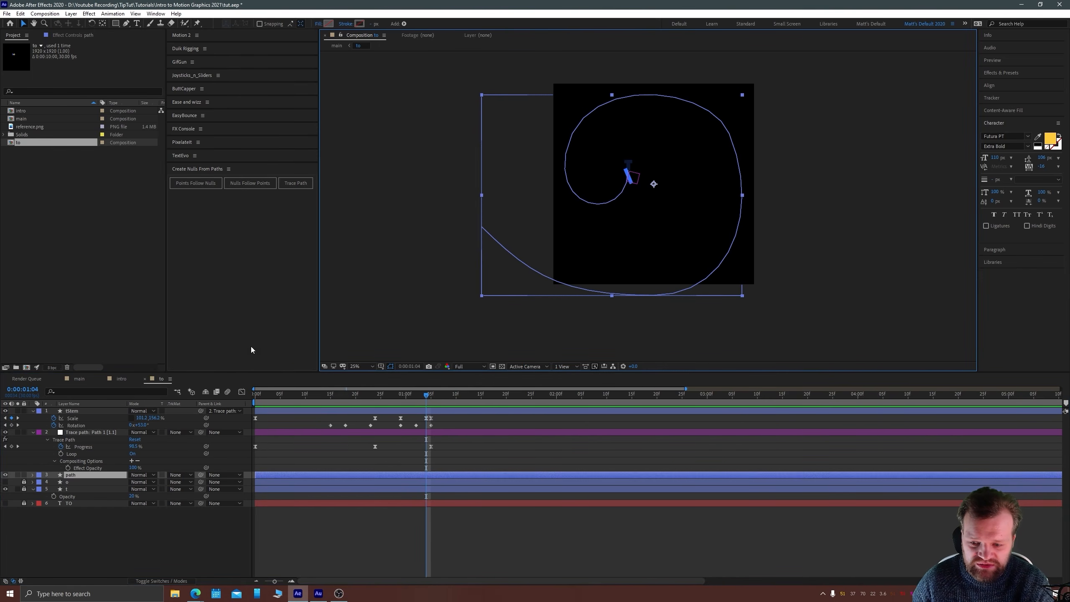
left_click(125, 23)
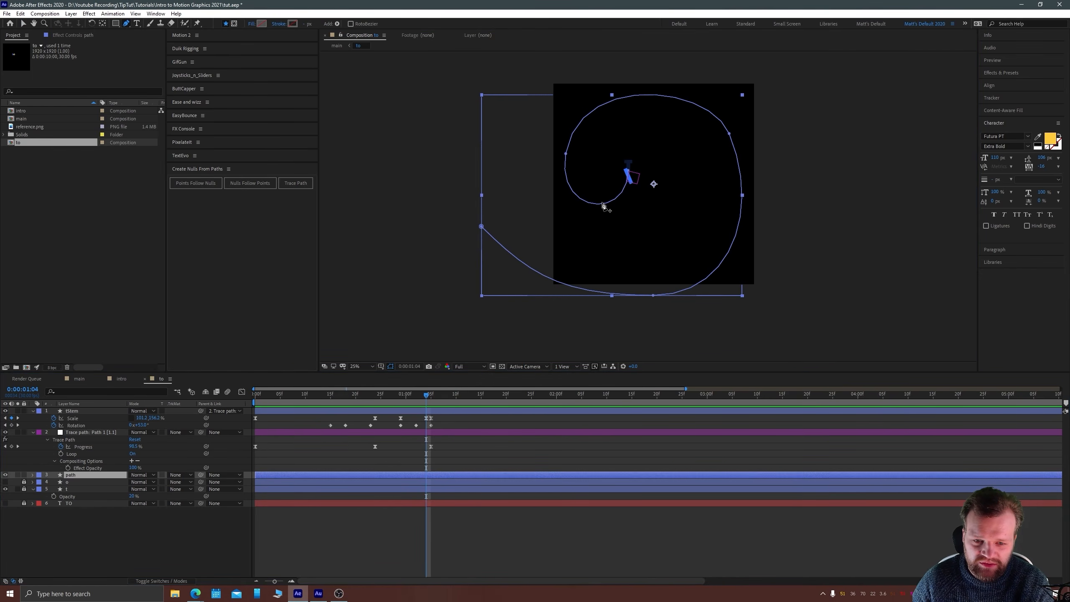
left_click(627, 173)
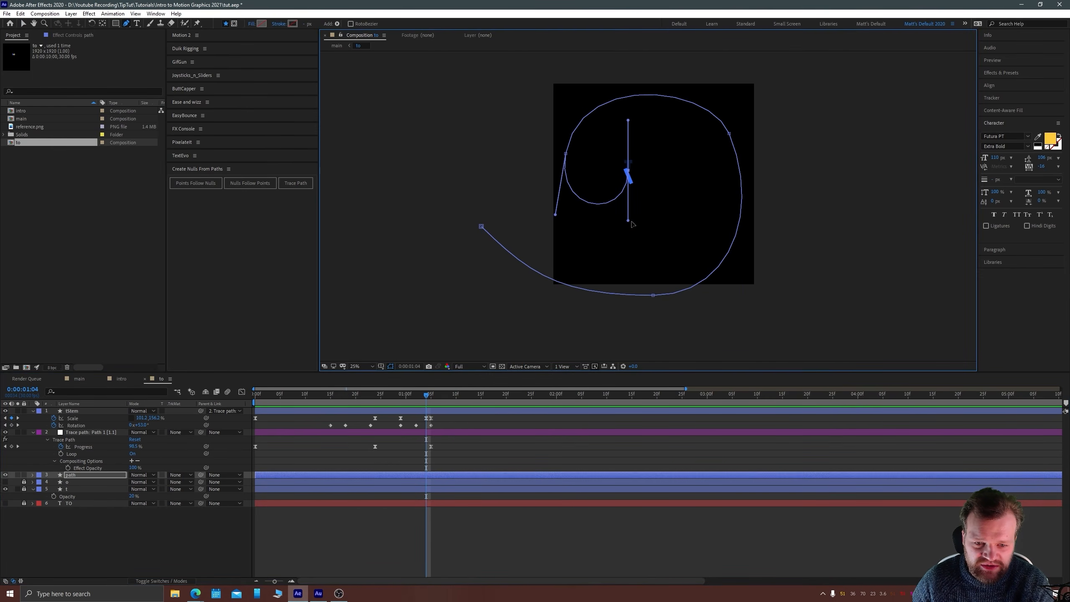
left_click_drag(628, 221, 638, 253)
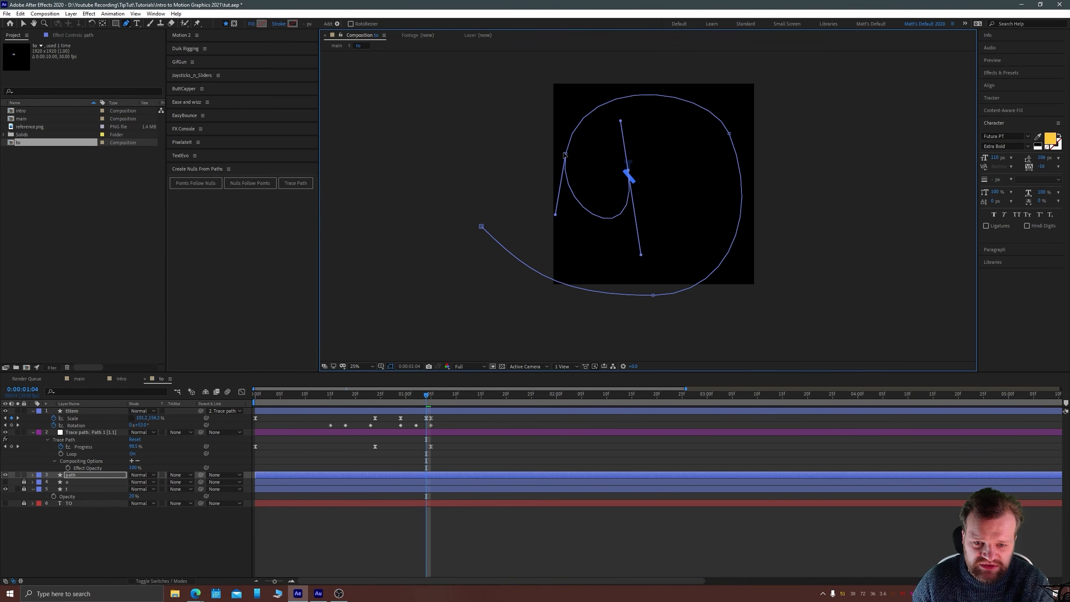
left_click_drag(565, 154, 563, 144)
left_click_drag(729, 136, 740, 132)
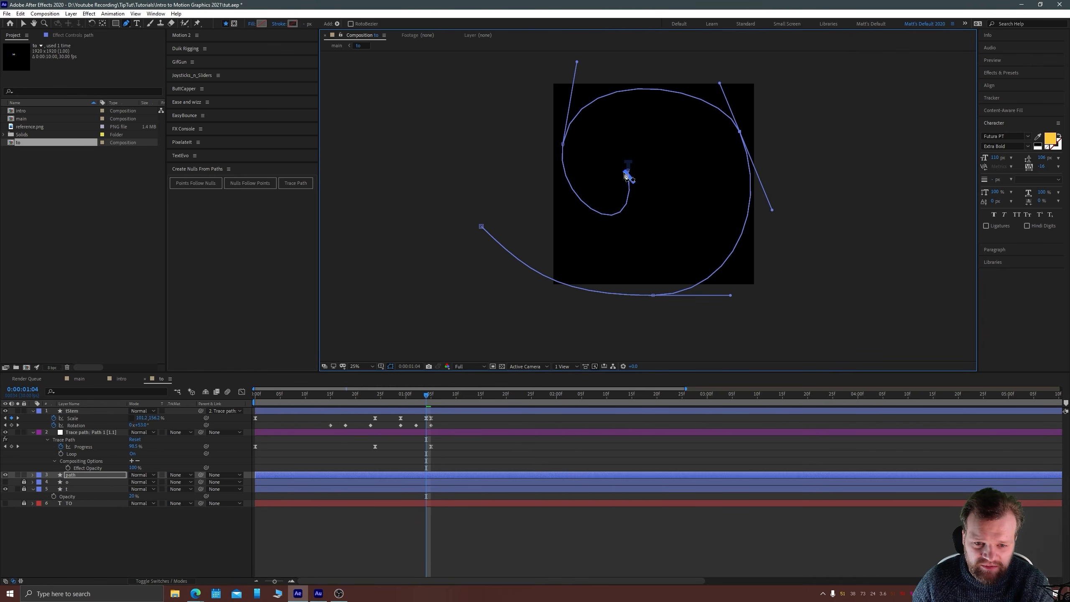
Compare the stem's pose at 0:00:01:04 and 0:00:01:05 frame by frame and preview its landing along the reshaped path.
left_click_drag(425, 397, 431, 366)
key("Page_Down")
key("Page_Up")
key("Page_Down")
key("Page_Up")
key("Page_Down")
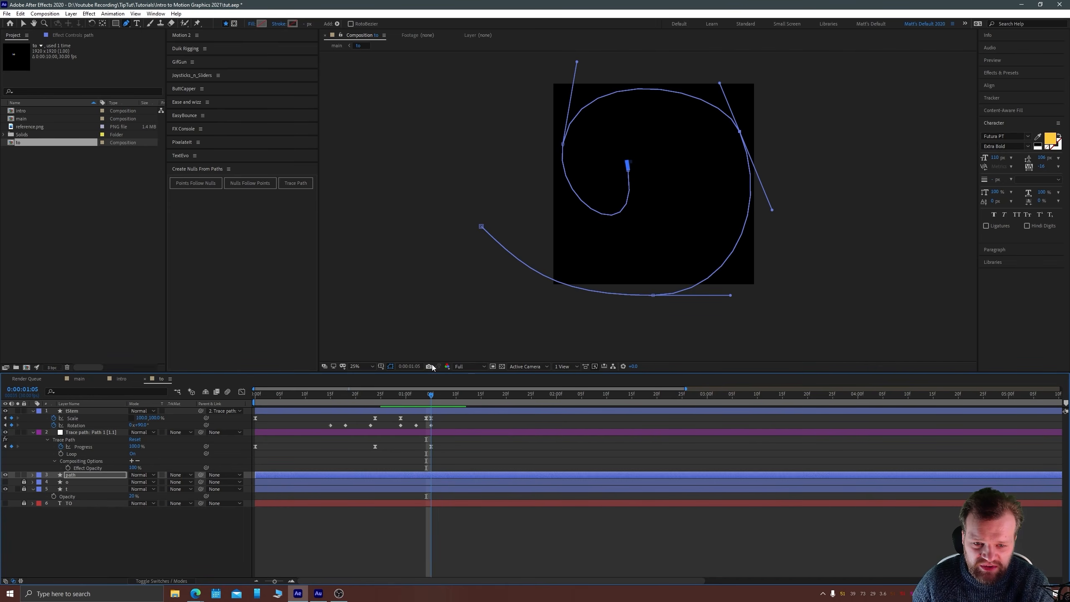
key("Page_Up")
key("Page_Down")
left_click(363, 386)
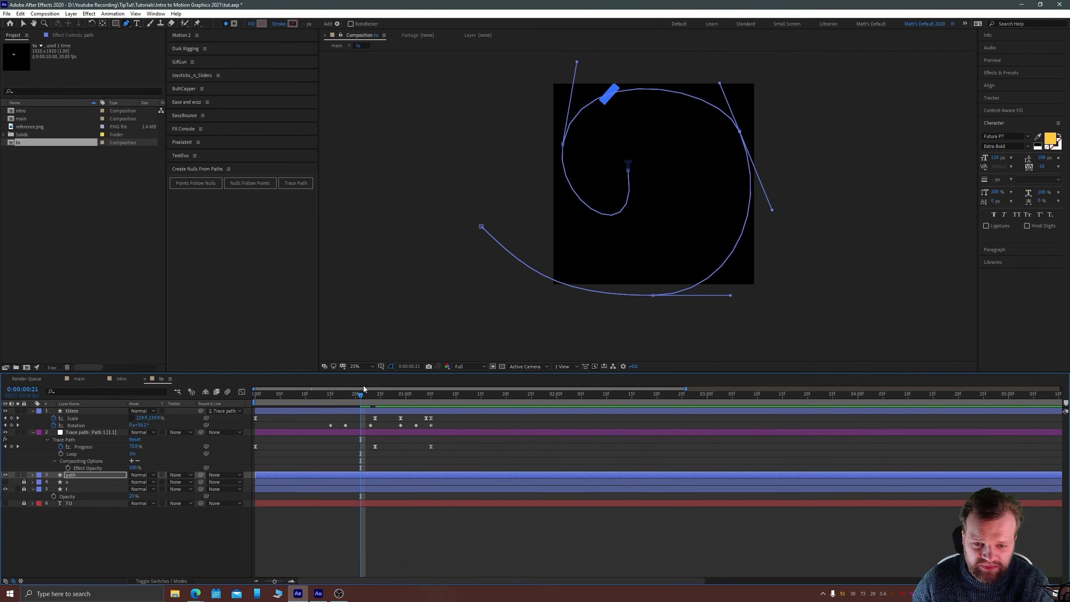
key("space")
key("space")
key("space")
Set the stem's Rotation to 0° at 0:00:01:05 and preview the landing.
left_click_drag(423, 394, 430, 396)
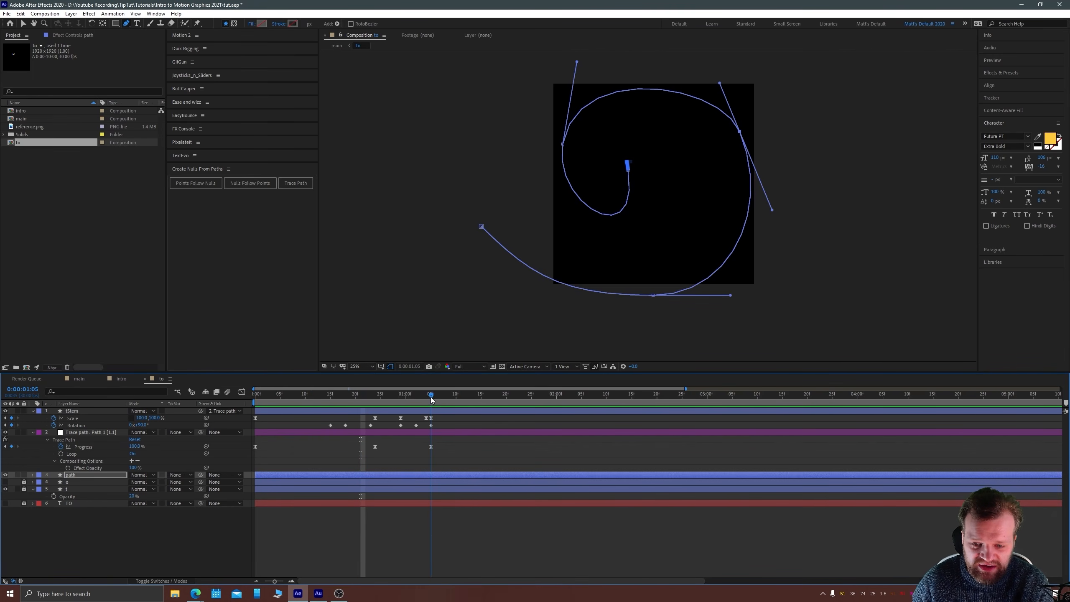
left_click(329, 419)
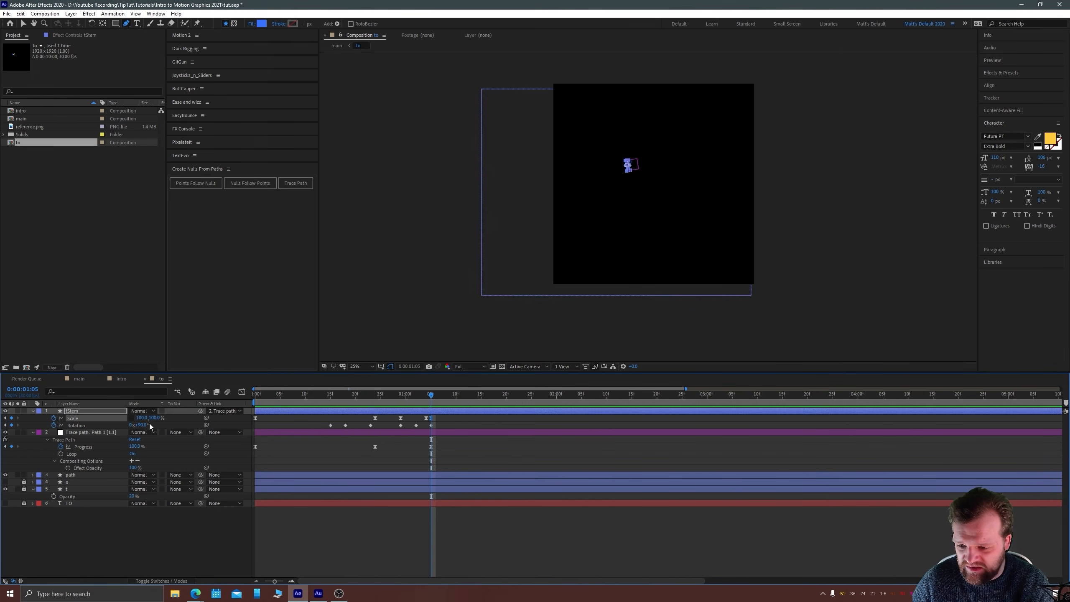
type("0")
key("Return")
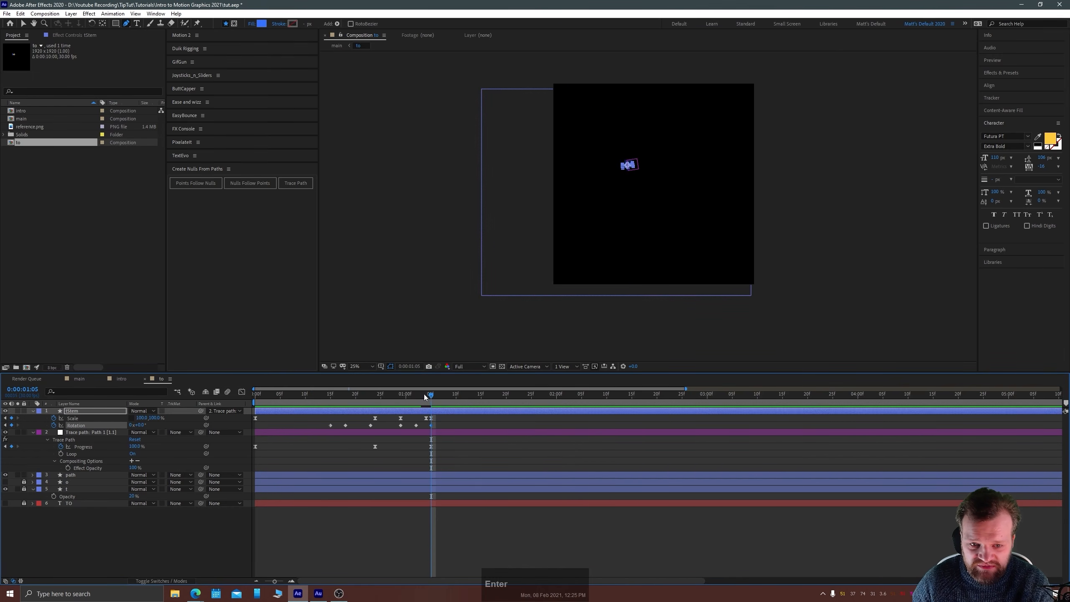
key("space")
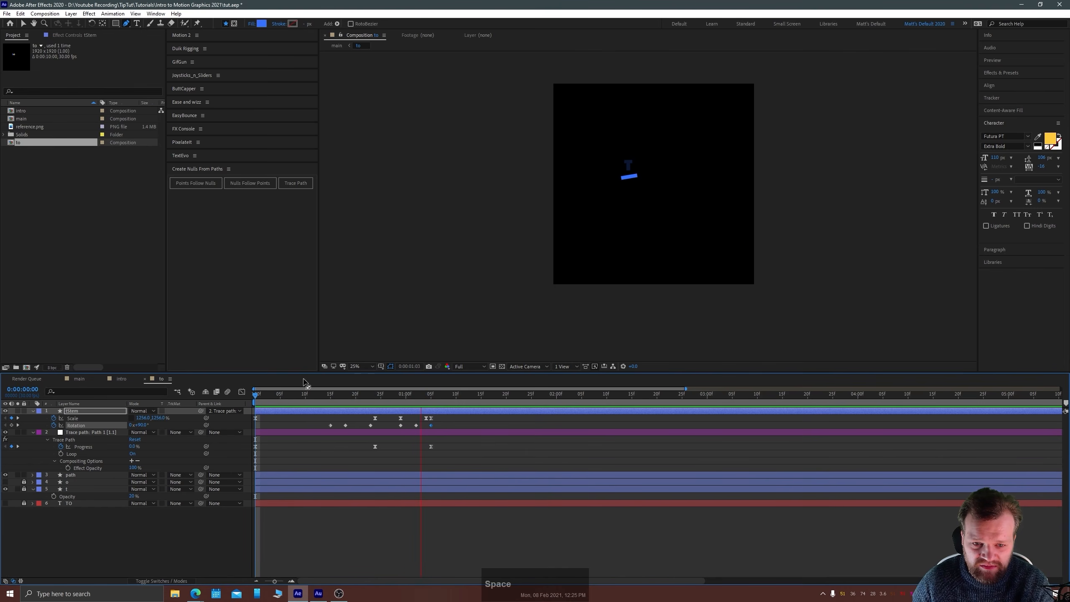
left_click(432, 397)
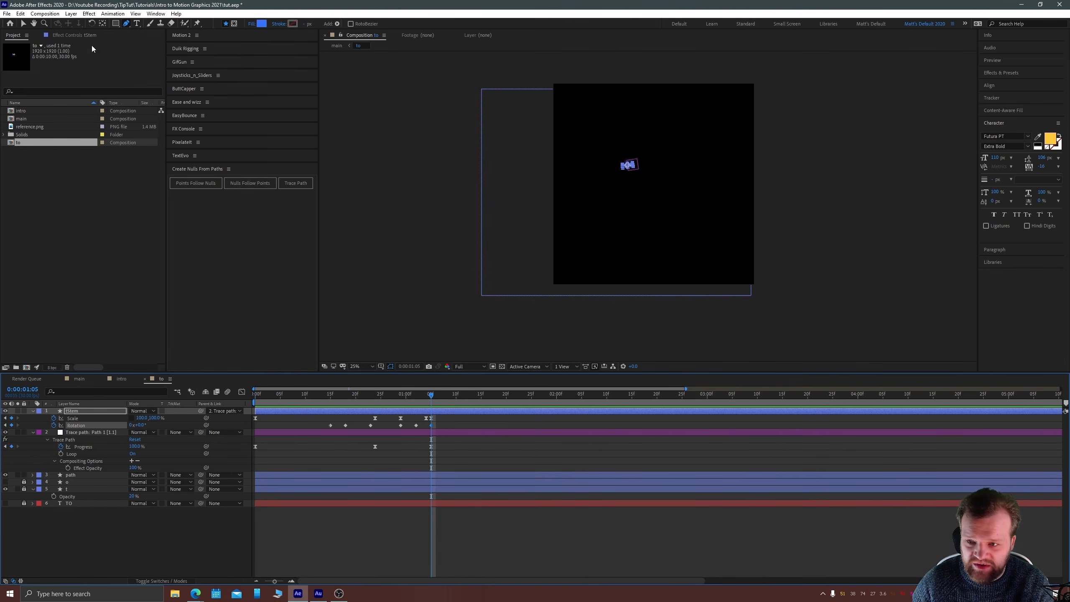
Magnify the landed stem at 0:00:01:05 and reduce the stem, Trace Path null and path layers to their keyframed properties.
left_click(23, 23)
left_click(398, 168)
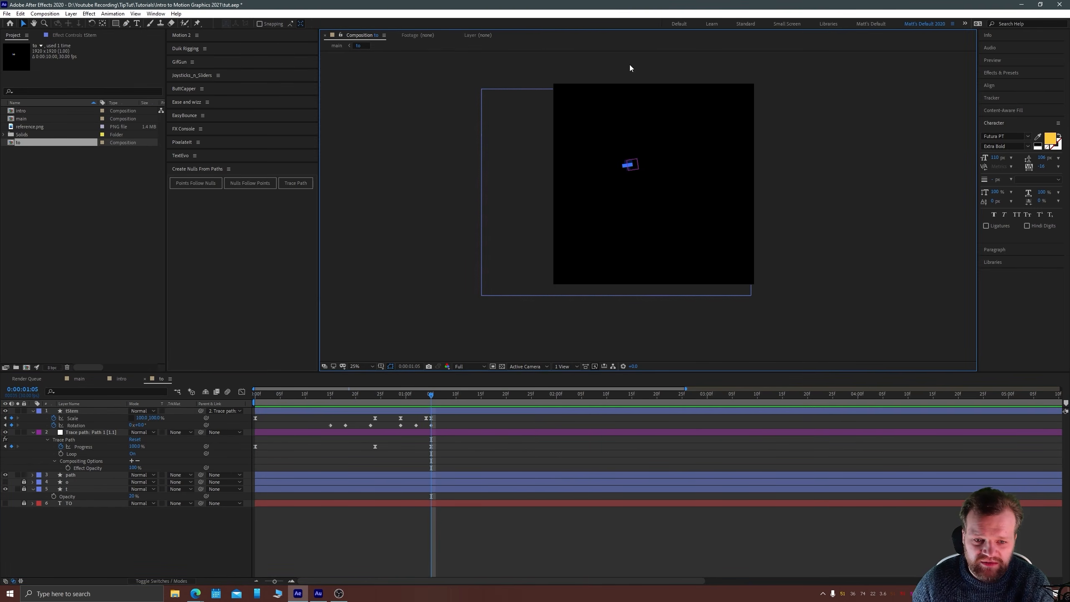
scroll(625, 160, "up", 4)
key("space")
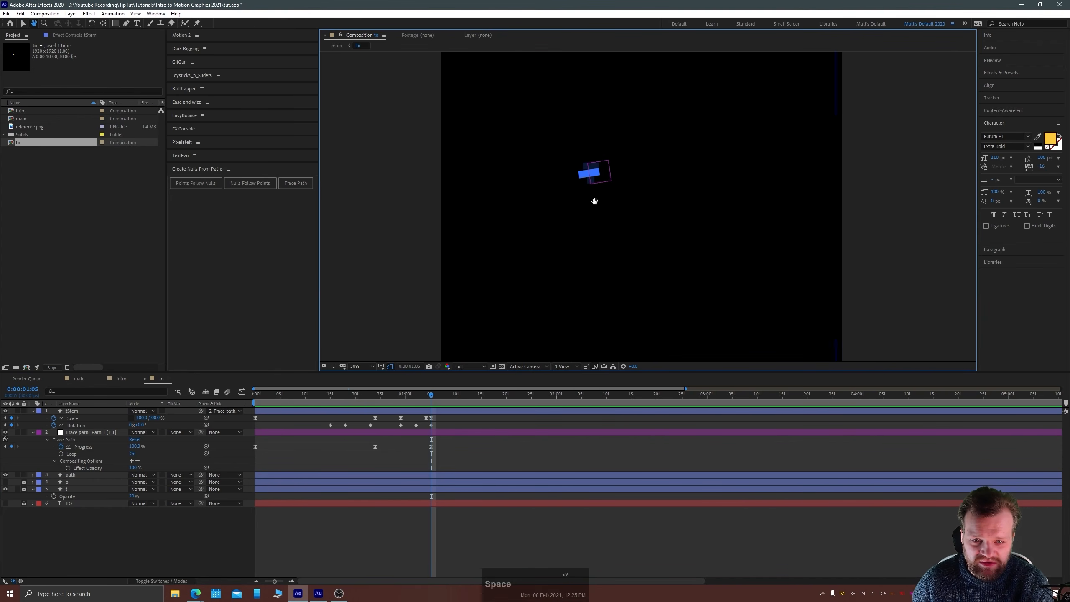
scroll(571, 255, "up", 1)
key("space")
left_click_drag(556, 243, 616, 203)
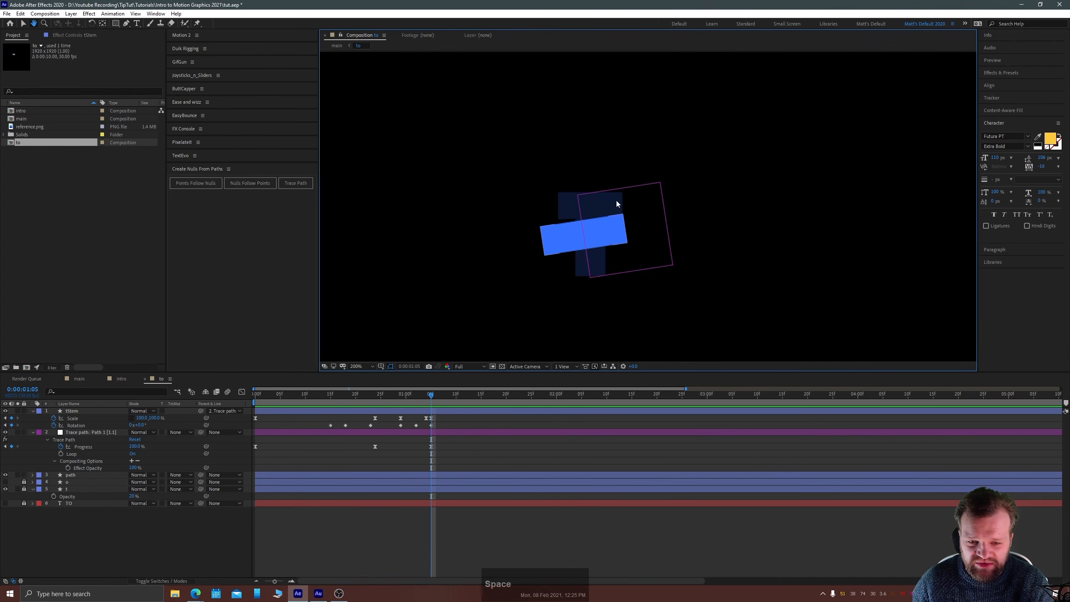
left_click(73, 412)
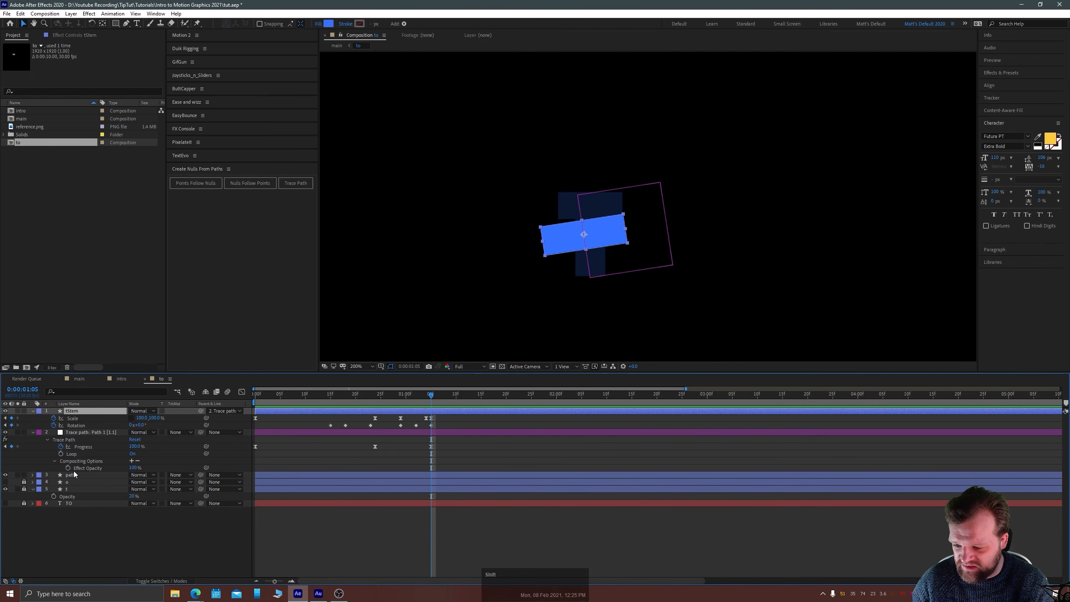
left_click(82, 475, "shift")
key("u")
key("u")
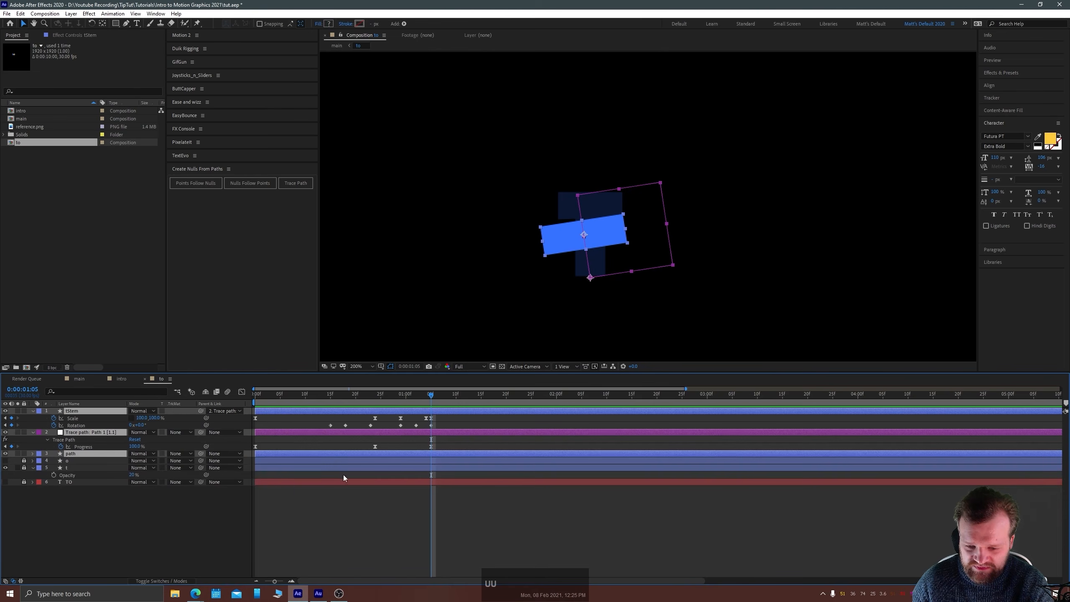
key("u")
key("u")
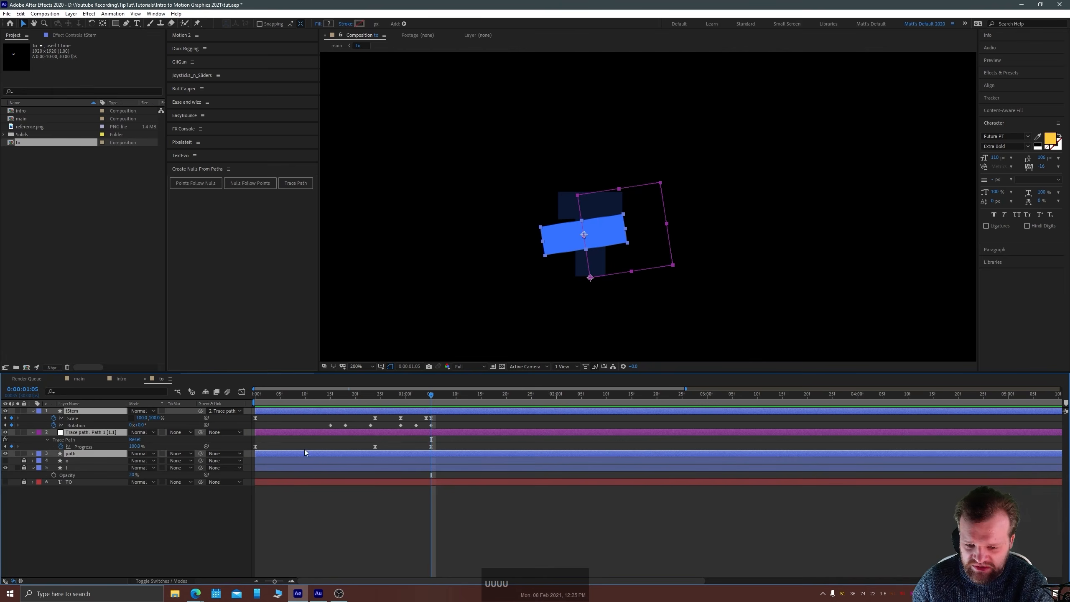
left_click(326, 447)
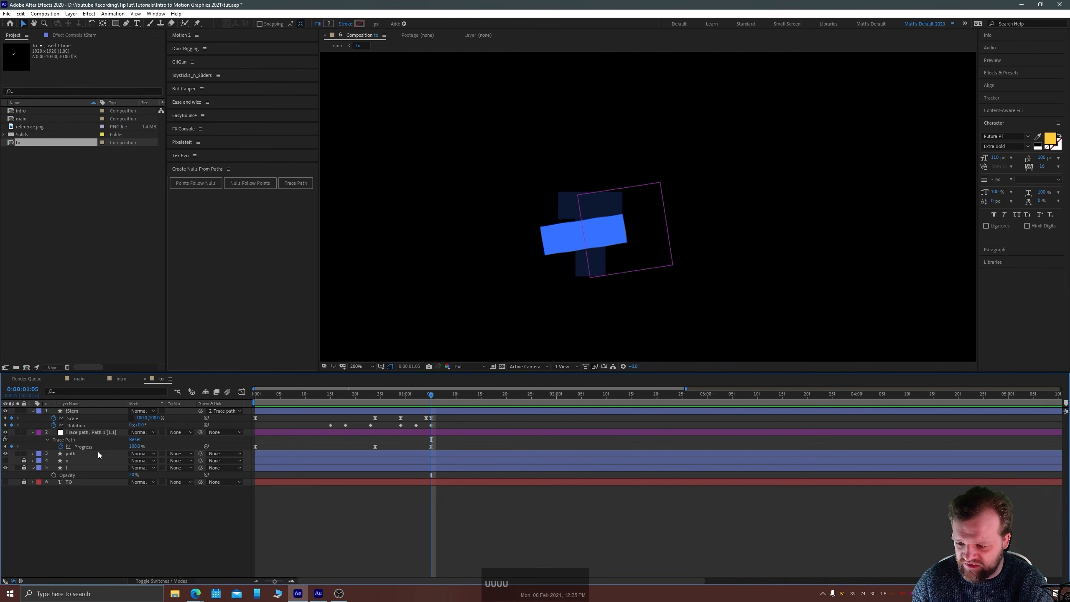
Split the stem layer at 0:00:01:05 and delete all Scale and Rotation keyframes from the new second segment.
left_click(73, 410)
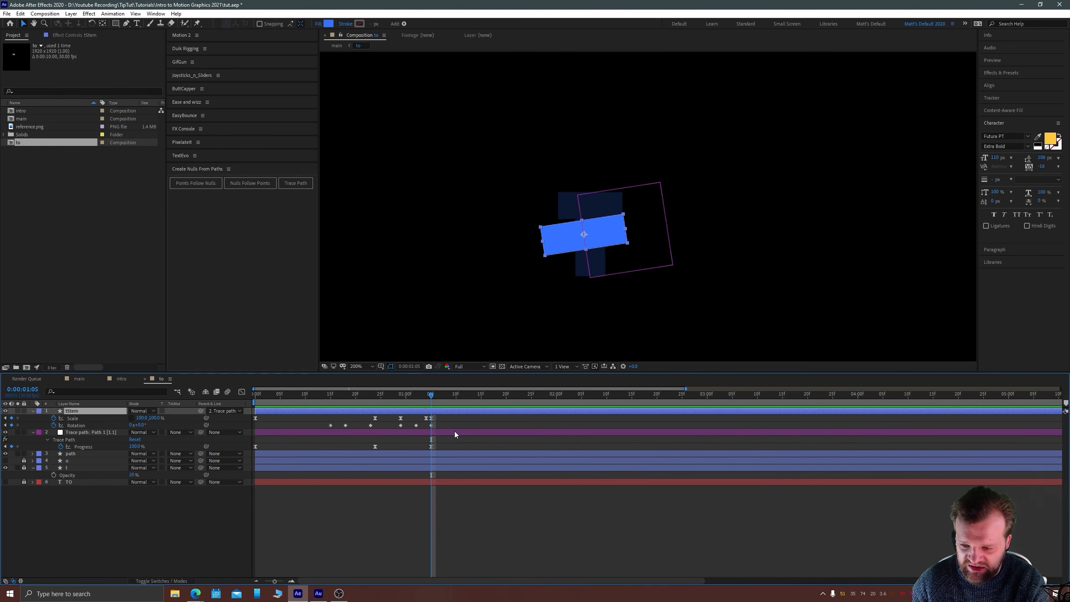
key("ctrl+shift+d")
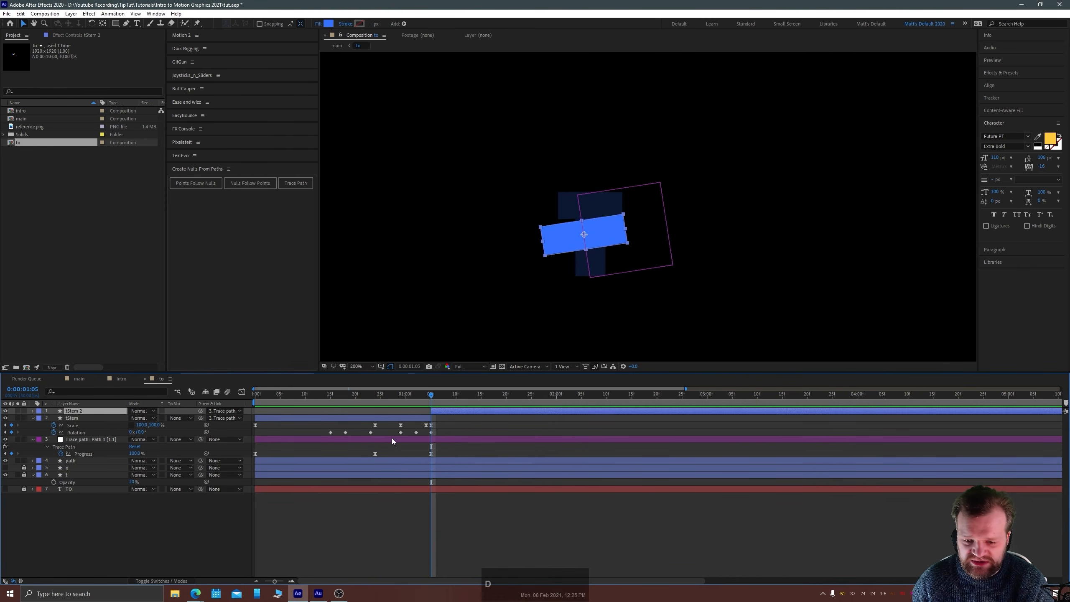
key("u")
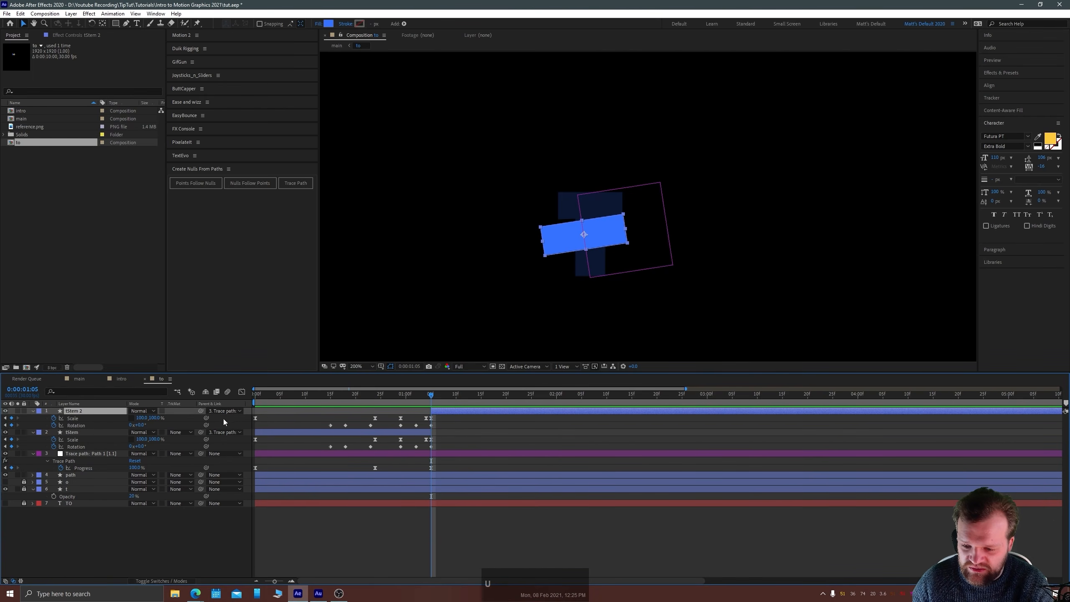
left_click_drag(444, 415, 229, 439)
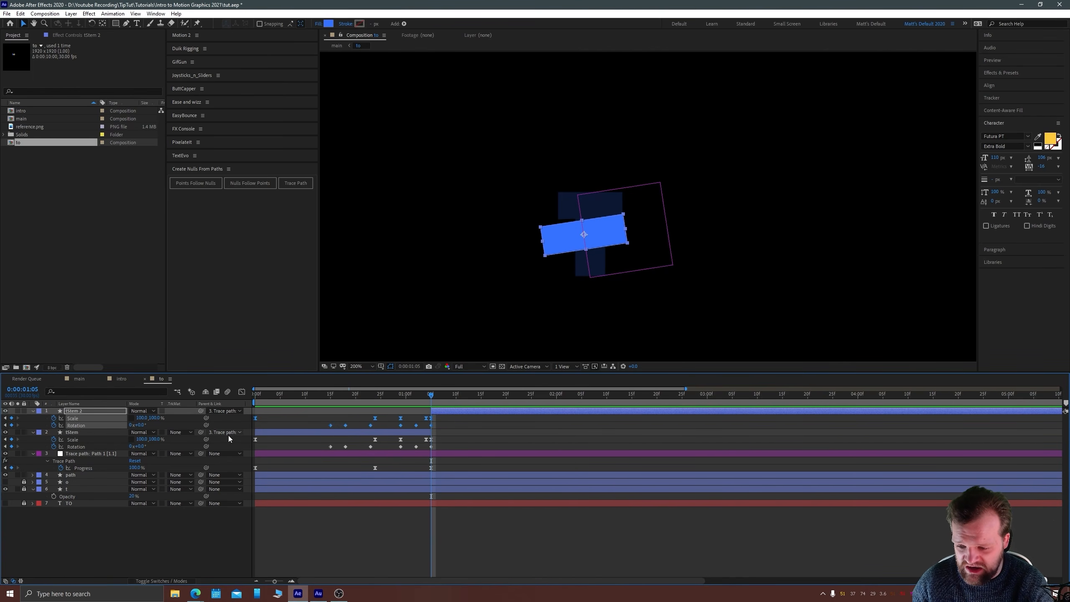
key("Delete")
key("u")
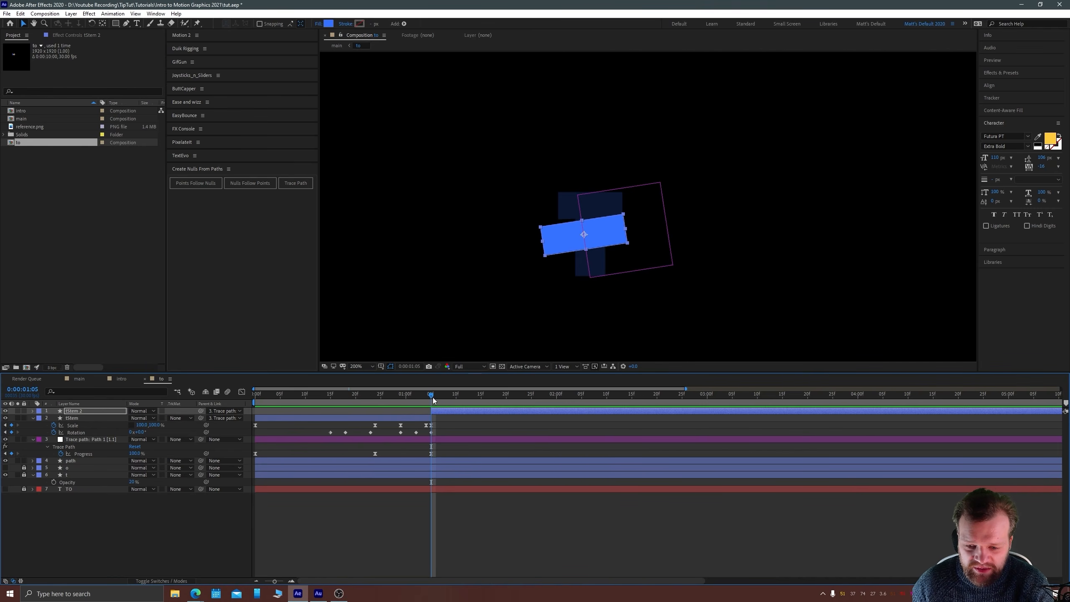
Nudge the spiral path's end vertex slightly right to centre the landed stem on the faint T, and select the stem's second segment.
left_click_drag(423, 396, 431, 407)
left_click(430, 424)
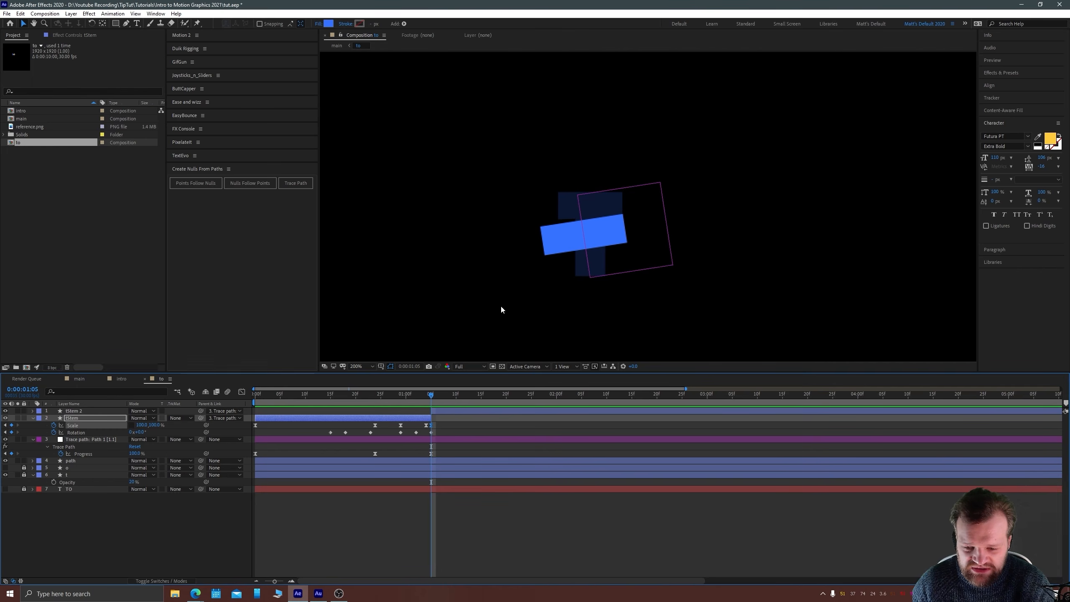
left_click(94, 460)
left_click(126, 24)
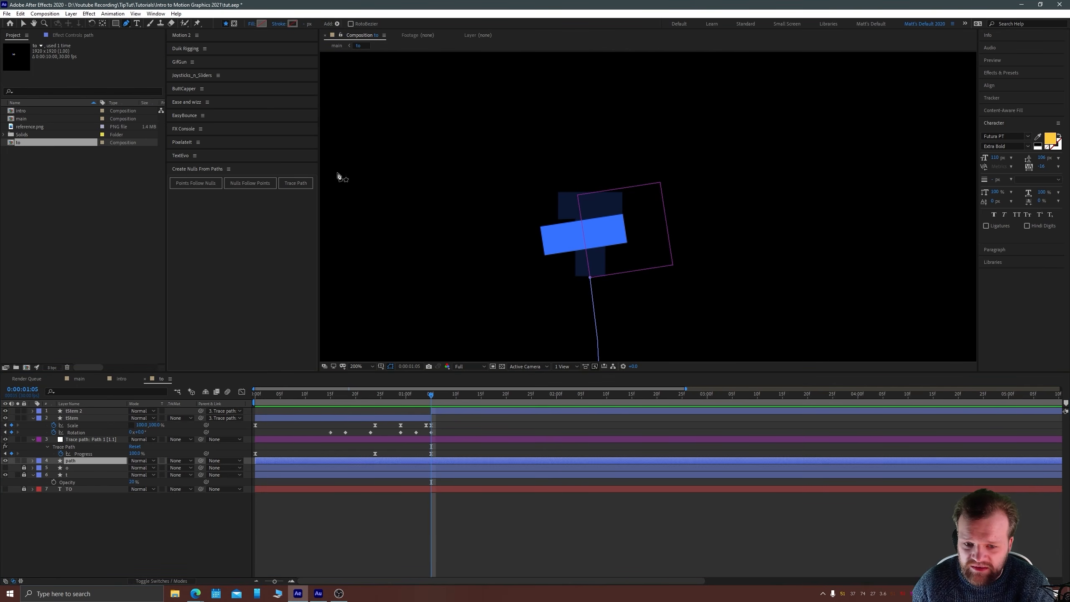
left_click(590, 278)
key("shift+Right")
key("shift+Right")
key("shift+Right")
key("shift+Right")
key("shift+Right")
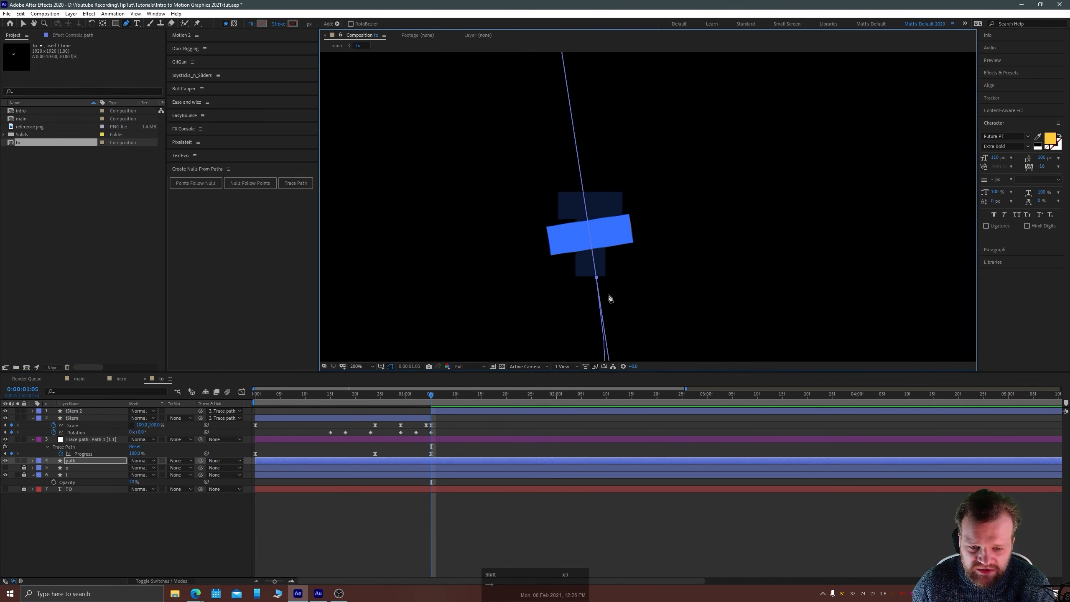
key("Left")
key("Left")
key("Left")
key("Left")
key("Left")
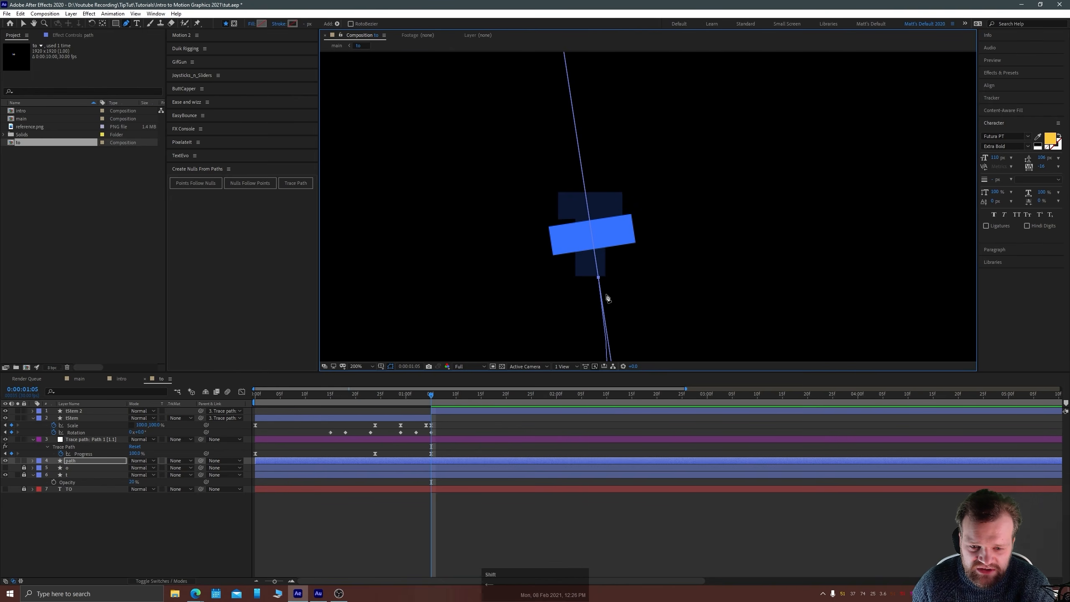
key("Right")
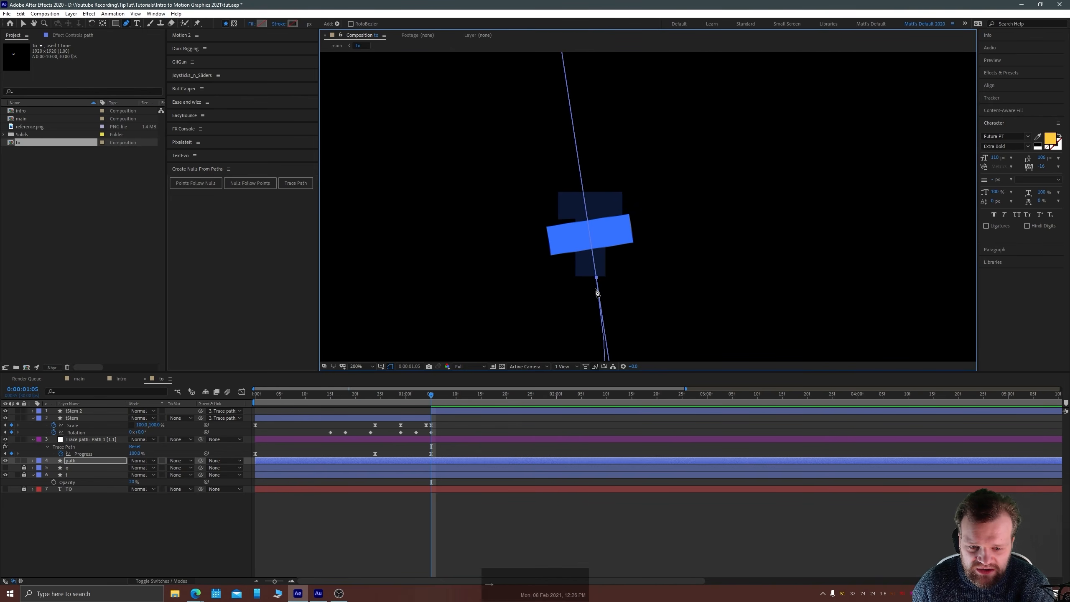
key("Right")
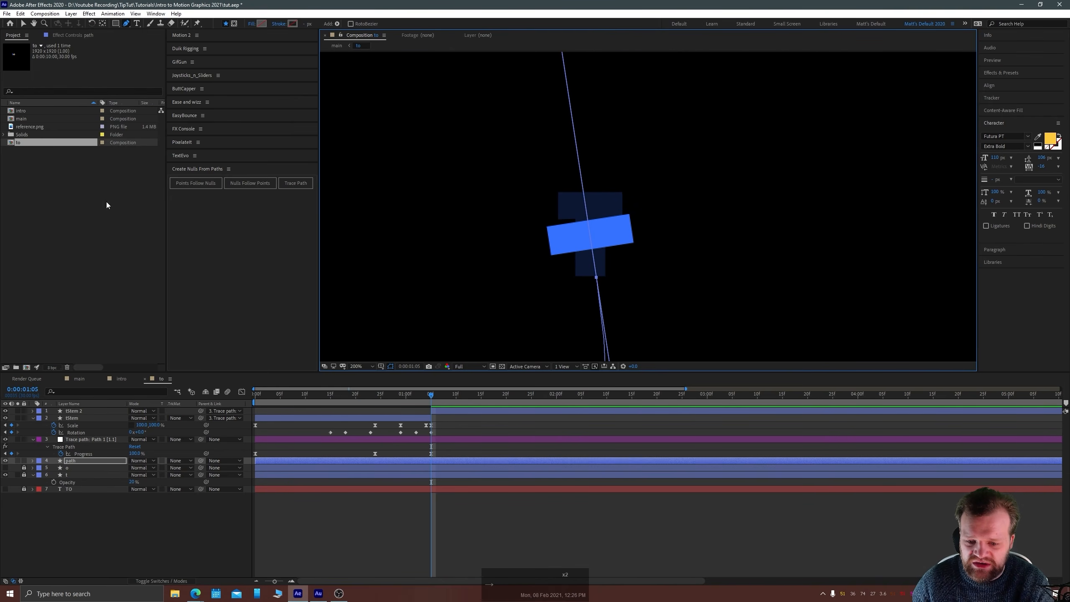
left_click(452, 413)
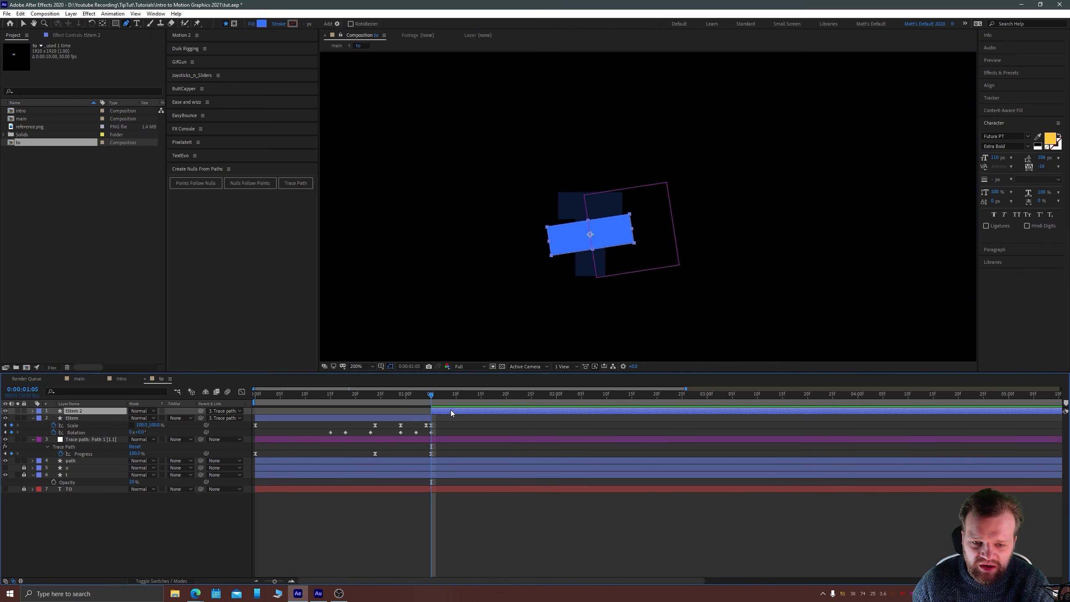
Detach the stem's second segment from the Trace Path null by setting its parent to None.
left_click(24, 24)
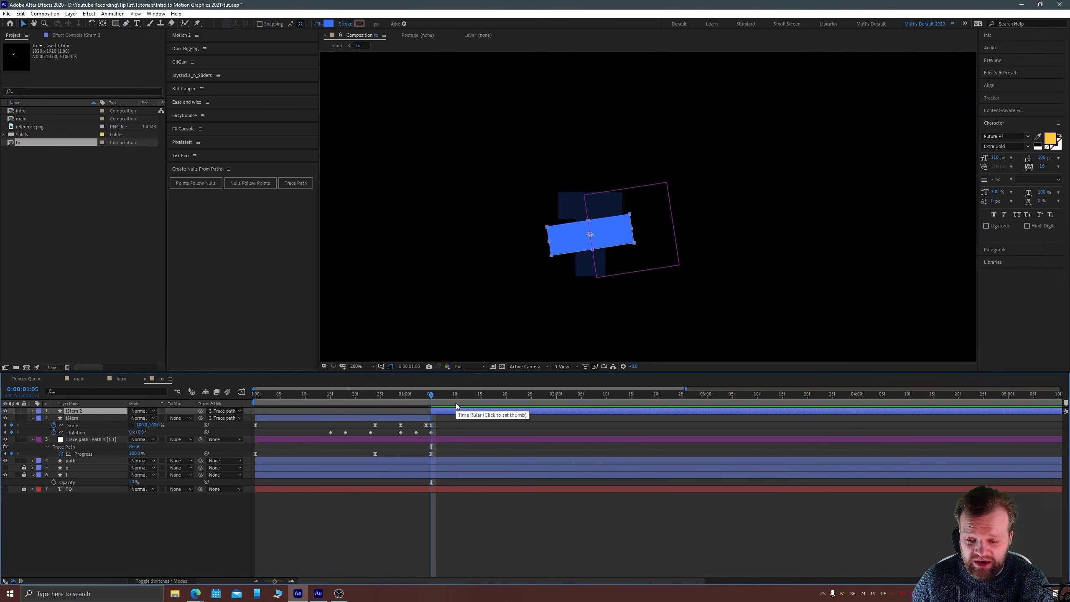
left_click(219, 411)
left_click(223, 420)
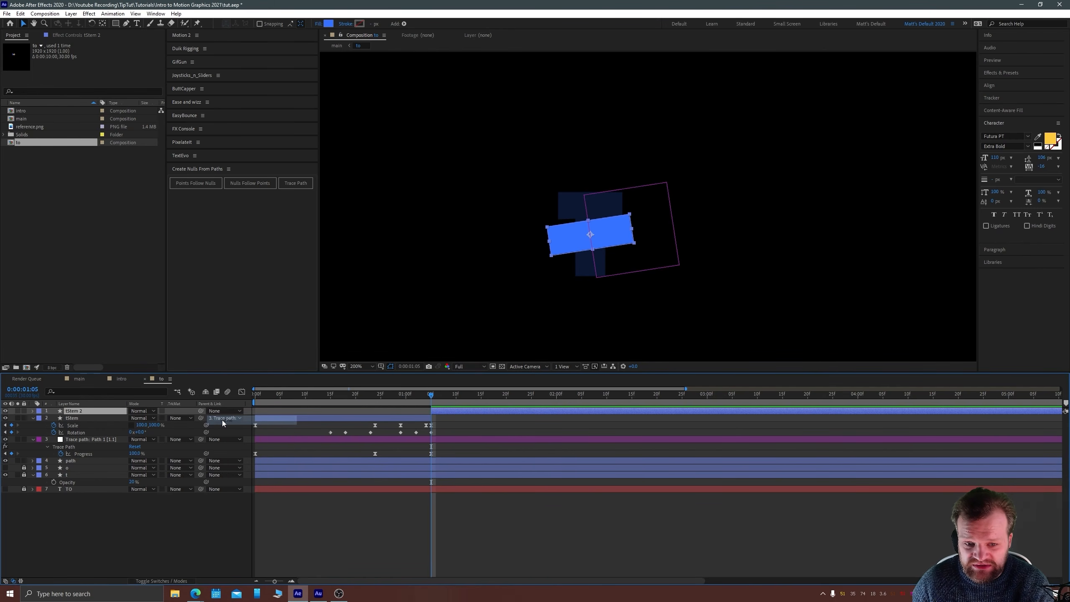
Split the Trace Path null at 0:00:01:05 and delete its second segment.
left_click(436, 440)
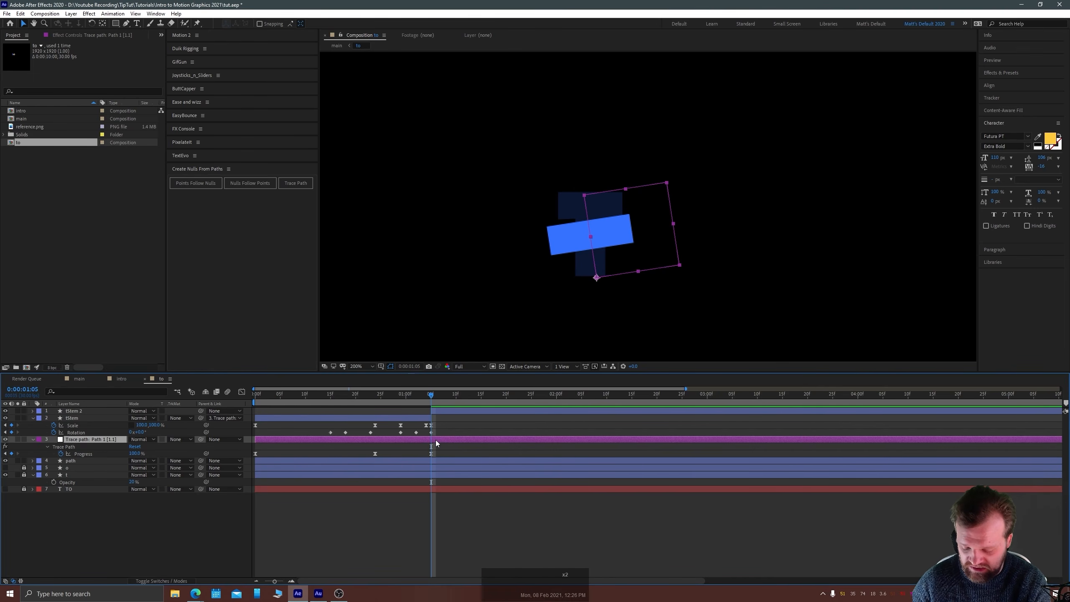
key("ctrl+shift+d")
key("Delete")
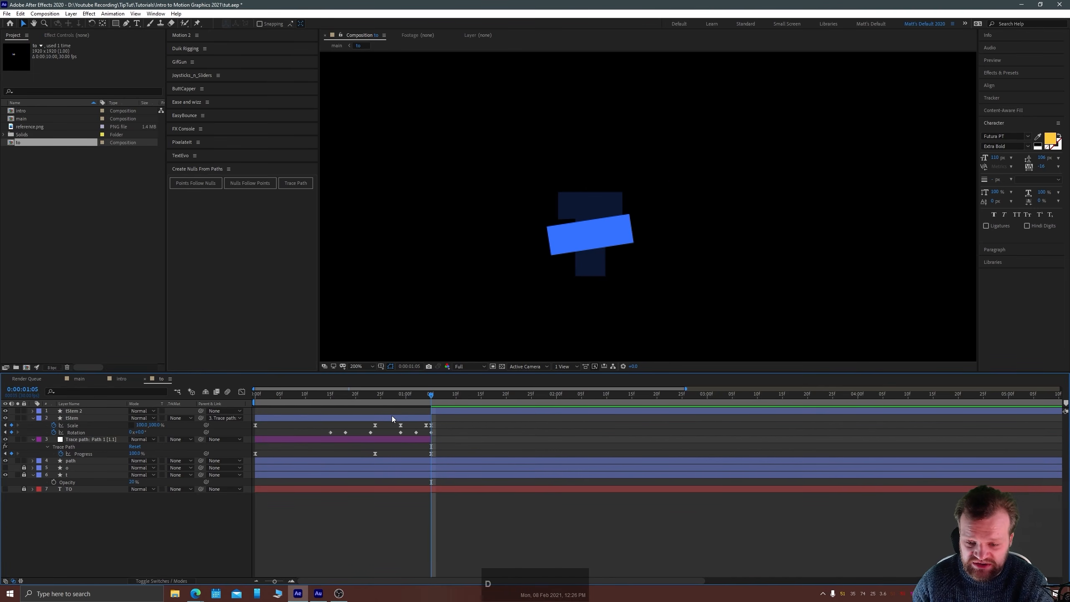
Start Position keyframing on the stem's second segment at 0:00:01:05.
left_click(580, 238)
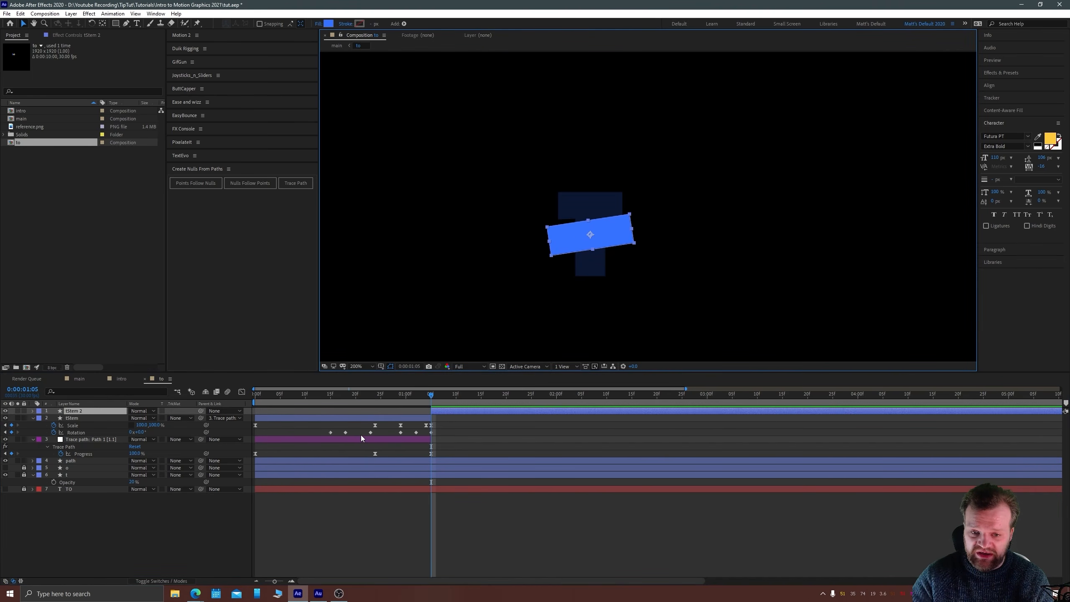
key("p")
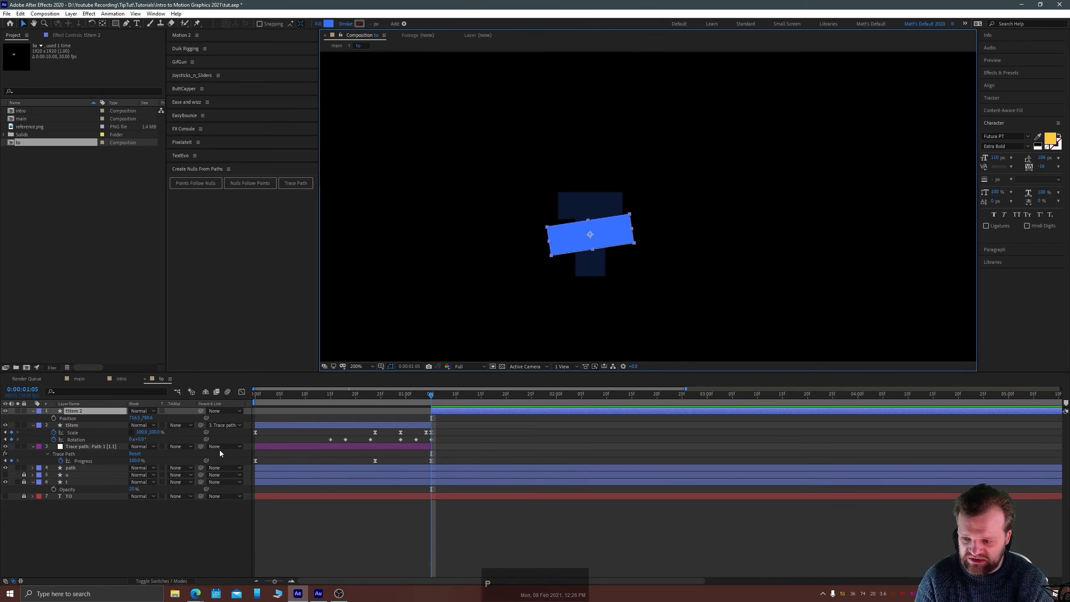
left_click(54, 418)
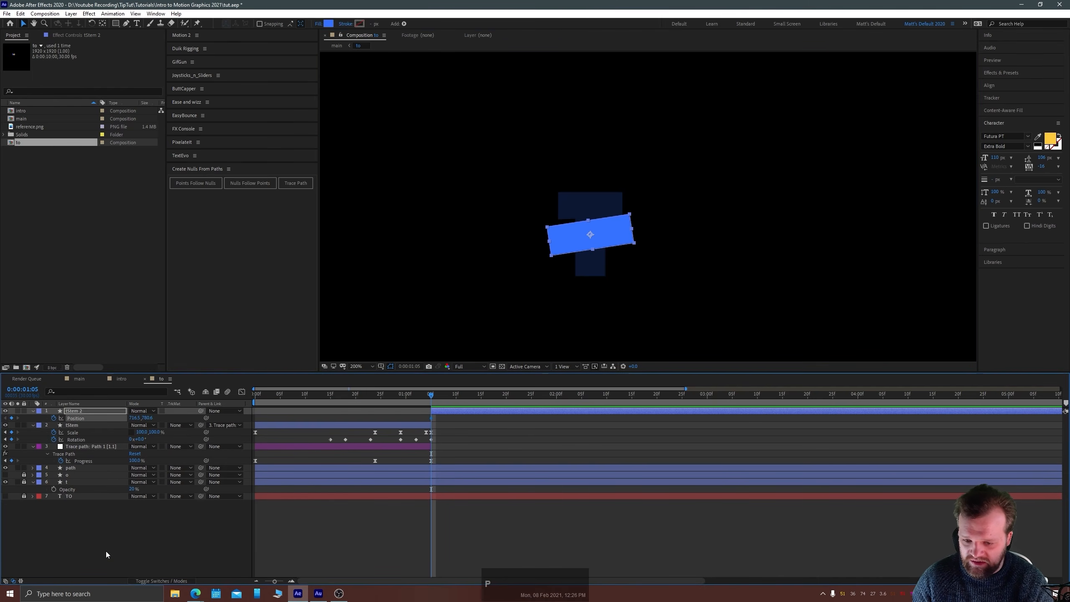
Add a Position keyframe with the same value to the stem's second segment at 0:00:01:20.
key("ctrl+shift+Right")
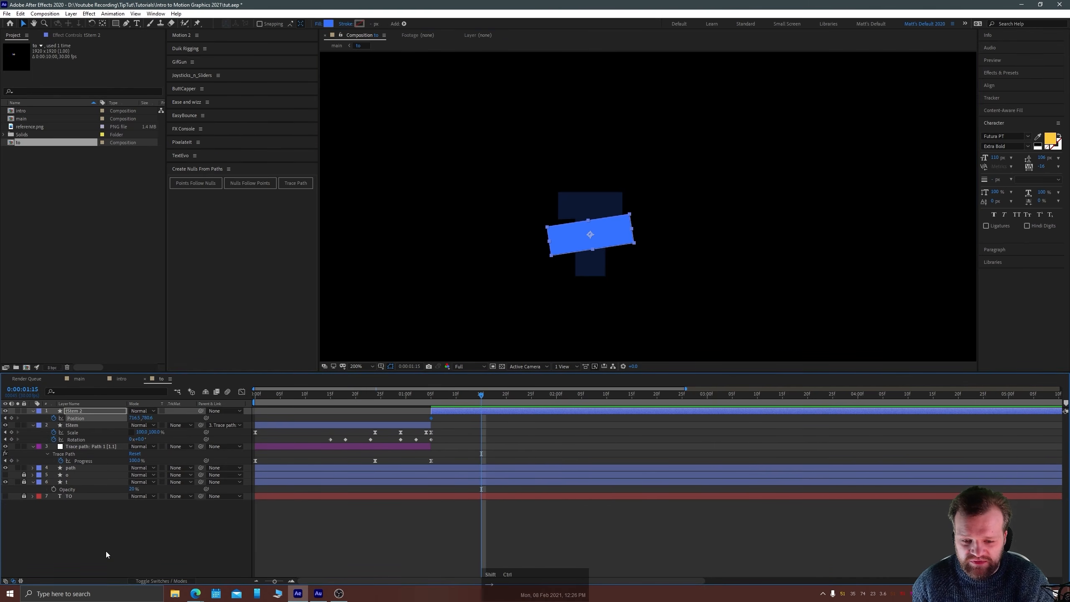
key("ctrl+Right")
key("ctrl+Right")
key("ctrl+Right")
key("ctrl+Right")
key("ctrl+Right")
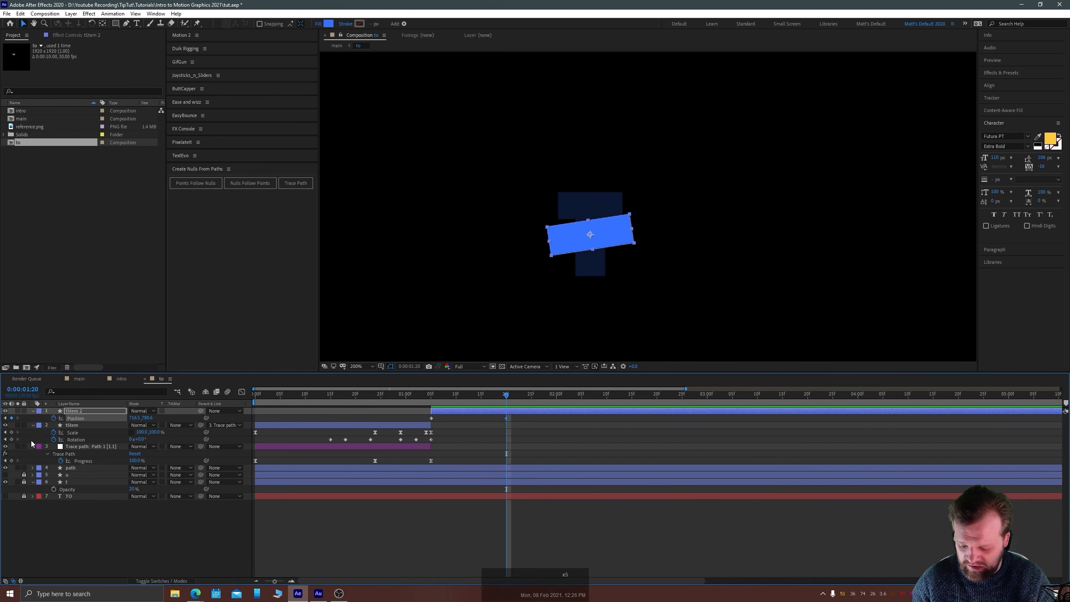
Add a third Position keyframe with the same value to the stem's second segment at 0:00:02:05.
key("ctrl+shift+Right")
key("ctrl+Right")
key("ctrl+Right")
key("ctrl+Right")
key("ctrl+Right")
key("ctrl+Right")
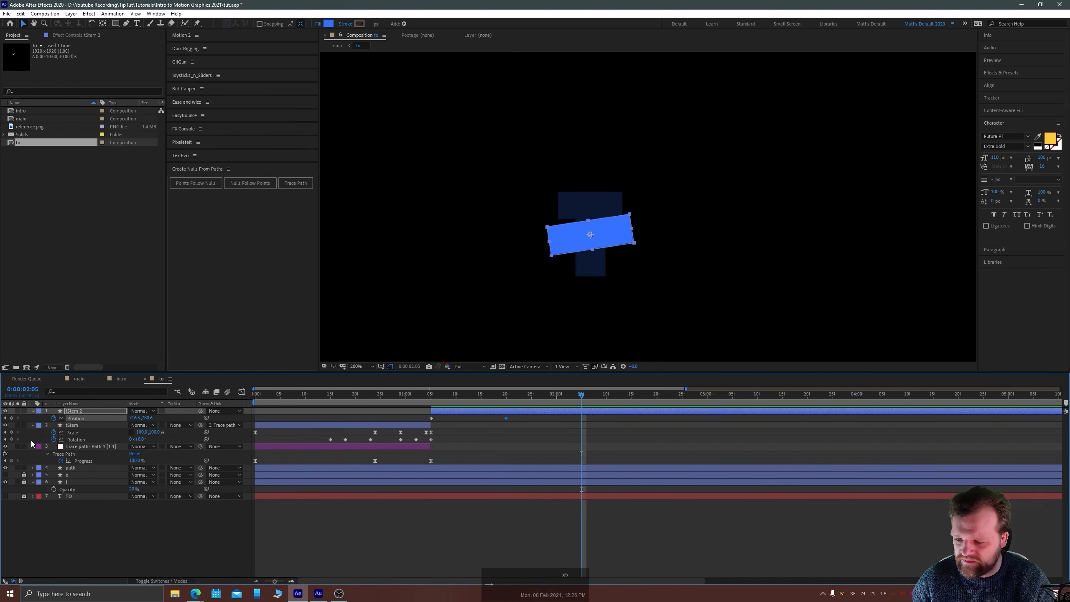
left_click(11, 417)
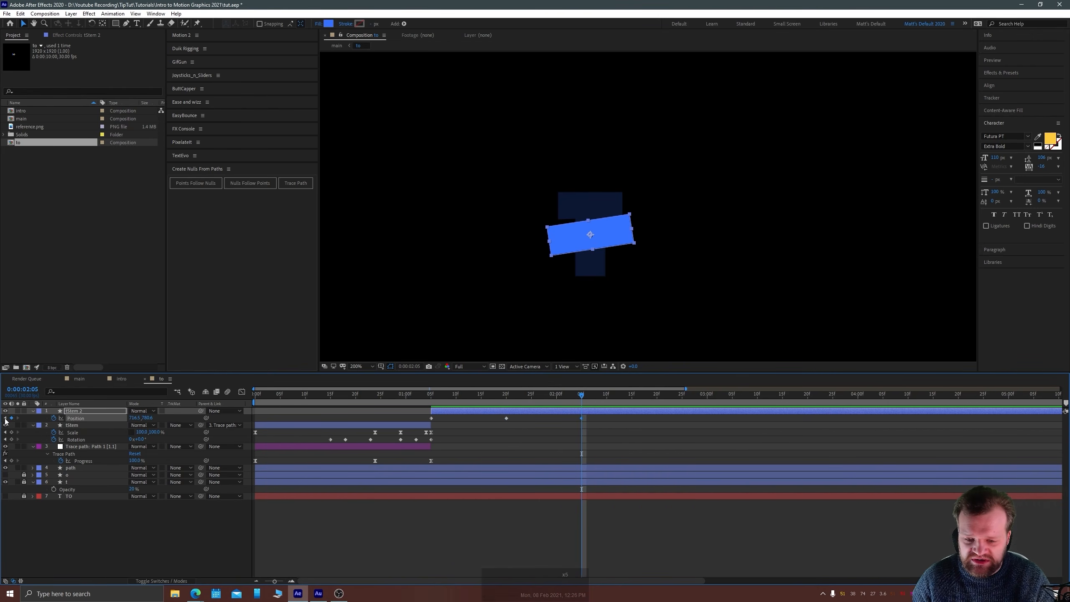
Raise the tStem 2 bar straight up at its middle Position keyframe, 0:00:01:20, until it sits well above the faded T.
left_click(5, 418)
key("shift+Up")
key("shift+Up")
key("shift+Up")
key("shift+Up")
key("shift+Up")
key("shift+Up")
key("shift+Up")
key("shift+Up")
key("shift+Up")
key("shift+Up")
key("shift+Up")
key("shift+Up")
key("shift+Up")
key("shift+Up")
key("shift+Up")
key("shift+Up")
key("shift+Up")
key("shift+Up")
key("shift+Up")
key("shift+Up")
key("shift+Up")
key("shift+Up")
key("shift+Up")
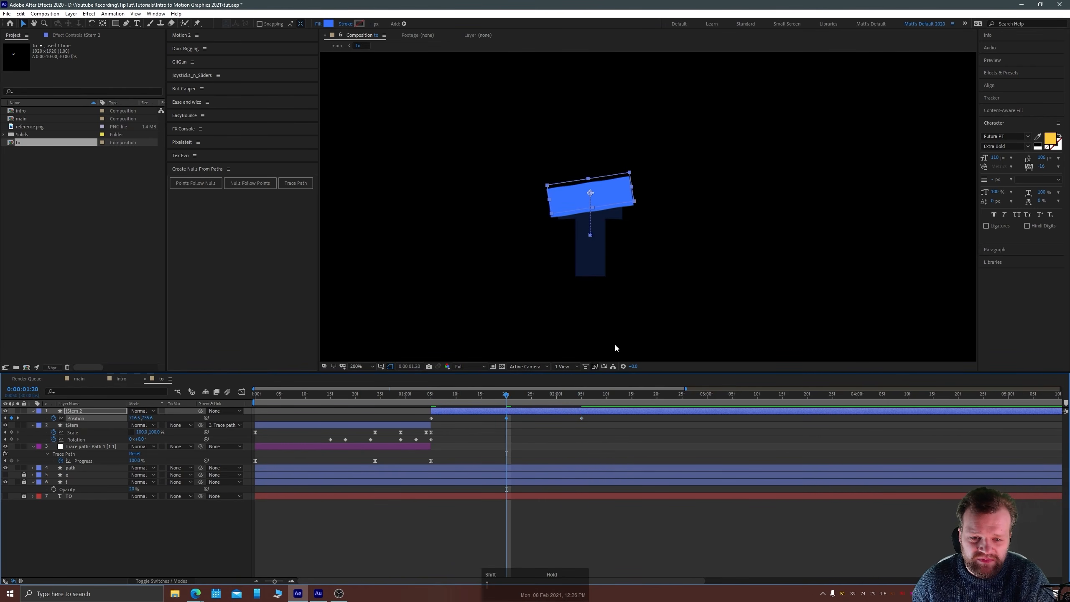
key("shift+Up")
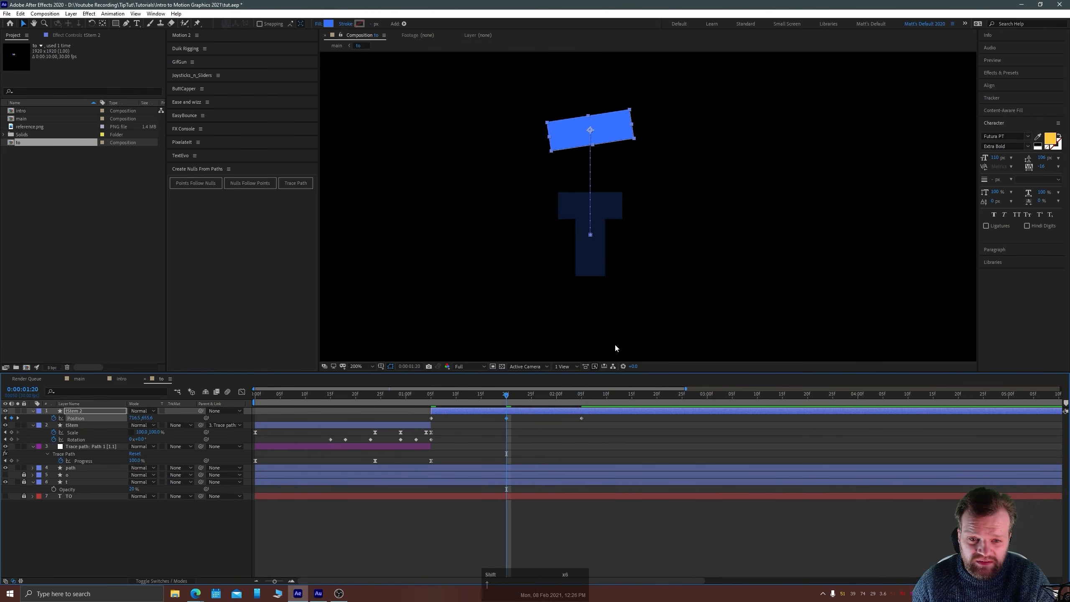
key("shift+Down")
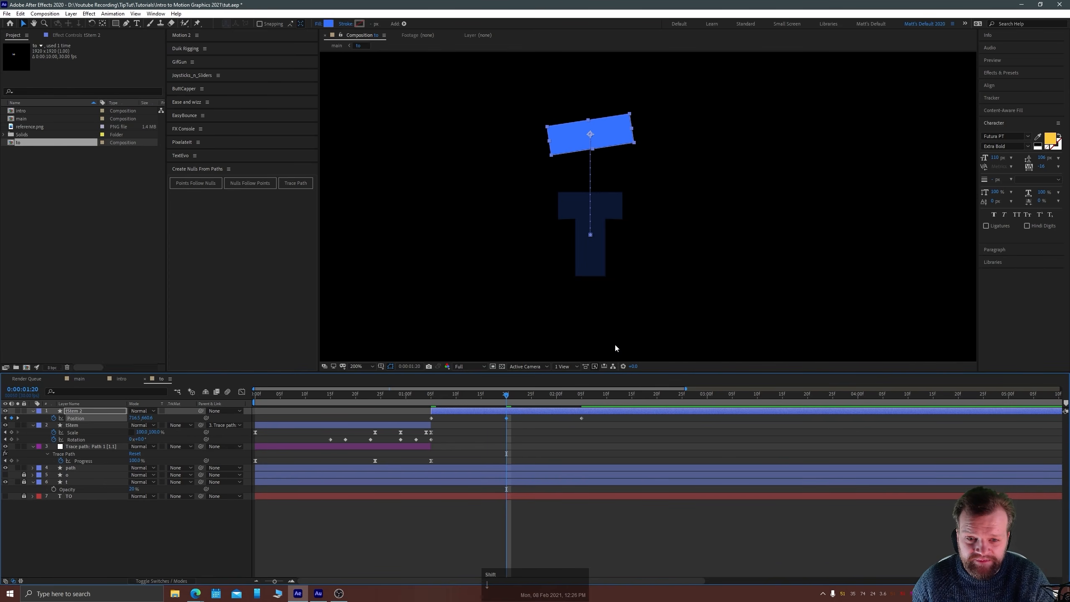
Apply Easy Ease to the three Position keyframes of tStem 2 and display their speed graph.
left_click_drag(595, 419, 398, 422)
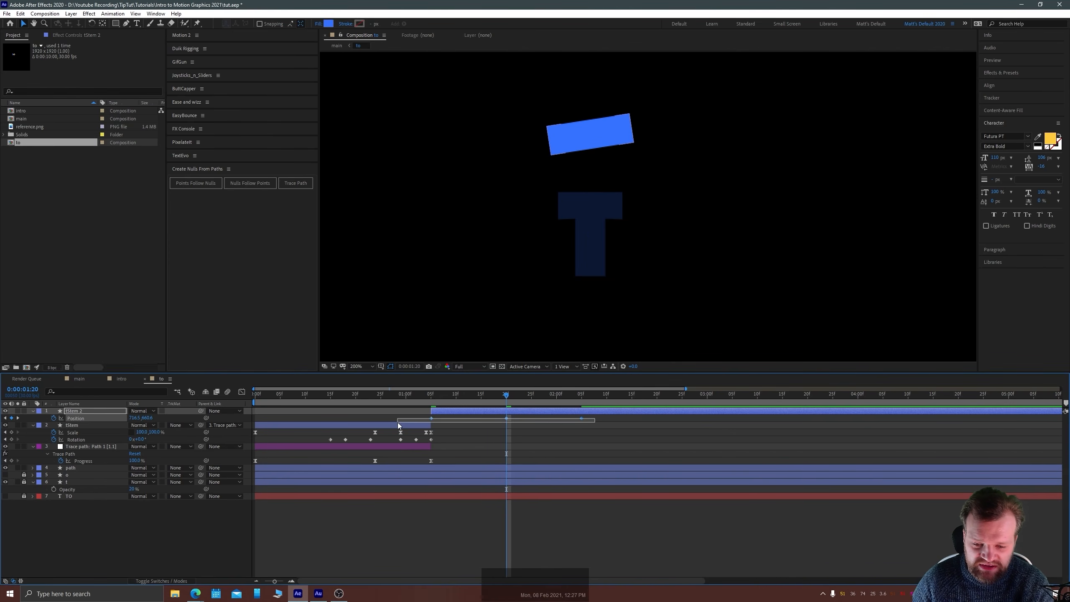
key("F9")
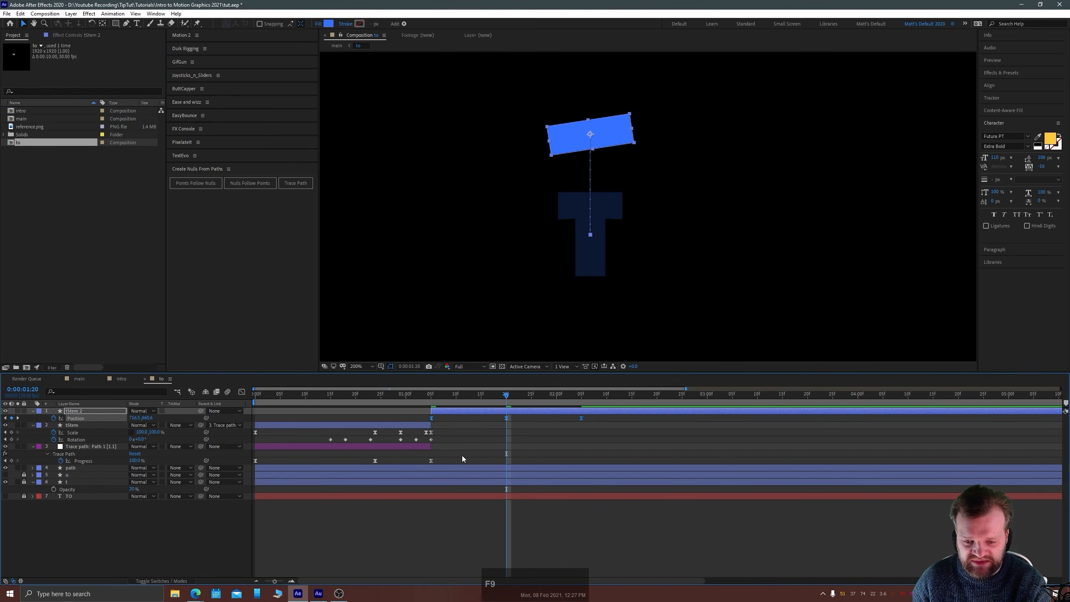
left_click(242, 392)
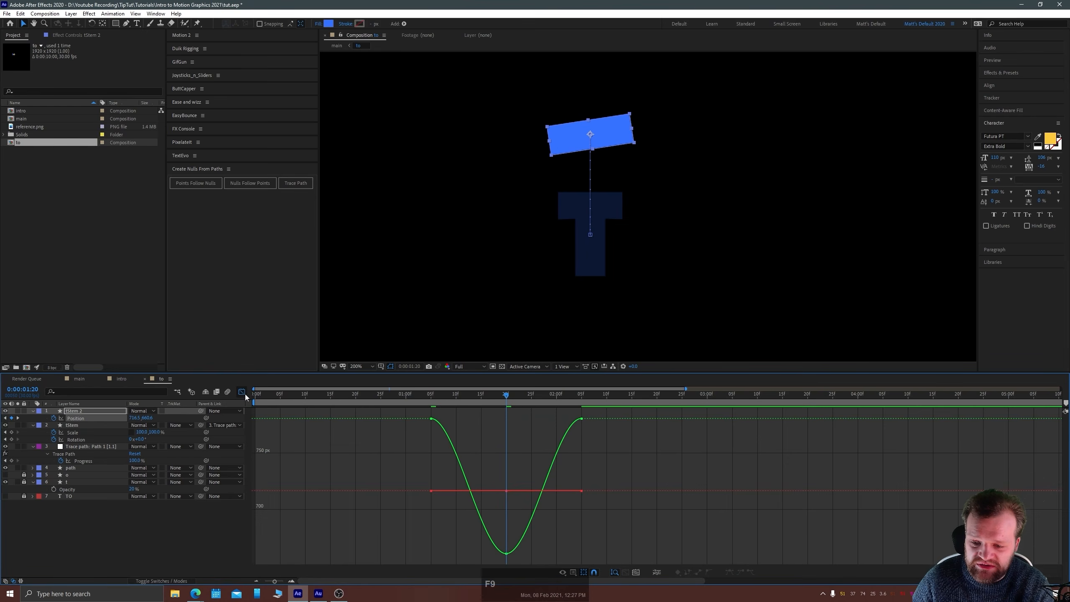
left_click(574, 572)
left_click(591, 492)
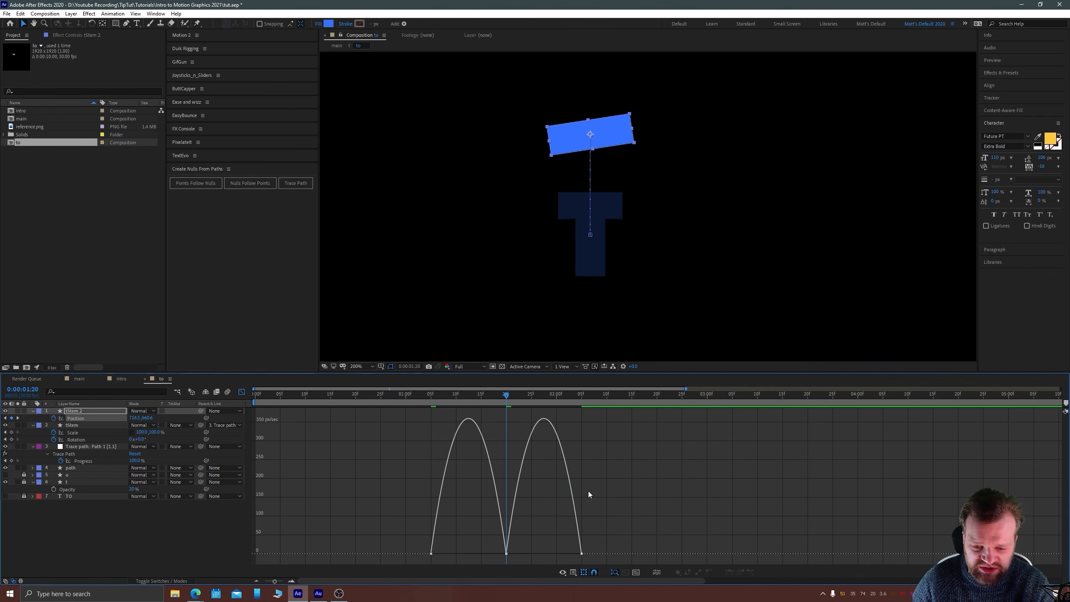
Reshape the rising half of the speed curve to start very fast at the first keyframe and ease slowly into the middle one.
left_click_drag(371, 510, 622, 553)
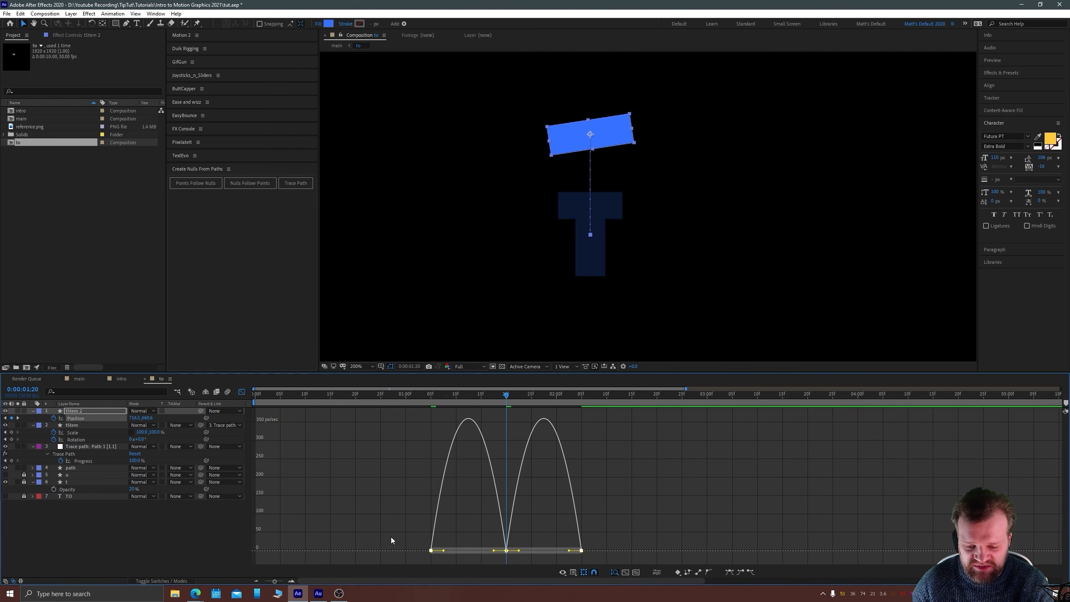
left_click_drag(411, 527, 423, 557)
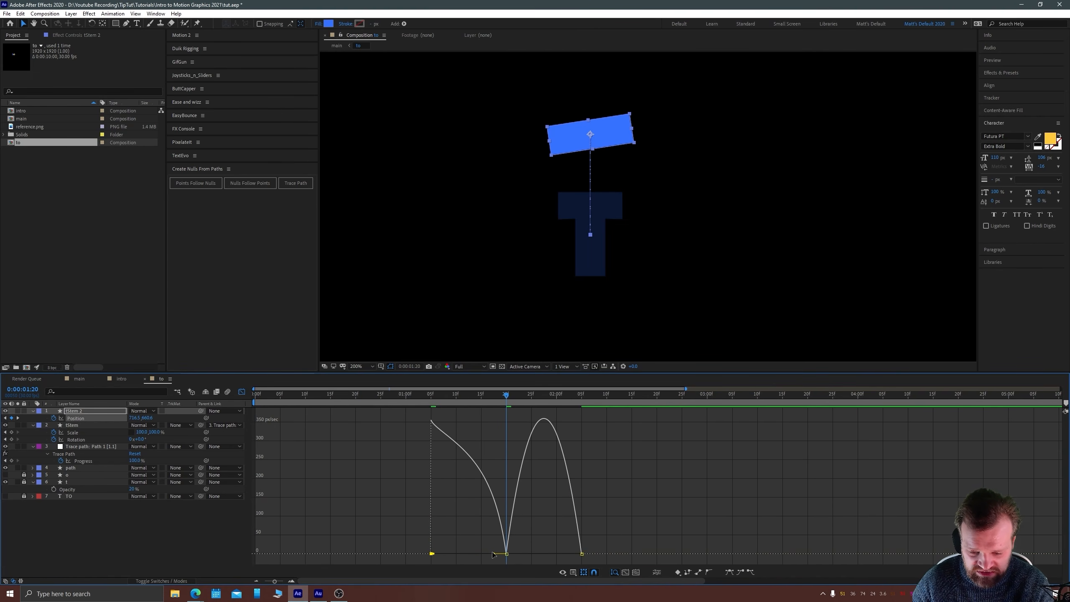
left_click_drag(492, 554, 469, 554)
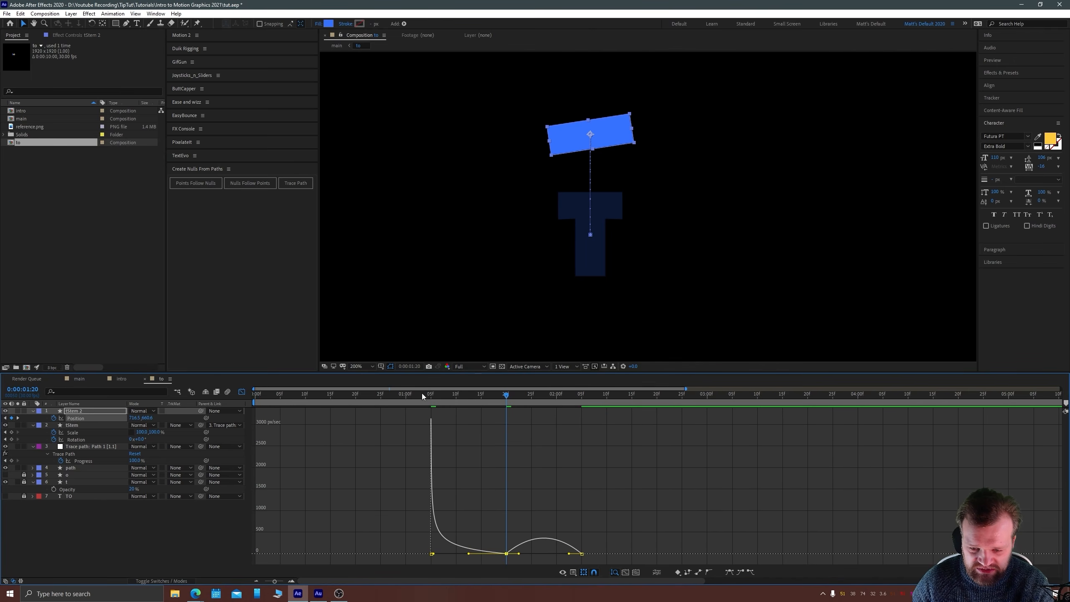
Preview the bar's upward motion with more of the composition in view, including a playback from the very beginning.
left_click(411, 395)
key("space")
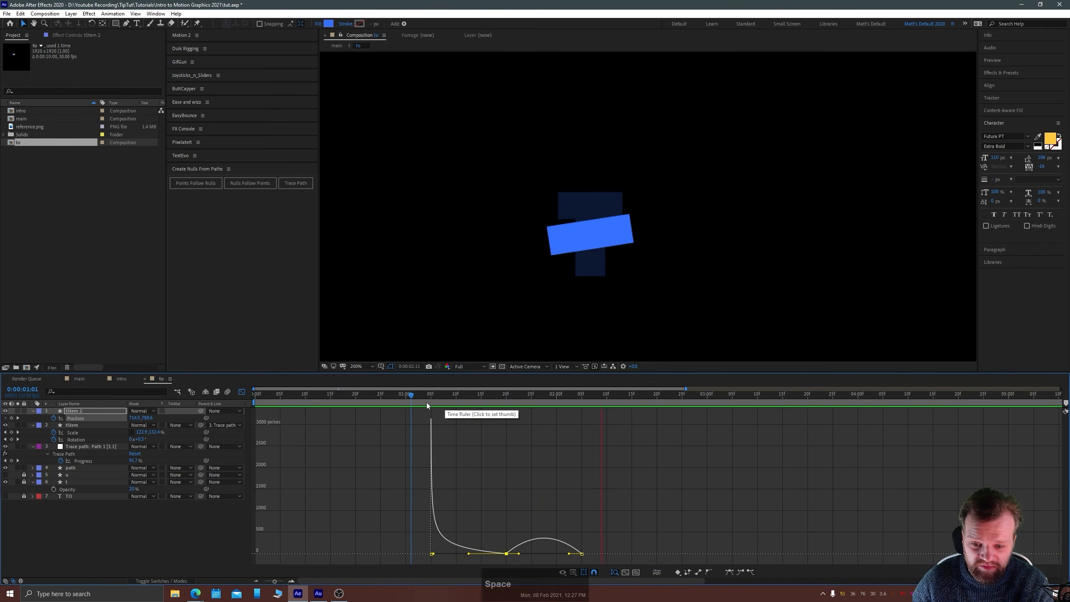
scroll(485, 278, "down", 4)
key("space")
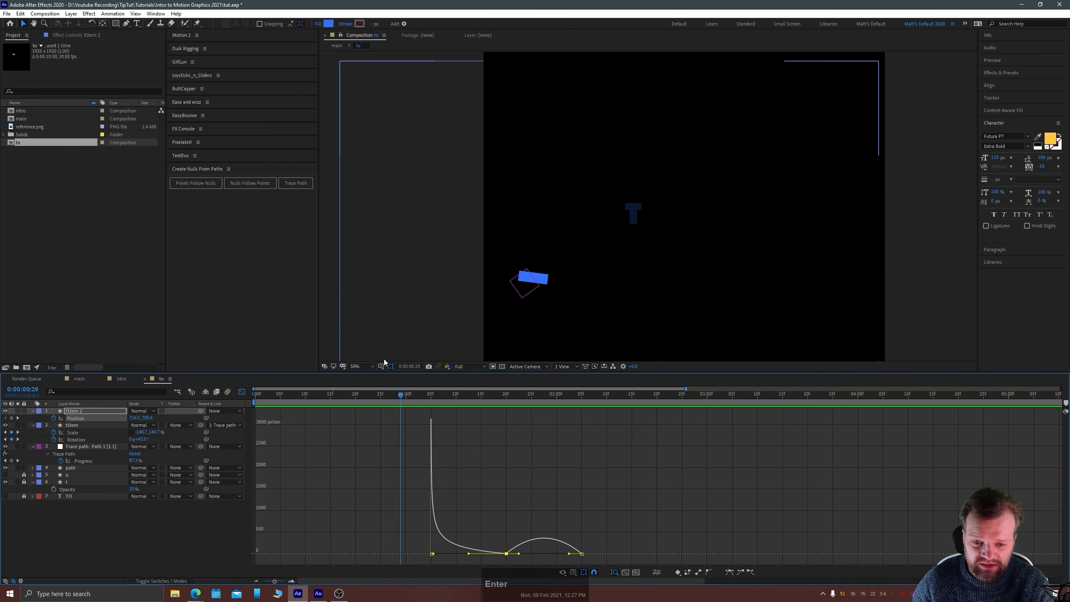
left_click(341, 395)
left_click_drag(378, 384, 241, 397)
key("space")
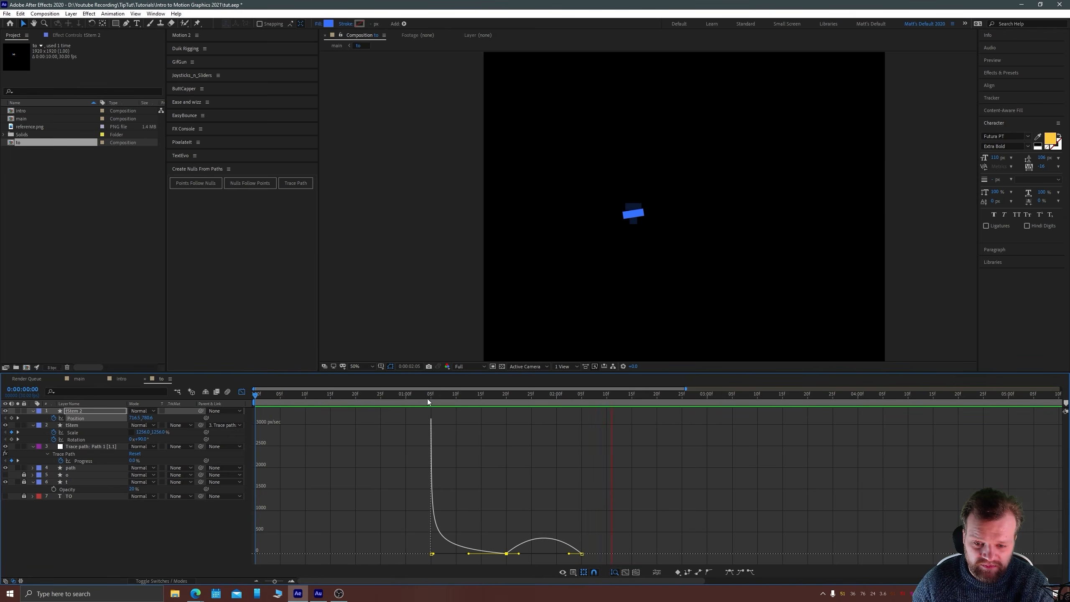
Reshape the falling half of the speed curve to leave 0:00:01:20 slowly and accelerate into the last keyframe, and preview it.
left_click_drag(427, 398, 506, 404)
left_click_drag(517, 554, 580, 555)
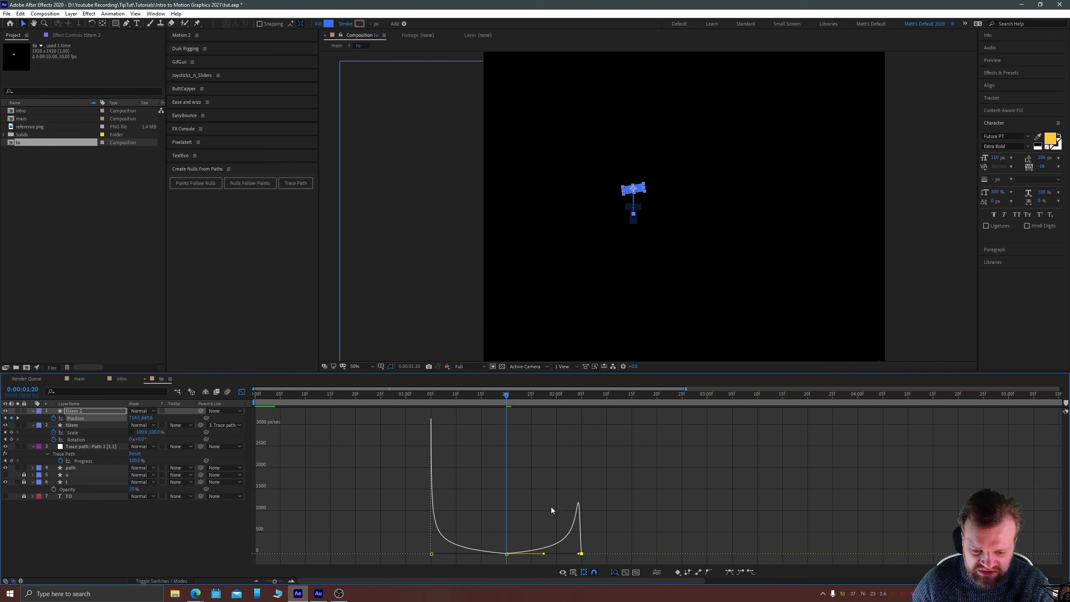
left_click_drag(494, 393, 426, 408)
key("space")
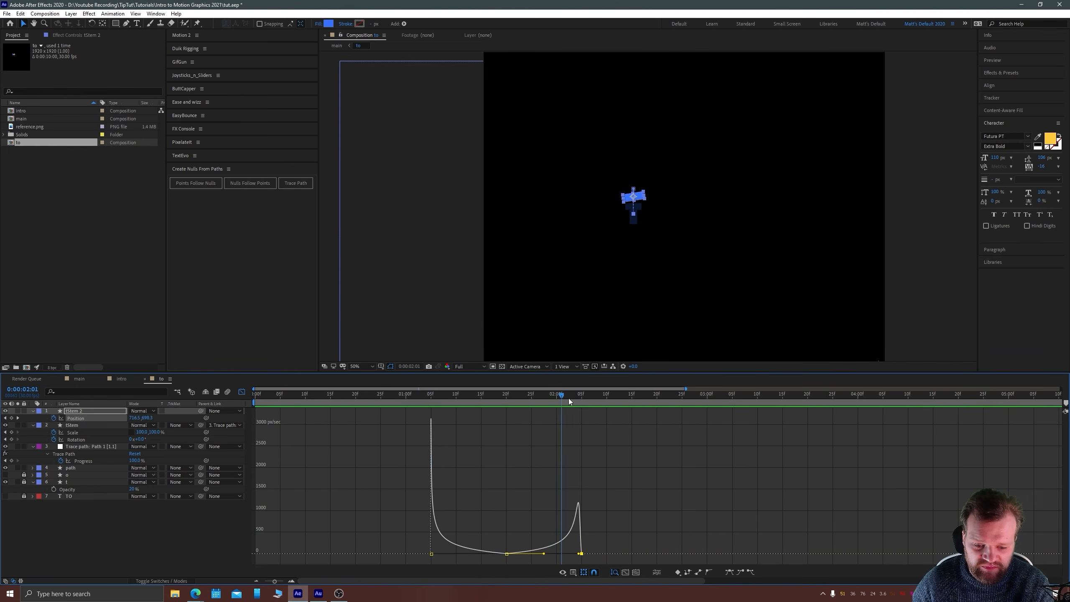
key("space")
Return from the graph to the keyframe view and play back the whole animation from the start at full-composition size.
left_click(239, 392)
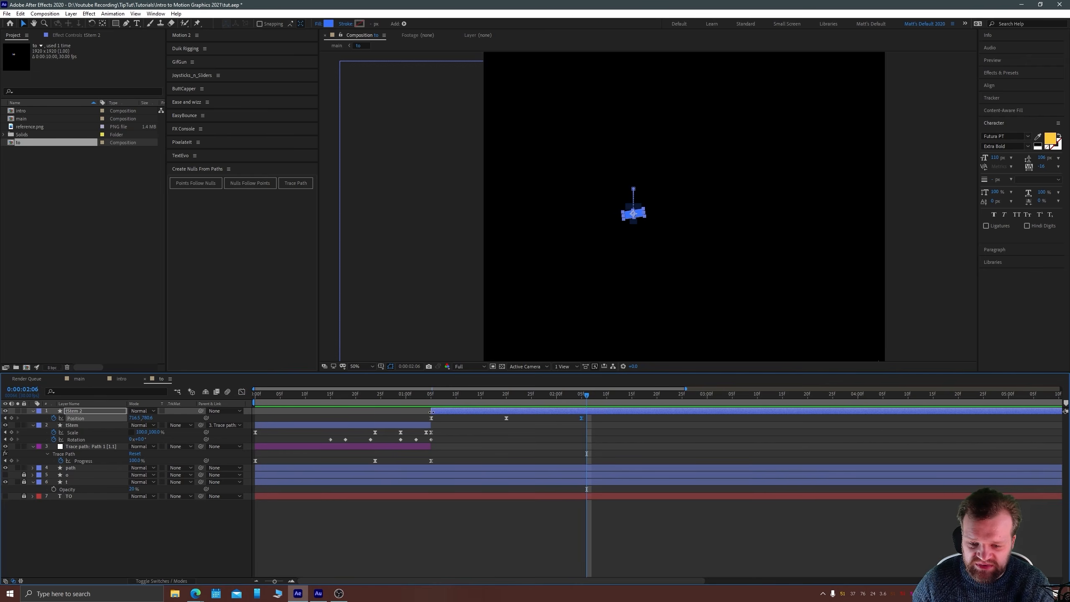
left_click(431, 398)
key("space")
left_click_drag(373, 397, 244, 402)
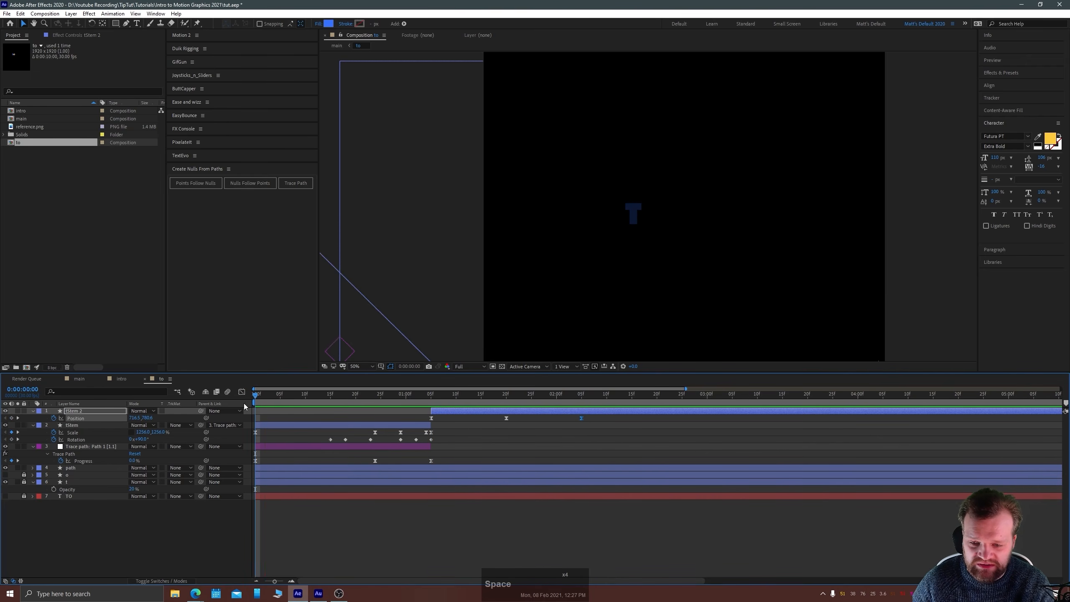
key("space")
scroll(609, 298, "down", 2)
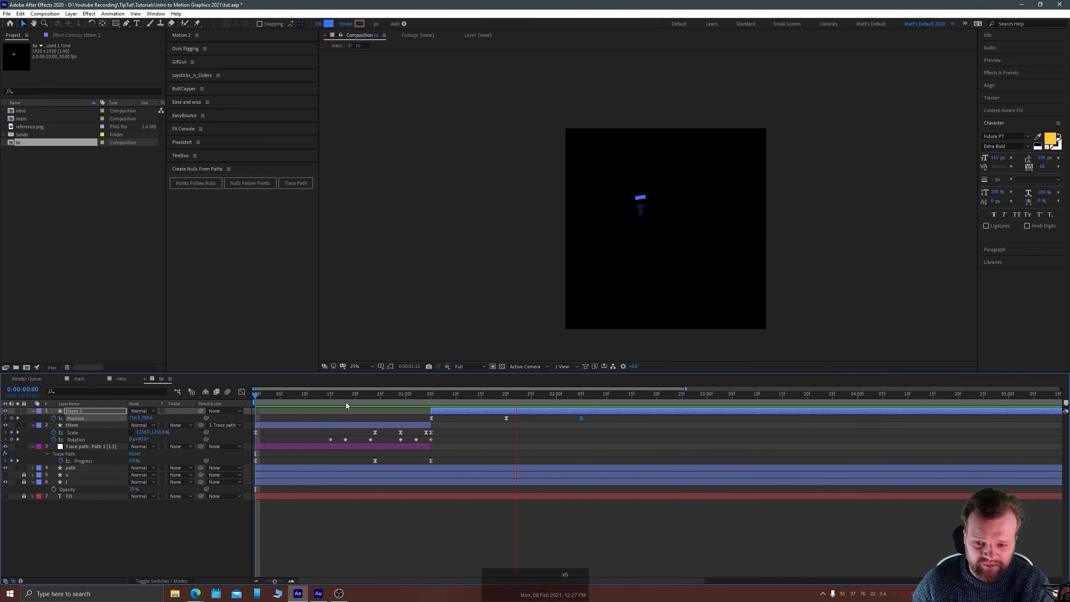
key("space")
key("space")
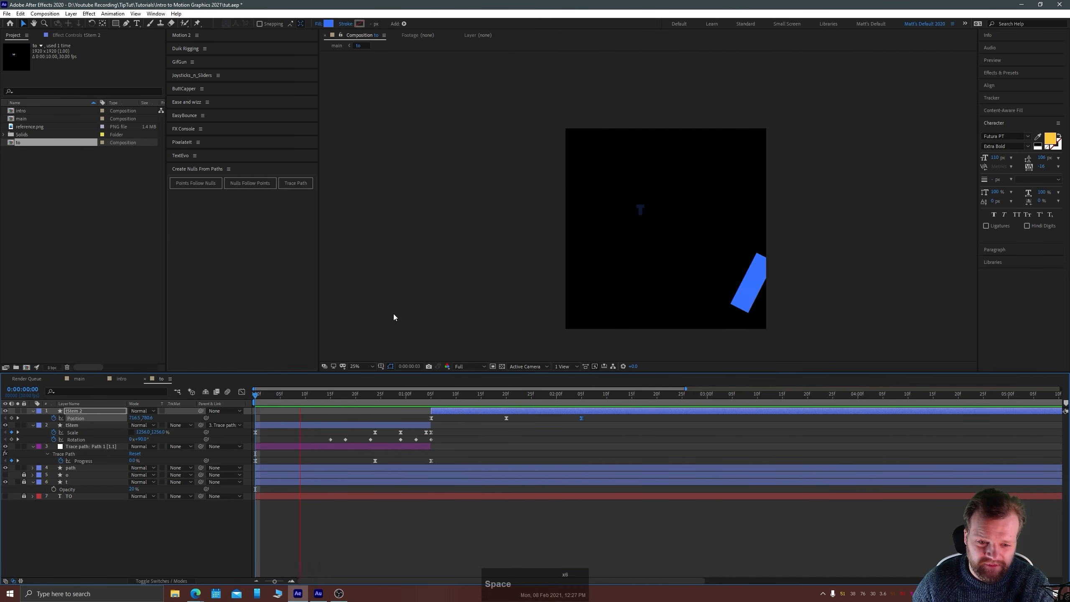
key("space")
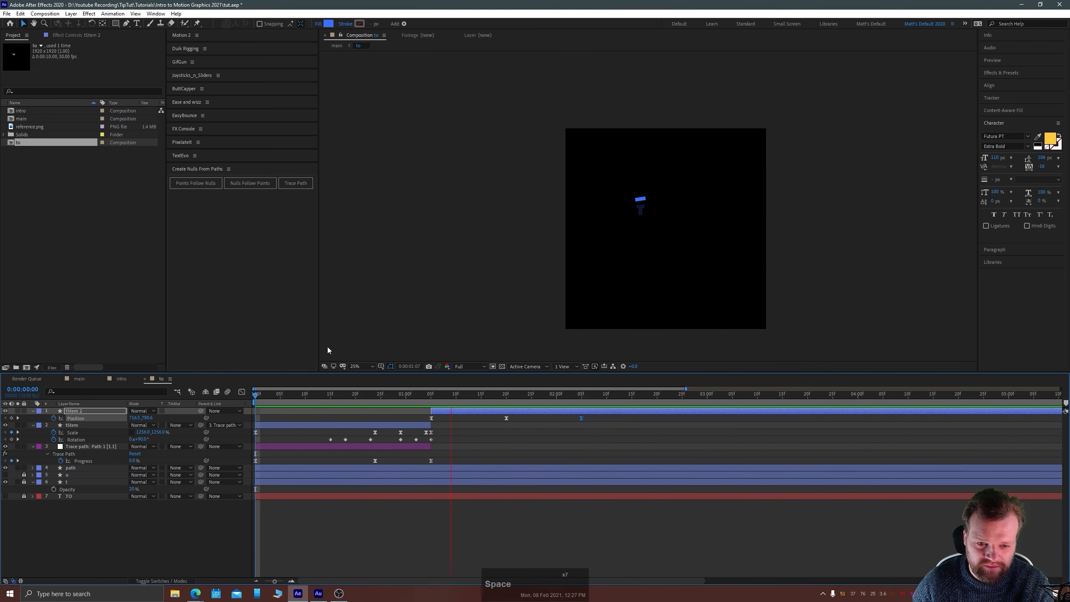
key("space")
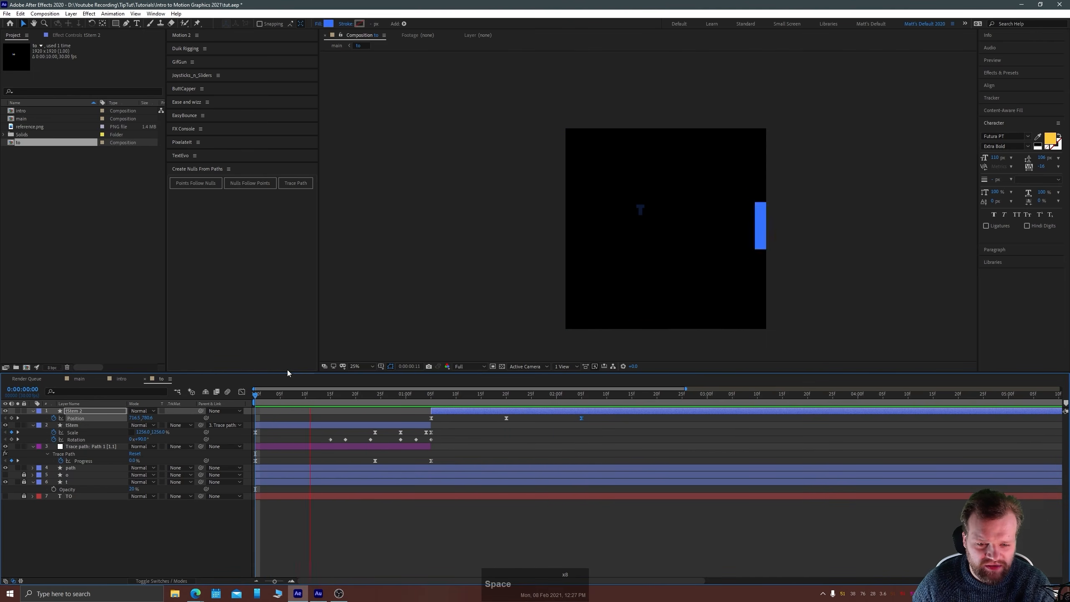
Reduce the vertical scale of the tStem layer's keyframe at 0:00:01:04 to about 120%.
left_click_drag(389, 395, 426, 391)
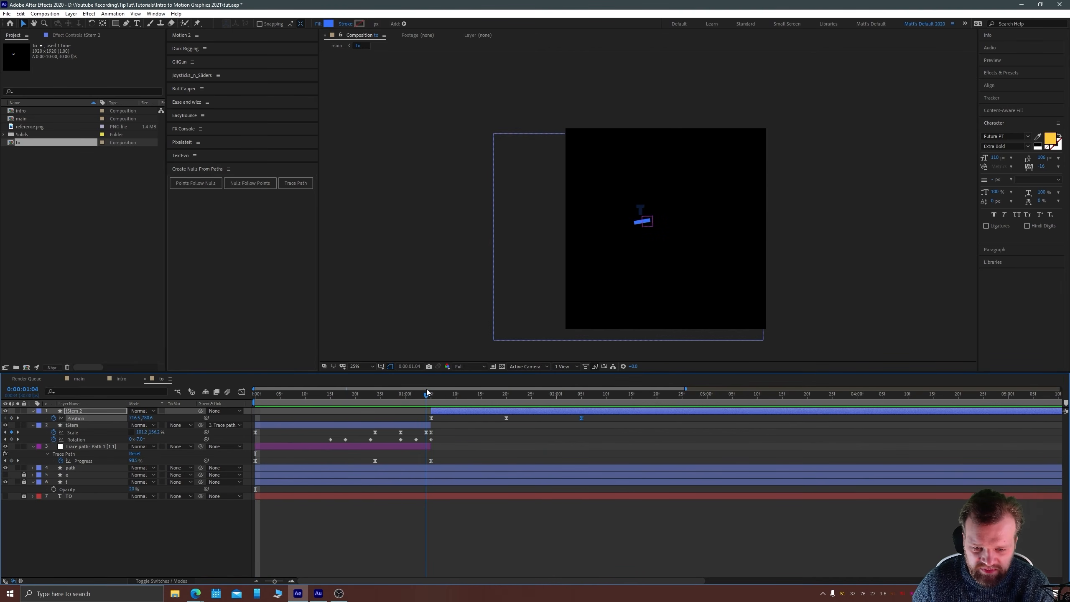
left_click(425, 434)
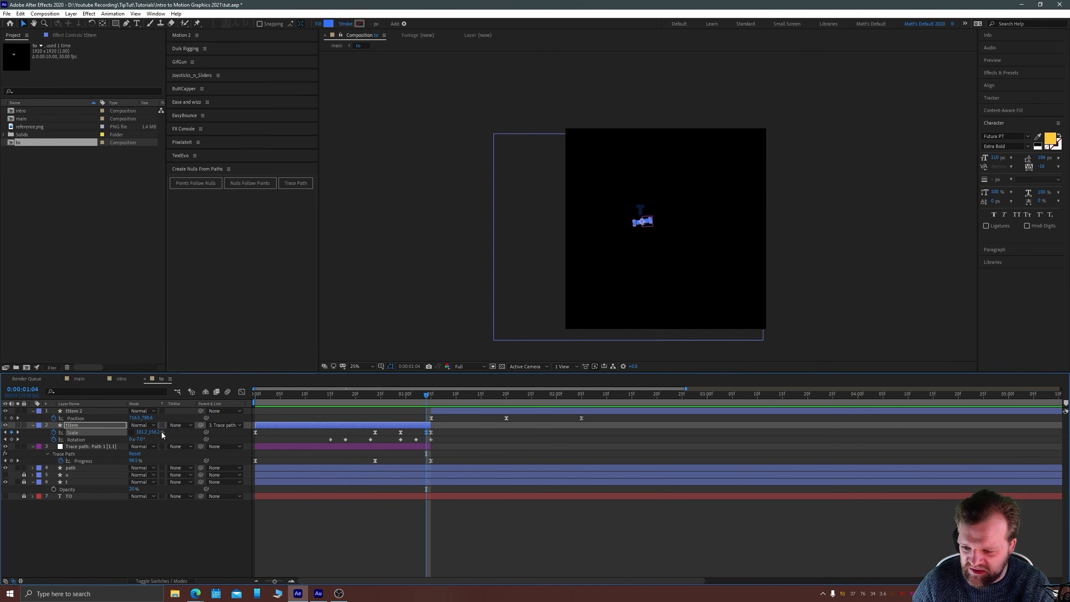
left_click_drag(155, 432, 148, 433)
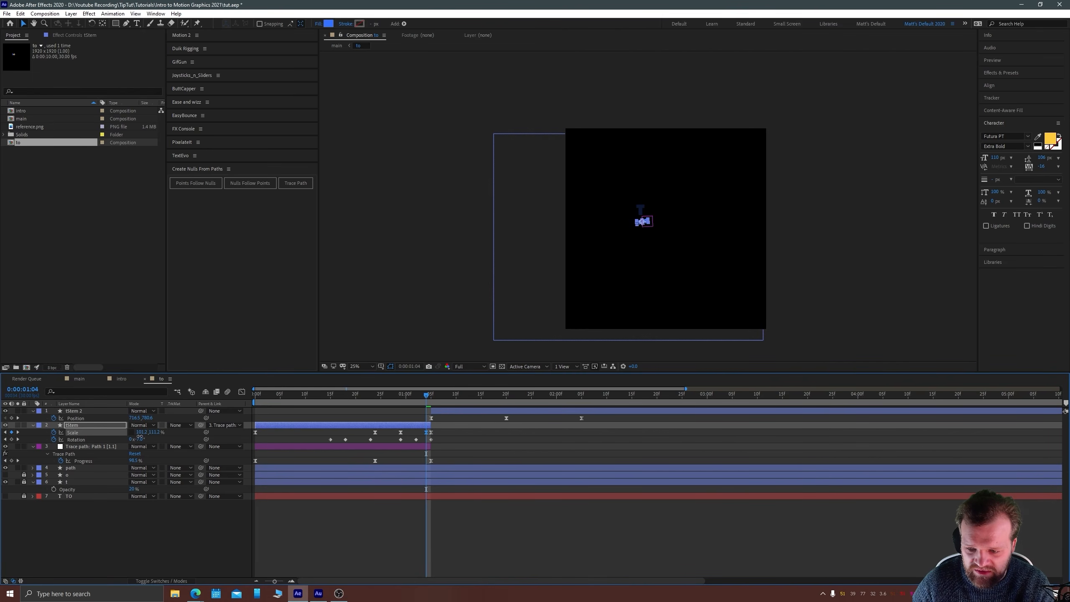
left_click(401, 276)
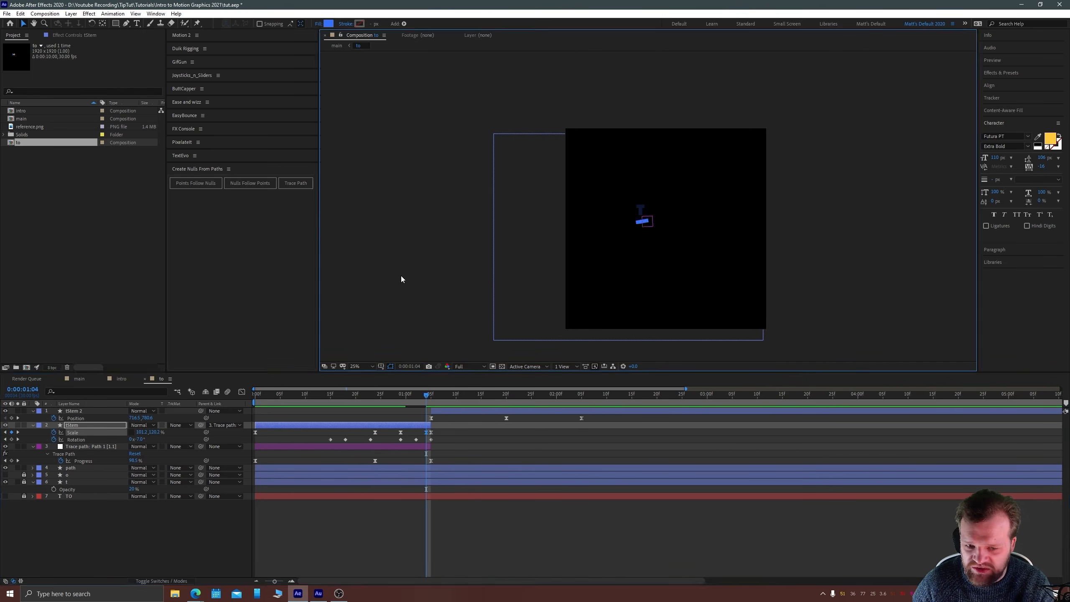
Add a Scale keyframe to tStem 2 at 0:00:01:05 with the proportions unlinked, 100% by 120%.
scroll(627, 252, "up", 2)
key("space")
left_click_drag(525, 288, 575, 303)
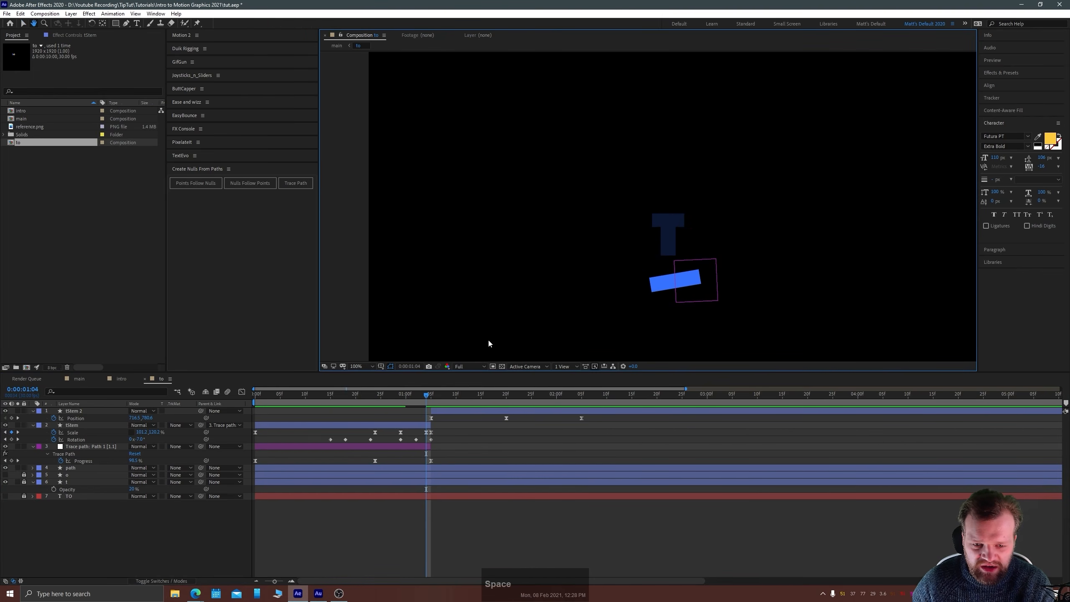
left_click(431, 397)
left_click(441, 414)
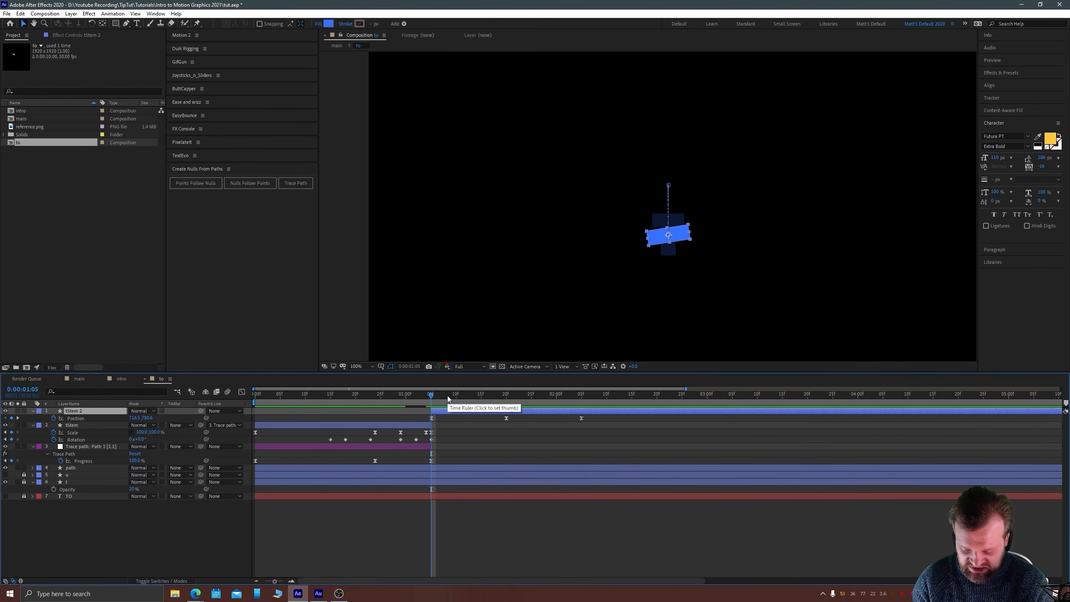
key("shift+s")
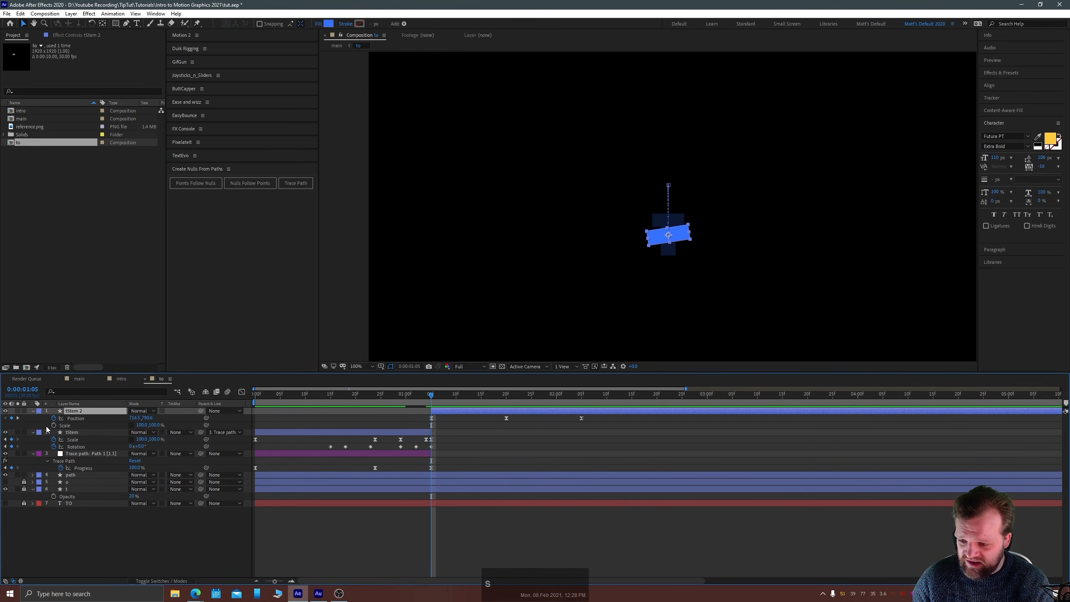
left_click(53, 425)
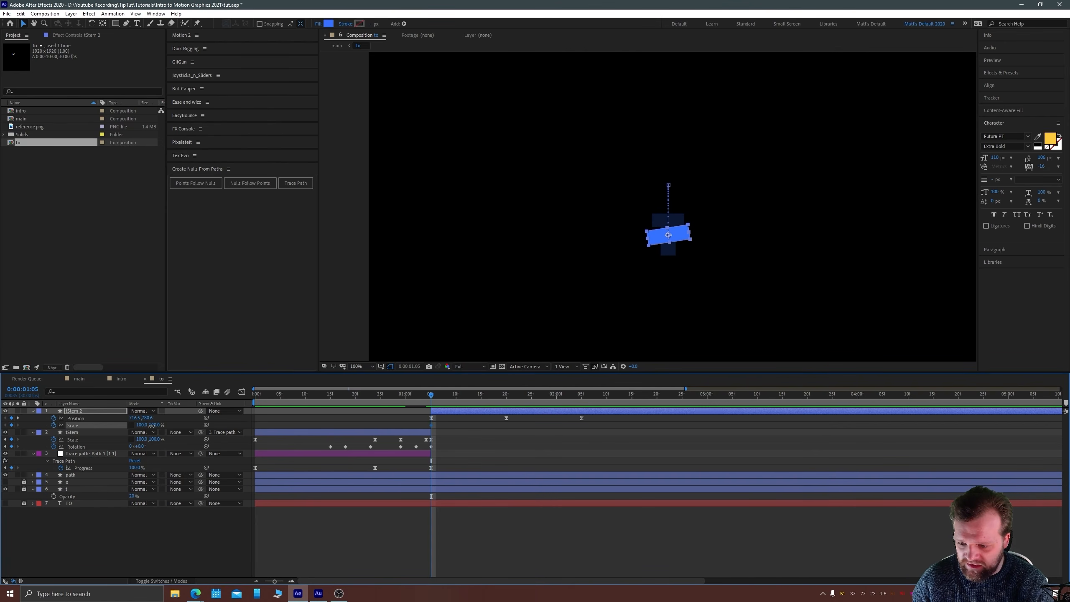
type("120")
key("Return")
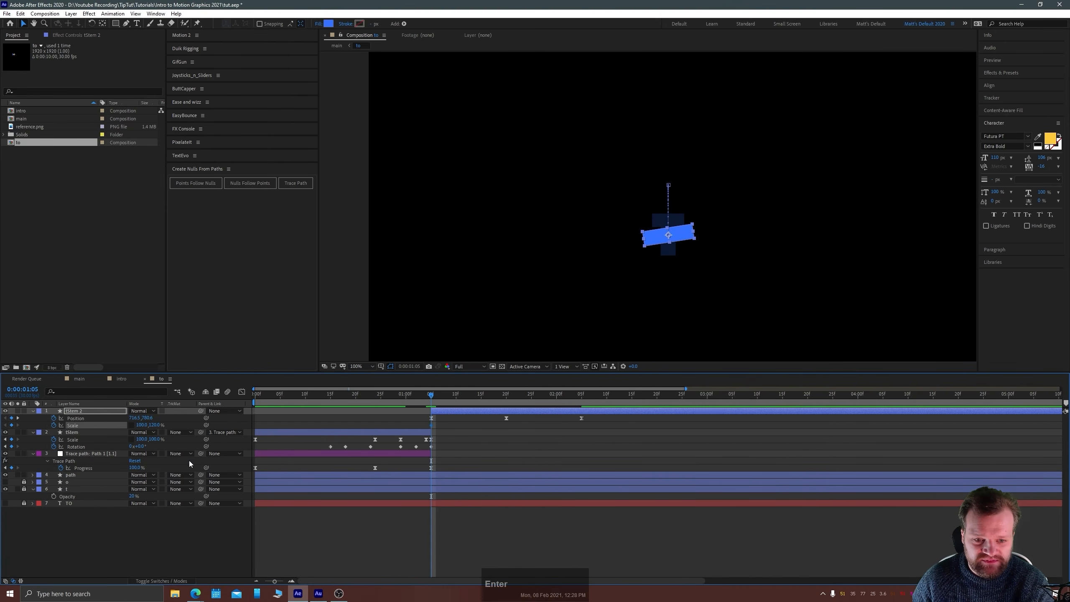
Set the second scale value of tStem 2 to 100% at 0:00:01:20, creating a second Scale keyframe.
left_click_drag(447, 397, 524, 405)
key("j")
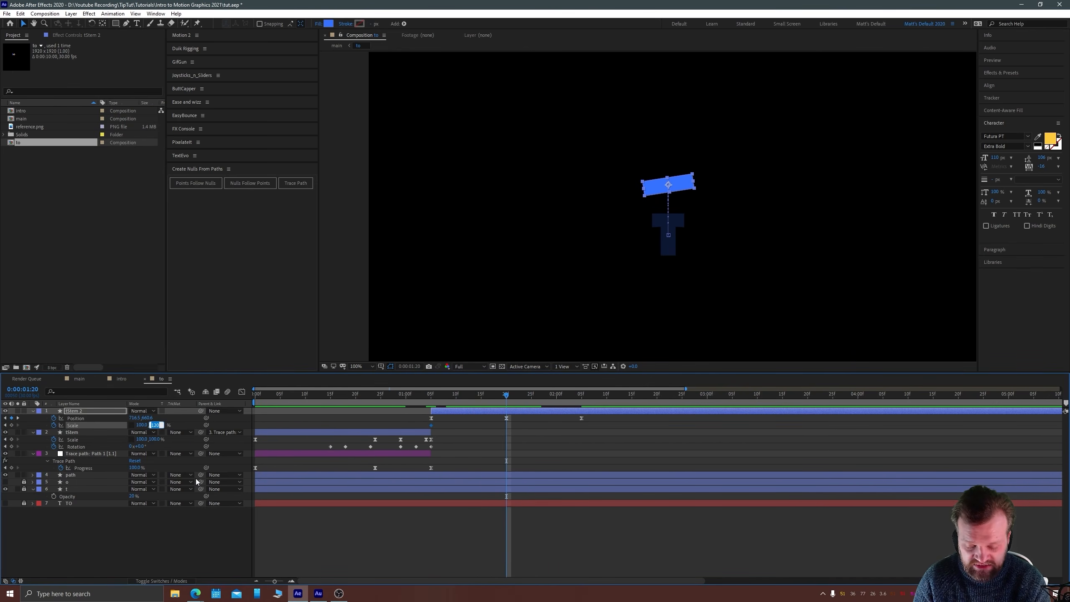
type("100")
key("Return")
Add a Rotation keyframe to tStem 2 at 0:00:01:05, keeping its current angle.
left_click(432, 394)
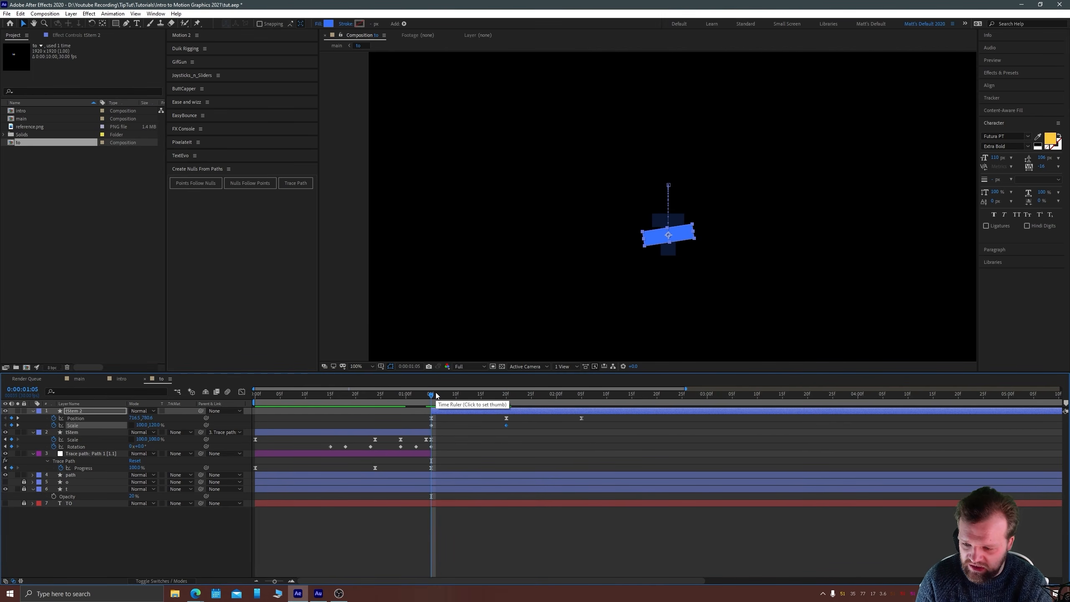
key("shift+r")
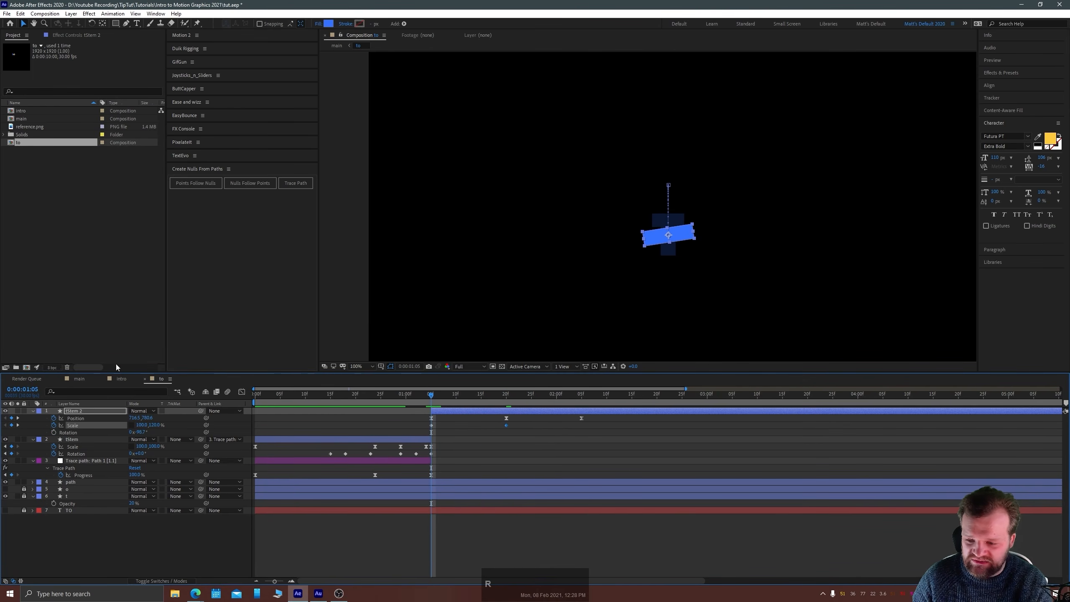
left_click(53, 433)
Set the Rotation of tStem 2 to 1x+0.0° at 0:00:02:05 so the bar lands upright on the stem of the T.
left_click_drag(493, 396, 584, 397)
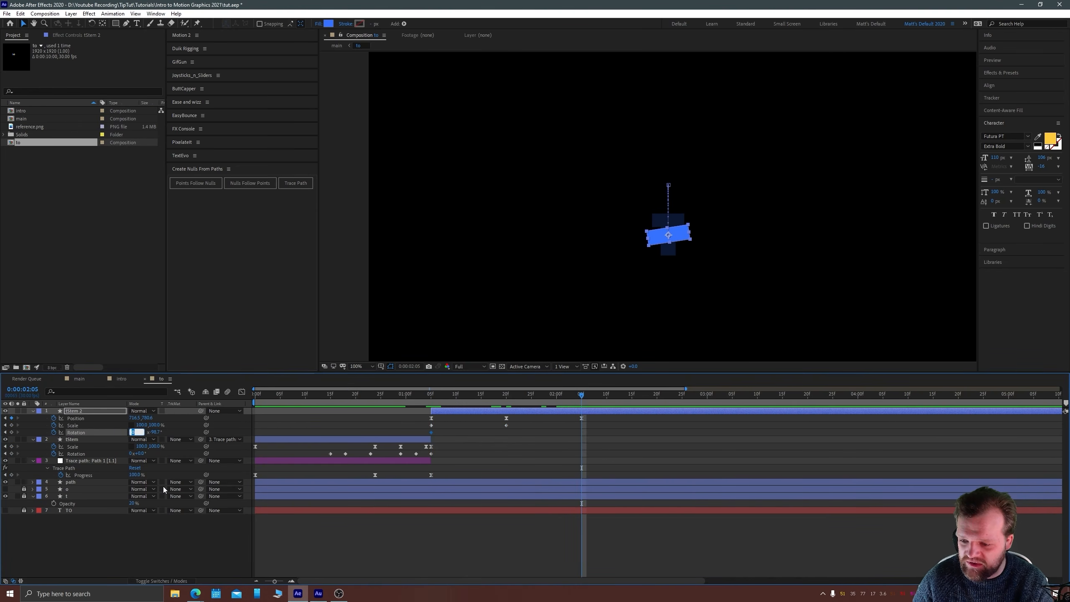
left_click(153, 544)
left_click(130, 432)
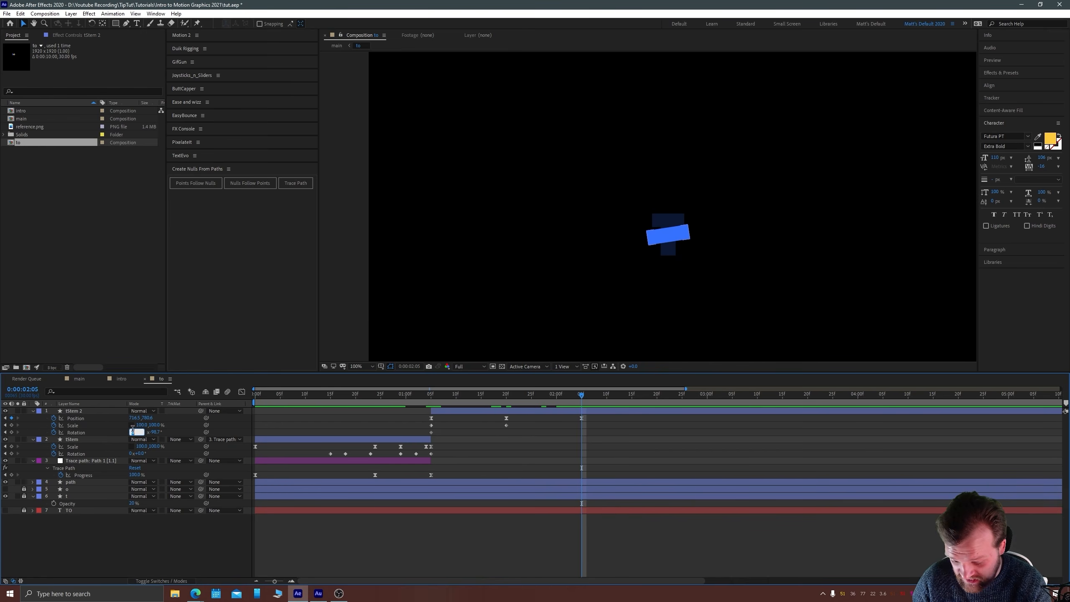
type("1")
key("Return")
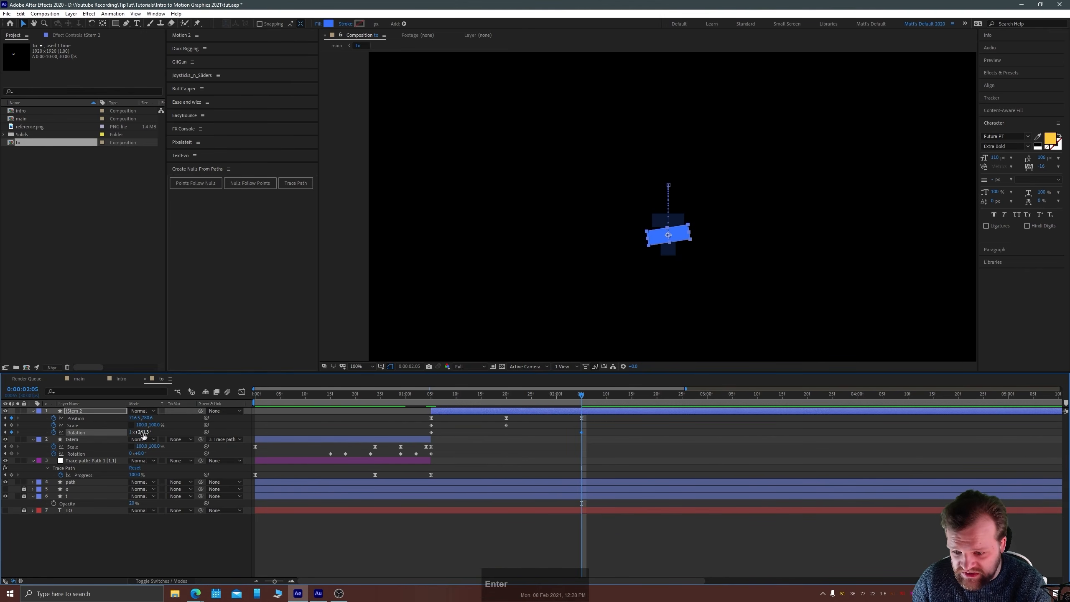
left_click_drag(144, 434, 107, 430)
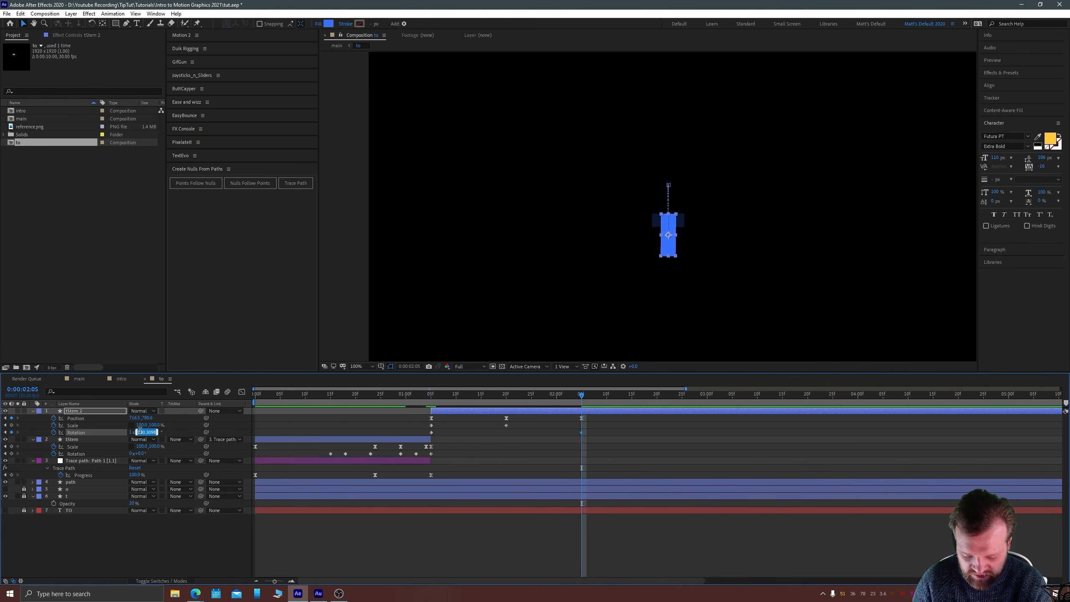
key("Return")
scroll(712, 278, "up", 1)
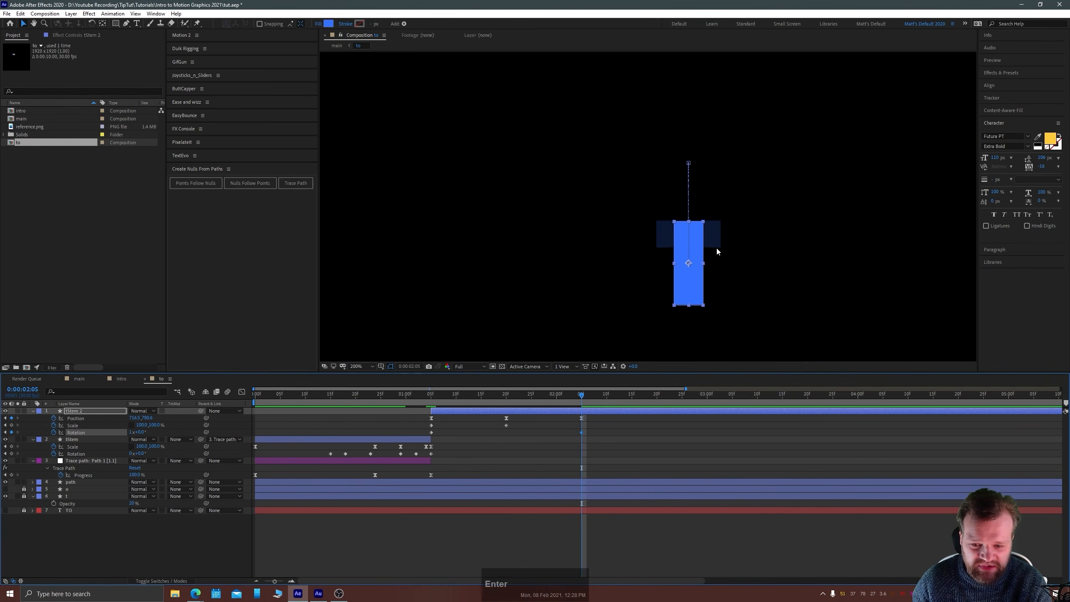
left_click_drag(716, 249, 549, 232)
Change the Rotation of tStem 2 at 0:00:02:05 to -2 revolutions and preview the spin.
left_click_drag(446, 395, 580, 397)
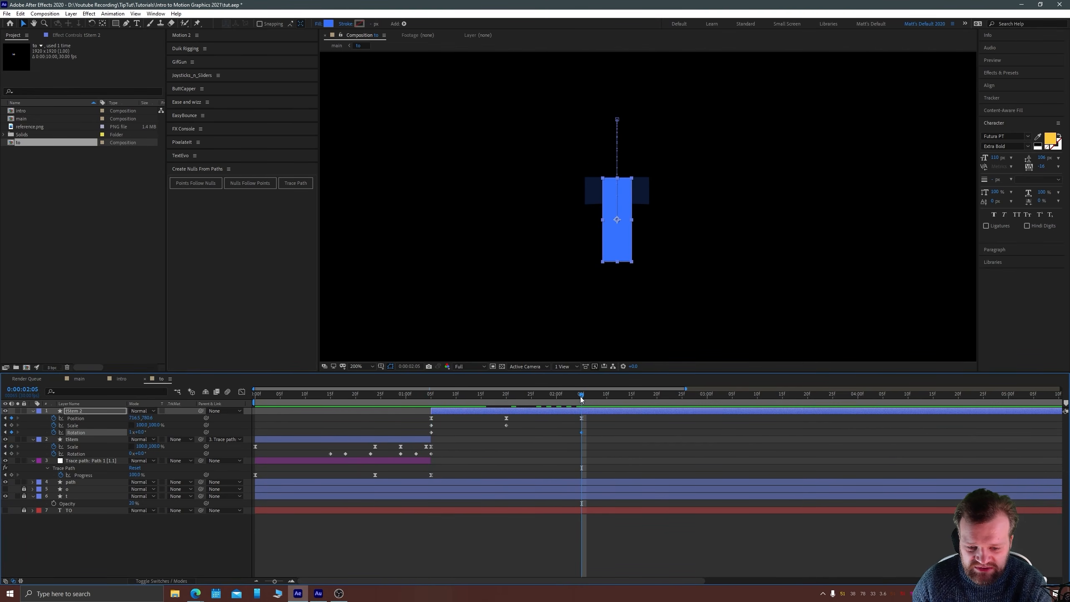
left_click(131, 432)
type("-2")
key("Return")
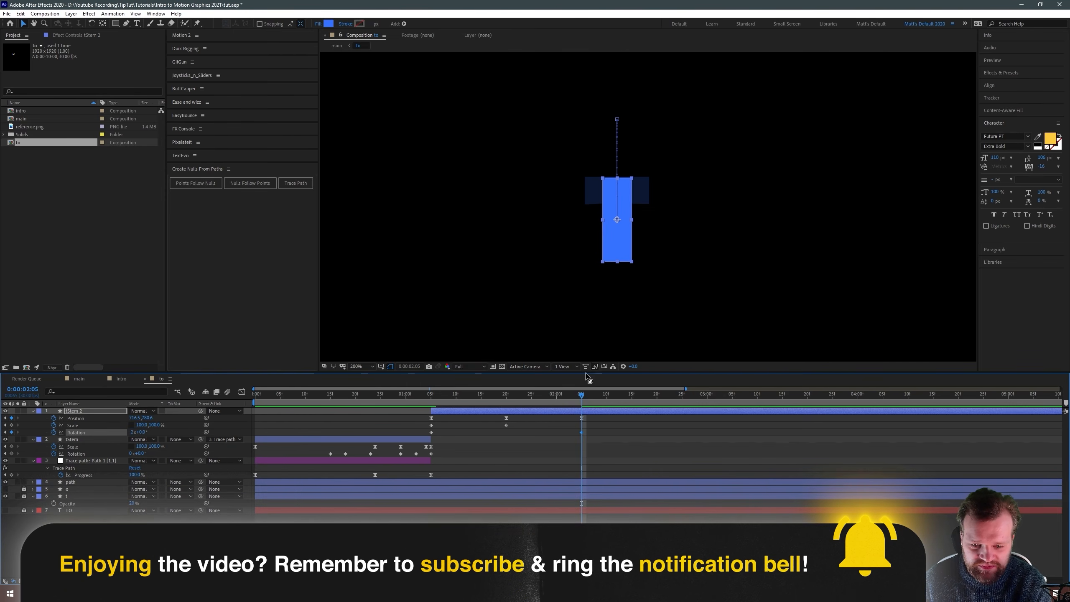
left_click_drag(446, 395, 505, 400)
key("space")
Apply Easy Ease to both Rotation keyframes of tStem 2, lengthen the final keyframe's incoming influence in the speed graph, and play the result.
left_click_drag(588, 430, 404, 436)
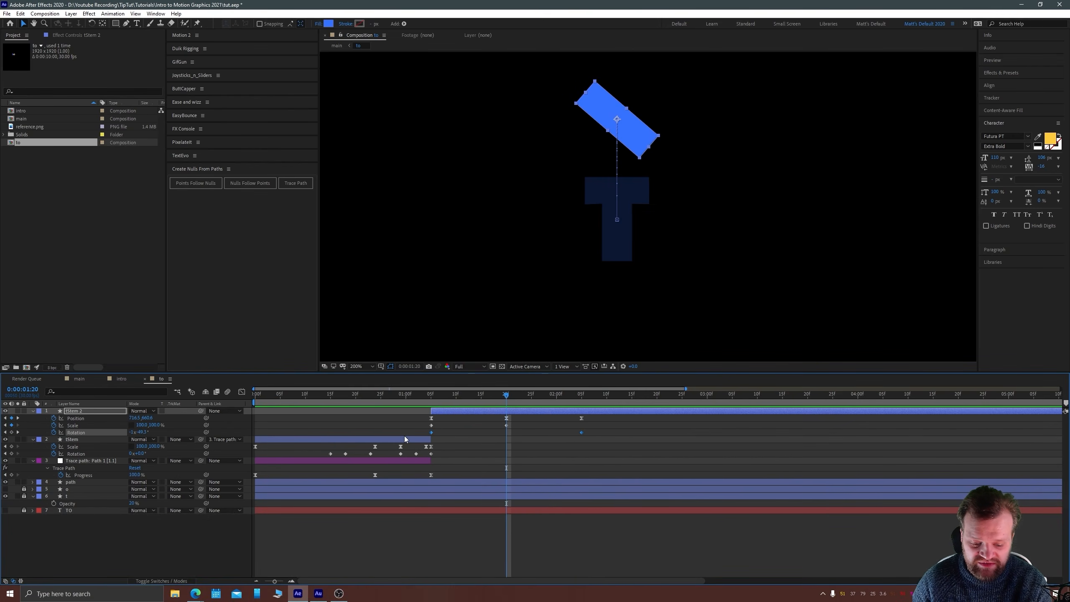
key("F9")
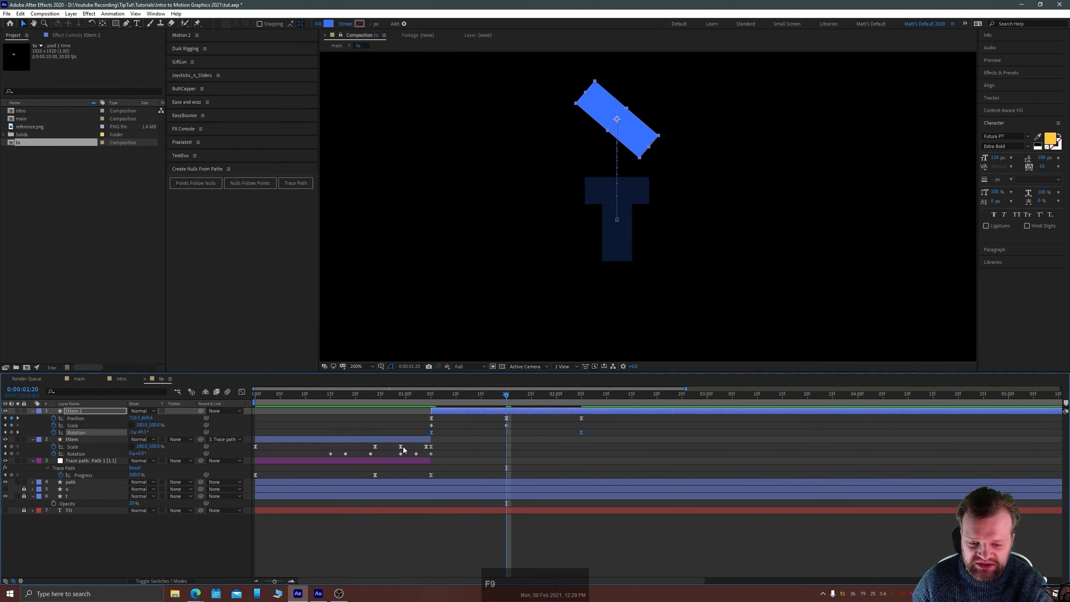
left_click(241, 392)
left_click(565, 456)
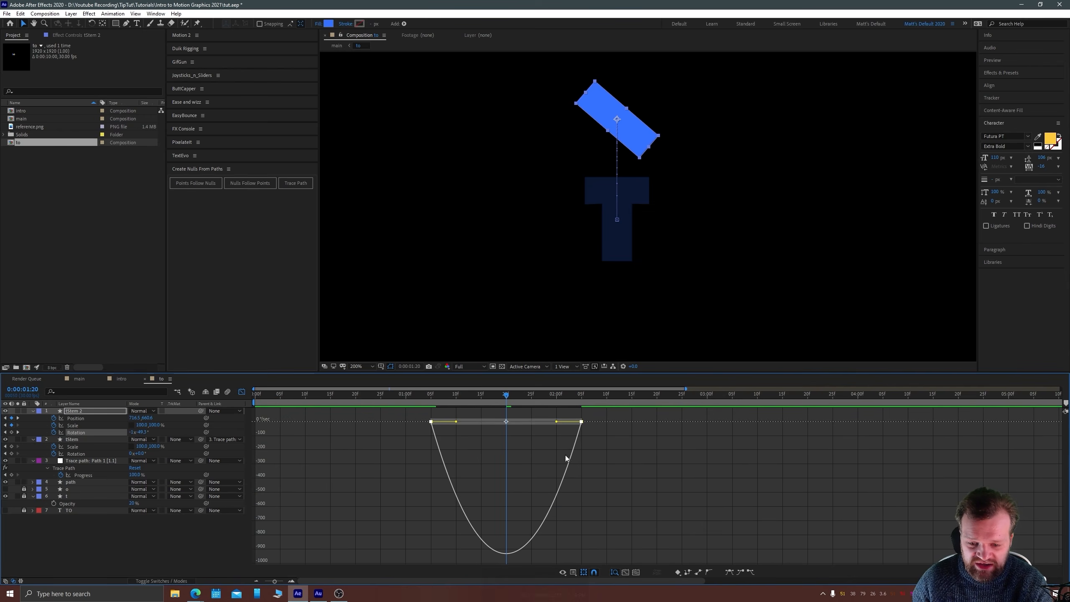
left_click_drag(556, 421, 370, 410)
left_click(431, 396)
key("space")
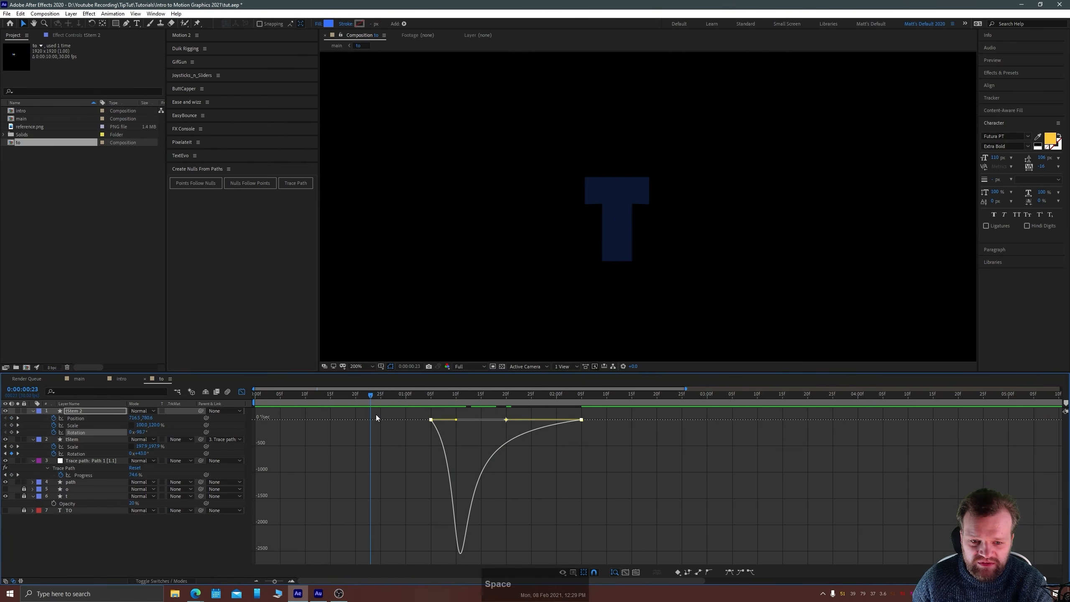
Collapse the first Rotation keyframe's outgoing influence so the spin starts at full speed, and review the motion.
left_click(430, 394)
left_click_drag(450, 421, 405, 400)
key("space")
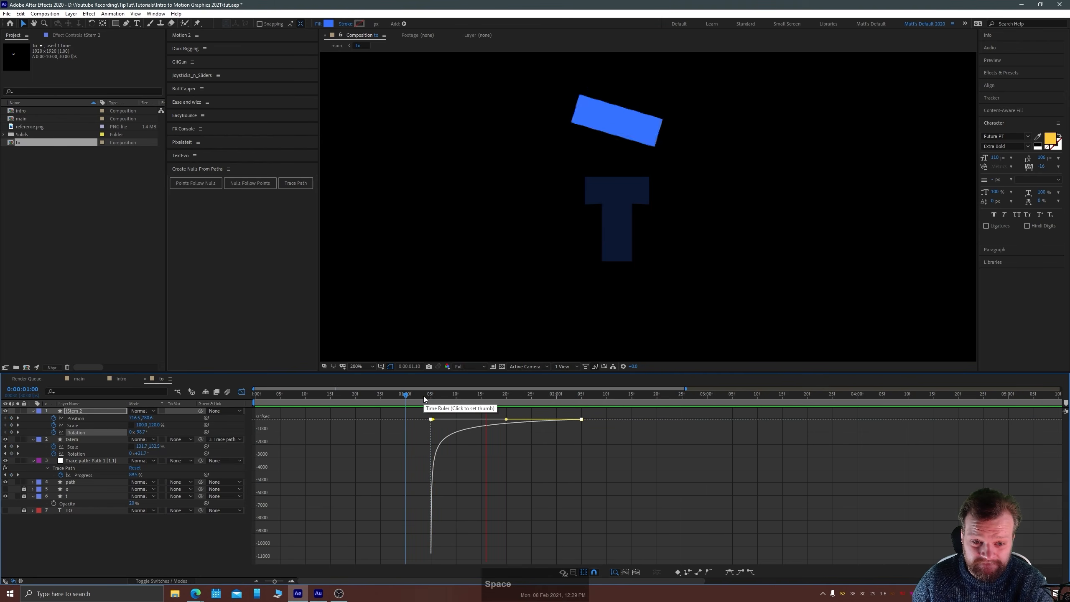
key("space")
left_click(396, 398)
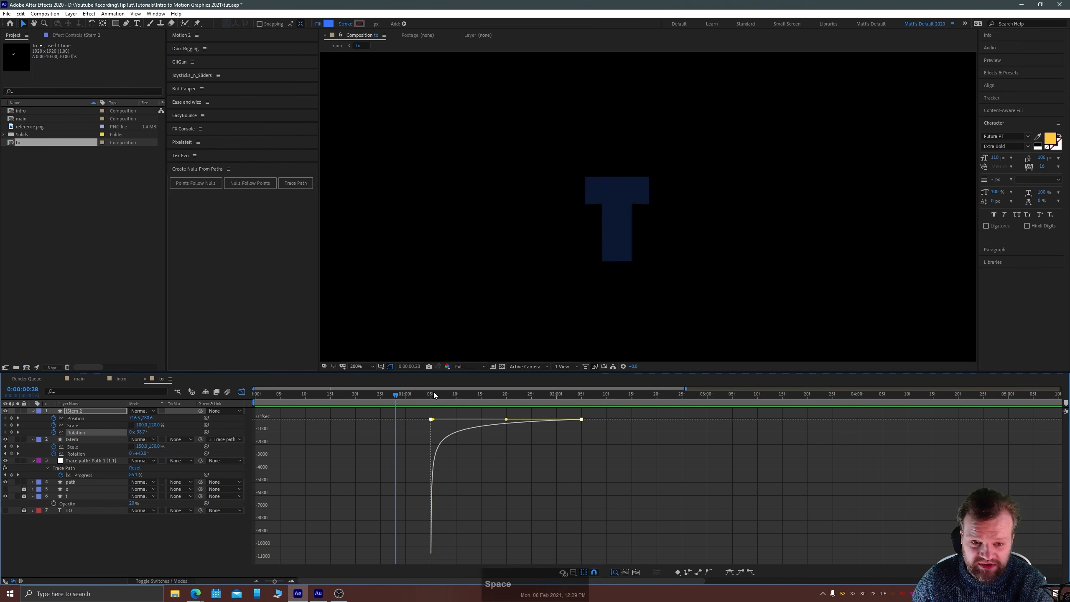
key("space")
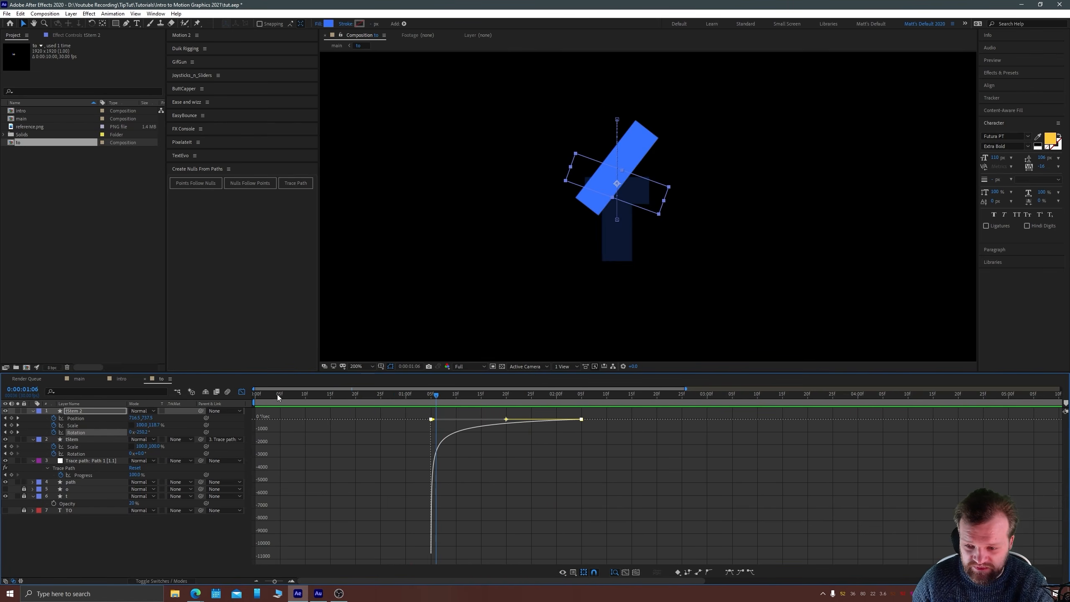
left_click(242, 391)
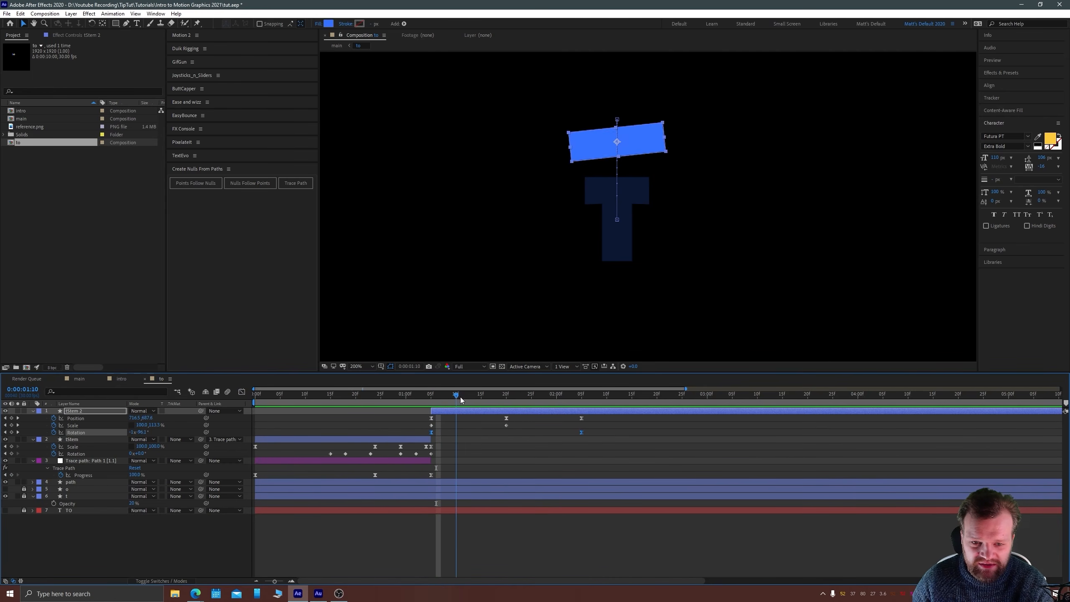
left_click(243, 392)
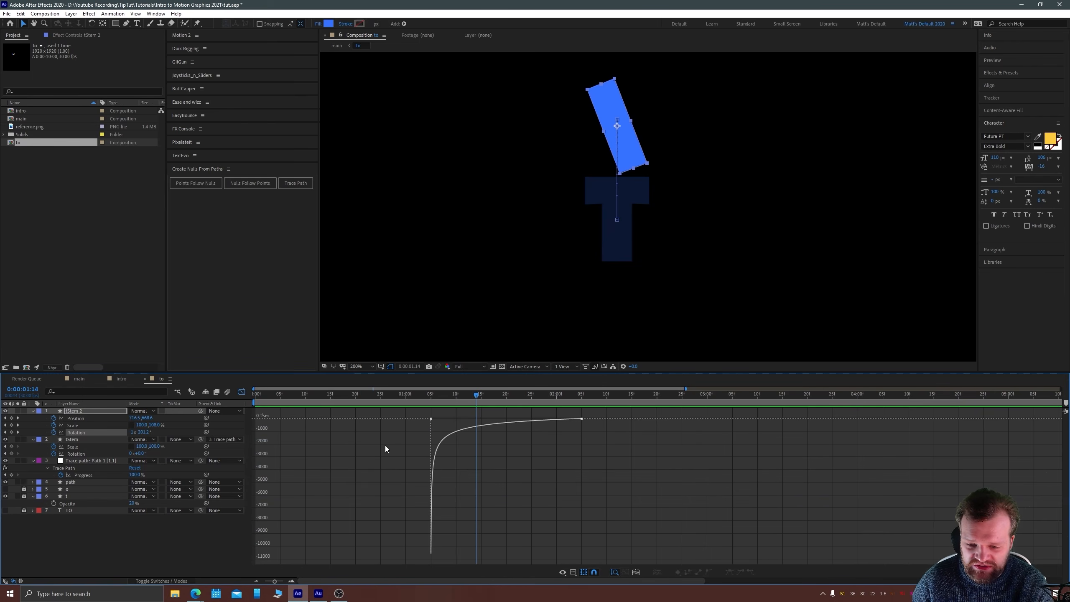
left_click_drag(441, 403, 464, 390)
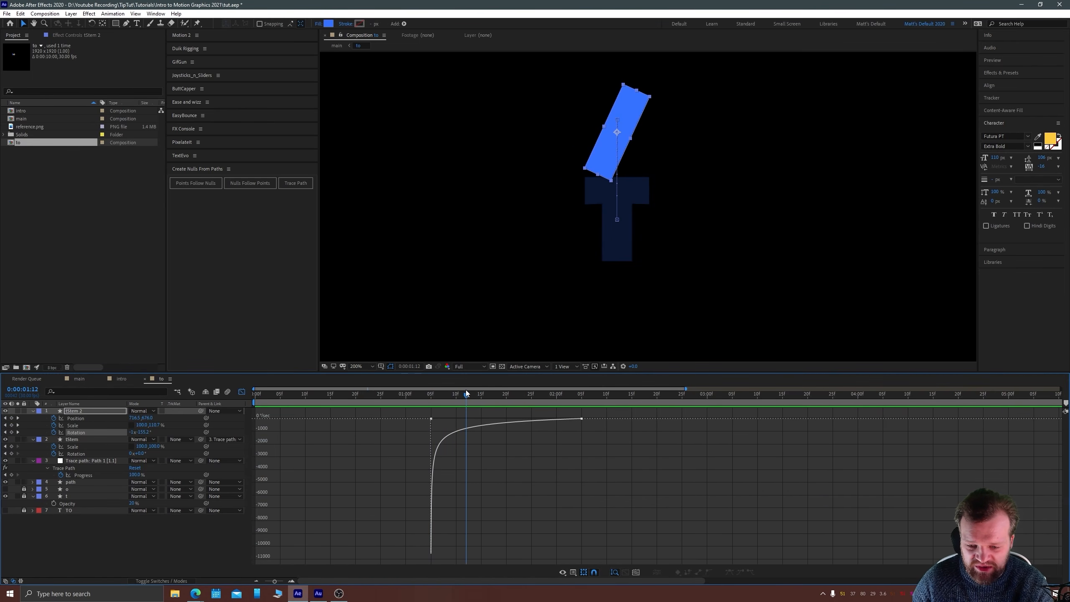
Move the second Scale keyframe of tStem 2 to 0:00:01:14, Easy Ease both Scale keyframes and play back the full composition.
left_click(241, 393)
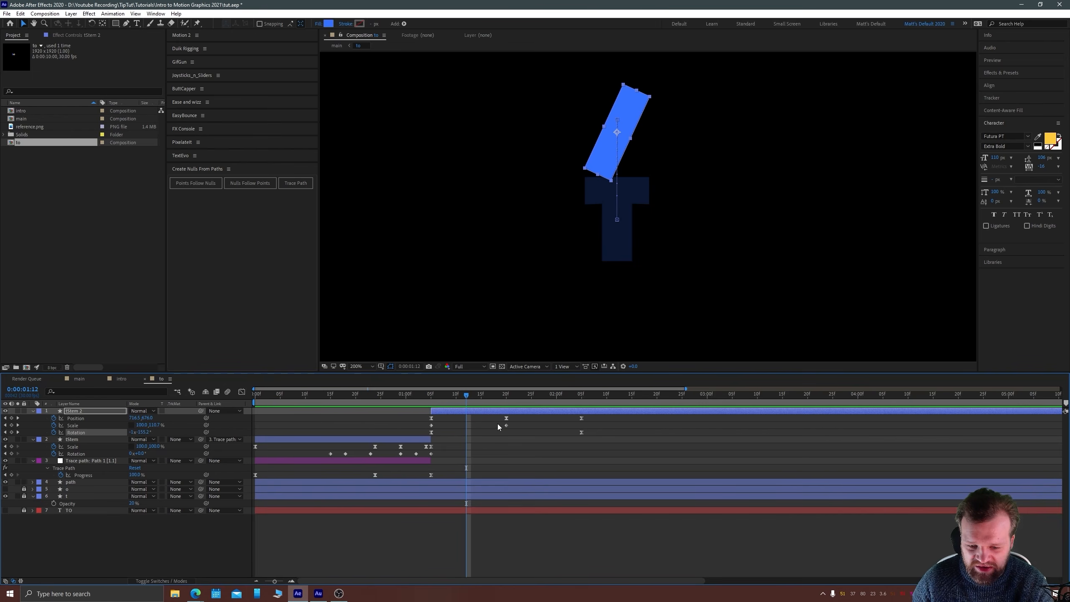
left_click_drag(505, 424, 405, 427)
key("F9")
left_click(428, 399)
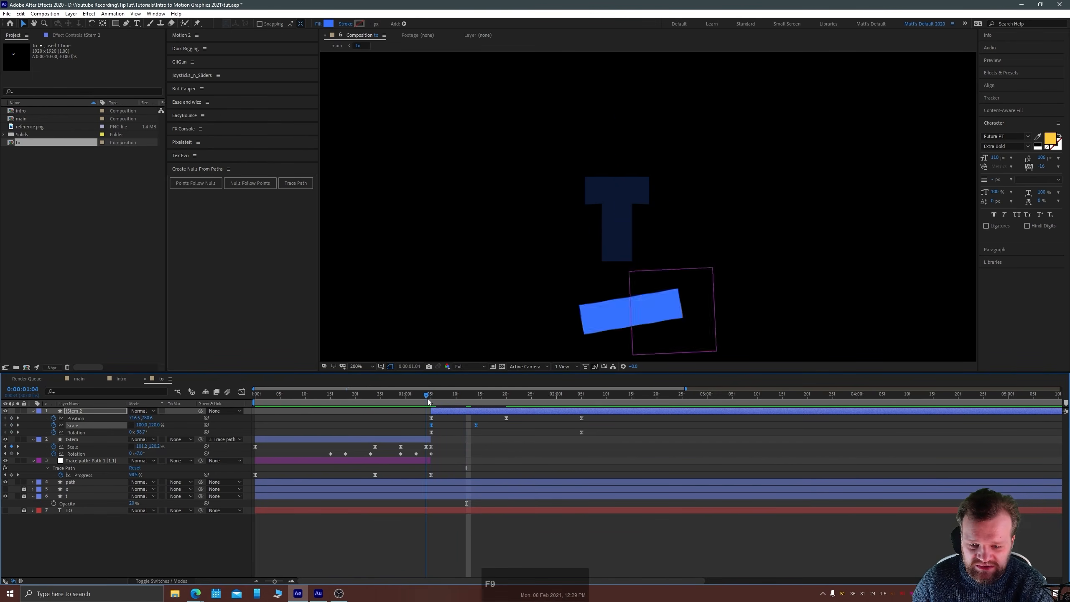
key("space")
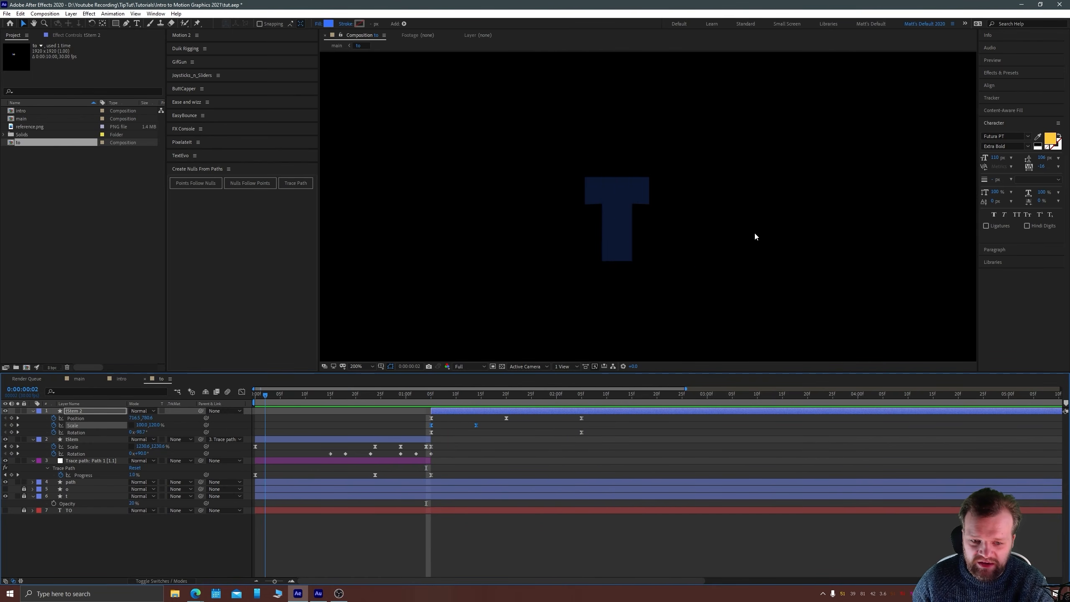
scroll(725, 231, "down", 6)
key("space")
key("space")
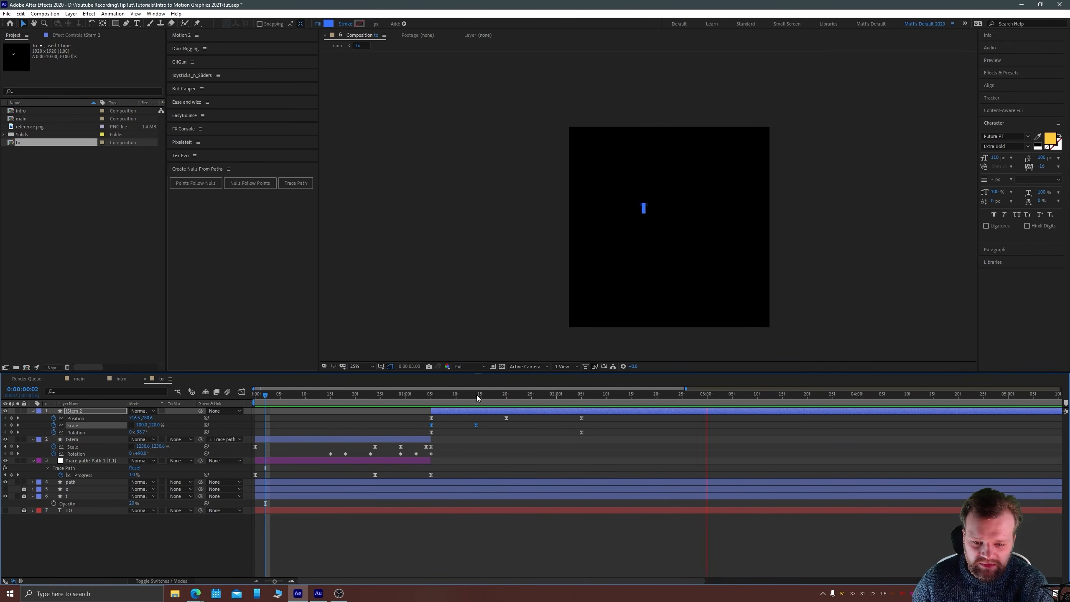
Collapse the incoming influence of tStem 2's last Position keyframe at 0:00:02:05 so the bar drops at full speed.
left_click(546, 395)
left_click_drag(572, 395, 582, 395)
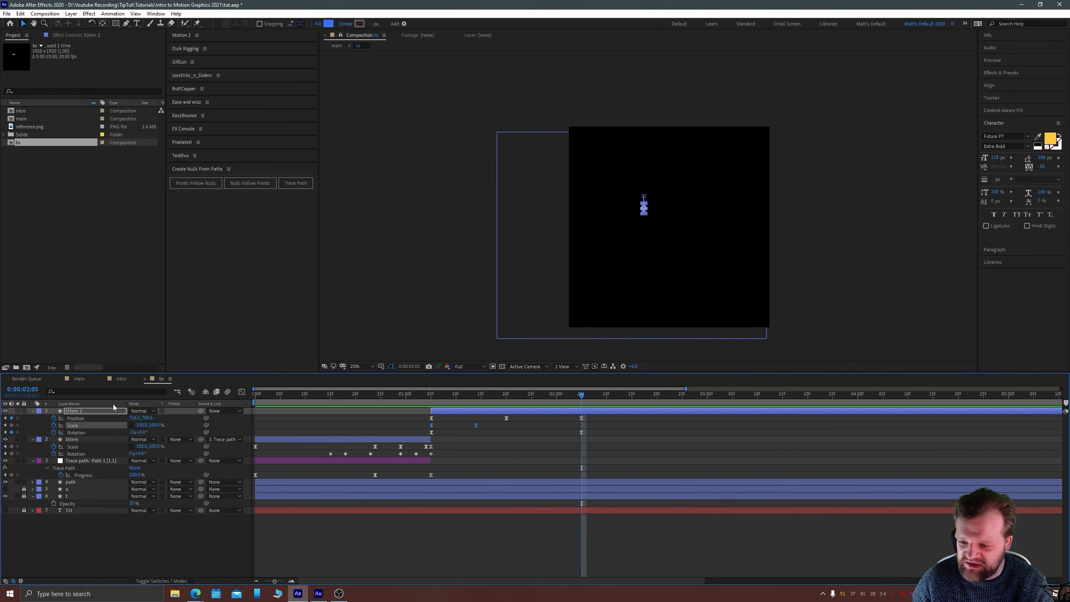
left_click(68, 411)
left_click_drag(594, 416, 273, 398)
key("shift+F3")
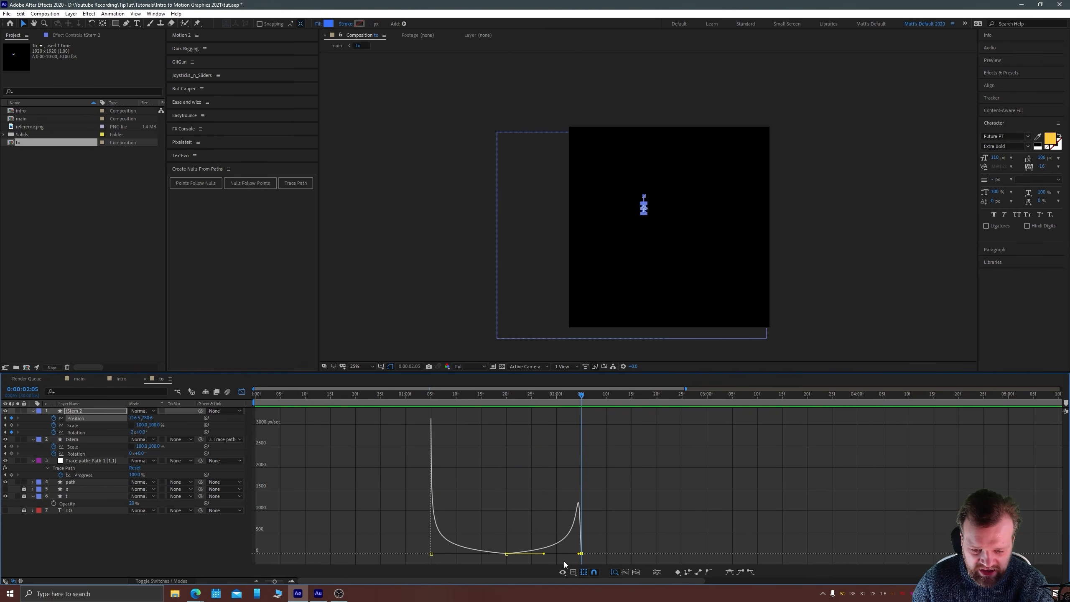
left_click_drag(579, 555, 587, 556)
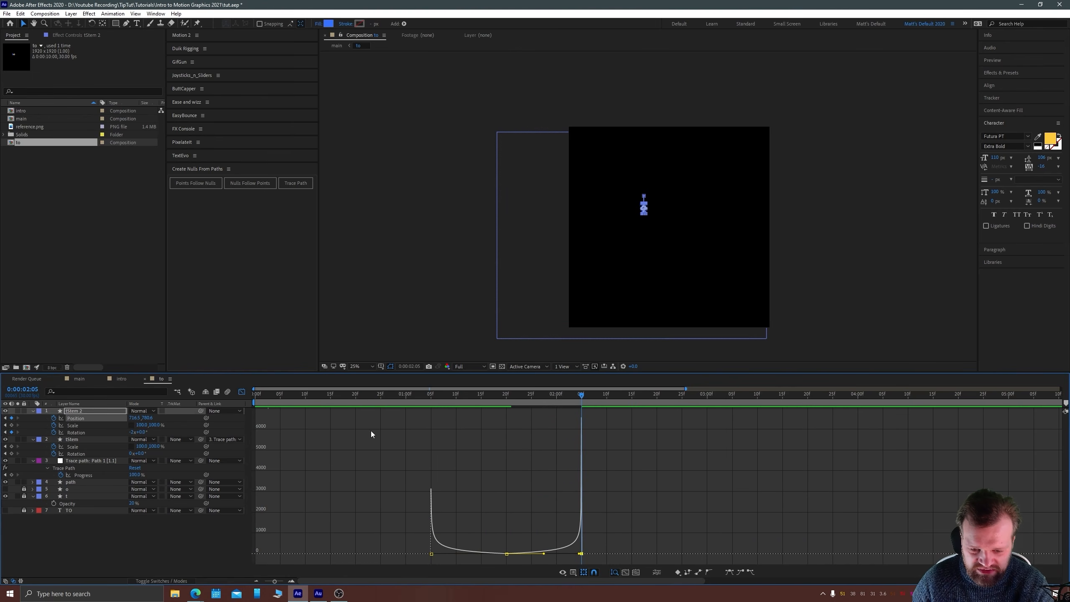
Return to the keyframe view and play back the bar's jump and landing from 0:00:01:05.
left_click(241, 391)
left_click_drag(489, 397, 431, 407)
key("space")
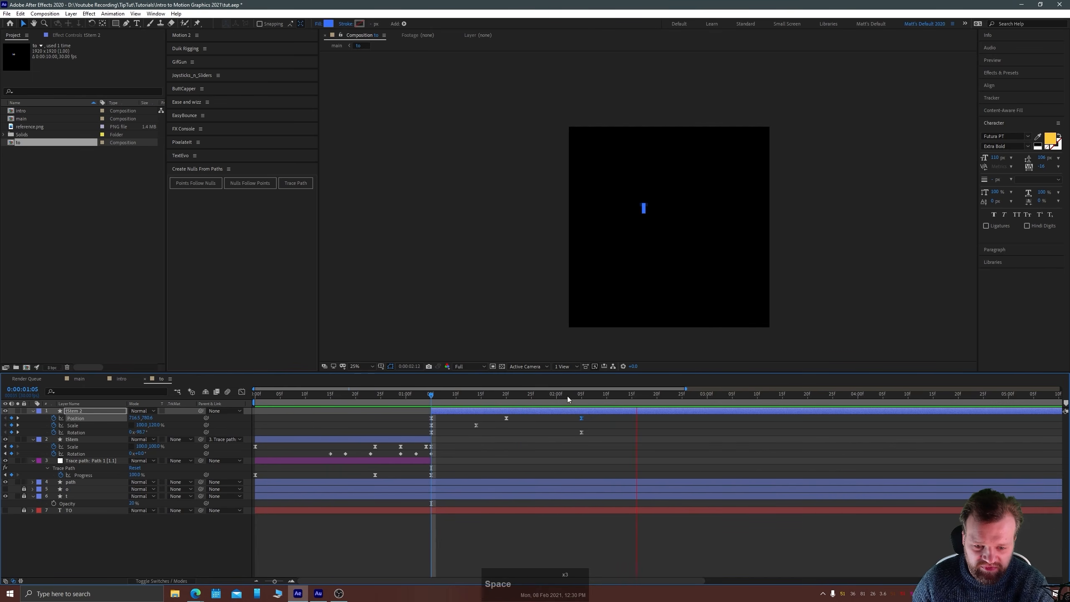
key("space")
Split tStem 2 at 0:00:02:05 and delete all Position, Scale and Rotation keyframes from the new layer.
scroll(612, 321, "up", 2)
scroll(647, 234, "up", 4)
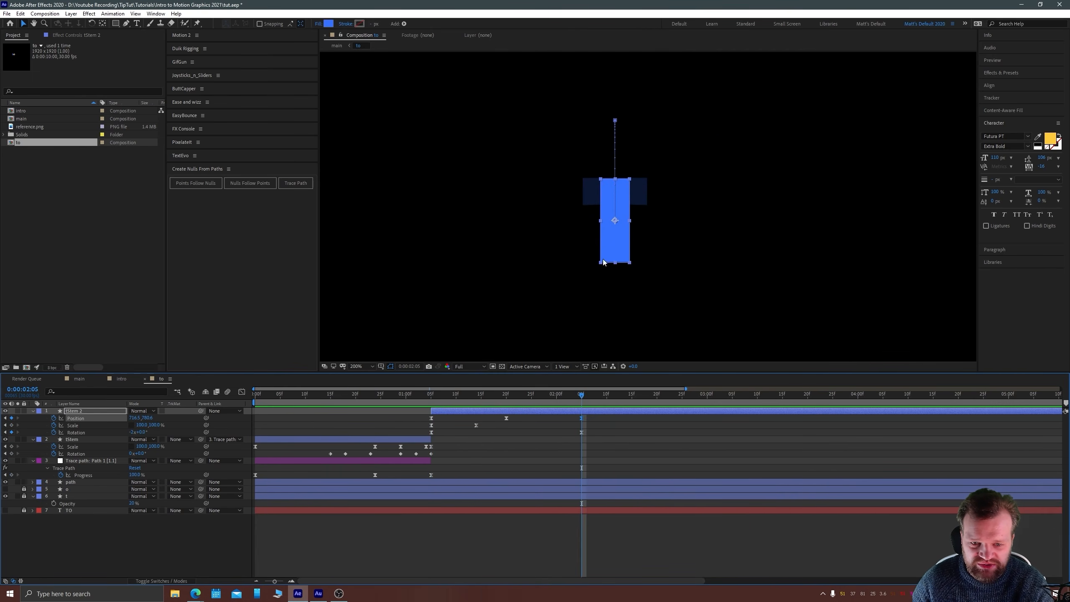
left_click(575, 429)
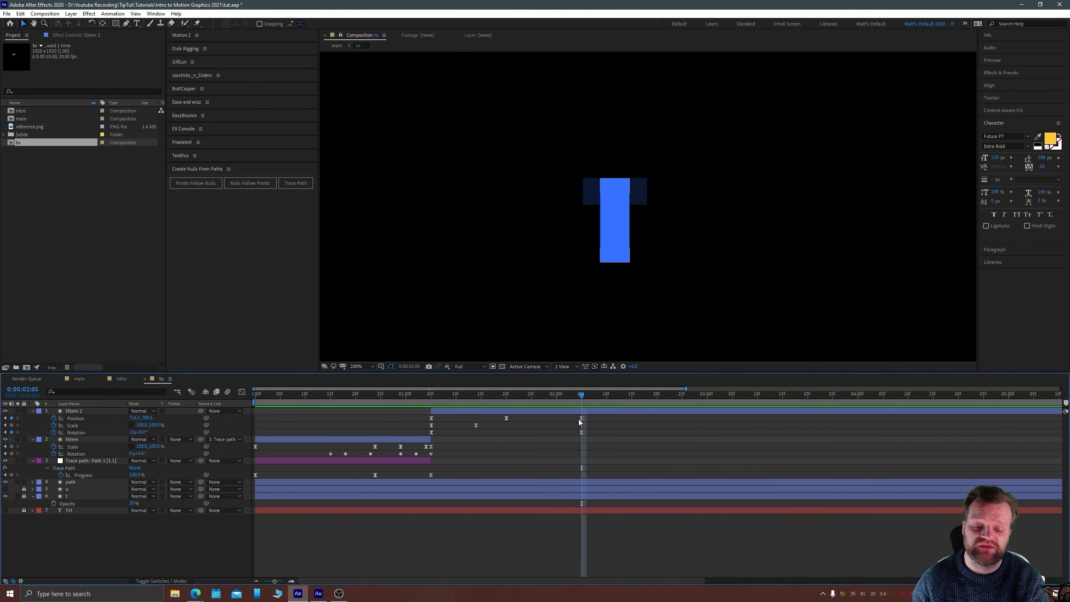
left_click(574, 408)
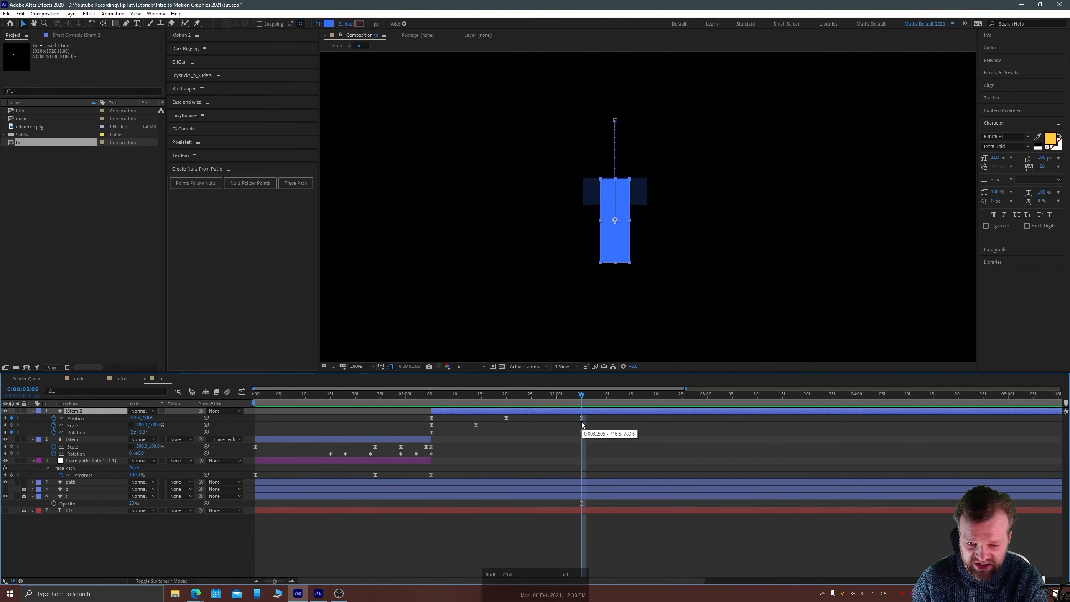
key("ctrl+shift+d")
key("u")
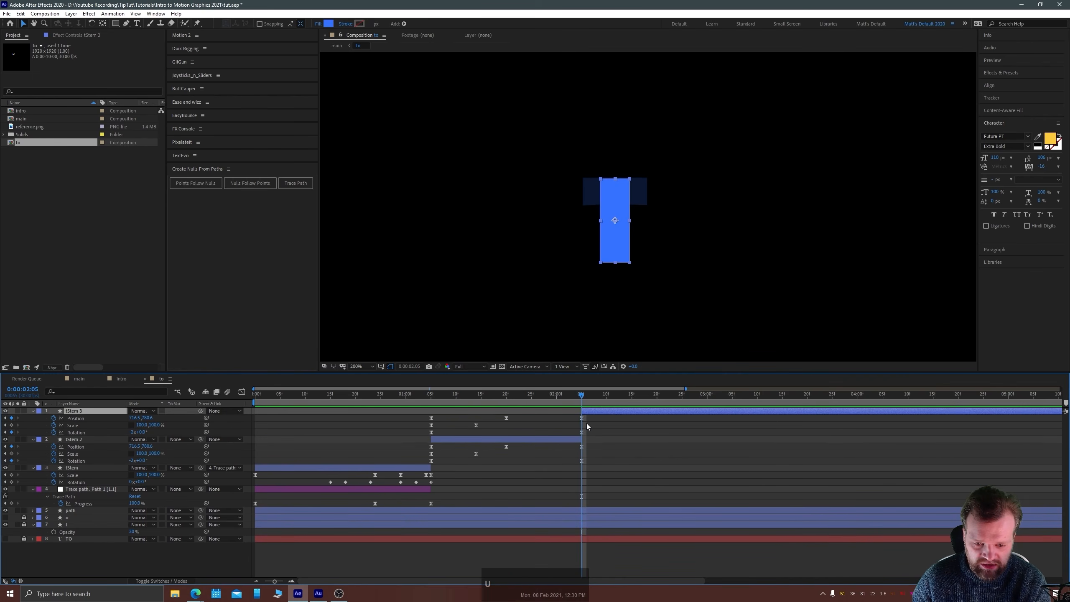
left_click_drag(587, 435, 393, 418)
key("Delete")
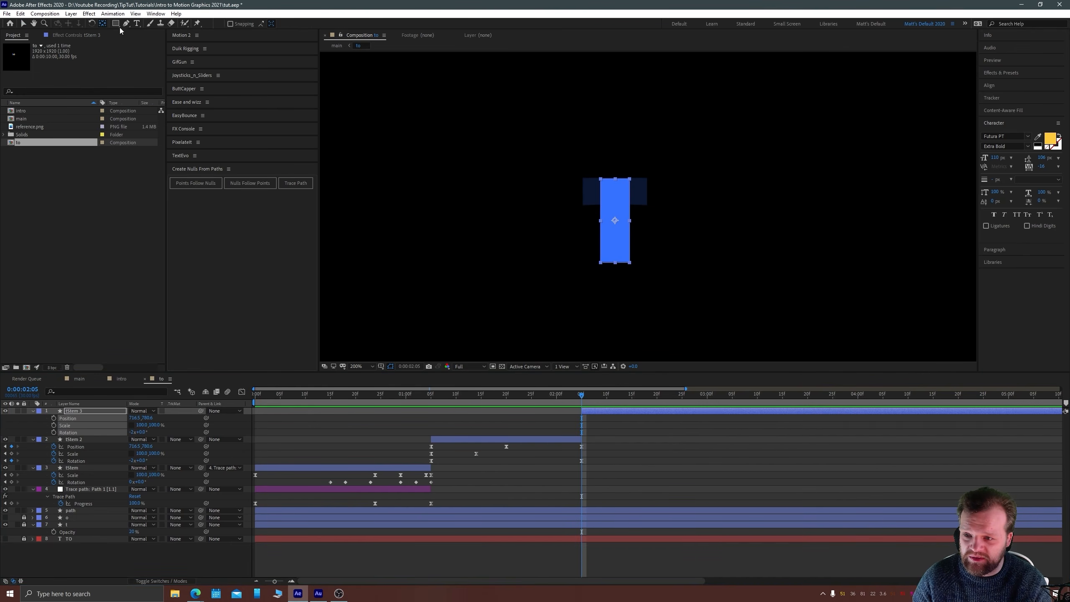
Move tStem 3's anchor point to the centre of the bar's bottom edge.
scroll(630, 240, "up", 2)
key("space")
left_click_drag(545, 303, 557, 245)
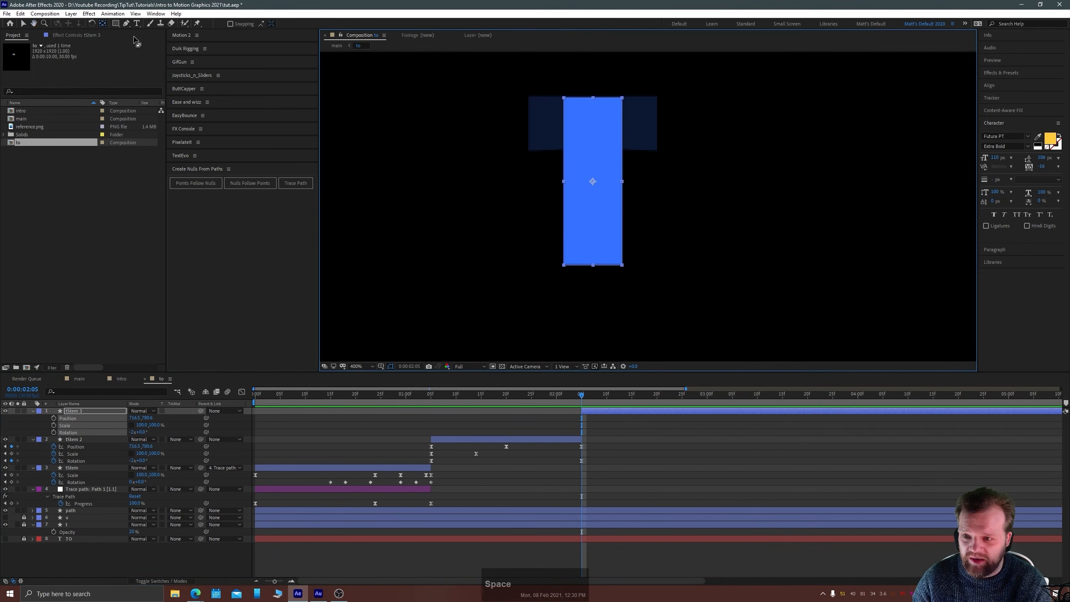
key("period")
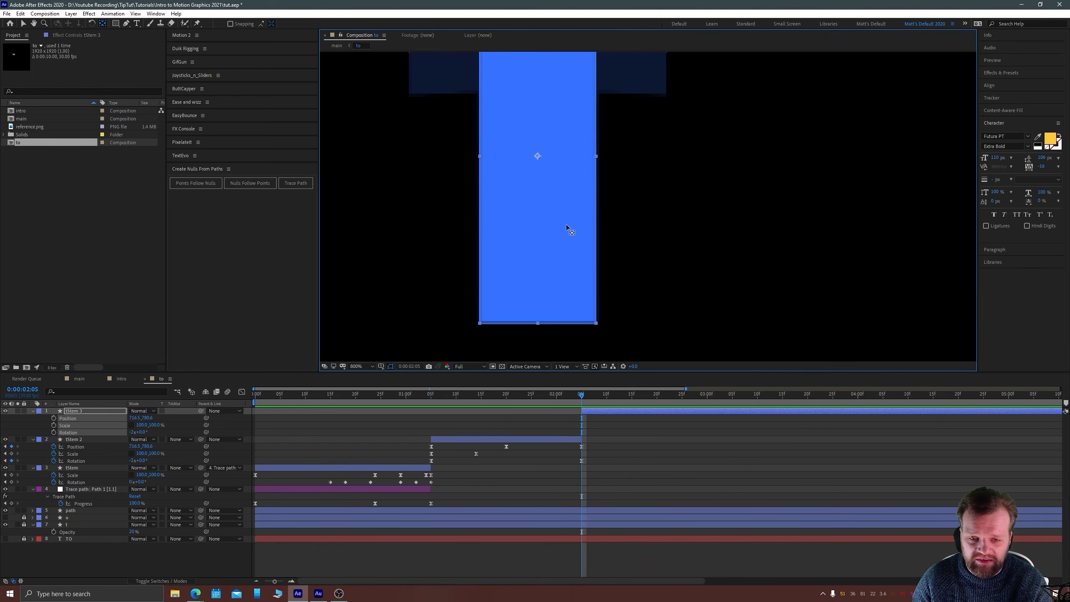
left_click_drag(536, 155, 538, 238)
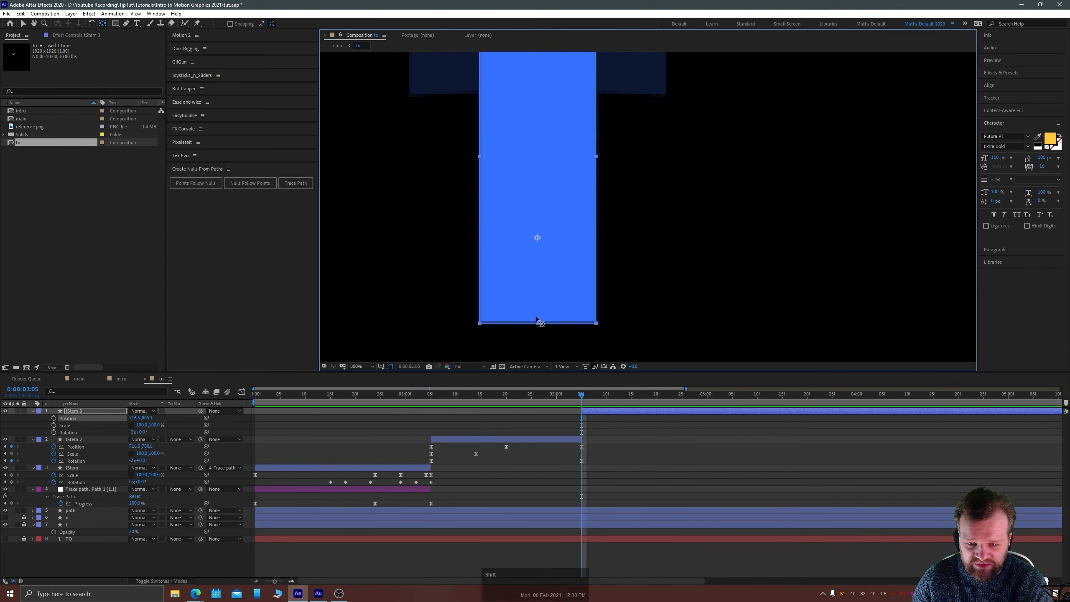
left_click_drag(538, 324, 549, 322)
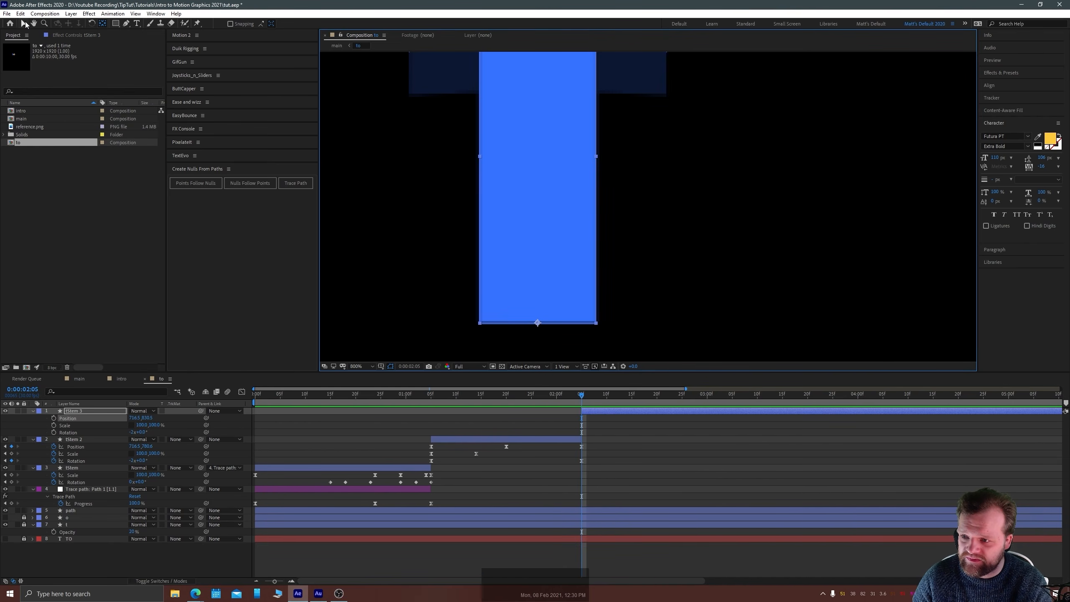
left_click(24, 23)
key("comma")
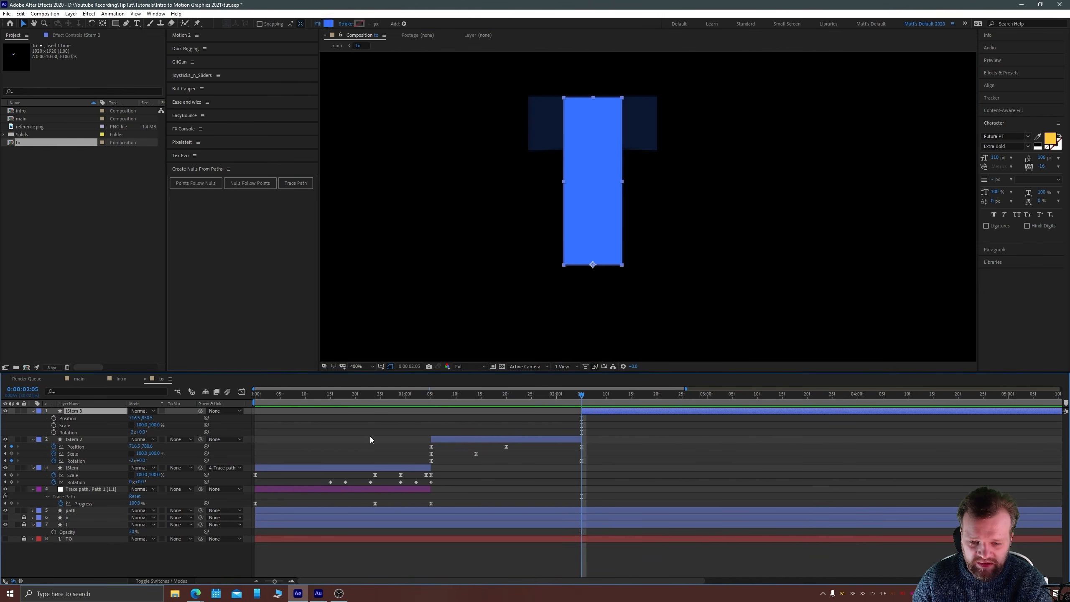
Start Scale keyframes on tStem 3 at 0:00:02:05 and squash the bar to about 138 by 90% at 0:00:02:15.
left_click(53, 425)
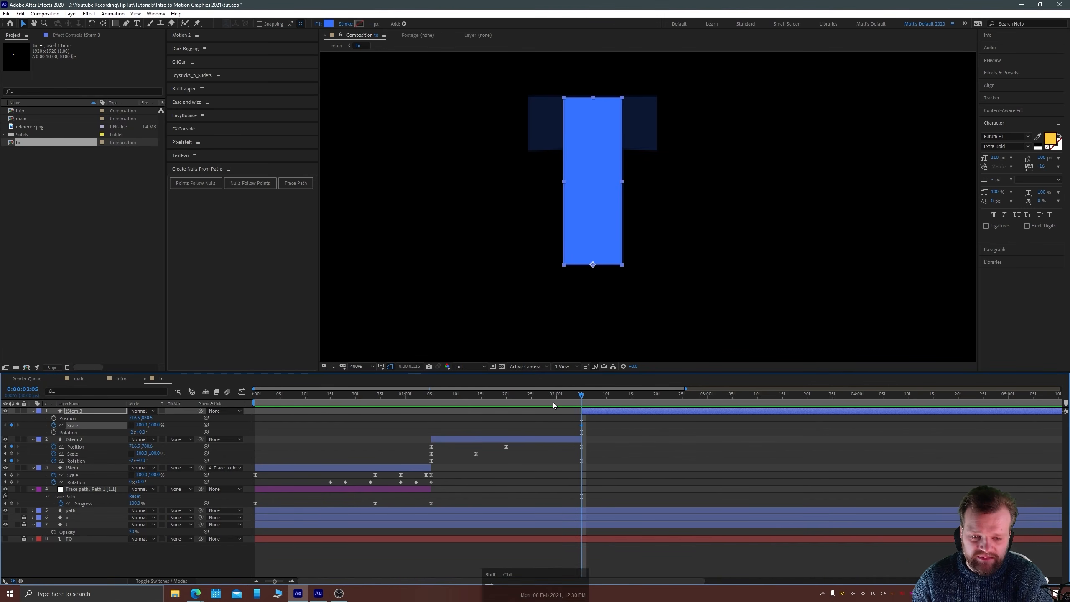
key("ctrl+shift+Right")
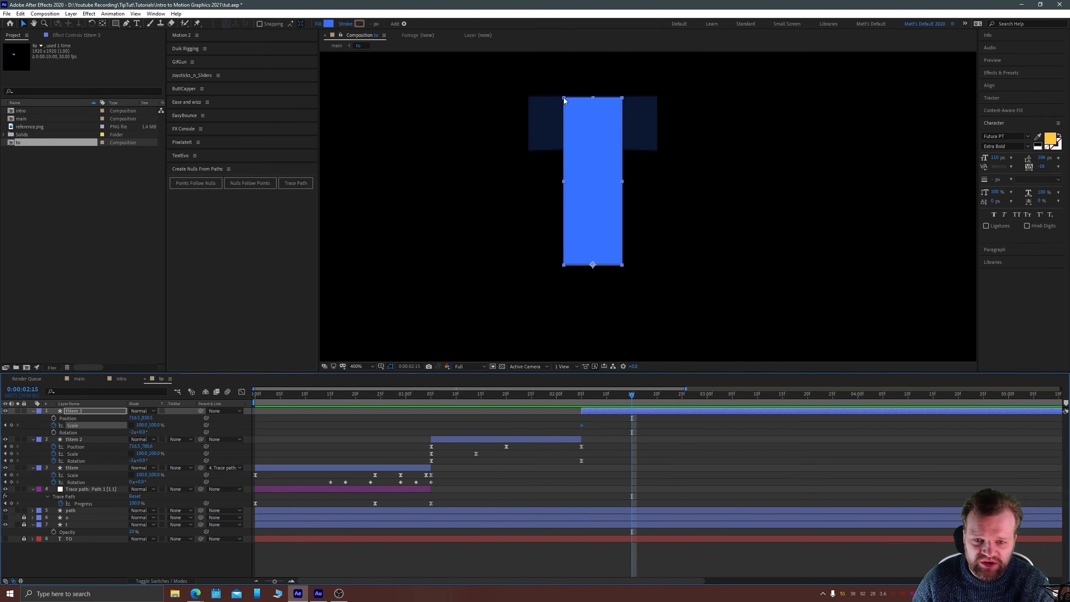
left_click_drag(563, 97, 552, 114)
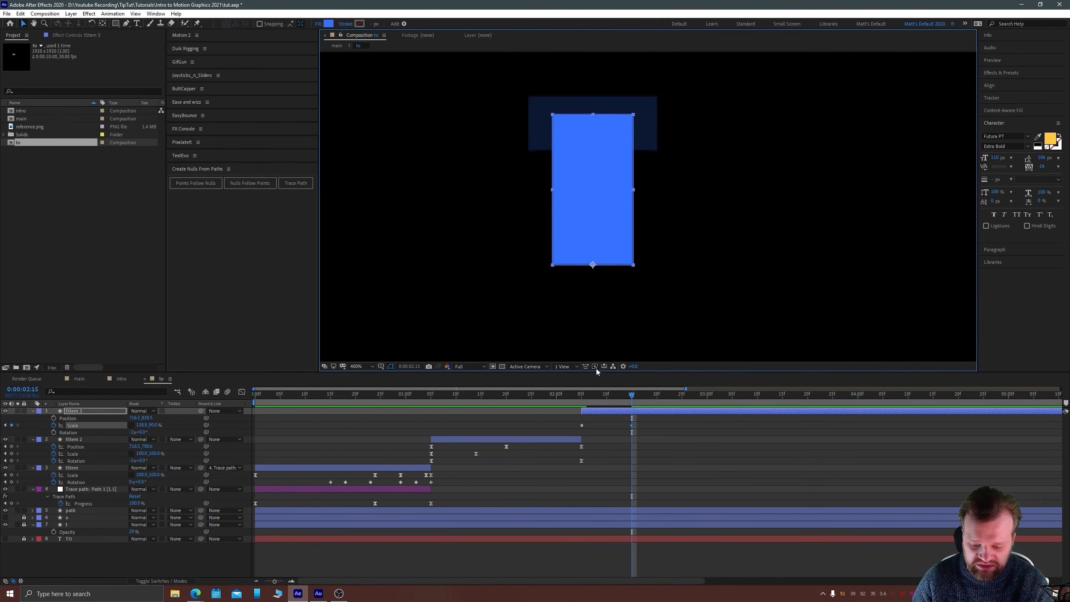
Stretch the bar to about 73 by 113% at 0:00:02:25, and squash it to about 120 by 97% at 0:00:03:05.
key("ctrl+shift+Right")
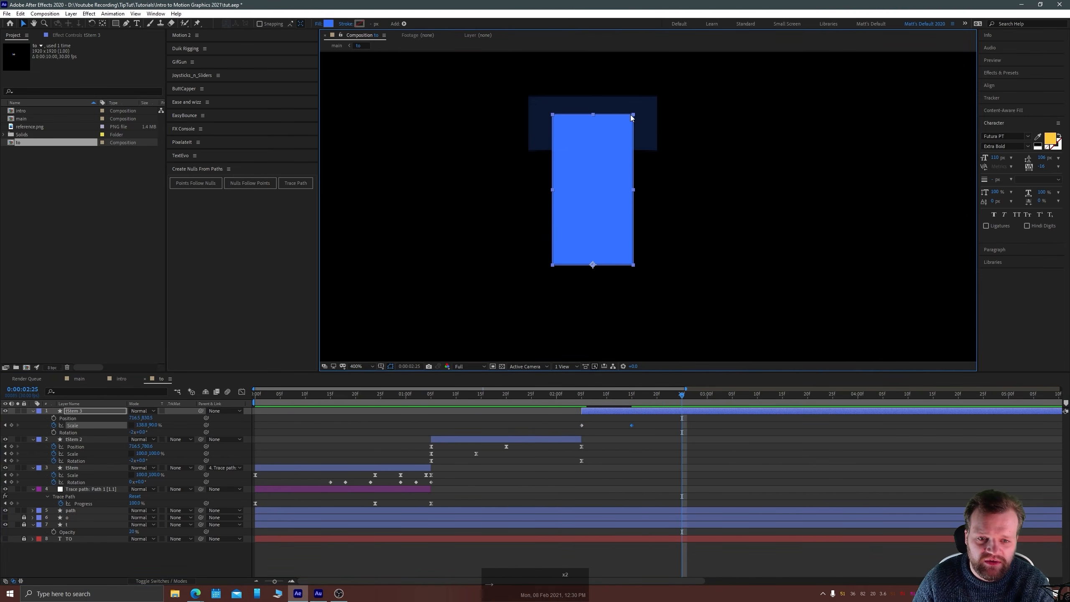
left_click_drag(632, 114, 616, 77)
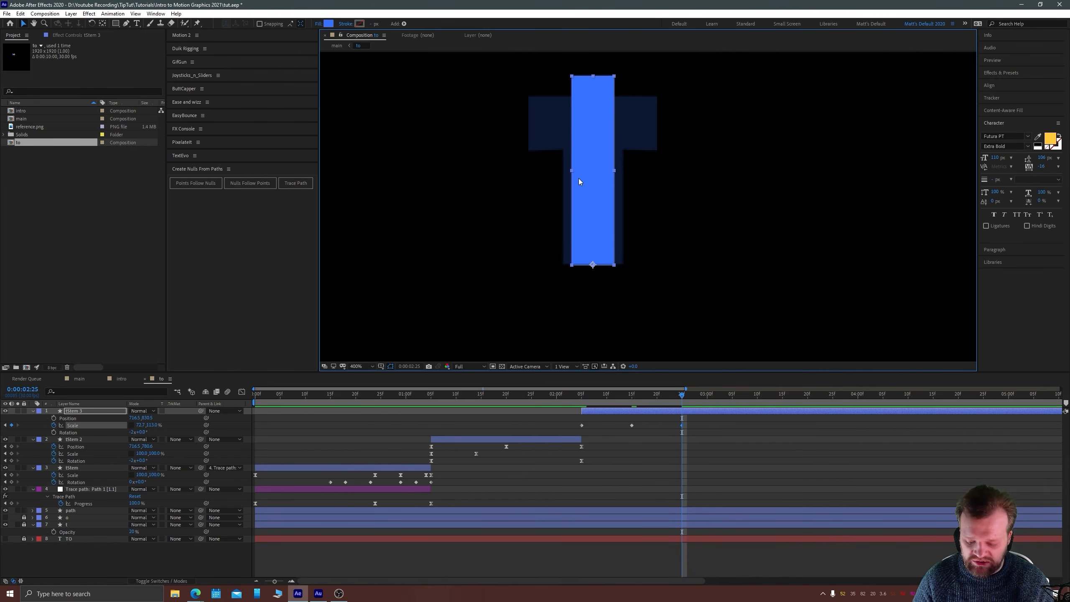
key("ctrl+shift+Right")
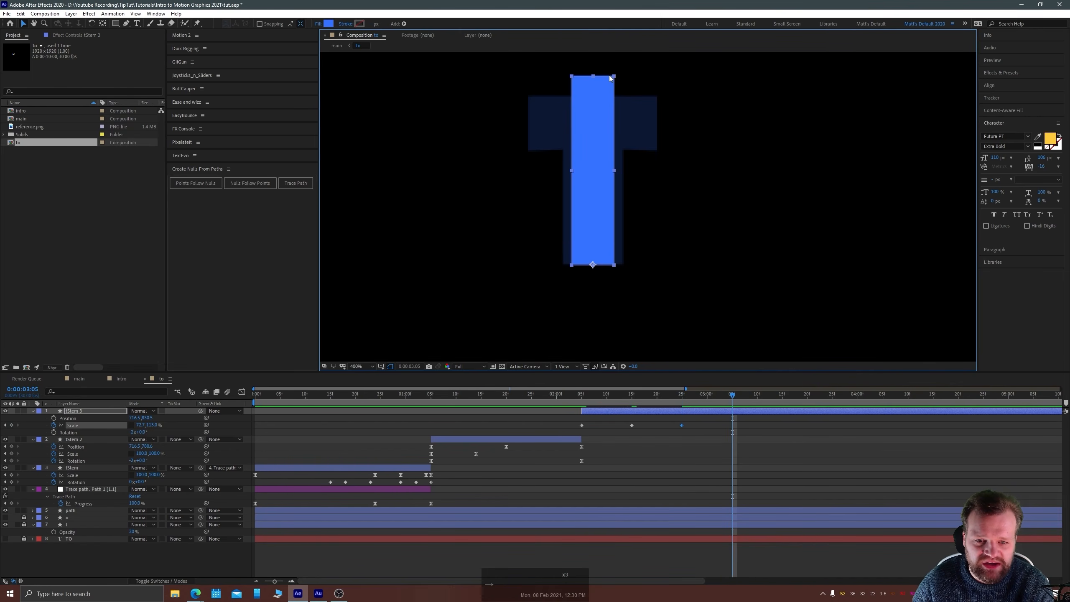
left_click_drag(614, 77, 629, 104)
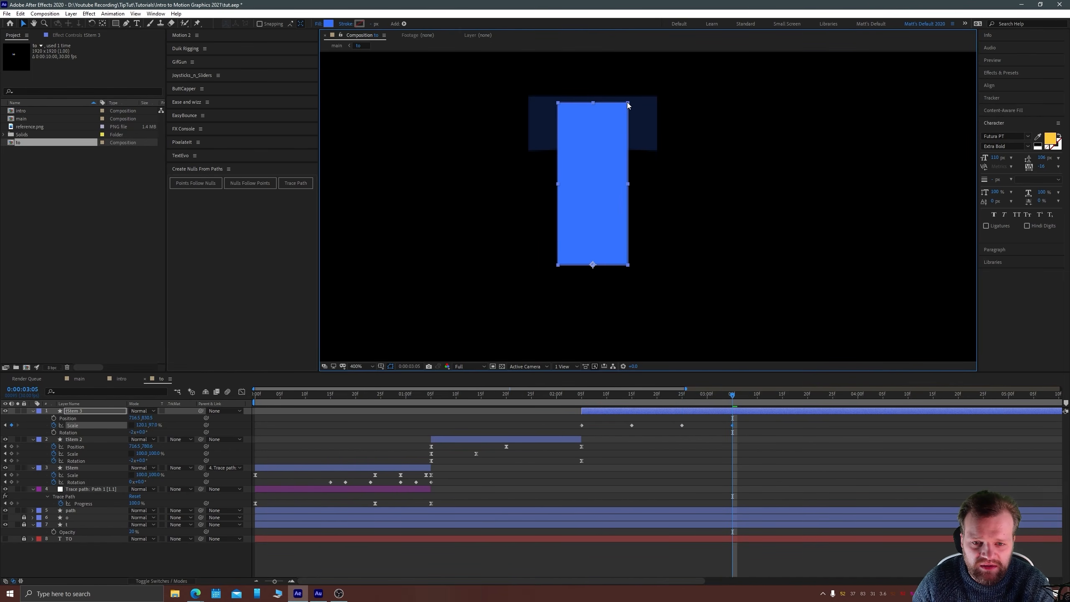
Set tStem 3's Scale to 100, 100% at 0:00:03:15 and Easy Ease all its Scale keyframes.
key("ctrl+shift+Right")
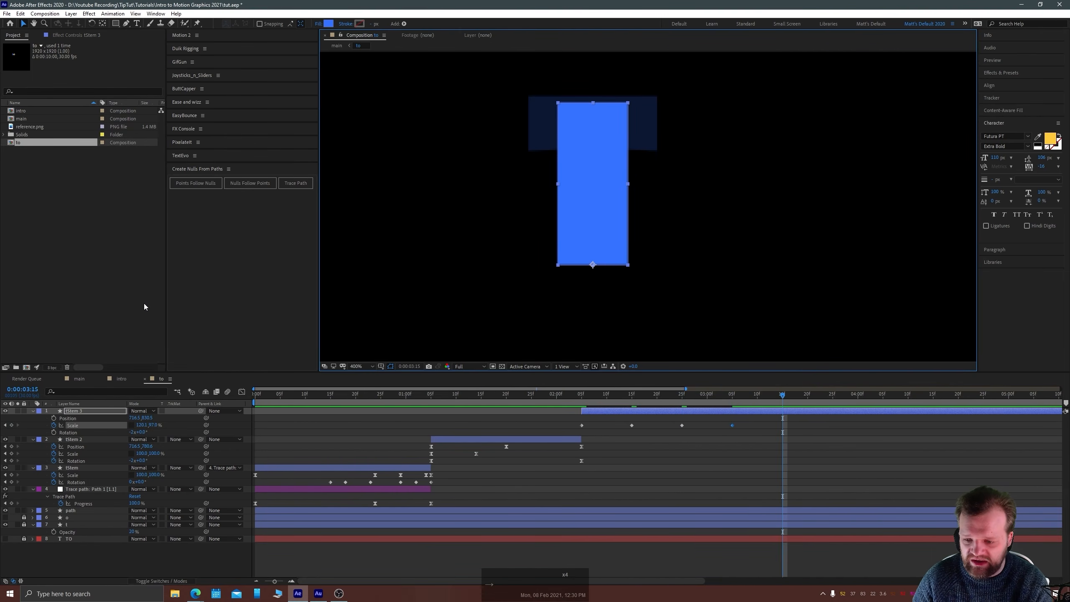
left_click(142, 424)
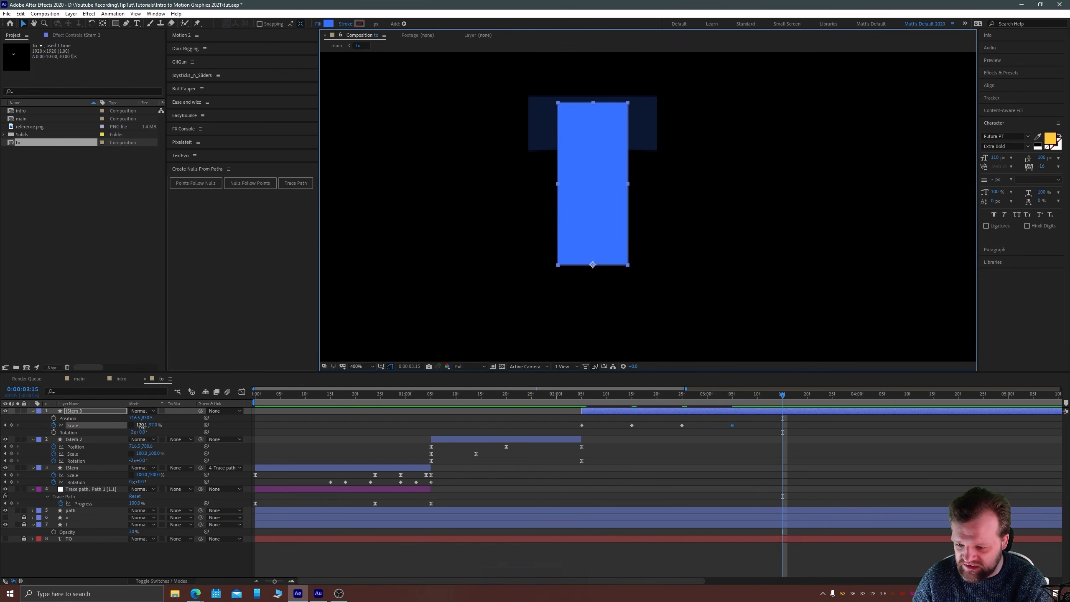
type("100")
key("Tab")
type("100")
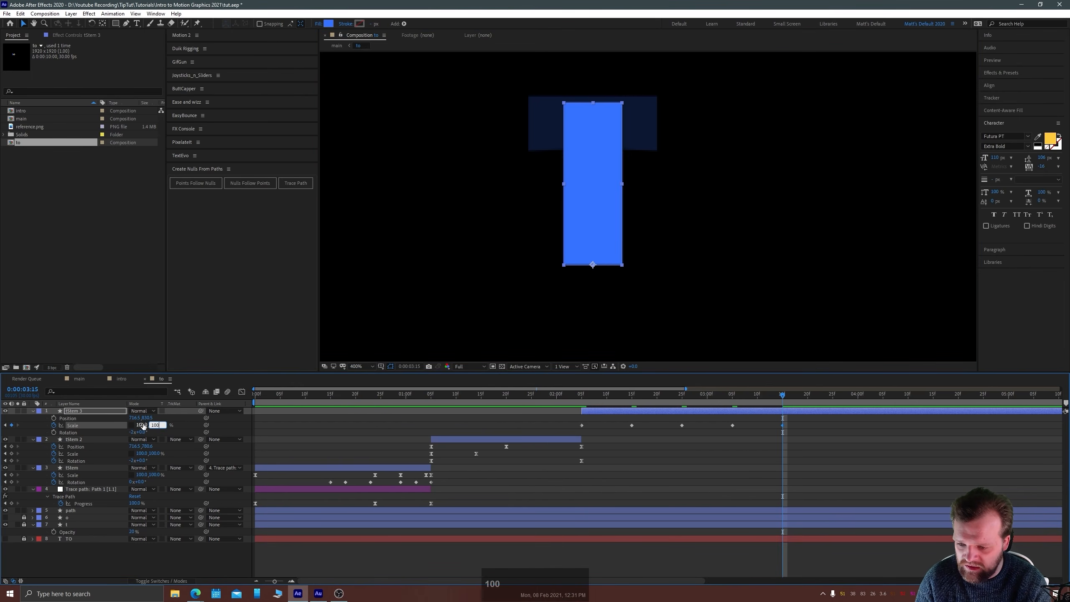
key("Return")
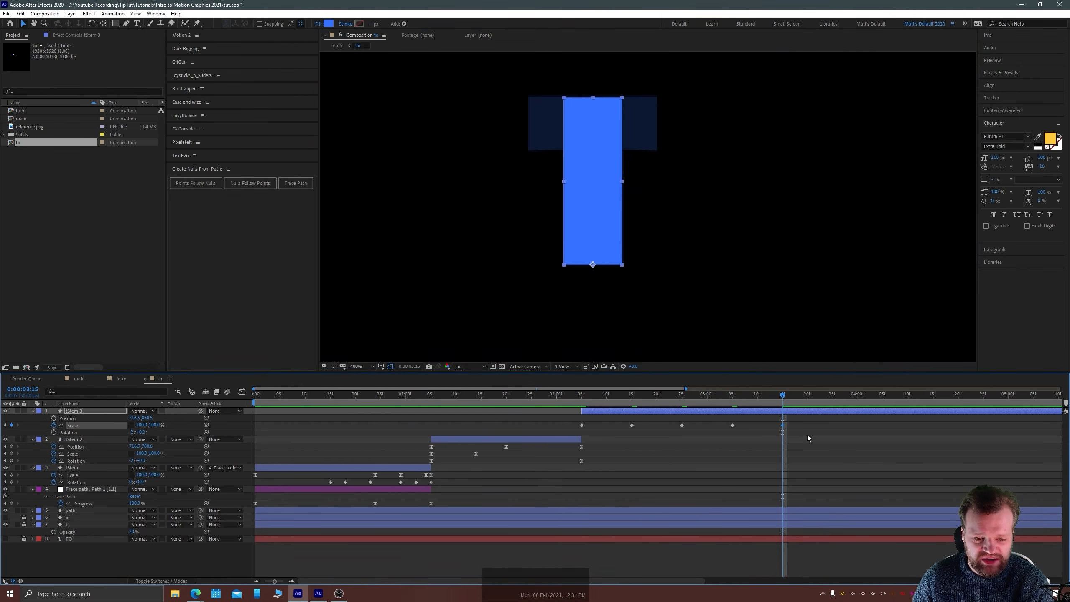
left_click_drag(807, 435, 580, 431)
key("F9")
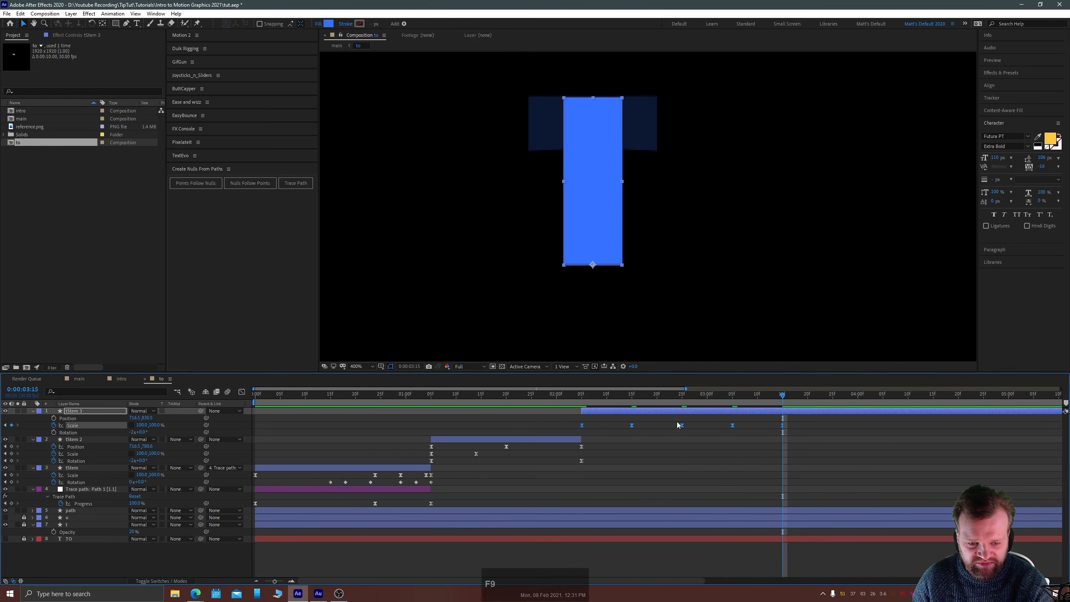
Reshape tStem 3's Scale speed graph so the first squash starts at full speed at 0:00:02:05, and preview the landing.
left_click(242, 392)
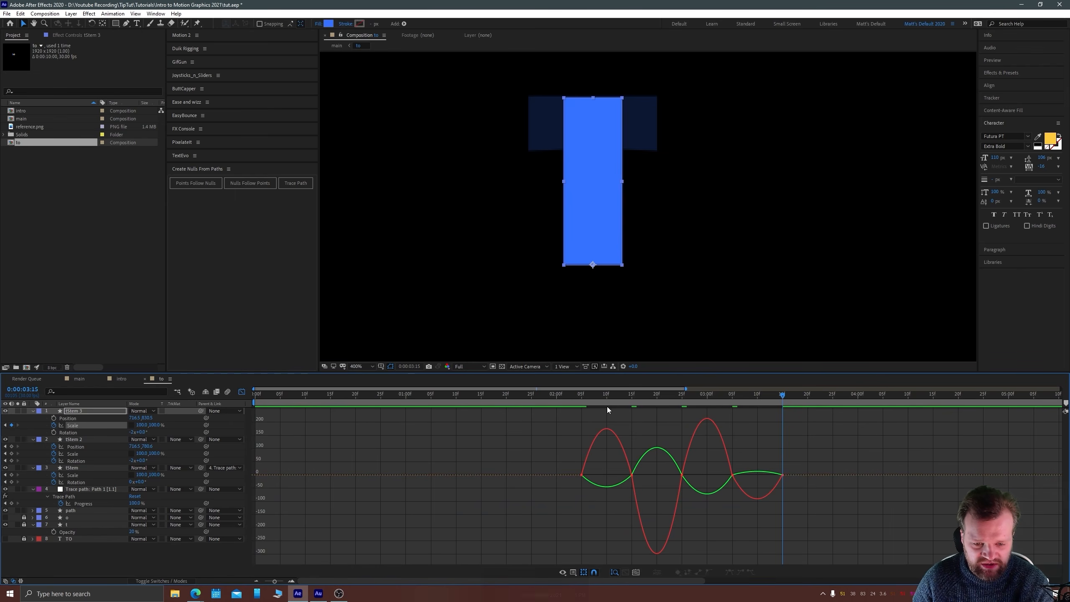
mouse_move(565, 394)
left_mouse_down()
mouse_move(546, 395)
mouse_move(583, 401)
left_mouse_up()
key("space")
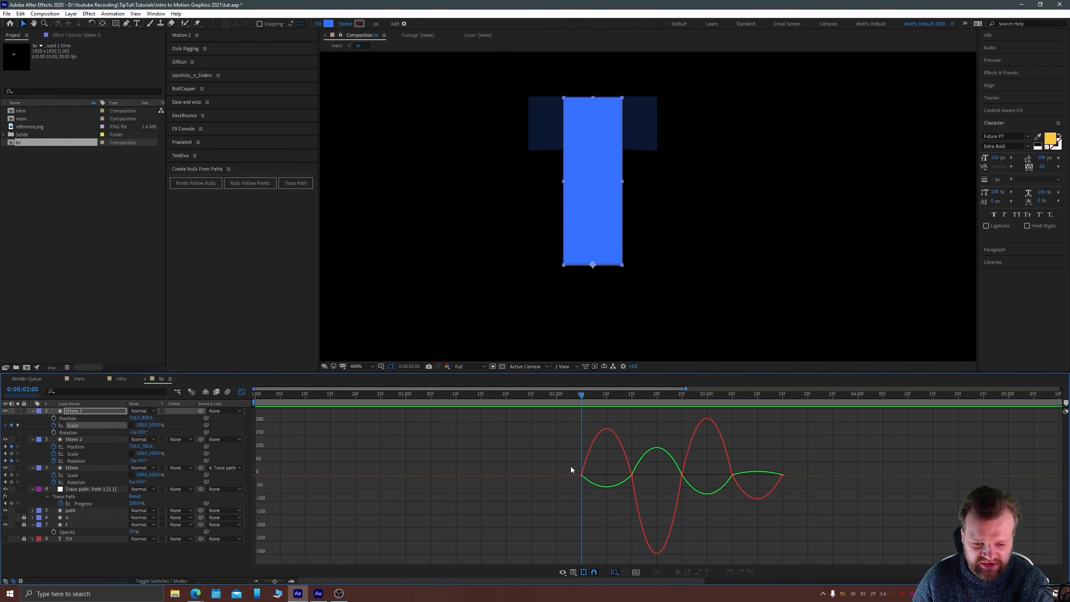
left_click_drag(571, 469, 606, 476)
left_click(631, 475)
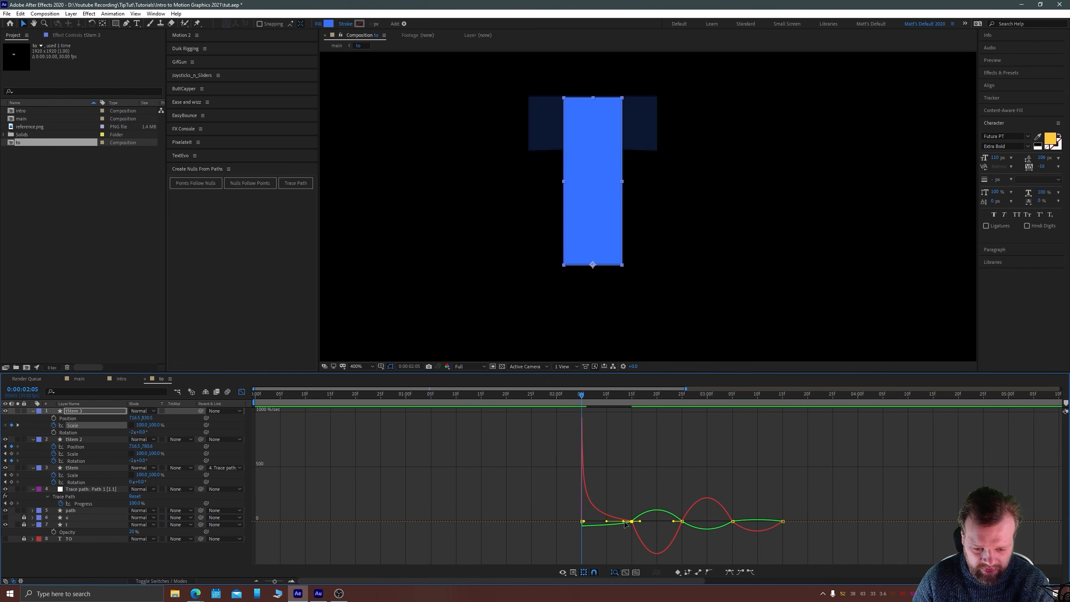
left_click_drag(625, 524, 606, 522)
key("space")
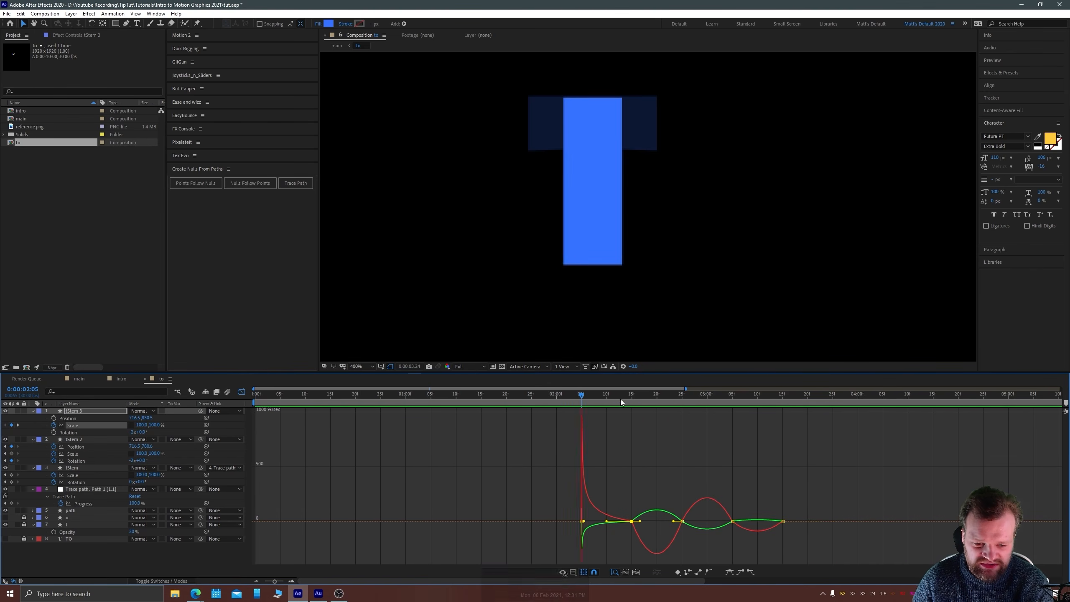
Increase the easing influence on tStem 3's remaining Scale keyframes up to 0:00:03:15 and play back the landing.
mouse_move(620, 399)
left_mouse_down()
mouse_move(643, 398)
mouse_move(622, 403)
left_mouse_up()
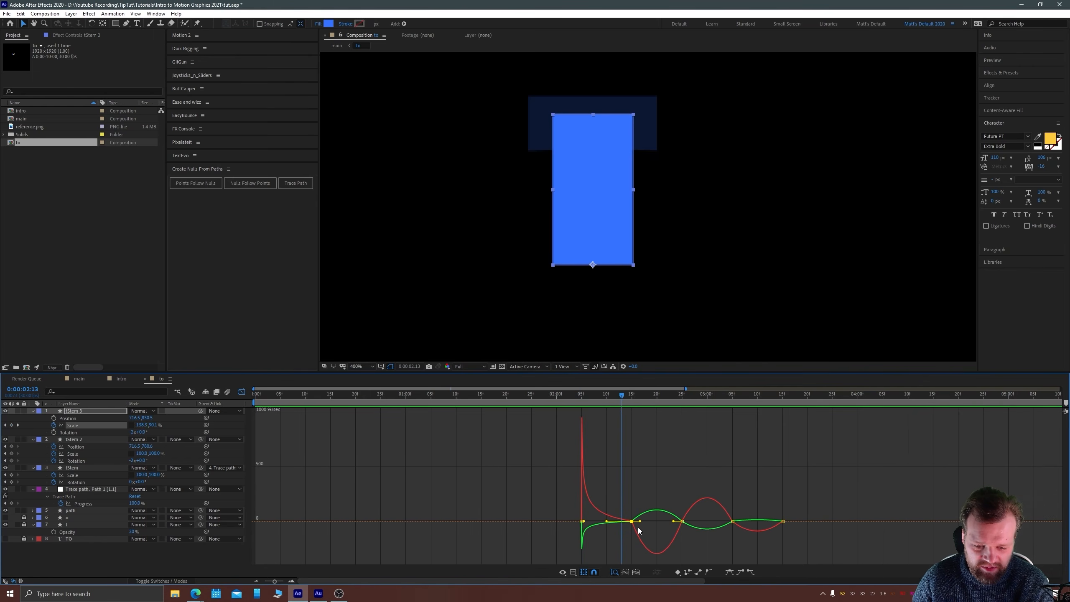
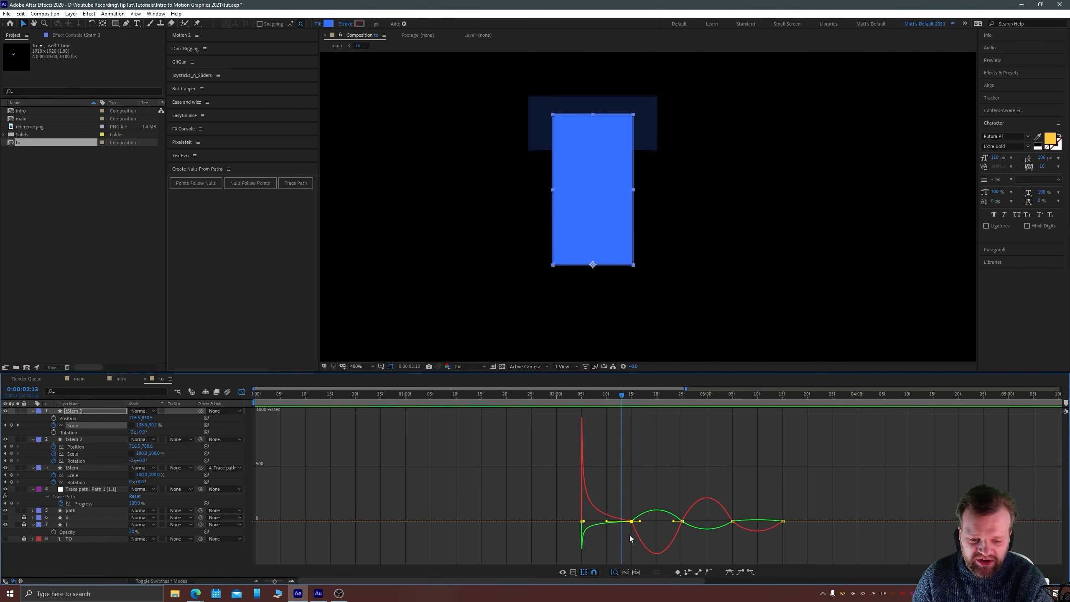
left_click_drag(639, 522, 770, 513)
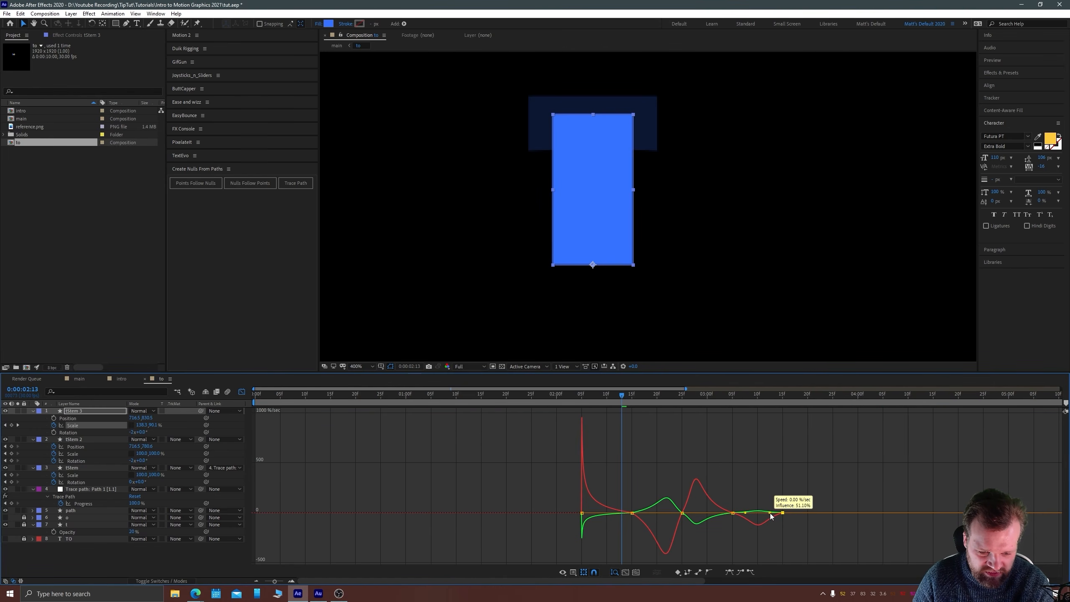
left_click(562, 400)
key("space")
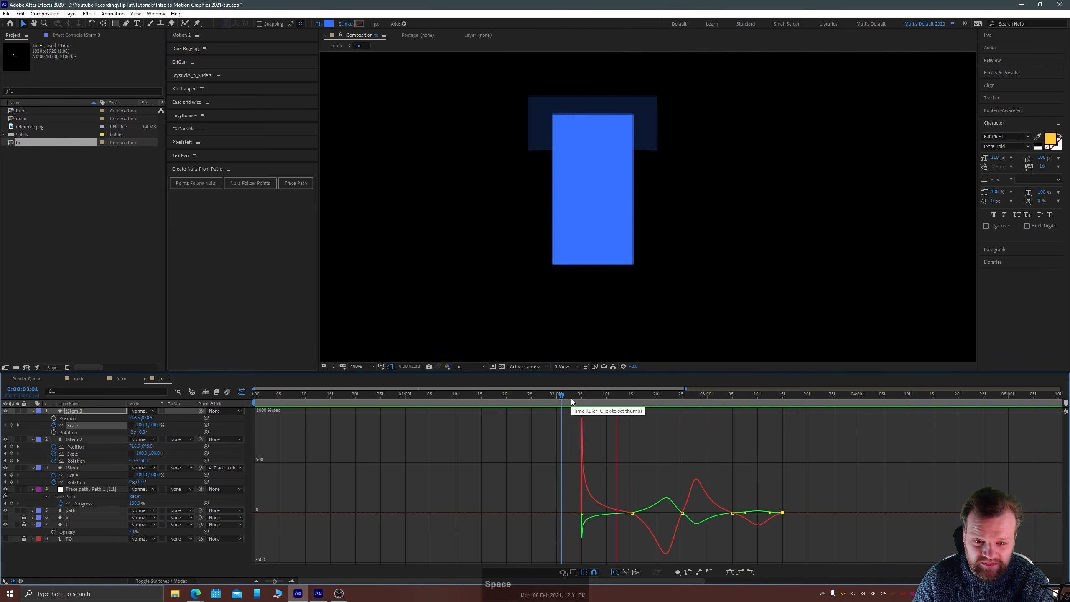
left_click(572, 396)
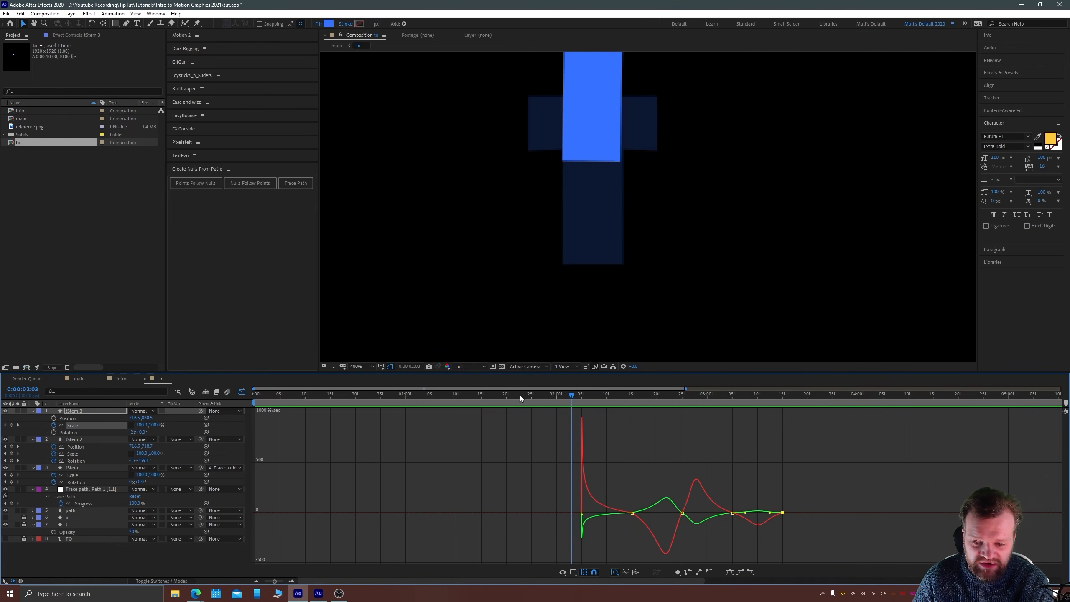
Return to the keyframe view and play back the full composition from 0:00:00:00.
left_click(239, 391)
key("minus")
key("minus")
key("minus")
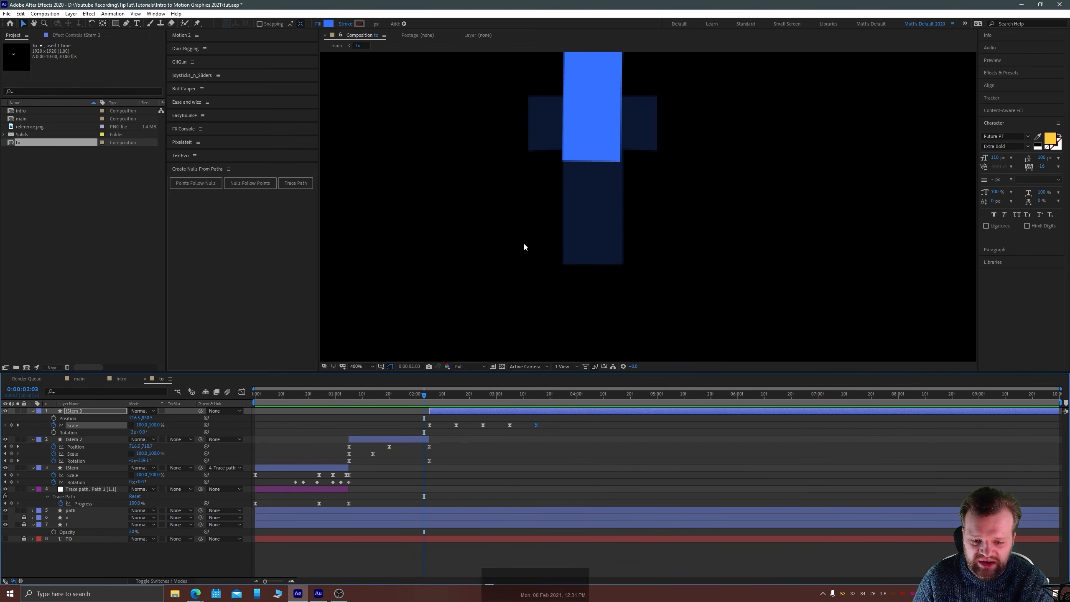
left_click(501, 216)
left_click(565, 234)
scroll(577, 249, "down", 8)
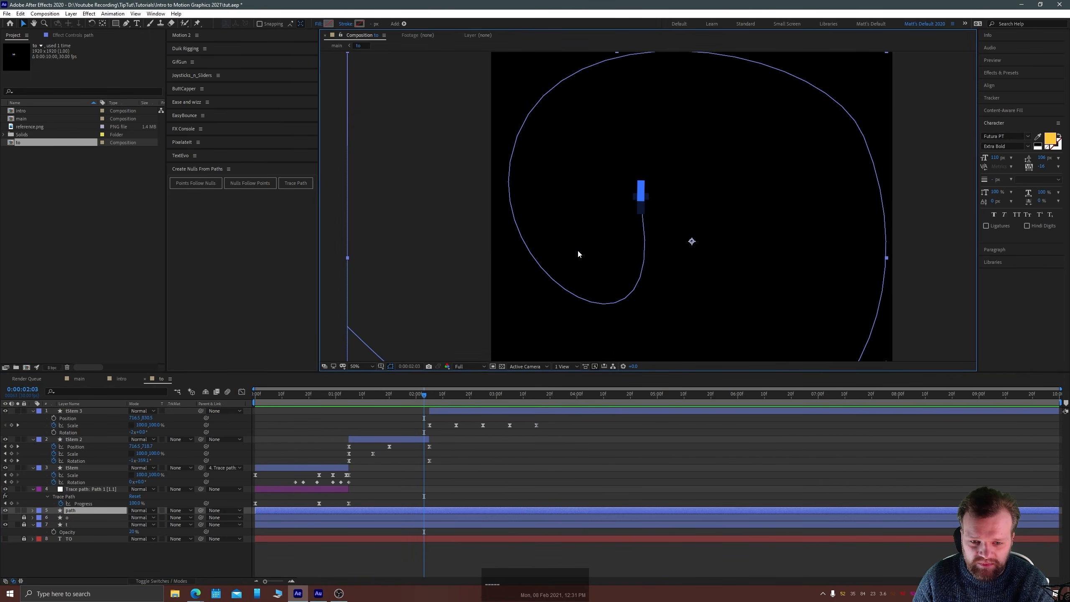
left_click_drag(303, 393, 244, 397)
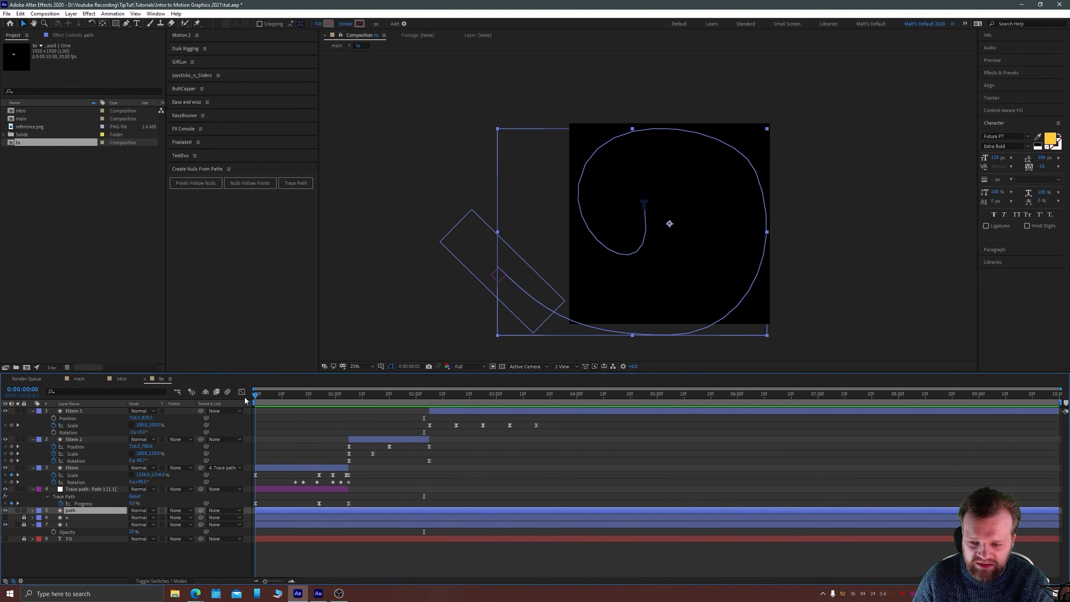
key("space")
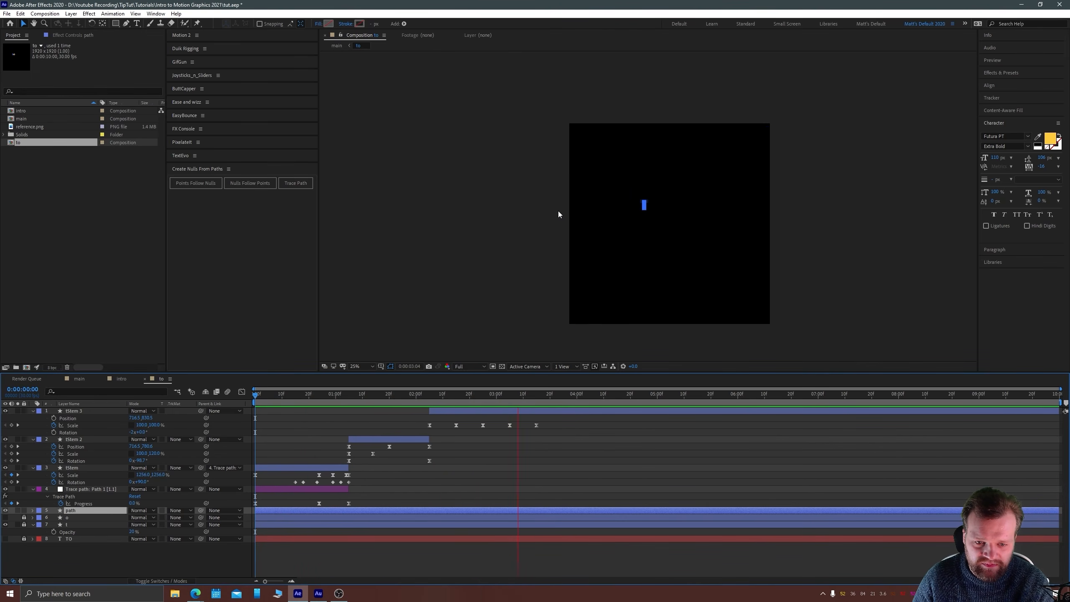
key("space")
Move the playhead to tStem 3's last Scale keyframe at 0:00:03:15.
left_click(428, 399)
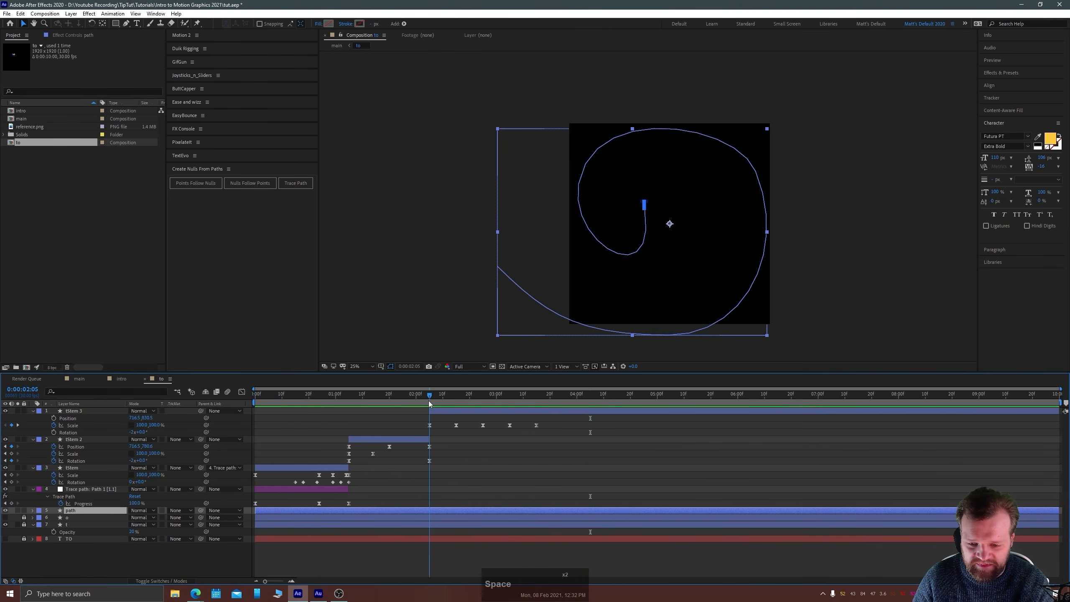
scroll(638, 221, "up", 5)
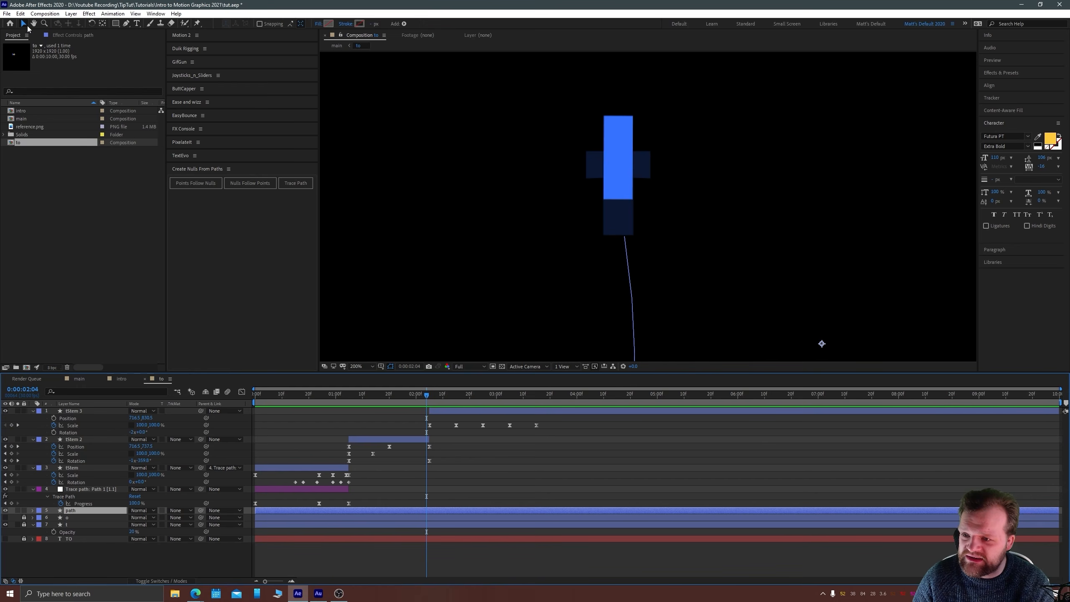
mouse_move(521, 397)
left_mouse_down()
mouse_move(422, 409)
mouse_move(536, 398)
left_mouse_up()
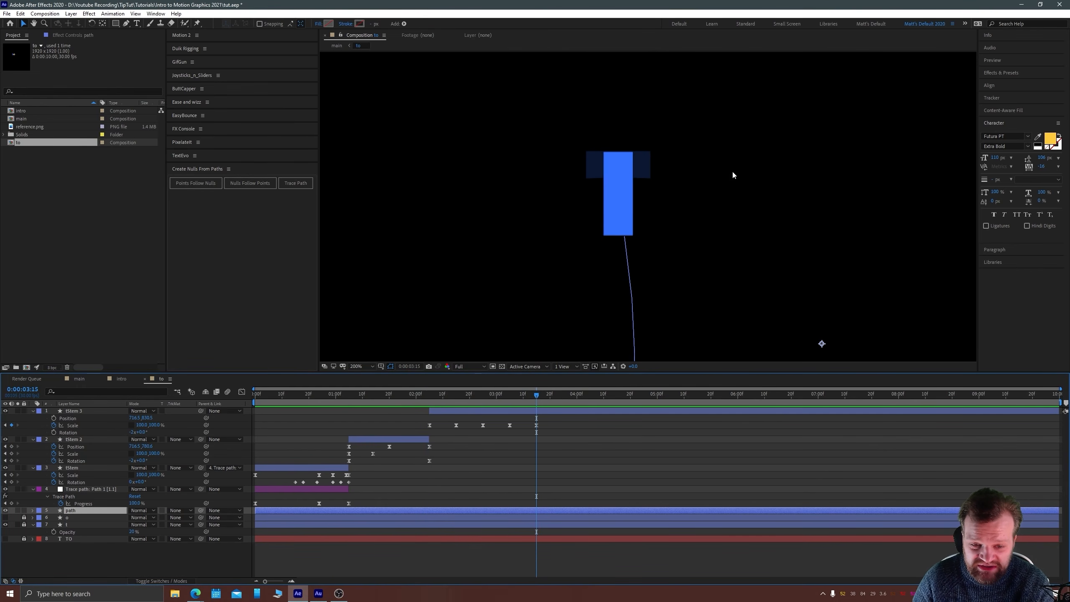
Collapse the expanded properties of the three tStem layers and the trace path null, then show only tStem 3's keyframed properties.
left_click(470, 410)
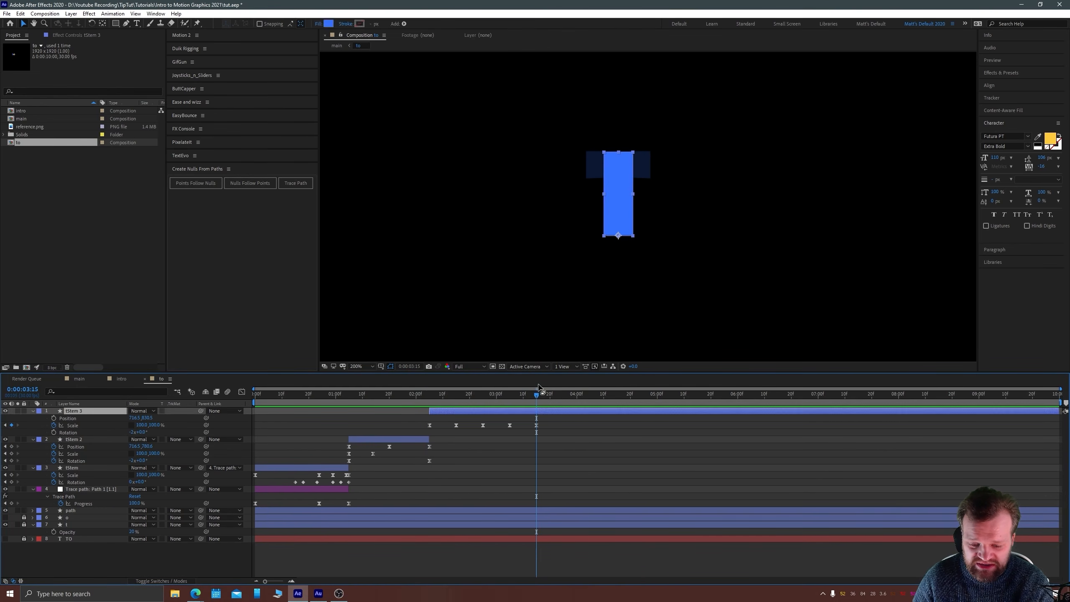
key("u")
left_click(384, 420)
key("u")
left_click(315, 424)
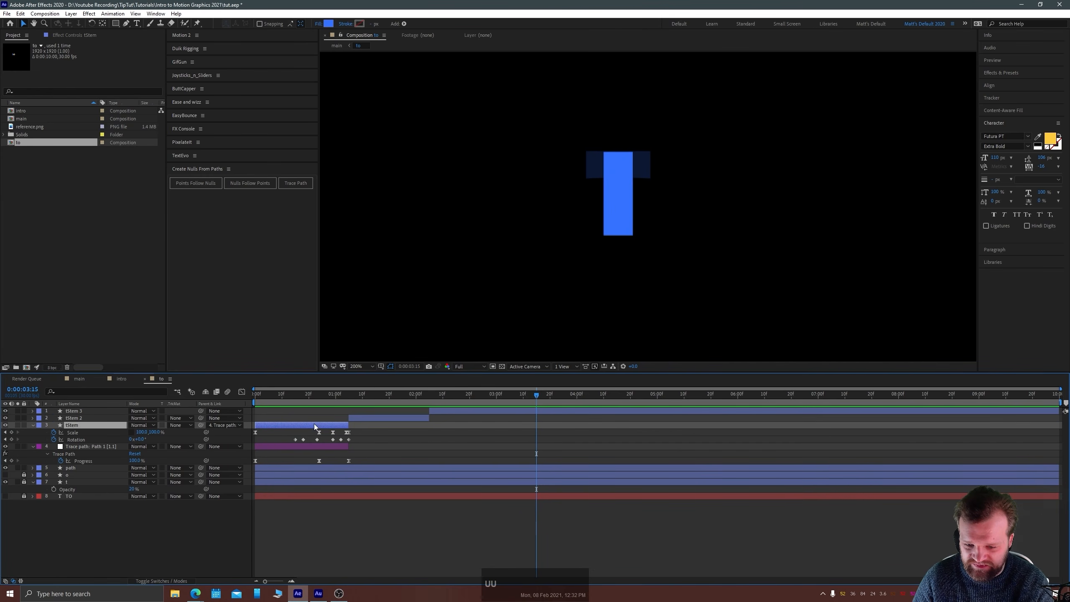
key("u")
left_click(315, 432)
key("u")
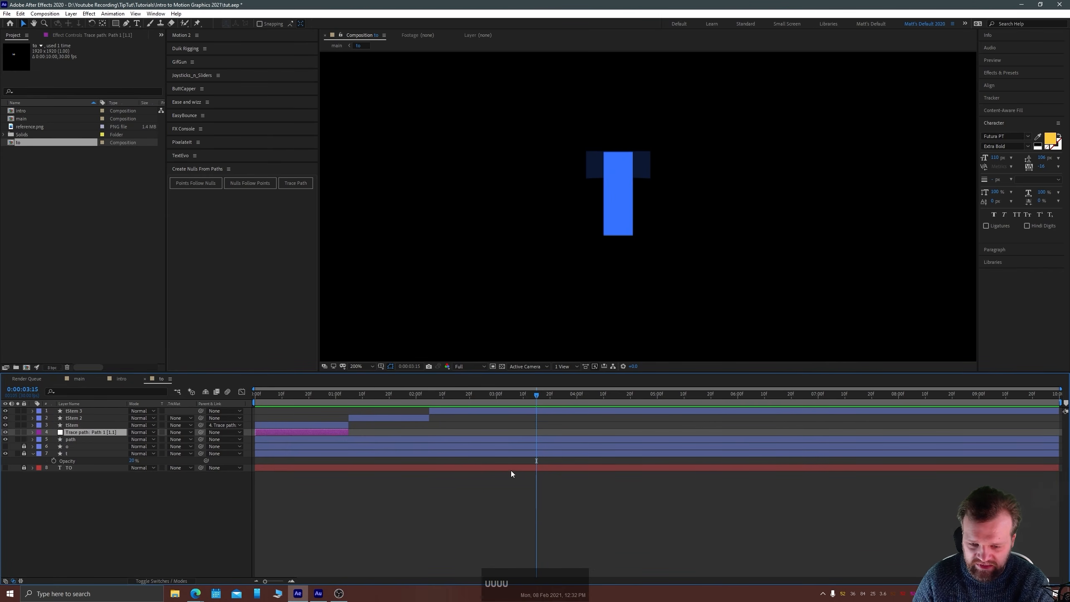
left_click(516, 412)
key("u")
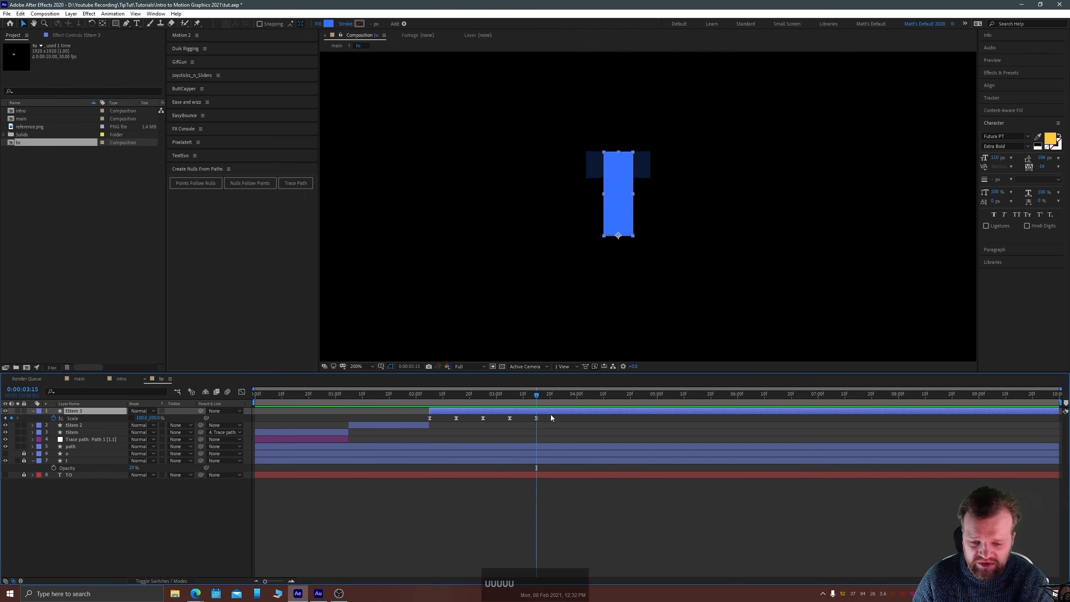
With no layer selected, choose the Pen tool and sample the stem's blue as the shape fill colour.
left_click(538, 447)
scroll(615, 196, "up", 3)
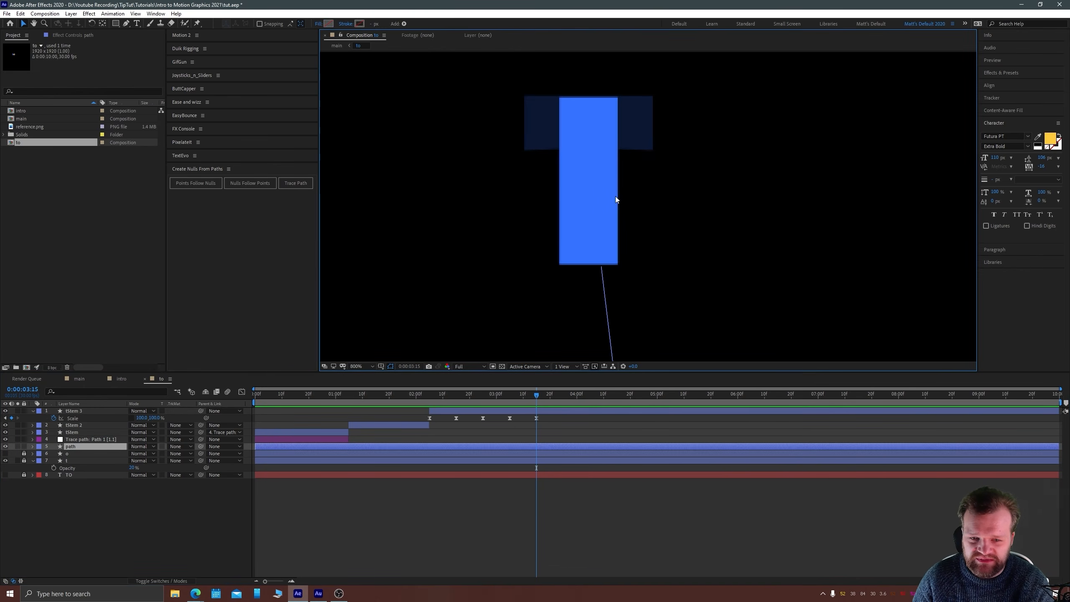
key("space")
left_click_drag(596, 307, 592, 316)
left_click(557, 499)
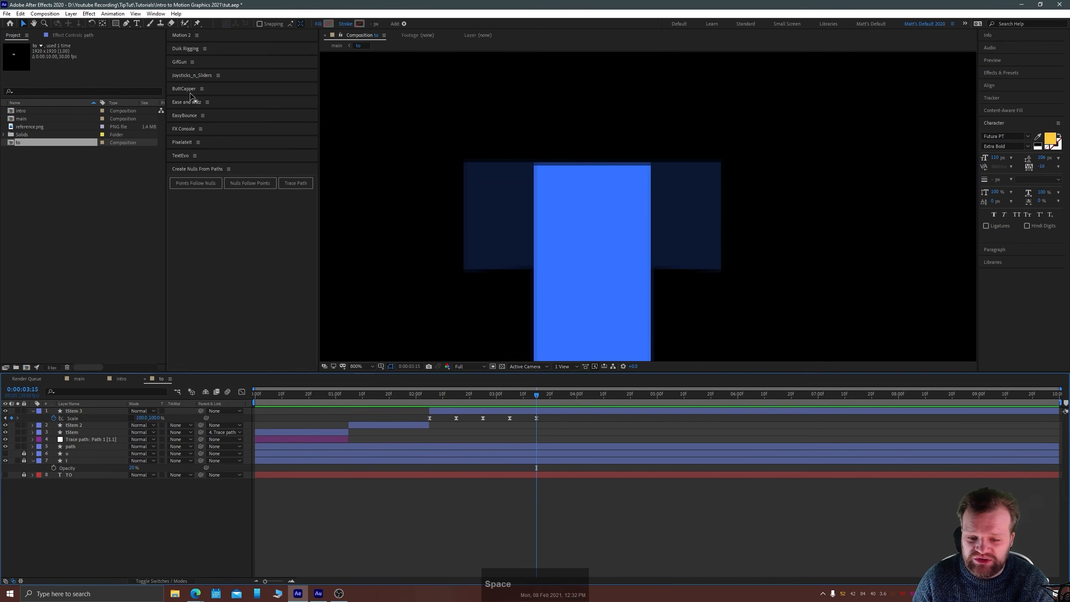
left_click(127, 24)
left_click(261, 23)
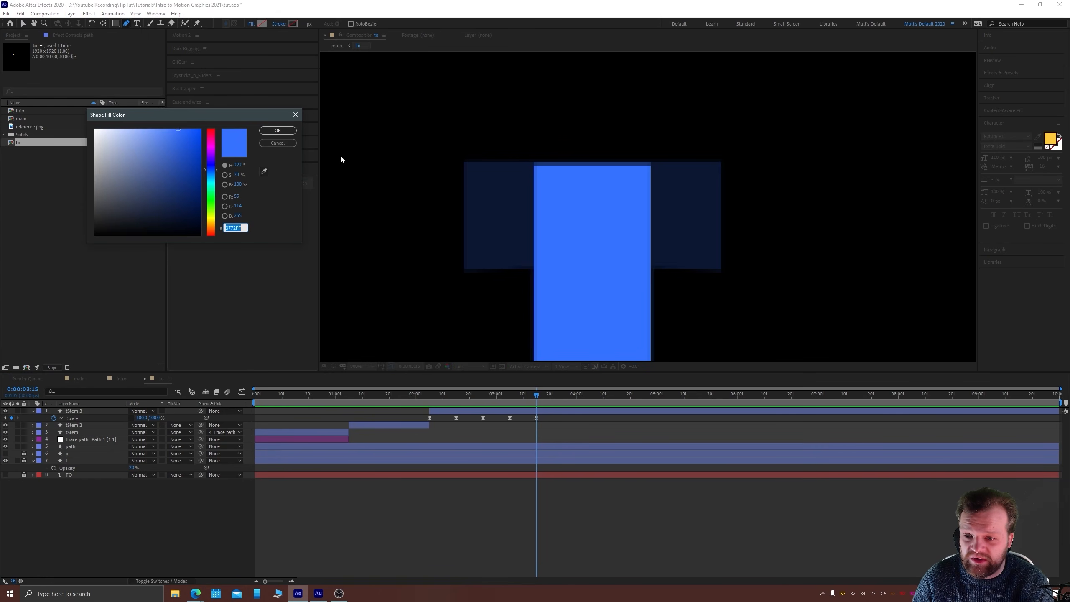
left_click(264, 171)
left_click(623, 261)
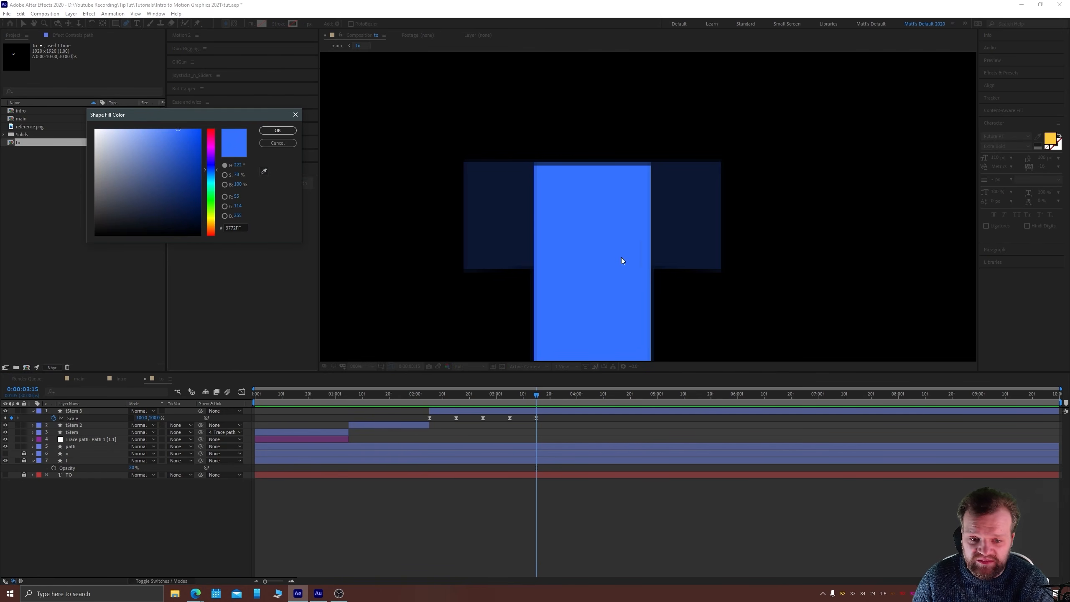
left_click(277, 130)
Draw a closed four-point shape over the right half of the T's crossbar, from the stem's top centre to its inner corner.
scroll(666, 222, "up", 1)
left_click_drag(589, 212, 561, 199)
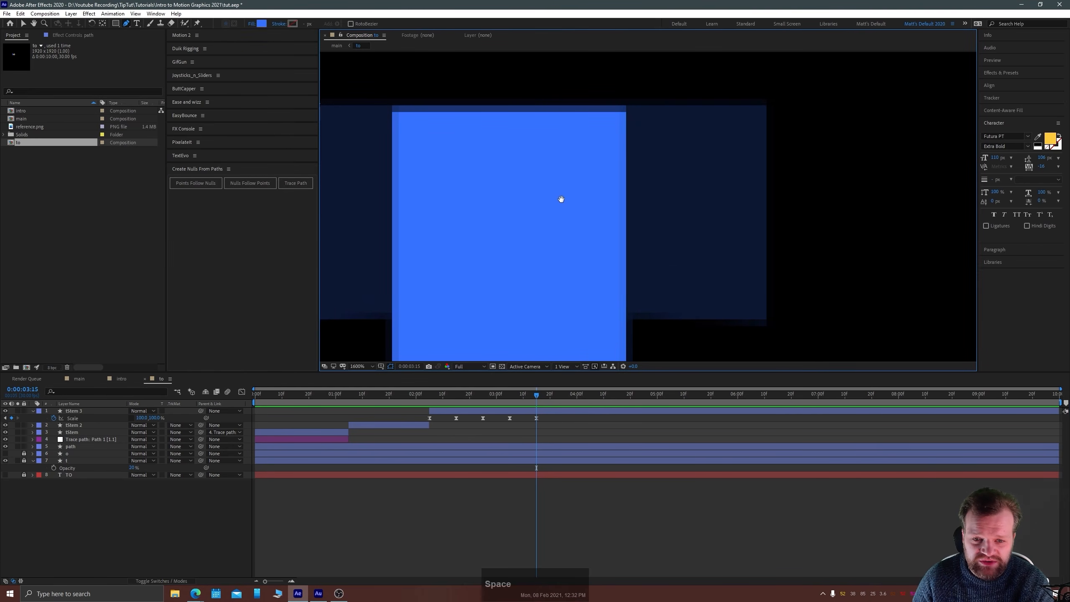
left_click(510, 105)
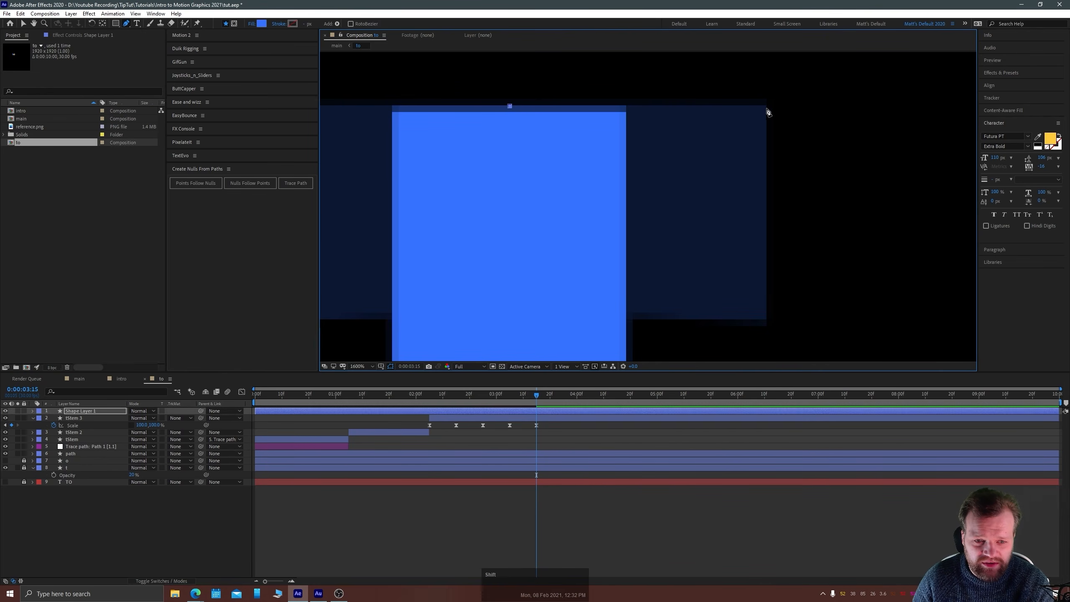
left_click(765, 106)
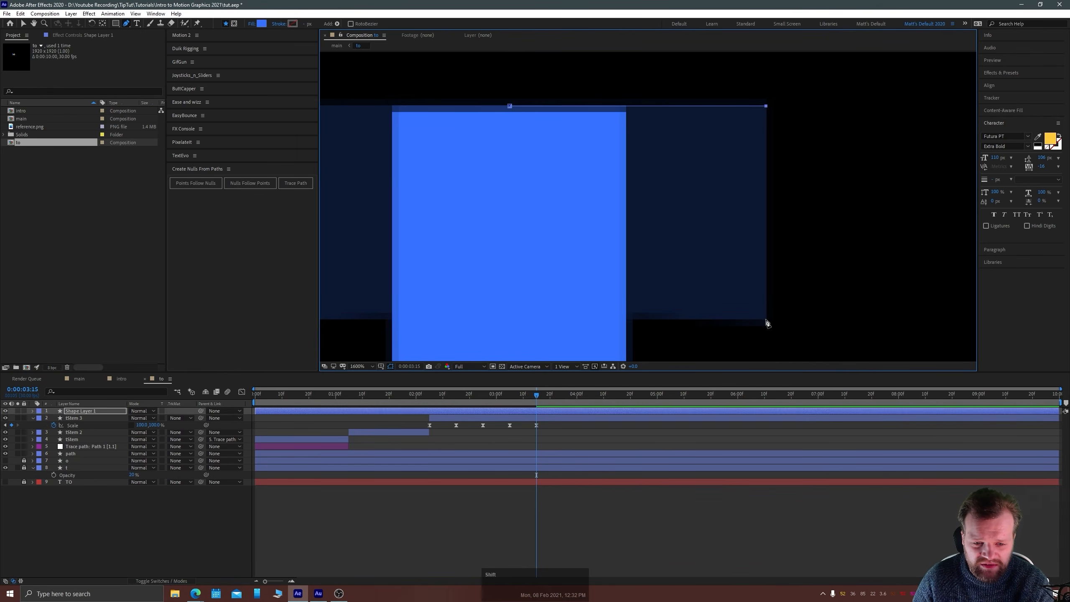
left_click(766, 319)
left_click(623, 311)
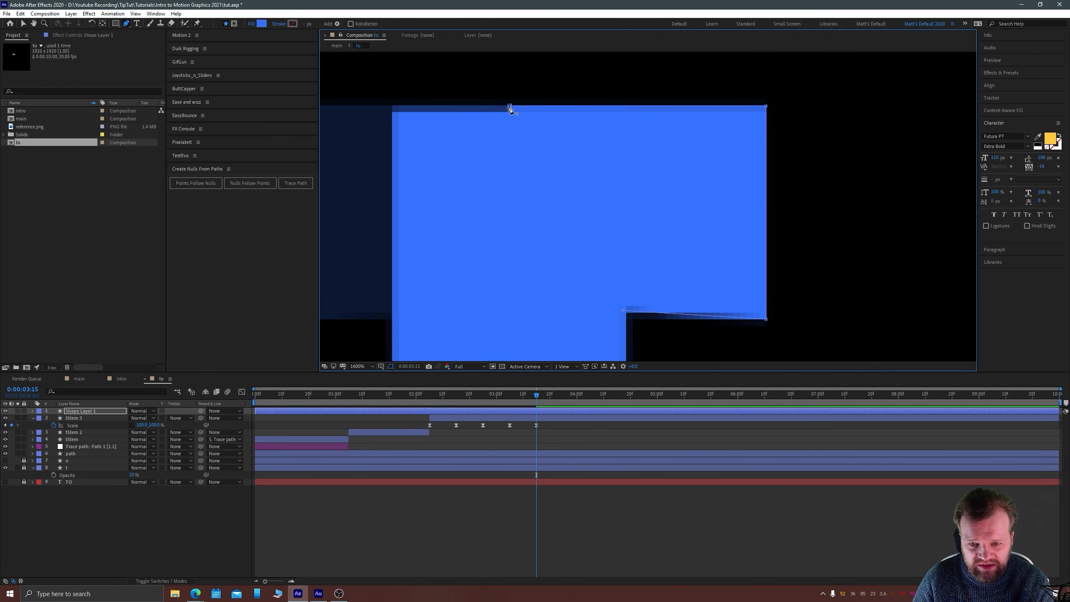
left_click(22, 24)
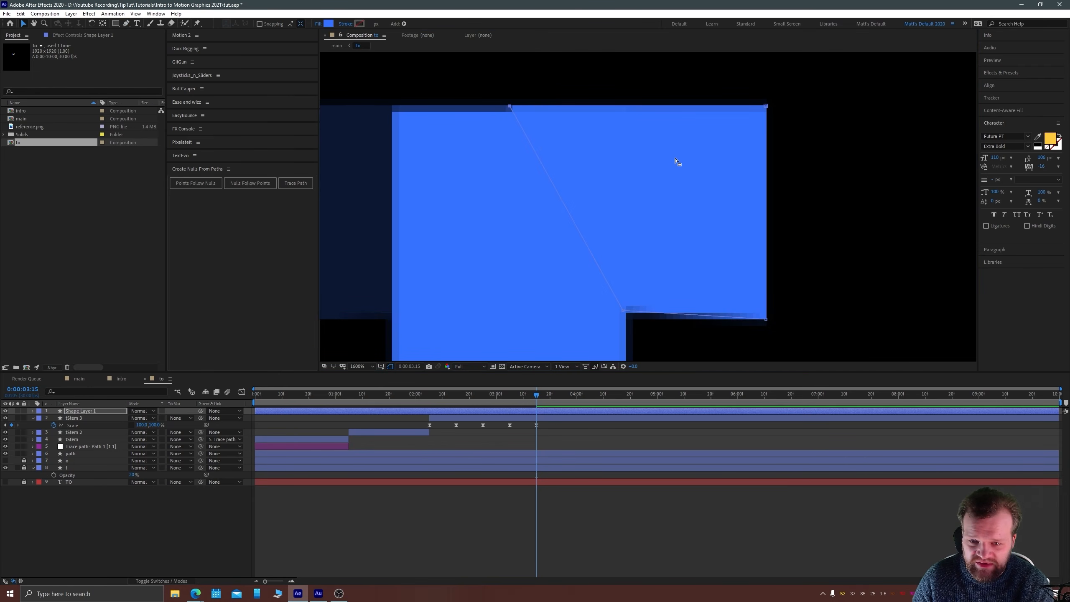
Nudge the new crossbar shape slightly down to line up with the stem's top edge.
left_click(669, 163)
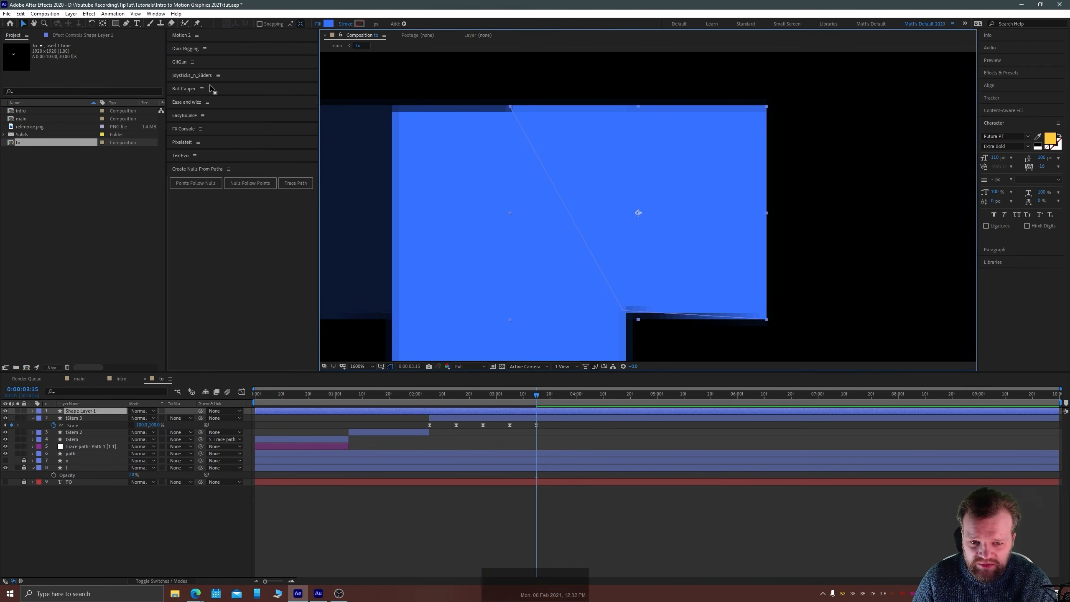
key("Down")
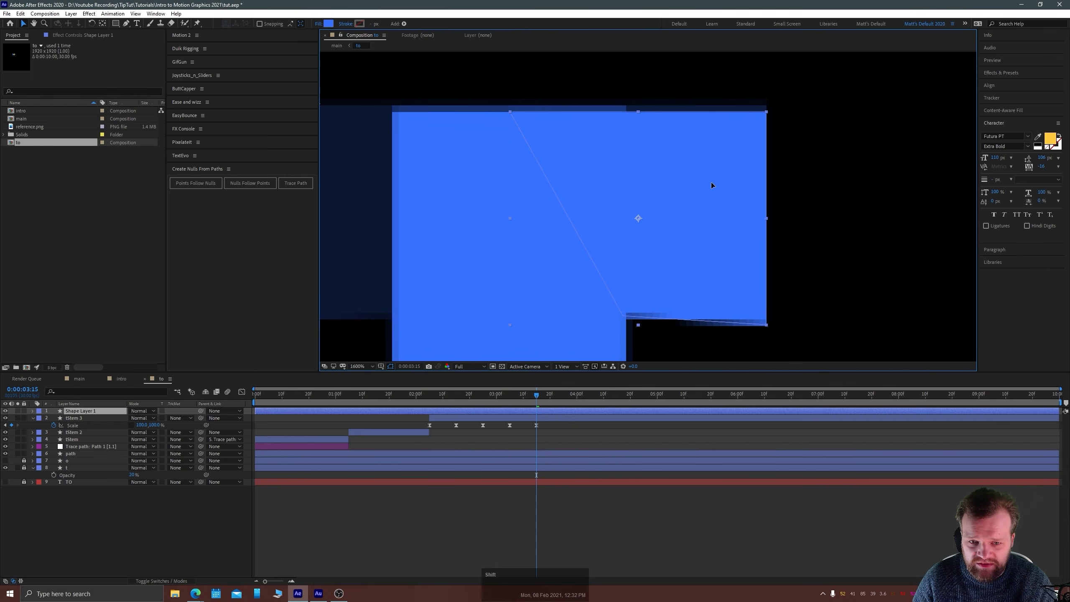
key("Up")
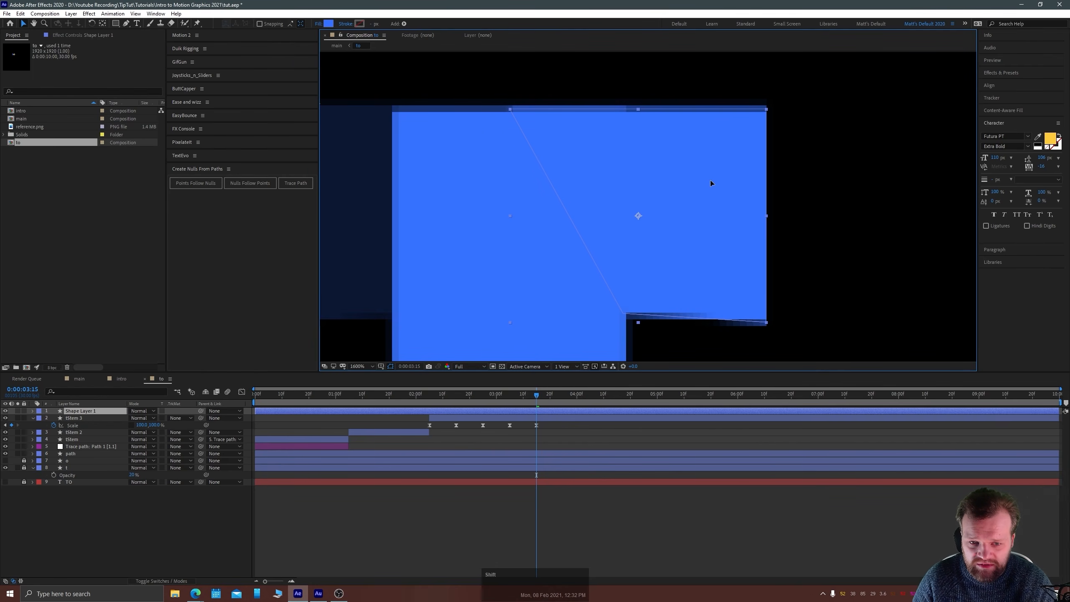
scroll(630, 199, "down", 8)
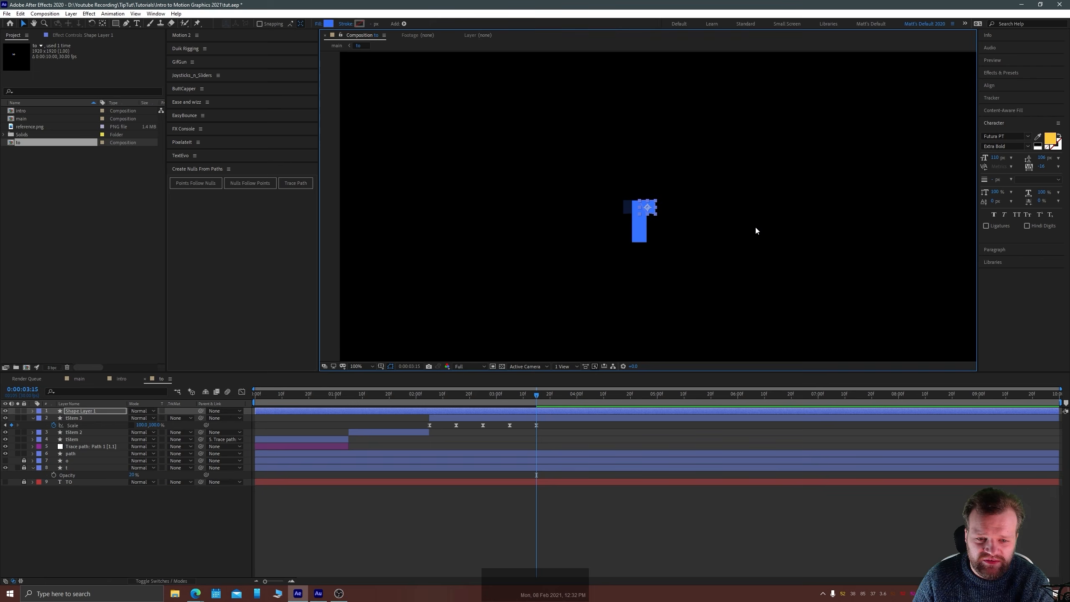
left_click(755, 226)
scroll(751, 226, "up", 4)
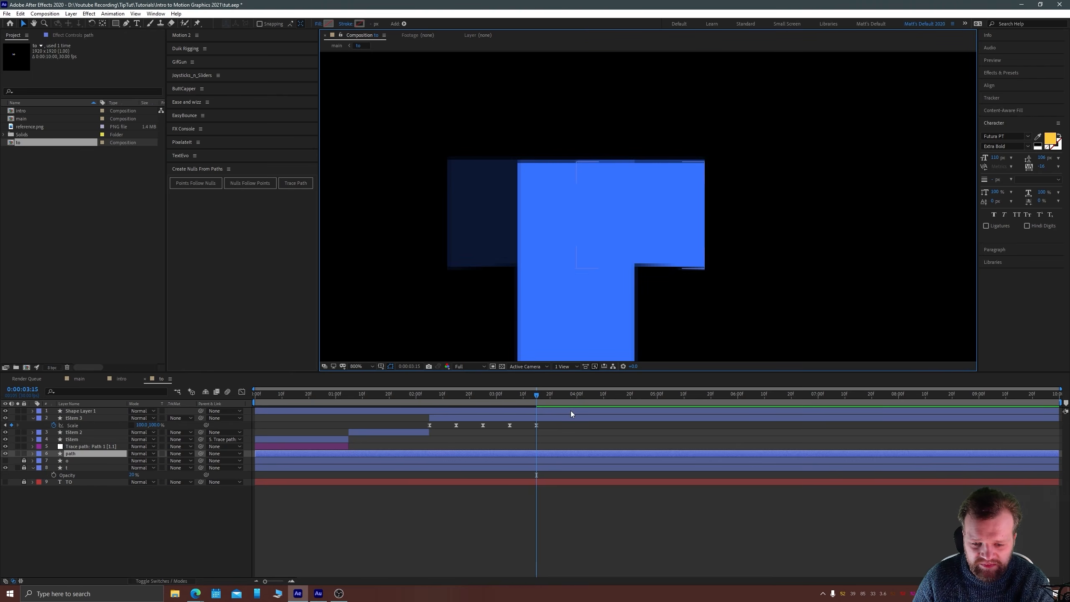
Start the crossbar shape layer at 0:00:03:15 and move its anchor point to the shape's corner at the stem's top centre.
left_click(433, 422)
left_click(426, 411)
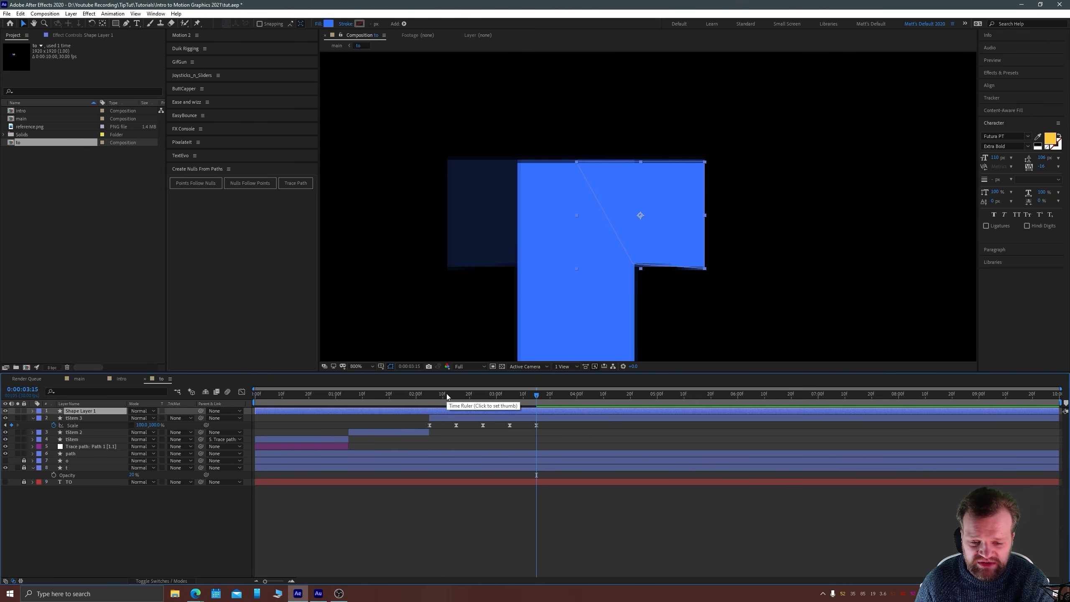
key("[")
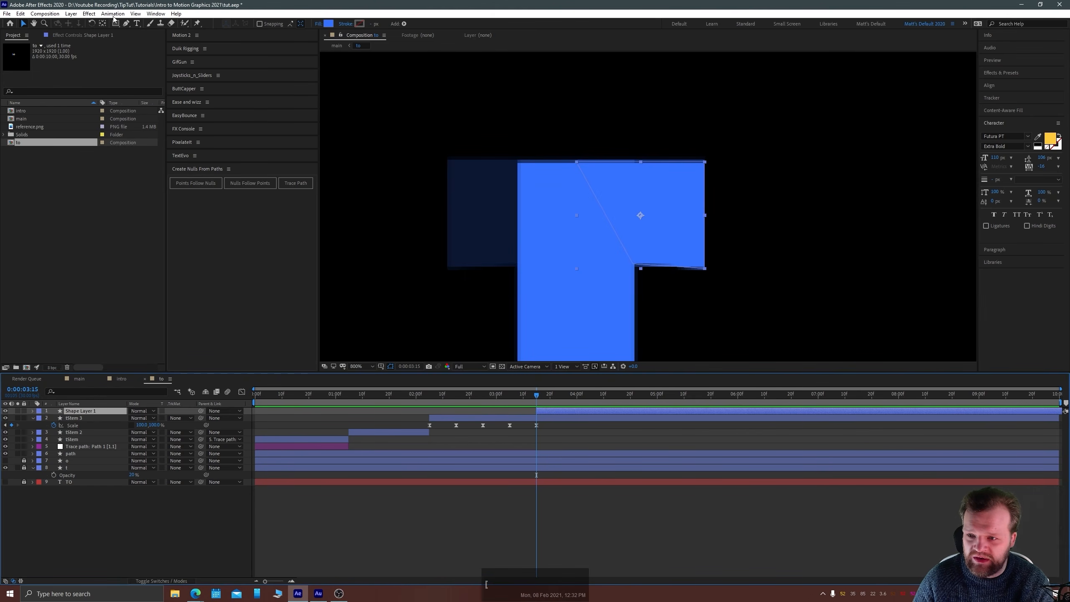
key("y")
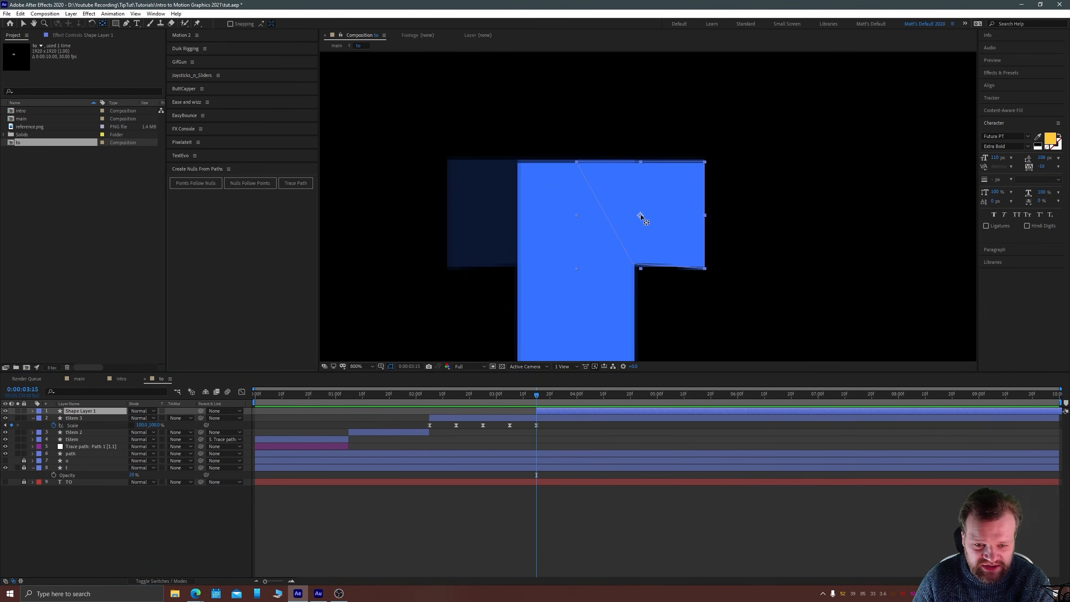
left_click_drag(641, 214, 579, 161)
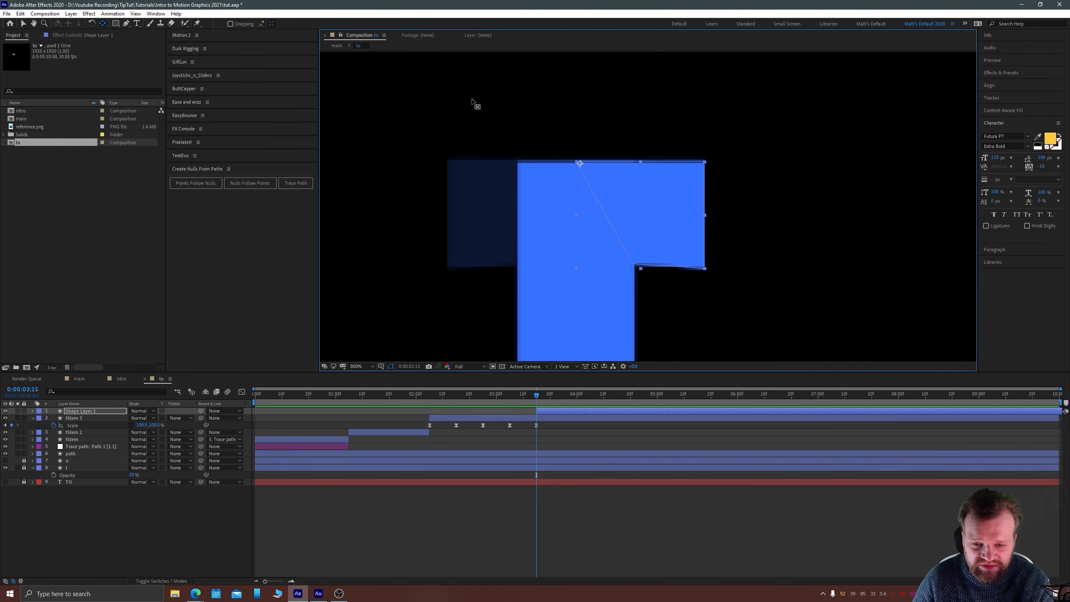
key("v")
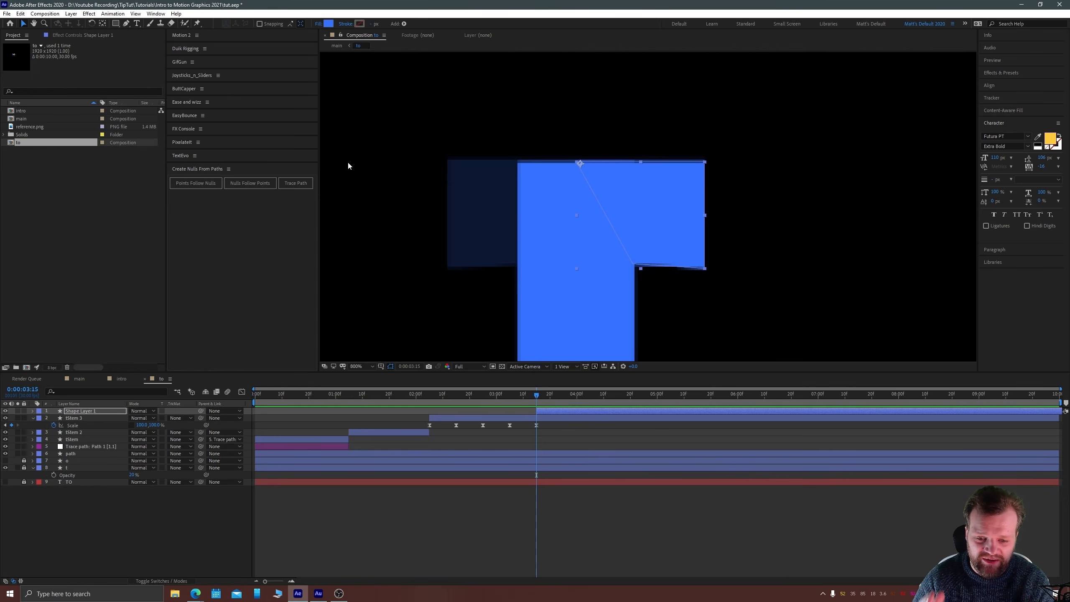
Keyframe the crossbar shape's Rotation at 61° at 0:00:03:15 and -11° at 0:00:03:25.
key("r")
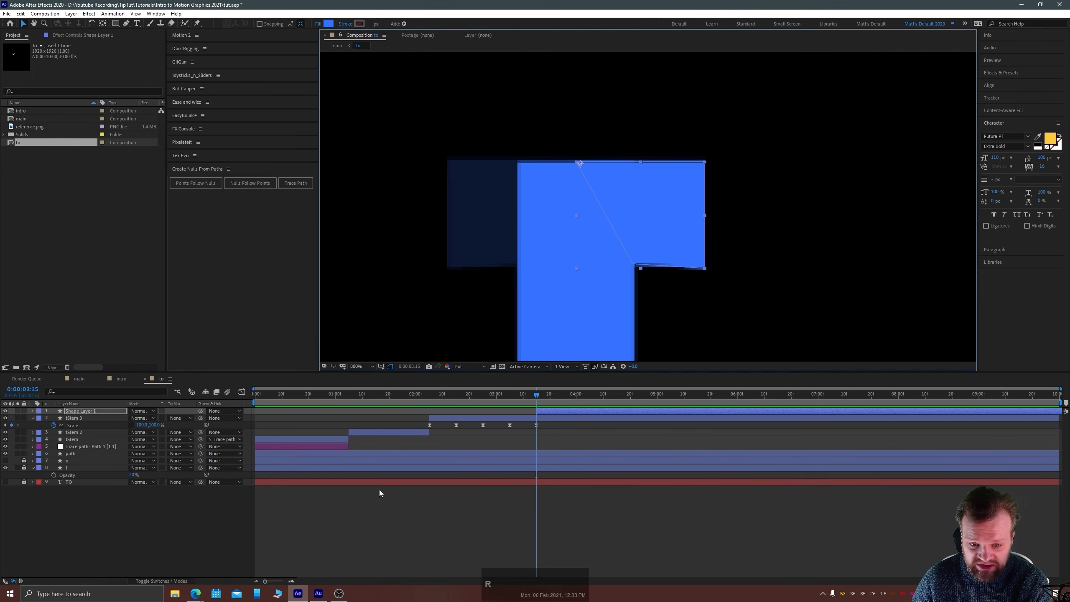
left_click(53, 418)
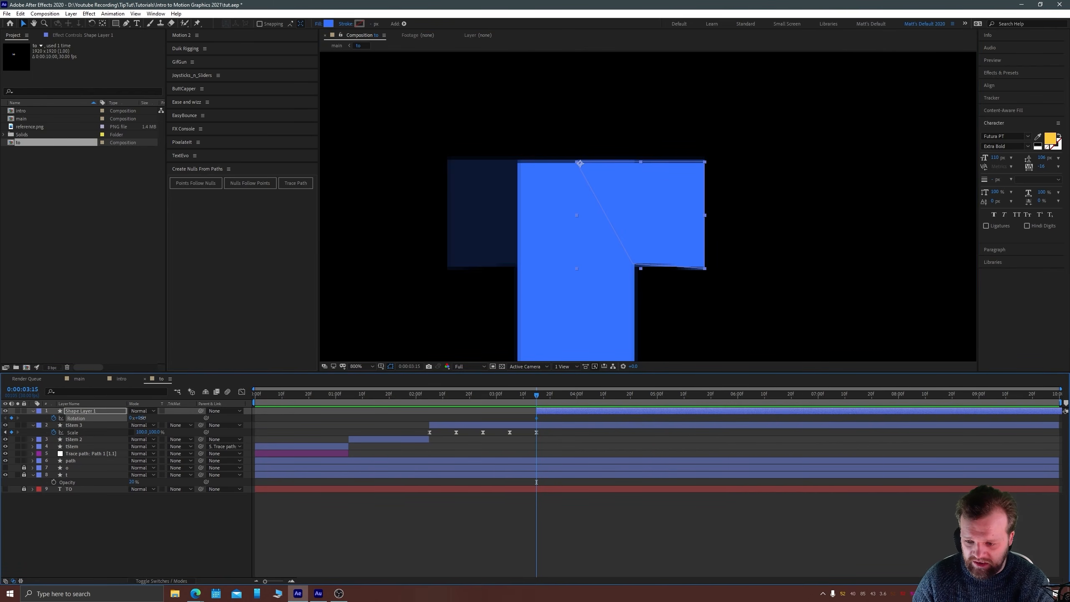
left_click_drag(142, 418, 162, 412)
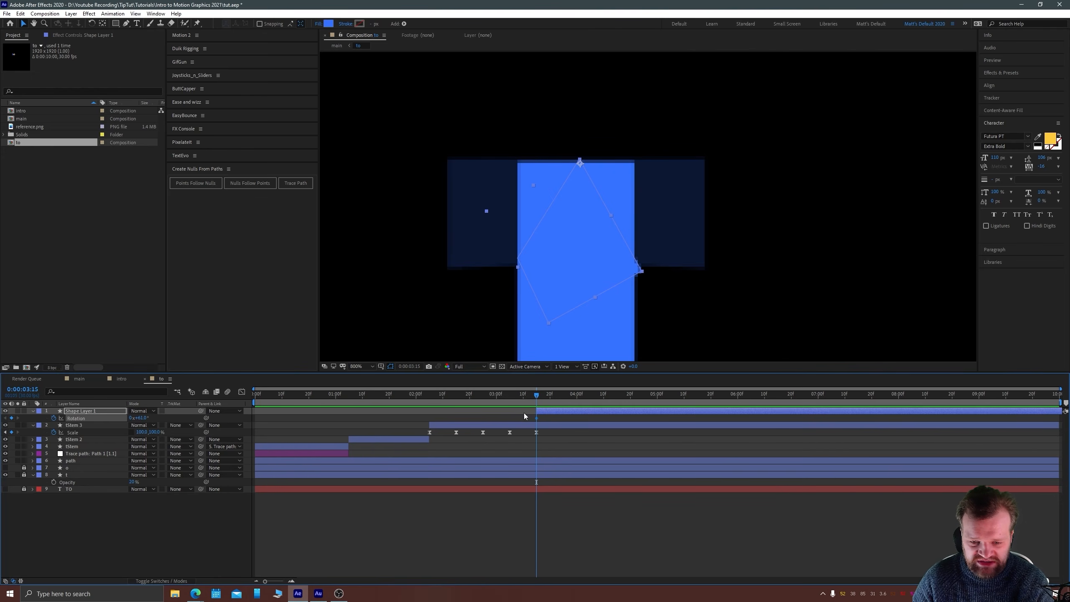
key("ctrl+shift+Right")
key("ctrl+shift+Right")
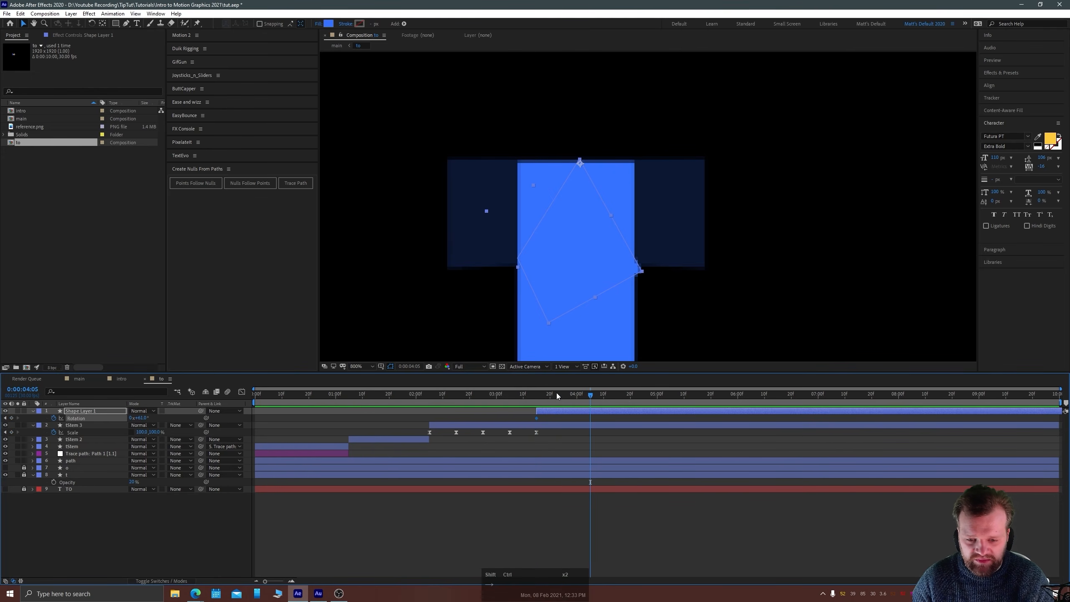
key("ctrl+shift+Left")
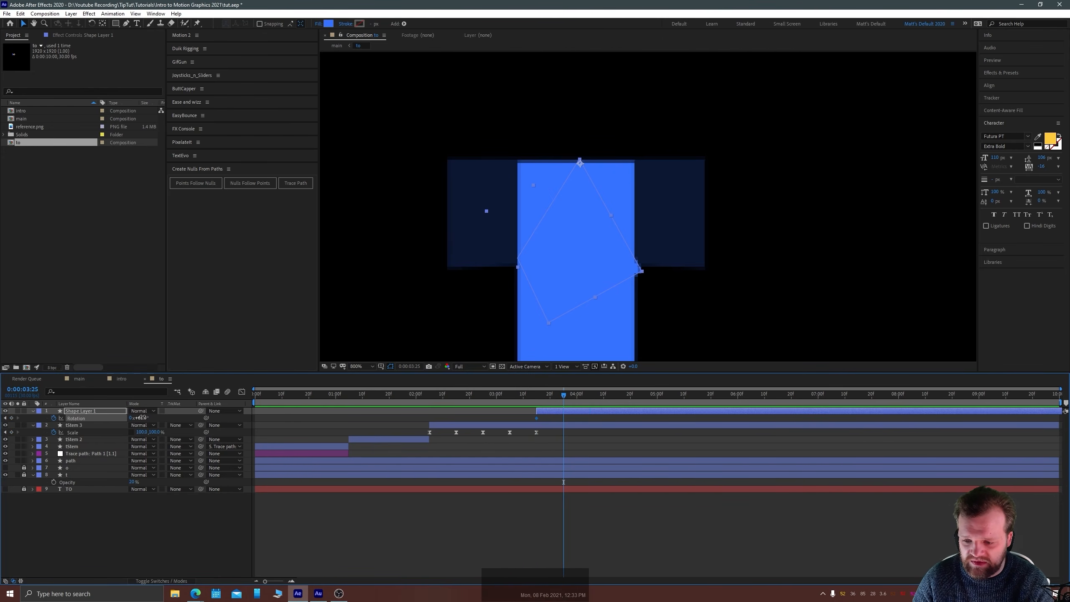
mouse_move(140, 417)
left_mouse_down()
mouse_move(117, 425)
mouse_move(149, 415)
left_mouse_up()
Keyframe the crossbar shape's Rotation at 9° at 0:00:04:05 and 0° at 0:00:04:15.
key("ctrl+shift+Right")
key("ctrl+shift+Right")
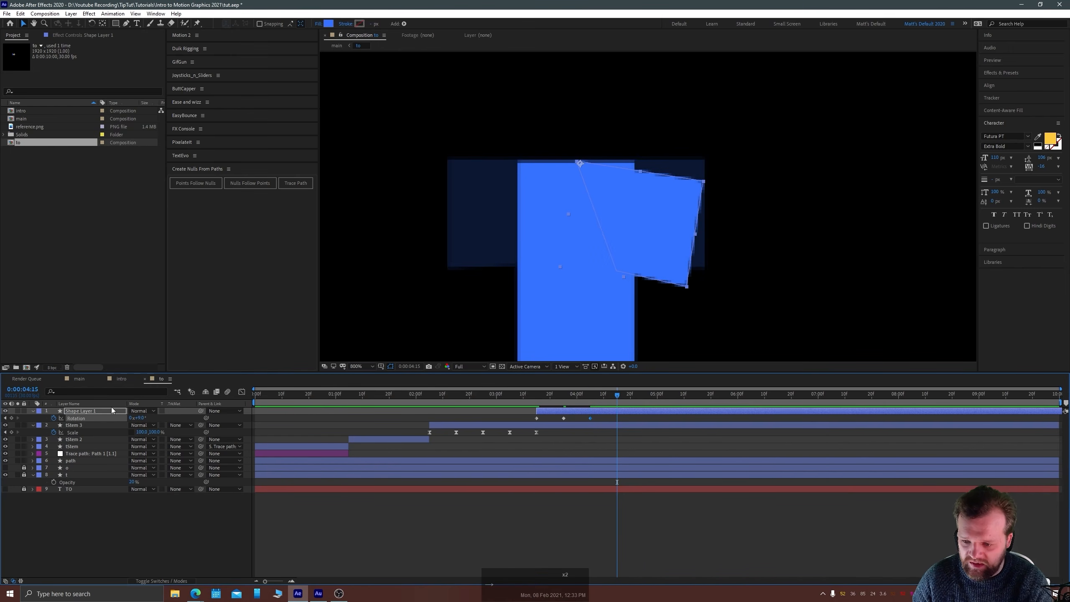
key("Return")
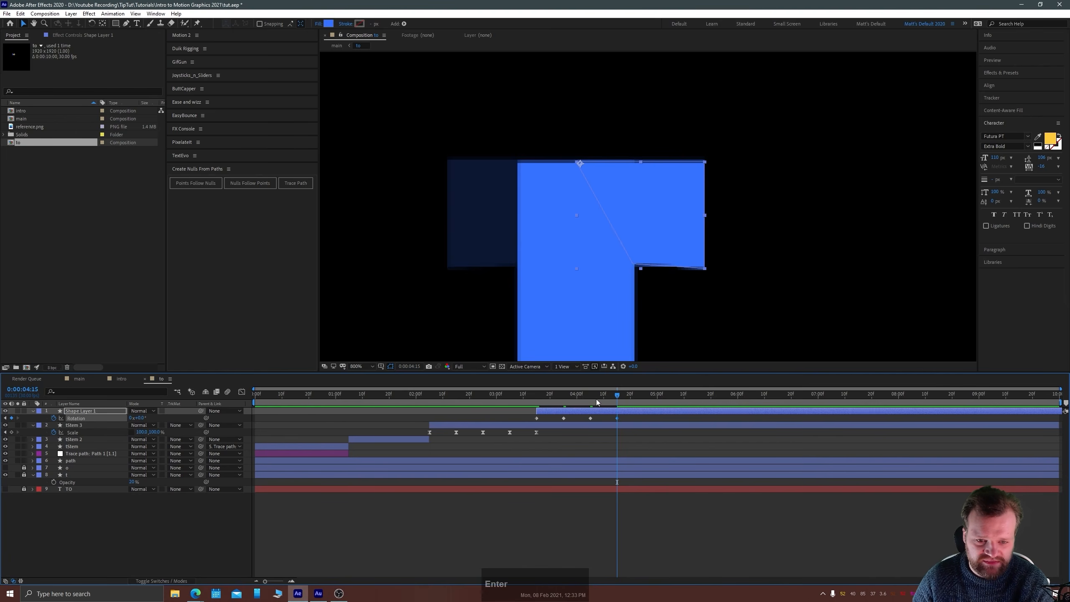
At 0:00:03:25, move the crossbar shape's lower inner corner point inward so it sits over the stem.
mouse_move(558, 397)
left_mouse_down()
mouse_move(534, 400)
mouse_move(564, 385)
left_mouse_up()
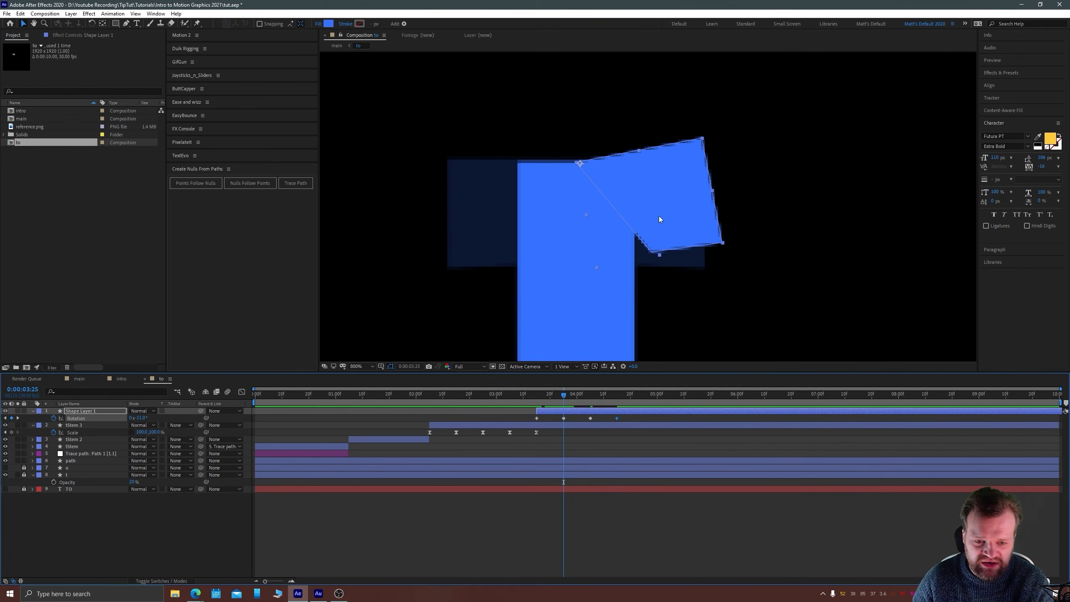
left_click(125, 23)
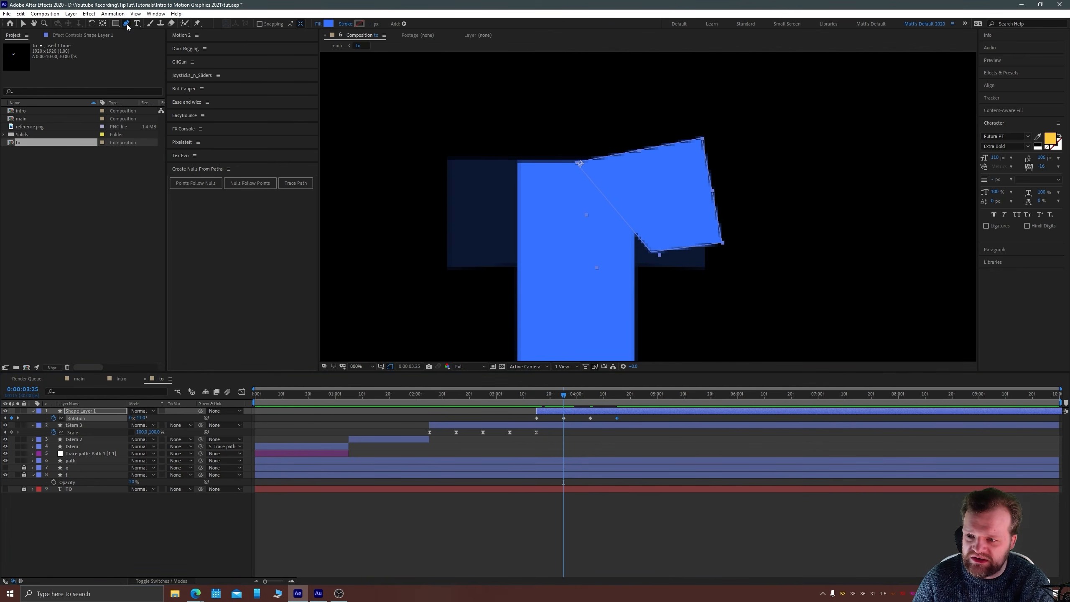
left_click(652, 255)
left_click_drag(651, 255, 641, 253)
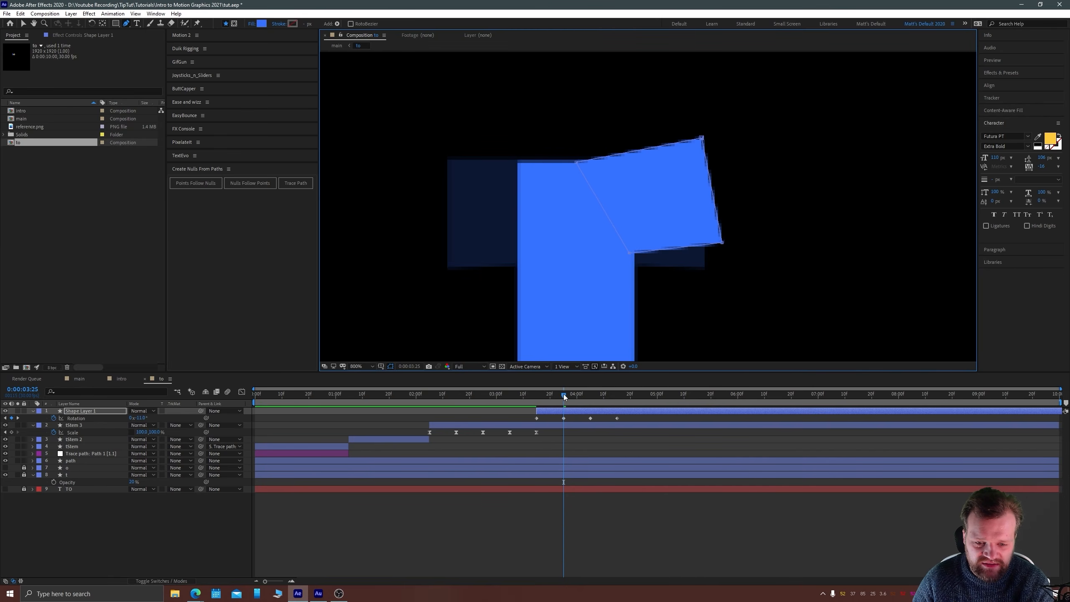
Trim the crossbar layer's start slightly later and apply Easy Ease to all its Rotation keyframes.
left_click_drag(550, 394, 585, 382)
left_click(538, 412)
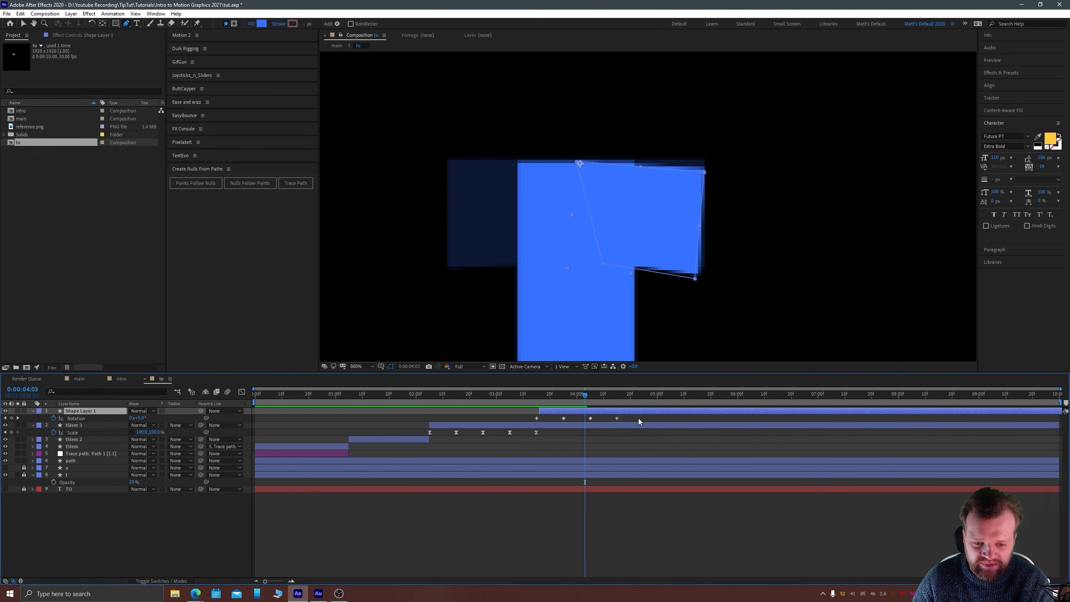
left_click_drag(630, 416, 533, 420)
key("F9")
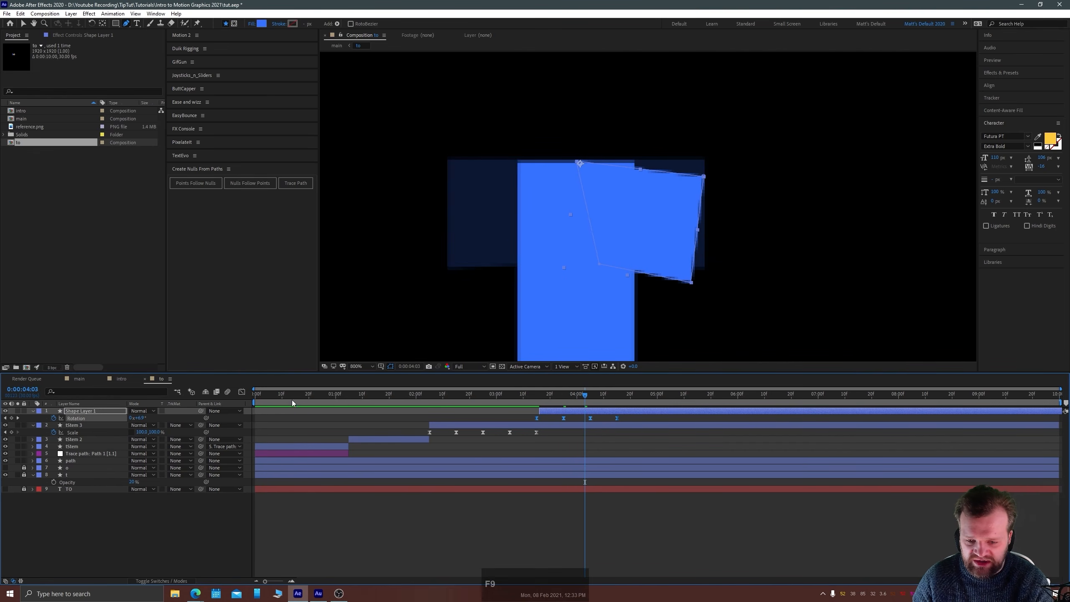
Reshape the crossbar's Rotation speed graph for longer easing around the 0:00:03:25 and 0:00:04:15 keyframes and preview the swing.
left_click(242, 391)
key("v")
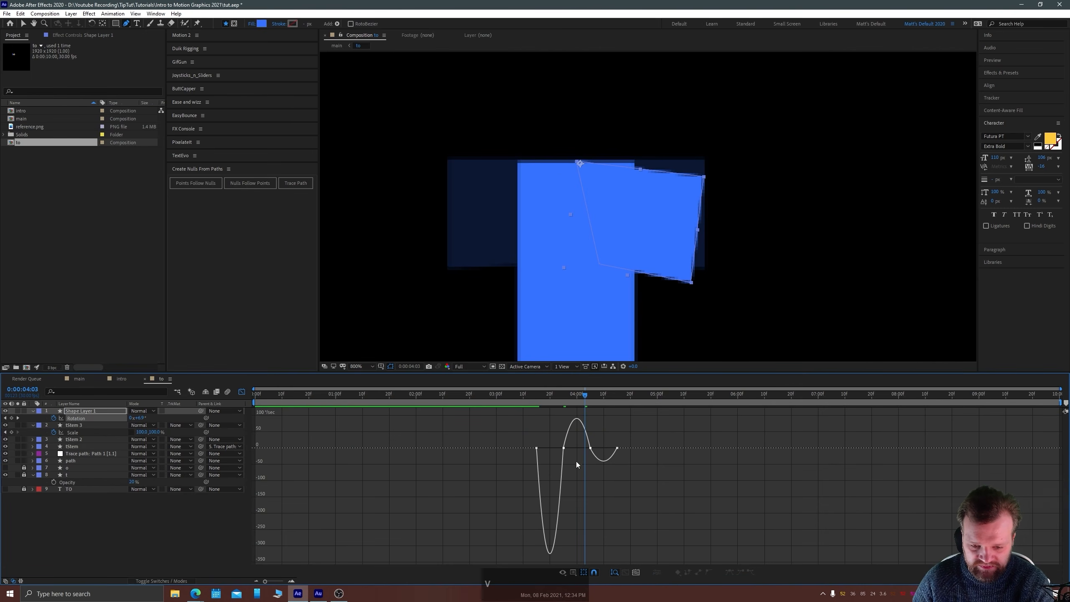
left_click_drag(577, 458, 499, 434)
left_click_drag(559, 450, 607, 435)
left_click(529, 399)
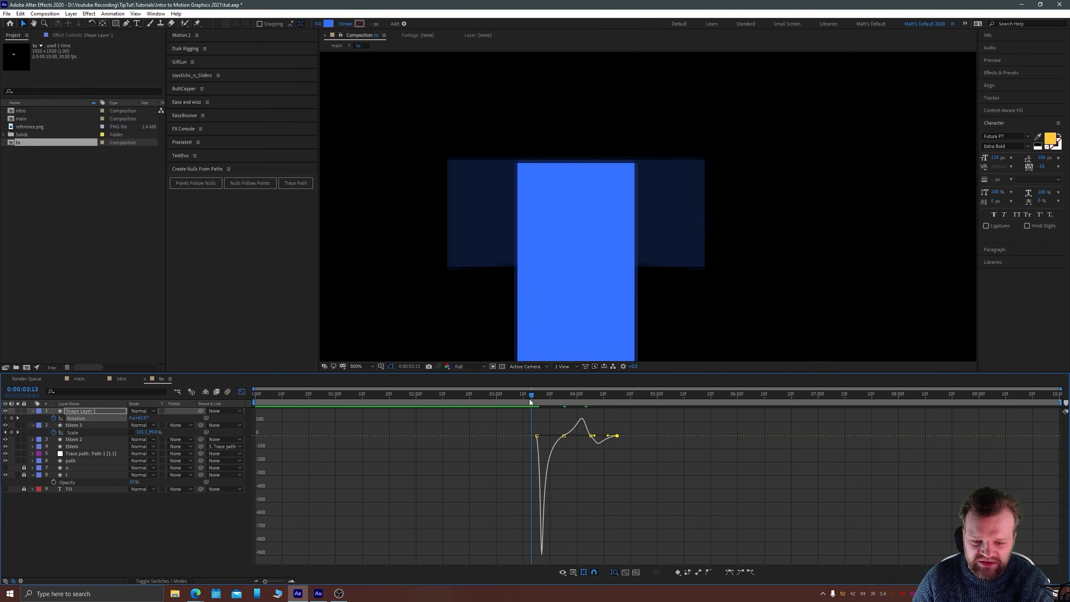
key("space")
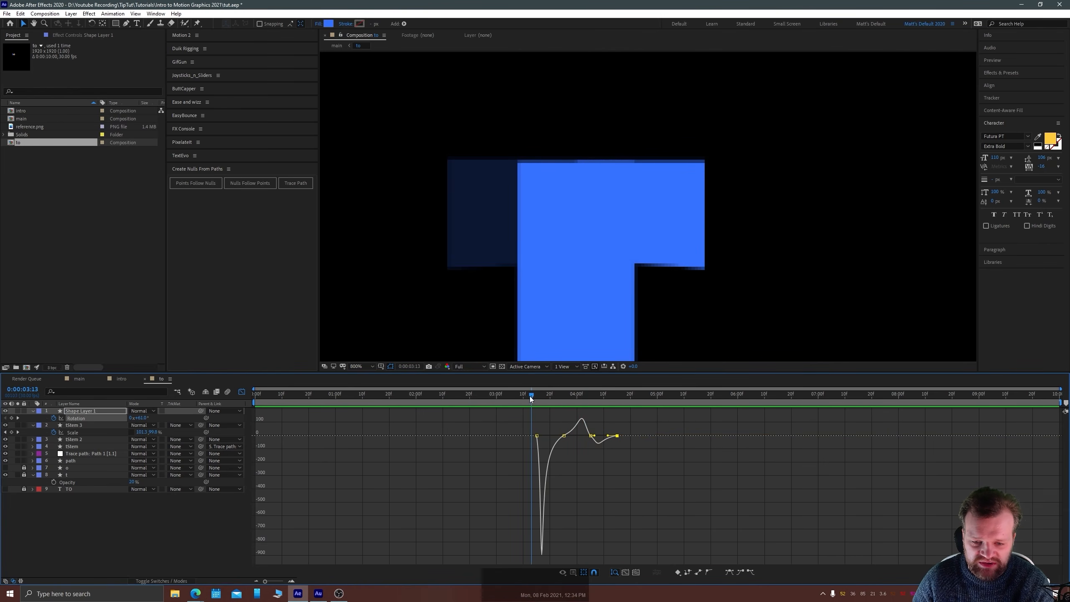
key("space")
left_click(243, 391)
Parent the crossbar shape layer to the tStem 3 layer at 0:00:04:15, when the crossbar is at rest.
left_click_drag(534, 397, 616, 403)
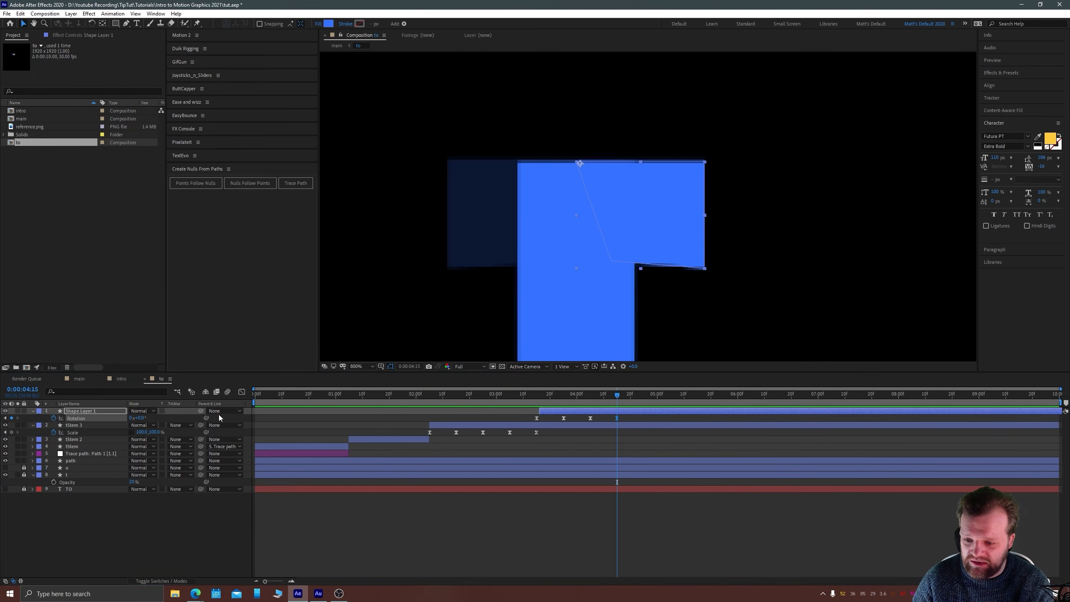
left_click_drag(201, 411, 86, 423)
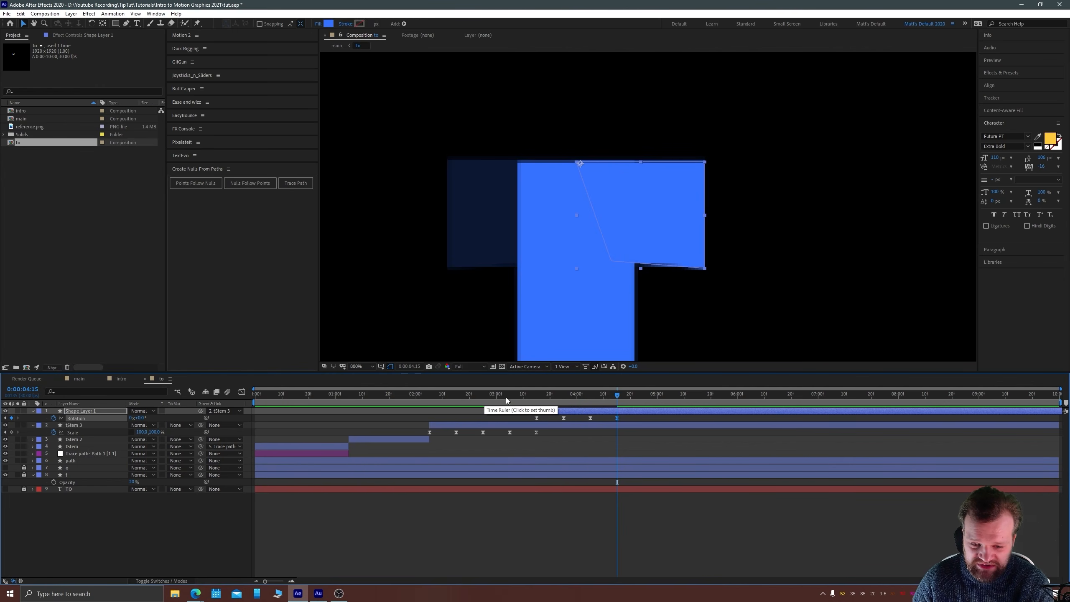
Duplicate the crossbar shape layer, flip the copy horizontally and align it with the other half of the reference T's crossbar.
left_click(548, 411)
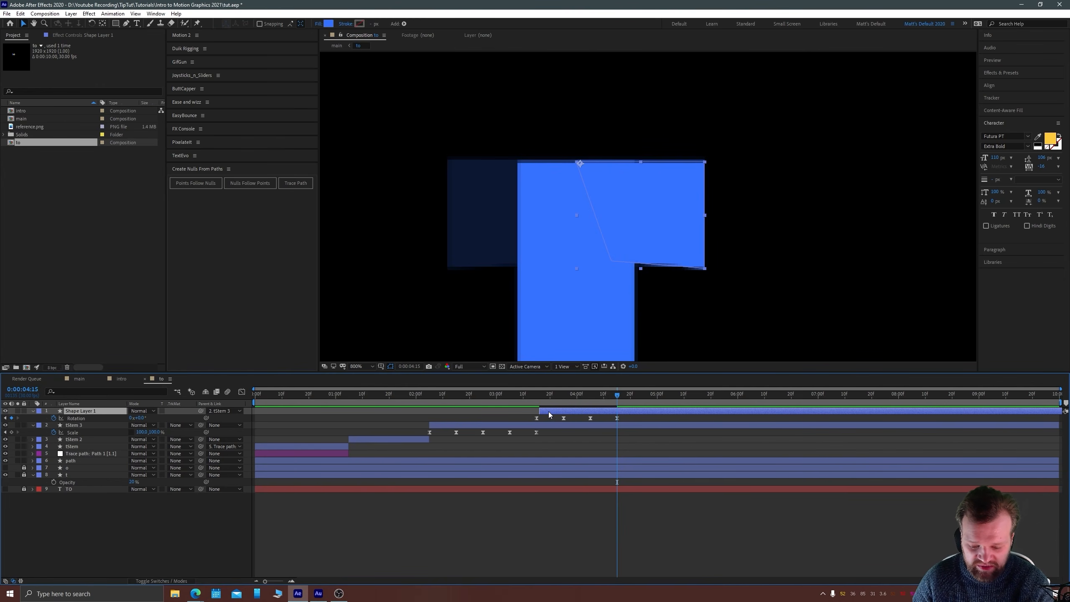
key("ctrl+d")
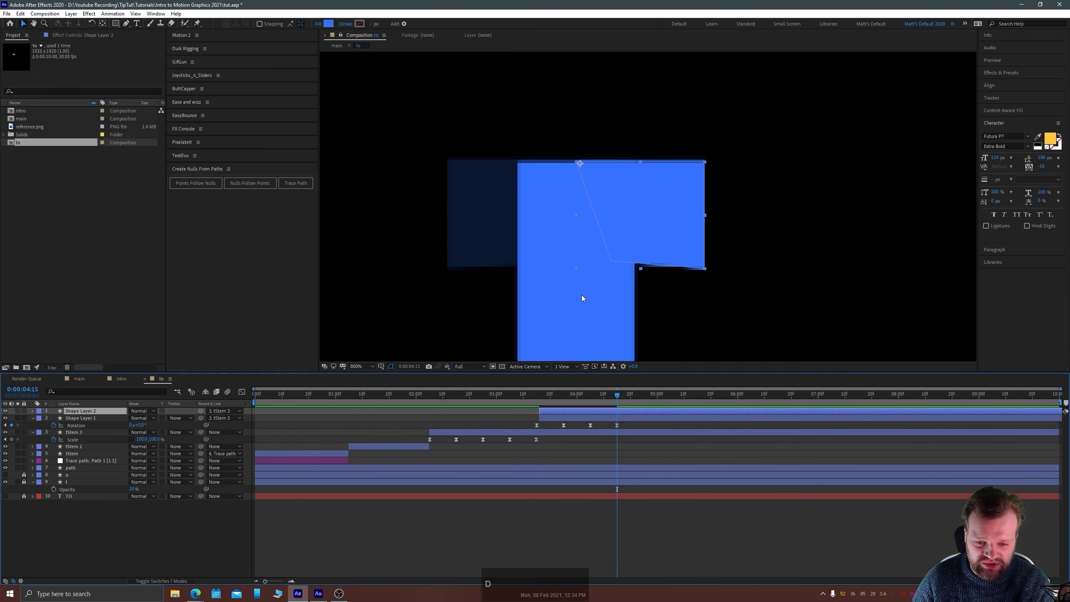
right_click(600, 173)
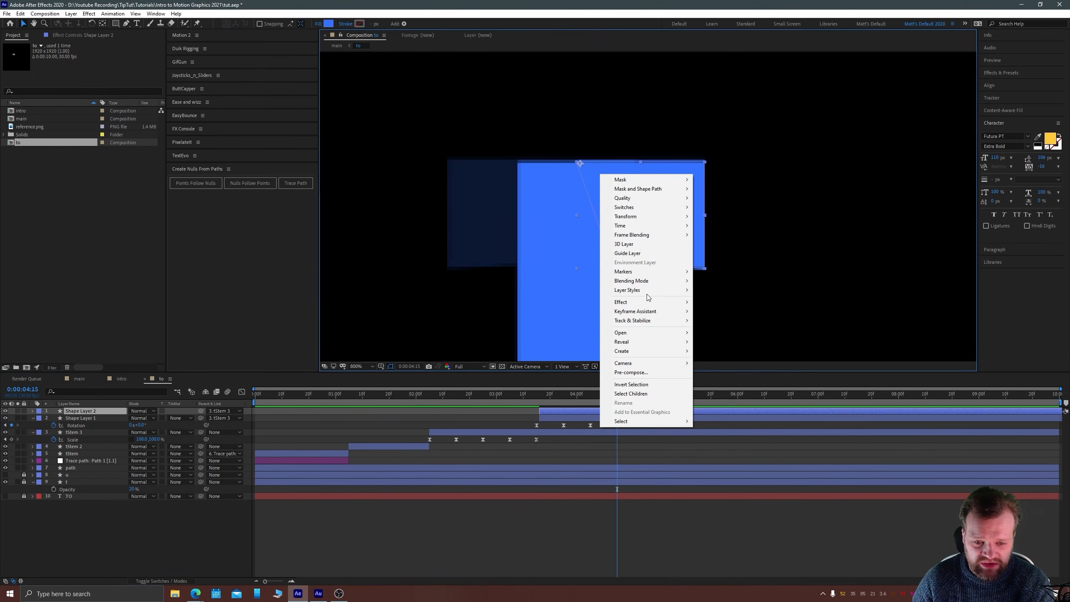
mouse_move(646, 219)
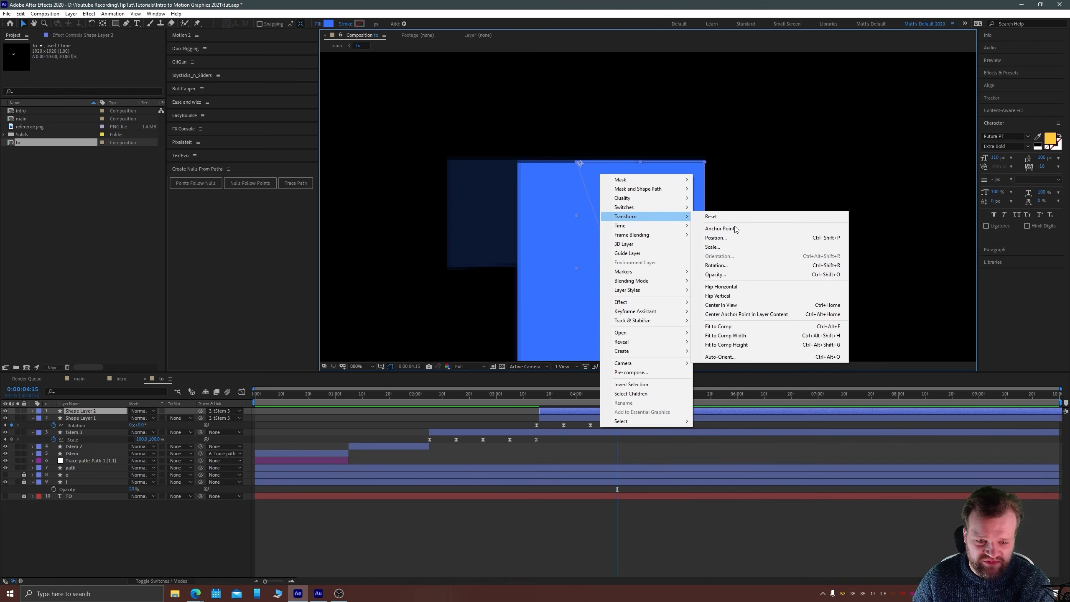
left_click(729, 294)
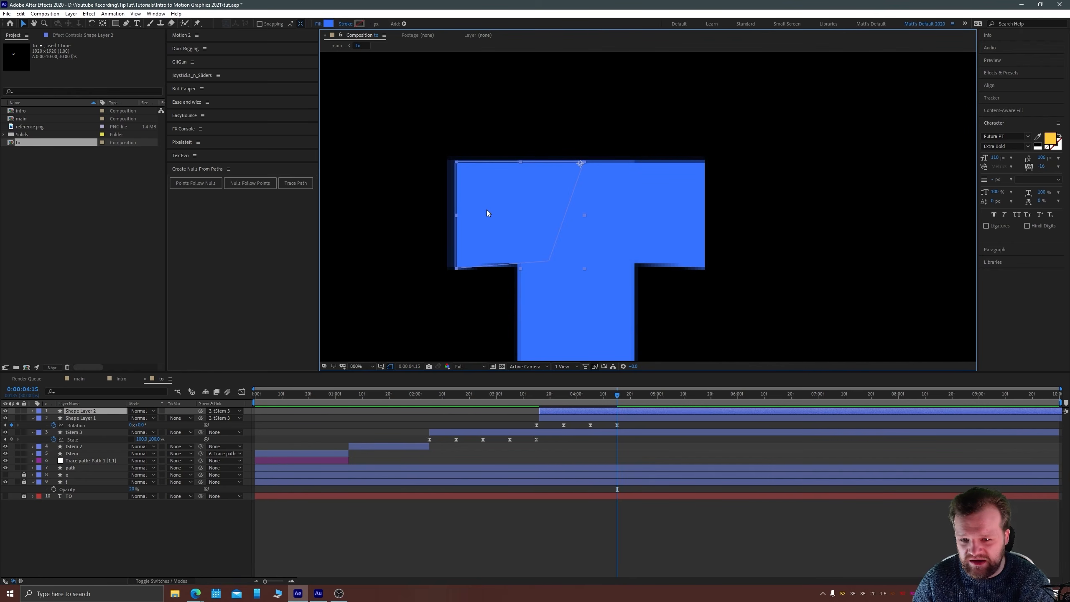
left_click_drag(487, 209, 480, 210)
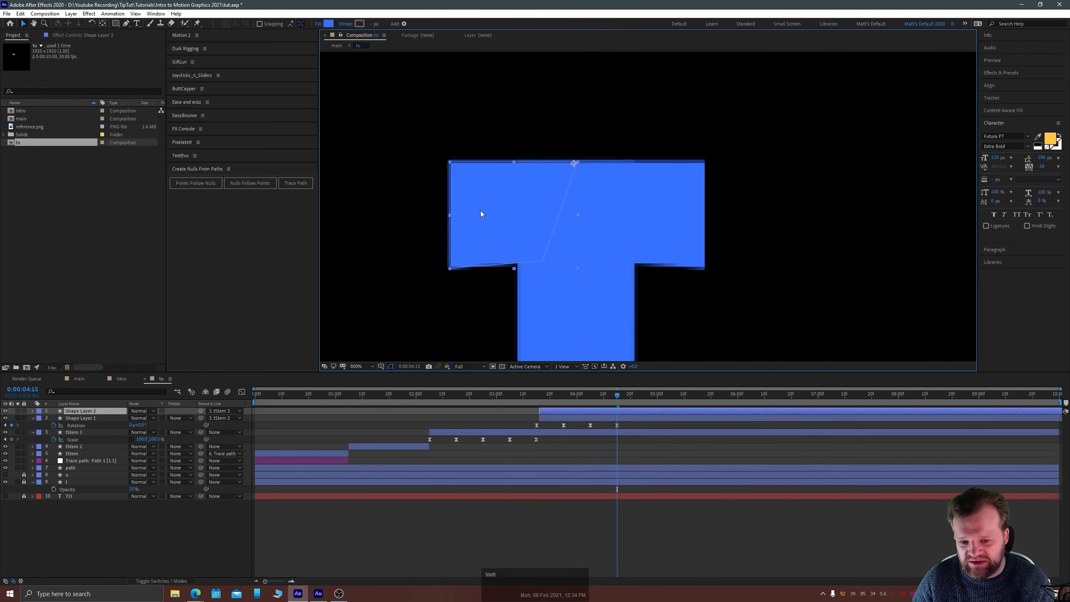
Reveal the duplicated crossbar half's keyframes and set its Rotation to -61° at 0:00:03:15.
left_click(390, 254)
scroll(595, 239, "down", 2)
key("space")
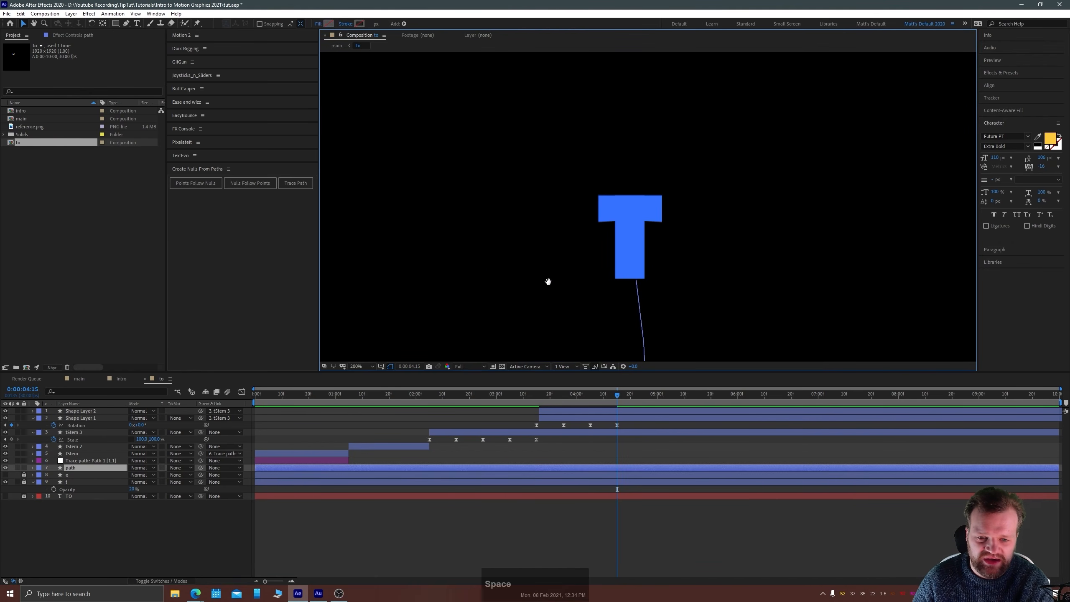
left_click(544, 400)
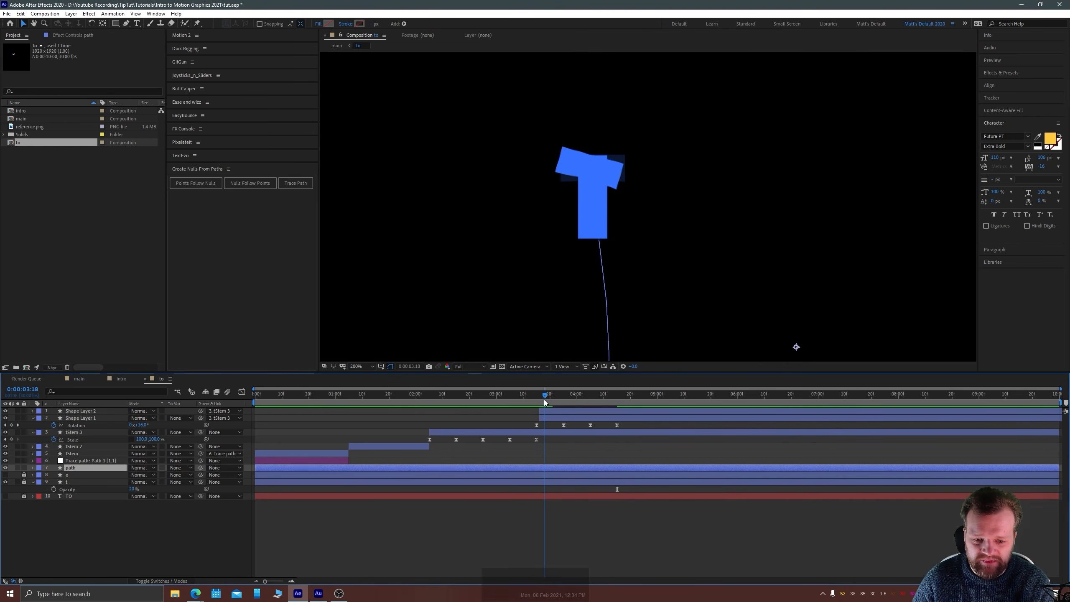
left_click(547, 410)
key("Page_Up")
key("u")
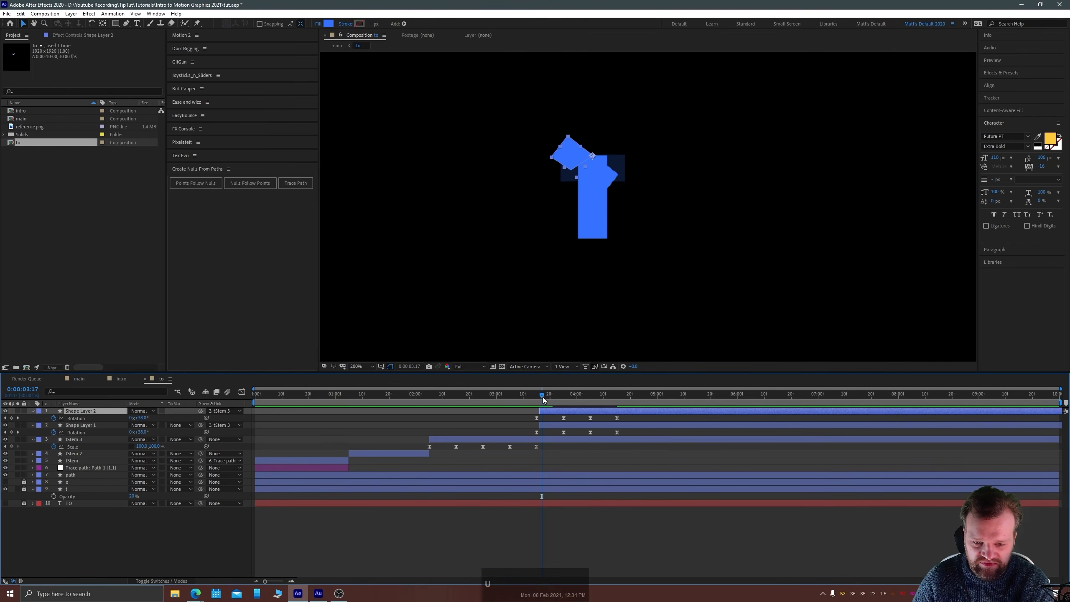
left_click_drag(543, 397, 538, 401)
left_click(537, 420)
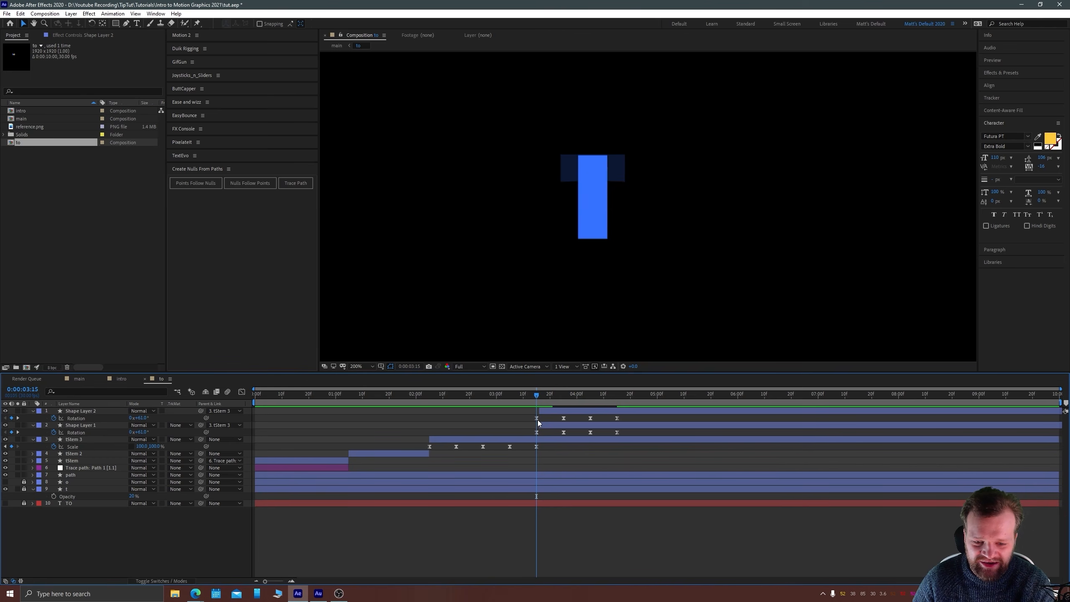
left_click(537, 418)
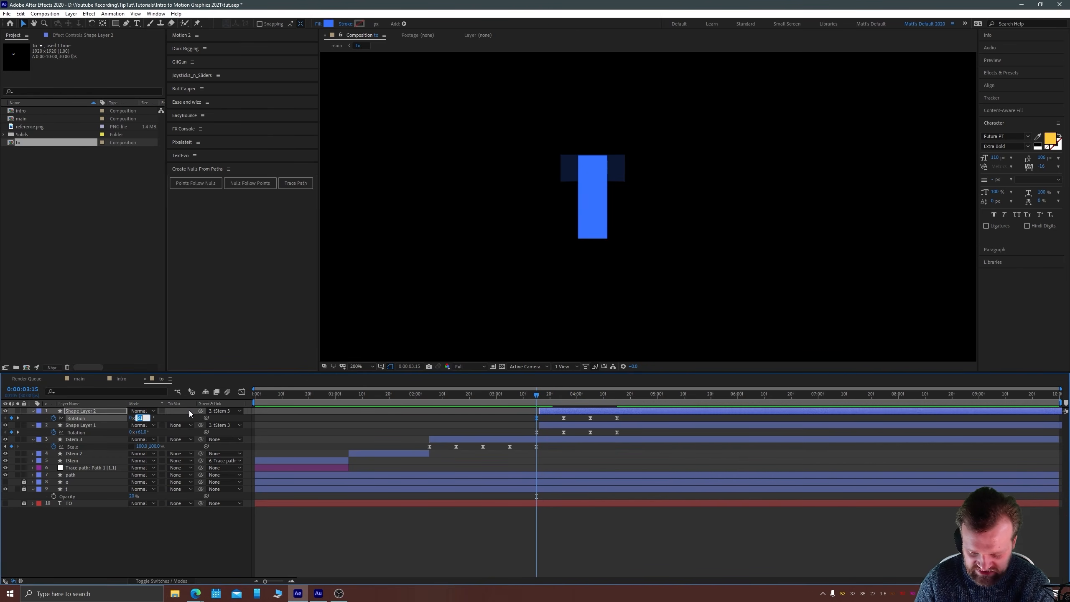
type("-61.0")
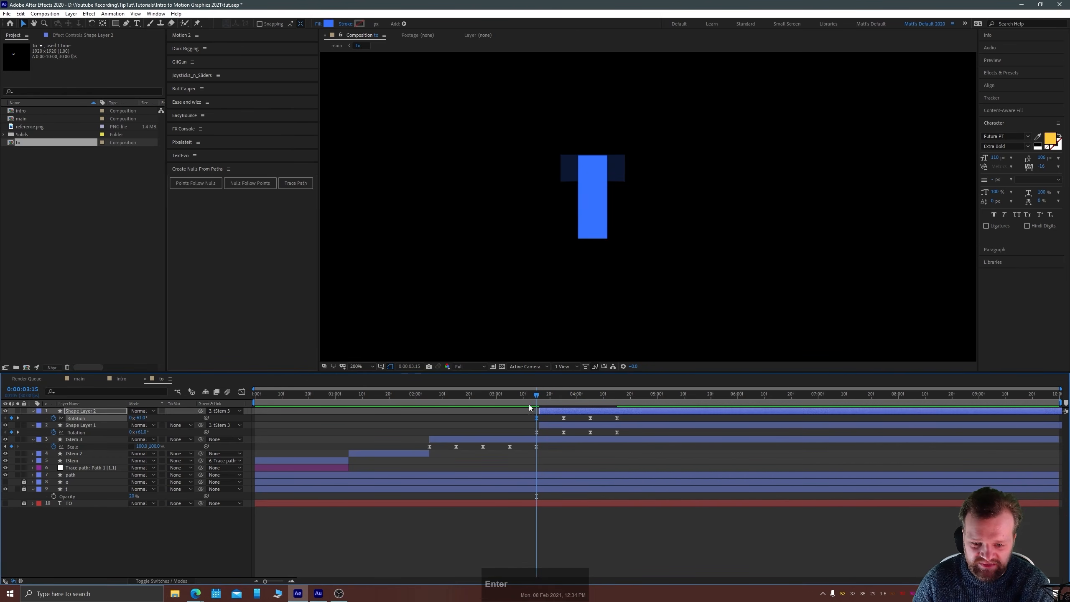
Set the duplicated crossbar half's Rotation to 11° at 0:00:03:25 and adjust its Rotation keyframe at 0:00:04:05.
left_click_drag(547, 395, 564, 394)
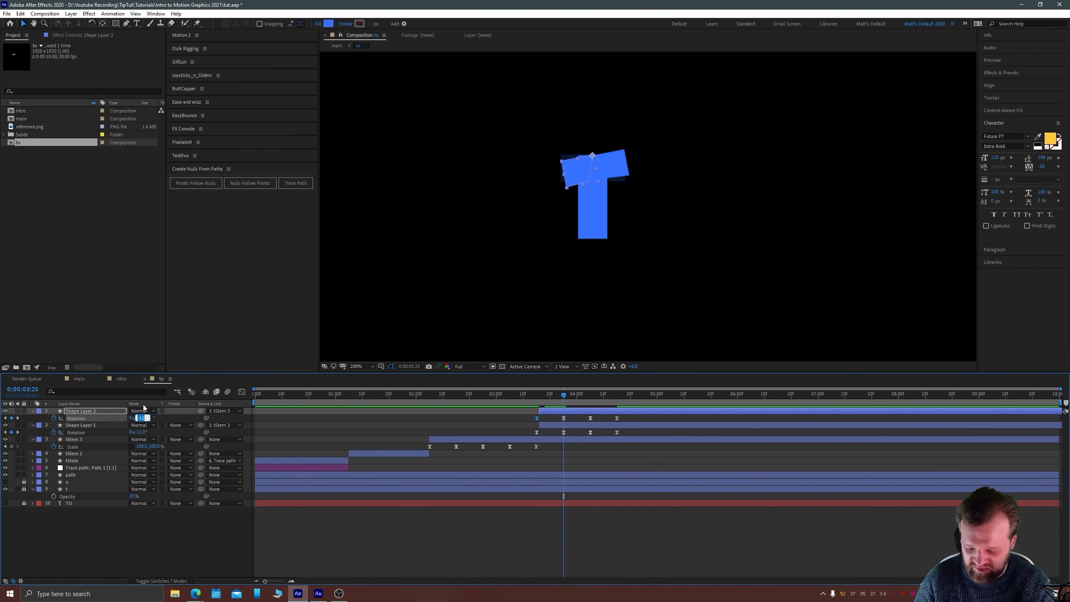
type("11")
key("Return")
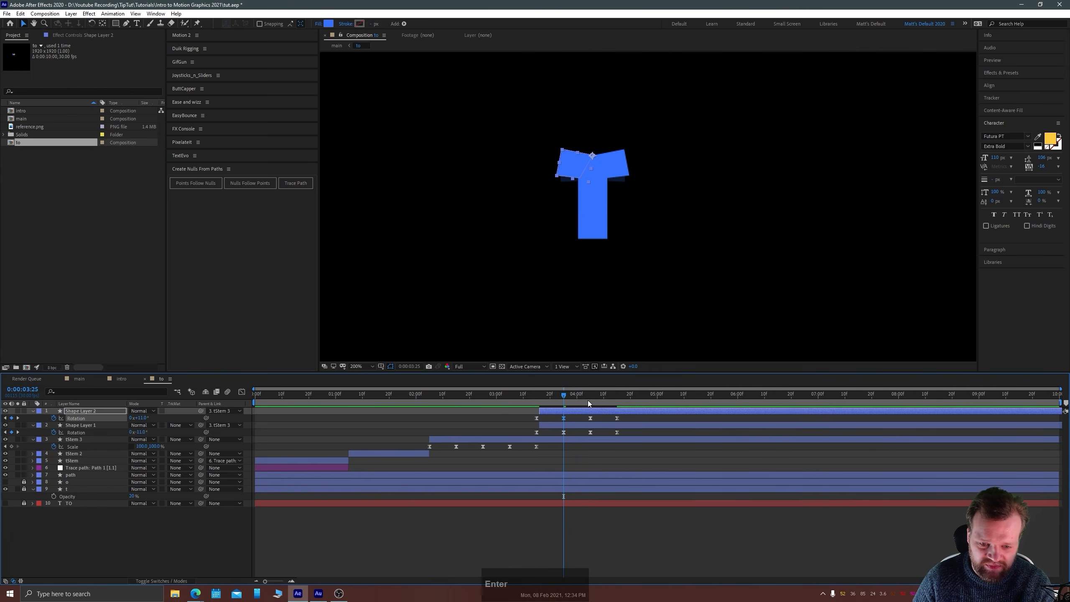
left_click(590, 399)
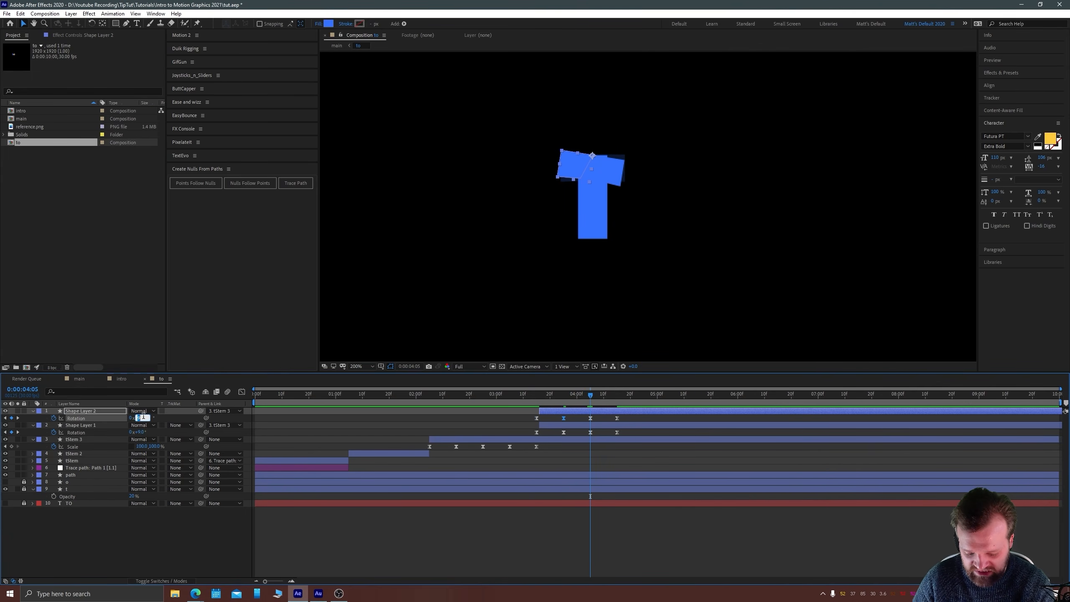
type("0")
key("Return")
Preview both crossbar halves swinging out from just before 0:00:03:15.
left_click(620, 398)
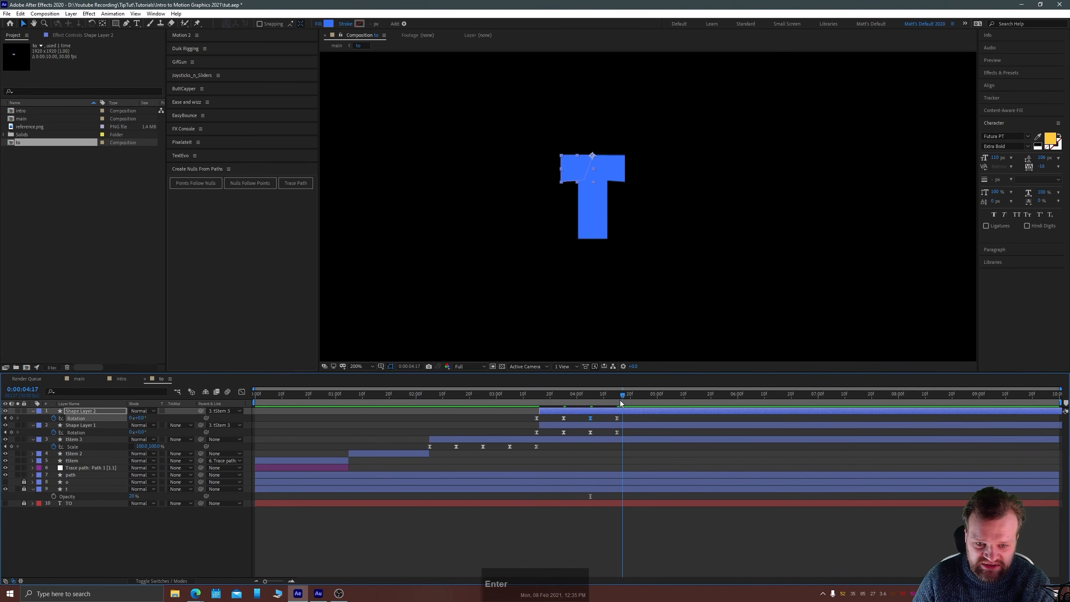
left_click_drag(620, 400, 533, 402)
key("space")
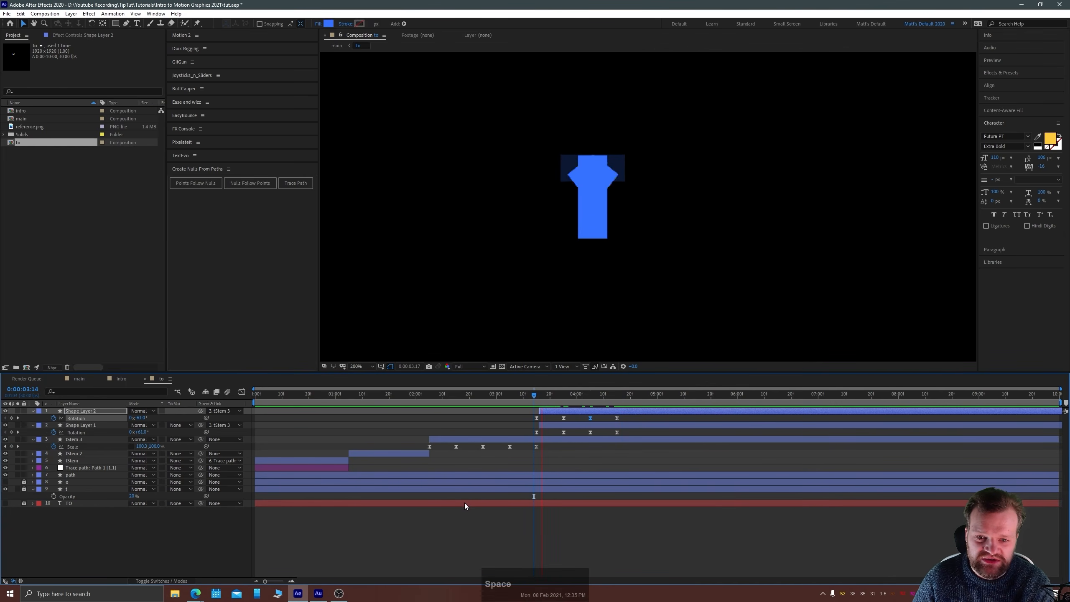
left_click(537, 396)
Shift both crossbar shape layers, Shape Layer 1 and Shape Layer 2, so they start at 0:00:02:25.
left_click_drag(536, 400, 483, 421)
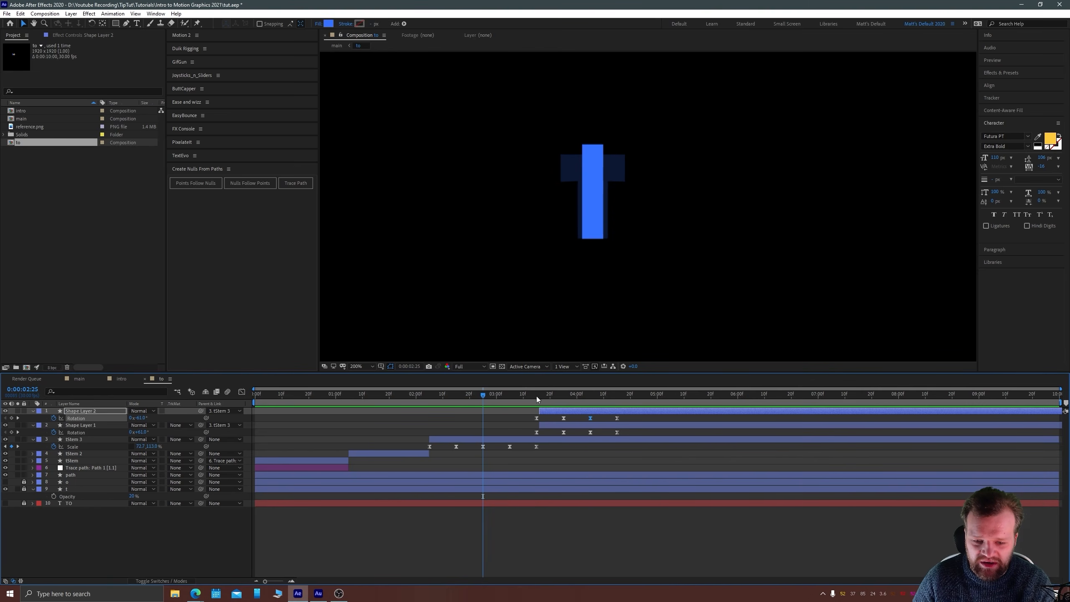
left_click_drag(536, 396, 484, 411)
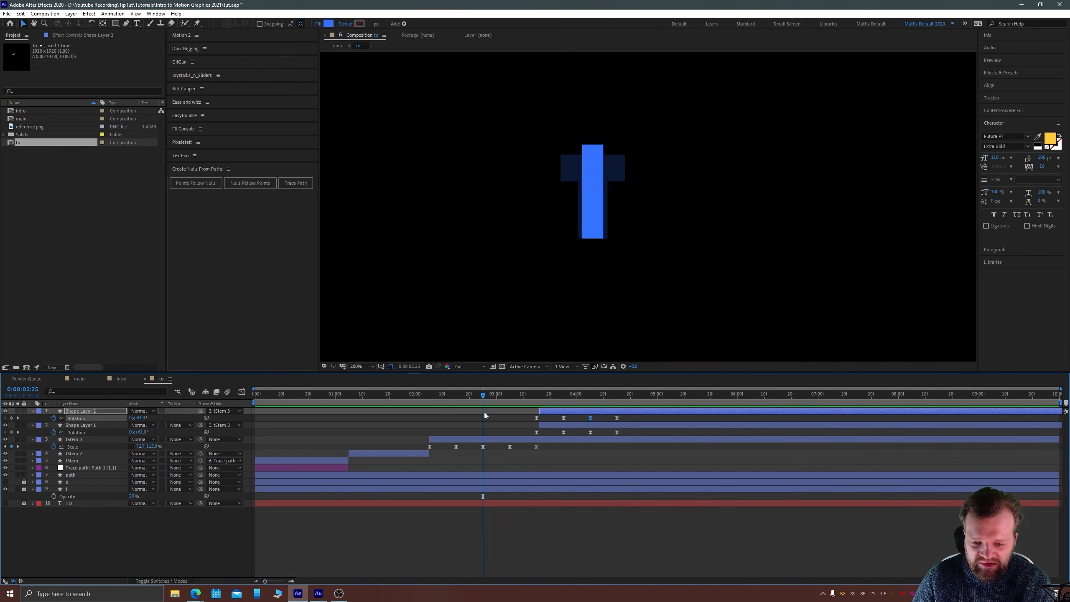
left_click(550, 425)
left_click(550, 412, "ctrl")
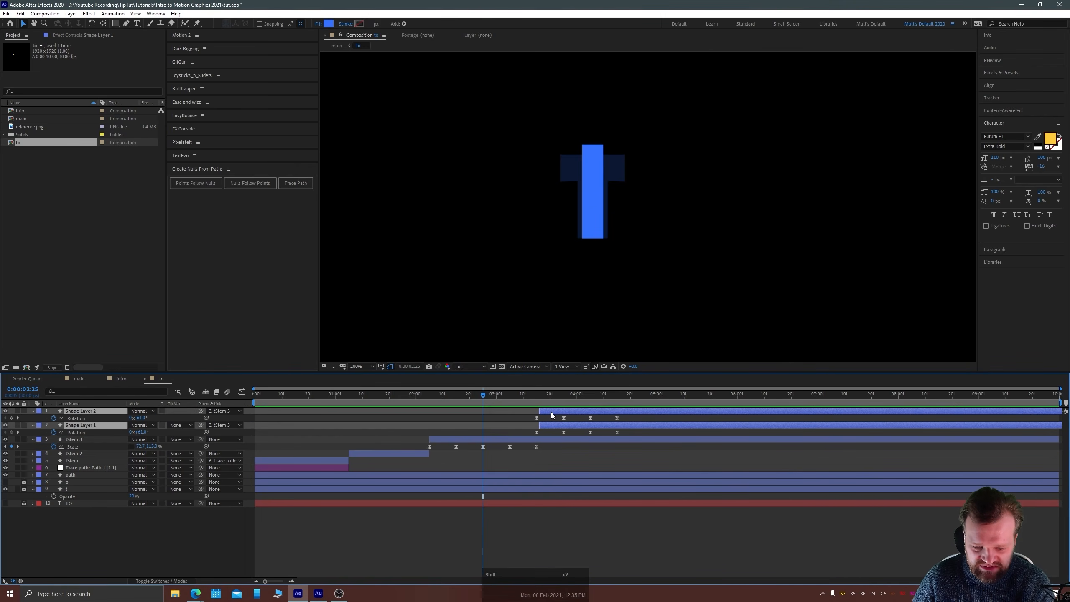
key("bracketleft")
Preview the whole T animation from the start of the composition with the full frame in view.
left_click_drag(484, 397, 246, 417)
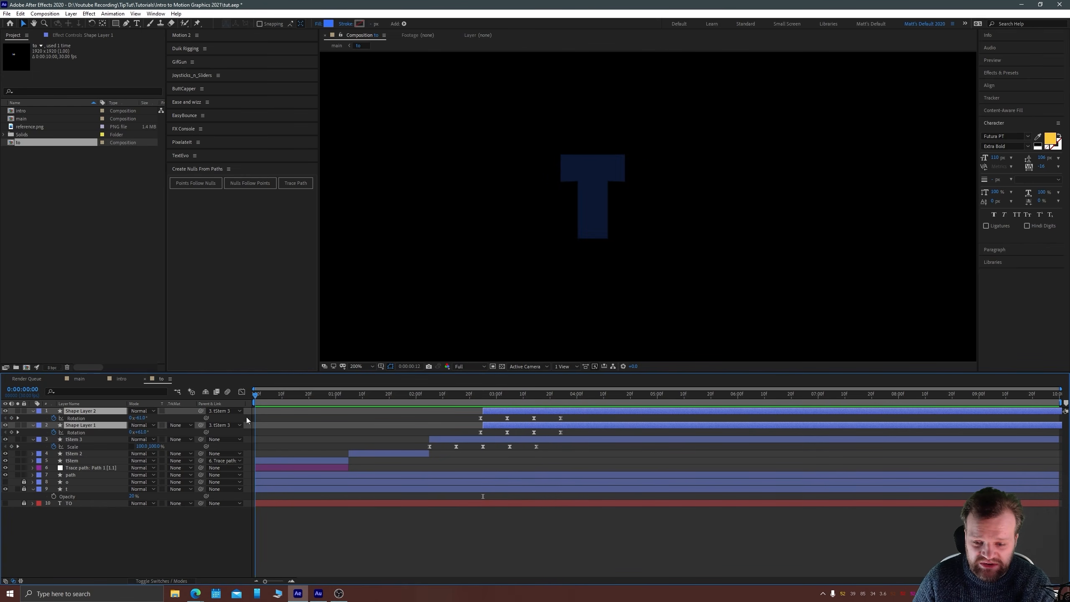
scroll(578, 277, "down", 4)
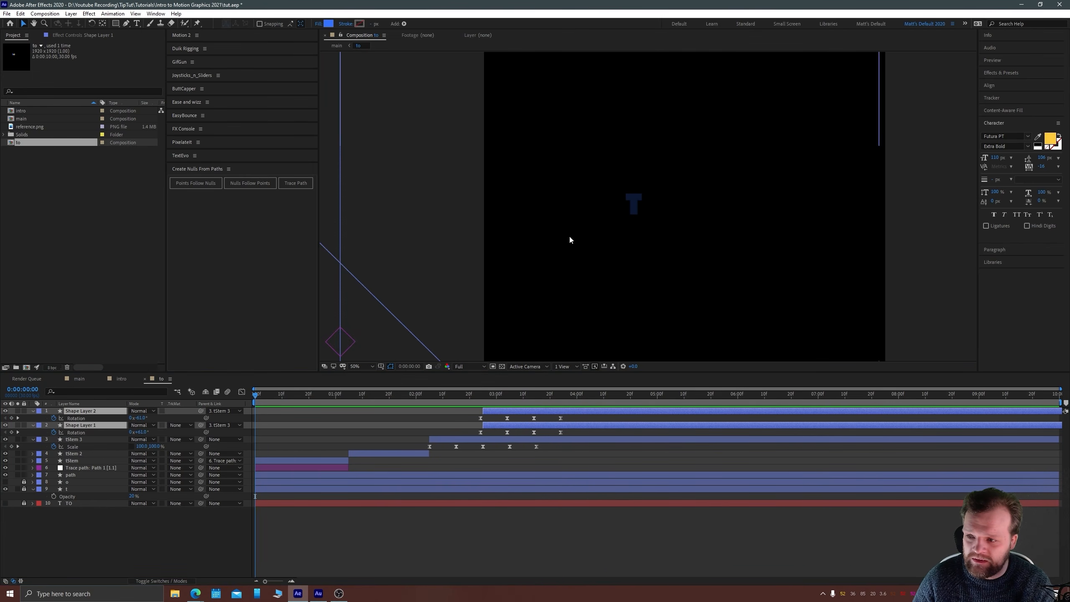
scroll(568, 239, "down", 2)
key("space")
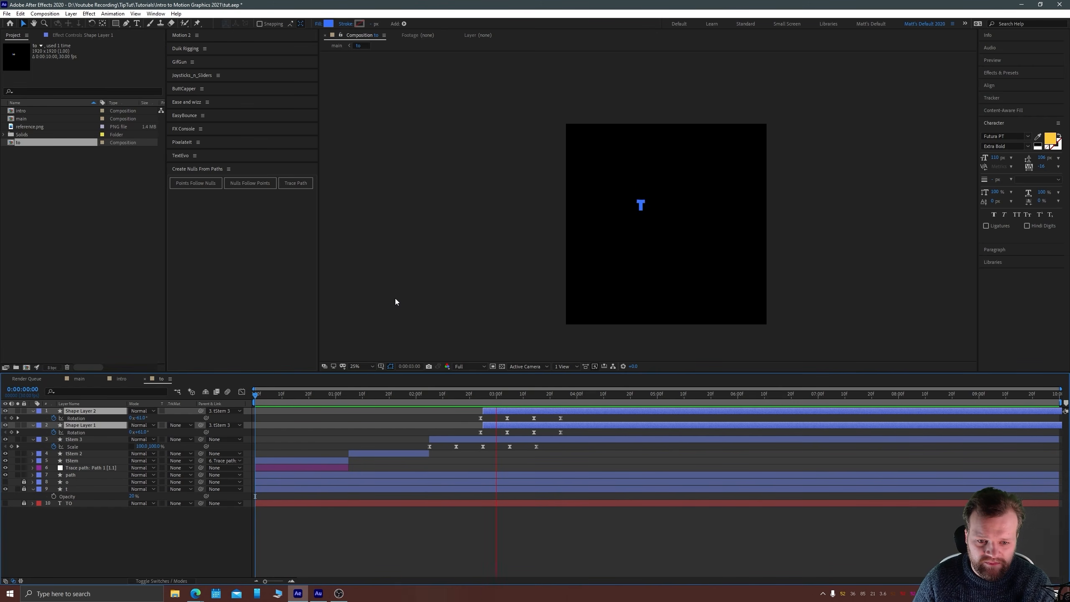
key("space")
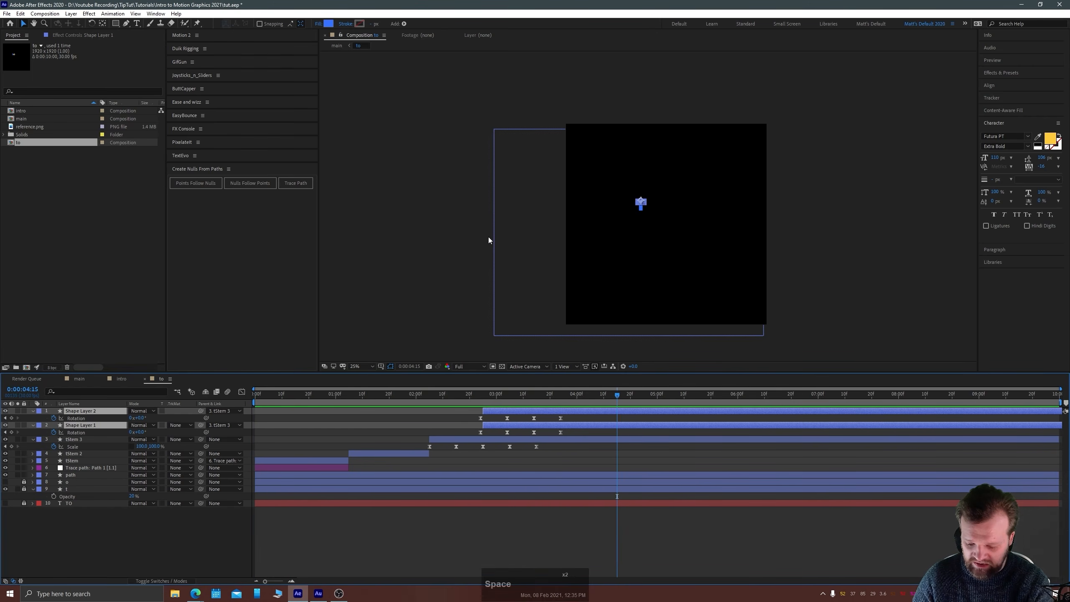
Switch to the main composition and preview the T animation from the start in context.
key("Tab")
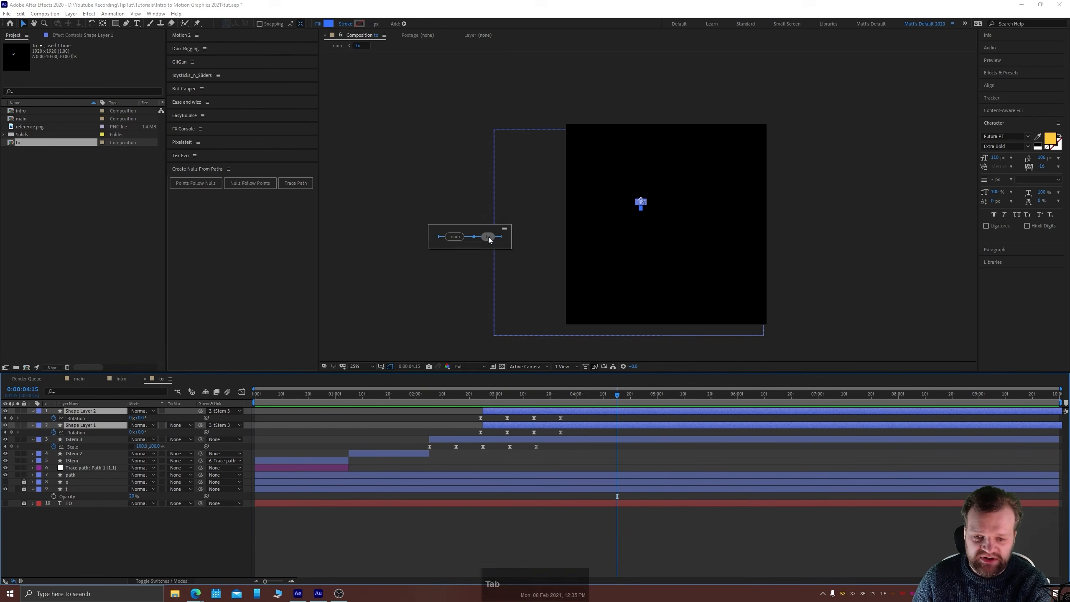
left_click(454, 236)
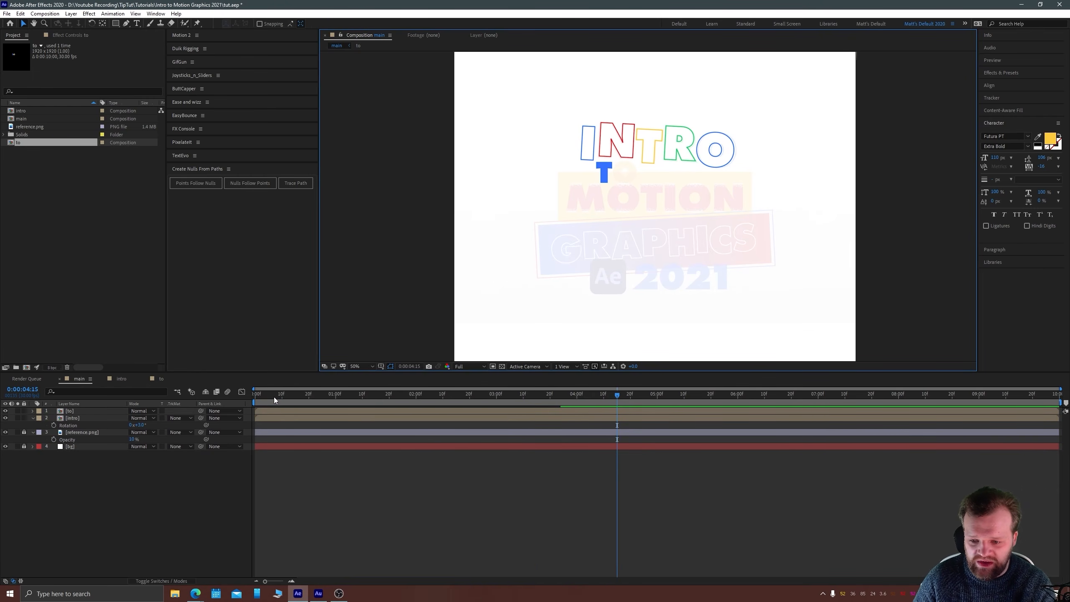
left_click_drag(274, 397, 241, 397)
key("comma")
key("space")
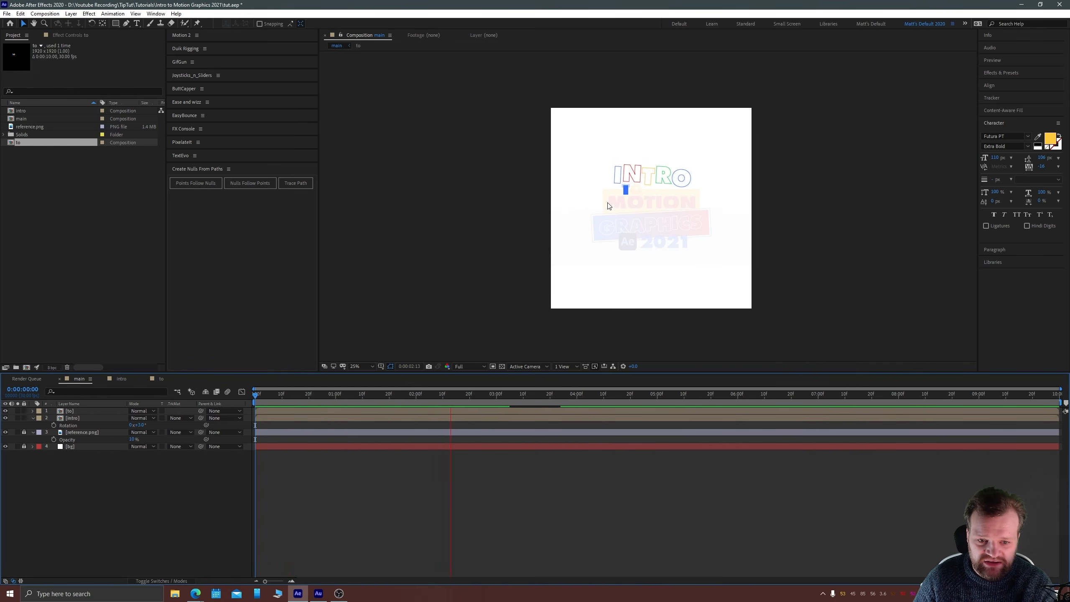
key("space")
key("space")
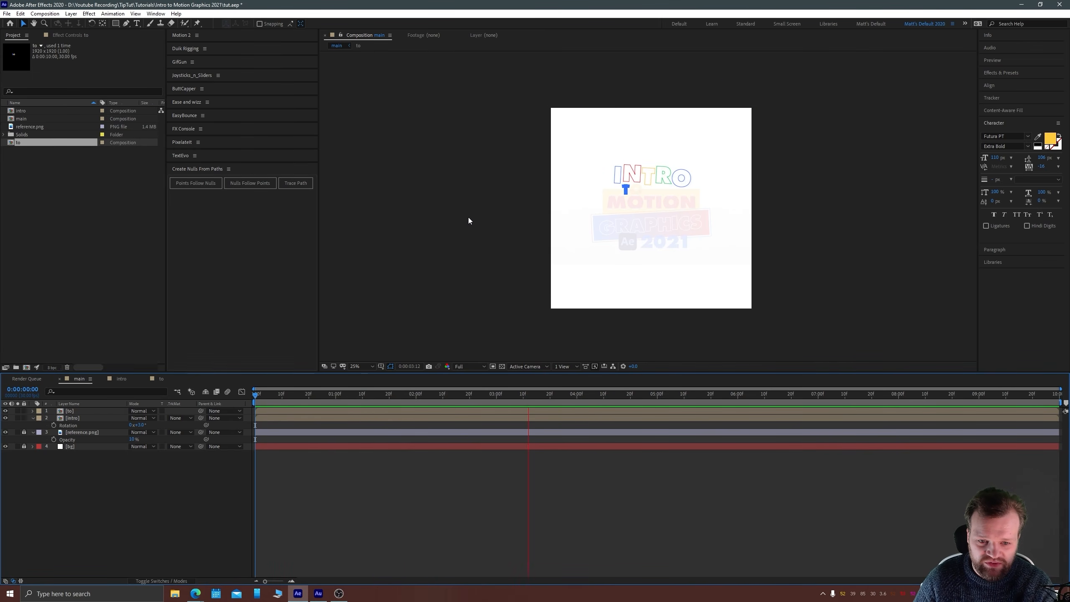
left_click(358, 398)
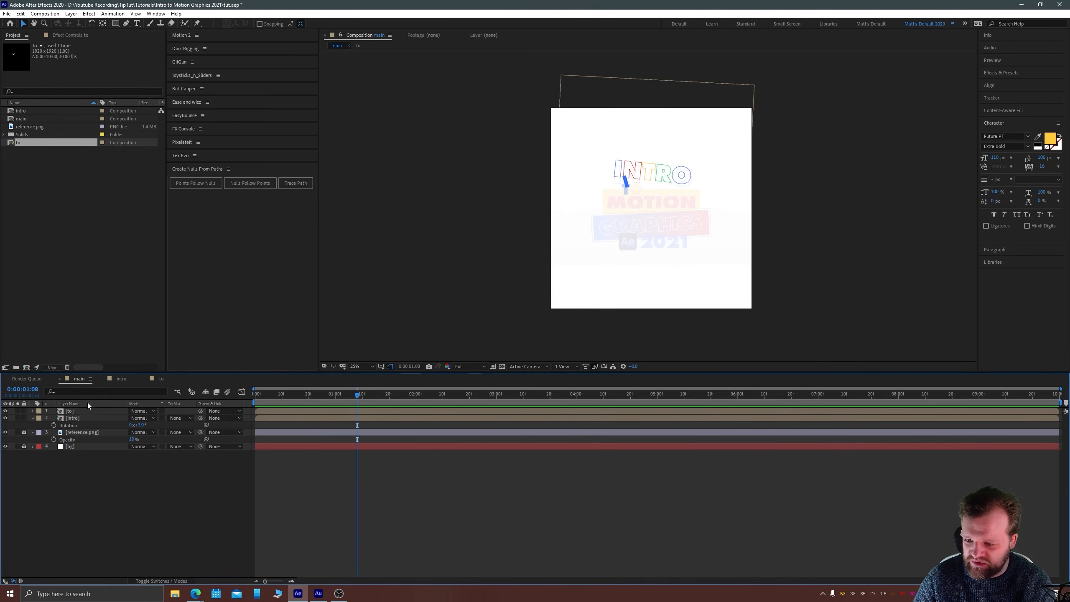
Reopen the "to" composition and shift both crossbar layers, Shape Layer 1 and Shape Layer 2, to start at 0:00:02:16.
double_click(60, 413)
mouse_move(446, 398)
left_mouse_down()
mouse_move(469, 395)
mouse_move(428, 395)
mouse_move(538, 377)
mouse_move(459, 383)
left_mouse_up()
key("bracketleft")
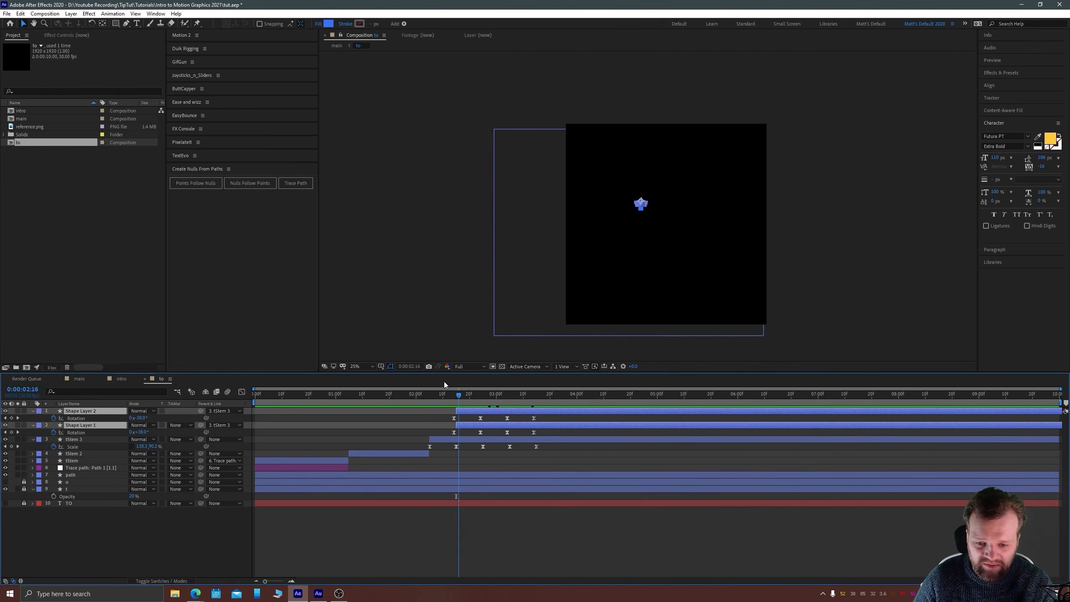
Preview the retimed crossbar swing, first from 0:00:02:16 and again from 0:00:02:01.
left_click(446, 261)
key("space")
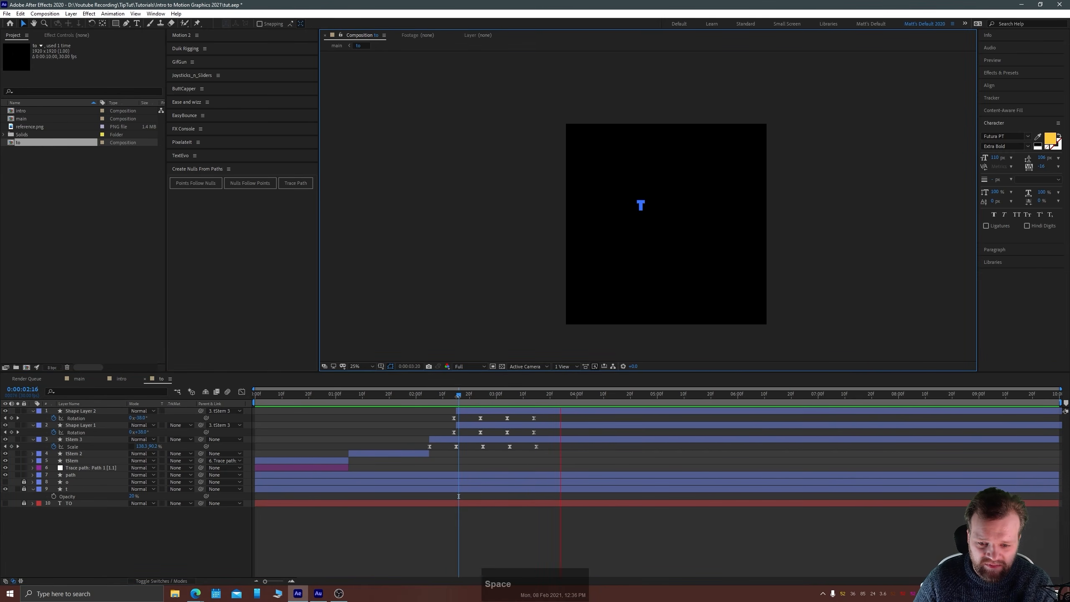
left_click(419, 400)
key("space")
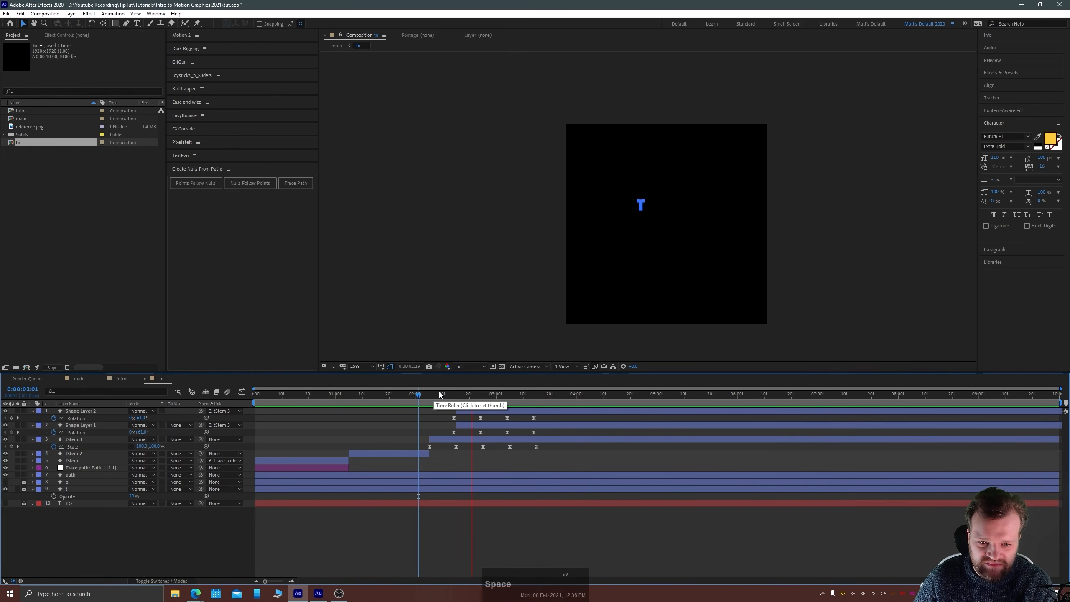
mouse_move(453, 391)
left_mouse_down()
mouse_move(539, 395)
mouse_move(456, 395)
left_mouse_up()
Return to the start of the composition, then show and unlock the o layer.
key("Home")
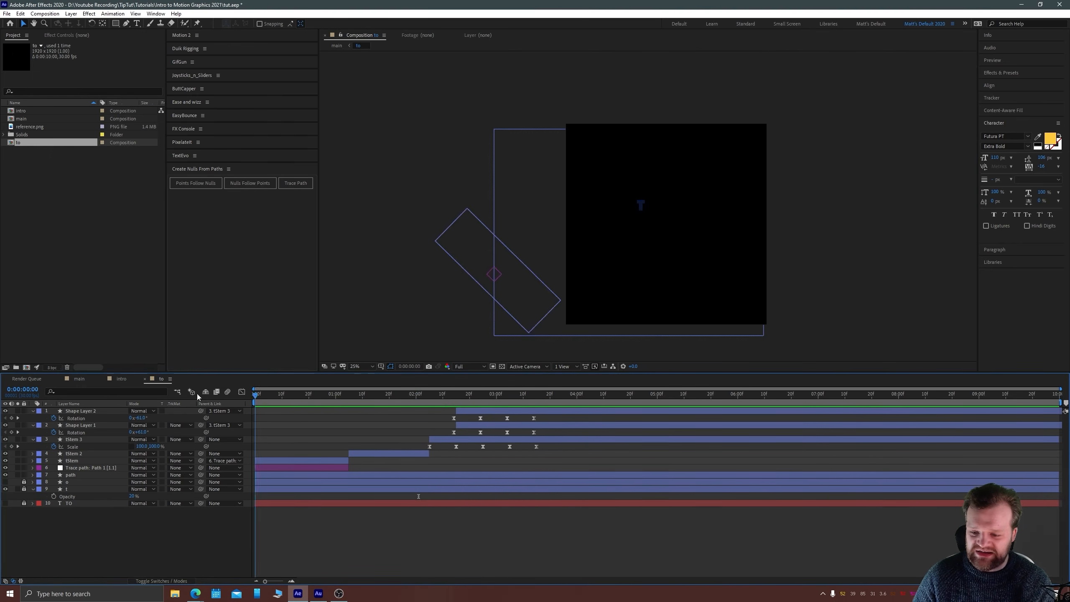
left_click(449, 129)
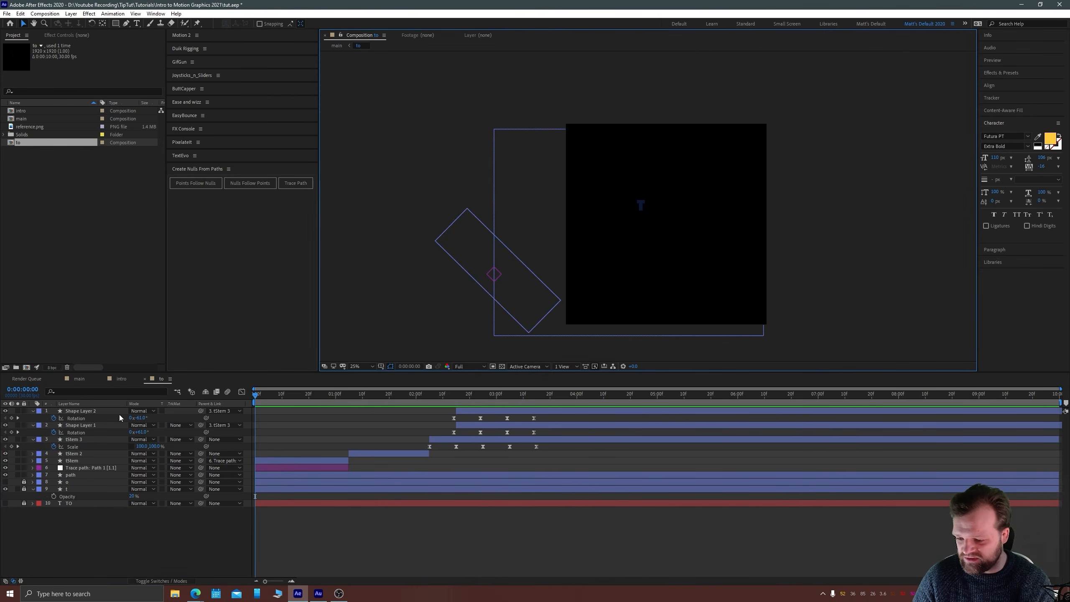
left_click(54, 527)
left_click(6, 481)
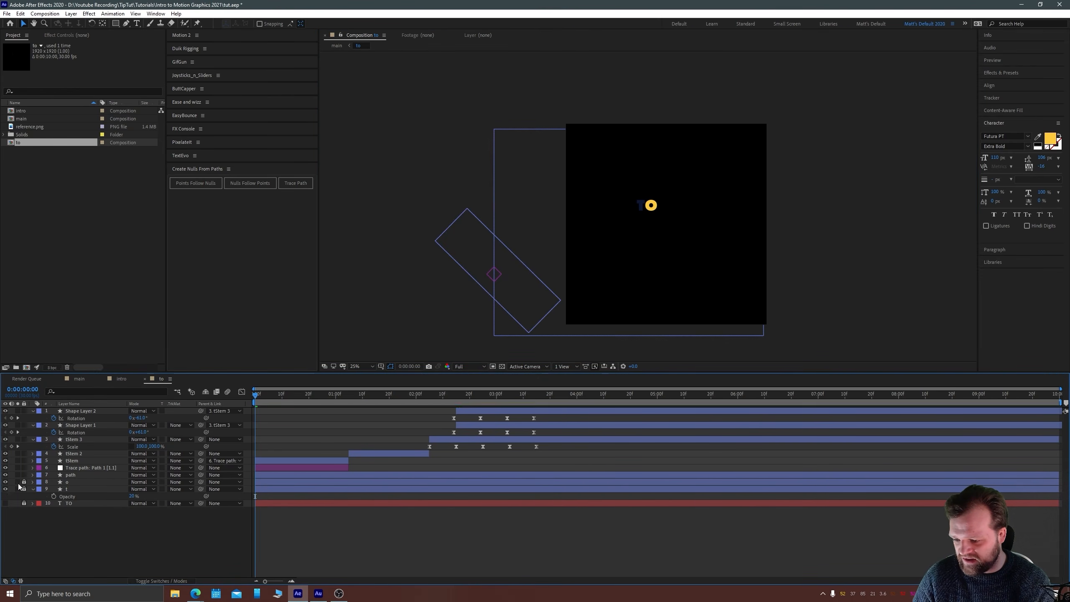
left_click(67, 483)
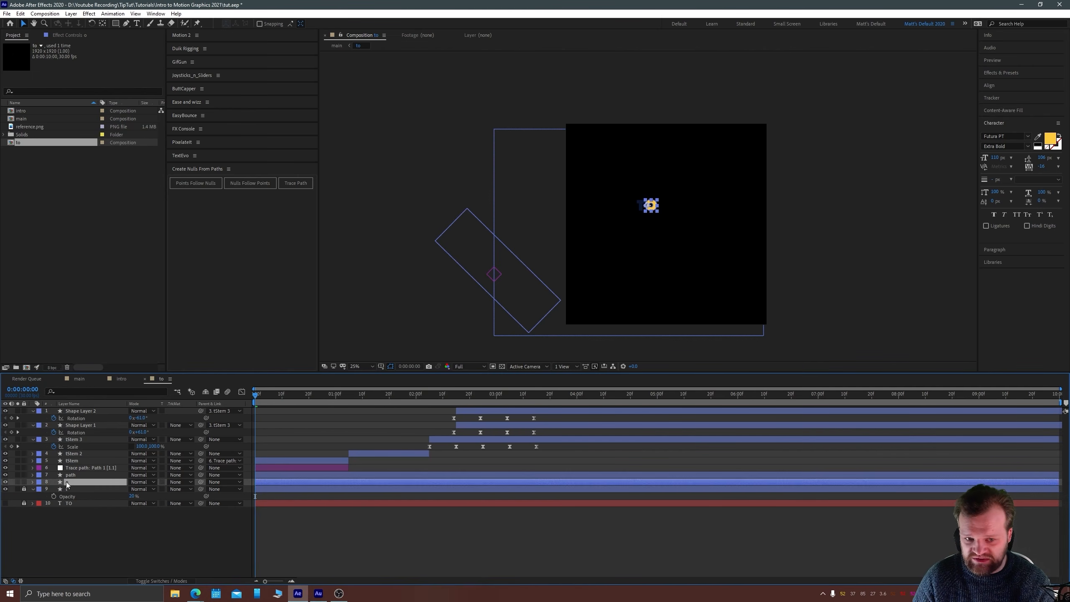
Move the yellow O's anchor point to the centre of its bottom edge.
scroll(710, 181, "up", 2)
left_click_drag(731, 189, 674, 252)
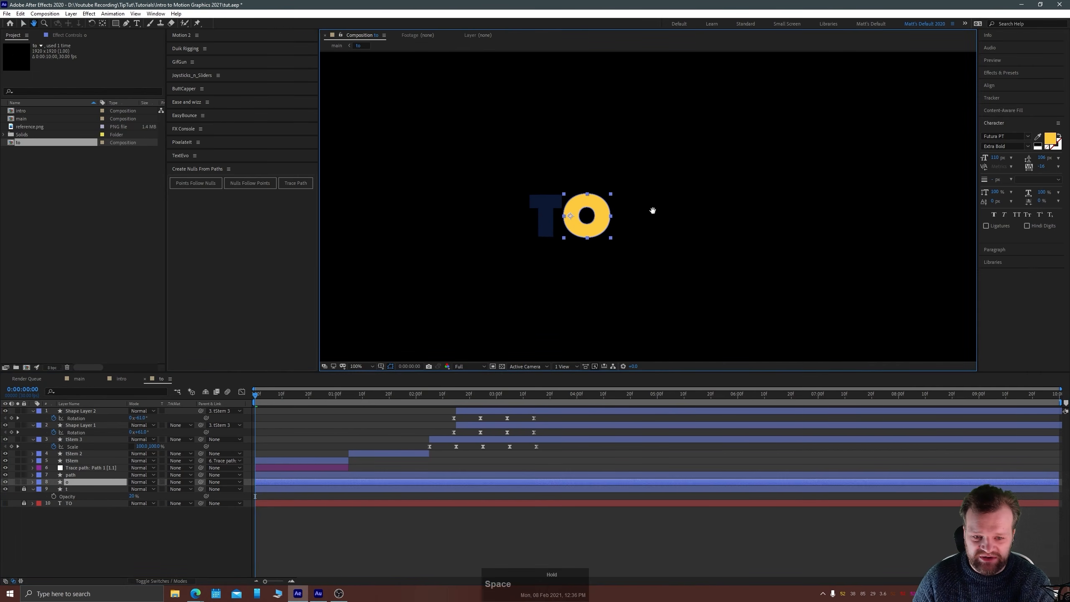
scroll(638, 171, "down", 1)
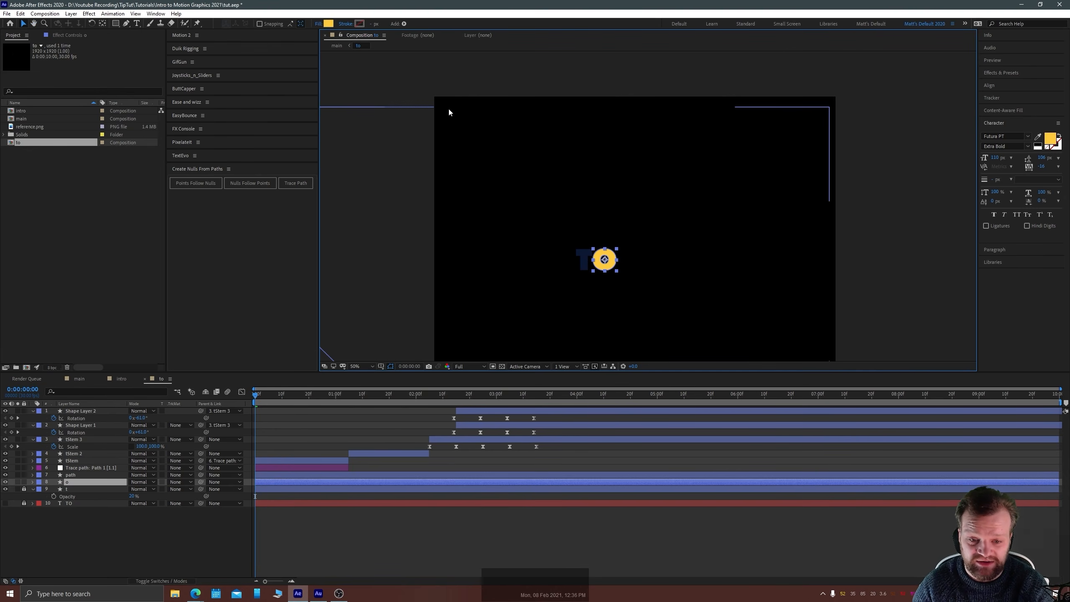
scroll(640, 224, "up", 3)
key("space")
left_click_drag(542, 308, 620, 155)
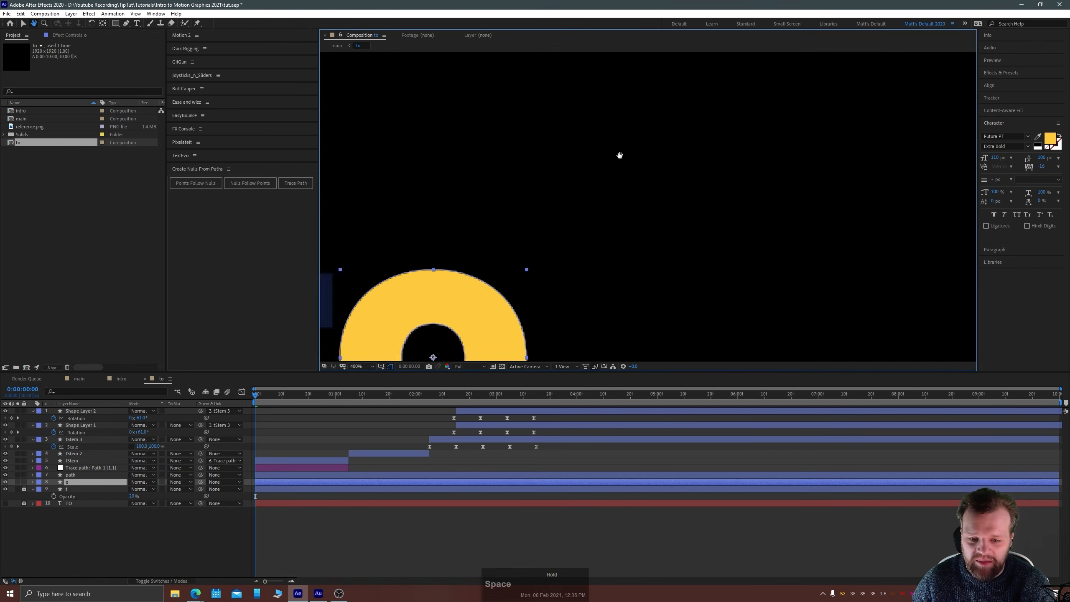
left_click_drag(397, 358, 562, 189)
left_click(103, 23)
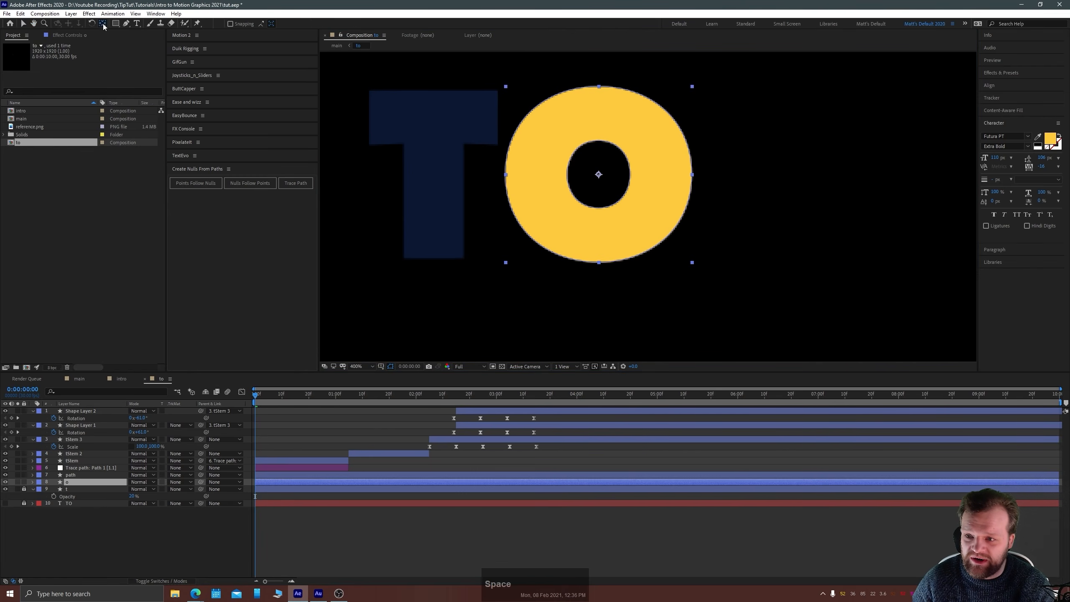
left_click_drag(602, 177, 602, 258)
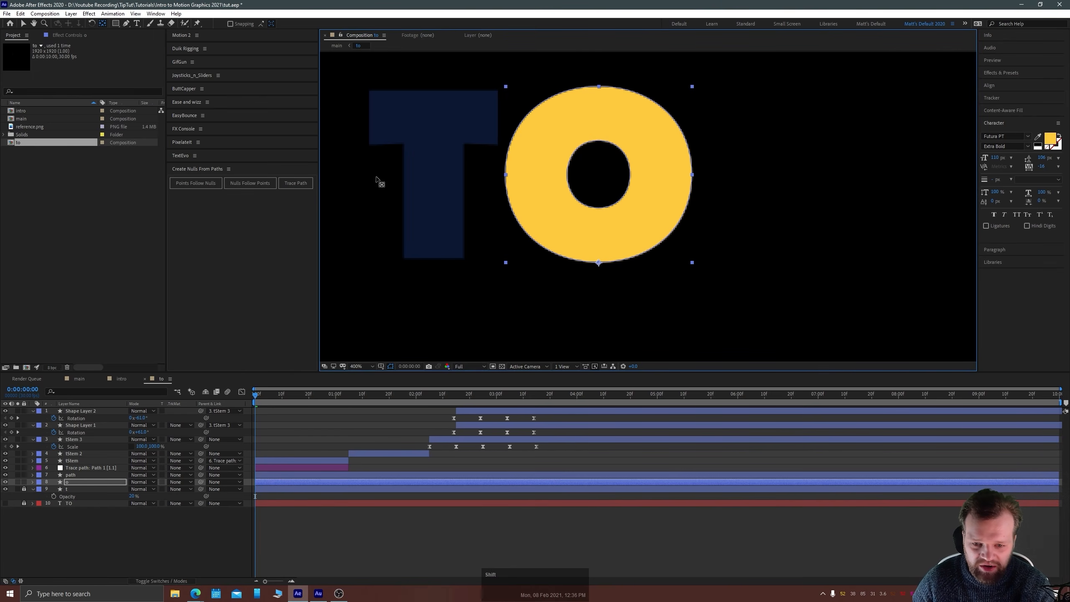
scroll(632, 257, "down", 8)
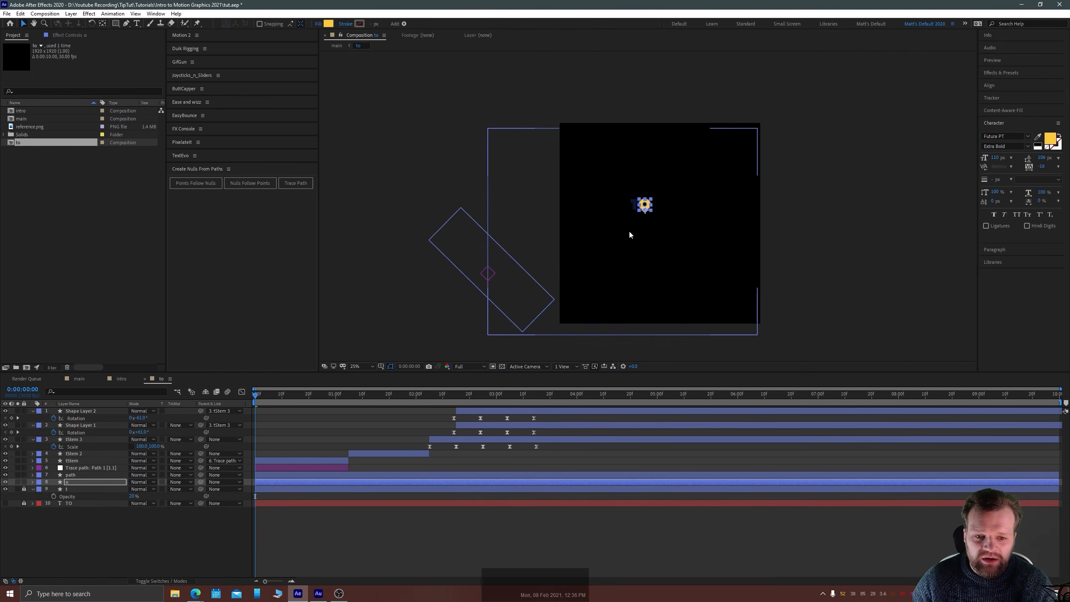
left_click_drag(628, 229, 593, 235)
scroll(557, 228, "up", 2)
key("v")
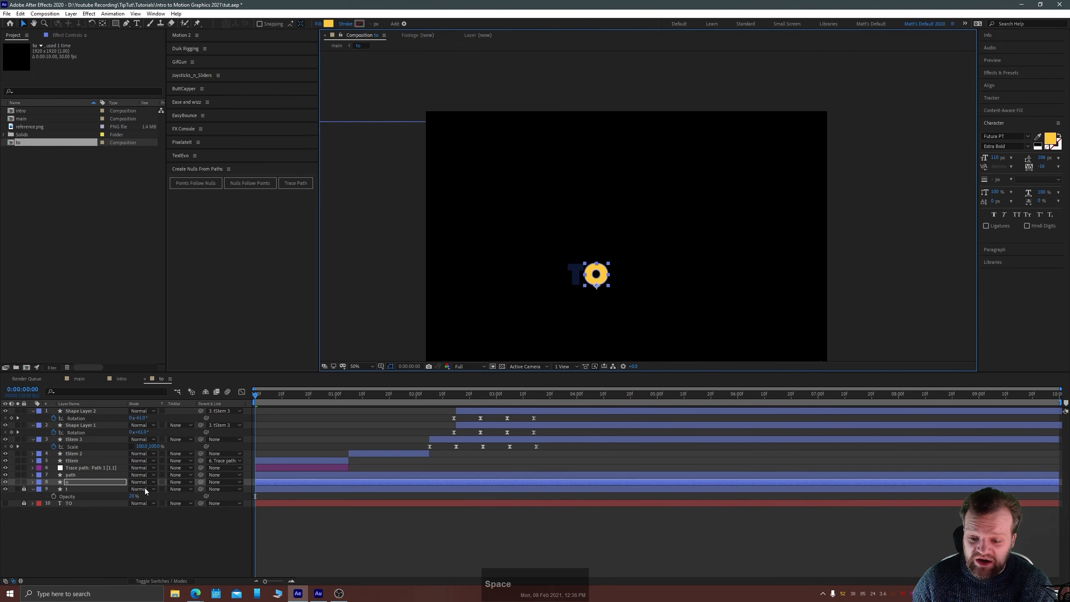
Reveal the o layer's Position property and shift the layer to start at 0:00:01:05.
left_click(71, 481)
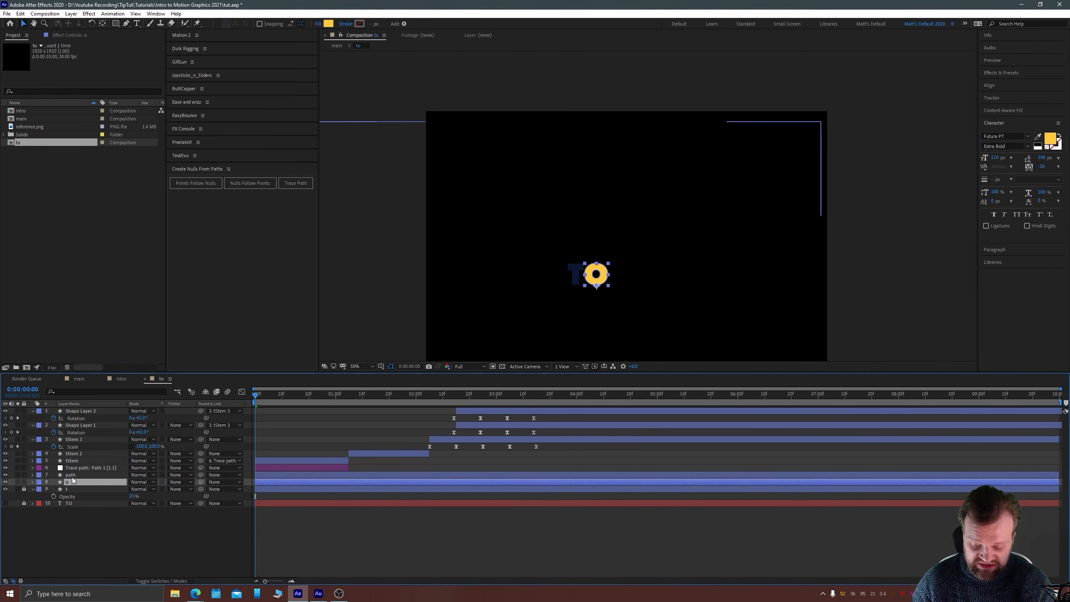
key("p")
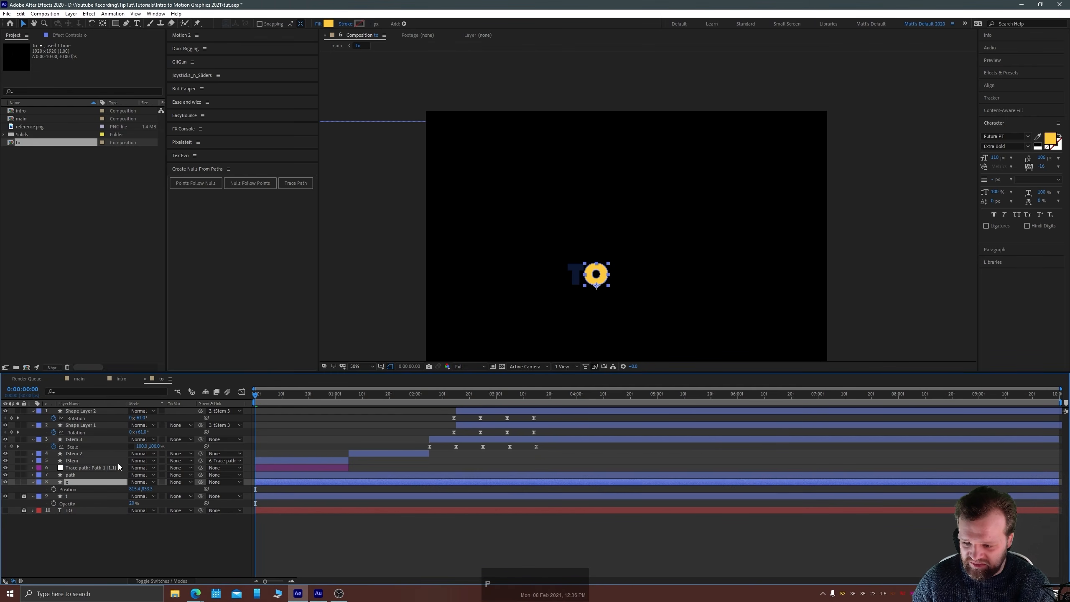
key("space")
left_click_drag(291, 400, 349, 404)
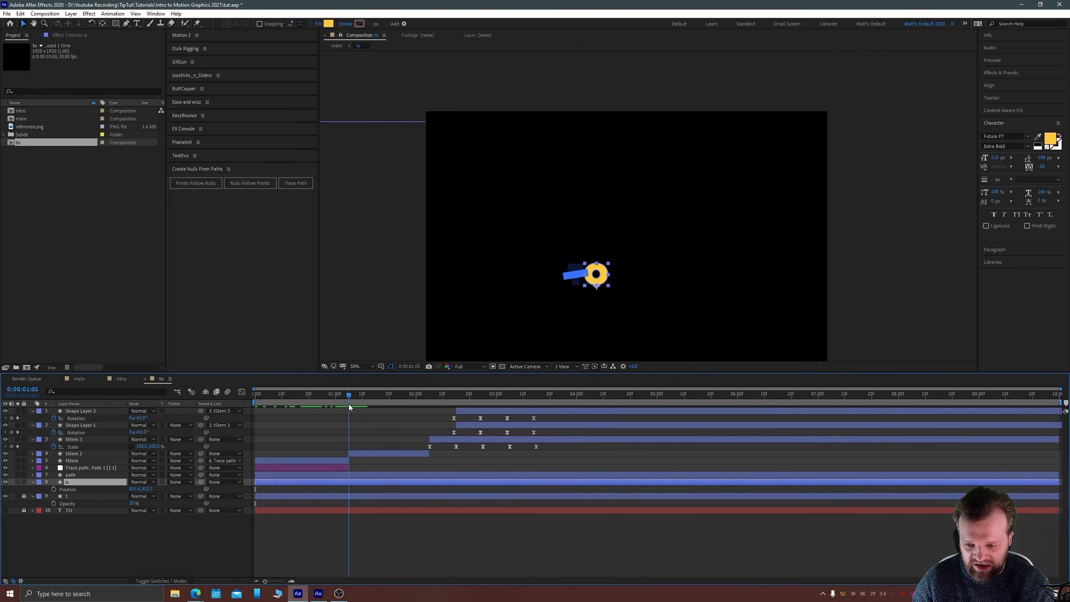
key("bracketleft")
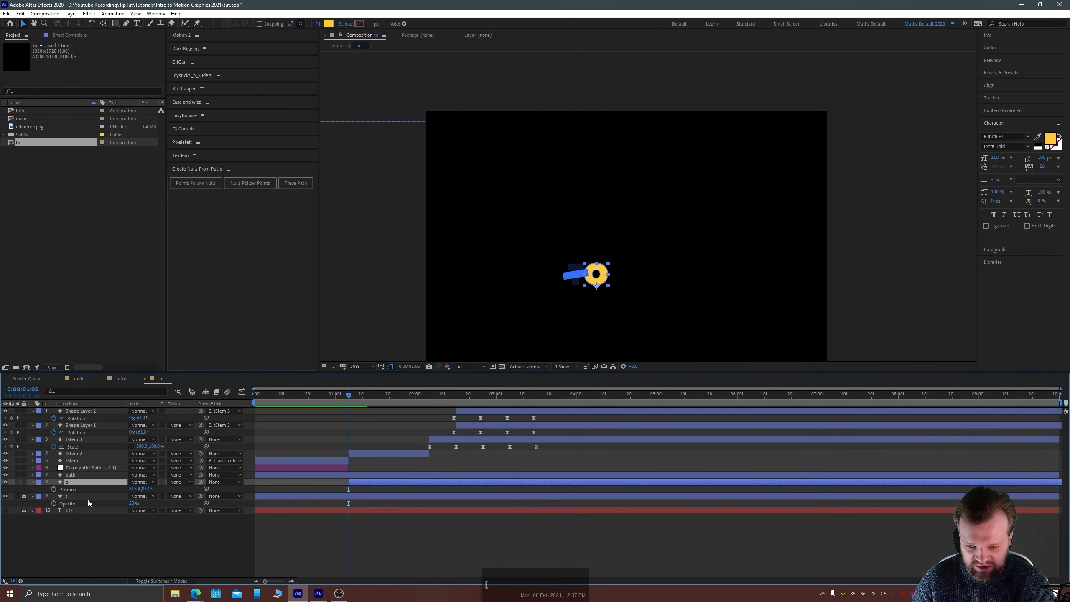
Keyframe the O's resting Position at 0:00:01:05 and again 15 frames on, at 0:00:01:20.
left_click(54, 489)
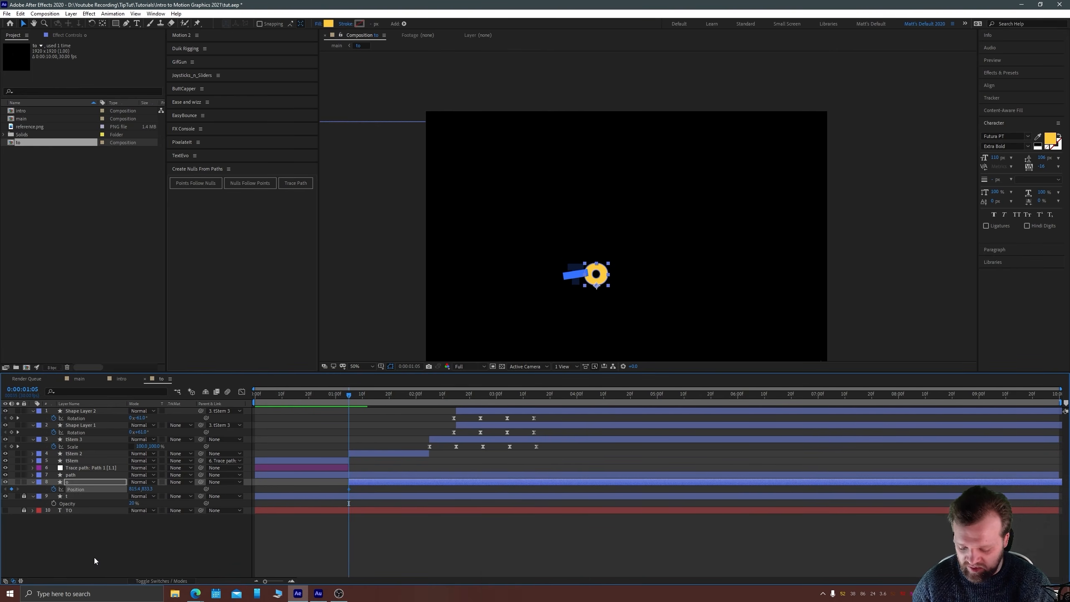
key("ctrl+shift+Right")
key("ctrl+Right")
key("ctrl+Right")
key("ctrl+Right")
key("ctrl+Right")
key("ctrl+Right")
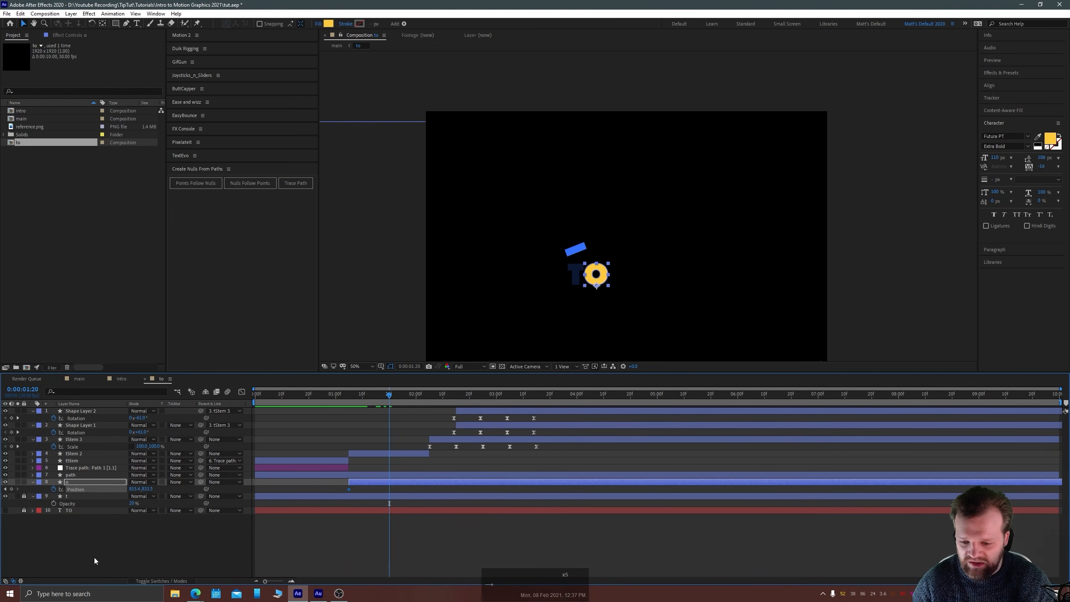
left_click(12, 489)
Move the O straight up to just above the frame's top edge at the 0:00:01:05 Position keyframe.
left_click(5, 489)
left_click(594, 284)
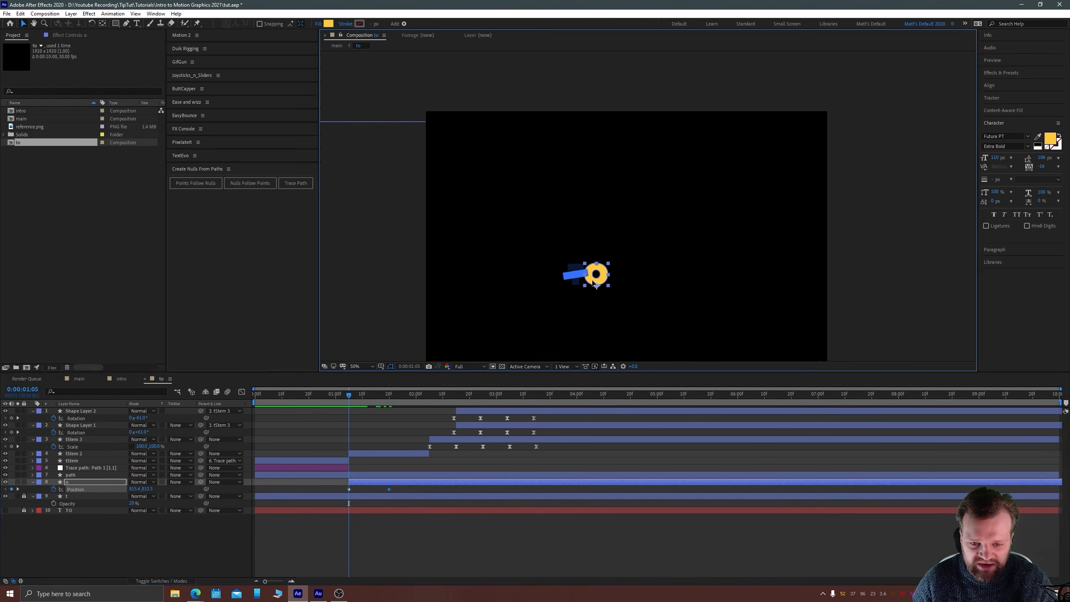
left_click_drag(594, 283, 621, 107)
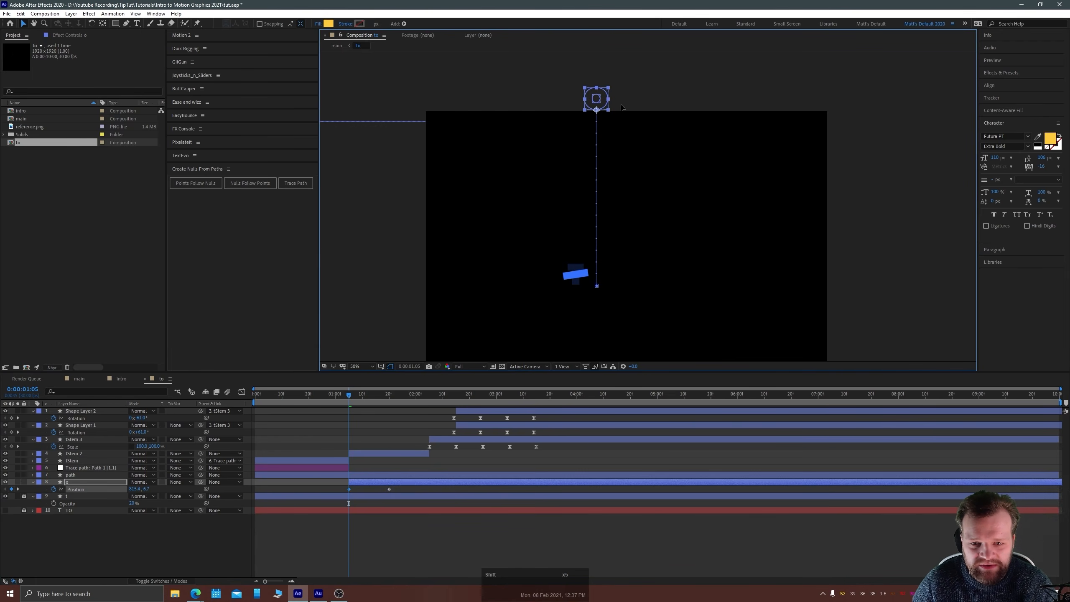
Raise the O straight up partway along its drop path at 0:00:02:05 to keyframe the top of the bounce.
left_click(17, 489)
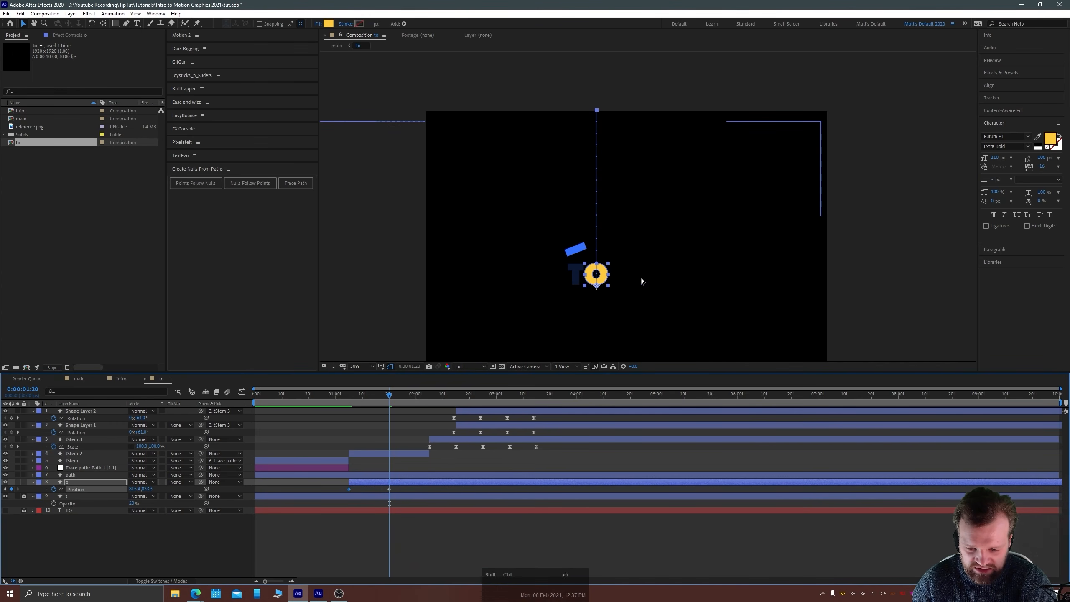
key("ctrl+shift+Right")
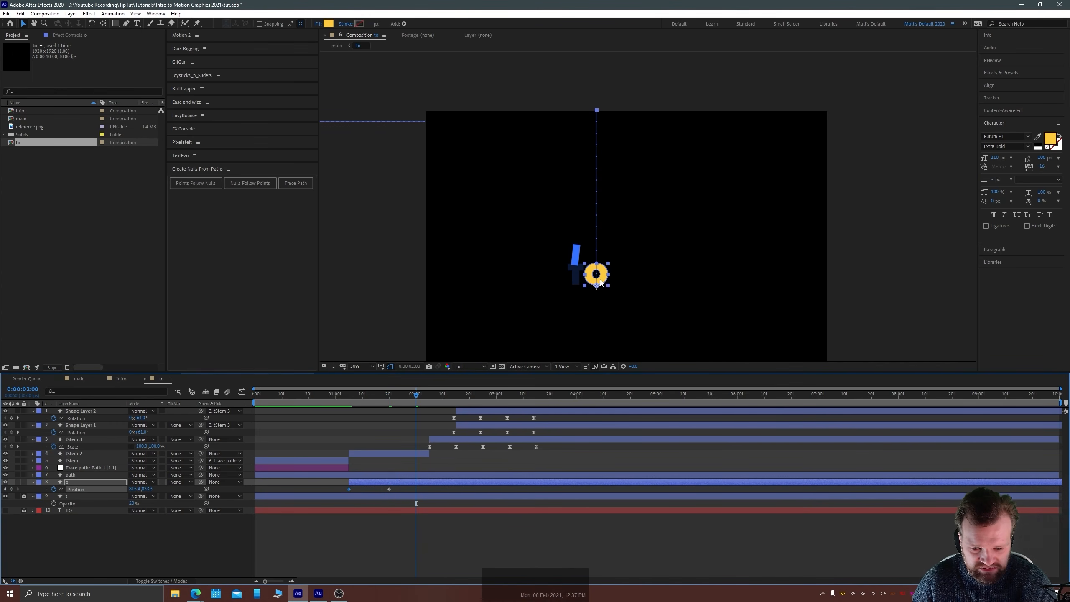
key("ctrl+Right")
key("ctrl+Right")
key("ctrl+Right")
key("ctrl+Right")
key("ctrl+Right")
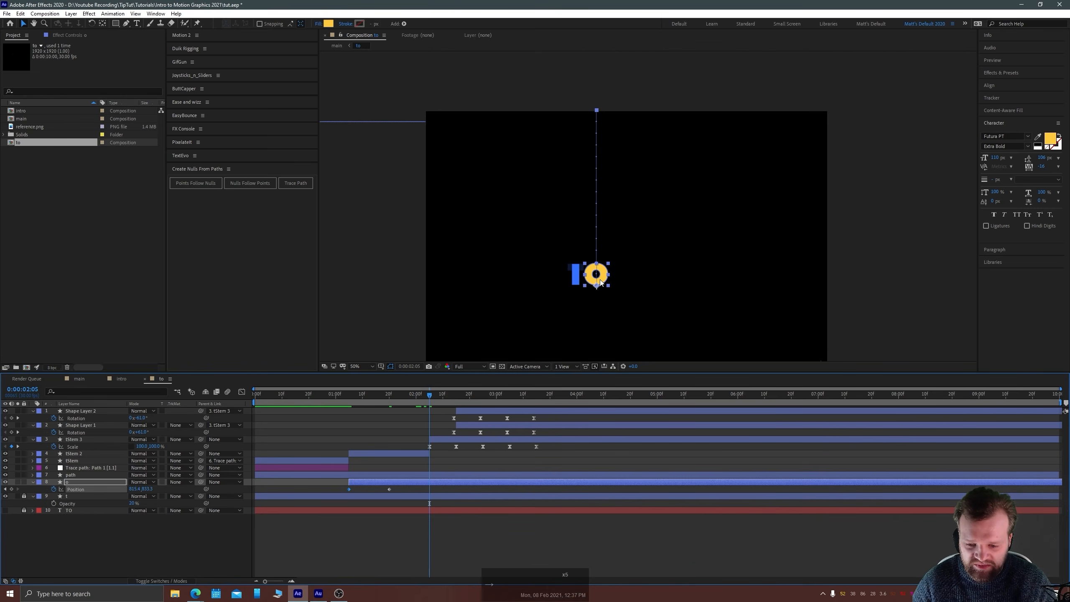
left_click_drag(600, 277, 610, 177)
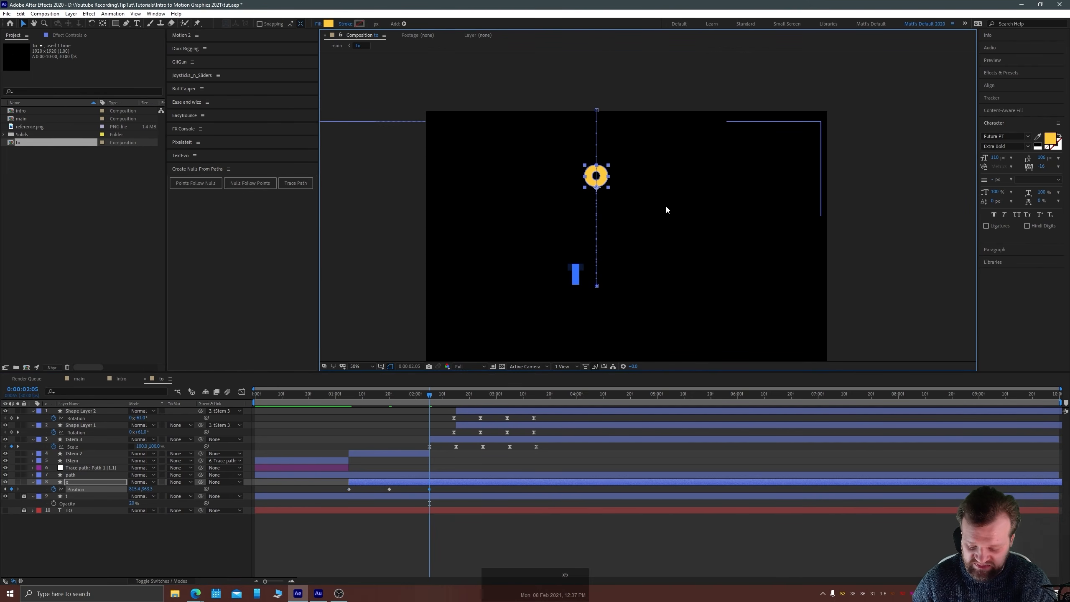
Copy the O's landing Position keyframe from 0:00:01:20 to 0:00:02:25.
key("ctrl+shift+Right")
key("ctrl+shift+Right")
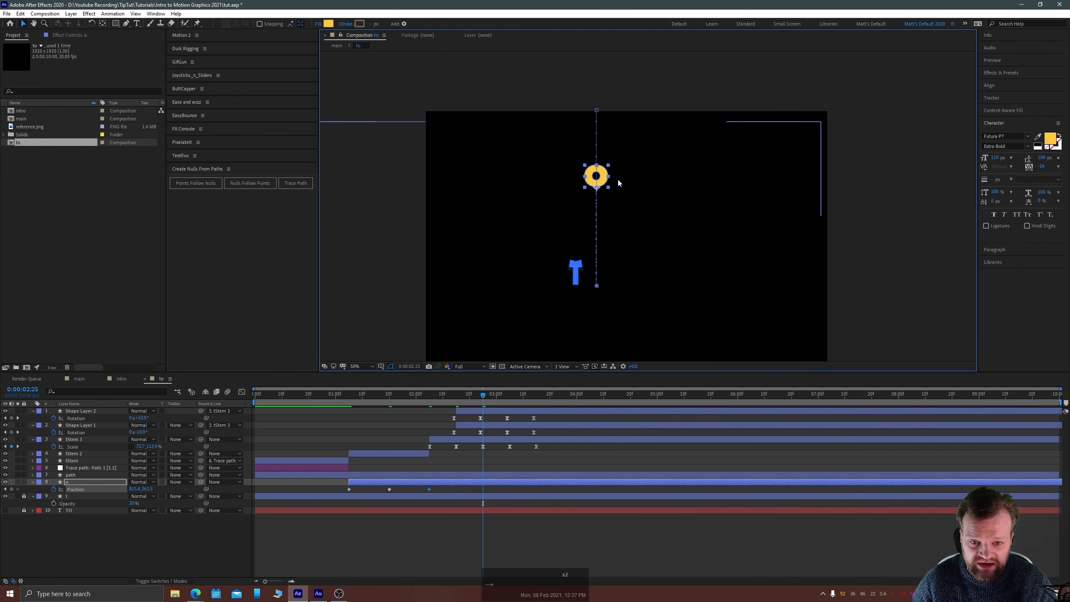
left_click(389, 489)
key("ctrl+c")
key("ctrl+v")
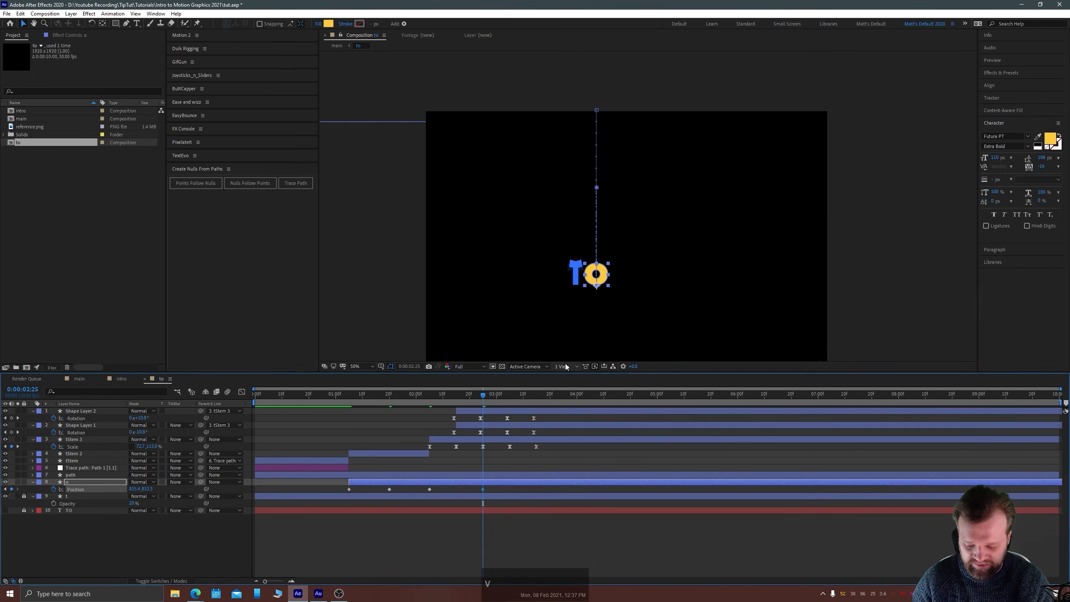
Move the O's last Position keyframe 10 frames earlier, to 0:00:02:15.
key("ctrl+shift+Right")
key("ctrl+shift+Right")
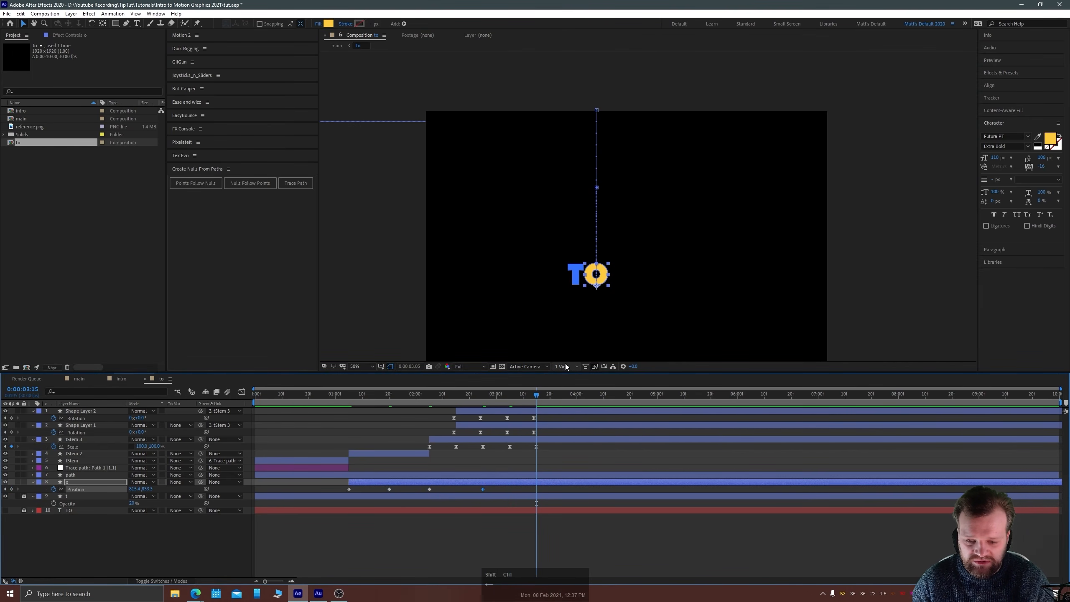
key("ctrl+shift+Left")
key("ctrl+shift+Left")
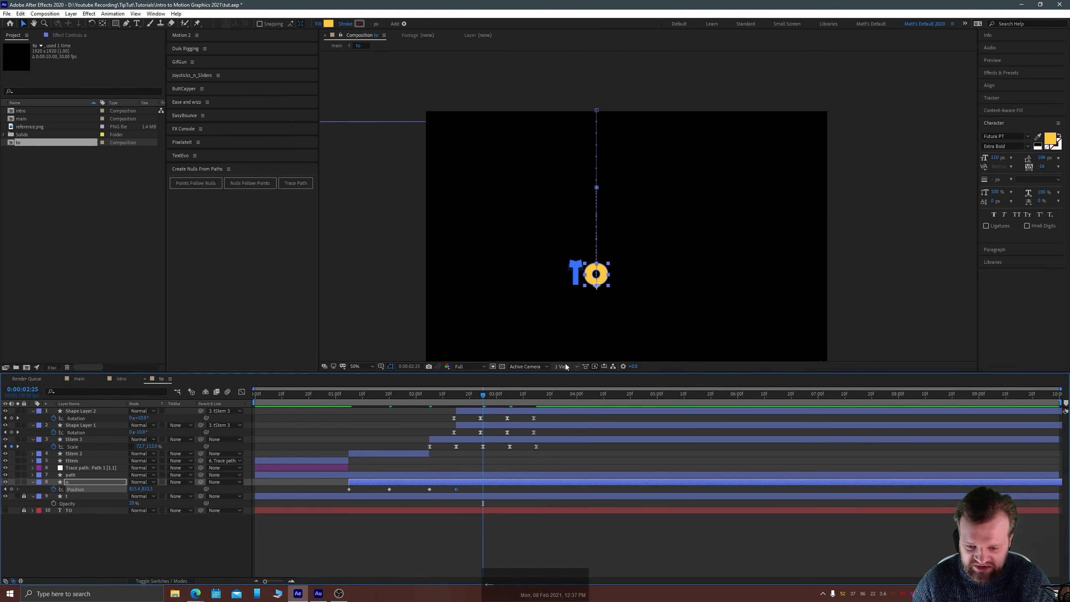
Keyframe the O's second, lower bounce by raising it at 0:00:02:25 and pasting the landing Position keyframe at 0:00:03:05.
left_click_drag(598, 281, 598, 235)
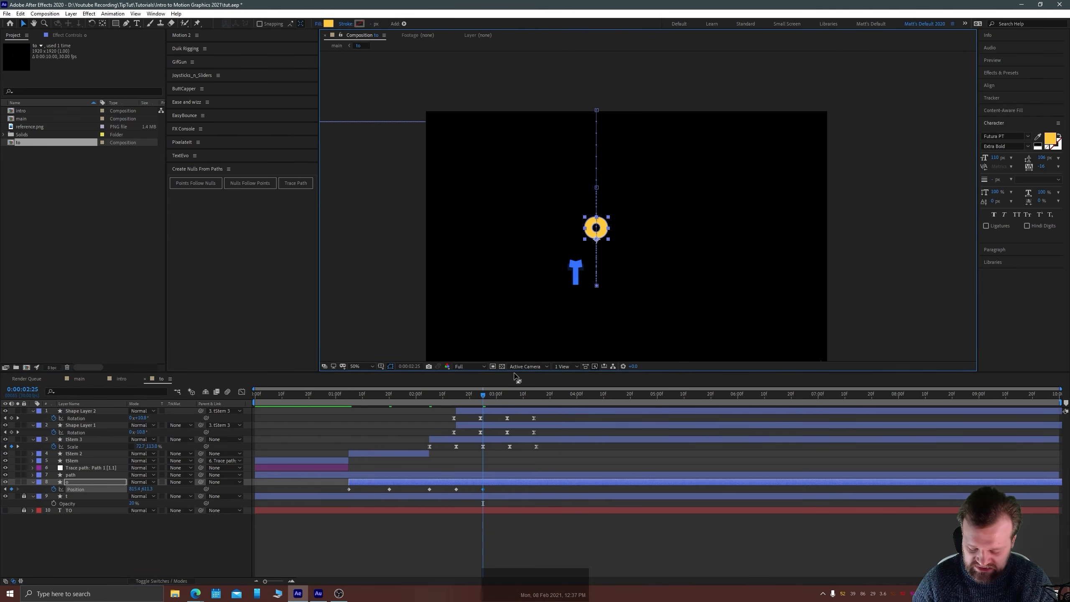
key("ctrl+shift+Right")
key("ctrl+v")
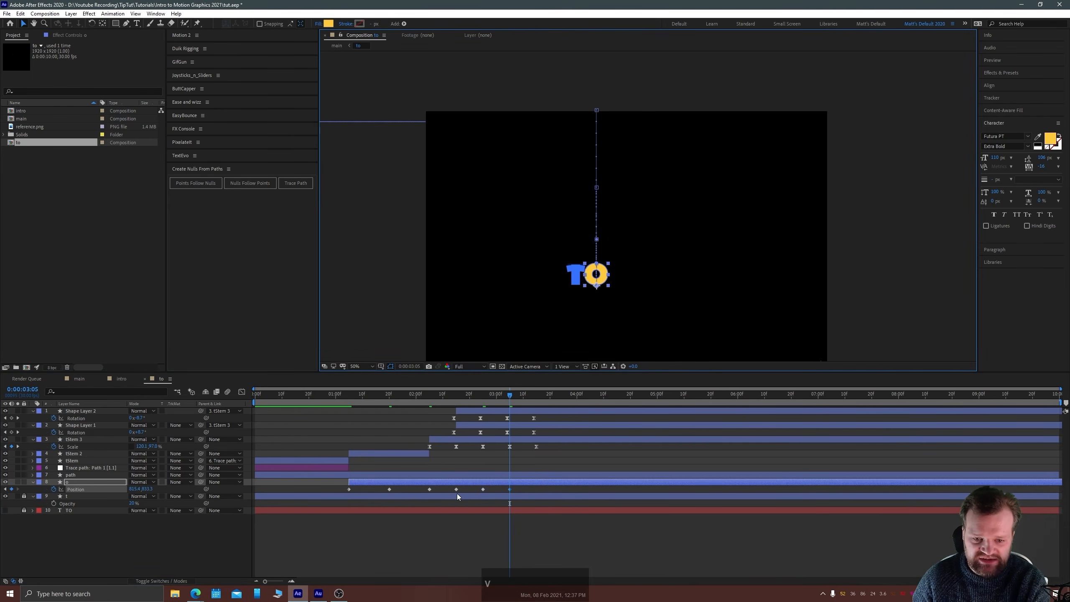
Keyframe a third, small bounce by pasting the landing position at 0:00:03:15, nudging the O up slightly, and pasting the landing again at 0:00:03:25.
key("ctrl+shift+Right")
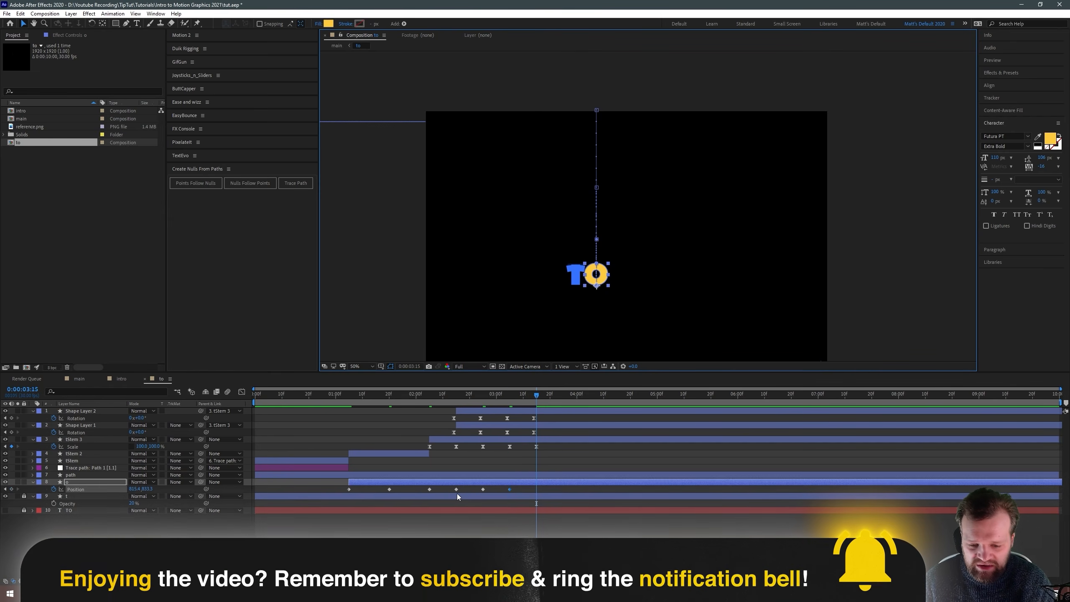
key("ctrl+v")
key("shift+Up")
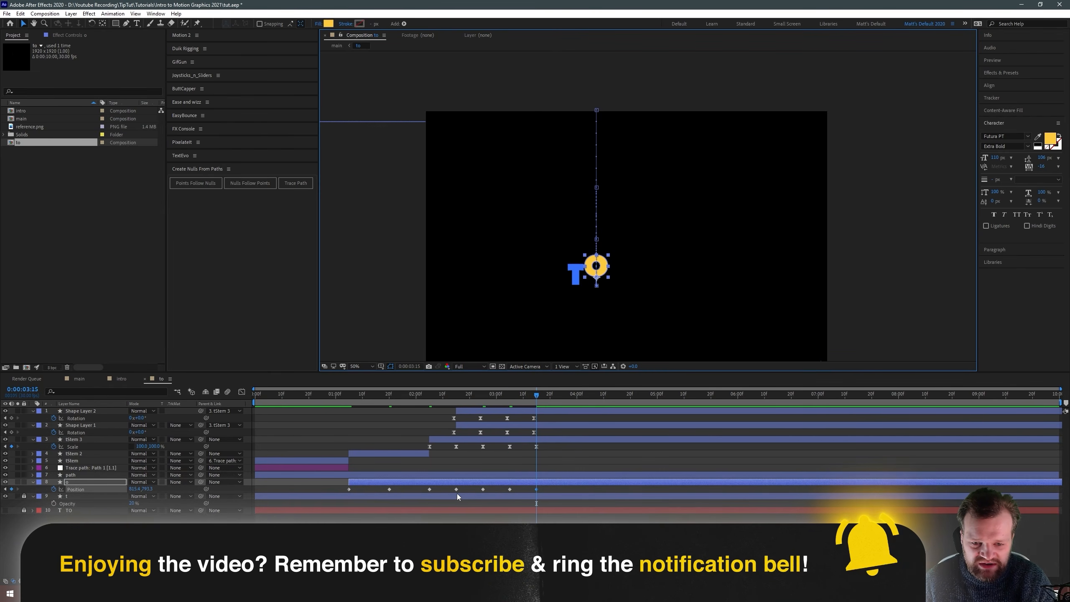
key("Up")
key("ctrl+shift+Right")
key("ctrl+v")
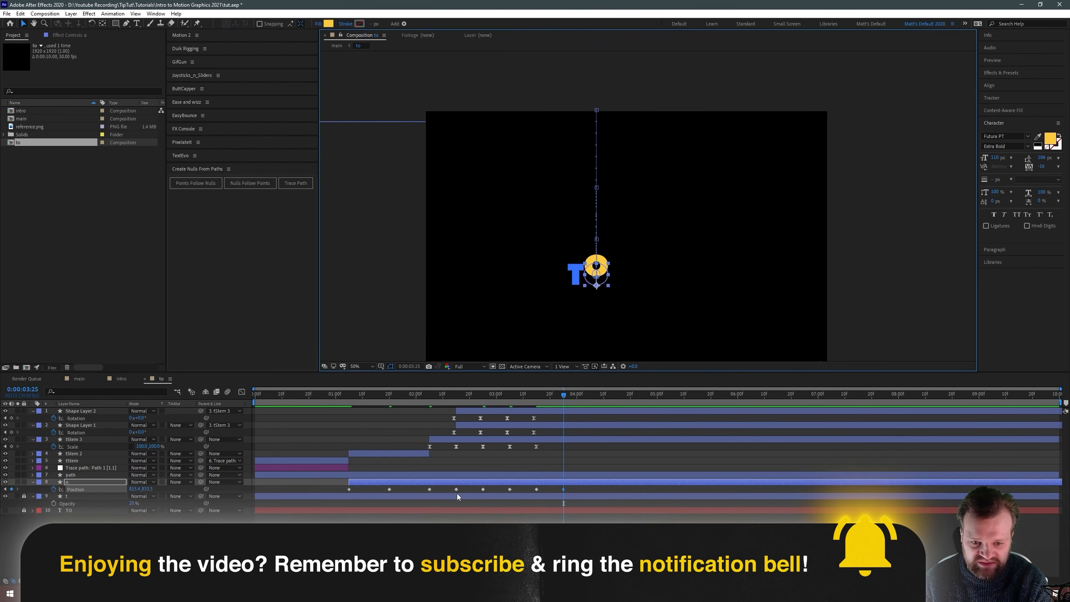
Keyframe a last tiny bounce by nudging the O up slightly at 0:00:04:05 and pasting the landing position at 0:00:04:15.
key("shift+Down")
key("ctrl+shift+Right")
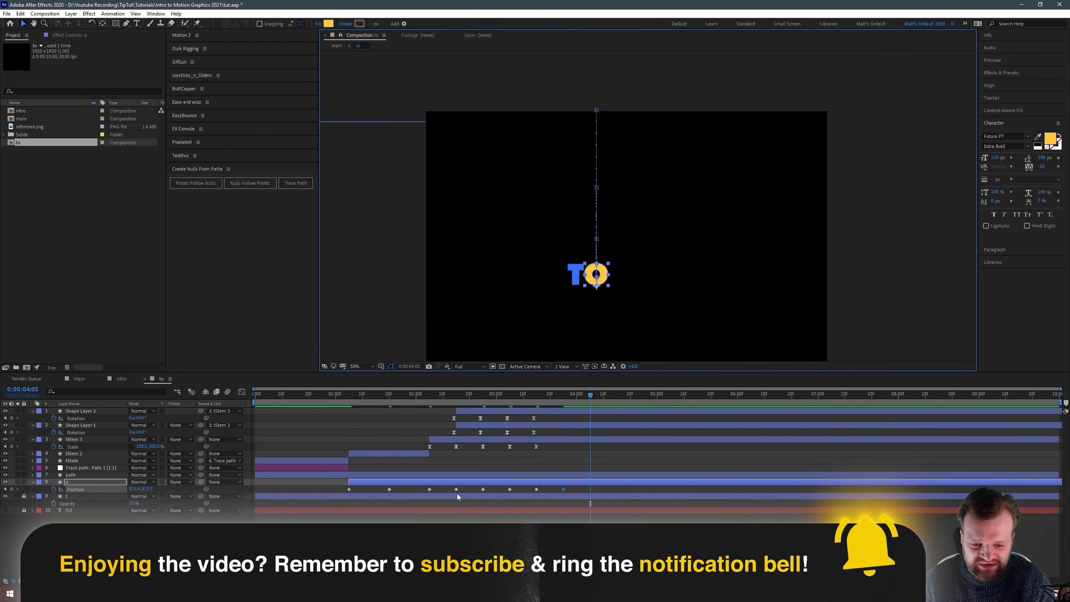
key("shift+Up")
key("Down")
key("Down")
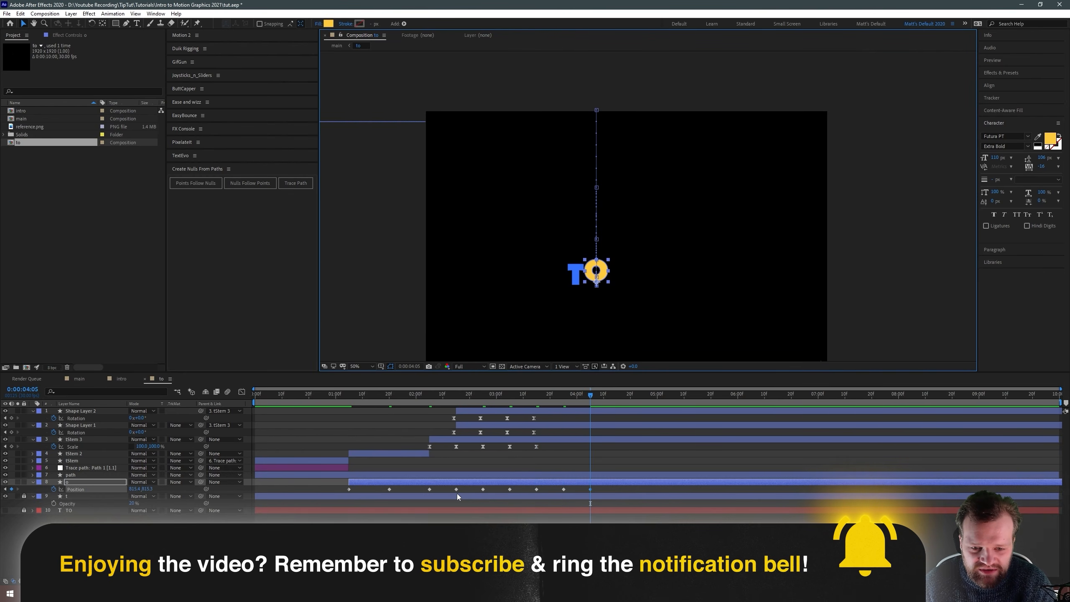
key("ctrl+shift+Right")
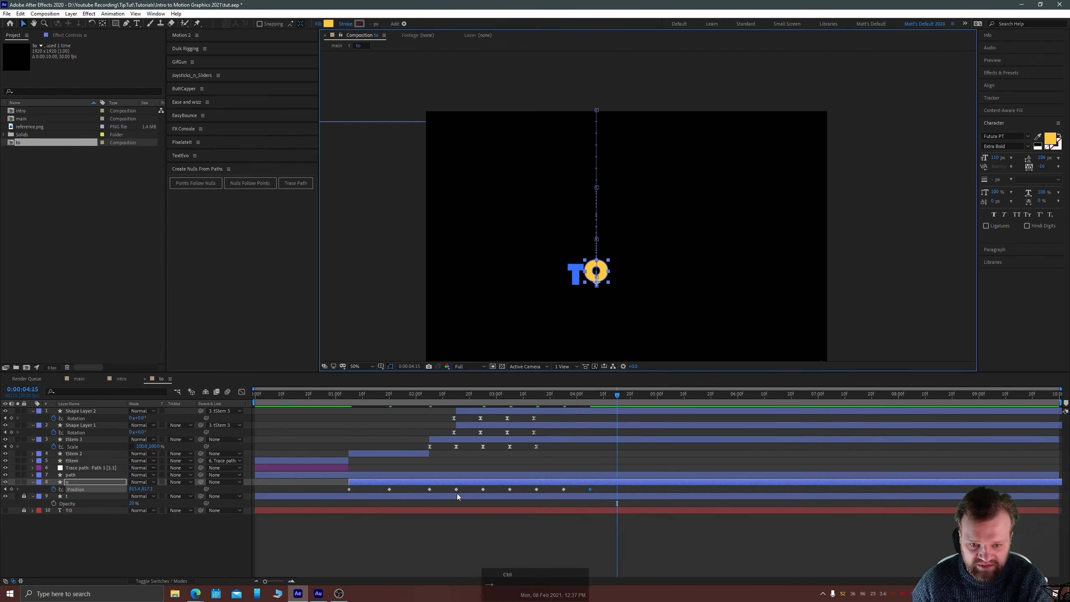
key("ctrl+v")
Preview the O's drop and bounces from 0:00:01:05.
left_click(349, 400)
key("space")
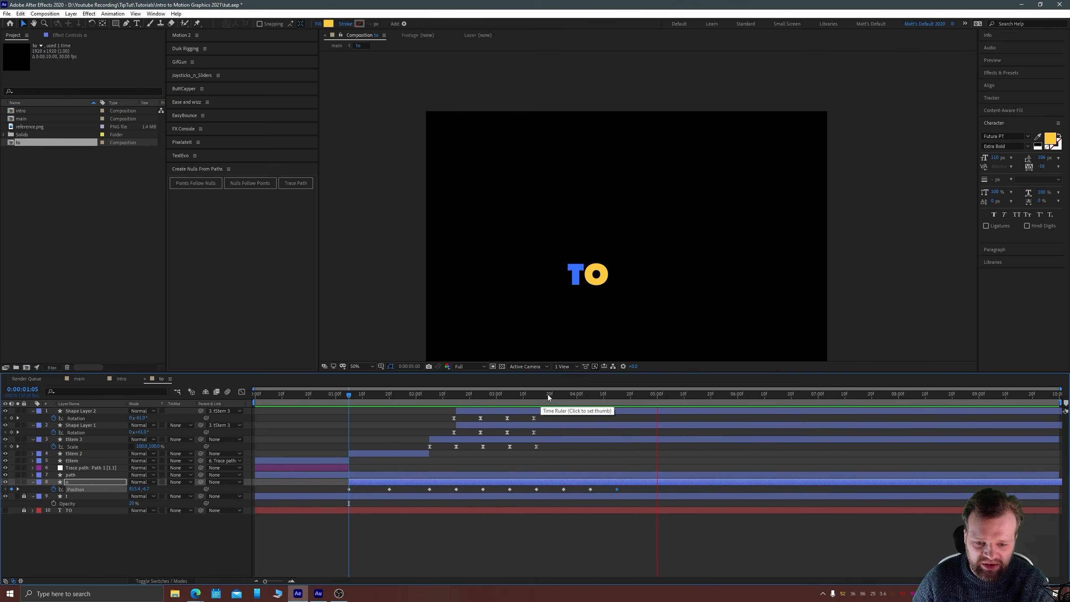
left_click_drag(547, 395, 538, 396)
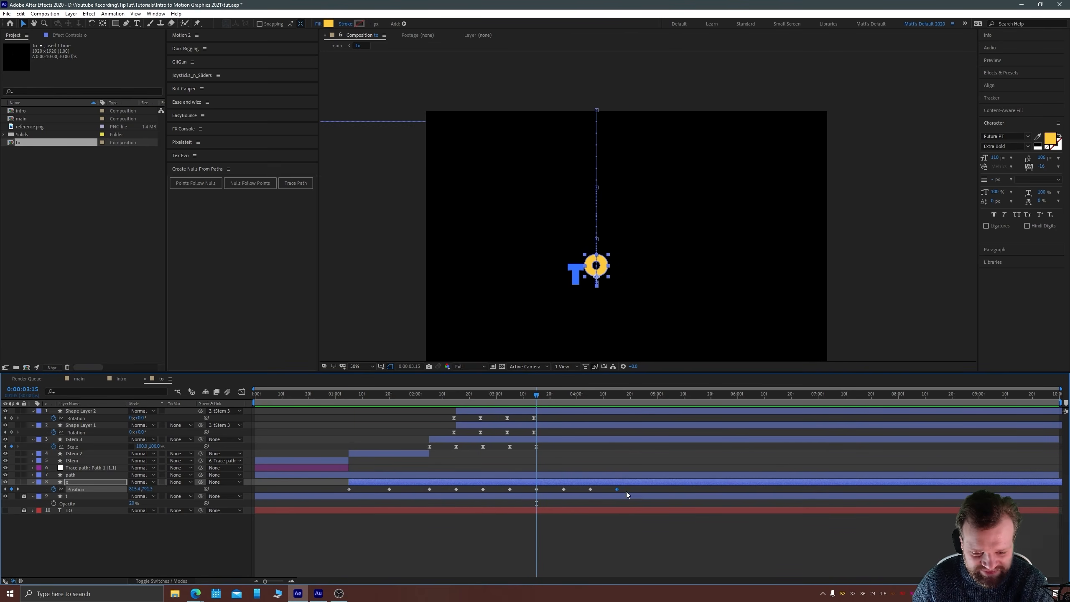
Apply Easy Ease to all of the O's Position keyframes and display their speed graph at 0:00:01:05.
left_click_drag(626, 494, 339, 496)
key("F9")
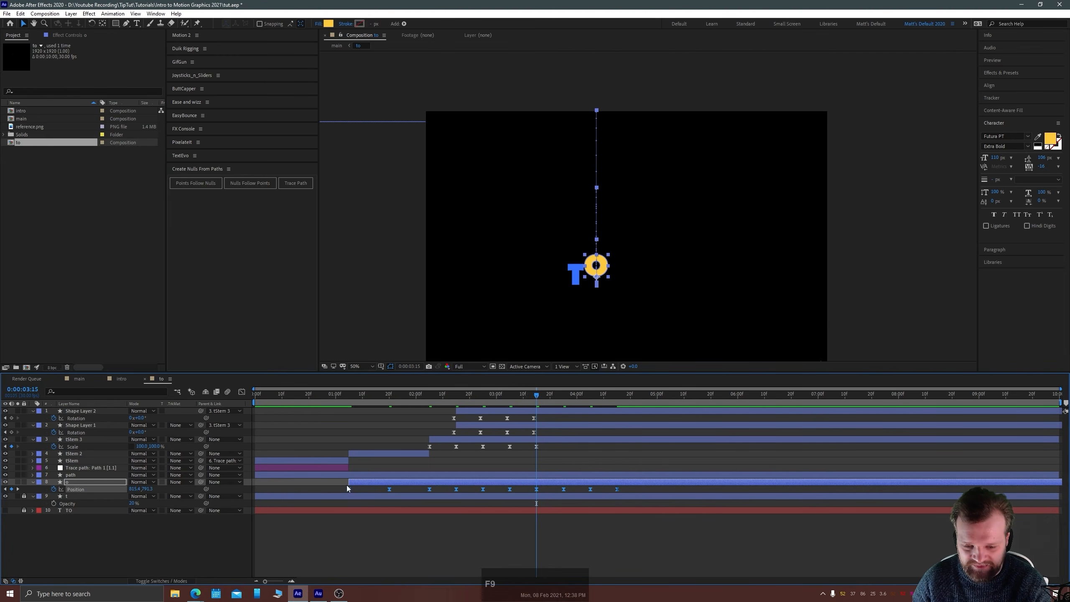
left_click(242, 392)
left_click(349, 396)
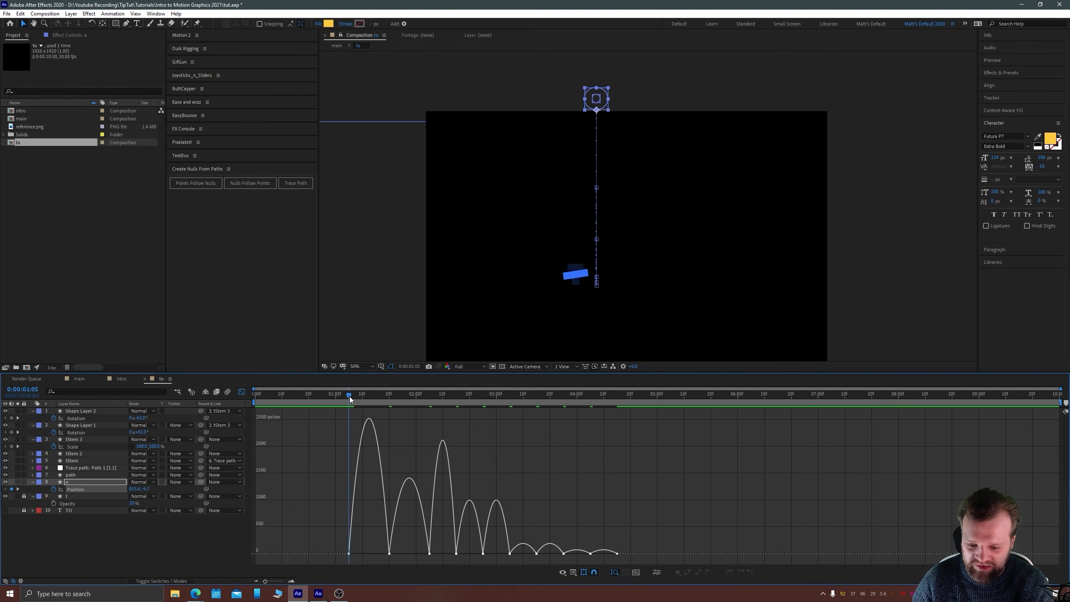
Reshape the first drop's speed curve so the O accelerates right into the landing at 0:00:01:20, and preview it.
left_click_drag(371, 565, 393, 559)
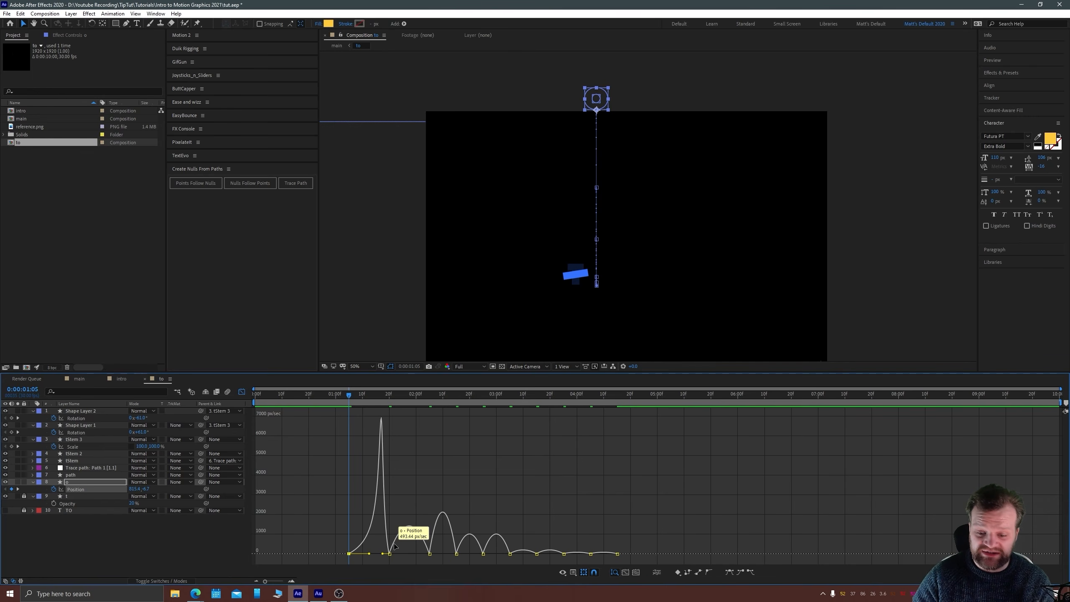
left_click_drag(382, 554, 401, 557)
key("space")
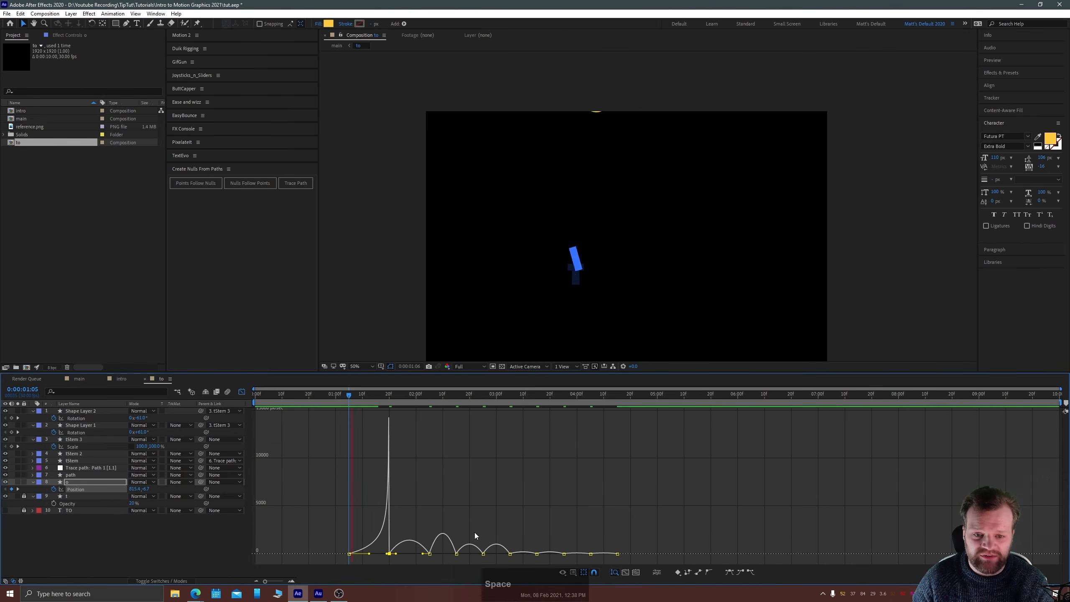
Try sharpening the speed curve of the O's first bounce upward between 0:00:01:20 and 0:00:02:05.
left_click_drag(383, 395, 426, 560)
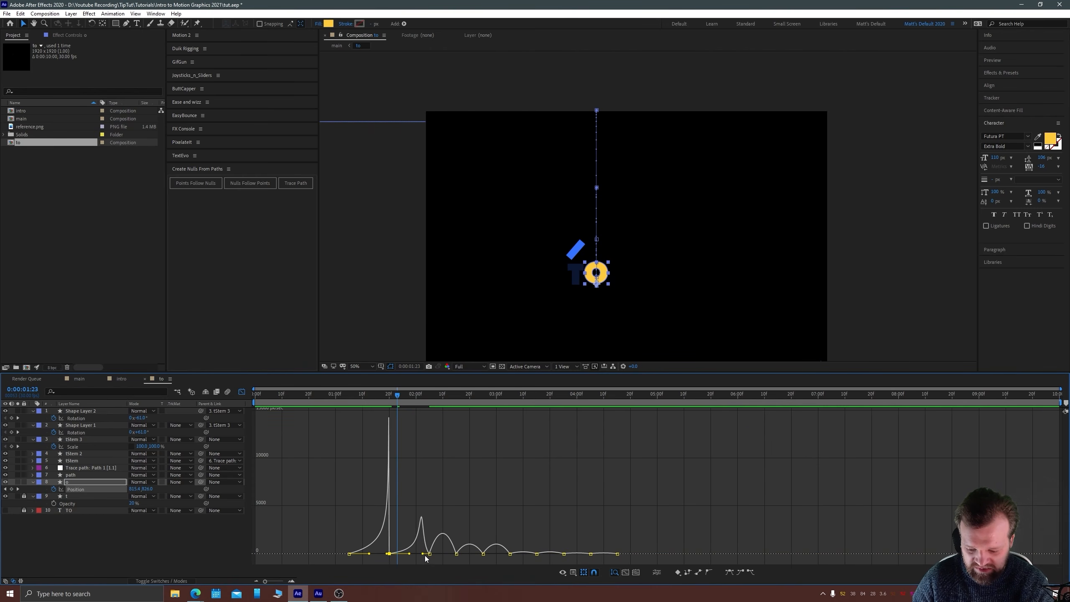
key("ctrl+z")
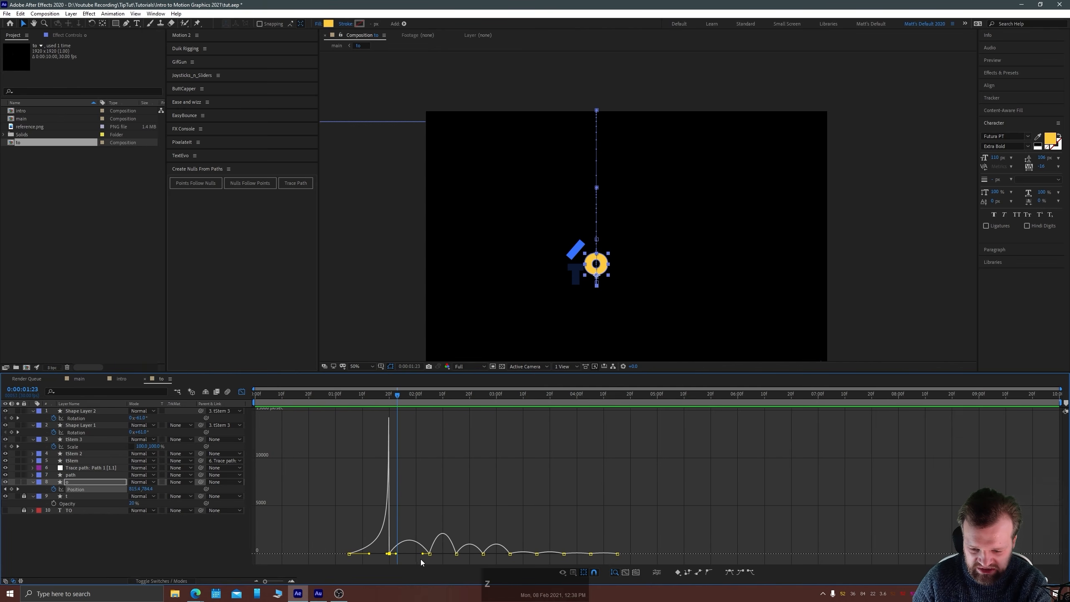
left_click_drag(396, 554, 412, 557)
left_click(421, 557)
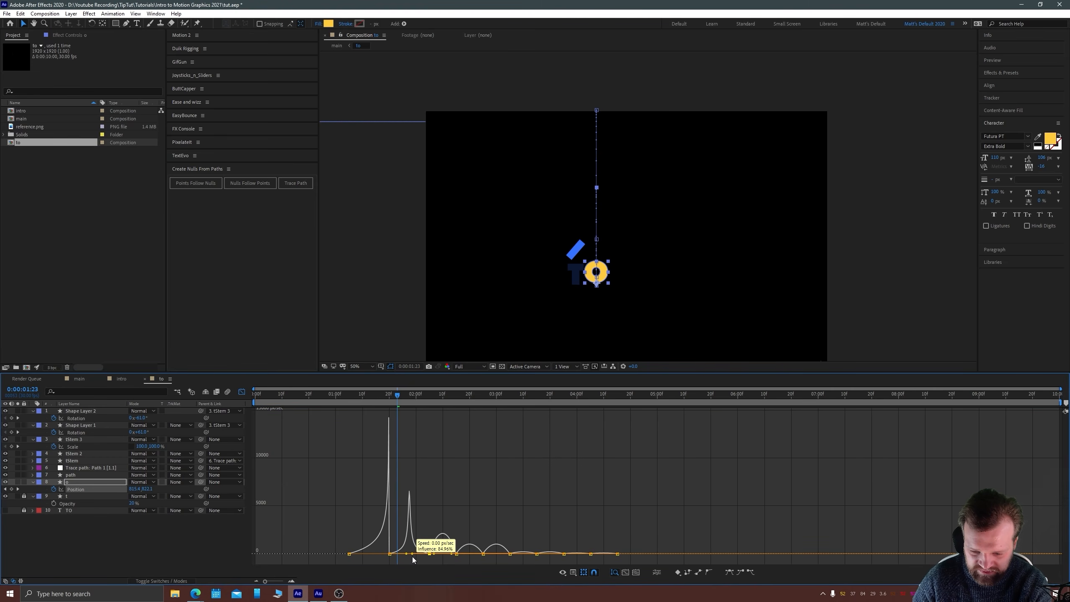
Play the O's drop and first bounce several times and examine the motion just after the landing at 0:00:01:20.
left_click(348, 398)
key("space")
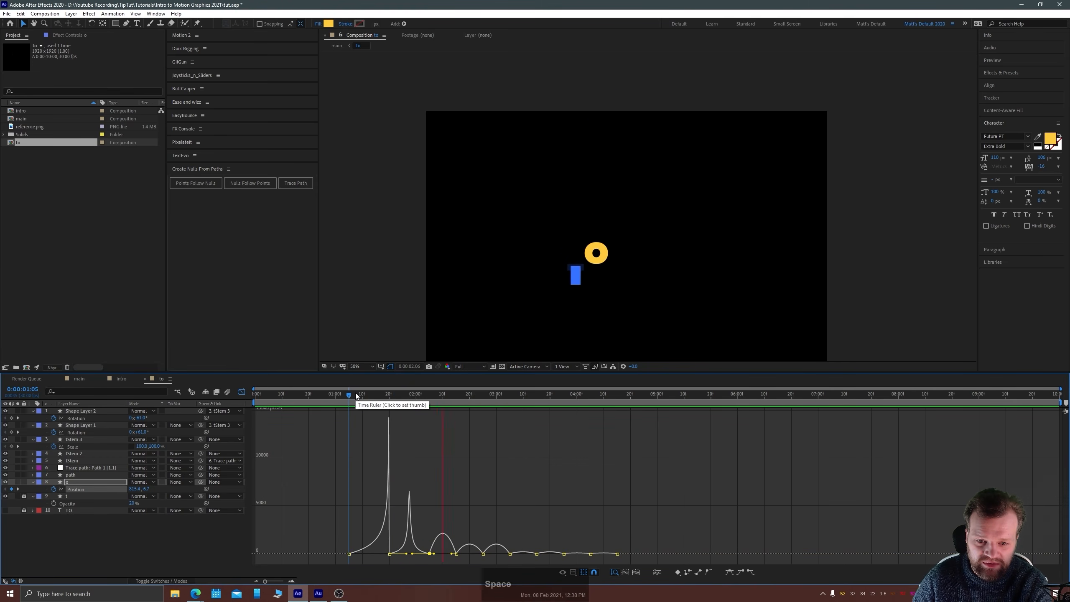
left_click(344, 398)
key("space")
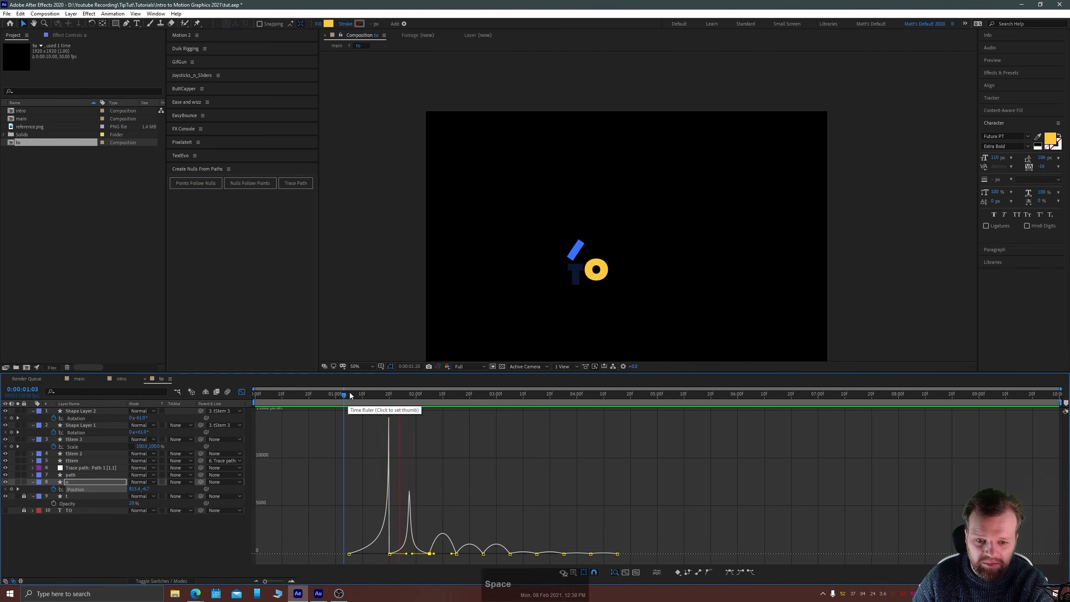
left_click(339, 395)
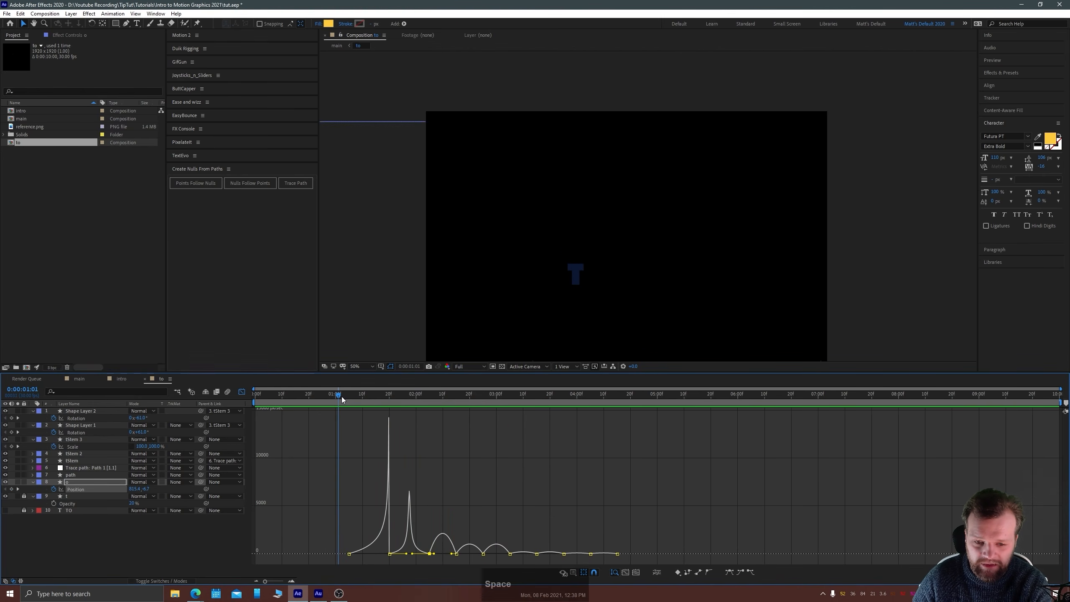
key("space")
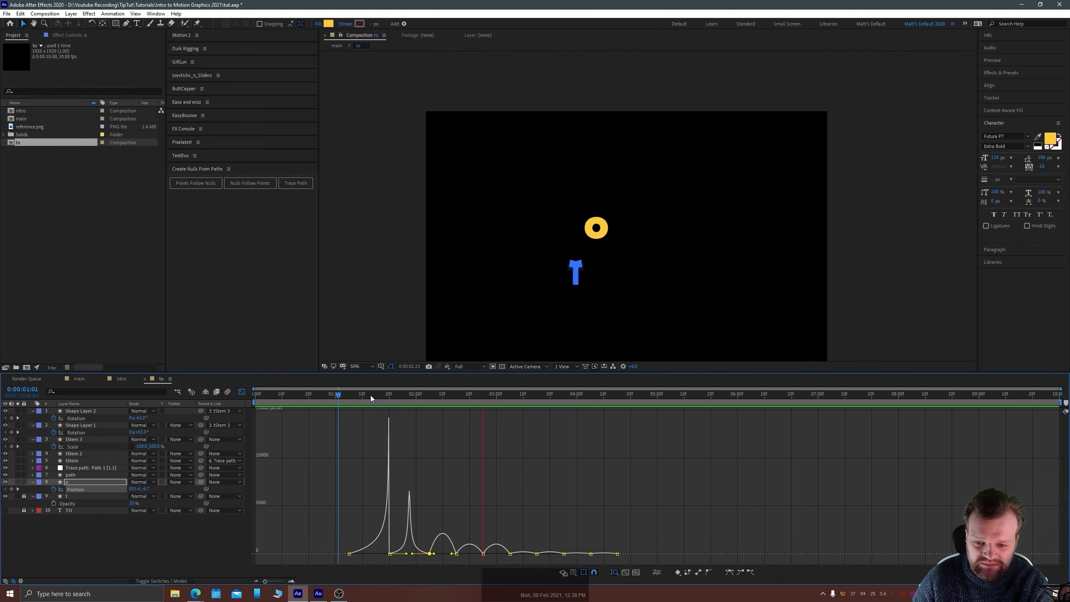
left_click(394, 396)
left_click_drag(396, 398, 400, 398)
Soften the O's first-bounce speed curve back to a rounded hump, slightly peak the next two curves, and preview the motion.
left_click_drag(406, 553, 476, 554)
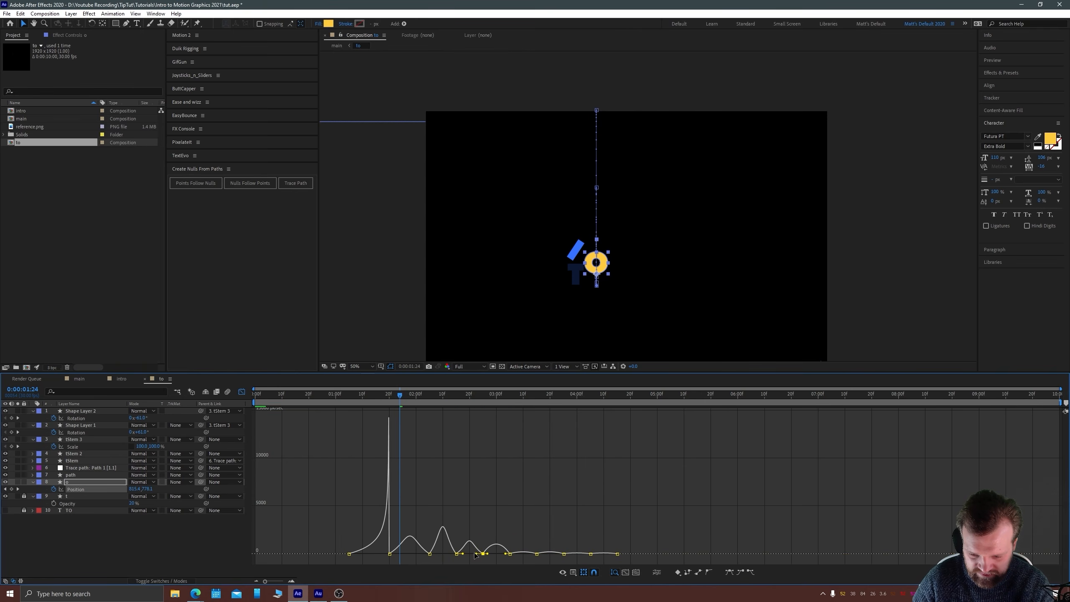
left_click_drag(393, 398, 378, 399)
key("space")
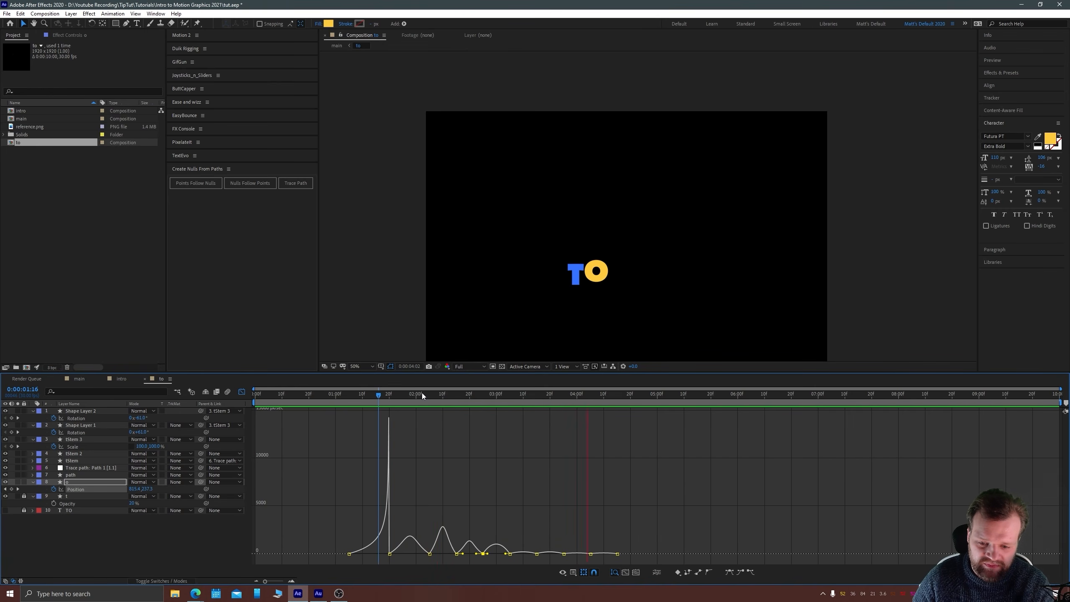
left_click_drag(421, 394, 403, 416)
key("space")
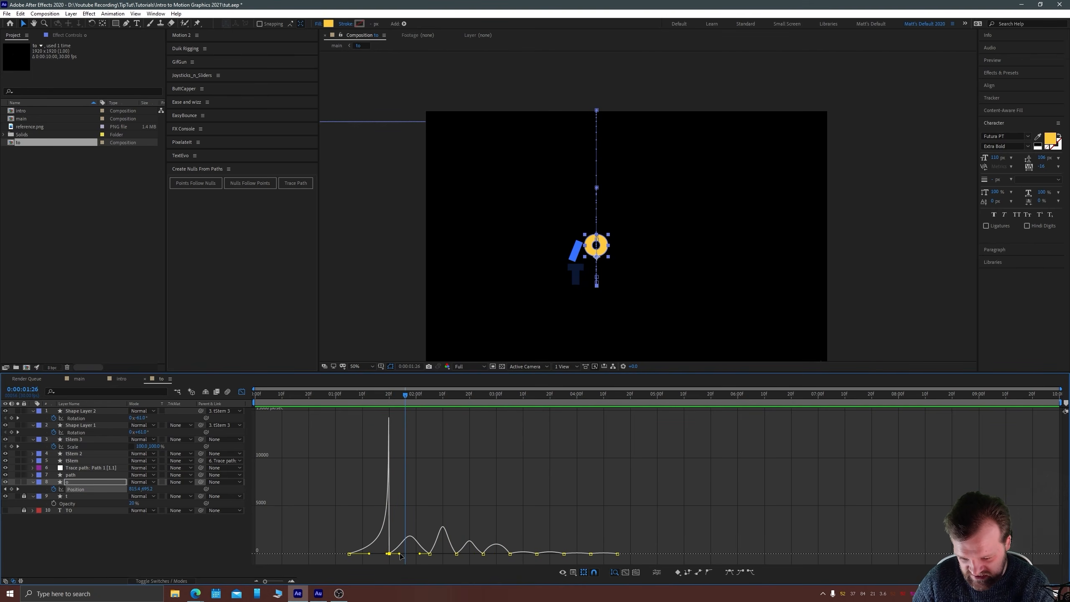
Reshape the first bounce's speed curves so the O leaves 0:00:01:20 fast, slows to its peak at 0:00:02:05, and accelerates down to 0:00:02:15.
left_click_drag(400, 556, 393, 558)
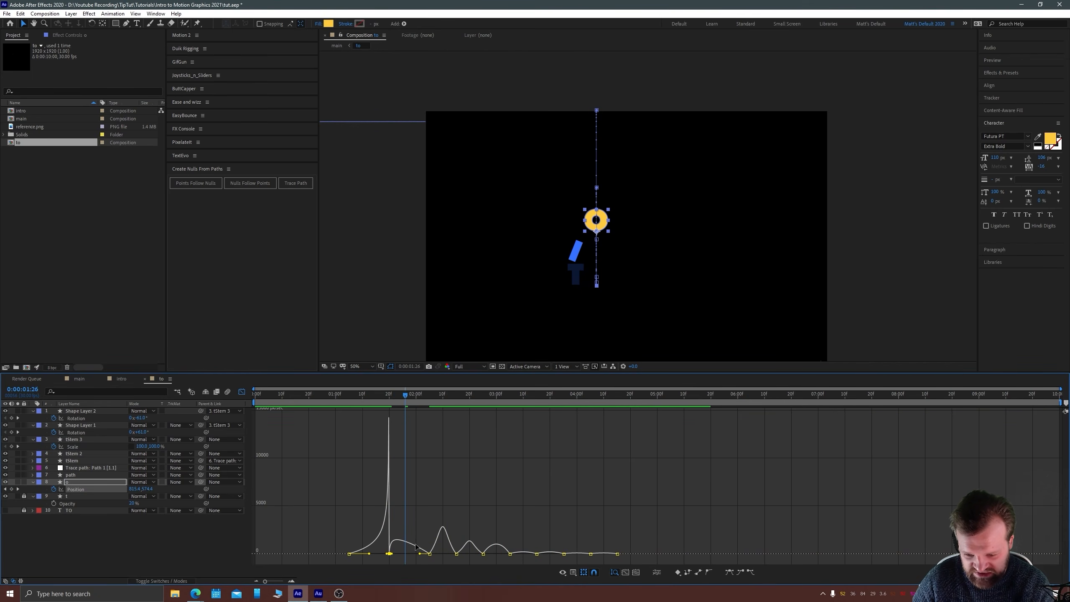
left_click_drag(400, 392, 429, 393)
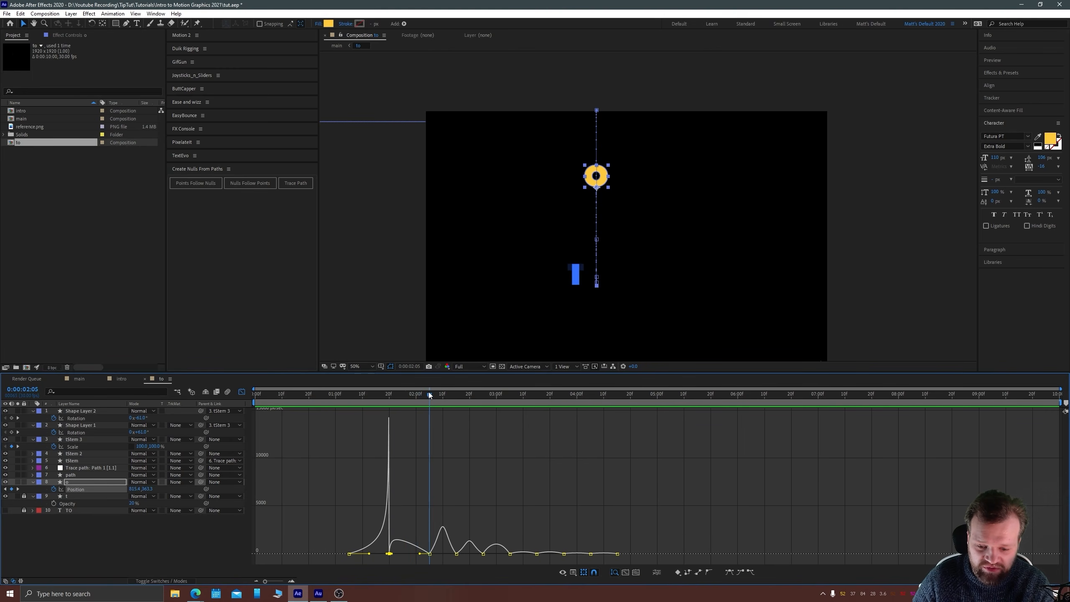
left_click(430, 554)
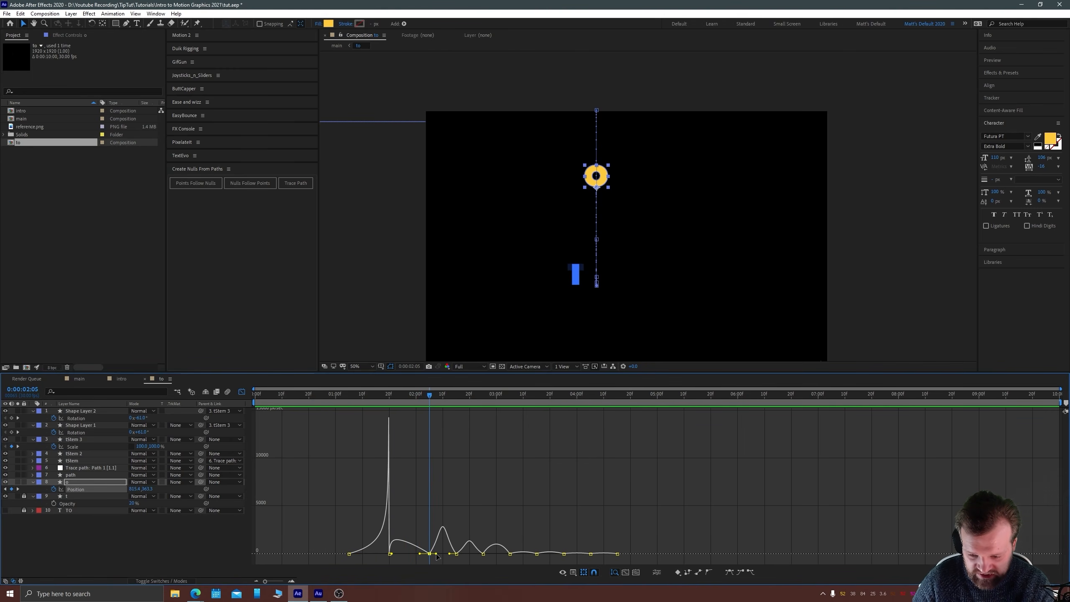
left_click_drag(436, 553, 416, 555)
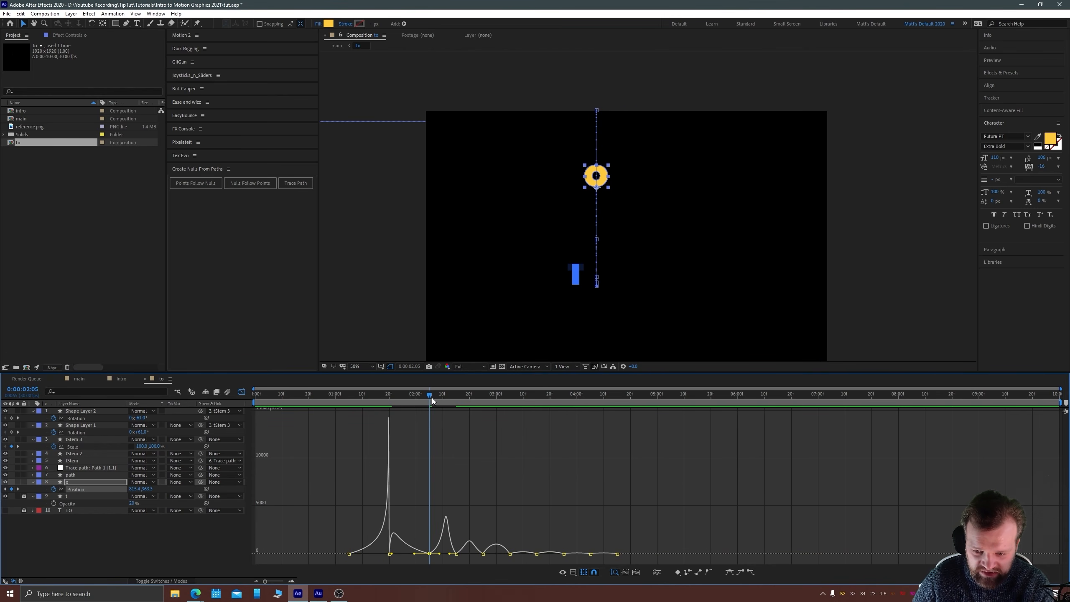
left_click_drag(432, 398, 446, 394)
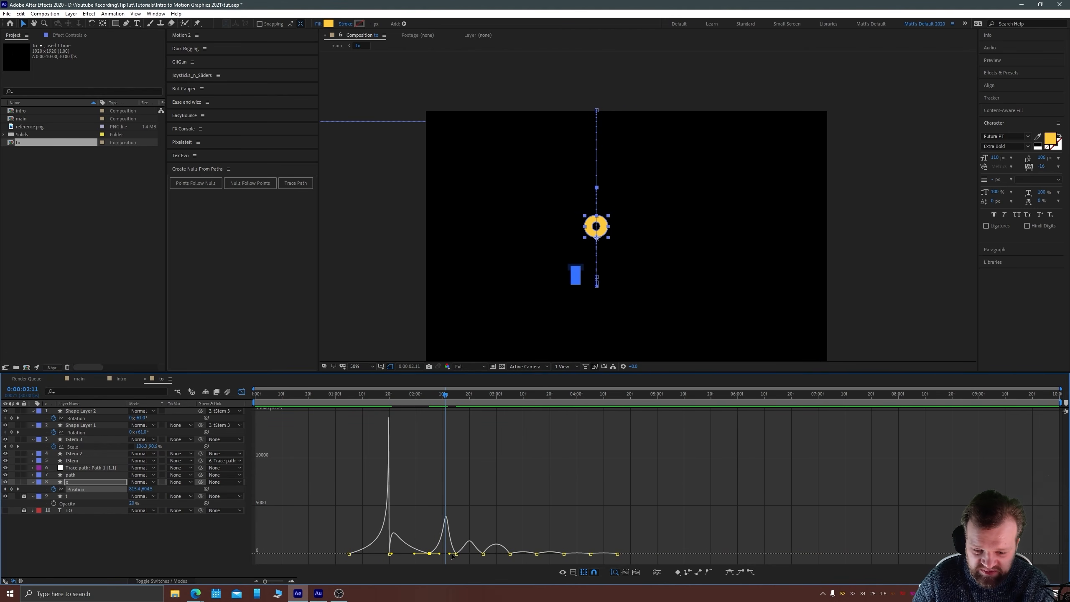
left_click_drag(450, 556, 456, 557)
Reshape the second bounce's upward speed curve so the O leaves 0:00:02:15 fast and slows into its peak at 0:00:02:25.
left_click_drag(448, 392, 460, 394)
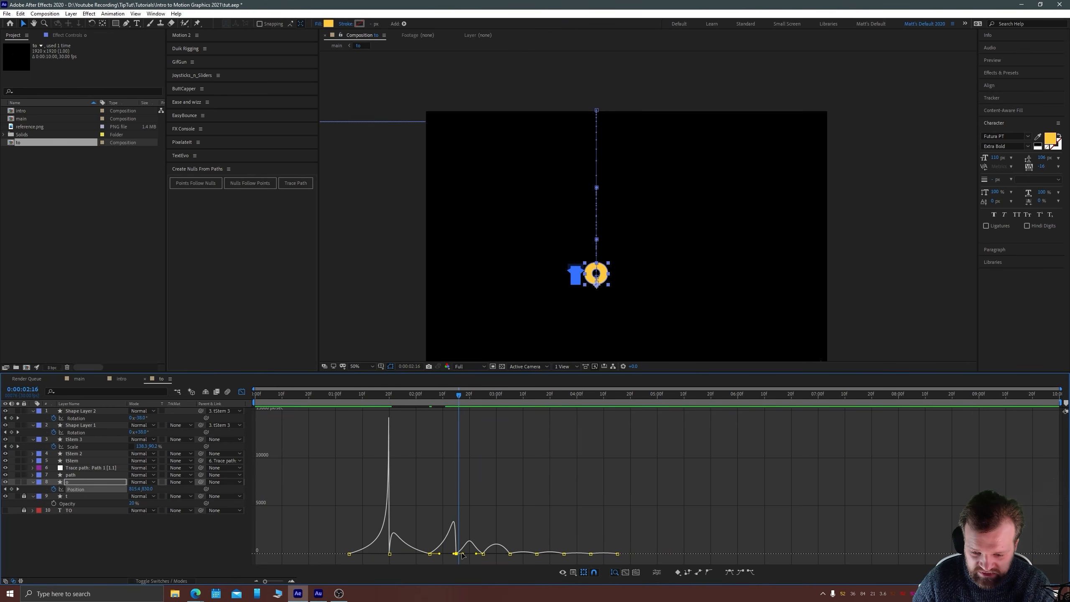
left_click_drag(463, 555, 475, 556)
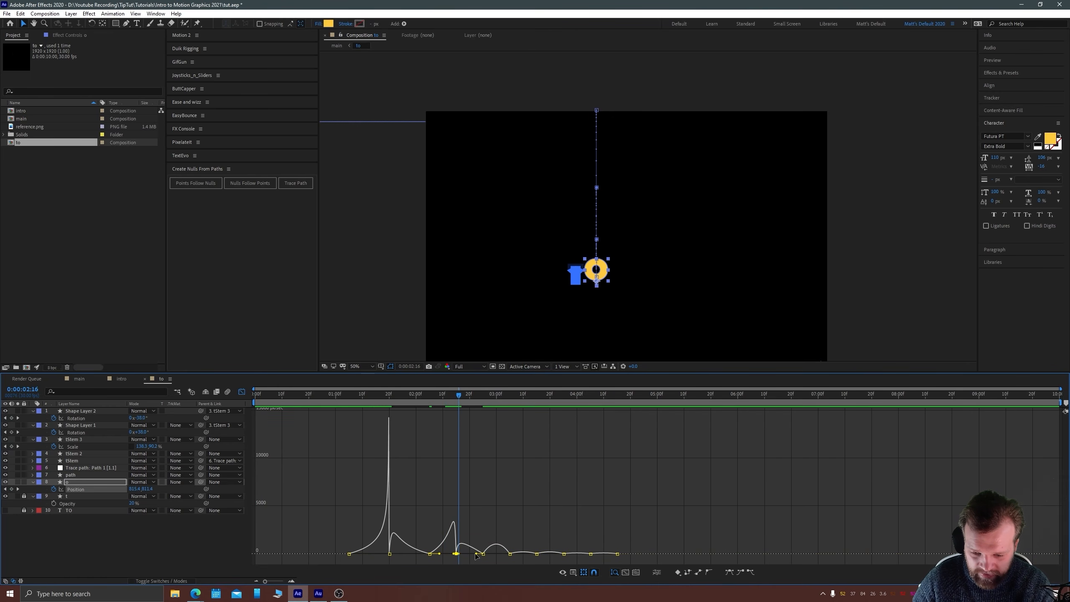
left_click_drag(464, 396, 480, 393)
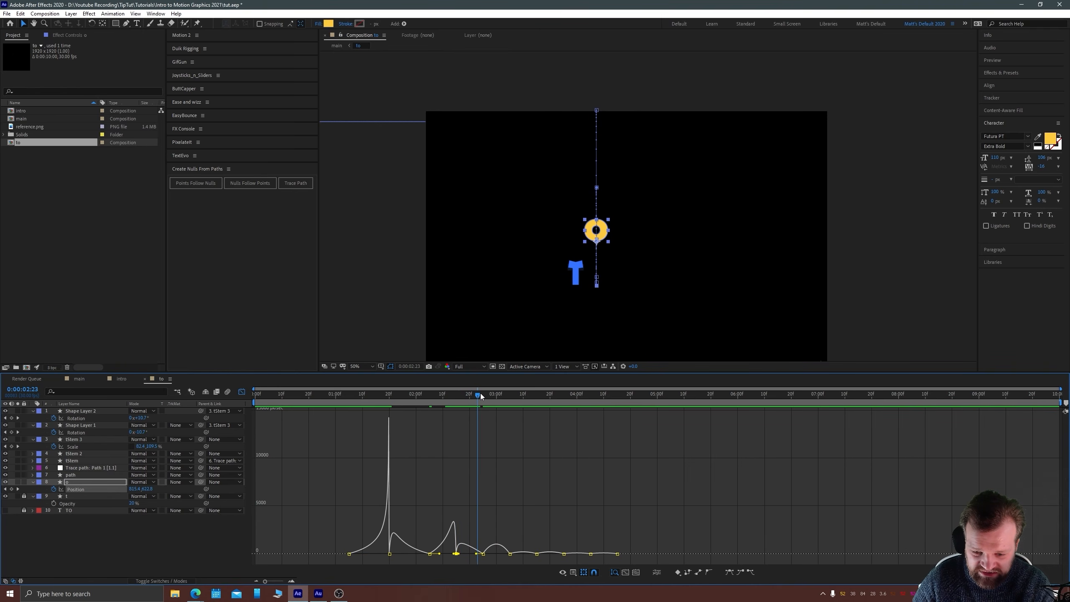
left_click_drag(476, 557, 487, 556)
Reshape the second bounce's downward speed curve so the O leaves its 0:00:02:25 peak slowly and accelerates into the landing at 0:00:03:05.
left_click_drag(479, 396, 488, 395)
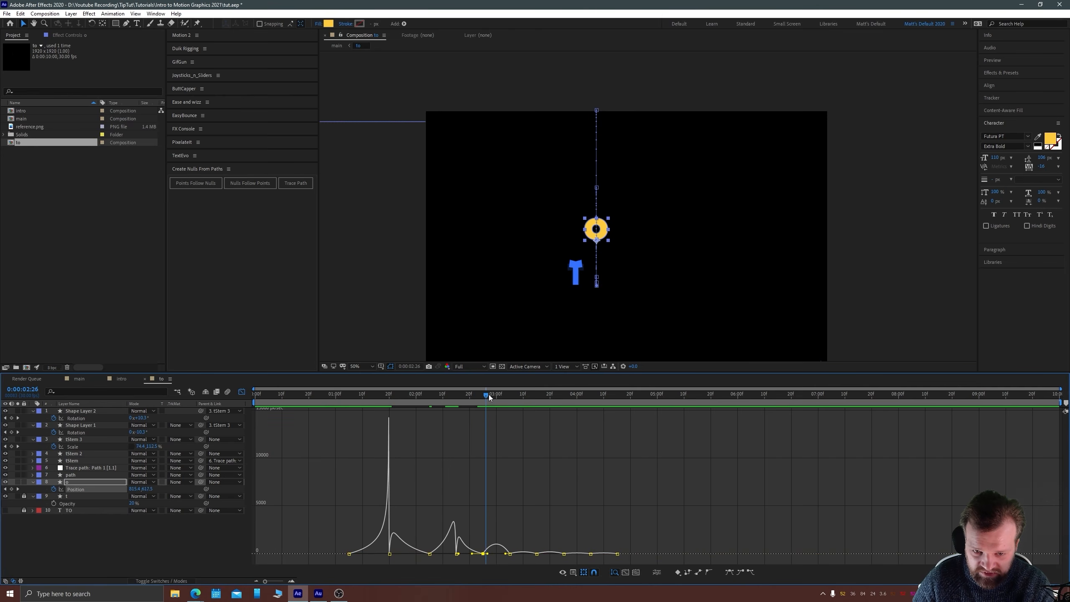
left_click_drag(488, 556, 492, 556)
left_click_drag(493, 395, 503, 393)
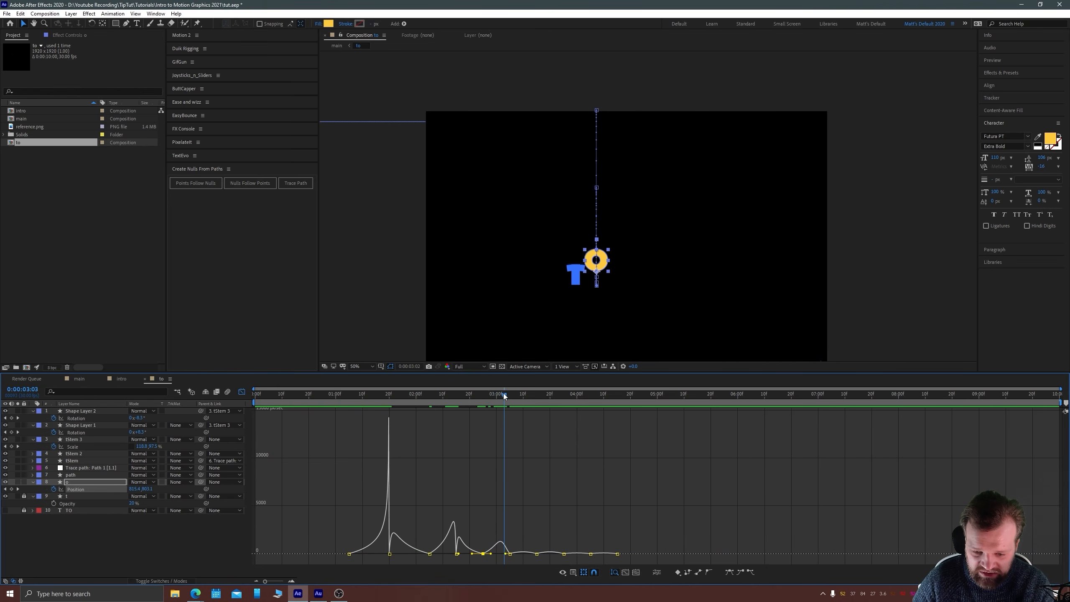
left_click_drag(507, 556, 512, 555)
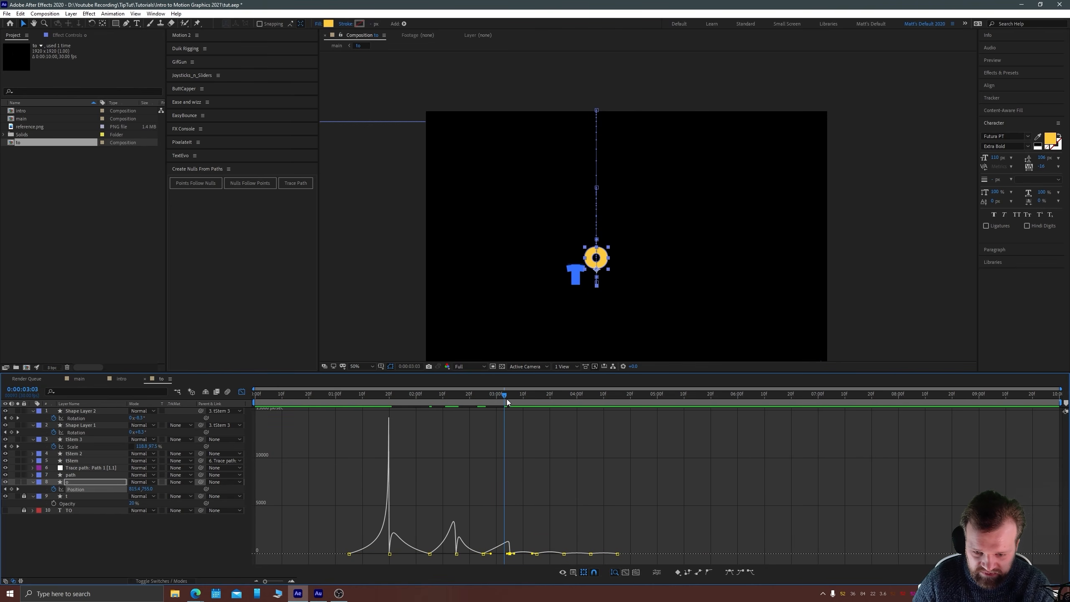
Reshape the third bounce's upward speed curve so the O leaves 0:00:03:05 fast and slows into its 0:00:03:15 peak, and preview the motion.
left_click_drag(505, 397, 515, 395)
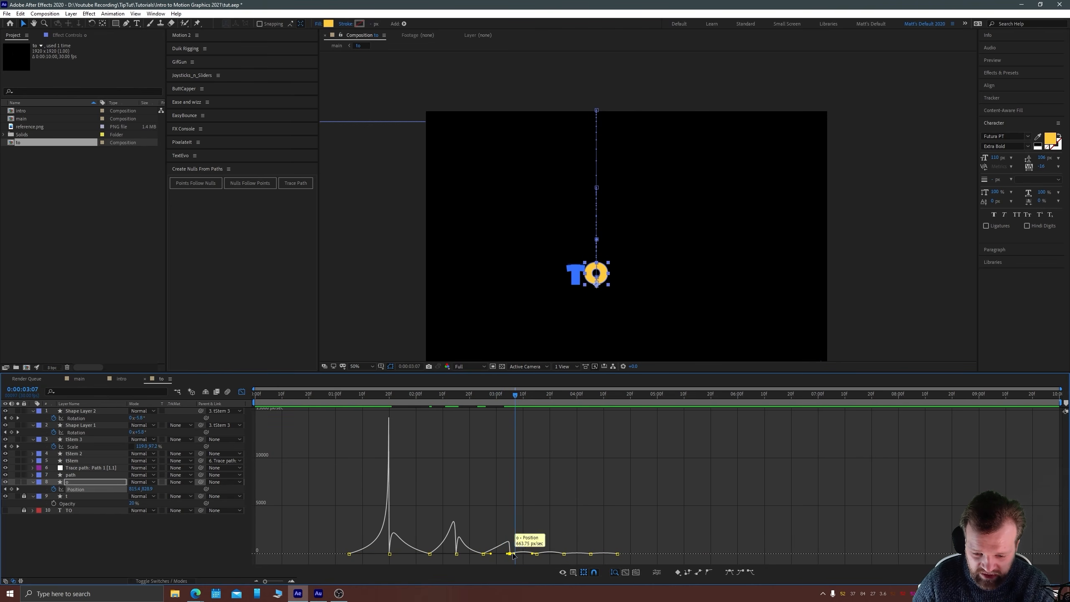
left_click_drag(514, 554, 528, 555)
left_click_drag(520, 396, 558, 393)
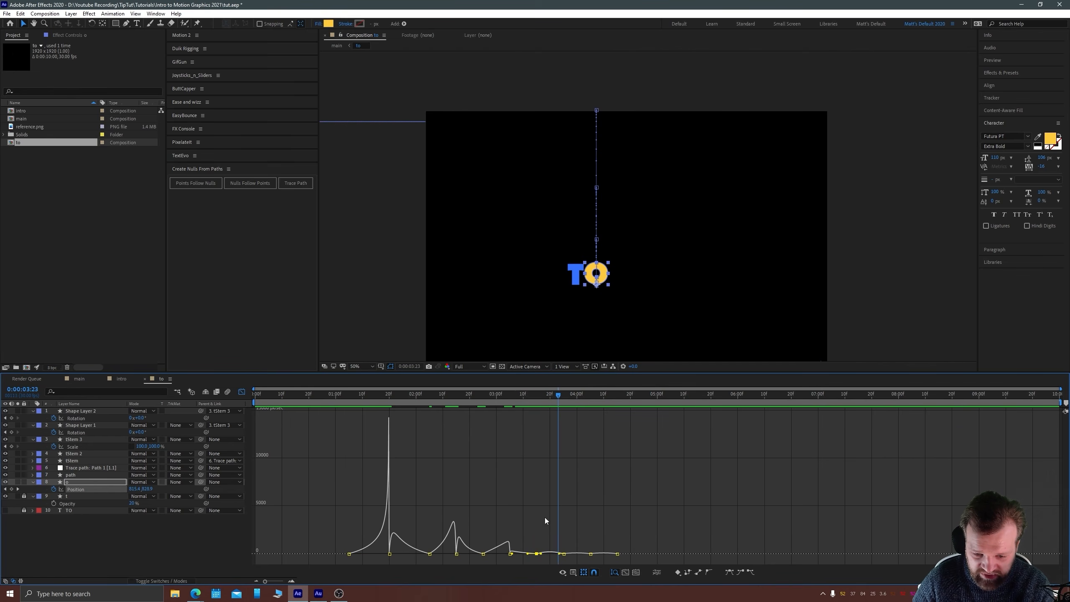
left_click_drag(555, 555, 556, 557)
left_click_drag(558, 395, 351, 421)
key("space")
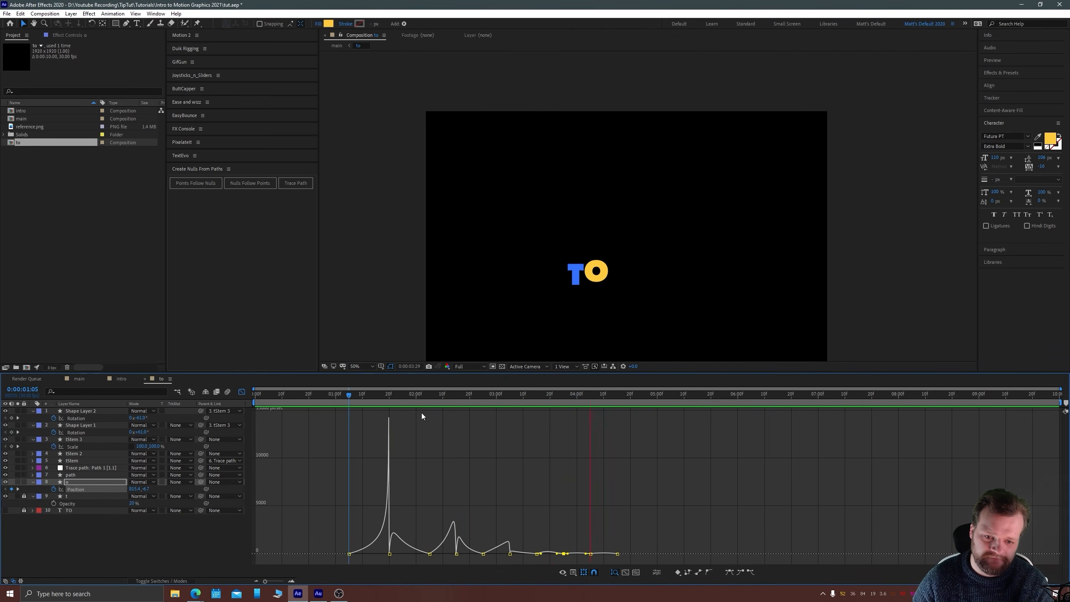
Reshape the third bounce's downward speed curve so the O leaves its 0:00:03:15 peak slowly and stays fast into the landing at 0:00:03:25.
left_click_drag(478, 395, 521, 396)
scroll(572, 291, "up", 2)
key("space")
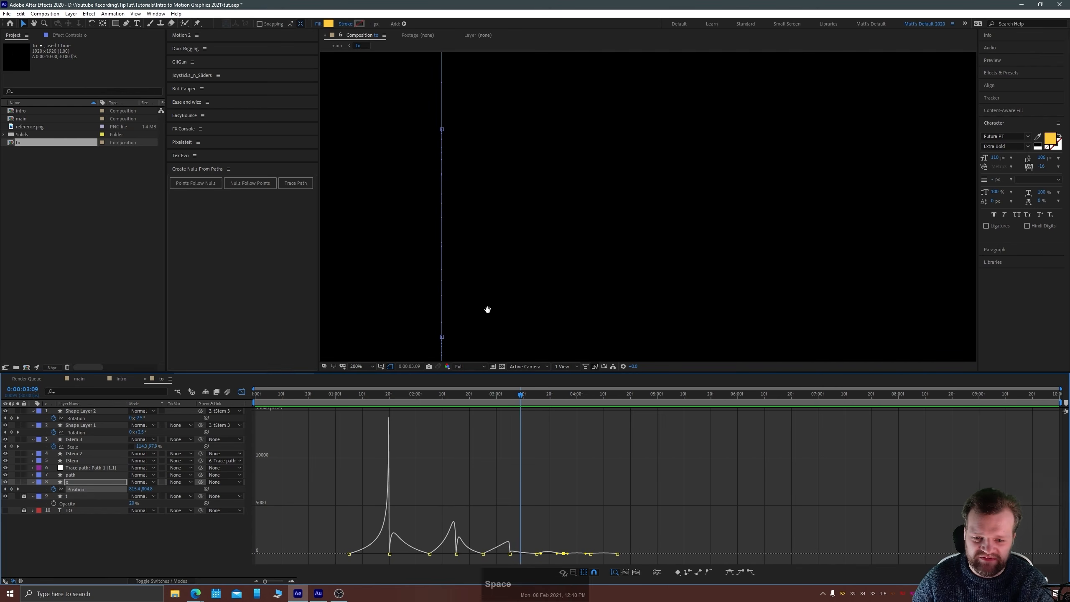
left_click_drag(487, 310, 513, 127)
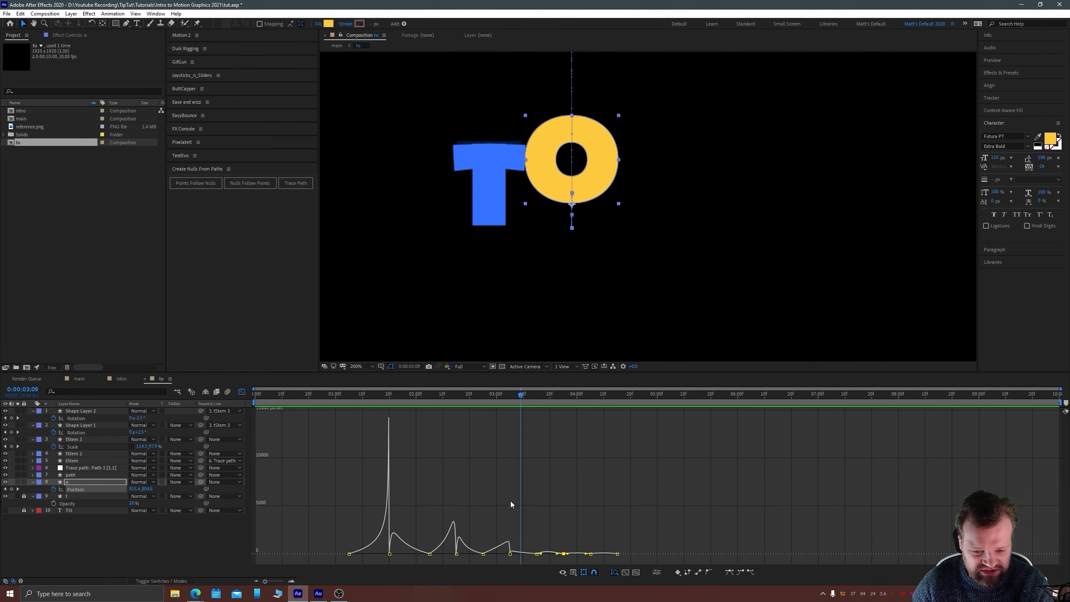
scroll(522, 535, "up", 5, "alt")
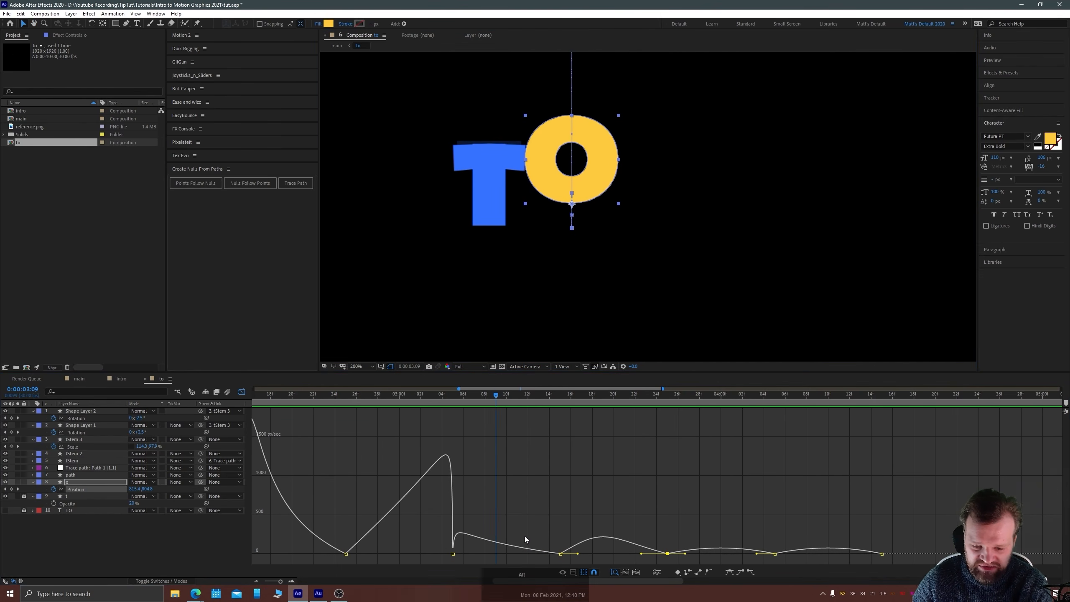
scroll(525, 536, "down", 5, "alt")
scroll(526, 532, "up", 4, "alt")
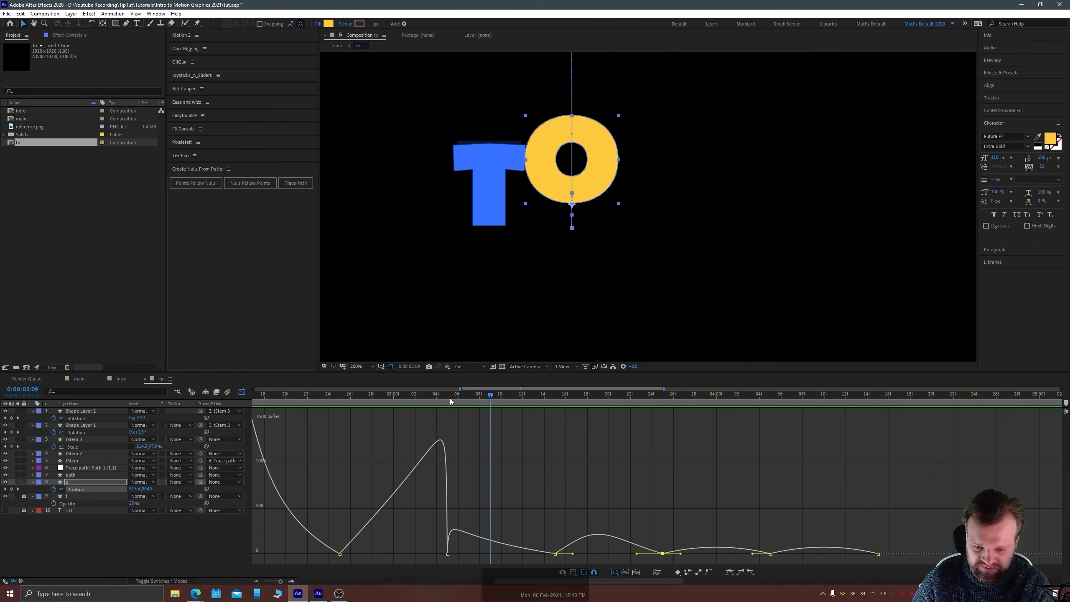
left_click_drag(449, 400, 660, 435)
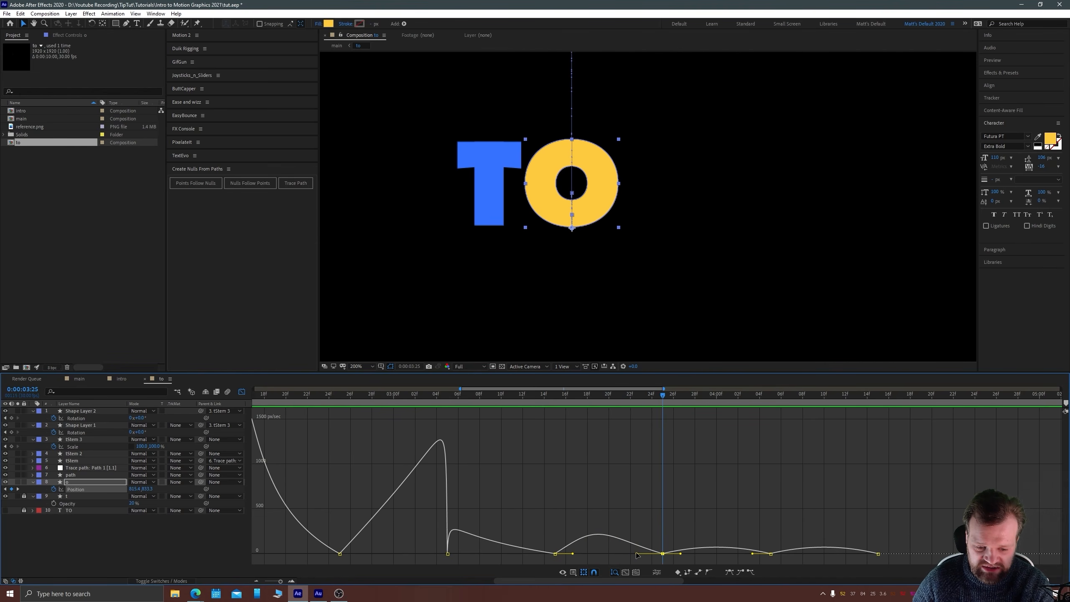
left_click_drag(636, 553, 660, 553)
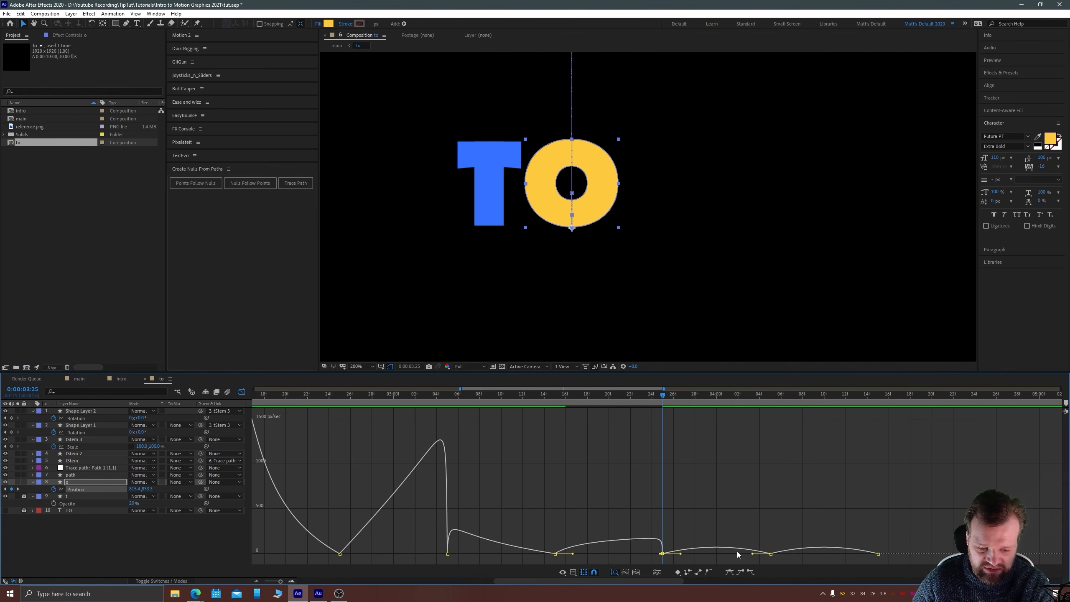
Reshape the final bounce's speed curves so the O slows into its peak at 0:00:04:05 and accelerates into the landing at 0:00:04:15.
left_click_drag(753, 555, 716, 554)
left_click_drag(664, 398, 867, 438)
left_click_drag(860, 554, 878, 557)
Preview the whole TO animation from about 0:00:01:03 to check the O's drop and all its bounces.
scroll(695, 454, "down", 5)
left_click(344, 398)
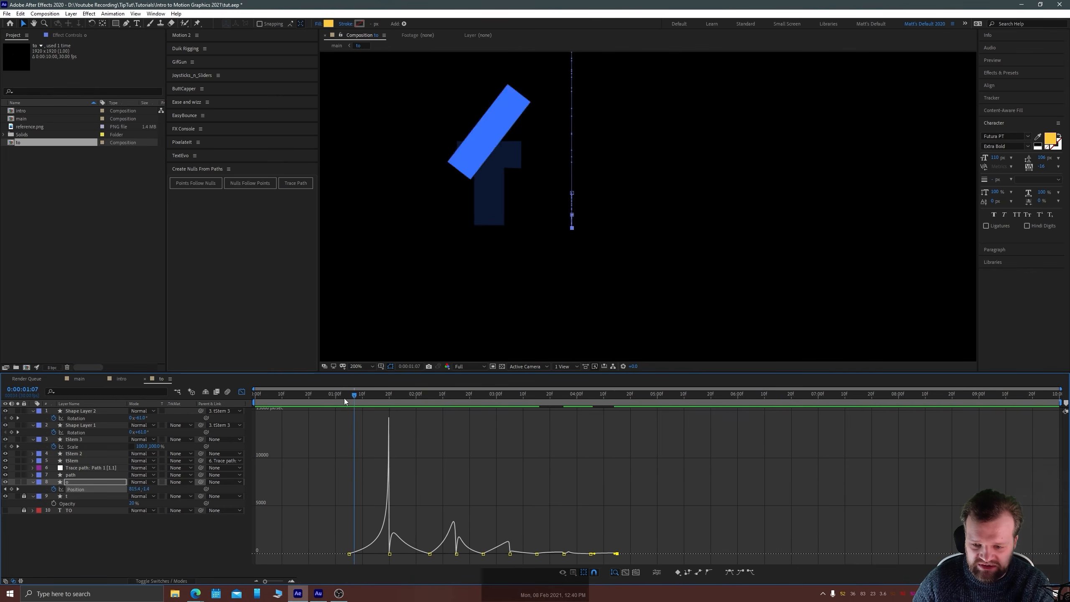
scroll(515, 238, "down", 6)
key("space")
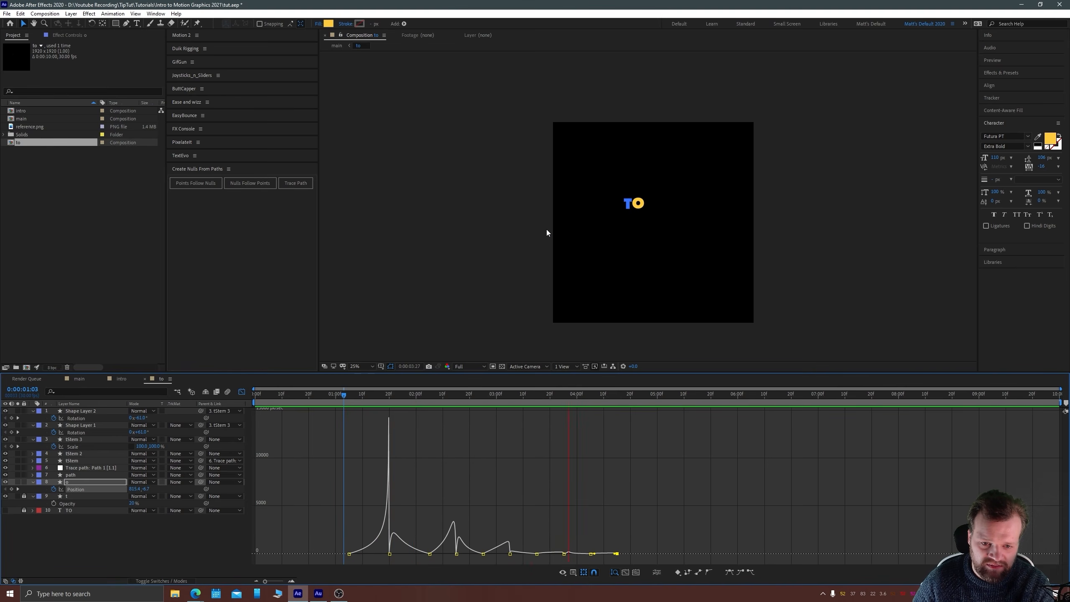
key("space")
Switch the timeline from the speed graph back to layer bars and save the project.
left_click(368, 397)
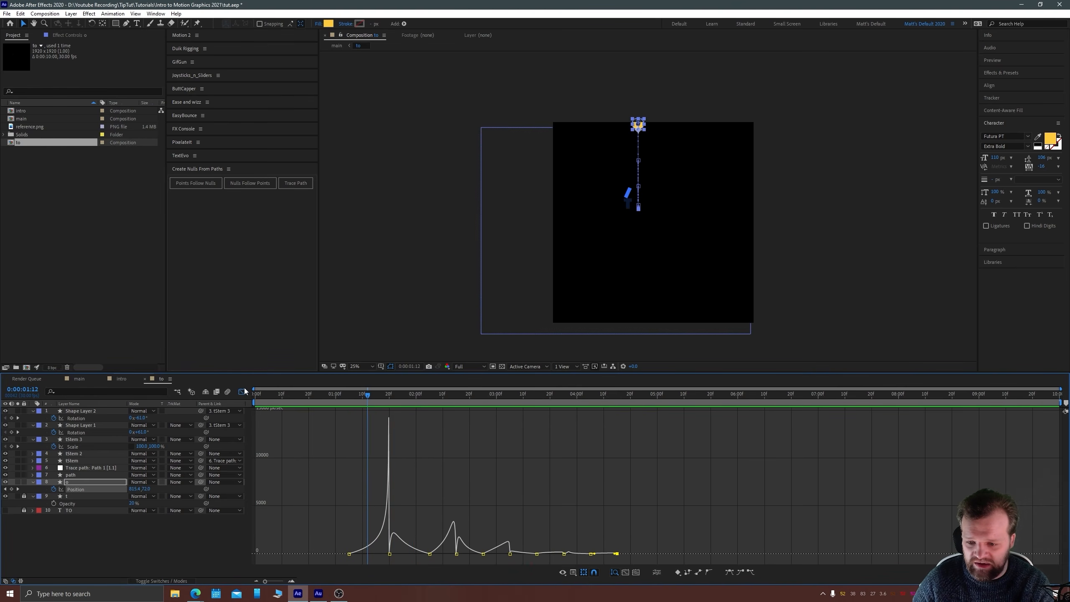
left_click(242, 391)
key("s")
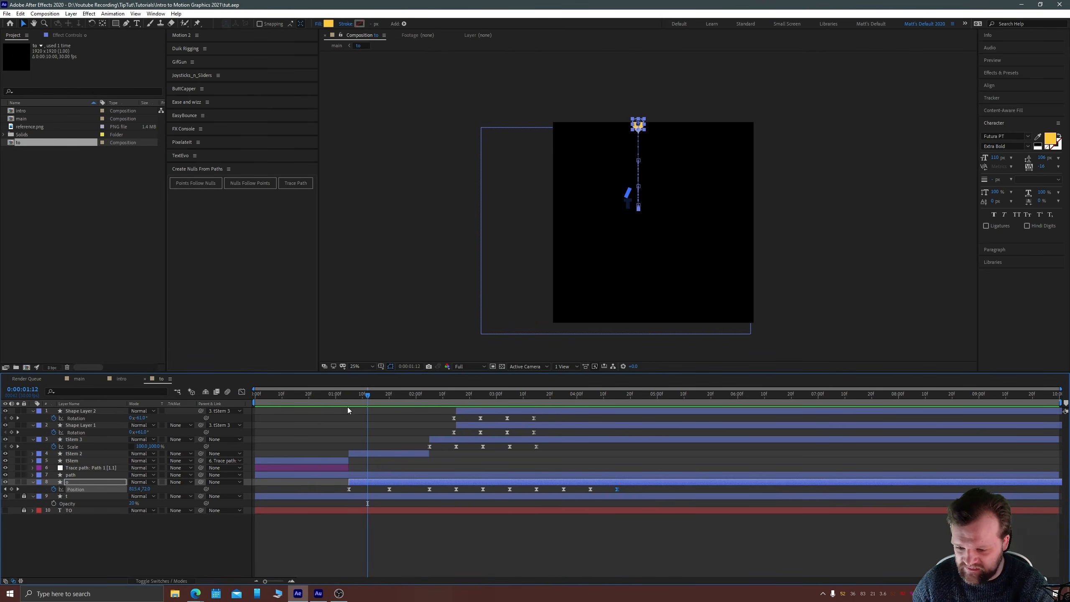
Show the O layer's Scale alongside Position and set its first Scale keyframe at 0:00:01:05.
left_click_drag(350, 398, 349, 400)
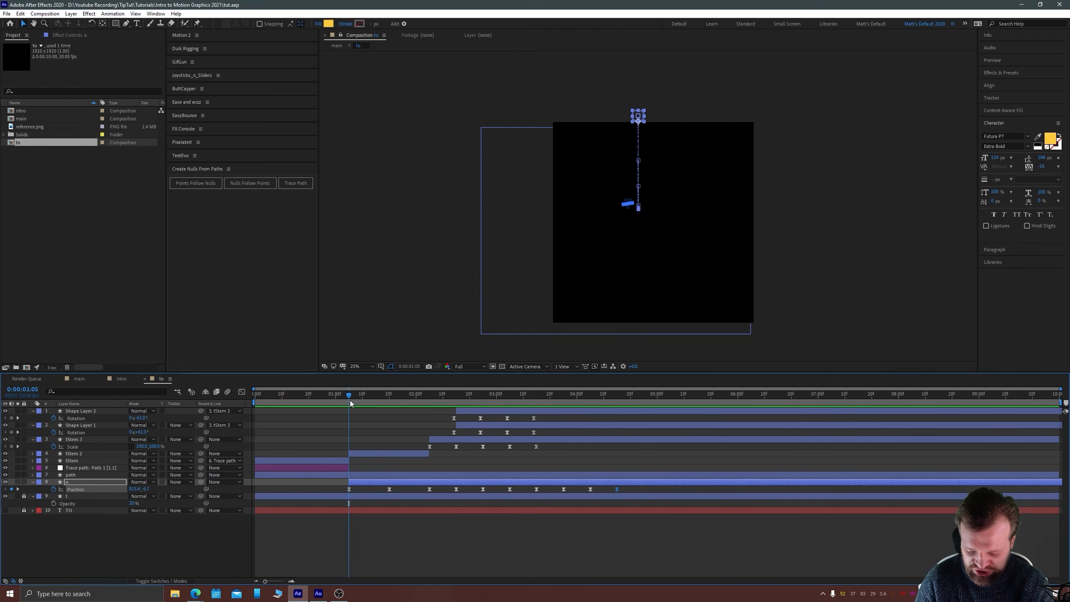
key("shift+s")
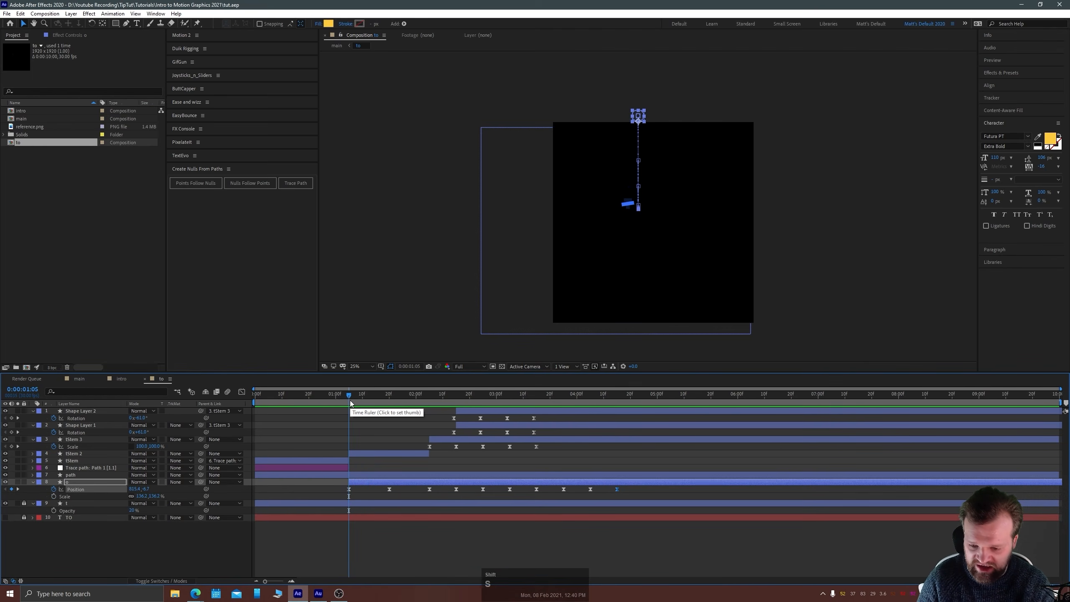
left_click(55, 496)
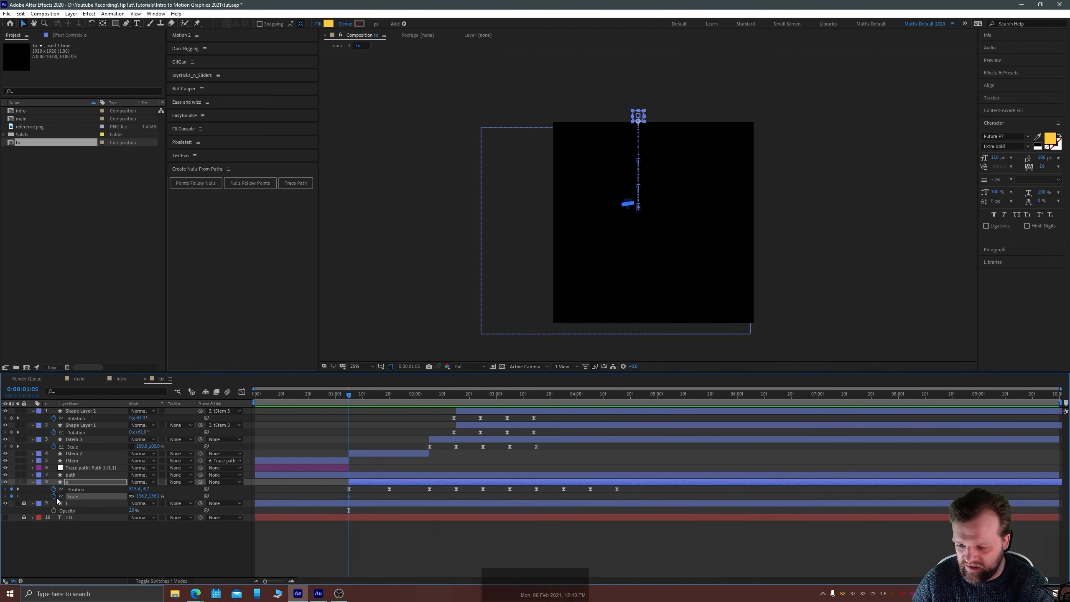
Stretch the falling O vertically to about 282% at 0:00:01:19 with unlinked Scale, keeping its width.
left_click(272, 584)
left_click_drag(416, 579, 440, 569)
left_click_drag(382, 398, 427, 398)
scroll(639, 170, "up", 2)
scroll(639, 170, "up", 1)
key("space")
left_click_drag(563, 171, 559, 344)
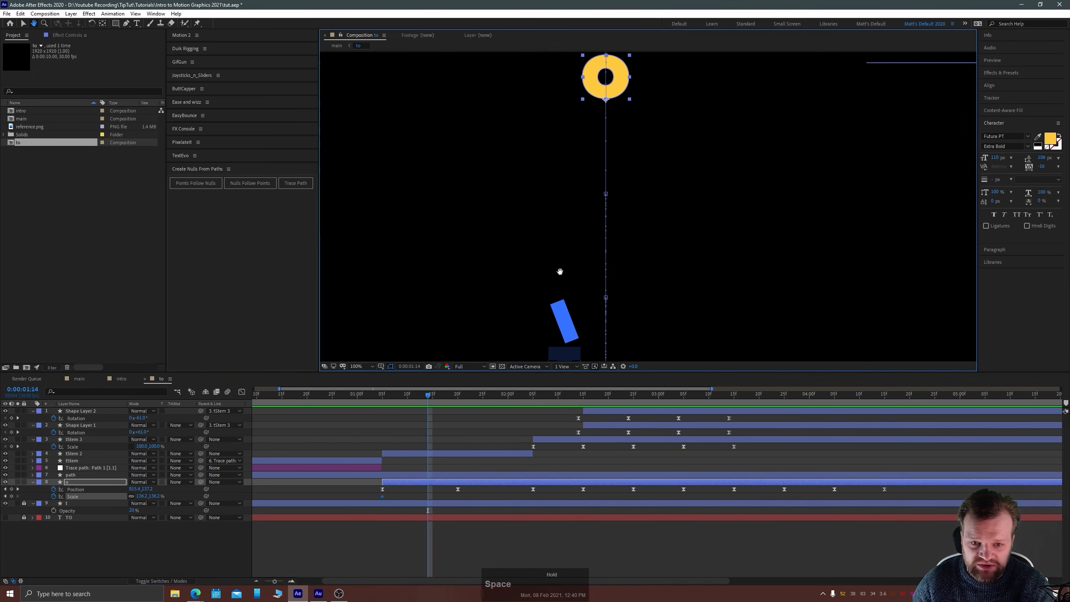
scroll(566, 253, "down", 1)
key("space")
left_click_drag(587, 224, 568, 215)
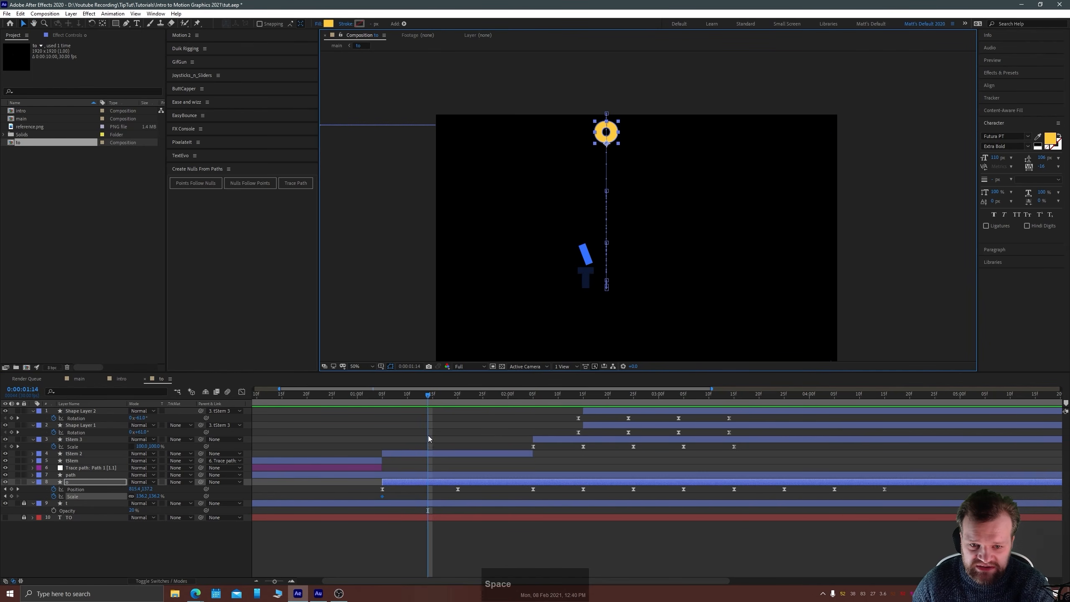
left_click_drag(429, 398, 456, 390)
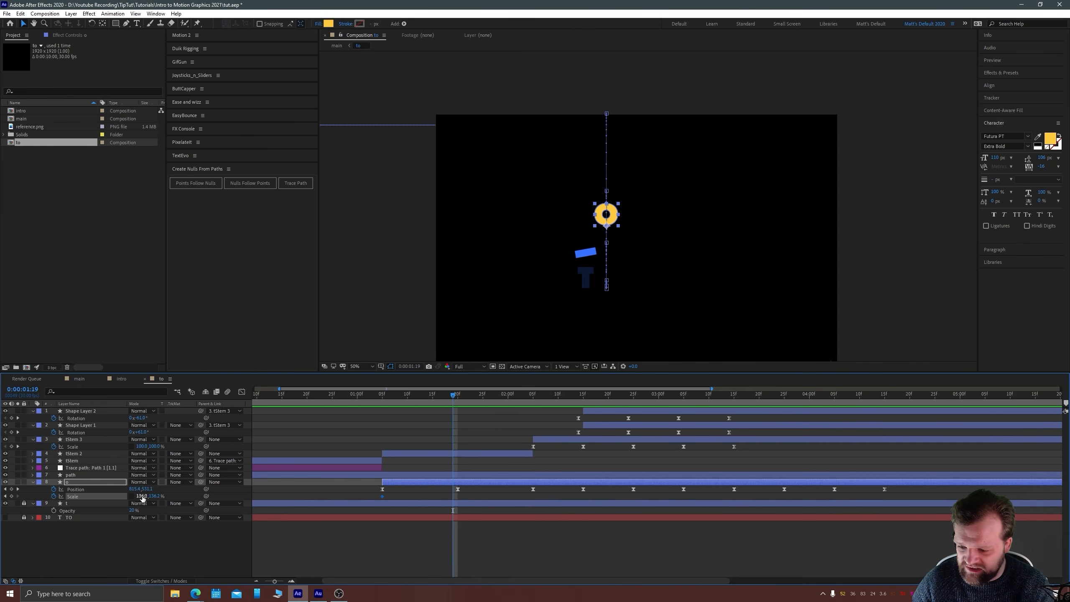
left_click_drag(153, 496, 177, 496)
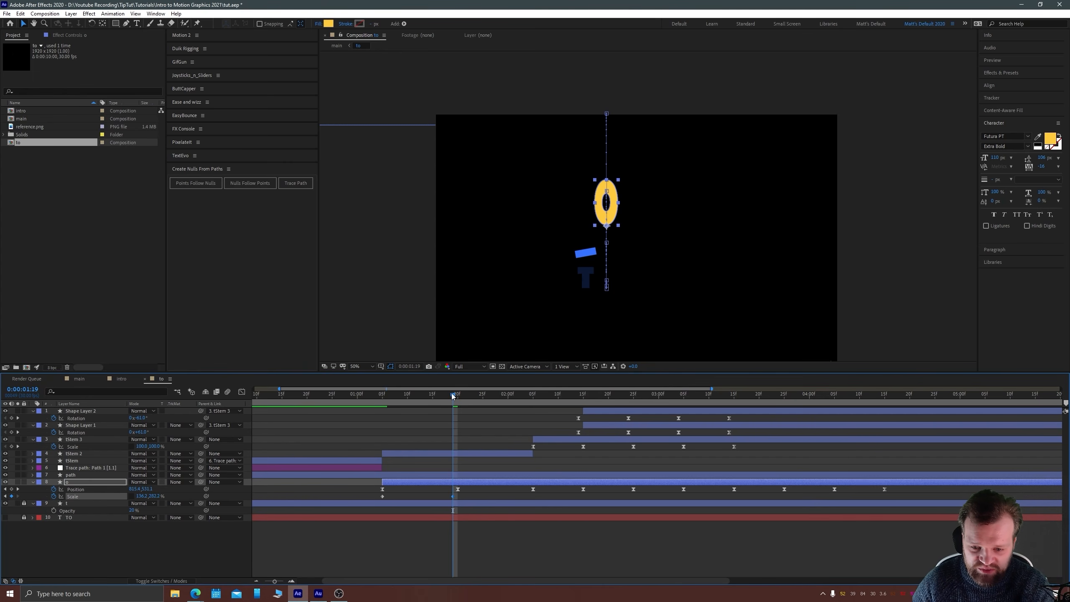
Squash the O on its first landing at 0:00:01:20 to about 196% width and 100% height.
left_click_drag(452, 395, 456, 398)
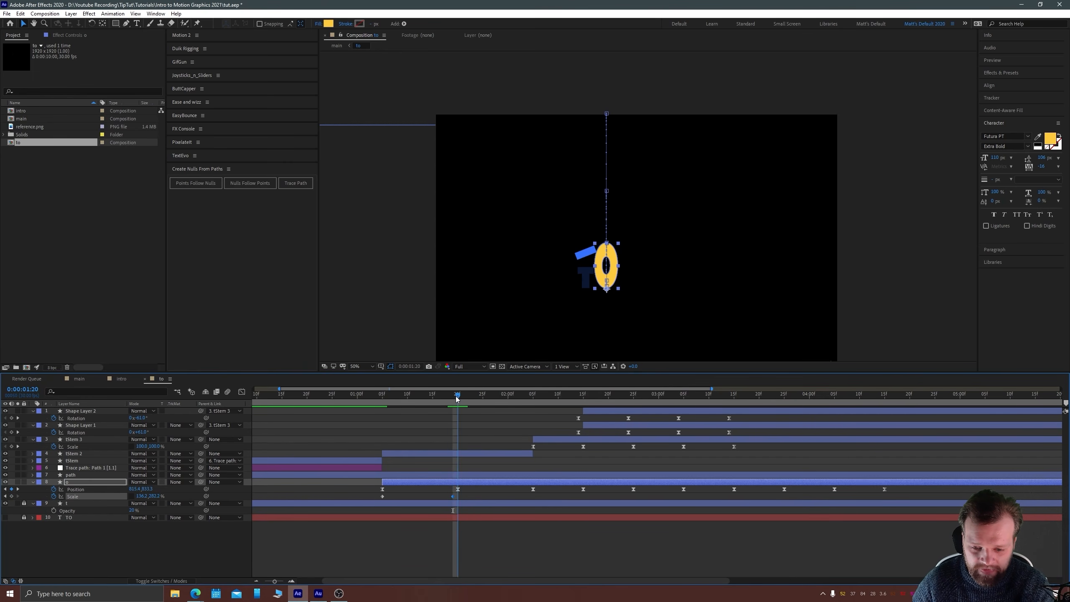
left_click_drag(158, 498, 101, 503)
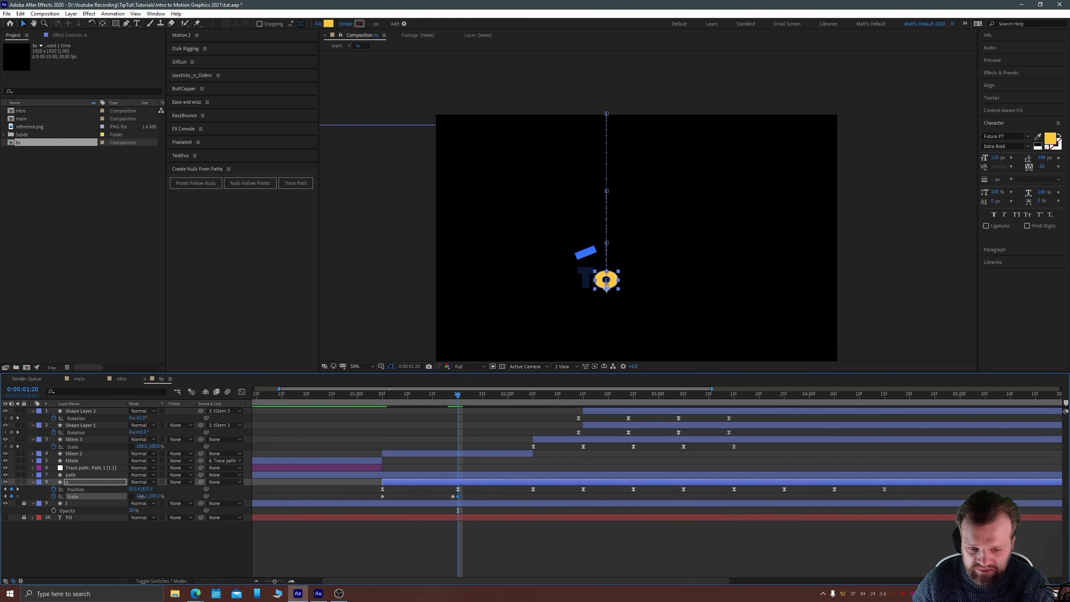
left_click_drag(141, 496, 155, 495)
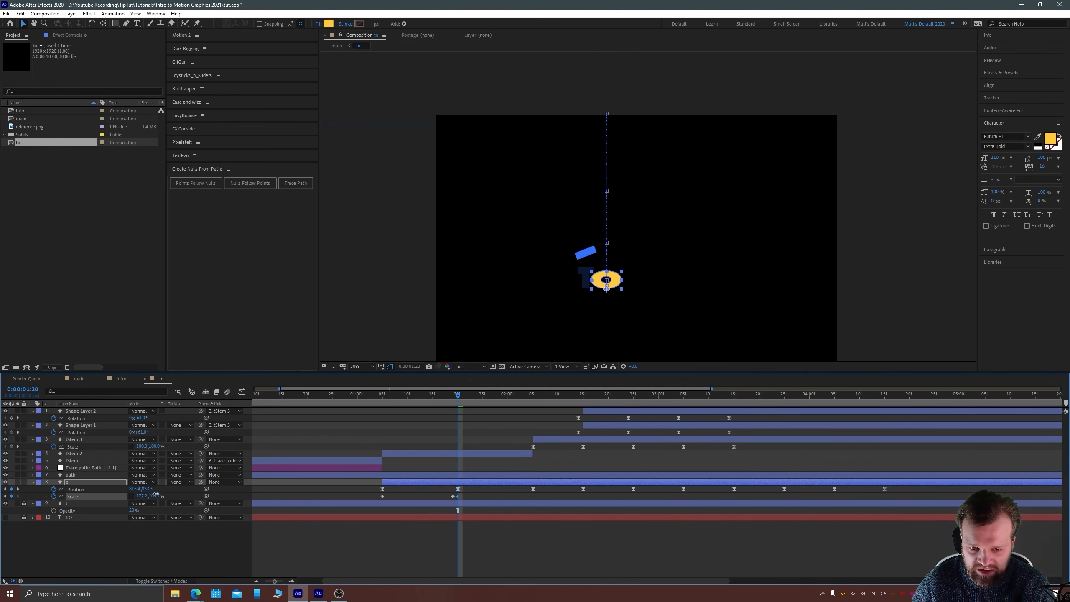
Copy the O's unstretched Scale keyframe from 0:00:01:05 to 0:00:01:17.
left_click(383, 398)
left_click_drag(383, 398, 444, 398)
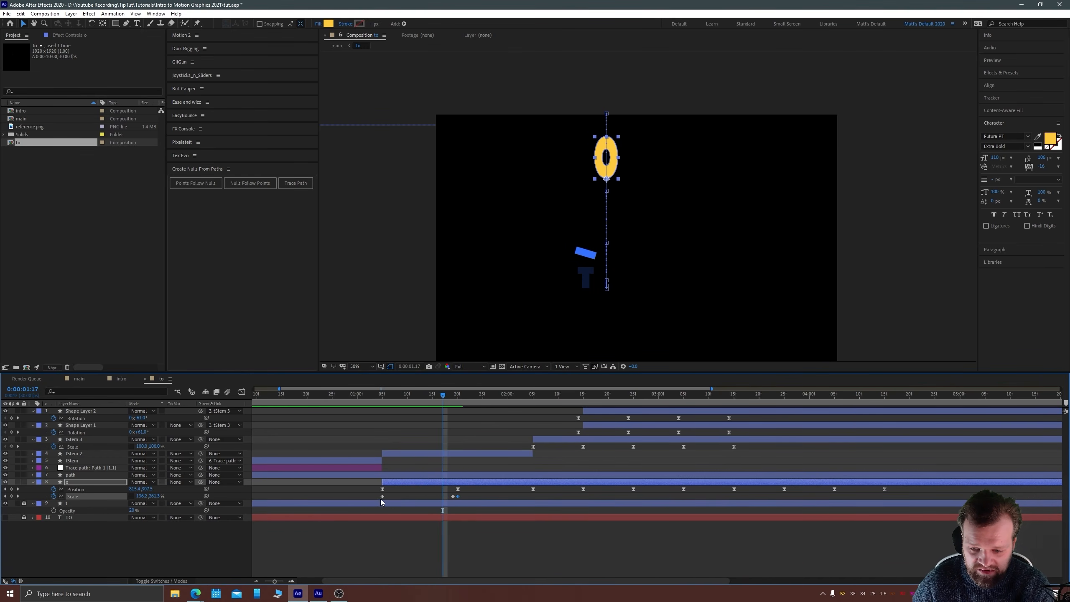
key("ctrl+v")
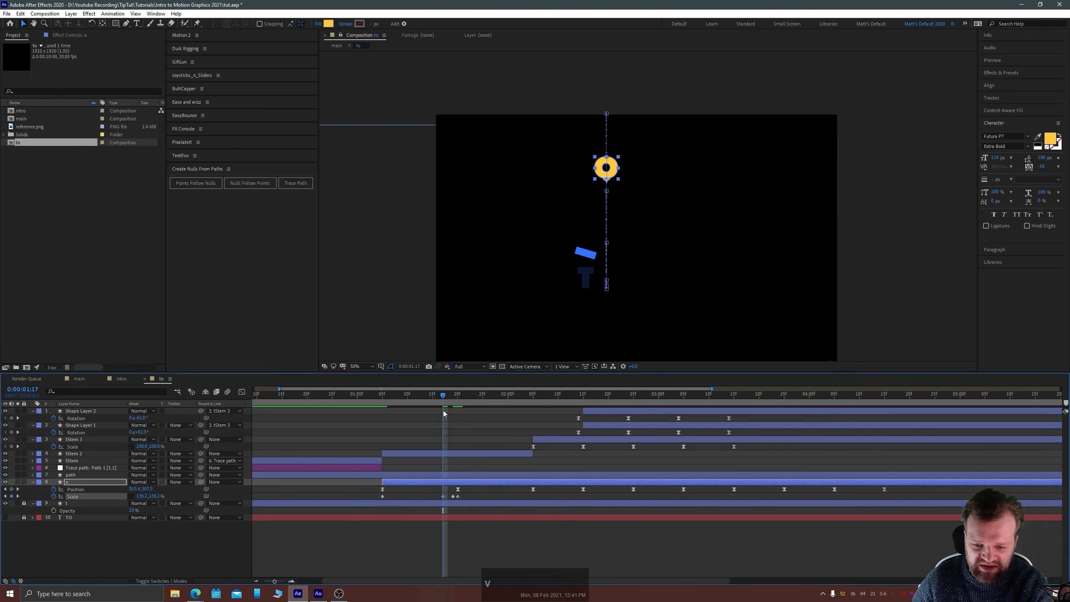
Stretch the rising O upward at 0:00:01:22 into a tall oval, narrowing its width and scaling its height to about 181%.
left_click_drag(442, 398, 468, 397)
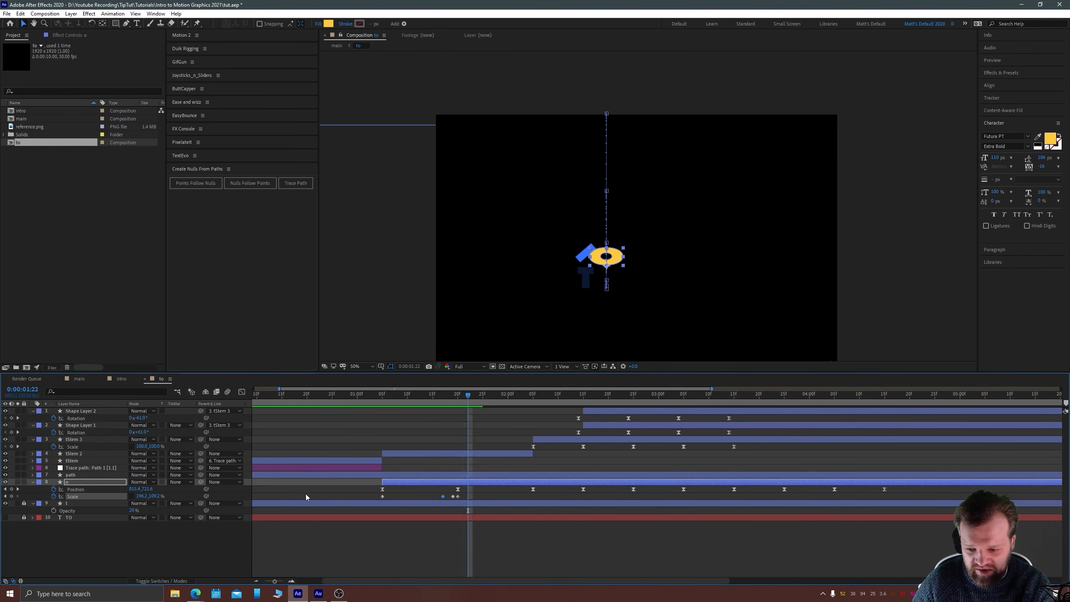
scroll(631, 249, "up", 2)
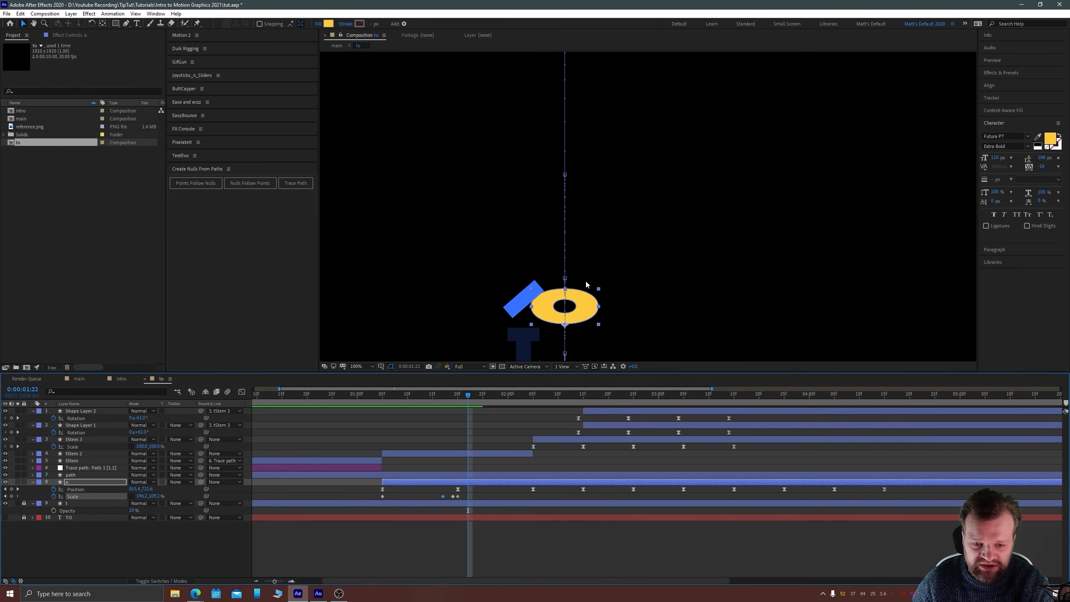
left_click_drag(590, 289, 592, 208)
Hold the O's stretched scale with a keyframe at 0:00:01:28 and reshape it to nearly round, slightly wider than tall, at 0:00:02:03.
left_click_drag(468, 397, 498, 399)
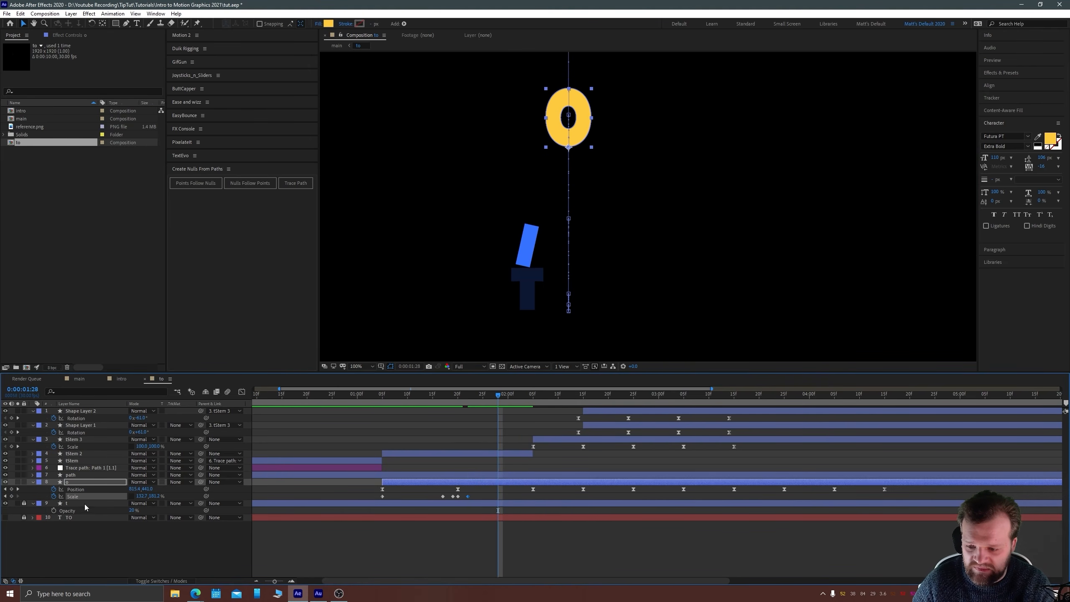
left_click_drag(523, 157, 522, 320)
left_click_drag(500, 397, 522, 399)
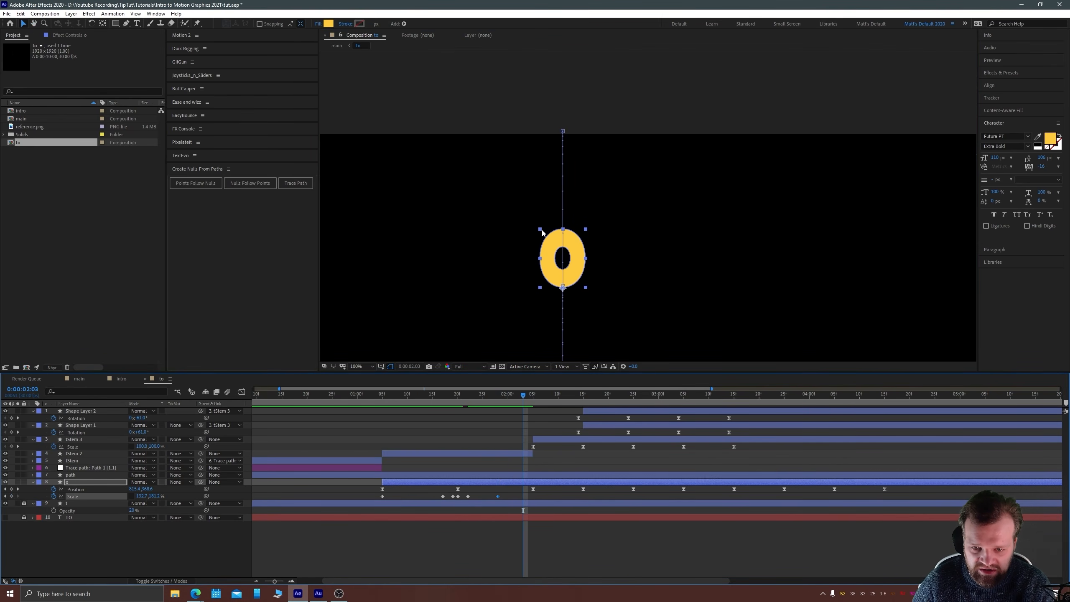
left_click_drag(541, 231, 538, 248)
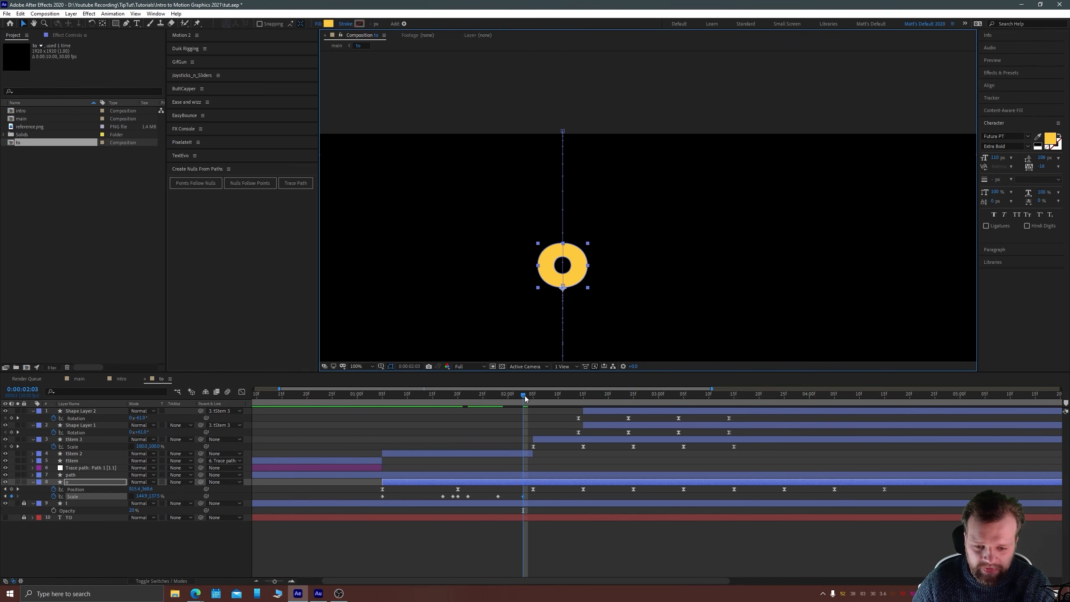
Add a Scale keyframe at 0:00:02:10 that holds the O's nearly round shape through the top of the bounce.
left_click_drag(525, 397, 559, 388)
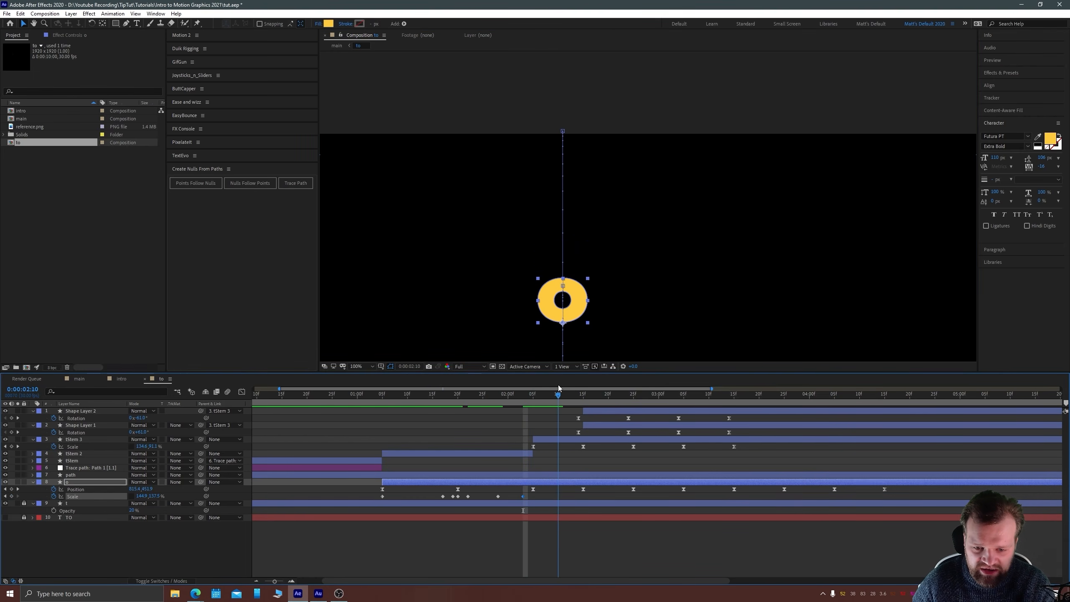
key("space")
left_click_drag(509, 322, 497, 209)
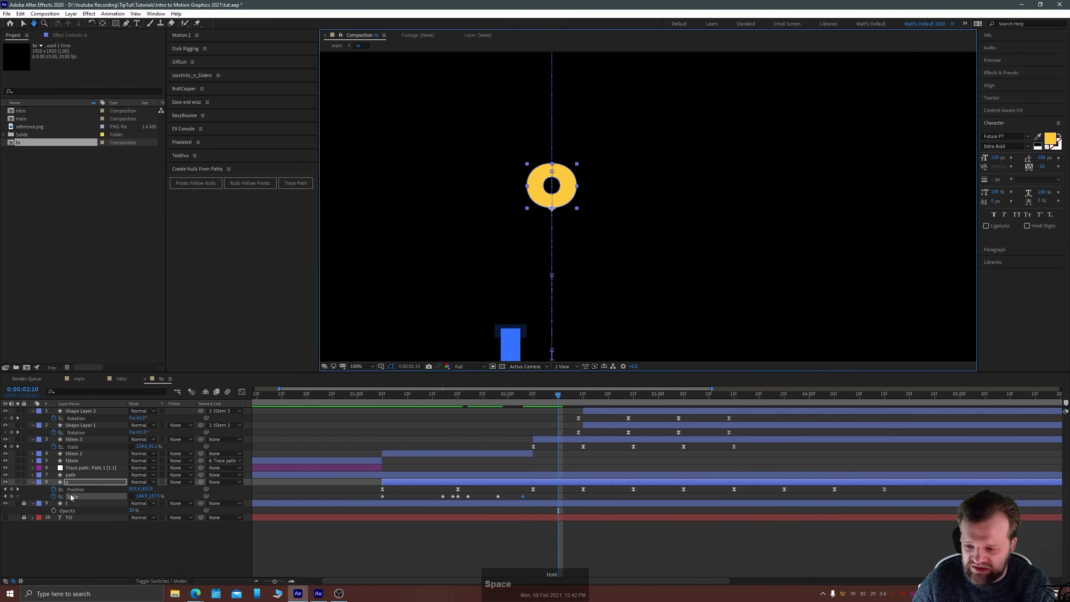
left_click(11, 496)
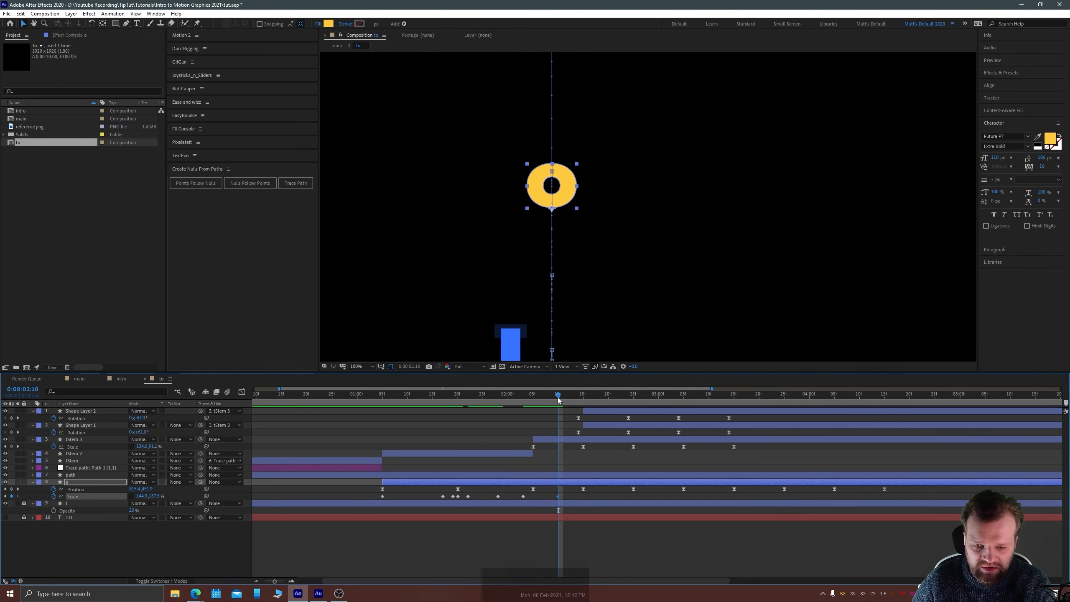
Stretch the falling O vertically to about 197% at 0:00:02:13 and add a Scale keyframe at its landing on 0:00:02:15.
left_click_drag(558, 399, 576, 397)
key("space")
left_click_drag(530, 233, 513, 142)
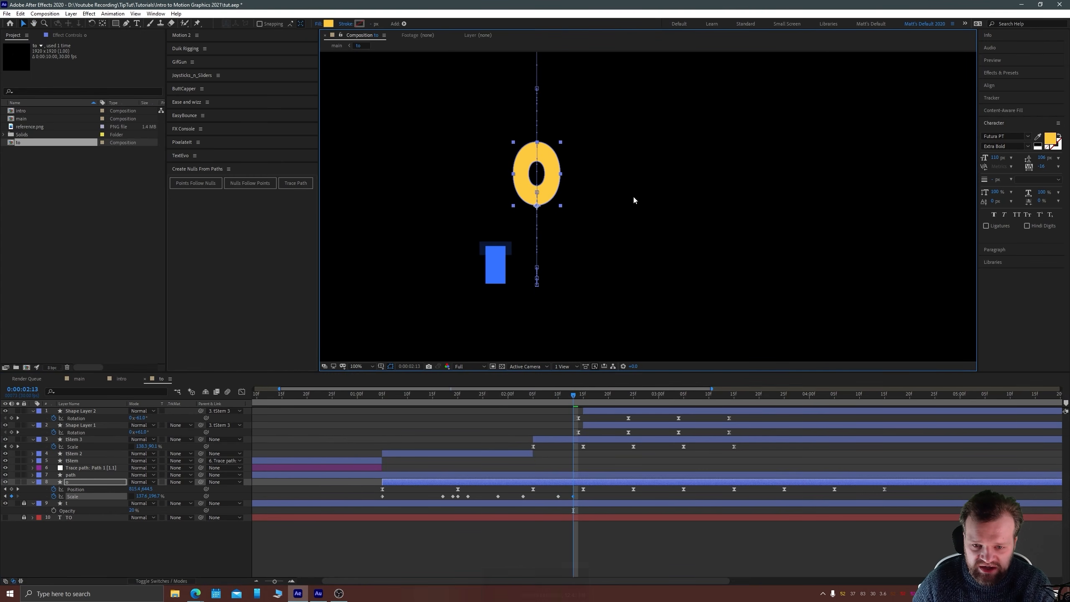
left_click_drag(575, 395, 584, 396)
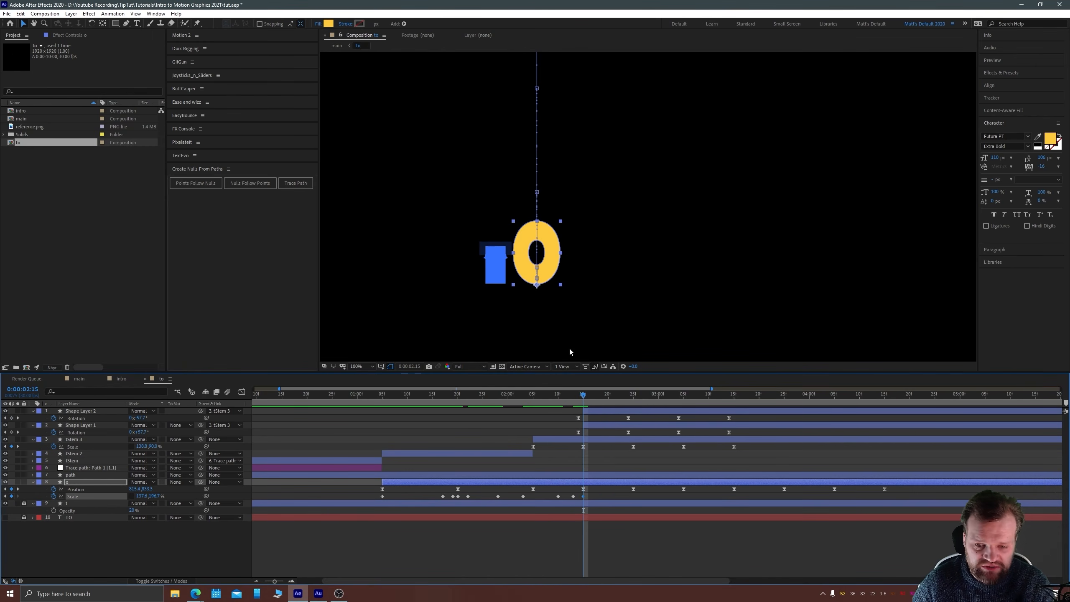
Squash the O at its 0:00:02:15 landing to about 174% wide, and stretch it taller as it rises at 0:00:02:18.
left_click_drag(560, 224, 569, 236)
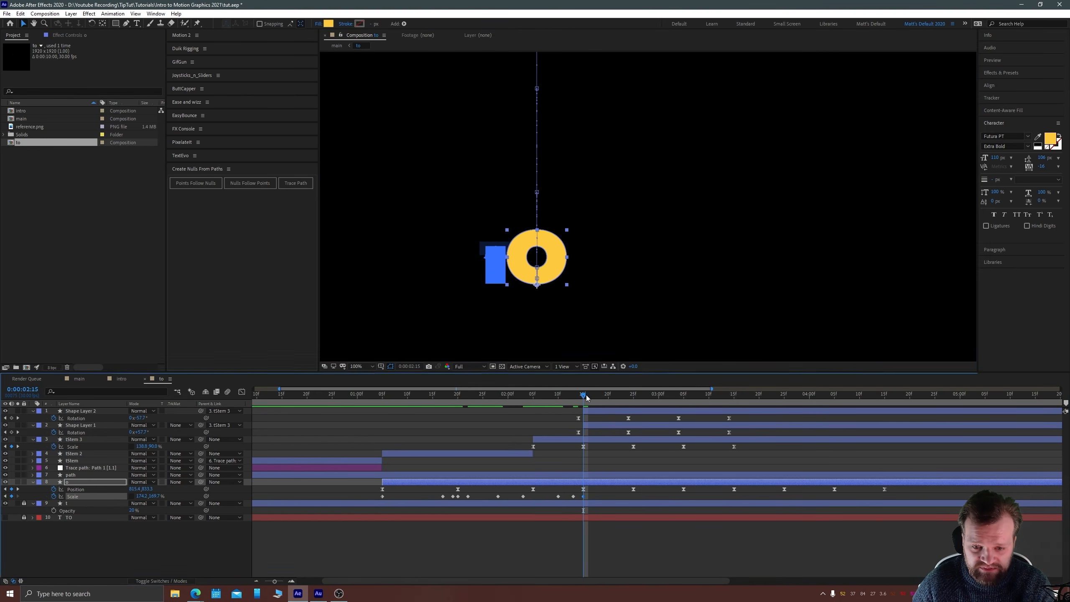
left_click_drag(584, 396, 598, 394)
left_click_drag(567, 186, 563, 168)
Add a Scale keyframe on the O at 0:00:02:22 and restore its even 136.2% scale at 0:00:02:25.
left_click_drag(600, 396, 633, 394)
left_click_drag(562, 134, 565, 141)
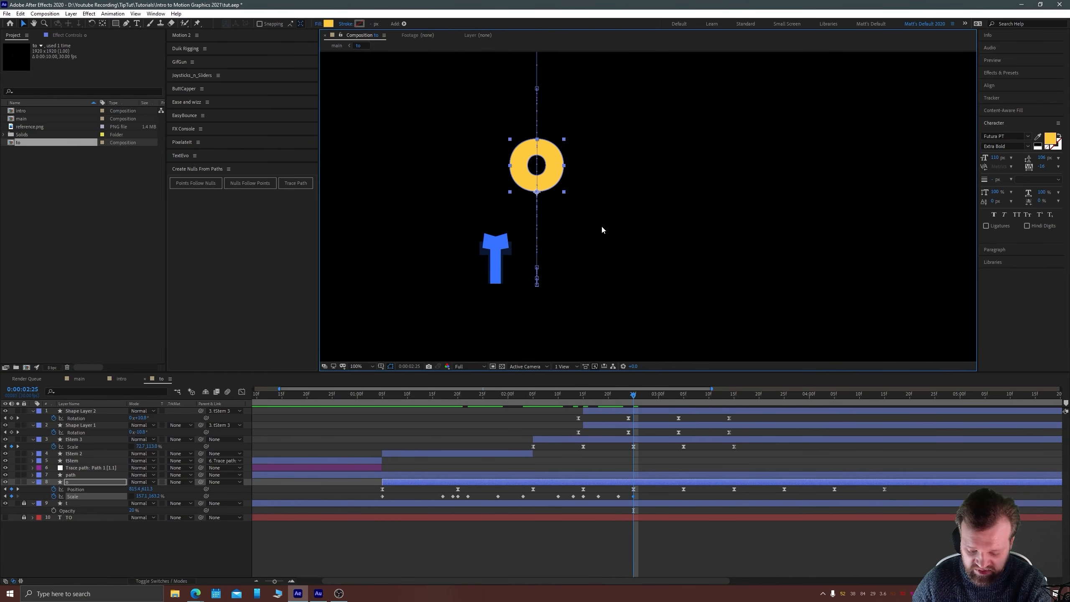
key("ctrl+v")
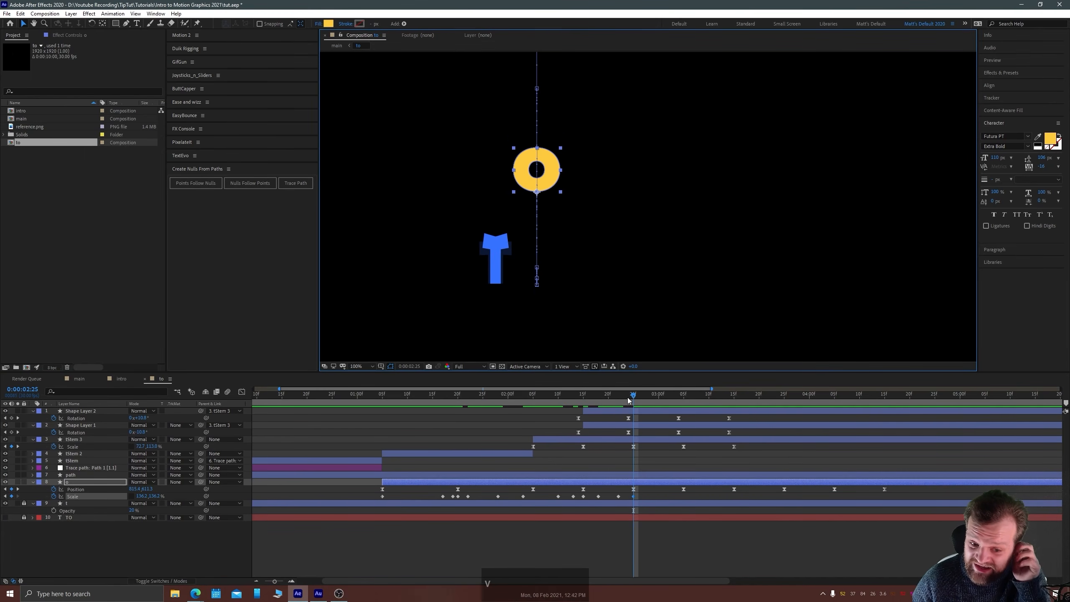
Preview the bounce and reduce the O's stretch at 0:00:02:22 to about 147% wide and 178% high.
key("space")
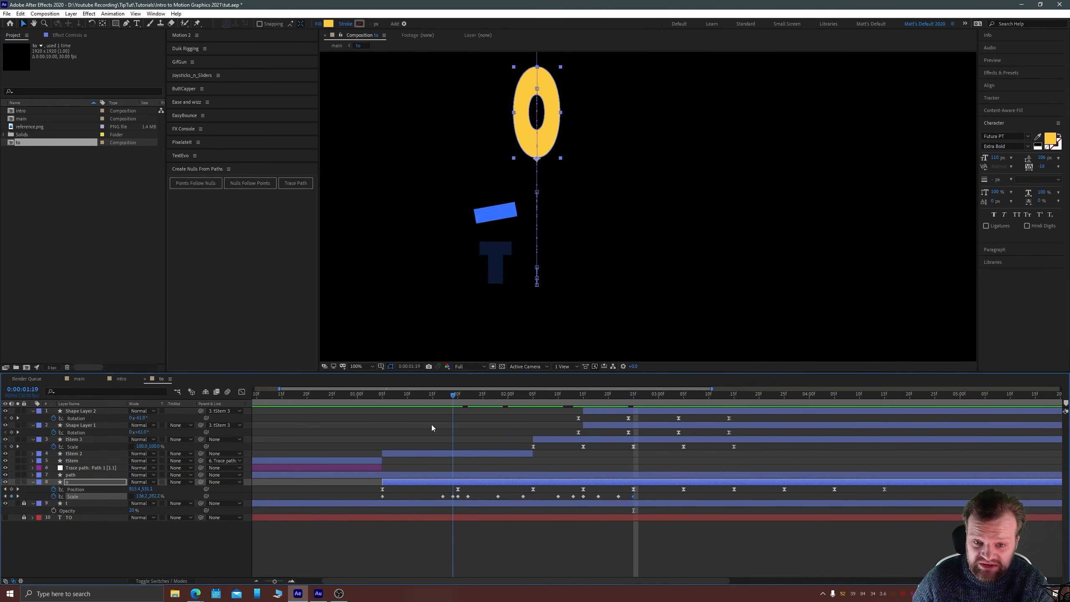
scroll(498, 194, "down", 4)
key("space")
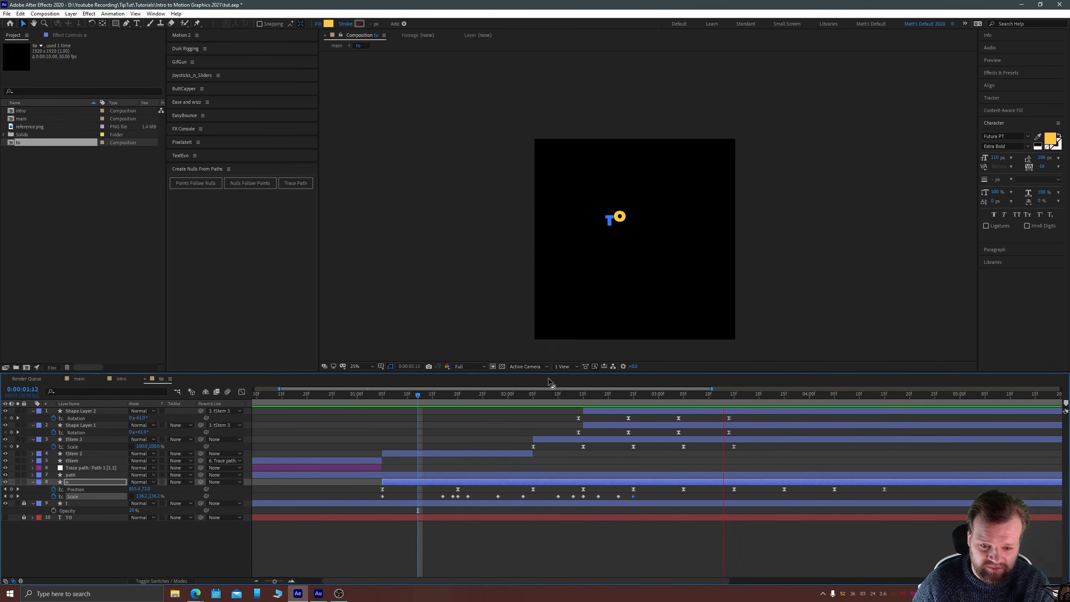
left_click_drag(552, 396, 618, 396)
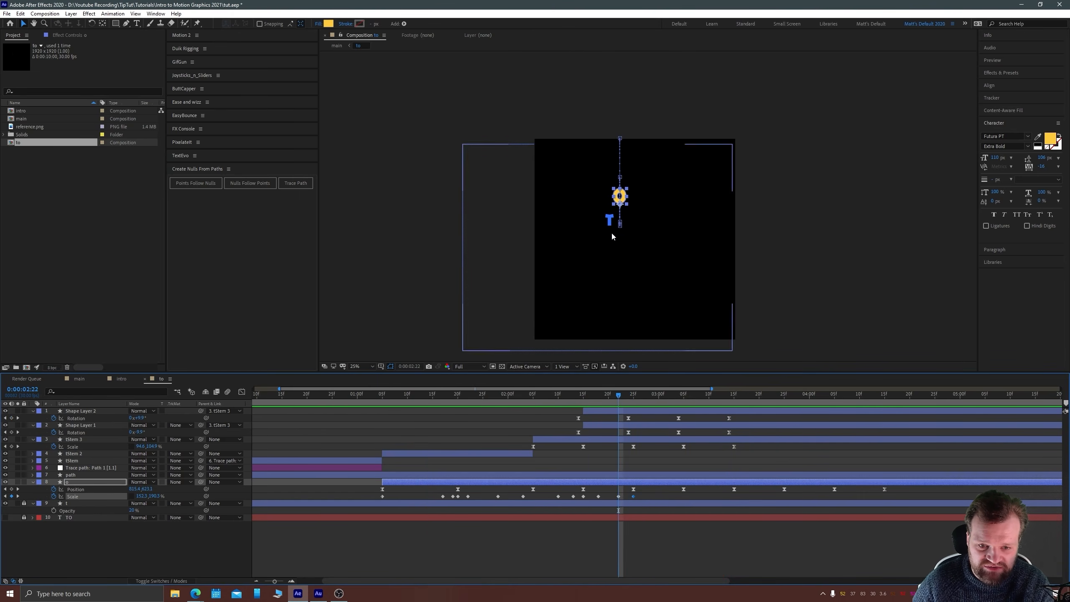
scroll(612, 233, "up", 3)
key("space")
left_click_drag(529, 175, 546, 196)
left_click_drag(528, 156, 528, 161)
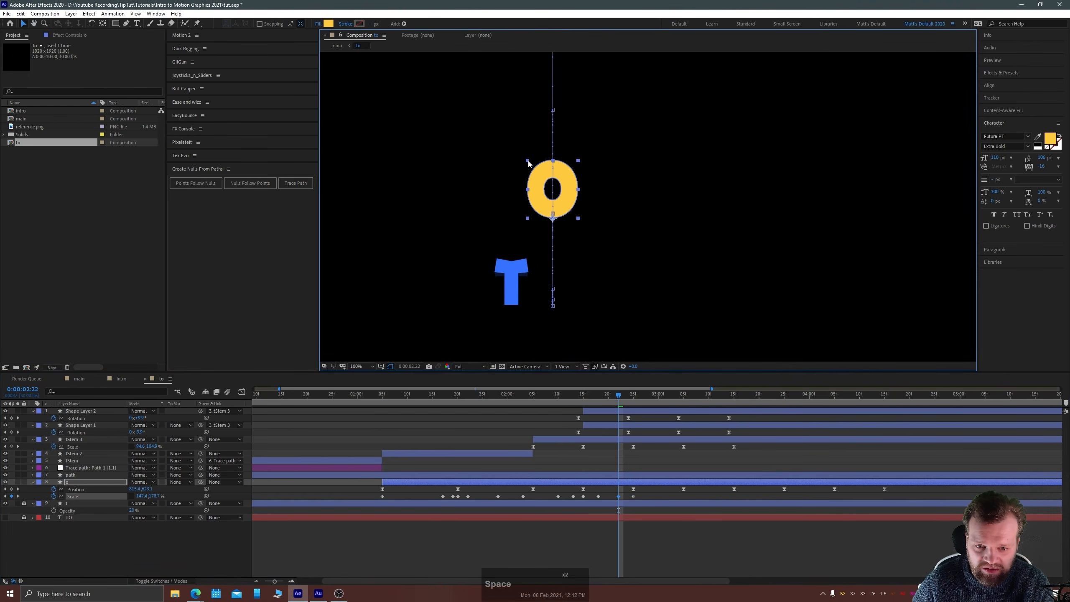
Narrow the O to about 118% wide at 0:00:02:13 and about 123% wide at its 0:00:02:15 landing.
left_click_drag(597, 394, 572, 392)
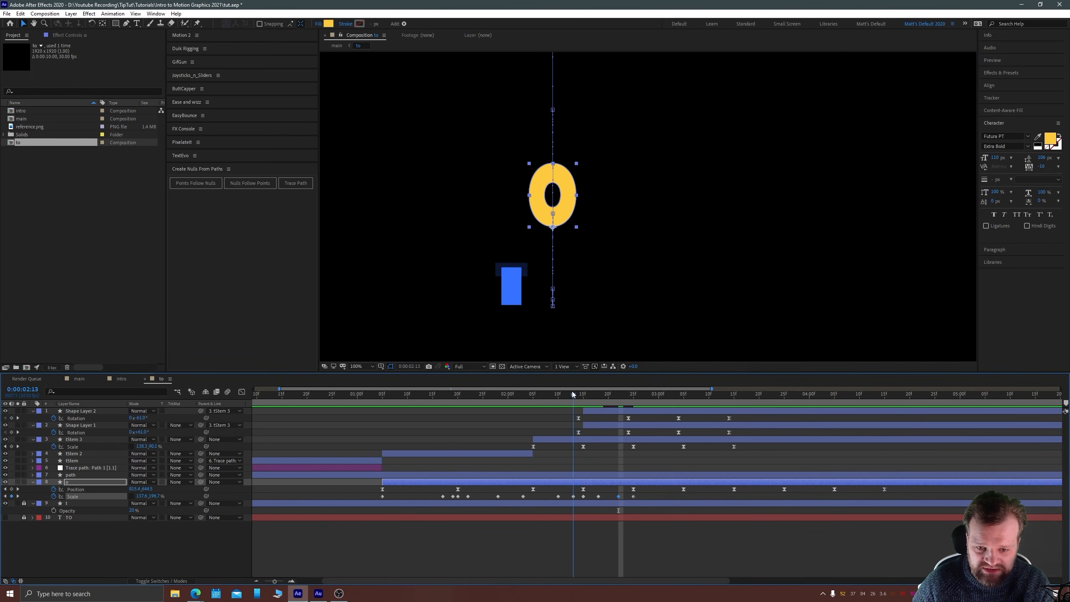
left_click_drag(529, 167, 532, 172)
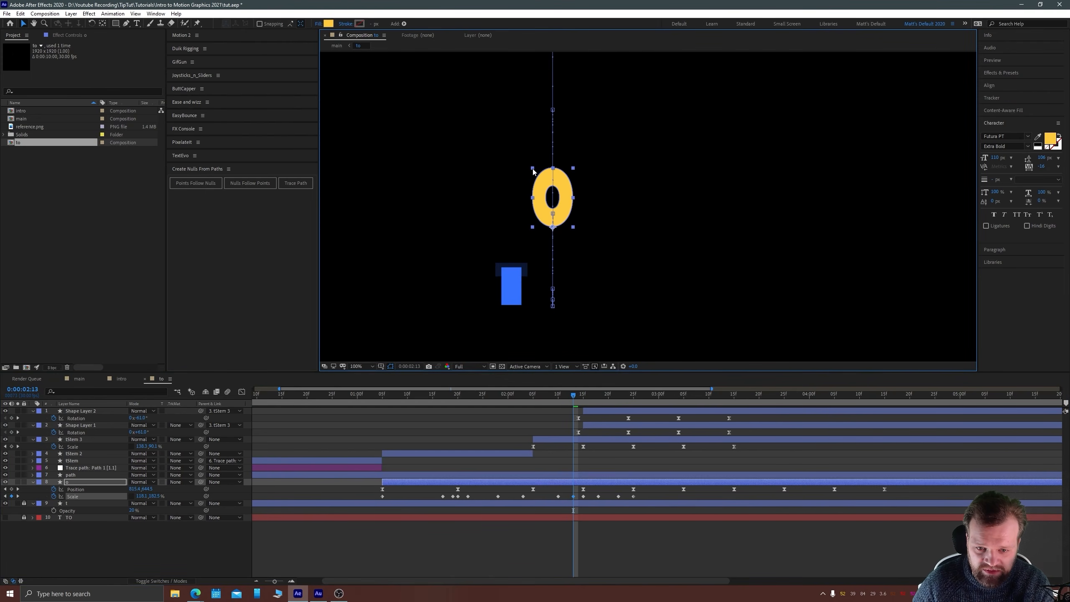
left_click_drag(578, 394, 583, 395)
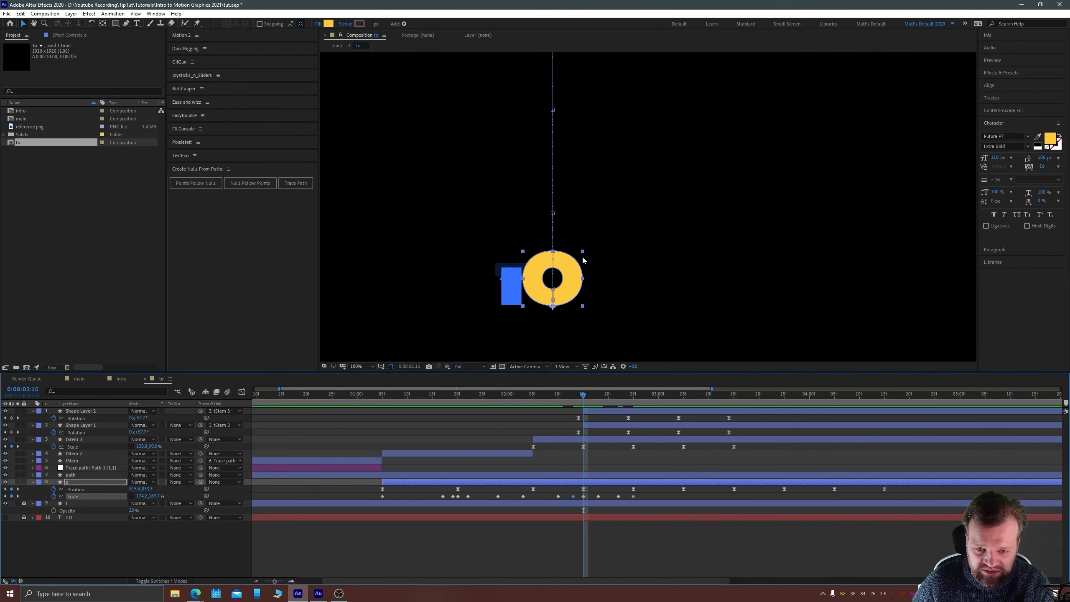
left_click_drag(584, 254, 574, 251)
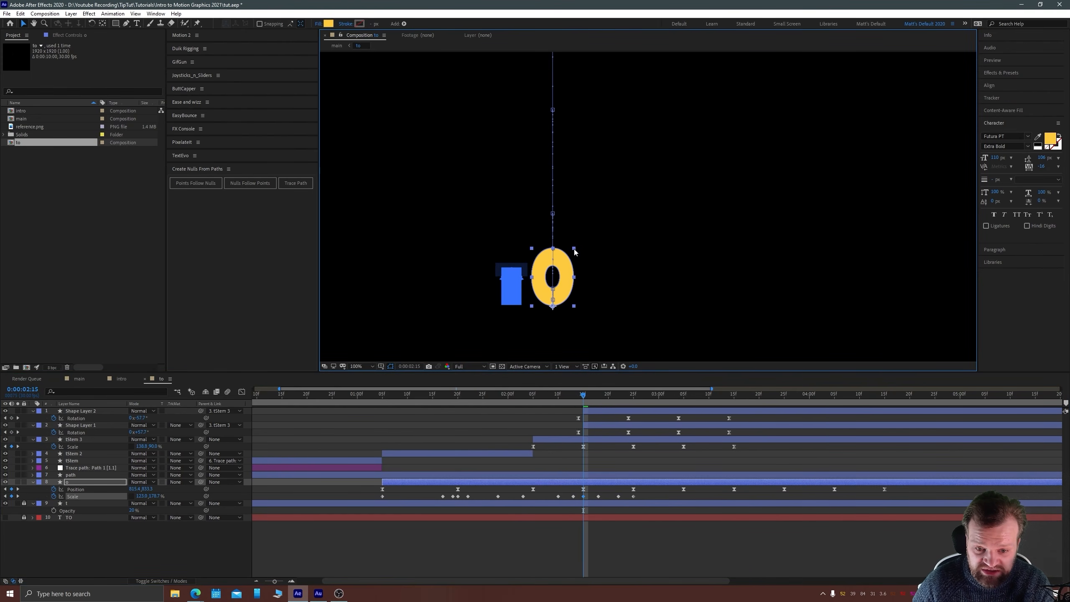
Preview the second bounce and shift the O's last two Scale keyframes one frame earlier, to 0:00:02:21 and 0:00:02:24.
left_click(509, 394)
key("space")
key("space")
key("space")
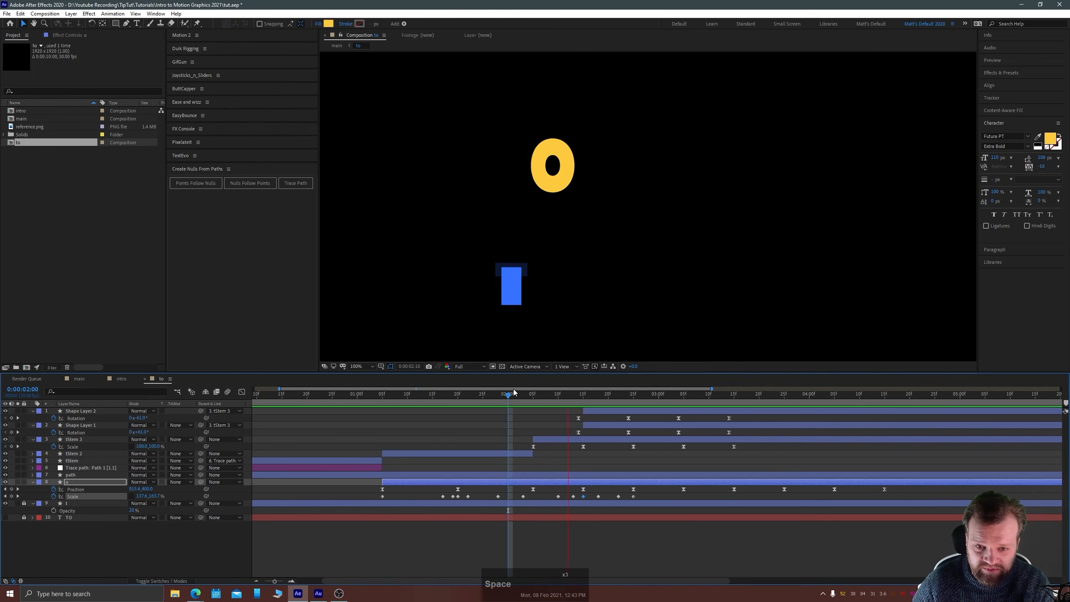
left_click_drag(582, 395, 609, 400)
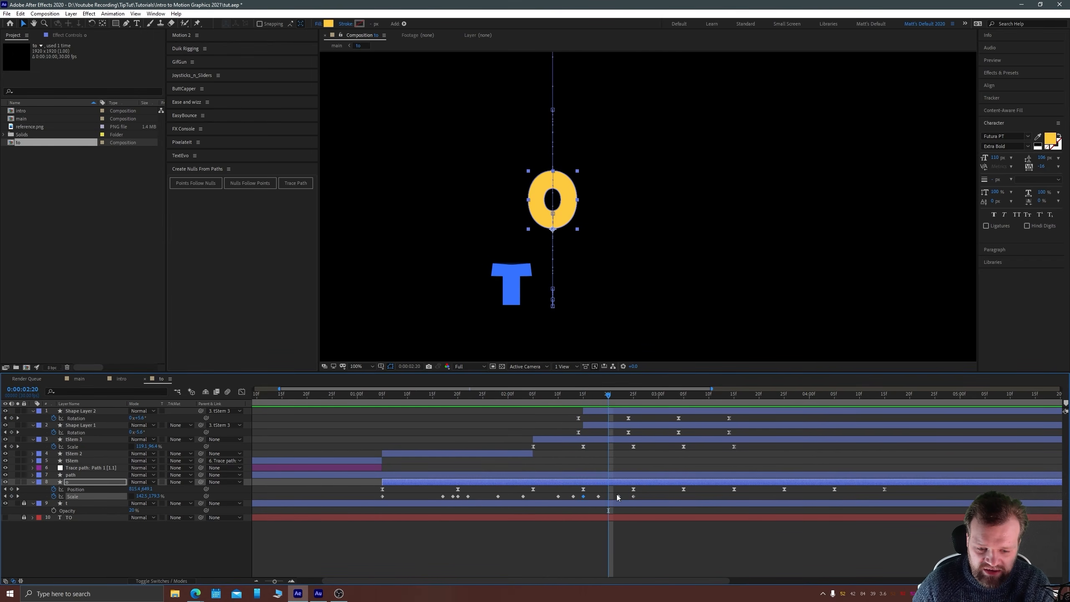
left_click_drag(618, 496, 613, 497)
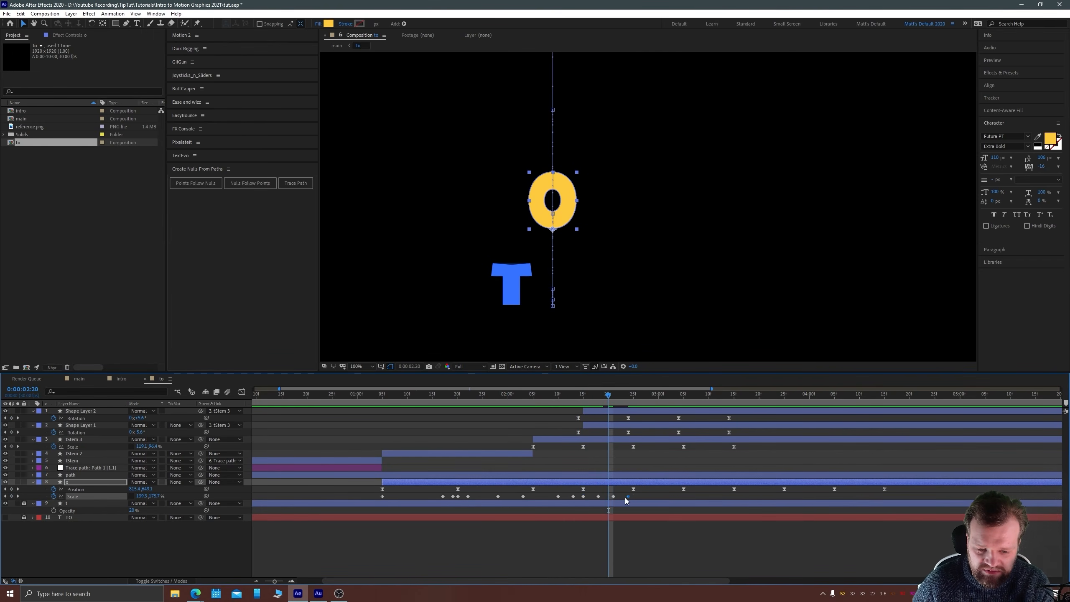
Keyframe the O's even scale at 0:00:03:01, stretch it to about 170% high at 0:00:03:03, and hold that shape until 0:00:03:05.
left_click_drag(610, 398, 655, 382)
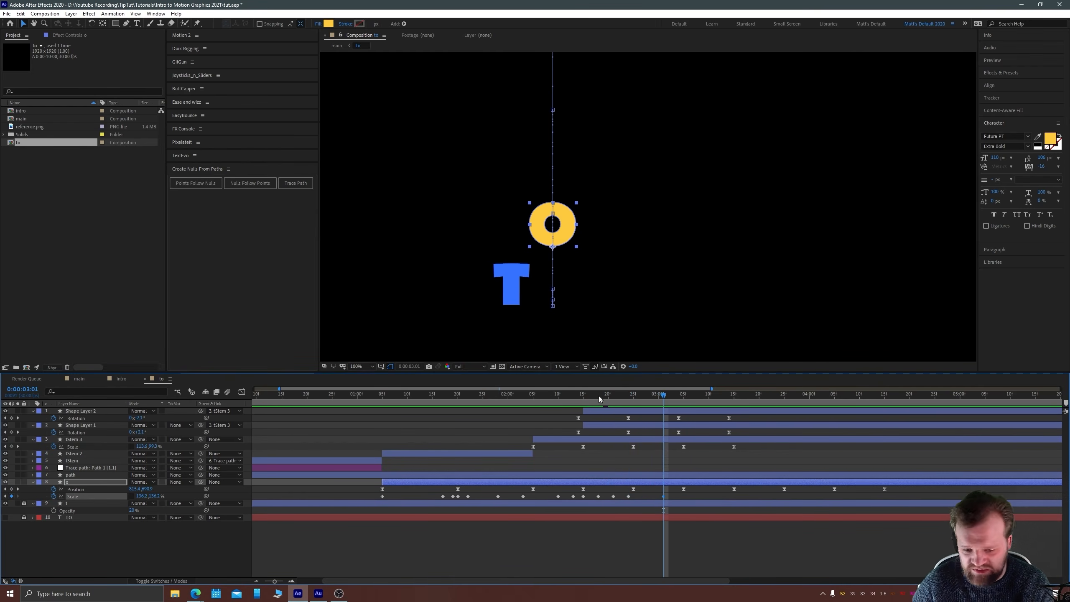
left_click_drag(662, 393, 674, 392)
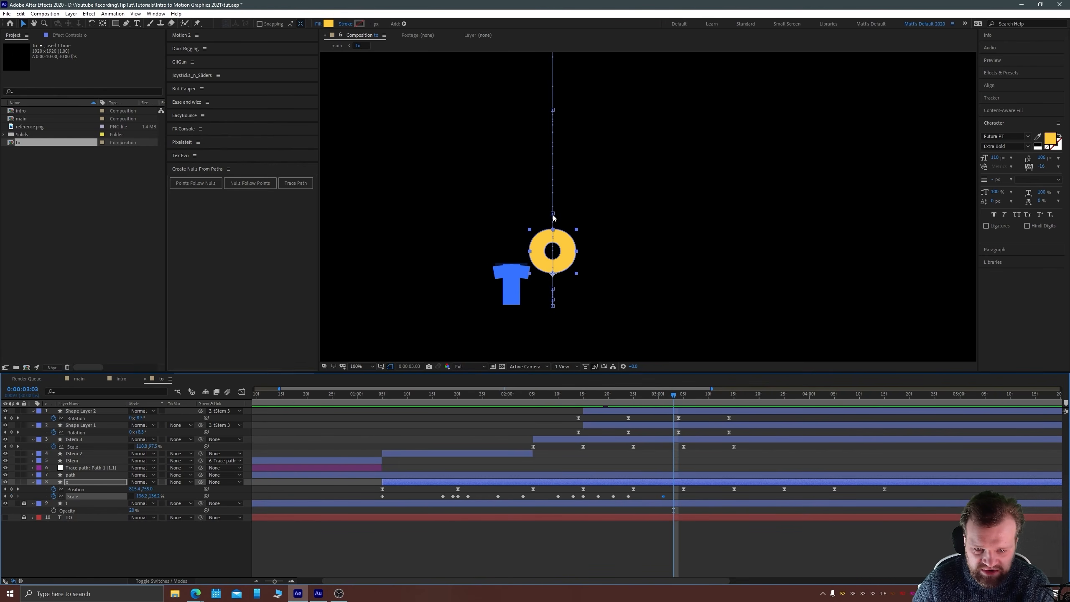
left_click_drag(555, 232, 554, 215)
left_click(684, 395)
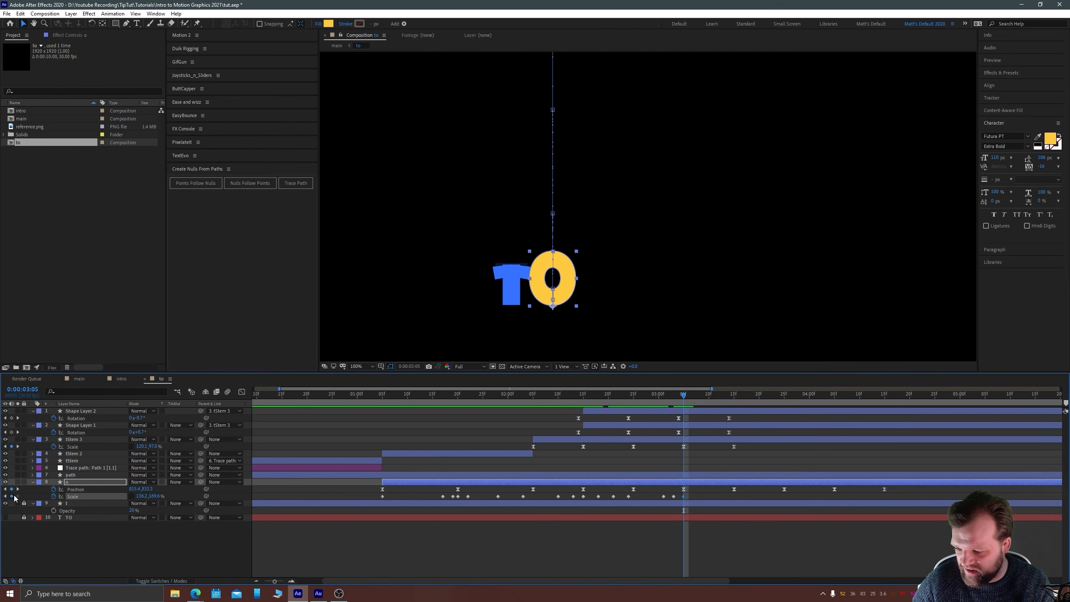
Squash the O at 0:00:03:06 just after landing, and add even-scale keyframes at 0:00:03:13 and 0:00:03:24.
left_click(688, 396)
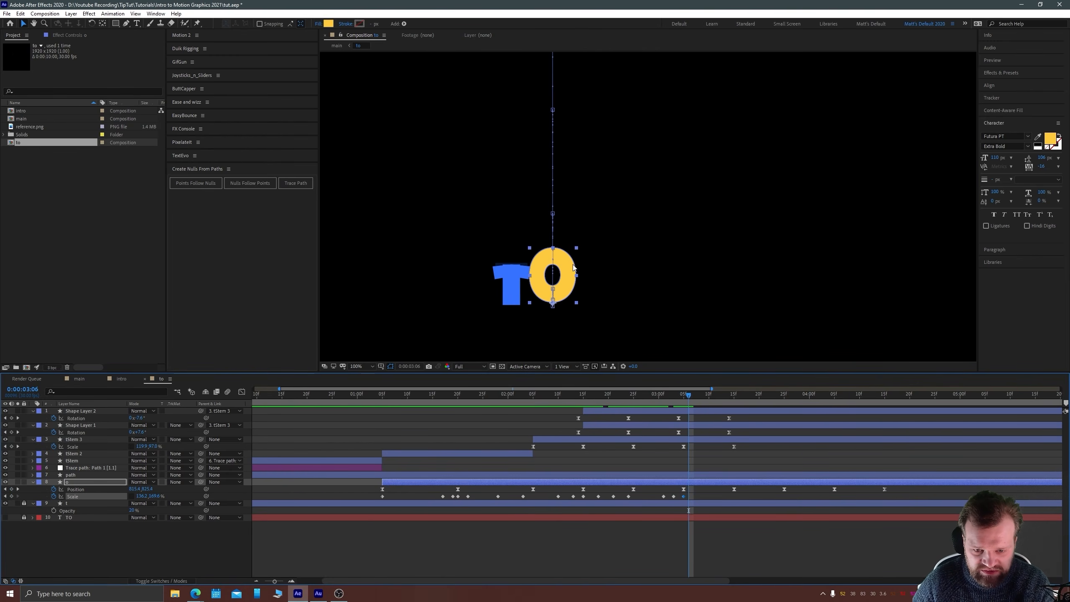
left_click_drag(576, 249, 578, 263)
left_click_drag(690, 394, 781, 416)
key("ctrl+v")
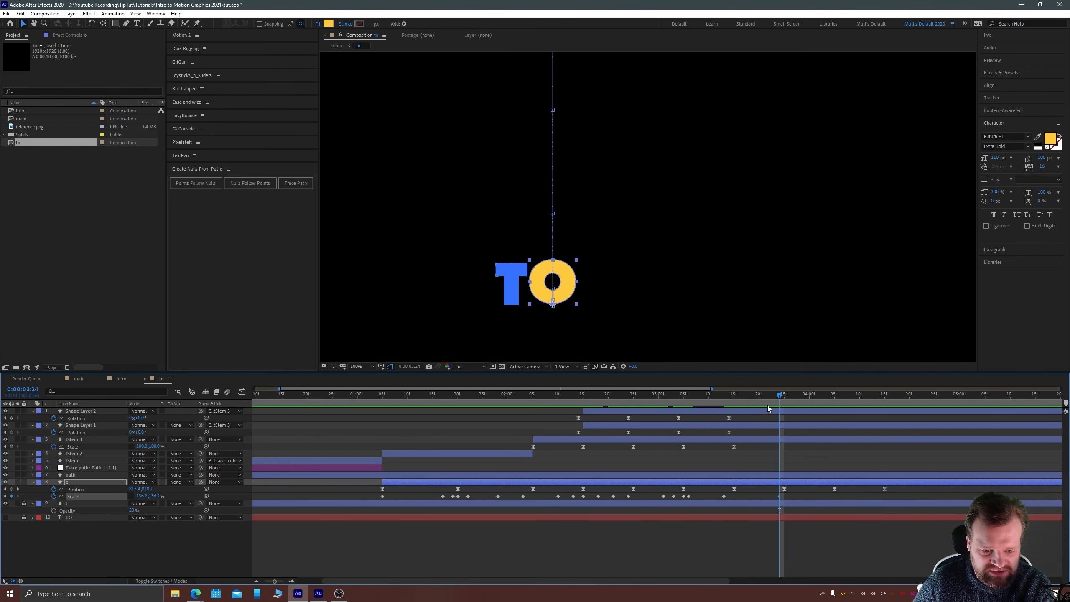
Squash the O at 0:00:03:25 to about 156% wide and 131% high, and restore its 136.2% scale at 0:00:03:27.
key("Page_Down")
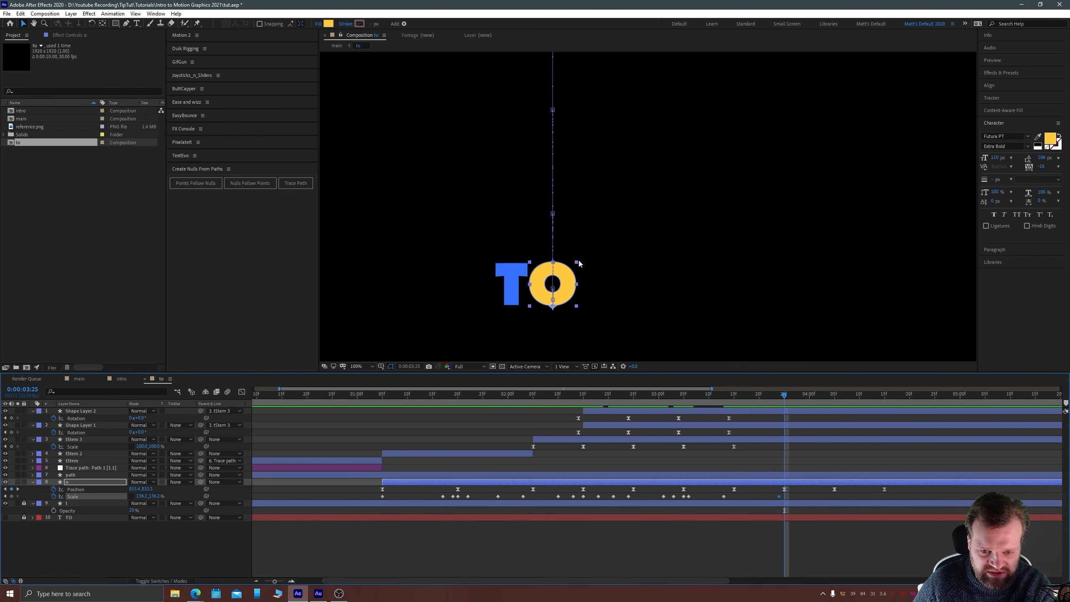
left_click_drag(579, 262, 582, 263)
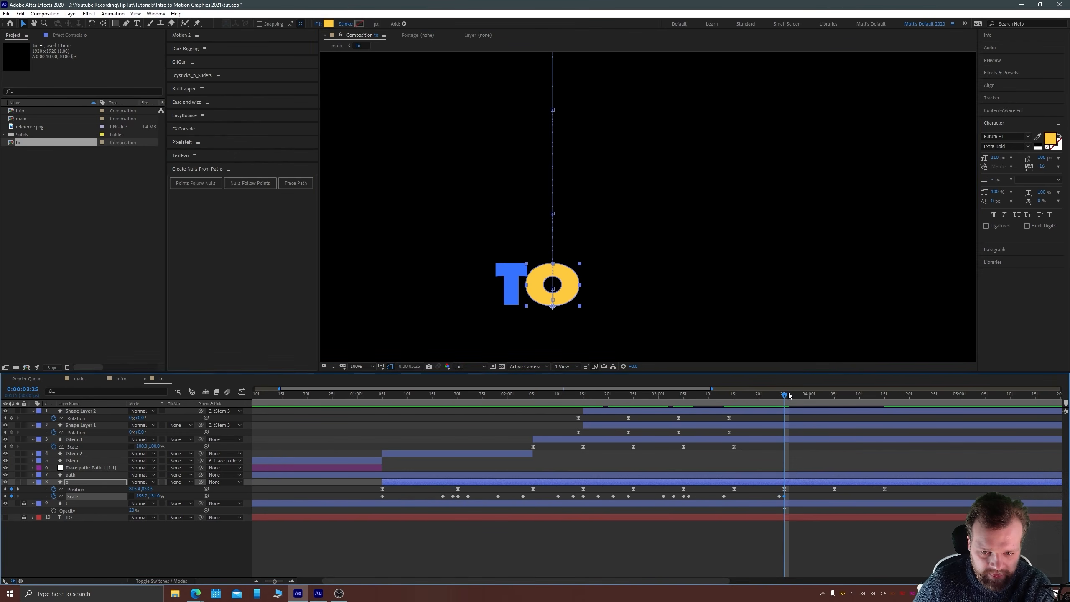
left_click_drag(788, 393, 795, 389)
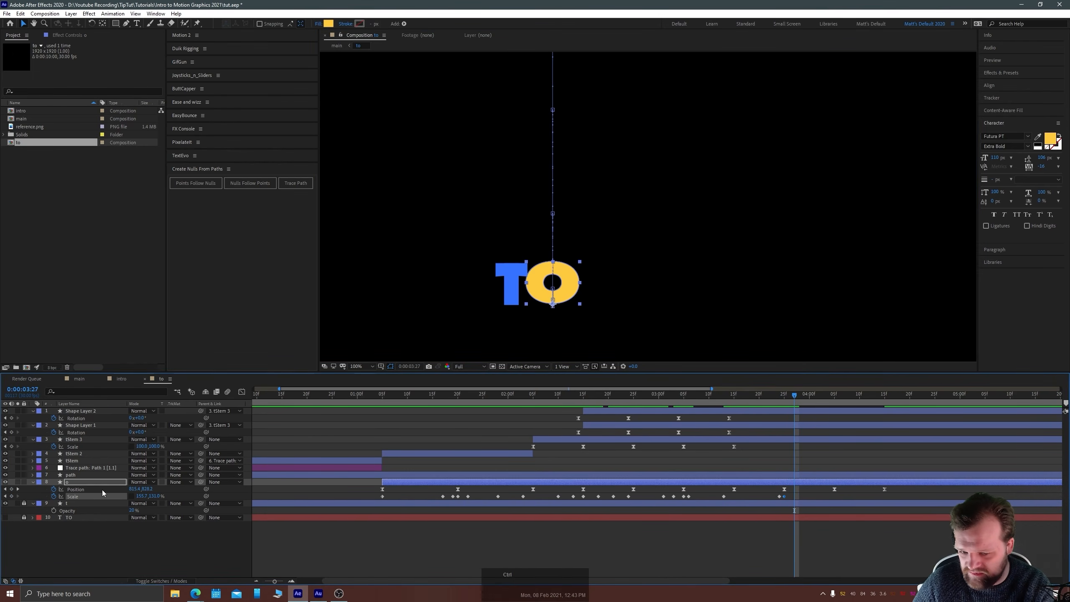
key("ctrl+v")
Play back the whole TO animation at a smaller magnification to check the O's squash and stretch.
key("space")
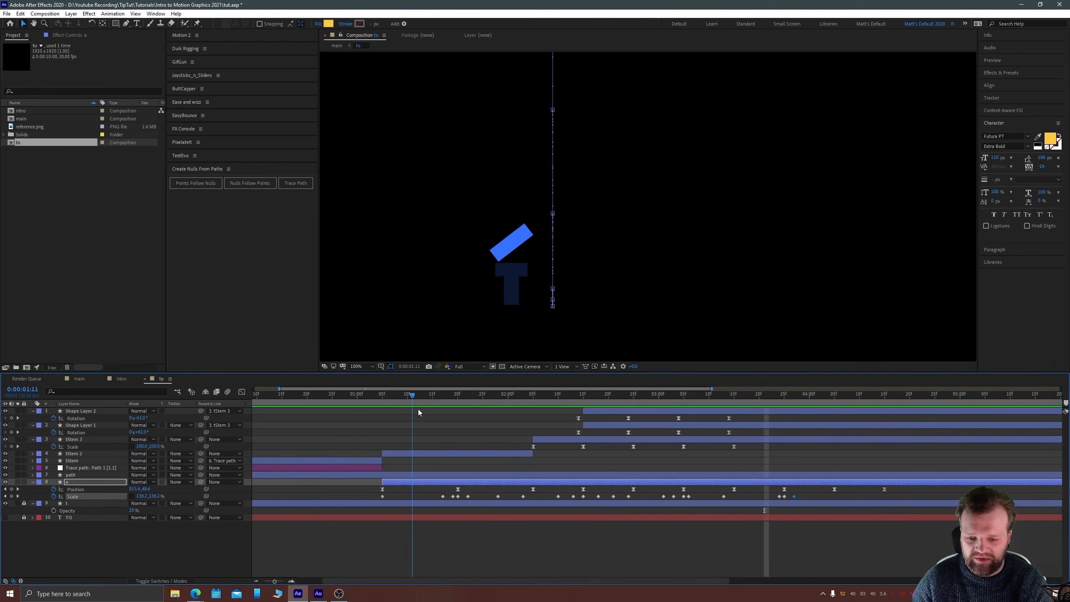
key("space")
scroll(558, 209, "down", 6)
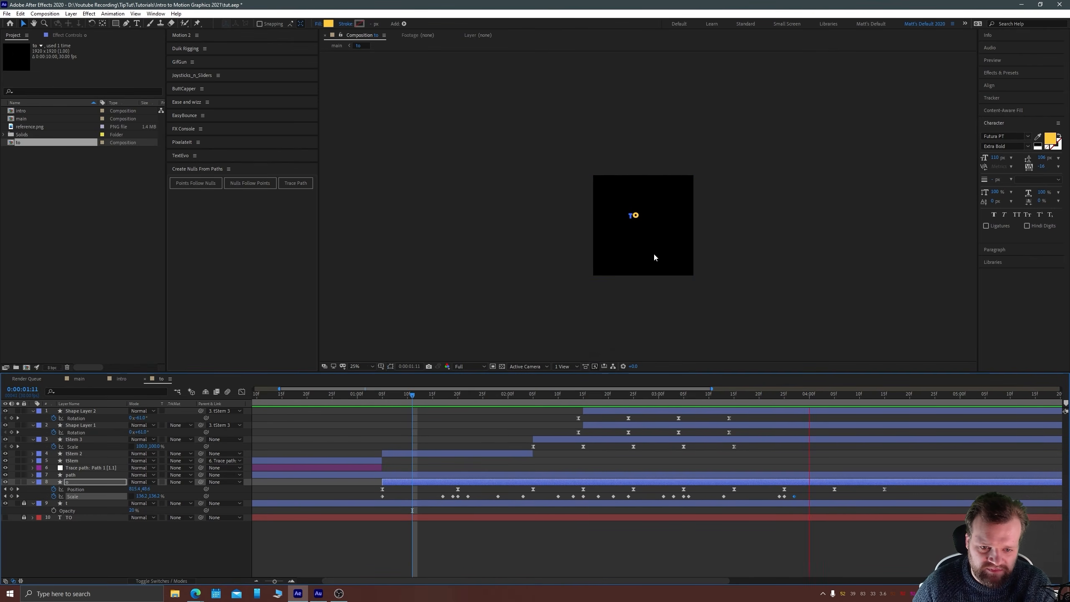
scroll(654, 257, "up", 2)
left_click_drag(400, 394, 382, 404)
key("space")
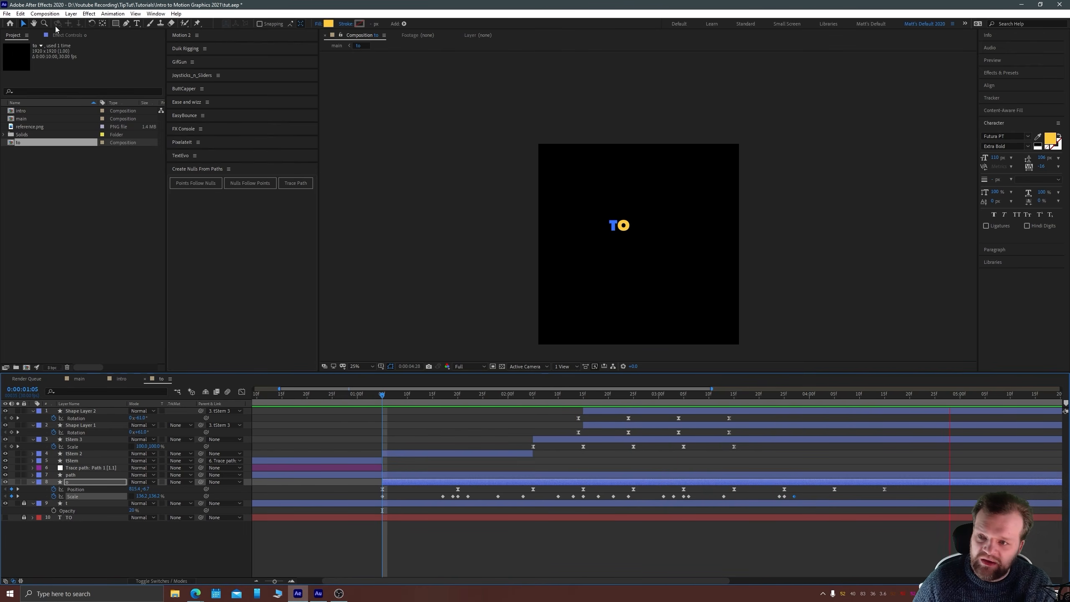
Open the main composition and play it from the first frame to check TO together with the INTRO text.
key("Tab")
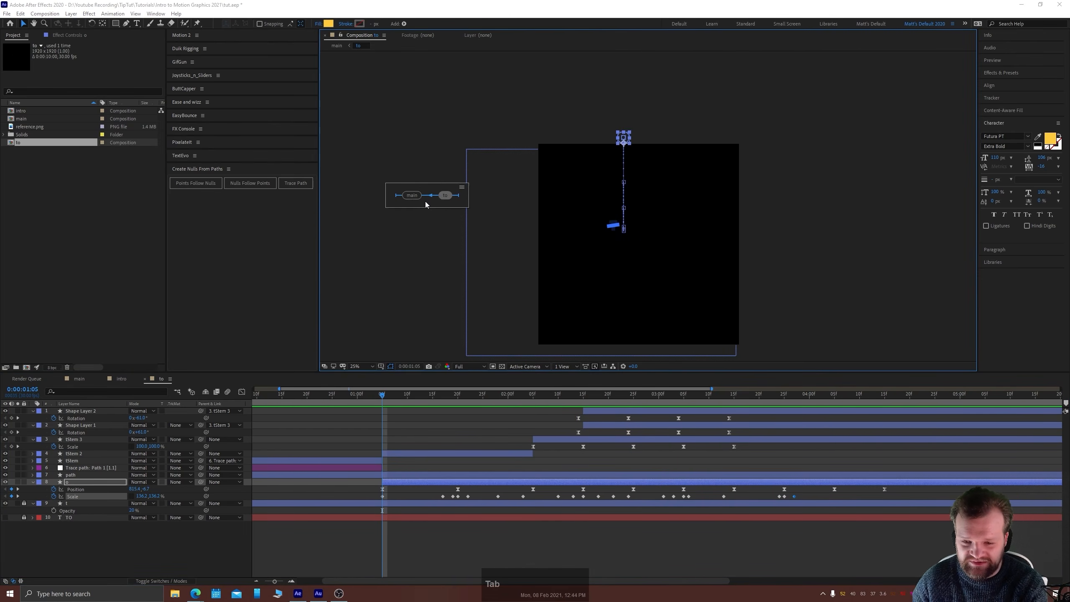
left_click(412, 196)
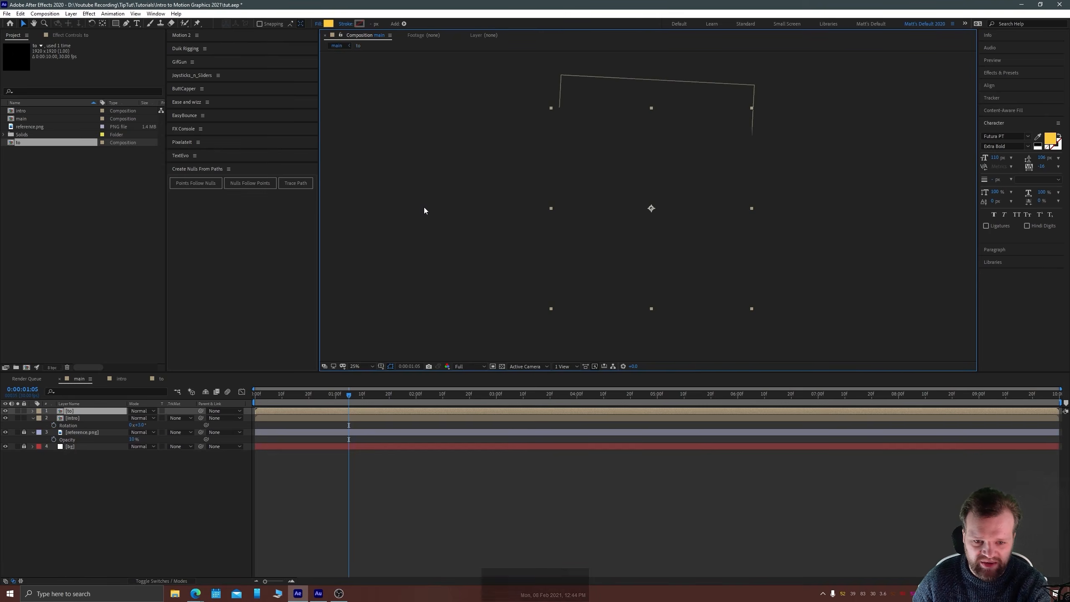
left_click_drag(346, 390, 231, 403)
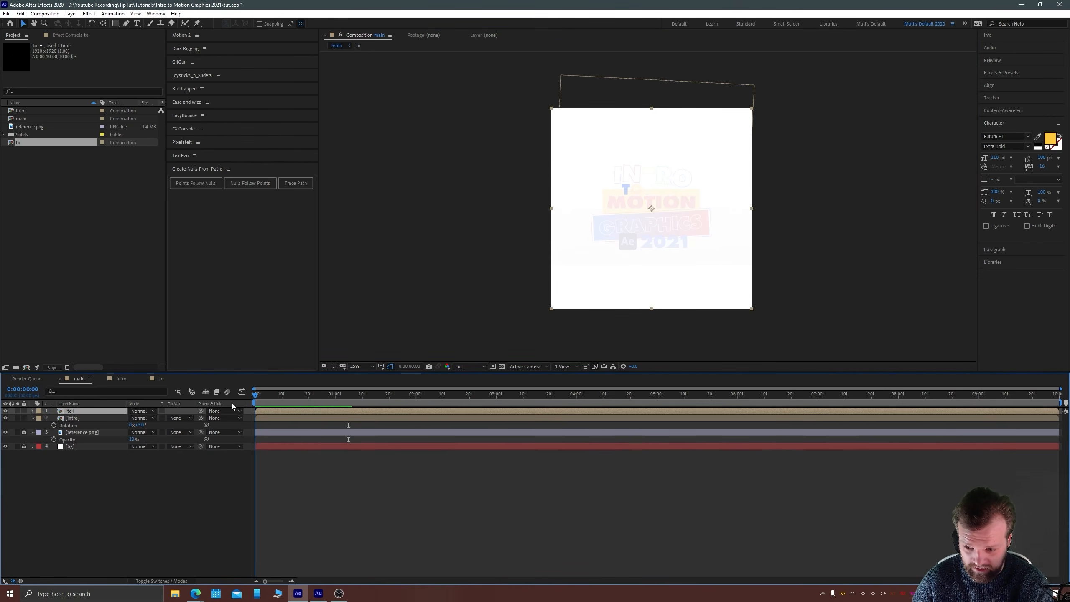
key("space")
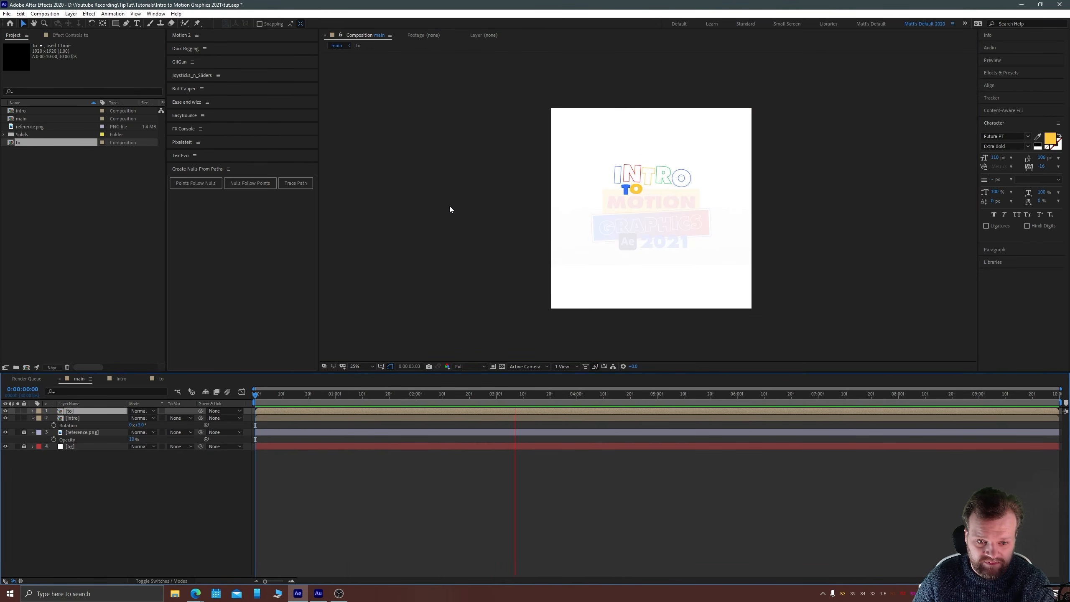
scroll(520, 190, "up", 4)
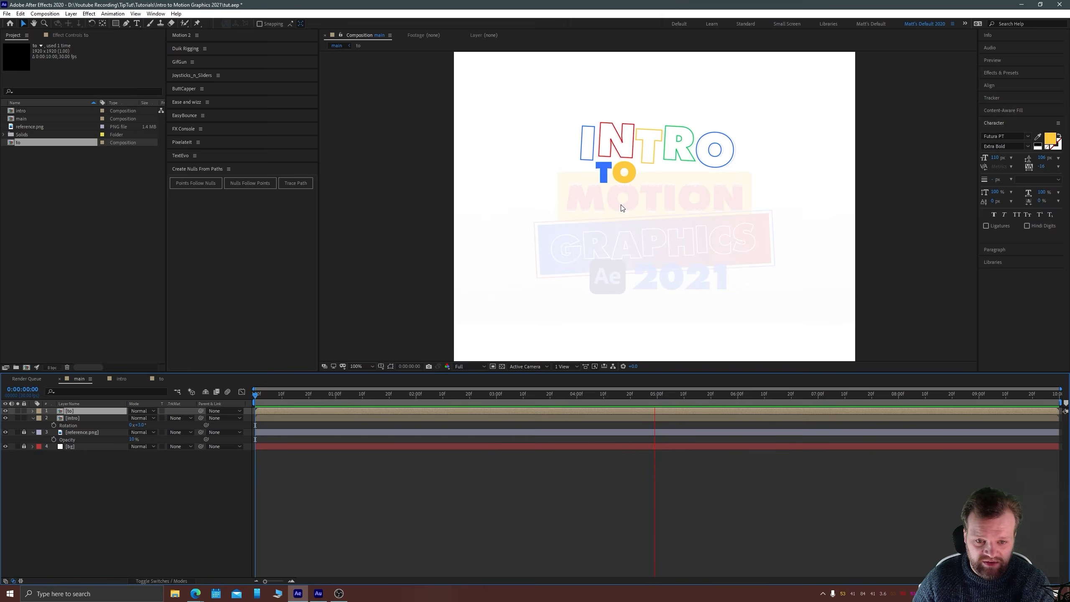
key("space")
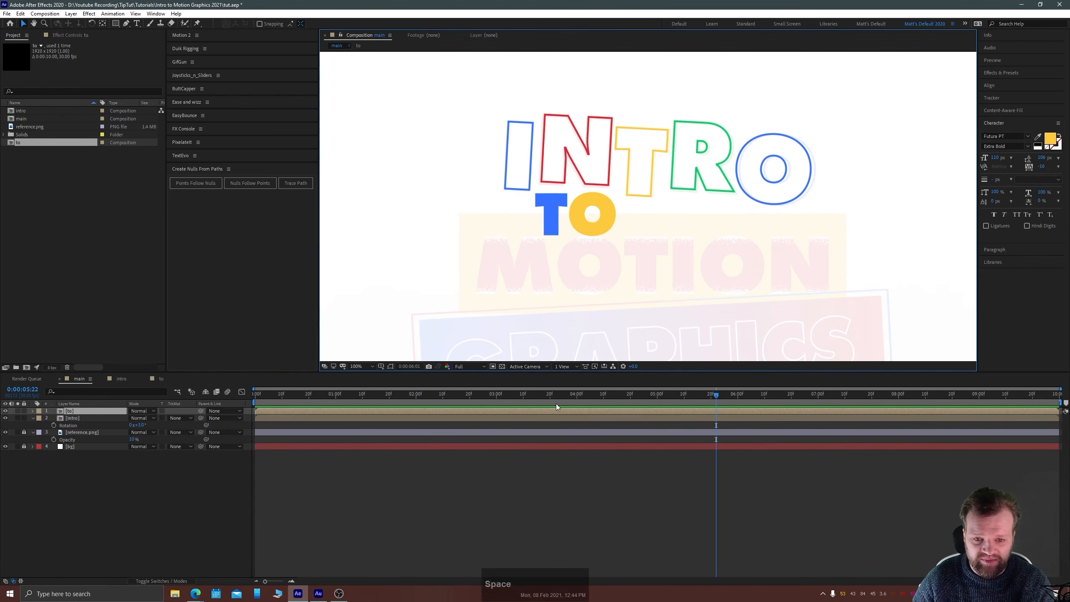
Set the blending mode of the to layer to Multiply, with the O overlapping the INTRO text at 0:00:03:00.
left_click_drag(518, 396, 496, 393)
left_click(98, 499)
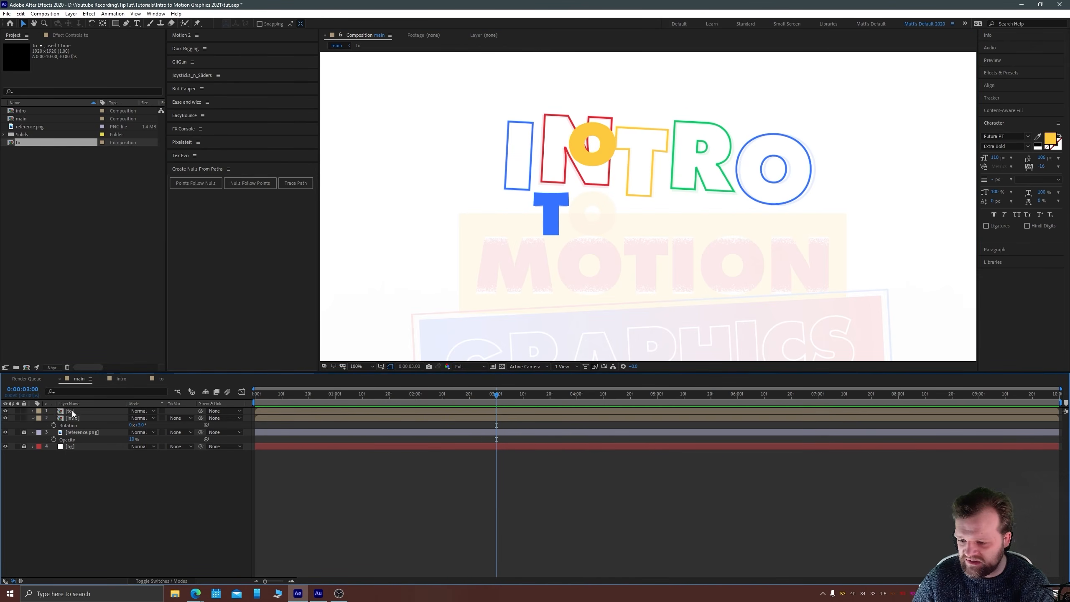
left_click(72, 411)
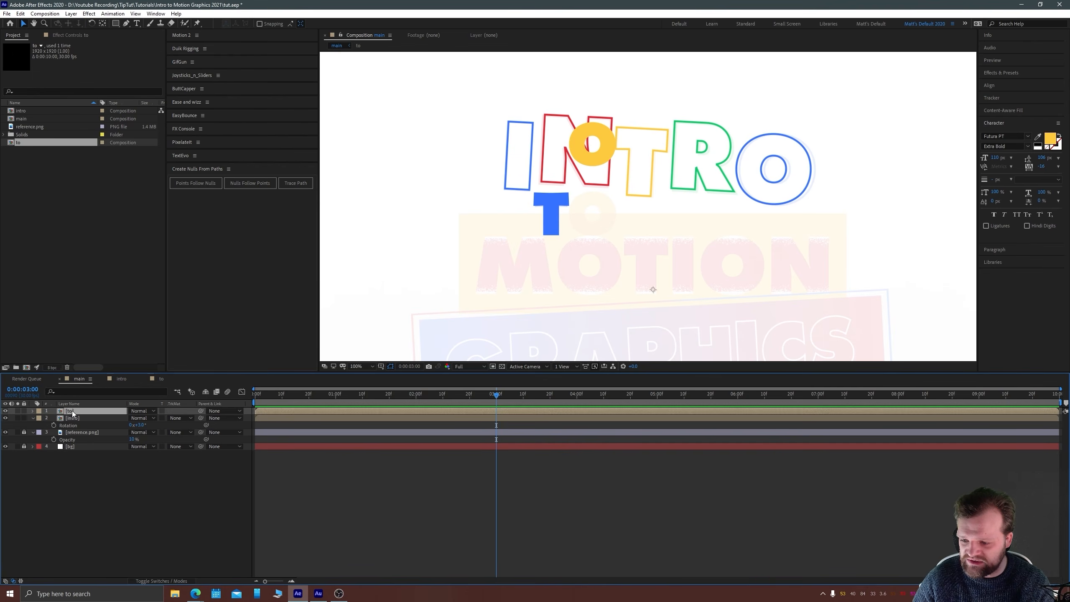
left_click(141, 411)
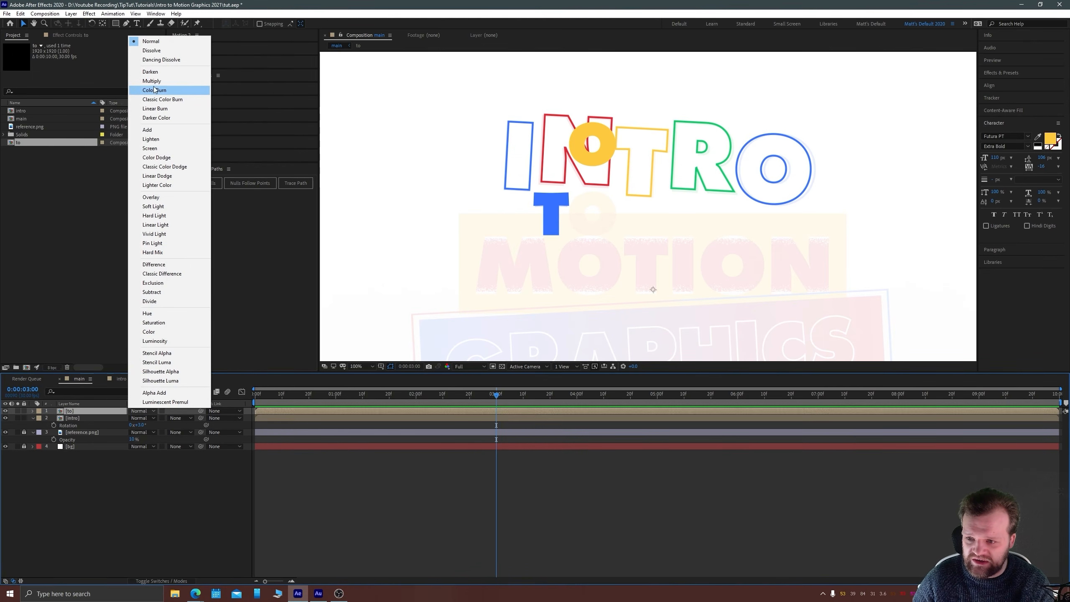
left_click(152, 80)
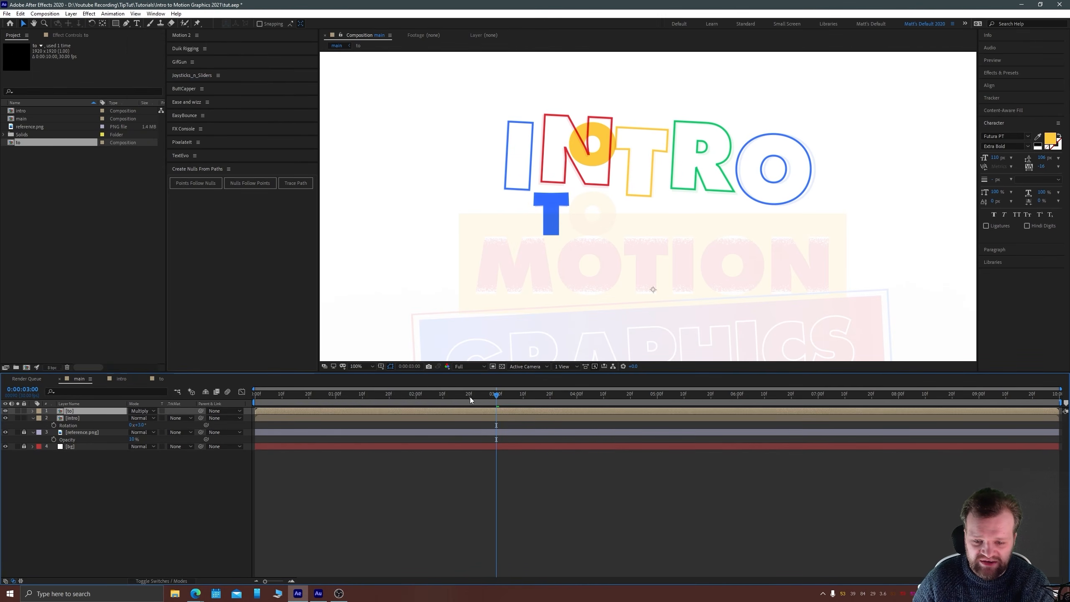
Hide the to and intro layers and set the unlocked reference.png layer's opacity to 100% at 0:00:02:17.
left_click_drag(484, 400, 462, 391)
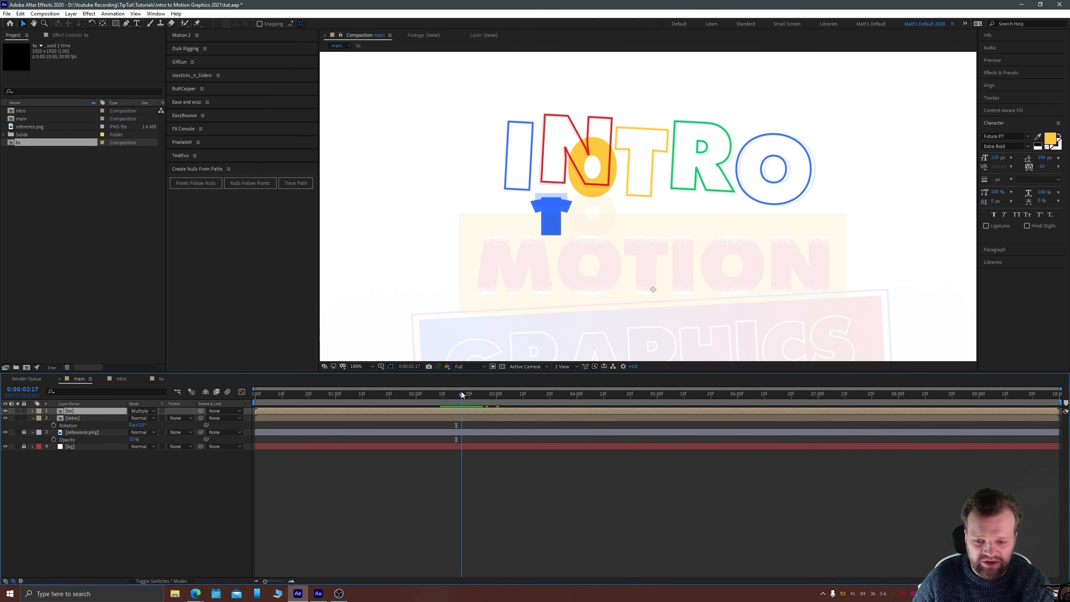
left_click(5, 417)
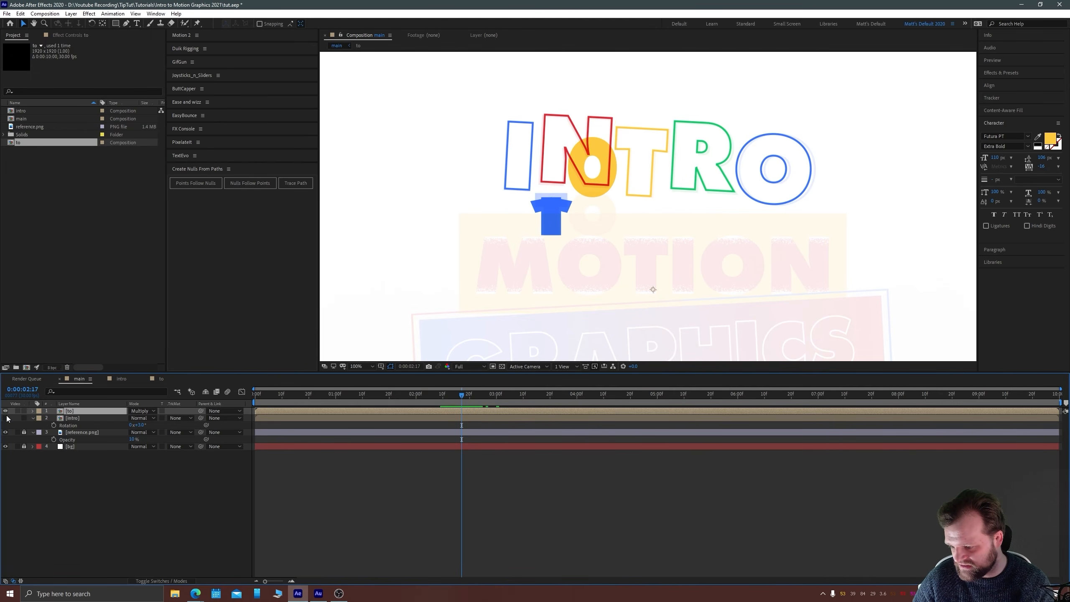
left_click(5, 410)
left_click(110, 433)
left_click_drag(134, 439, 419, 427)
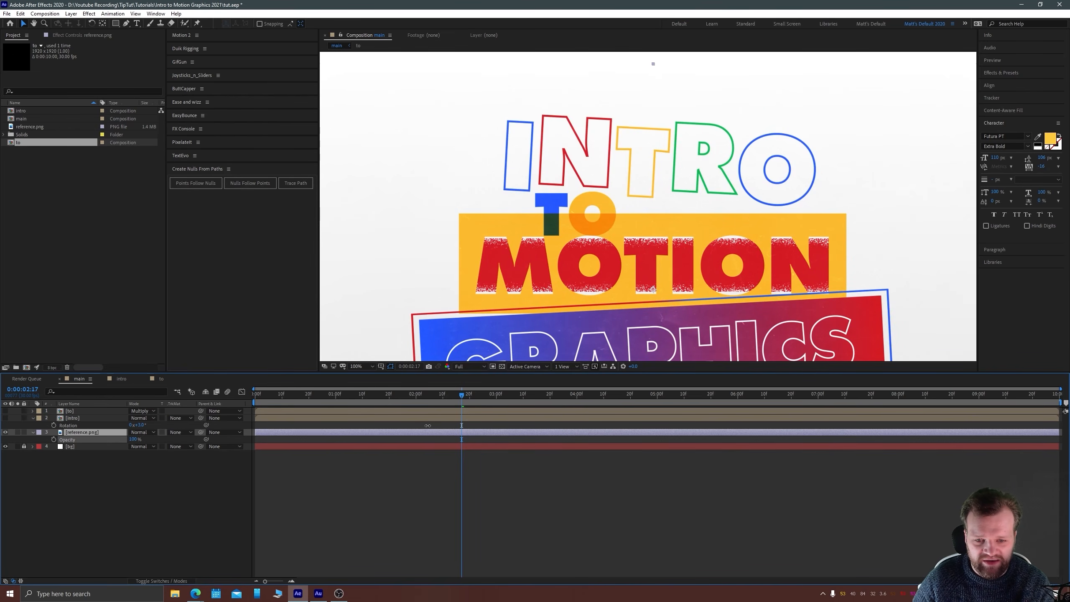
Hide the reference.png layer, show the to and intro layers again, and play the main composition.
left_click(5, 432)
scroll(565, 229, "down", 4)
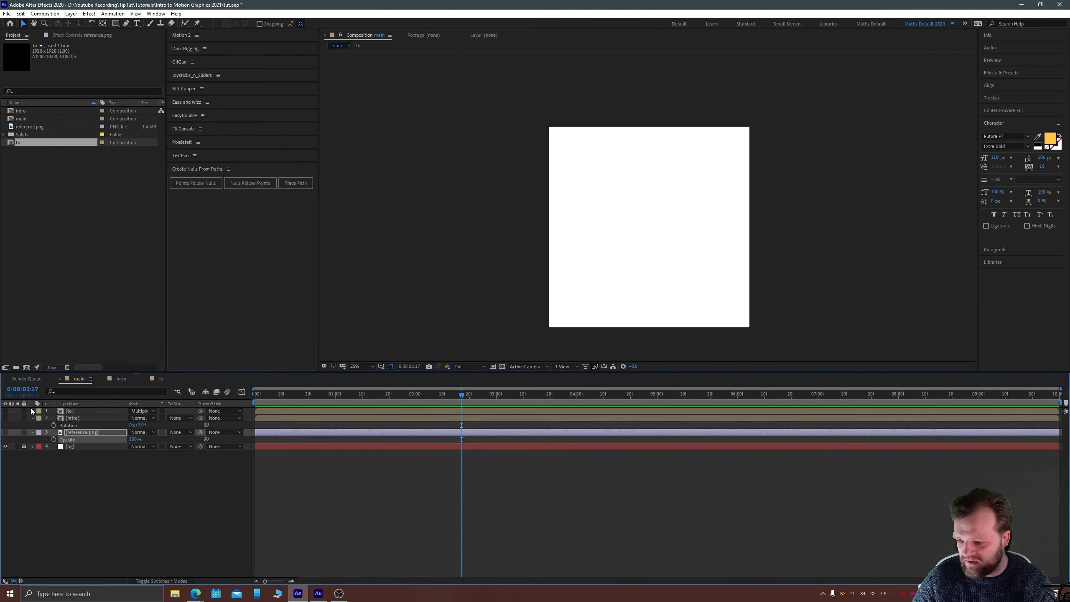
left_click_drag(6, 418, 6, 410)
key("space")
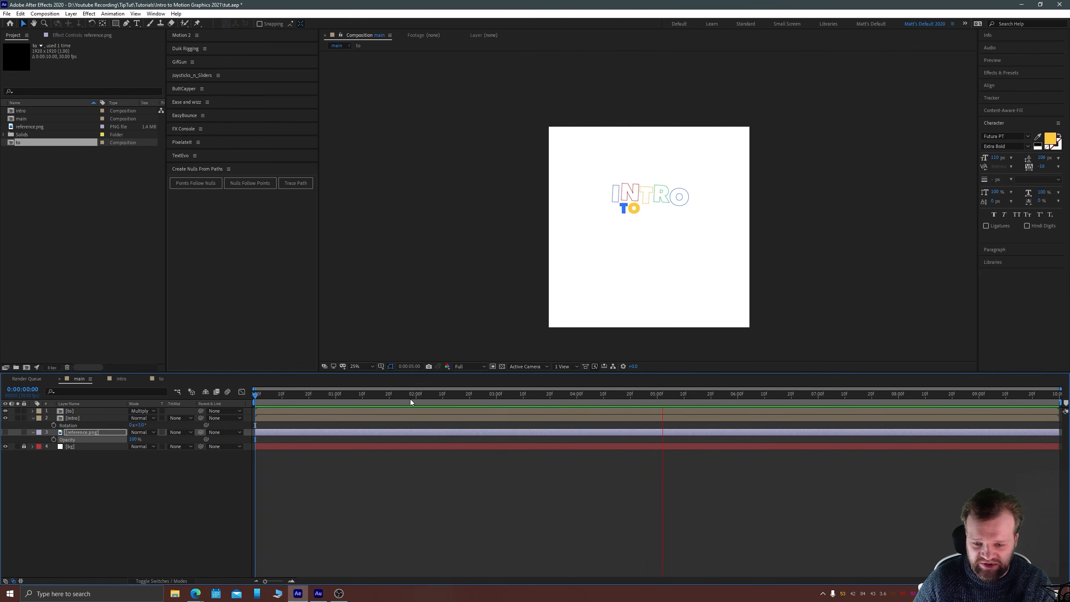
Hide the faint t guide layer in the to composition and play back the animation from about 0:00:01:22.
left_click(395, 397)
left_click(68, 411)
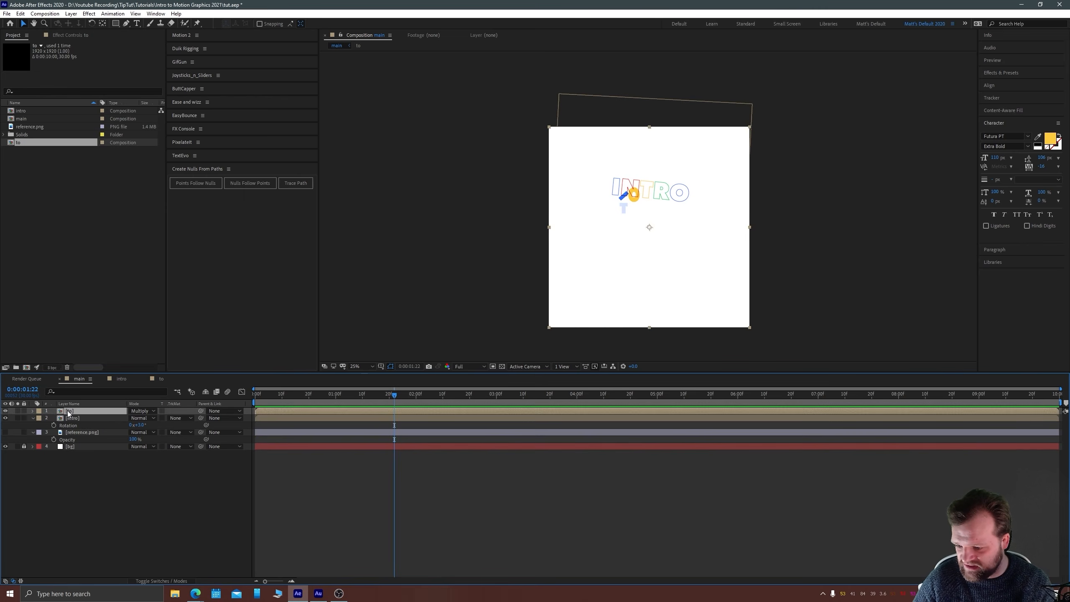
double_click(68, 411)
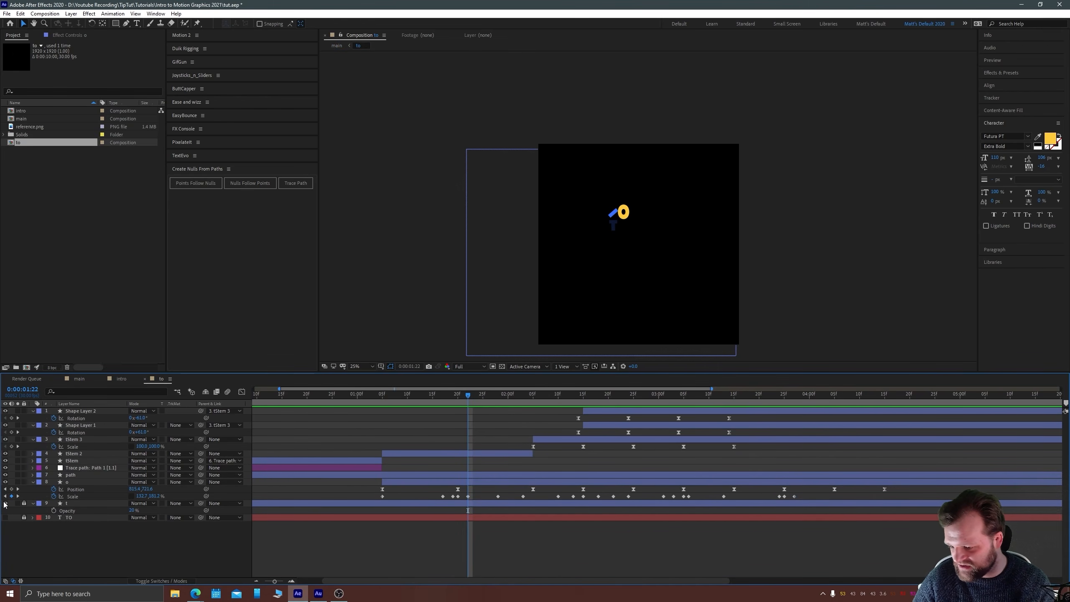
key("space")
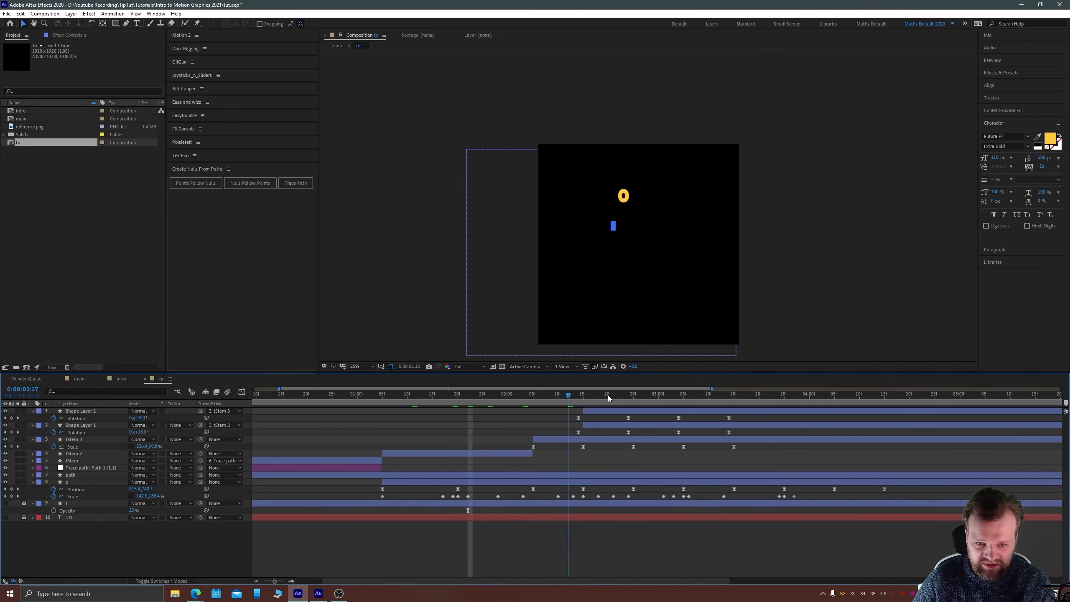
key("space")
key("space")
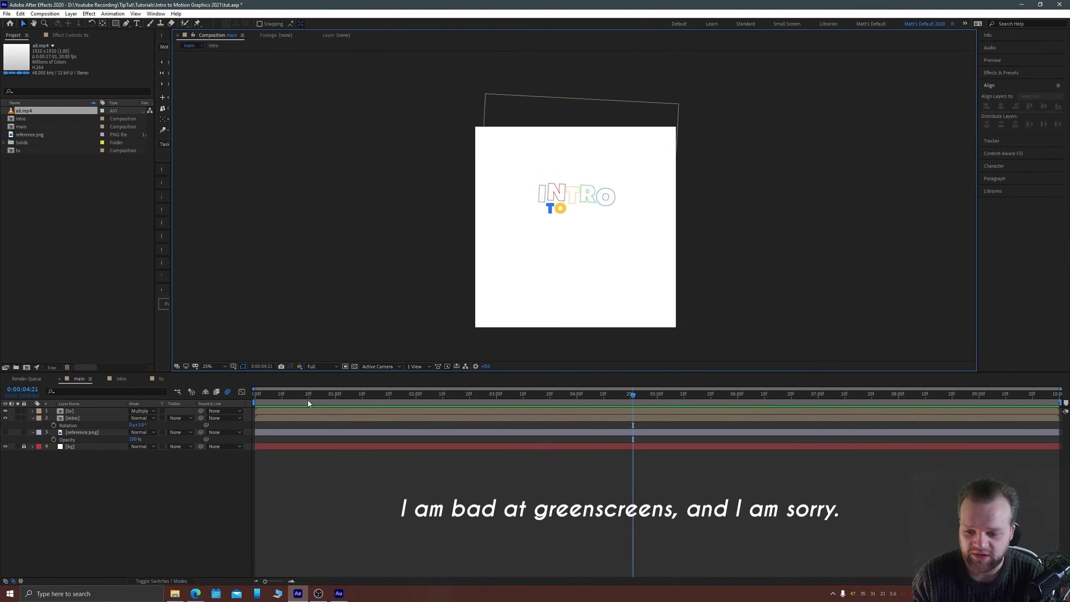
Play the main composition from the first frame to review INTRO and TO together.
left_click(255, 388)
key("space")
key("space")
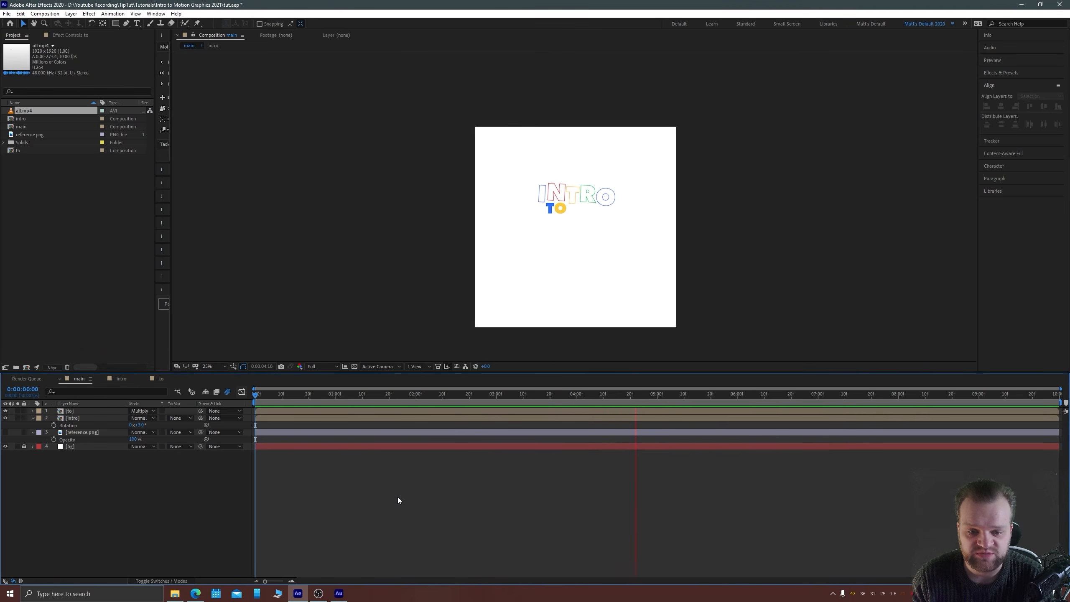
key("space")
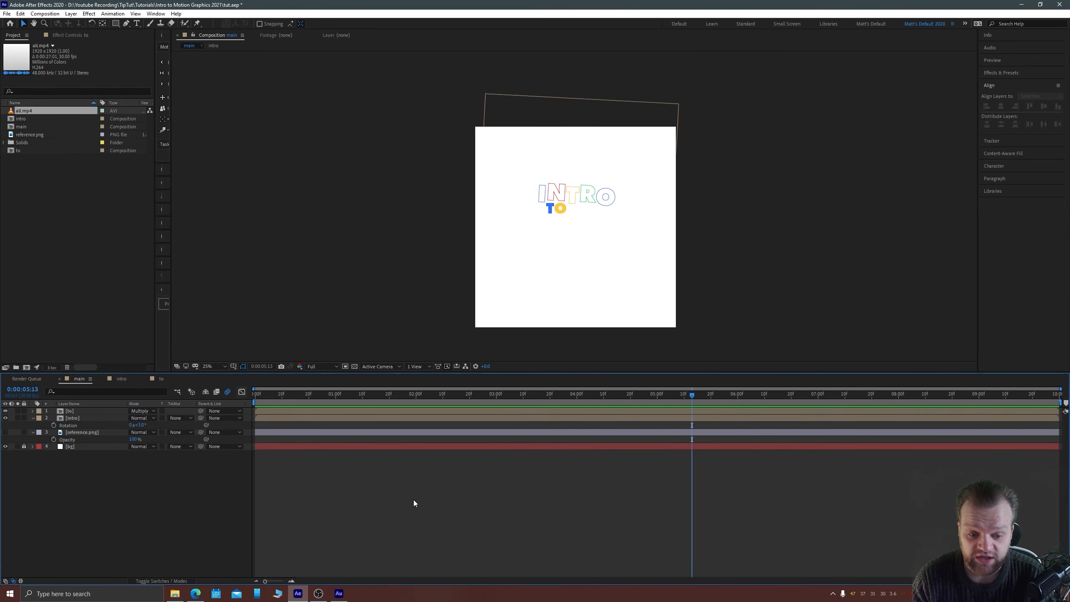
Scrub through the opening seconds of the all.mp4 footage to study the MOTION word's animation, and return to the main composition.
double_click(10, 111)
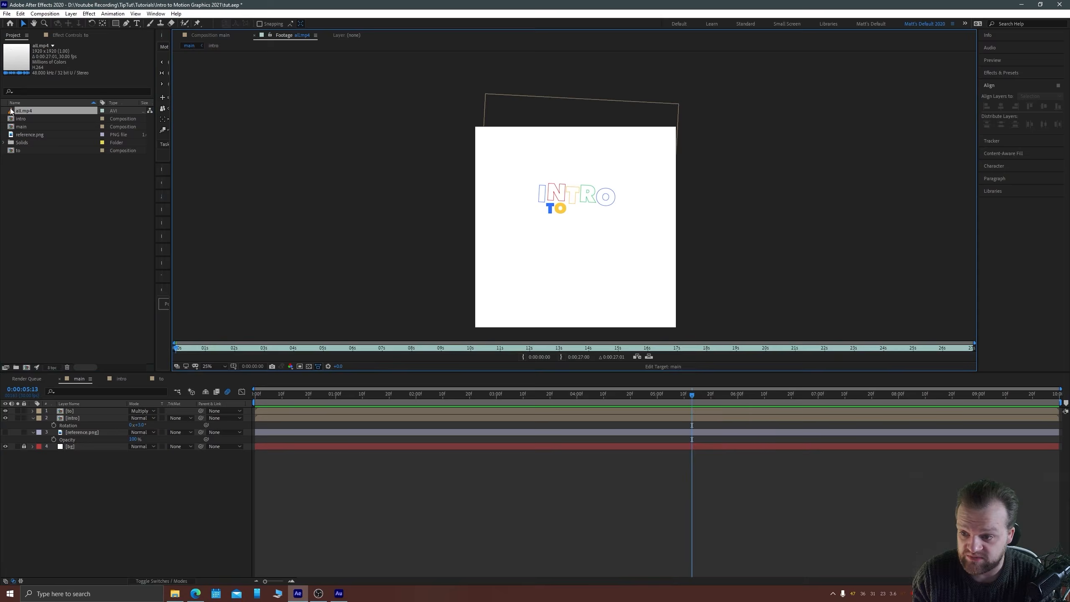
left_click_drag(182, 347, 287, 339)
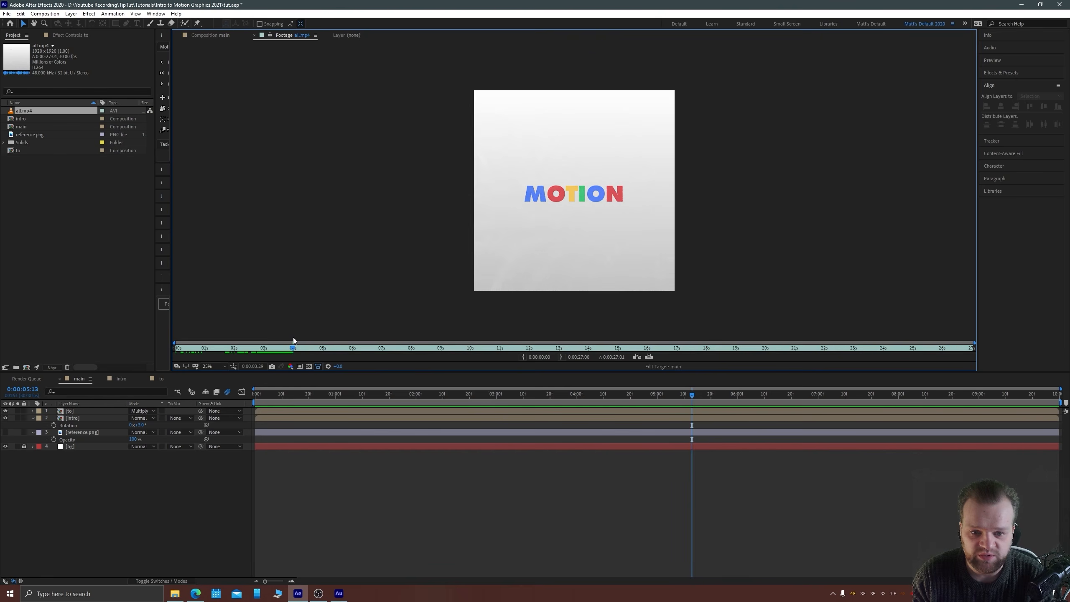
left_click_drag(300, 335, 324, 343)
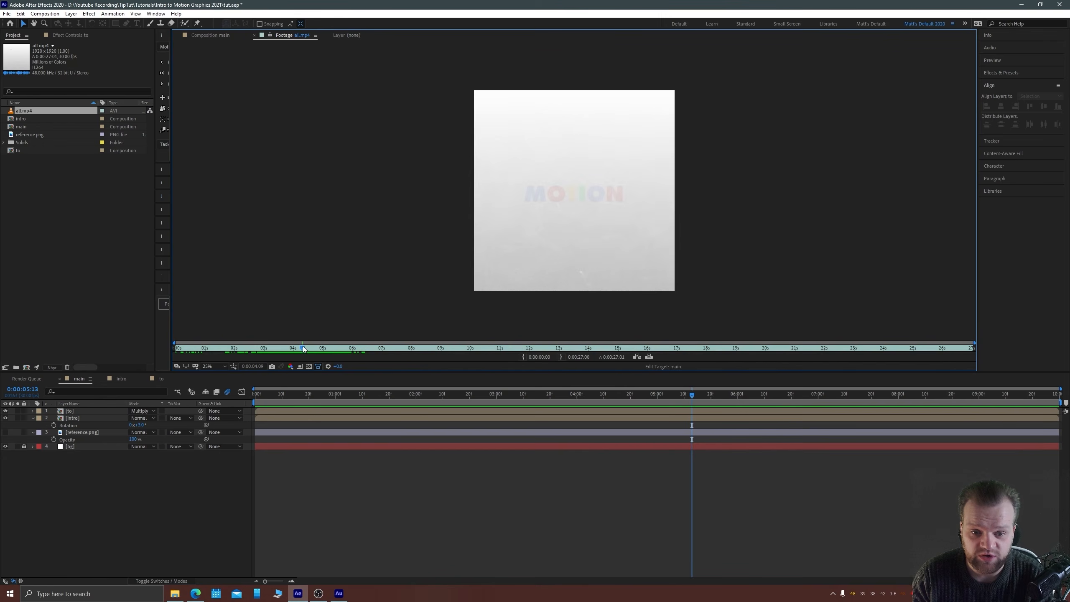
left_click_drag(303, 346, 172, 347)
left_click(203, 36)
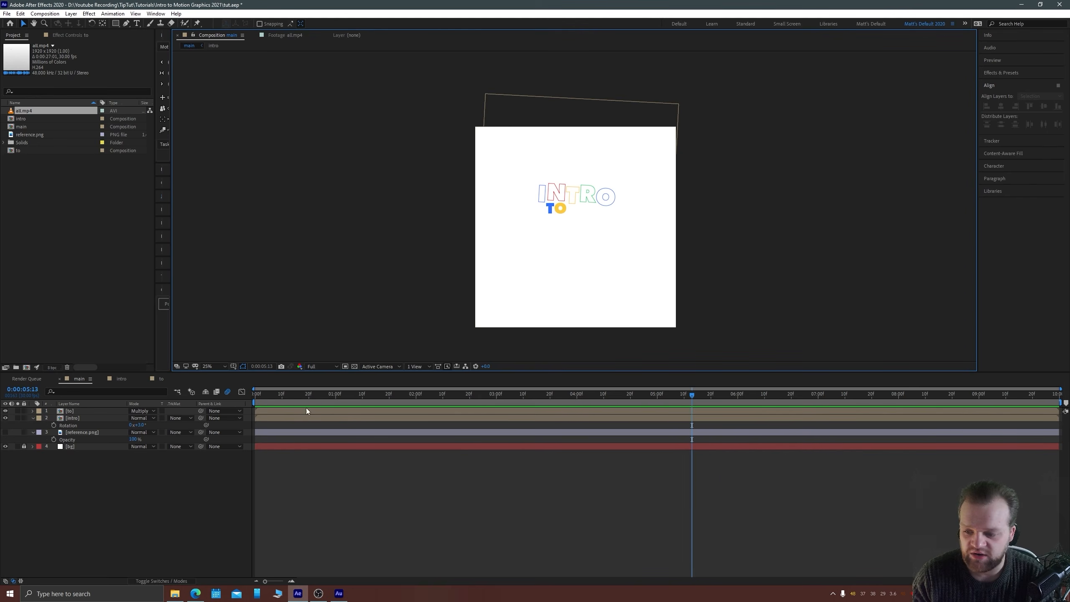
Show the reference.png layer and add a yellow MOTION text layer beside the reference's MOTION word.
left_click(74, 467)
left_click(5, 432)
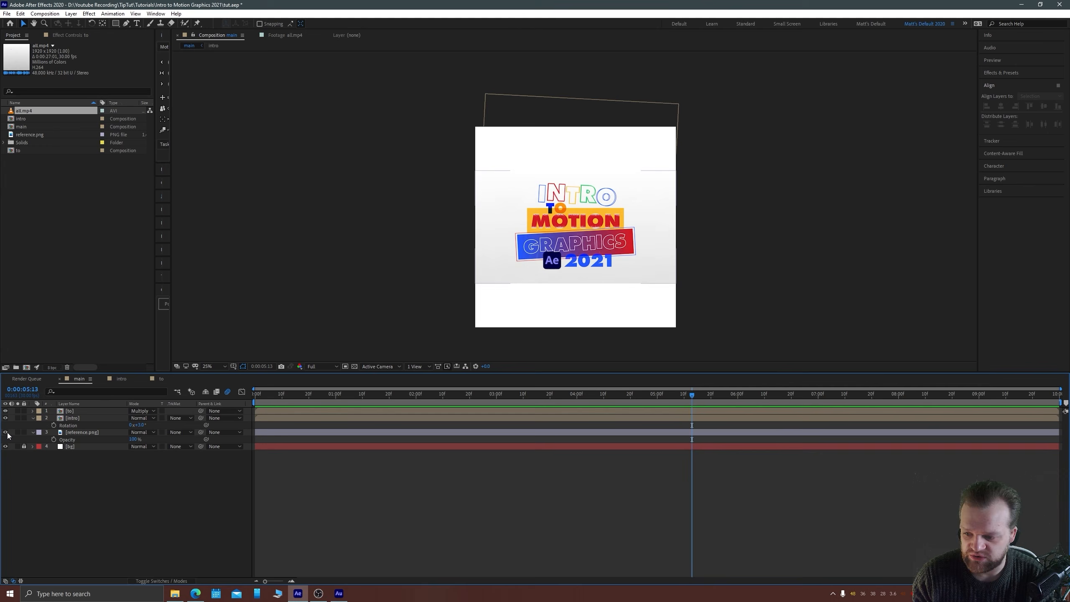
scroll(570, 290, "up", 2)
scroll(570, 289, "up", 2)
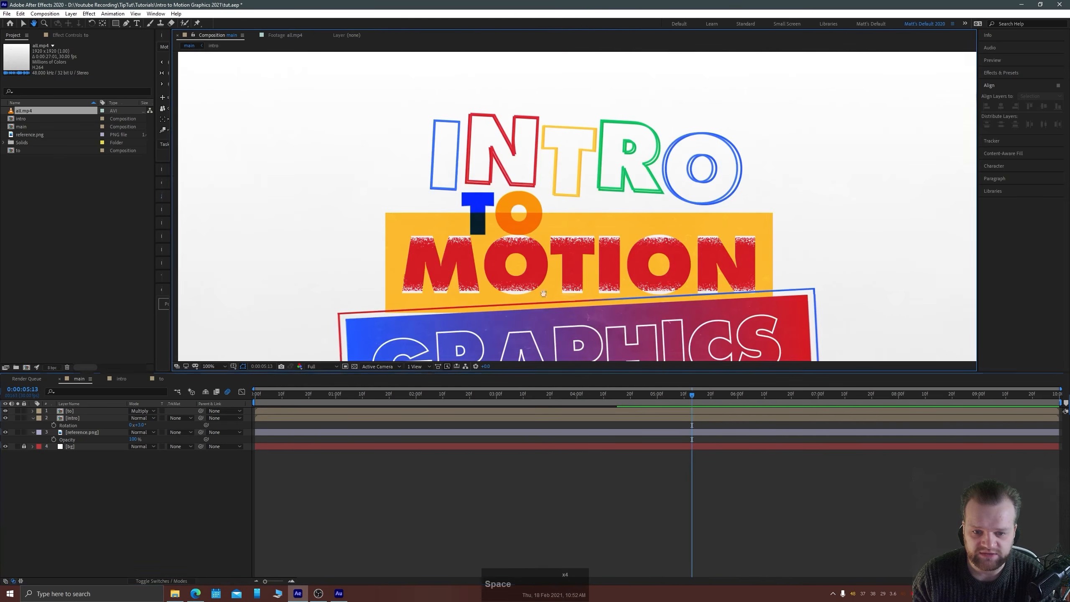
key("ctrl+t")
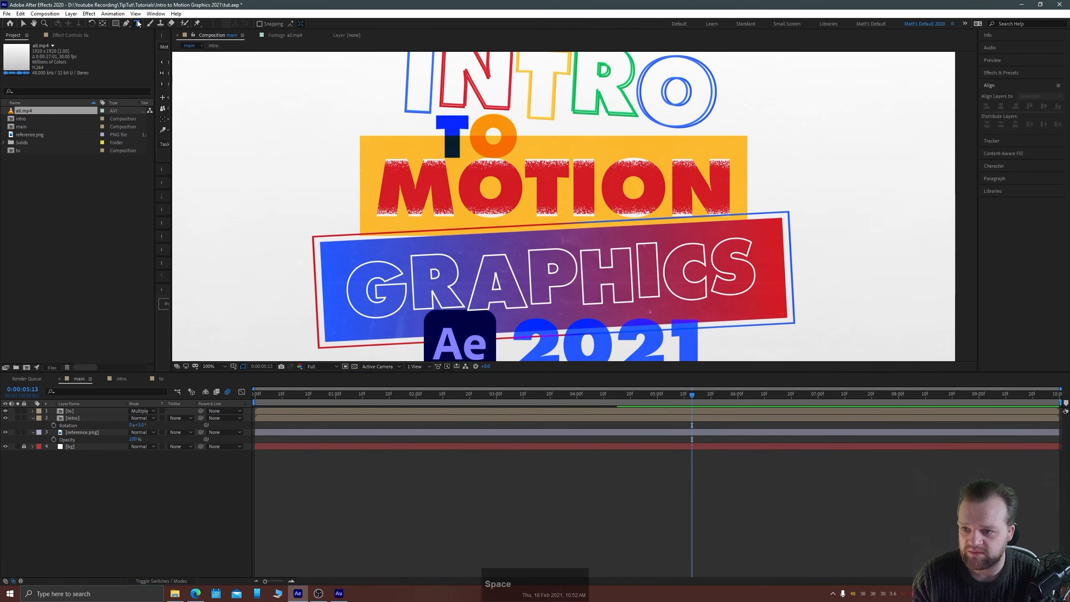
left_click(378, 157)
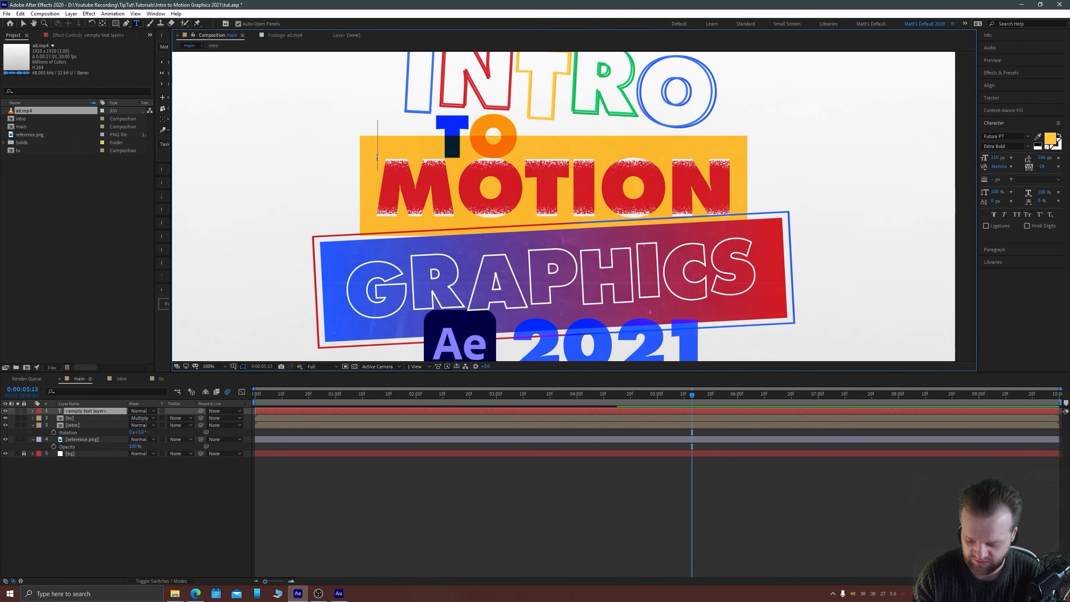
type("MOTION")
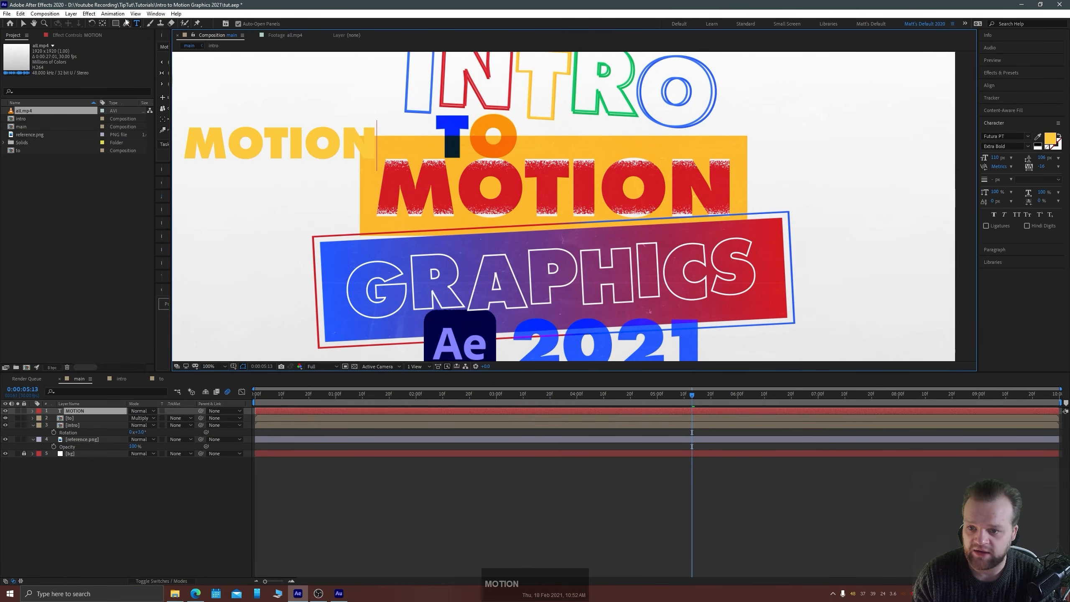
left_click(23, 23)
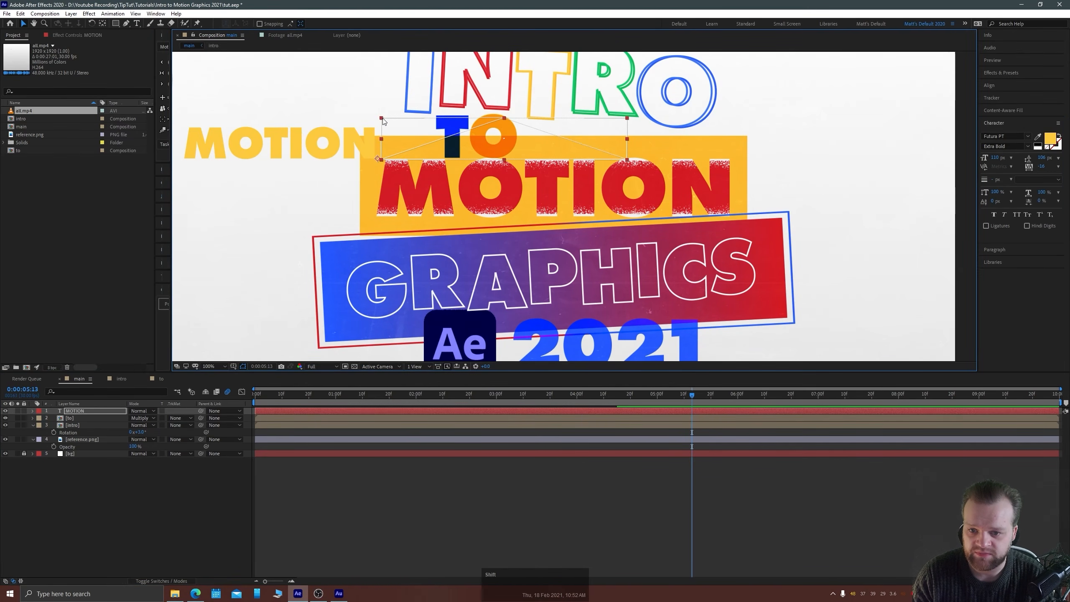
Move and enlarge the MOTION text to cover the reference's MOTION word, and centre its anchor point.
key("Caps_Lock")
key("Caps_Lock")
key("z")
left_click_drag(343, 146, 697, 203)
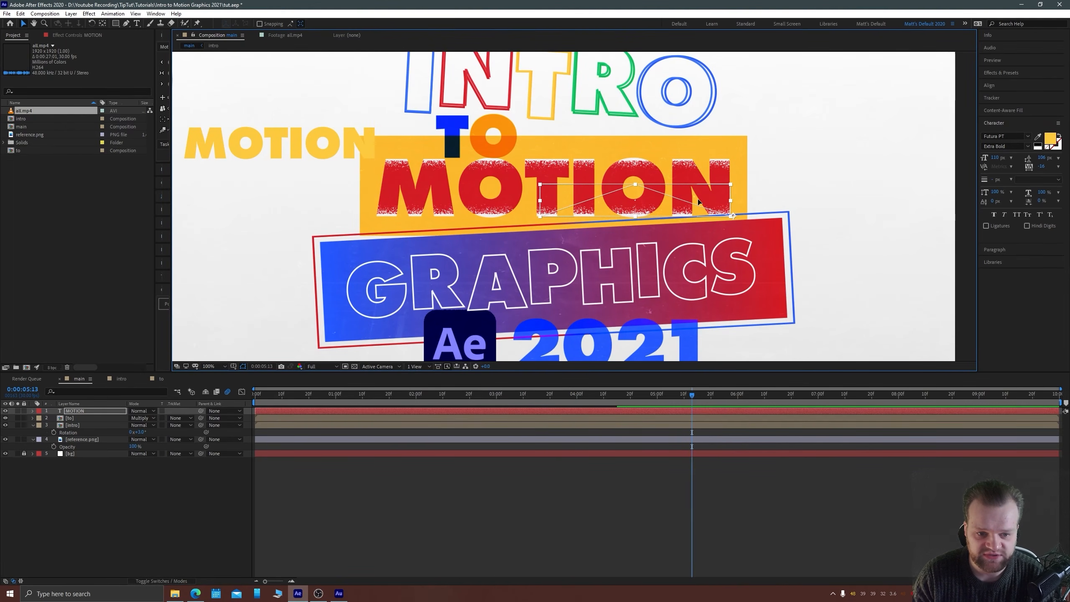
key("Caps_Lock")
key("Caps_Lock")
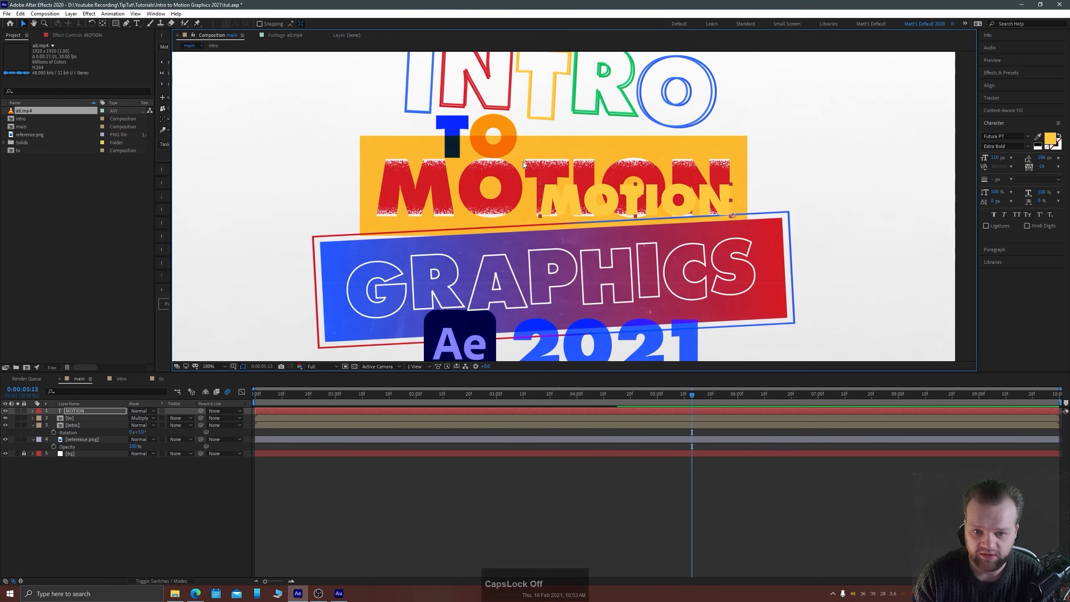
left_click_drag(500, 176, 376, 139)
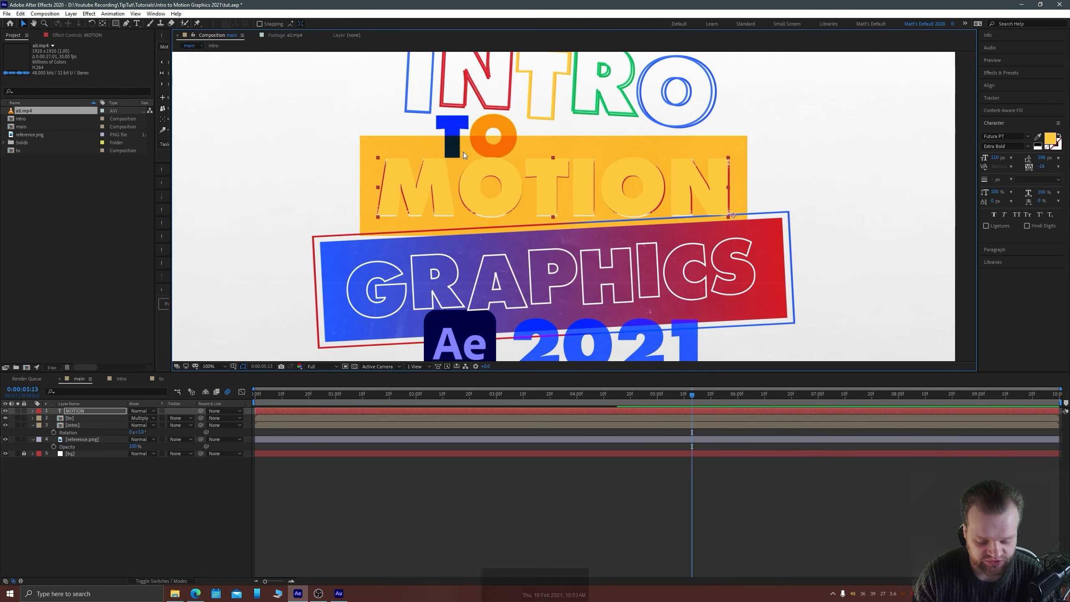
key("ctrl+alt+Home")
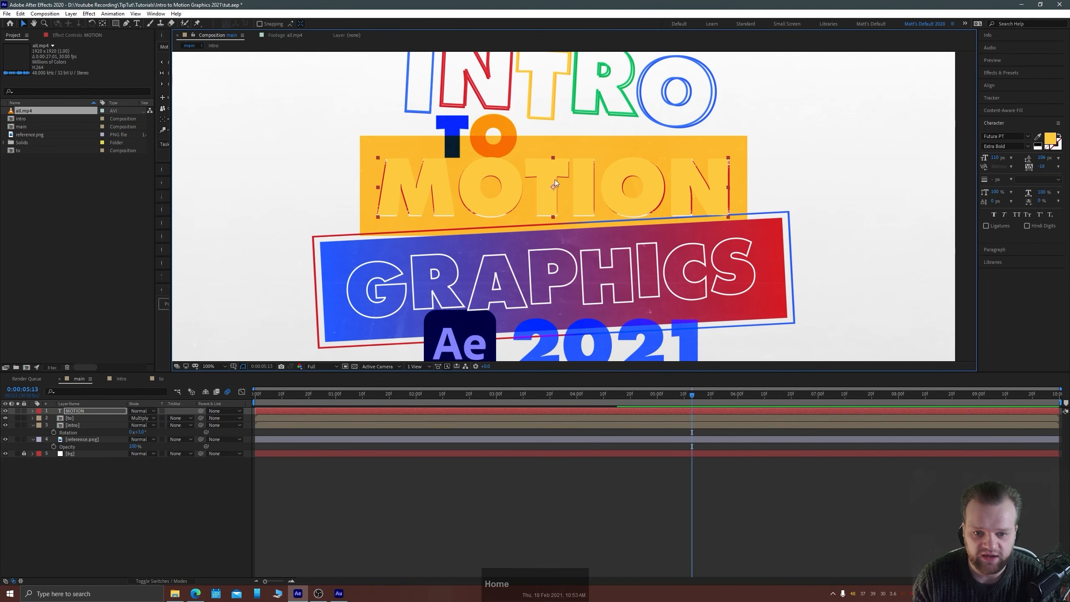
Draw a rectangle with a sampled yellow fill over the reference's box behind MOTION, and centre its anchor point.
left_click(115, 22)
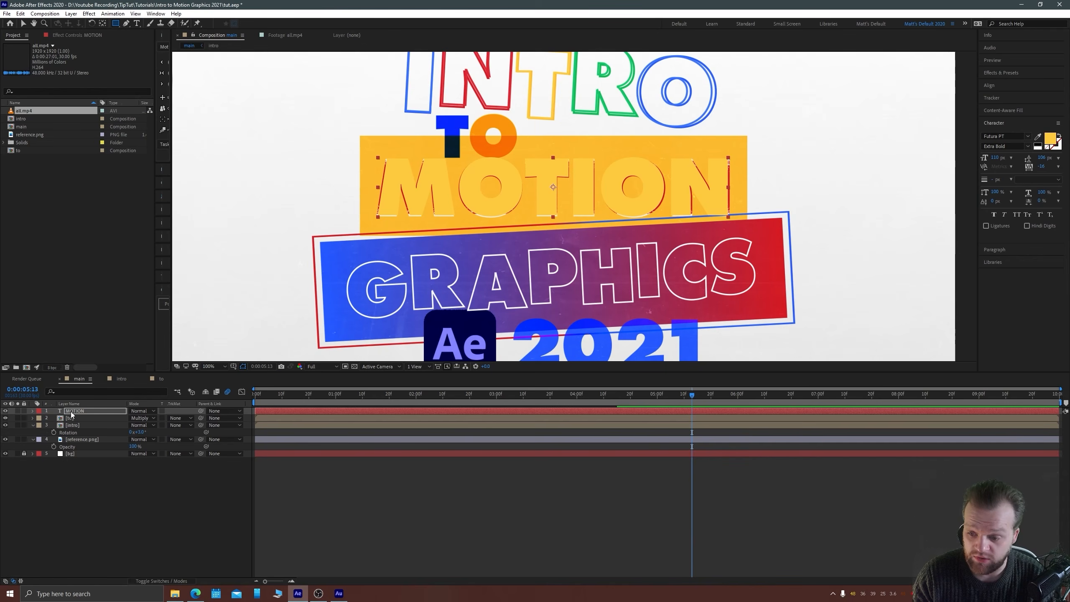
left_click(141, 521)
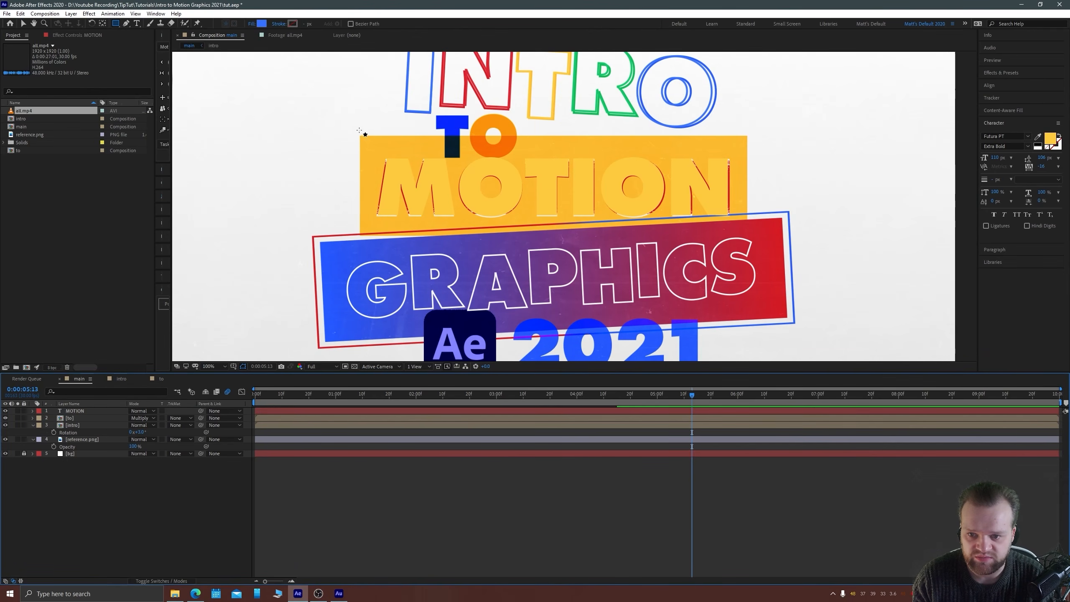
left_click(261, 24)
left_click(264, 171)
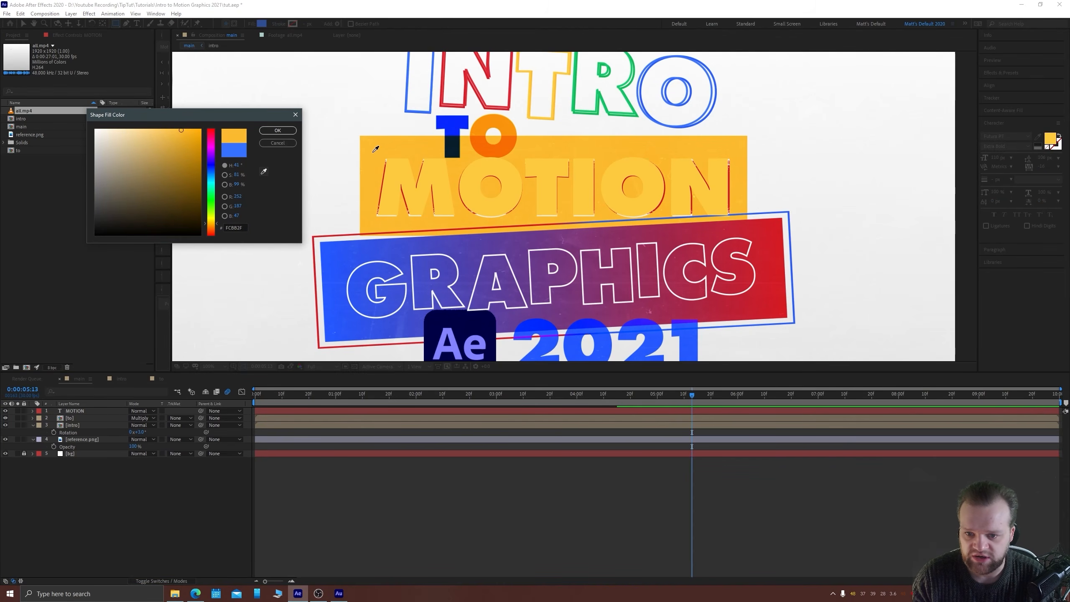
left_click(264, 171)
left_click(388, 171)
left_click(276, 130)
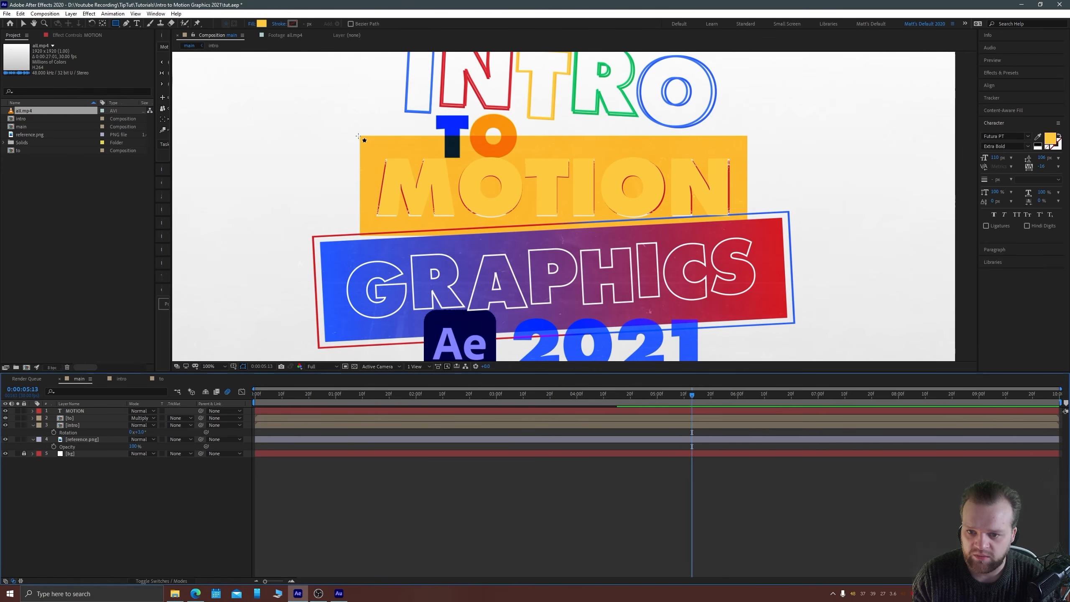
mouse_move(361, 136)
left_mouse_down()
mouse_move(662, 232)
mouse_move(747, 236)
mouse_move(748, 227)
mouse_move(748, 236)
left_mouse_up()
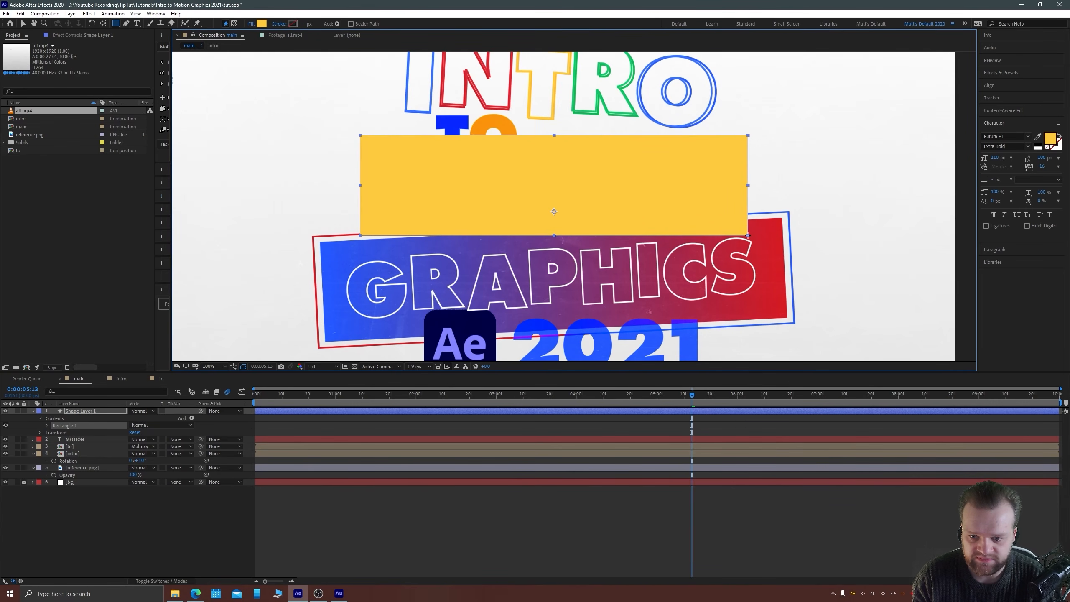
left_click(23, 23)
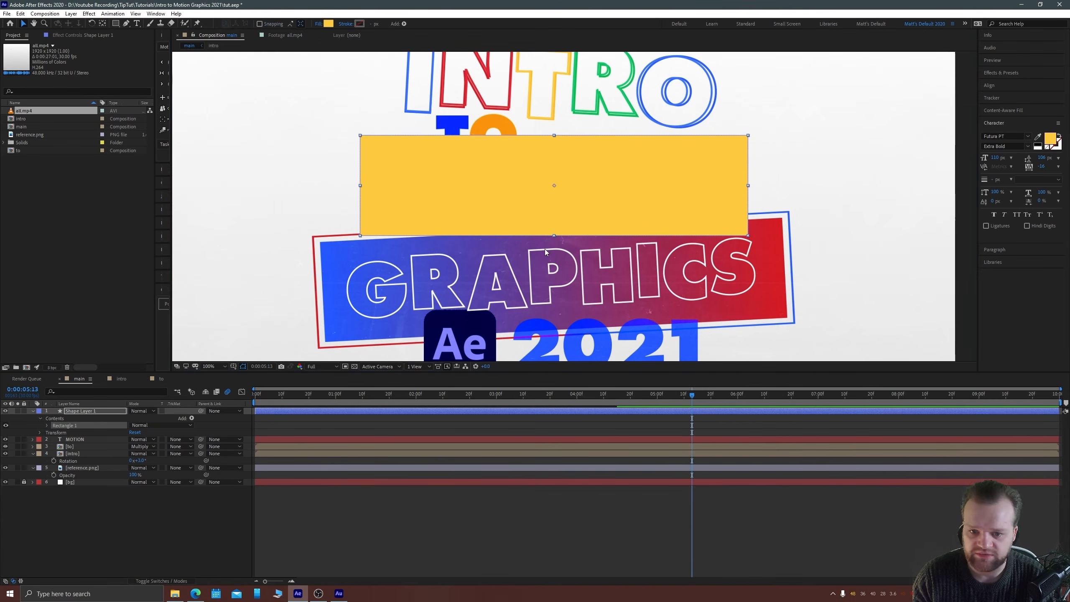
Hide the reference.png layer in the main composition.
key("comma")
key("comma")
key("comma")
key("comma")
left_click(5, 467)
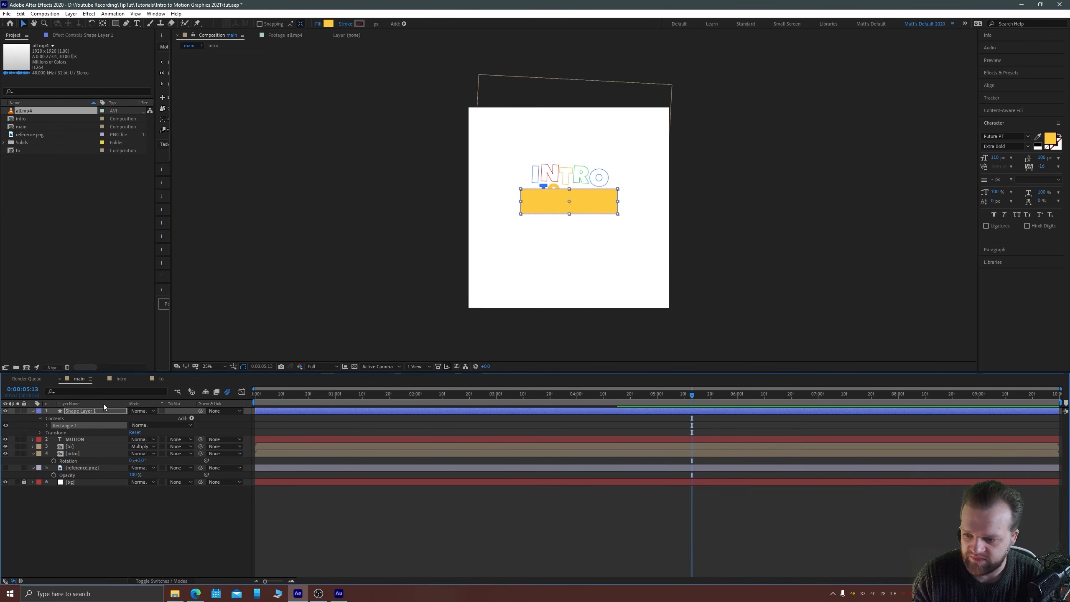
Rename the new shape layer to rectangle and place it below the MOTION text layer.
left_click(90, 410)
key("Return")
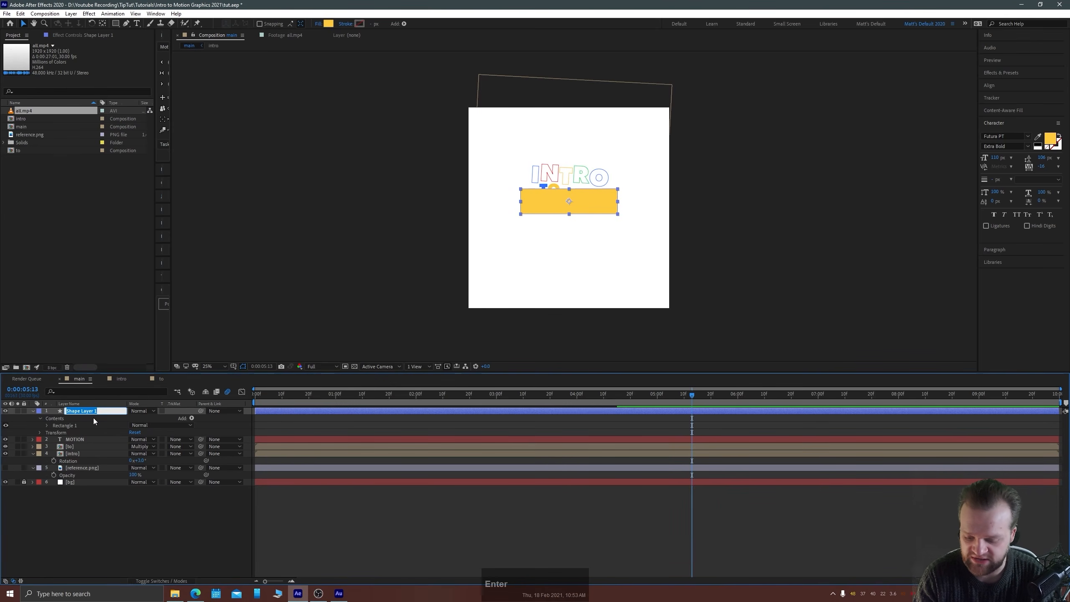
type("rectangle")
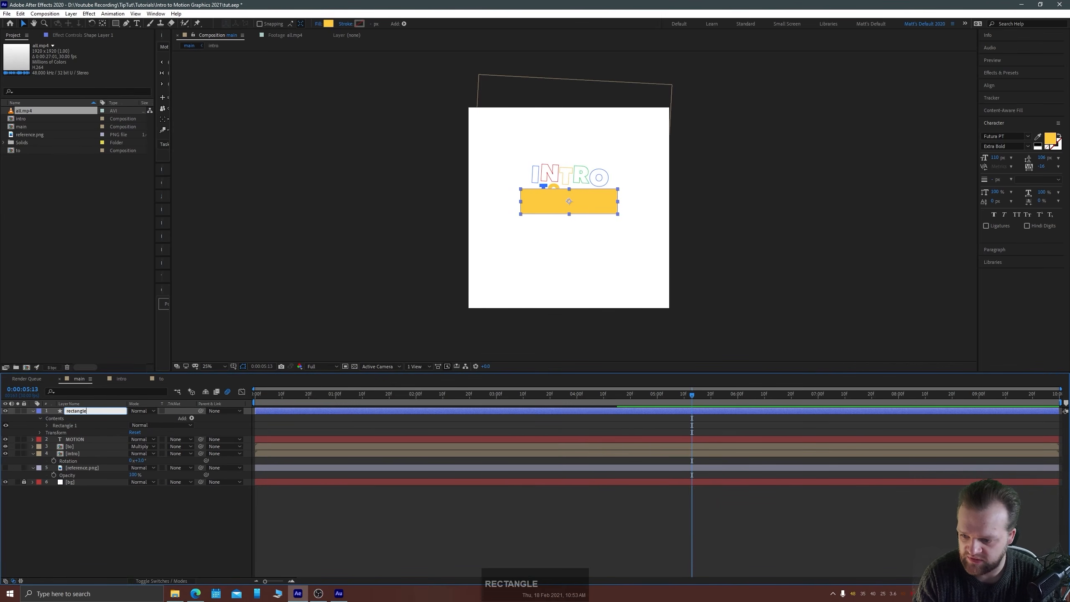
key("Return")
key("ctrl+bracketleft")
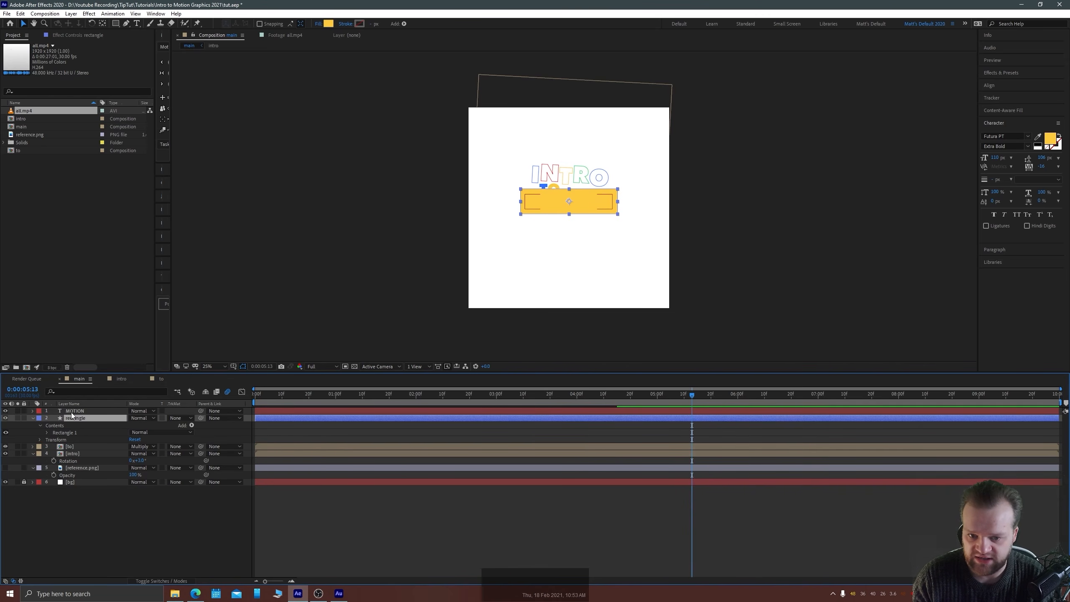
Pre-compose the MOTION text and rectangle layers into a composition named motion, and open it.
left_click(76, 410)
left_click(77, 417, "shift")
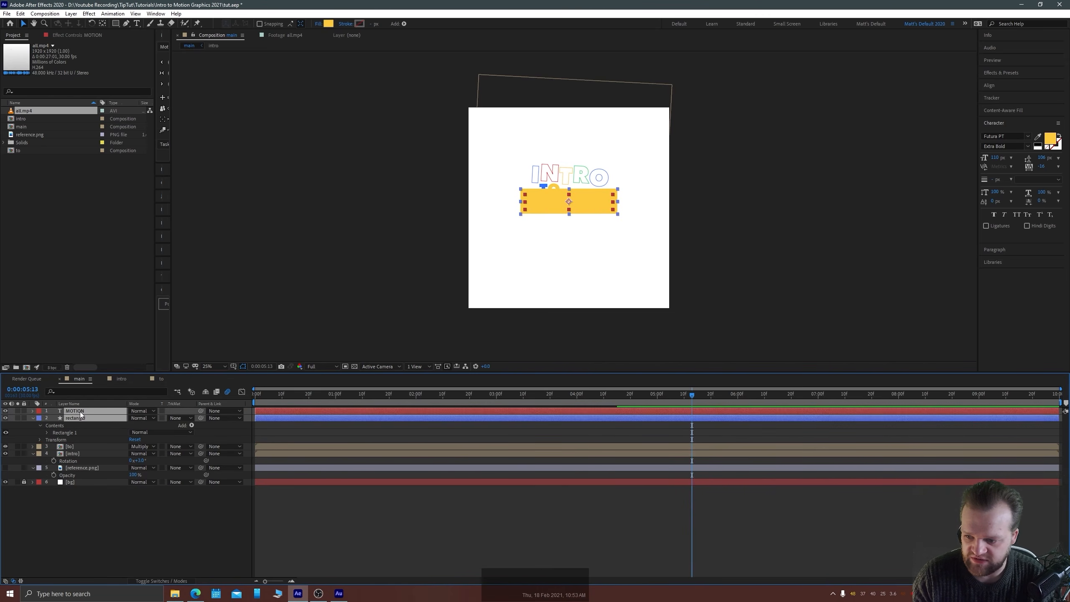
right_click(80, 411)
left_click(127, 363)
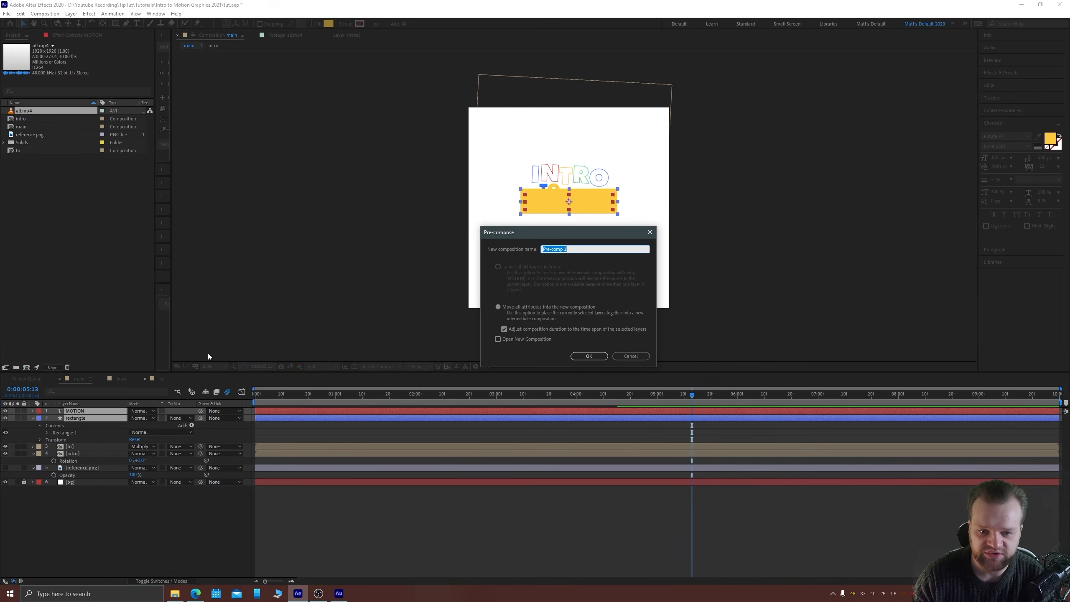
type("mot")
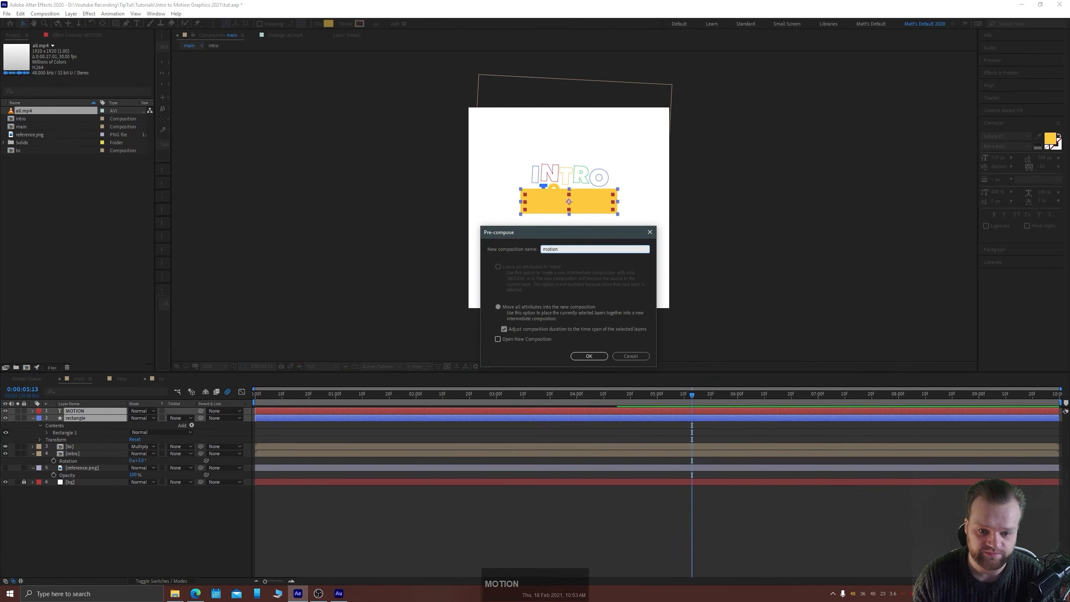
type("ion")
key("Return")
double_click(555, 204)
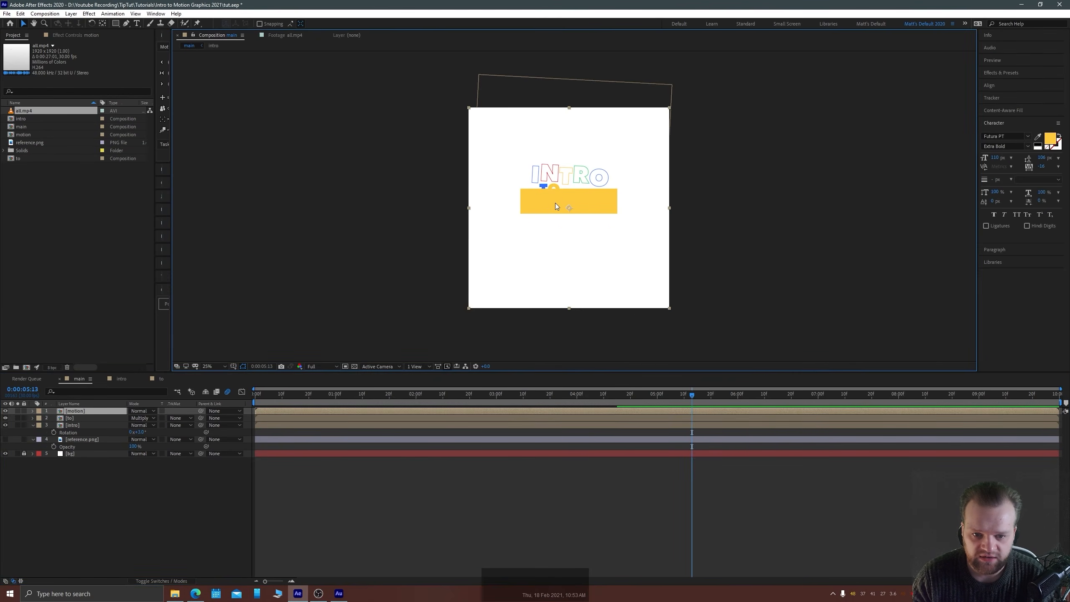
Change the MOTION text's fill to white so it contrasts with the yellow rectangle.
left_click(80, 409)
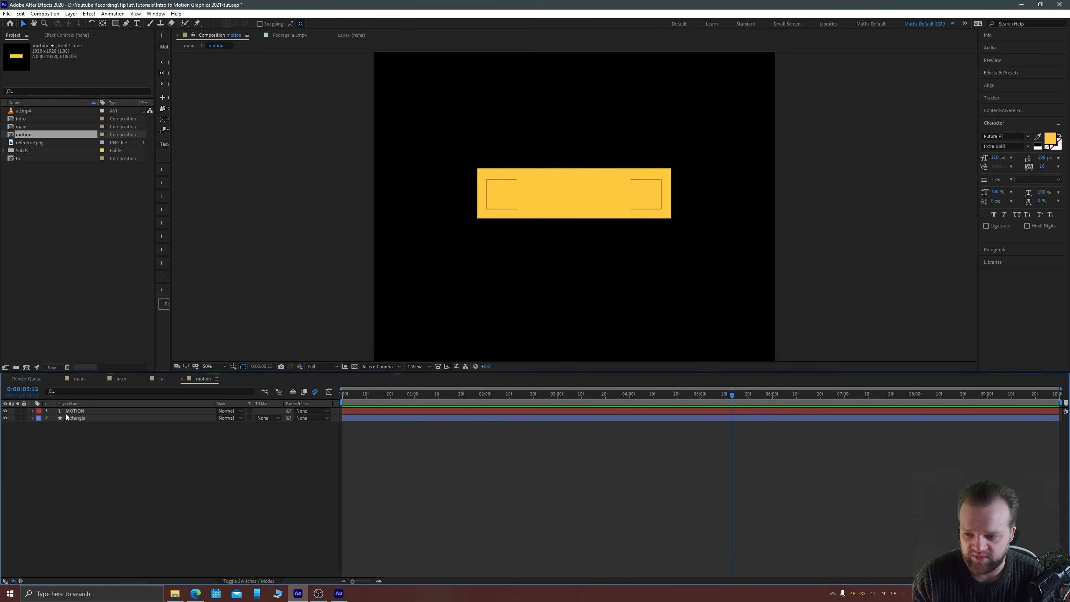
left_click(1046, 140)
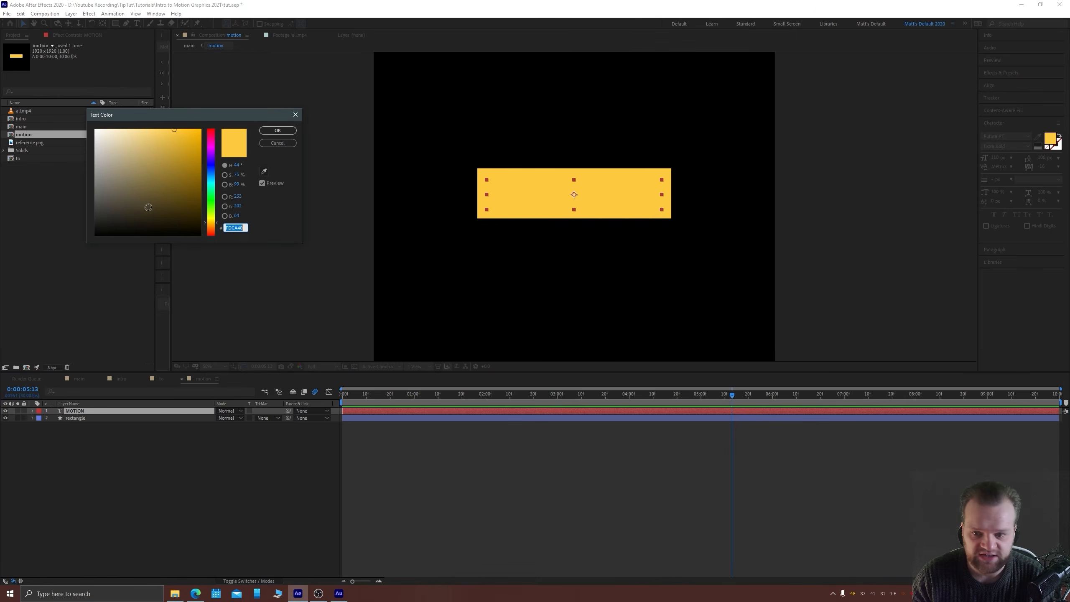
left_click_drag(125, 188, 79, 112)
left_click(278, 131)
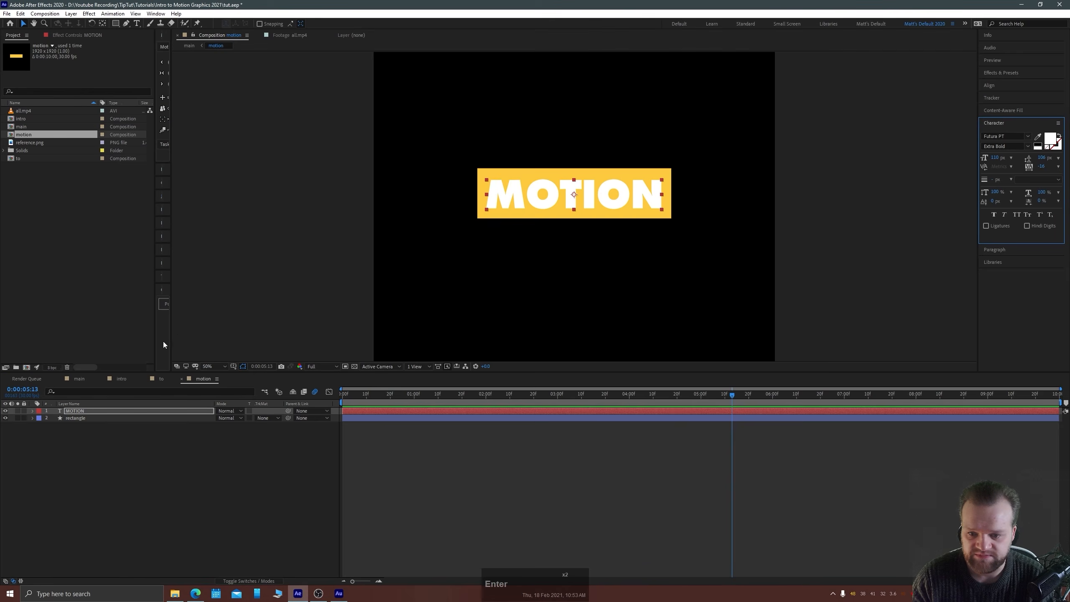
Return to the first frame and nudge the MOTION text slightly up to centre it on the rectangle.
left_click(68, 418)
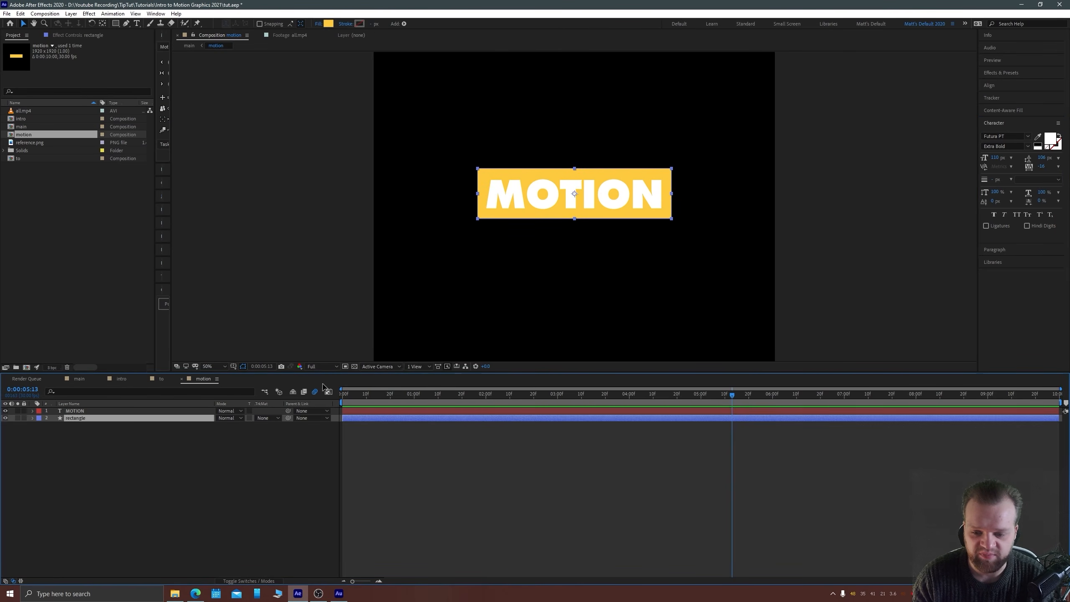
left_click_drag(354, 400, 335, 401)
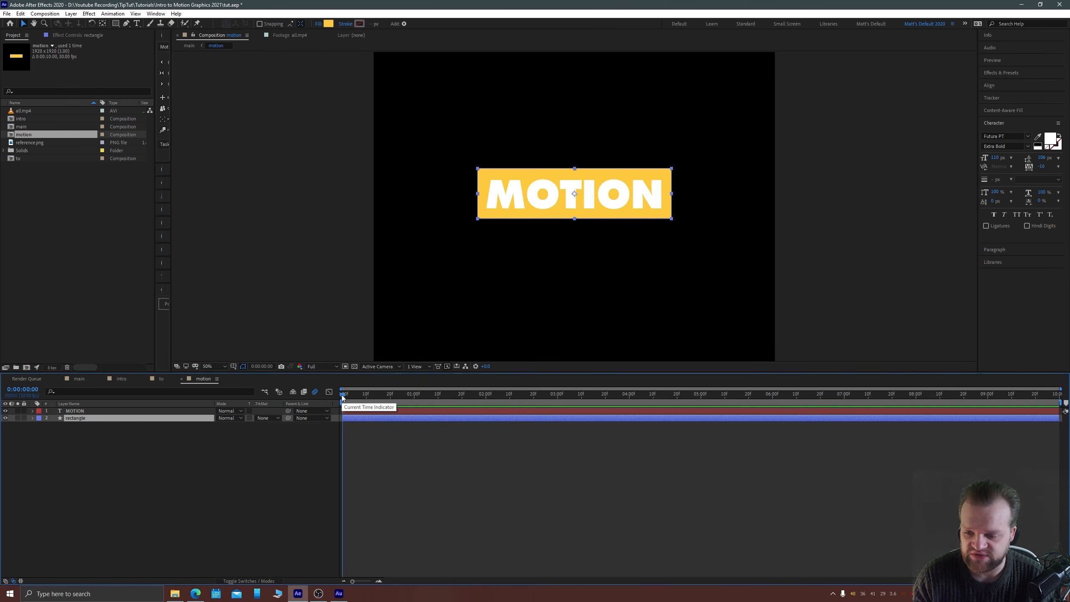
key("Up")
key("Up")
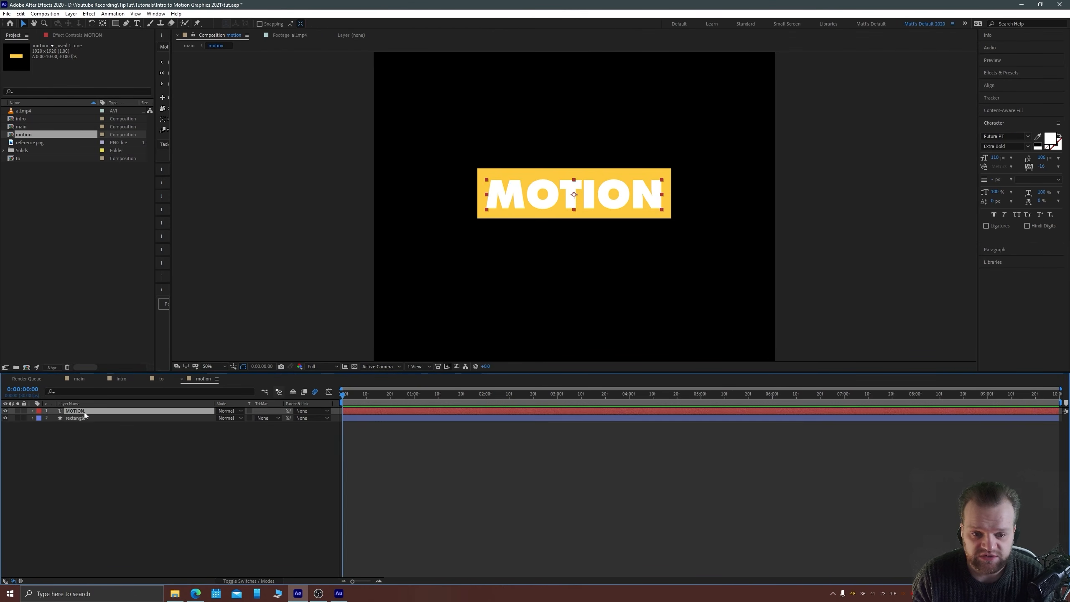
key("Up")
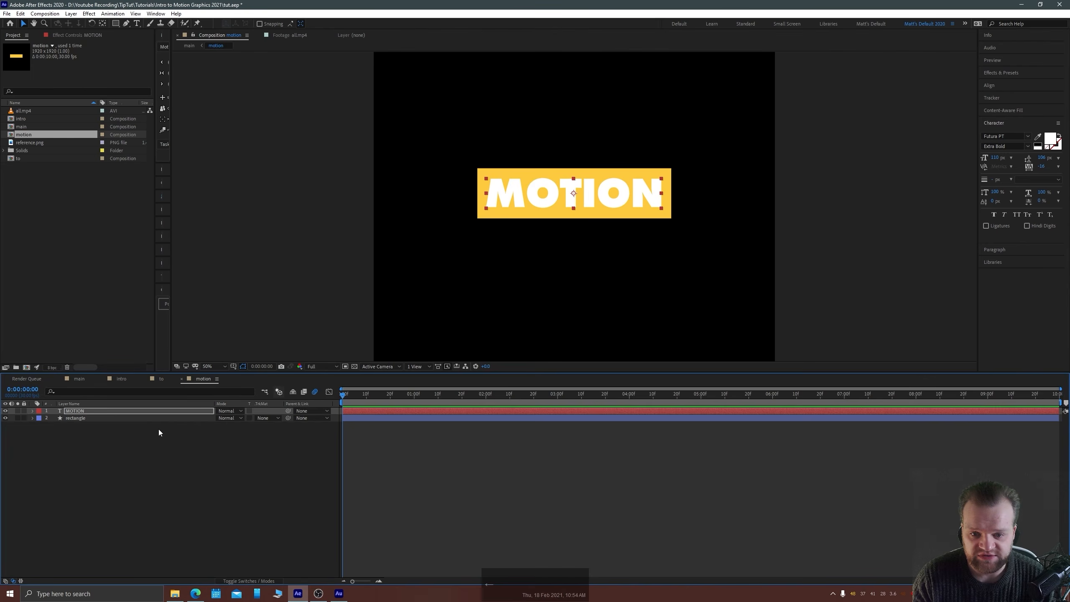
Colour only the letter M of the MOTION text with the copied blue.
double_click(542, 203)
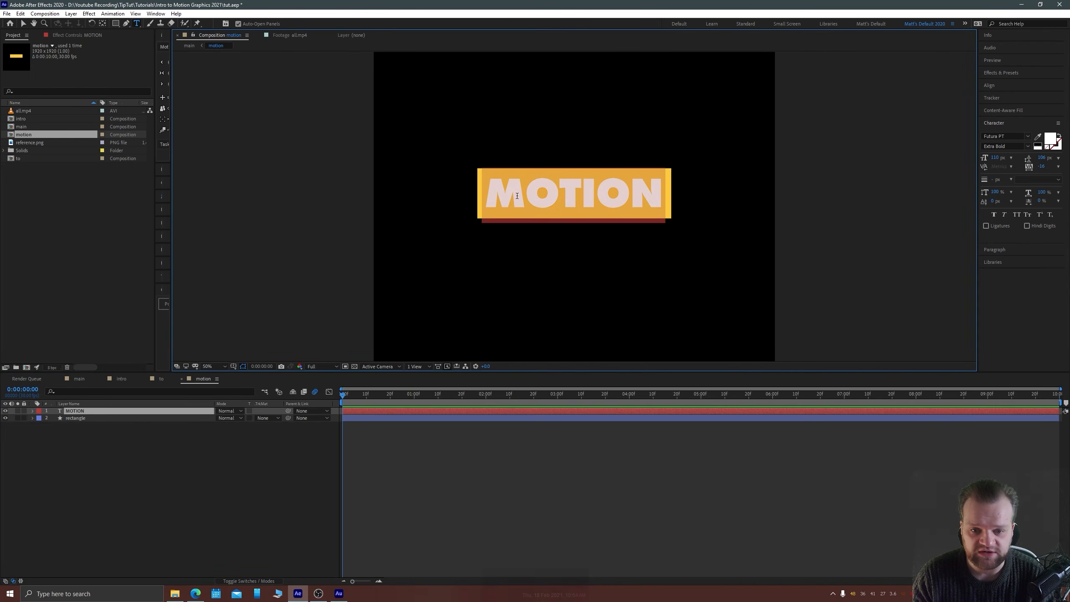
key("Home")
key("shift+Right")
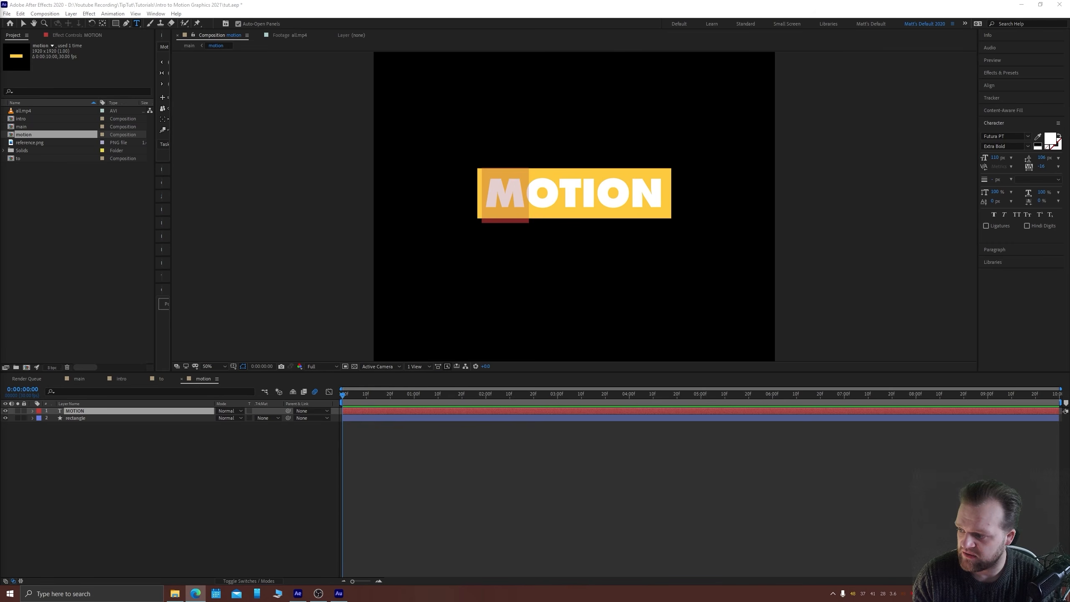
left_click(1055, 139)
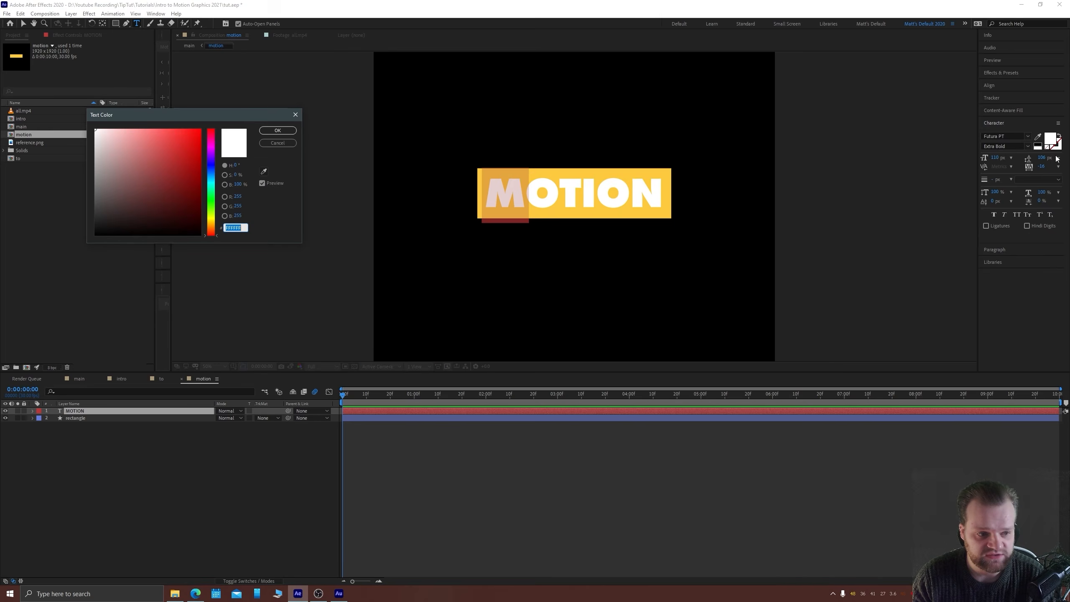
key("ctrl+v")
key("Return")
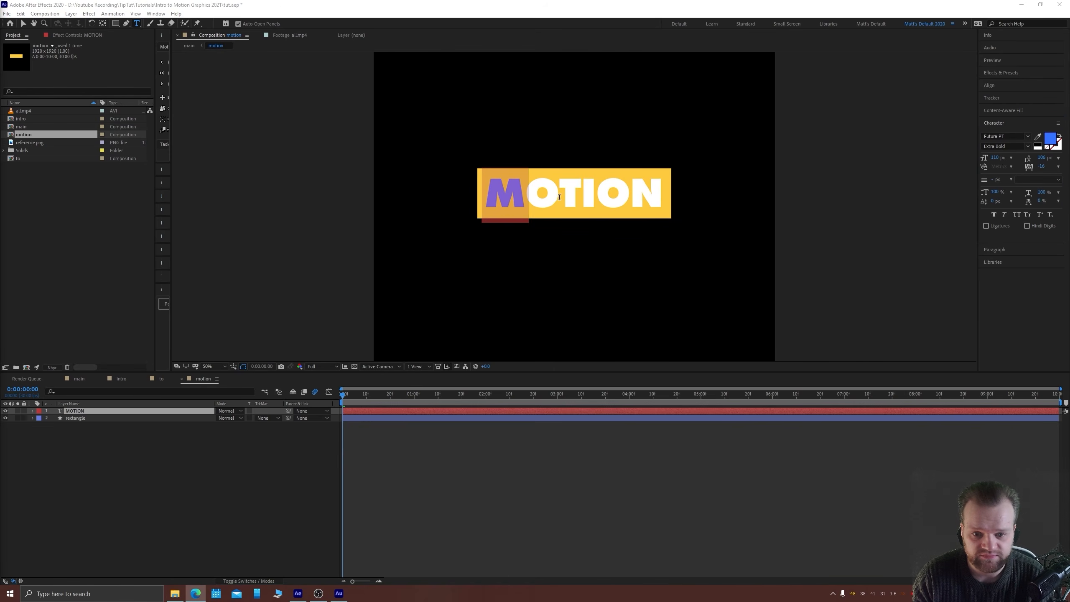
Colour the first letter O of the MOTION text with the palette's red.
left_click(559, 195)
left_click(530, 197, "shift")
left_click(1059, 140)
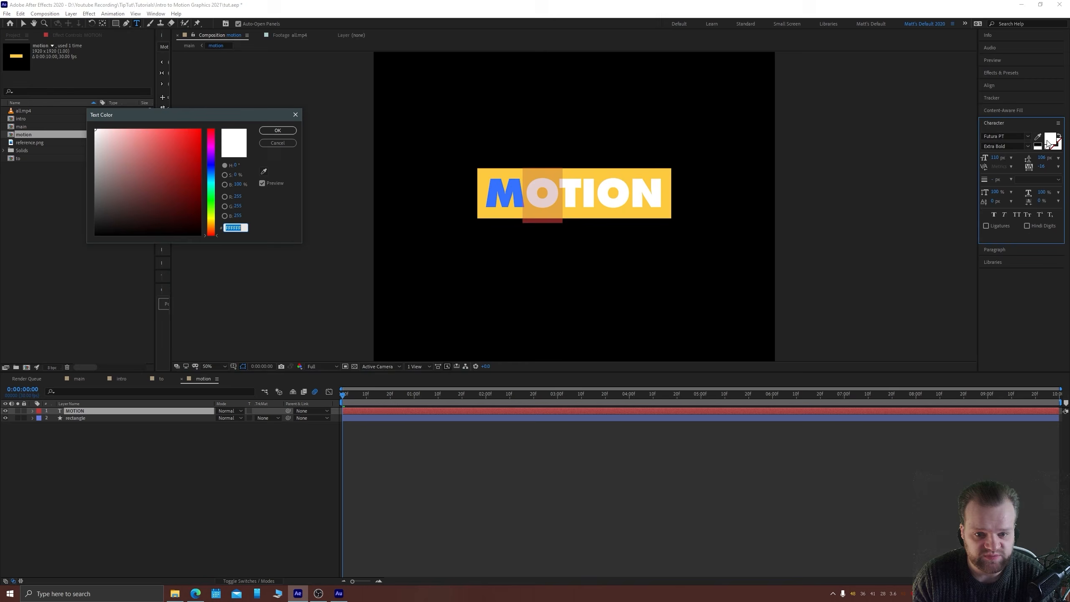
key("Return")
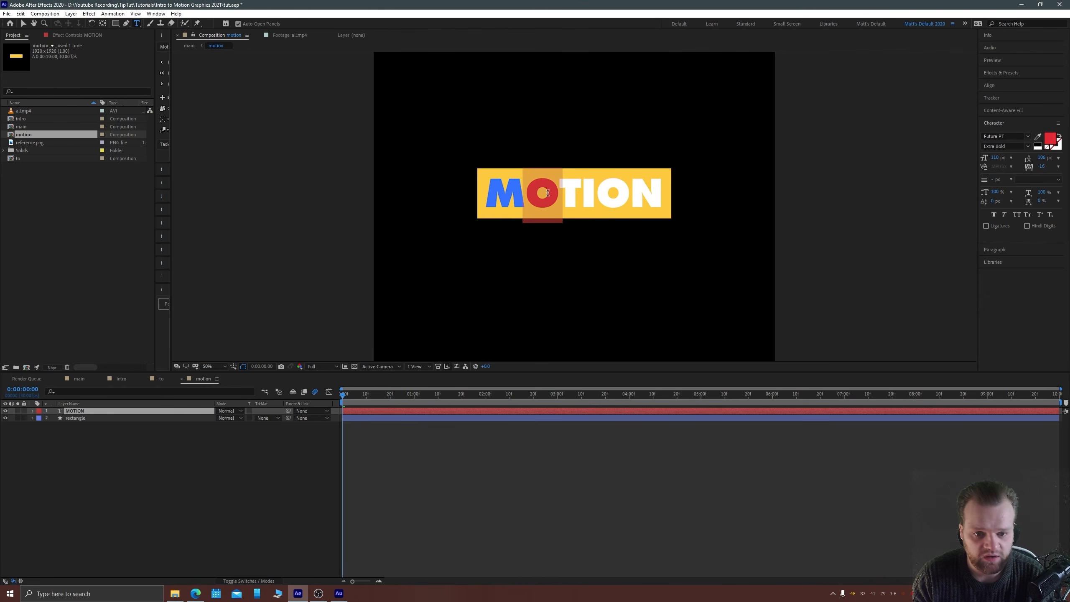
Colour the letter T of the MOTION text with the copied yellow that matches the rectangle.
key("Right")
key("shift+Right")
left_click(1055, 141)
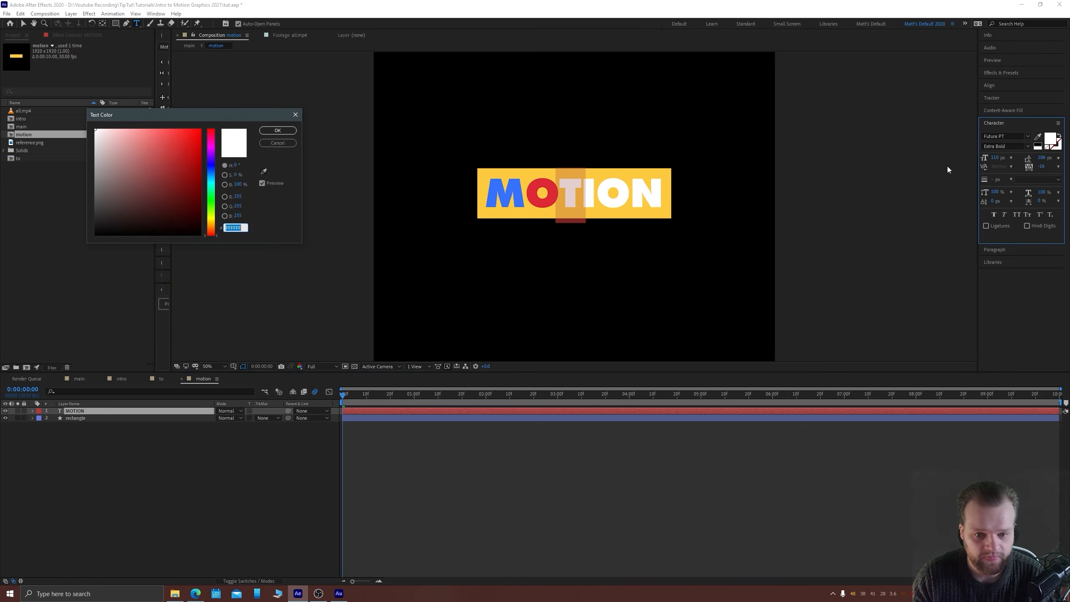
key("ctrl+v")
key("Return")
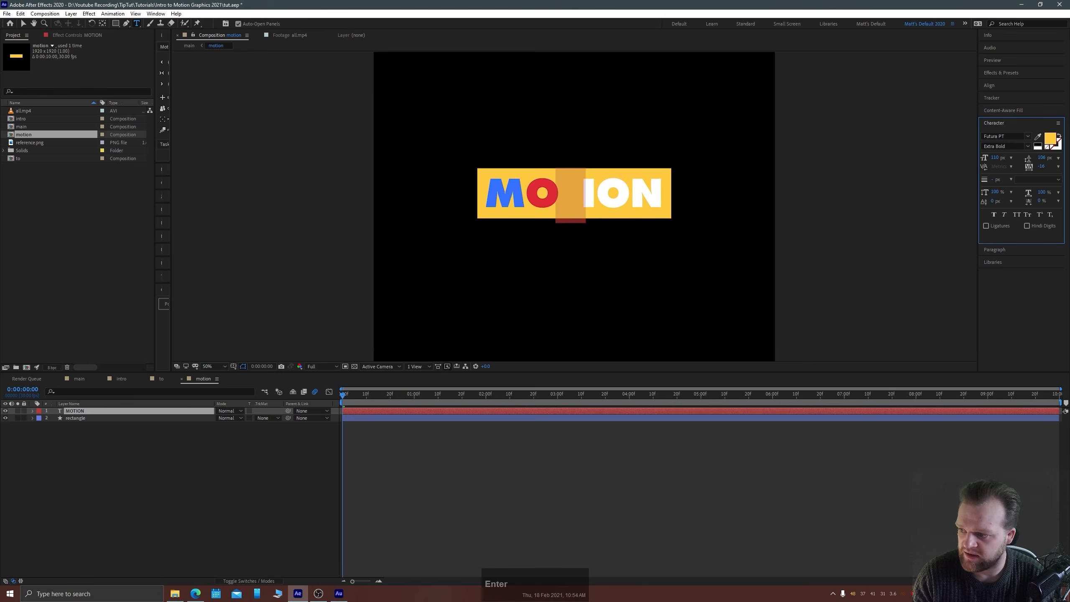
Colour the letter I of the MOTION text with the copied green.
key("Right")
key("shift+Right")
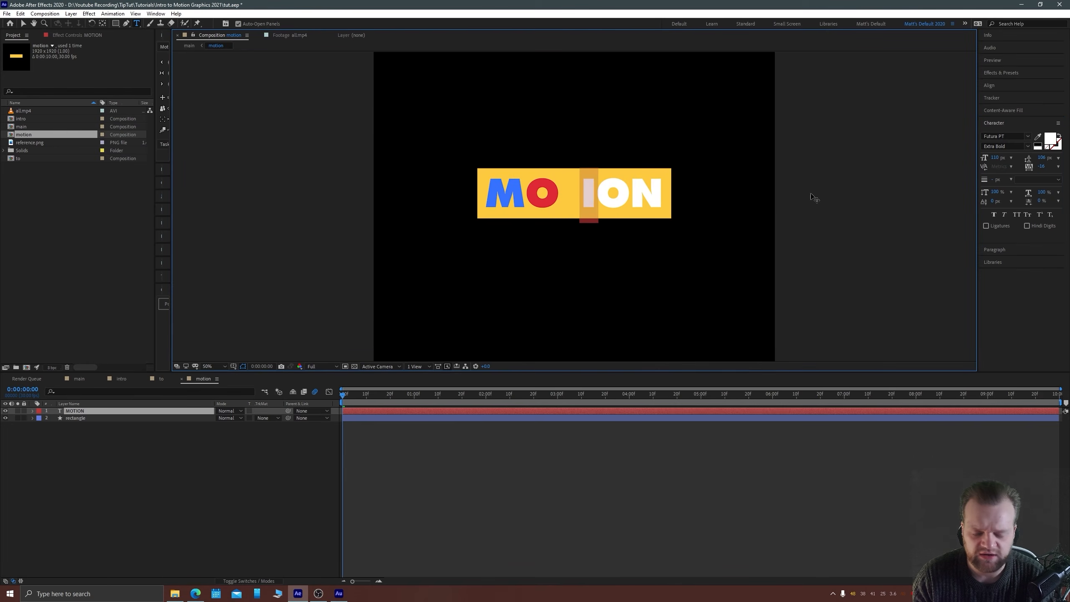
left_click(1051, 141)
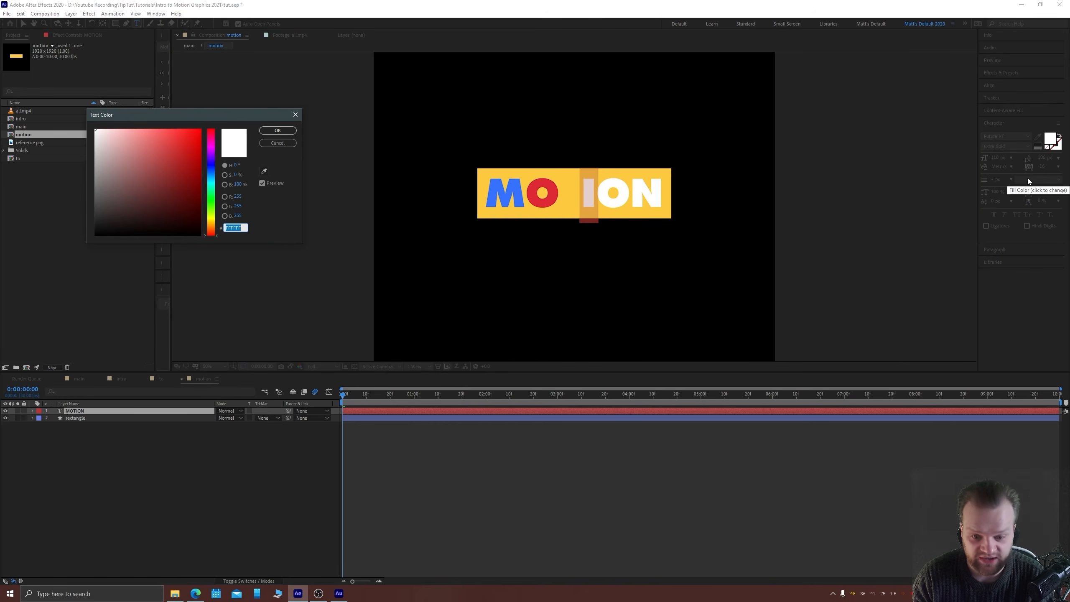
key("ctrl+v")
key("Return")
Copy the fill colour of the letter M and apply the same blue to the second O of MOTION.
left_click_drag(527, 193, 482, 193)
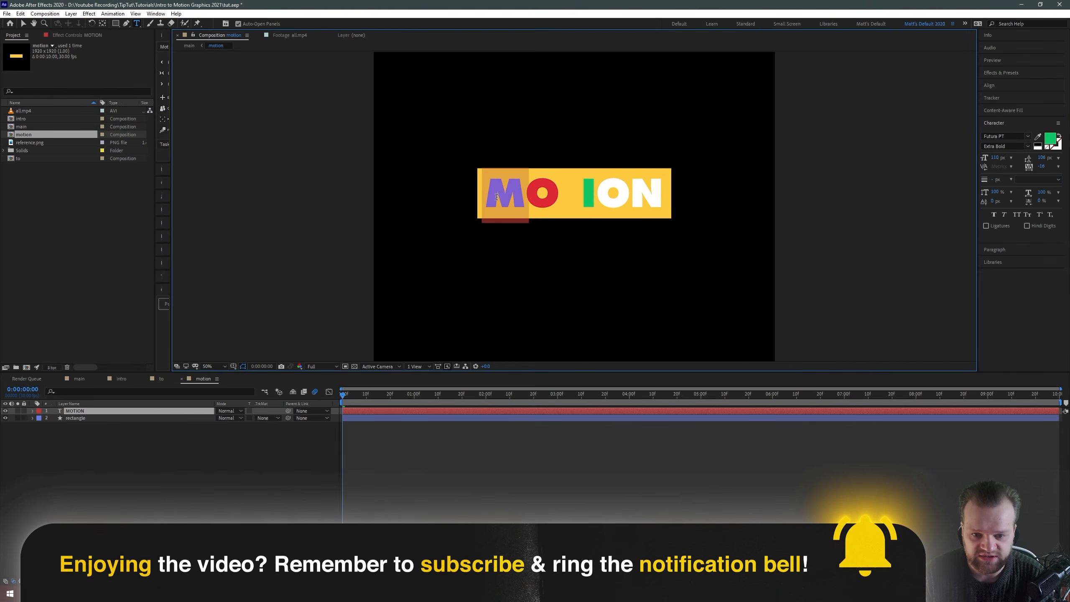
left_click(1051, 141)
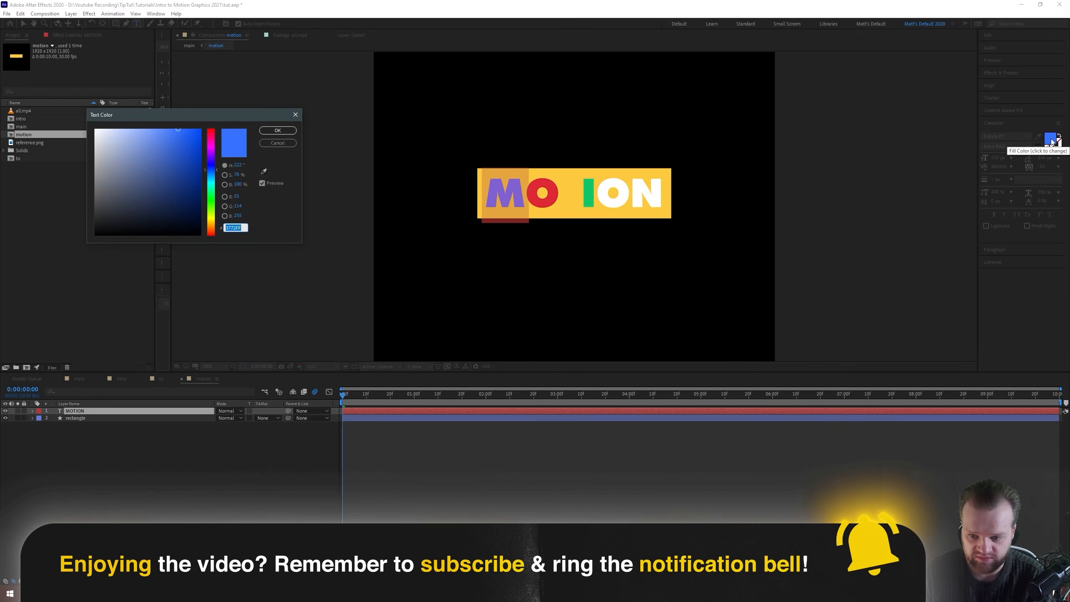
key("Return")
left_click_drag(632, 194, 594, 193)
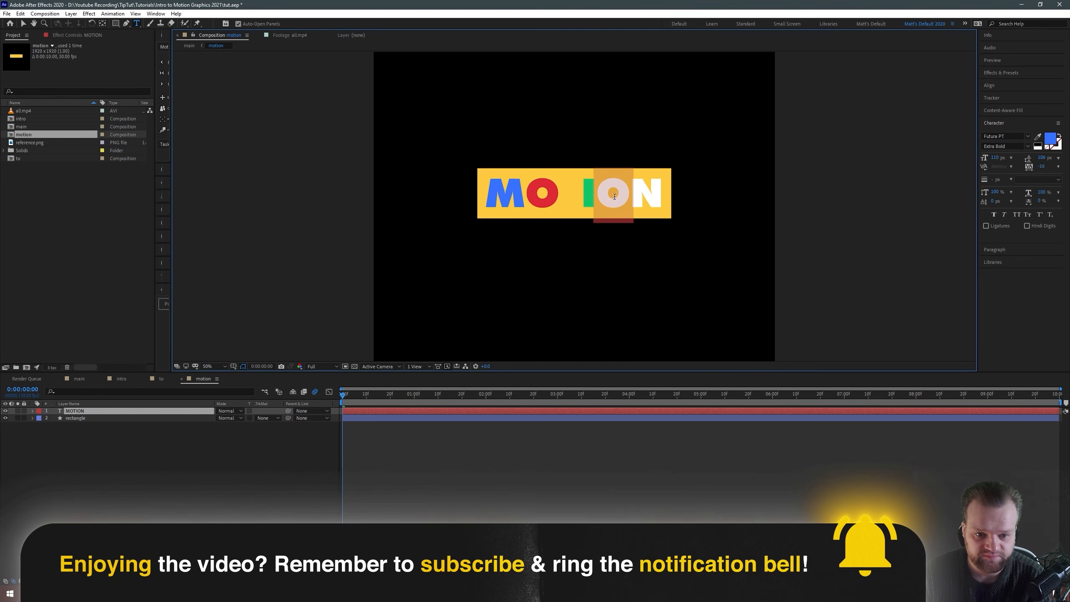
left_click(1050, 141)
key("ctrl+v")
left_click(277, 130)
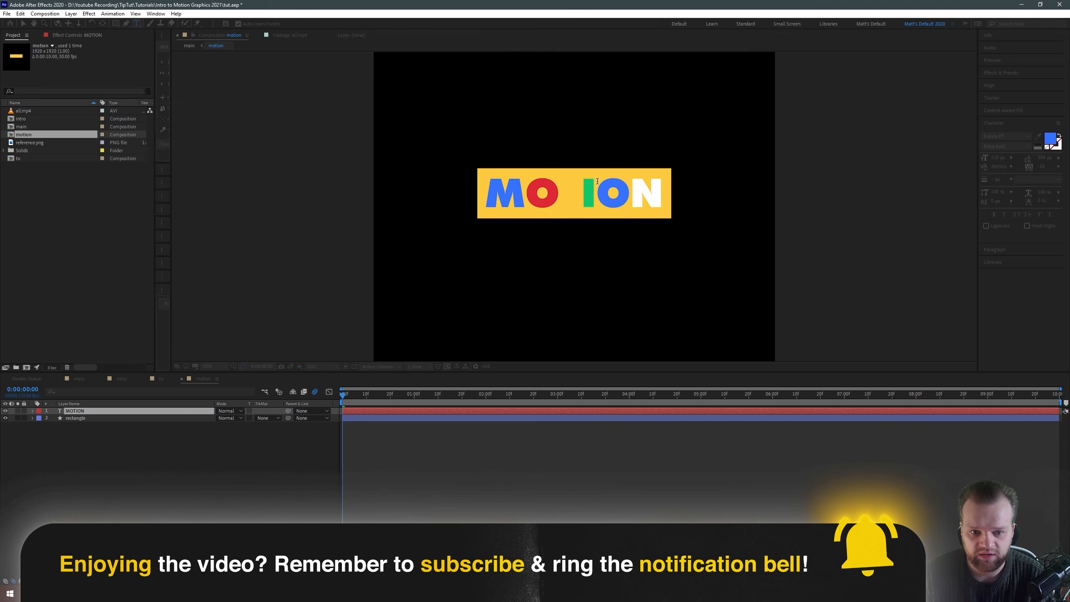
Colour the letter N of the MOTION text red, and finish editing the text.
left_click_drag(631, 195, 654, 196)
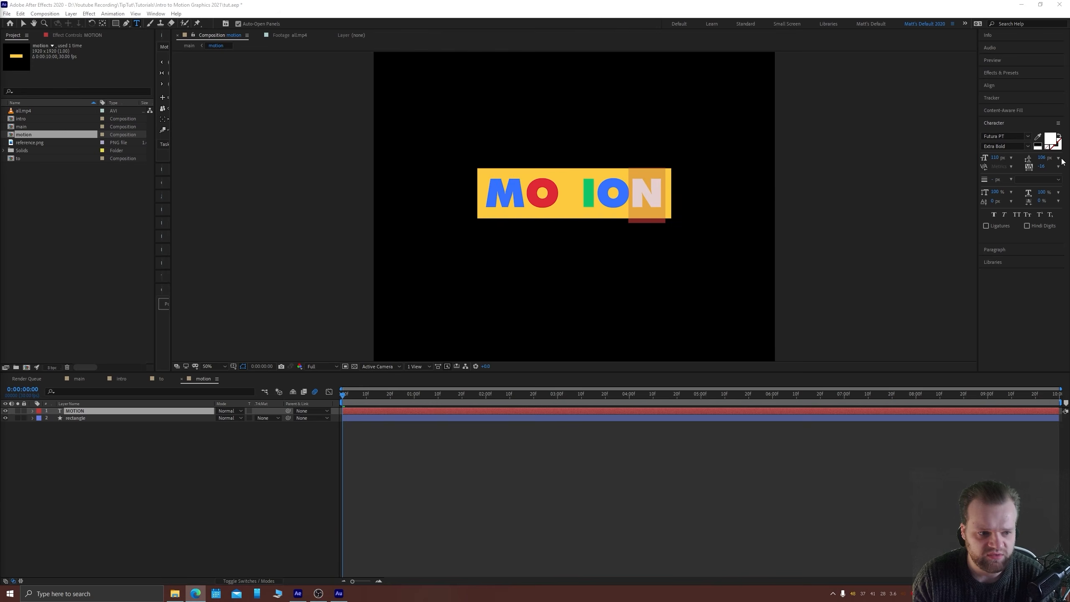
left_click(1050, 138)
key("ctrl+v")
key("Return")
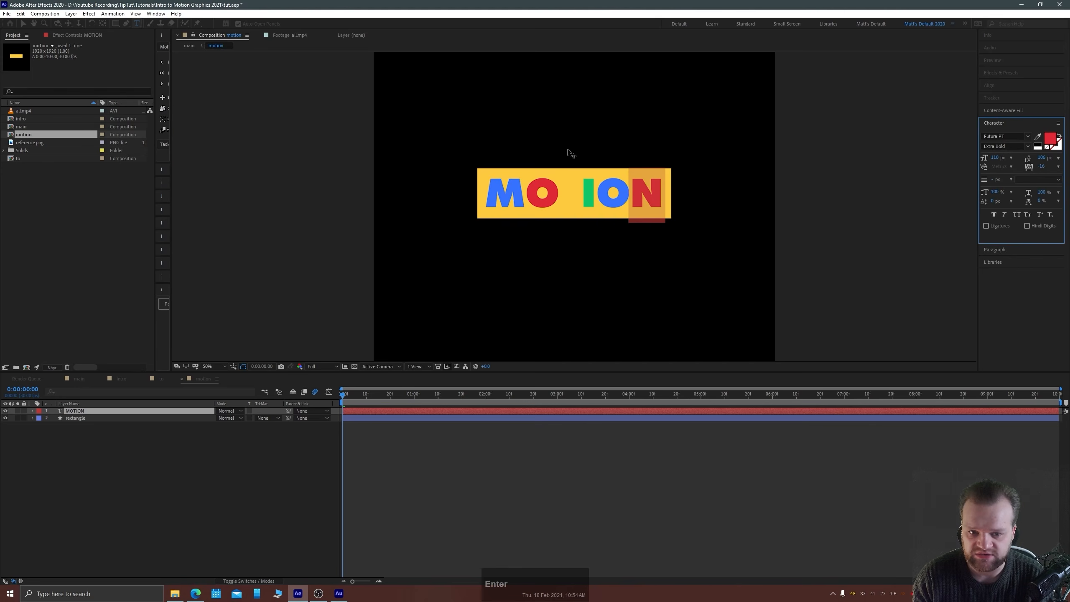
left_click(24, 23)
left_click(246, 182)
left_click(371, 442)
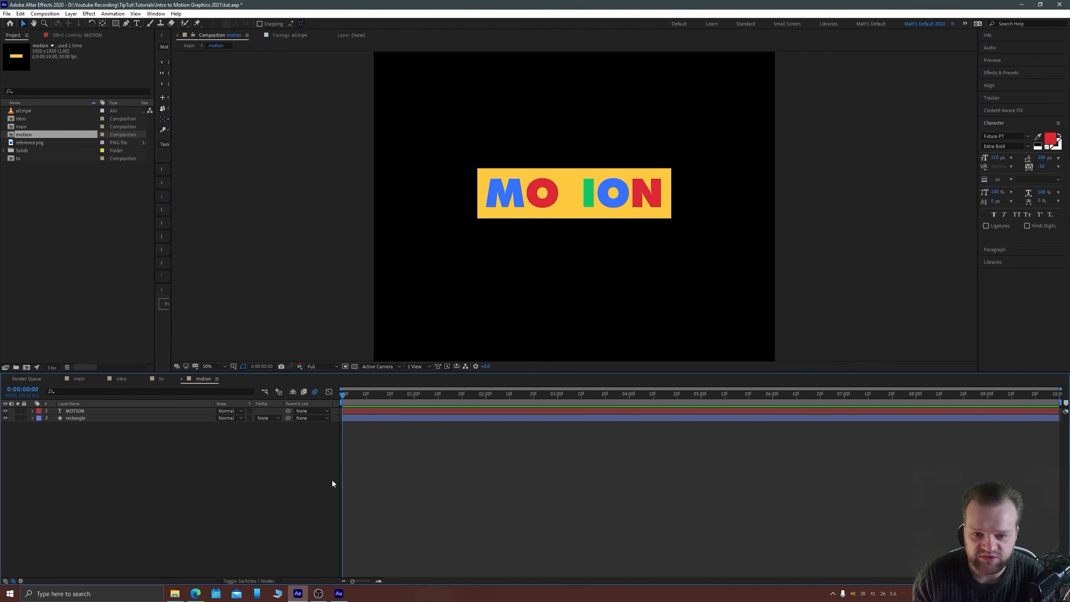
Hide the rectangle layer in the motion composition so only the coloured text shows.
left_click(75, 418)
left_click(5, 418)
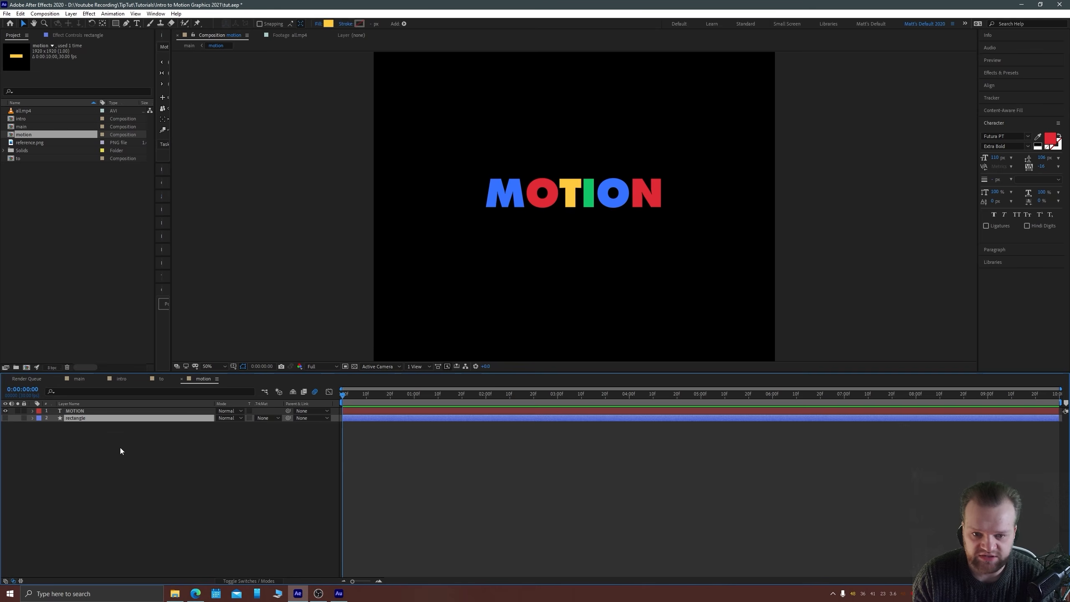
left_click(299, 470)
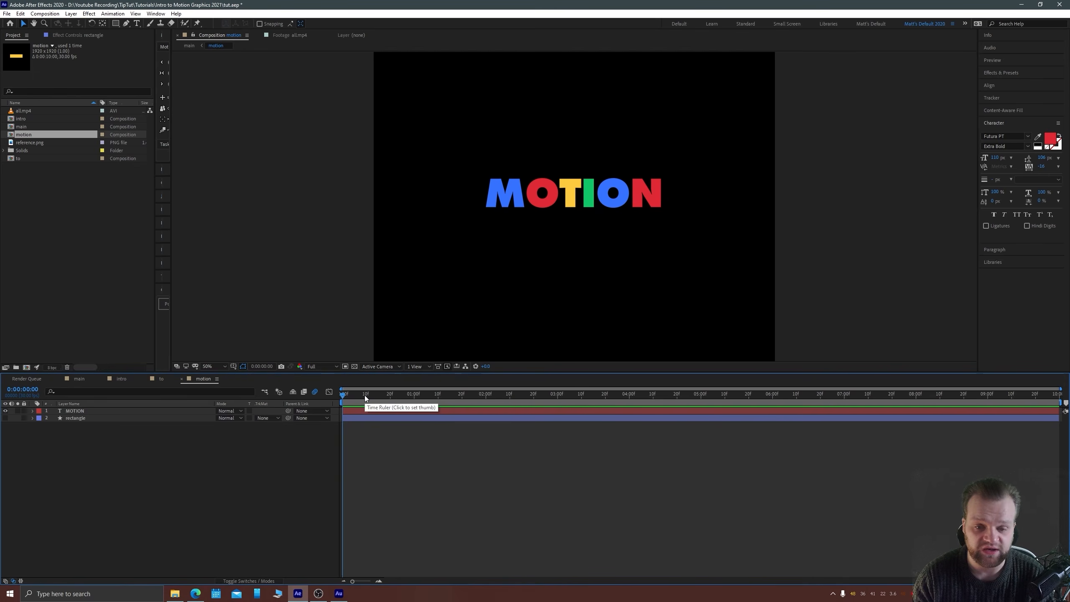
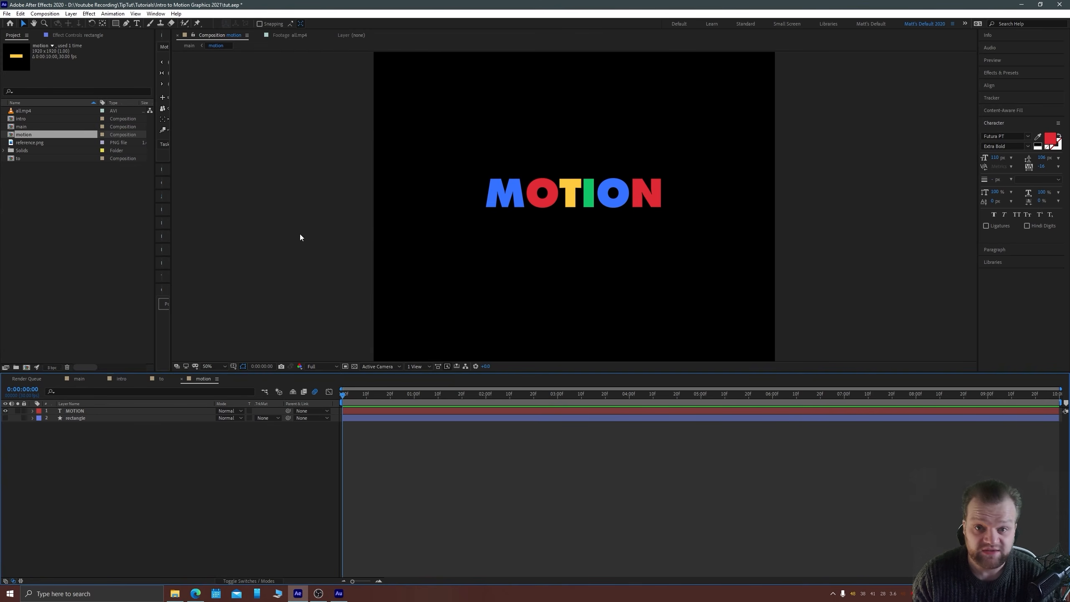
Draw a rectangle on a new shape layer covering the letter M, filled with the blue sampled from that letter, and deselect it.
left_click(118, 23)
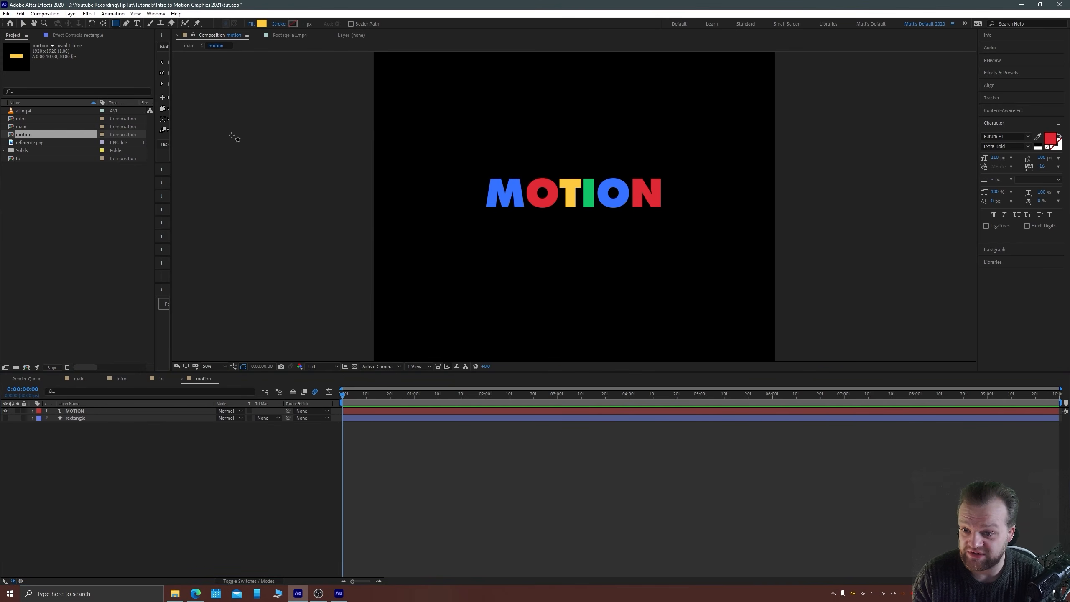
left_click(261, 24)
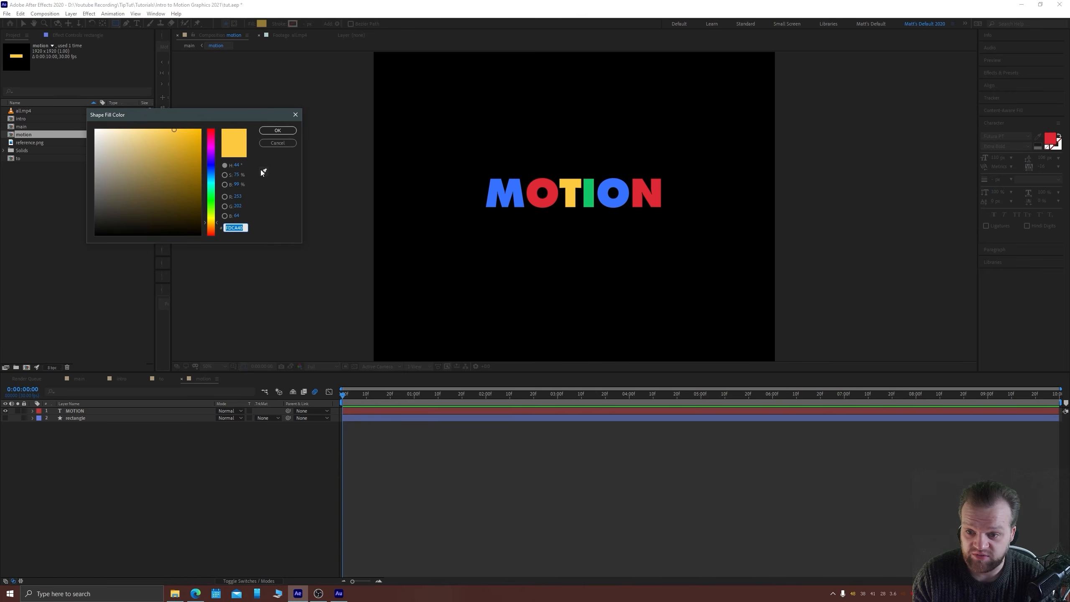
left_click(264, 171)
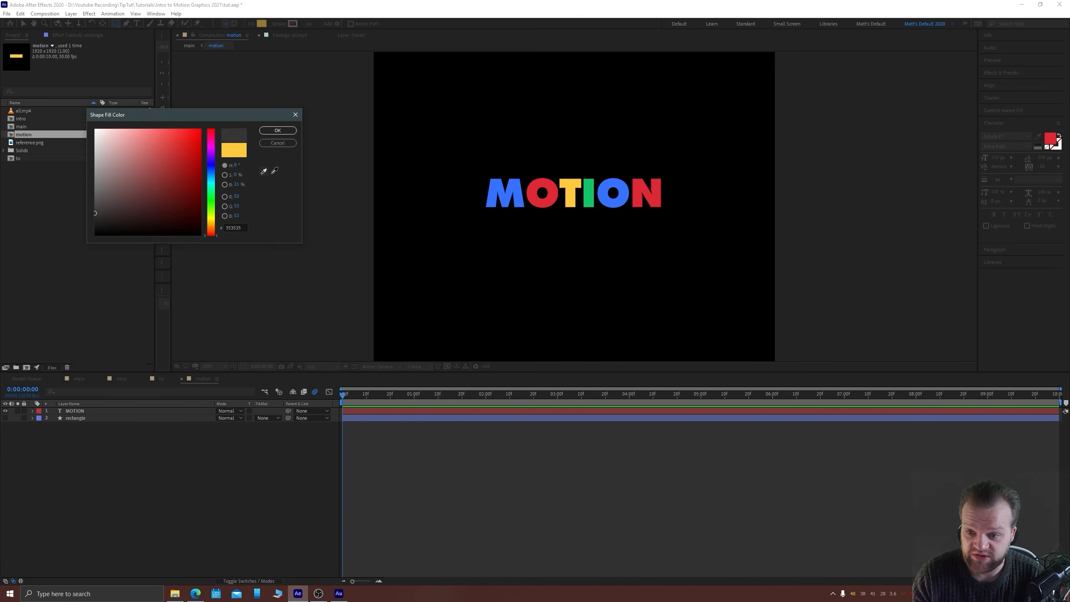
left_click(293, 134)
scroll(459, 207, "up", 4)
key("space")
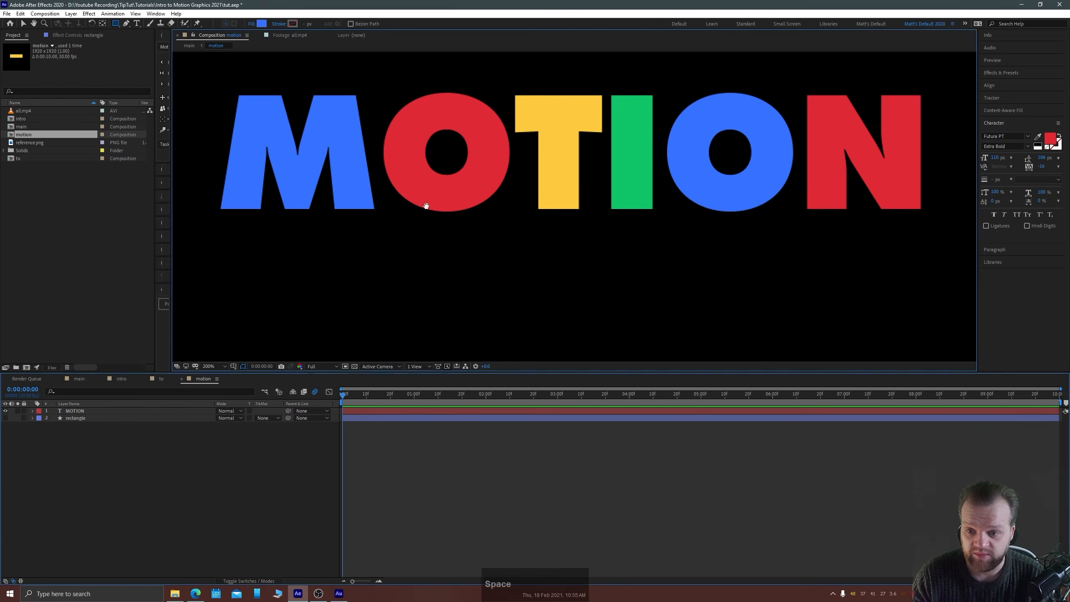
left_click_drag(426, 206, 646, 279)
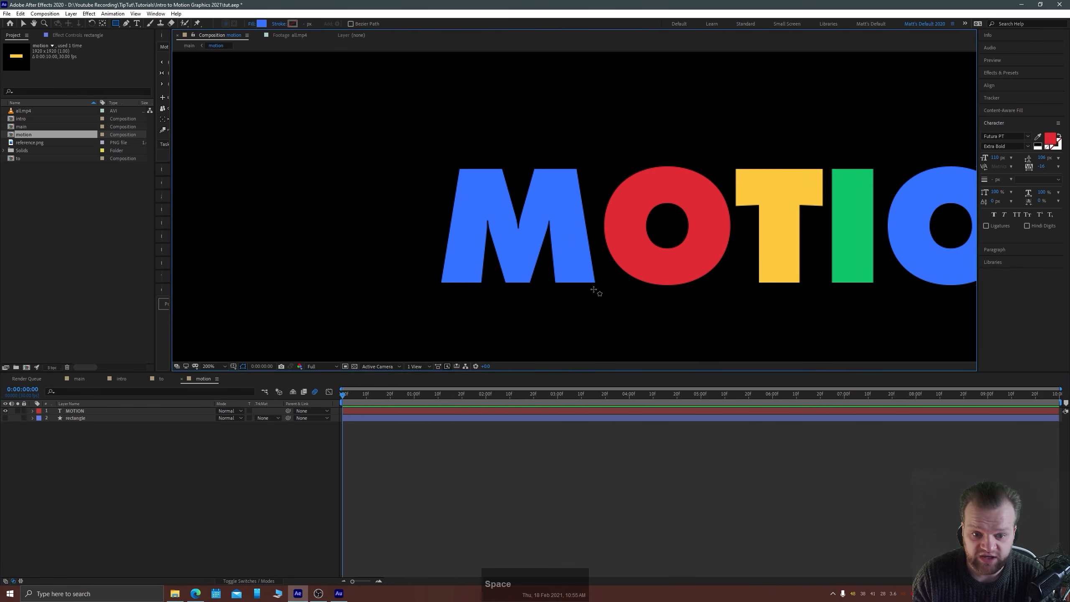
left_click_drag(596, 284, 439, 165)
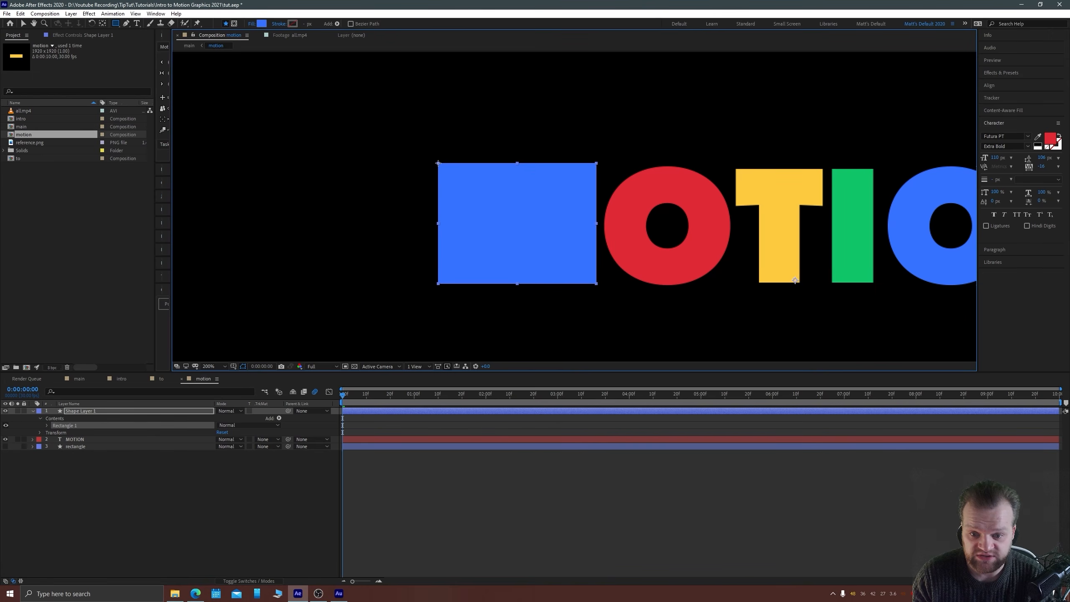
left_click(244, 497)
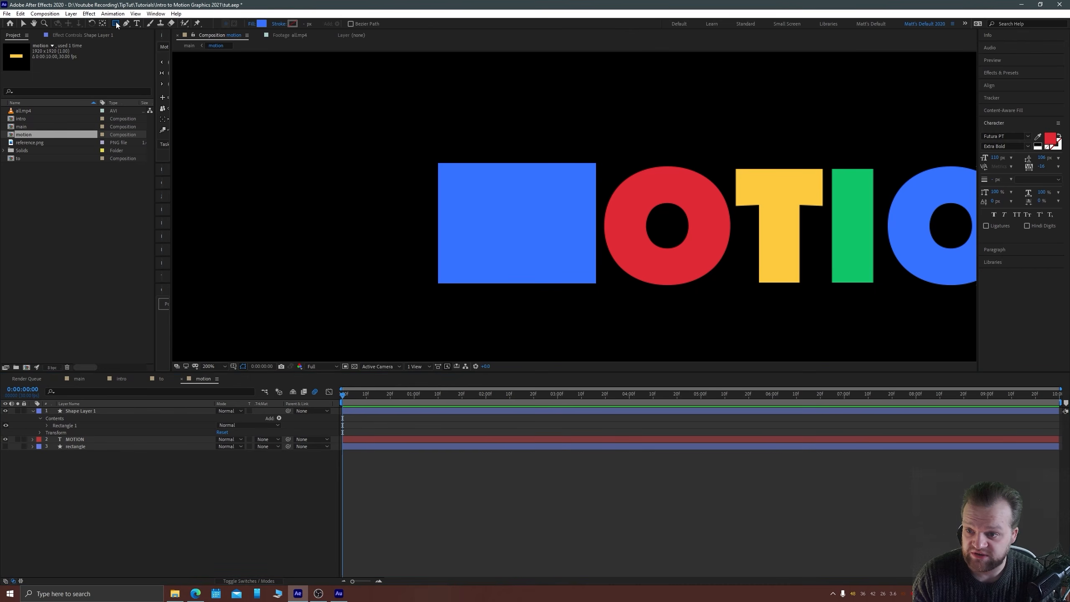
Draw a circle centred over the first O of MOTION on its own shape layer, filled with that letter's red.
left_click_drag(115, 22, 142, 37)
left_click(261, 23)
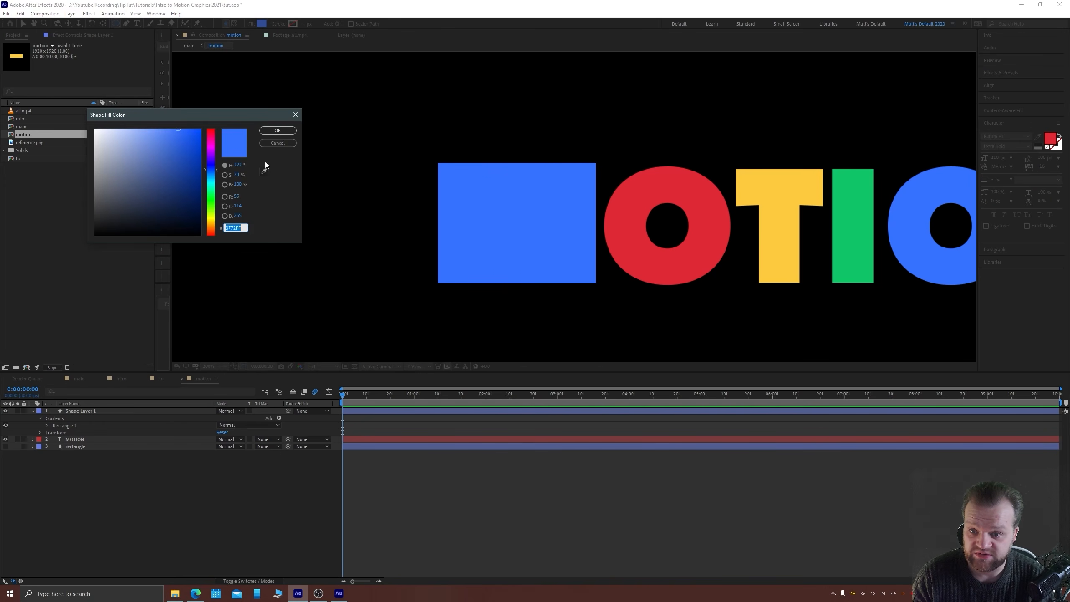
left_click(264, 171)
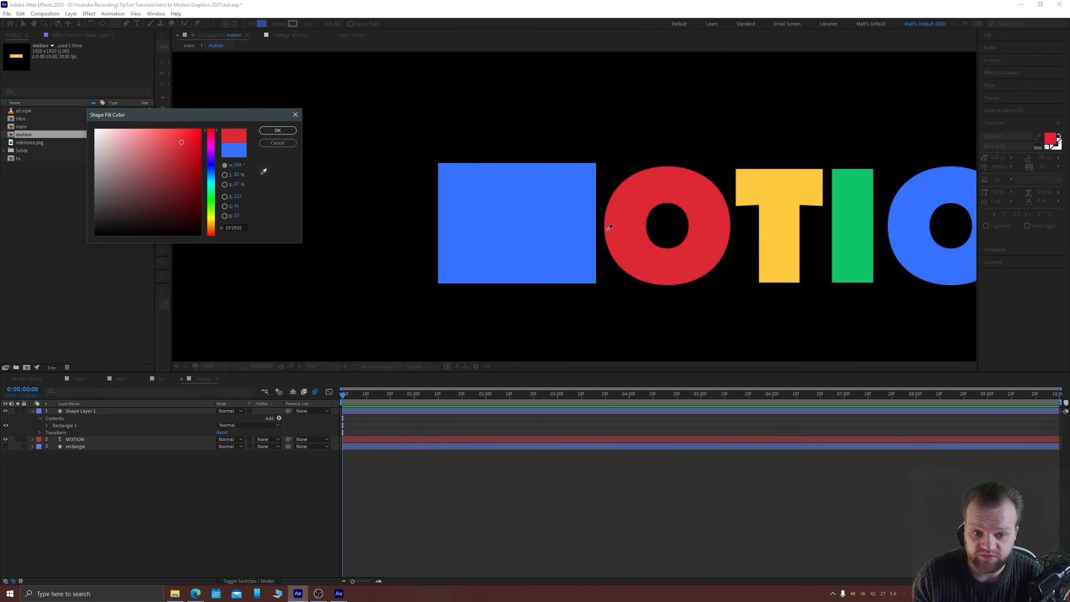
left_click(277, 131)
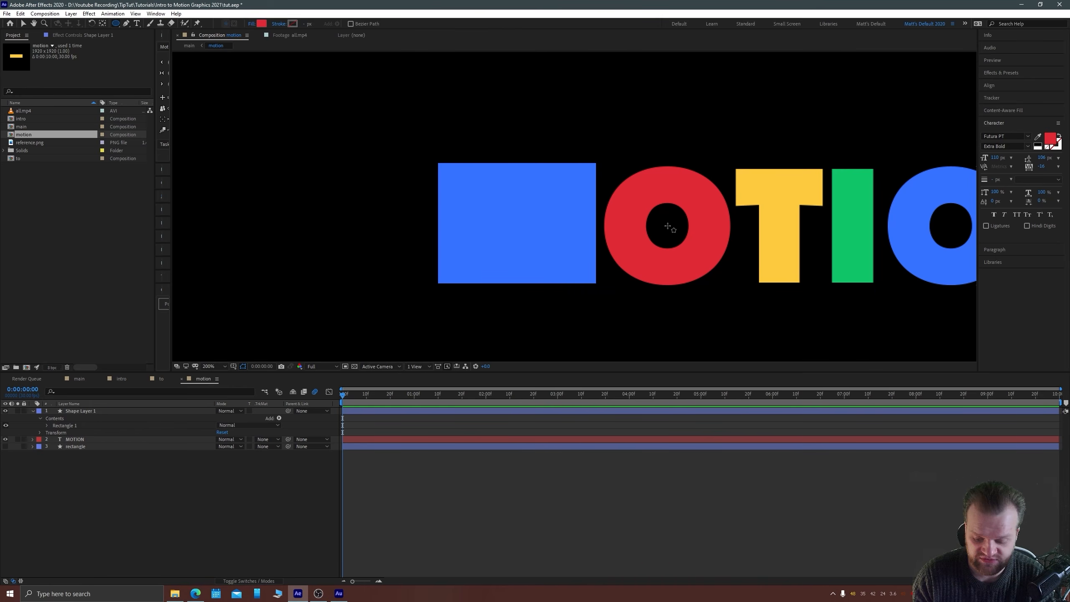
left_click_drag(668, 226, 606, 160)
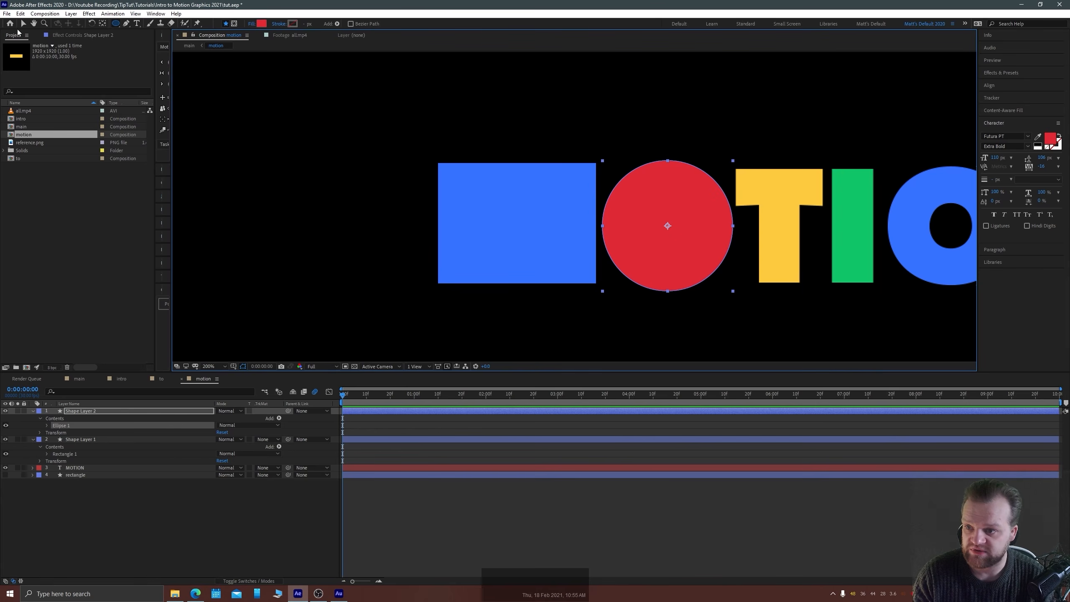
left_click(23, 23)
left_click(558, 492)
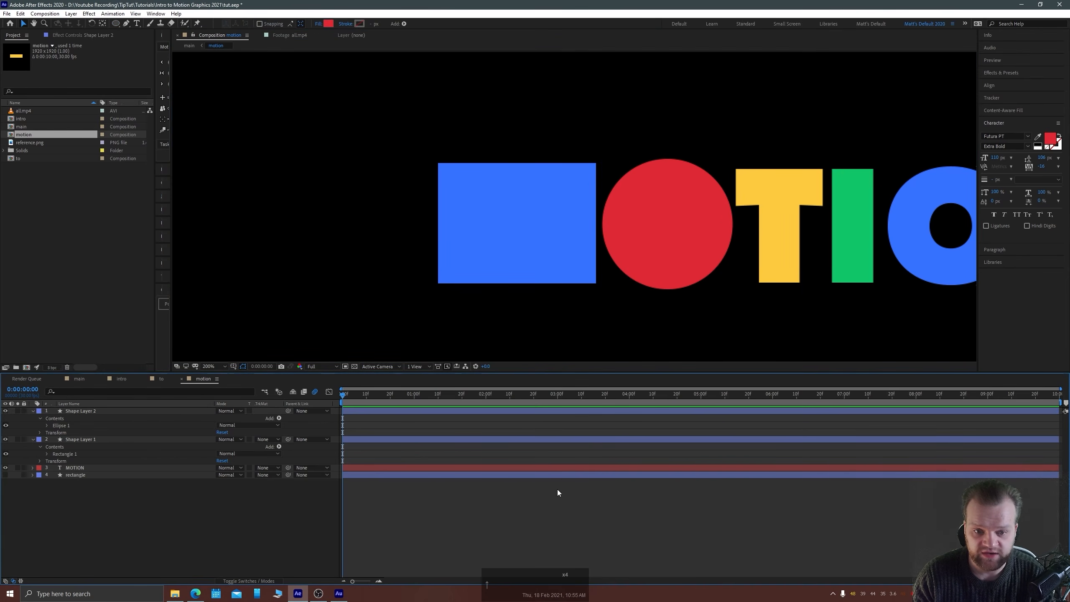
Draw a rectangle covering the letter T on a new shape layer, filled with the yellow sampled from that letter.
left_click_drag(677, 230, 435, 217)
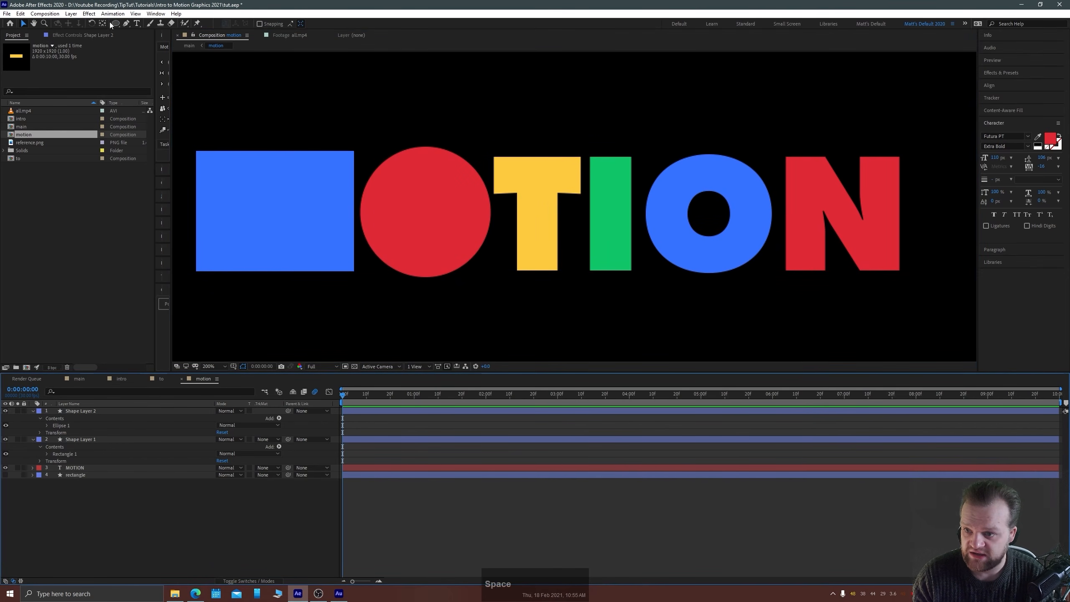
left_click_drag(110, 23, 135, 32)
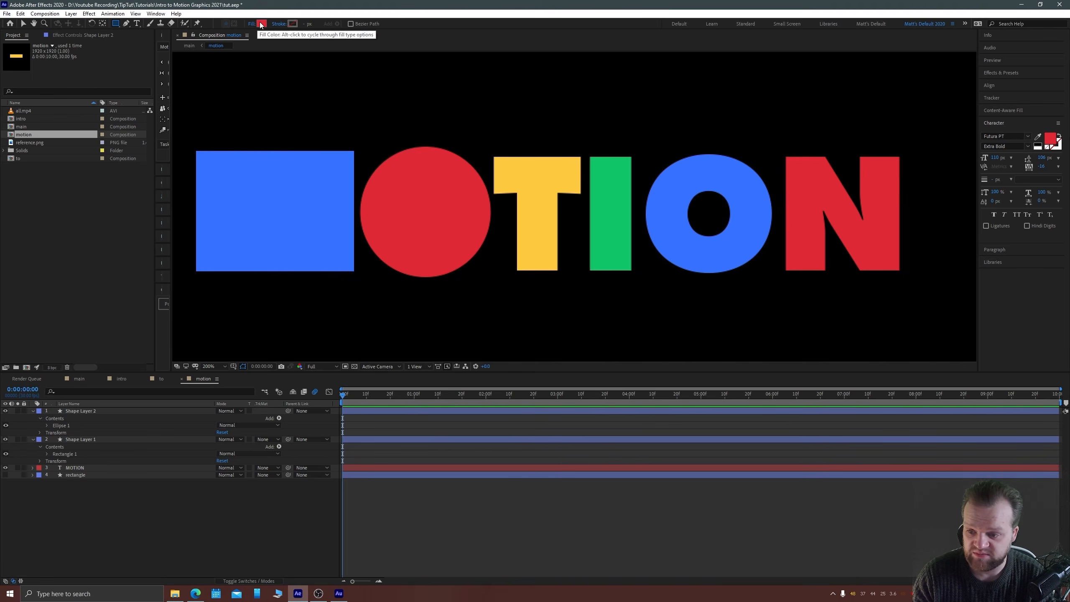
left_click(261, 23)
left_click(262, 171)
left_click(523, 173)
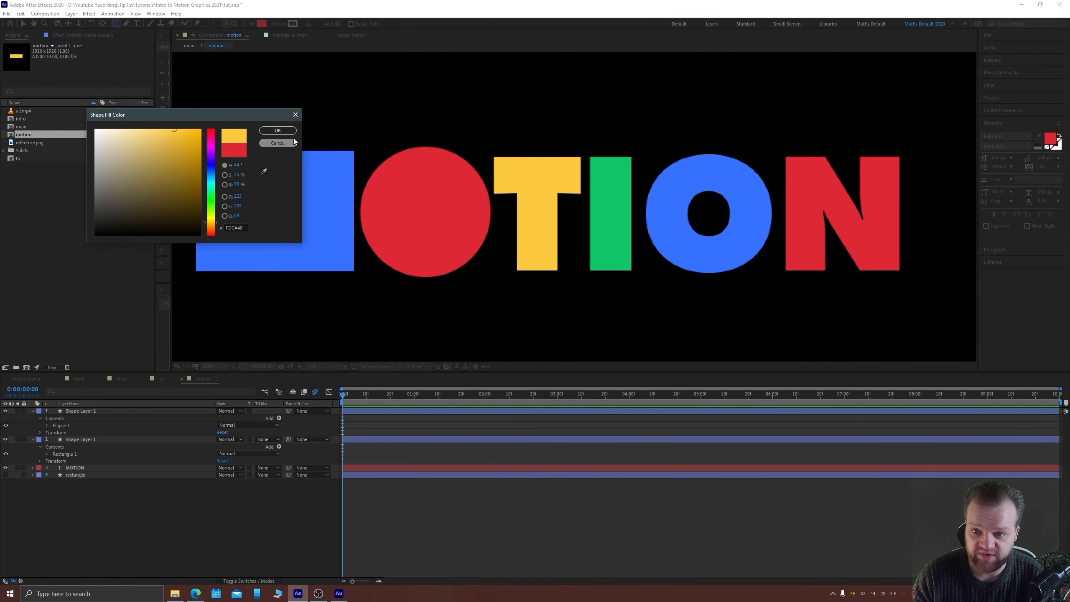
left_click(277, 130)
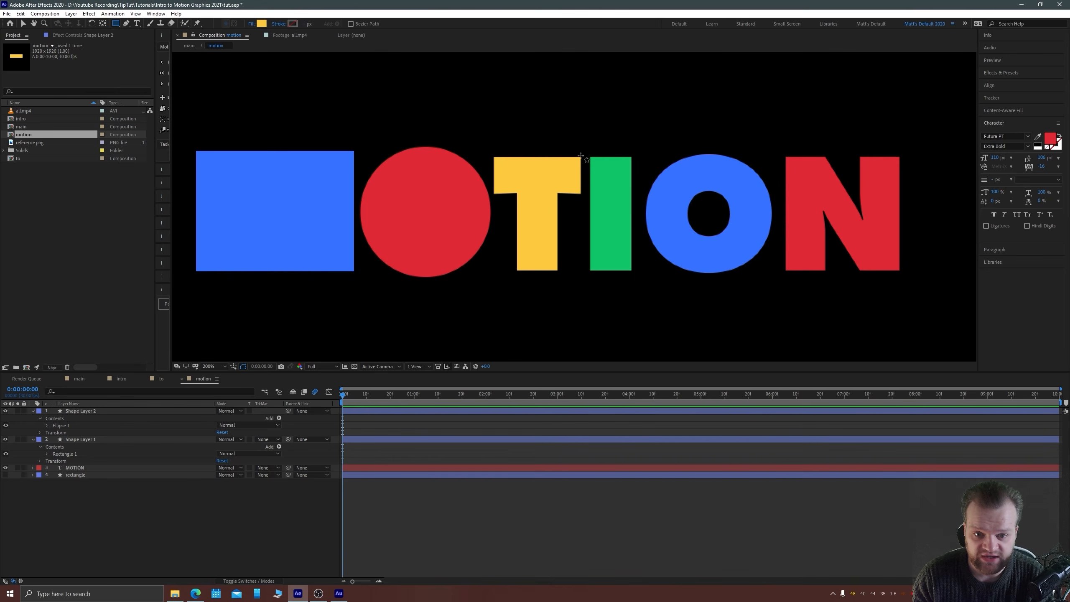
left_click_drag(582, 156, 494, 273)
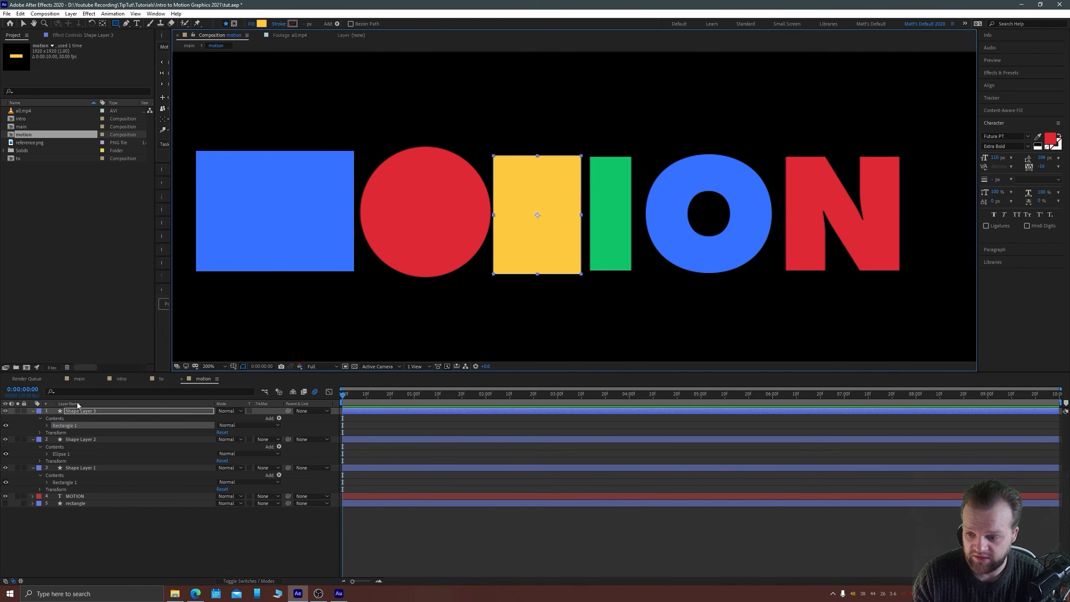
Rename the shape layers after the letters they cover: m for the blue rectangle, o for the red circle, t for the yellow rectangle.
left_click(84, 468)
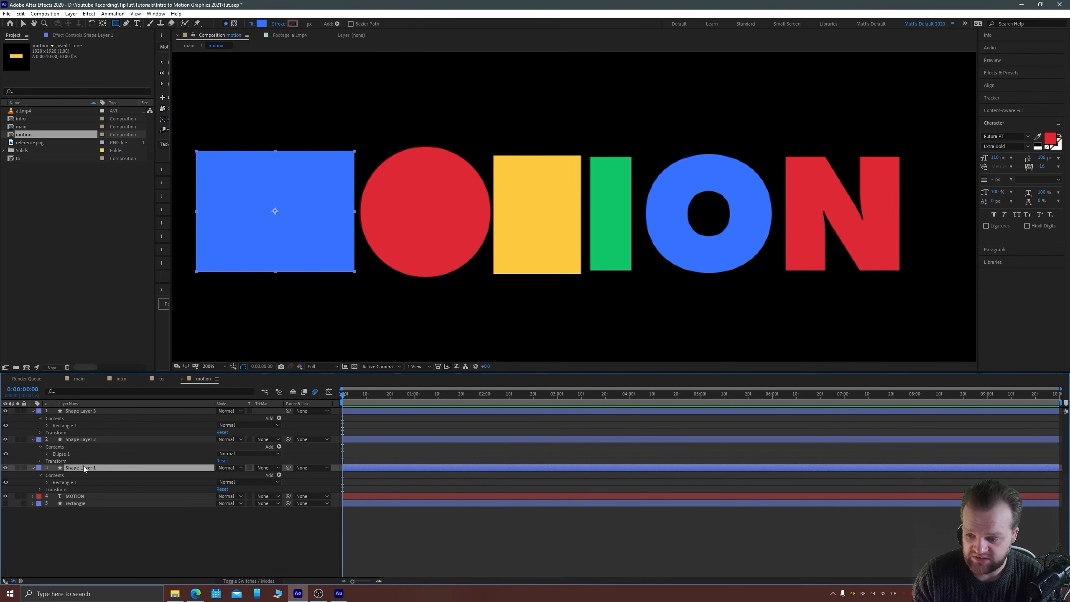
key("Return")
type("m")
key("Return")
left_click(76, 441)
key("Return")
type("o")
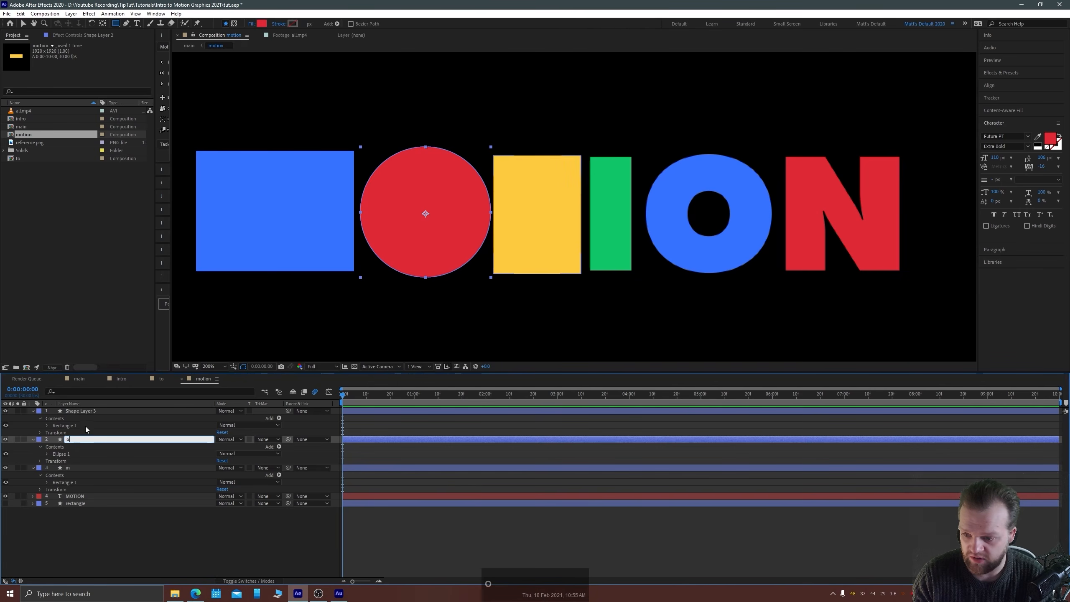
key("Return")
left_click(83, 410)
key("Return")
type("t")
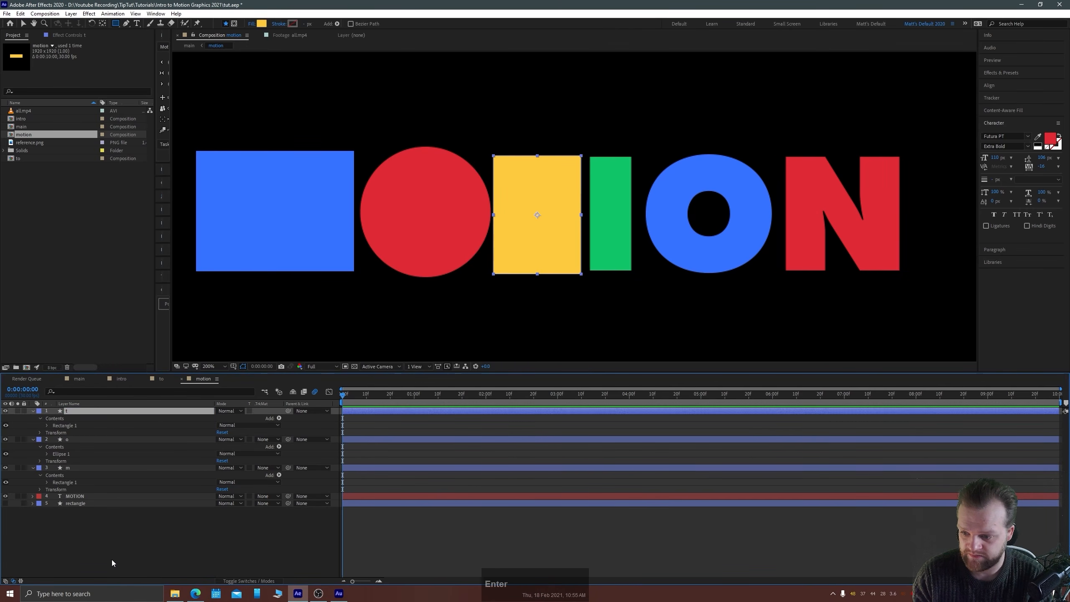
key("Return")
Duplicate the t shape layer and fill the copy with the green sampled from the letter I.
key("ctrl+d")
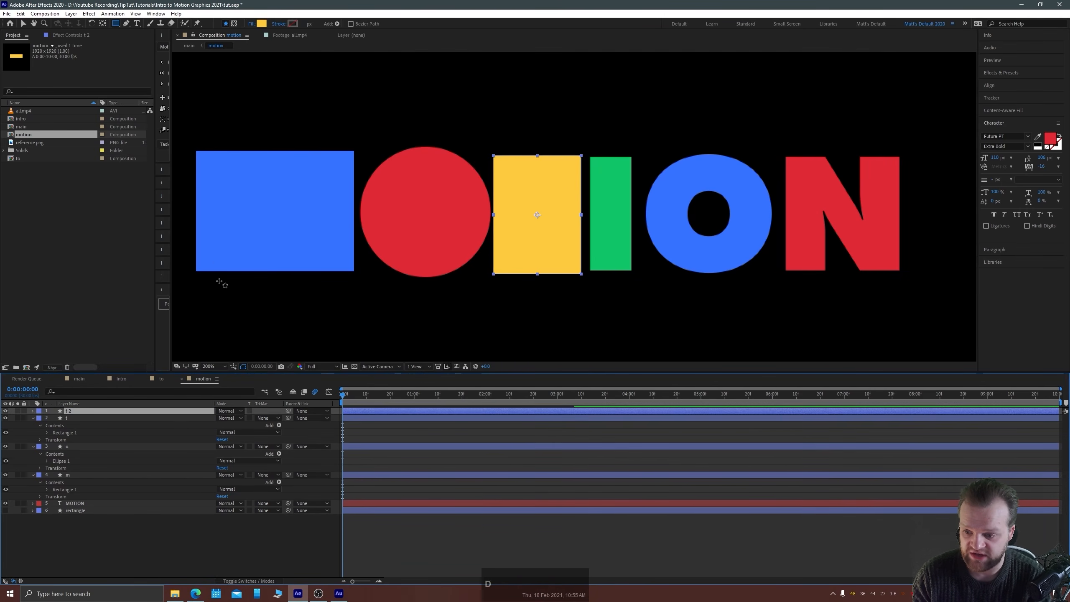
left_click(252, 25)
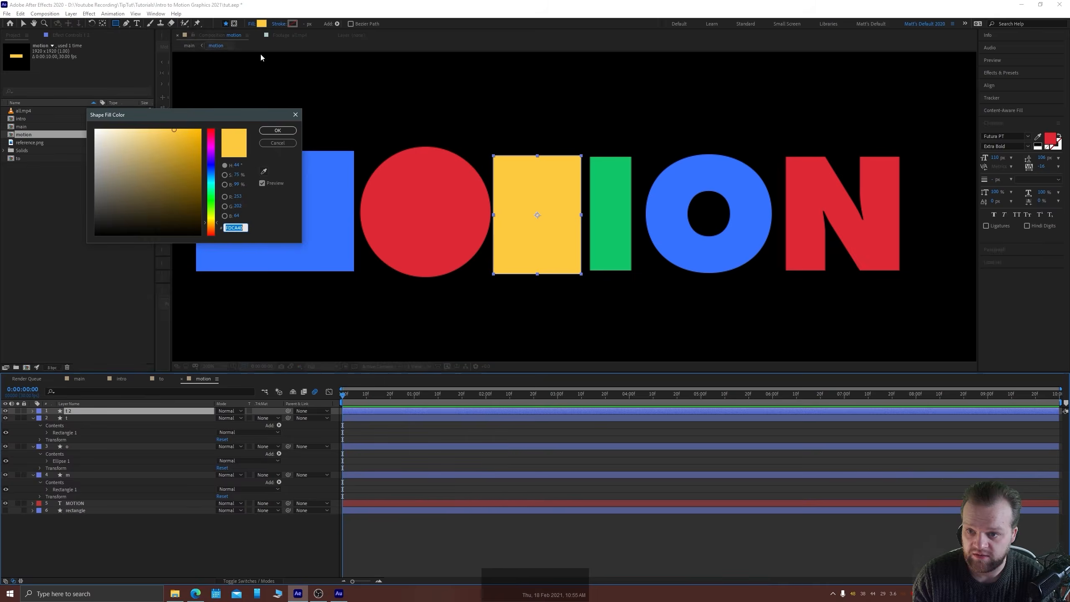
left_click(264, 171)
left_click(616, 205)
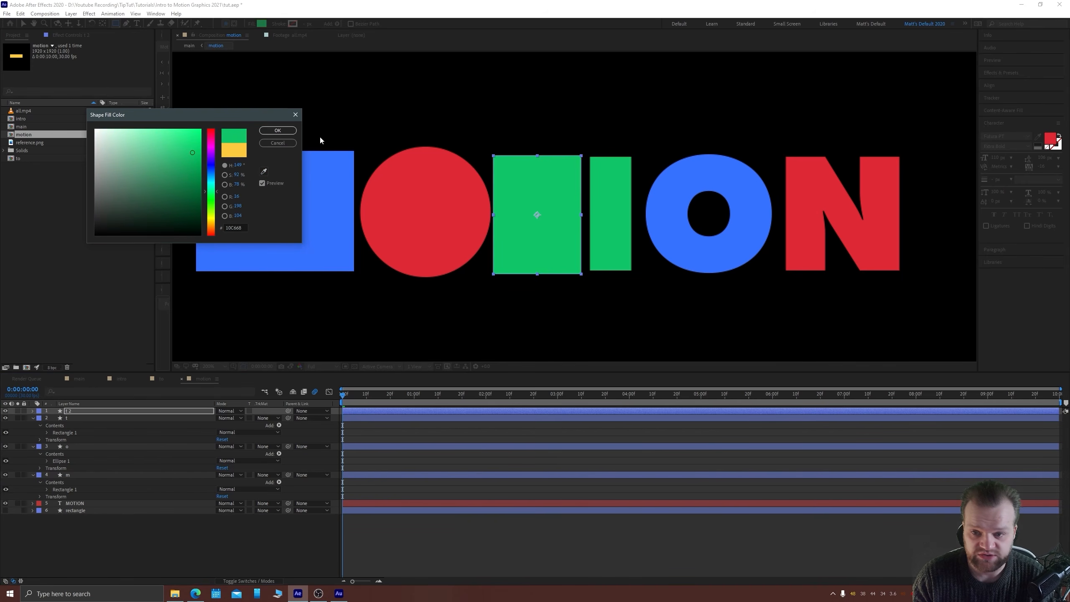
left_click(277, 130)
left_click(23, 23)
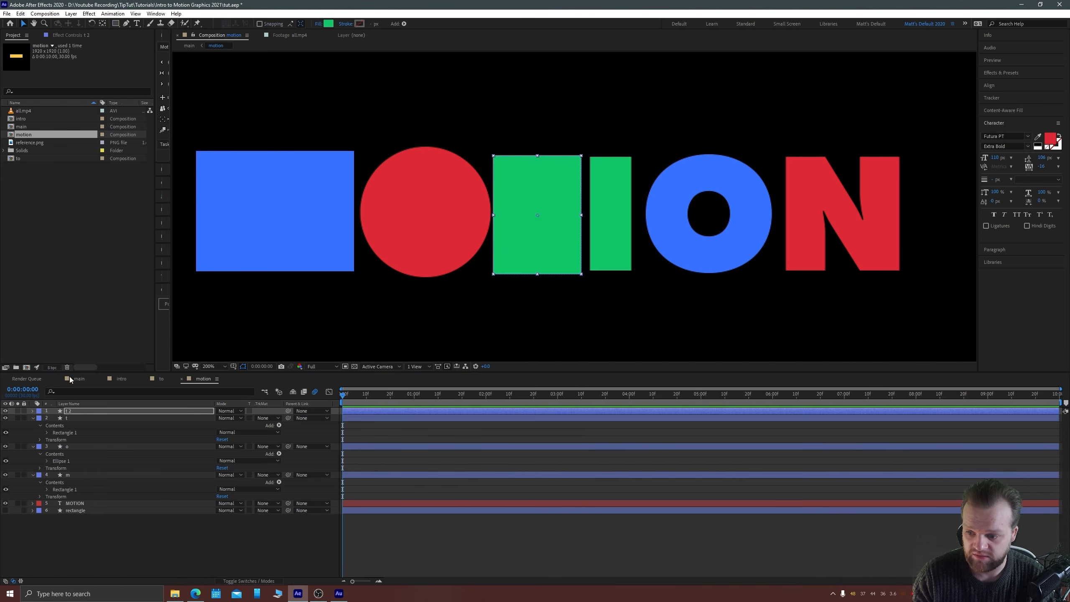
Unlink the scale of the duplicated t 2 rectangle, set its width to 49%, and place it over the letter I.
left_click(73, 411)
key("s")
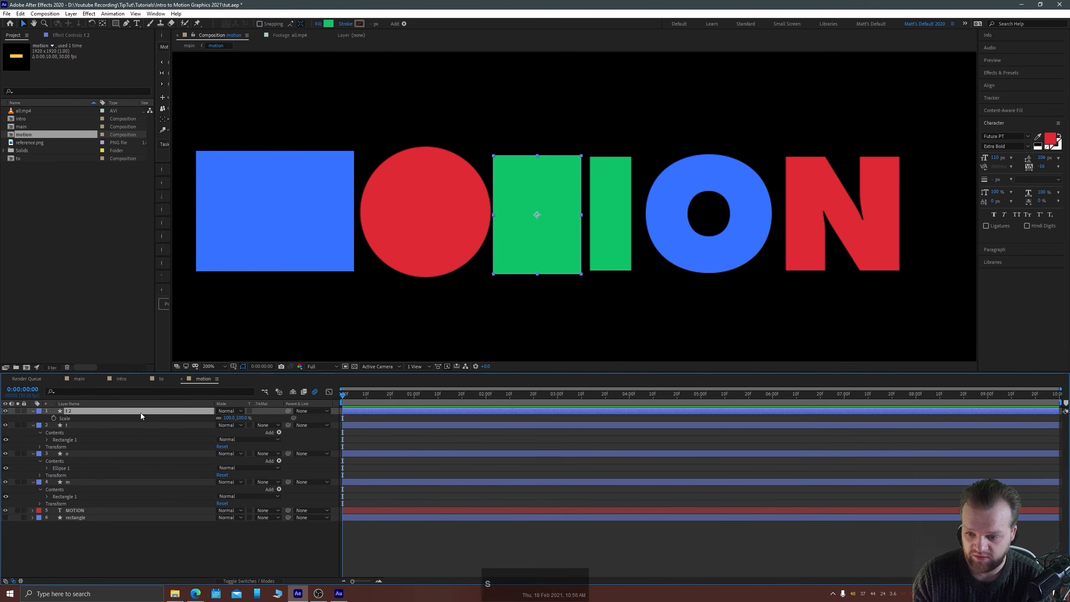
left_click(219, 418)
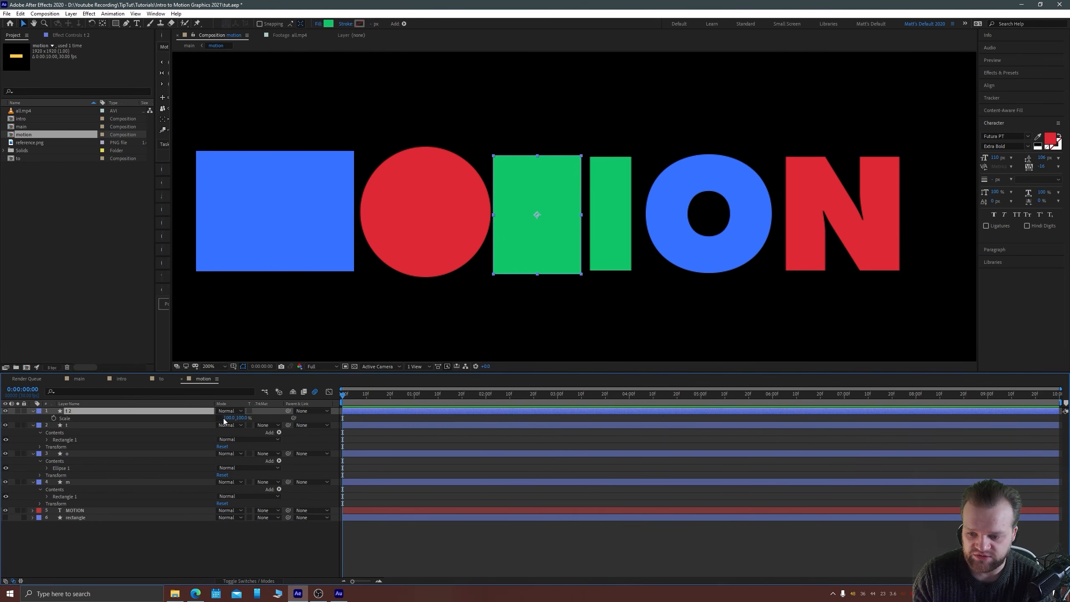
left_click_drag(227, 418, 198, 418)
left_click_drag(542, 256, 614, 253)
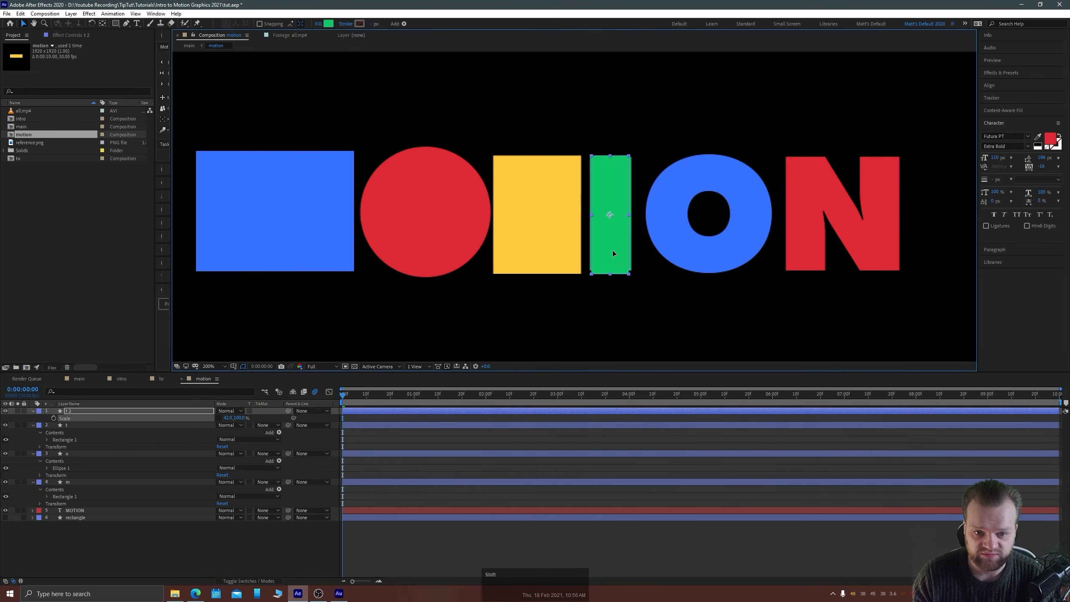
left_click_drag(227, 417, 240, 417)
Duplicate the red circle, bring the copy to the top of the layer stack, and place it over the second letter O.
left_click(417, 246)
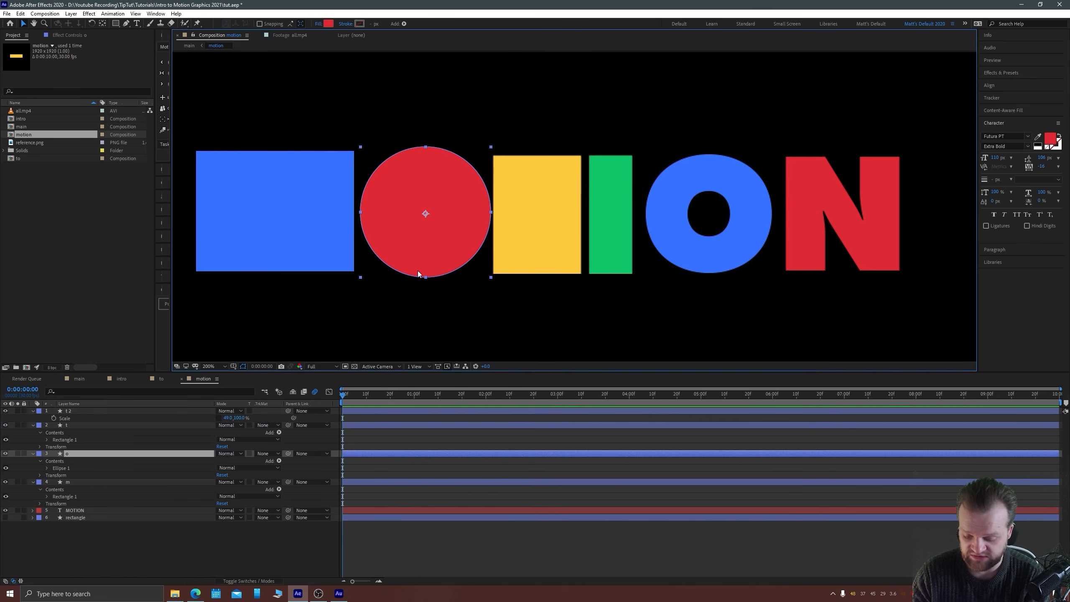
key("ctrl+d")
key("ctrl+]")
key("ctrl+]")
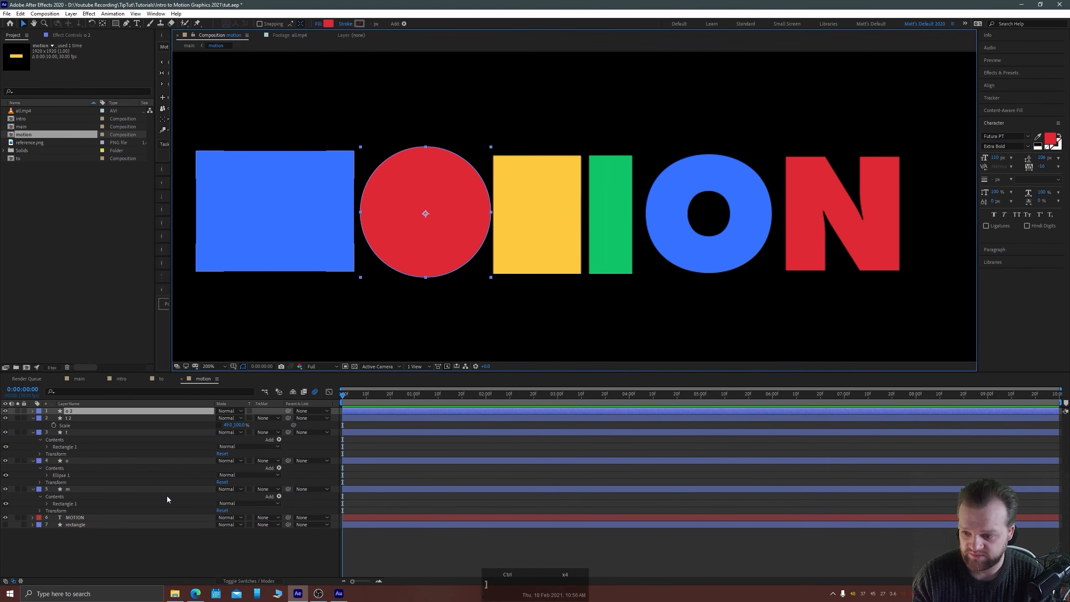
left_click_drag(412, 232, 696, 233)
Fill the duplicated circle with the blue sampled from the M rectangle.
left_click(328, 23)
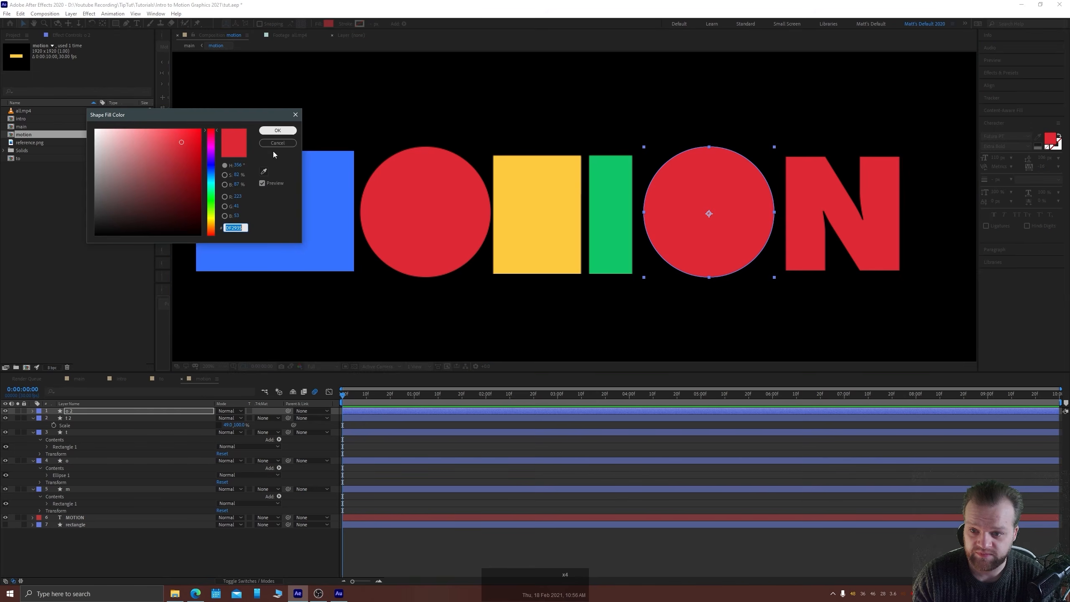
left_click(264, 172)
left_click(324, 183)
key("Return")
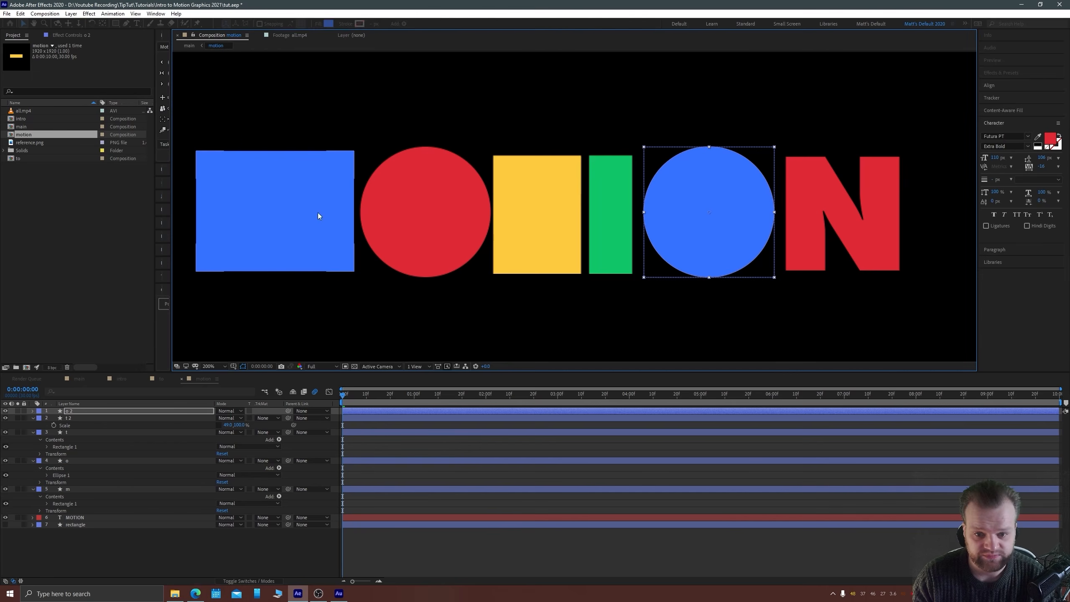
Duplicate the blue M rectangle, bring the copy to the top of the layer stack, and rename it n.
left_click(237, 235)
key("ctrl+d")
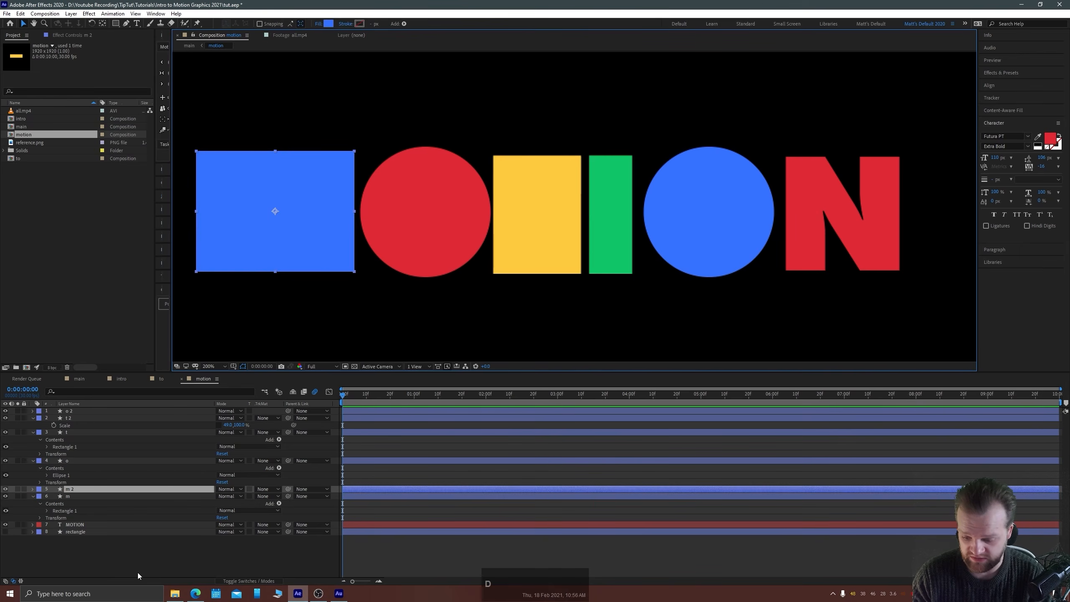
key("ctrl+shift+bracketright")
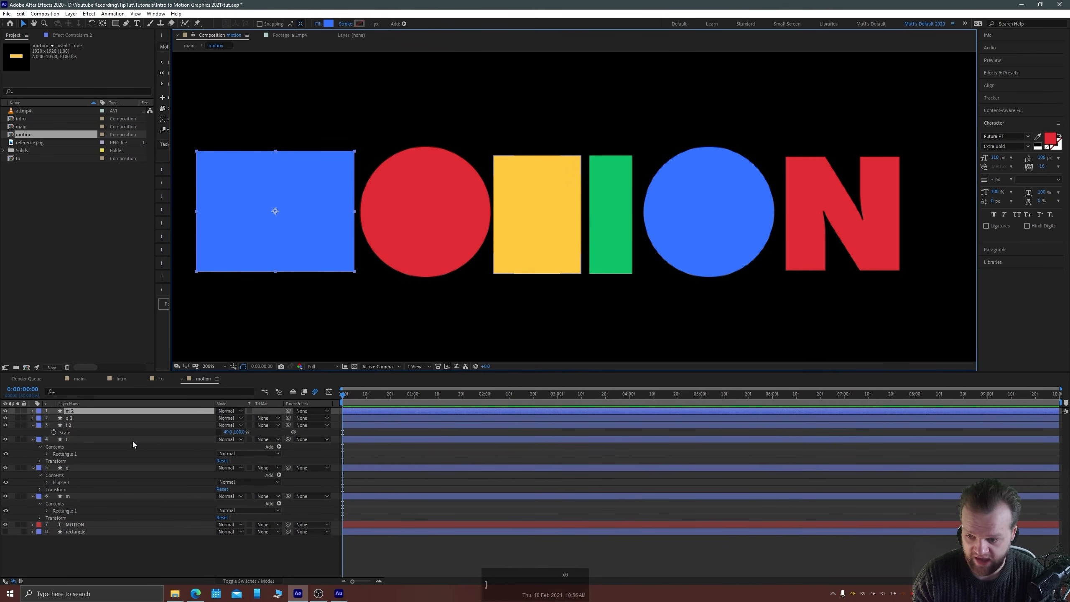
key("Return")
type("n")
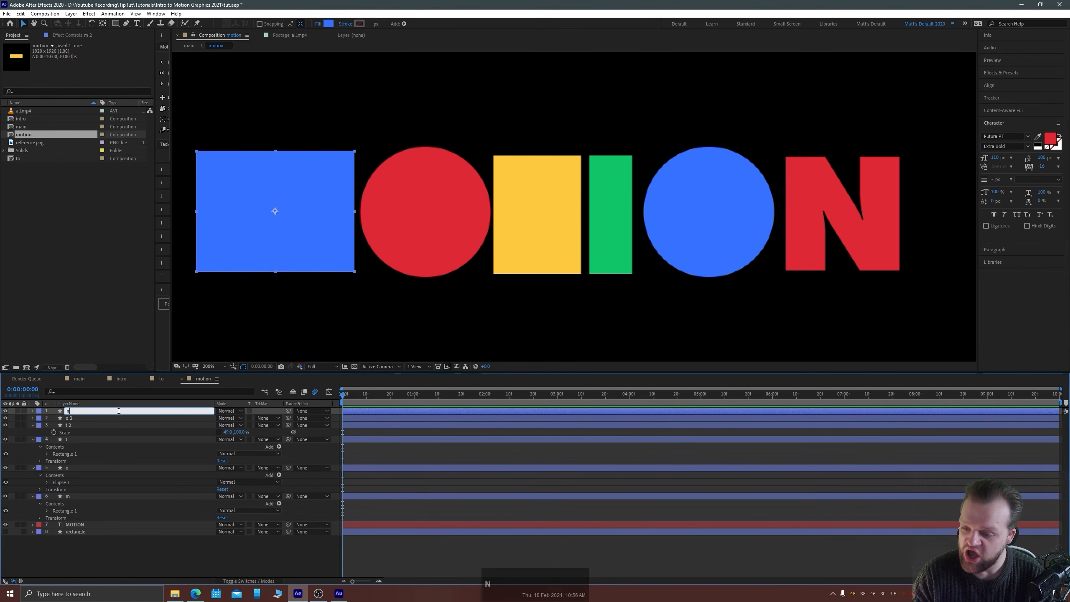
key("Return")
Fit the n rectangle over the letter N and fill it with red #DF2935 sampled from the first circle.
left_click_drag(256, 233, 782, 211)
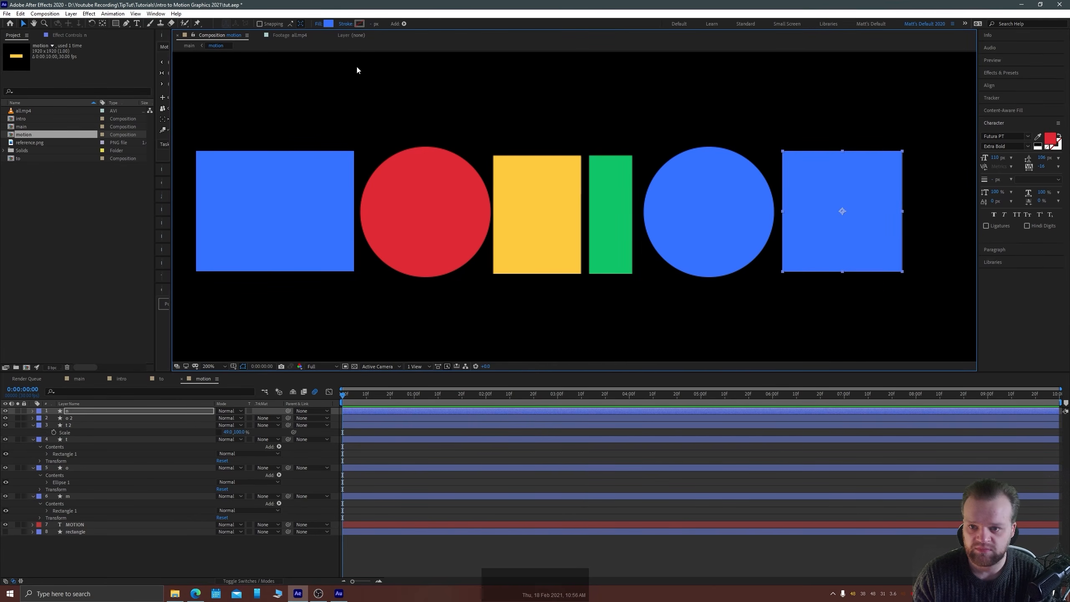
left_click(328, 23)
left_click(264, 171)
left_click(367, 173)
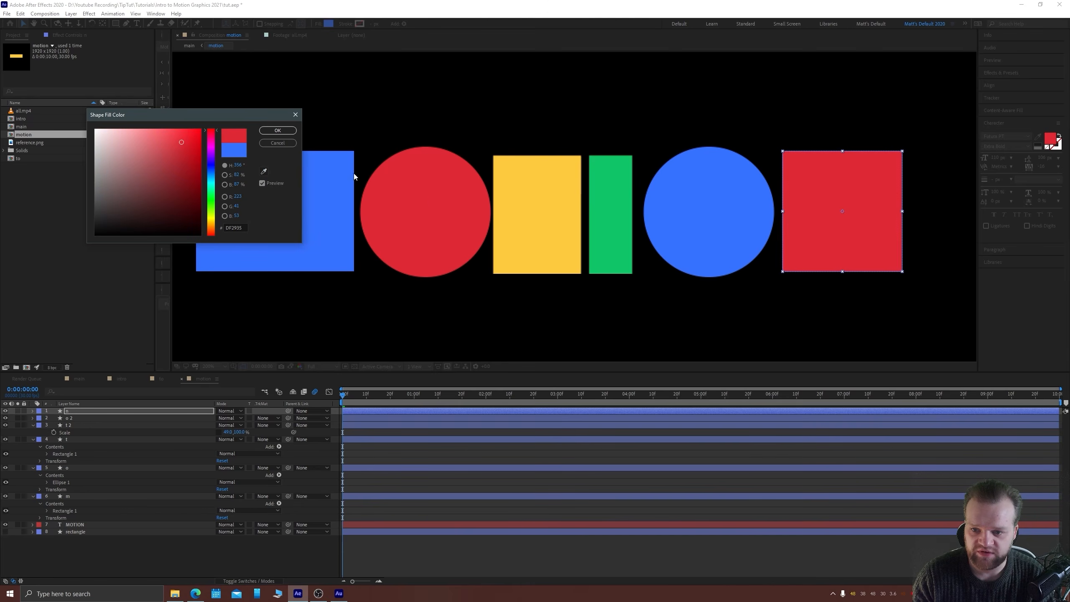
left_click(270, 130)
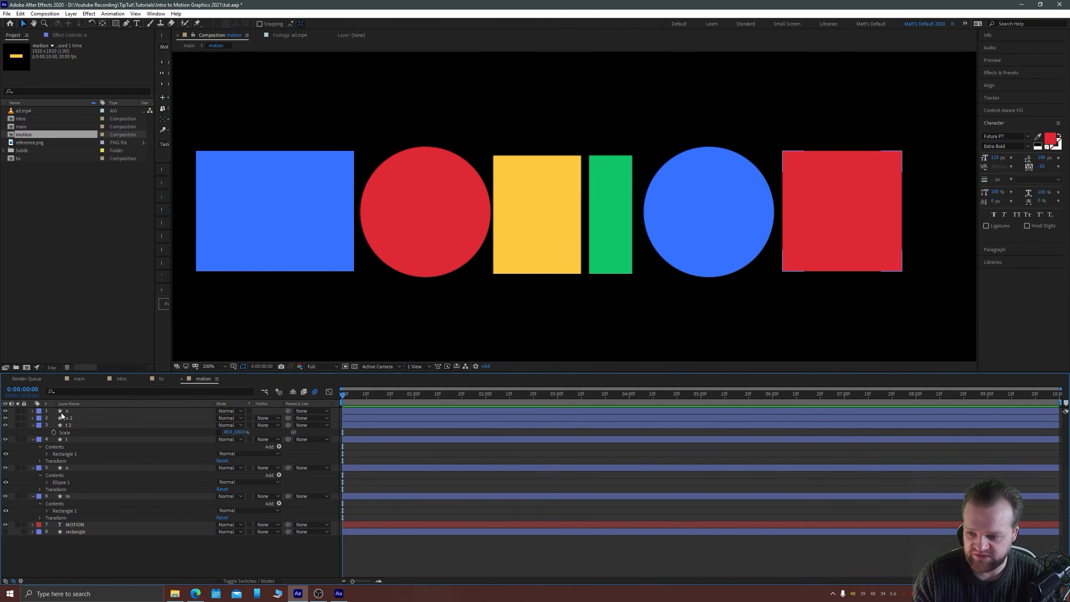
Draw a closed triangular Pen mask on the n layer that keeps the lower-left half of the red rectangle.
left_click(93, 411)
key("space")
left_click_drag(741, 231, 466, 211)
scroll(525, 222, "up", 2)
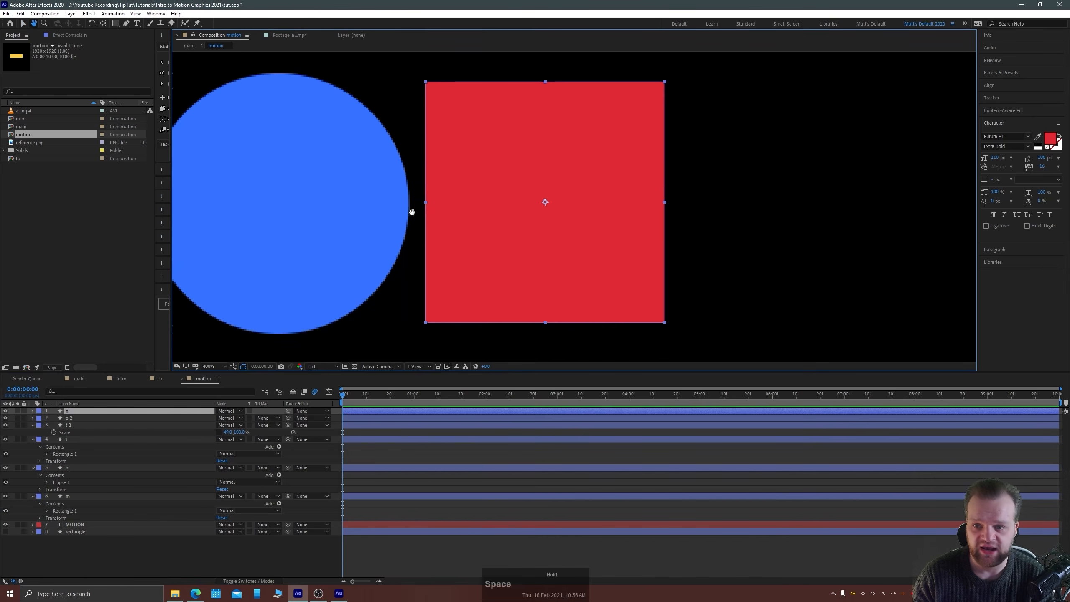
left_click(126, 23)
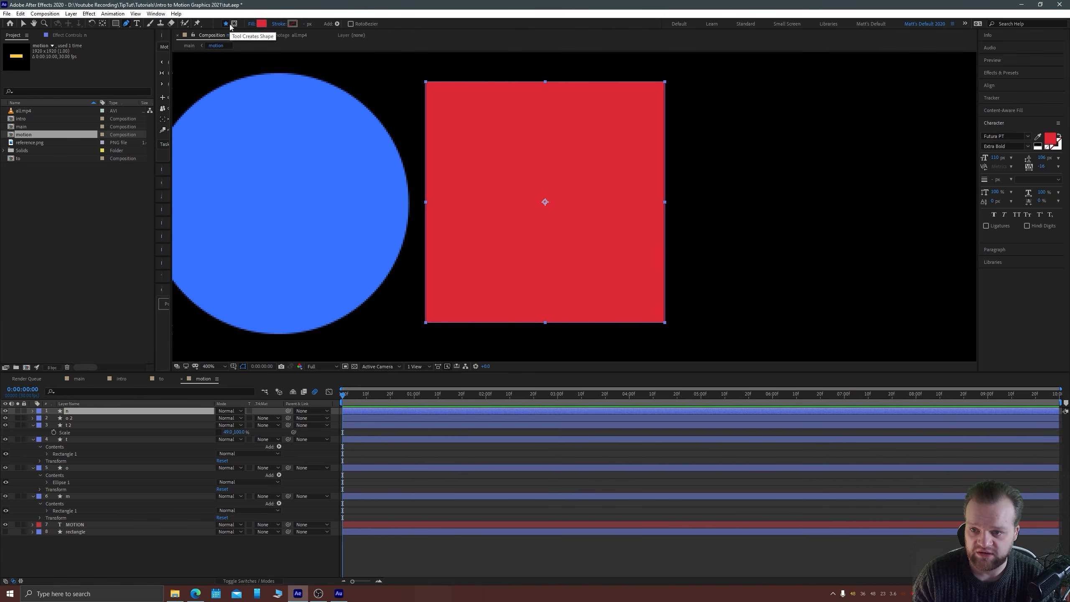
left_click(234, 23)
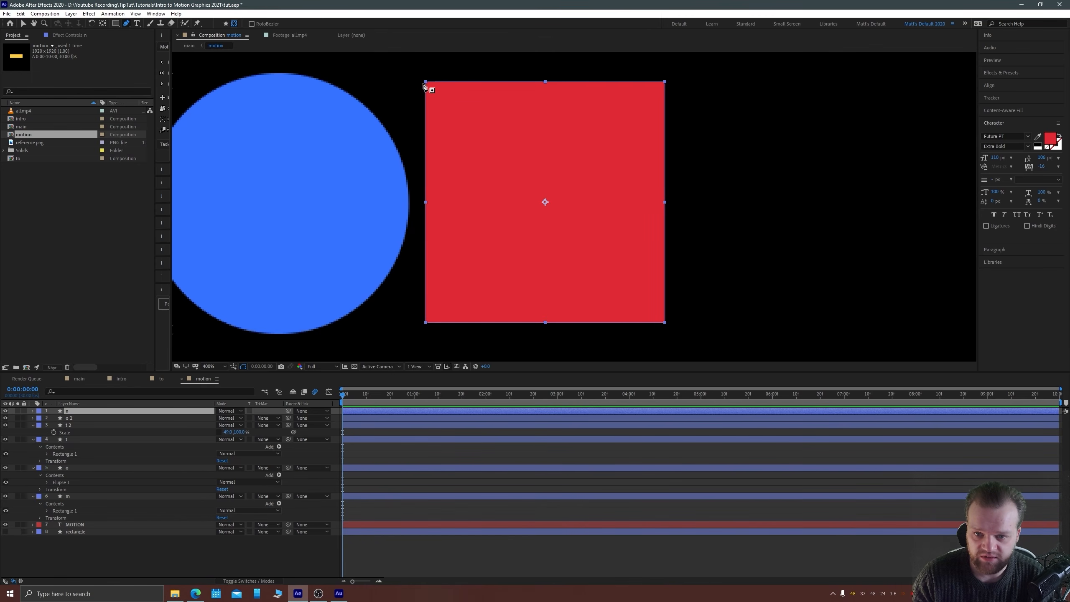
left_click(416, 85)
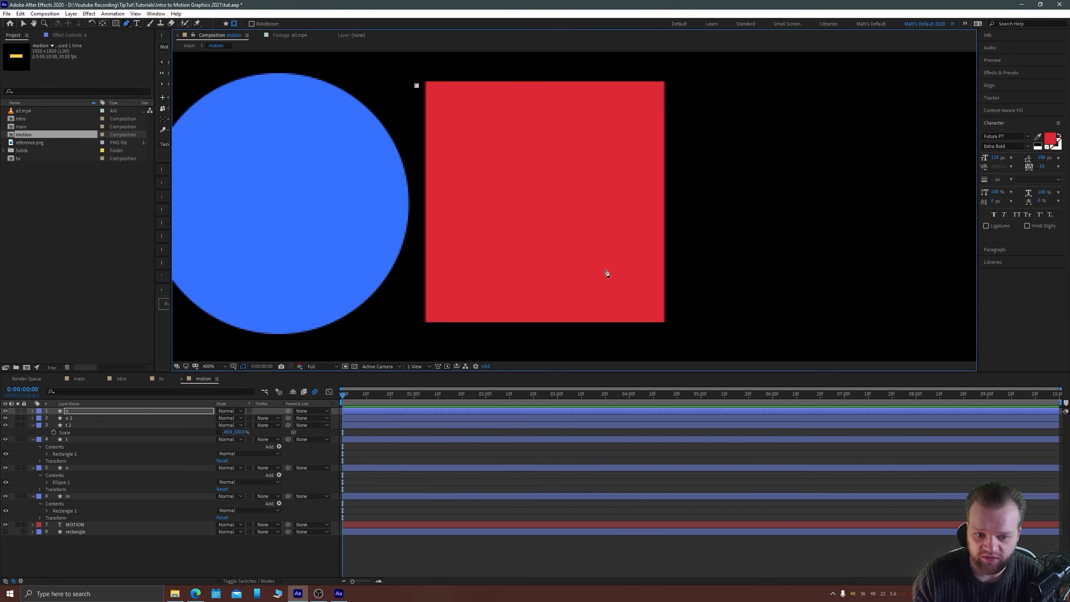
left_click(659, 328, "shift")
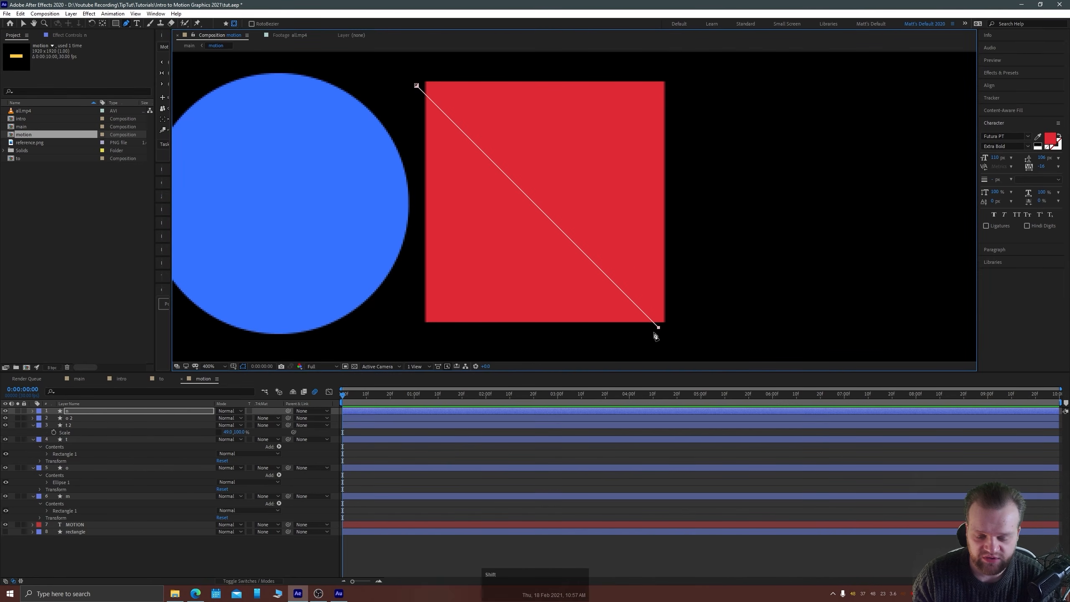
left_click(421, 328, "shift")
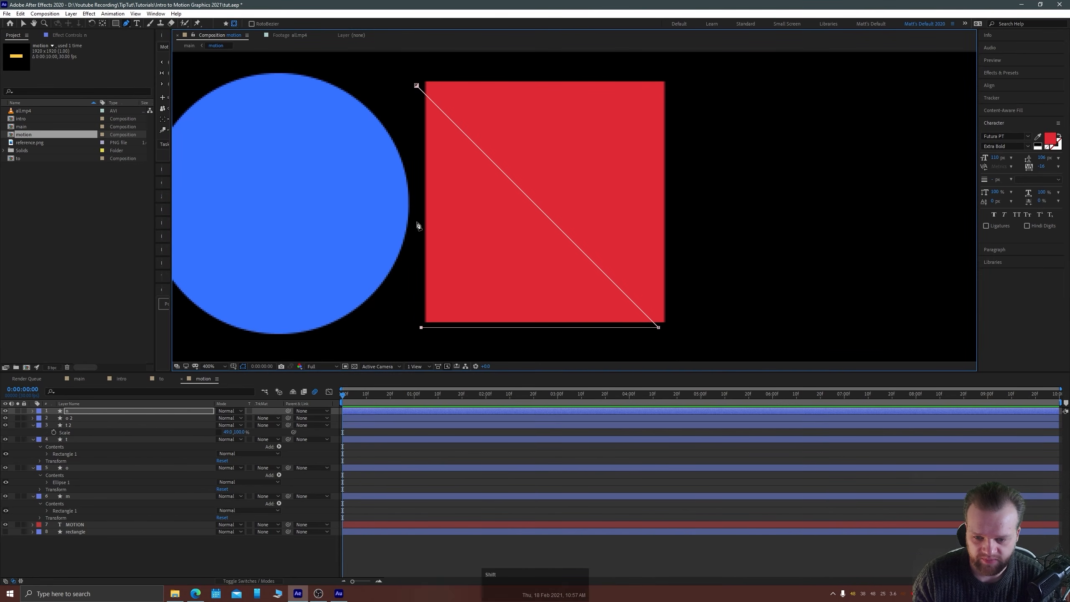
left_click(416, 86)
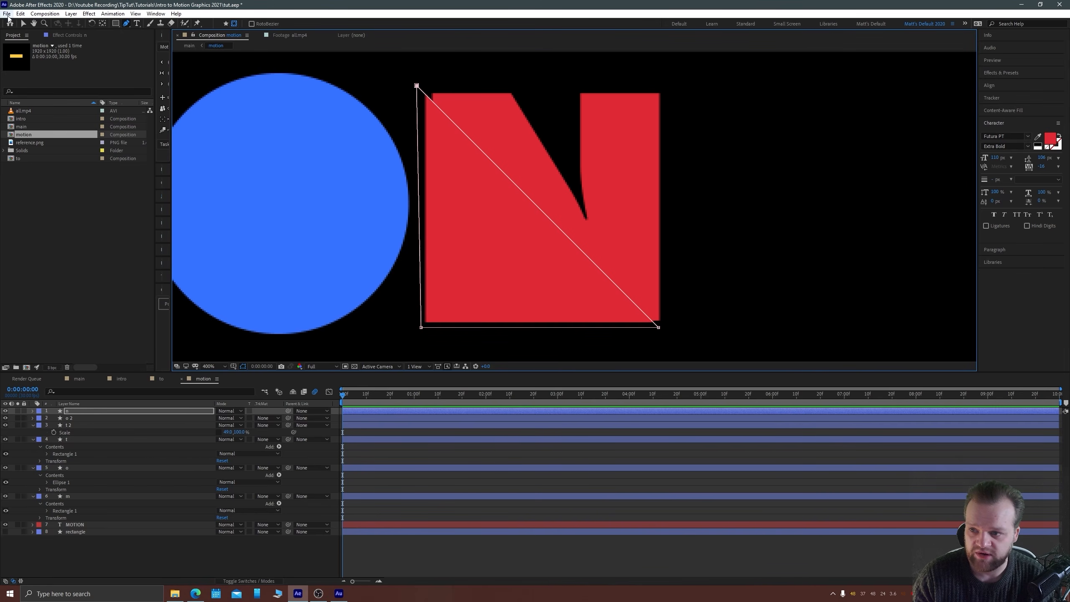
Duplicate the masked n layer and rotate the copy 180°.
left_click(23, 23)
left_click(70, 413)
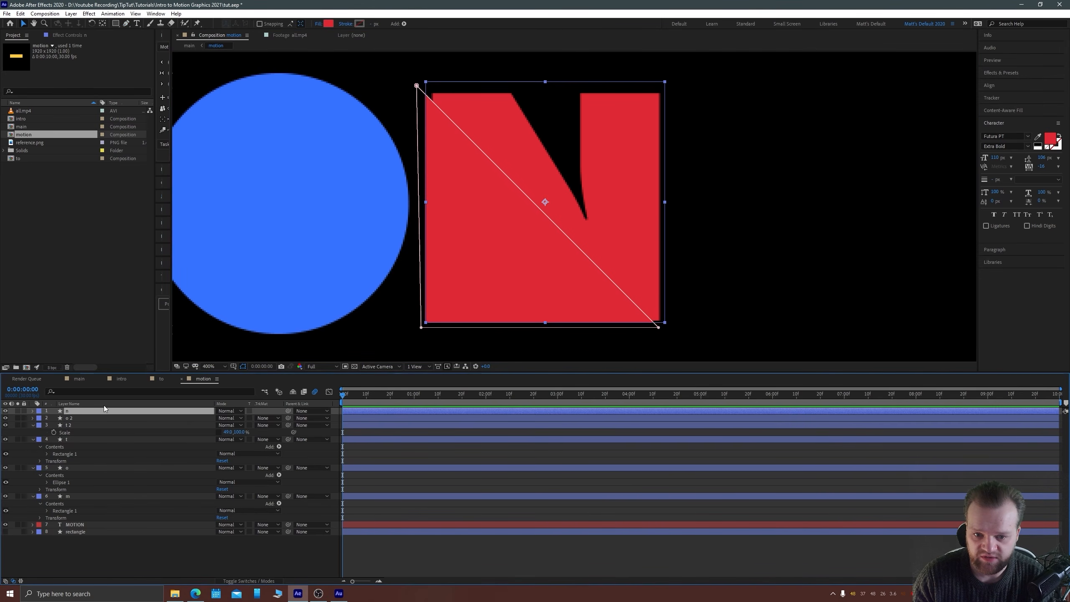
key("ctrl+d")
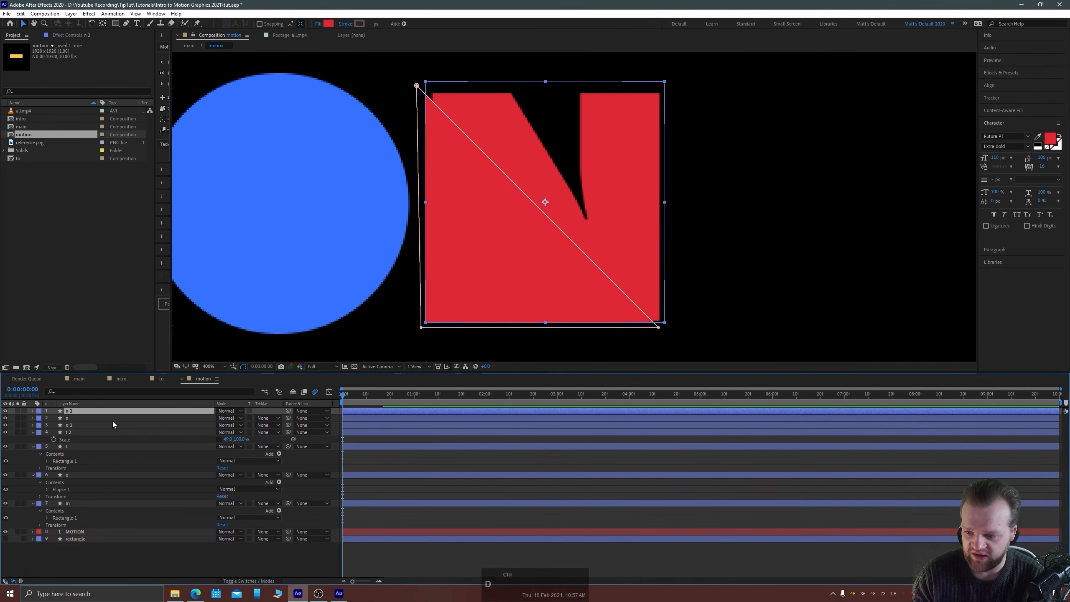
key("r")
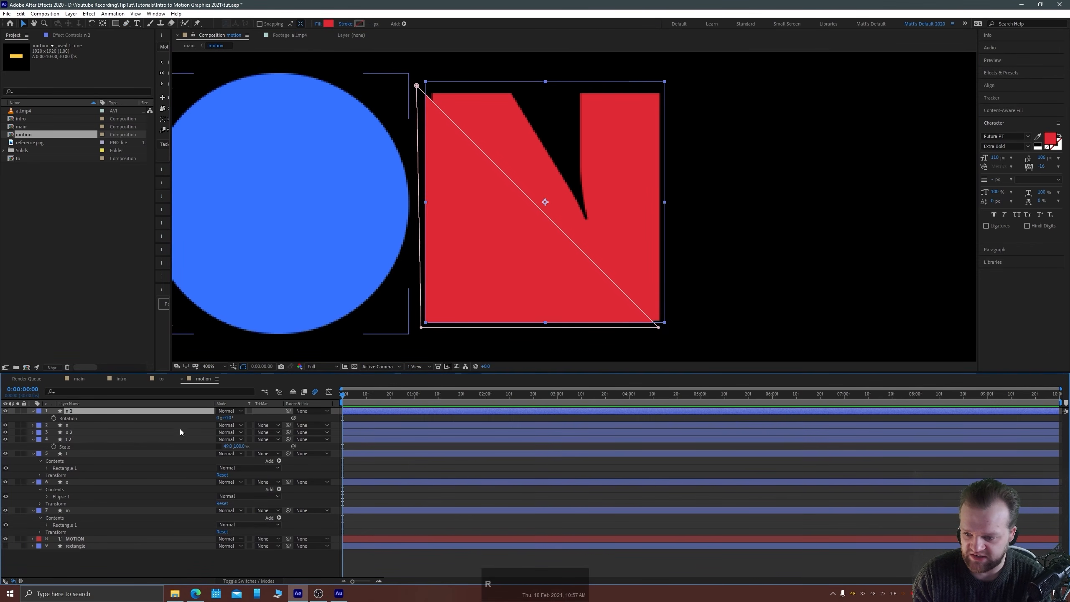
left_click(228, 418)
type("180")
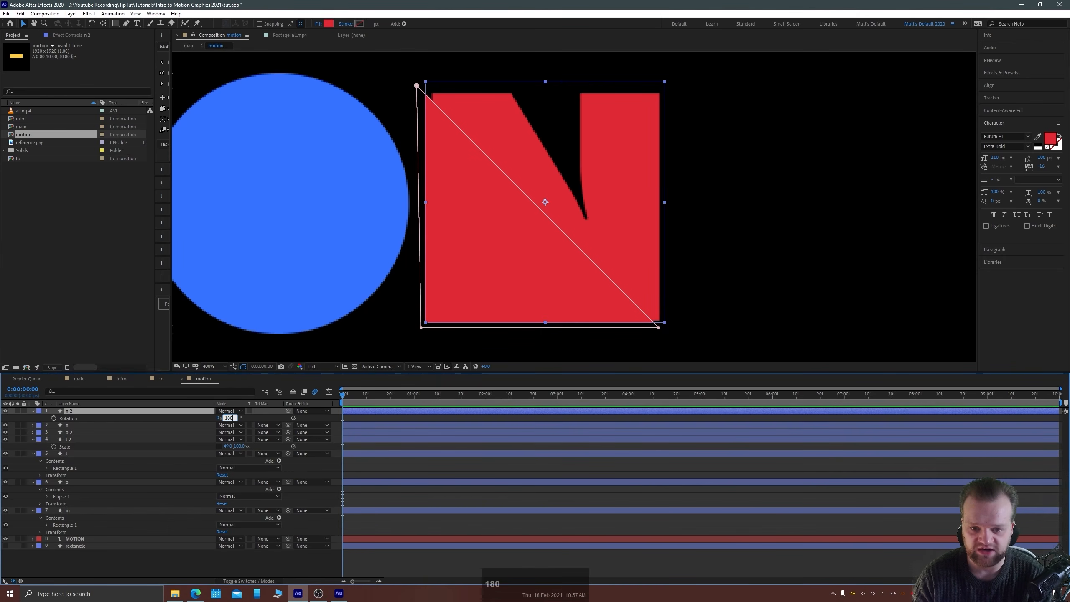
key("Return")
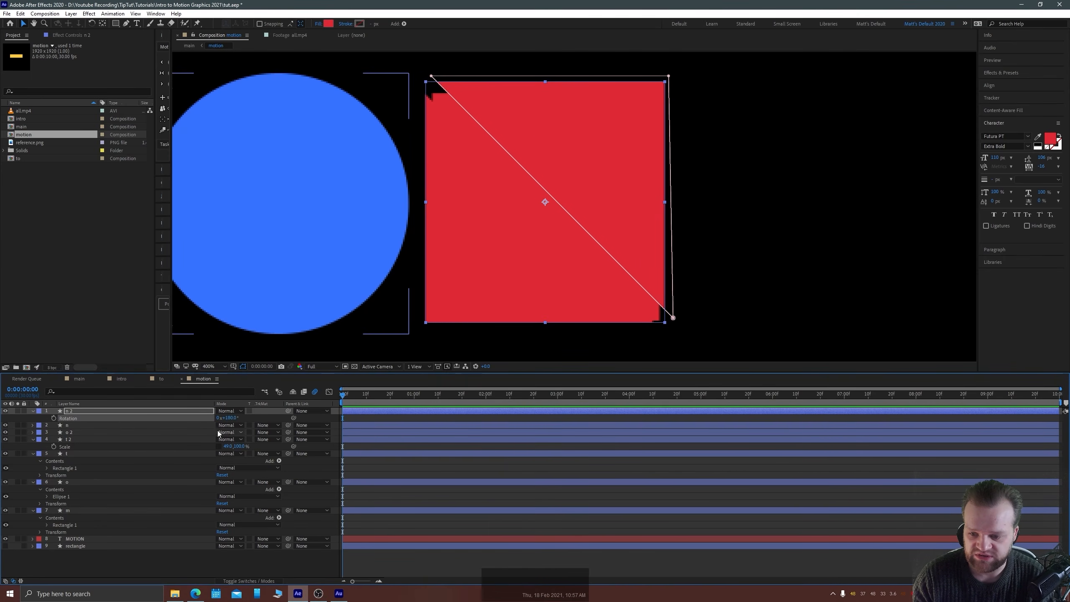
Nudge the rotated n 2 triangle down by 4 pixels.
key("slash")
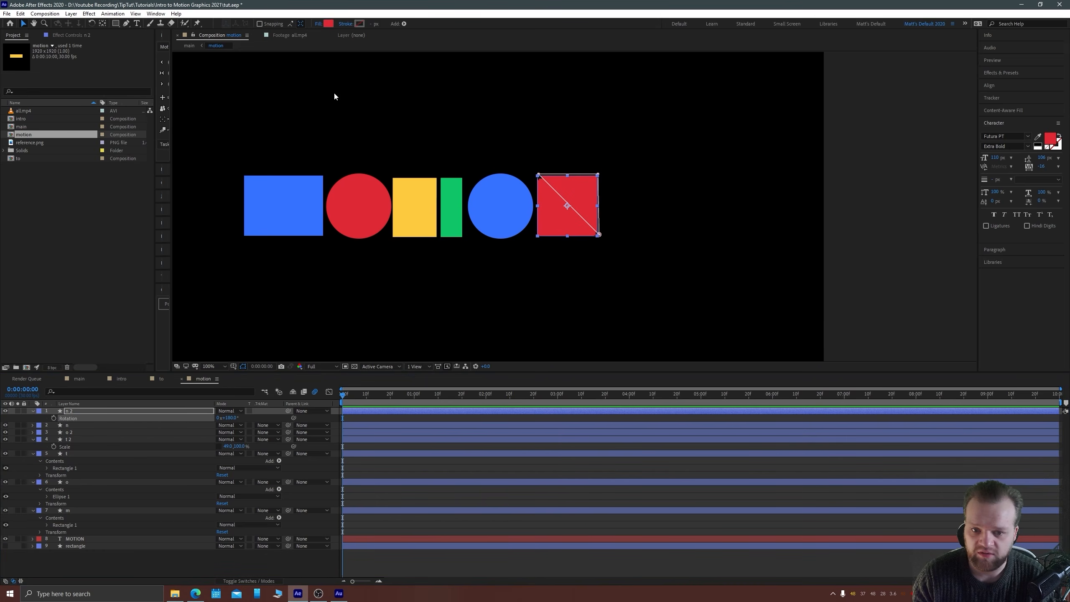
left_click(887, 182)
left_click(576, 183)
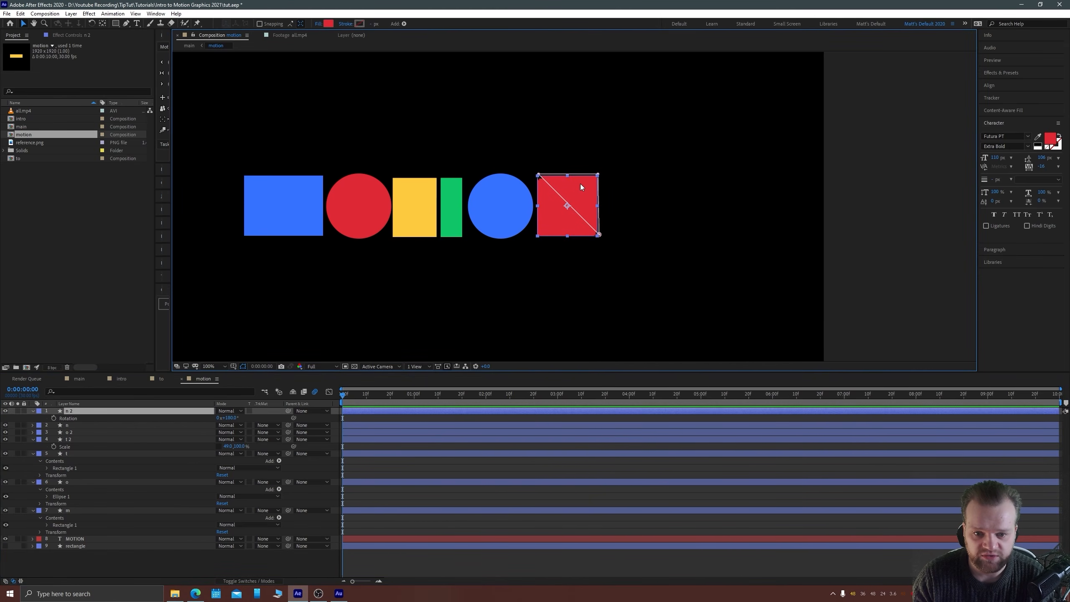
key("Down")
key("Down")
key("Down")
key("Down")
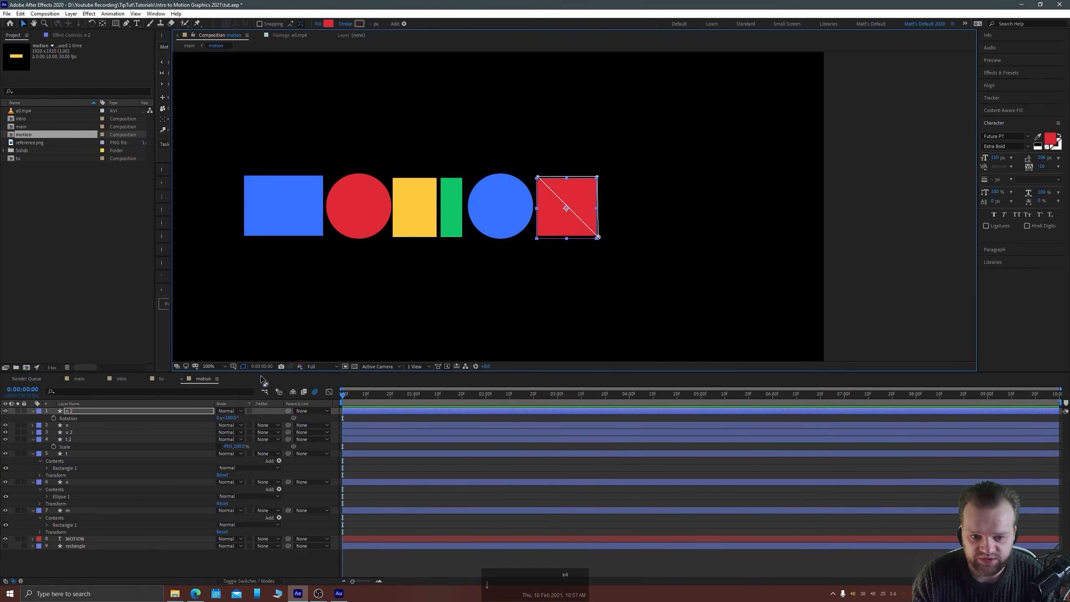
Hide the MOTION text layer so only the coloured shapes are displayed.
left_click(873, 272)
key("space")
left_click_drag(366, 283, 417, 271)
left_click(589, 211)
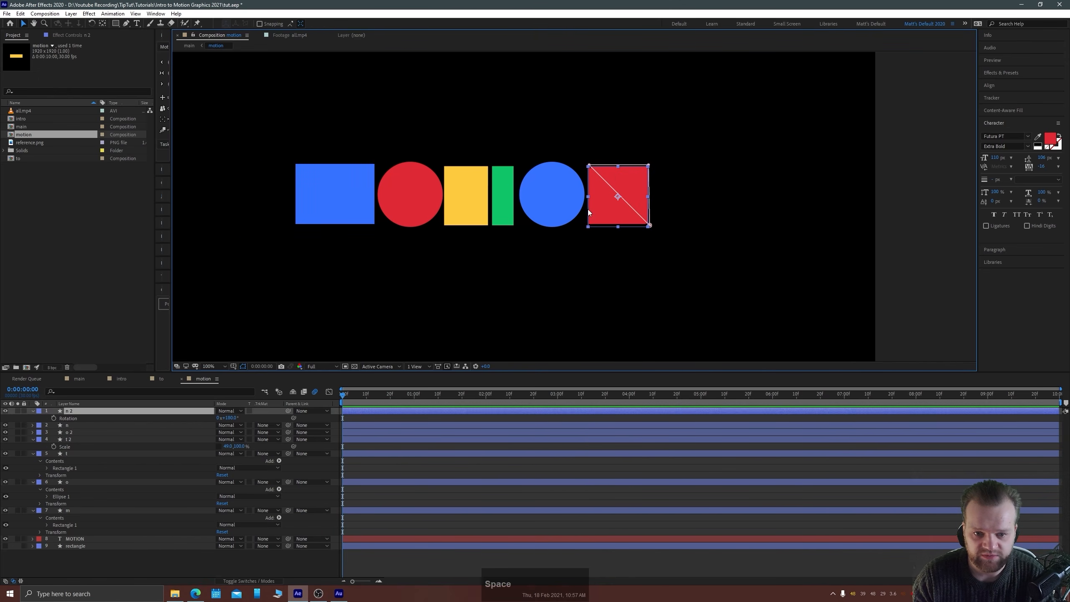
left_click(5, 538)
left_click(106, 550)
key("space")
left_click_drag(451, 271, 529, 269)
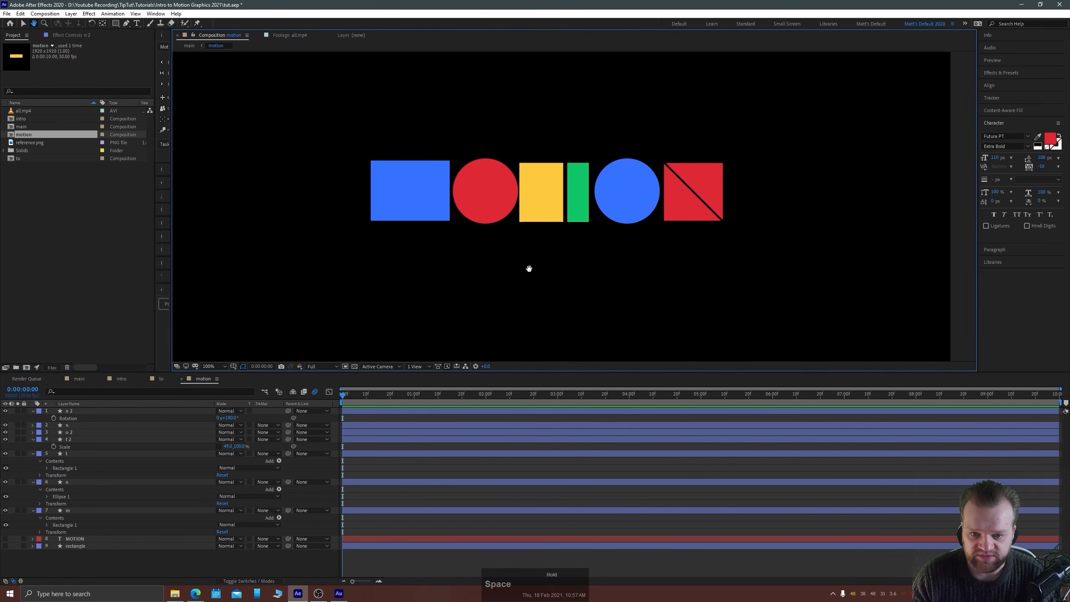
Nudge the n 2 triangle right and up to leave an even diagonal gap between the two red triangles.
left_click(674, 207)
key("Return")
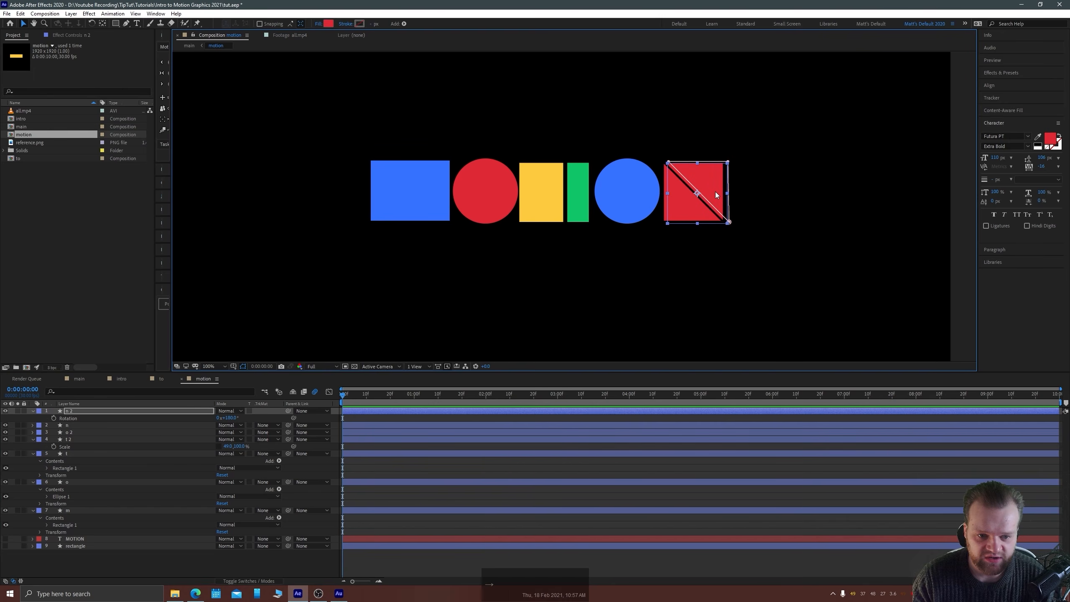
key("shift+Up")
key("Left")
key("Down")
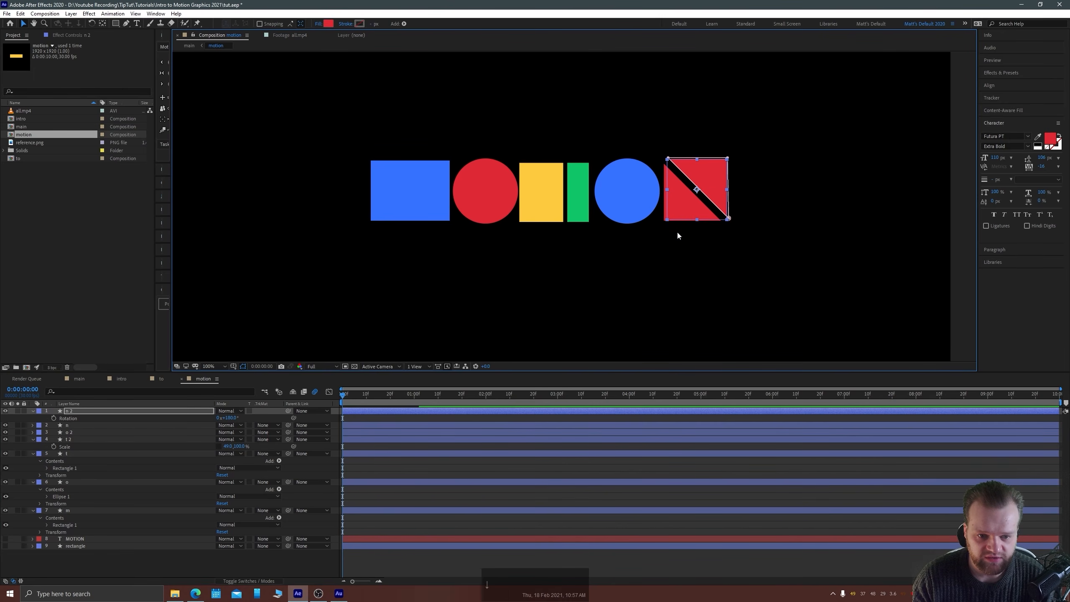
left_click(673, 235)
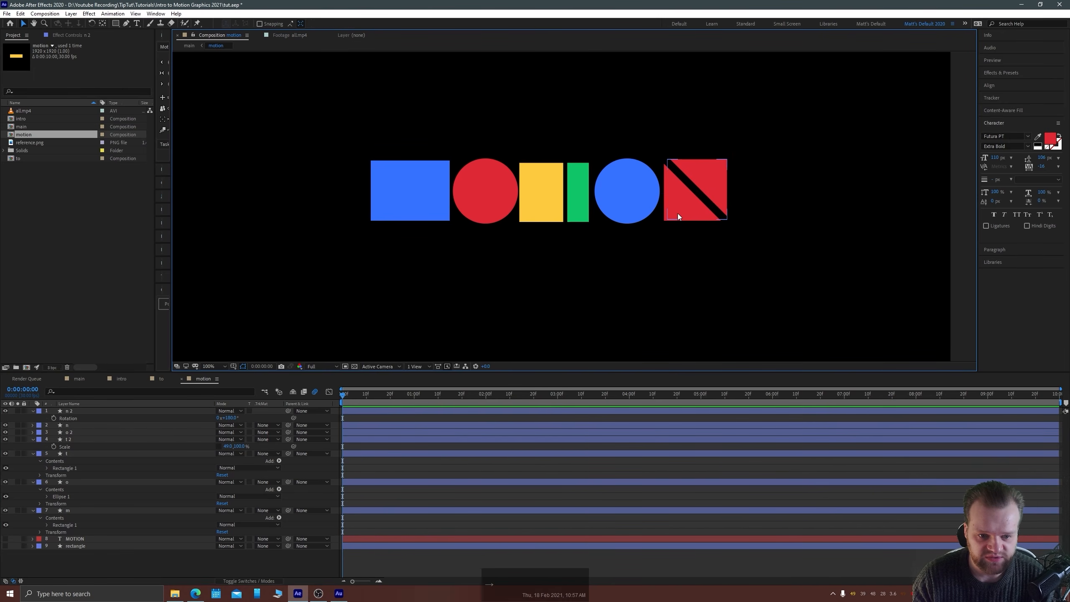
Scale the n and n 2 triangles together to 67.7, 89.4% and nudge them slightly left.
left_click(63, 424)
left_click(69, 412, "ctrl")
key("s")
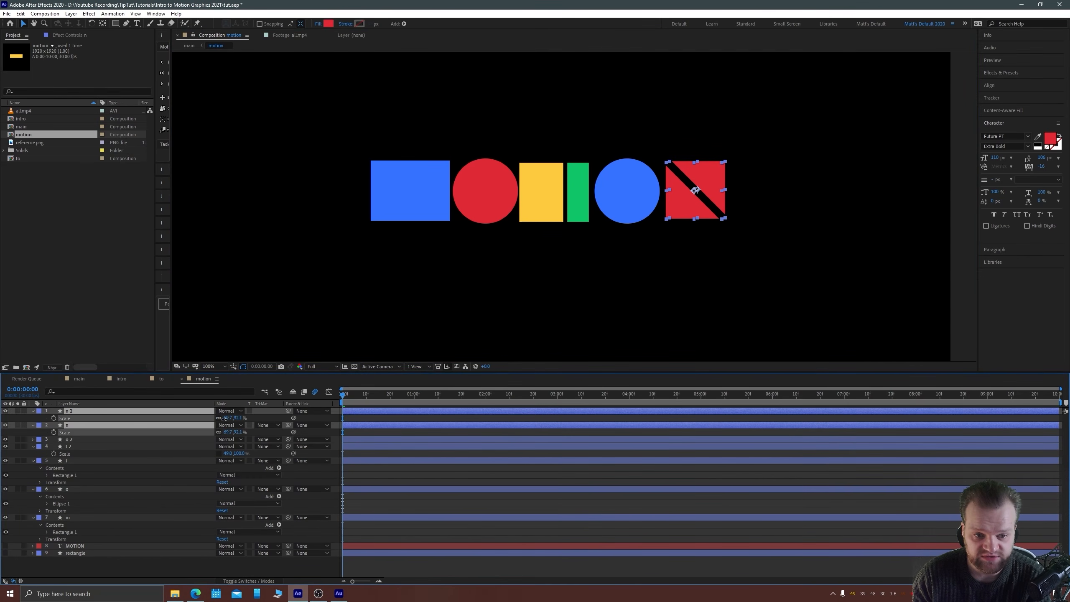
left_click_drag(226, 419, 223, 418)
key("Left")
key("Left")
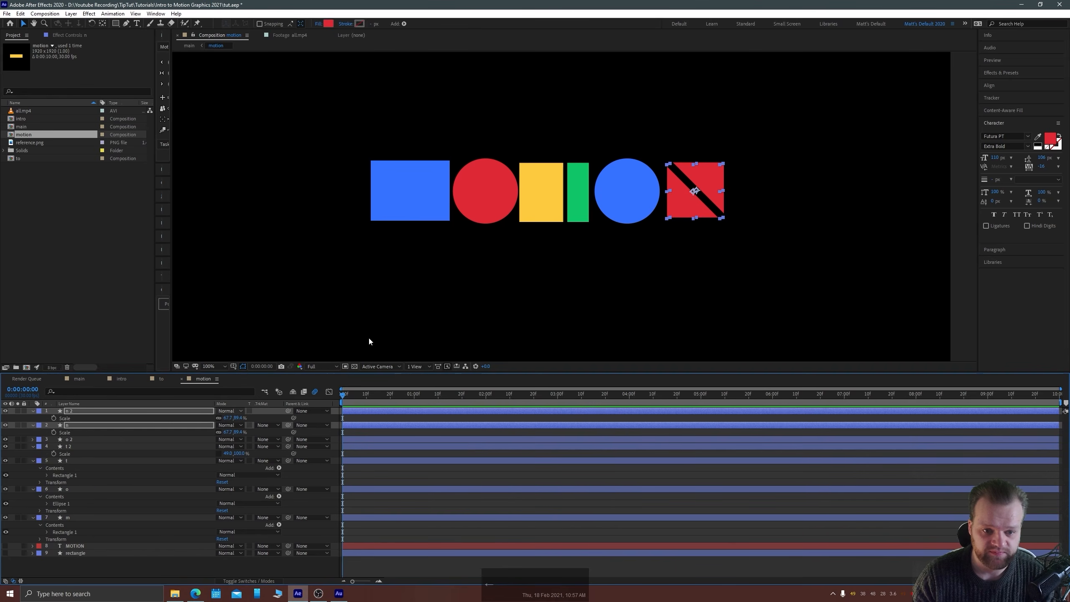
Nudge the red triangle pair slightly left and down, and the blue rectangle and red circle slightly left.
left_click_drag(683, 213, 681, 215)
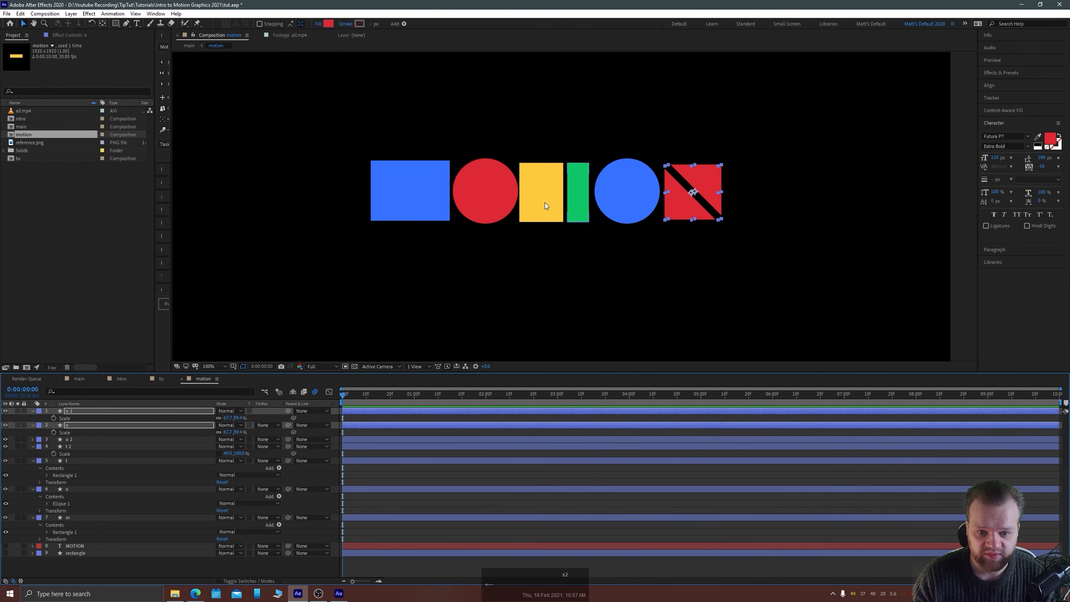
left_click(427, 205)
key("Left")
key("Left")
left_click(485, 194)
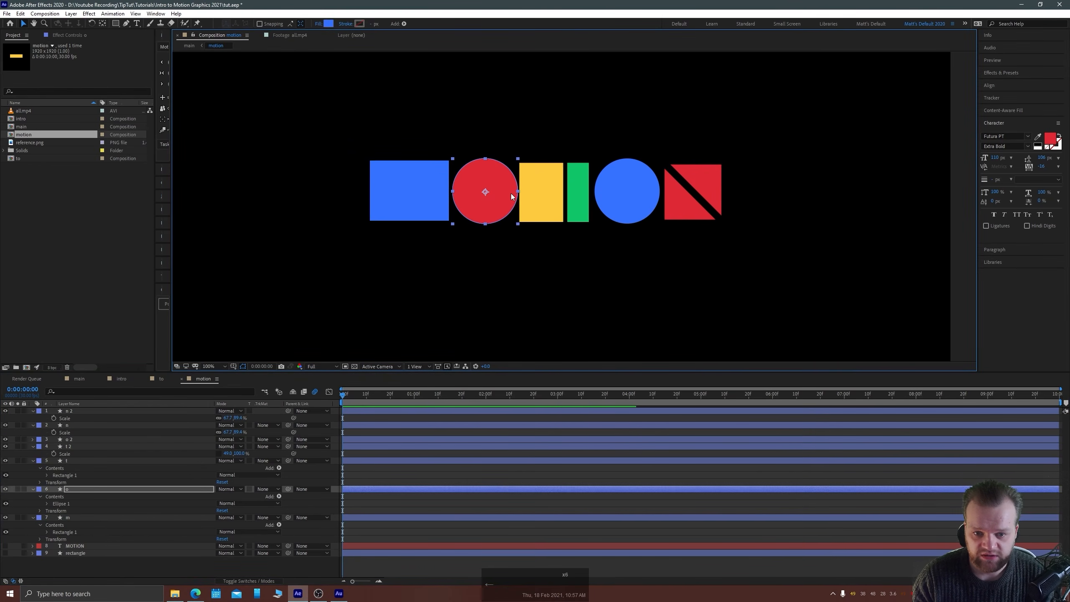
key("Left")
key("Left")
Nudge the yellow and green rectangles slightly right to even out the gaps between the letter shapes.
left_click(561, 191)
key("Right")
left_click(580, 191)
key("Right")
key("Right")
key("Right")
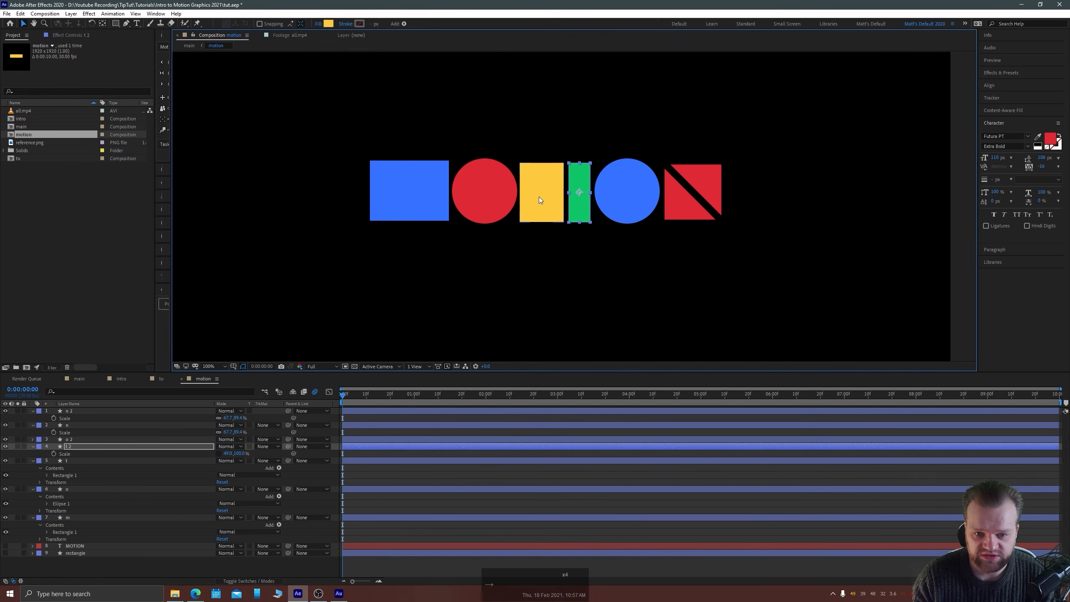
left_click(538, 196)
key("Right")
left_click(609, 207)
left_click(607, 271)
scroll(551, 273, "down", 1)
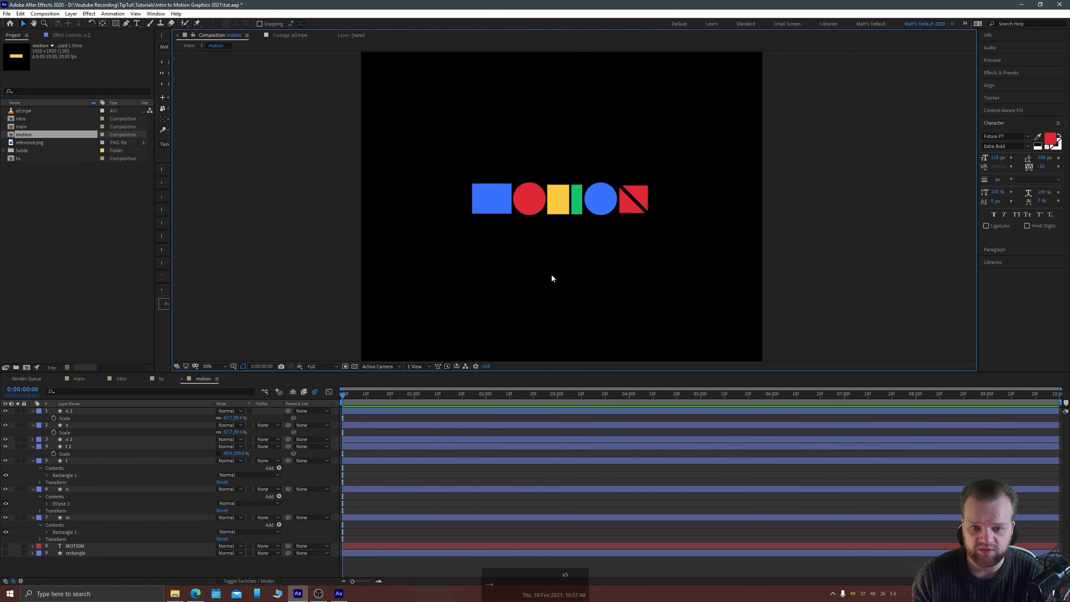
Collapse the seven shape layers' properties, split these layers at 0:00:00:03, and delete the later pieces.
key("space")
left_click_drag(453, 296, 488, 280)
left_click(71, 409)
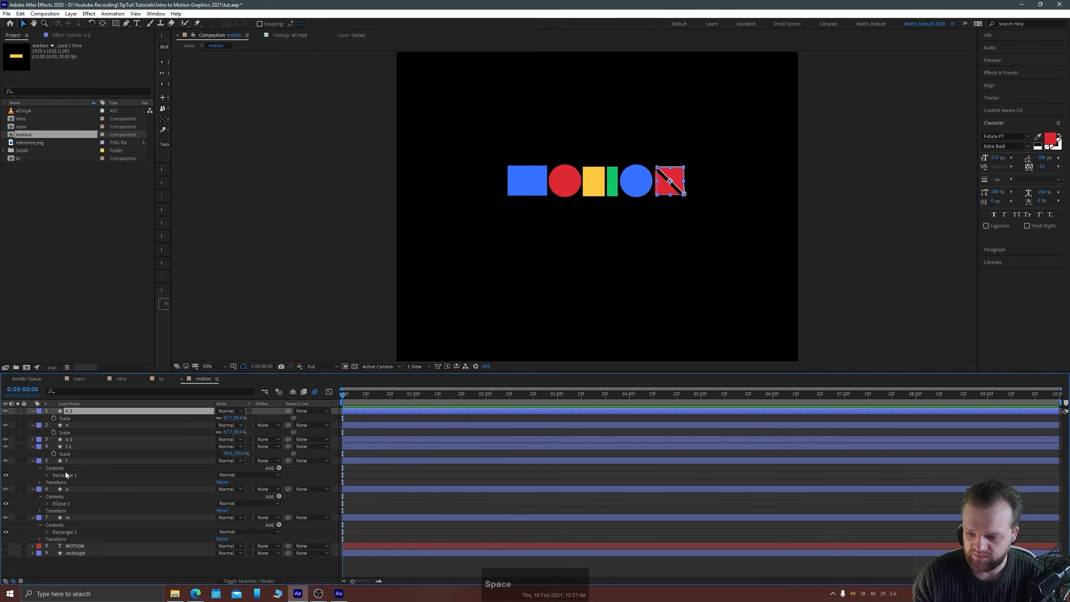
left_click(69, 518, "shift")
key("u")
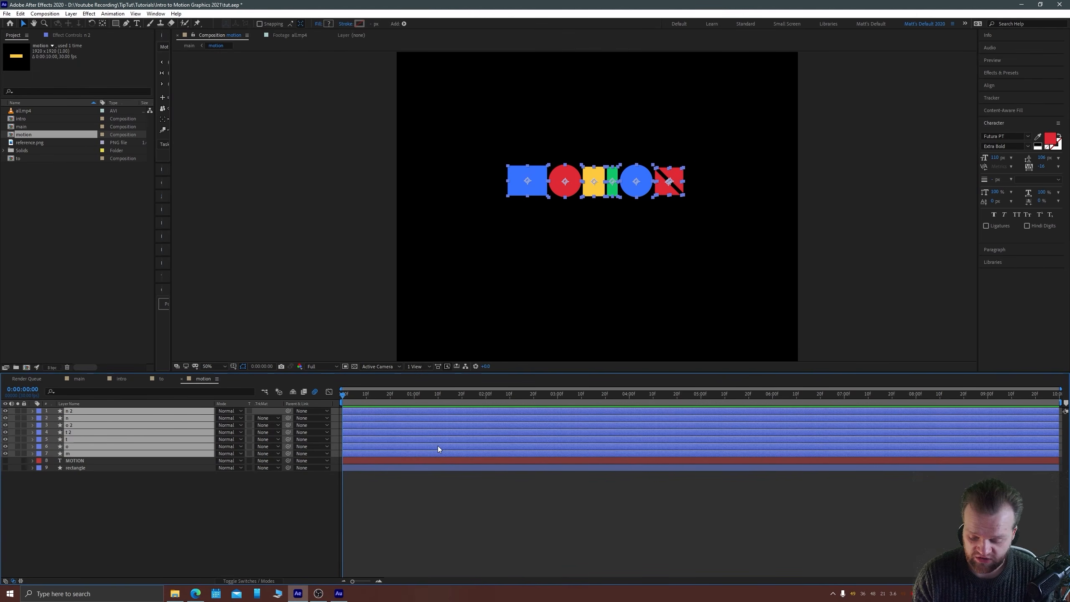
key("Right")
key("Right")
key("Right")
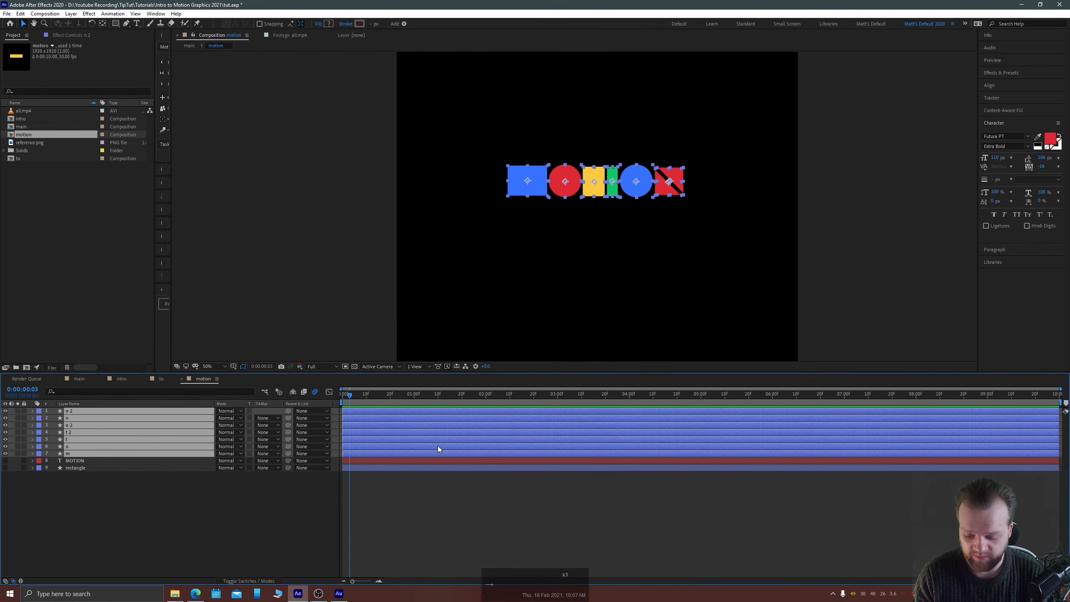
key("ctrl+shift+d")
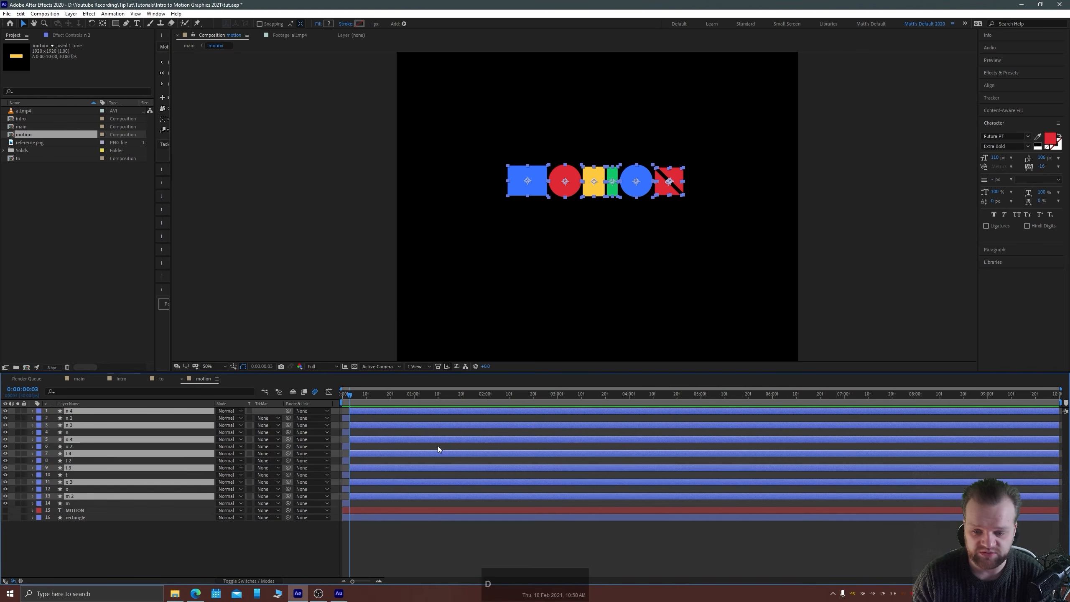
key("Delete")
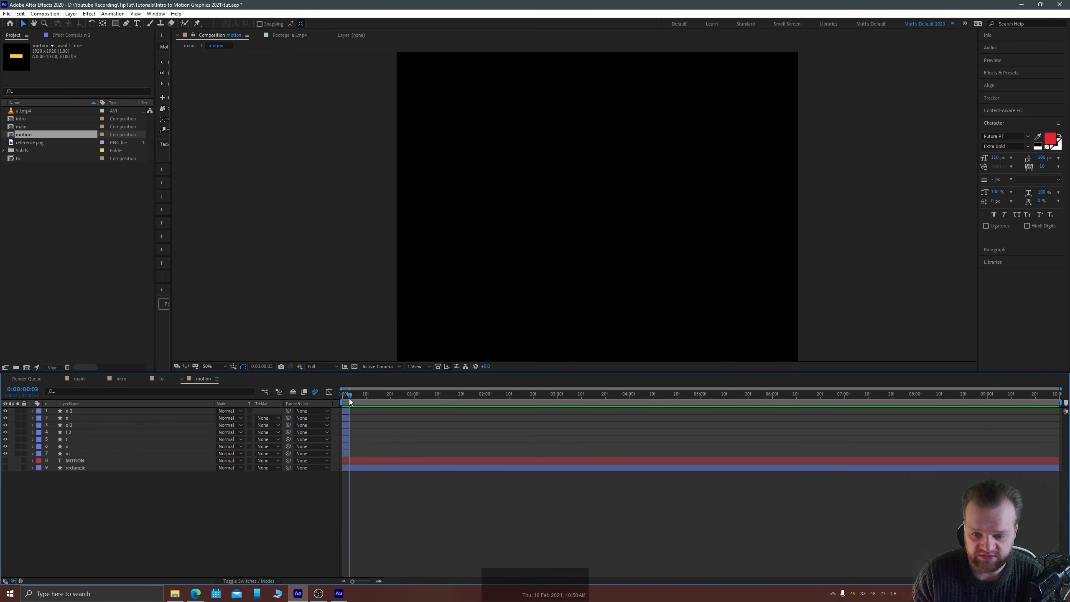
Sequence the seven trimmed shape layers one after another from 0:00:00:00, beginning with m and ending with n 2.
left_click_drag(349, 401, 343, 400)
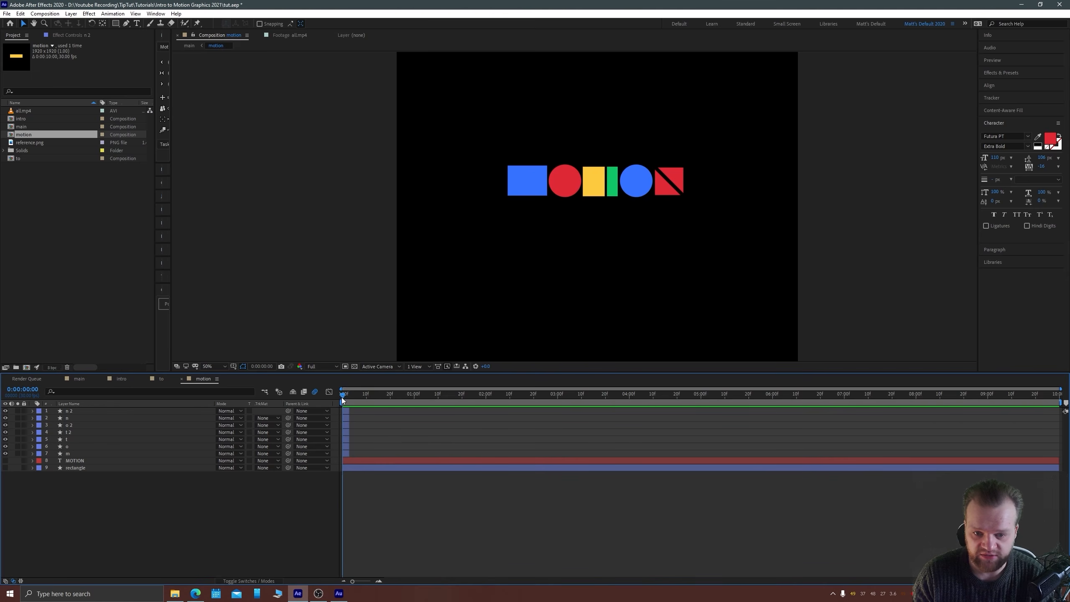
left_click(67, 453)
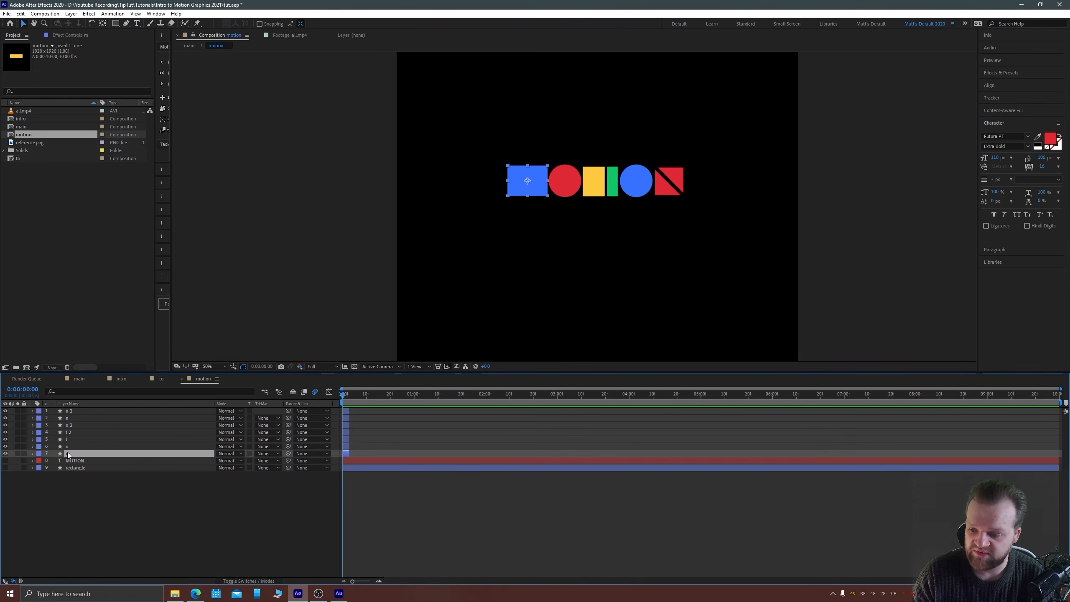
left_click(66, 411, "shift")
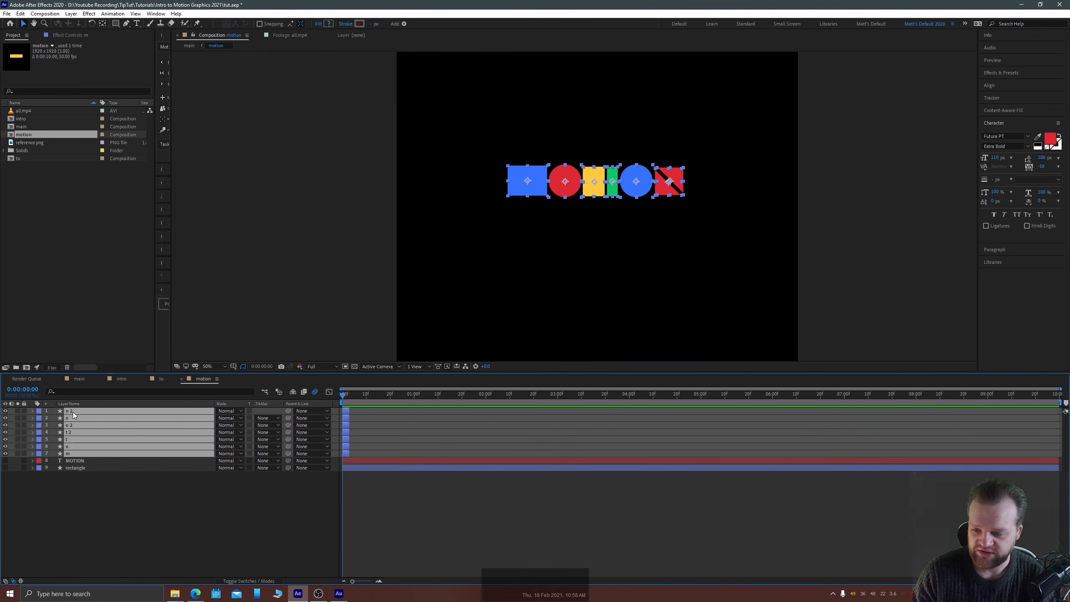
right_click(73, 411)
mouse_move(144, 314)
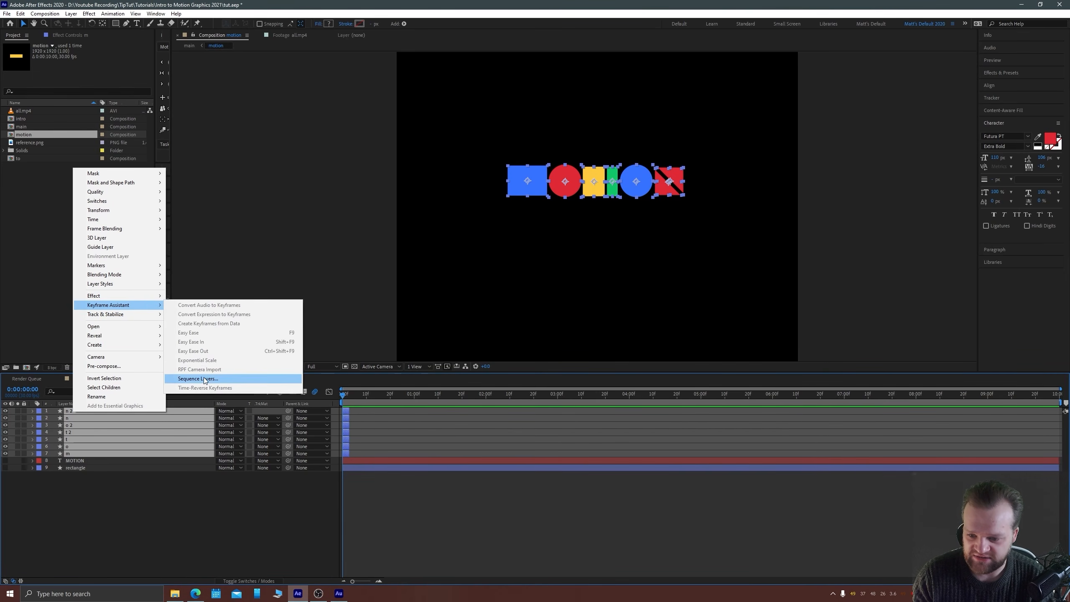
left_click(202, 379)
key("Return")
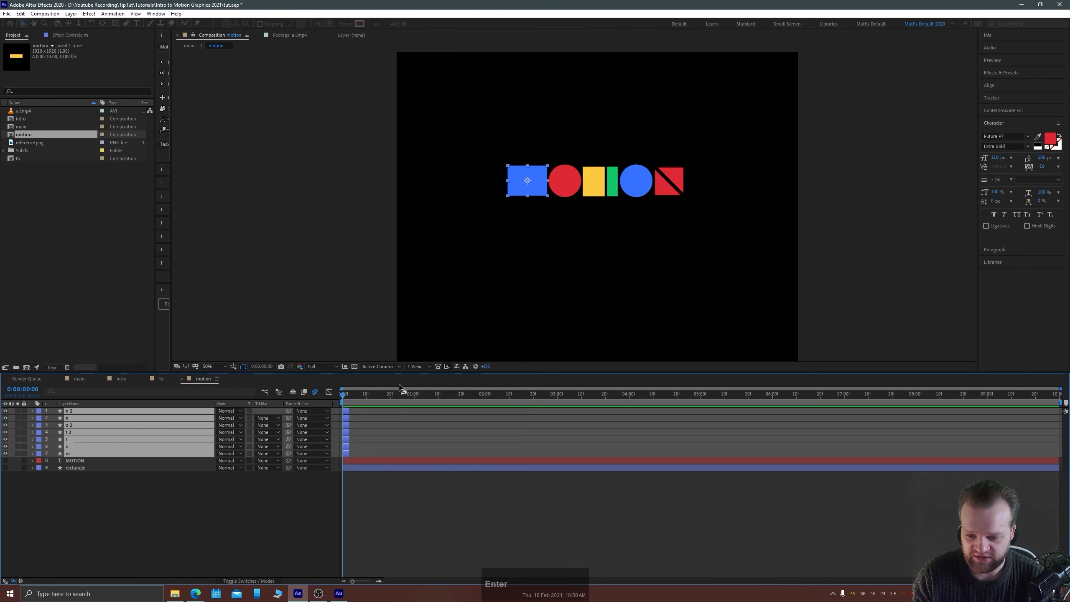
key("space")
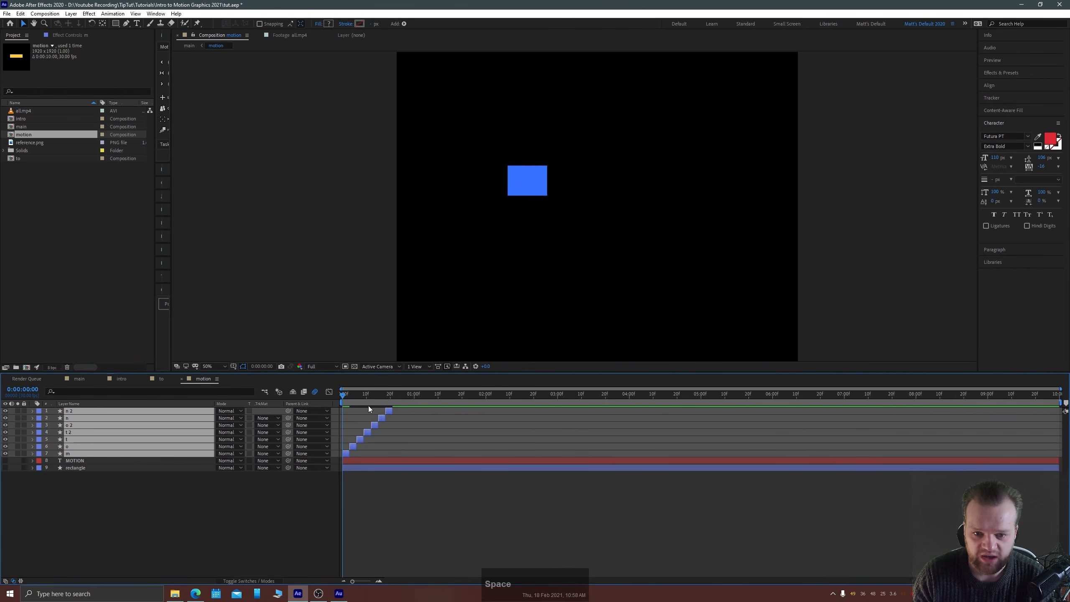
Move the n 2 layer earlier to start together with the n layer, and preview from the beginning.
mouse_move(377, 394)
left_mouse_down()
mouse_move(391, 392)
mouse_move(379, 393)
mouse_move(382, 411)
left_mouse_up()
key("F2")
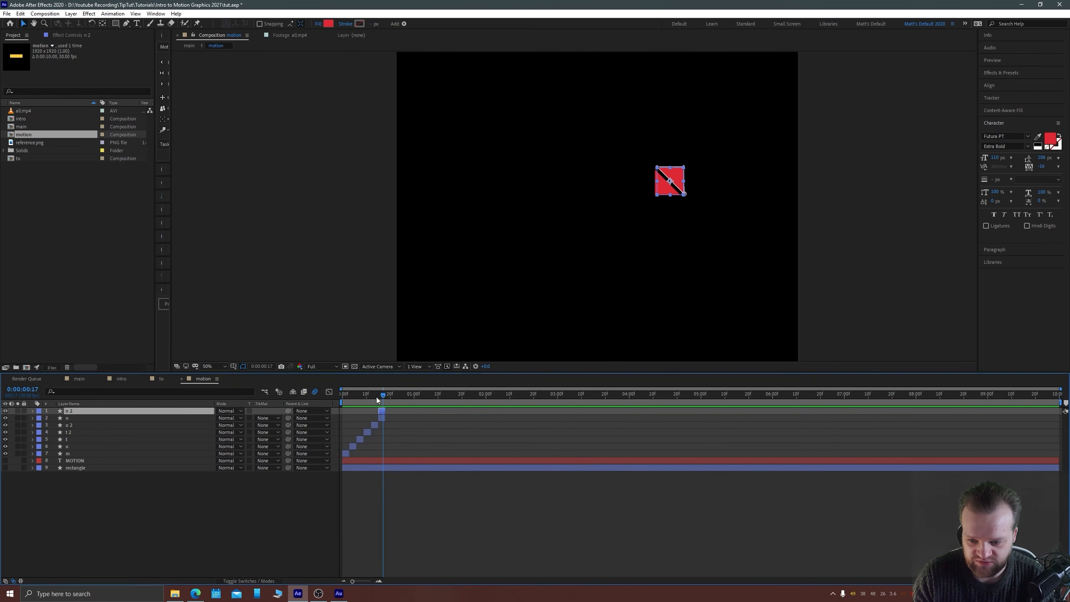
key("Home")
key("space")
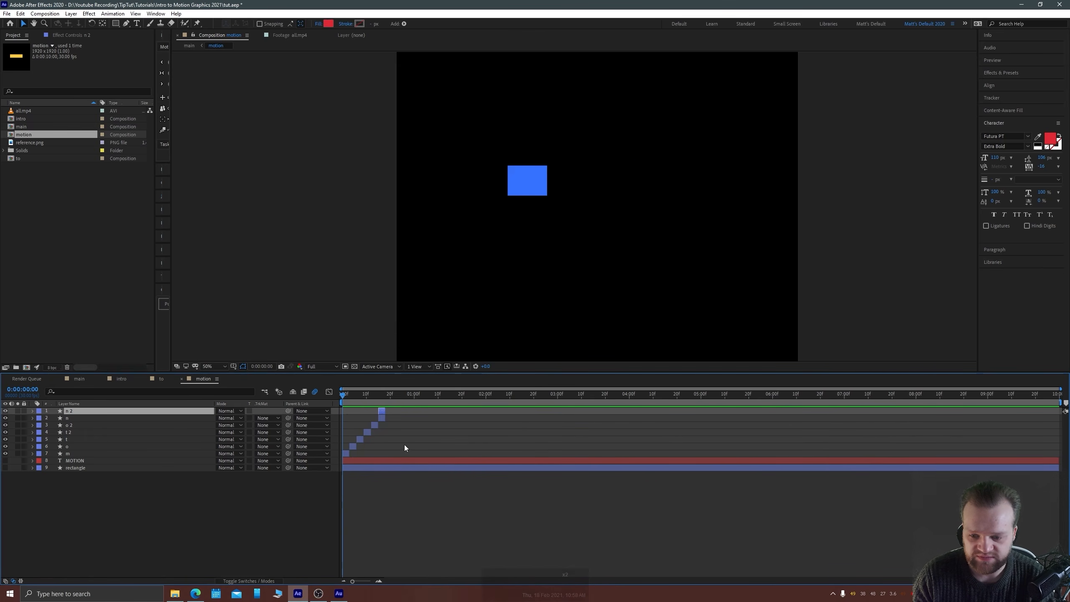
Shift all seven staggered shape layers 3 frames later and preview the animation.
left_click(346, 454)
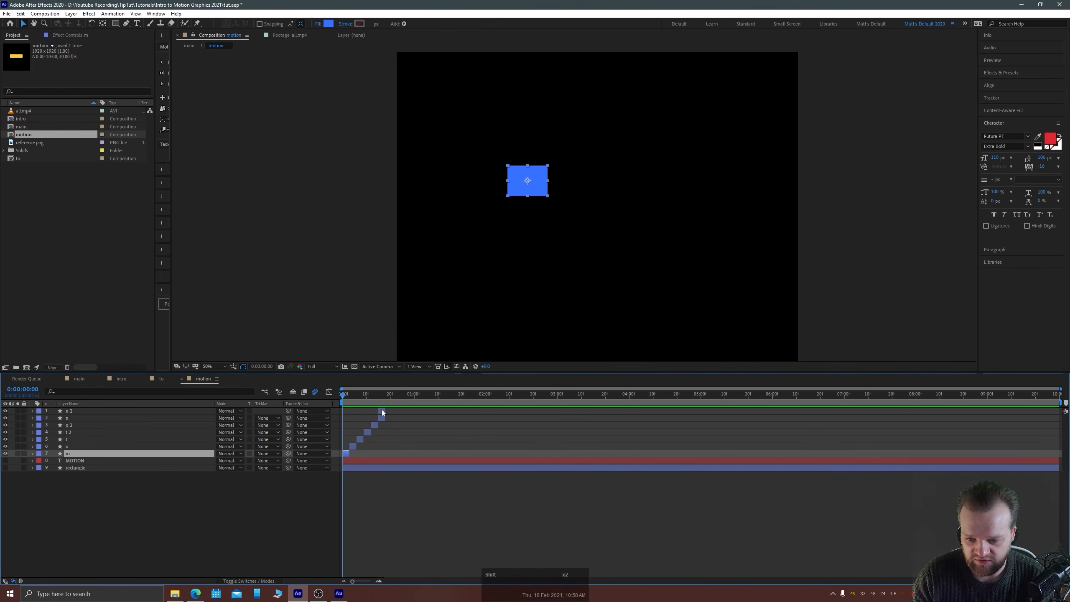
left_click(381, 411, "shift")
left_click_drag(345, 454, 352, 453)
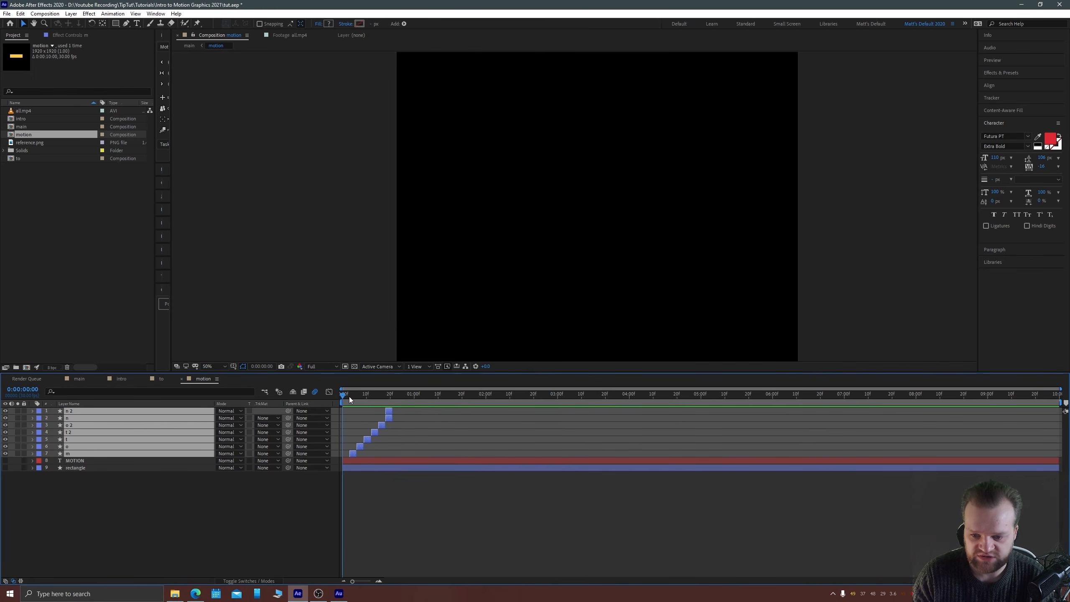
key("space")
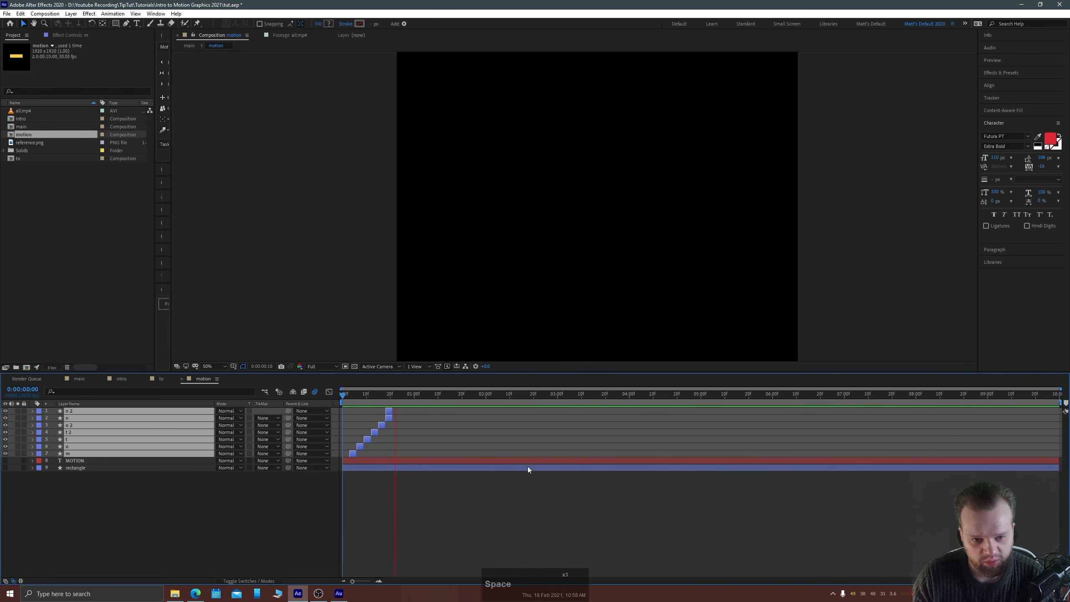
key("space")
Show the MOTION text layer and move its start to 0:00:00:21, just after the last shape.
left_click_drag(377, 393, 392, 393)
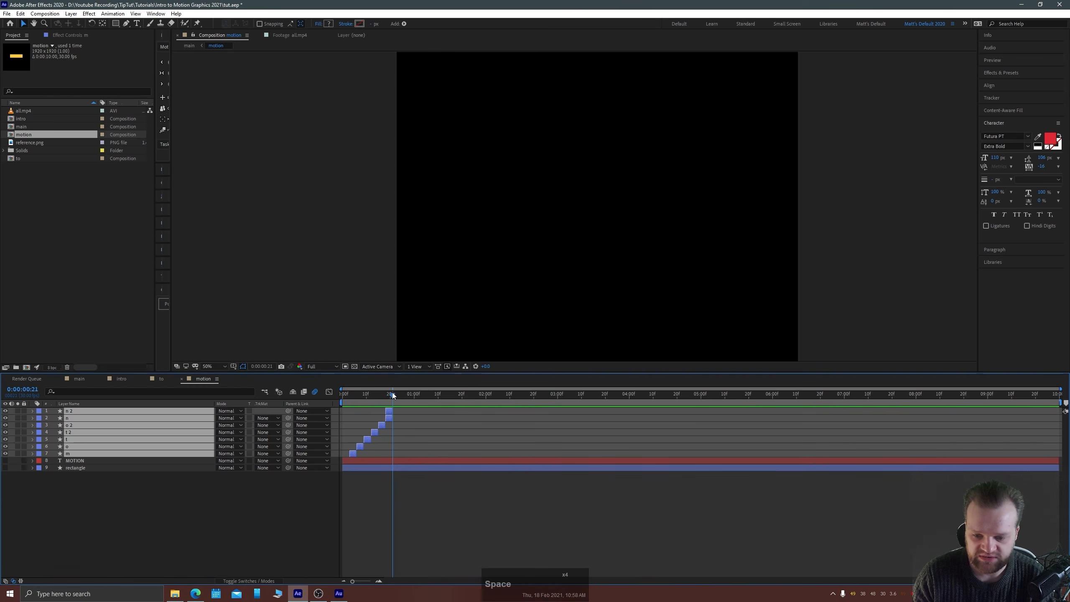
left_click(5, 461)
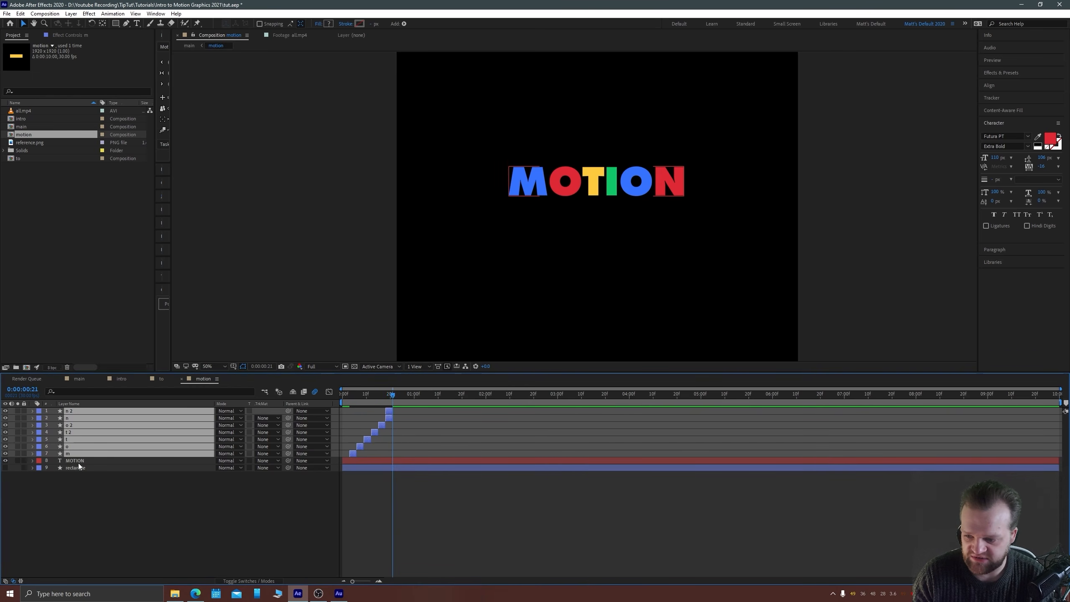
left_click(78, 461)
key("bracketleft")
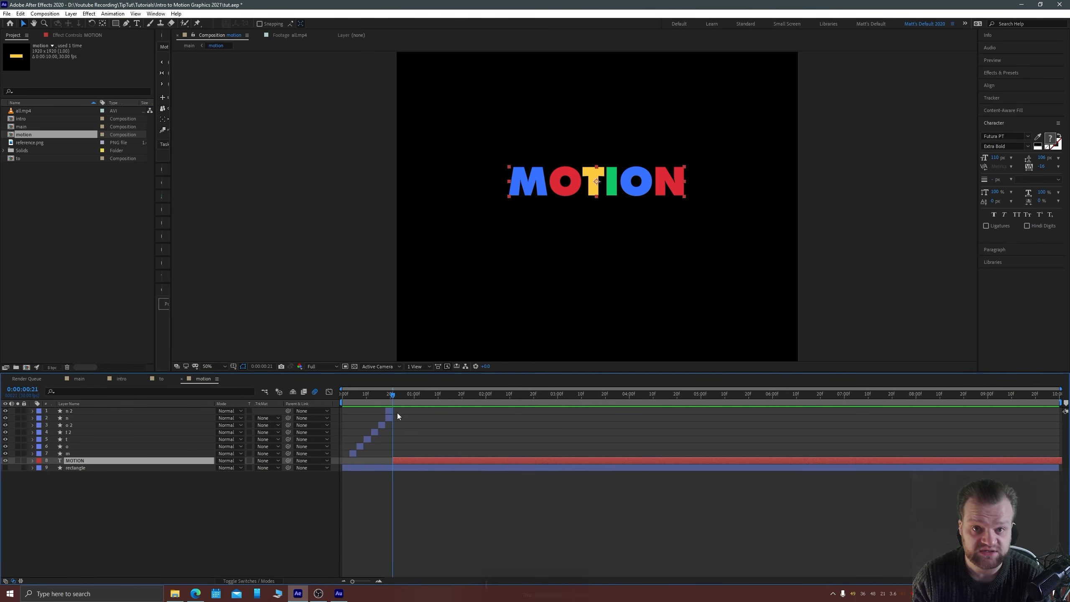
Keyframe the MOTION text's Opacity at 0:00:00:21 and at 0:00:01:01 with 100%, and set it to 0% at 0:00:01:11.
key("t")
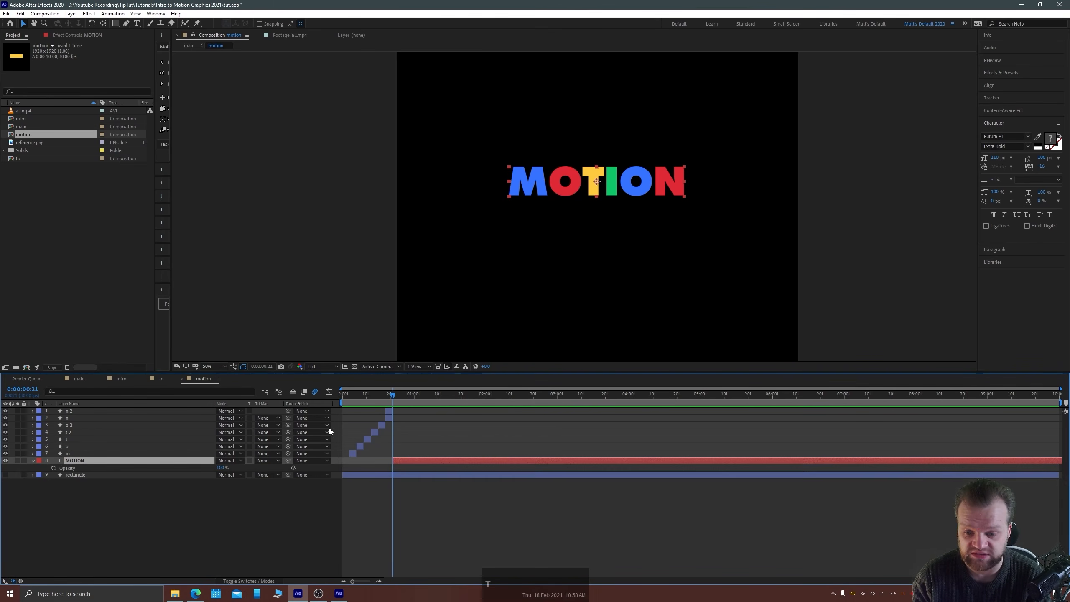
left_click(53, 467)
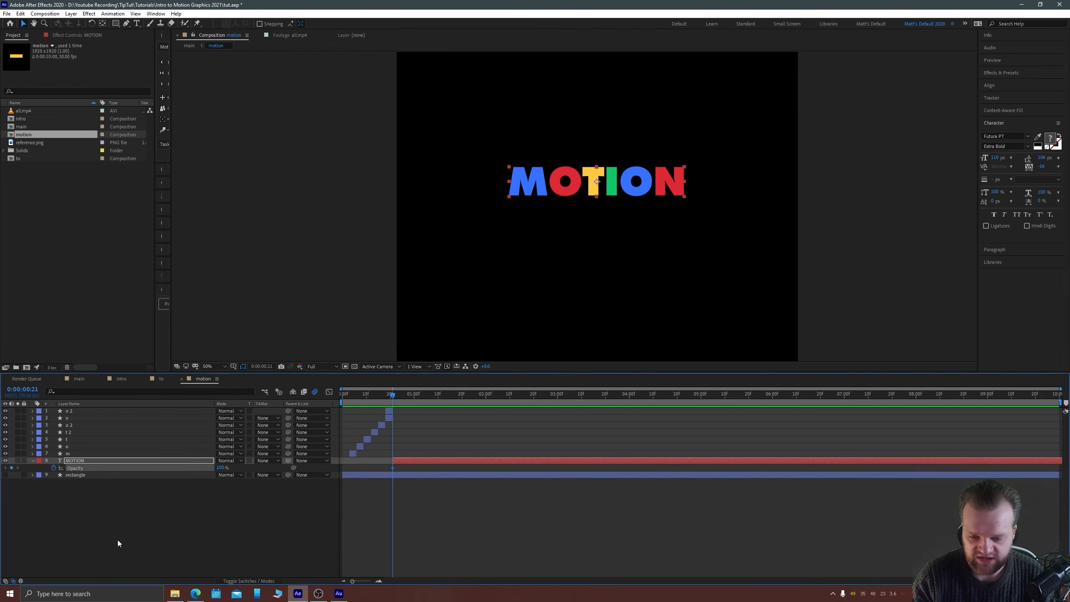
key("ctrl+shift+Right")
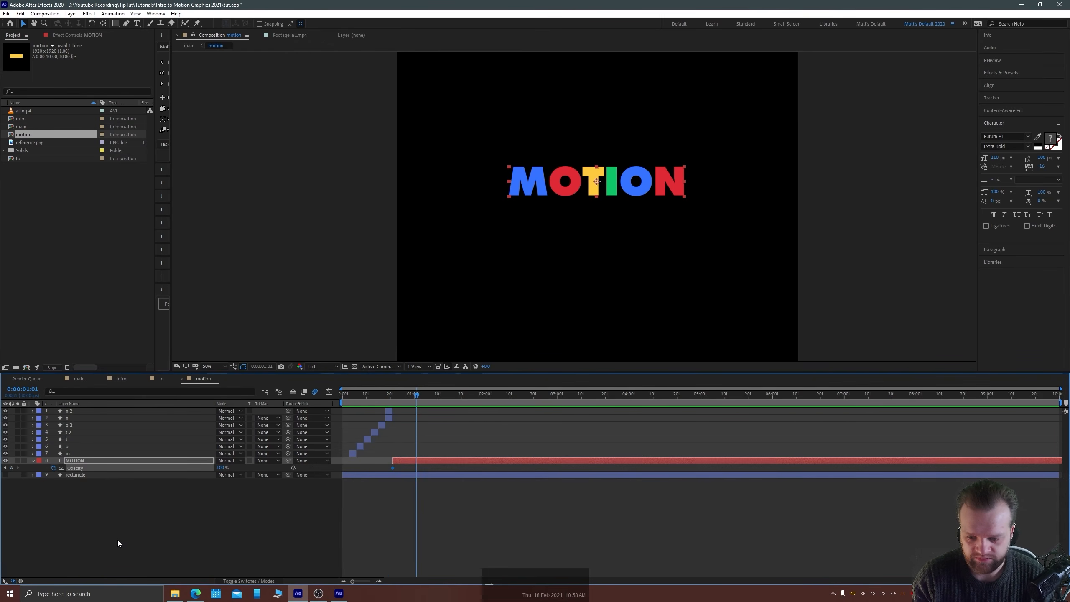
left_click(12, 468)
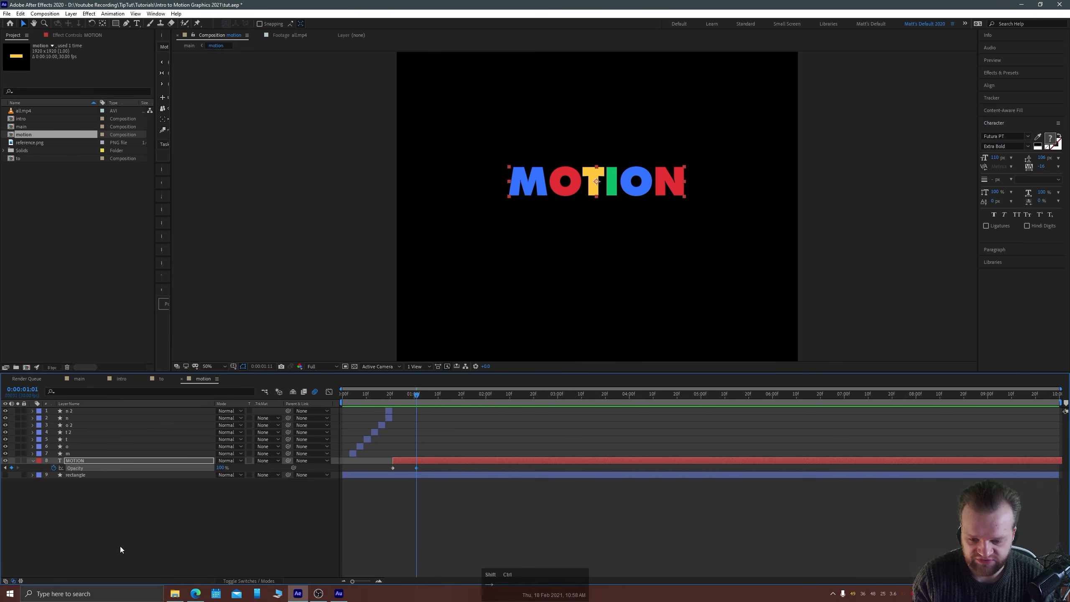
key("ctrl+shift+Right")
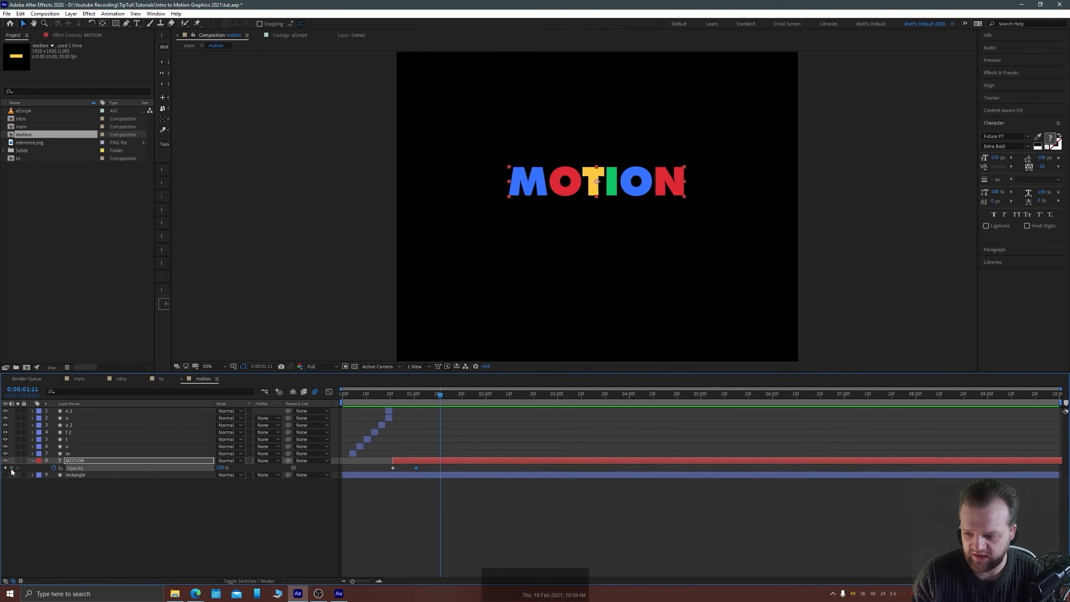
left_click(221, 468)
type("0")
key("Return")
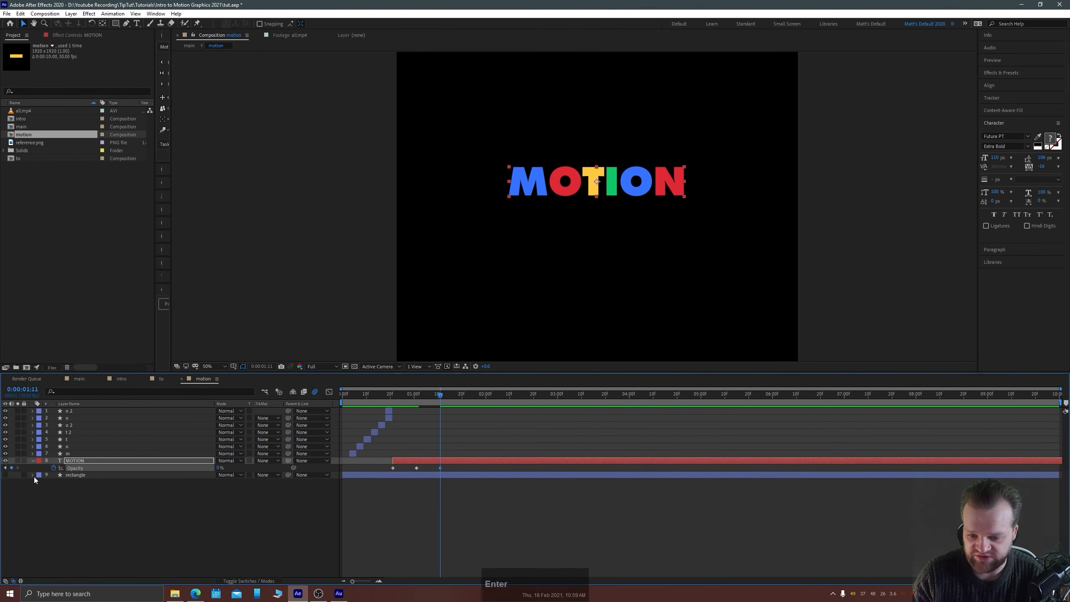
Set the MOTION text's first Opacity keyframe, at 0:00:00:21, to 0% and preview the fade.
left_click(6, 467)
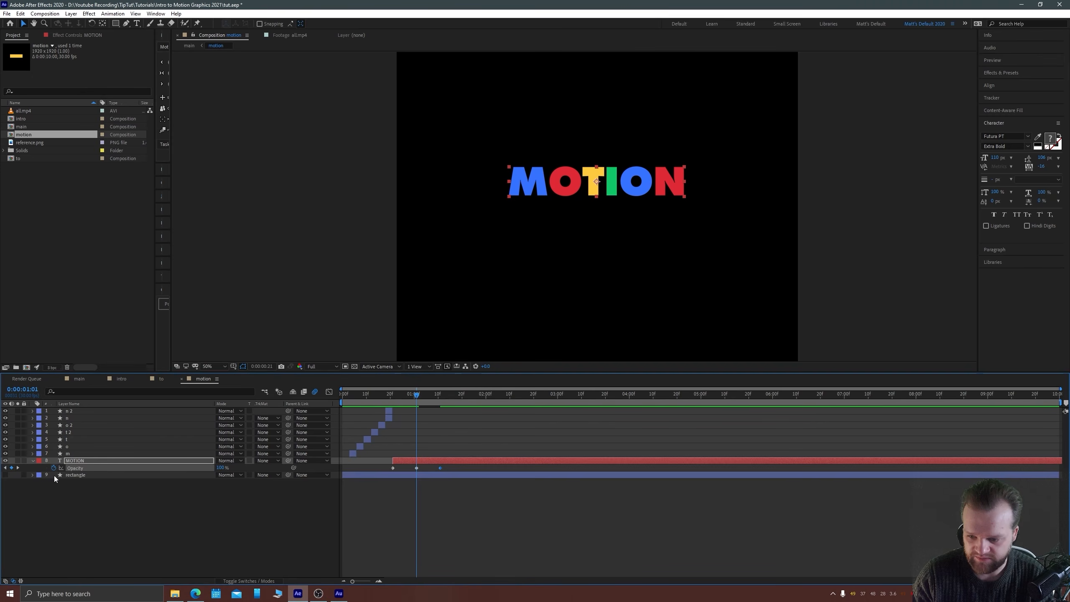
left_click(5, 468)
left_click(342, 396)
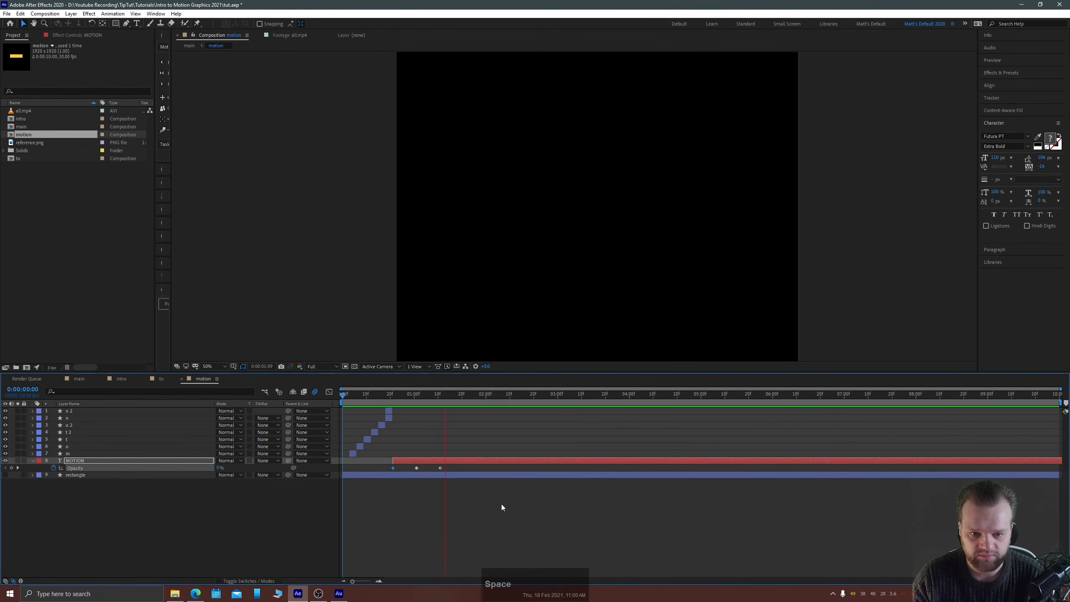
key("space")
key("space")
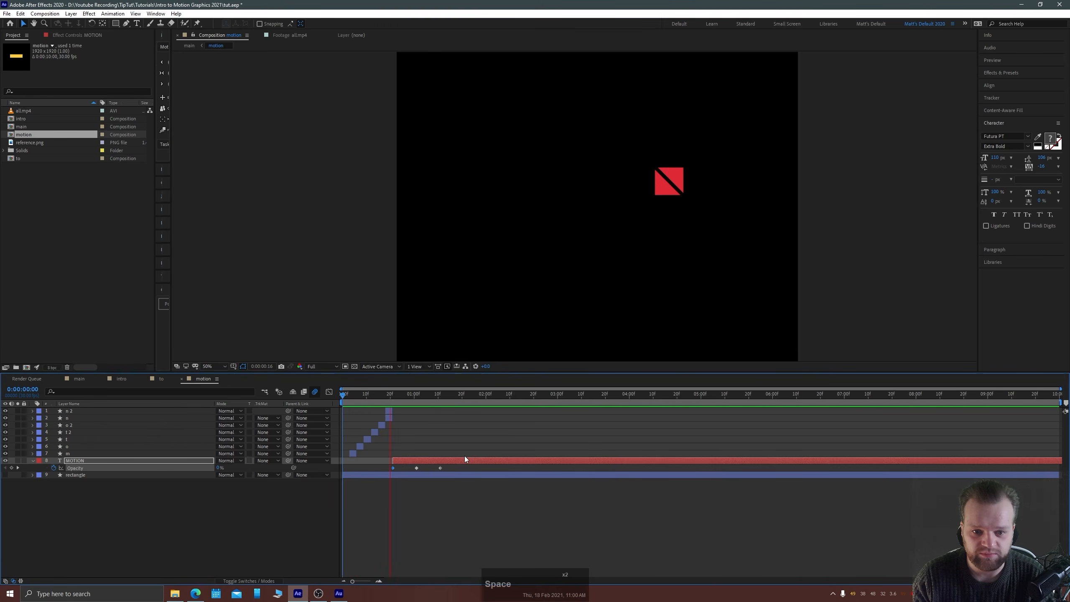
Split the MOTION text layer at 0:00:01:11 and move the later piece to the top of the layer stack.
left_click(440, 396)
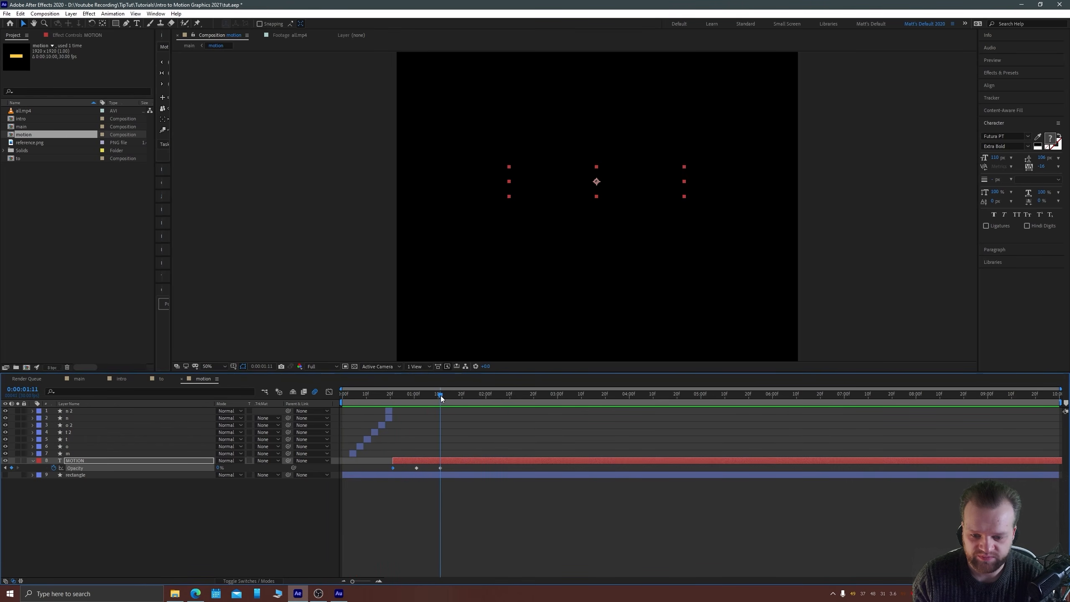
key("ctrl+shift+d")
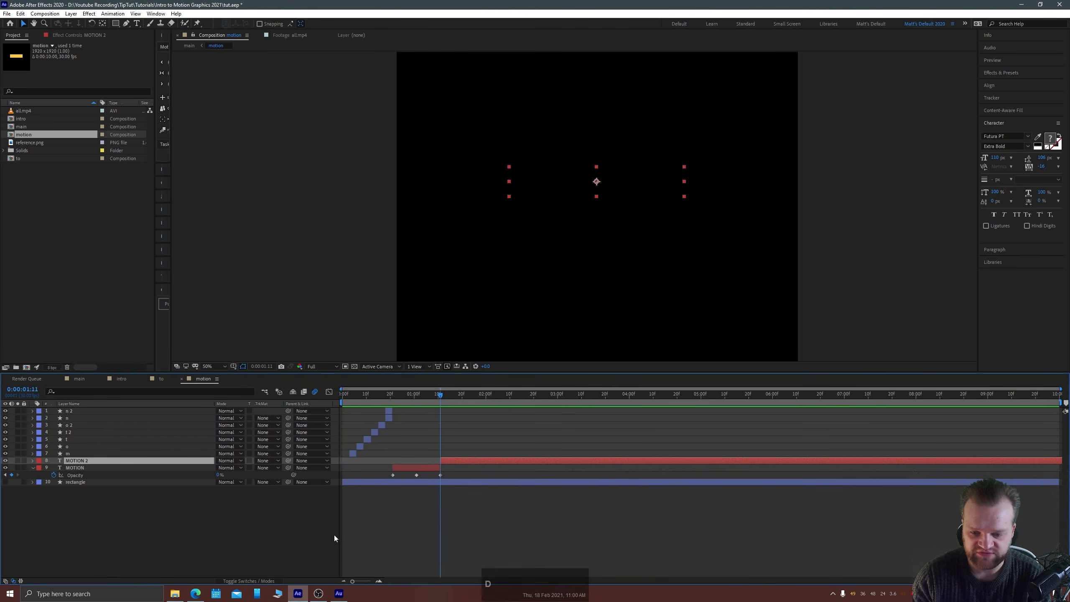
left_click_drag(83, 461, 74, 409)
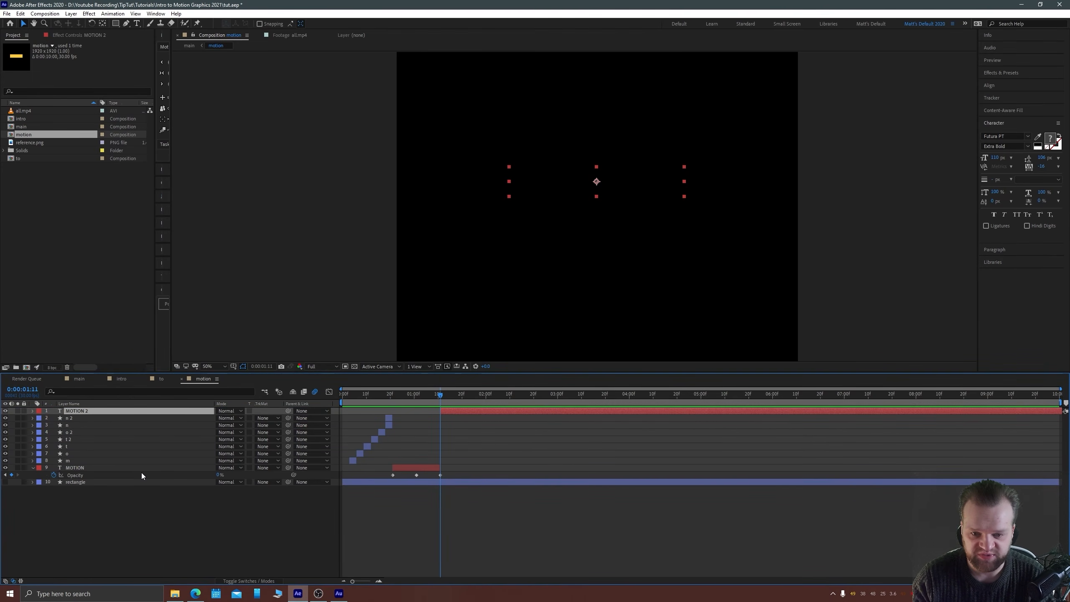
Move the rectangle layer up the stack to sit directly below the MOTION 2 layer.
left_click(78, 482)
key("ctrl+bracketright")
key("ctrl+bracketright")
key("ctrl+bracketright")
key("ctrl+bracketright")
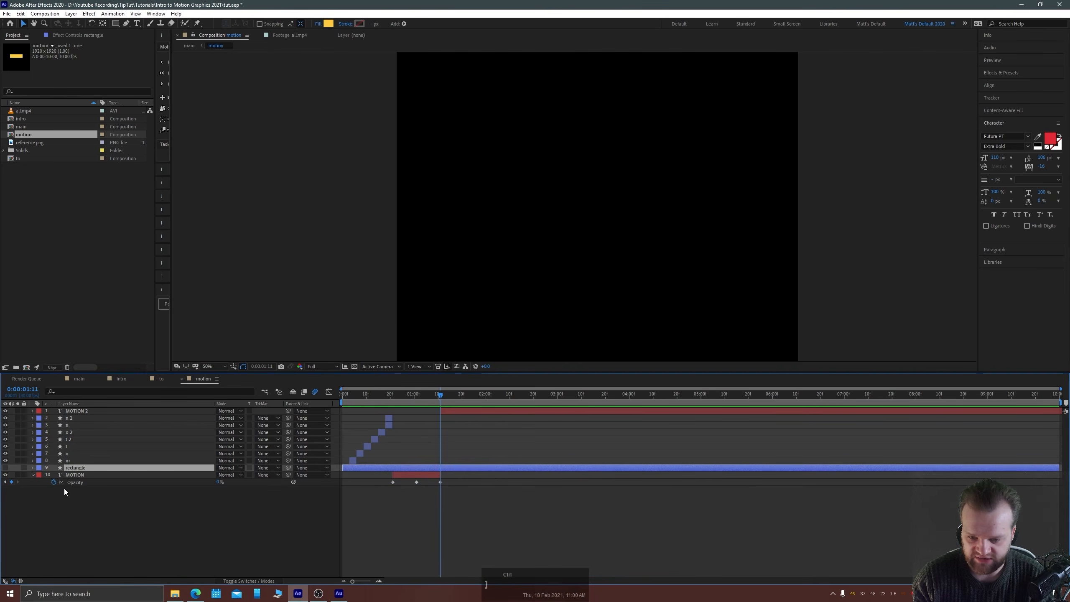
key("ctrl+bracketright")
key("ctrl+bracketright")
key("ctrl+bracketright")
key("ctrl+bracketright")
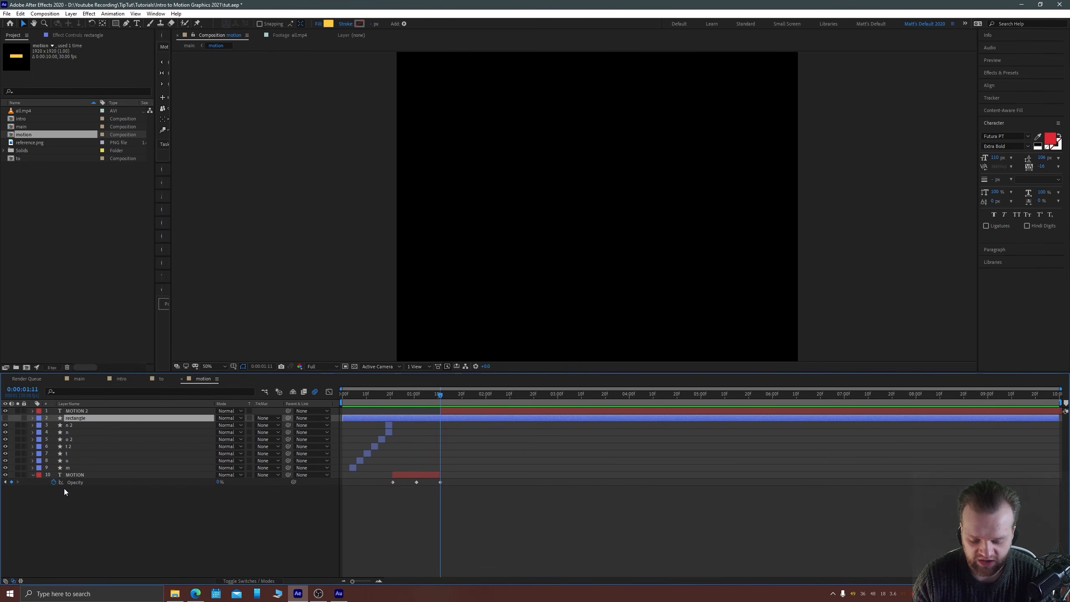
Trim the rectangle layer's start to 0:00:01:11 and make the layer visible.
key("alt+bracketleft")
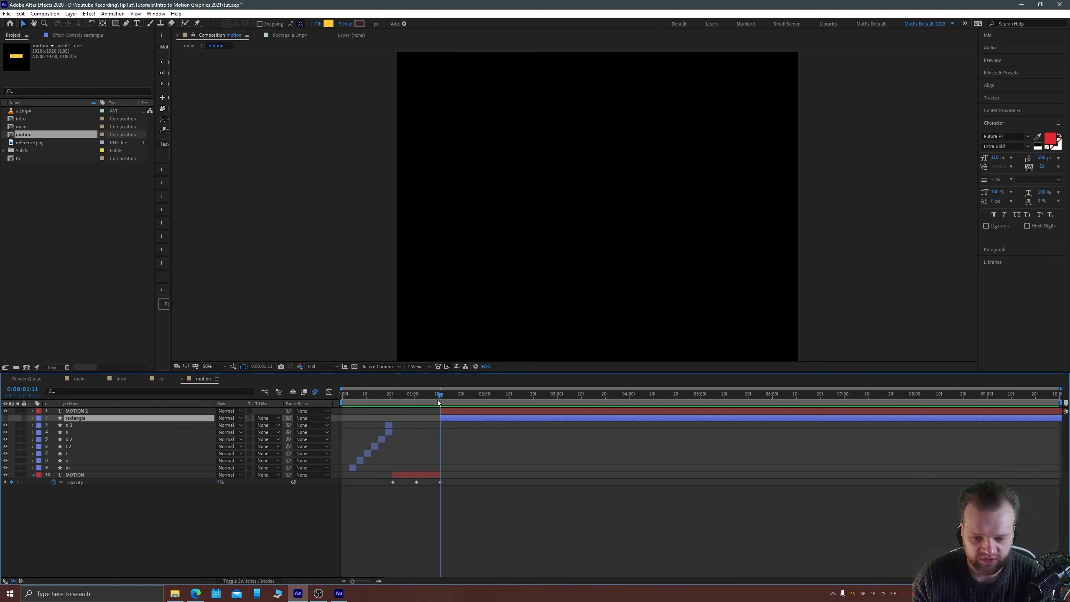
left_click(6, 418)
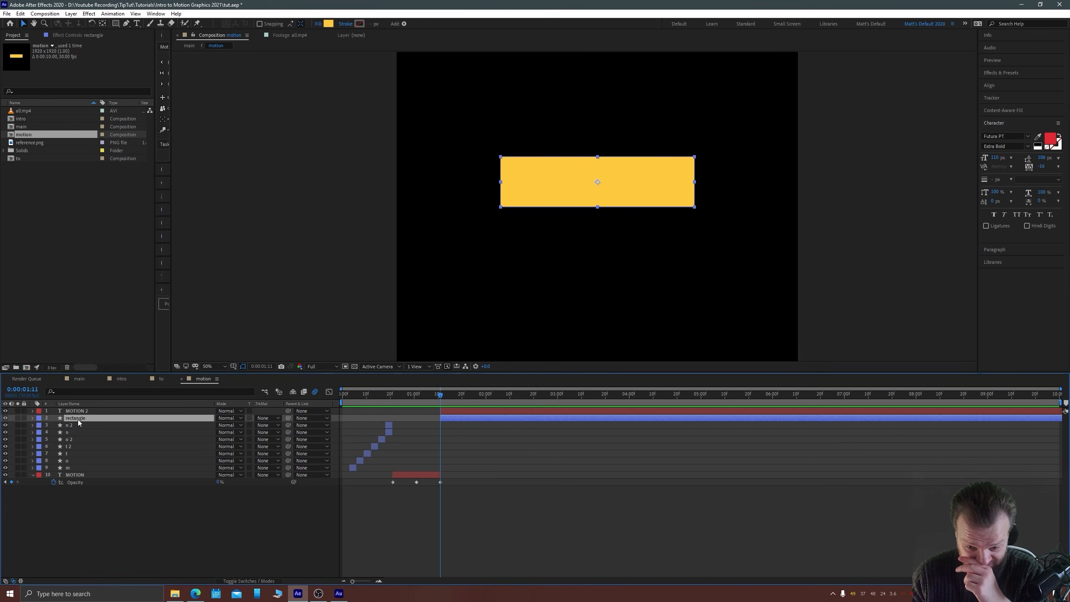
Review the all.mp4 footage as a reference and return to the motion composition.
left_click(17, 111)
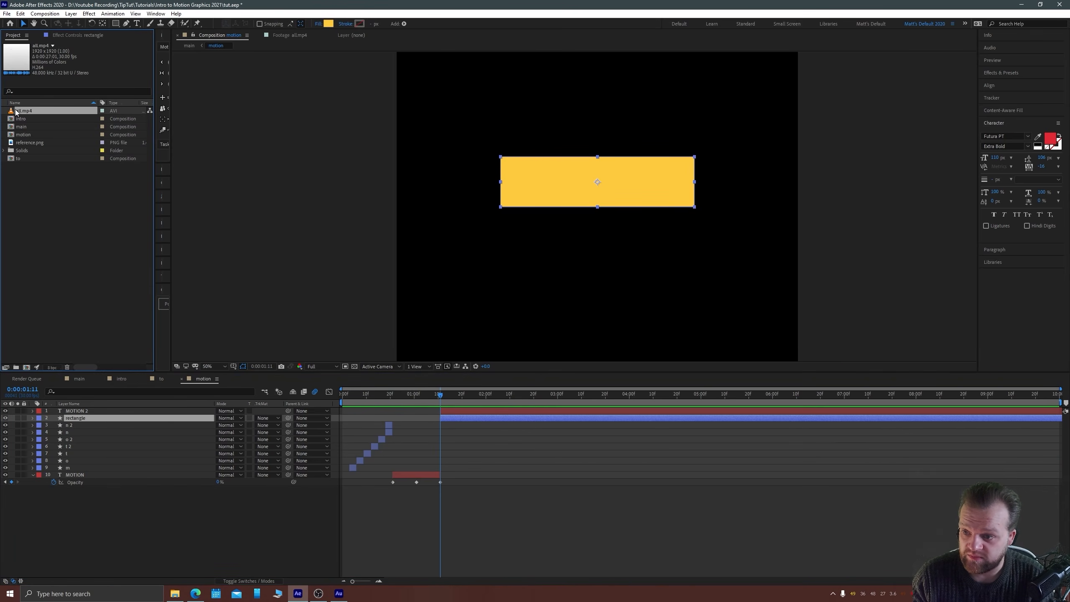
double_click(12, 111)
left_click_drag(282, 347, 302, 312)
double_click(17, 135)
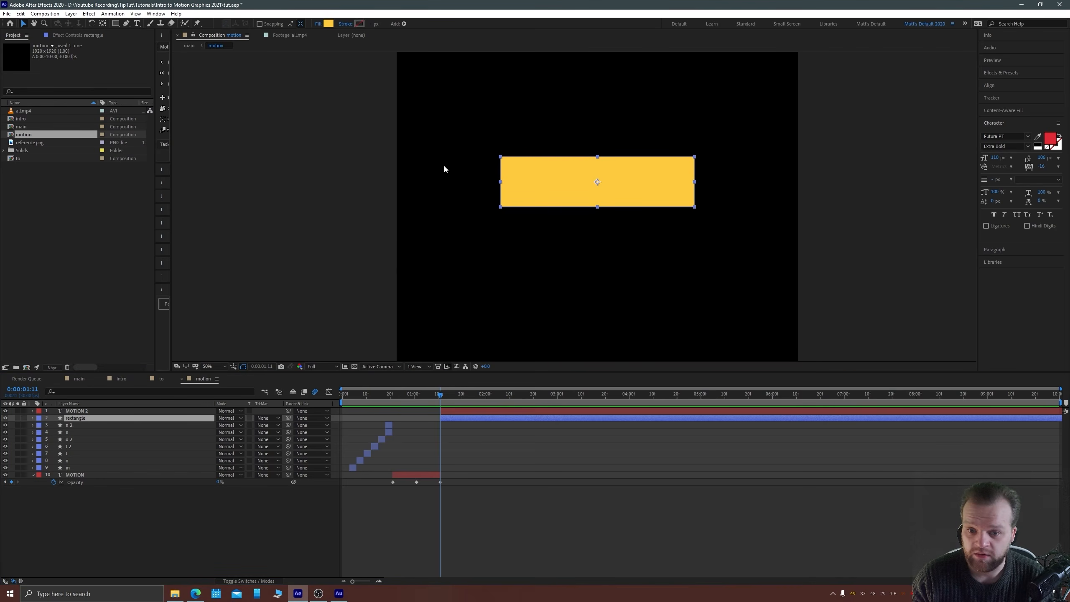
Move the yellow rectangle's anchor point from its centre to the midpoint of its bottom edge.
left_click(598, 197)
left_click(598, 204)
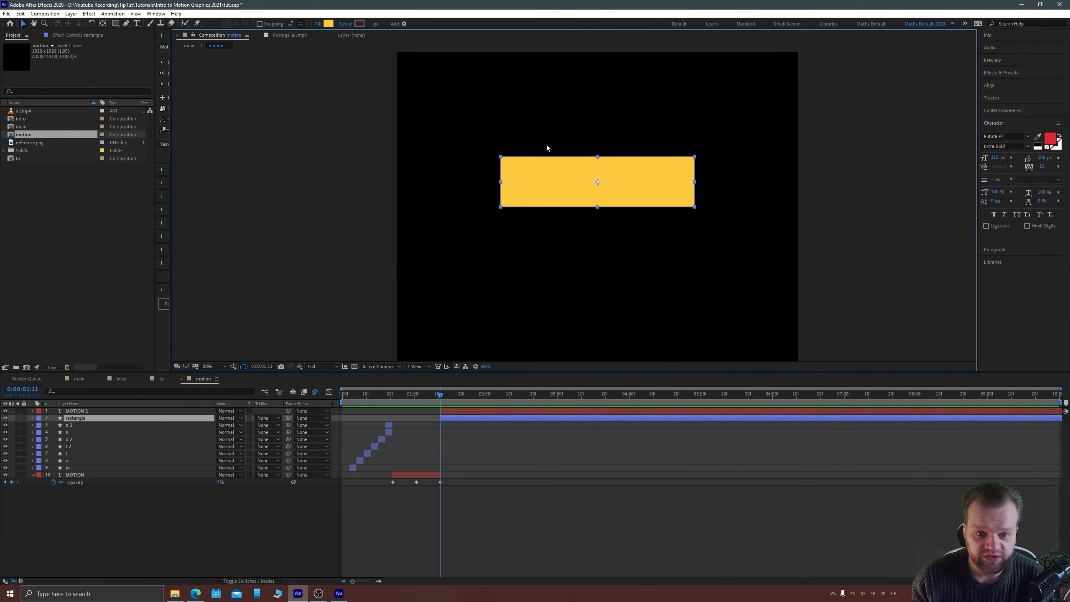
left_click(104, 23)
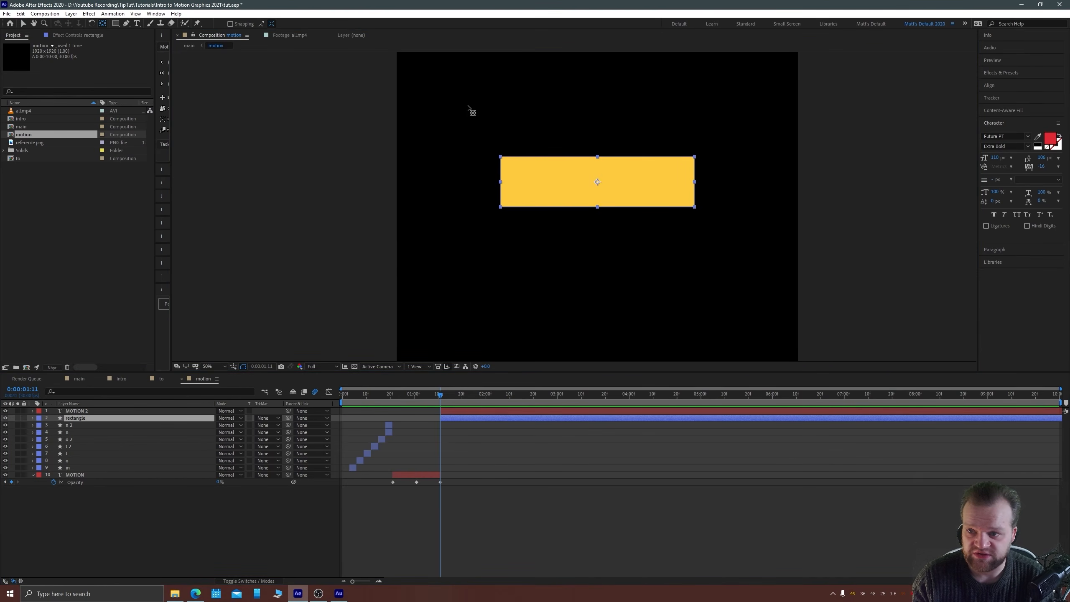
scroll(605, 180, "up", 2)
key("space")
left_click_drag(583, 182, 499, 225)
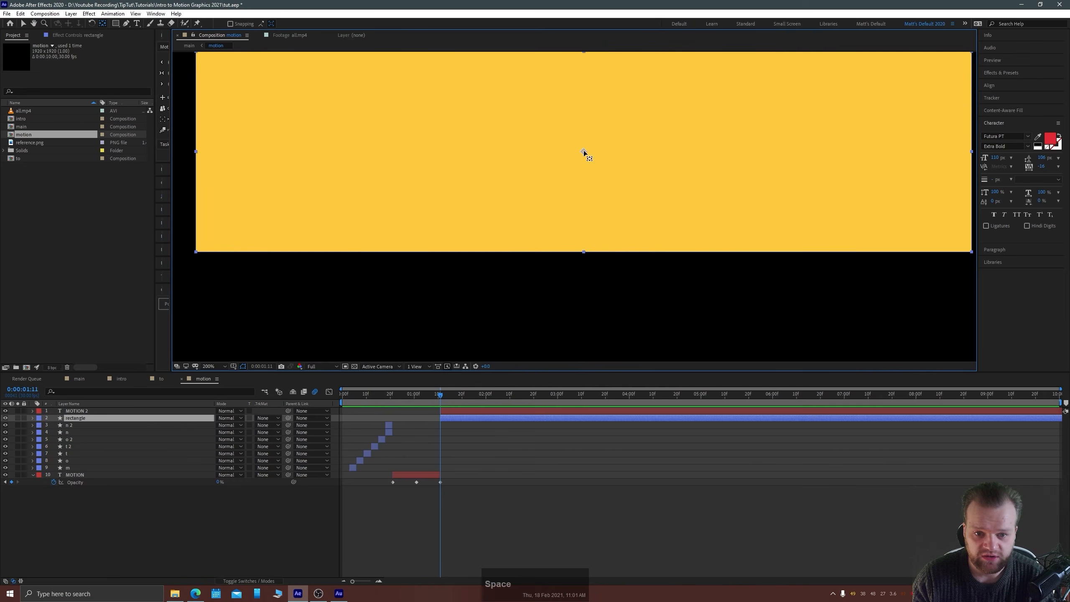
left_click_drag(583, 152, 589, 209)
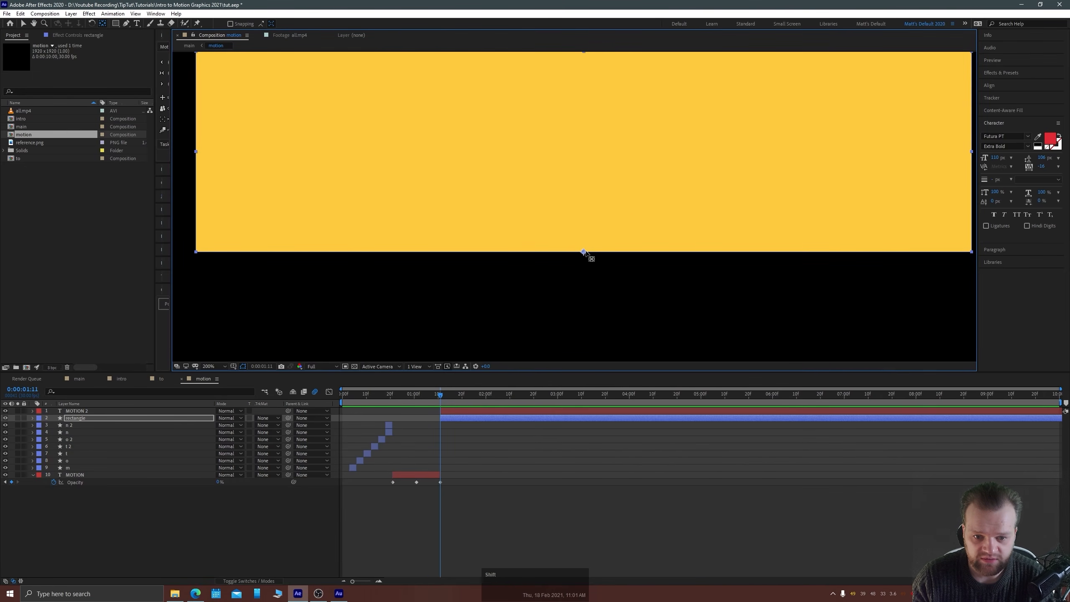
scroll(610, 251, "down", 1)
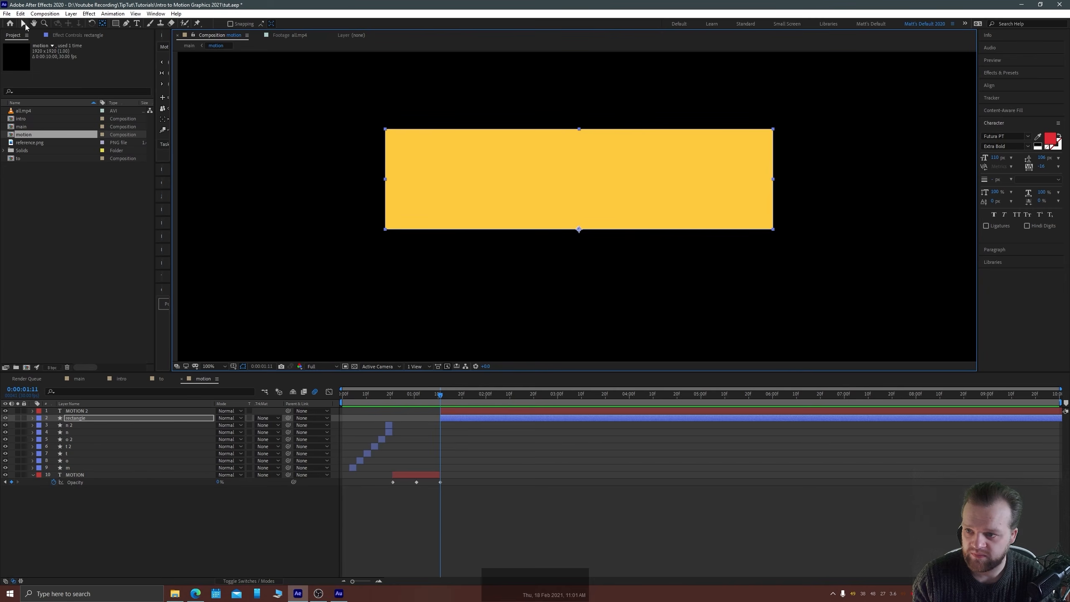
left_click(24, 24)
Keyframe the rectangle's Scale at 100% at 0:00:01:11 and again at 0:00:02:11.
left_click(63, 417)
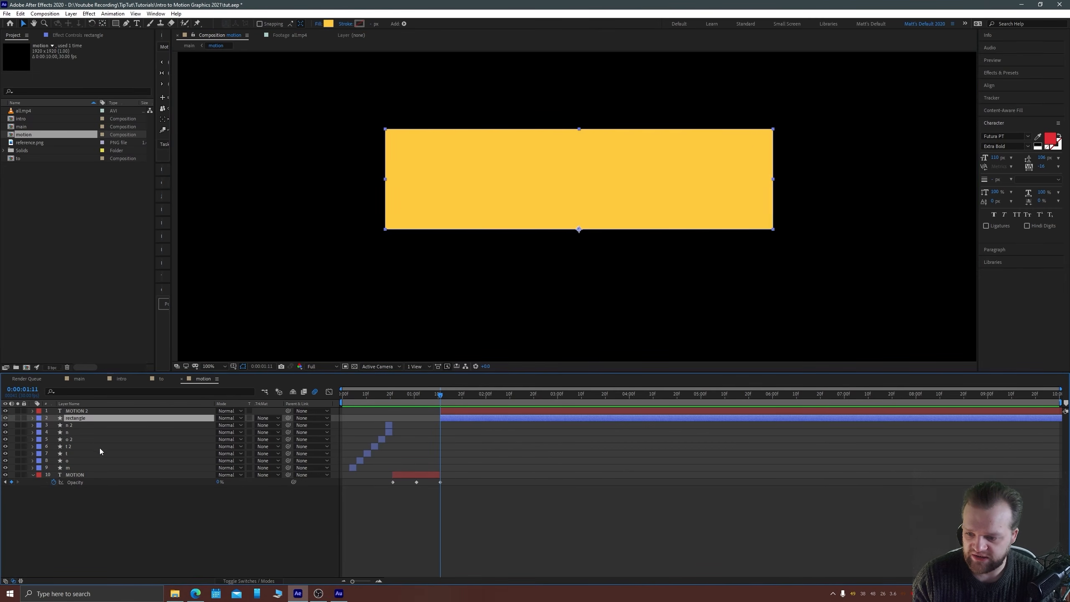
key("s")
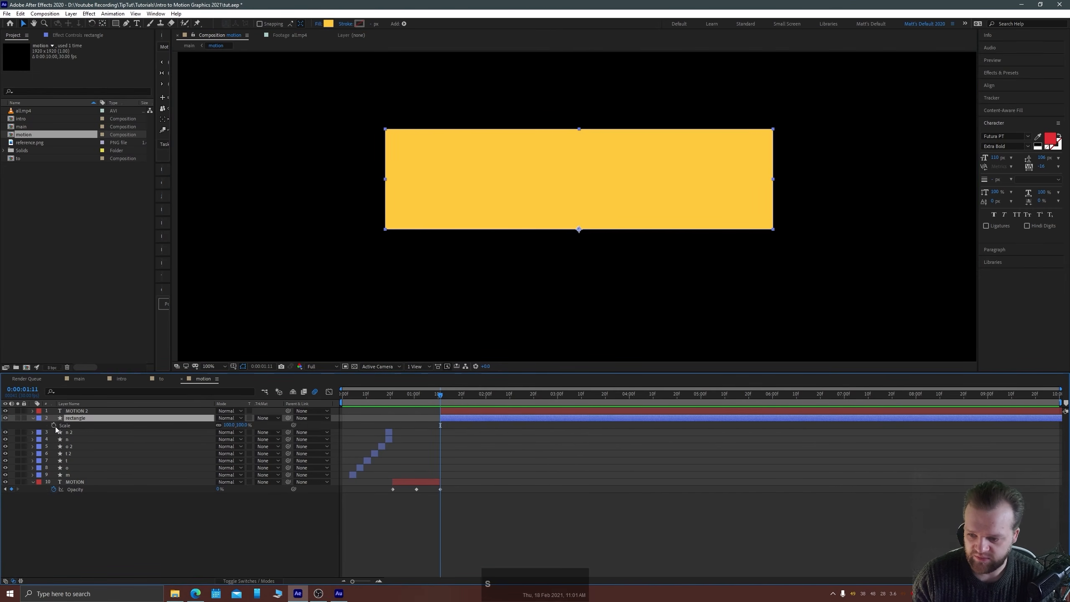
left_click(54, 425)
key("ctrl+shift+Right")
key("ctrl+shift+Right")
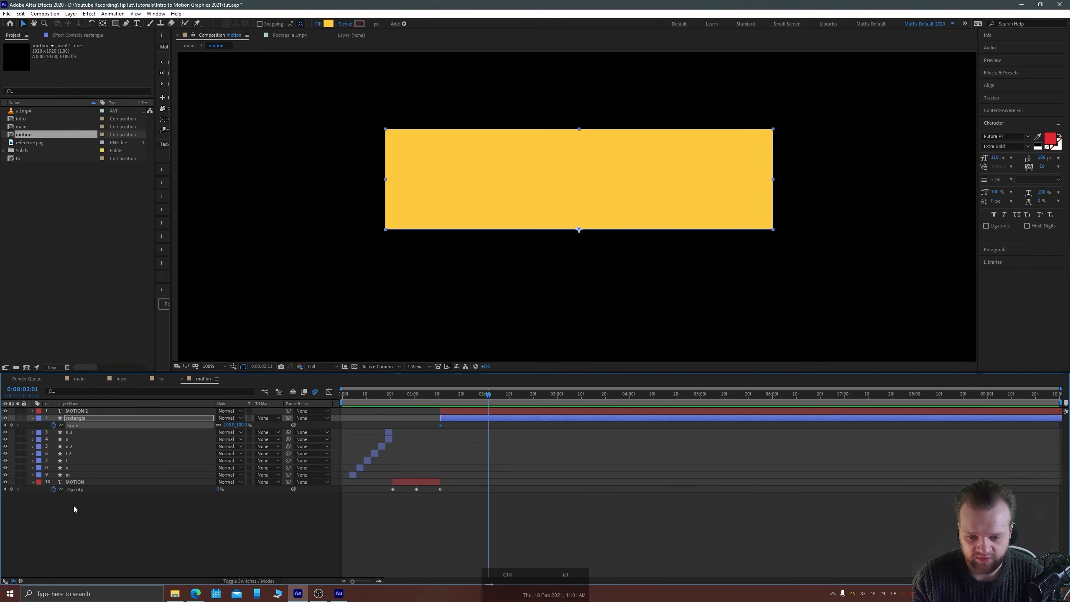
key("ctrl+shift+Right")
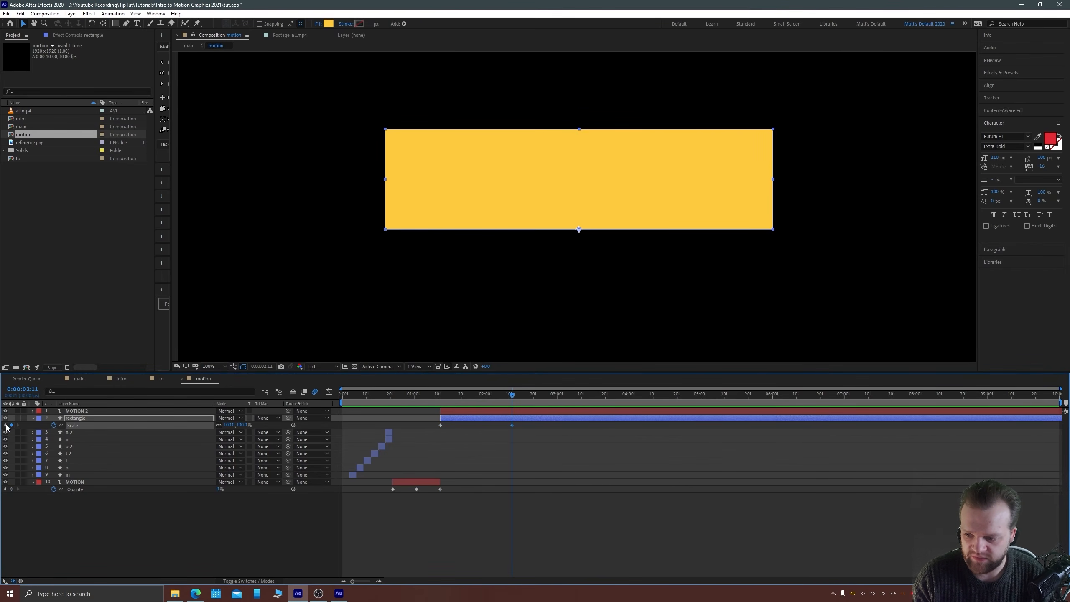
left_click(5, 425)
key("comma")
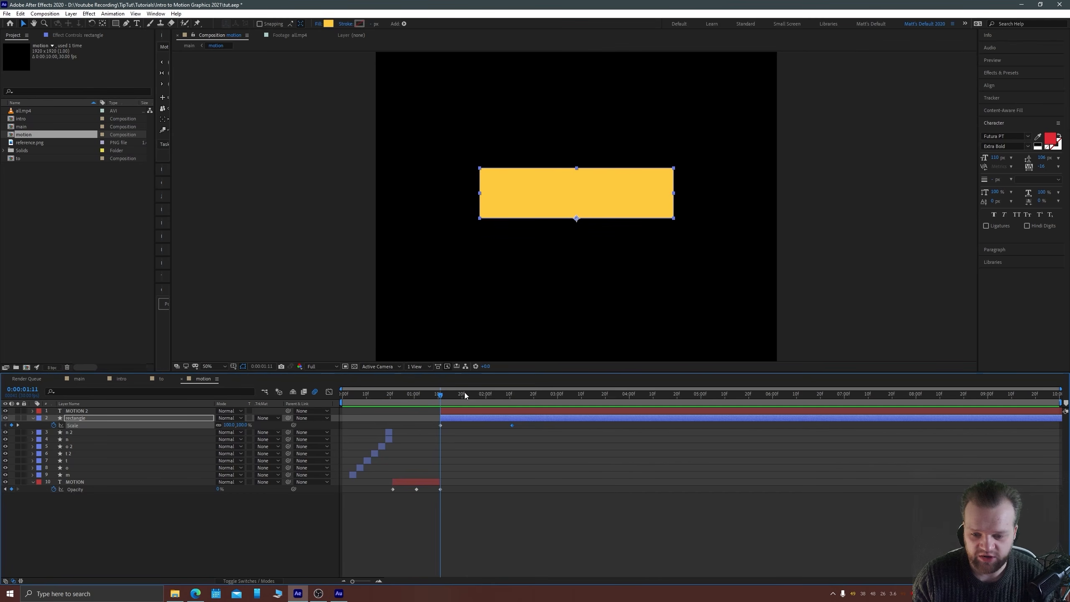
key("shift+Down")
key("shift+Down")
key("shift+Down")
key("shift+Down")
key("shift+Down")
key("shift+Down")
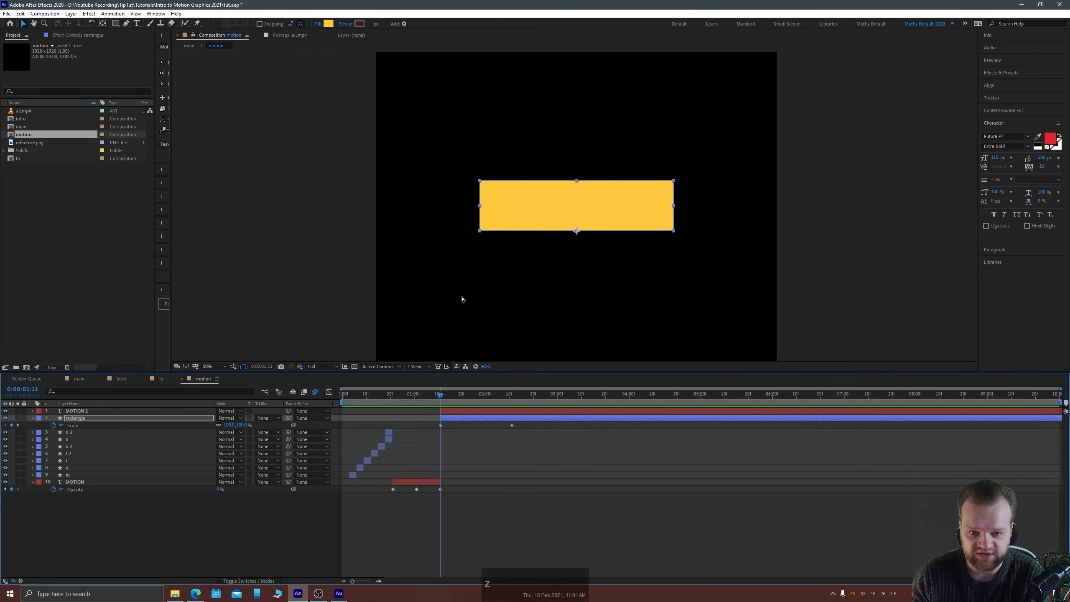
key("ctrl+z")
key("ctrl+z")
key("ctrl+z")
key("ctrl+z")
key("ctrl+z")
key("ctrl+z")
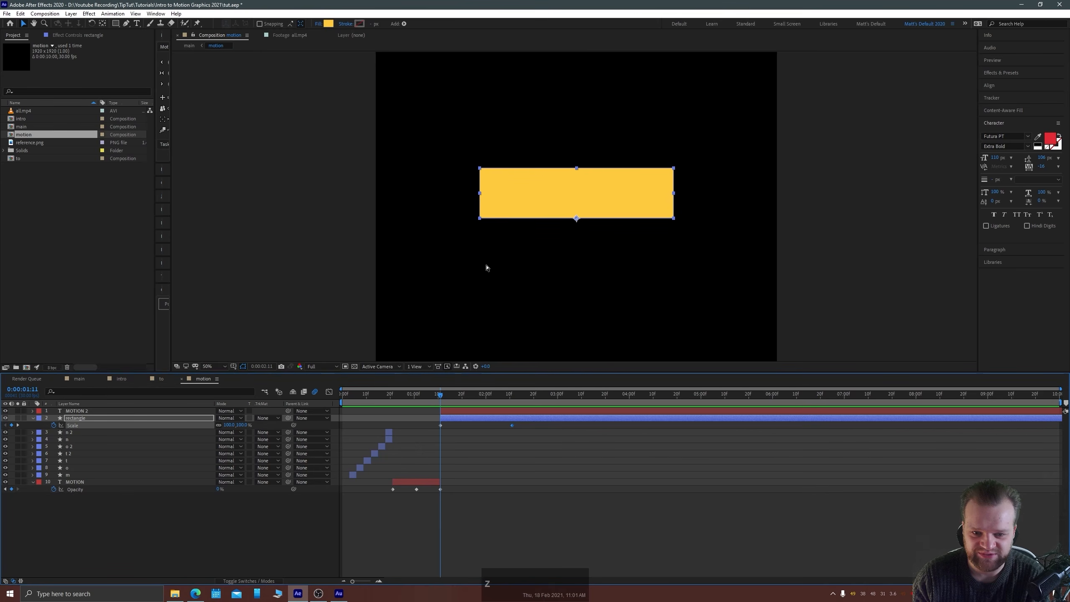
key("ctrl+z")
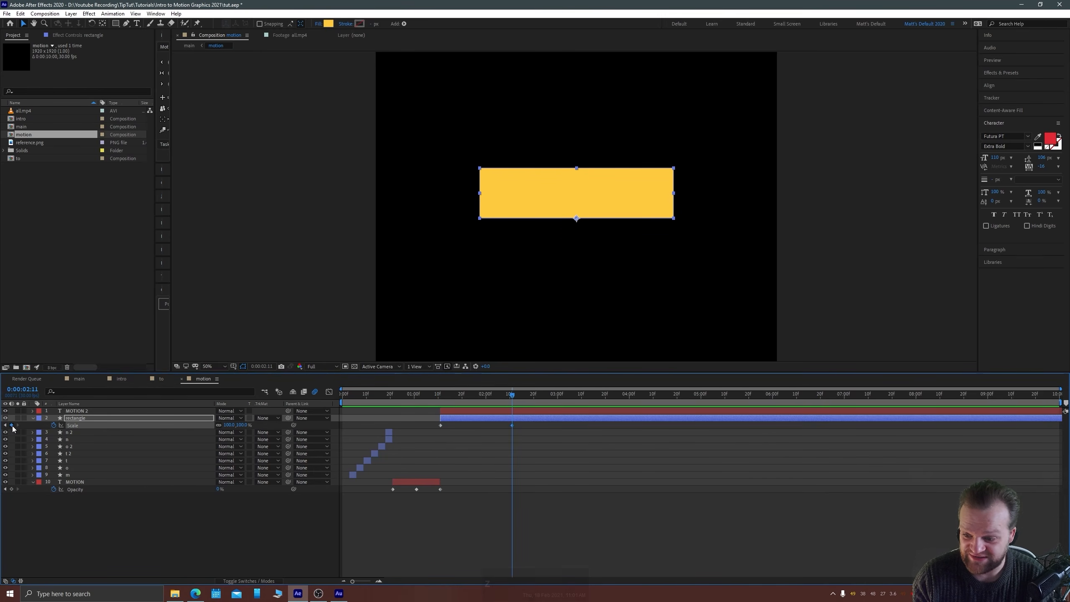
Keep the rectangle's 100% Scale keyframe at 0:00:02:11 and set its vertical Scale at 0:00:01:11 to 0%.
left_click(11, 424)
left_click(5, 424)
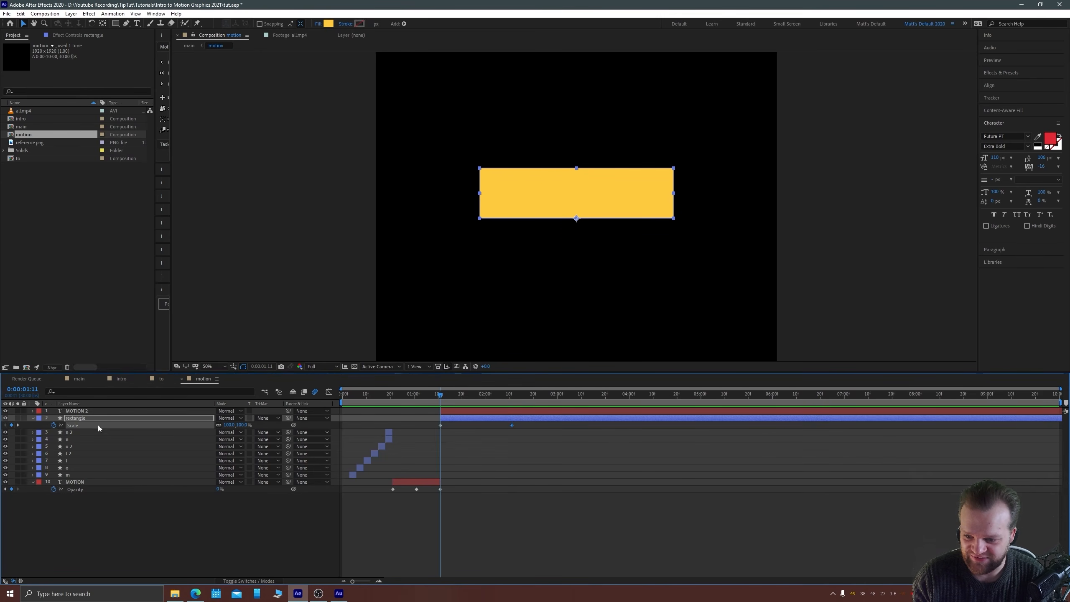
left_click(227, 425)
key("Tab")
type("0")
key("Return")
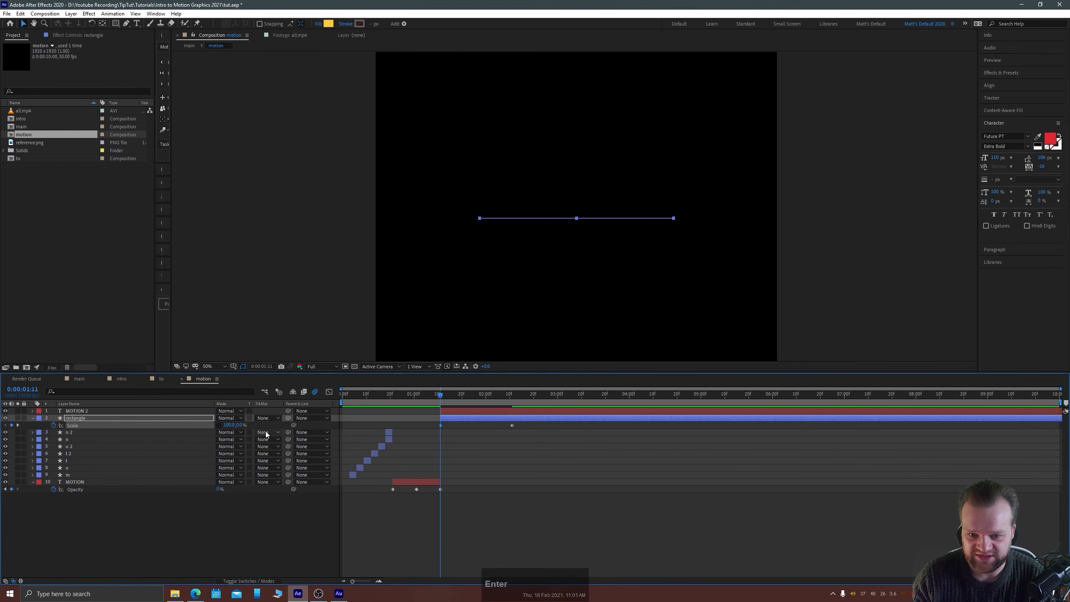
Reveal the rectangle's Position alongside Scale and keyframe it at 0:00:01:11 and 0:00:02:11.
key("shift+p")
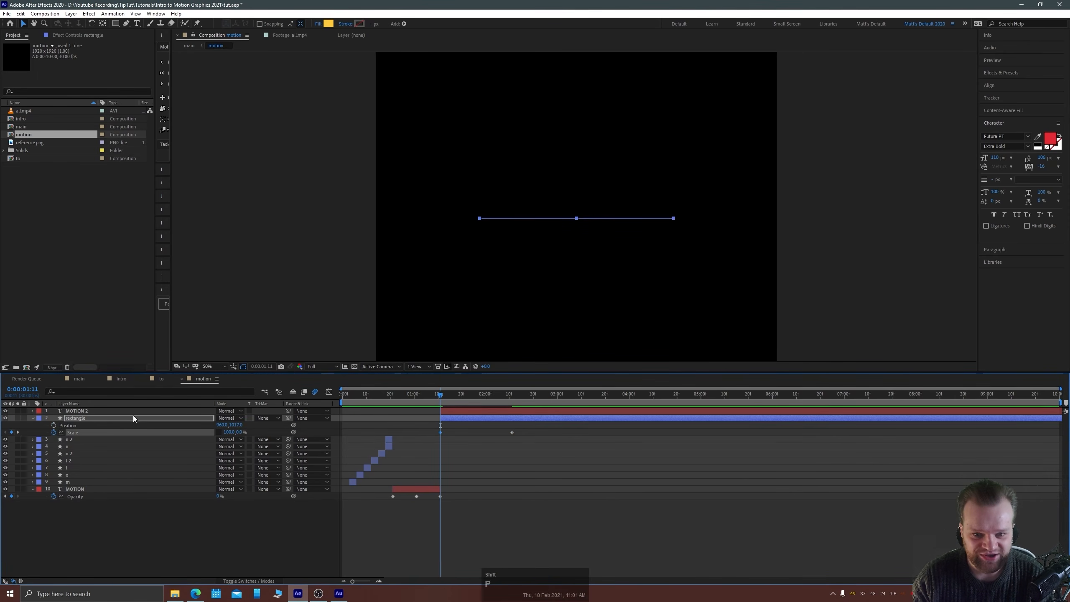
key("alt+shift+p")
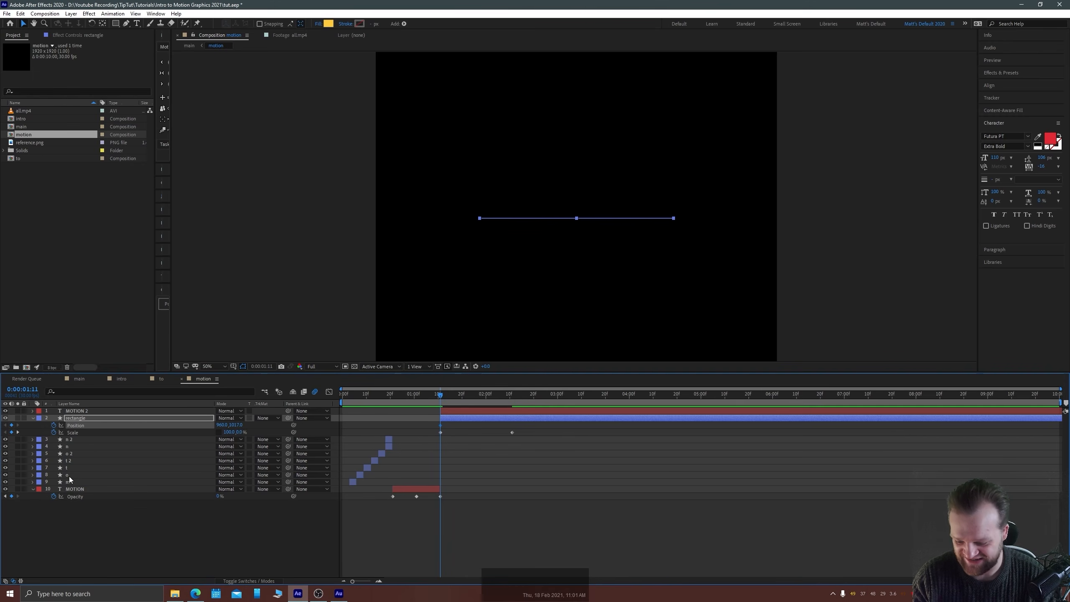
key("ctrl+shift+Right")
key("ctrl+shift+Right")
key("ctrl+shift+Right")
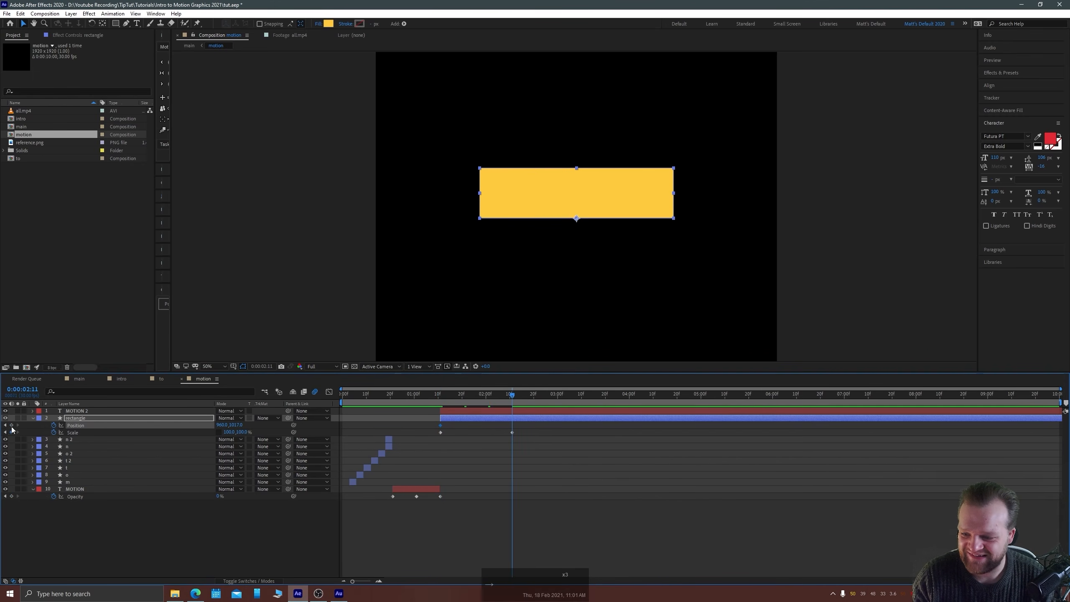
Lower the rectangle to Position 960, 1041 at 0:00:01:11 and preview the animation.
key("ctrl+shift+Left")
key("ctrl+shift+Left")
key("ctrl+shift+Left")
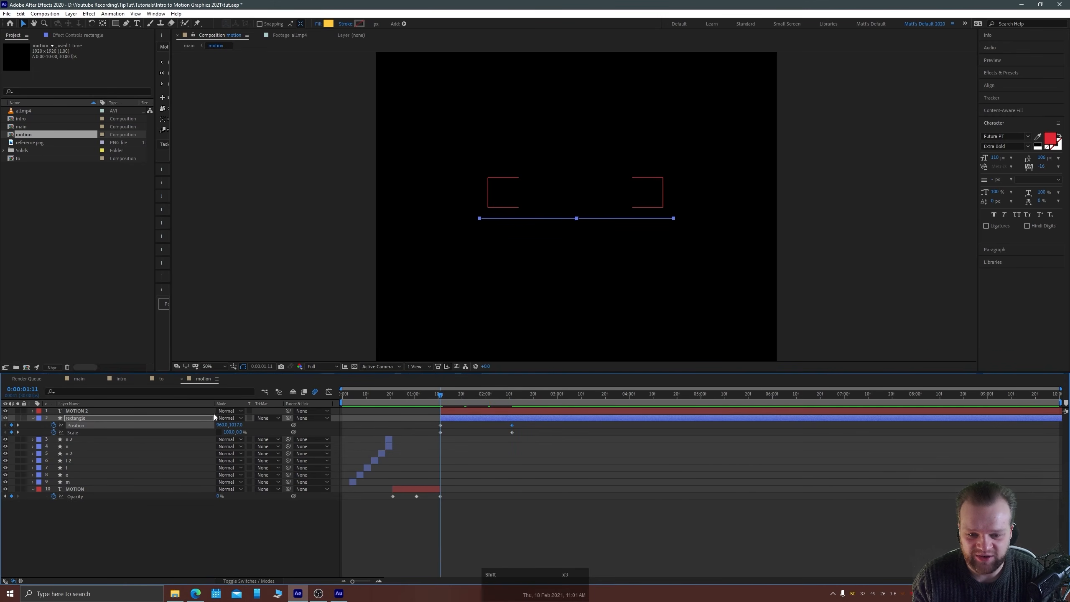
key("shift+Down")
key("shift+Down")
key("Down")
key("Down")
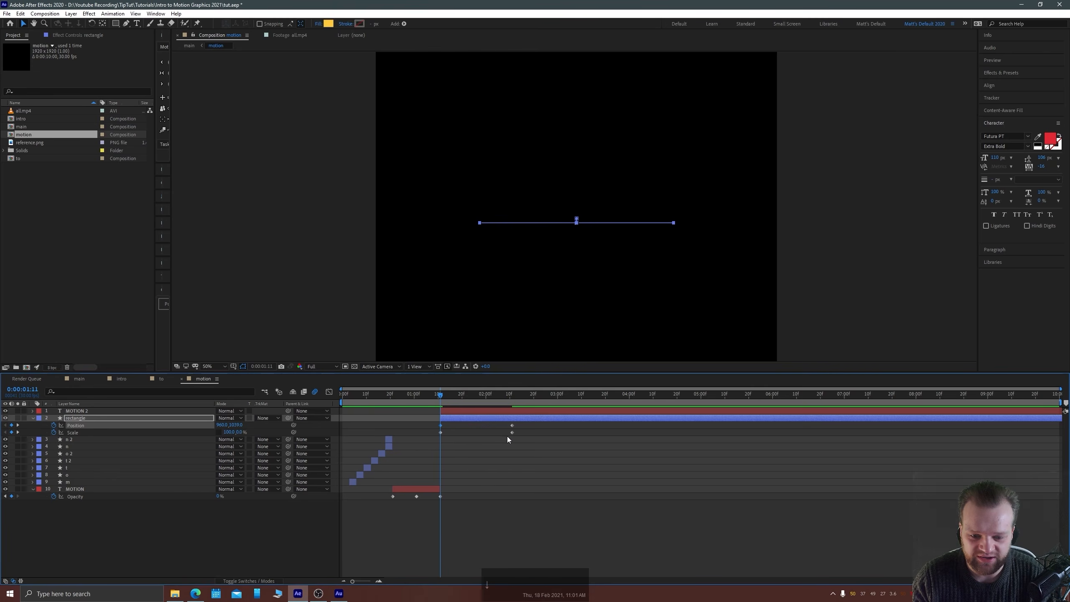
key("space")
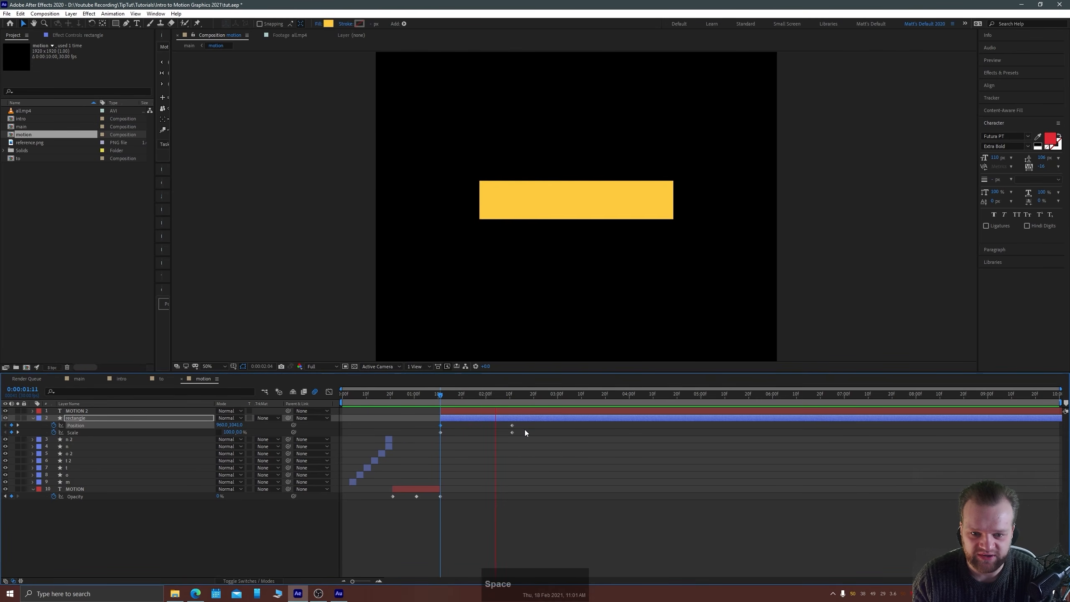
Apply Easy Ease to all of the rectangle's Position and Scale keyframes.
left_click_drag(530, 437, 434, 423)
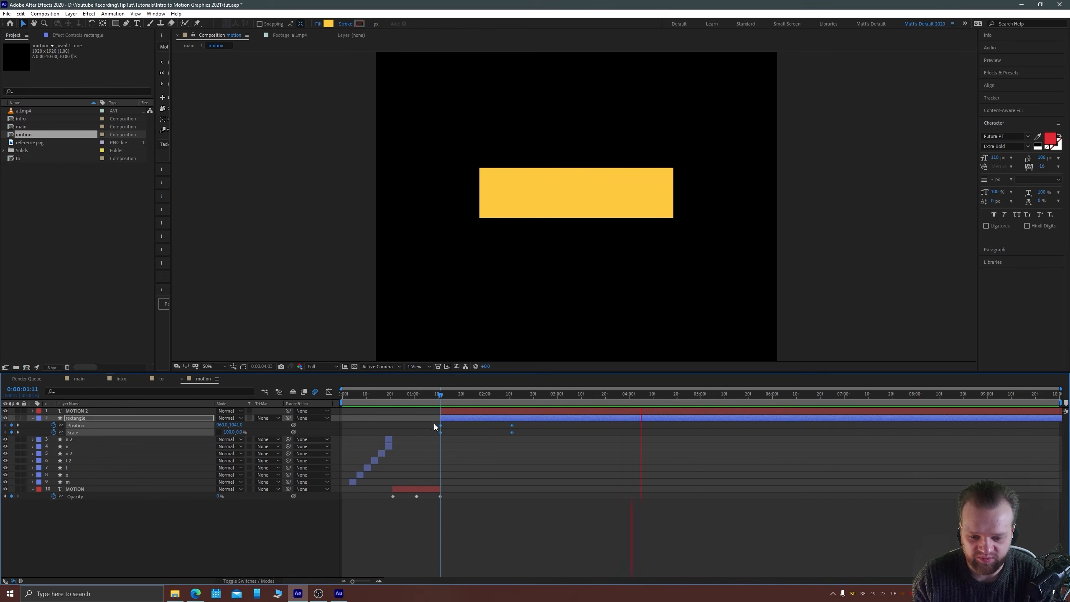
key("space")
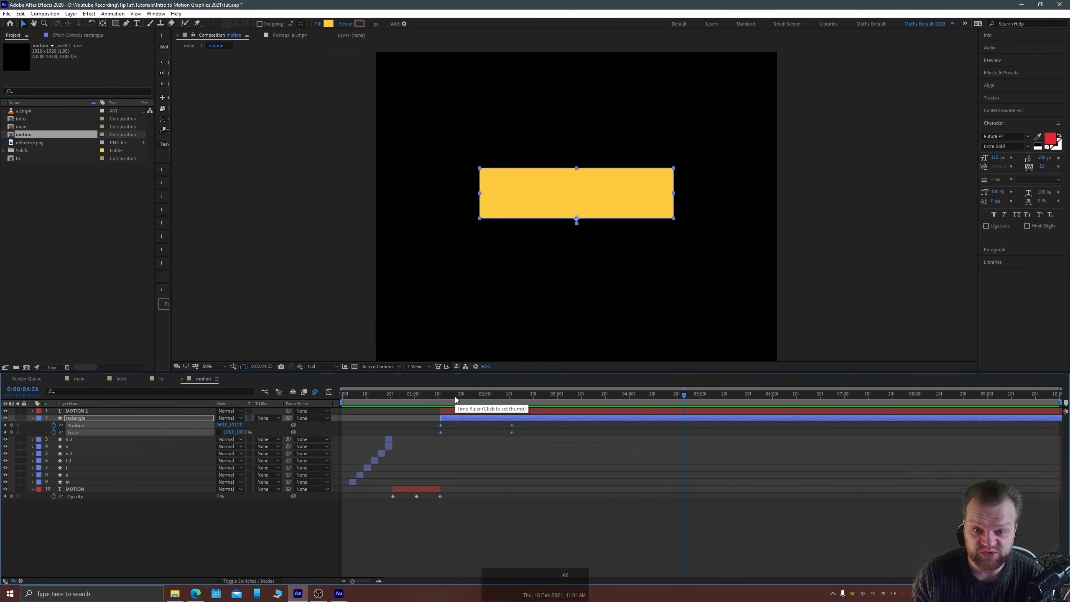
key("F9")
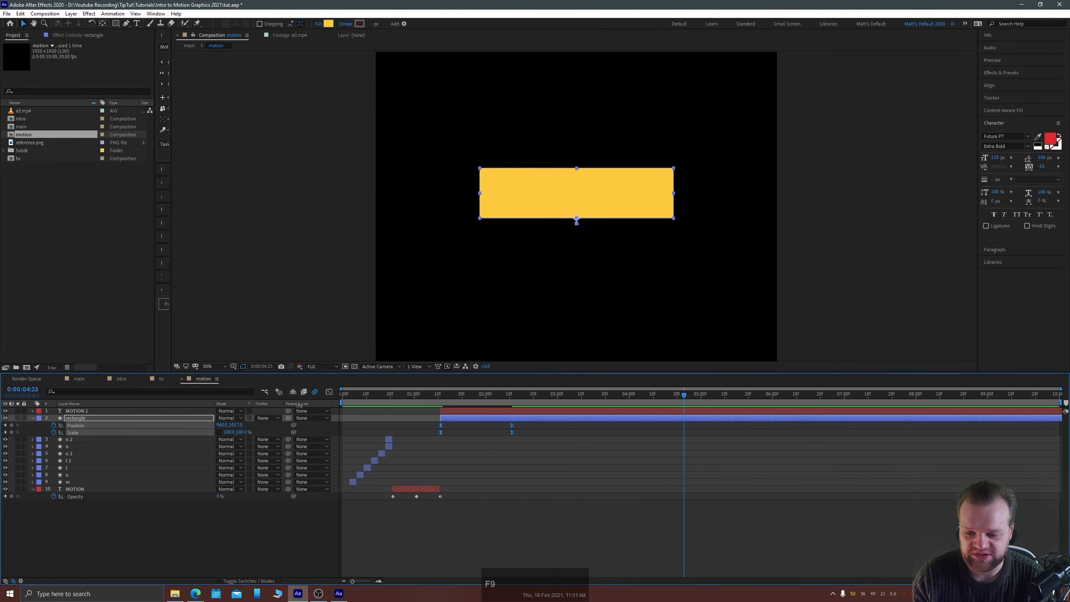
Increase the ending keyframes' influence in the speed graph so the rectangle's growth peaks early and slows down, and preview it.
left_click(329, 392)
left_click_drag(572, 525, 411, 569)
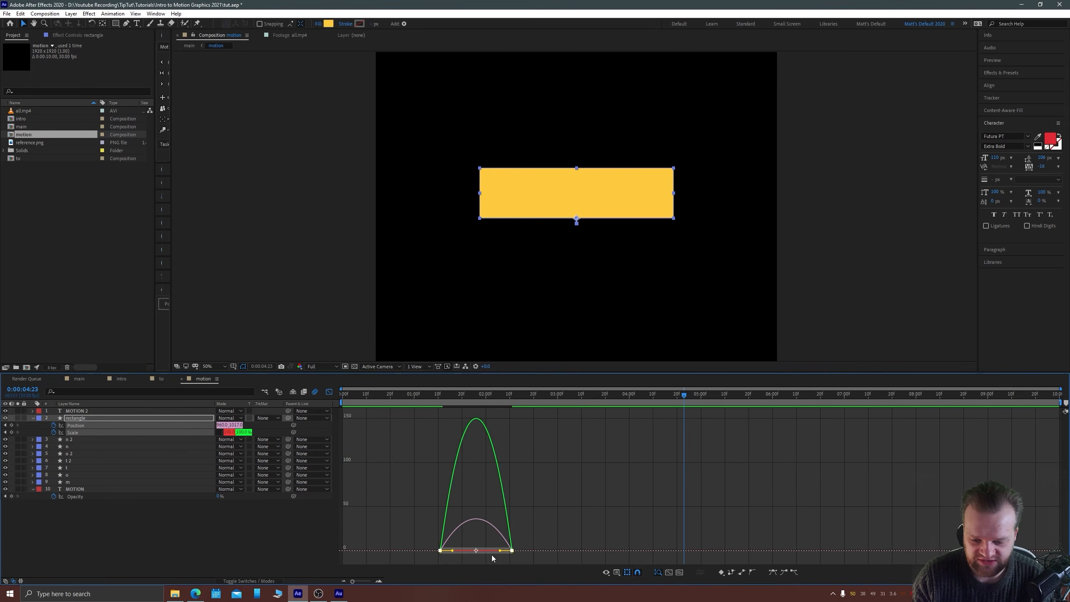
left_click_drag(503, 550, 476, 551)
key("ctrl+z")
left_click(425, 396)
key("space")
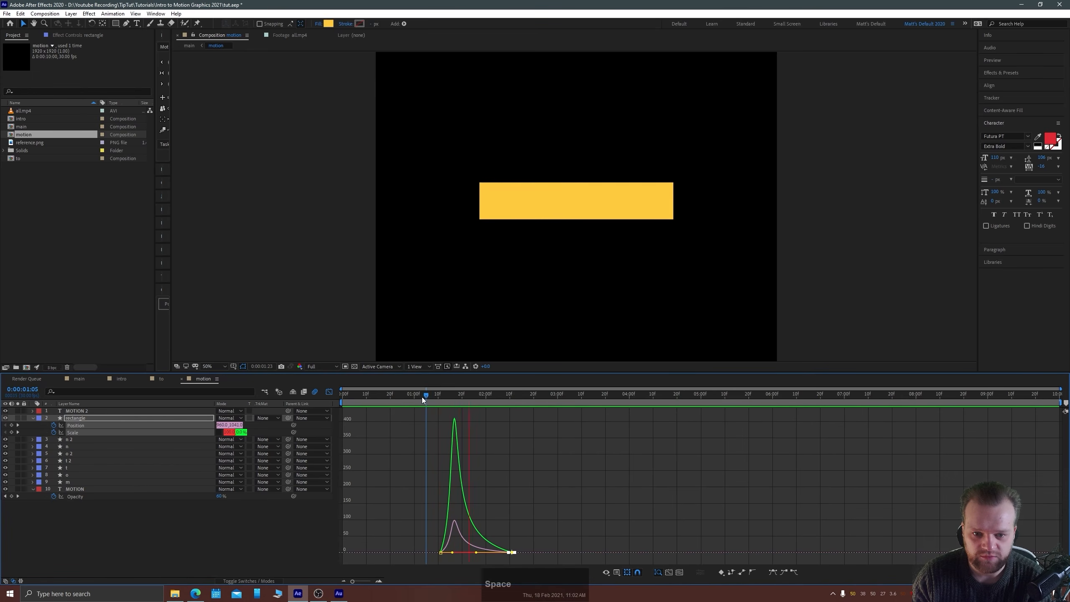
key("shift+F3")
left_click_drag(427, 399, 442, 402)
key("space")
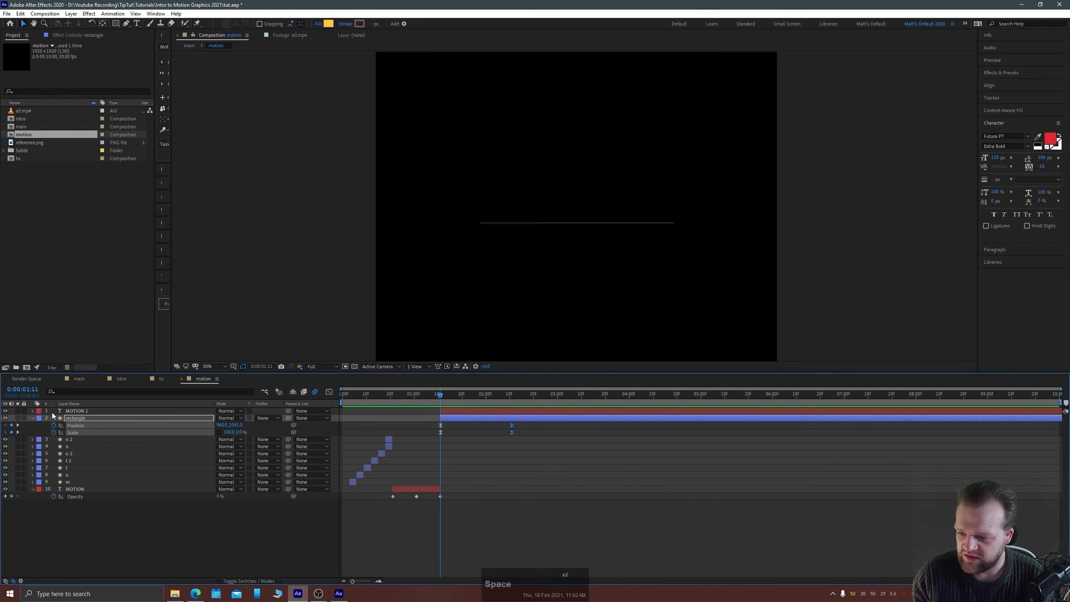
Set MOTION 2's Opacity to 100% at 0:00:01:11 and remove its Opacity keyframes.
left_click(83, 411)
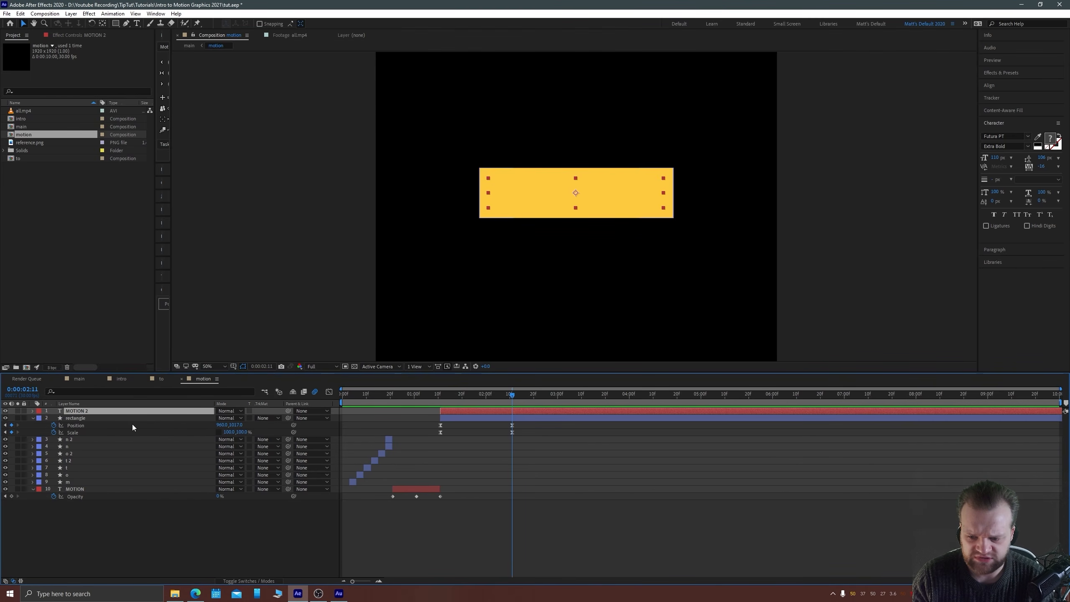
key("u")
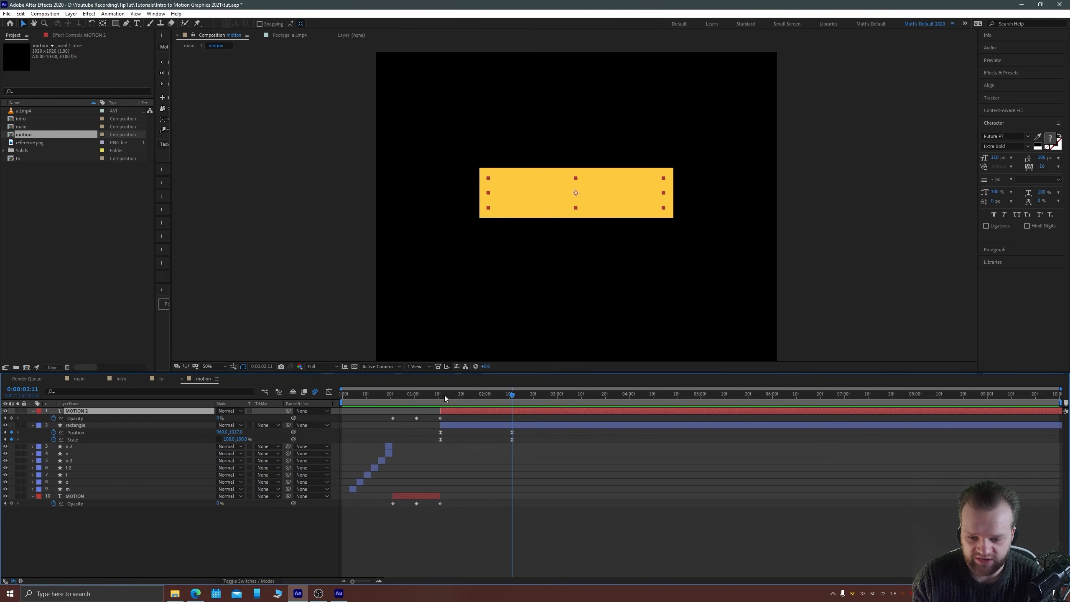
left_click(441, 396)
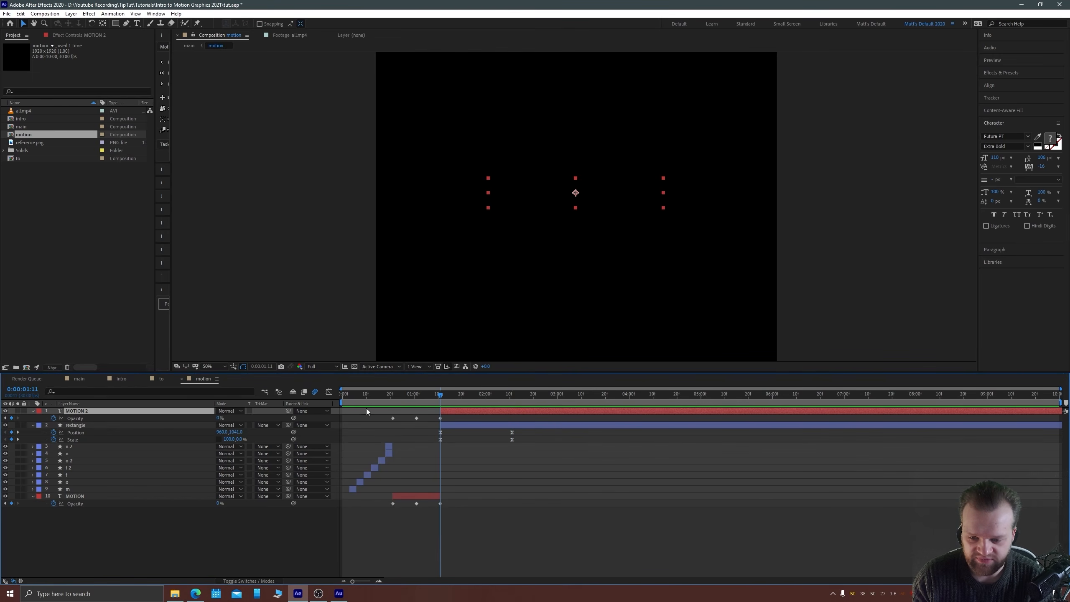
left_click_drag(217, 417, 261, 417)
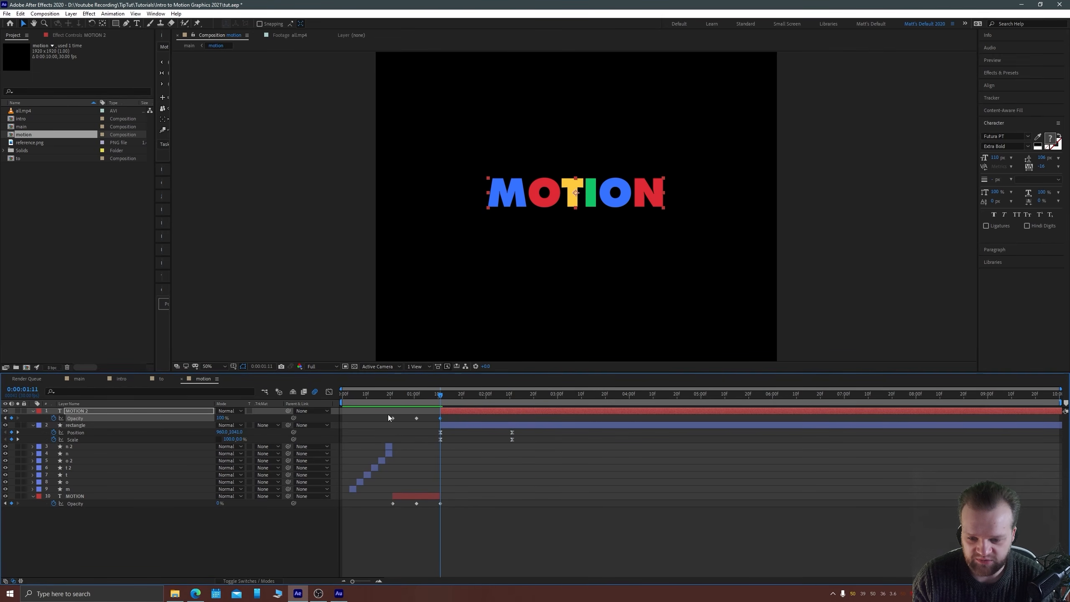
key("Delete")
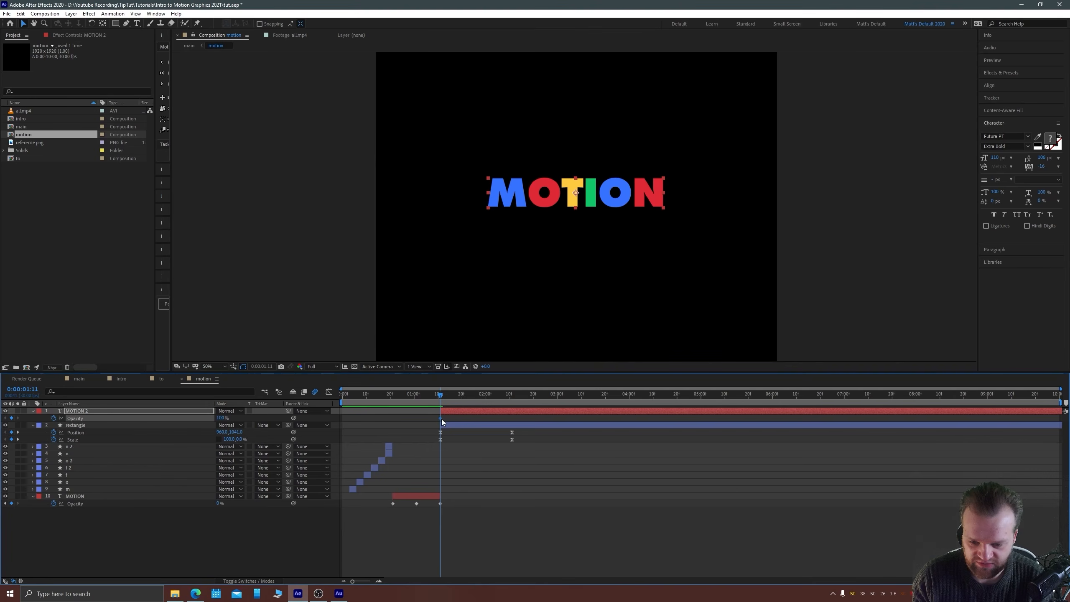
left_click(449, 413)
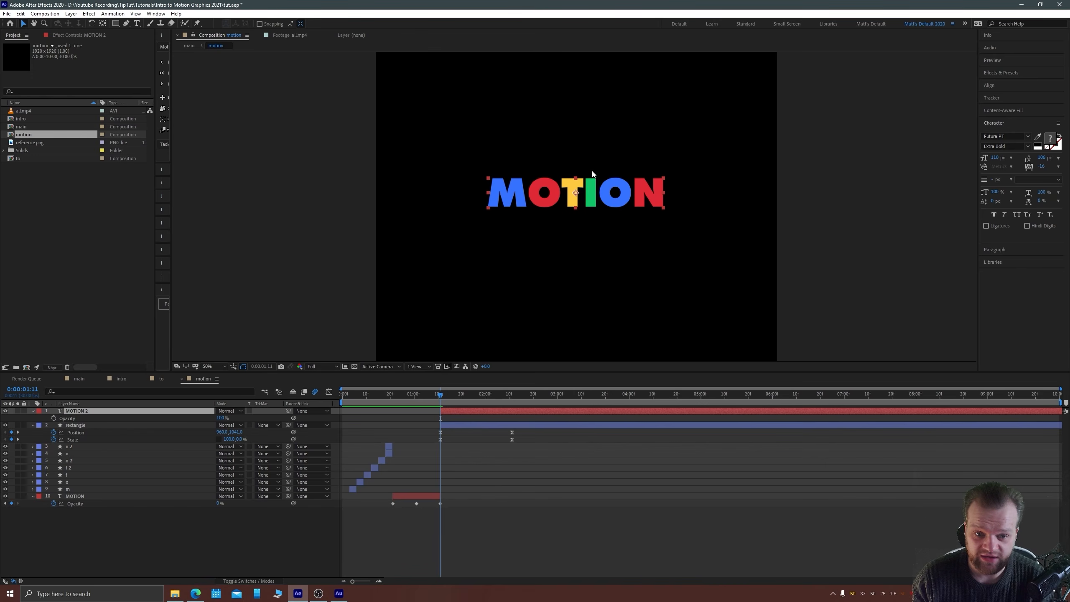
Check the reference MP4 footage around the 4-second mark and recolor the MOTION 2 text white in the motion composition.
double_click(22, 111)
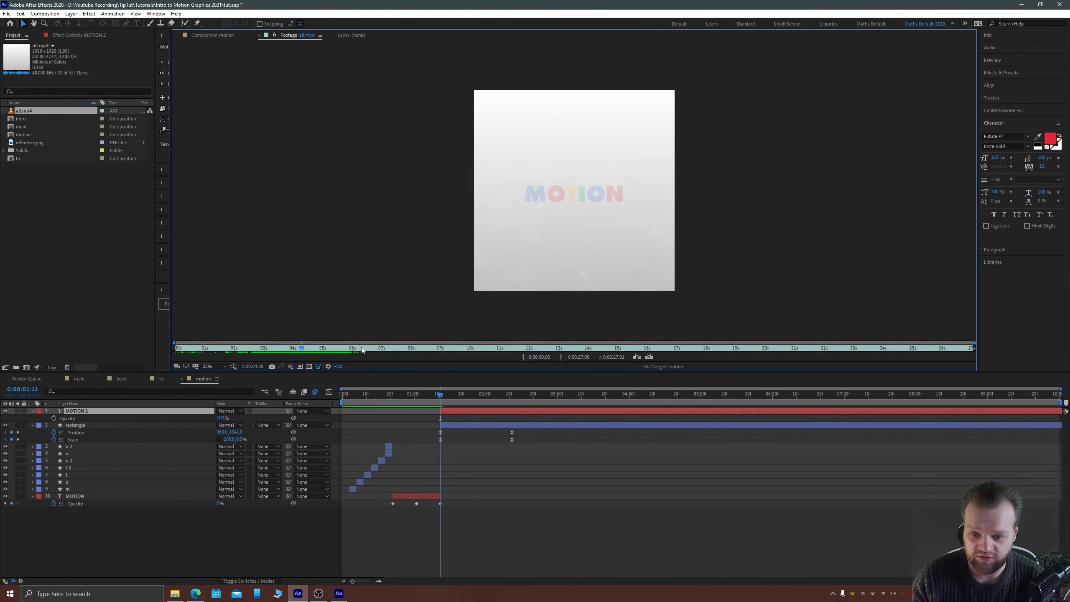
mouse_move(309, 350)
left_mouse_down()
mouse_move(333, 343)
mouse_move(304, 346)
left_mouse_up()
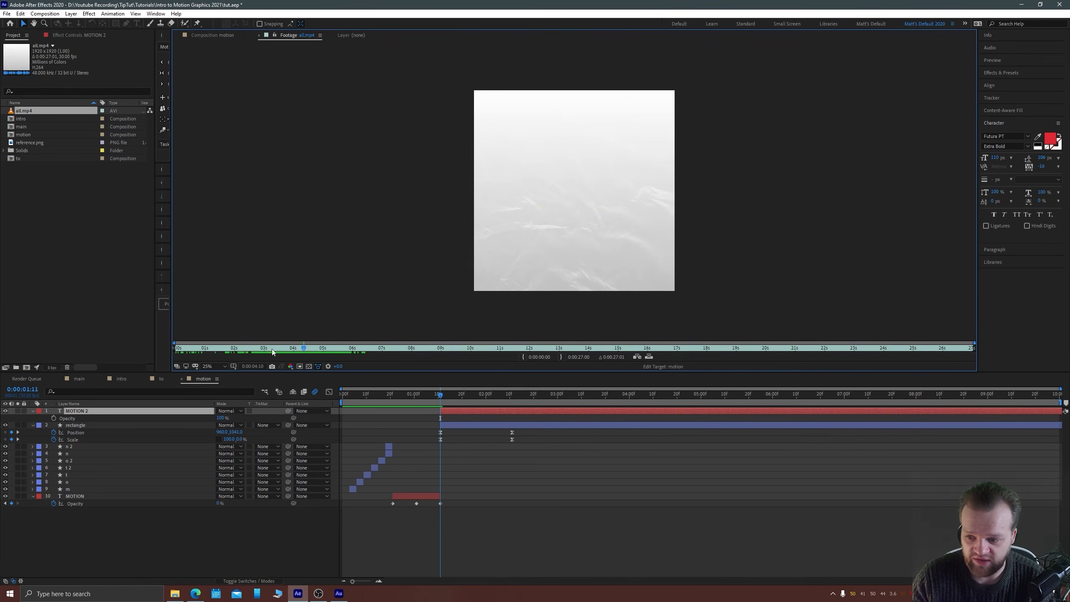
left_click(84, 379)
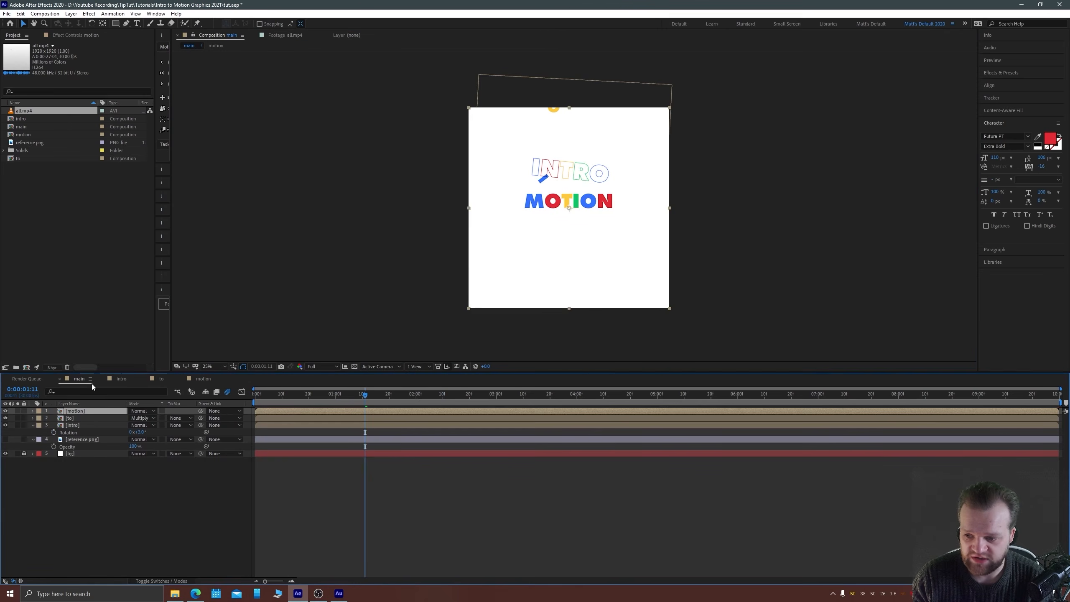
left_click(206, 378)
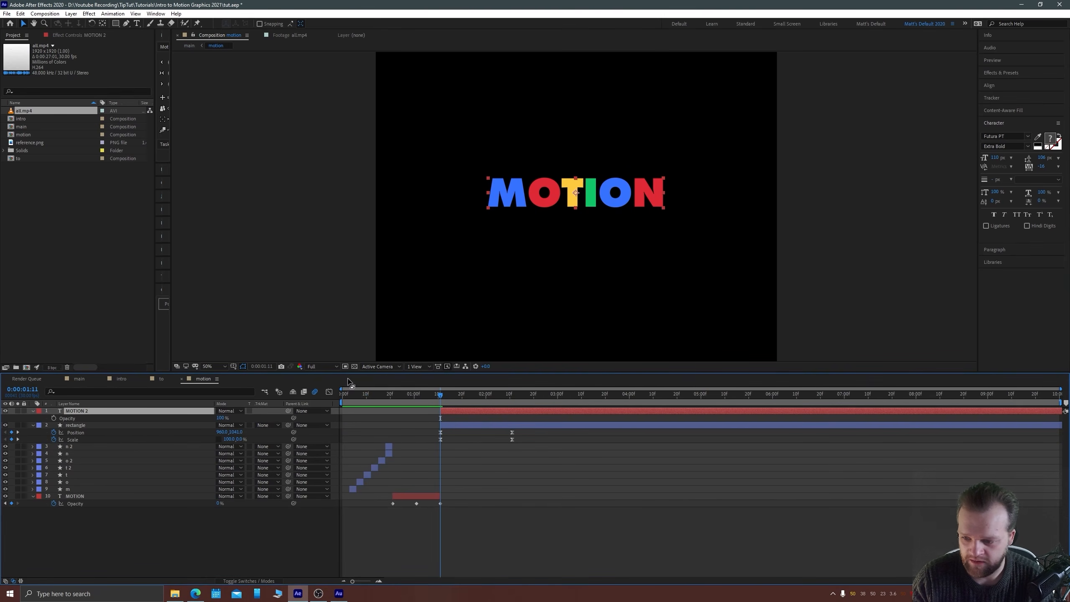
left_click(1044, 139)
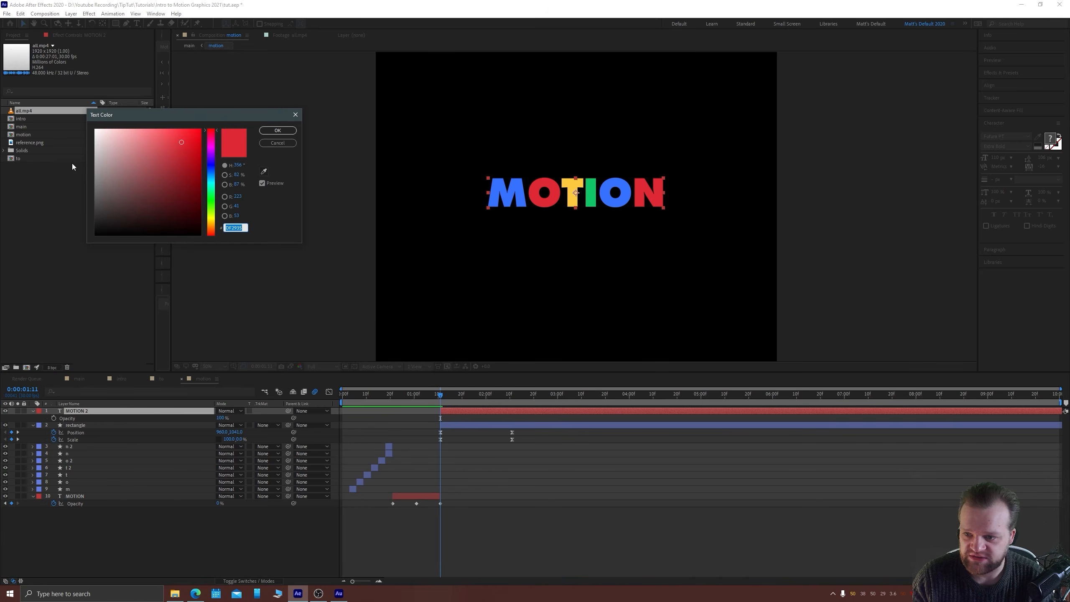
left_click_drag(108, 151, 80, 116)
key("Return")
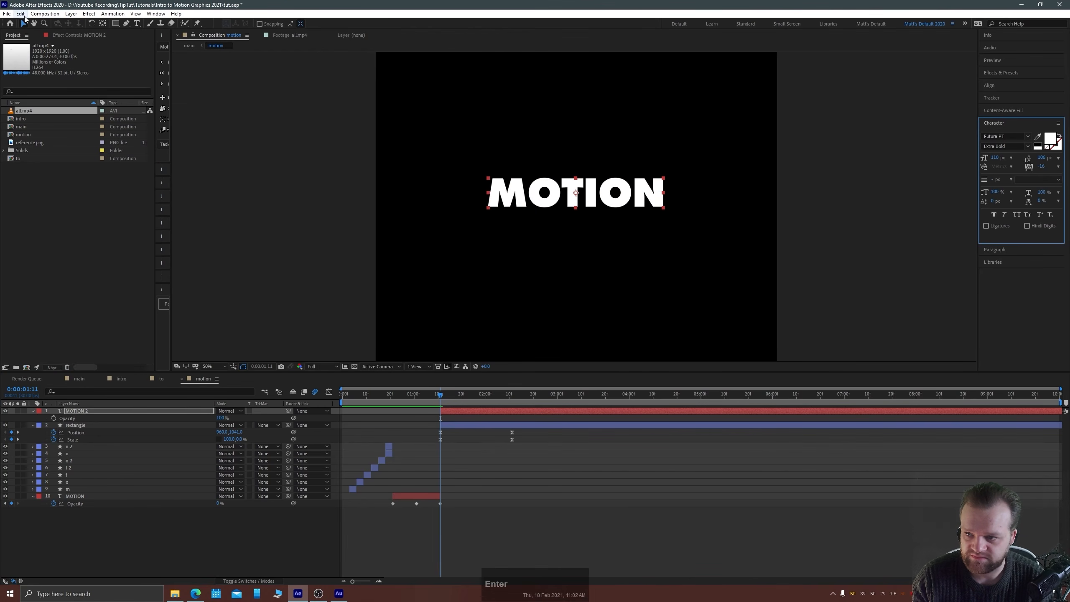
Set the rectangle's track matte to Alpha Inverted Matte "MOTION 2" and scrub through its growth.
left_click(124, 426)
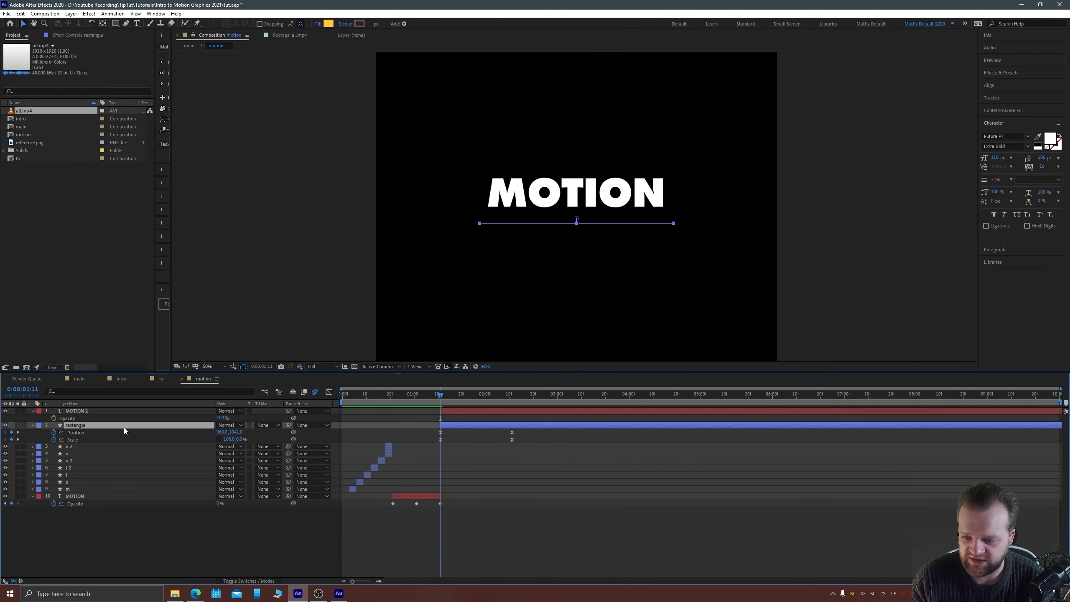
left_click(454, 409)
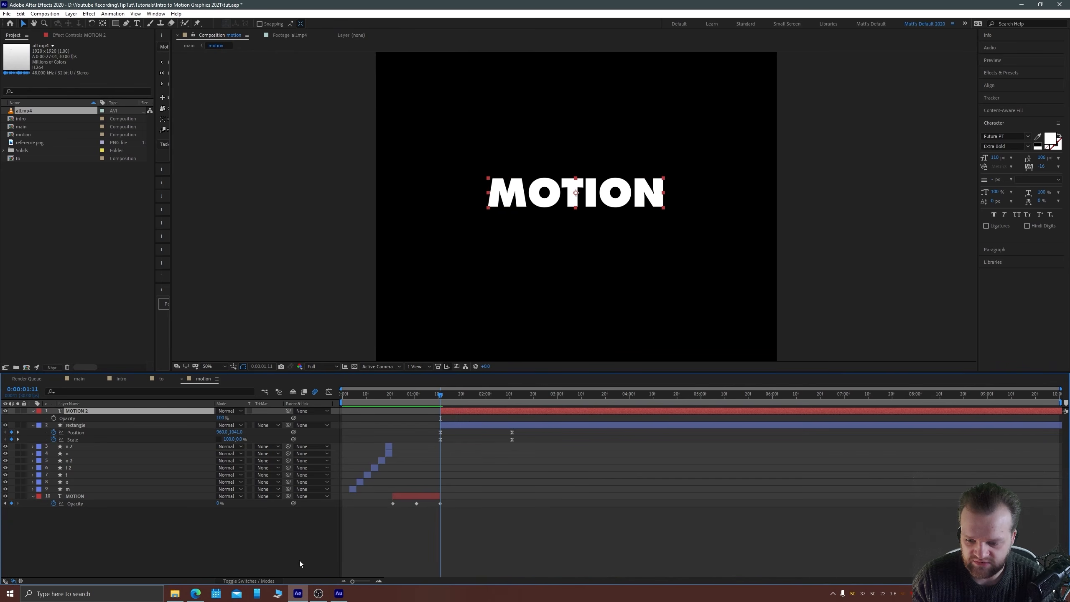
left_click(263, 581)
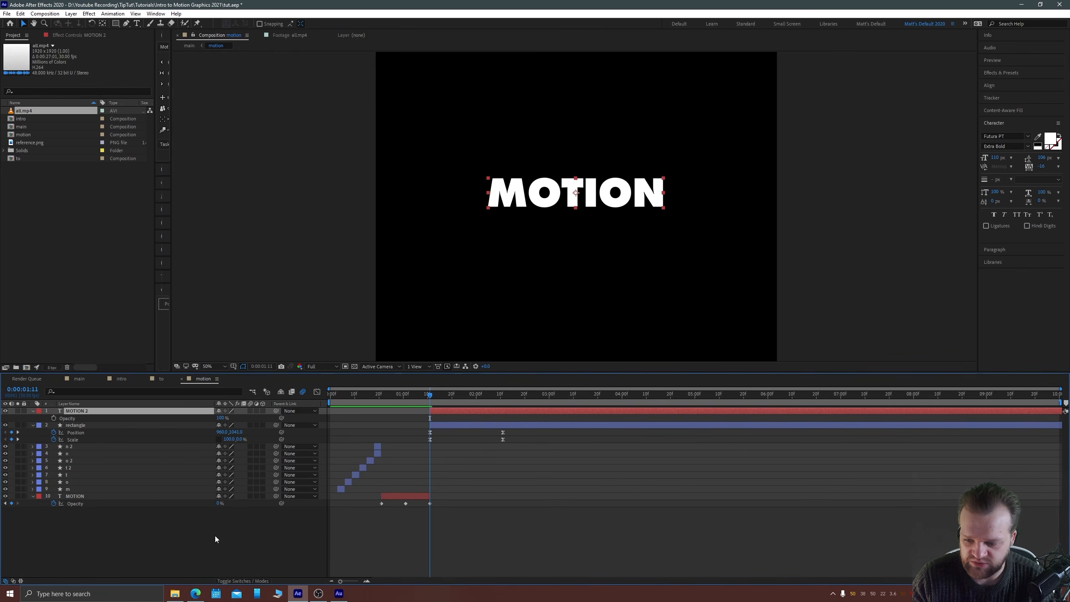
left_click(90, 547)
left_click(79, 426)
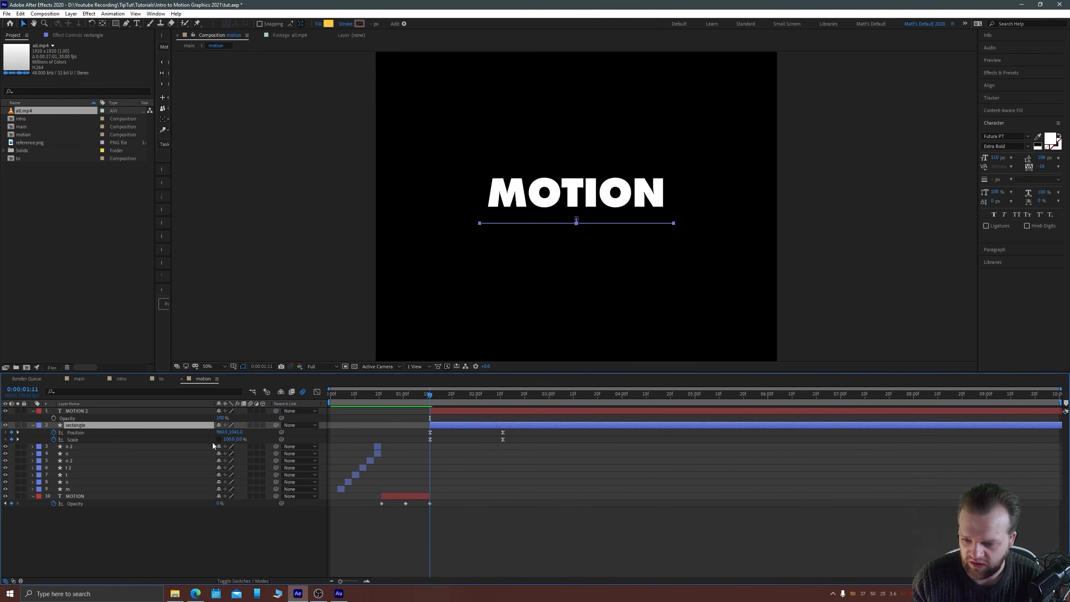
left_click(254, 581)
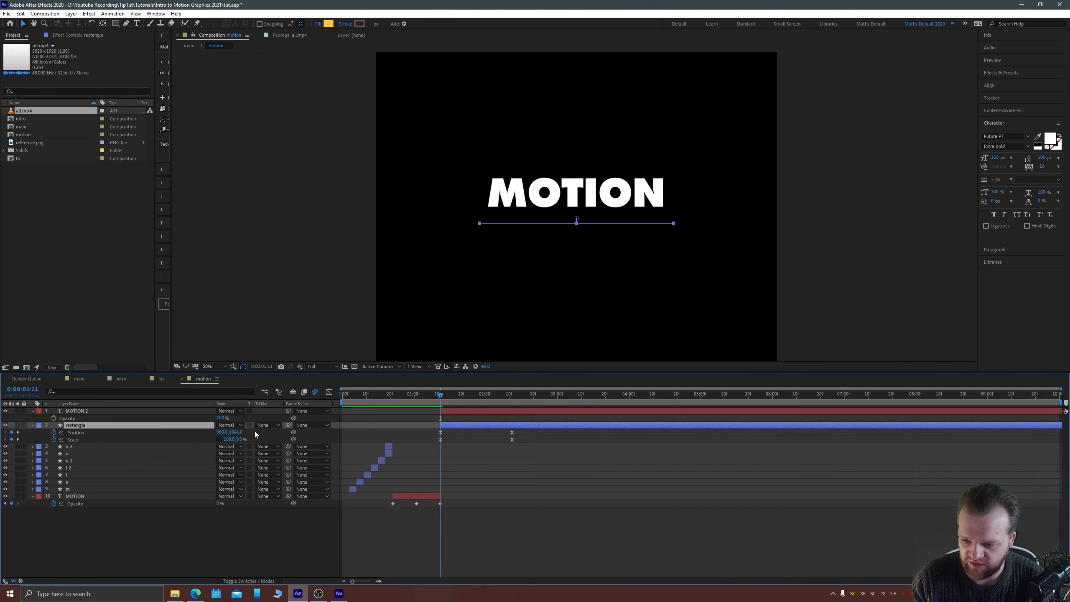
left_click(268, 425)
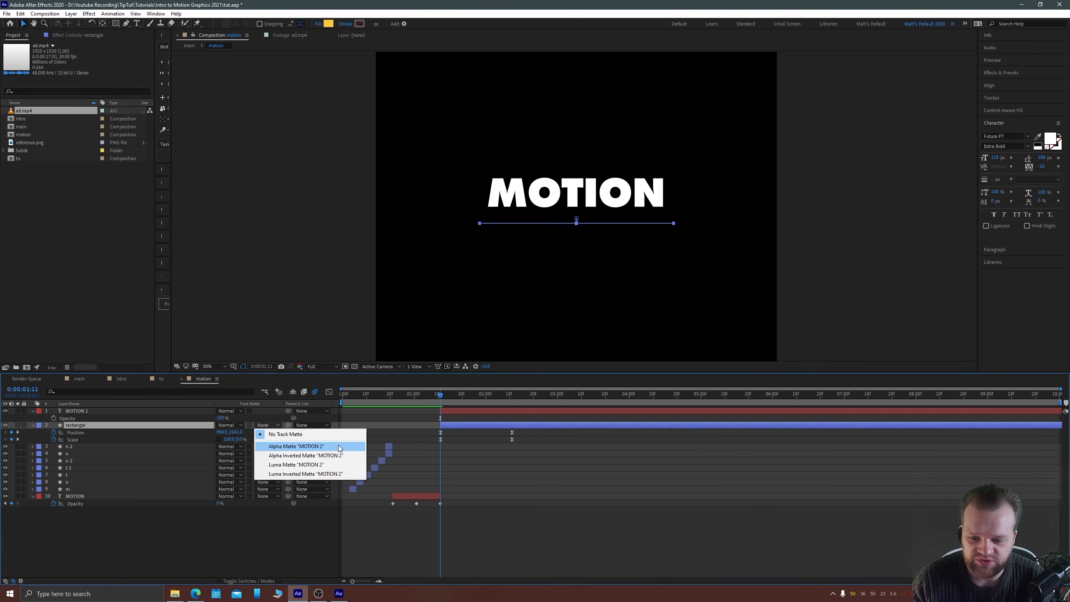
left_click(282, 459)
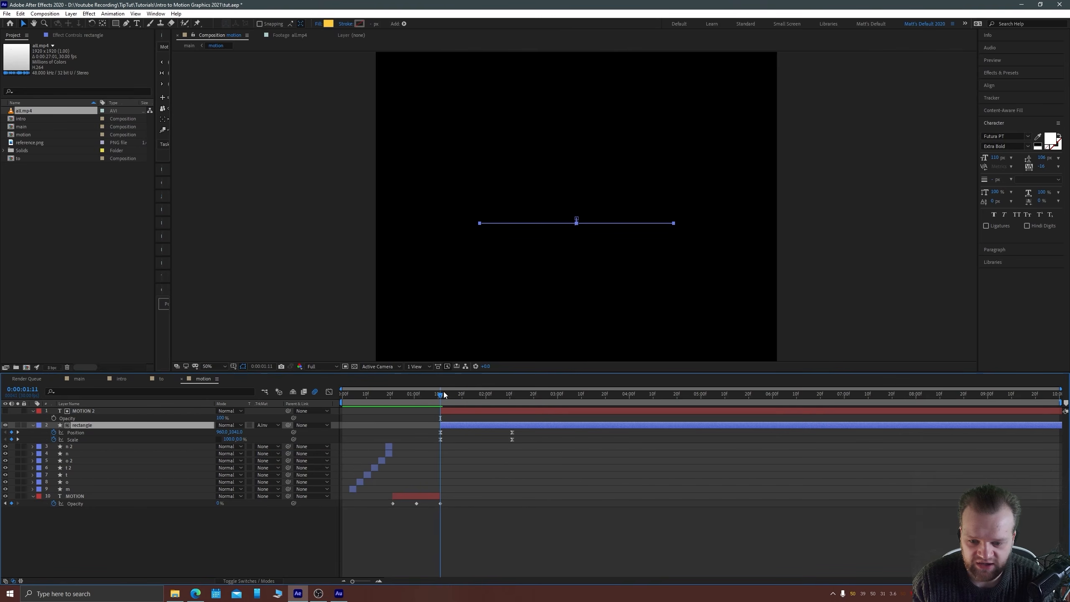
left_click_drag(440, 394, 483, 381)
Try Alpha Matte "MOTION 2" on the rectangle, restore Alpha Inverted Matte and scrub through the reveal.
left_click(268, 424)
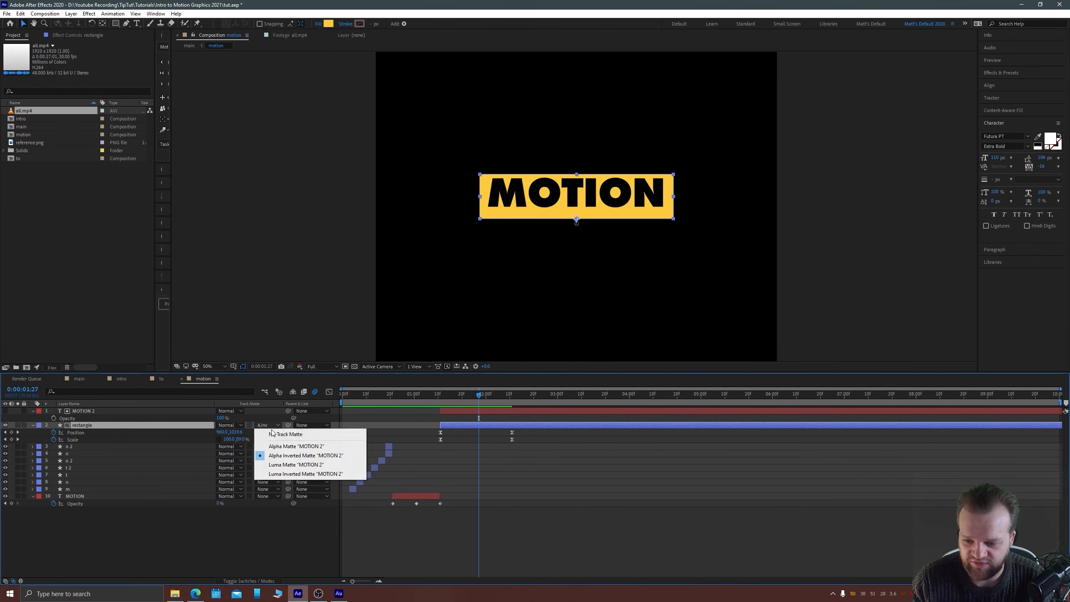
left_click(295, 444)
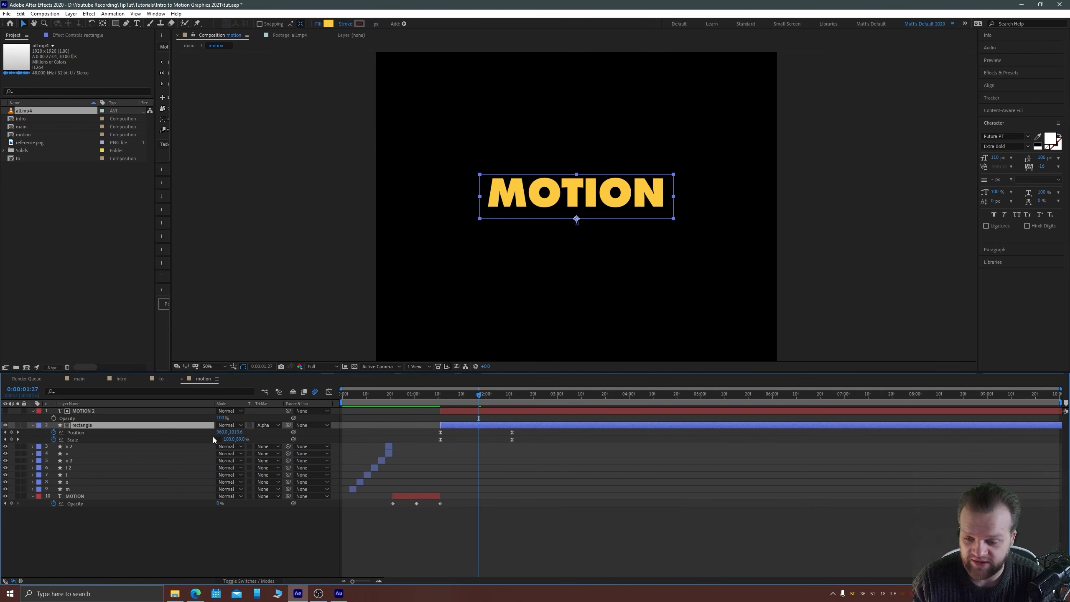
left_click(262, 427)
left_click(285, 455)
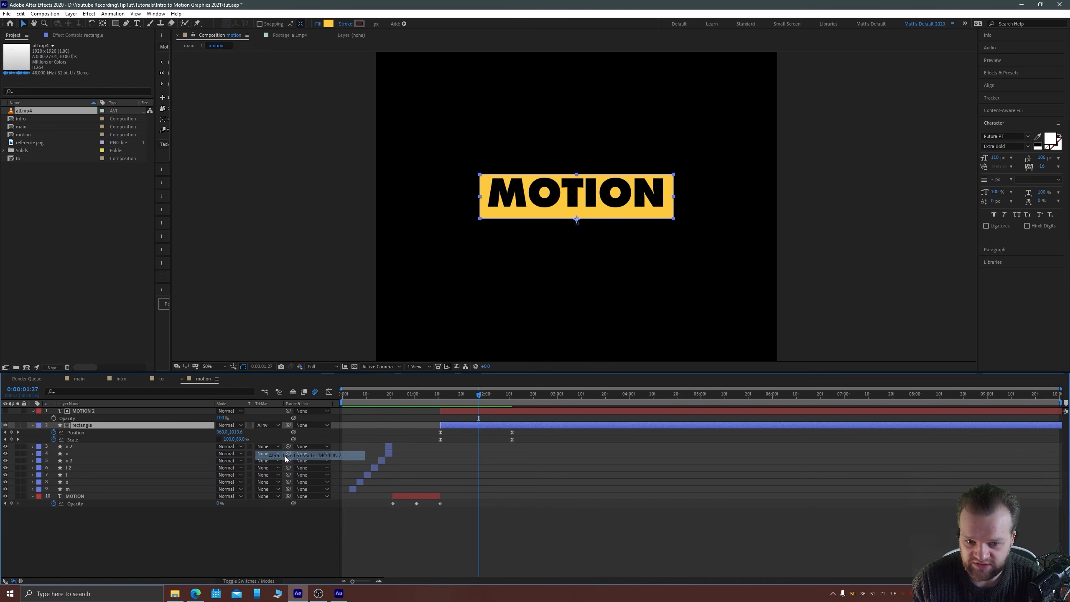
left_click_drag(445, 397, 459, 421)
Reveal MOTION 2's Position and keyframe it at 0:00:02:11, level with the rectangle's ending keyframes.
left_click(17, 432)
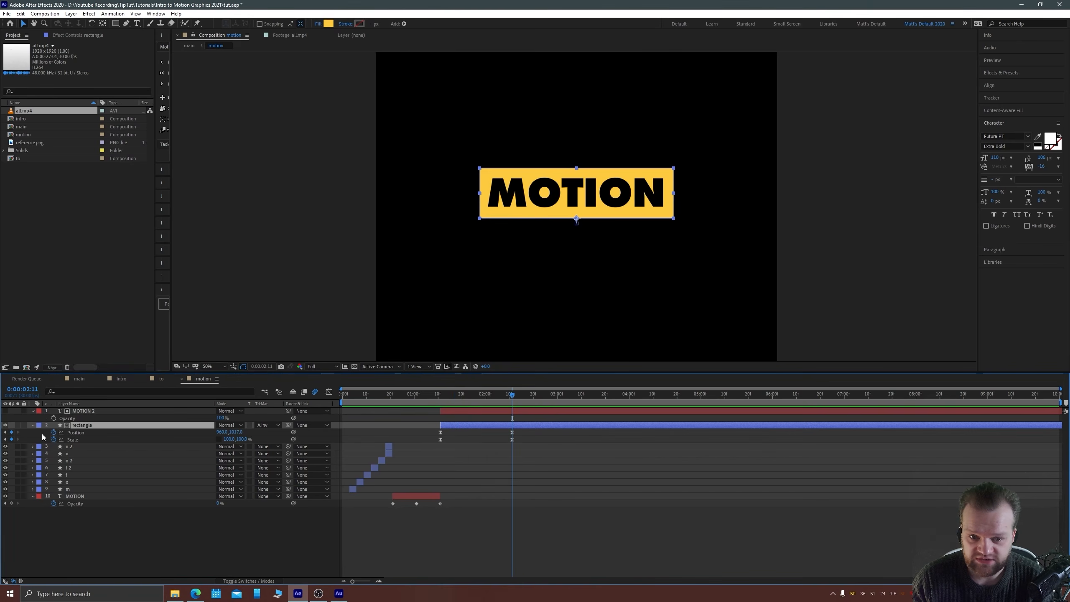
left_click(65, 418)
key("p")
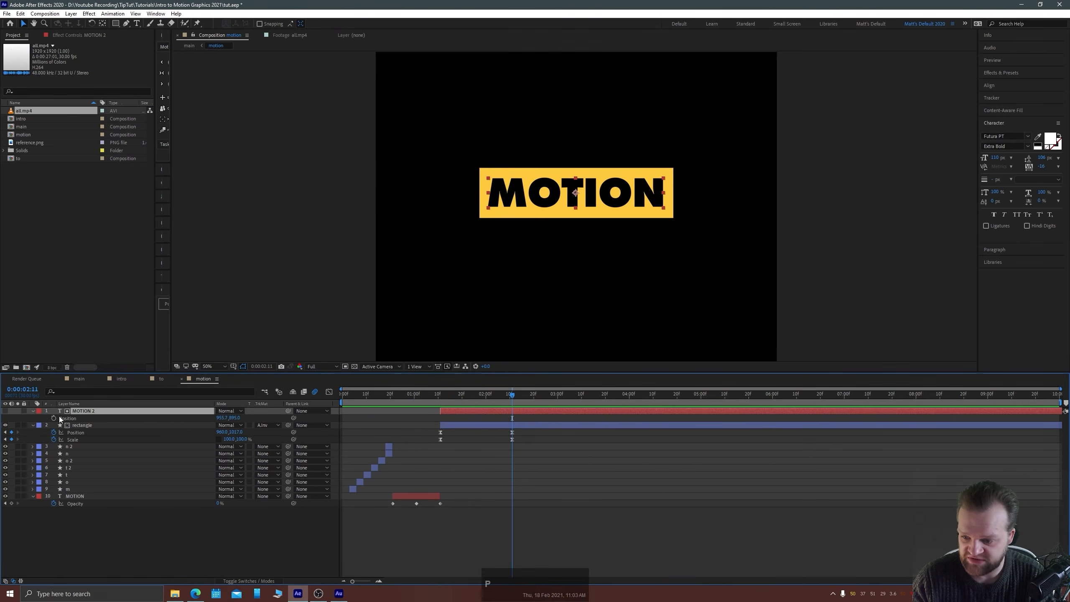
left_click(53, 417)
Raise MOTION 2 about 100 px at 0:00:01:11 to set its starting Position keyframe.
key("ctrl+shift+Left")
key("ctrl+shift+Left")
key("ctrl+shift+Left")
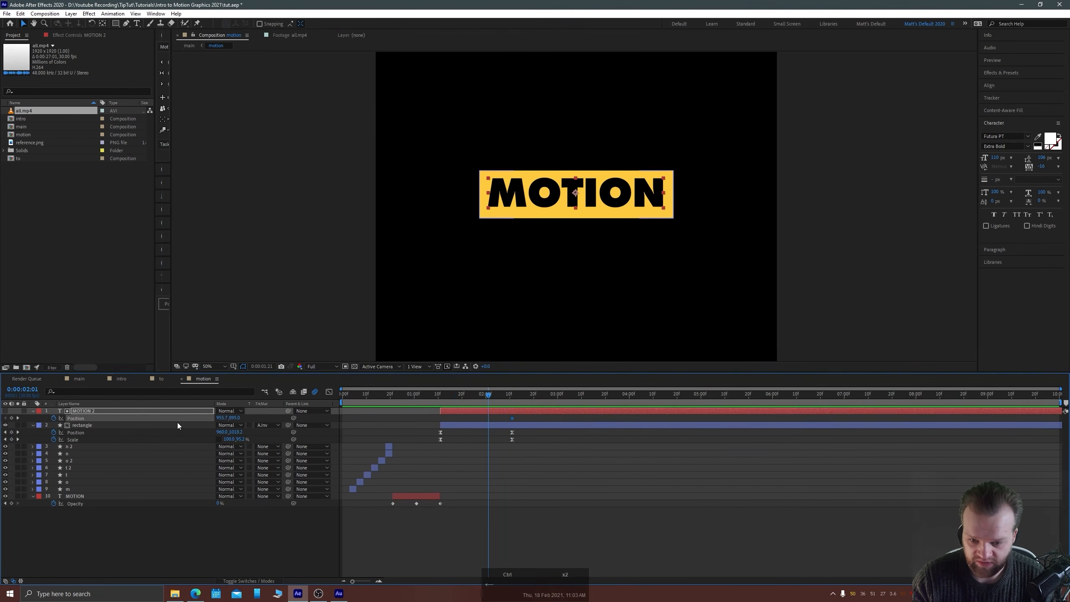
key("shift+Up")
key("shift+Up")
key("shift+Up")
key("shift+Up")
key("shift+Up")
key("shift+Up")
key("shift+Up")
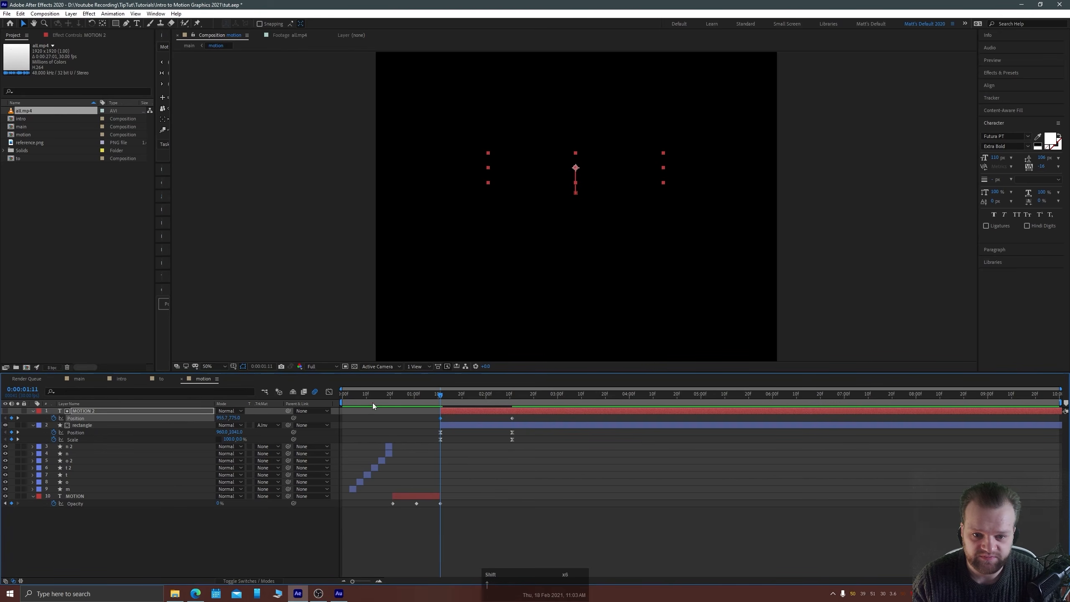
mouse_move(454, 394)
left_mouse_down()
mouse_move(500, 385)
mouse_move(440, 387)
left_mouse_up()
key("shift+Down")
key("shift+Down")
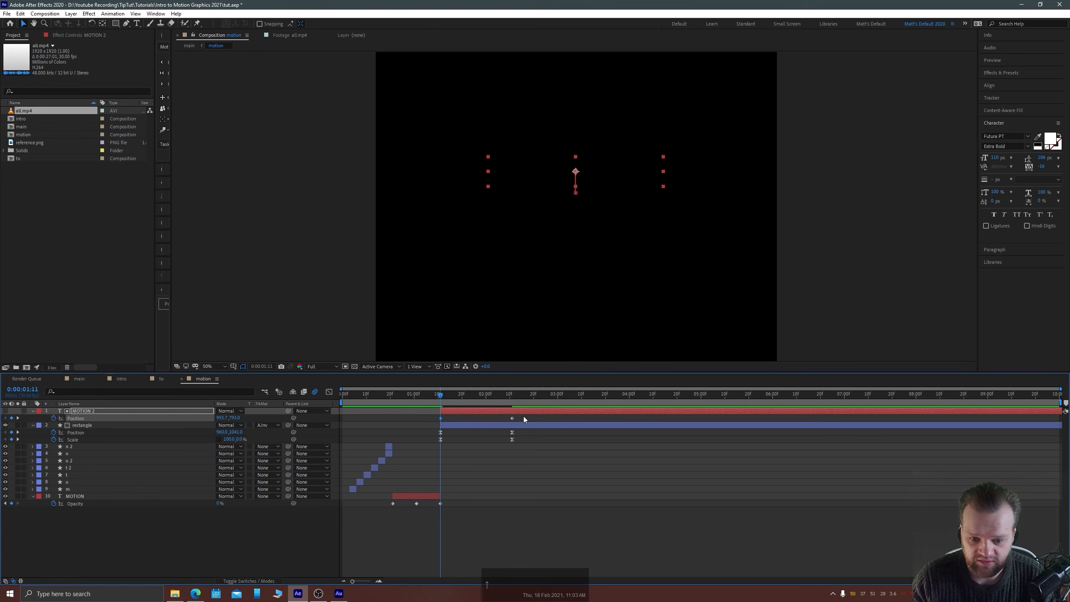
Apply Easy Ease to MOTION 2's Position keyframes, increase the ending keyframe's influence in the speed graph, and preview the reveal.
key("F9")
left_click(329, 391)
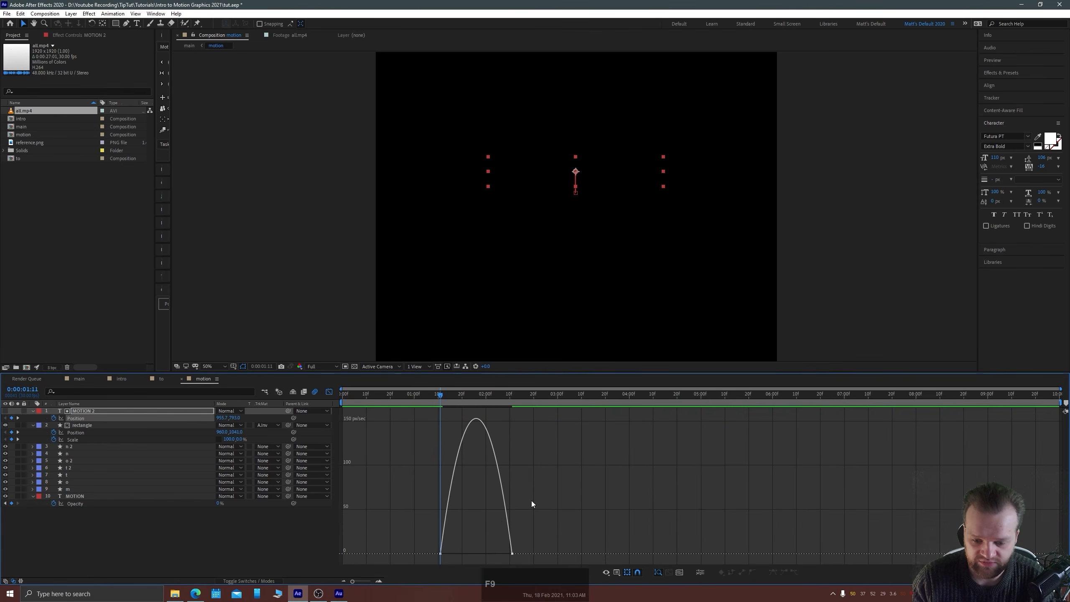
left_click_drag(562, 476, 409, 561)
left_click_drag(499, 551, 476, 553)
key("space")
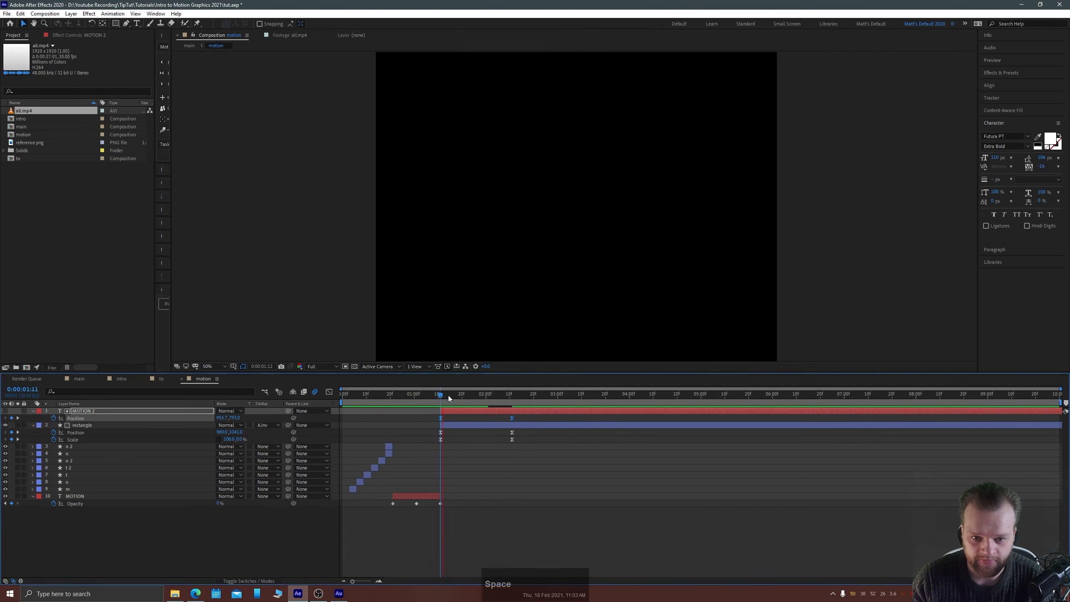
left_click(436, 394)
key("space")
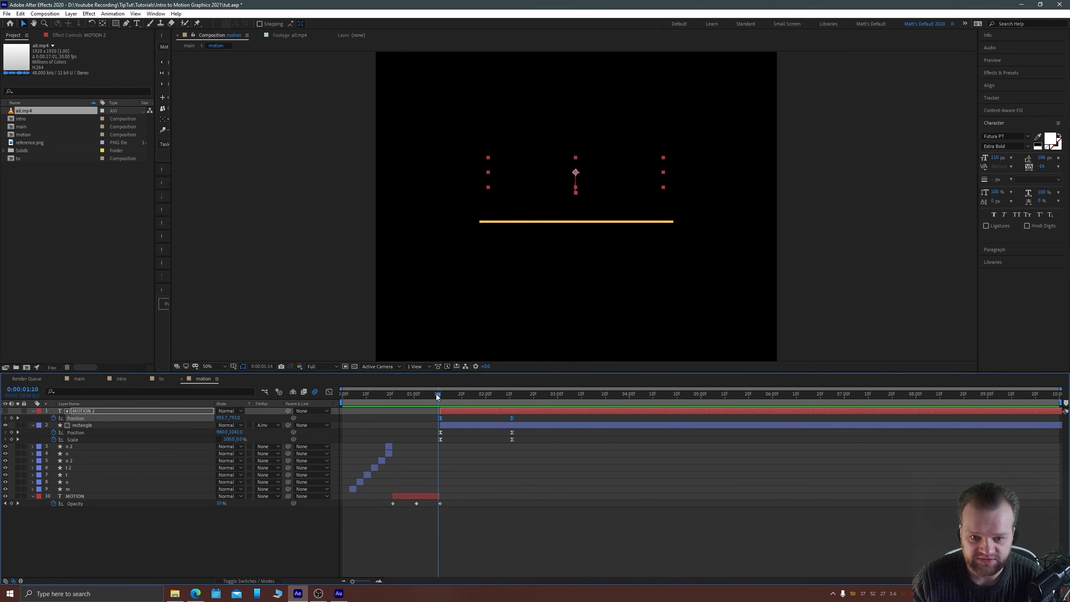
left_click_drag(445, 397, 325, 403)
key("space")
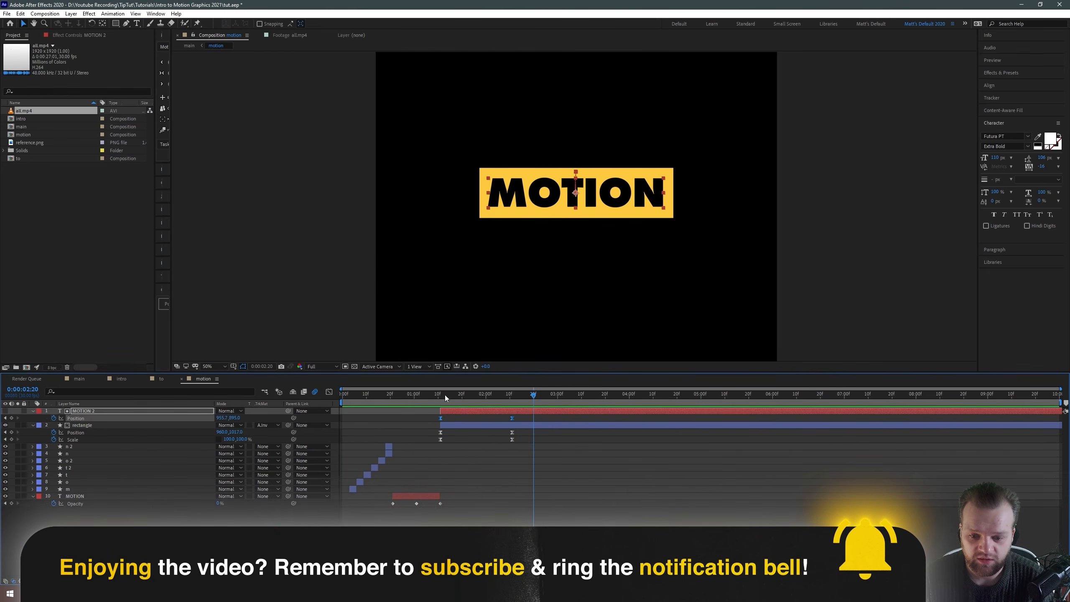
left_click_drag(445, 395, 511, 395)
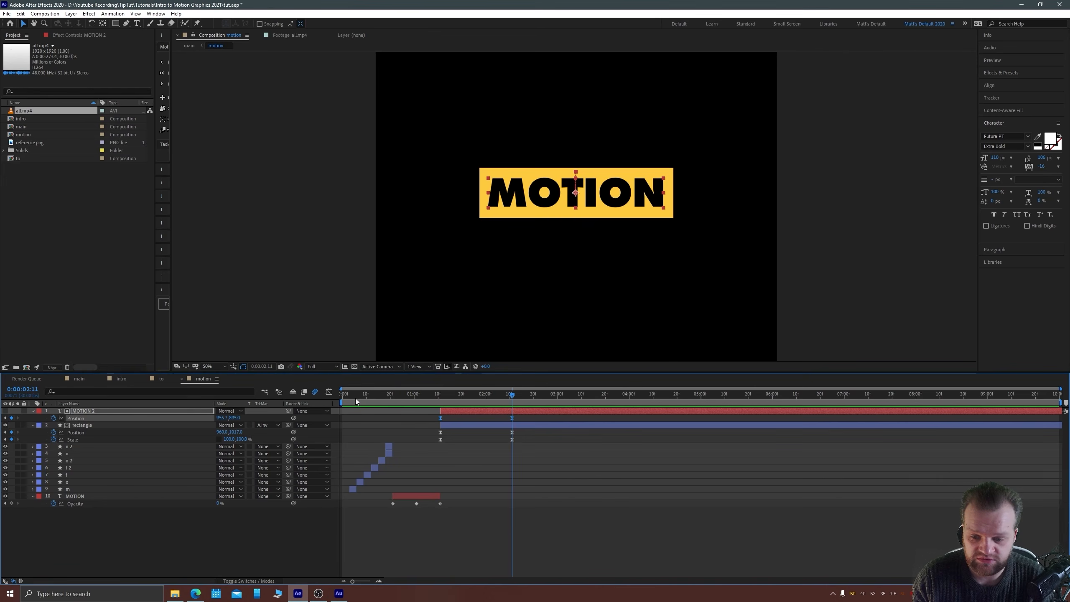
left_click_drag(355, 399, 503, 376)
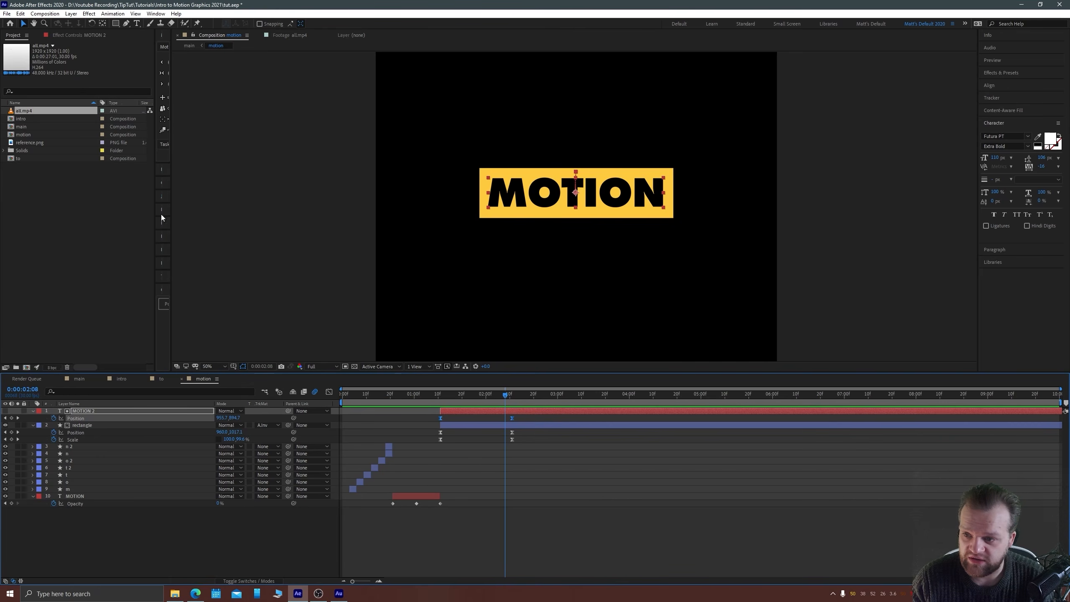
Examine the textured MOTION text on its yellow rectangle in the reference footage at 0:00:05:17, at 100% magnification.
double_click(11, 111)
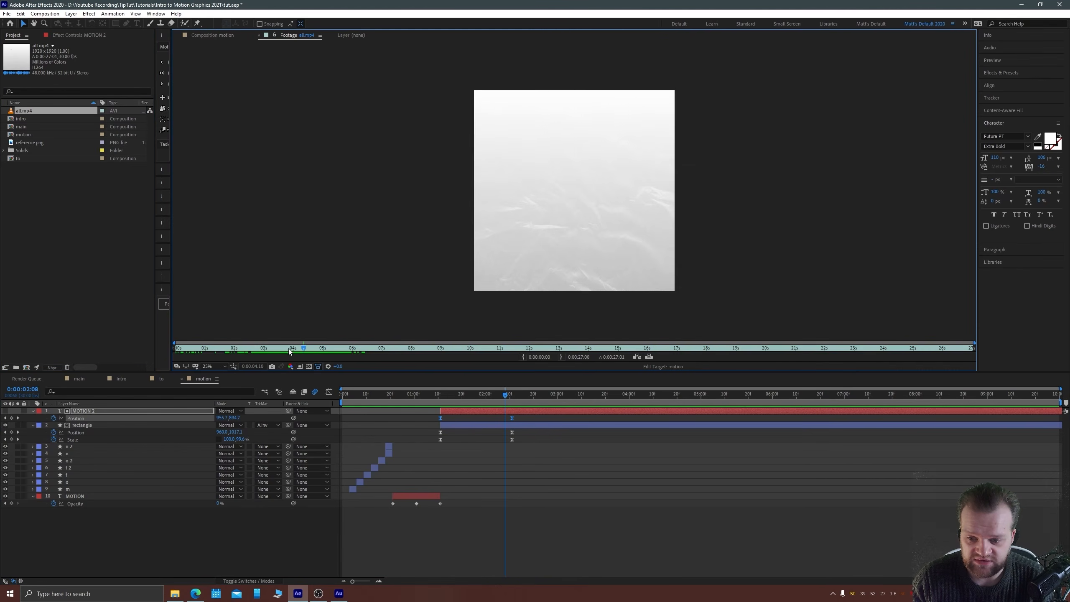
left_click_drag(289, 348, 340, 354)
key("slash")
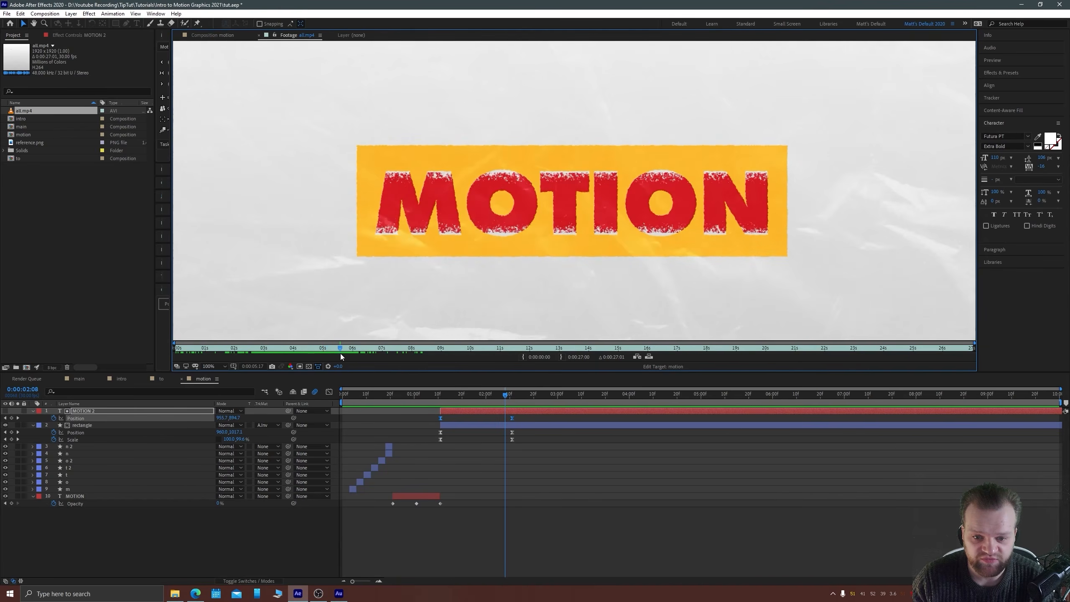
In the motion composition at 0:00:02:11, draw a red rectangle covering the MOTION cutout without reaching the yellow rectangle's edges.
left_click(209, 36)
left_click(355, 266)
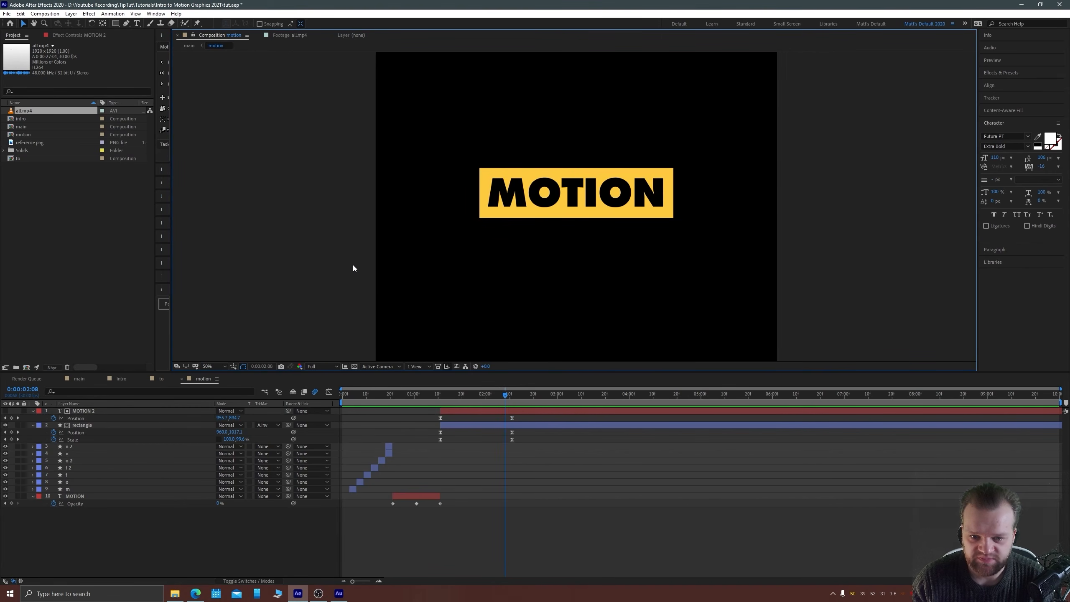
left_click_drag(498, 397, 513, 399)
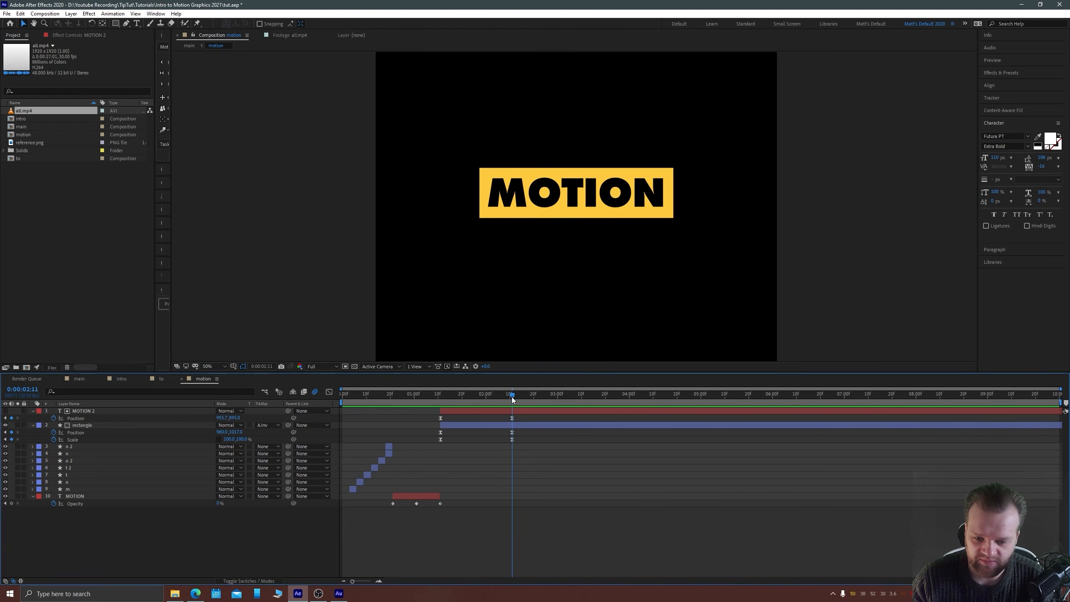
left_click(115, 23)
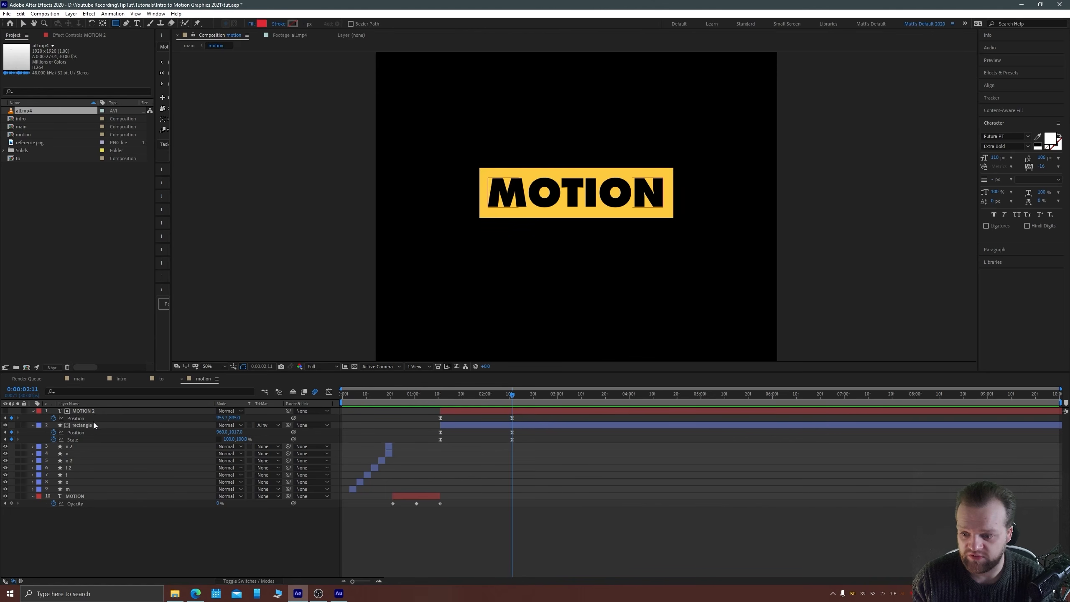
left_click(141, 422)
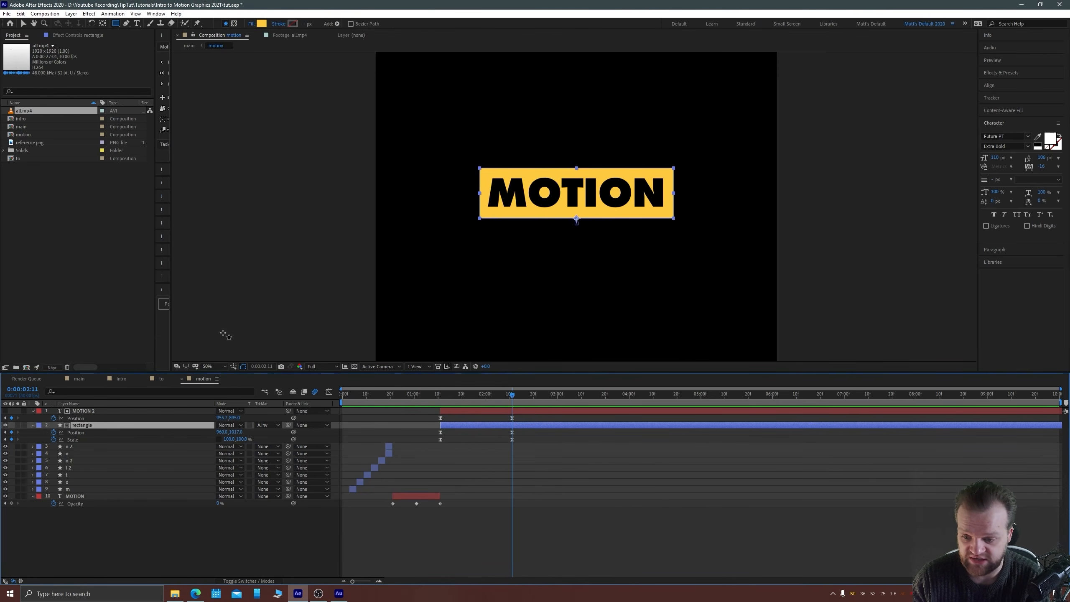
left_click(476, 535)
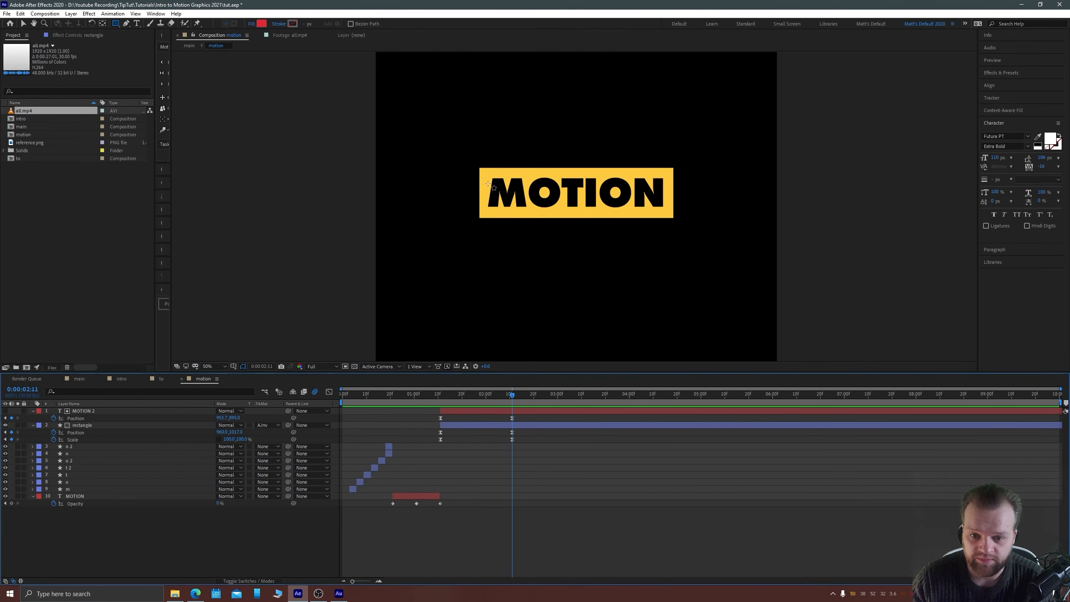
mouse_move(483, 177)
left_mouse_down()
mouse_move(506, 191)
mouse_move(669, 211)
left_mouse_up()
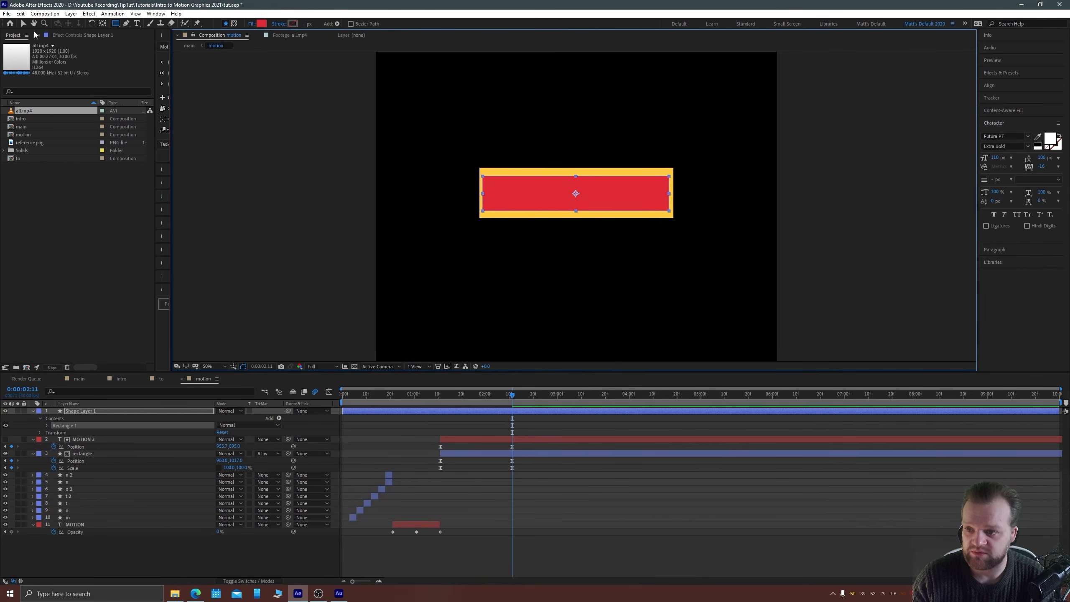
Place the red shape layer directly below the yellow rectangle layer and start it at 0:00:02:11.
left_click(24, 24)
key("ctrl+bracketleft")
key("ctrl+bracketleft")
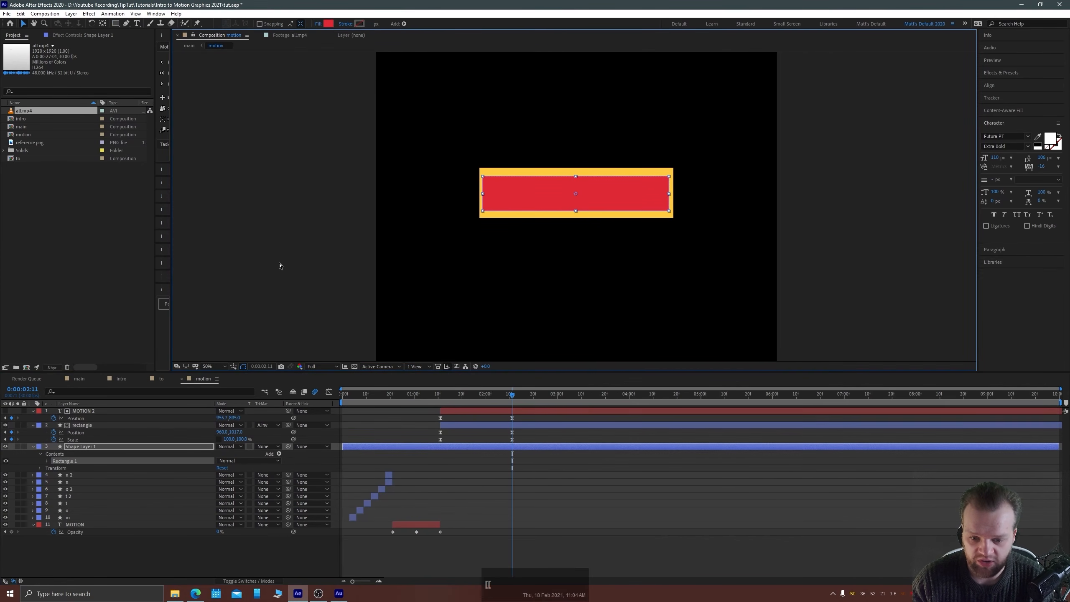
key("Up")
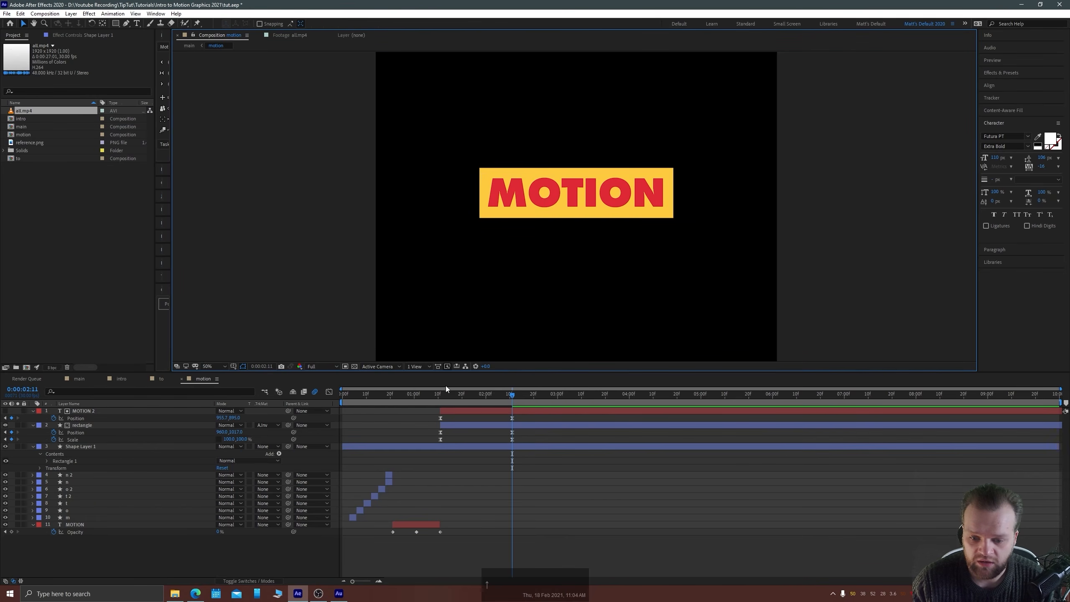
left_click(488, 446)
key("bracketleft")
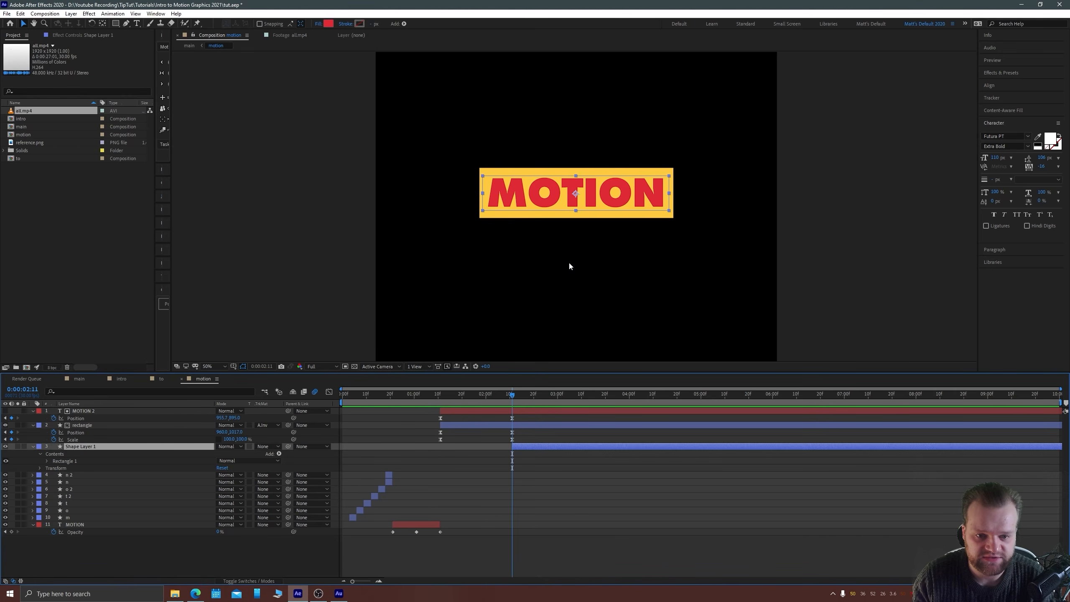
Add Scale keyframes to the red shape at 0:00:02:11 and 0:00:03:11, with vertical scale 0% at the first.
key("s")
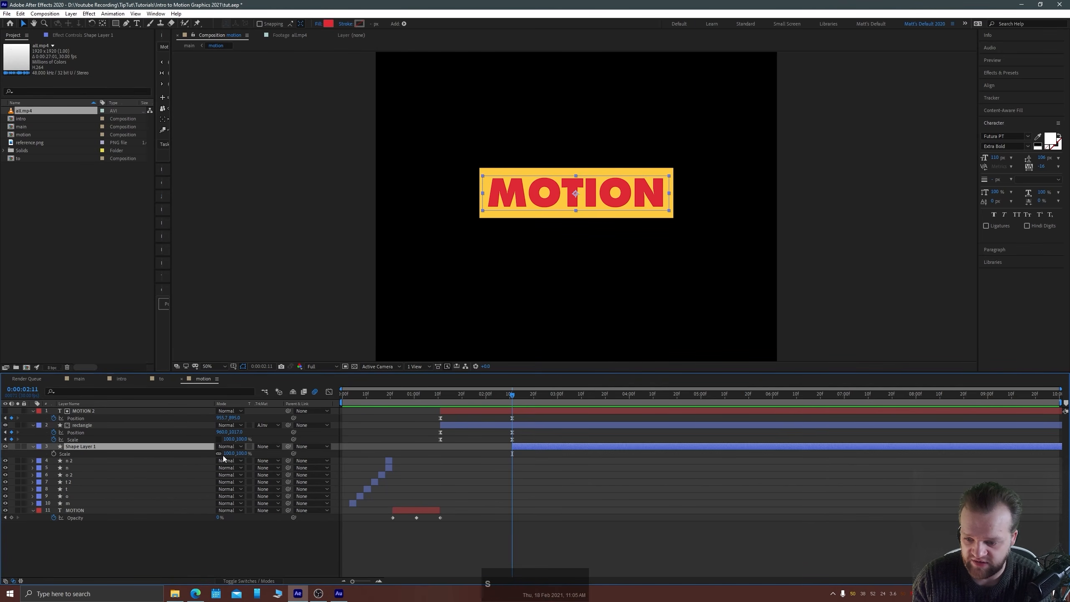
left_click(53, 454)
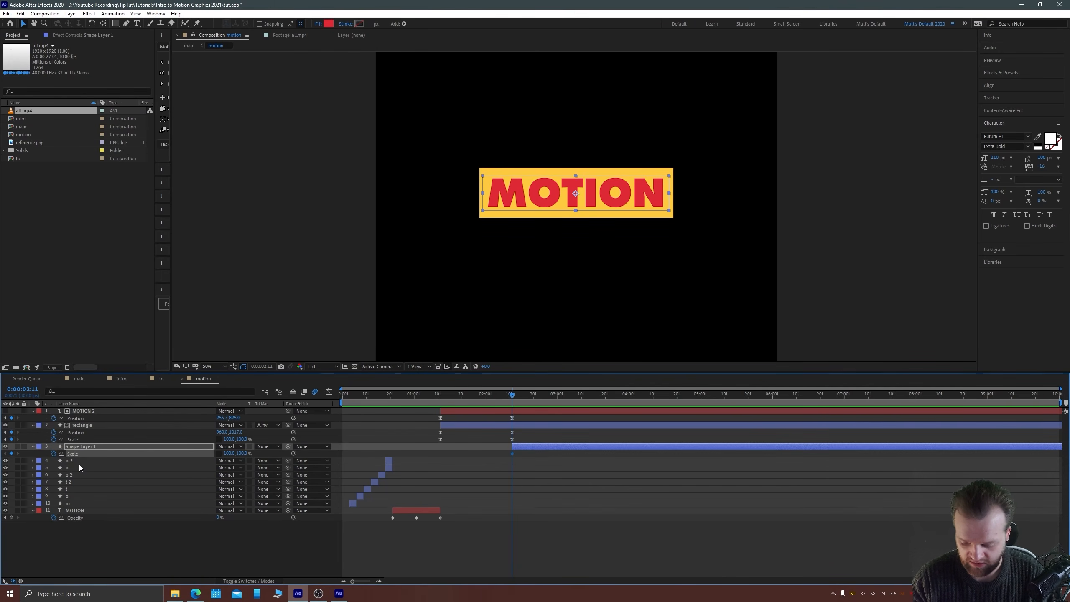
key("shift+Page_Down")
key("shift+Page_Down")
key("shift+Page_Down")
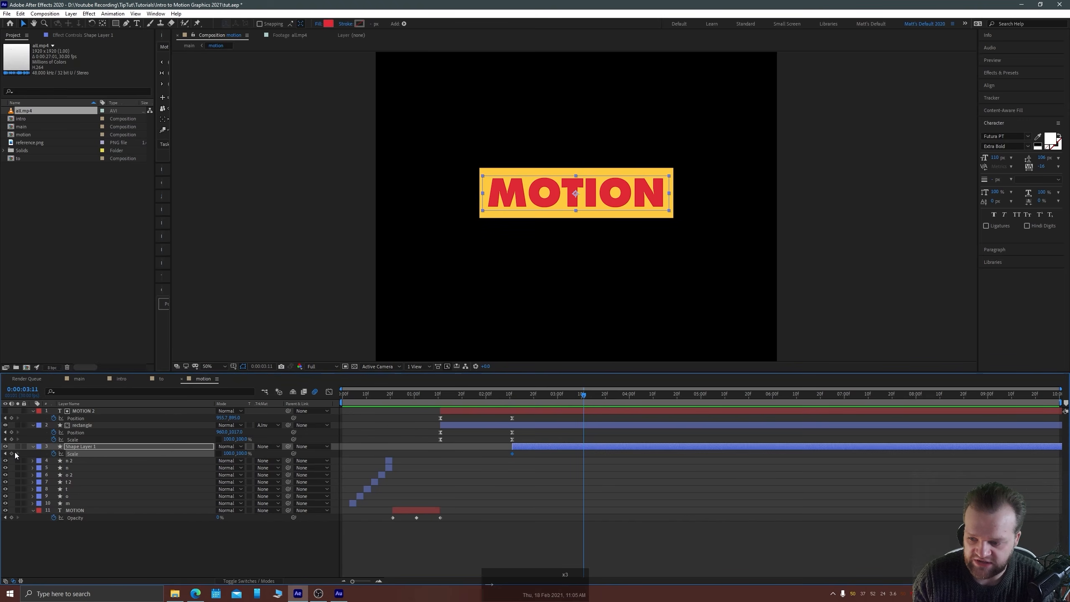
left_click(4, 453)
left_click(241, 453)
type("0")
key("Return")
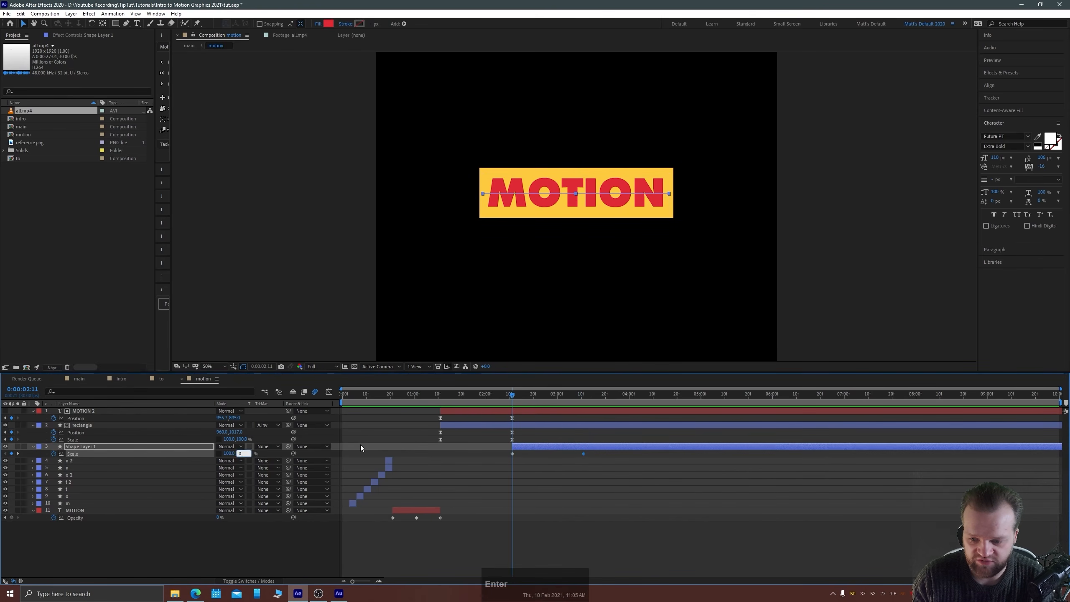
At the 0:00:03:11 keyframe, reduce the red shape's height to about 62% so the letters' upper and lower ends stay uncovered.
left_click_drag(516, 394, 552, 404)
left_click(17, 453)
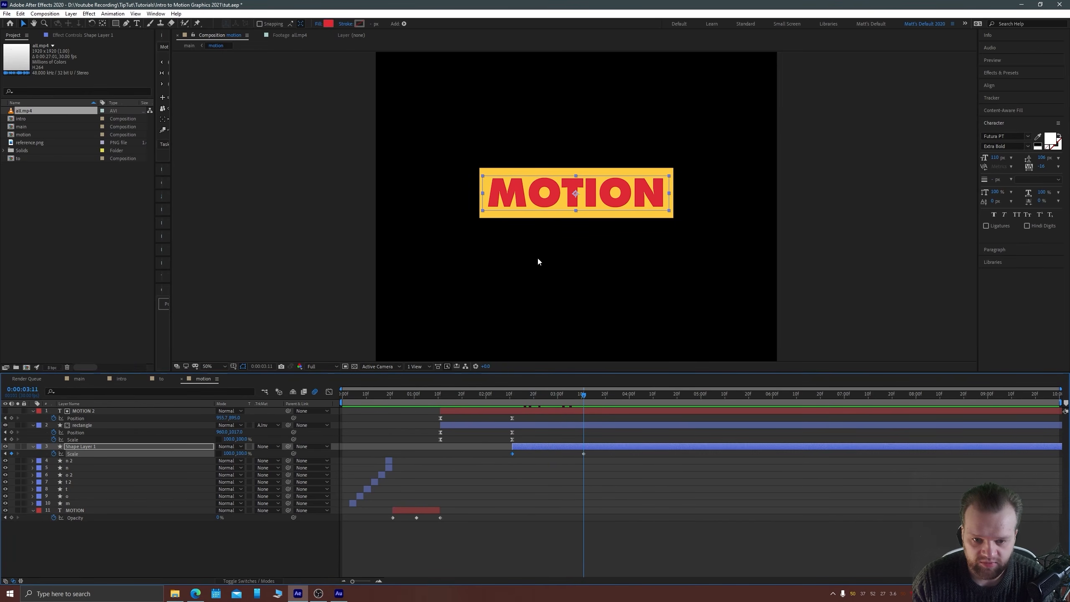
left_click_drag(576, 177, 577, 183)
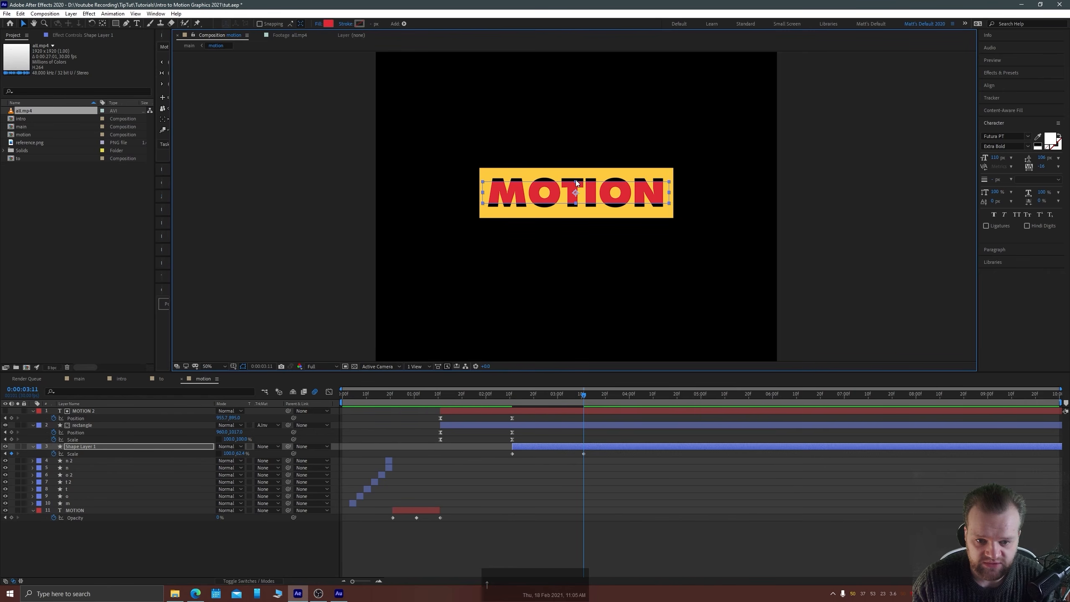
left_click(277, 216)
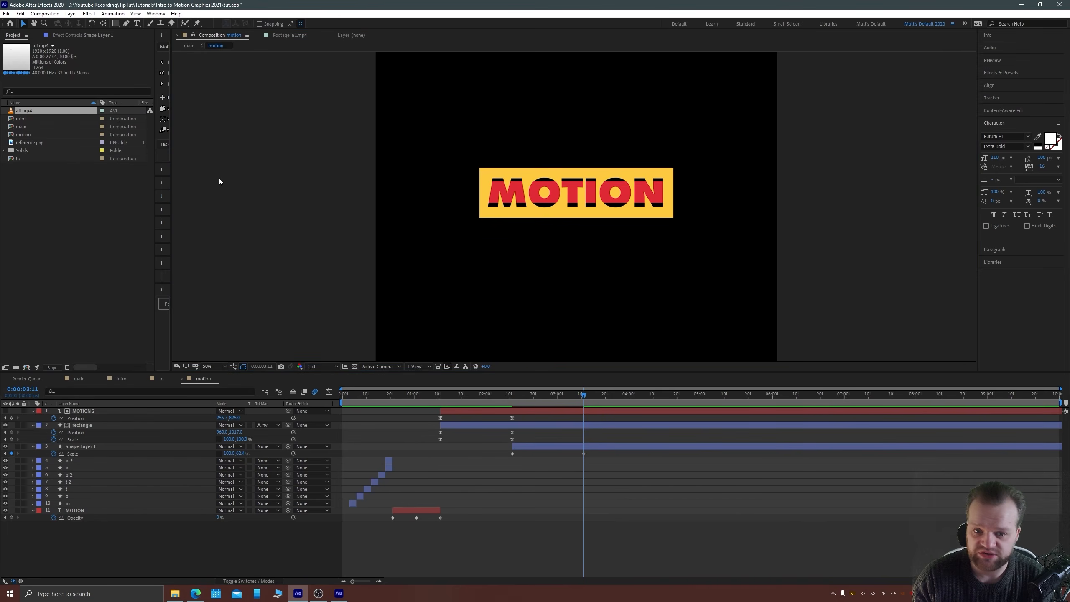
Apply Easy Ease to the red shape's Scale keyframes, increase the ending keyframe's influence in the speed graph, and preview the animation.
left_click(569, 447)
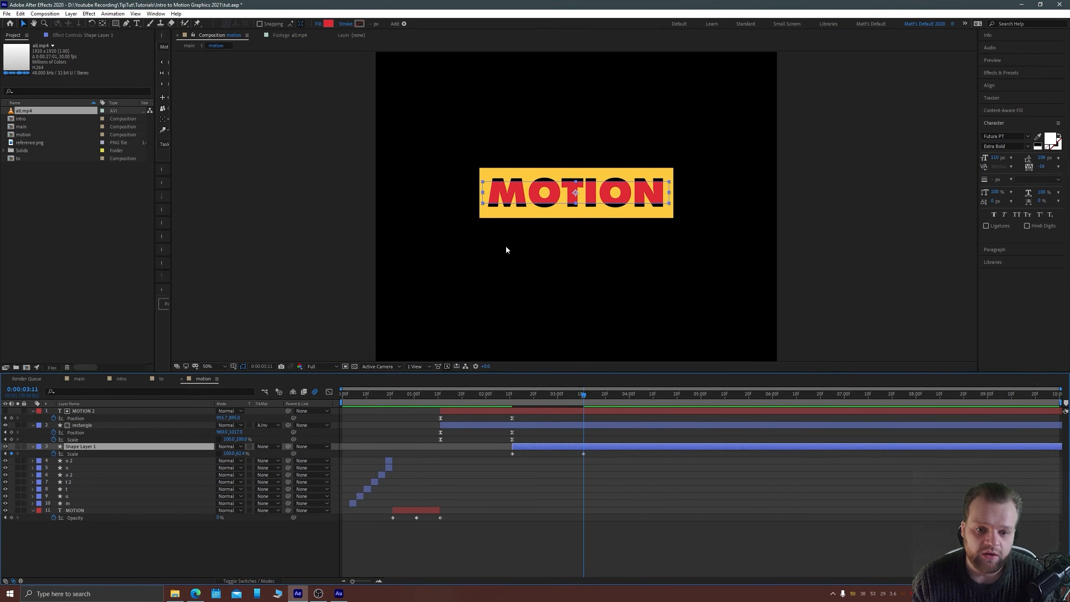
left_click(512, 394)
left_click_drag(596, 456, 687, 563)
key("F9")
left_click(329, 392)
left_click_drag(538, 552, 536, 552)
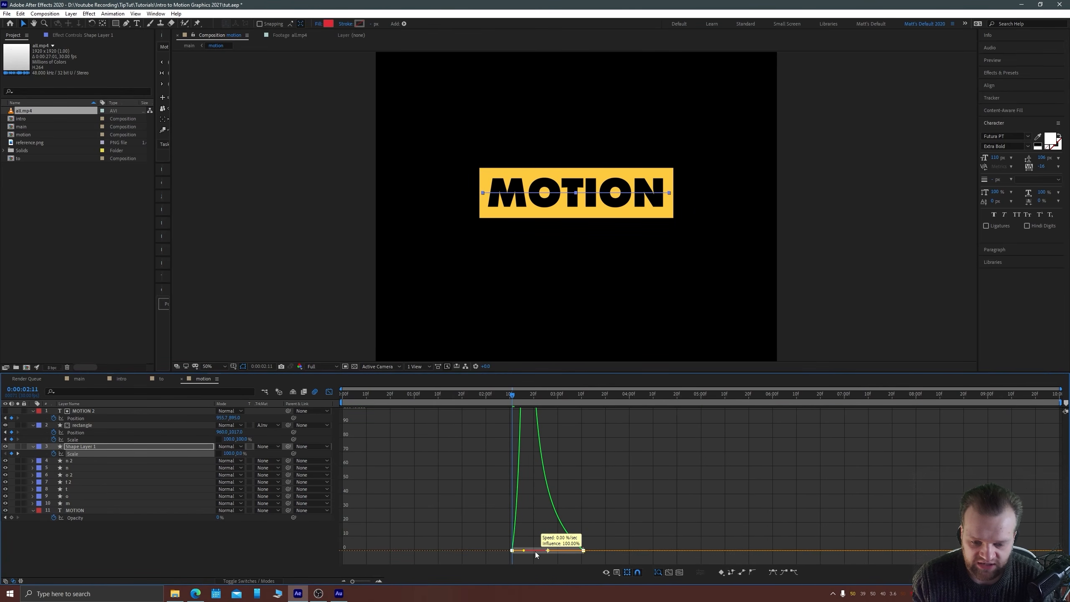
left_click(330, 391)
key("space")
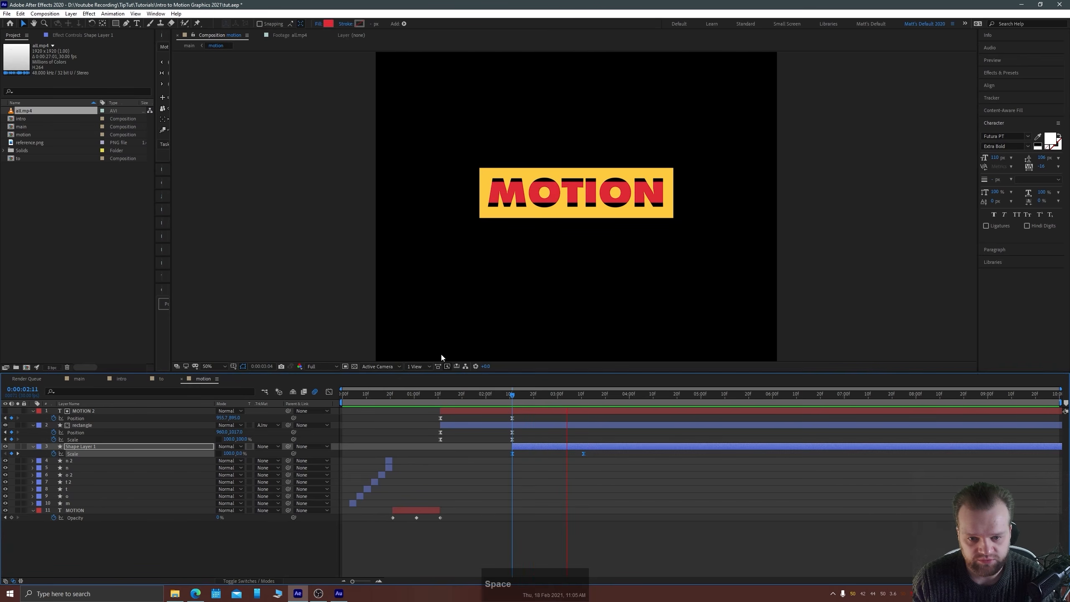
key("space")
Find the Roughen Edges effect and apply it to the red shape layer, with the playhead at 0:00:03:20.
left_click(605, 393)
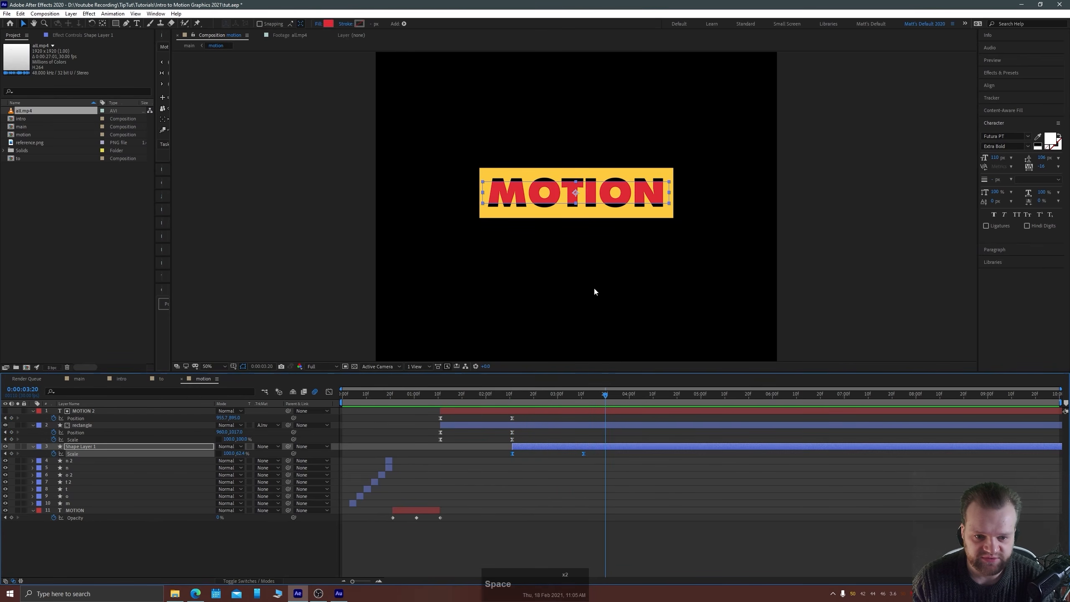
scroll(581, 253, "up", 2)
left_click_drag(519, 211, 494, 208)
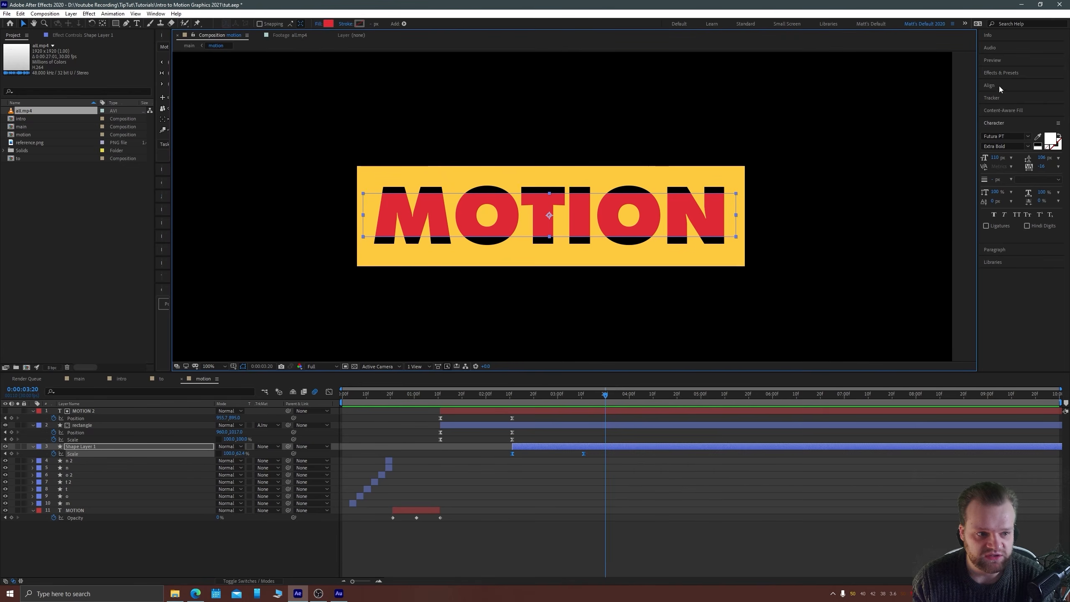
left_click(1001, 73)
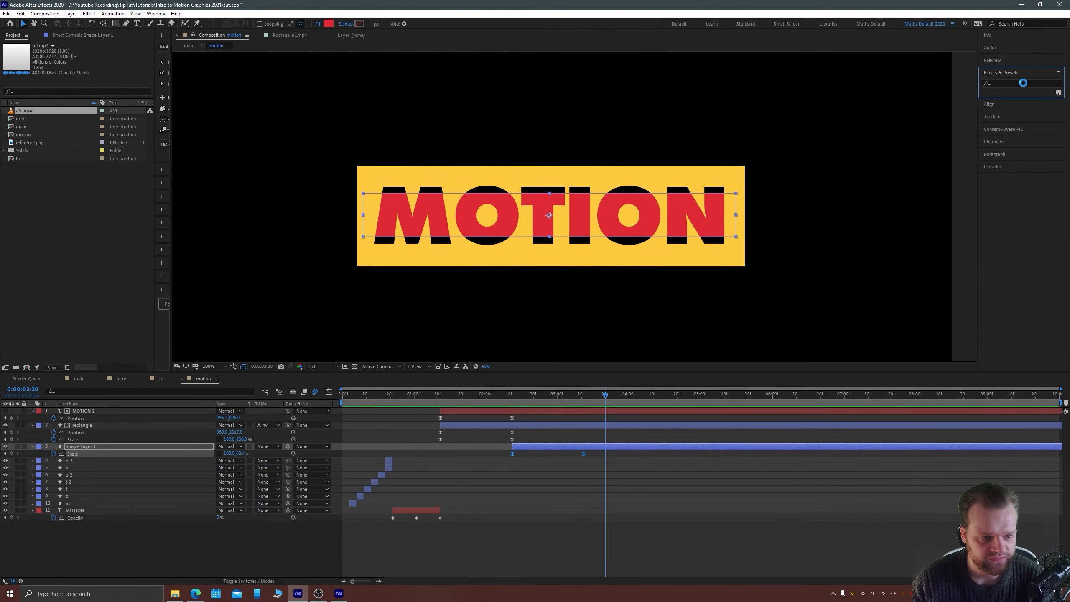
left_click(1012, 83)
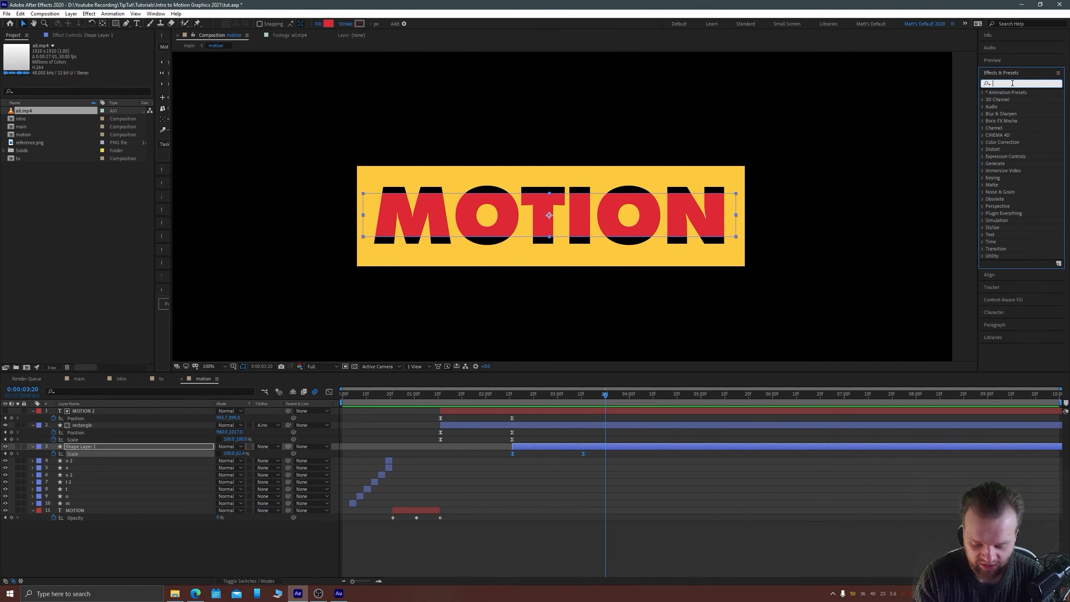
type("roughen")
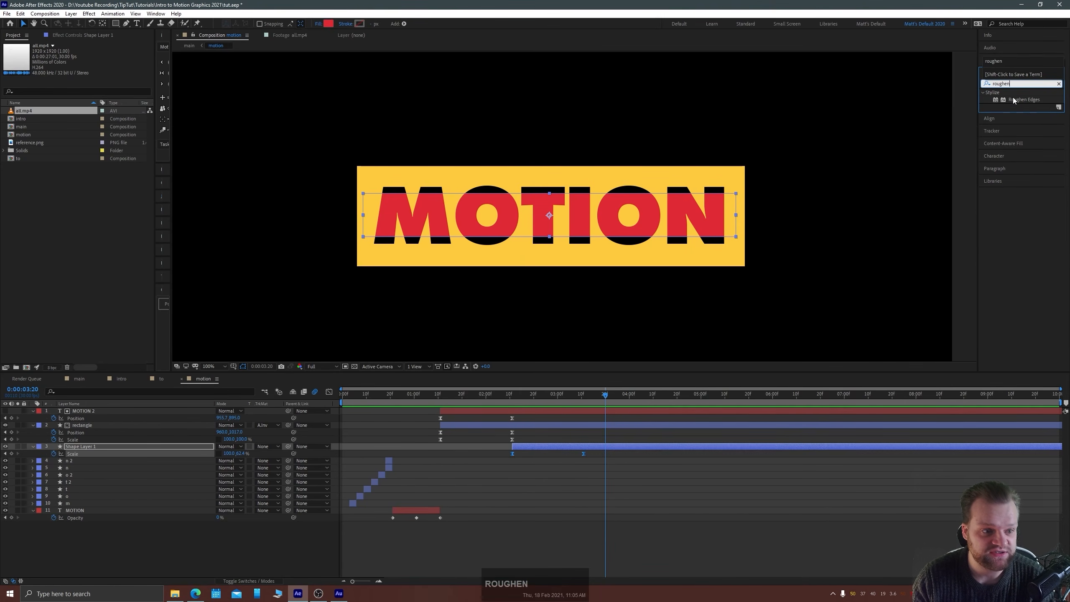
left_click(1014, 100)
left_click_drag(1014, 103, 582, 447)
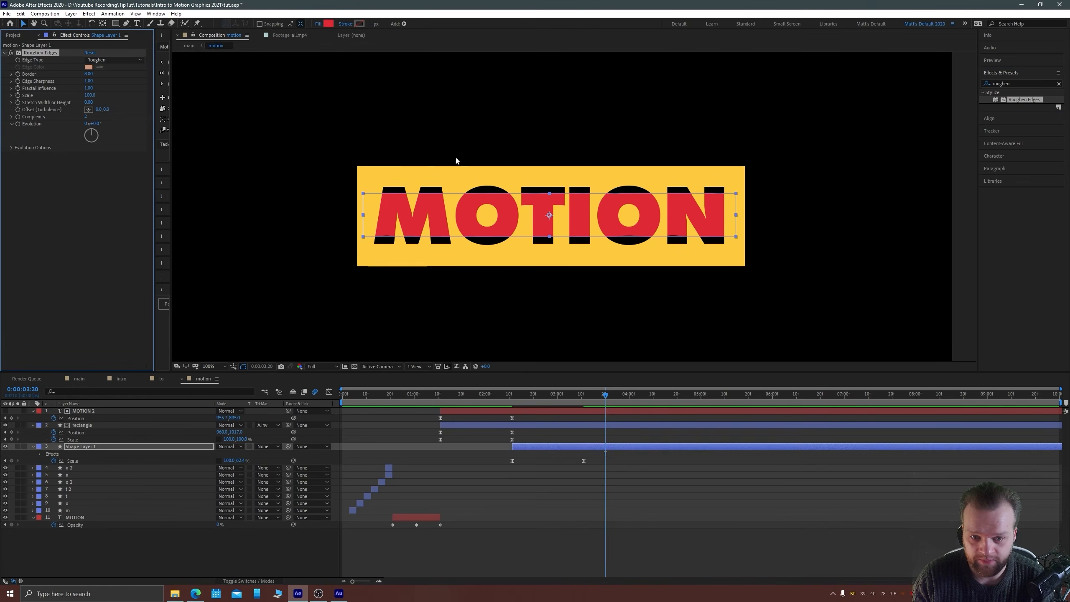
Examine the red shape's roughened edges inside the letters at 200% magnification with the layer controls hidden.
scroll(526, 224, "up", 1)
scroll(483, 199, "up", 2)
left_click_drag(375, 184, 471, 155)
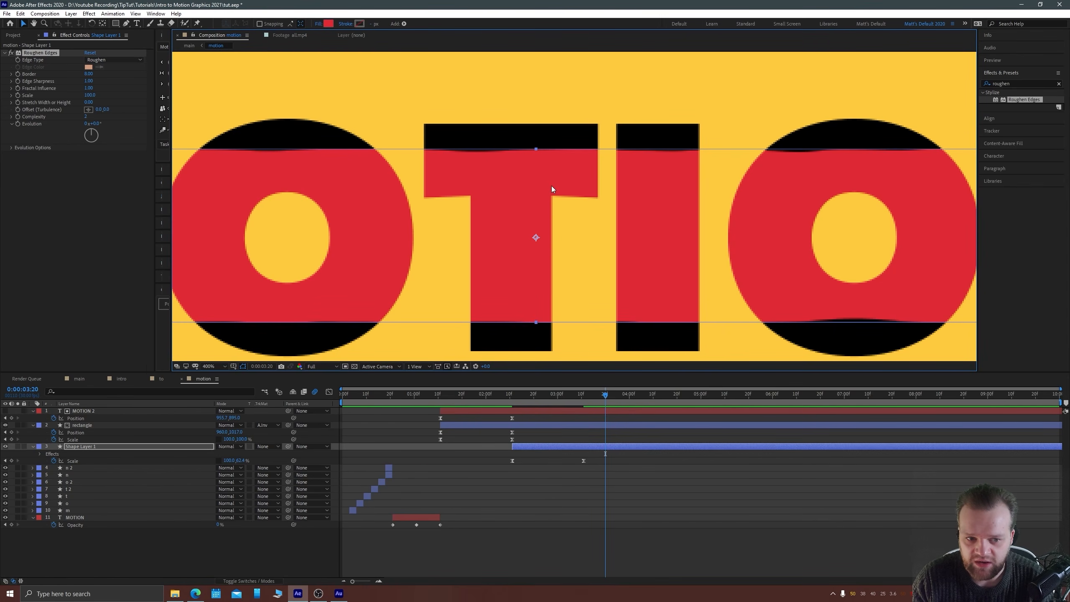
scroll(552, 186, "down", 2)
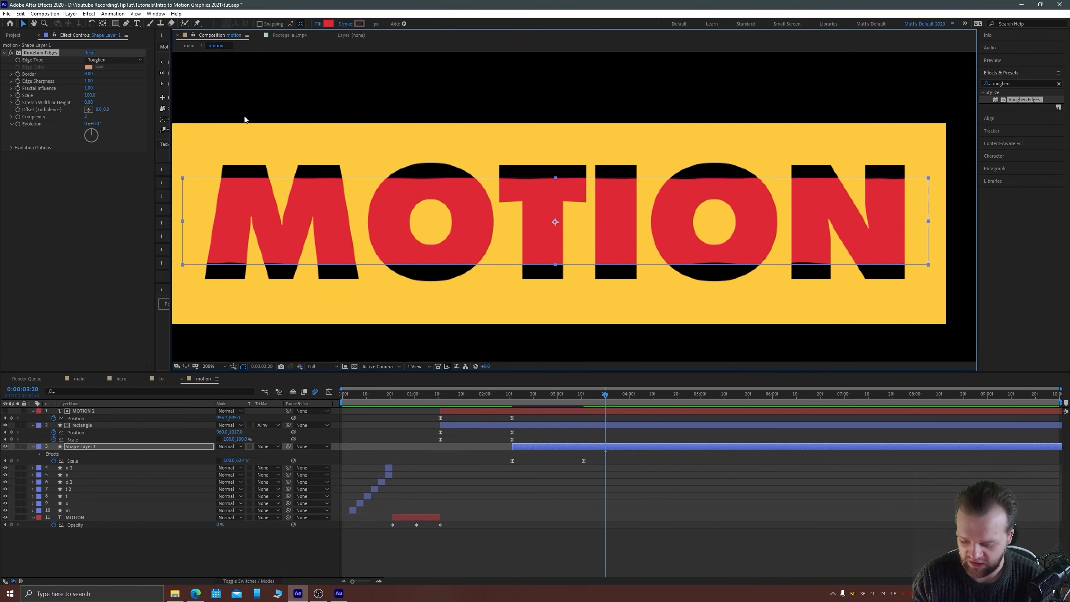
key("ctrl+shift+h")
scroll(456, 180, "down", 3)
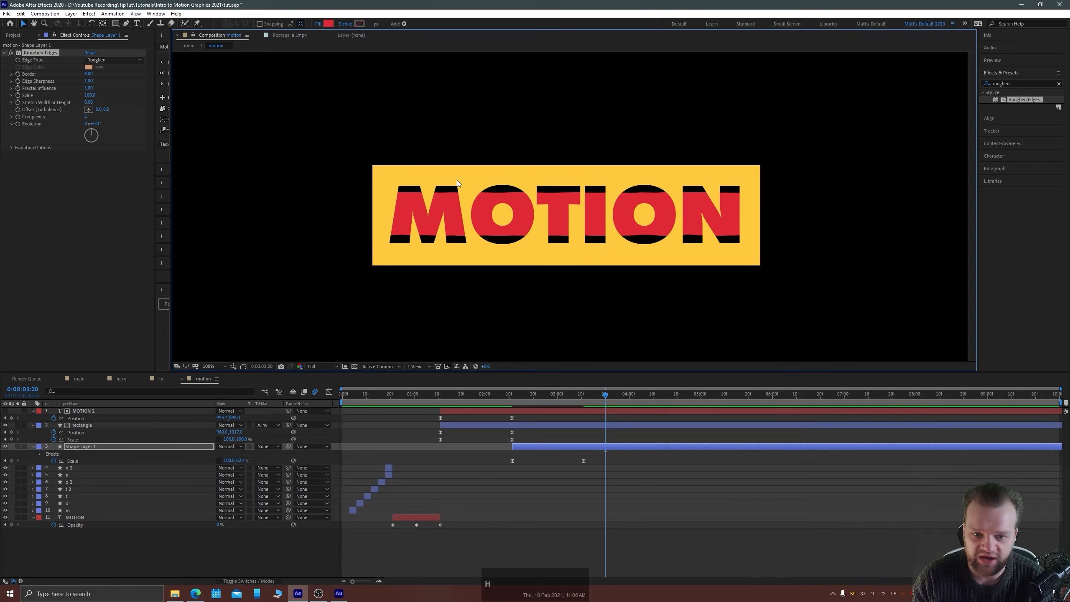
key("ctrl+shift+h")
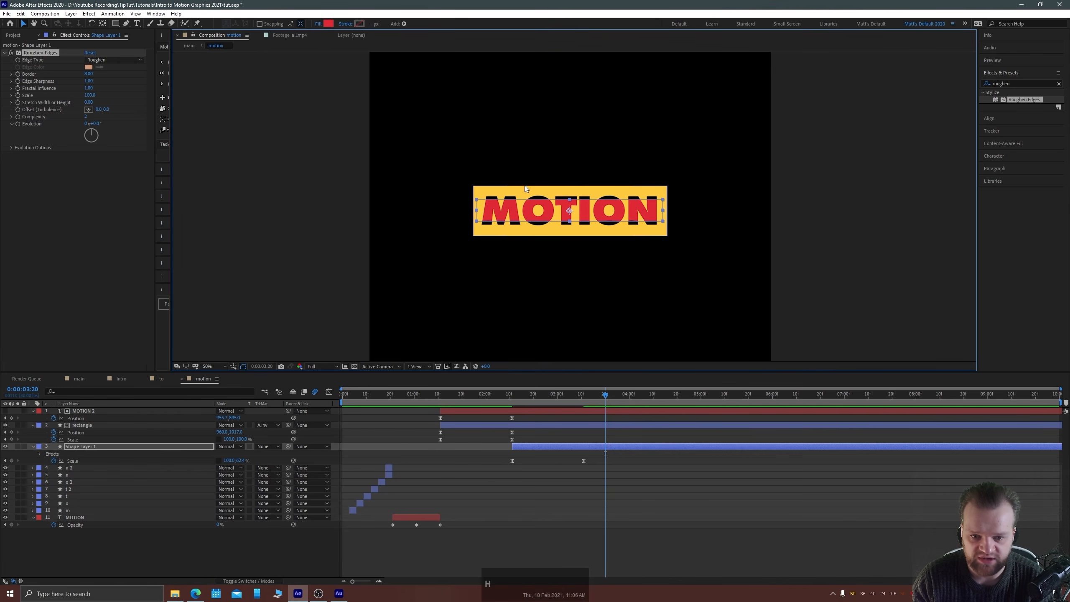
key("ctrl+shift+h")
scroll(553, 222, "up", 4)
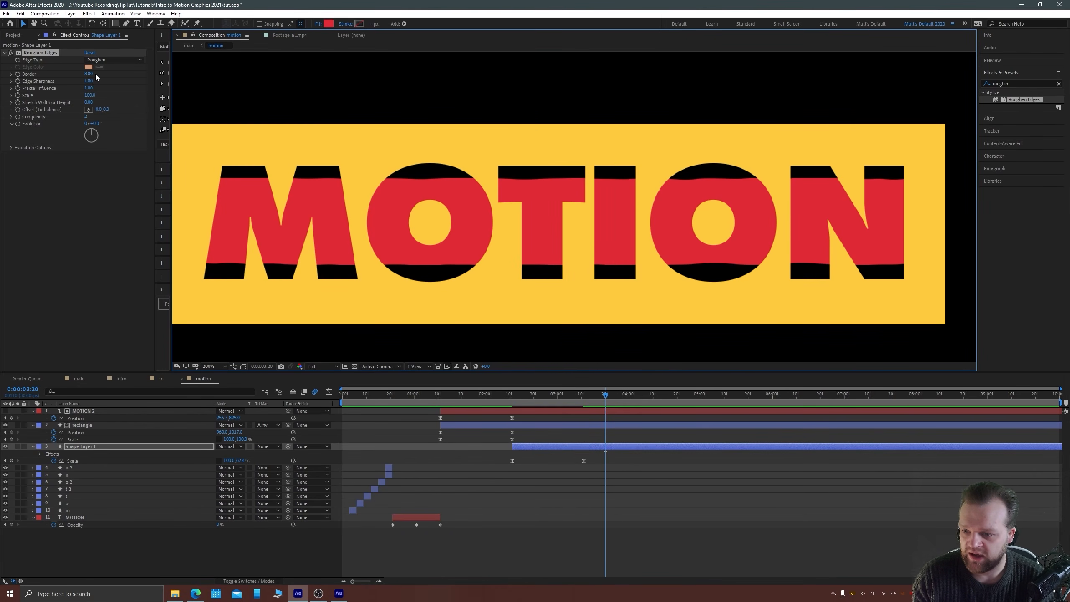
key("ctrl+shift+h")
key("ctrl+shift+h")
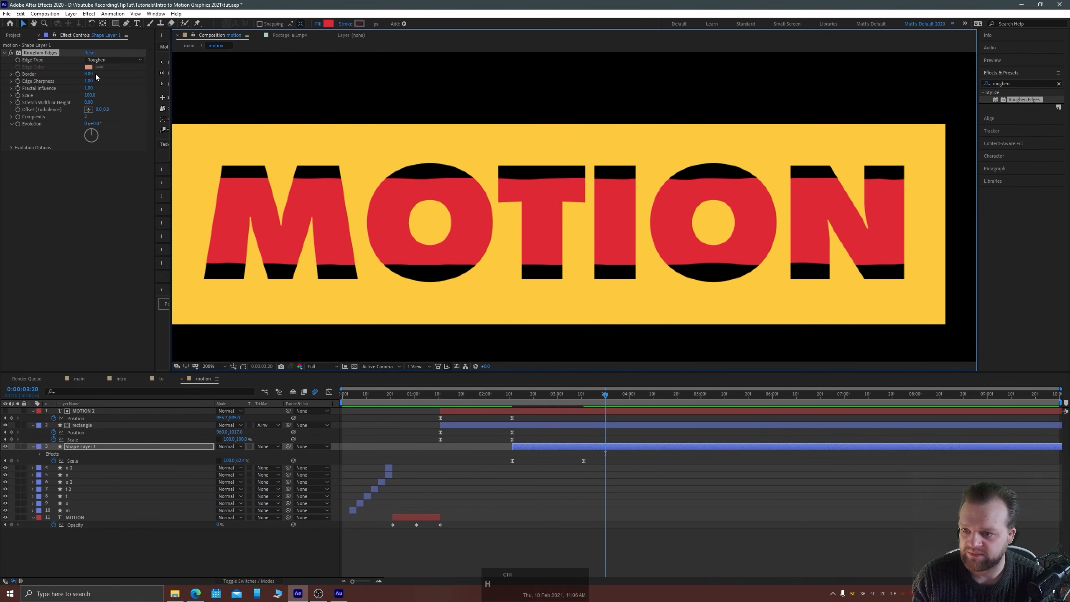
Set the Roughen Edges effect's Border to about 123, Edge Sharpness to 10 and Scale to 10 for a speckled texture.
left_click_drag(87, 75, 556, 67)
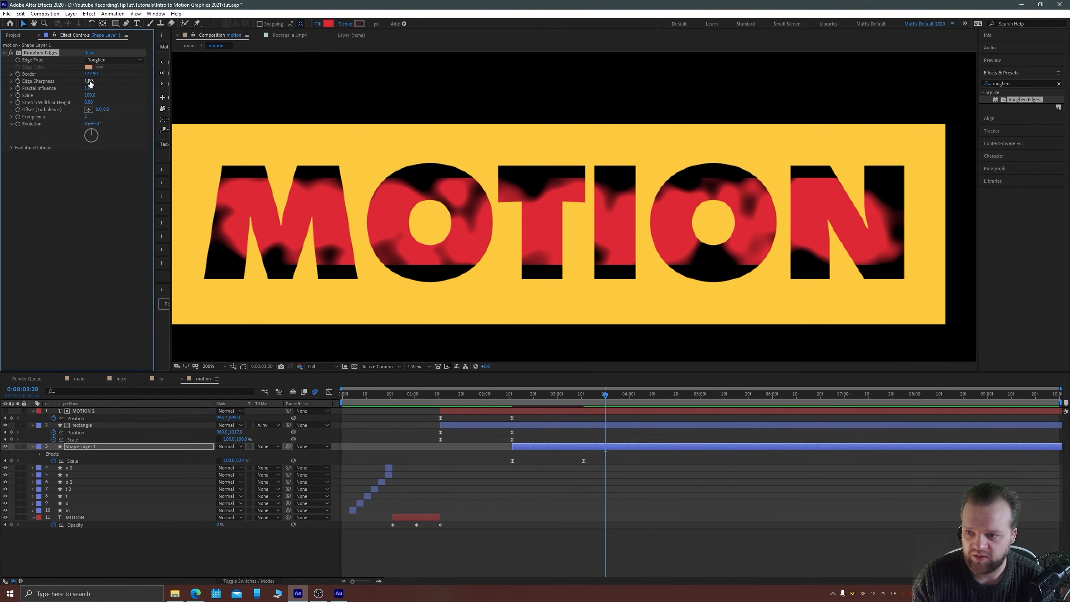
left_click_drag(89, 81, 417, 80)
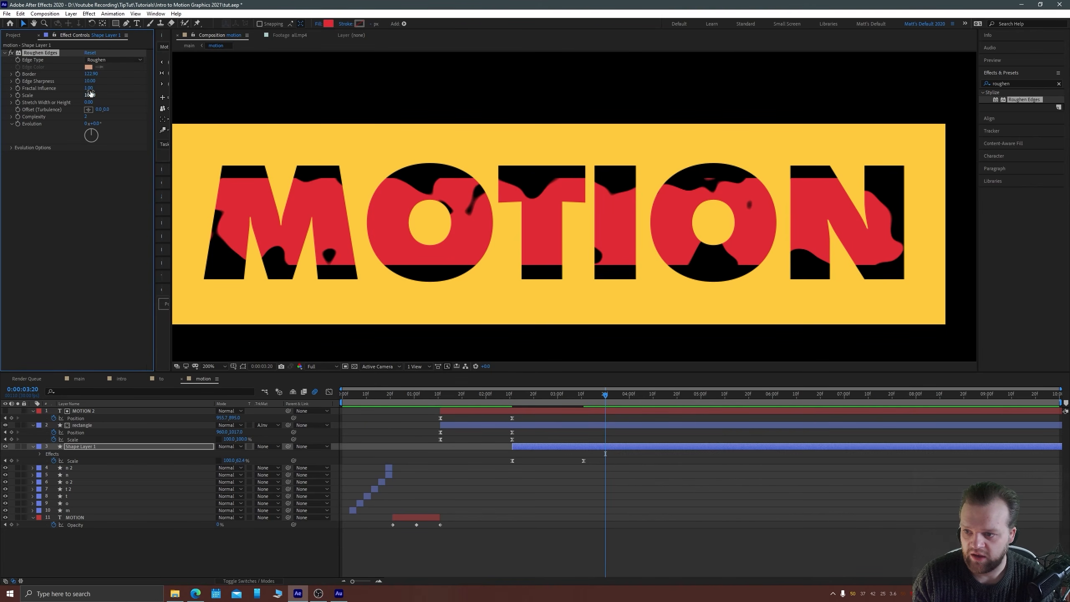
left_click_drag(89, 89, 235, 97)
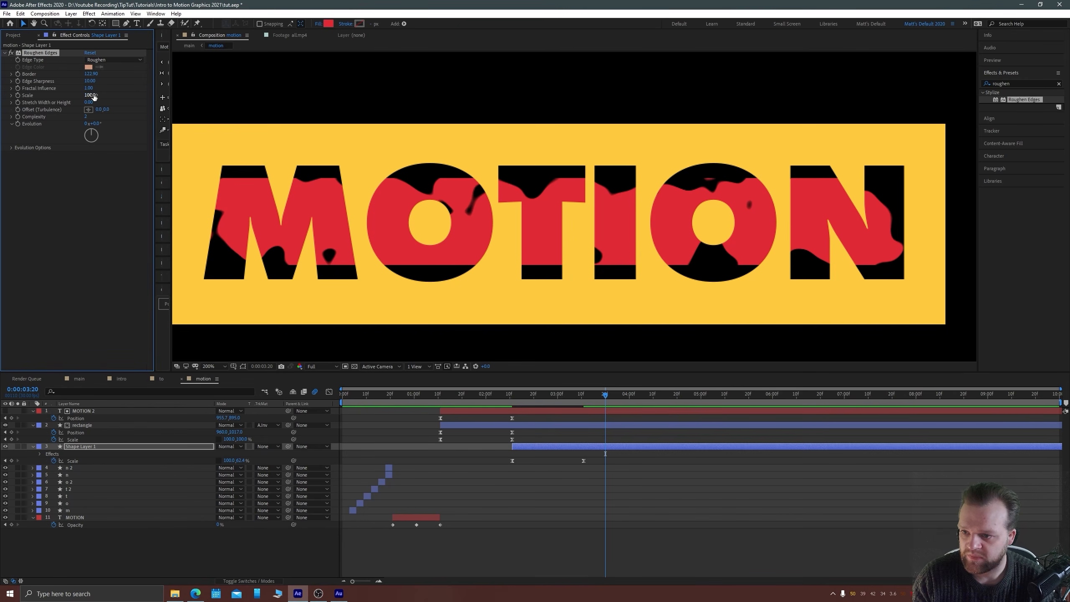
left_click_drag(88, 95, 44, 95)
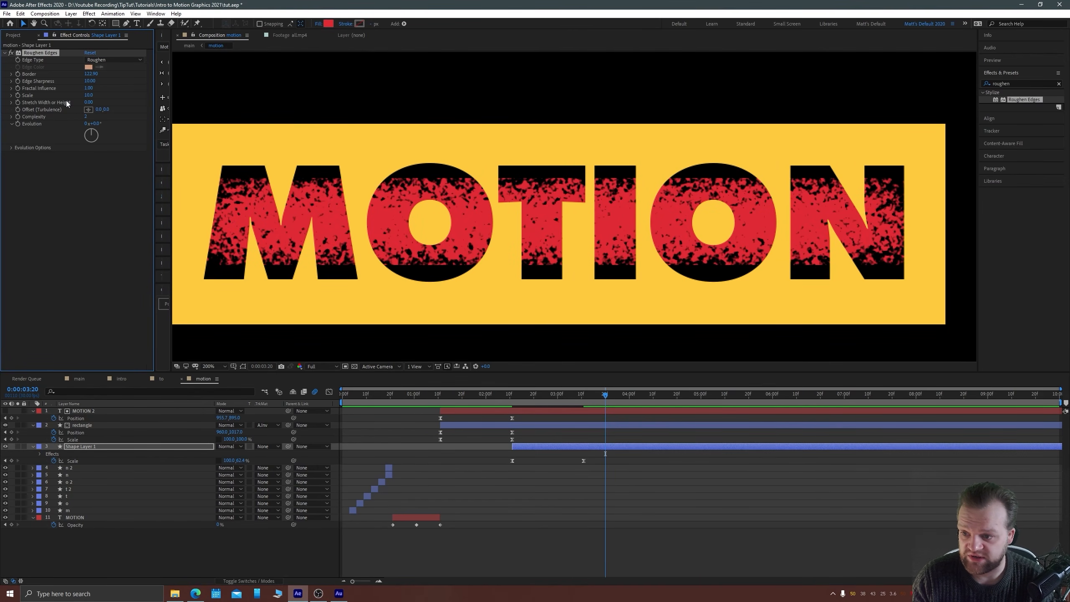
Set the Roughen Edges effect's Complexity to 10 and, at 0:00:03:11, set its Border to 50.
left_click_drag(87, 117, 169, 113)
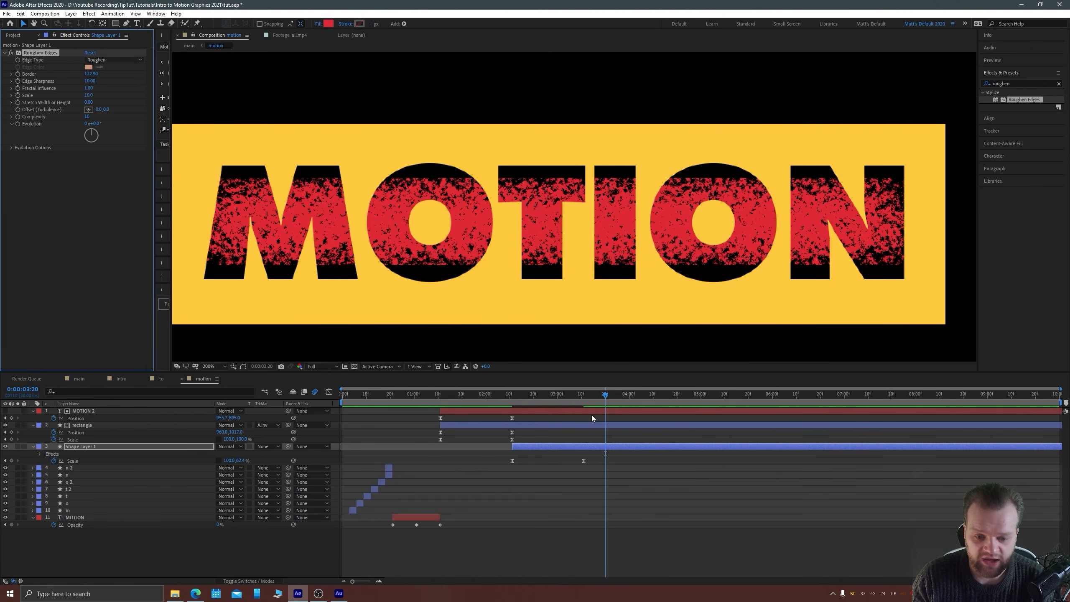
left_click(584, 396)
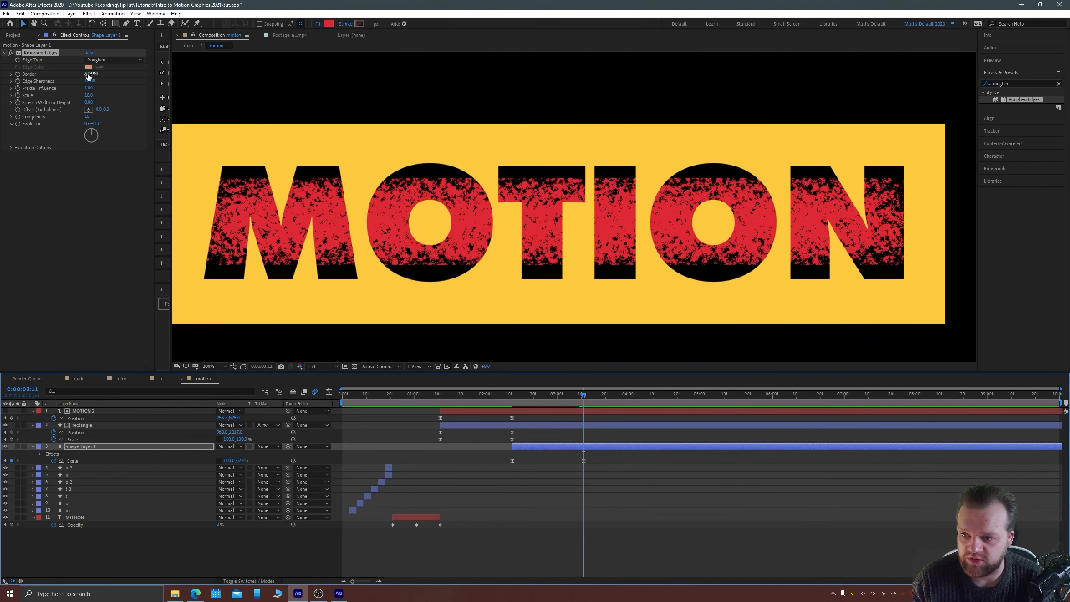
left_click_drag(88, 74, 50, 74)
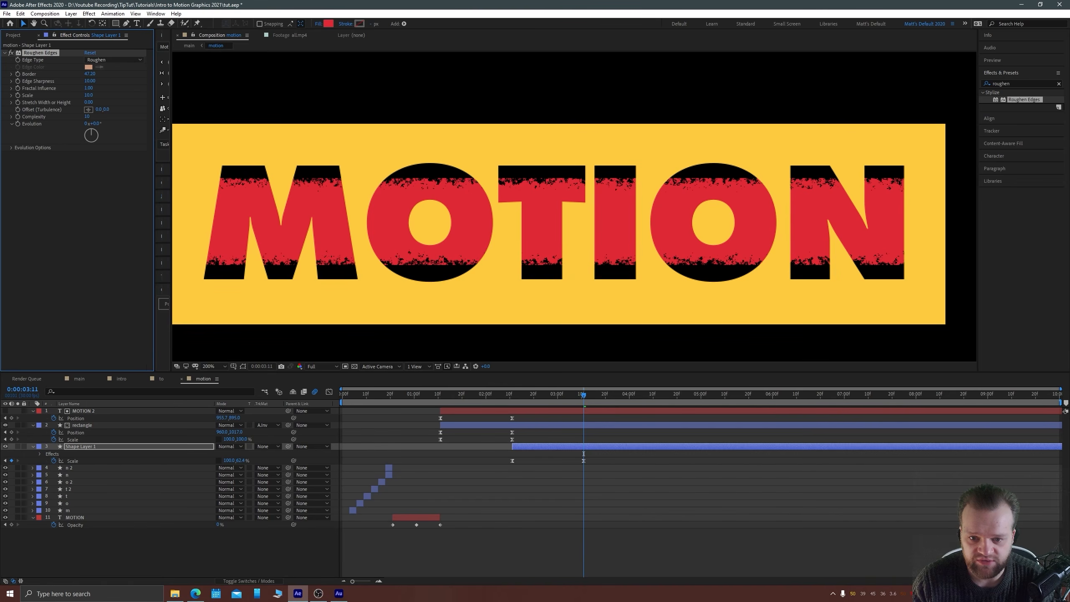
scroll(472, 297, "down", 4)
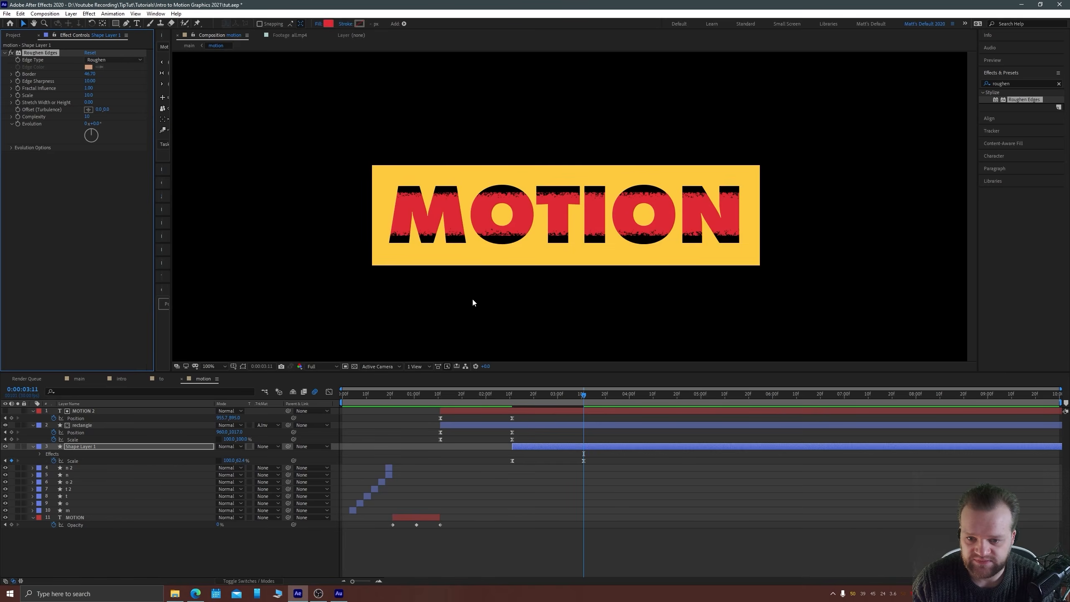
scroll(565, 256, "down", 2)
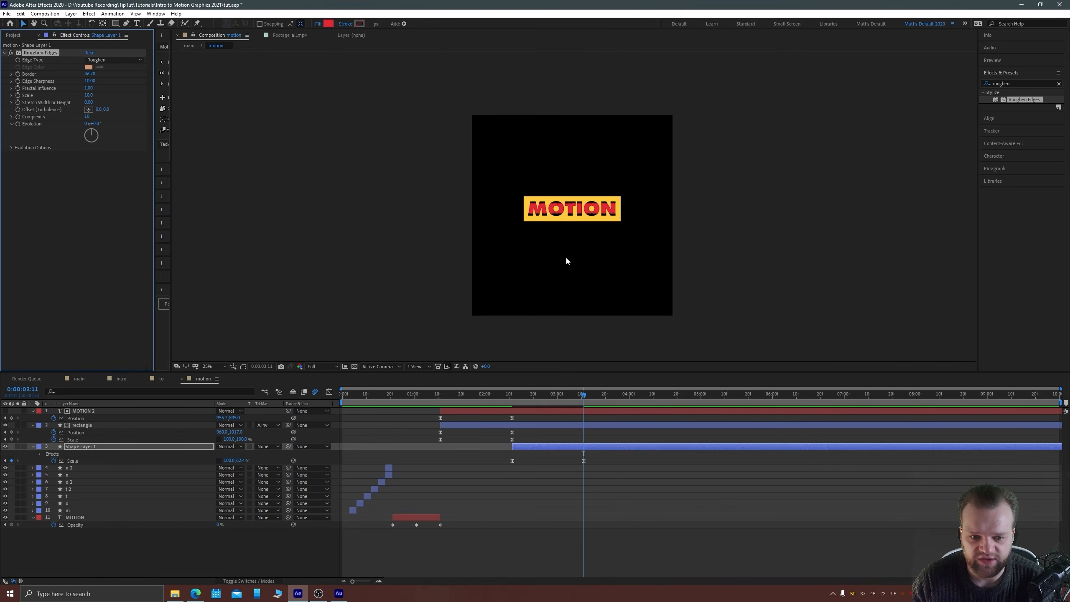
scroll(568, 248, "up", 4)
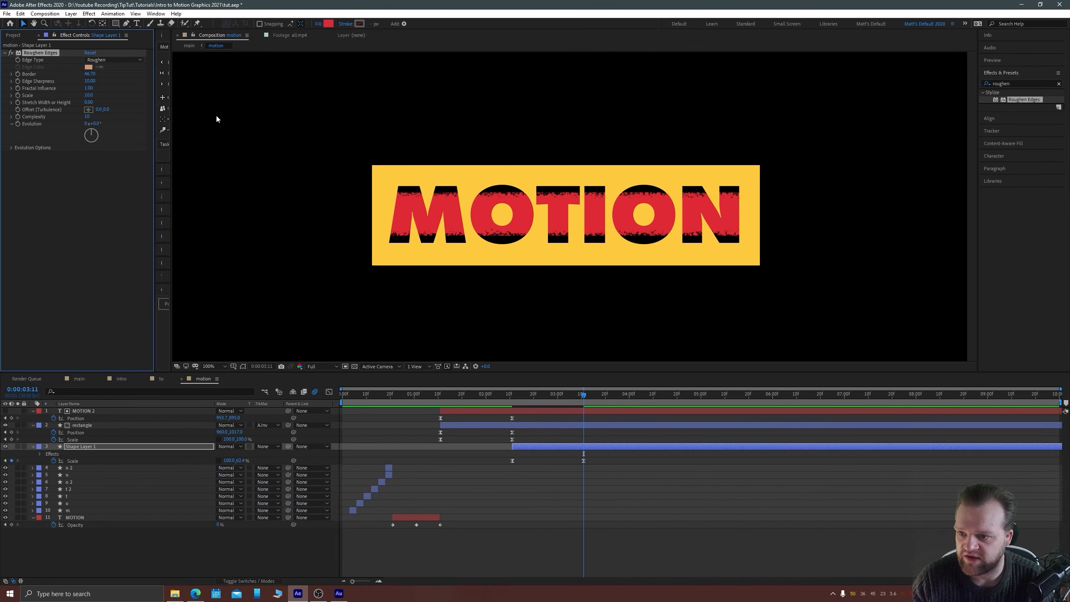
left_click(90, 73)
type("50")
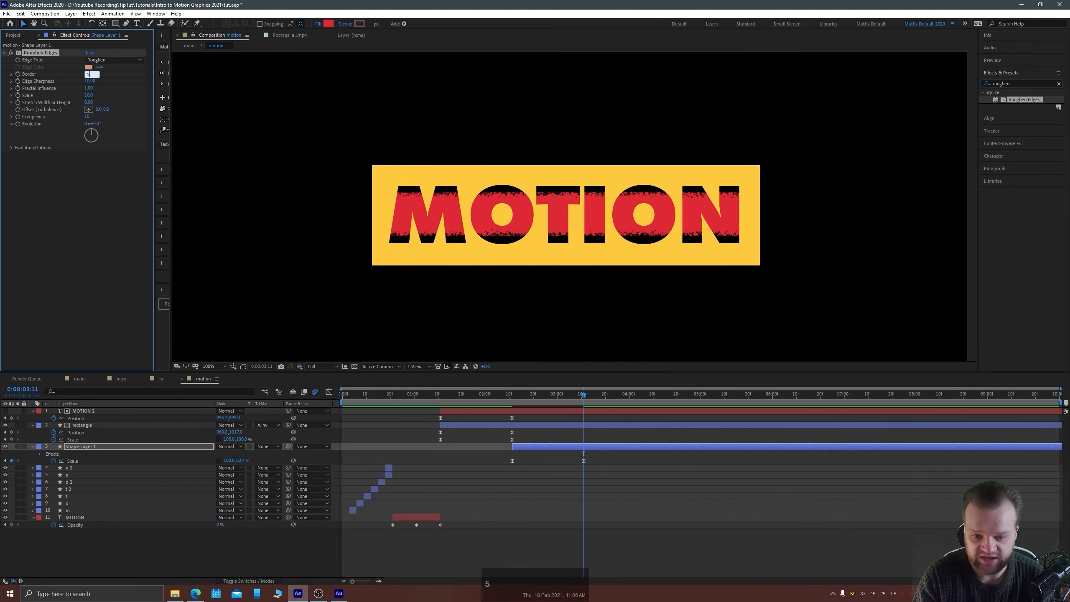
key("Return")
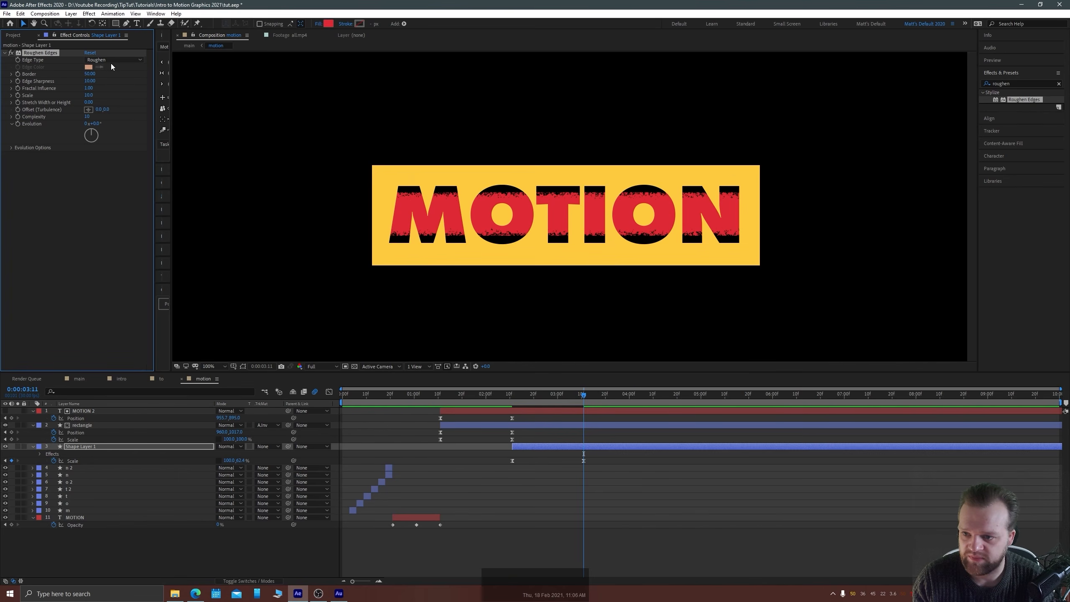
Try the Roughen Color, Cut, Spiky and Rusty edge types, reduce the Border with Rusty, and restore the Roughen type.
scroll(493, 224, "up", 4)
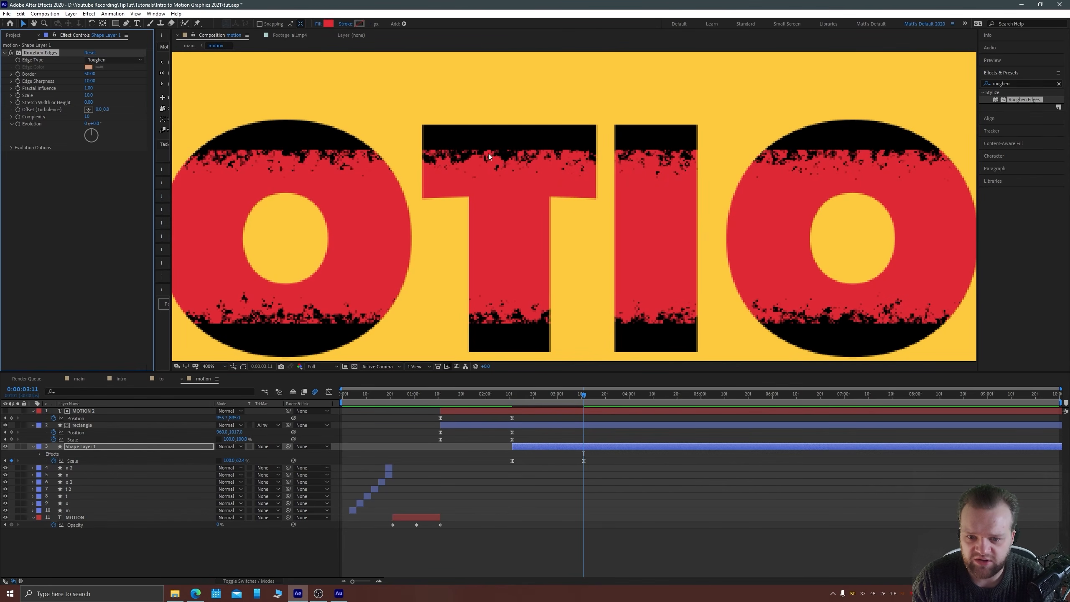
left_click(97, 60)
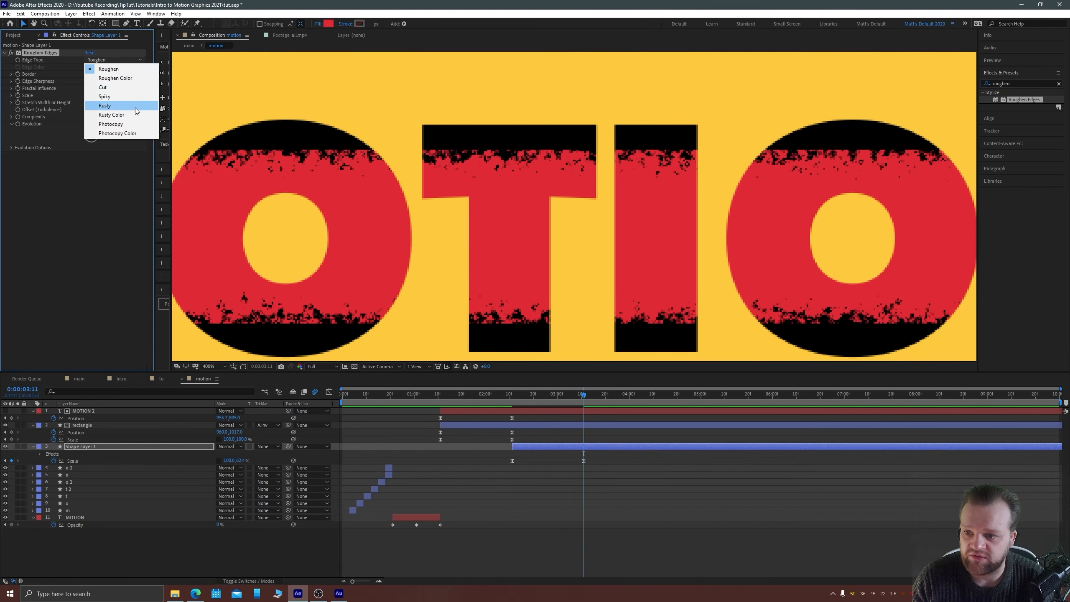
left_click(123, 78)
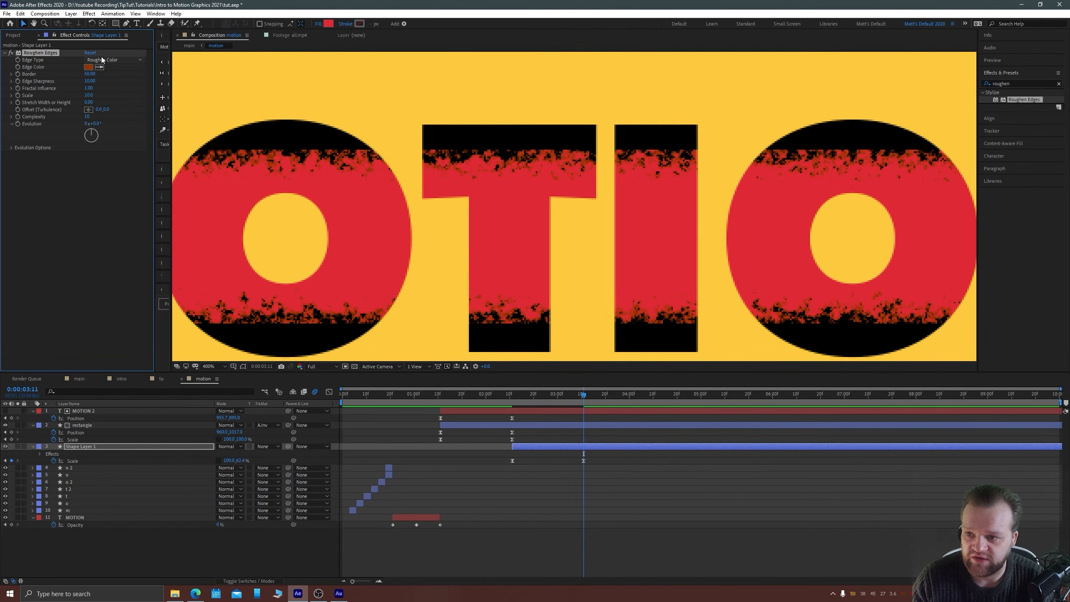
left_click(101, 60)
left_click(114, 86)
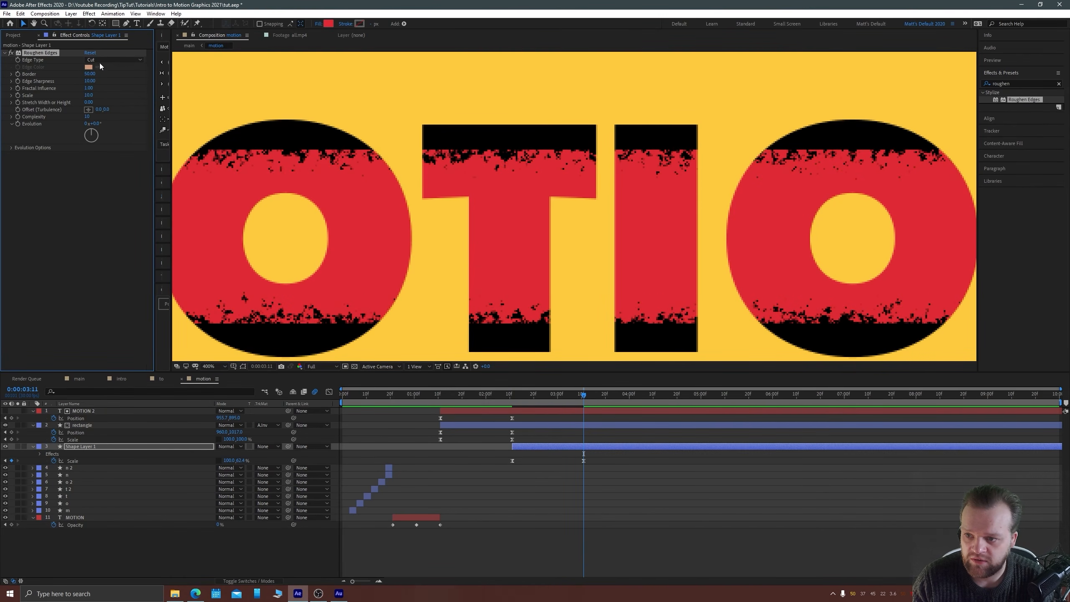
left_click(101, 60)
left_click(115, 97)
left_click(113, 60)
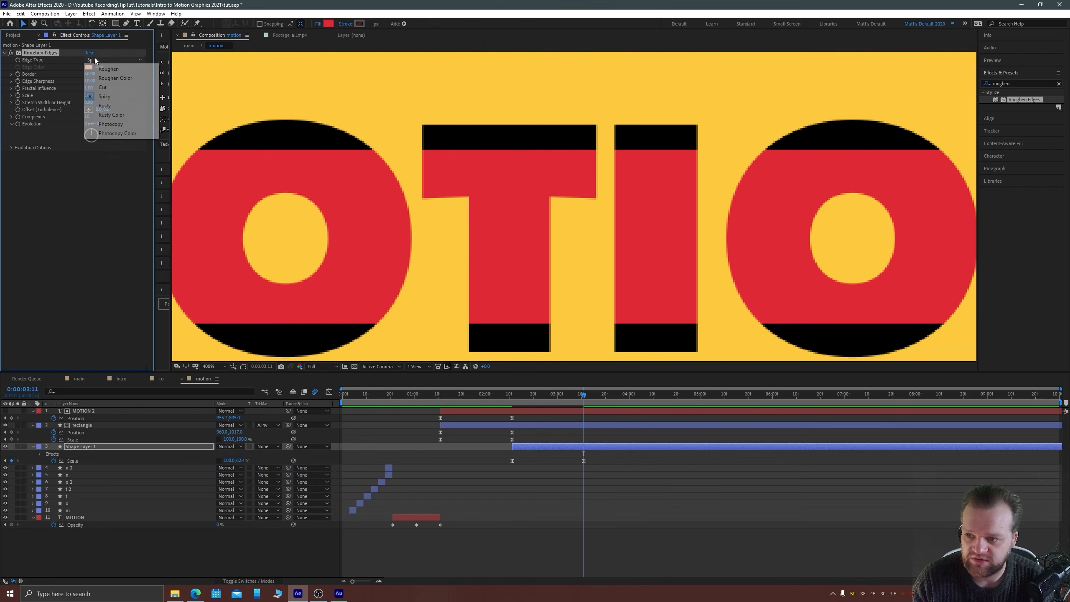
left_click(111, 110)
scroll(492, 217, "down", 4)
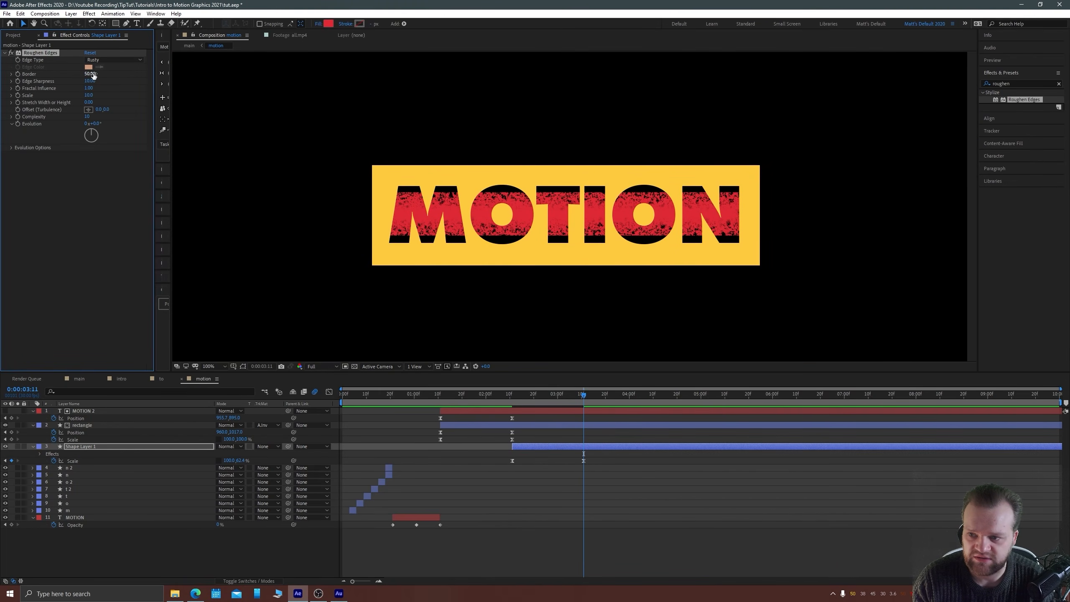
left_click_drag(90, 74, 64, 75)
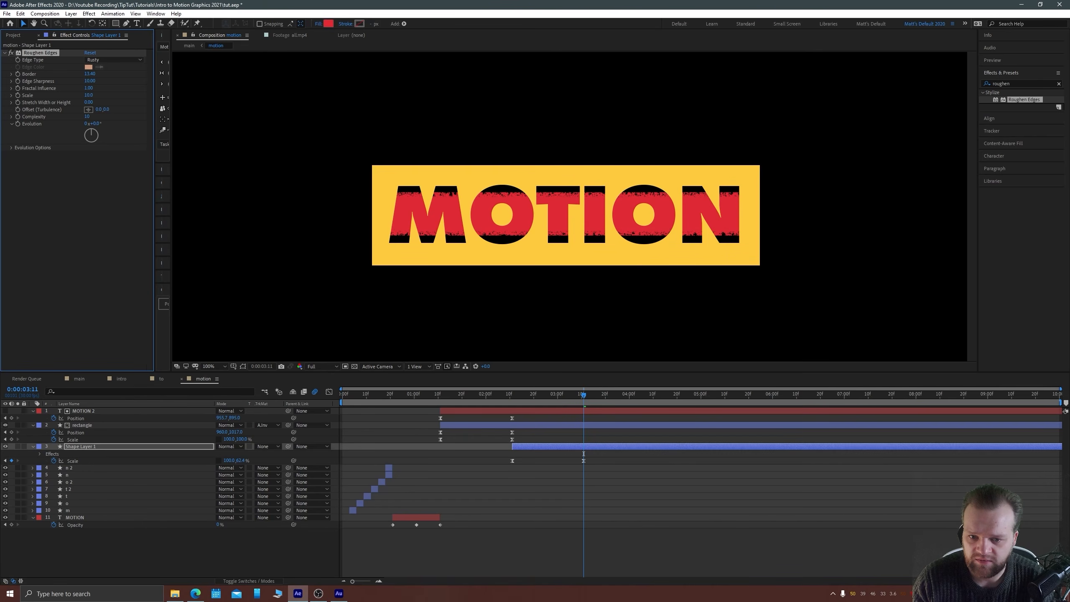
left_click(113, 59)
left_click(110, 67)
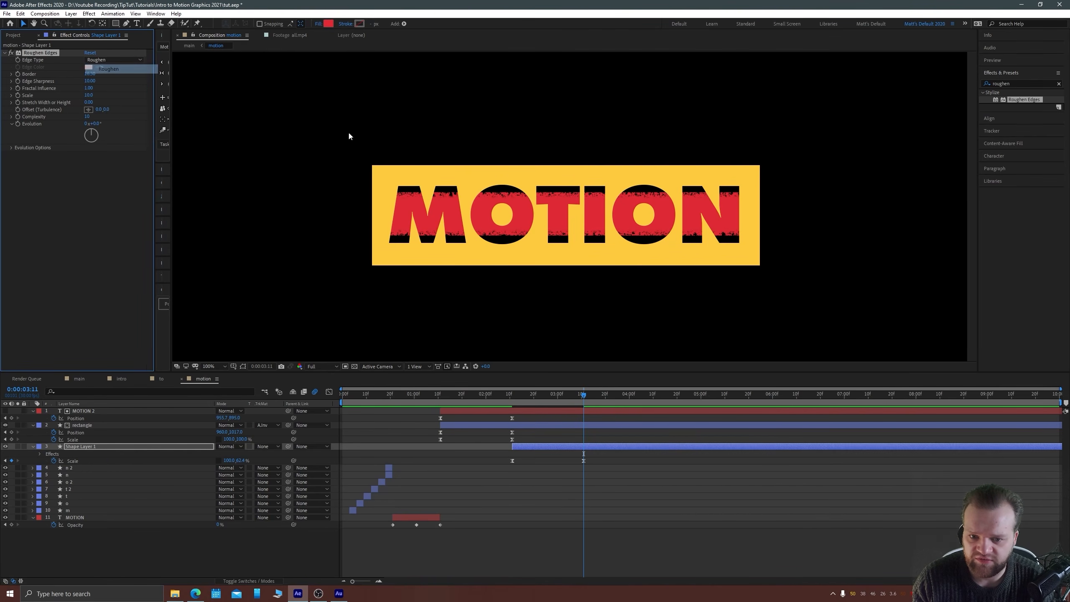
Set the Roughen Edges effect's Border to about 40 and scrub the red shape's growth up to 0:00:03:11.
scroll(546, 240, "up", 4)
left_click_drag(83, 78, 202, 85)
left_click_drag(532, 399, 583, 393)
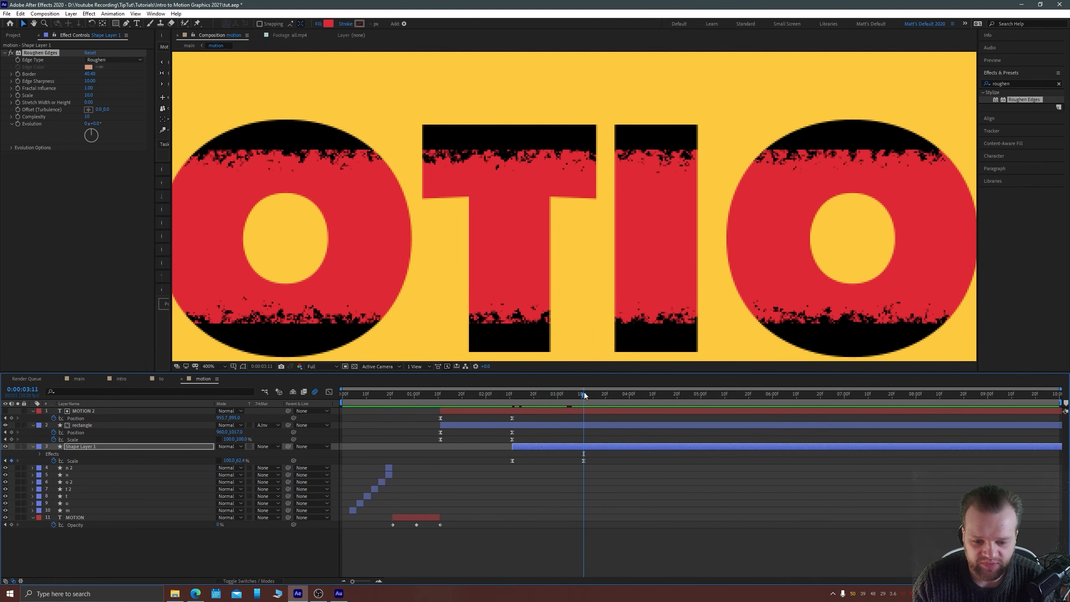
scroll(632, 301, "down", 2)
scroll(646, 291, "down", 1)
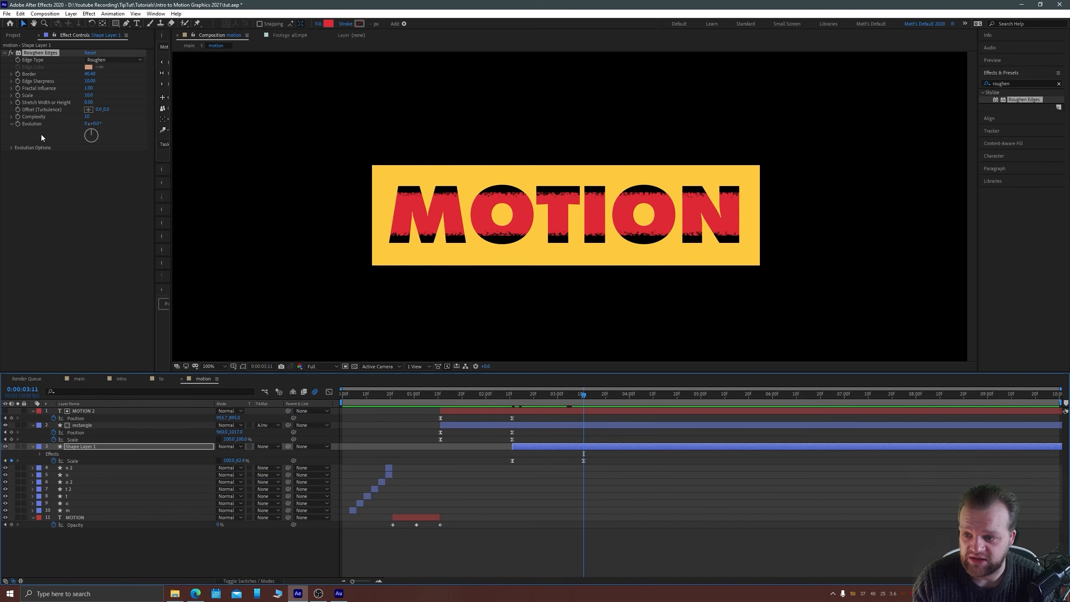
Try animating the effect's Evolution with keyframes from 0 at 0:00:03:11 to 10 revolutions at 0:00:09:29.
mouse_move(91, 130)
left_mouse_down()
mouse_move(99, 147)
mouse_move(86, 137)
mouse_move(102, 135)
left_mouse_up()
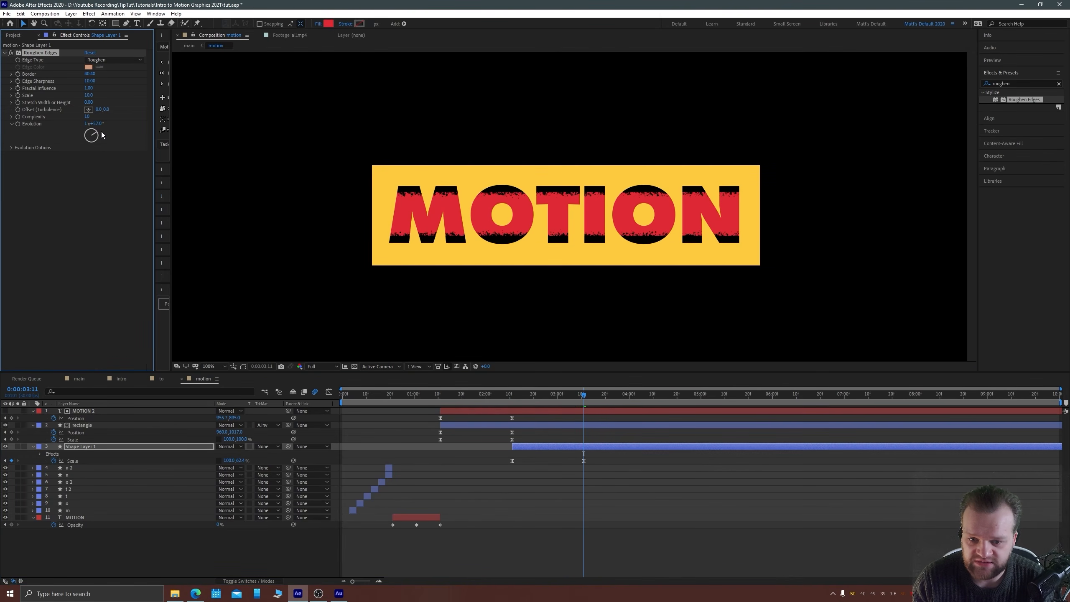
key("ctrl+z")
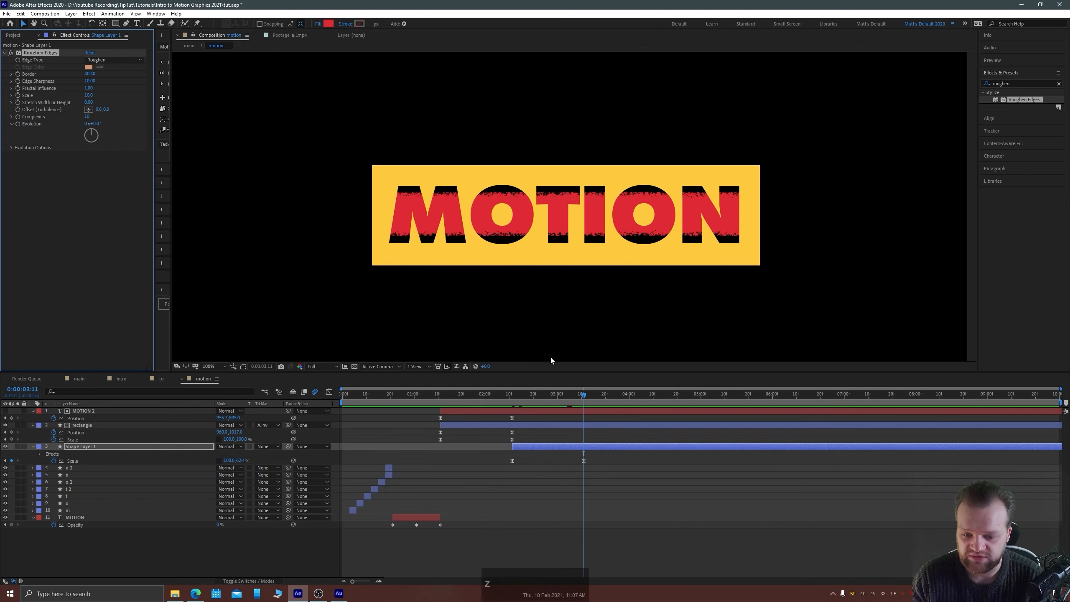
left_click(17, 124)
left_click(1050, 399)
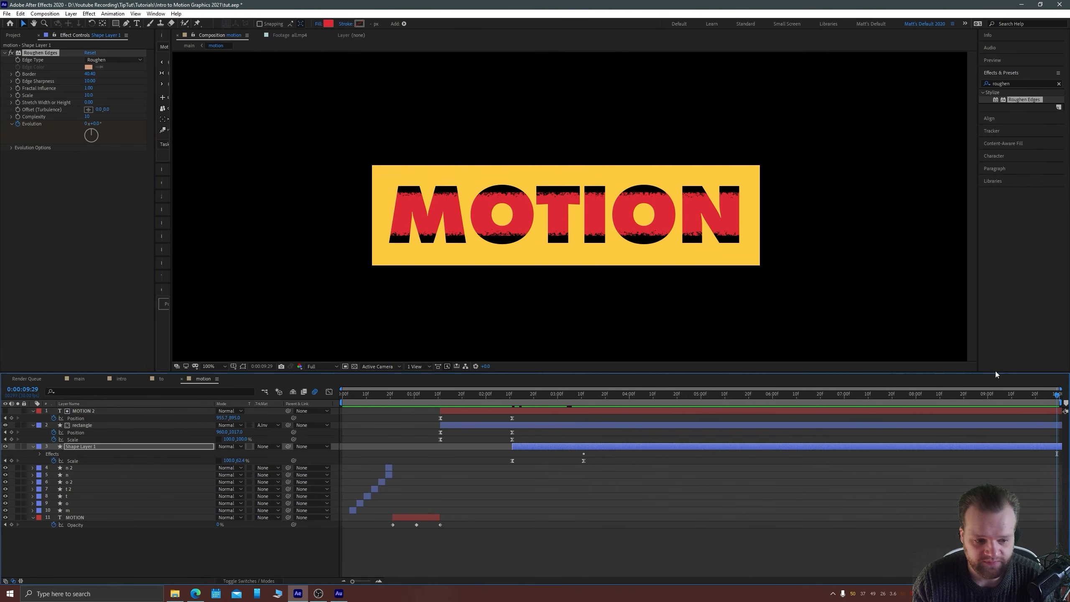
left_click(86, 123)
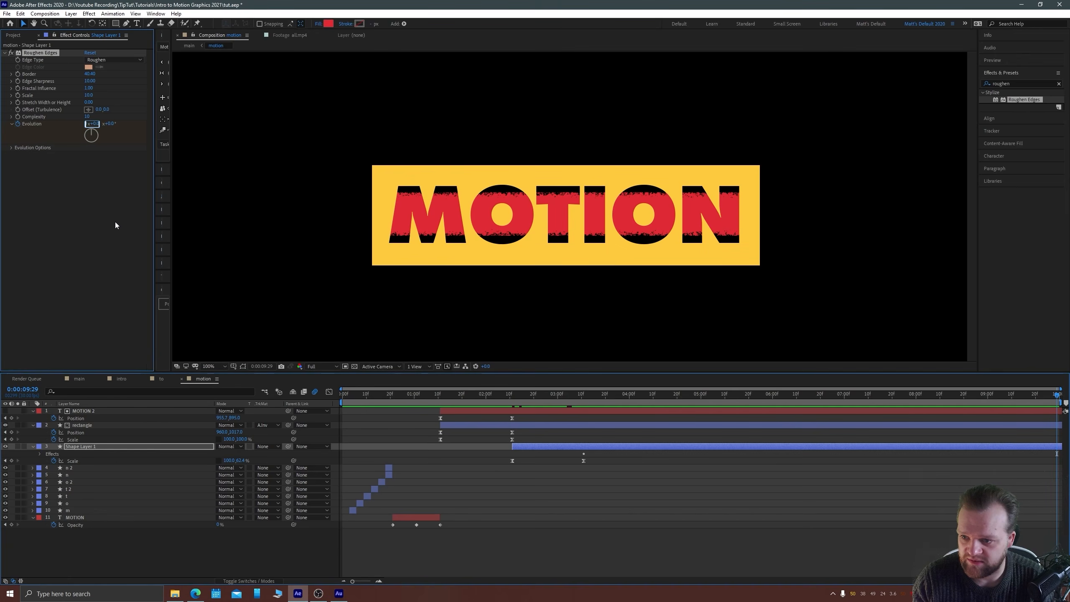
type("10")
key("Return")
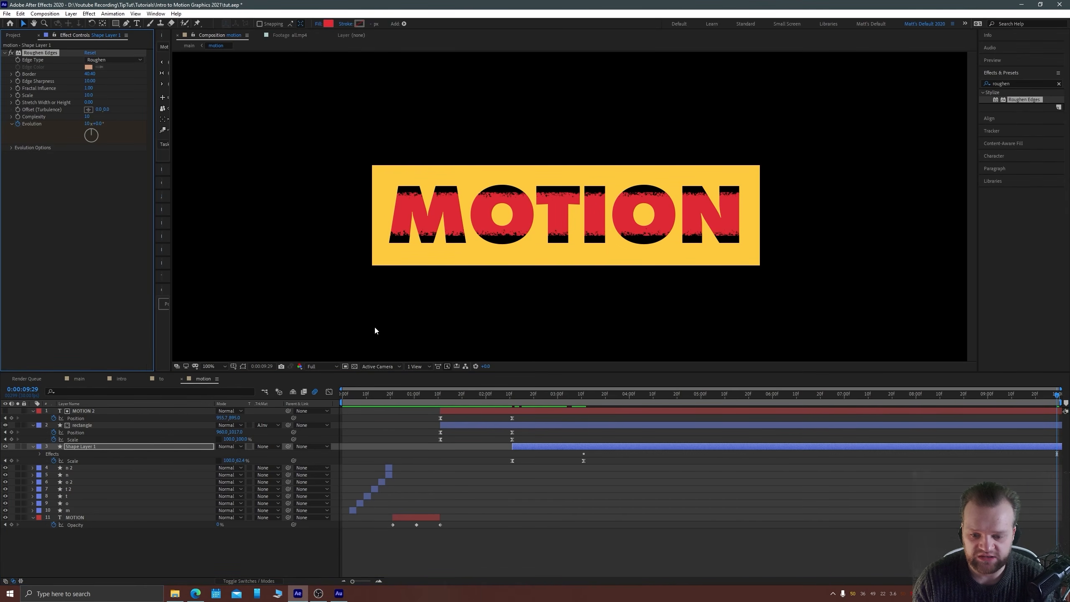
Preview the Evolution animation from 0:00:03:15 and undo the Evolution keyframes.
left_click(588, 394)
key("space")
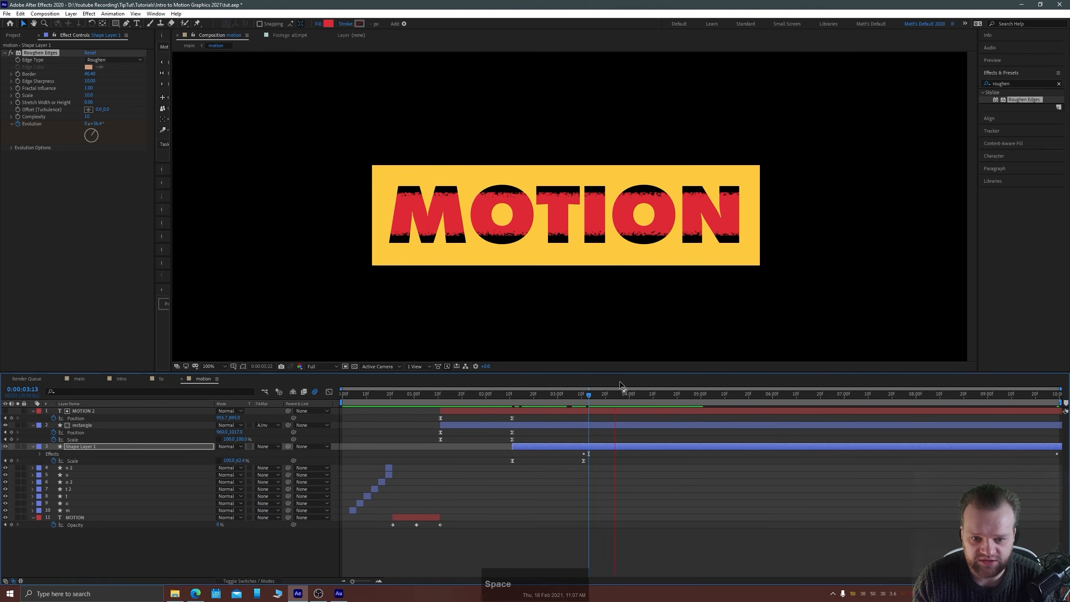
key("space")
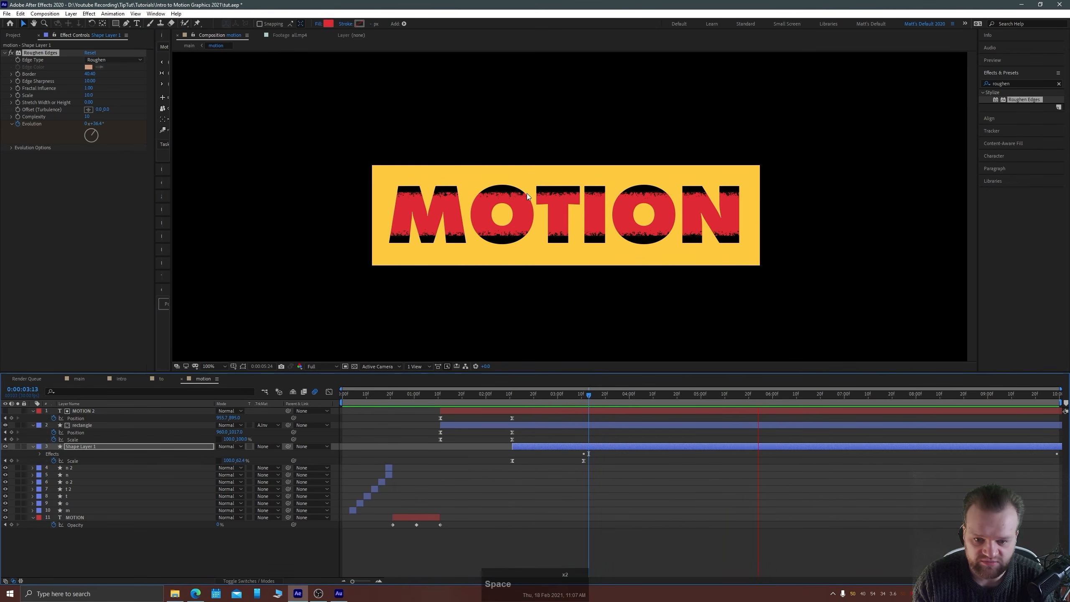
key("ctrl+z")
key("ctrl+z")
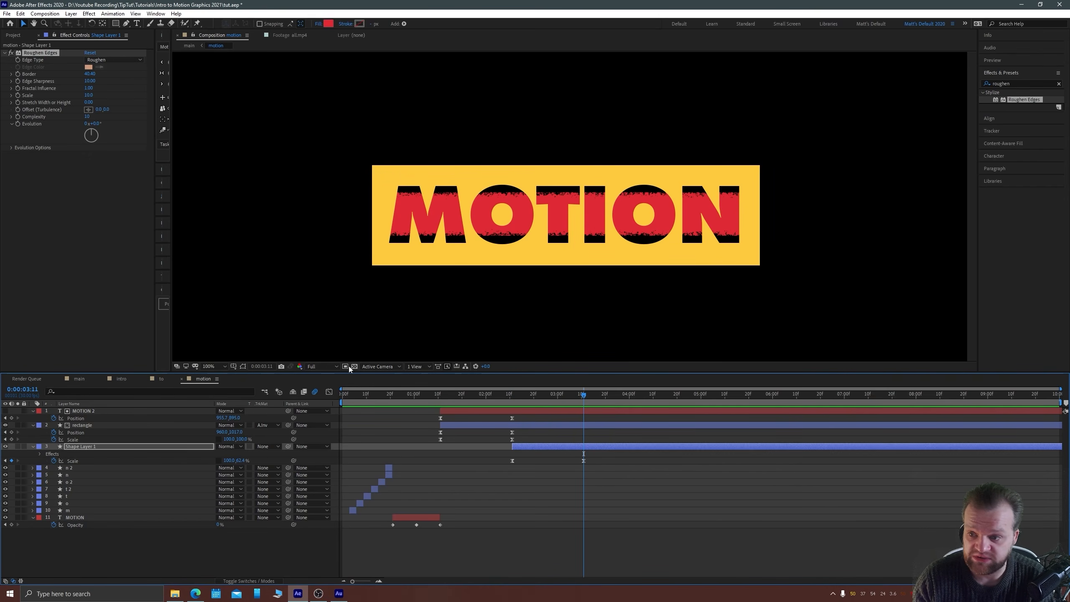
Add the expression time*50; to the Evolution property of the red shape's Roughen Edges effect.
key("alt")
key("alt")
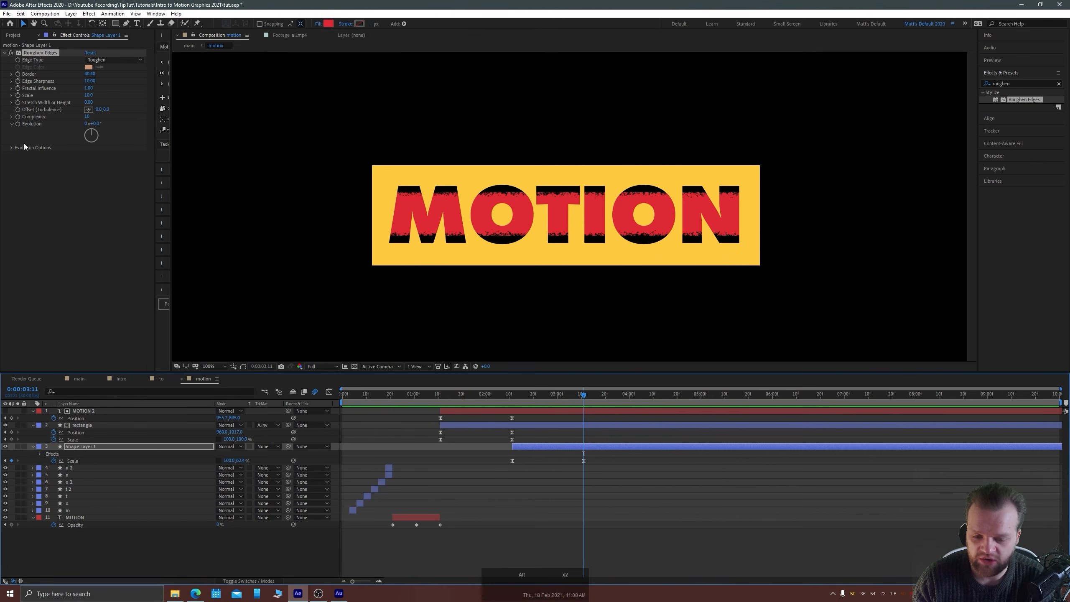
left_click(17, 123, "alt")
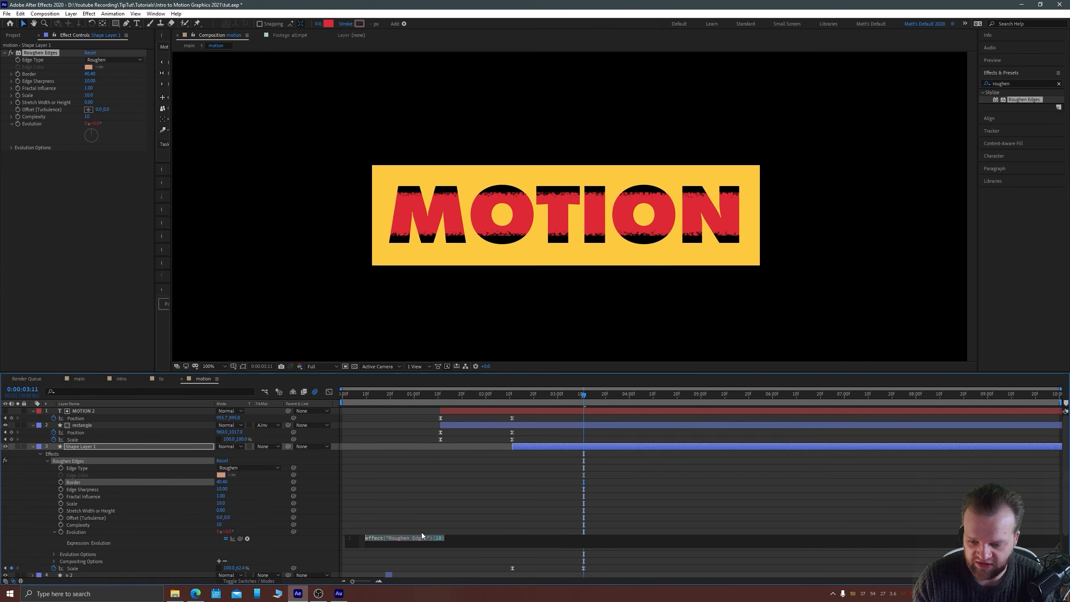
type("time")
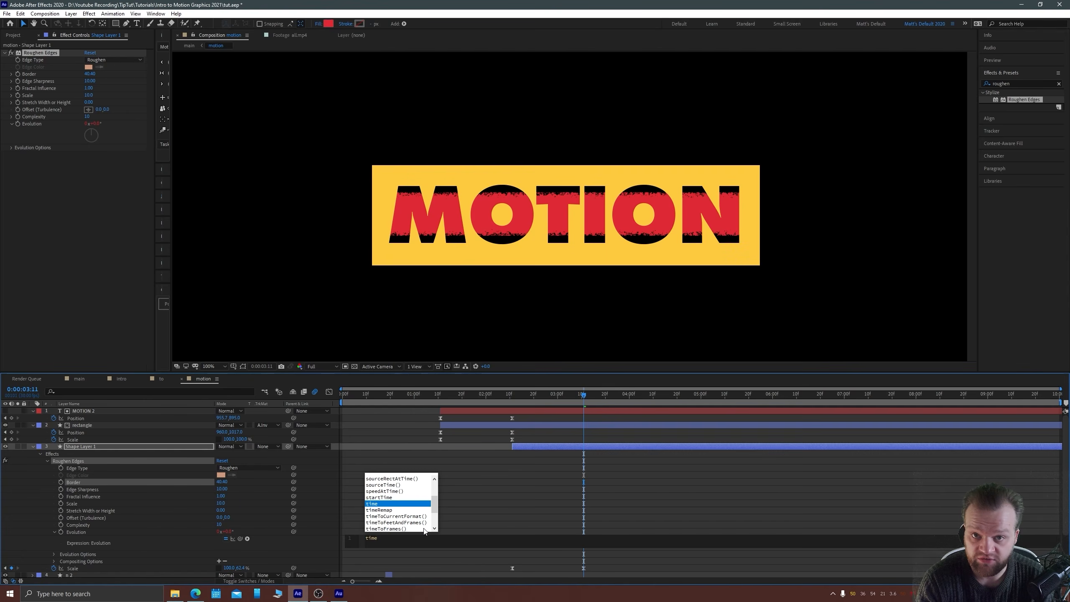
type("*")
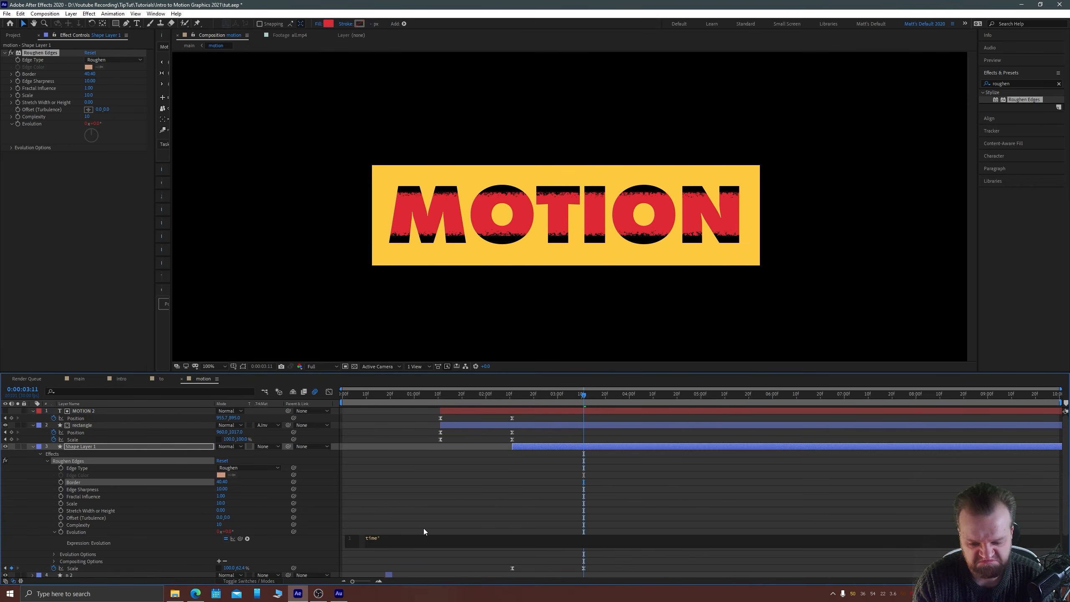
type("50")
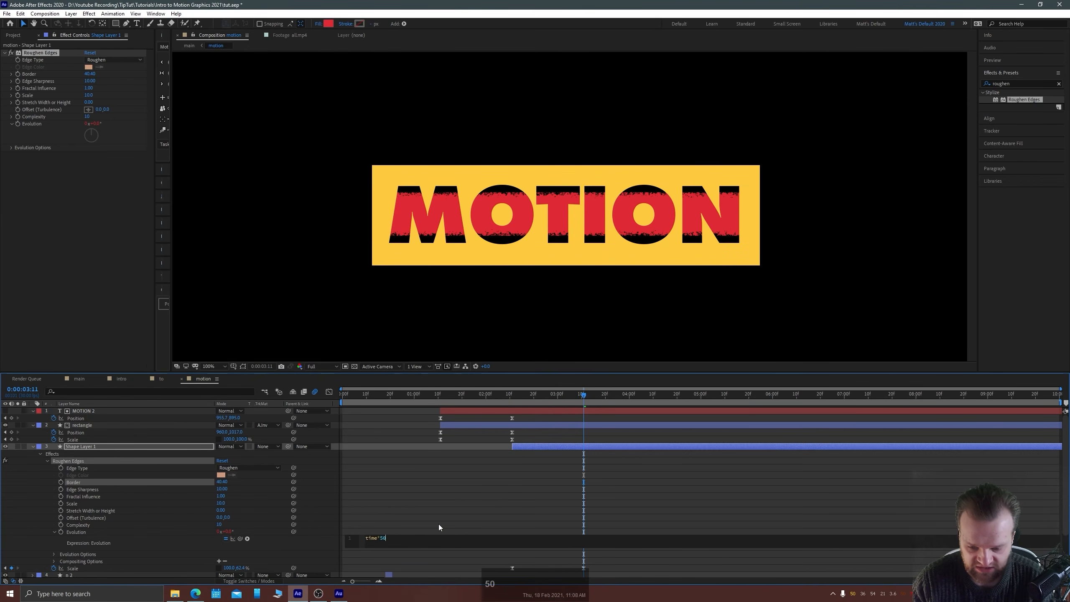
type(";")
left_click(430, 557)
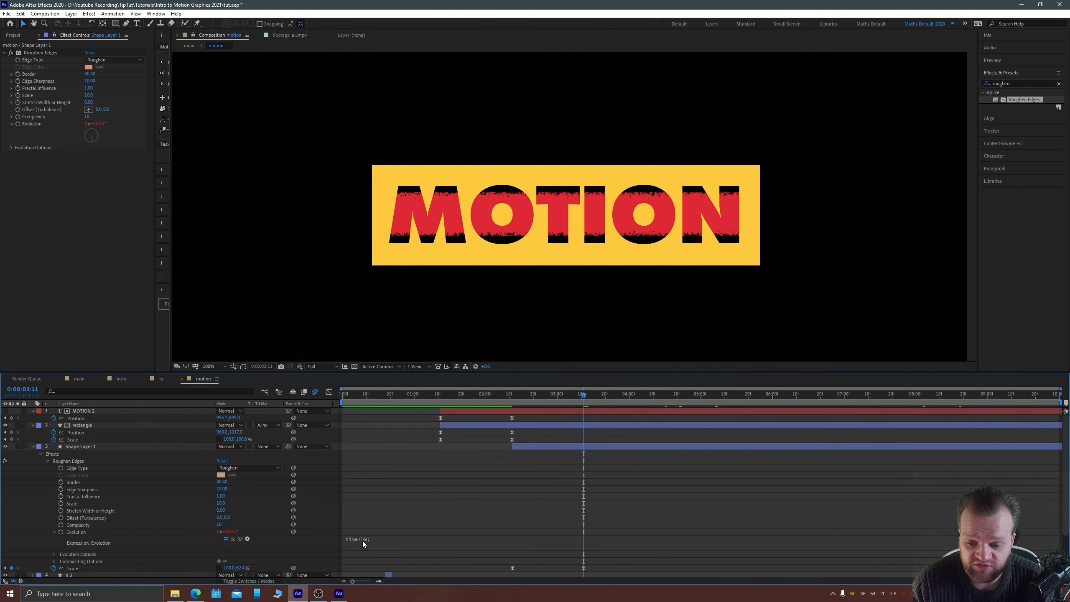
Preview the continuously changing rough edges from 0:00:03:02 at 200% magnification.
left_click(562, 392)
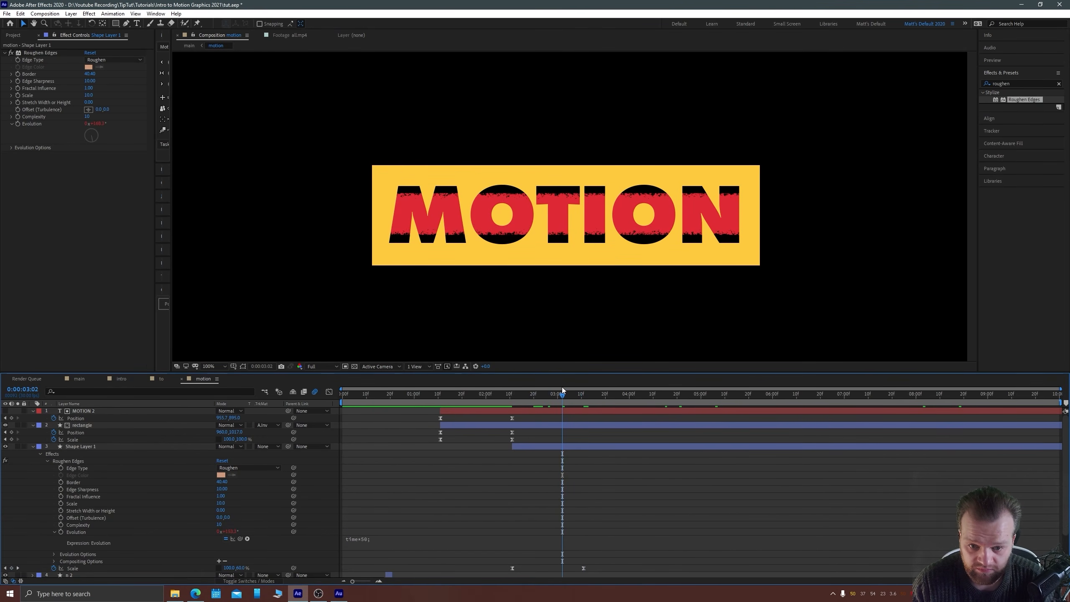
key("space")
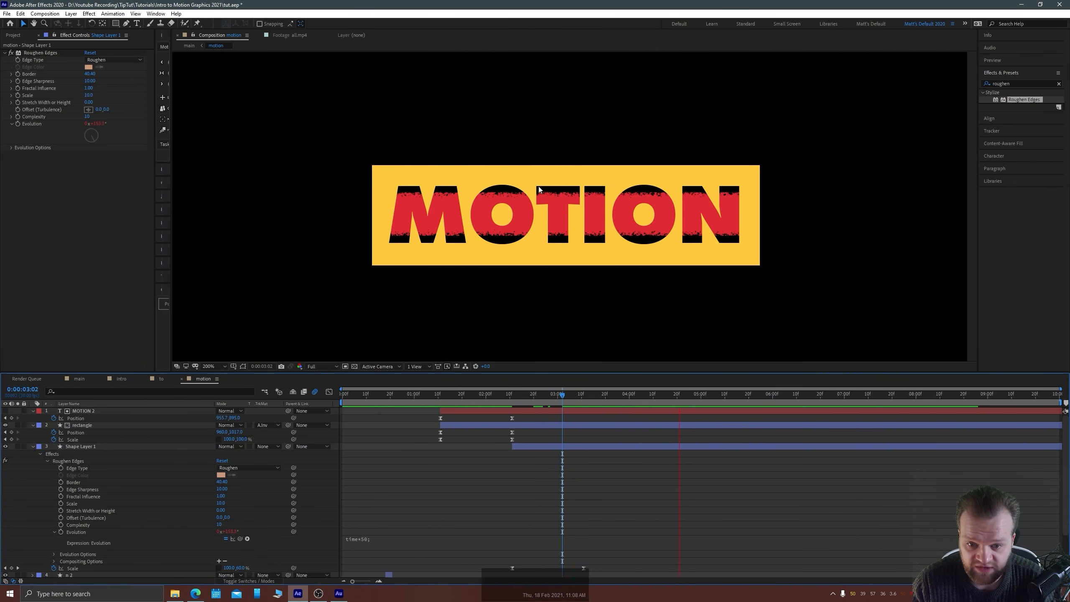
scroll(569, 209, "up", 2)
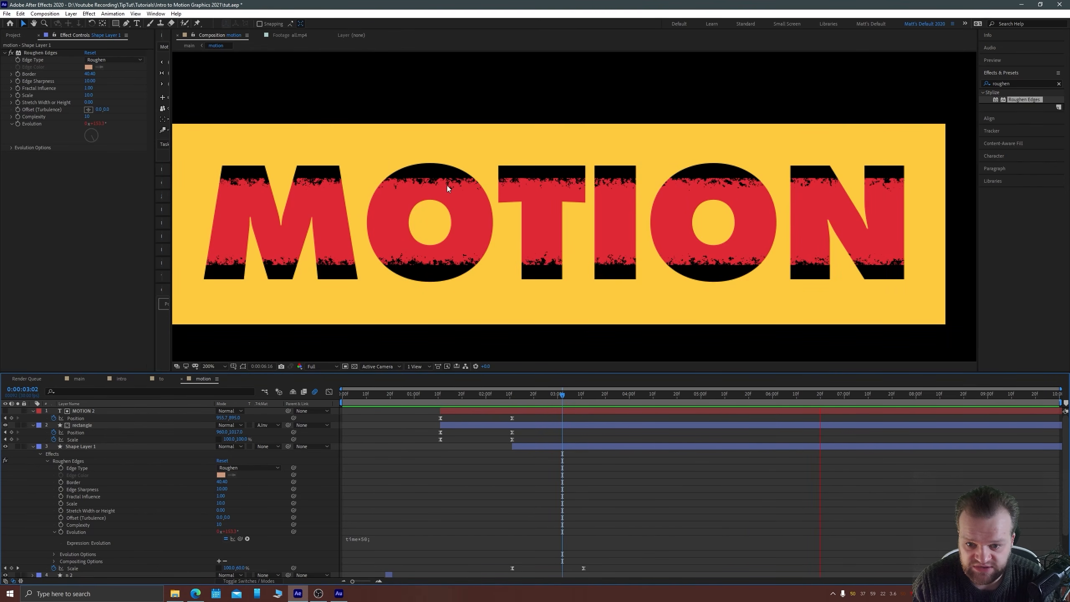
Change the Evolution expression of the red shape's Roughen Edges effect to time*500;.
key("space")
left_click(363, 543)
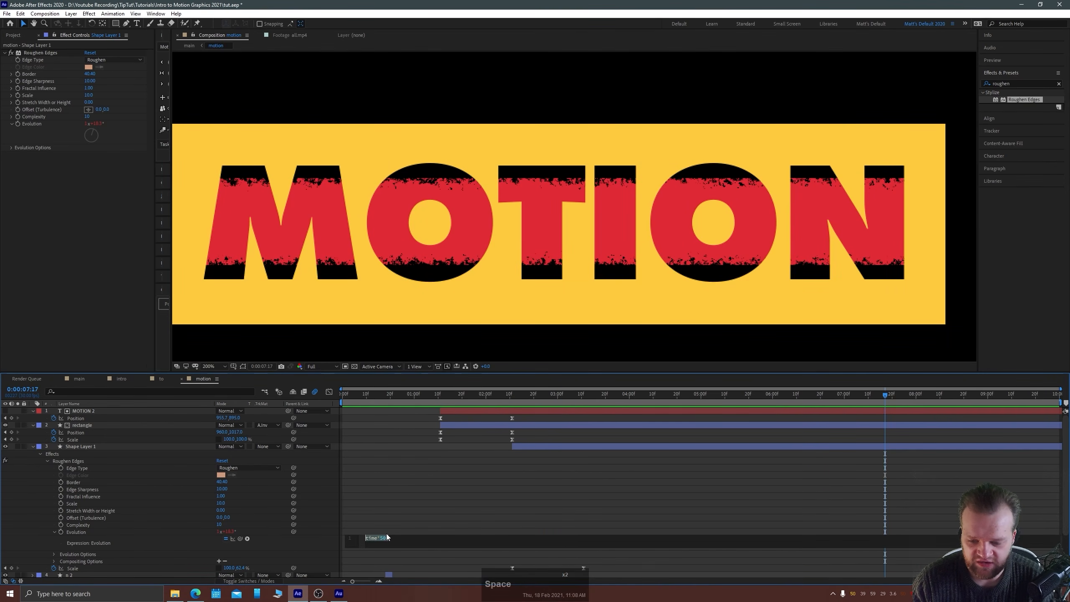
type("0;")
left_click(428, 519)
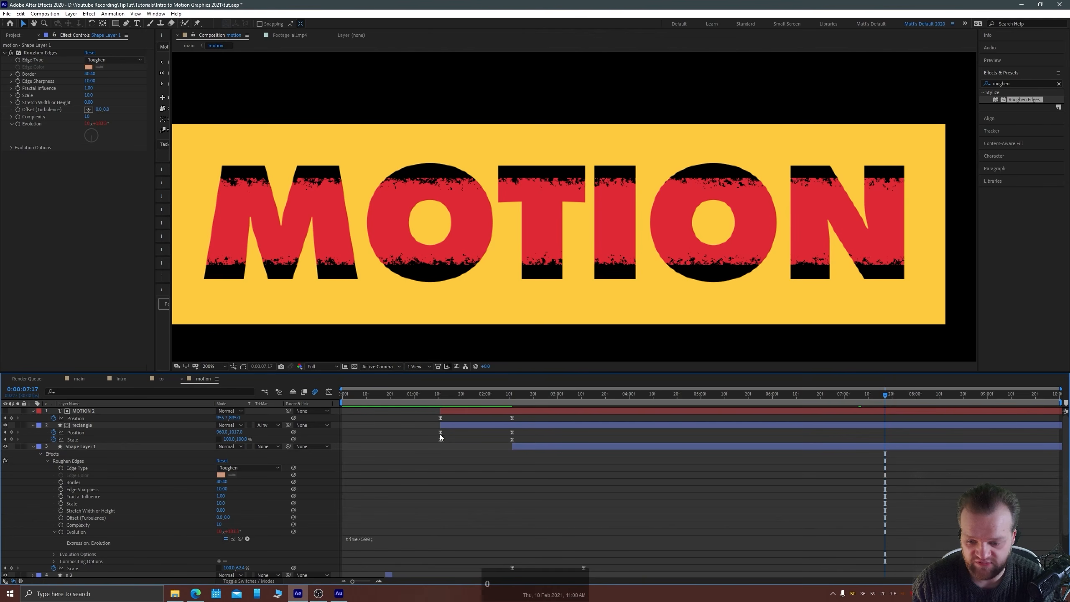
Preview the faster rough edges from 0:00:02:14, viewing the motion composition at 50% magnification.
left_click(520, 394)
key("space")
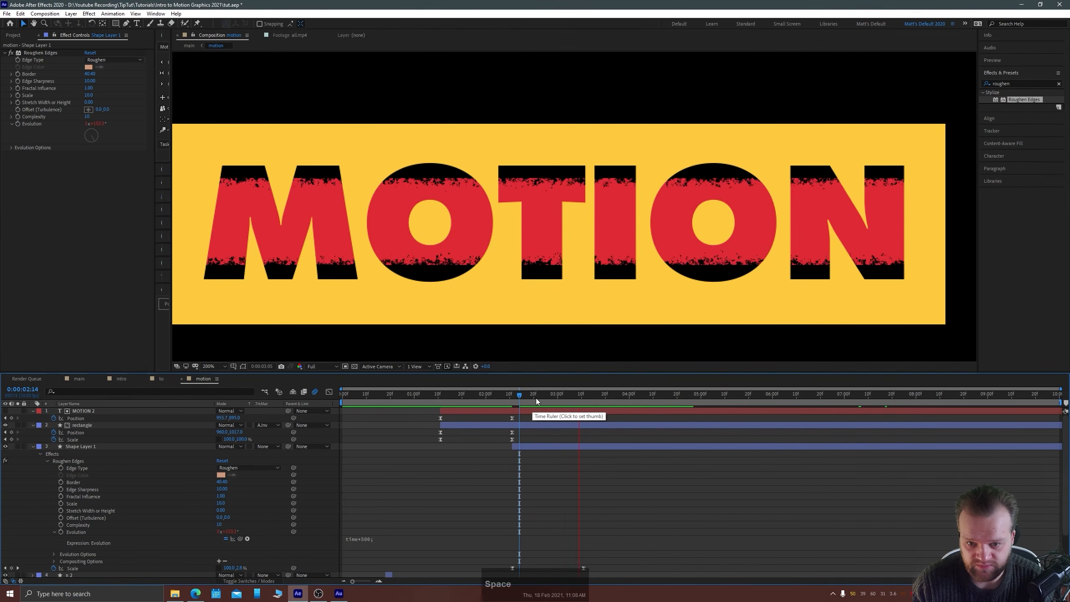
key("comma")
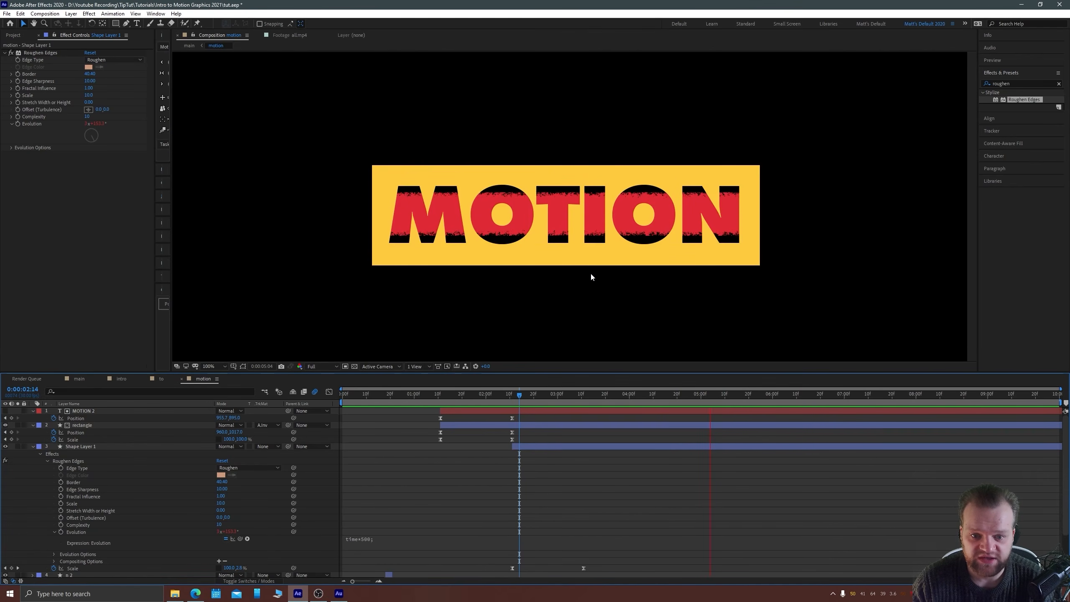
key("comma")
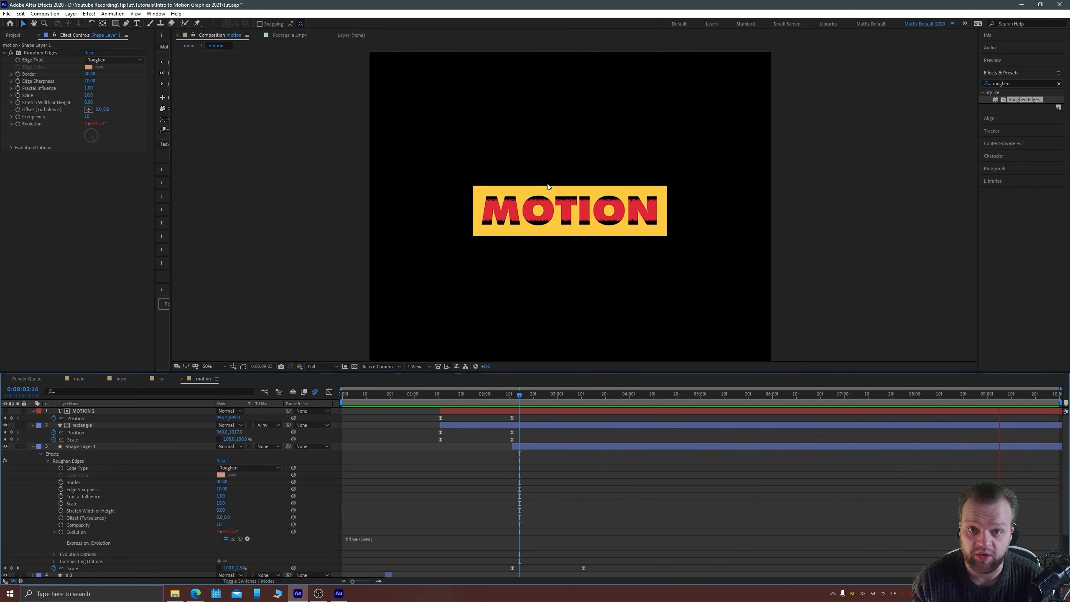
key("space")
key("space")
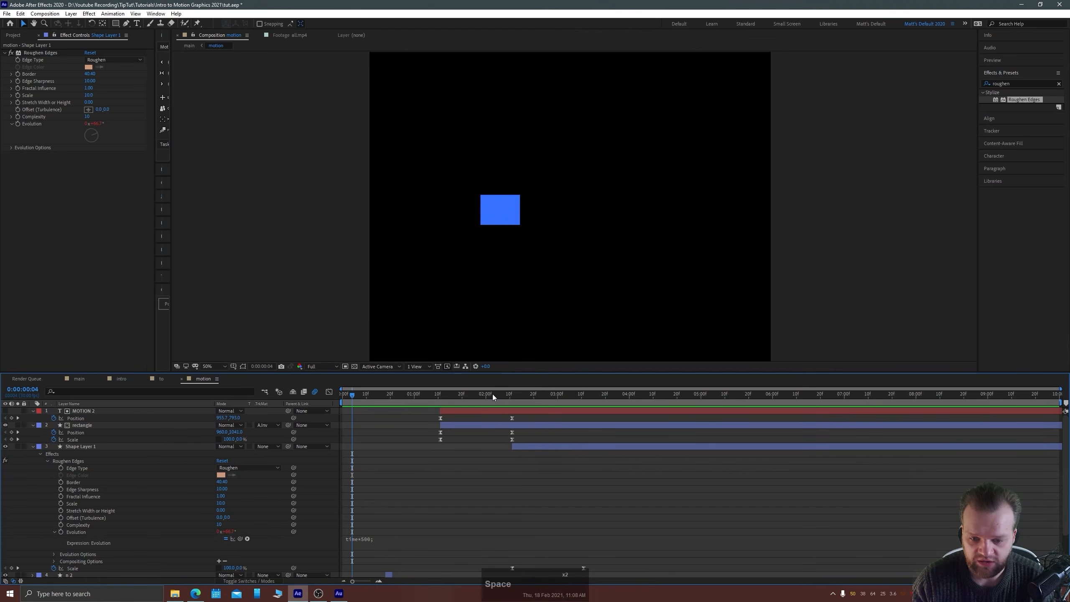
Move to 0:00:05:10 and play the reference video around its MOTION section.
left_click_drag(492, 394, 724, 393)
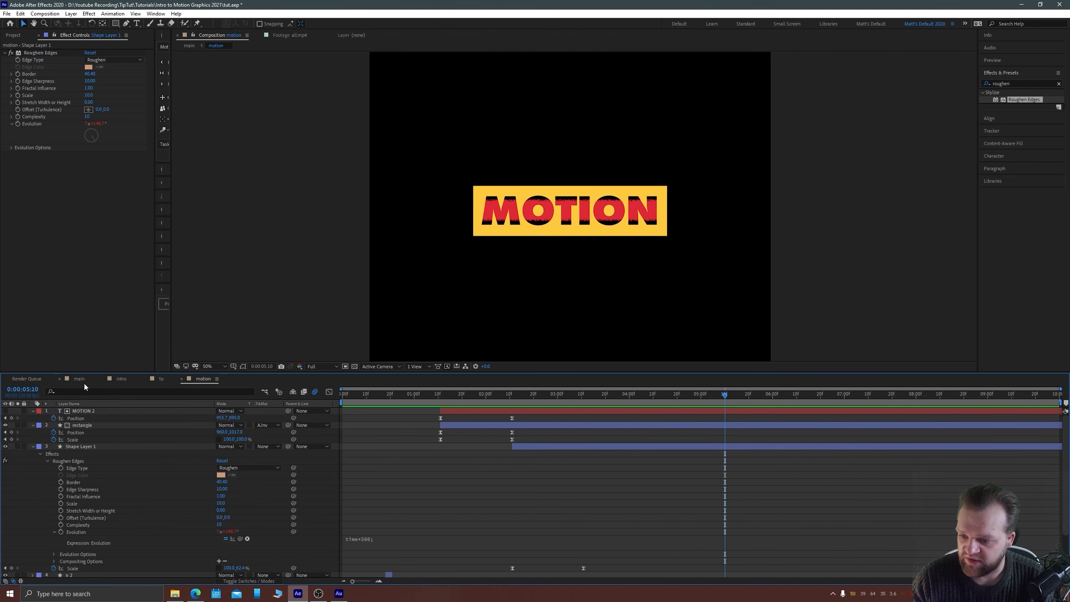
left_click(13, 35)
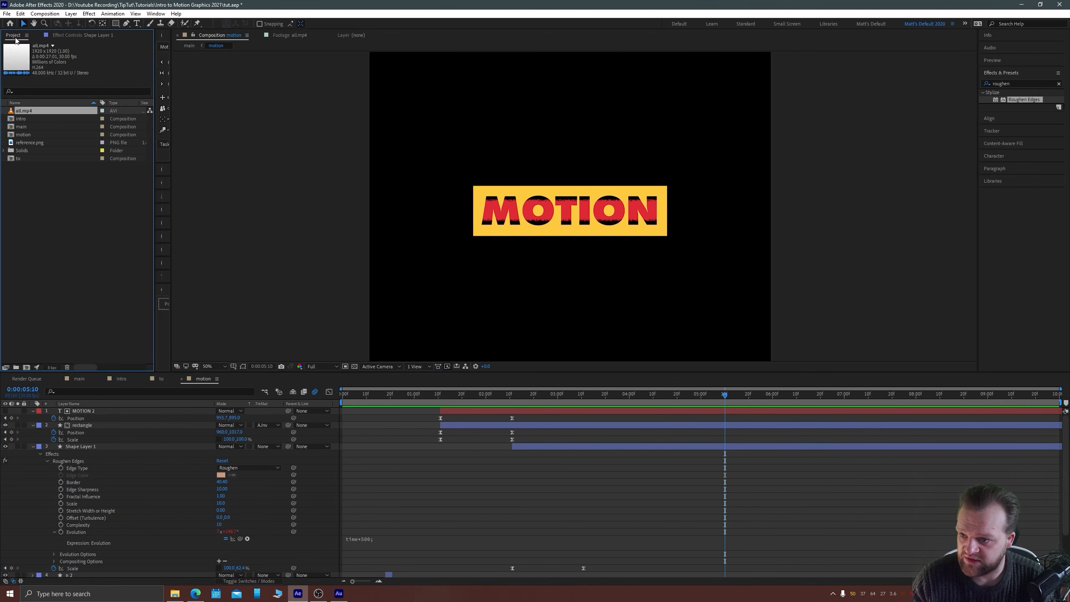
double_click(17, 109)
left_click_drag(341, 351, 684, 342)
key("space")
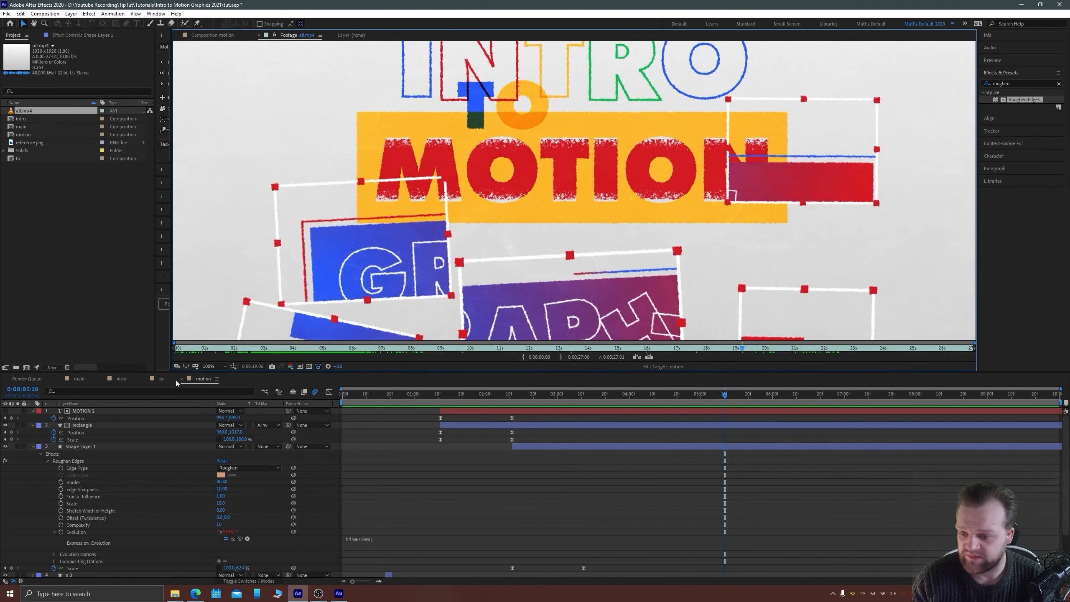
Place the motion layer directly below the to layer in the main composition.
left_click(78, 379)
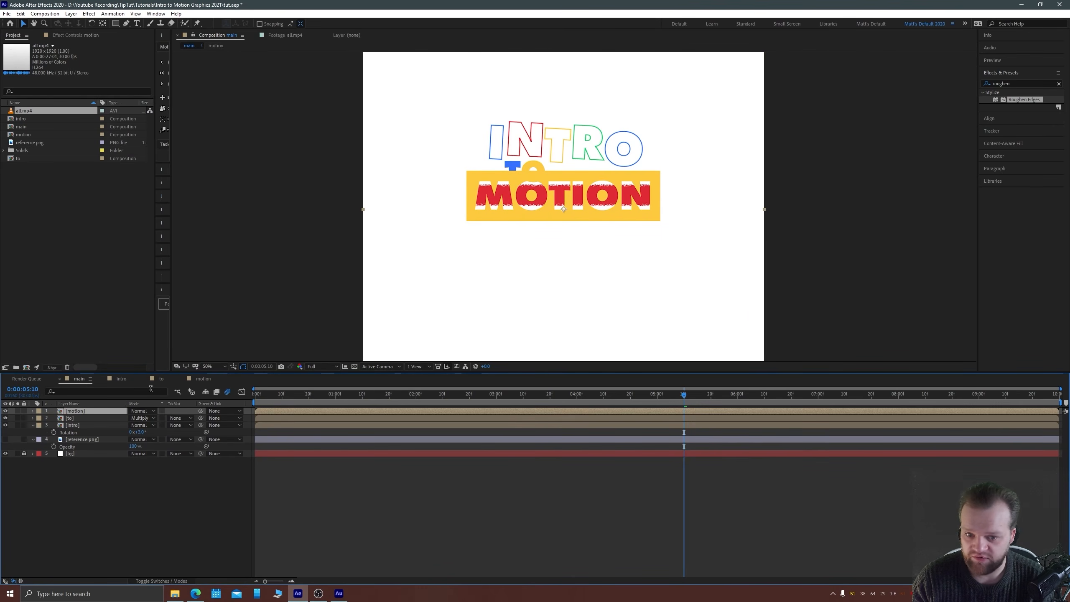
scroll(508, 180, "up", 1)
left_click_drag(435, 128, 449, 170)
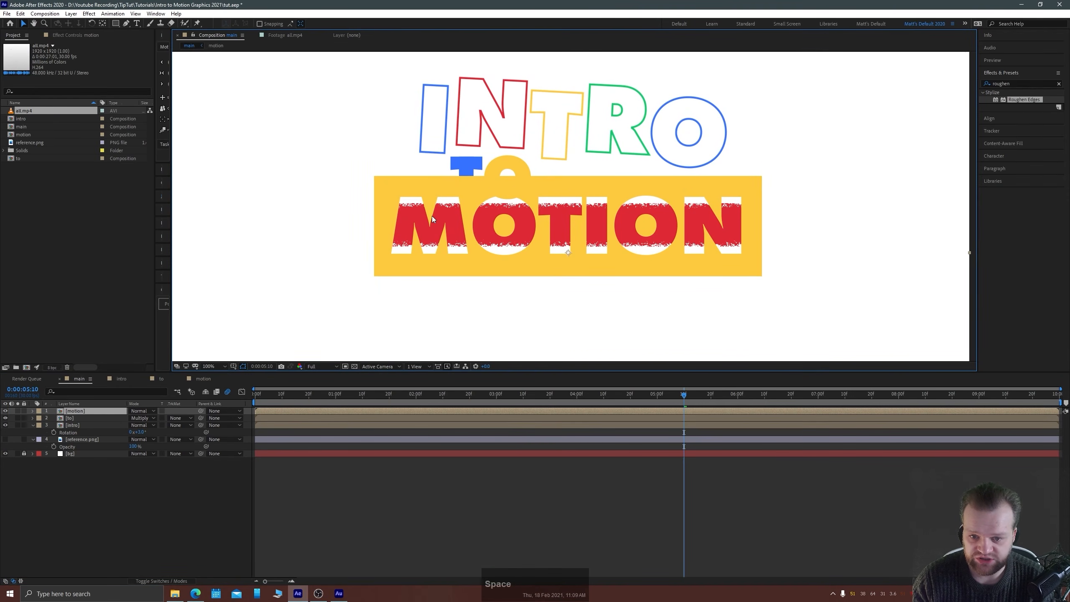
key("ctrl+bracketleft")
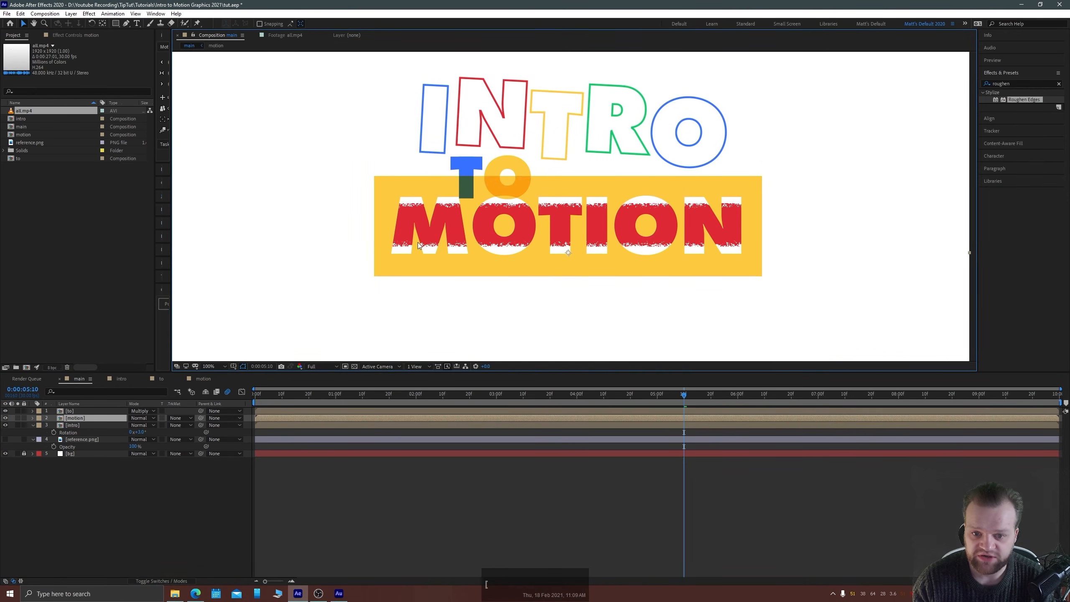
Show the reference.png layer in main and nudge the motion layer vertically in large increments to compare it with the reference.
scroll(401, 264, "down", 1)
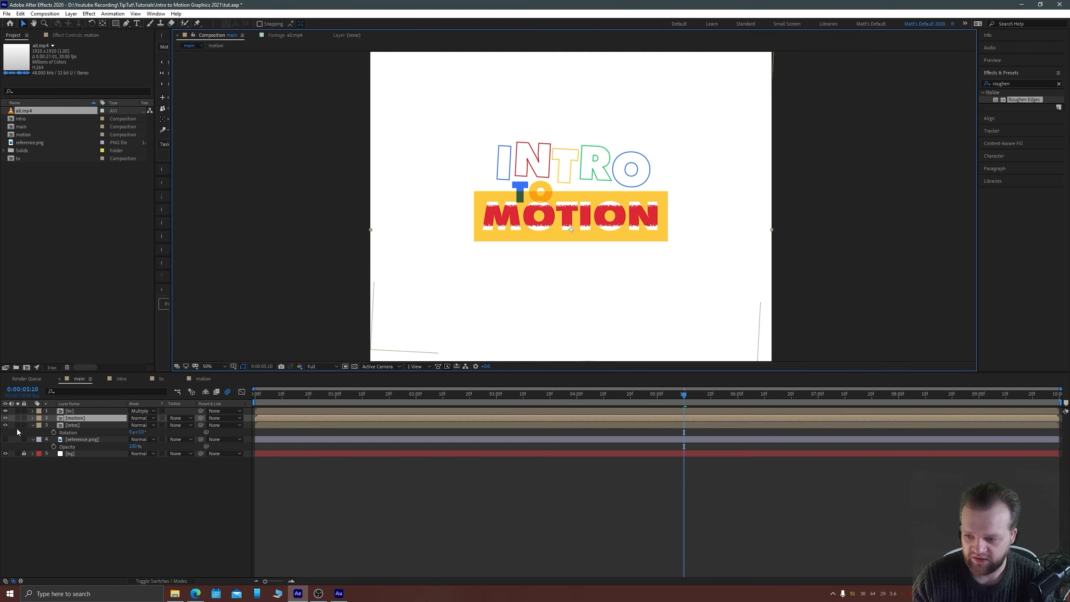
left_click(5, 439)
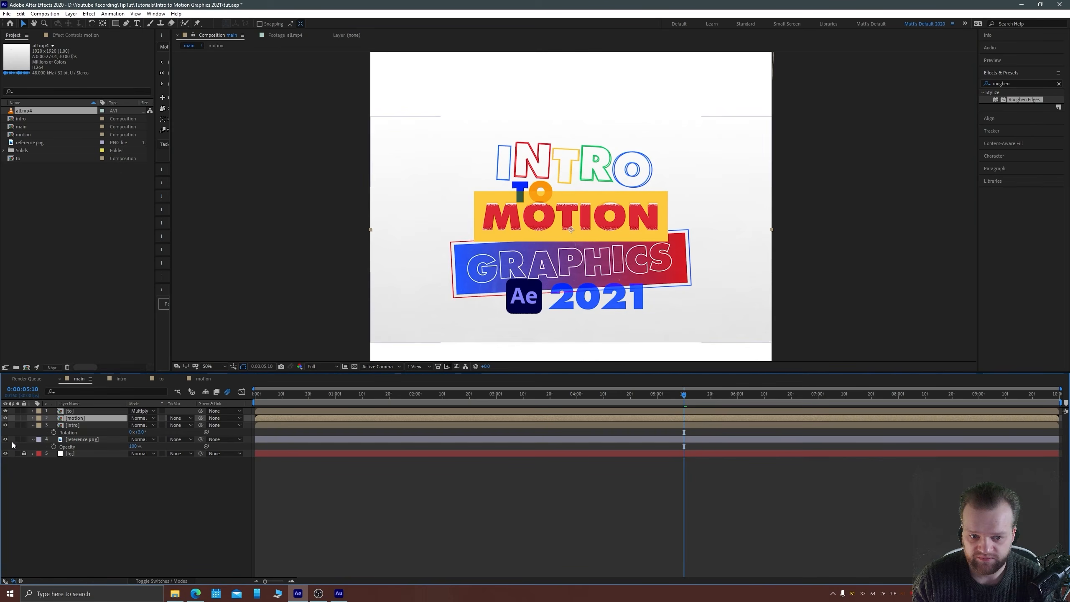
left_click(65, 485)
left_click(66, 418)
key("shift+Down")
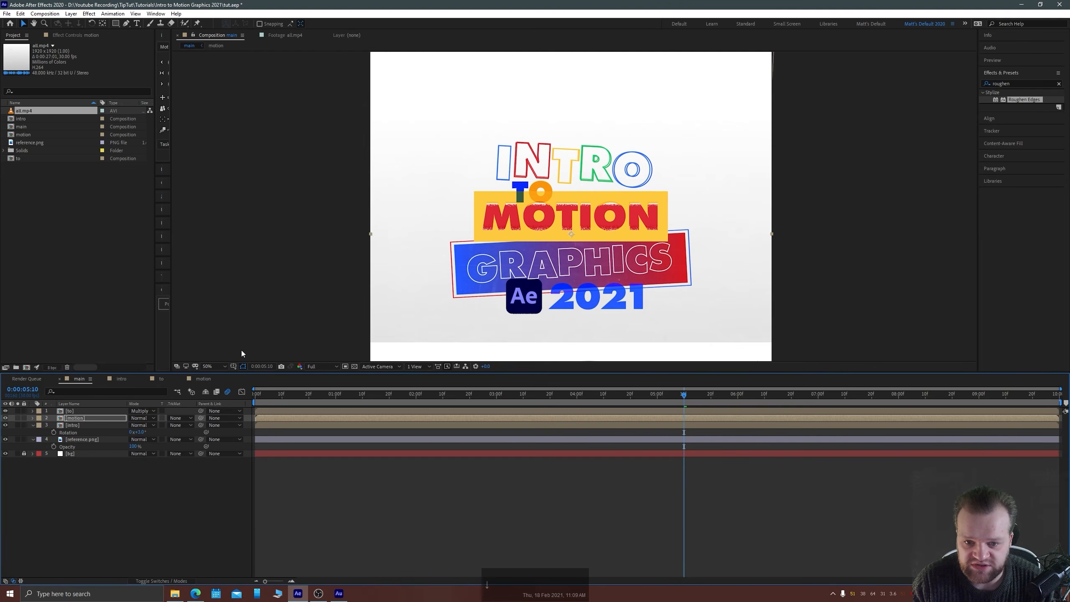
key("shift+Up")
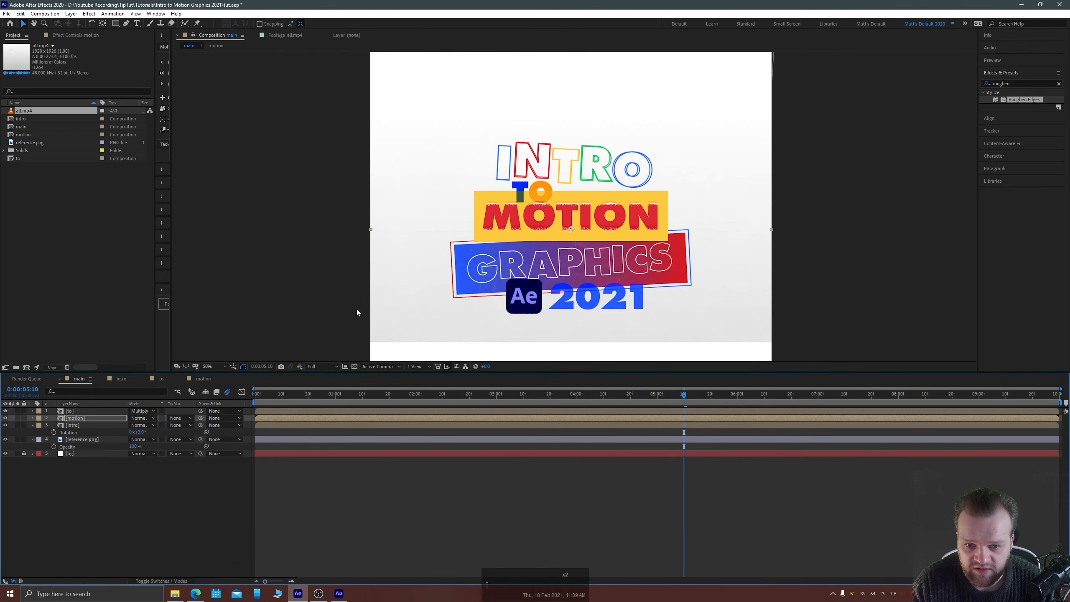
Fine-tune the motion layer's vertical position with single-pixel nudges against the reference image, then deselect it.
scroll(527, 226, "up", 1)
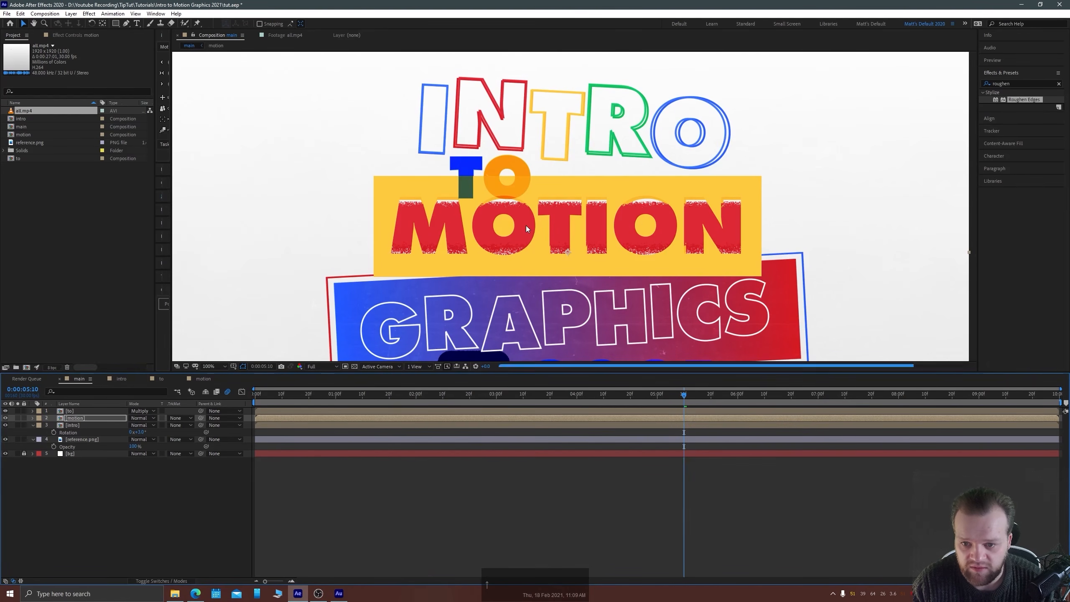
key("Down")
key("Down")
key("Down")
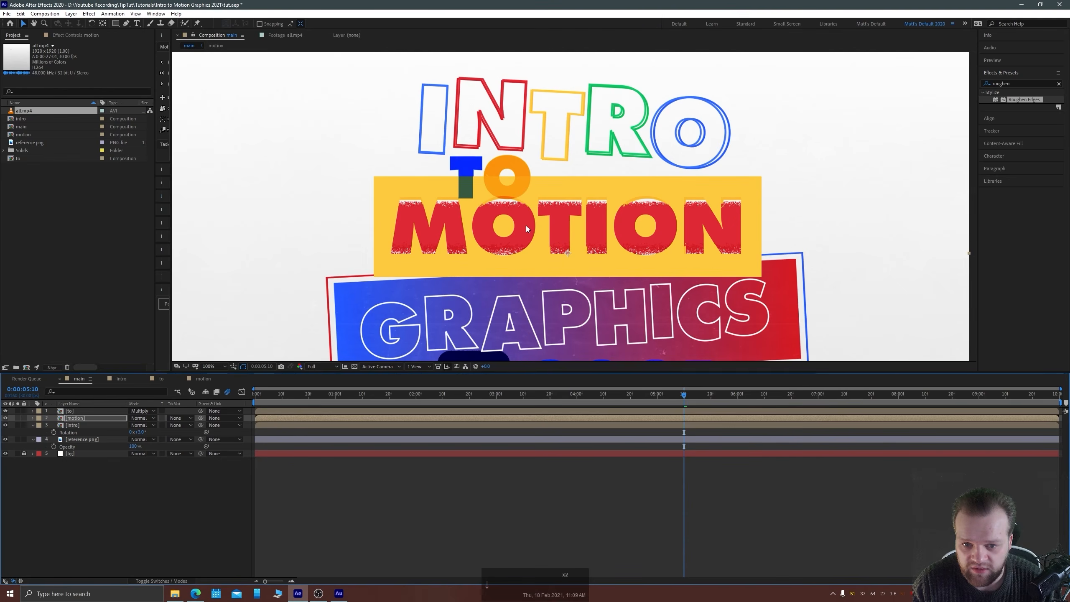
key("Up")
key("Up")
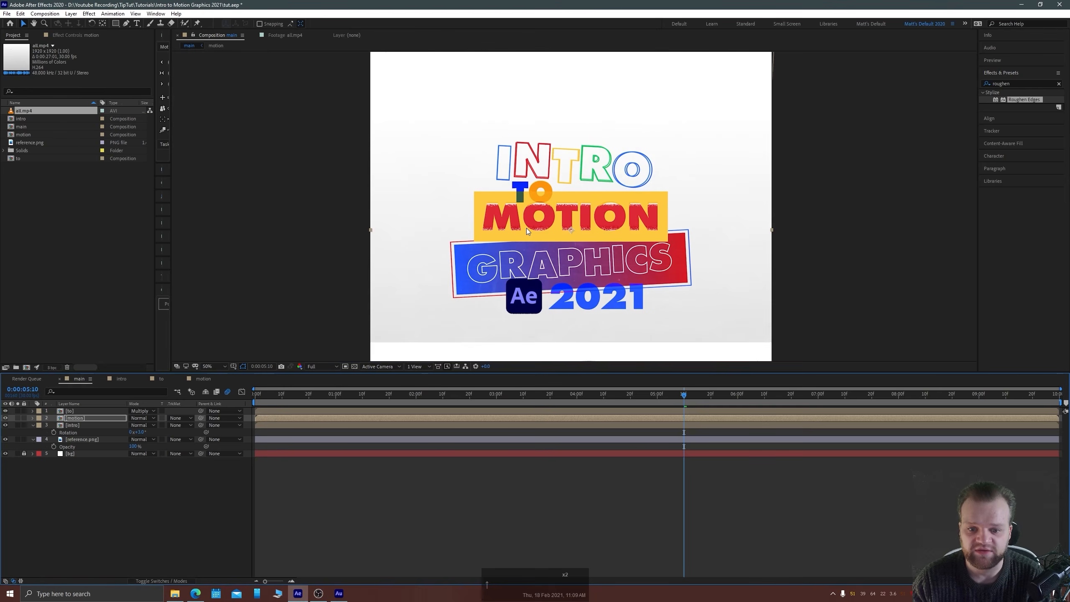
scroll(526, 228, "down", 1)
left_click(101, 470)
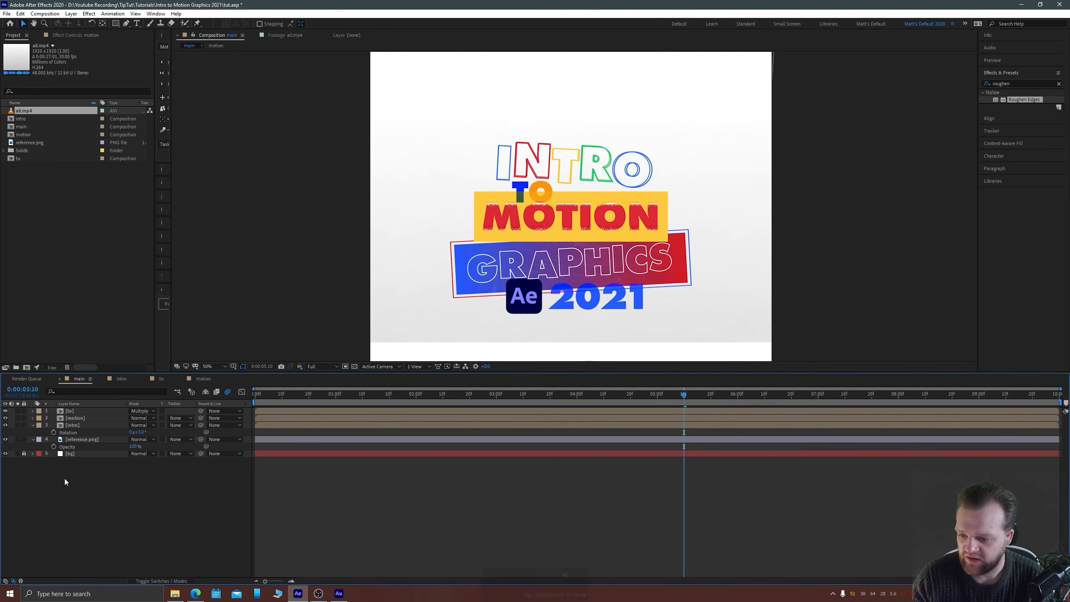
Hide the reference.png layer and preview the main composition from the start.
left_click(5, 439)
left_click(268, 397)
mouse_move(256, 397)
left_mouse_down()
mouse_move(336, 391)
mouse_move(246, 393)
left_mouse_up()
key("space")
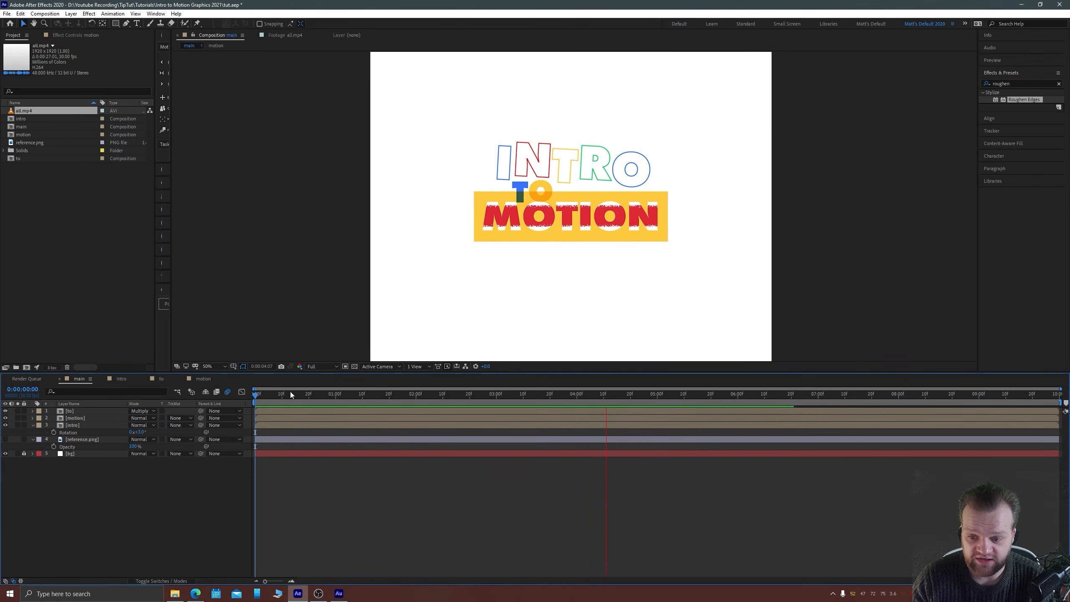
key("space")
key("space")
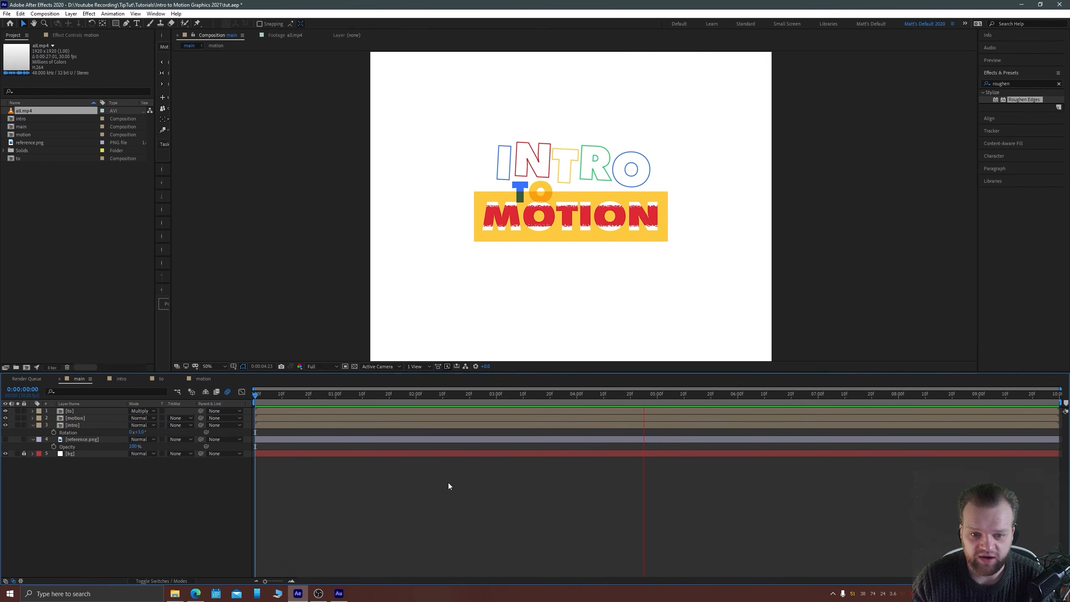
key("space")
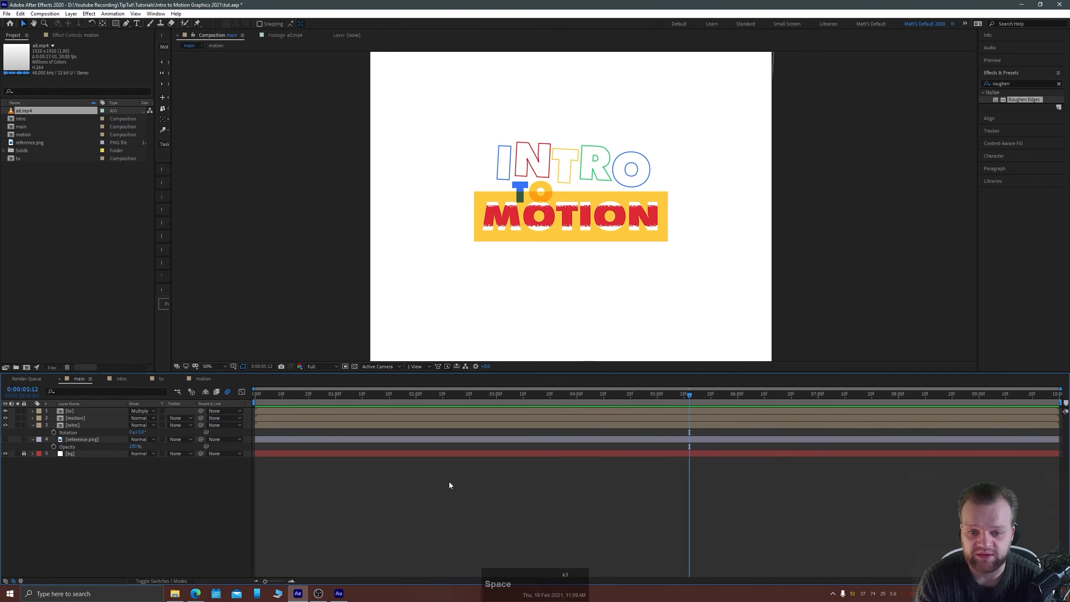
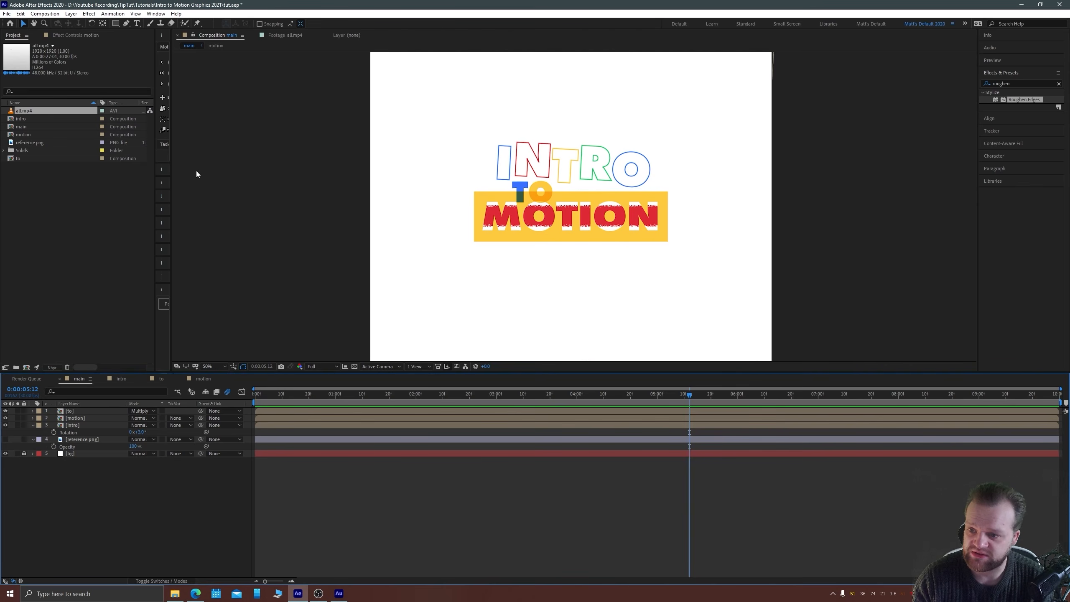
Examine the reference video's section where the GRAPHICS pieces appear around the MOTION title.
double_click(23, 110)
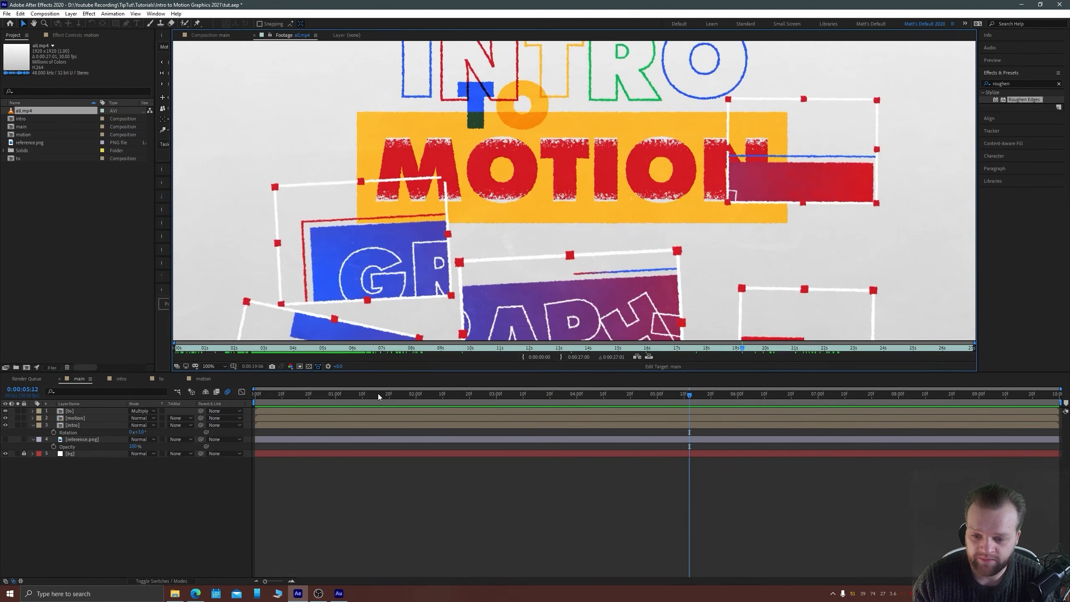
key("space")
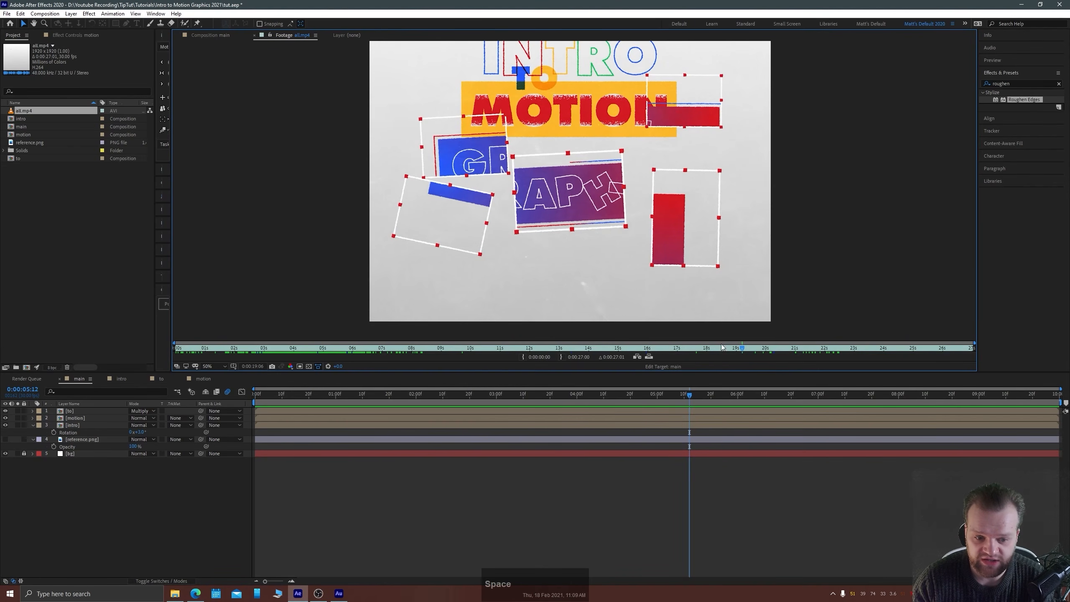
mouse_move(739, 350)
left_mouse_down()
mouse_move(662, 340)
mouse_move(779, 338)
mouse_move(731, 338)
mouse_move(772, 324)
mouse_move(721, 329)
mouse_move(771, 323)
mouse_move(718, 329)
mouse_move(730, 331)
left_mouse_up()
key("space")
left_click_drag(536, 157, 545, 240)
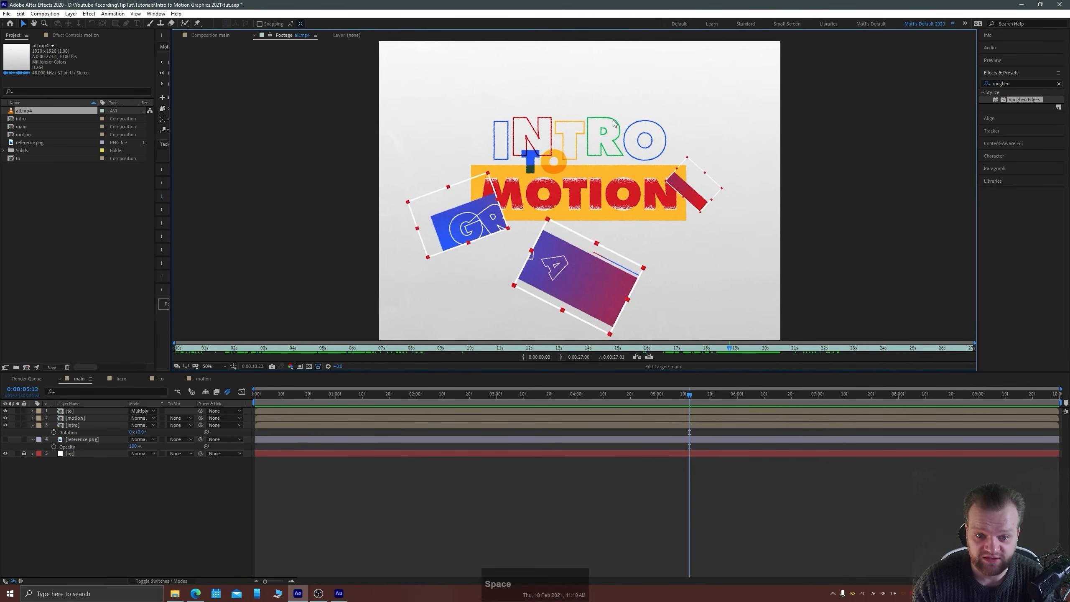
left_click_drag(699, 394, 715, 397)
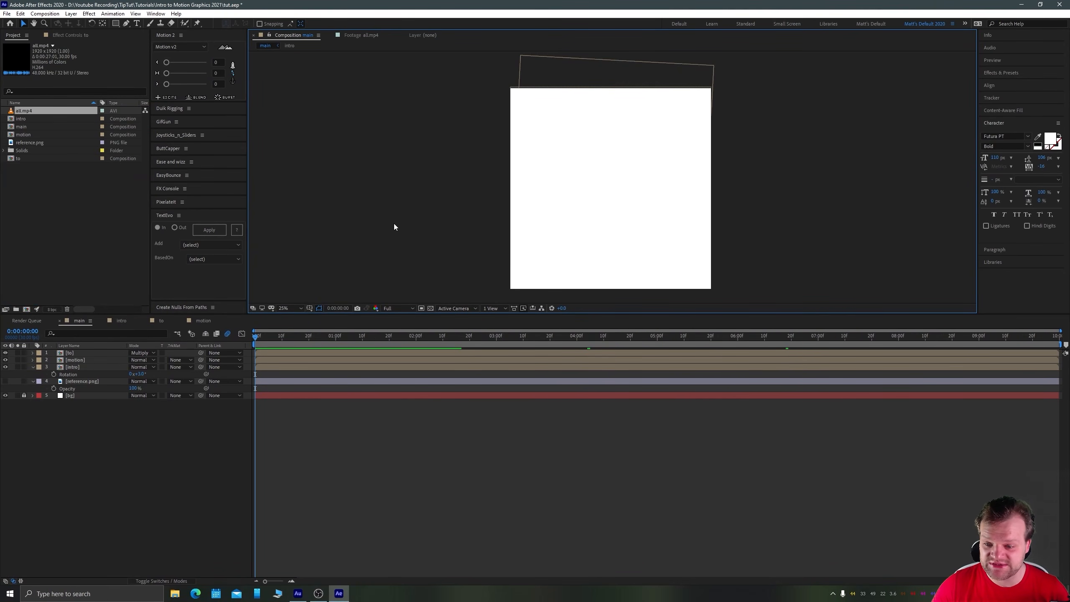
Preview the main composition and move its current time to 0:00:03:11.
left_click(268, 336)
key("space")
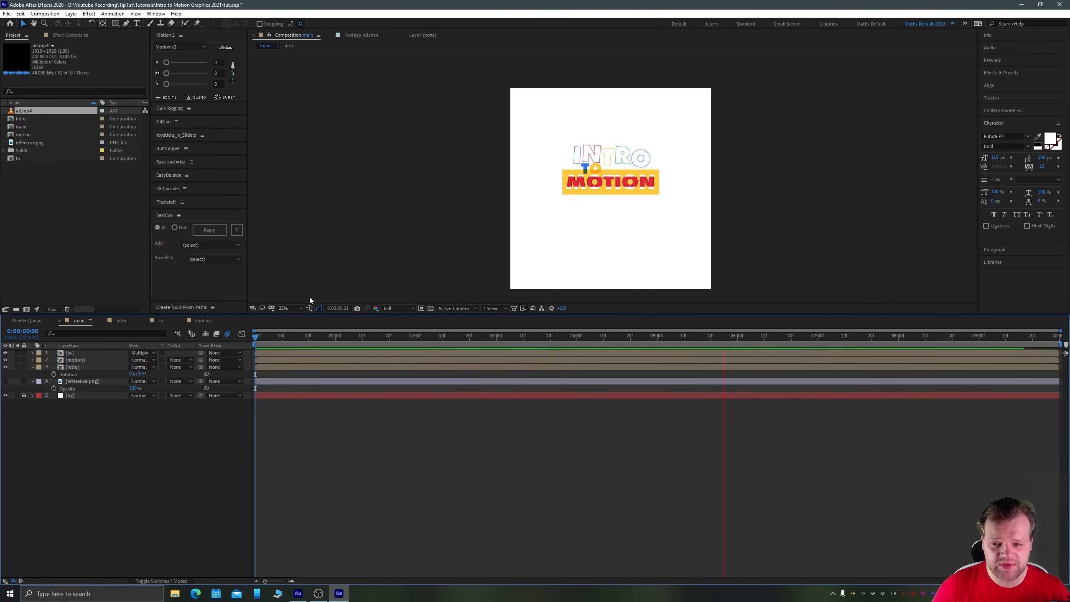
key("space")
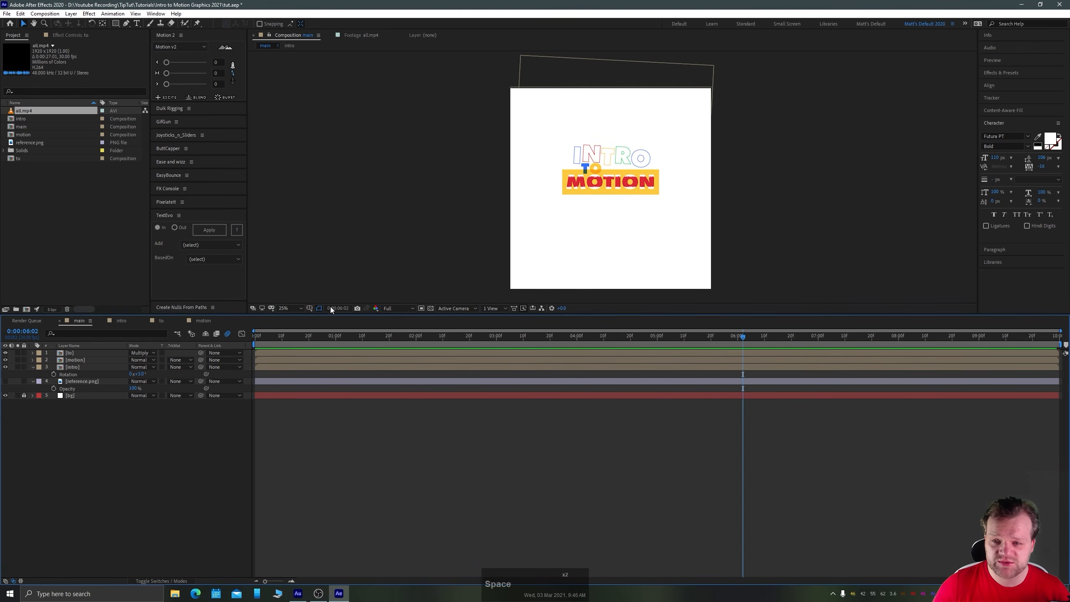
double_click(19, 110)
left_click_drag(433, 340, 525, 349)
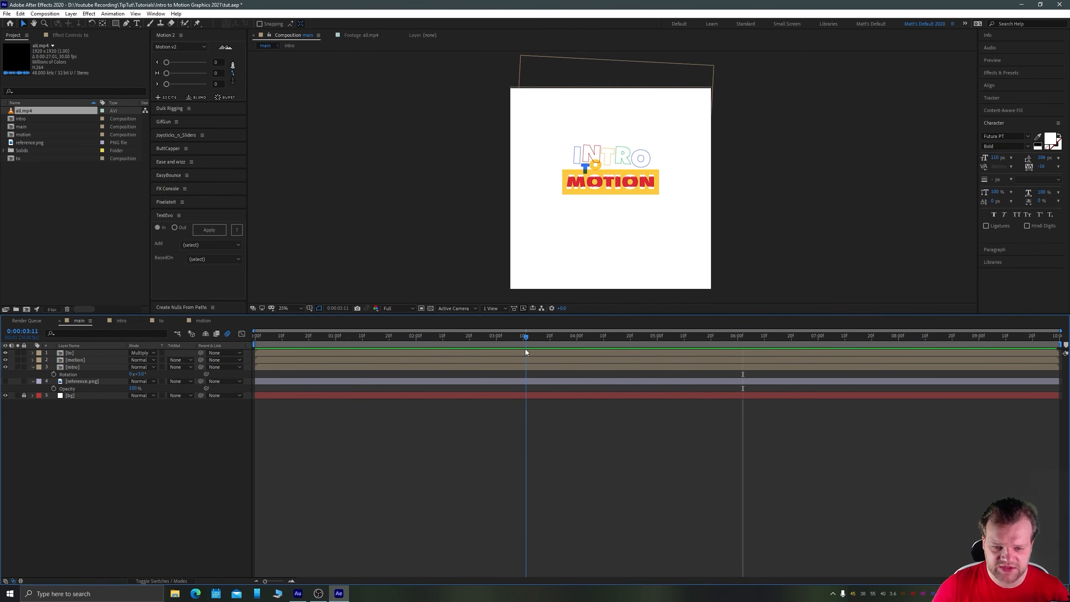
Scrub through the reference video's GRAPHICS animation and move the main composition's current time to 0:00:02:20.
double_click(17, 111)
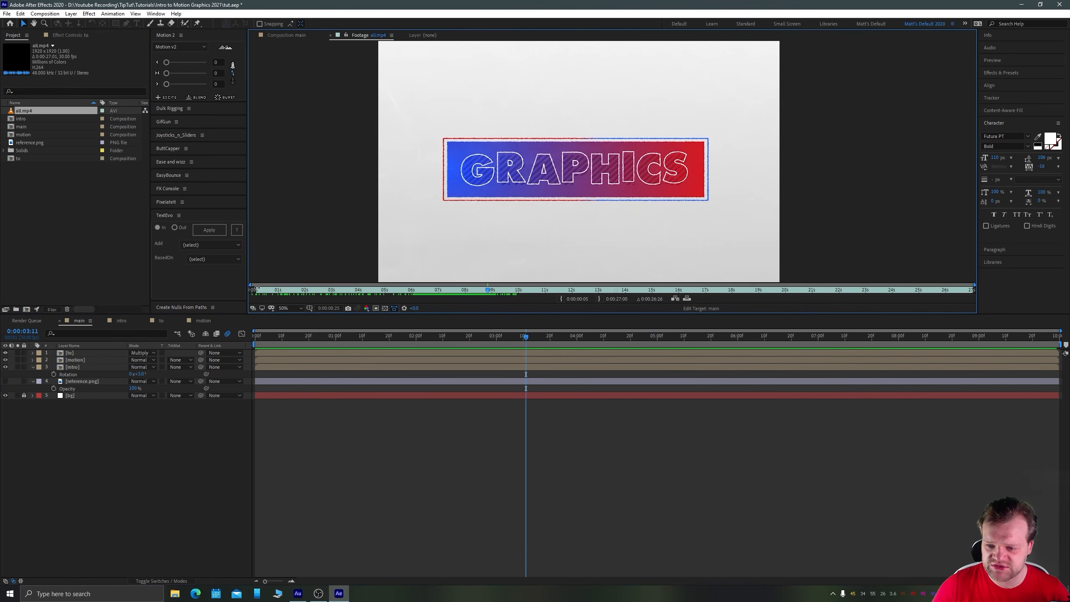
left_click_drag(257, 288, 477, 302)
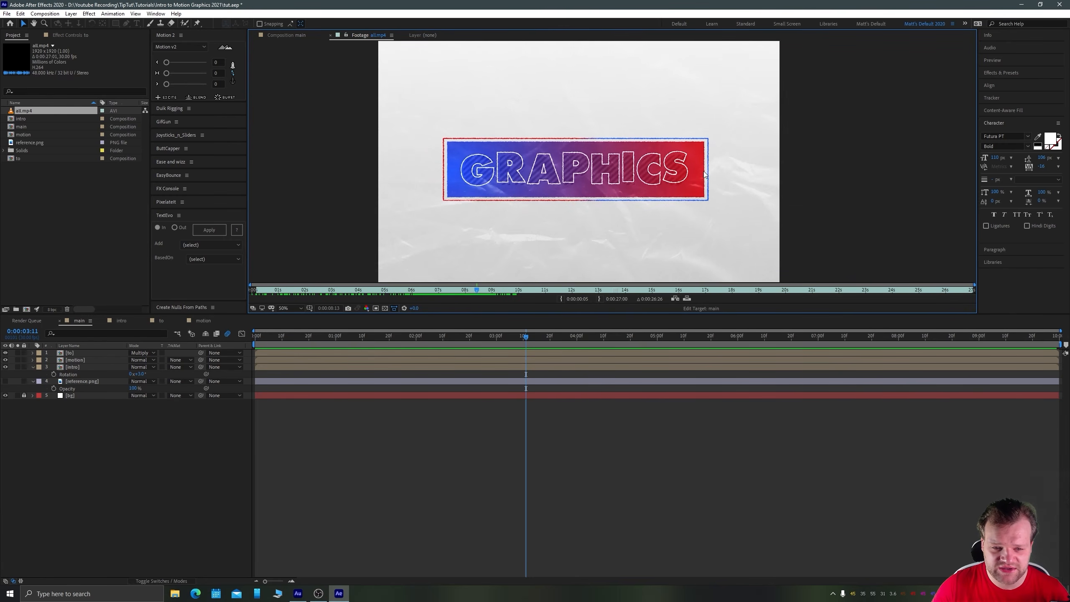
left_click_drag(521, 331, 469, 337)
double_click(36, 112)
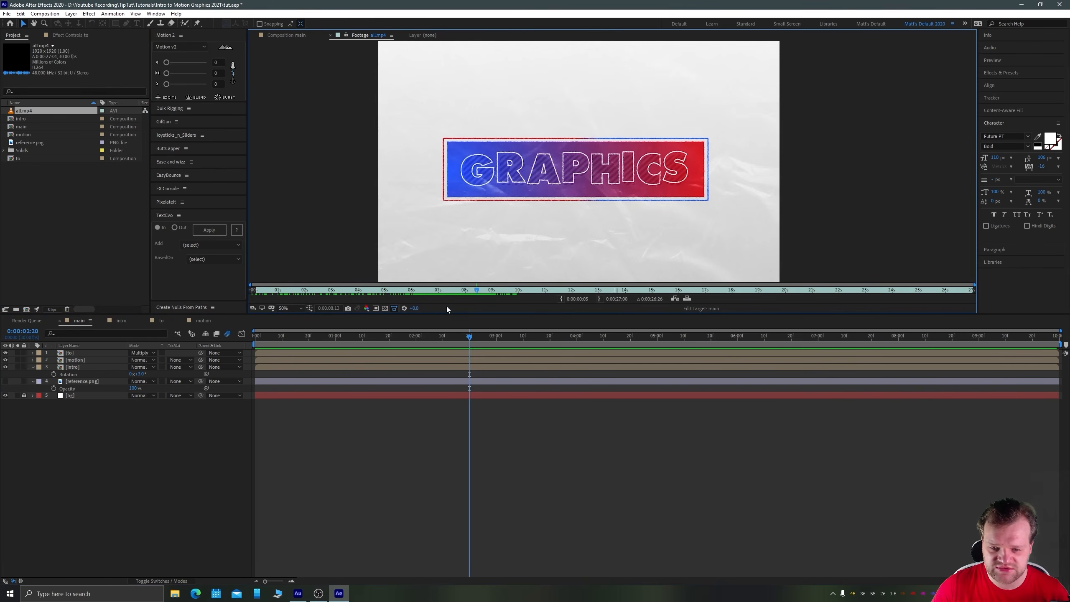
left_click_drag(478, 291, 433, 290)
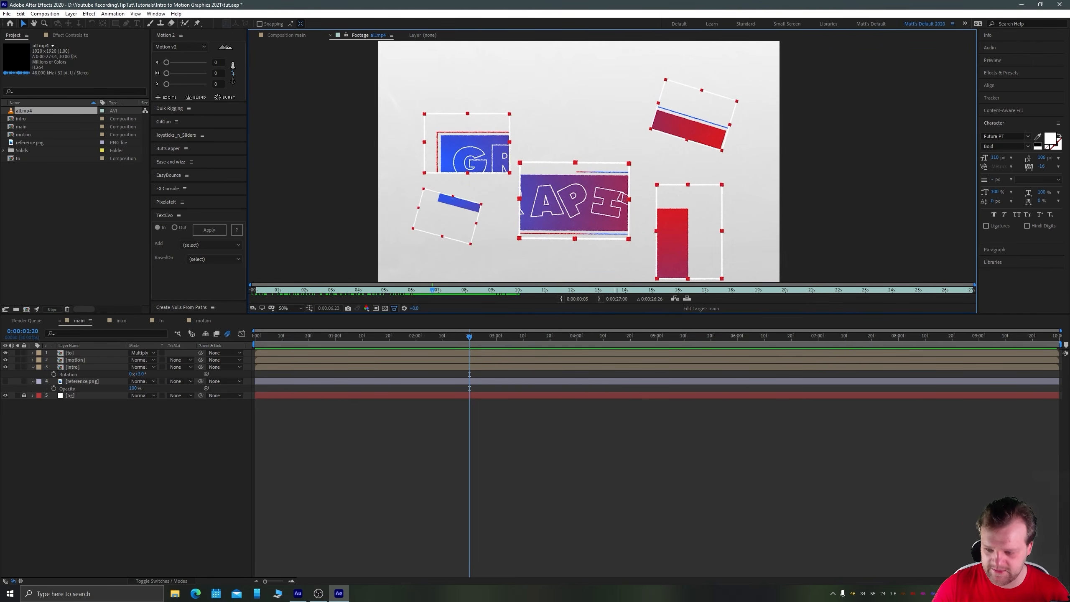
Return to the main composition, show the reference.png layer and frame its GRAPHICS title in an enlarged viewer at 0:00:02:10.
left_click(333, 384)
left_click(277, 336)
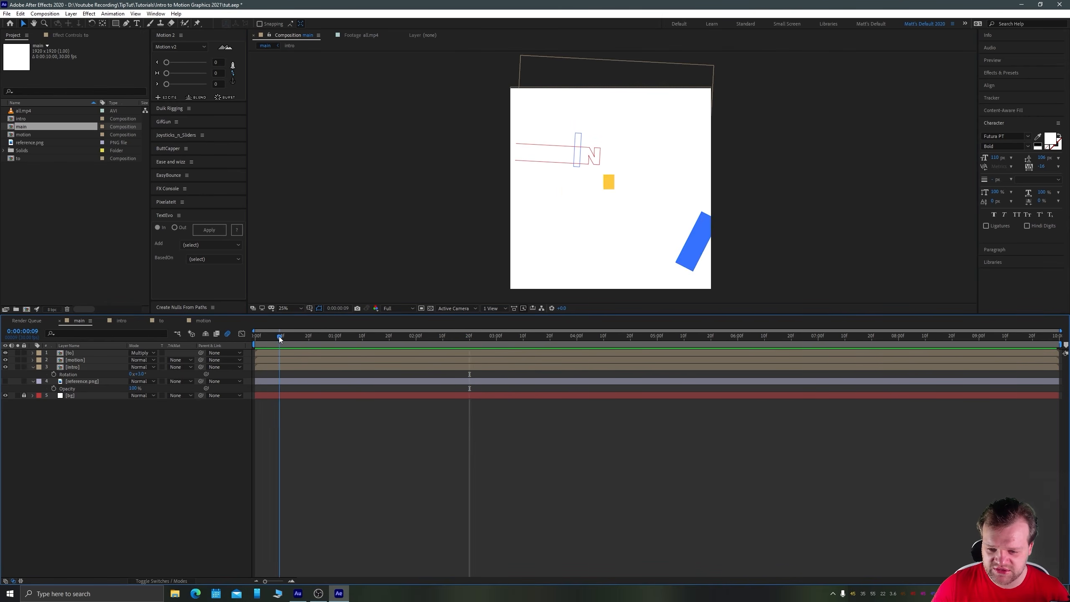
left_click(5, 381)
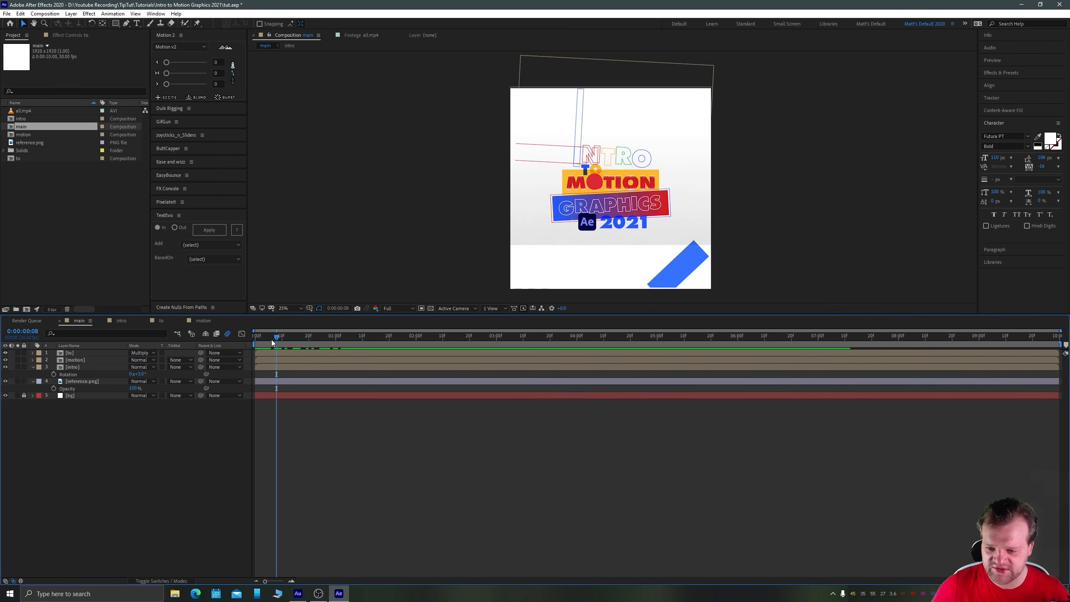
left_click_drag(277, 336, 442, 331)
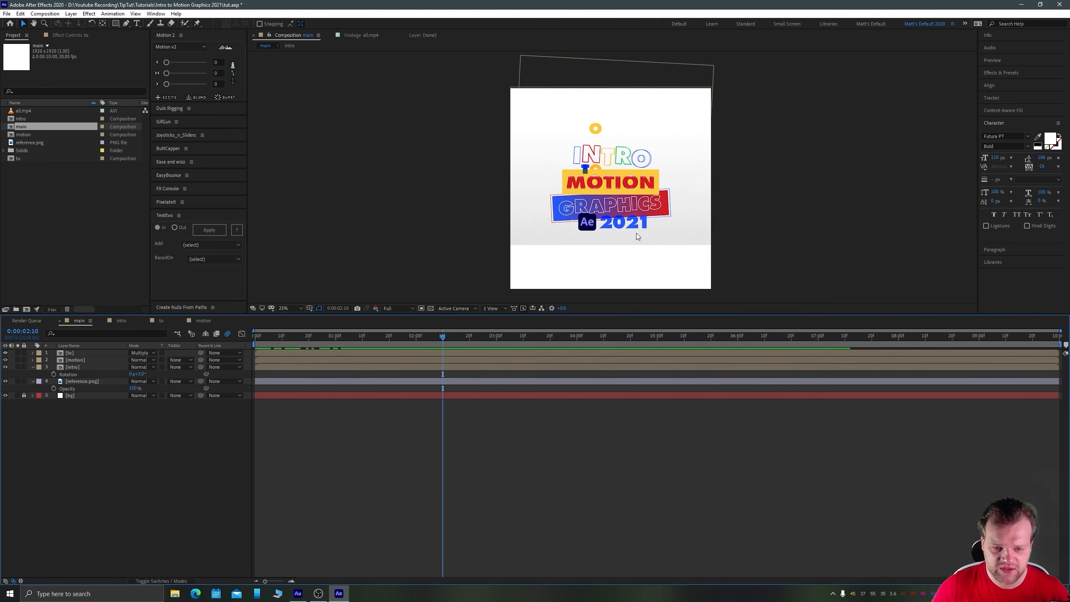
scroll(638, 238, "up", 3)
left_click_drag(585, 242, 582, 133)
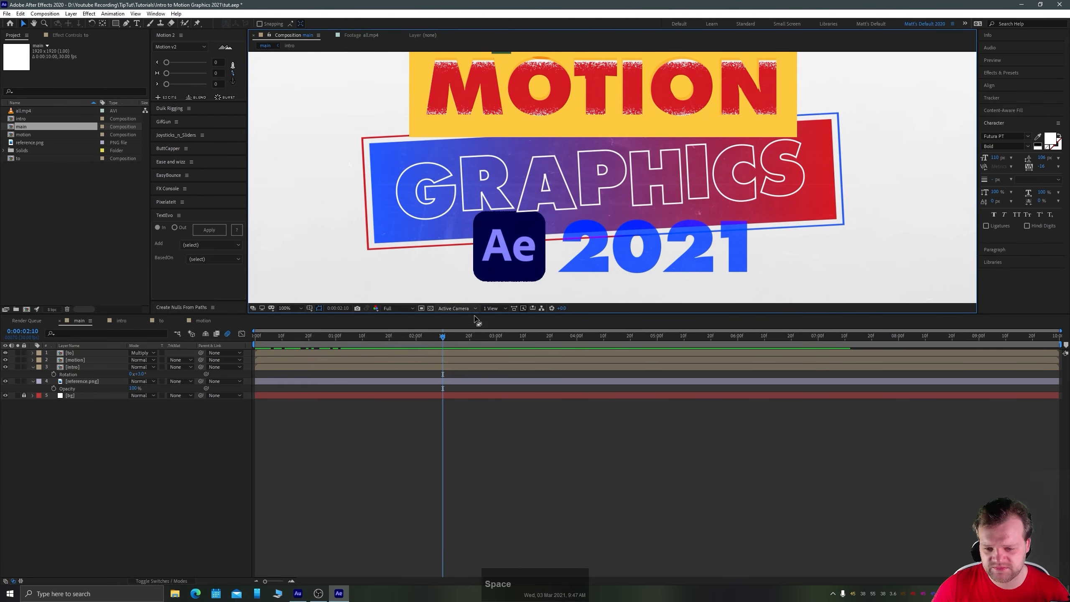
left_click_drag(476, 314, 477, 352)
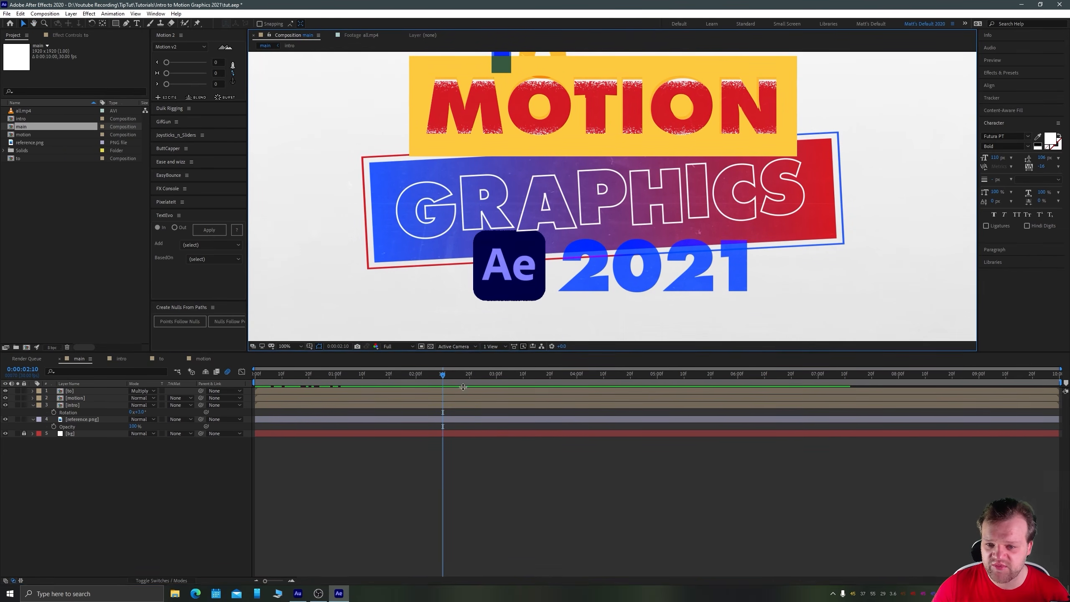
Draw a rectangle over the reference's GRAPHICS banner, filled with the blue 2558FF sampled from the artwork.
left_click(115, 24)
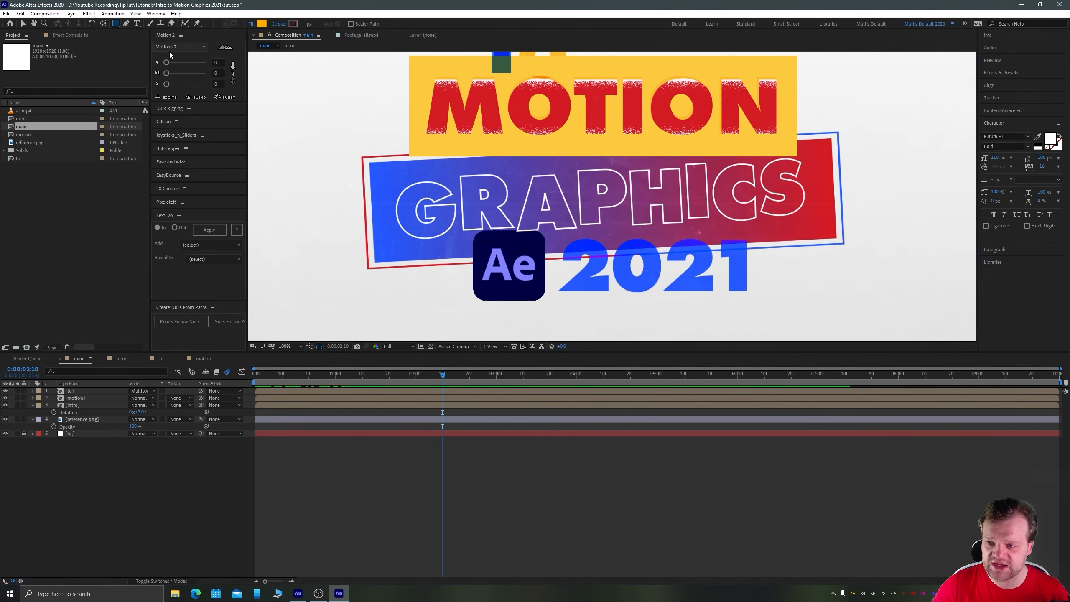
left_click(261, 24)
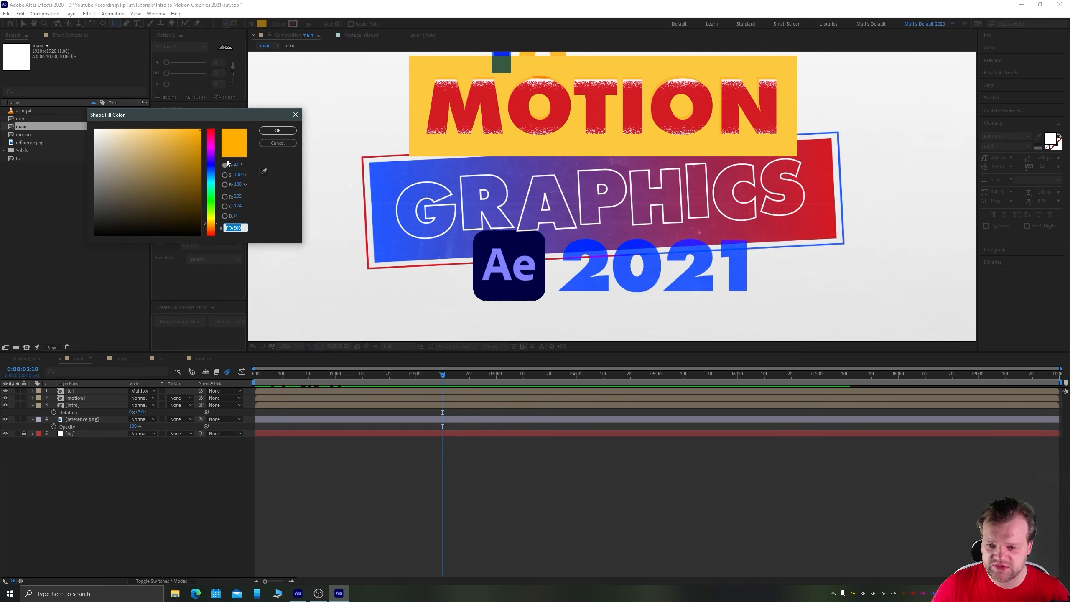
left_click(267, 174)
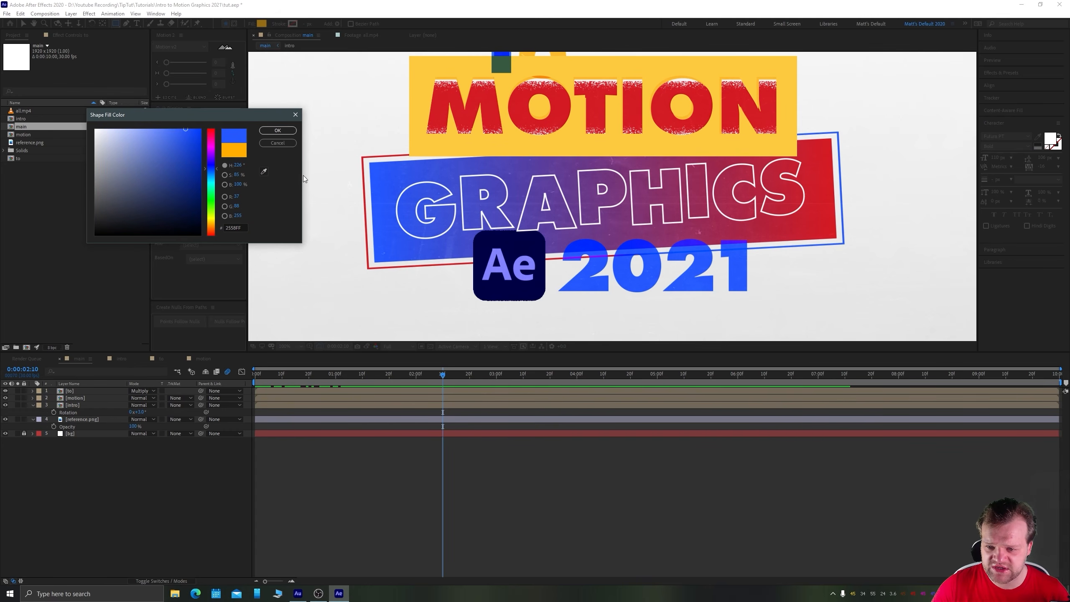
left_click(278, 130)
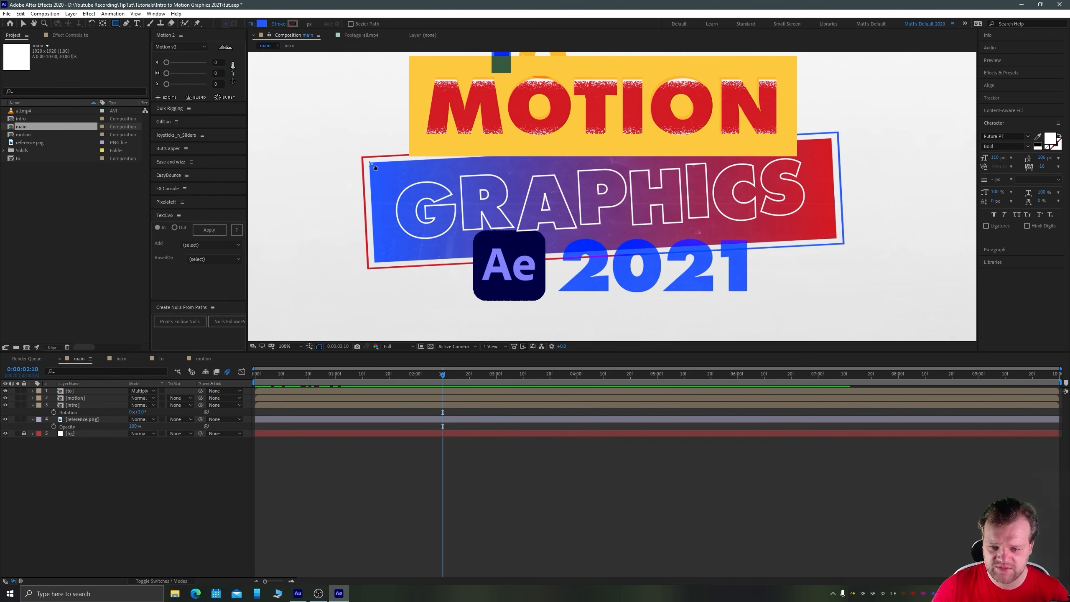
mouse_move(370, 161)
left_mouse_down()
mouse_move(789, 239)
mouse_move(859, 294)
mouse_move(838, 282)
left_mouse_up()
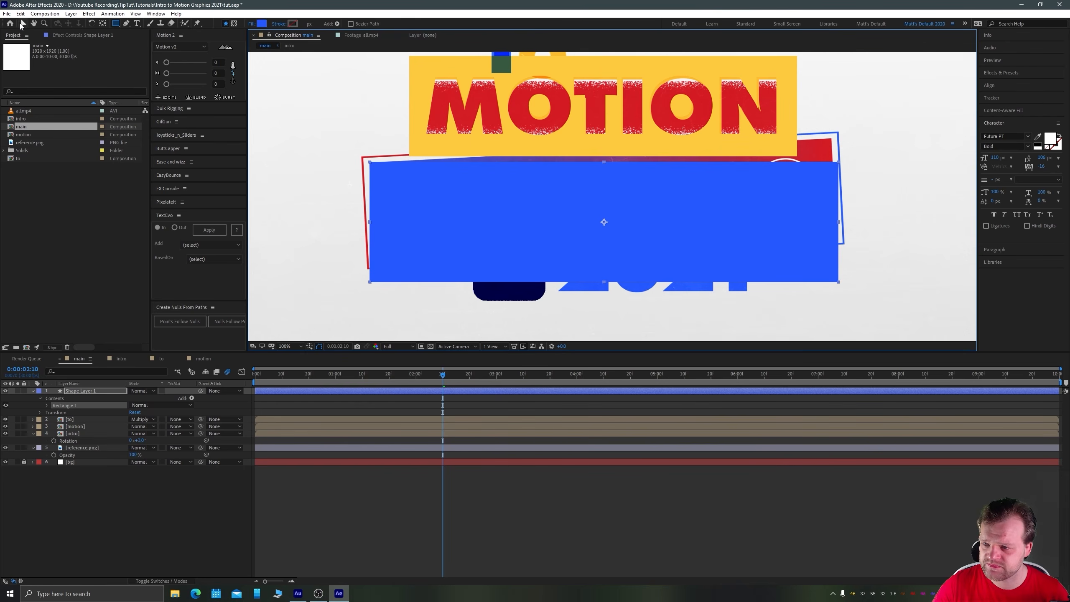
Move the blue rectangle up over the reference banner, shrink it slightly to the banner's size and nudge it upward.
left_click(20, 23)
left_click_drag(499, 208, 470, 196)
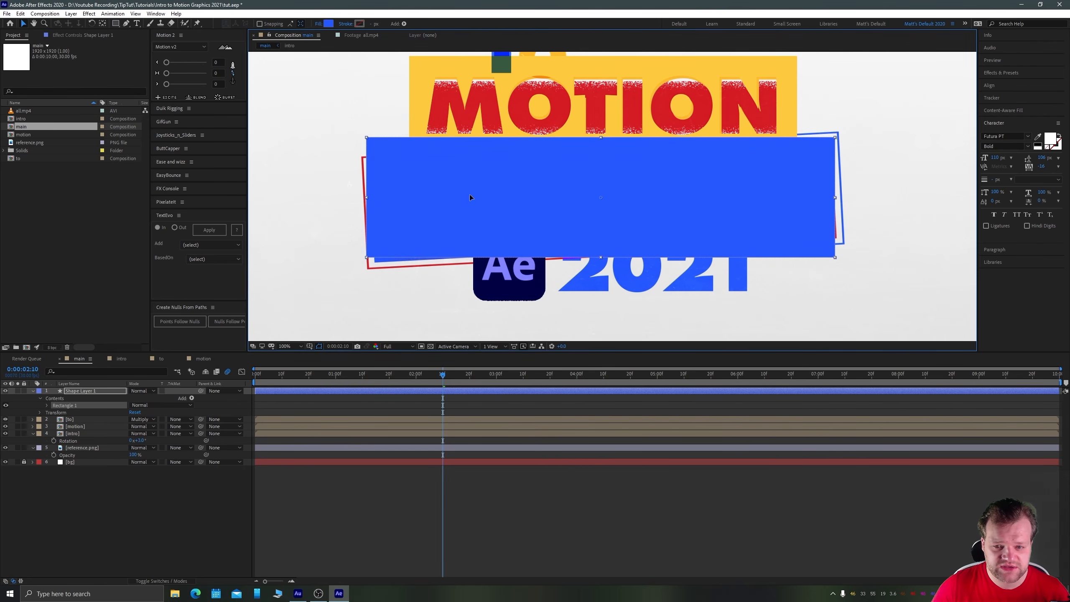
left_click_drag(366, 143, 369, 144)
key("Up")
key("Up")
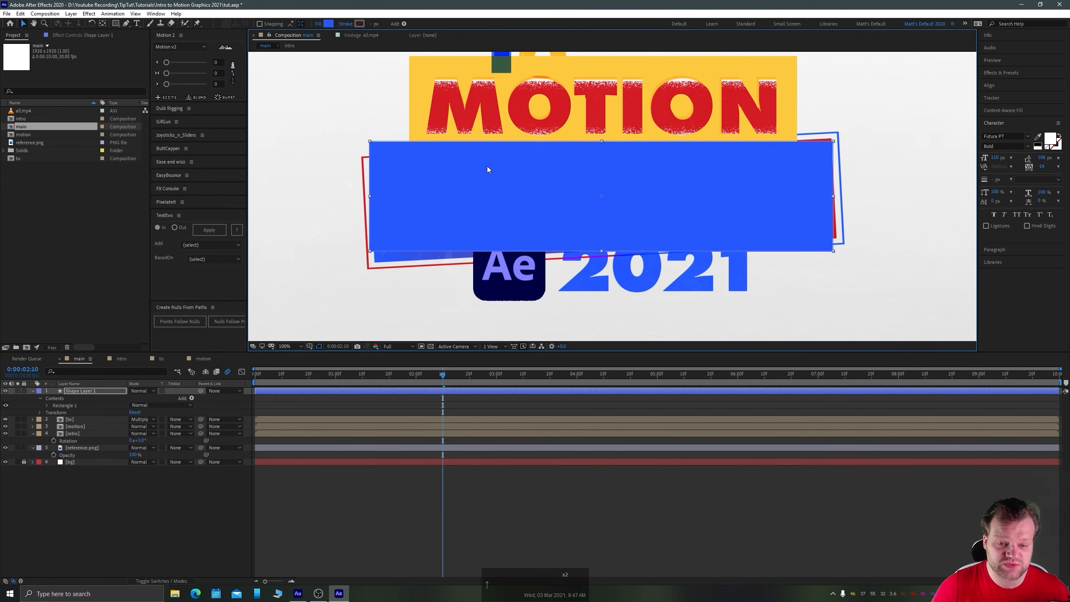
key("Up")
key("Up")
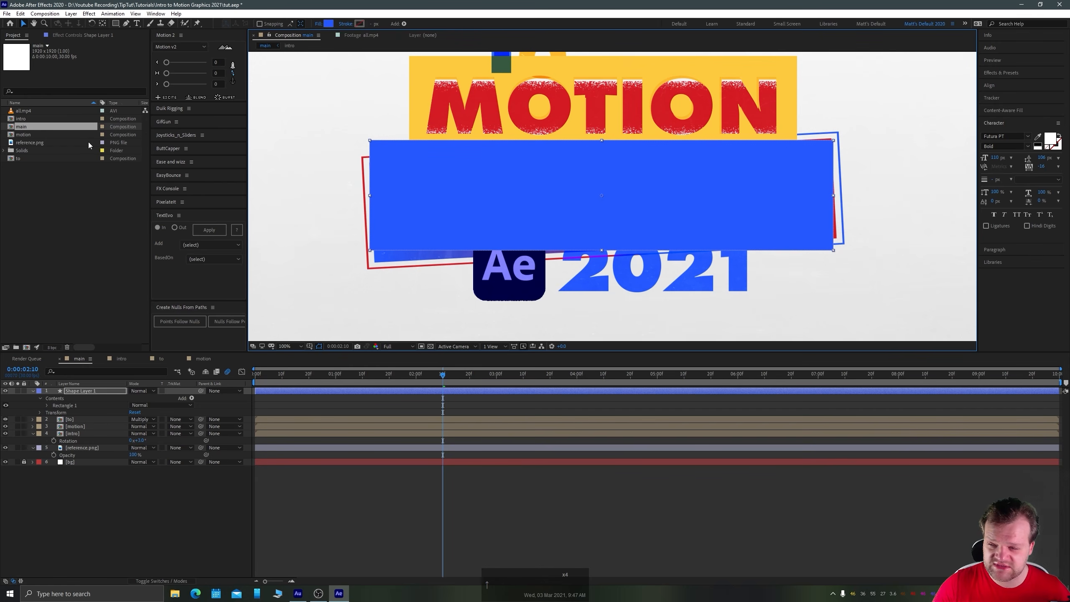
left_click(426, 399)
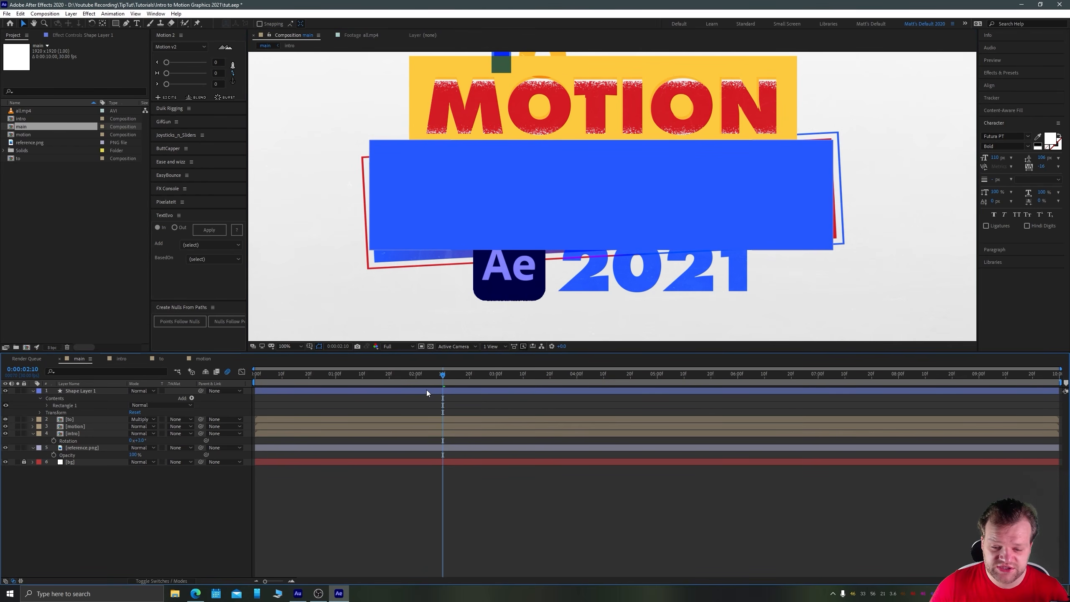
Duplicate the blue rectangle's shape layer, naming the original "rectangle" and the copy "line".
left_click(410, 393)
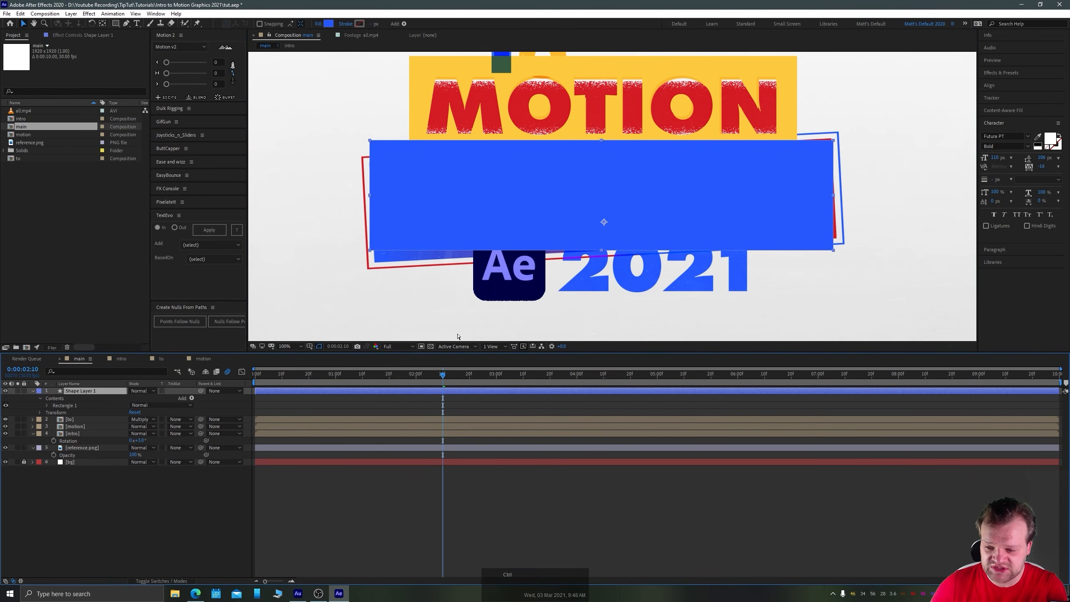
key("ctrl+d")
left_click(97, 398)
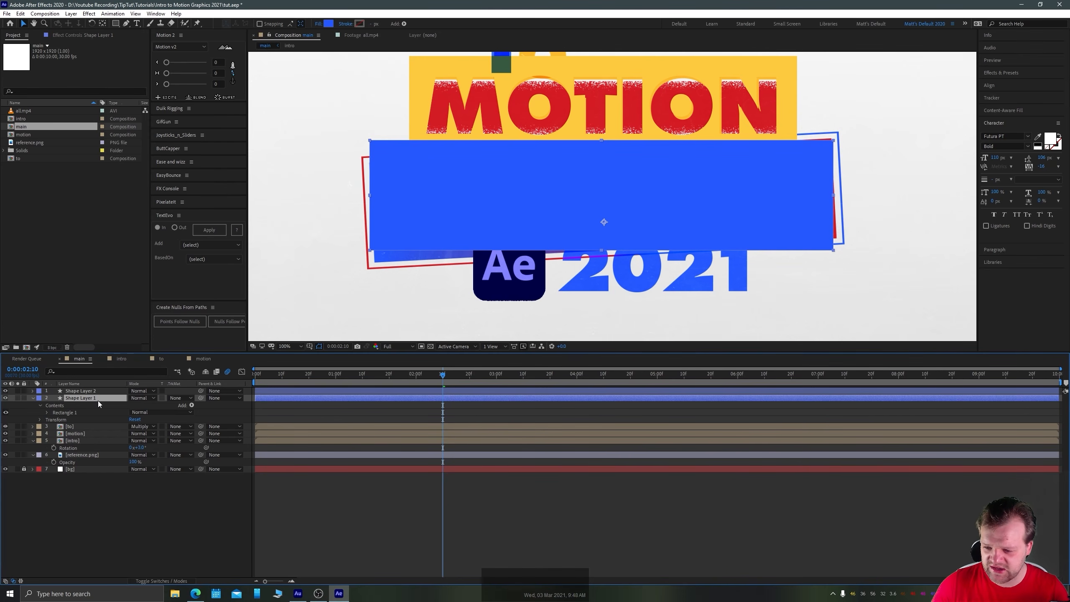
key("Return")
type("rectangle")
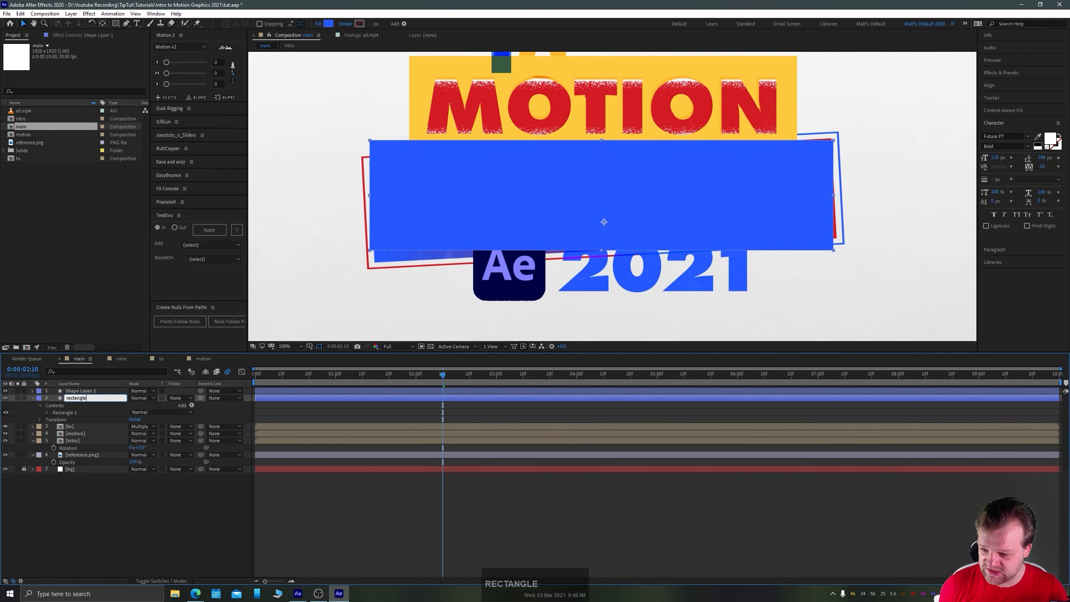
key("Return")
left_click(93, 391)
key("Return")
type("line")
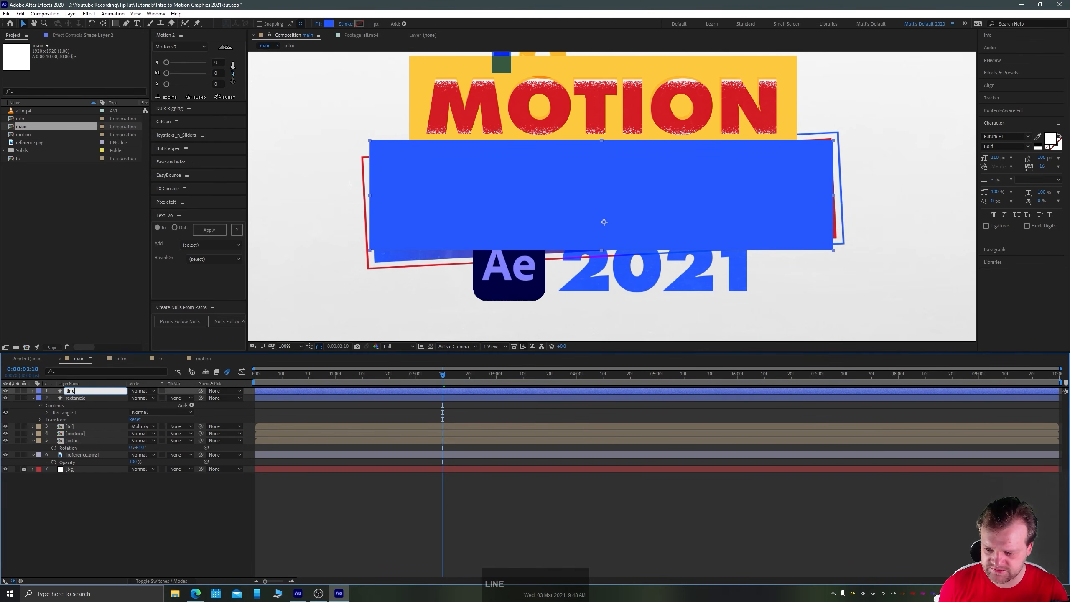
key("Return")
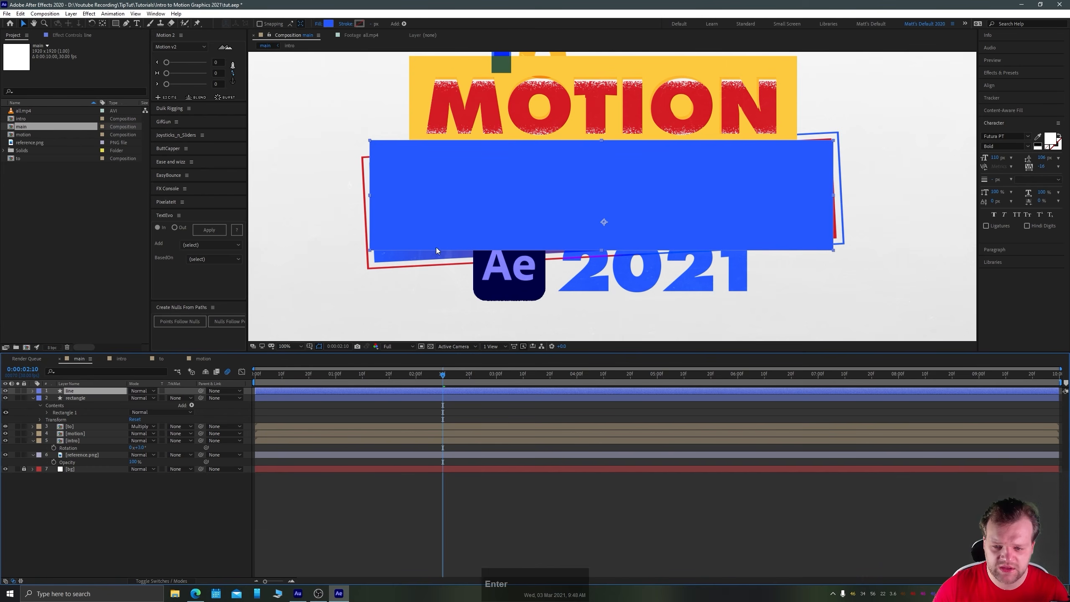
Remove the fill from the line layer and give it a solid stroke in colour 3772FF.
left_click(282, 506)
left_click(84, 391)
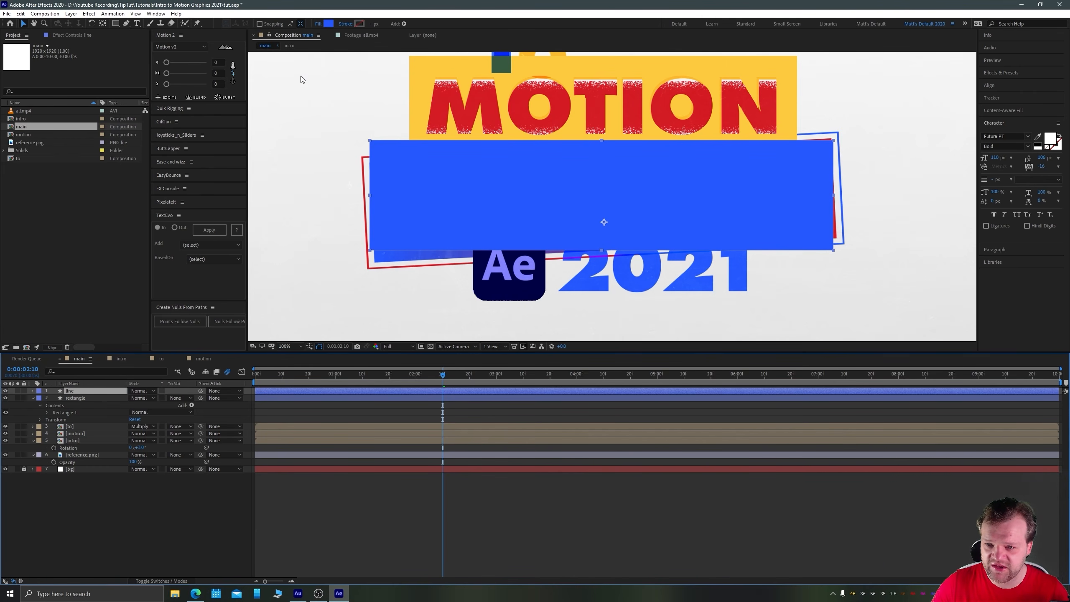
left_click(327, 23, "alt")
left_click(329, 24, "alt")
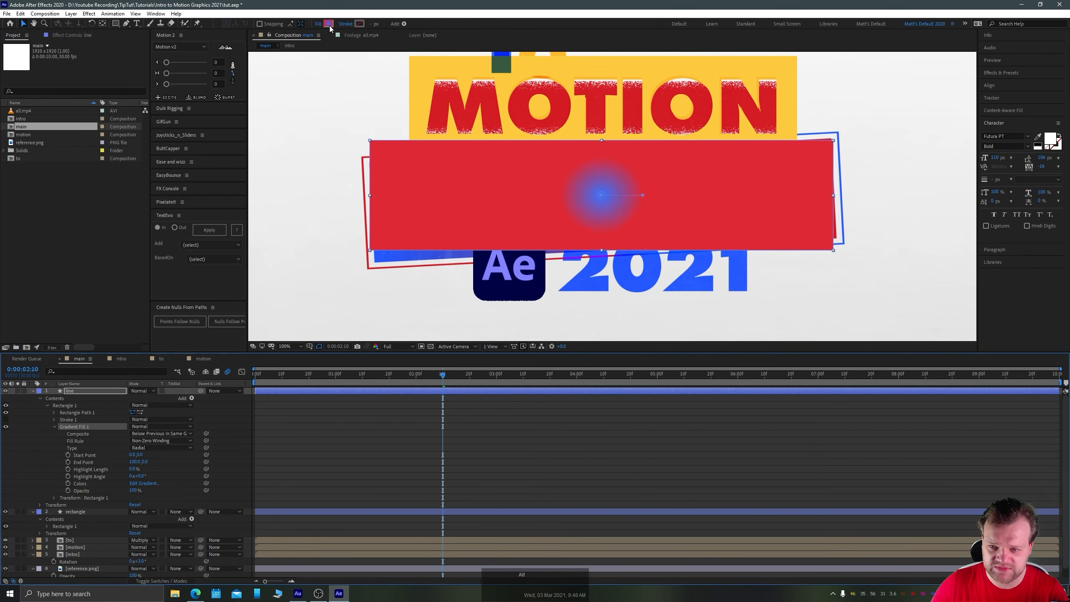
left_click(329, 26, "alt")
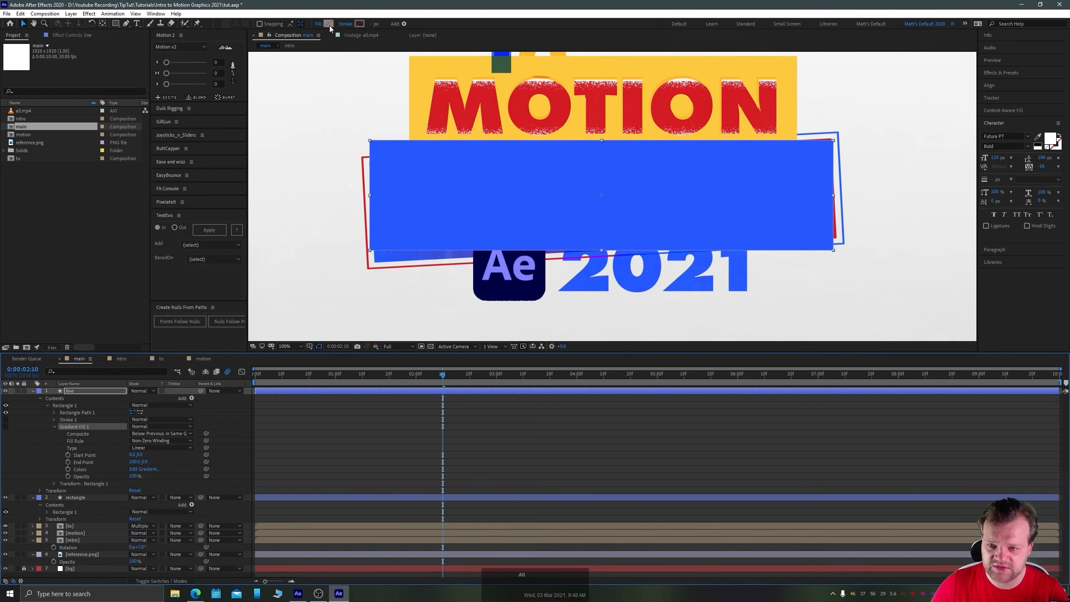
left_click(359, 25)
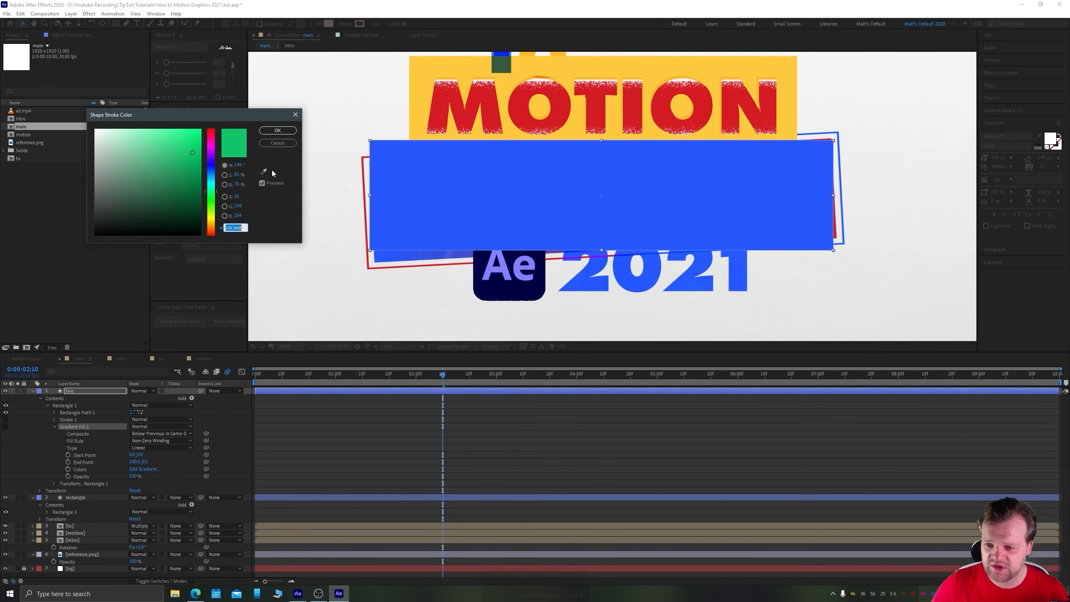
key("alt+Tab")
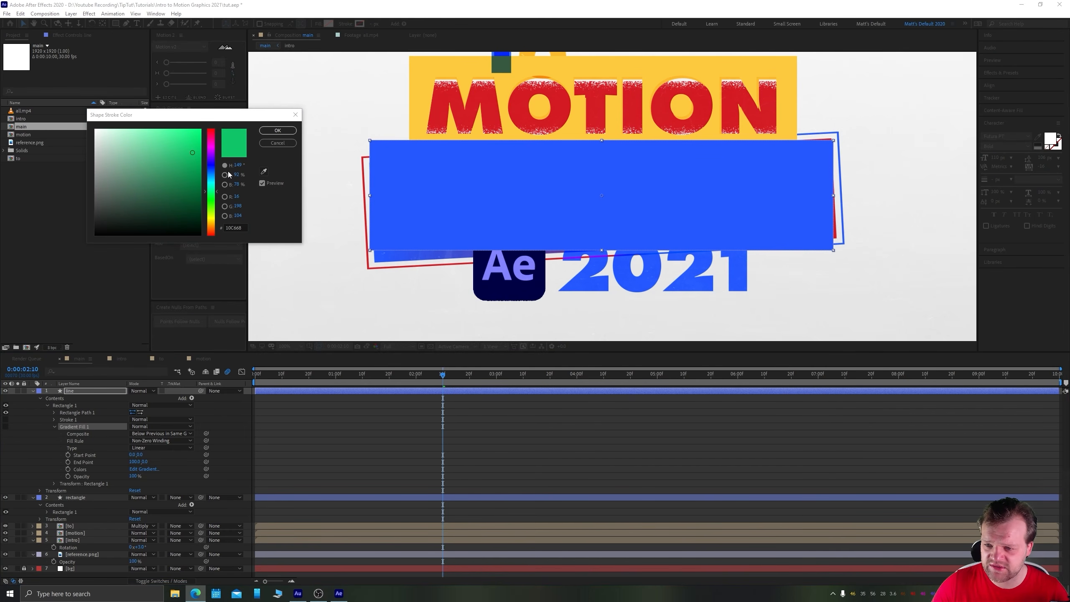
left_click(228, 227)
key("ctrl+v")
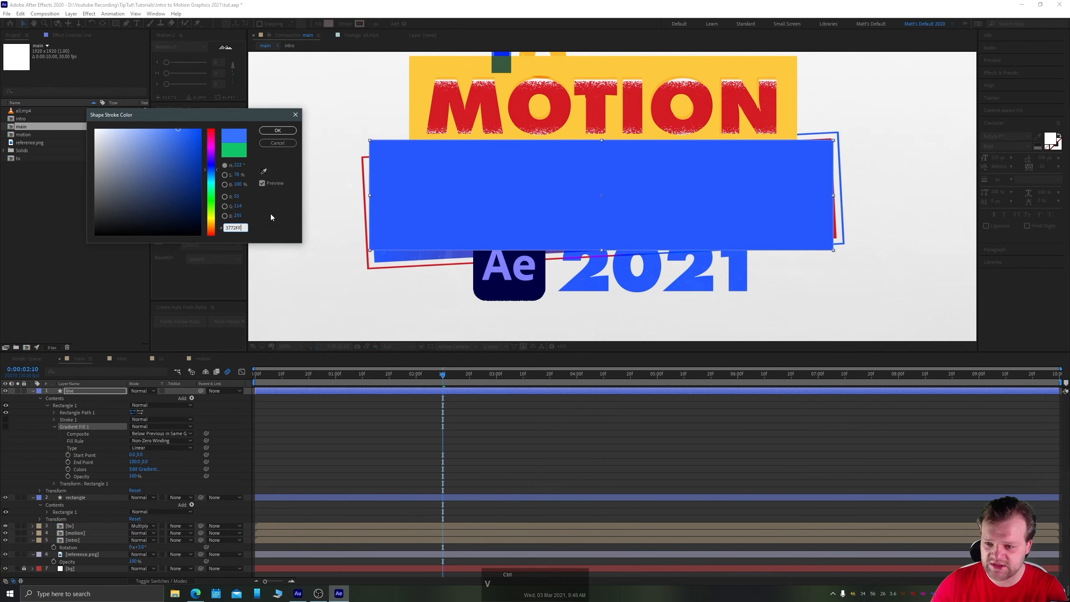
left_click(278, 131)
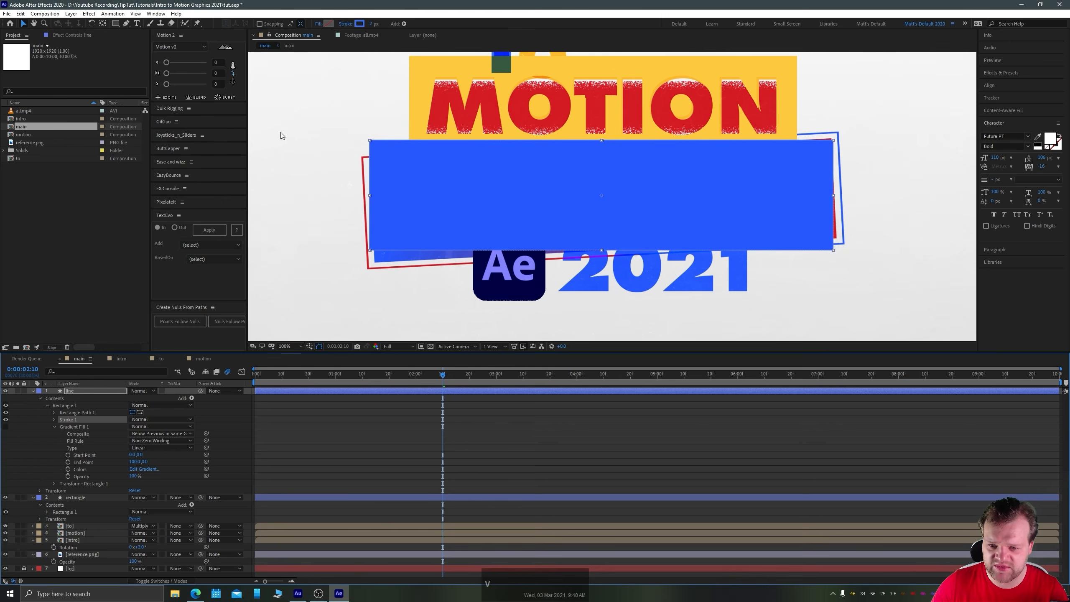
Enlarge the line layer's outline slightly beyond the solid blue rectangle on all sides and adjust its stroke width.
left_click(369, 138)
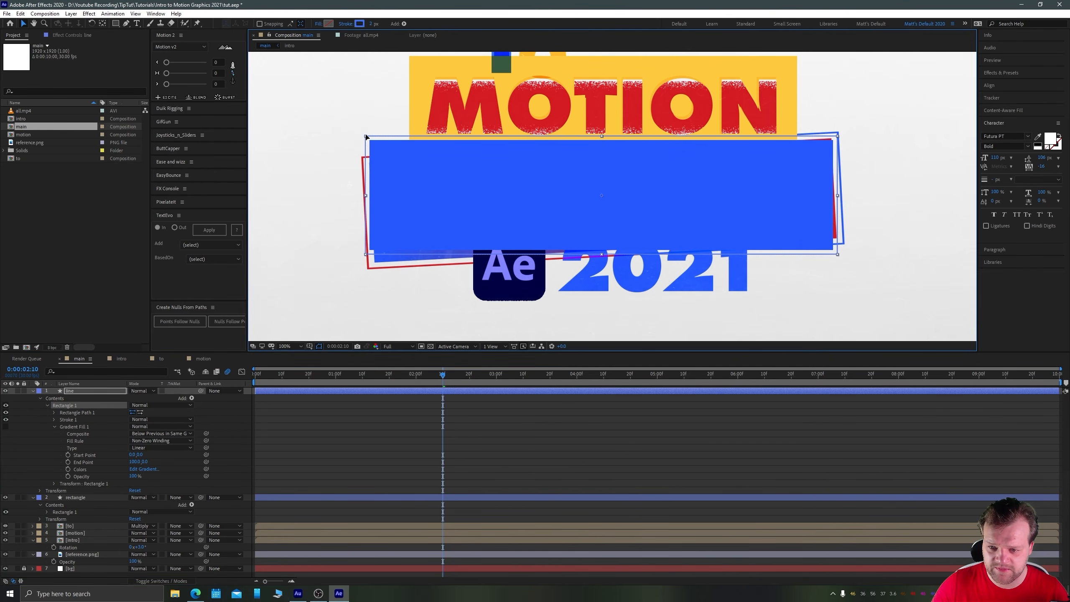
left_click(370, 24)
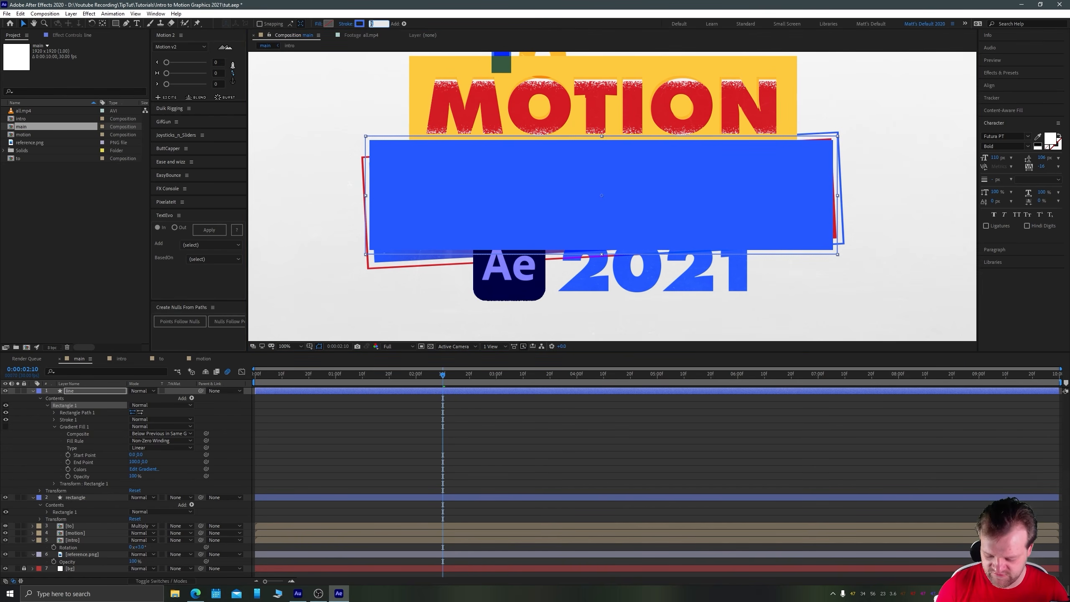
key("Return")
left_click(360, 421)
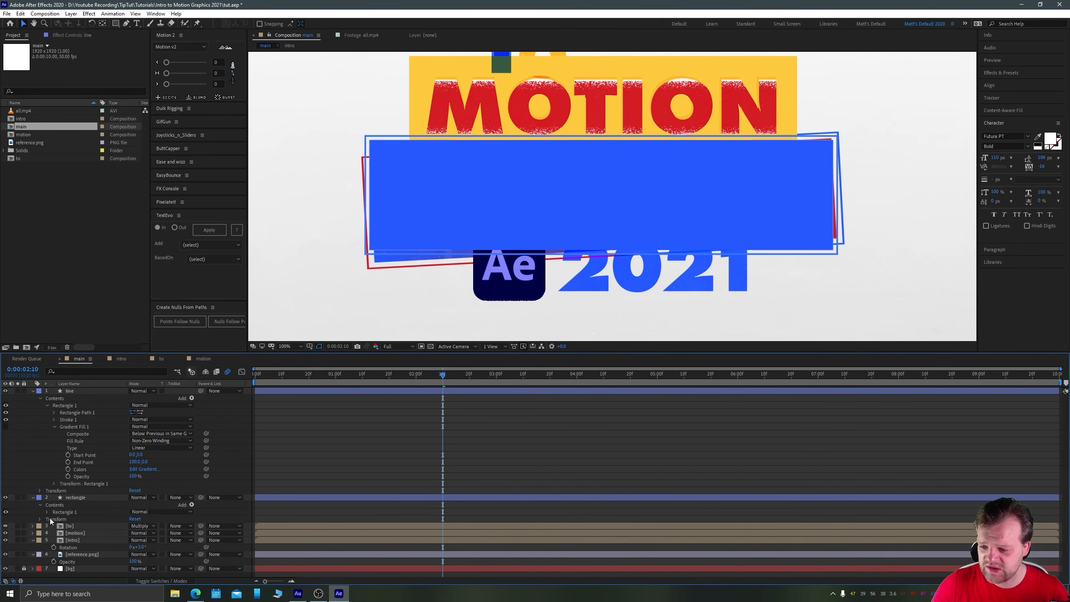
Hide the reference.png layer and add a text layer reading GRAPHICS.
left_click(6, 555)
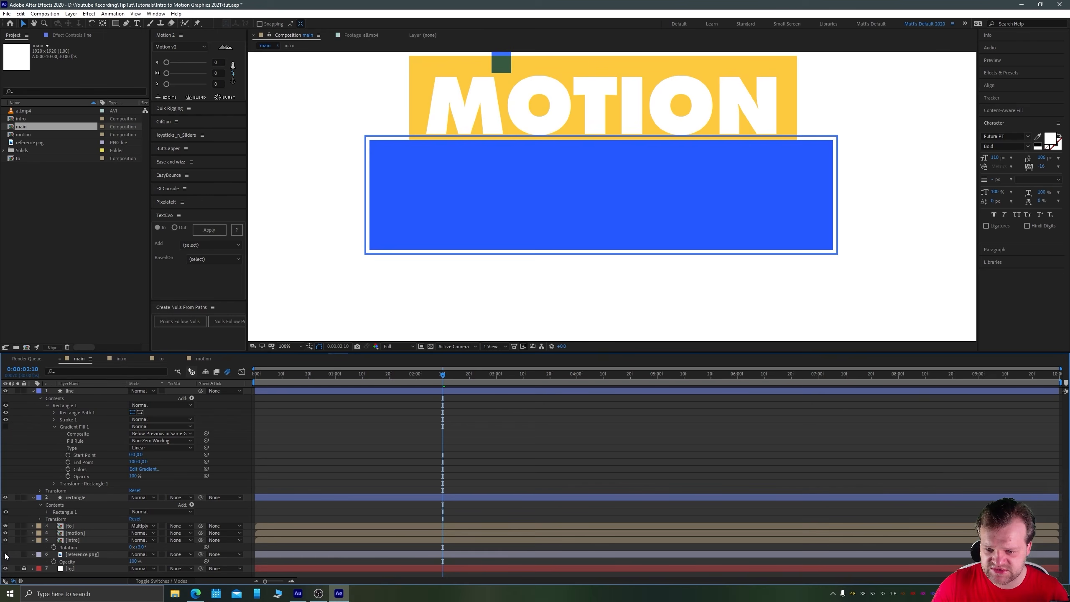
left_click(136, 23)
left_click(300, 184)
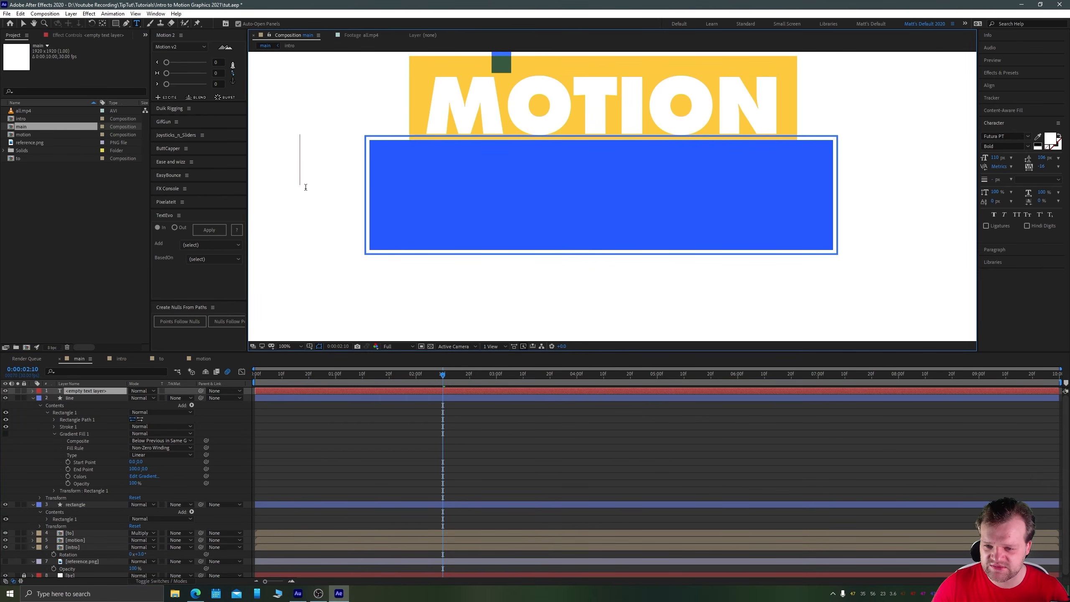
type("GRAPHICS")
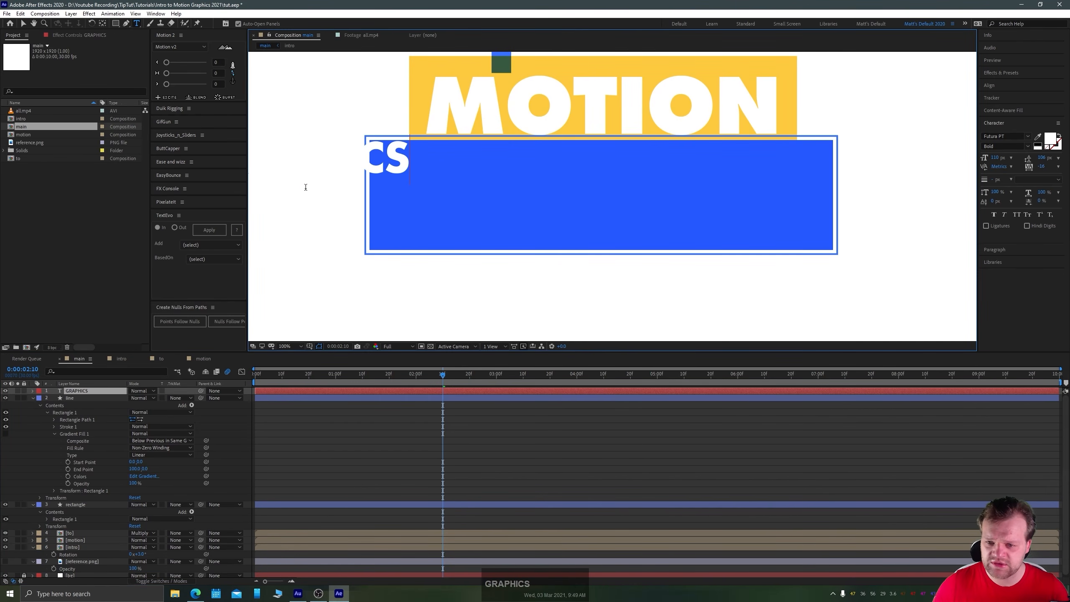
Move the GRAPHICS text into the middle of the blue rectangle and centre its anchor point on the word.
left_click(23, 23)
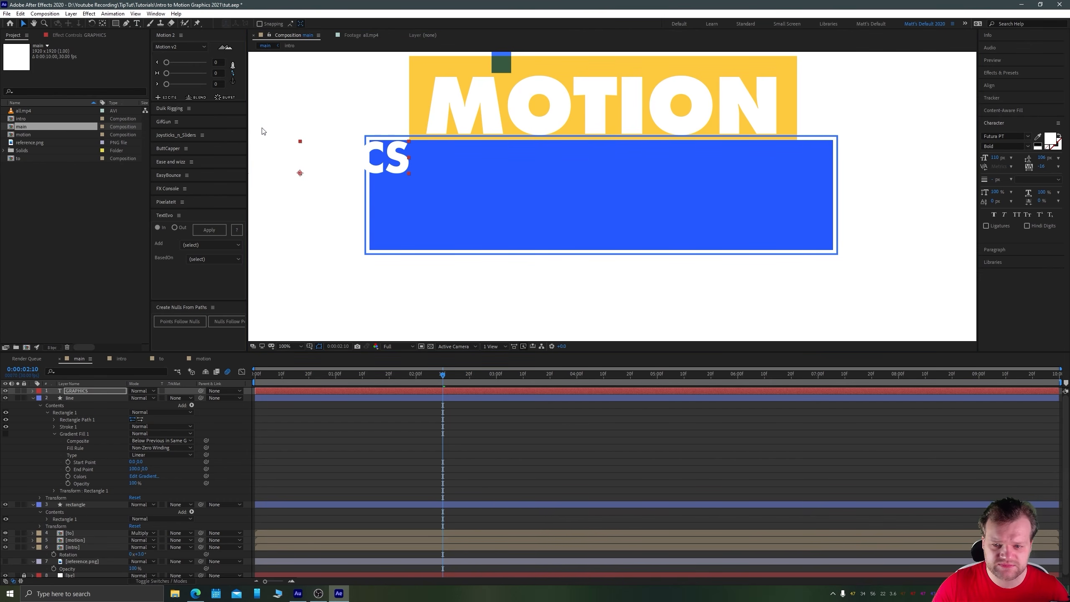
left_click(660, 191)
key("Caps_Lock")
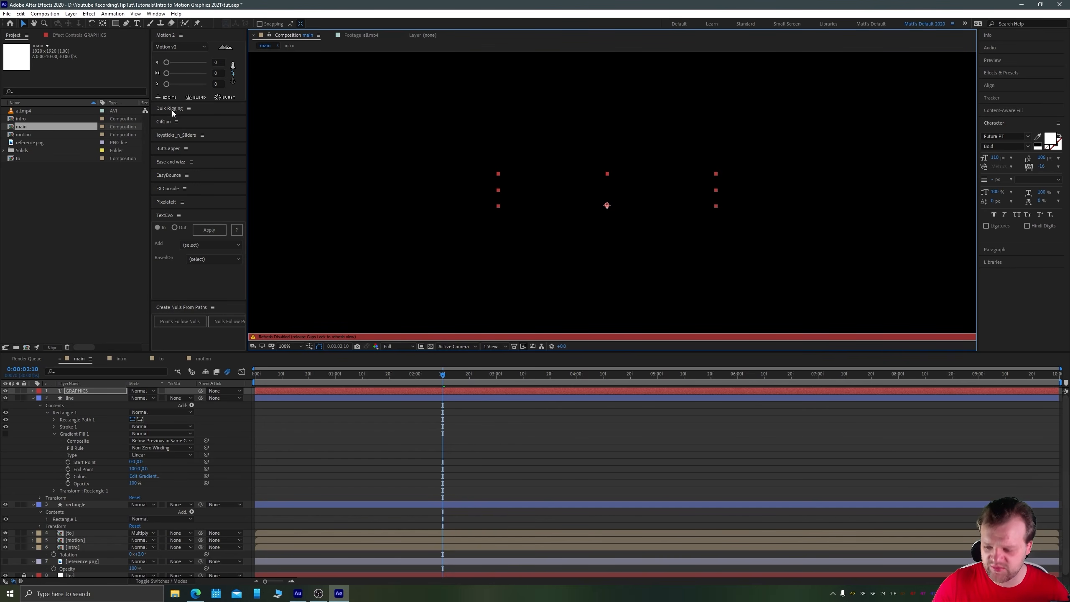
key("Caps_Lock")
left_click(101, 24)
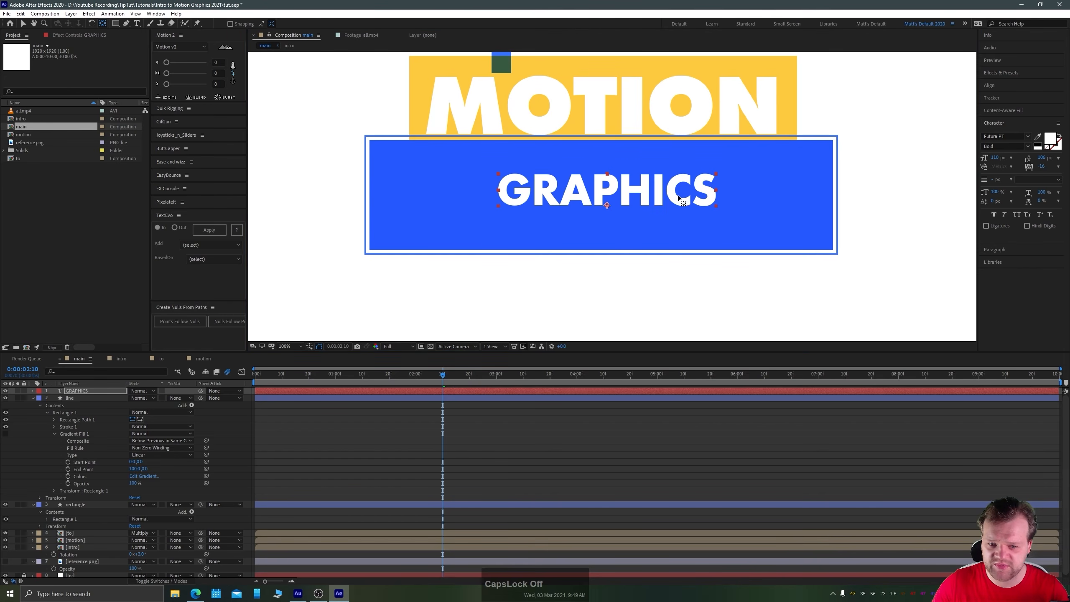
left_click_drag(607, 205, 607, 191)
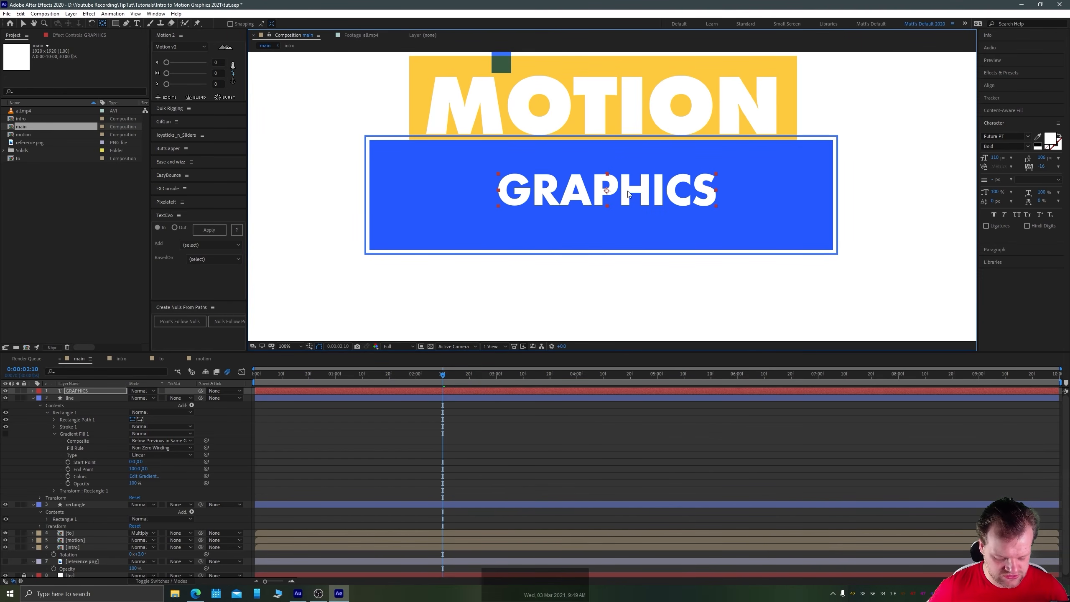
key("ctrl+alt+Home")
Scale up the GRAPHICS text until it nearly fills the blue rectangle and reposition it centrally.
left_click(23, 23)
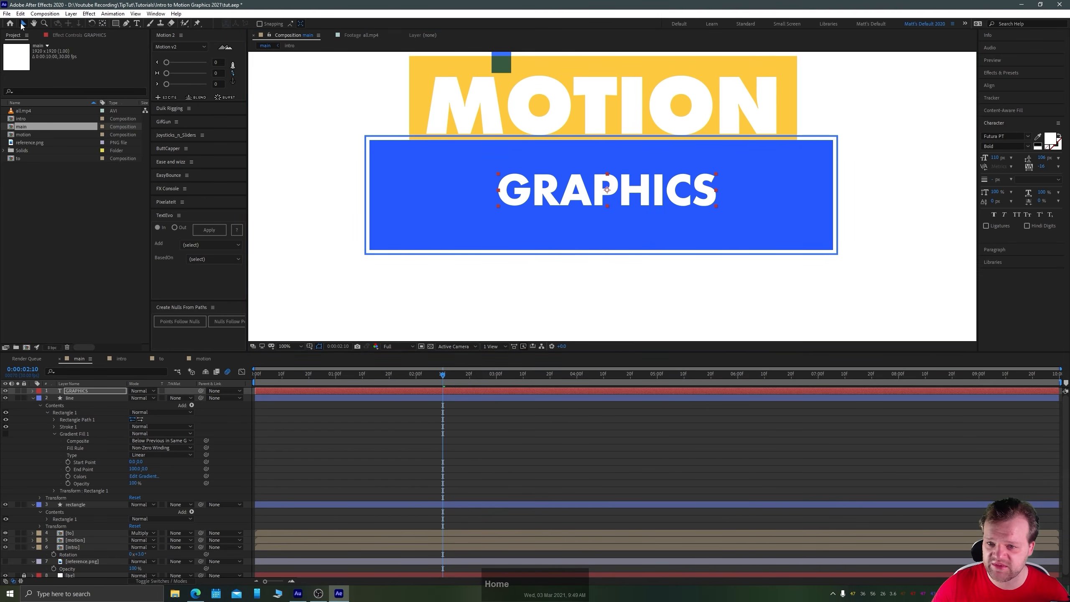
left_click_drag(494, 169, 404, 137)
left_click_drag(446, 177, 439, 182)
Align the centres of the GRAPHICS, line and rectangle layers to one another.
left_click(80, 505)
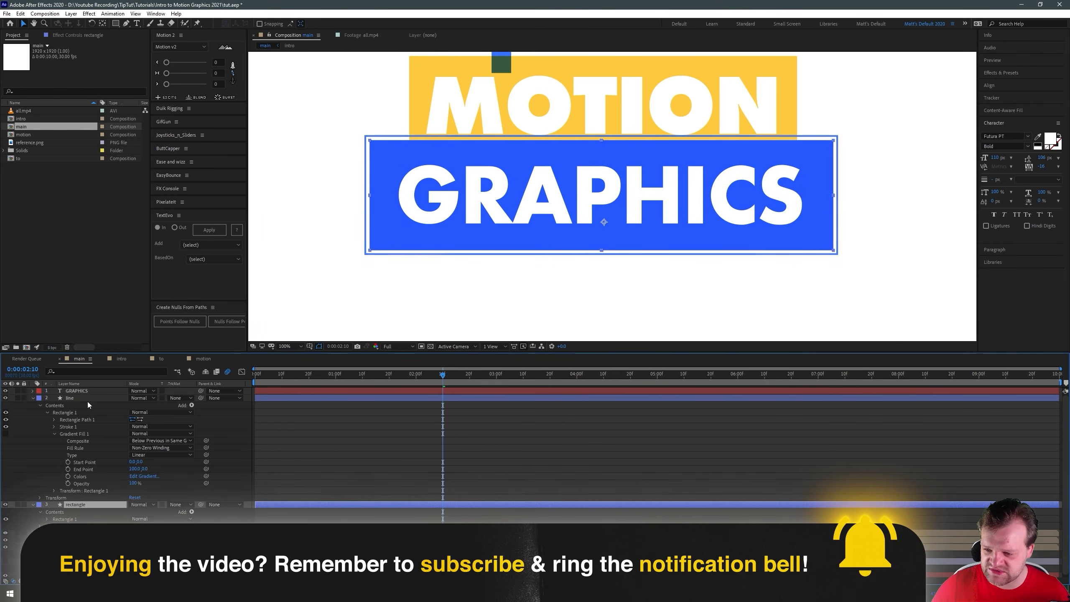
left_click(83, 391, "shift")
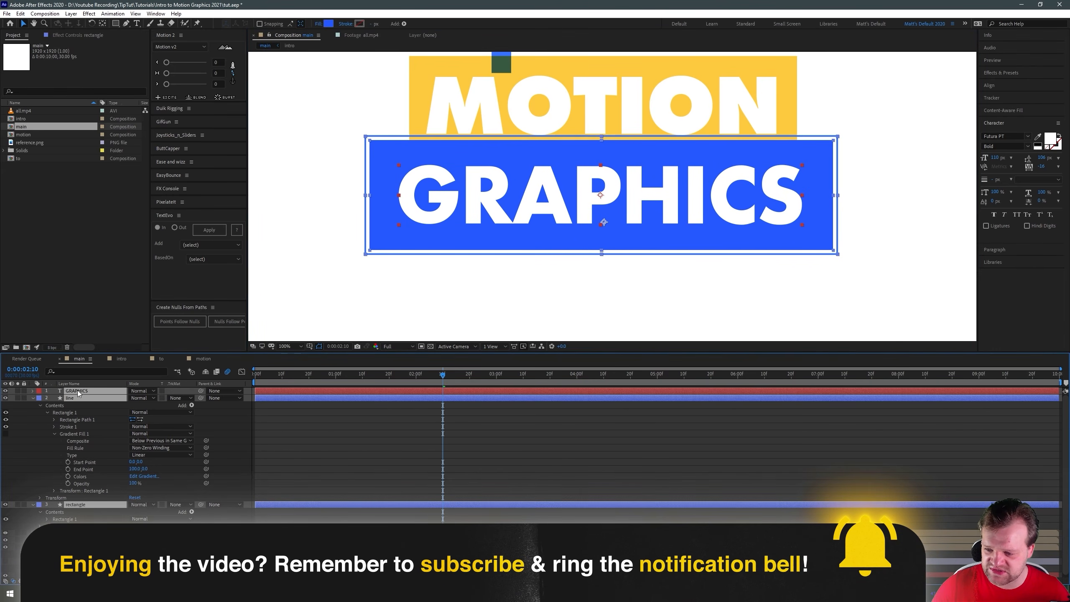
left_click(989, 85)
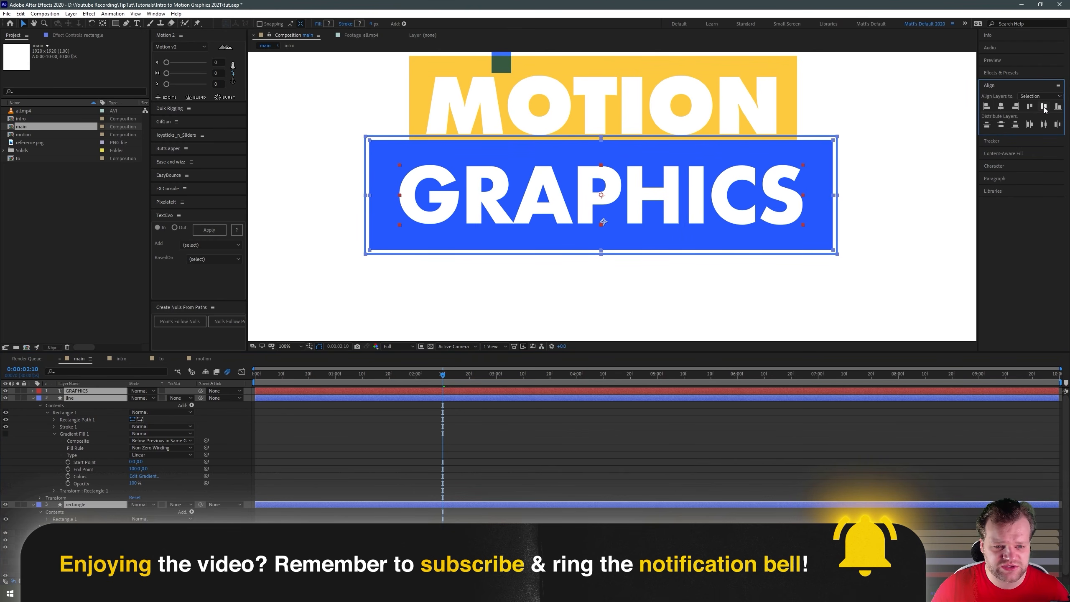
left_click(585, 385)
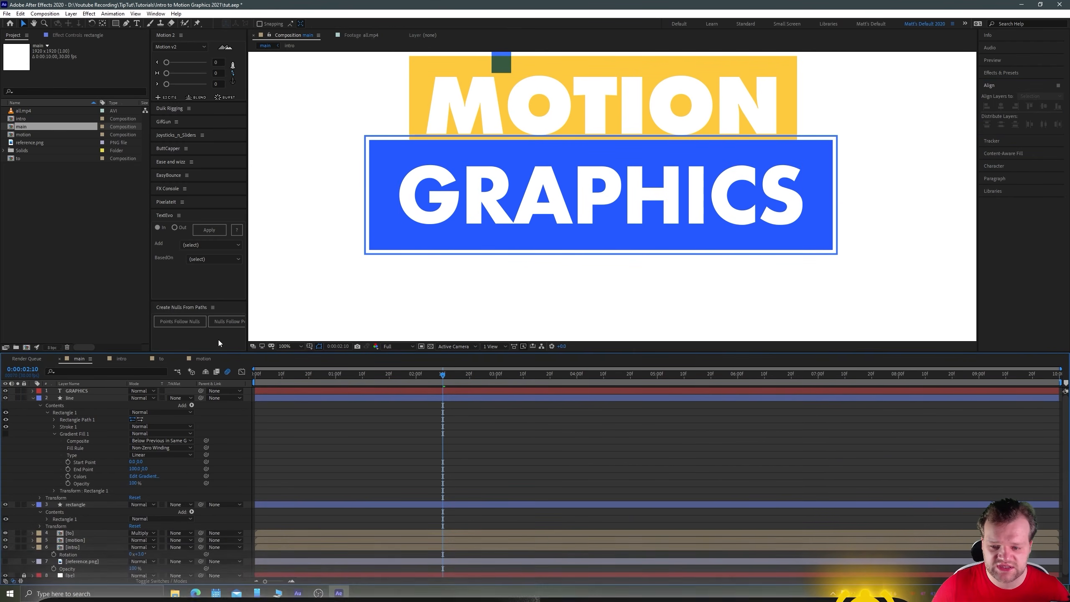
Pre-compose the GRAPHICS, line and rectangle layers into a new composition named "graphics".
left_click(75, 391)
left_click(76, 505, "shift")
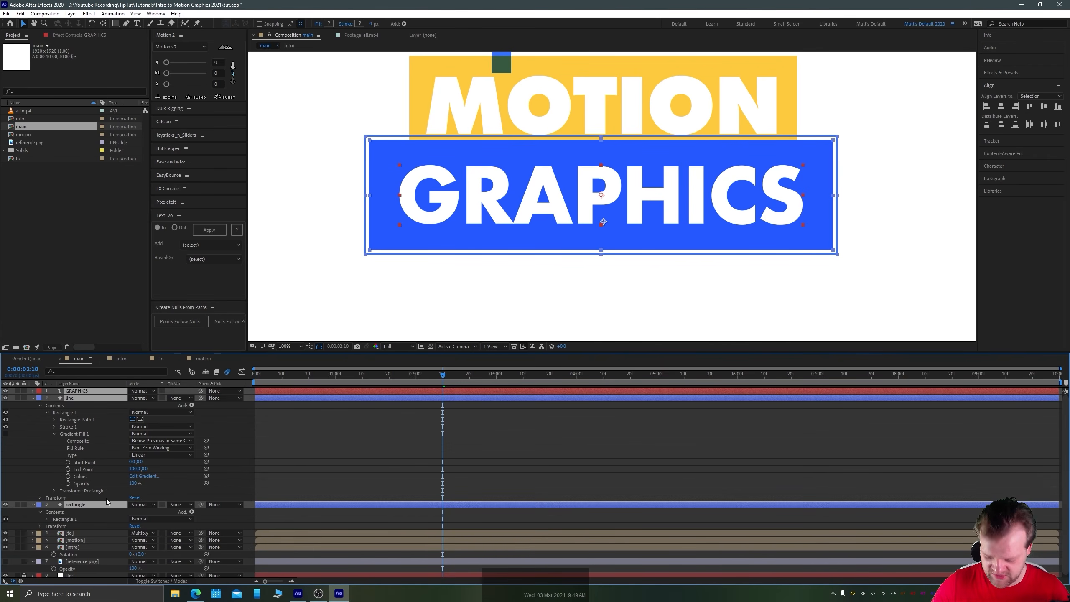
key("u")
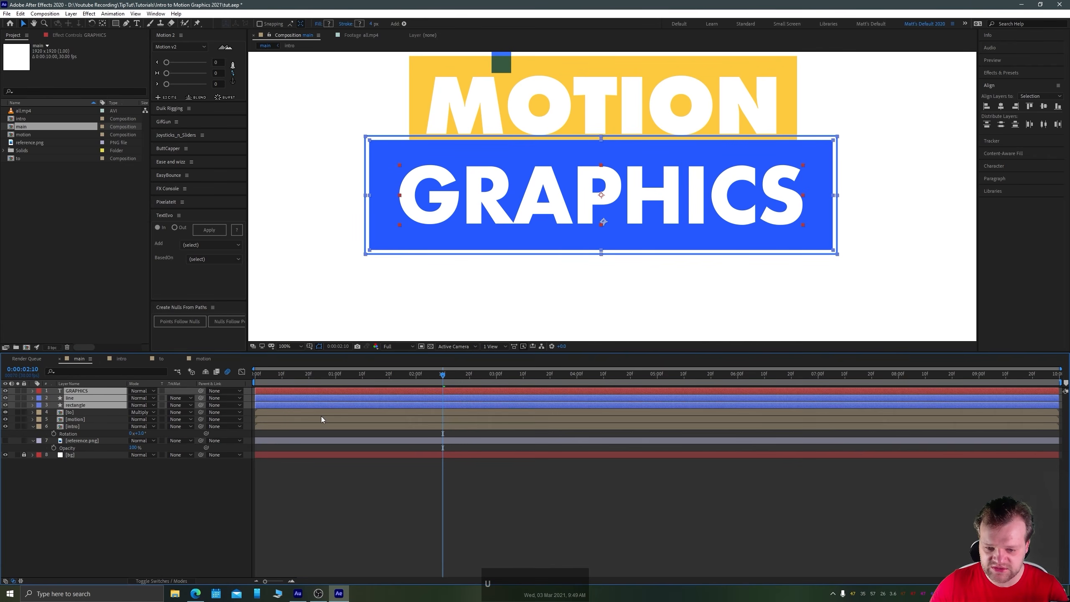
right_click(91, 396)
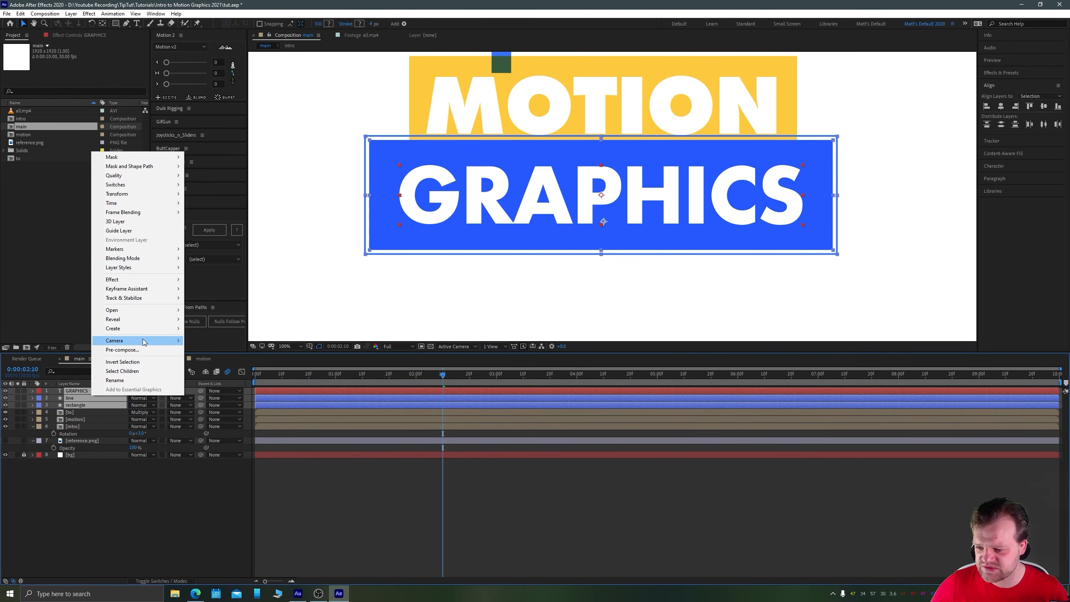
left_click(127, 350)
type("graphics")
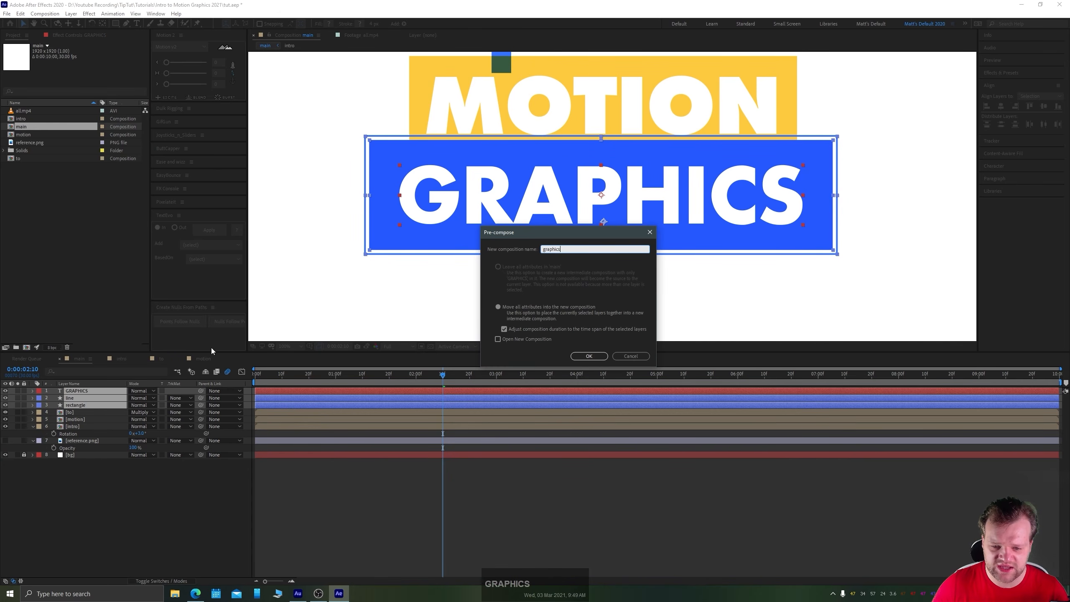
key("Return")
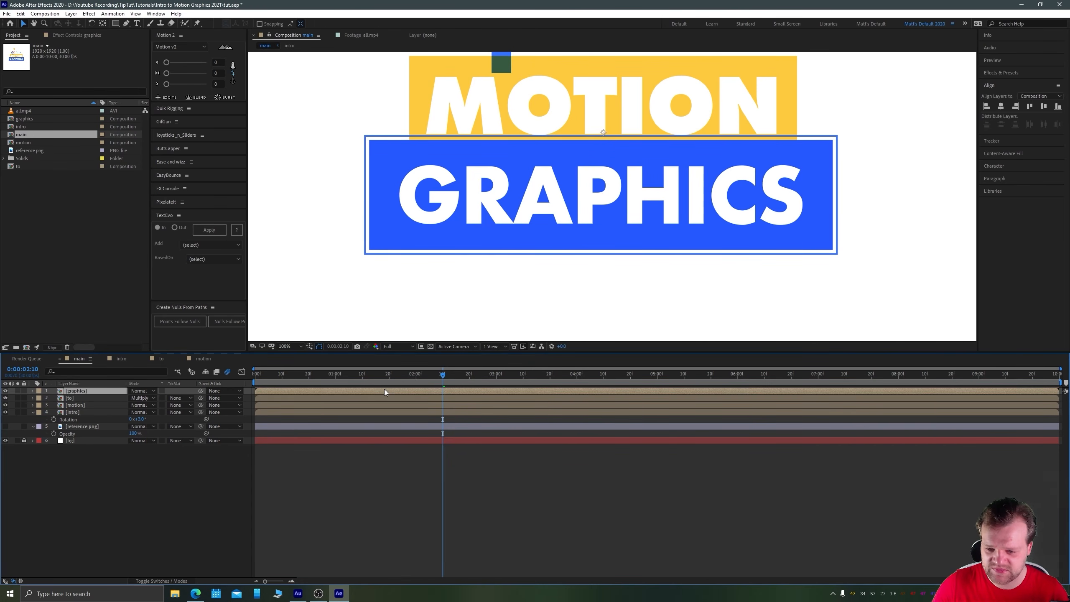
Open the graphics composition and switch the rectangle layer's fill to a linear gradient.
double_click(385, 390)
scroll(571, 311, "down", 1)
left_click_drag(546, 290, 532, 239)
scroll(586, 192, "up", 1)
left_click_drag(585, 192, 588, 220)
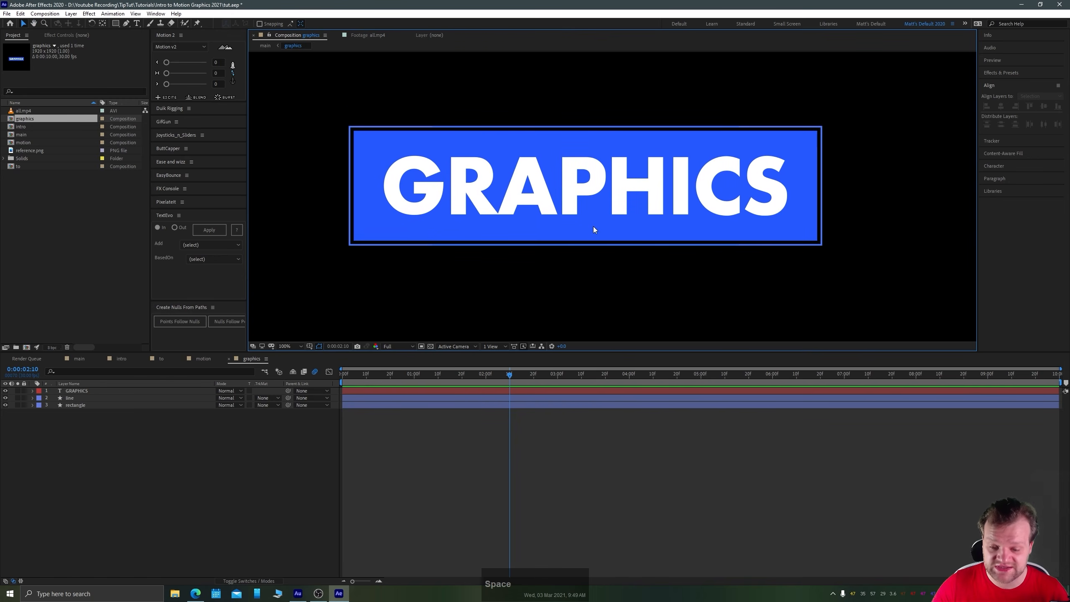
left_click(335, 404)
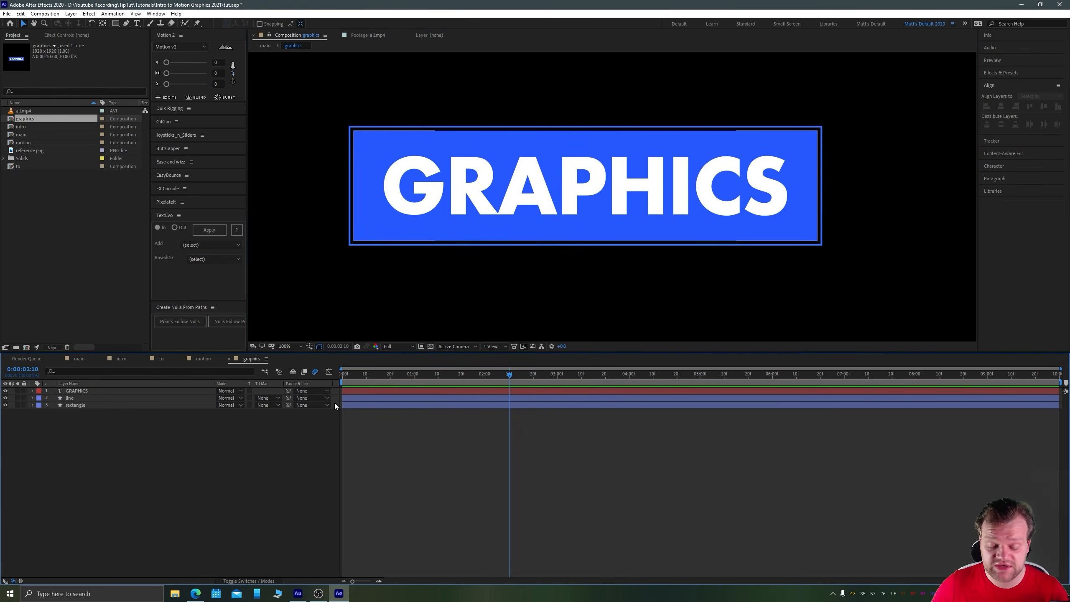
left_click(366, 226)
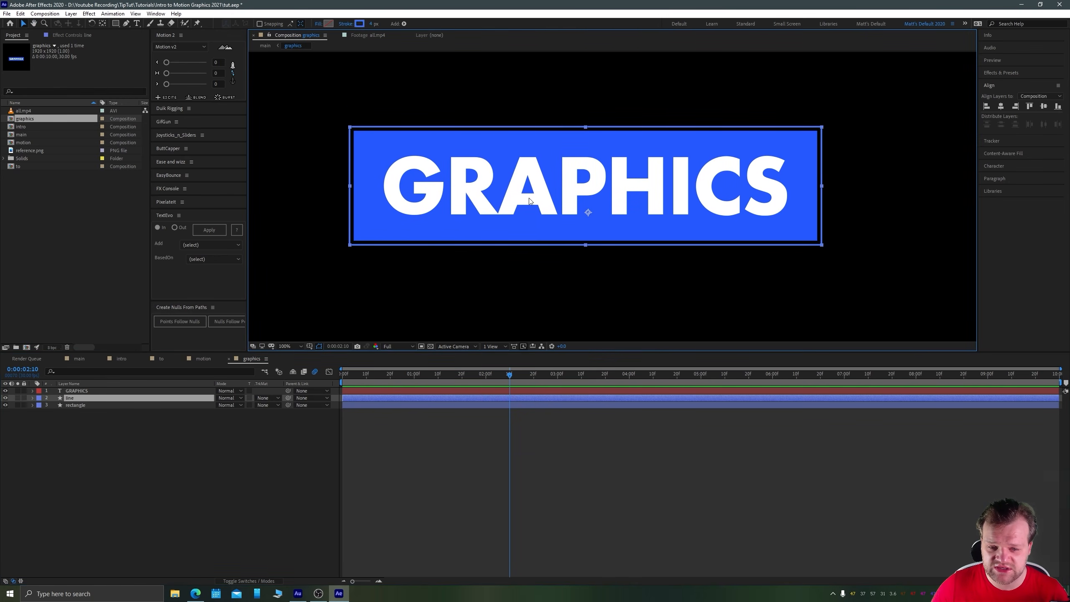
left_click(77, 424)
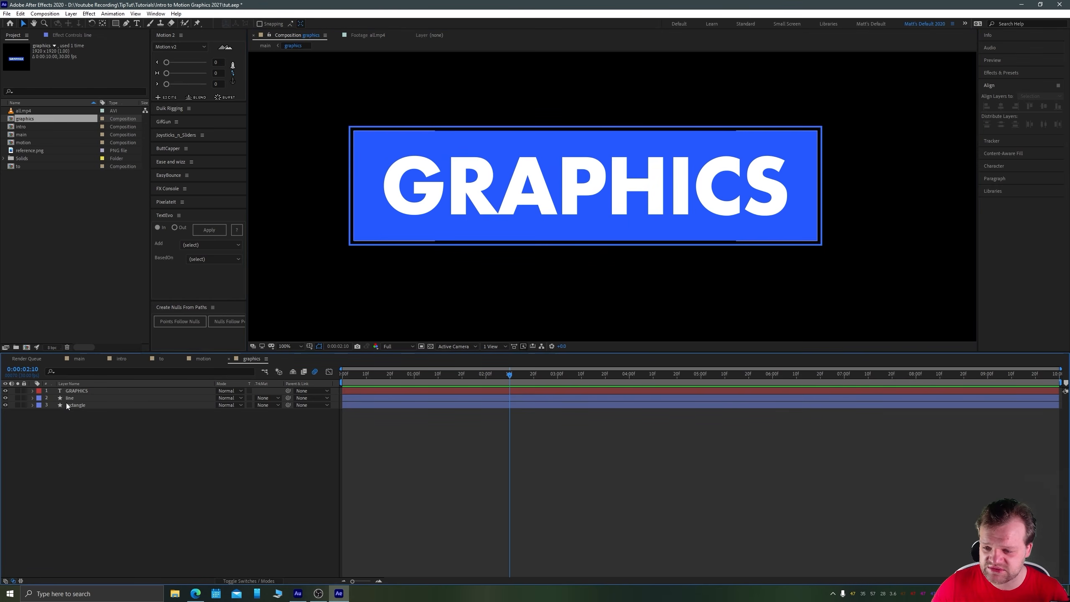
left_click(75, 405)
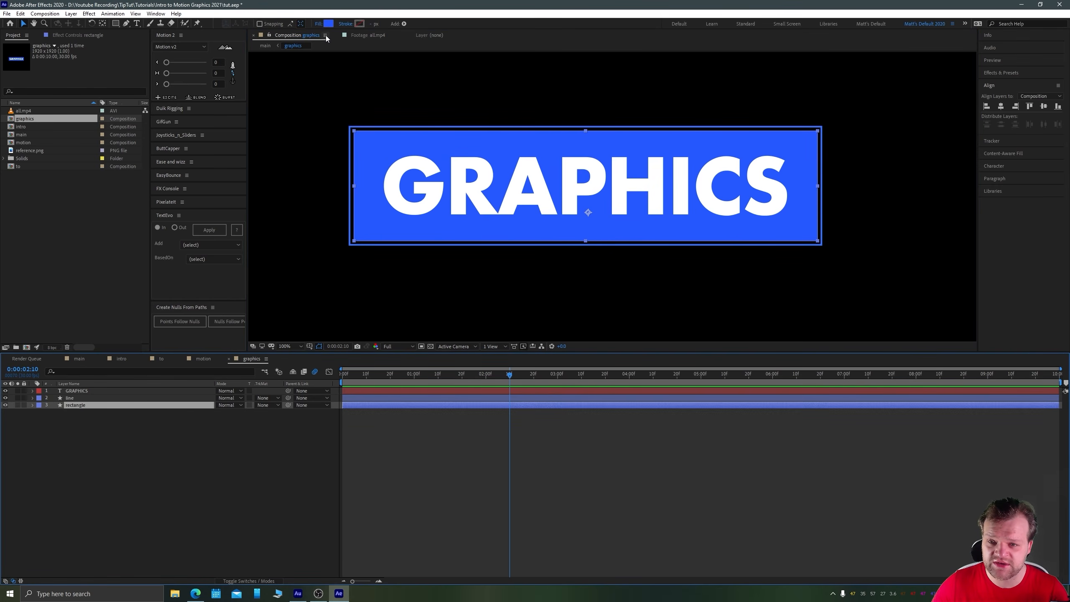
left_click(329, 24, "alt")
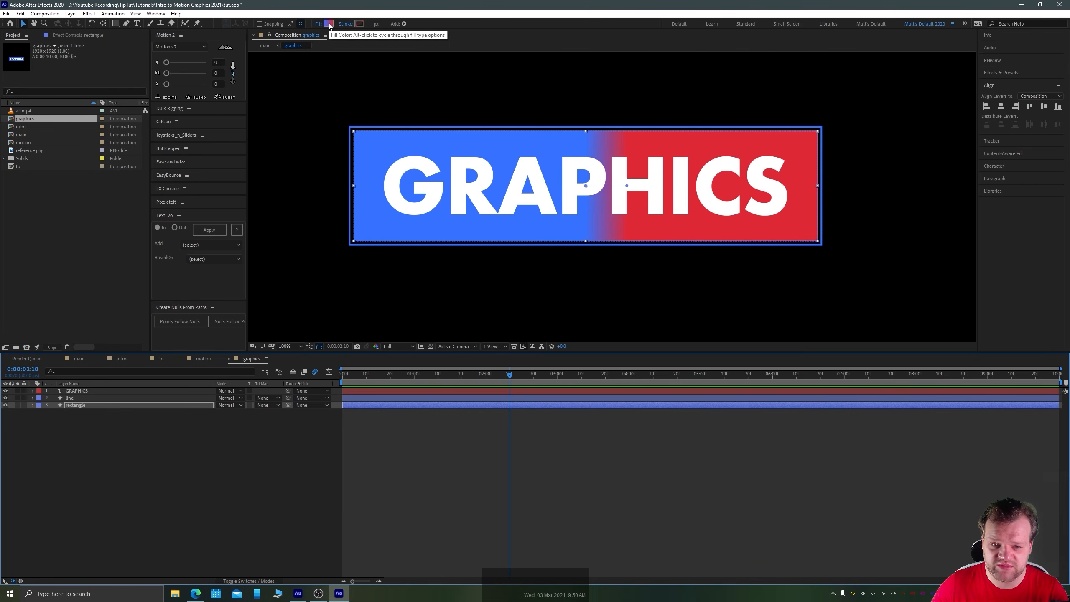
Set the rectangle gradient's end colour to DF2935 and stretch the gradient across the rectangle's full width, blue on the left and red on the right.
left_click(330, 24)
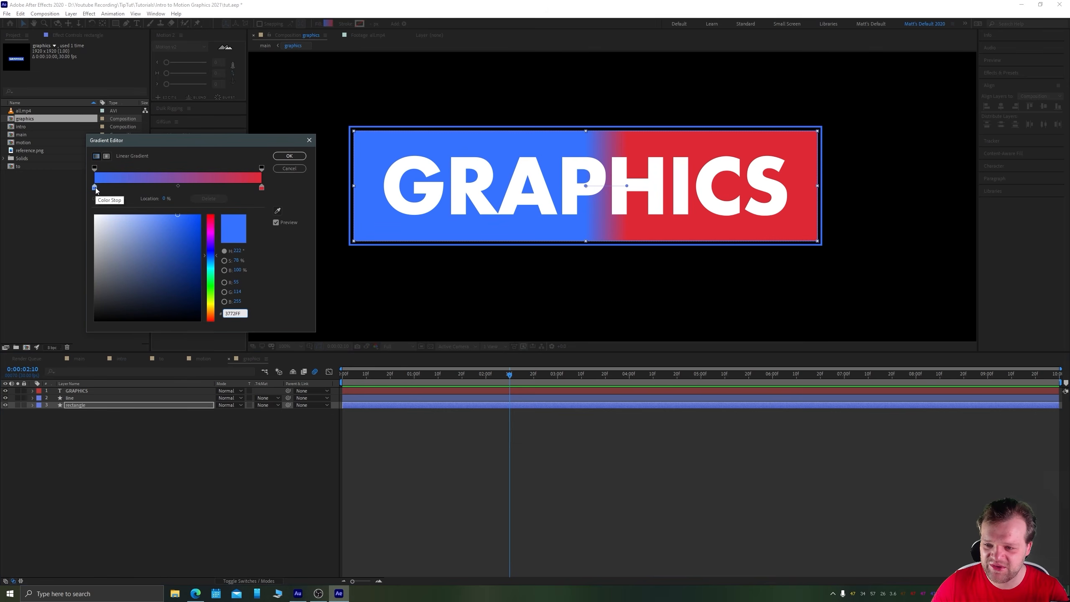
left_click(261, 187)
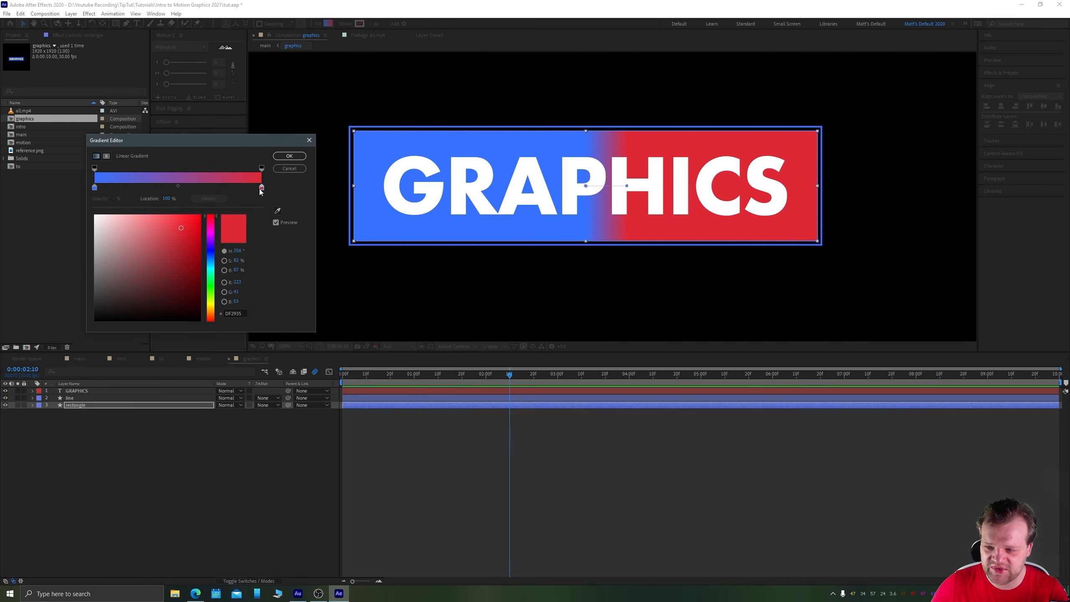
left_click(195, 593)
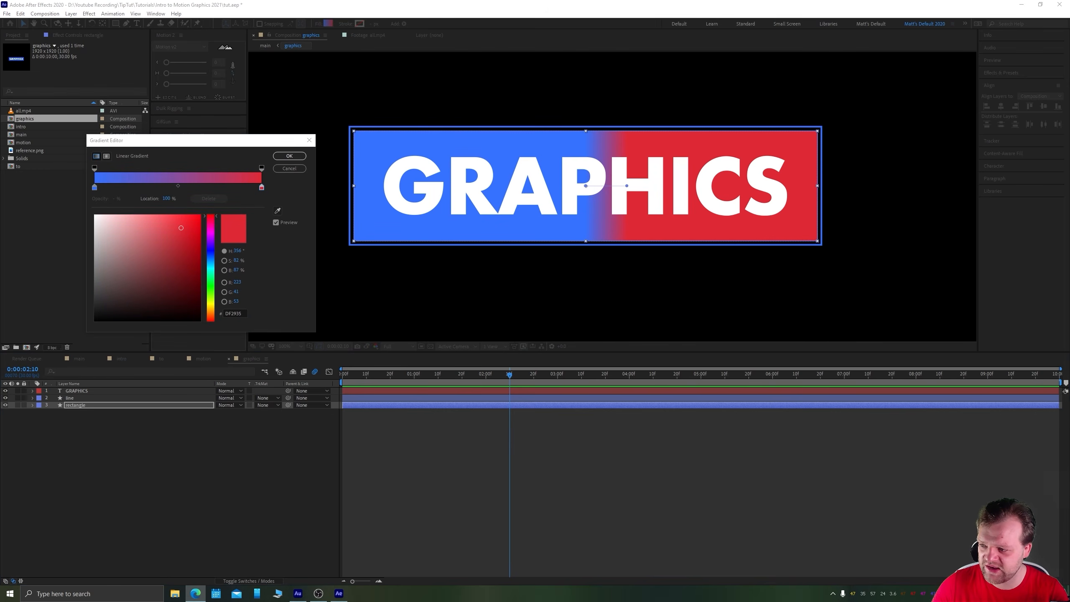
left_click(238, 314)
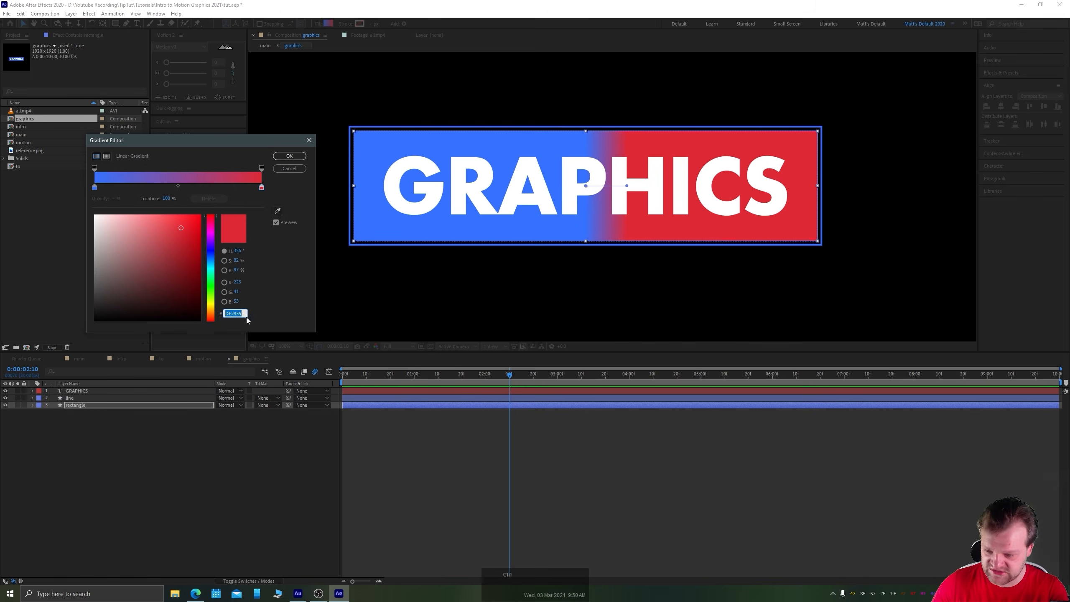
left_click(305, 266)
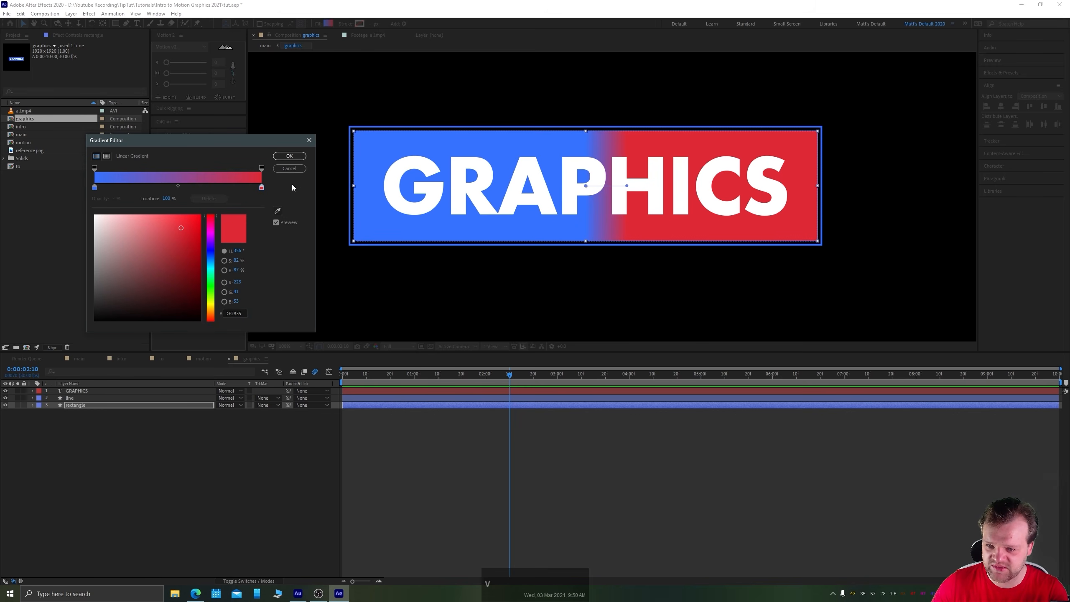
left_click(289, 156)
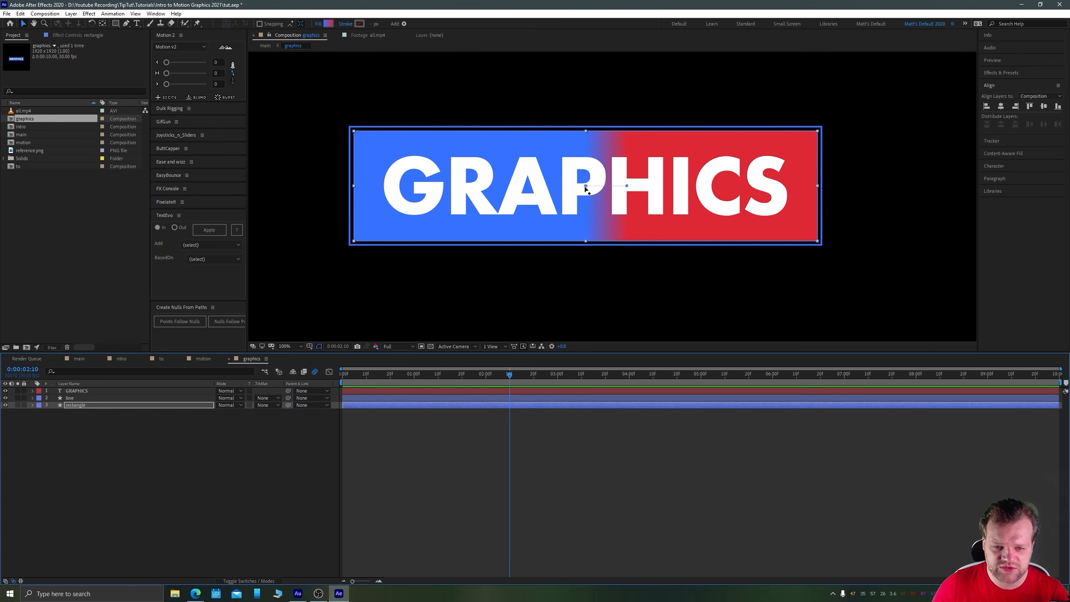
left_click_drag(585, 186, 360, 184)
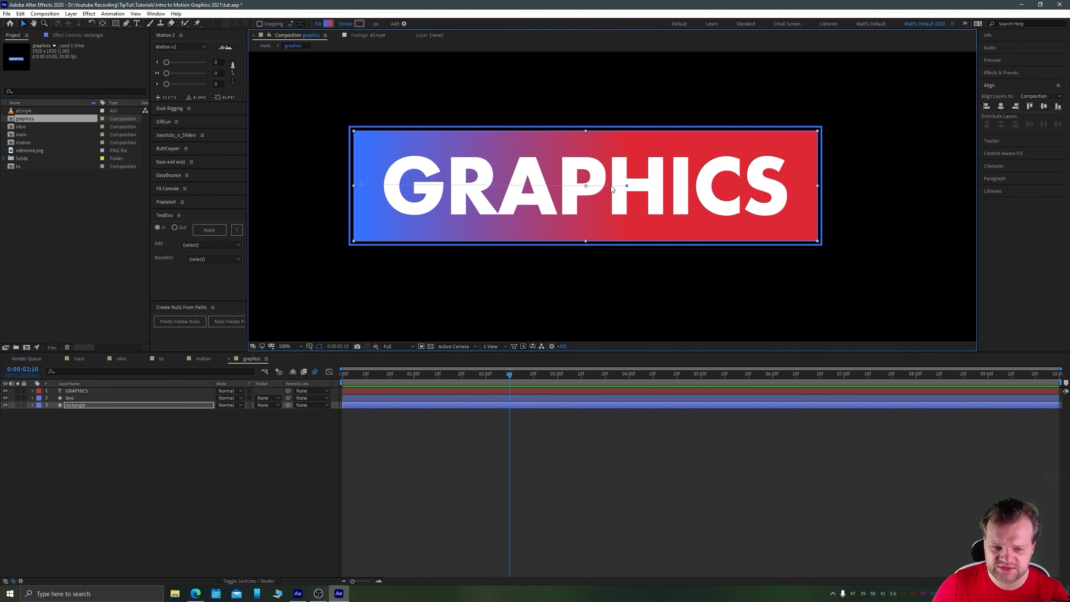
left_click_drag(628, 186, 809, 186)
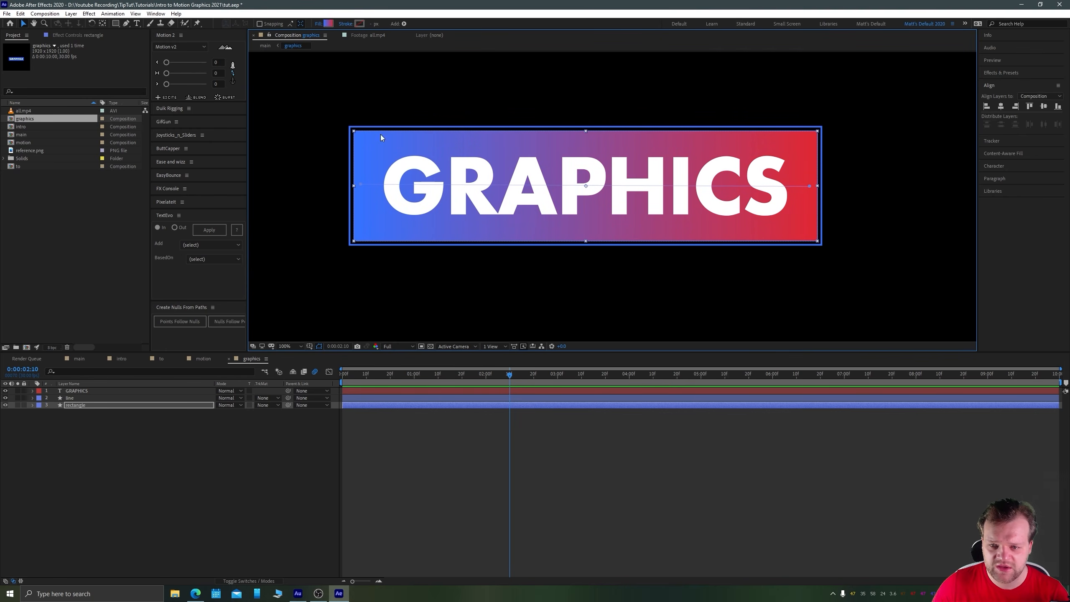
Change the line layer's stroke to a linear gradient stretched across the banner, red on the left and blue on the right.
left_click(71, 398)
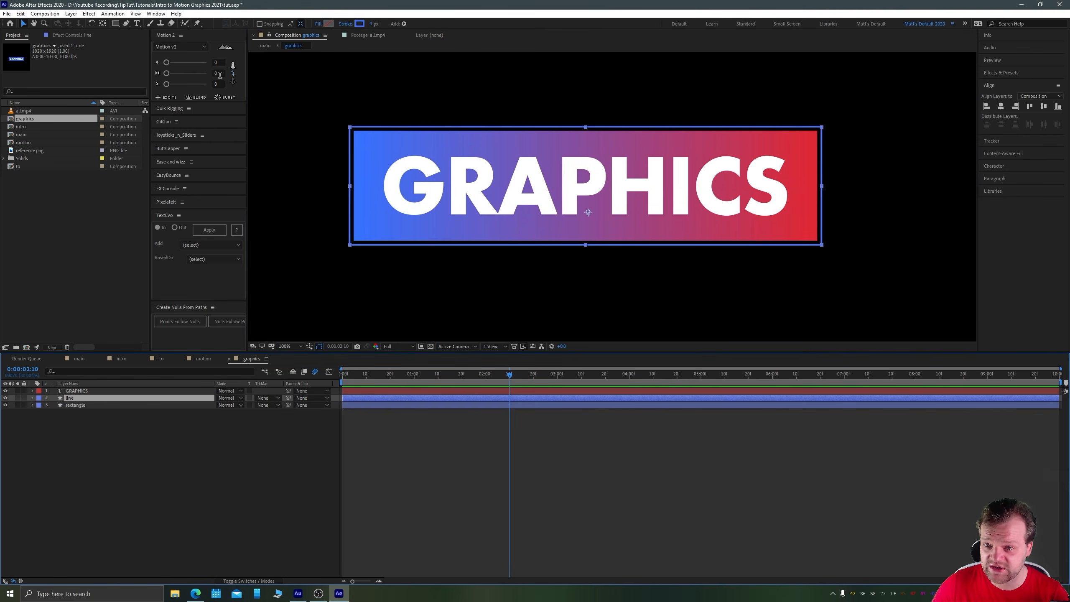
left_click(360, 23, "alt")
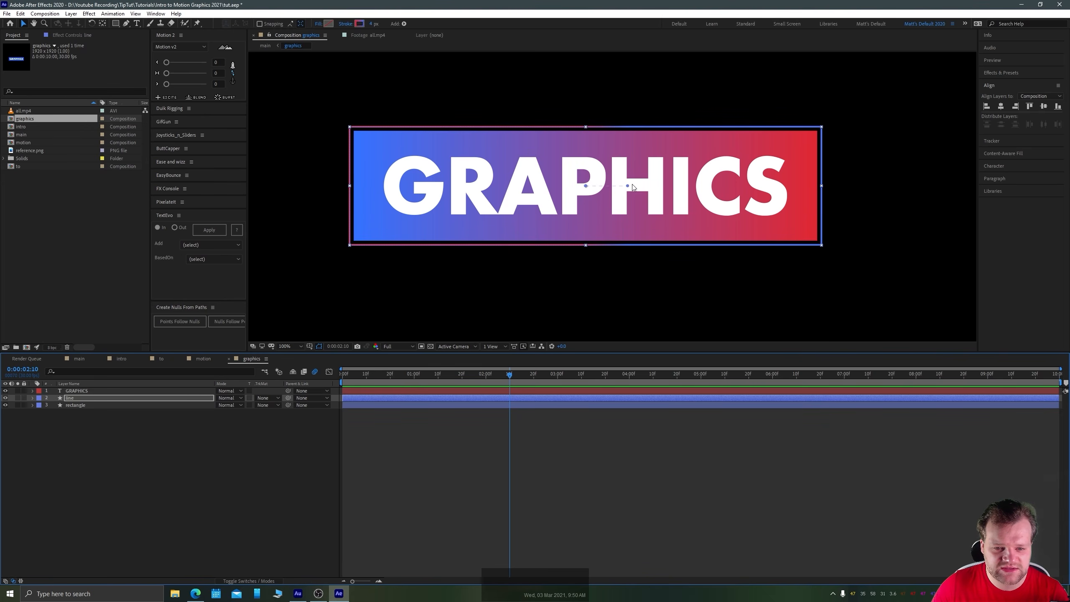
left_click_drag(628, 185, 792, 185)
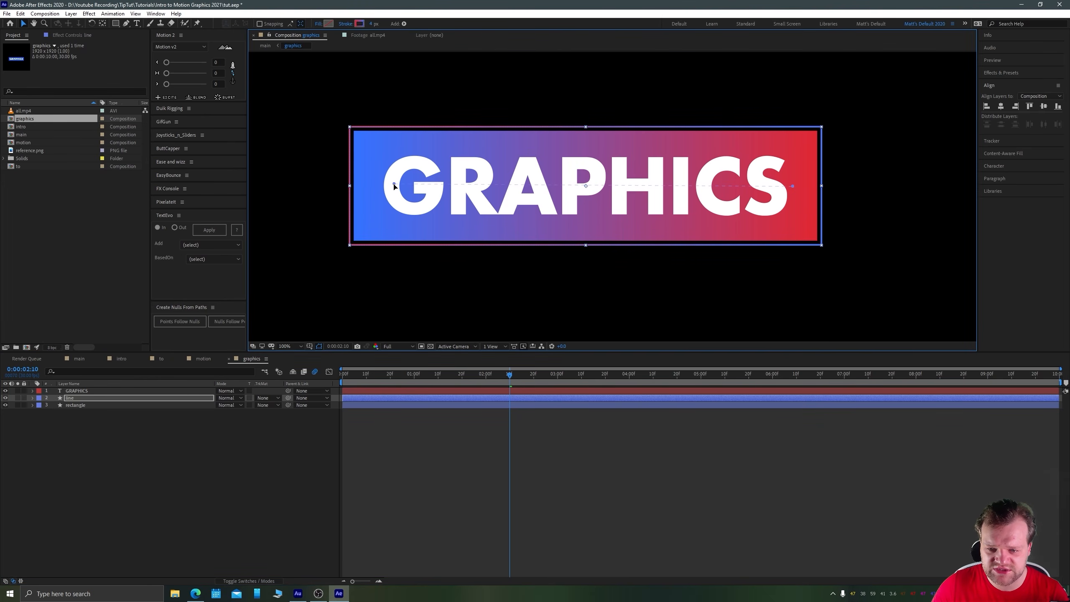
left_click(476, 436)
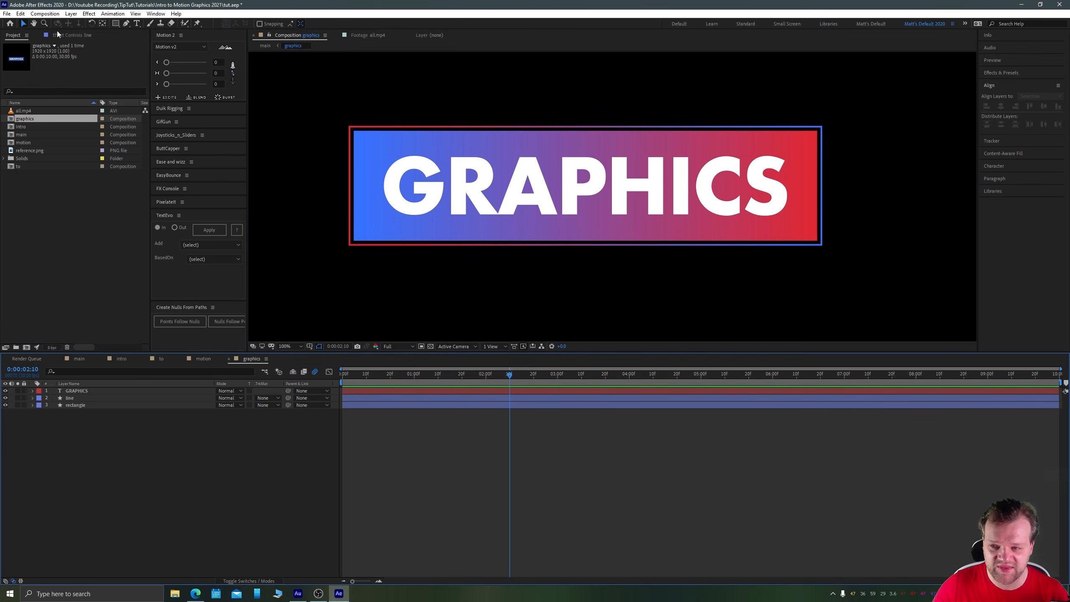
Create shape outlines from the GRAPHICS text and delete the original text layer.
left_click(92, 391)
right_click(81, 391)
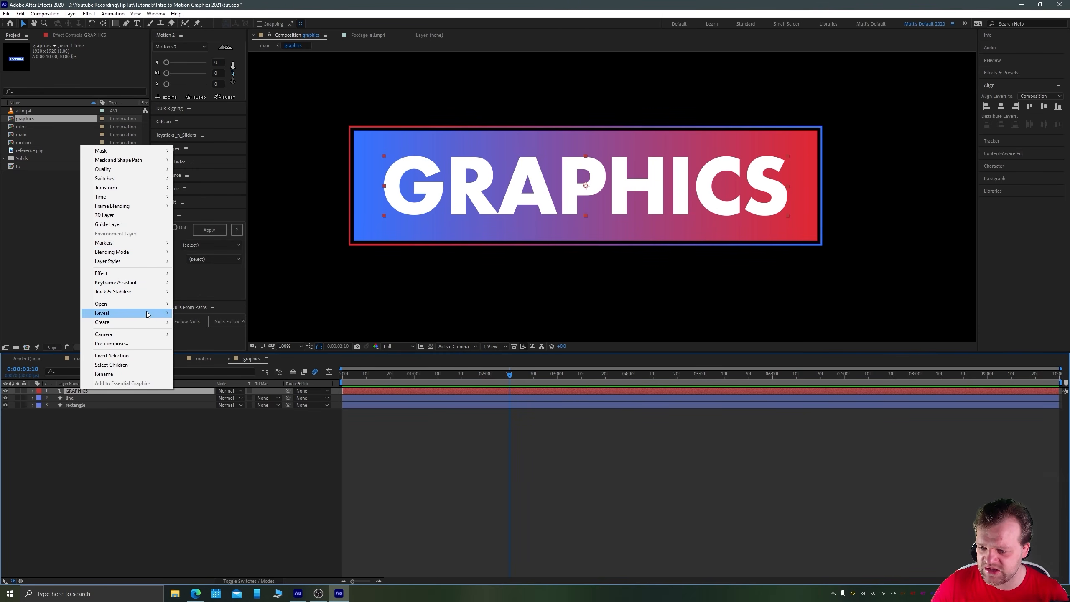
mouse_move(157, 322)
left_click(230, 332)
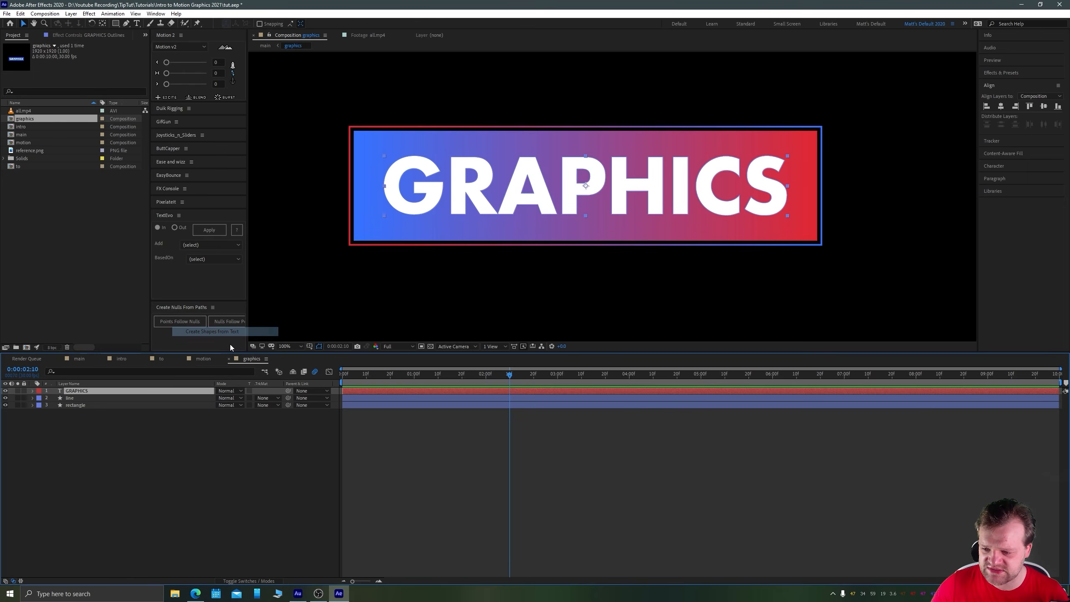
left_click(67, 398)
key("Delete")
left_click(80, 390)
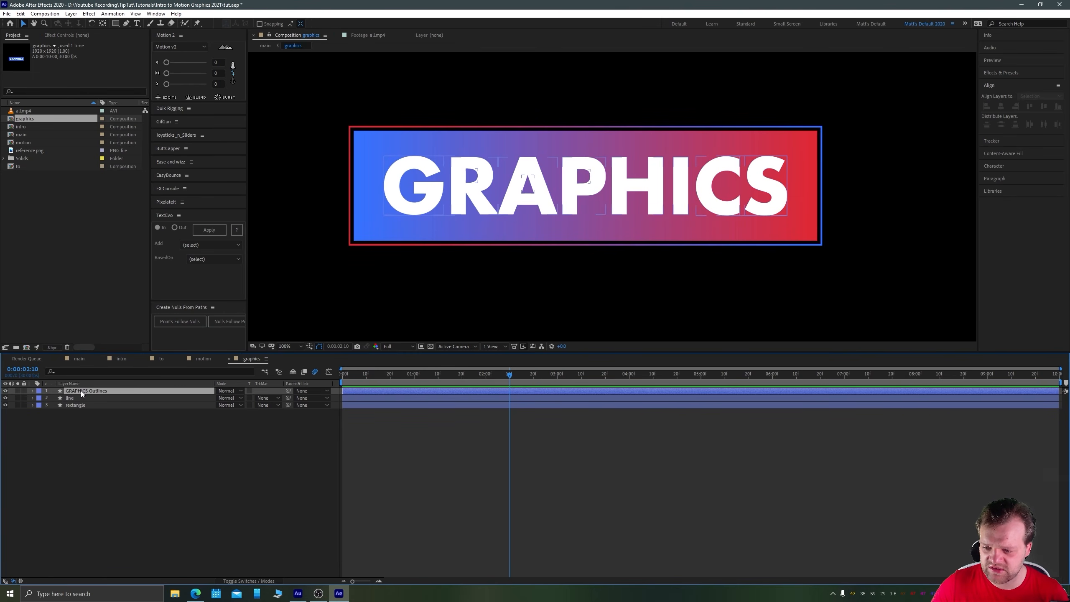
Duplicate the GRAPHICS Outlines layer seven times so there is one copy per letter.
left_click(33, 391)
left_click(39, 399)
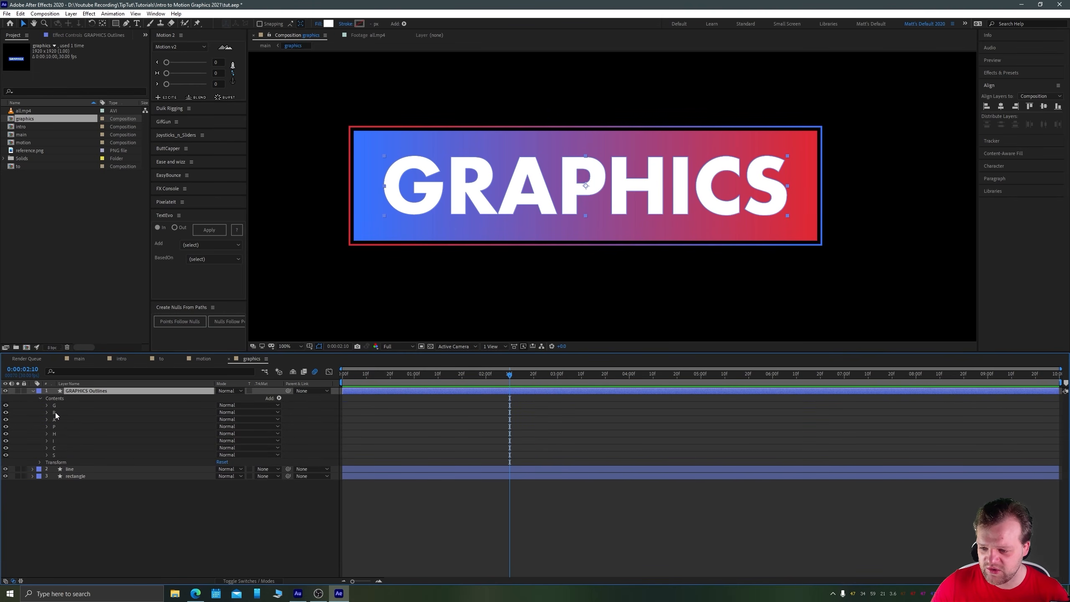
left_click(56, 412)
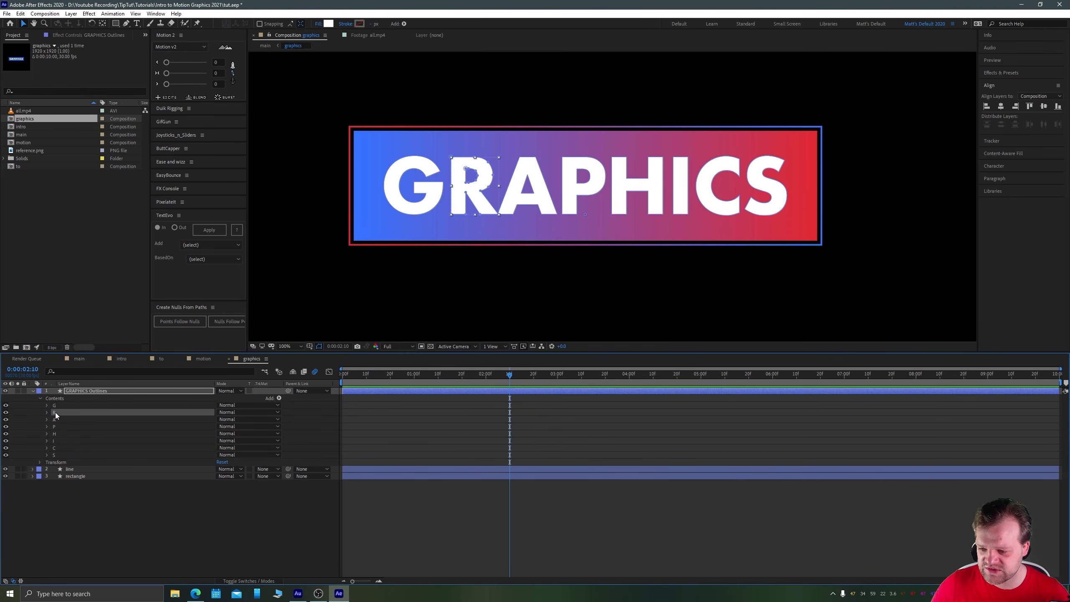
left_click(84, 392)
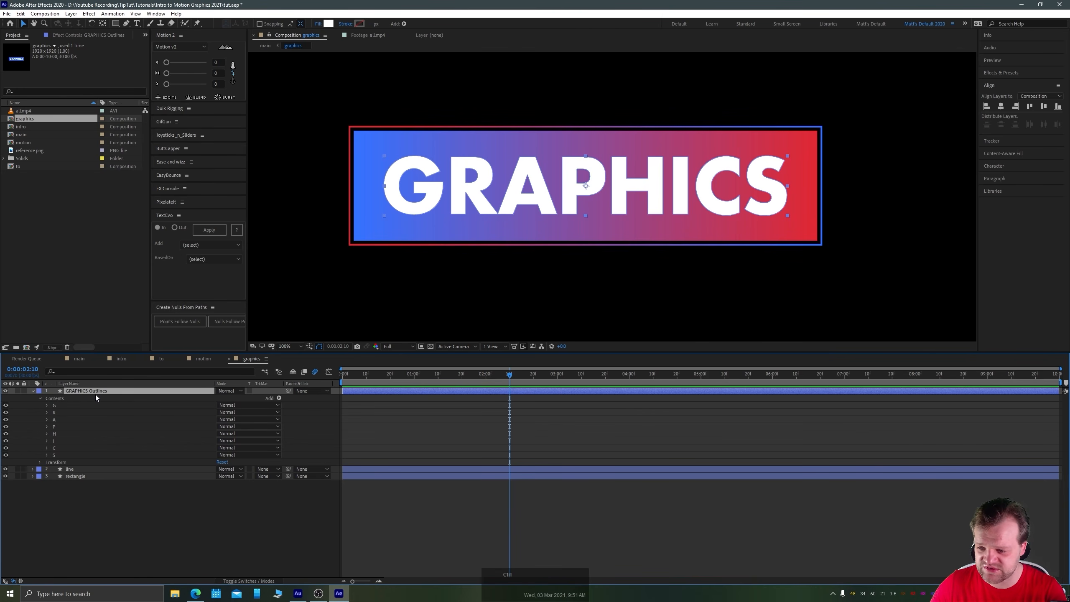
key("ctrl+d")
key("ctrl+d")
key("ctrl+d")
key("ctrl+d")
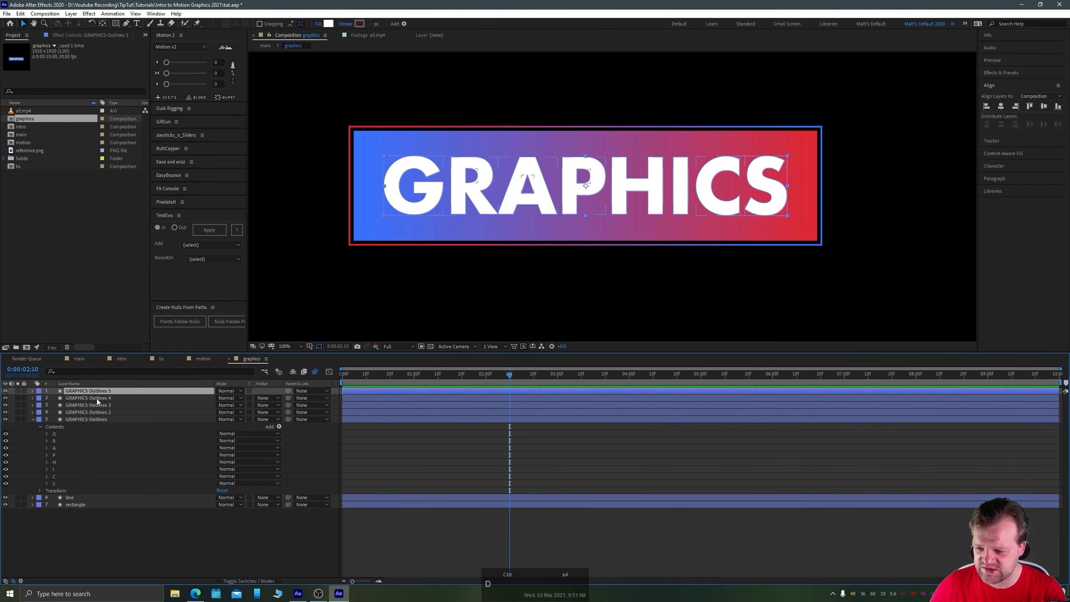
key("ctrl+d")
key("ctrl+d")
key("ctrl+d")
Delete every letter shape except G from the original GRAPHICS Outlines layer.
left_click(74, 441)
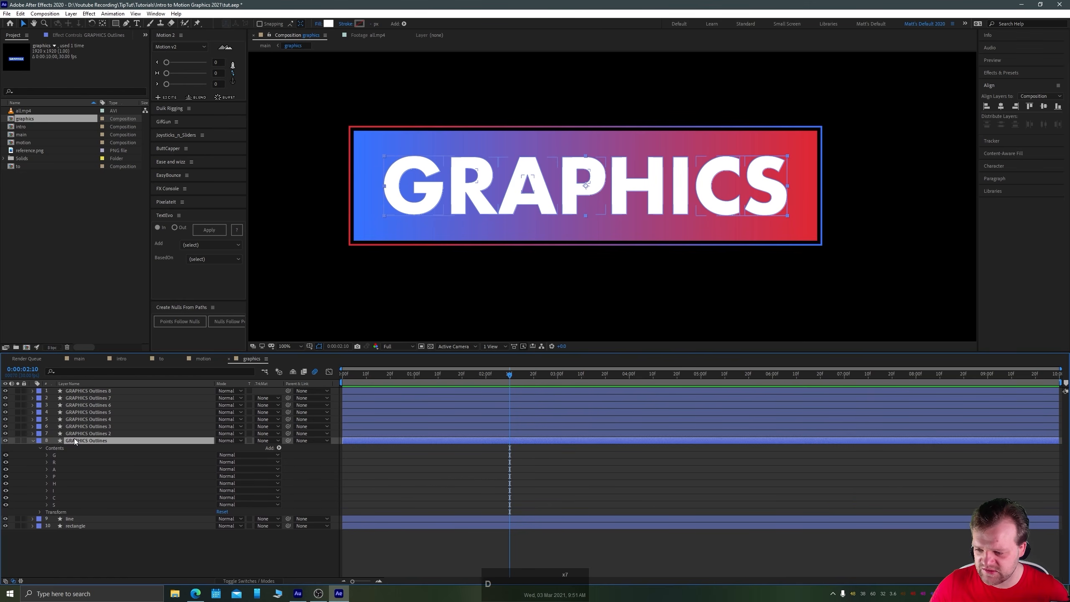
left_click(53, 463)
left_click(56, 506, "shift")
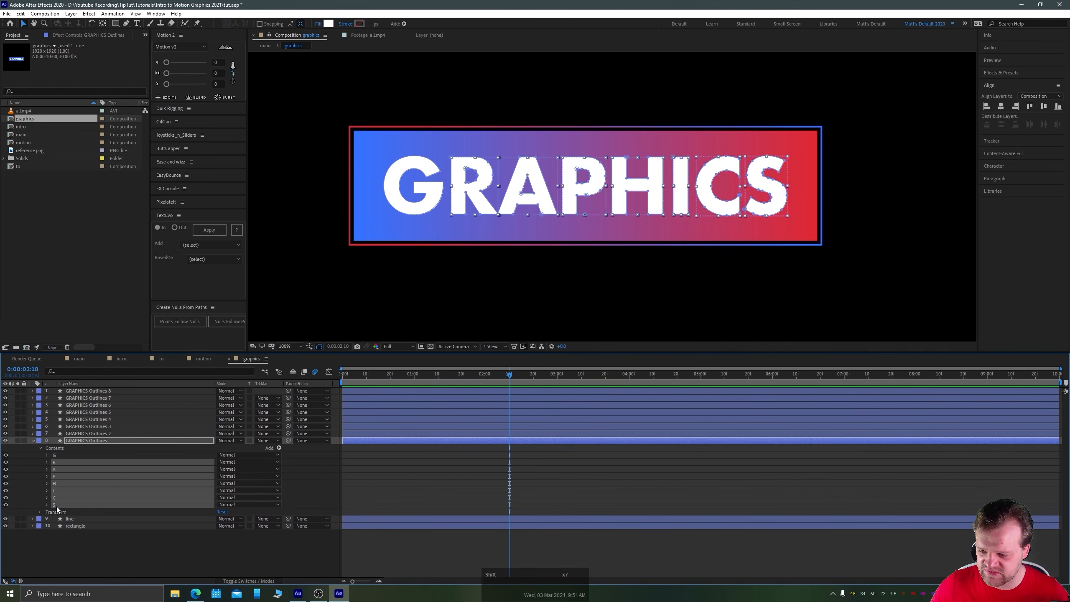
key("Delete")
Strip the GRAPHICS Outlines 2 layer down to the letter R by deleting all its other letter shapes.
left_click(80, 433)
key("u")
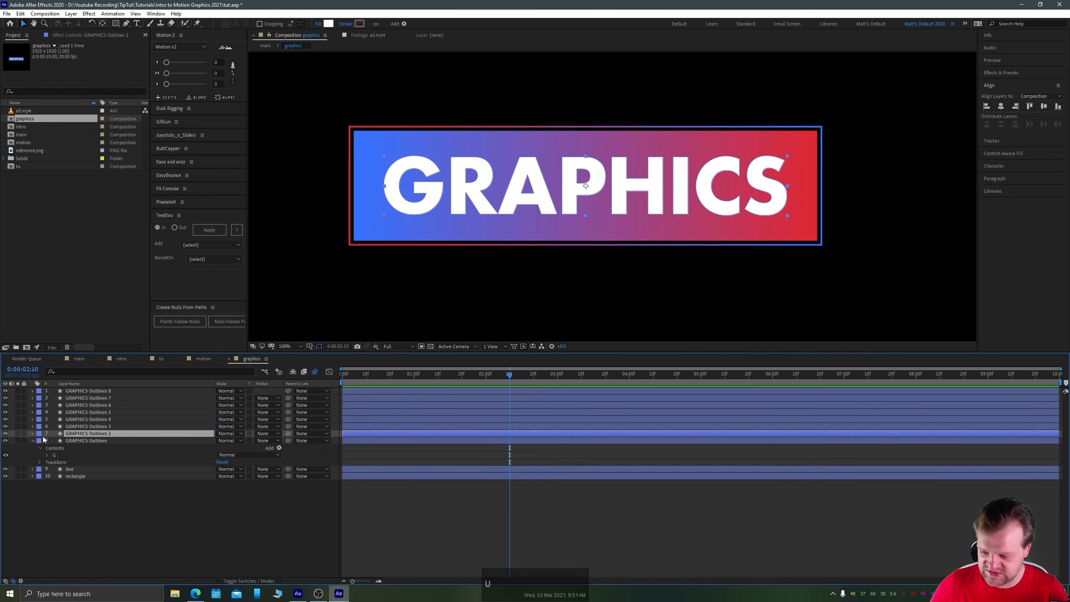
key("u")
key("u")
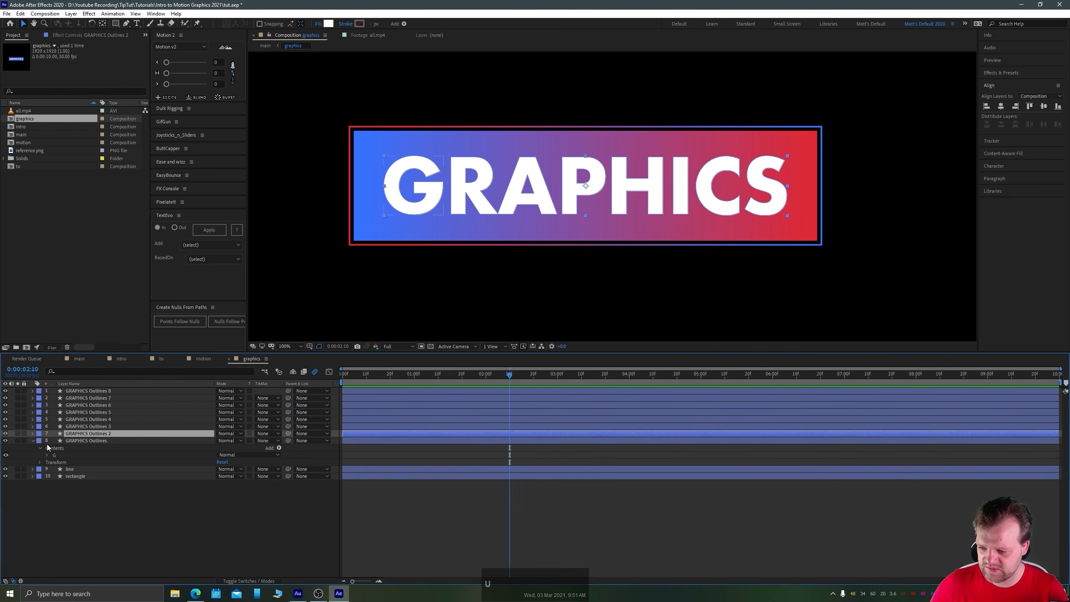
left_click(32, 435)
left_click(39, 440)
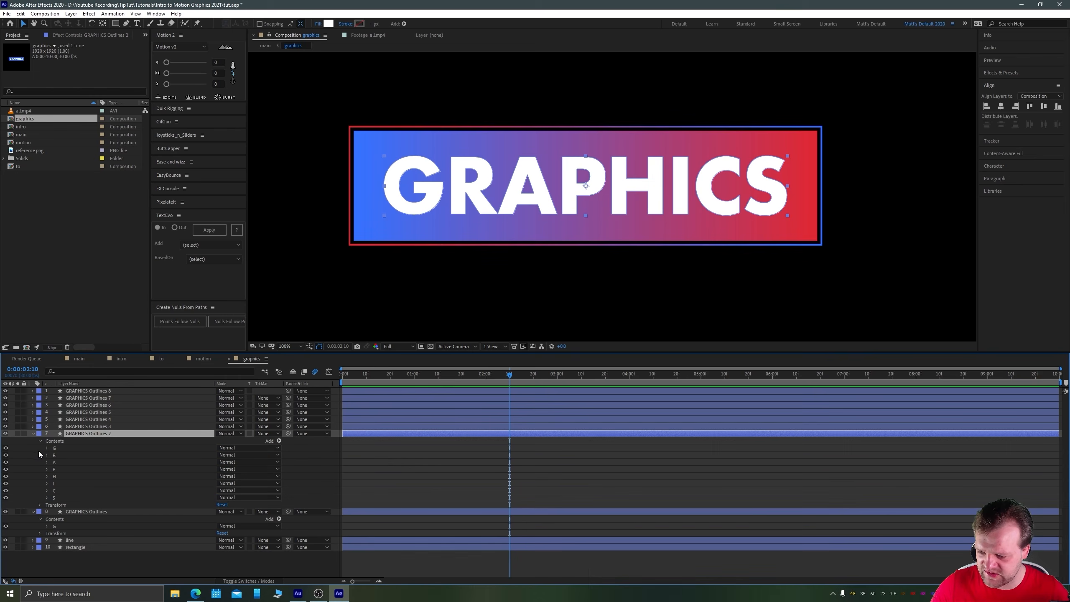
left_click(55, 449)
key("Delete")
left_click(53, 455)
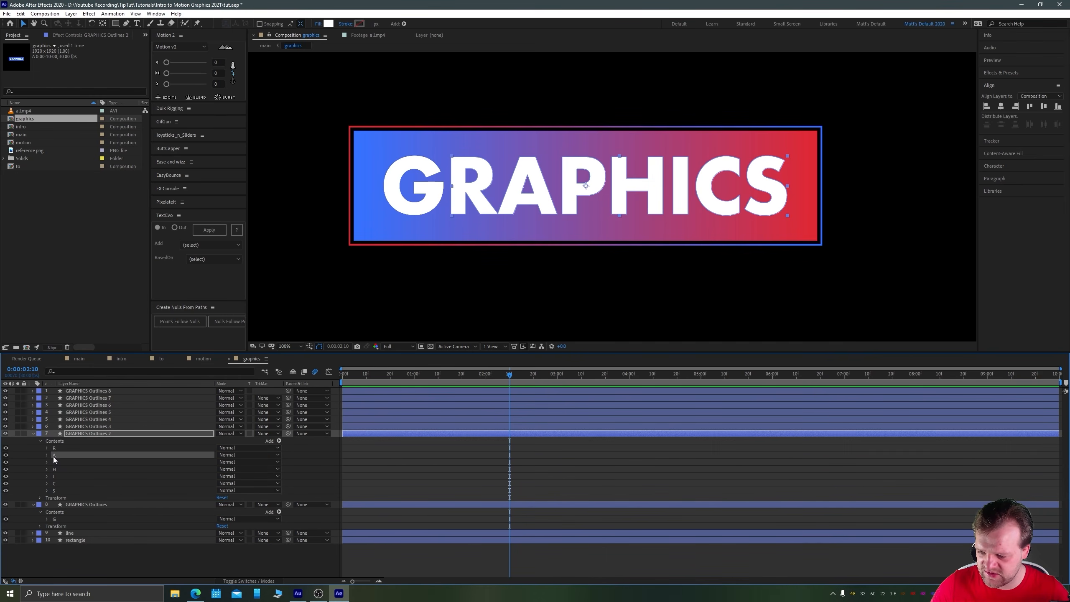
left_click(57, 490, "shift")
key("Delete")
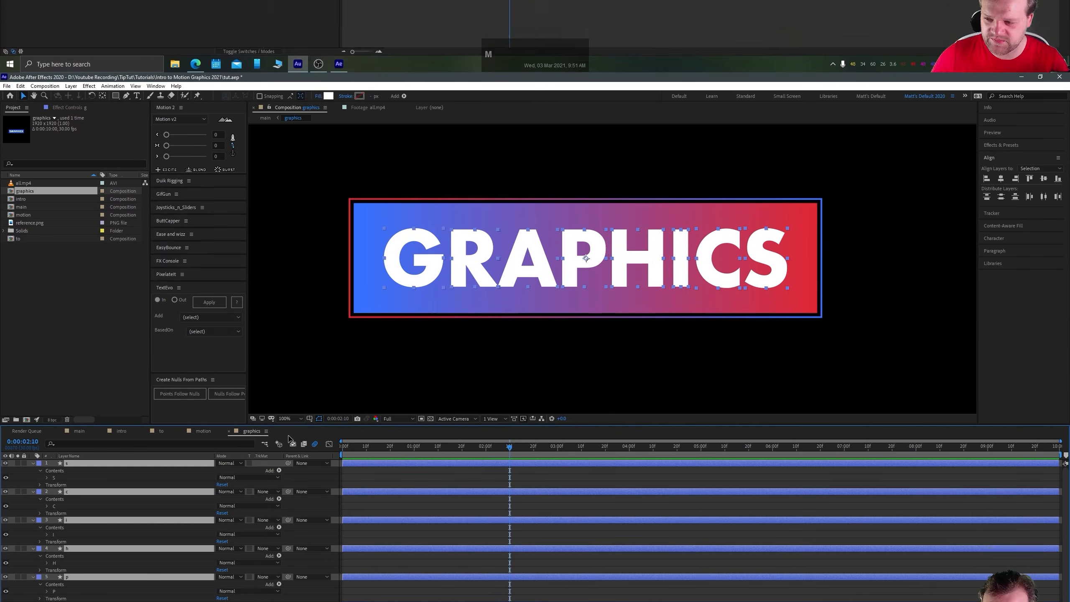
Collapse the eight letter layers and centre each one's anchor point on its own letter.
key("u")
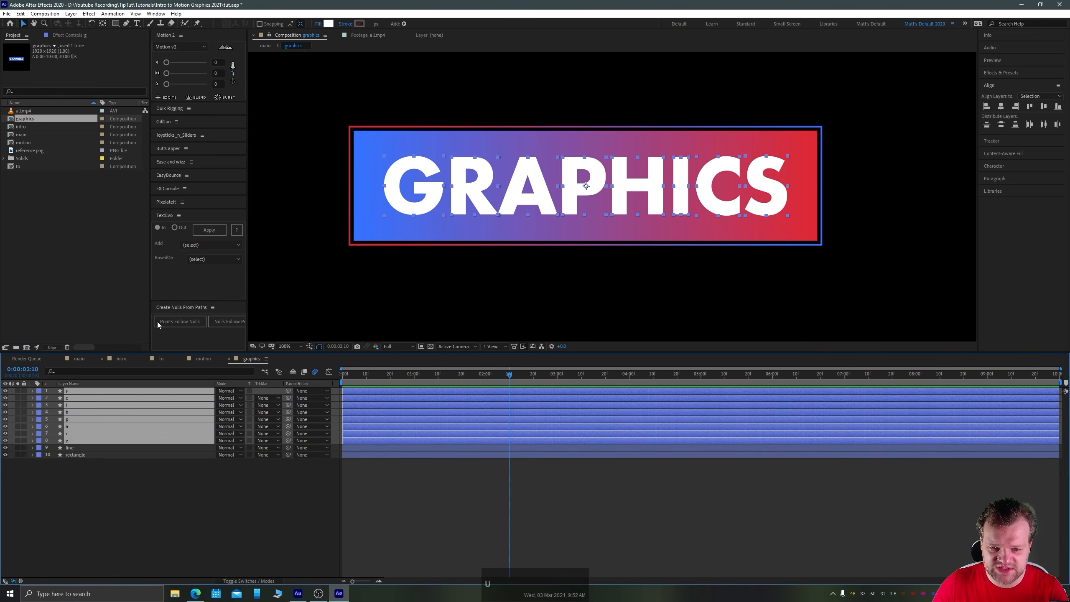
left_click(91, 483)
left_click(70, 442)
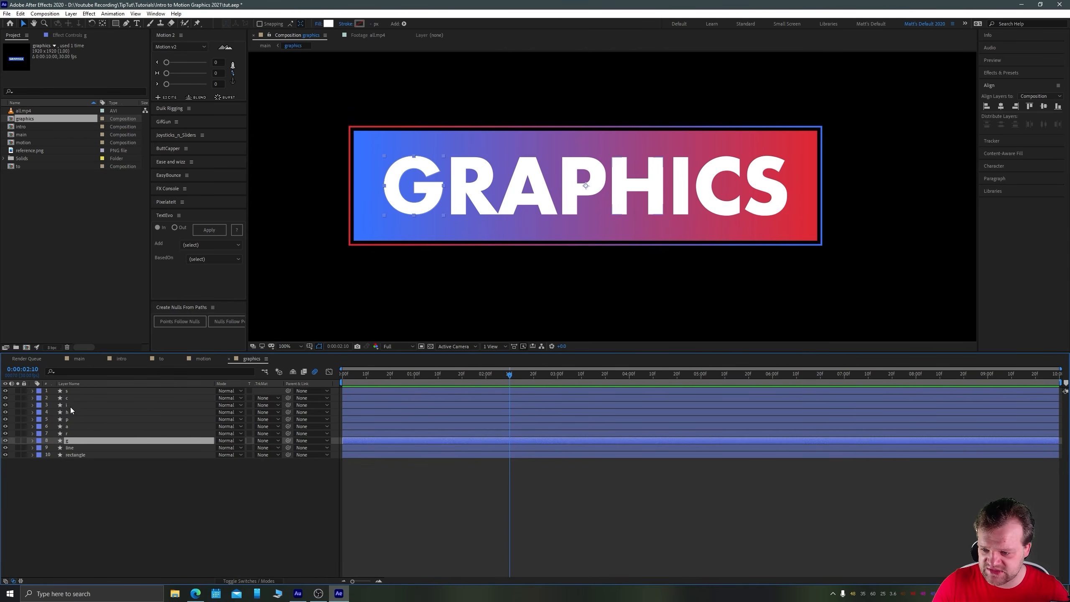
left_click(66, 393, "shift")
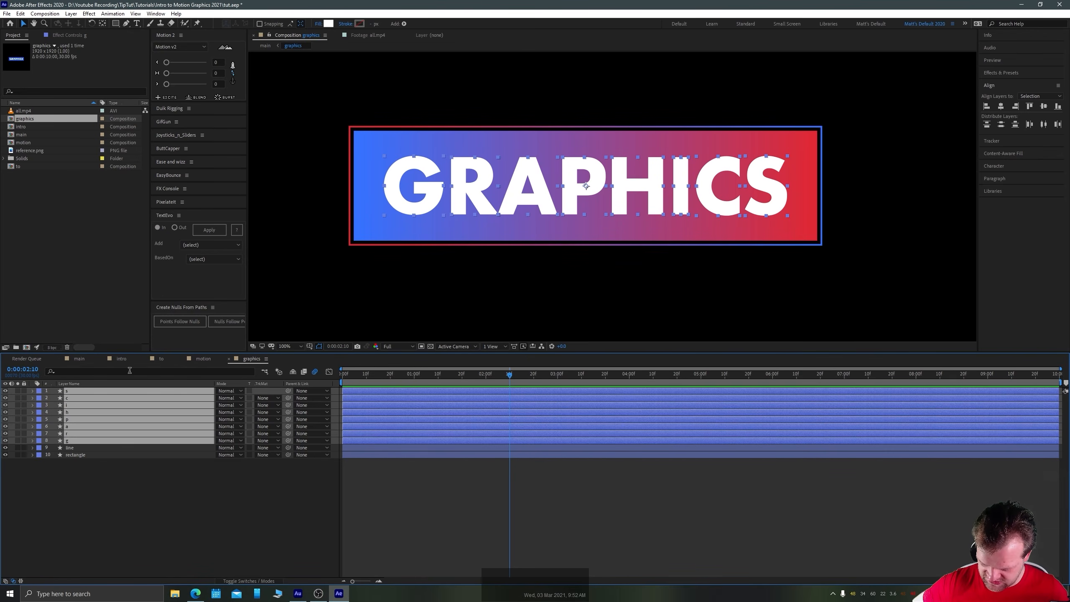
key("ctrl+alt+Home")
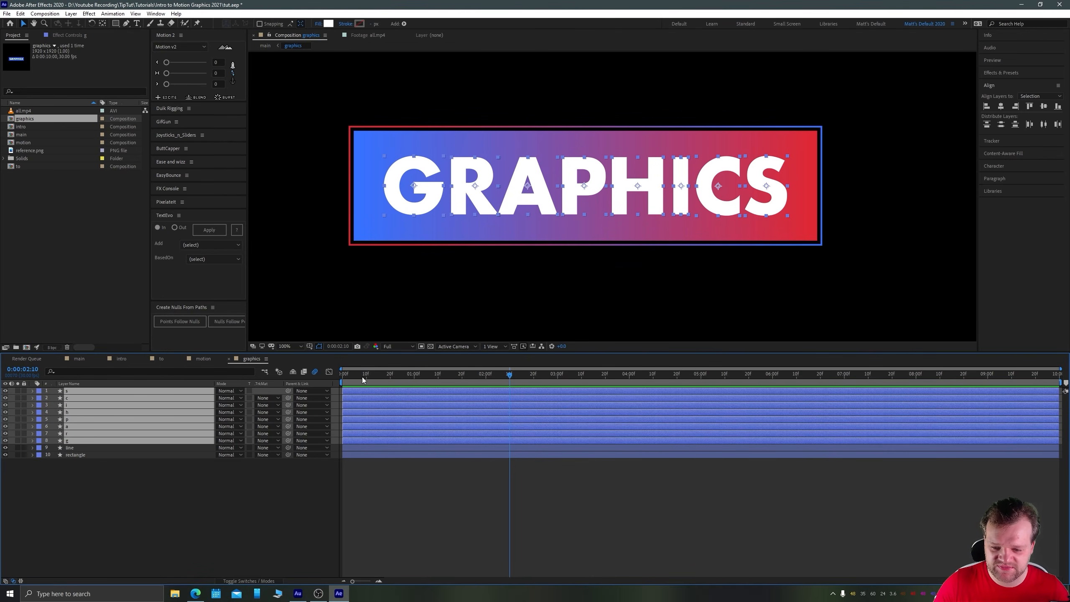
Add Scale and Rotation keyframes at 0:00:00:00 to all eight letter layers.
left_click_drag(362, 377, 329, 388)
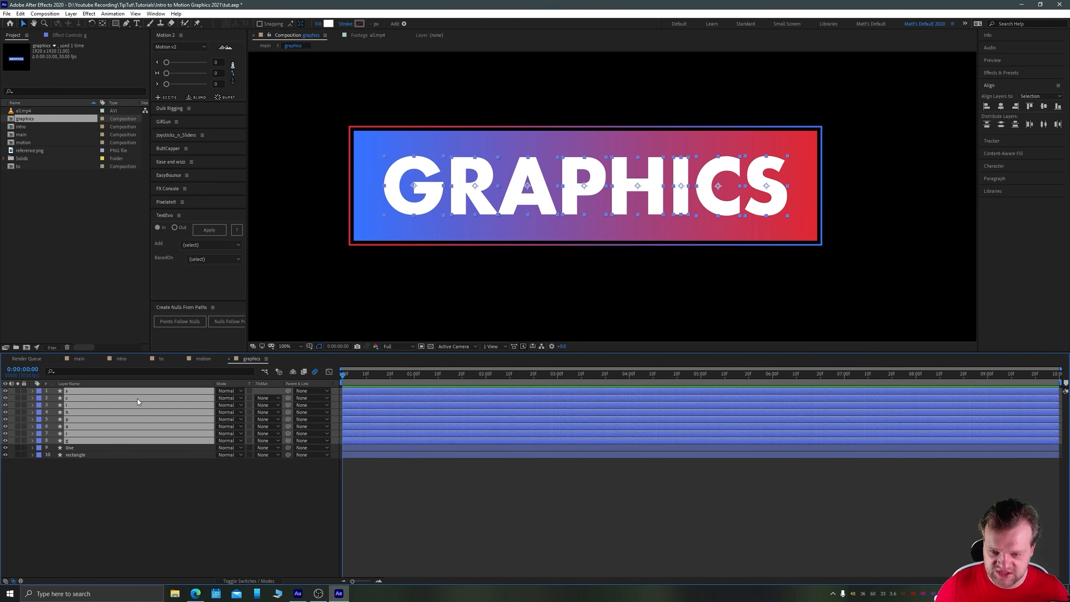
key("s")
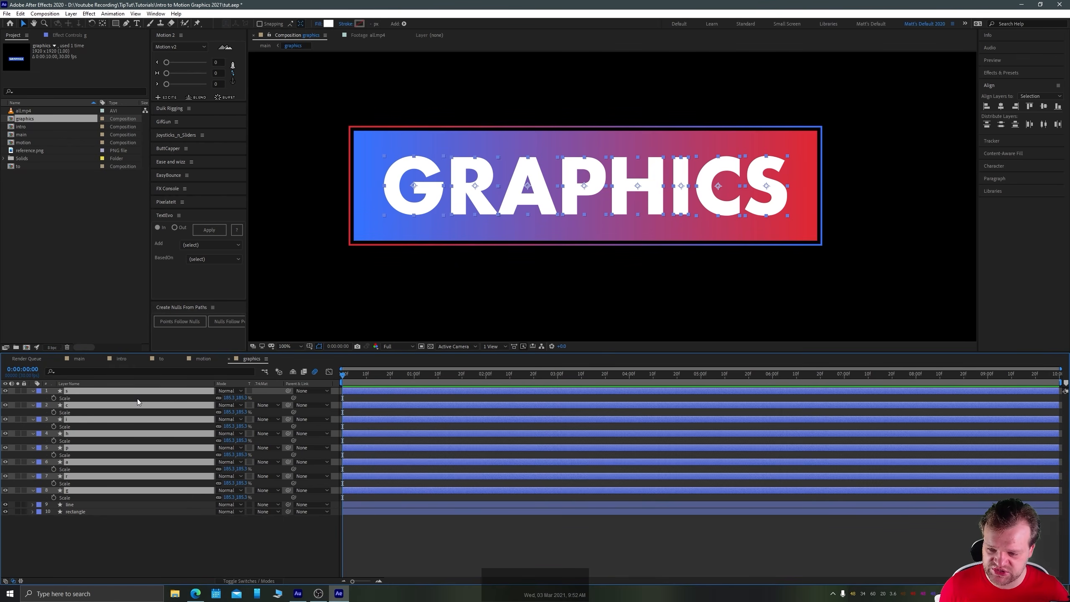
key("shift+r")
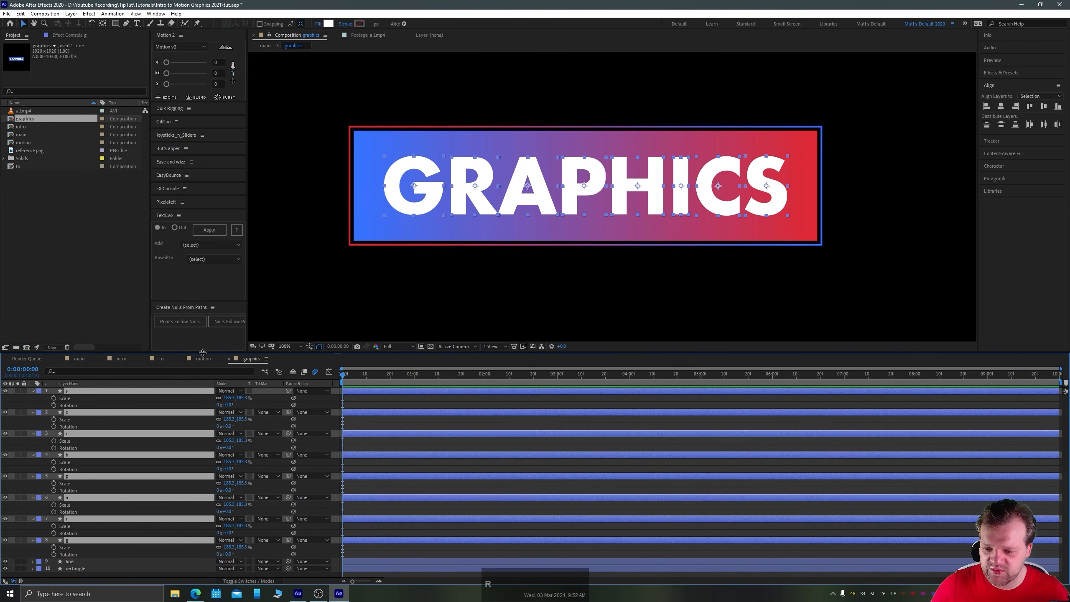
left_click_drag(203, 353, 192, 323)
left_click_drag(57, 371, 53, 525)
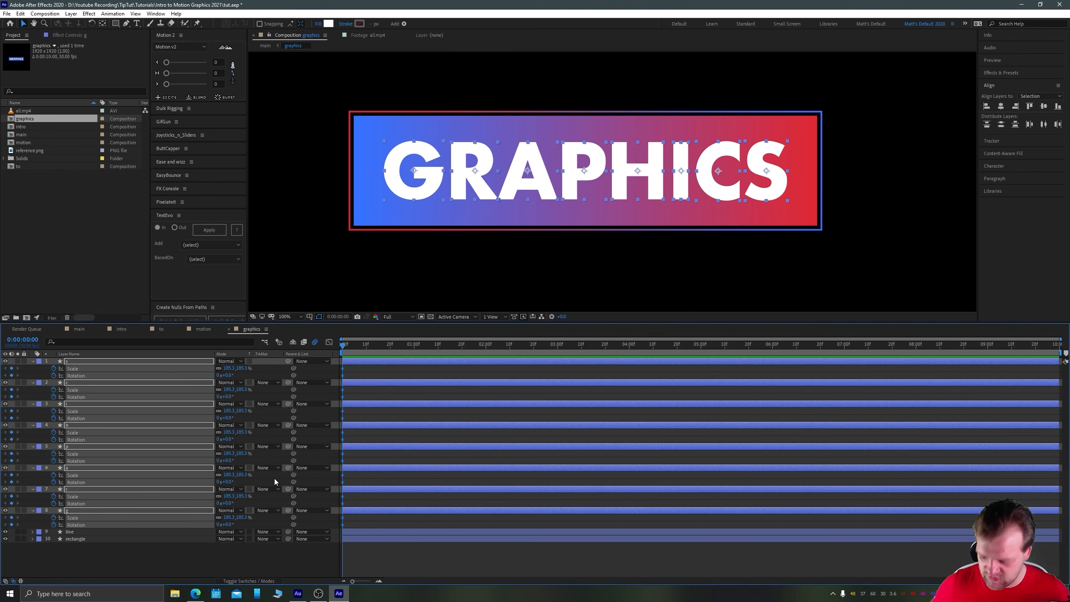
Add Scale and Rotation keyframes at 0:00:01:00 to all eight letter layers.
key("ctrl+shift+Right")
key("ctrl+shift+Right")
key("ctrl+shift+Right")
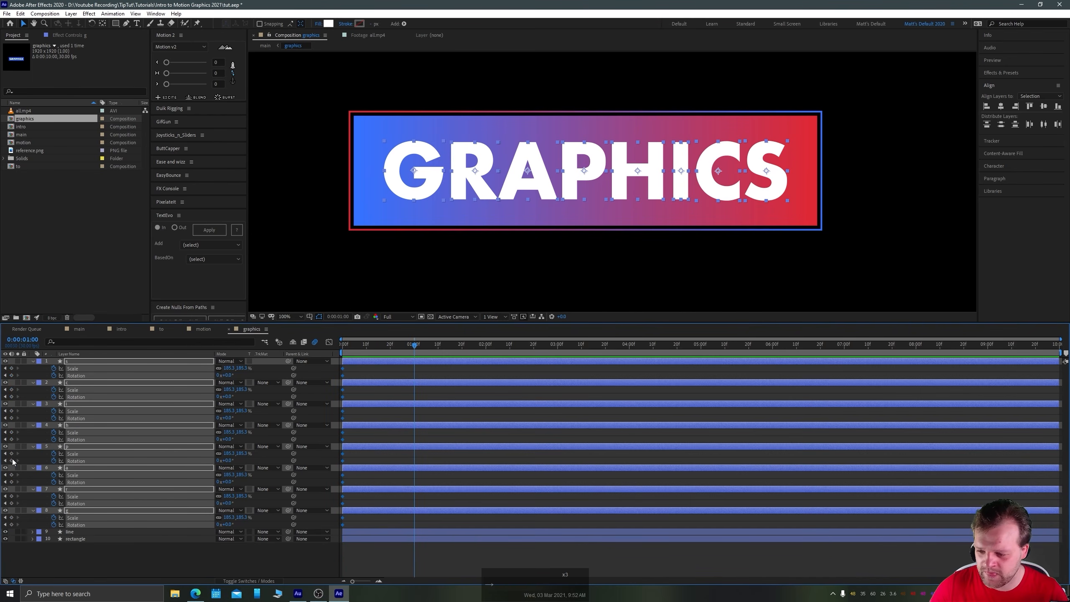
left_click(11, 525)
left_click(12, 518)
left_click(11, 503)
left_click(11, 368)
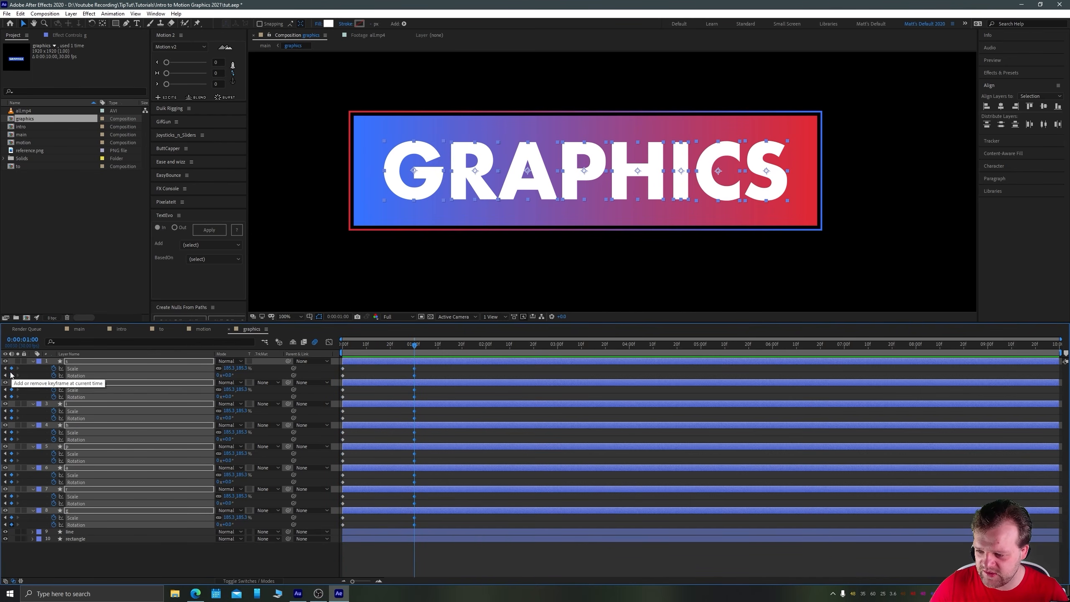
left_click(11, 375)
Set the Scale of all letter layers to 0% at the start of the timeline.
key("Home")
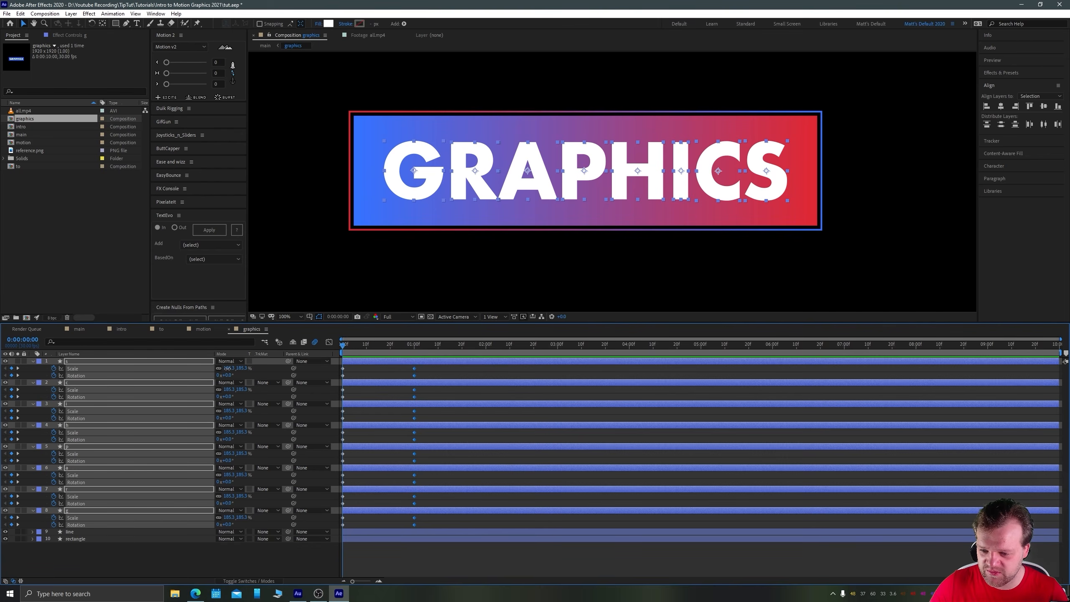
left_click(229, 368)
type("0")
key("Return")
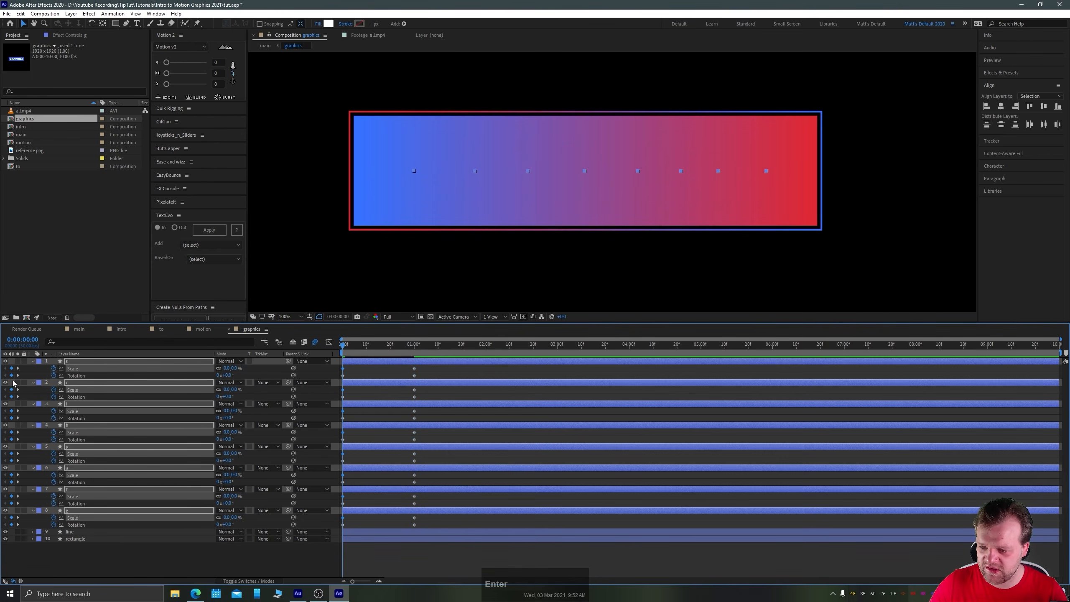
Set the Rotation of all letter layers to one full revolution at the 1-second keyframe.
left_click(17, 375)
left_click(219, 375)
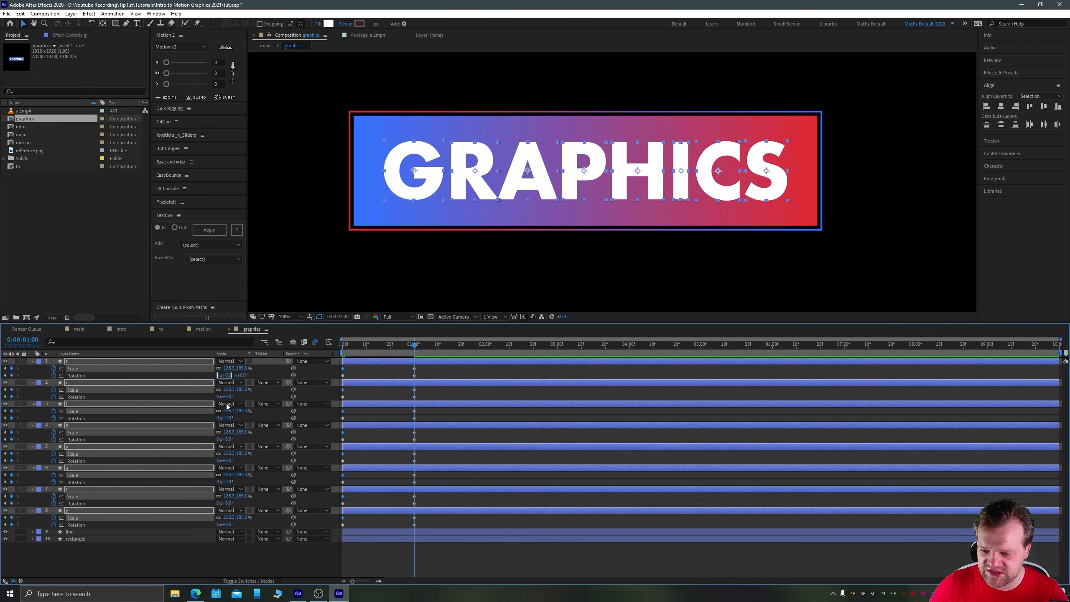
type("12")
key("Return")
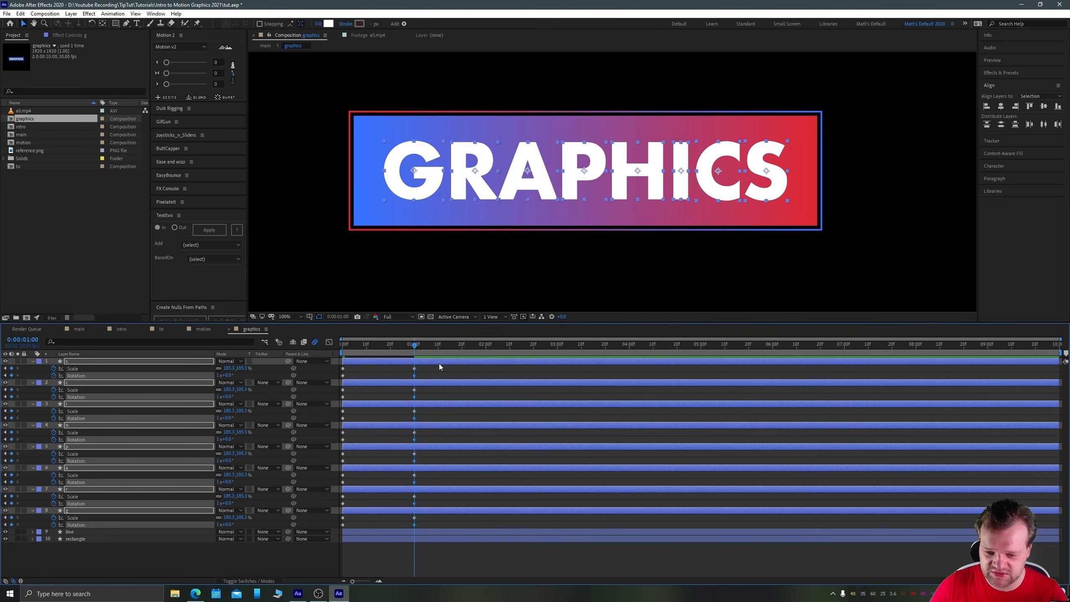
Apply Easy Ease to all the letters' keyframes and raise the ending keyframes' speed-graph influence to 100%.
left_click_drag(436, 365, 339, 537)
key("F9")
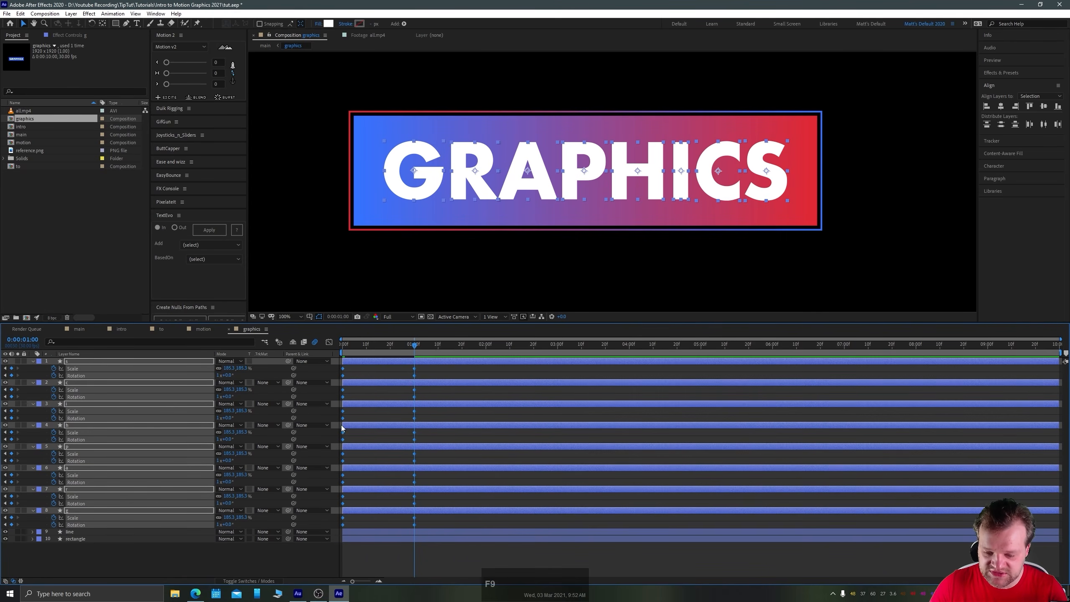
key("shift+F3")
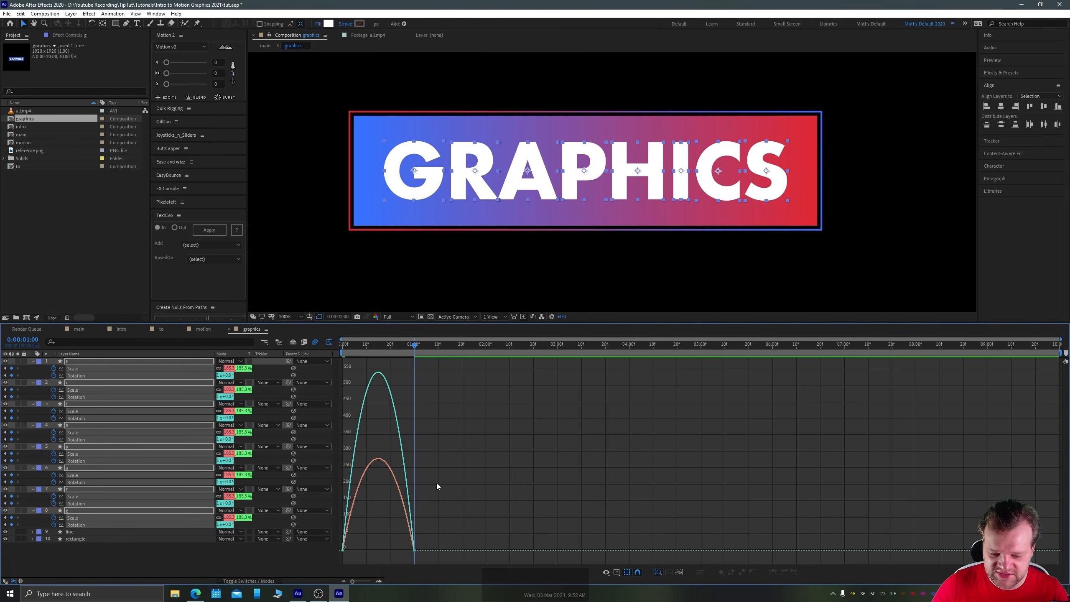
left_click_drag(481, 509, 339, 562)
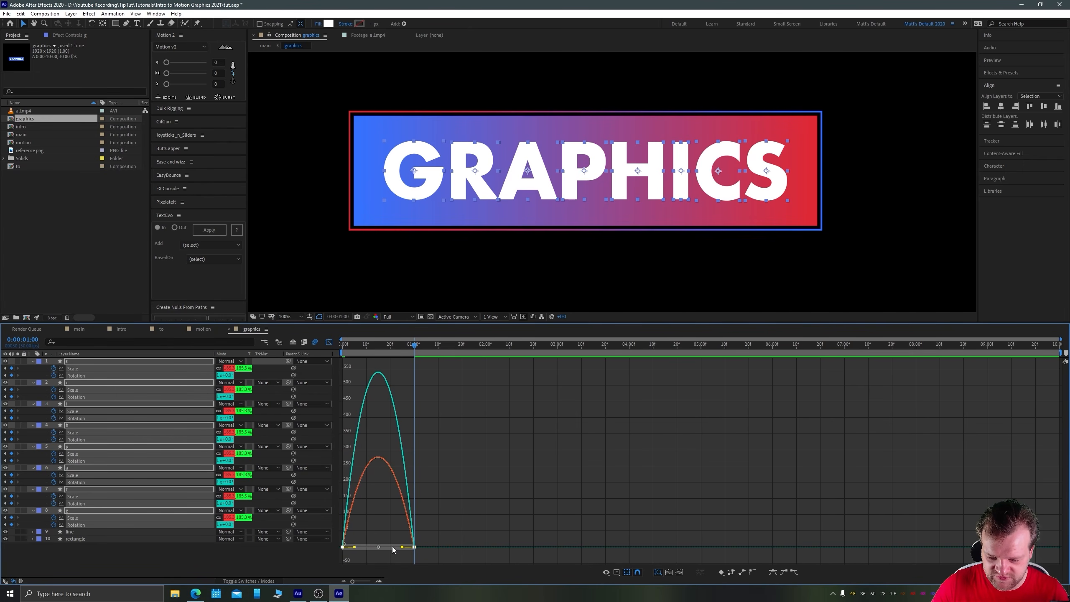
left_click_drag(403, 547, 378, 547)
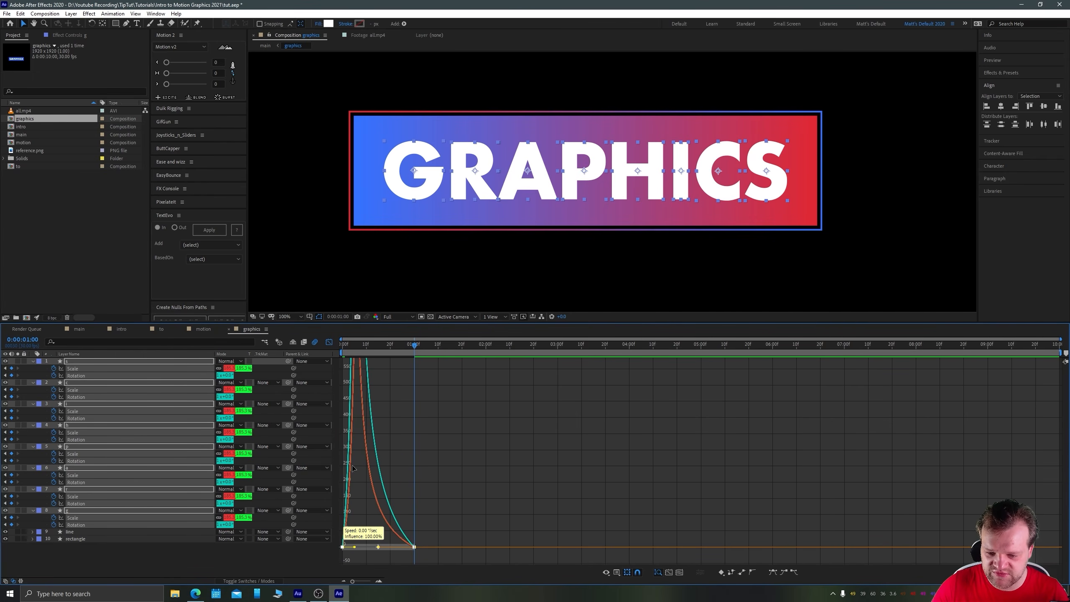
left_click(329, 342)
Preview the scaling and rotating letter animation from the start of the timeline.
left_click_drag(353, 345, 334, 349)
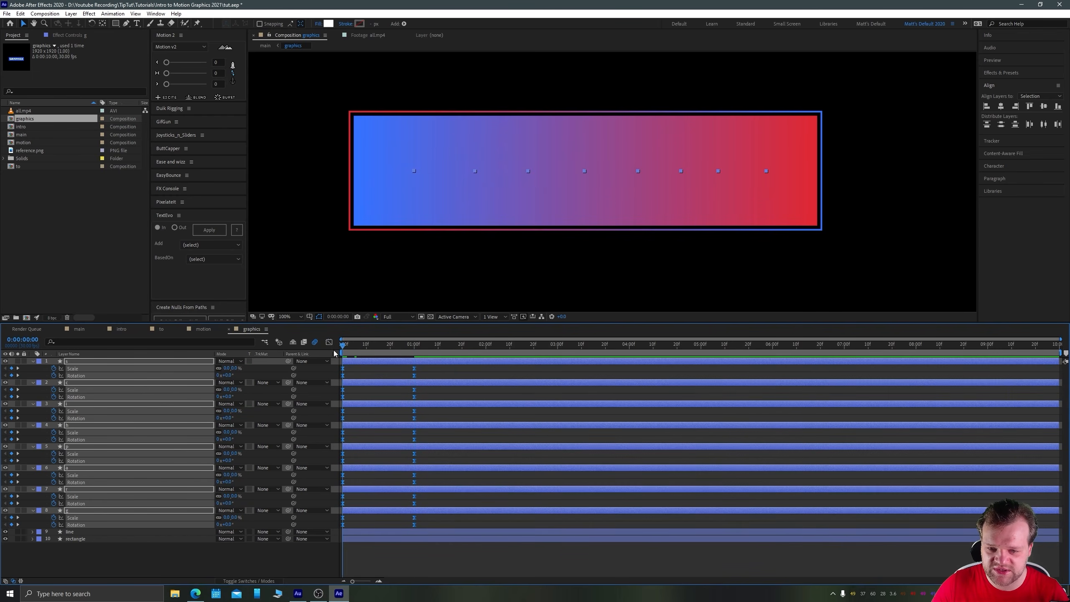
key("space")
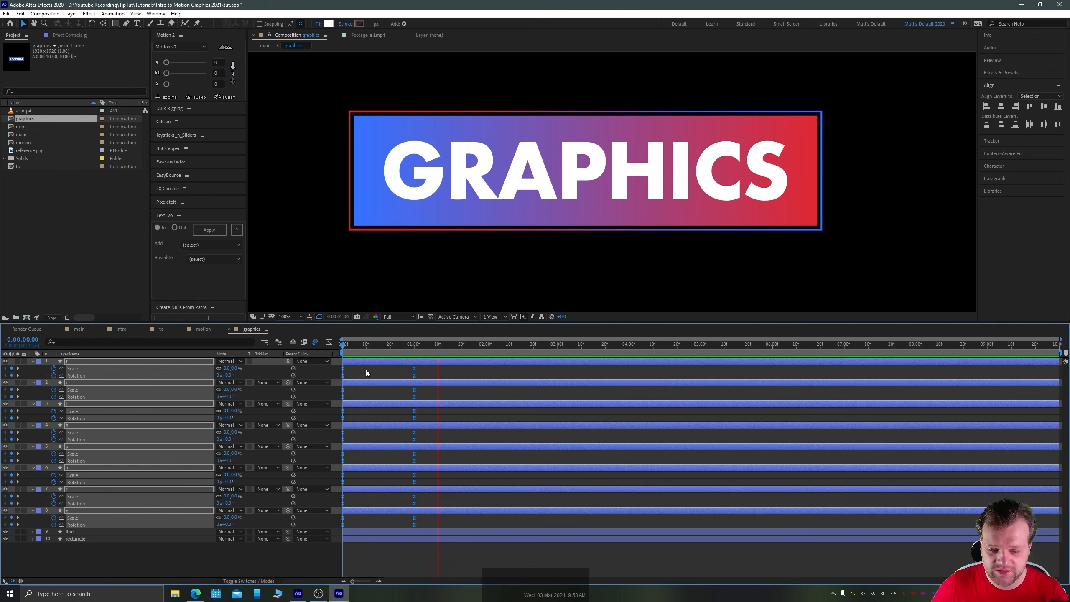
key("space")
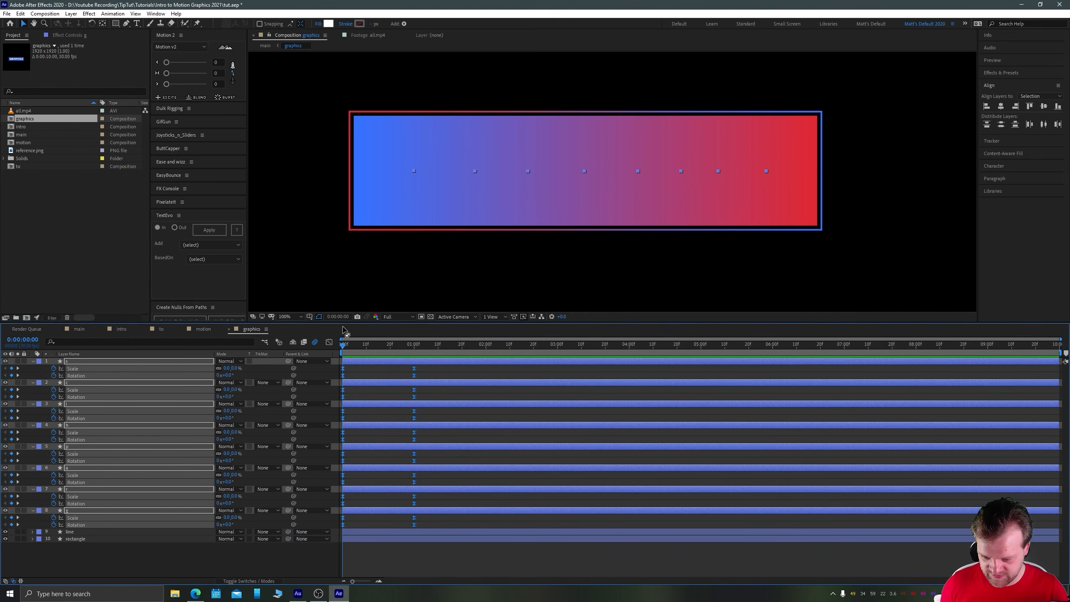
Trim the out points of all eight letter layers to 0:00:00:03.
key("ctrl")
key("ctrl")
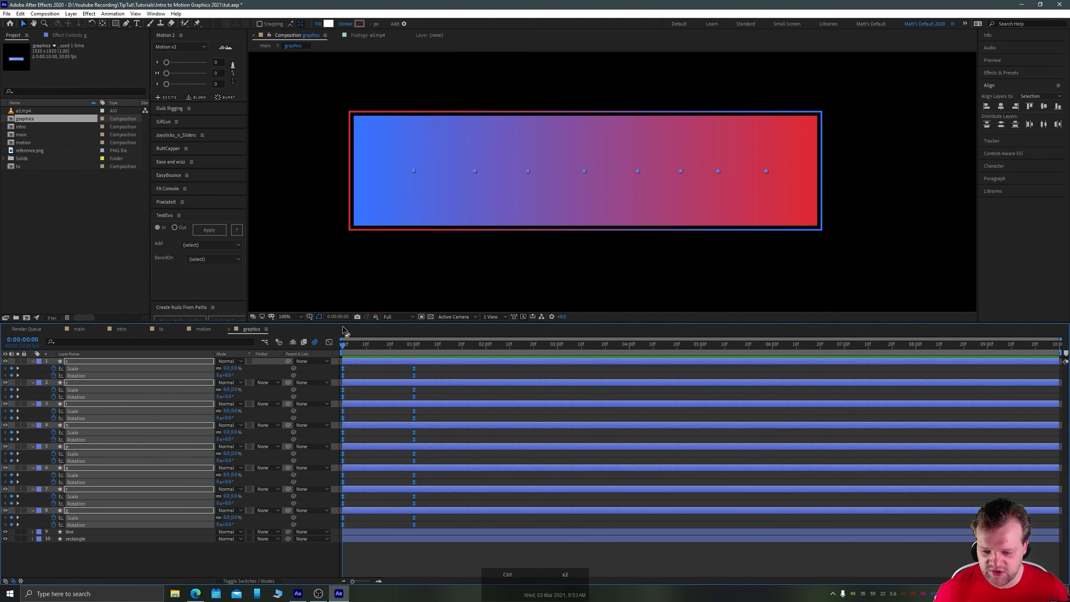
key("ctrl+Right")
key("ctrl+Right")
key("ctrl+Right")
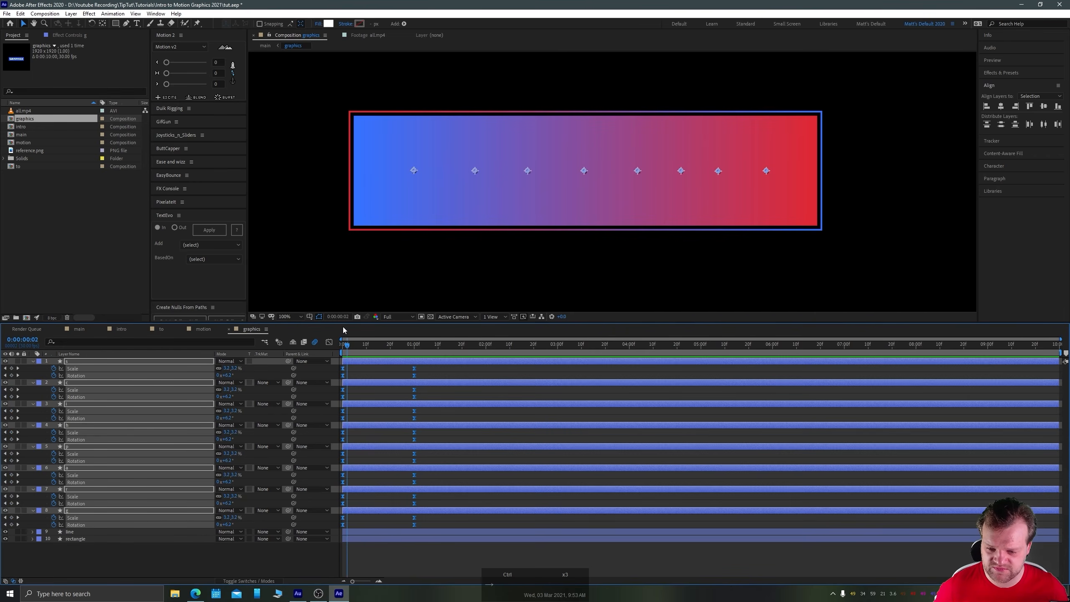
key("alt+bracketright")
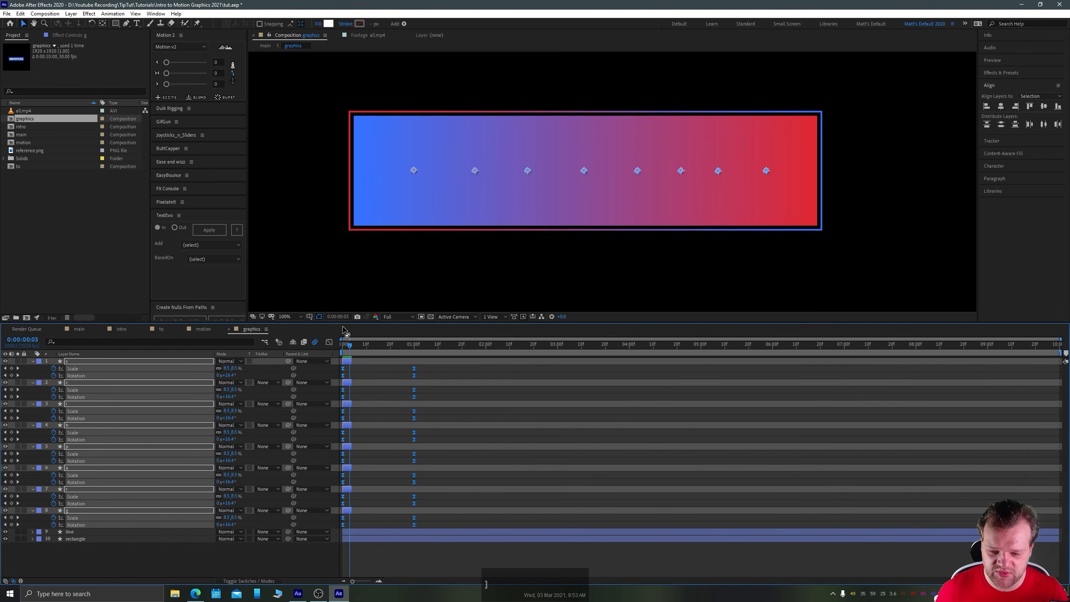
Sequence the eight trimmed letter layers without overlap, starting from the g layer and ending with the s layer.
left_click(74, 548)
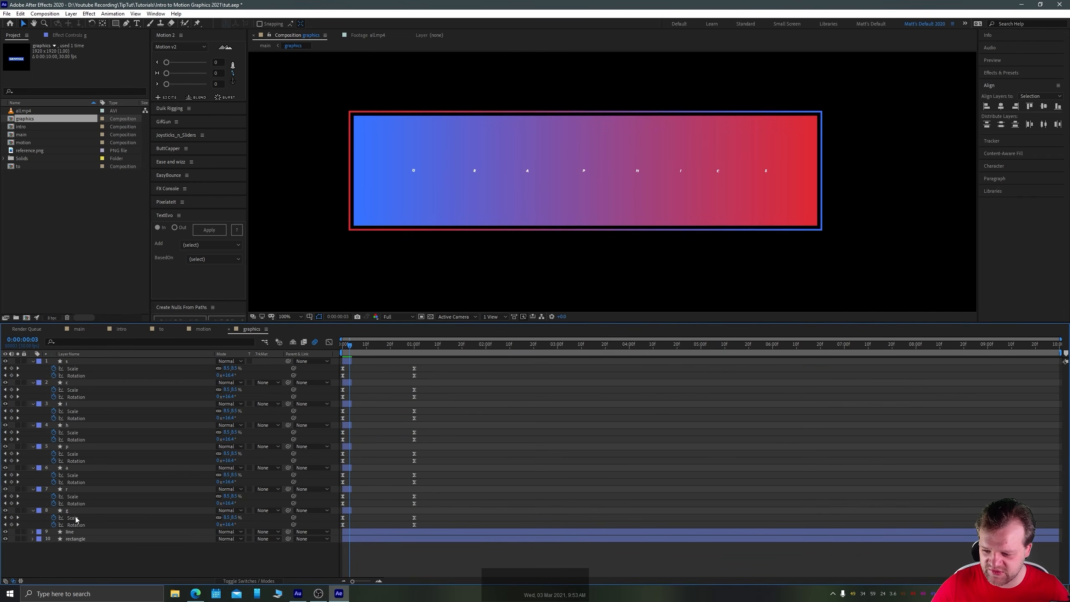
left_click(74, 511)
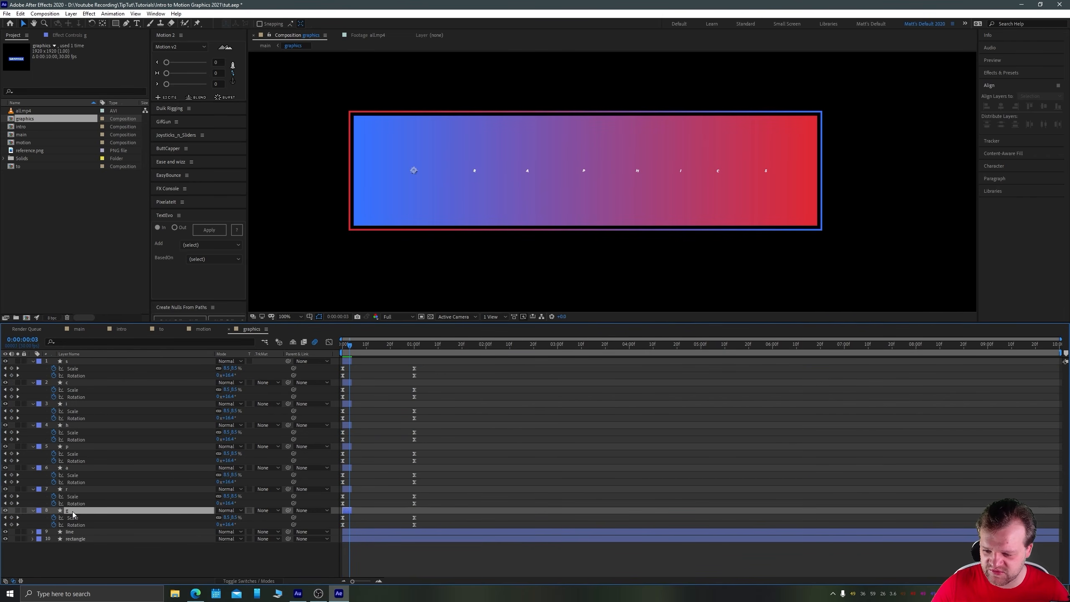
left_click(67, 362, "shift")
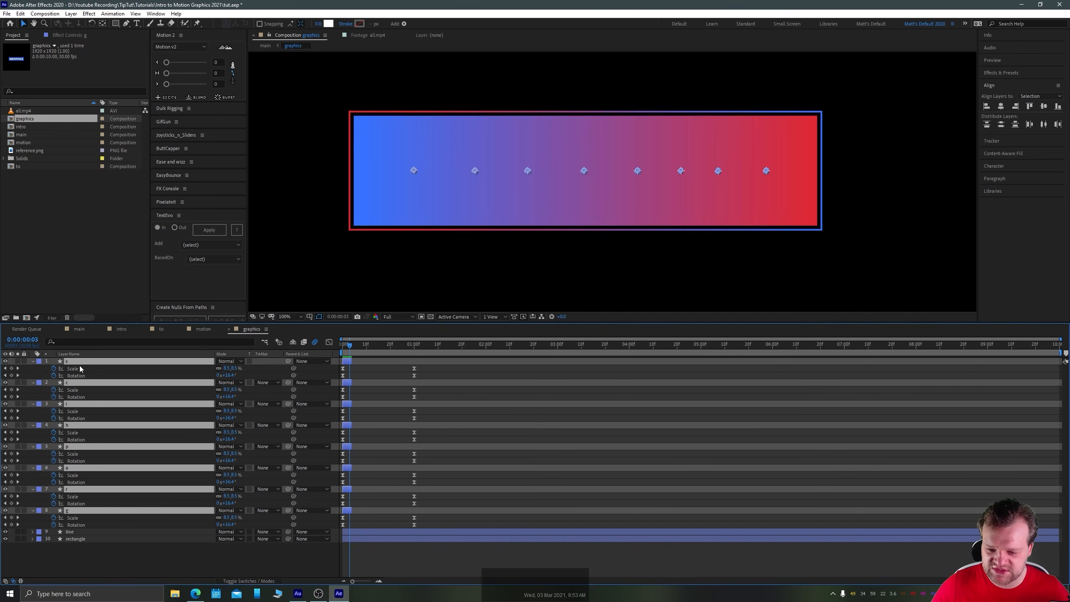
right_click(134, 363)
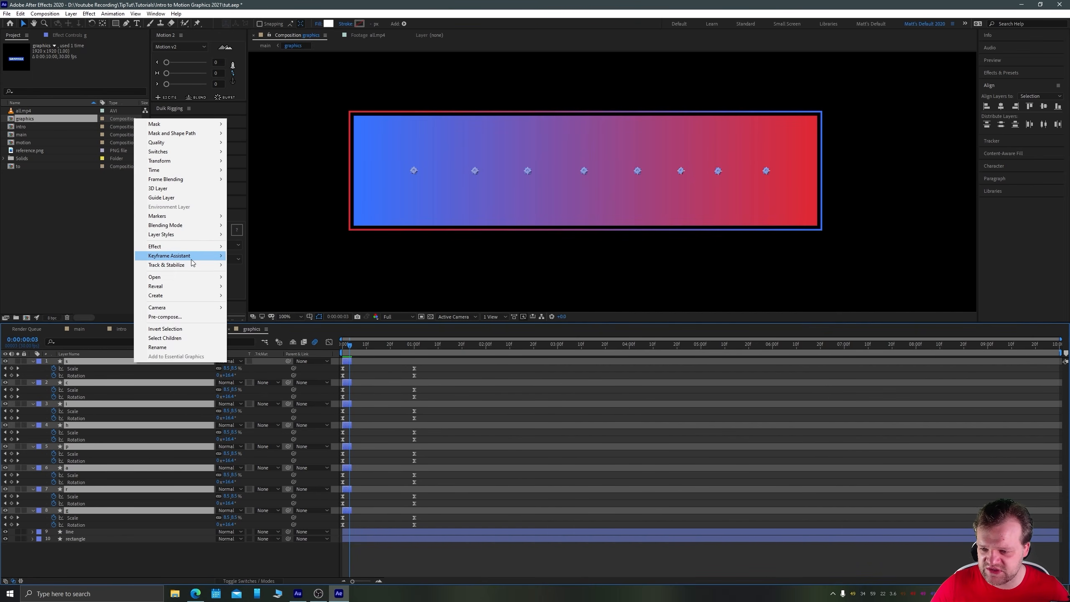
mouse_move(193, 256)
left_click(258, 329)
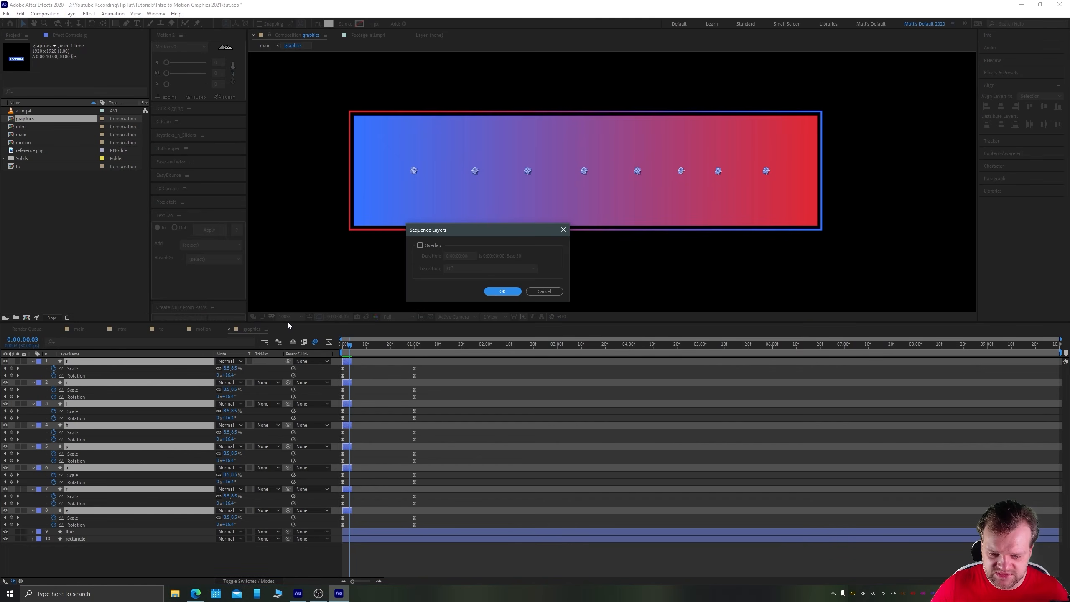
key("Return")
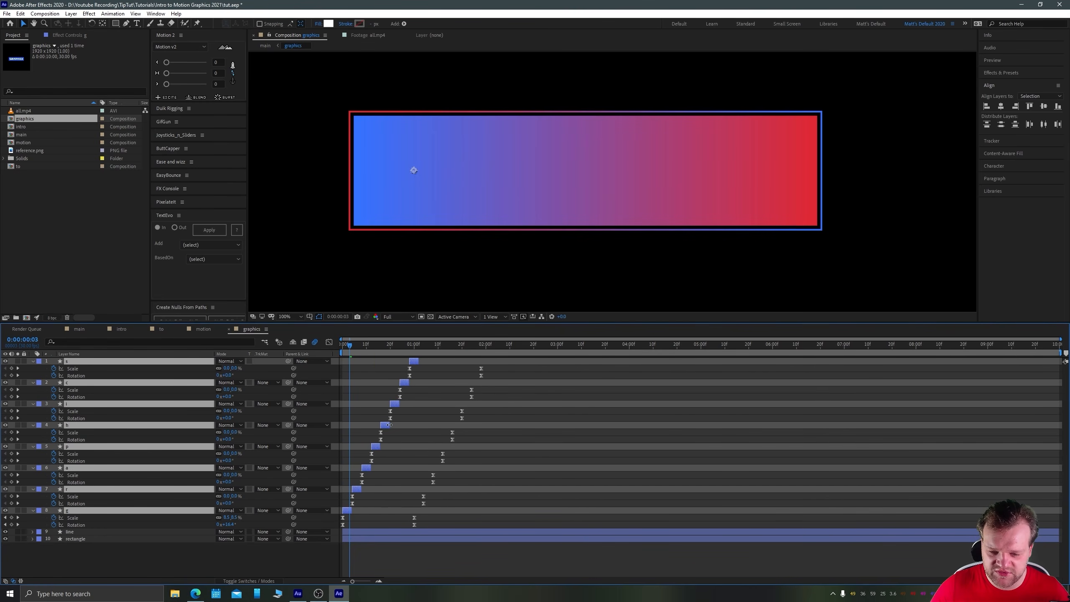
Extend the out points of all eight staggered letter layers to the end of the composition.
left_click_drag(388, 424, 464, 438)
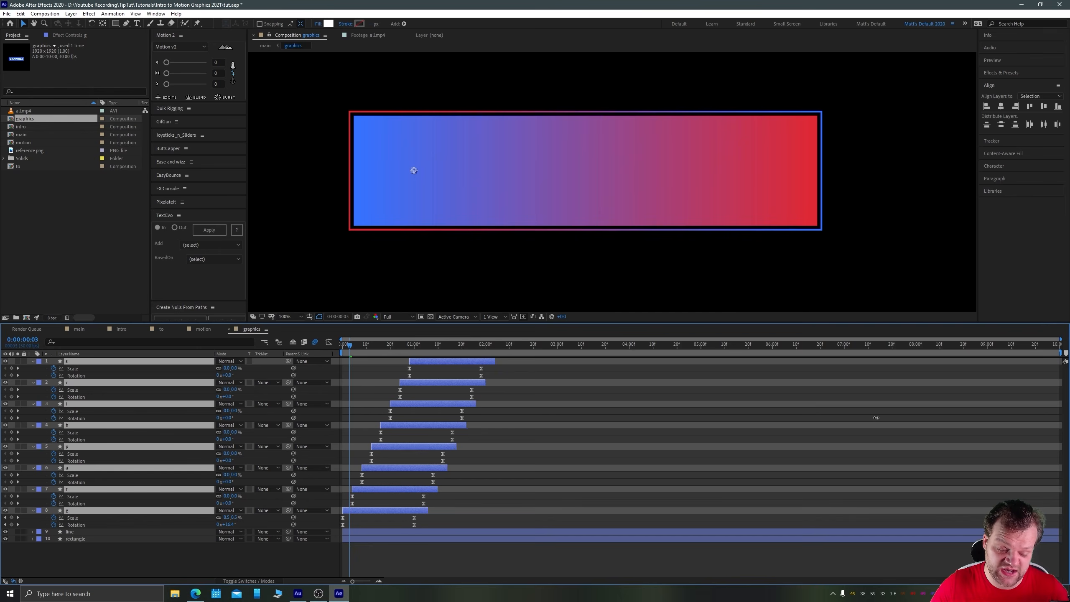
left_click_drag(876, 417, 1060, 425)
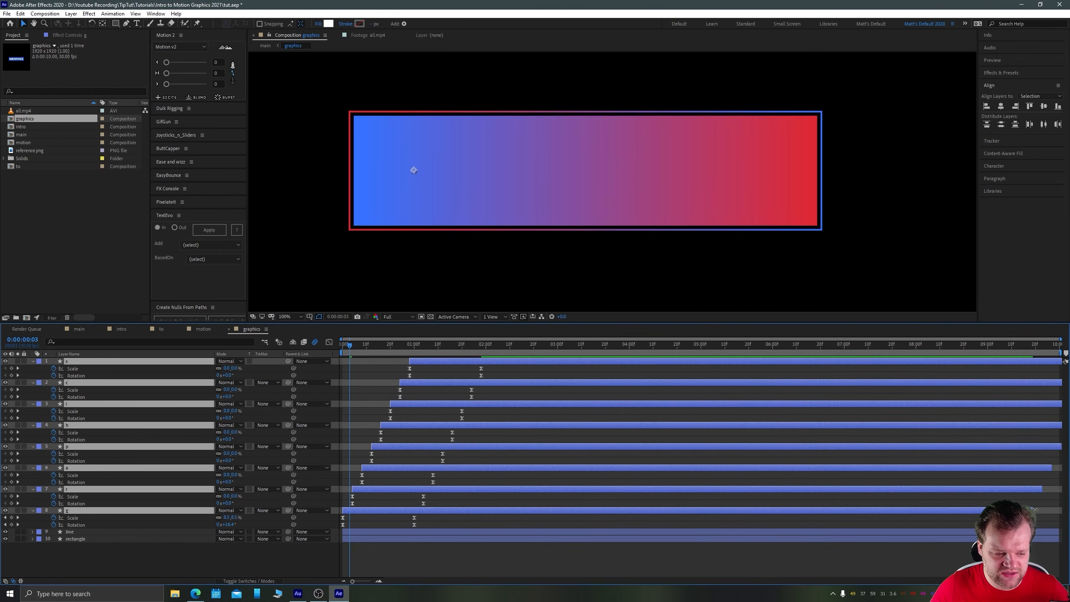
left_click_drag(1064, 513, 1067, 513)
Preview the staggered letter animation from the start of the timeline.
left_click_drag(362, 345, 325, 345)
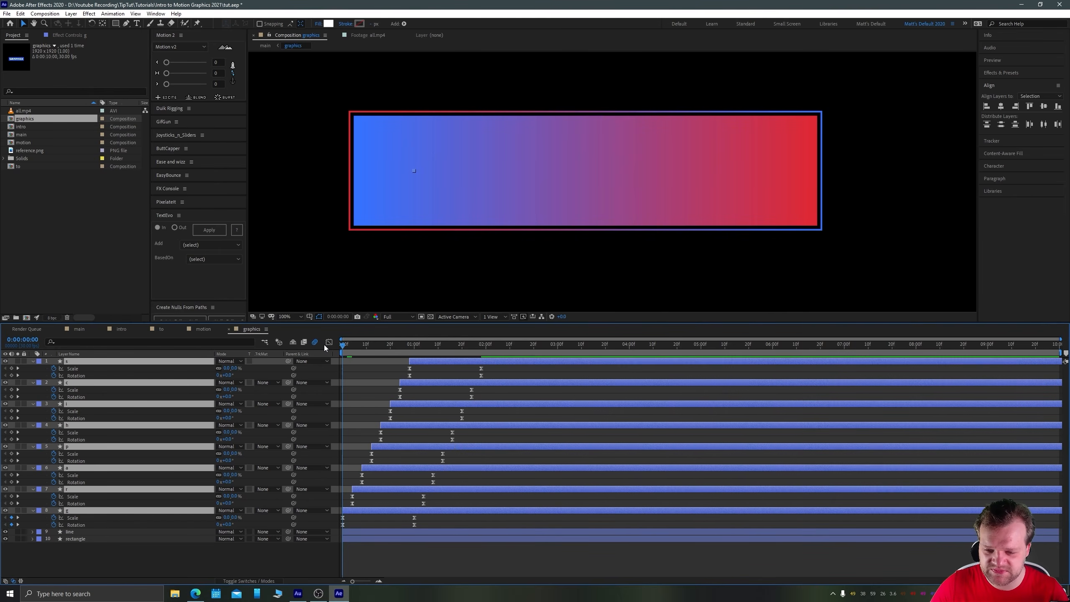
key("space")
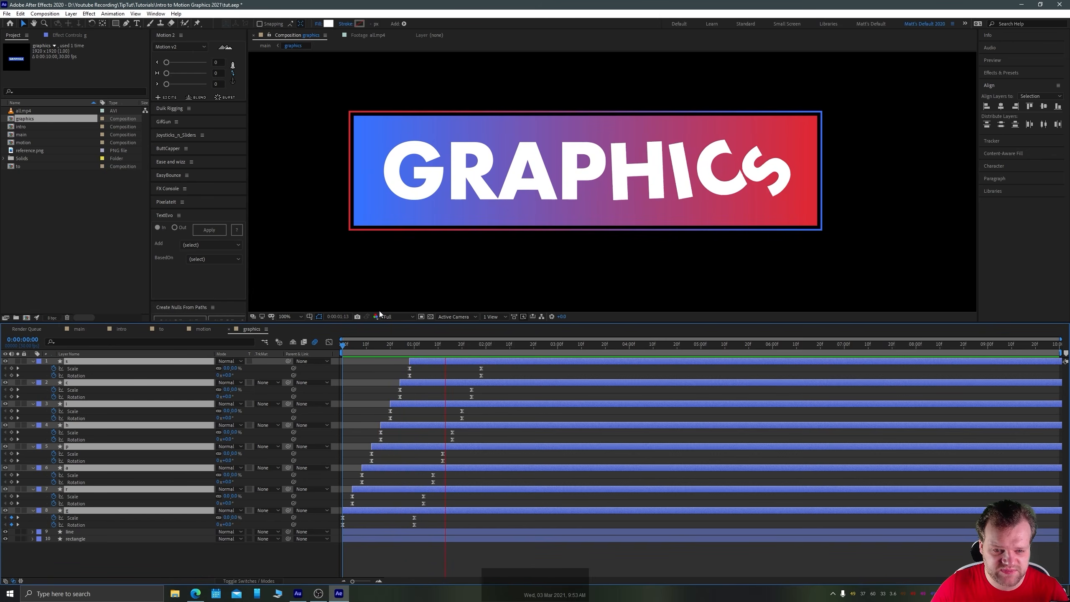
key("space")
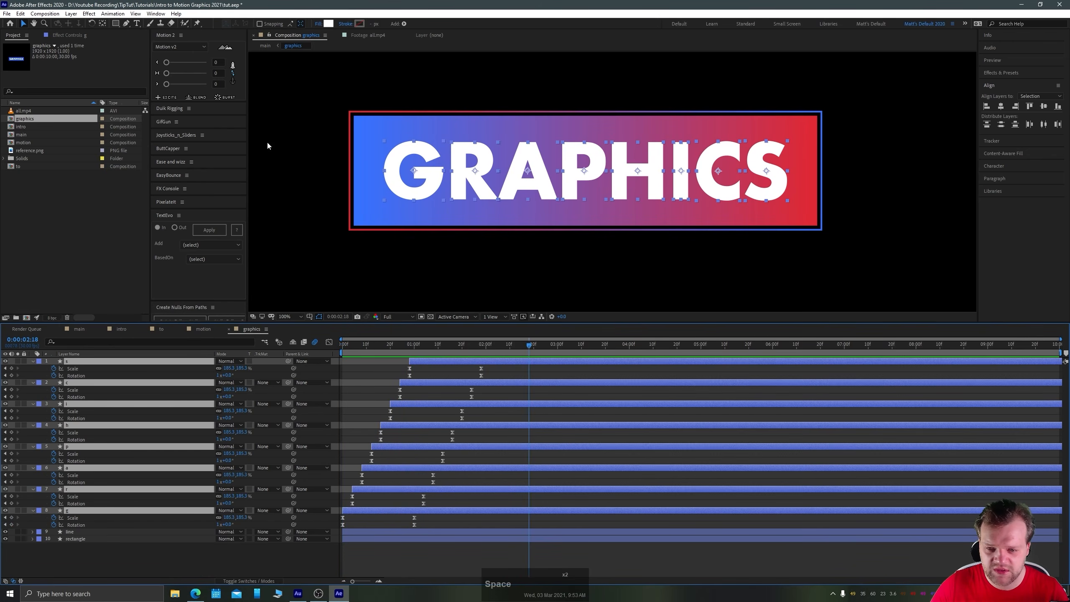
Examine the GRAPHICS lettering style in the reference footage, check the motion composition, and return to the graphics composition.
left_click(23, 27)
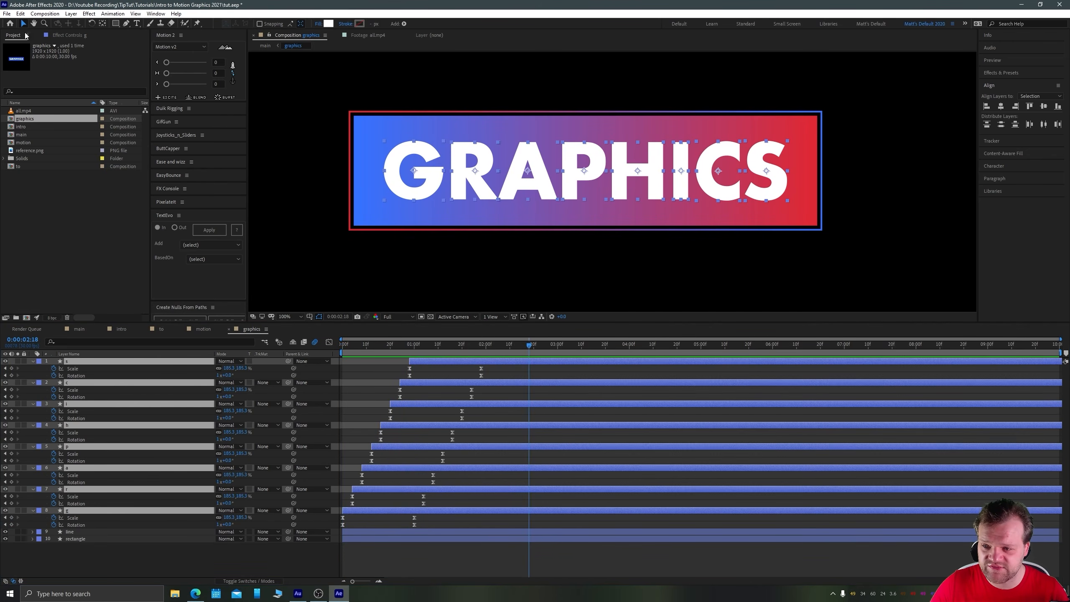
double_click(15, 110)
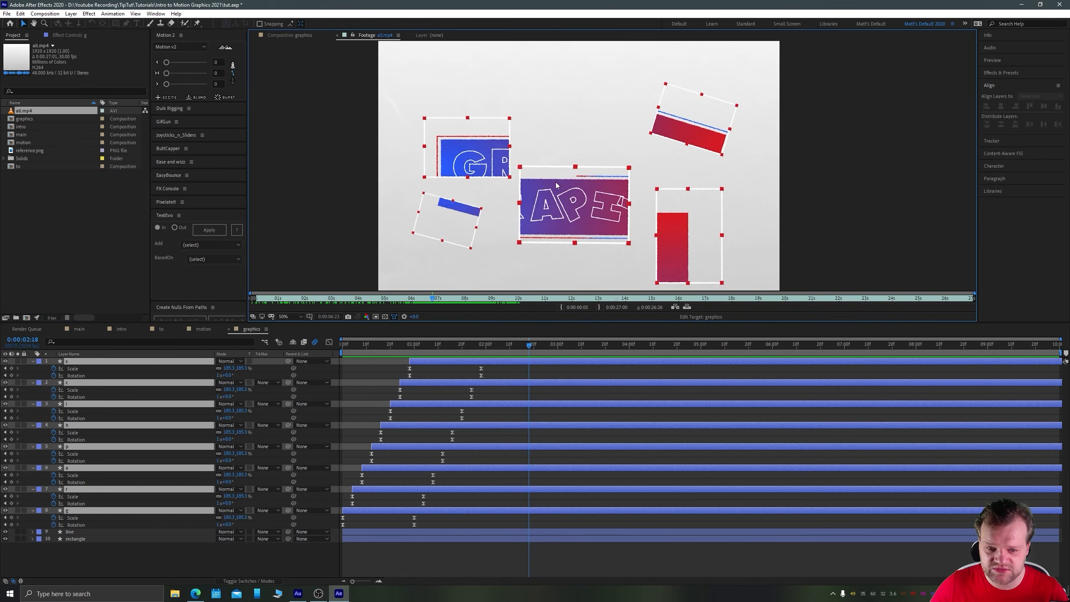
left_click_drag(435, 302, 483, 302)
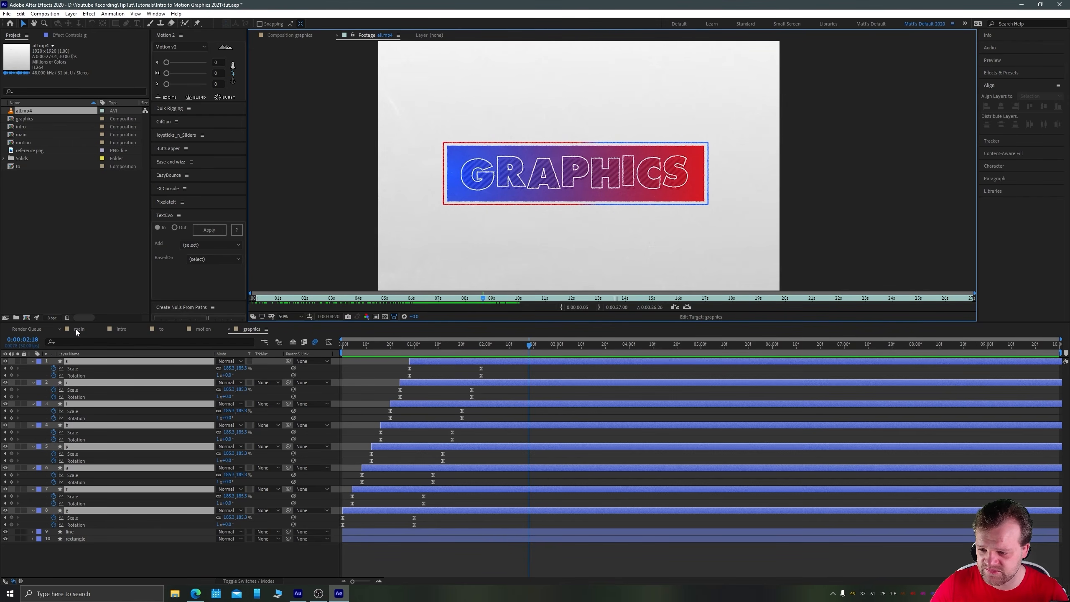
left_click(202, 330)
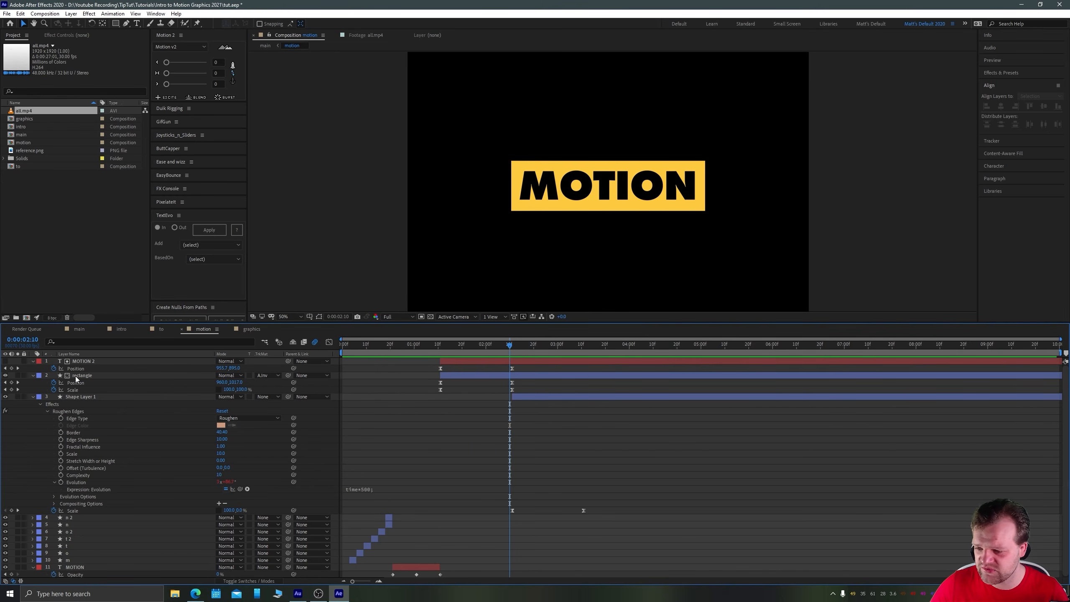
left_click(253, 330)
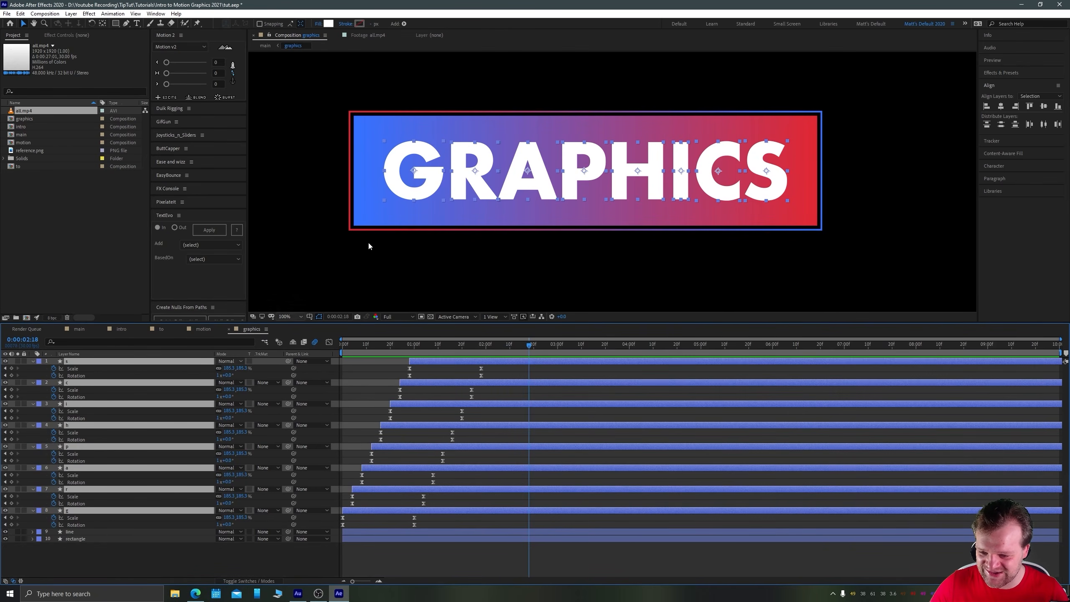
Remove the fill from all eight letters and give them a solid white (FFFFFF) stroke.
key("alt")
key("alt")
left_click(328, 24, "alt")
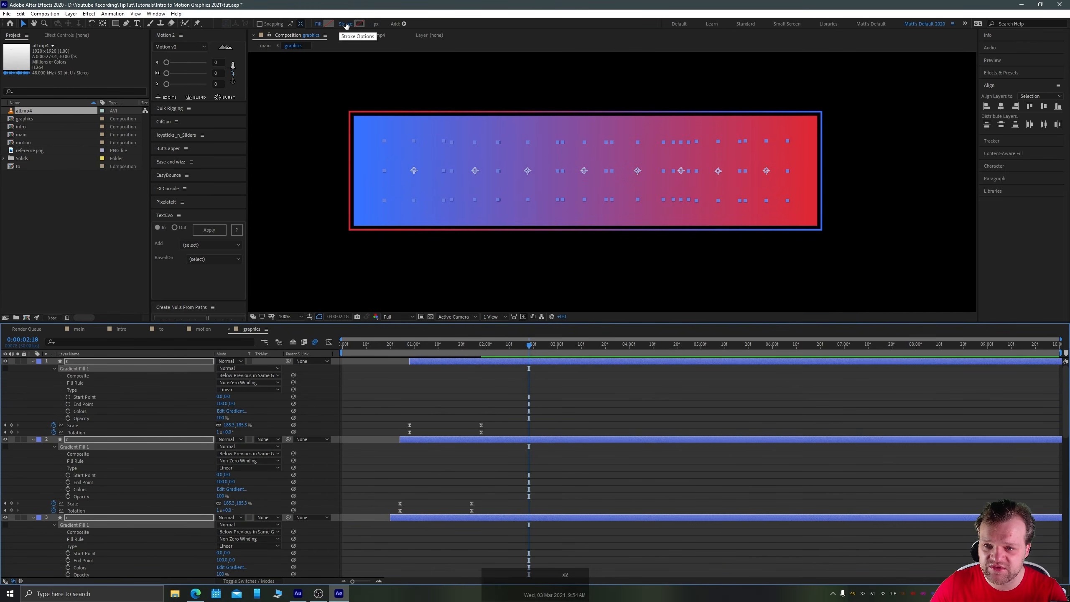
left_click(359, 23)
type("ffffff")
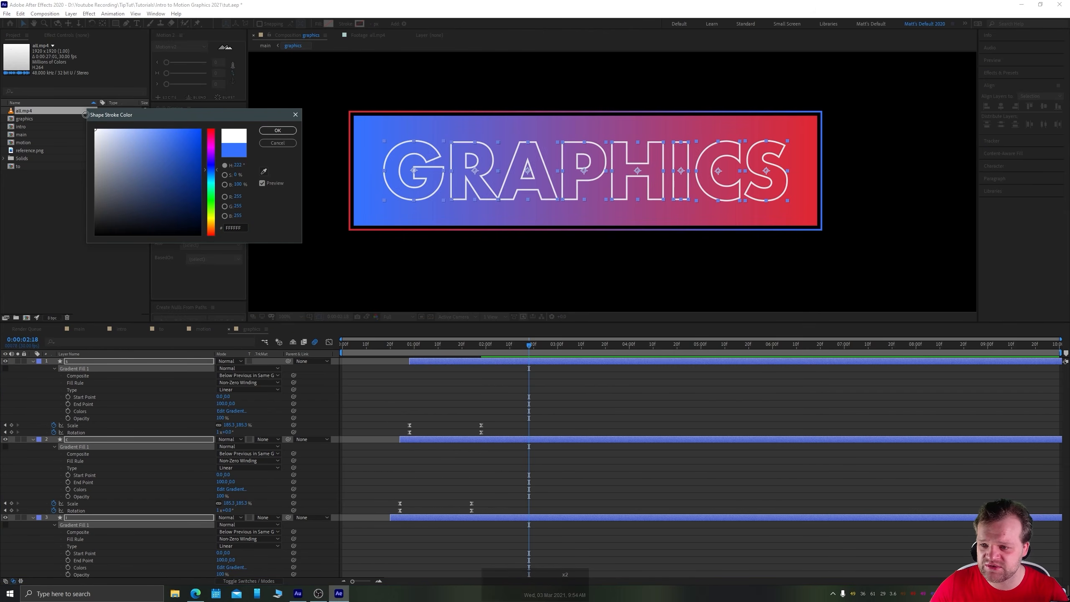
key("Return")
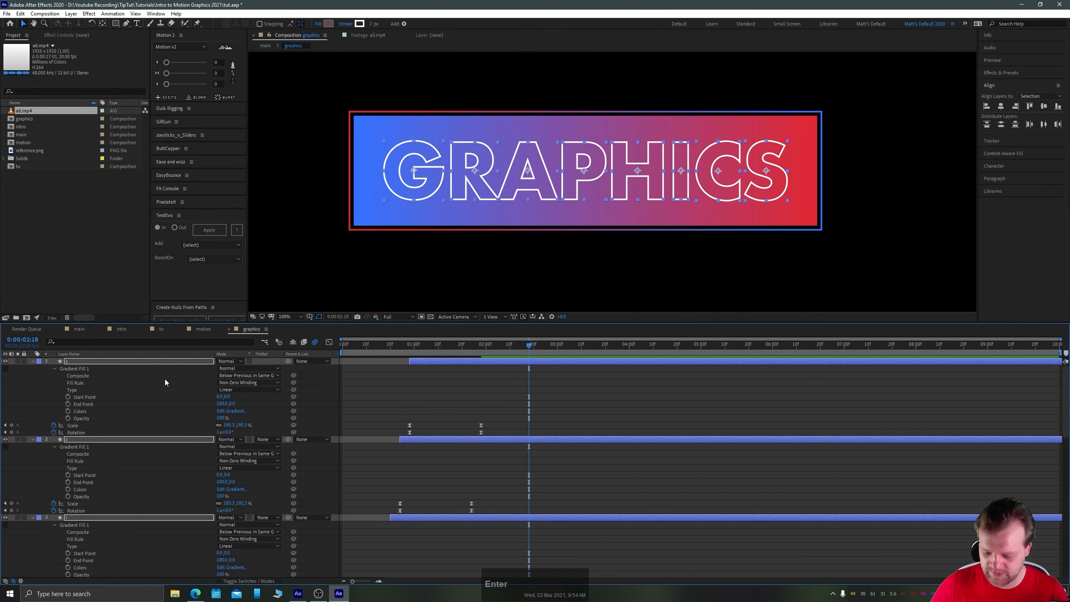
Duplicate the eight letter layers and move the copies as a group beneath the originals, just above the line layer.
key("u")
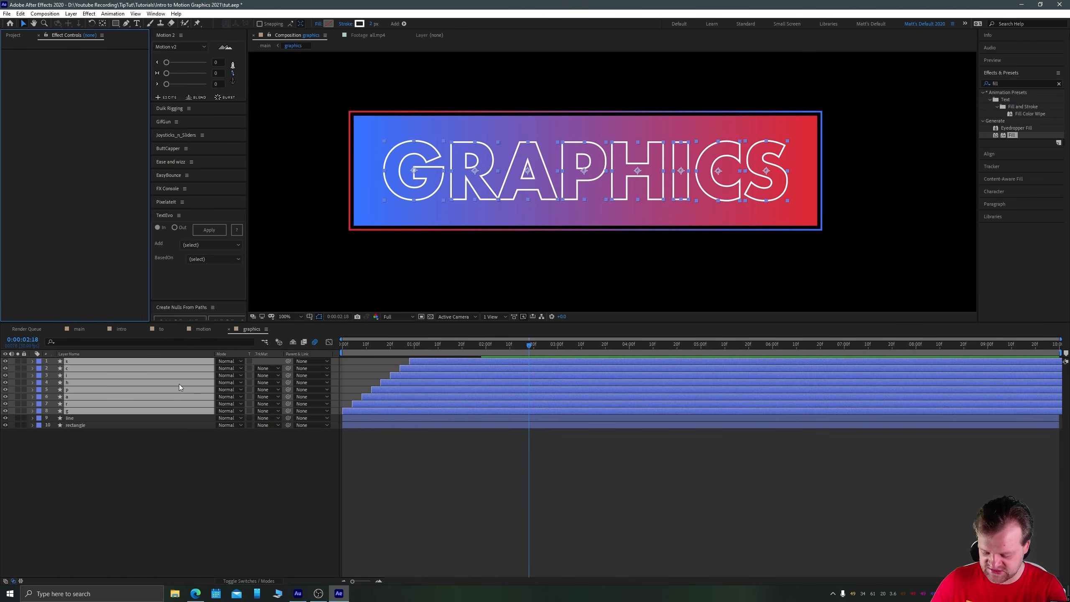
key("d")
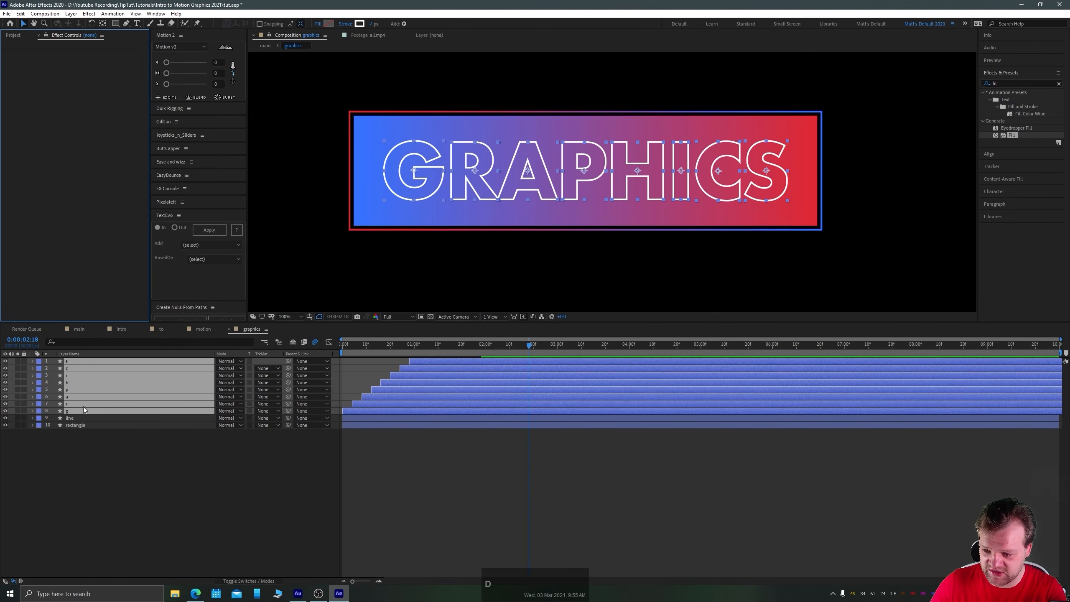
left_click(75, 432)
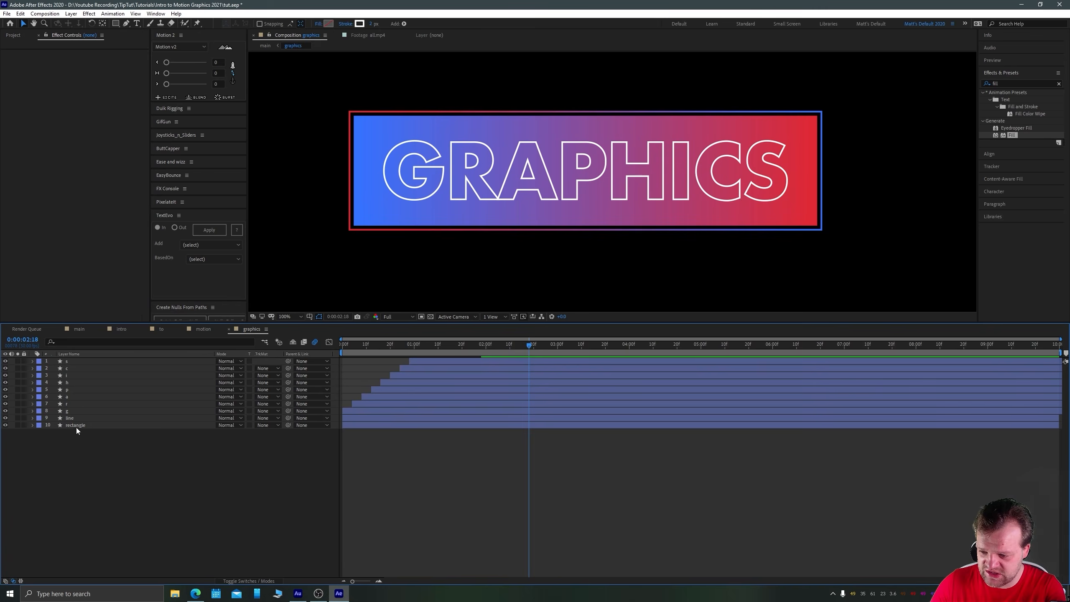
left_click(69, 410)
left_click(68, 361, "shift")
key("ctrl+d")
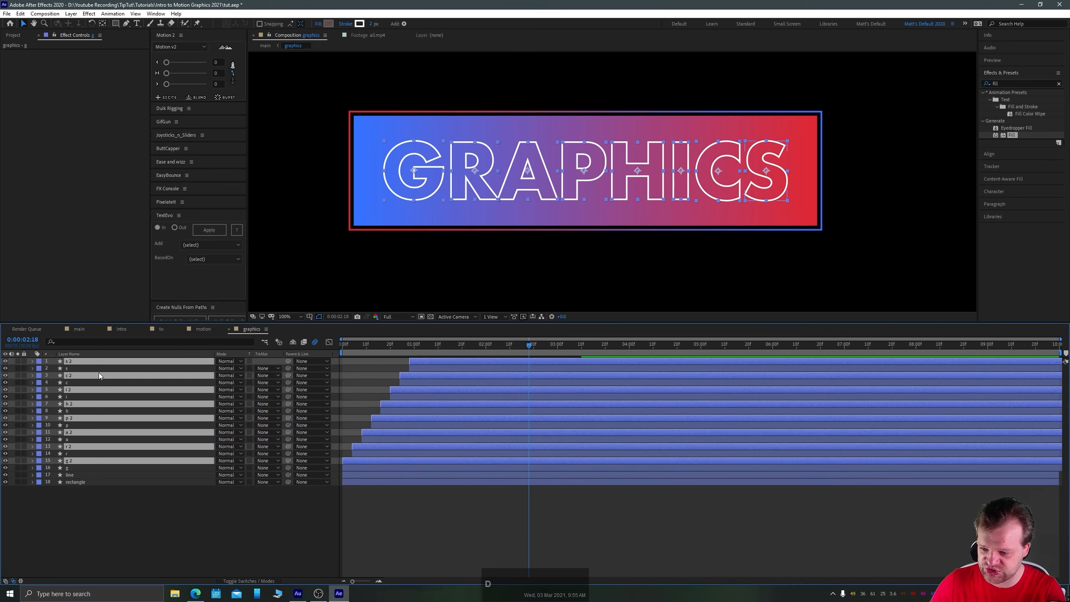
key("ctrl+shift+bracketleft")
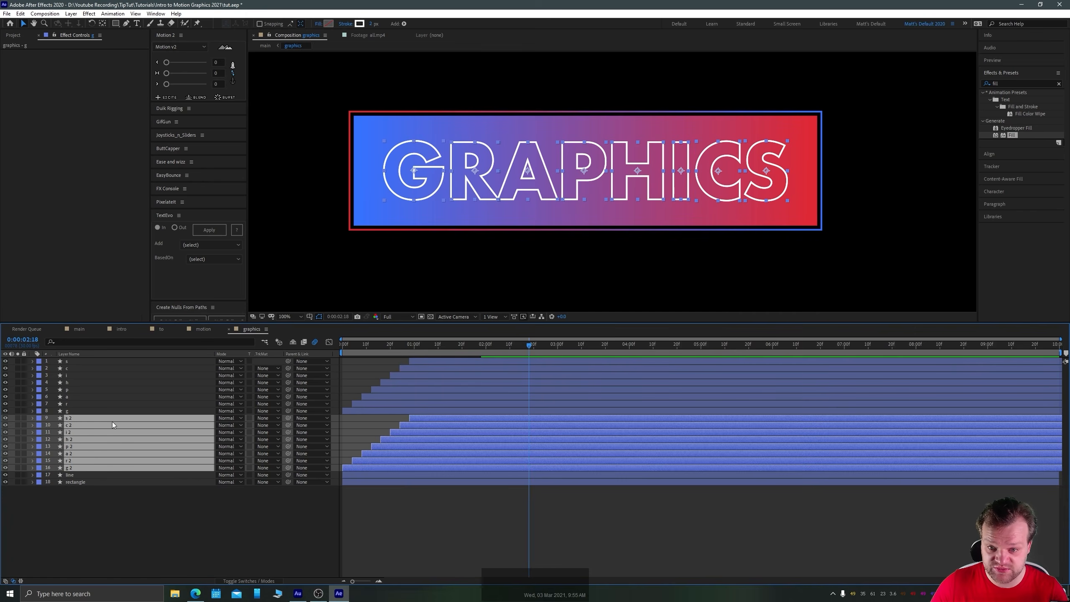
Pre-compose the eight duplicated letter layers into a new composition named graphicsInner.
left_click(106, 375)
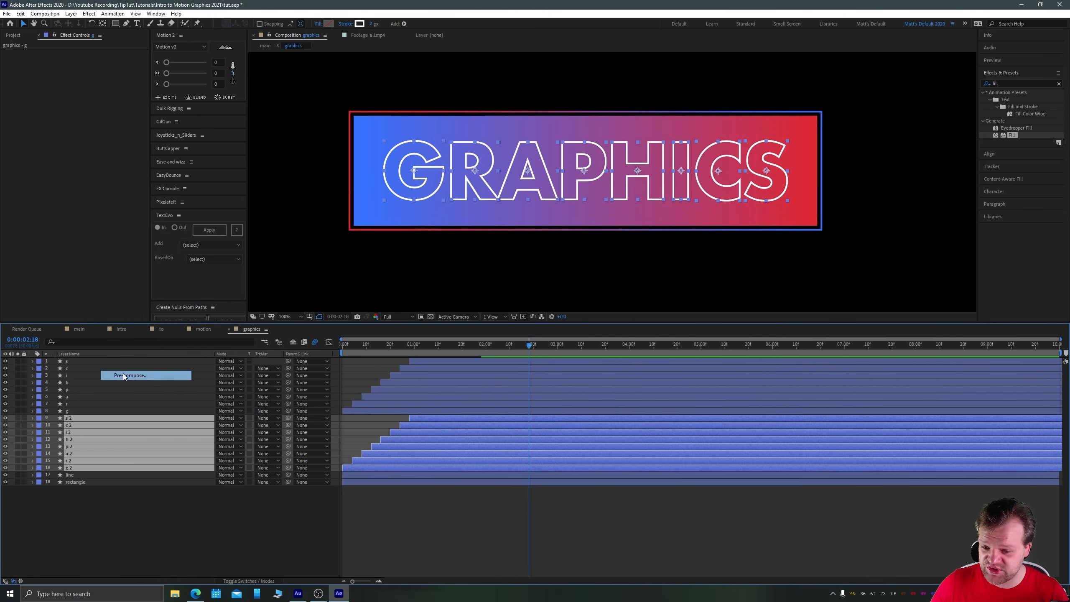
type("gra")
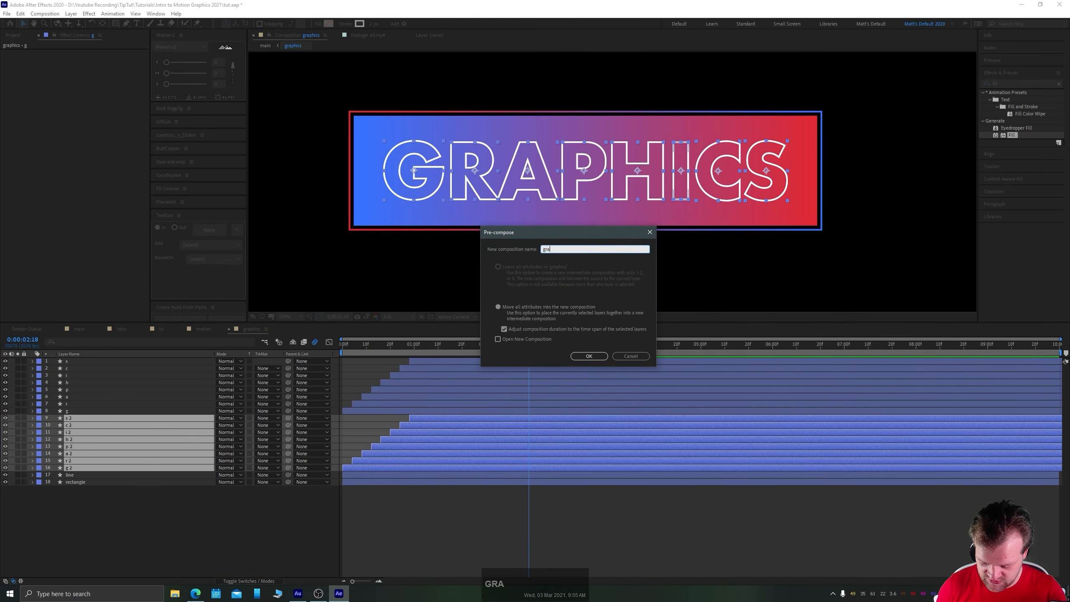
type("phicsInner")
key("Return")
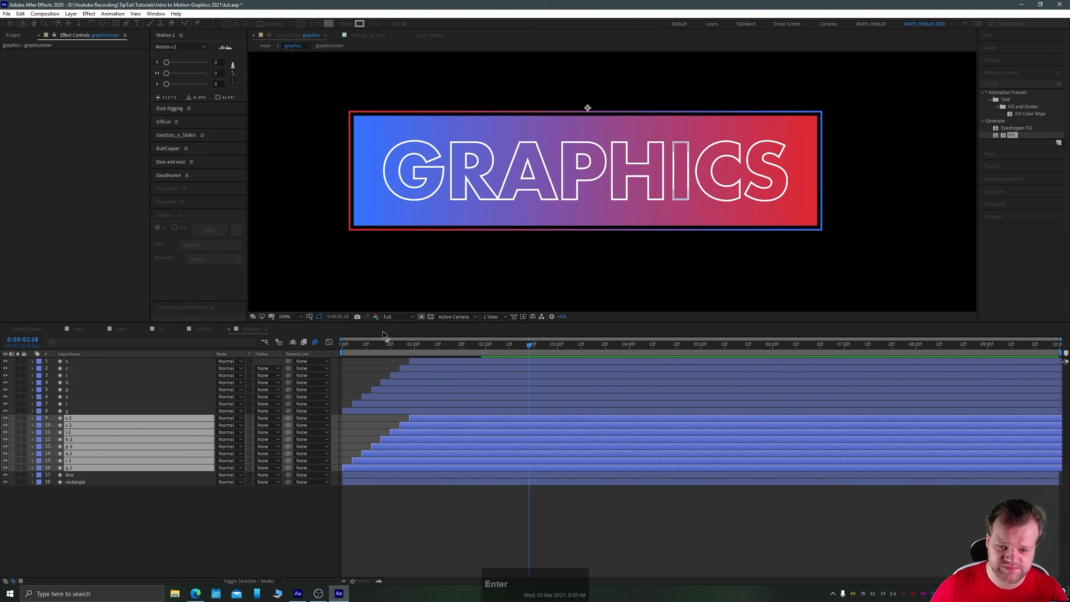
left_click(94, 471)
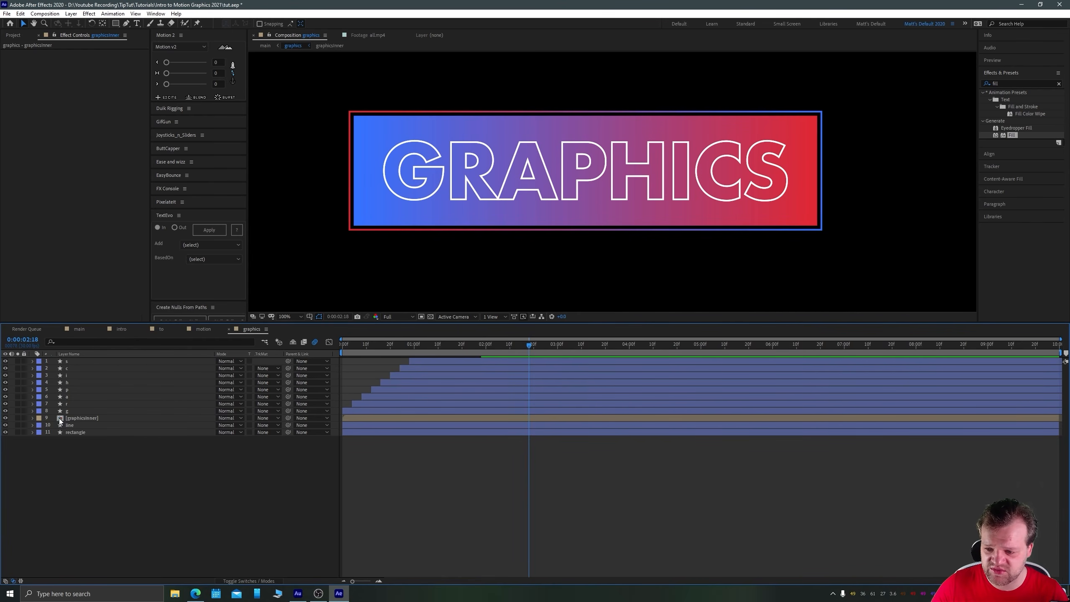
Inside graphicsInner, replace all letters' strokes with a solid black (000000) fill and turn on the transparency grid.
double_click(60, 418)
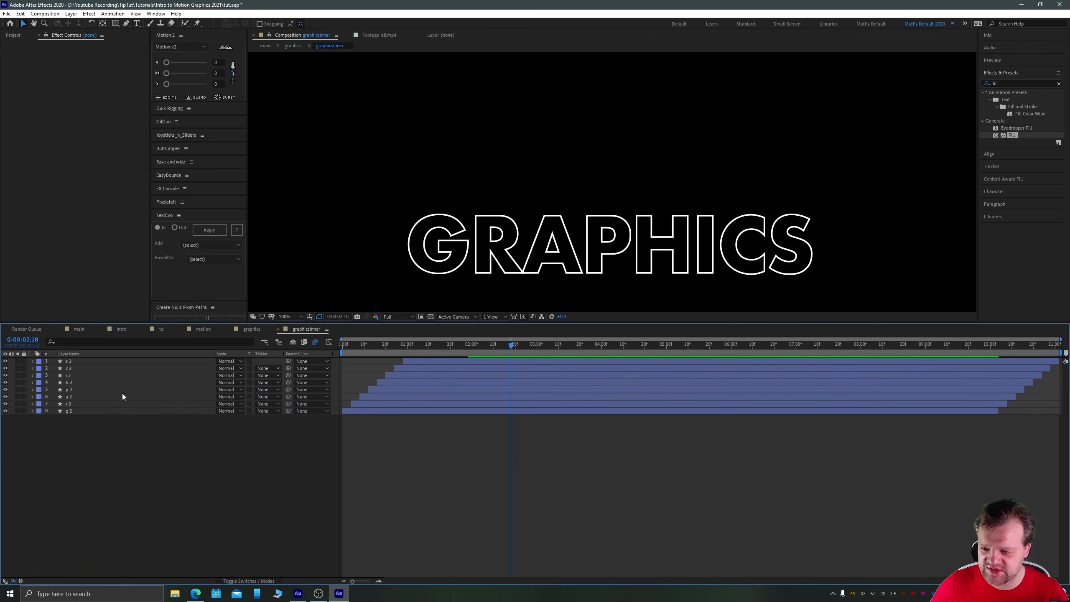
left_click_drag(159, 438, 92, 353)
left_click(360, 23, "alt")
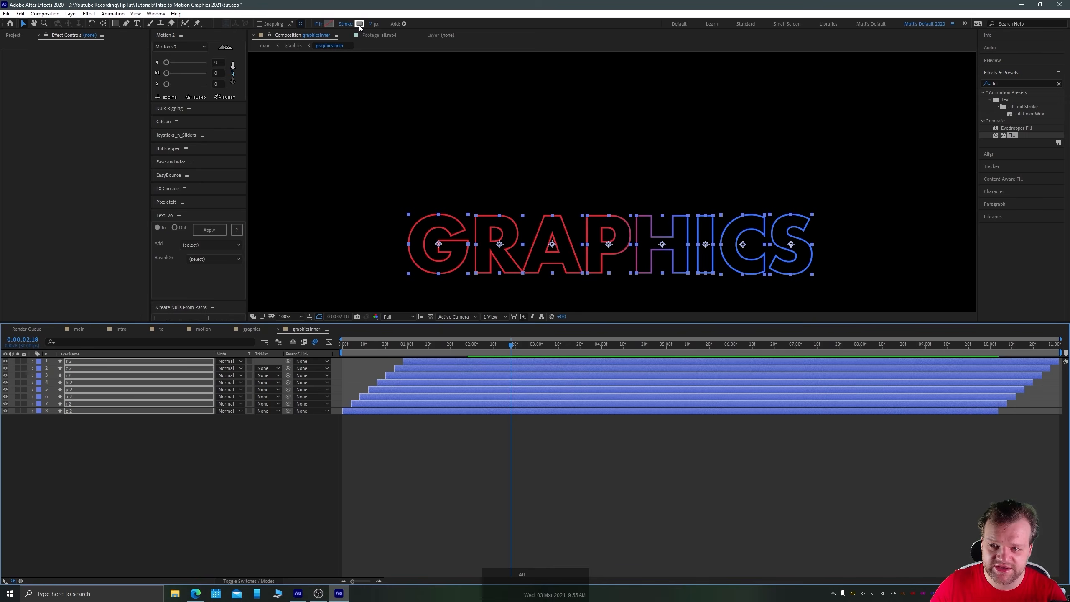
left_click(359, 24, "alt")
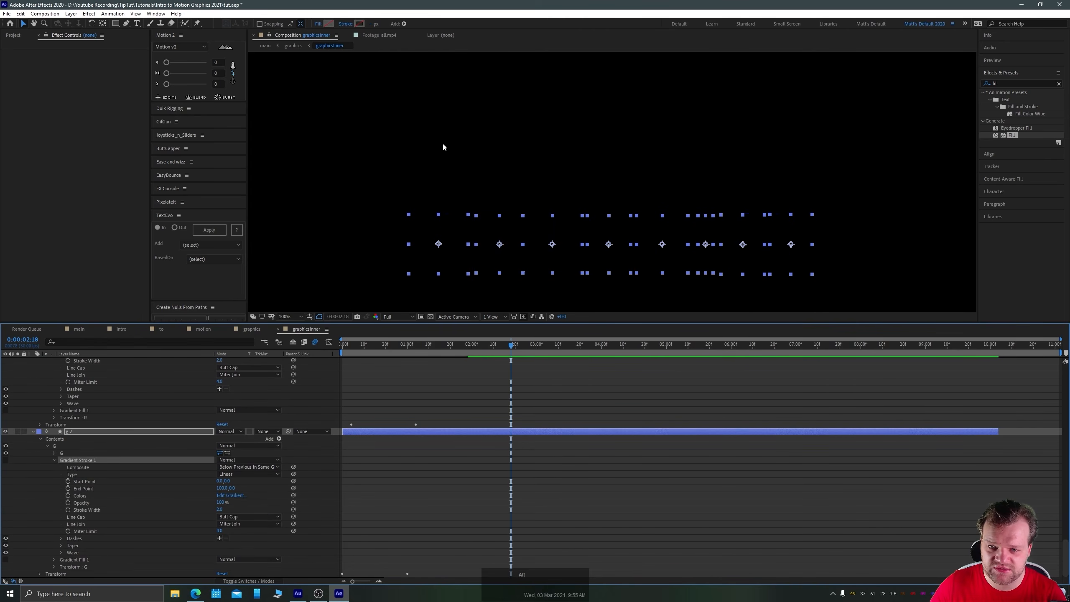
left_click(328, 24)
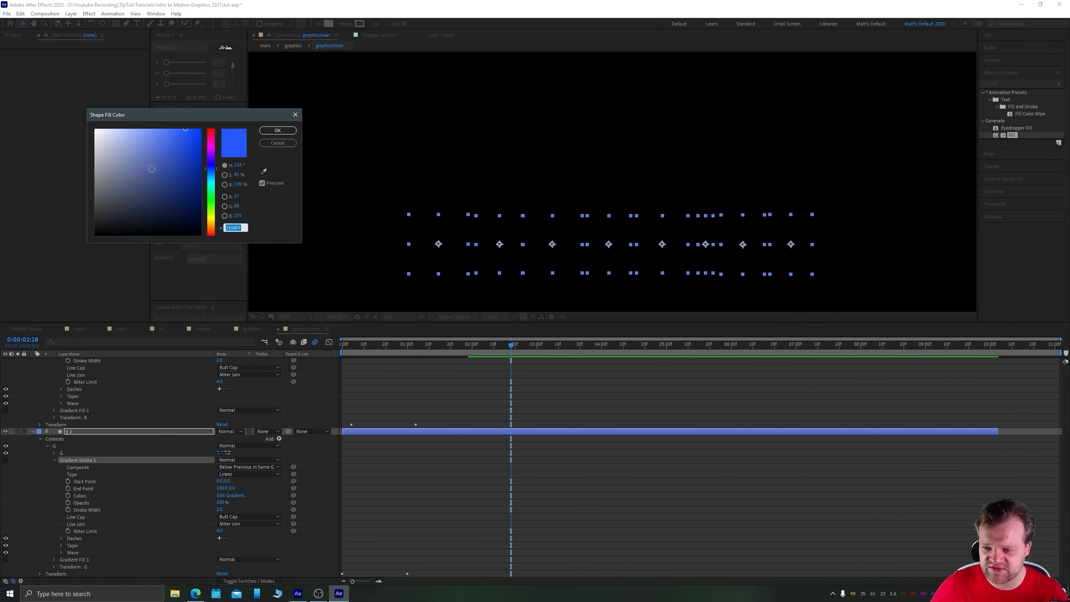
left_click_drag(143, 197, 94, 234)
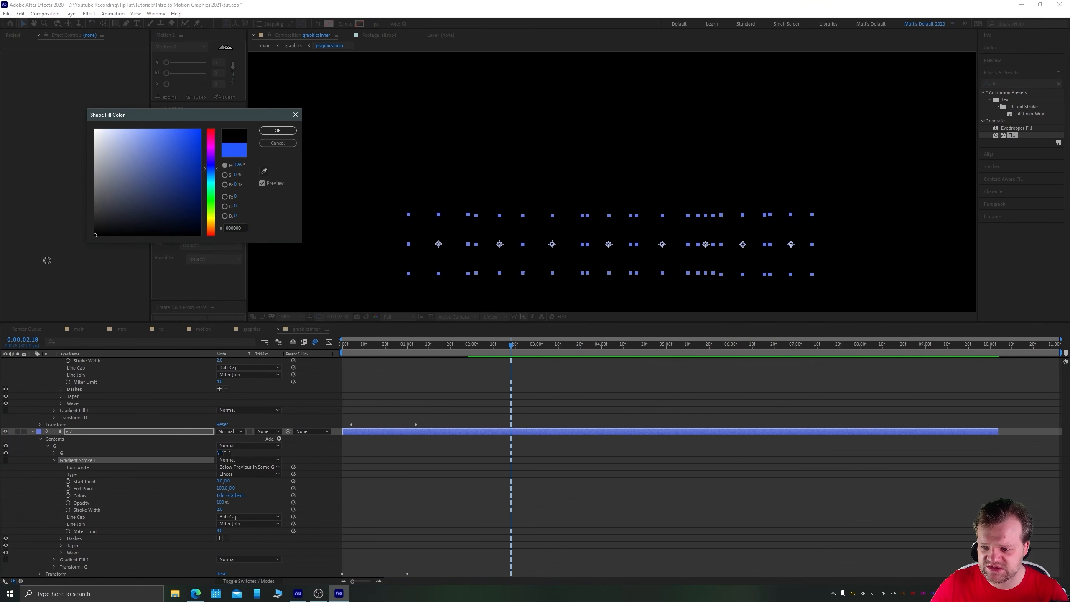
left_click(276, 130)
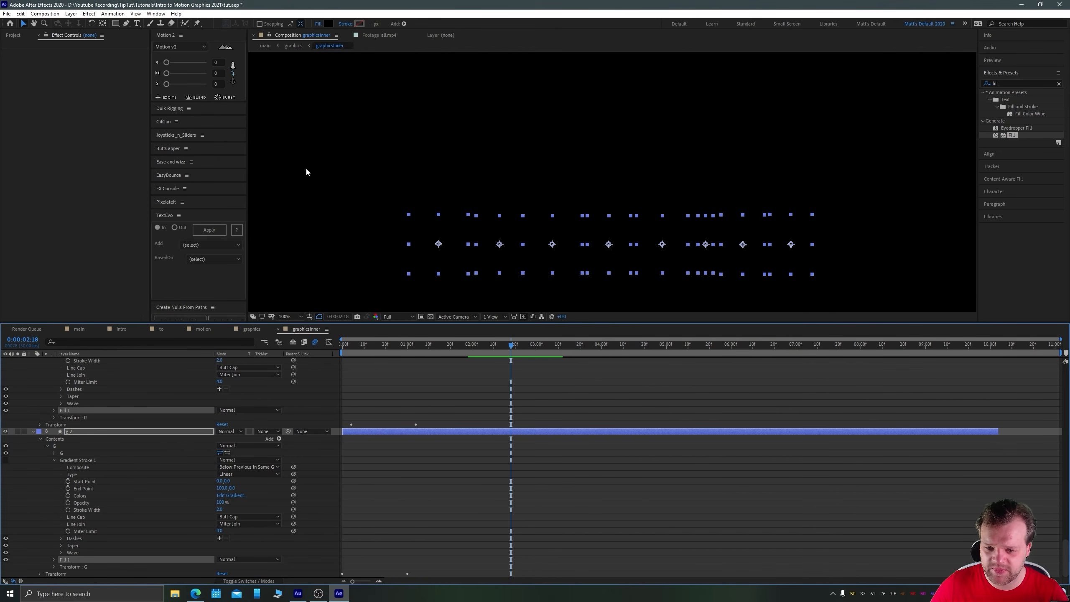
left_click(430, 316)
key("space")
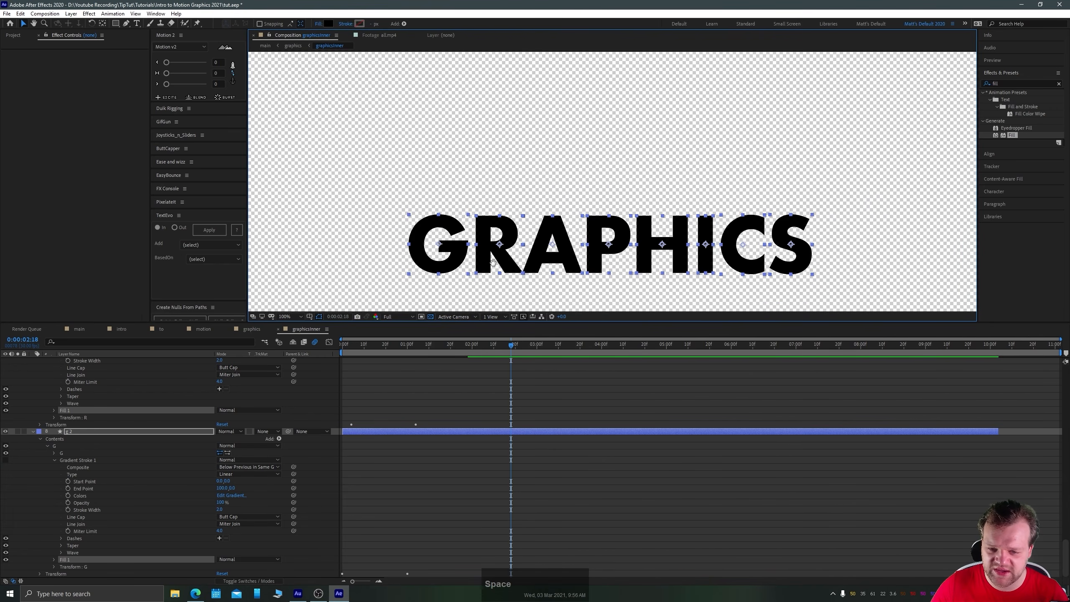
Delete all Scale and Rotation keyframes from the eight graphicsInner letters and make their layers span the full composition.
left_click_drag(492, 262, 512, 207)
scroll(480, 197, "down", 1)
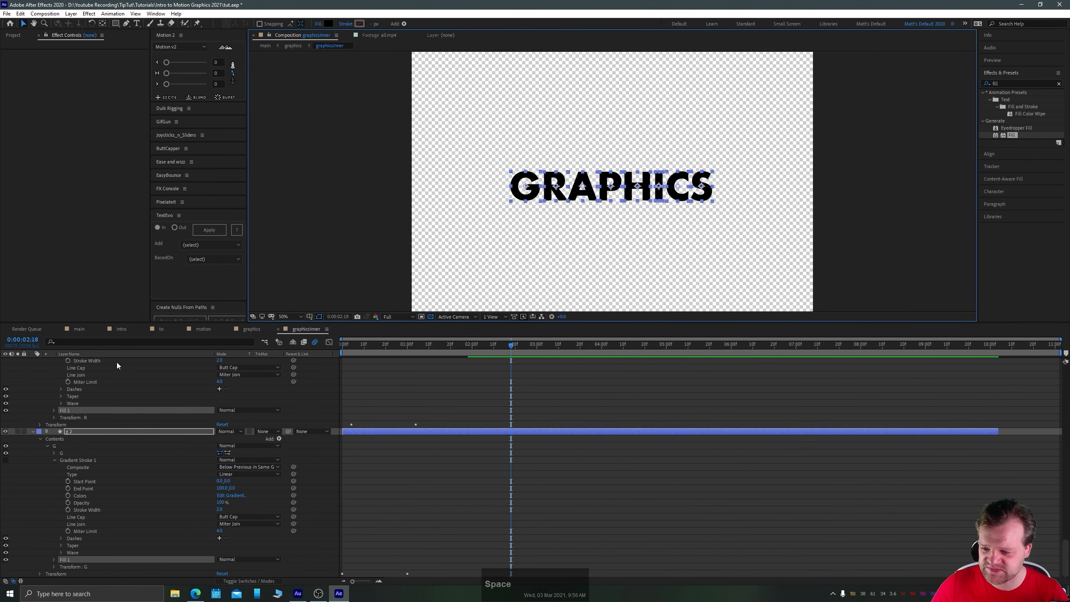
scroll(100, 420, "up", 2)
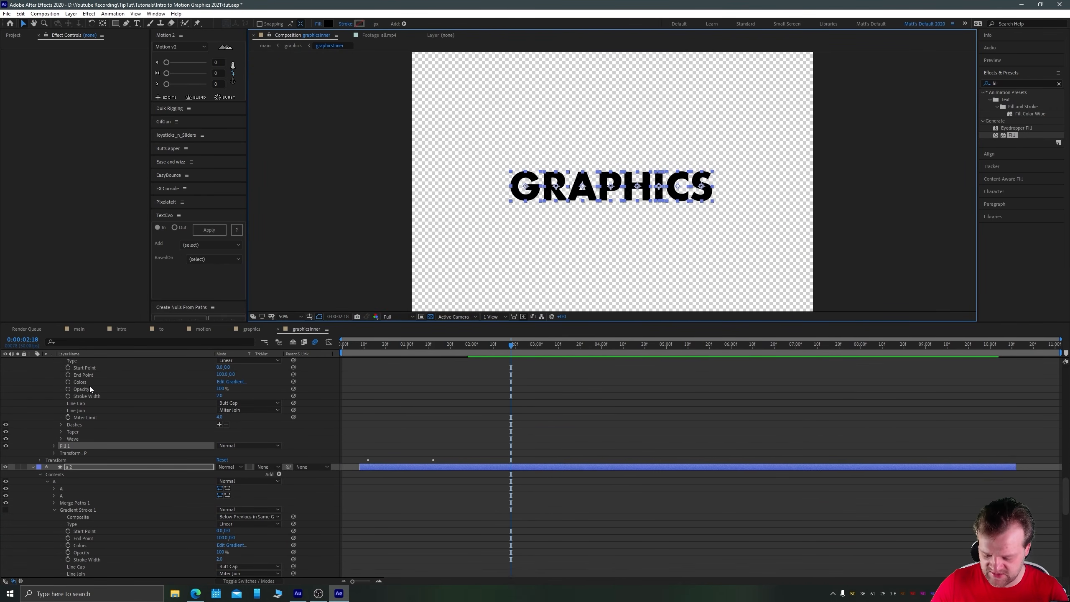
key("u")
left_click_drag(521, 554, 247, 364)
key("Delete")
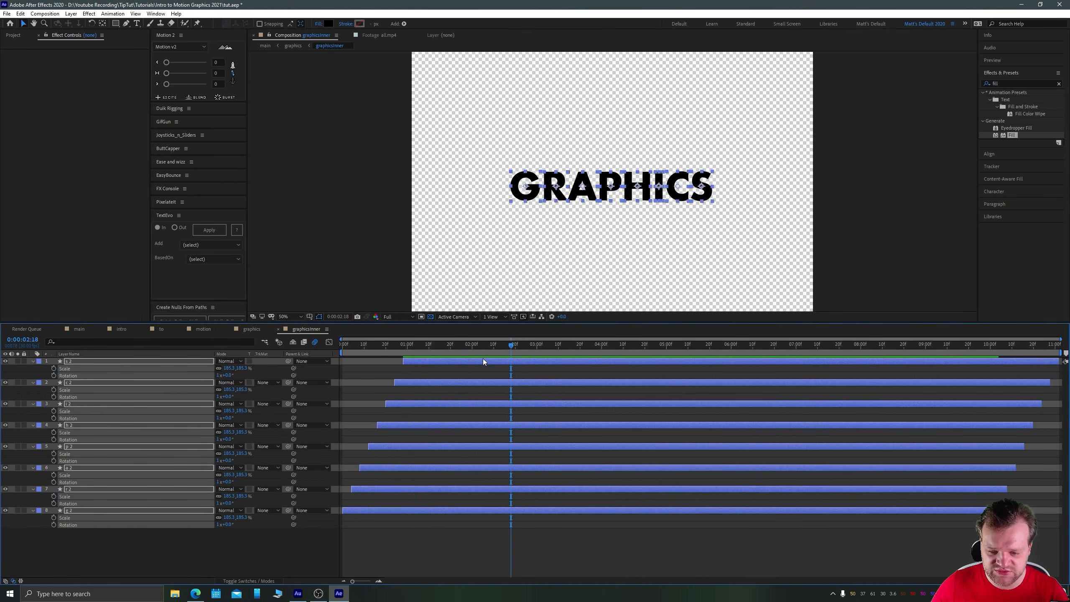
key("u")
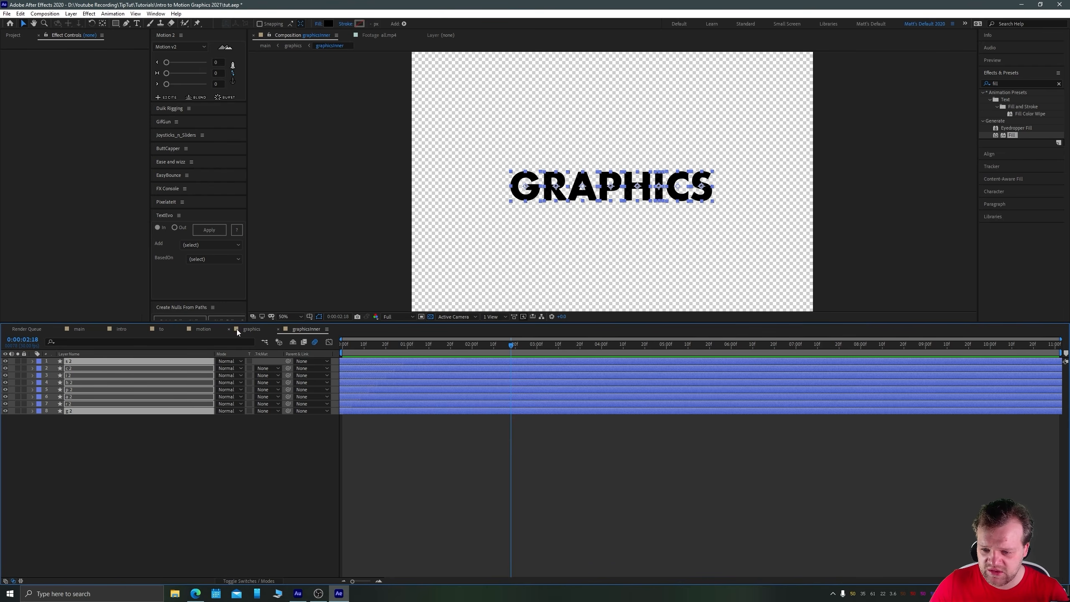
In the graphics composition, reveal the s layer's keyframes and move the playhead to its final Scale keyframe at 0:00:01:28.
left_click(251, 329)
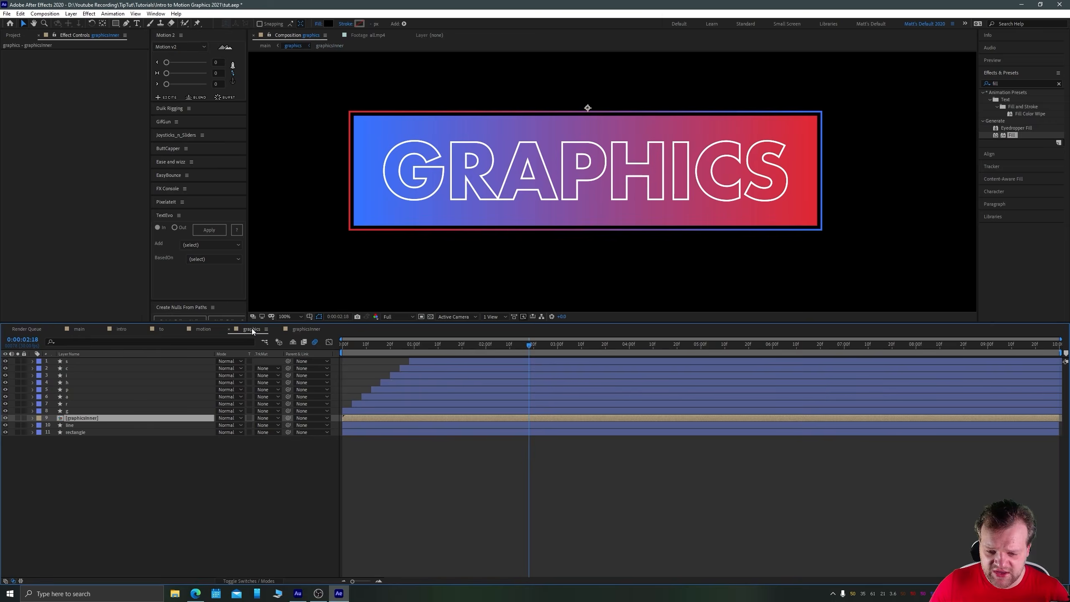
left_click(503, 360)
key("u")
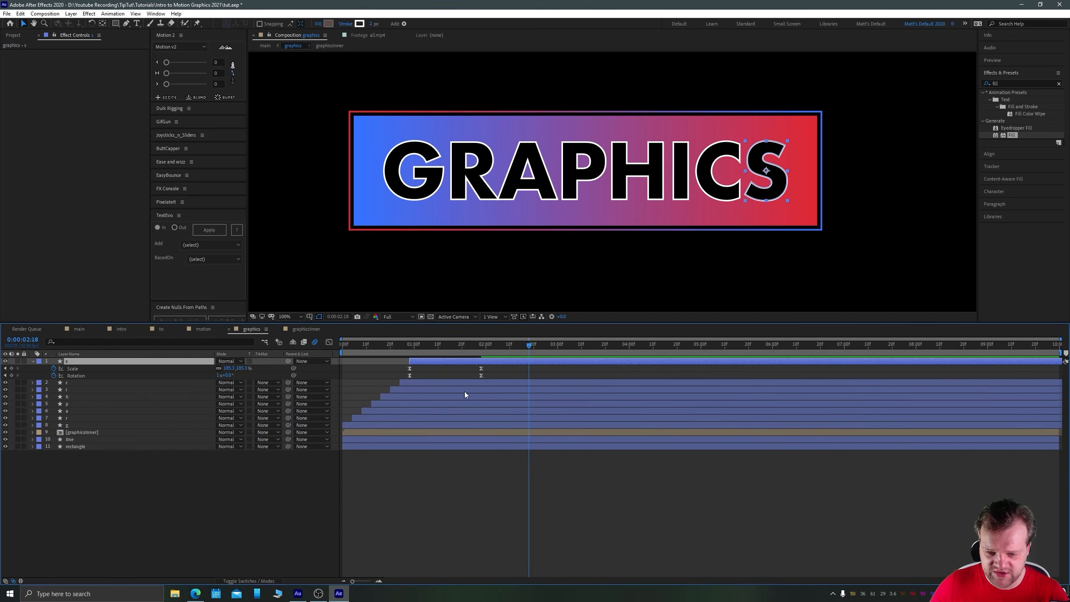
left_click(6, 368)
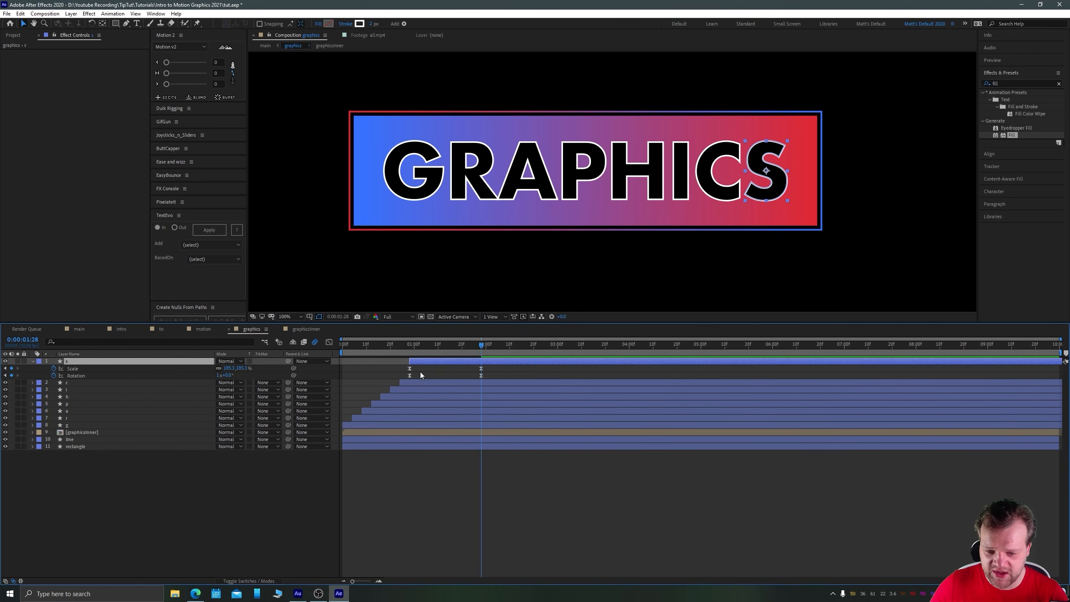
Return to graphicsInner and add an adjustment layer above the eight letter layers.
left_click(304, 329)
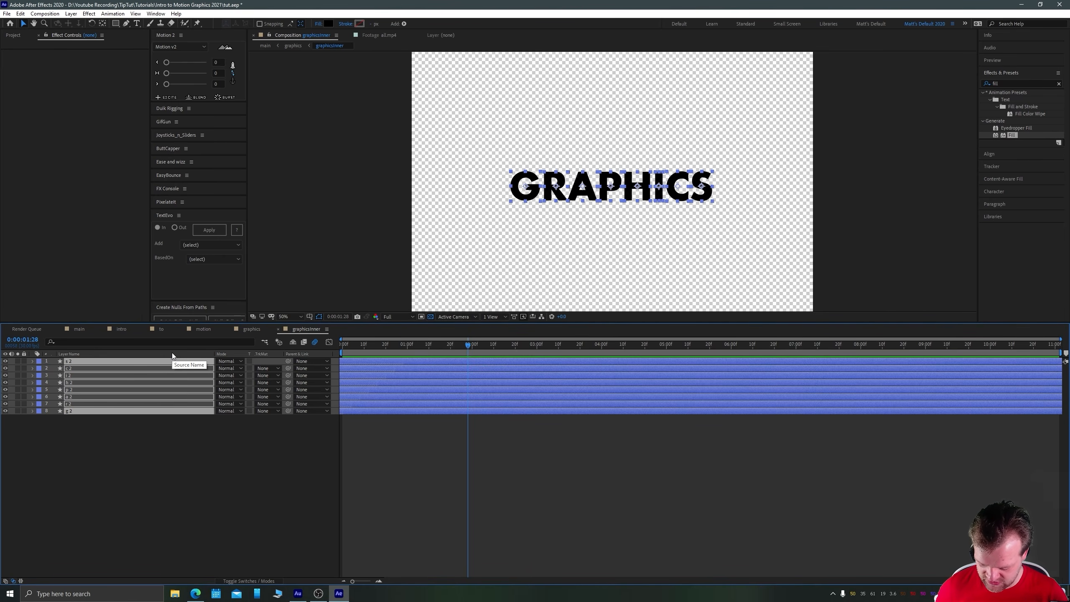
key("ctrl+alt+y")
key("Return")
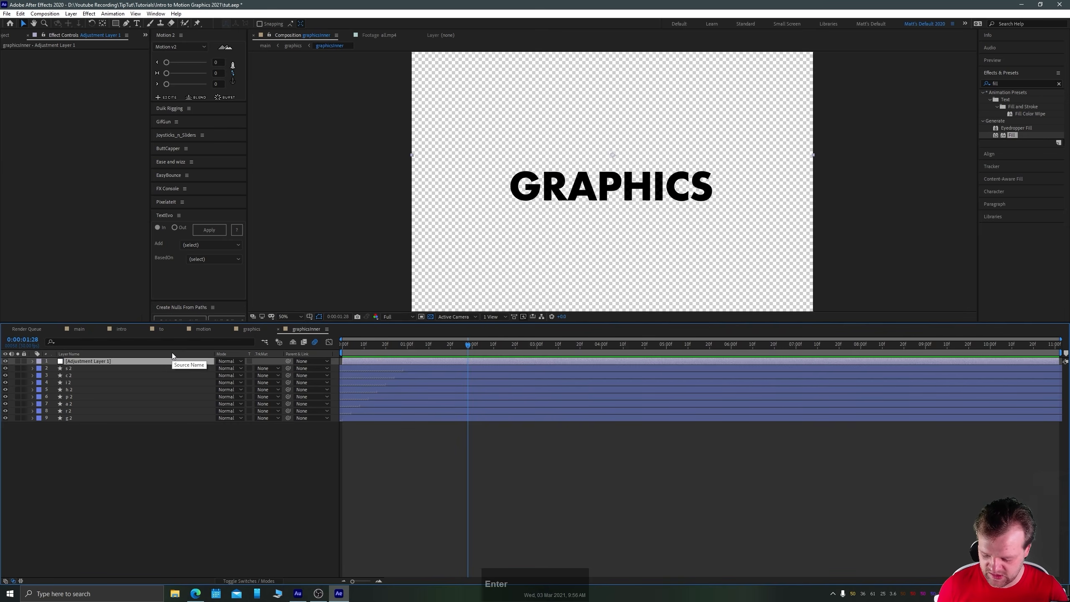
Rename the new adjustment layer to venetianBlinds and apply the Venetian Blinds transition effect to it.
type("venetian")
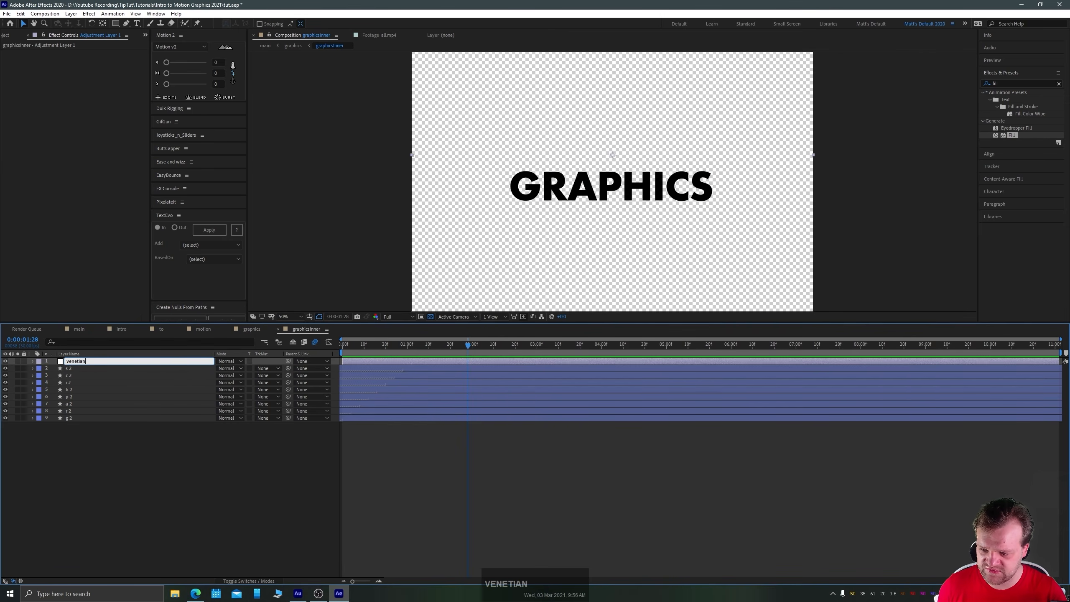
type("Blinds")
key("Return")
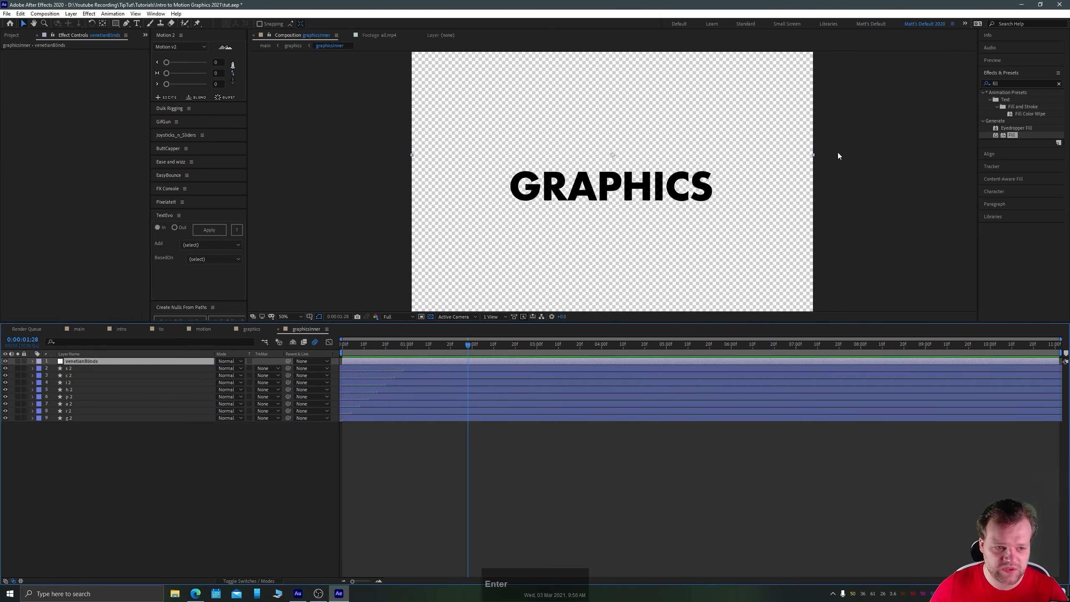
left_click(993, 82)
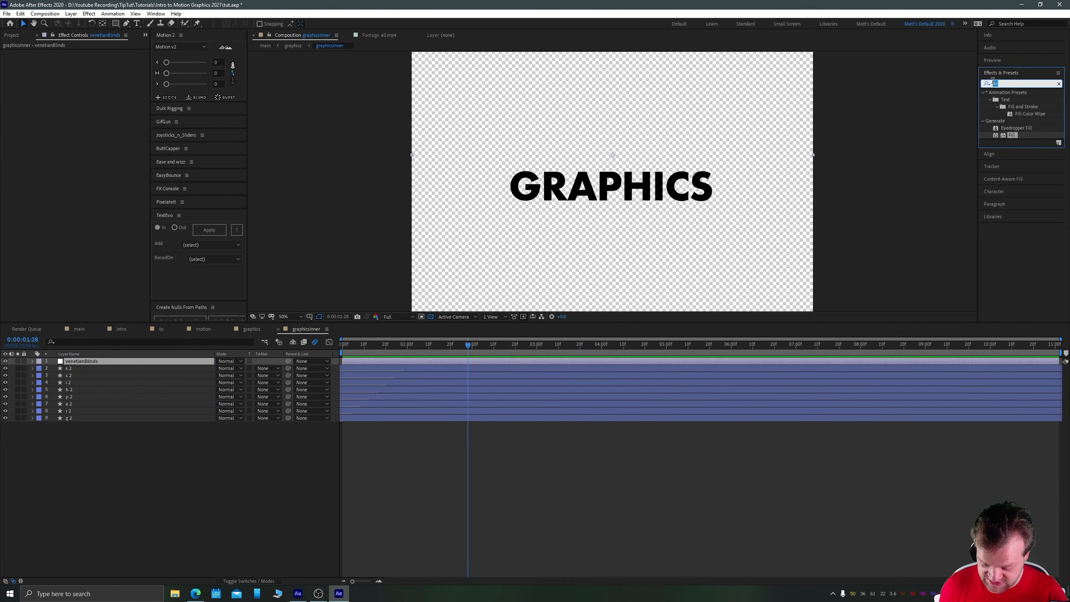
type("veneti")
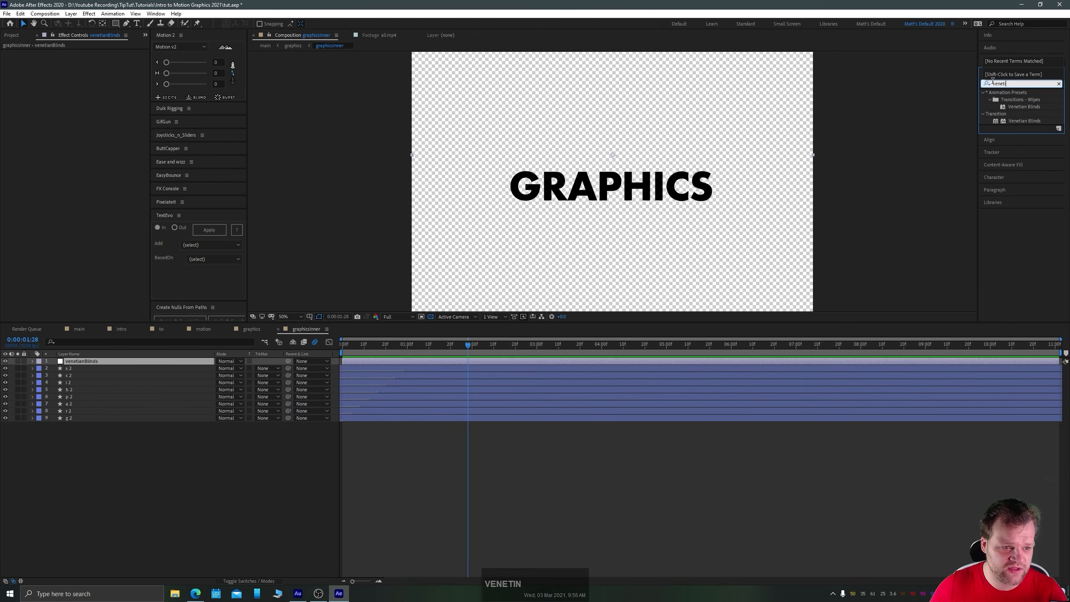
left_click_drag(1024, 120, 132, 363)
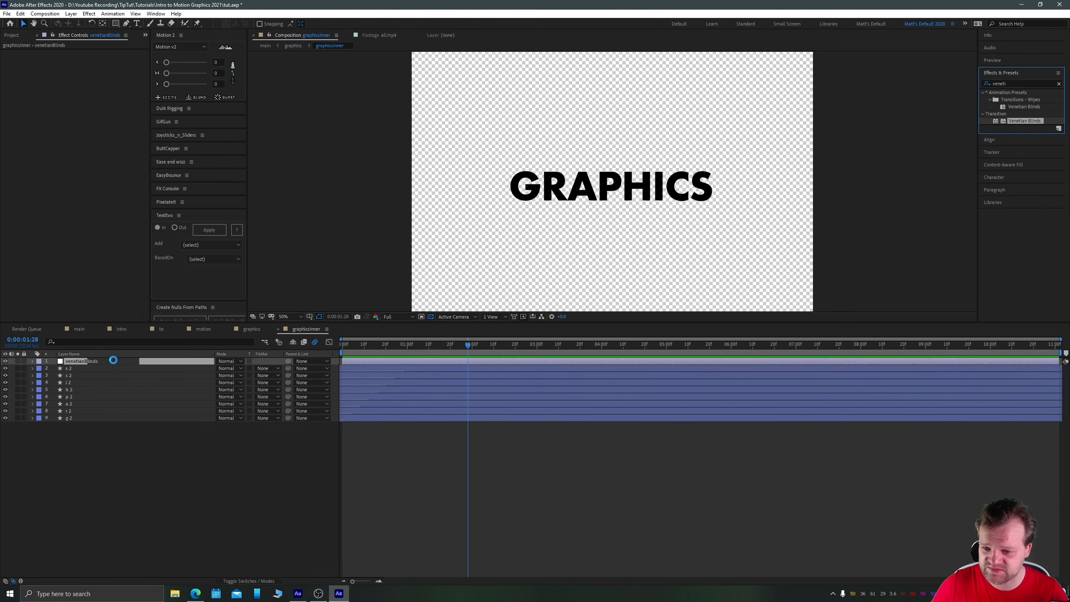
Set the Venetian Blinds effect's Transition Completion to 50% and its Direction to 45°.
mouse_move(85, 59)
left_mouse_down()
mouse_move(116, 59)
mouse_move(124, 75)
mouse_move(86, 78)
left_mouse_up()
left_click(88, 60)
type("50")
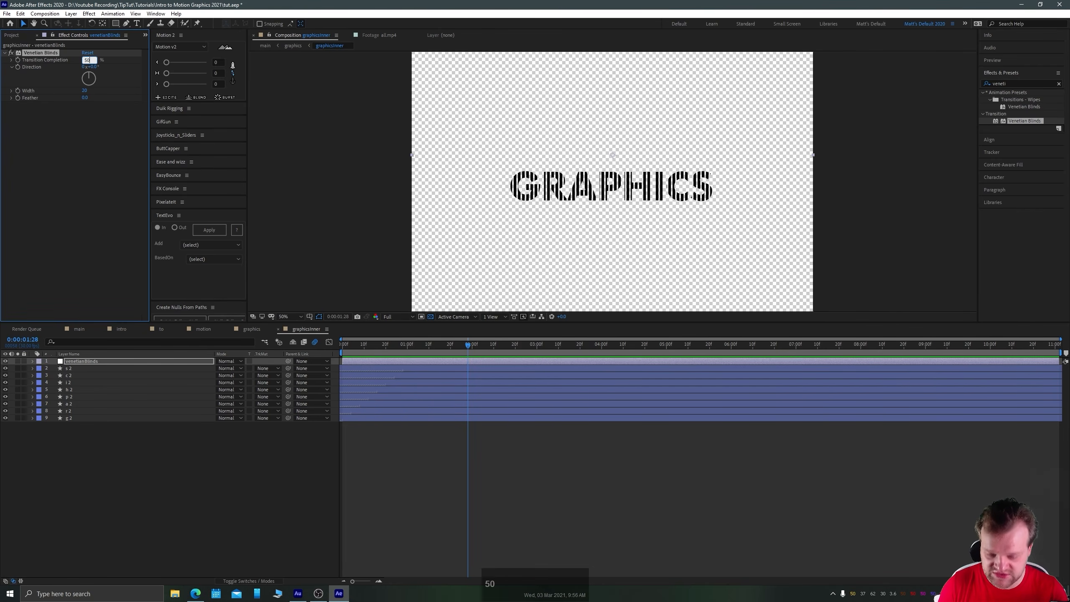
key("Return")
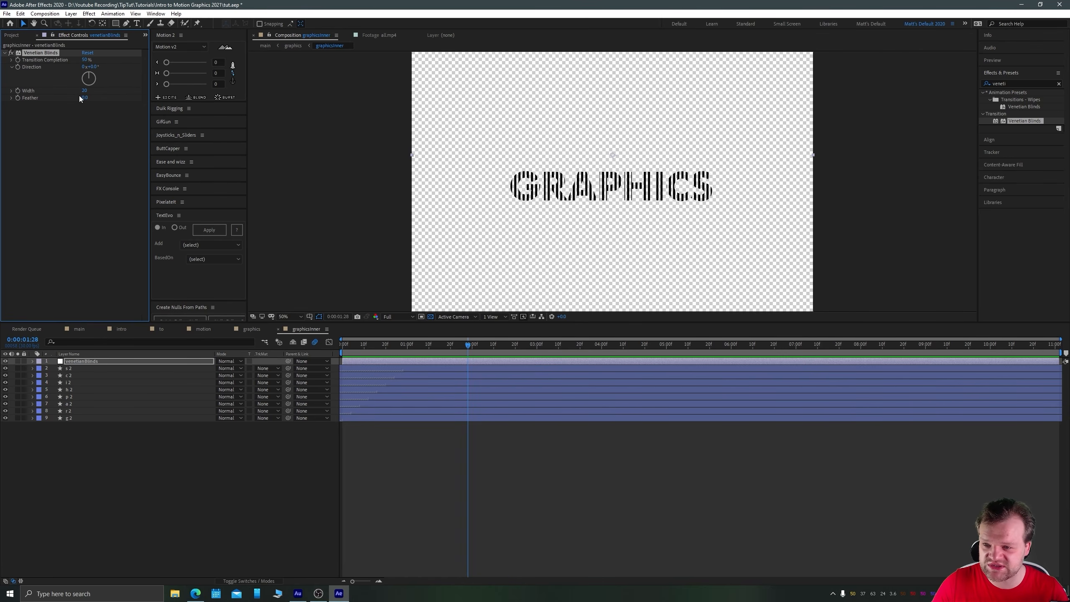
left_click(92, 66)
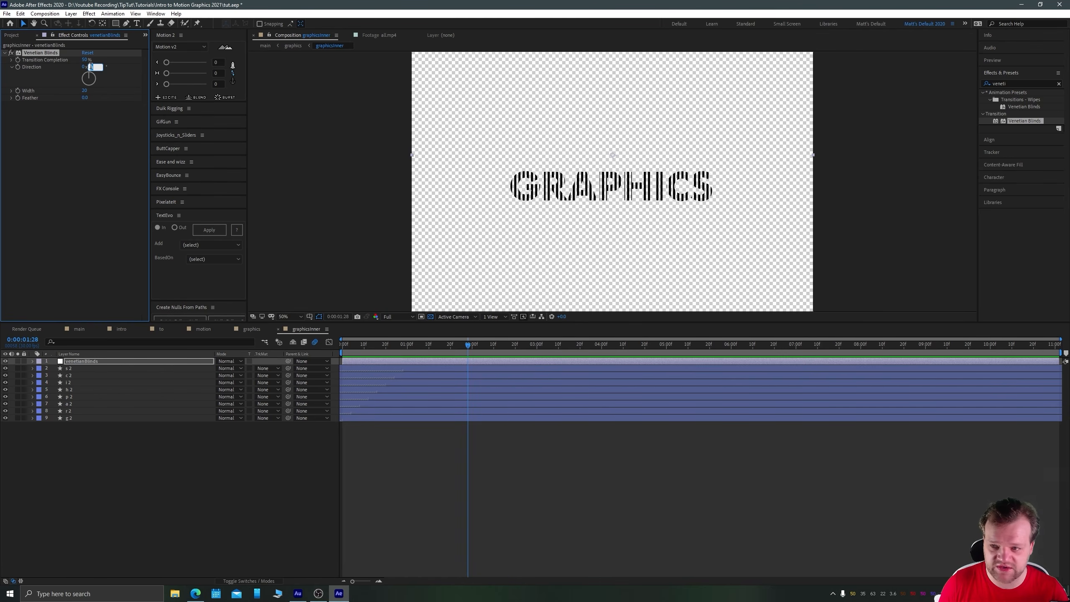
type("45")
key("Return")
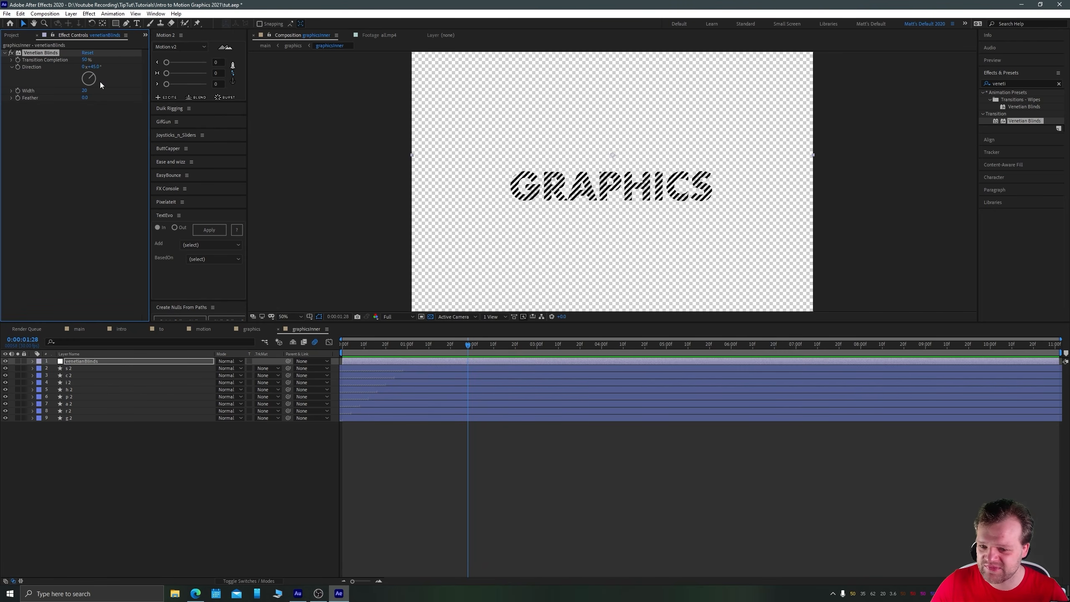
Keyframe Transition Completion at 100% at 0:00:01:28 and at 50% one second on, at 0:00:02:28.
left_click_drag(85, 60, 116, 59)
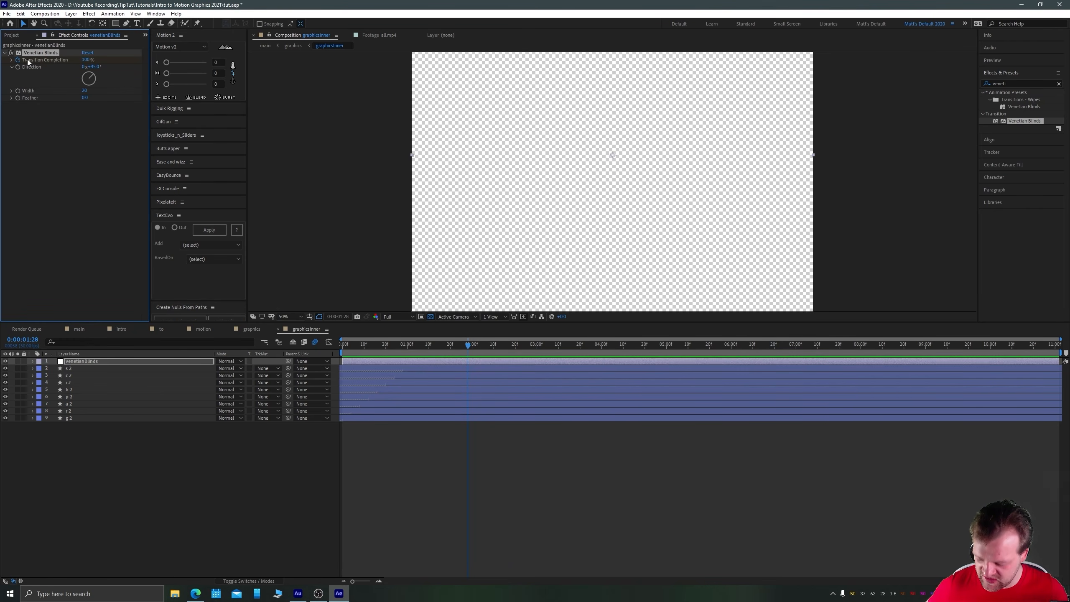
key("ctrl+shift+Right")
key("ctrl+shift+Right")
key("ctrl+shift+Right")
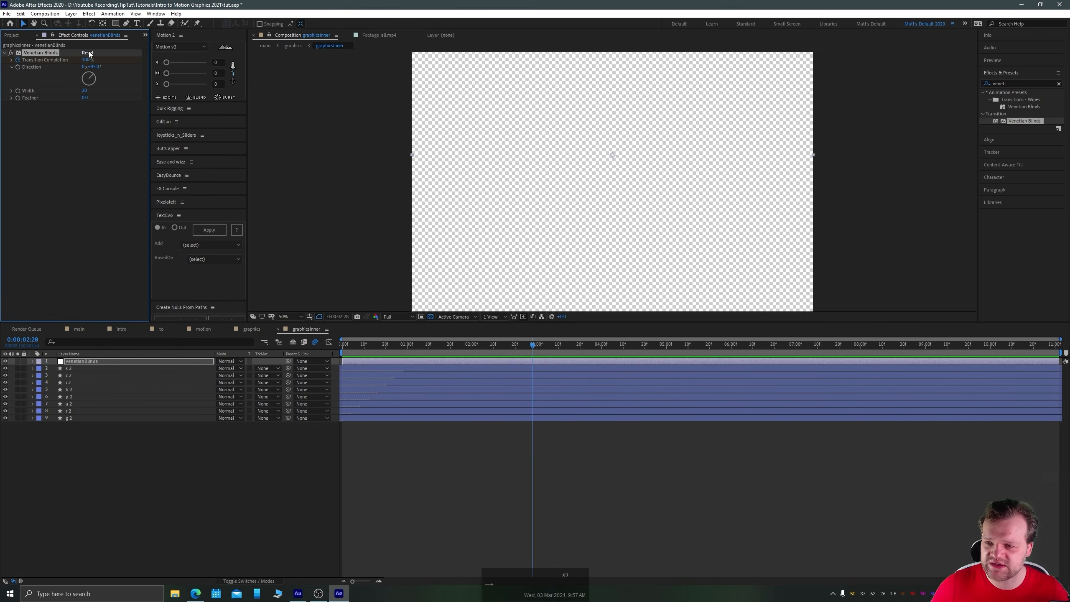
left_click(87, 59)
type("50")
key("Return")
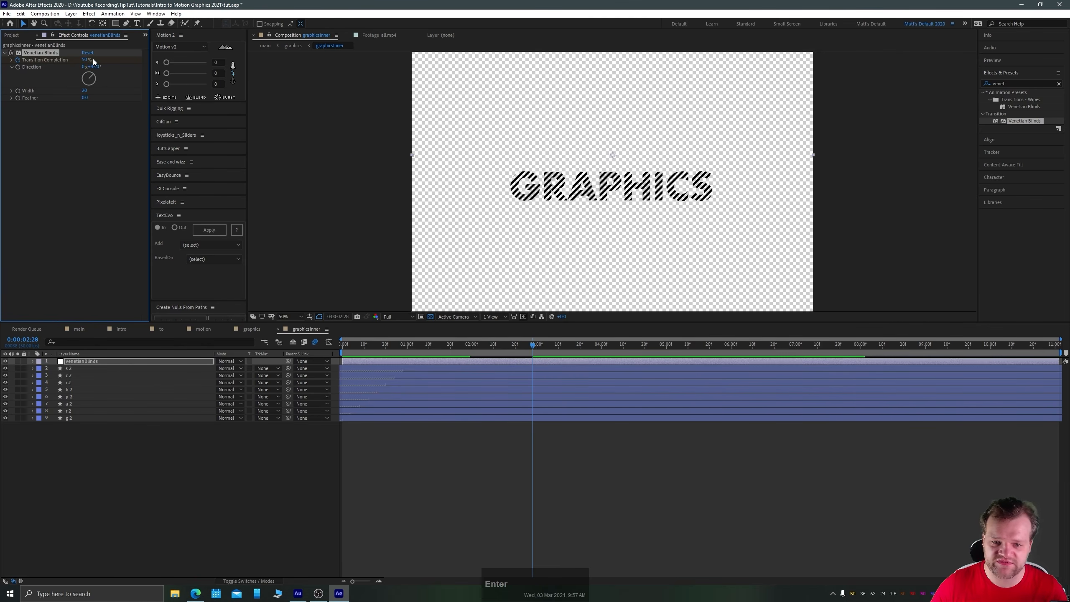
Easy-ease both Transition Completion keyframes, adjust their easing in the speed graph, and preview the stripe reveal.
key("u")
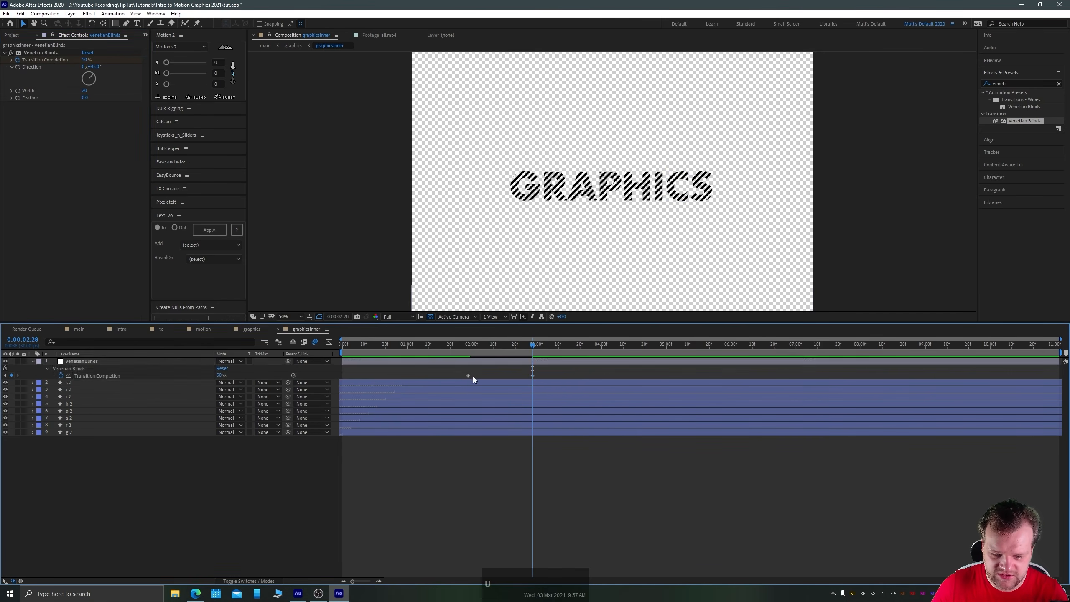
left_click_drag(544, 372, 444, 381)
left_click(328, 342)
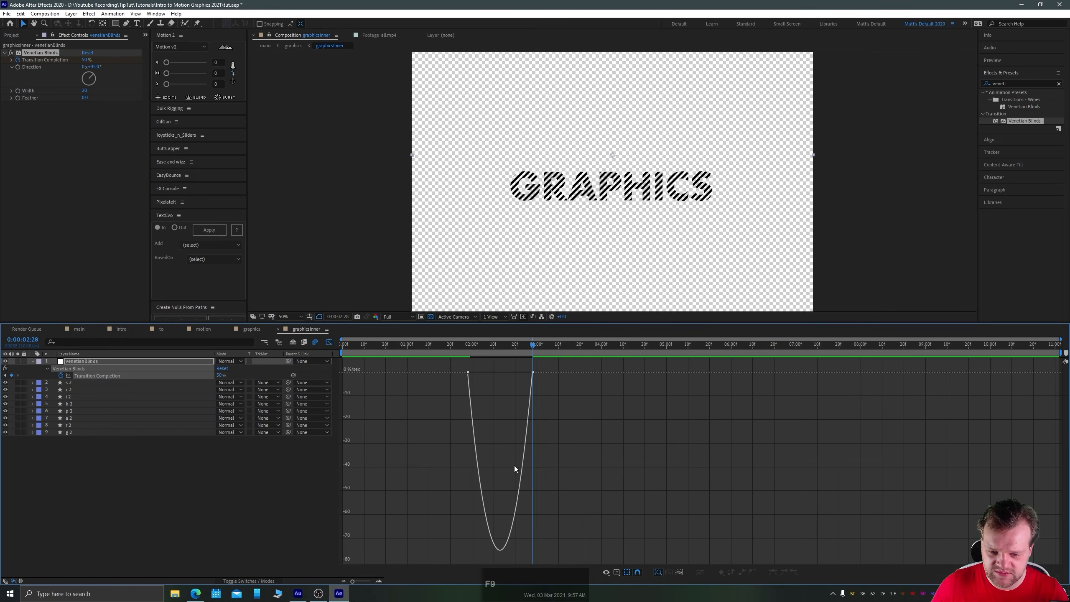
left_click_drag(587, 442, 426, 358)
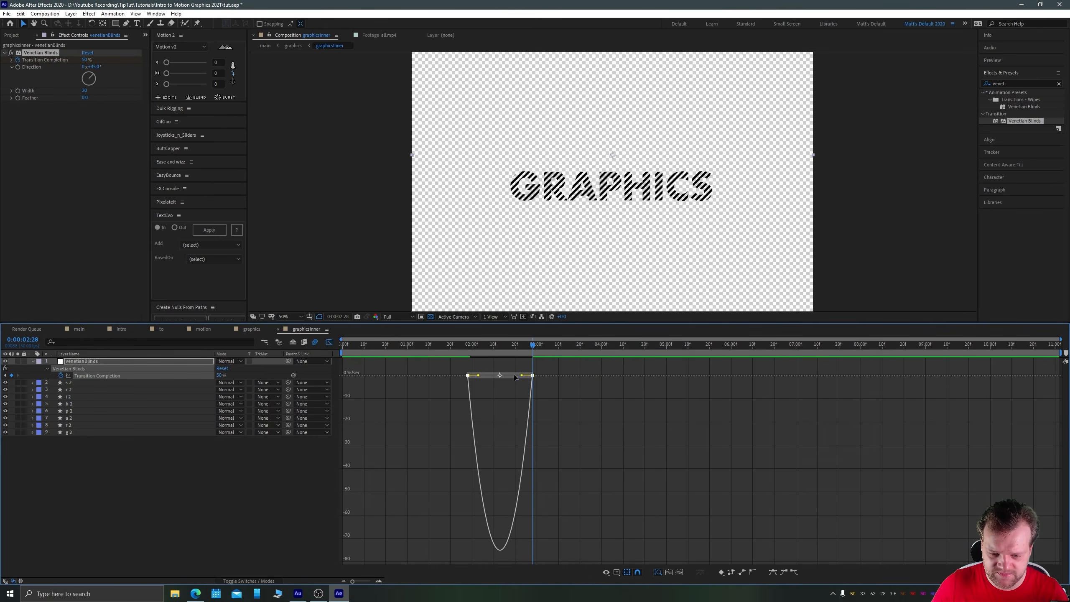
left_click_drag(514, 377, 481, 374)
left_click(329, 342)
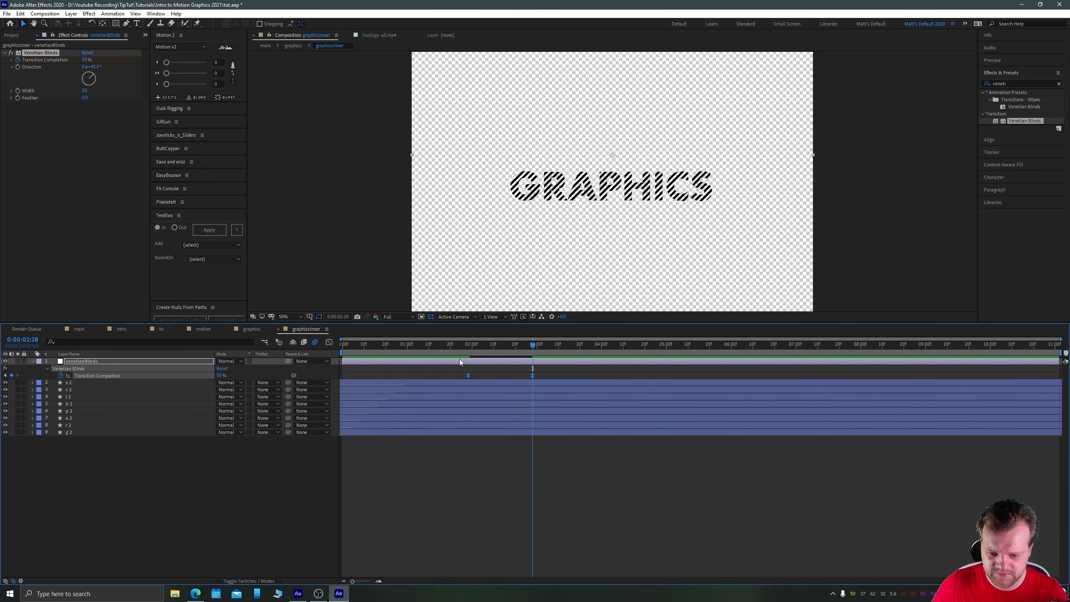
key("space")
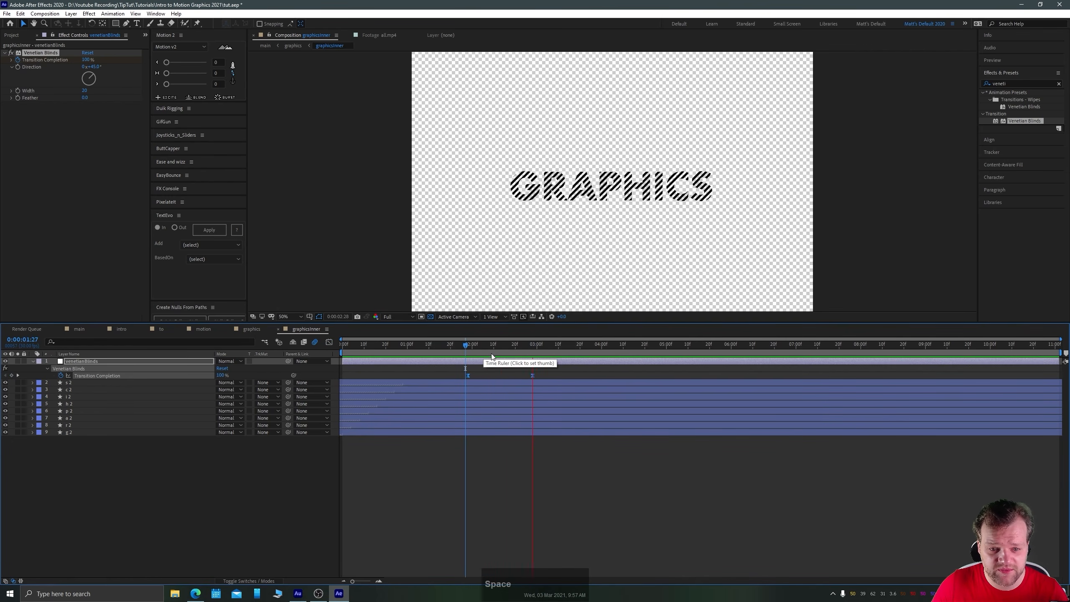
key("space")
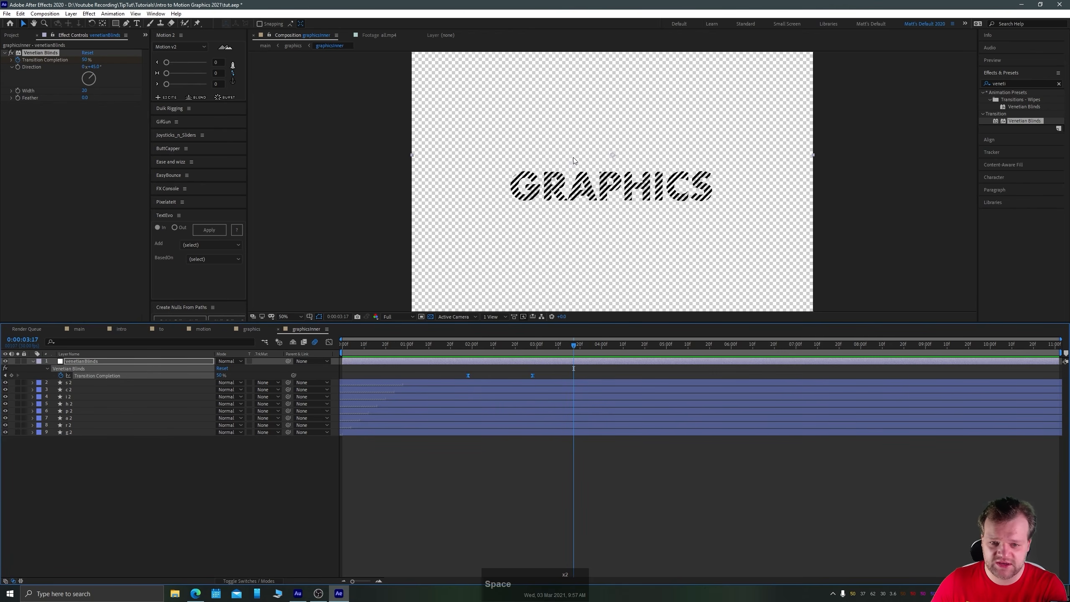
Switch to the graphics composition and nudge the graphicsInner layer slightly down and right of the outlined letters.
key("Tab")
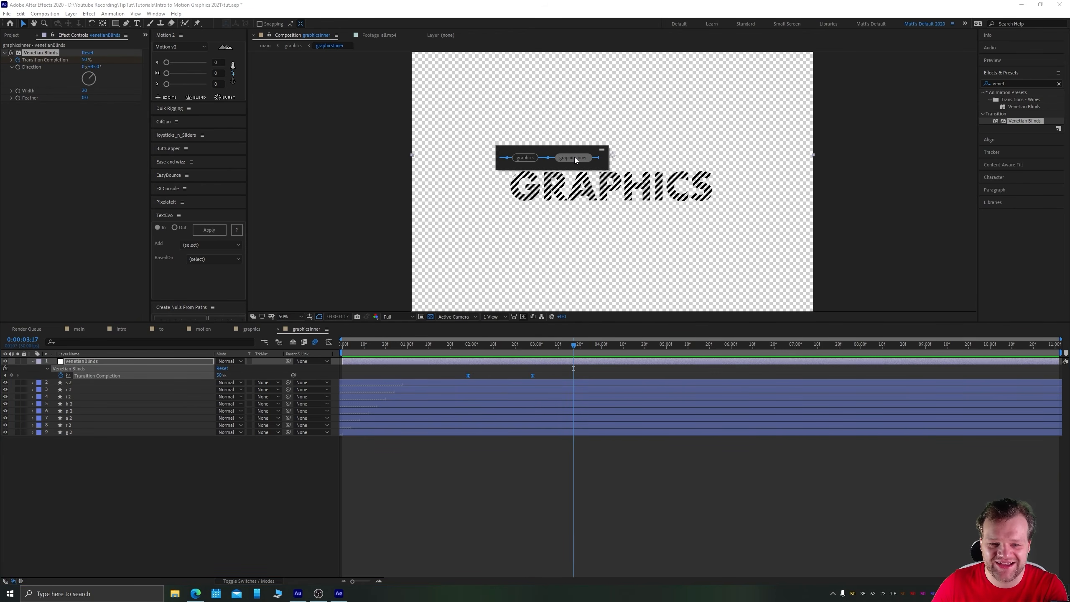
left_click(525, 158)
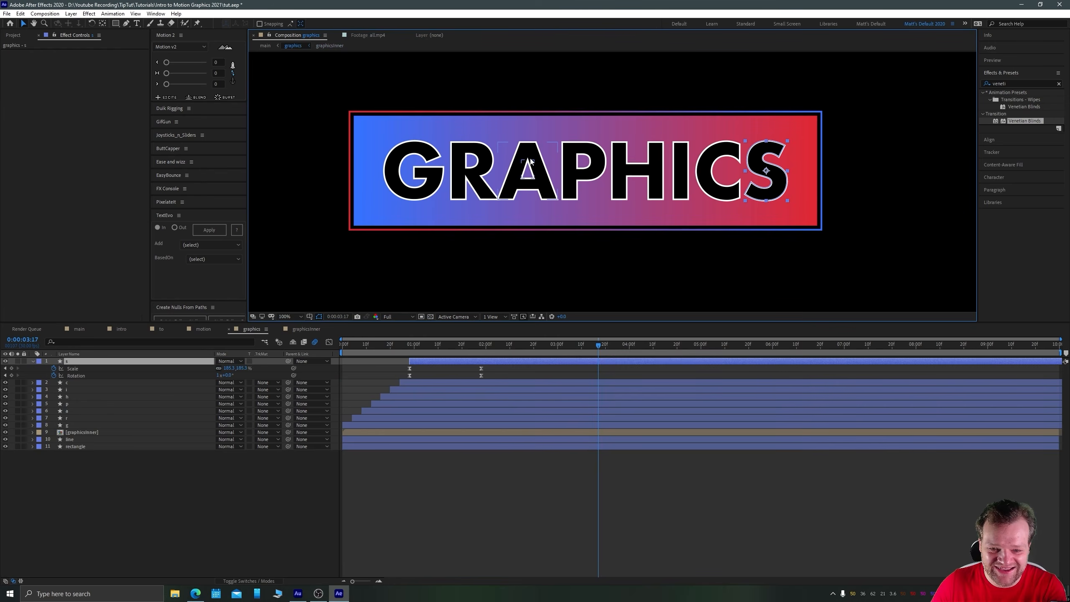
left_click(108, 499)
left_click(79, 430)
key("shift+Down")
key("shift+Down")
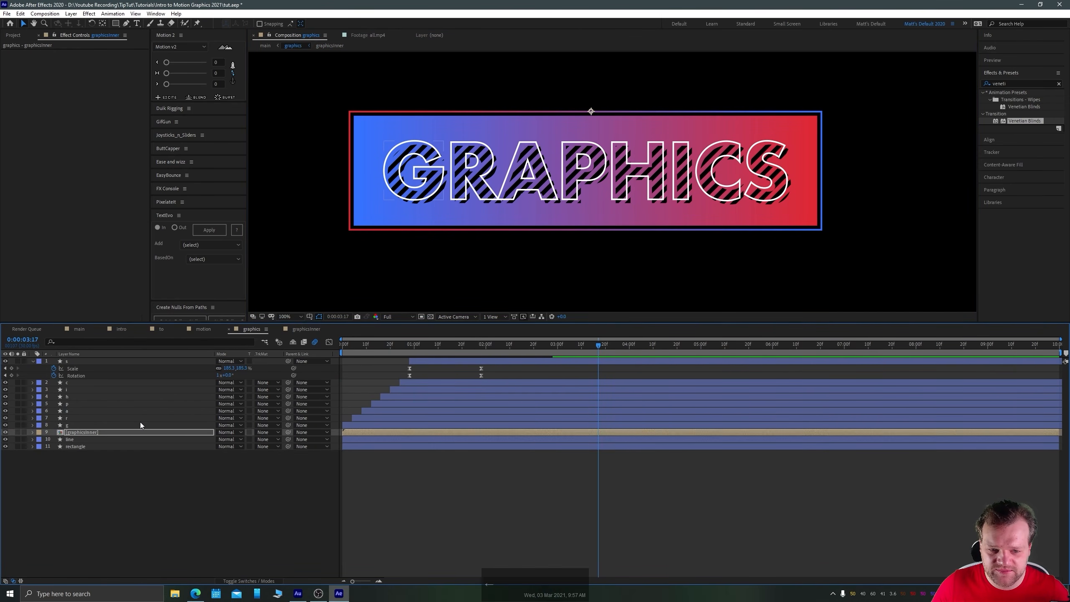
Set the graphicsInner layer's blend mode to Soft Light and its opacity to 40%.
left_click(227, 432)
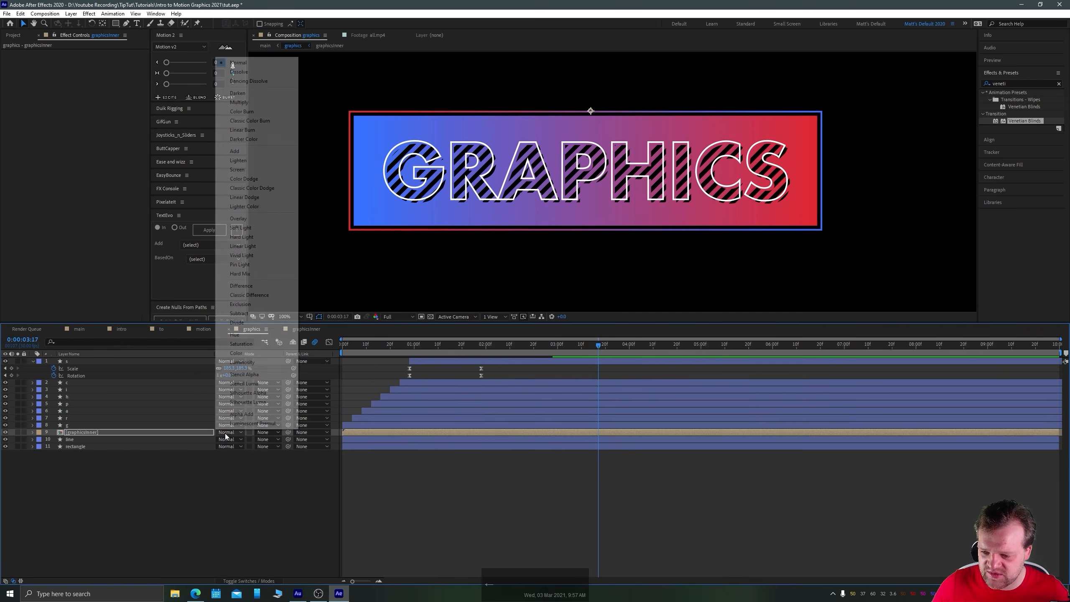
left_click(234, 228)
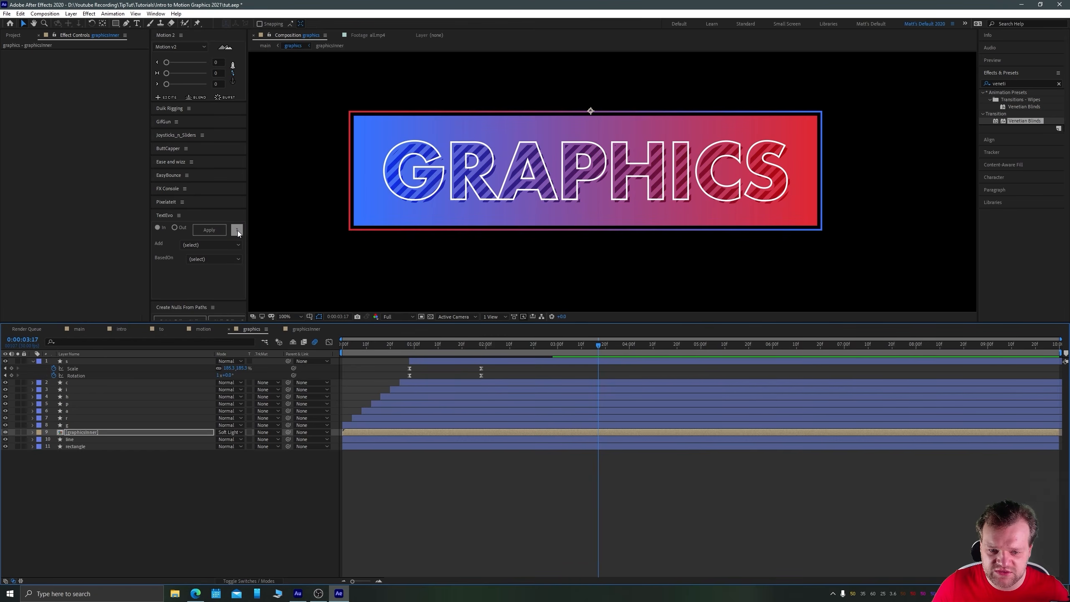
key("t")
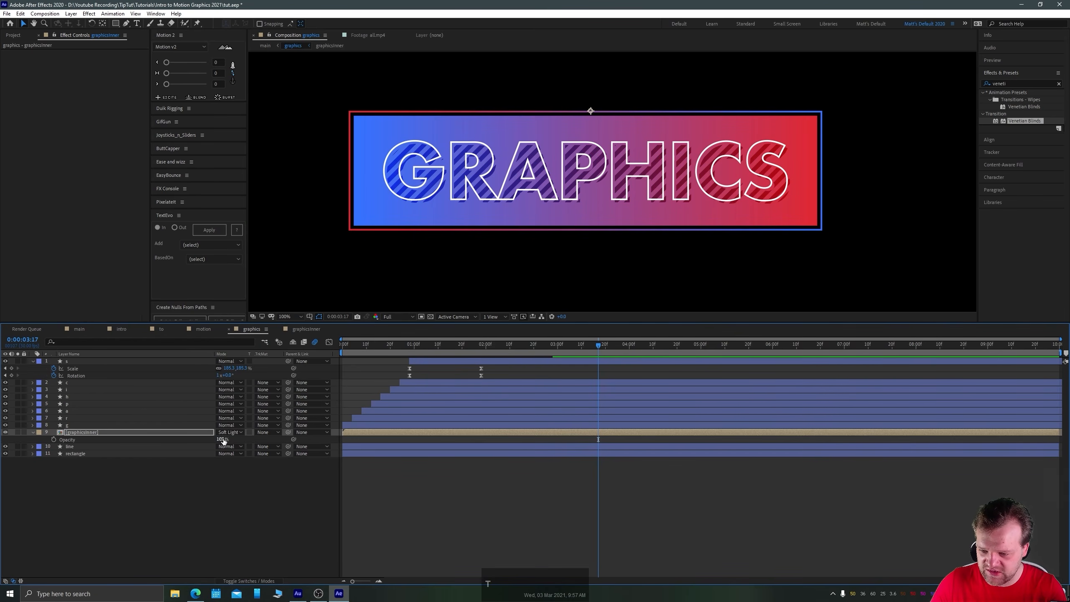
left_click(223, 438)
type("60")
key("Return")
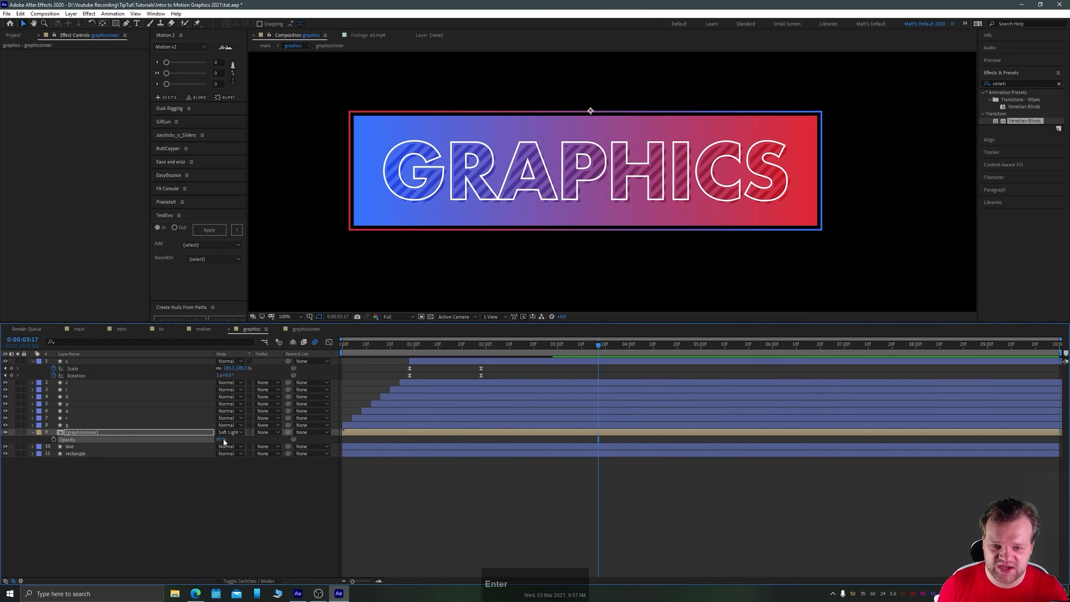
left_click(221, 440)
type("4")
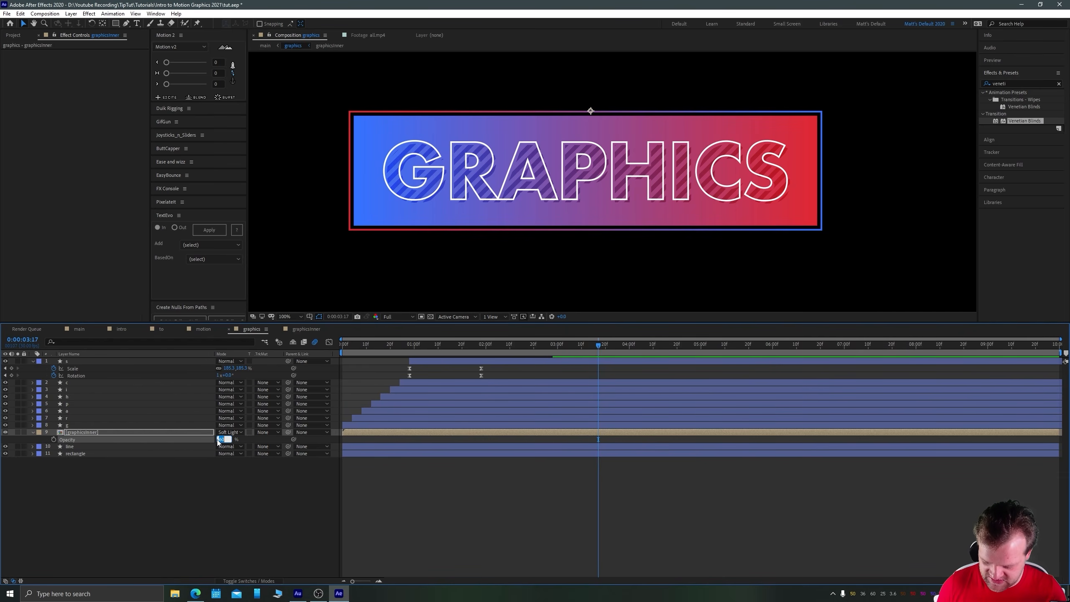
type("0")
key("Return")
Preview the graphics composition from the start and examine the reference footage around the 7-second mark.
left_click_drag(363, 346, 328, 354)
key("space")
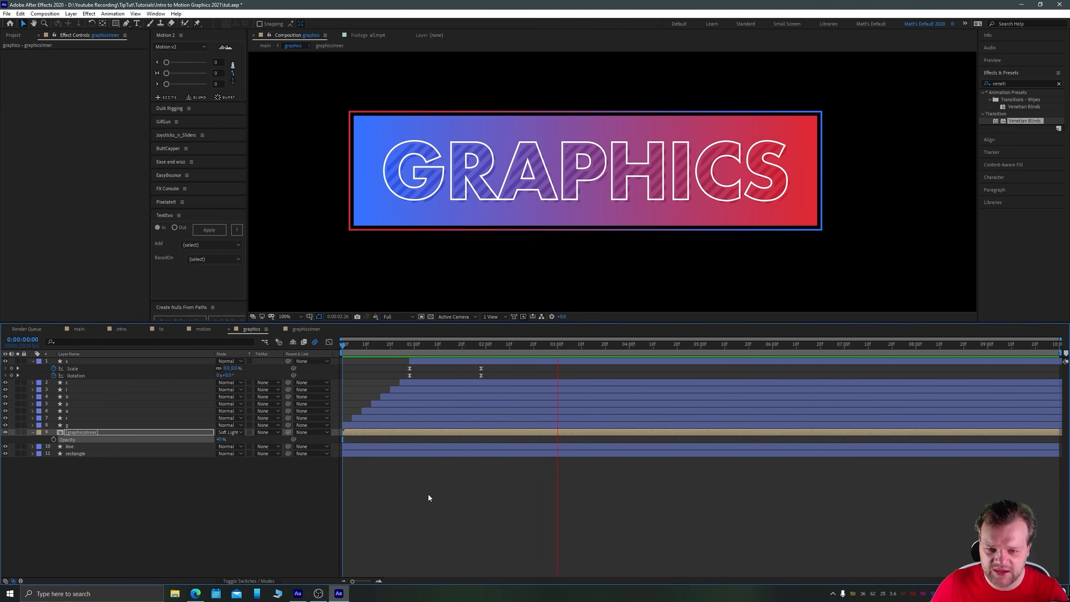
key("space")
key("space")
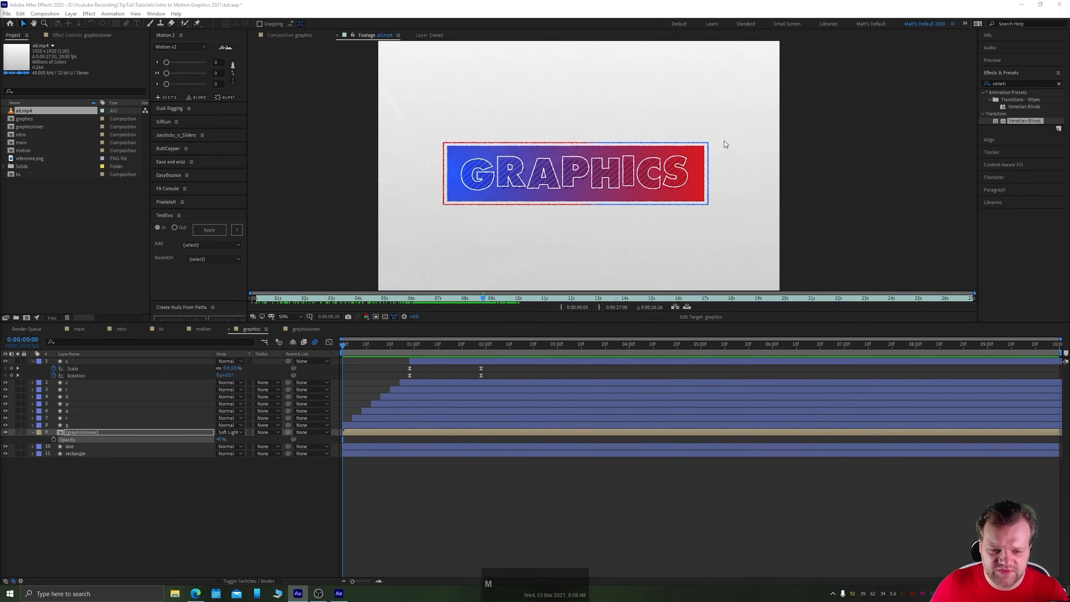
left_click_drag(484, 300, 447, 294)
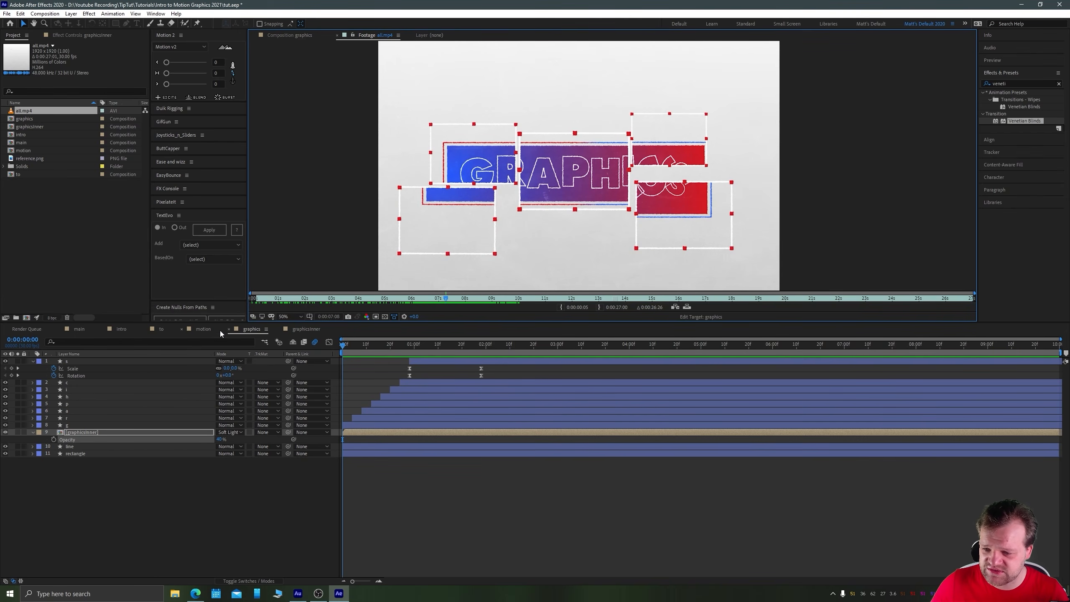
Return to the graphics composition and collapse the expanded properties of all its layers.
left_click(204, 329)
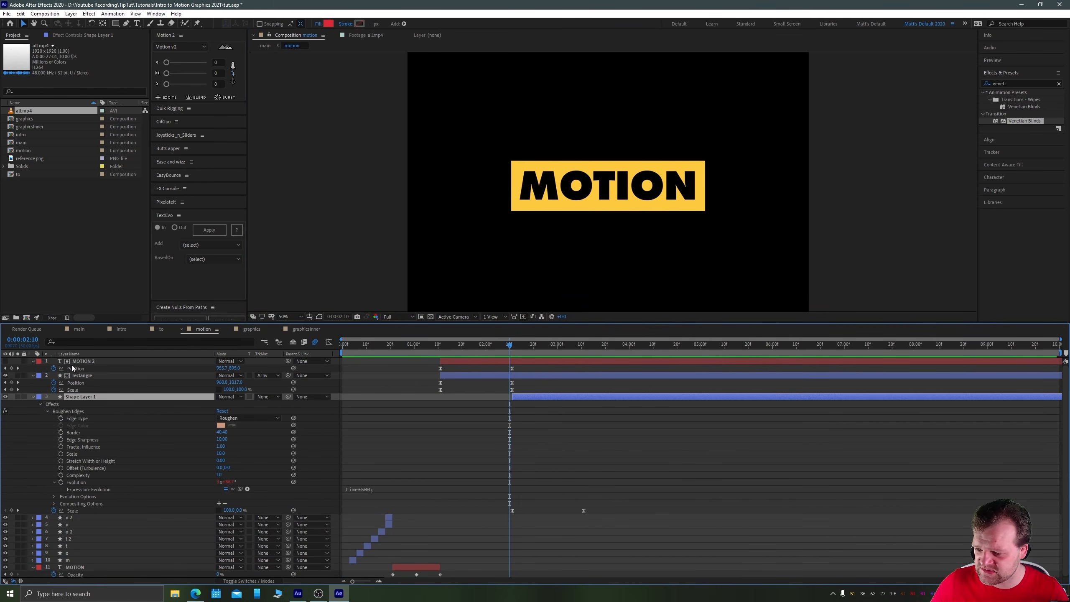
left_click(251, 329)
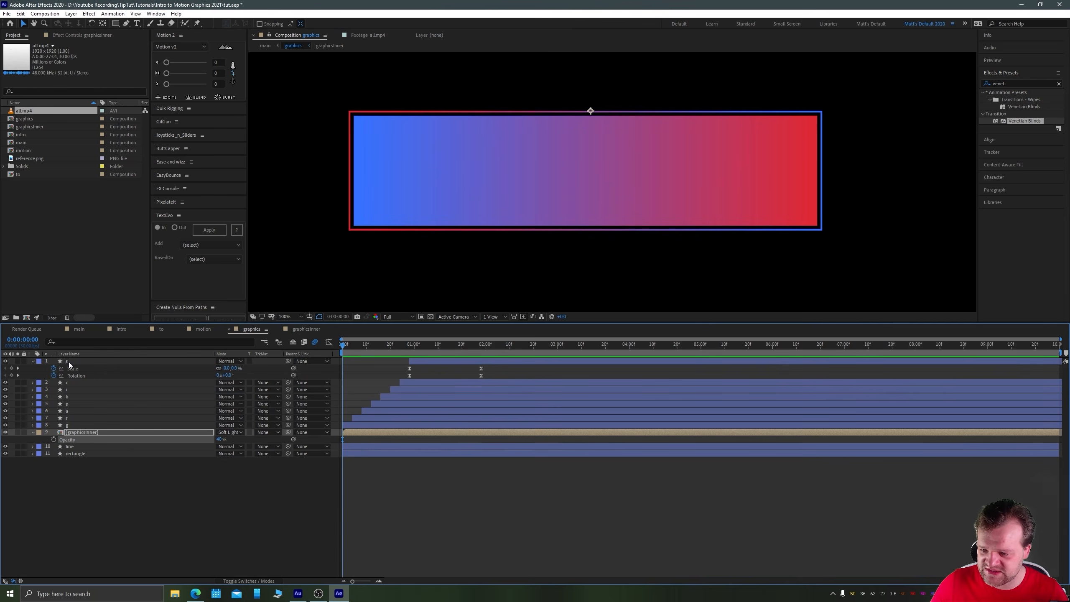
key("ctrl+a")
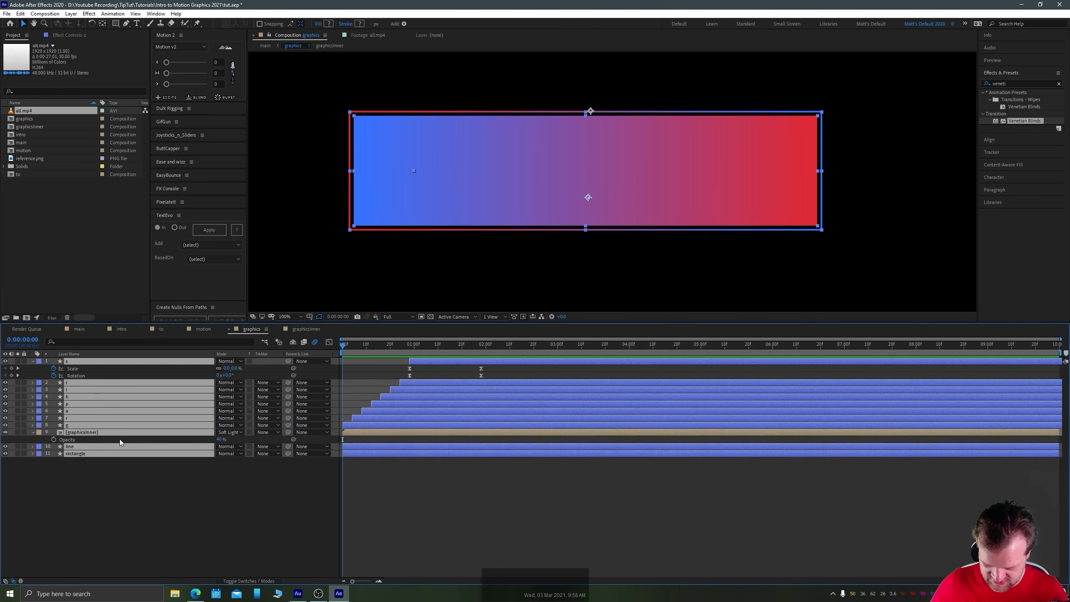
key("u")
left_click(84, 469)
Add Trim Paths to the line layer and reveal its Start, End and Offset properties.
left_click(92, 426)
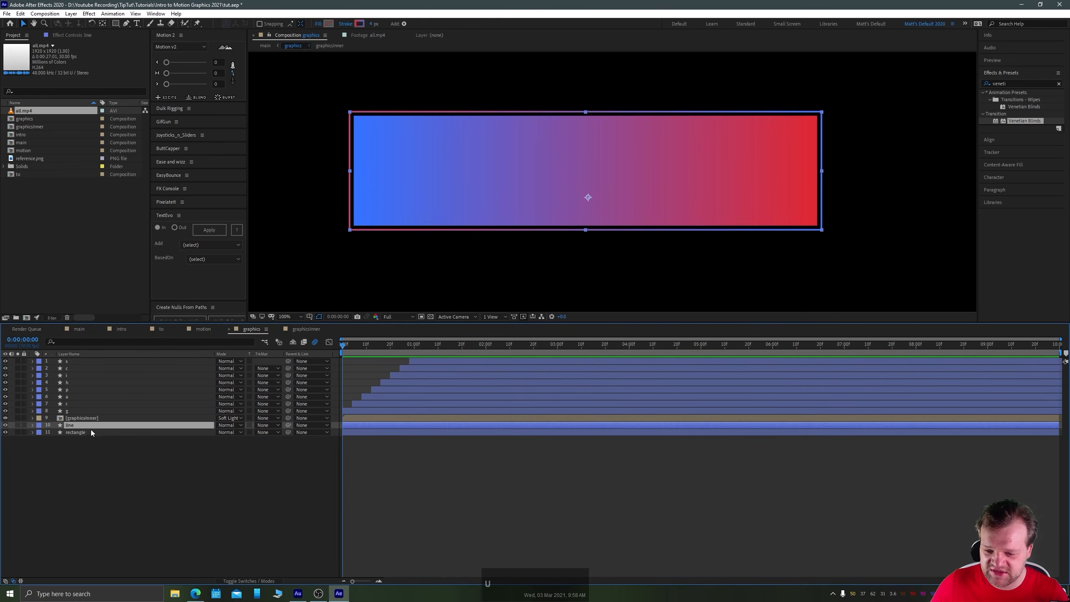
left_click(33, 425)
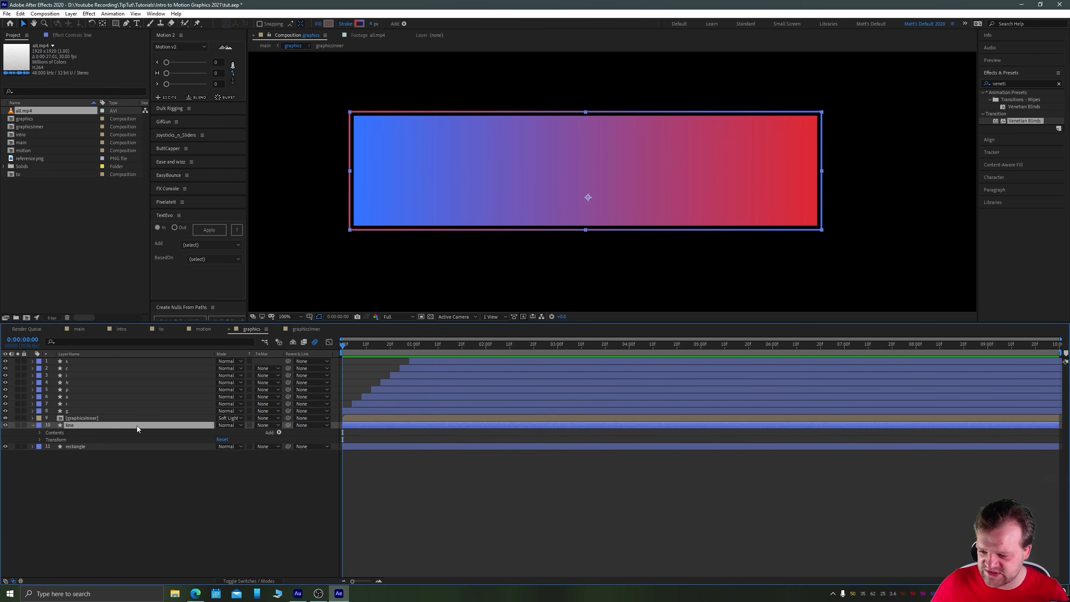
left_click(278, 432)
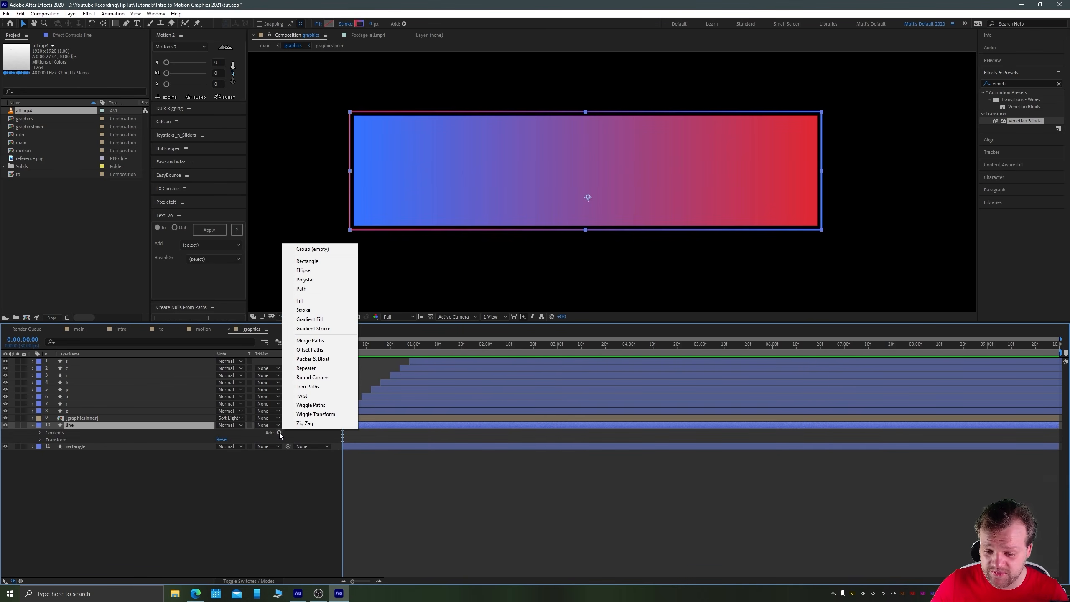
left_click(302, 387)
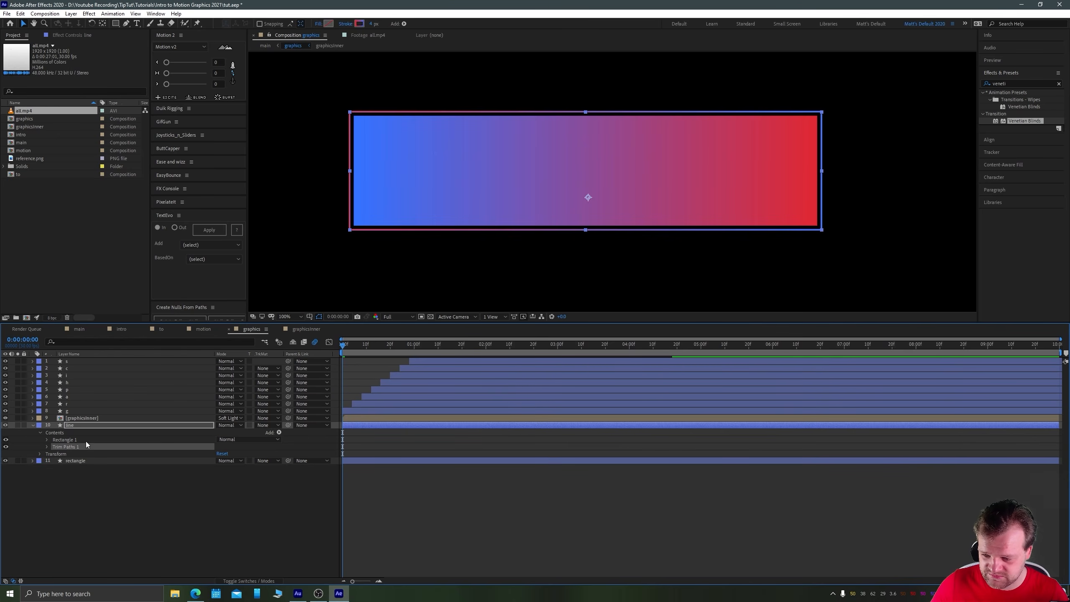
left_click(48, 446)
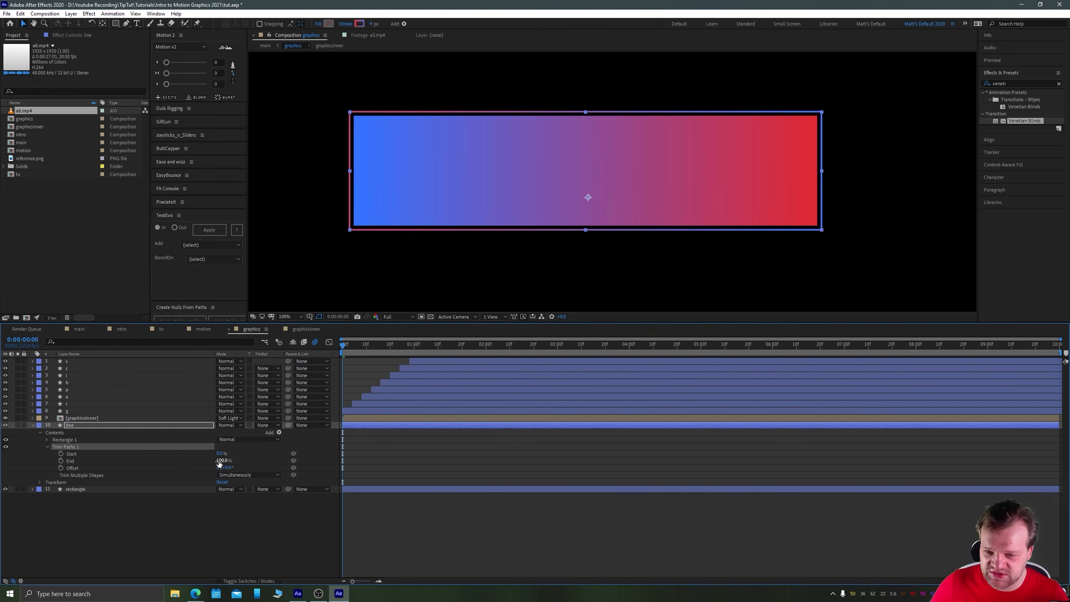
Trim the outline to a short segment with End at 5% and set its Offset to -72° so it starts mid-way along the upper edge.
left_click_drag(219, 461, 184, 464)
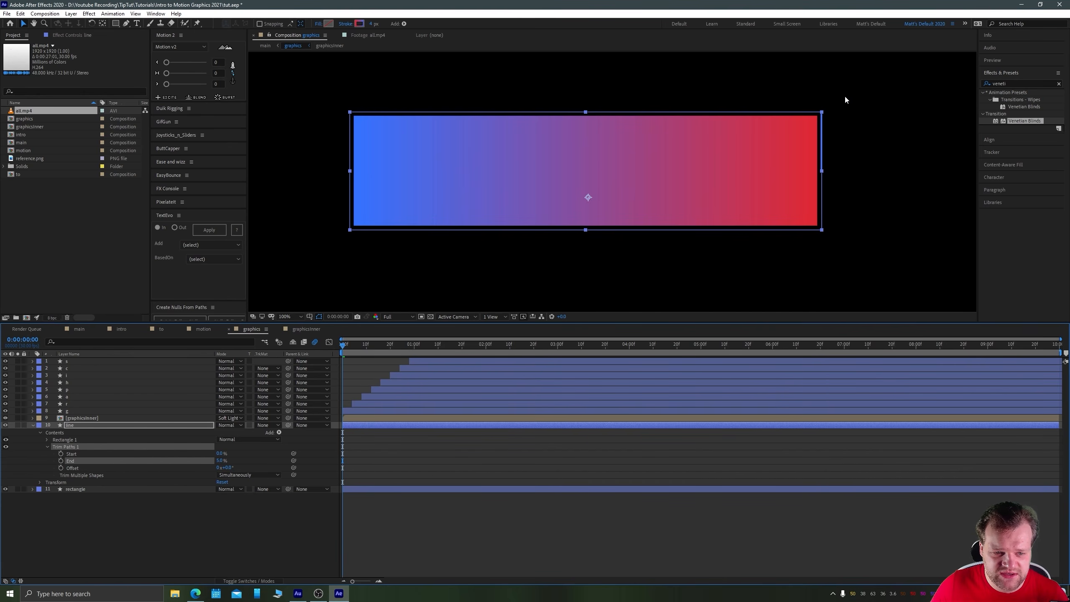
key("ctrl+shift+h")
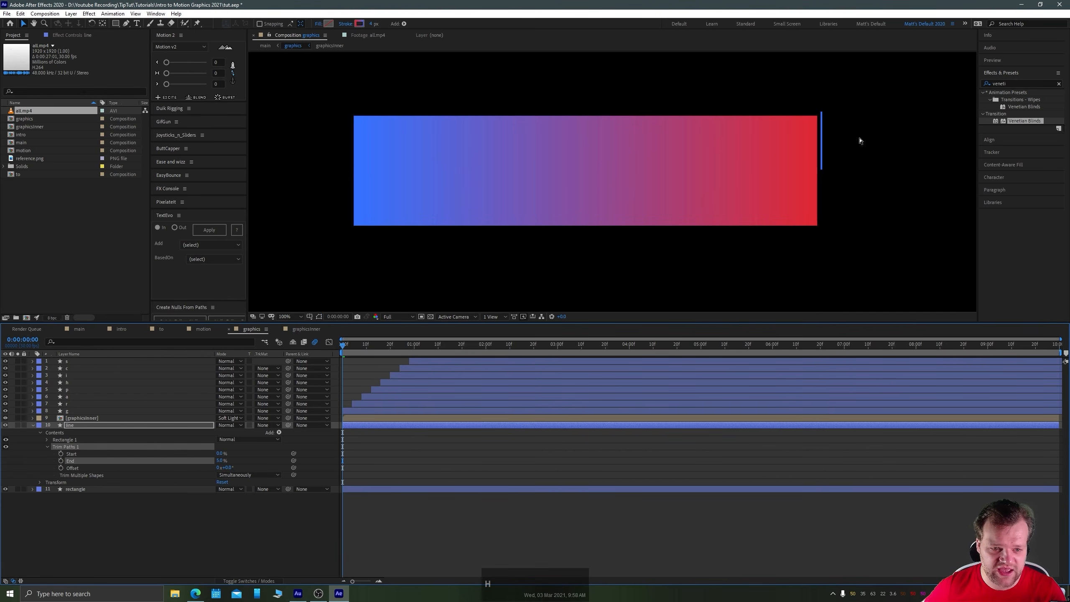
key("ctrl+shift+h")
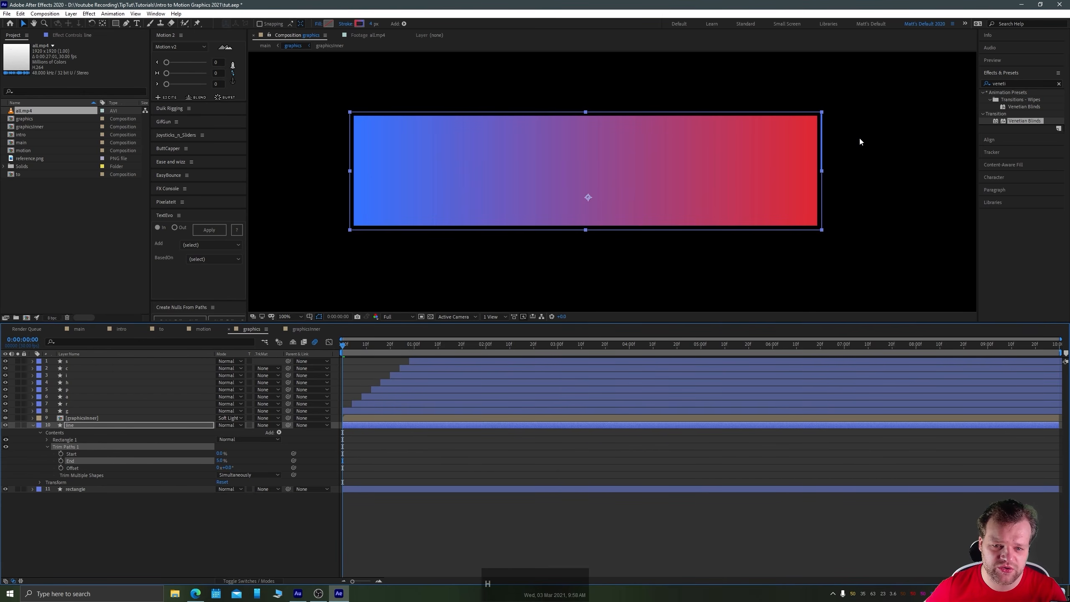
key("ctrl+shift+h")
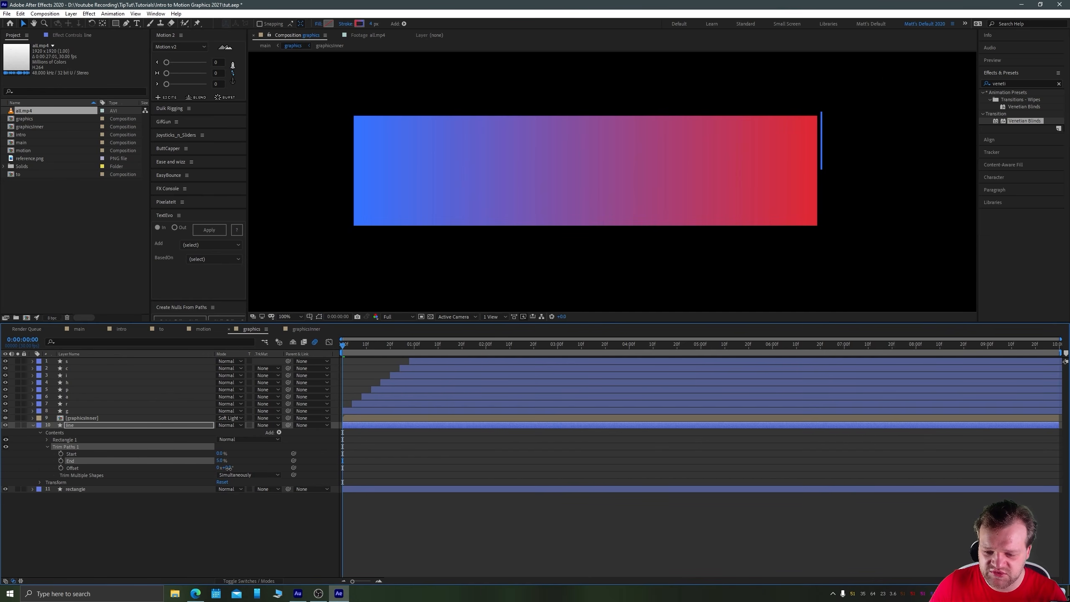
left_click_drag(227, 467, 205, 474)
key("ctrl+shift+h")
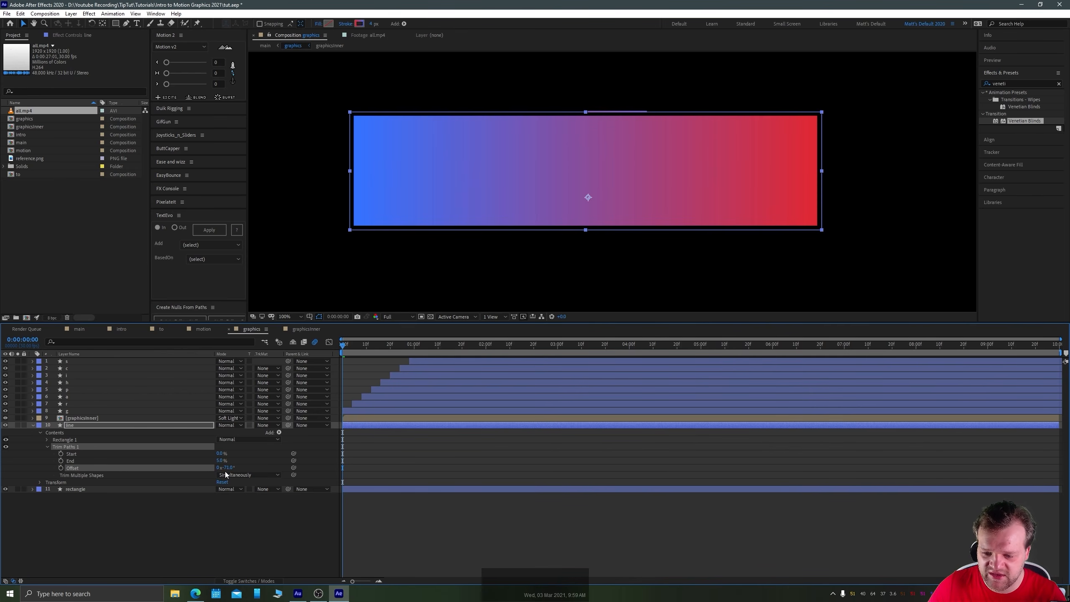
left_click_drag(225, 467, 225, 467)
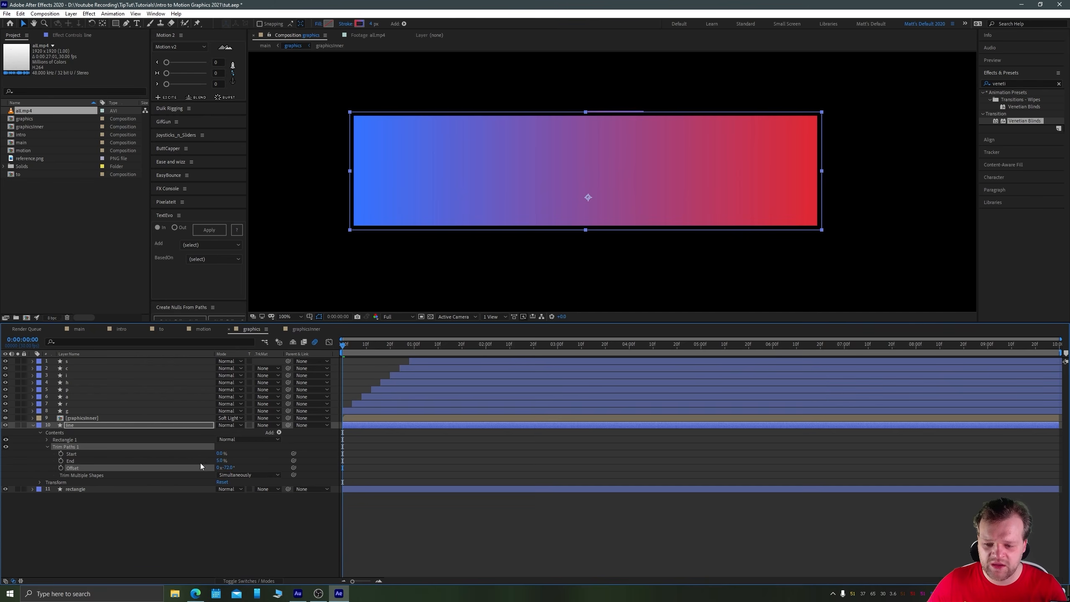
Keyframe the line's Trim Paths End from 0% at the start to 100% at 2 seconds.
left_click_drag(218, 461, 211, 460)
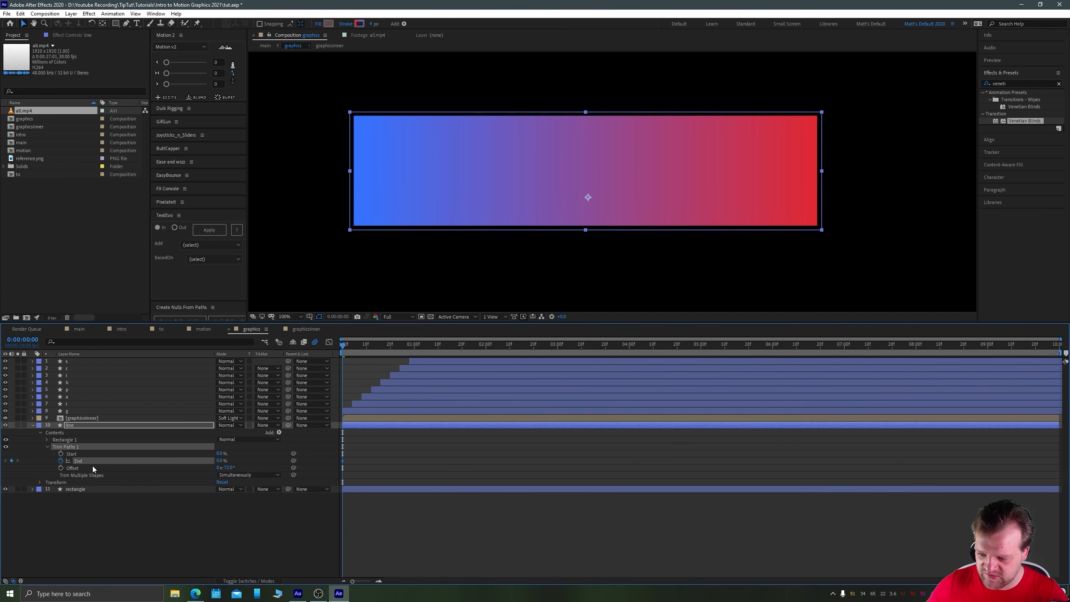
key("space")
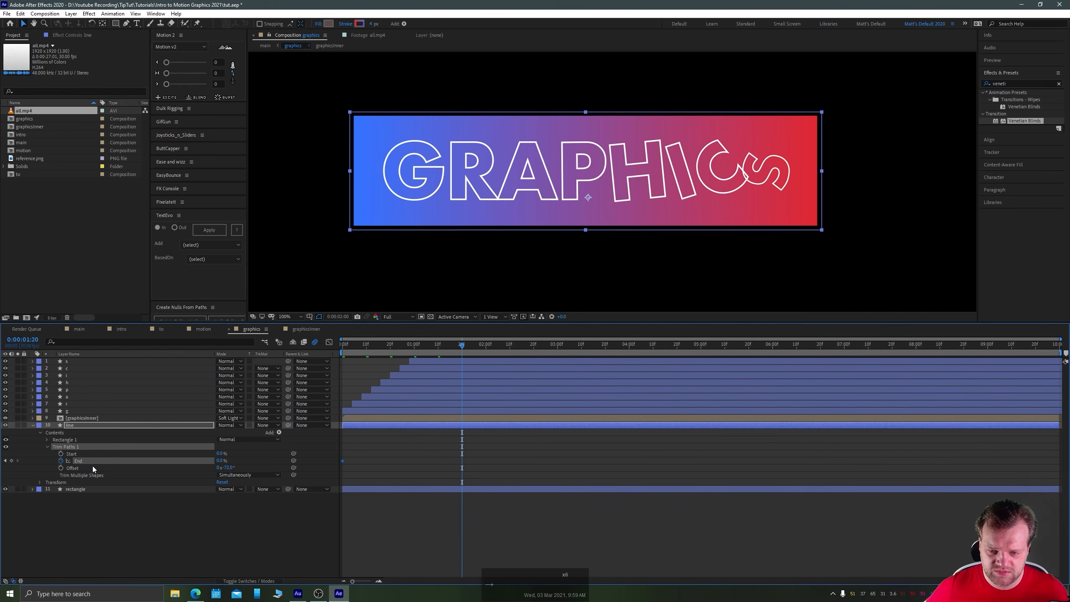
mouse_move(219, 461)
left_mouse_down()
mouse_move(492, 458)
mouse_move(335, 475)
left_mouse_up()
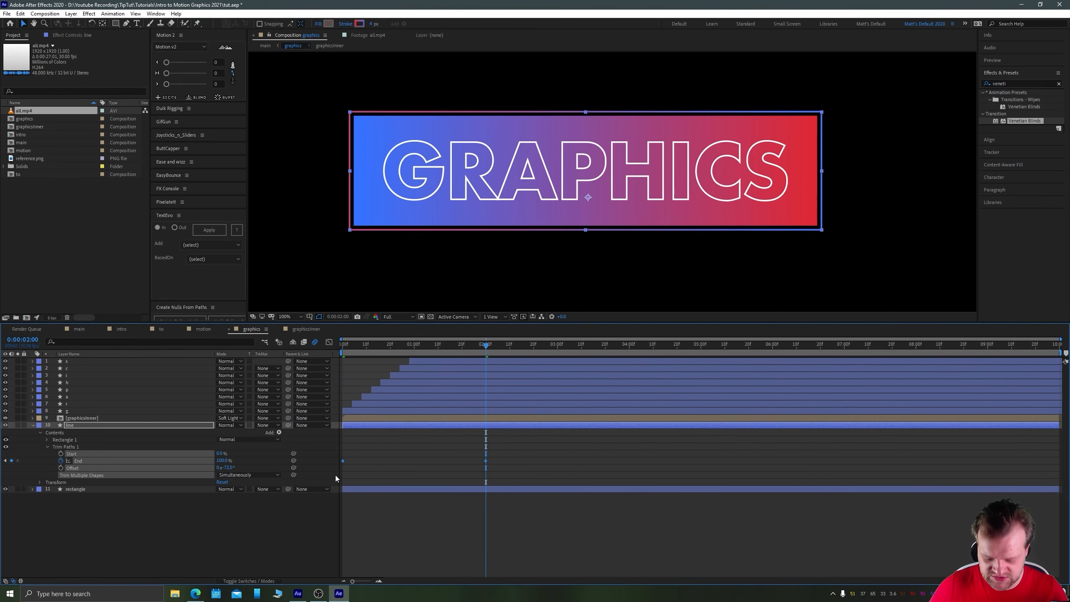
Apply Easy Ease to the End keyframes and lengthen both speed-graph handles towards the middle for a sharp central peak.
key("F9")
left_click(329, 342)
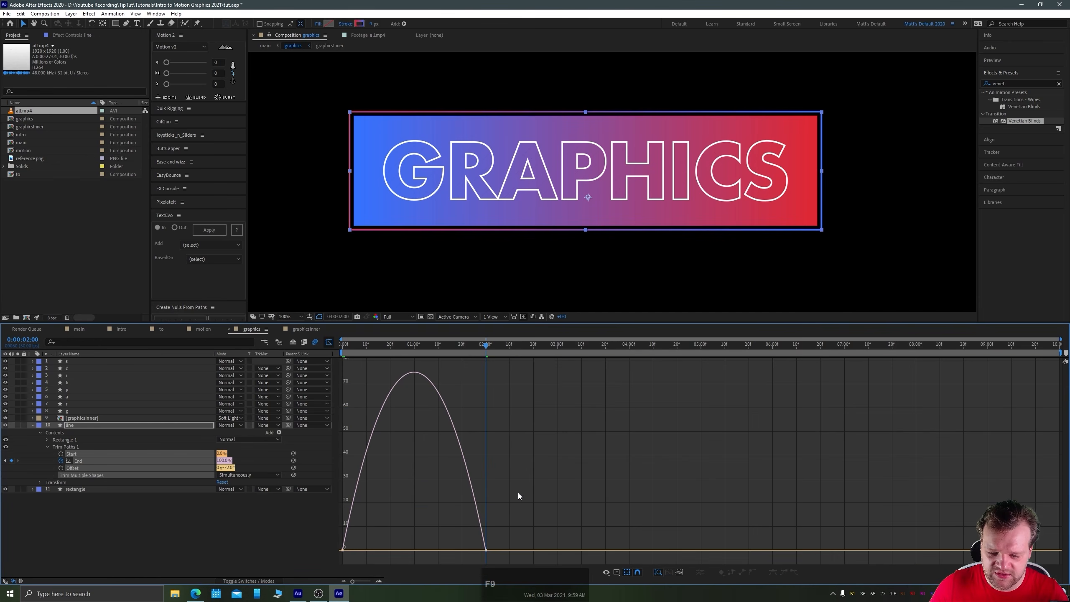
left_click_drag(367, 548, 395, 548)
left_click_drag(462, 548, 435, 549)
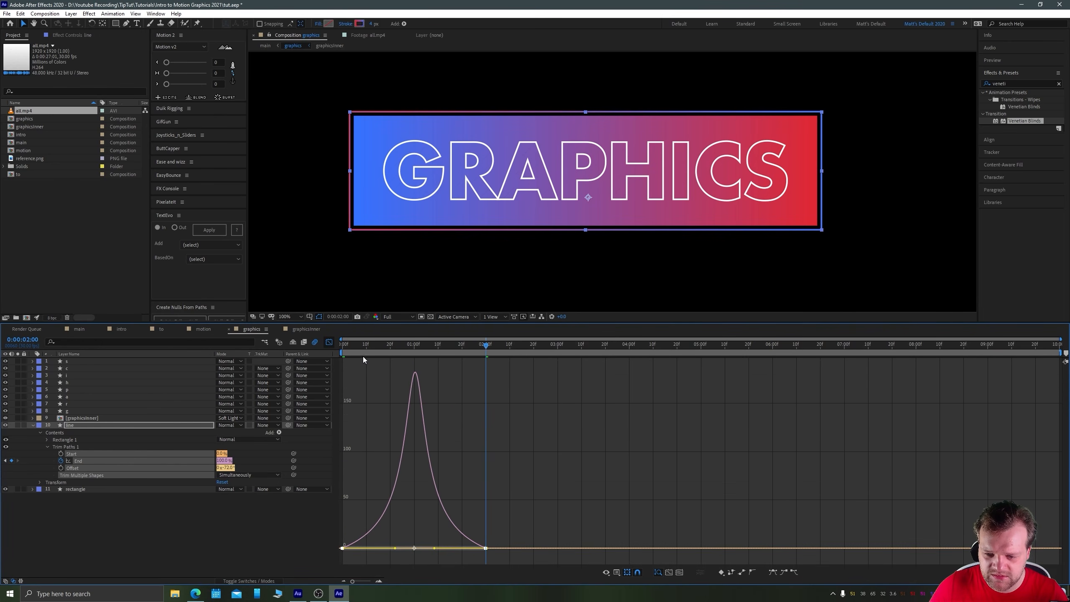
Preview the outline animation from the first frame twice and close the graph editor.
left_click_drag(359, 348, 325, 349)
key("space")
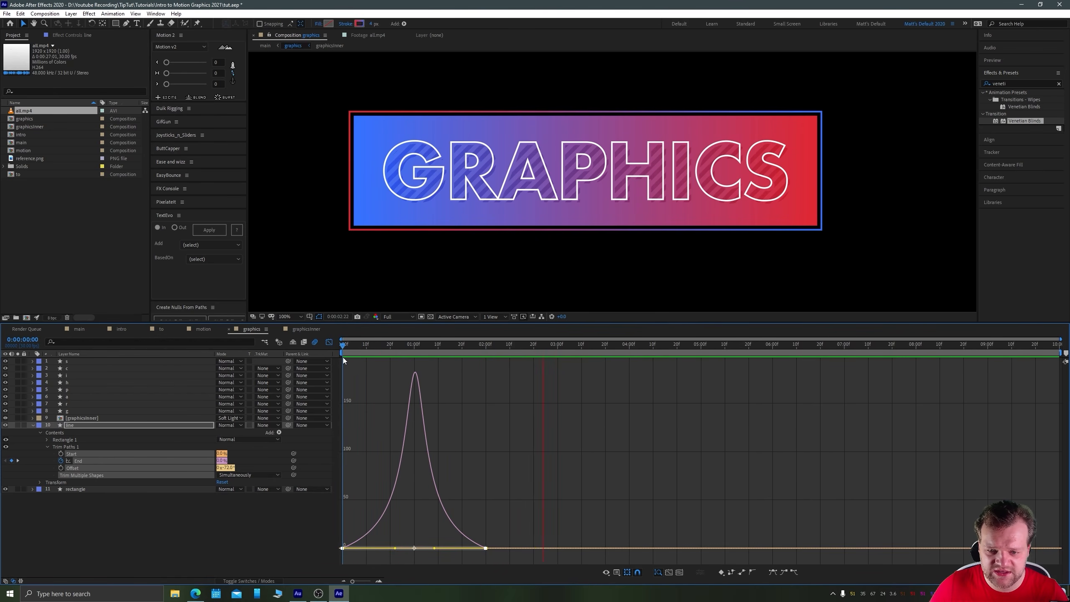
key("space")
left_click_drag(382, 347, 335, 349)
key("space")
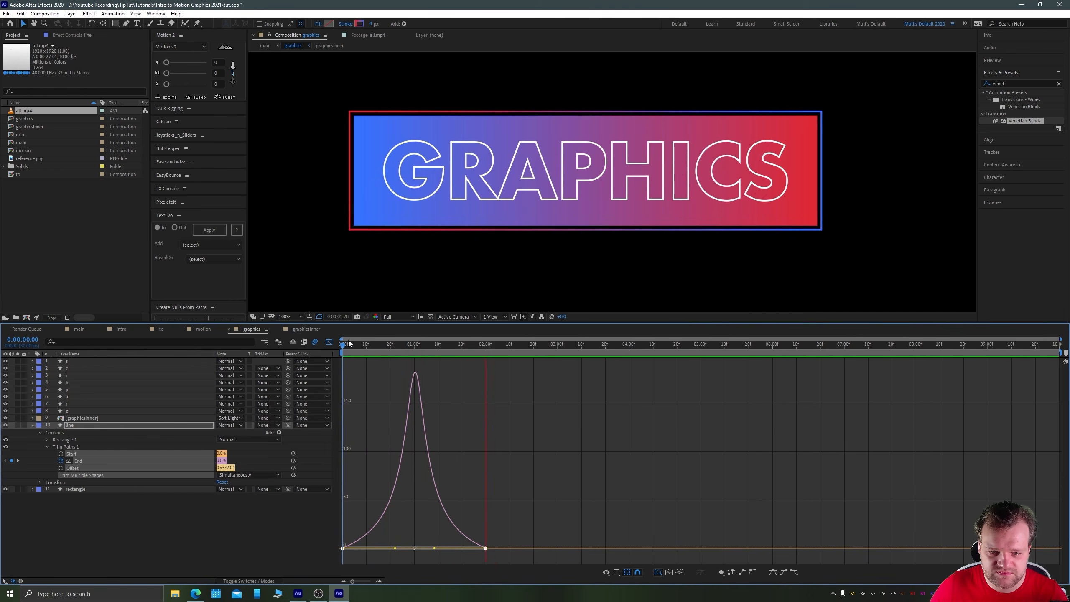
key("space")
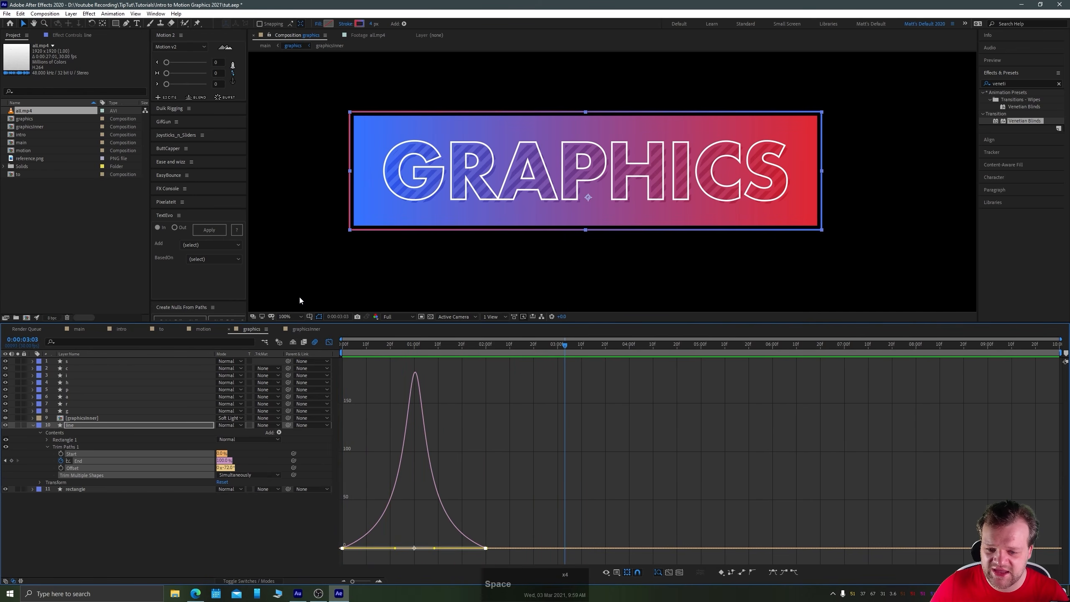
left_click(328, 343)
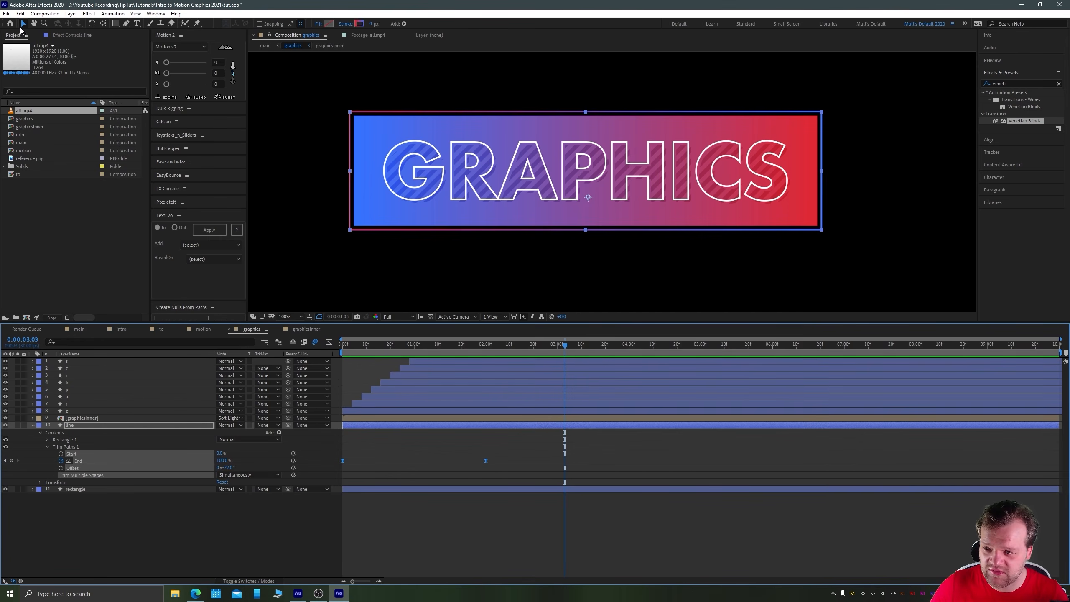
Examine the split GRAPHICS panels in the reference footage around 7 seconds, check the graphicsInner composition and return to the graphics composition.
key("comma")
left_click(346, 179)
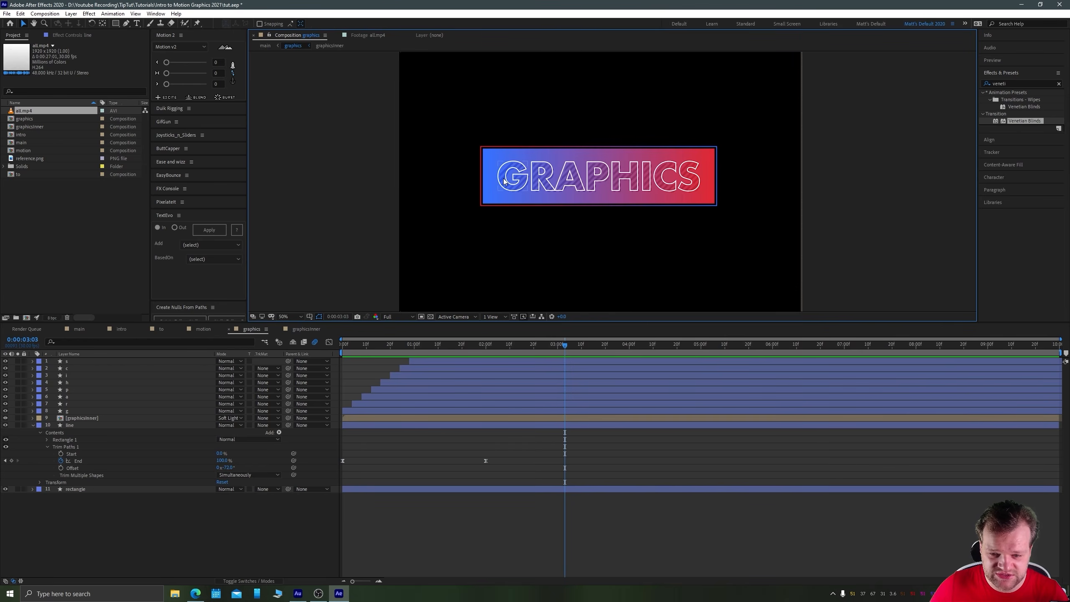
left_click(17, 111)
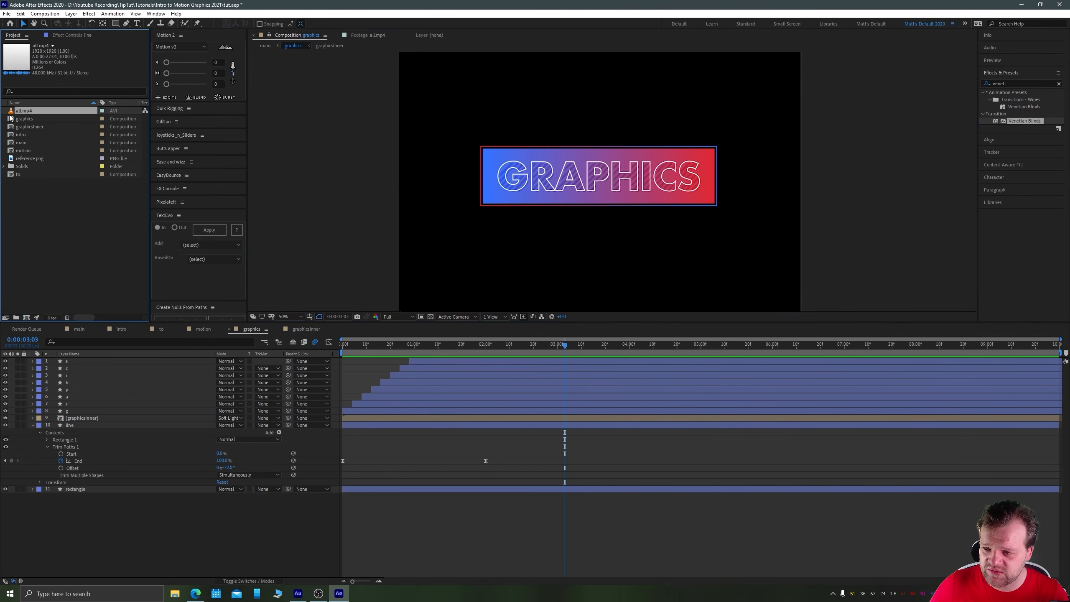
double_click(10, 111)
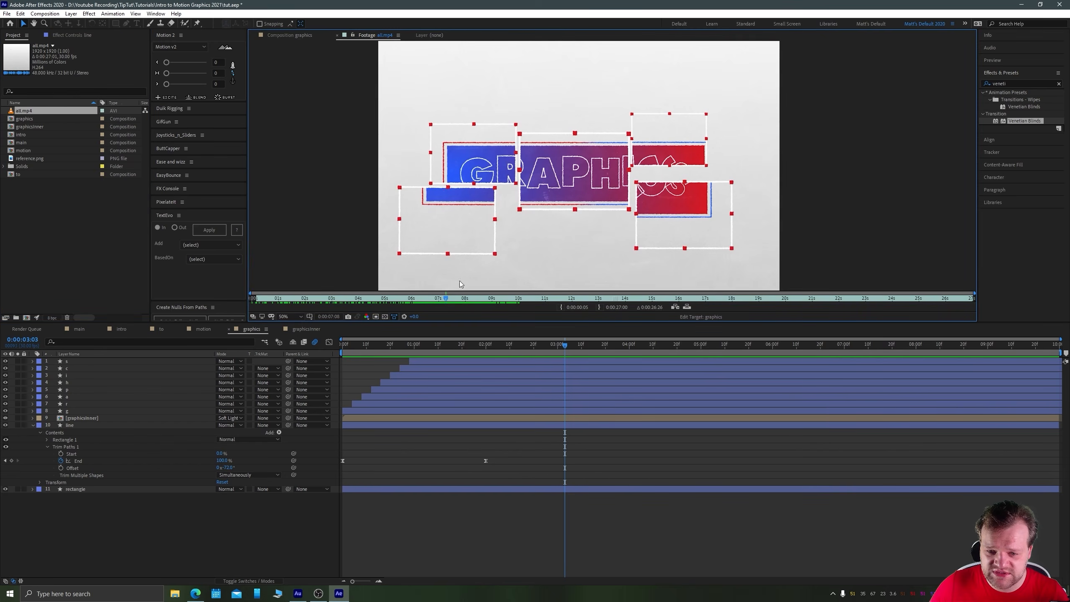
left_click(560, 347)
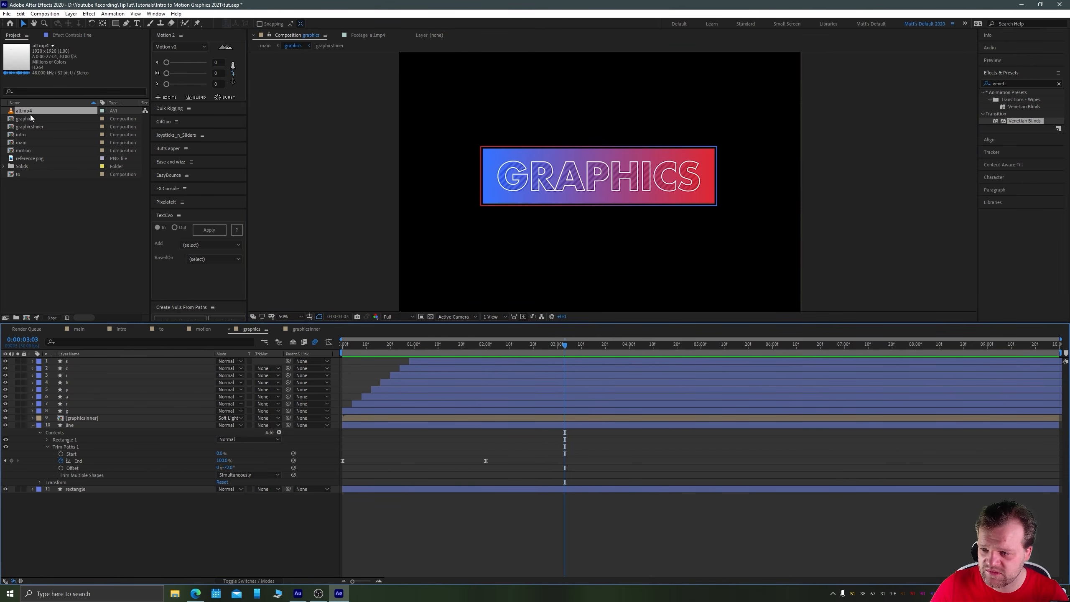
double_click(26, 111)
left_click_drag(445, 297, 444, 321)
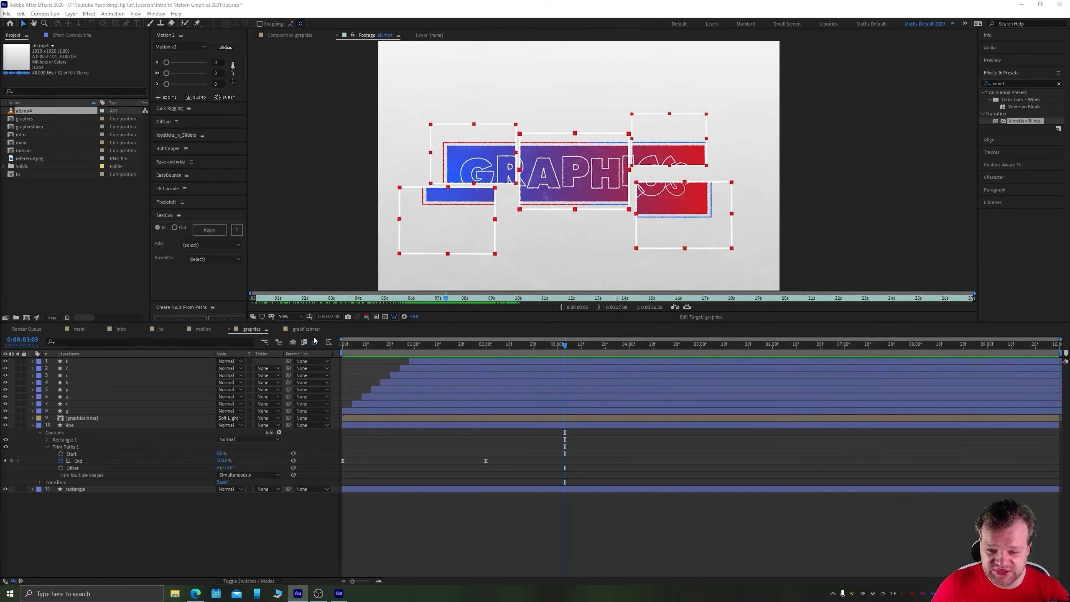
left_click(304, 331)
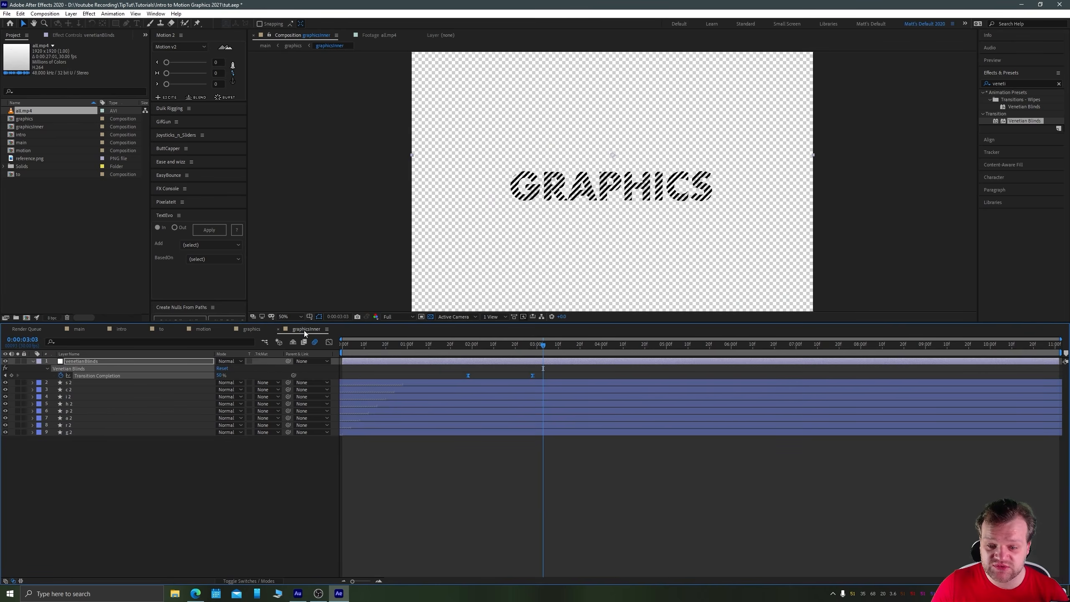
left_click(244, 329)
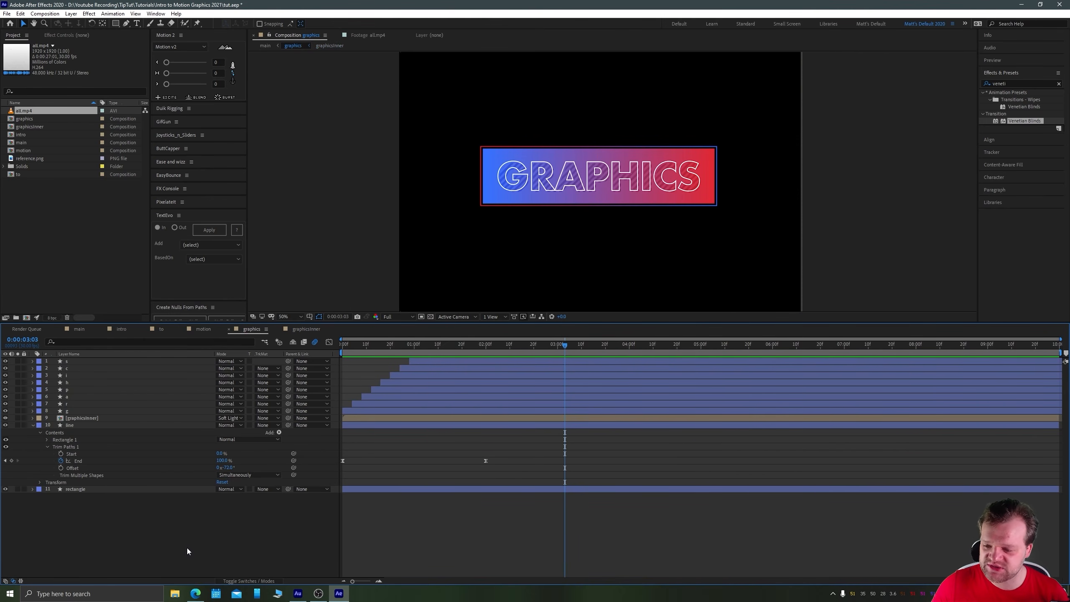
Pre-compose all layers of the graphics composition as graphicsMain, moving all attributes into the new composition.
left_click_drag(186, 548, 81, 398)
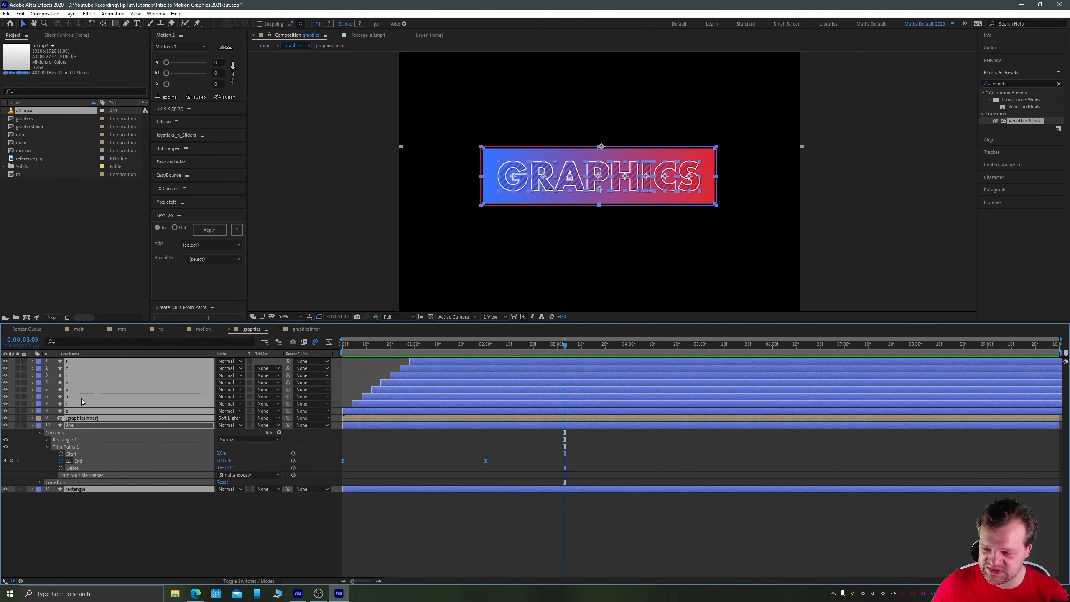
right_click(113, 372)
left_click(148, 332)
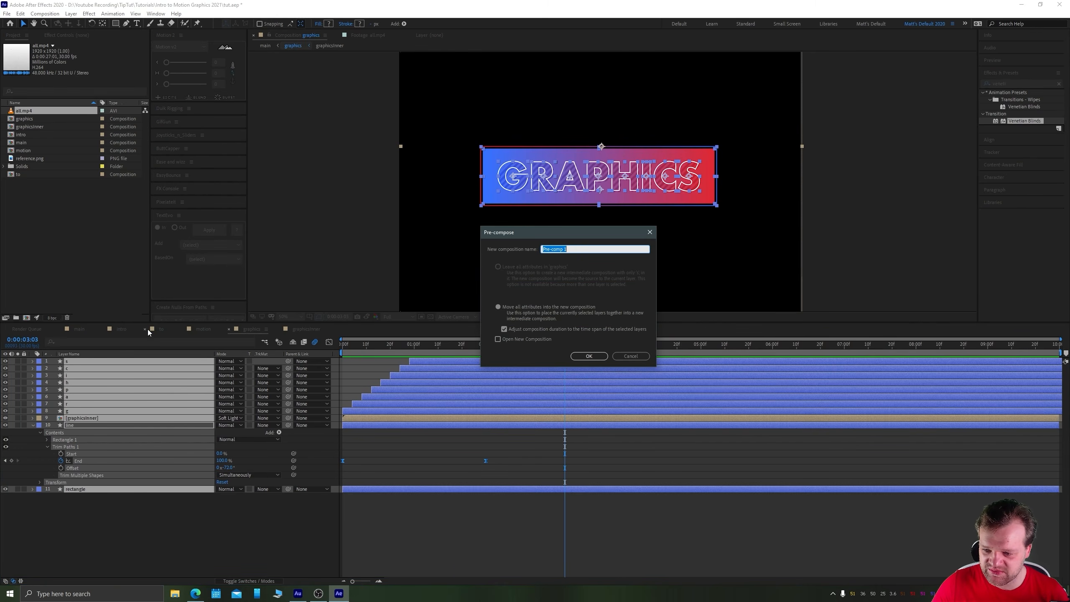
type("graphicsMain")
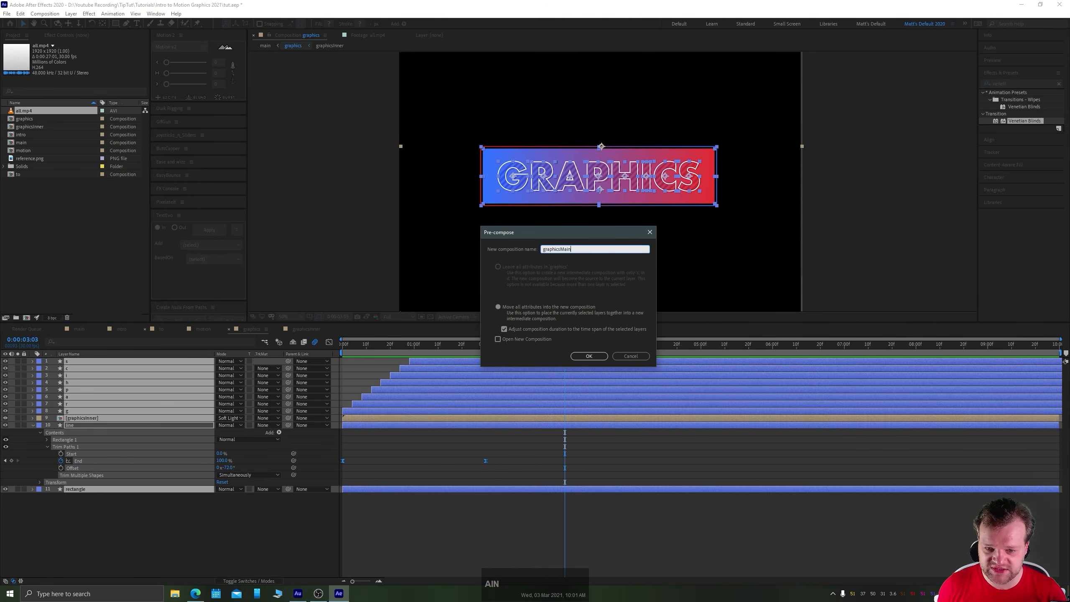
key("Return")
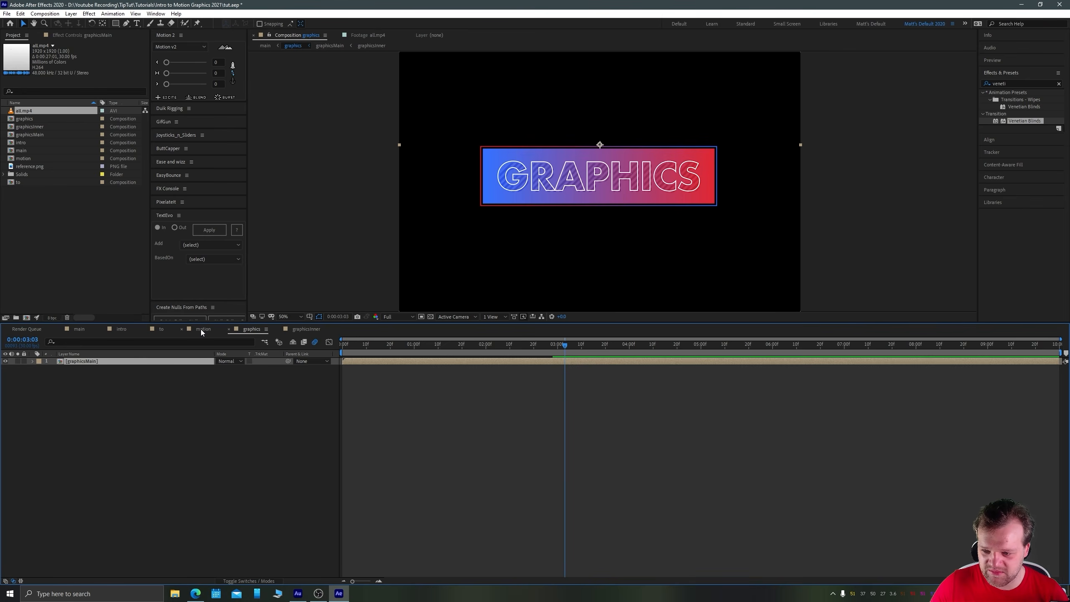
Trace the nesting from the main composition through graphics into graphicsMain and show the composition mini-flowchart.
left_click(84, 329)
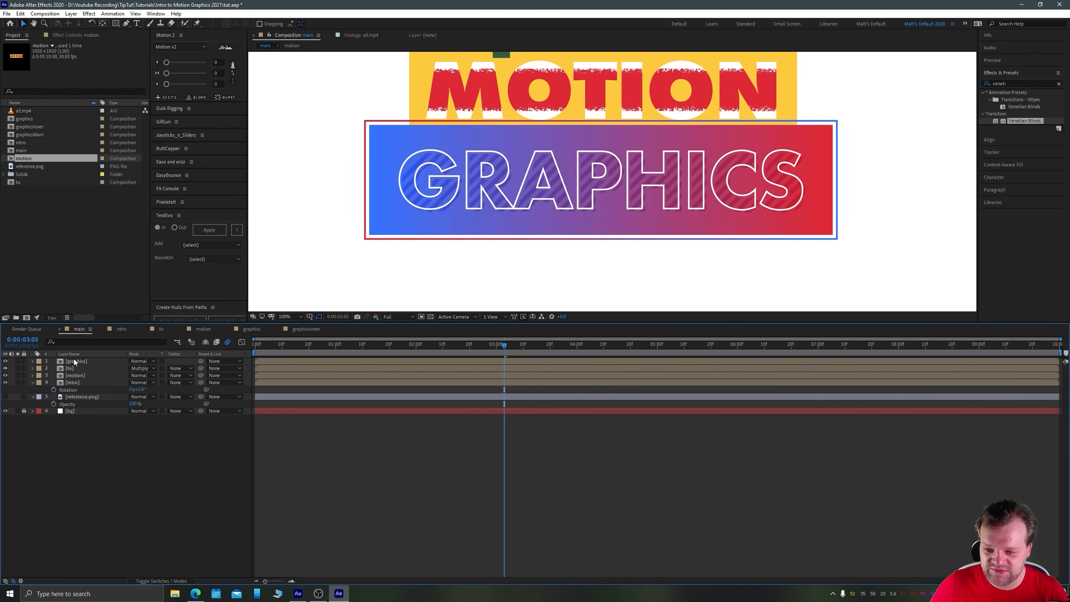
double_click(73, 361)
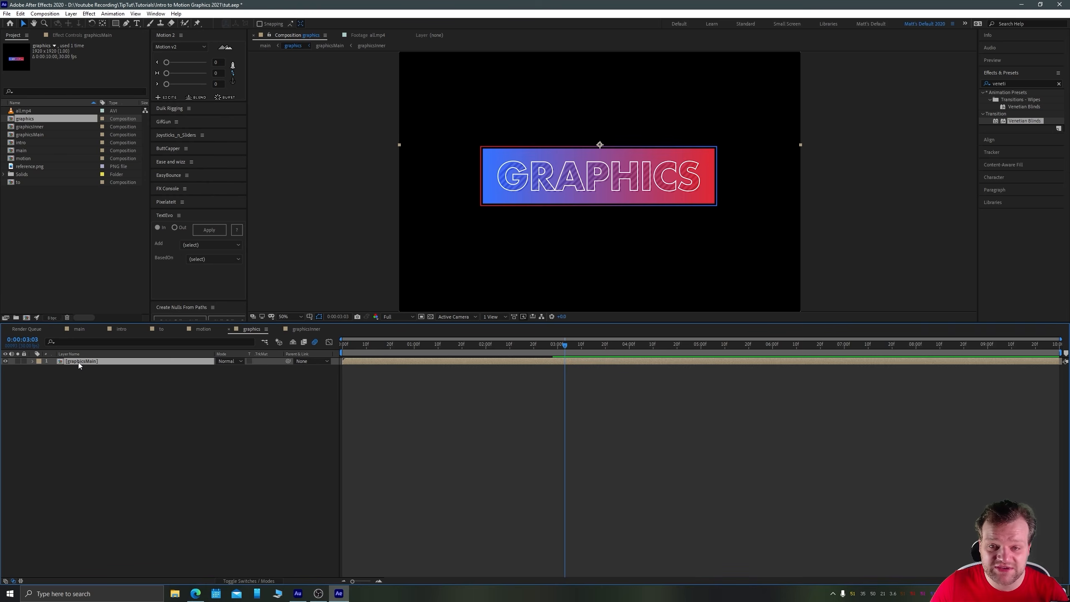
double_click(78, 361)
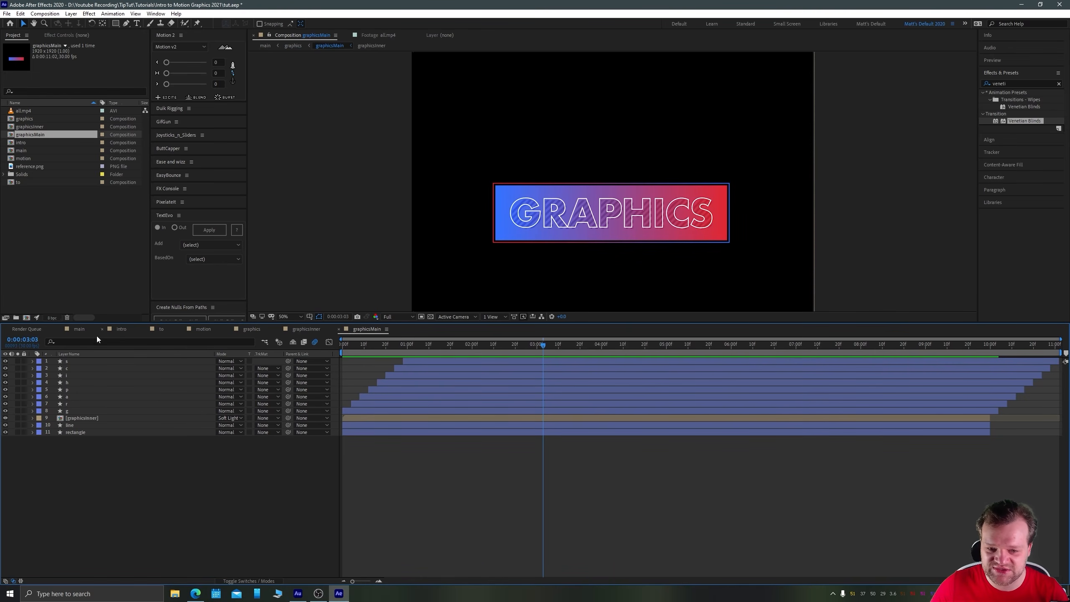
key("Tab")
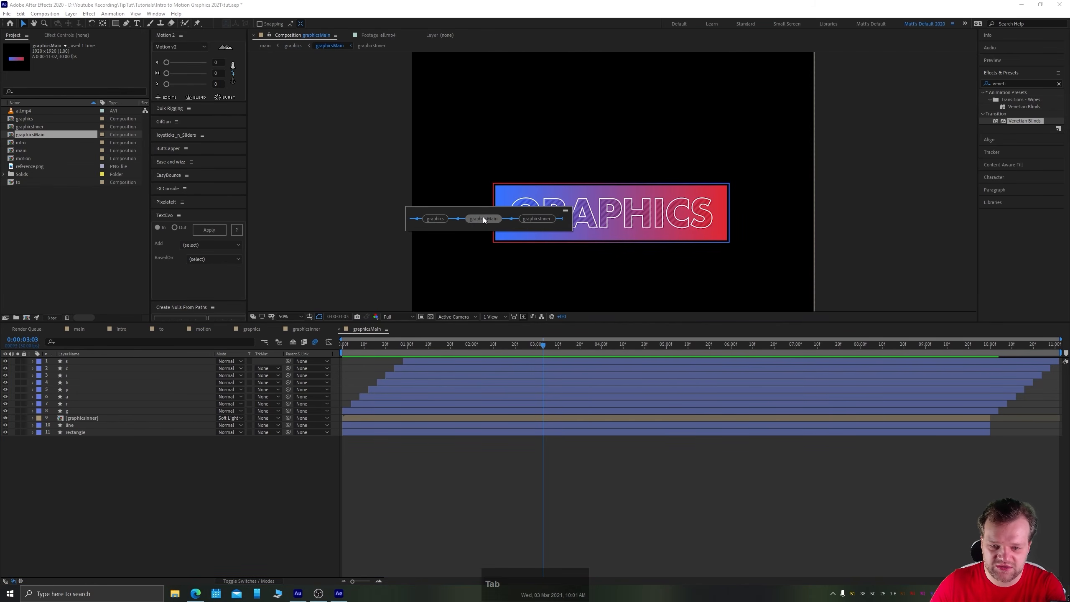
Return from graphicsMain to the graphics composition through the nesting flowchart and leave its graphicsMain layer deselected.
left_click(483, 219)
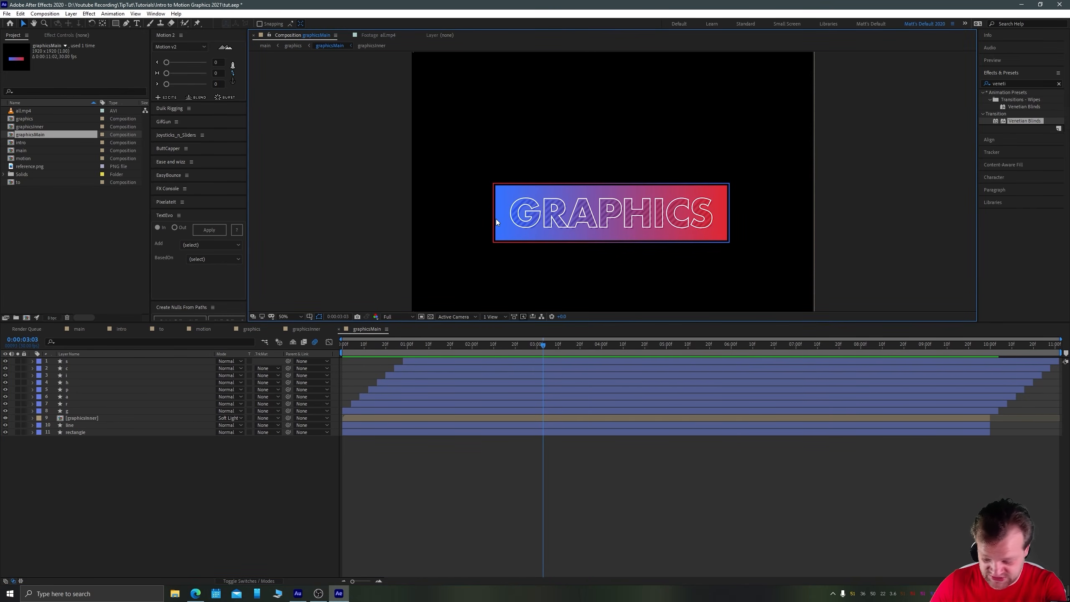
key("Tab")
left_click(448, 217)
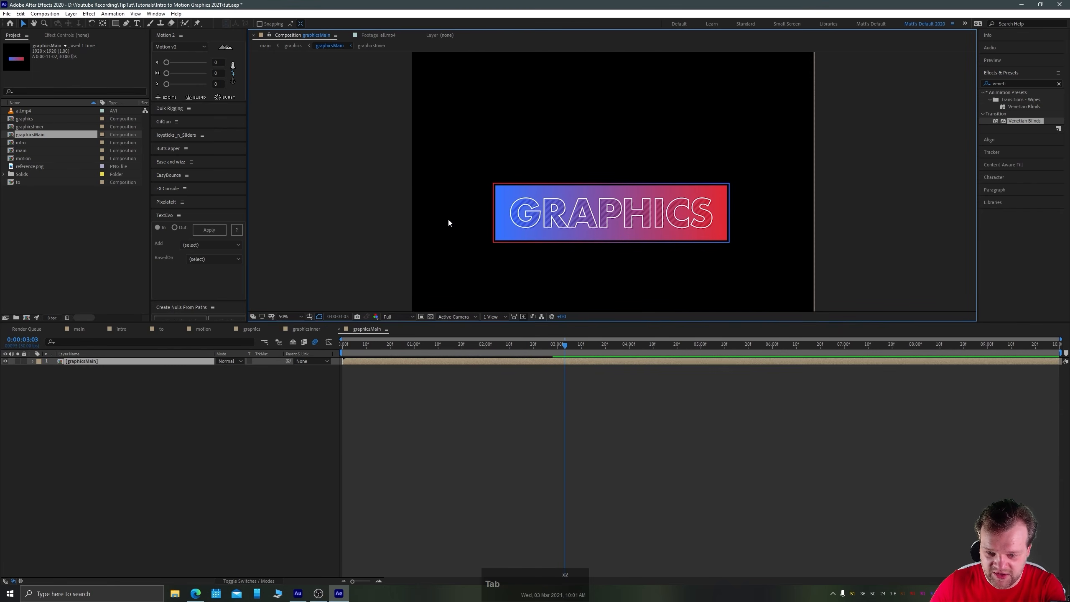
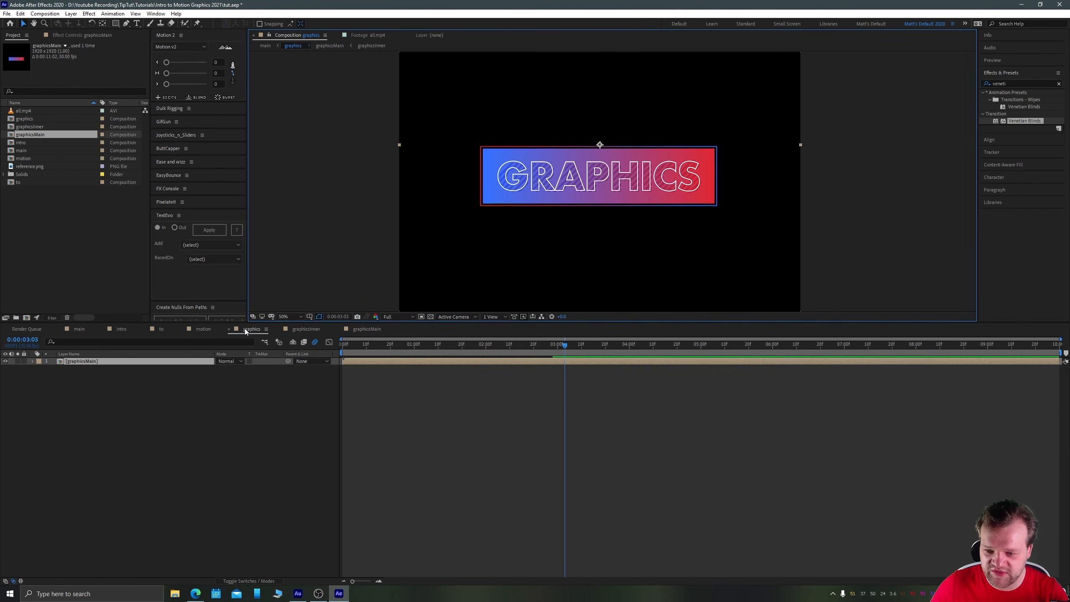
left_click(187, 371)
left_click(84, 361)
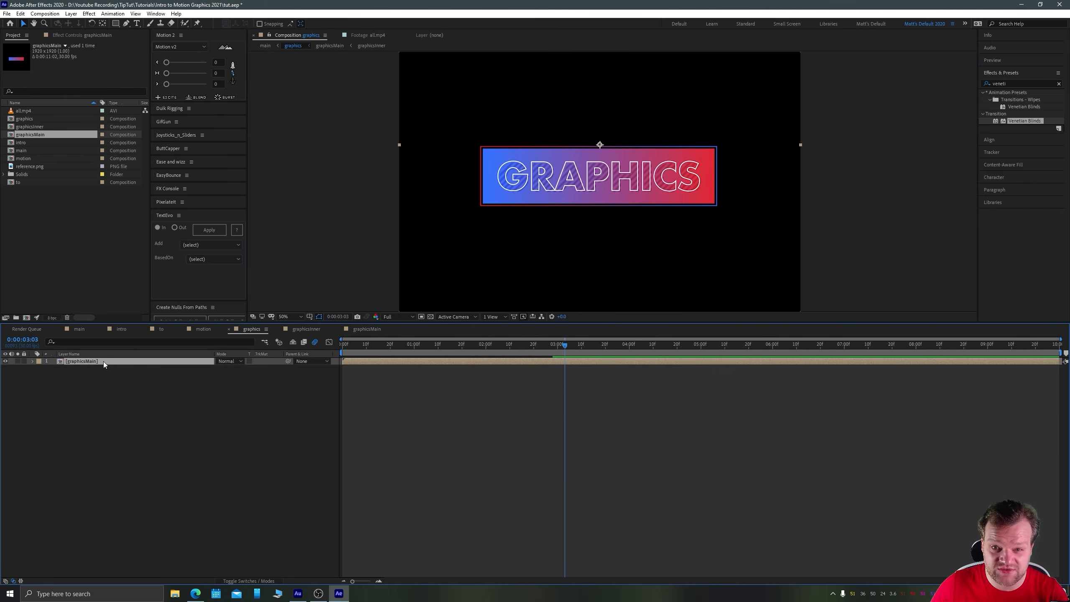
left_click(189, 391)
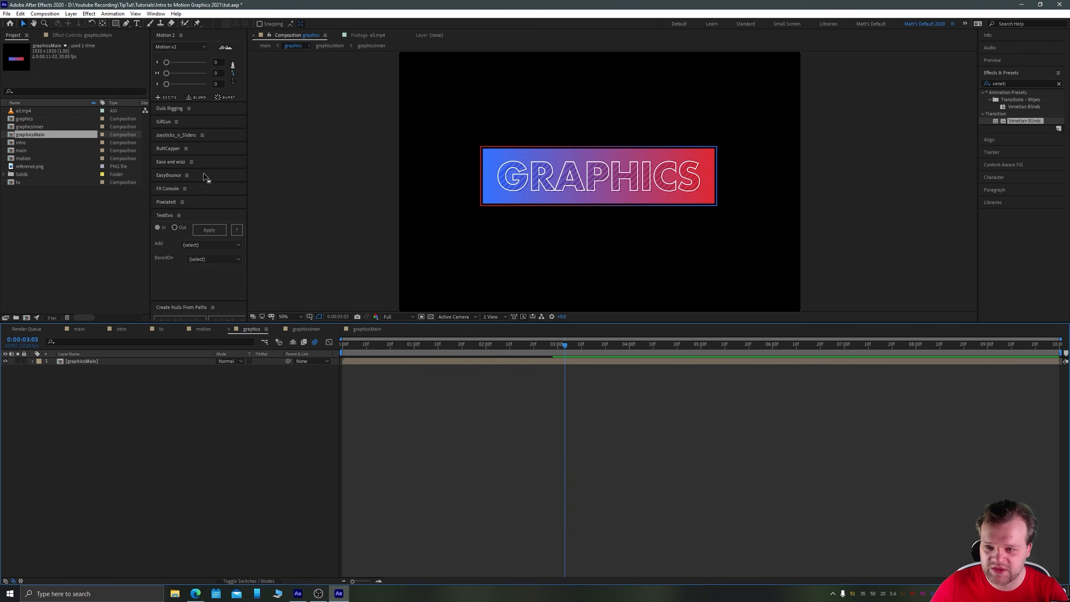
Set up the Rectangle tool with no fill and a stroke colour of DF2935.
left_click(116, 24)
left_click(261, 22, "alt")
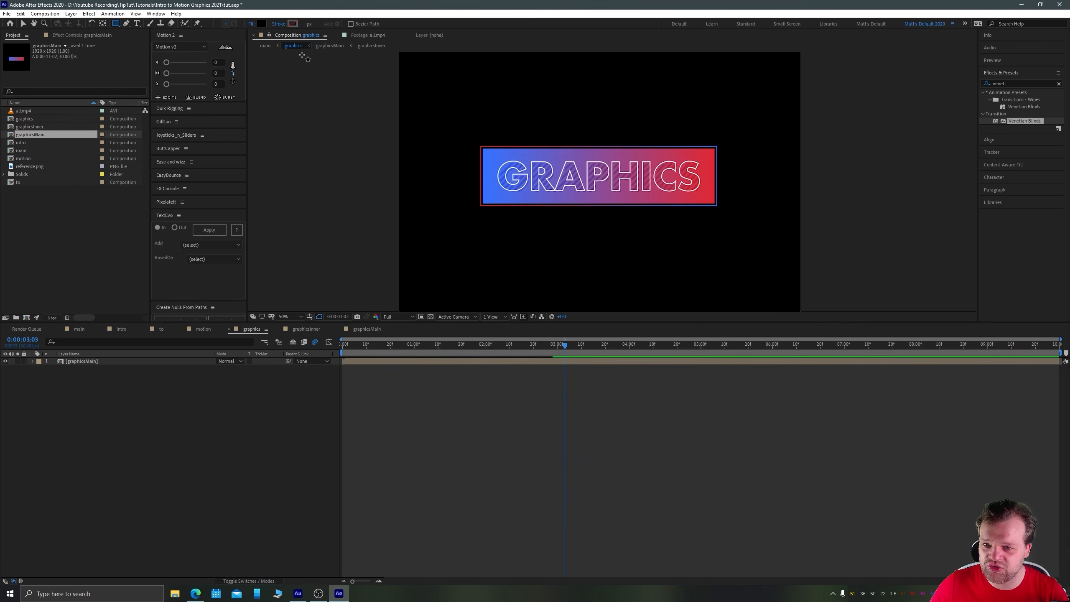
left_click(260, 22, "alt")
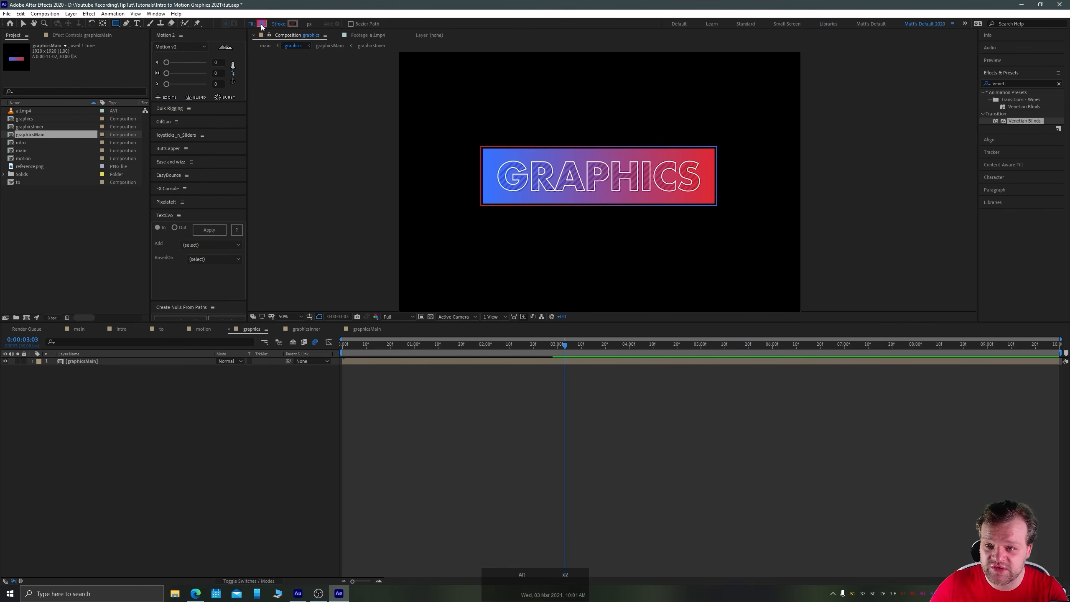
left_click(292, 23)
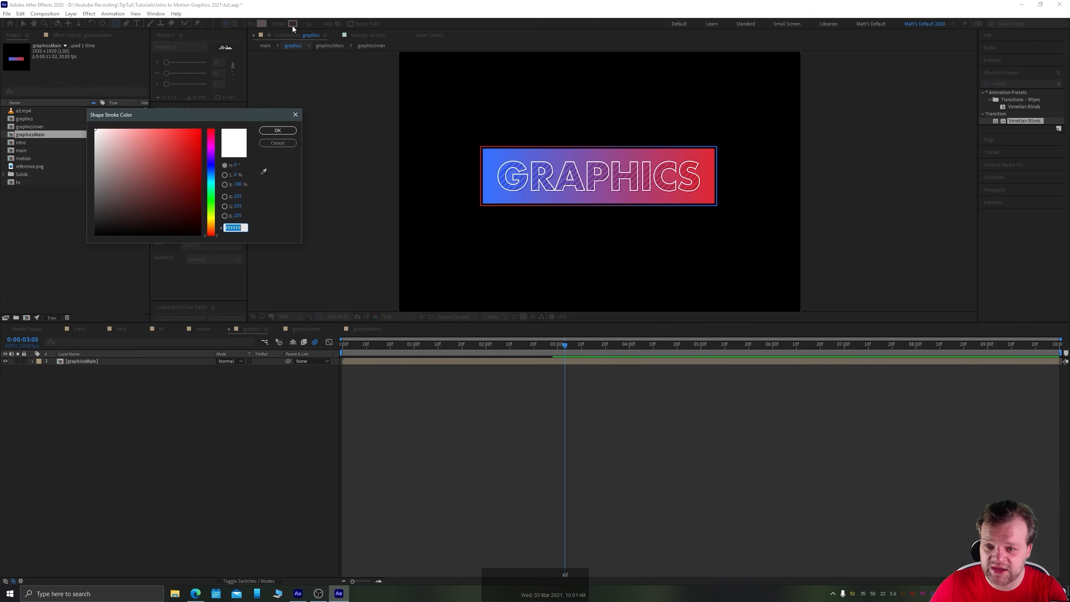
left_click(195, 593)
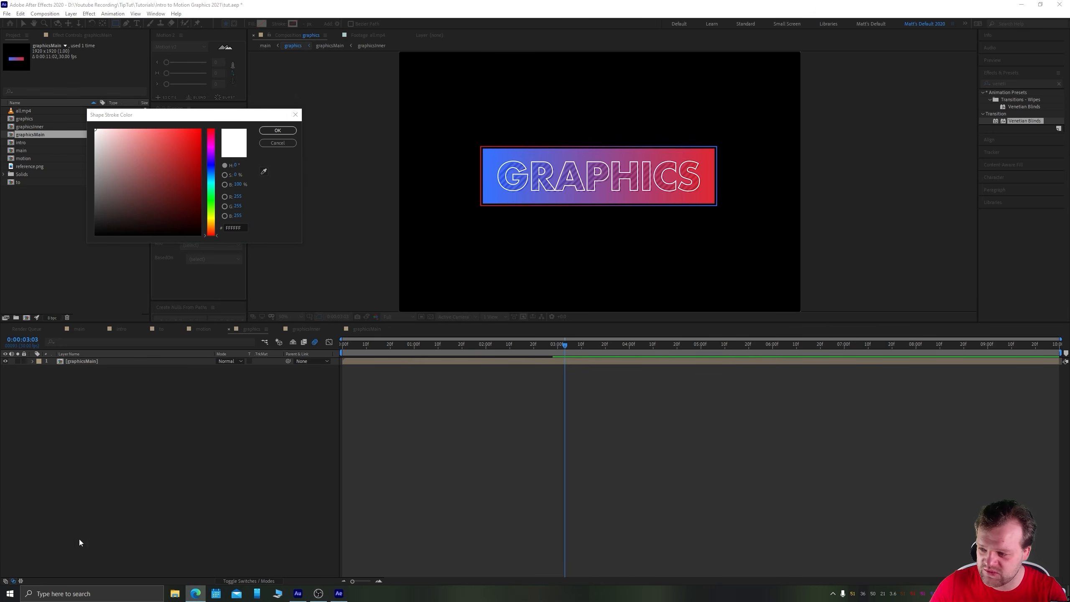
left_click(236, 228)
type("DF2935")
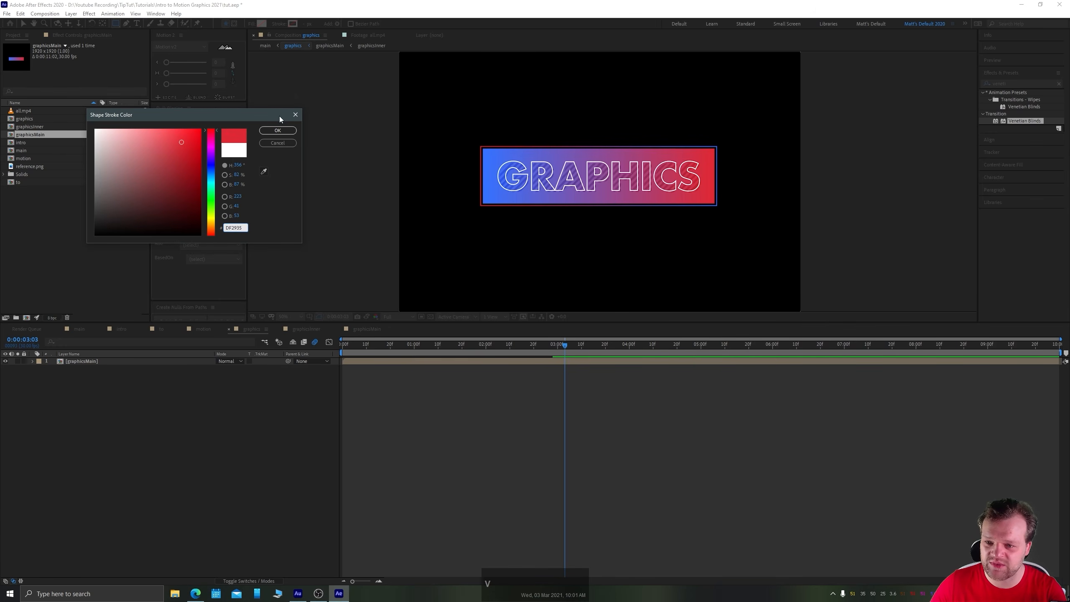
left_click(277, 130)
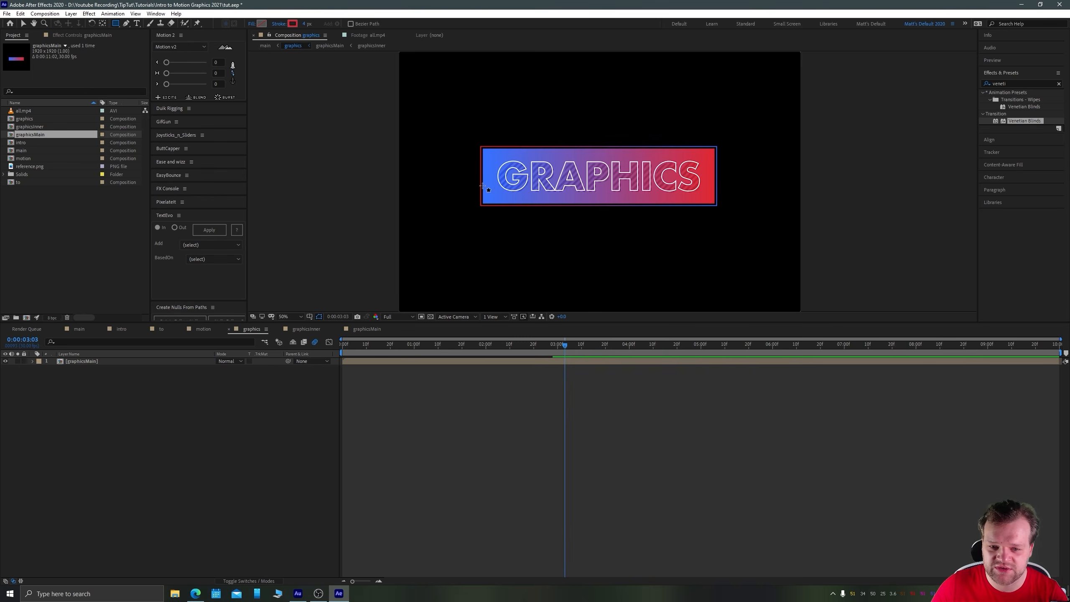
Draw an outlined rectangle around the middle letters of the GRAPHICS title as a new shape layer.
mouse_move(645, 217)
left_mouse_down()
mouse_move(540, 143)
mouse_move(536, 153)
left_mouse_up()
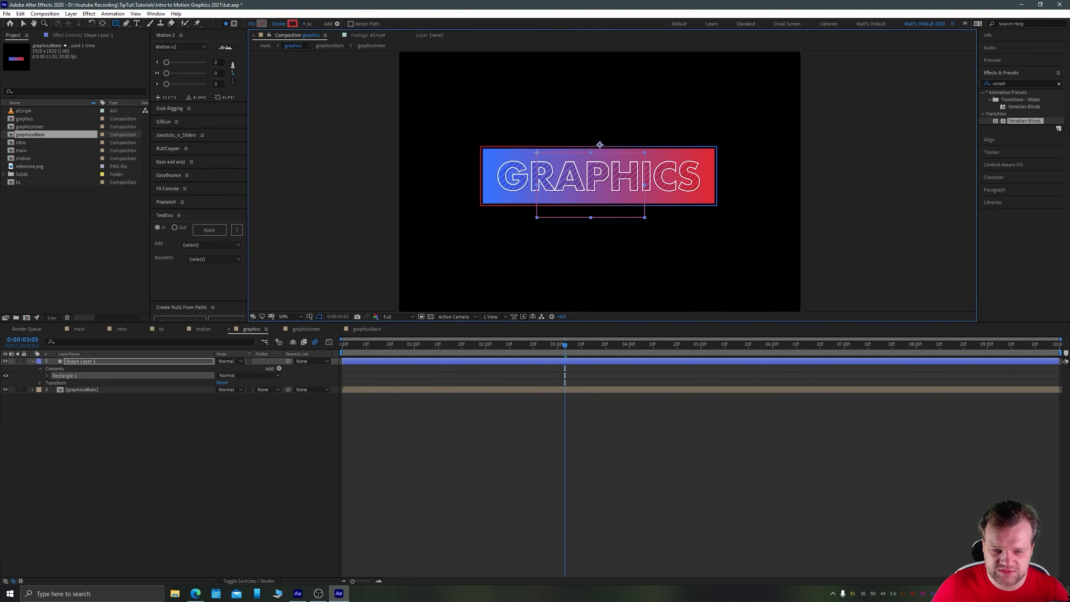
key("v")
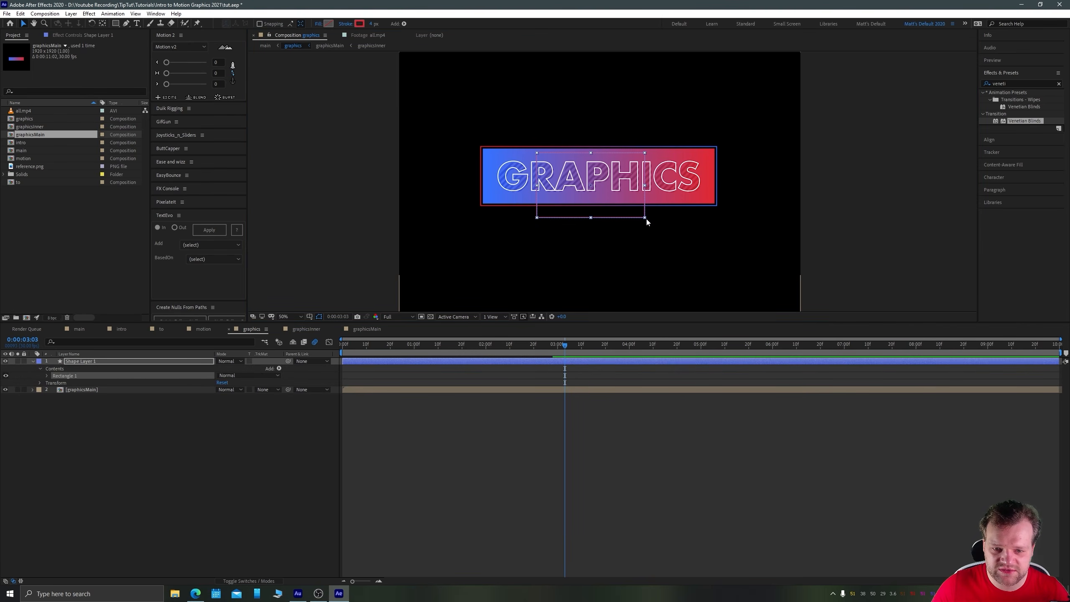
left_click(642, 238)
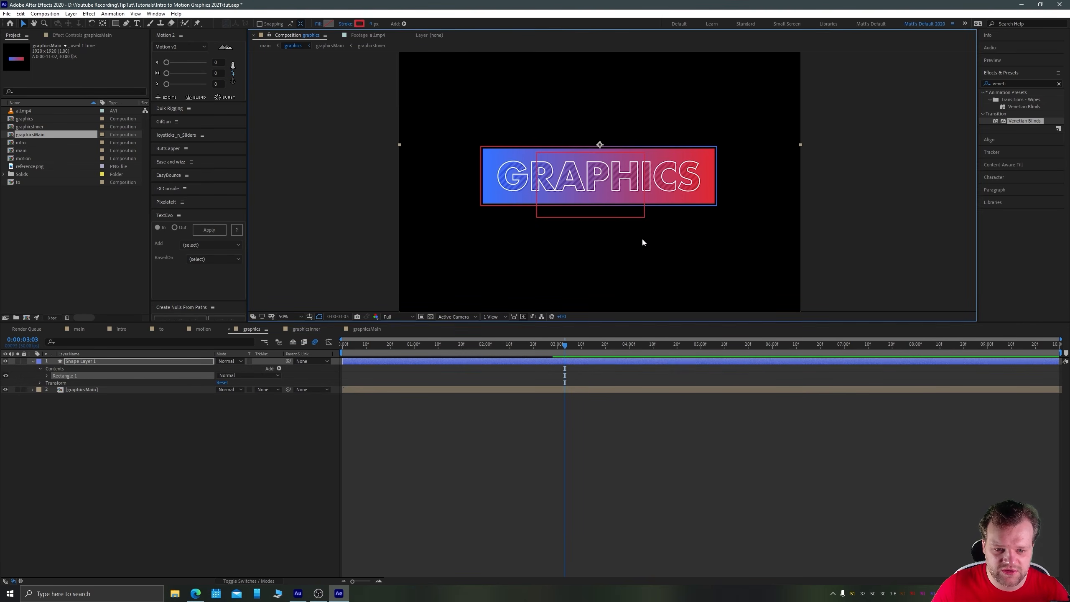
Centre the rectangle layer in the composition and move it down so it frames the middle of the GRAPHICS panel.
left_click(88, 362)
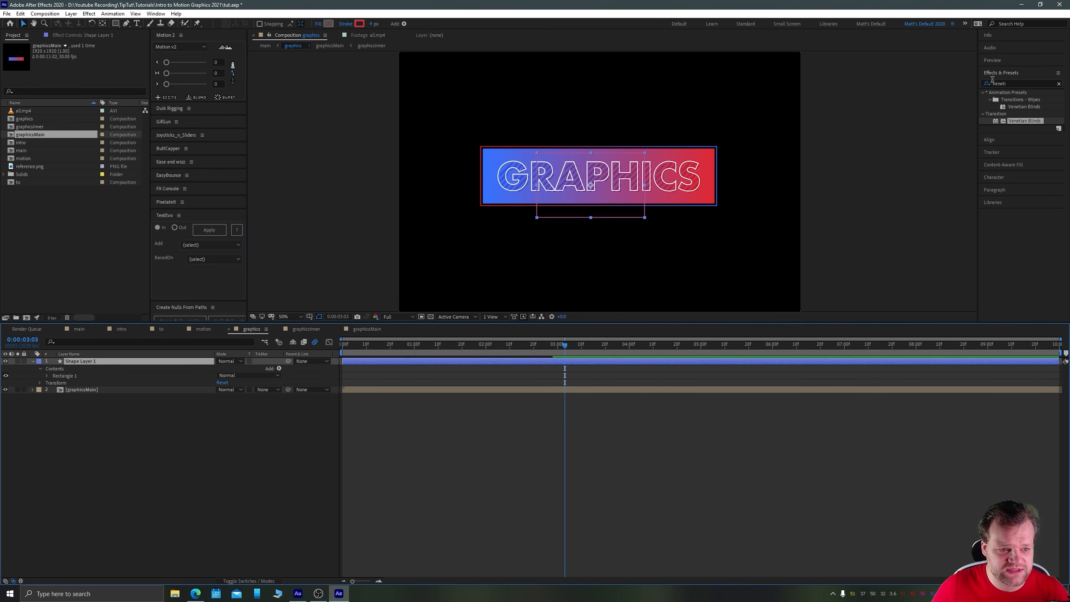
left_click(994, 139)
left_click(1001, 105)
left_click(1043, 106)
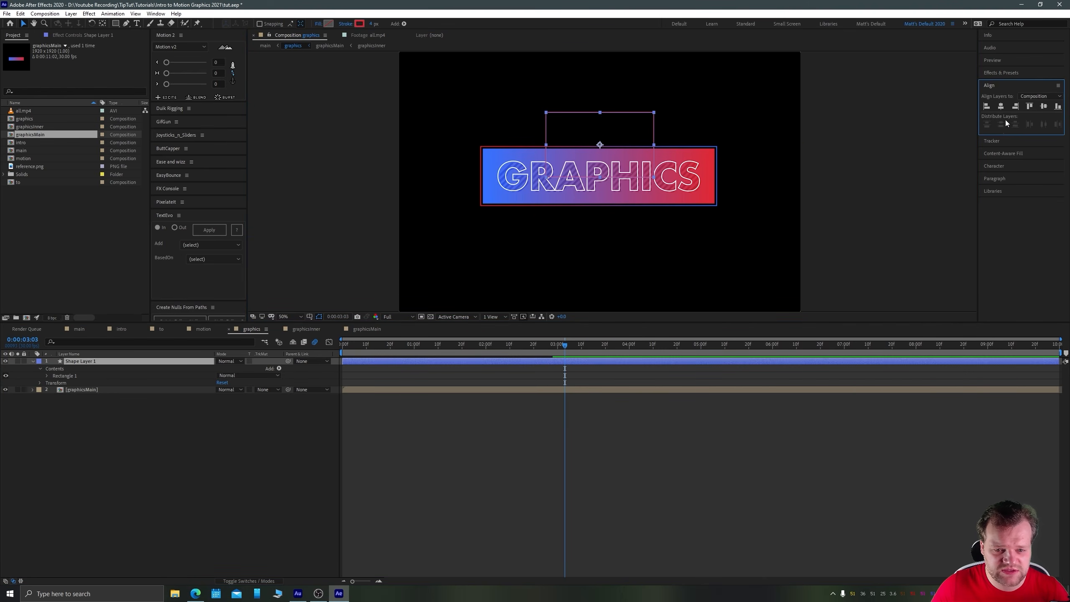
left_click_drag(583, 112, 581, 146)
key("Down")
key("Down")
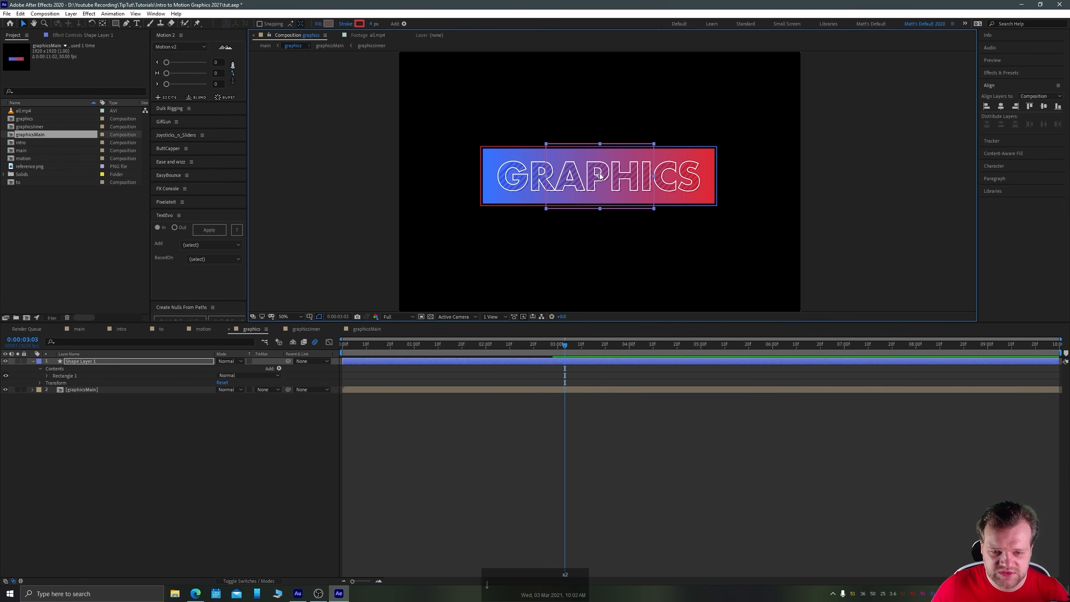
Try an 8 px stroke on the rectangle and settle on a stroke width of 6 px.
scroll(598, 166, "up", 2)
key("space")
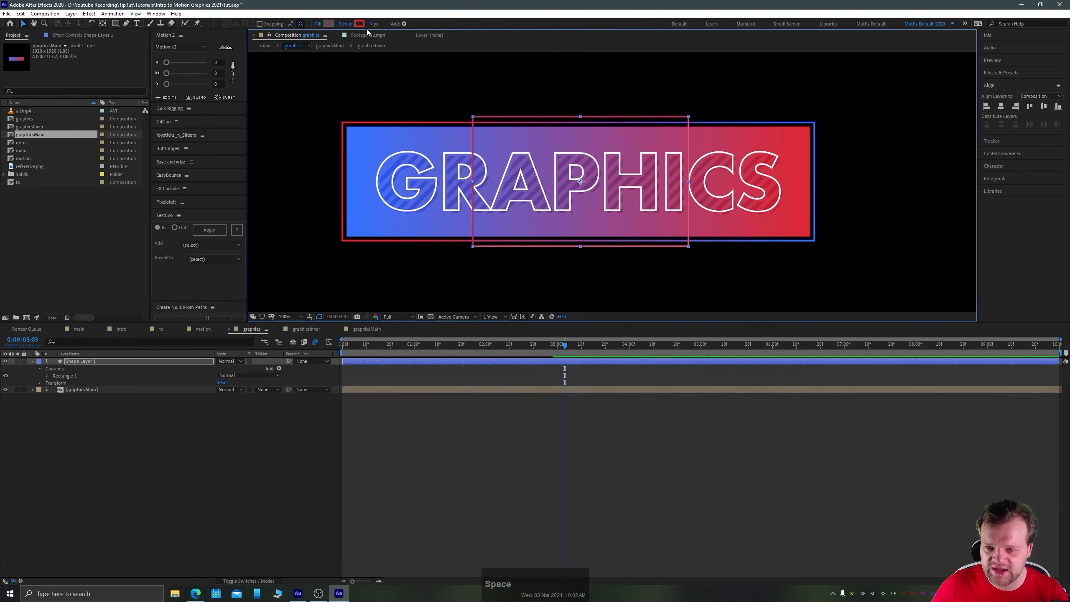
left_click(371, 24)
type("8")
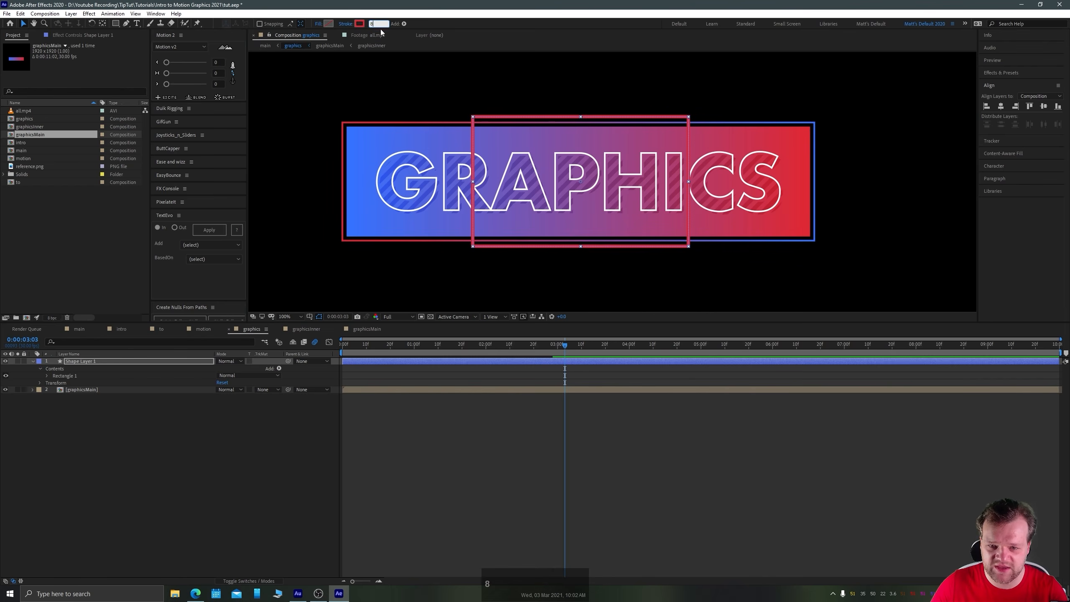
key("Return")
left_click(371, 23)
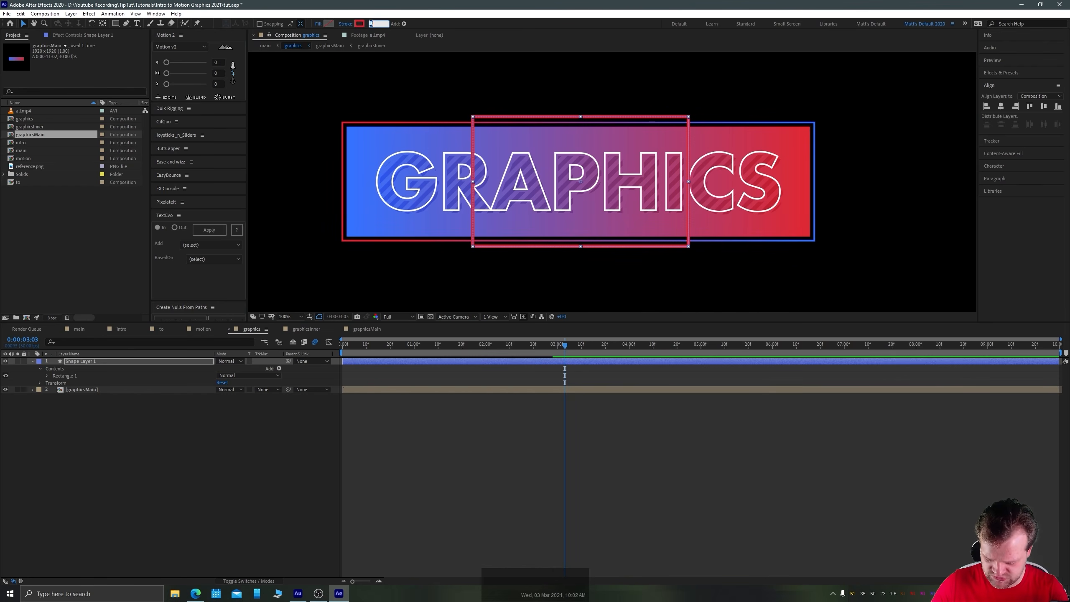
type("6")
key("Return")
left_click(312, 430)
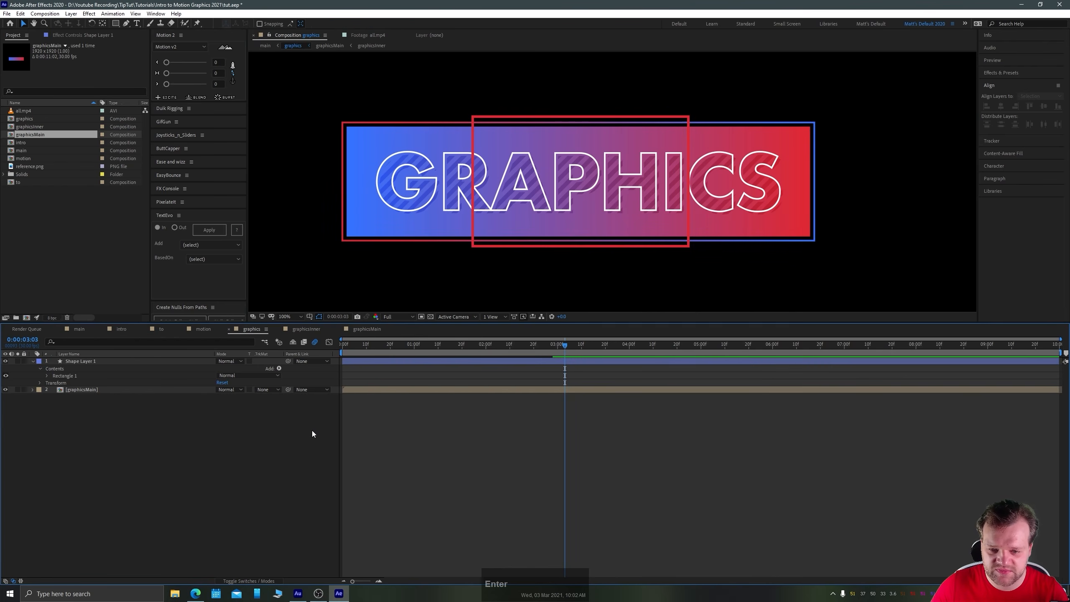
Add a small square to the same shape layer, drawn over the rectangle's upper-left corner.
left_click(83, 362)
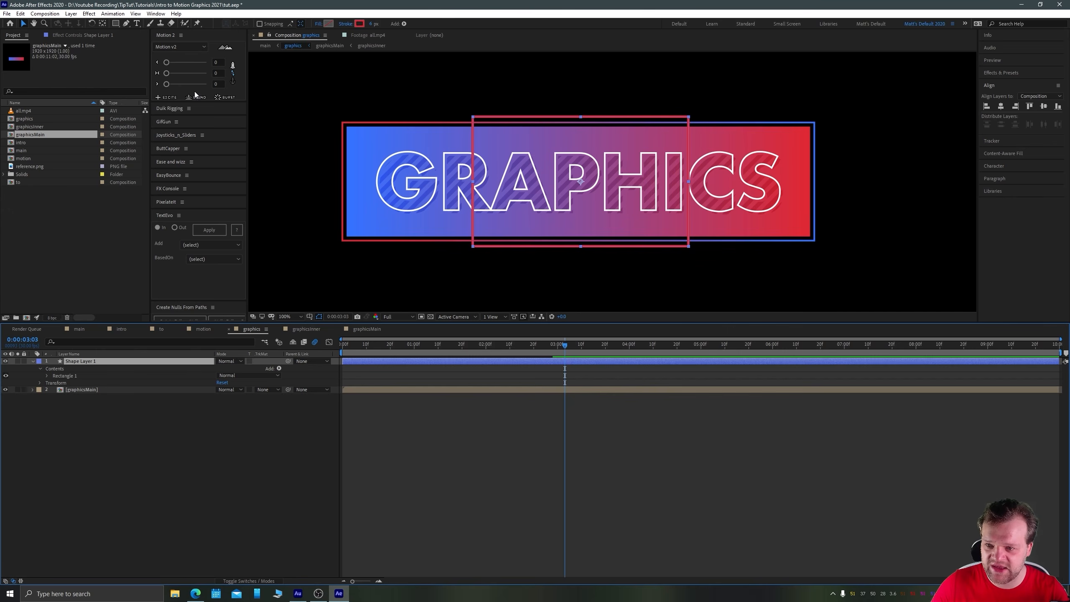
left_click(117, 25)
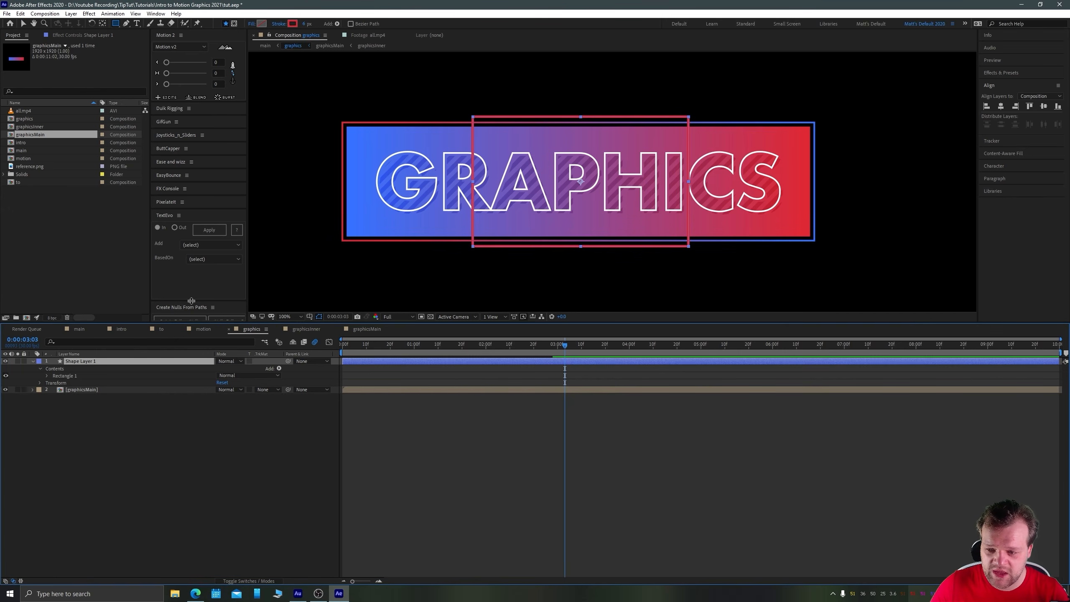
scroll(456, 217, "up", 2)
key("space")
left_click_drag(382, 124, 618, 228)
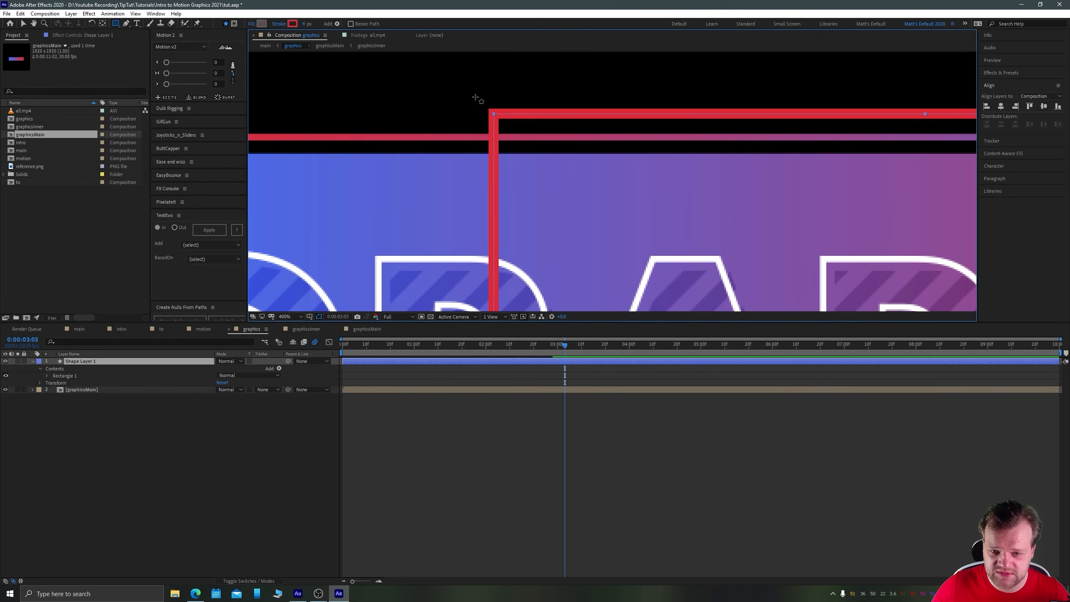
left_click_drag(475, 98, 515, 132)
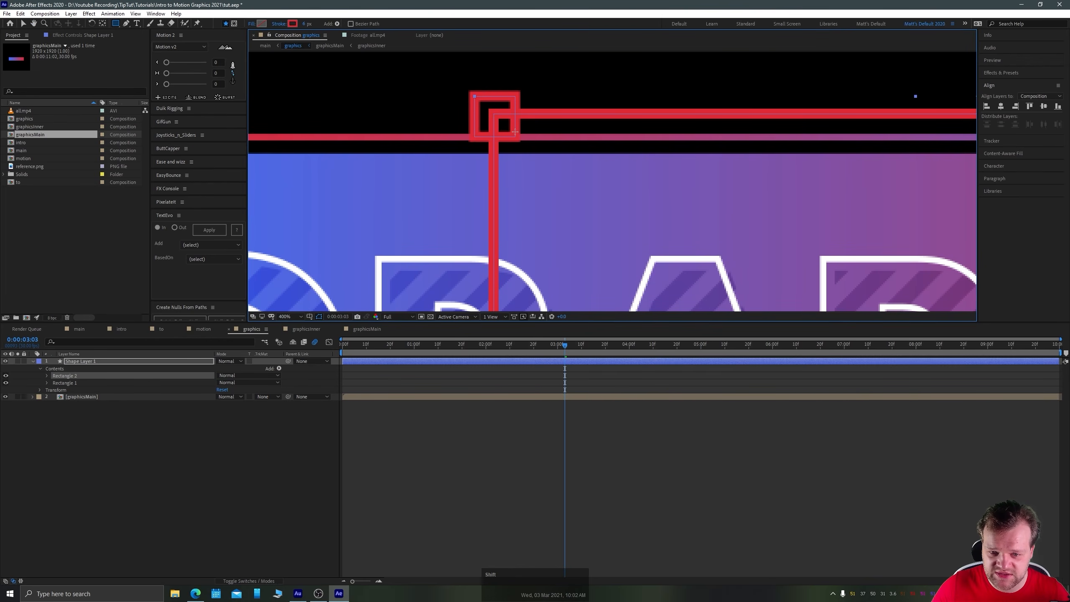
Set the stroke width of the corner square (Rectangle 2) to 0.
left_click(47, 375)
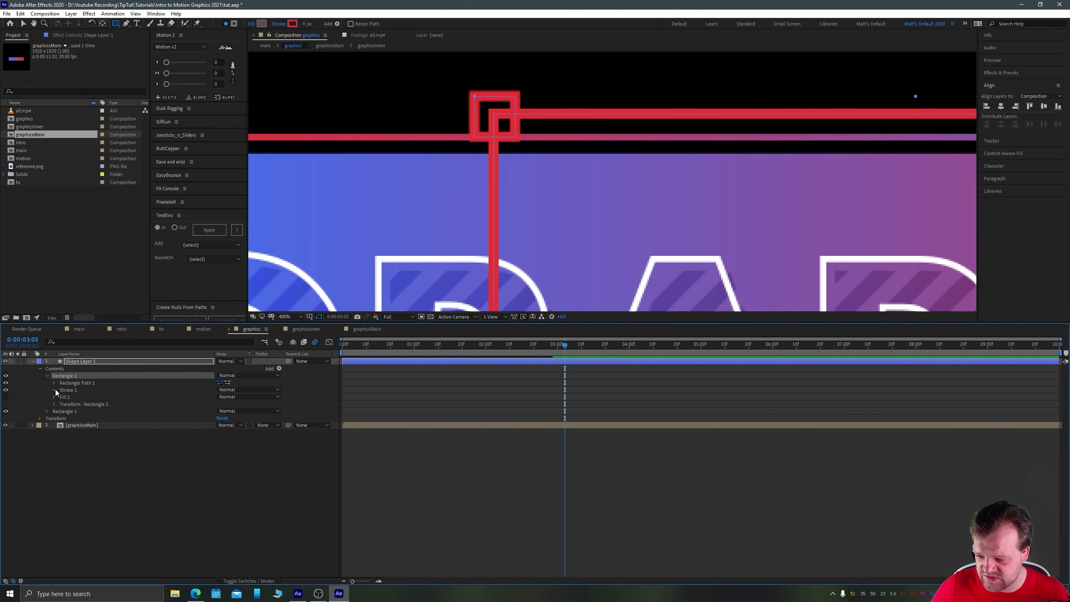
left_click(55, 390)
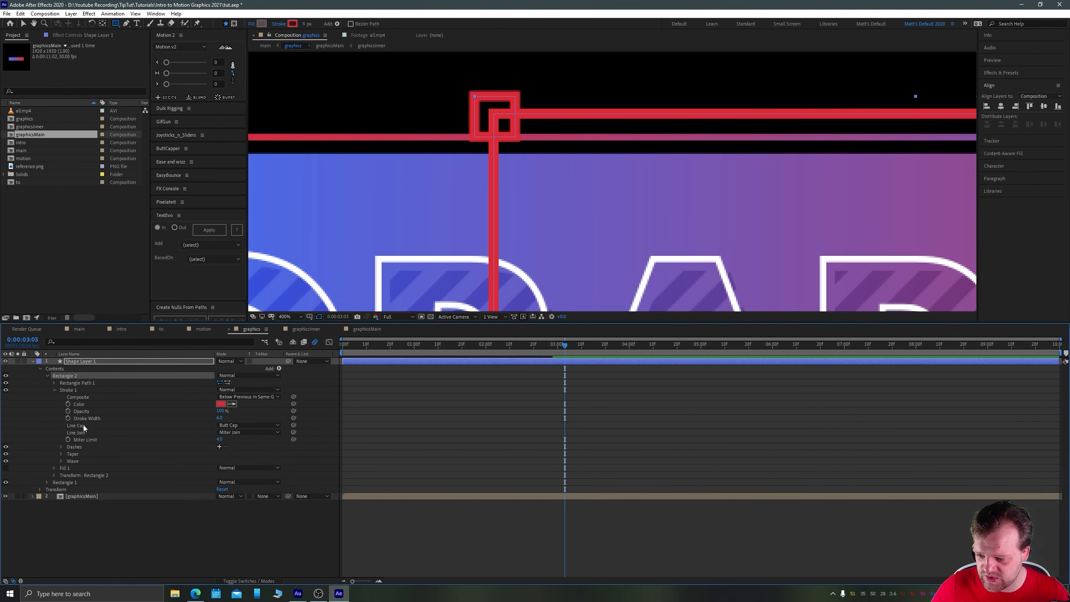
left_click(219, 439)
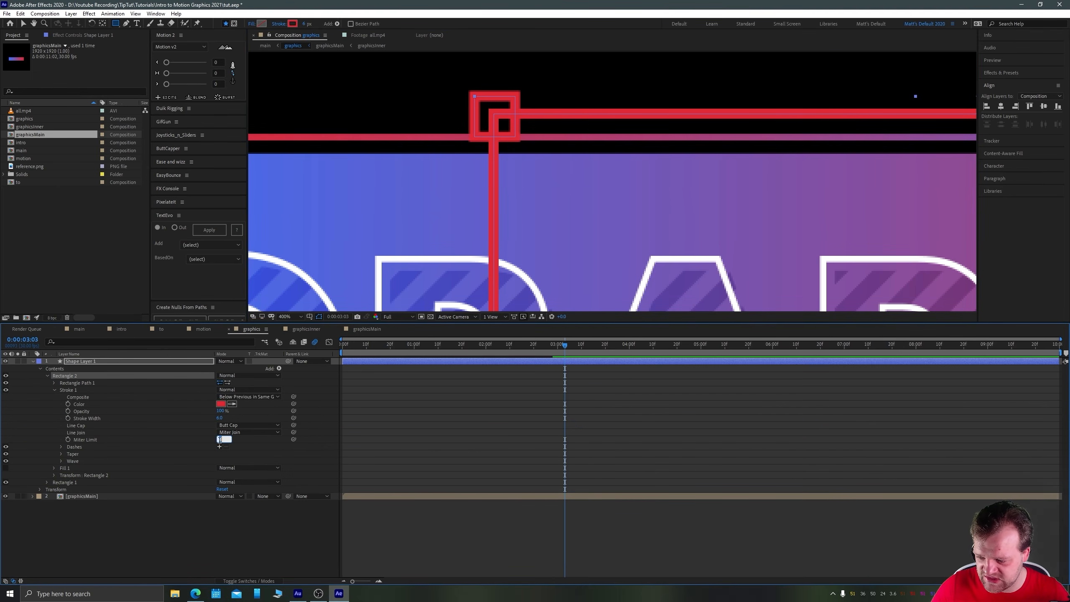
left_click(70, 389)
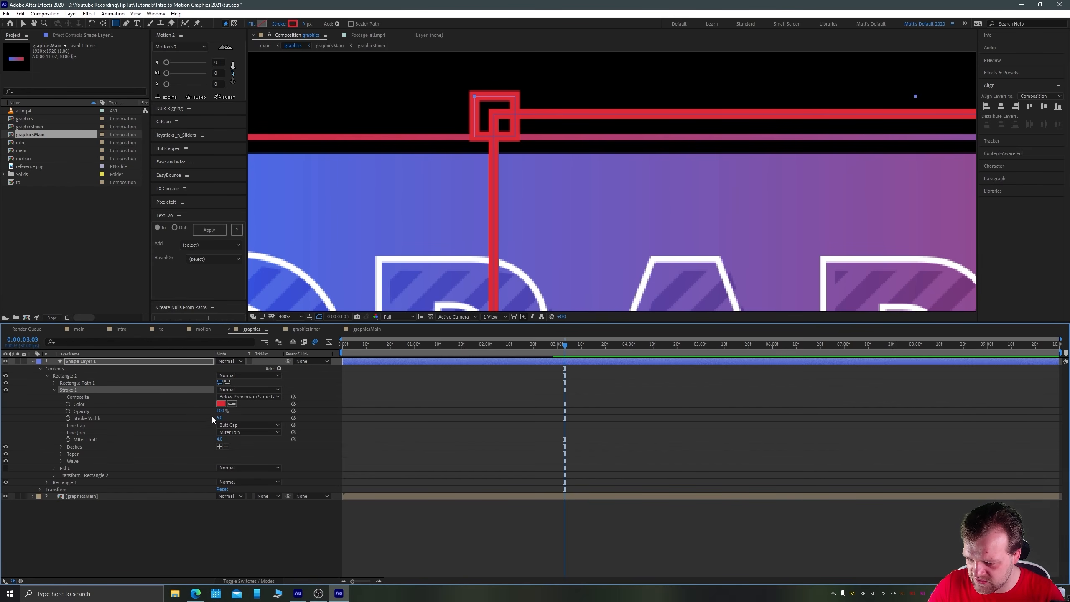
left_click(218, 417)
type("0")
key("Return")
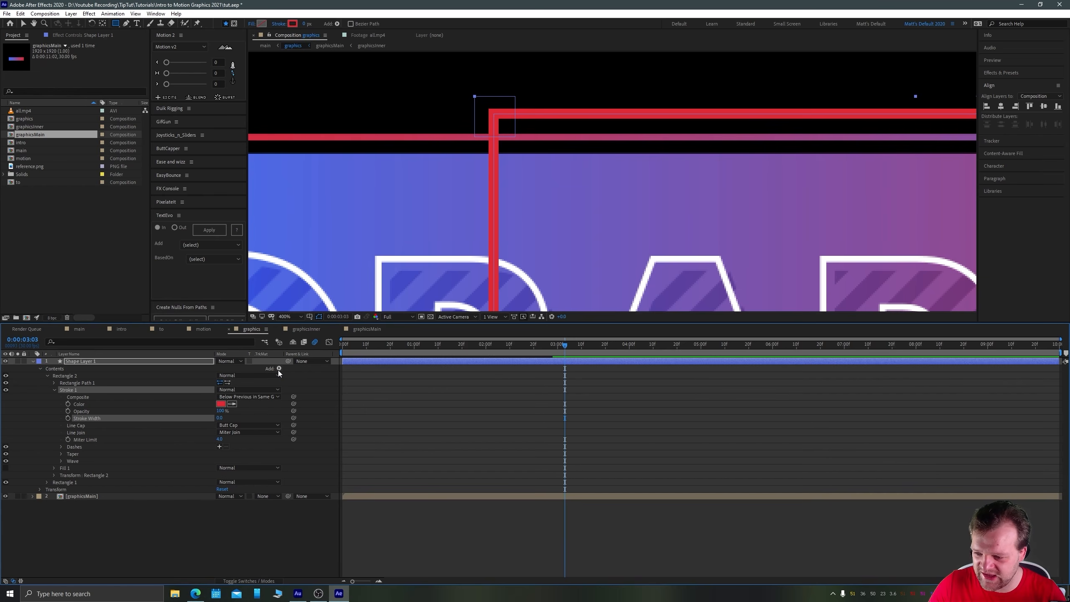
Delete the corner square's hidden Fill 1 and add a new fill to the Rectangle 2 group.
left_click(54, 467)
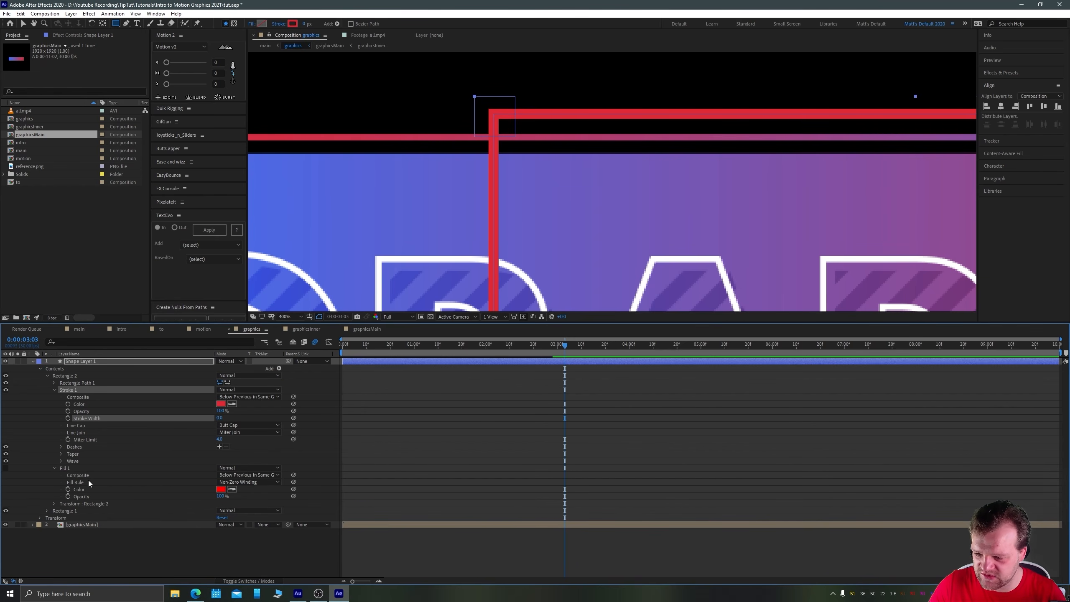
left_click(69, 467)
key("Delete")
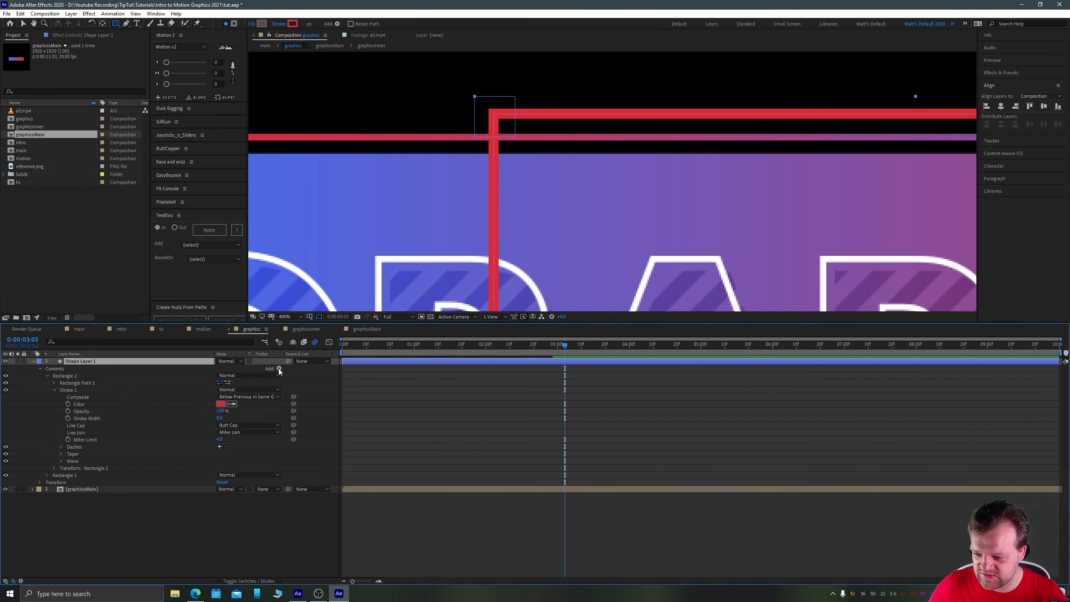
left_click(70, 384)
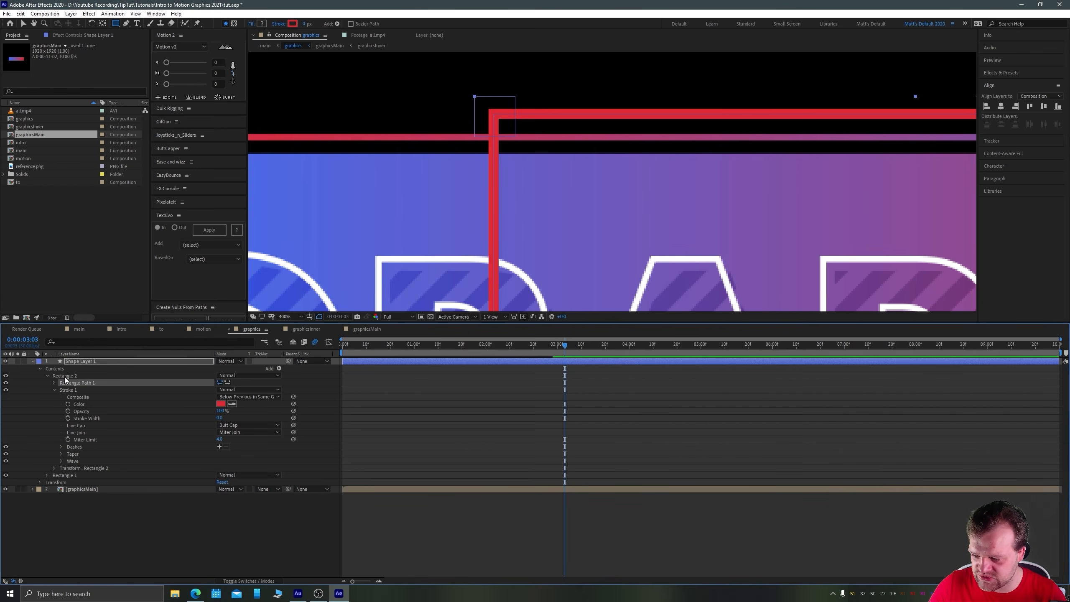
left_click(64, 375)
left_click(281, 369)
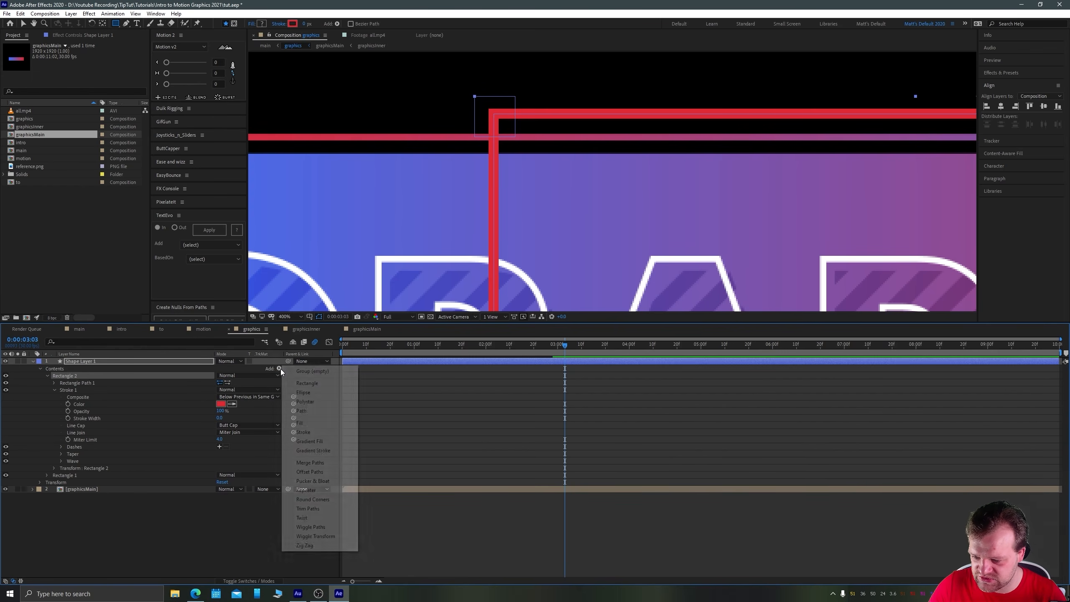
left_click(300, 424)
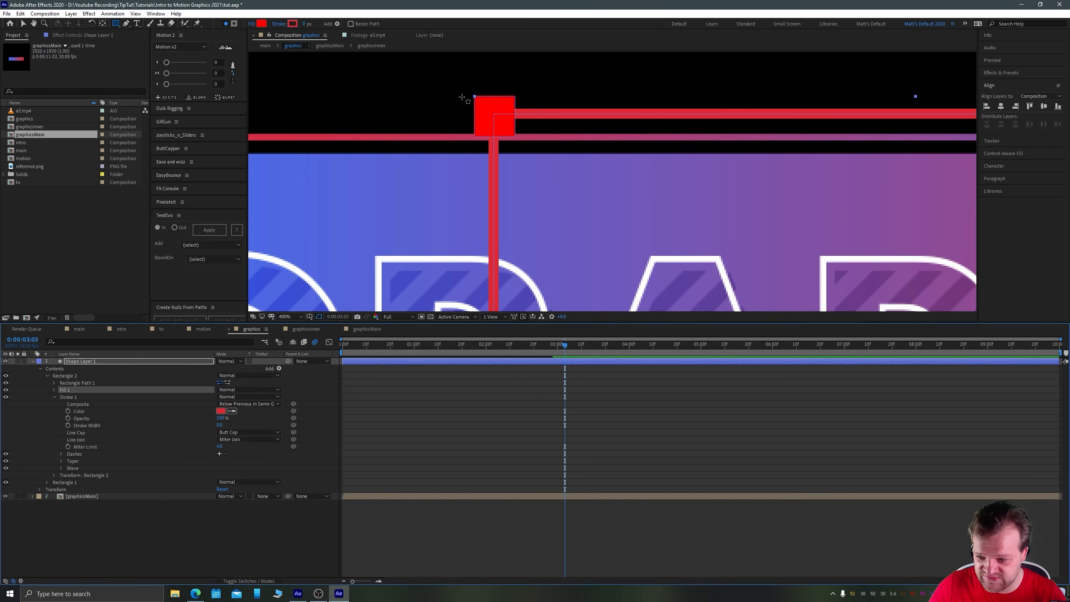
Change the new fill colour of the corner square (Rectangle 2) to white.
left_click(55, 389)
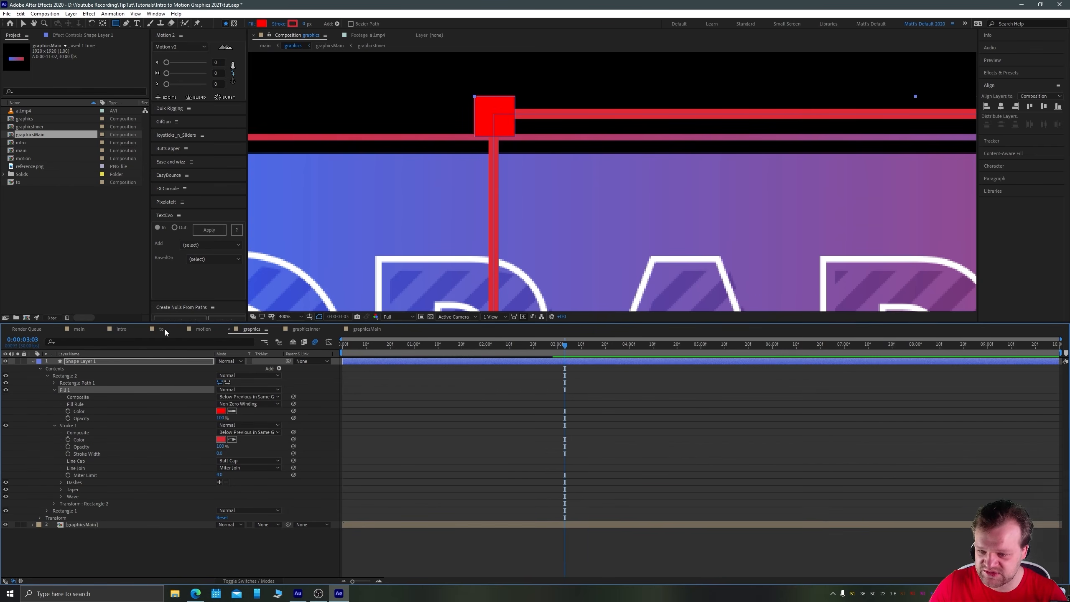
left_click(221, 411)
left_click(95, 130)
left_click(268, 130)
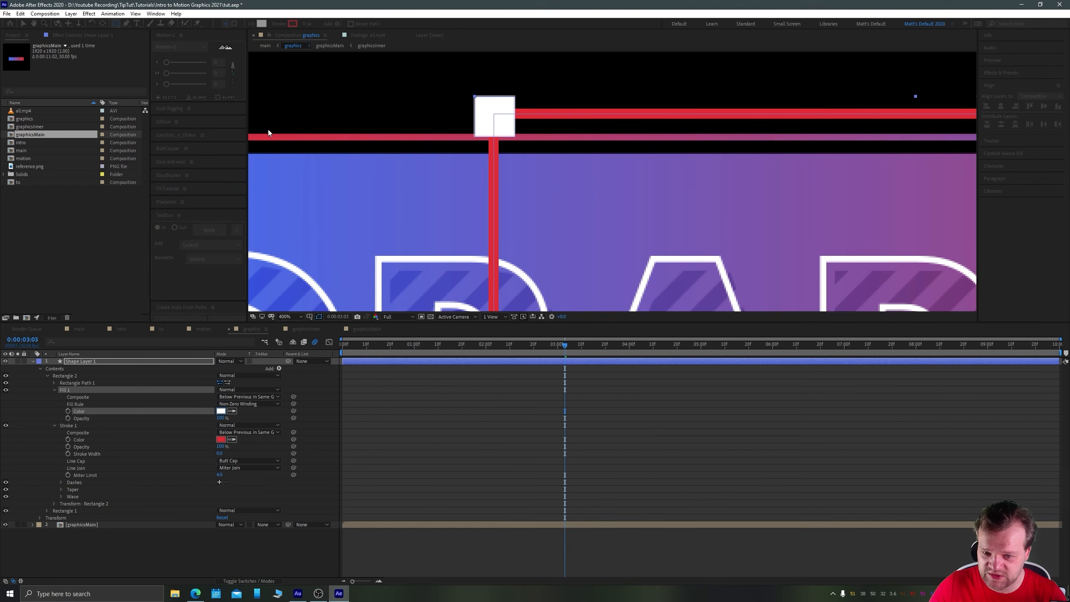
left_click(74, 397)
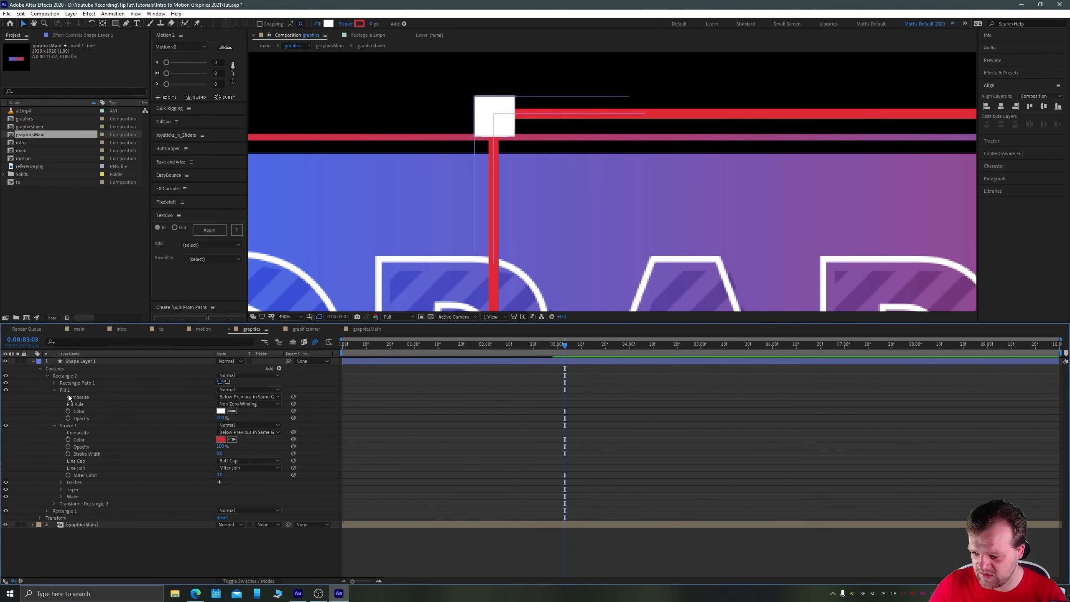
Collapse the fill, stroke and group properties of Rectangle 2 in the shape layer.
left_click(69, 384)
left_click(57, 389)
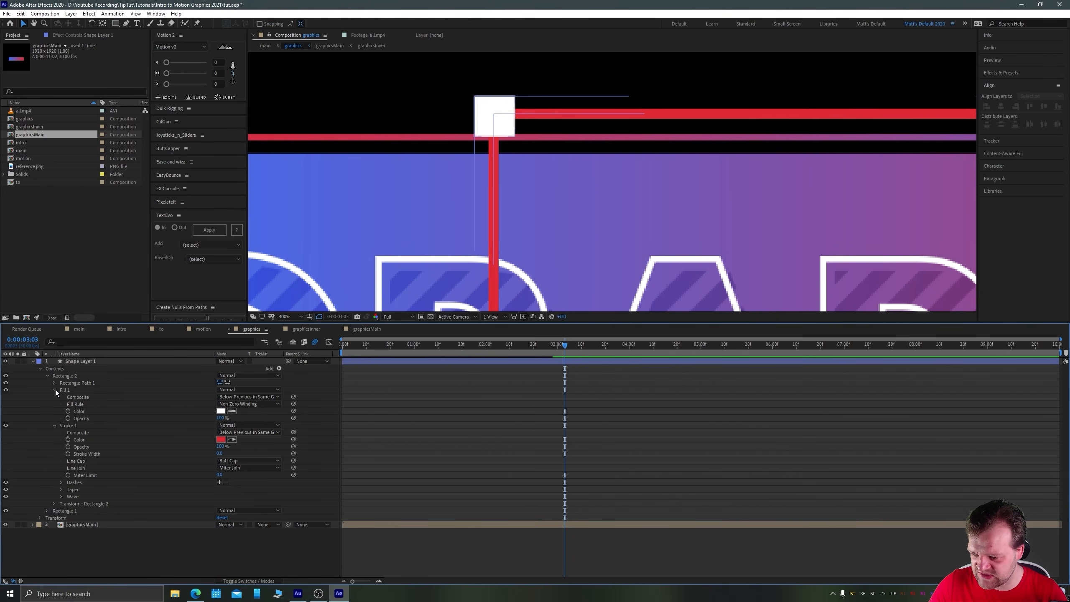
left_click(54, 390)
left_click(53, 383)
left_click(54, 383)
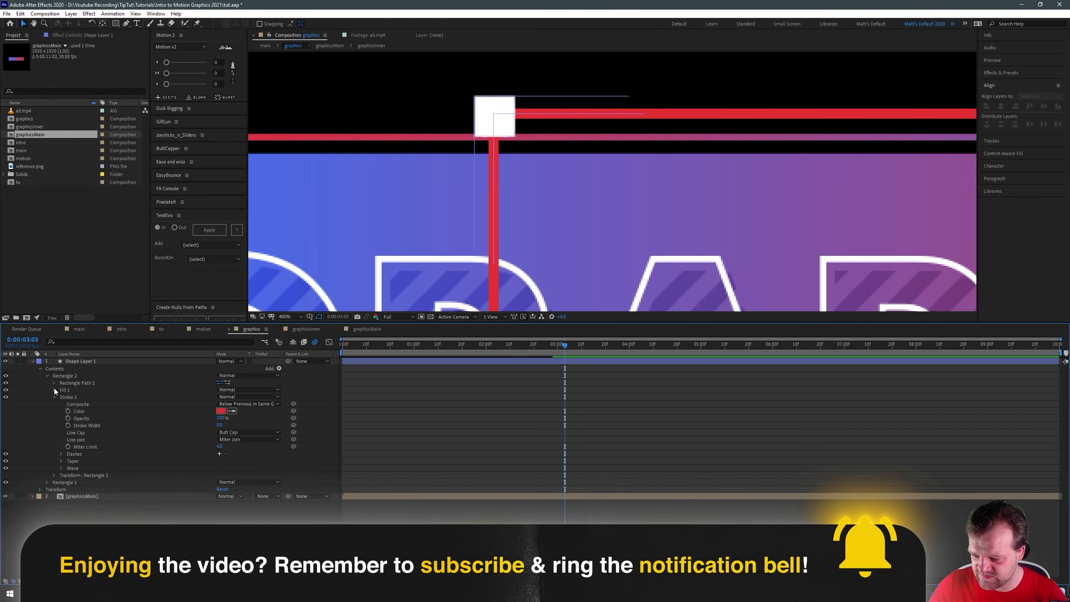
left_click(54, 396)
left_click(47, 376)
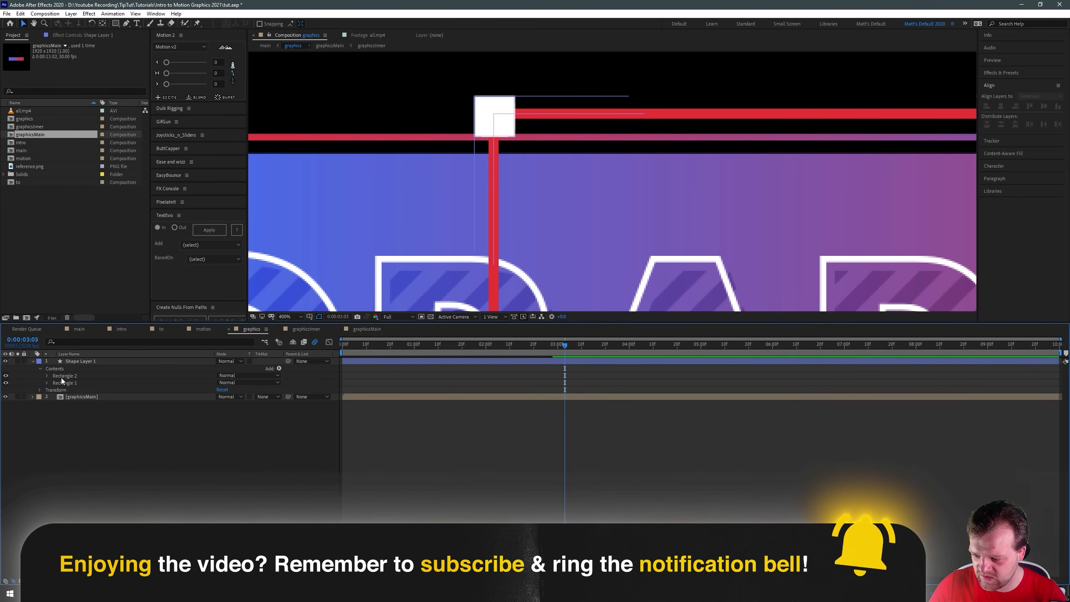
Duplicate the white corner square (Rectangle 2) and move the copy straight down onto the red frame's lower-left corner.
left_click(70, 376)
scroll(501, 203, "down", 1)
left_click_drag(492, 194, 439, 131)
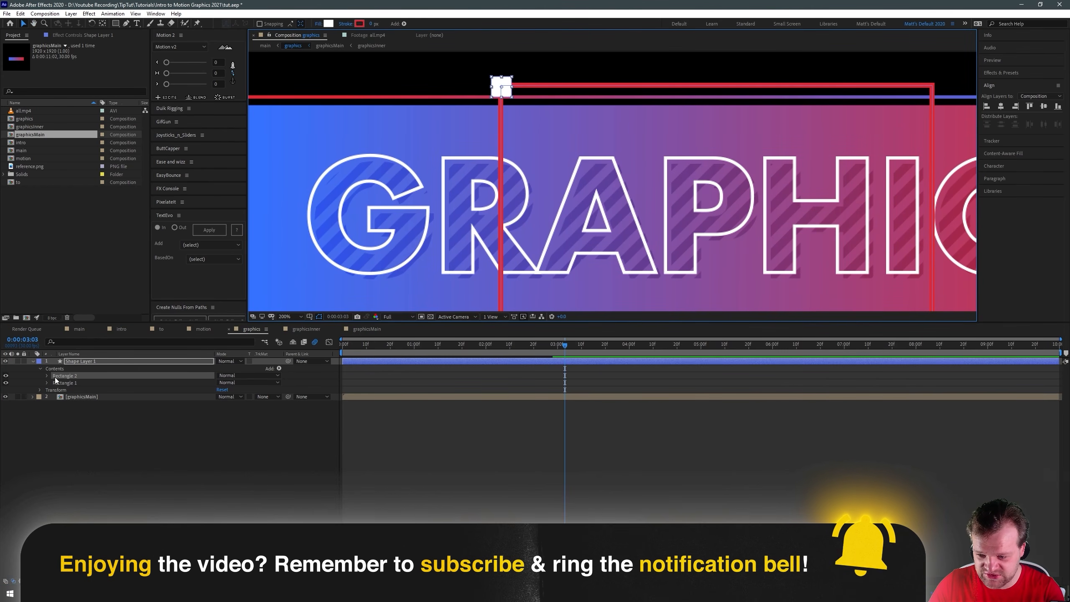
key("ctrl+d")
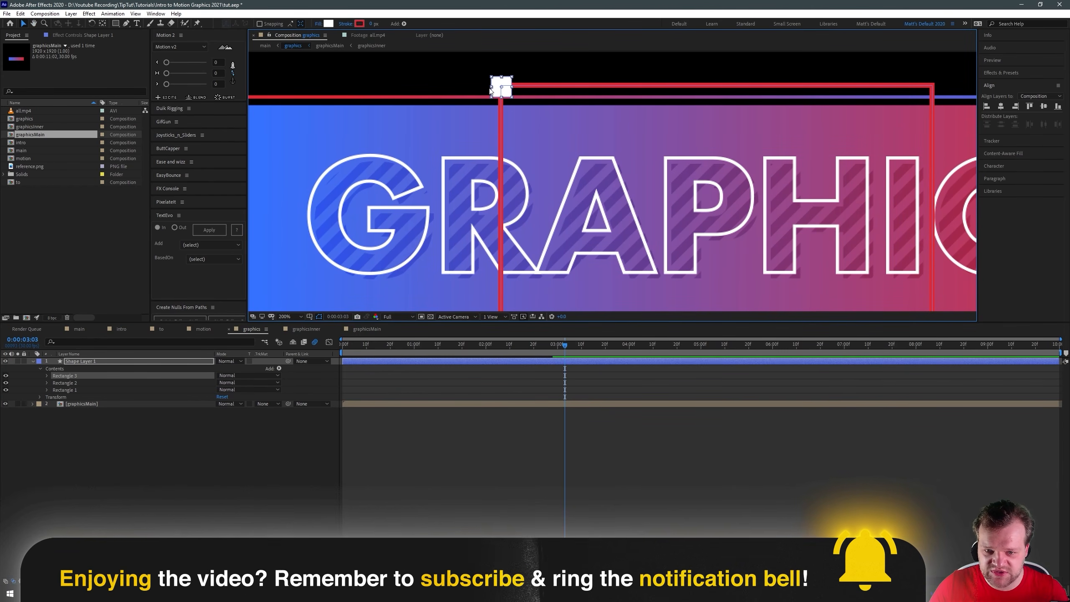
left_click_drag(501, 86, 457, 142)
key("shift+Down")
key("shift+Down")
key("shift+Down")
key("shift+Down")
key("shift+Down")
key("shift+Down")
key("shift+Down")
key("shift+Down")
key("shift+Down")
key("shift+Down")
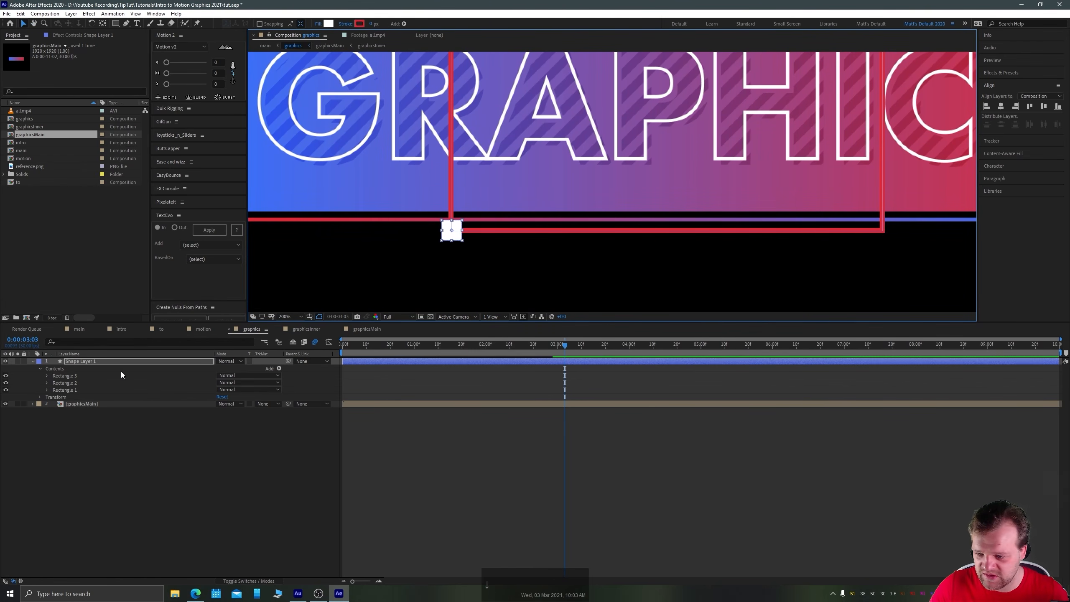
Duplicate the lower-left handle three times, placing copies on the frame's lower-right corner, upper-right corner and the midpoint of its top edge.
left_click(72, 375)
key("ctrl+d")
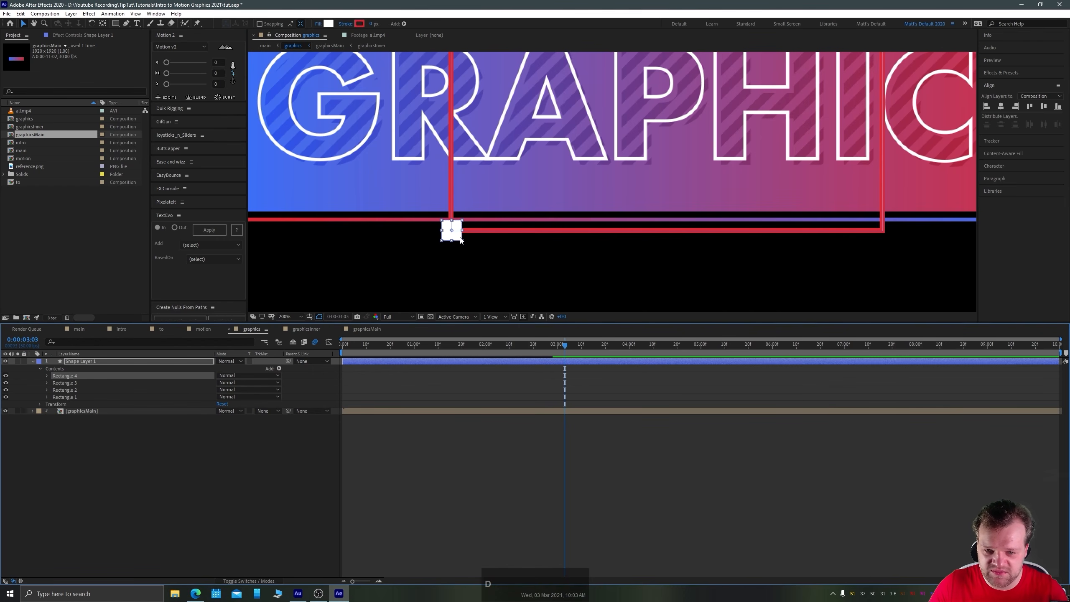
left_click_drag(456, 237, 637, 153)
key("ctrl+d")
key("ctrl+d")
key("Left")
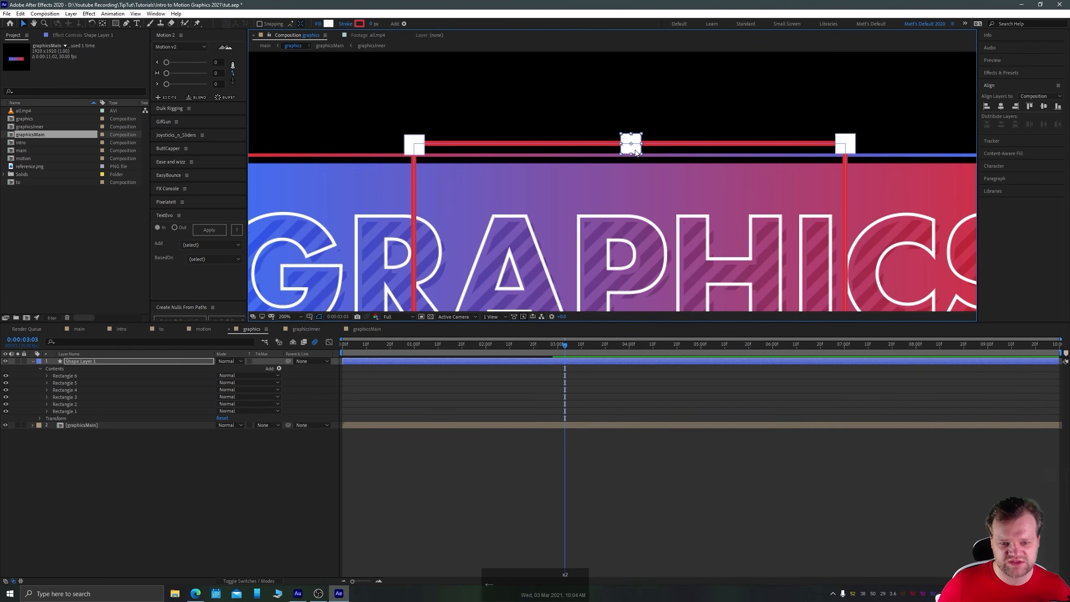
Duplicate the top-edge midpoint handle and move the copy straight down onto the midpoint of the frame's bottom edge.
left_click(70, 375)
key("ctrl+d")
left_click_drag(549, 227, 471, 130)
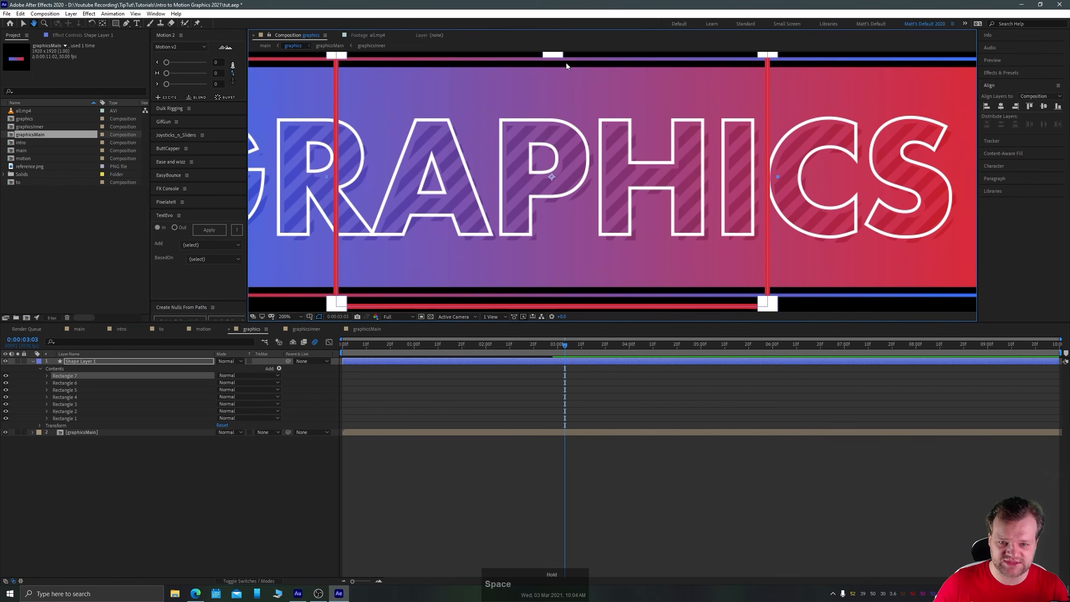
left_click_drag(550, 59, 550, 316)
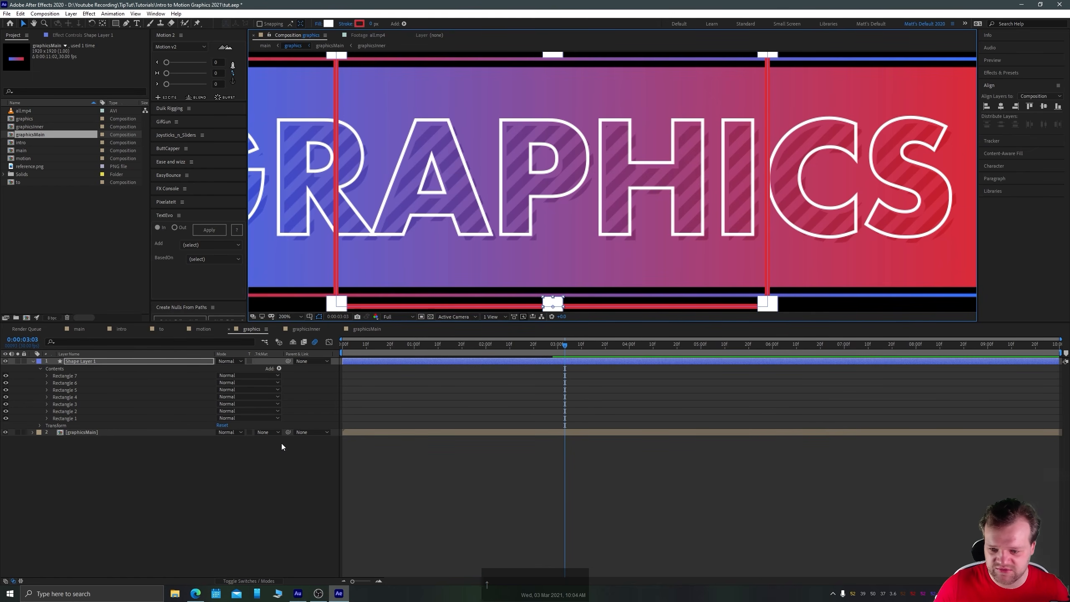
Duplicate the upper-right corner handle (Rectangle 5) and align the copy vertically at the midpoint of the frame's right edge.
left_click(66, 391)
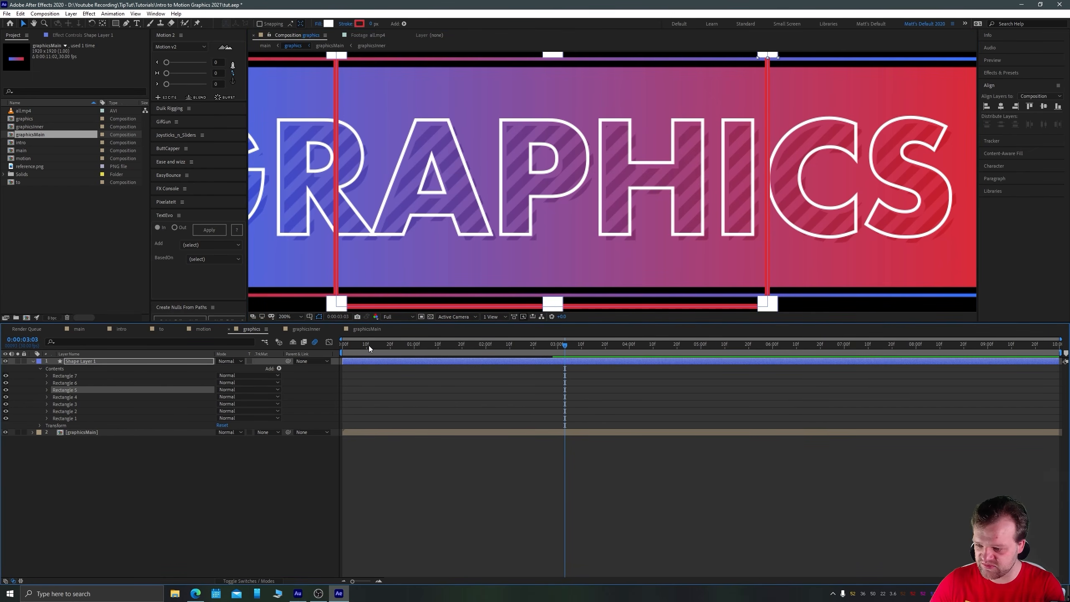
key("ctrl+d")
left_click_drag(767, 57, 765, 181)
key("Down")
key("Down")
key("Down")
key("Down")
key("Down")
key("Down")
key("Down")
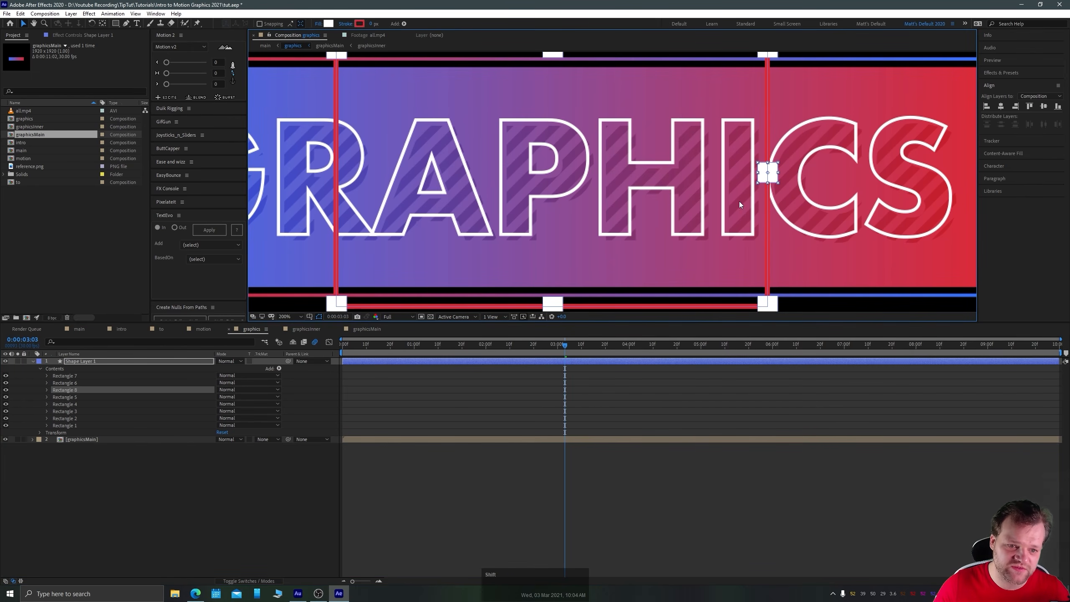
key("Up")
key("Up")
key("Up")
key("Up")
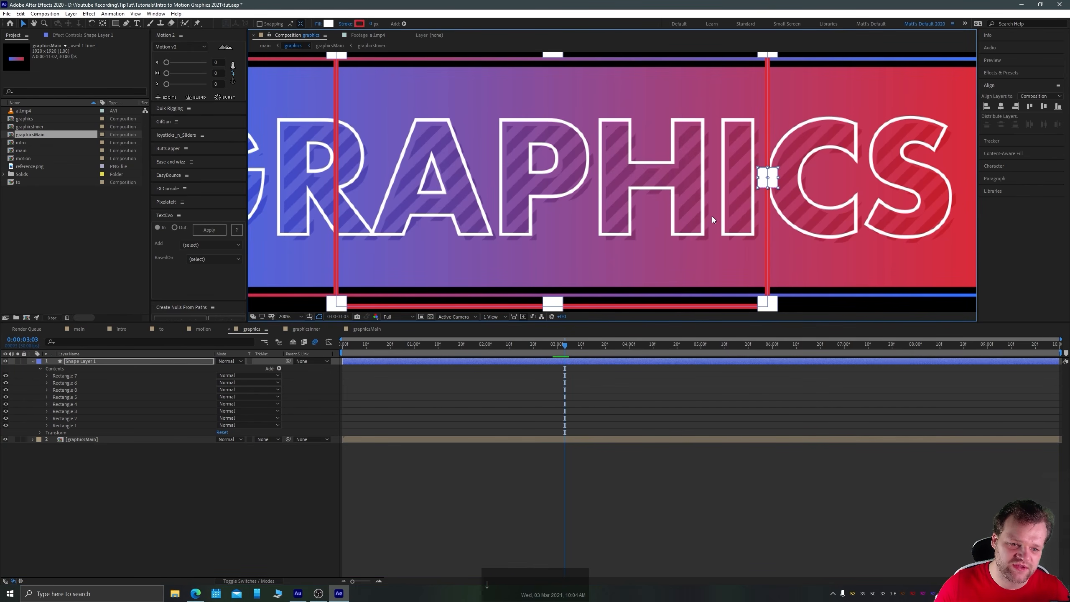
Duplicate the right-edge midpoint handle (Rectangle 8) and move the copy onto the midpoint of the frame's left edge.
key("ctrl+d")
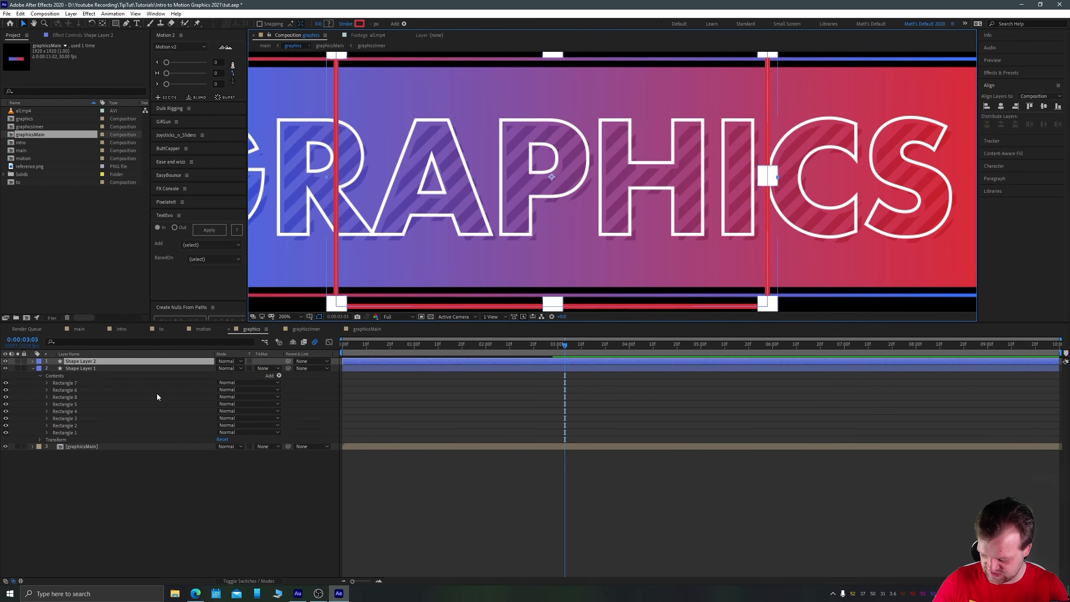
key("ctrl+z")
left_click(69, 374)
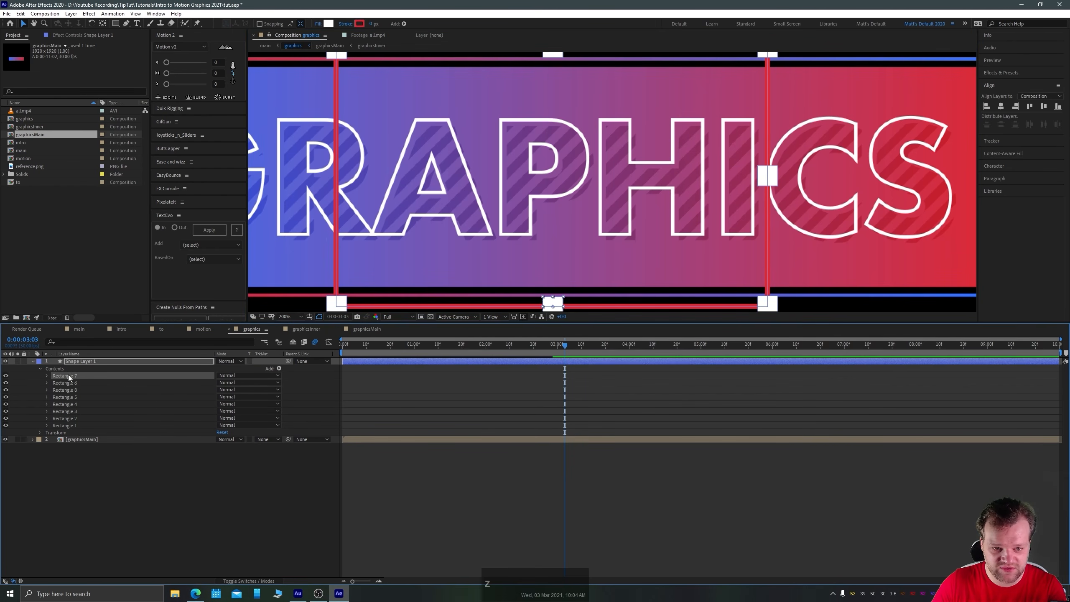
left_click(68, 392)
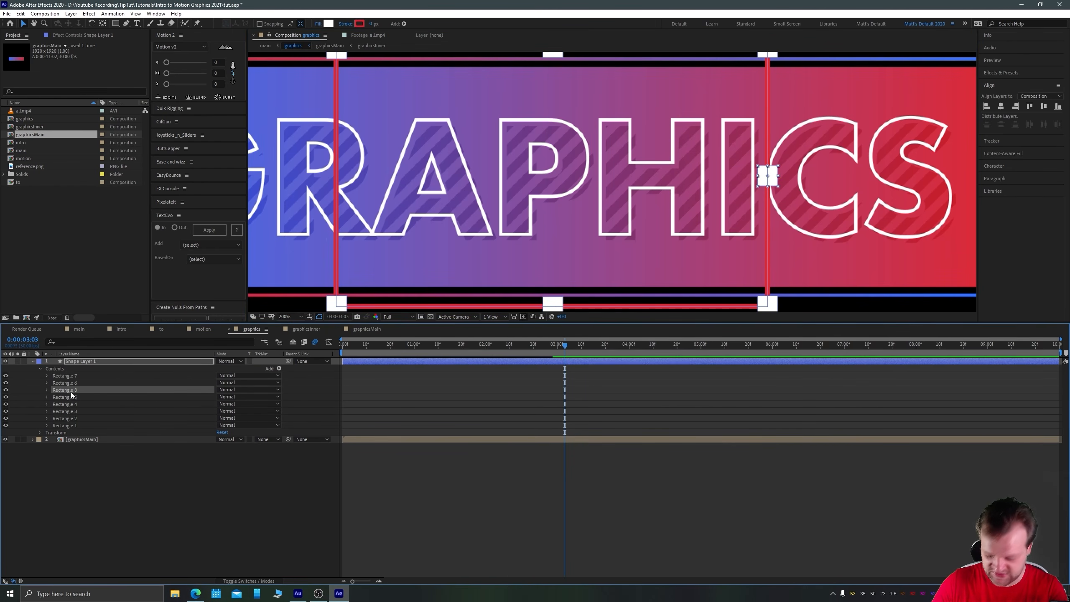
key("ctrl+d")
left_click_drag(762, 180, 326, 200)
key("Right")
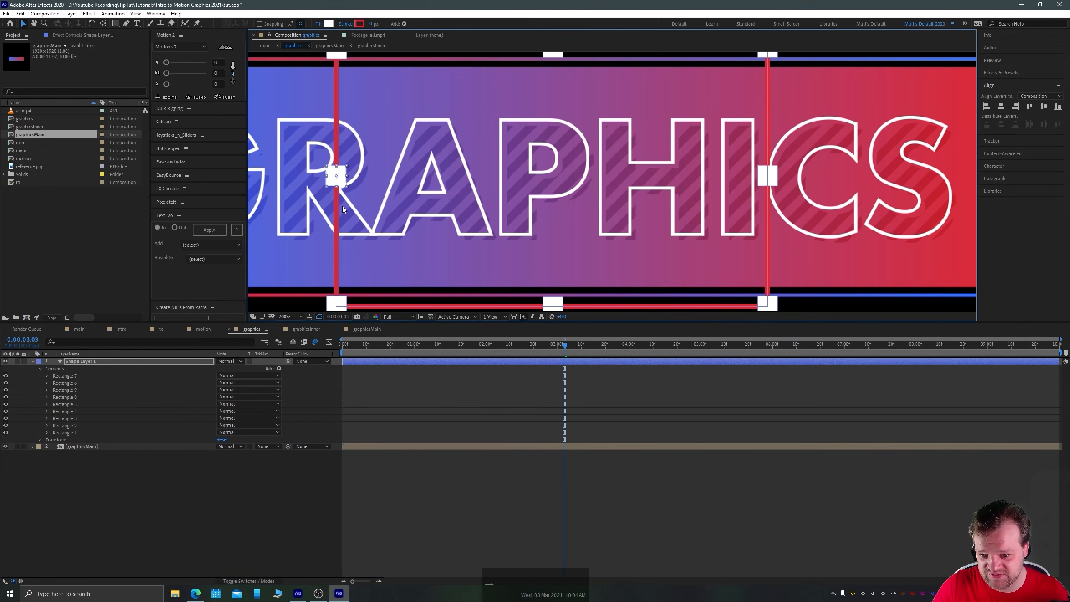
key("comma")
left_click(507, 498)
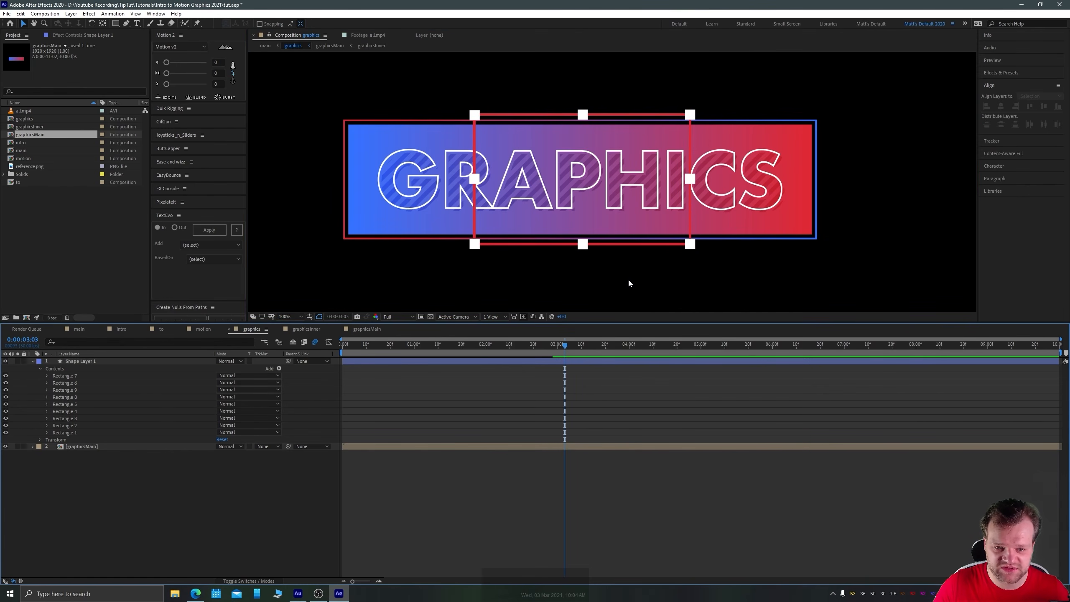
Try scaling the whole frame layer with its handles down toward the centre, and undo the scaling.
left_click(72, 362)
mouse_move(470, 111)
left_mouse_down()
mouse_move(558, 115)
mouse_move(565, 170)
mouse_move(549, 146)
mouse_move(468, 96)
left_mouse_up()
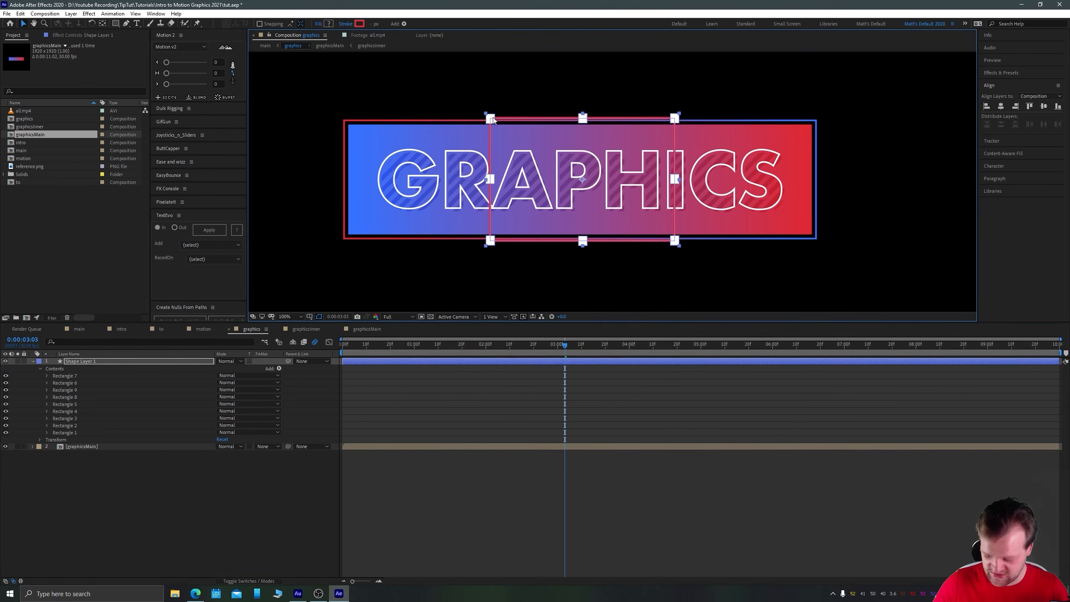
key("ctrl+z")
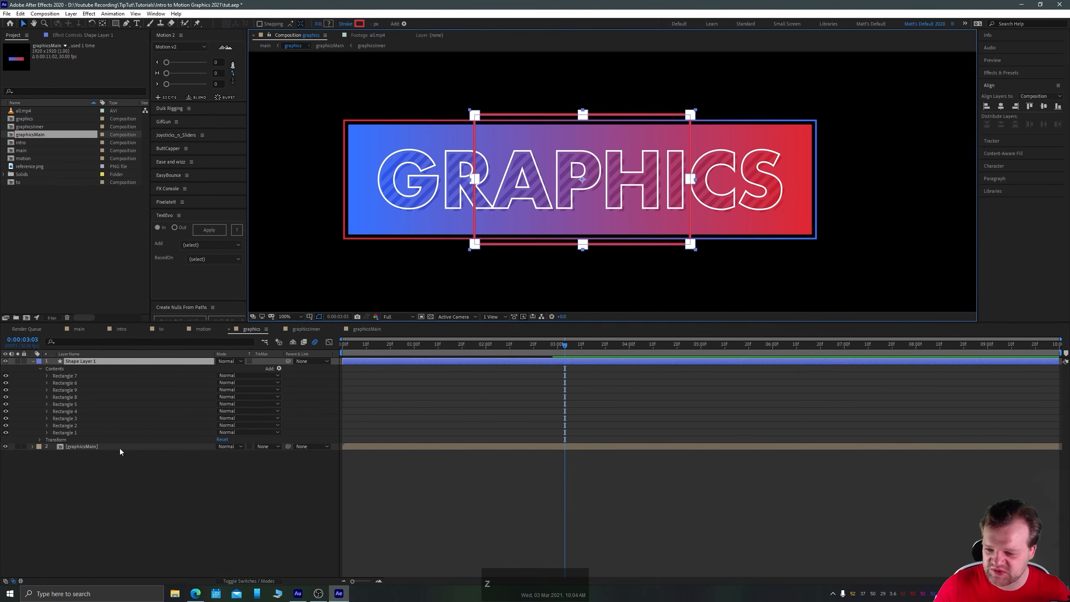
left_click(115, 451)
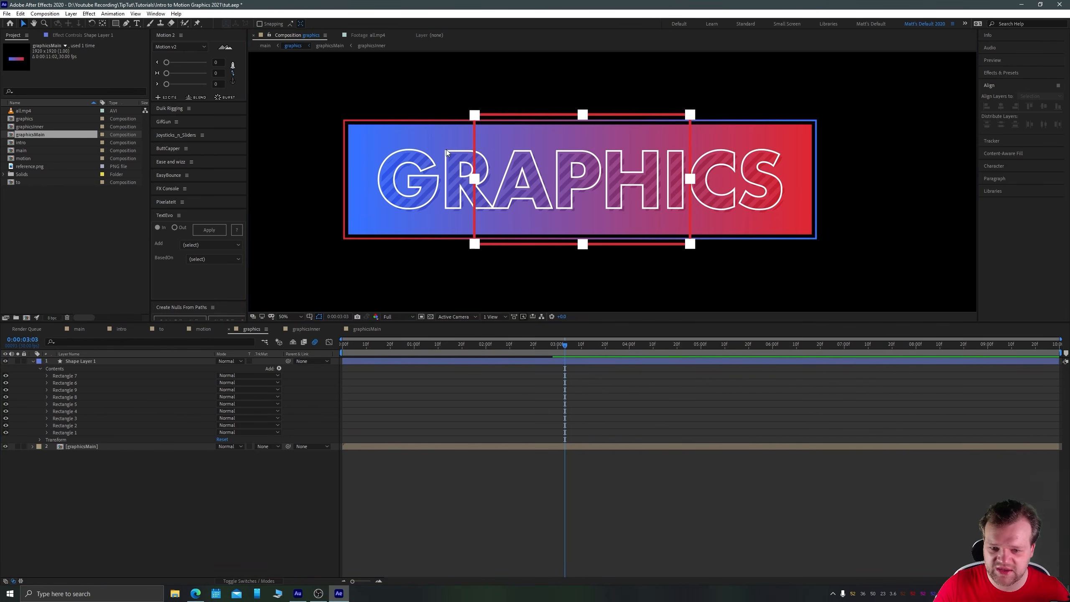
Rename Shape Layer 1 to "controller" and collapse its properties in the timeline.
scroll(446, 149, "down", 2)
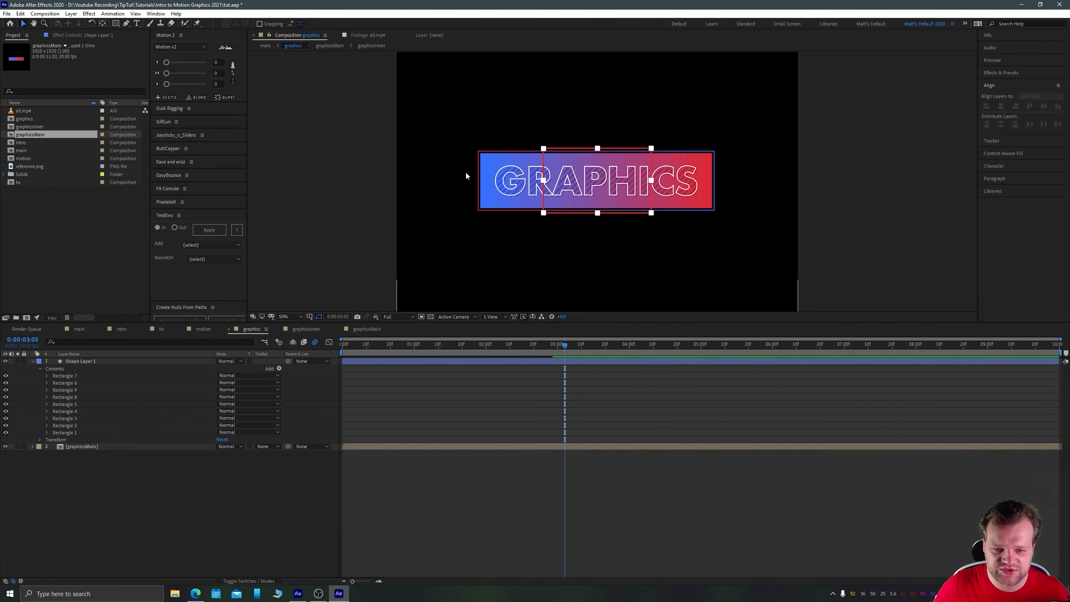
left_click(78, 361)
key("Return")
type("controlle")
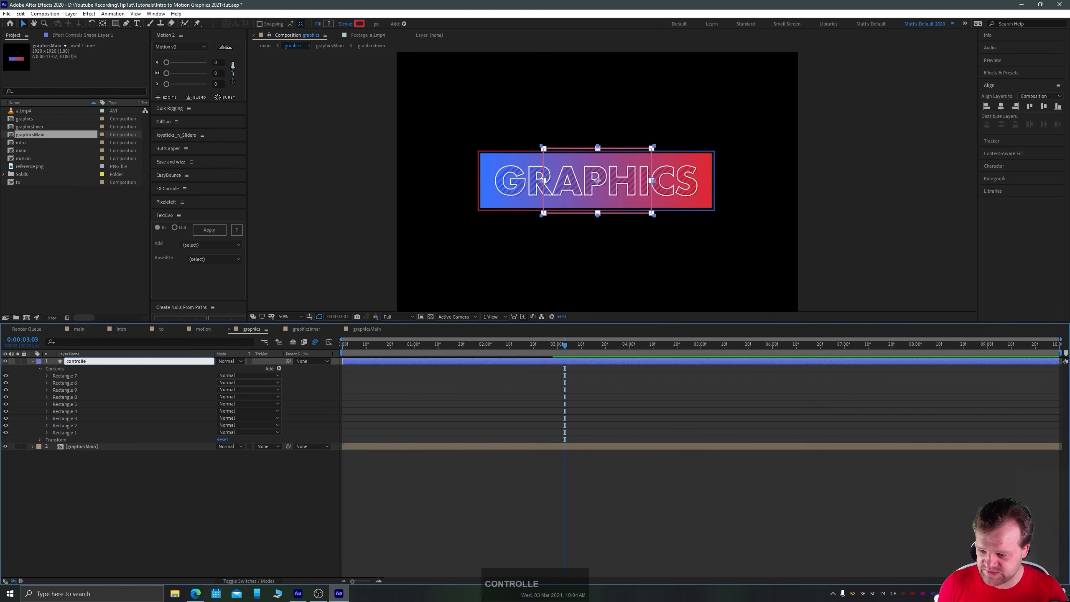
type("r")
key("Return")
key("u")
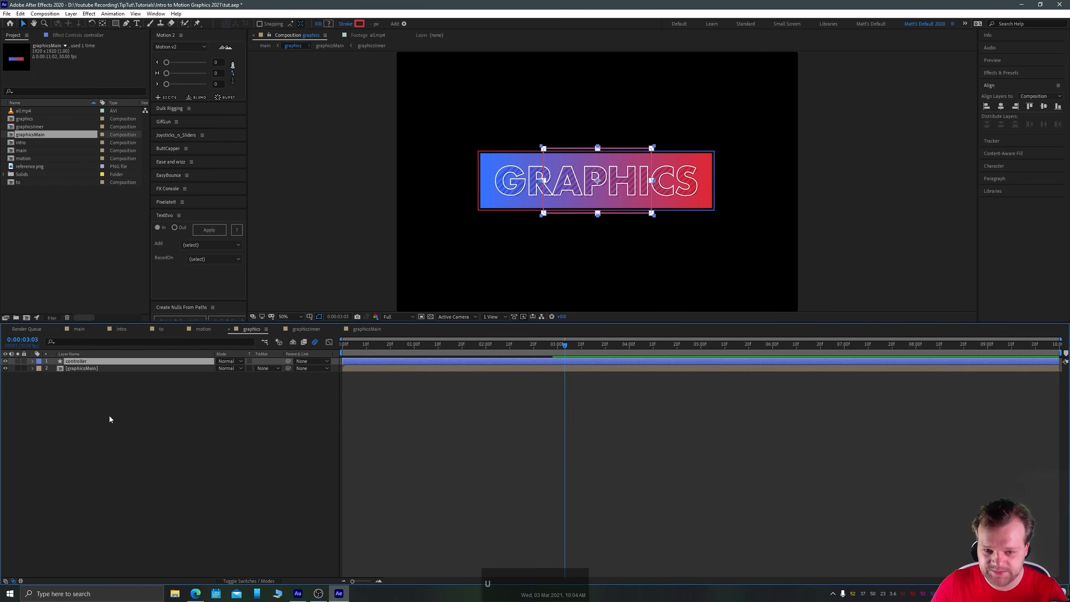
left_click(166, 425)
Draw a rectangular mask on the graphicsMain layer, spanning from the frame's upper-right handle to its lower-left handle.
left_click(71, 361)
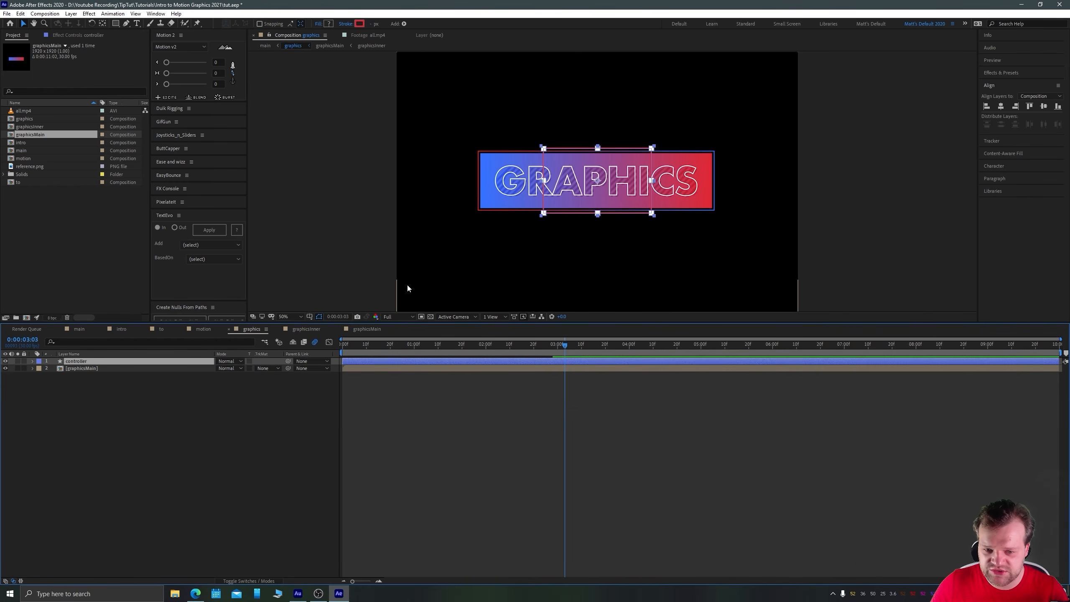
scroll(589, 214, "up", 1)
left_click(188, 408)
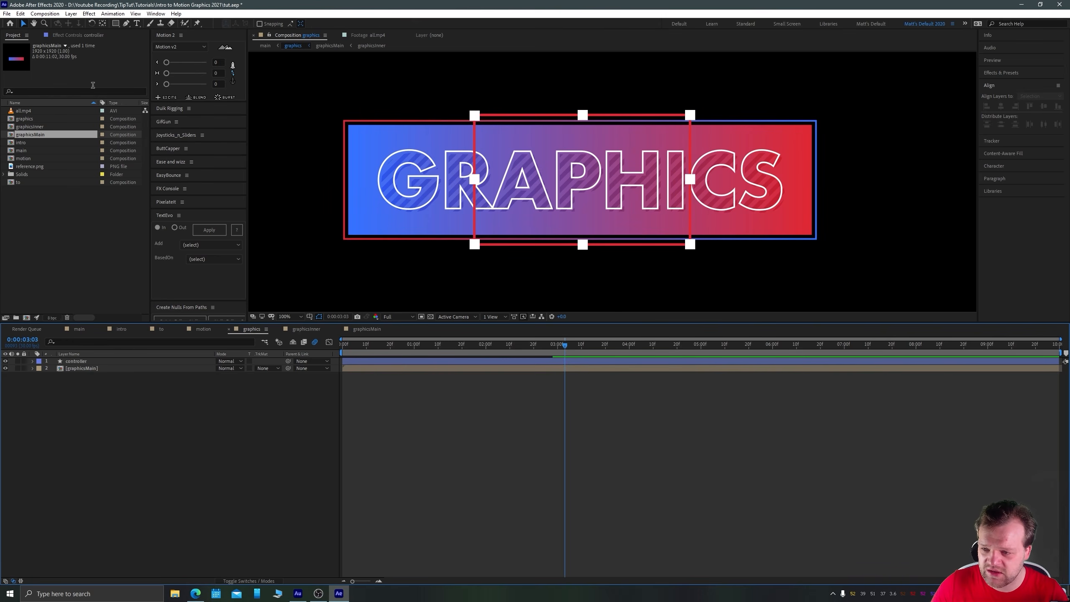
left_click(116, 24)
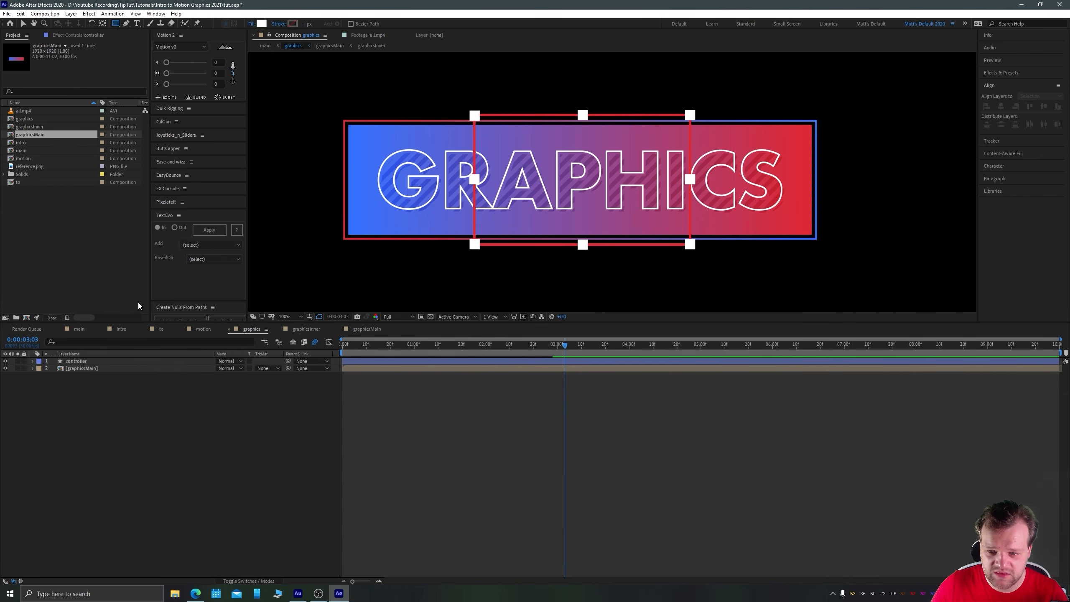
left_click(75, 369)
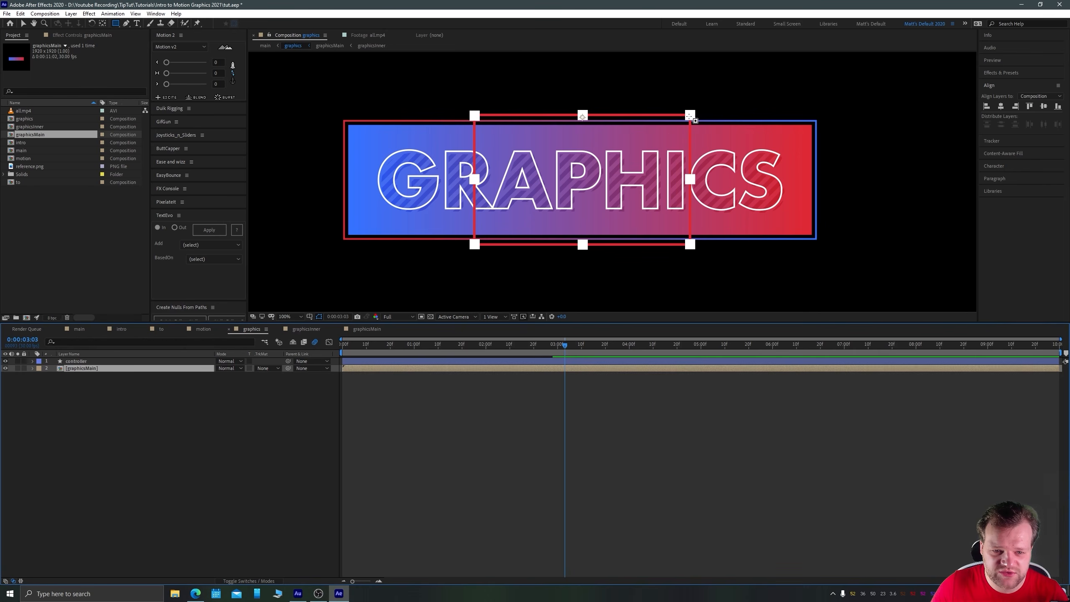
left_click_drag(690, 115, 473, 244)
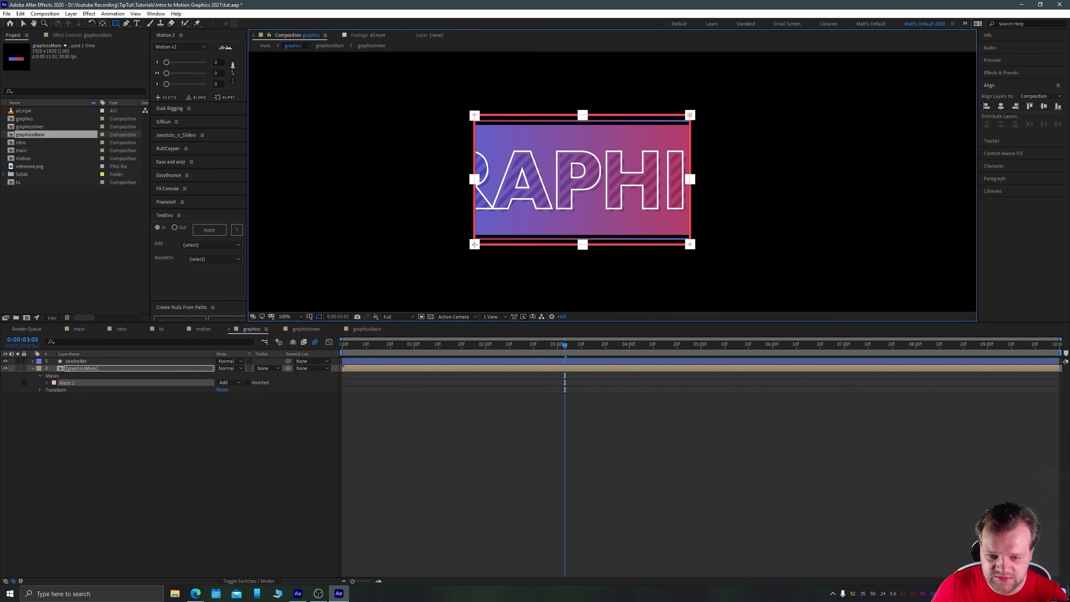
left_click(23, 24)
Duplicate the masked graphicsMain layer beneath the controller layer.
left_click(76, 368)
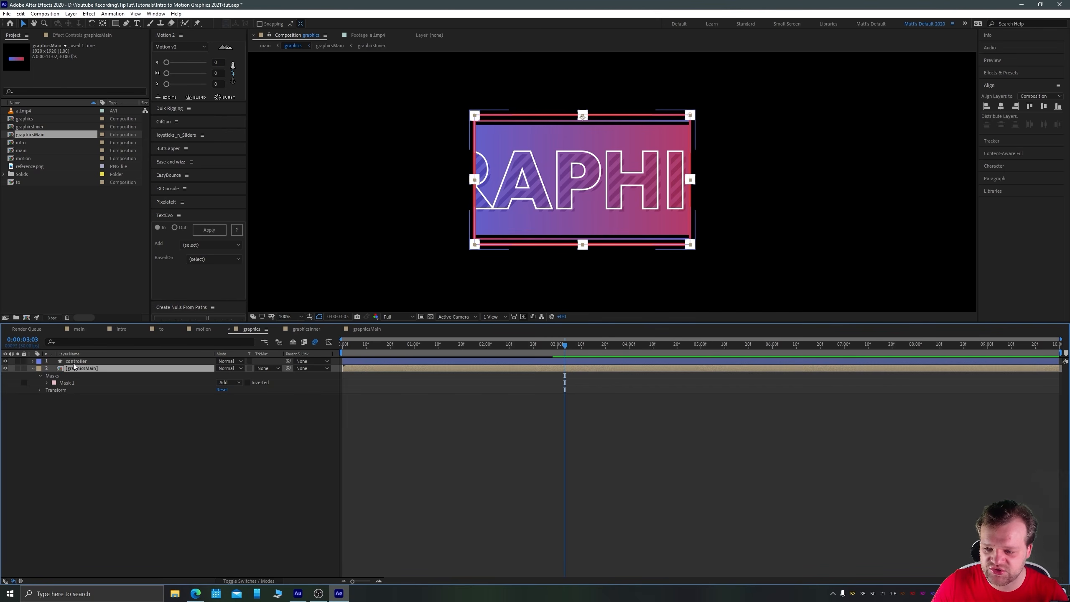
left_click(74, 362)
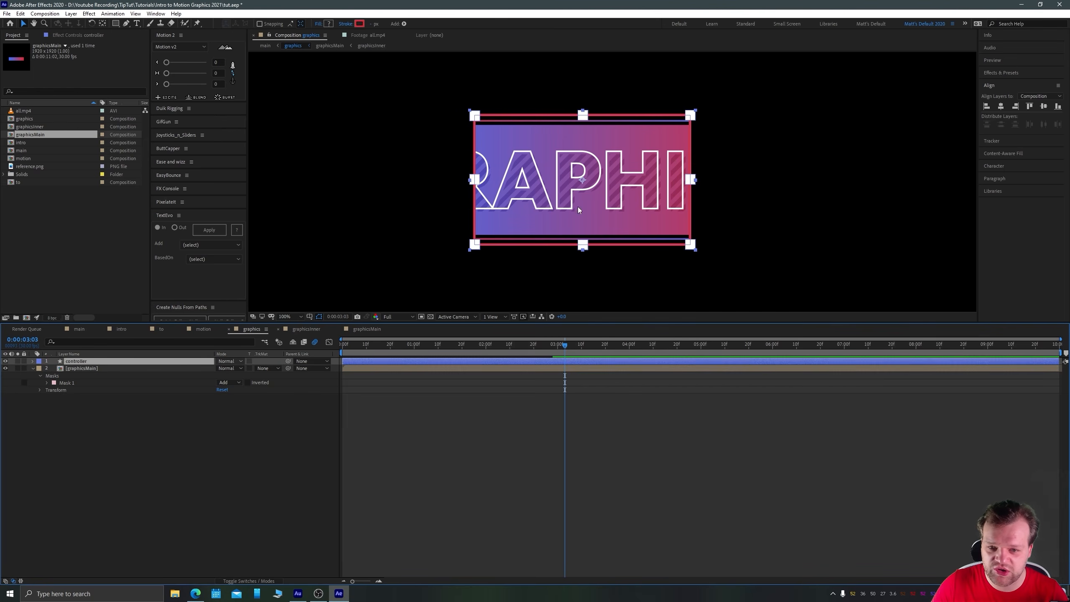
left_click(78, 367)
key("ctrl+d")
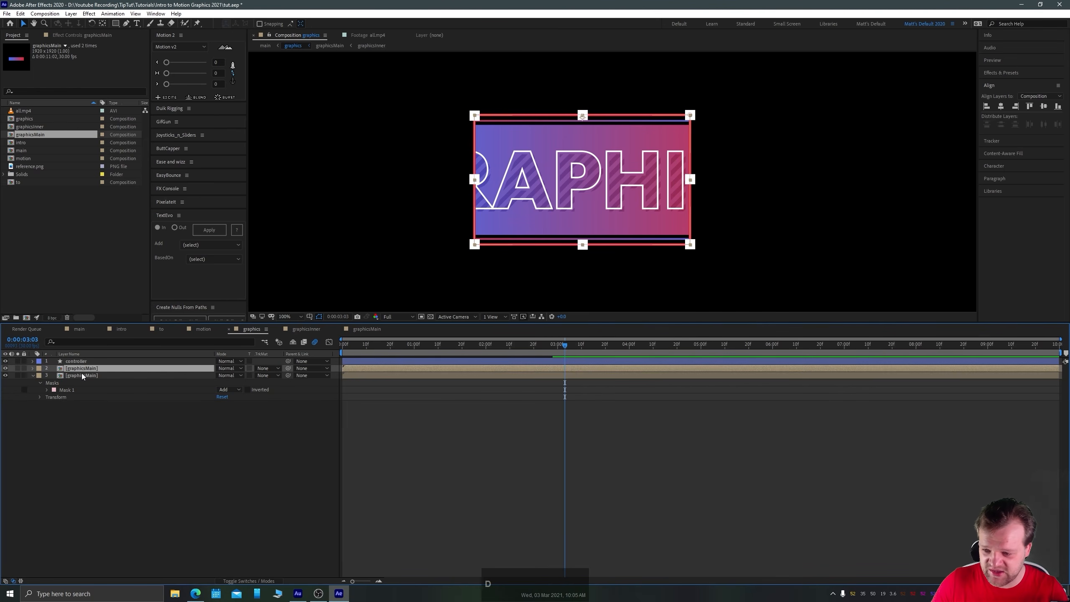
Delete the mask from the lower graphicsMain layer and hide that layer, leaving the masked copy visible.
left_click(63, 390)
key("Delete")
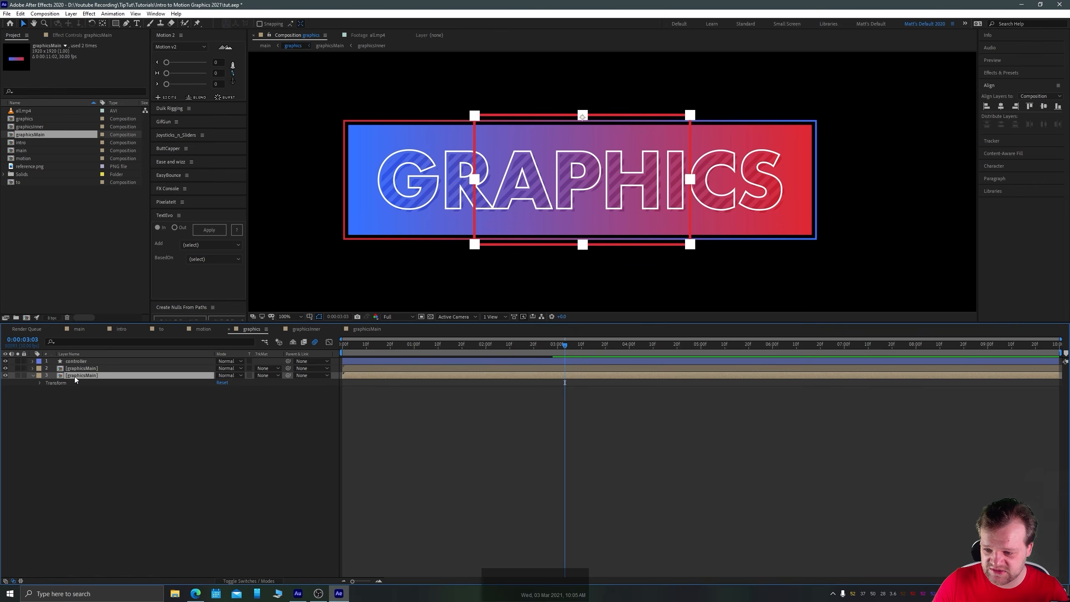
left_click(6, 375)
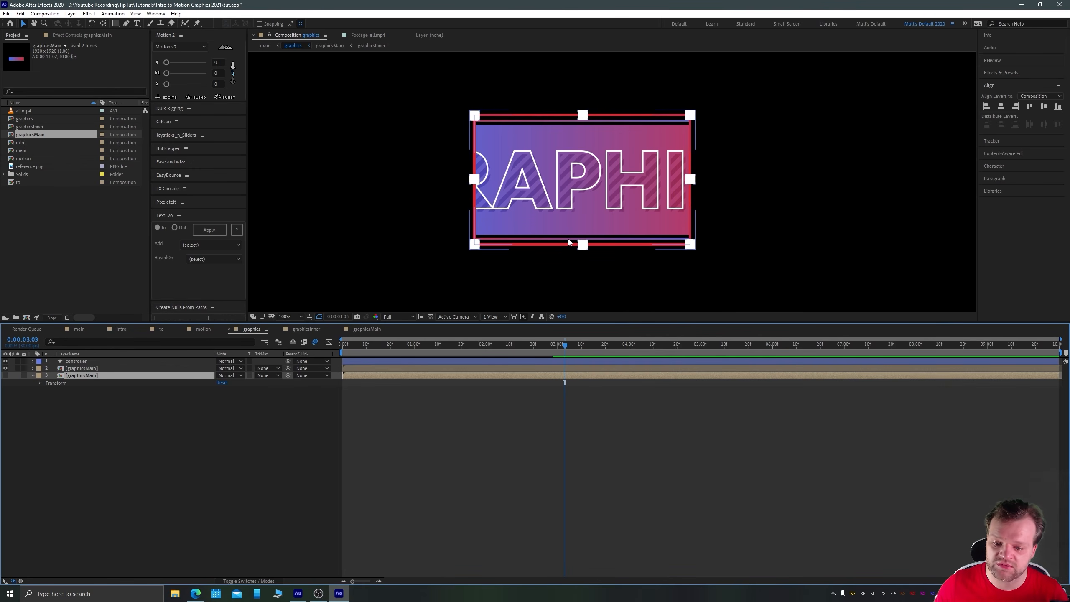
left_click(5, 375)
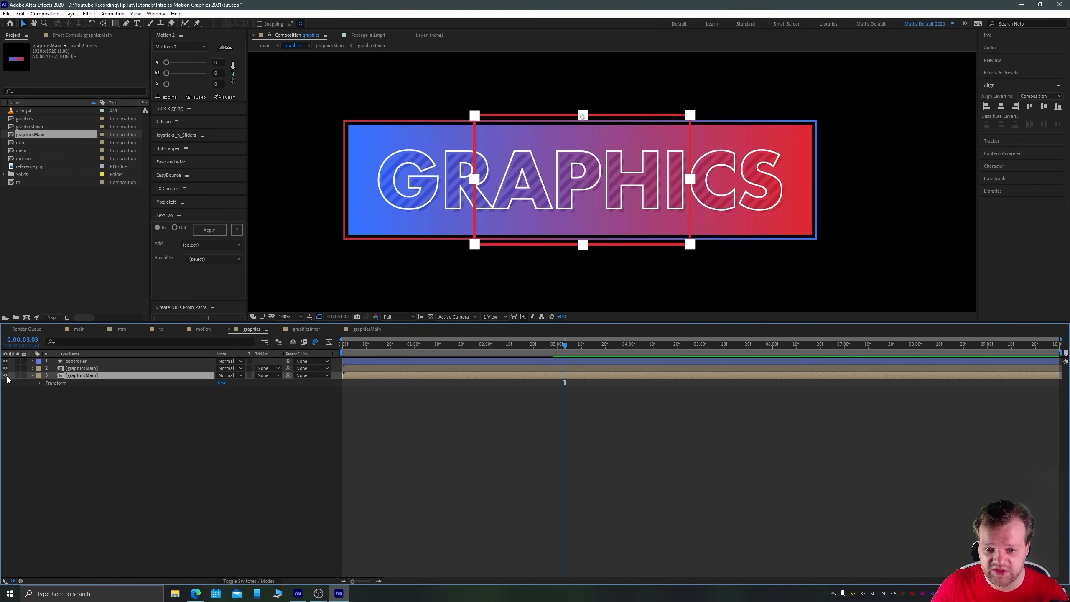
left_click(6, 375)
left_click(5, 368)
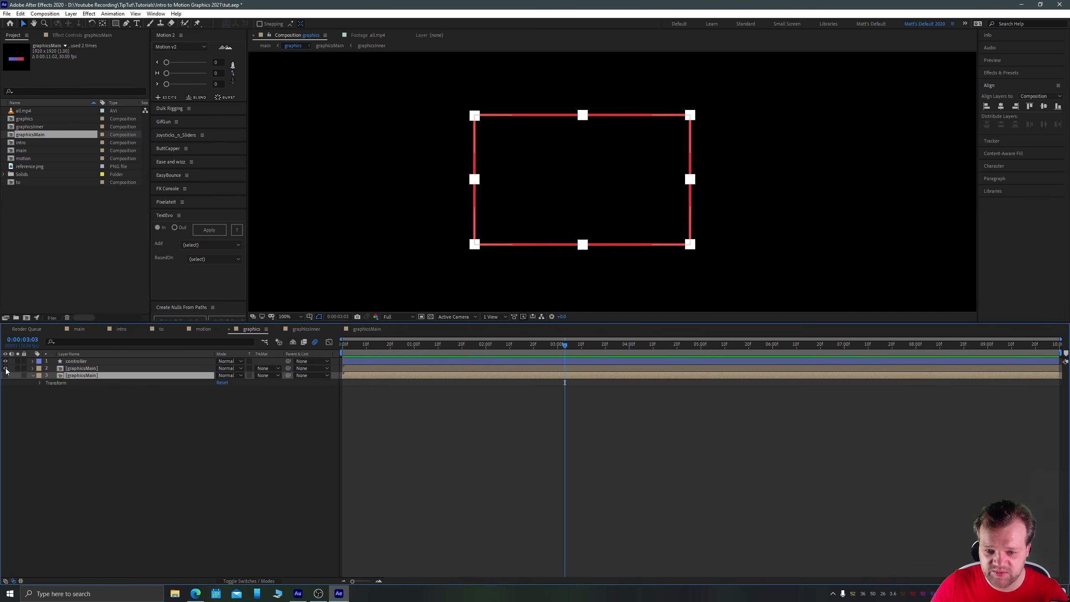
left_click(5, 368)
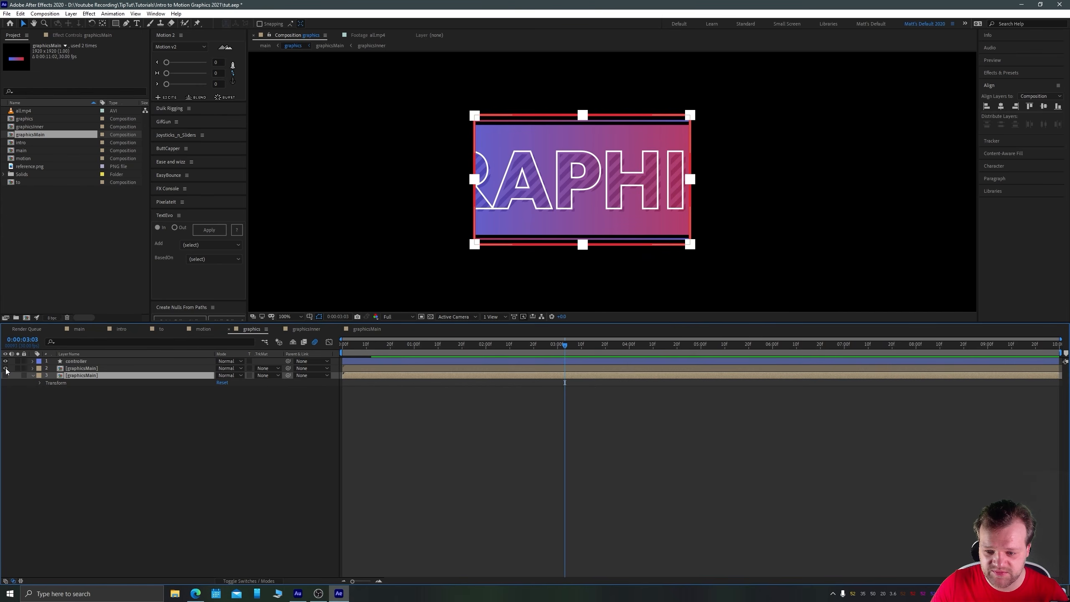
Rename the masked graphicsMain layer to "1" and the controller layer to "1C".
left_click(87, 368)
key("Return")
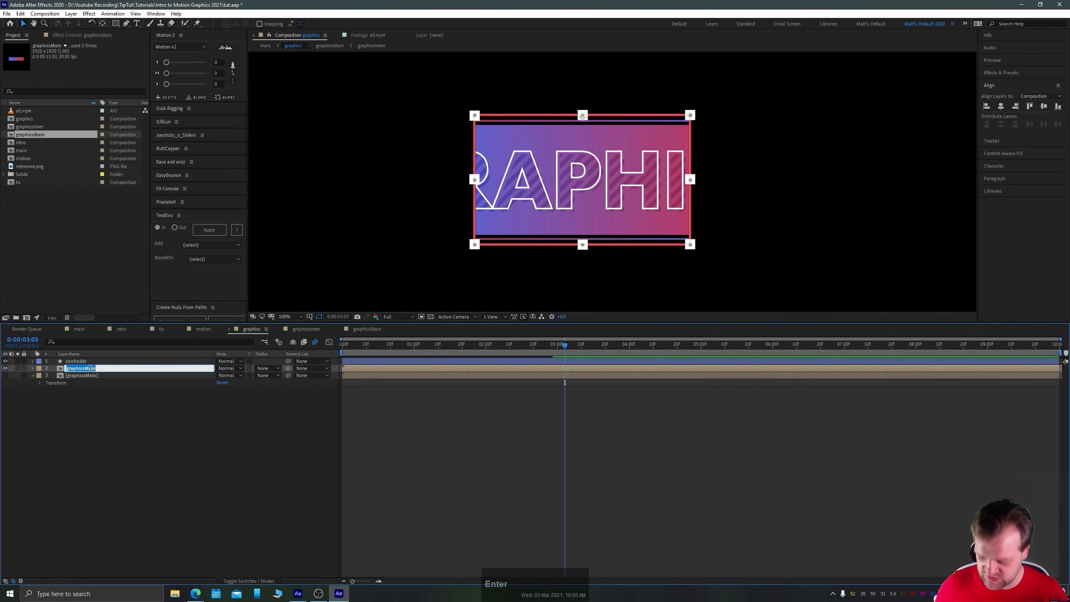
type("1")
key("Return")
left_click(72, 360)
key("Return")
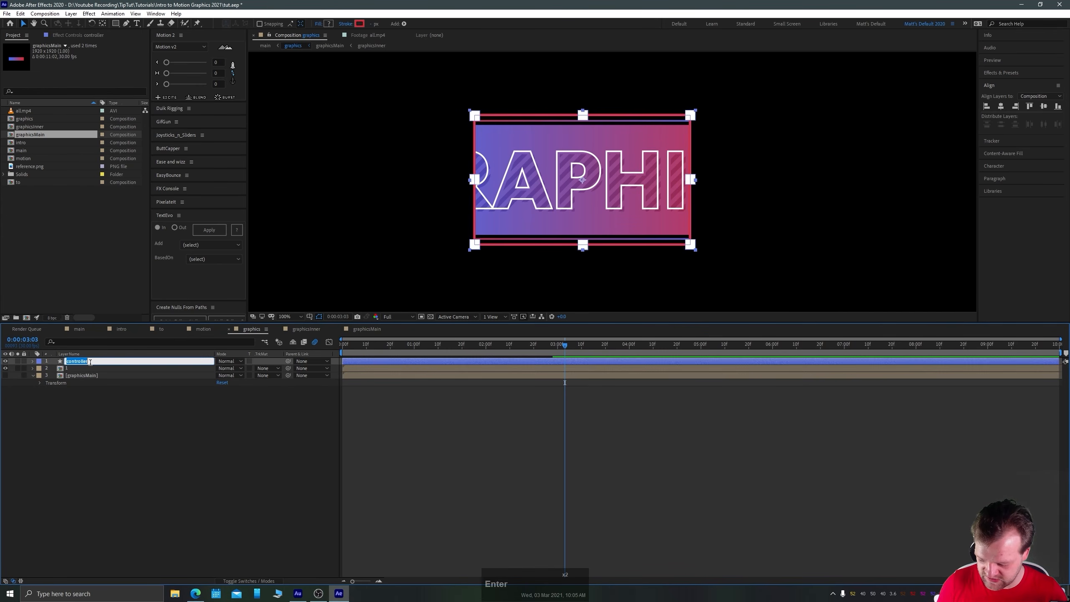
type("1C")
key("Return")
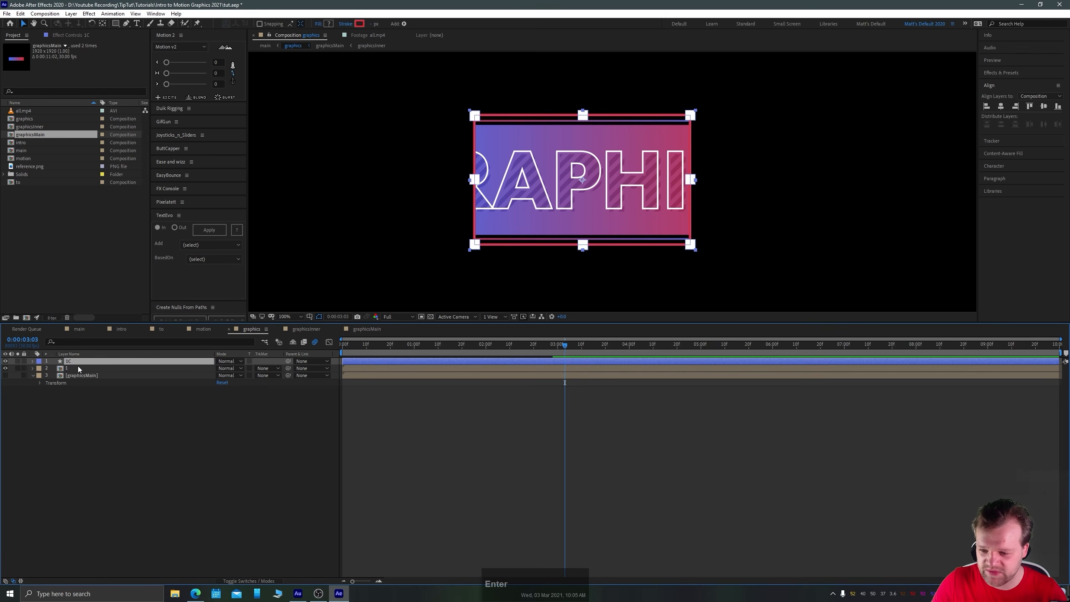
Parent layer 1 to the 1C controller, and test the link by moving the controller and undoing the move.
left_click(78, 368)
left_click_drag(288, 370, 74, 363)
left_click(69, 360)
mouse_move(533, 172)
left_mouse_down()
mouse_move(404, 182)
mouse_move(478, 112)
mouse_move(440, 150)
left_mouse_up()
key("ctrl+z")
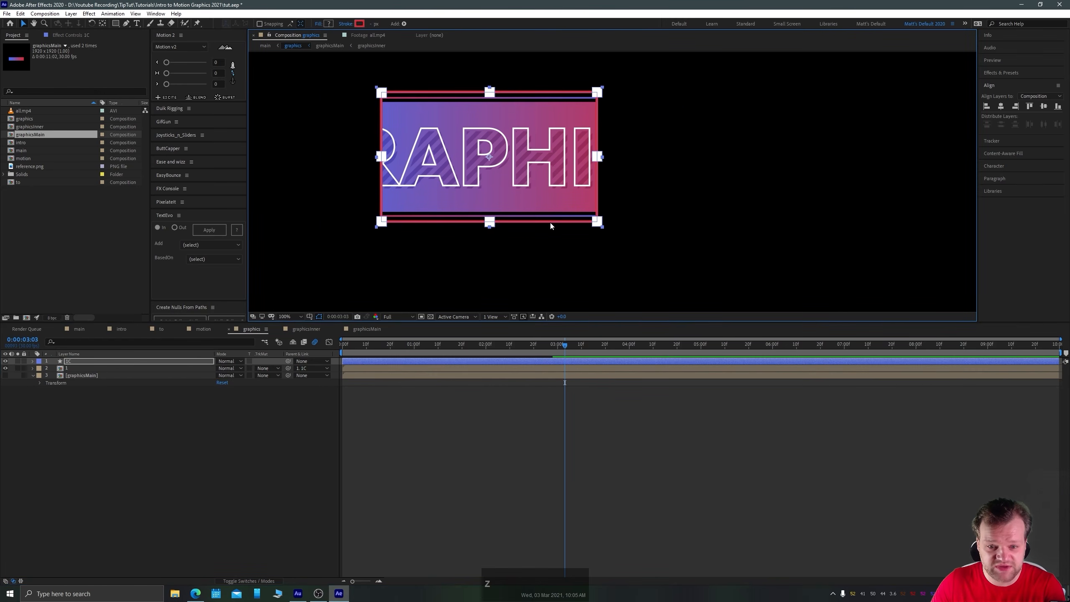
scroll(567, 188, "down", 1)
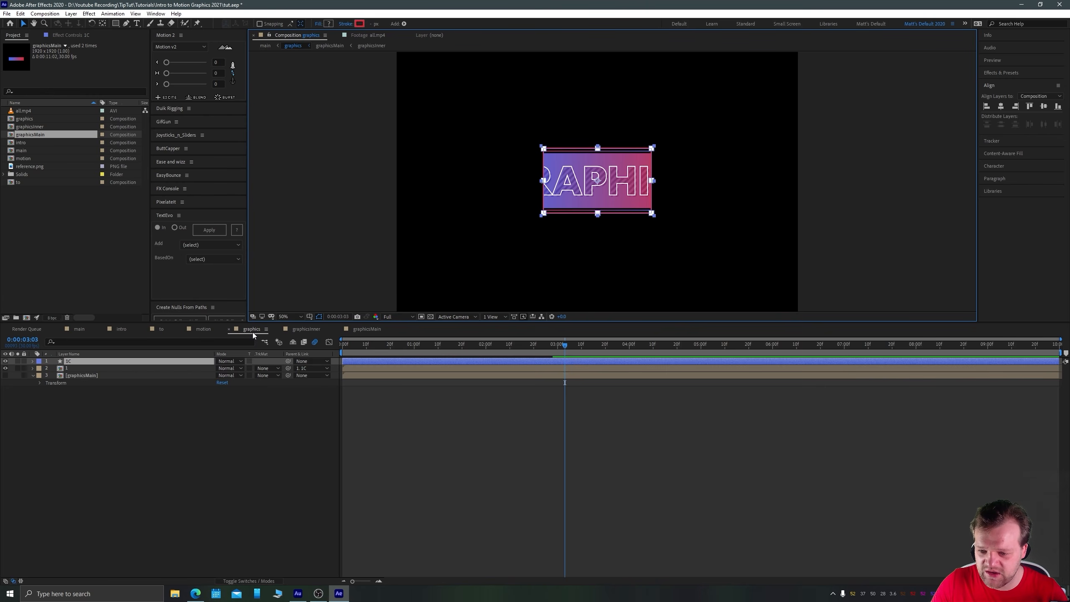
Play the main composition from its start to check when the other words animate in relative to the graphics panel.
left_click(373, 329)
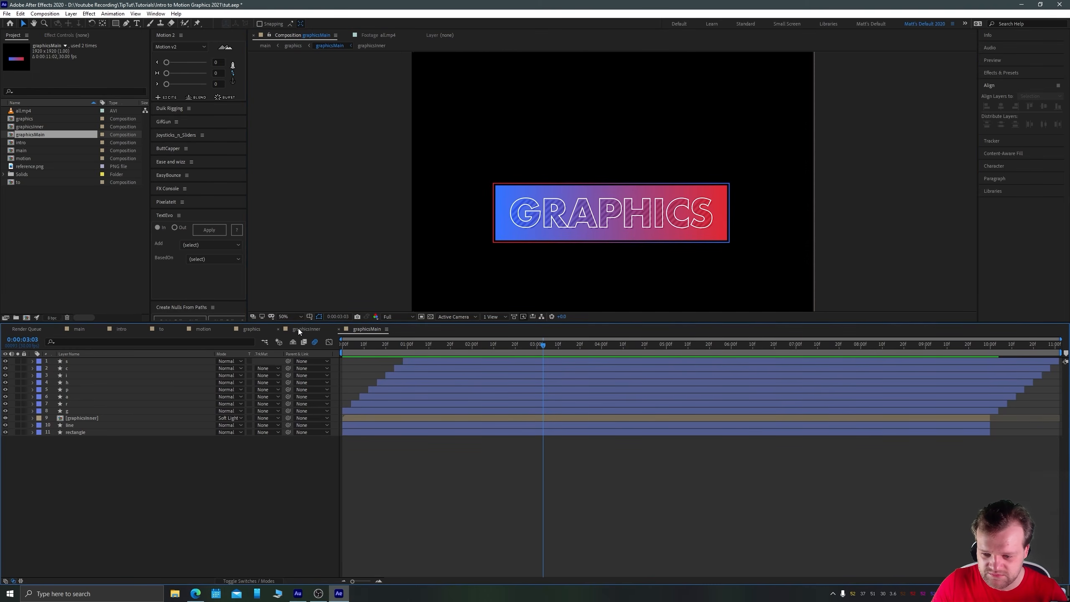
left_click(77, 330)
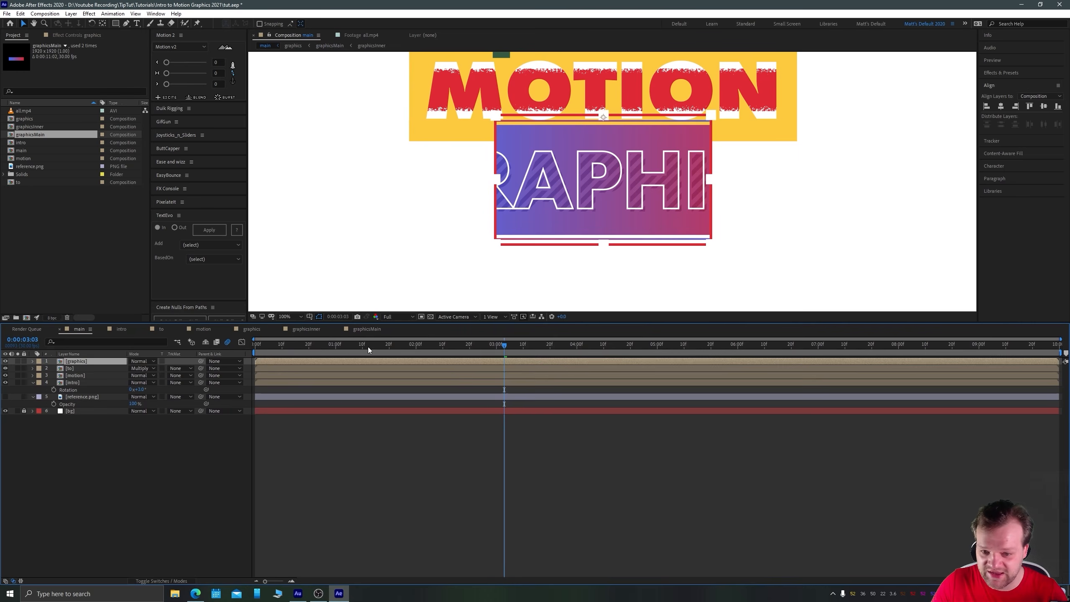
left_click_drag(495, 347, 239, 363)
key("comma")
key("comma")
key("comma")
key("comma")
key("space")
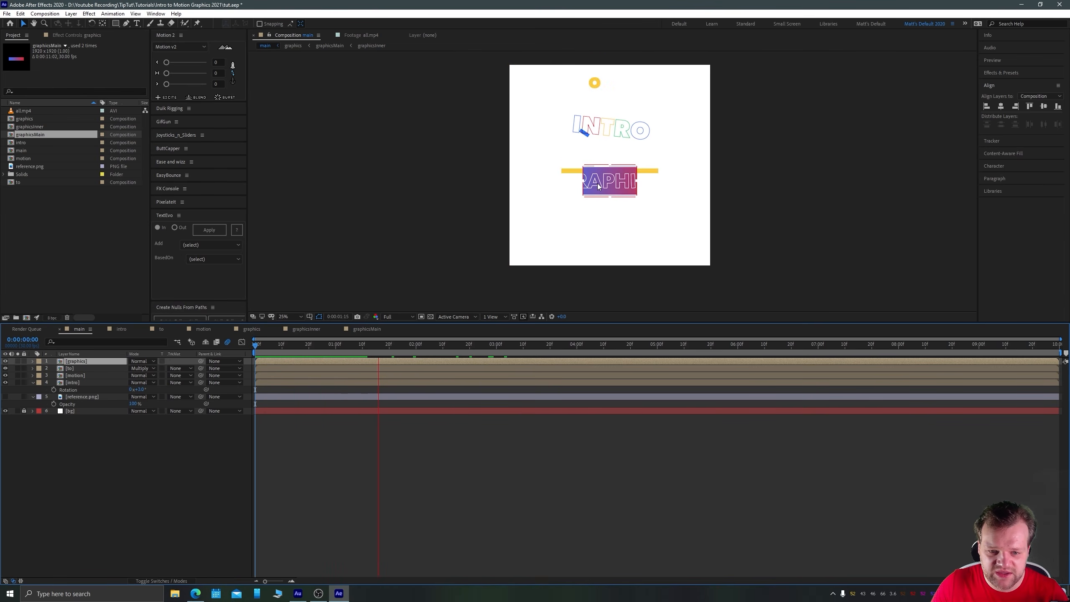
key("space")
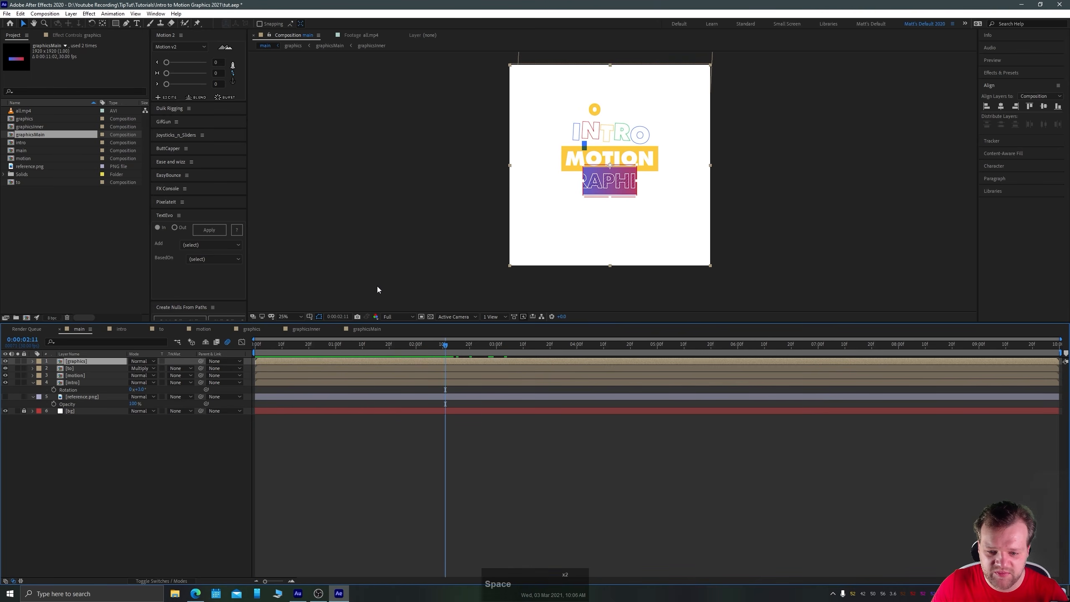
Examine in the reference footage how the first GRAPHICS panel scales and rotates into view.
double_click(29, 110)
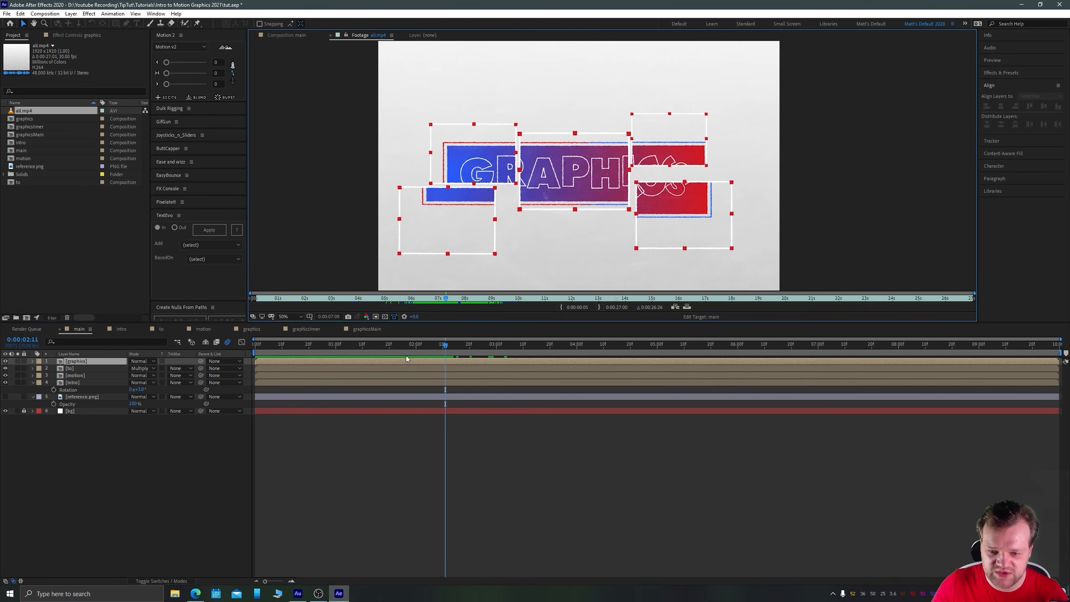
left_click_drag(443, 347, 360, 346)
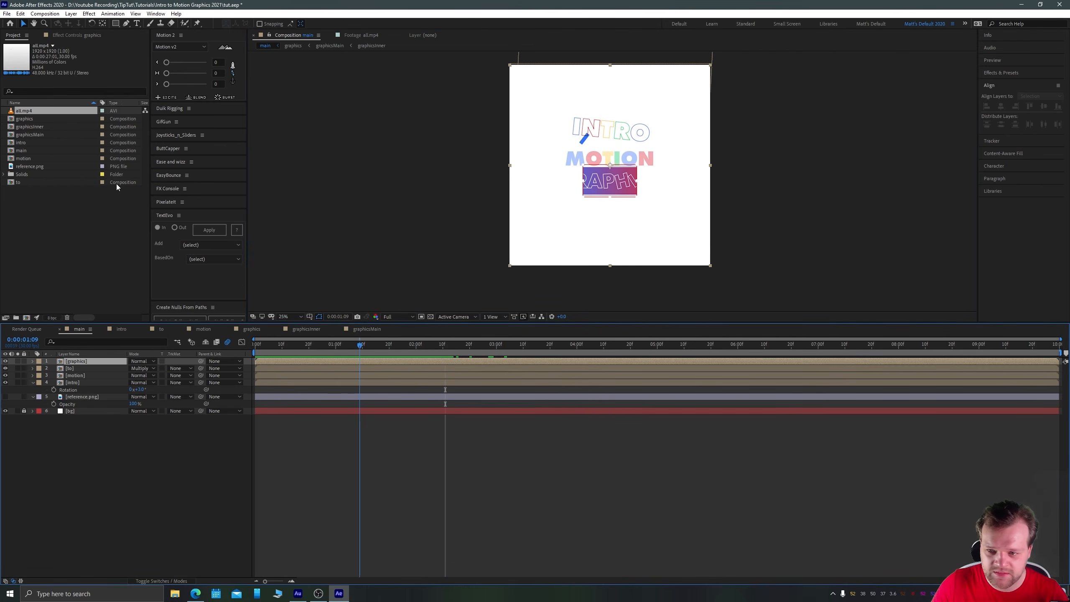
double_click(18, 110)
left_click_drag(350, 300, 744, 299)
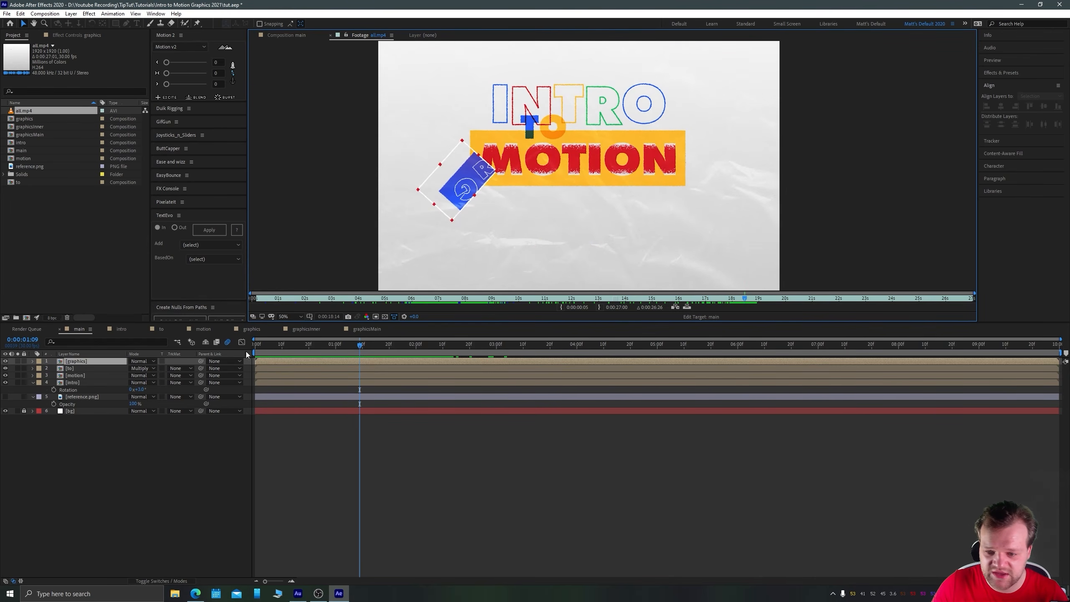
Find the panel's start time in the main composition, and enable Scale and Rotation keyframes on 1C in graphics at 0:00:02:17.
left_click(246, 329)
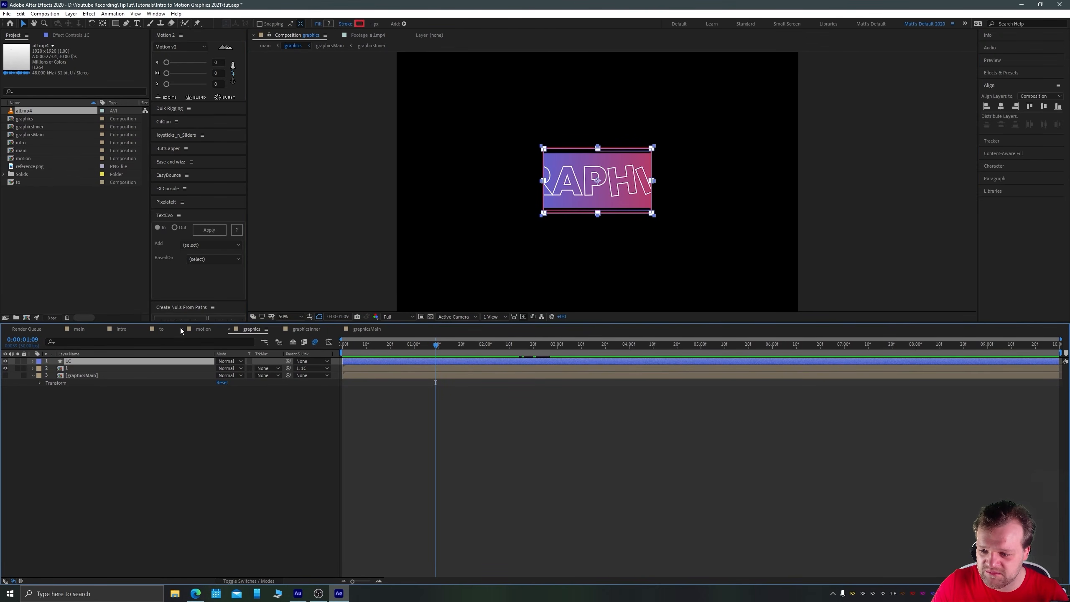
left_click(79, 328)
left_click_drag(359, 345, 460, 358)
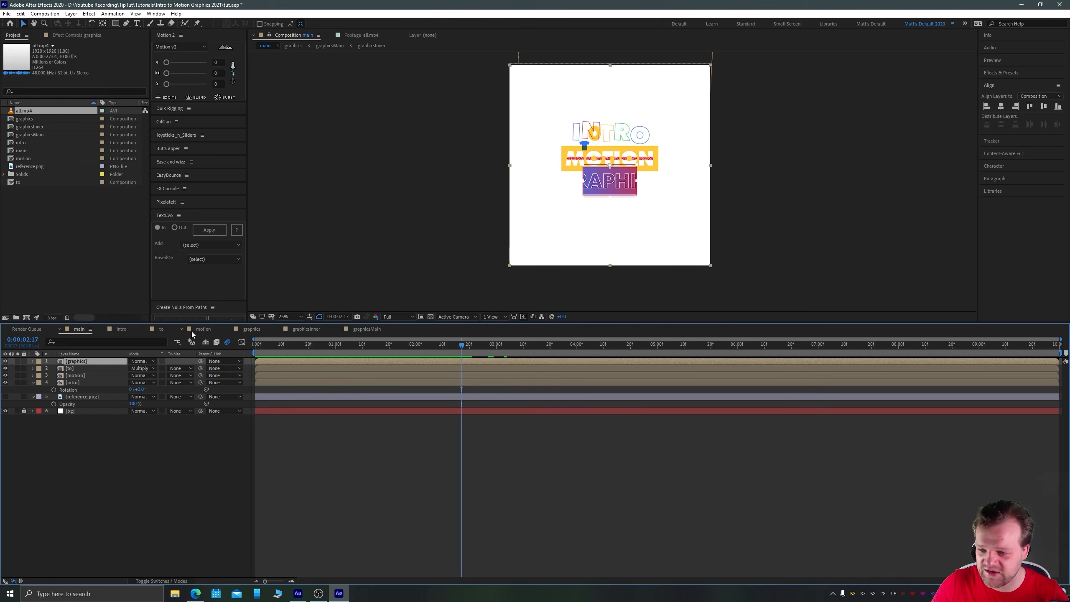
left_click(253, 329)
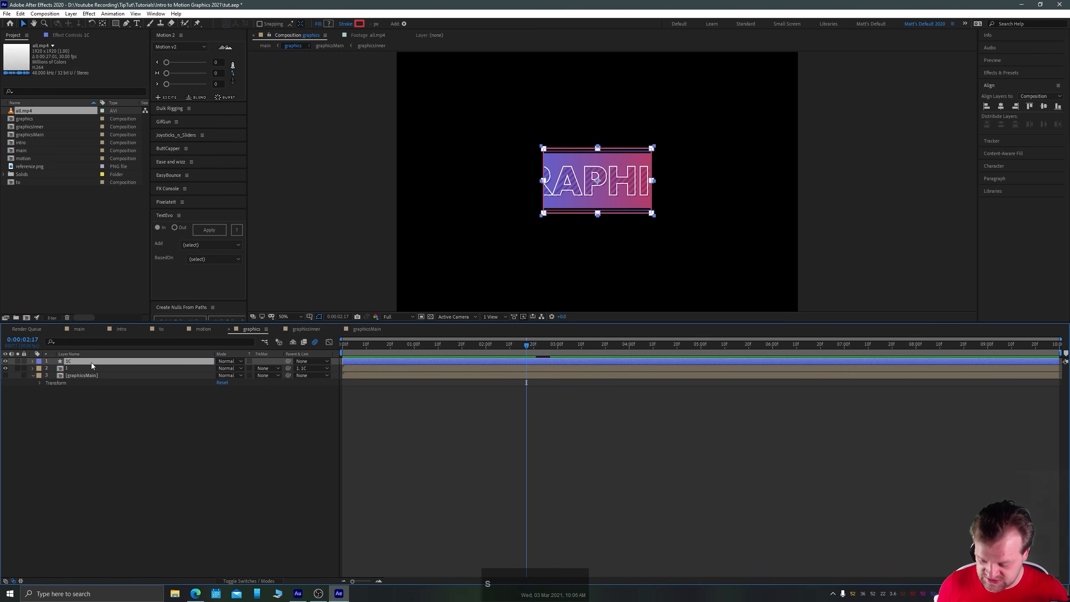
key("s")
key("shift+r")
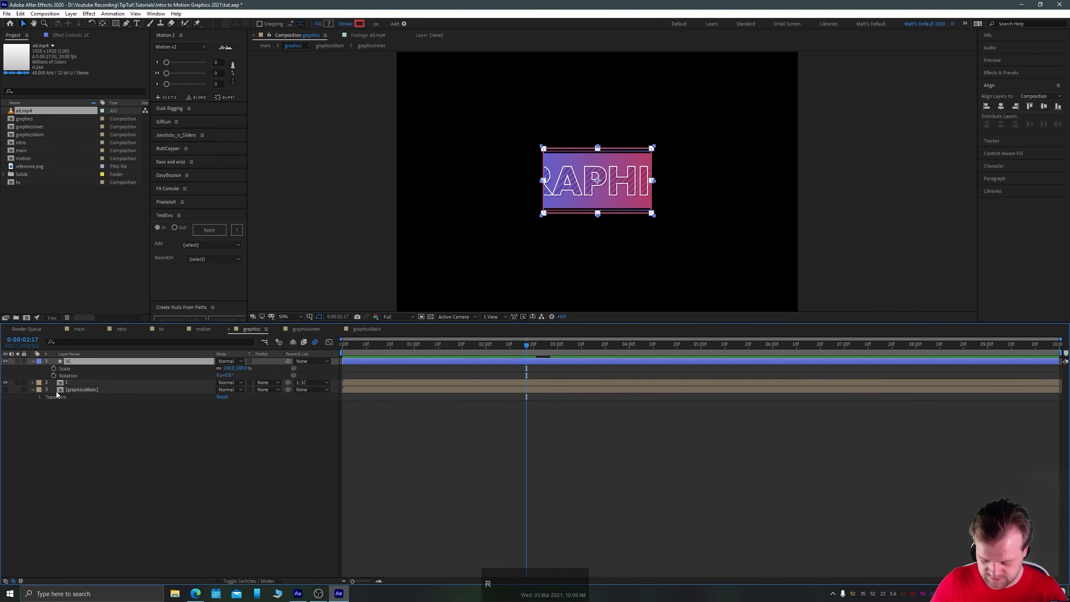
key("shift+p")
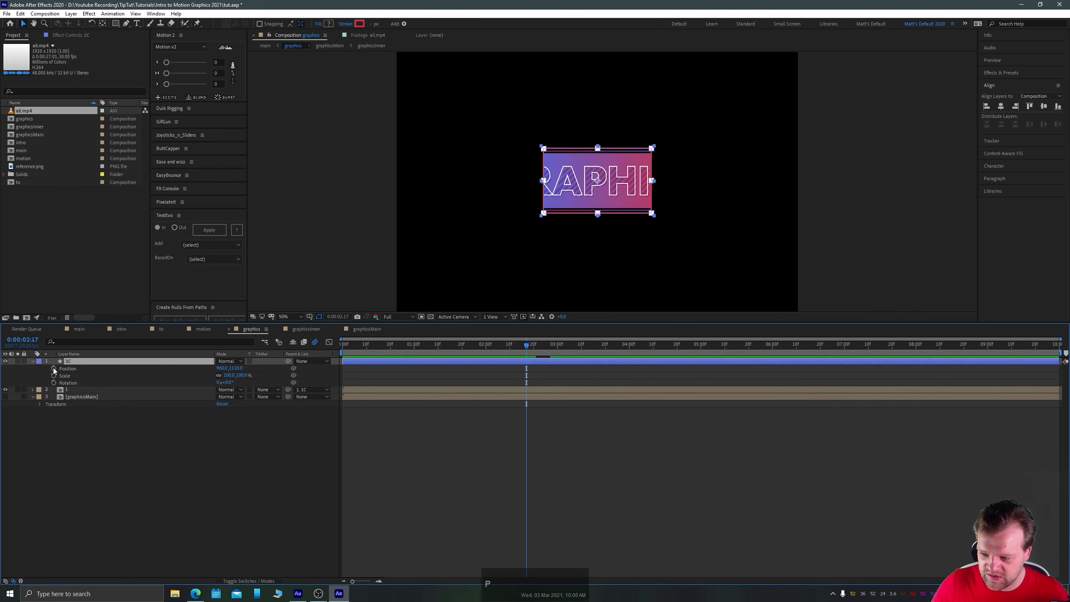
left_click(54, 375)
left_click(54, 383)
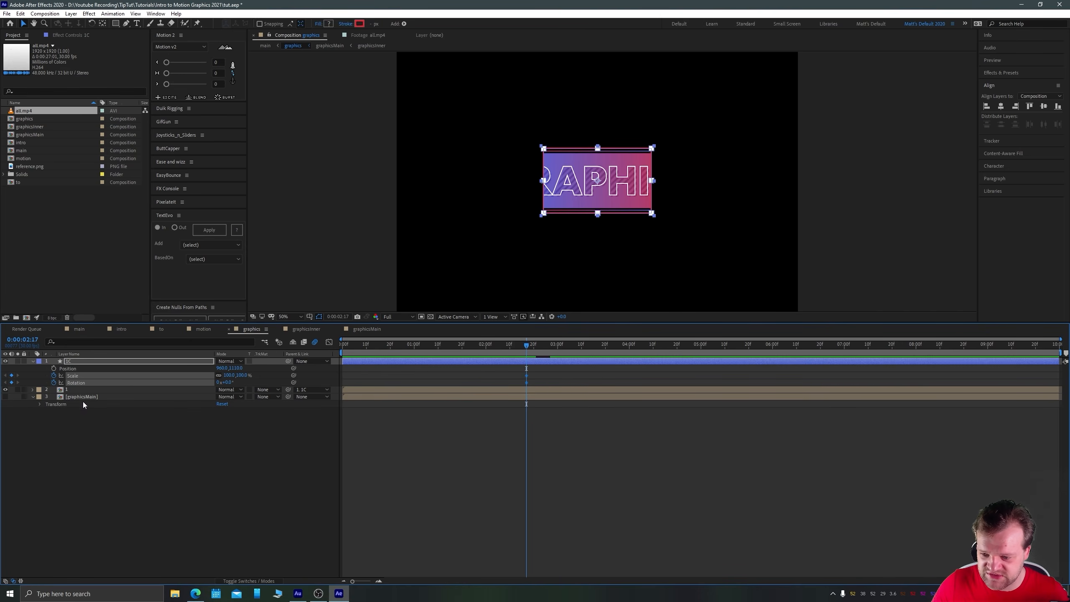
Add Scale and Rotation keyframes holding the current values on 1C at 0:00:03:17.
key("shift+Page_Down")
key("shift+Page_Down")
key("shift+Page_Down")
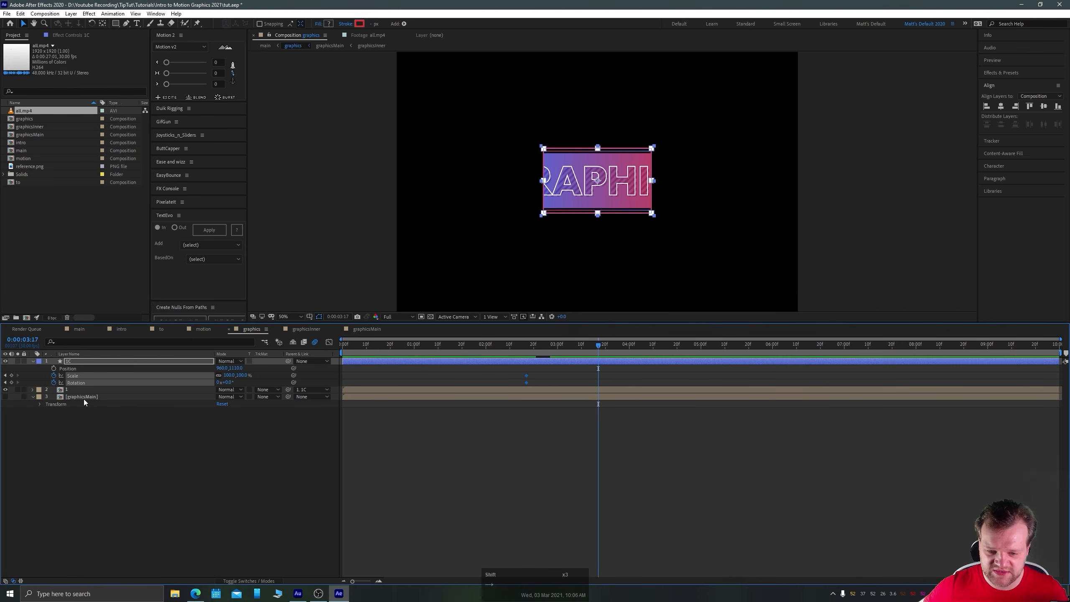
At the first keyframes, at 0:00:02:17, set 1C's Rotation to -45° and its Scale to 0%.
left_click(5, 383)
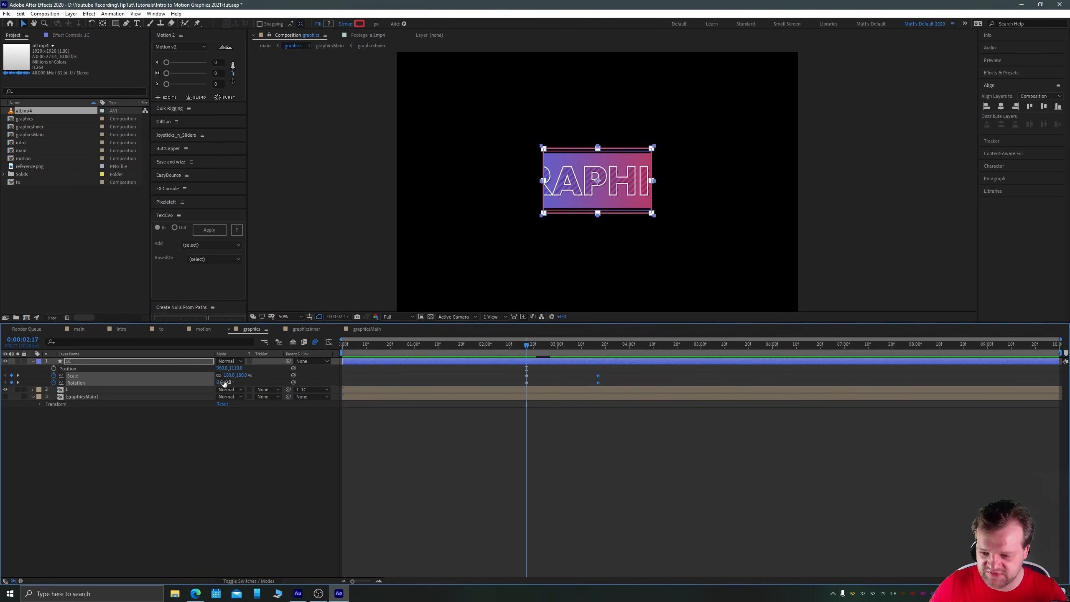
type("-45")
key("Return")
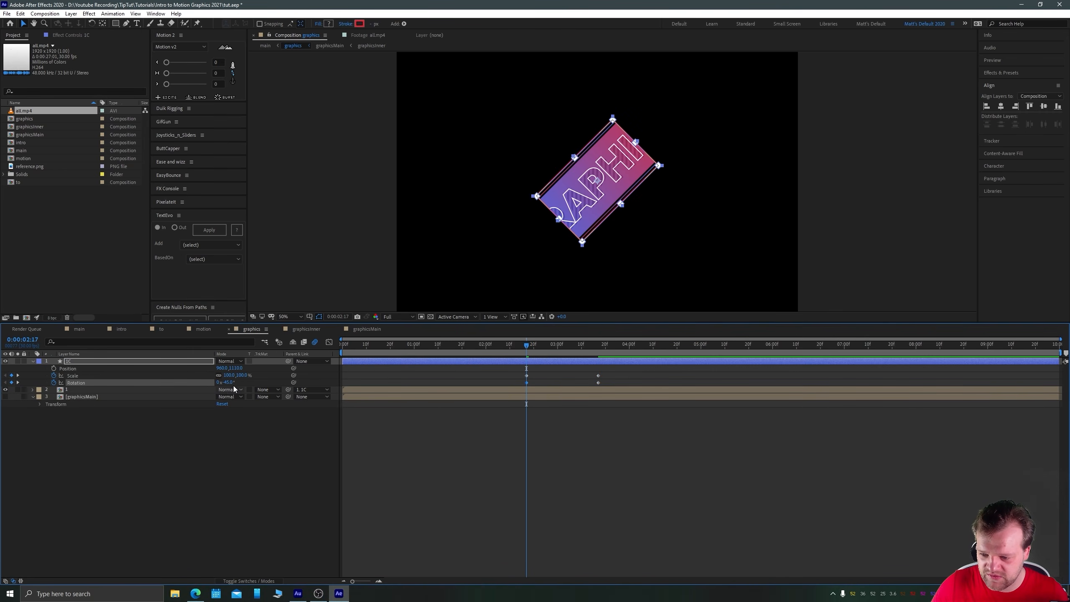
type("0")
key("Return")
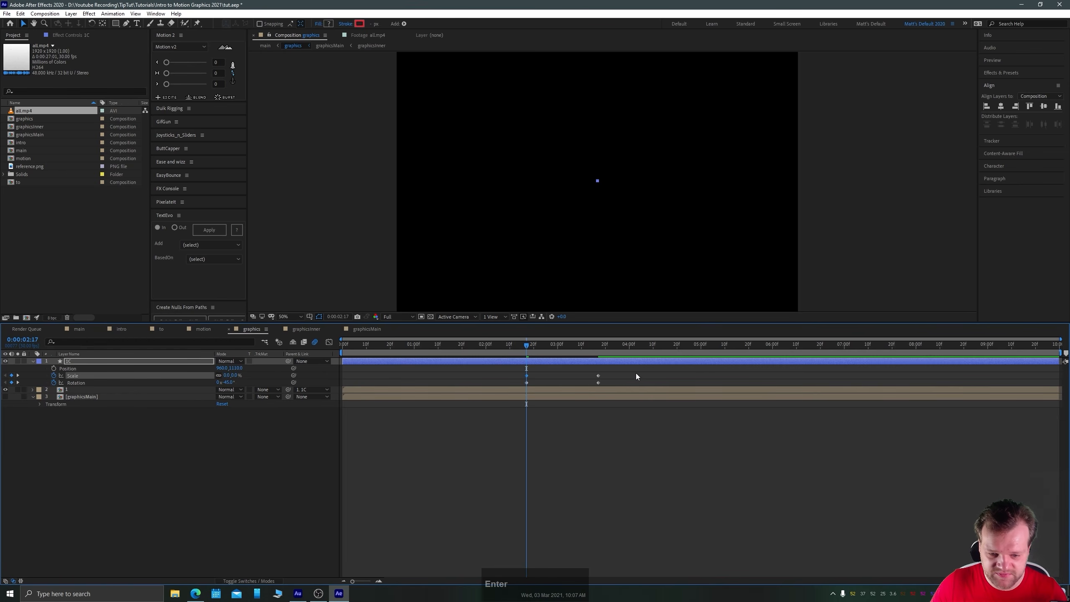
Ease 1C's Scale and Rotation keyframes, increasing the easing influence in the speed graph.
left_click(329, 341)
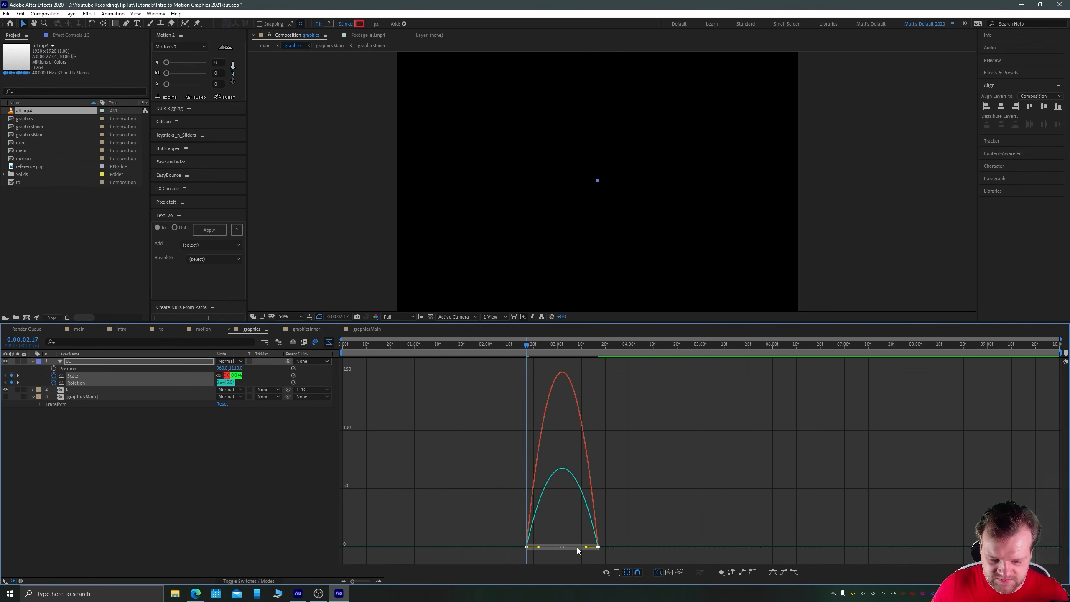
left_click_drag(578, 548, 525, 547)
left_click(329, 342)
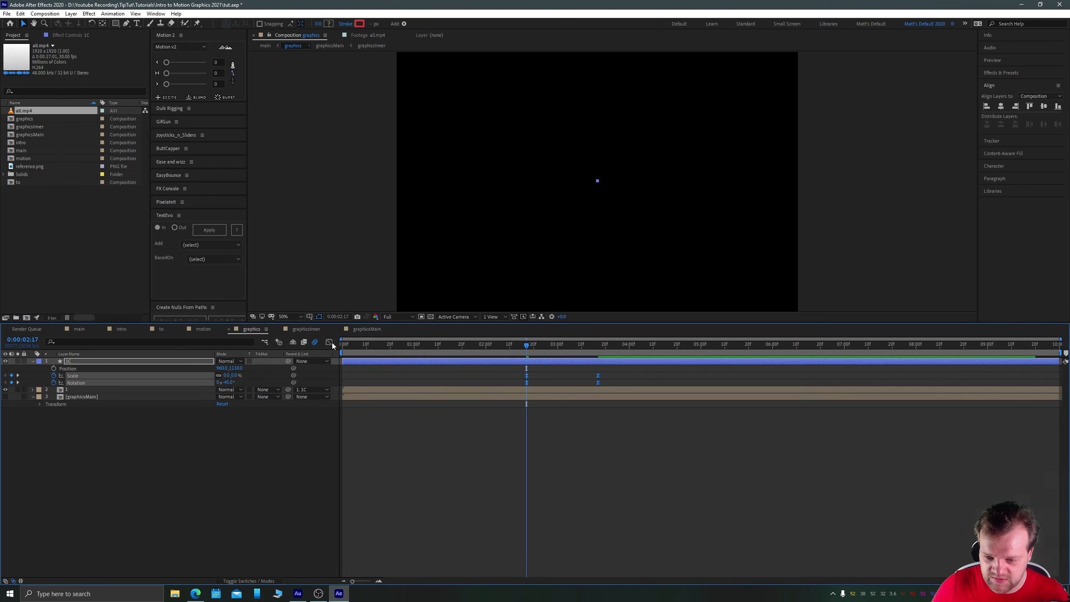
Delay both of 1C's Rotation keyframes by one second, to 0:00:03:17 and 0:00:04:17.
left_click(120, 442)
left_click(76, 382)
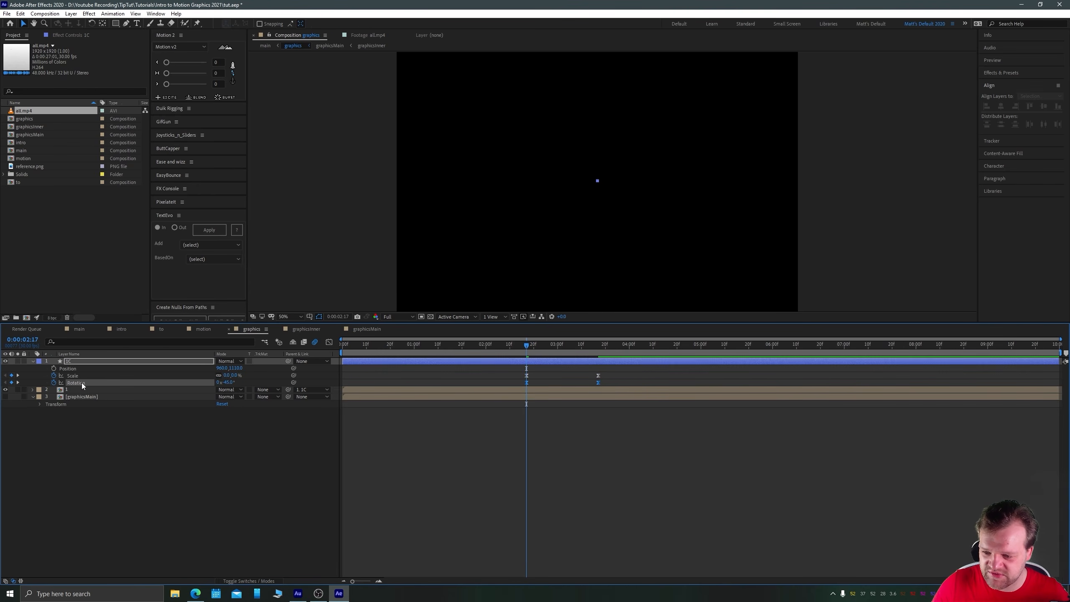
left_click_drag(515, 382, 647, 393)
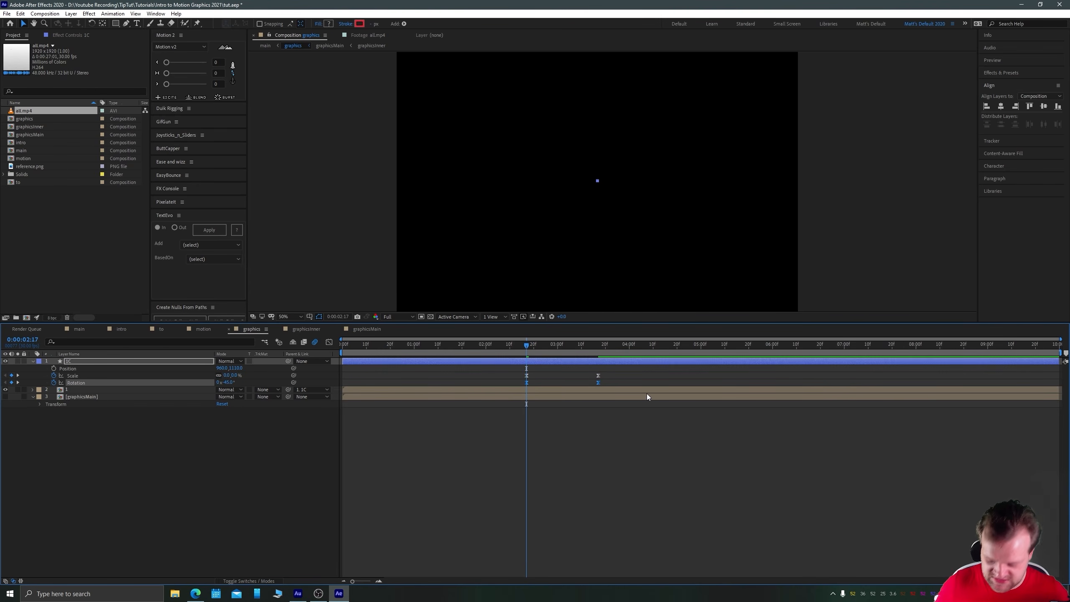
key("alt")
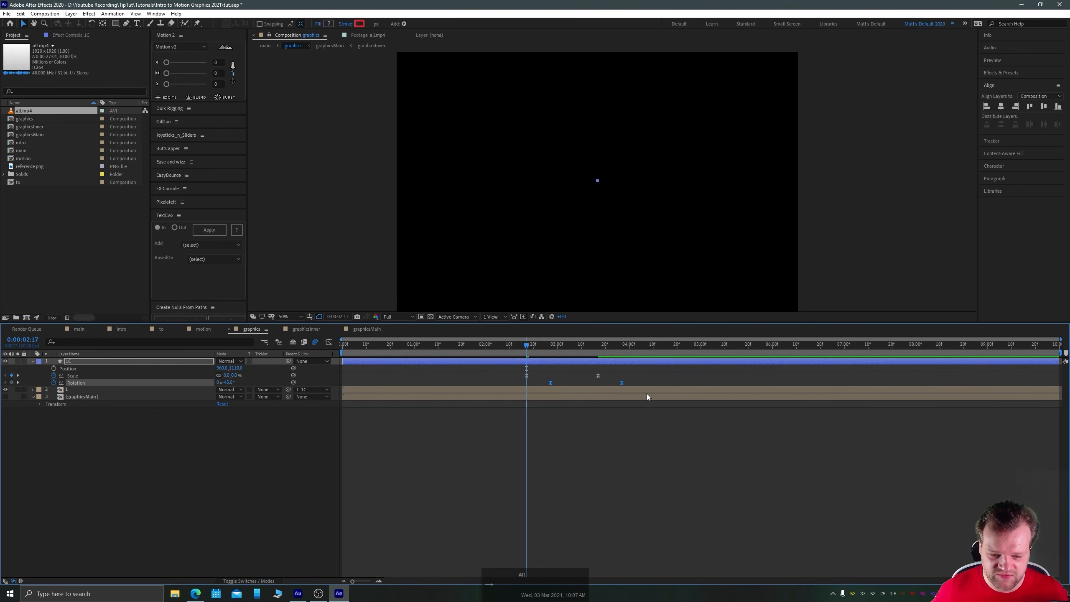
Preview the 1C scale and rotation animation, and move the current time to the last Rotation keyframe at 0:00:04:17.
key("space")
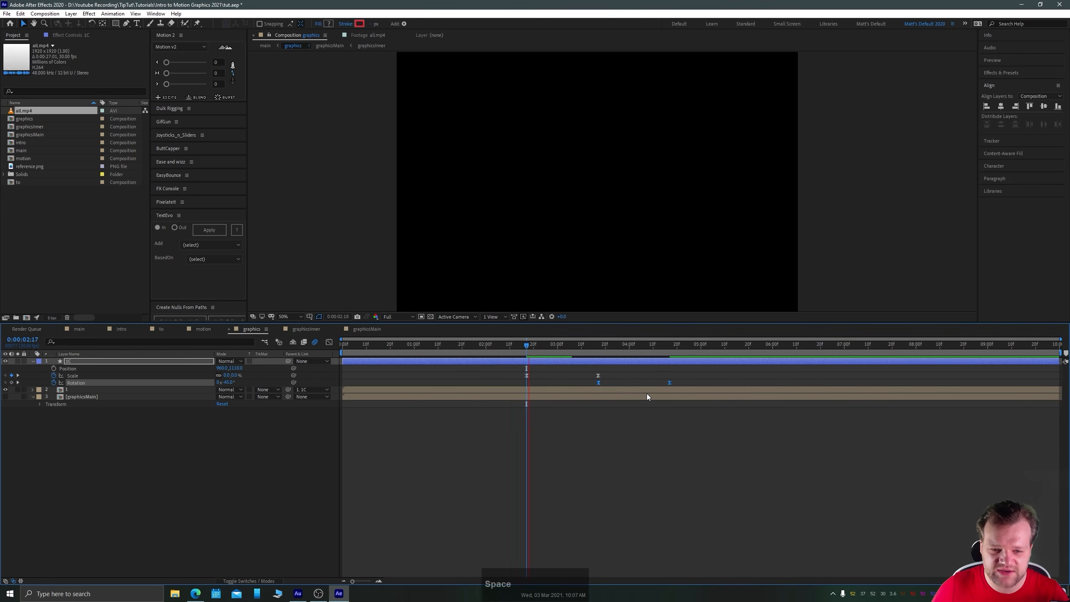
key("space")
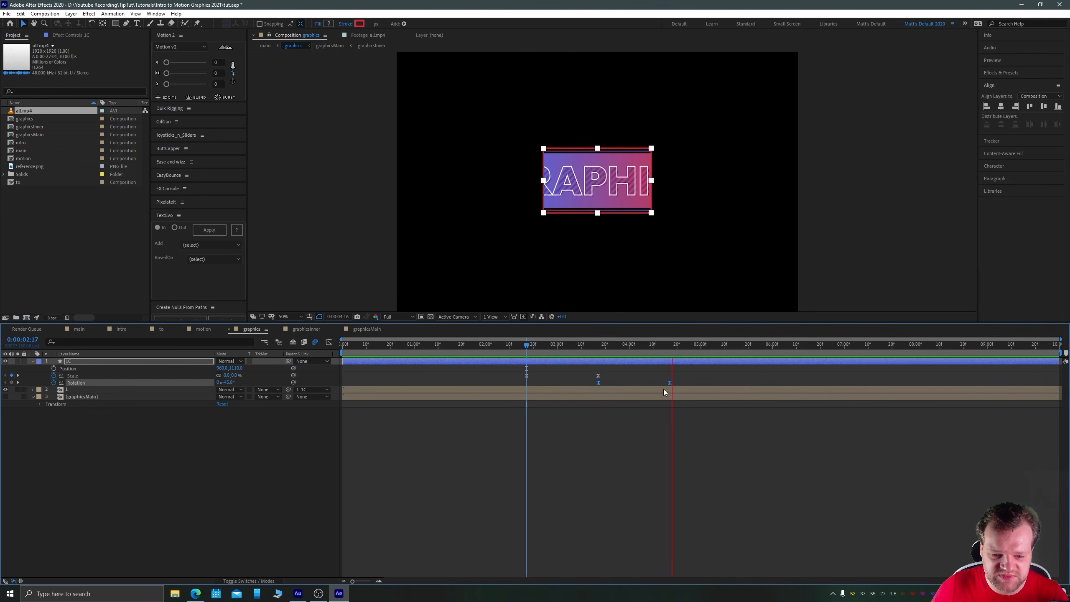
left_click(667, 345)
left_click_drag(667, 345, 669, 345)
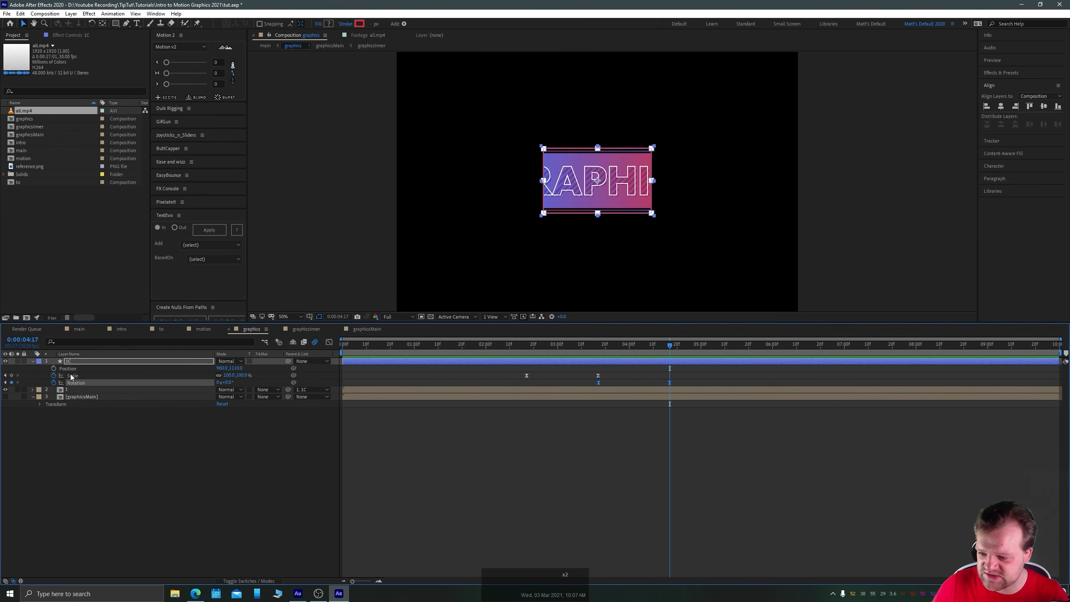
Keyframe 1C's Position at 0:00:04:17, and at 0:00:05:17 move it straight down to about 960, 1394.
left_click(54, 368)
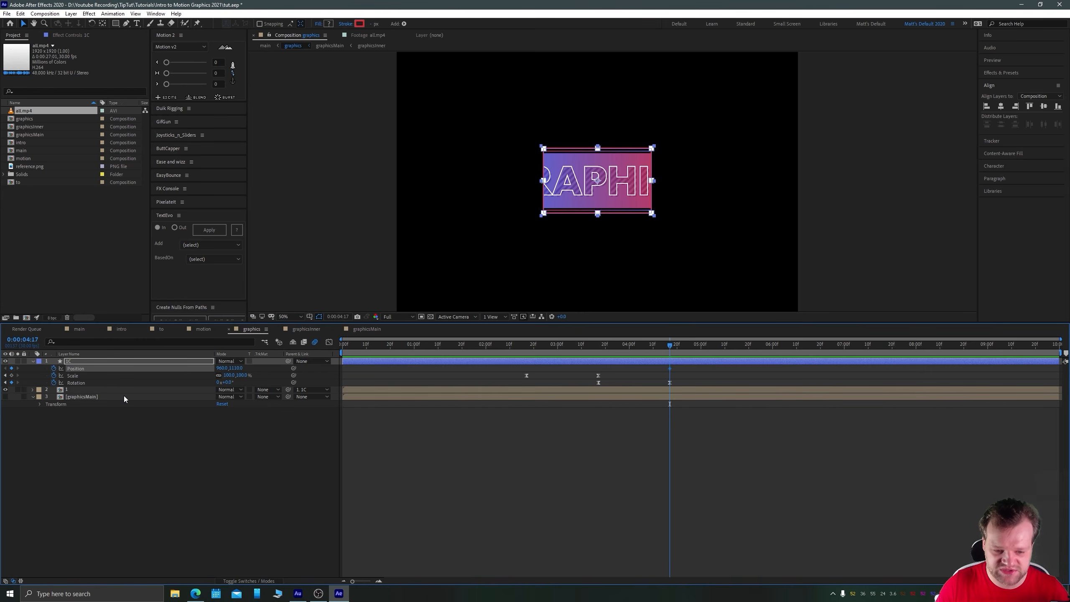
key("ctrl+shift+Right")
key("ctrl+shift+Right")
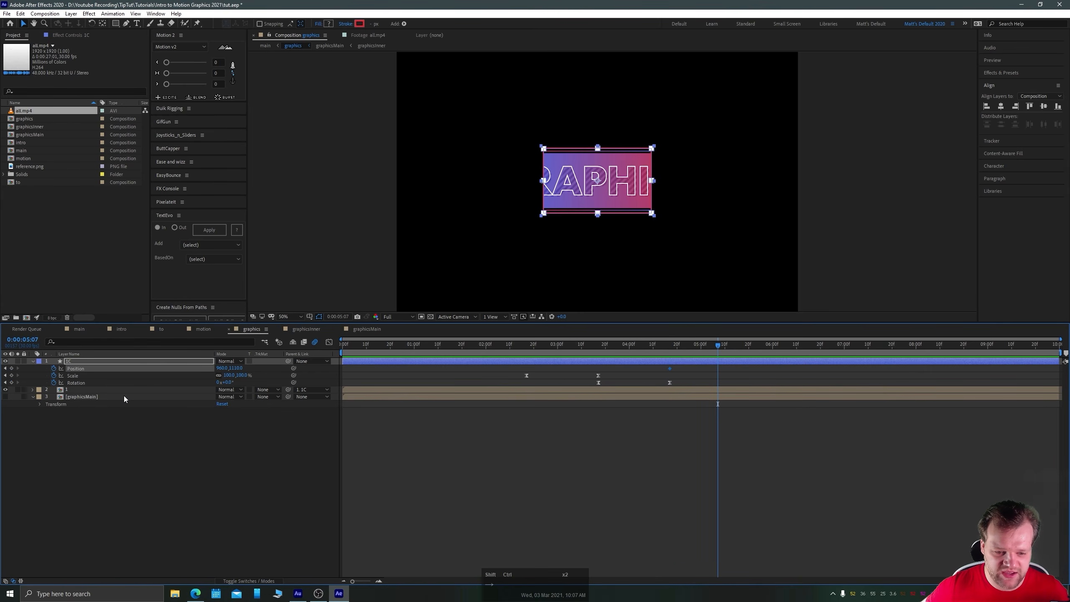
key("ctrl+shift+Right")
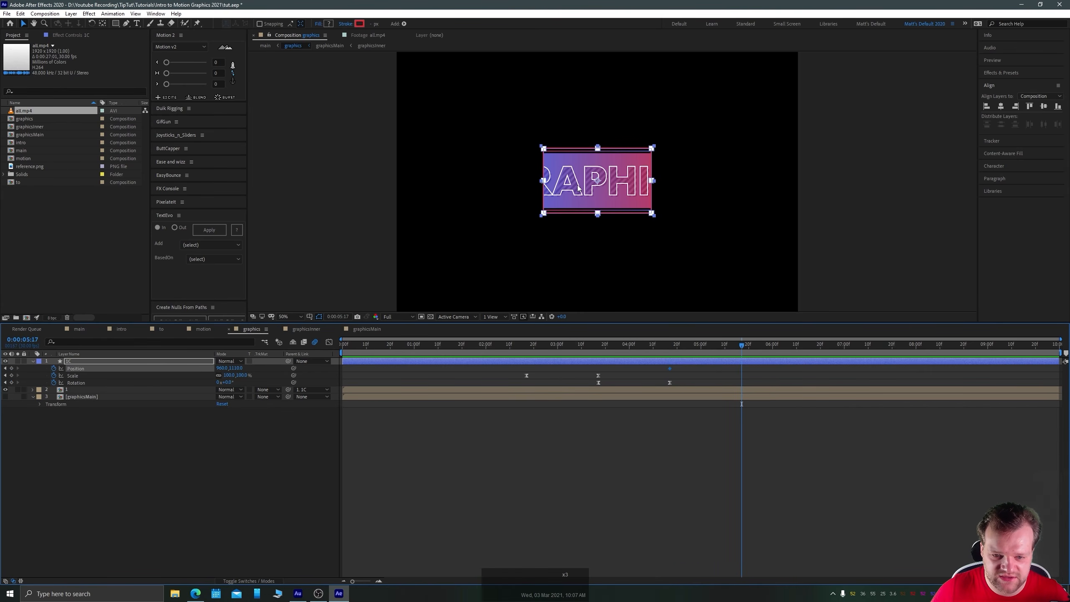
left_click_drag(575, 179, 573, 237)
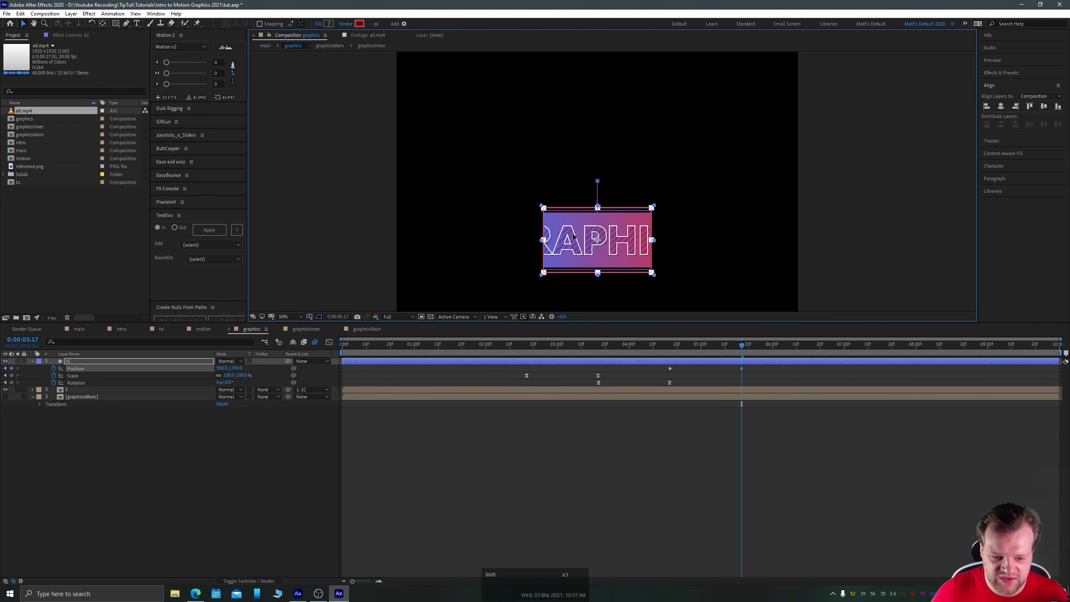
left_click_drag(673, 349, 722, 350)
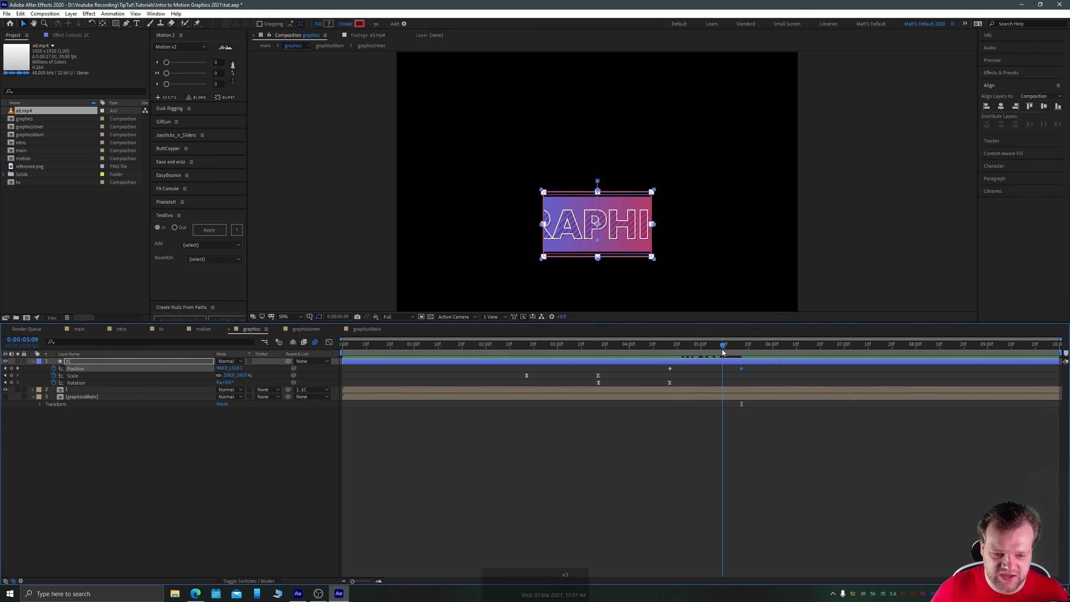
Time-reverse 1C's two Position keyframes so the panel travels upward instead of downward.
right_click(670, 369)
mouse_move(744, 472)
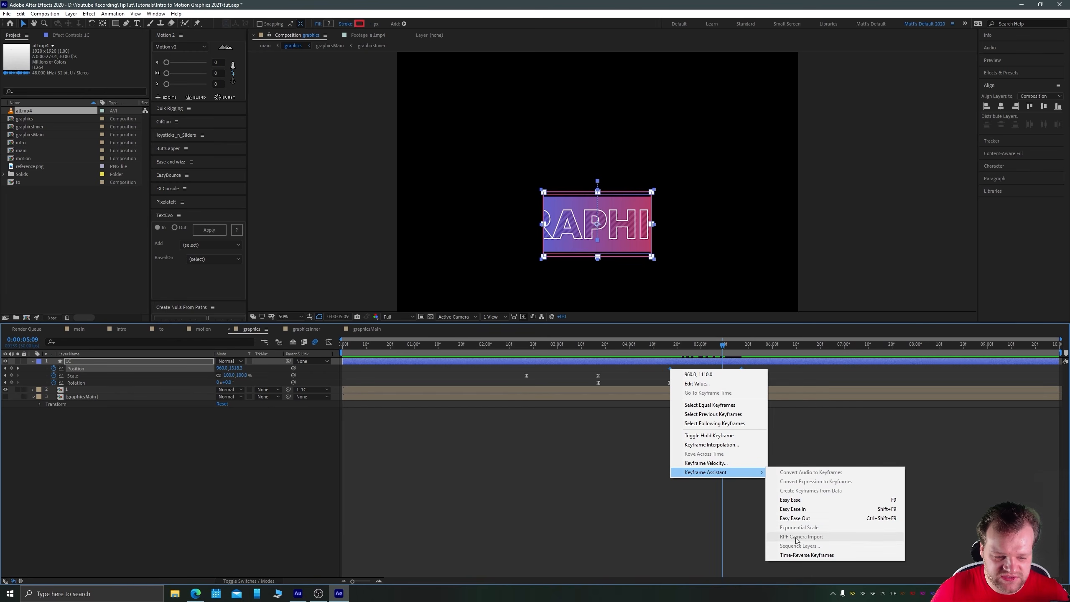
left_click(798, 555)
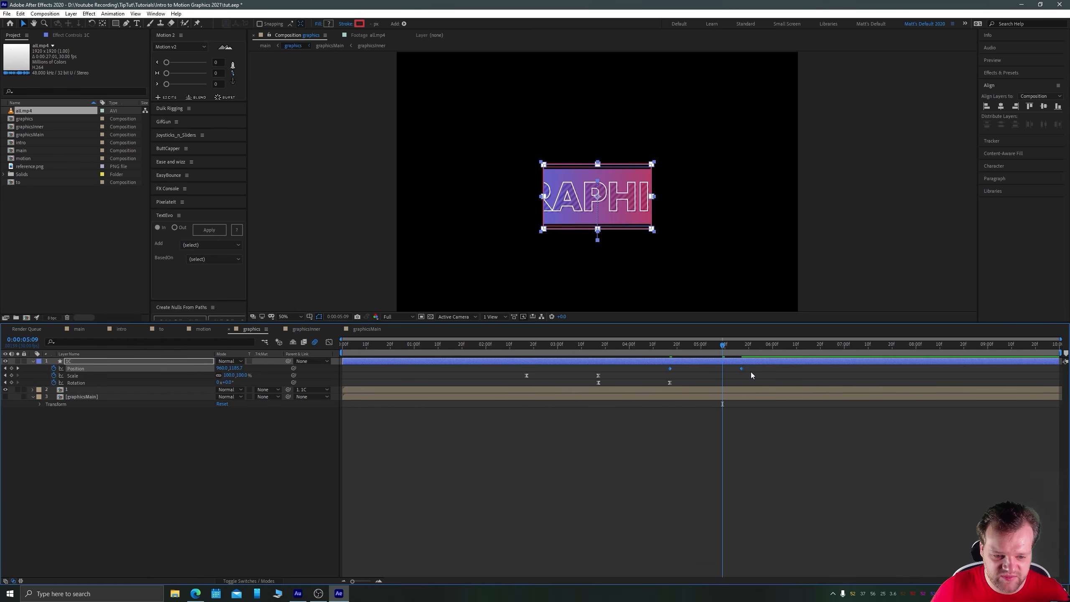
Apply Easy Ease to both of 1C's Position keyframes and increase their easing influence in the speed graph.
key("F9")
left_click(328, 342)
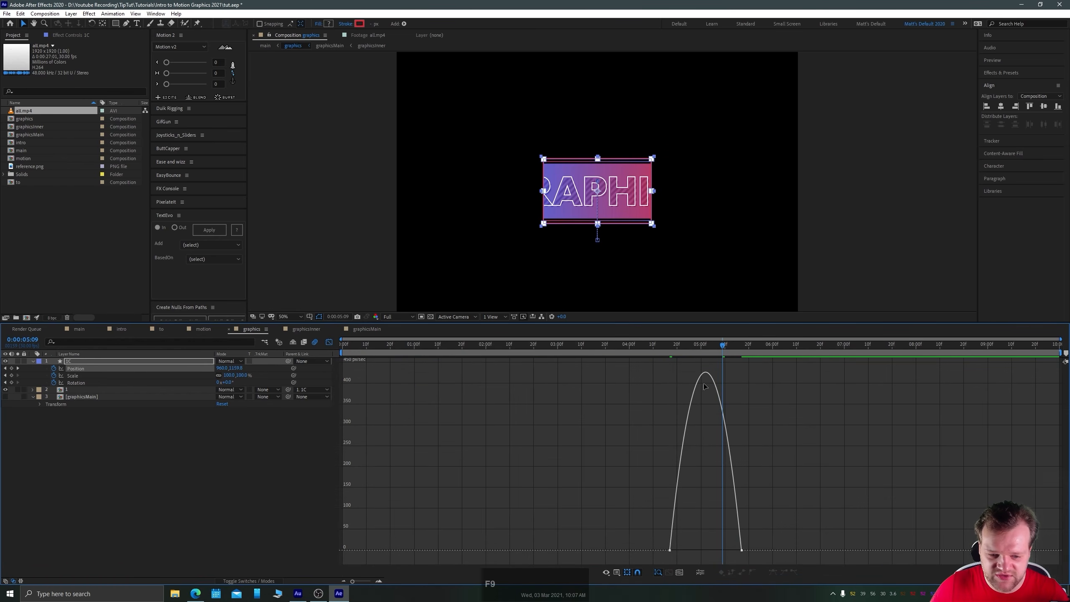
left_click_drag(632, 489, 813, 555)
left_click_drag(730, 547, 694, 548)
left_click(329, 342)
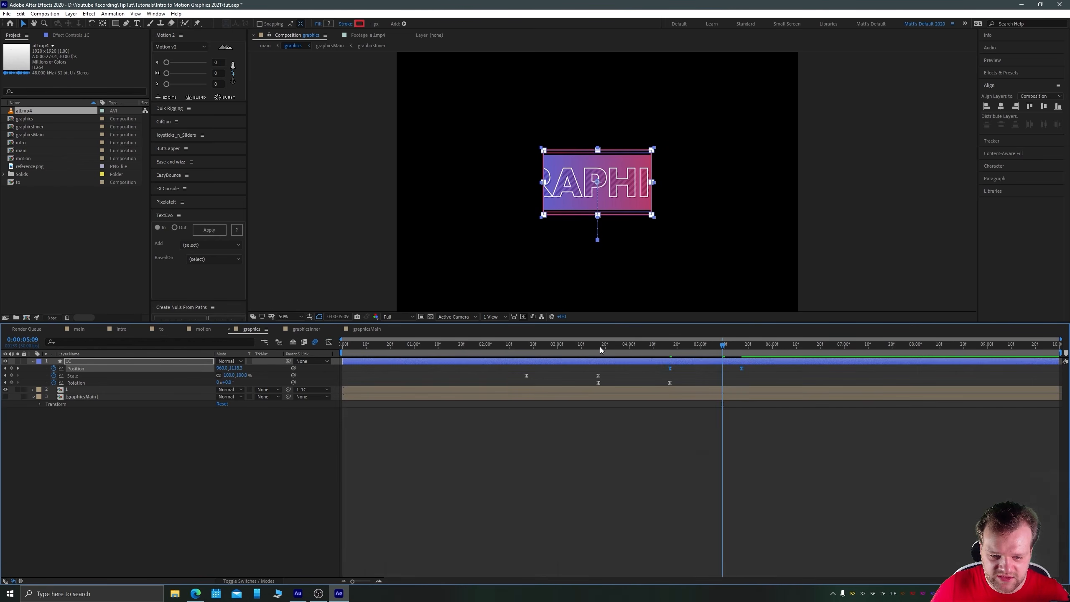
Preview 1C's combined scale, rotation and position animation from about 0:00:02:09.
left_click_drag(601, 349, 508, 358)
key("space")
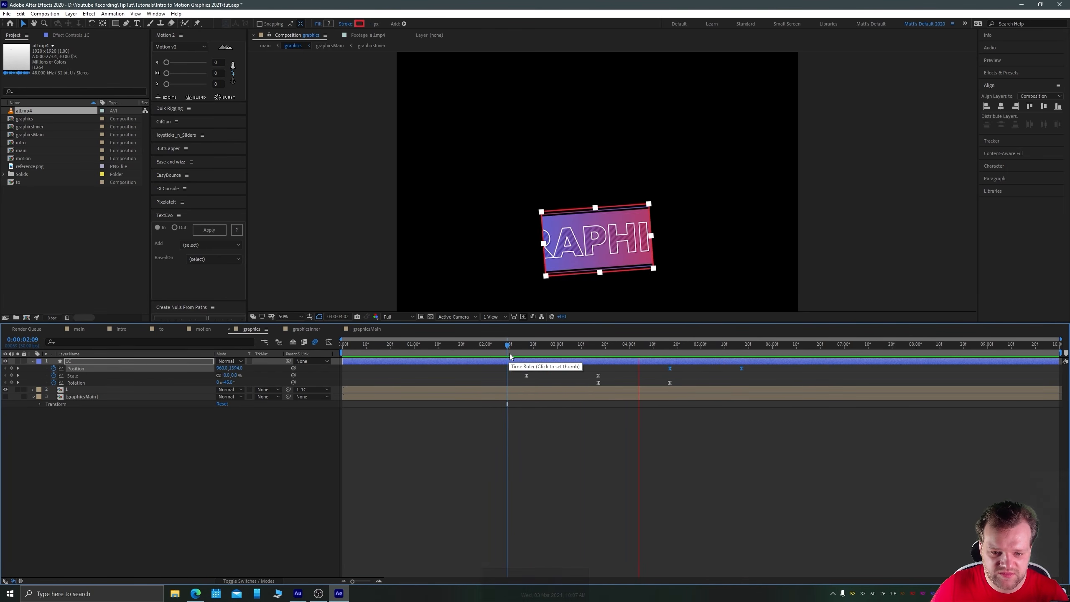
key("space")
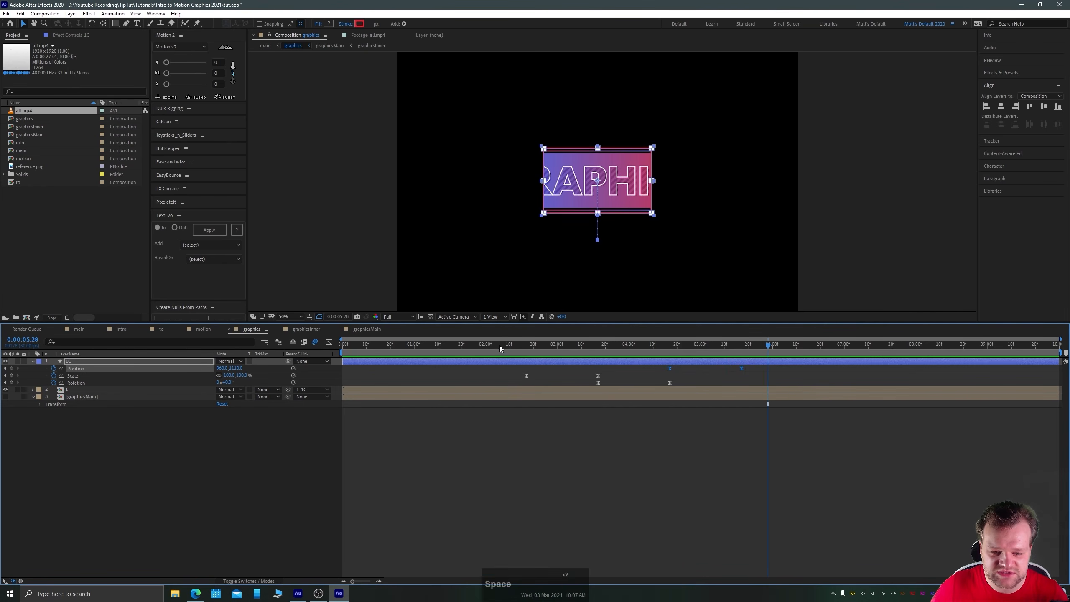
left_click_drag(500, 345, 560, 353)
Inspect the letter animation inside the graphicsMain composition up to about 0:00:01:09, and return to the graphics composition.
left_click(72, 390)
left_click(81, 398)
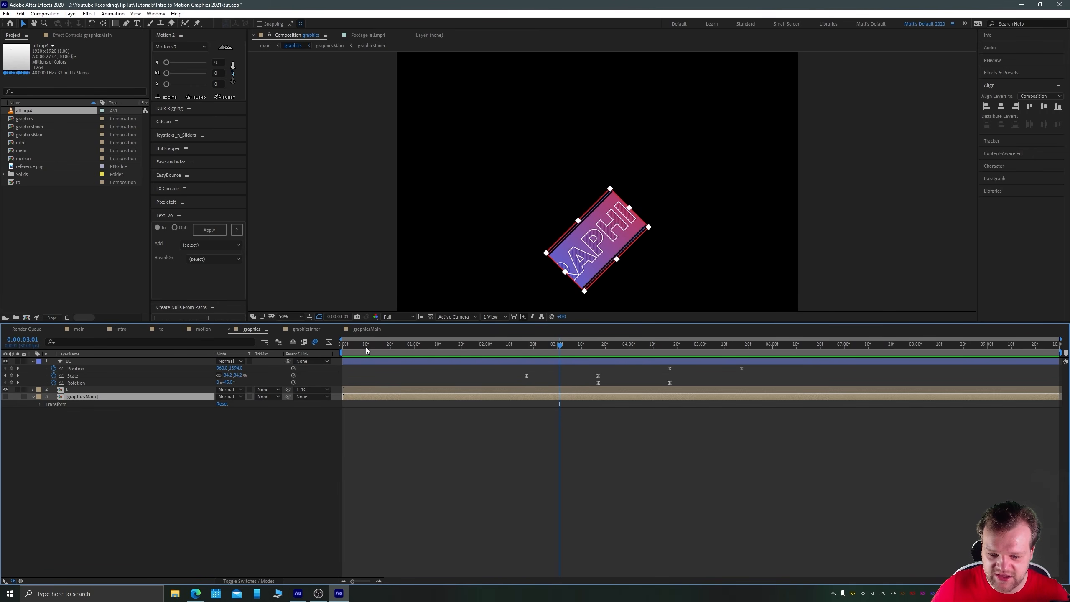
mouse_move(356, 347)
left_mouse_down()
mouse_move(474, 352)
mouse_move(347, 352)
left_mouse_up()
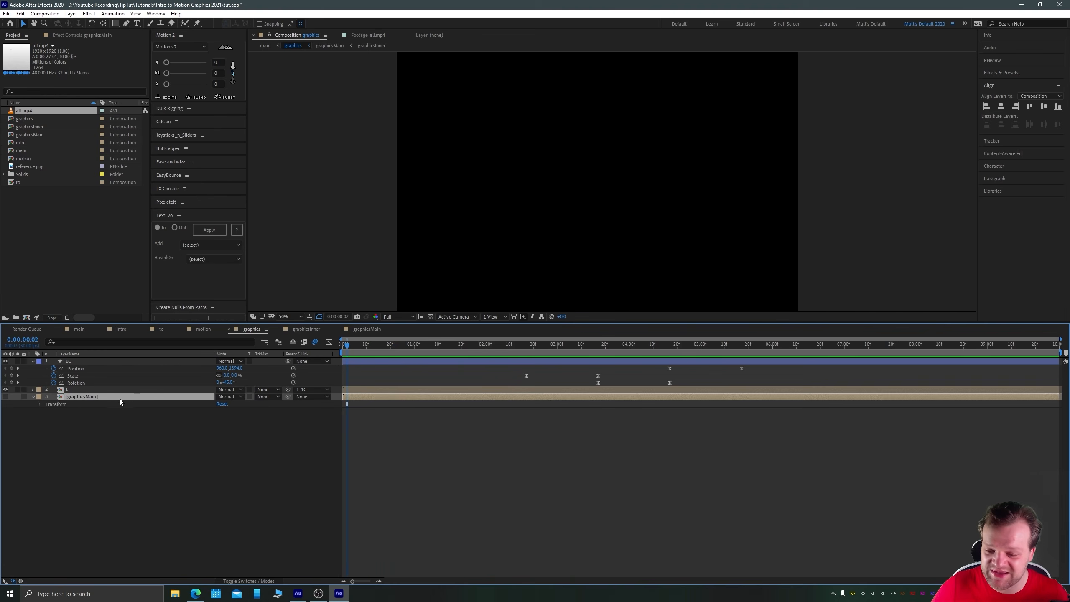
double_click(61, 397)
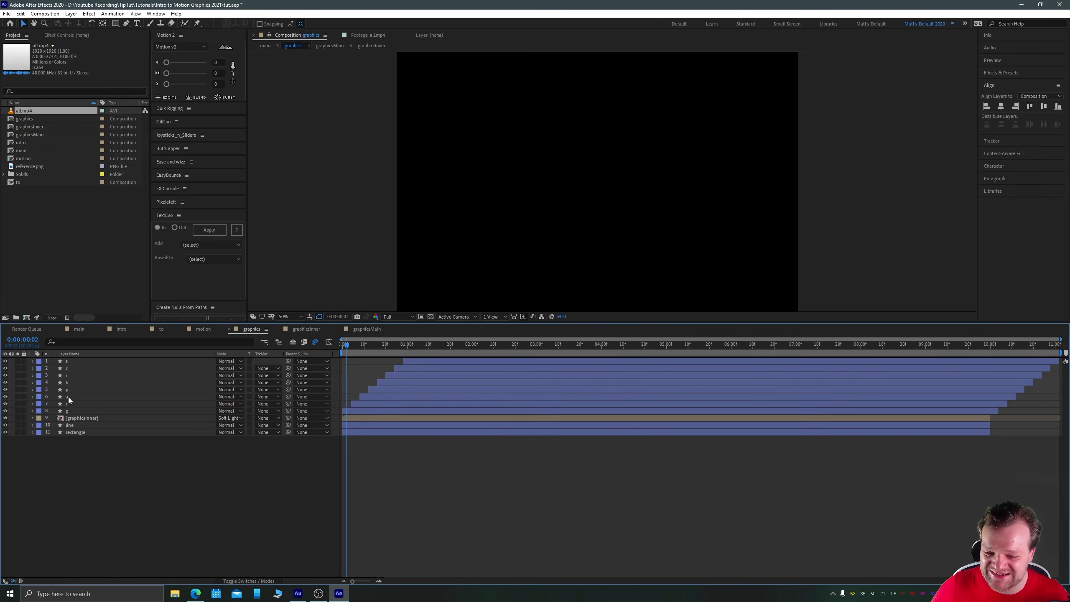
left_click_drag(345, 345, 427, 366)
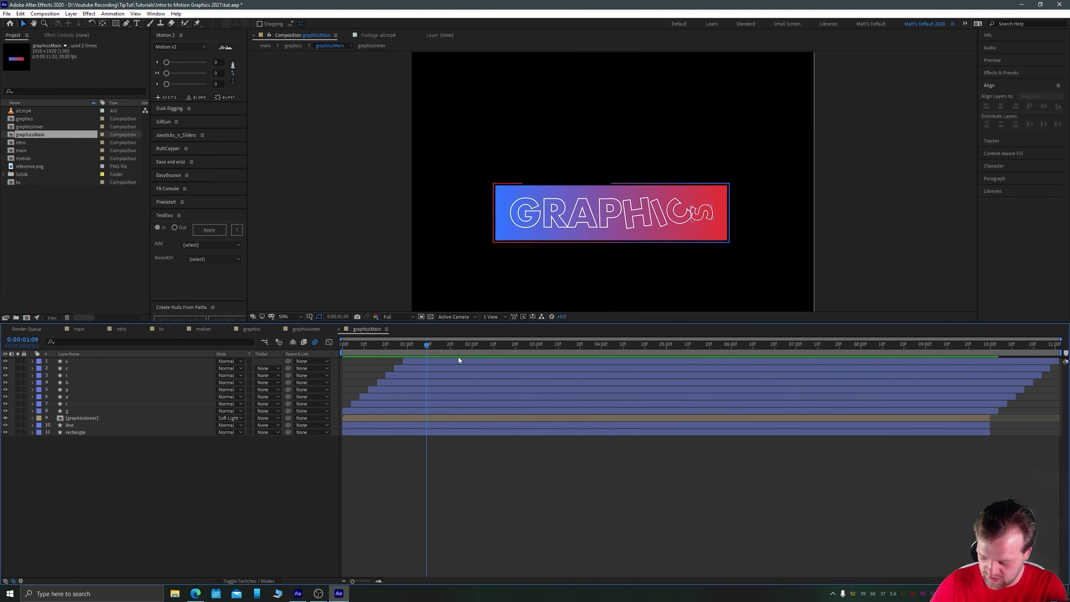
key("Tab")
left_click(466, 331)
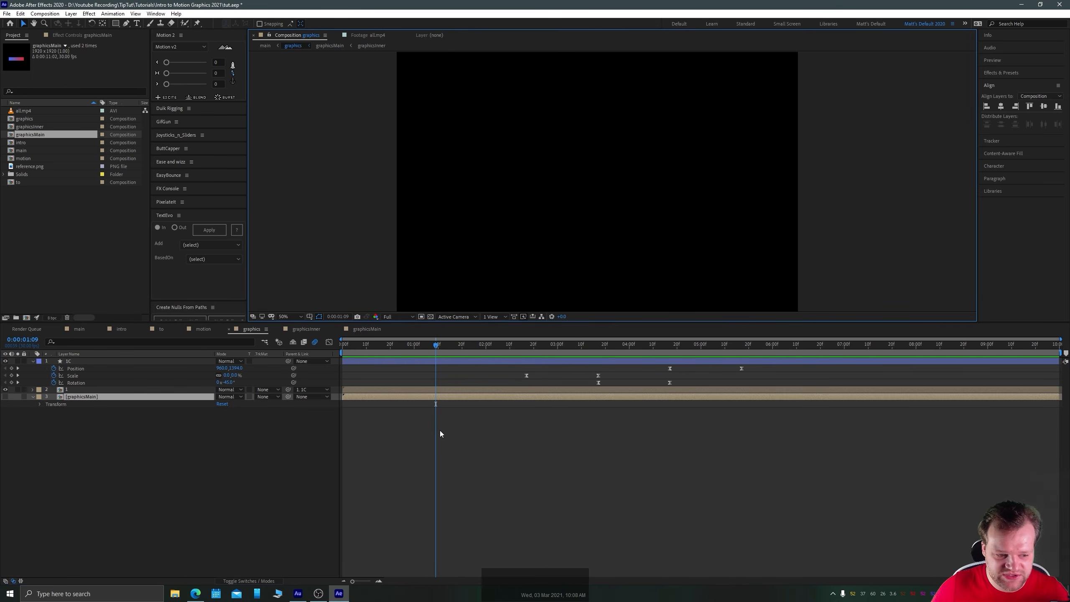
Shift panel layer 1 and the graphicsMain layer to start at 1C's first Scale keyframe, 0:00:02:17, and scrub to check.
left_click(411, 441)
left_click(363, 392)
left_click(357, 396, "shift")
left_click_drag(357, 395, 535, 389)
left_click_drag(528, 347, 577, 371)
Trim the start of controller layer 1C to 0:00:02:17.
left_click(351, 390)
left_click(361, 360)
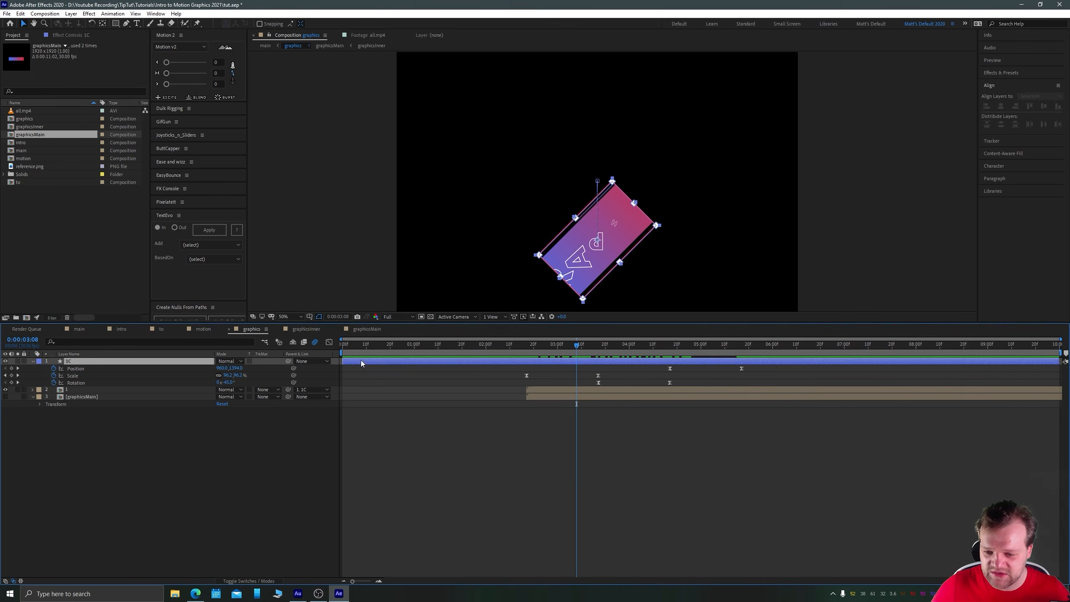
left_click(527, 343)
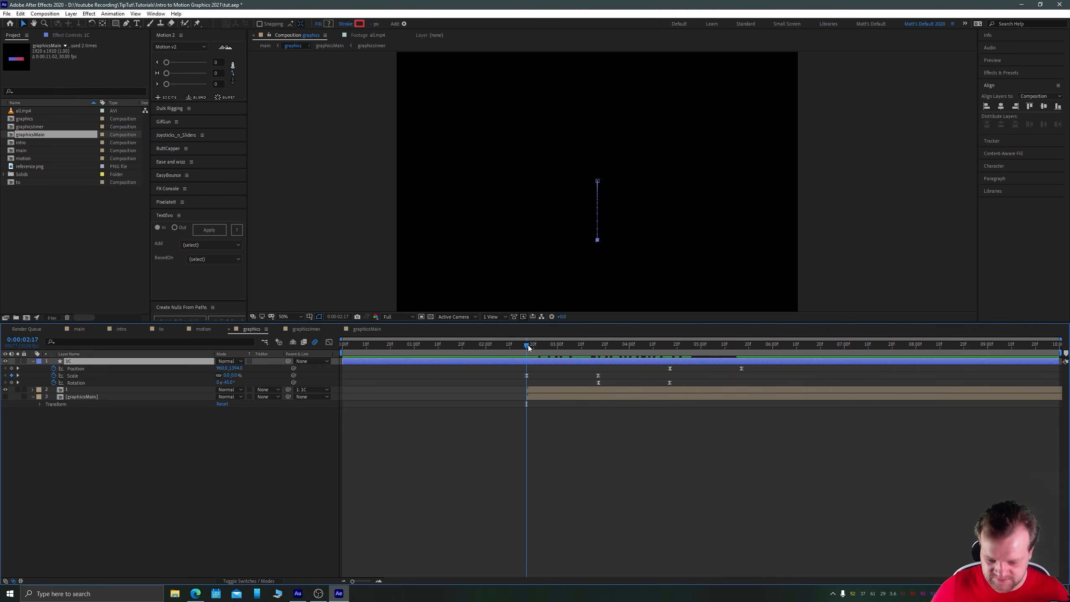
key("alt+bracketleft")
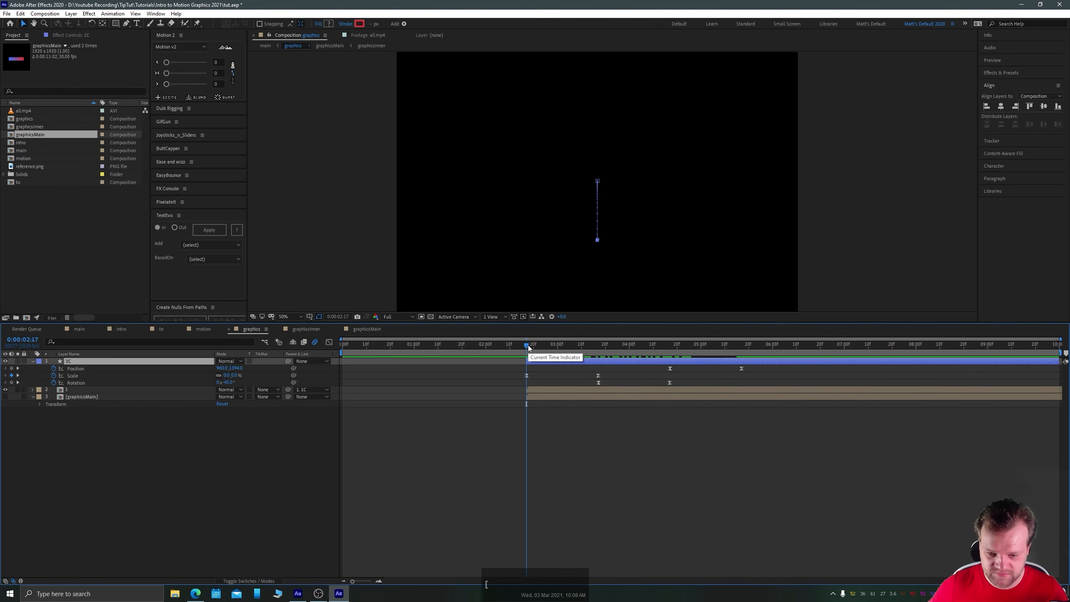
left_click(498, 463)
With the current time at 0:00:05:17, duplicate panel layer 1 with its controller 1C and bring both copies to the top.
left_click_drag(544, 343, 758, 354)
left_click(5, 367)
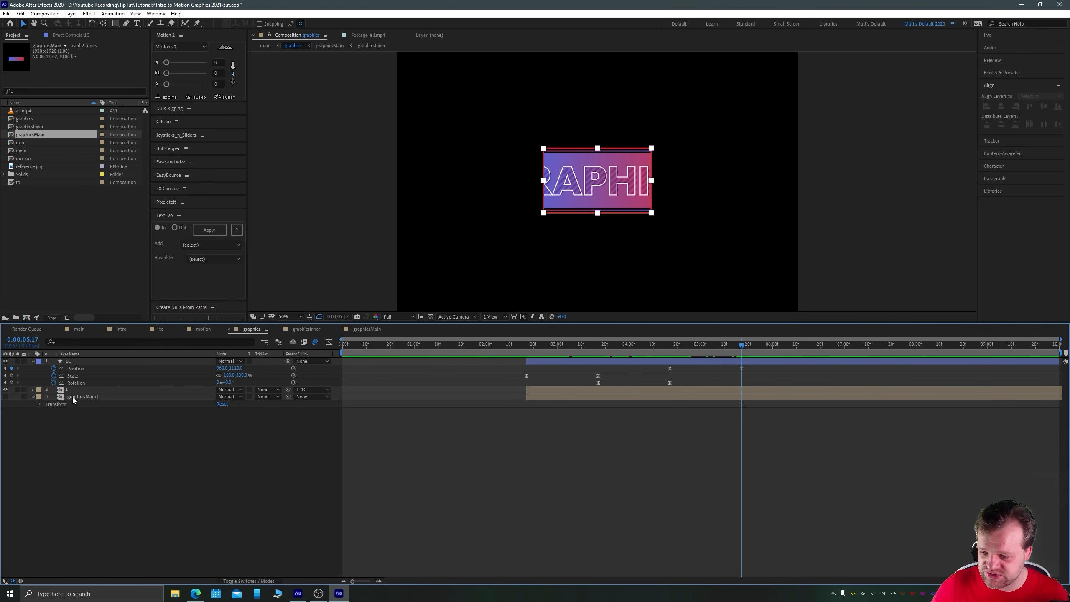
left_click(91, 389)
left_click(95, 361, "shift")
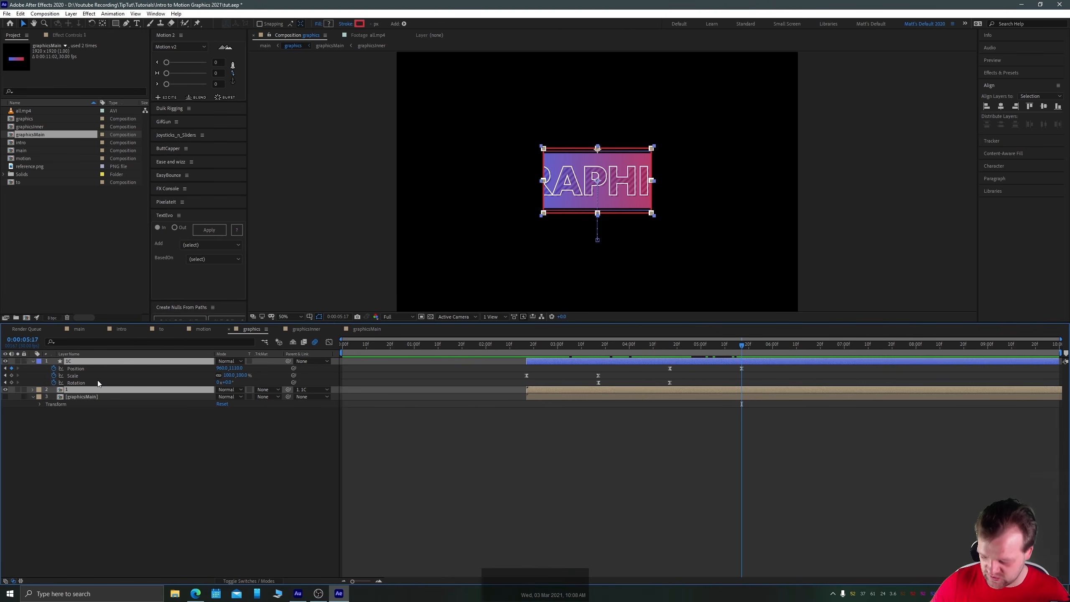
key("ctrl+d")
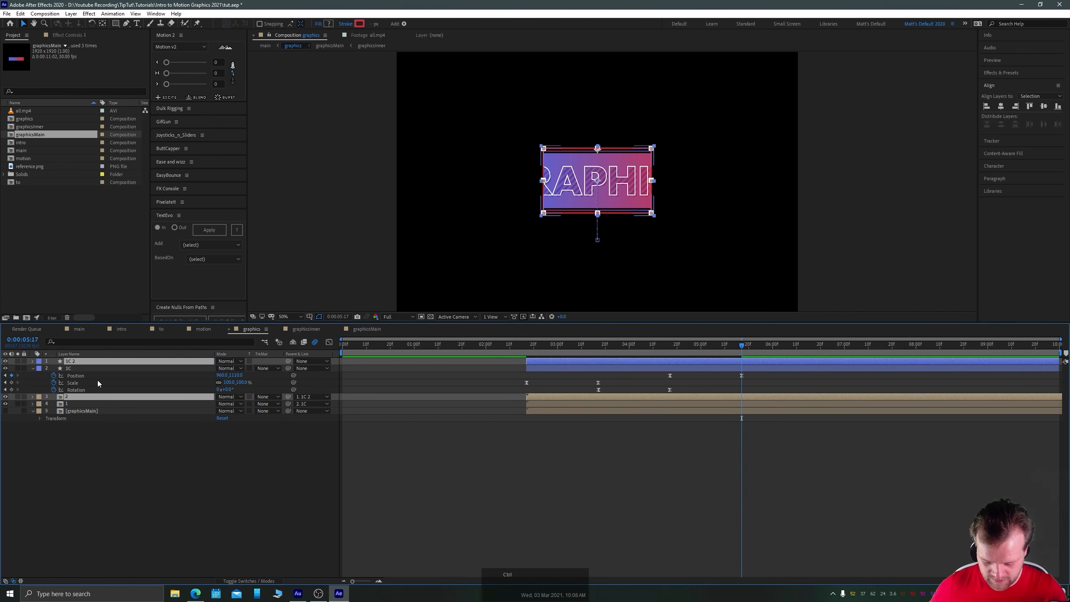
key("ctrl+bracketright")
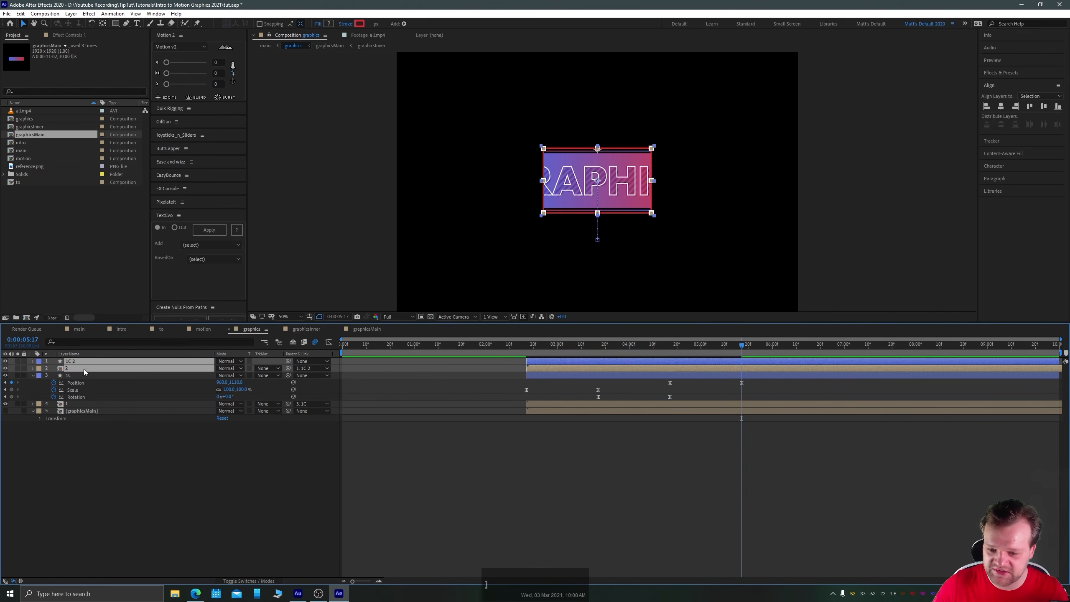
left_click(155, 494)
Delete the mask from the duplicated panel layer 2.
left_click(70, 369)
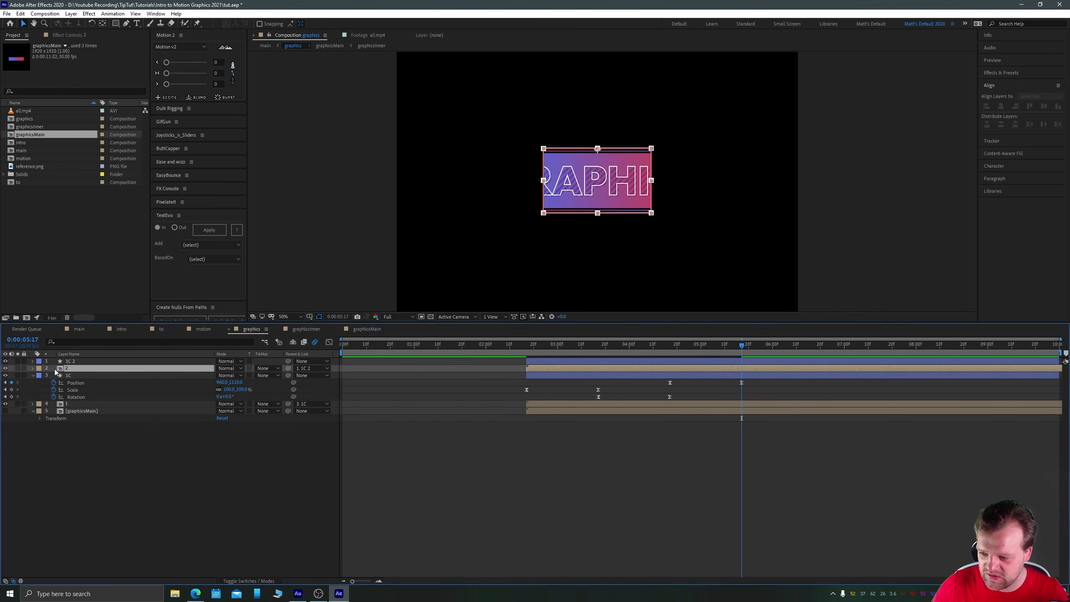
left_click(33, 368)
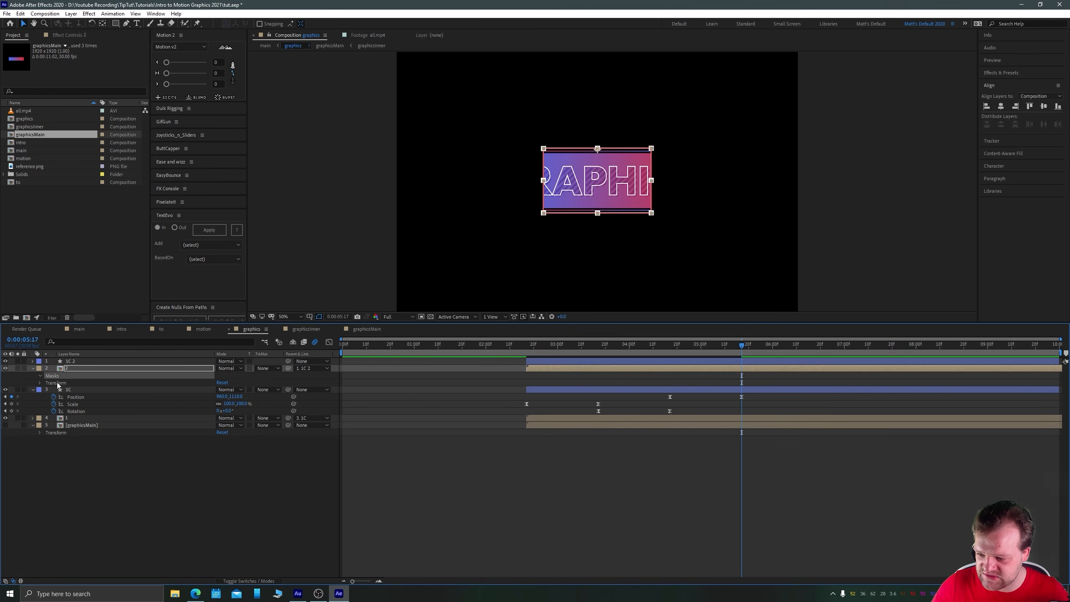
left_click(40, 375)
left_click(66, 383)
key("Delete")
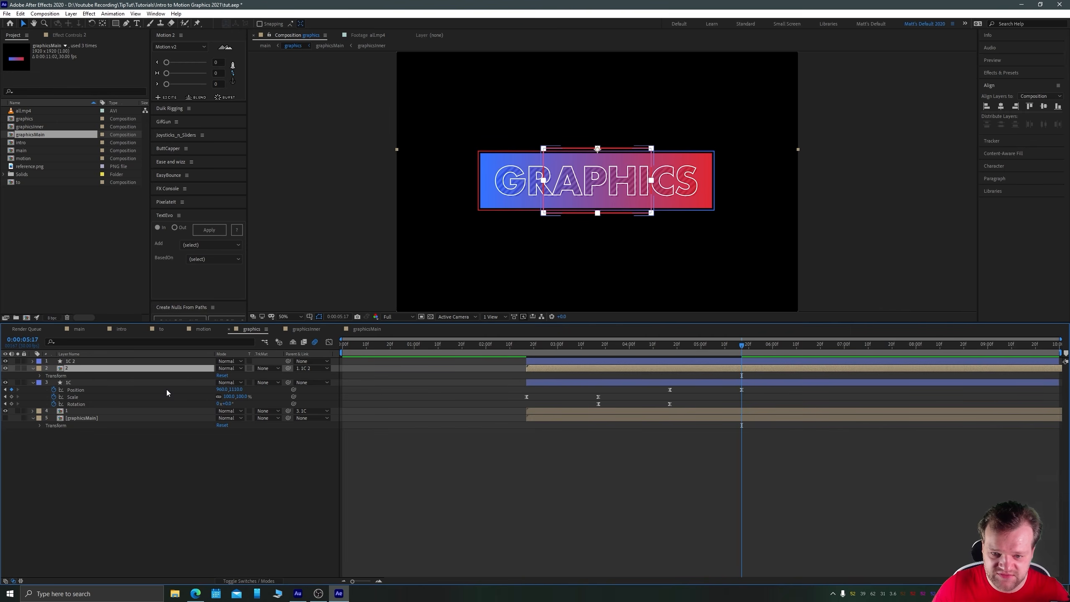
left_click(160, 489)
Remove all Position, Scale and Rotation keyframes from the duplicated controller 1C 2.
left_click(67, 362)
key("u")
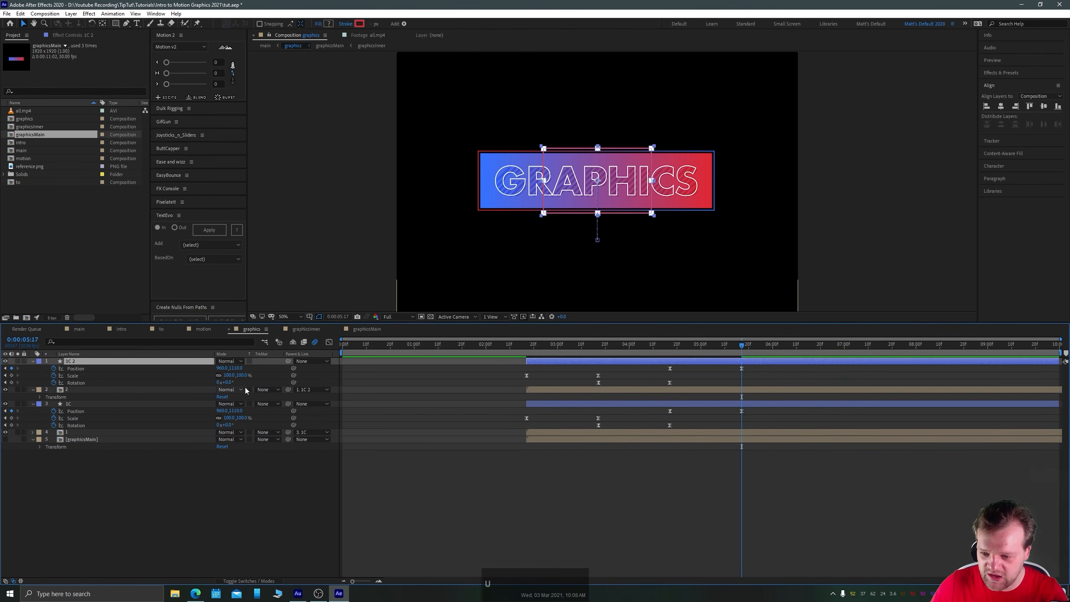
left_click_drag(53, 382, 53, 368)
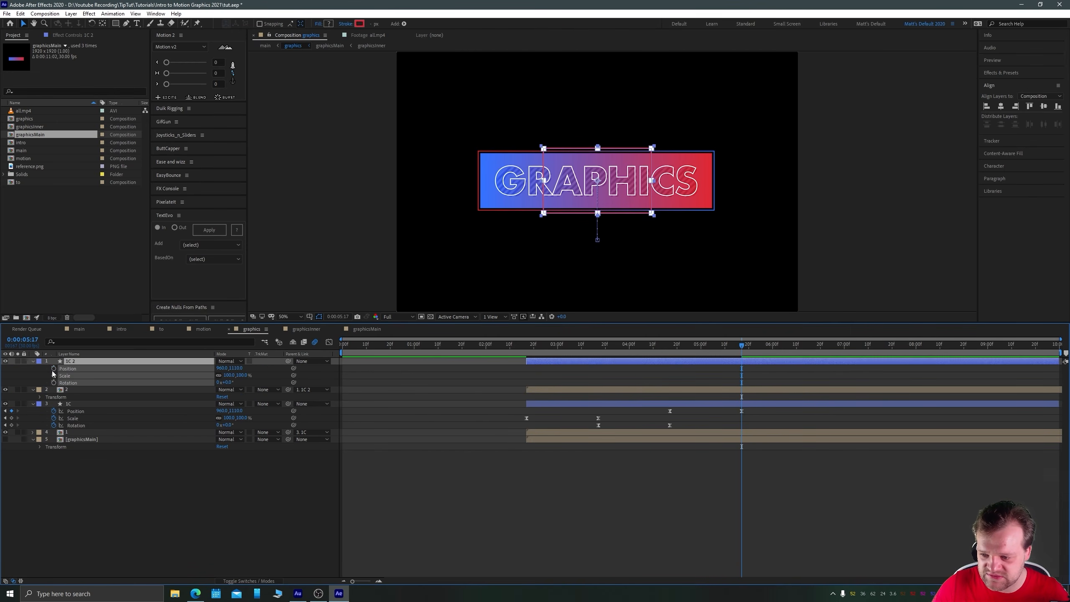
left_click(646, 497)
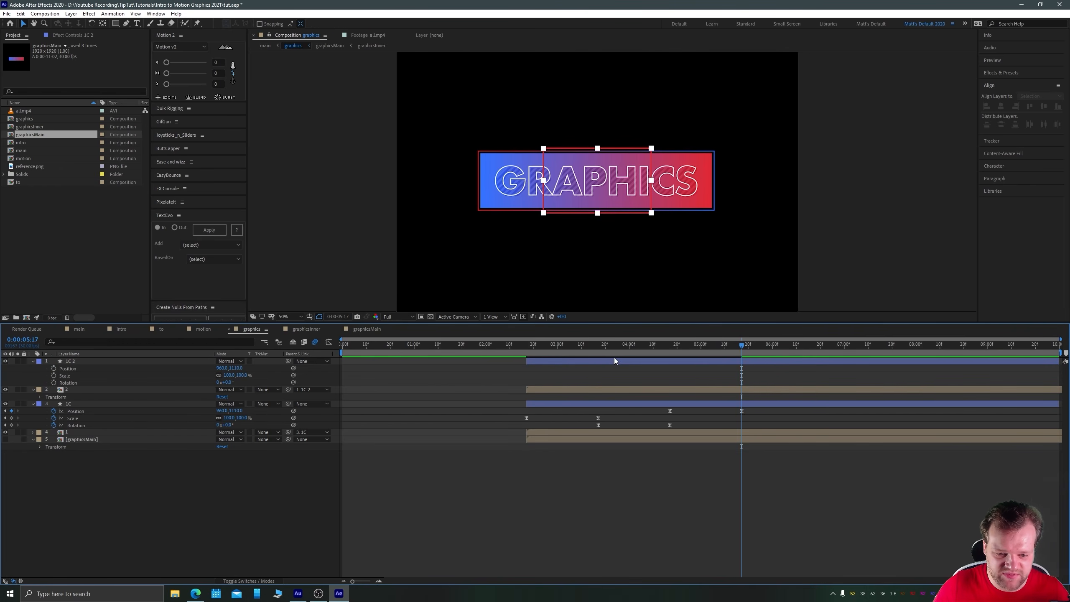
left_click(615, 359)
left_click_drag(576, 190, 522, 181)
key("ctrl+z")
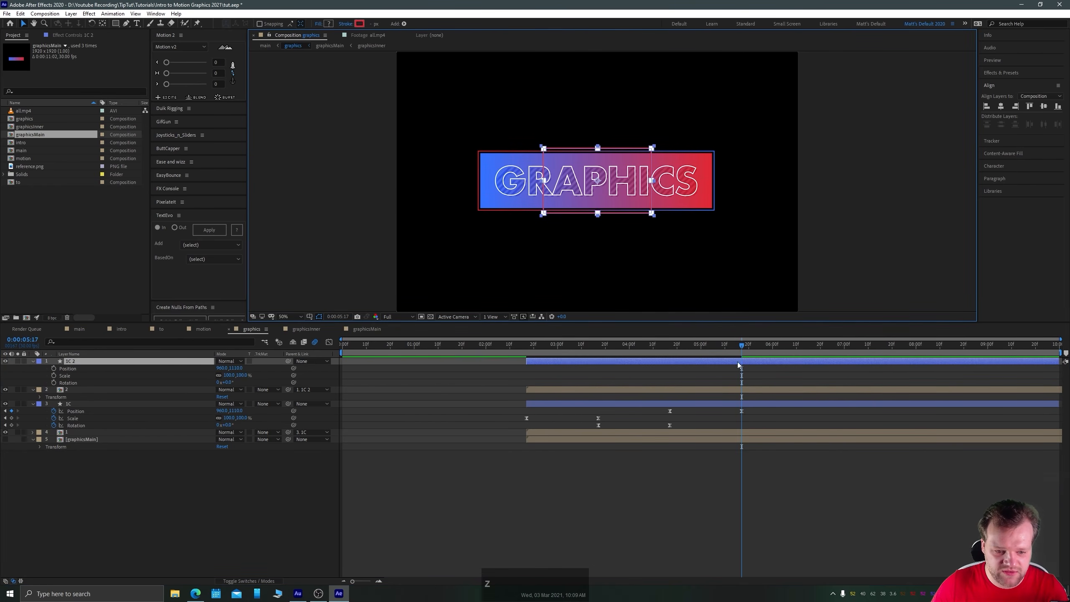
Set the parent of panel layer 2 to None, then test its independence with a trial move and undo that move.
left_click(121, 391)
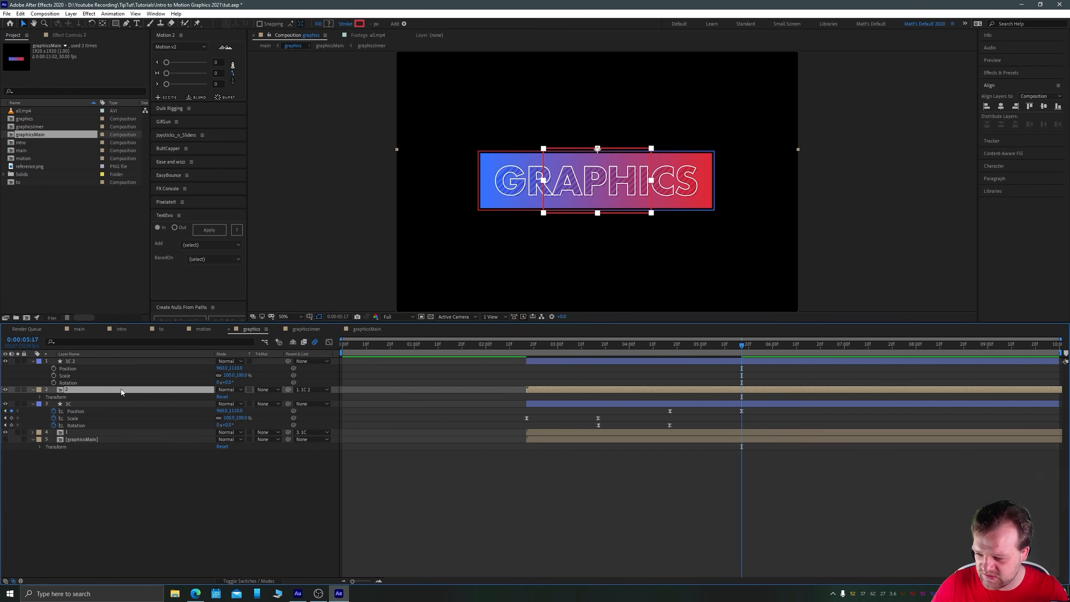
left_click(303, 393)
left_click(307, 397)
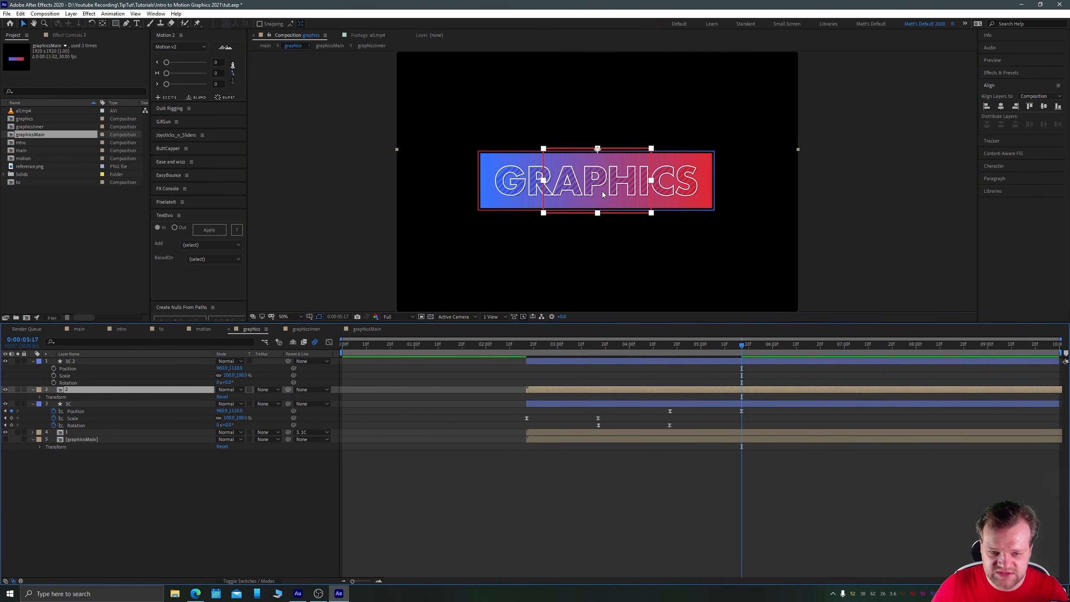
left_click_drag(602, 195, 535, 189)
key("ctrl+z")
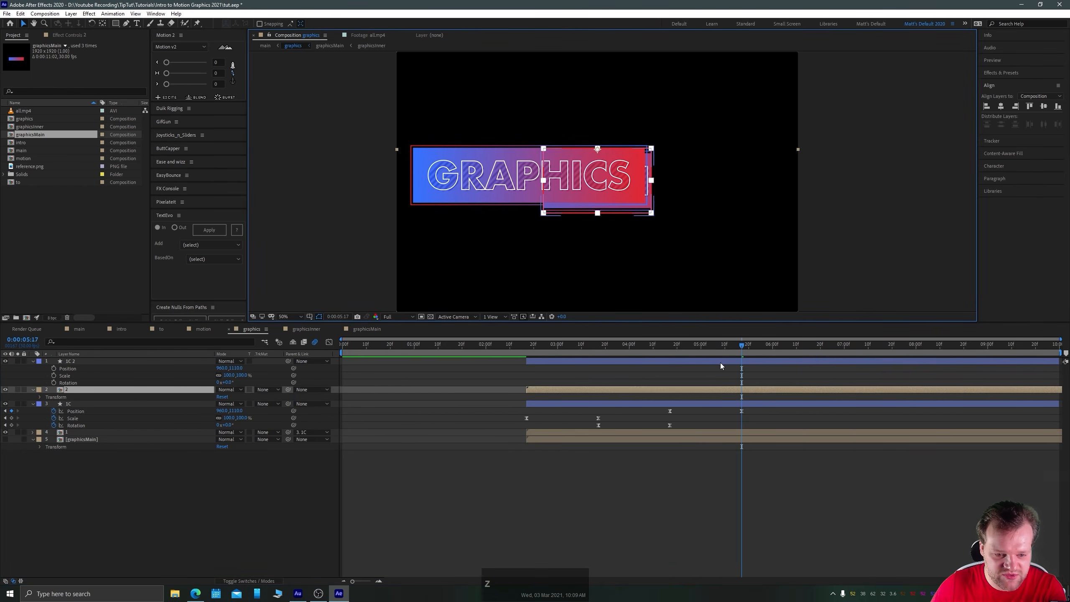
Position controller 1C 2 over the upper-left corner of the GRAPHICS title and scale it down to about 74.1%.
left_click(721, 363)
left_click_drag(616, 214, 512, 192)
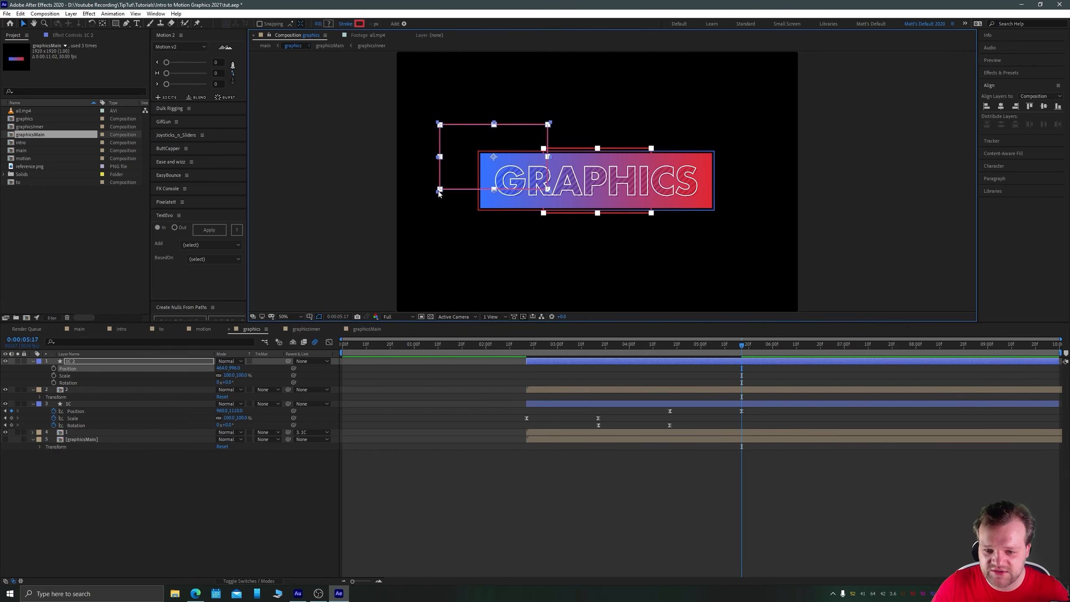
left_click_drag(439, 193, 474, 161)
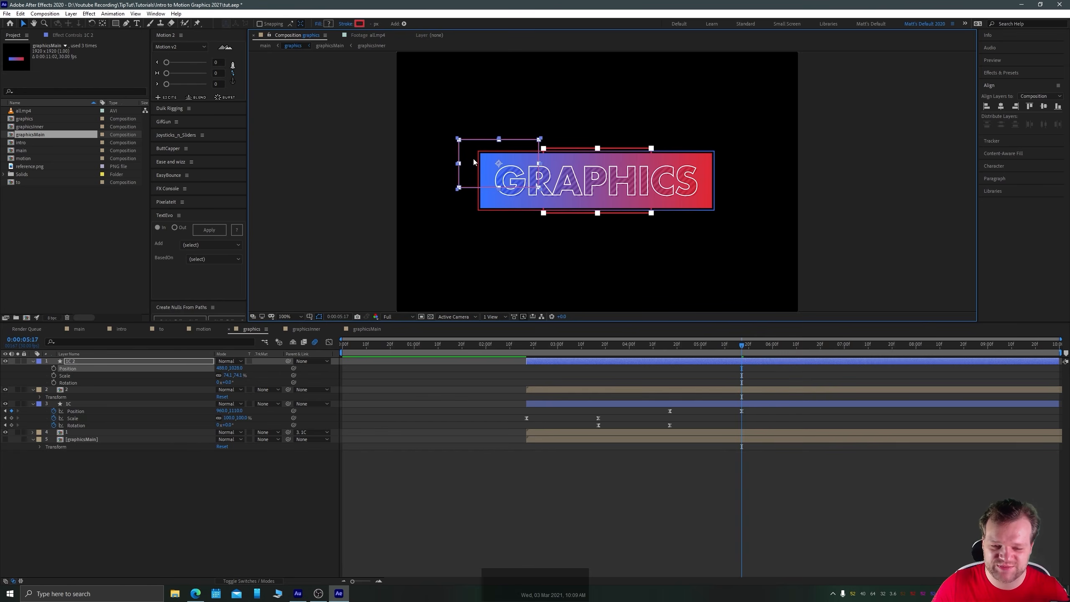
scroll(474, 159, "up", 2)
key("space")
left_click_drag(383, 155, 662, 219)
left_click_drag(530, 184, 523, 158)
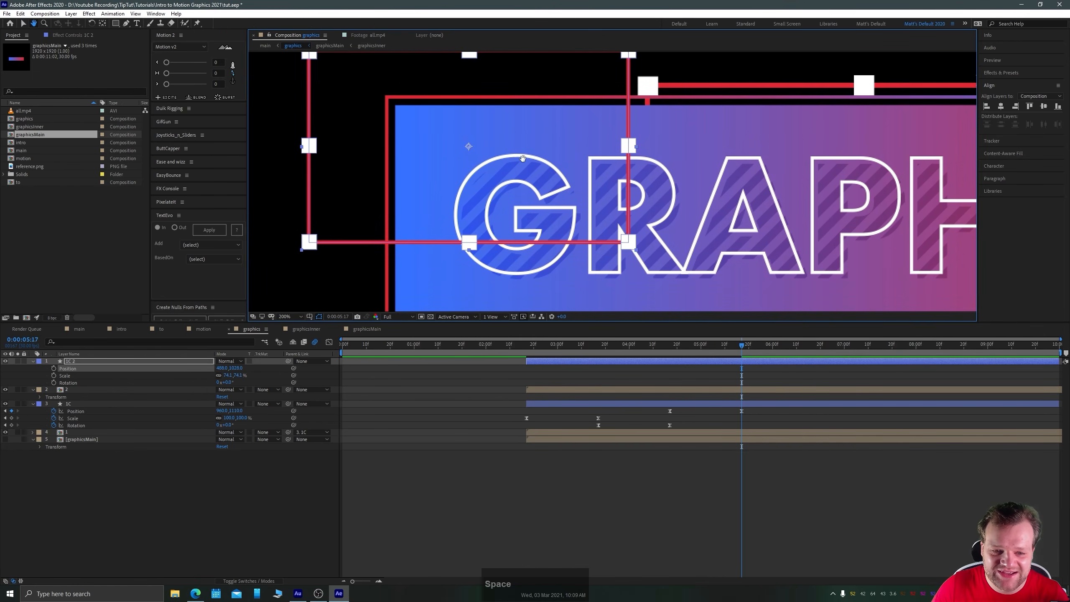
left_click_drag(321, 60, 335, 93)
key("comma")
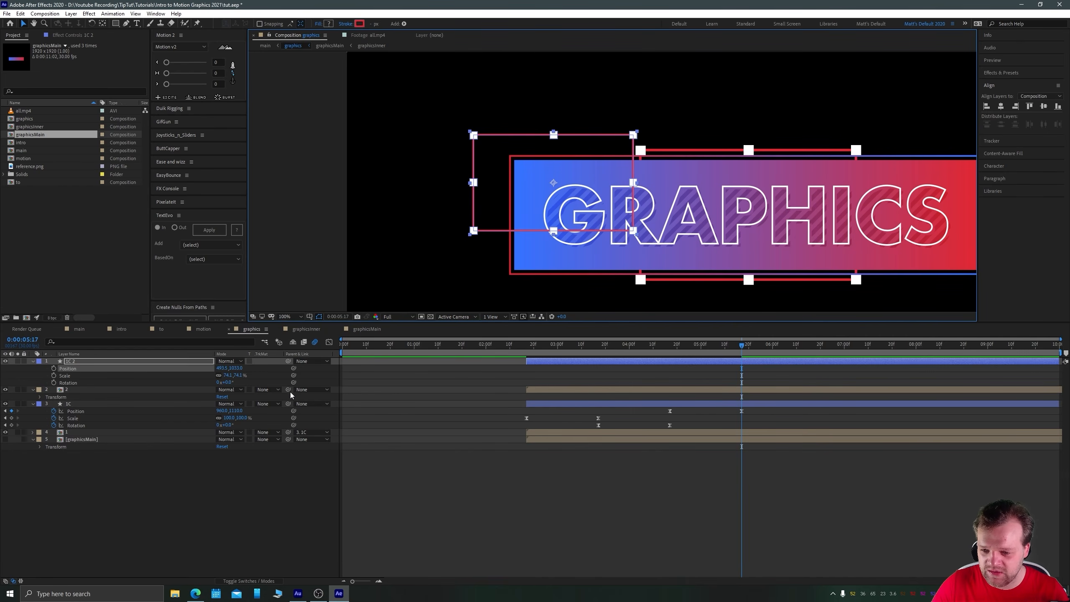
Parent panel layer 2 to controller 1C 2.
left_click(306, 390)
left_click(236, 420)
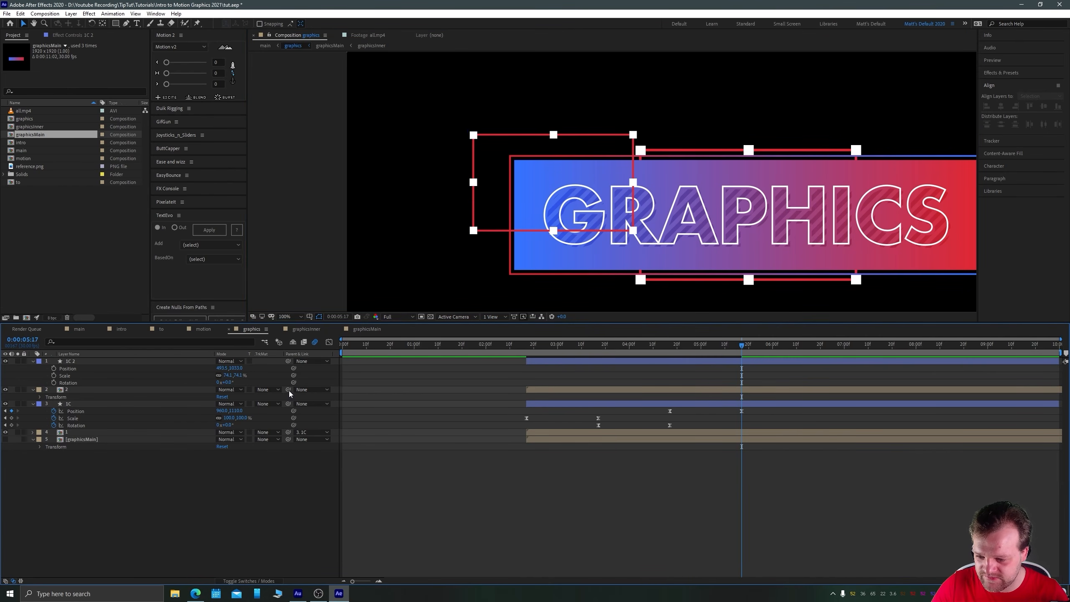
left_click_drag(288, 390, 85, 361)
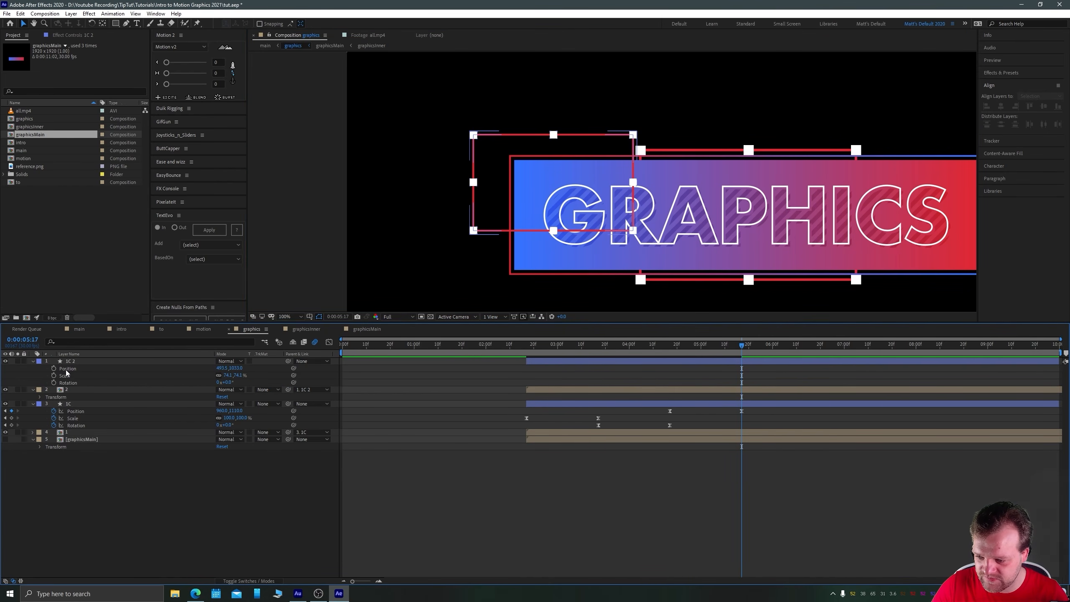
Draw a rectangular mask on panel layer 2 that matches the outline of controller 1C 2's selection box.
left_click(74, 384)
key("ctrl+Down")
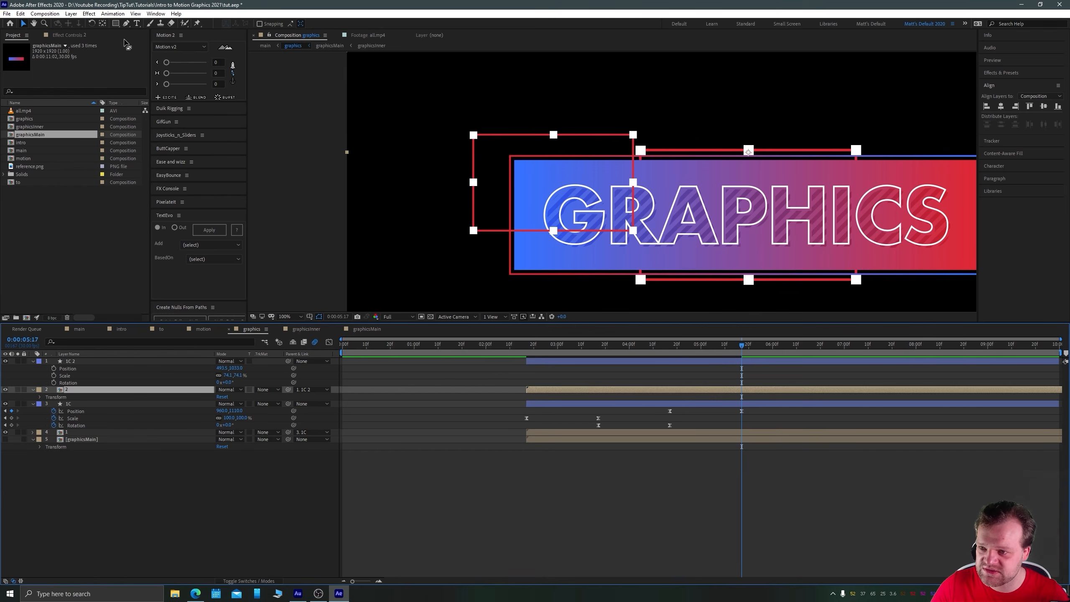
left_click(116, 24)
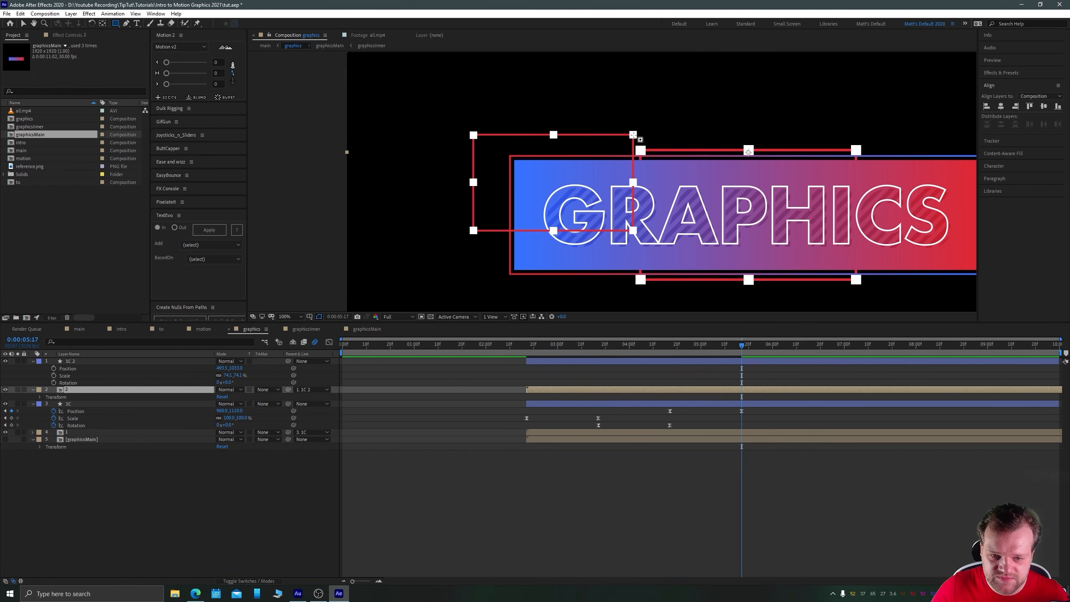
left_click_drag(632, 135, 473, 231)
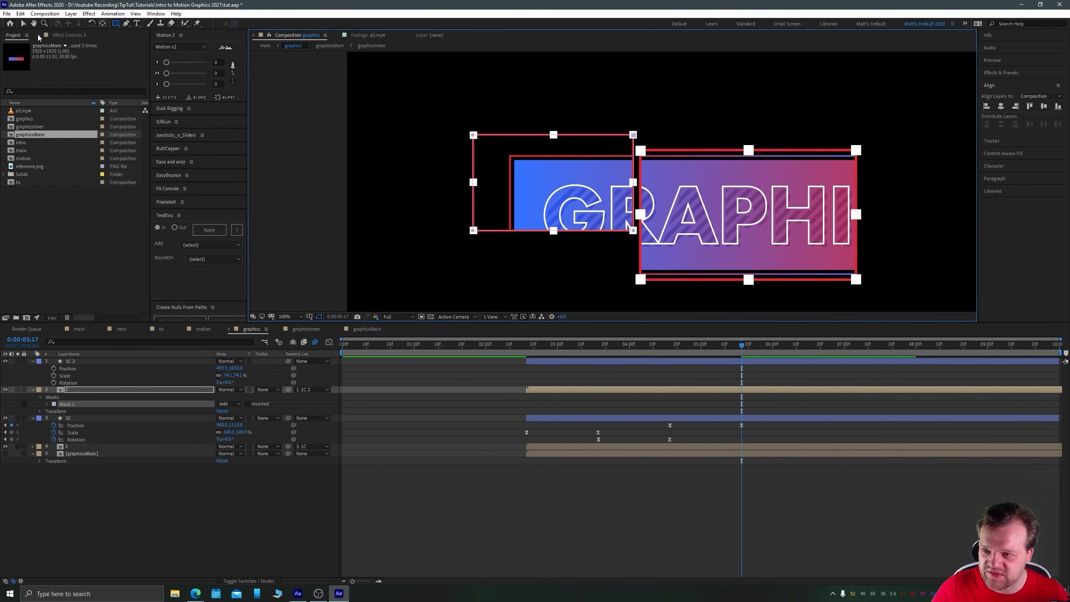
left_click(23, 23)
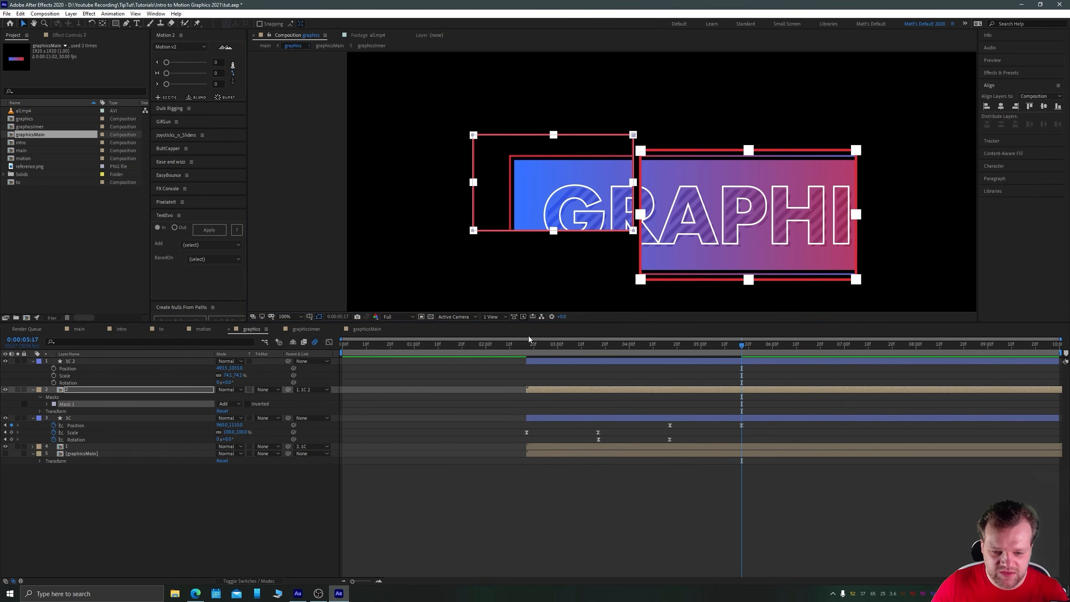
Add Position, Scale and Rotation keyframes to controller 1C 2 at 0:00:02:17 and again at 0:00:03:17.
left_click(530, 349)
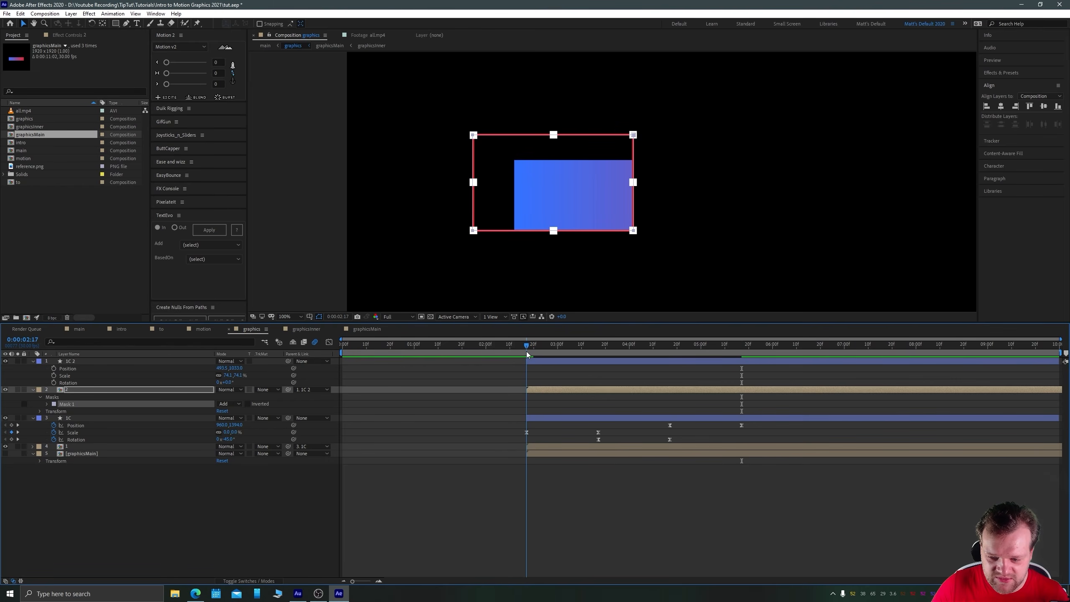
left_click(67, 362)
left_click_drag(53, 383, 54, 368)
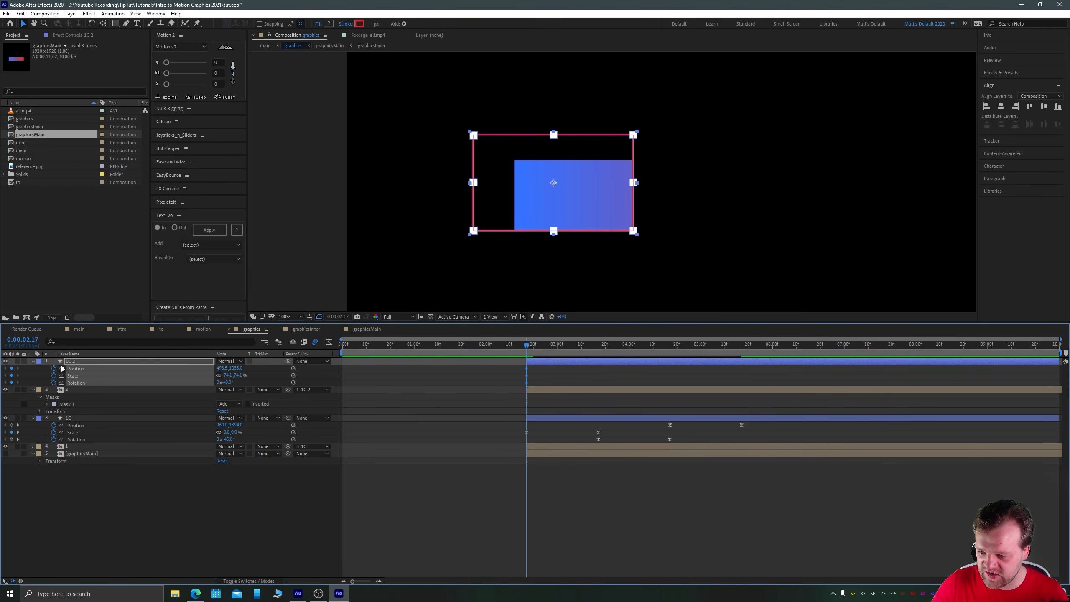
key("ctrl+shift+Right")
key("ctrl+shift+Right")
key("ctrl+shift+Right")
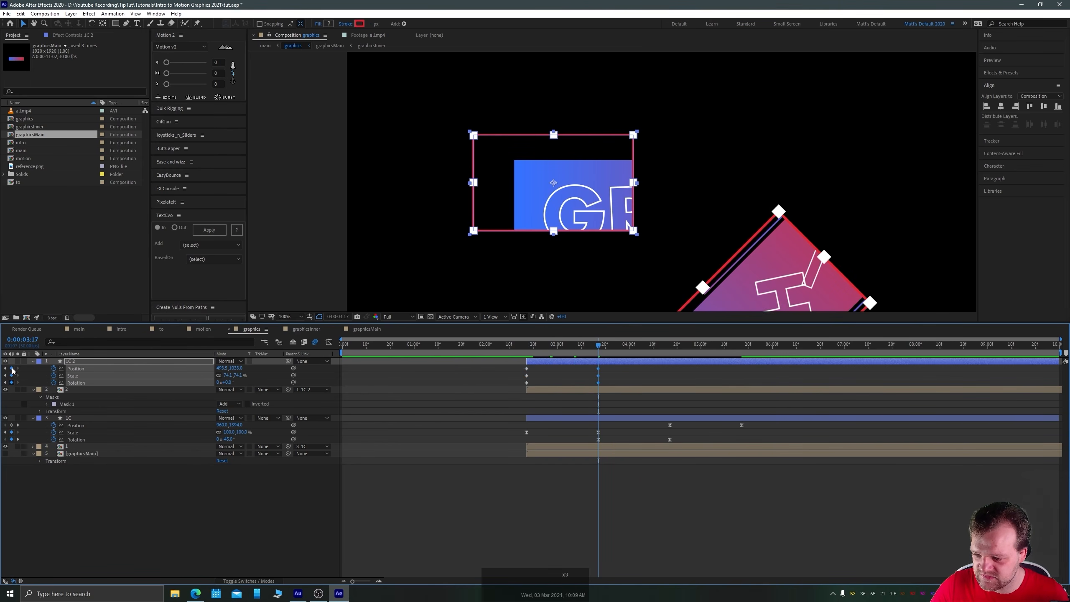
At 0:00:02:17, set controller 1C 2's Rotation to 45° and its Scale to 0%.
left_click(5, 383)
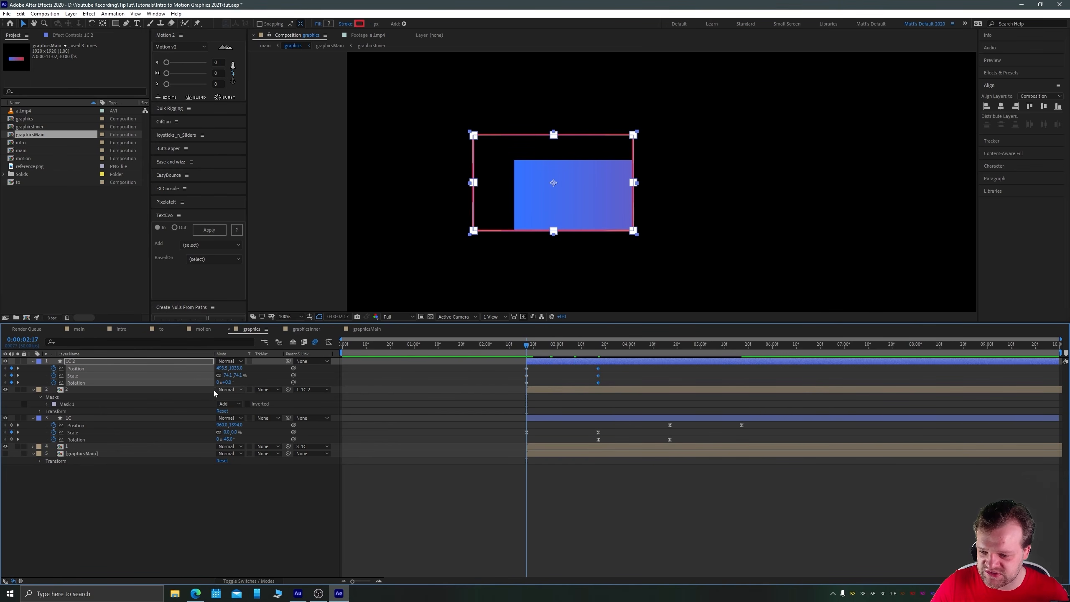
key("Return")
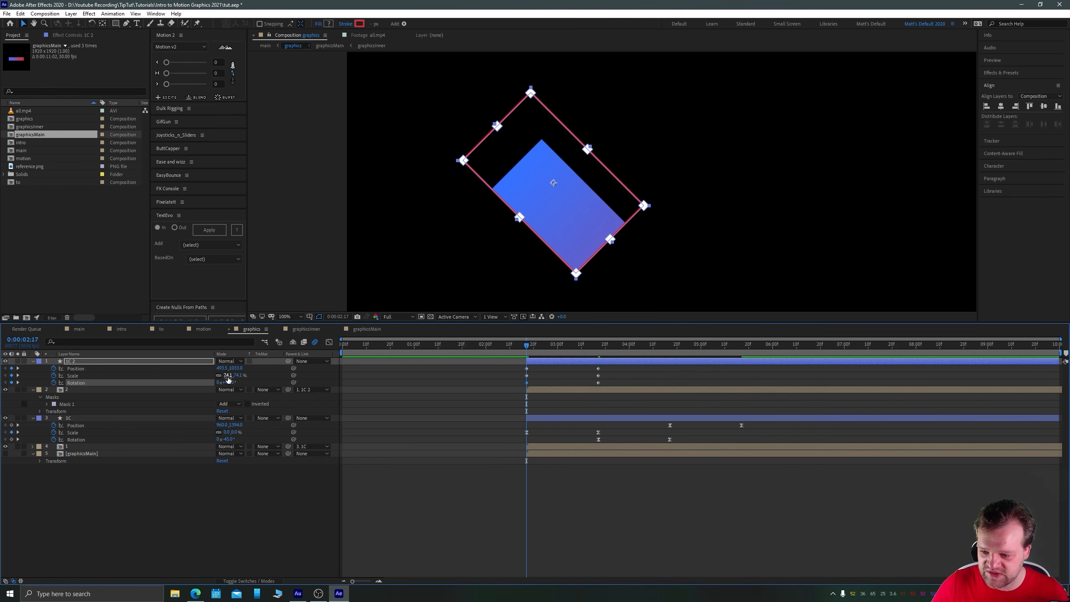
type("0")
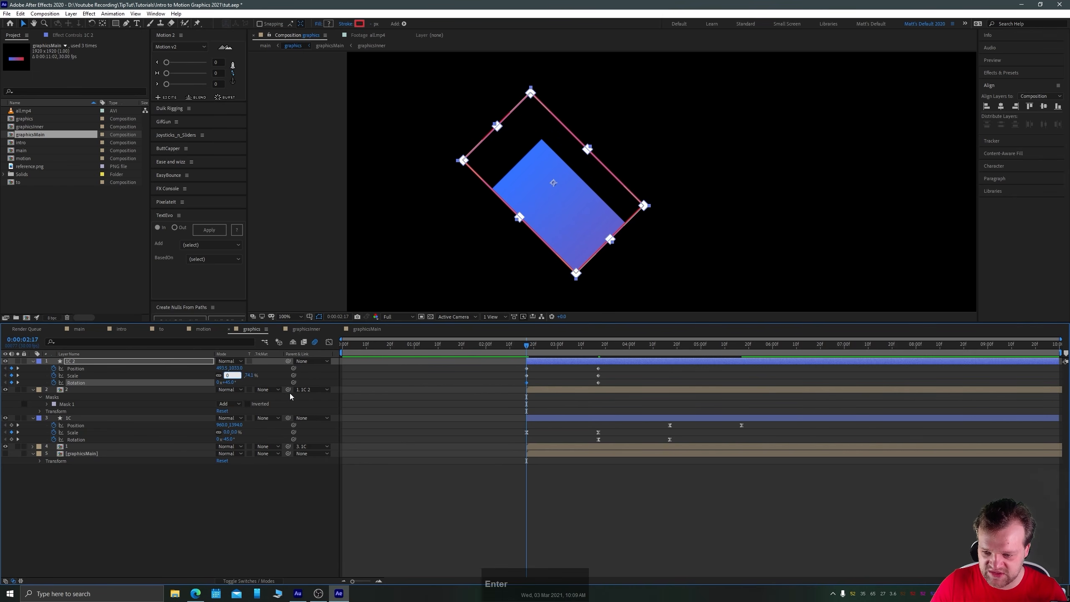
key("Return")
left_click(178, 361)
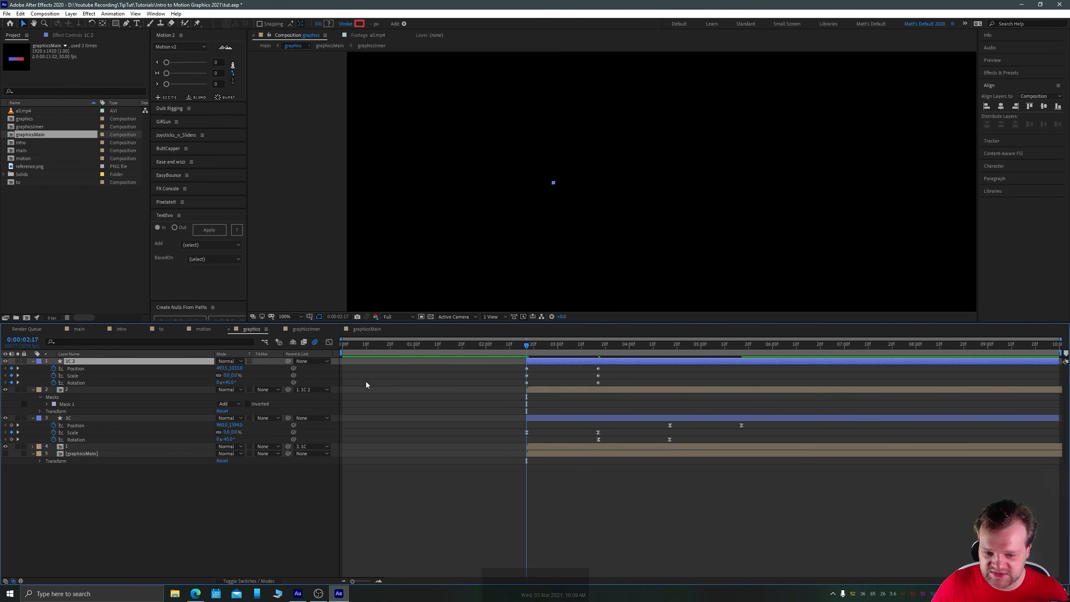
Offset controller 1C 2's first Position keyframe up and to the left, by about 100 px in each direction.
left_click(526, 368)
key("Up")
key("Up")
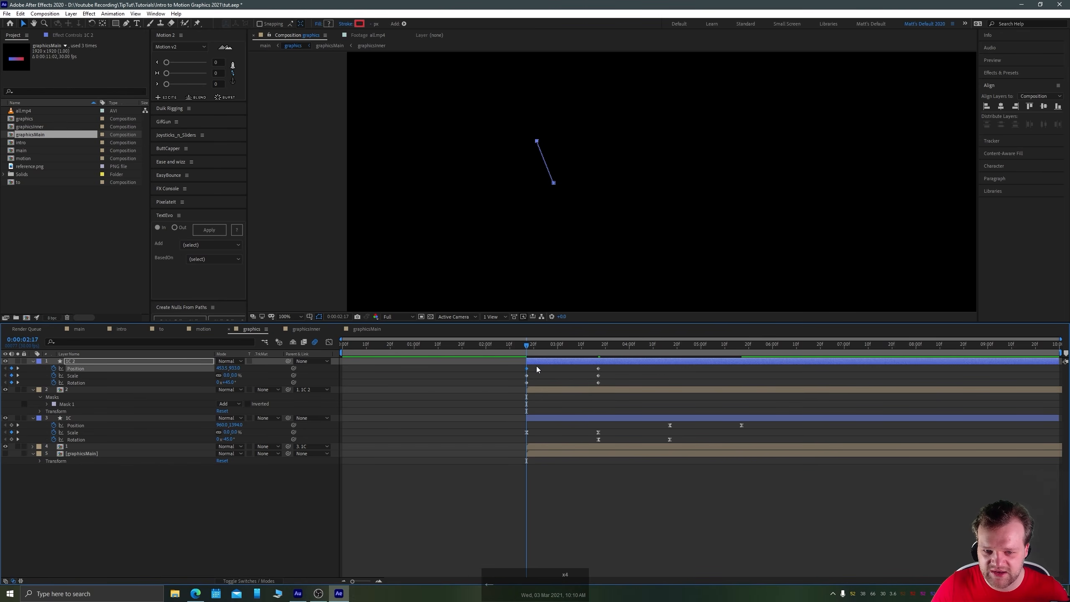
key("Left")
key("Left")
key("shift+Left")
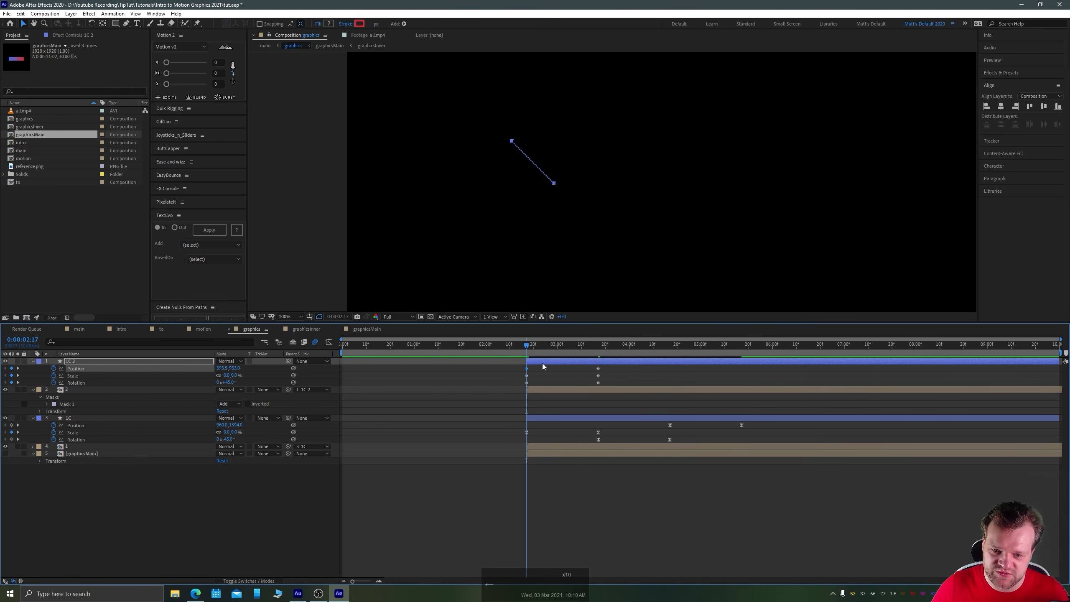
Apply Easy Ease to all of controller 1C 2's keyframes and reshape their speed curves to peak early with a long slowdown.
left_click_drag(607, 365, 508, 387)
key("F9")
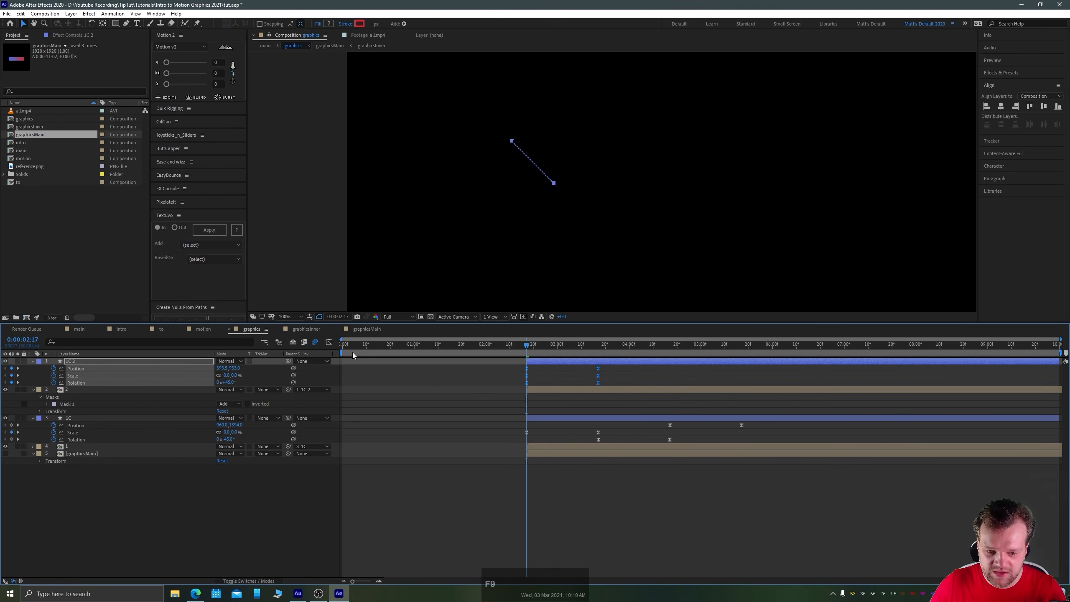
left_click(328, 342)
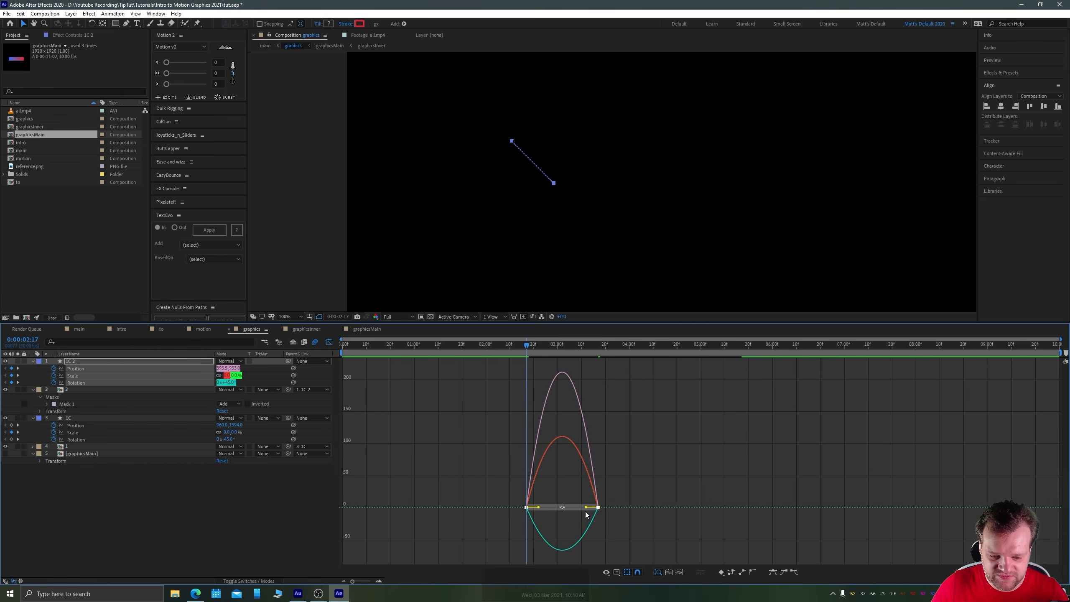
left_click_drag(587, 509, 543, 510)
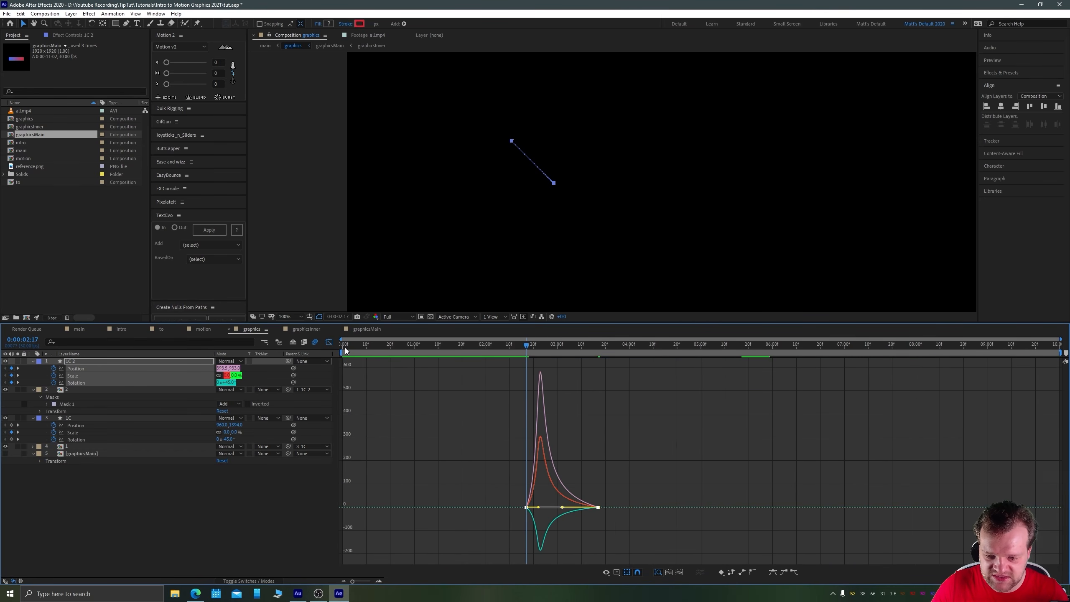
left_click(329, 342)
Shift controller 1C 2's Rotation keyframes to start at 0:00:03:17 and its Position keyframes at 0:00:04:17, then preview the animation.
mouse_move(604, 377)
left_mouse_down()
mouse_move(521, 369)
mouse_move(520, 383)
mouse_move(611, 387)
left_mouse_up()
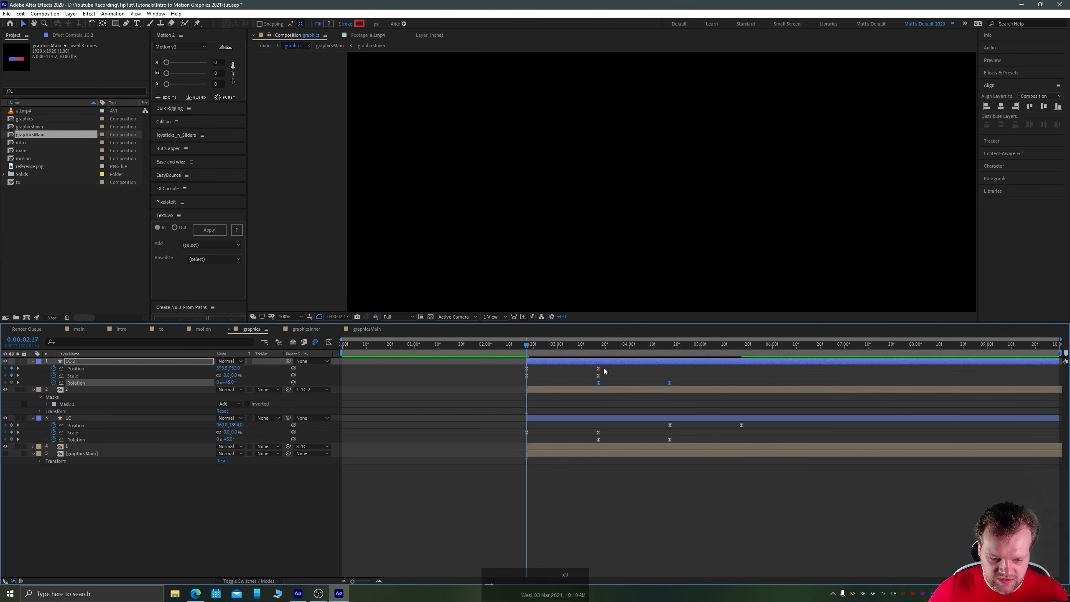
left_click_drag(604, 371, 511, 362)
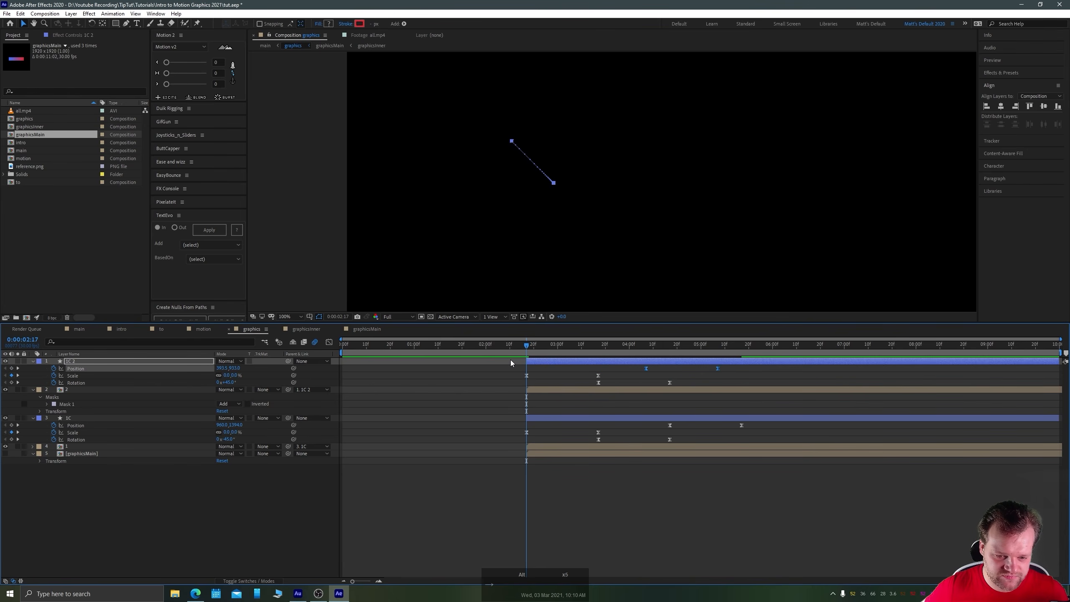
key("space")
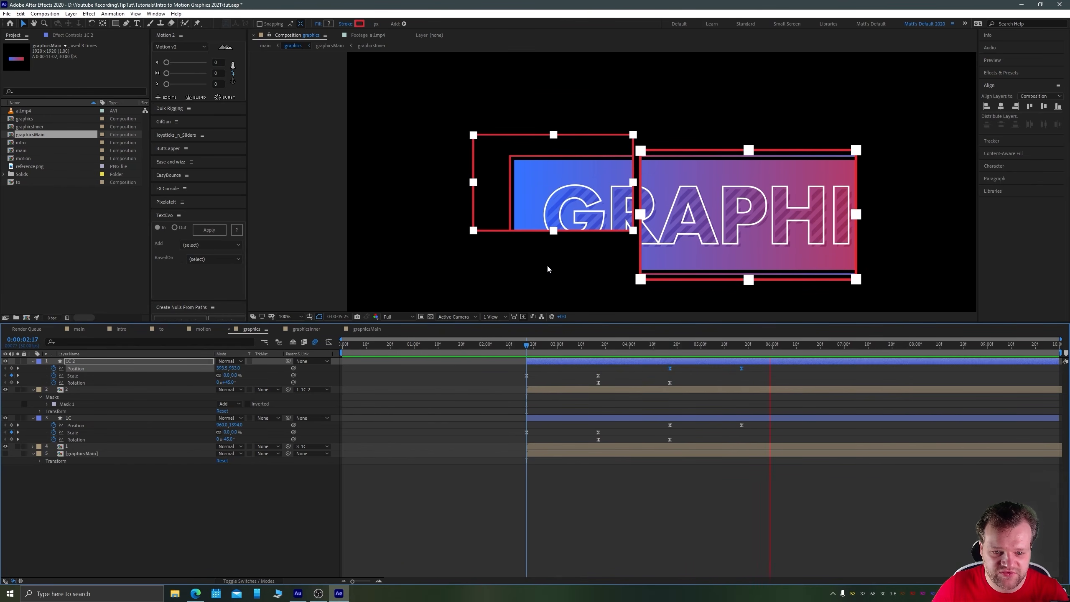
key("space")
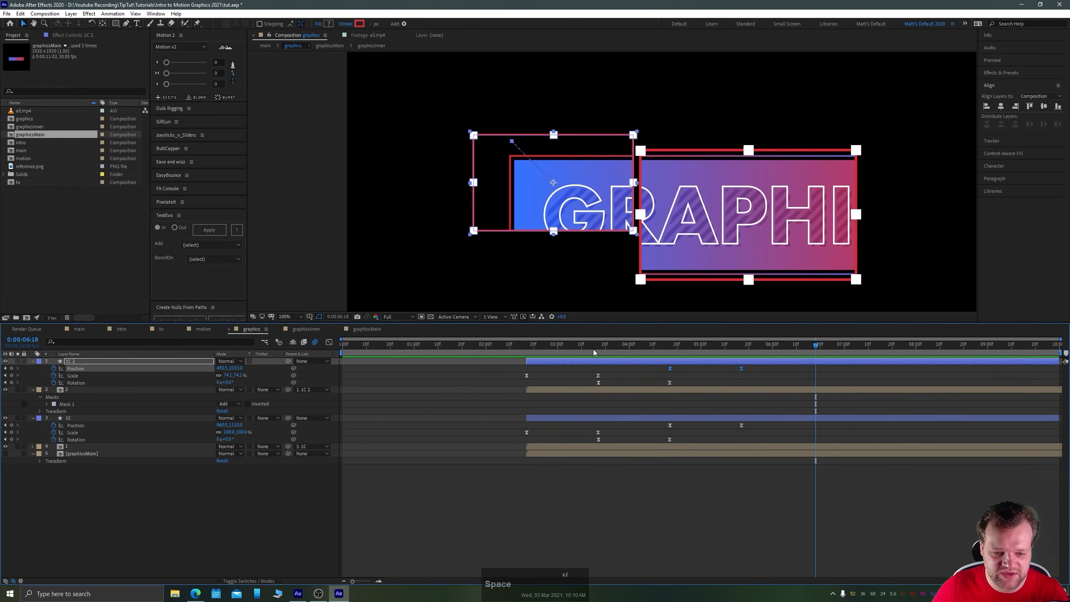
Delay panel layer 1 and its controller 1C by about 11 frames on the timeline, then preview the staggered panels.
left_click(525, 349)
left_click(546, 390)
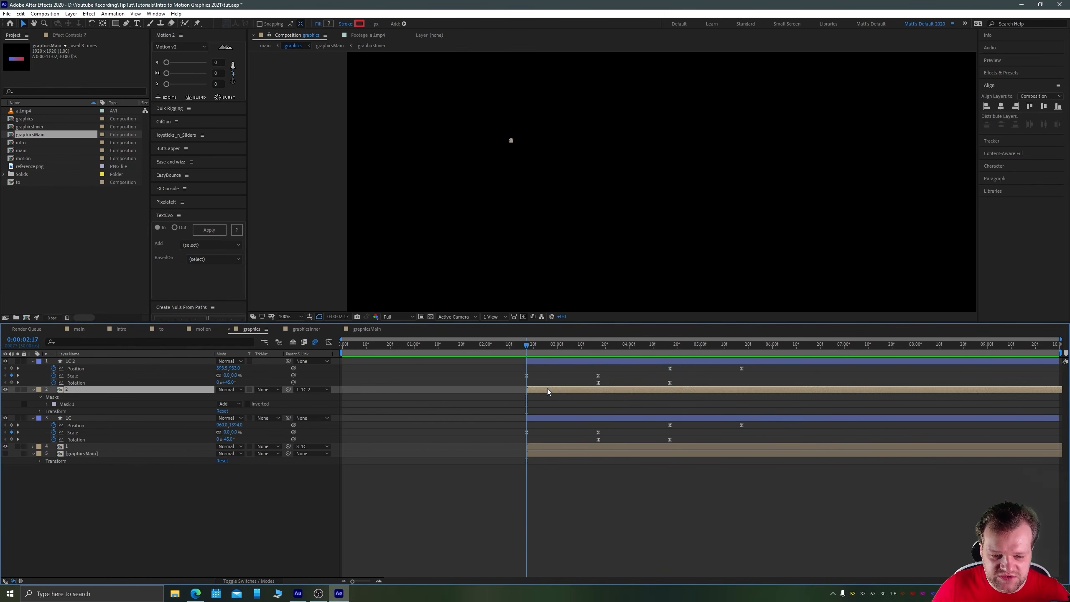
left_click(543, 419)
left_click(544, 443, "ctrl")
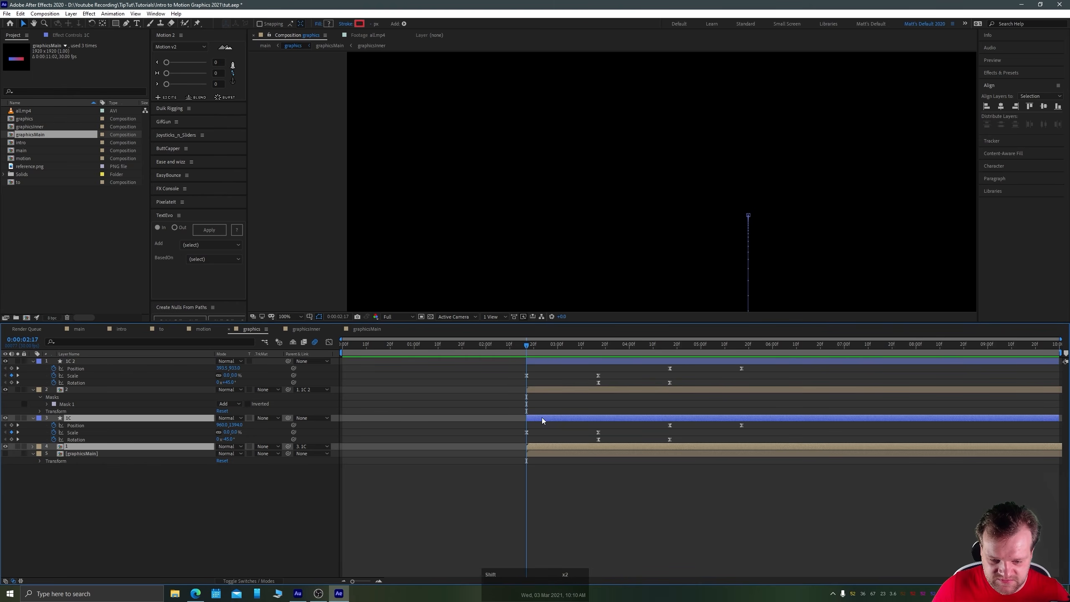
left_click_drag(540, 419, 563, 416)
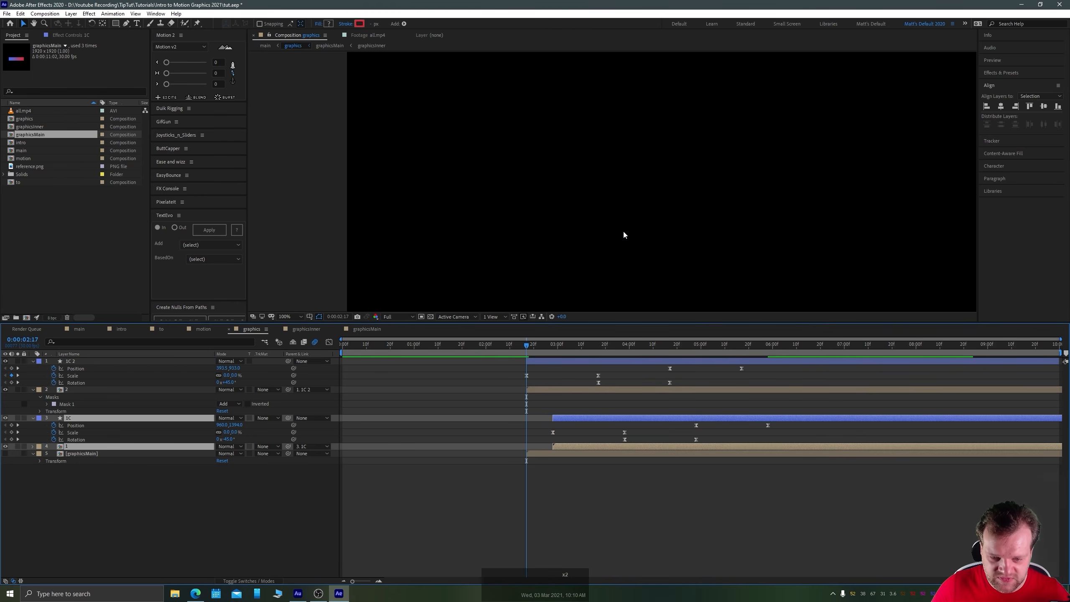
key("space")
scroll(628, 234, "down", 2)
left_click_drag(628, 234, 523, 235)
key("space")
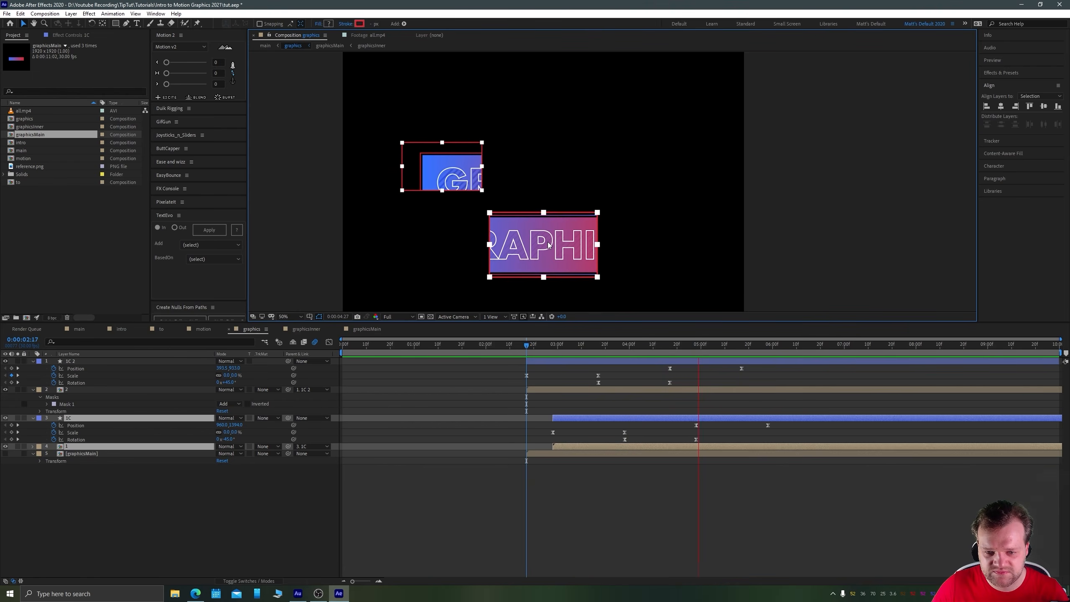
key("space")
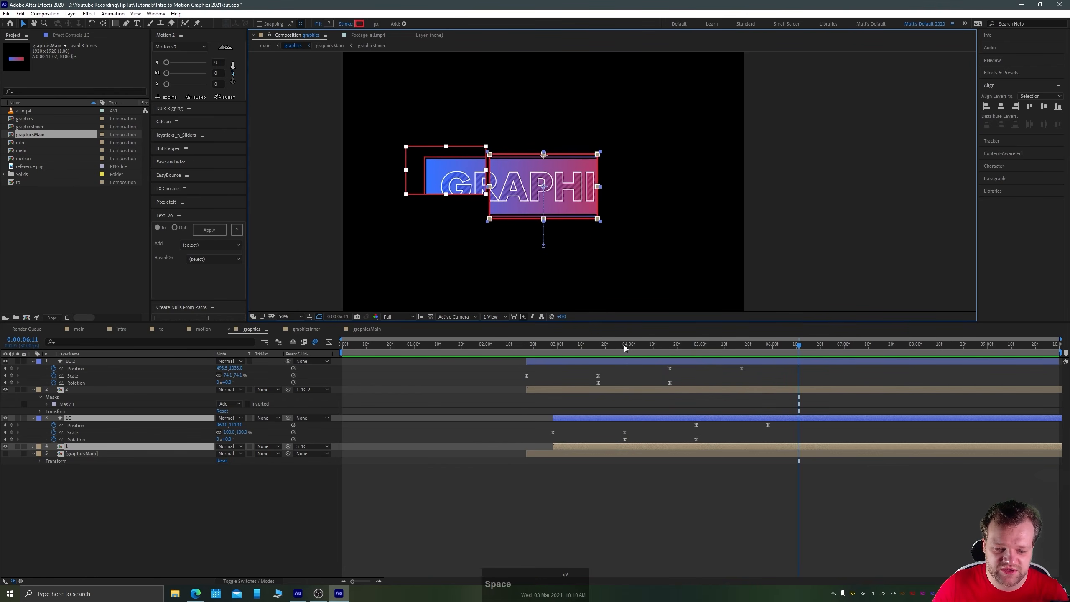
left_click_drag(650, 349, 565, 344)
Open the all.mp4 reference footage and play the section where the GRAPHICS panels appear to examine their layout and motion.
left_click(23, 111)
double_click(11, 111)
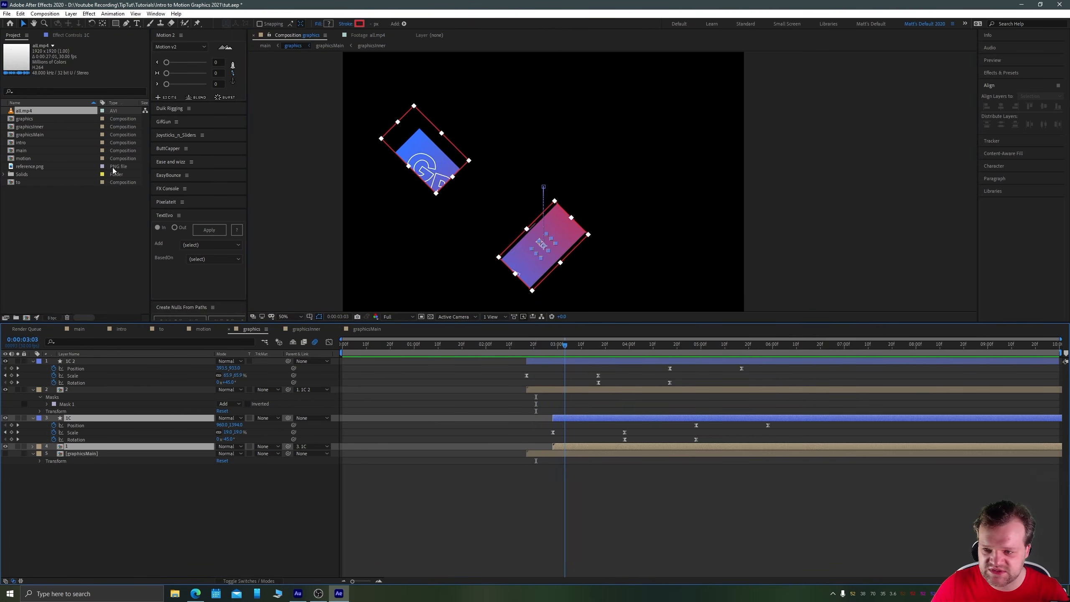
double_click(21, 110)
left_click(438, 298)
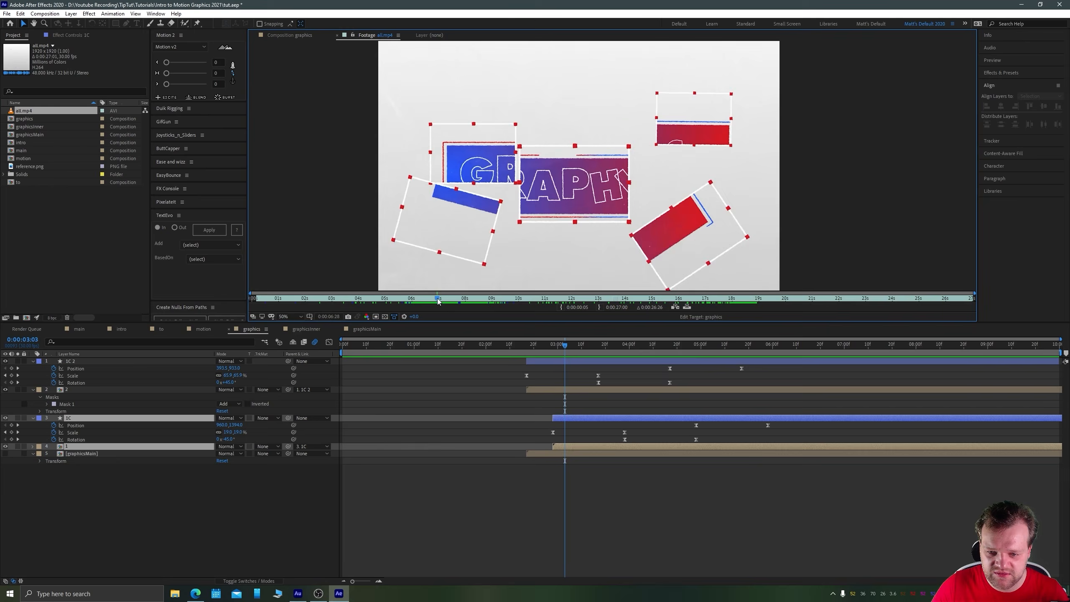
left_click_drag(438, 299, 399, 300)
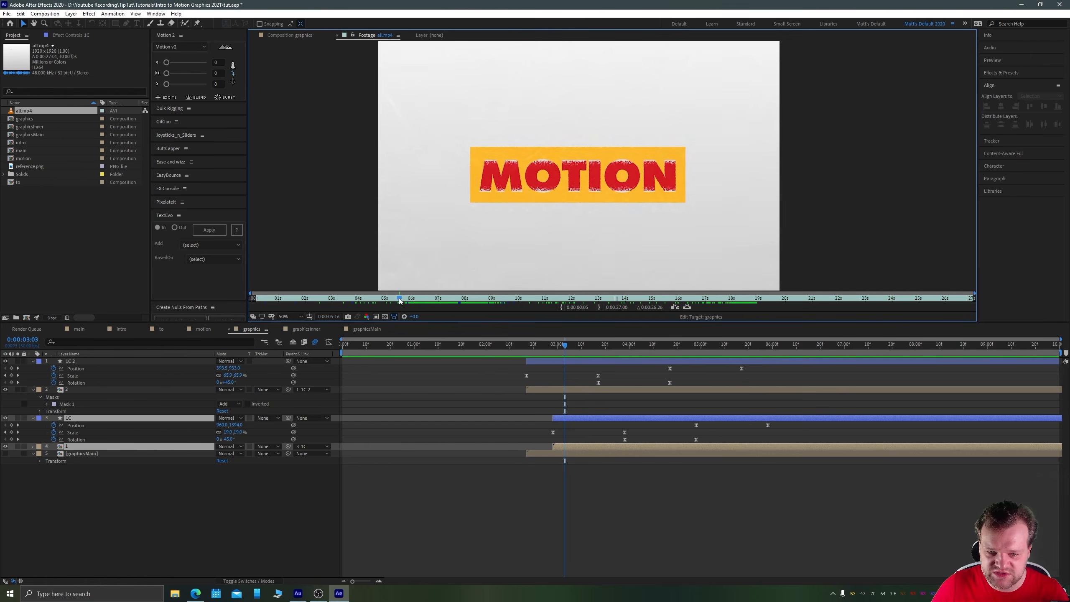
key("space")
key("space")
key("space")
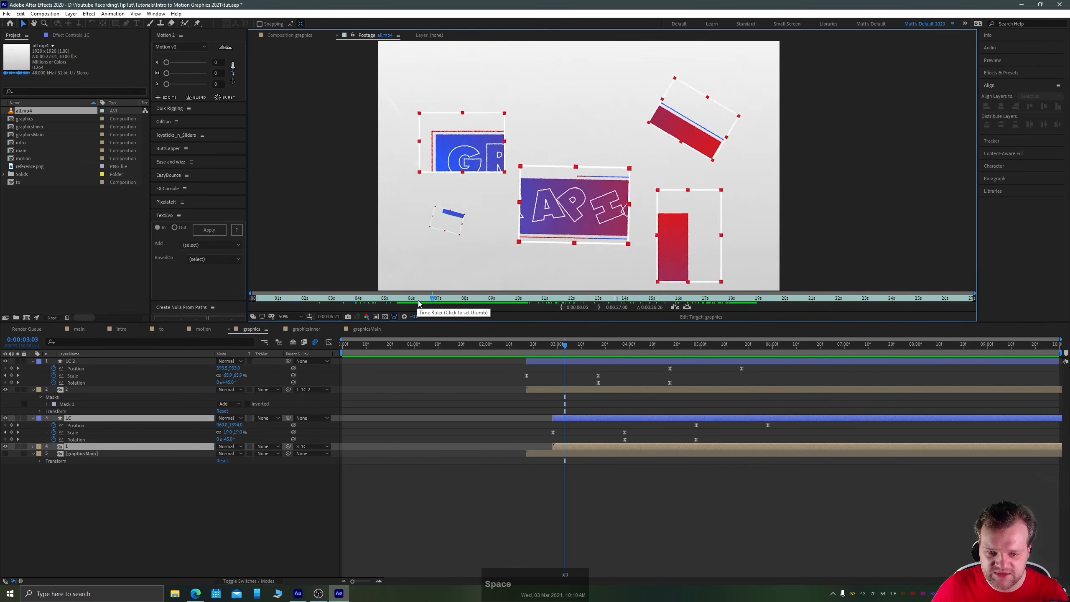
Stop the reference footage and try to proportionally compress the keyframe timing of controllers 1C and 1C 2, then undo the compression.
key("space")
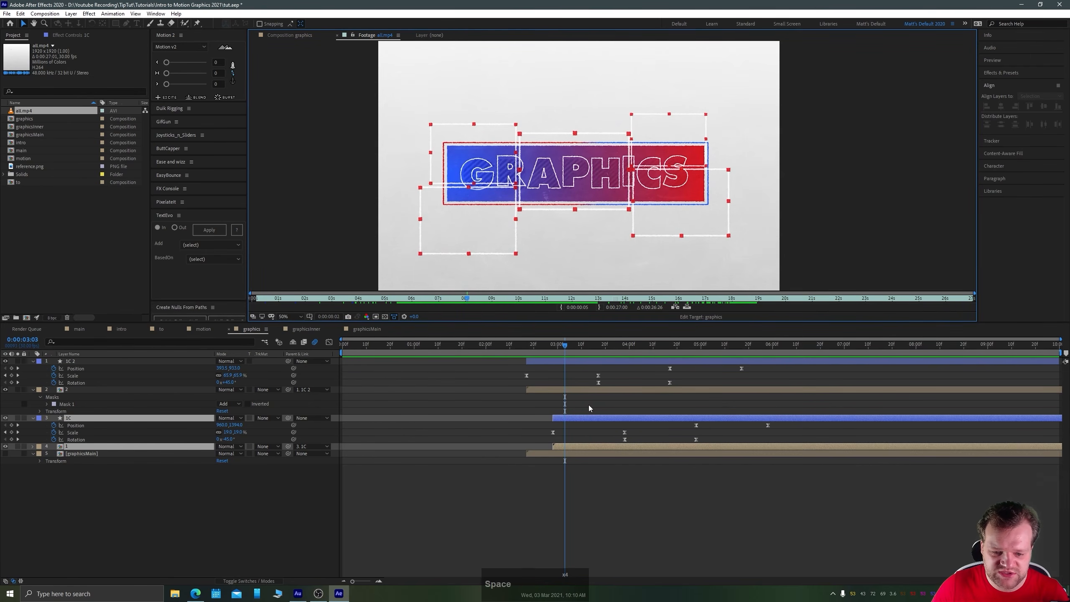
left_click_drag(809, 367, 496, 440)
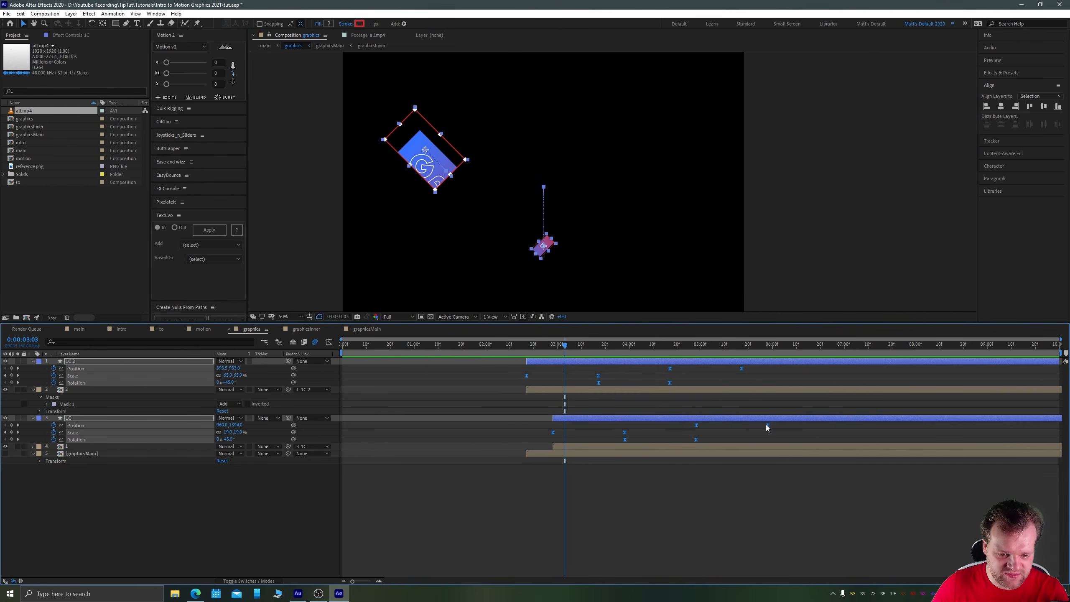
left_click_drag(766, 425, 842, 425)
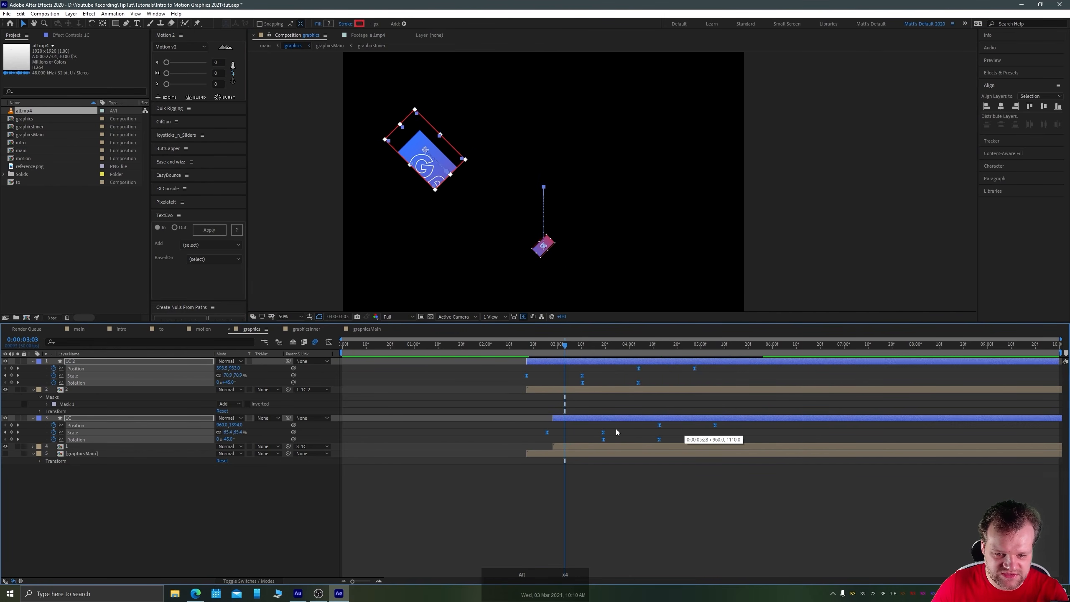
left_click_drag(673, 427, 759, 423)
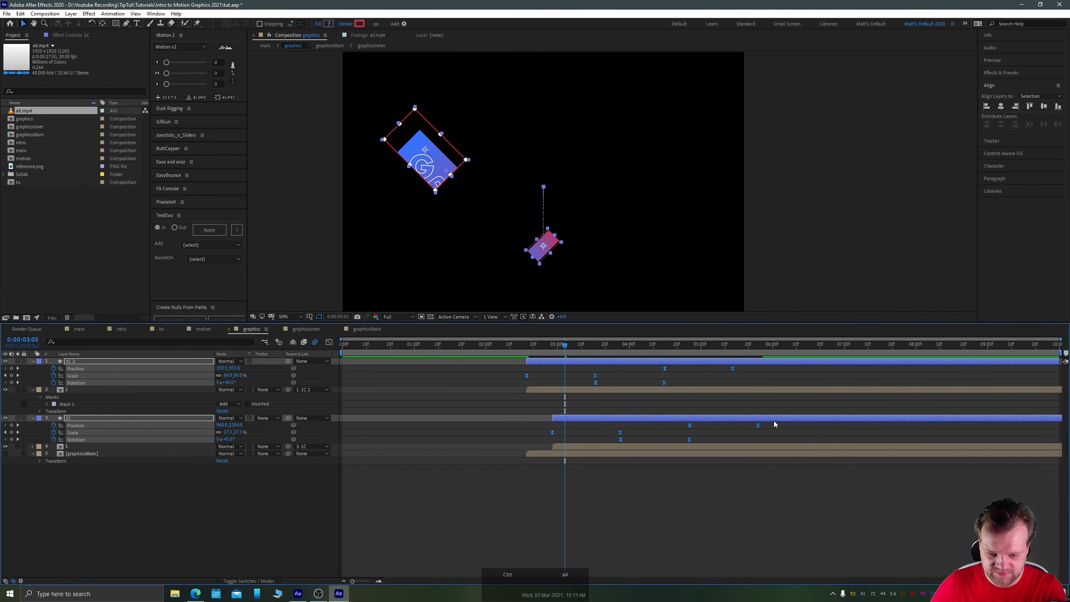
key("ctrl+z")
left_click(596, 484)
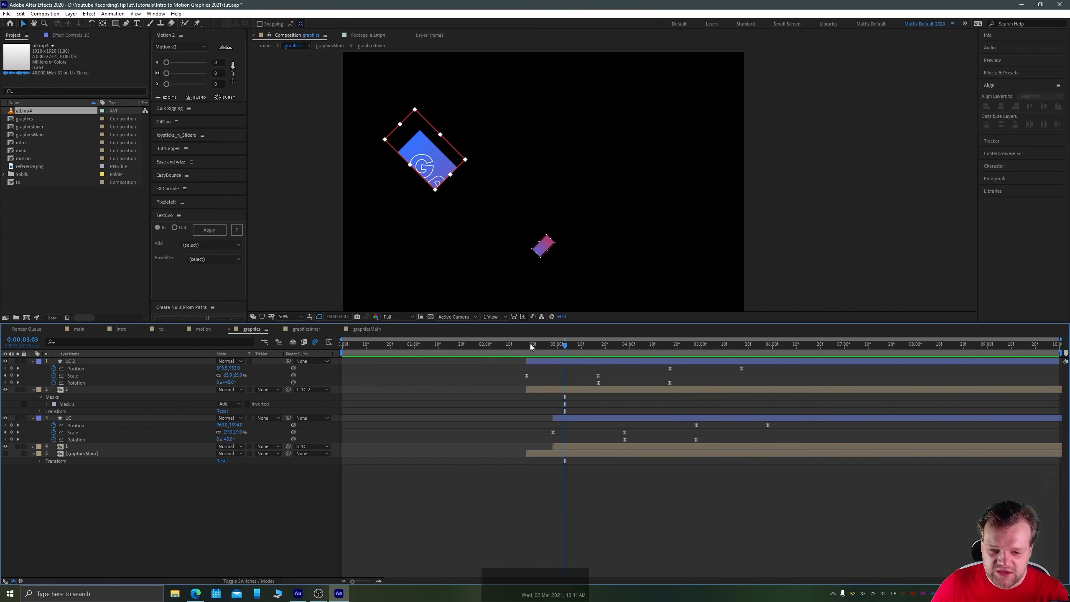
Scrub the panel animation from 0:00:02:17 to 0:00:05:28 and examine how the two assembled panels align up close.
left_click_drag(530, 344, 526, 347)
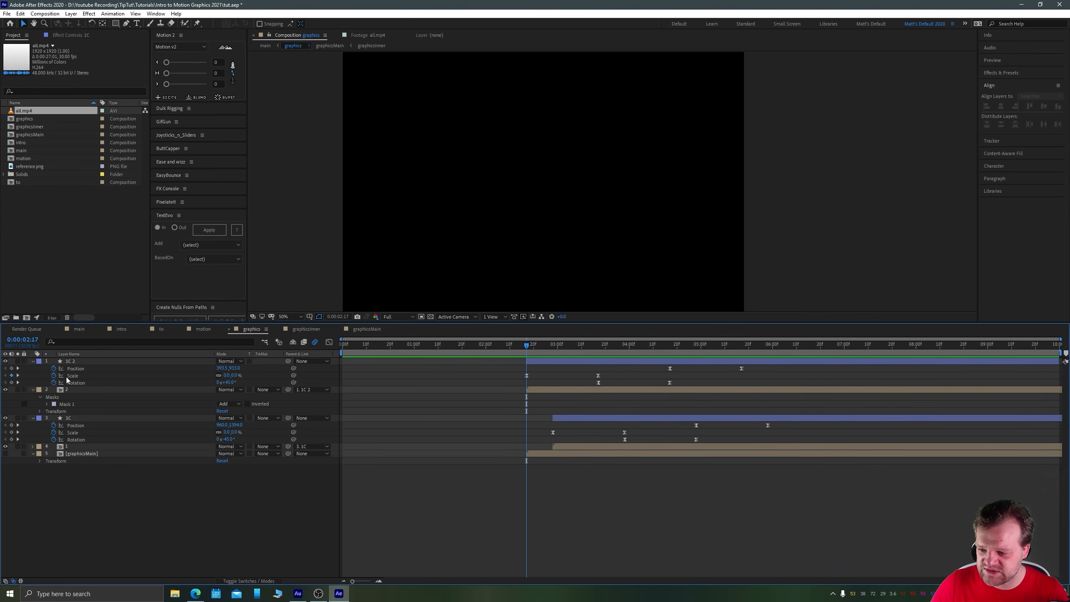
left_click(126, 361)
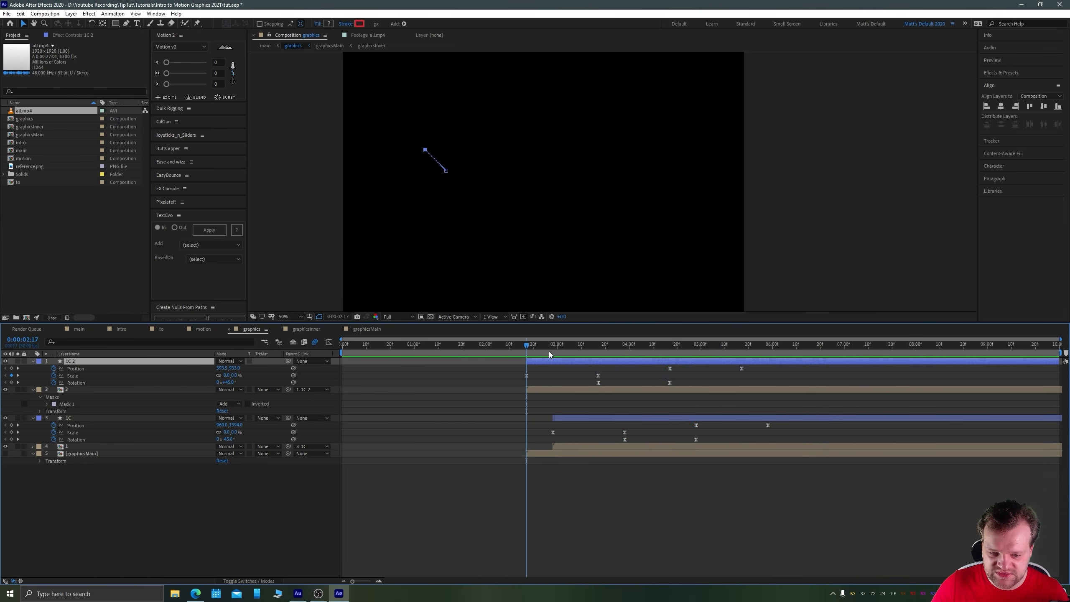
left_click_drag(711, 352, 767, 352)
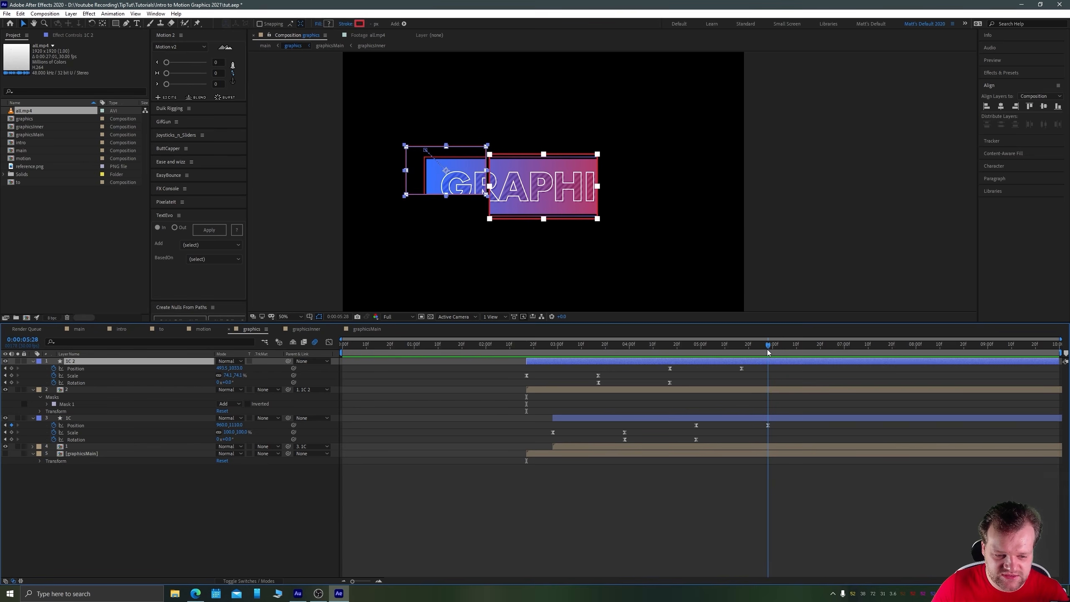
left_click(285, 173)
scroll(407, 172, "up", 1)
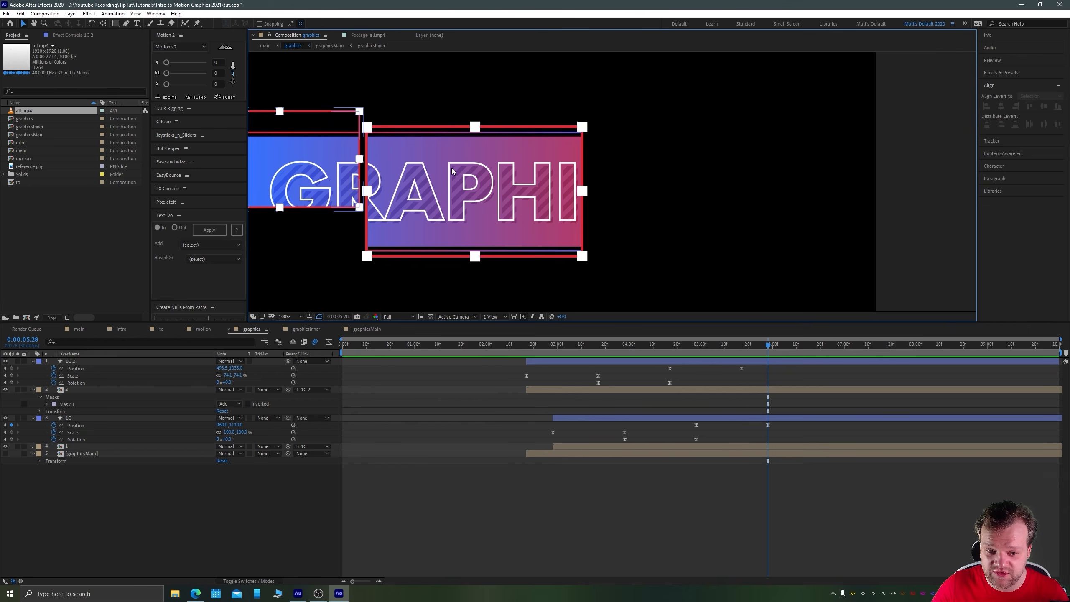
key("space")
left_click_drag(371, 202, 505, 206)
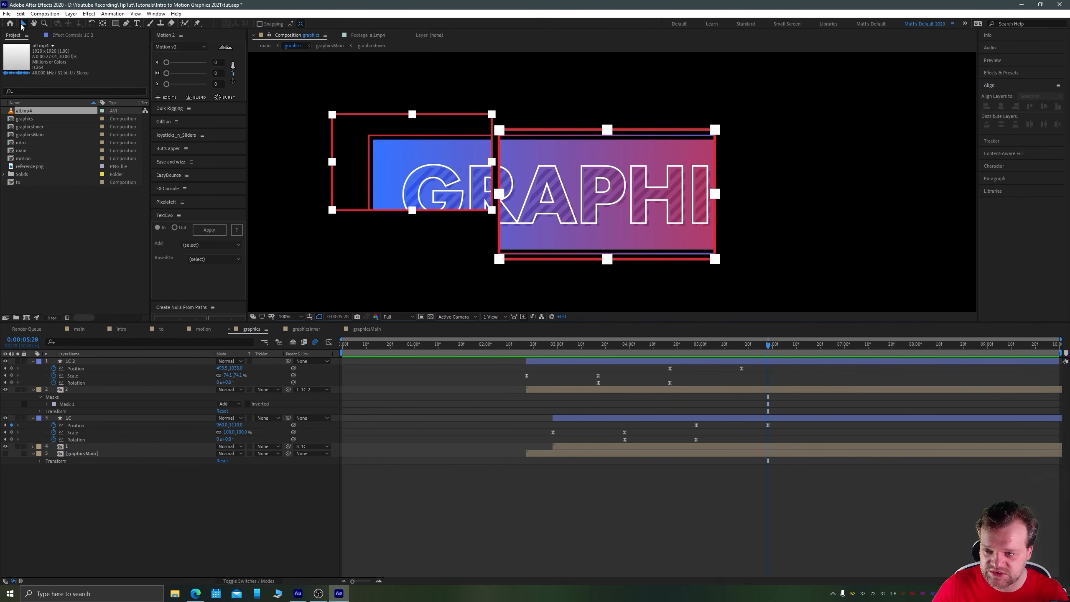
scroll(603, 214, "down", 1)
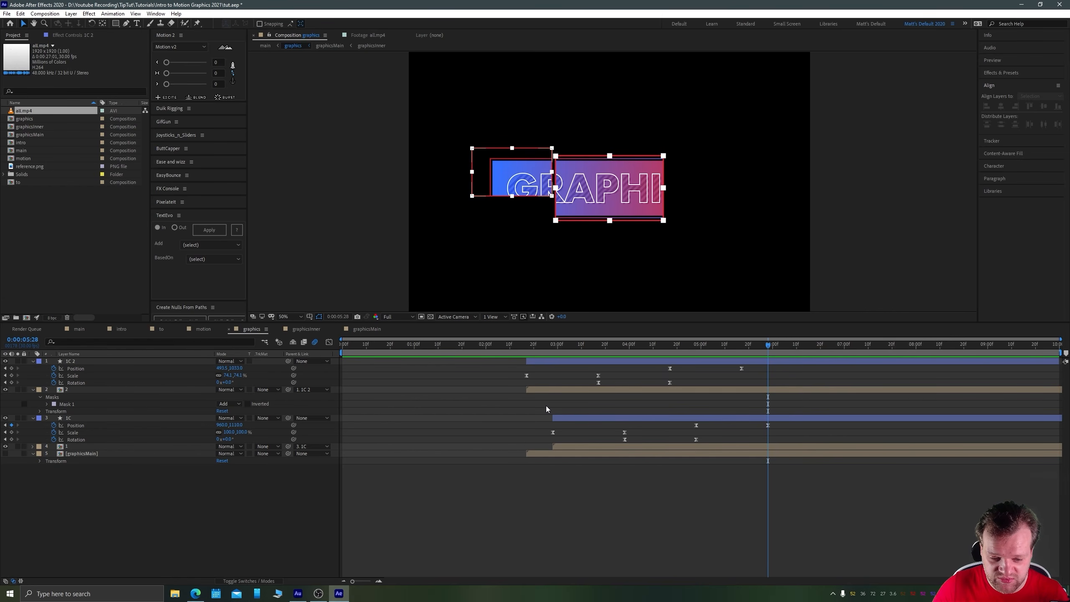
Move panel layer 1 and its controller 1C back to start at 0:00:02:17, and set the current time to 0:00:05:17.
left_click(562, 418)
left_click(565, 447, "ctrl")
left_click_drag(555, 420, 533, 421)
left_click(741, 348)
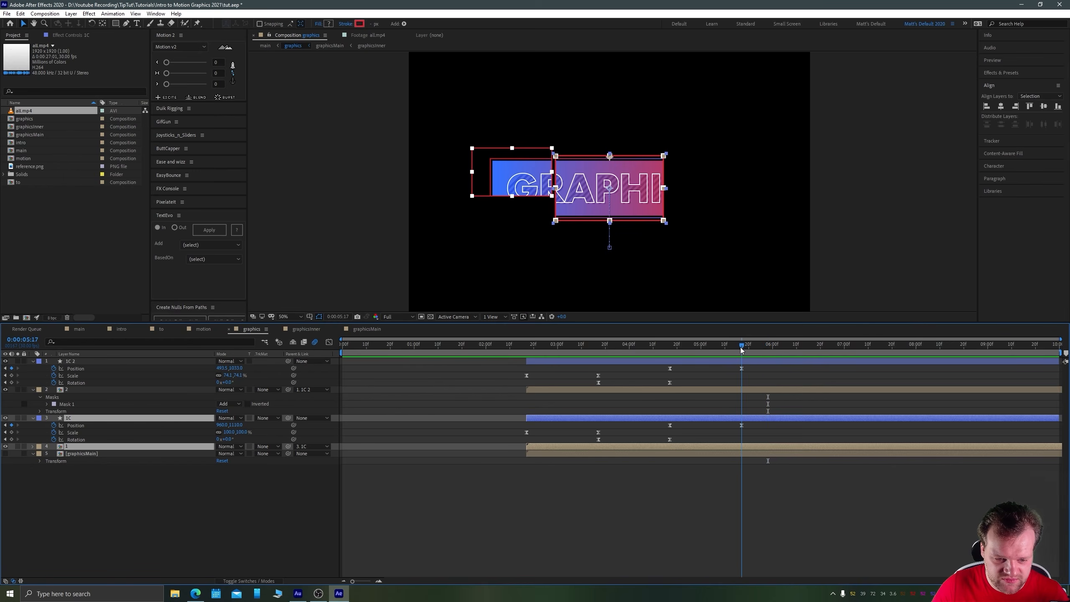
left_click(489, 507)
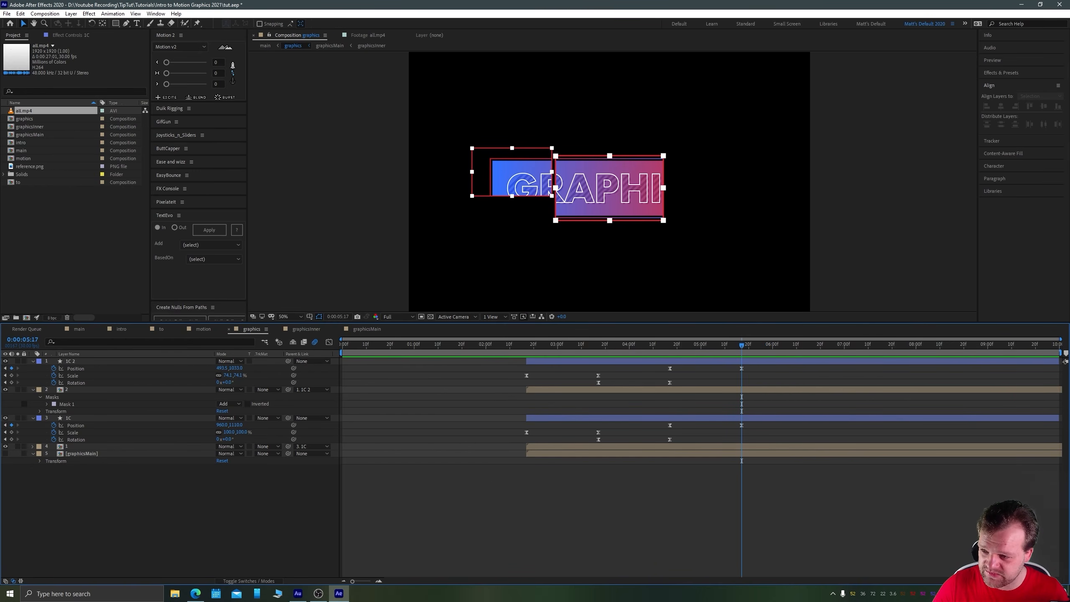
Duplicate controller 1C 2 and panel layer 2, clear the copied controller's keyframes and delete the mask on panel layer 3.
left_click(71, 361)
left_click(84, 389, "shift")
key("ctrl+d")
key("u")
key("u")
left_click(57, 397)
key("Delete")
Reposition controller 1C 3 under 1C 2 at the lower-left part of the GRAPHICS title and scale it down to 57%.
left_click(77, 362)
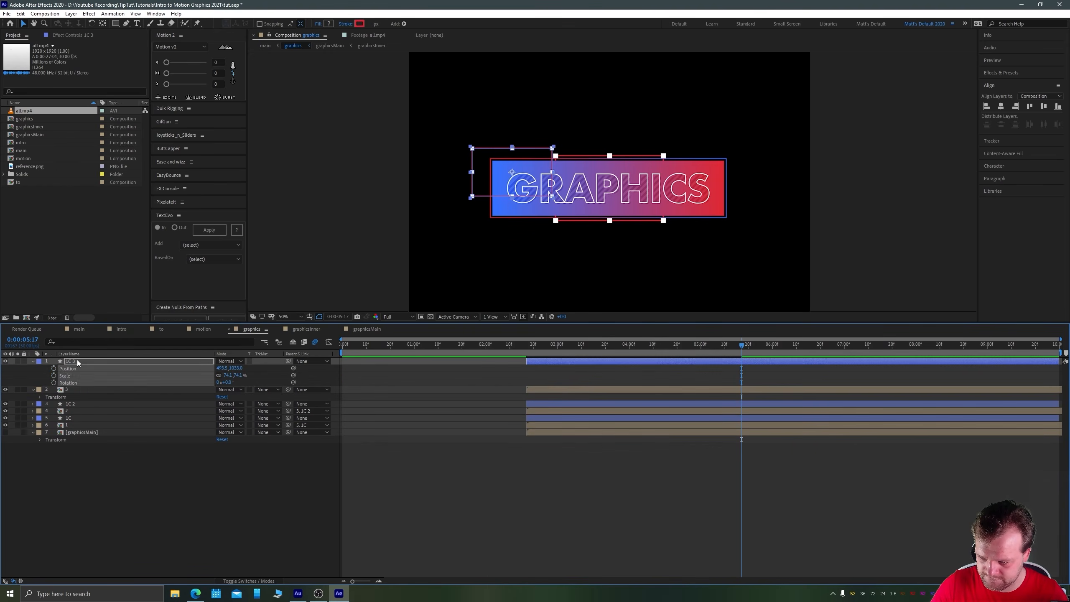
left_click_drag(526, 161, 526, 209)
left_click_drag(563, 209, 661, 186)
scroll(661, 186, "up", 2)
scroll(661, 186, "down", 1)
left_click_drag(529, 265, 546, 255, "shift")
left_click_drag(571, 234, 586, 222)
key("Right")
key("Right")
key("Right")
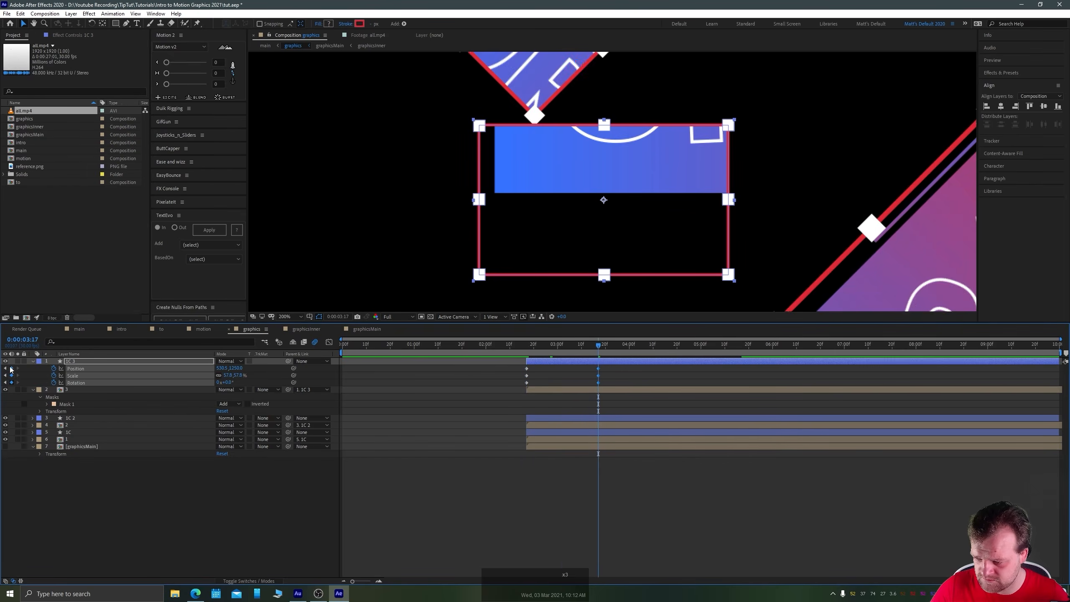
At controller 1C 3's first keyframe, set its Rotation to -90° and its Scale to 0%.
left_click(5, 368)
left_click(227, 383)
type("-90")
left_click(228, 375)
type("0")
Offset controller 1C 3's starting position down and away from the title, and apply Easy Ease to its keyframes.
left_click_drag(608, 185, 587, 203)
left_click_drag(621, 366, 518, 385)
key("F9")
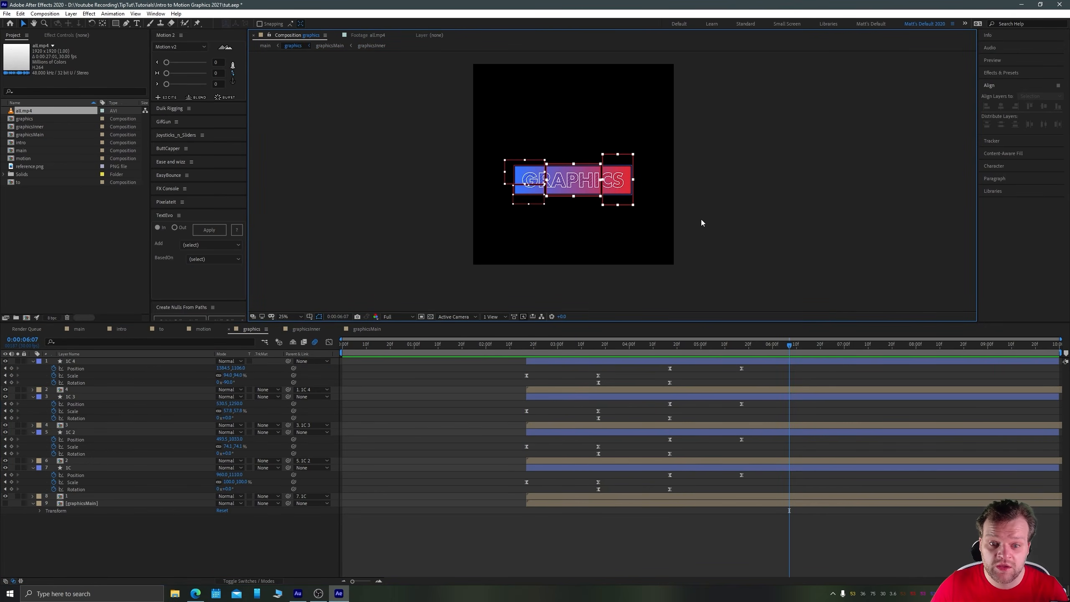
Preview the four-panel animation from 0:00:02:17 and scrub through its opening frames to check the motion.
left_click(526, 349)
scroll(602, 214, "up", 2)
key("space")
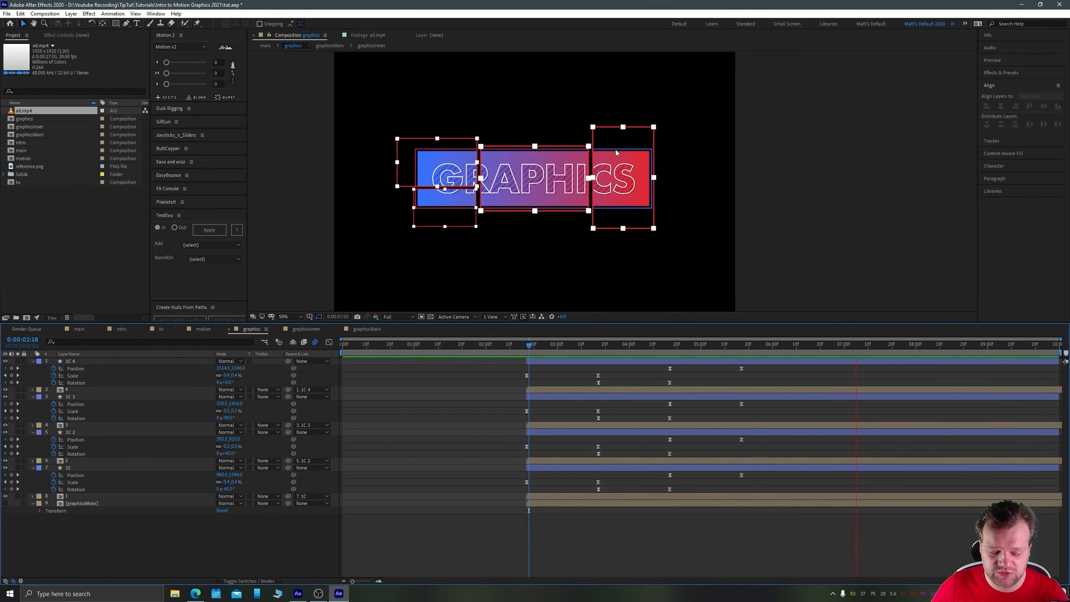
key("space")
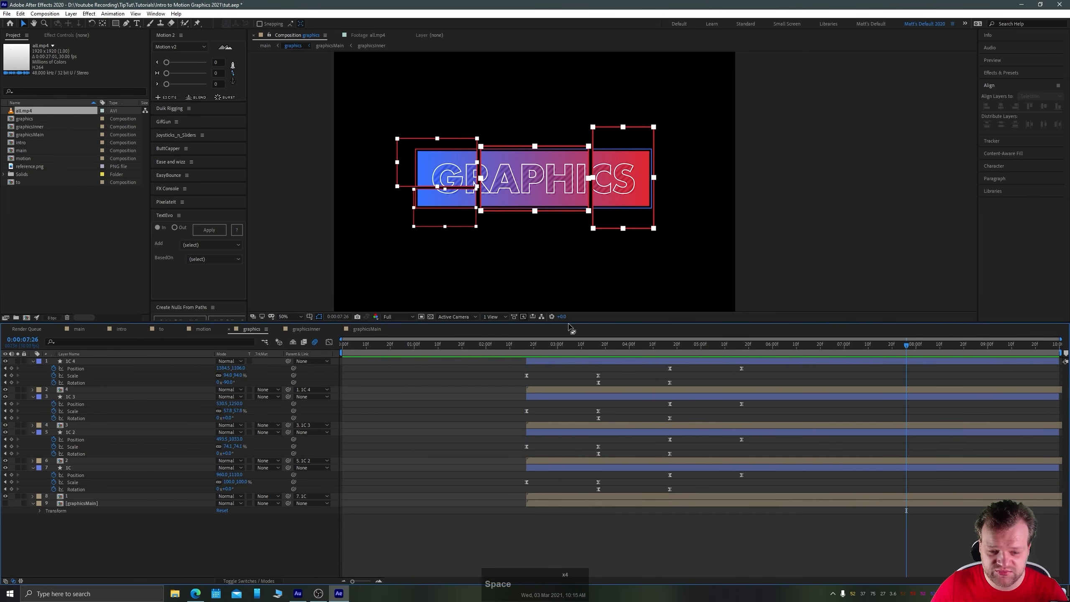
left_click_drag(523, 348, 555, 366)
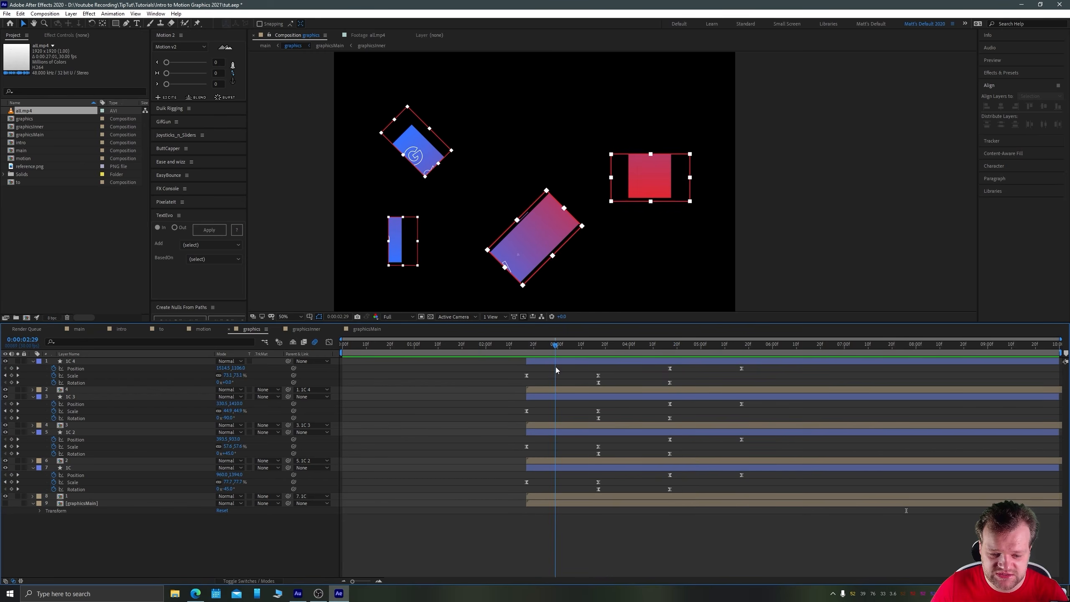
Collapse the panel and controller layers, and delay panels 2, 3 and 4 with their controllers by about 3 frames.
left_click(526, 347)
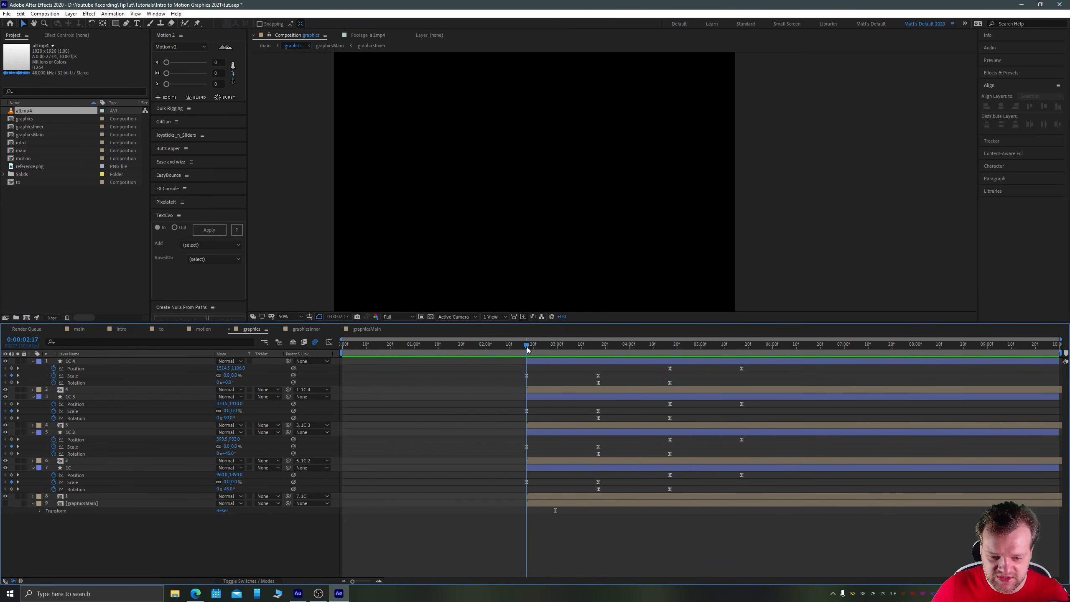
left_click(69, 361)
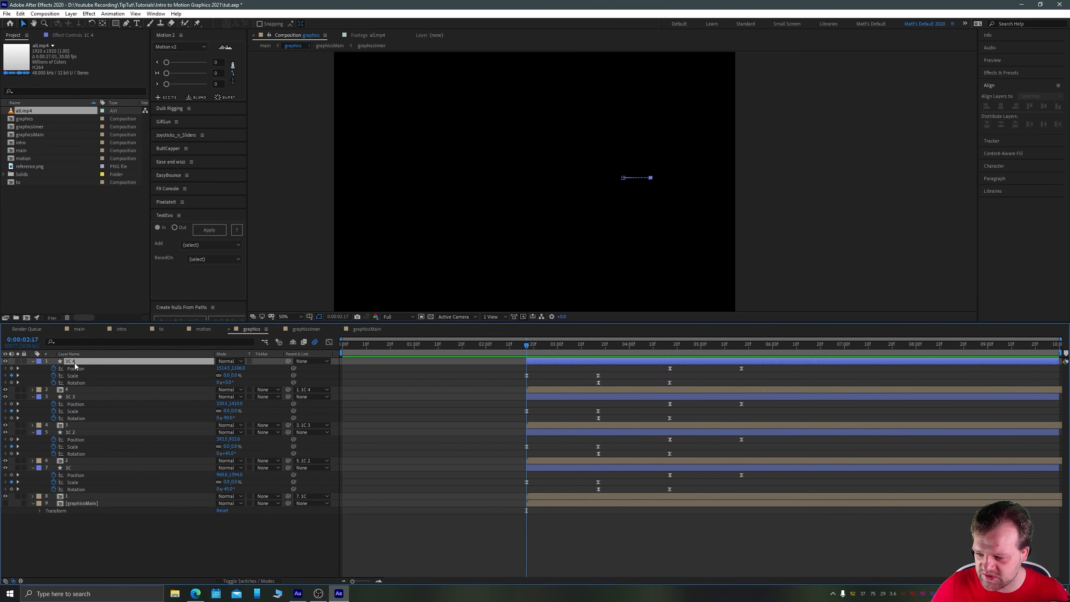
left_click(73, 495, "shift")
key("u")
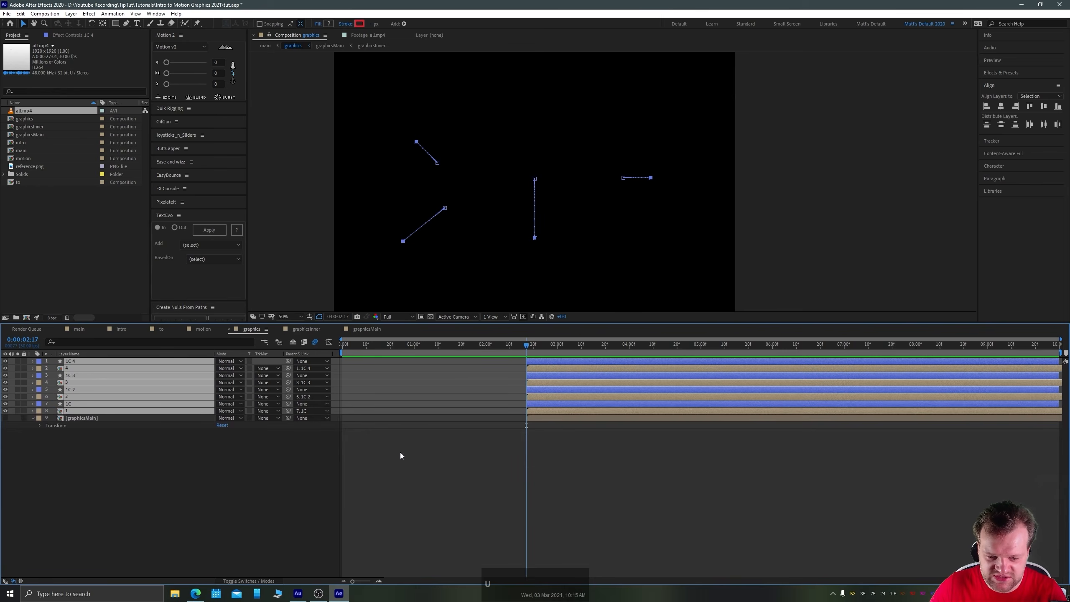
left_click(546, 464)
left_click(533, 397)
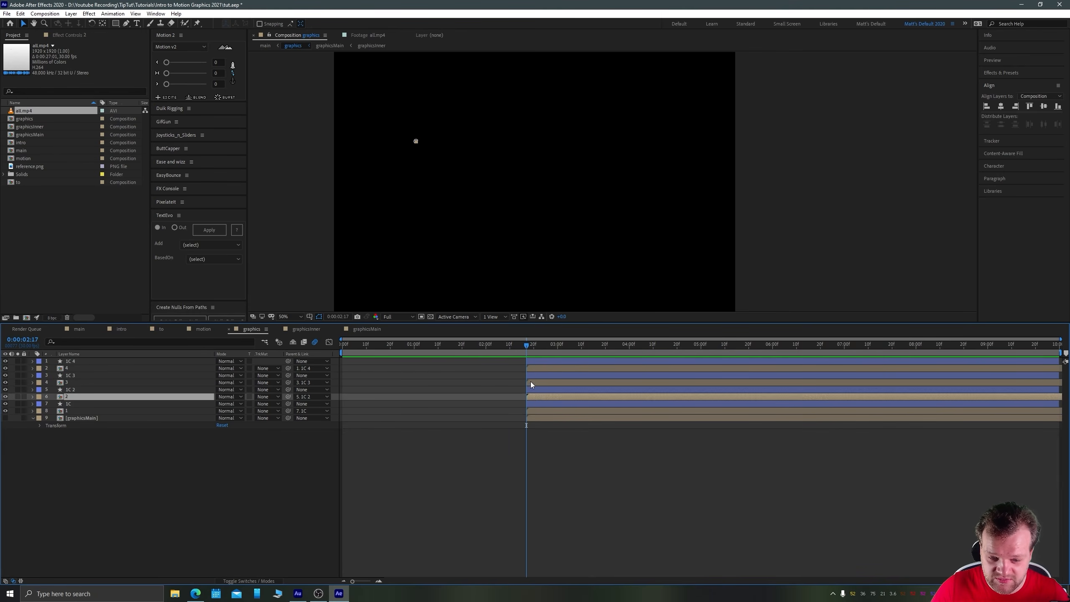
left_click(532, 363, "shift")
left_click_drag(533, 362, 538, 364)
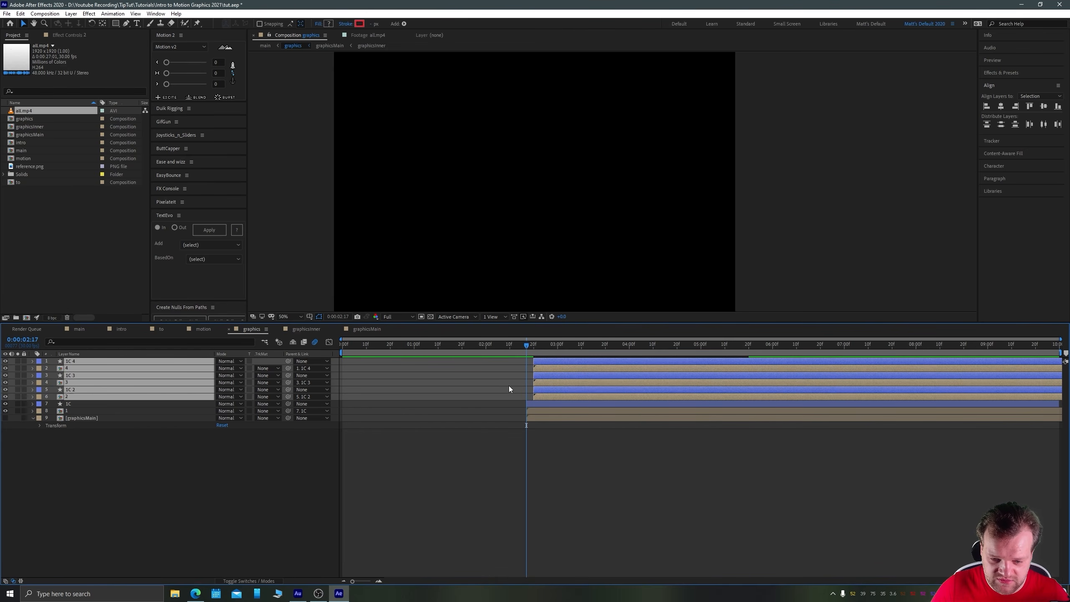
Delay panels 3 and 4 together with their controllers by about 3 more frames.
left_click(508, 386)
left_click(549, 388)
left_click(545, 381)
left_click(539, 361, "shift")
mouse_move(539, 361)
left_mouse_down()
mouse_move(550, 369)
mouse_move(551, 359)
left_mouse_up()
Delay panel 4 and controller 1C 4 by about 3 more frames, then preview the staggered animation.
left_click(533, 369)
left_click(548, 366, "shift")
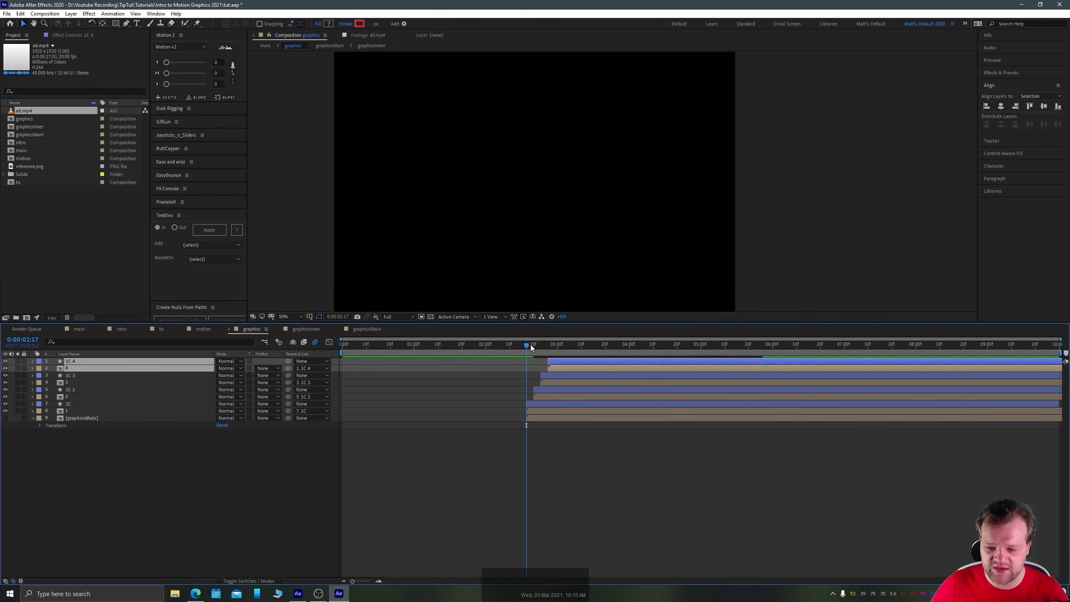
key("space")
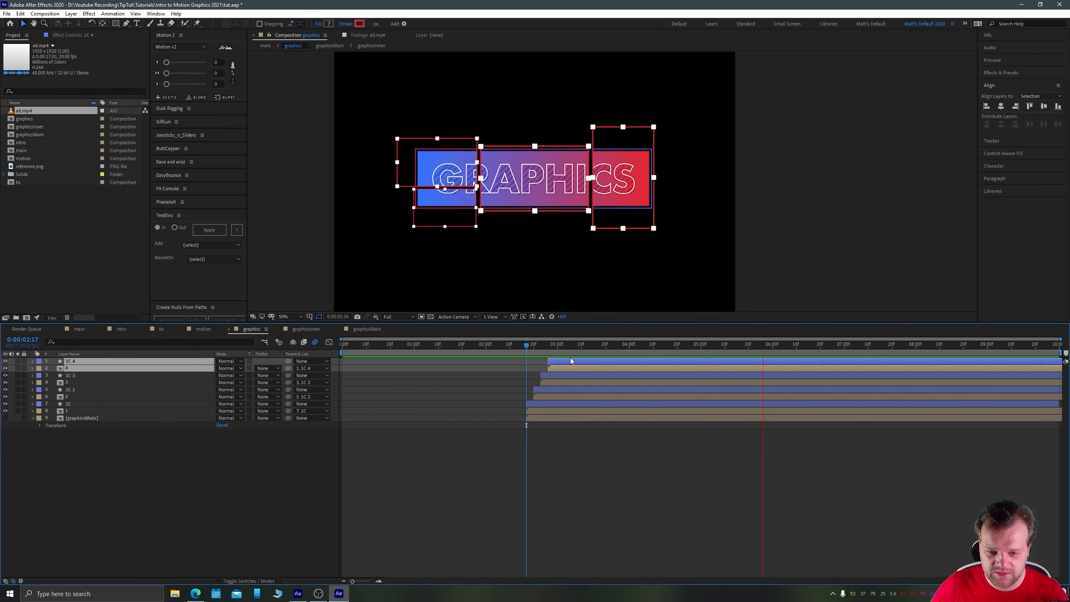
key("space")
Proportionally compress all four controllers' keyframes so 1C 4's last Position keyframe falls at 0:00:04:10, then preview the faster animation.
left_click_drag(126, 457, 66, 348)
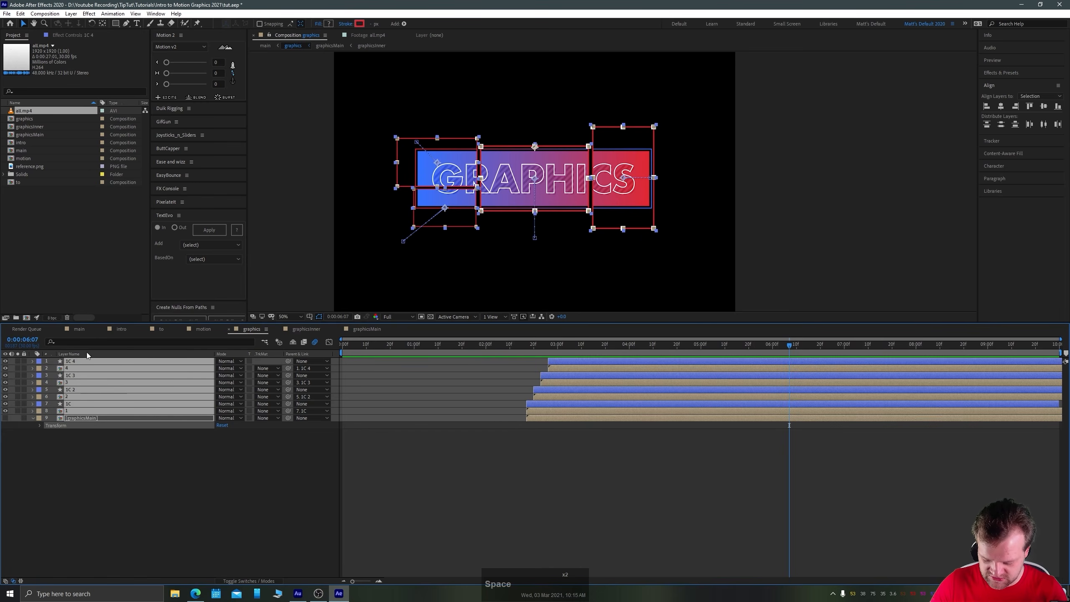
key("u")
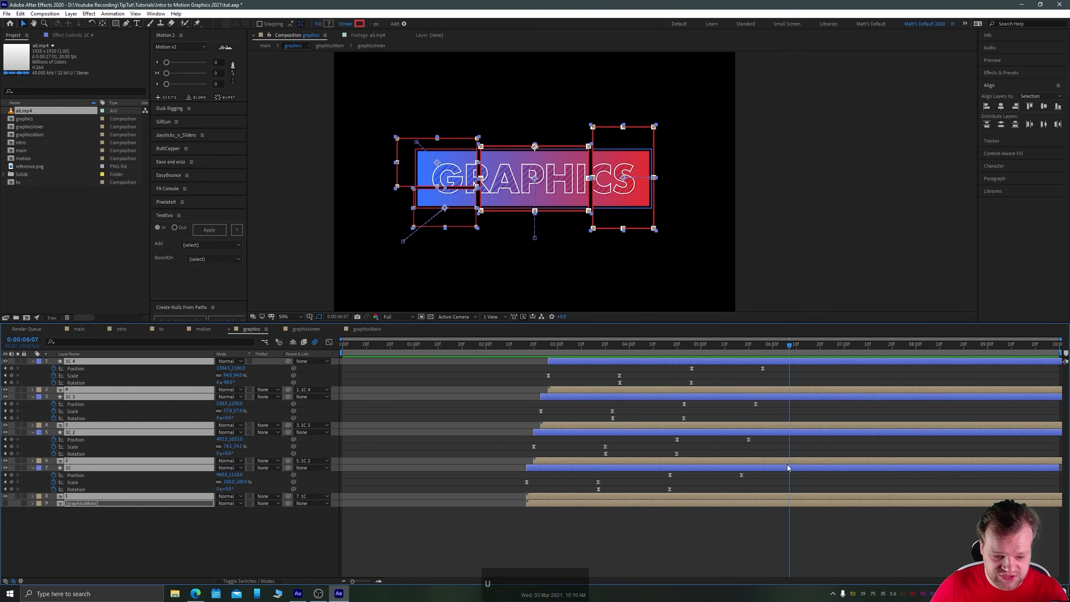
left_click_drag(784, 489, 443, 356)
left_click_drag(545, 345, 649, 350)
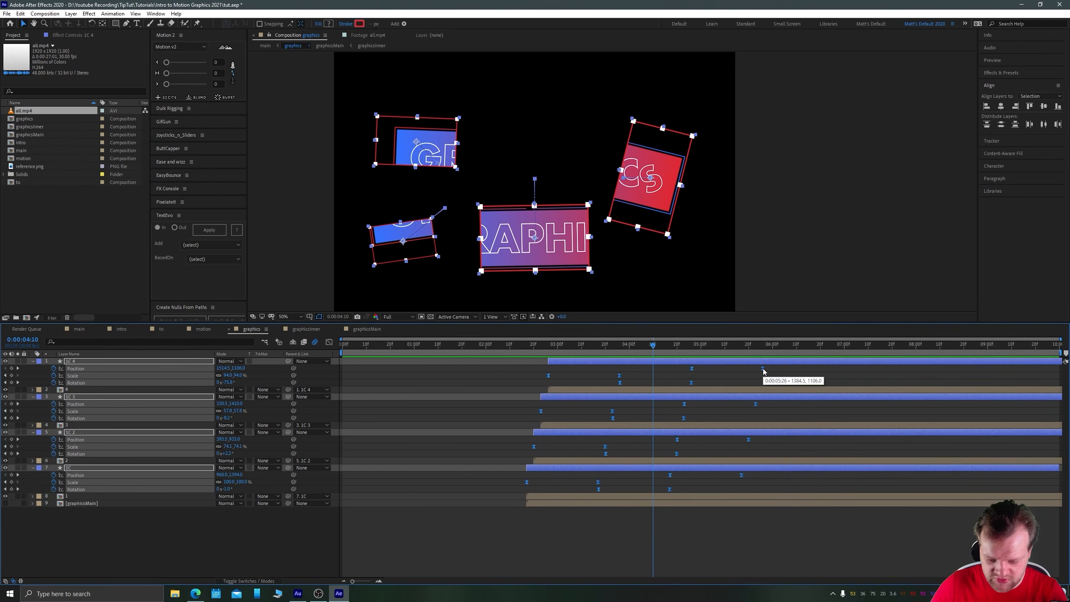
left_click_drag(761, 368, 530, 351)
key("space")
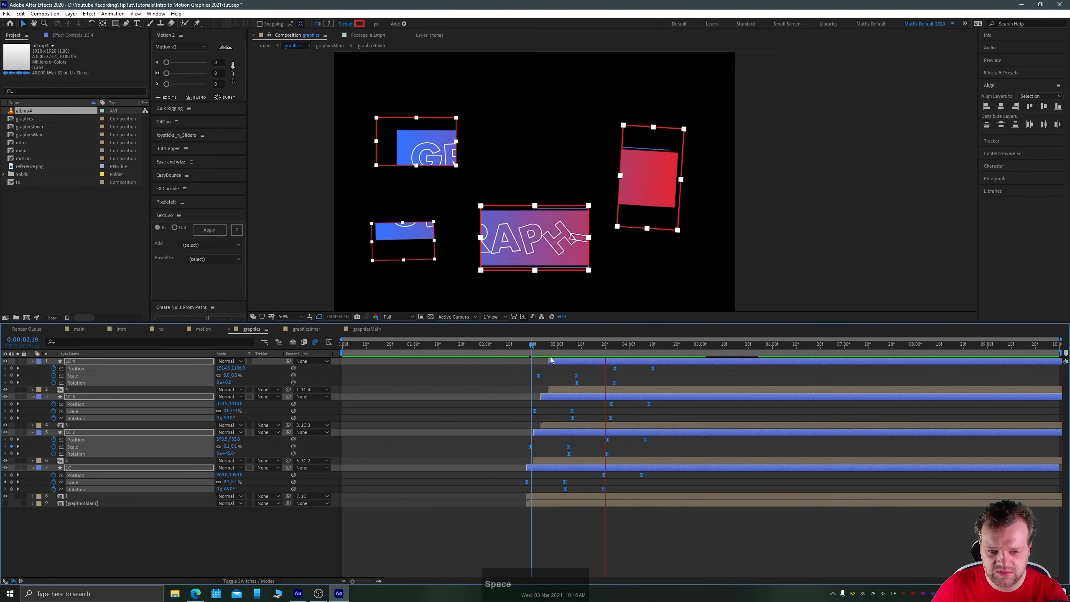
key("space")
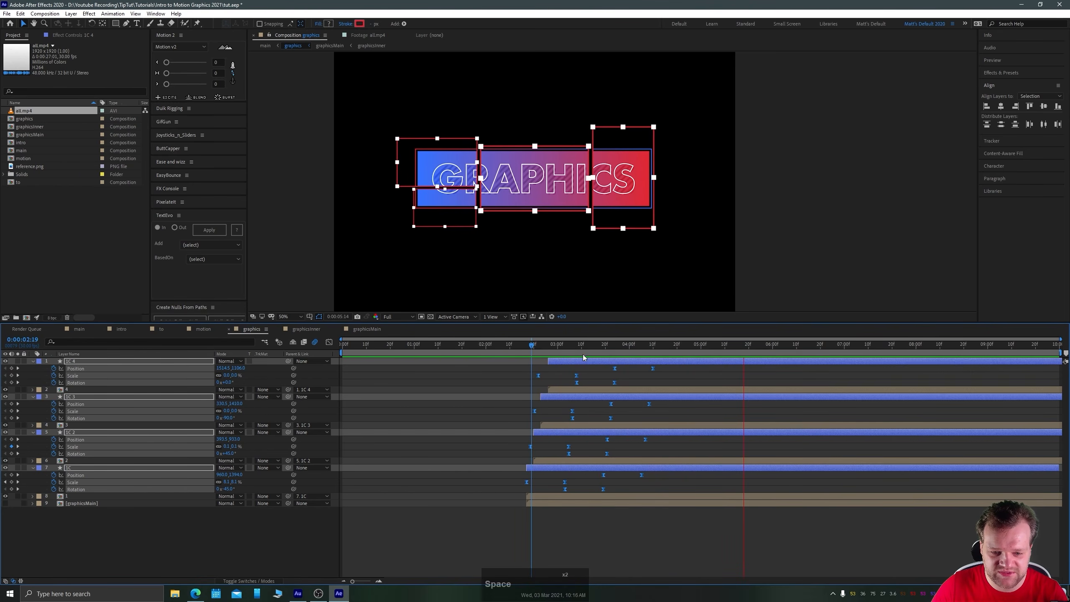
Make the graphicsMain layer visible and start its Opacity animation with a keyframe at 0:00:04:10.
left_click_drag(592, 346, 653, 346)
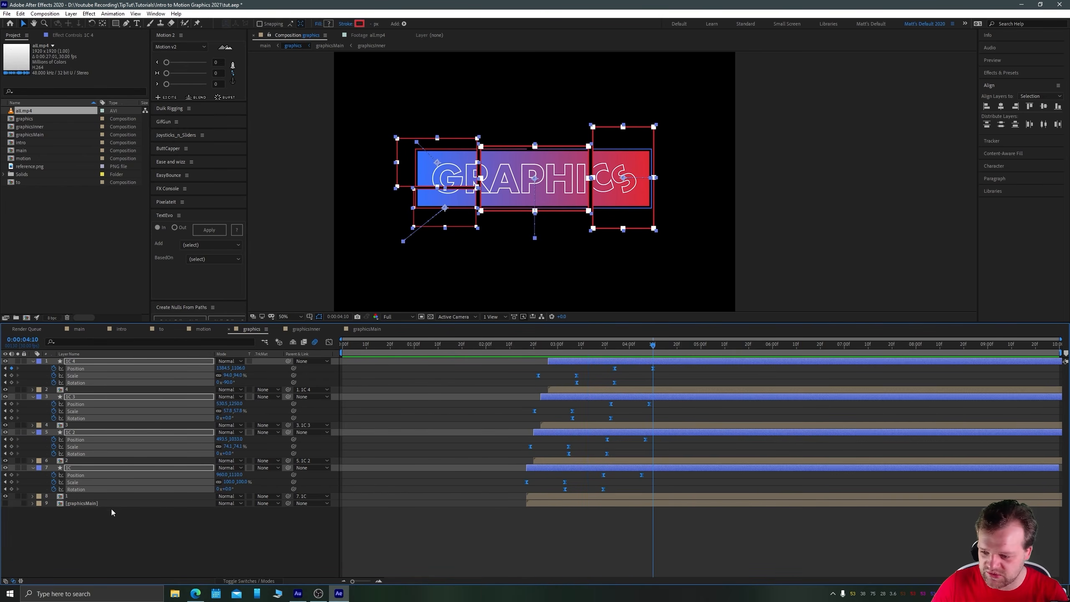
left_click(6, 504)
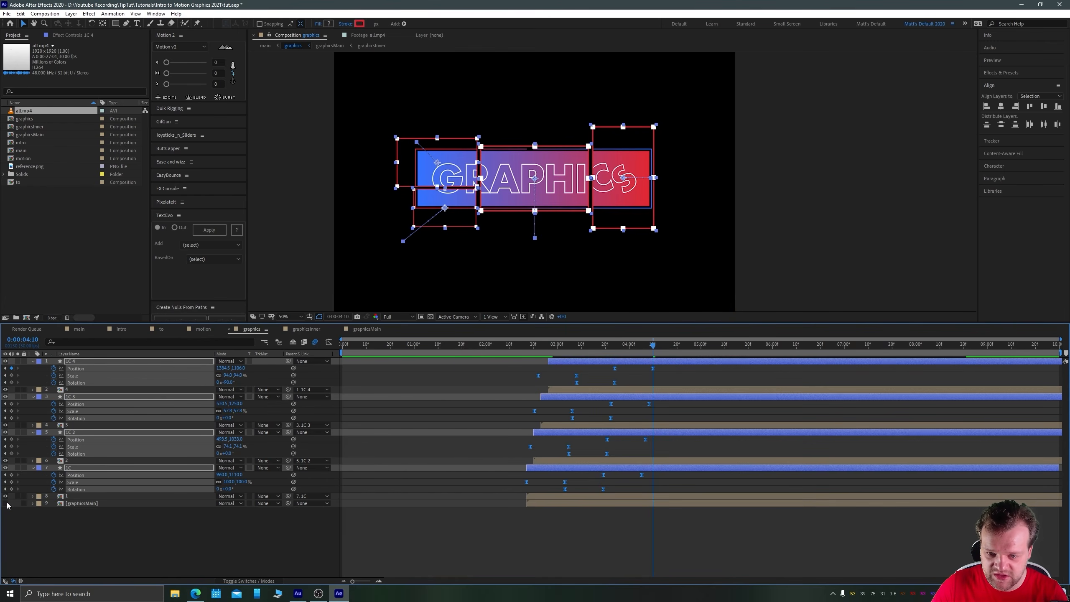
left_click(5, 504)
left_click(117, 510)
left_click(5, 504)
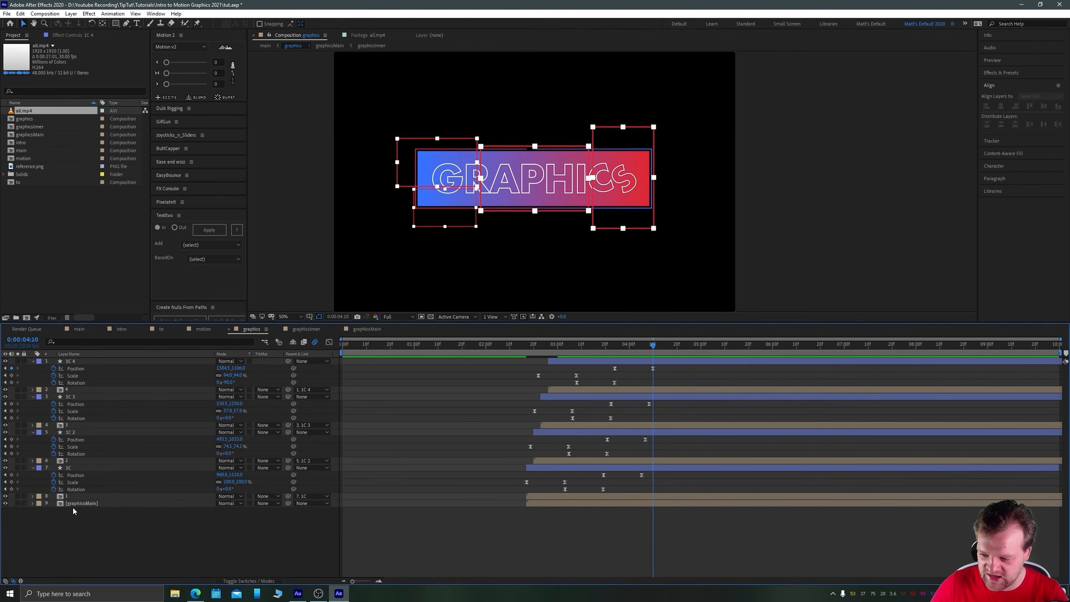
left_click(70, 505)
key("t")
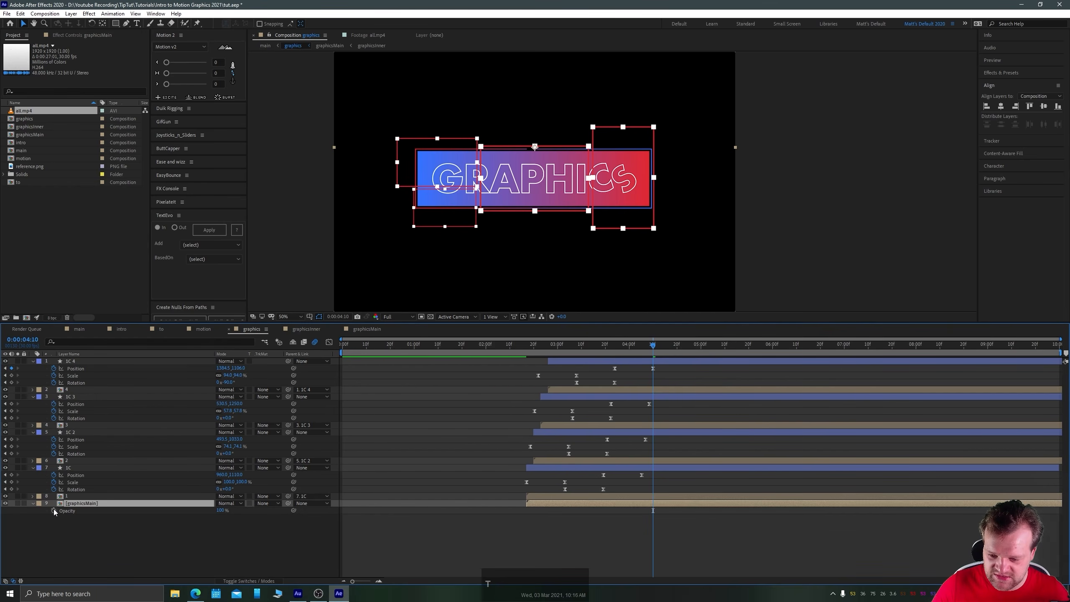
left_click(53, 510)
Fade graphicsMain in with Opacity 100% at 0:00:04:25 and 0% at the 0:00:04:10 keyframe, then preview it.
key("shift+Page_Down")
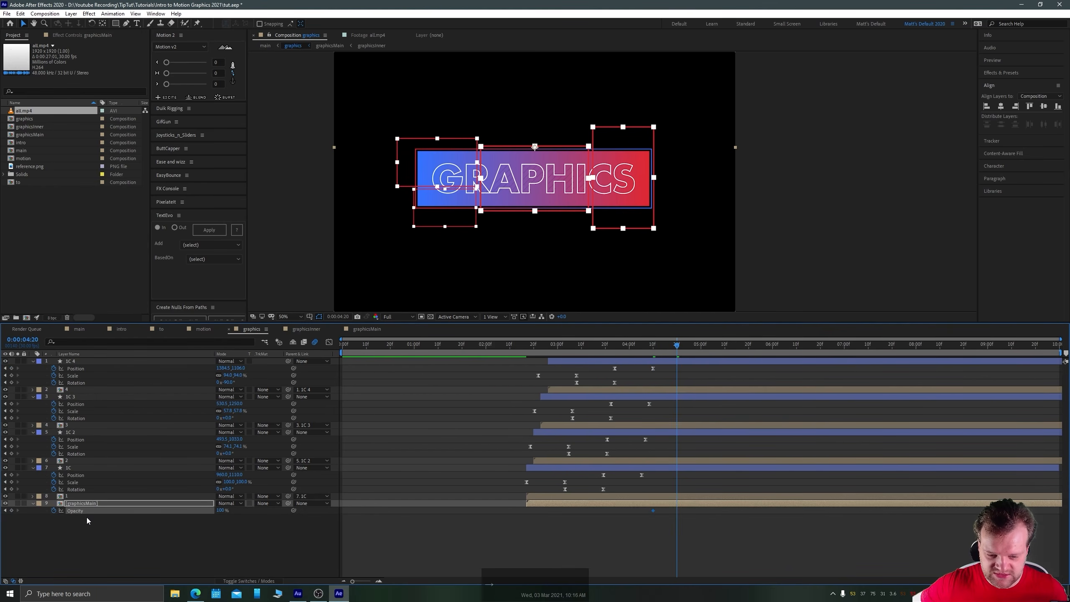
key("Right")
key("Right")
key("Right")
key("Right")
key("Right")
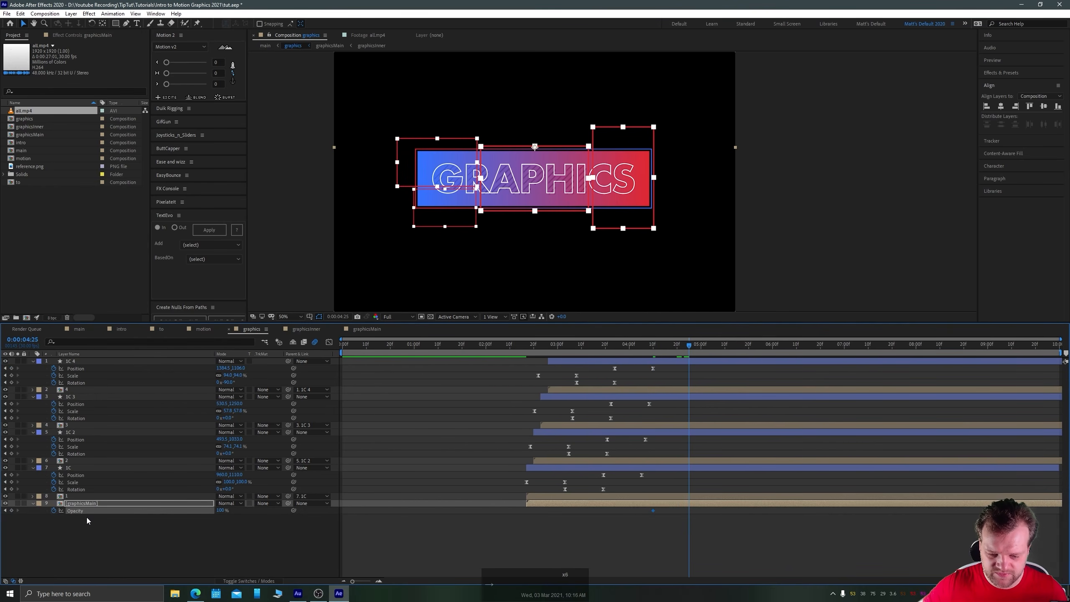
left_click(11, 510)
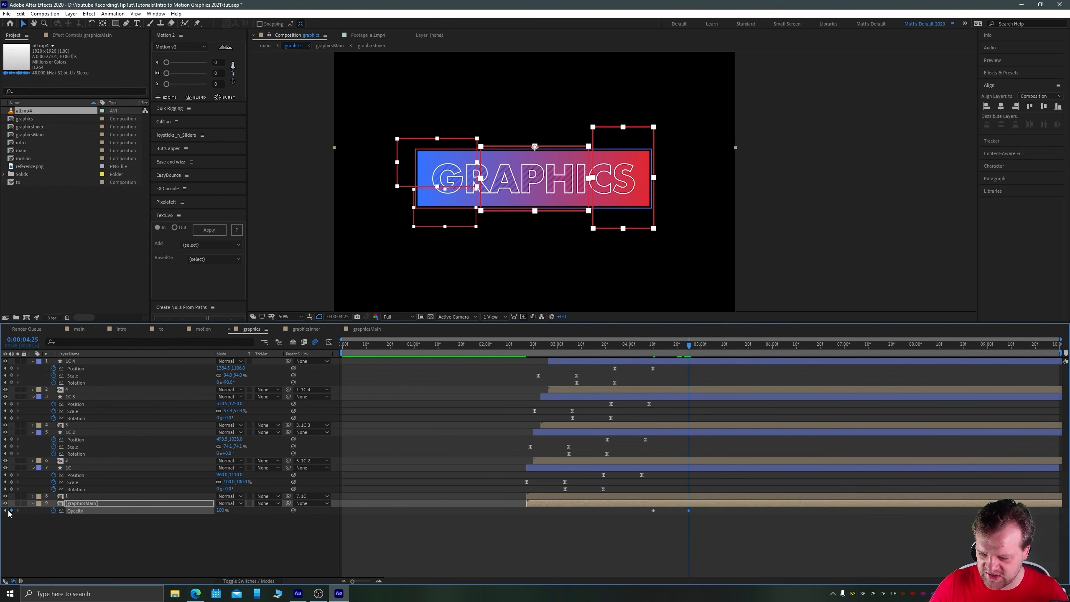
left_click(5, 510)
left_click(220, 510)
type("0")
key("Return")
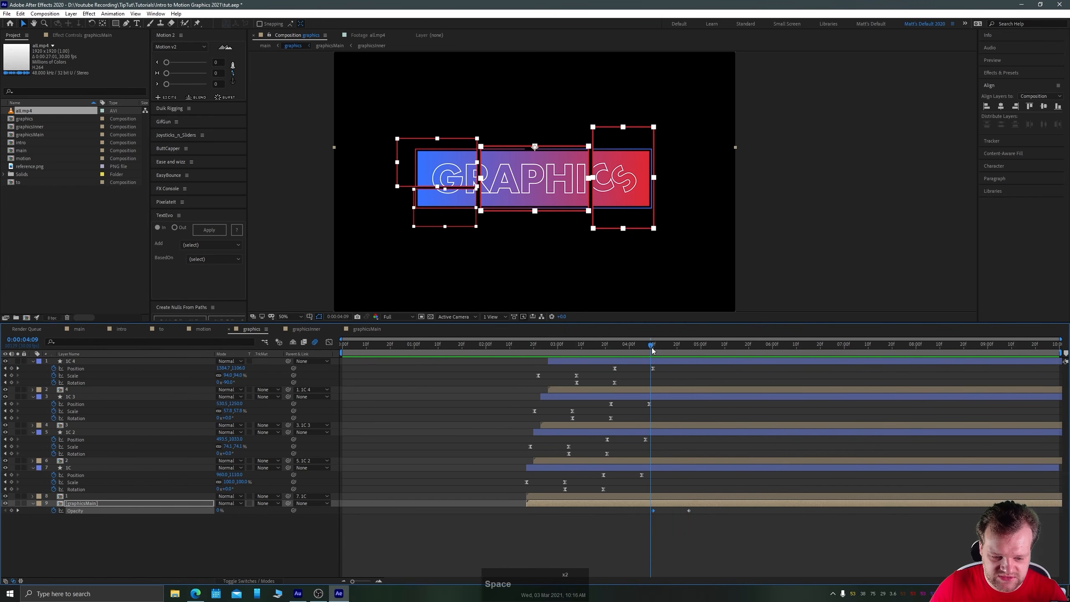
Fade out all four controllers and panels 2, 3 and 4 from 100% Opacity at 0:00:04:10 to 0% at 0:00:04:25, then preview.
left_click(69, 467)
left_click(71, 362, "shift")
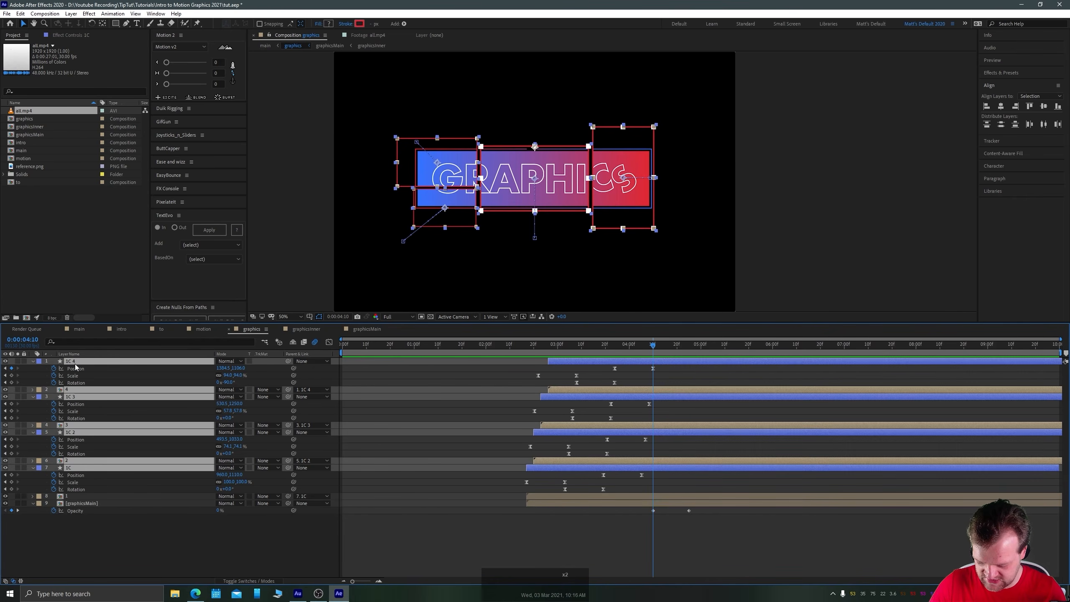
key("t")
key("alt+shift+t")
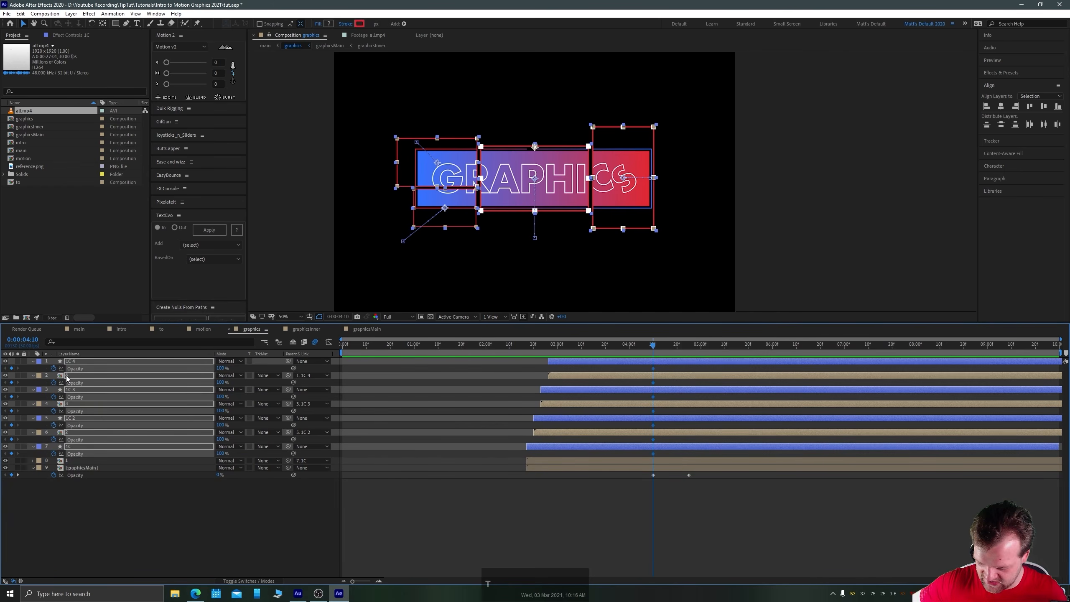
key("Right")
key("Right")
key("Right")
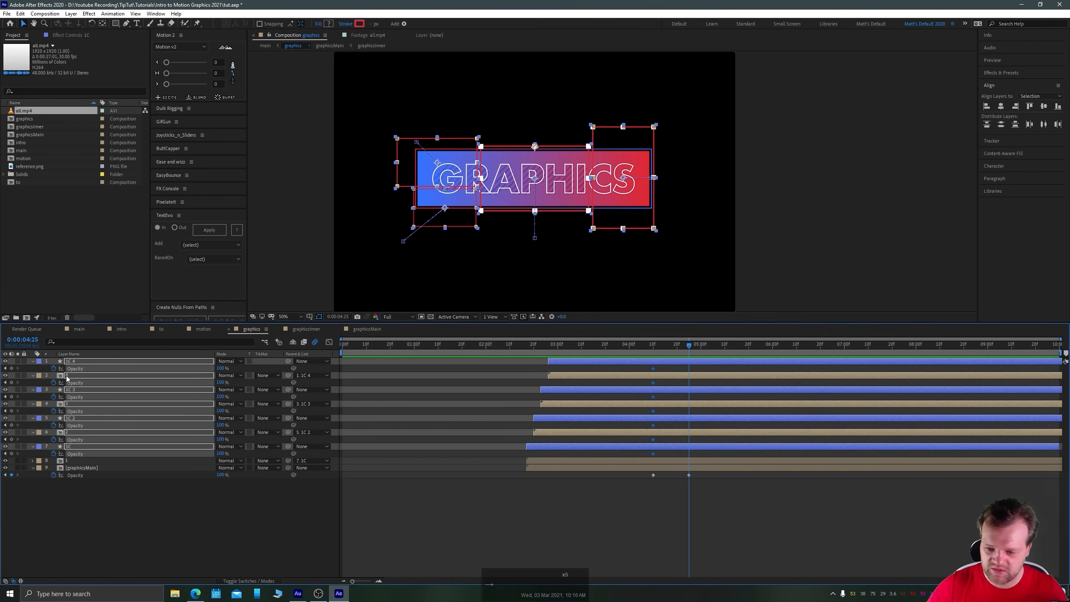
left_click(220, 368)
left_click(650, 344)
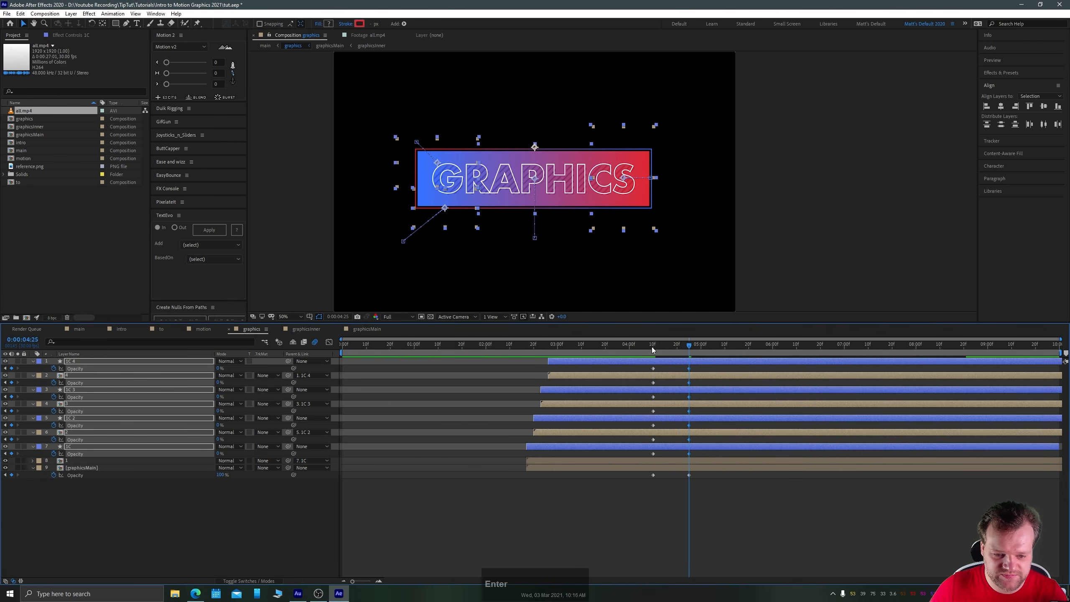
key("space")
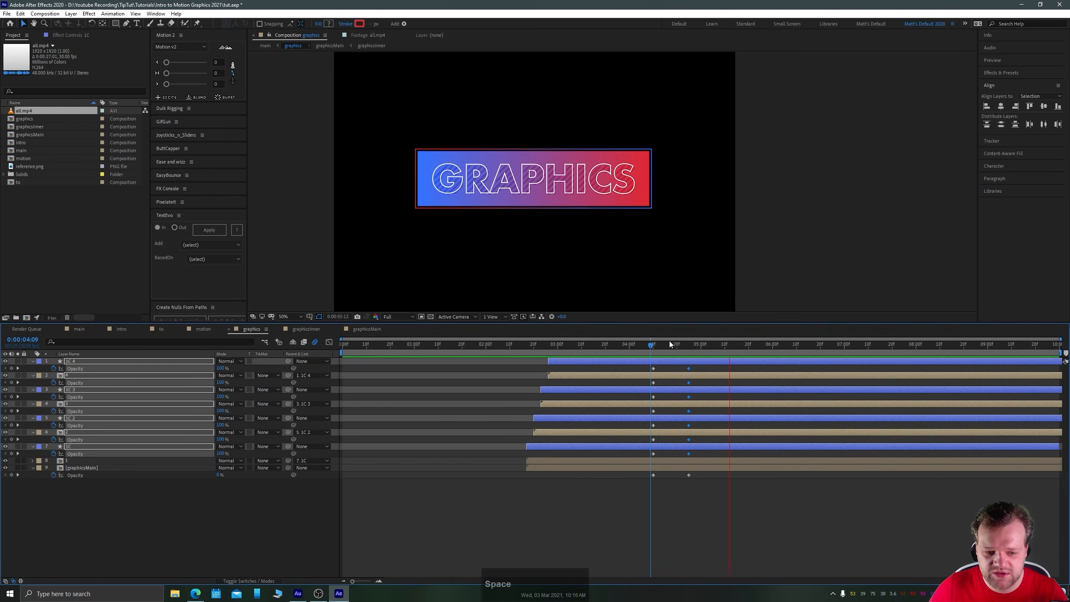
key("space")
Delay all the controllers' and panels' fade-out Opacity keyframes by 10 frames and preview the transition.
left_click_drag(695, 363, 651, 456)
key("alt+shift+Right")
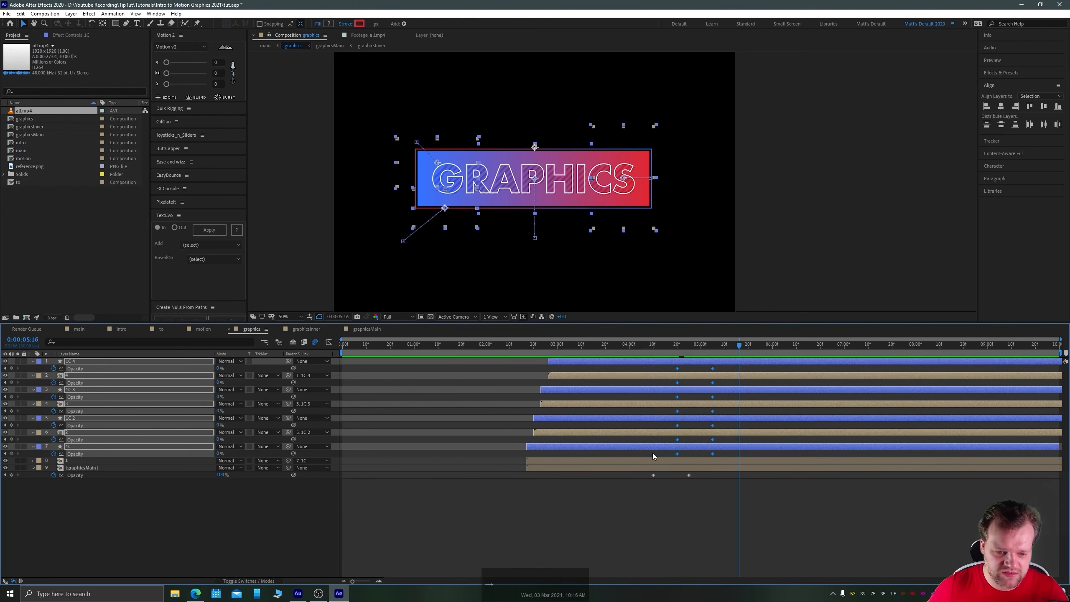
left_click(642, 345)
key("space")
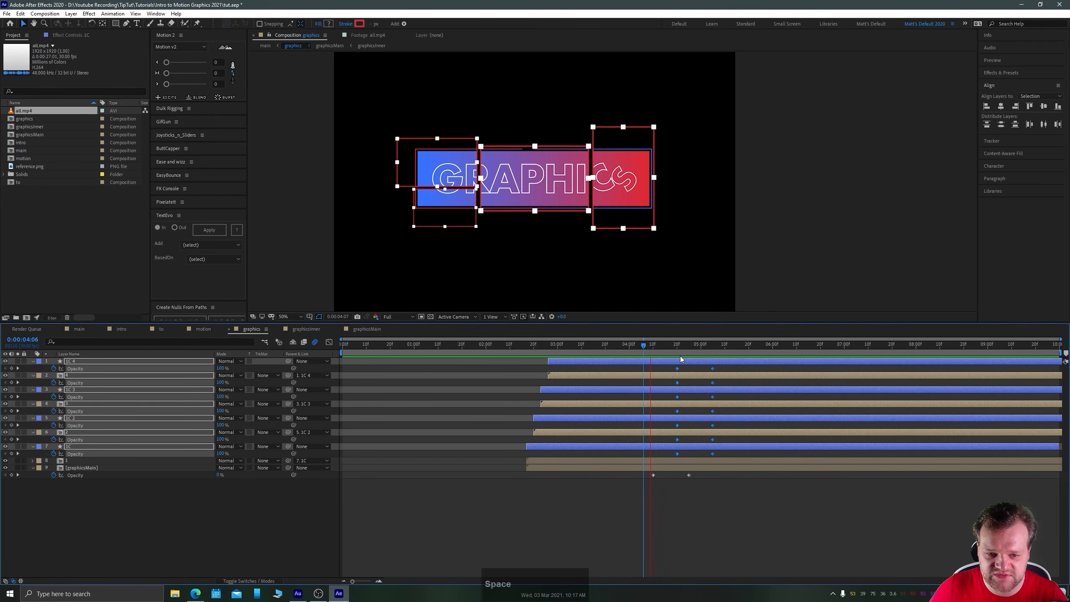
key("space")
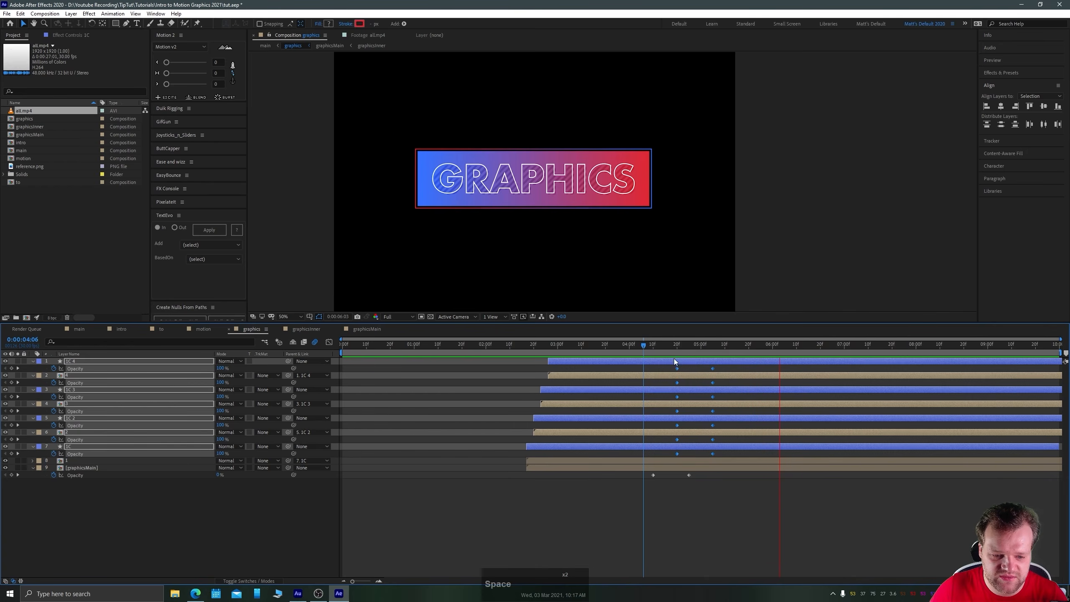
Delay the Opacity keyframes of panels 2, 3, 4 and their controllers by 3 frames, and those of panels 3 and 4 by 3 more.
left_click(722, 429)
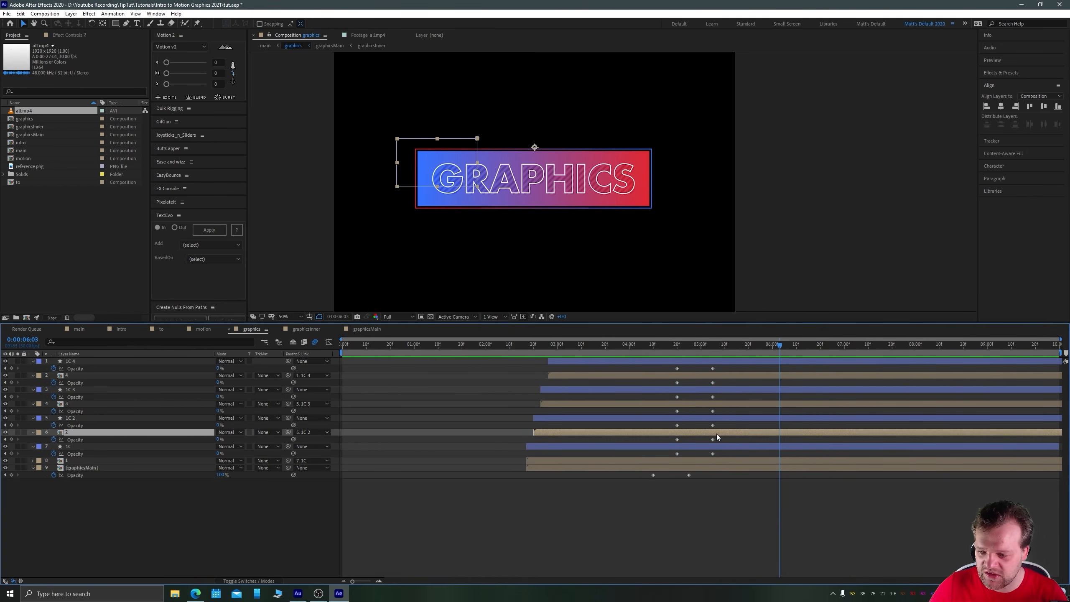
mouse_move(718, 440)
left_mouse_down()
mouse_move(669, 423)
mouse_move(670, 368)
left_mouse_up()
key("alt+Right")
key("alt+Right")
key("alt+Right")
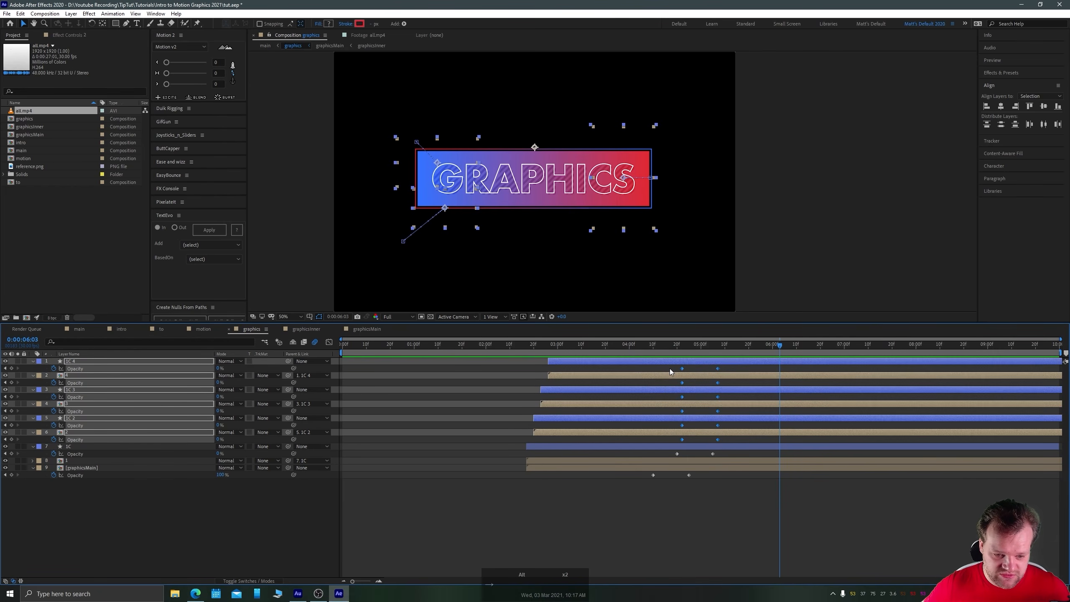
left_click_drag(724, 411, 667, 366)
key("alt+Right")
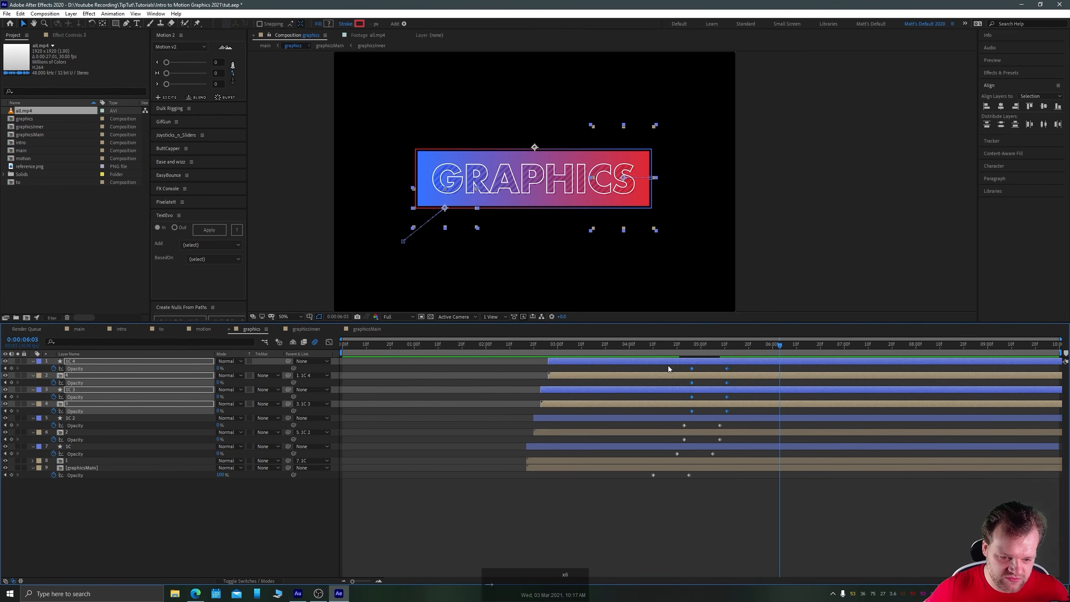
Delay the Opacity keyframes of panel 4 and controller 1C 4 by 3 more frames.
left_click_drag(730, 383, 684, 367)
key("alt+Right")
key("alt+Right")
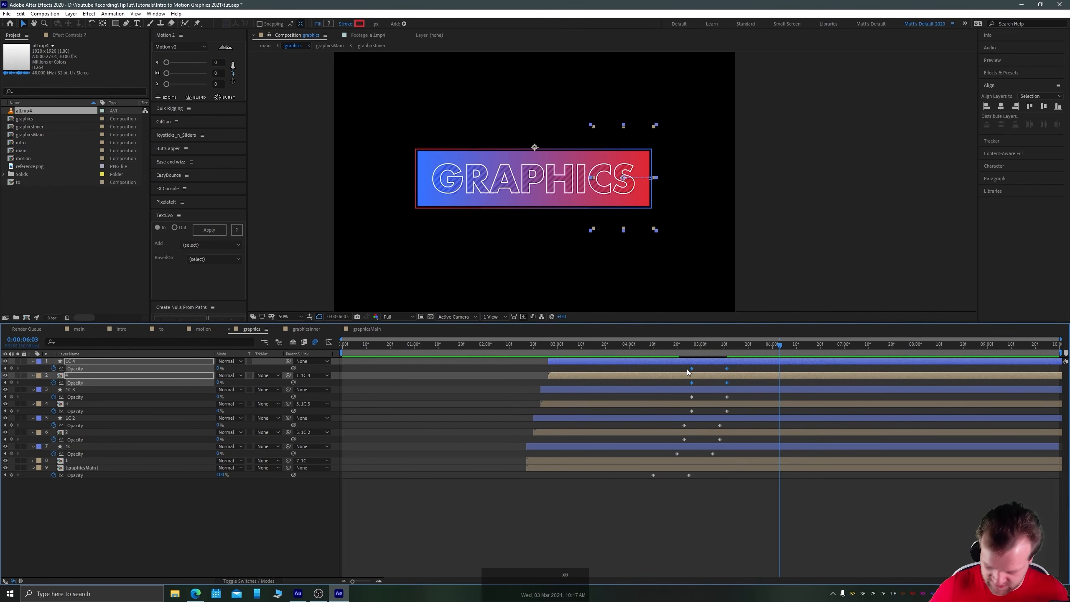
key("alt+Right")
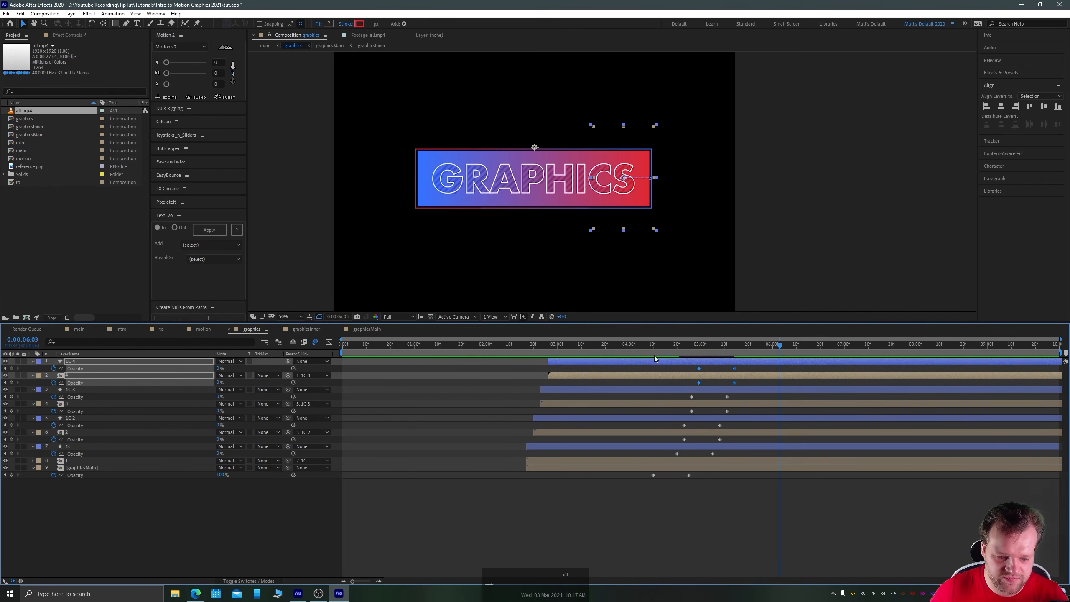
Preview the staggered fade-out from about 0:00:04:06 and save the project.
left_click(642, 345)
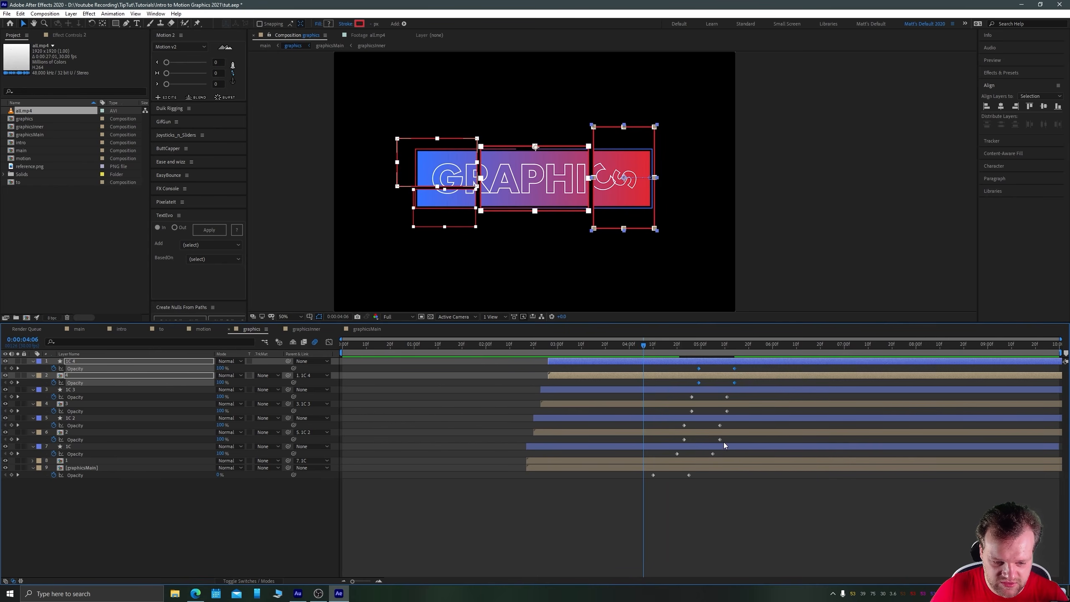
key("space")
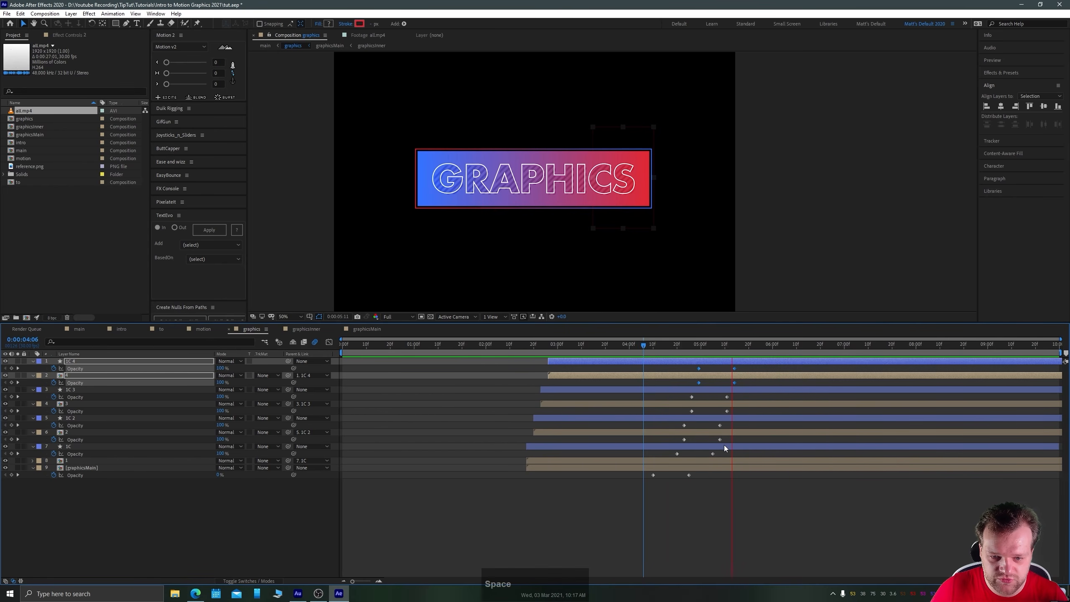
key("space")
left_click(665, 348)
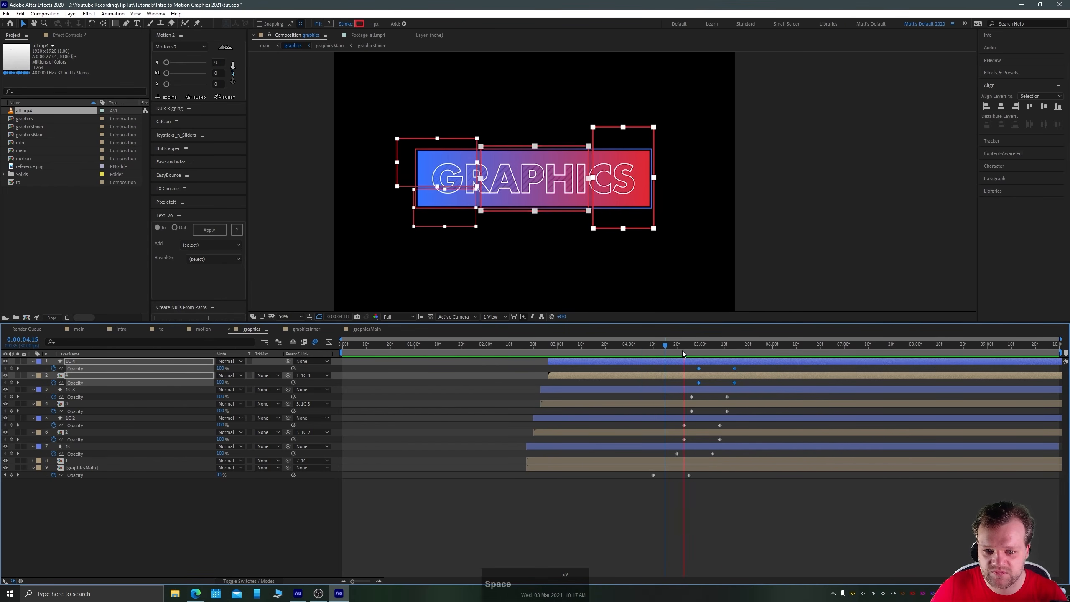
key("space")
key("space")
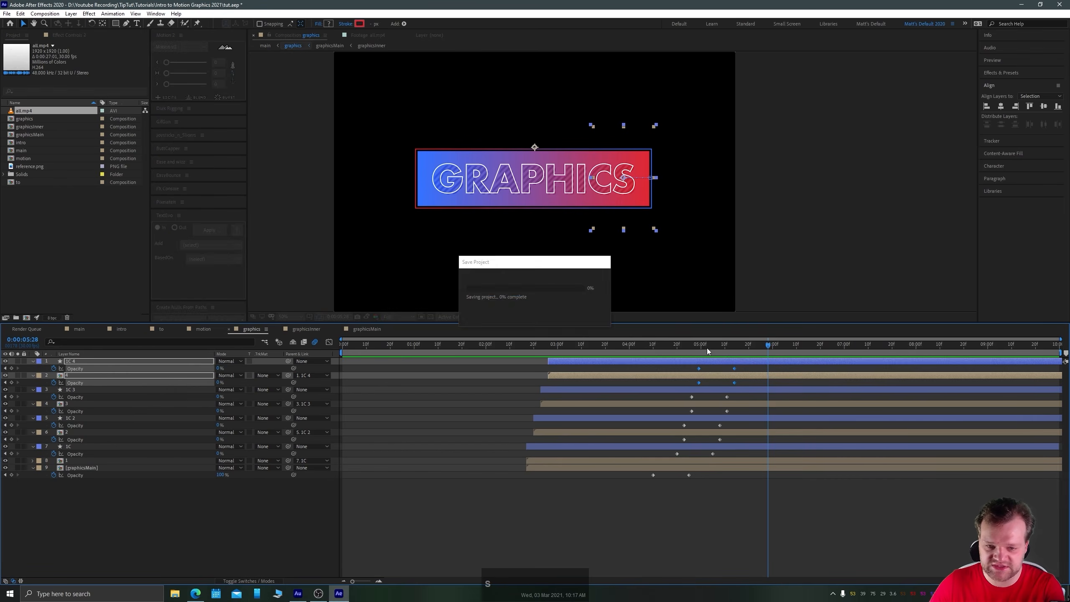
Preview the full title animation in the main composition and compare it with the GRAPHICS part of the reference video.
key("Tab")
left_click(624, 285)
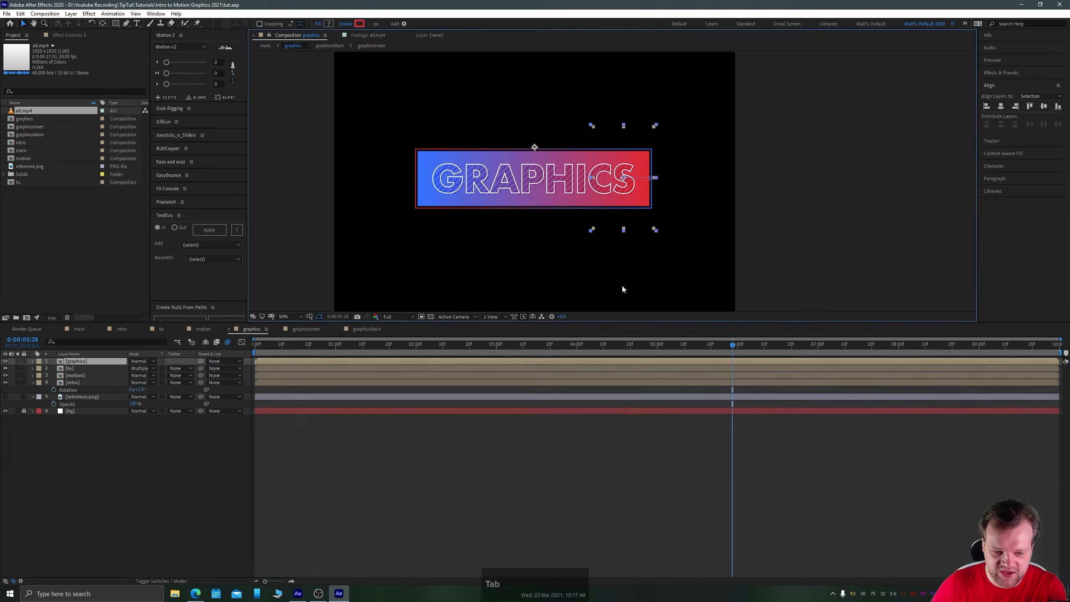
left_click_drag(645, 344, 164, 362)
key("space")
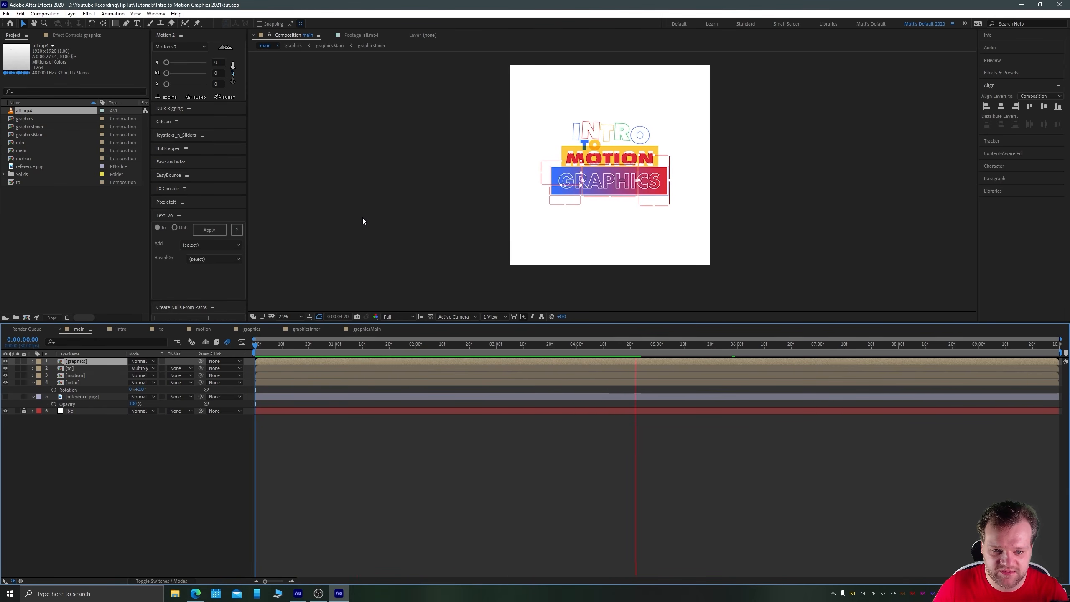
key("space")
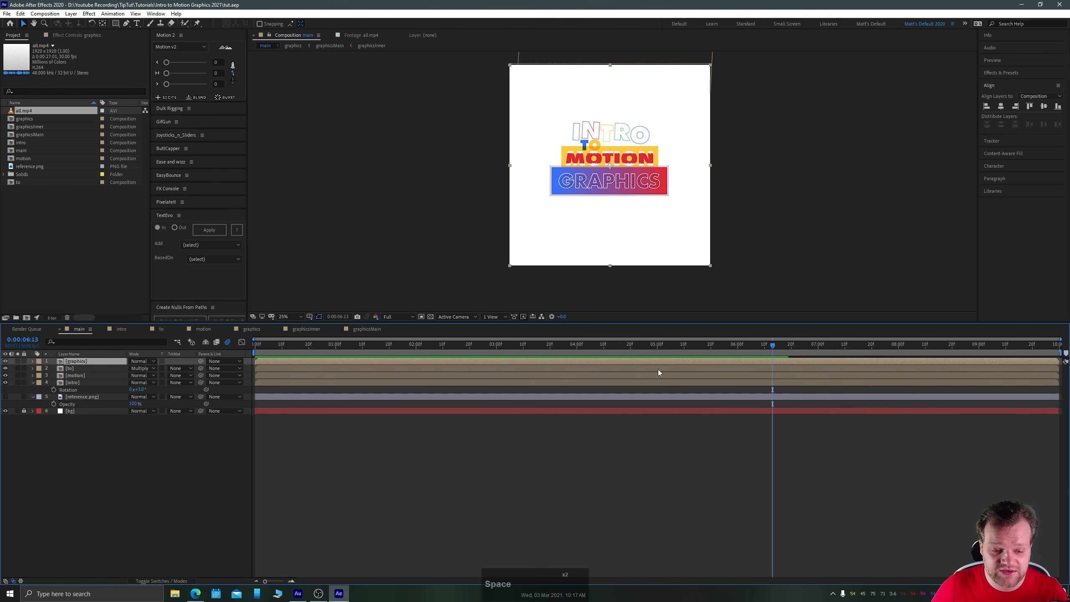
left_click_drag(667, 345, 513, 359)
key("space")
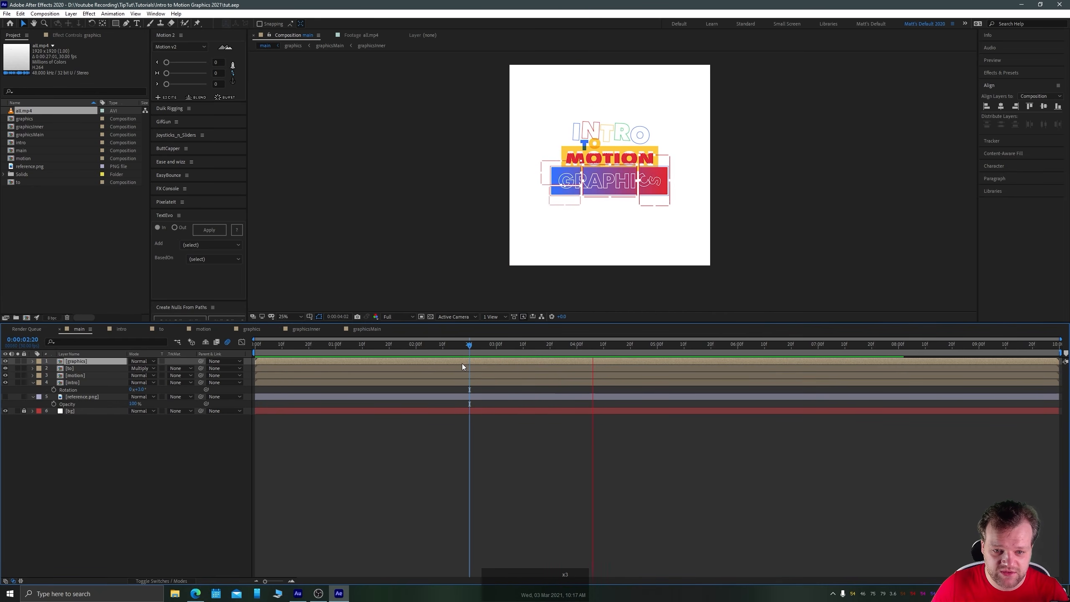
key("space")
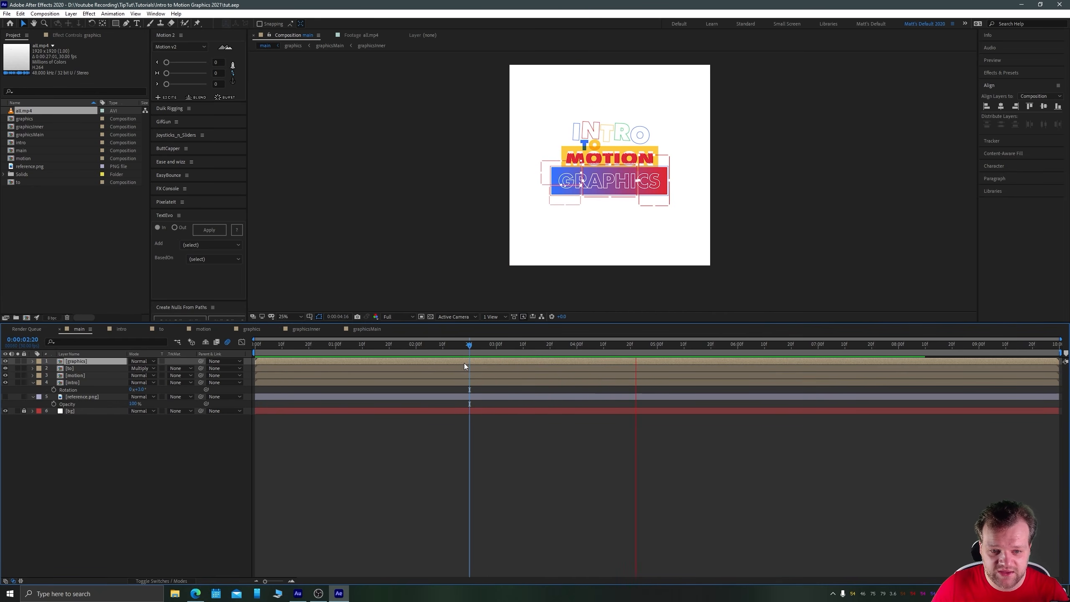
double_click(21, 110)
mouse_move(458, 298)
left_mouse_down()
mouse_move(449, 298)
mouse_move(485, 298)
mouse_move(406, 298)
mouse_move(503, 300)
mouse_move(468, 298)
mouse_move(479, 302)
left_mouse_up()
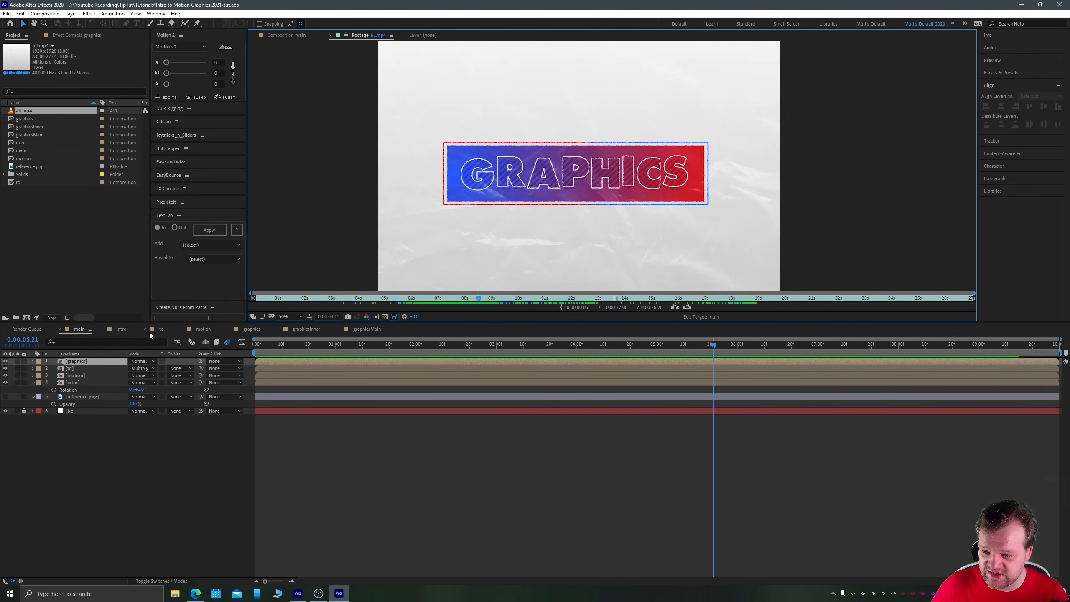
Open the graphicsMain composition from the graphics composition and reveal the Position property of all eight letter layers.
left_click(249, 329)
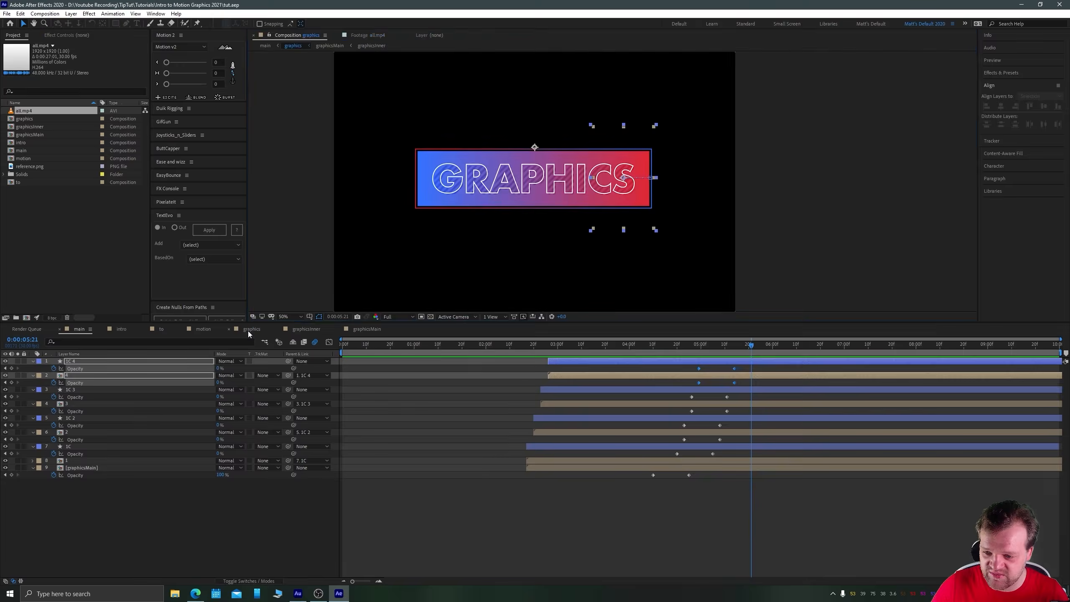
left_click(103, 519)
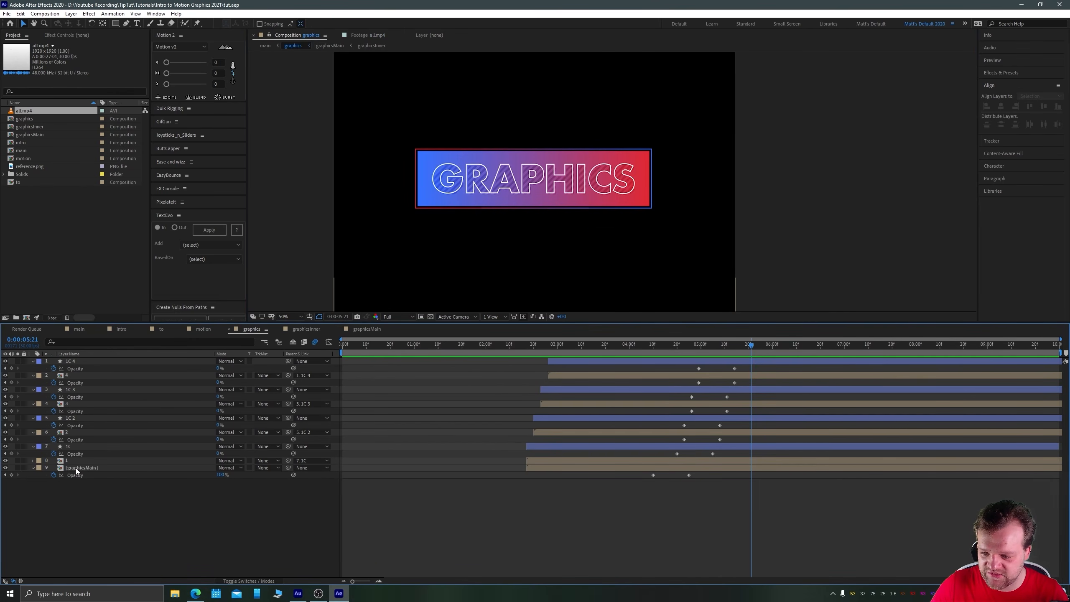
double_click(76, 468)
left_click(85, 363)
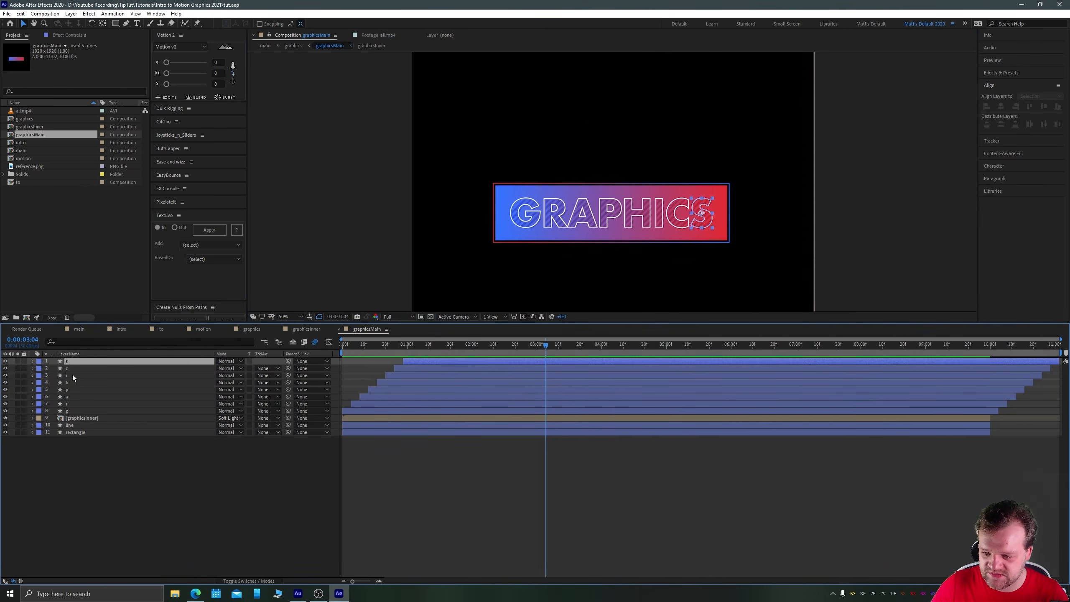
left_click(70, 411, "shift")
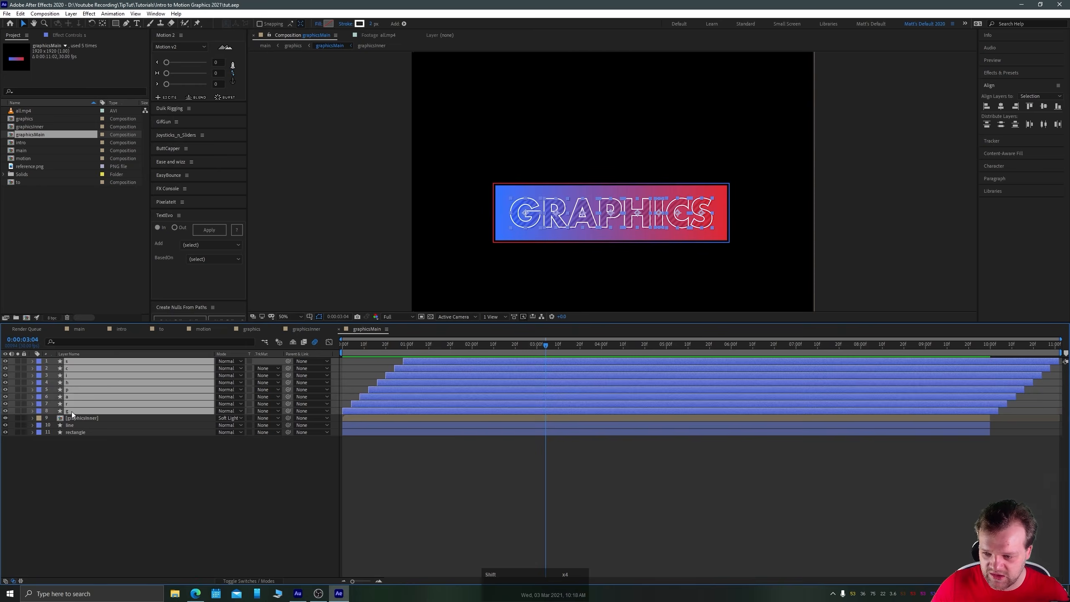
key("p")
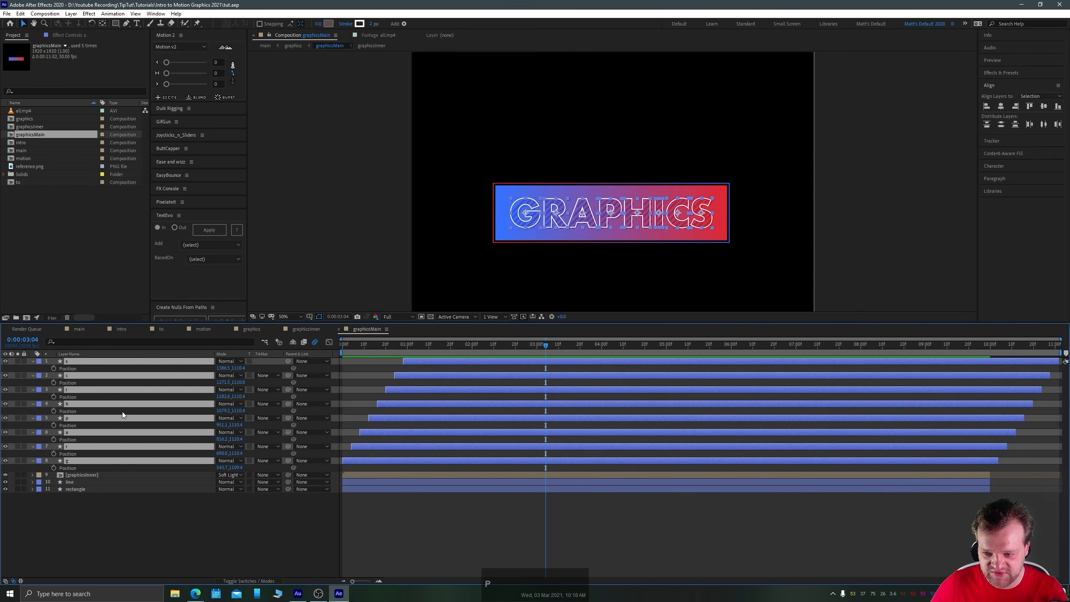
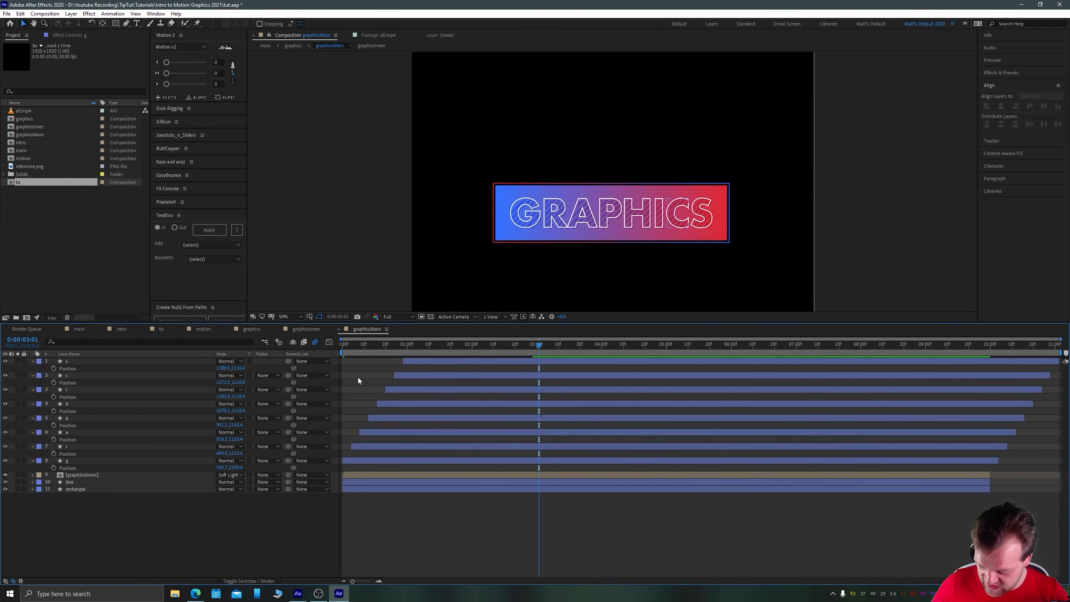
Add an adjustment layer to the graphicsMain composition and name it wiggle.
key("ctrl+alt+y")
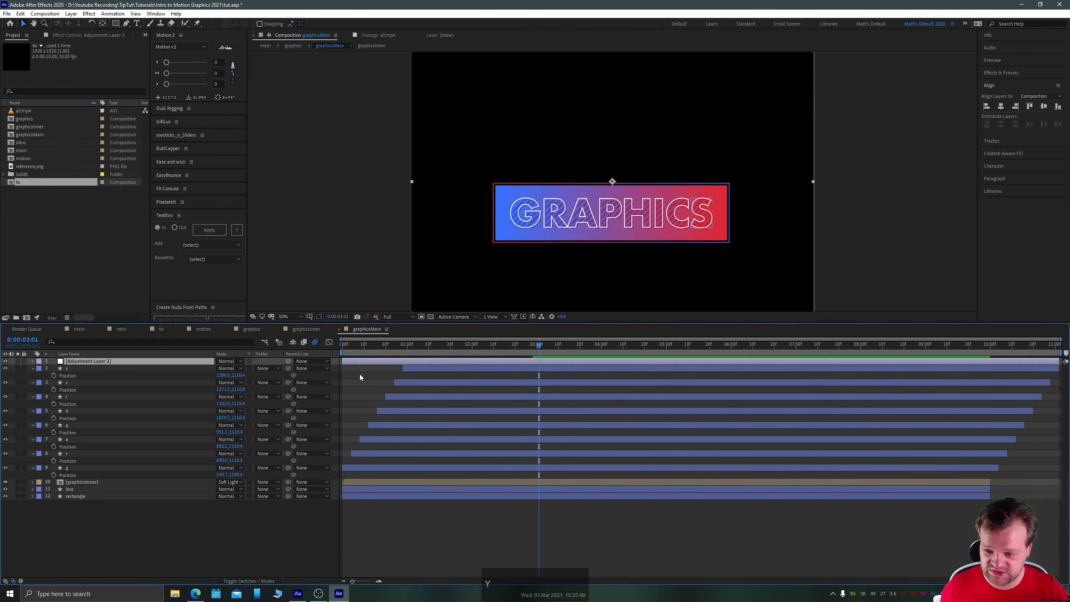
key("Return")
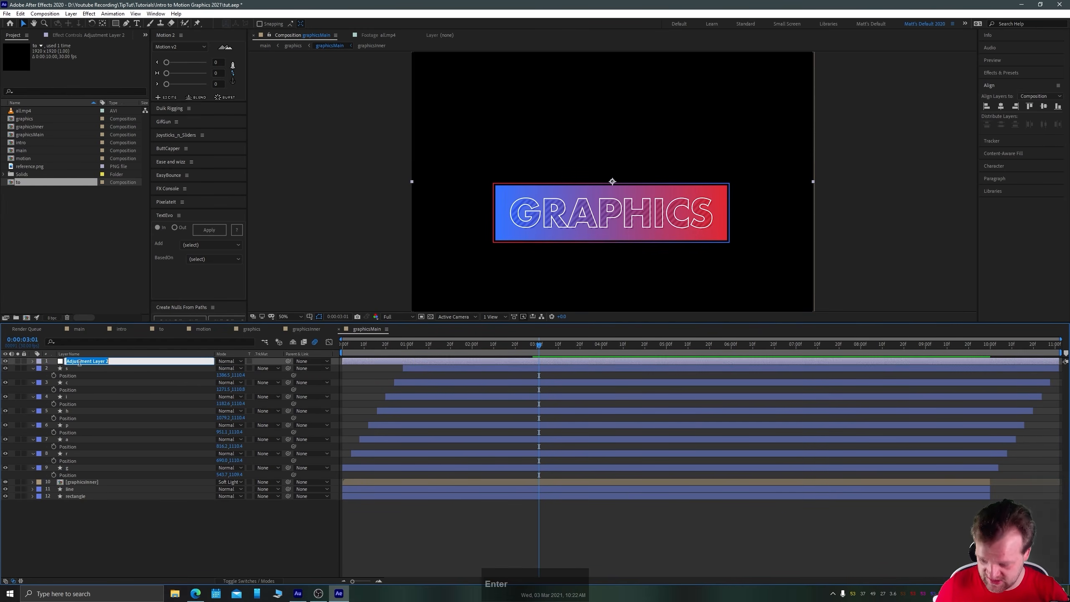
type("wiggle")
key("Return")
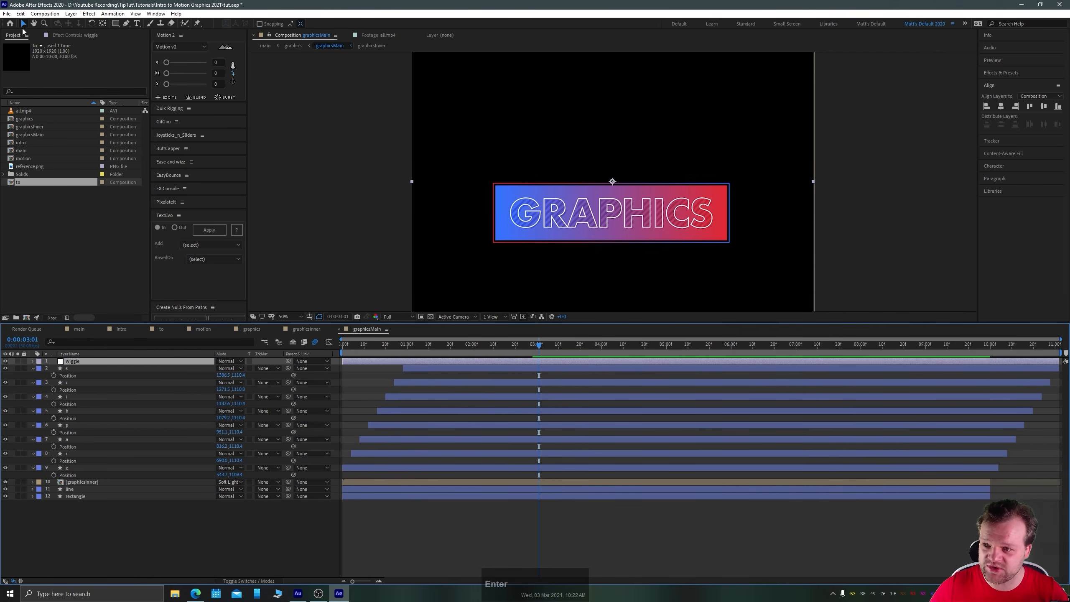
Find the Slider Control effect and apply it to the wiggle layer.
left_click(63, 36)
left_click(998, 74)
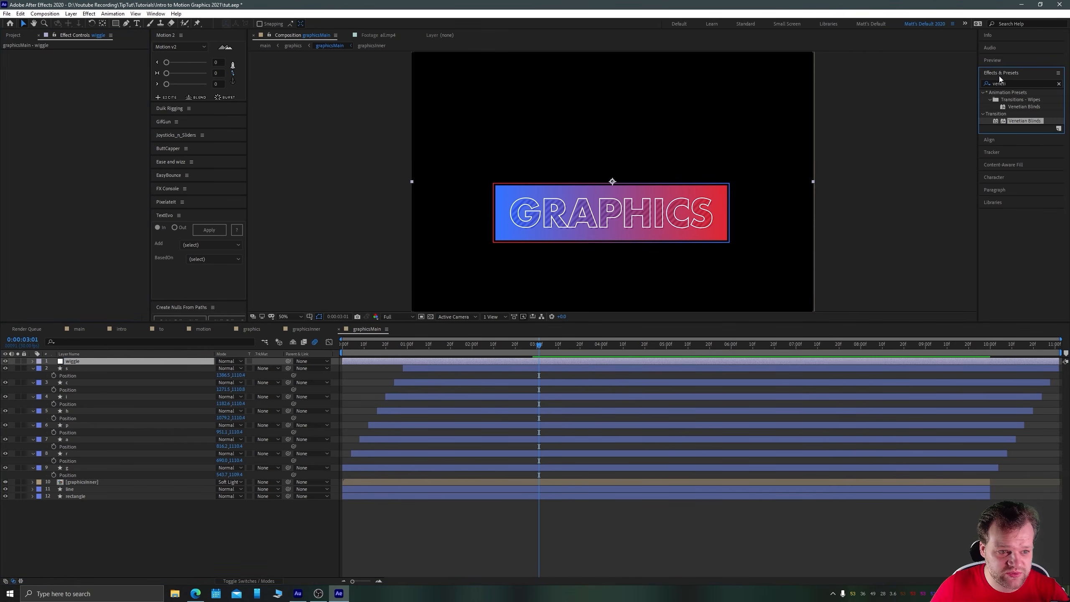
left_click(981, 84)
type("slider")
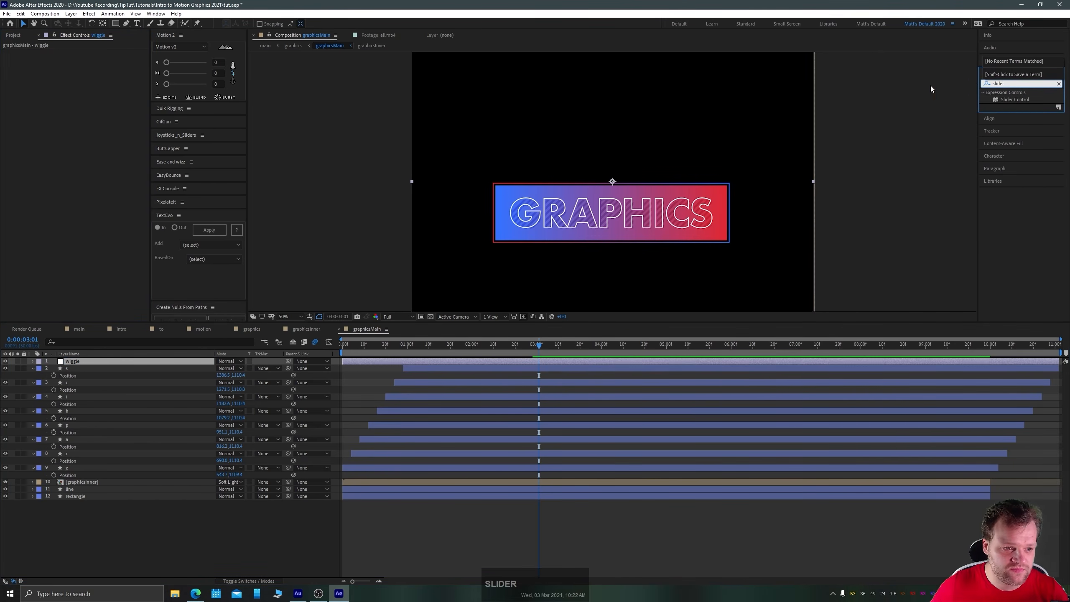
left_click(1001, 98)
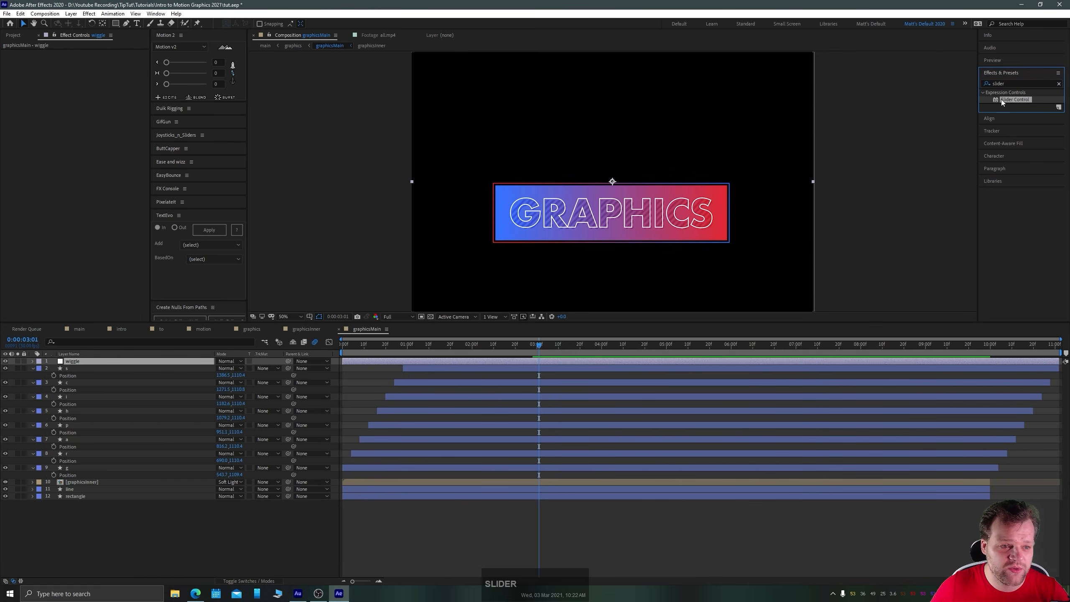
left_click_drag(996, 97, 86, 361)
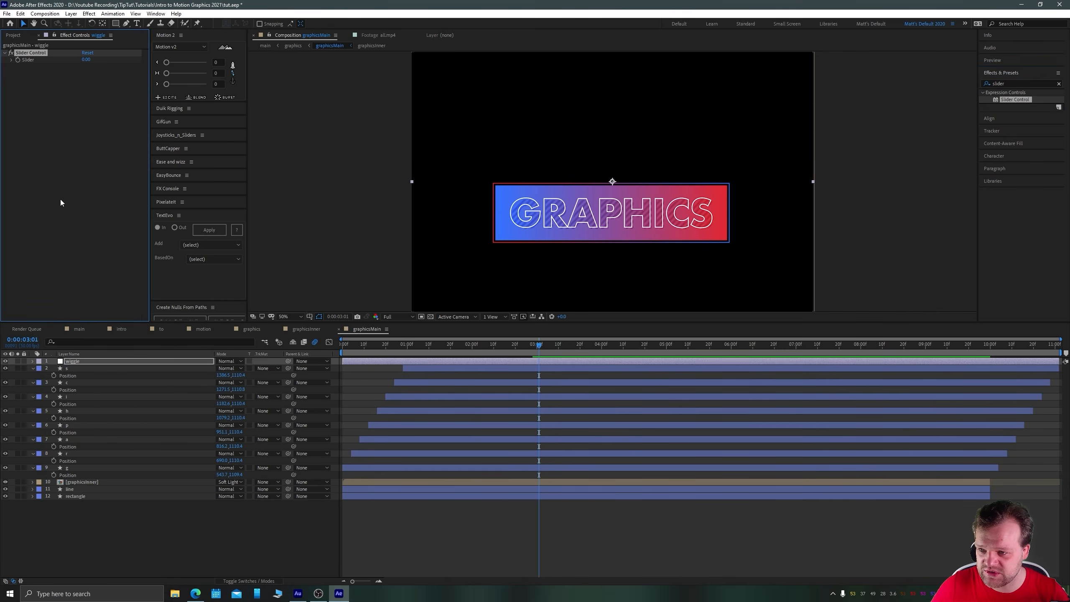
Duplicate the wiggle layer's Slider Control and rename the two sliders freq and int.
key("ctrl+d")
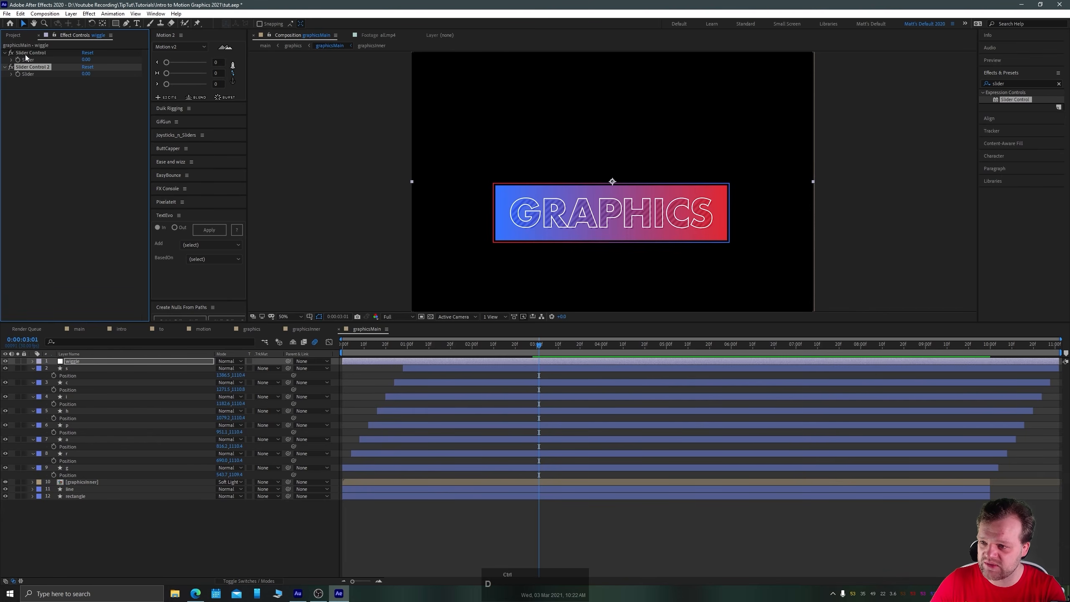
left_click(29, 54)
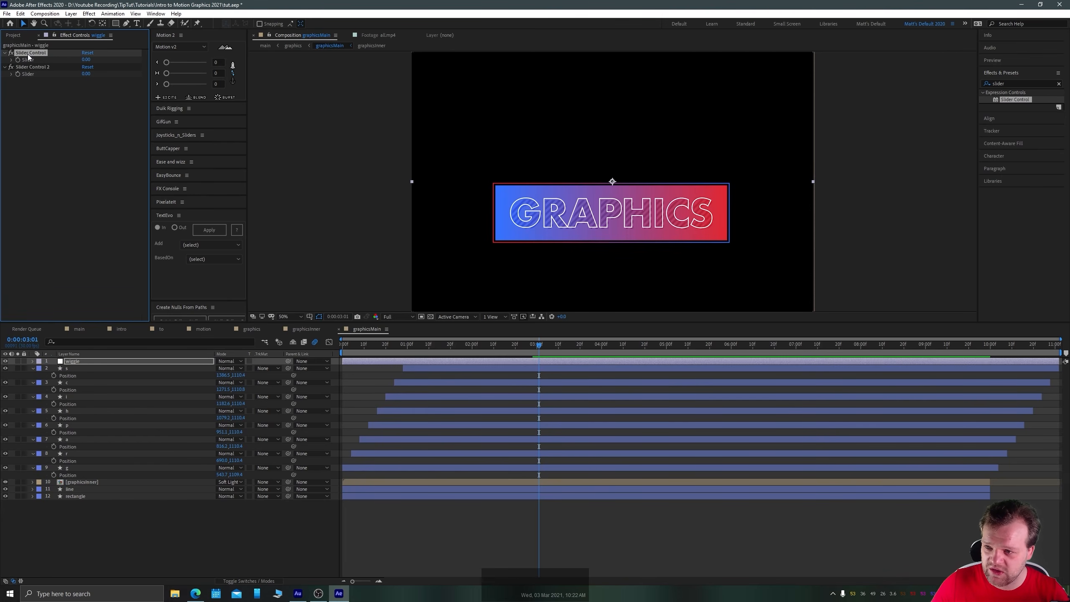
key("Return")
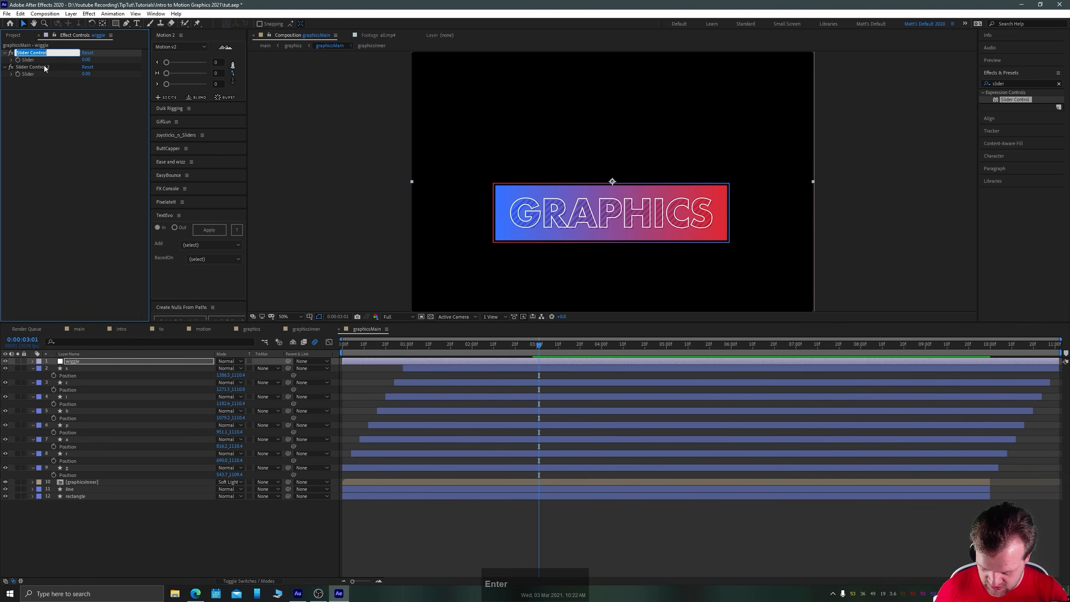
type("freq")
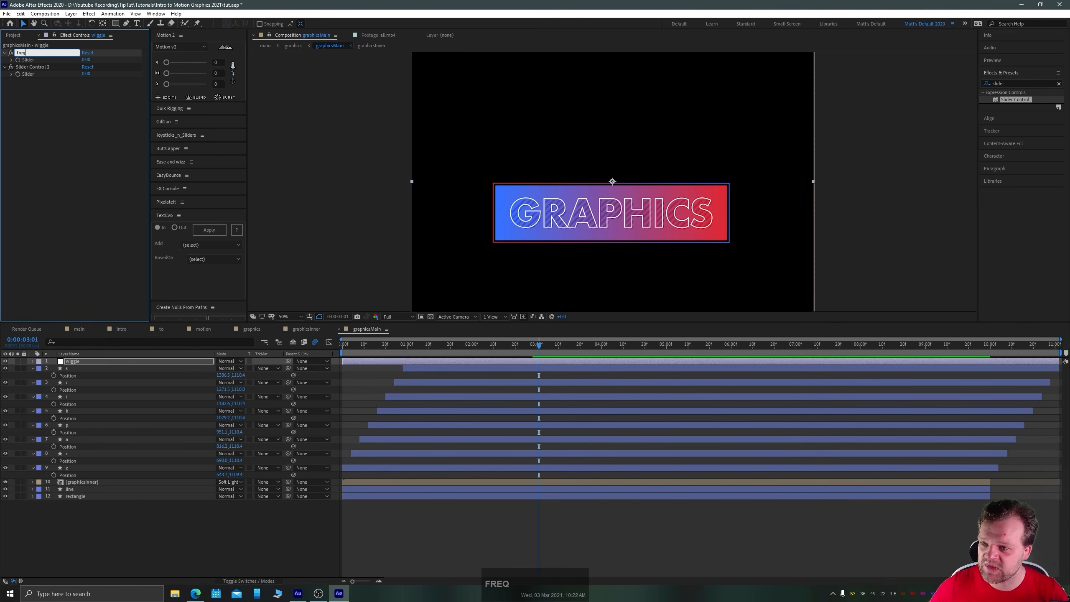
key("Return")
key("Down")
key("Return")
type("in")
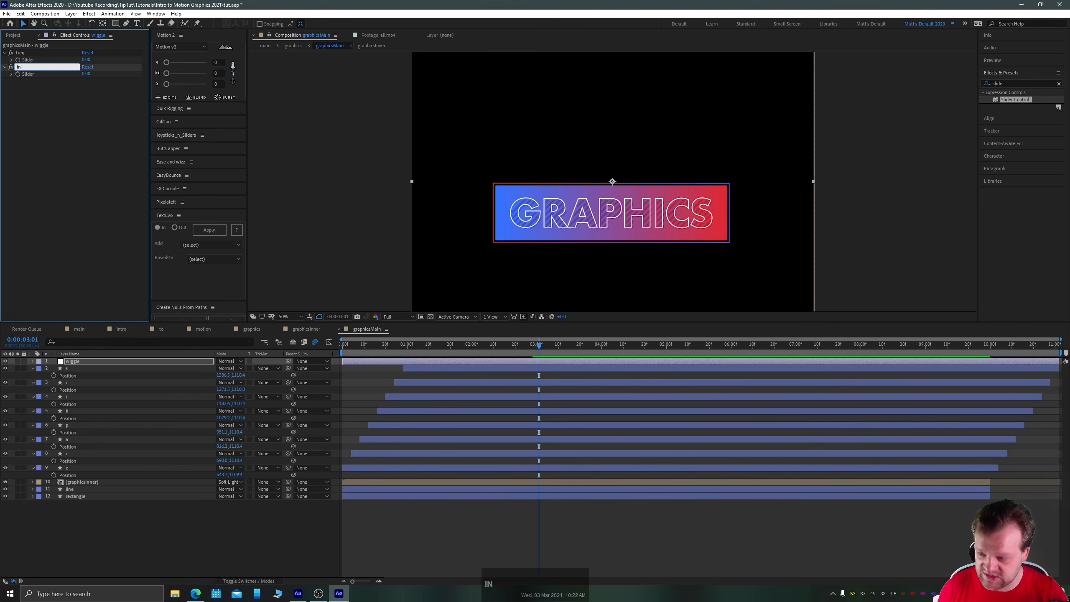
type("t")
key("Return")
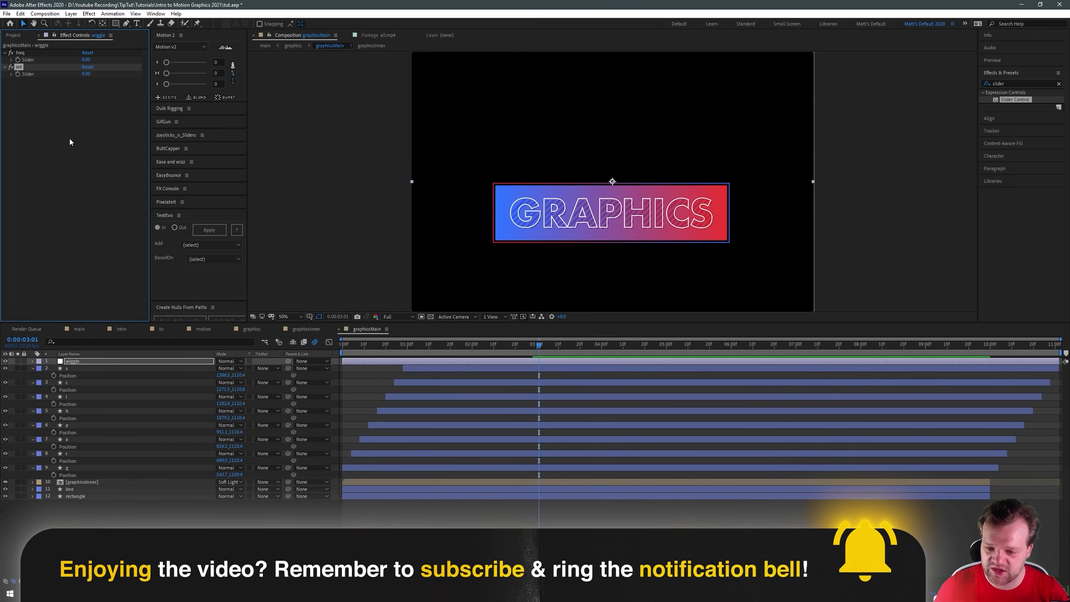
left_click(54, 121)
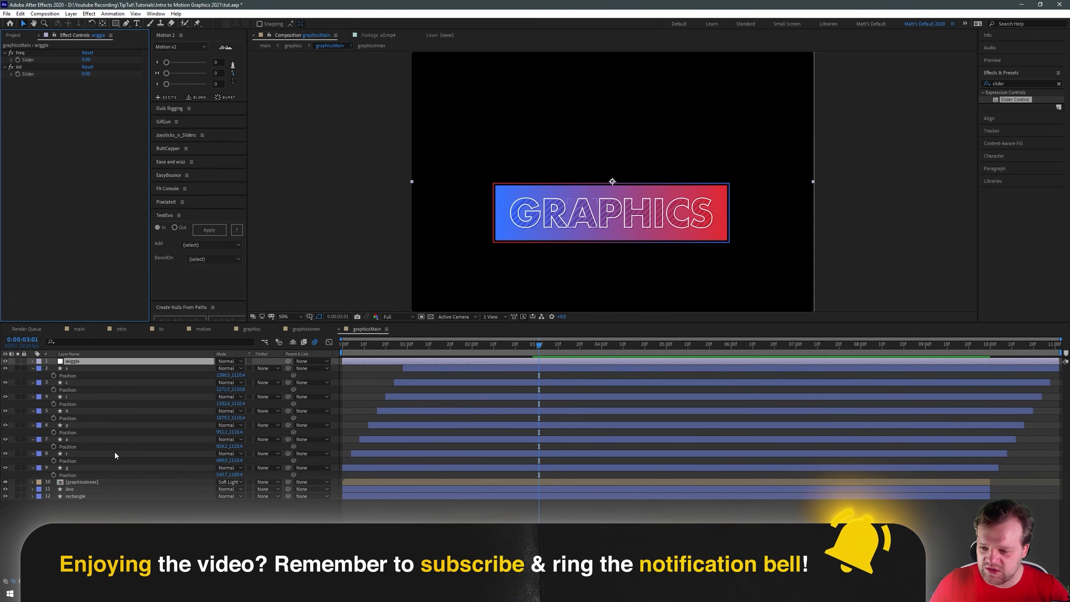
Add an expression to the g layer's Position declaring var freq, linked to the wiggle layer's freq slider.
left_click(68, 510)
left_click(71, 470)
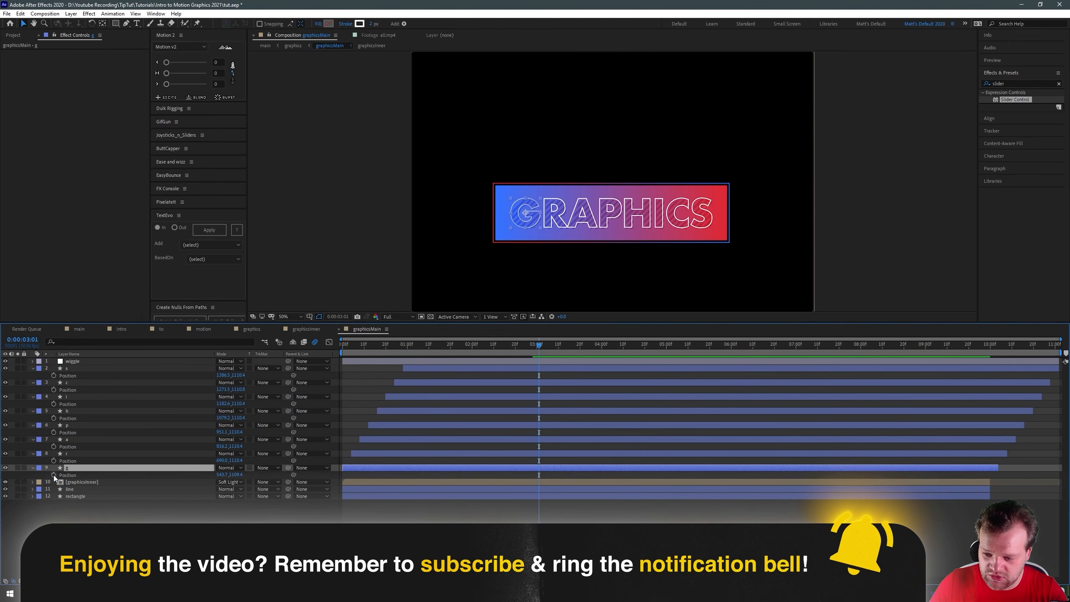
left_click(54, 475, "alt")
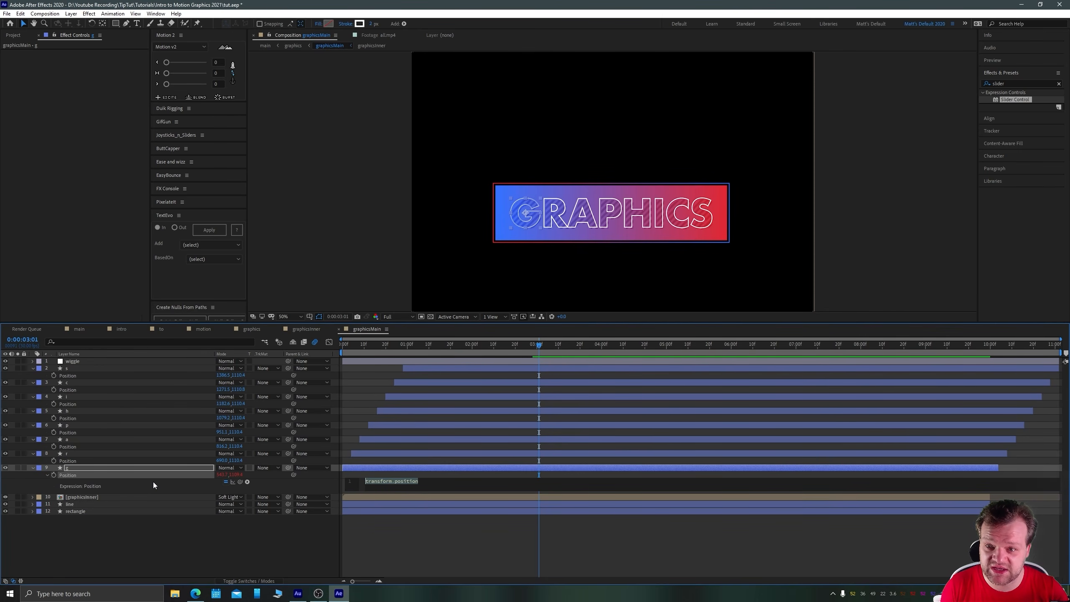
left_click(70, 361)
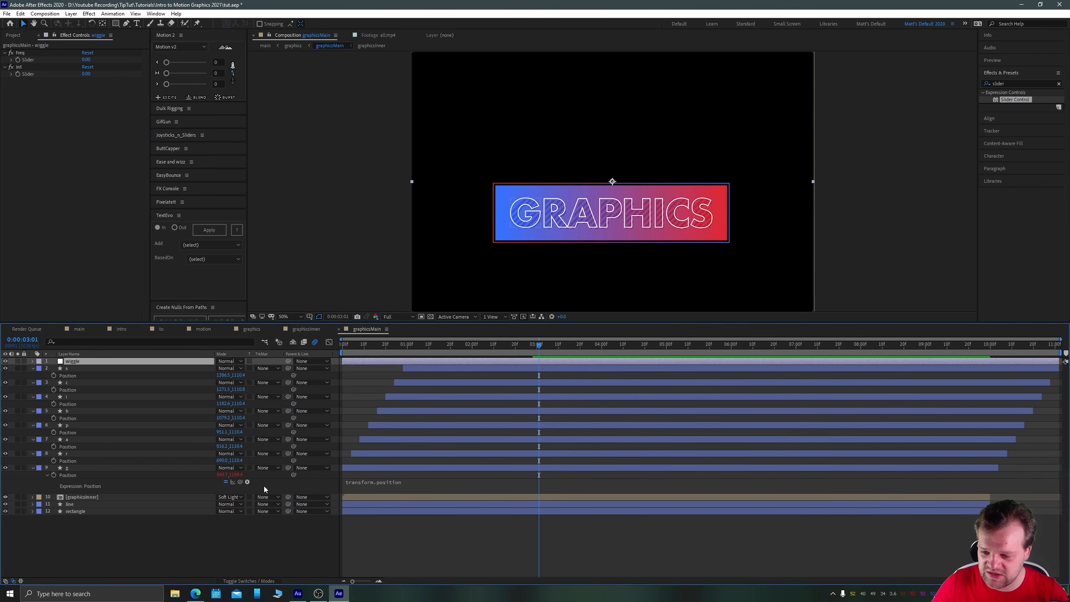
left_click(356, 484)
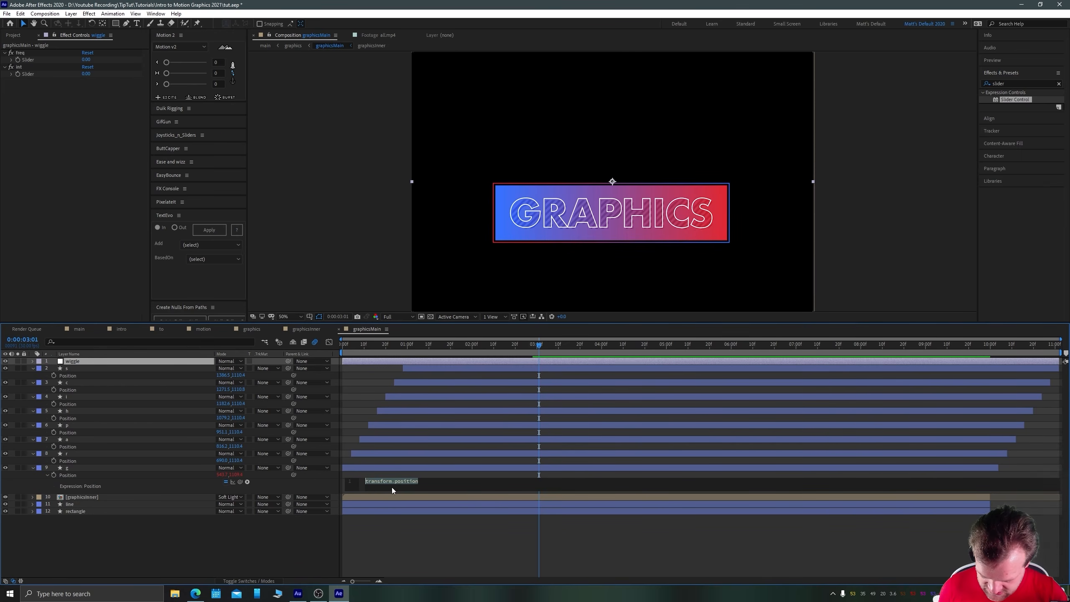
type("var ")
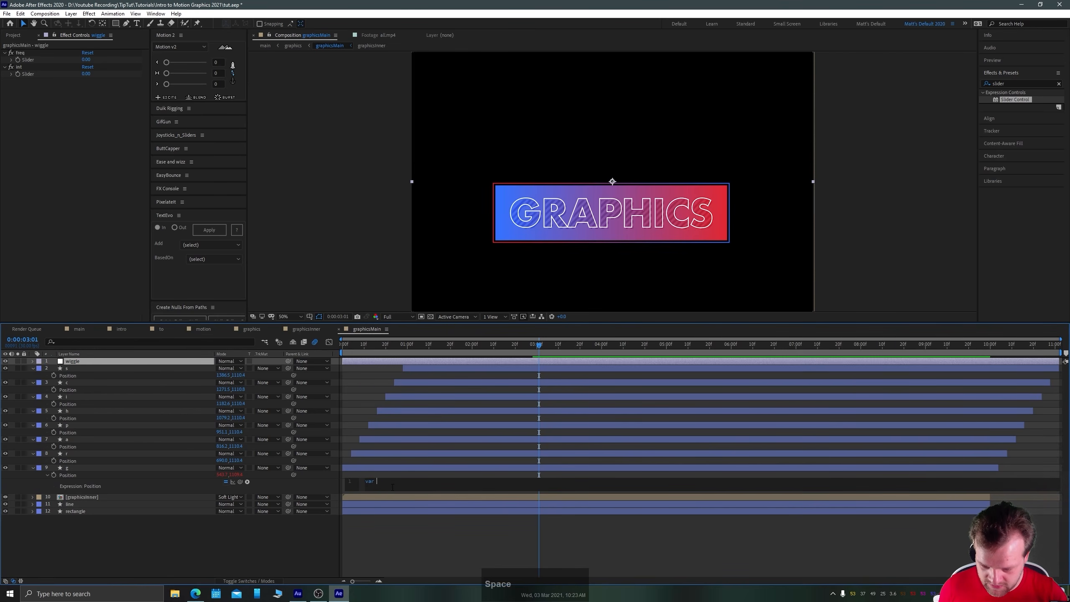
type("freq")
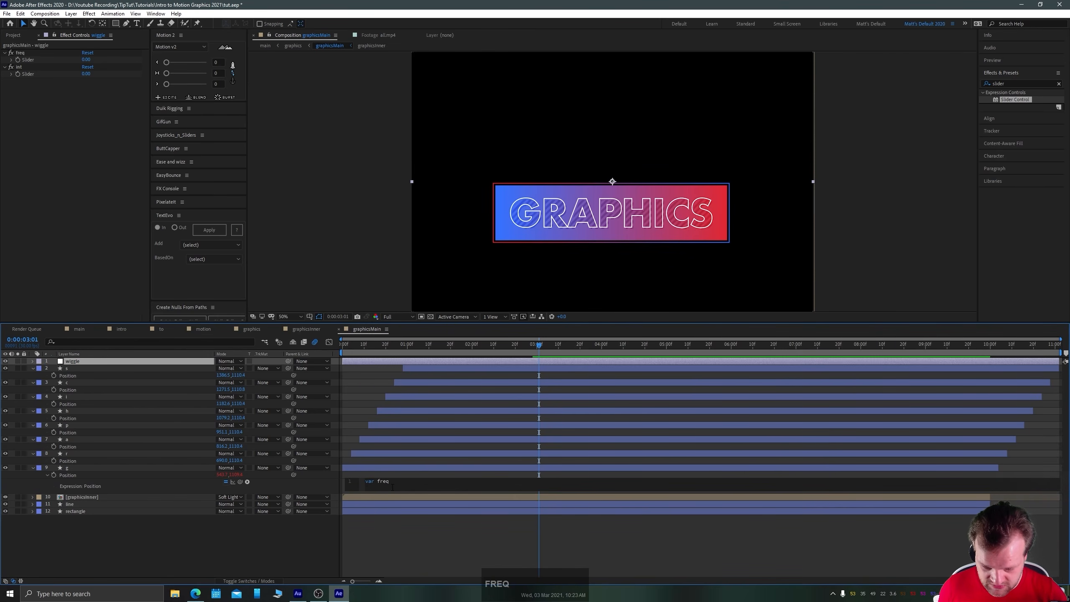
type(" =")
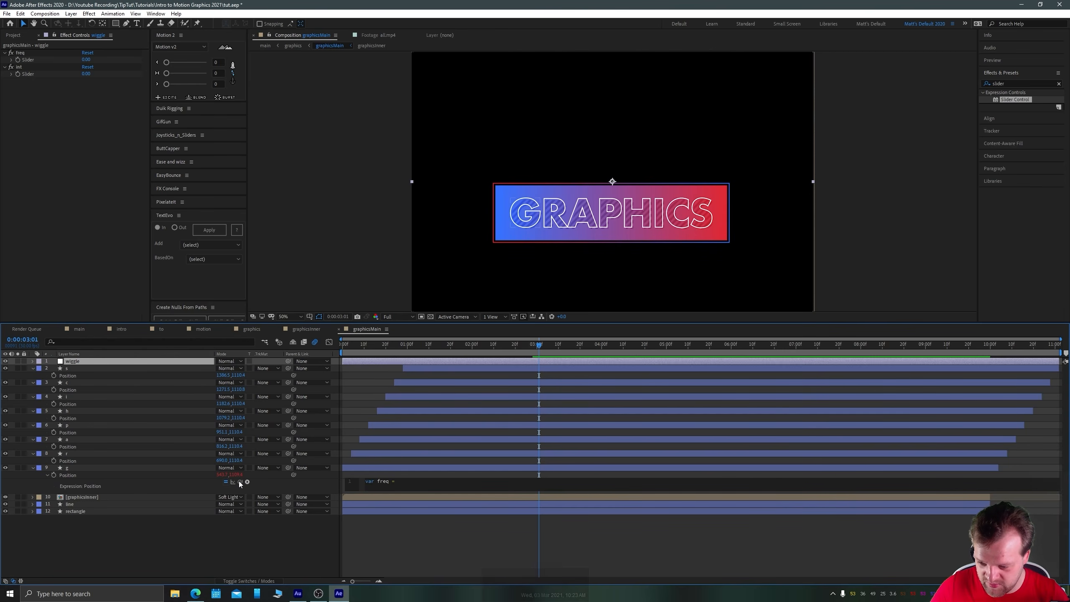
left_click_drag(247, 482, 32, 63)
type(";")
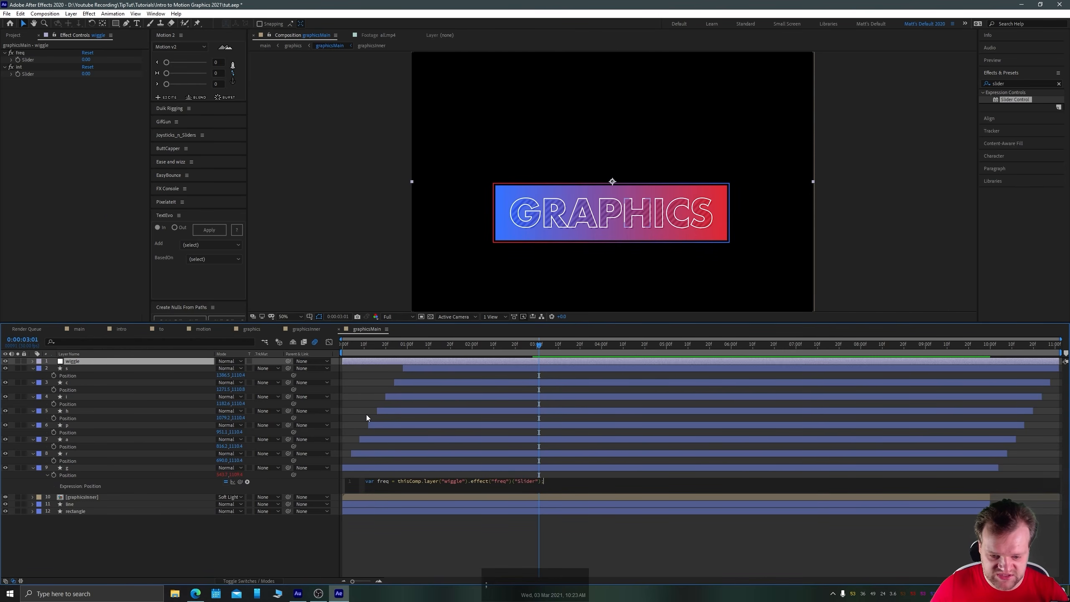
Start a second line in the g layer's Position expression that declares the variable inten.
key("Return")
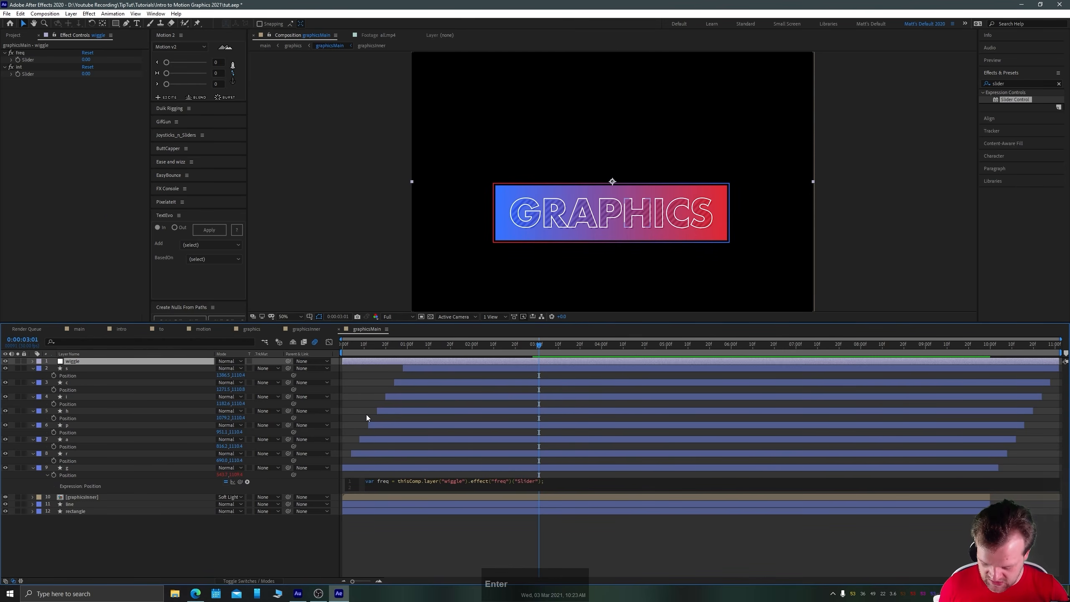
type("var int ")
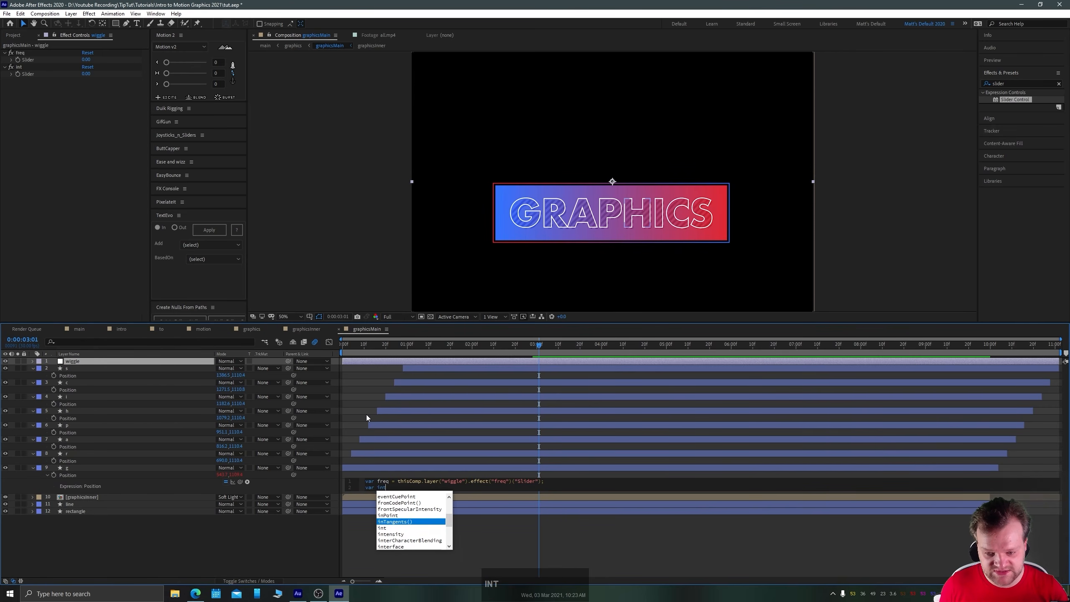
type("=")
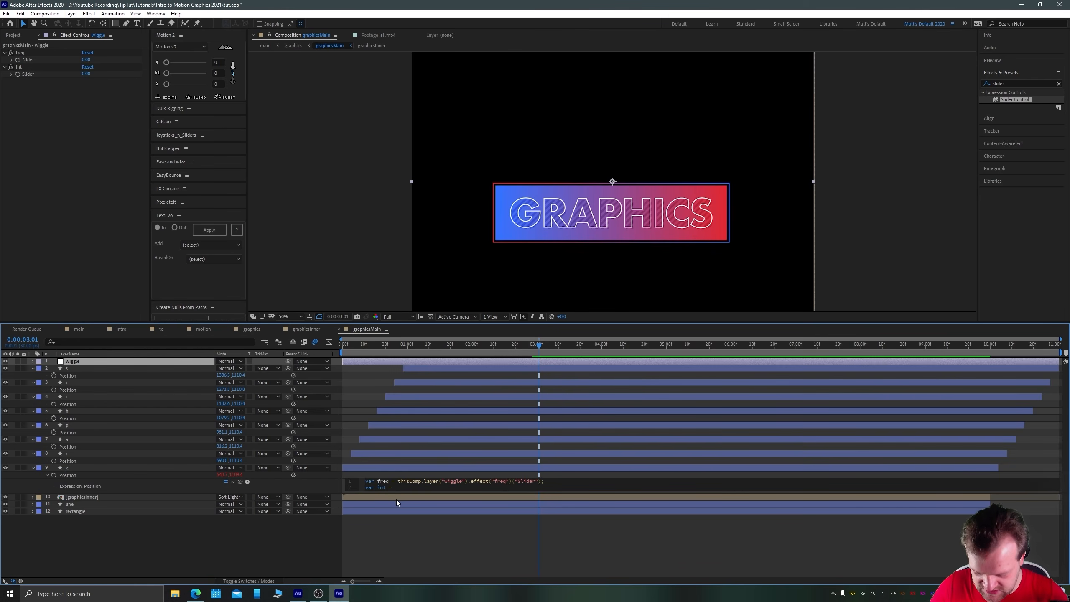
type(" er")
key("BackSpace")
type("n")
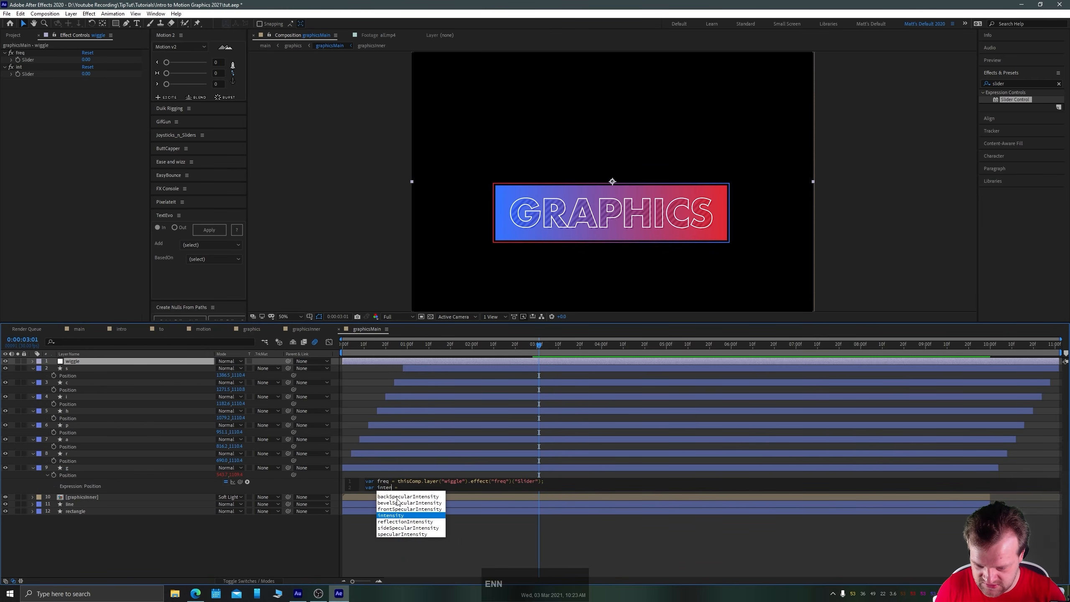
Rename the wiggle layer's int slider effect to inten.
double_click(20, 67)
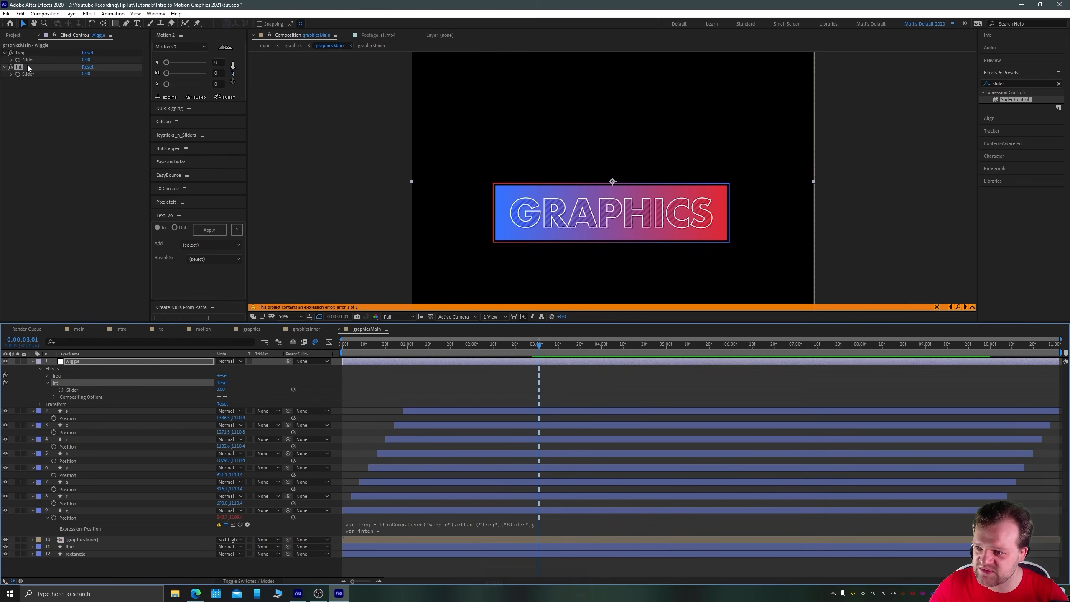
left_click(31, 95)
left_click(21, 68)
key("Return")
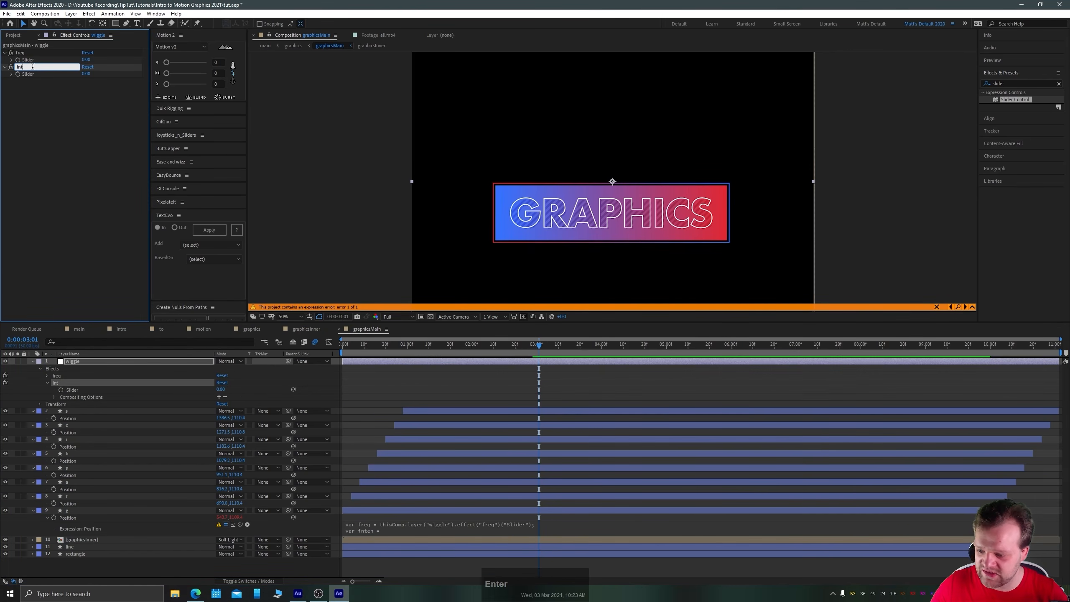
type("inten")
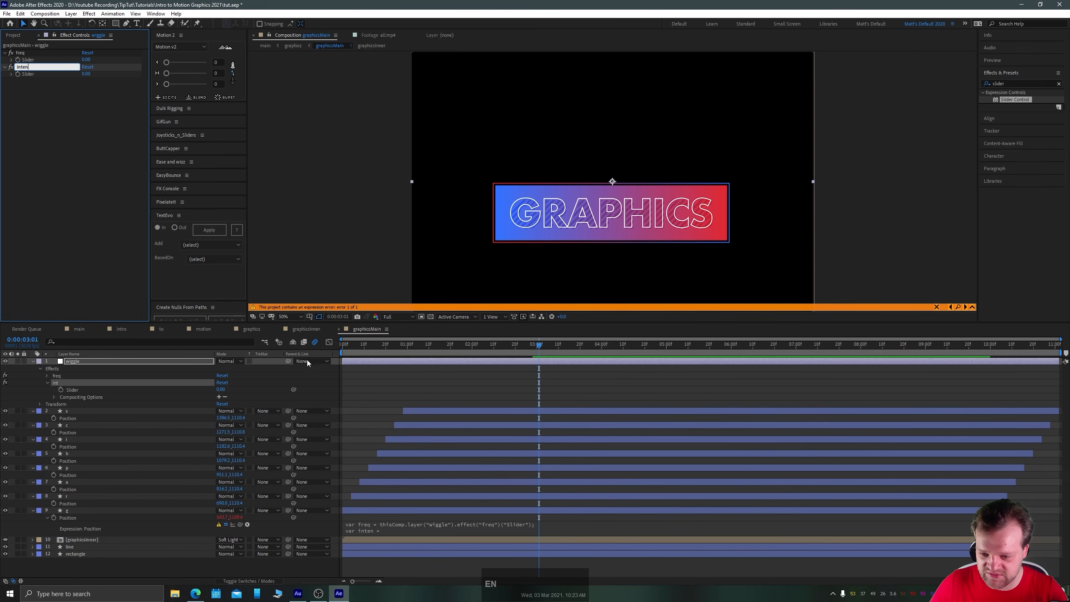
Link the inten variable in the g layer's Position expression to the wiggle layer's inten slider and end the line with a semicolon.
left_click(374, 531)
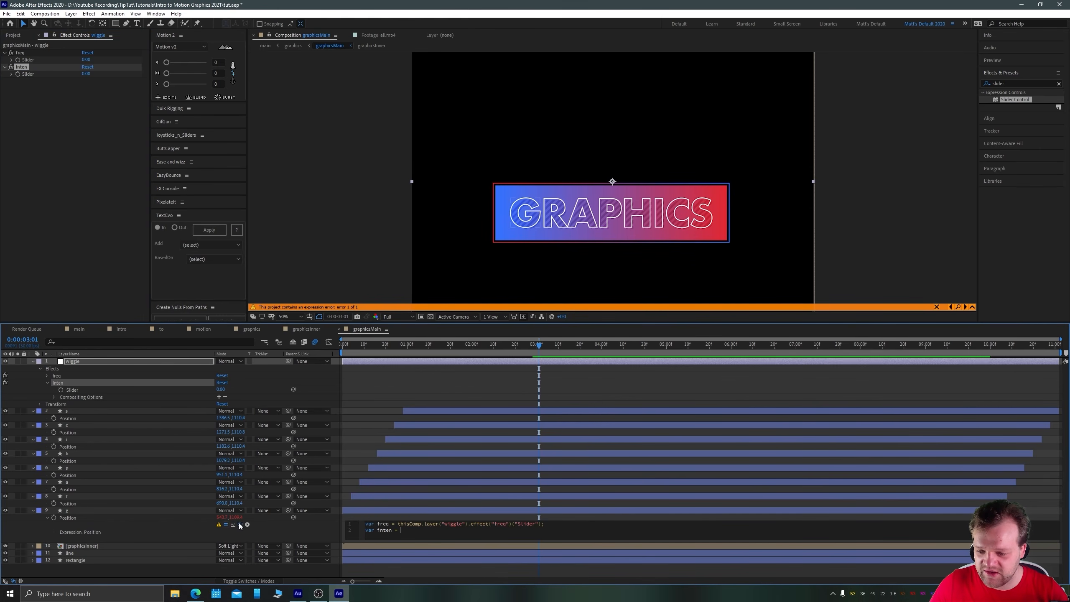
left_click_drag(240, 524, 29, 74)
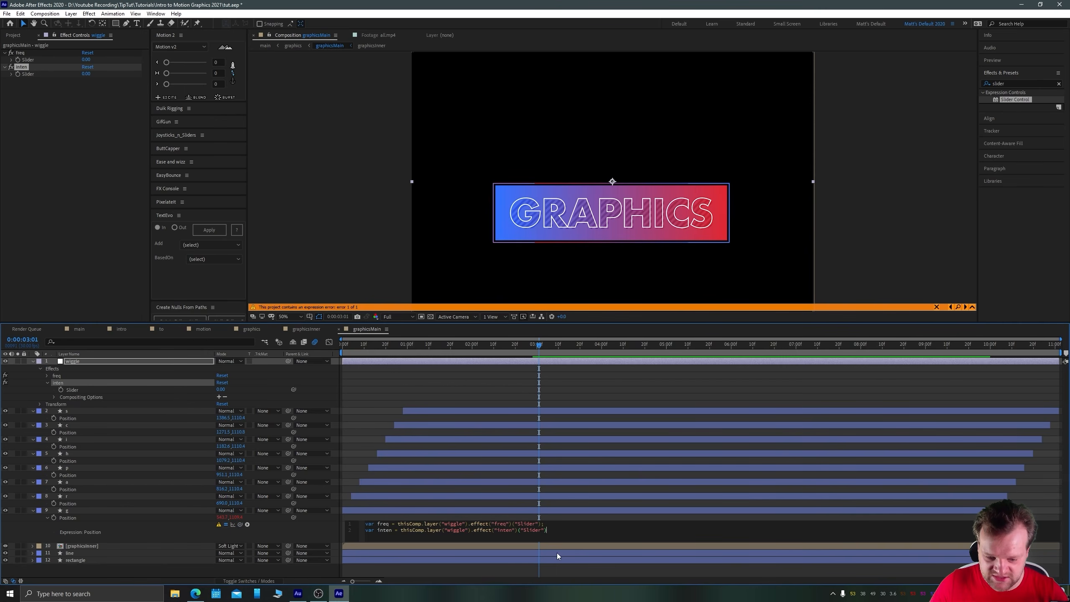
type(";")
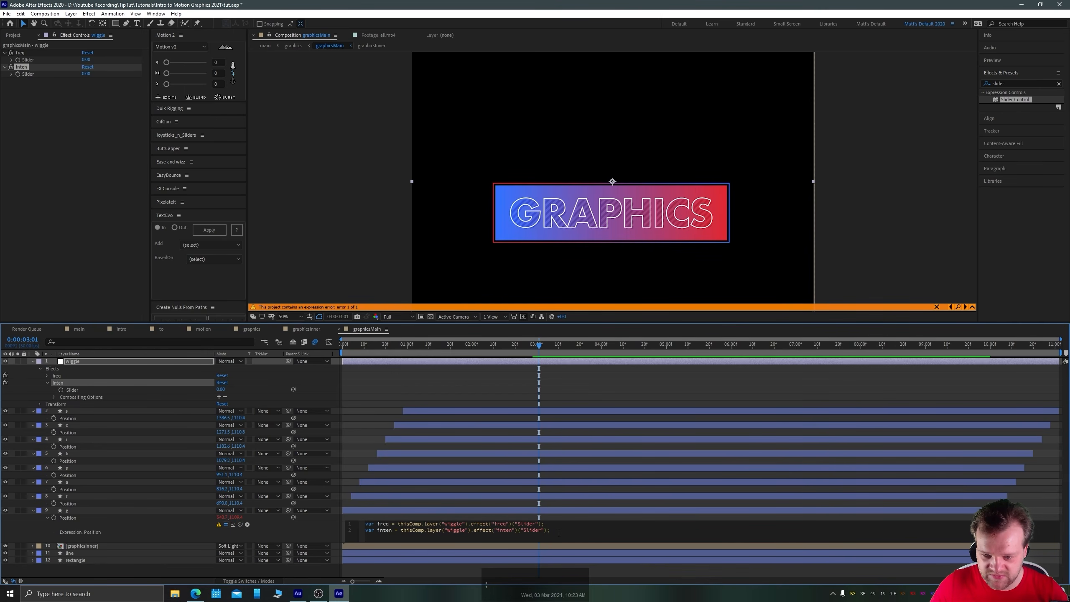
key("Return")
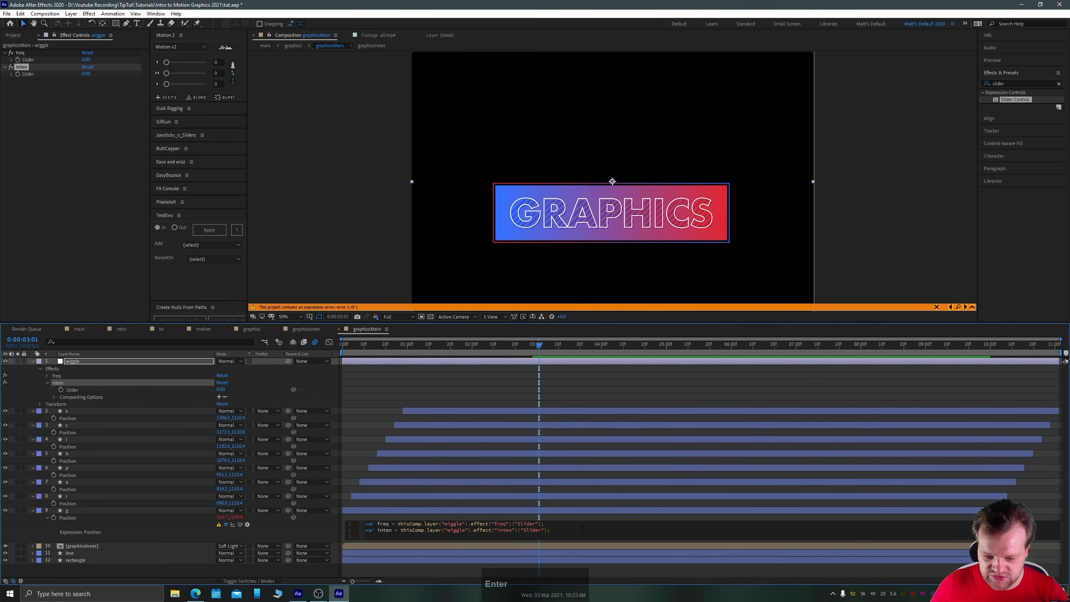
Add wiggle(freq,inten); as the third line of the g layer's Position expression.
type("wiggle(")
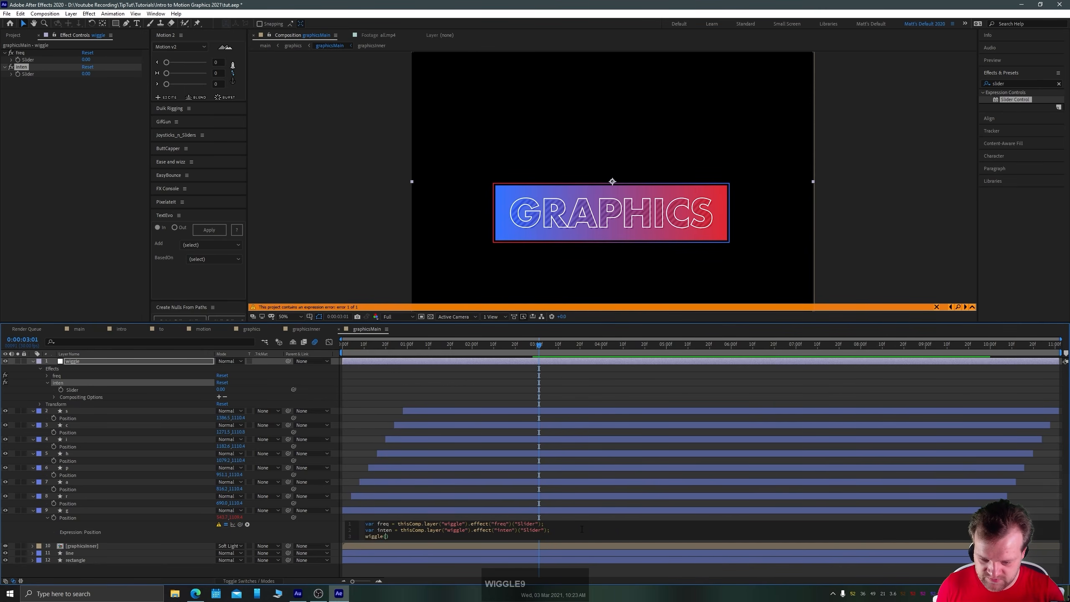
type("freq,")
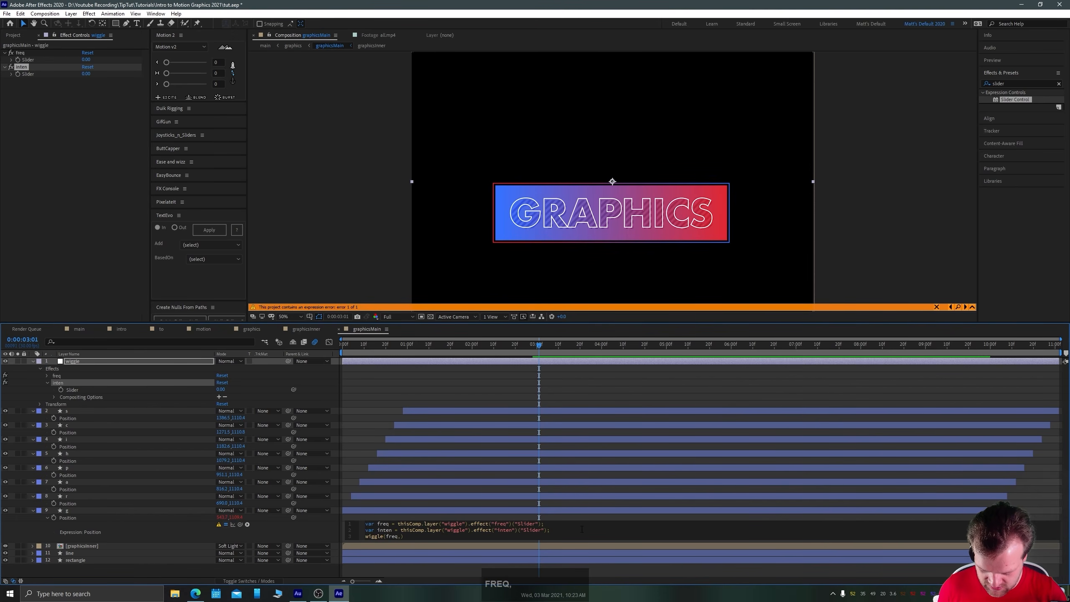
type("inten")
key("Right")
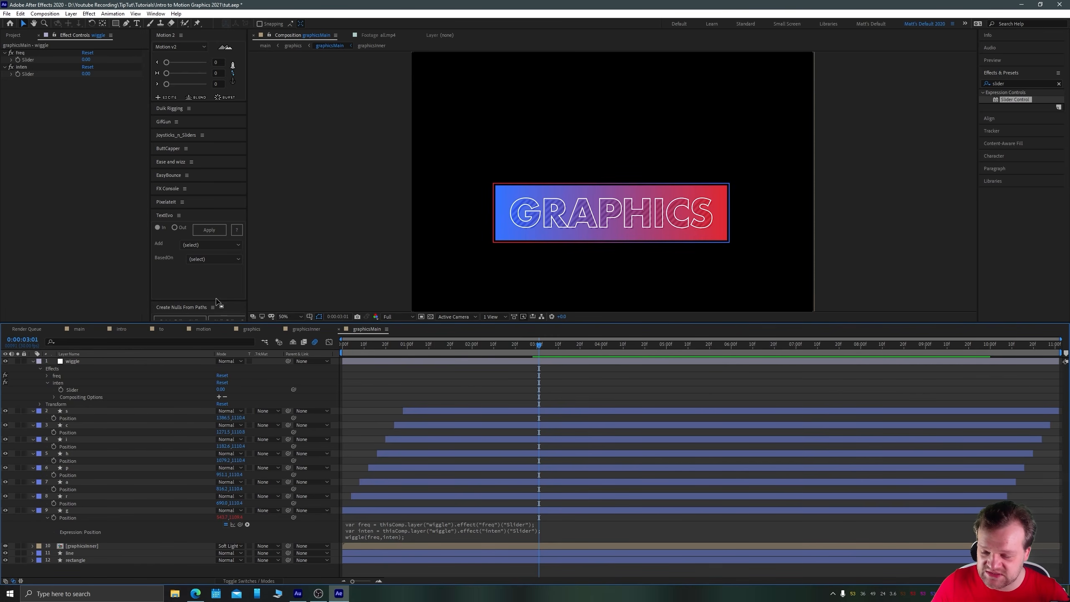
Preview graphicsMain, then try very high freq and inten slider values, with inten at 170, and play the g letter's wiggle.
left_click(344, 344)
key("space")
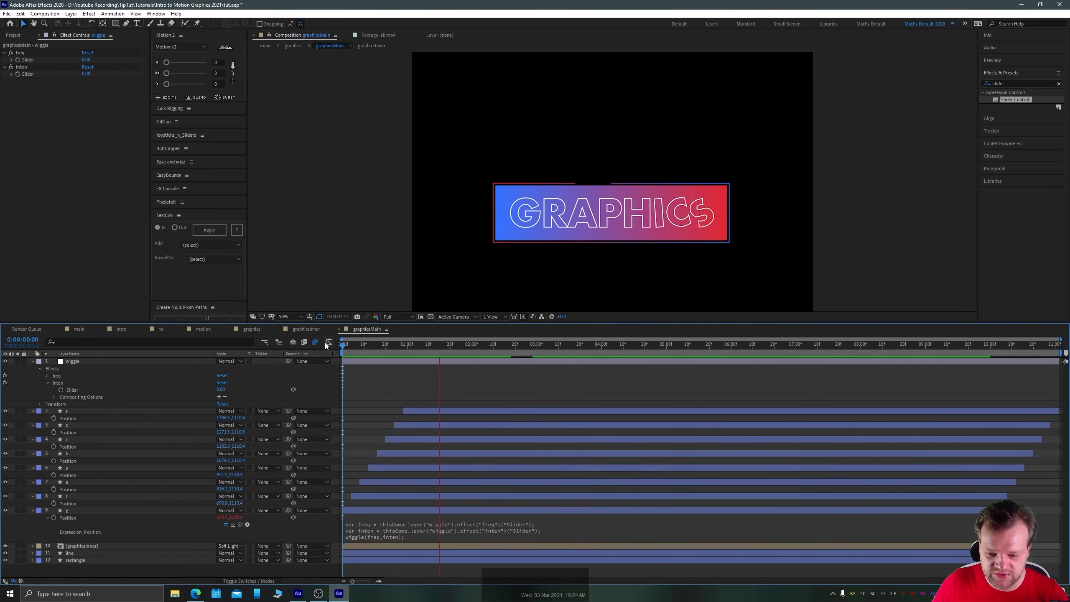
key("space")
left_click_drag(83, 59, 157, 77)
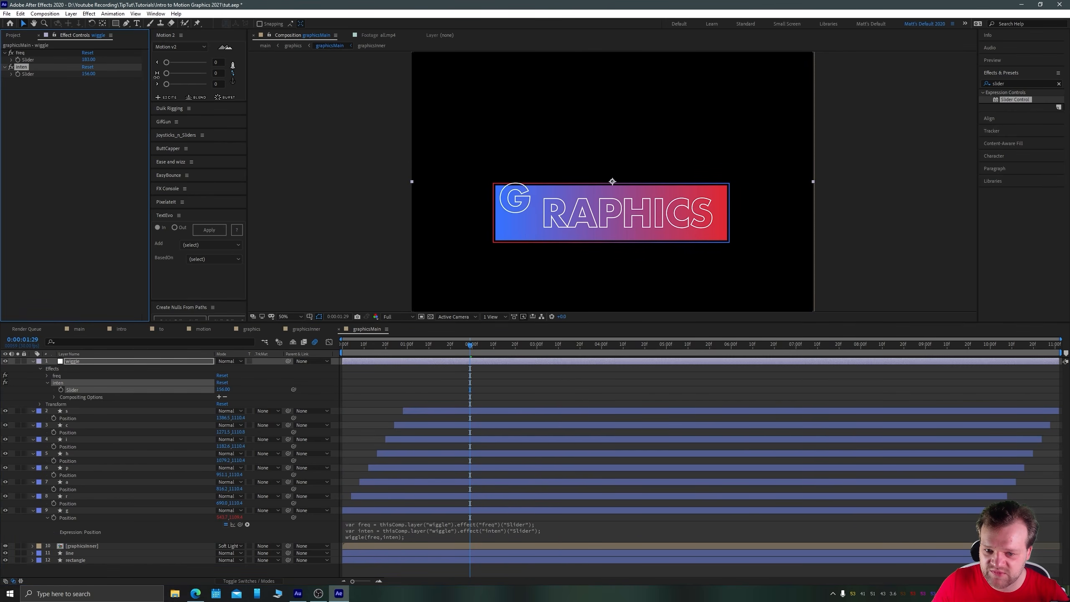
key("space")
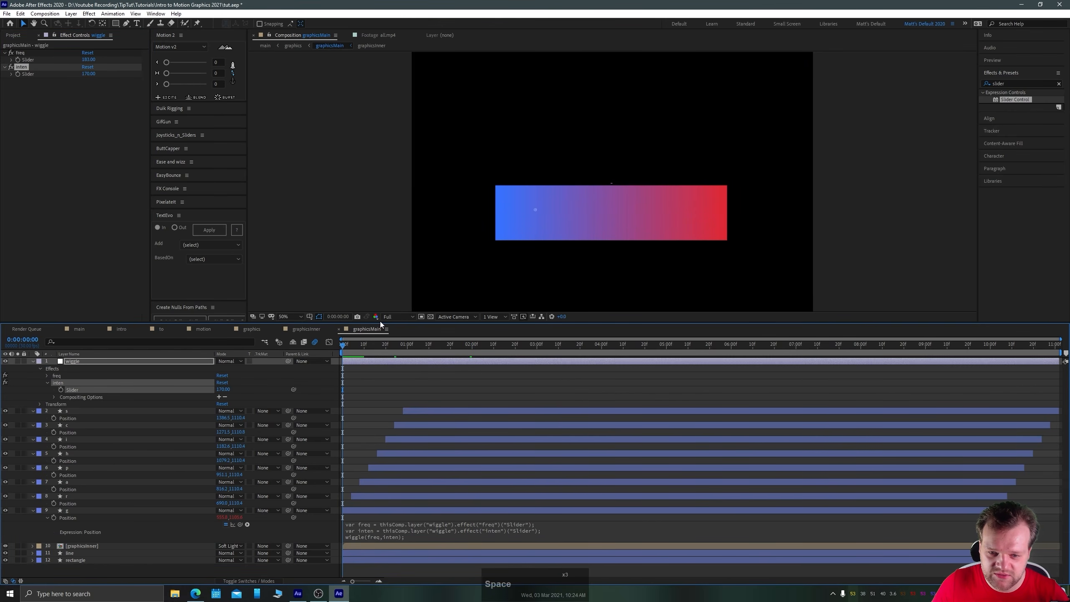
key("space")
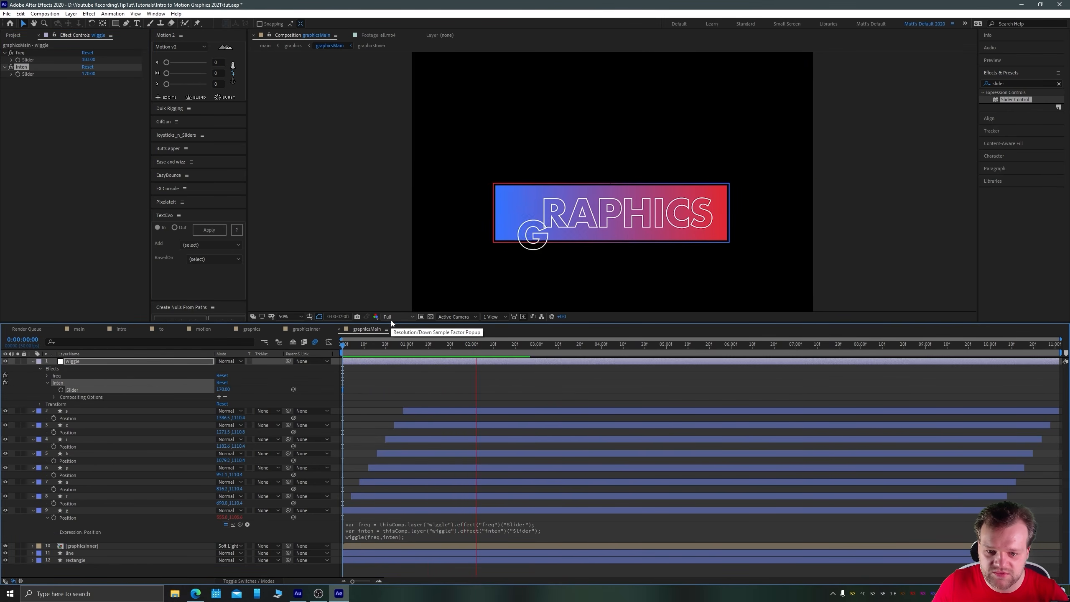
left_click(342, 344)
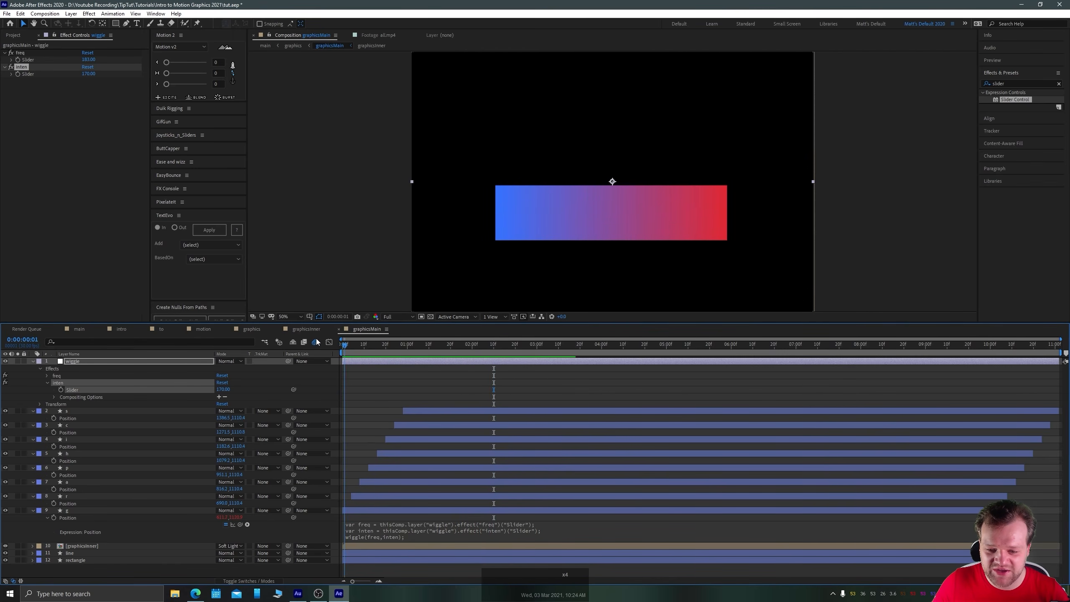
Set the freq and inten sliders to 0 and start keyframing both at the composition's first frame.
left_click(86, 59)
type("0")
key("Return")
left_click(87, 73)
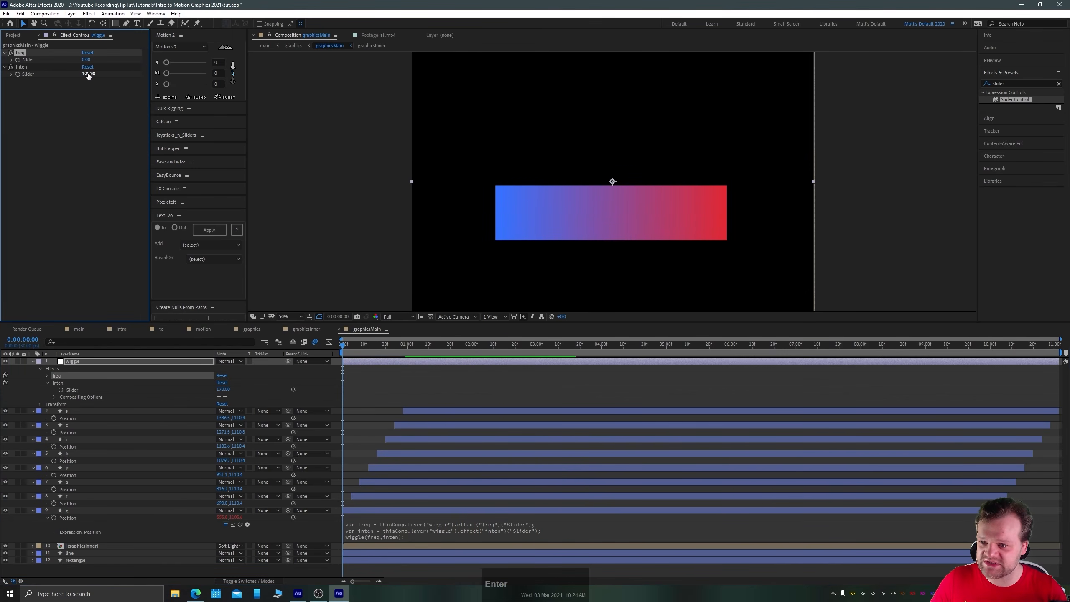
type("0")
key("Return")
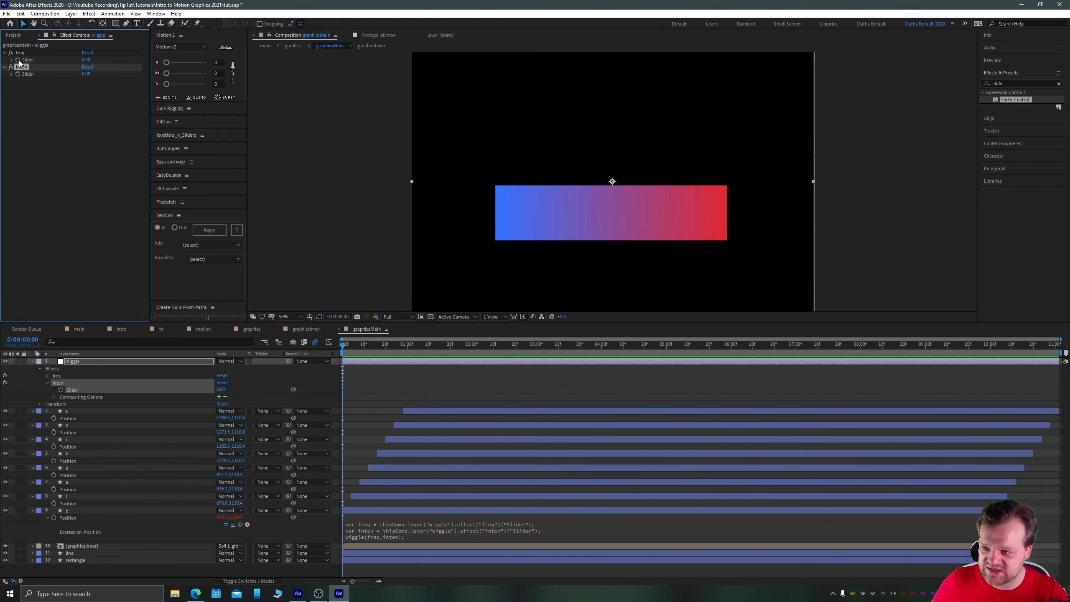
left_click(17, 59)
left_click(18, 73)
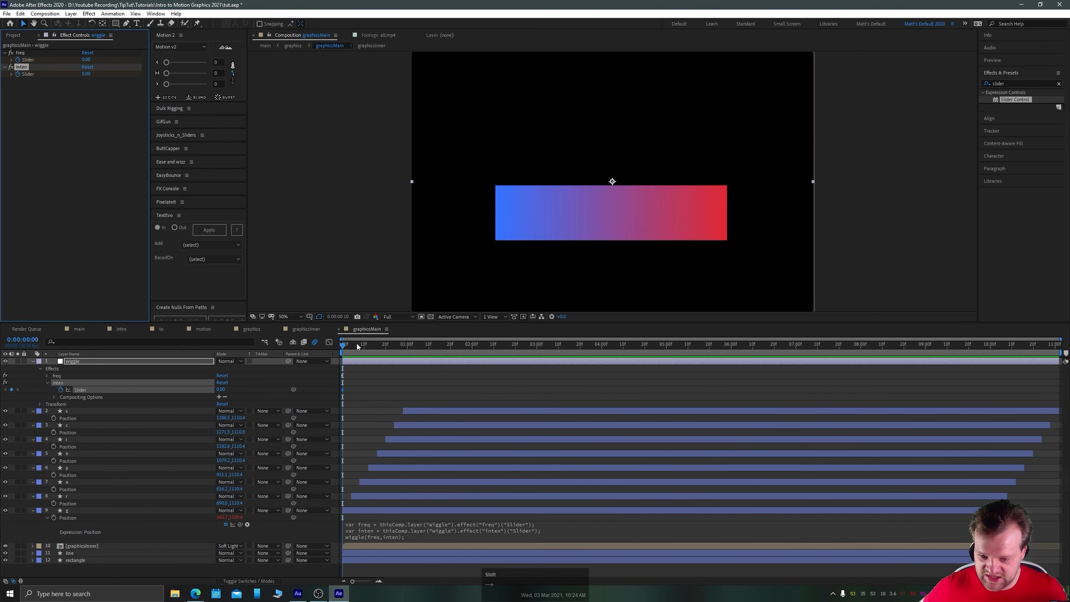
Reveal the wiggle layer's animated sliders and add keyframes with value 6 to both freq and inten at 0:00:02:00.
key("shift+Right")
key("shift+Right")
key("shift+Right")
key("shift+Right")
key("shift+Right")
key("shift+Right")
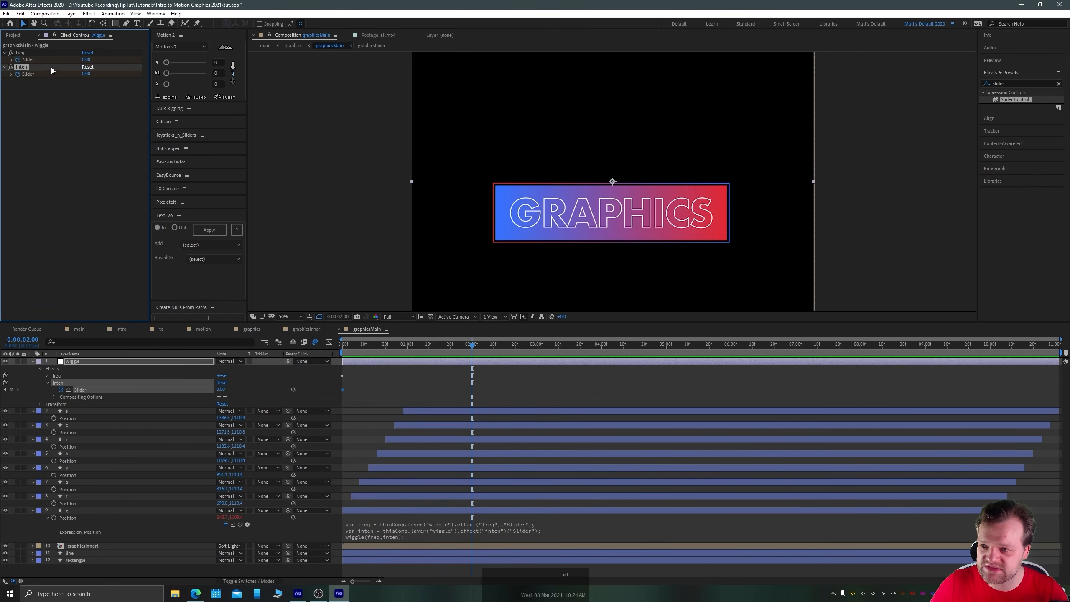
key("u")
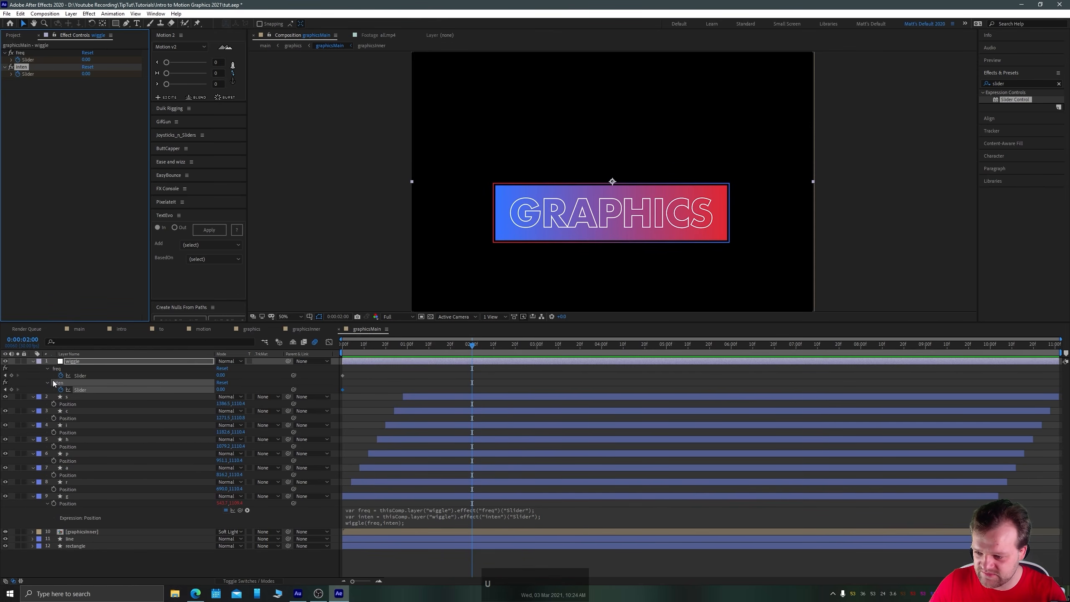
left_click(12, 375)
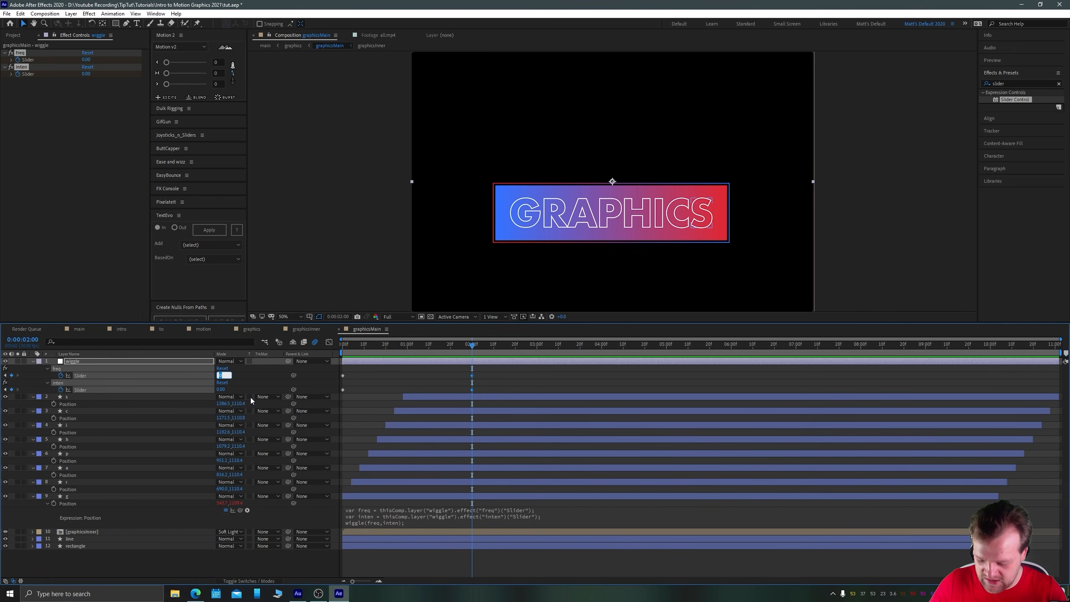
type("6")
key("Return")
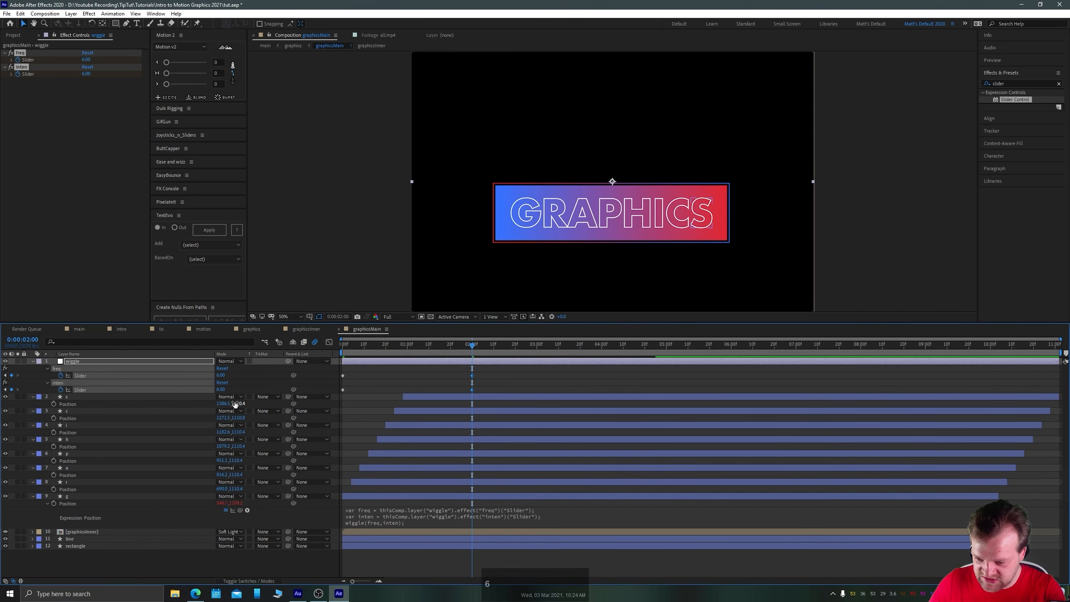
Set the inten keyframe at 0:00:02:00 to 3 and preview the wiggle from there.
left_click(375, 387)
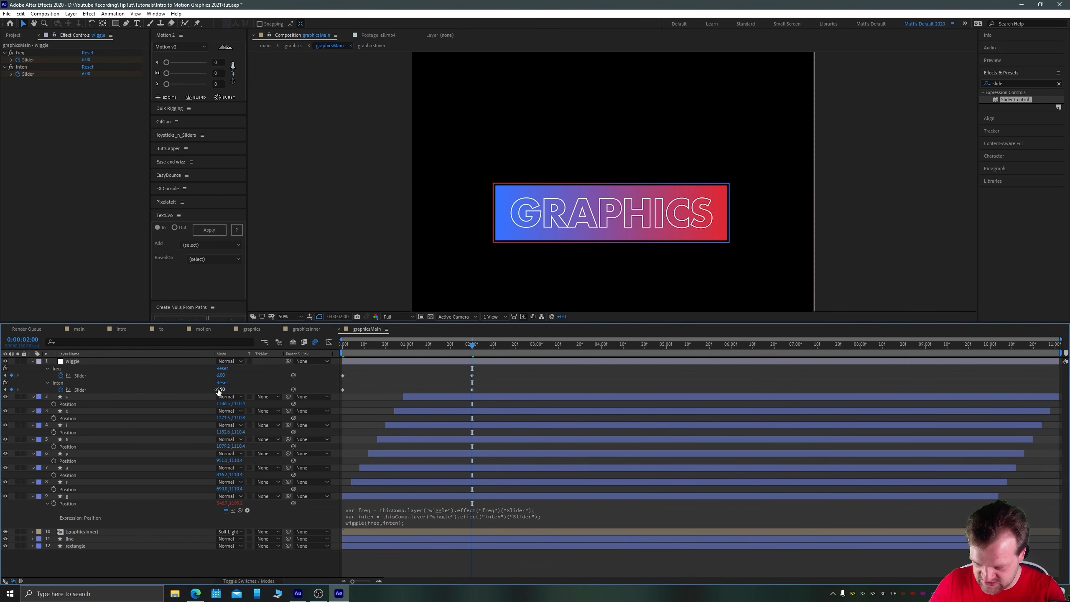
type("3")
key("Return")
key("space")
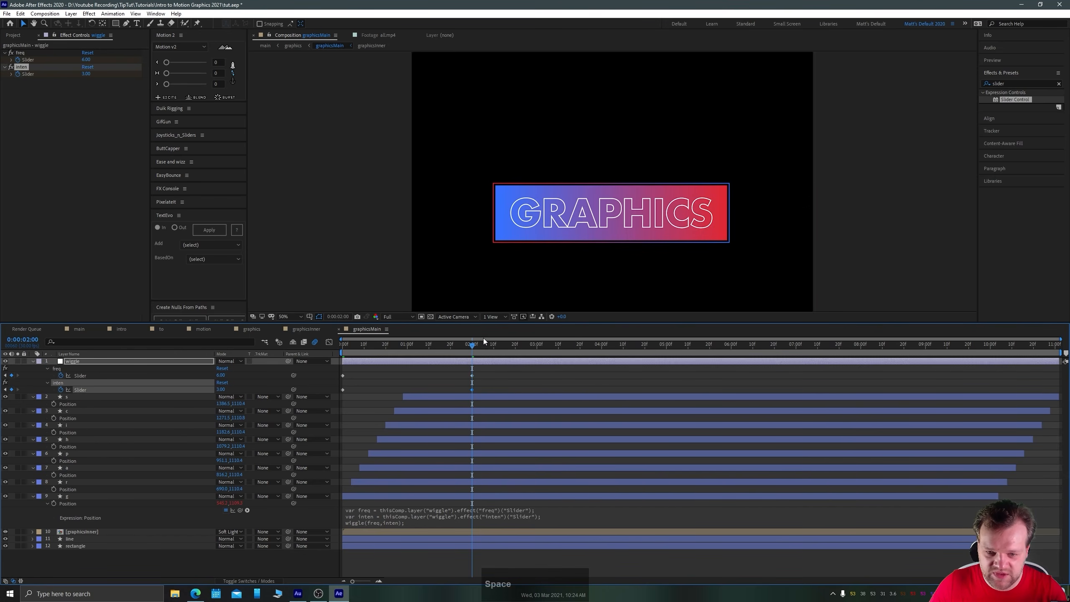
key("space")
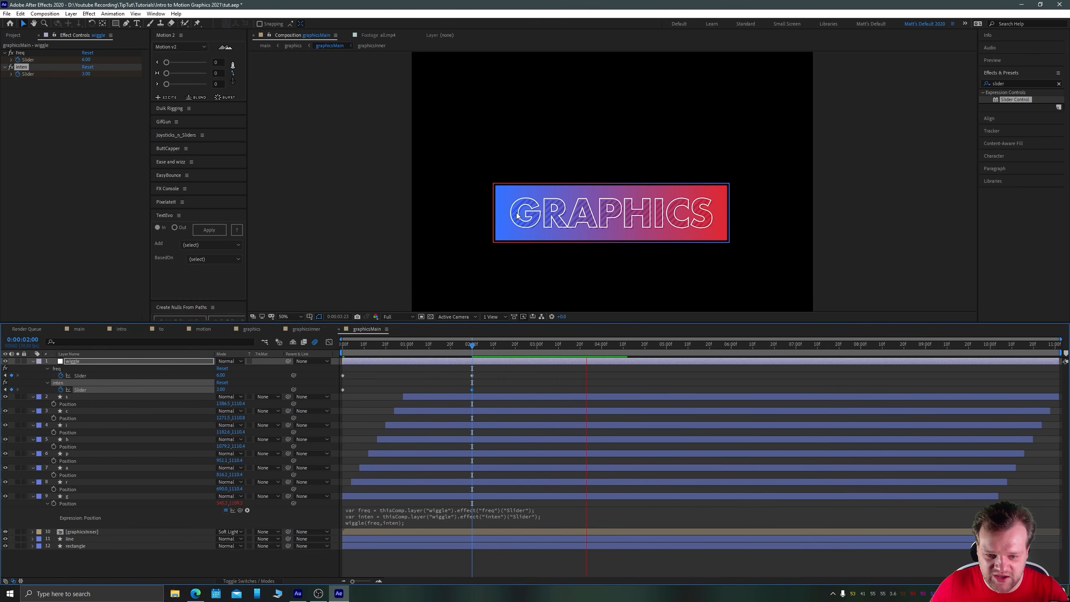
Set the first-frame keyframes to 12 for freq and 30 for inten, and preview the animation.
left_click_drag(461, 344, 324, 348)
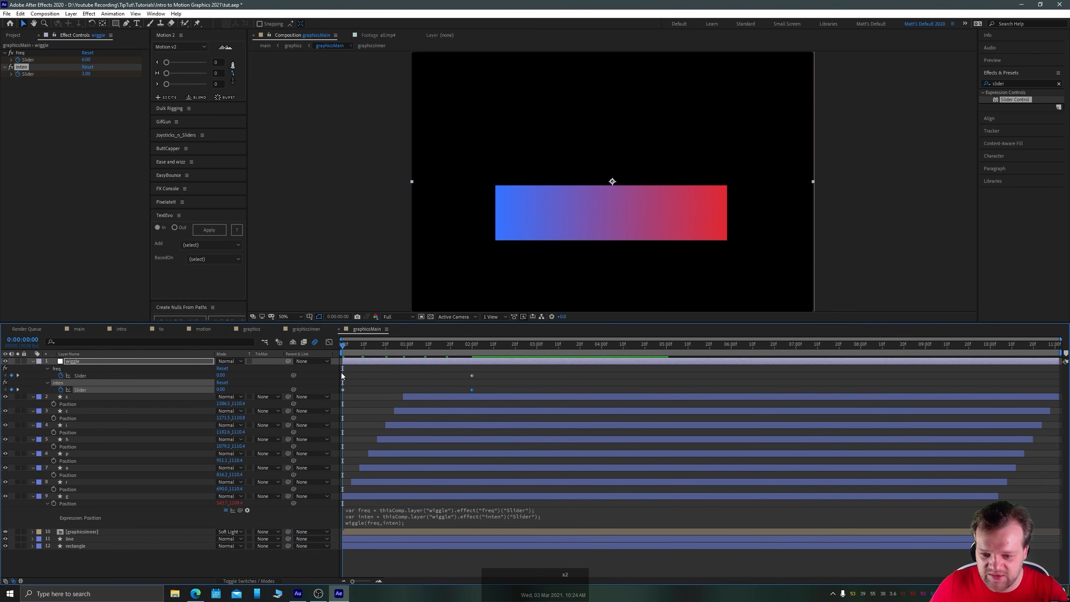
left_click(221, 375)
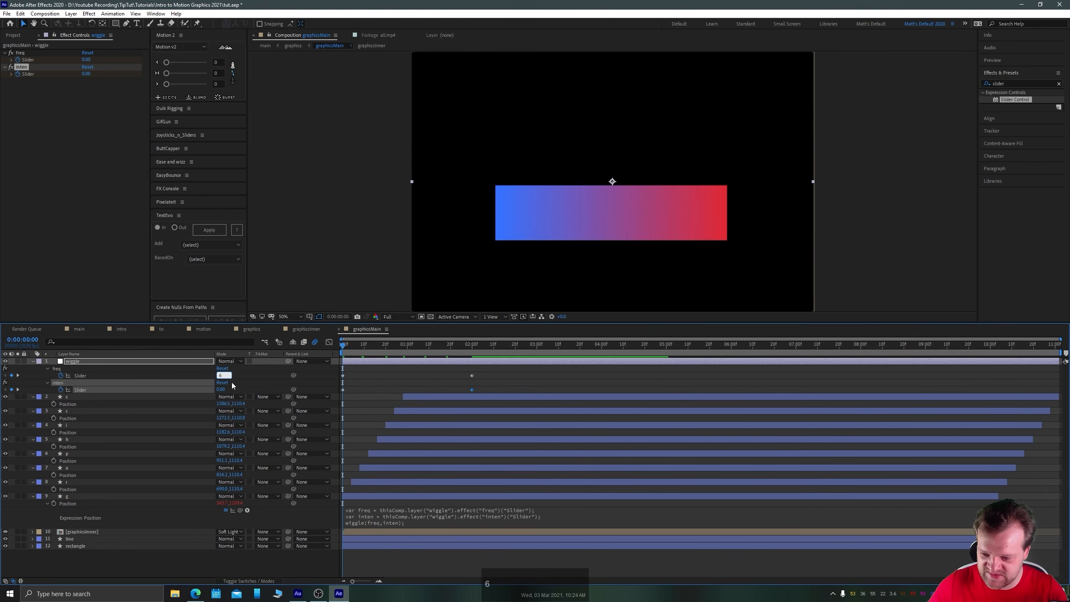
type("12")
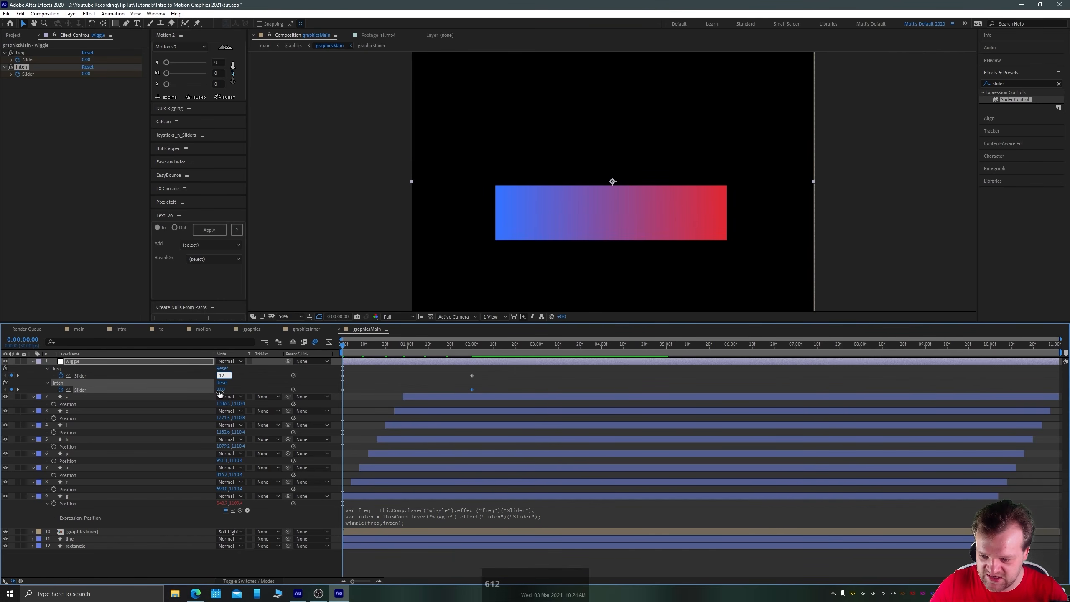
left_click(221, 389)
type("30")
key("Return")
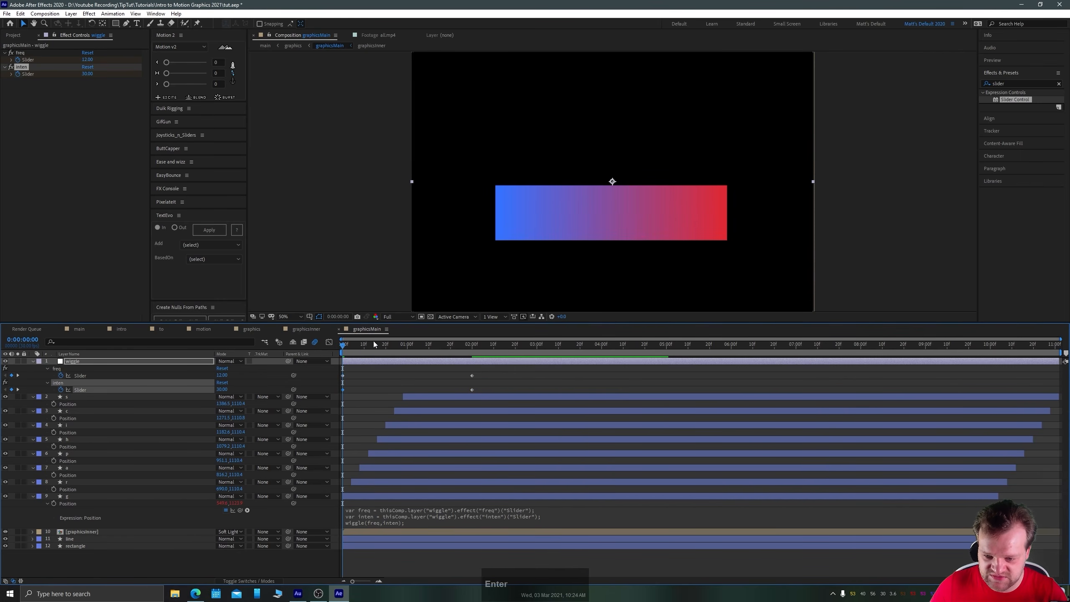
key("space")
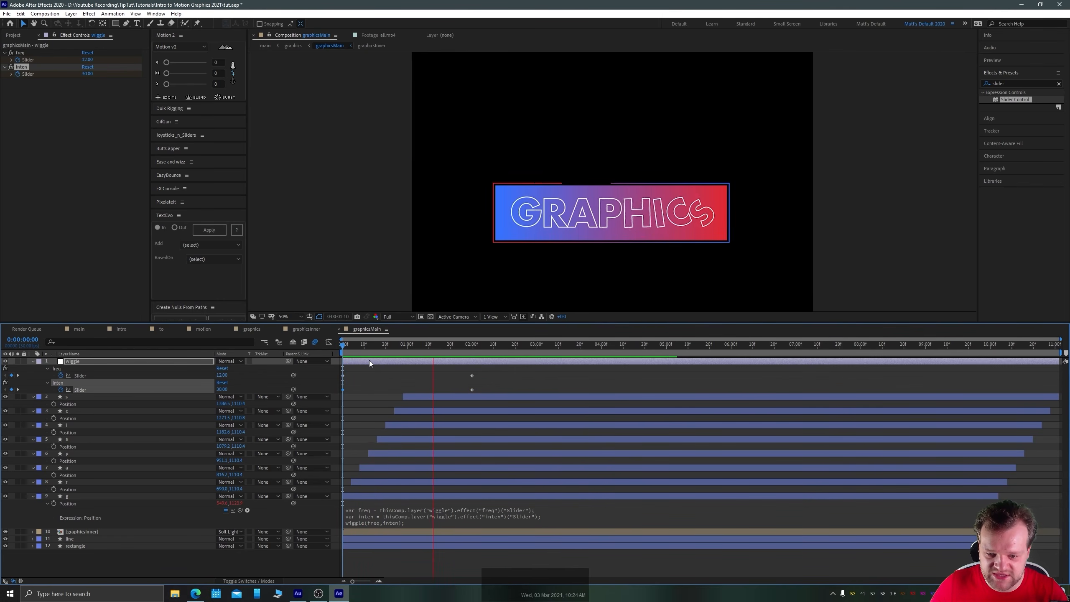
Apply Easy Ease to all freq and inten slider keyframes and preview from the first frame.
left_click_drag(354, 348, 341, 391)
key("F9")
key("Home")
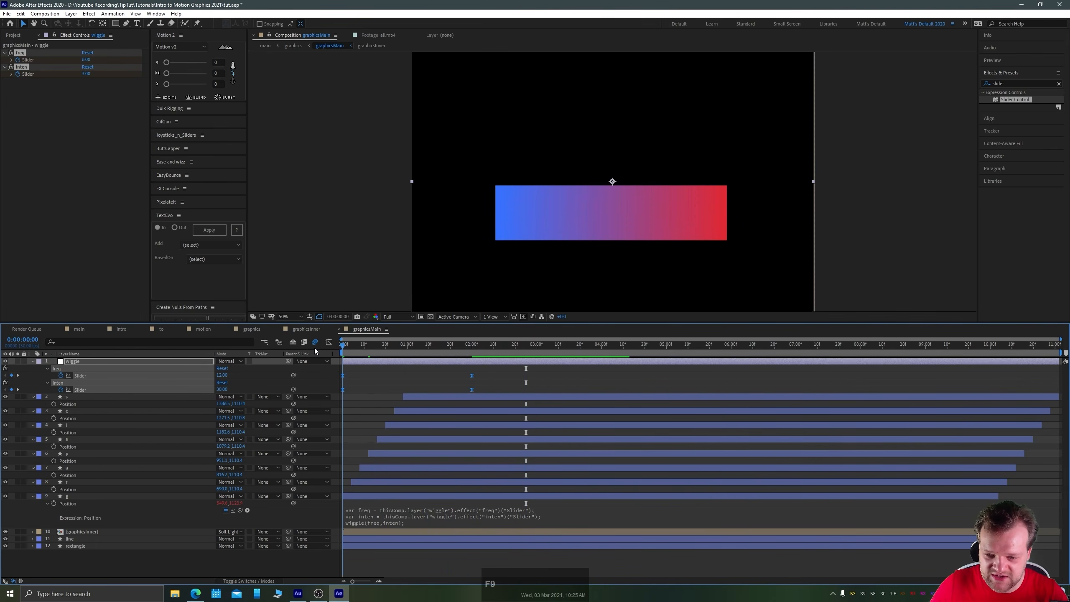
key("space")
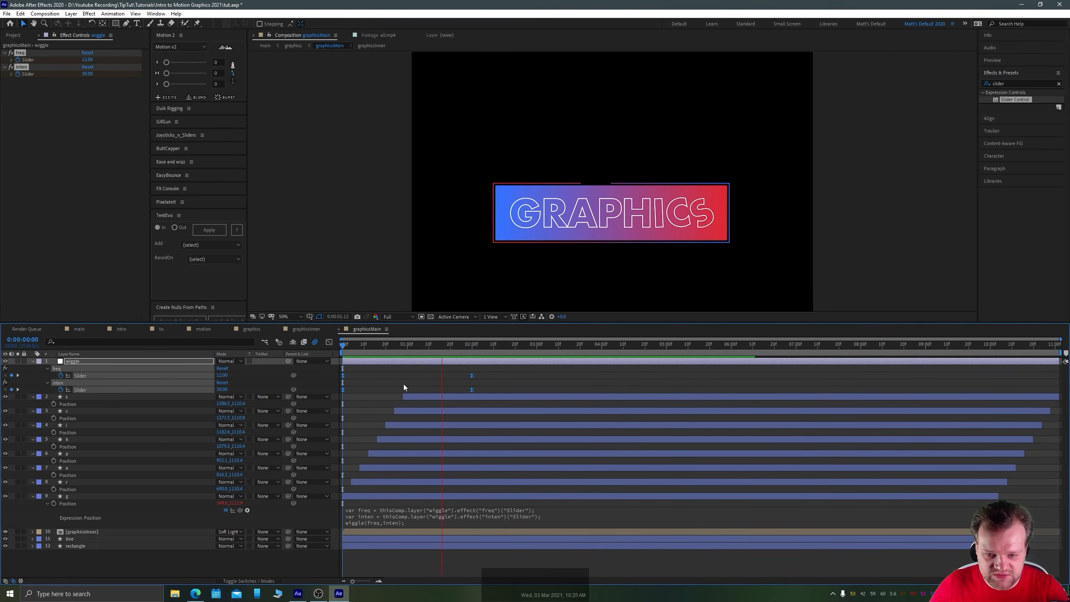
key("space")
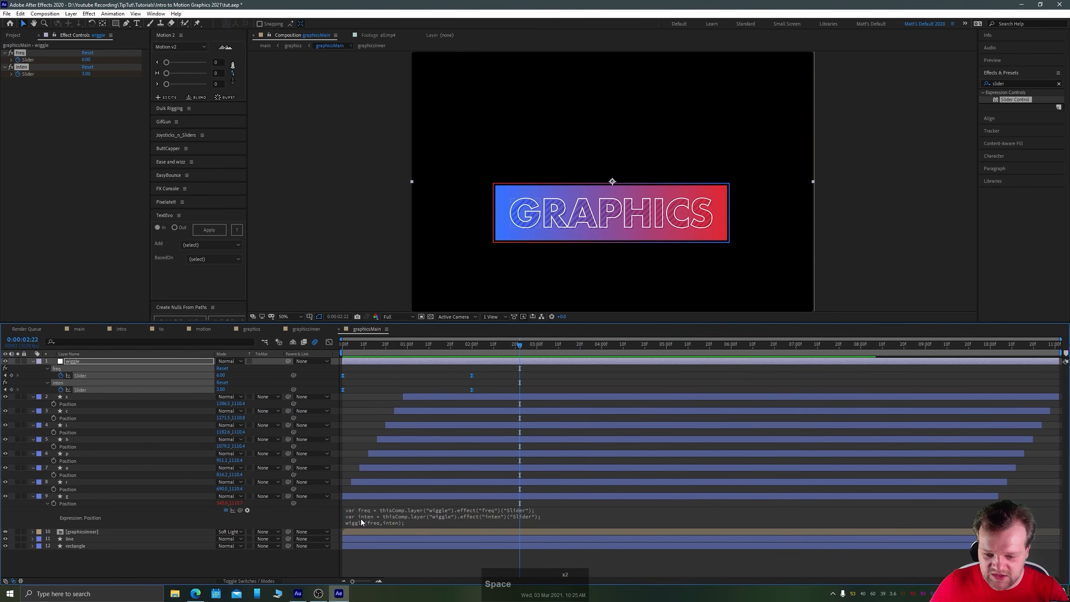
Copy the g layer's full Position expression onto the r layer's Position and preview both letters wiggling.
left_click(360, 518)
key("ctrl+c")
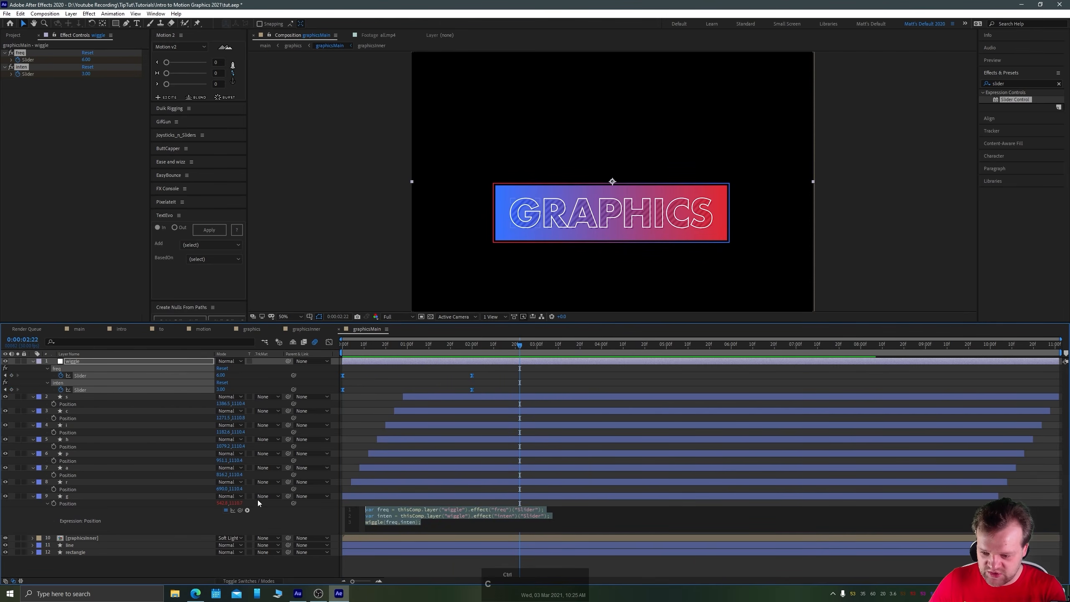
left_click(53, 490, "alt")
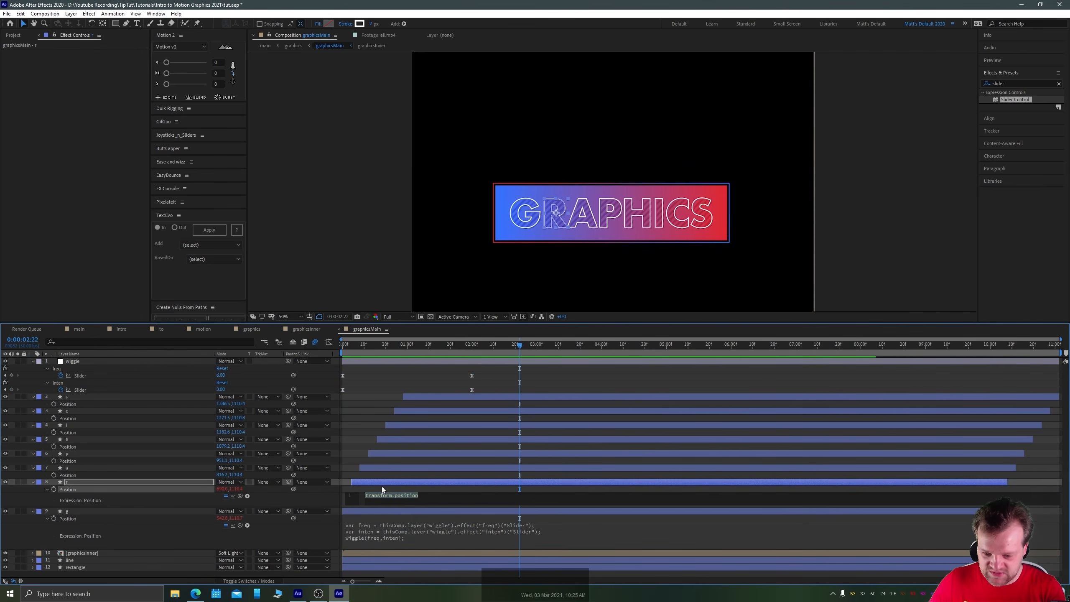
key("ctrl+v")
left_click(354, 450)
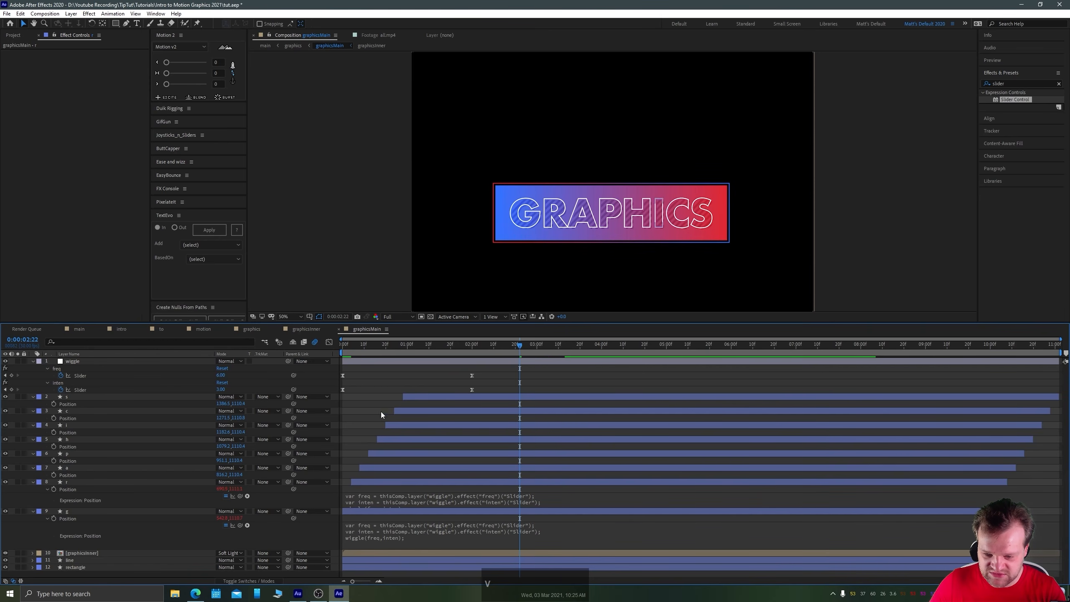
left_click_drag(360, 346, 552, 367)
key("space")
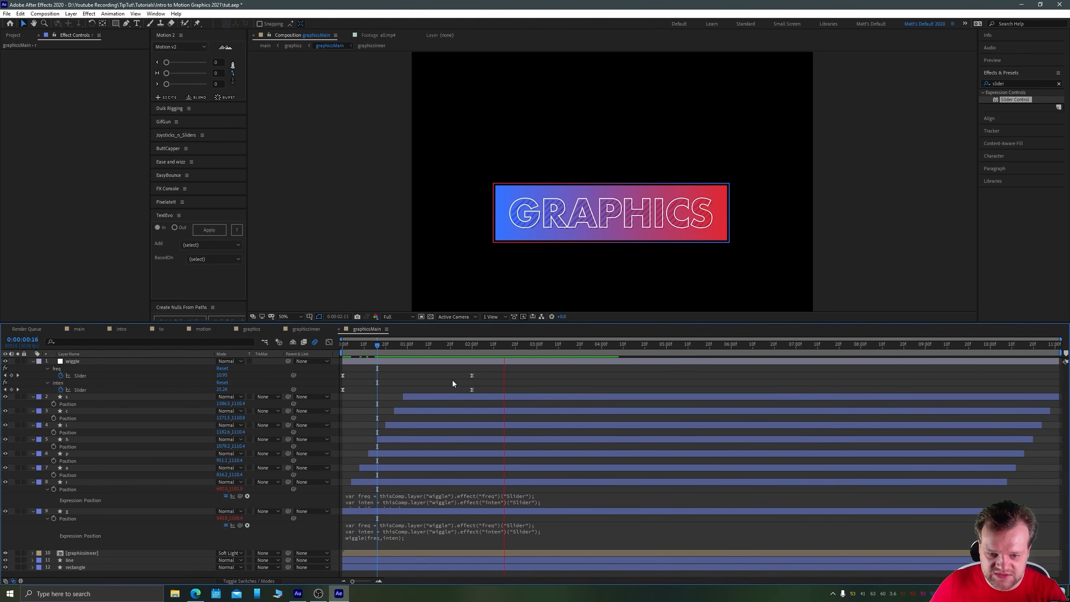
key("space")
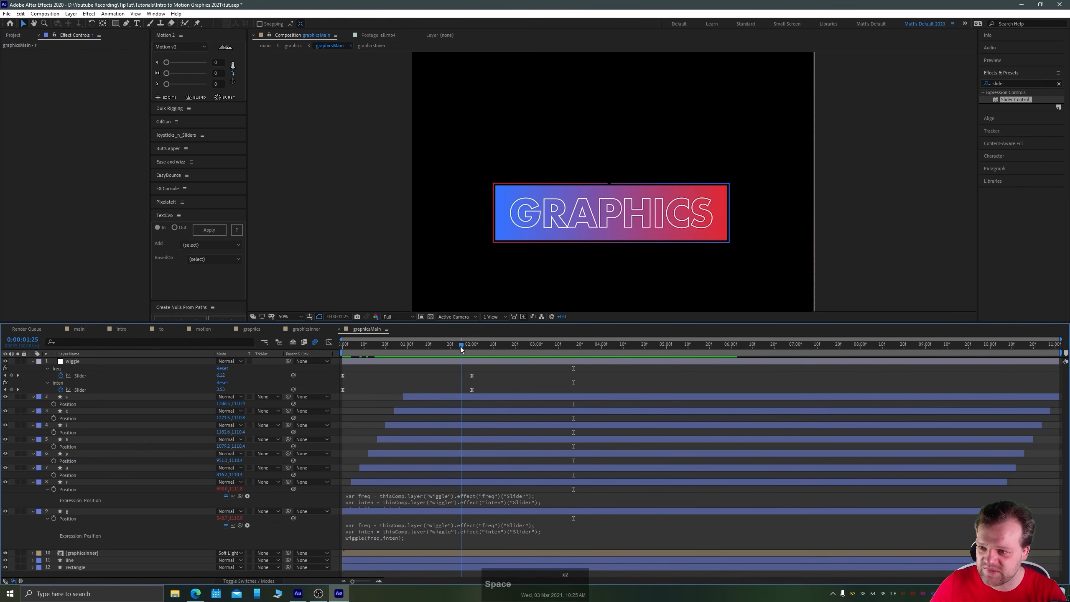
Copy the r layer's full Position expression onto the Position of the a, p and h layers.
left_click(405, 500)
key("ctrl+c")
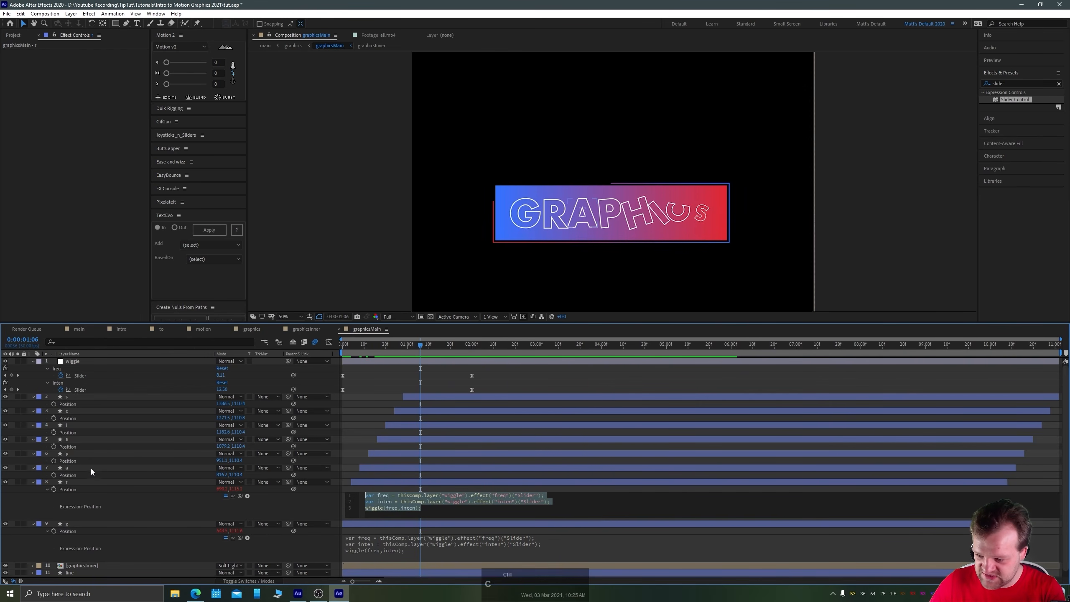
left_click(54, 475, "alt")
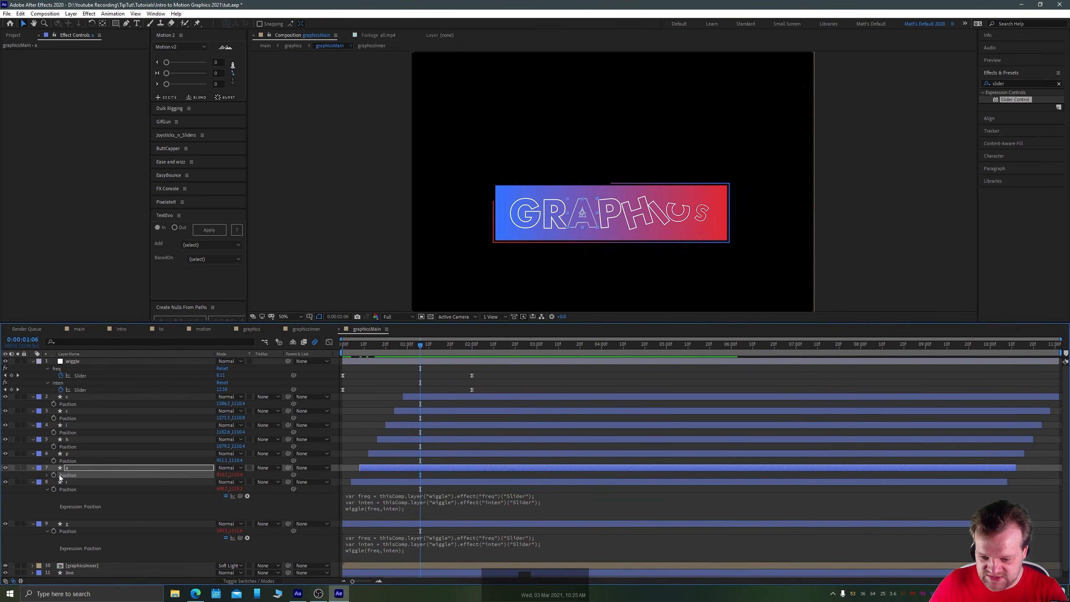
key("ctrl+v")
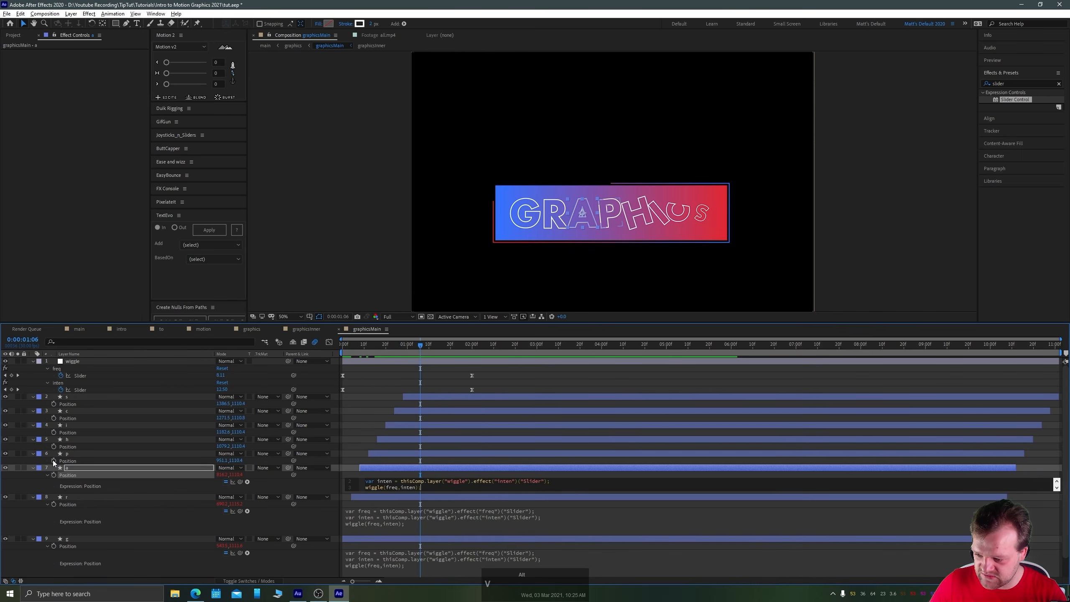
left_click(54, 460, "alt")
key("ctrl+v")
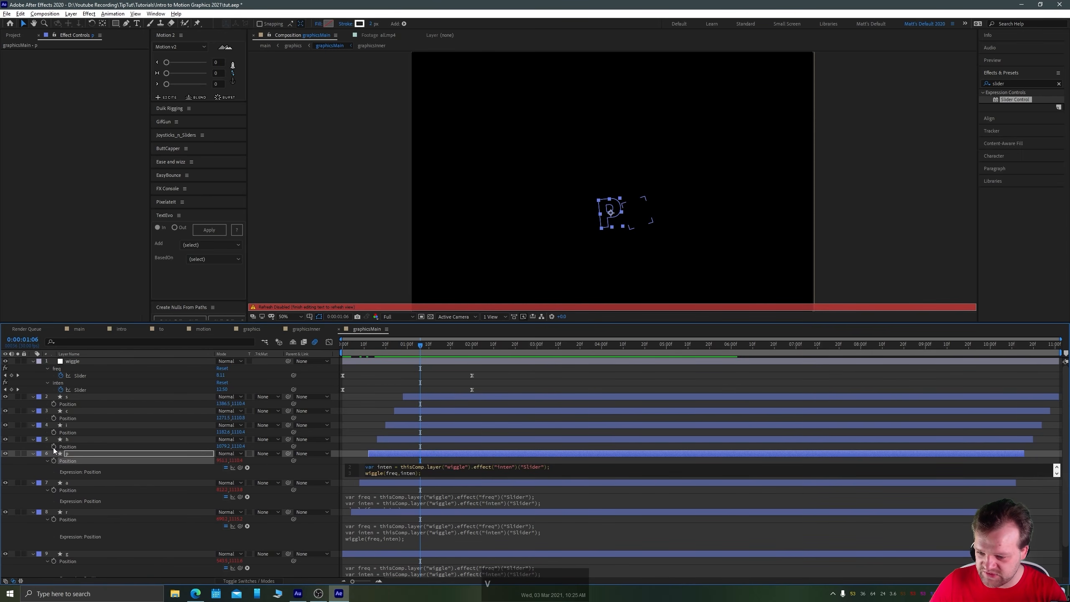
left_click(53, 446, "alt")
key("ctrl+v")
Paste the same wiggle expression onto the Position of the i, c and s layers and preview the animation.
left_click(54, 433, "alt")
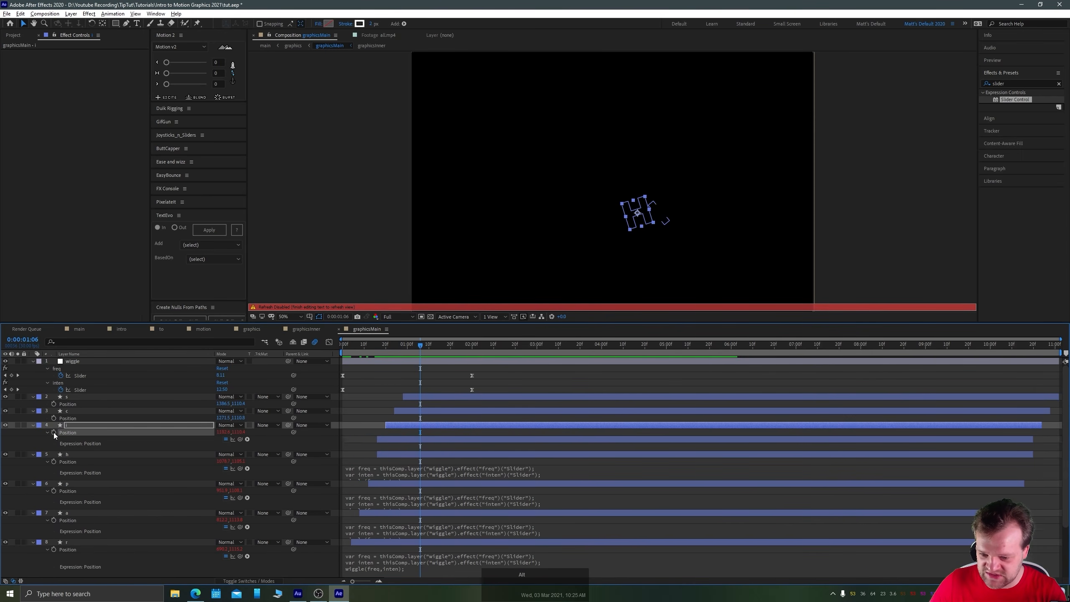
key("ctrl+v")
left_click(53, 418, "alt")
key("ctrl+v")
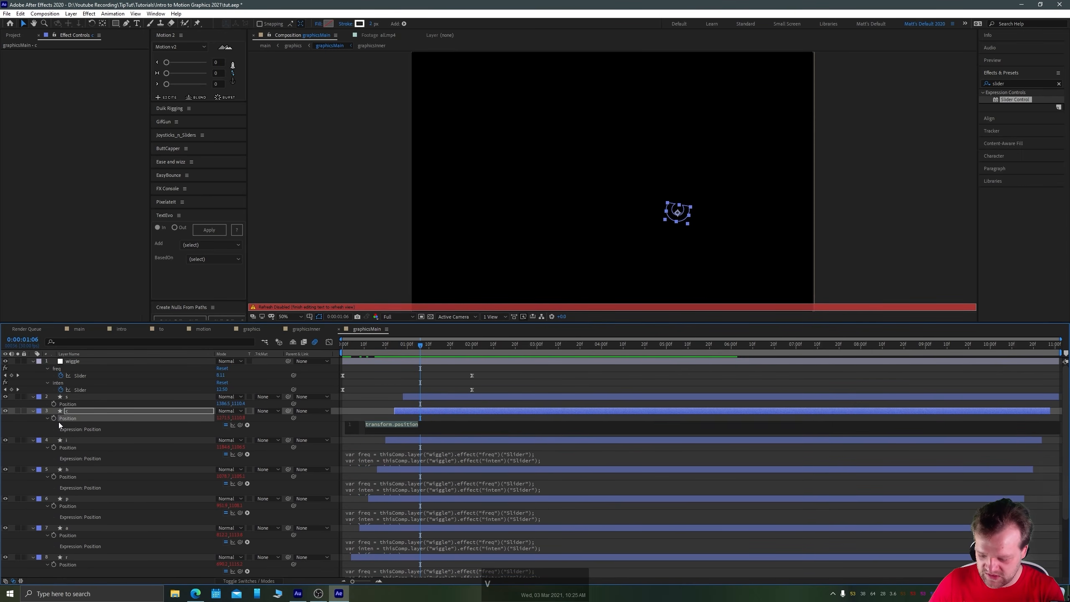
left_click(54, 404, "alt")
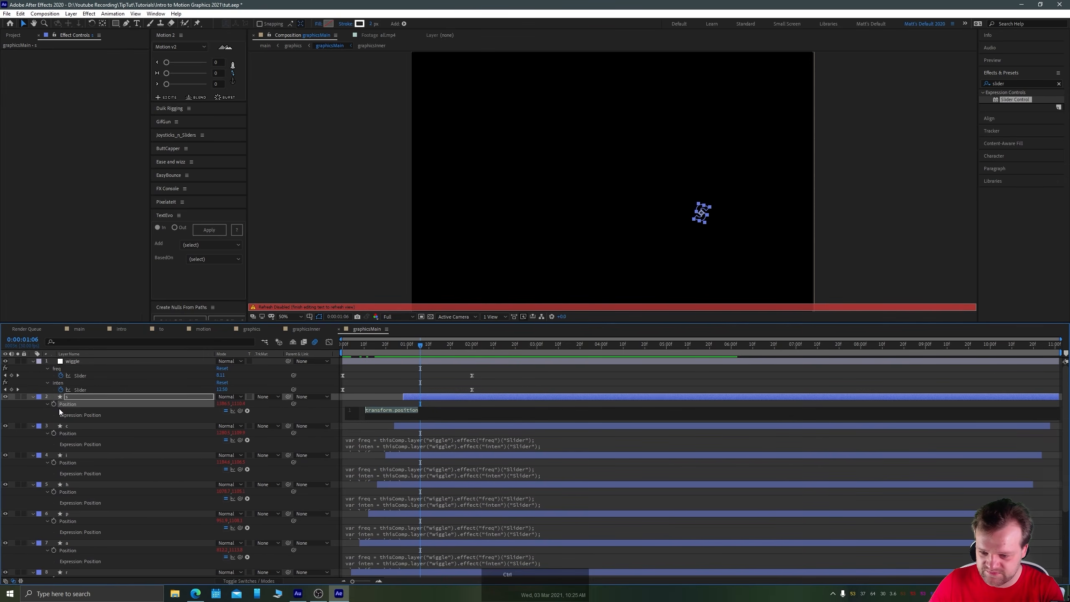
key("ctrl+v")
left_click(383, 371)
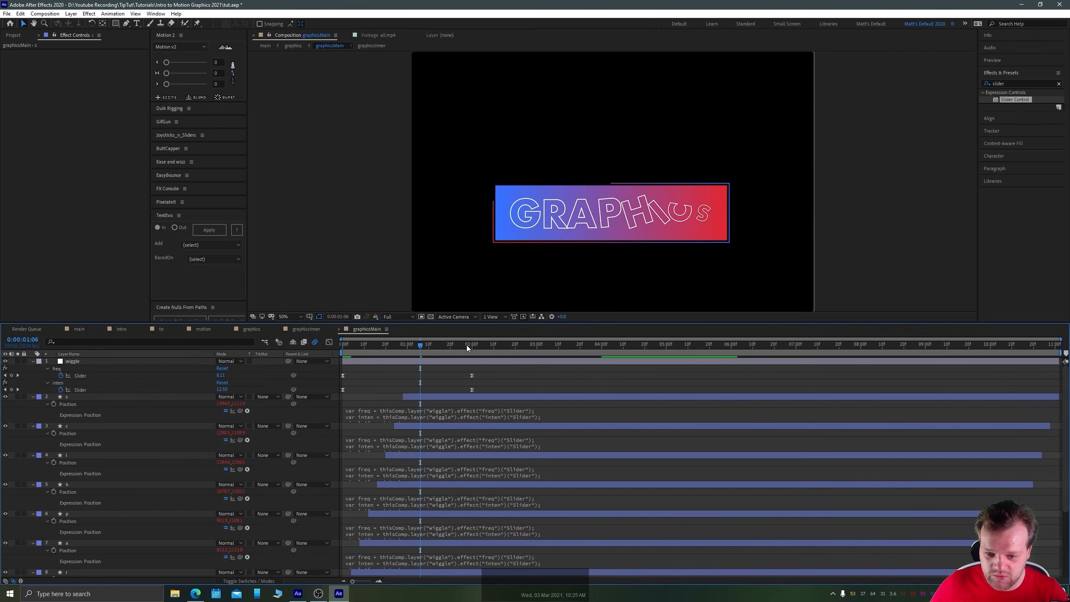
key("space")
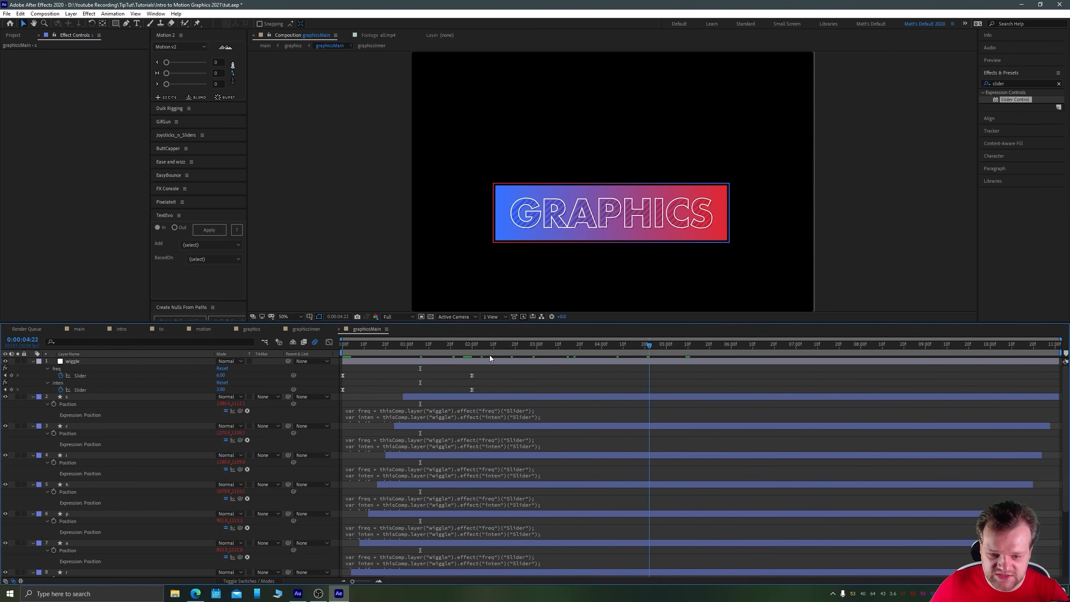
Move the second freq and inten slider keyframes earlier to 0:00:01:11 and preview the wiggle.
left_click(470, 358)
left_click_drag(471, 357, 342, 393)
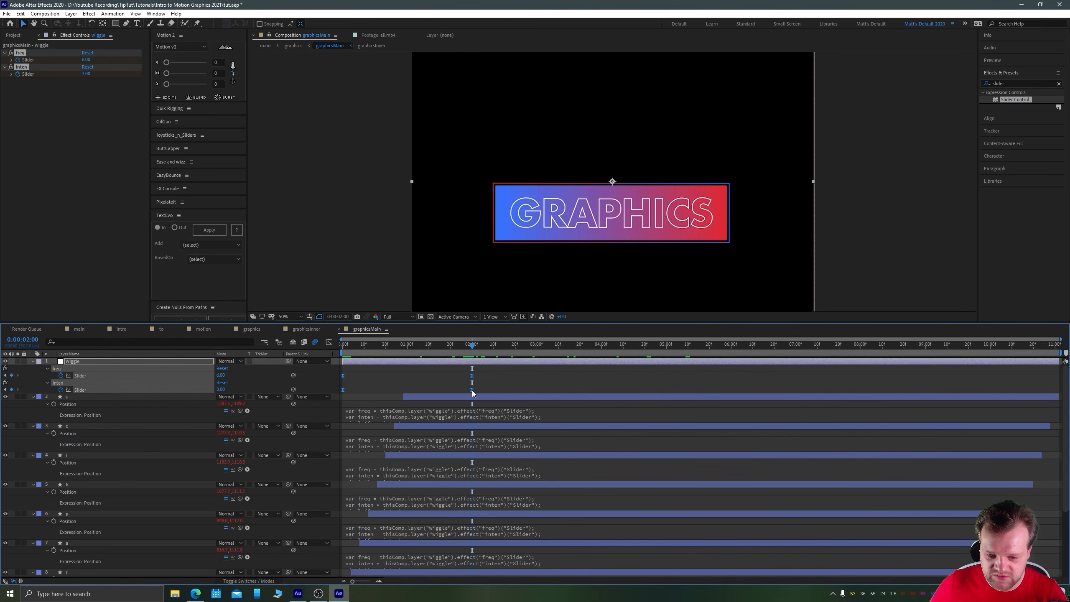
left_click_drag(472, 391, 436, 391)
mouse_move(396, 345)
left_mouse_down()
mouse_move(496, 361)
mouse_move(390, 358)
left_mouse_up()
key("space")
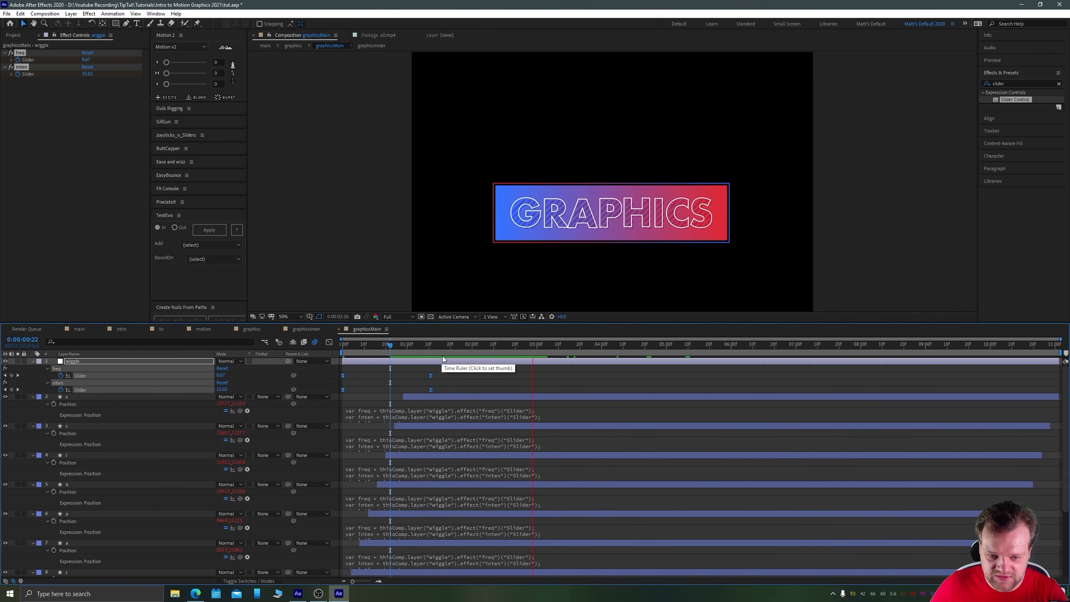
key("space")
left_click_drag(426, 346, 431, 347)
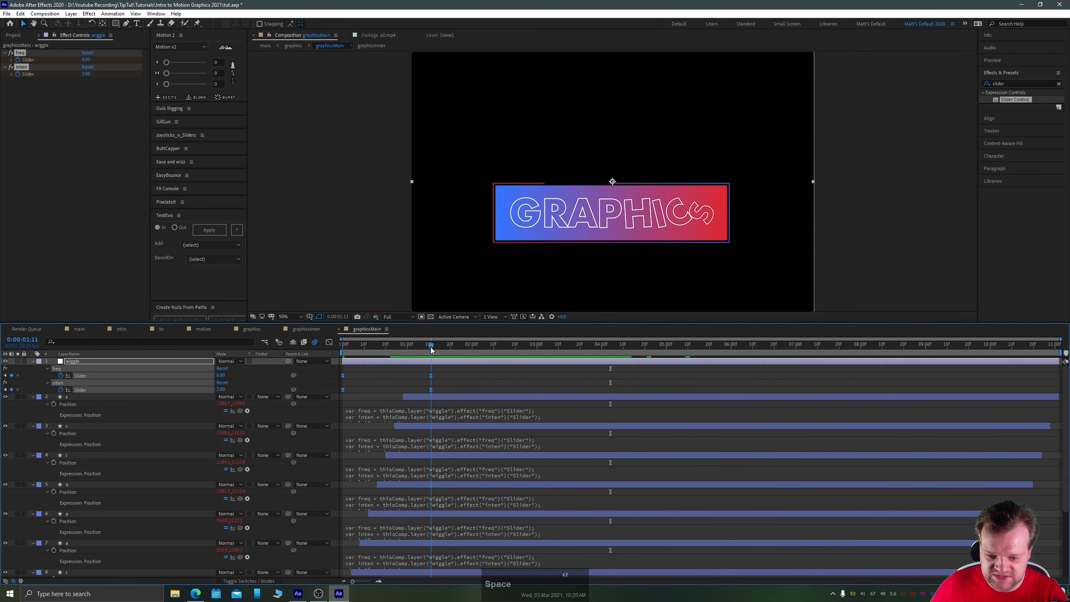
left_click(87, 73)
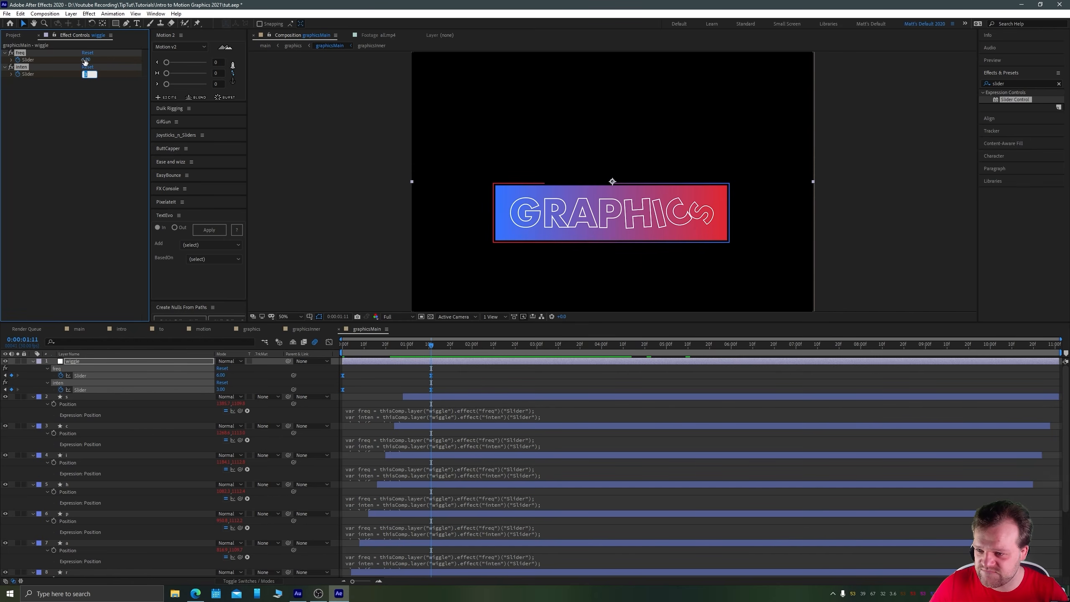
left_click(84, 60)
type("5")
left_click(86, 74)
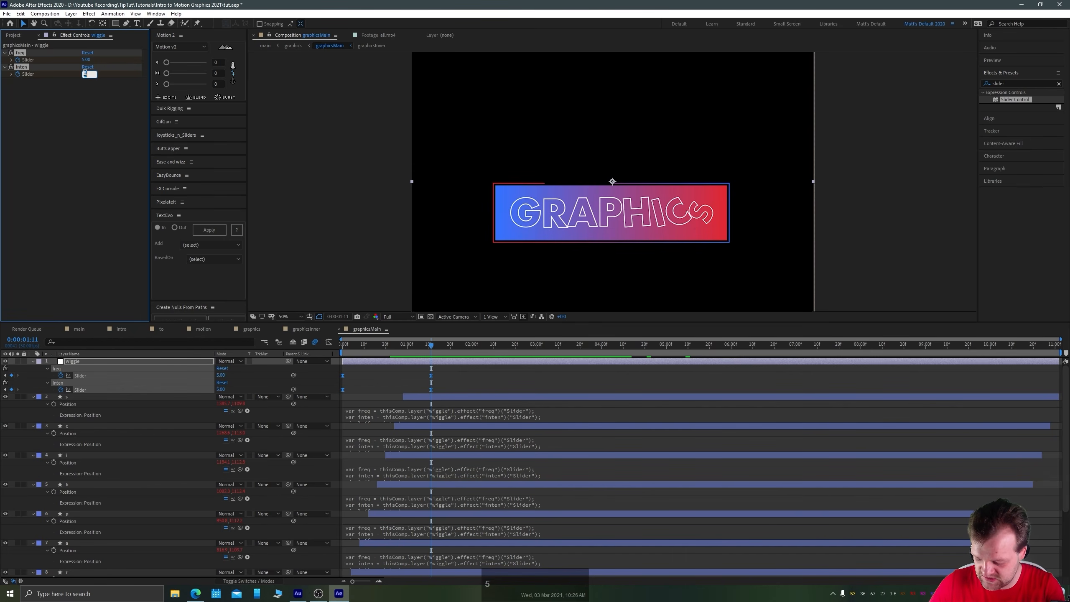
key("Return")
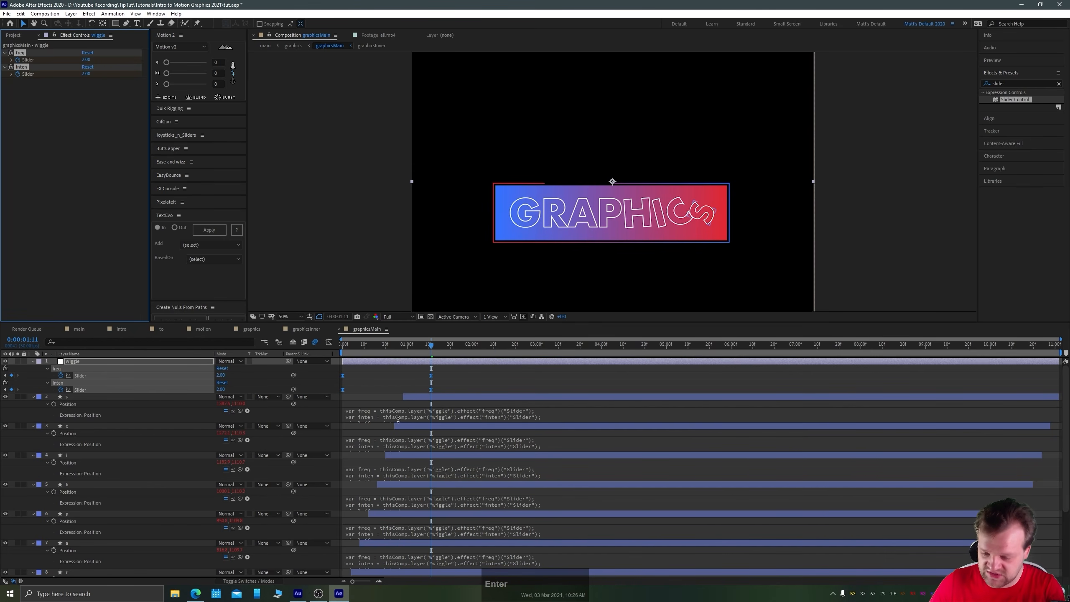
left_click(404, 384)
left_click_drag(400, 347, 323, 347)
key("ctrl+z")
key("ctrl+z")
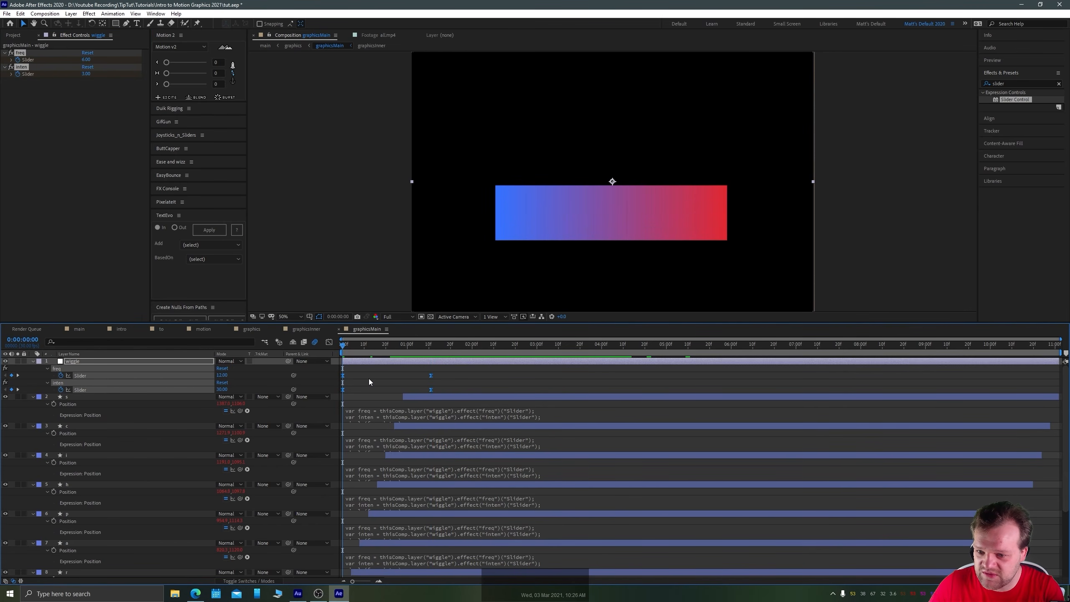
Deselect the inten keyframes and open the freq slider's value for editing at 0:00:01:11.
left_click(368, 379)
left_click(342, 375)
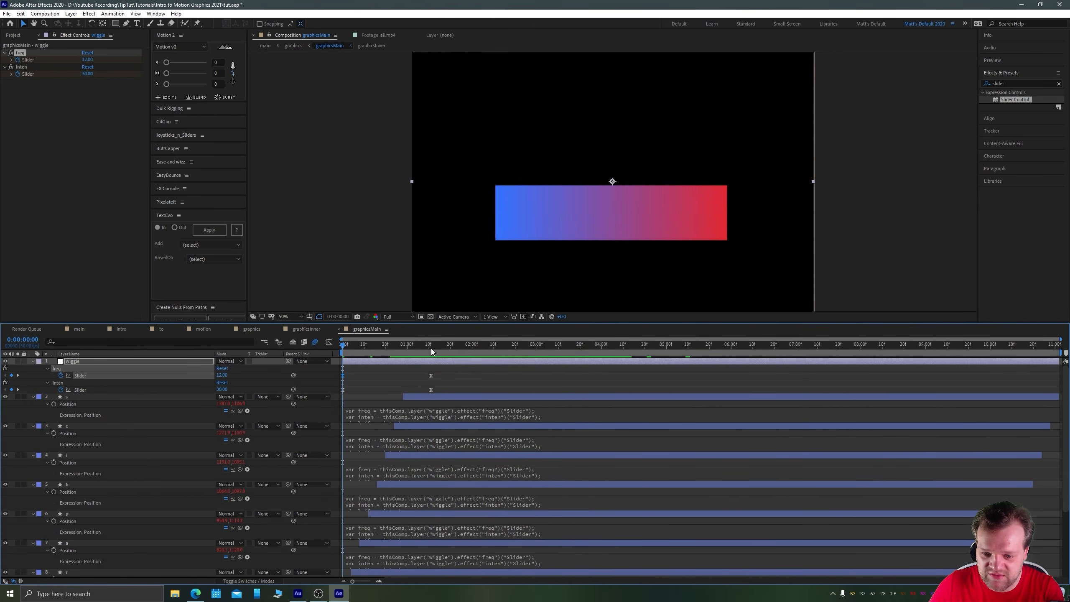
left_click(431, 348)
left_click(86, 60)
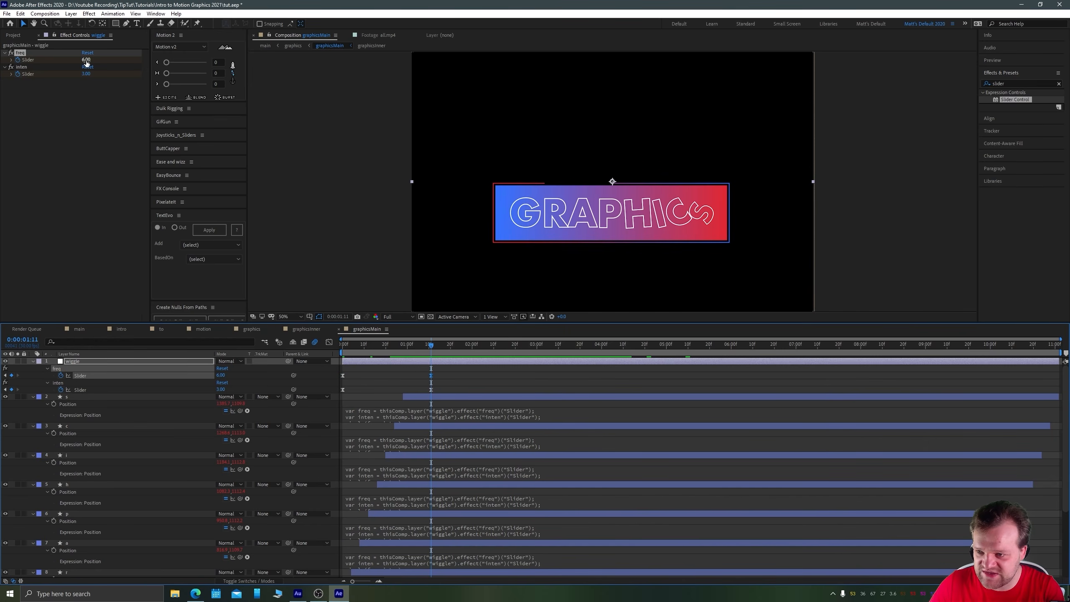
Set the wiggle layer's freq slider to 5 and inten slider to 2, and preview the text wiggle.
type("5")
key("Tab")
type("2")
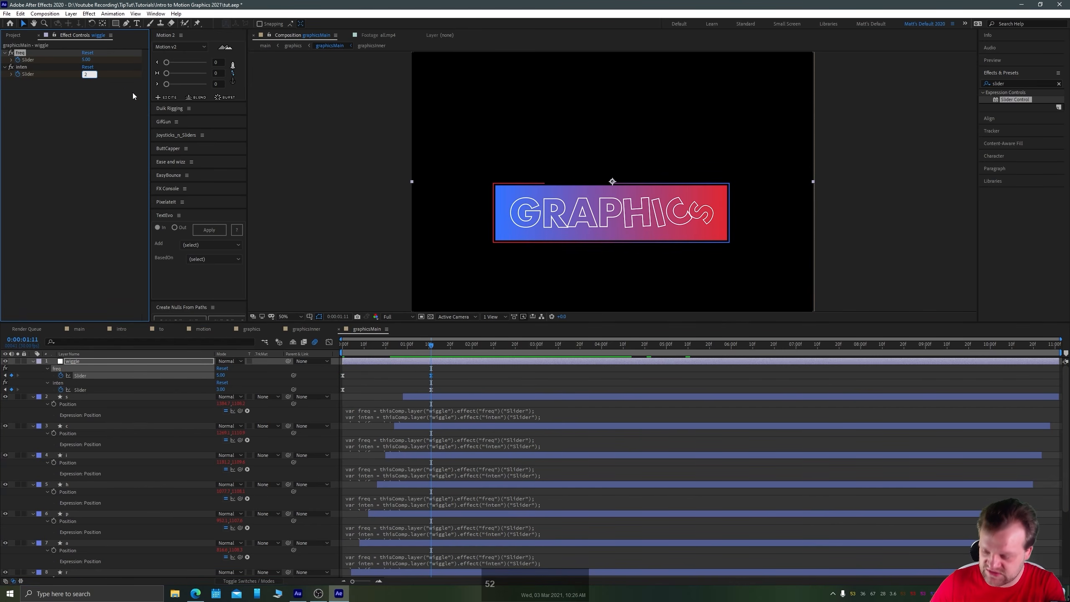
left_click(414, 354)
key("space")
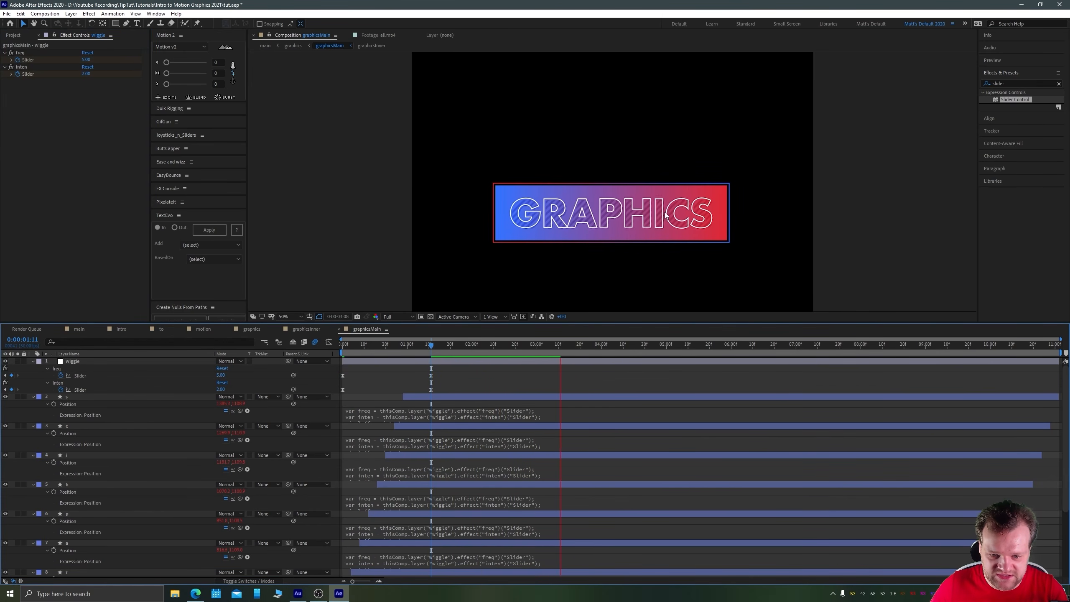
key("space")
Switch to the main composition and preview it from the first frame.
key("Tab")
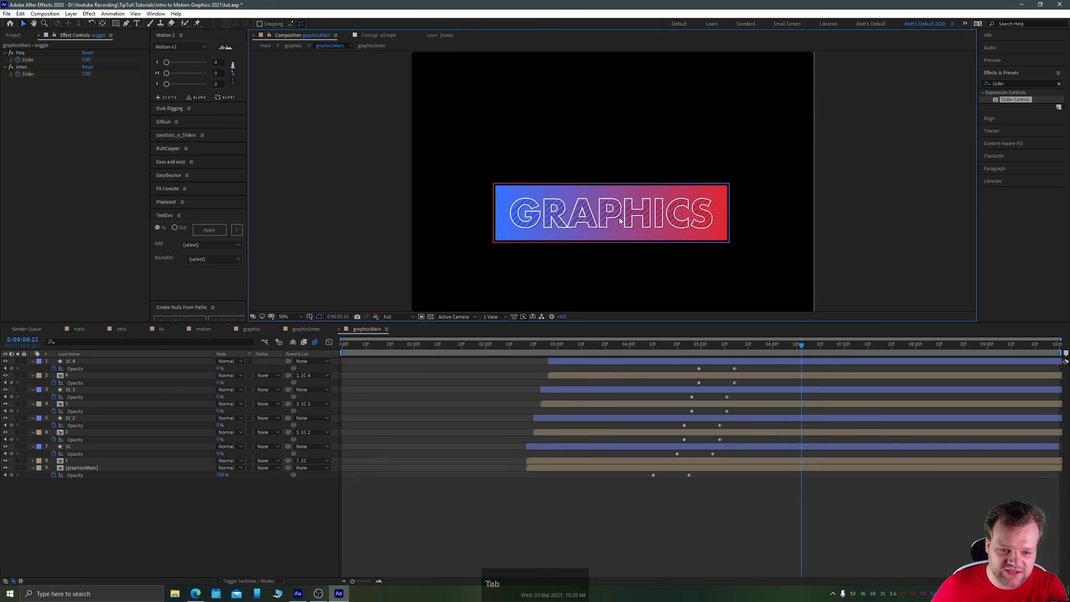
left_click(619, 215)
key("Tab")
left_click(535, 200)
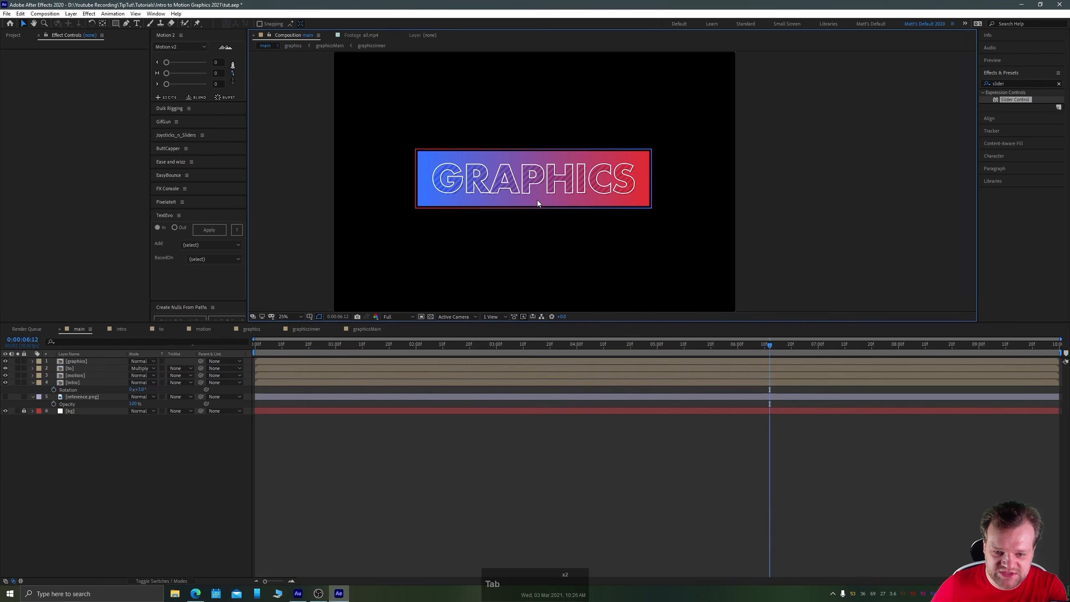
key("Home")
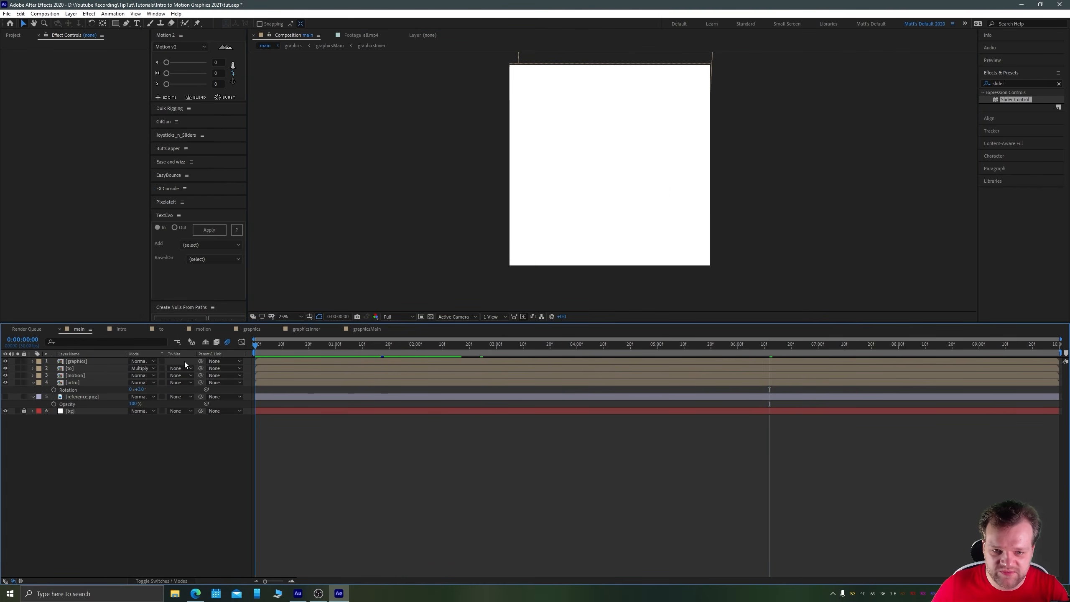
key("space")
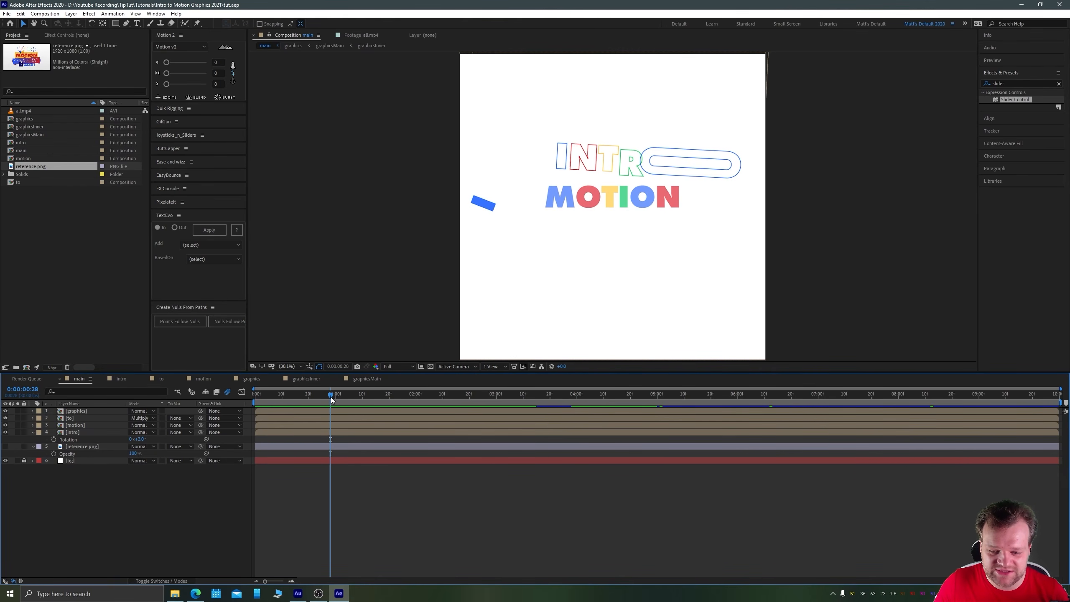
Replay the main composition from the start, and set the current time to 0:00:04:18.
left_click_drag(331, 397, 248, 434)
key("space")
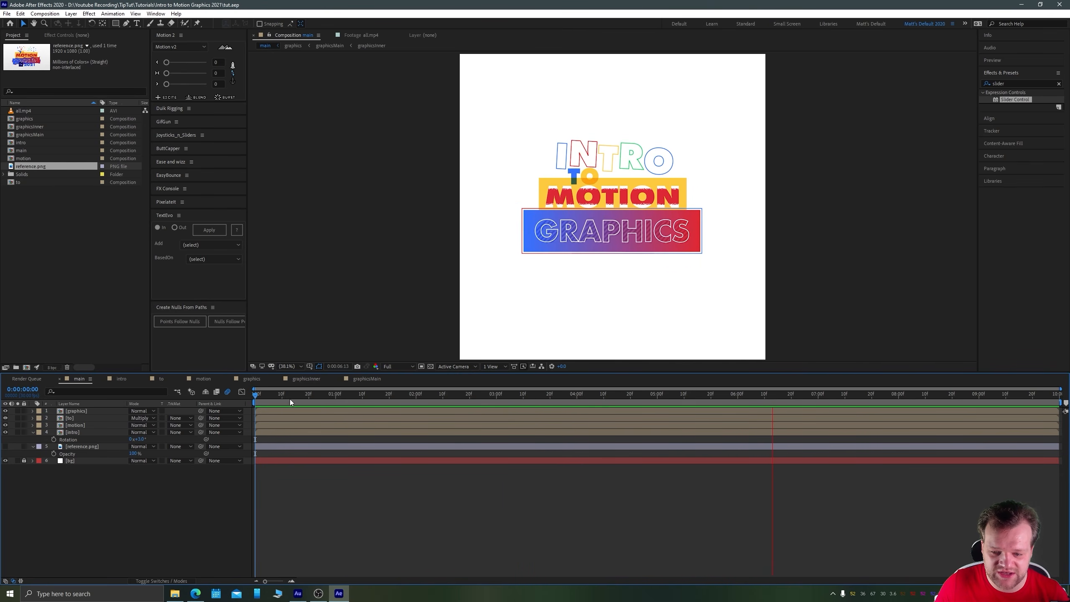
left_click_drag(290, 399, 625, 419)
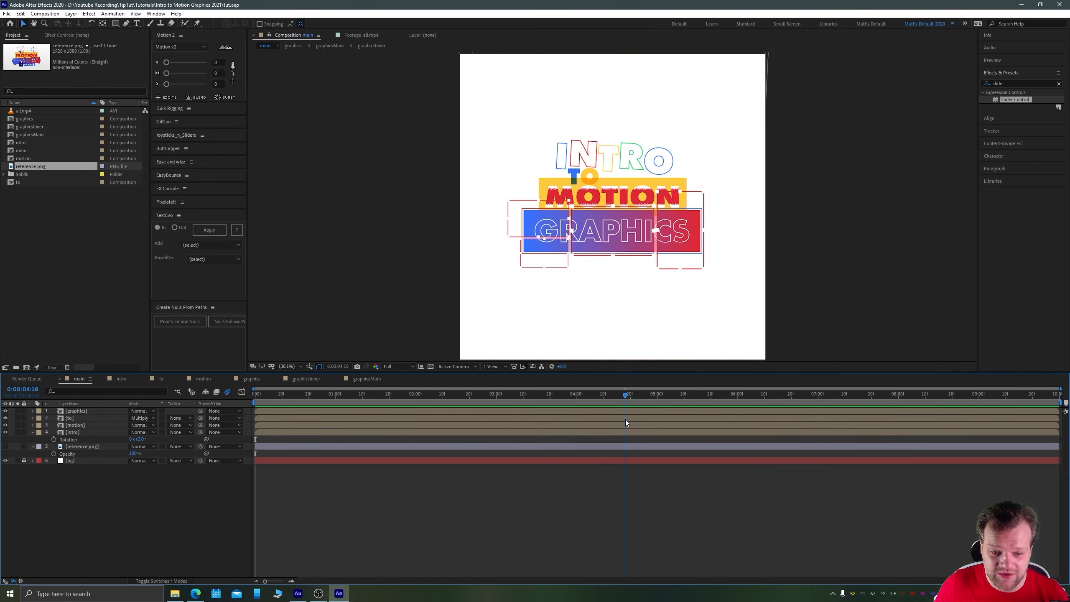
Open the finished MP4 footage and examine the title animation and the Ae logo's entrance in detail.
double_click(20, 111)
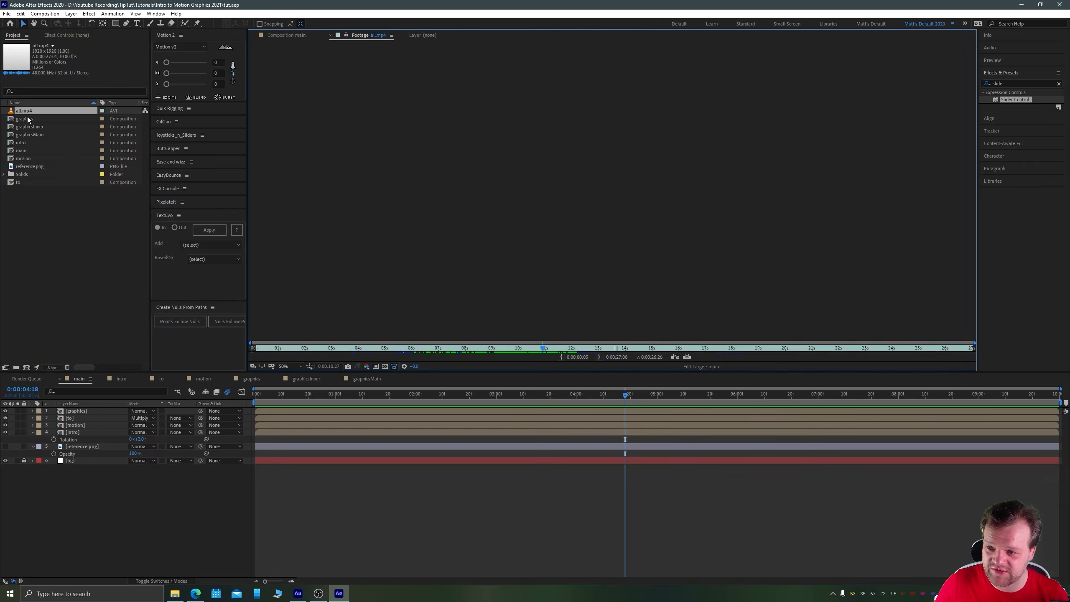
left_click_drag(435, 351, 505, 344)
left_click_drag(518, 343, 812, 355)
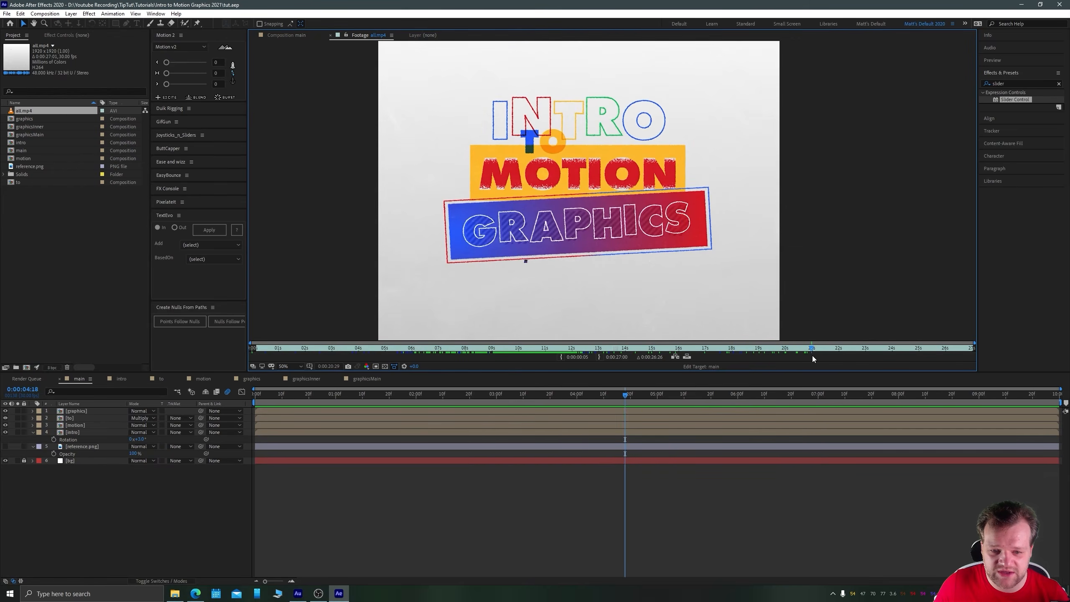
scroll(538, 237, "up", 4)
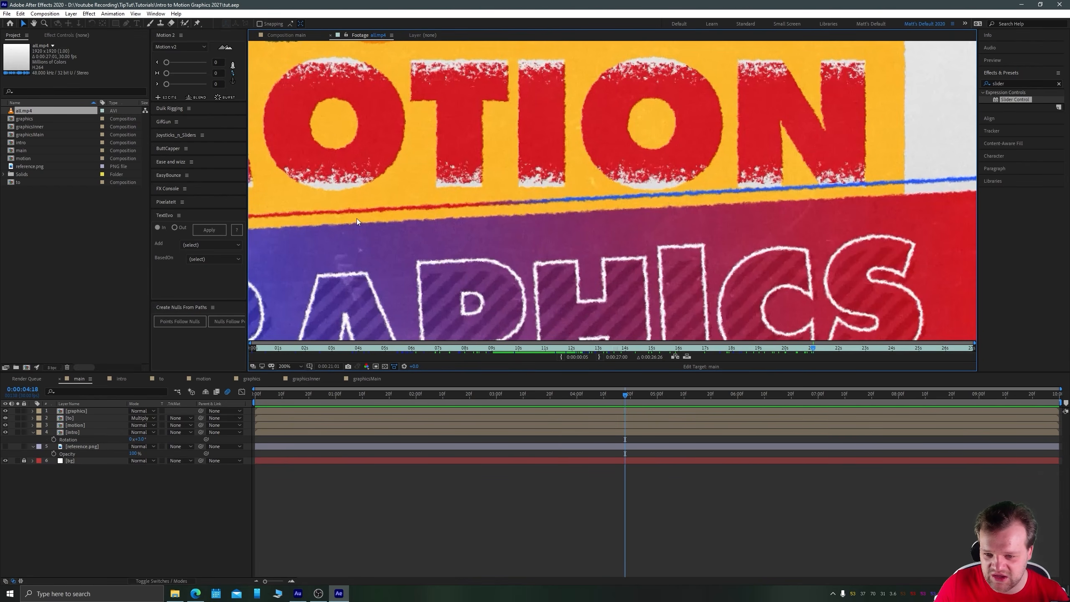
scroll(619, 223, "down", 4)
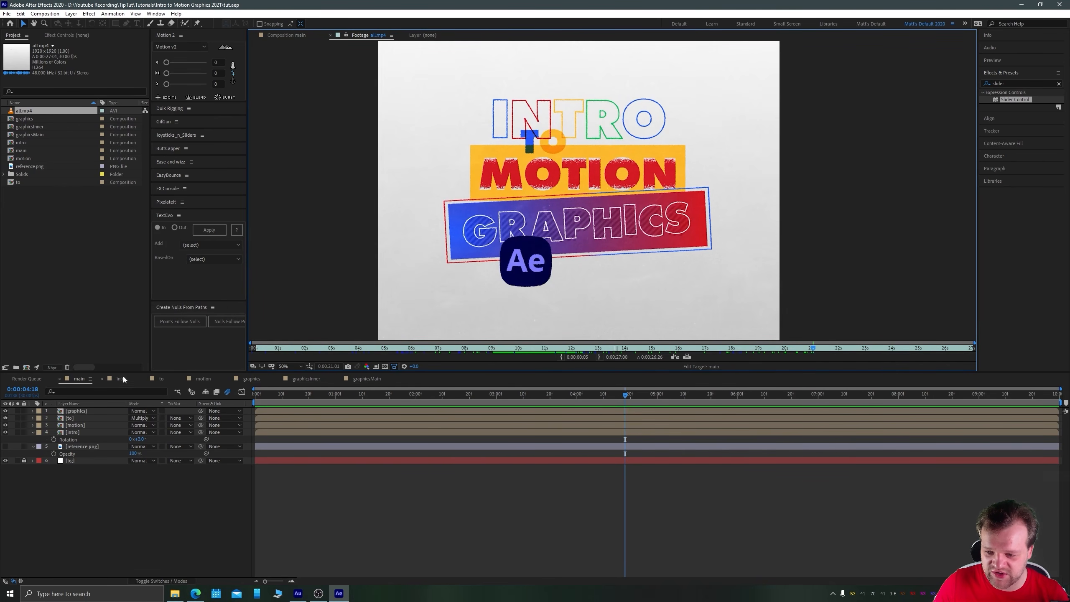
Make the reference.png layer visible in the main composition and move it to the top of the layer stack.
left_click(80, 380)
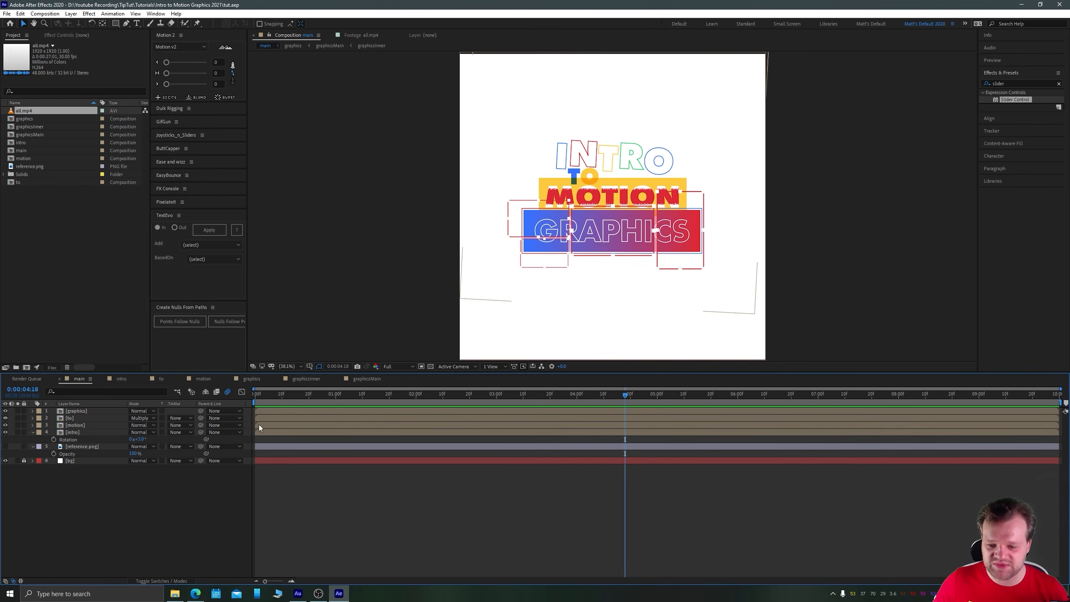
left_click(6, 446)
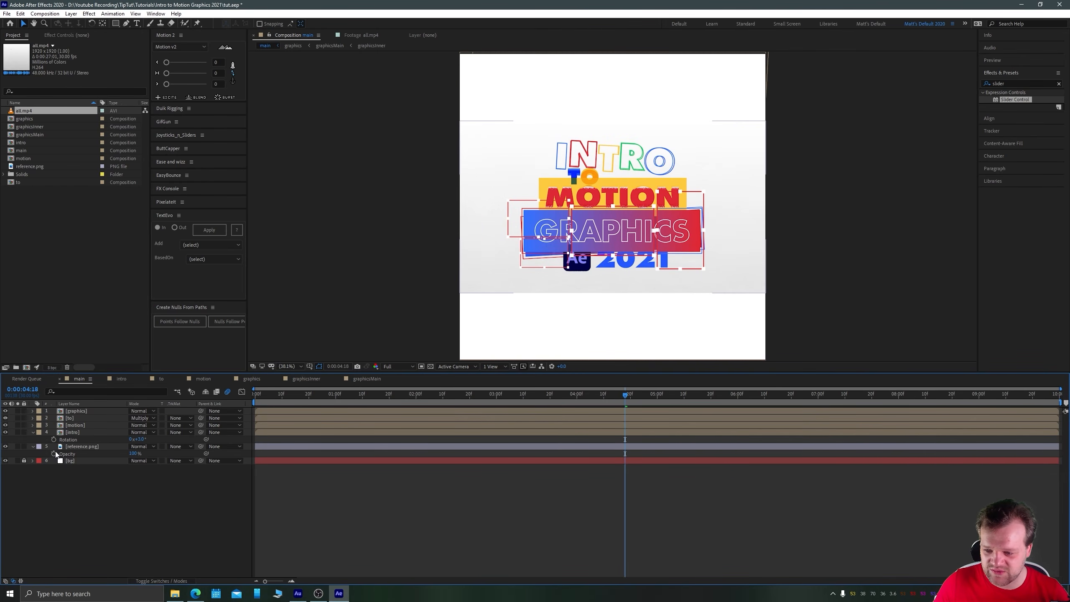
left_click_drag(82, 450, 83, 409)
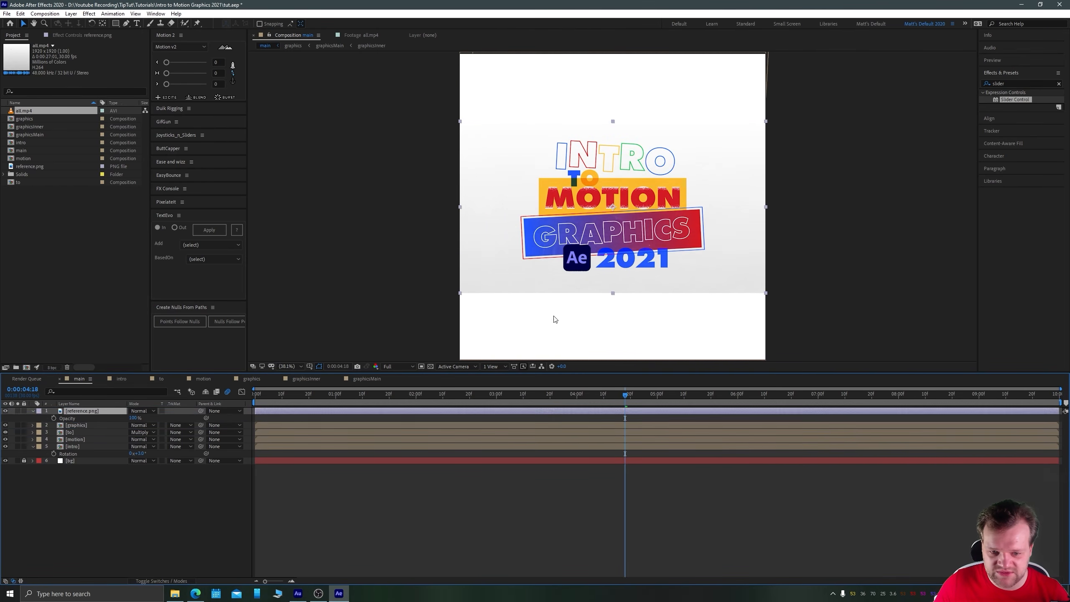
key("slash")
left_click_drag(590, 283, 556, 225)
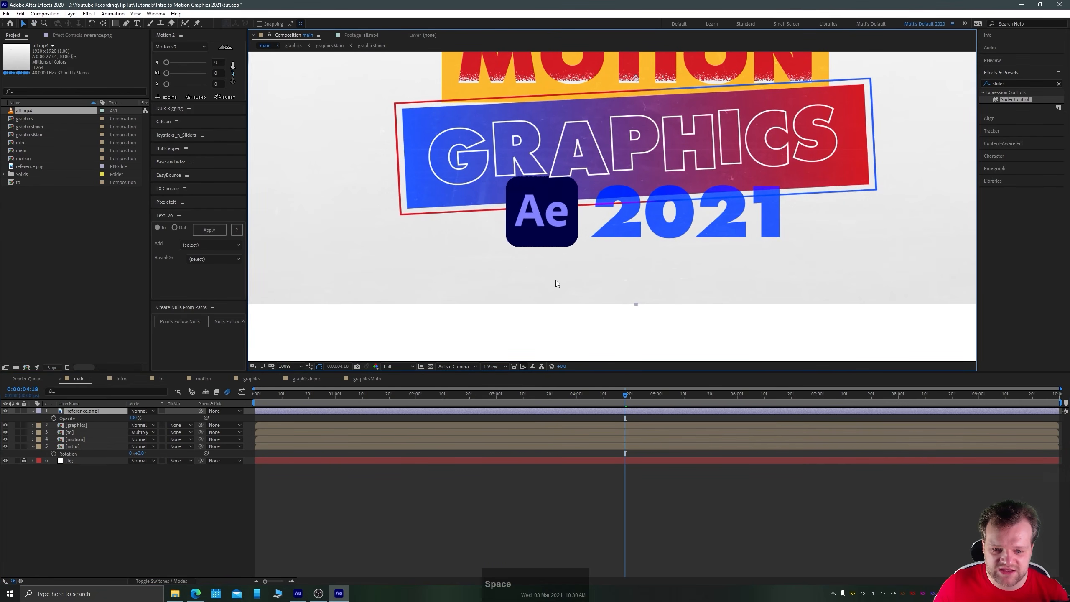
Import the After Effects CC icon PNG and add it above reference.png in the main composition.
left_click(408, 498)
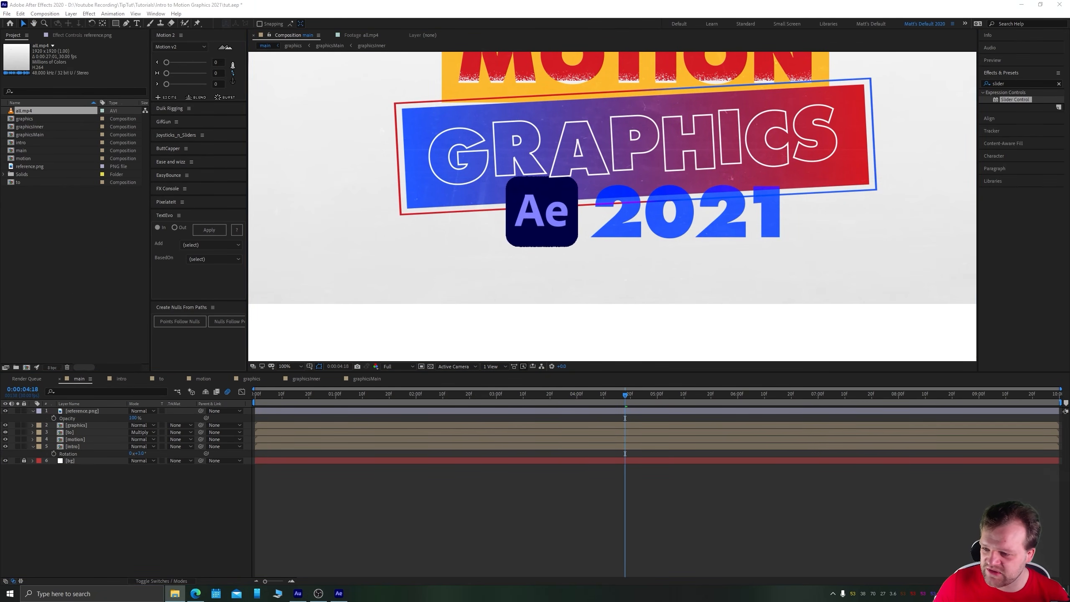
left_click_drag(126, 242, 71, 235)
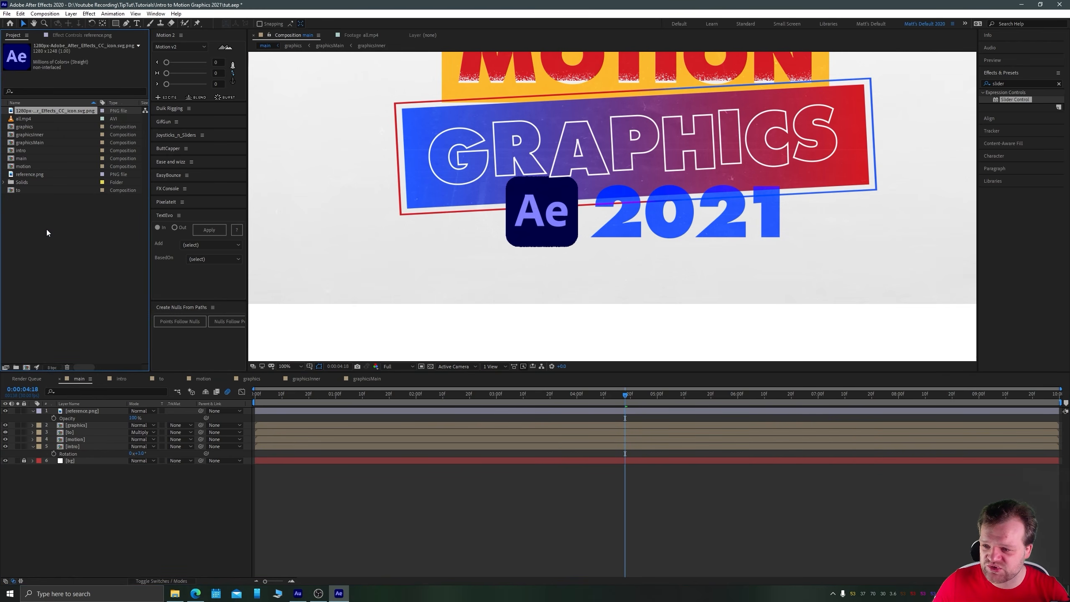
left_click(29, 112)
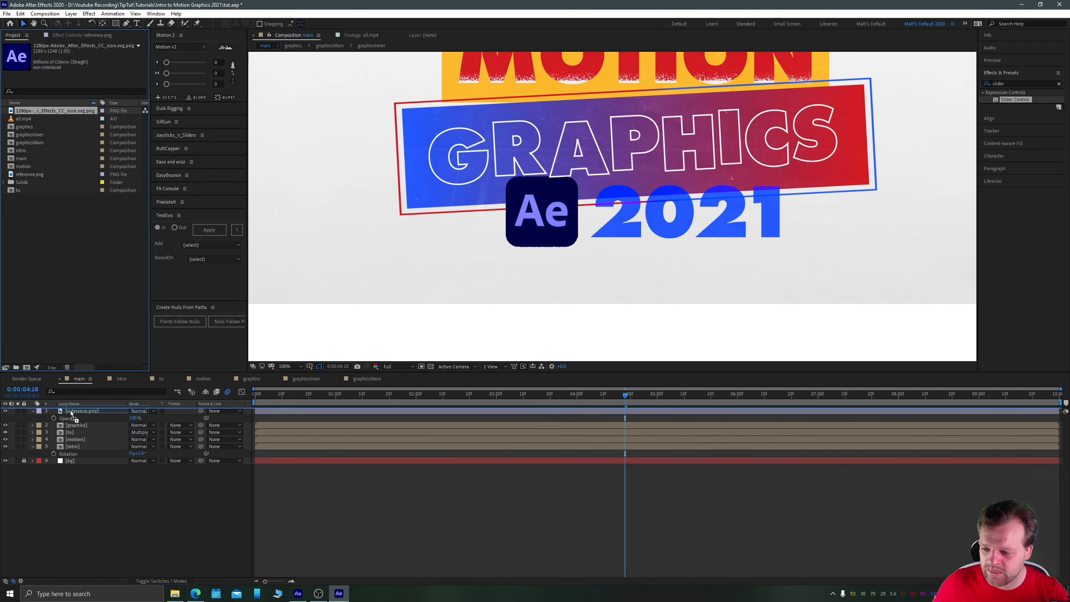
left_click_drag(70, 411, 70, 411)
scroll(503, 199, "down", 1)
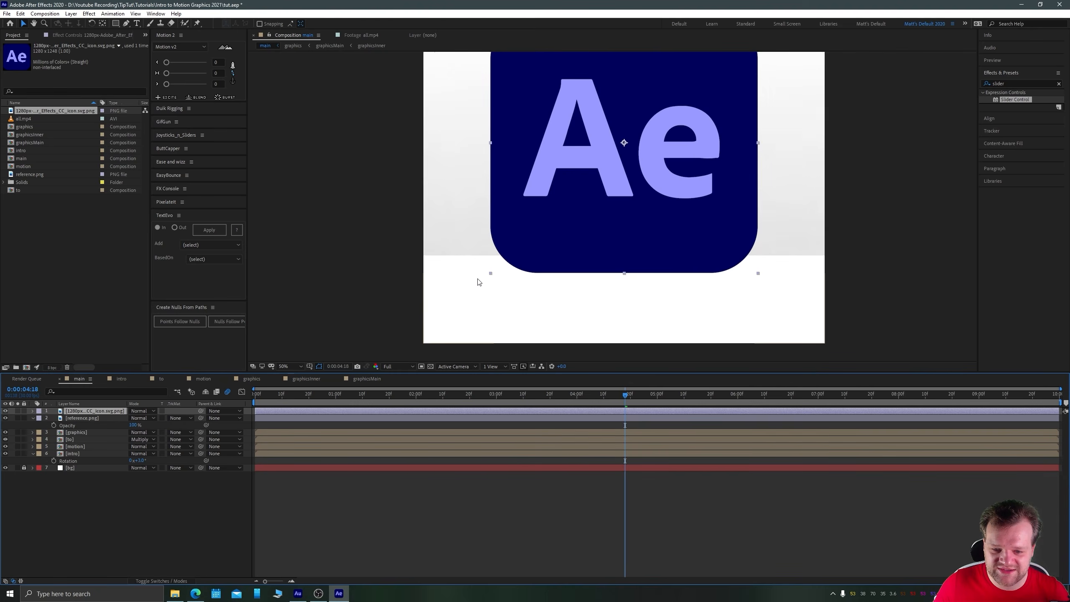
Scale down and position the Ae icon so it exactly covers the icon in the reference image.
left_click_drag(490, 276, 578, 209)
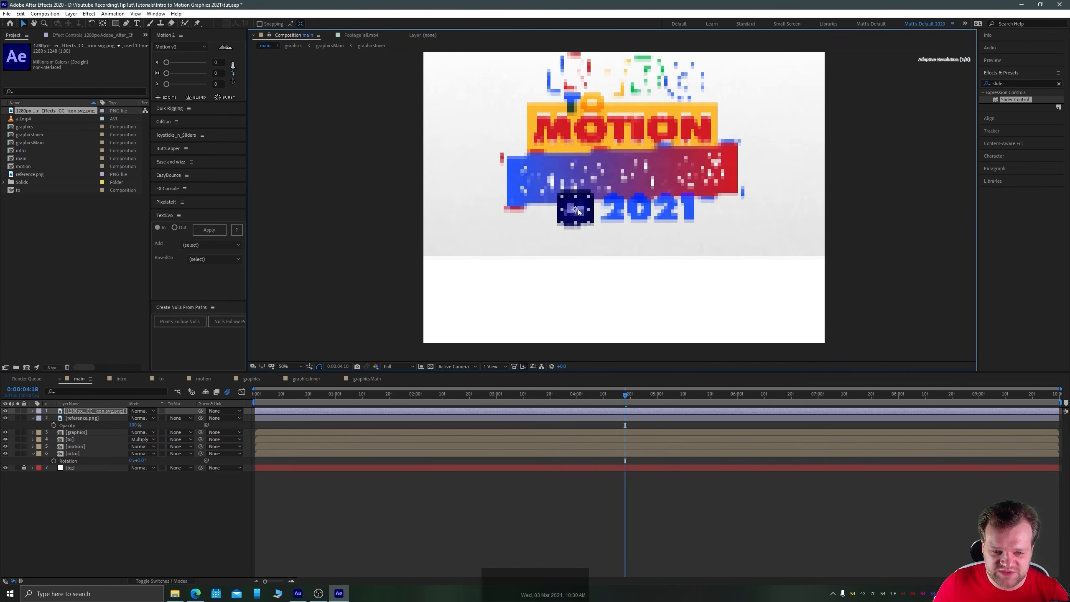
scroll(577, 209, "up", 4)
scroll(573, 213, "up", 1)
key("space")
left_click_drag(340, 231, 582, 213)
scroll(576, 210, "down", 1)
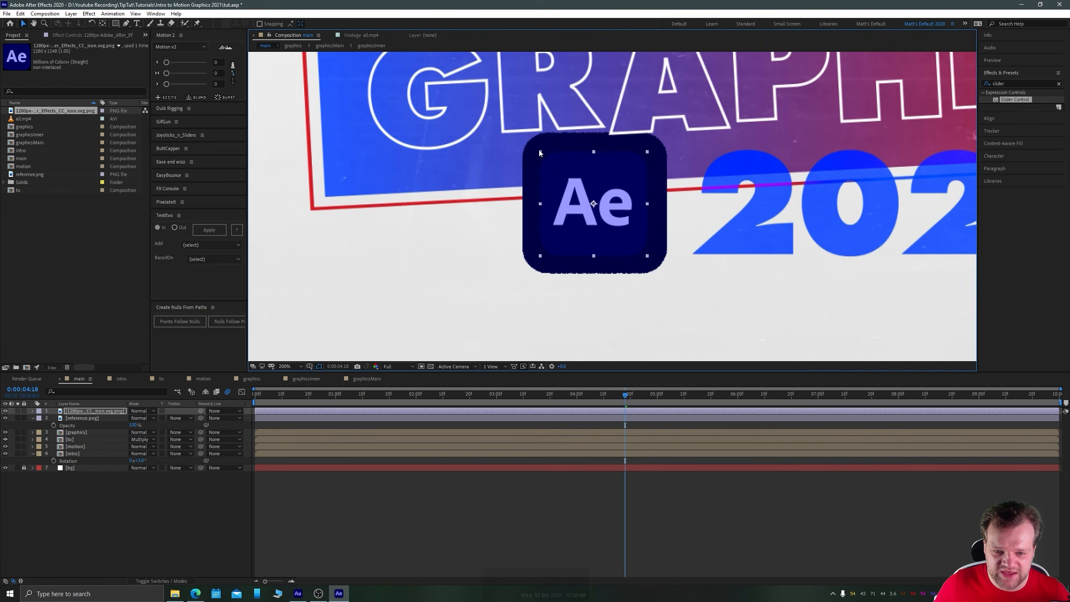
left_click_drag(539, 152, 519, 134)
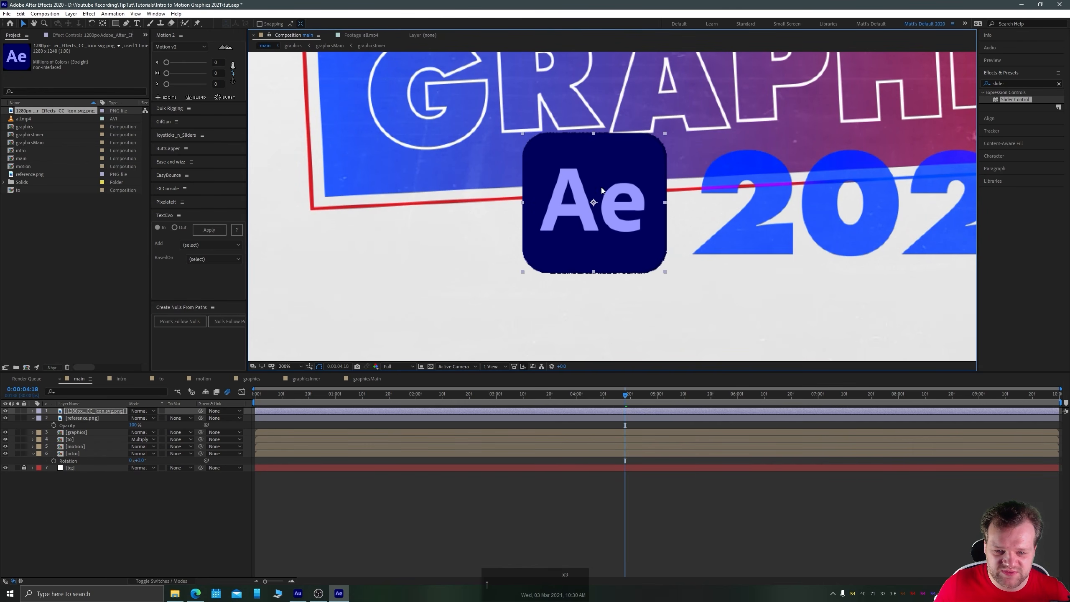
Add a text layer reading "2021" beside the Ae icon.
scroll(608, 194, "down", 1)
key("space")
left_click_drag(581, 248, 500, 246)
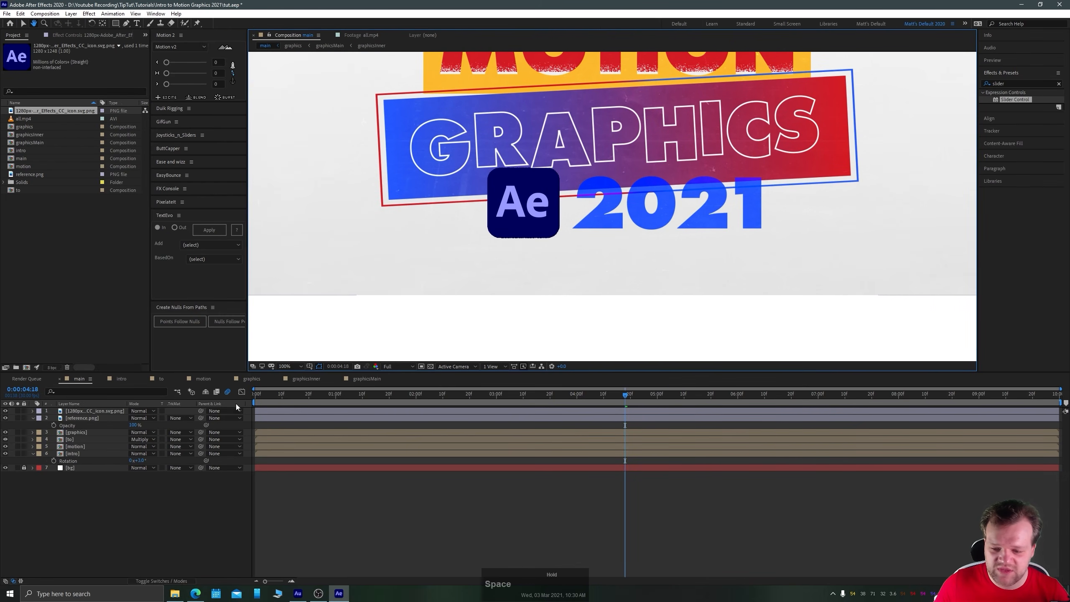
left_click(137, 23)
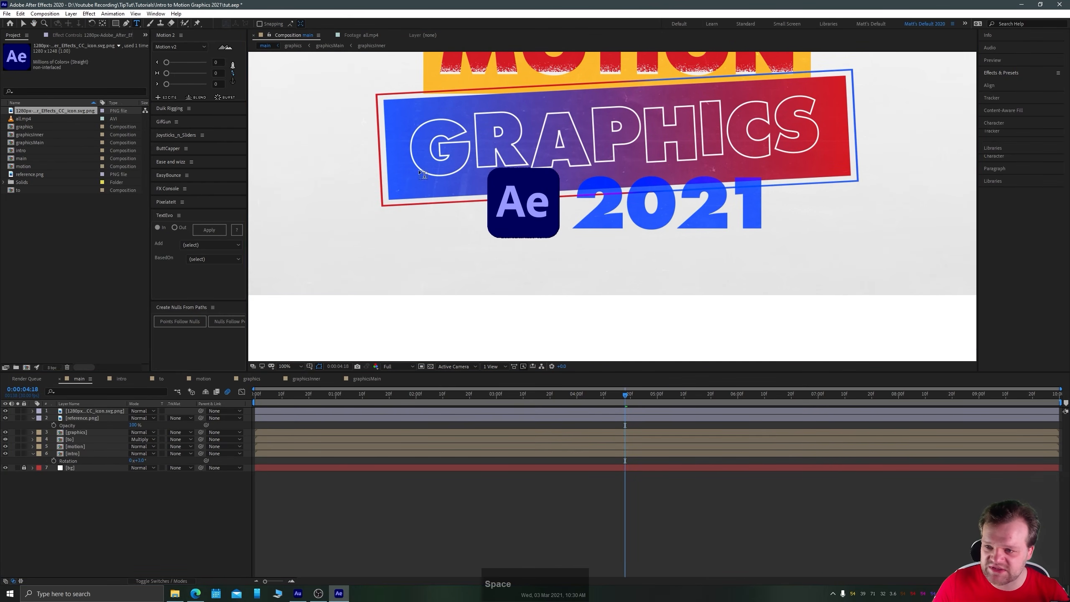
left_click(589, 231)
type("2021")
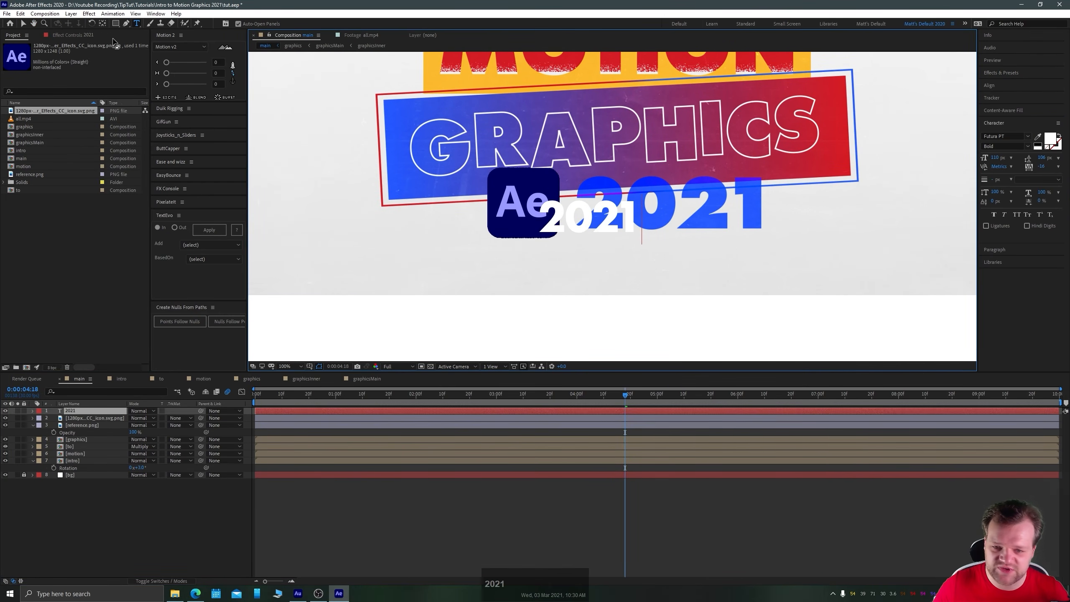
left_click(23, 23)
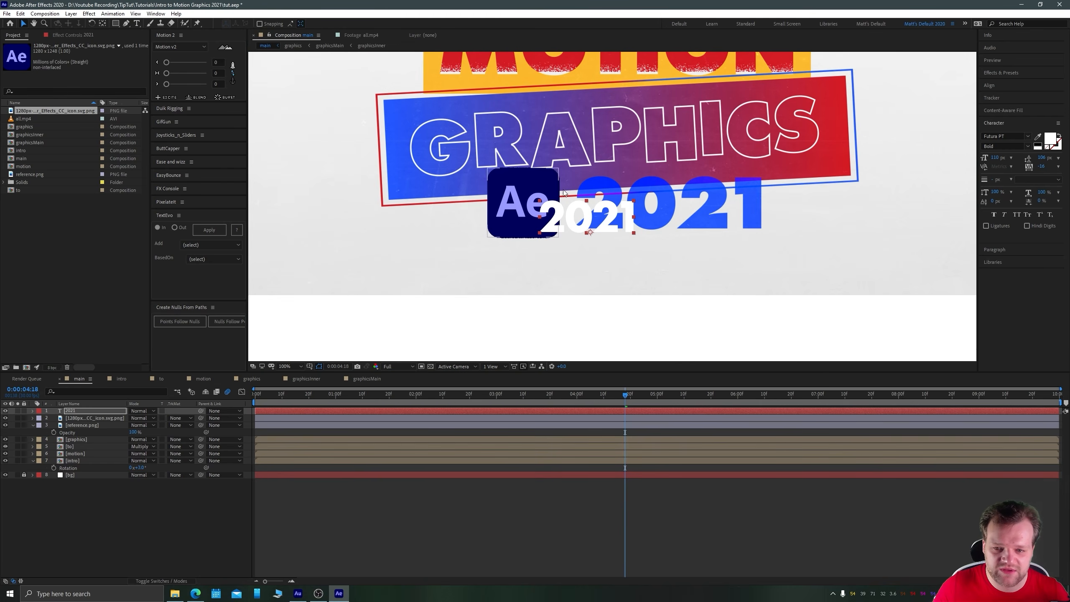
Centre the 2021 text's anchor point, then enlarge and position the text over the reference's 2021.
key("alt")
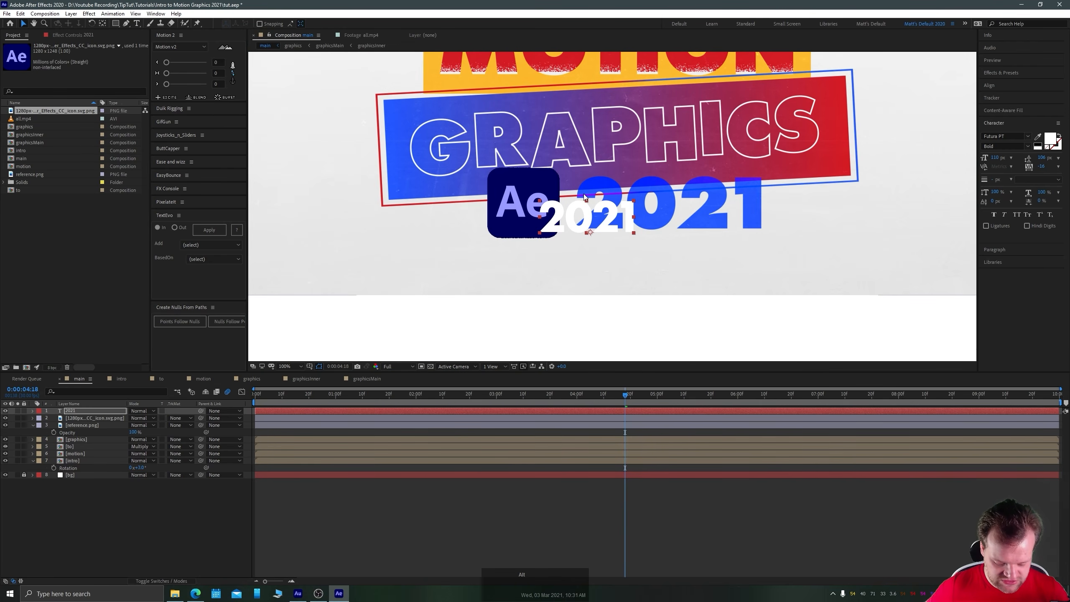
key("ctrl+alt+Home")
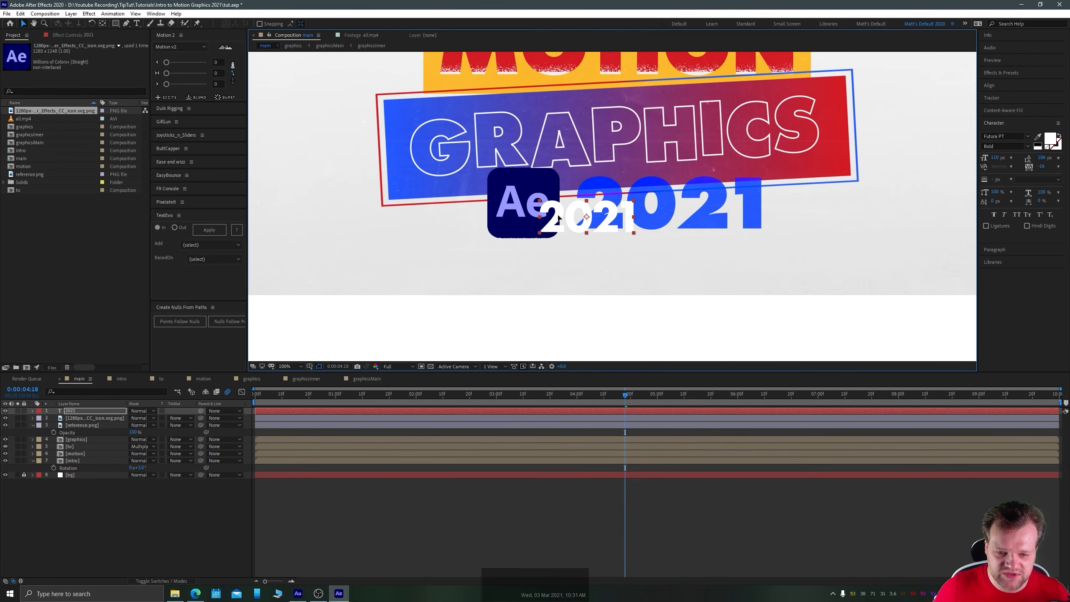
key("ctrl+Home")
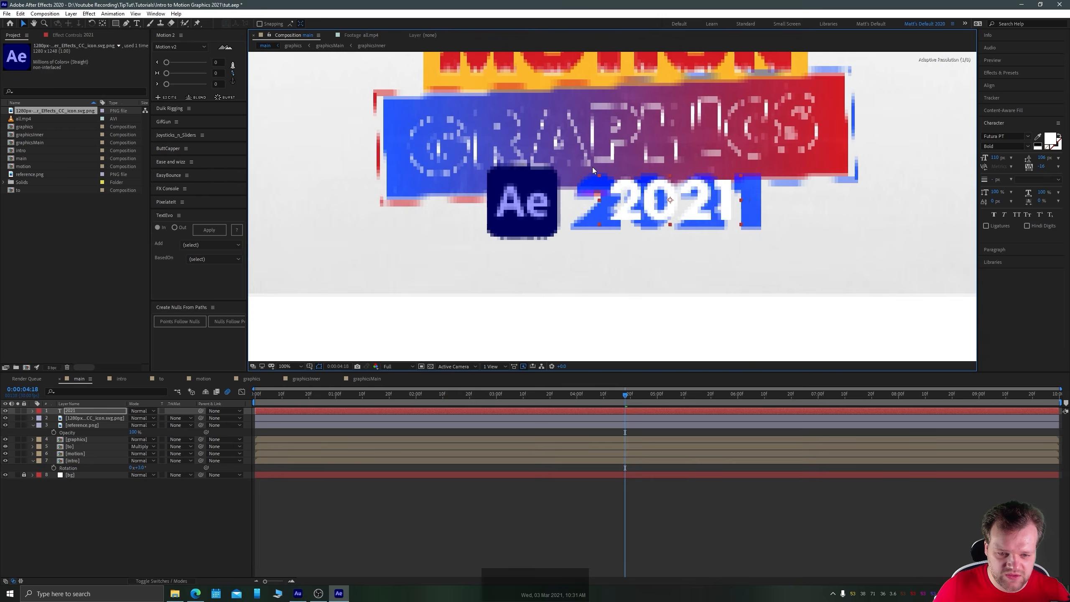
left_click_drag(592, 168, 583, 162)
key("Left")
key("Left")
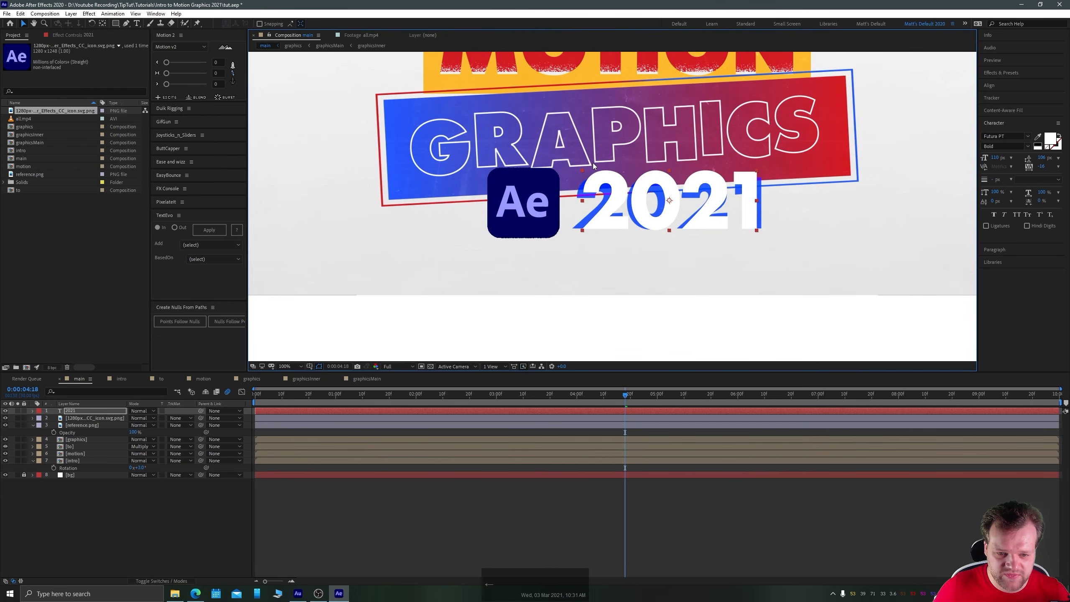
key("Left")
key("Left")
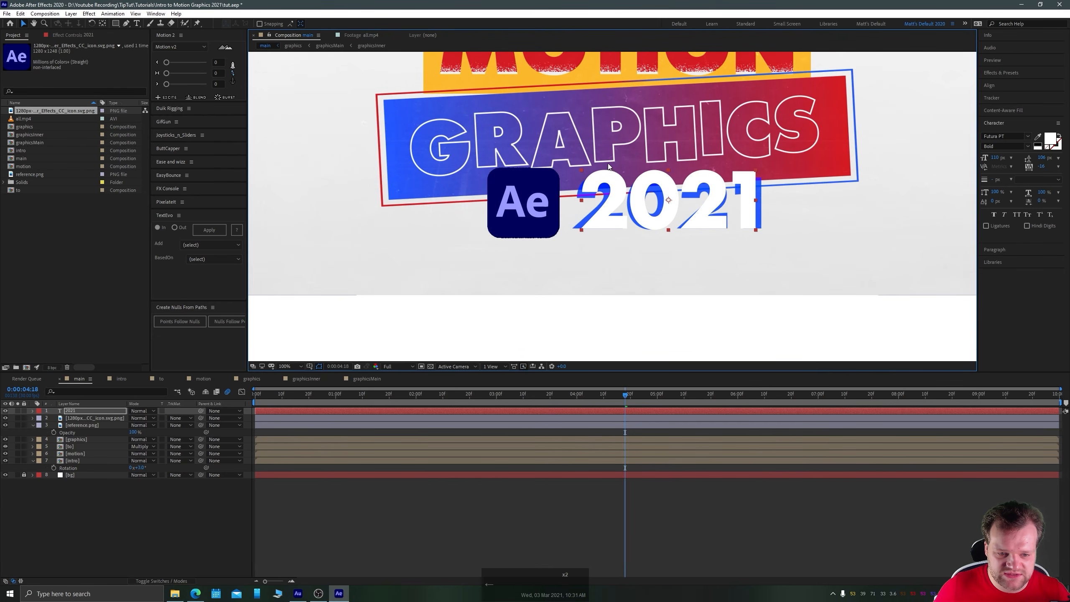
Set the tracking of the 2021 text to 39.
double_click(638, 201)
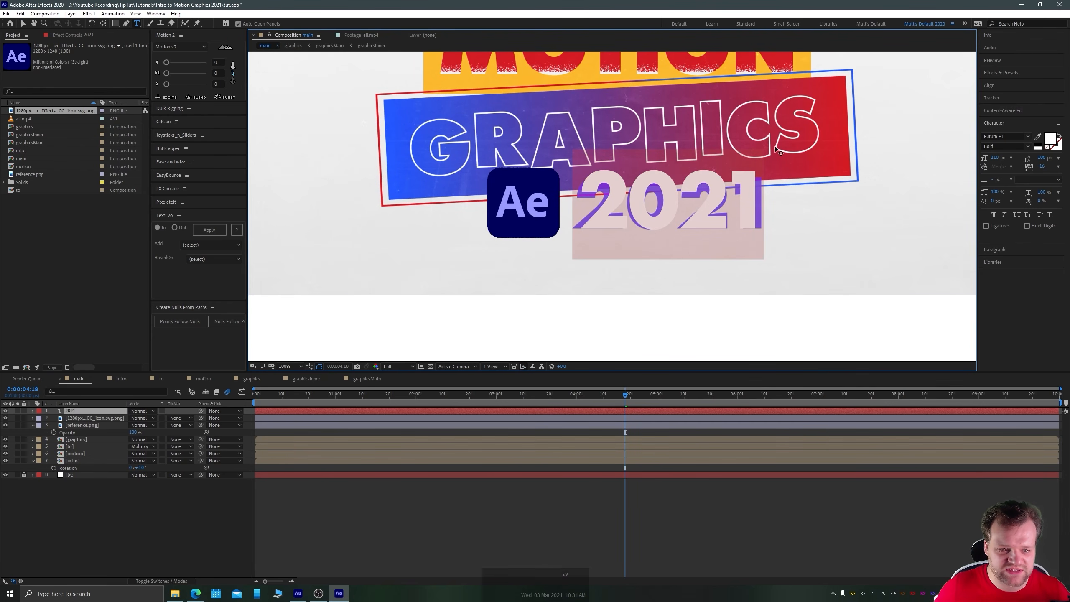
left_click_drag(1040, 170, 1066, 171)
key("Left")
key("Left")
key("Left")
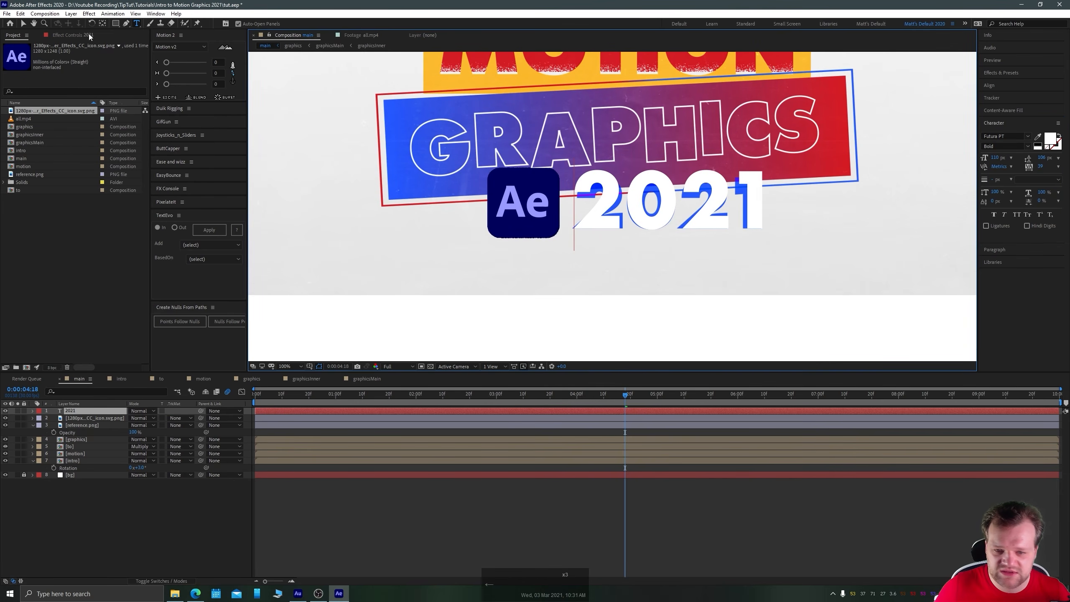
left_click(24, 24)
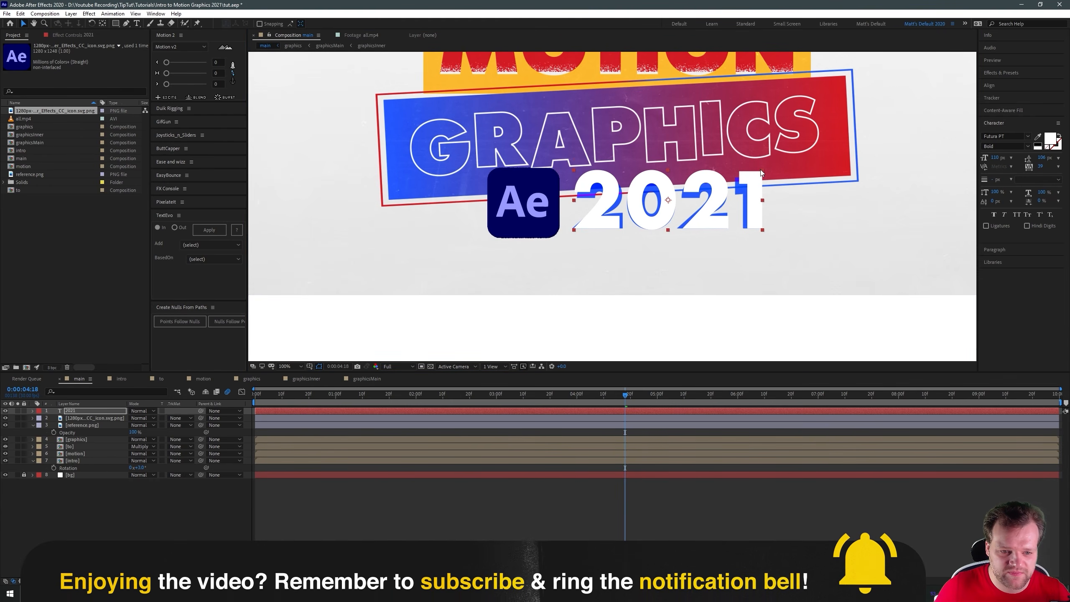
Set the 2021 text to Extra Bold and tighten its tracking, fitting it exactly over the reference's 2021.
left_click_drag(762, 170, 765, 170)
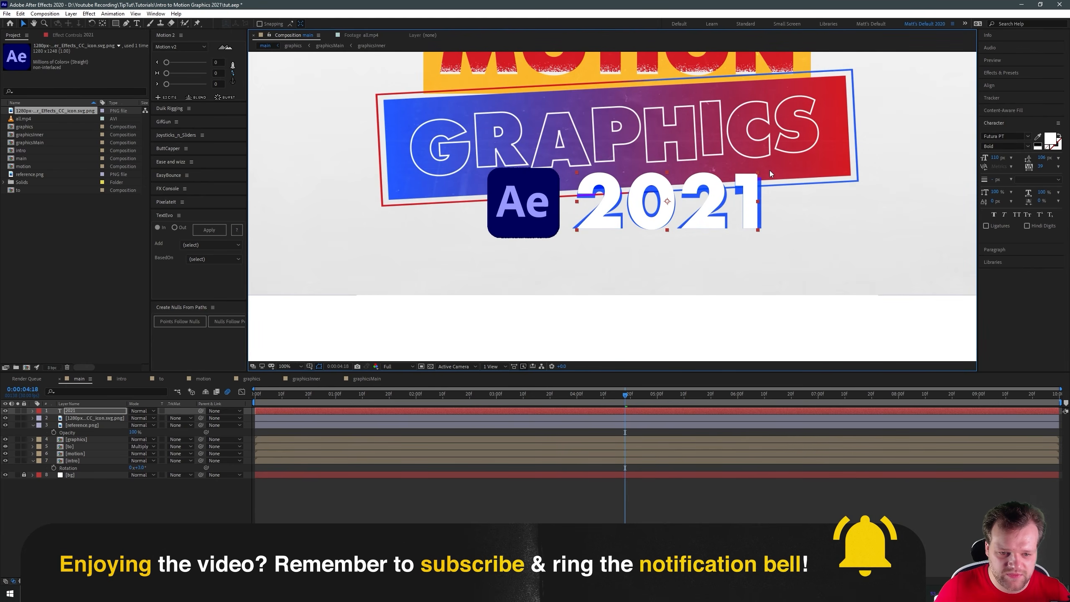
double_click(633, 206)
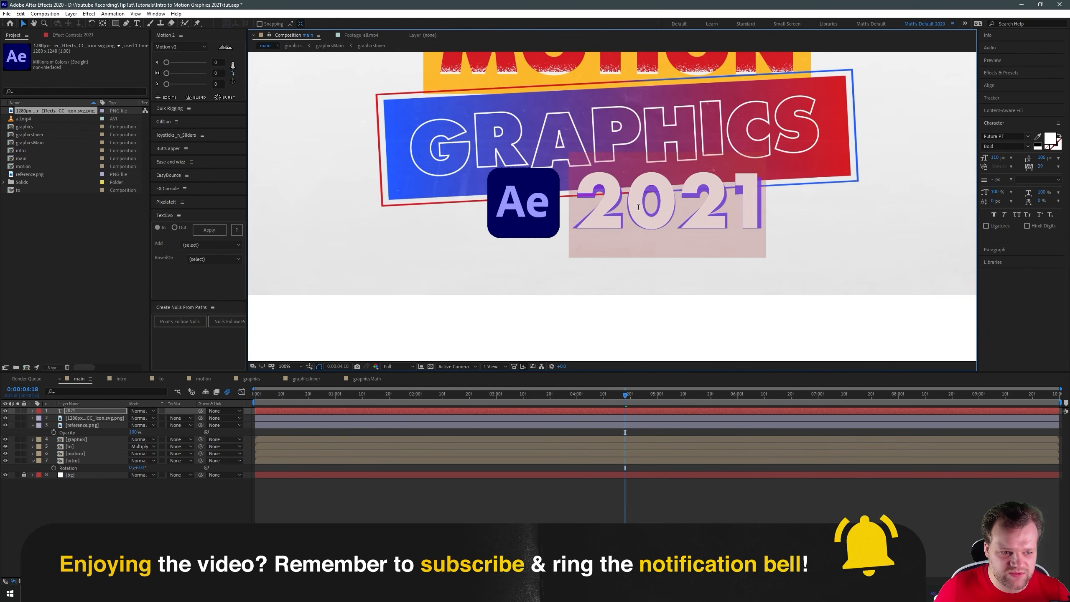
left_click(1026, 146)
left_click(998, 265)
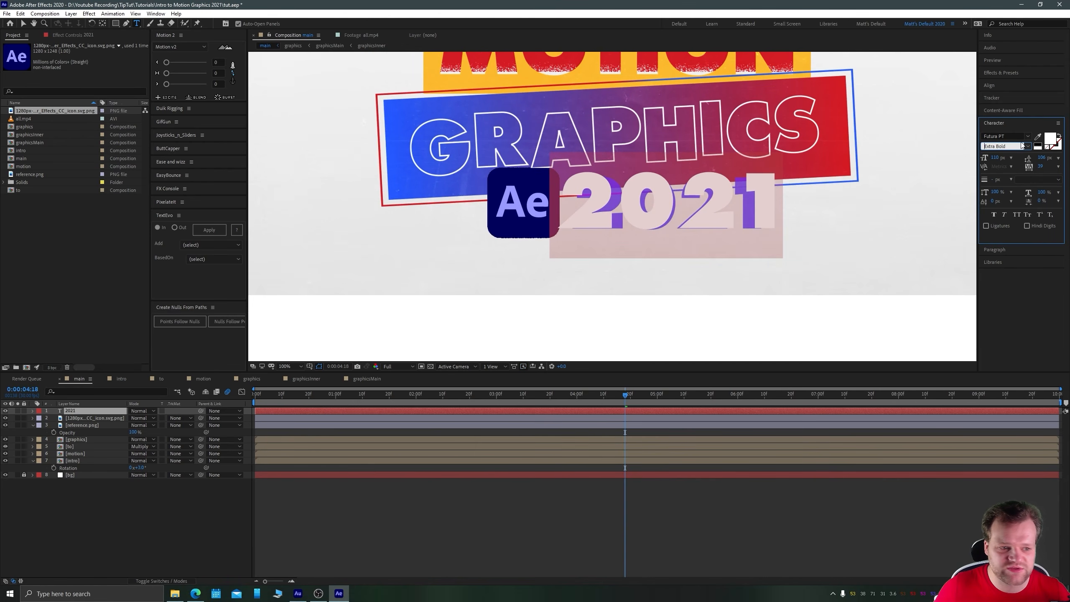
left_click_drag(1040, 166, 998, 166)
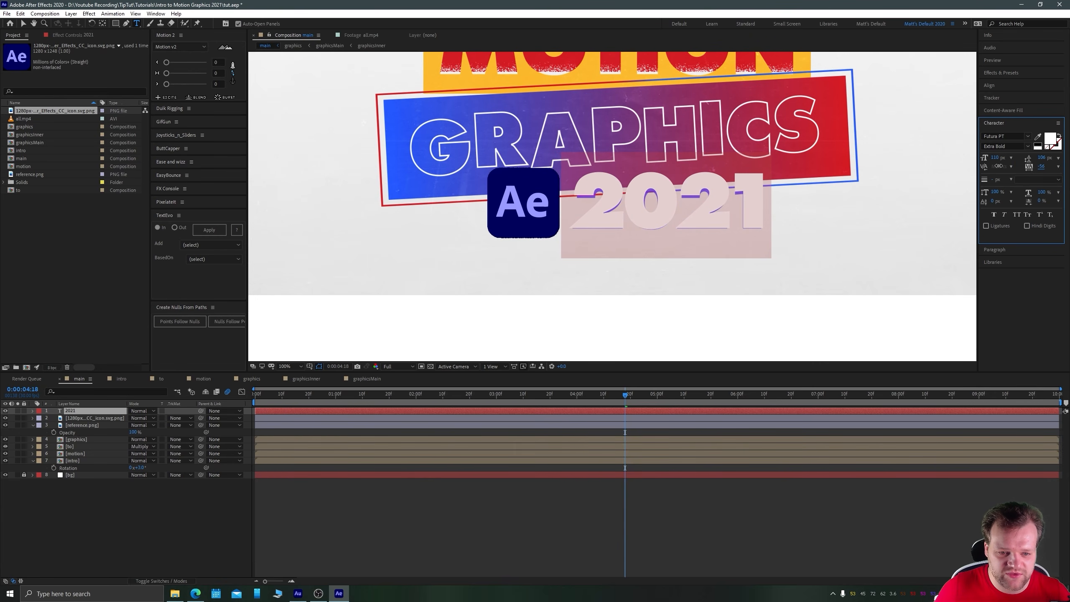
left_click(22, 25)
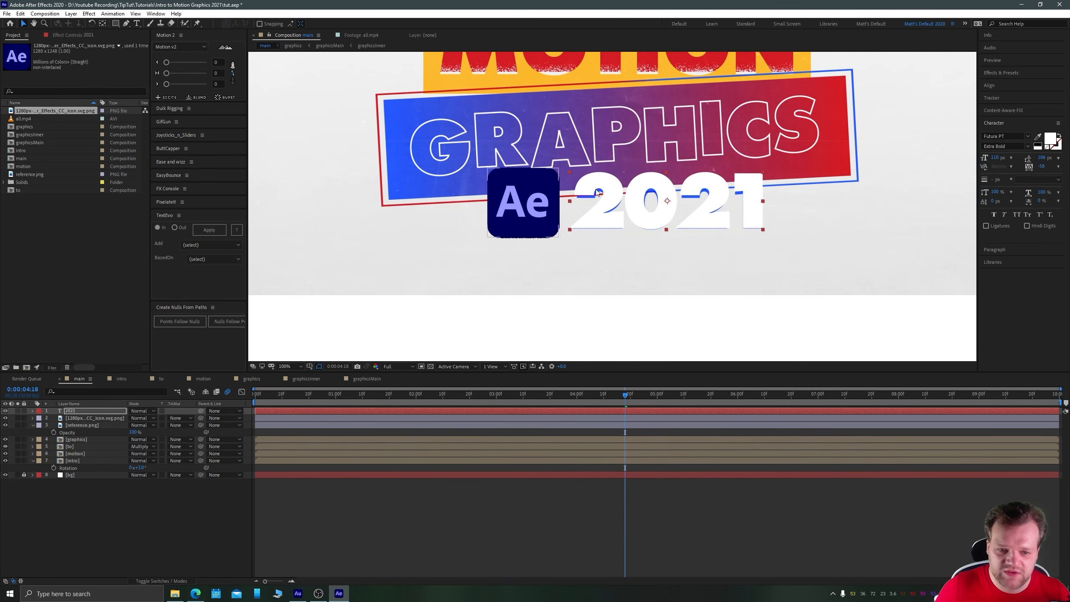
key("Up")
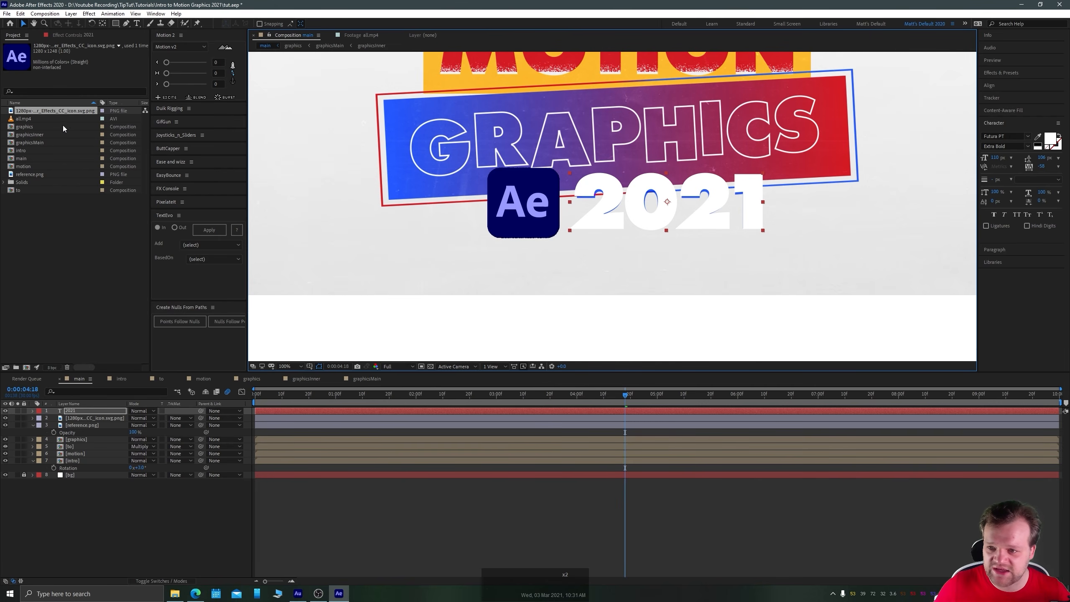
Fill the 2021 text with the copied blue colour code.
left_click(318, 594)
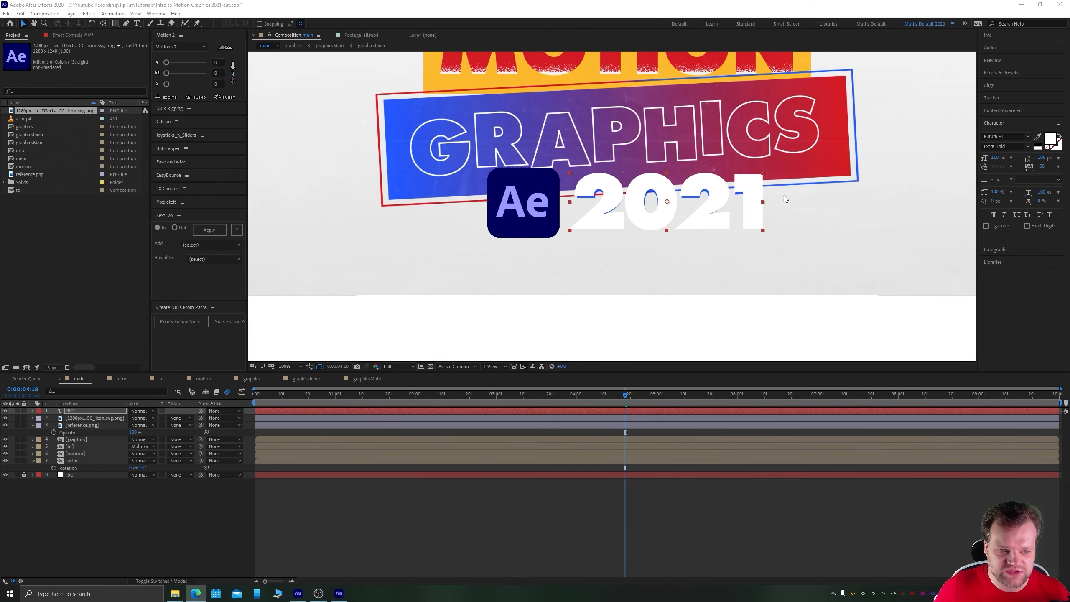
left_click(1050, 138)
key("ctrl+v")
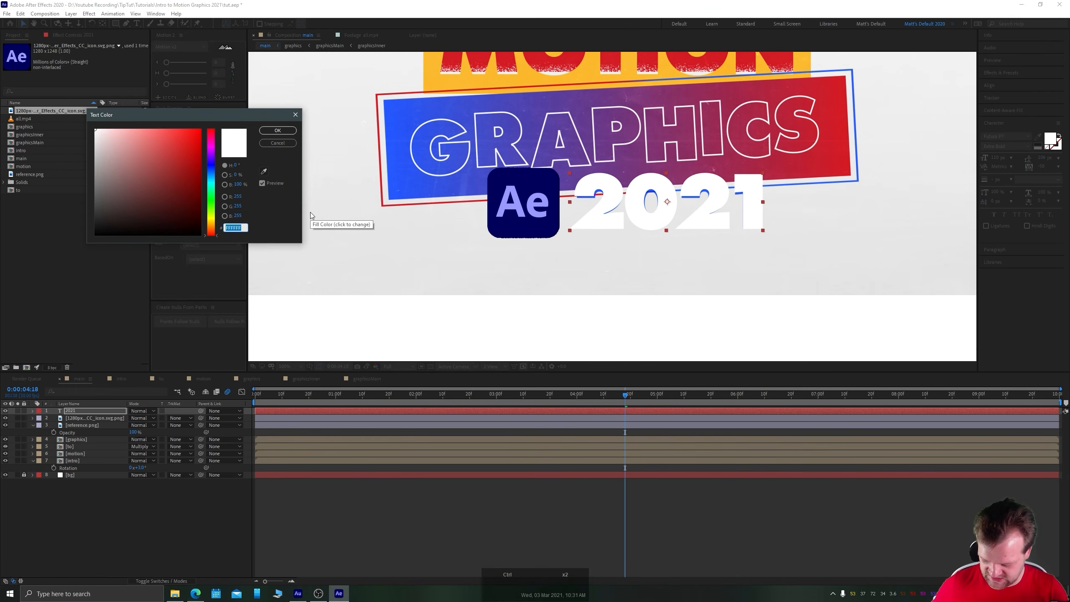
key("Return")
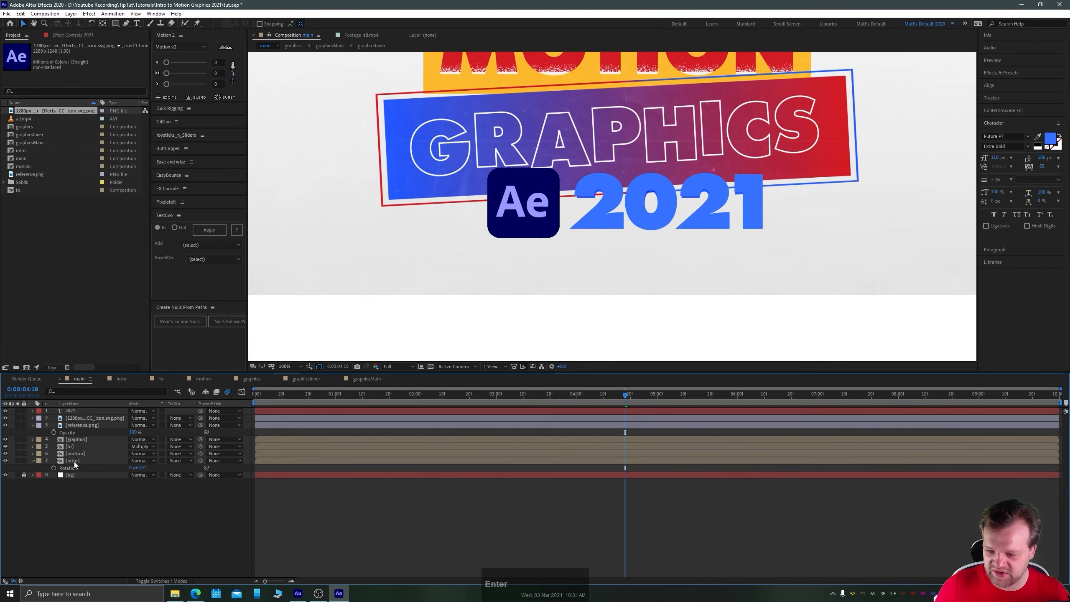
Move the reference image layer beneath the intro layer and hide it, and precompose the Ae icon and 2021 text as "2021".
left_click_drag(74, 425, 79, 465)
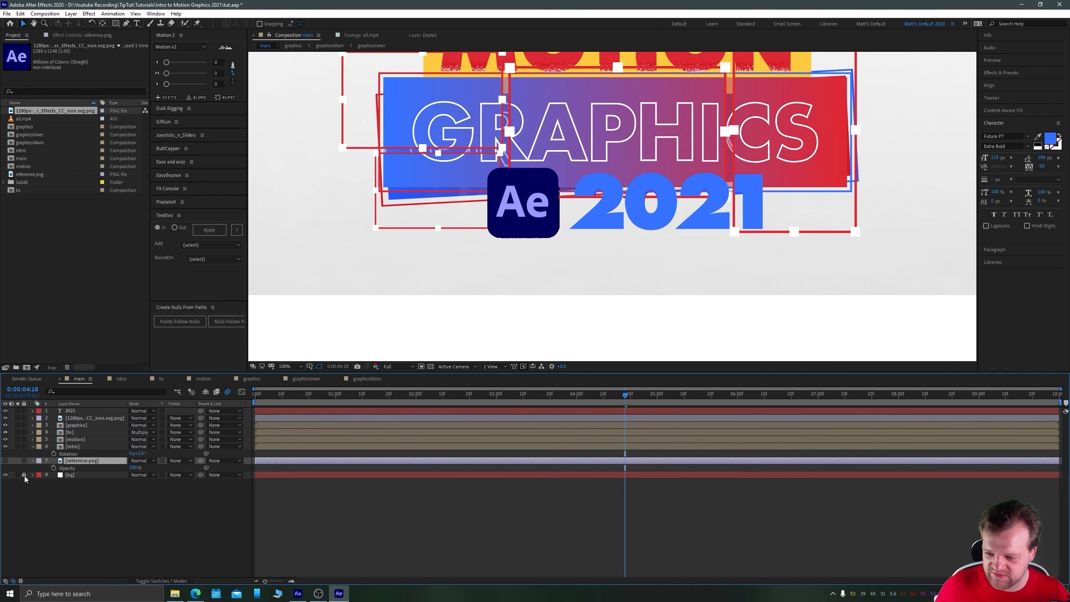
left_click(73, 418)
left_click(72, 410, "shift")
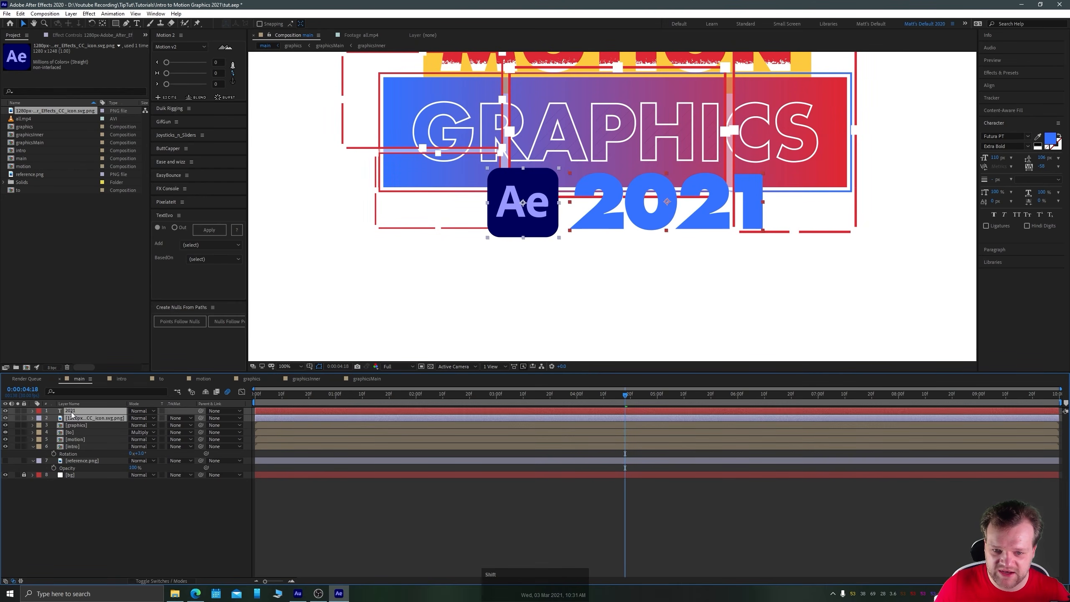
right_click(72, 411)
left_click(121, 364)
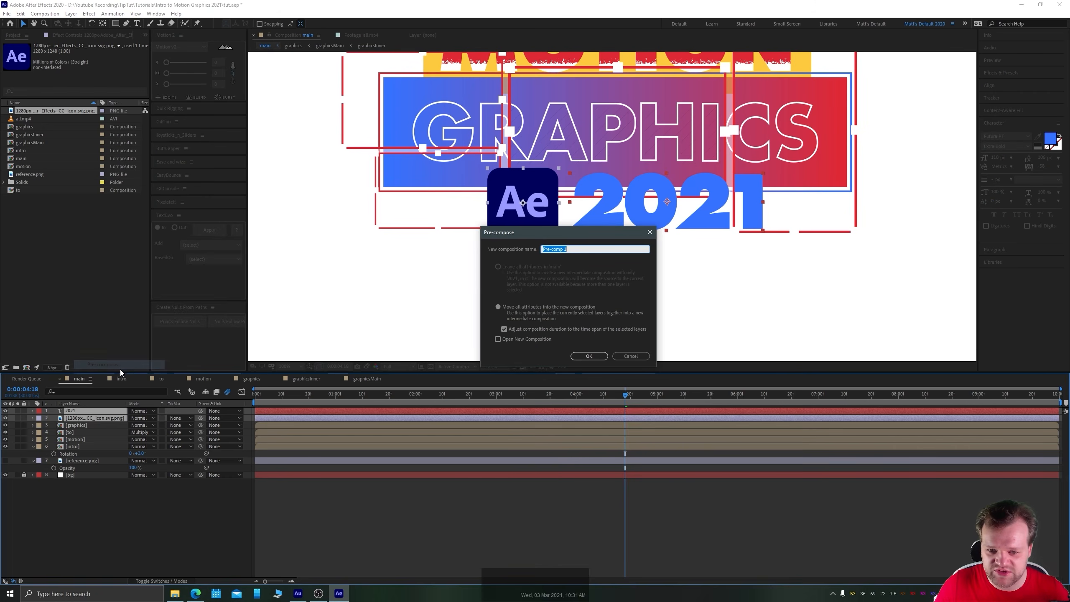
type("2021")
key("Return")
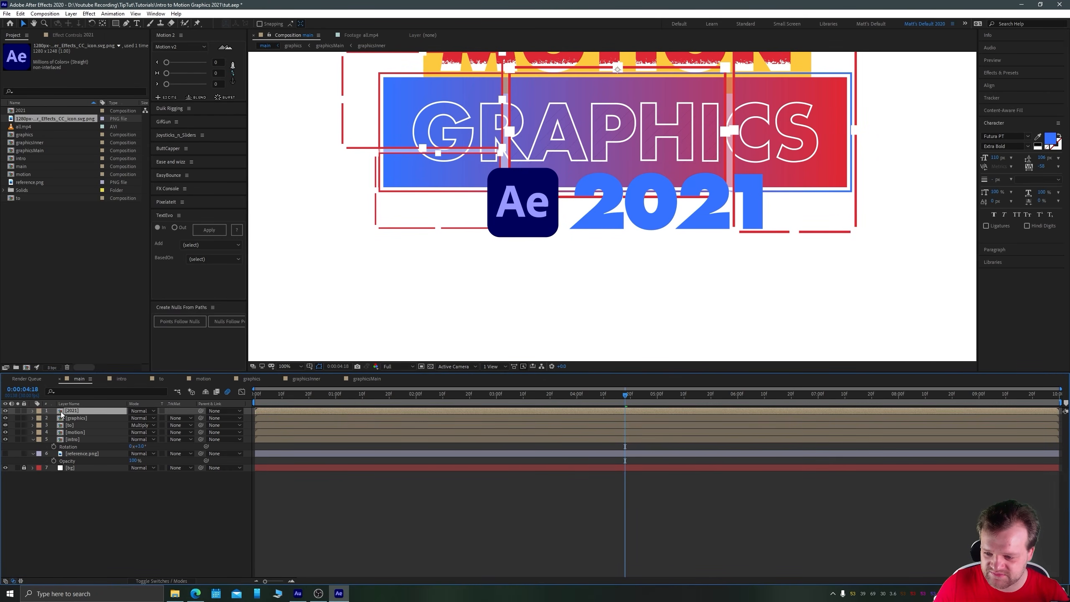
Open the 2021 precomposition at its first frame.
key("Home")
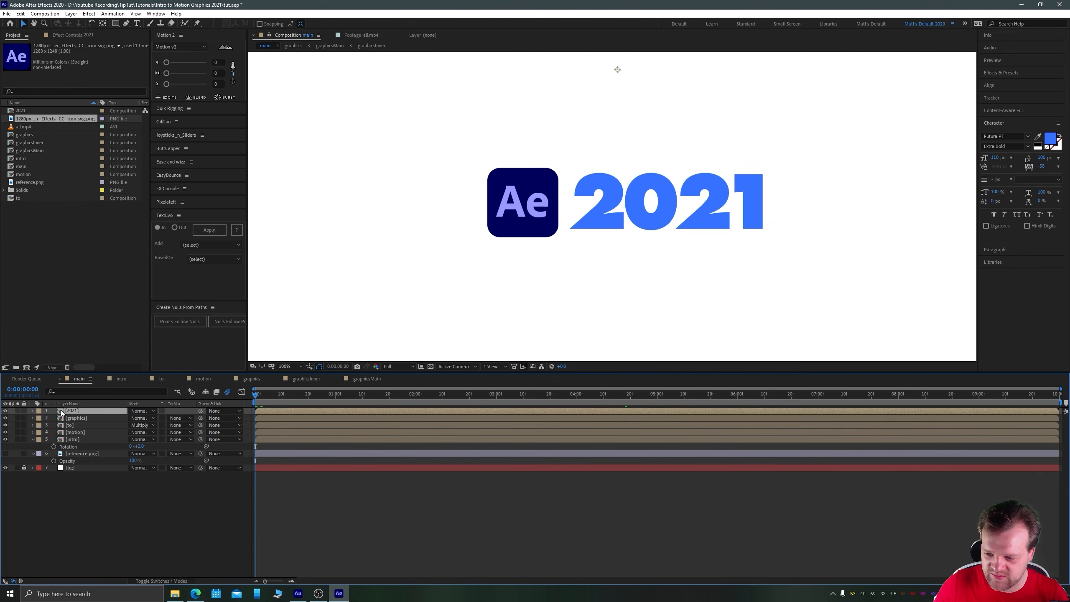
double_click(62, 412)
left_click_drag(545, 299, 520, 267)
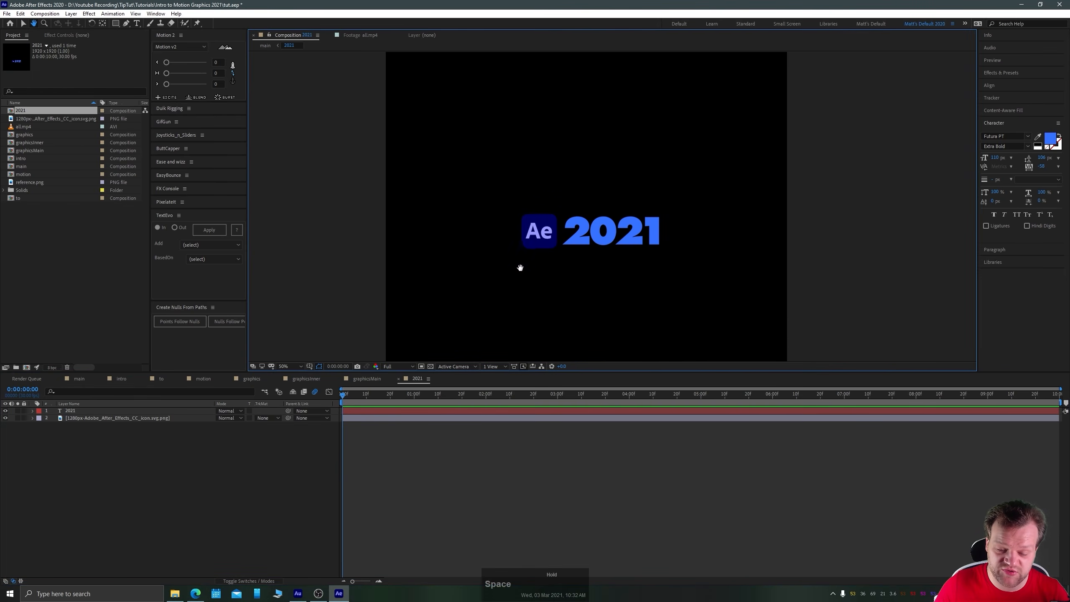
scroll(570, 273, "up", 2)
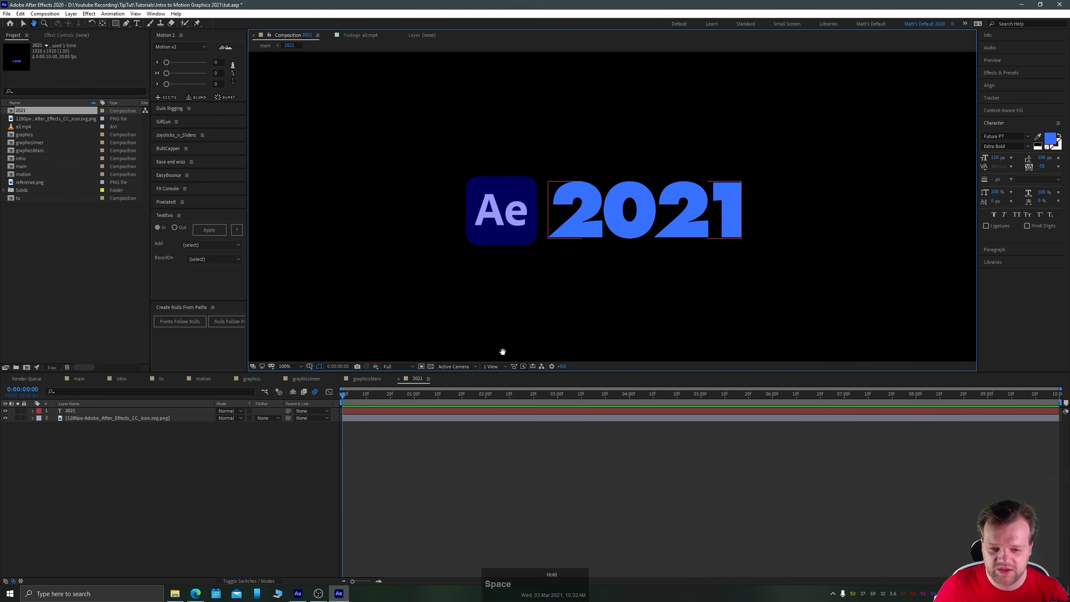
Keyframe the Ae icon's scale from 0% at the first frame up to its full size at 1 second.
left_click(529, 208)
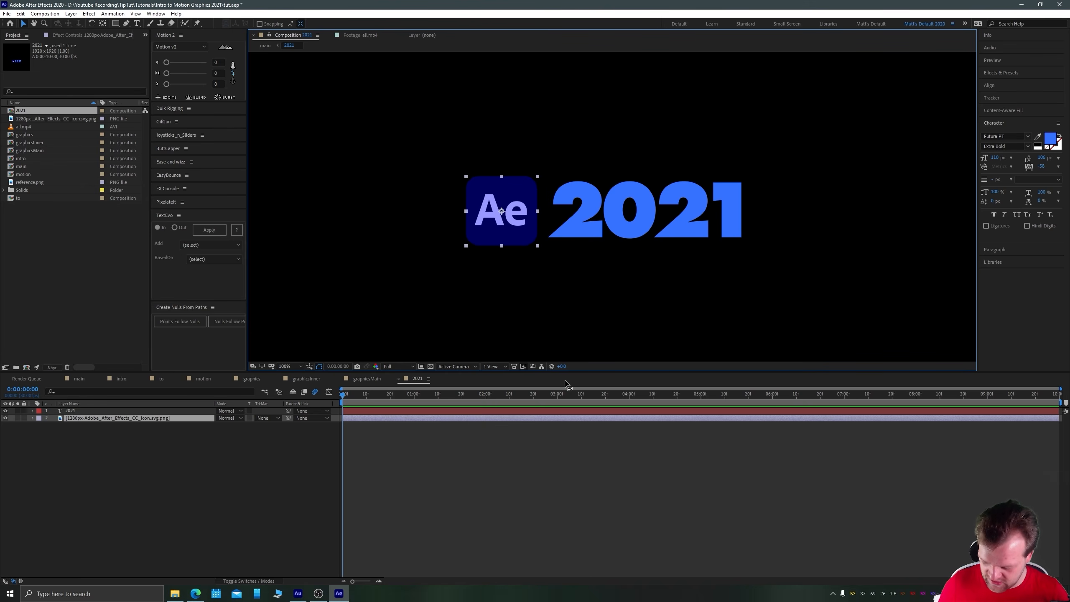
key("s")
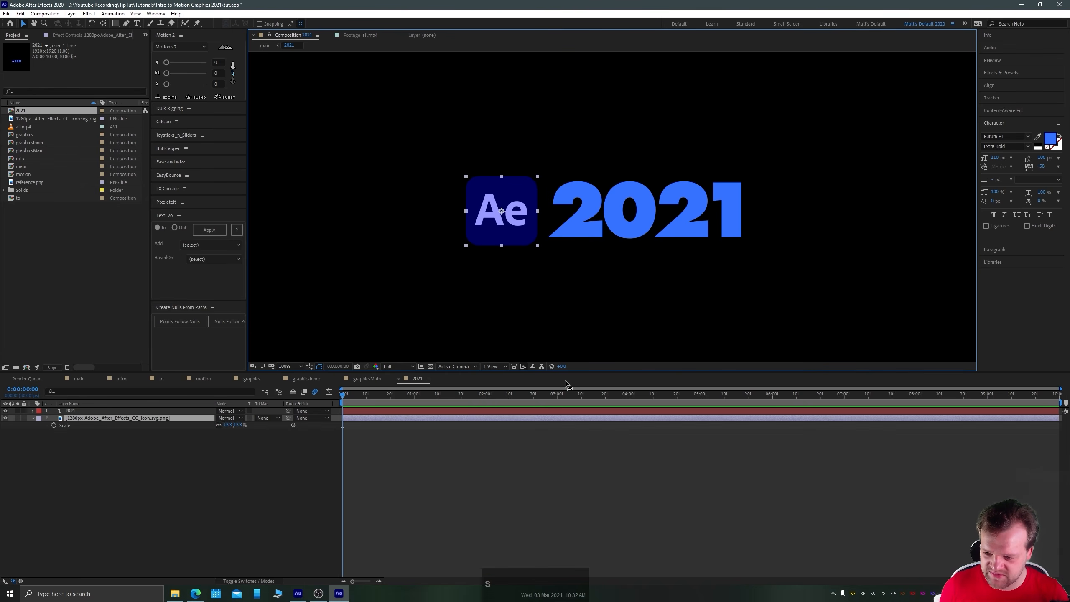
left_click(53, 424)
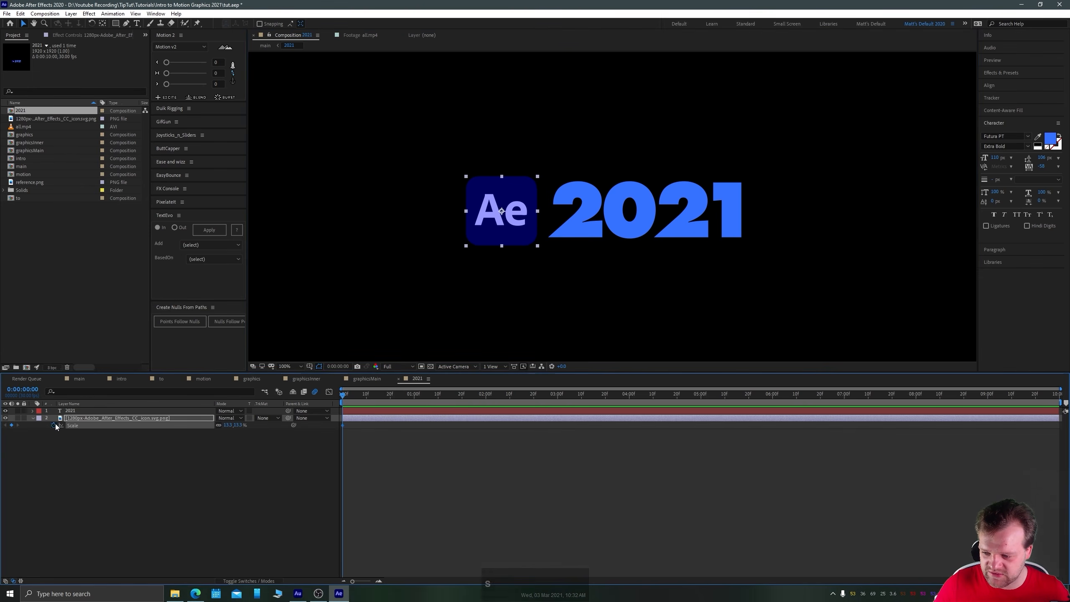
key("ctrl+shift+Right")
key("ctrl+shift+Right")
key("ctrl+shift+Right")
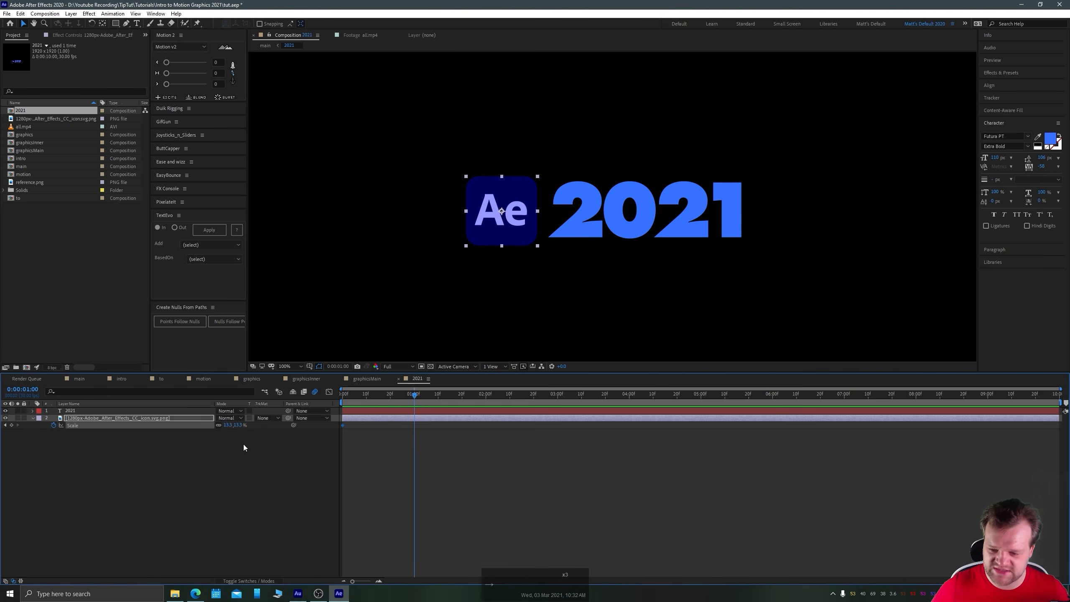
left_click(5, 425)
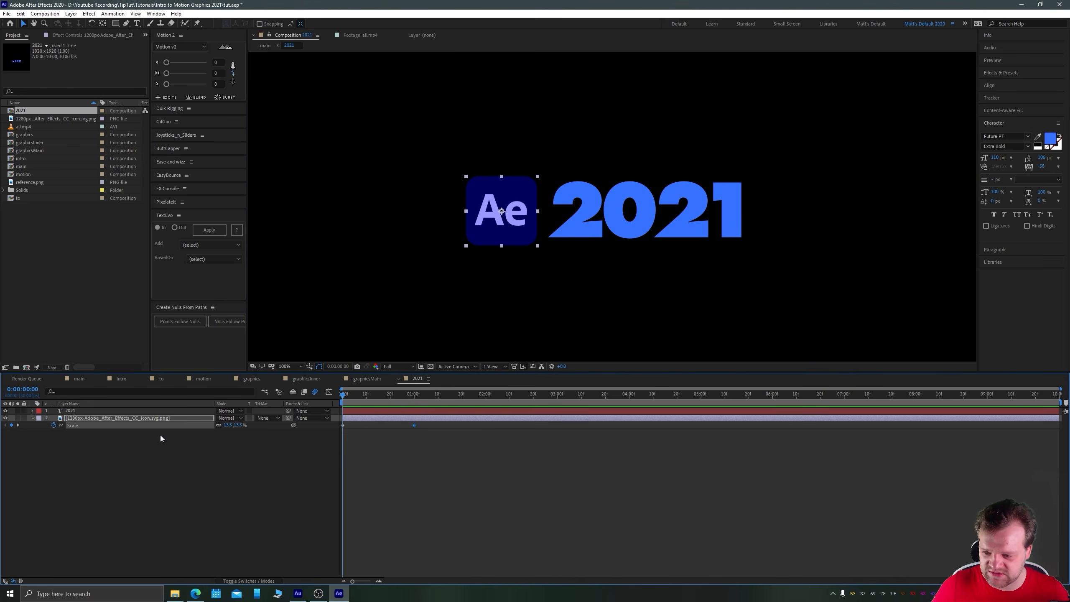
left_click(228, 425)
type("0")
key("Return")
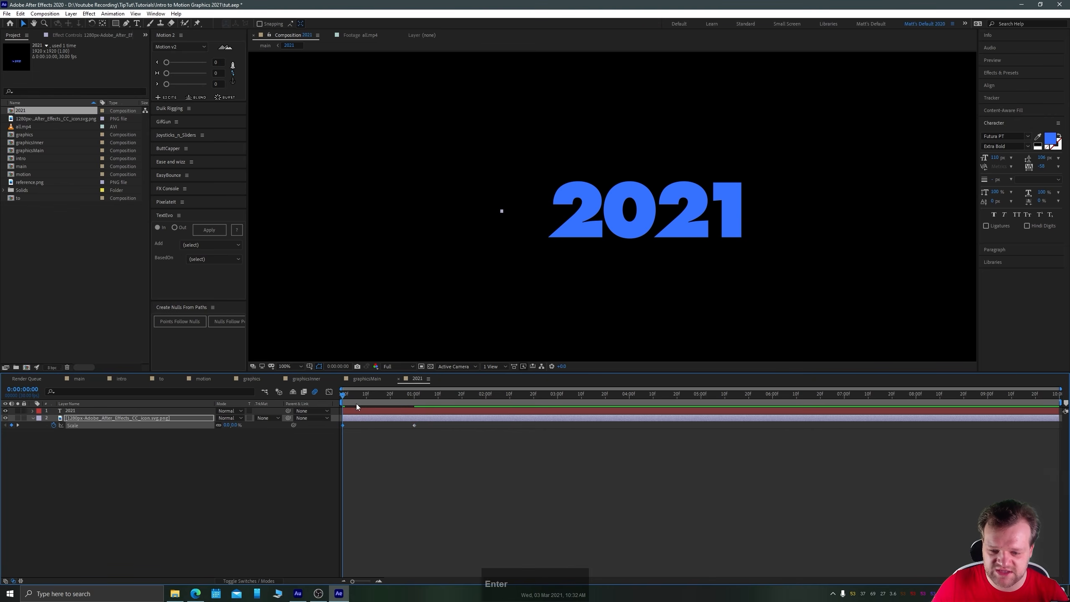
Apply Easy Ease to the Ae icon's scale keyframes and shape the speed graph for a fast start and slow finish.
left_click_drag(356, 403, 411, 400)
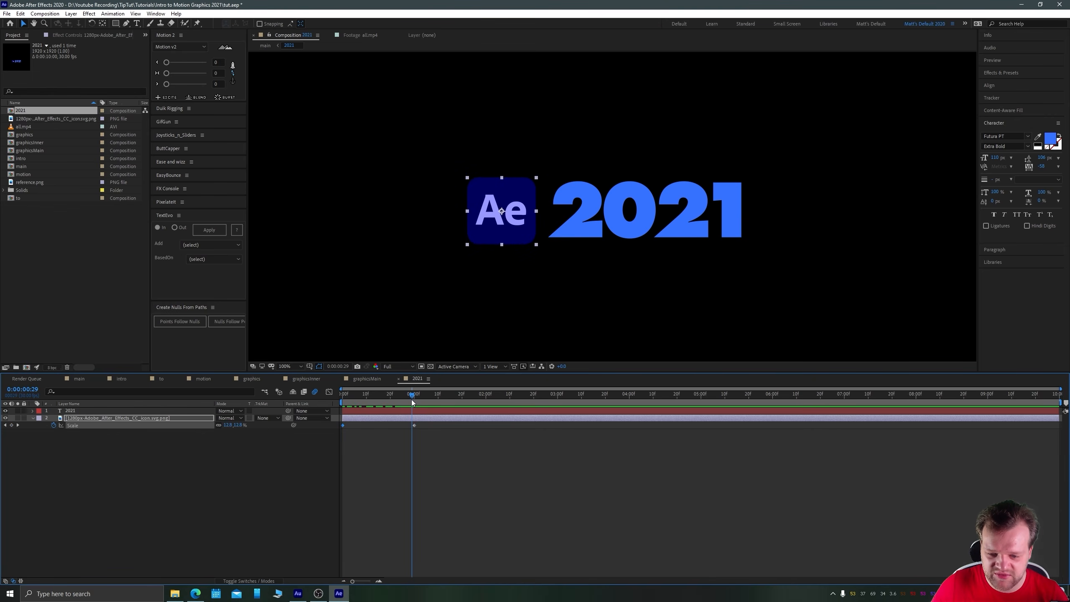
left_click_drag(441, 469, 321, 426)
key("F9")
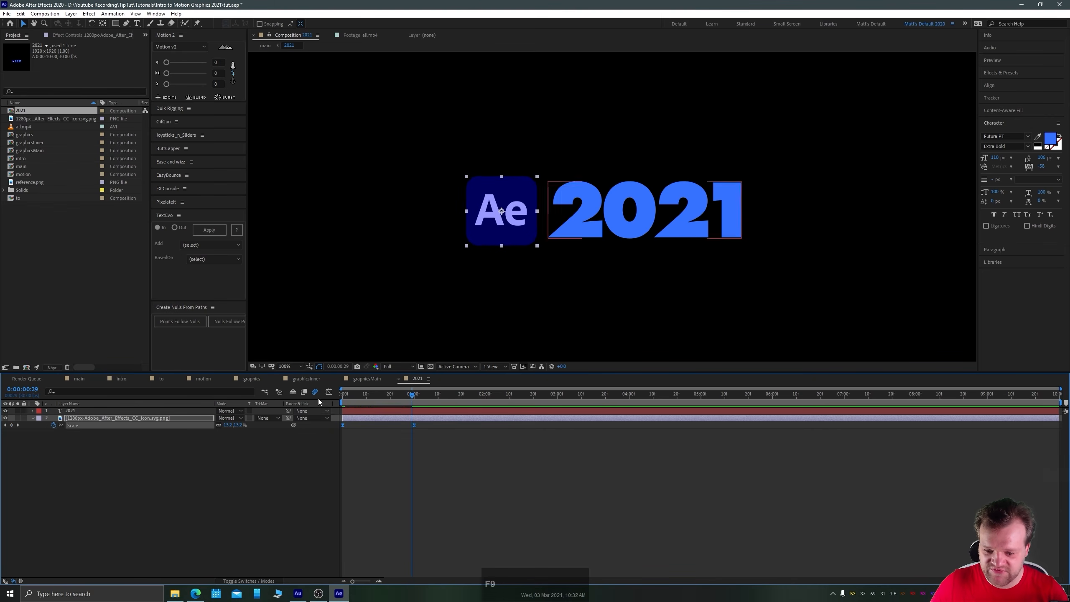
left_click(328, 391)
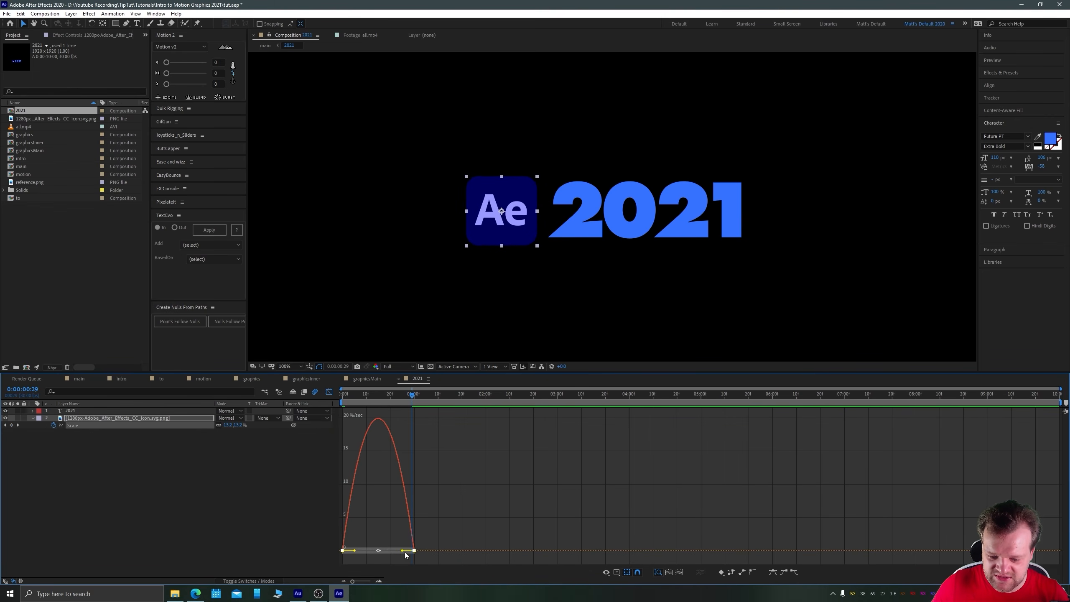
left_click_drag(405, 552, 354, 551)
key("ctrl+z")
left_click(329, 392)
Show the transparency grid and preview the Ae icon's scale-up animation from the first frame.
left_click_drag(362, 398, 333, 413)
key("space")
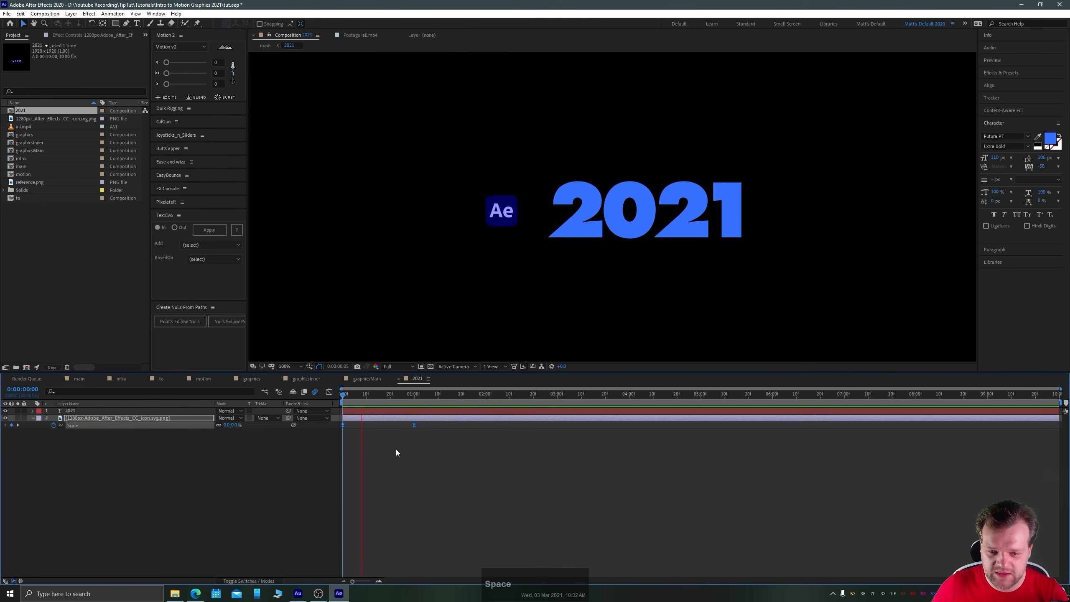
key("space")
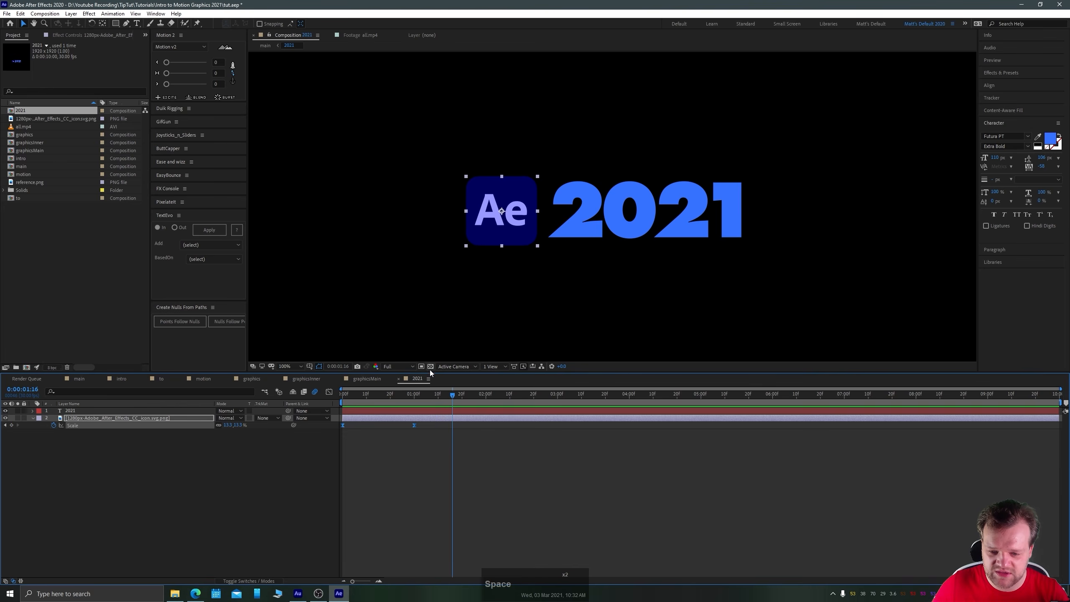
left_click(430, 366)
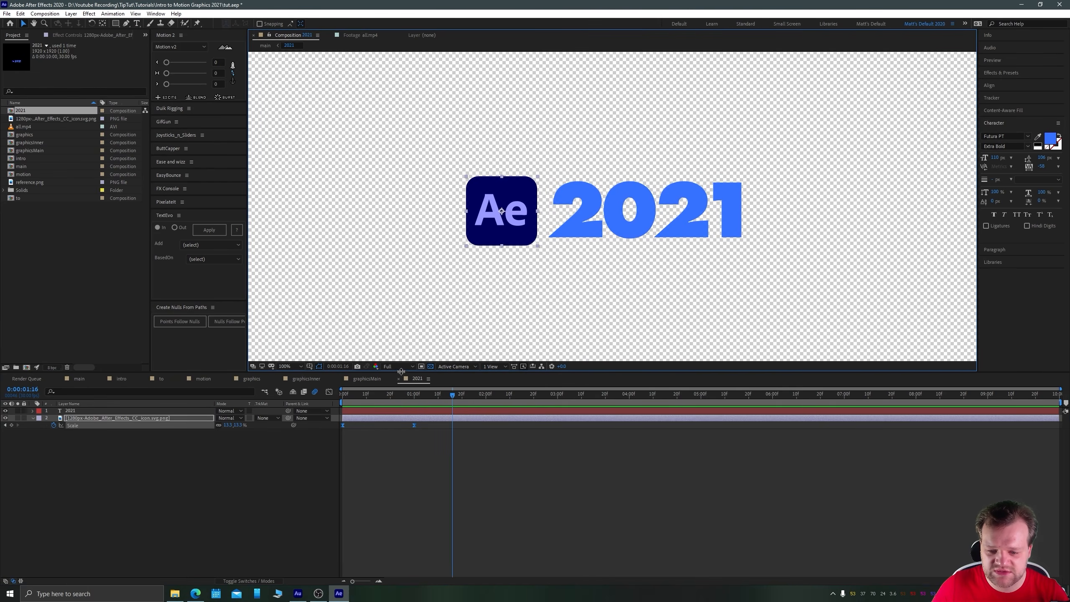
left_click(346, 394)
left_click(430, 366)
left_click(431, 366)
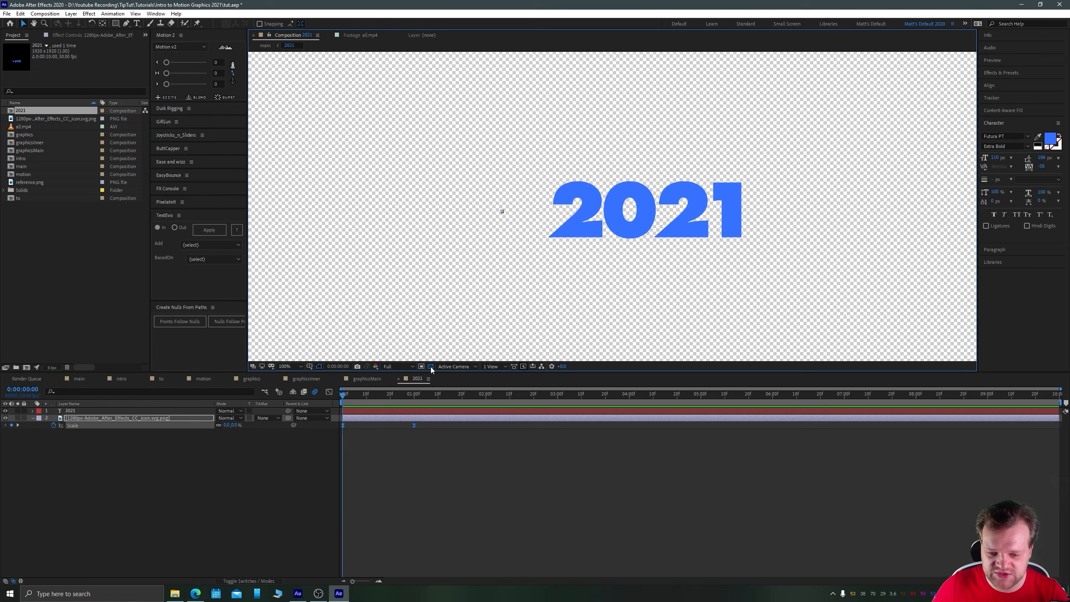
key("space")
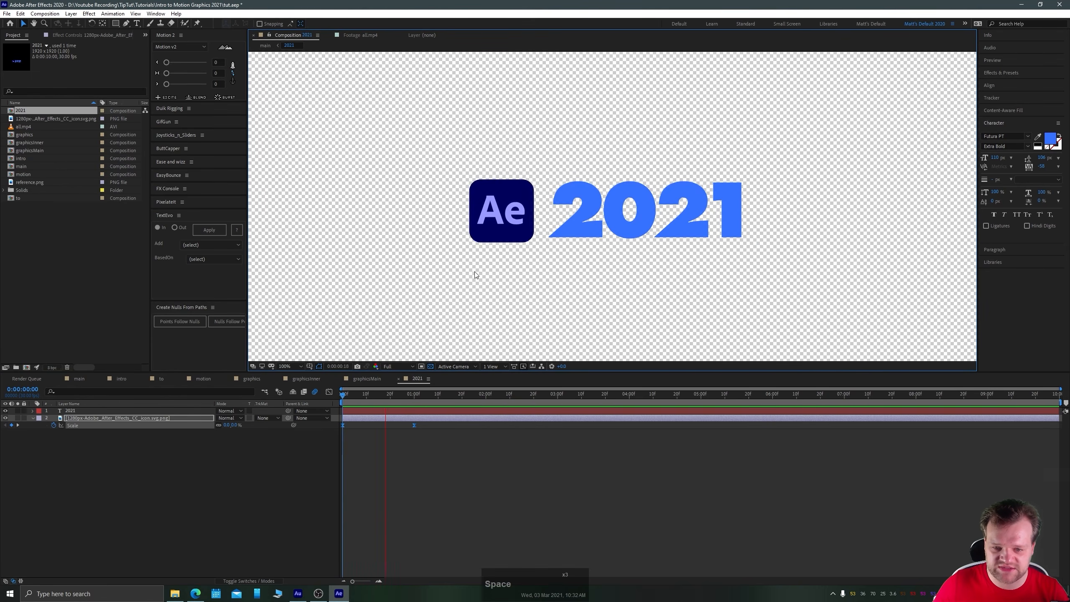
key("space")
key("space")
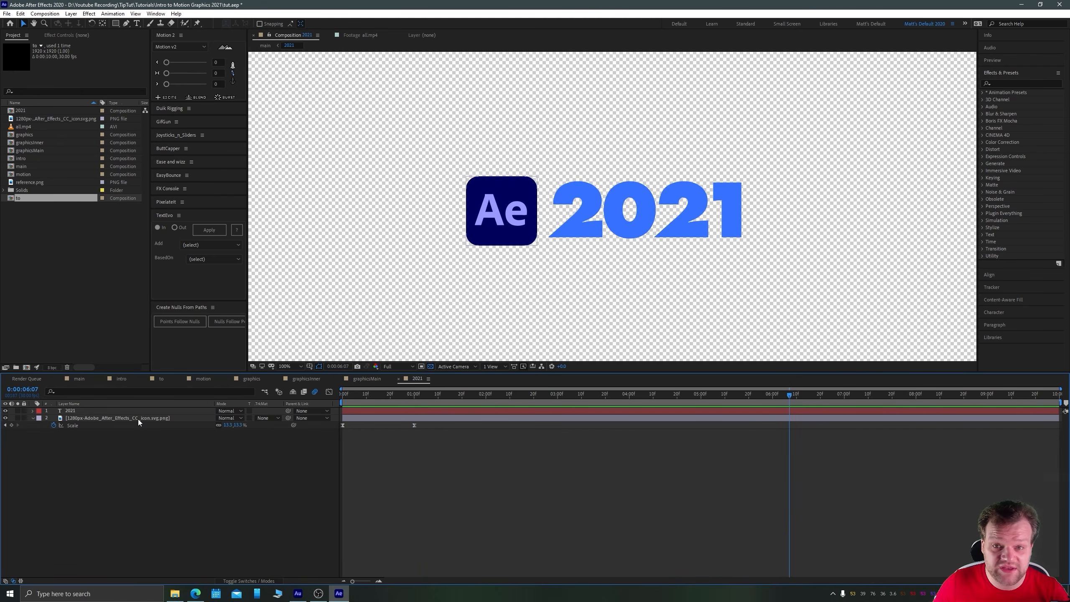
Find the Warp distort effect and apply it to the Ae icon layer.
left_click(138, 419)
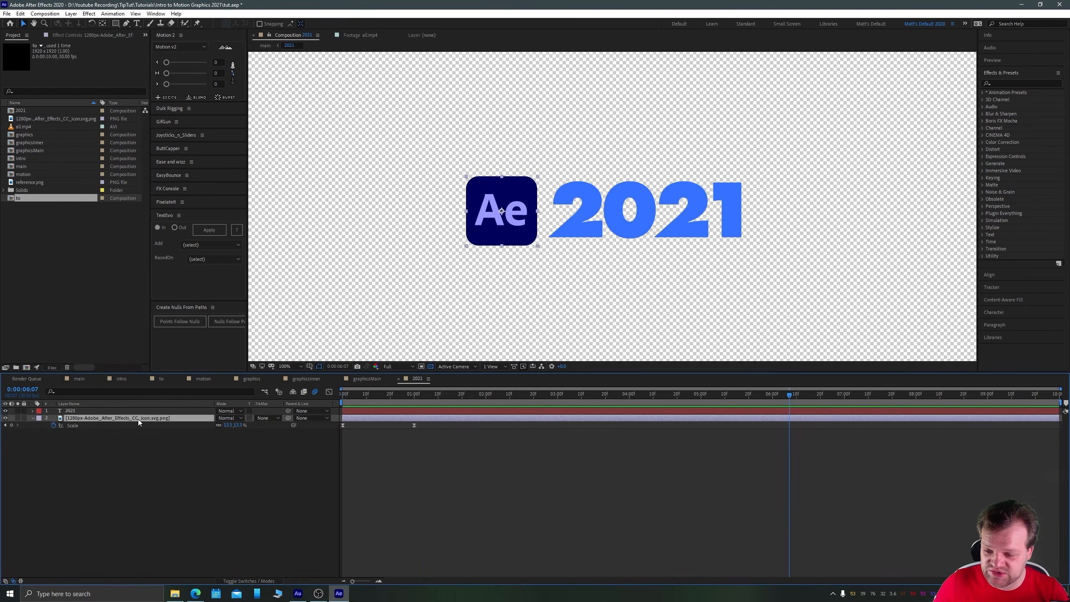
left_click(1000, 83)
type("warp")
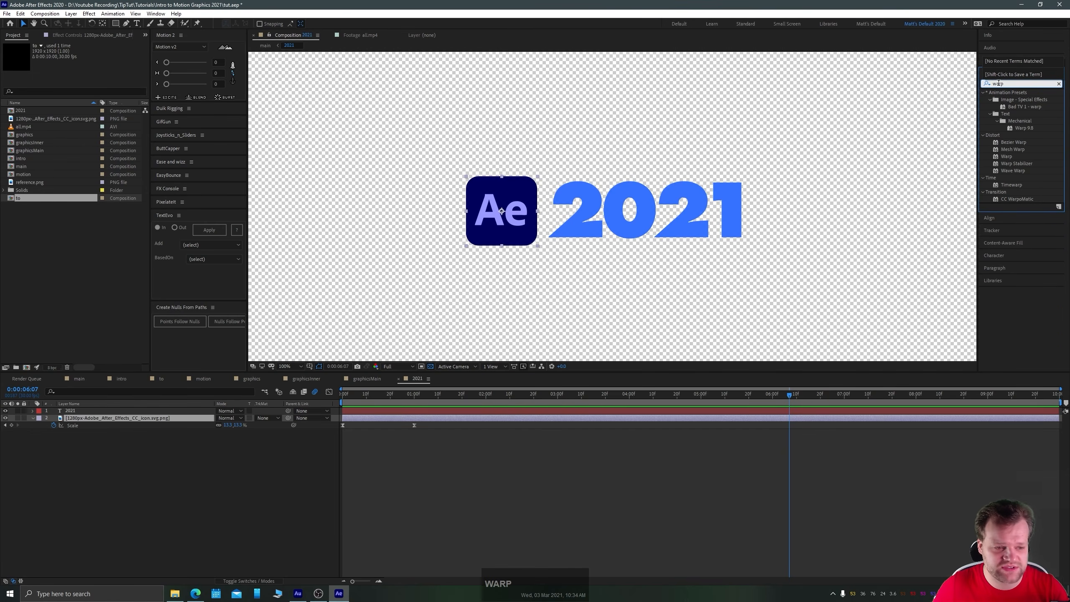
left_click(999, 159)
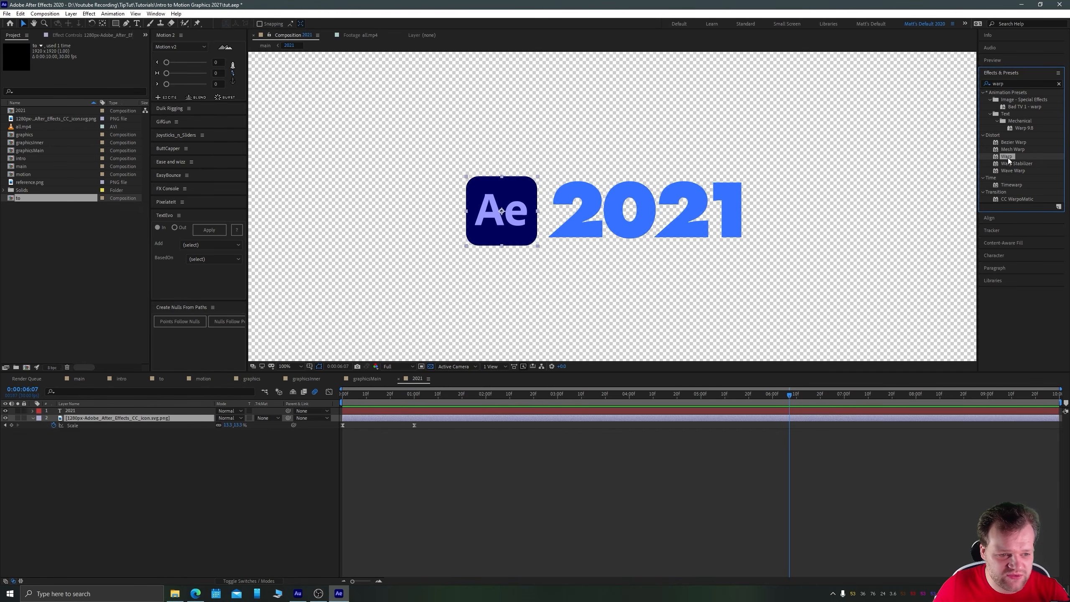
left_click_drag(1007, 157, 149, 418)
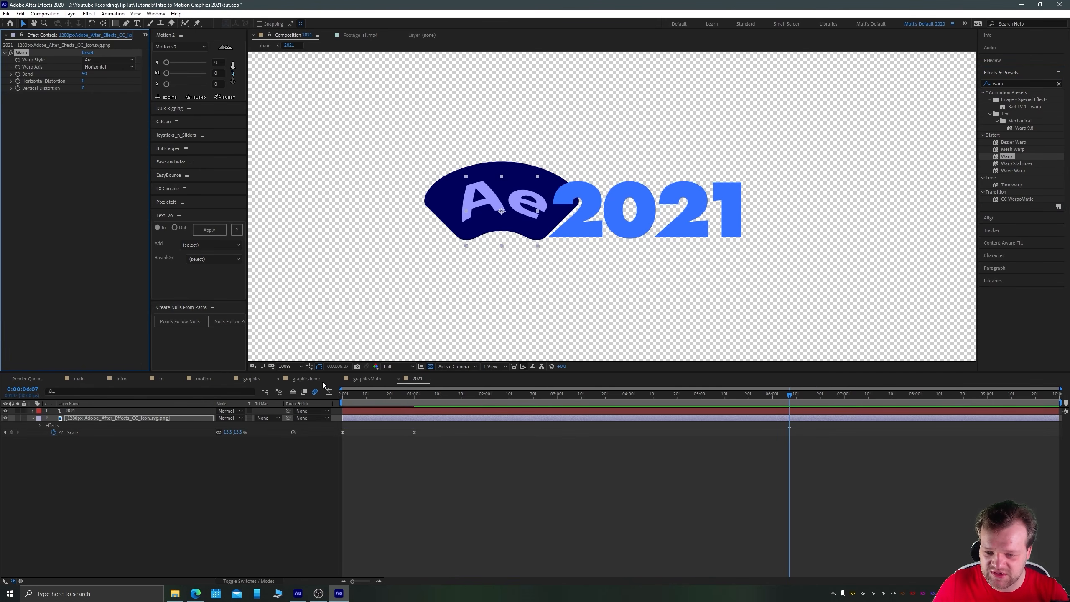
Try the Bulge warp style on the Ae icon at 1 second with a reduced bend and a vertical warp axis.
left_click_drag(361, 399, 405, 400)
left_click(18, 432)
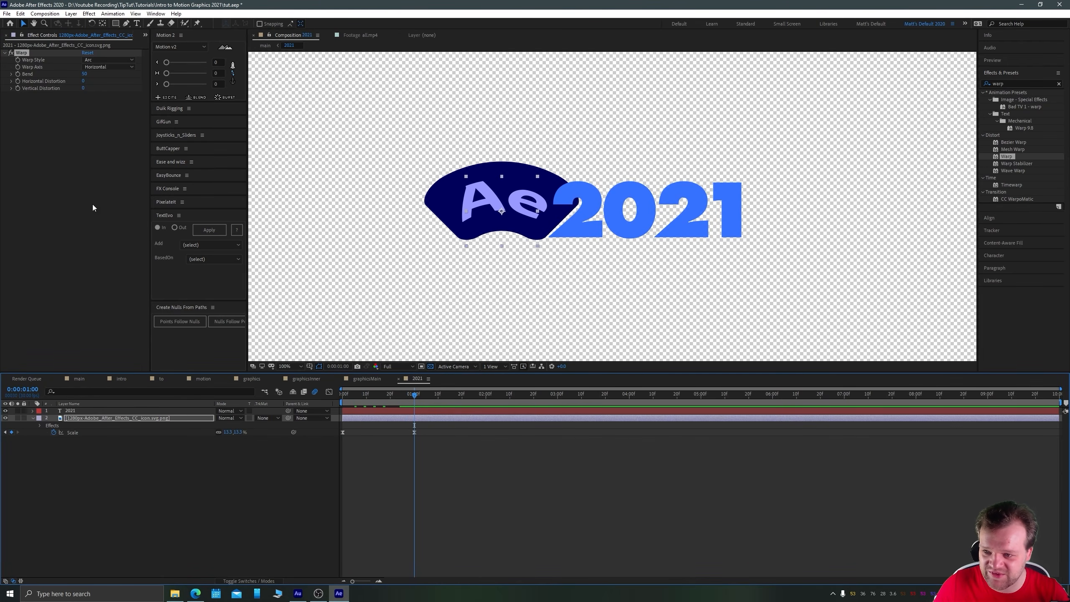
left_click(92, 61)
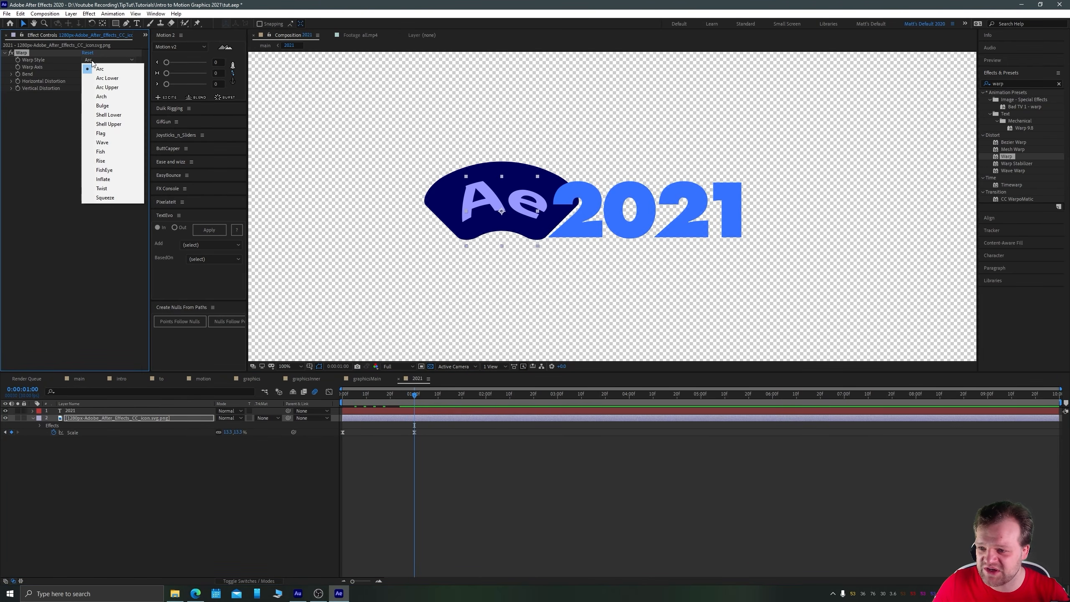
left_click(106, 106)
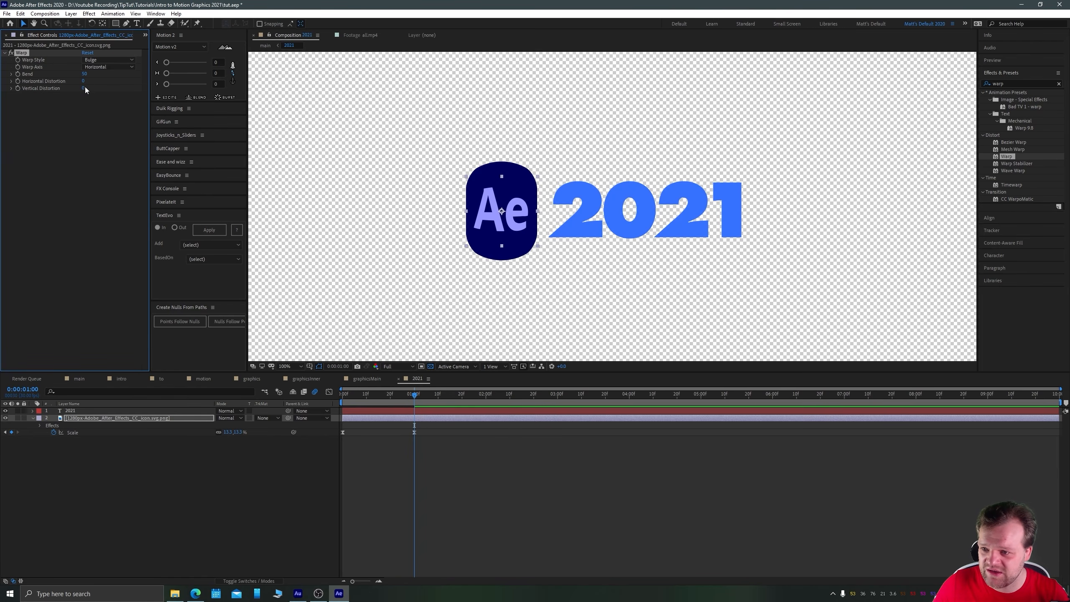
mouse_move(83, 73)
left_mouse_down()
mouse_move(55, 76)
mouse_move(85, 76)
left_mouse_up()
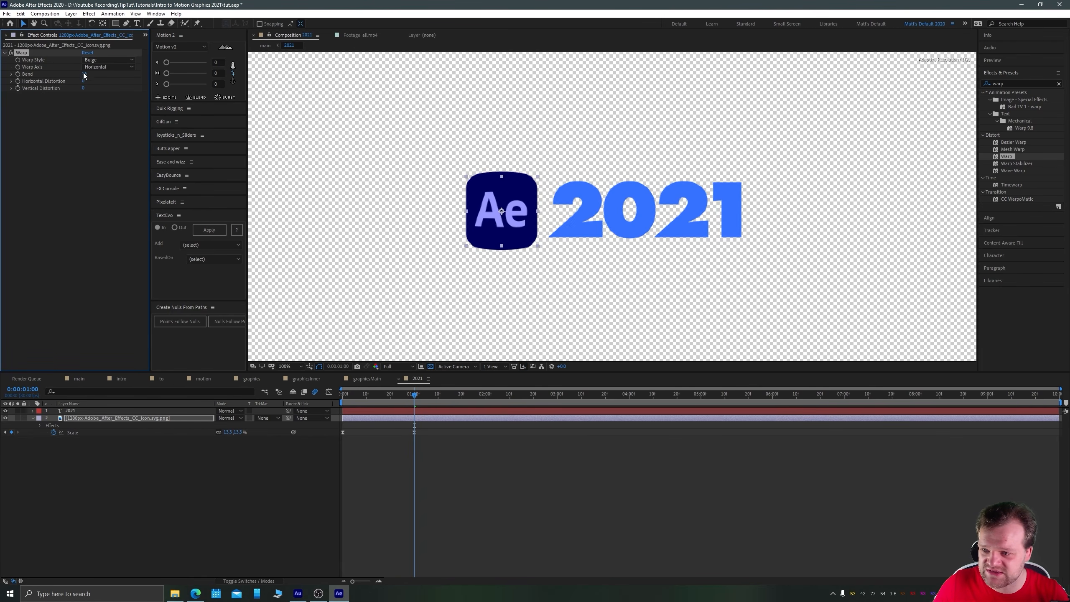
left_click(91, 68)
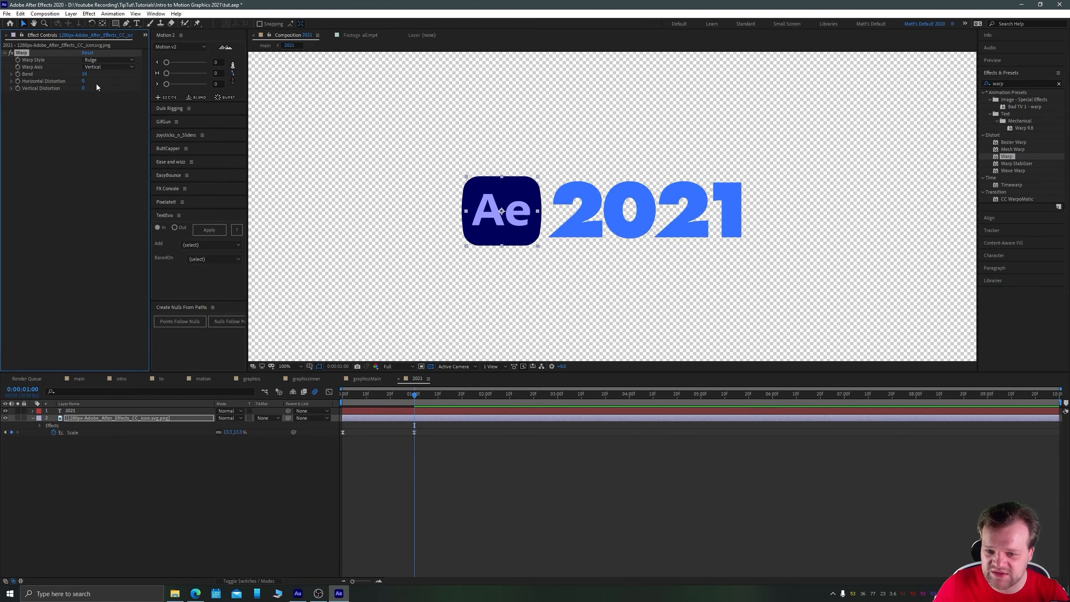
Change the Ae icon's warp style to Inflate and set its bend to -10.
left_click(94, 61)
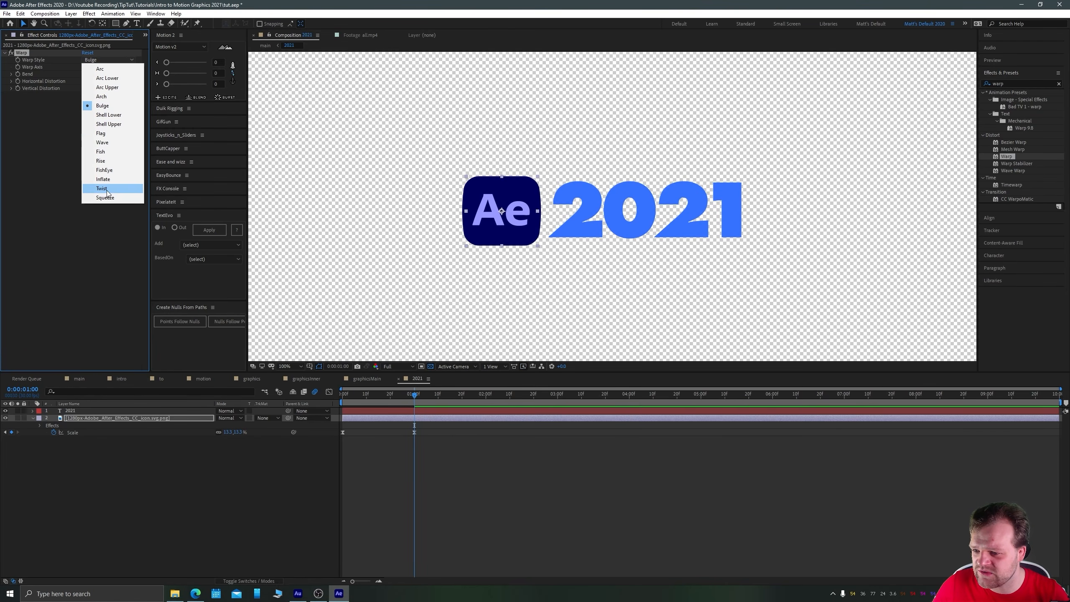
left_click(104, 180)
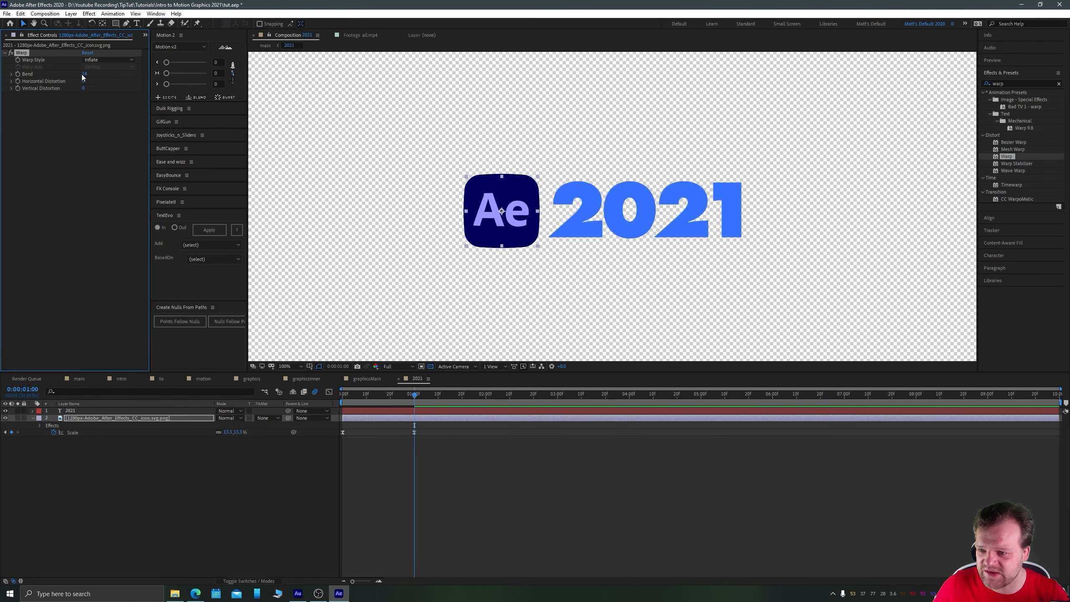
mouse_move(84, 75)
left_mouse_down()
mouse_move(105, 78)
mouse_move(63, 79)
mouse_move(105, 72)
mouse_move(77, 71)
left_mouse_up()
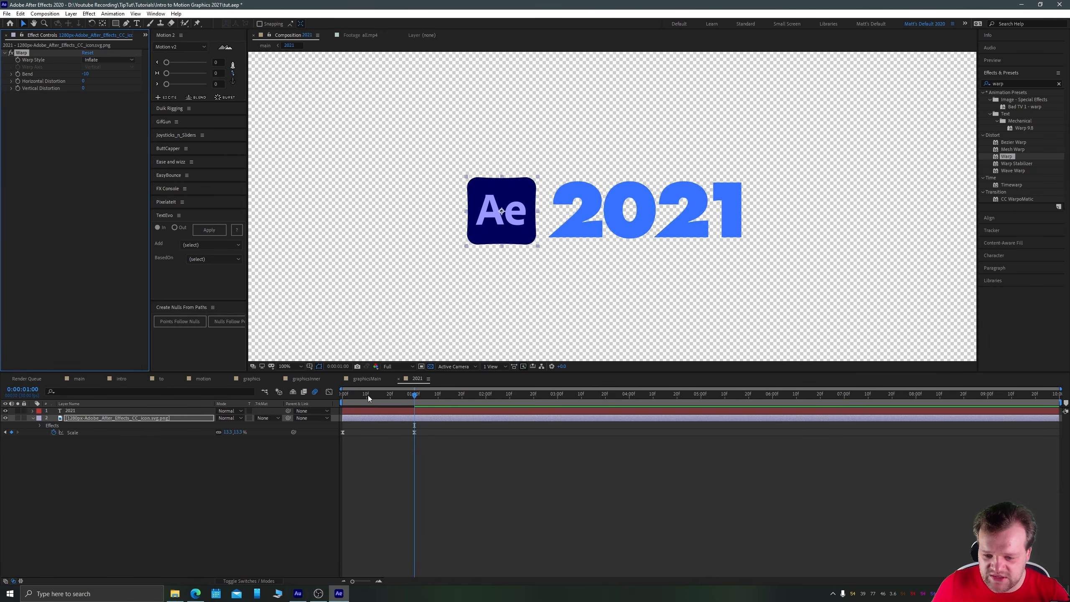
Add a scale keyframe at frame 15 on the Ae icon and enlarge it to about 15% as an overshoot.
left_click_drag(368, 395, 331, 401)
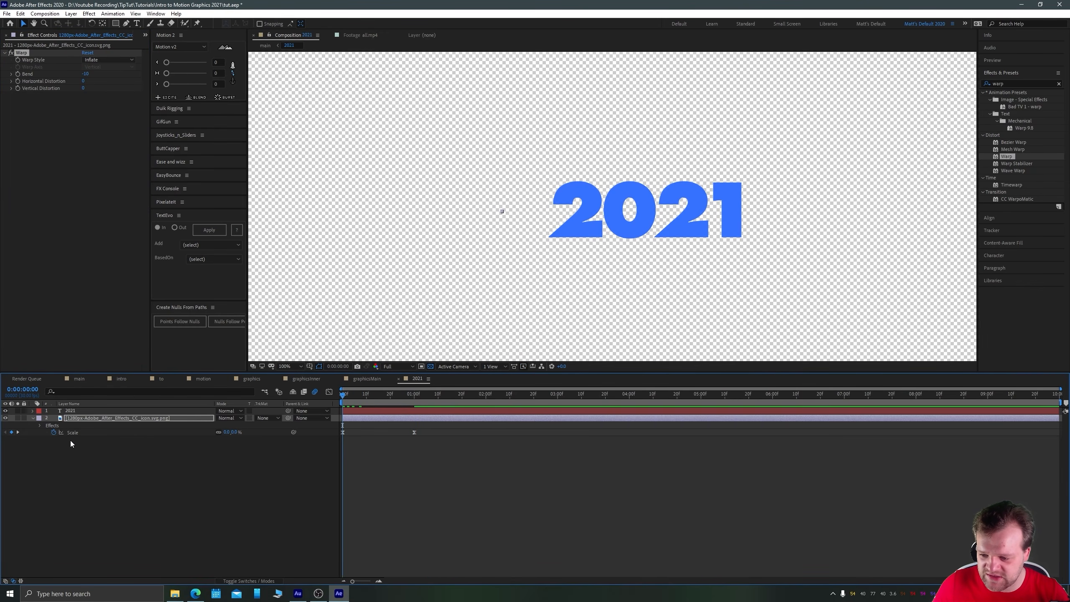
left_click(384, 396)
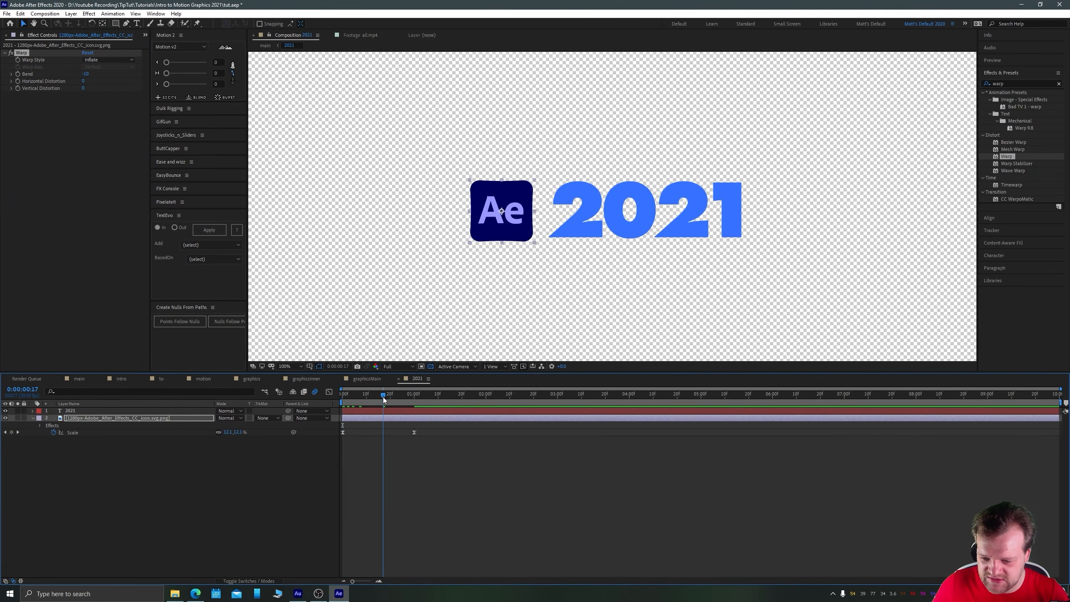
left_click_drag(383, 396, 378, 399)
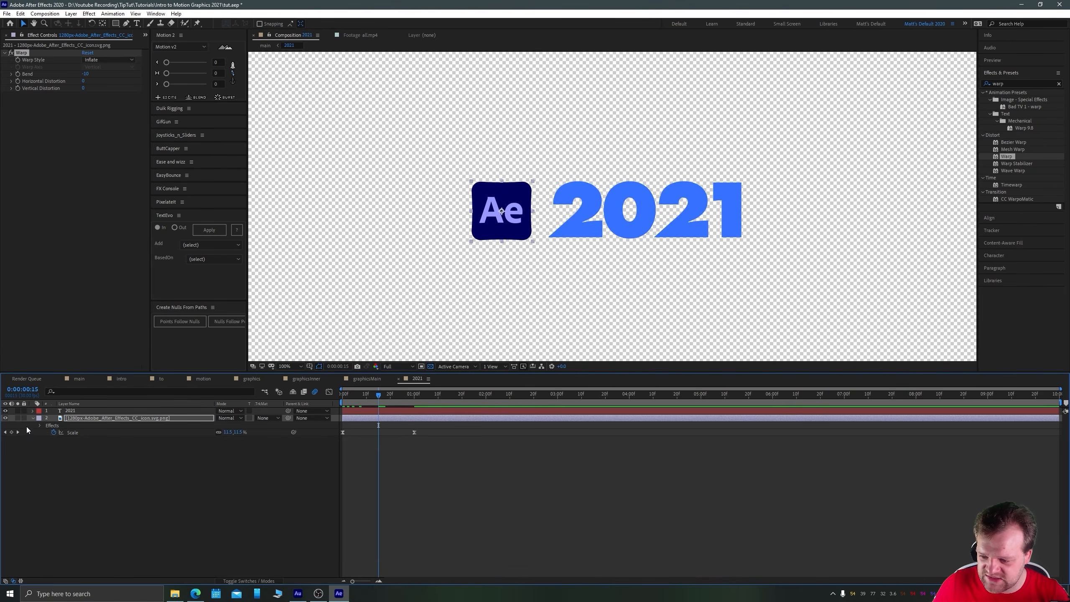
left_click(11, 433)
left_click_drag(227, 435, 228, 433)
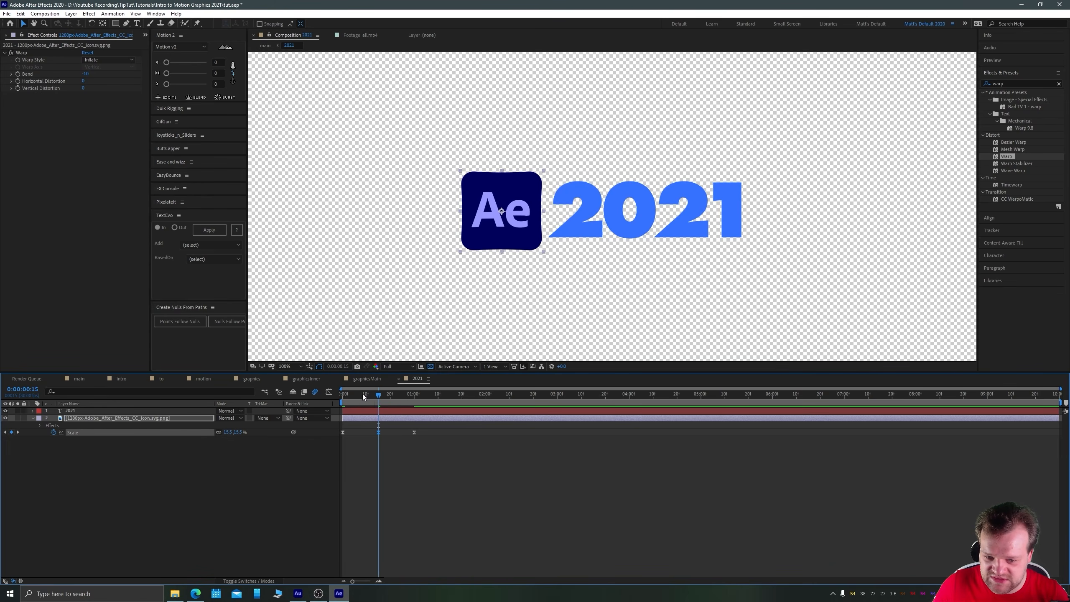
left_click_drag(363, 394, 421, 396)
Apply Easy Ease to the Ae icon's scale keyframes and shape the speed graph for fast starts and slow finishes.
left_click_drag(443, 454, 370, 397)
key("F9")
left_click(329, 391)
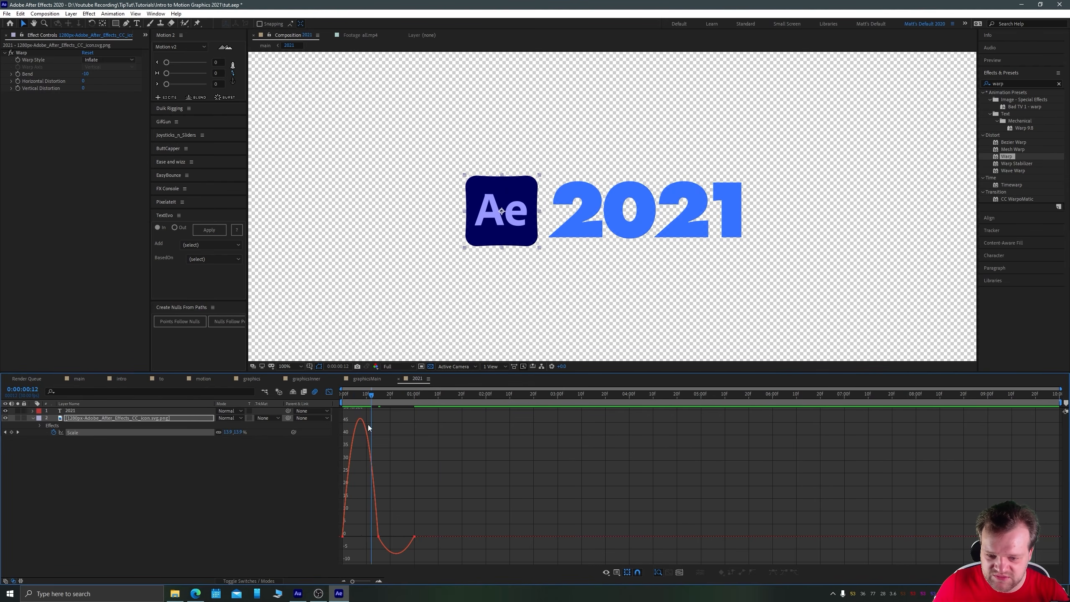
left_click_drag(335, 530, 367, 537)
key("ctrl+z")
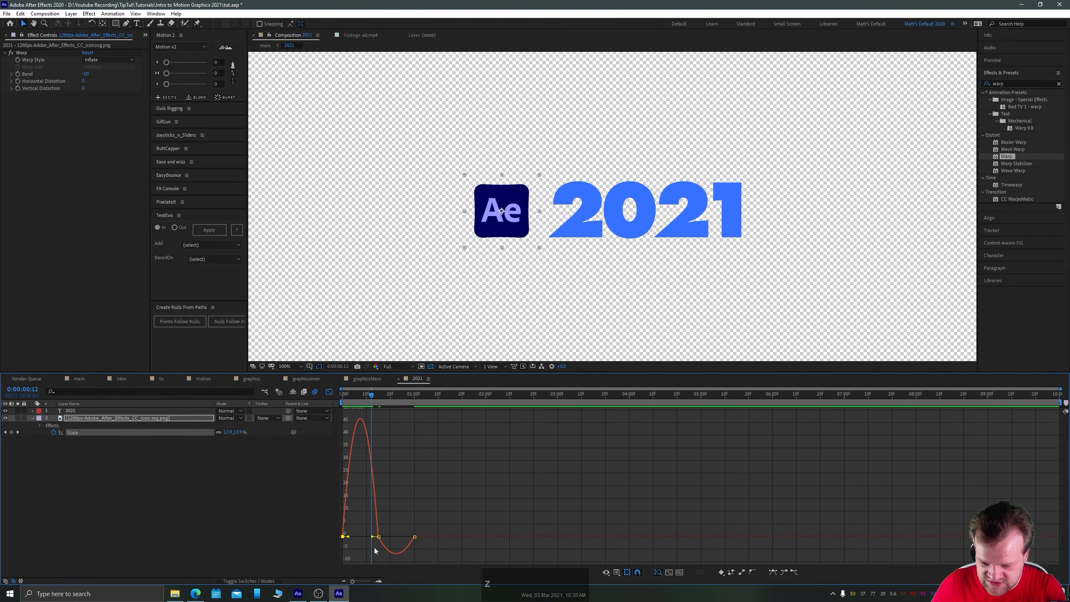
left_click_drag(372, 537, 406, 547)
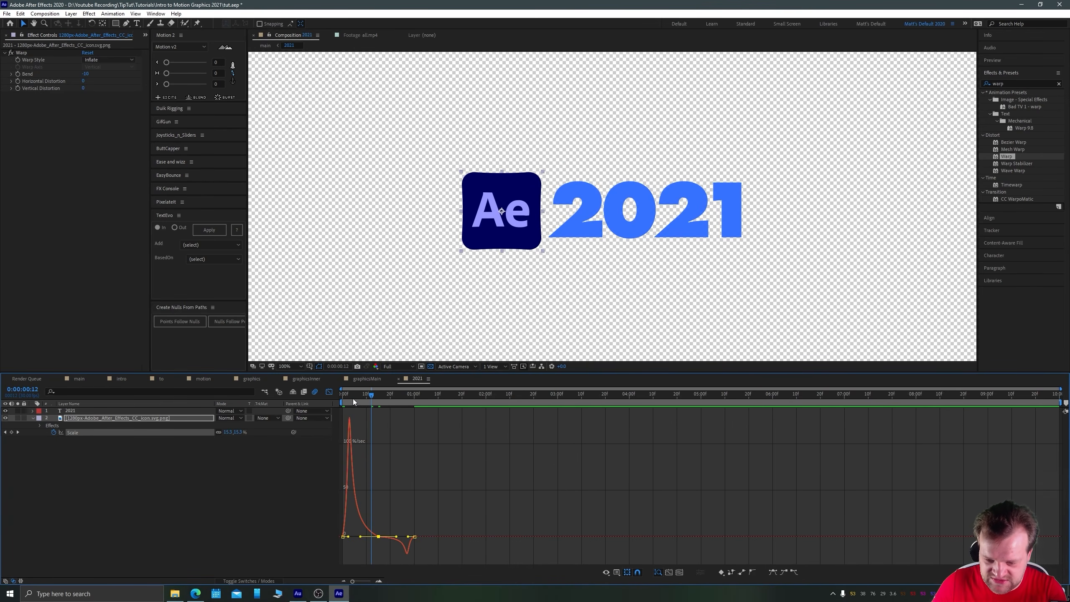
Preview the Ae icon's overshooting scale animation from the first frame and return to the keyframe view.
left_click_drag(352, 398, 338, 400)
key("space")
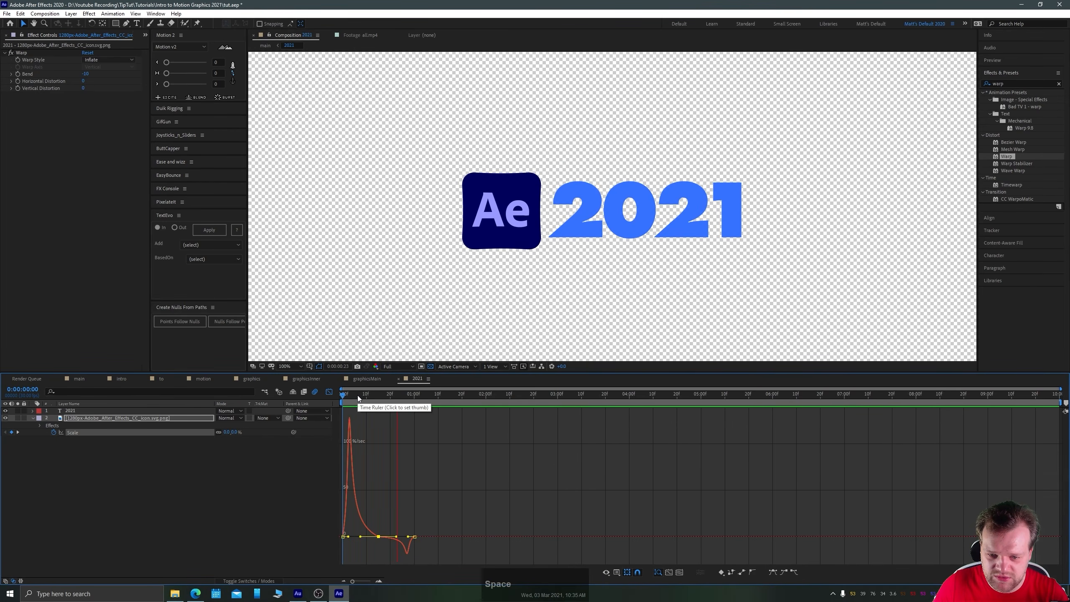
left_click(328, 392)
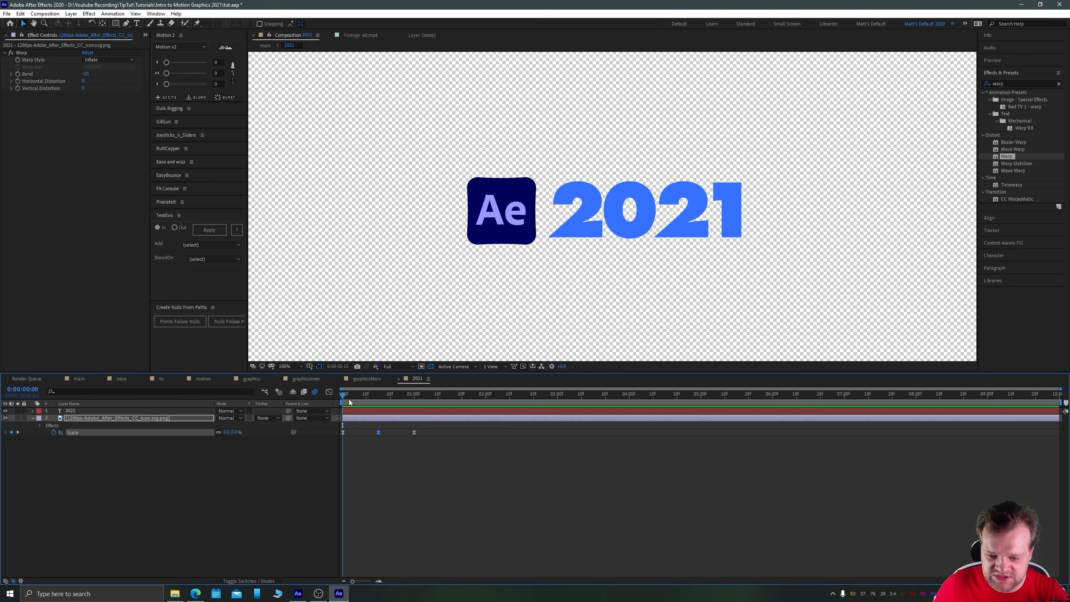
left_click(355, 396)
Set the Warp bend to -15 at the first frame without keyframing it.
left_click_drag(350, 398, 328, 398)
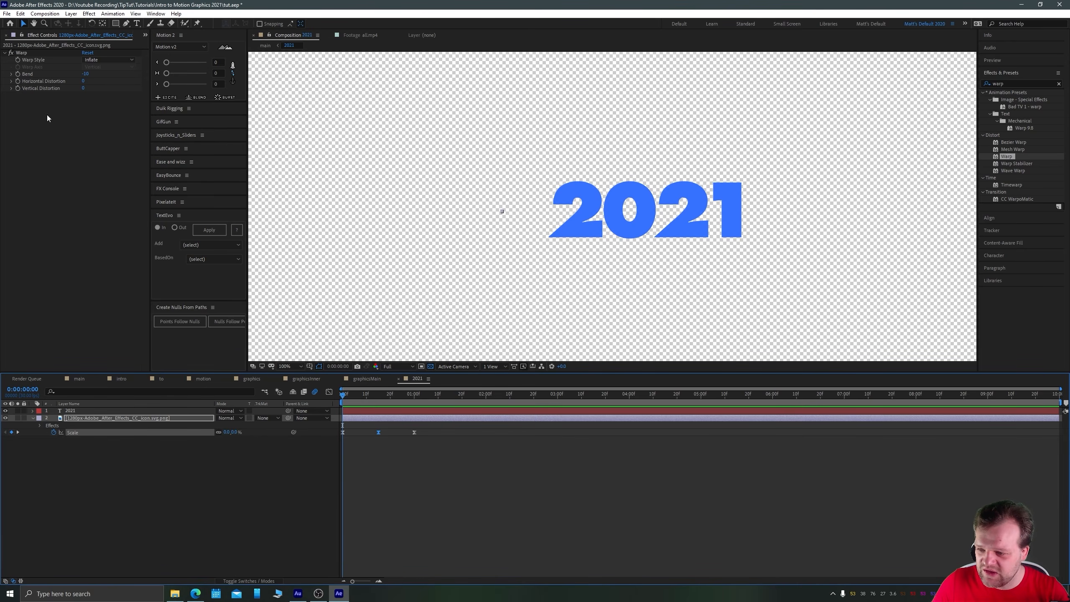
left_click(84, 74)
type("-15")
key("Return")
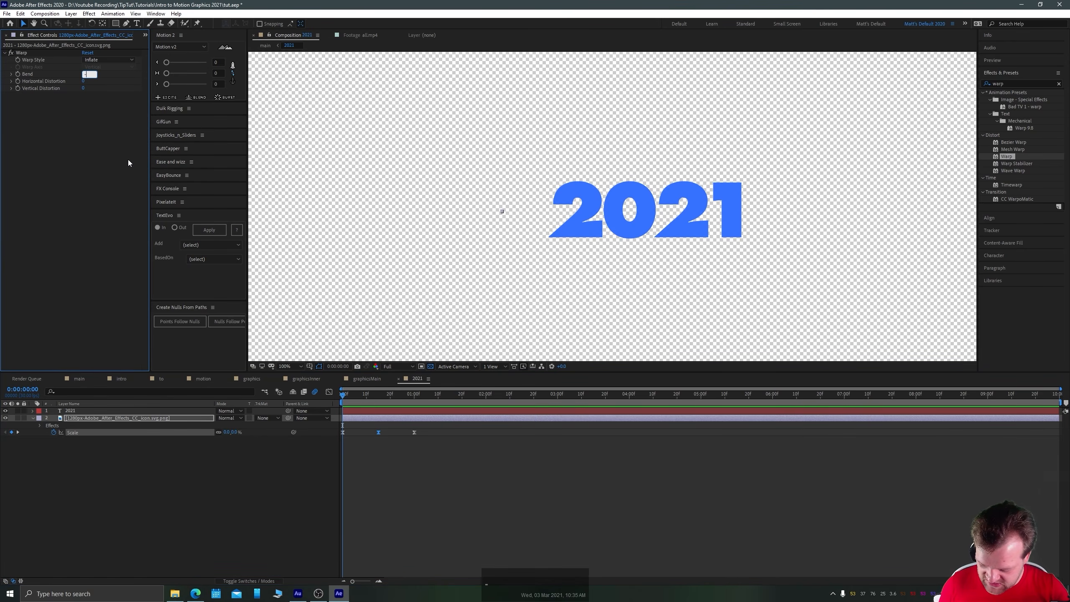
At frame 15, try a Warp bend of 15 on the Ae icon, then increase it to 30.
left_click(379, 398)
left_click(85, 74)
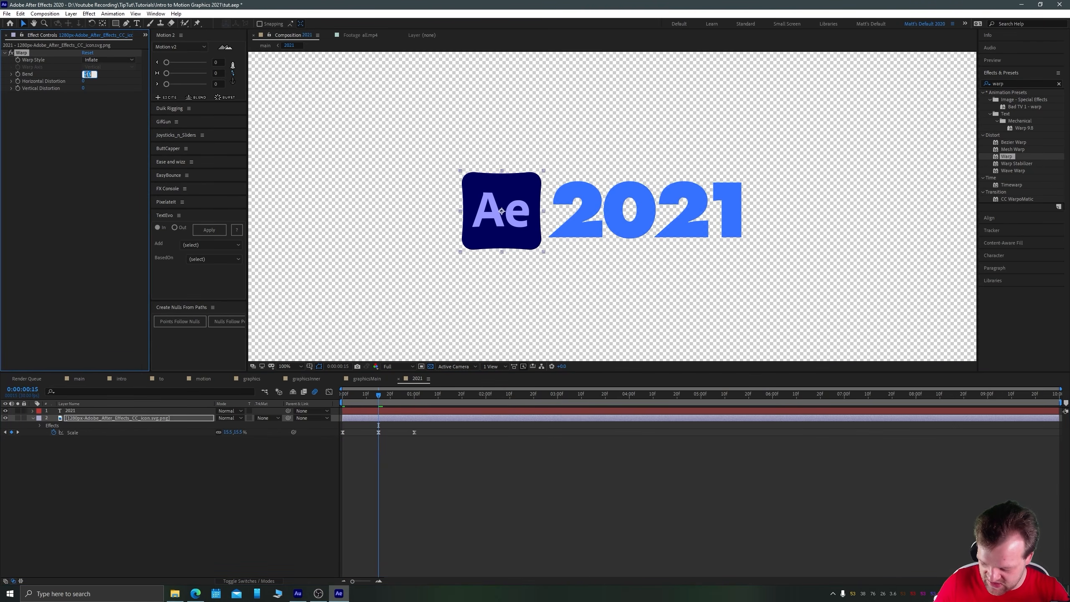
type("15")
key("Return")
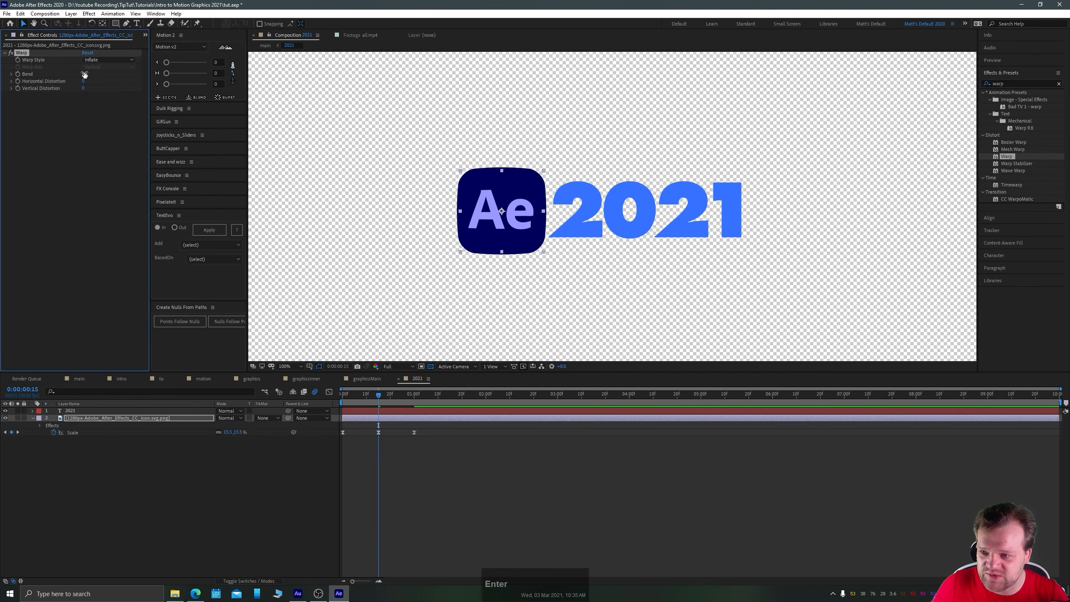
left_click_drag(85, 74, 89, 73)
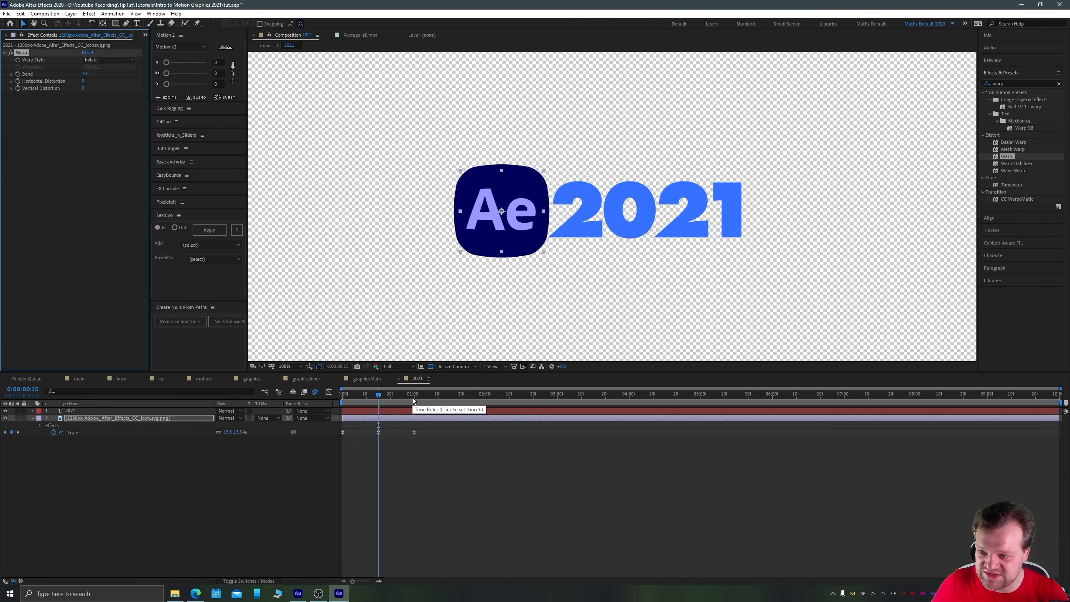
Enable keyframing for the Warp bend at frame 15 and reveal the Ae icon layer's keyframed properties.
left_click(412, 419)
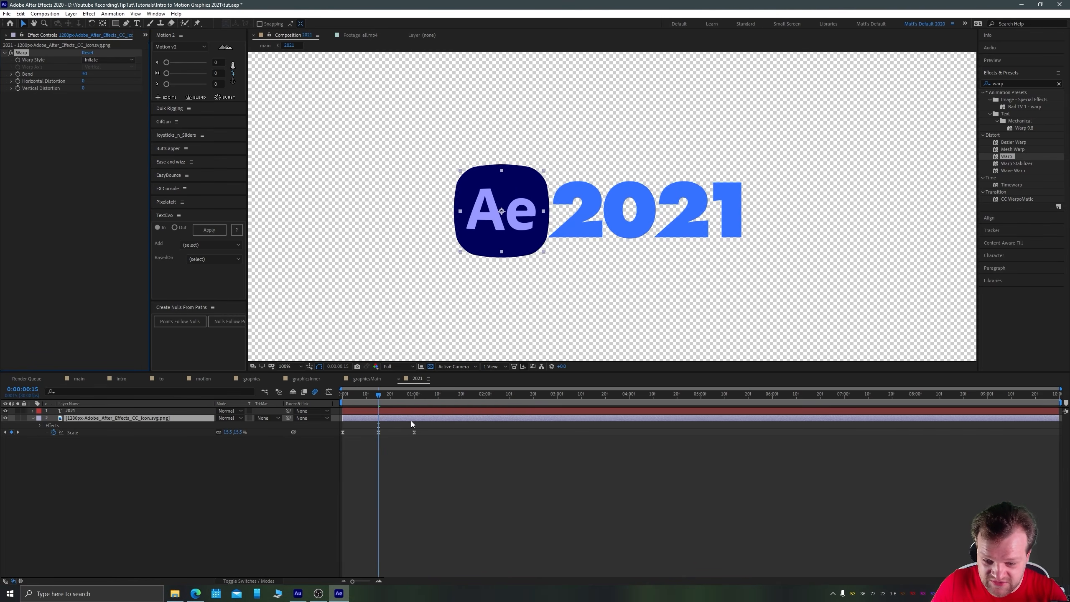
key("u")
key("u")
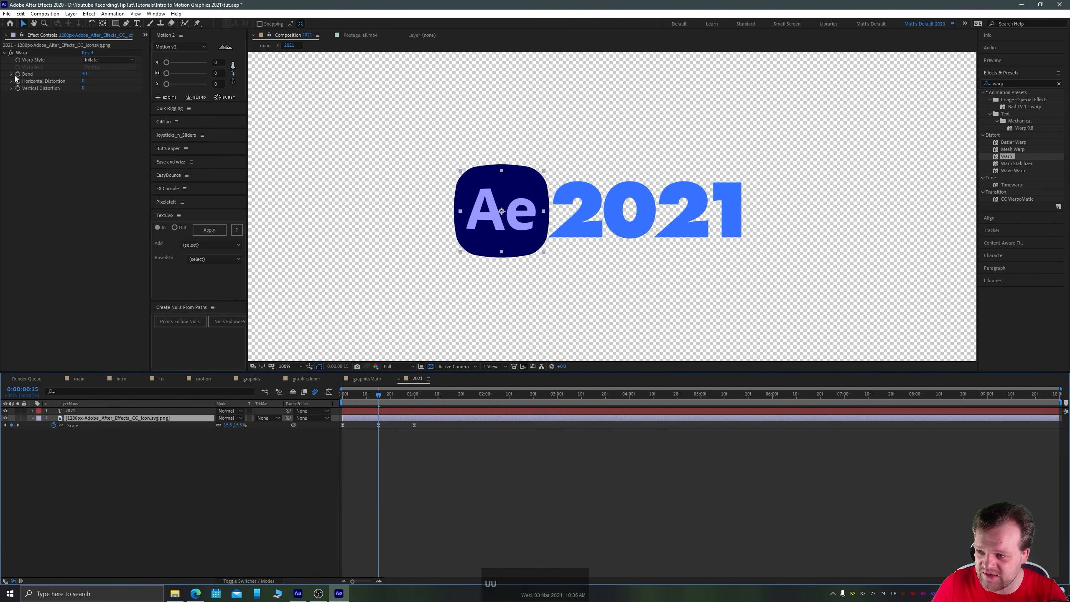
left_click(17, 74)
key("u")
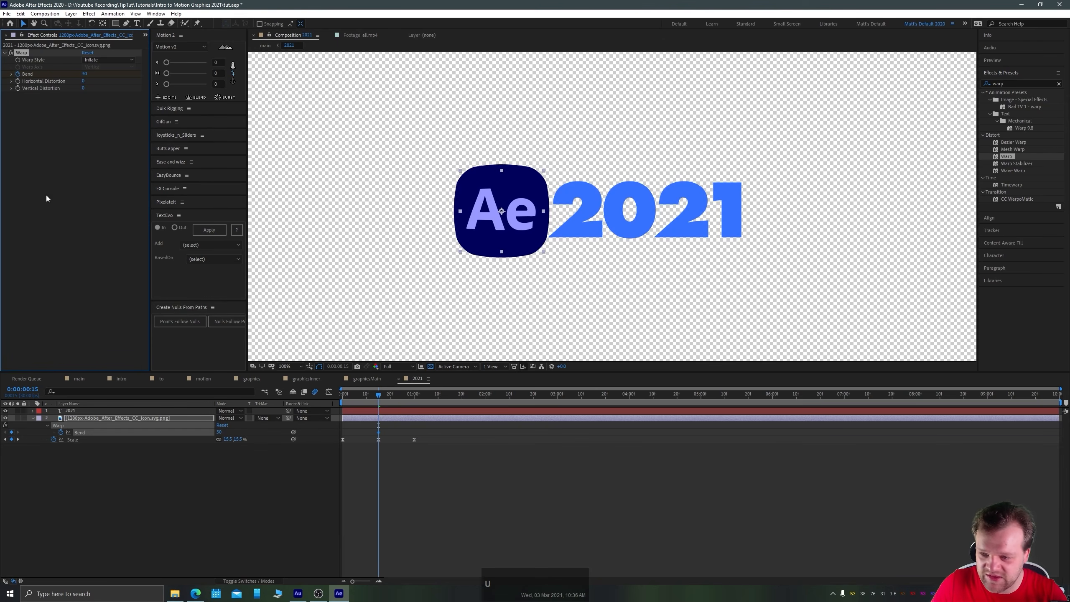
Keyframe the Ae icon's Warp bend at -15 on the first frame.
left_click(5, 439)
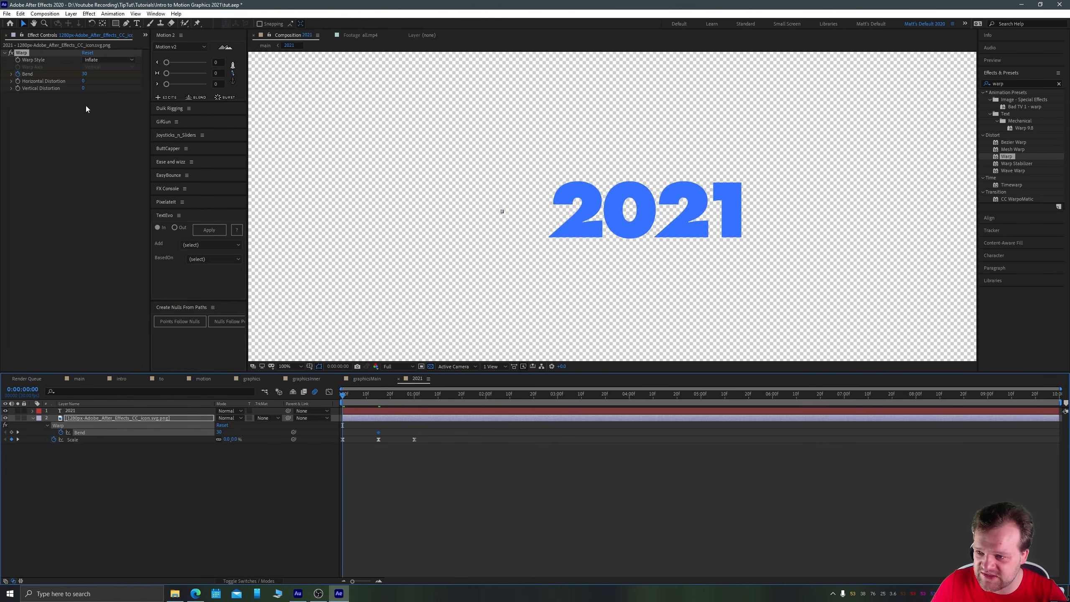
left_click(86, 74)
type("-15")
key("Return")
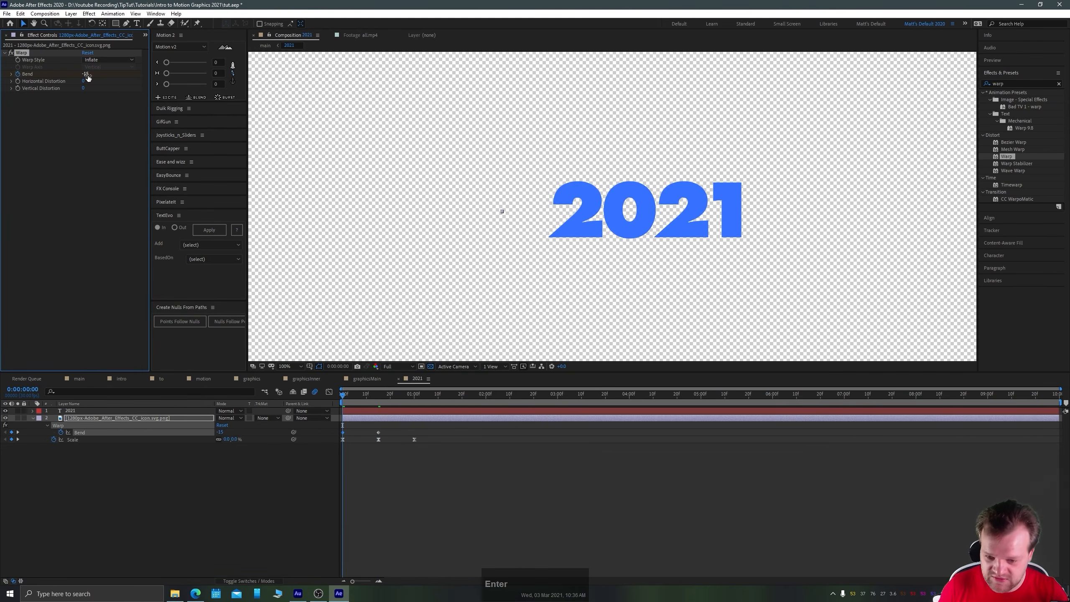
Keyframe the Ae icon's Warp bend at 1 second, trying -5 and settling on -10.
left_click(415, 398)
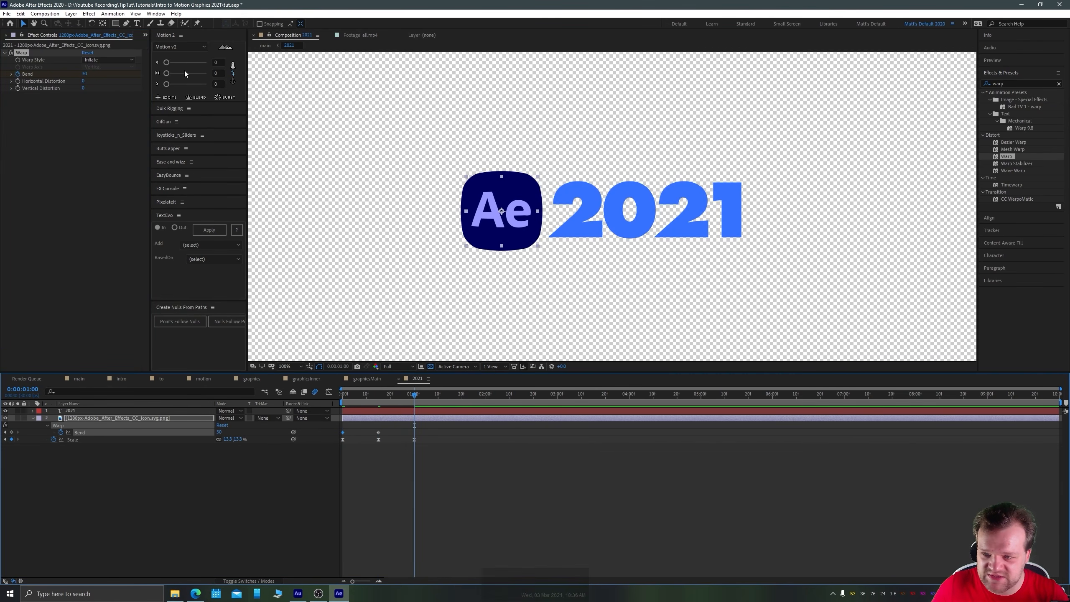
left_click(85, 74)
type("-5")
key("Return")
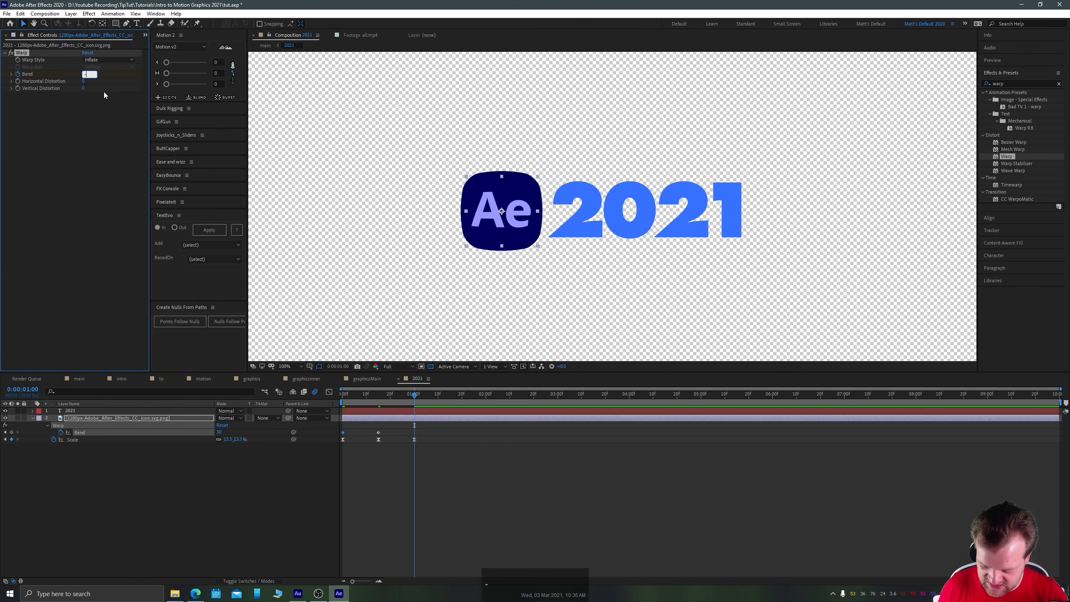
left_click(84, 74)
type("-10")
key("Return")
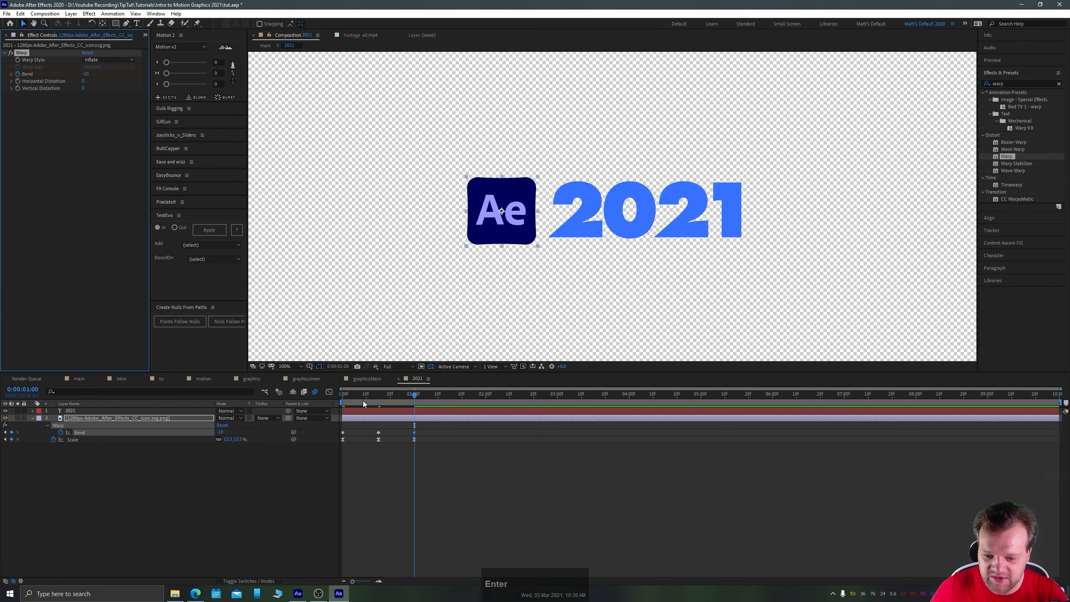
Keyframe the Ae icon's Warp bend at 0 at 1 second 15 frames.
left_click_drag(435, 398, 444, 397)
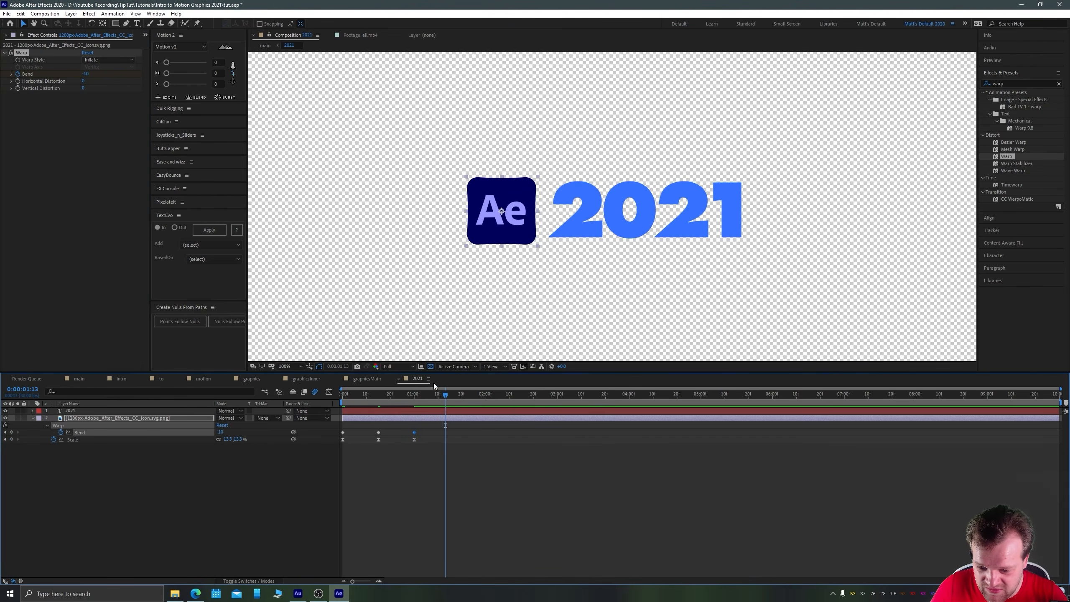
left_click(85, 74)
type("-")
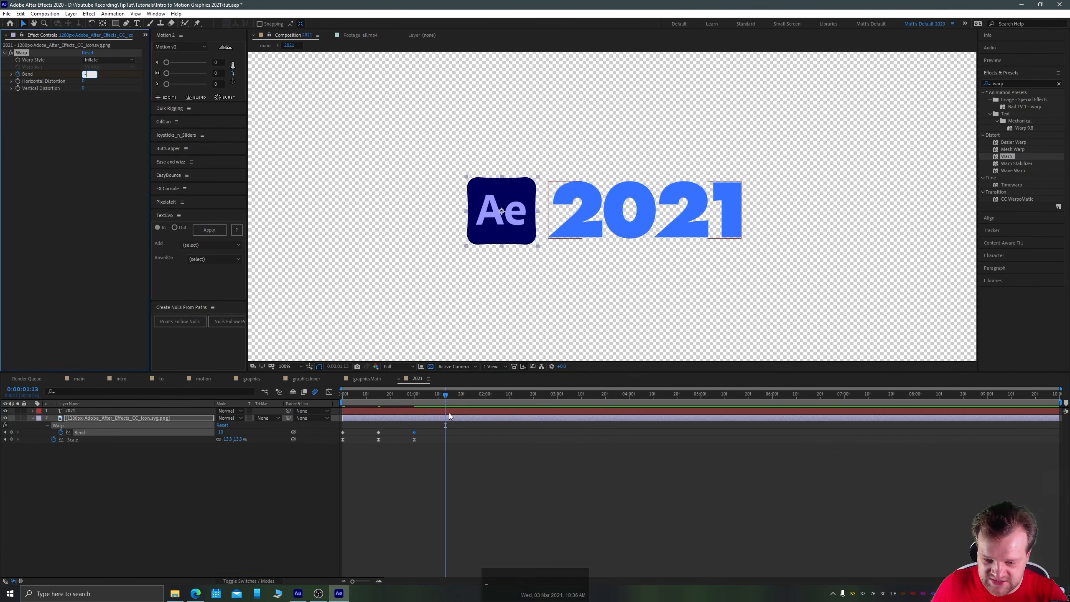
type("0")
key("Return")
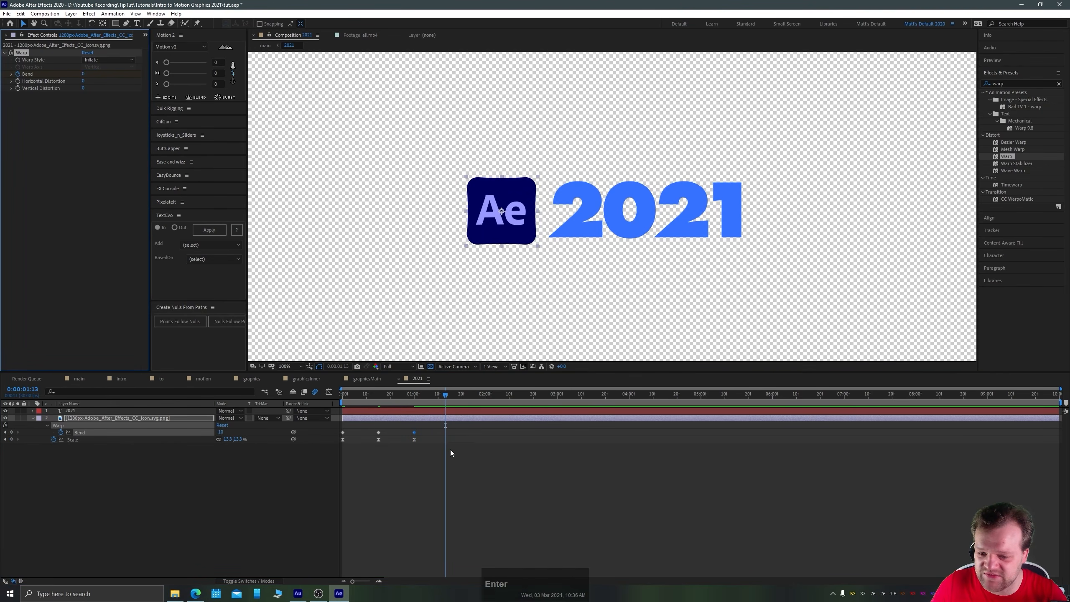
key("Right")
key("Right")
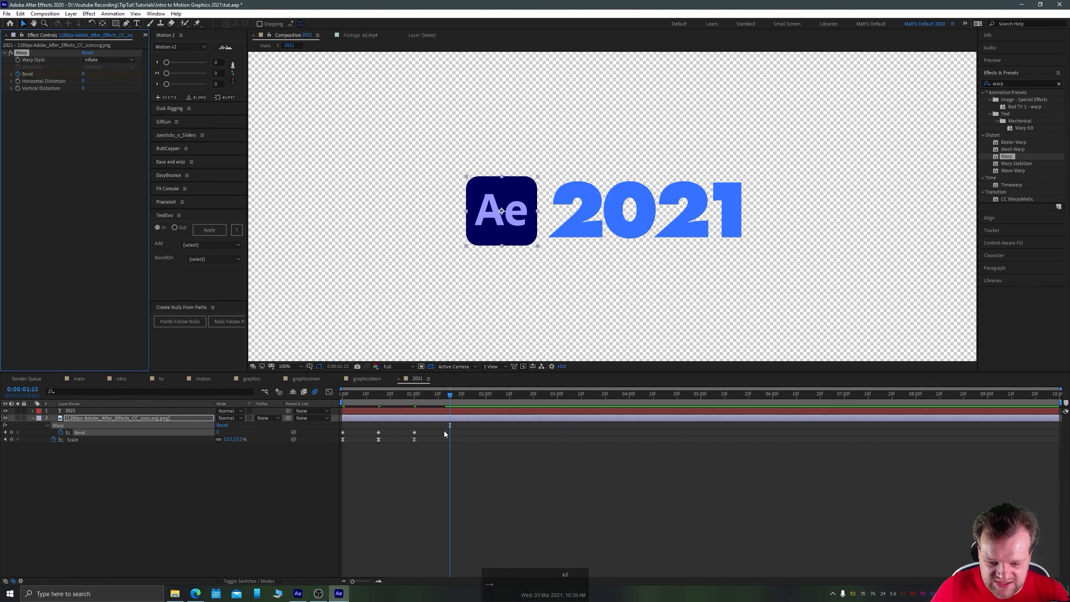
Apply Easy Ease to all of the Ae icon's Warp bend keyframes.
left_click_drag(444, 432, 336, 435)
key("F9")
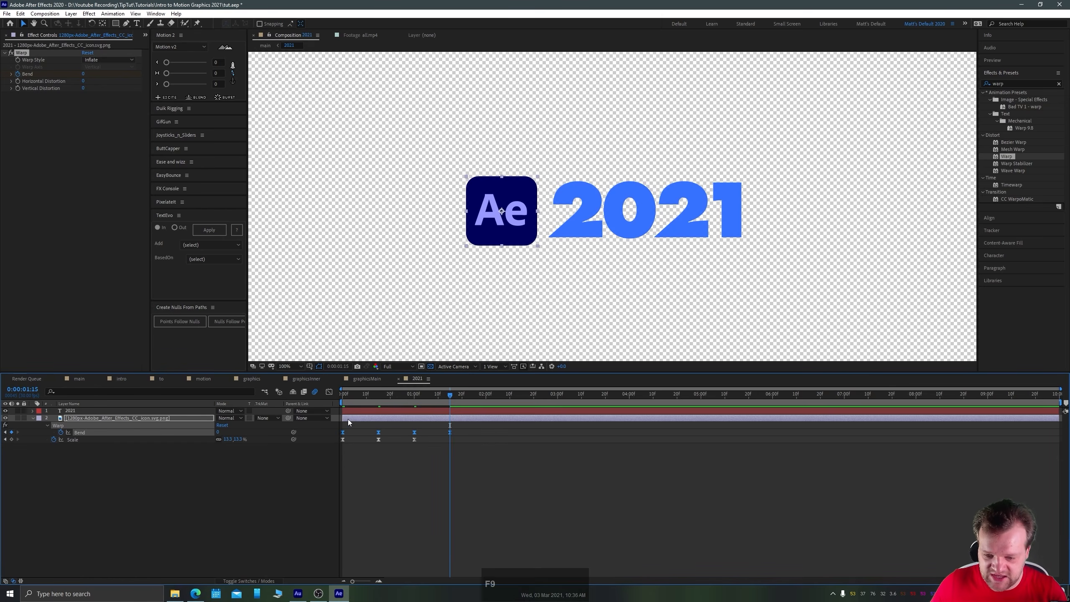
Lengthen the Bend easing in the speed graph around the second keyframe and into the last keyframe.
left_click(329, 392)
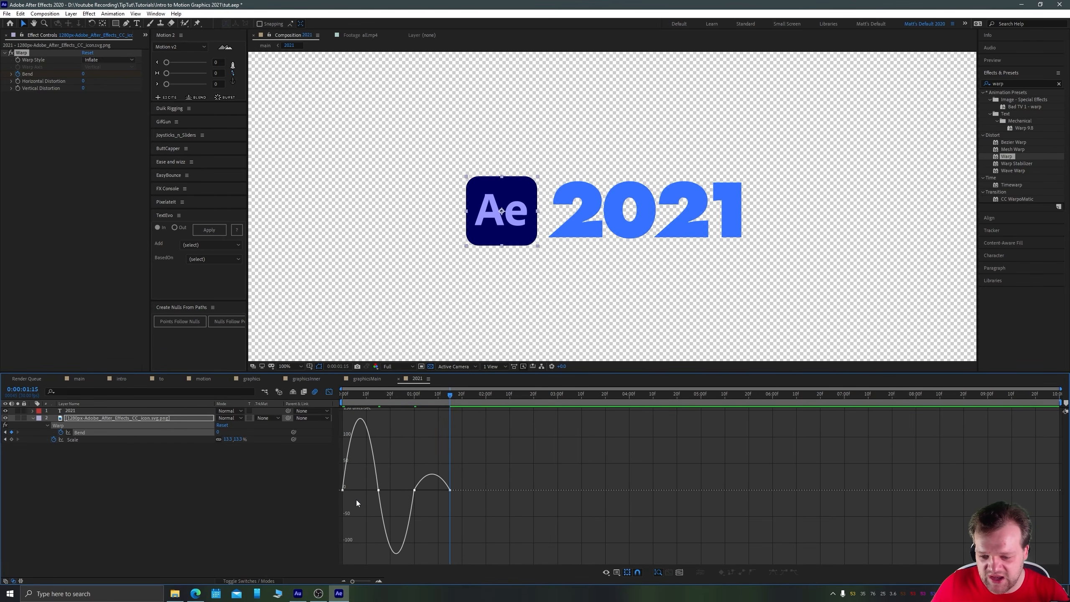
left_click(378, 490)
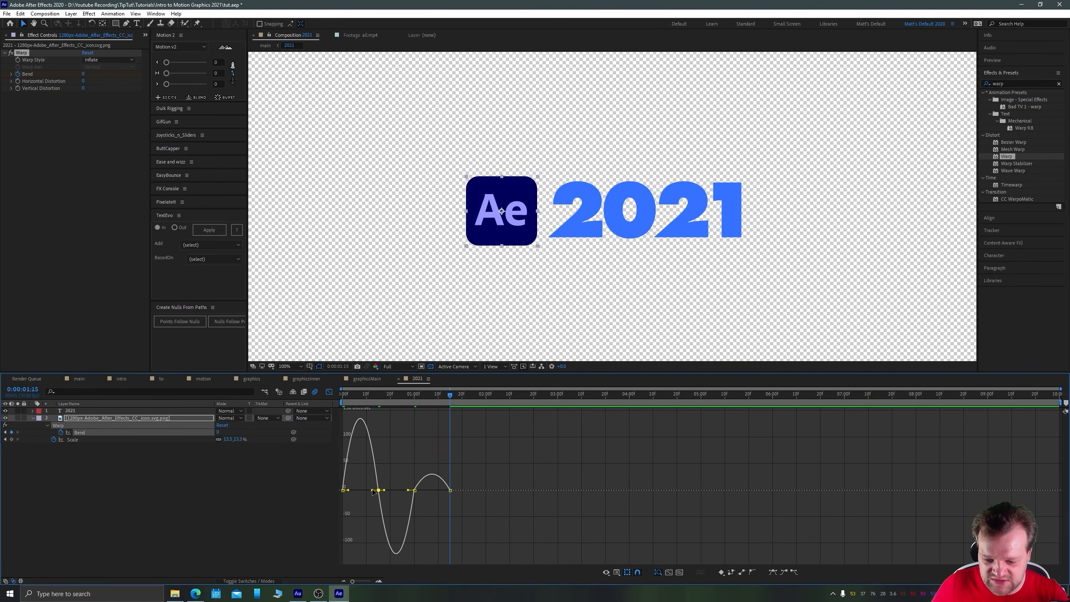
left_click_drag(373, 491, 423, 518)
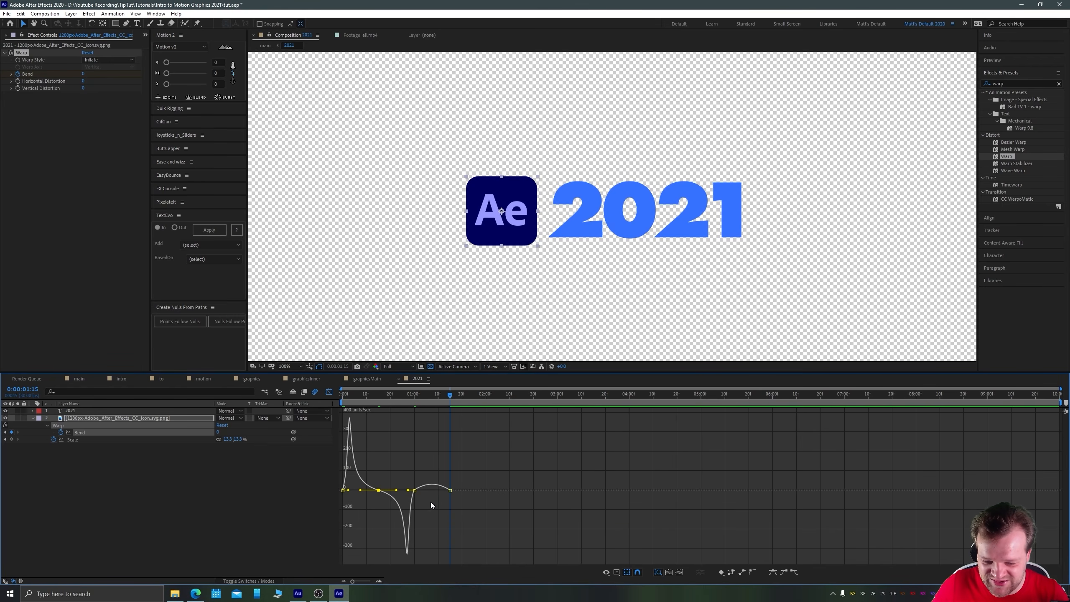
left_click(425, 487)
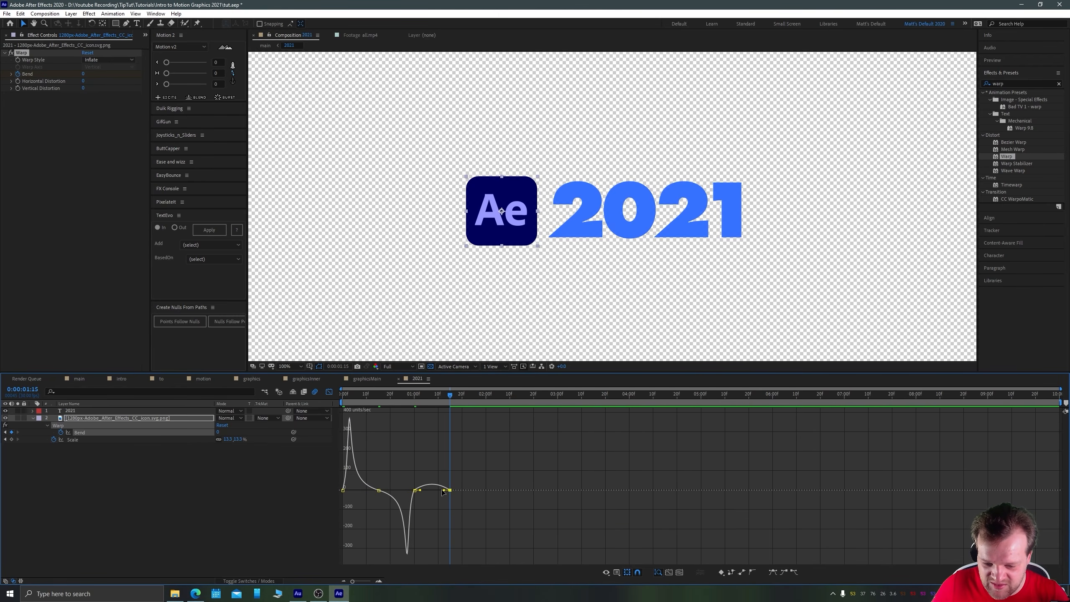
left_click_drag(442, 491, 435, 490)
Preview the Ae icon's scale and warp animation from the first frame, leaving the Graph Editor, and park at 1 second.
left_click(371, 395)
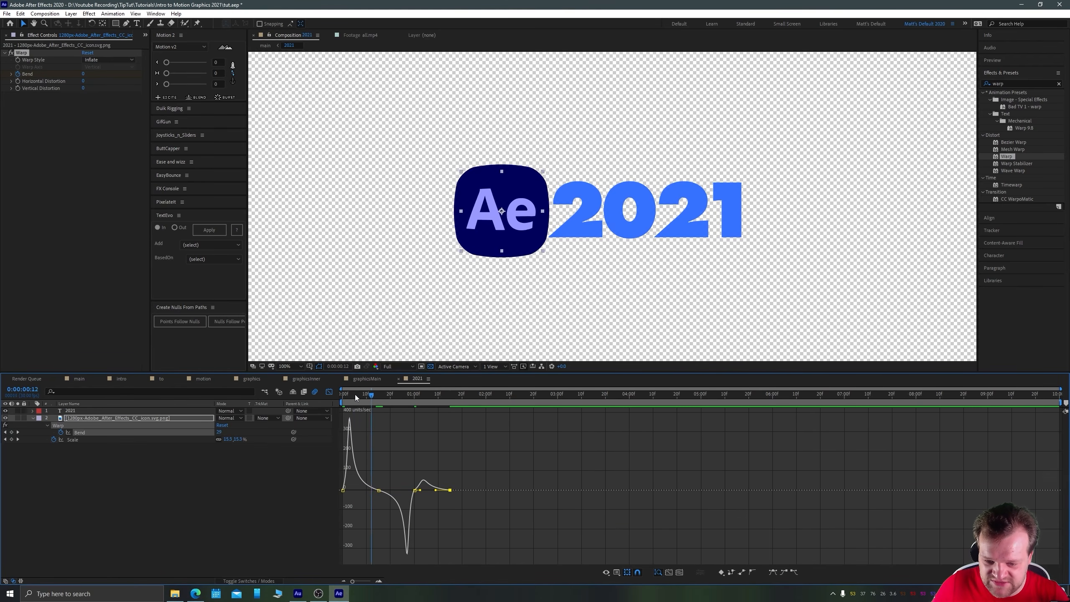
left_click_drag(355, 395, 328, 398)
key("space")
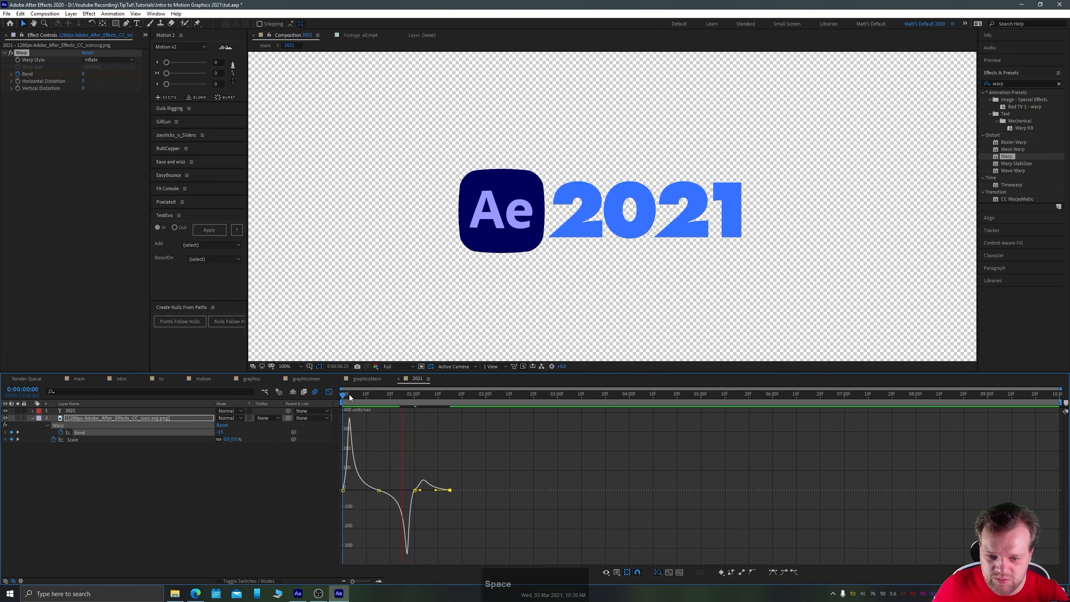
key("shift+F3")
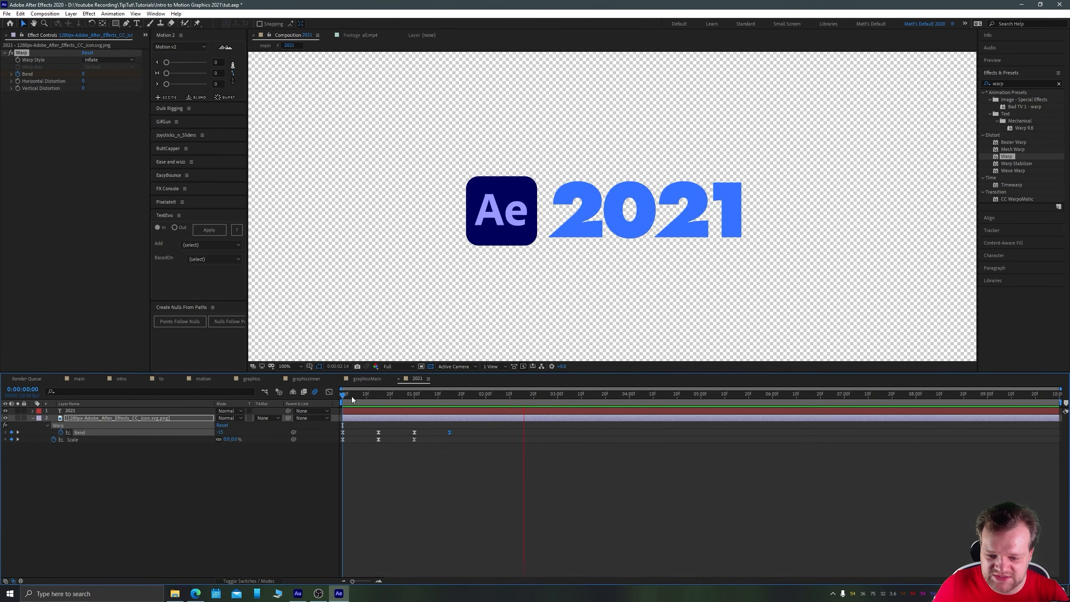
key("space")
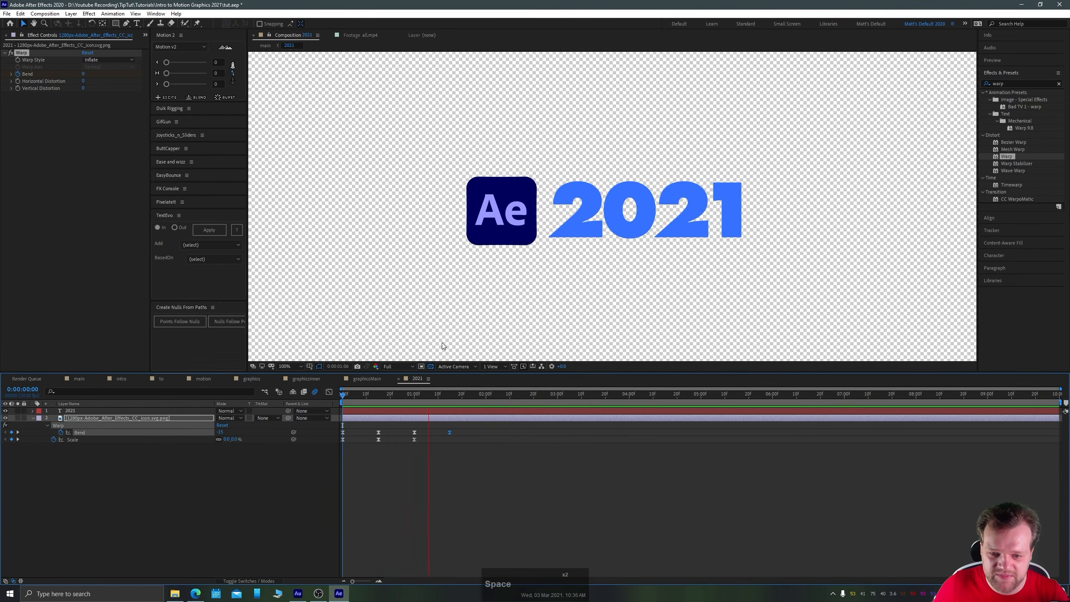
left_click_drag(423, 395, 414, 416)
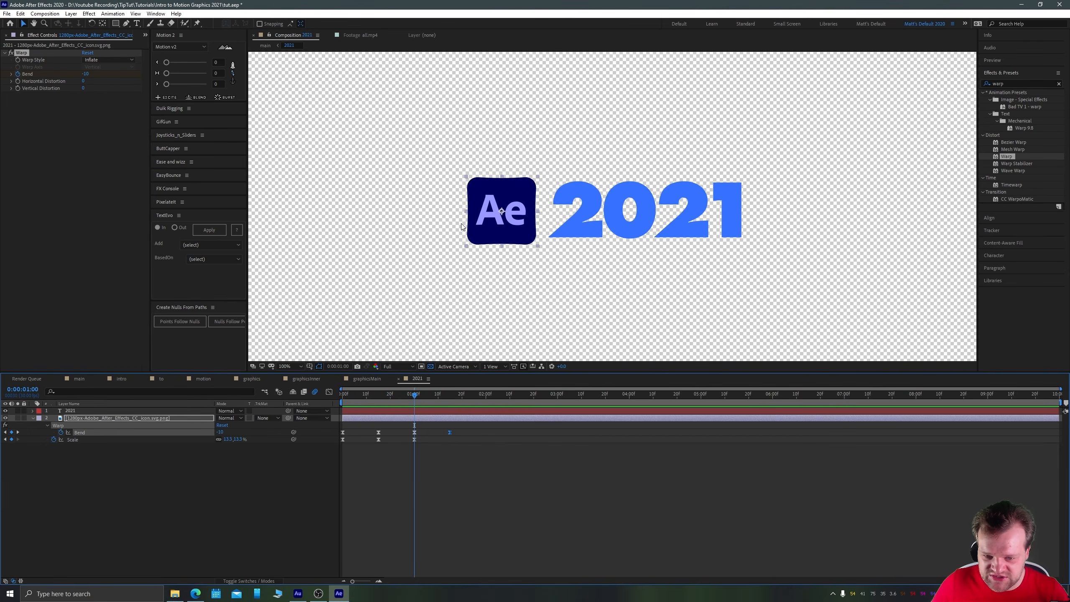
Create a shape layer from the 2021 text layer.
left_click(120, 464)
left_click(76, 412)
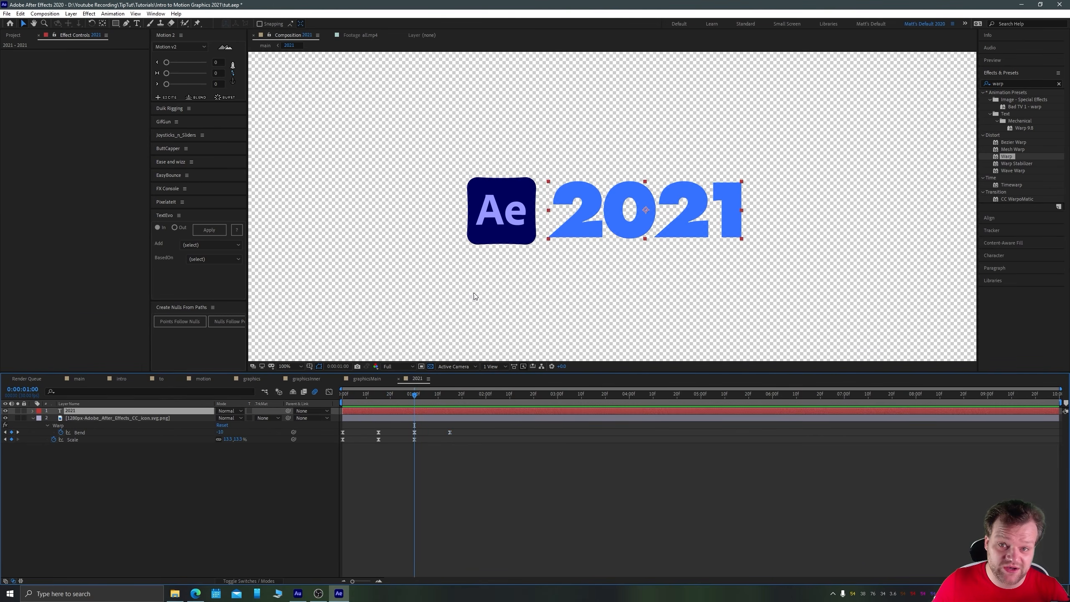
right_click(66, 411)
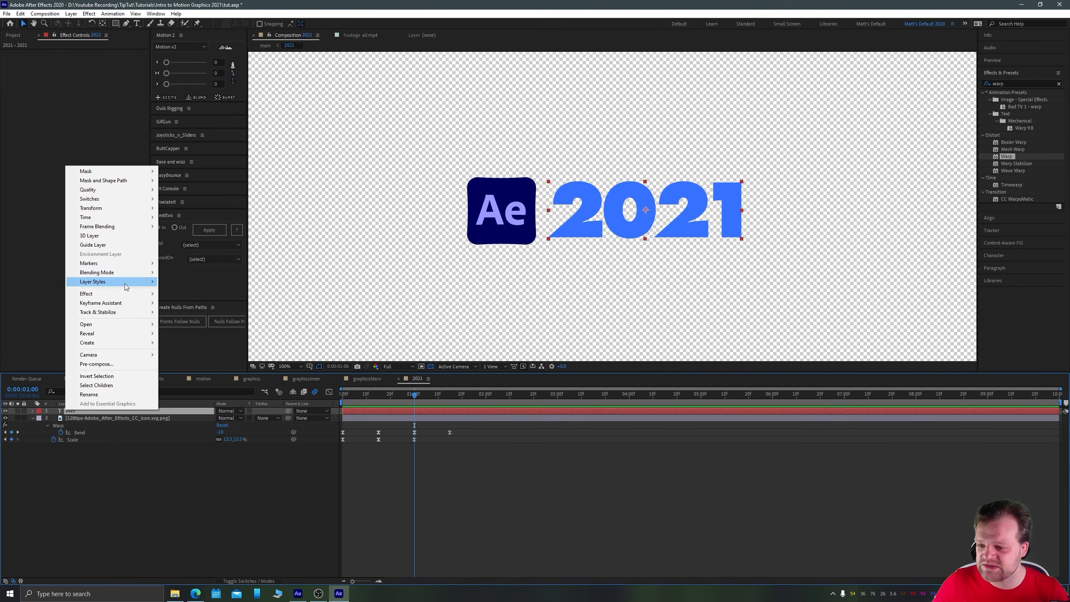
mouse_move(139, 343)
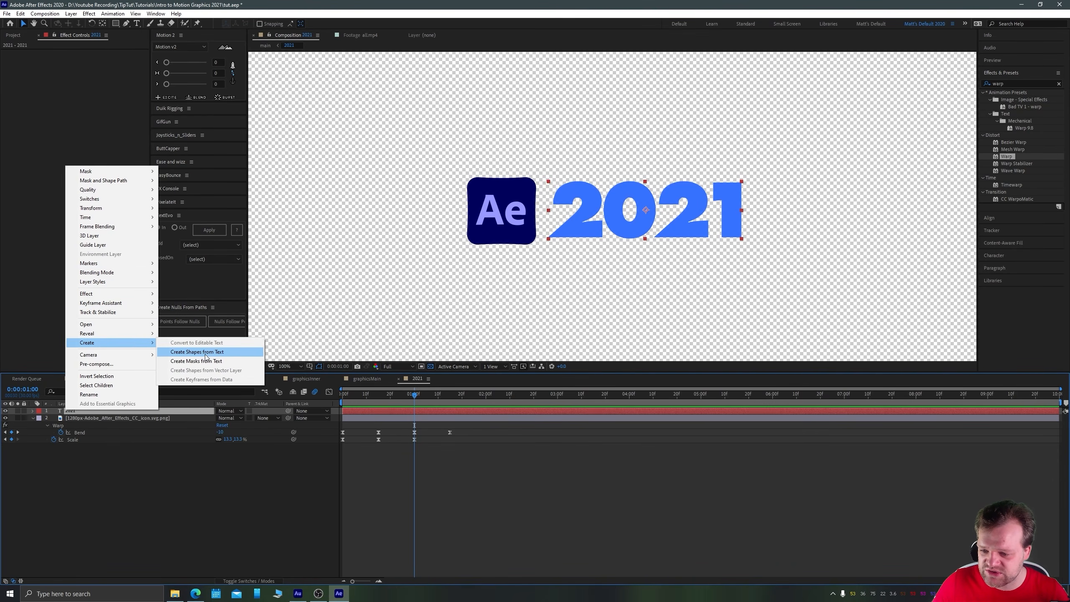
left_click(205, 353)
Duplicate the 2021 Outlines shape layer three times.
left_click(77, 418)
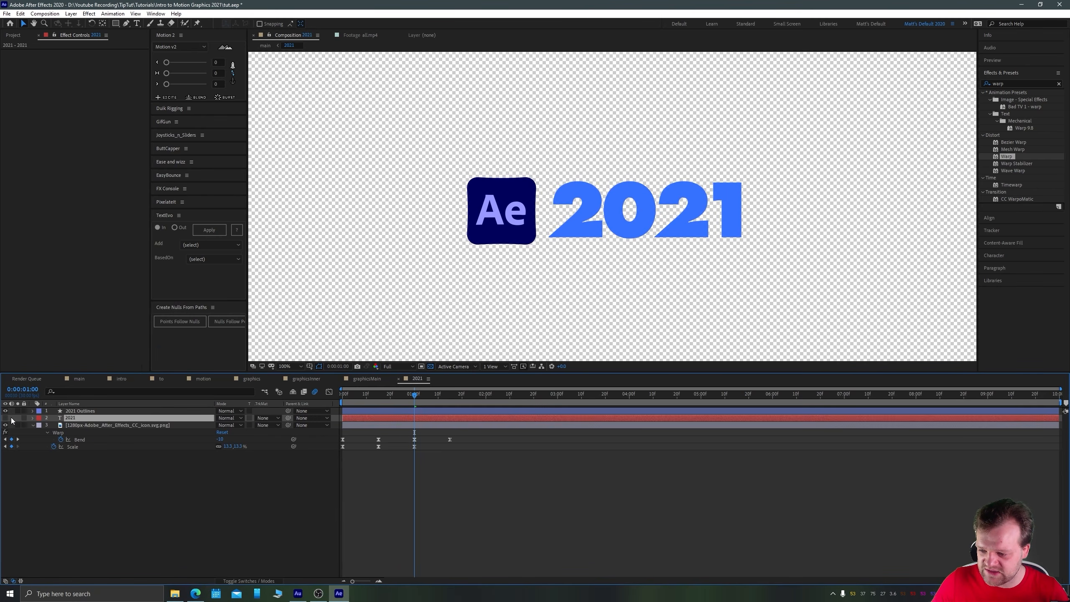
left_click(82, 412)
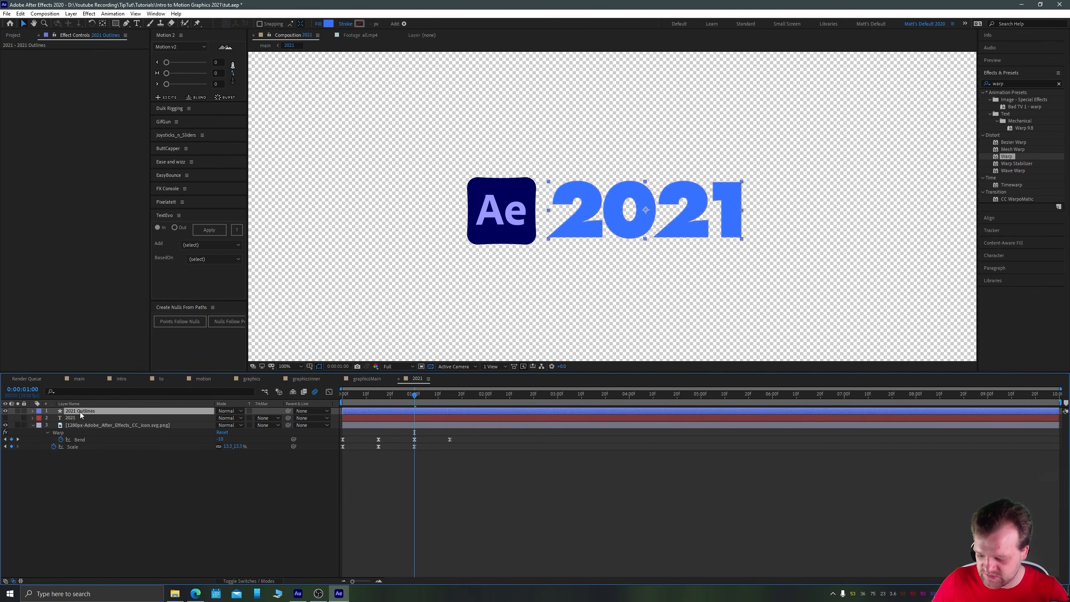
key("ctrl+d")
key("ctrl+d")
key("ctrl+d")
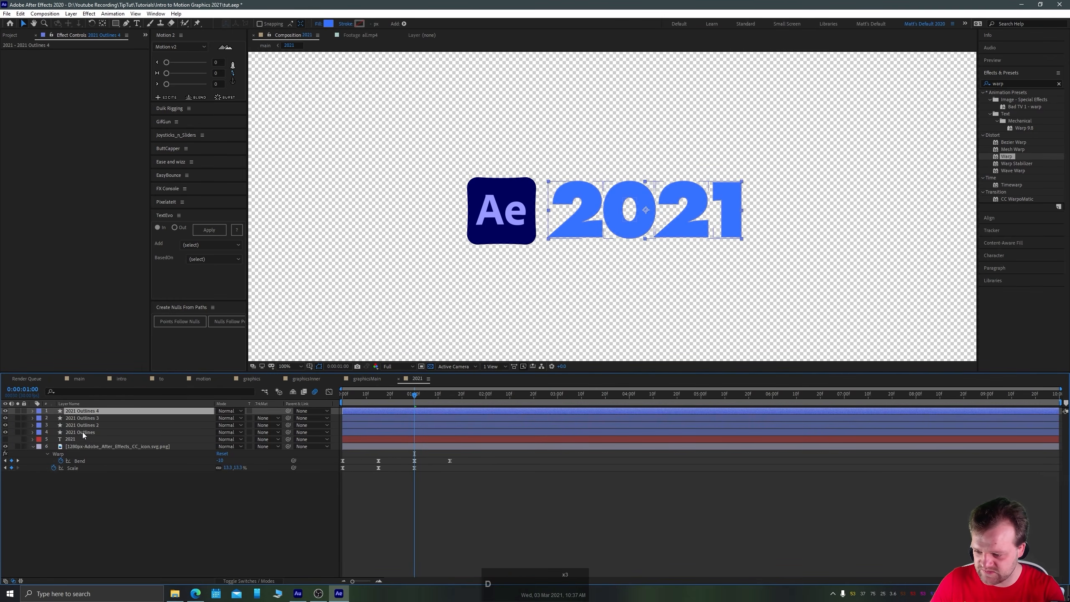
Delete every digit group except the first 2 from the original 2021 Outlines layer.
left_click(80, 431)
key("Return")
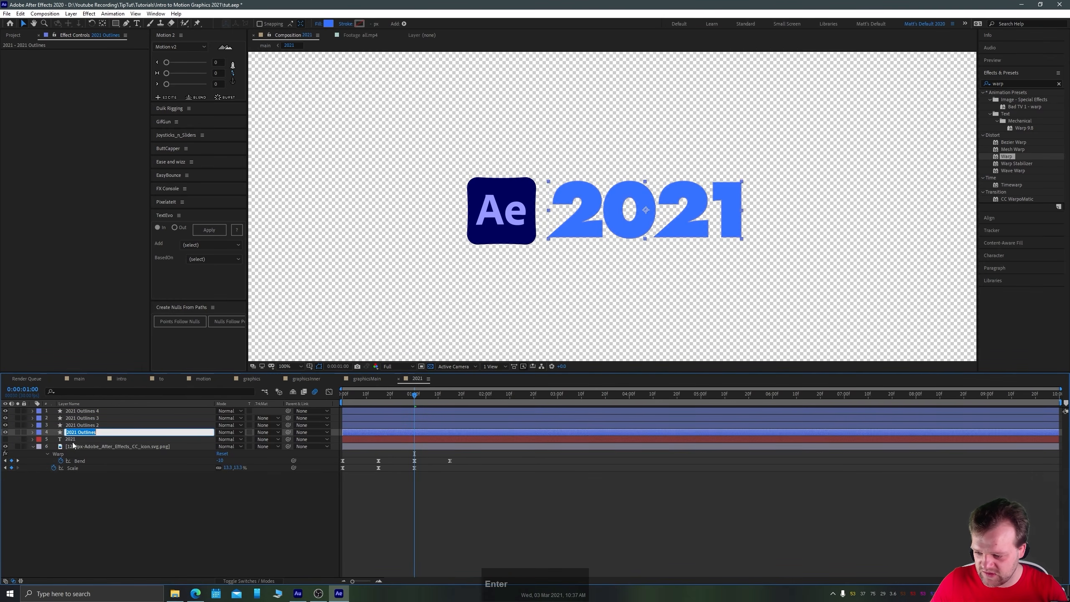
left_click(32, 432)
left_click(40, 439)
left_click(55, 454)
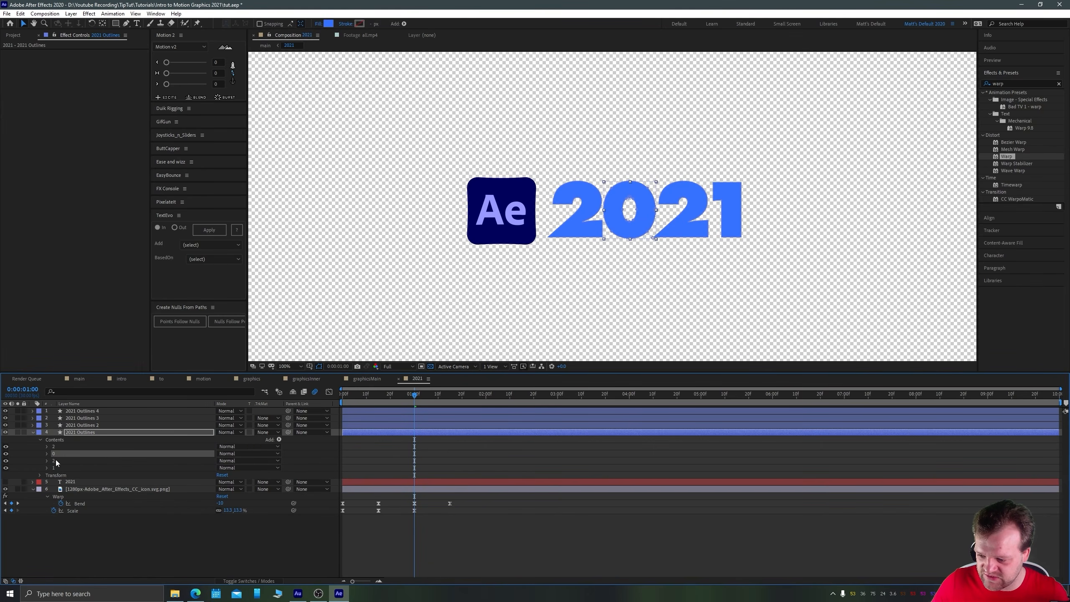
left_click(55, 467, "shift")
key("Delete")
Delete every digit group except the 0 from the 2021 Outlines 2 layer.
left_click(32, 425)
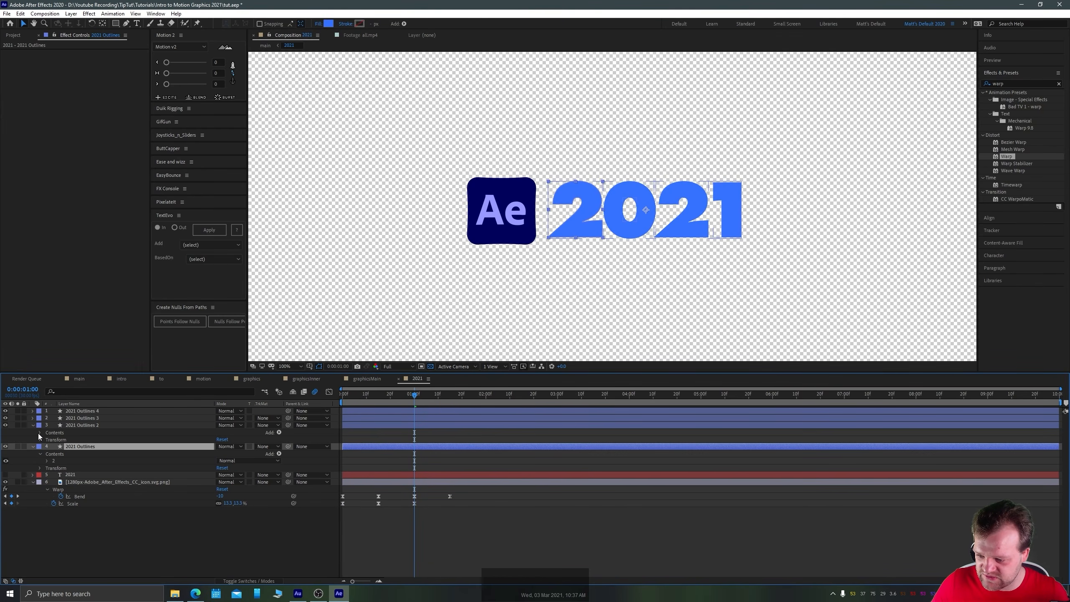
left_click(39, 433)
left_click(53, 446)
left_click(56, 453, "shift")
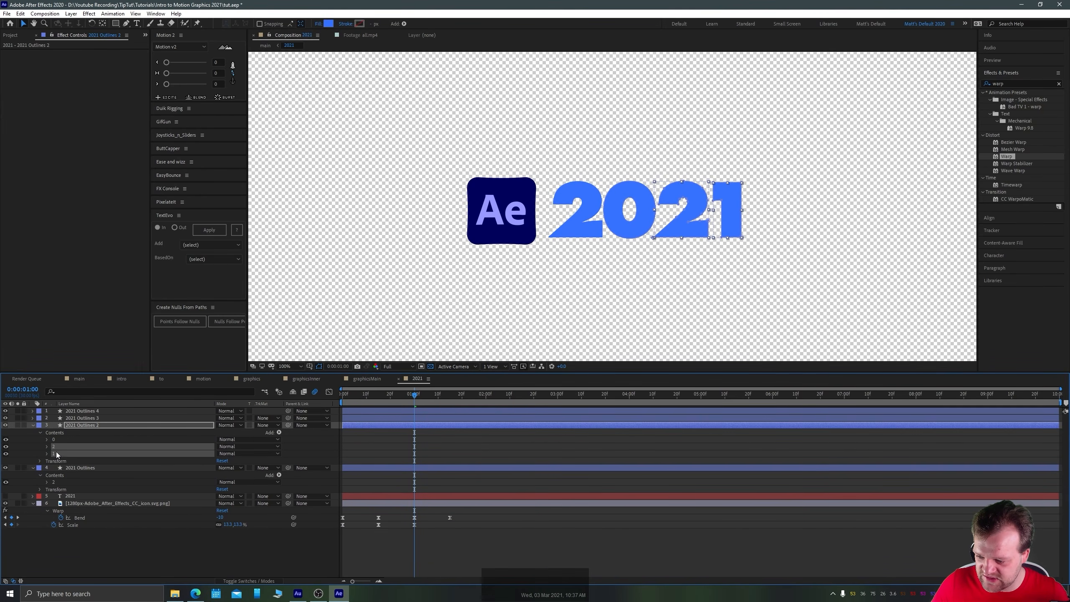
key("Delete")
Delete every digit group except the second 2 from the 2021 Outlines 3 layer.
left_click(33, 417)
left_click(40, 425)
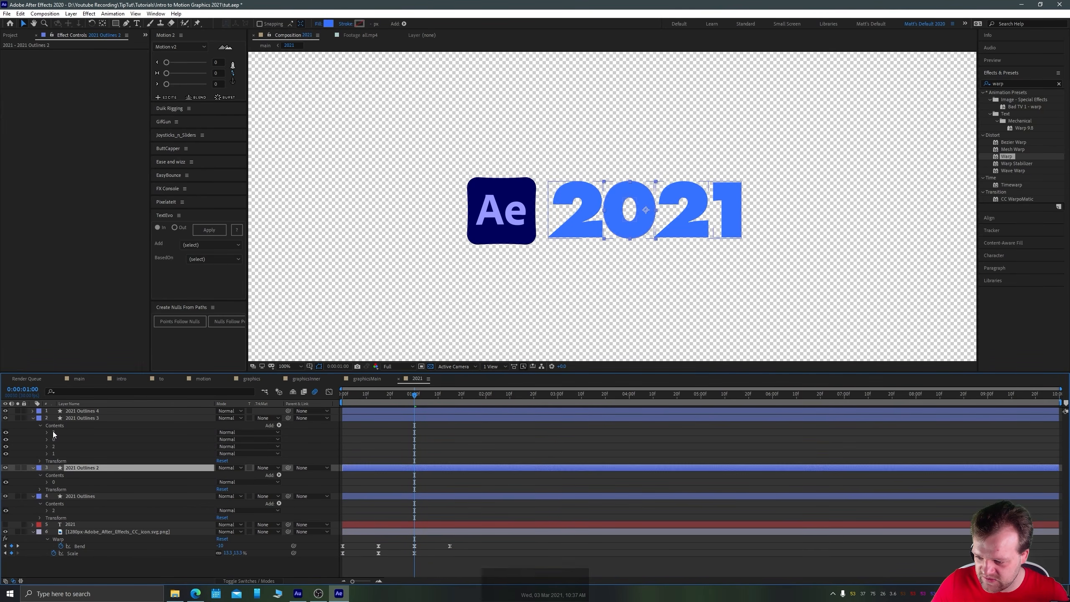
left_click(53, 432)
left_click(56, 441, "shift")
left_click(55, 439)
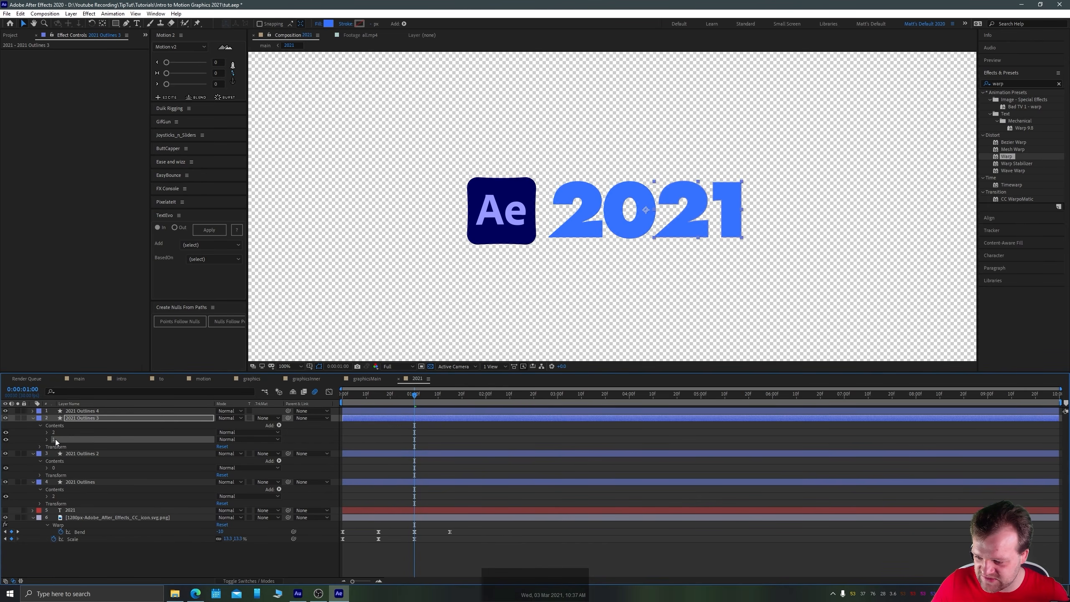
key("Delete")
Delete every digit group except the 1 from the 2021 Outlines 4 layer.
left_click(32, 411)
left_click(40, 418)
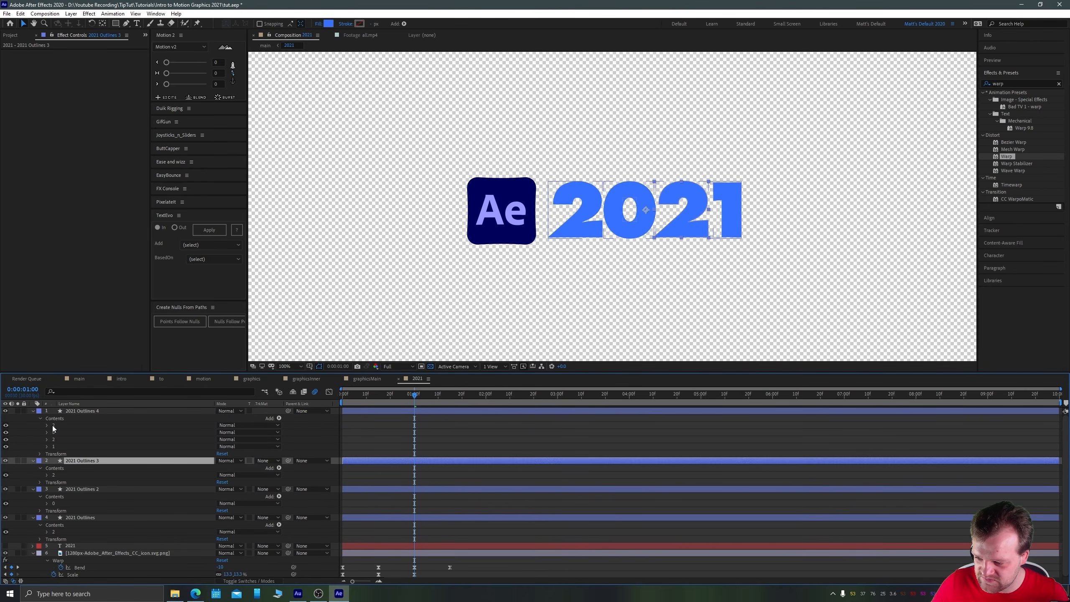
left_click(52, 424)
key("Delete")
Rename the 2021 Outlines 4 layer as 1 and the 2021 Outlines 3 layer as 2.
key("Return")
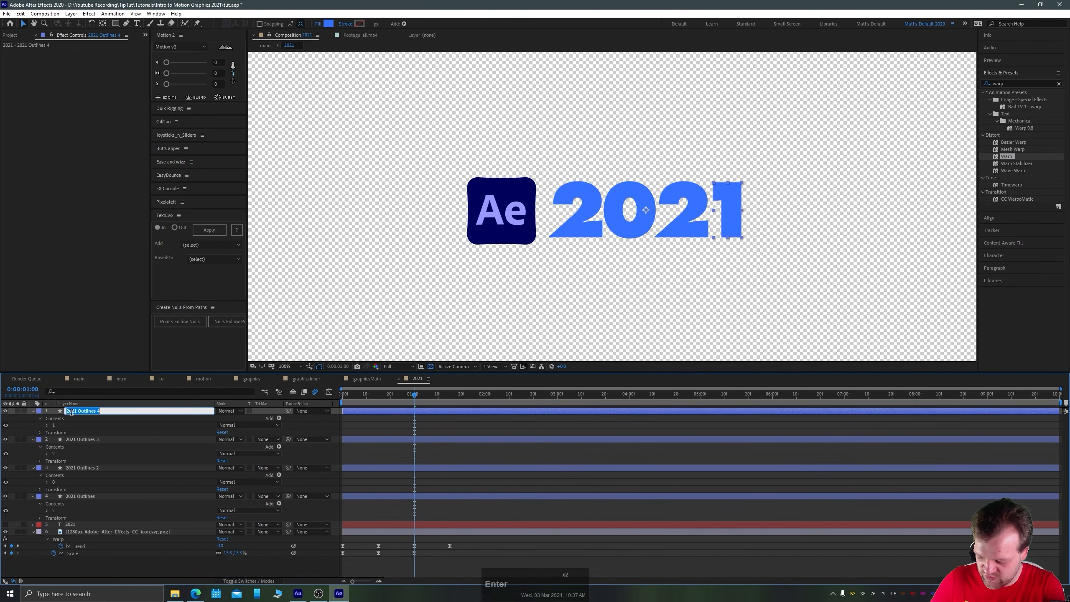
type("1")
key("Return")
left_click(77, 439)
key("Return")
type("2")
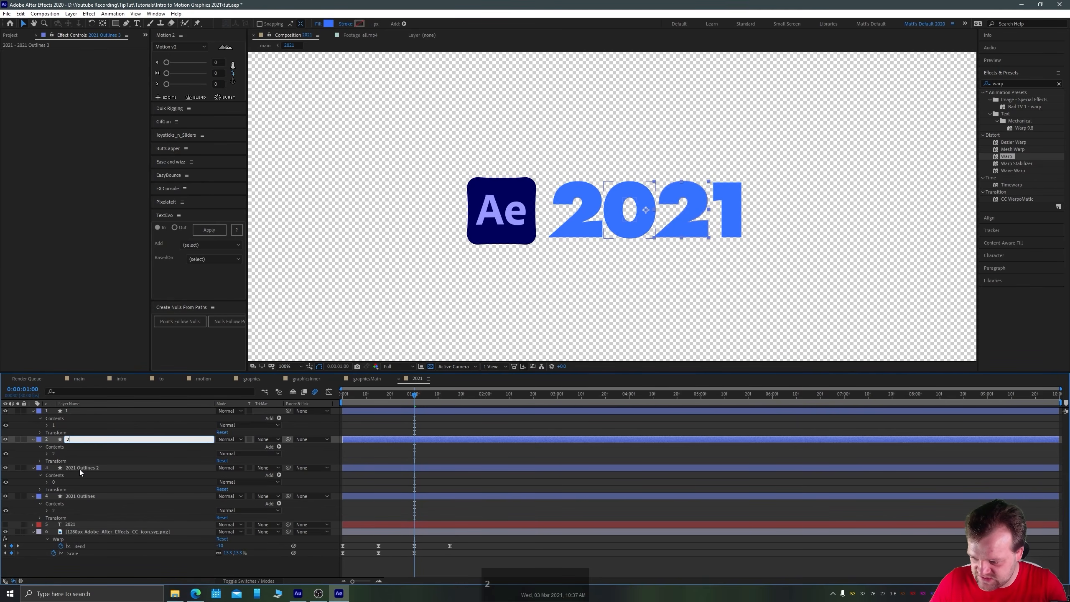
Rename the 2021 Outlines 2 layer as 0 and the original 2021 Outlines layer as 2.
left_click(79, 468)
key("Return")
type("0")
left_click(82, 497)
key("Return")
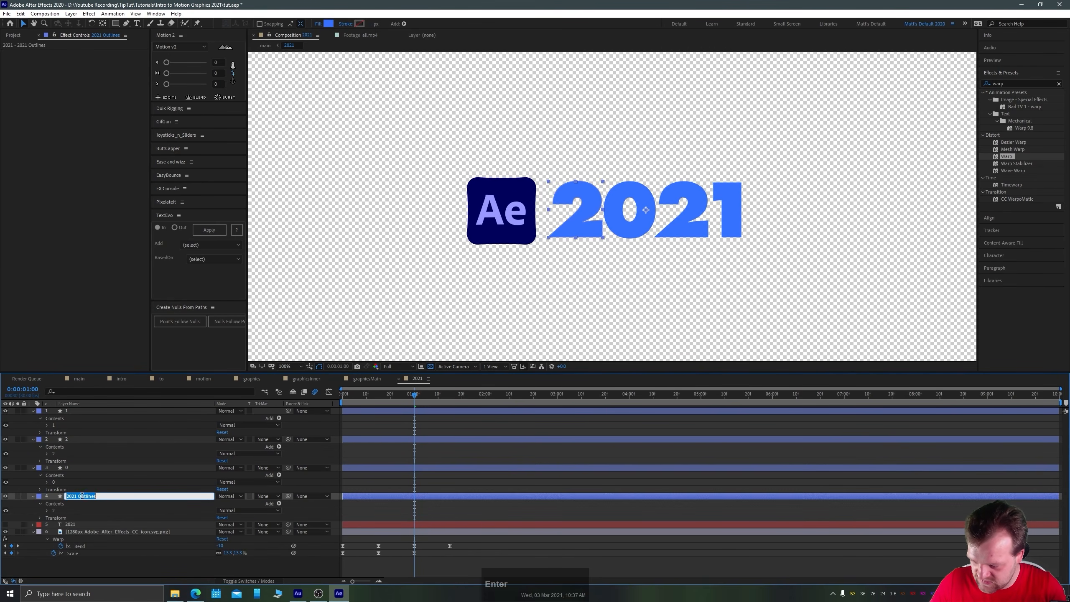
type("2")
key("Return")
Collapse the four digit layers and center each one's anchor point on its own digit.
left_click(65, 410, "shift")
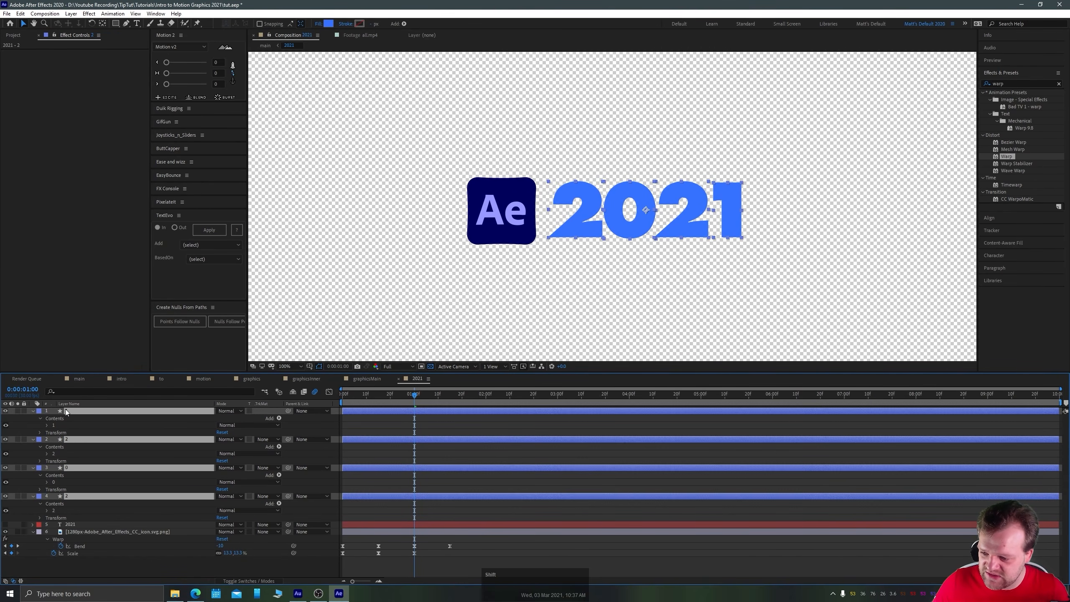
key("u")
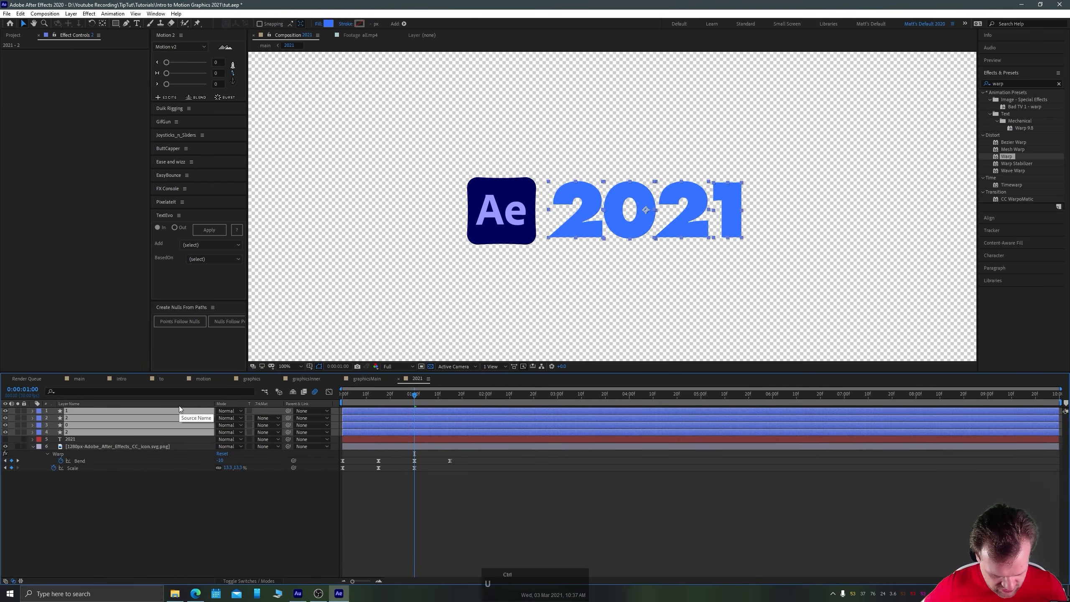
key("ctrl+alt+Home")
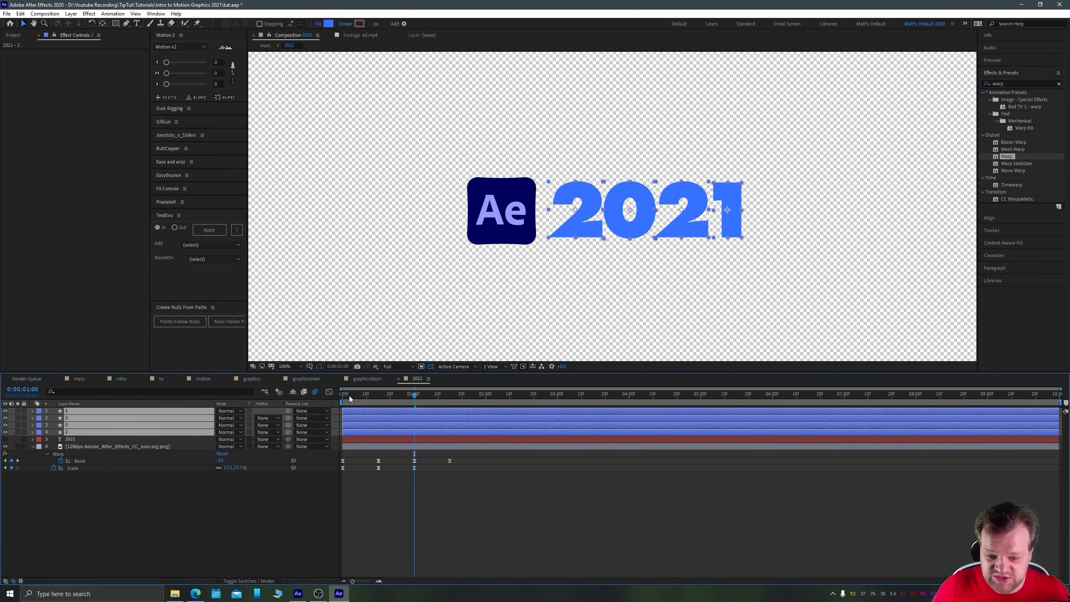
Move the first 2's anchor point by hand to the middle of its bottom edge with the Pan Behind tool.
key("y")
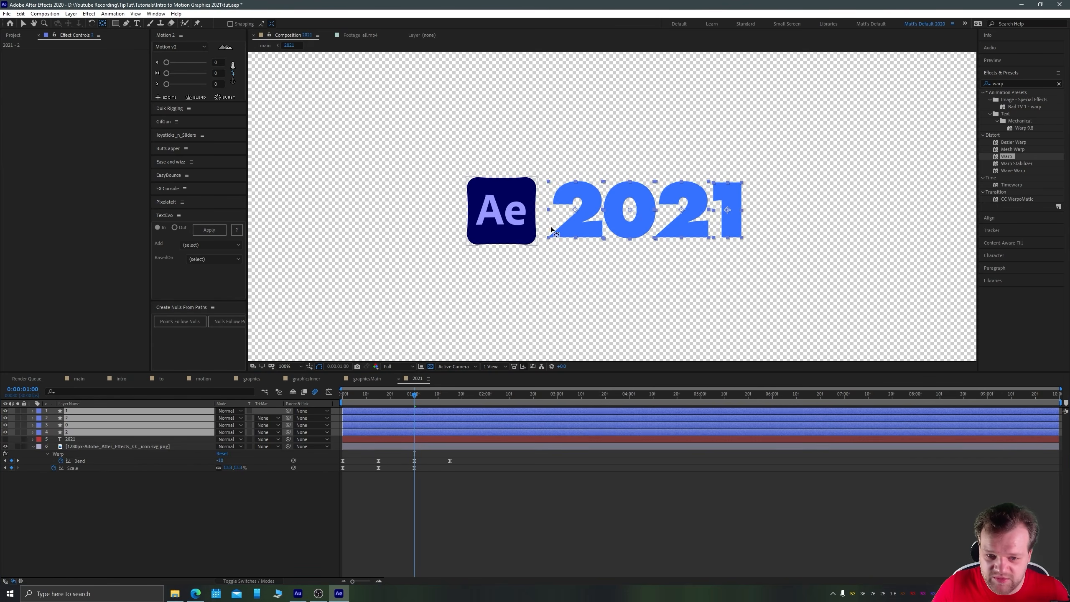
left_click(153, 507)
left_click(84, 432)
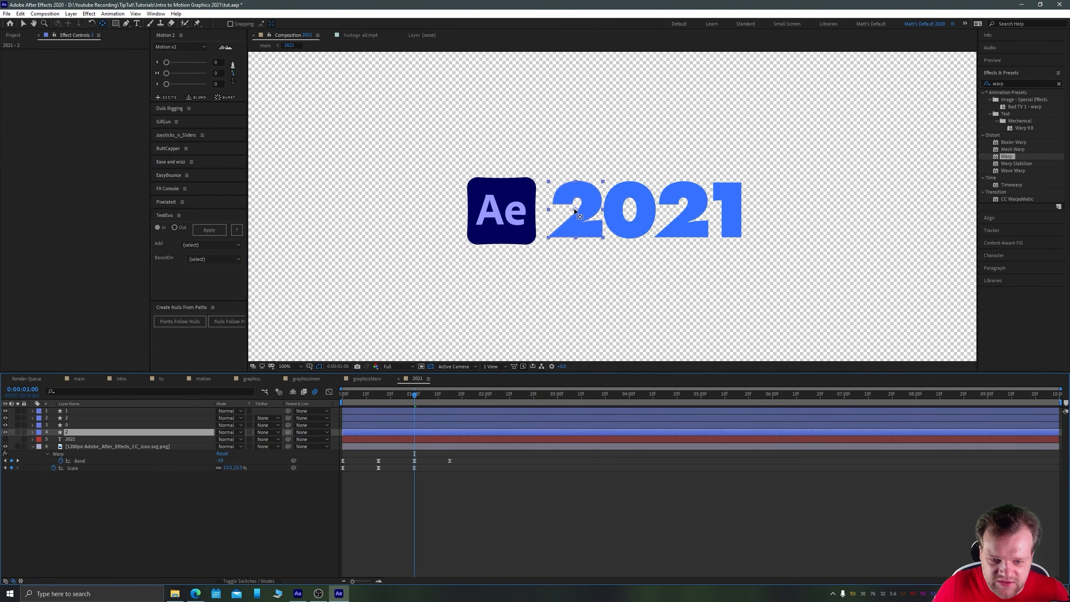
left_click_drag(574, 234, 576, 235)
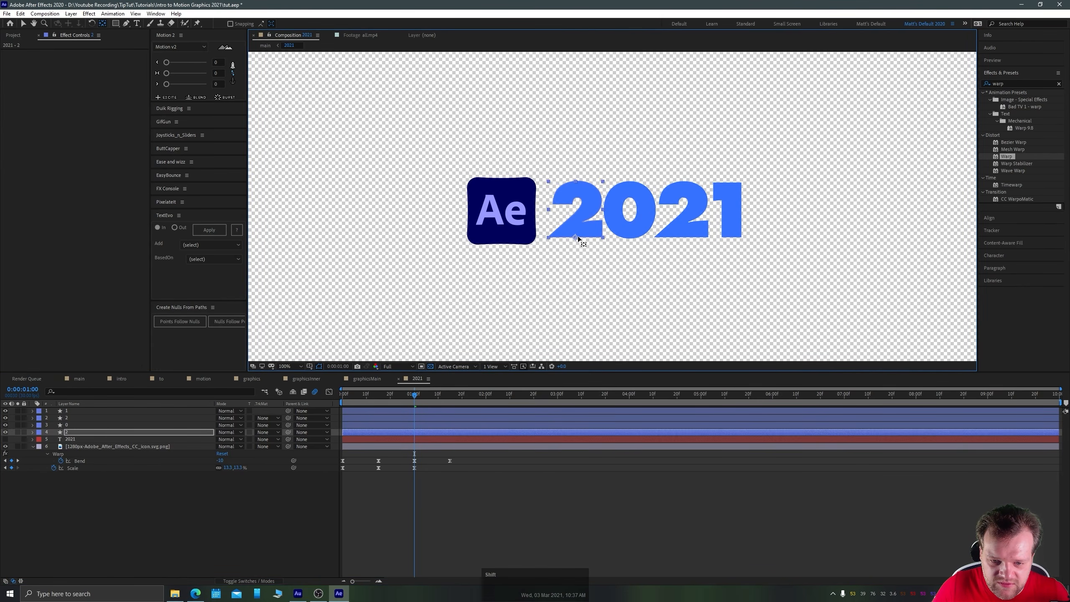
left_click(84, 480)
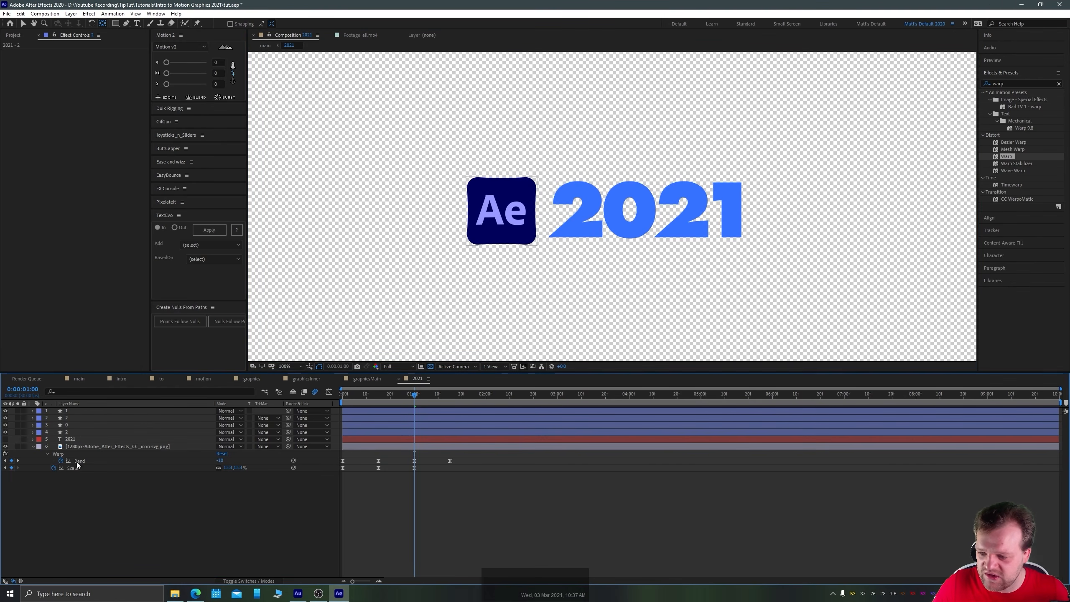
Set the anchor points of all four digit layers to bottom center with Motion 2, then return to the Selection tool.
left_click(72, 431)
left_click(71, 411, "shift")
left_click(232, 82)
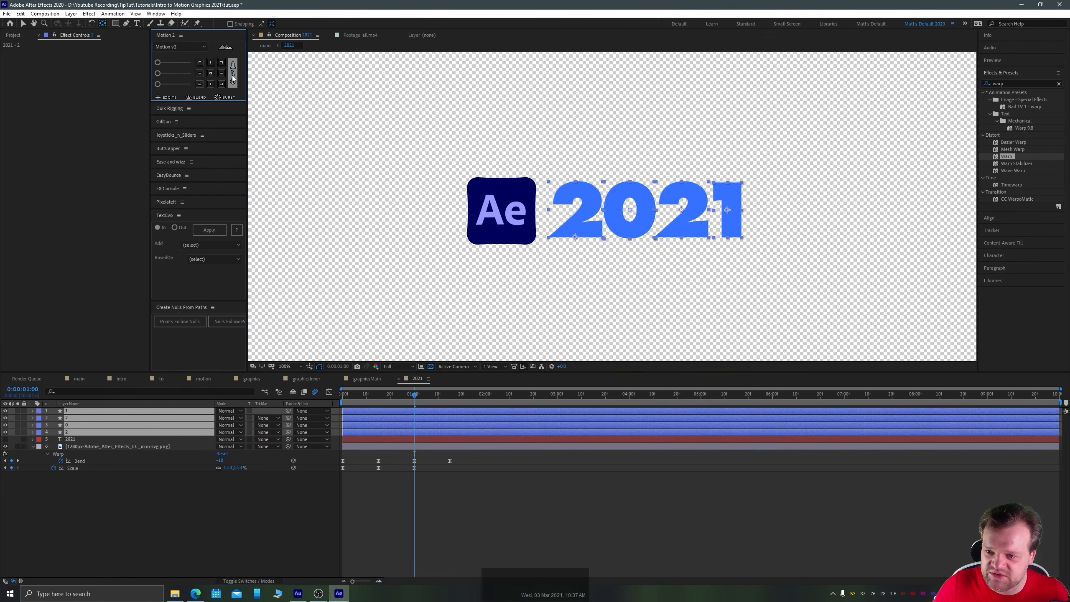
left_click(210, 84)
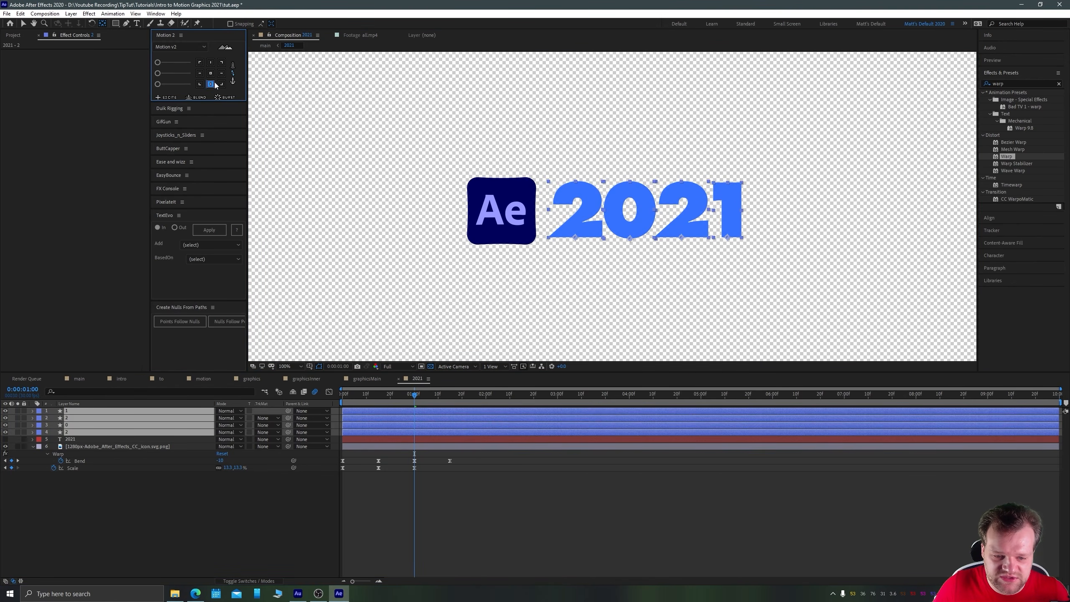
key("v")
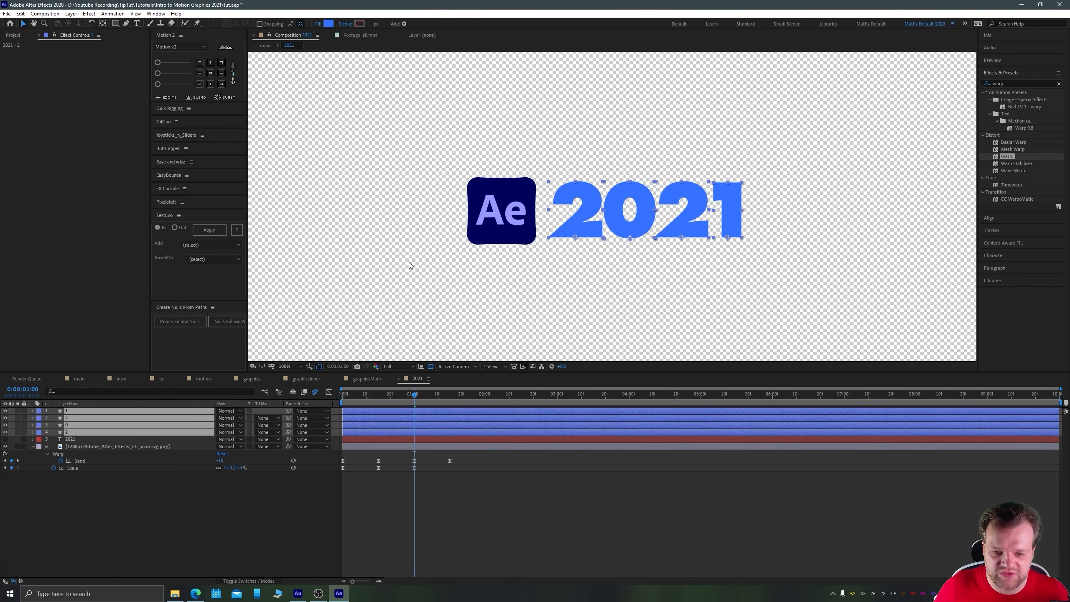
Turn all four digit layers of 2021 into 3D layers.
left_click(160, 519)
left_click(68, 432)
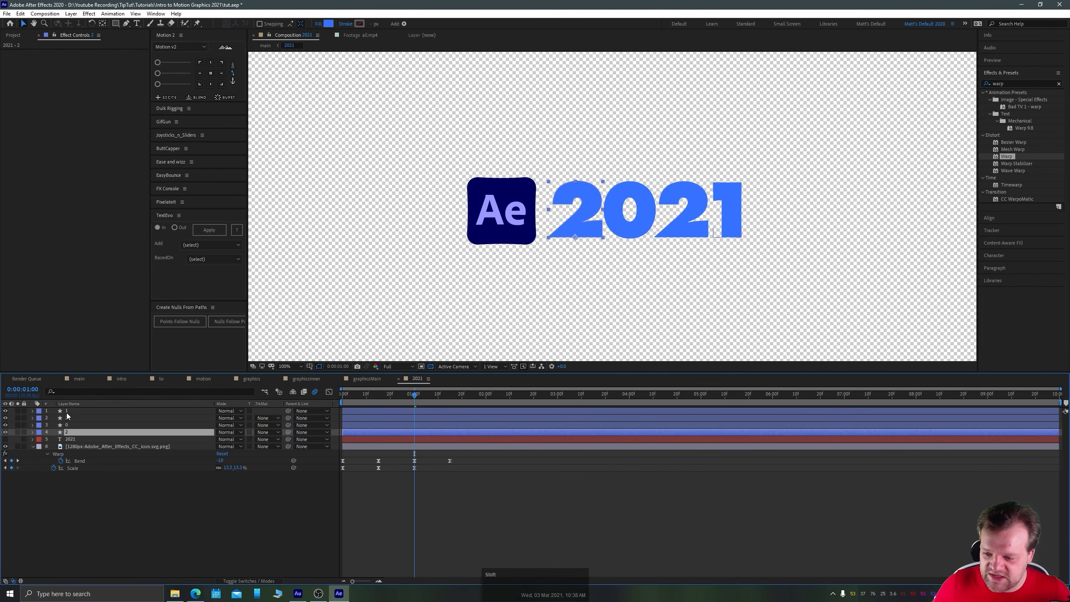
left_click(69, 411, "shift")
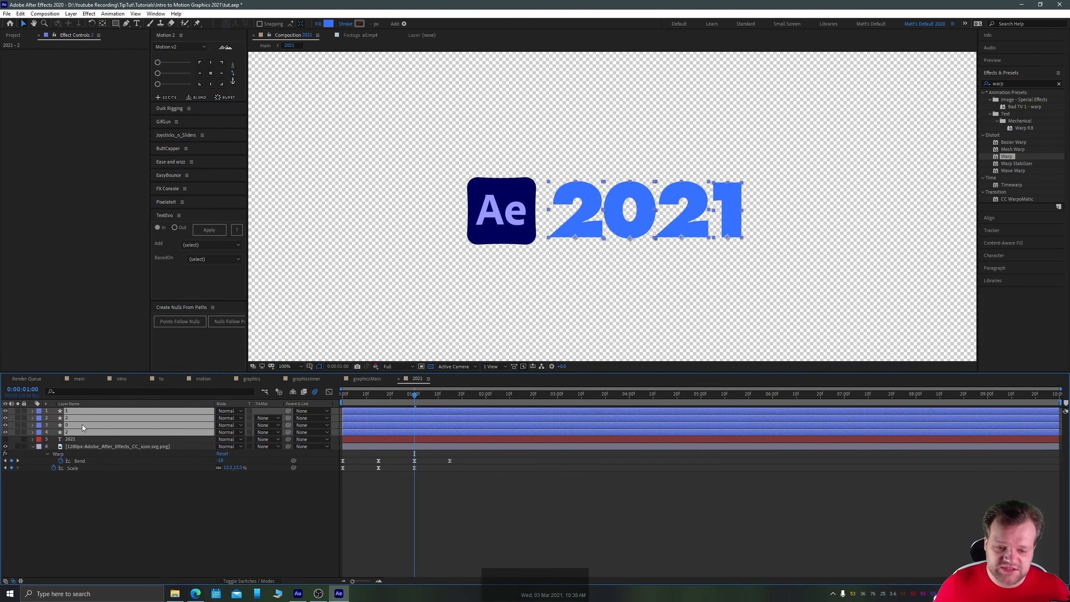
left_click(236, 581)
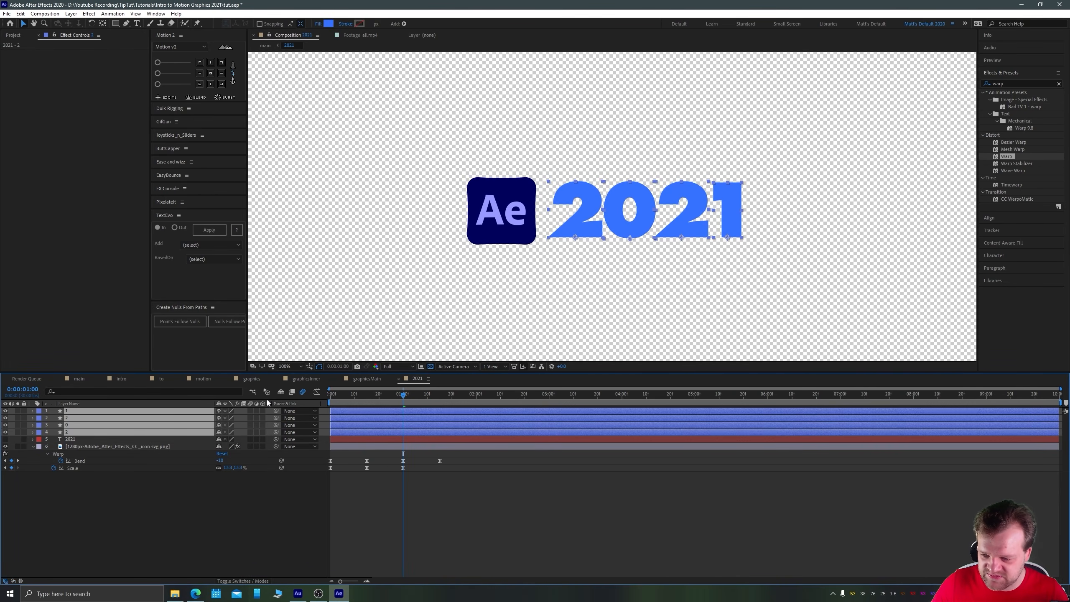
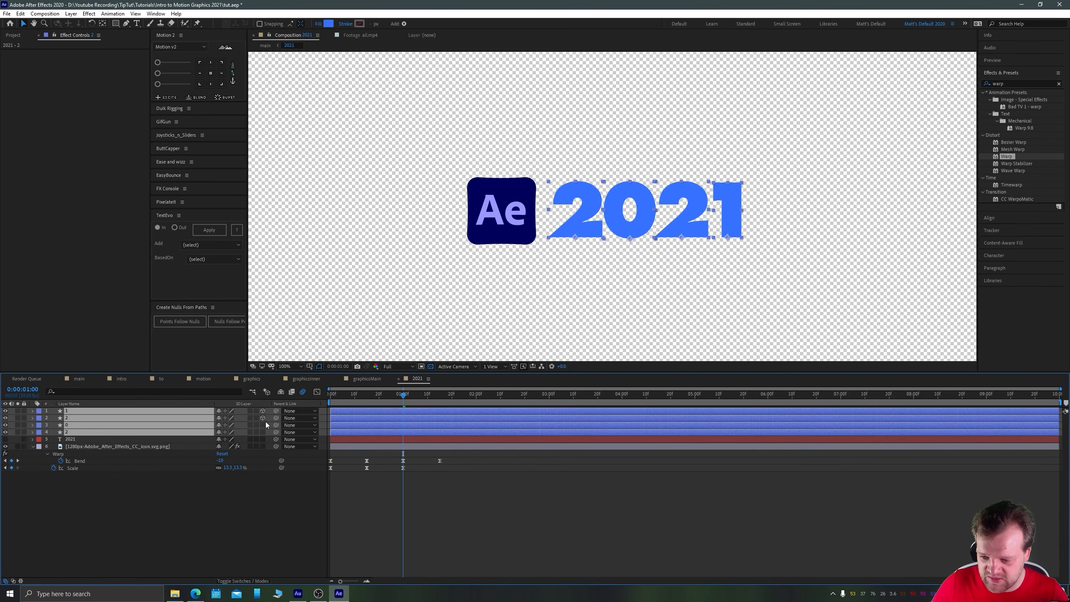
left_click(263, 432)
left_click(360, 512)
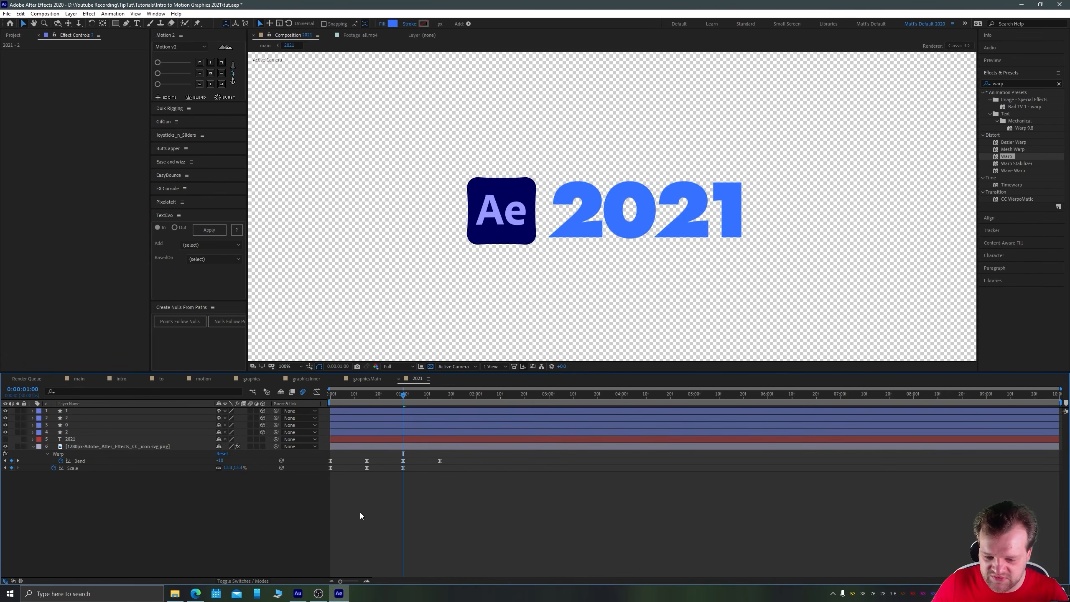
At 0:00:01:00, tip all four digits flat with an X orientation of about 99° and start keyframing Orientation.
key("space")
left_click(399, 397)
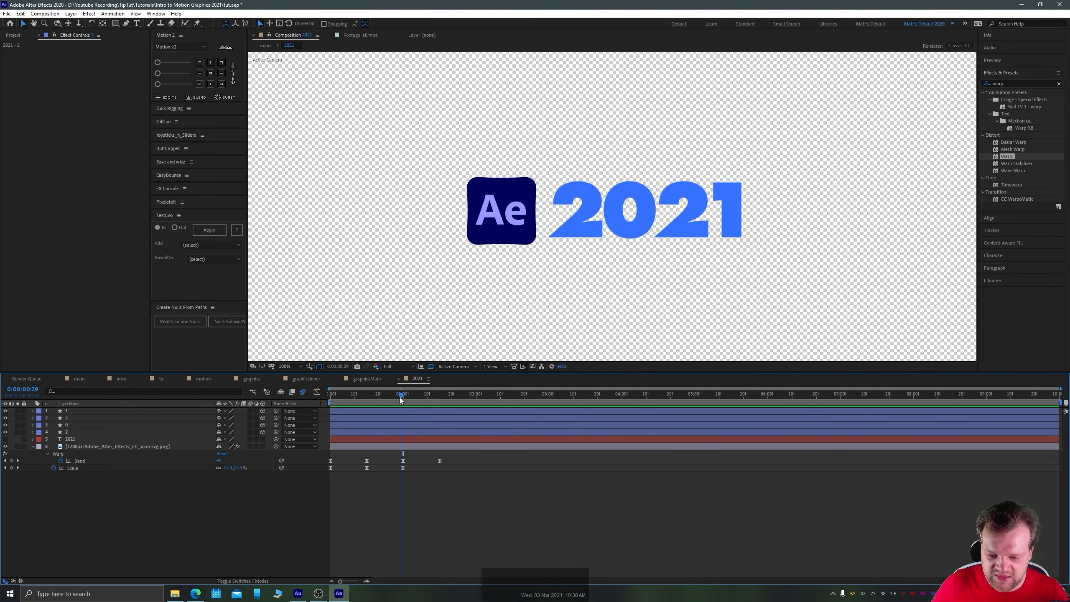
left_click(67, 432)
left_click(69, 412, "shift")
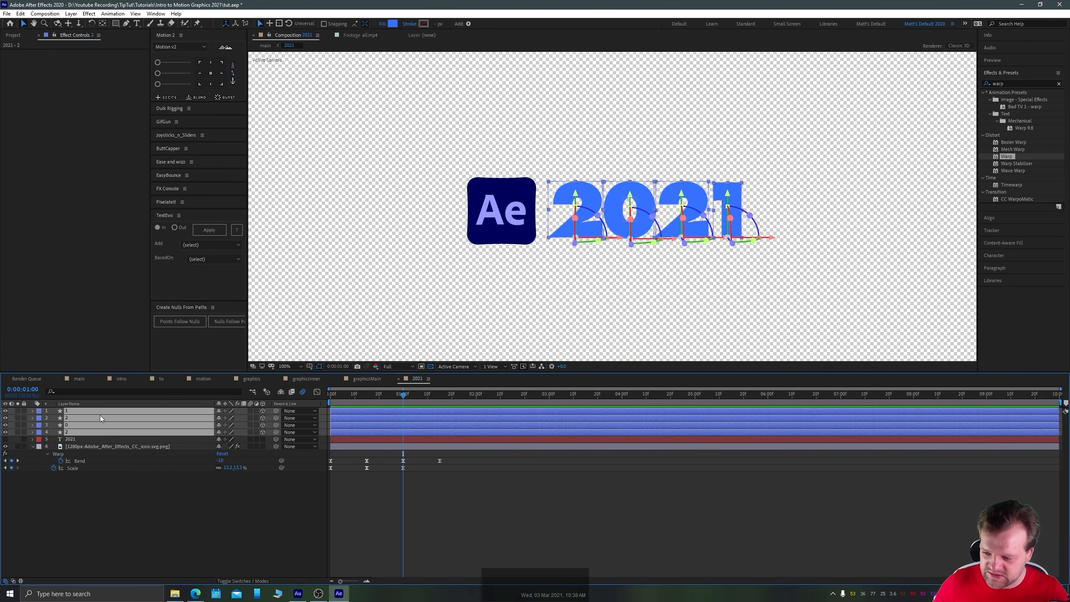
key("r")
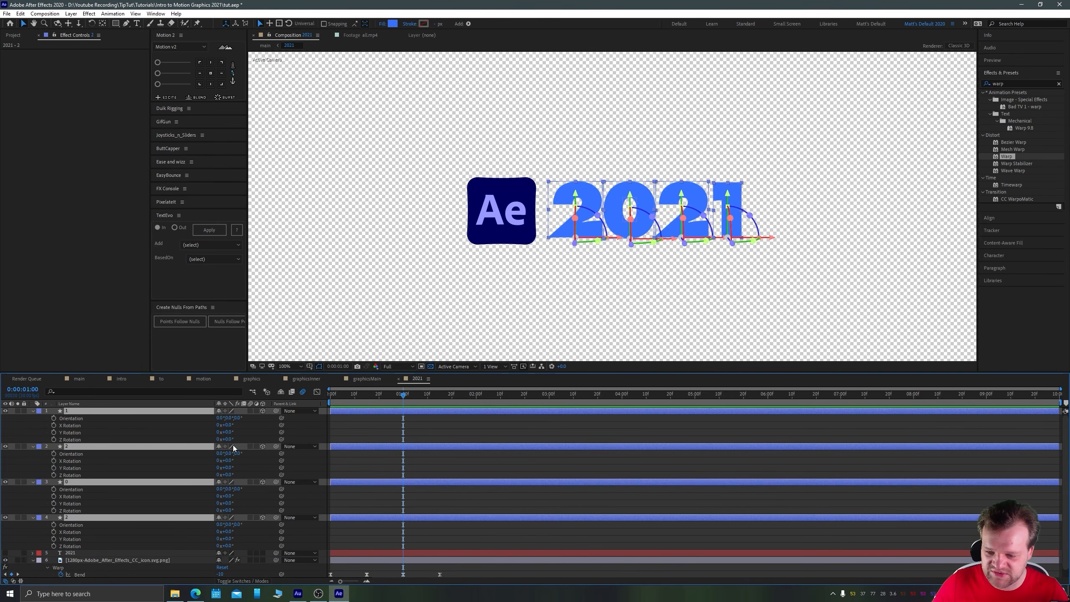
mouse_move(219, 417)
left_mouse_down()
mouse_move(263, 423)
mouse_move(207, 418)
mouse_move(220, 418)
left_mouse_up()
left_click(220, 418)
type("90")
key("Return")
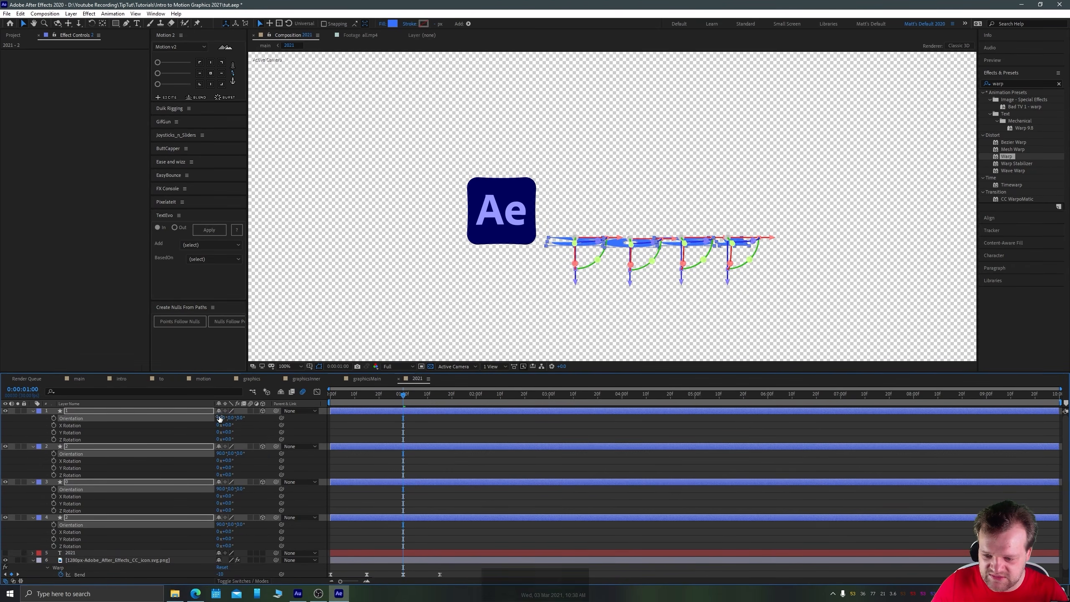
left_click_drag(220, 417, 226, 417)
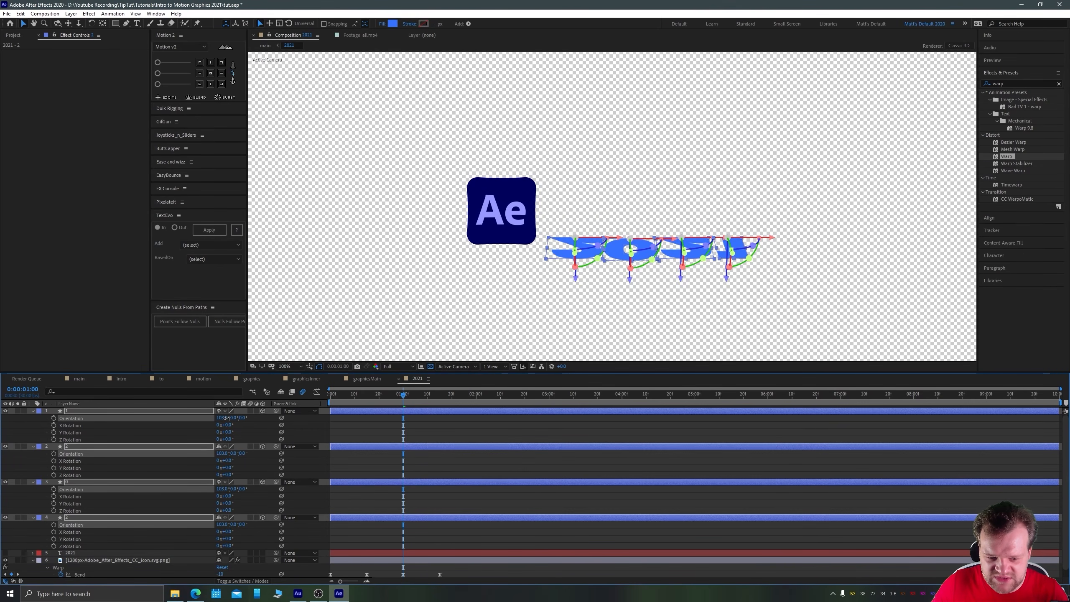
left_click(54, 418)
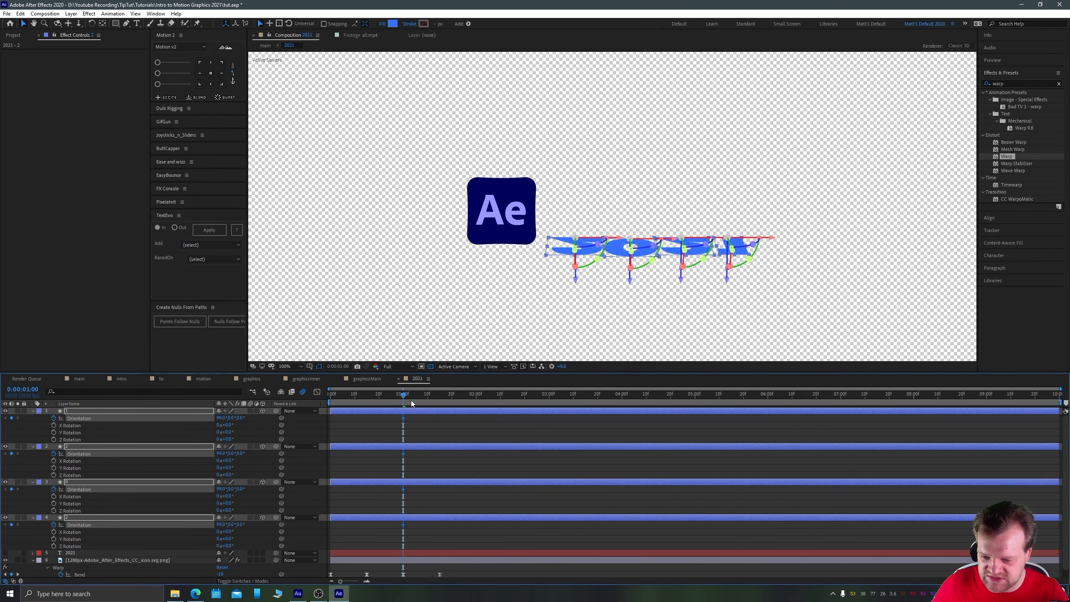
At 0:00:02:00, rotate the X orientation of all four digits past upright to add an overshoot keyframe.
key("shift+Page_Down")
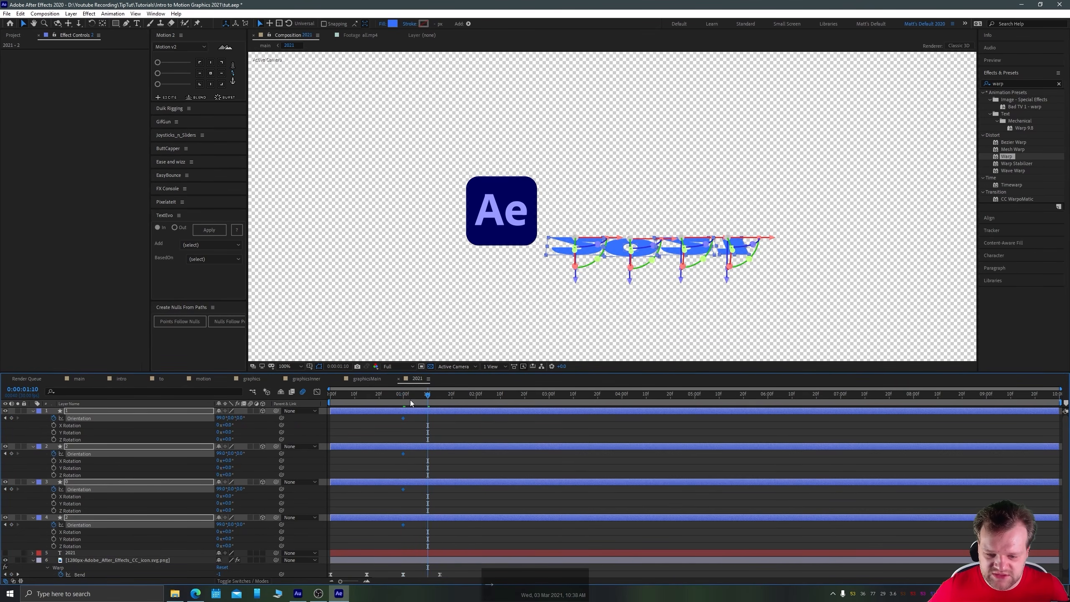
key("shift+Page_Down")
key("shift+Page_Down")
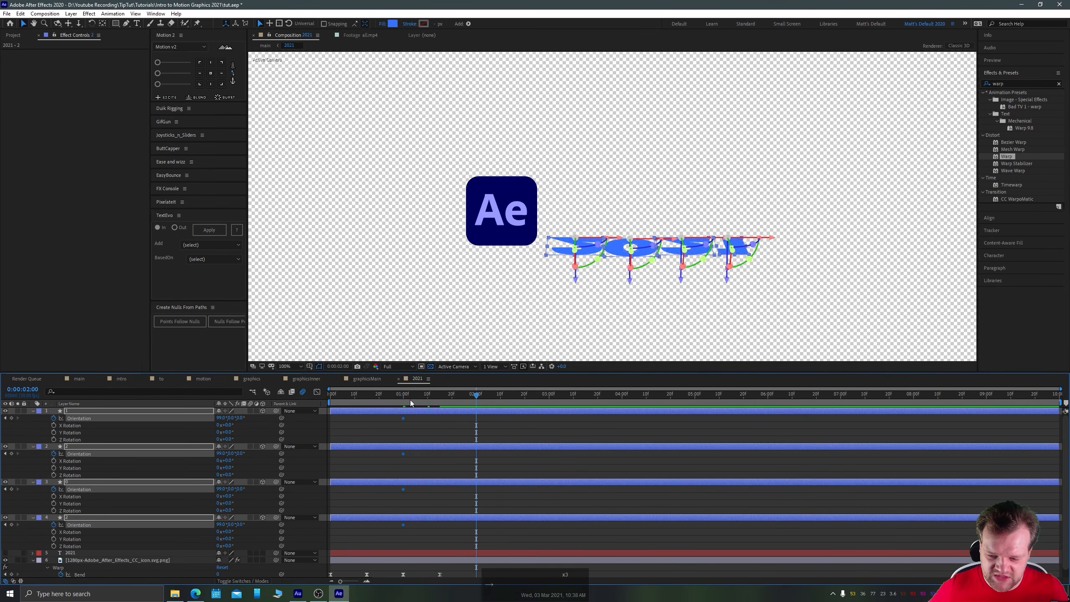
left_click_drag(220, 417, 161, 419)
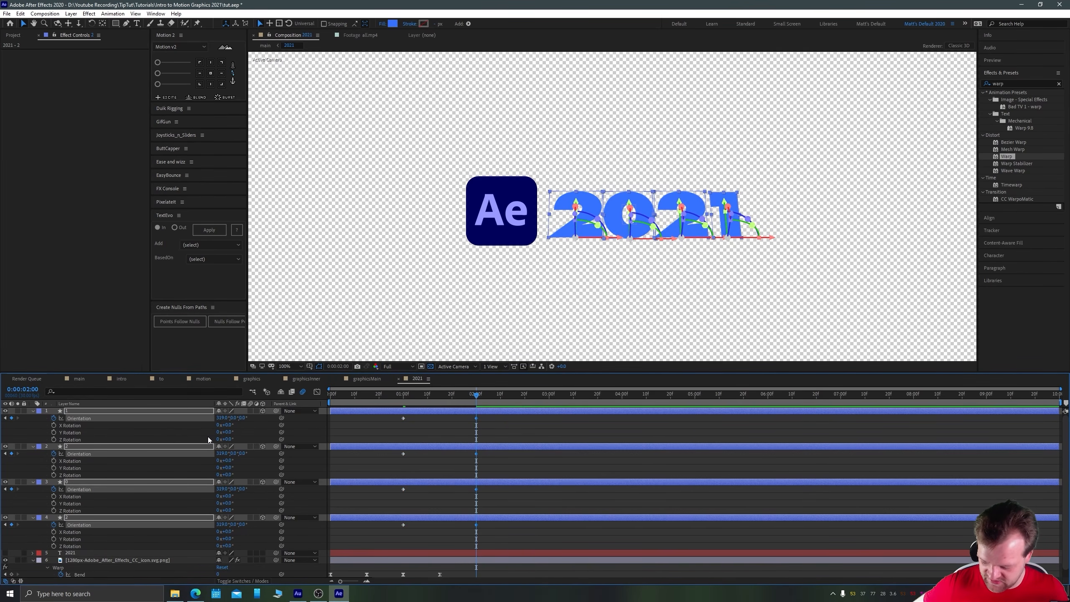
At 0:00:02:15, set the X orientation of all four digits to 0° so they stand upright.
key("Right")
key("Right")
key("Right")
key("Right")
key("Right")
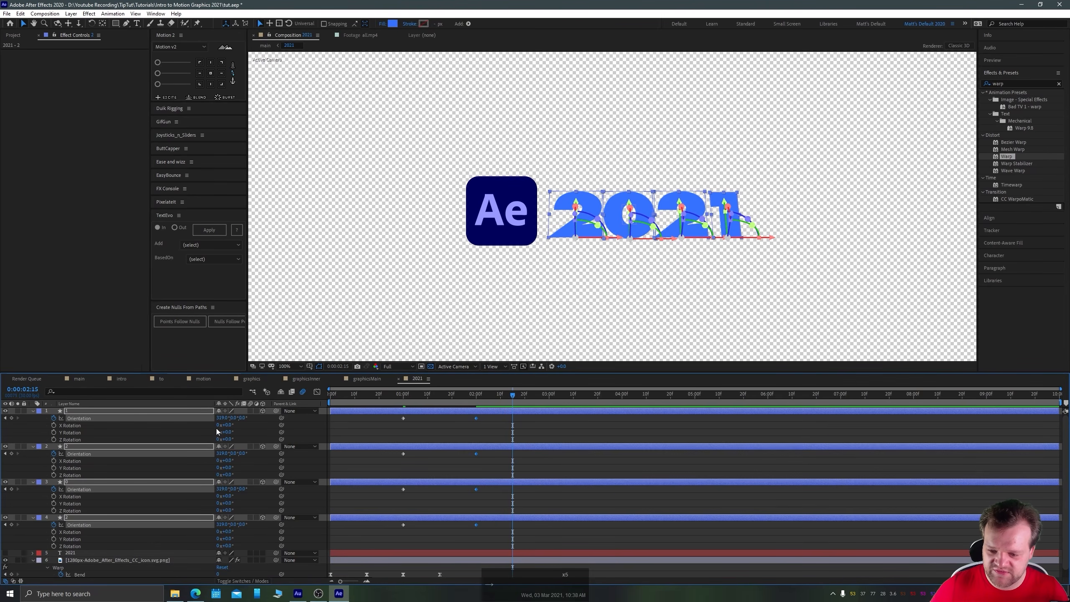
left_click(221, 417)
type("0")
key("Return")
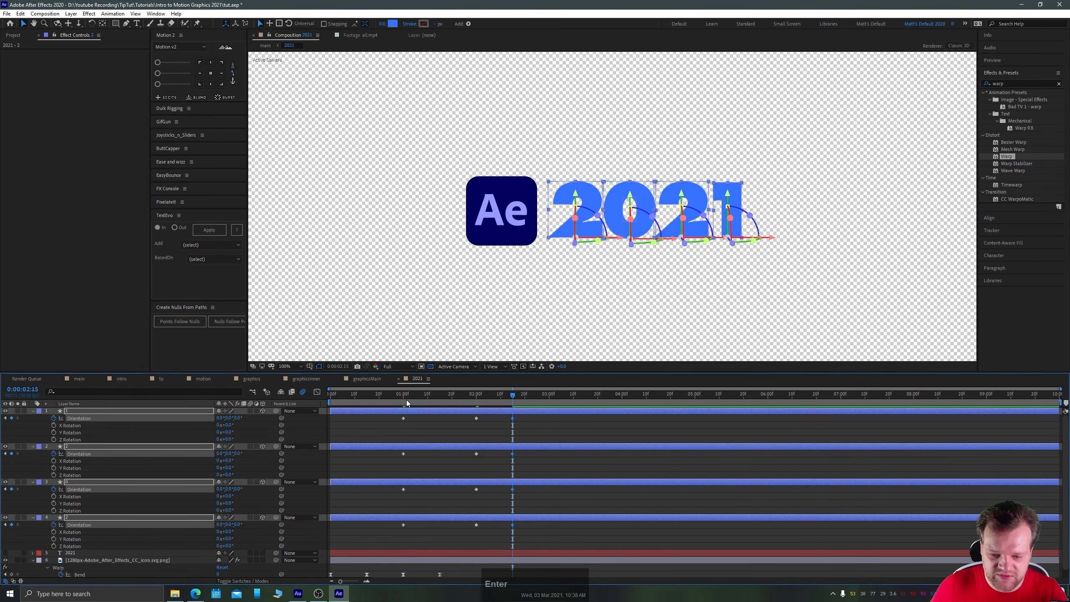
Easy-ease the digits' orientation keyframes and lengthen the 2:00 keyframe's speed handles in both directions, then preview the motion.
left_click_drag(406, 400, 369, 535)
key("F9")
left_click(317, 392)
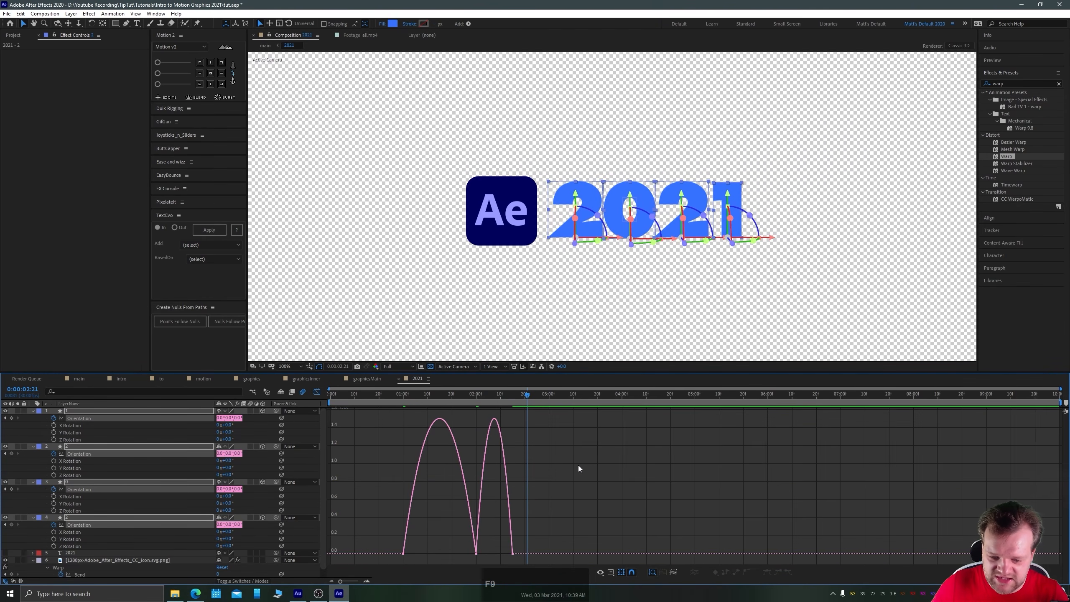
left_click_drag(573, 494, 419, 552)
key("ctrl+z")
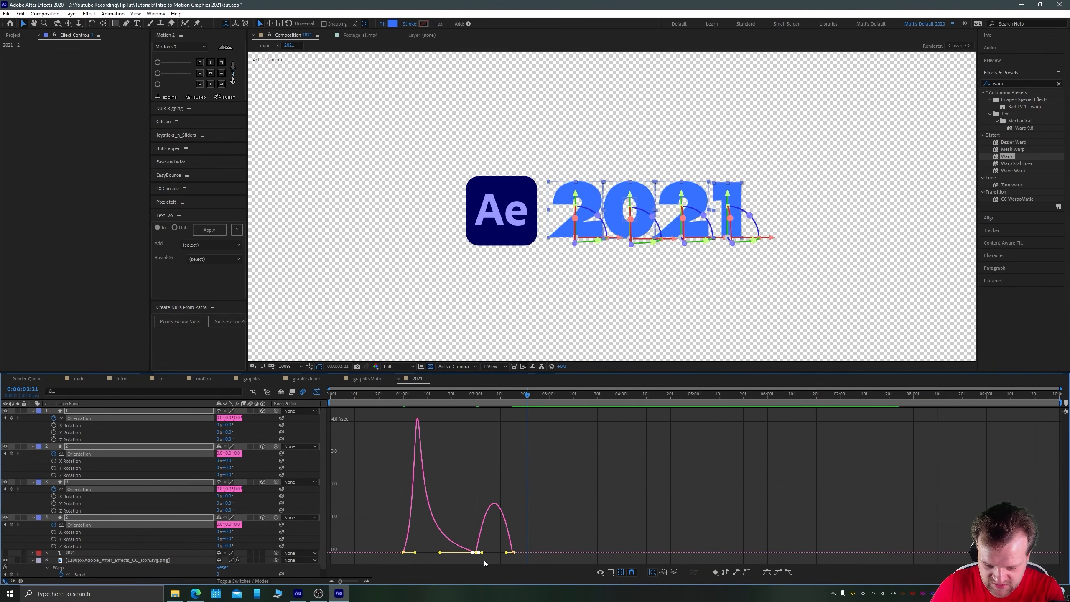
mouse_move(482, 551)
left_mouse_down()
mouse_move(508, 552)
mouse_move(493, 551)
left_mouse_up()
left_click(404, 395)
key("space")
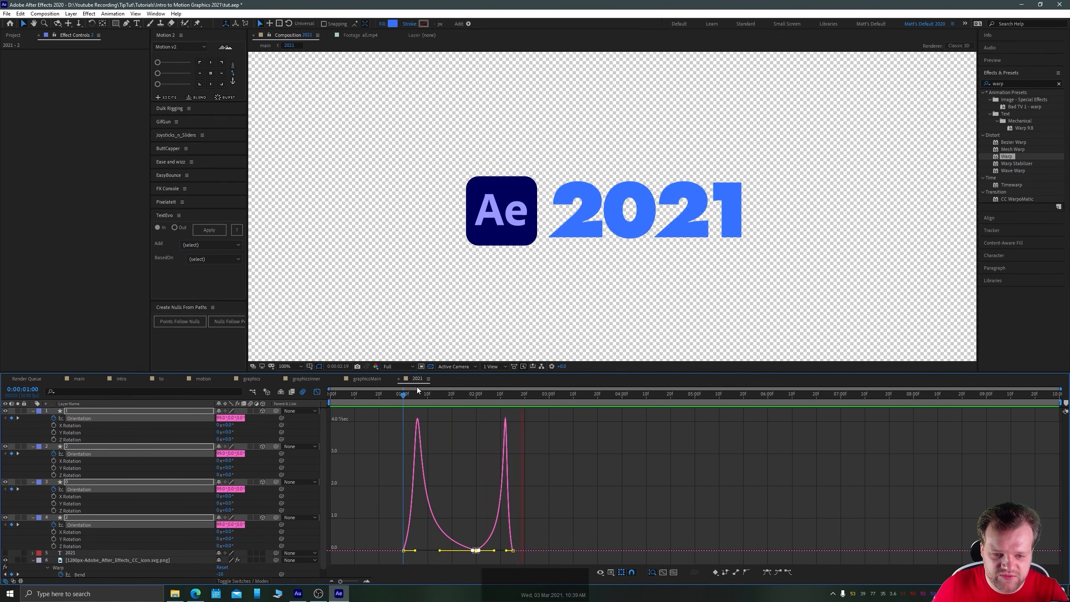
key("shift+F3")
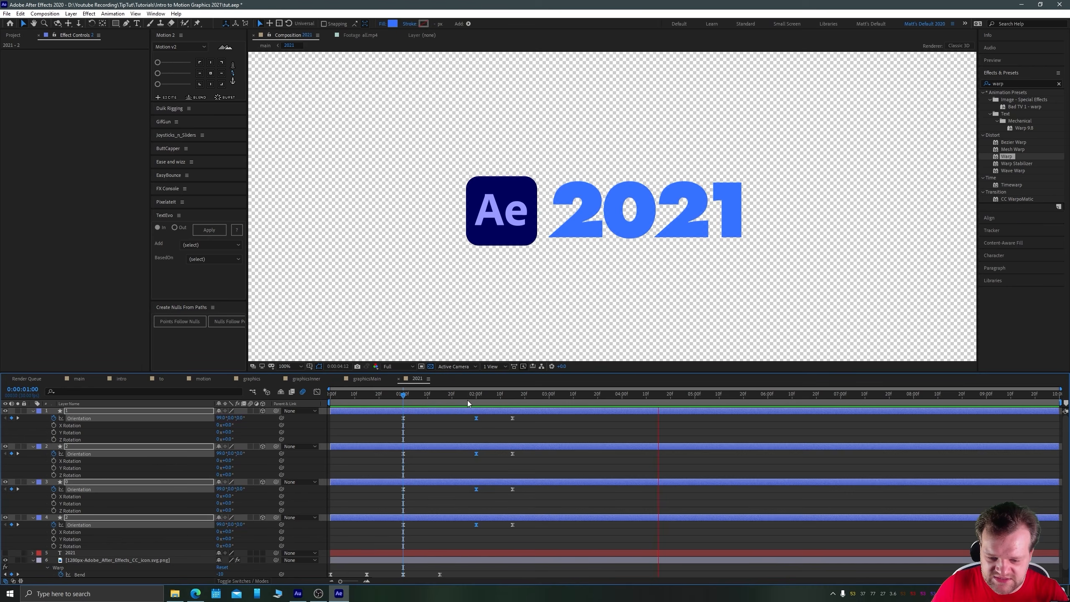
Add X orientation keyframes to all four digits: 5° at 0:00:02:25 and 0° at 0:00:03:05.
left_click_drag(467, 400, 515, 406)
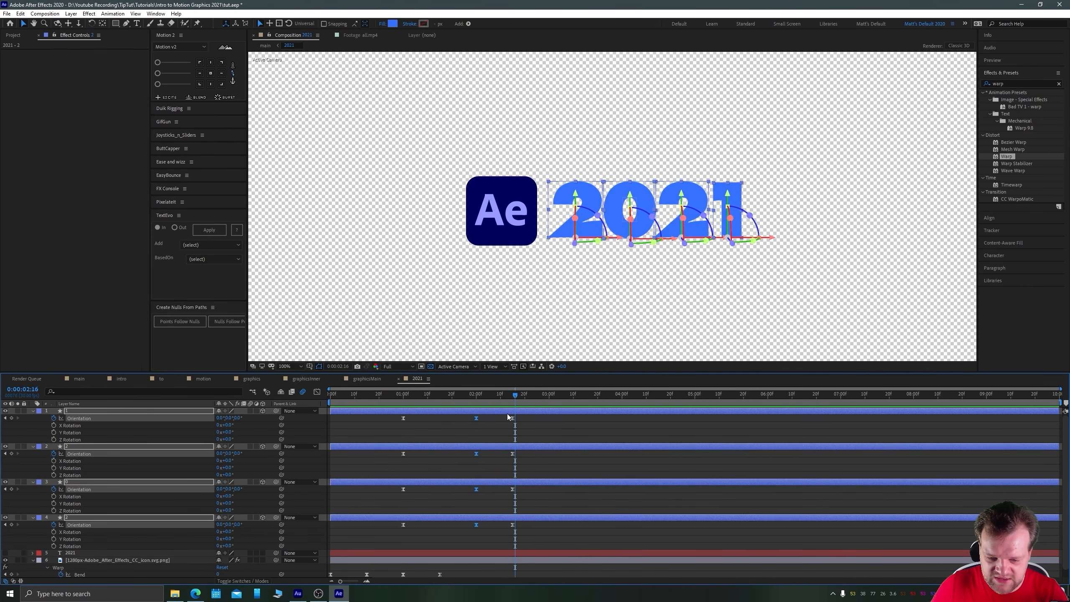
left_click(6, 418)
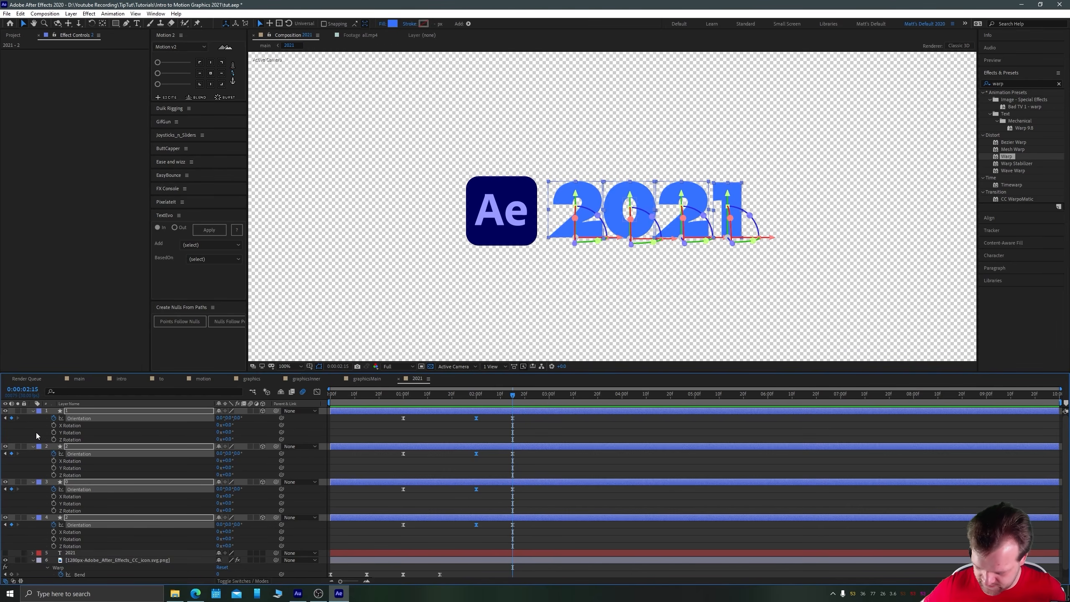
key("ctrl+Right")
key("ctrl+Right")
key("ctrl+Right")
key("ctrl+Right")
key("ctrl+Right")
key("ctrl+Right")
key("ctrl+Right")
key("ctrl+Right")
key("ctrl+Right")
key("ctrl+Right")
key("ctrl+Right")
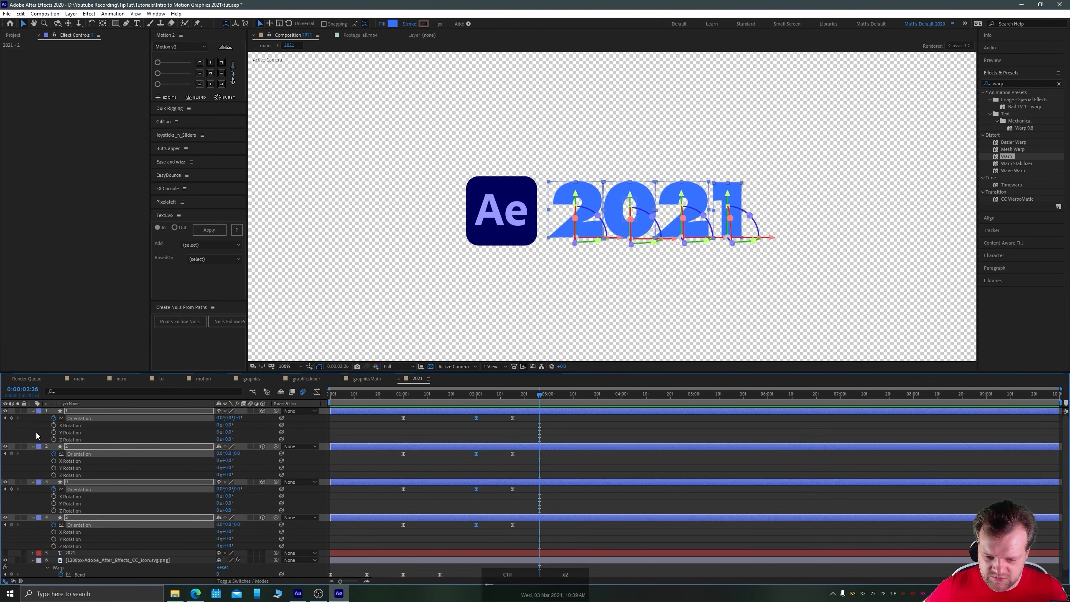
key("ctrl+Left")
left_click(219, 417)
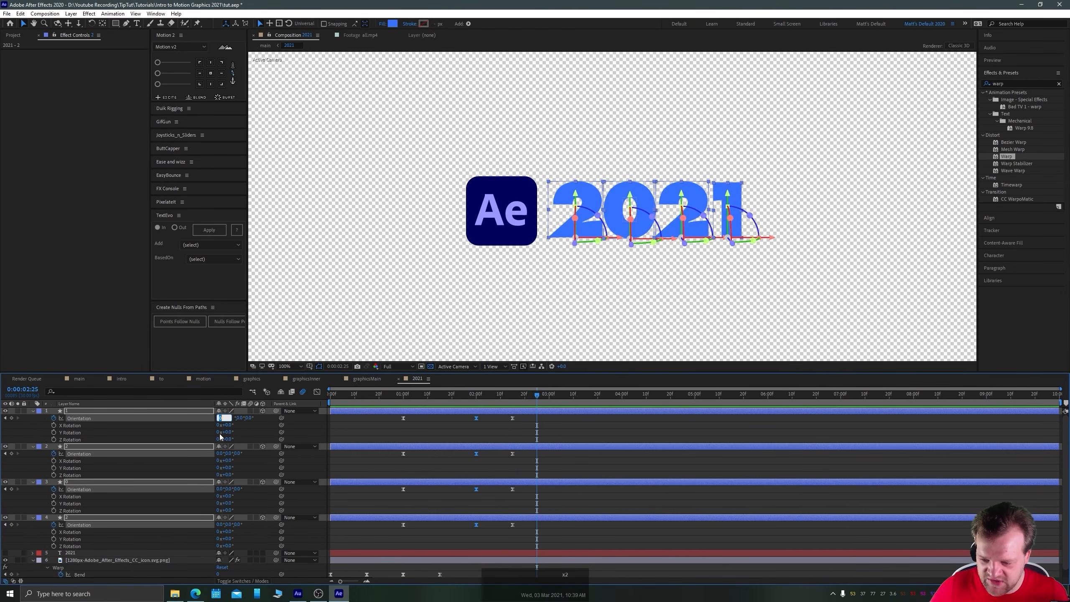
type("5")
key("Return")
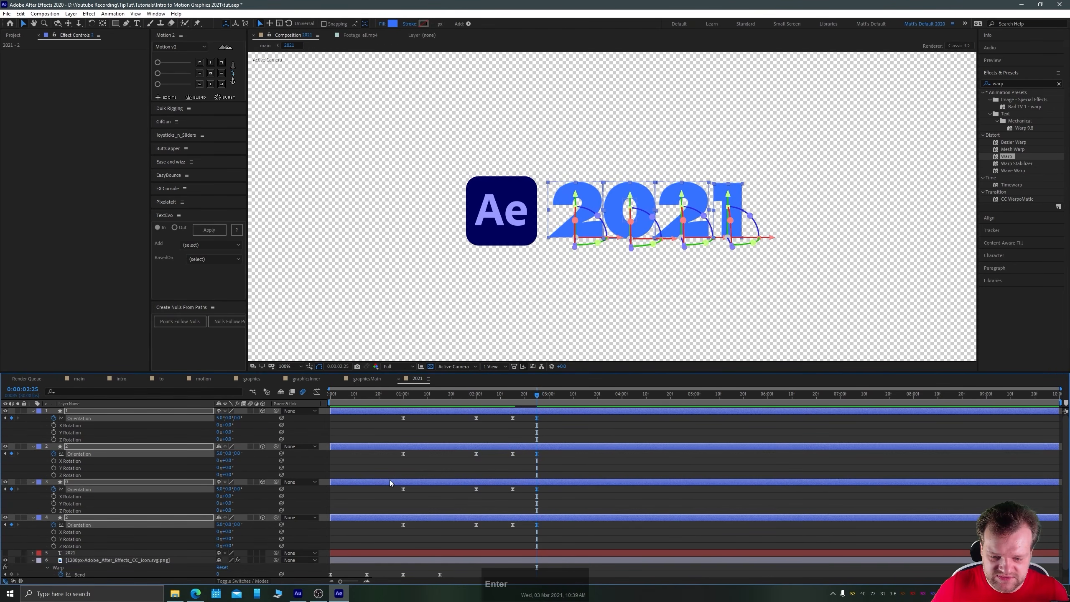
key("ctrl+shift+Right")
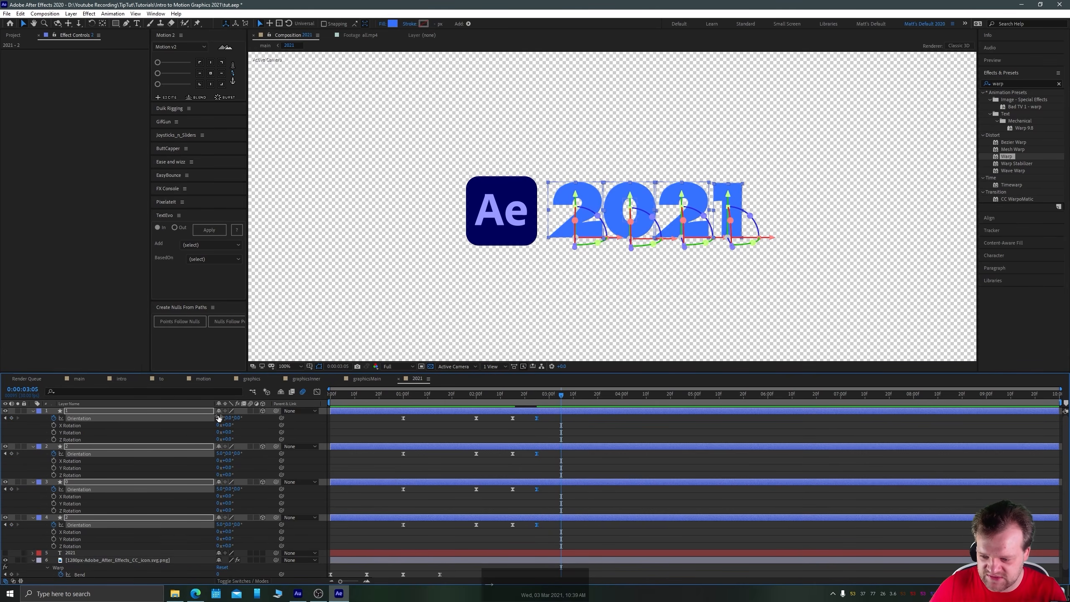
key("Return")
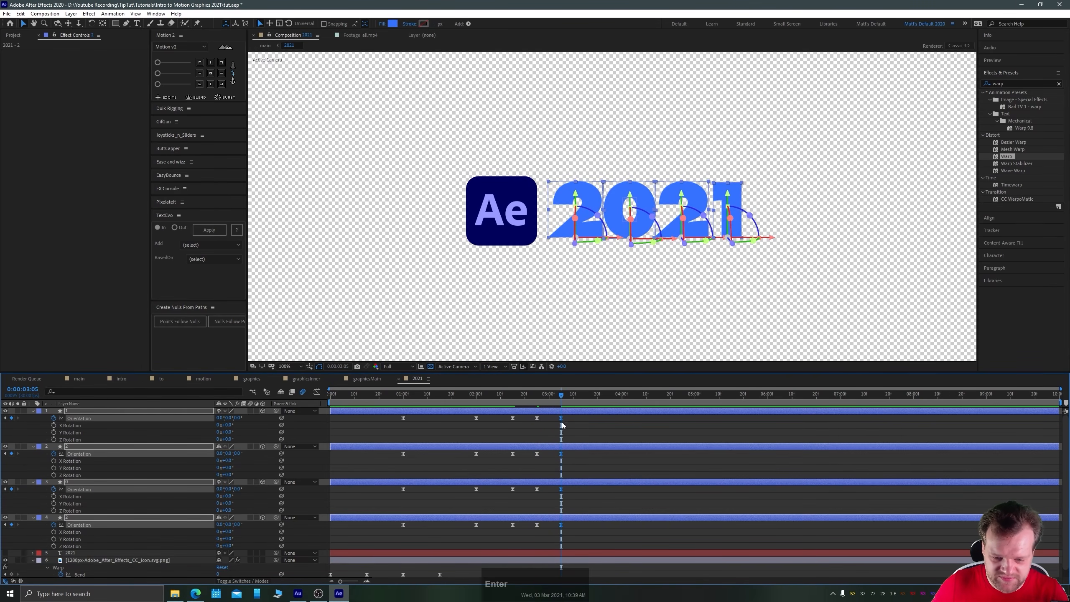
Easy-ease the digits' last three orientation keyframes and lengthen the 2:25 keyframe's speed handles on both sides in the graph editor.
left_click(479, 397)
left_click_drag(579, 416, 363, 532)
left_click(317, 392)
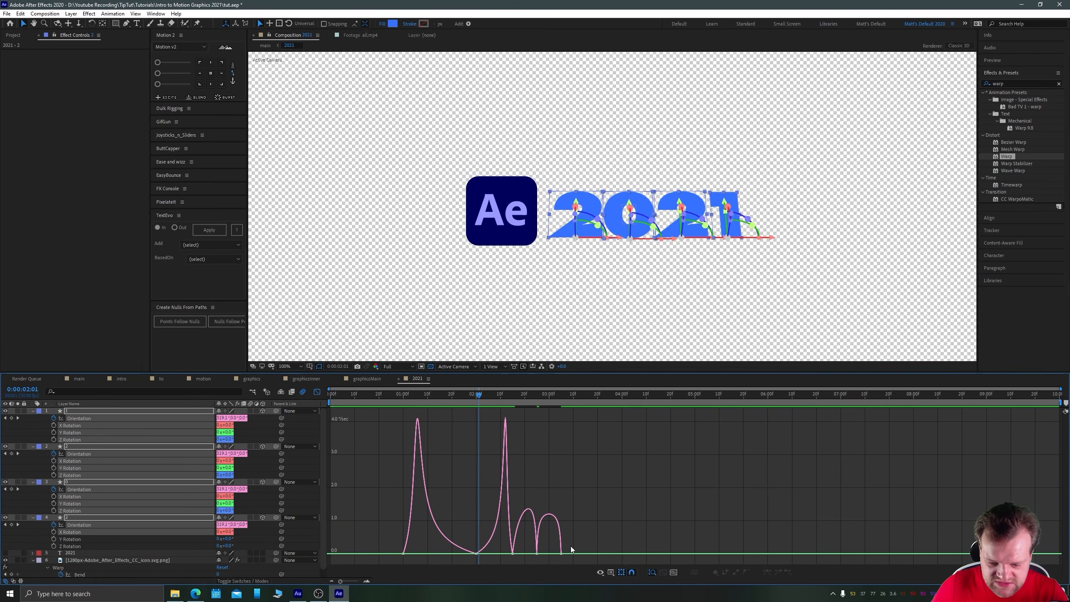
left_click_drag(589, 543, 506, 557)
key("F9")
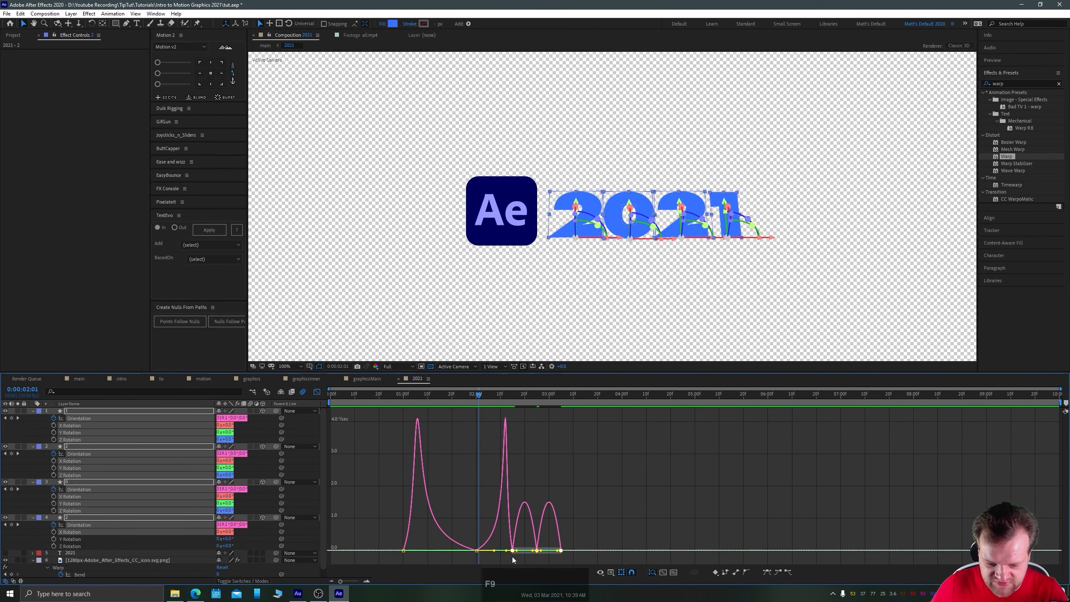
left_click(534, 550)
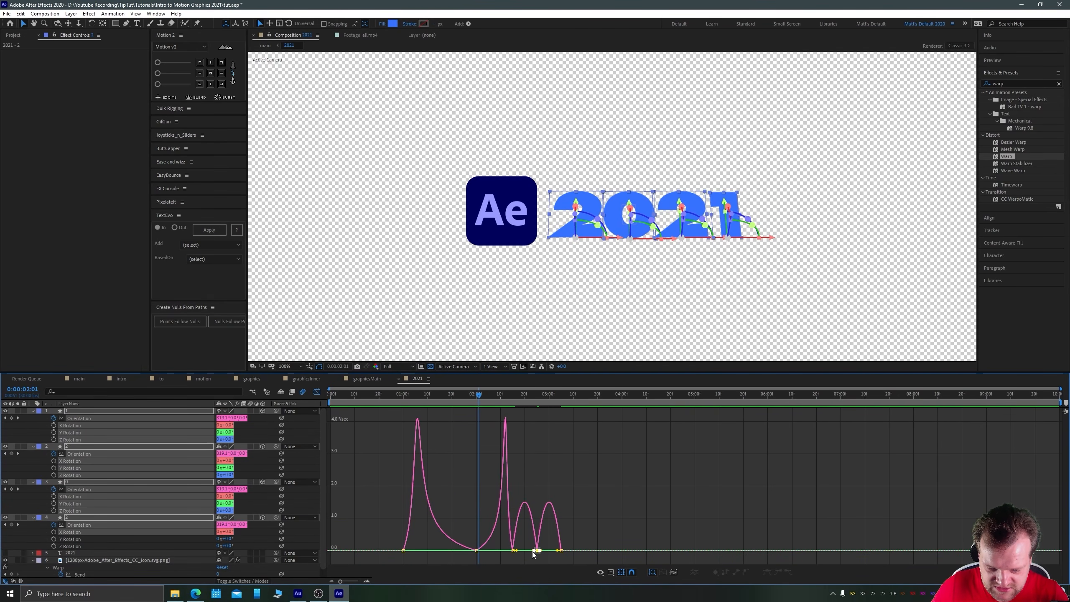
scroll(533, 552, "up", 4)
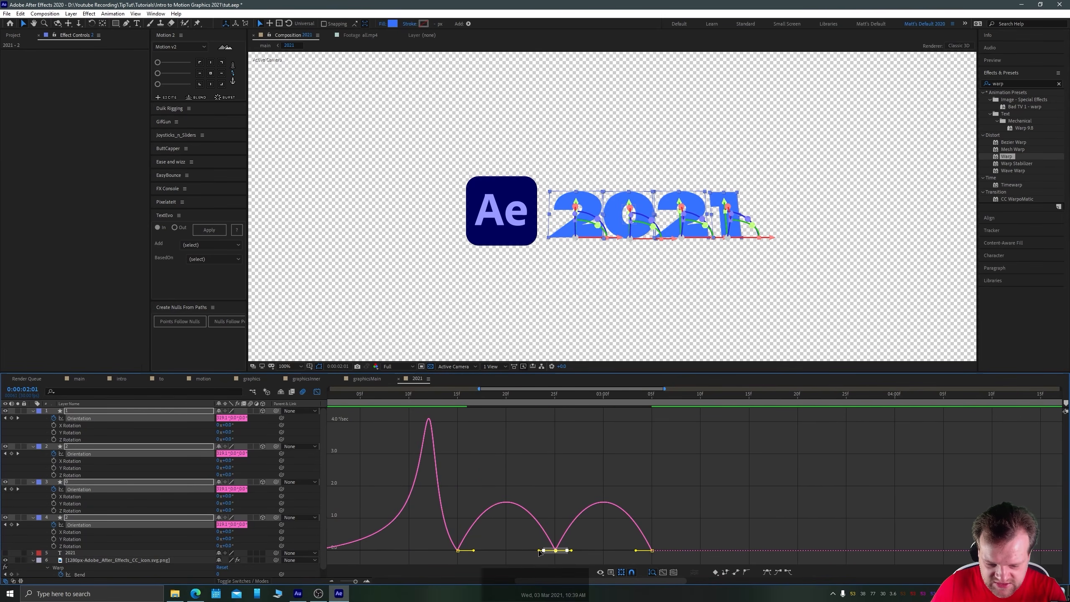
left_click_drag(539, 551, 590, 550)
scroll(590, 548, "down", 4)
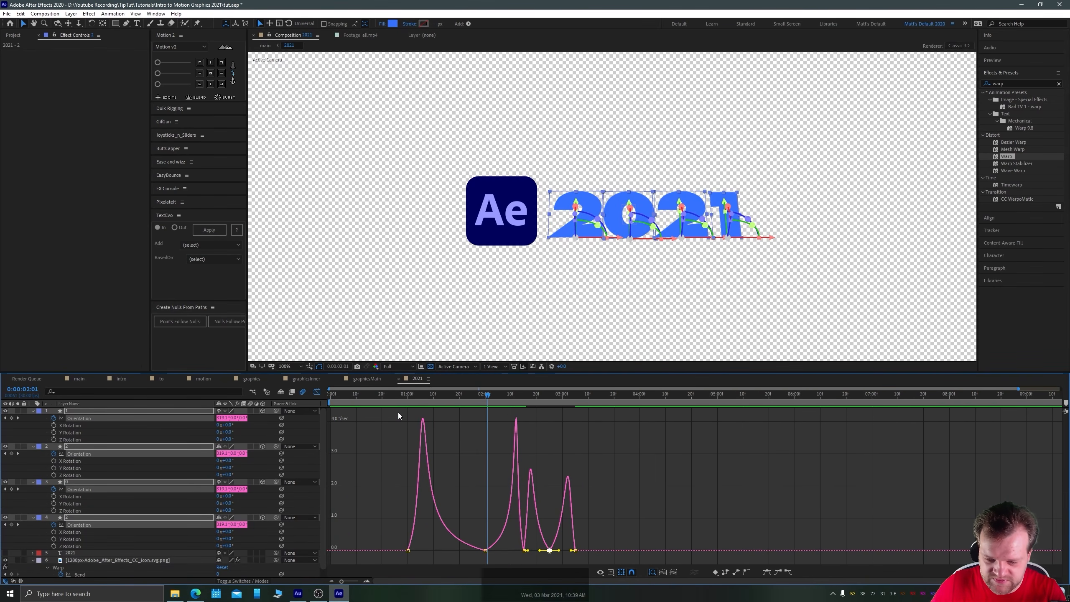
Preview the digits' flip-up animation, then close the graph editor and return to 0:00:01:00.
mouse_move(371, 395)
left_mouse_down()
mouse_move(304, 393)
mouse_move(385, 398)
left_mouse_up()
key("space")
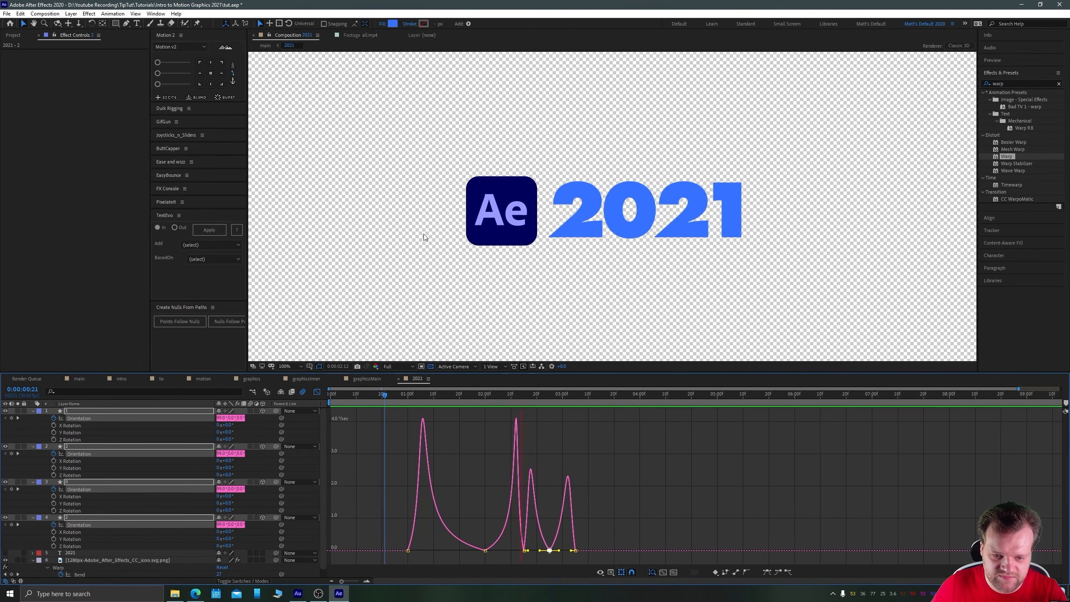
key("space")
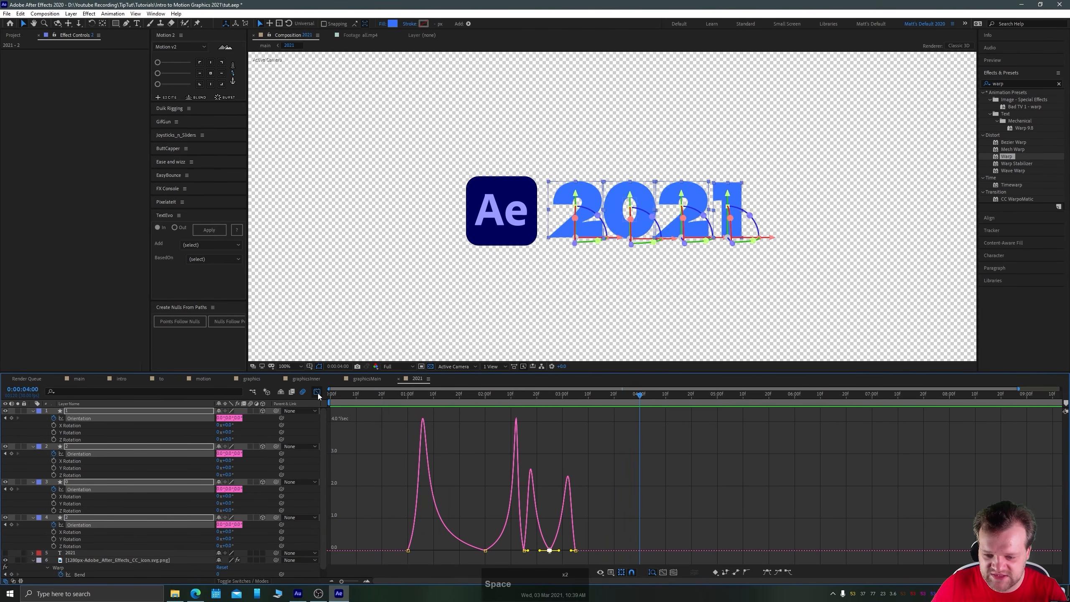
left_click(318, 393)
left_click(411, 399)
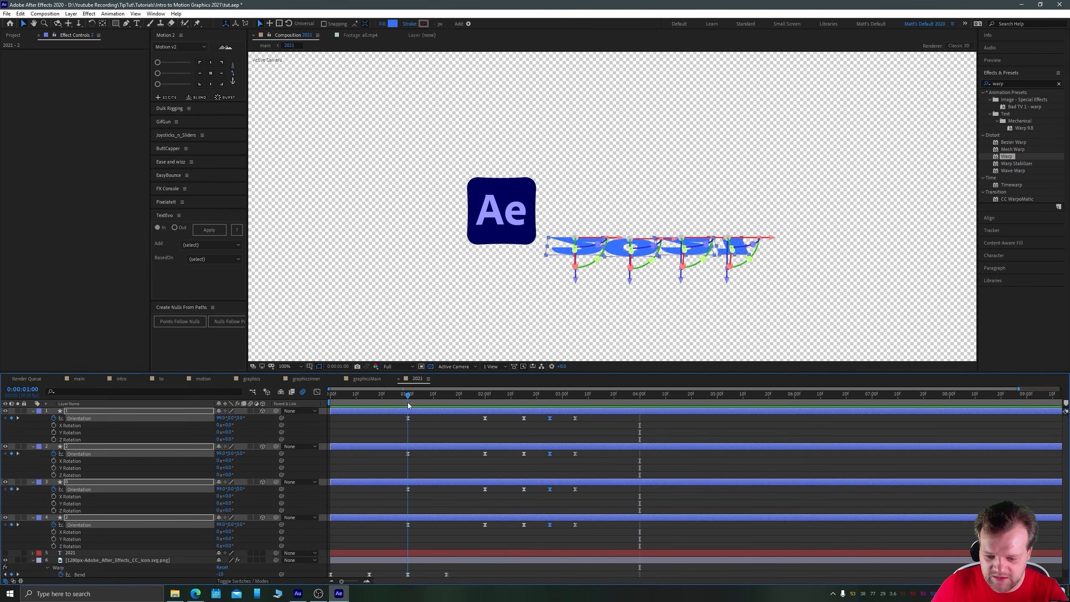
Trim the start of the four digit layers to 0:00:01:00 and show their orientation keyframes.
key("u")
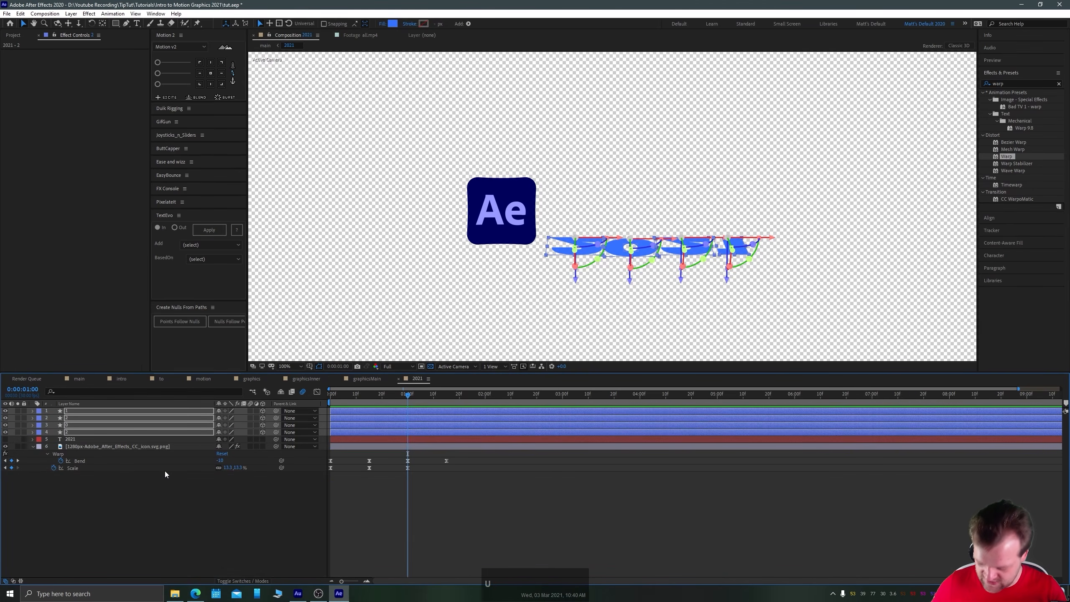
key("alt+bracketleft")
key("u")
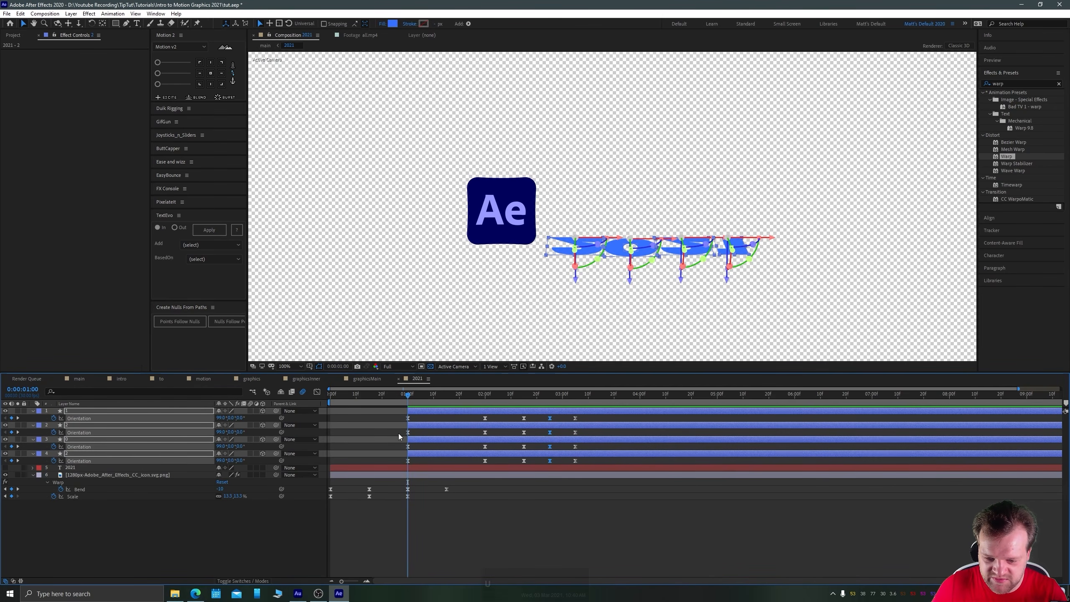
Duplicate the four digit layers and move the copies to the top of the layer stack.
key("ctrl+d")
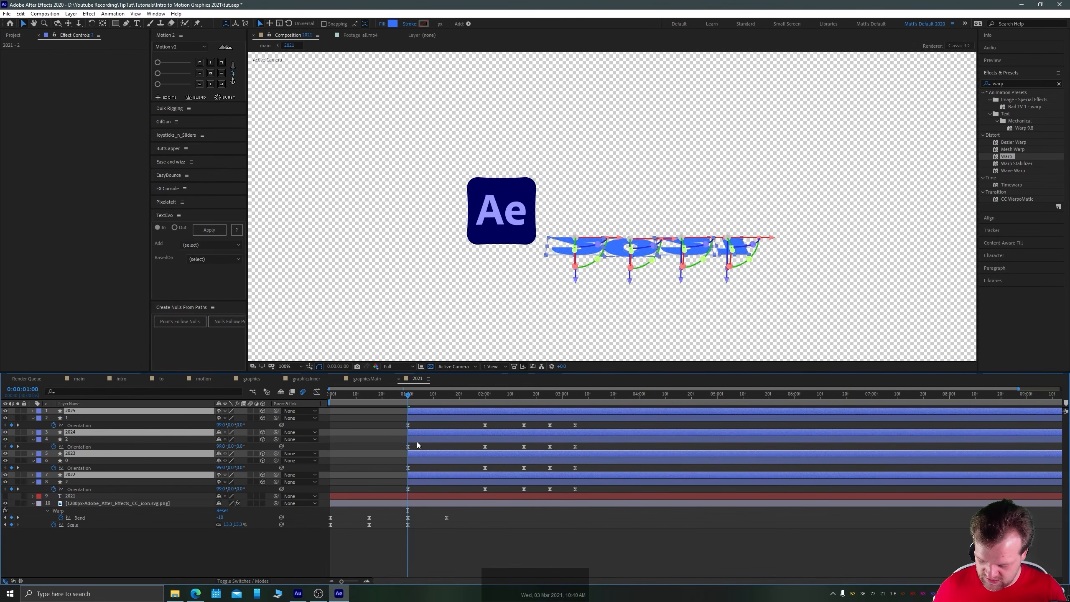
key("ctrl")
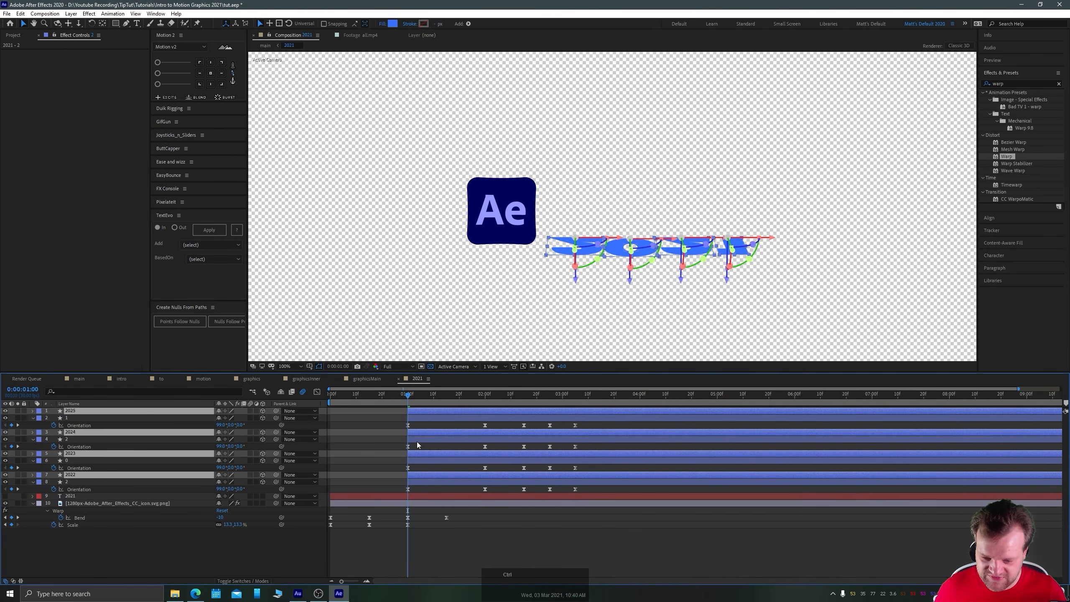
key("ctrl+shift+bracketright")
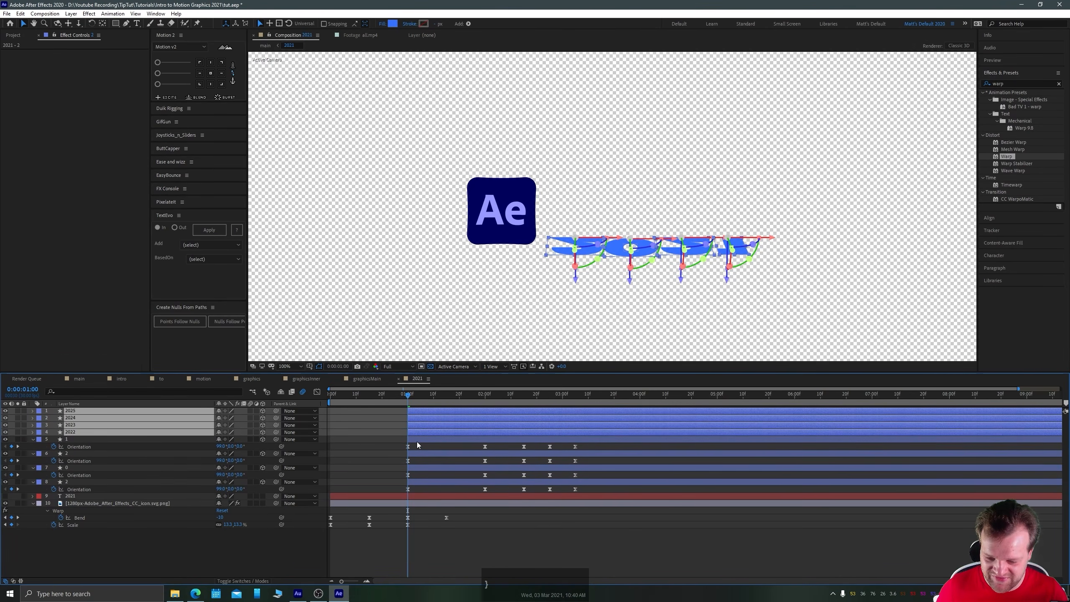
key("ctrl")
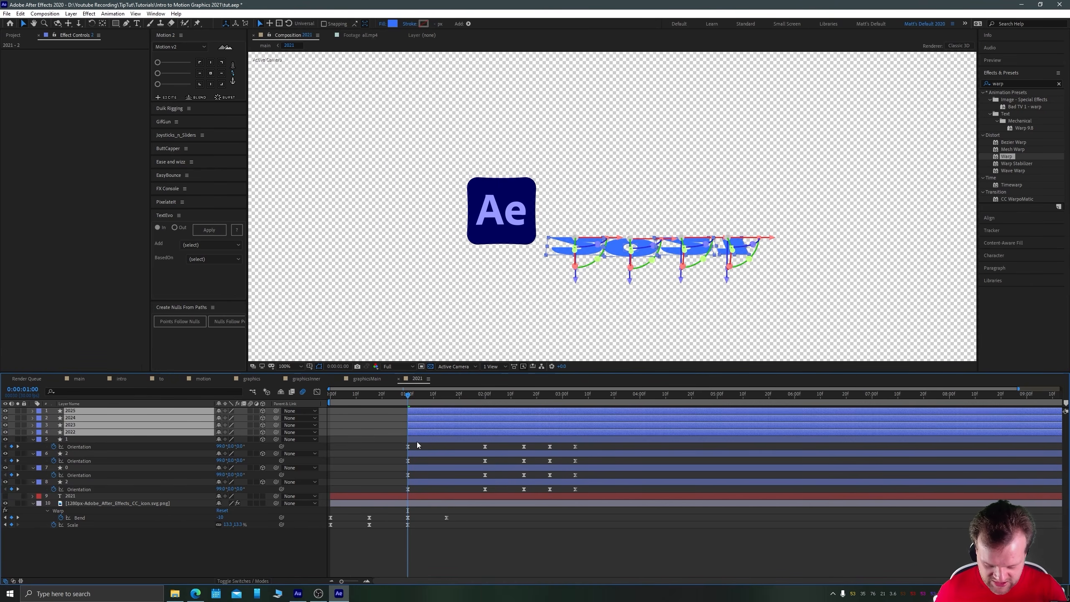
Shift the four duplicated digit layers so they start six frames later, at 0:00:01:06.
key("ctrl+Right")
key("ctrl+Right")
key("ctrl+Right")
key("ctrl+Right")
key("ctrl+Right")
key("ctrl+Right")
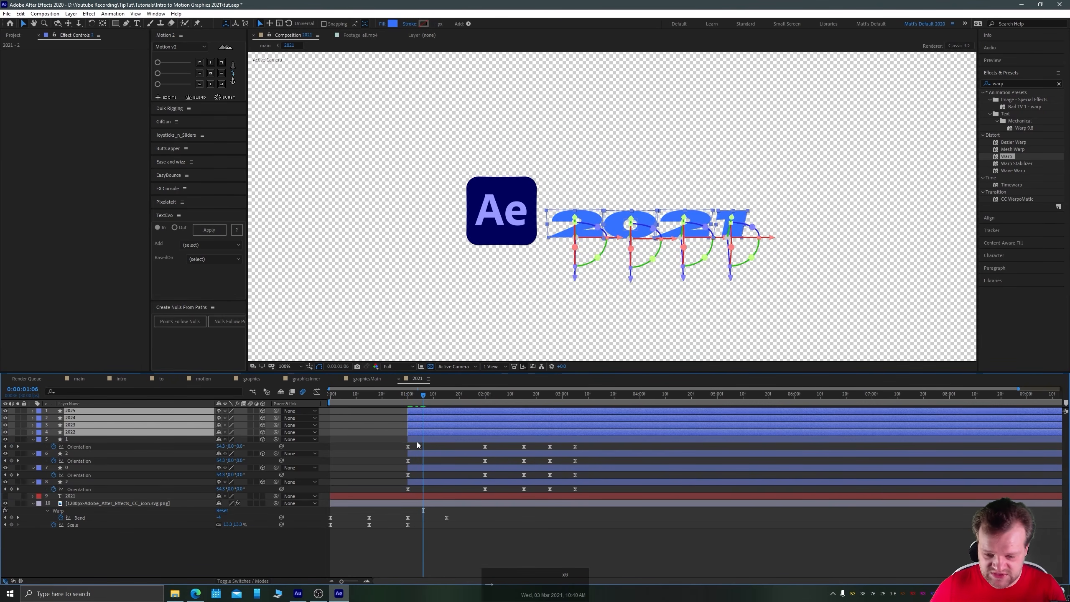
key("bracketleft")
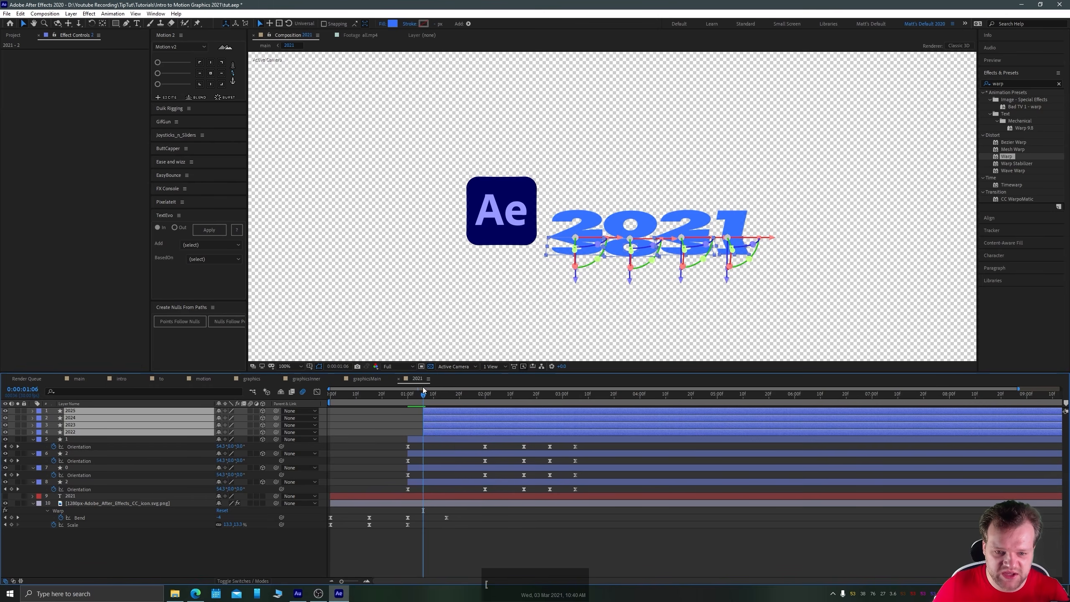
Select the four original digit layers and set their fill to none.
left_click(427, 439)
left_click(428, 482, "shift")
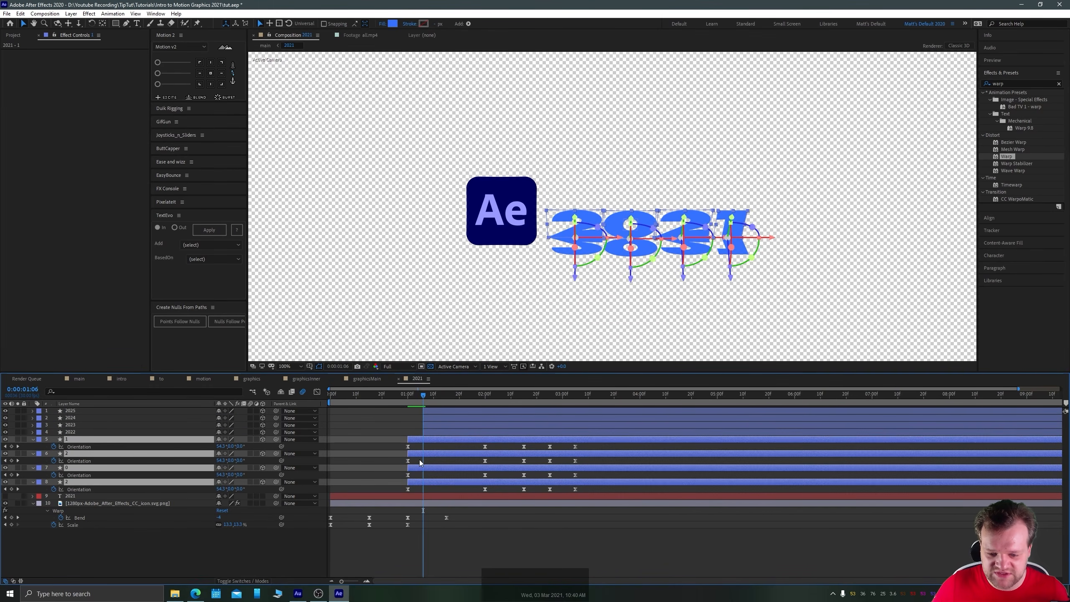
left_click(393, 24, "alt")
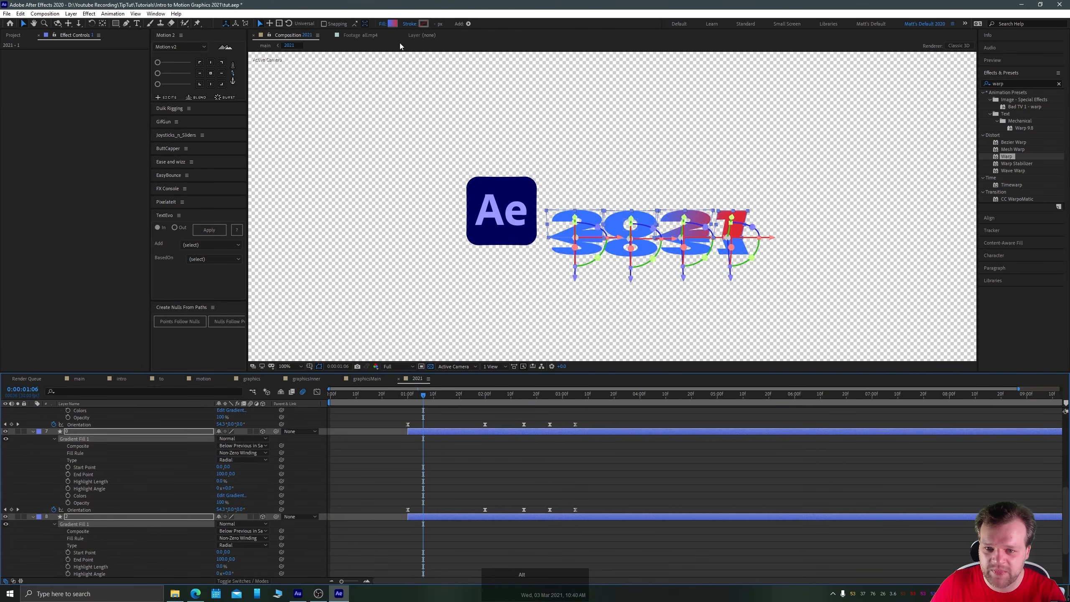
left_click(393, 24, "alt")
left_click(393, 24, "alt")
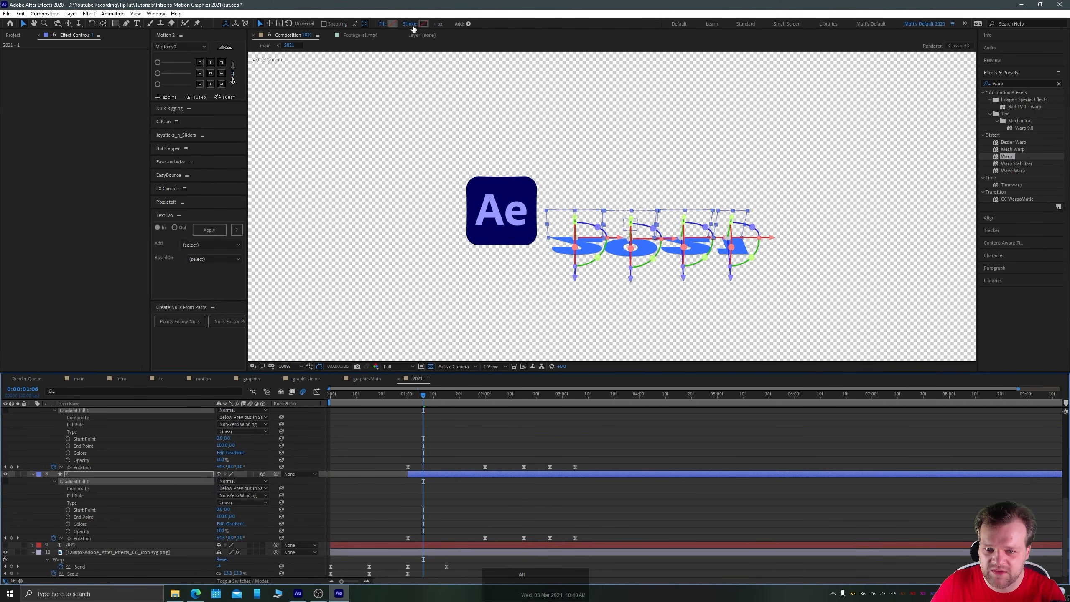
Give the four original digits a yellow FDCA40 stroke with a width of 4 px.
left_click(423, 23)
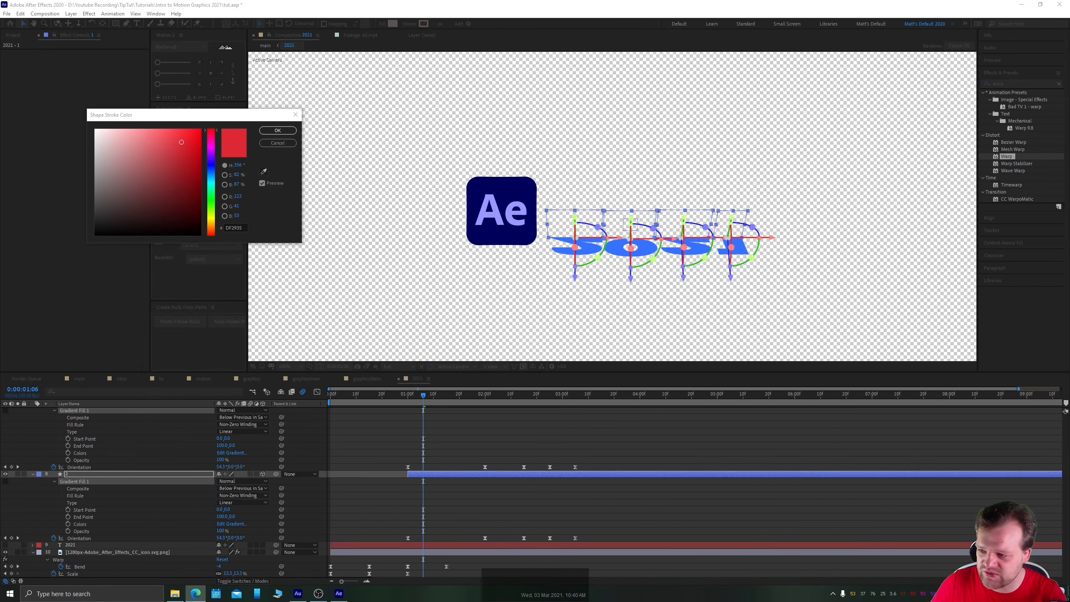
double_click(232, 228)
key("ctrl+v")
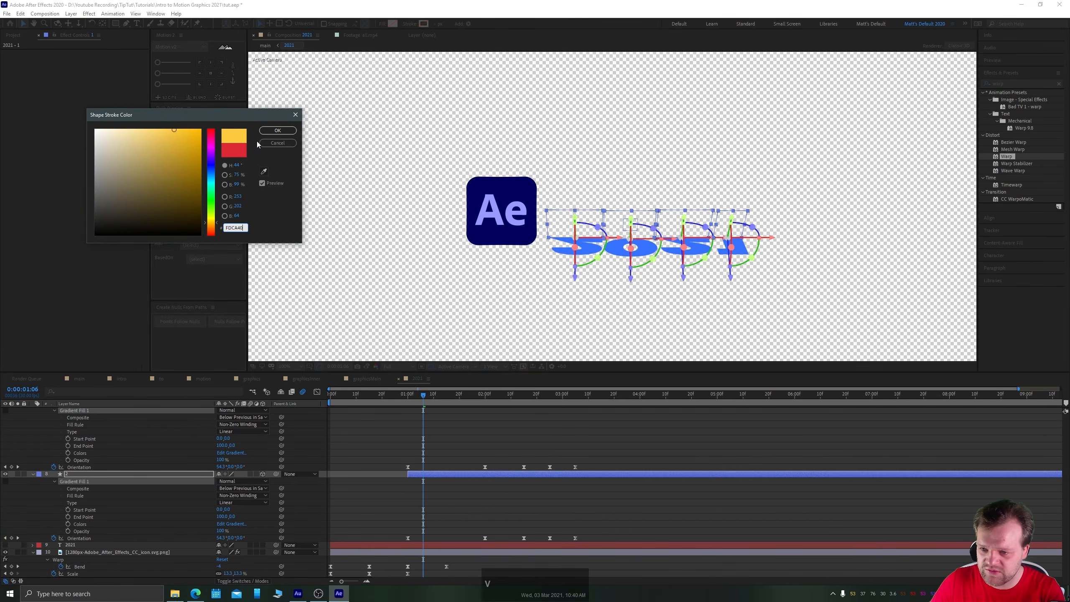
left_click(277, 130)
left_click(436, 23)
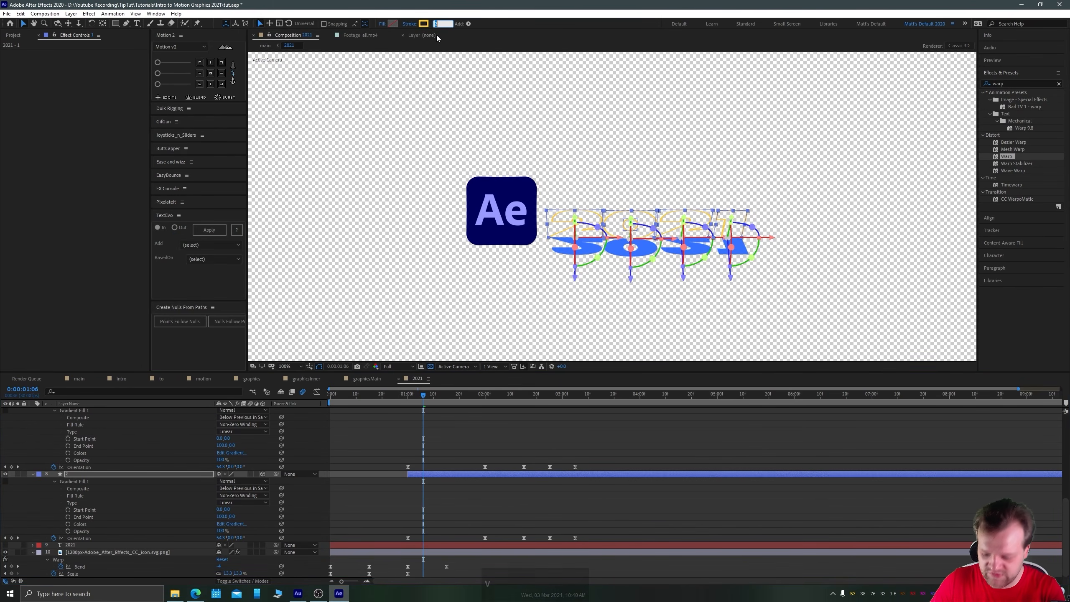
type("4")
key("Return")
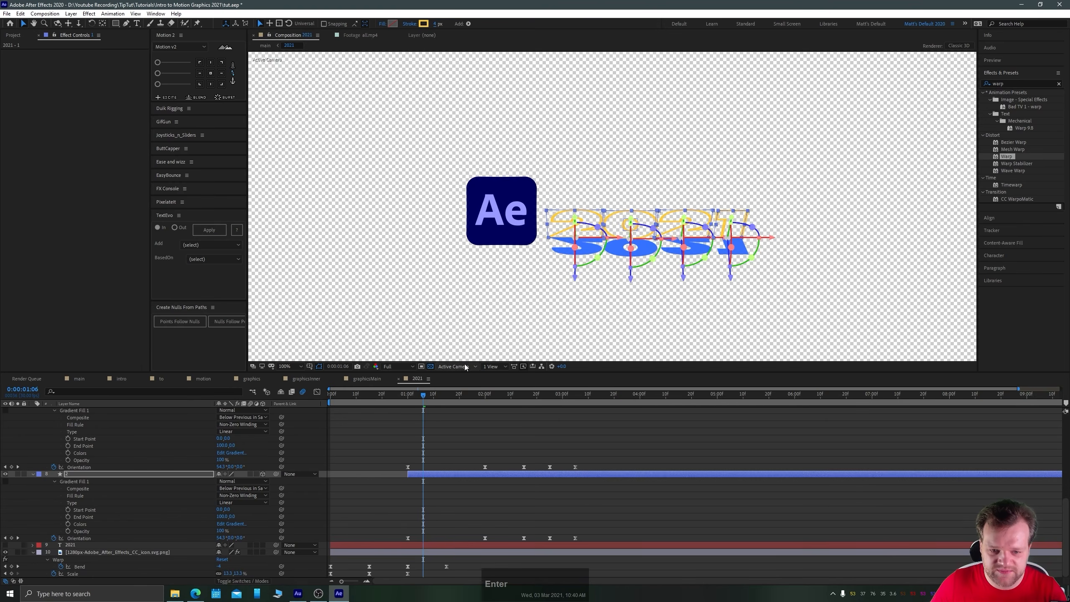
Collapse the four outlined digit layers' properties and set their stroke width to 2 px.
left_click(394, 458)
scroll(85, 462, "up", 8)
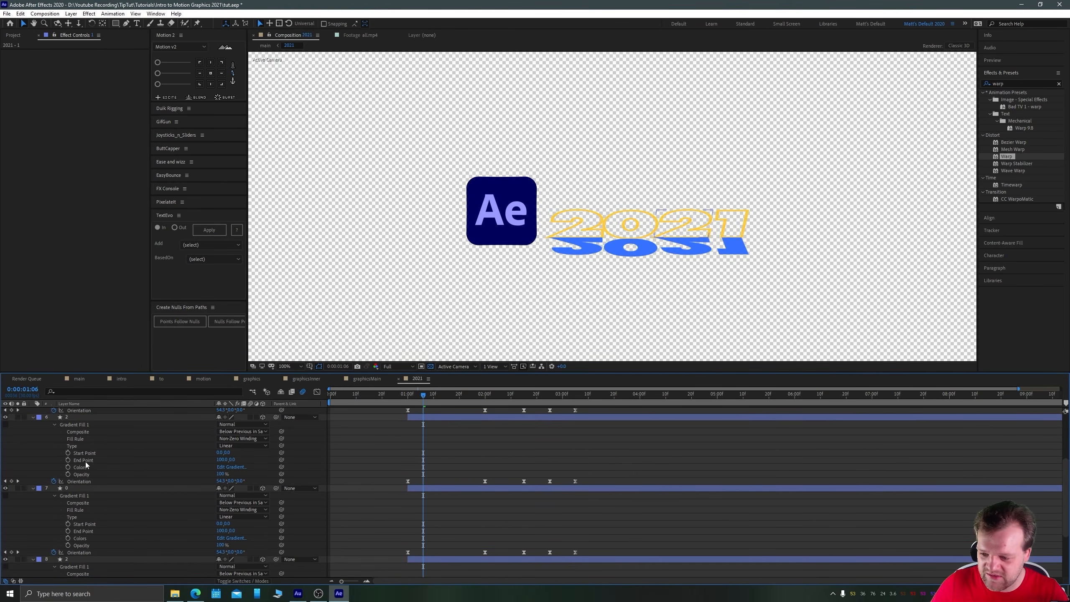
left_click(68, 431)
scroll(90, 474, "down", 7)
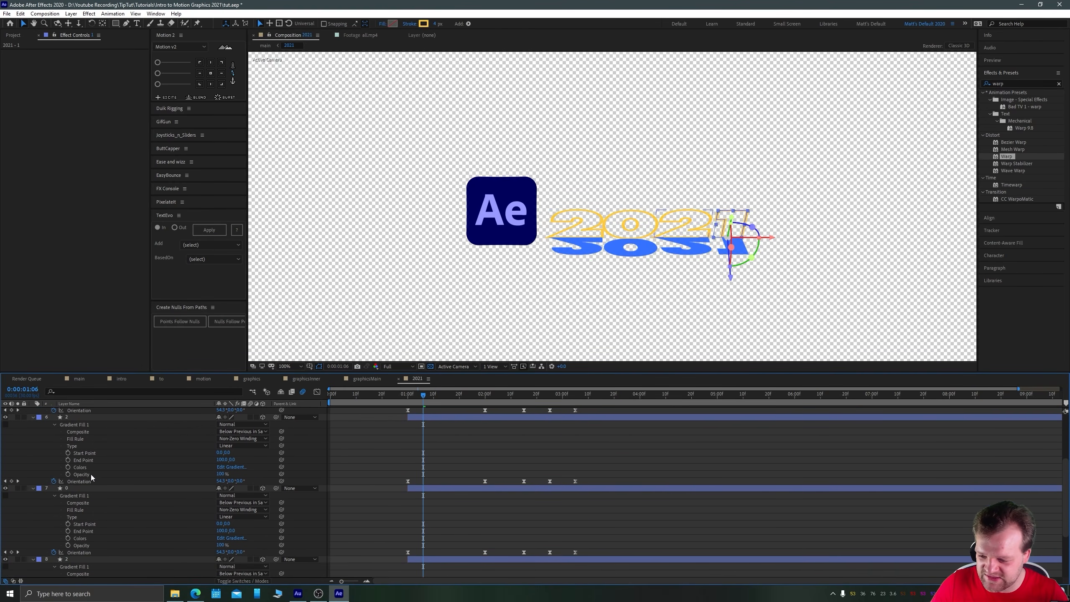
left_click(74, 494, "shift")
key("u")
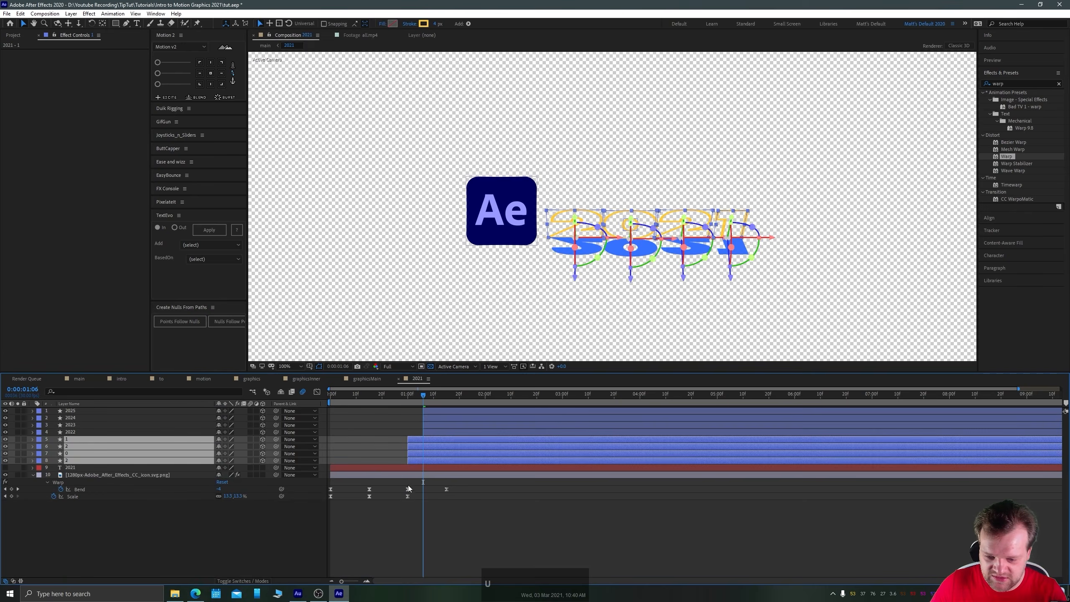
left_click_drag(410, 397, 444, 400)
left_click(437, 24)
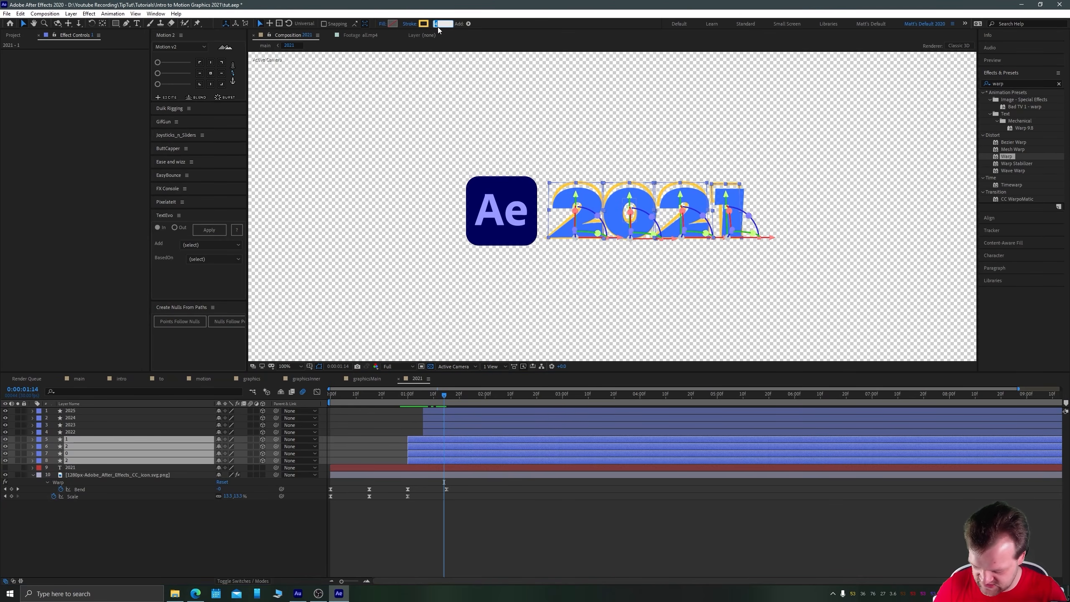
type("2")
key("Return")
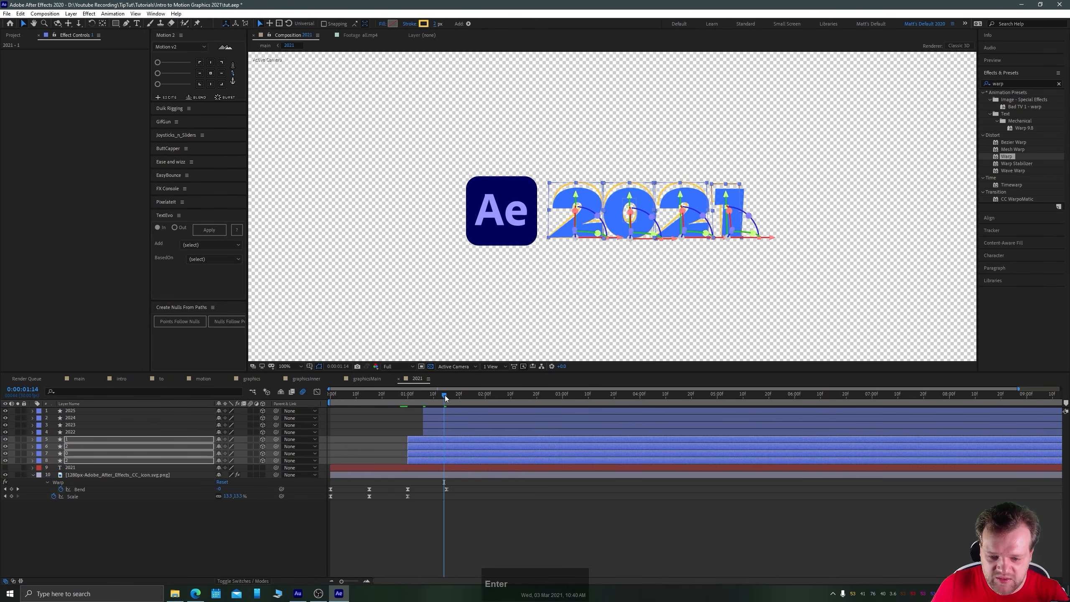
Trim the end of the four outlined digit layers to 0:00:02:03.
left_click_drag(444, 395, 493, 393)
key("alt+bracketright")
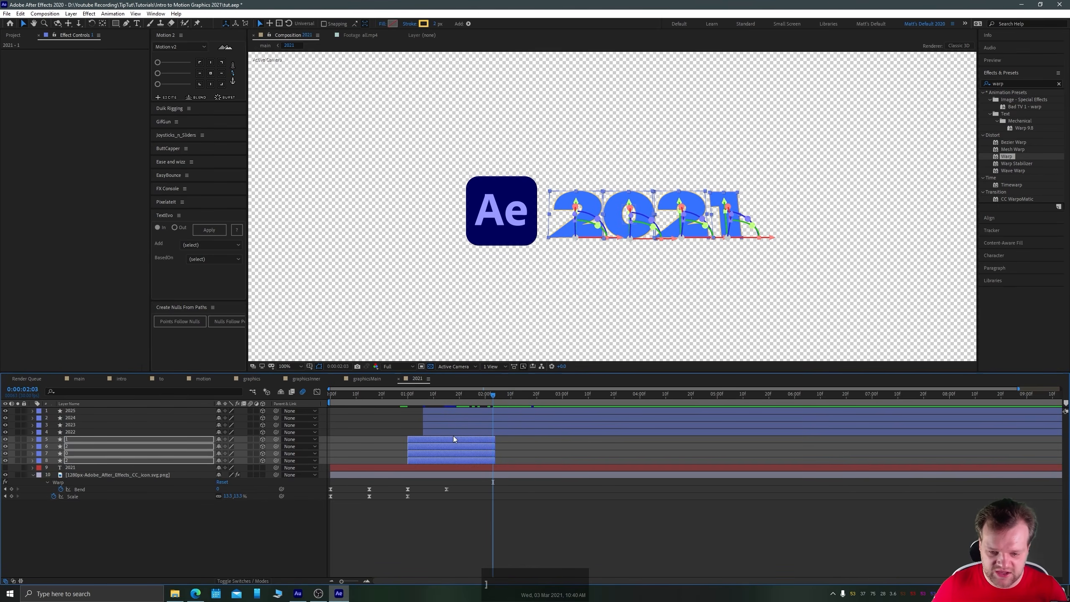
left_click_drag(494, 442, 493, 442)
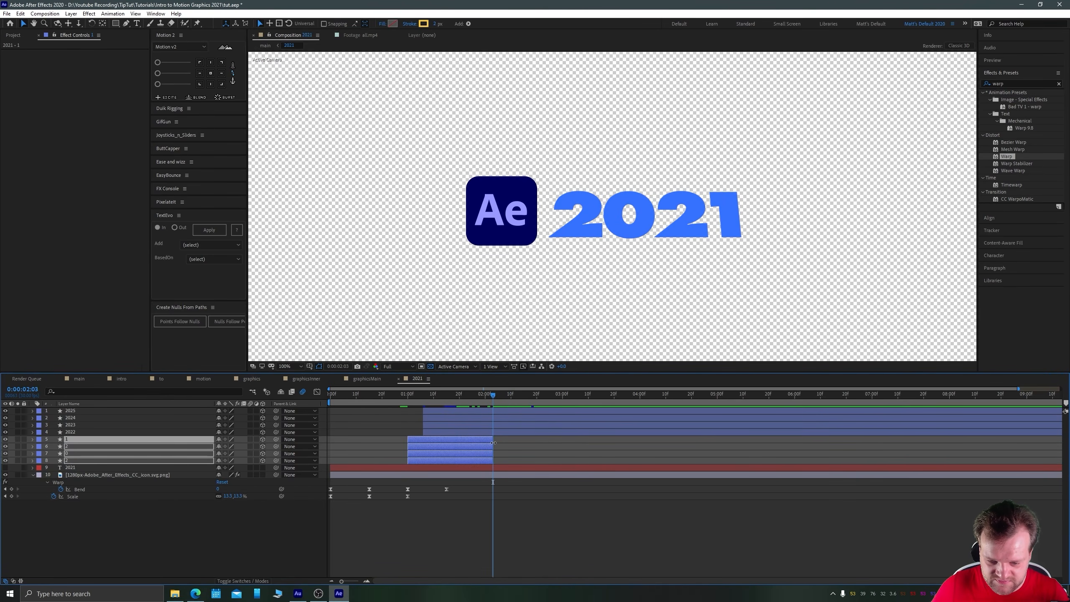
Compress the orientation keyframes of all eight digit layers proportionally so the solid digits' last keyframe falls at 0:00:02:19.
left_click_drag(449, 411, 455, 452)
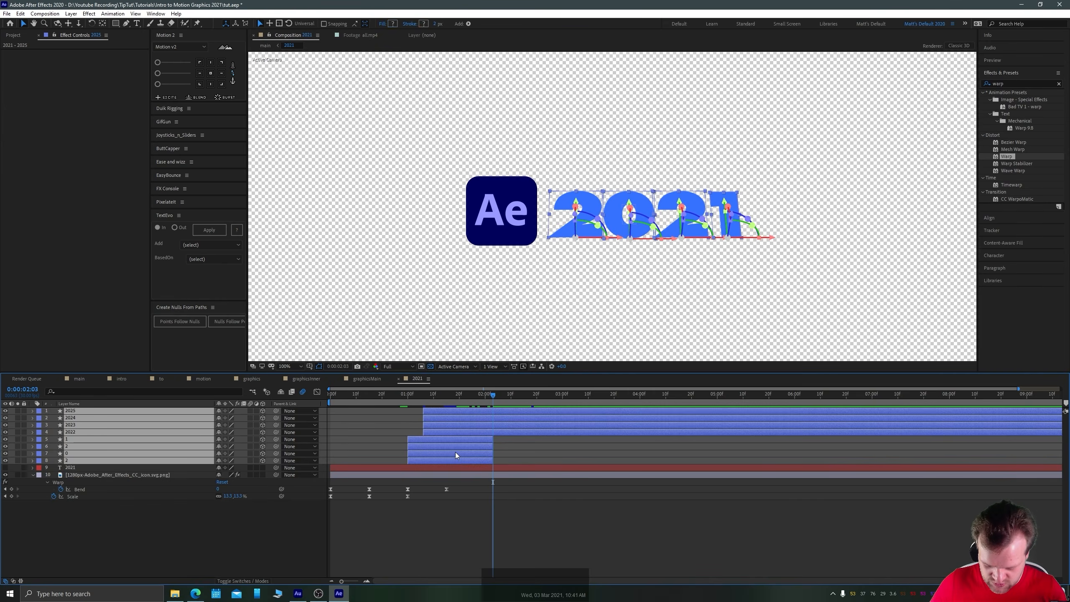
key("u")
left_click_drag(613, 518, 390, 418)
left_click_drag(589, 420, 533, 430)
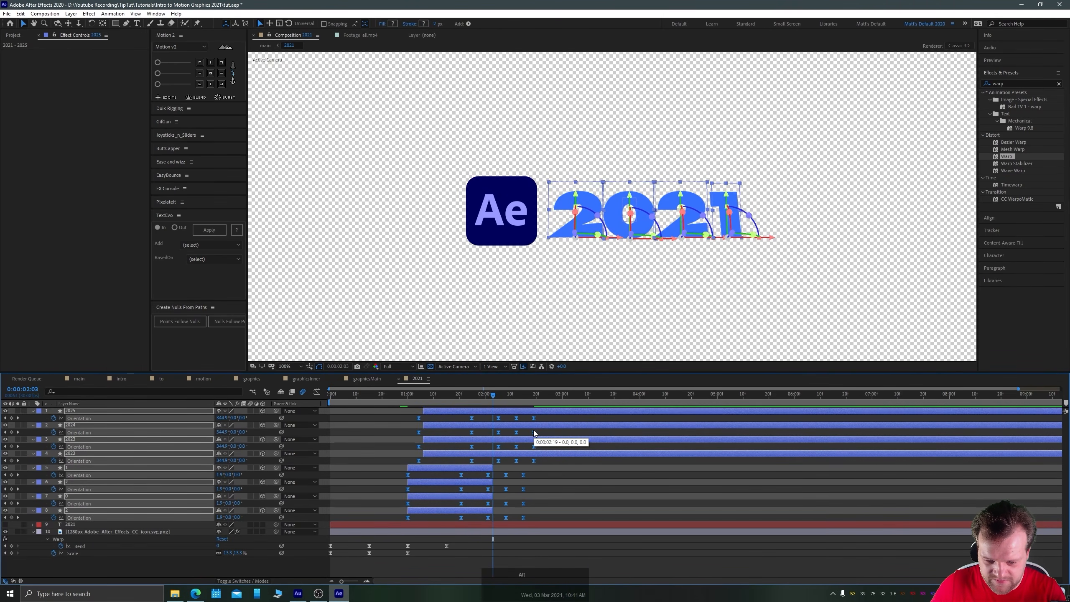
Extend the in points of all eight digit layers six frames earlier and preview the flip-up animation.
left_click_drag(420, 414, 404, 413)
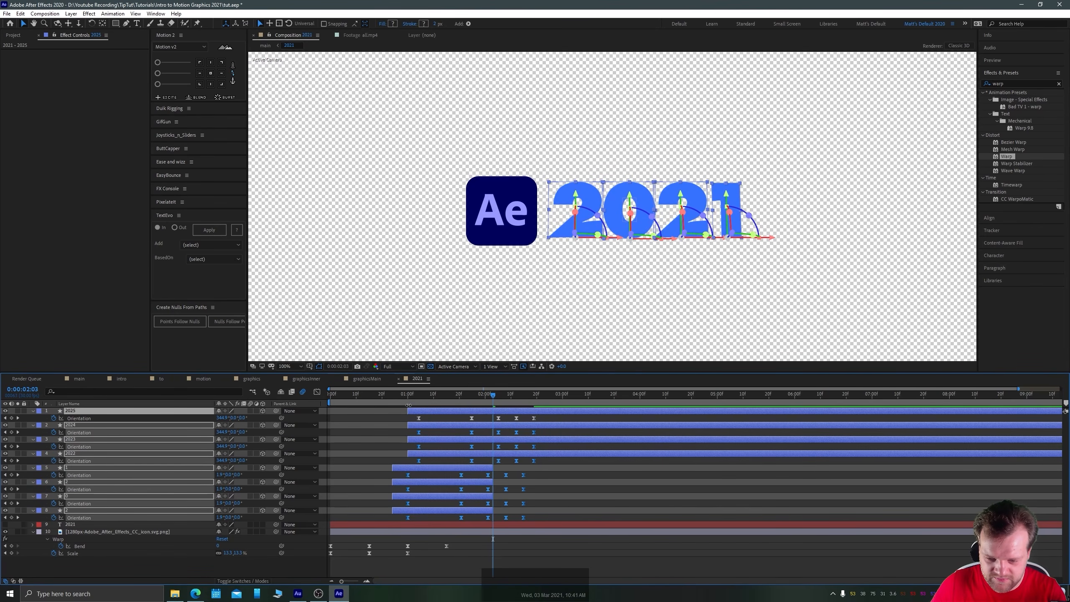
left_click(399, 396)
key("space")
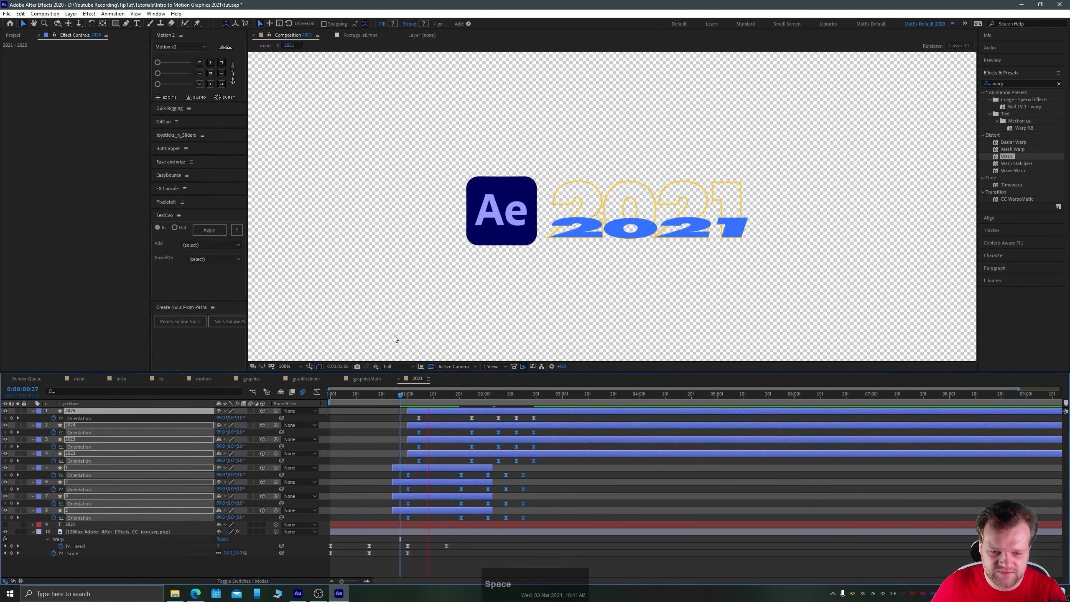
key("space")
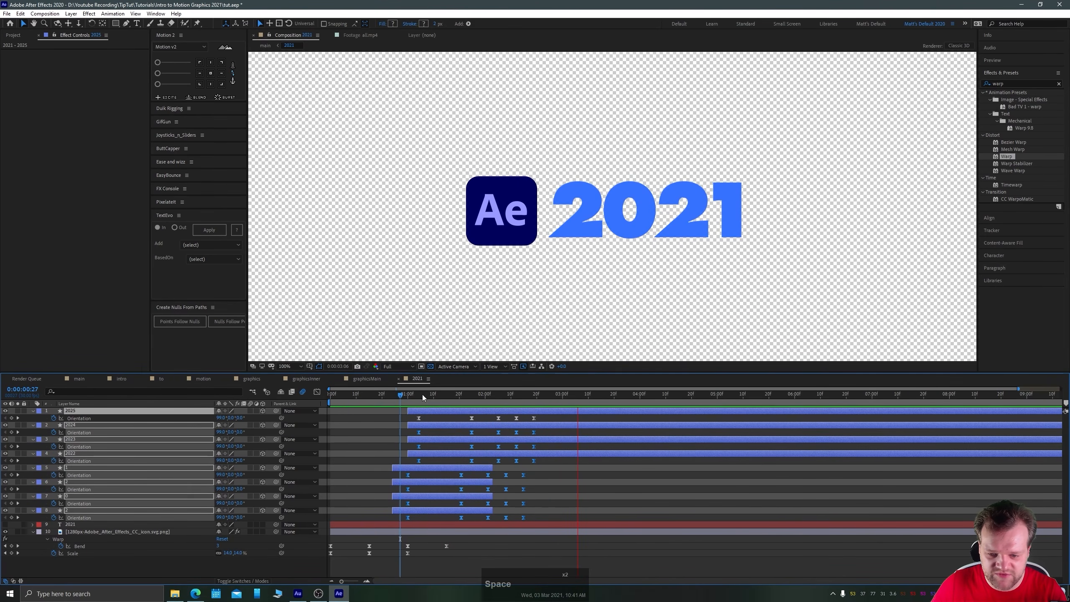
Trim the end of the four outlined digit layers to their second orientation keyframe at 0:00:01:21.
left_click_drag(424, 396, 456, 401)
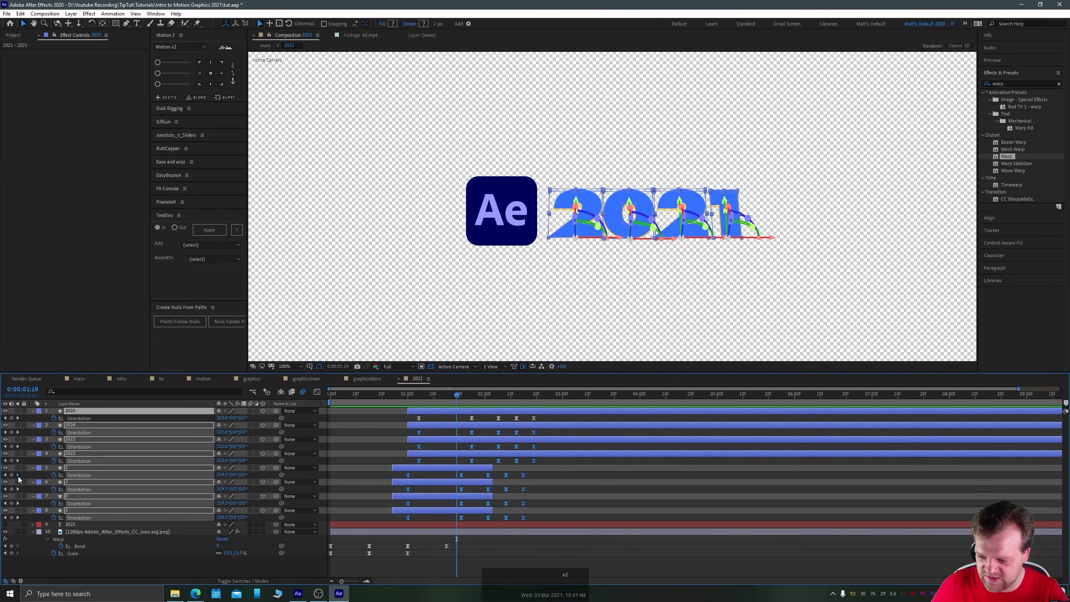
left_click(17, 475)
left_click(377, 479)
left_click(429, 468)
left_click(449, 508, "shift")
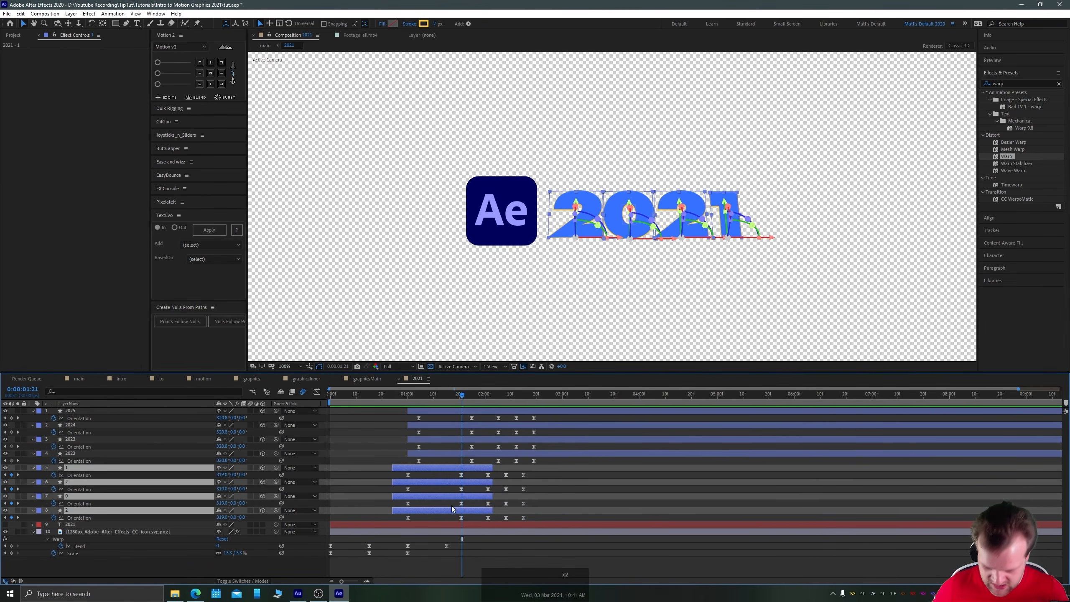
key("alt+bracketright")
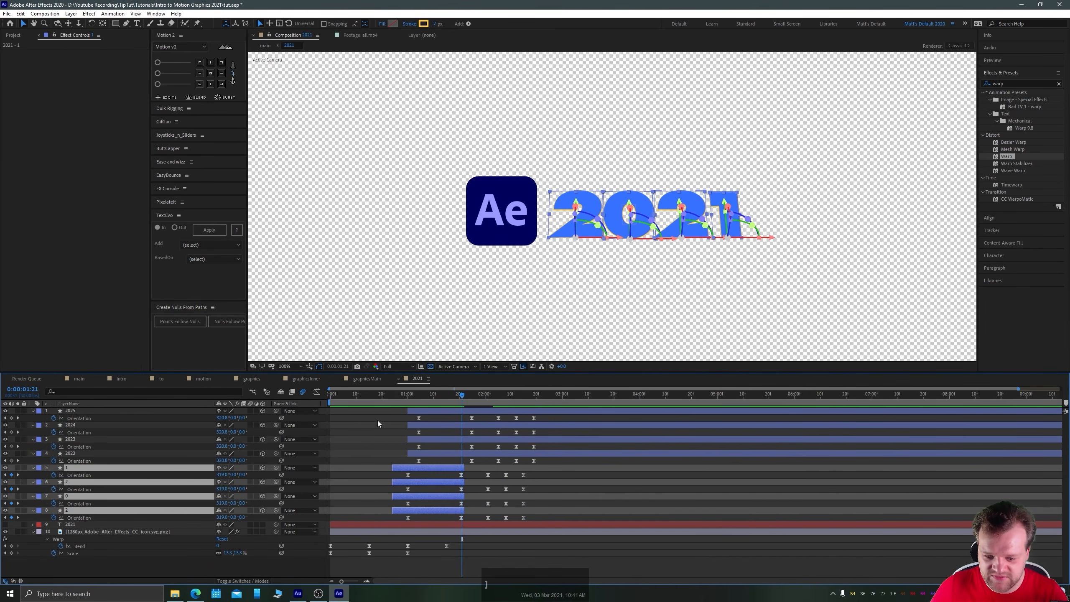
Move all eight digit layers to start at 0:00:00:24 and line up the outlined digits' orientation keyframes with the solid digits' keyframes.
left_click(405, 474)
left_click(412, 510)
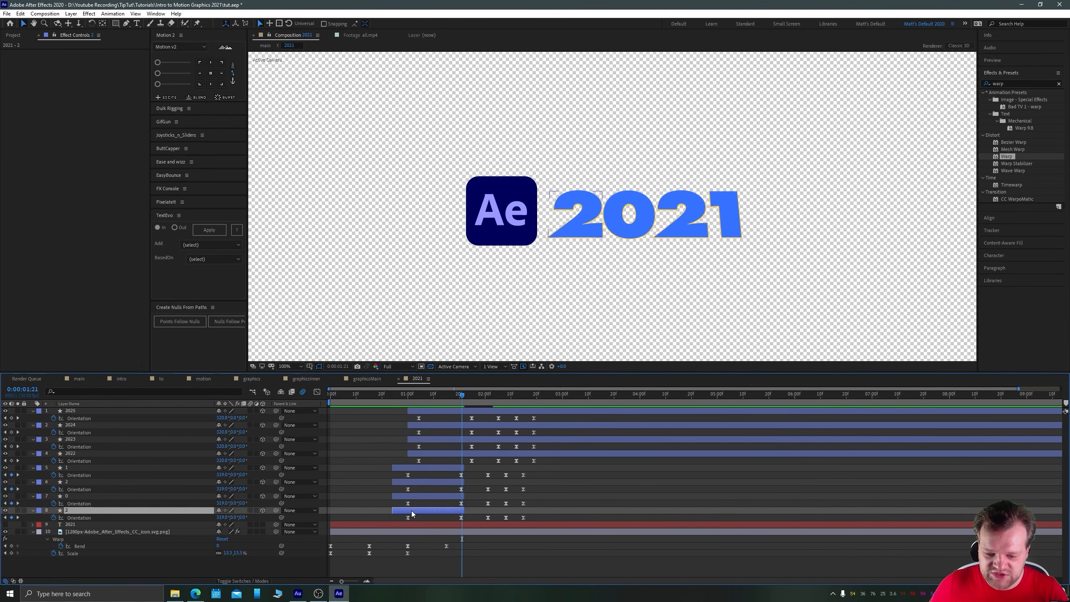
left_click(426, 412, "shift")
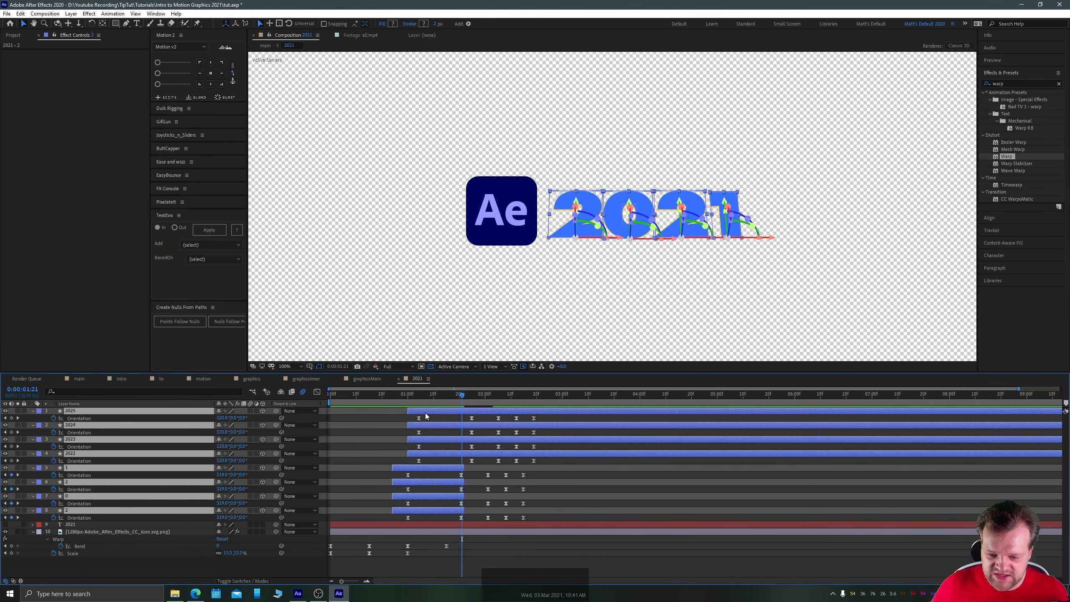
left_click(393, 400)
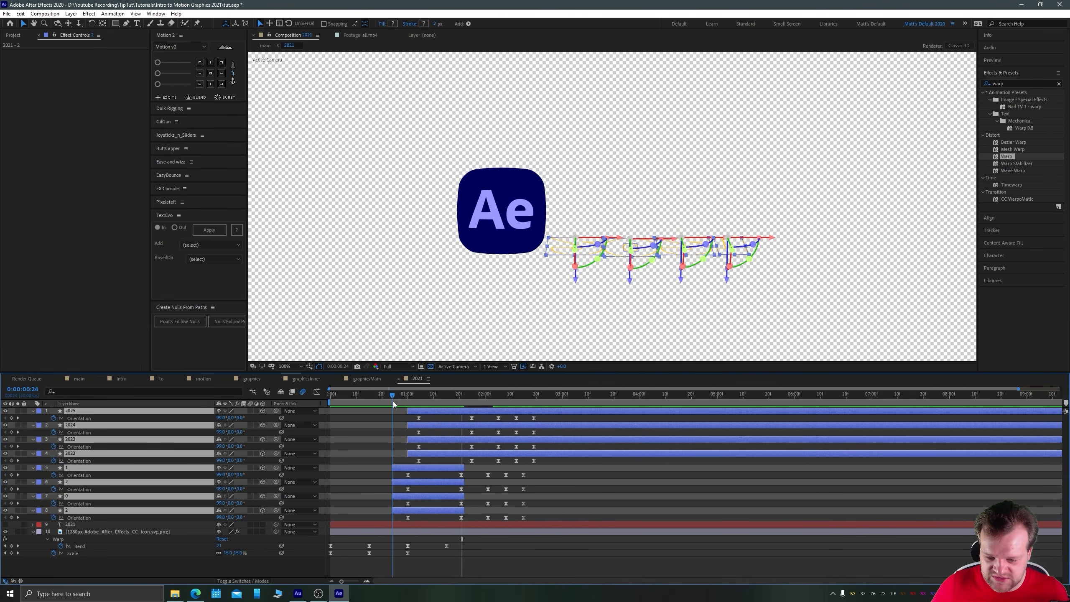
key("bracketleft")
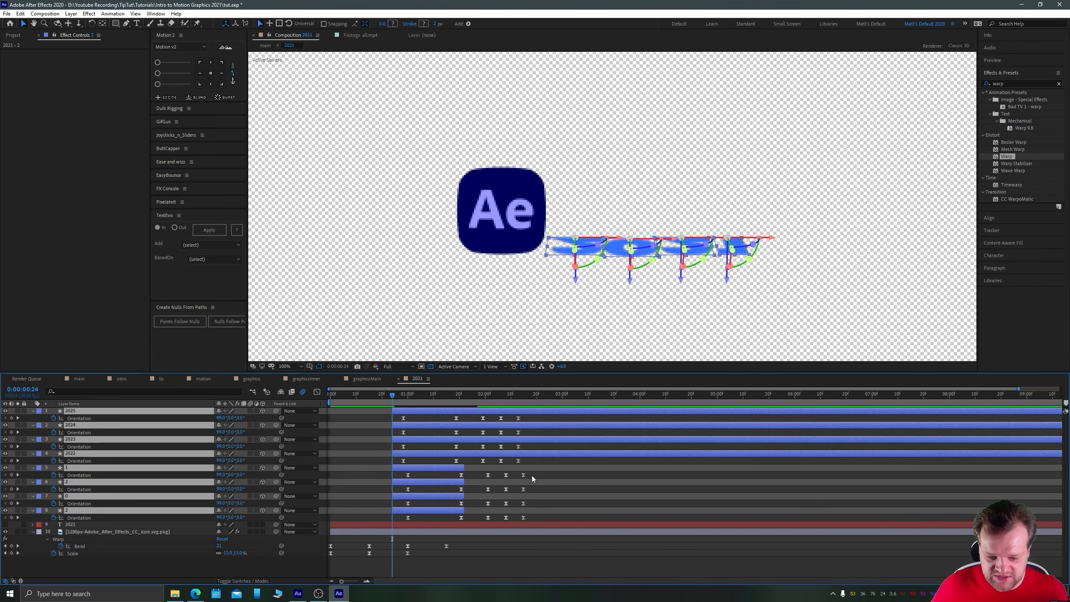
mouse_move(532, 475)
left_mouse_down()
mouse_move(408, 518)
mouse_move(548, 473)
left_mouse_up()
left_click_drag(407, 475, 403, 475)
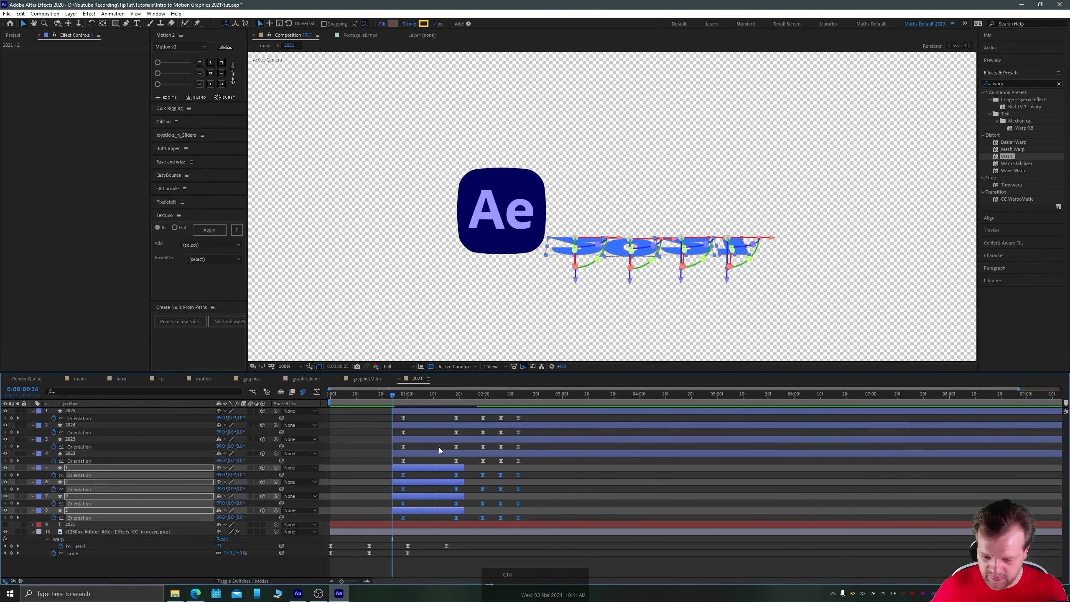
Trim the end of all eight digit layers to 0:00:00:27.
key("ctrl+Right")
key("ctrl+Right")
key("ctrl+Right")
key("alt+bracketright")
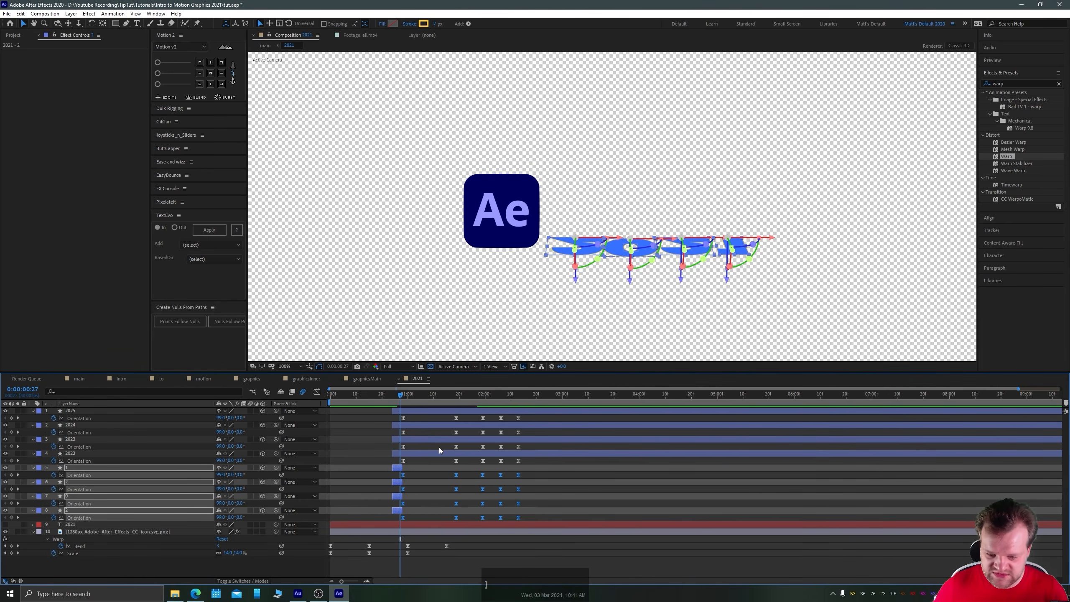
left_click(411, 454)
left_click(400, 416, "shift")
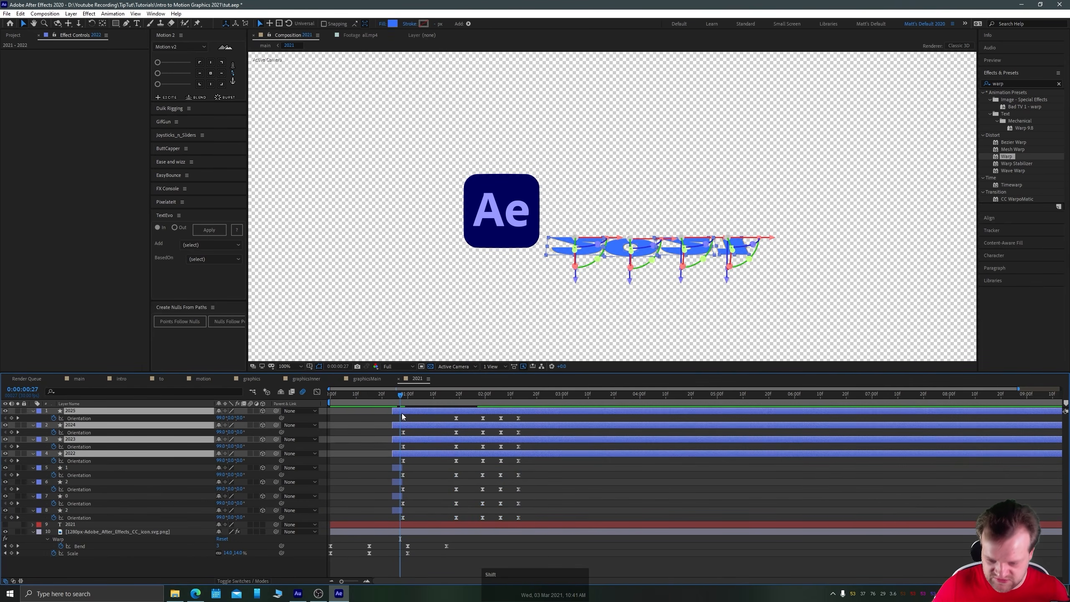
key("alt+bracketright")
key("alt+bracketright")
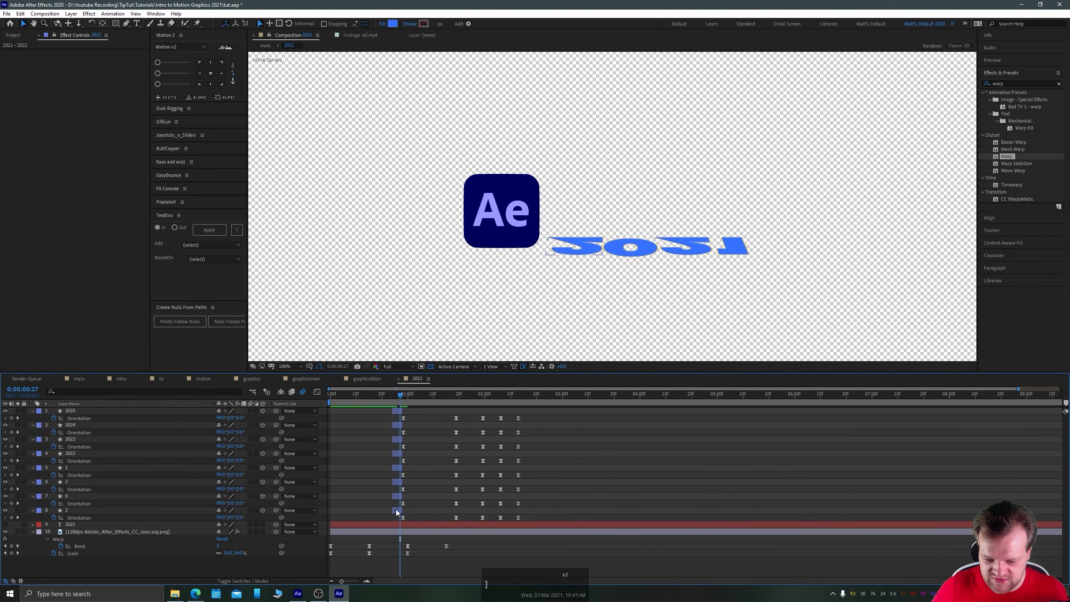
Sequence the eight trimmed digit layers end to end without overlap, from the lowest outlined 2 up to the topmost solid digit.
left_click(396, 509)
left_click(403, 410, "shift")
right_click(401, 409)
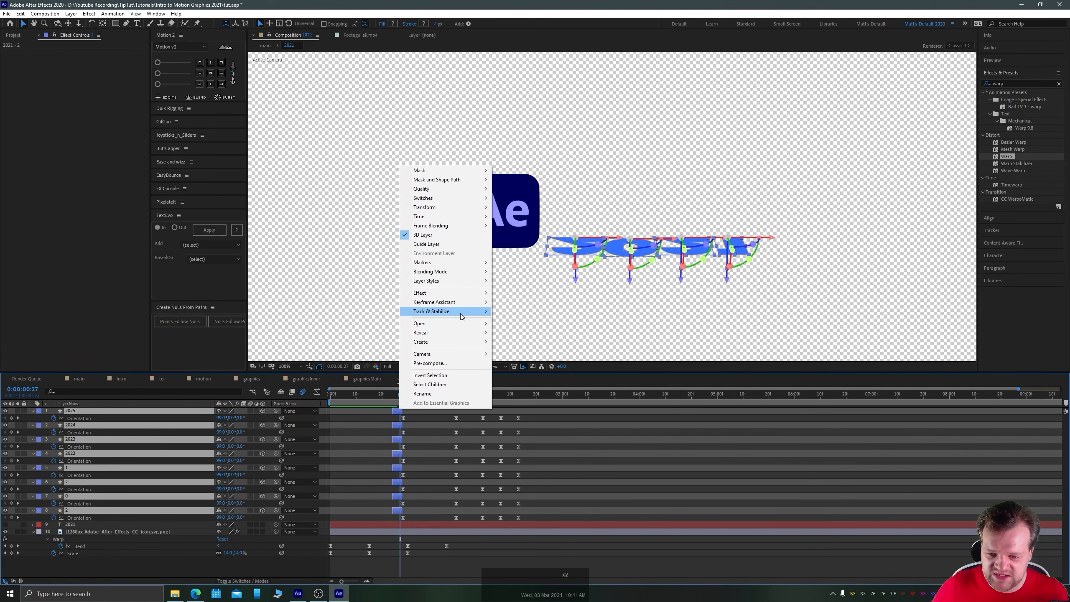
mouse_move(461, 316)
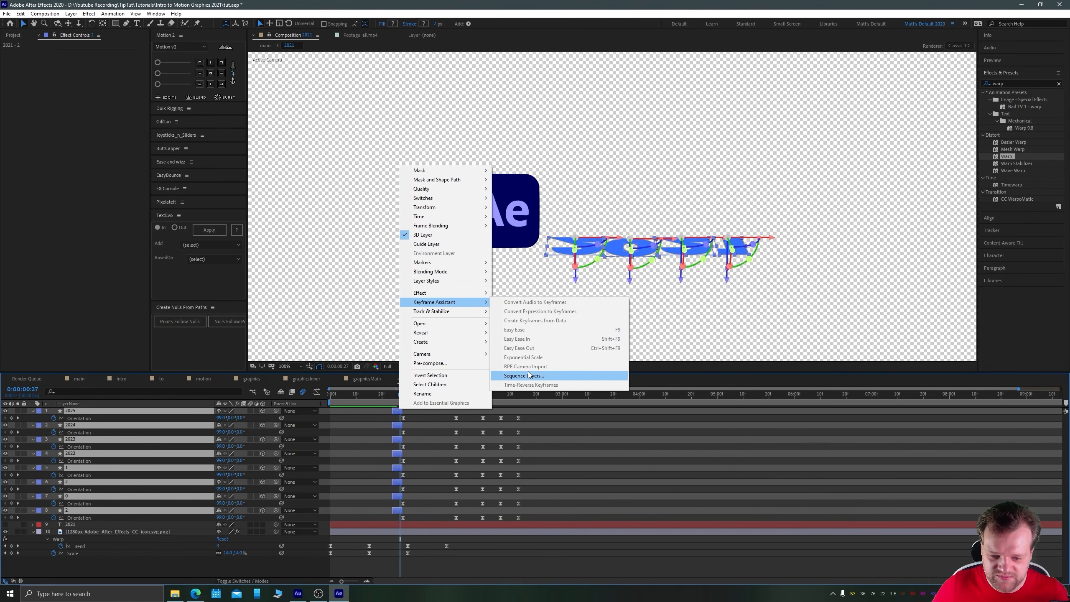
left_click(525, 375)
key("Return")
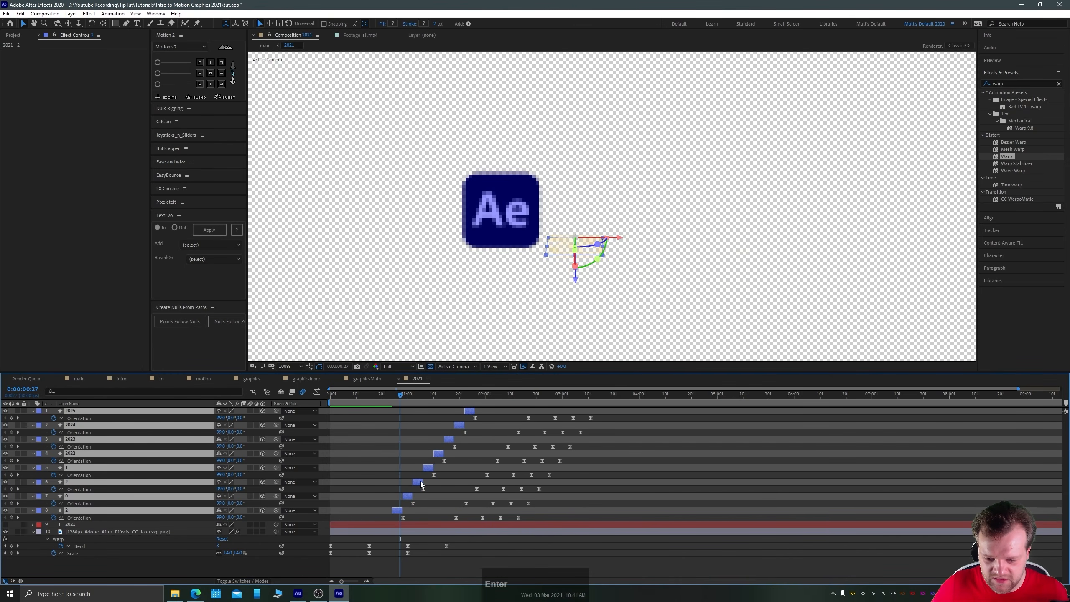
Extend the outlined digit layers just past their second orientation keyframes and the four solid digit layers to the composition's end, then preview.
left_click_drag(420, 481, 483, 482)
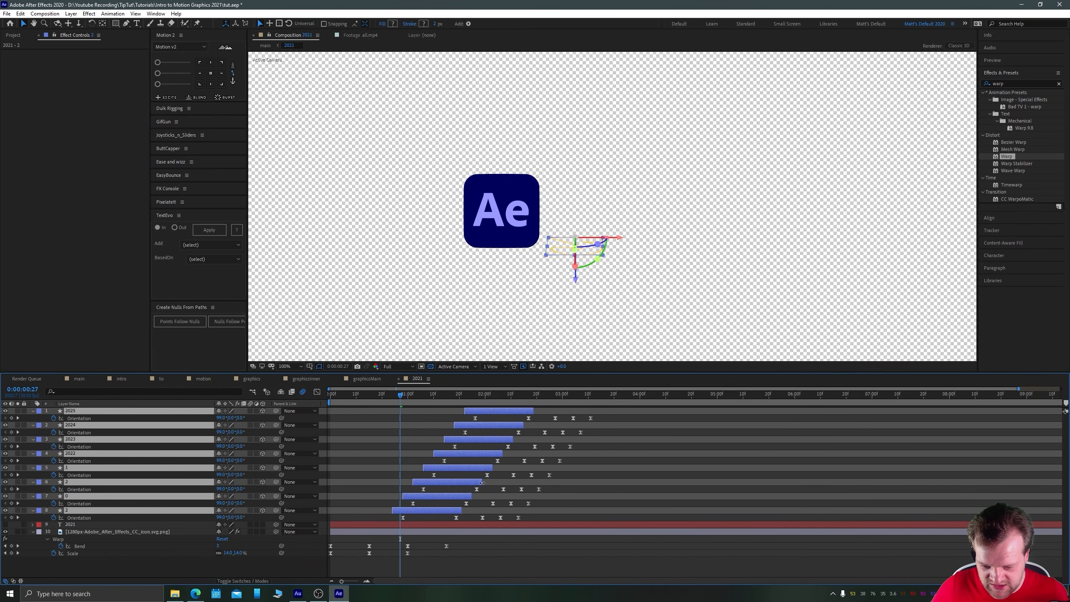
left_click(410, 456)
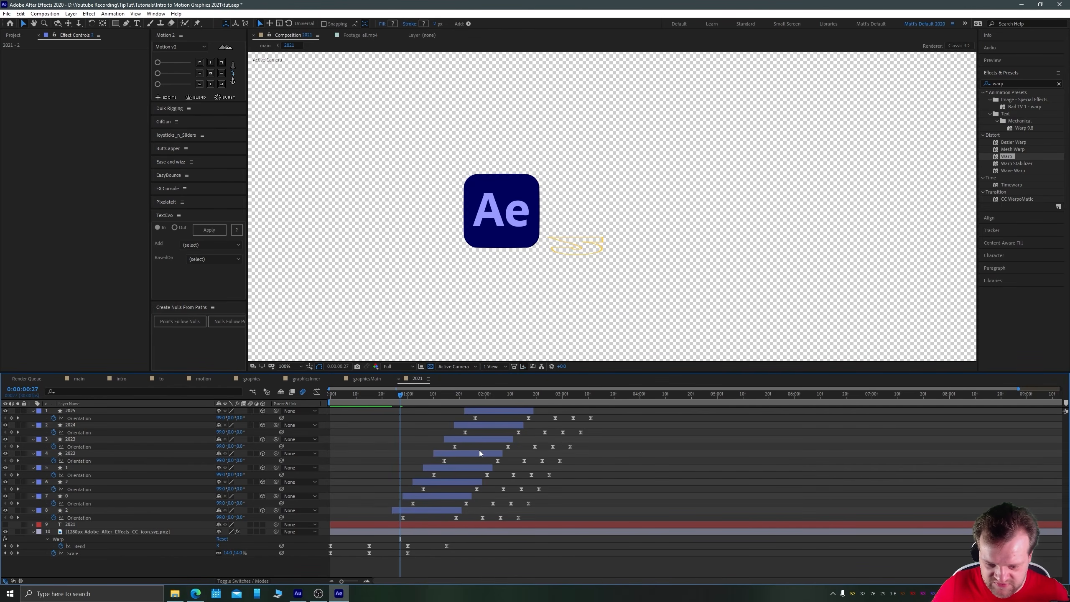
left_click(480, 453)
left_click(513, 411, "shift")
left_click_drag(536, 411, 1065, 411)
left_click_drag(1035, 453, 1062, 453)
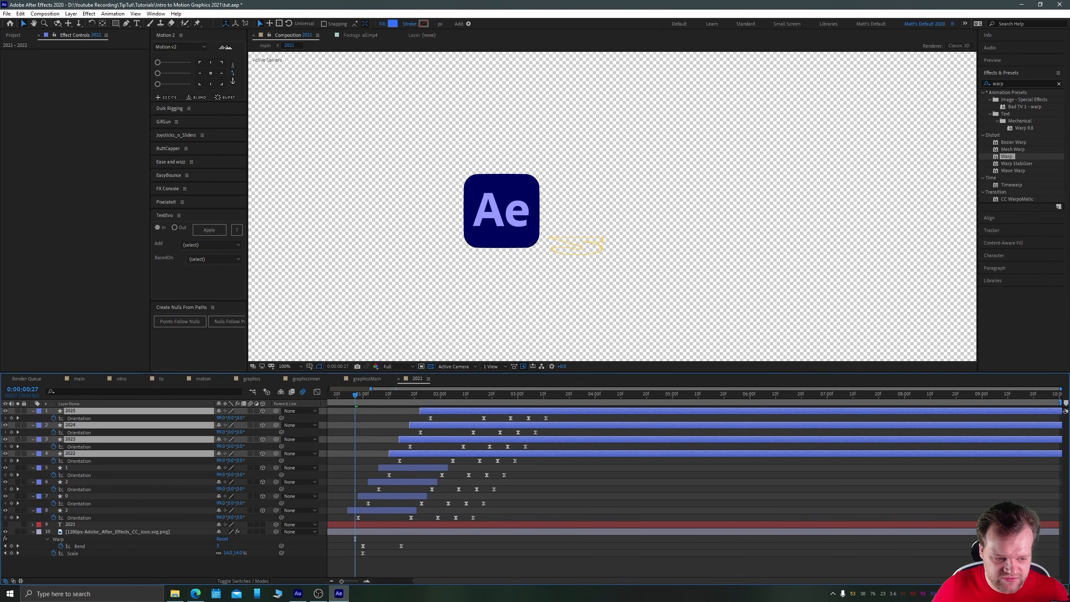
left_click_drag(354, 398, 517, 403)
key("space")
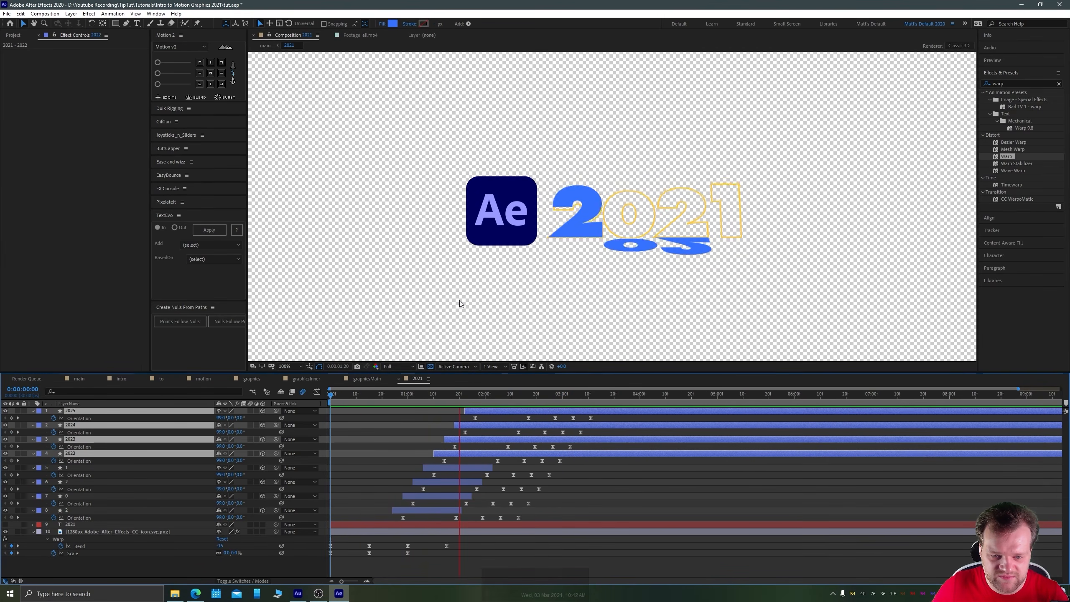
key("space")
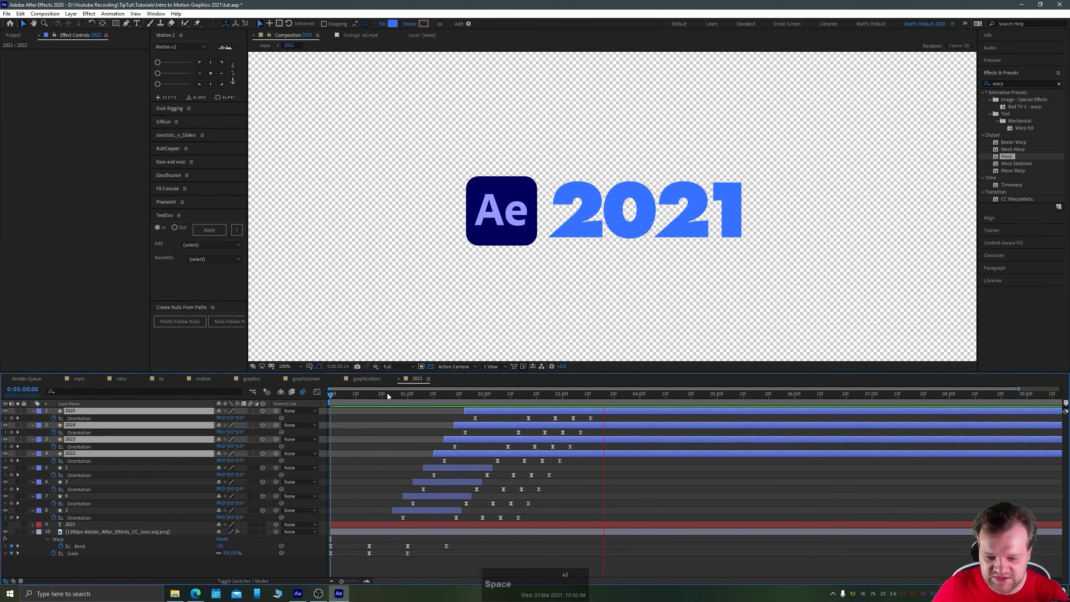
Trim the start of the four outlined digit layers to their first orientation keyframes.
left_click(389, 394)
left_click(398, 510)
left_click(440, 469, "shift")
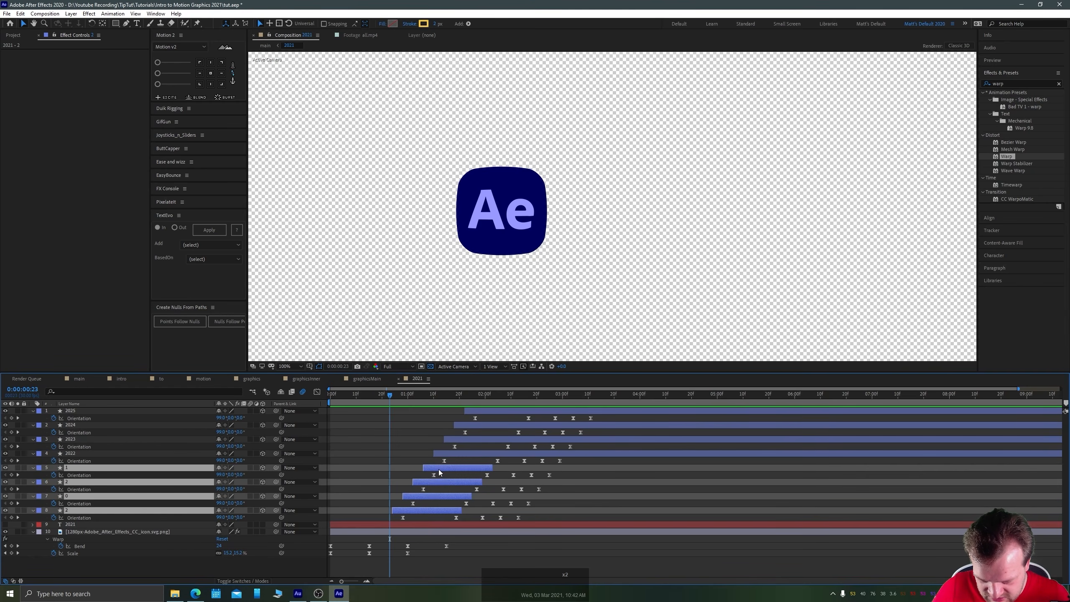
left_click_drag(413, 482, 423, 482)
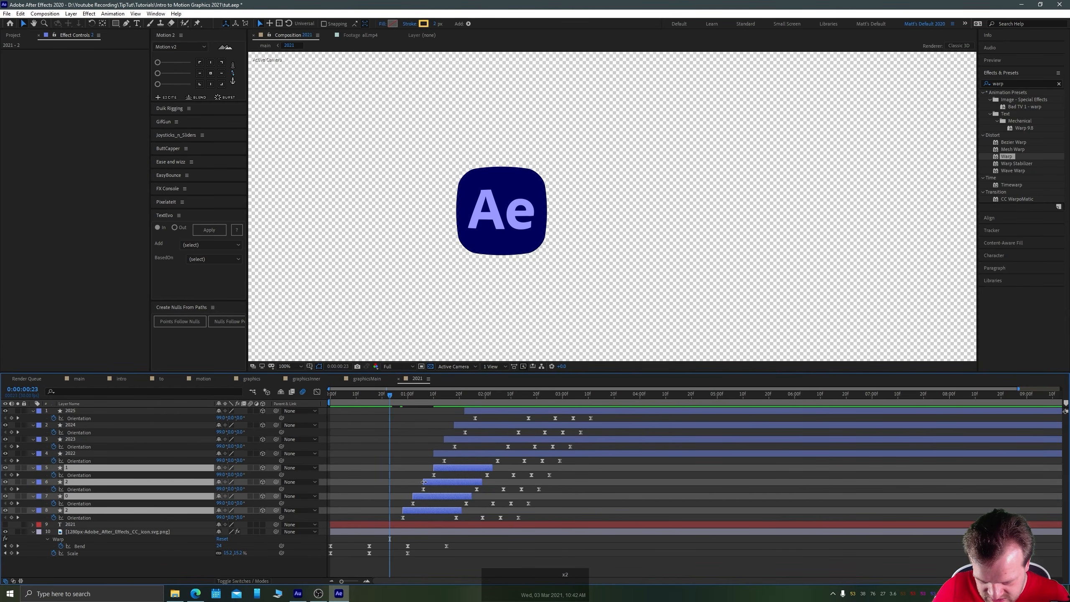
Trim the start of the four solid digit layers to their first orientation keyframes and preview the staggered flip-up animation.
left_click(447, 452)
left_click(471, 412, "shift")
left_click_drag(471, 413, 475, 414)
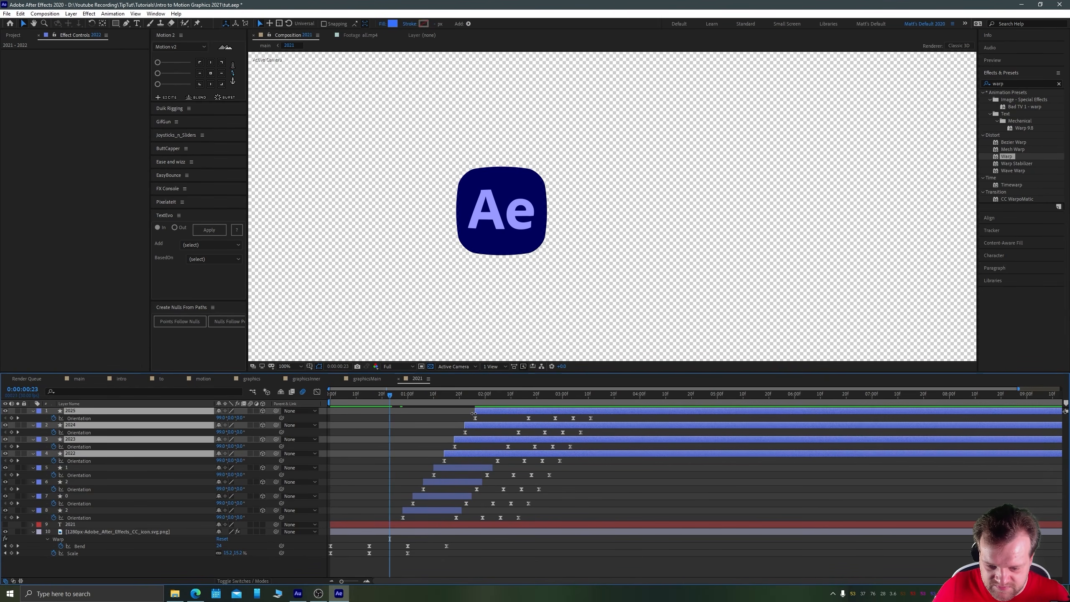
left_click(384, 395)
key("space")
key("space")
key("space")
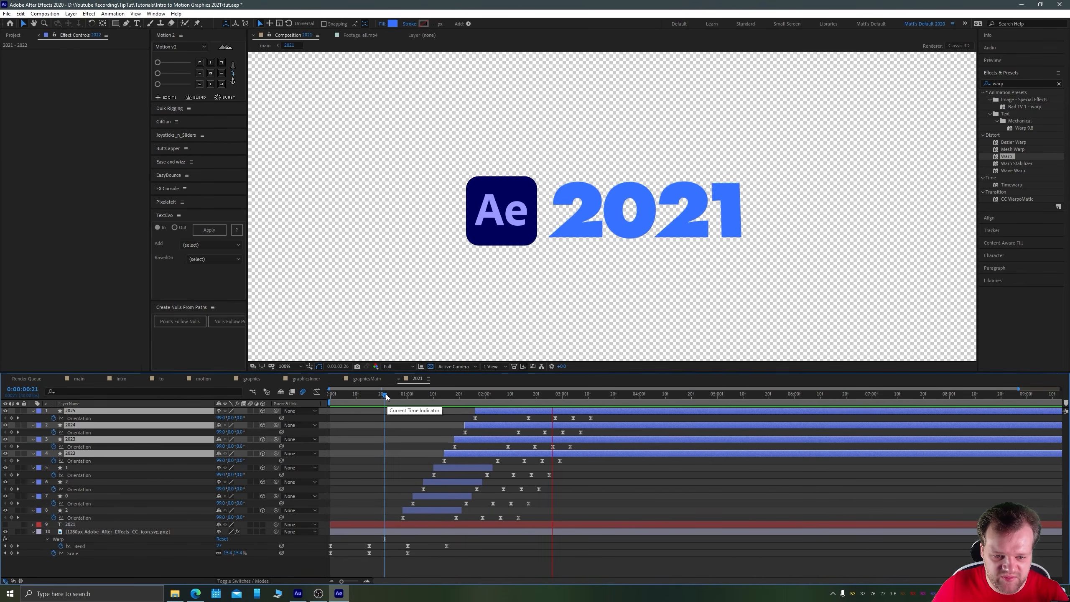
key("space")
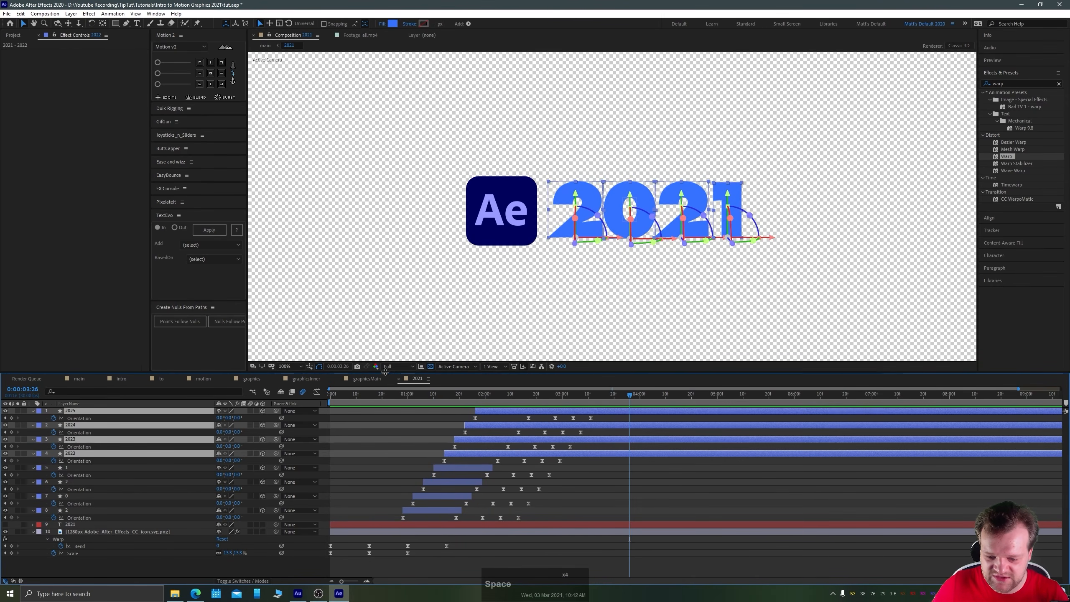
Set the blending mode of all eight digit layers to Hard Light.
left_click(77, 510, "shift")
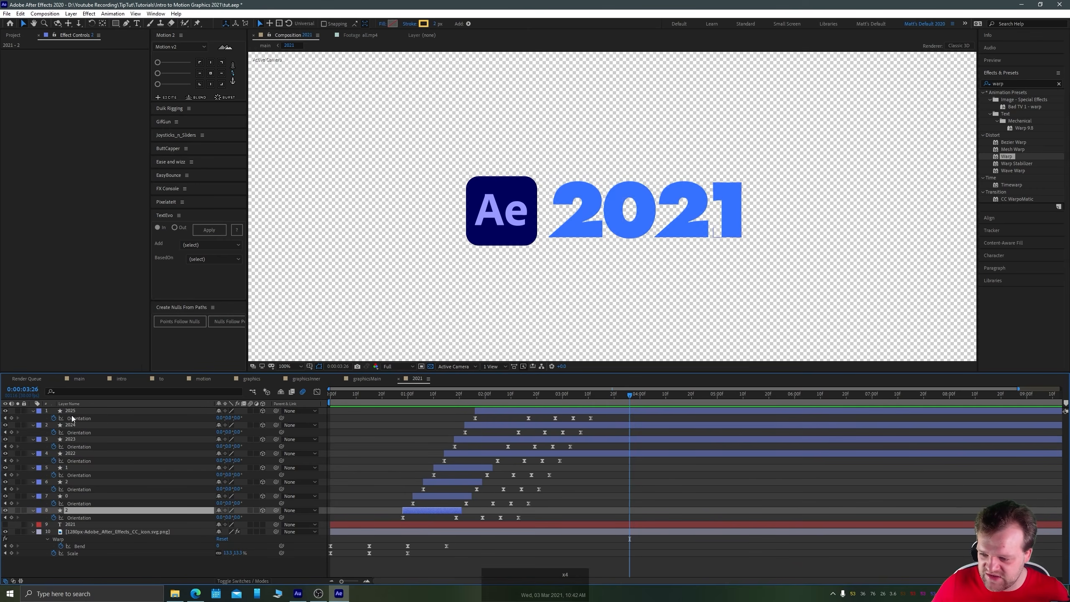
left_click(243, 581)
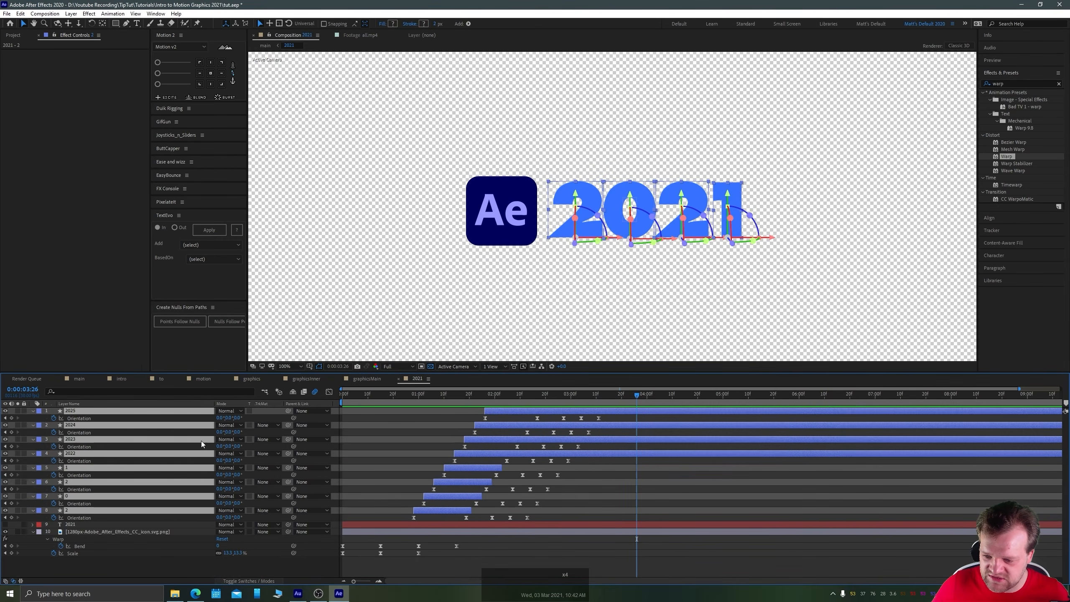
left_click(222, 412)
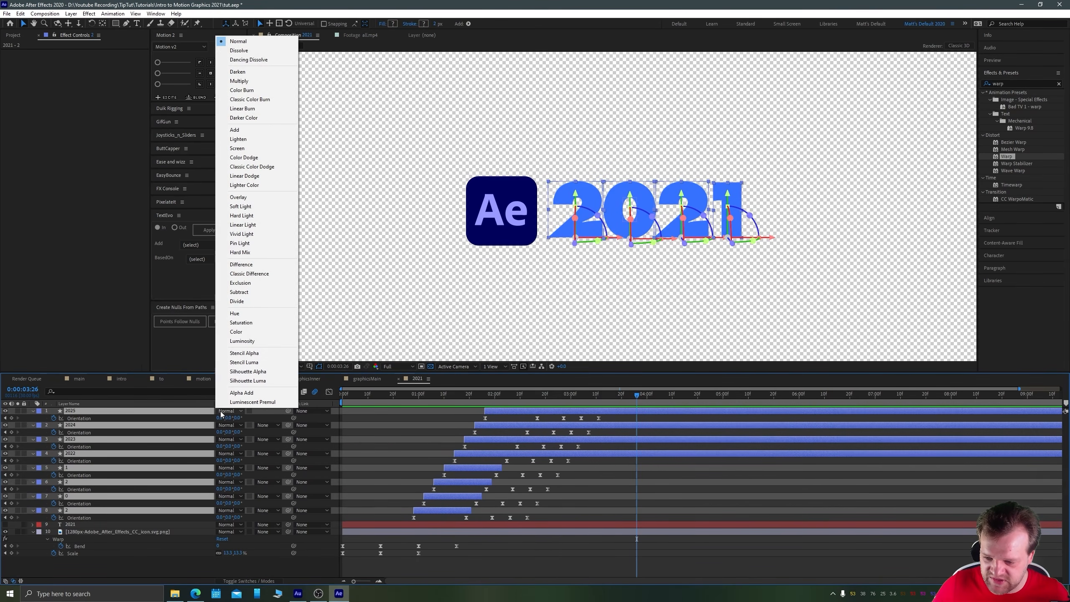
left_click(242, 215)
key("comma")
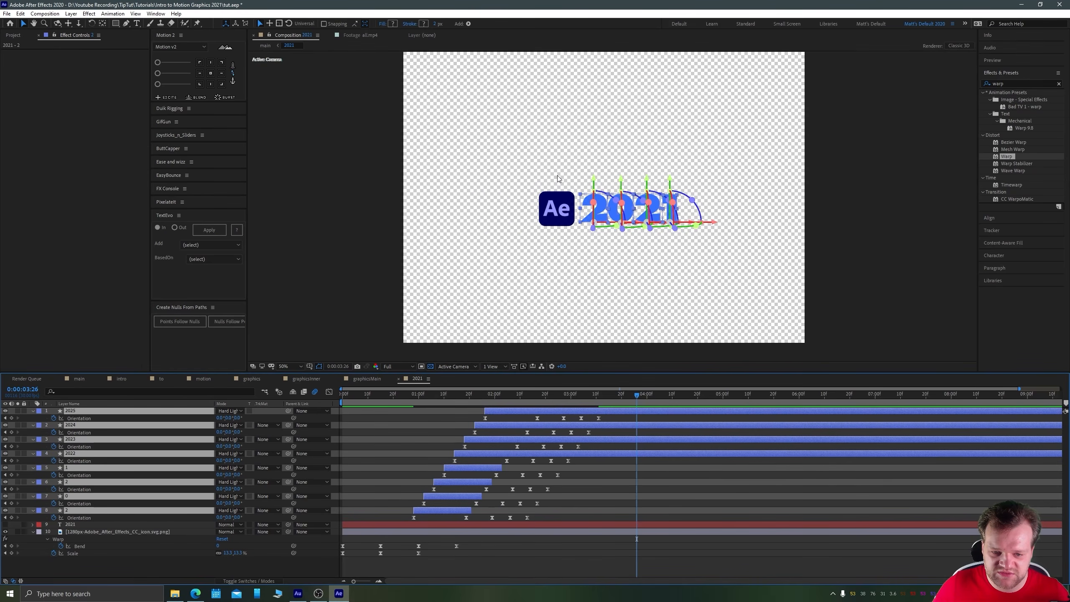
left_click(497, 189)
Switch to the main composition and move the 2021 layer so it starts at 0:00:03:26.
key("Tab")
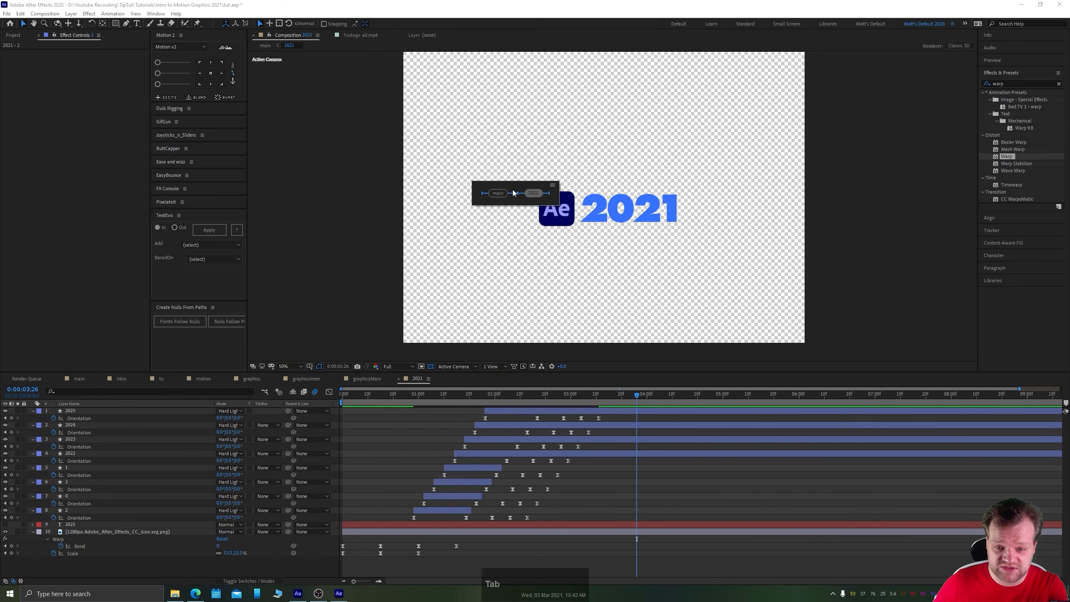
left_click(501, 200)
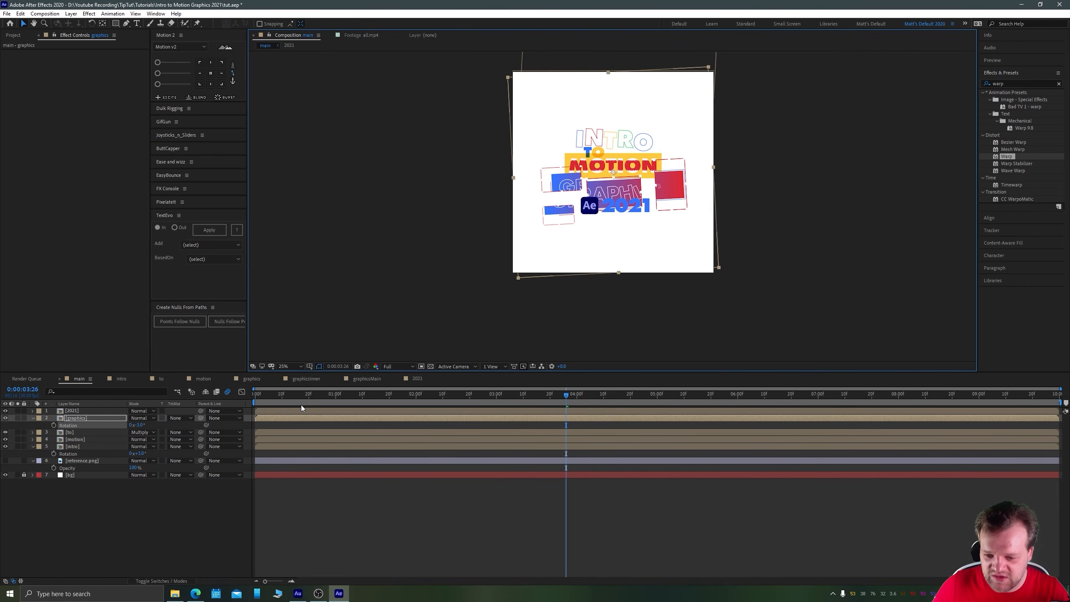
left_click_drag(268, 395, 566, 397)
key("bracketleft")
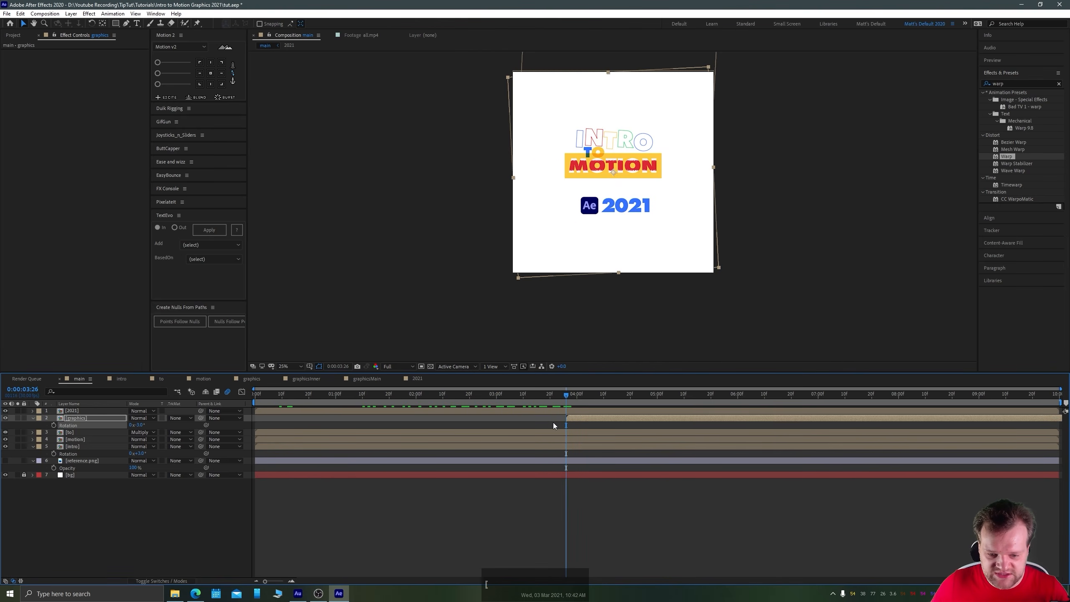
key("ctrl+z")
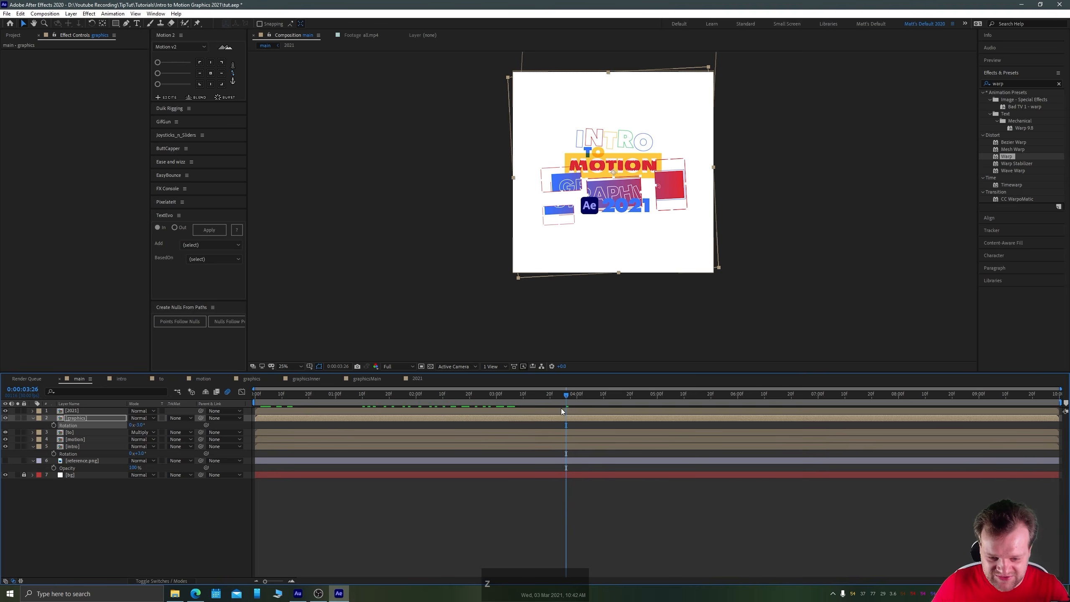
left_click(561, 408)
key("bracketleft")
key("bracketright")
key("bracketleft")
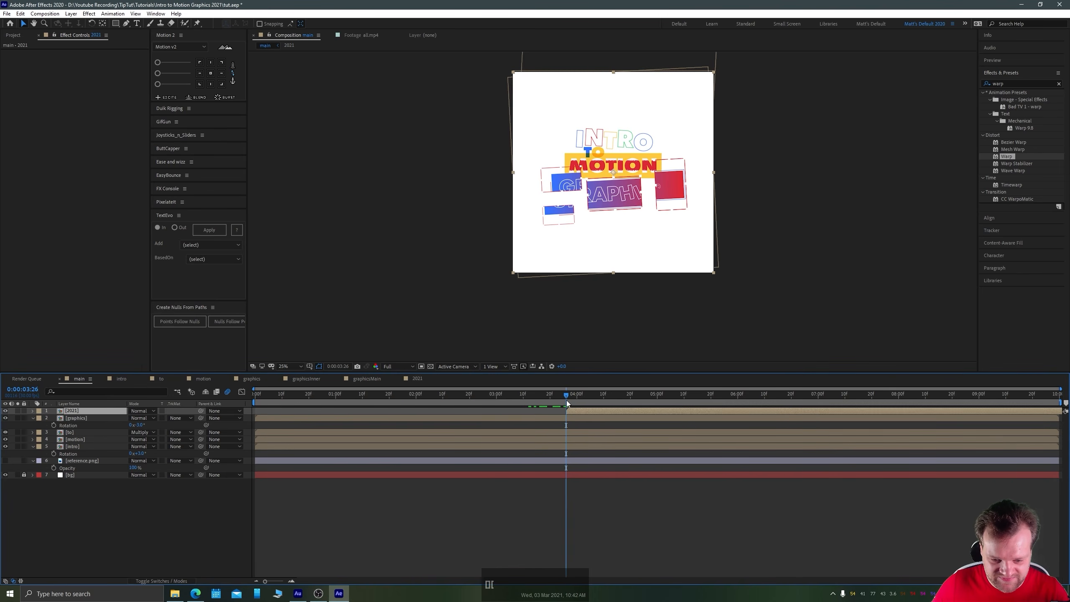
Preview the complete title animation from the start of the main composition and examine the assembled title up close.
left_click_drag(565, 394, 246, 400)
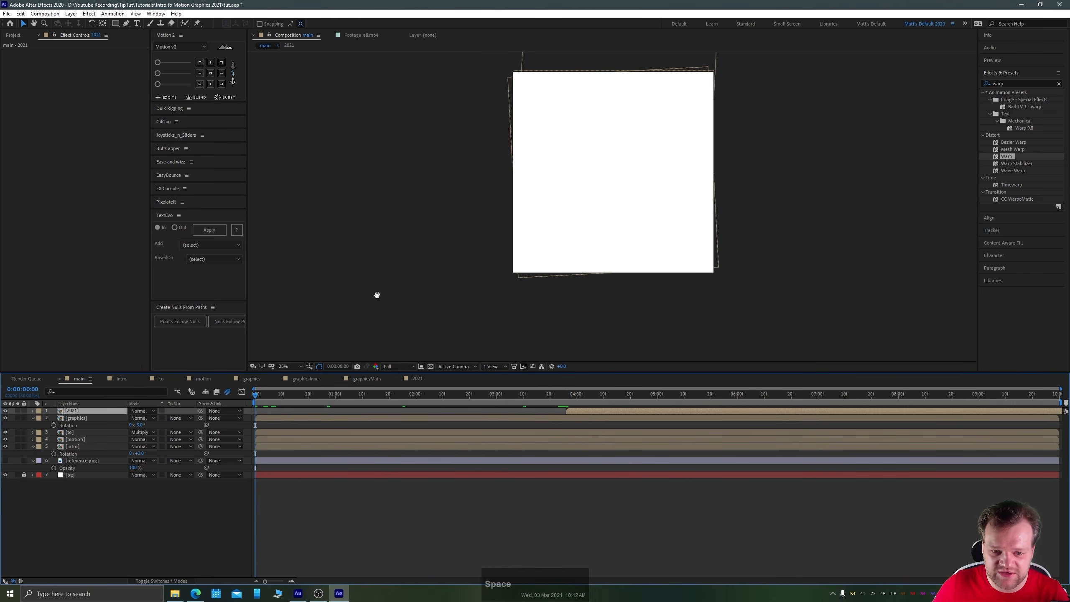
key("space")
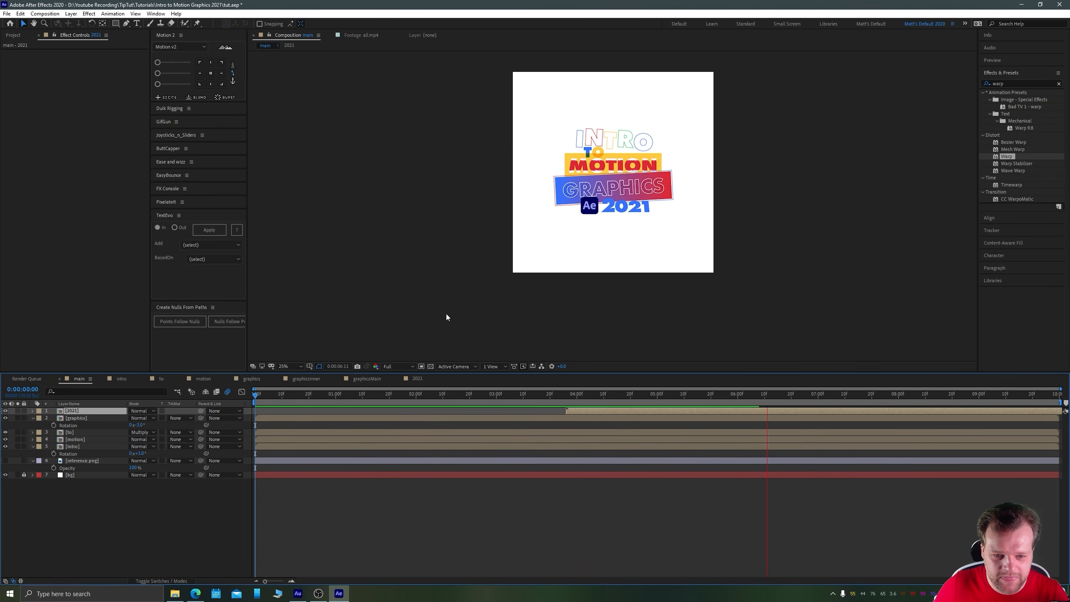
key("space")
key("space")
key("space")
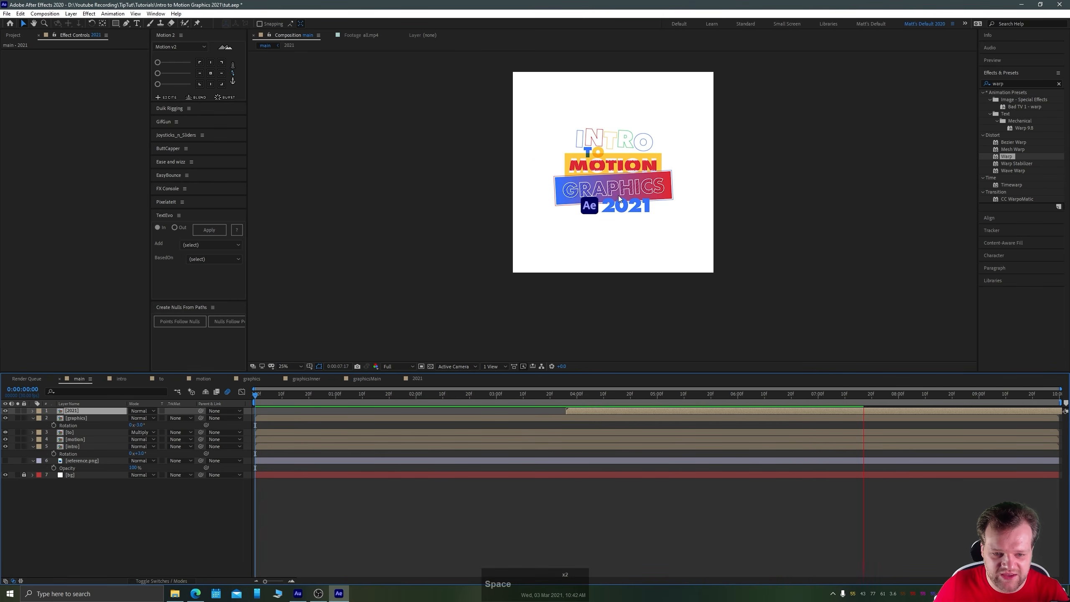
scroll(613, 205, "up", 2)
left_click_drag(560, 144, 566, 191)
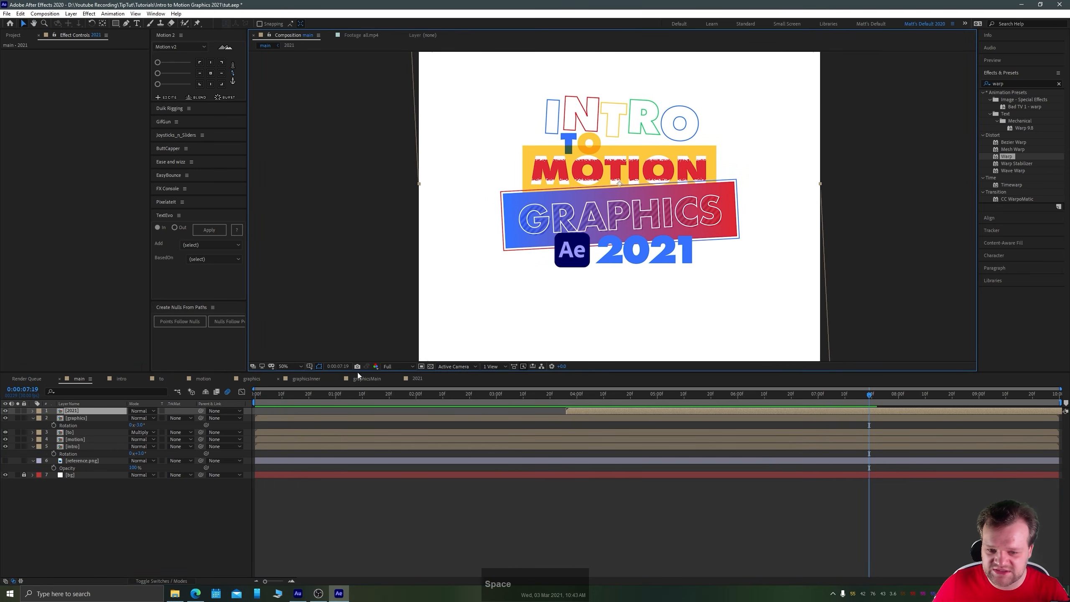
Add an adjustment layer above all layers in the main composition and rename it "noise".
left_click(154, 517)
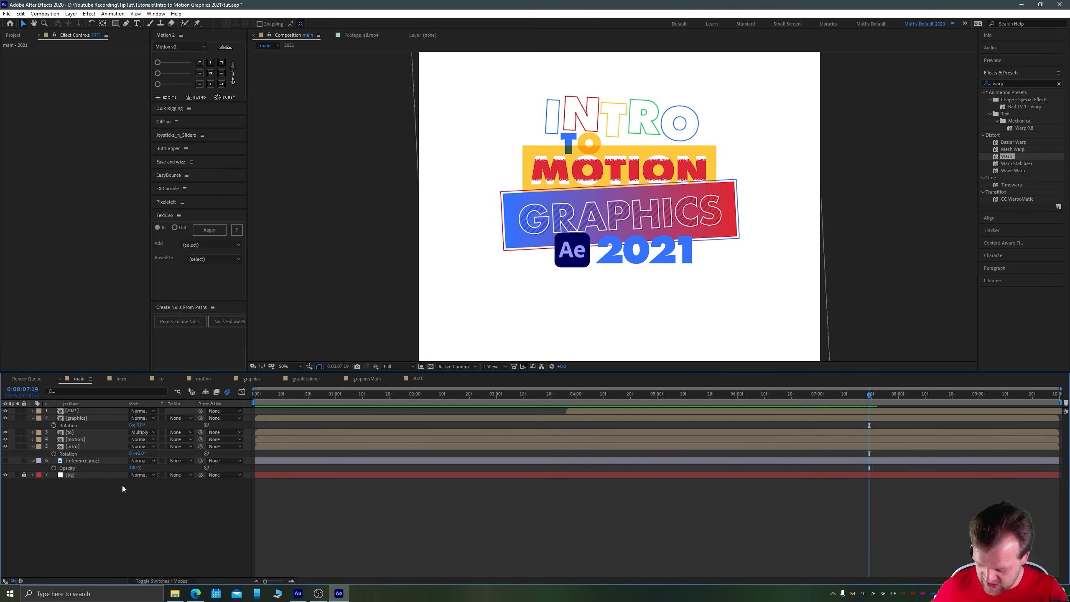
key("ctrl+alt+y")
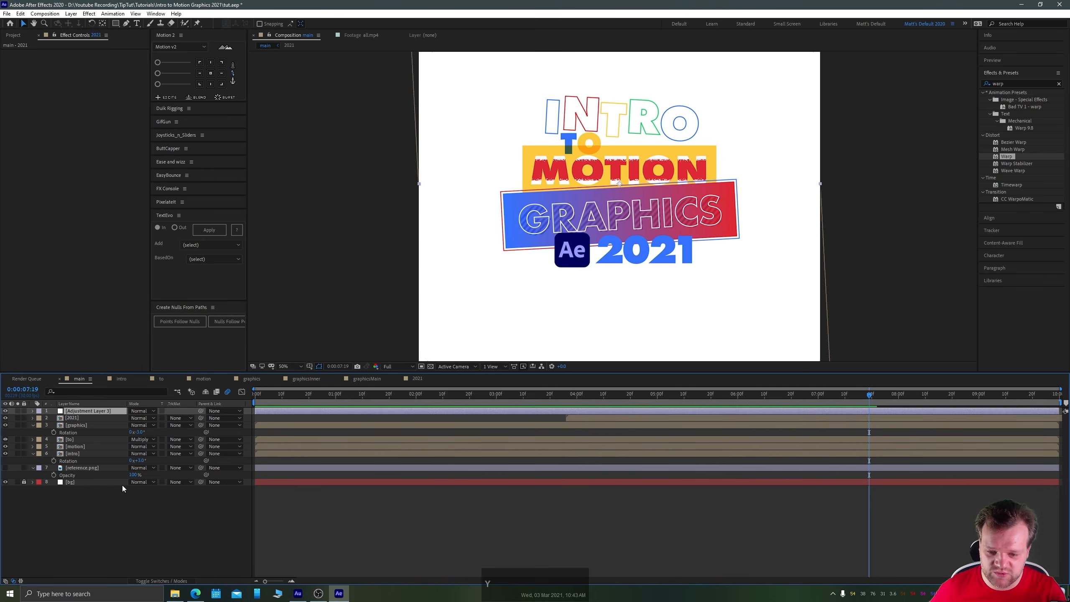
key("Return")
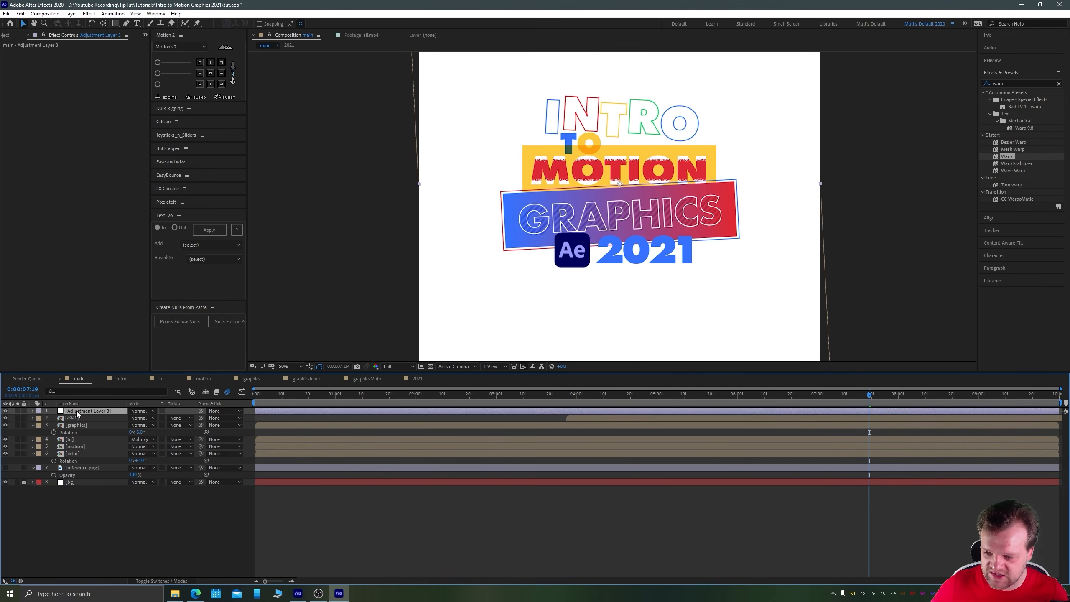
type("noise")
key("Return")
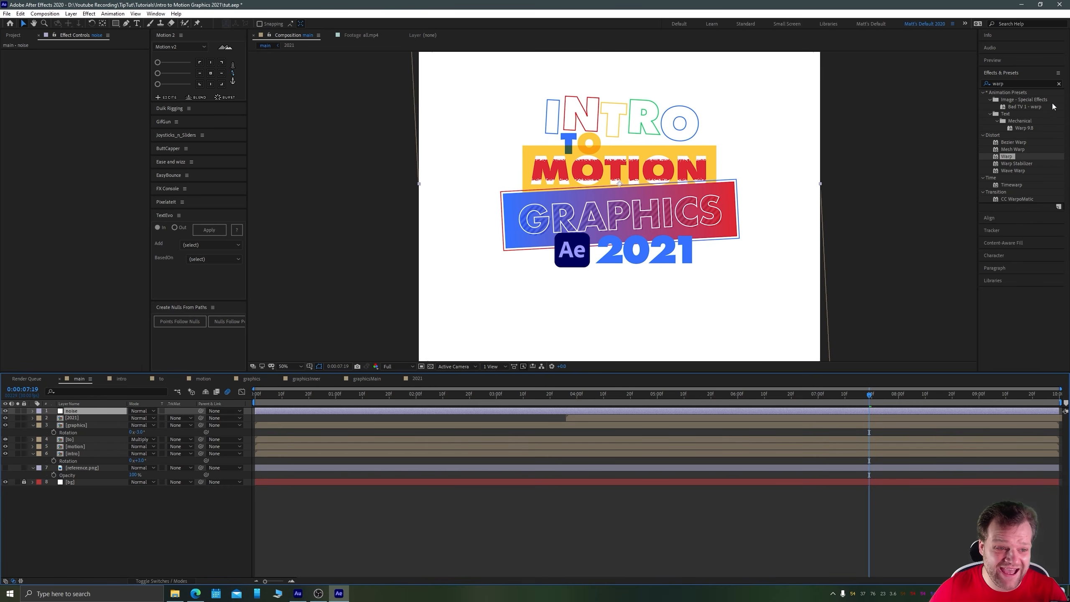
Search the effects for "noise" and apply the Noise effect to the noise adjustment layer.
left_click(1012, 84)
type("noise")
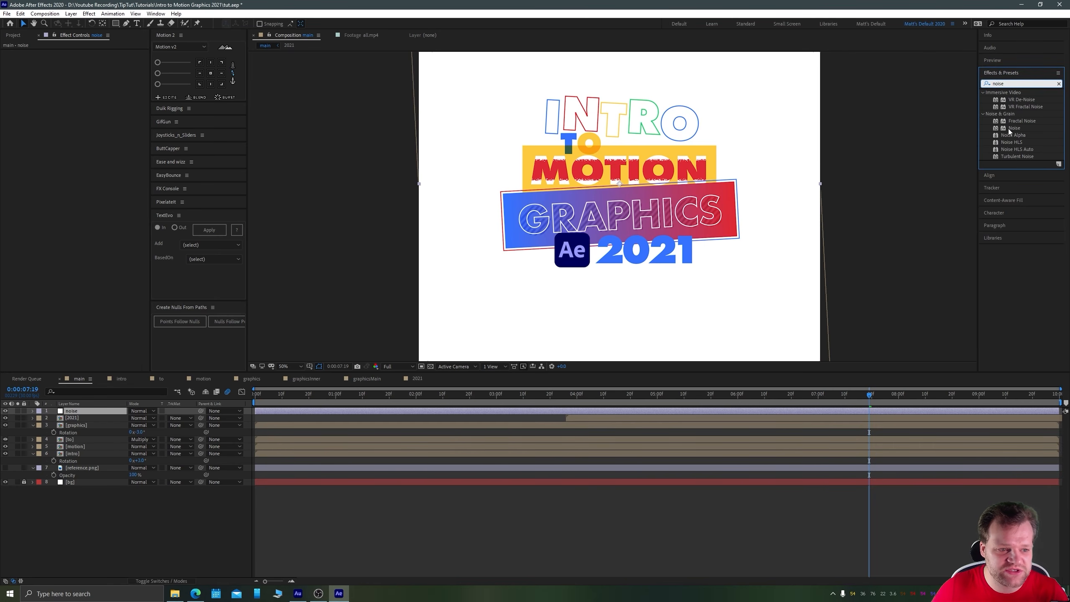
left_click_drag(1016, 128, 84, 412)
scroll(552, 172, "up", 1)
left_click_drag(599, 69, 579, 190)
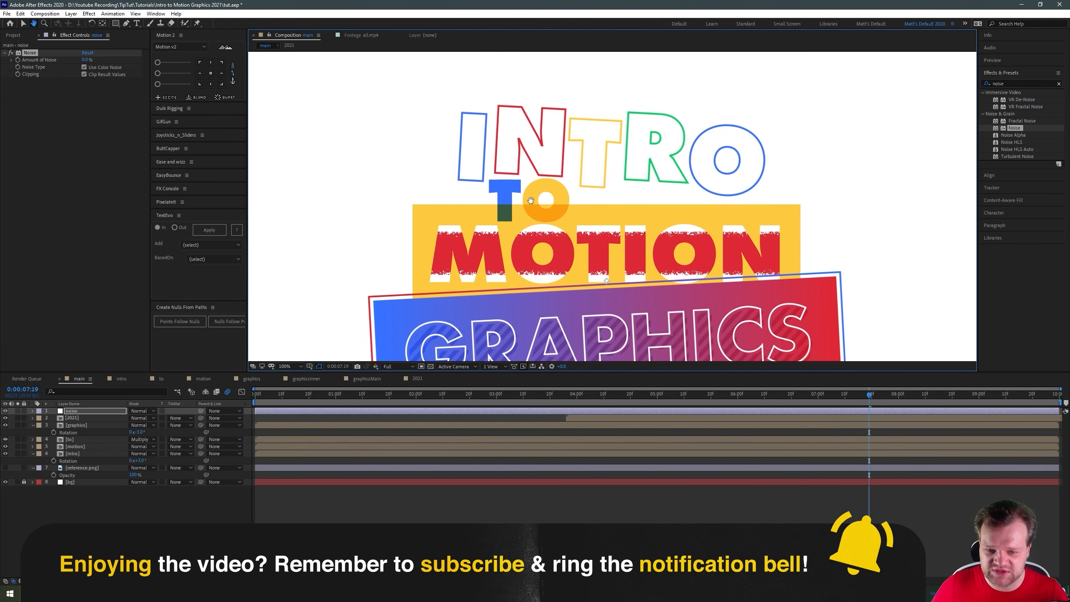
Try an Amount of Noise of 10% in the Noise effect and examine the grain on the title up close.
left_click(86, 60)
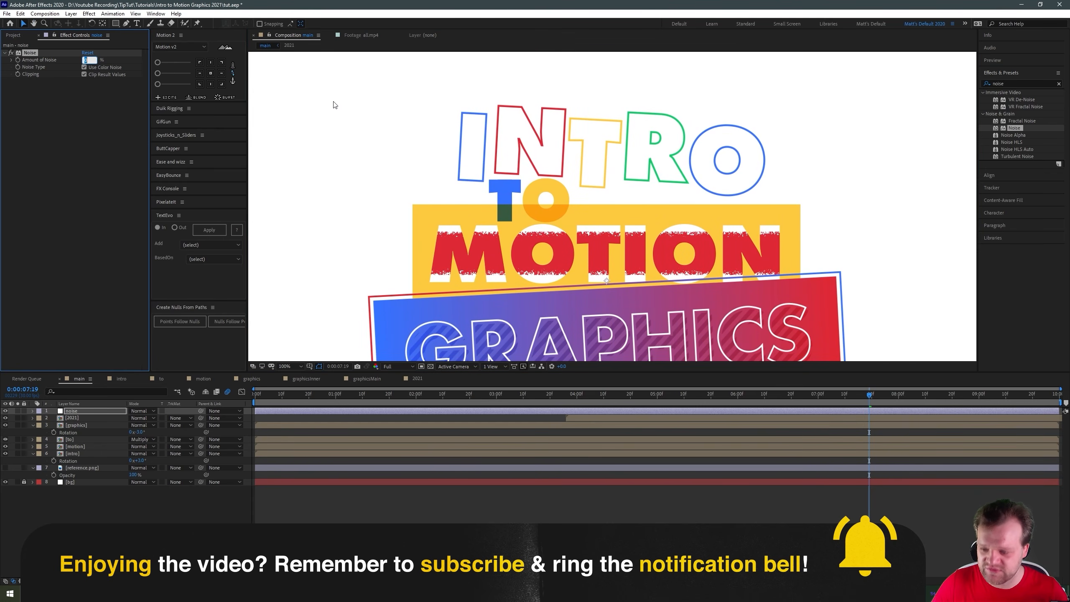
type("10")
key("Return")
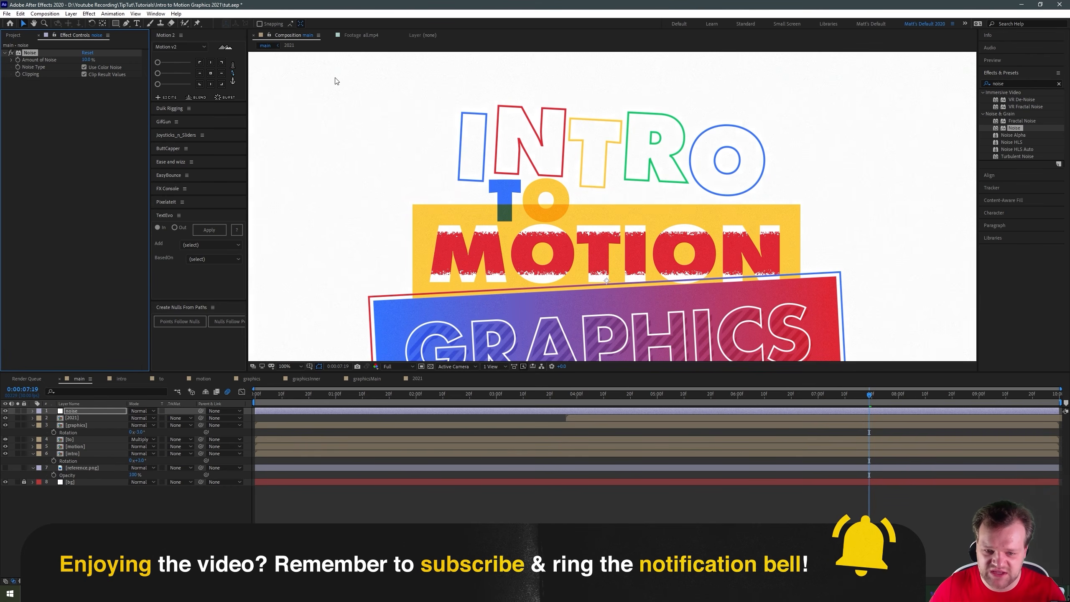
scroll(494, 174, "down", 2)
scroll(560, 216, "up", 4)
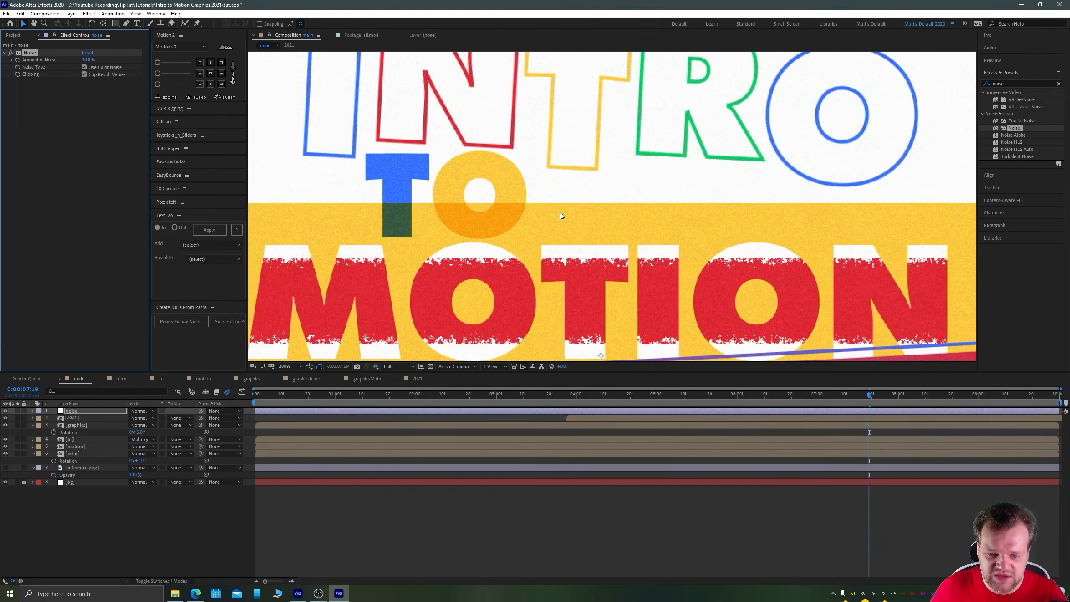
scroll(611, 206, "up", 2)
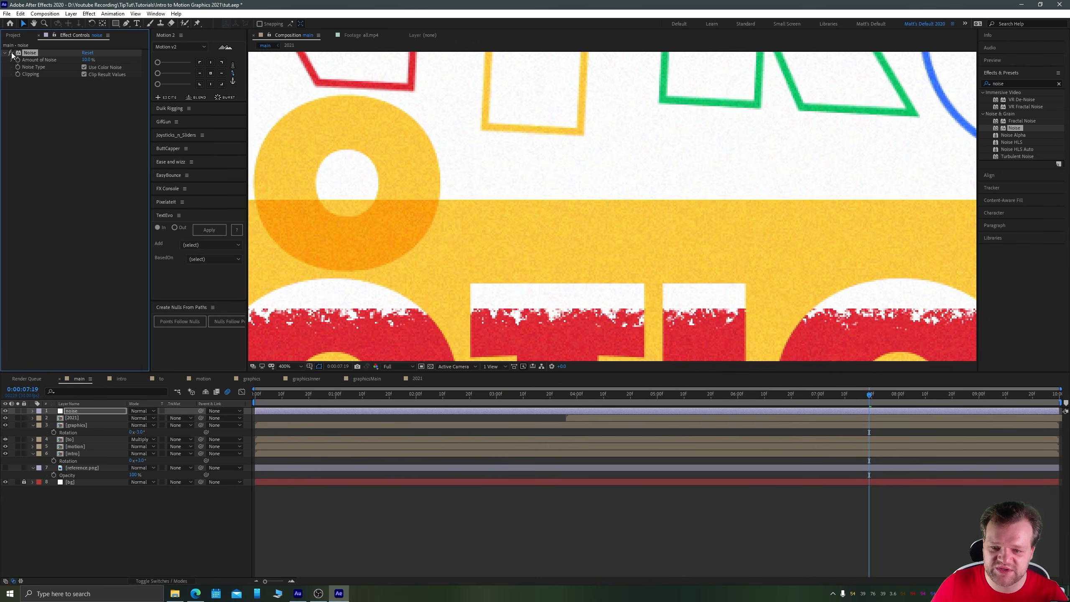
Lower the Noise effect's Amount of Noise to 8% and check the whole title.
type("8")
key("Return")
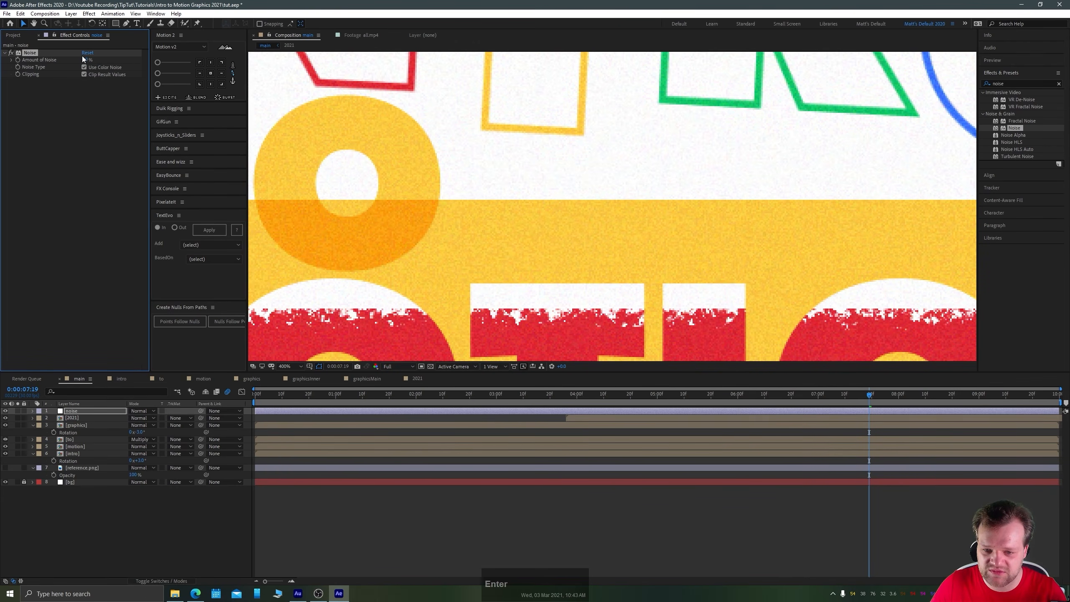
scroll(553, 196, "down", 6)
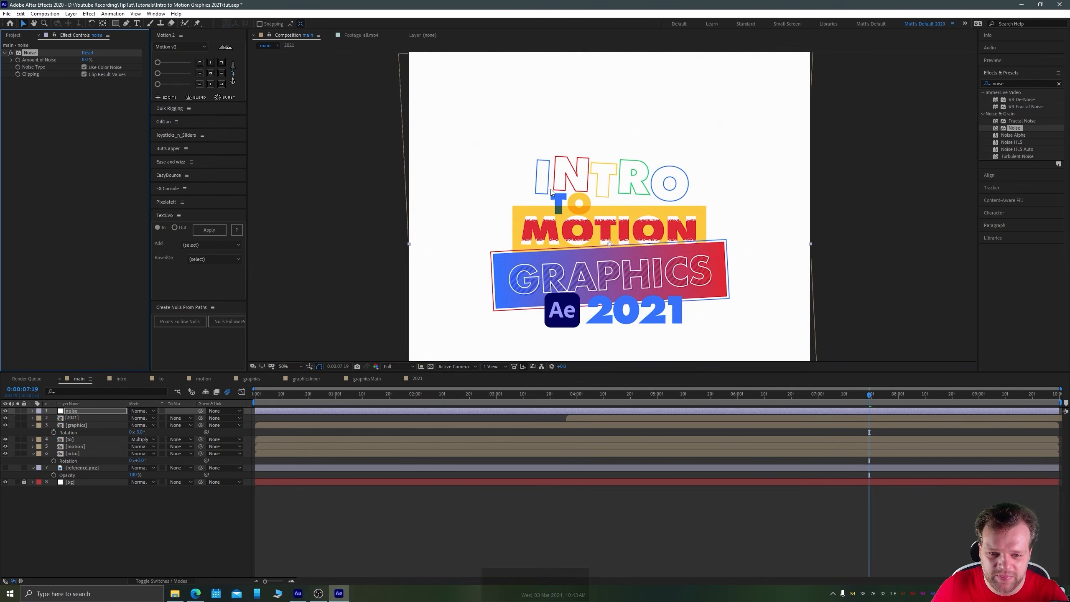
key("space")
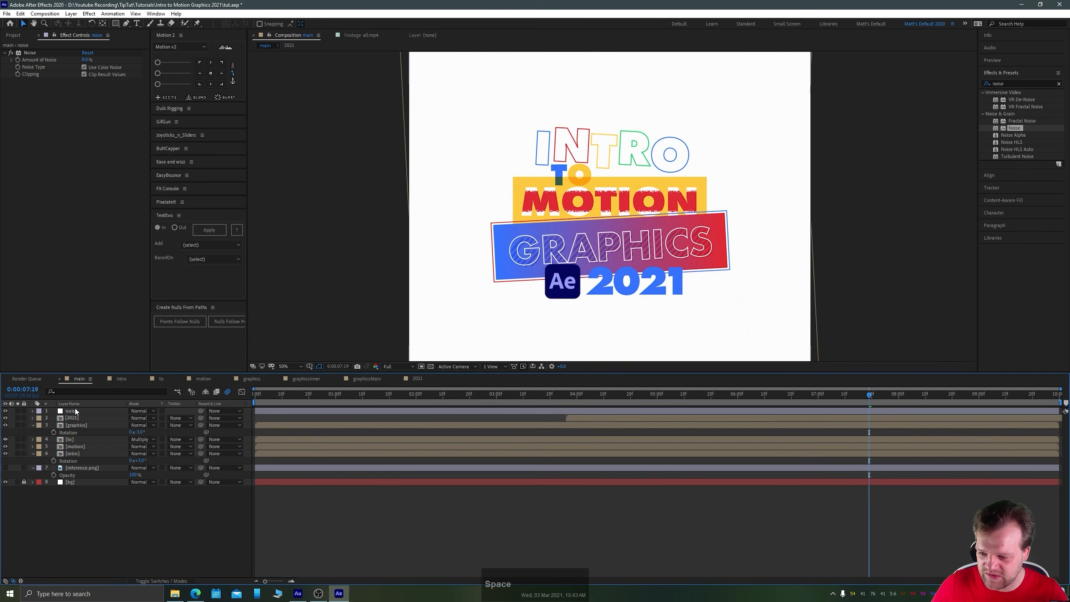
Open the all.mp4 footage, examine the rough edges of its GRAPHICS text, and return to the main composition.
left_click(76, 410)
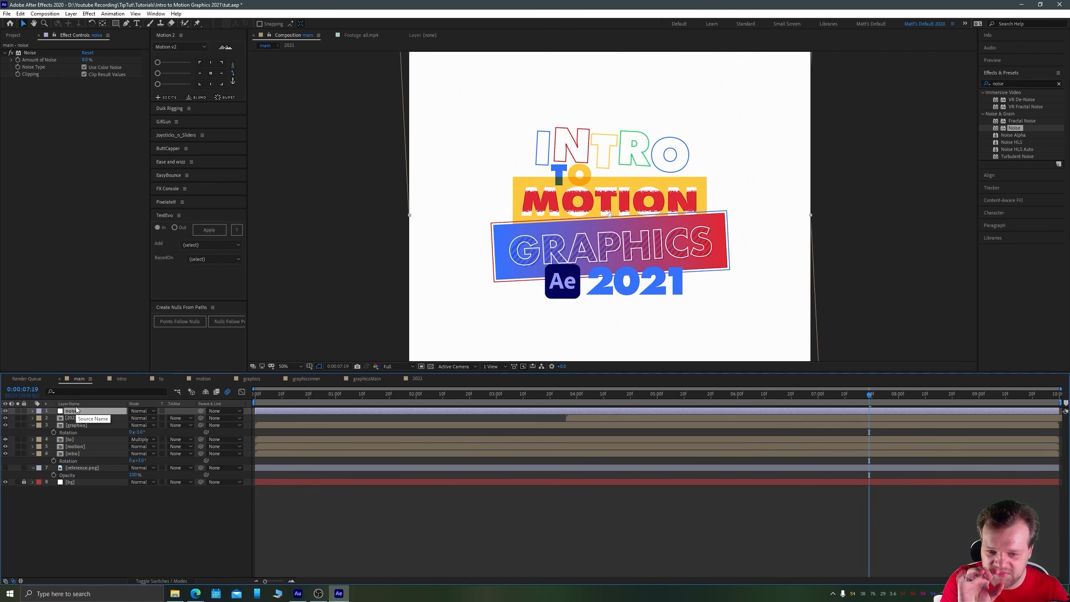
left_click(13, 35)
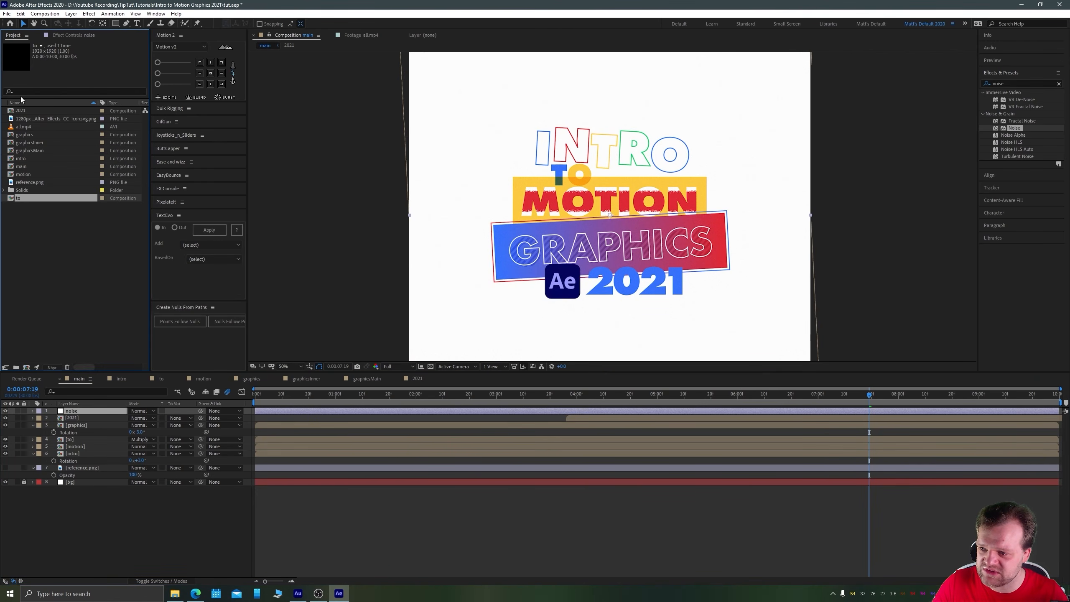
double_click(22, 127)
key("period")
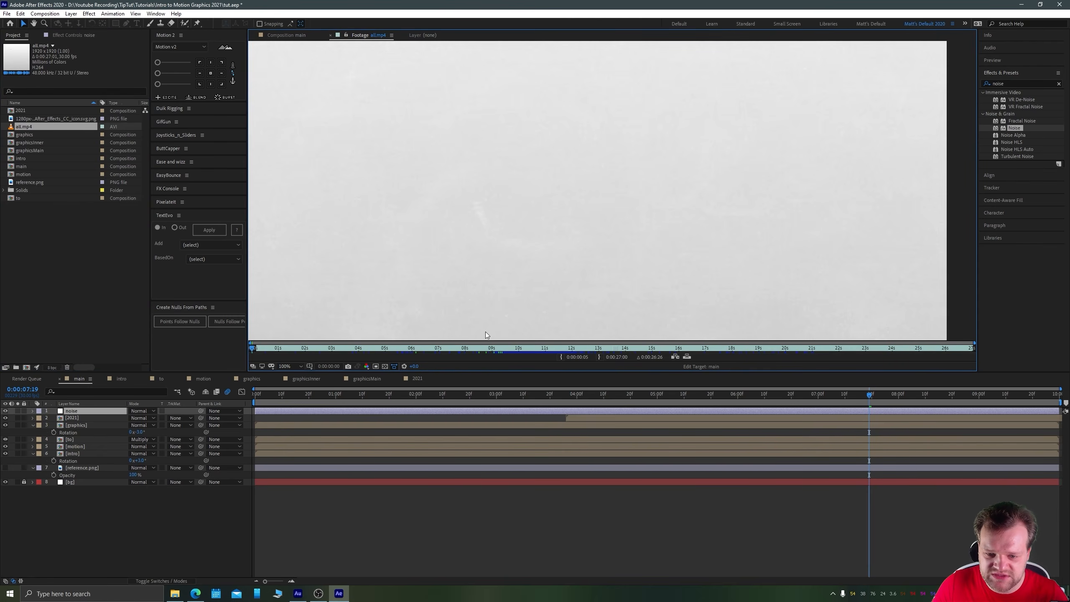
left_click_drag(423, 349, 471, 356)
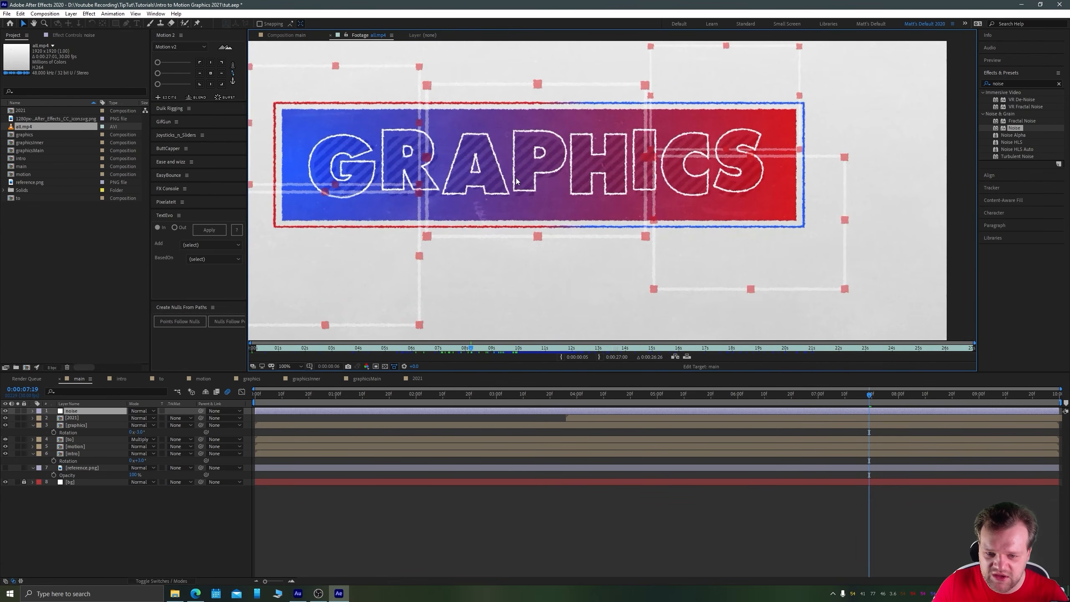
left_click(71, 411)
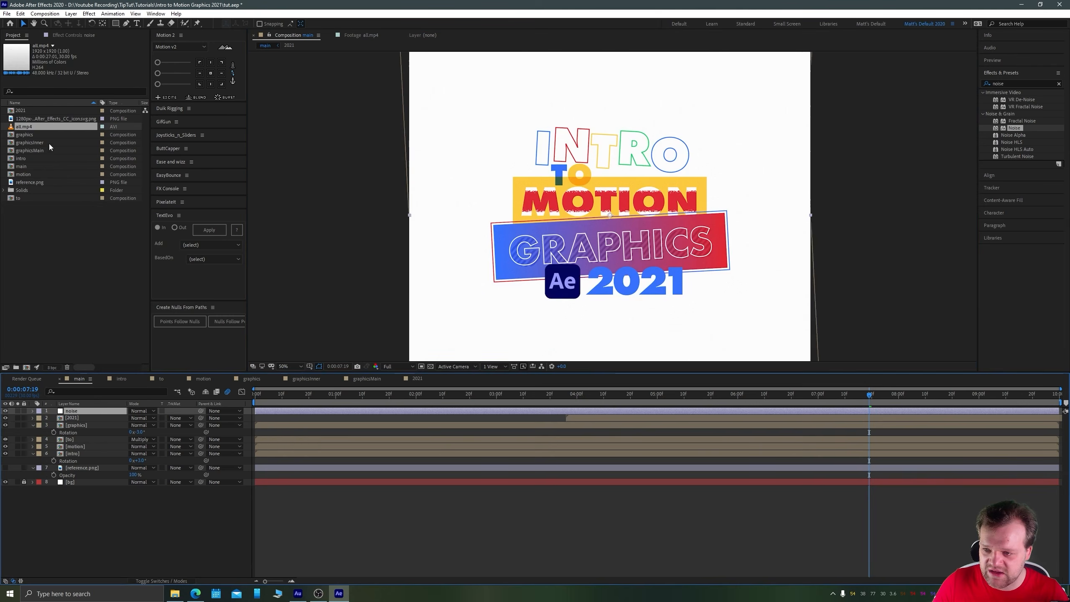
Search the effects for "turb" and apply Turbulent Displace to the noise adjustment layer.
left_click(73, 35)
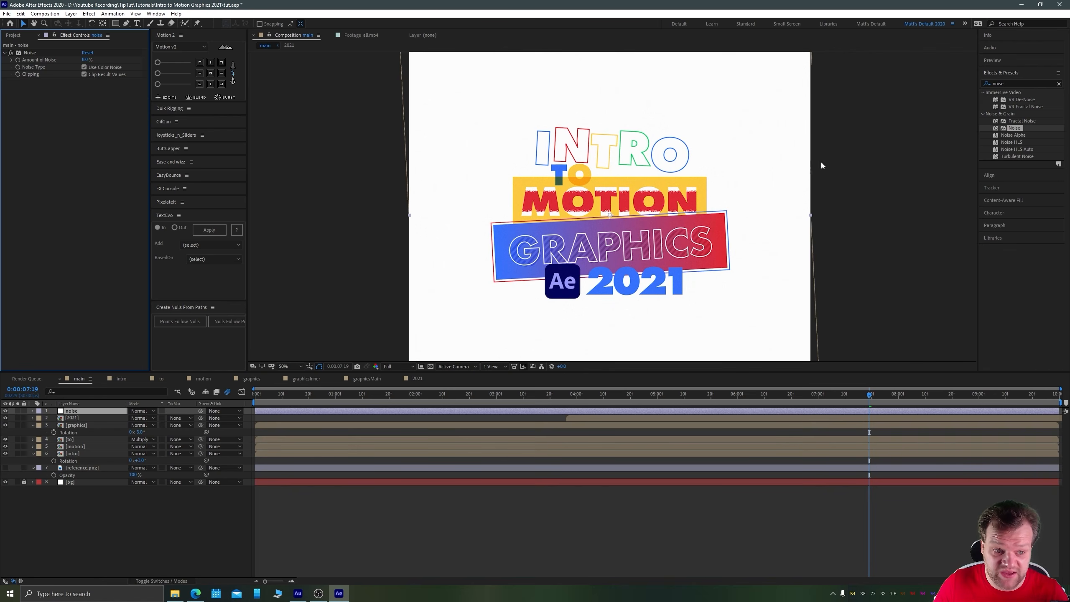
left_click(981, 81)
double_click(996, 83)
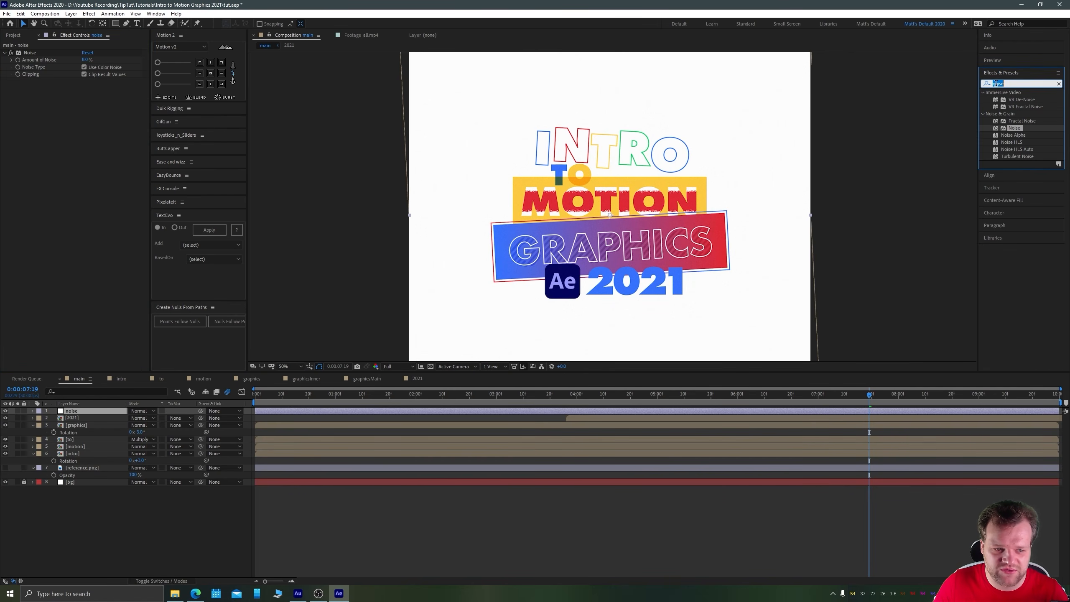
type("turb")
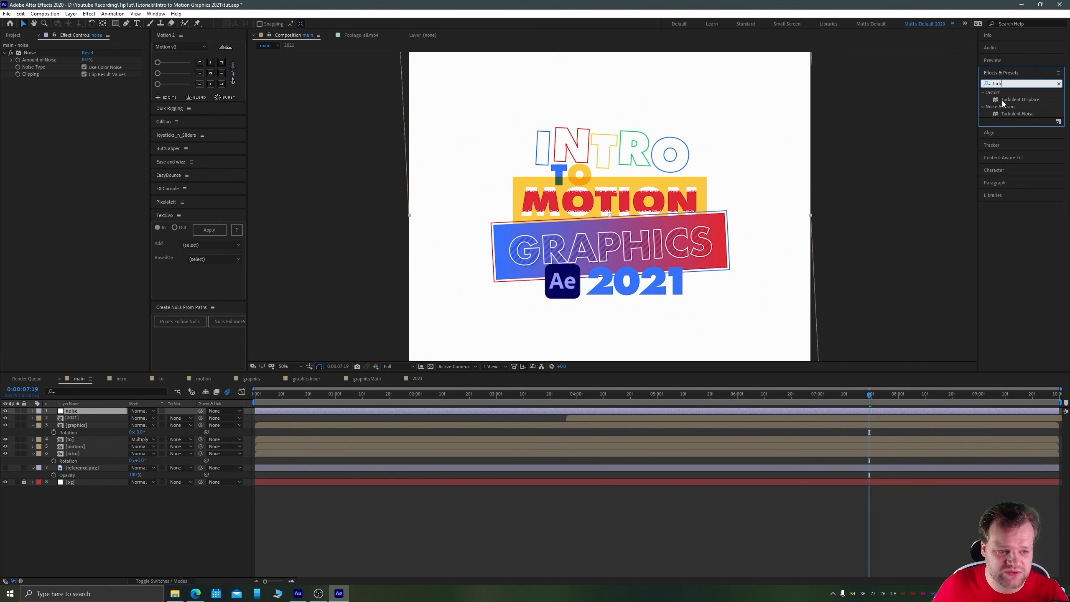
left_click(1000, 100)
left_click_drag(1008, 103, 101, 412)
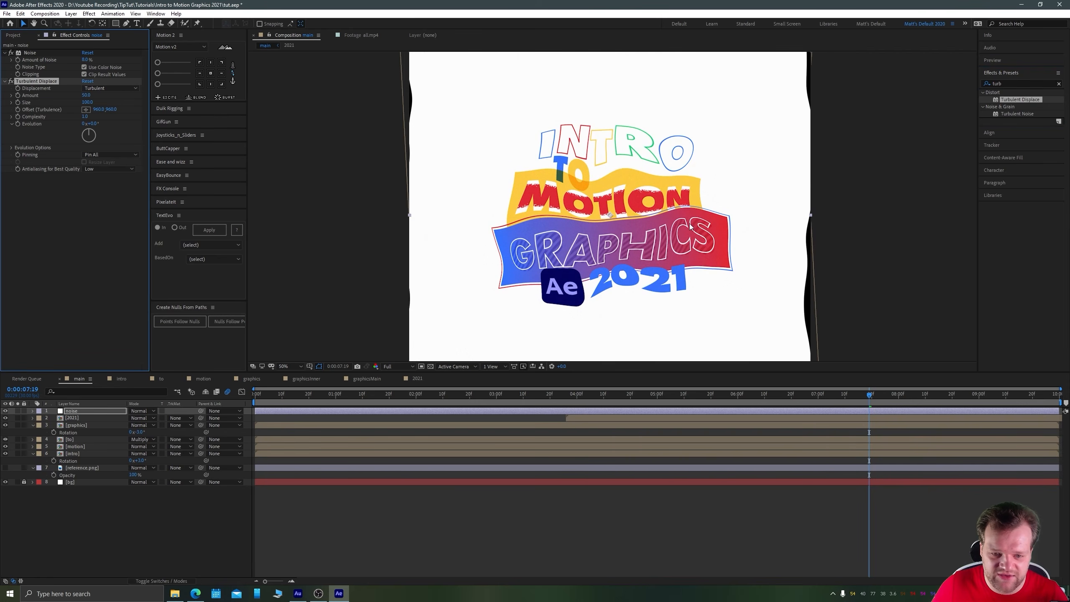
Set the Turbulent Displace effect's Size to 2 and its Amount to 40.
scroll(680, 192, "up", 4)
left_click_drag(404, 55, 505, 214)
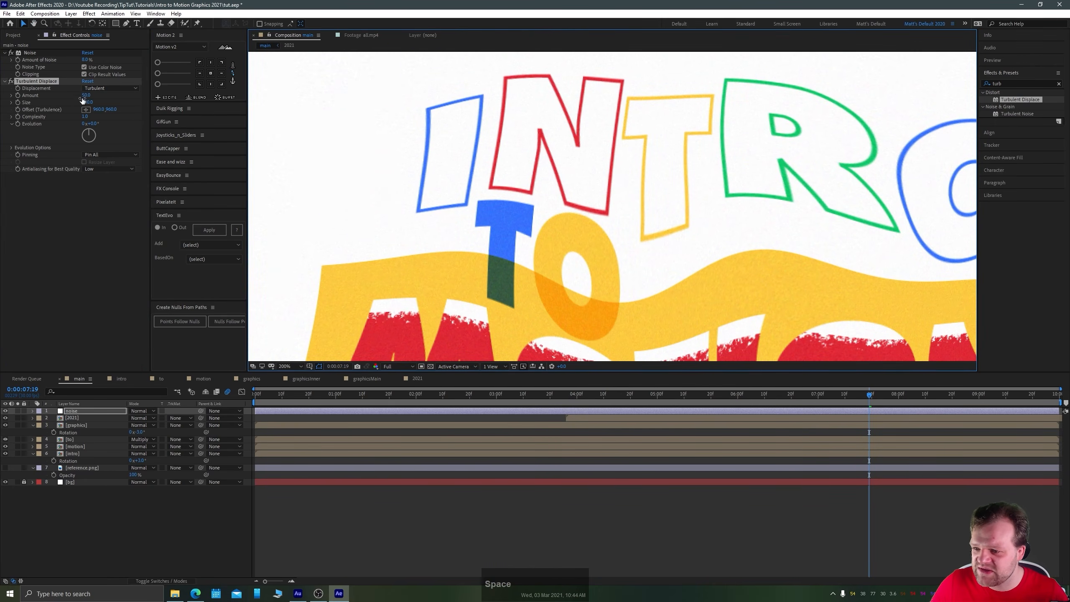
type("2")
key("Return")
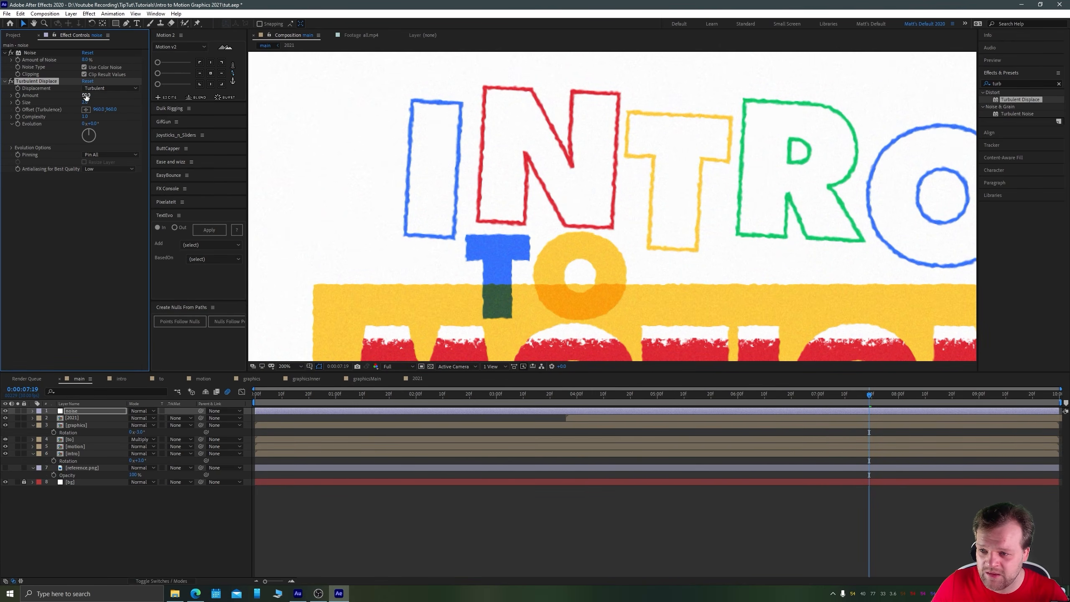
type("300")
key("Return")
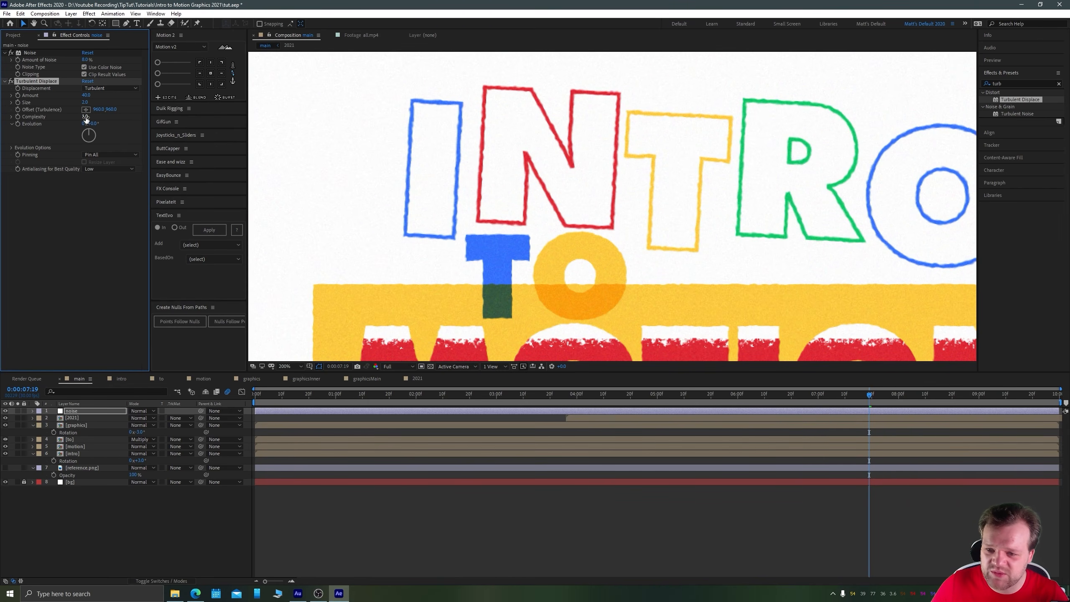
Raise the Turbulent Displace Complexity to 10 and check the roughened title edges.
left_click_drag(86, 116, 473, 100)
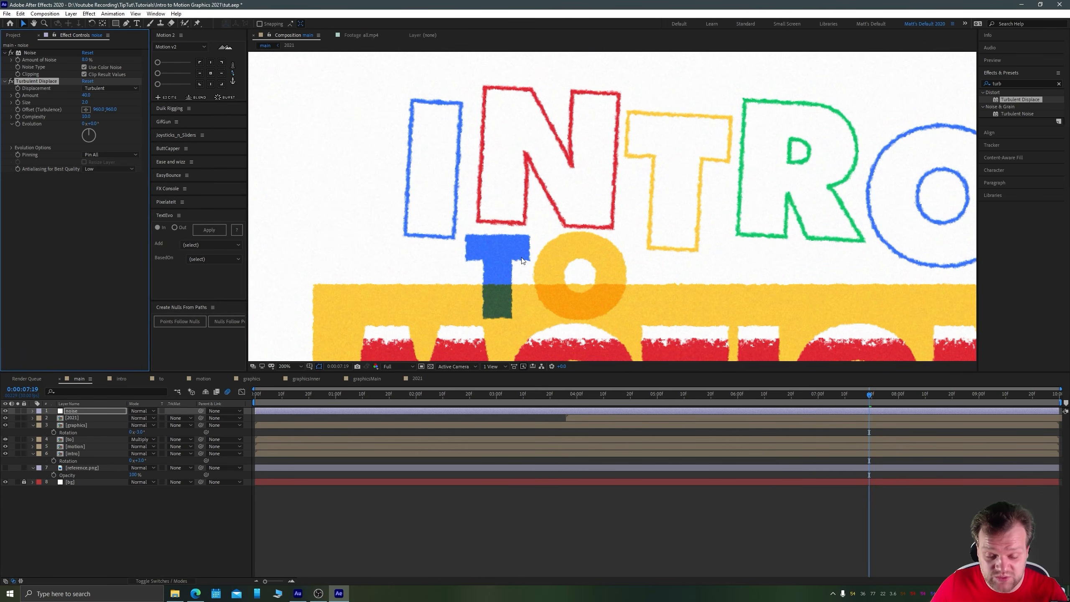
scroll(523, 253, "down", 2)
scroll(635, 246, "up", 2)
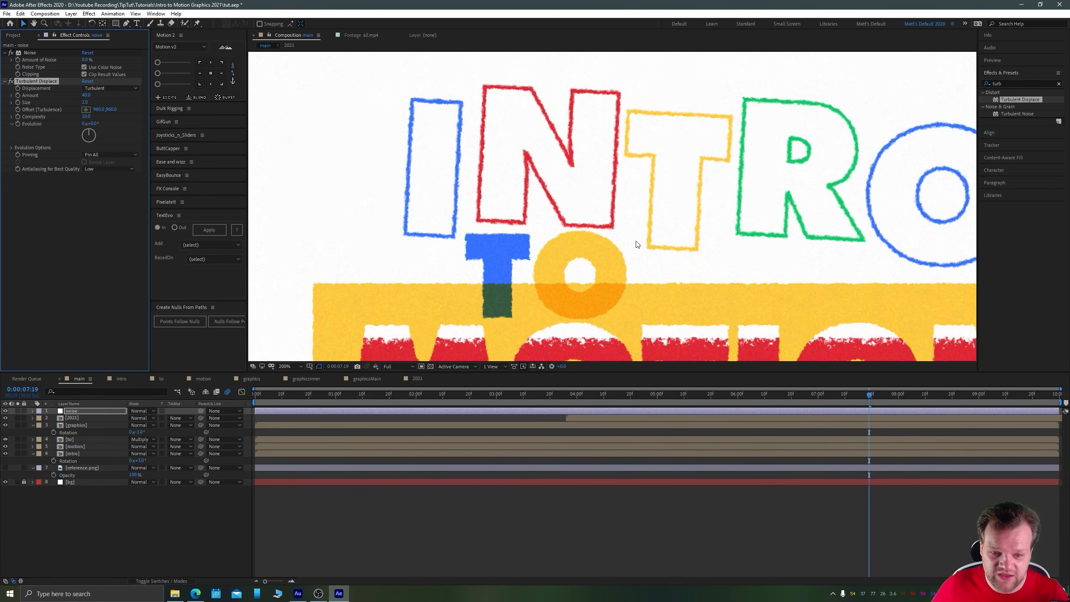
scroll(635, 248, "down", 6)
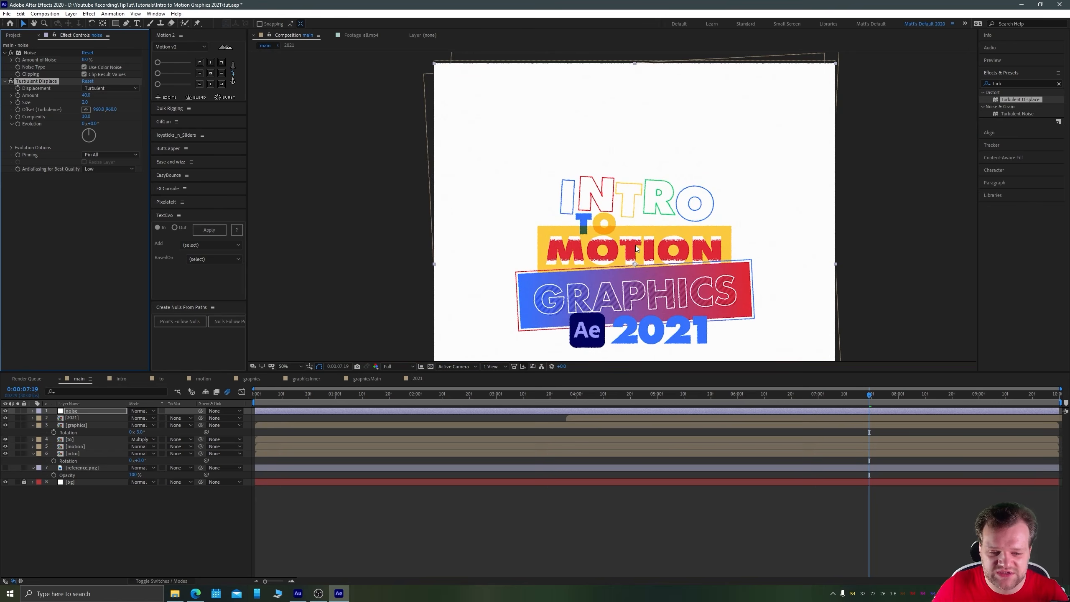
left_click(166, 515)
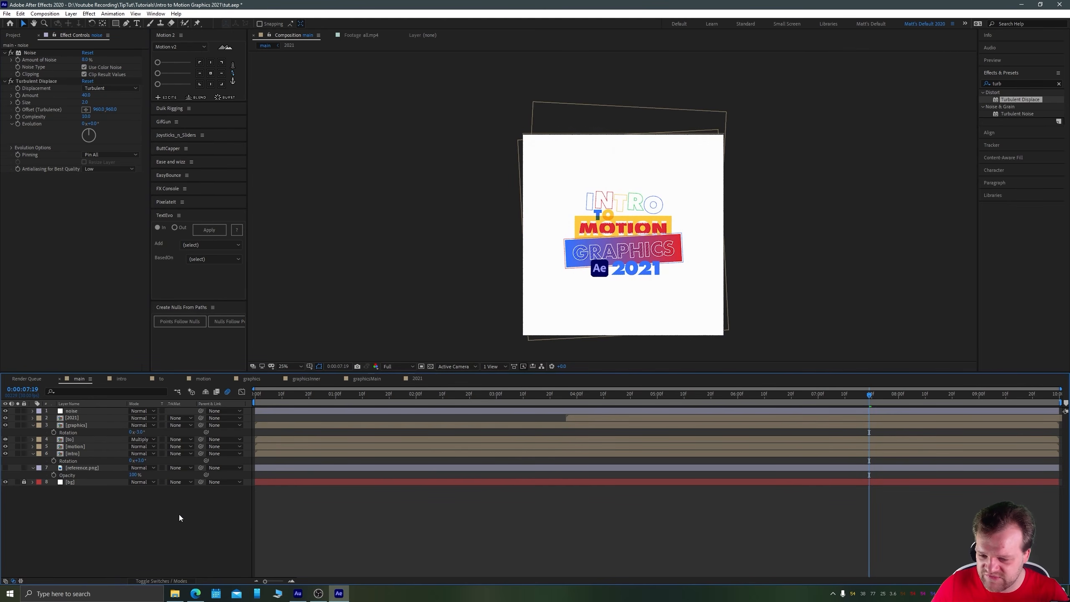
scroll(608, 287, "up", 2)
key("space")
left_click_drag(361, 243, 355, 225)
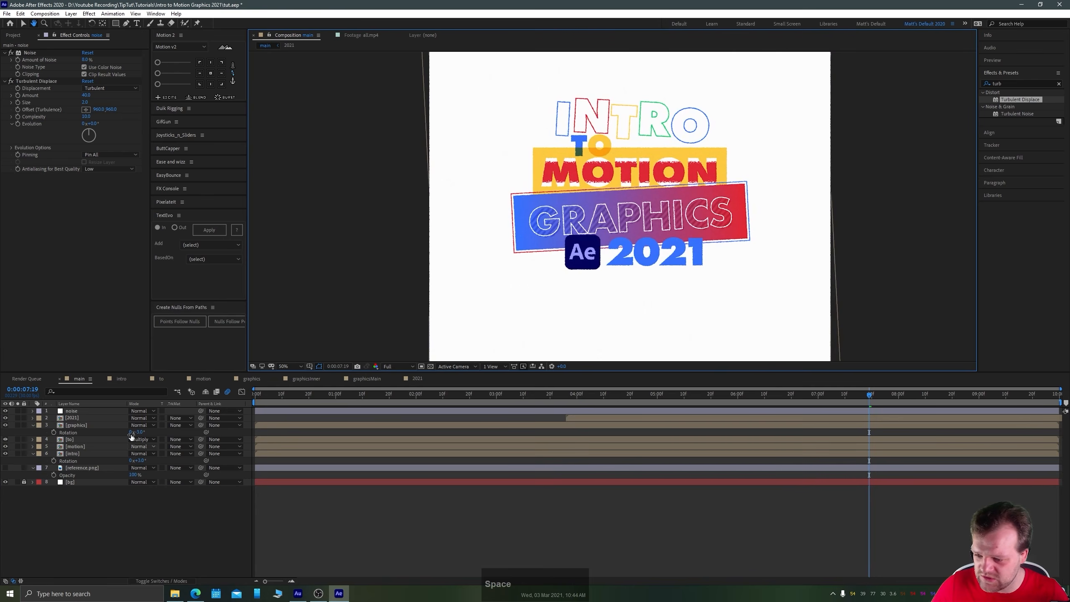
Try the Hard Light, Vivid Light and Soft Light blending modes on the 2021 layer.
left_click(72, 418)
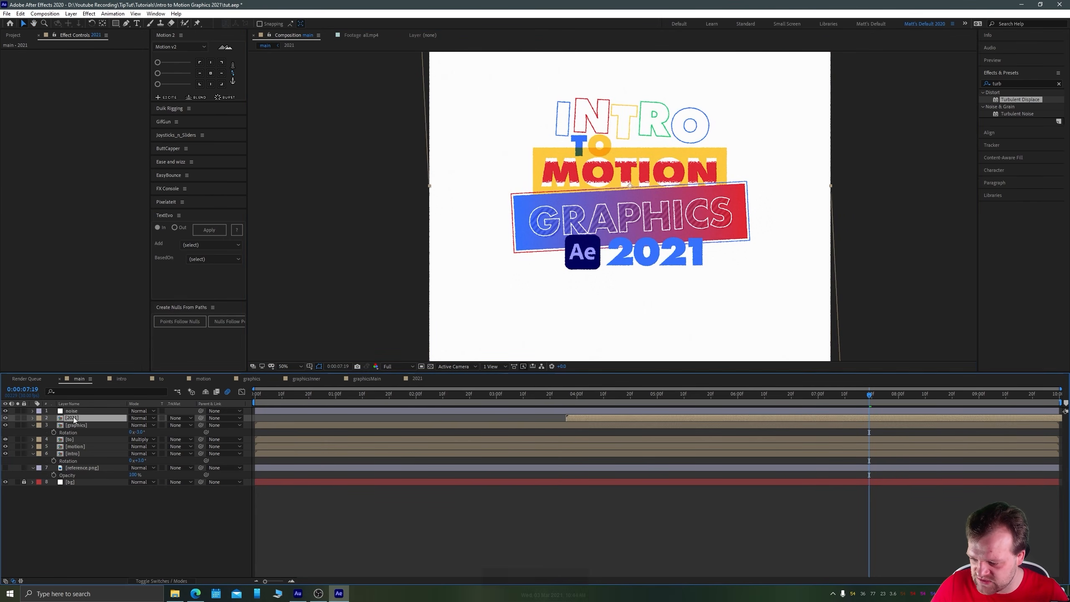
left_click(141, 418)
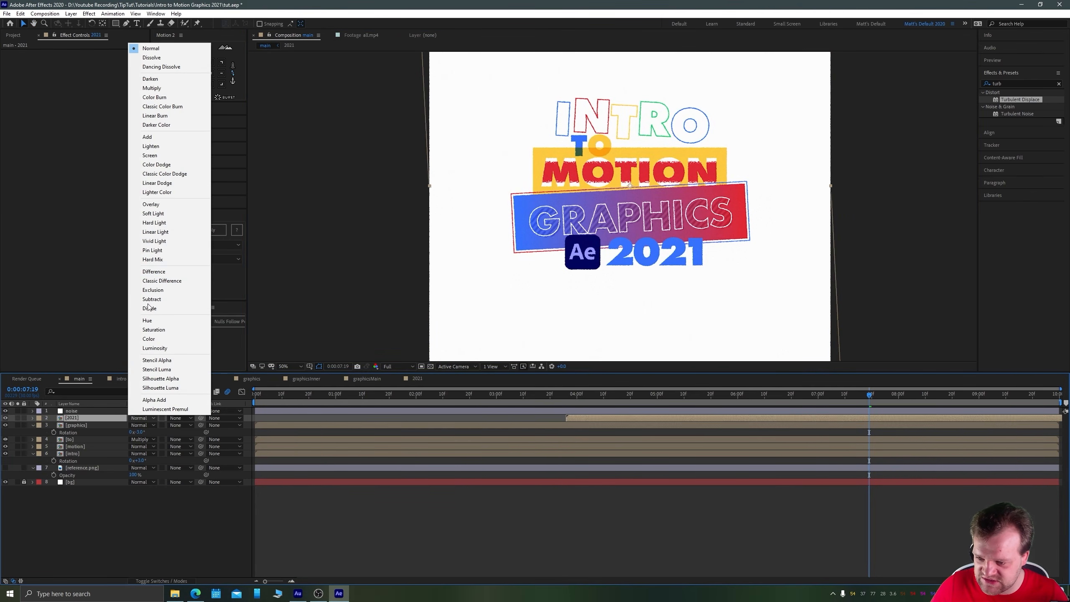
left_click(163, 223)
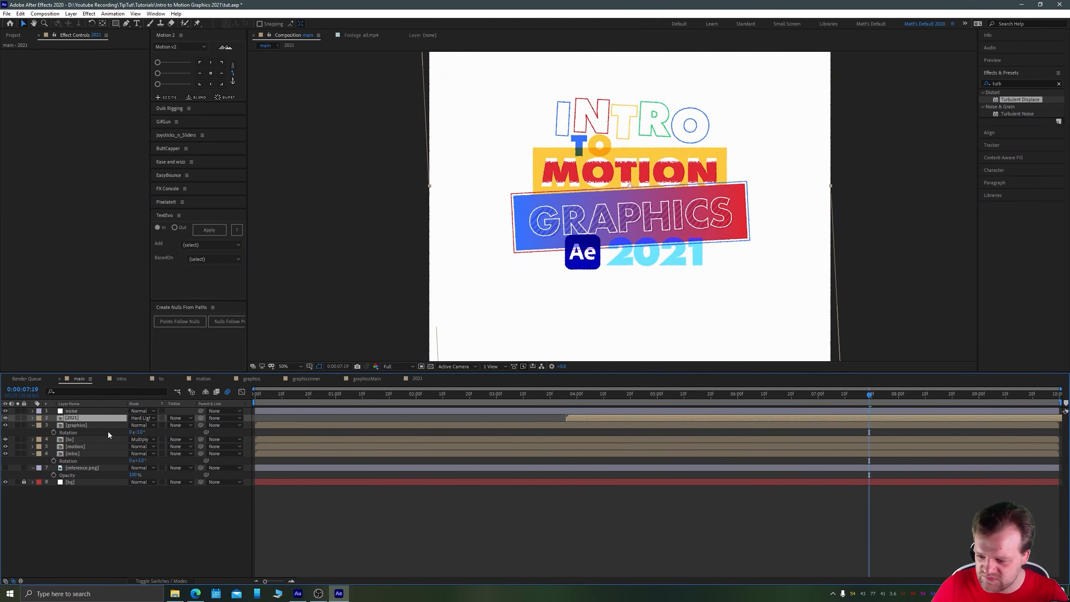
left_click(141, 418)
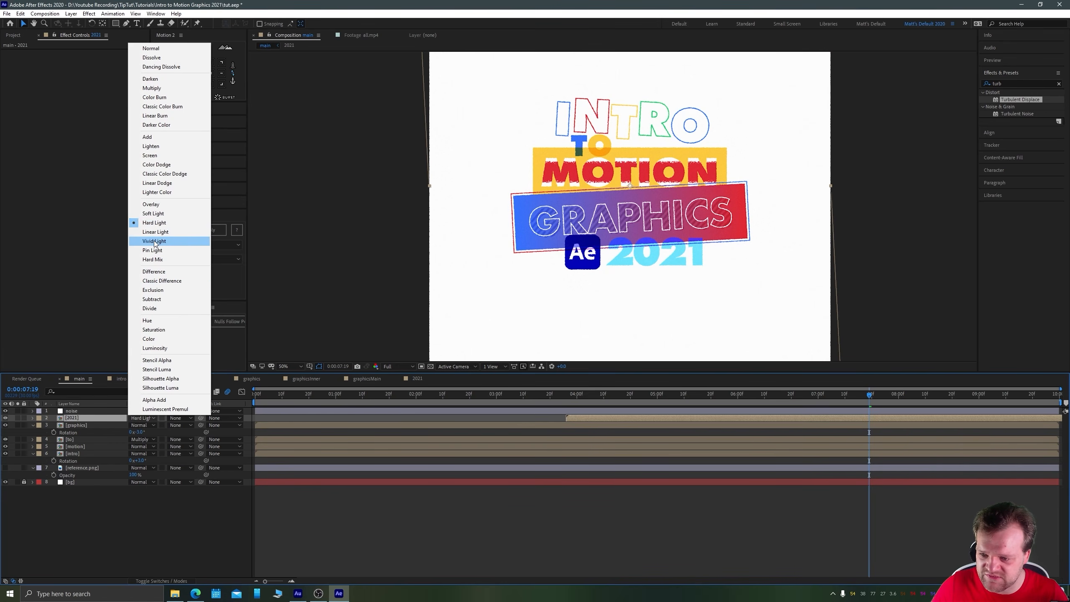
left_click(155, 242)
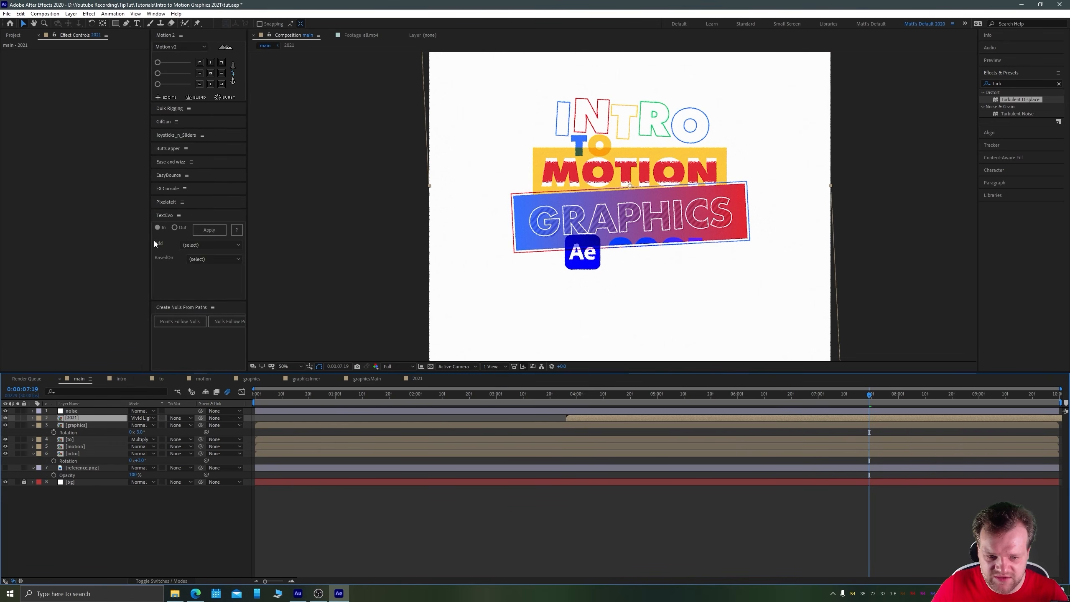
left_click(141, 418)
left_click(150, 214)
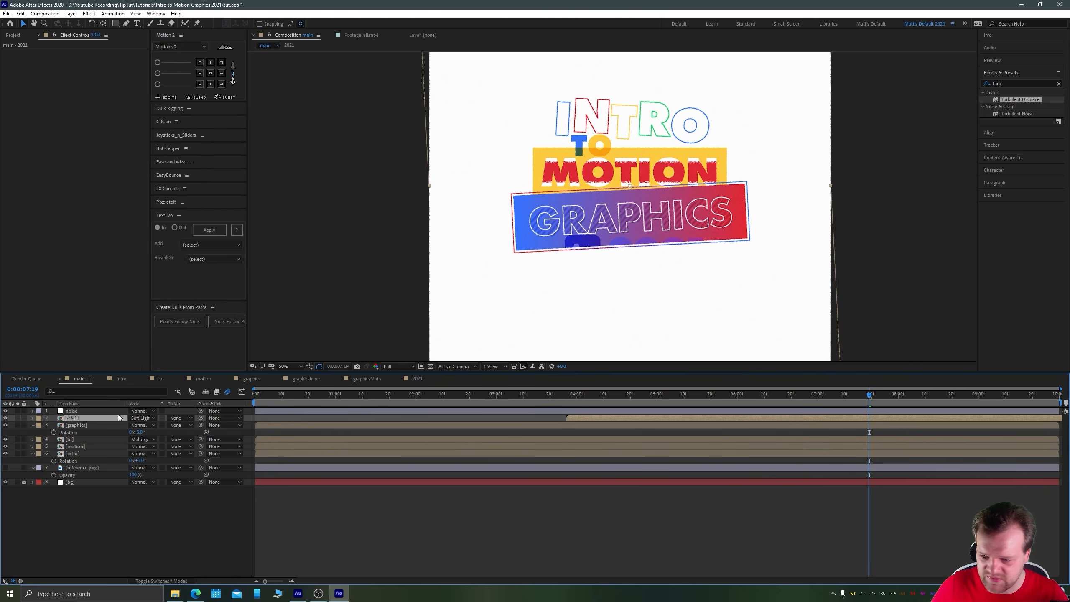
Set the 2021 layer's blending mode to Multiply and check how it blends with the GRAPHICS banner.
left_click(143, 418)
left_click(147, 88)
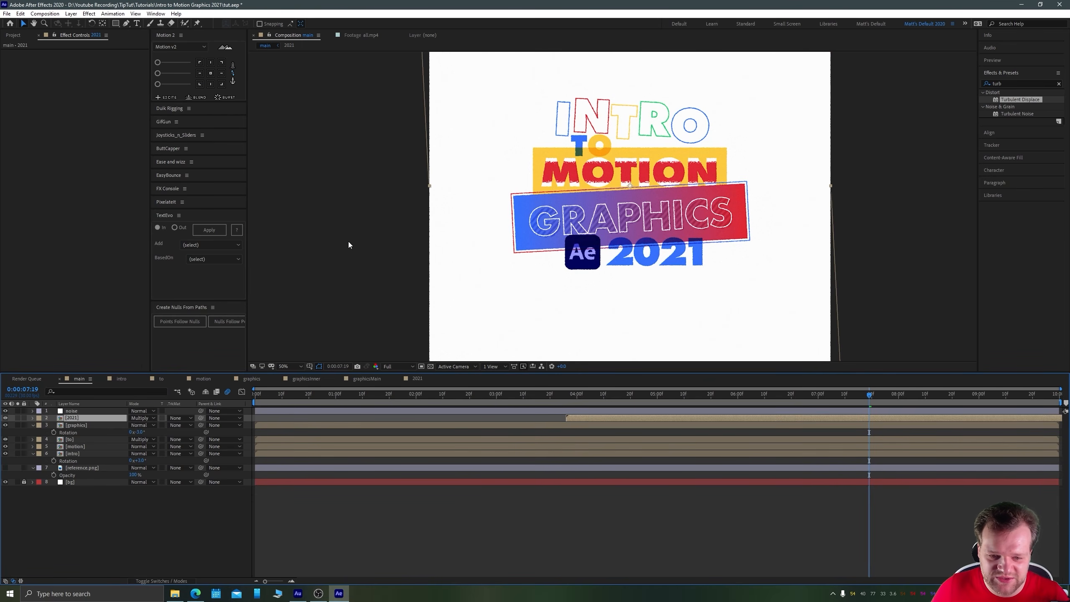
left_click_drag(387, 174, 395, 196)
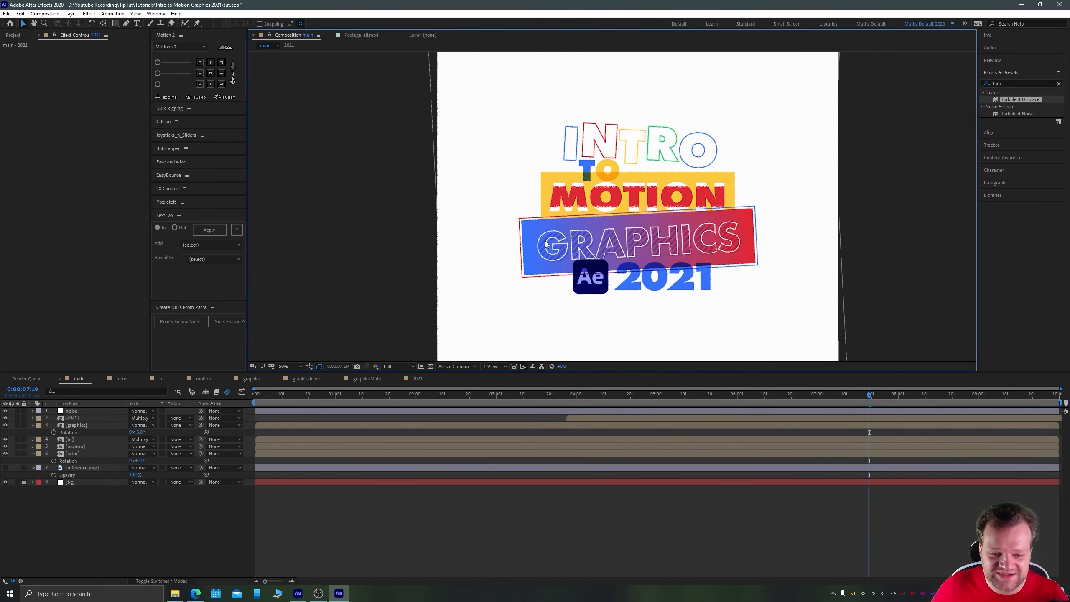
key("comma")
key("comma")
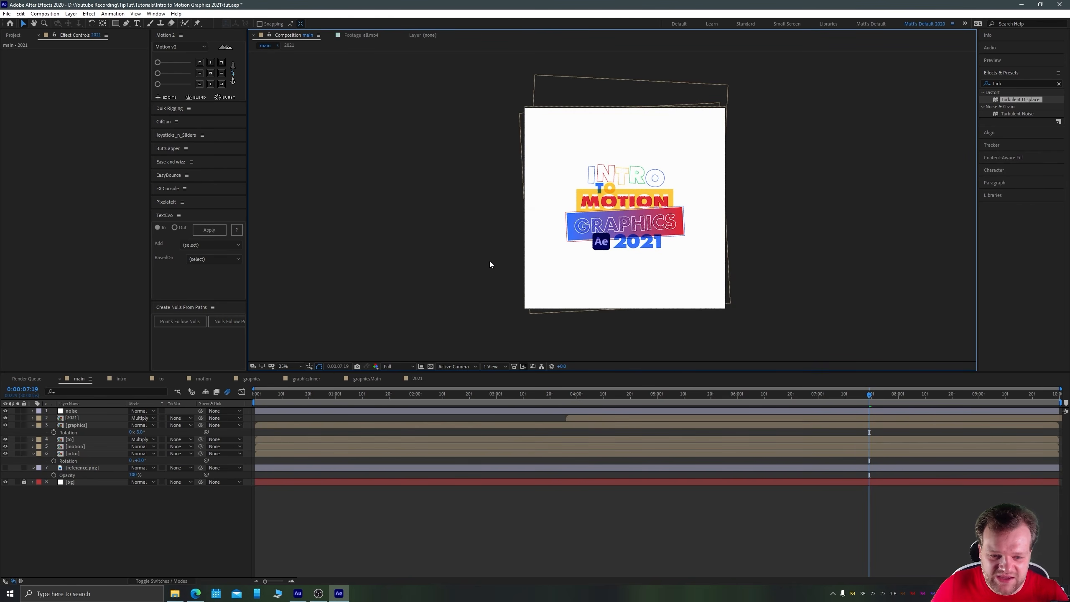
key("period")
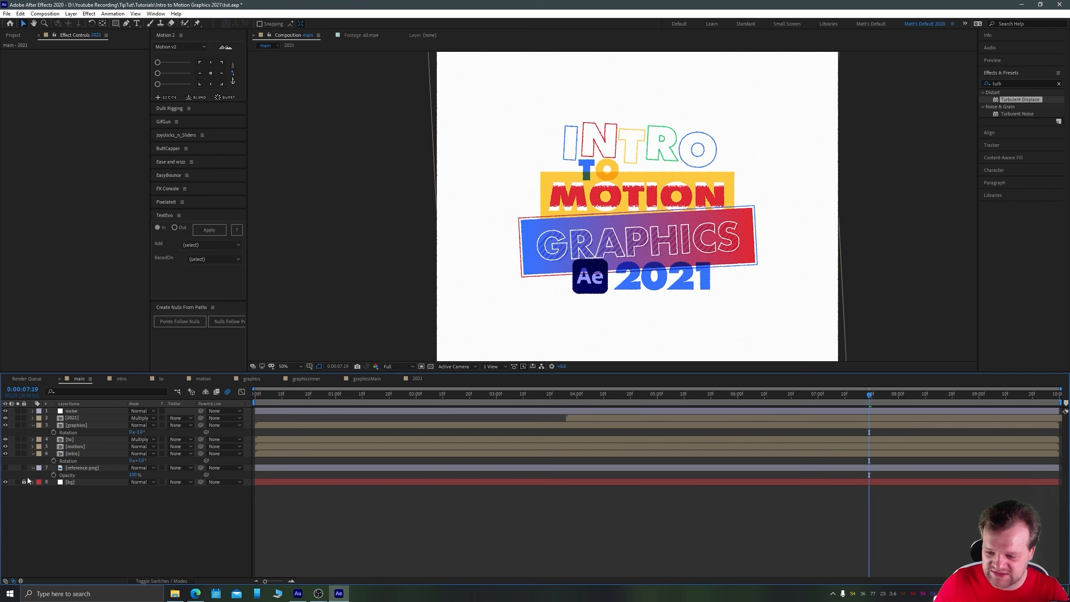
Find the Gradient Ramp effect and apply it to the bg layer.
left_click(69, 483)
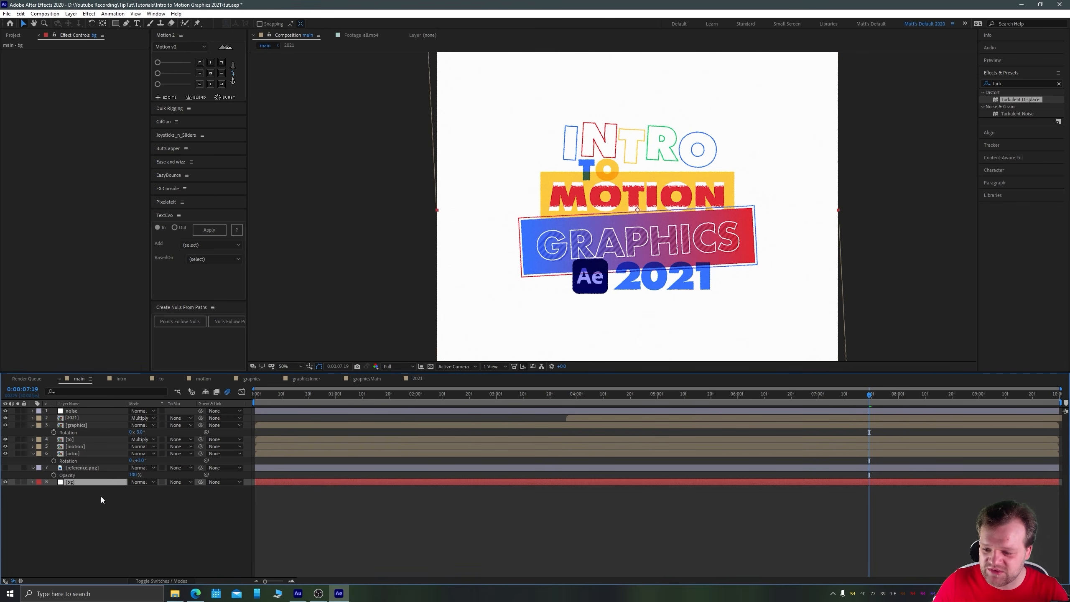
left_click(1008, 84)
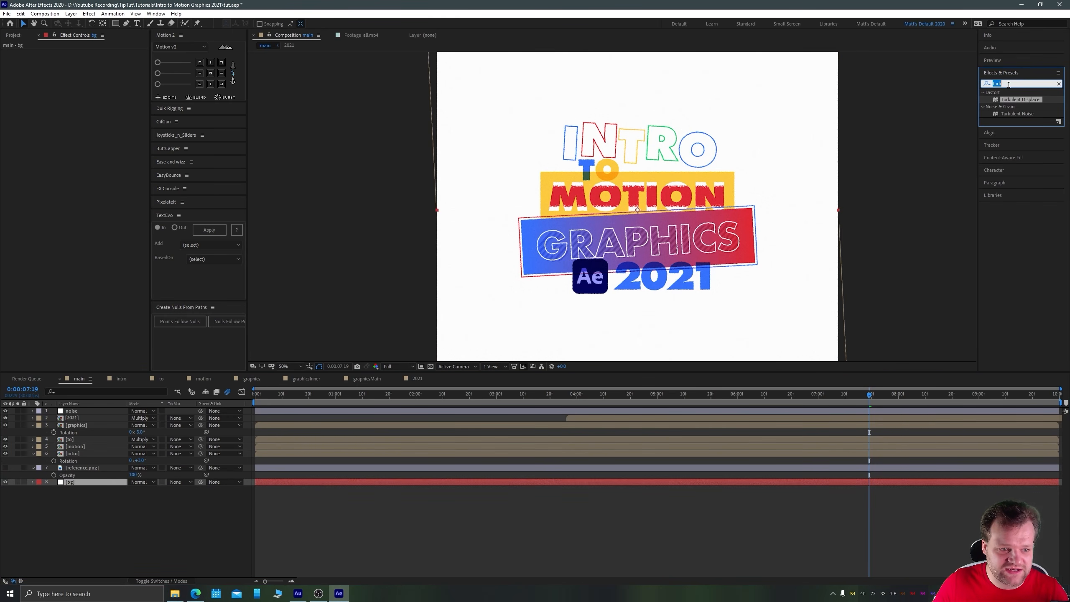
type("linear ram")
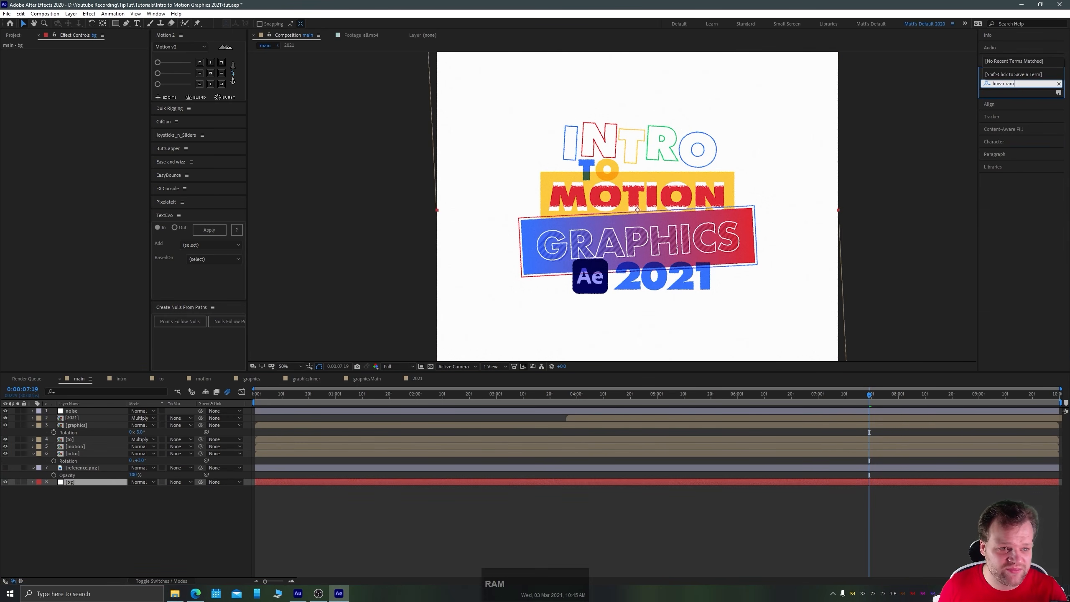
key("BackSpace")
key("BackSpace")
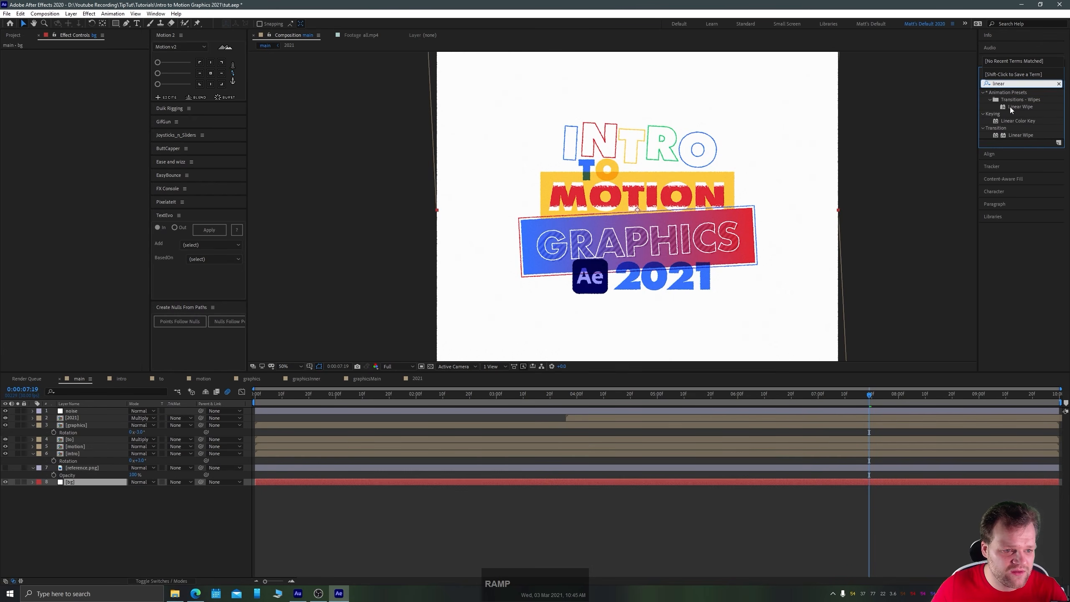
type("gradient")
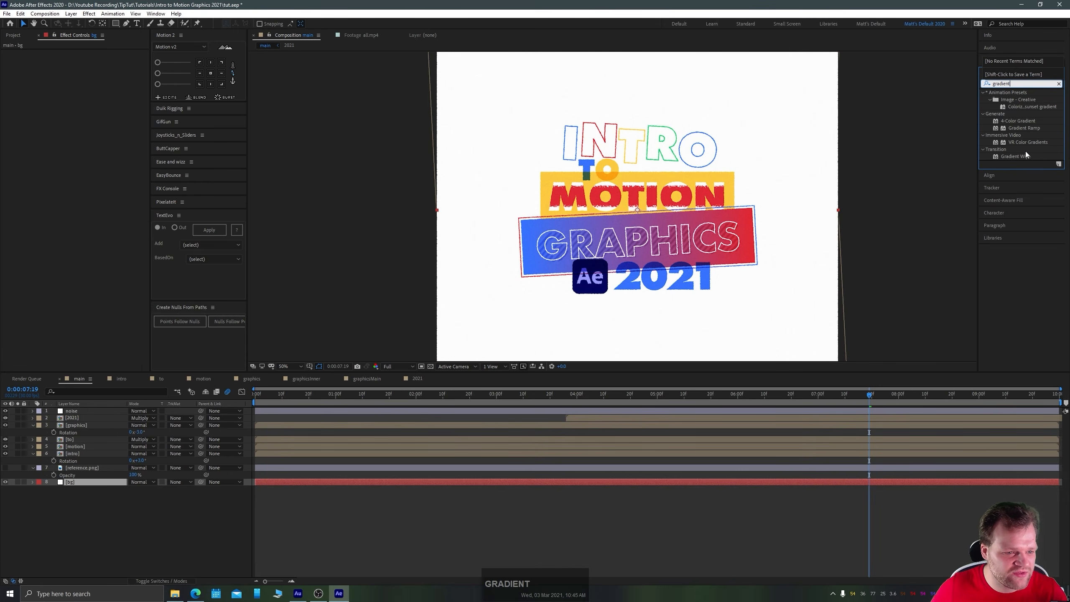
left_click_drag(1020, 128, 71, 484)
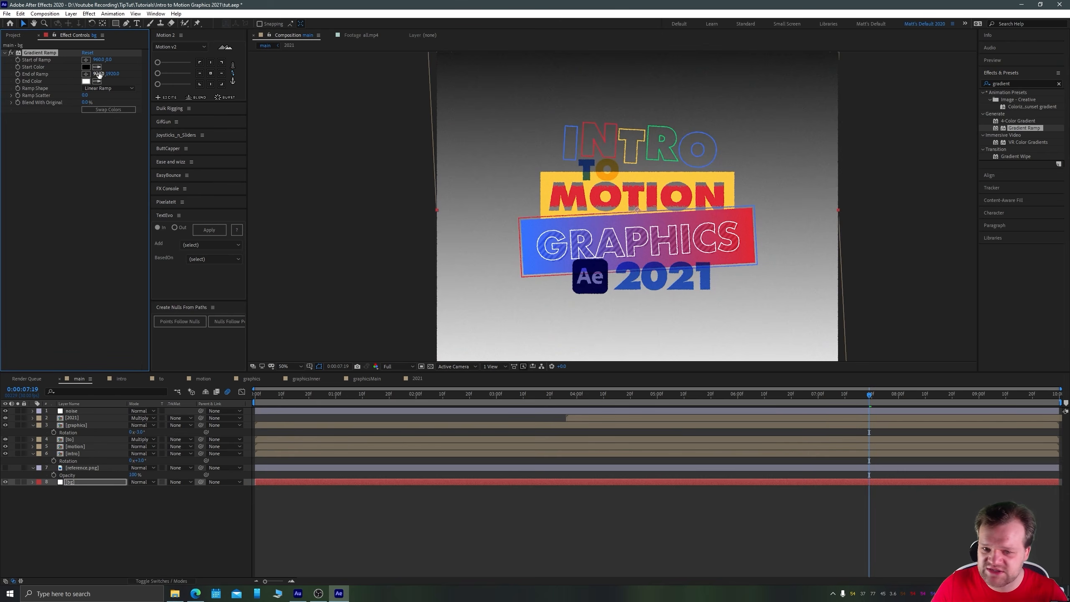
Set the Gradient Ramp's Start Color to white FFFFFF and its End Color to light grey DCDCDC.
left_click(84, 66)
left_click(104, 146)
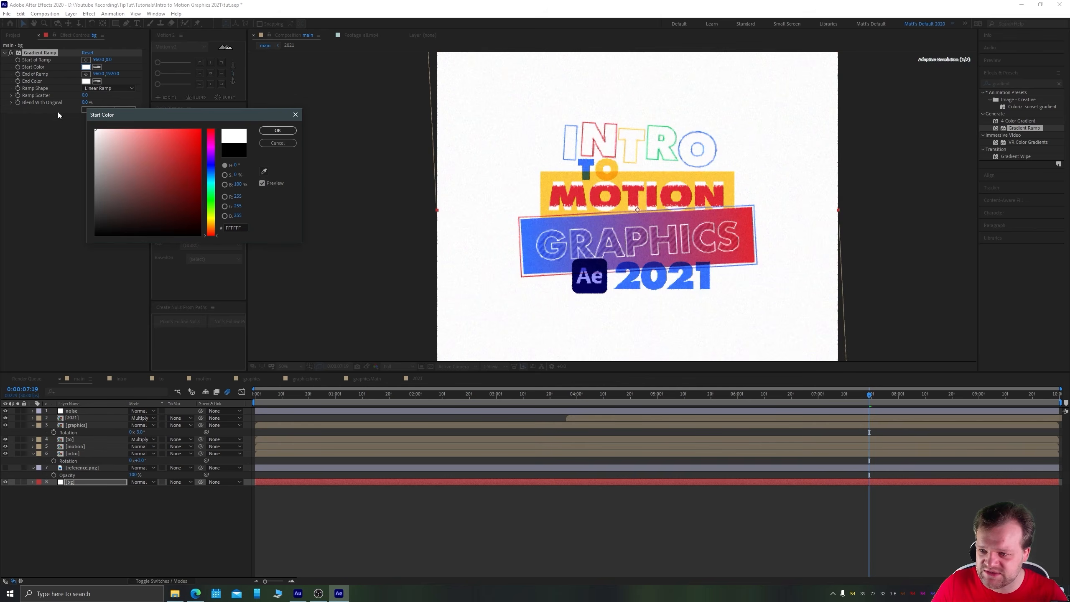
key("Return")
left_click(86, 81)
left_click(95, 135)
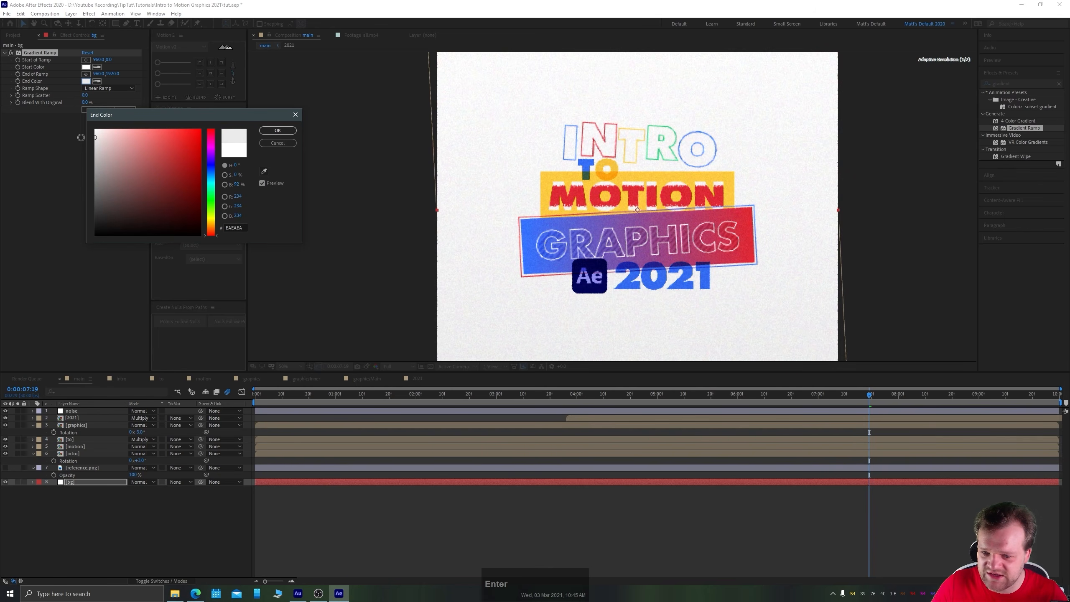
left_click_drag(76, 136, 72, 144)
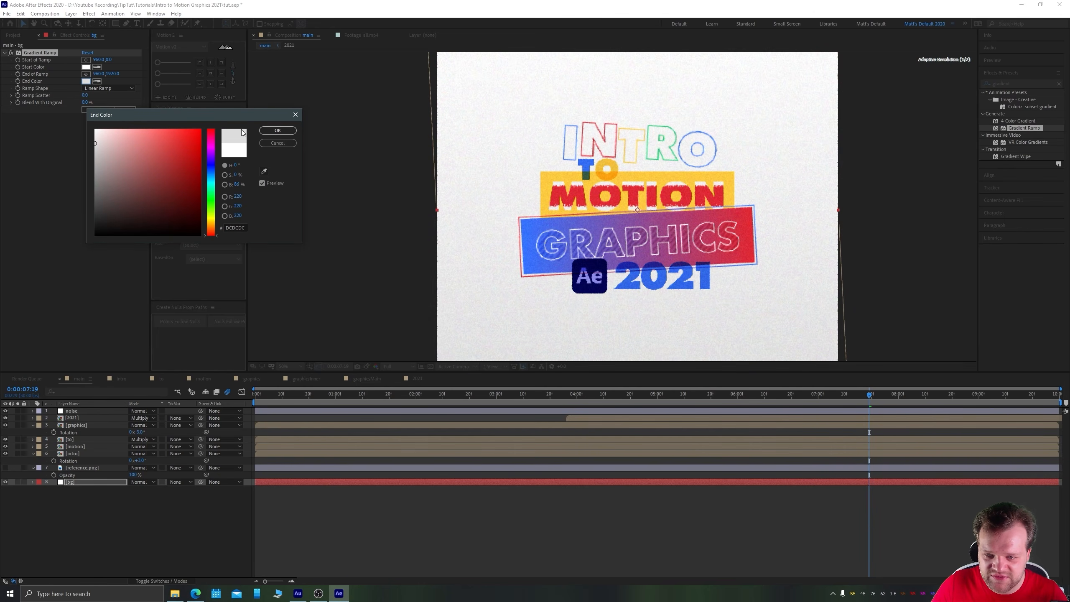
left_click(277, 130)
scroll(441, 171, "down", 2)
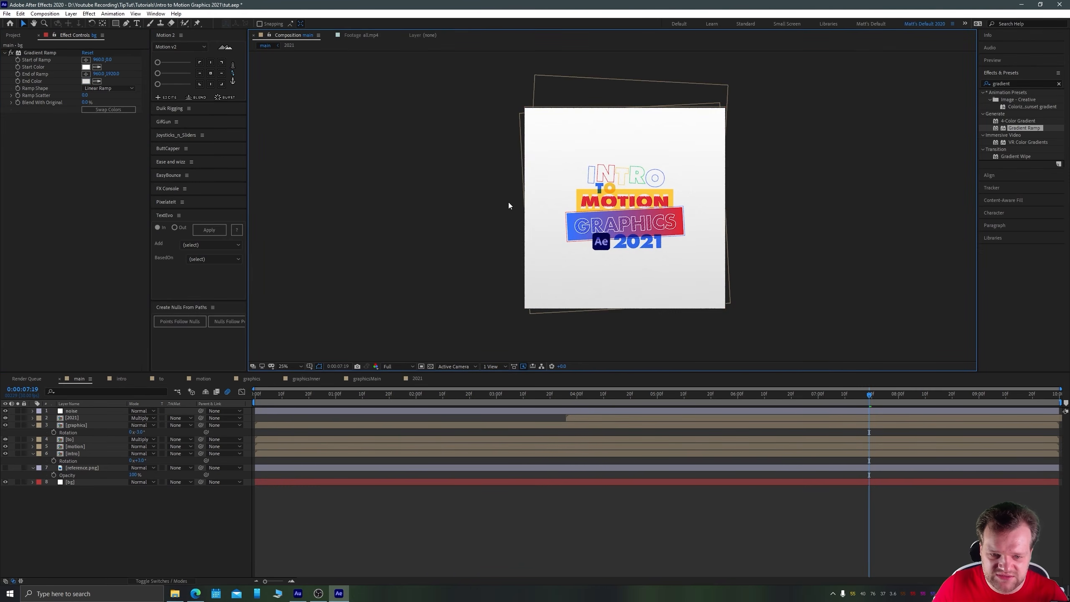
Import the texture images 1.jpg, 5.jpg and 6.jpg from the assets folder into the project.
left_click(71, 411)
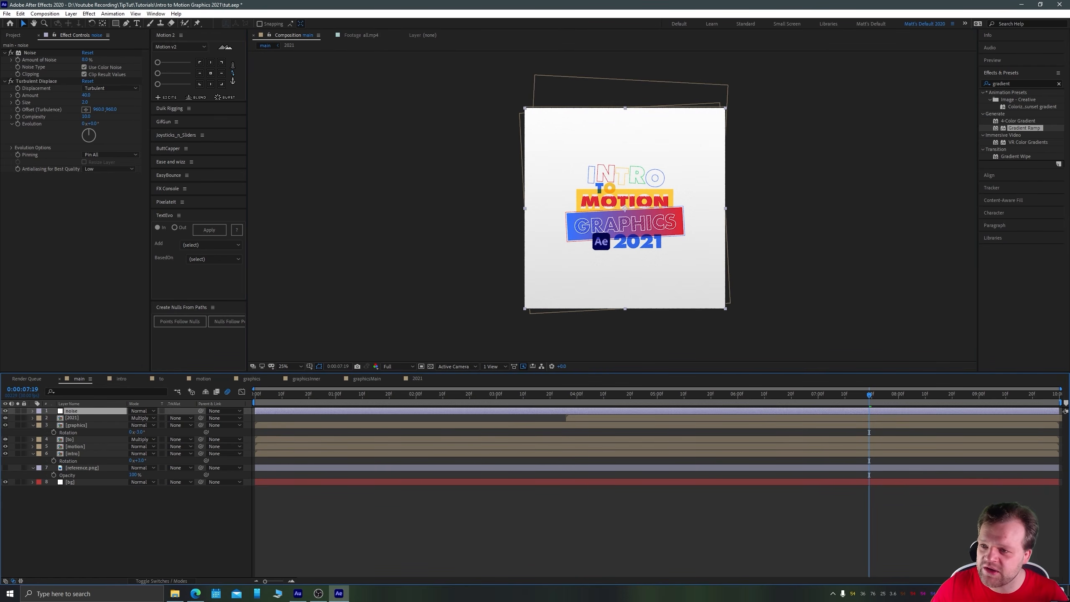
left_click(13, 37)
left_click(84, 270)
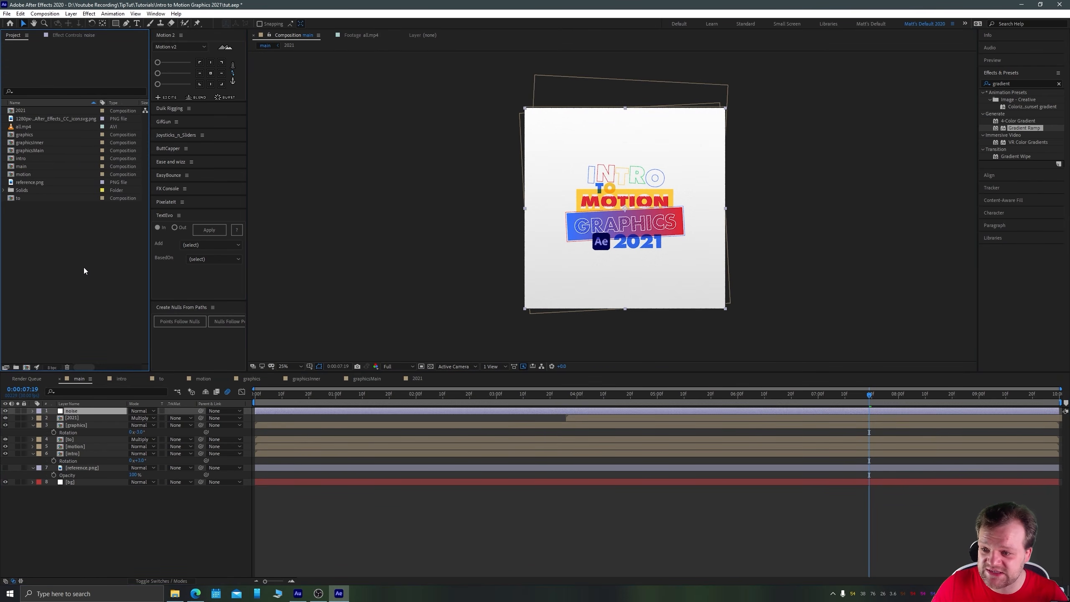
left_click(175, 594)
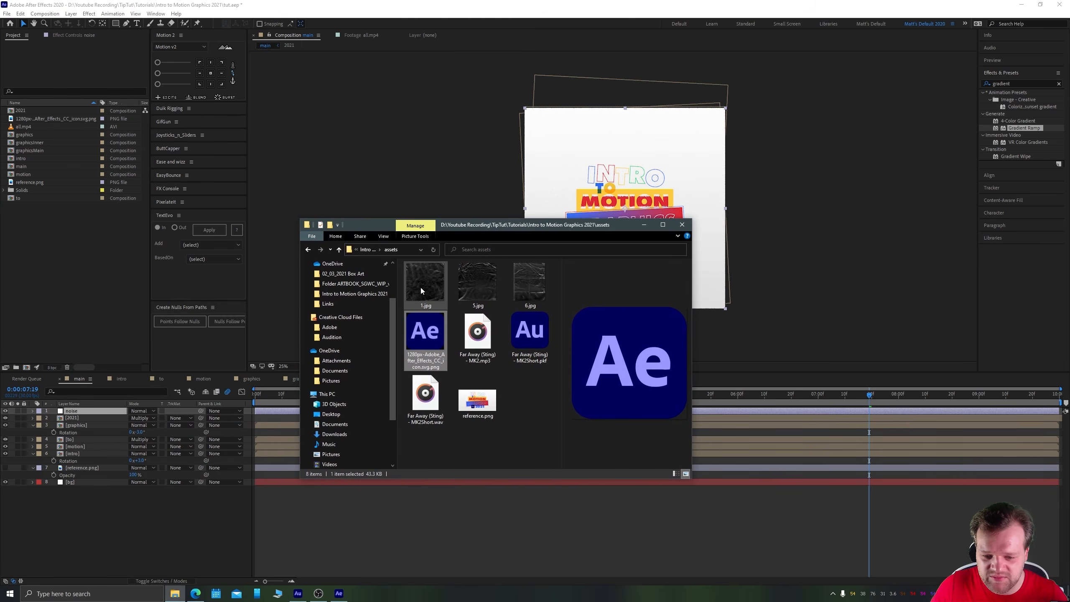
left_click(425, 281)
left_click(530, 282, "shift")
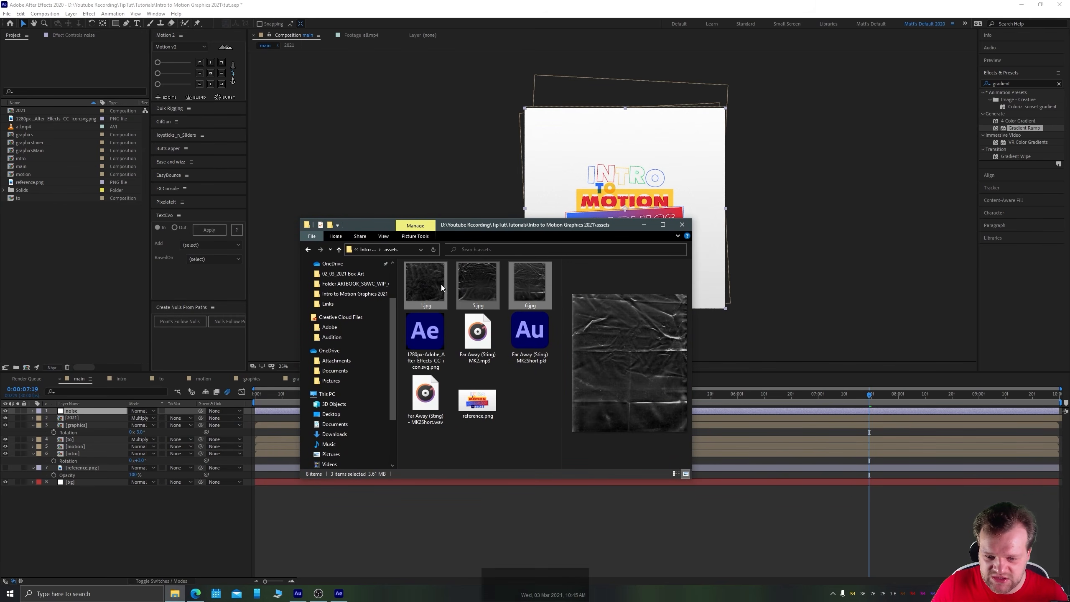
left_click_drag(442, 289, 67, 238)
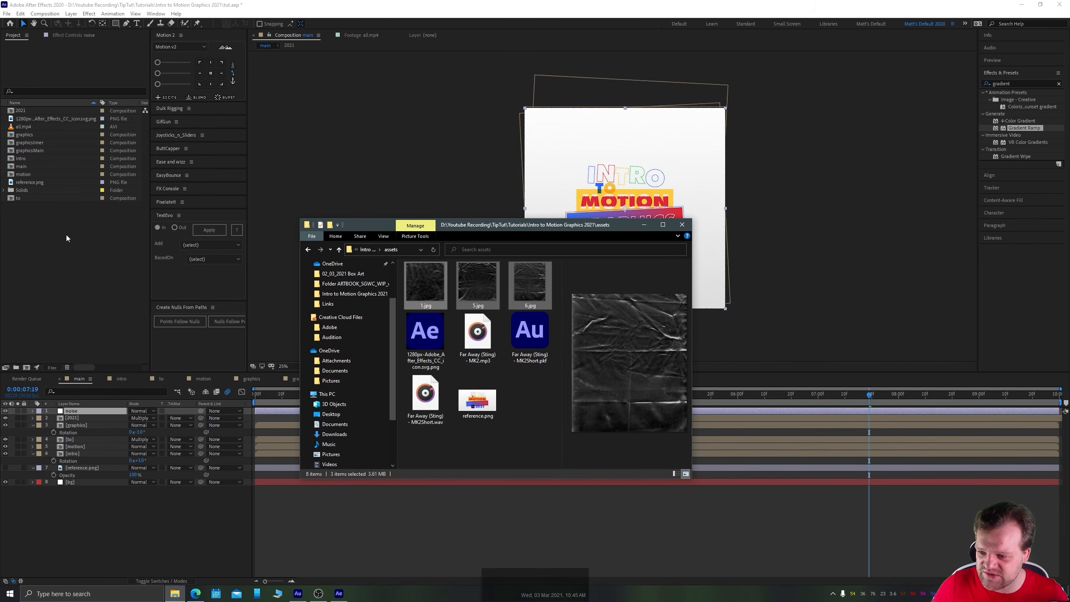
left_click(113, 254)
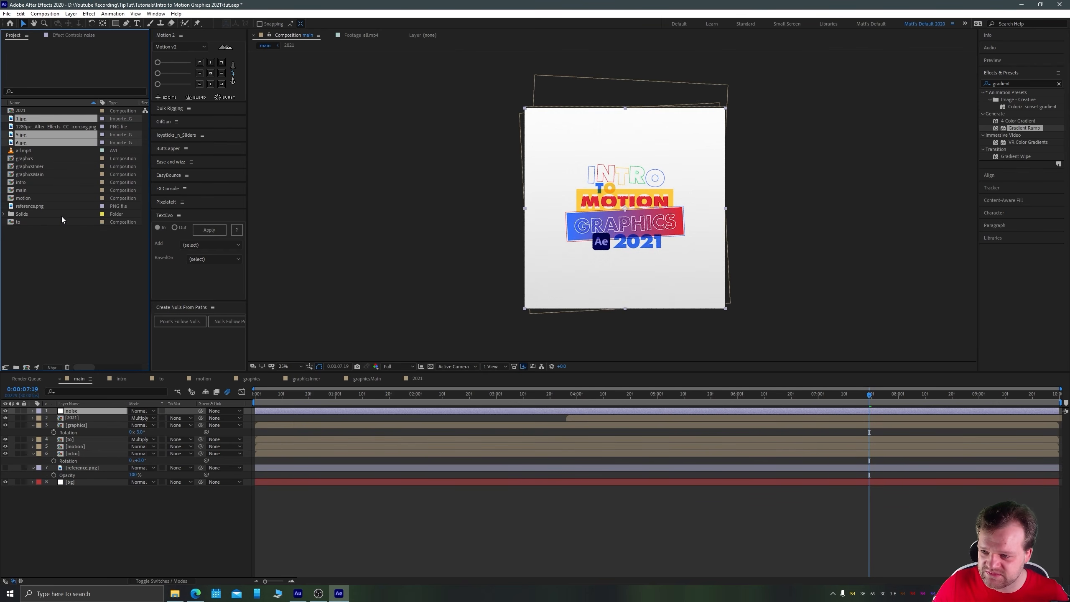
left_click(49, 248)
Place 1.jpg above the noise layer, try Hard Light blending, and switch it to Soft Light to inspect the texture.
left_click(17, 119)
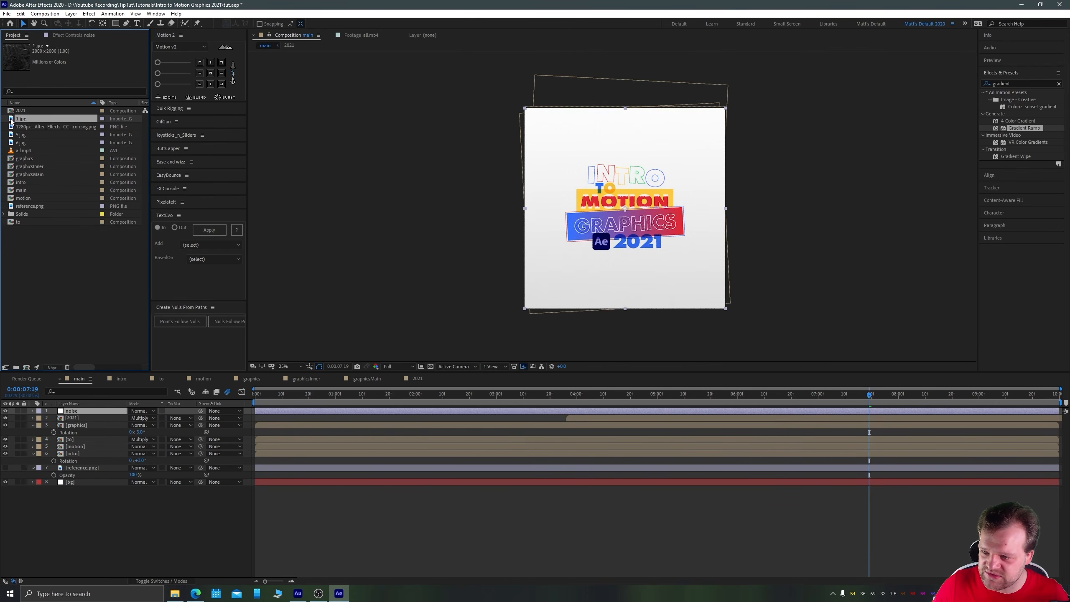
left_click_drag(12, 121, 69, 408)
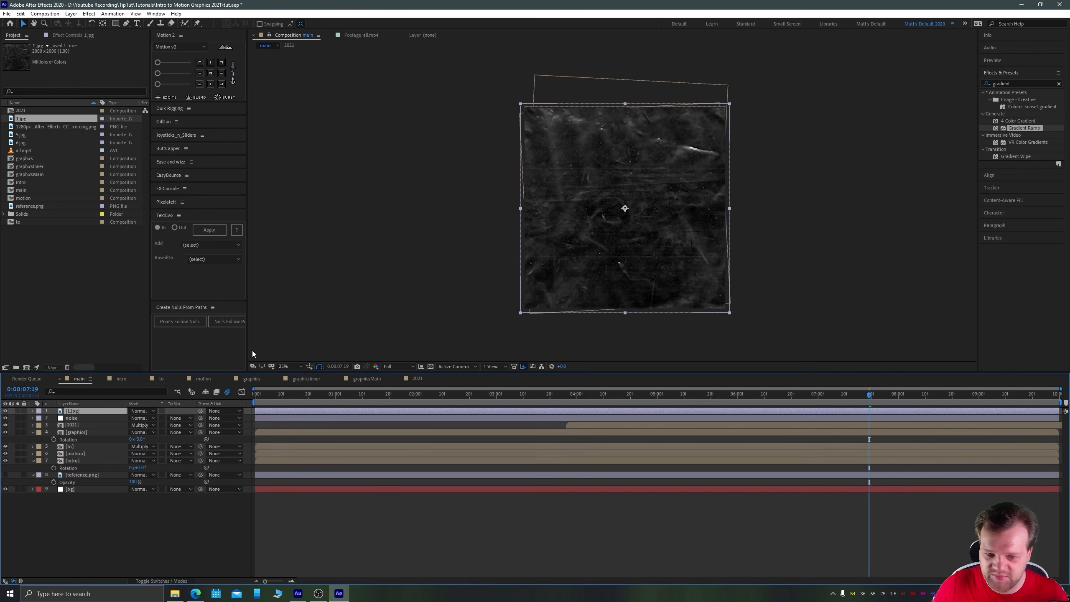
left_click(144, 411)
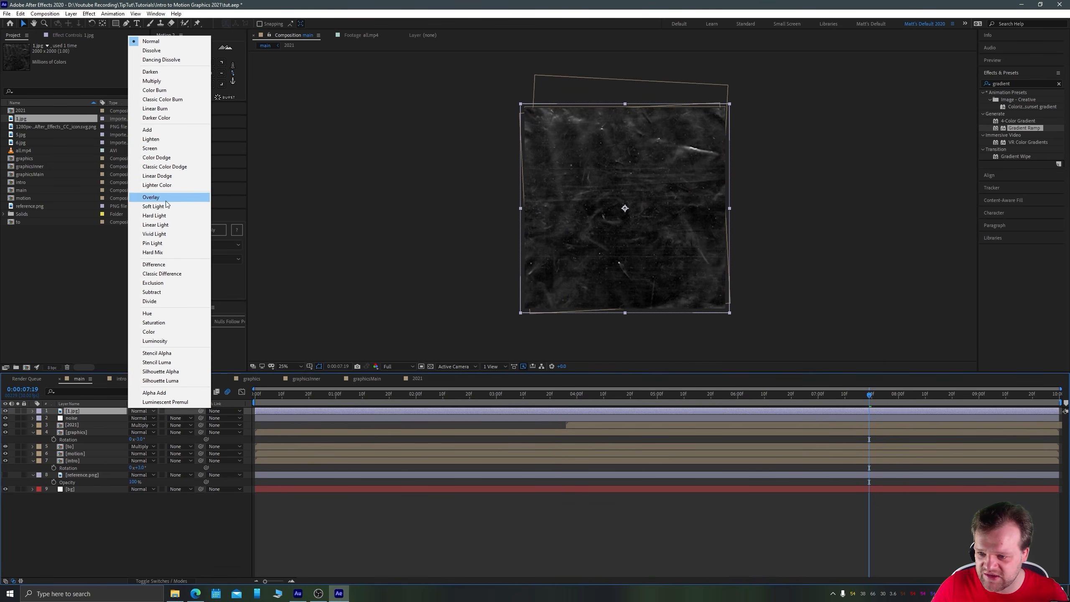
left_click(166, 215)
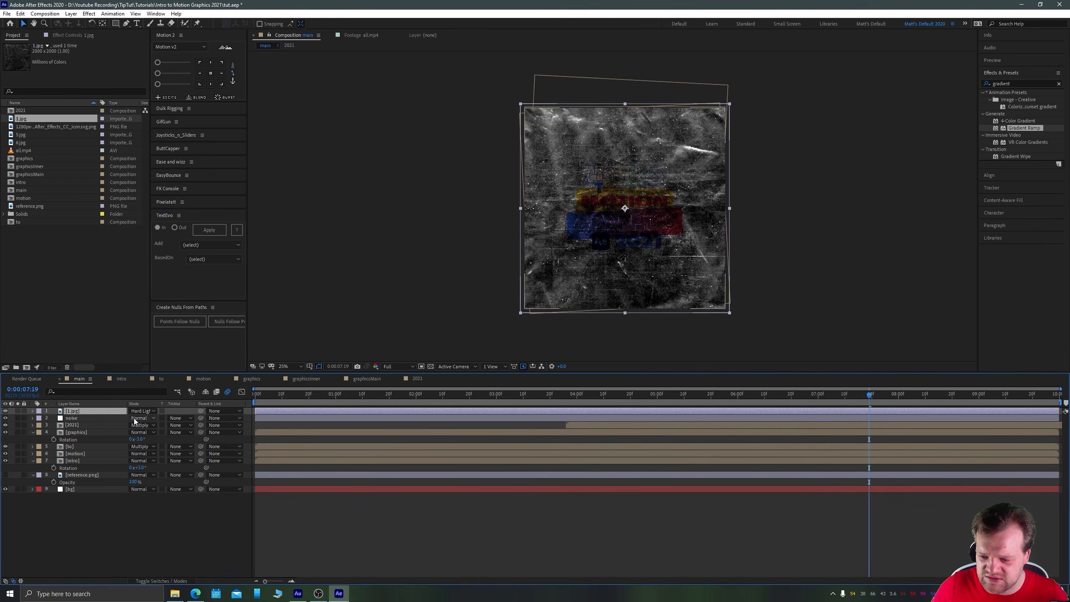
left_click(142, 411)
left_click(170, 206)
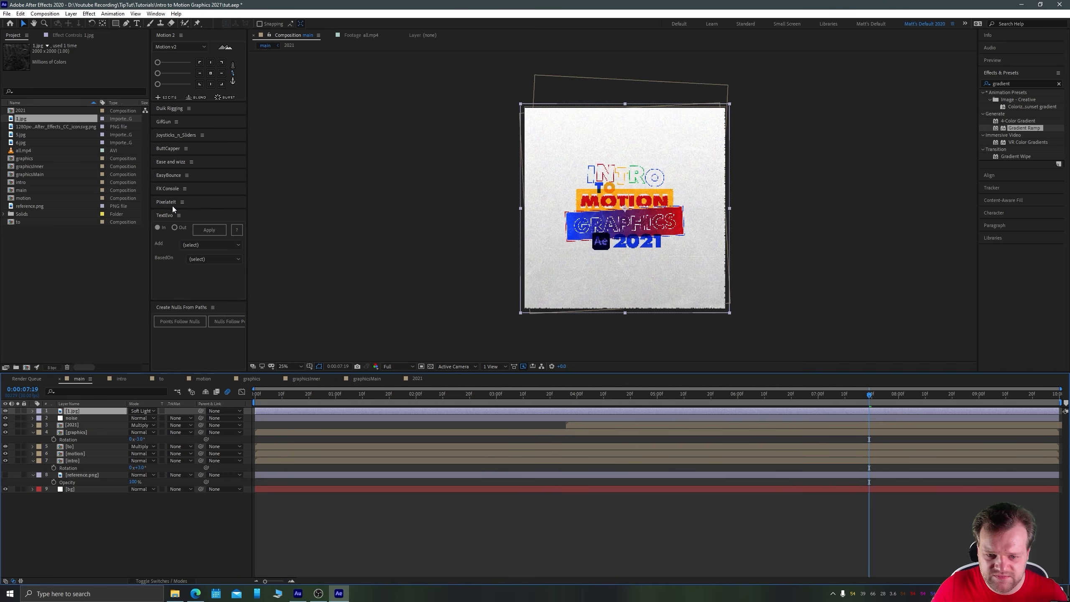
scroll(478, 292, "up", 2)
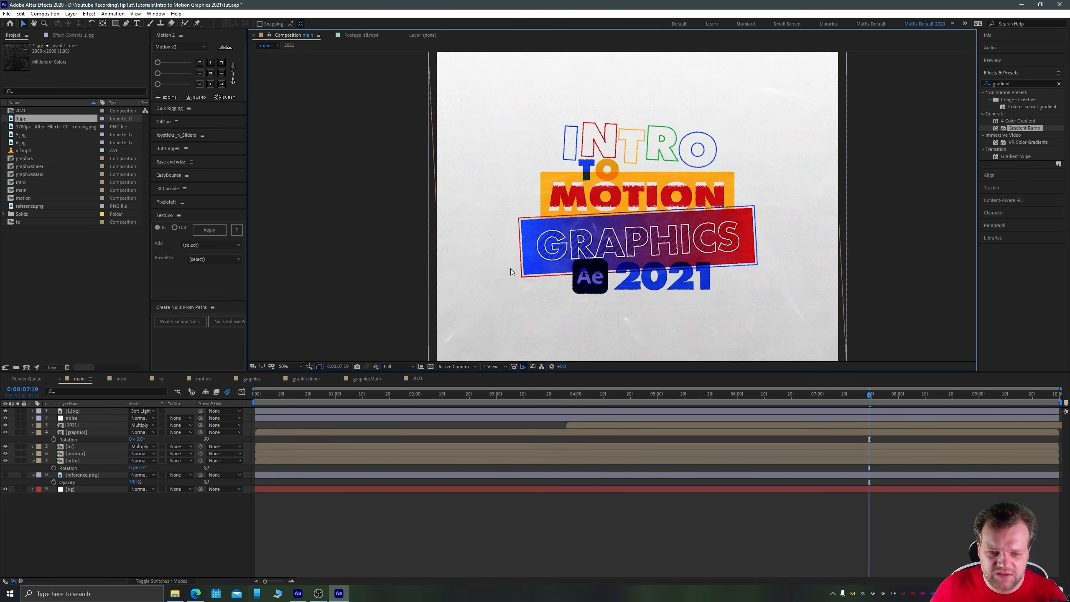
scroll(509, 268, "up", 2)
key("space")
left_click_drag(538, 221, 495, 302)
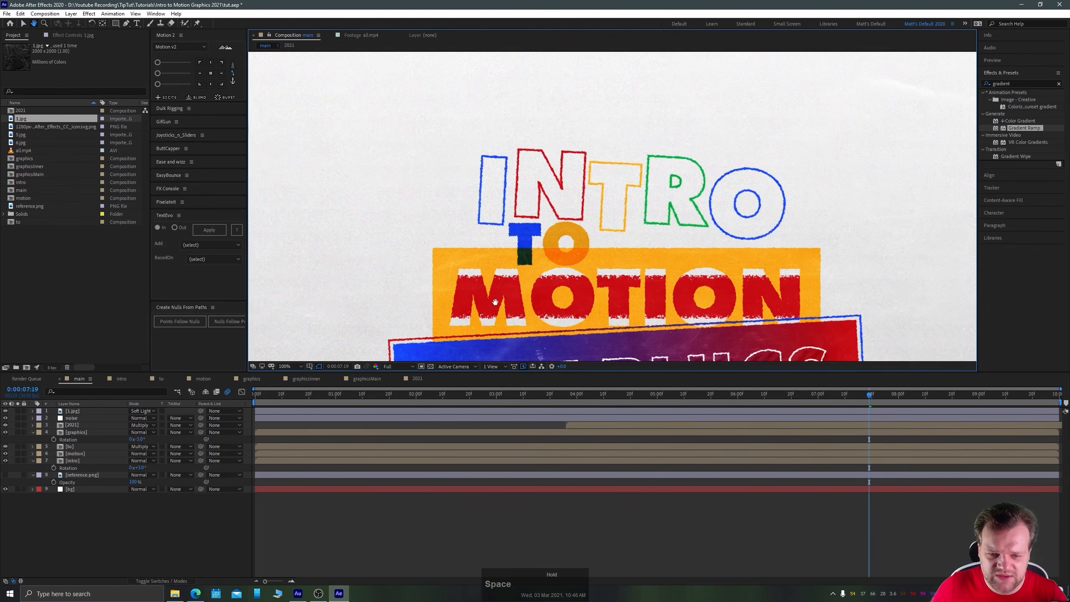
Try the Overlay and Screen blending modes on the 1.jpg texture layer.
left_click(142, 411)
left_click(177, 197)
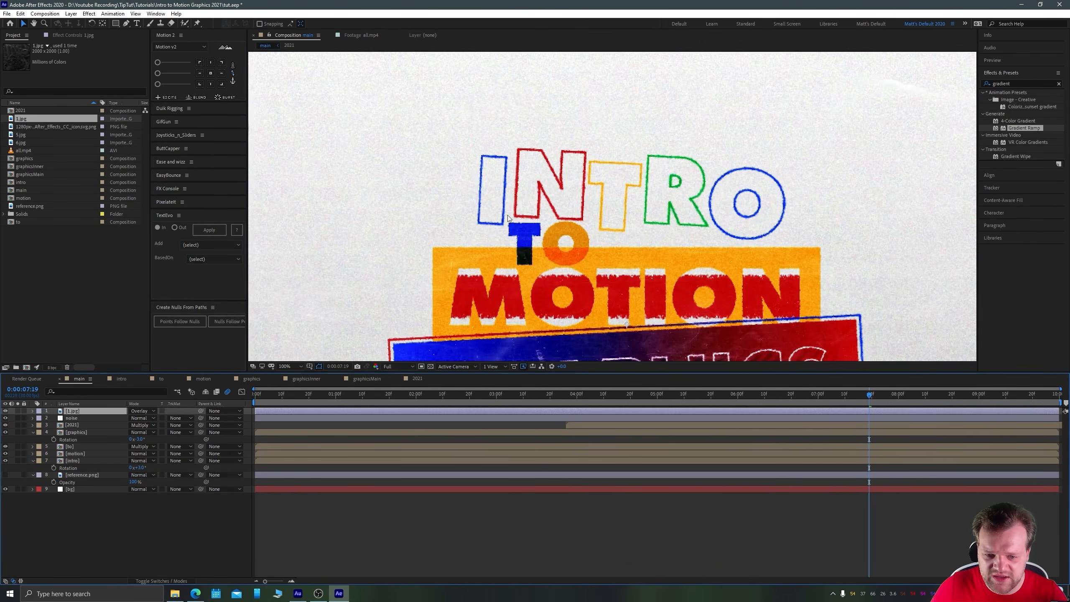
scroll(466, 246, "down", 2)
left_click(151, 411)
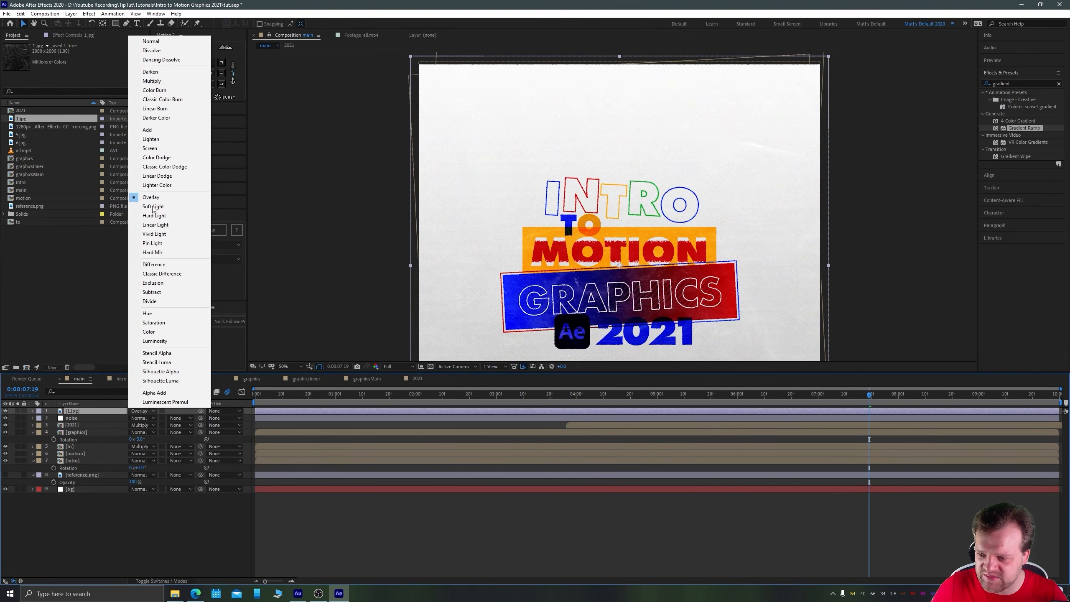
left_click(150, 148)
scroll(466, 255, "down", 2)
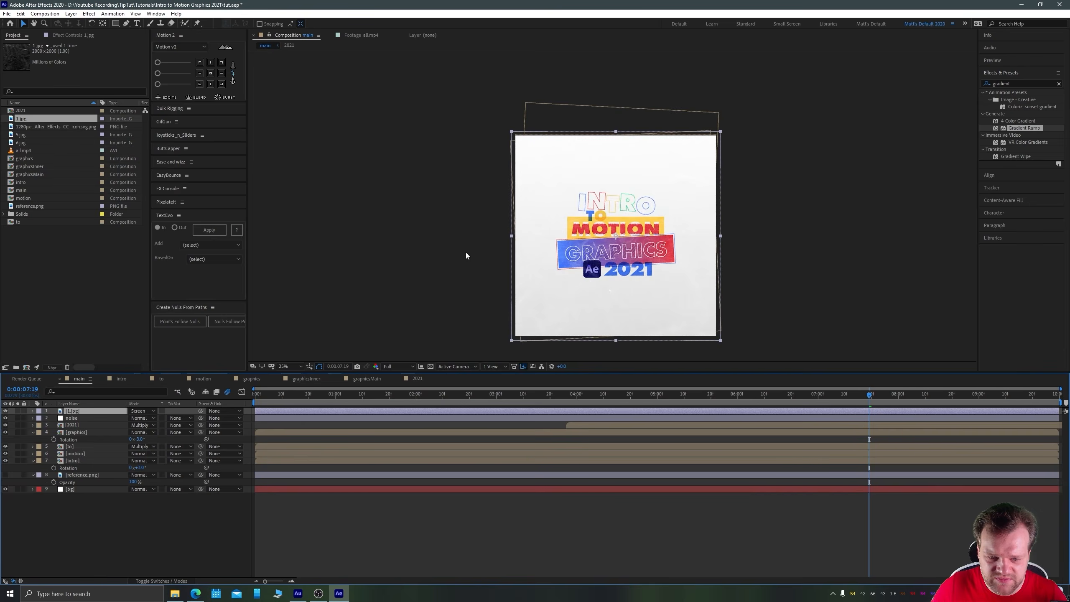
Try the Lighten blending mode on the 1.jpg layer and toggle its visibility to compare the title with and without texture.
left_click(152, 411)
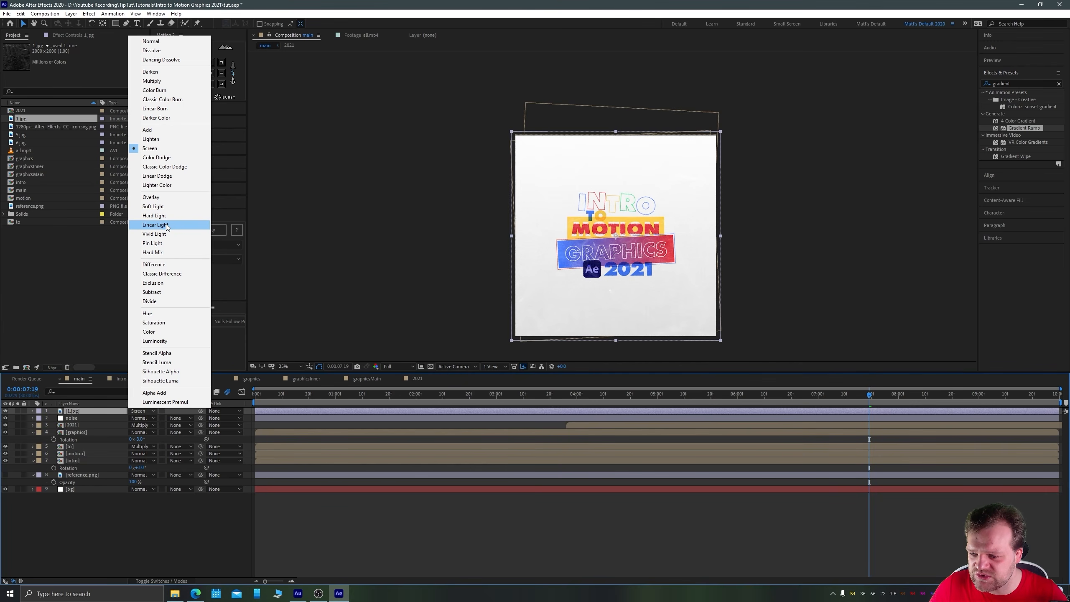
left_click(157, 140)
scroll(599, 252, "up", 2)
left_click(372, 244)
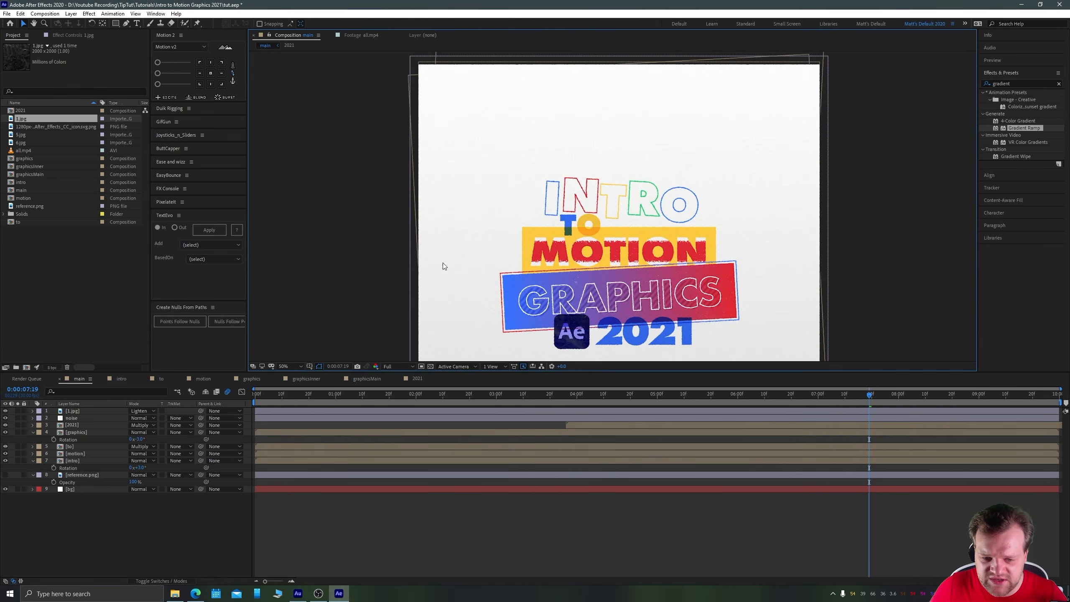
scroll(443, 262, "up", 1)
key("space")
left_click_drag(554, 358, 564, 252)
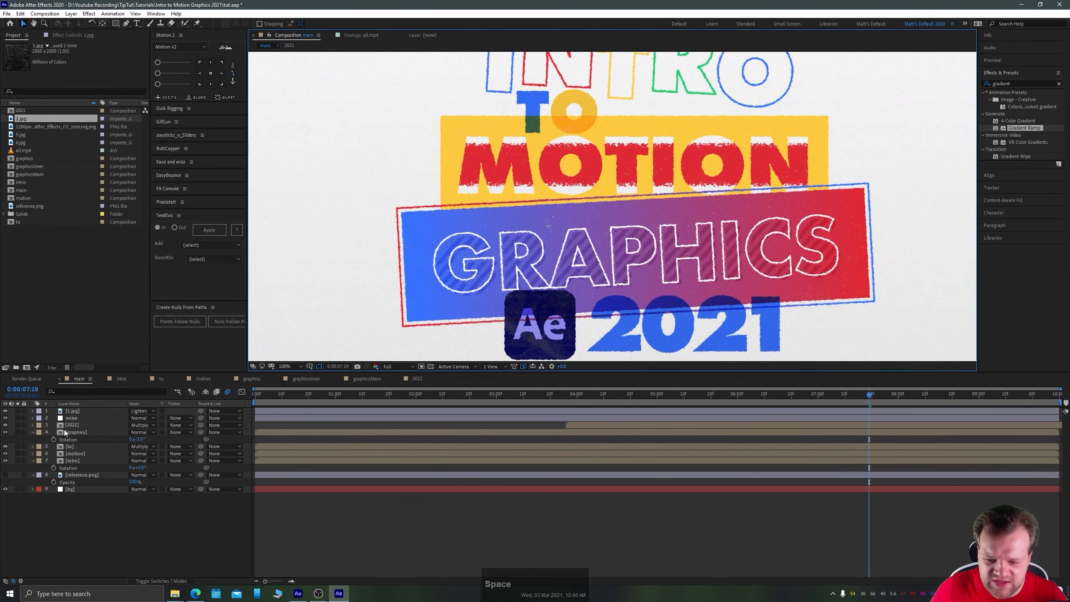
left_click(7, 411)
left_click(6, 411)
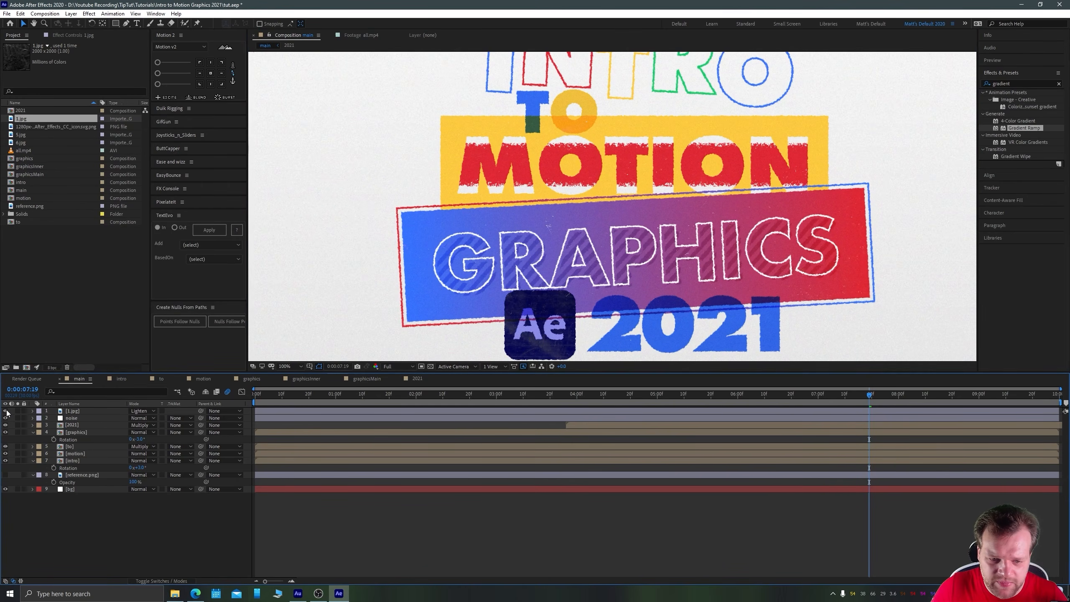
left_click(6, 411)
left_click(7, 411)
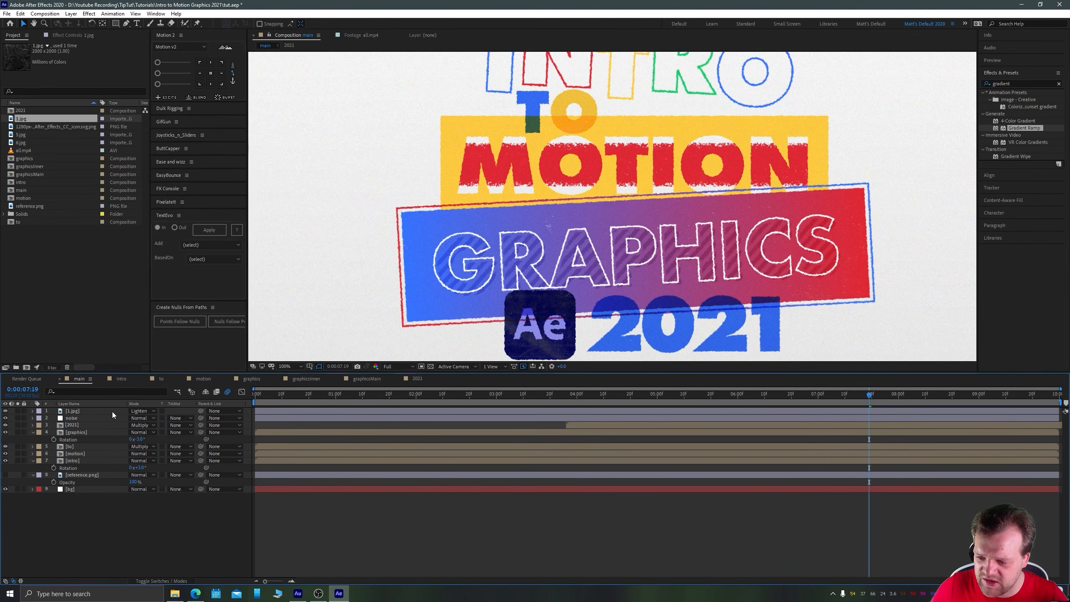
Set the 1.jpg texture layer to Soft Light blending with 70% opacity and view the whole title.
left_click(143, 411)
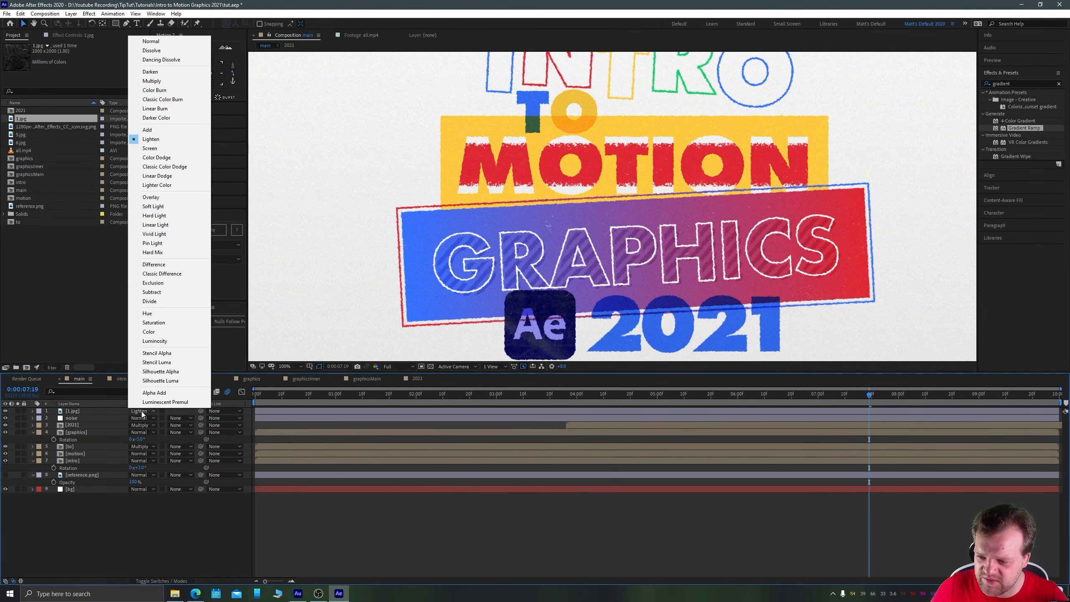
left_click(157, 206)
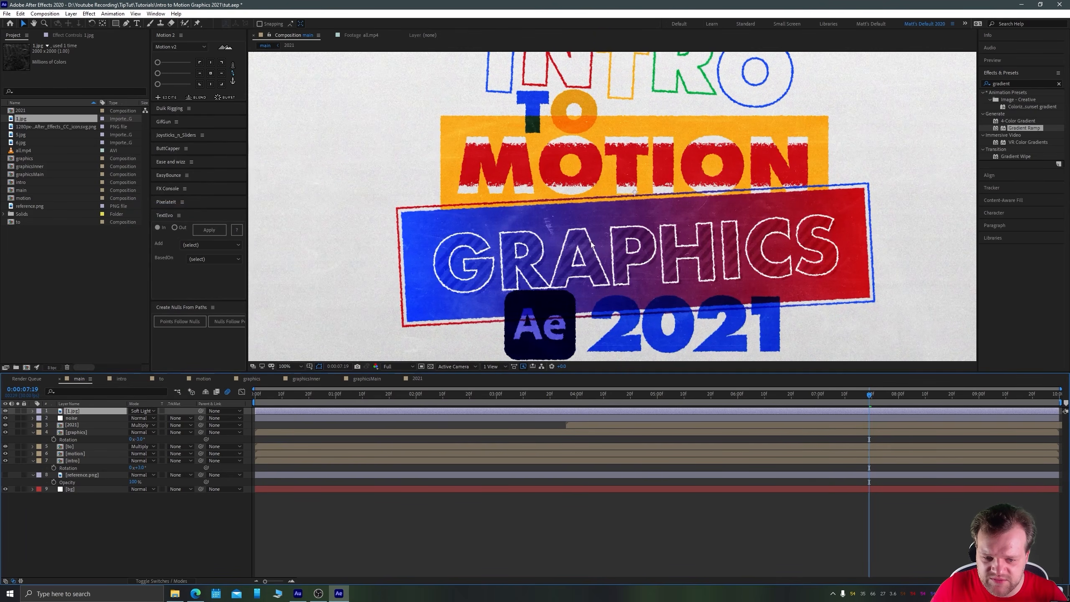
key("t")
left_click(134, 418)
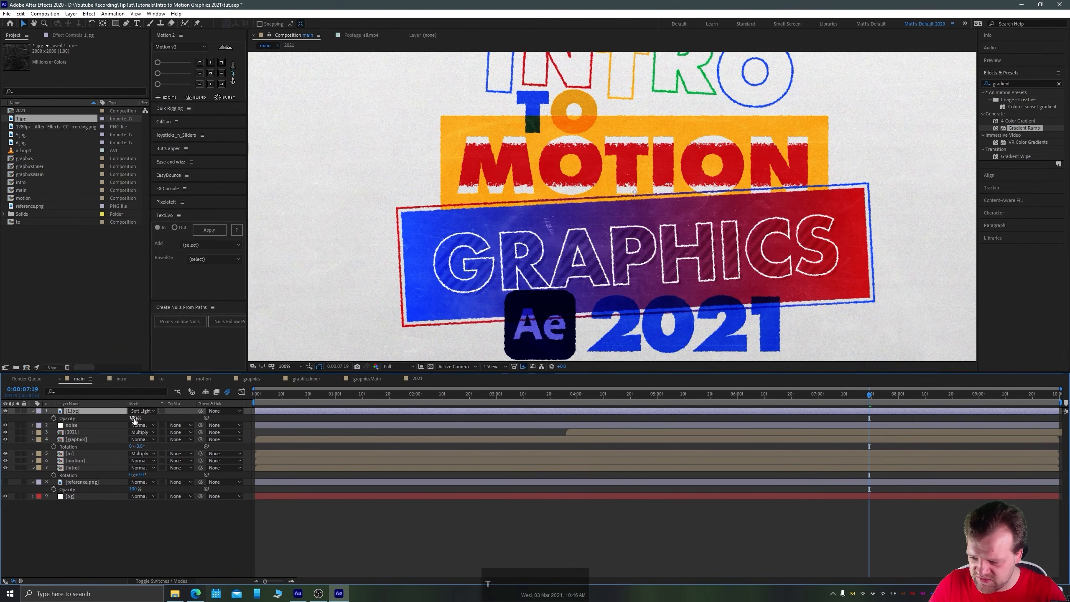
type("70")
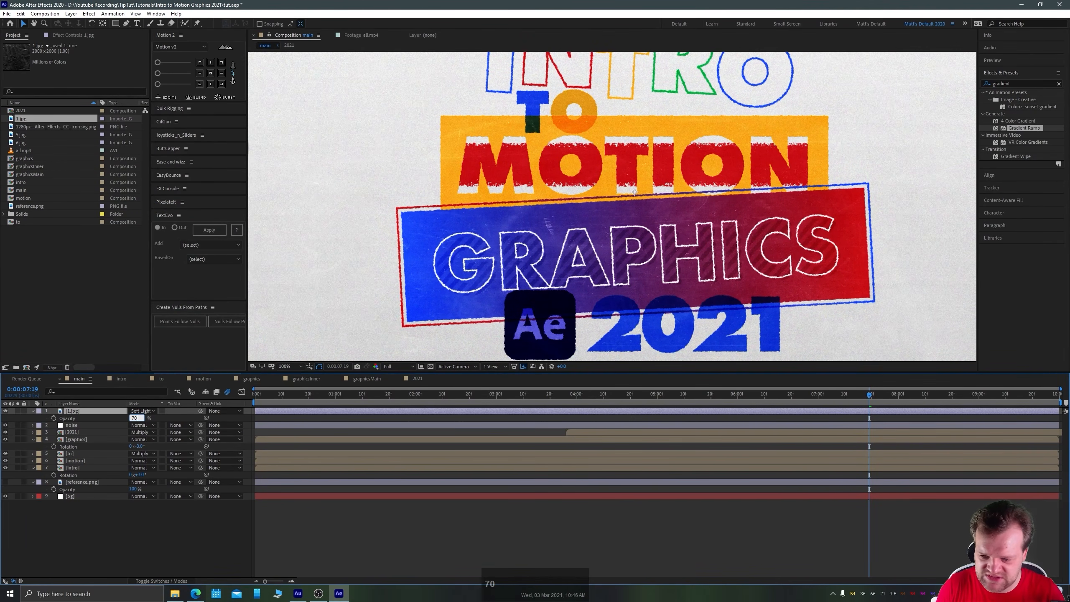
key("Return")
scroll(715, 197, "down", 2)
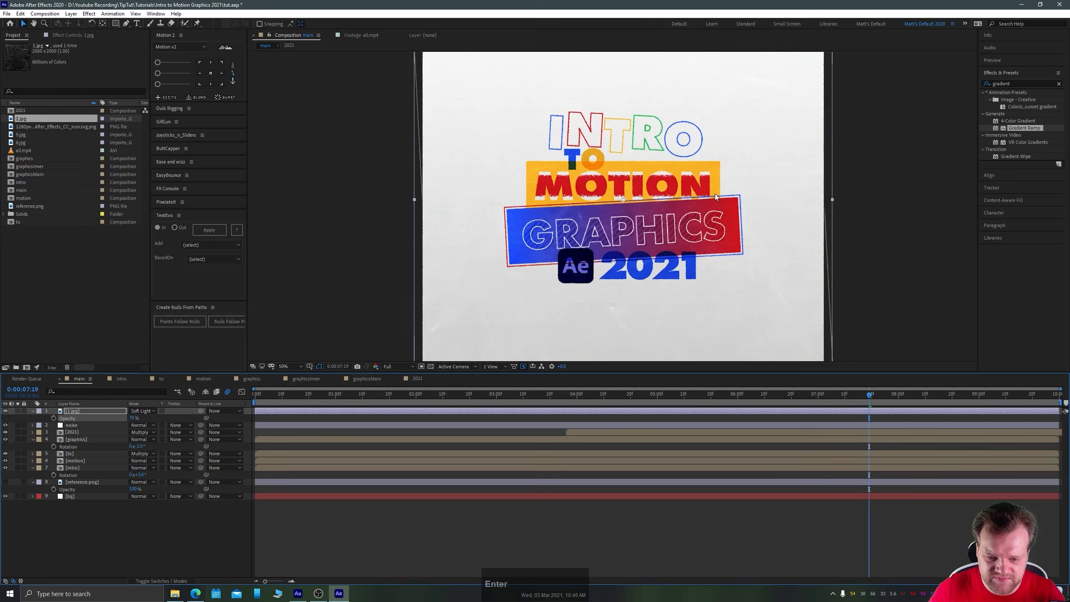
left_click(295, 299)
scroll(295, 298, "down", 2)
key("space")
mouse_move(410, 283)
left_mouse_down()
mouse_move(412, 274)
mouse_move(414, 284)
left_mouse_up()
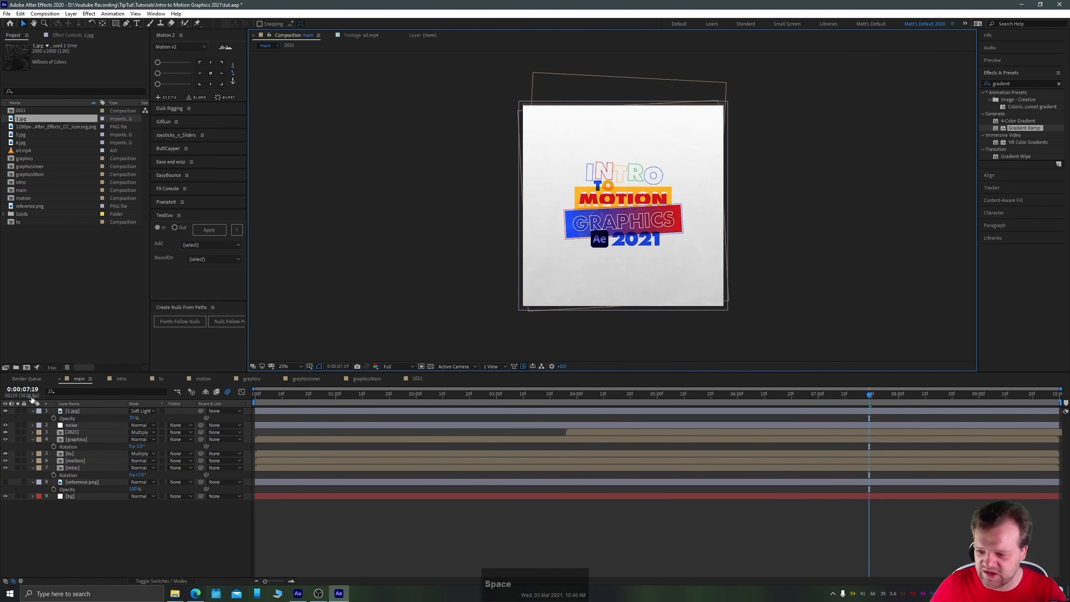
Pre-compose the 1.jpg layer as "texture", moving all attributes into the new composition.
left_click(74, 411)
right_click(75, 413)
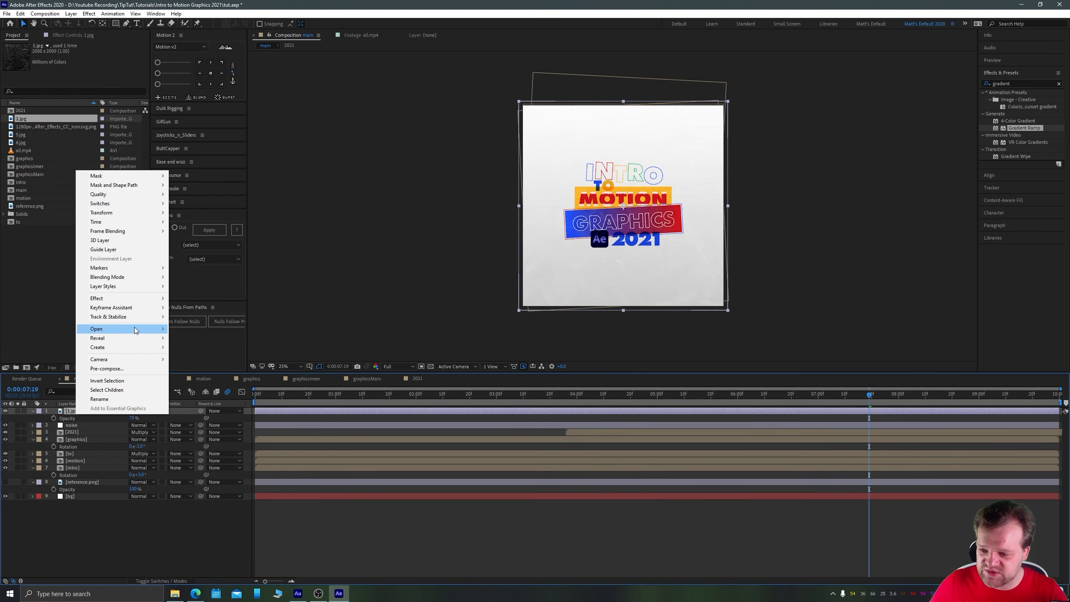
left_click(269, 581)
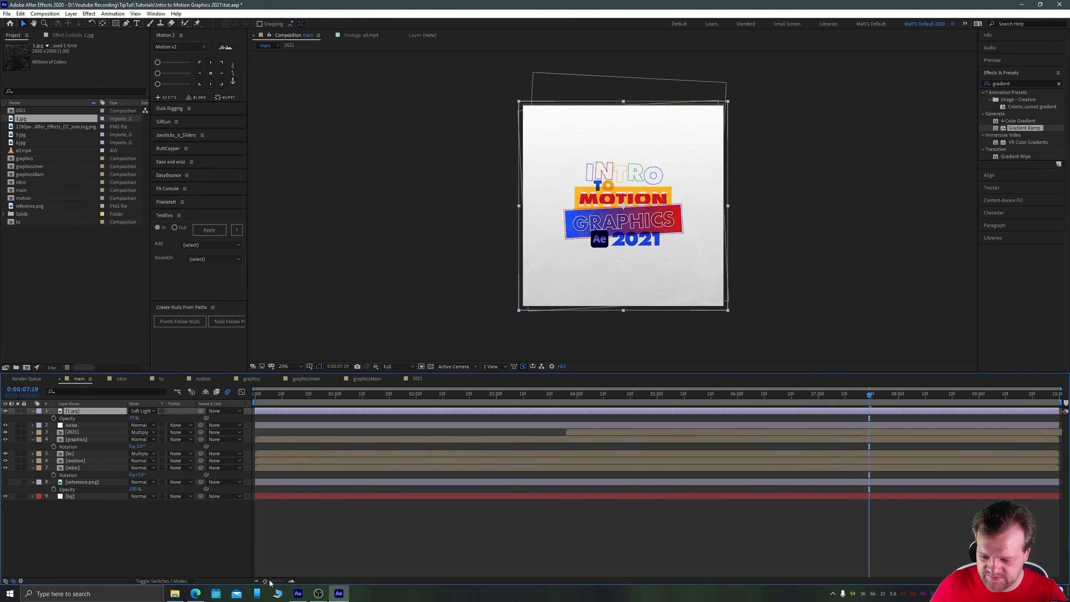
right_click(90, 411)
left_click(126, 364)
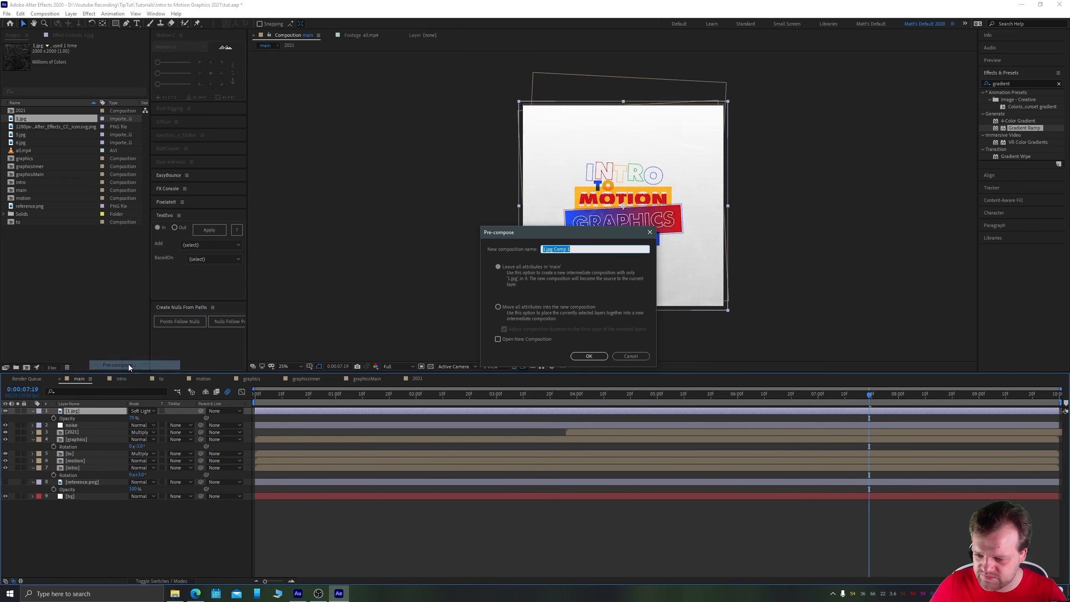
type("texture")
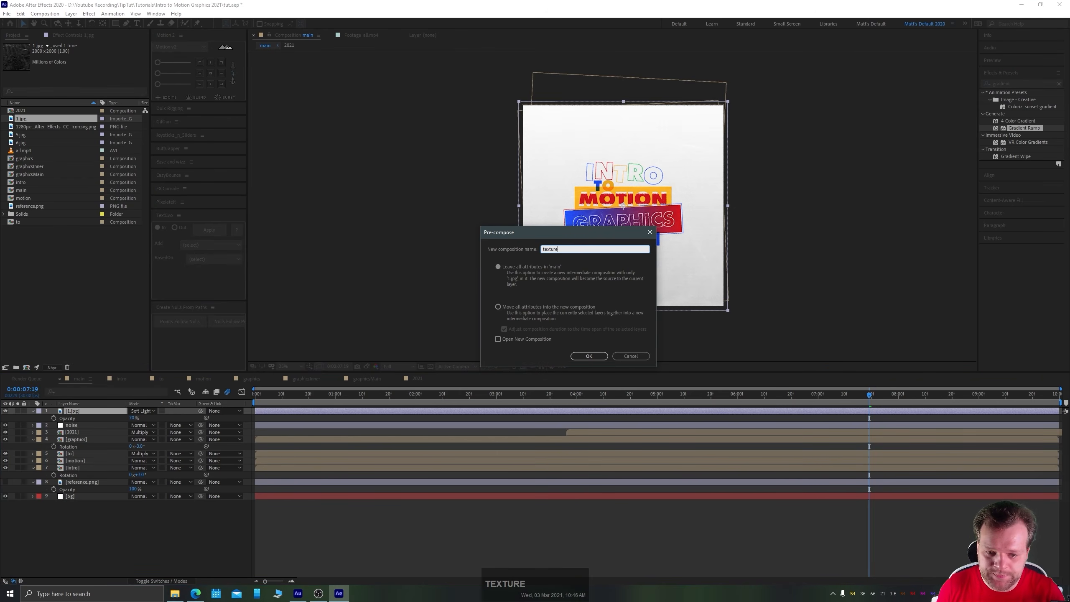
left_click(498, 307)
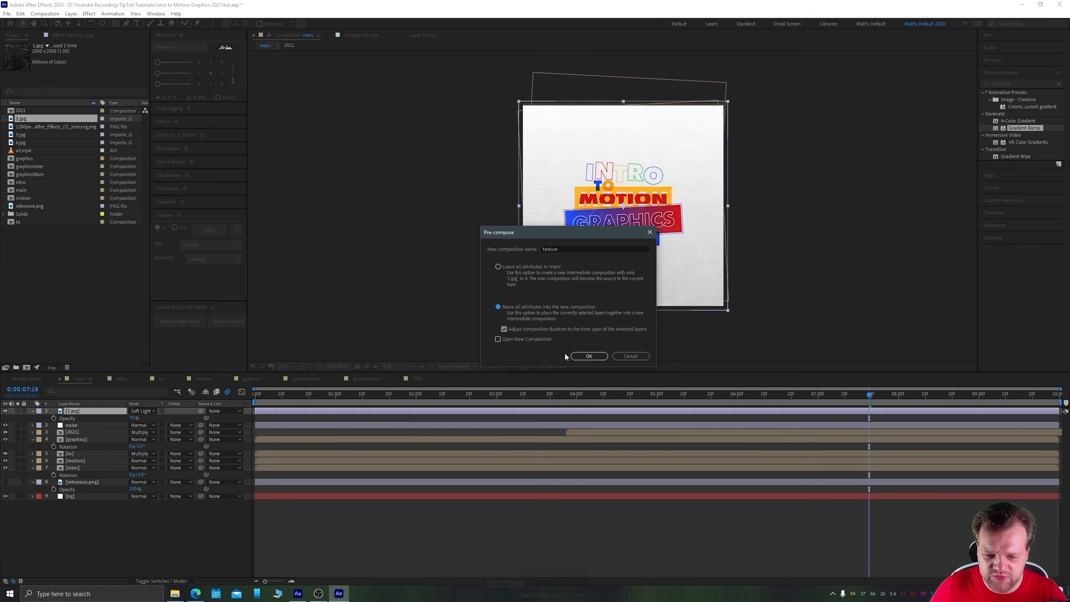
left_click(588, 357)
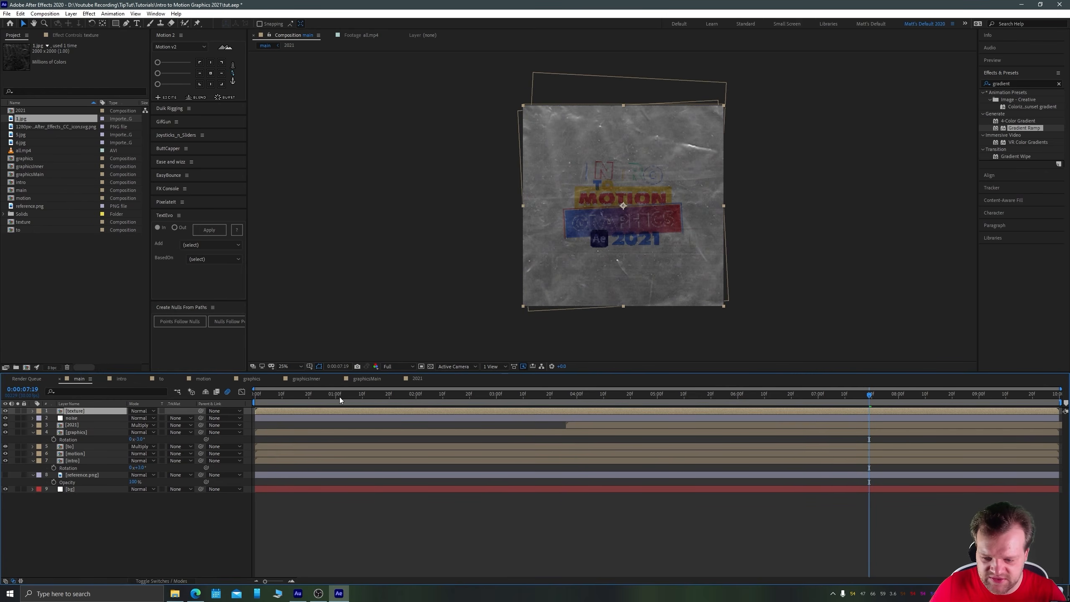
Open the texture composition and cut the 1.jpg layer to its first three frames, deleting the remainder.
double_click(61, 412)
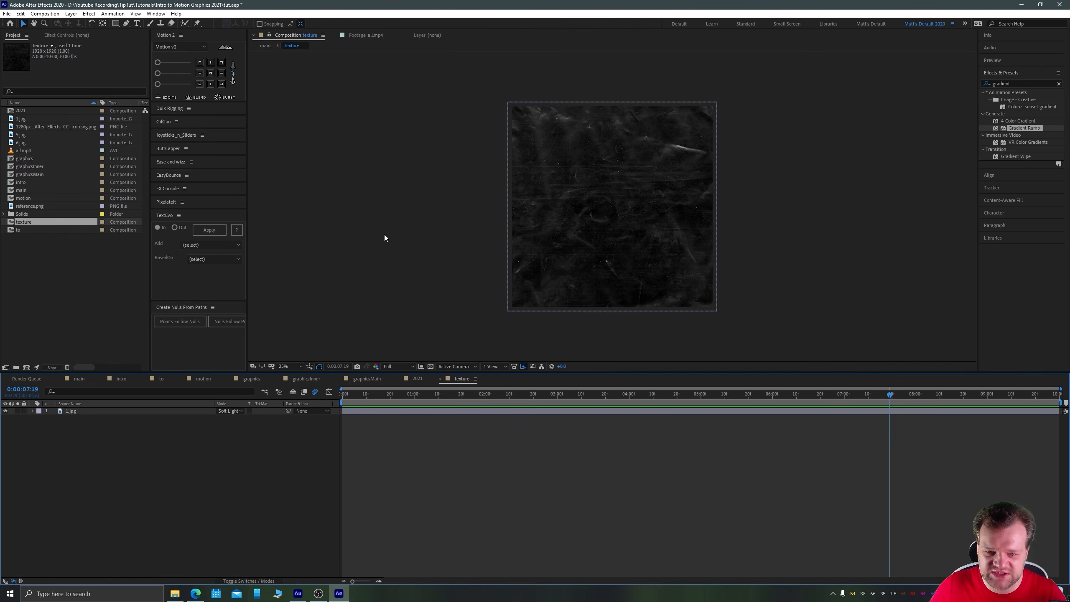
left_click(337, 396)
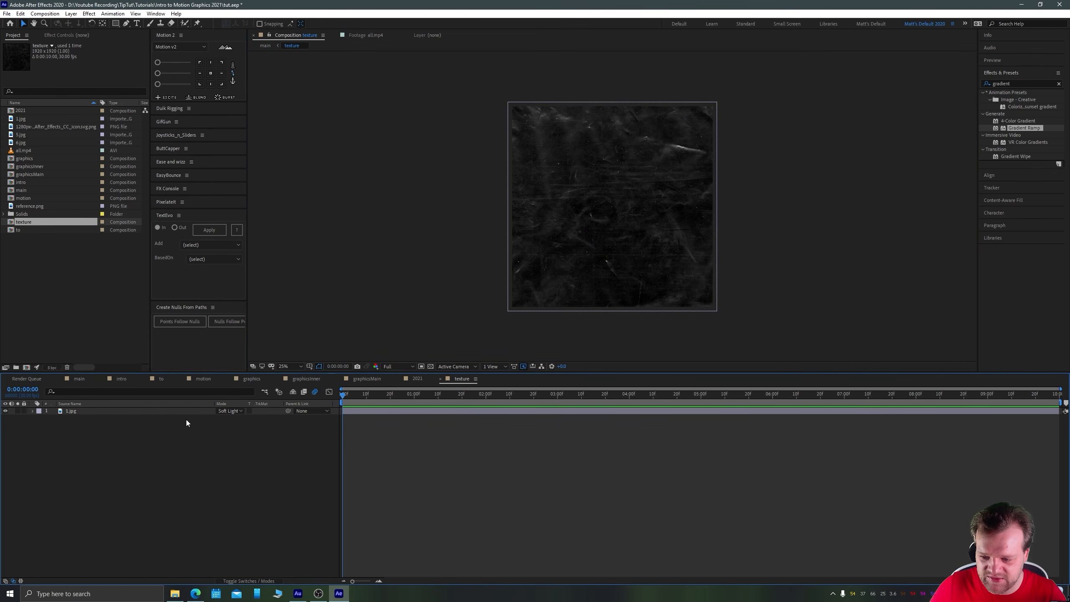
left_click_drag(353, 582, 375, 583)
left_click(74, 414)
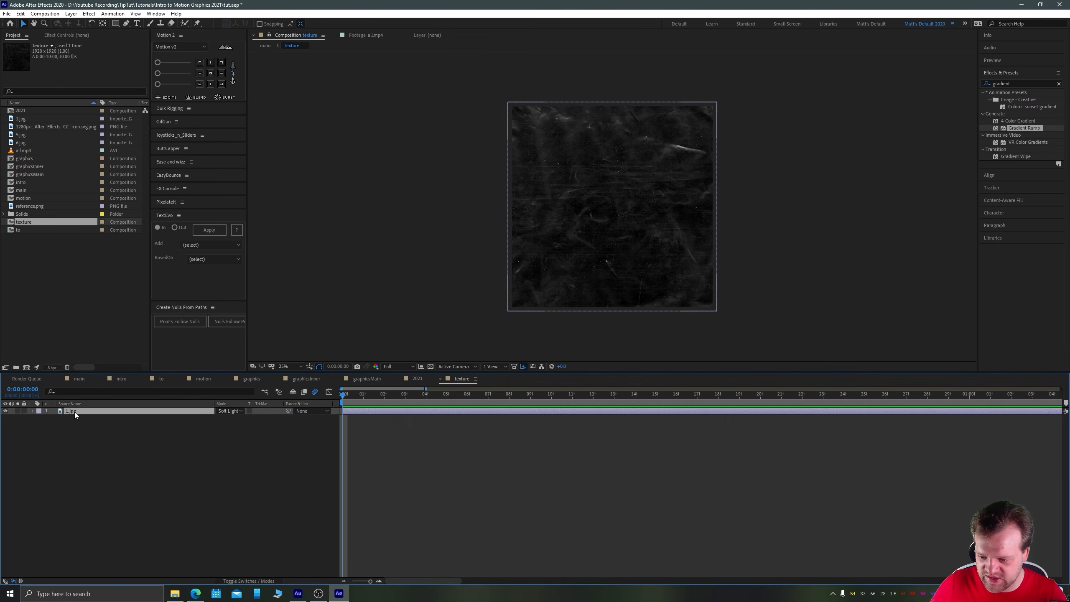
key("ctrl+Right")
key("ctrl+Right")
key("ctrl+Right")
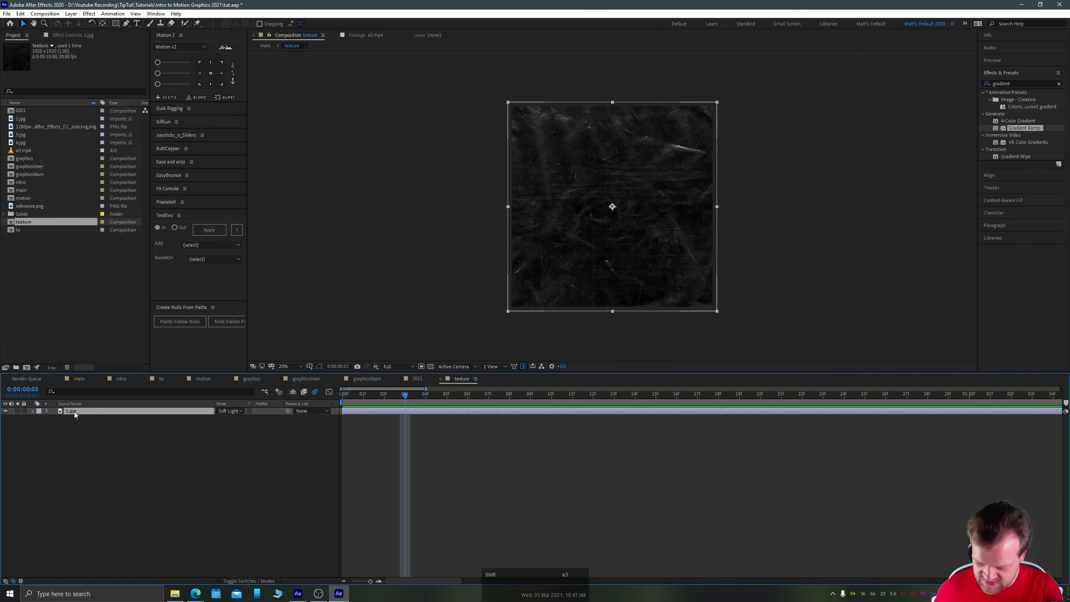
key("ctrl+shift+d")
key("Delete")
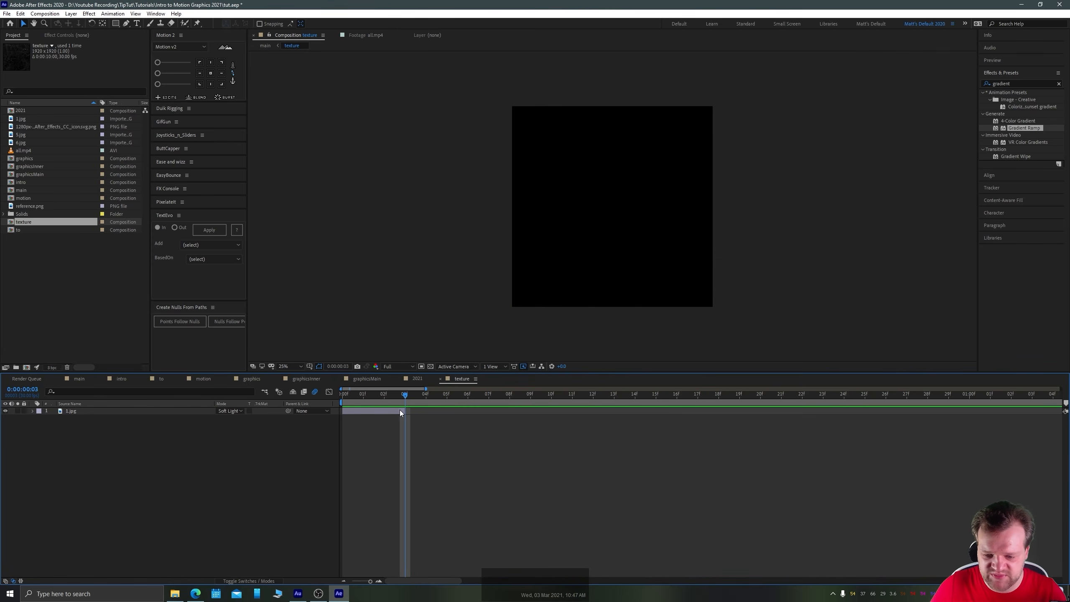
Duplicate the three-frame 1.jpg layer twice, replace the copies with 5.jpg and 6.jpg, and place the layers end to end in time.
left_click_drag(395, 392, 331, 407)
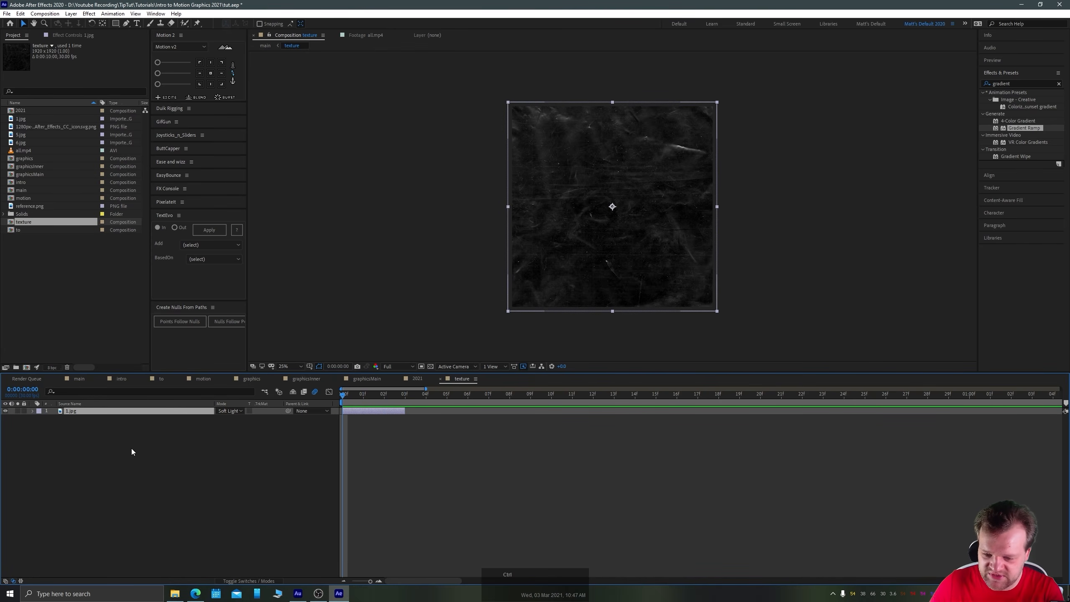
key("ctrl+d")
key("ctrl+d")
left_click(68, 418)
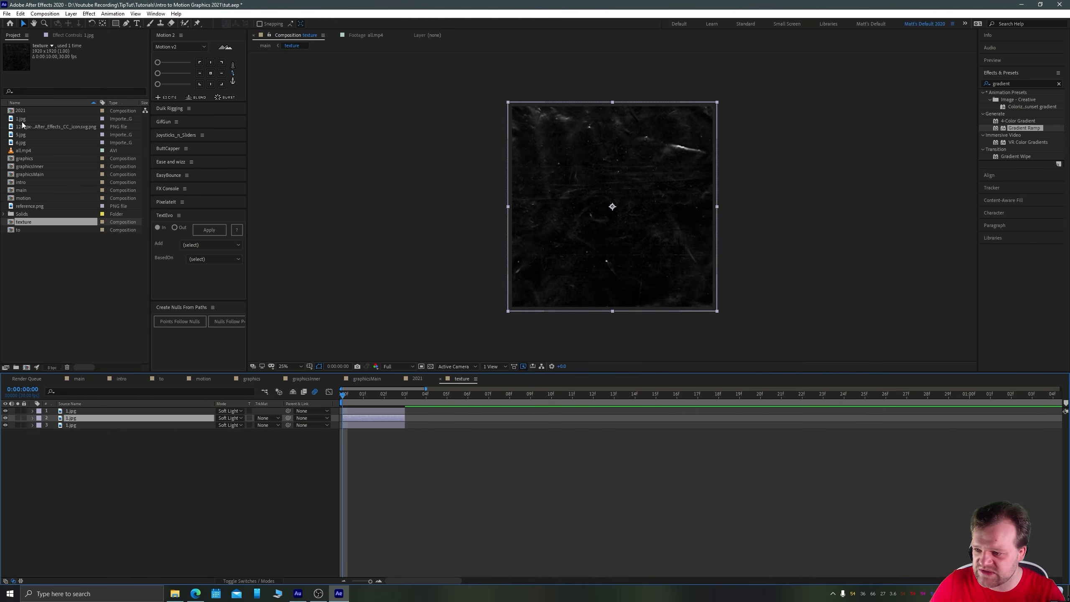
left_click(21, 135)
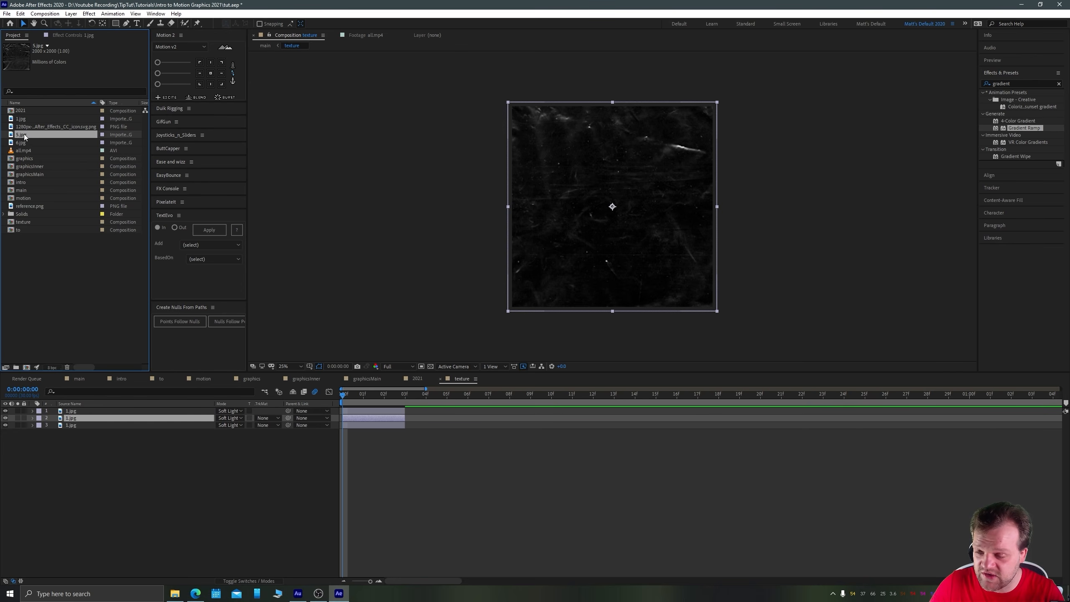
left_click_drag(16, 137, 74, 421)
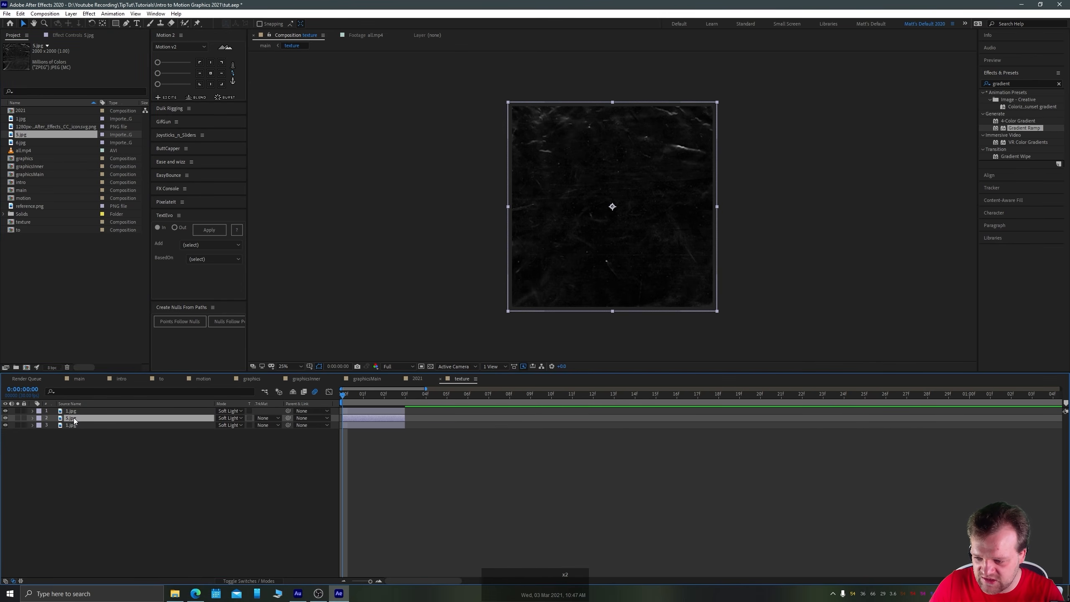
left_click(75, 410)
left_click_drag(20, 143, 73, 416)
left_click_drag(372, 419, 483, 410)
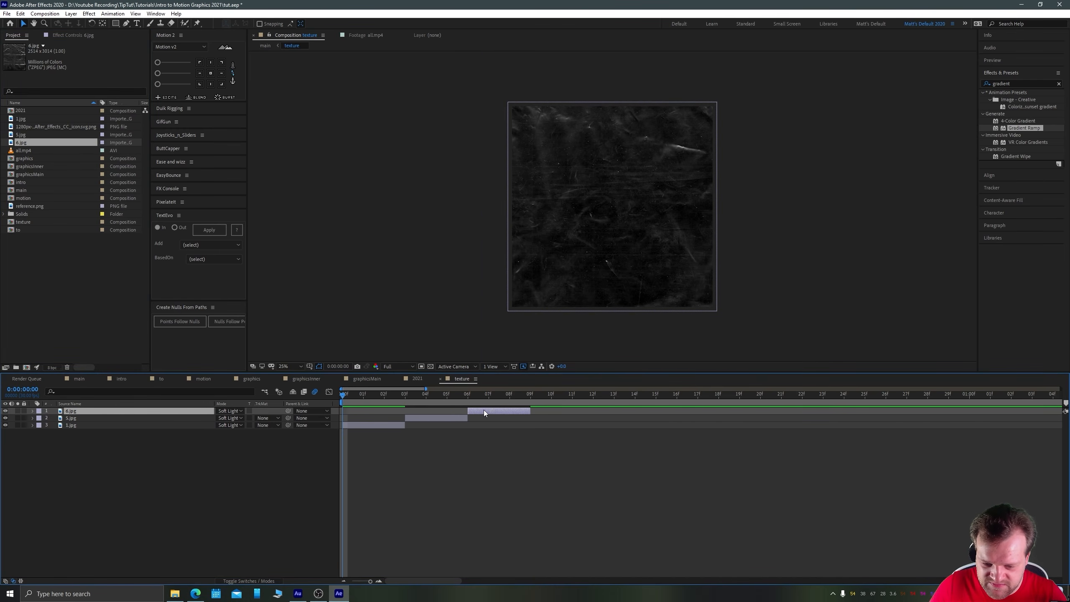
Enlarge the 6.jpg texture well beyond the frame and shift it so its visible fold lines fall differently.
left_click_drag(370, 395, 494, 411)
left_click(495, 415)
left_click(510, 411)
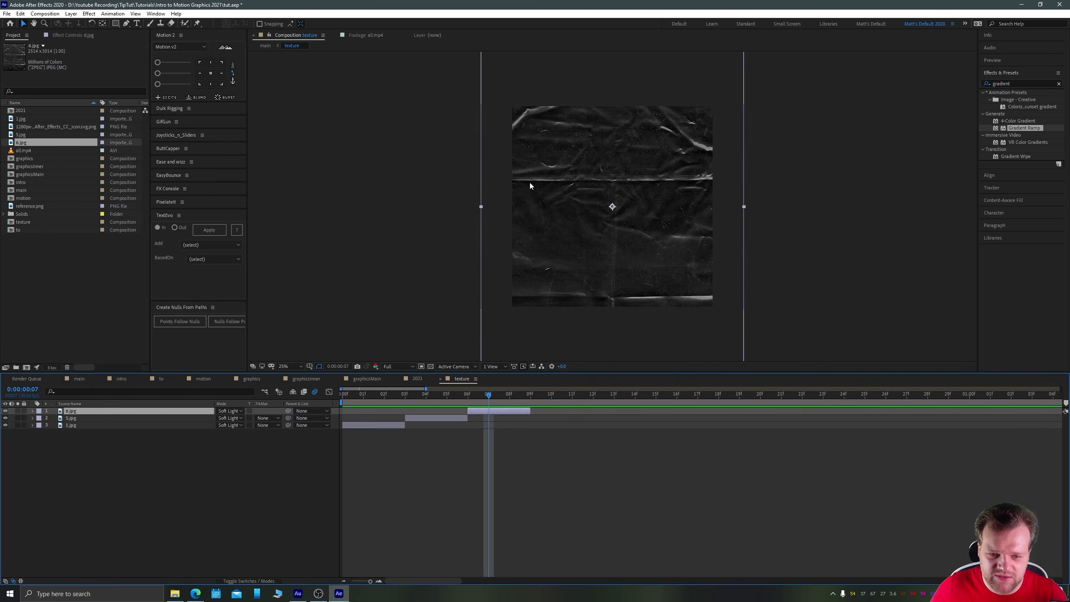
left_click_drag(529, 181, 588, 110)
left_click_drag(541, 292, 399, 426)
key("ctrl+z")
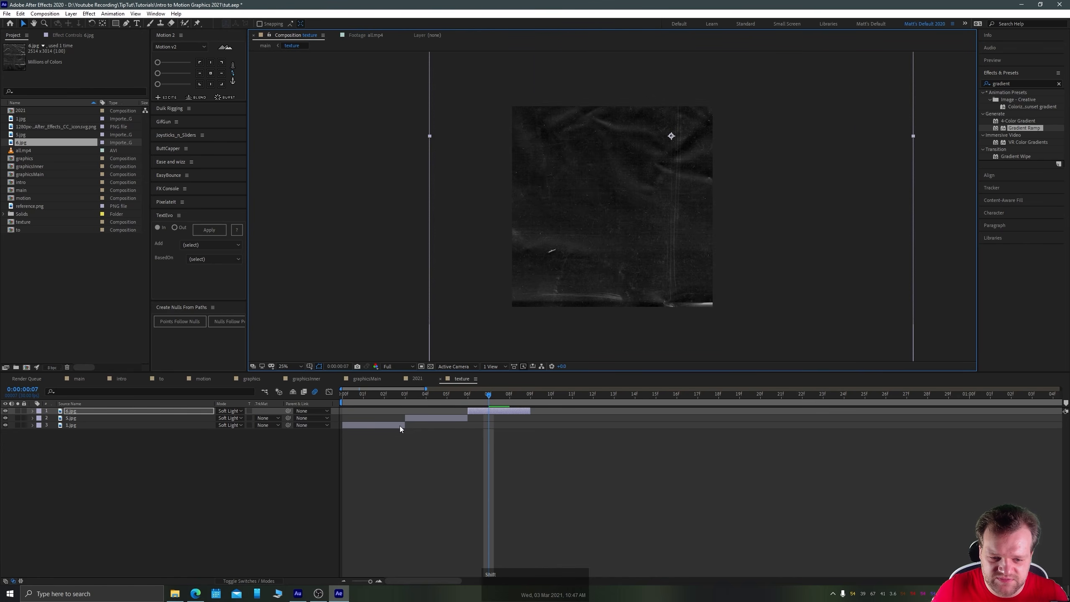
left_click_drag(521, 240, 578, 244)
Enlarge the 5.jpg and 1.jpg textures slightly beyond the frame edges and preview the texture sequence.
left_click_drag(481, 393, 426, 403)
left_click(533, 241)
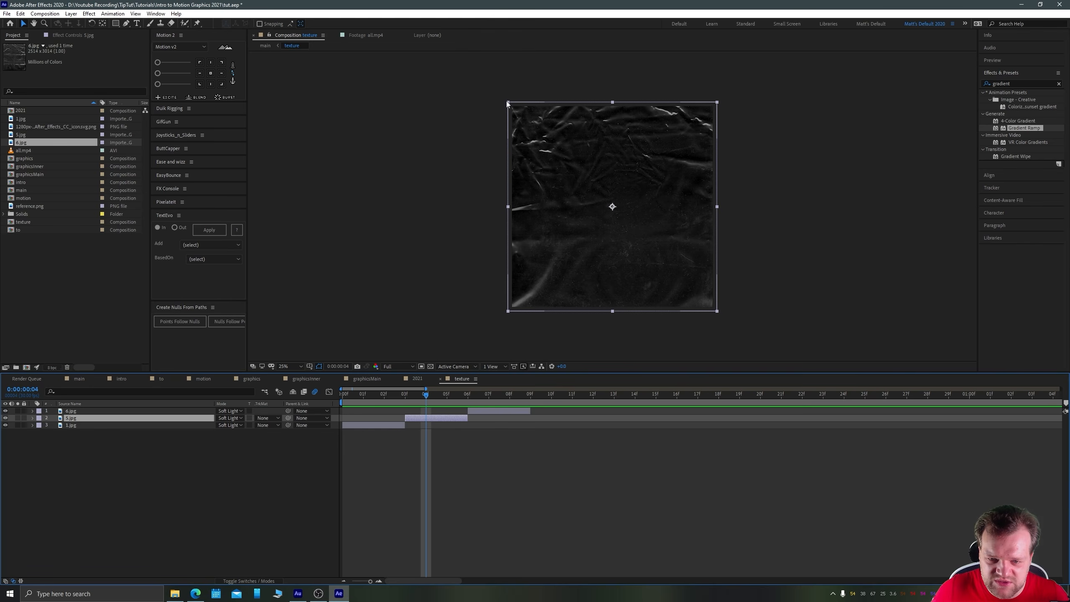
left_click_drag(507, 100, 488, 59)
left_click(389, 398)
key("ctrl+Down")
left_click_drag(545, 143, 546, 141)
left_click(460, 277)
left_click_drag(375, 395, 338, 403)
key("space")
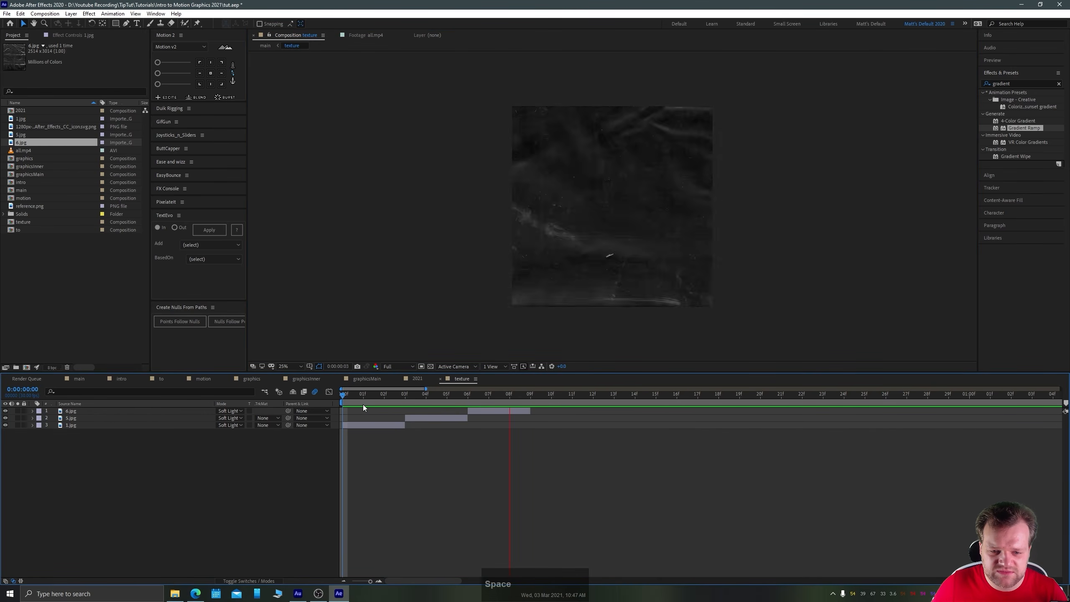
left_click_drag(404, 402, 363, 405)
right_click(396, 133)
left_click(423, 148)
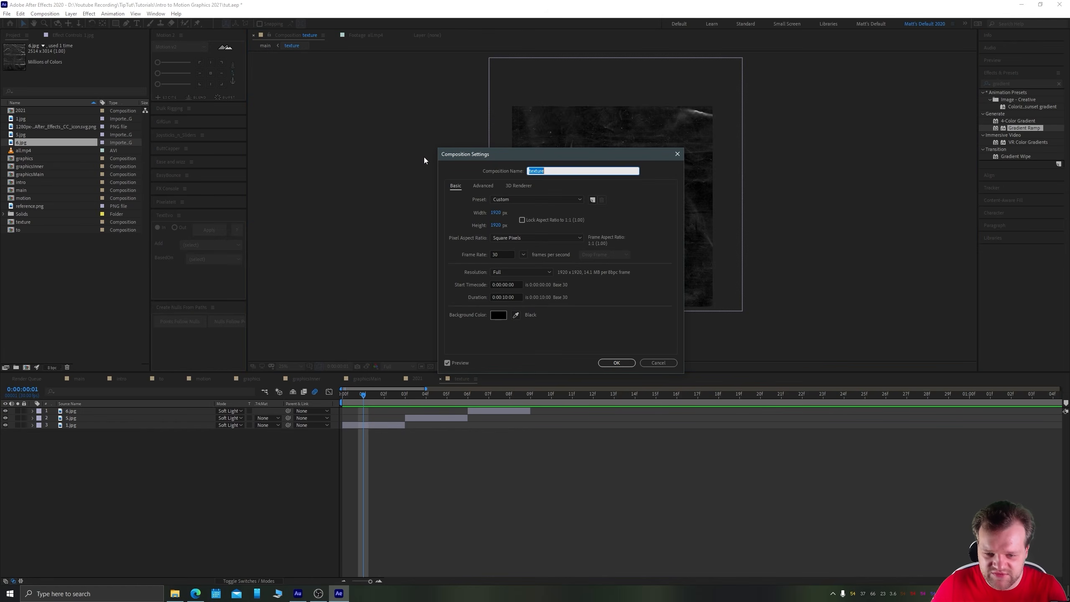
left_click(651, 362)
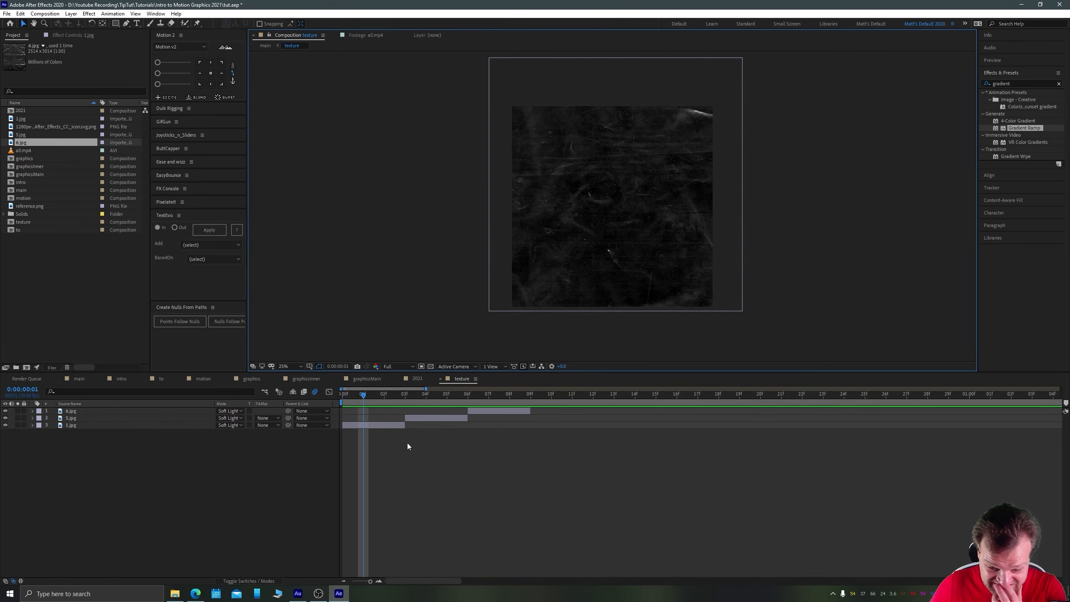
Extend the three texture layers to five frames each, place them end to end, and preview the sequence.
left_click_drag(402, 425, 657, 412)
key("space")
key("space")
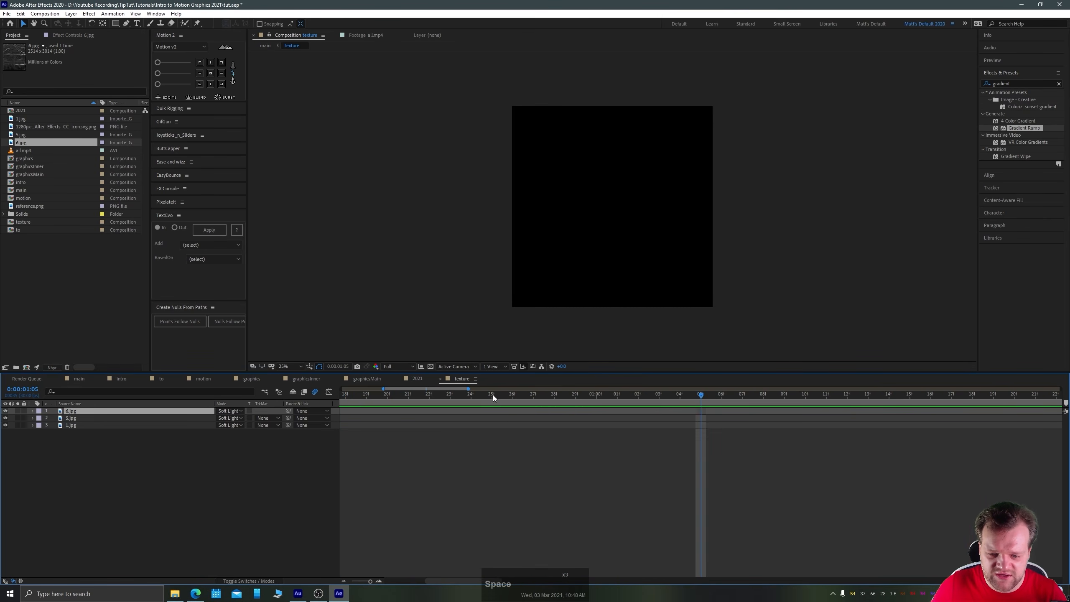
key("space")
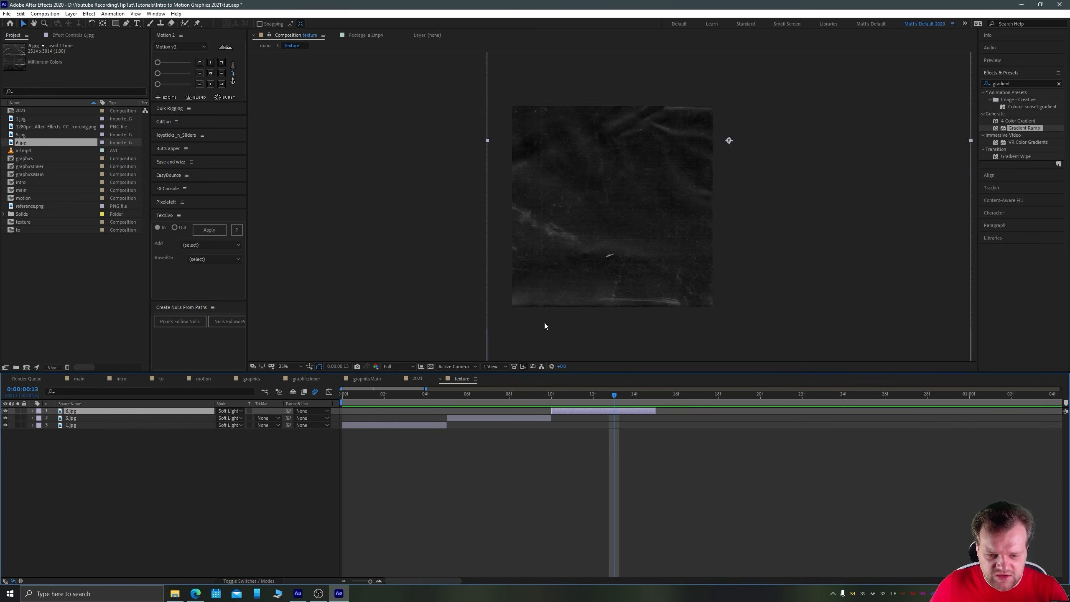
key("space")
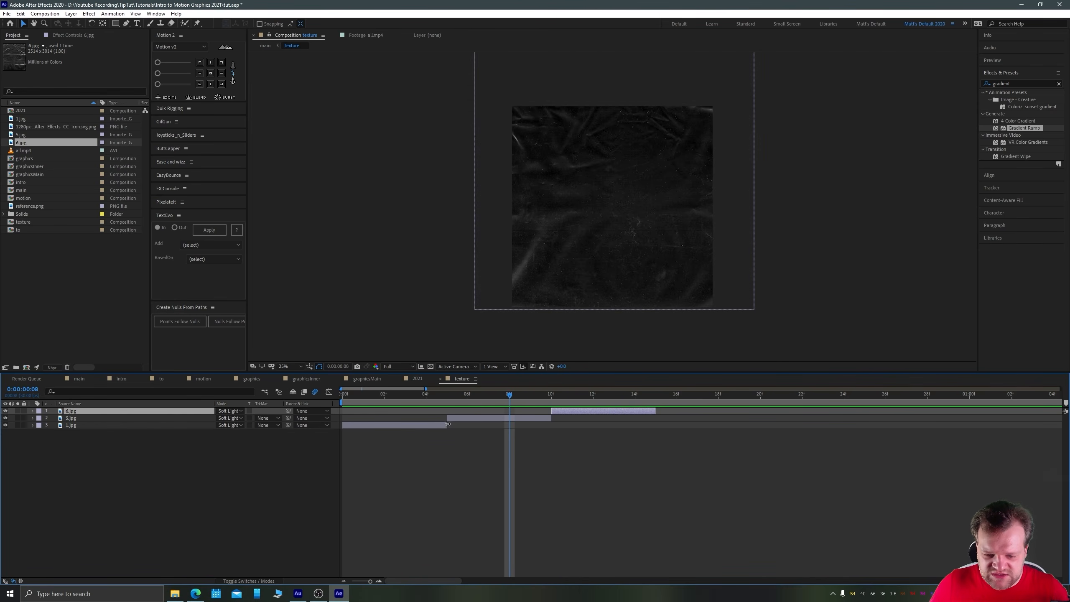
Extend the 1.jpg, 5.jpg and 6.jpg layers to ten frames each, place them end to end, and preview the sequence.
left_click_drag(446, 425, 757, 415)
left_click(548, 419)
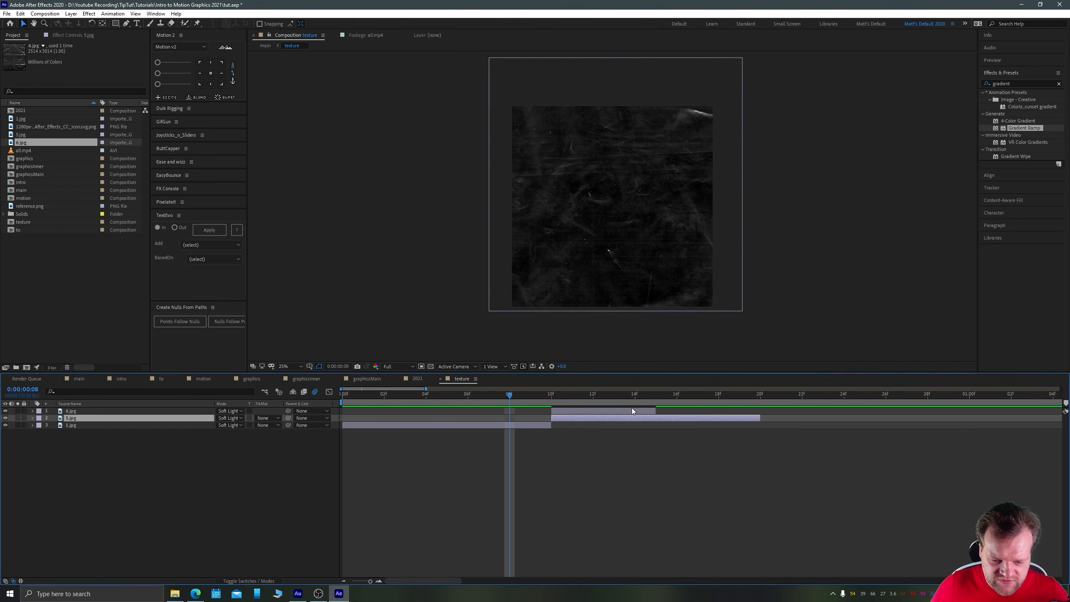
left_click_drag(632, 410, 840, 416)
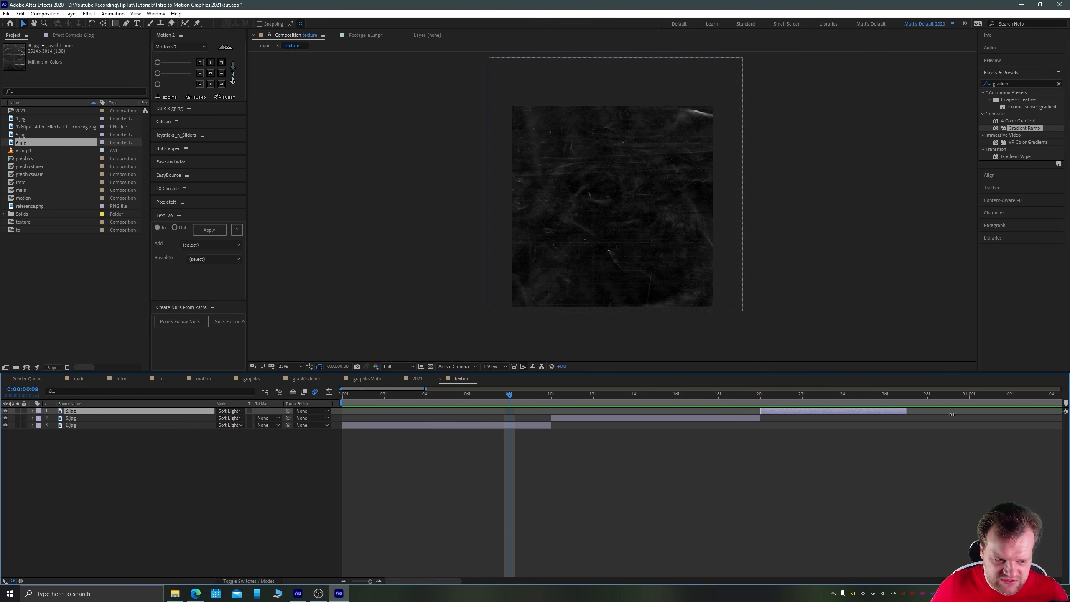
left_click_drag(952, 414, 969, 412)
key("space")
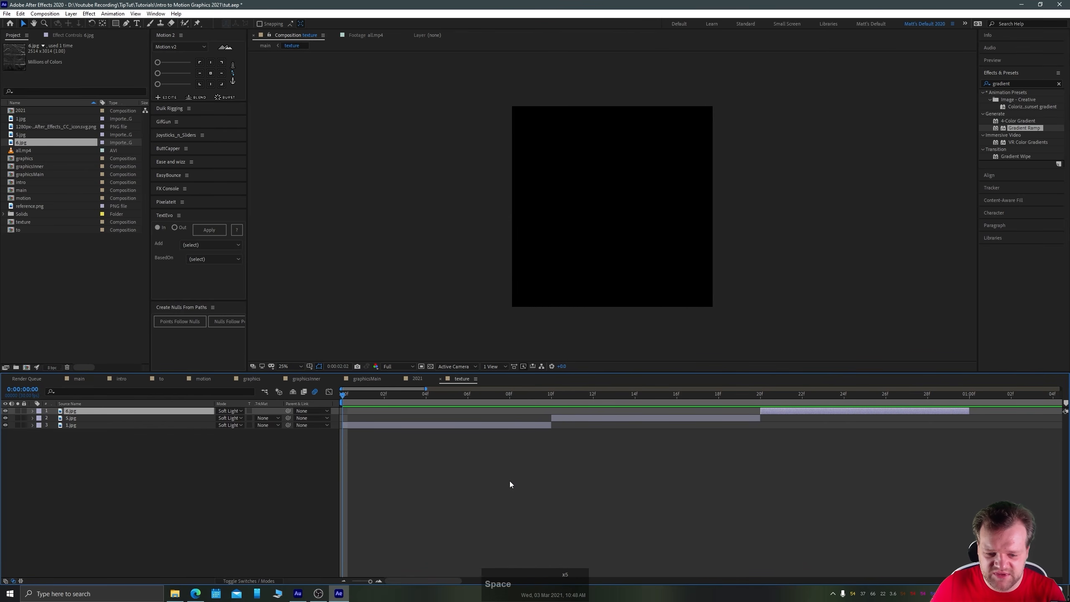
scroll(505, 455, "down", 8)
scroll(456, 441, "up", 8)
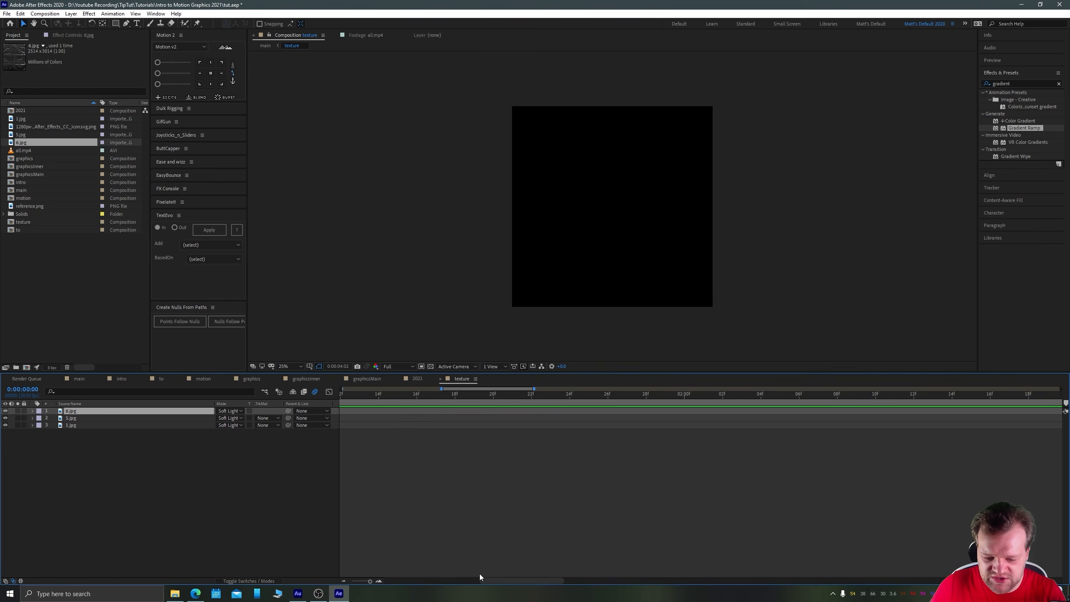
Trim the texture composition to a work area ending at frame 29, then return to the main composition.
left_click_drag(484, 581, 403, 582)
left_click(791, 395)
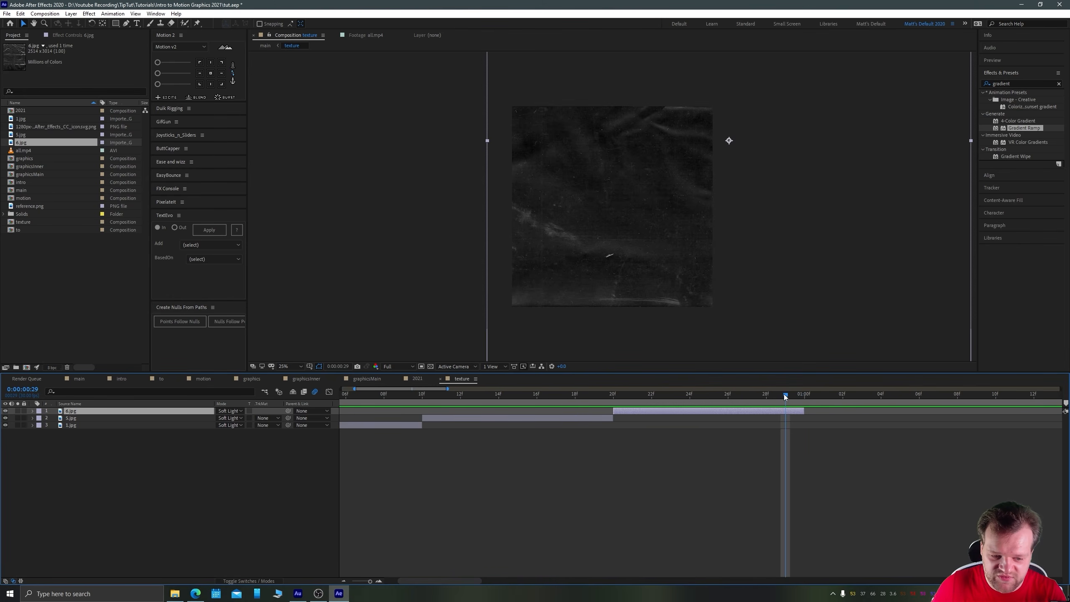
key("n")
right_click(767, 402)
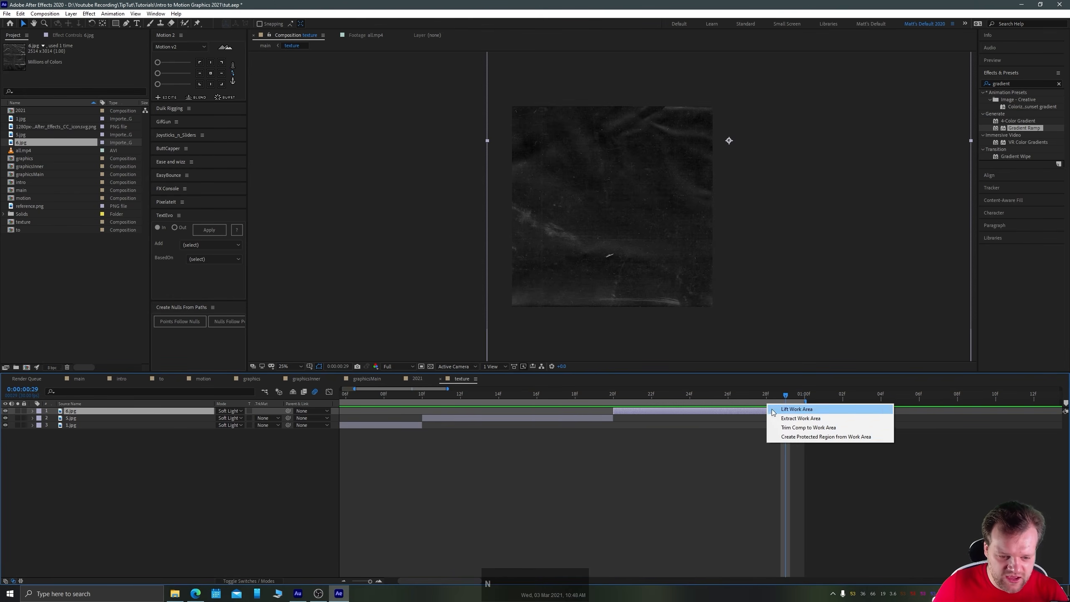
left_click(788, 427)
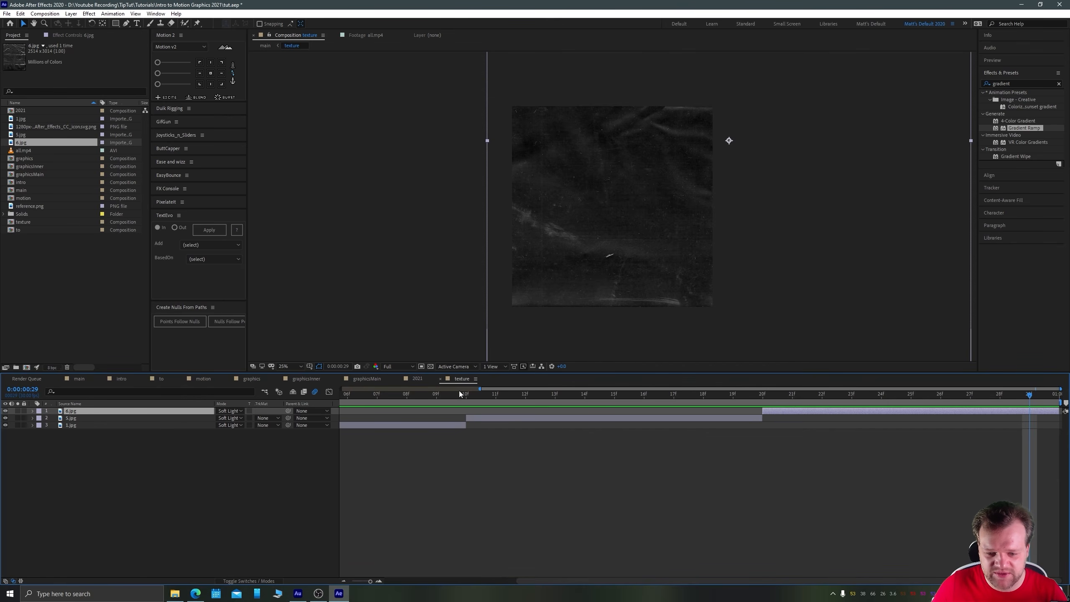
key("space")
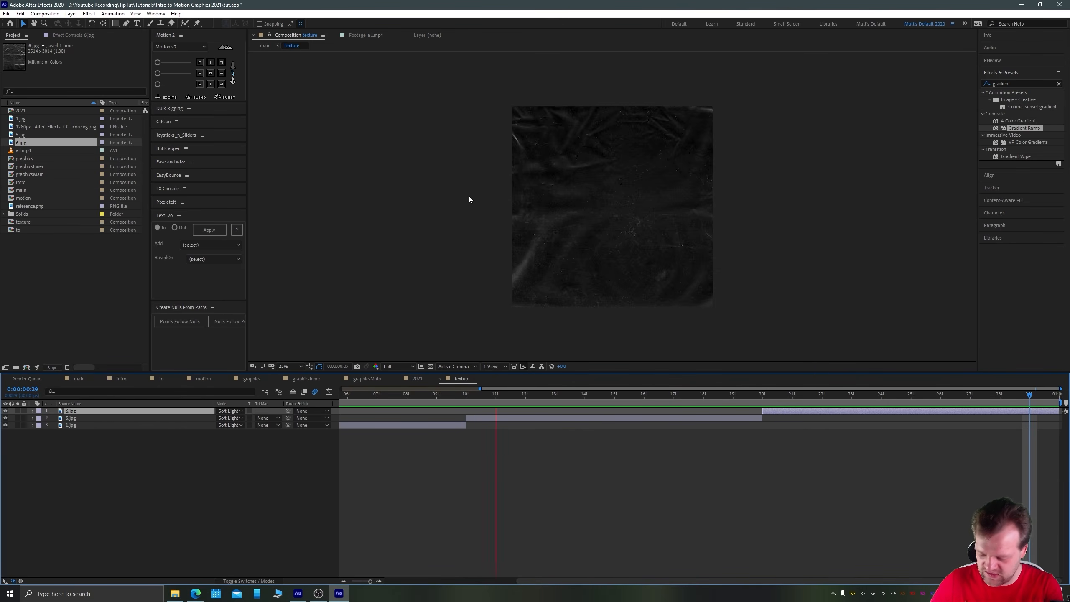
key("Tab")
left_click(421, 189)
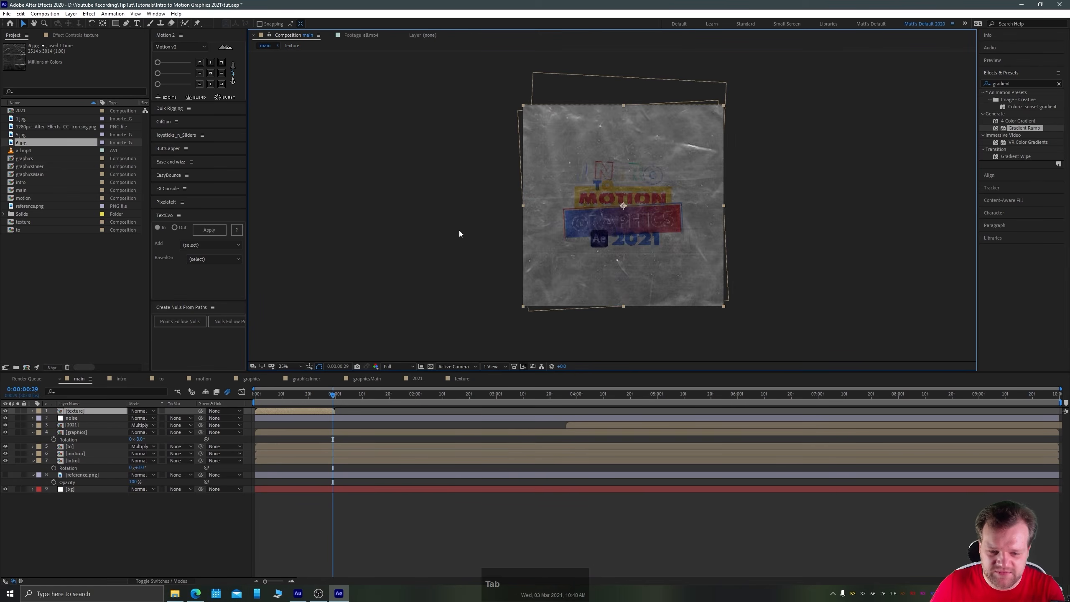
Try the Soft Light blending mode on the texture layer and preview how it looks over the title animation.
left_click(296, 397)
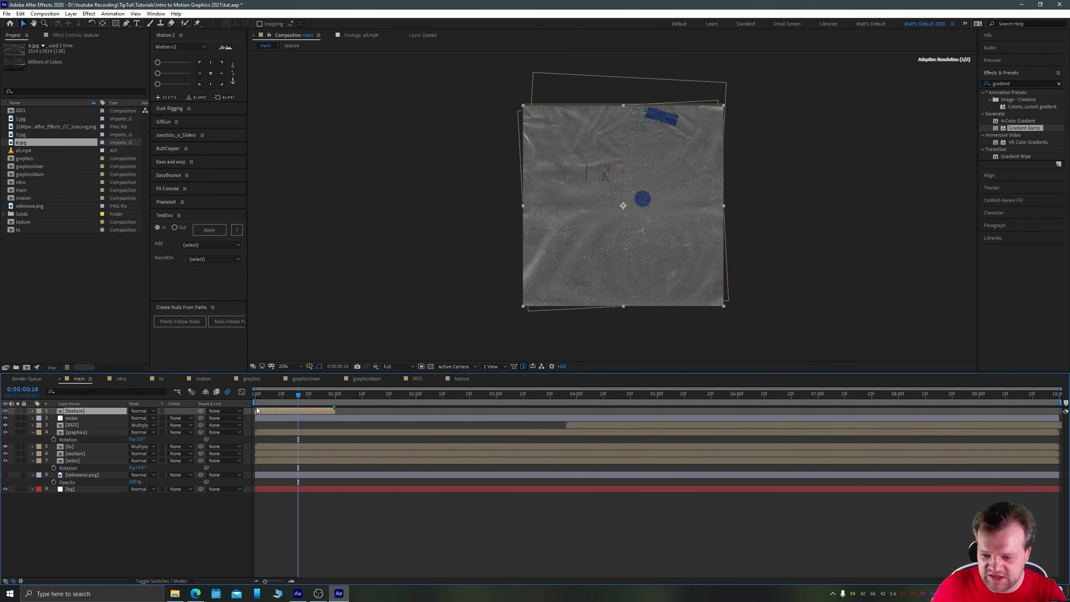
left_click(151, 411)
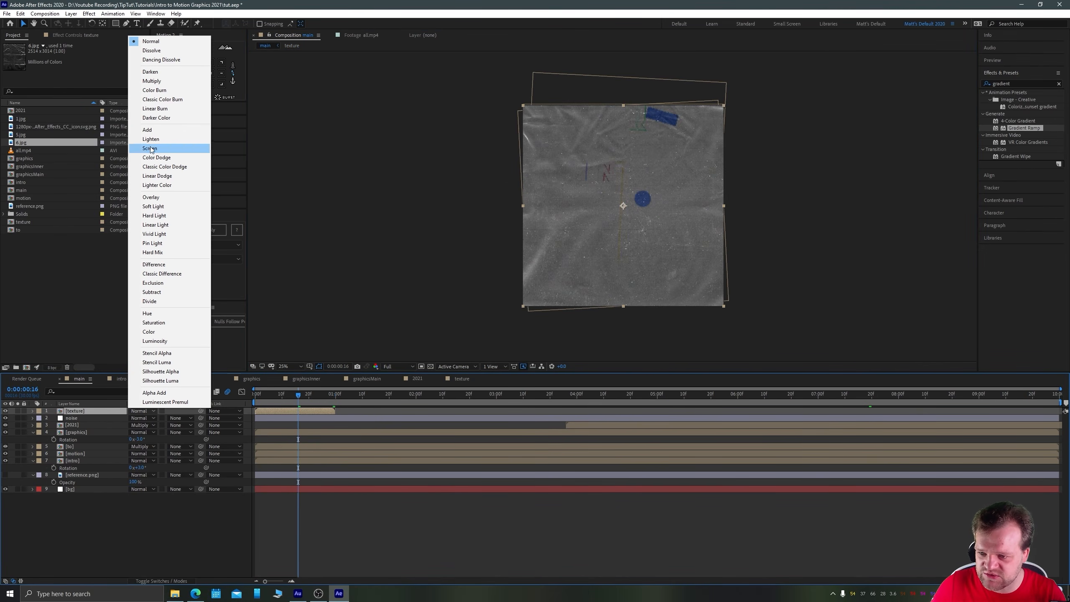
left_click(153, 207)
left_click(461, 266)
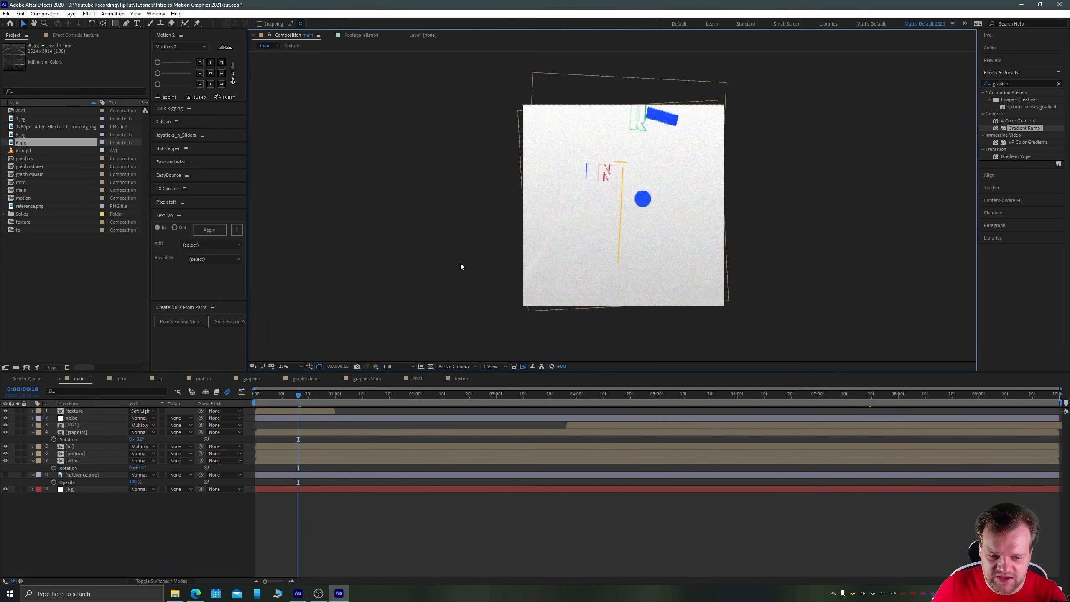
key("space")
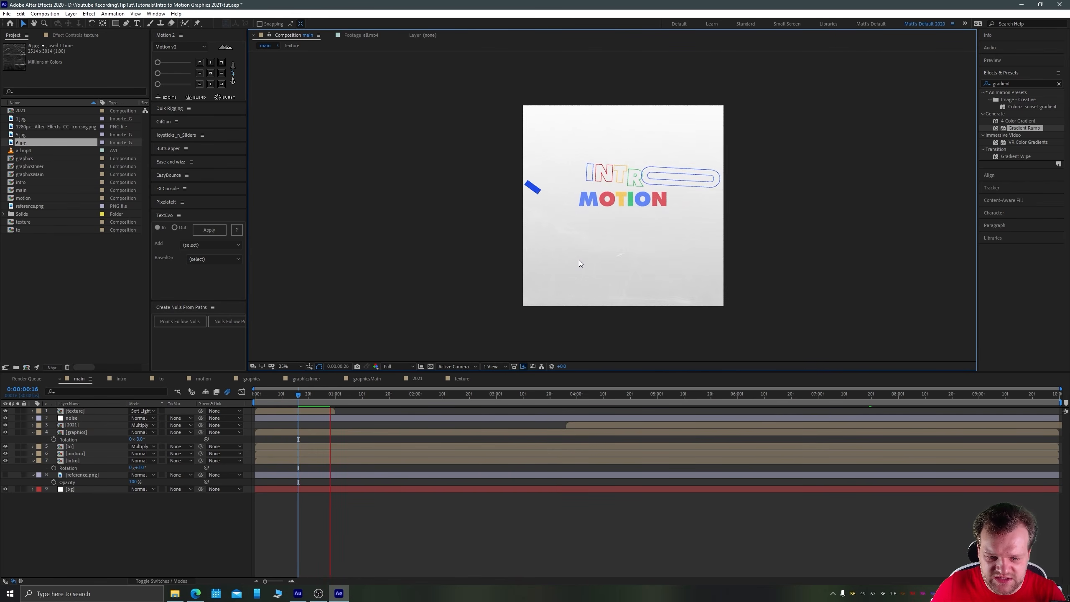
scroll(606, 253, "up", 2)
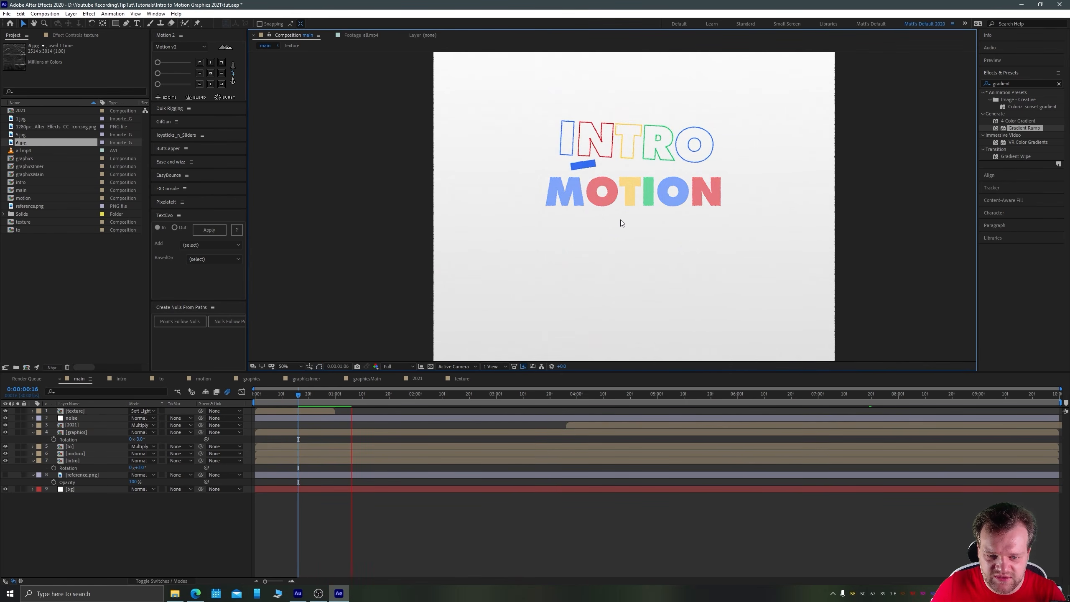
mouse_move(308, 399)
left_mouse_down()
mouse_move(265, 395)
mouse_move(309, 399)
left_mouse_up()
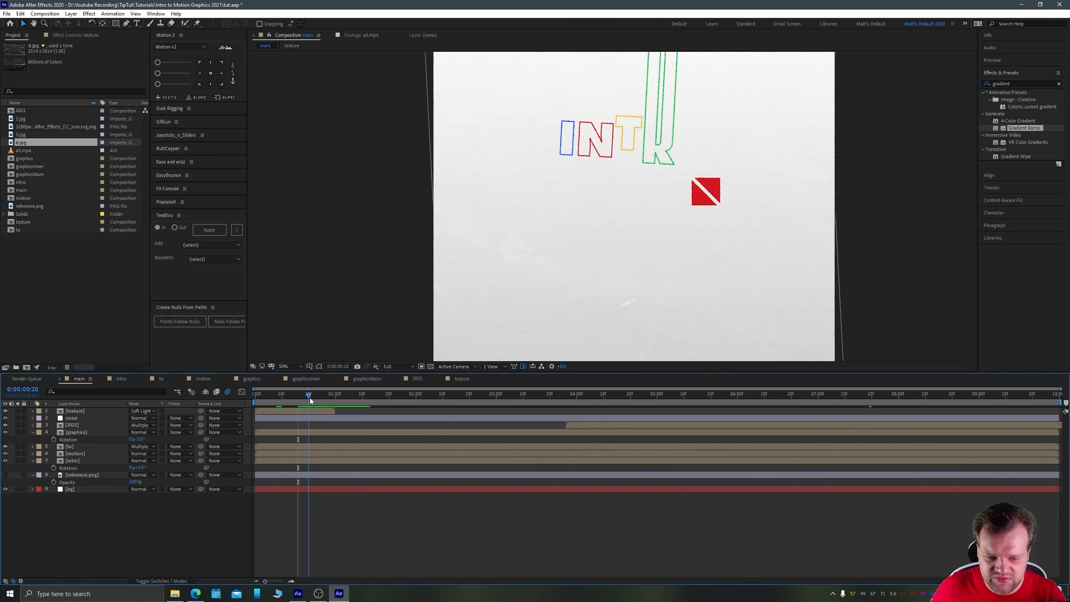
Reveal the texture layer's opacity and try the Overlay blending mode on it.
left_click(90, 412)
key("t")
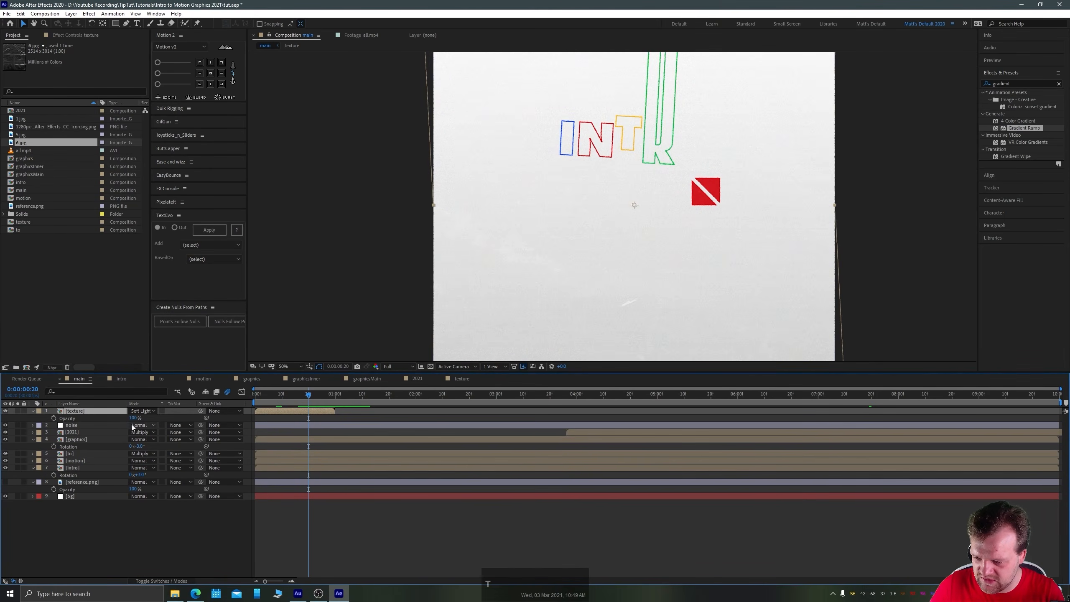
left_click(142, 411)
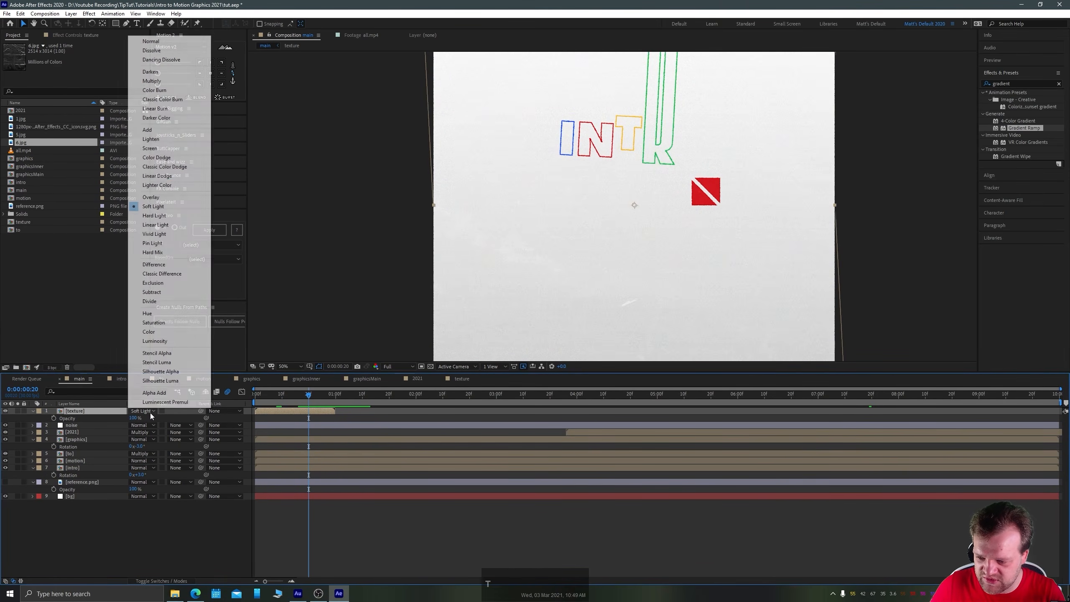
left_click(165, 198)
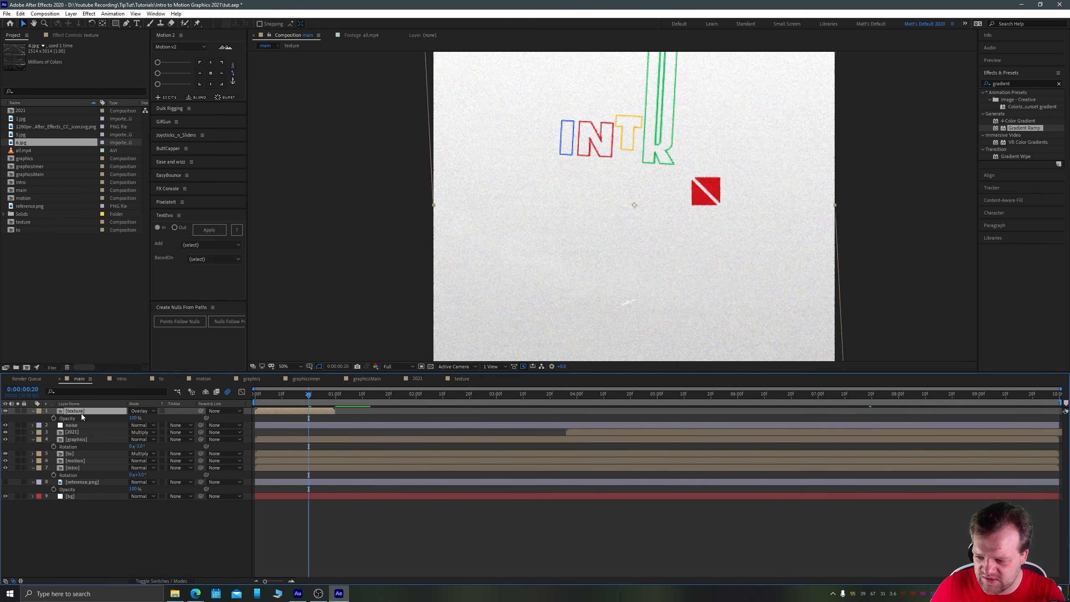
Move the texture layer below the noise layer and set its blending mode to Multiply.
left_click_drag(83, 416, 141, 424)
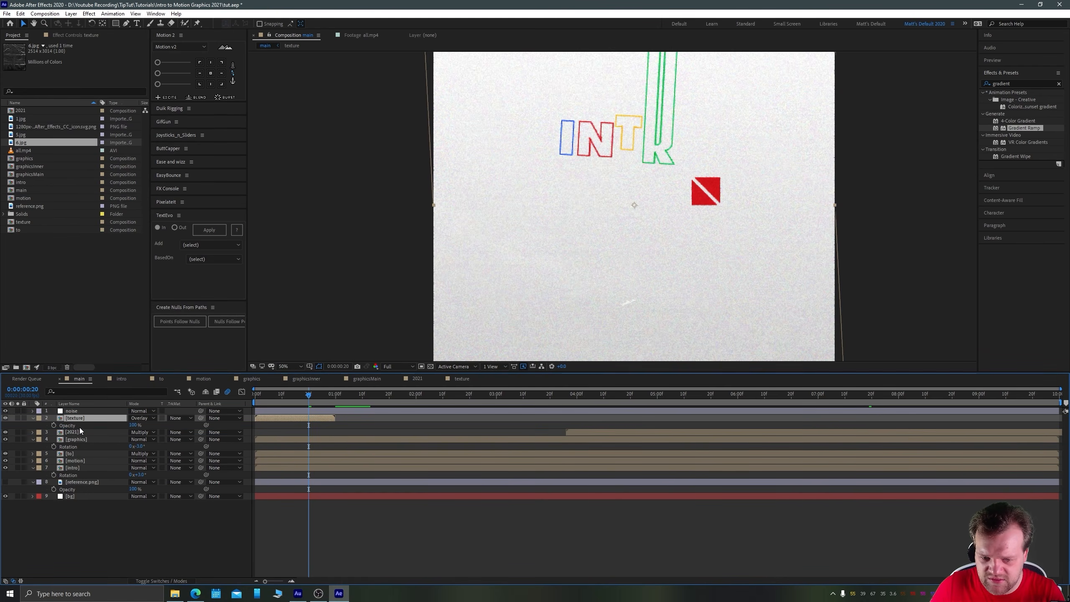
left_click(145, 419)
left_click(151, 89)
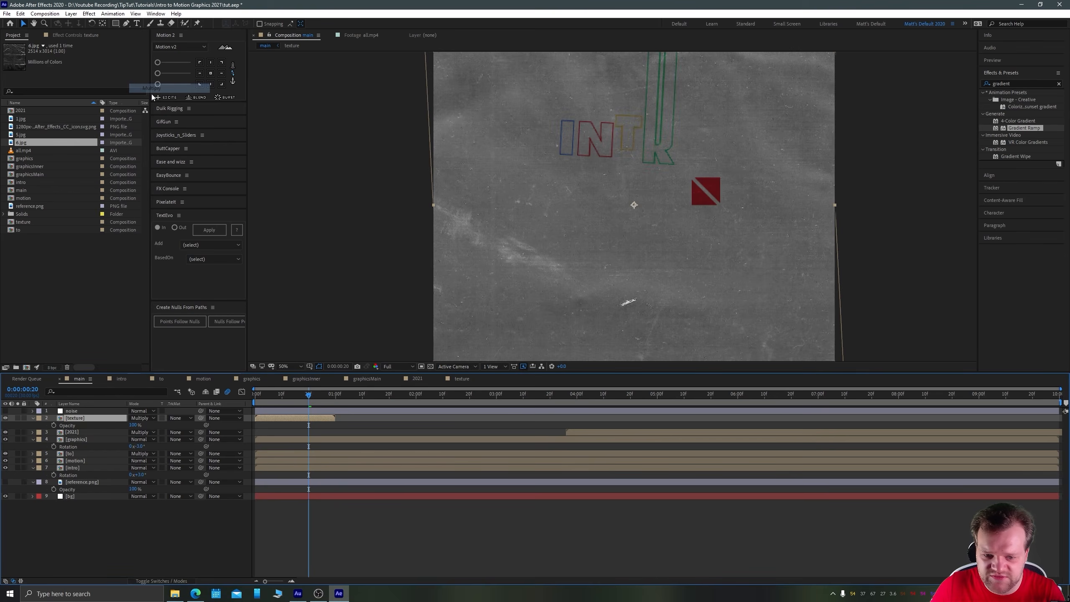
key("comma")
key("comma")
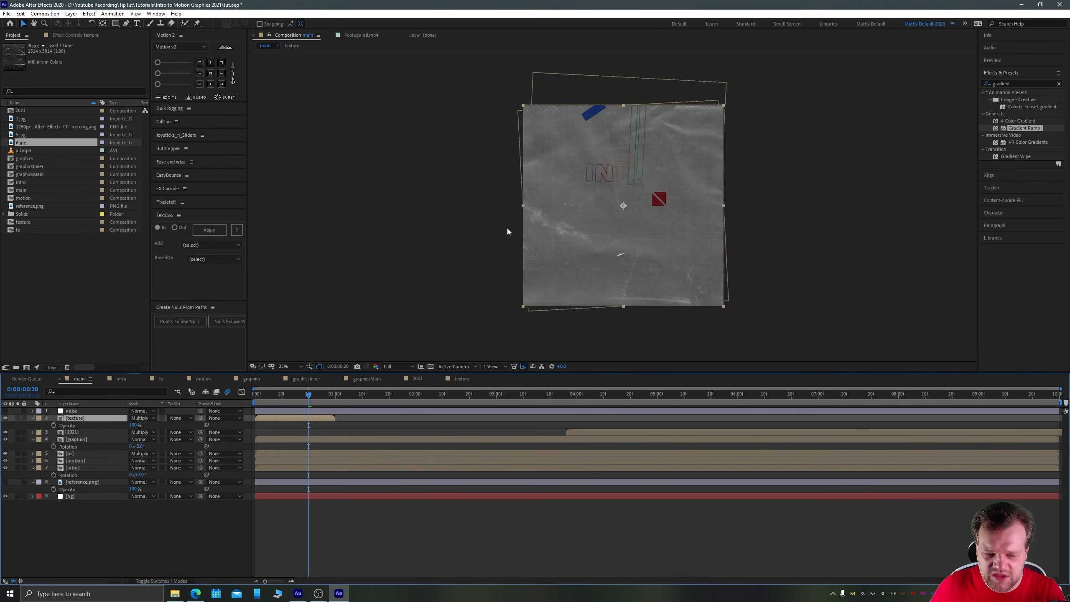
double_click(59, 419)
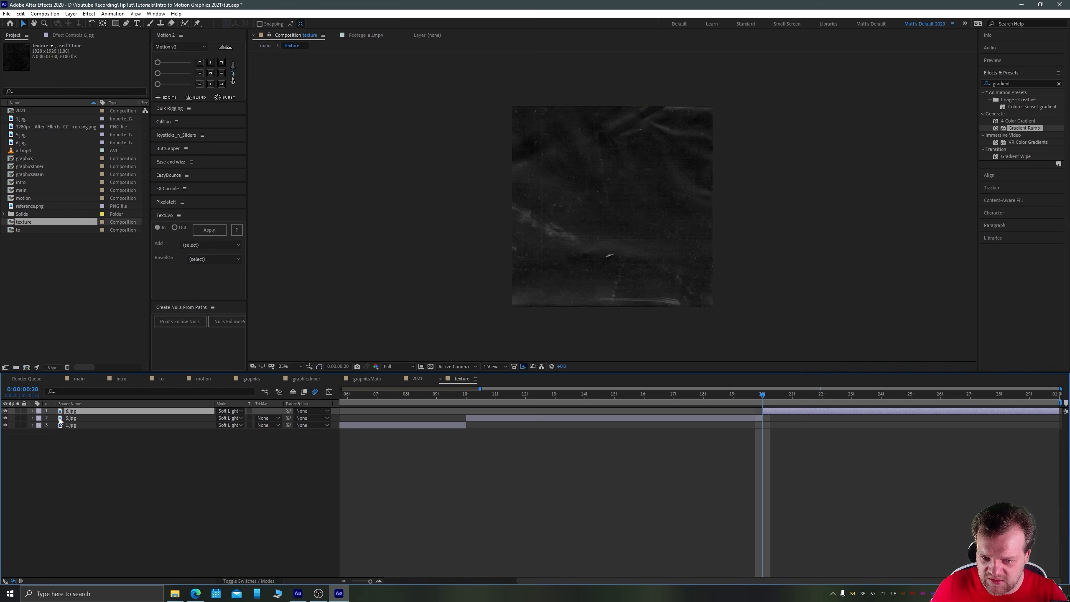
key("Tab")
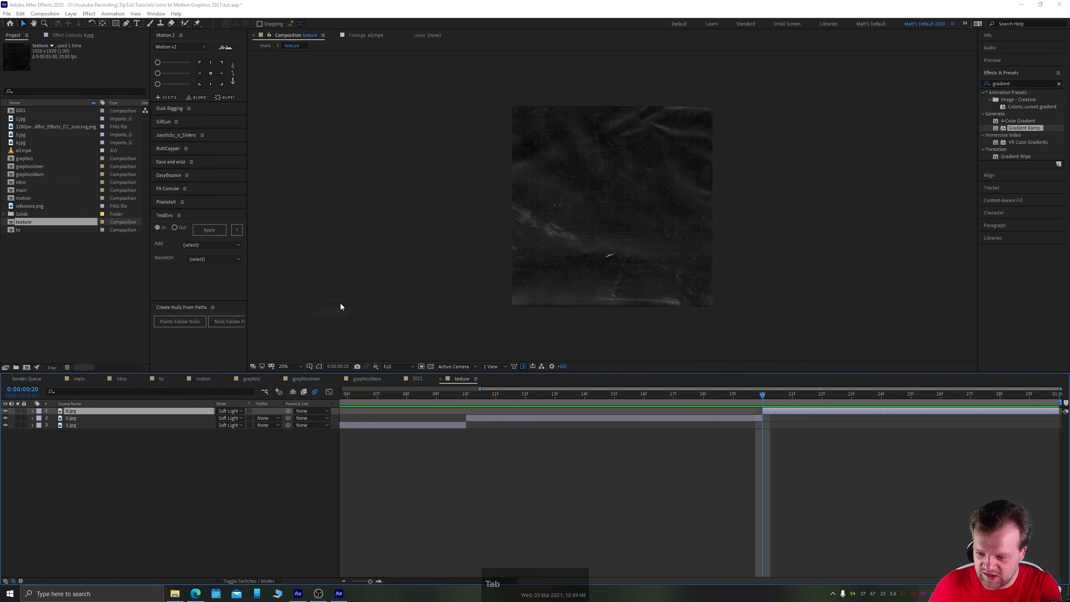
left_click(296, 312)
Apply the Invert effect to the texture layer in the main composition.
left_click(78, 418)
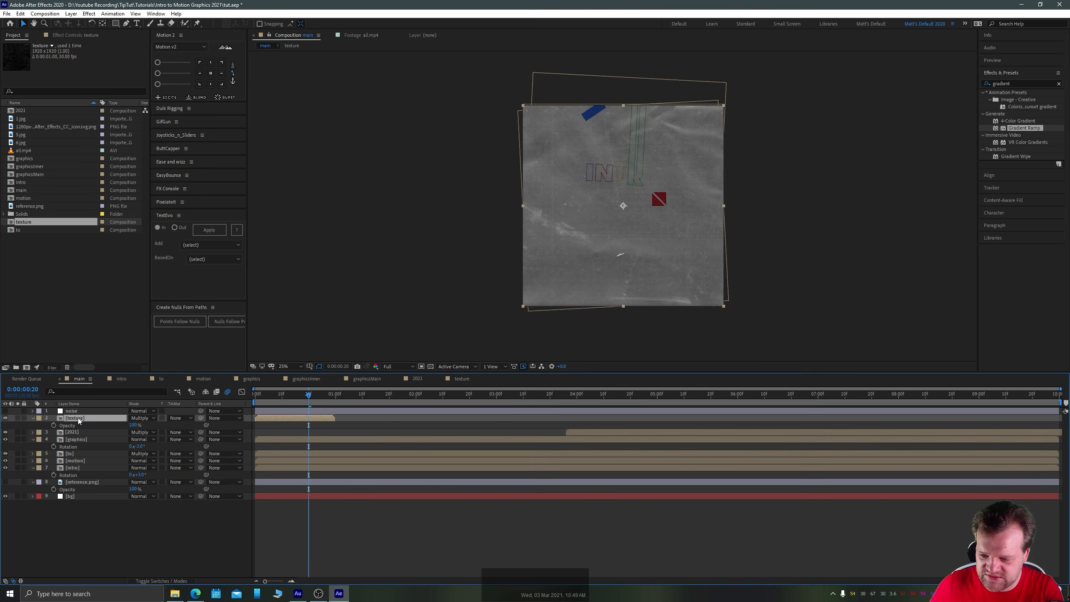
left_click(1011, 84)
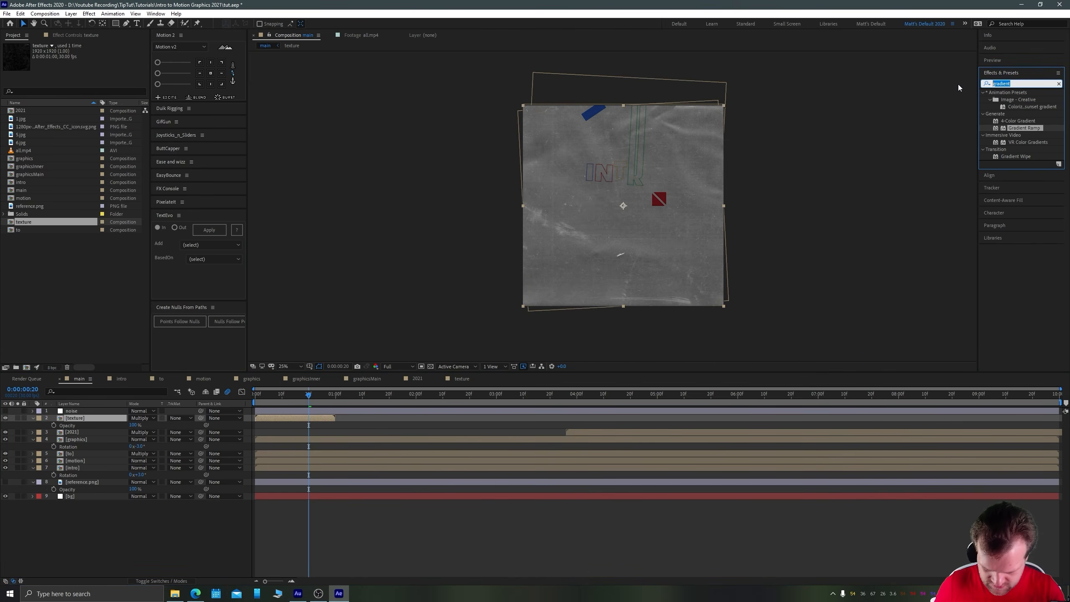
type("invert")
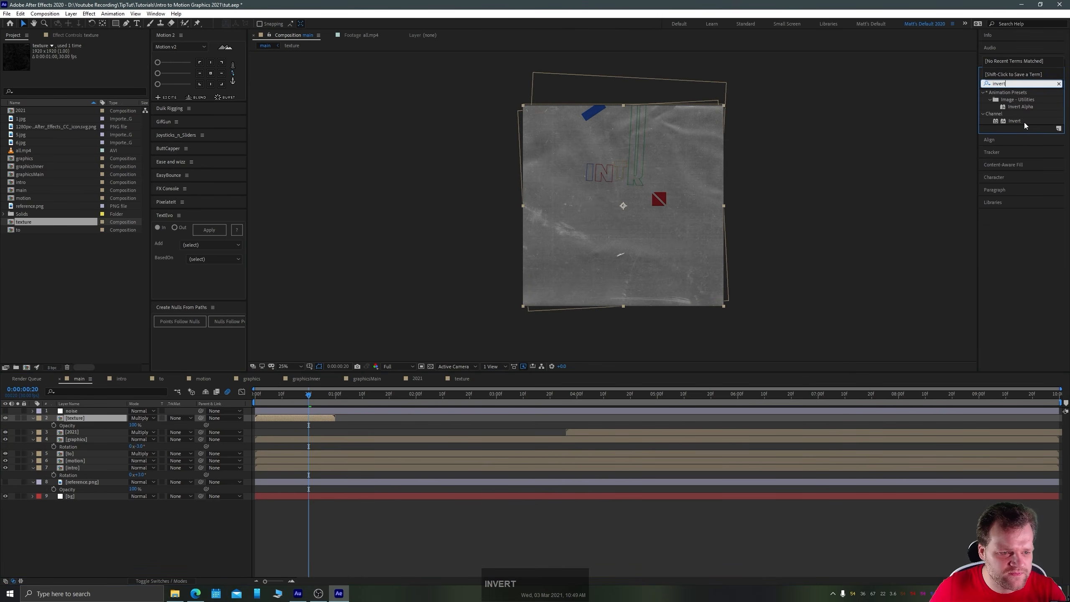
left_click_drag(1022, 121, 74, 416)
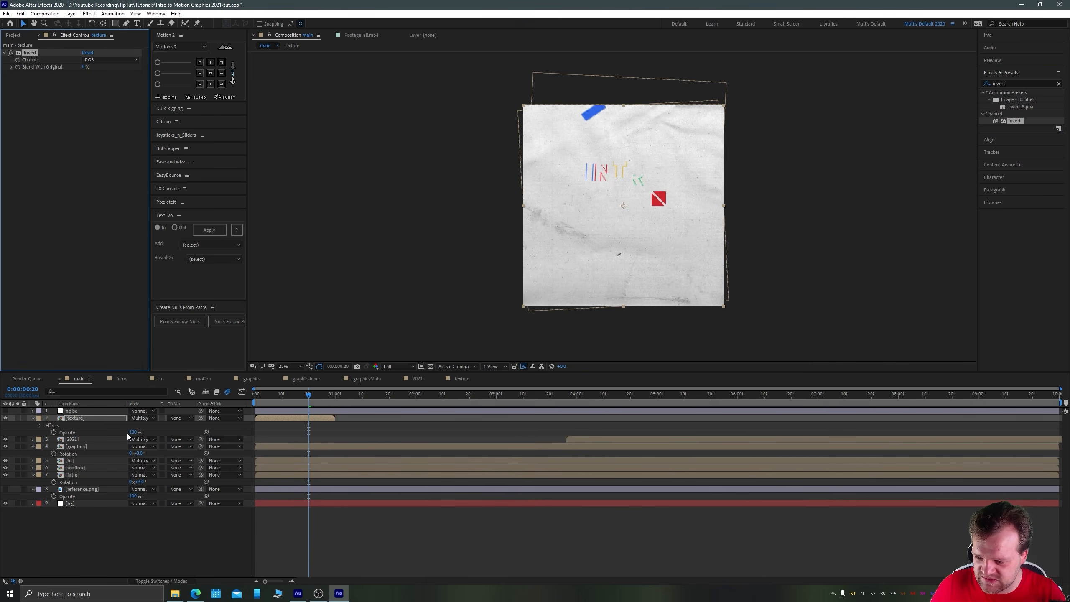
Lower the texture layer's opacity, trying 40% in a preview and settling on 30%.
left_click(79, 438)
left_click(71, 419)
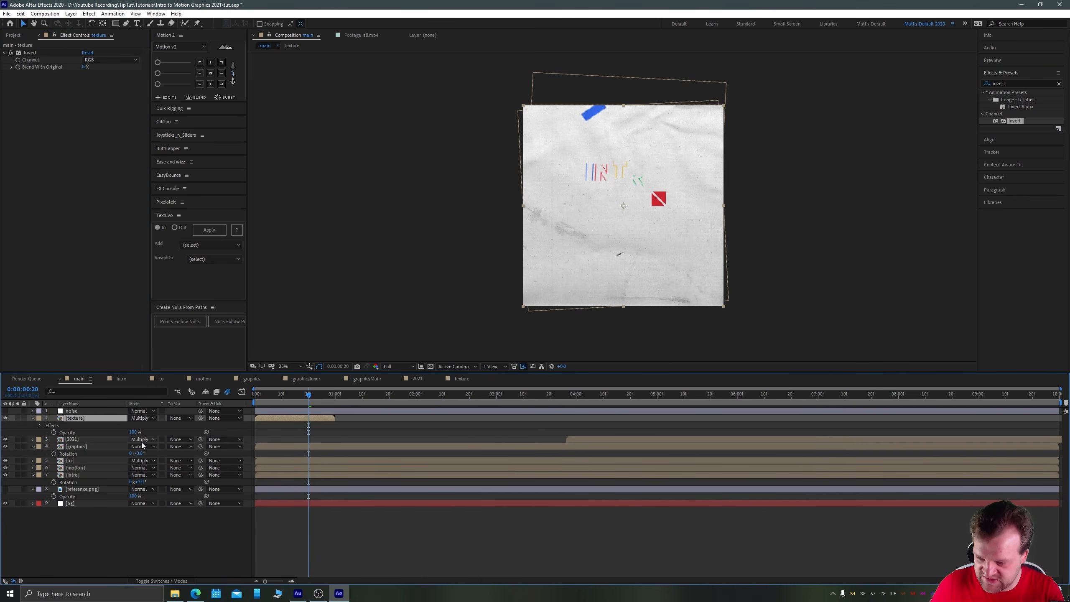
key("t")
key("t")
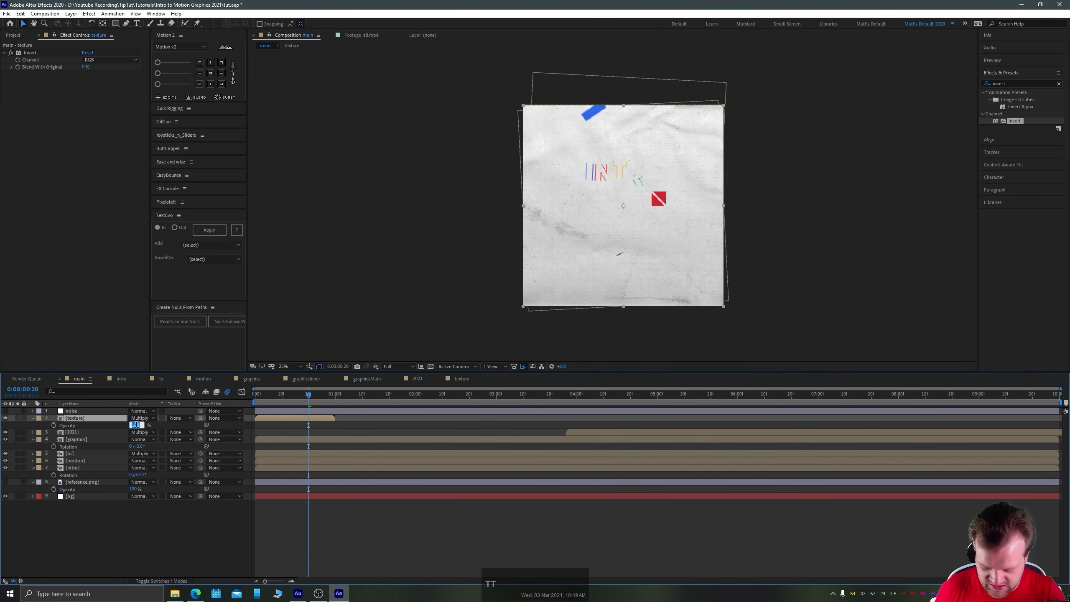
type("40")
key("Return")
left_click(366, 262)
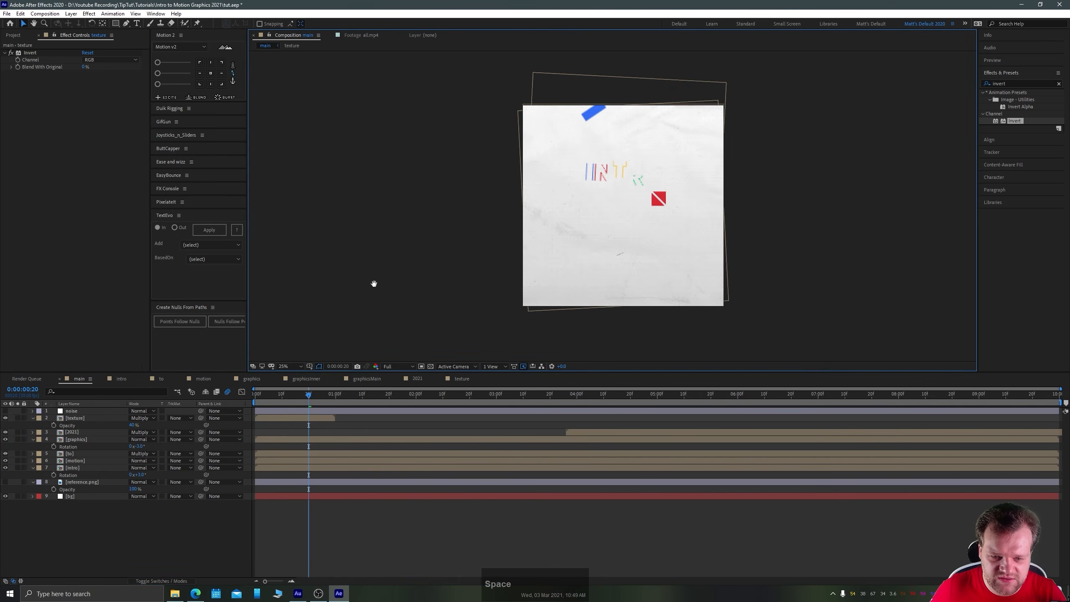
key("space")
left_click_drag(278, 395, 247, 403)
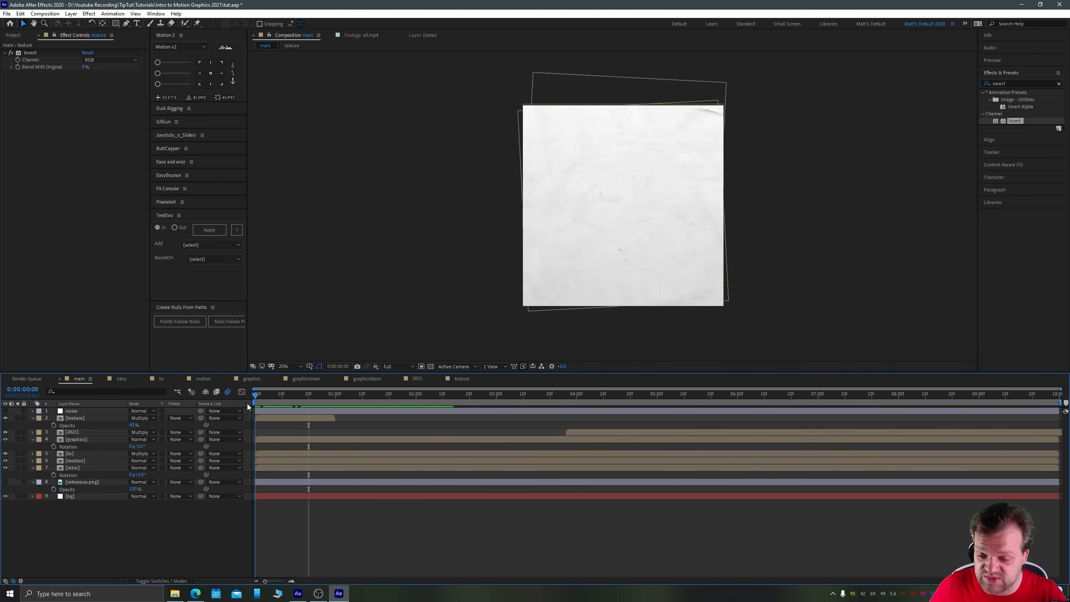
key("Return")
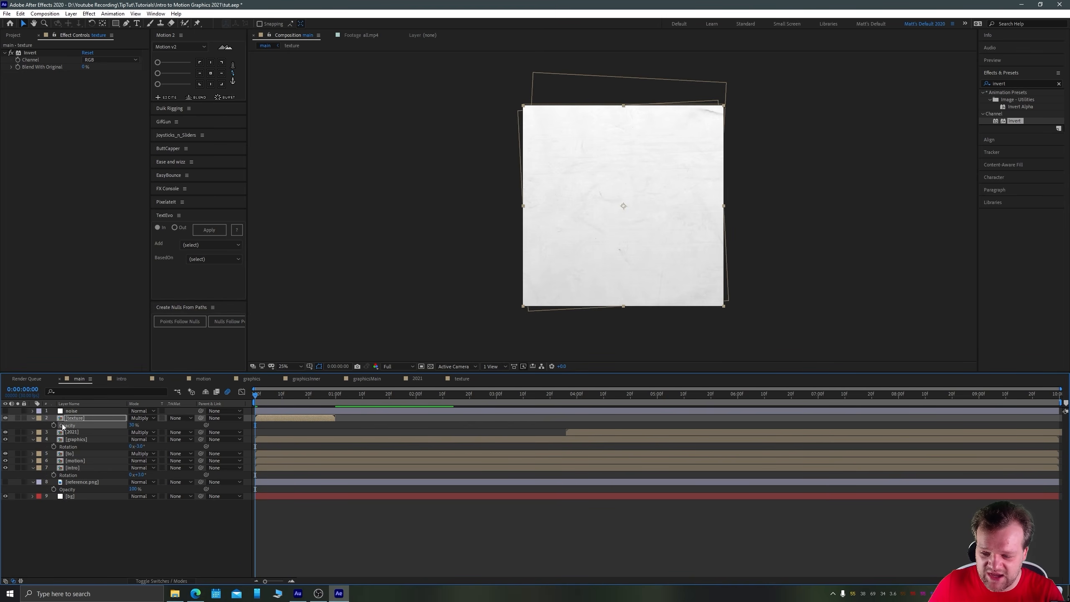
Enable time remapping on the texture layer.
right_click(82, 418)
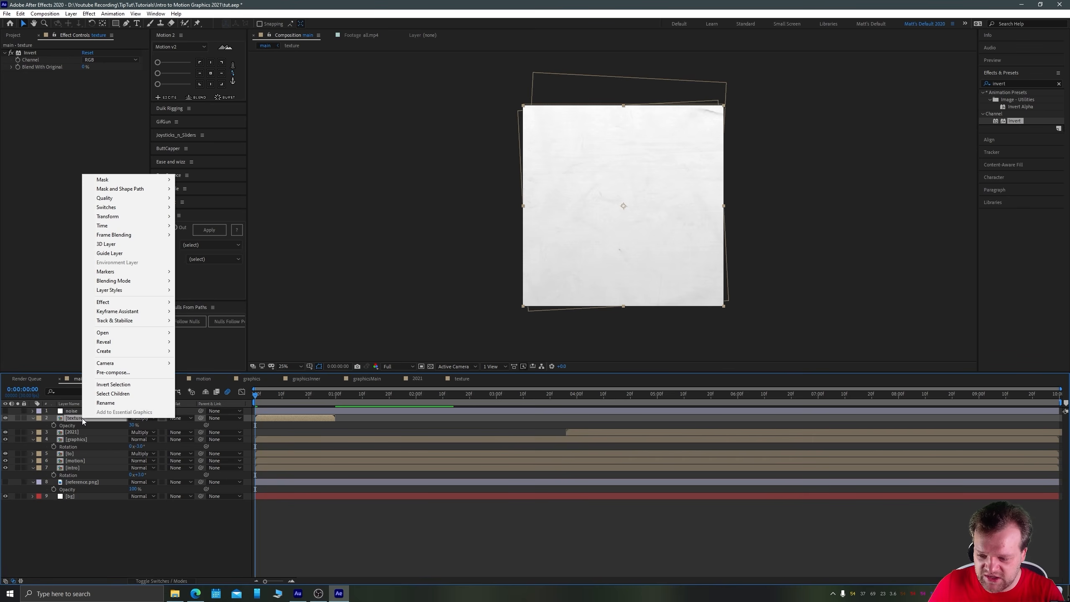
mouse_move(126, 226)
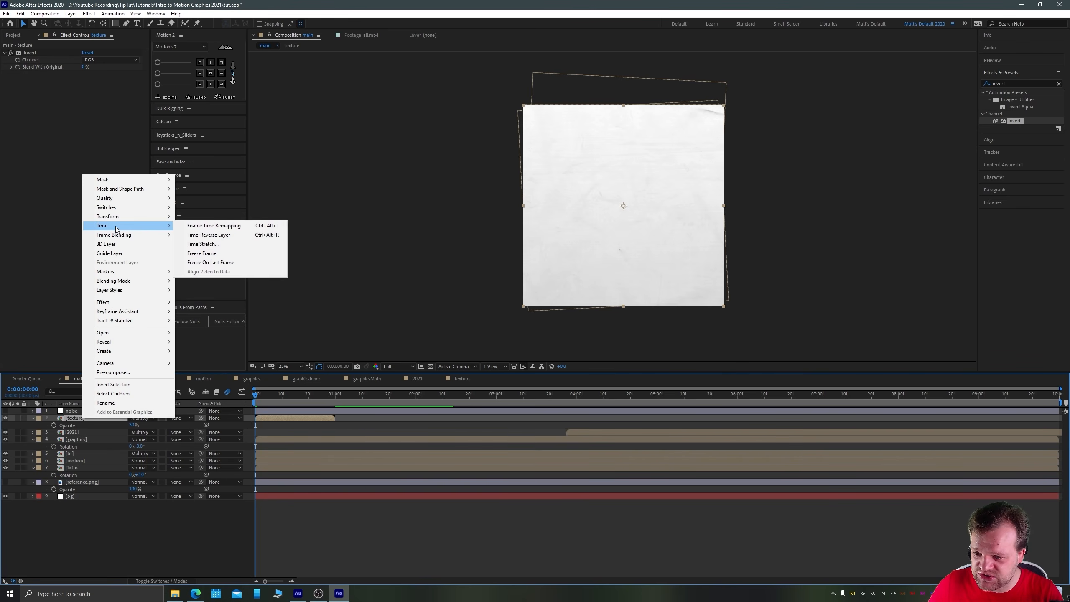
left_click(223, 228)
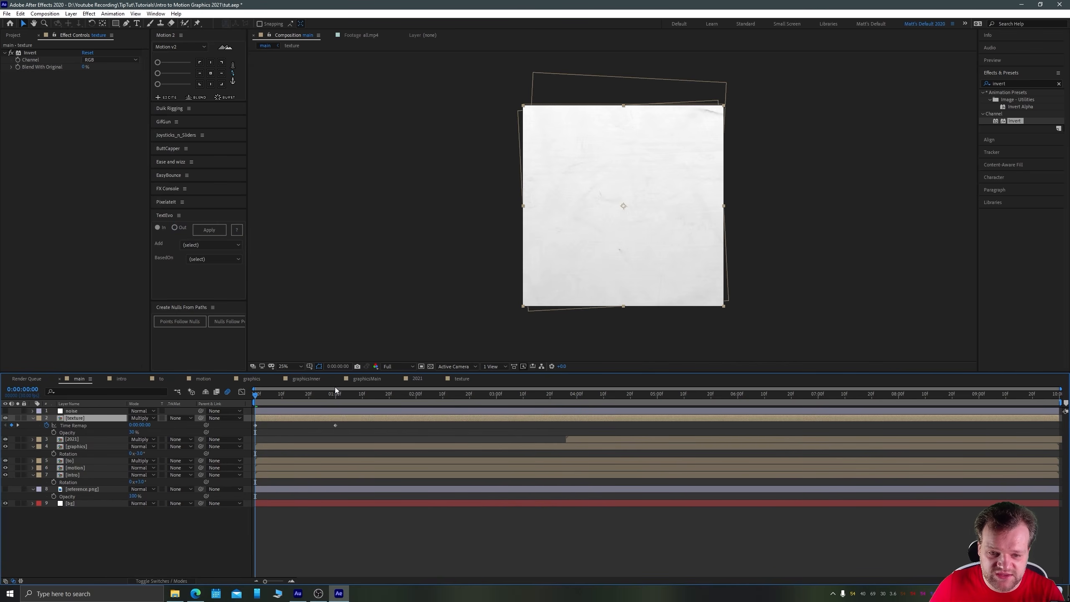
Add the expression loopOut(); to the texture layer's Time Remap property so the texture sequence repeats.
left_click(47, 425, "alt")
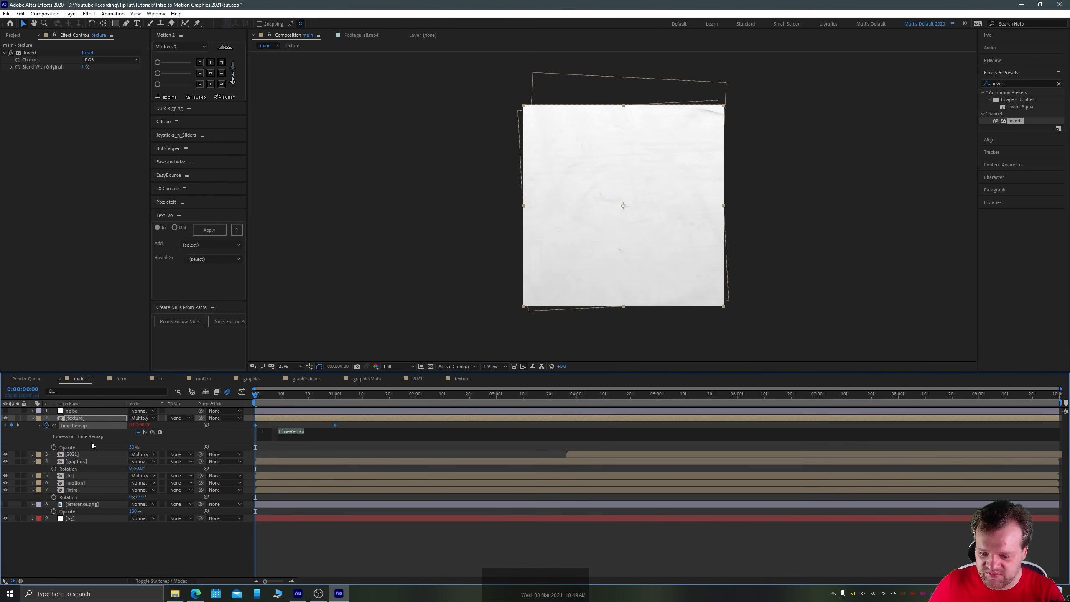
type("loopOu")
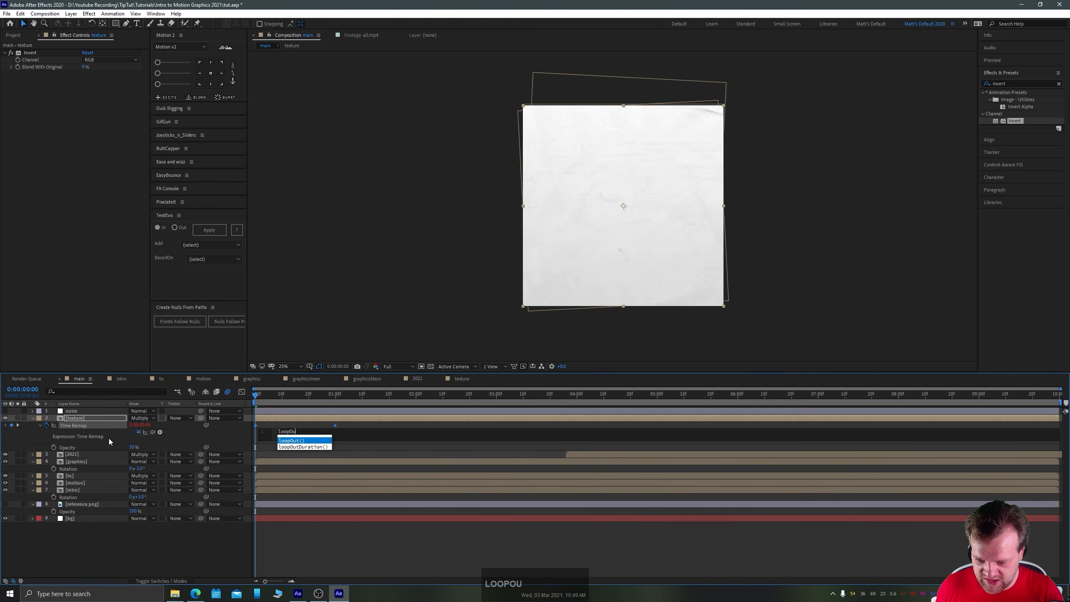
type("t()")
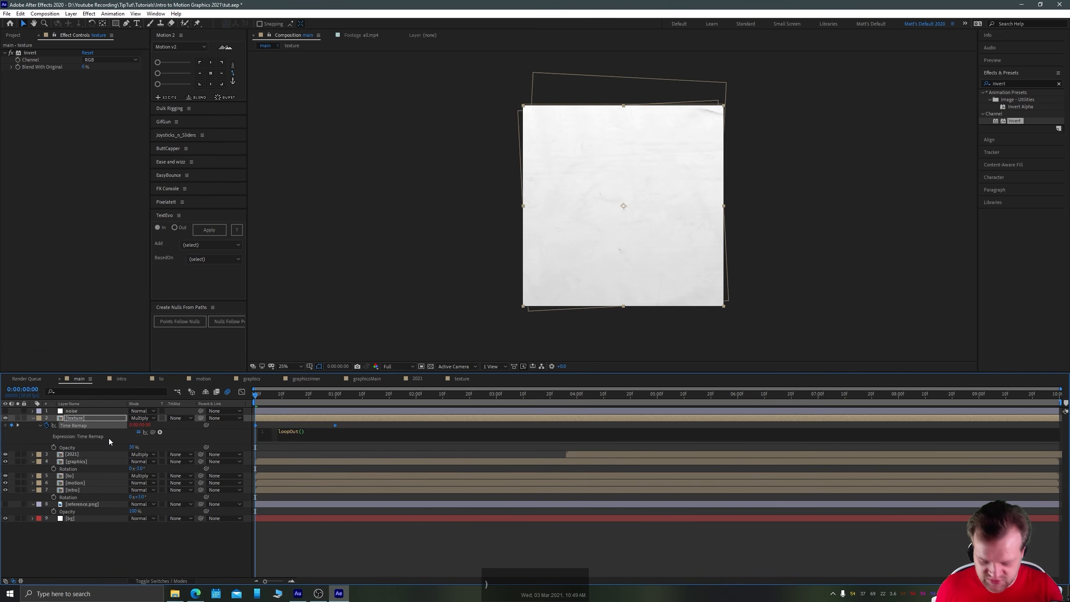
type(";")
left_click(310, 573)
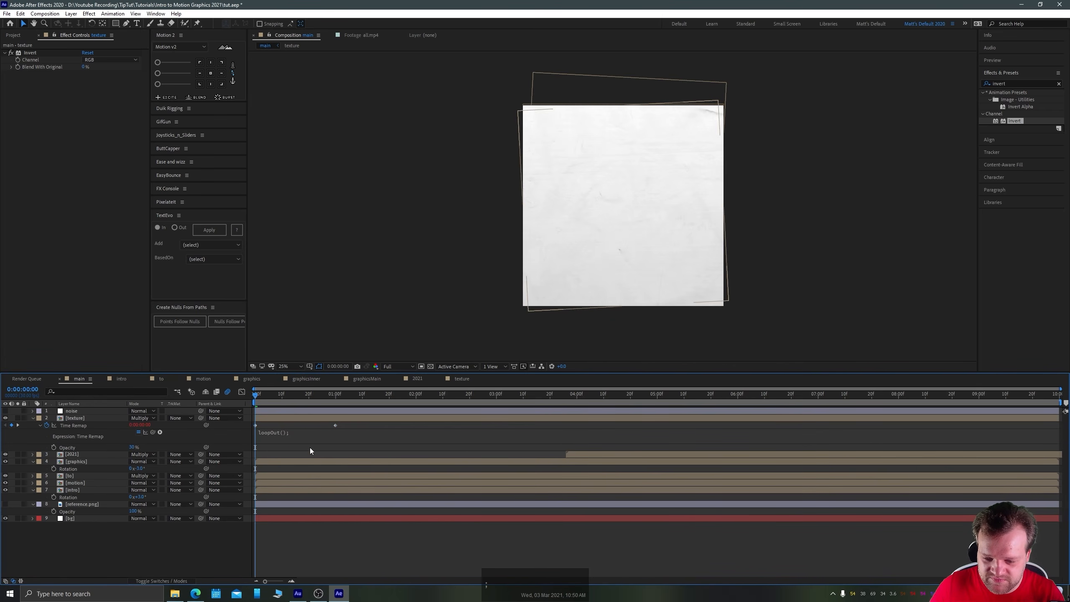
Try sliding the texture layer about one second earlier in the main composition and preview the looping texture.
left_click(263, 397)
left_click_drag(268, 397, 338, 427)
mouse_move(255, 417)
left_mouse_down()
mouse_move(336, 423)
mouse_move(265, 418)
left_mouse_up()
left_click(256, 394)
key("space")
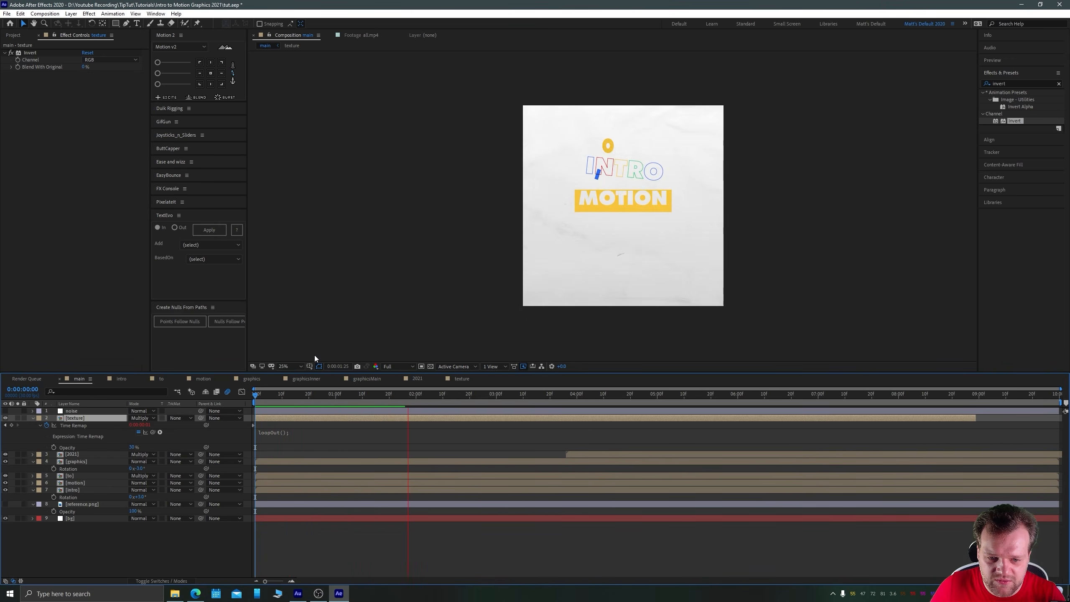
key("space")
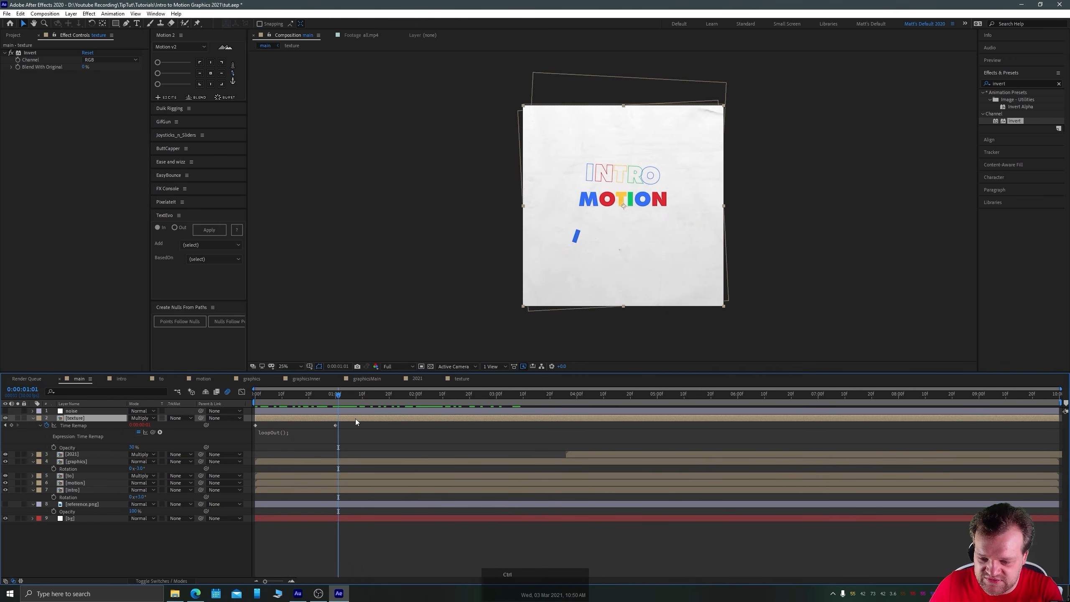
Add a Time Remap keyframe to the texture layer at 0:00:00:29 and delete the end keyframe at one second.
left_click_drag(338, 398, 332, 398)
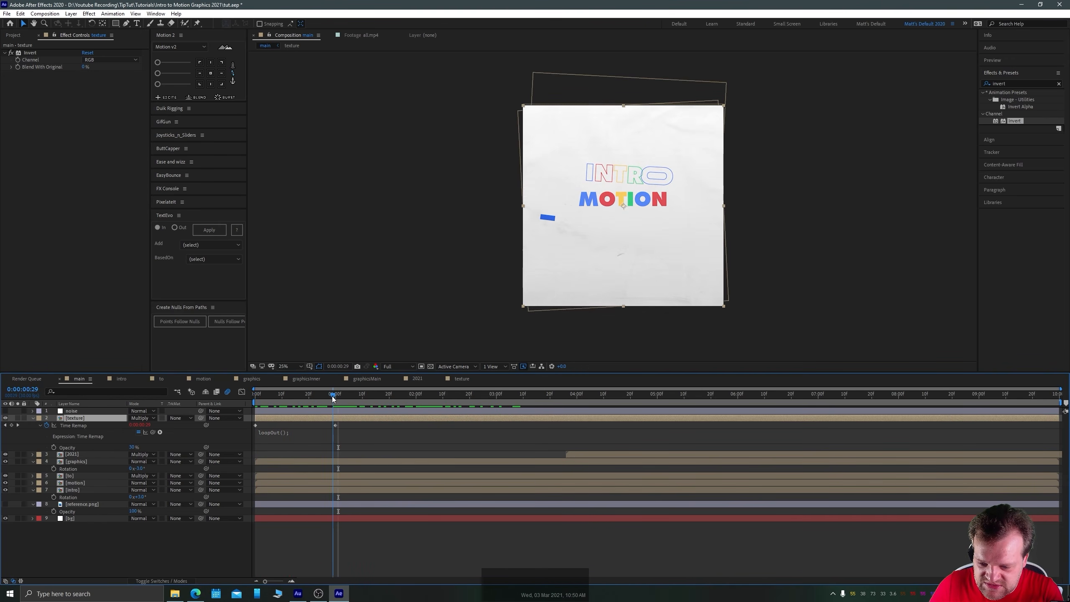
left_click(11, 425)
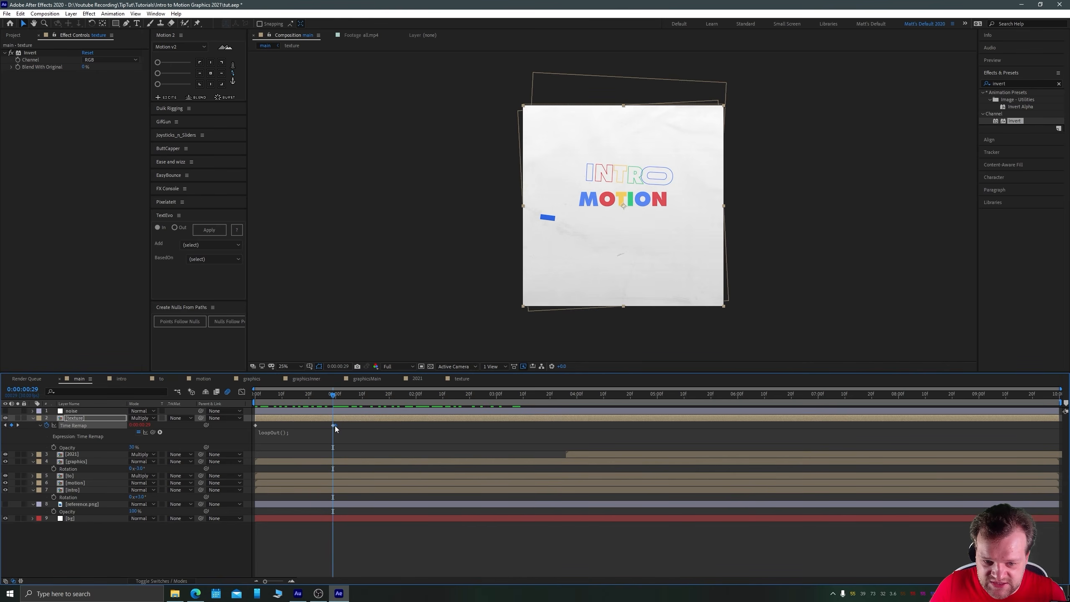
key("Delete")
Reveal the layer switches and enable Collapse Transformations on the texture layer.
left_click_drag(339, 399, 303, 403)
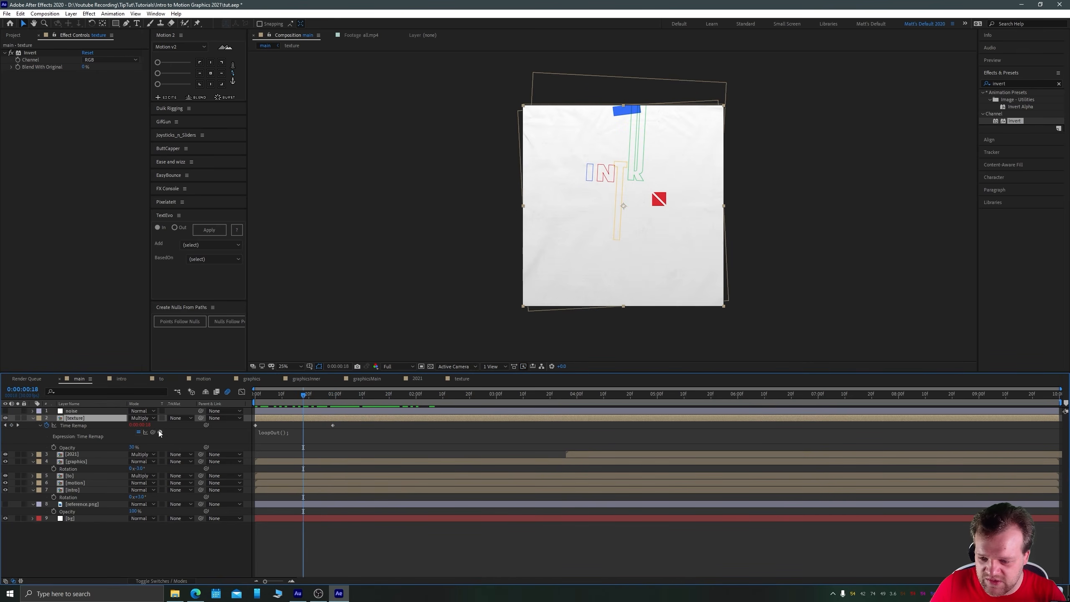
left_click(147, 581)
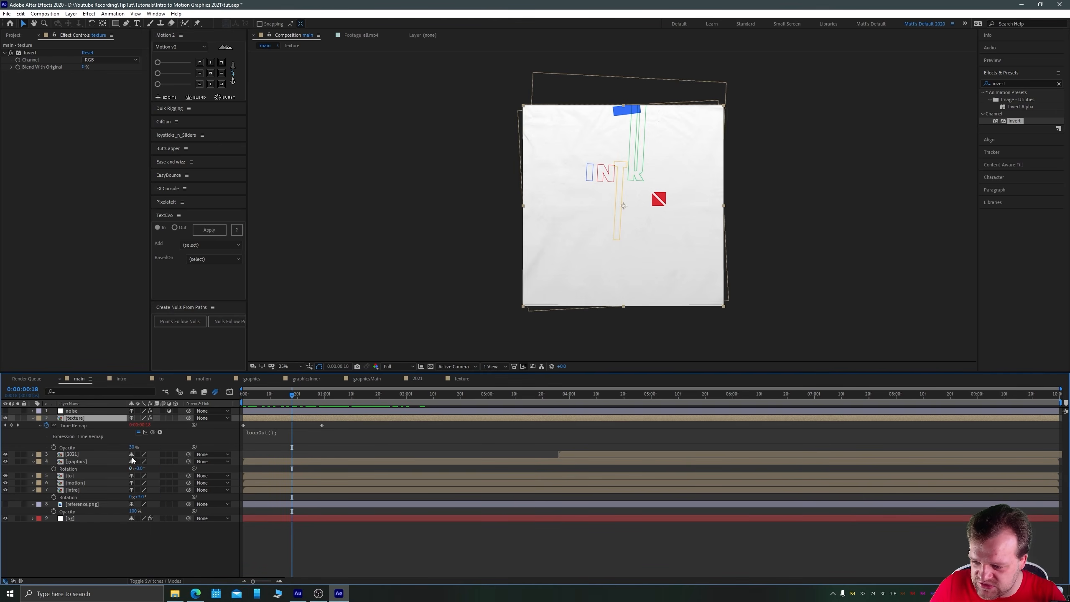
left_click(138, 418)
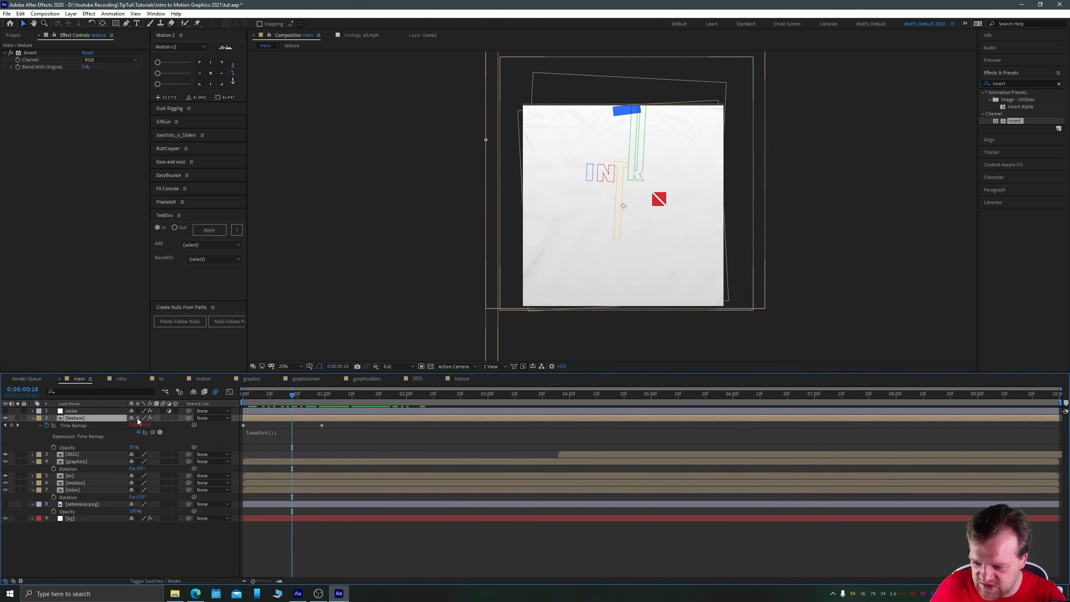
Preview the finished title animation from the first frame, with the composition view scaled to fit the viewer.
left_click_drag(294, 395, 210, 412)
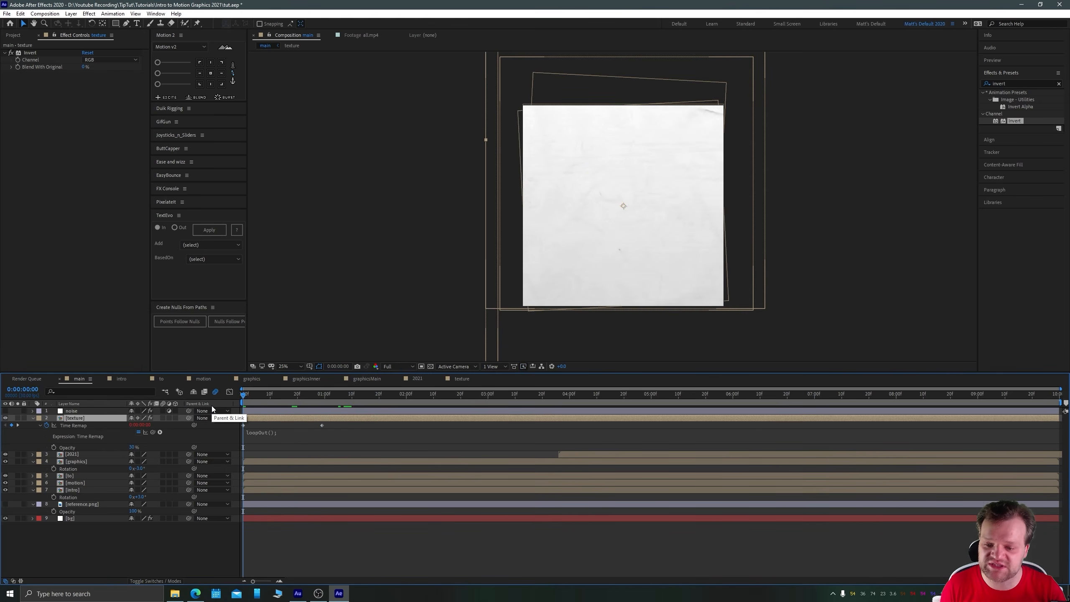
key("space")
key("space")
key("space")
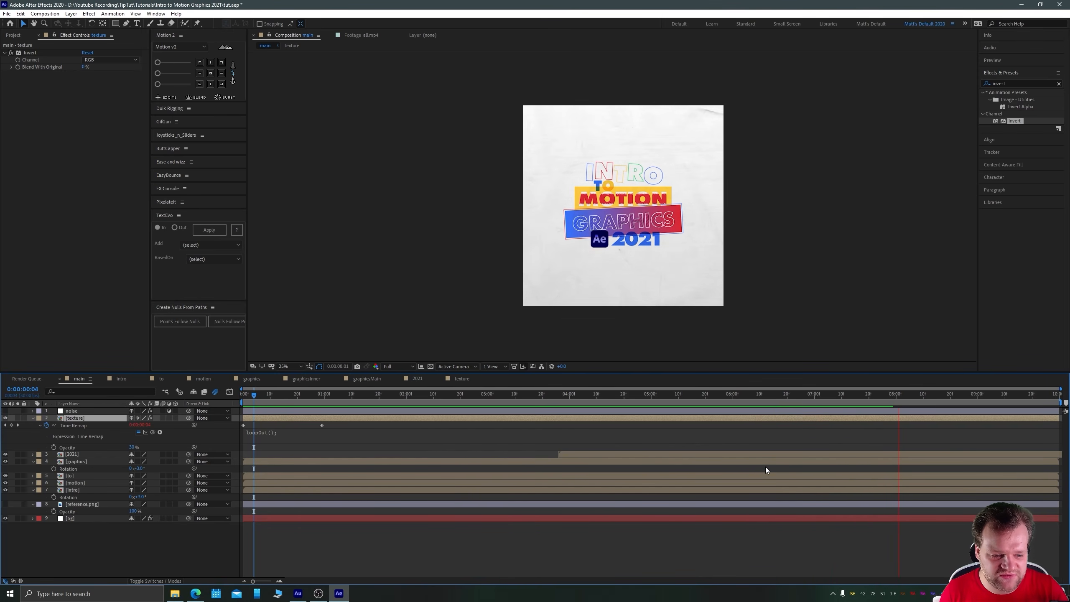
left_click(296, 365)
left_click(292, 376)
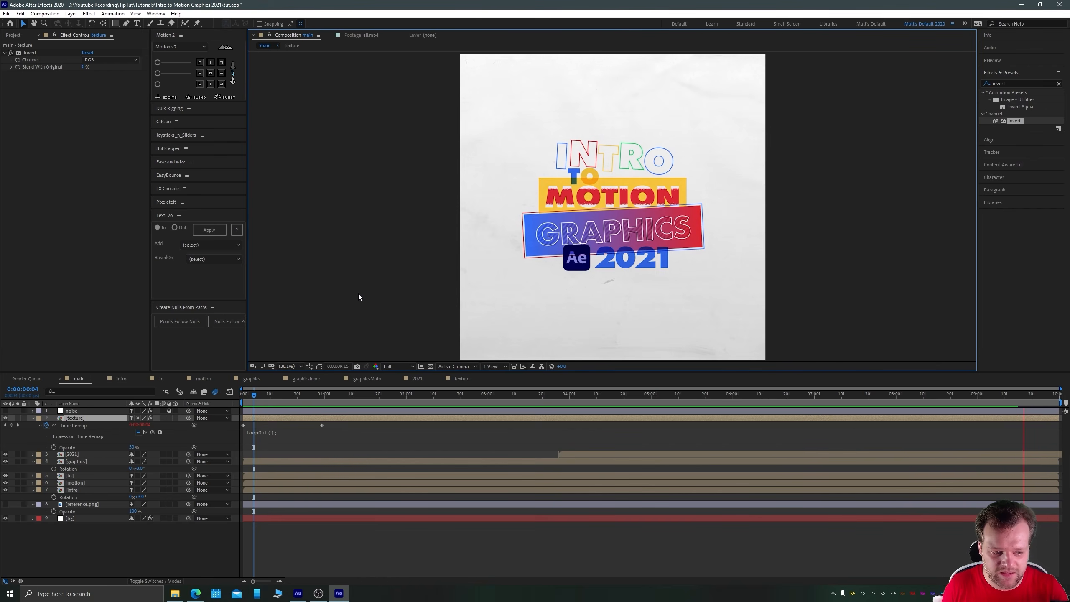